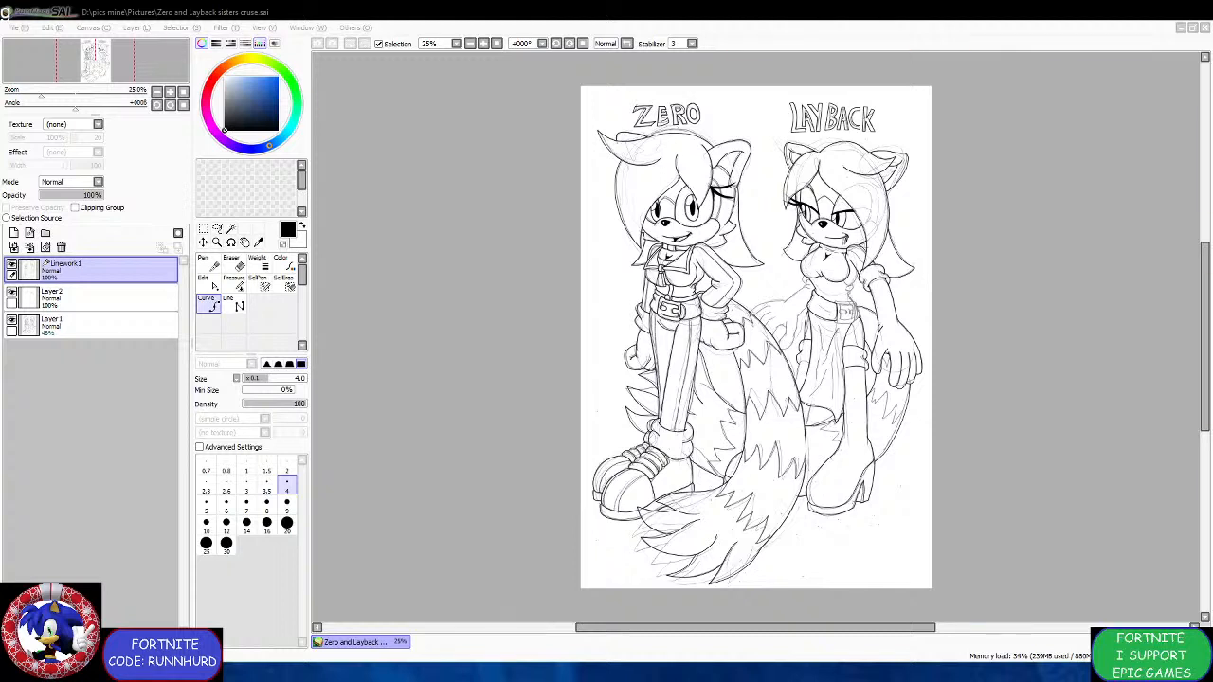
# Ink the rounded outer frame of Layback's belt buckle with the Curve tool on Linework1, ending both ends at the belt edge.
pyautogui.click(752, 341)
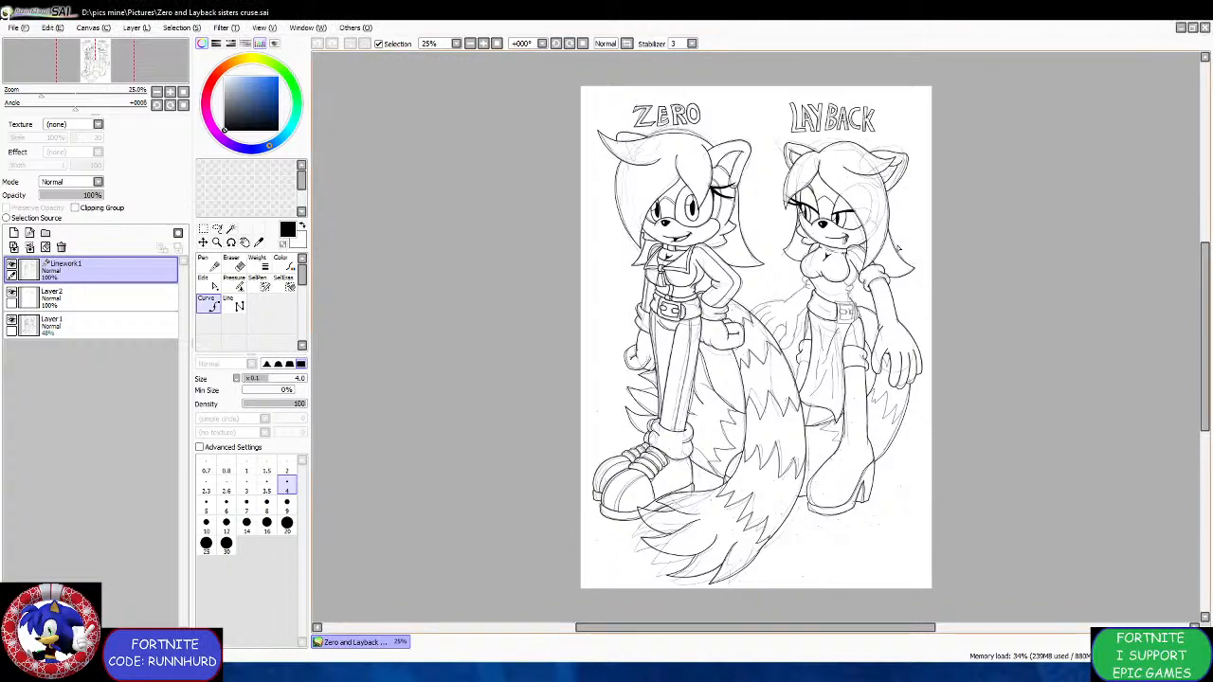
pyautogui.scroll(4, 896, 249)
pyautogui.scroll(5, 774, 394)
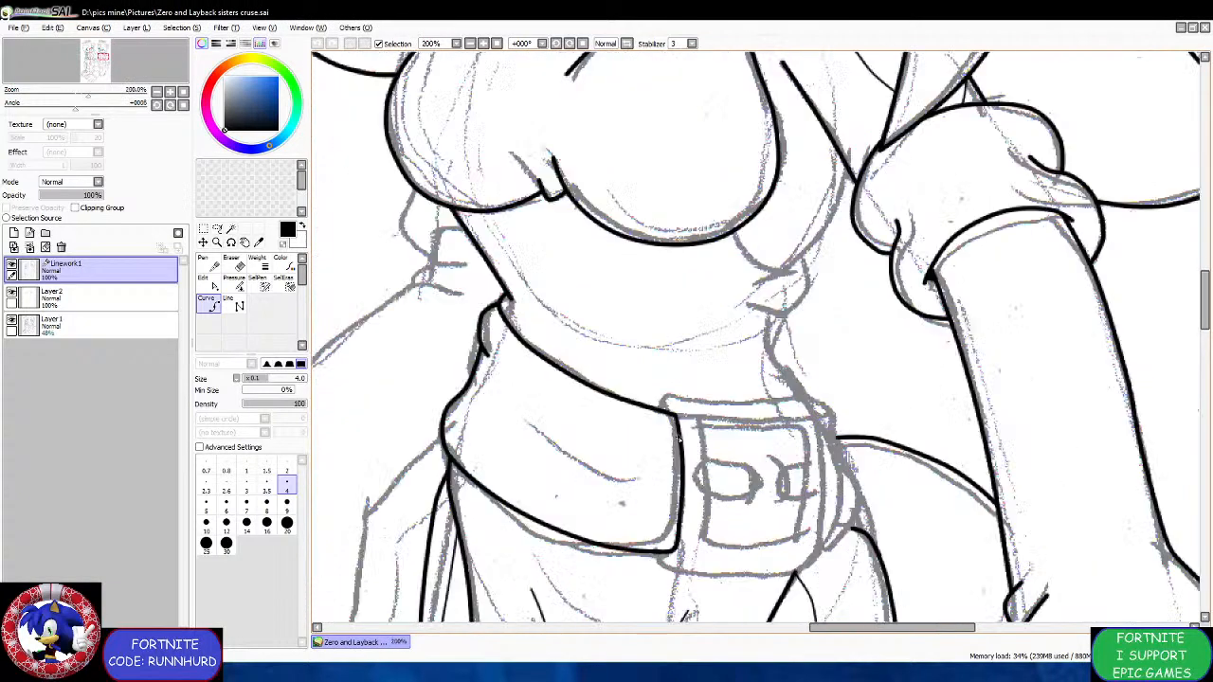
pyautogui.moveTo(646, 381); pyautogui.dragTo(660, 350)
pyautogui.click(655, 353)
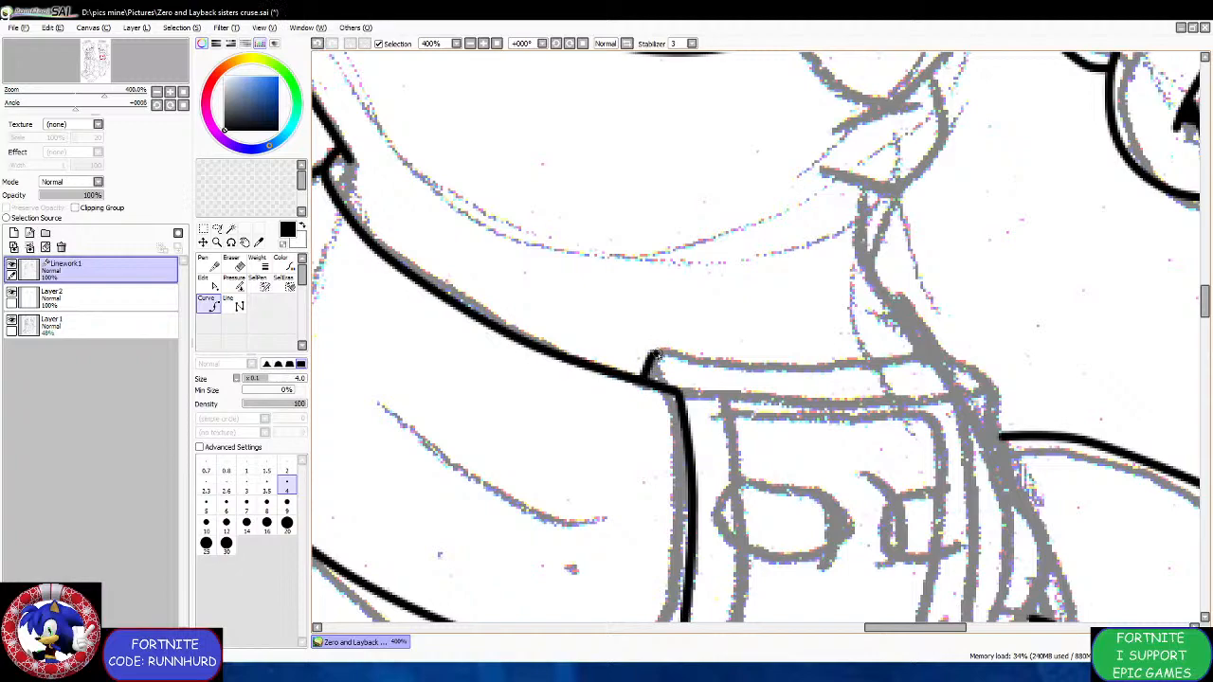
pyautogui.click(836, 363)
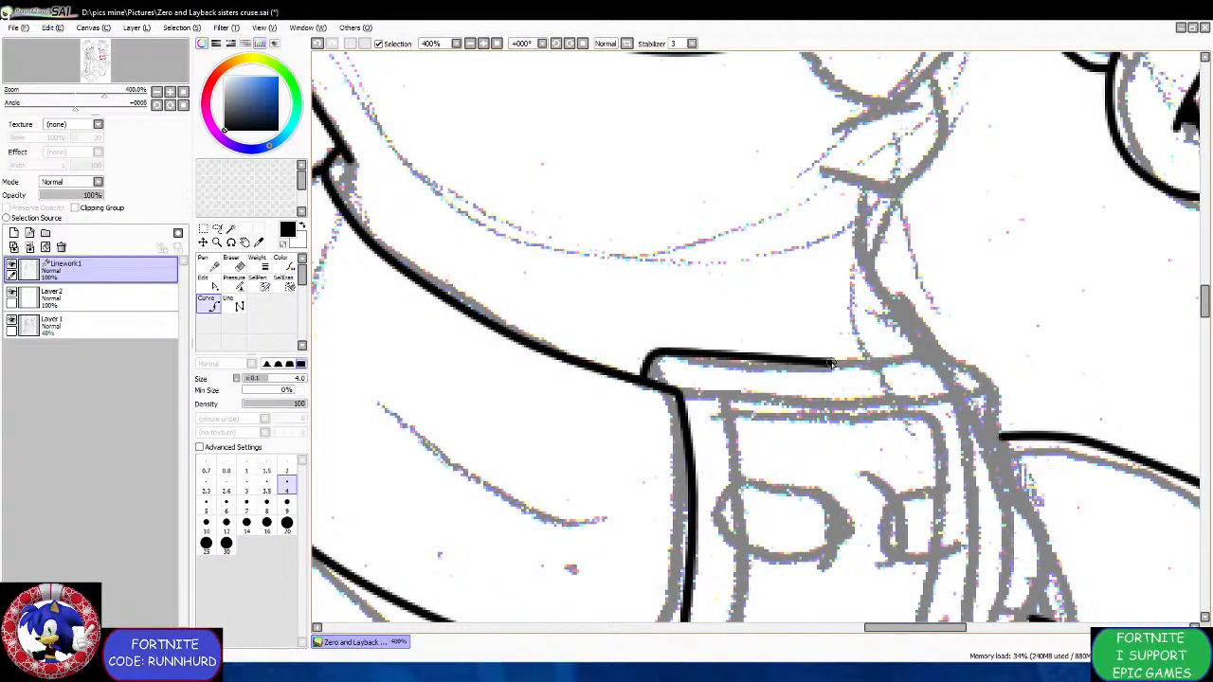
pyautogui.click(932, 360)
pyautogui.click(962, 387)
pyautogui.scroll(-4, 963, 390)
pyautogui.scroll(4, 971, 431)
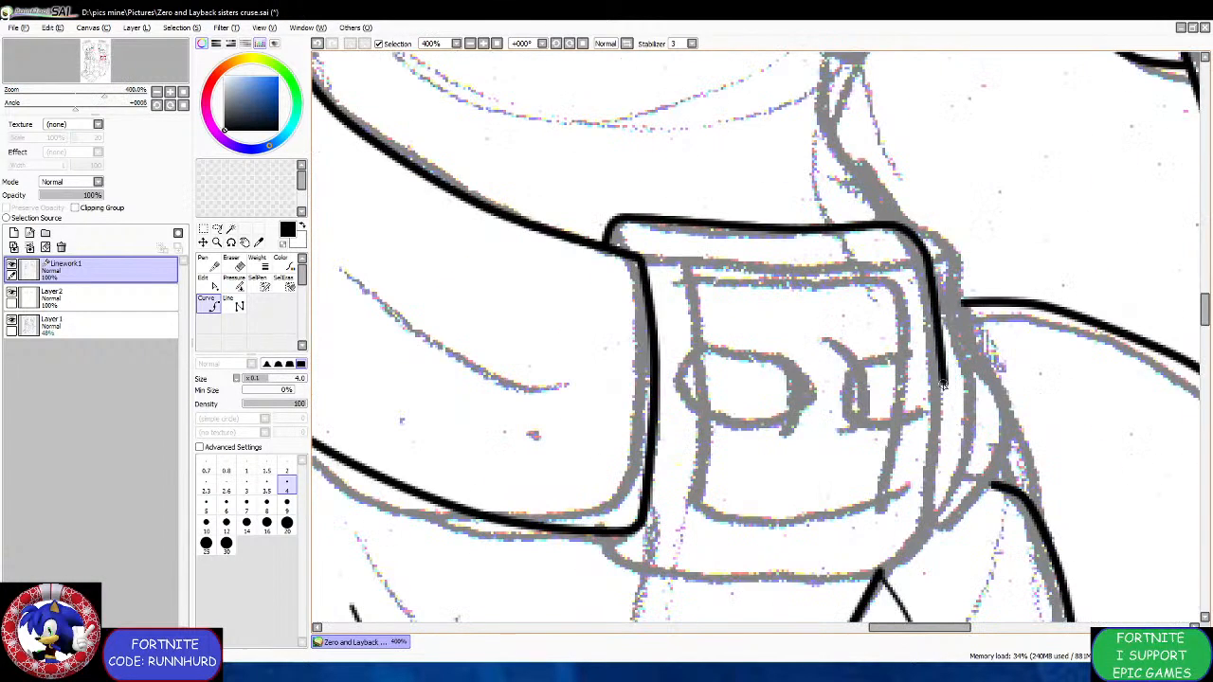
pyautogui.click(927, 537)
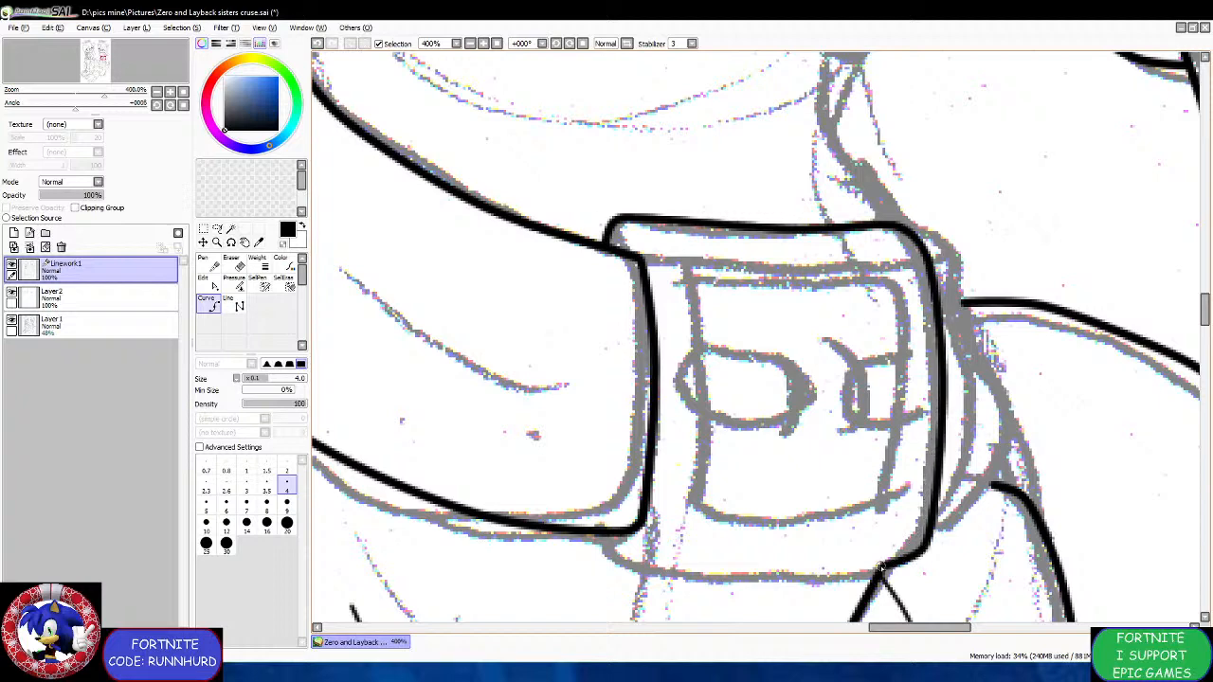
pyautogui.click(879, 568)
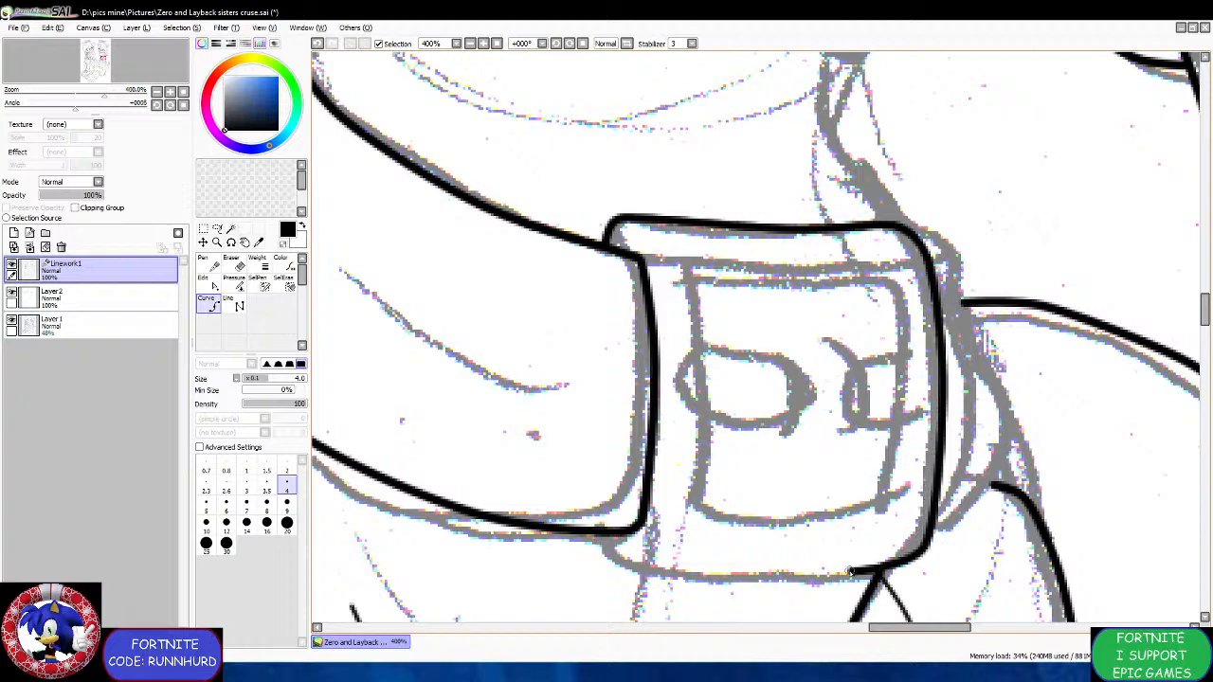
pyautogui.click(611, 561)
pyautogui.doubleClick(601, 535)
# Ink the rounded belt loop inside the buckle's left half, with a curved bar closing its right end.
pyautogui.scroll(1, 698, 406)
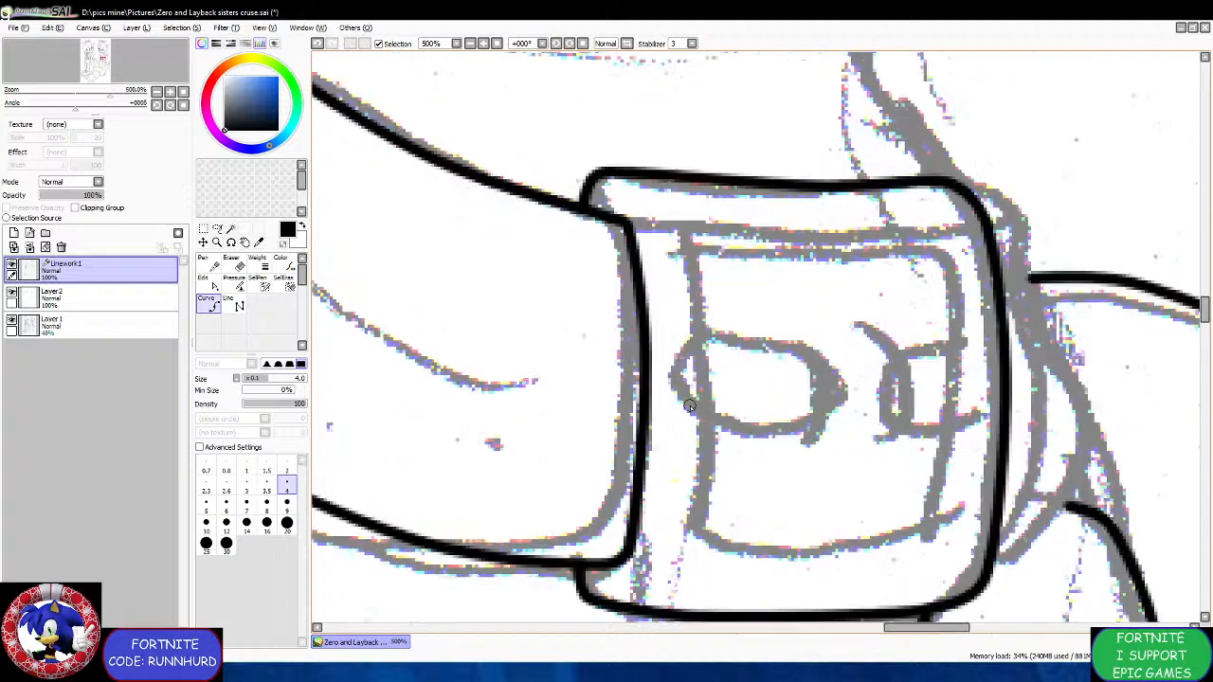
pyautogui.click(804, 454)
pyautogui.click(817, 374)
pyautogui.doubleClick(789, 320)
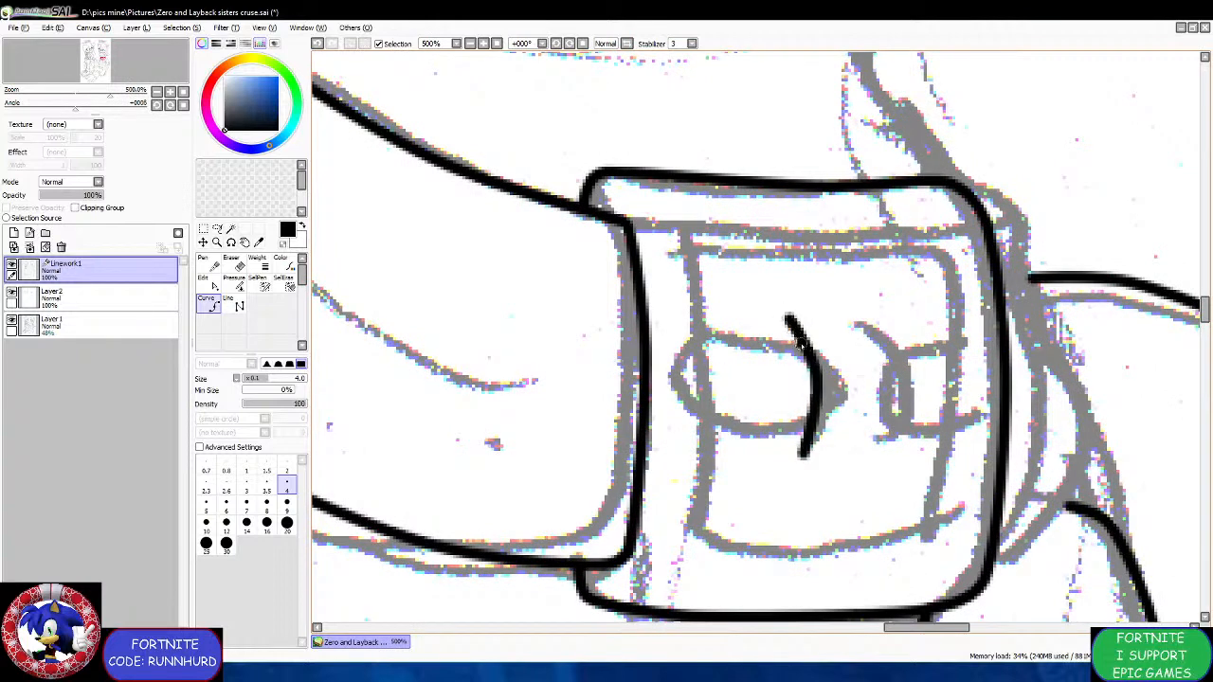
pyautogui.click(804, 344)
pyautogui.click(708, 340)
pyautogui.click(674, 367)
pyautogui.click(726, 428)
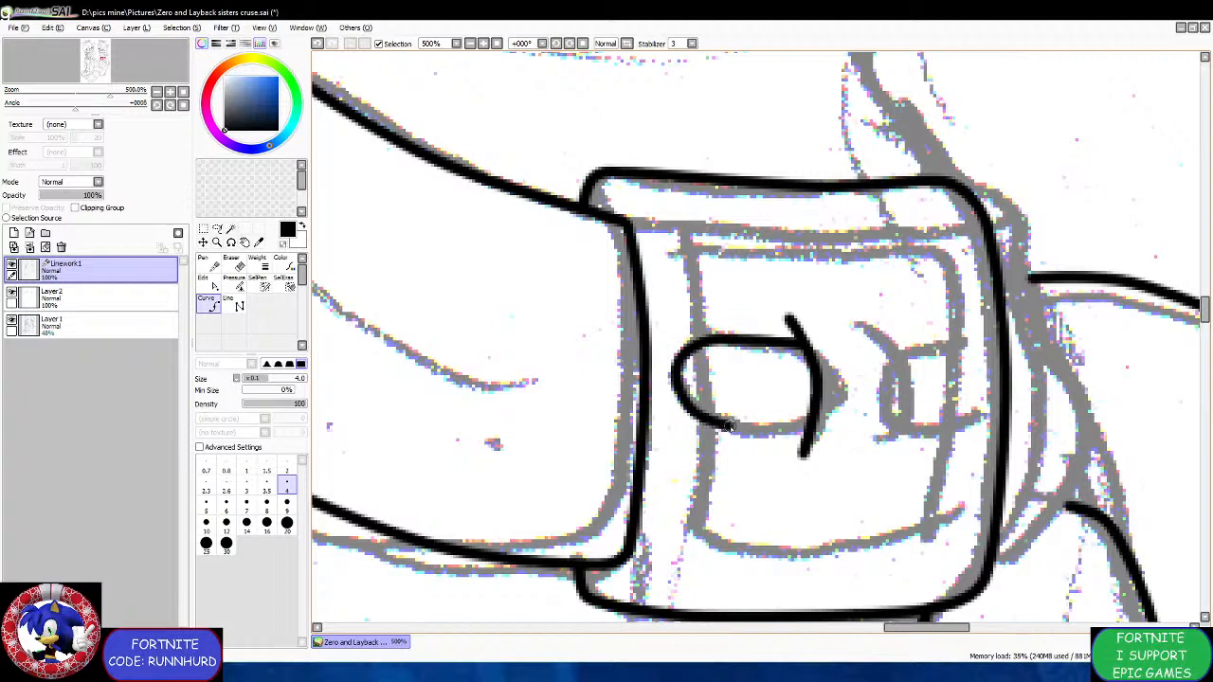
pyautogui.doubleClick(811, 429)
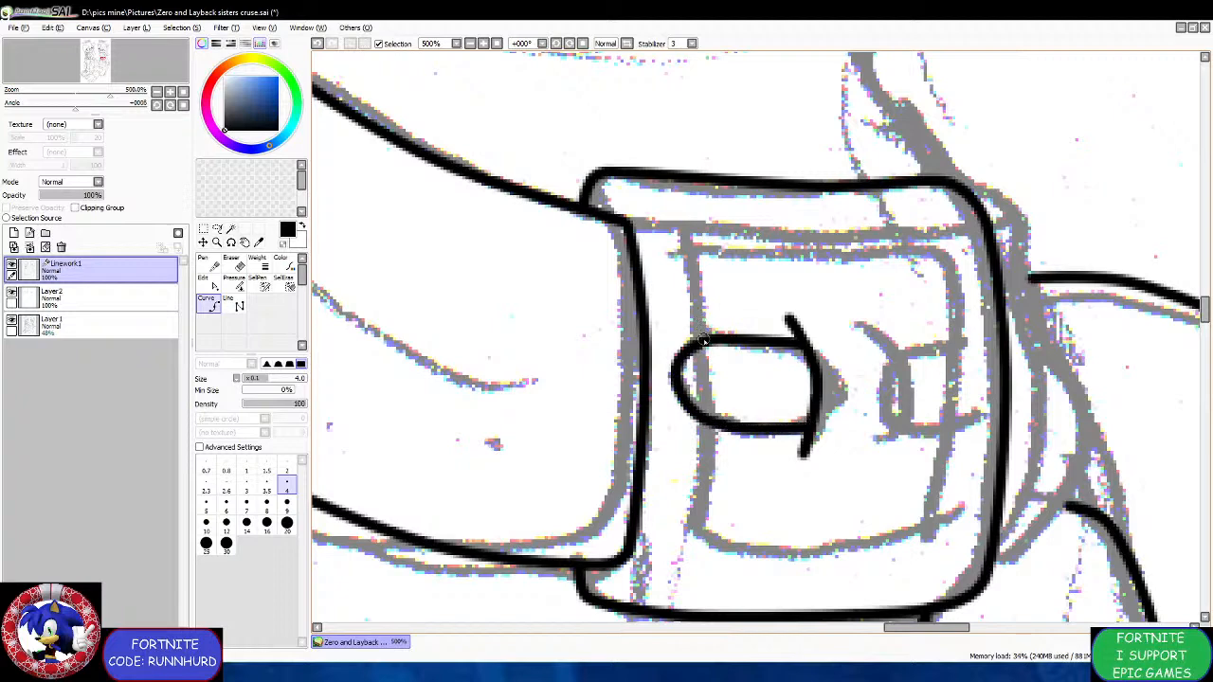
# Ink the buckle's inner rectangular frame, running from the top of the rounded loop around to its underside.
pyautogui.click(701, 334)
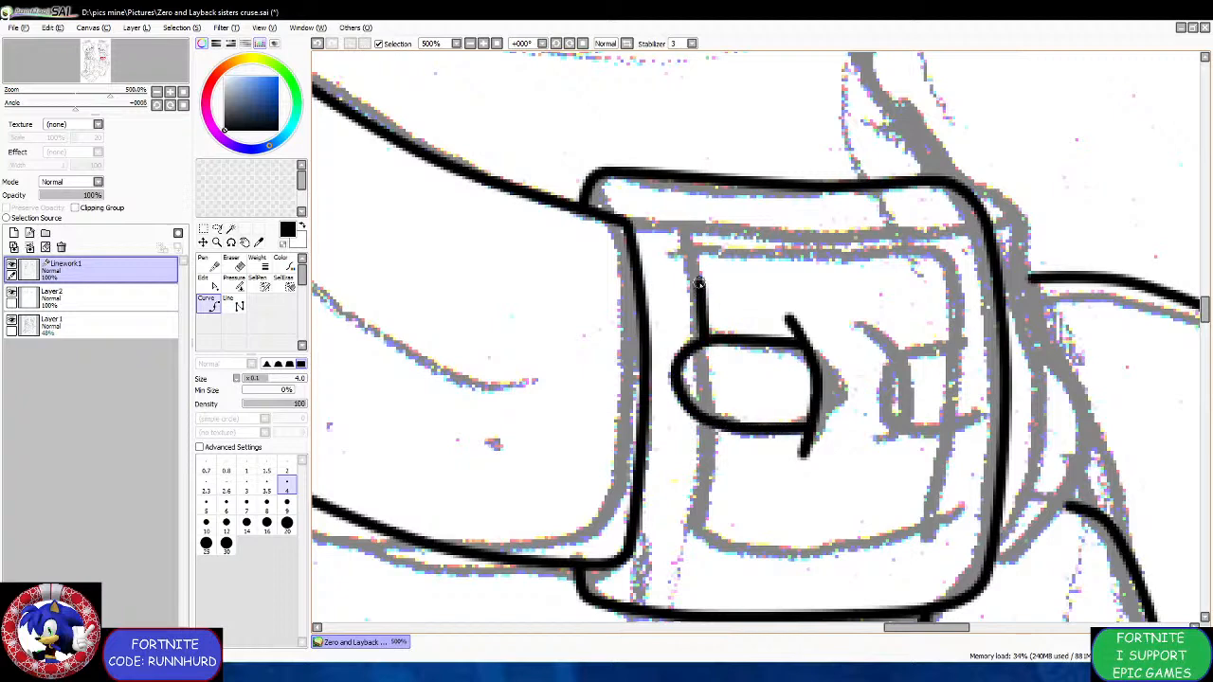
pyautogui.click(686, 227)
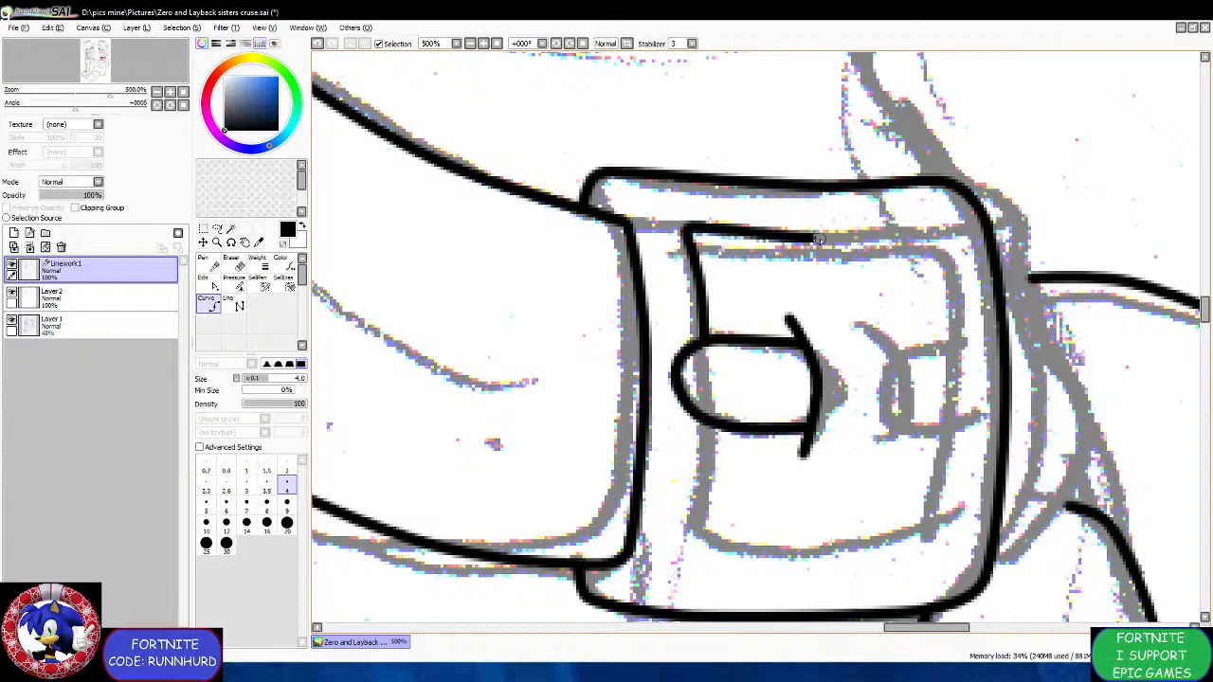
pyautogui.click(931, 234)
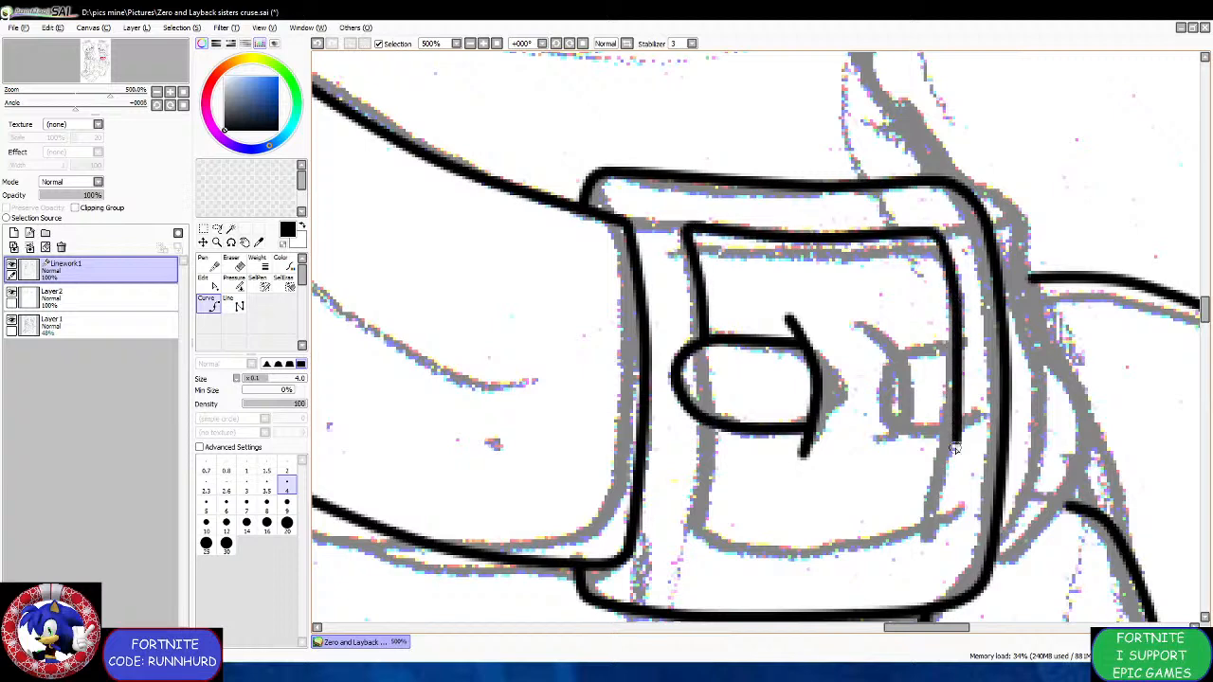
pyautogui.click(931, 534)
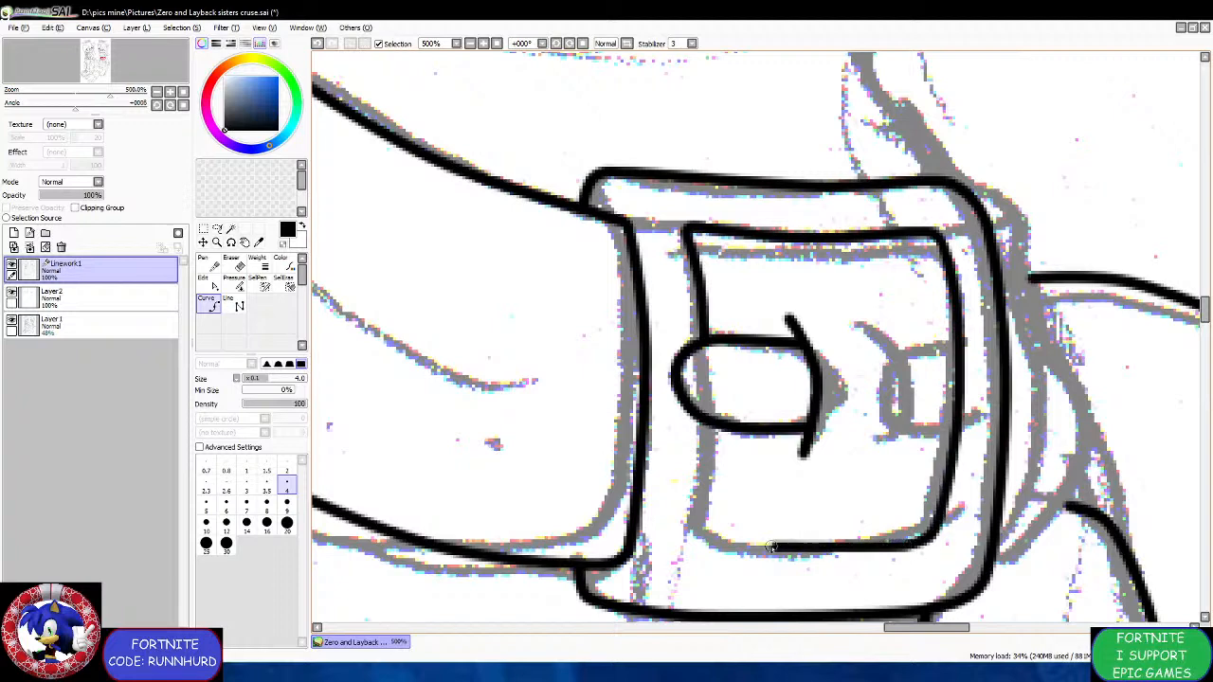
pyautogui.click(687, 543)
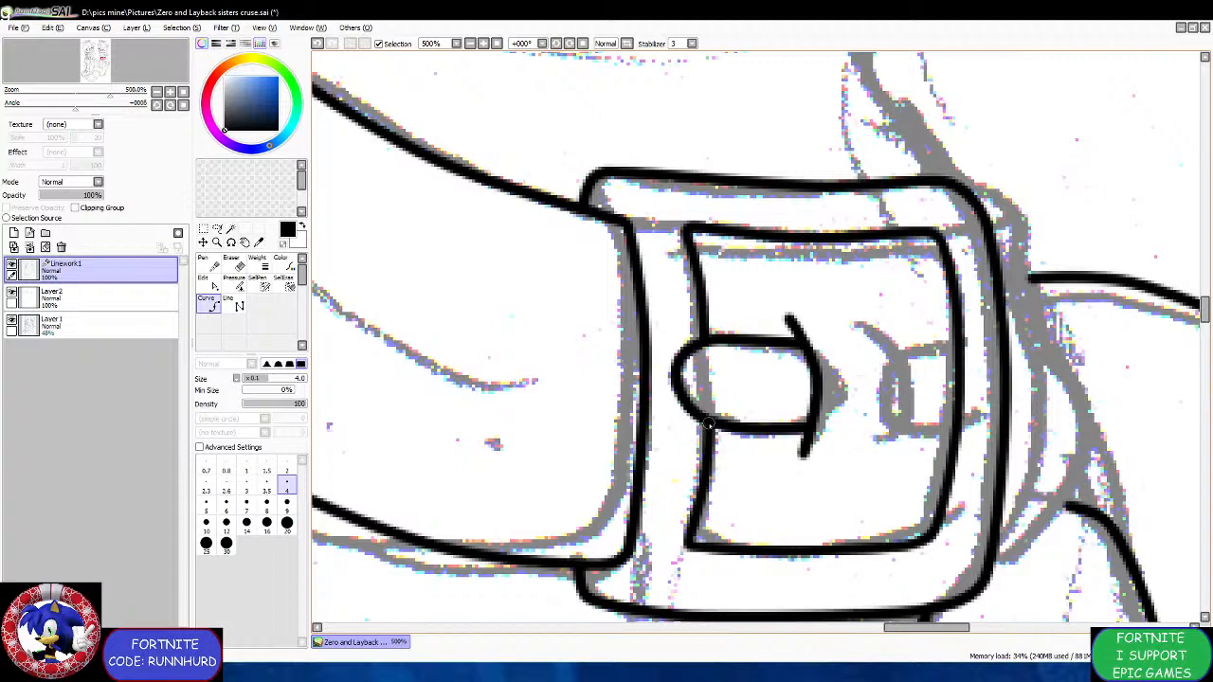
pyautogui.doubleClick(710, 426)
# Ink the curved bar in the buckle's right half and join it to the inner frame with two short horizontal lines.
pyautogui.click(883, 327)
pyautogui.click(900, 387)
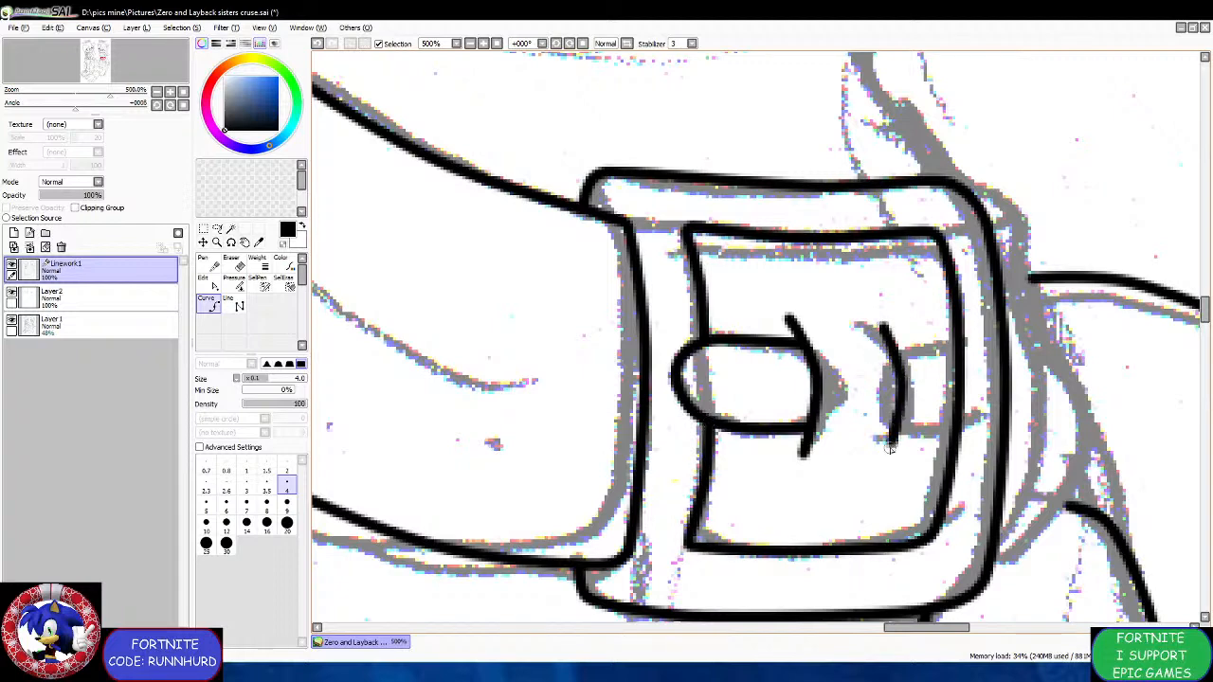
pyautogui.doubleClick(888, 471)
pyautogui.scroll(2, 883, 346)
pyautogui.click(905, 356)
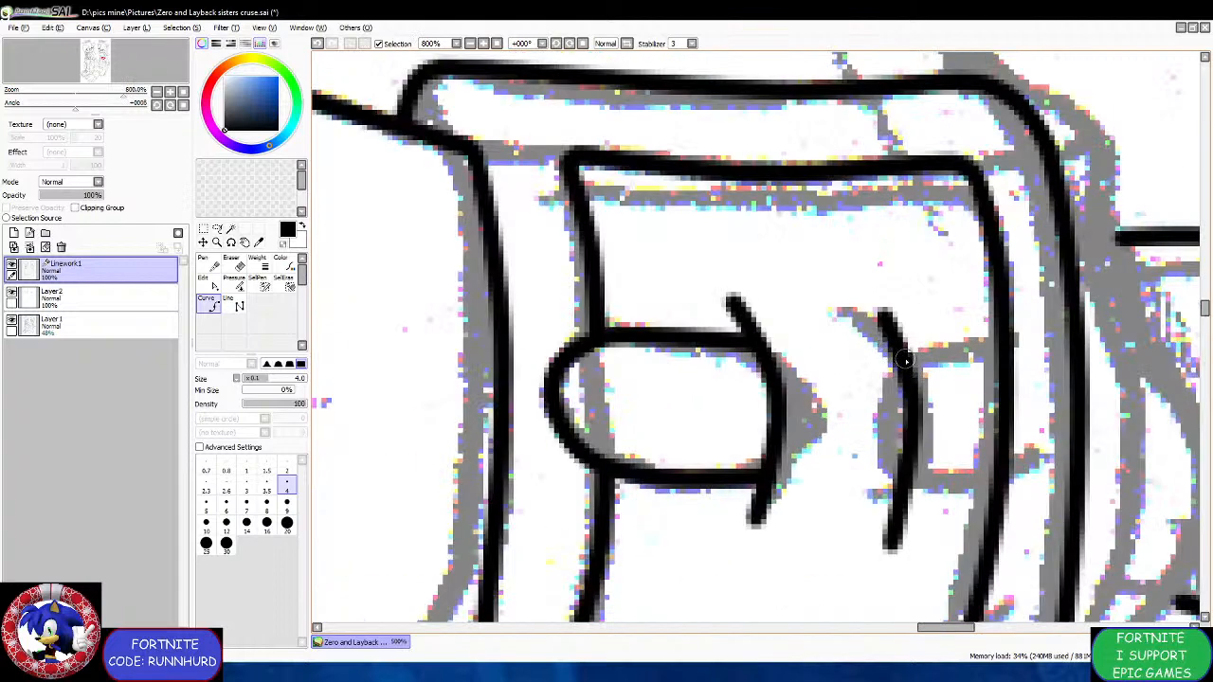
pyautogui.doubleClick(1000, 362)
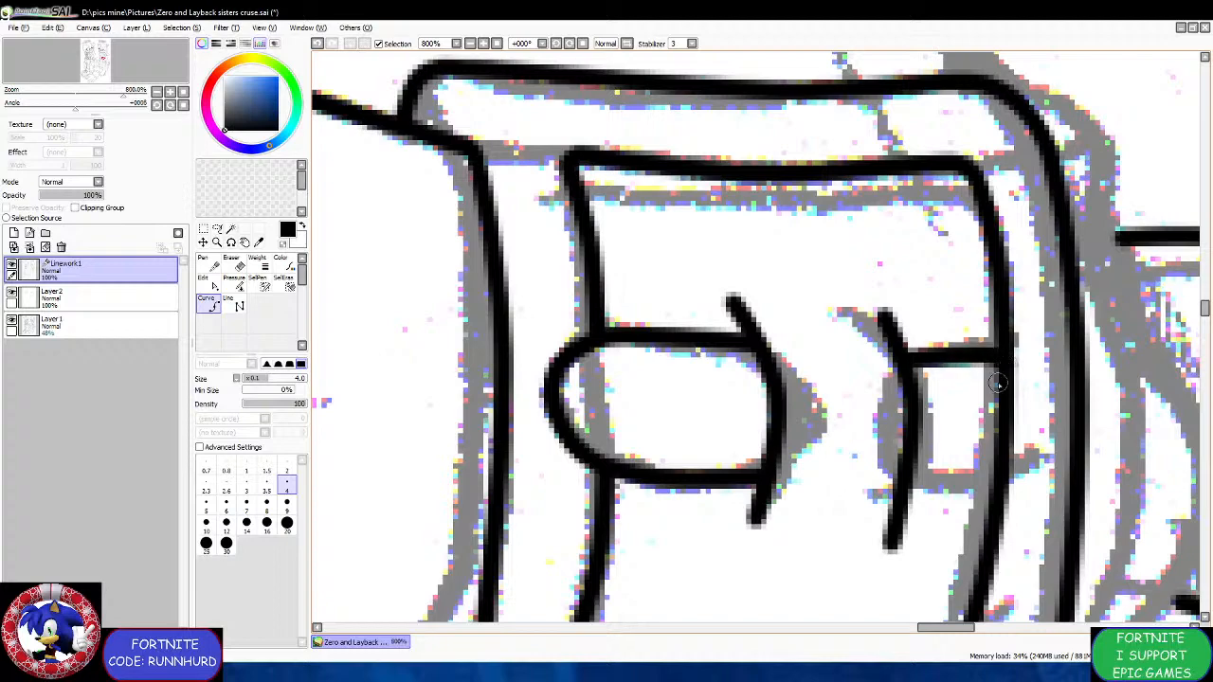
pyautogui.click(896, 493)
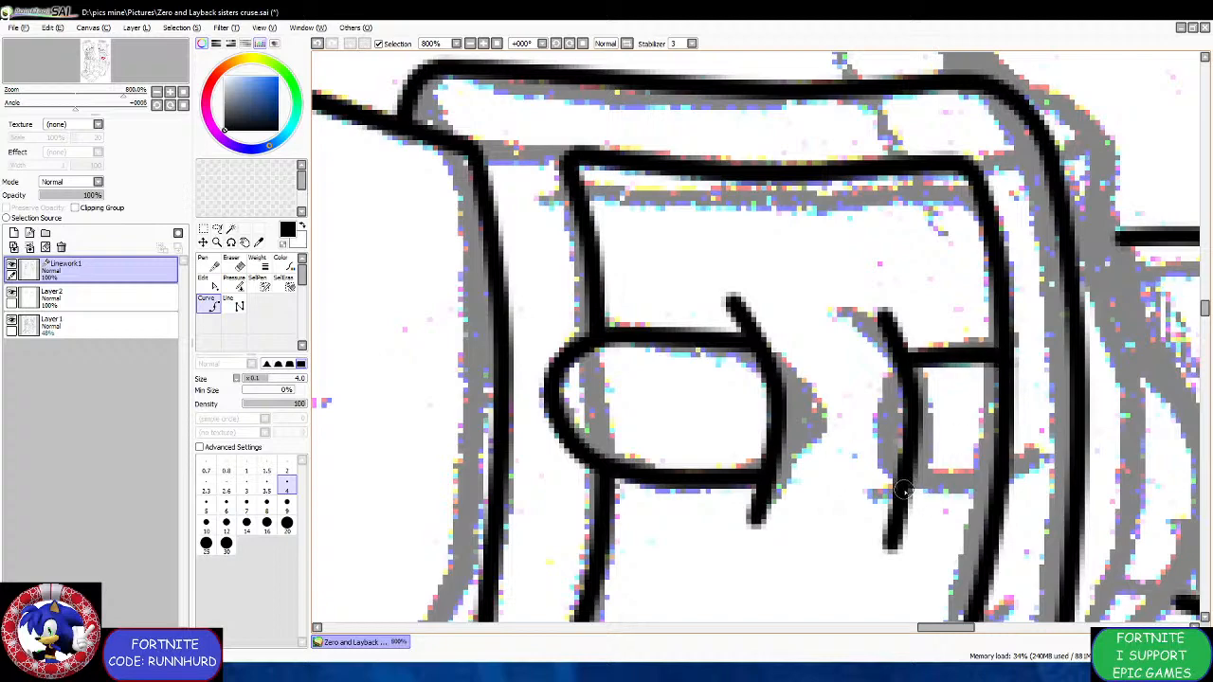
pyautogui.doubleClick(1002, 489)
# Ink the curved belt edge behind the buckle, from its upper right corner around to its lower right side.
pyautogui.scroll(-3, 778, 324)
pyautogui.scroll(1, 928, 250)
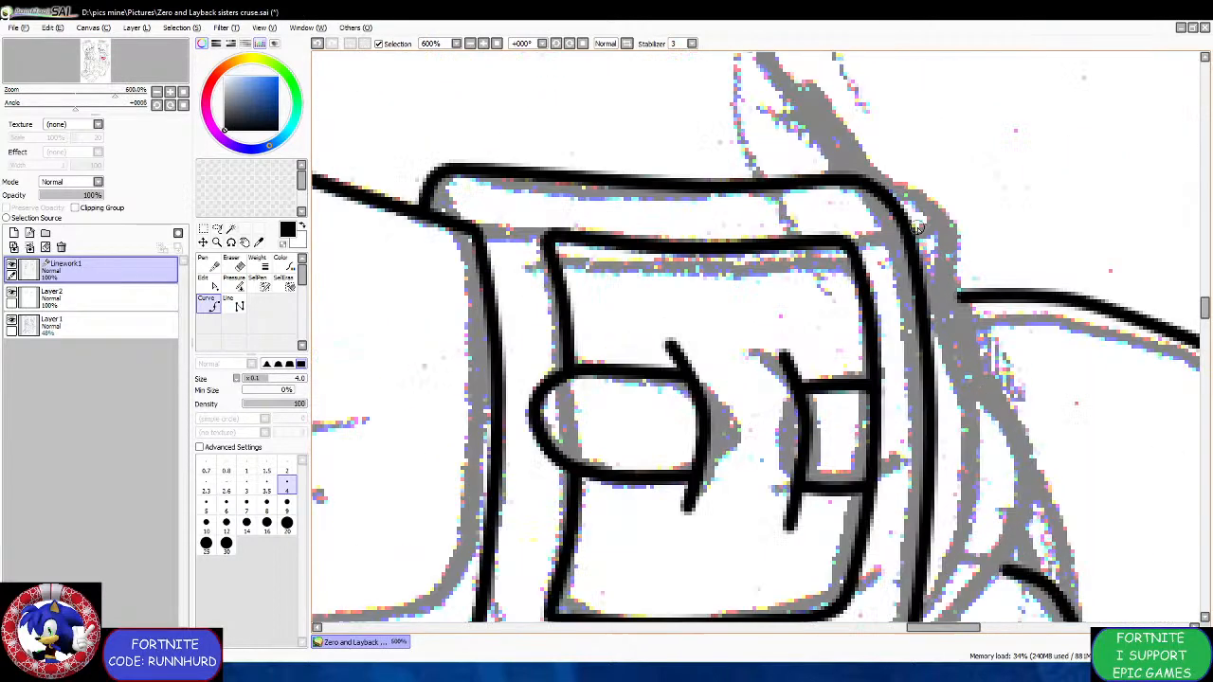
pyautogui.click(918, 243)
pyautogui.click(966, 289)
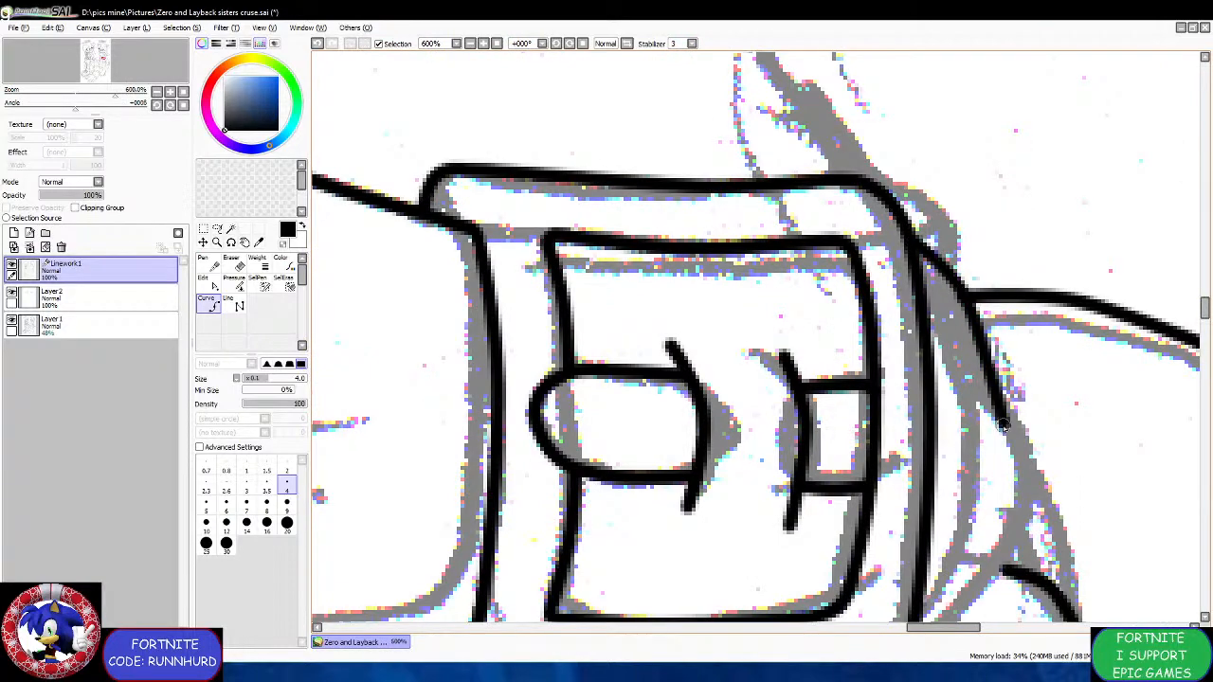
pyautogui.scroll(-3, 990, 431)
pyautogui.scroll(1, 991, 446)
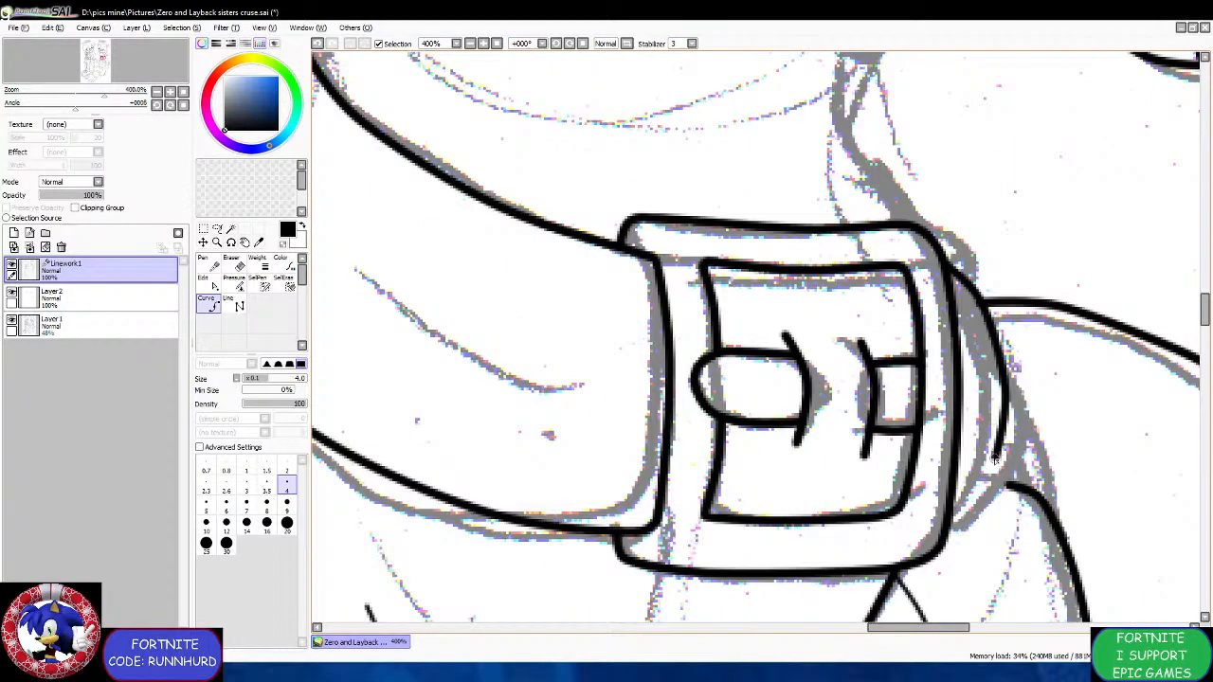
pyautogui.doubleClick(949, 517)
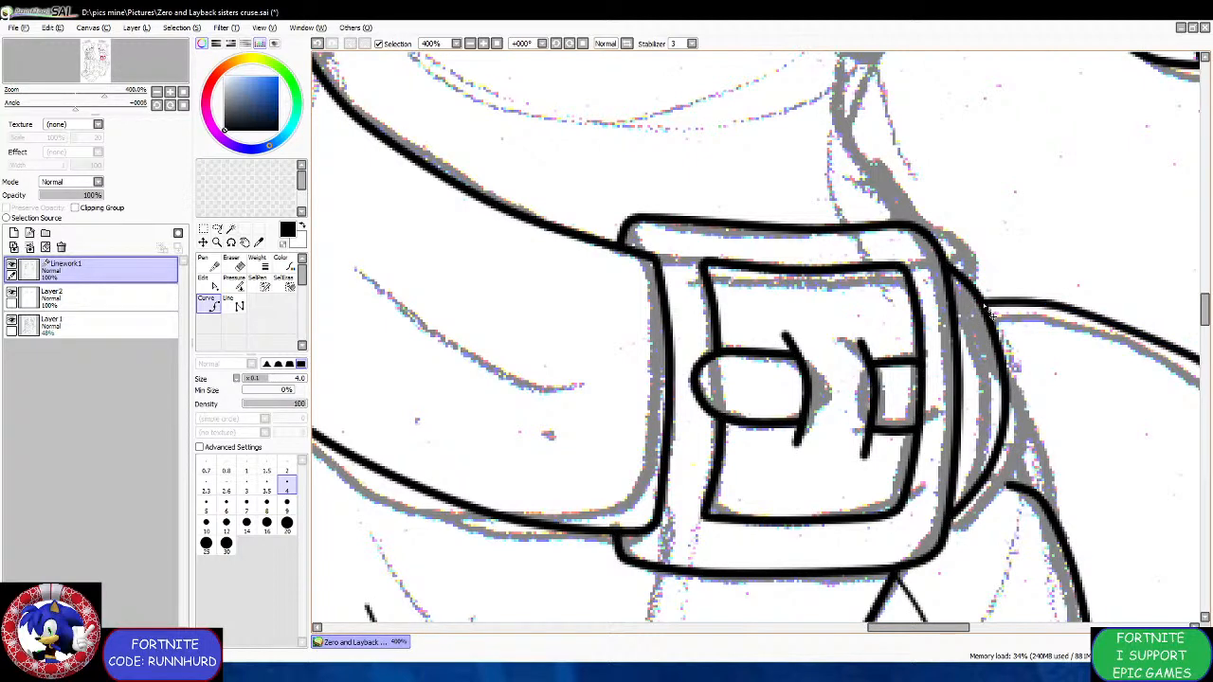
# Ink the small rounded belt piece sticking out behind the buckle's upper right corner.
pyautogui.click(936, 233)
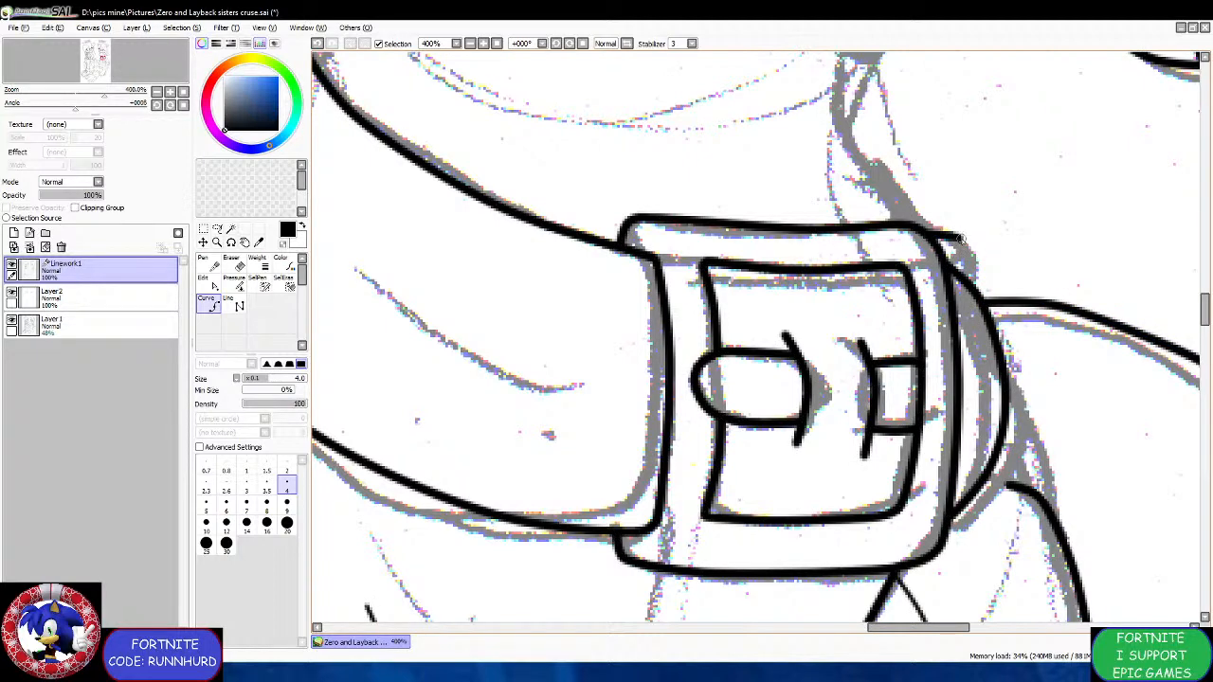
pyautogui.click(964, 239)
pyautogui.click(979, 277)
pyautogui.doubleClick(978, 295)
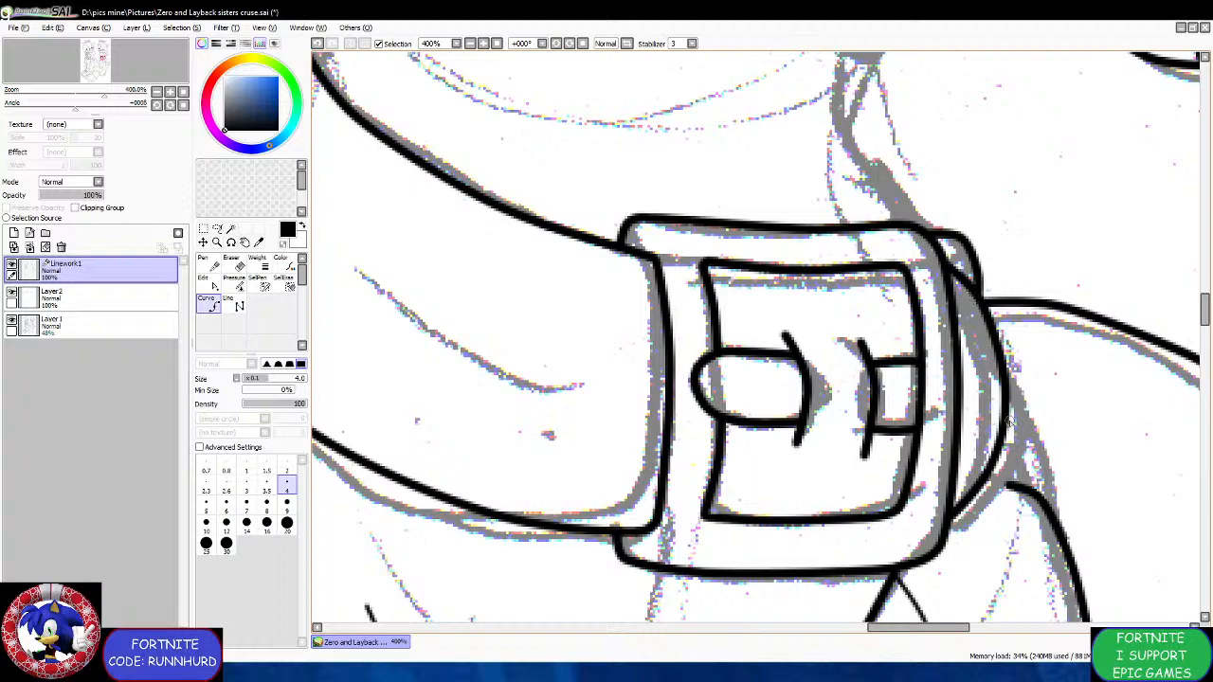
# Ink the outer lower belt edge from the right of the curved strap down to the buckle's lower right side.
pyautogui.click(1023, 441)
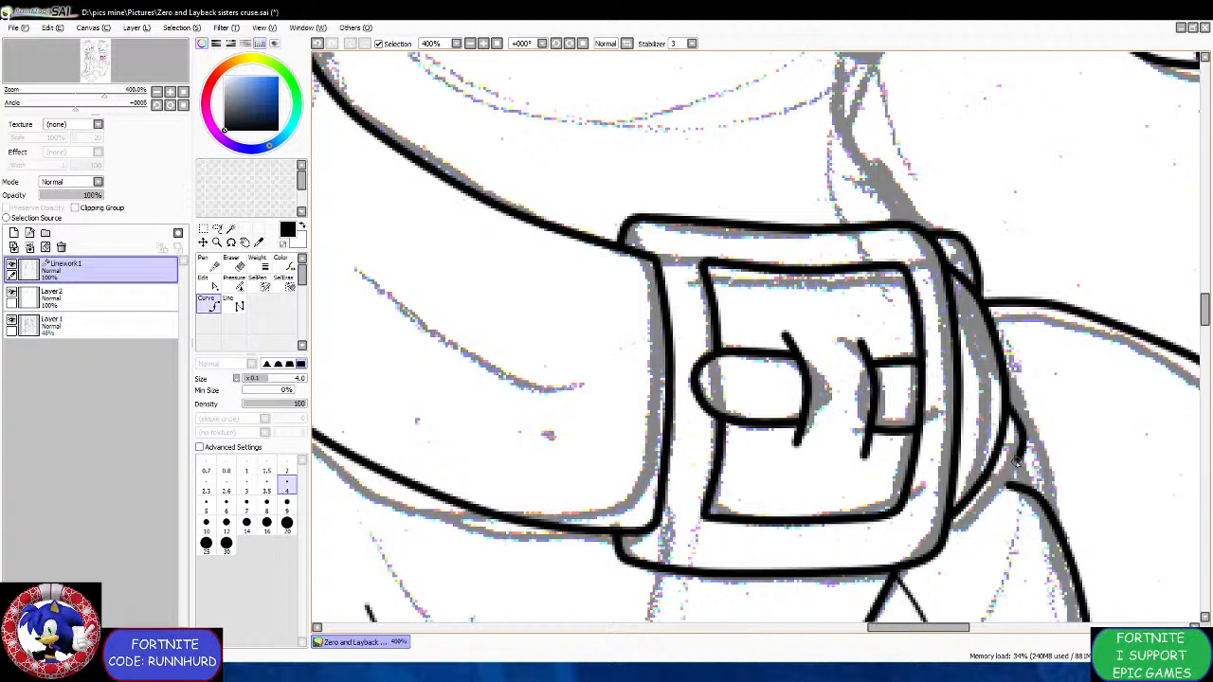
pyautogui.click(1012, 484)
pyautogui.hotkey('ctrl', 'z')
pyautogui.click(1009, 485)
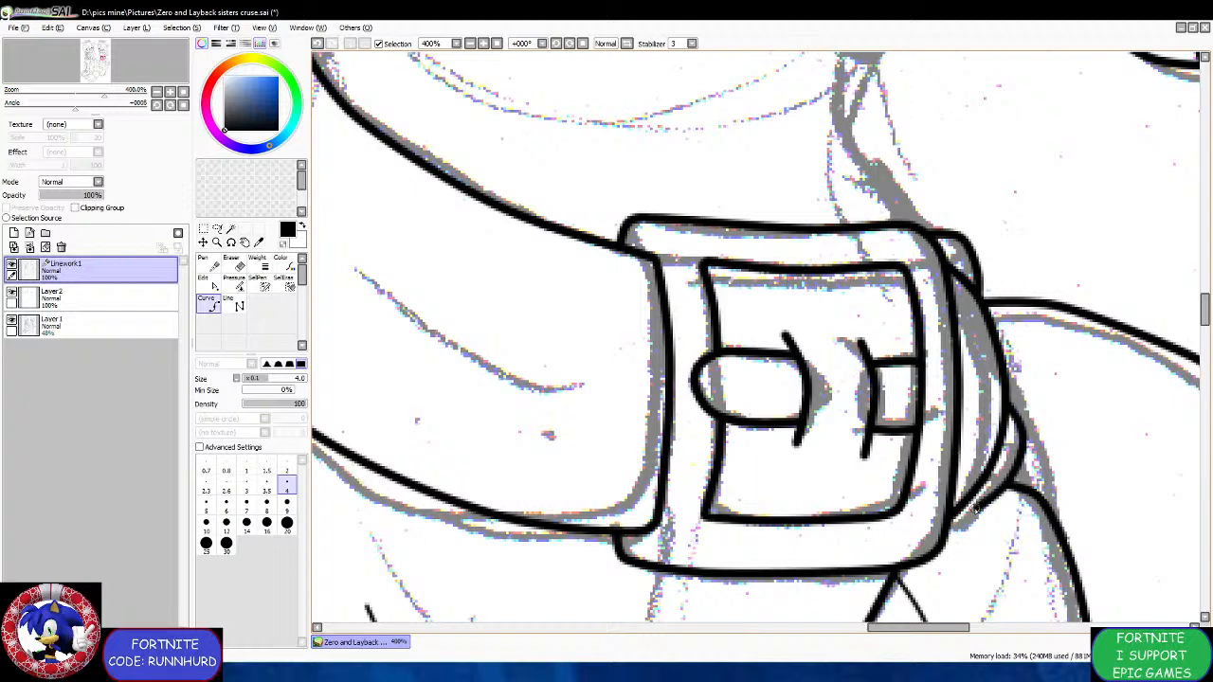
pyautogui.doubleClick(951, 523)
# Ink the short curved line running from under Layback's chest down to the knot at her side.
pyautogui.scroll(-2, 774, 451)
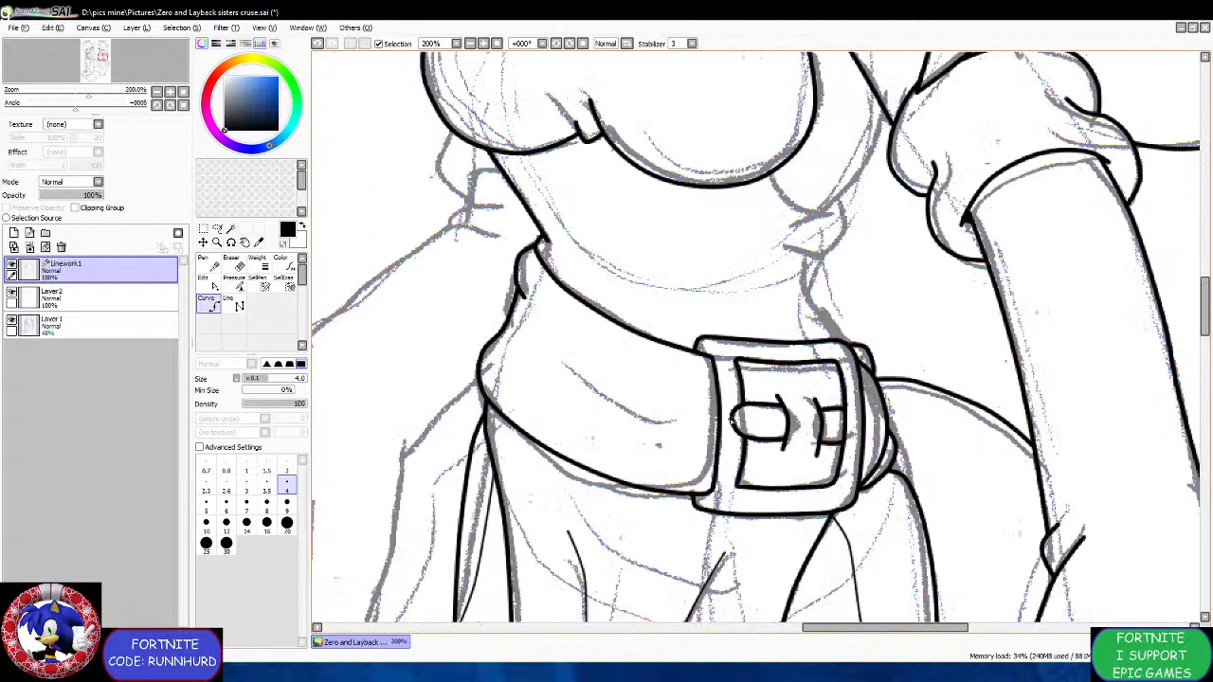
pyautogui.scroll(-1, 721, 374)
pyautogui.scroll(2, 774, 237)
pyautogui.scroll(1, 753, 202)
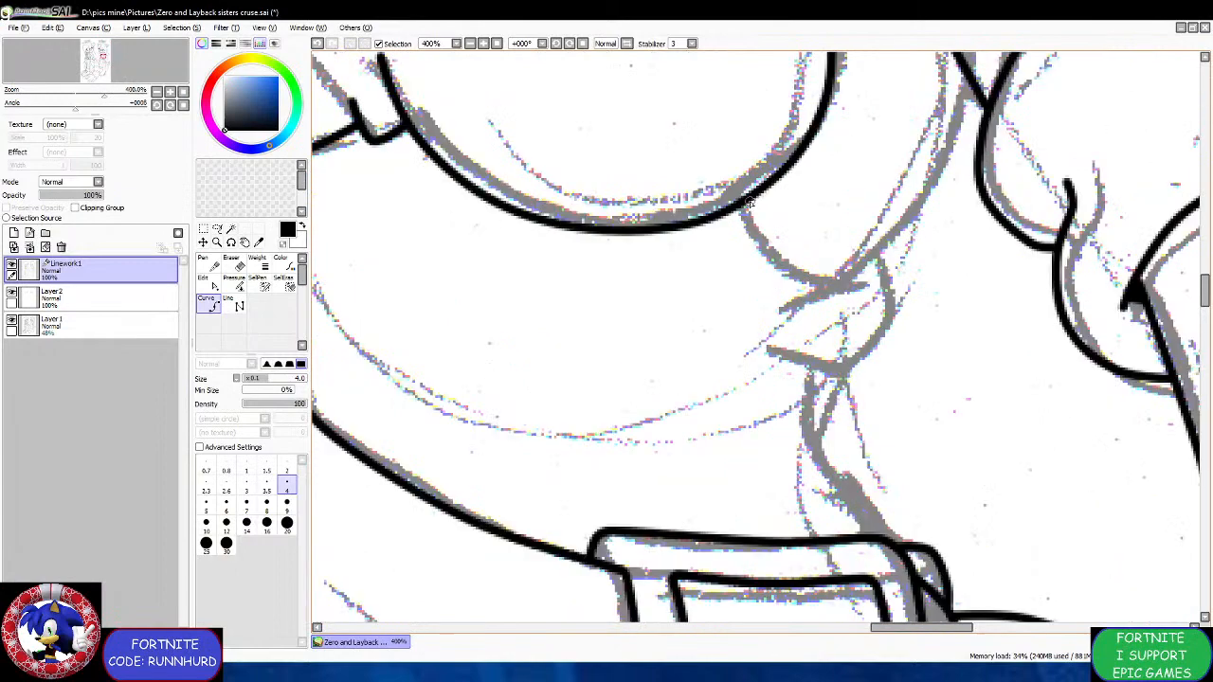
pyautogui.click(746, 203)
pyautogui.click(796, 277)
pyautogui.doubleClick(856, 297)
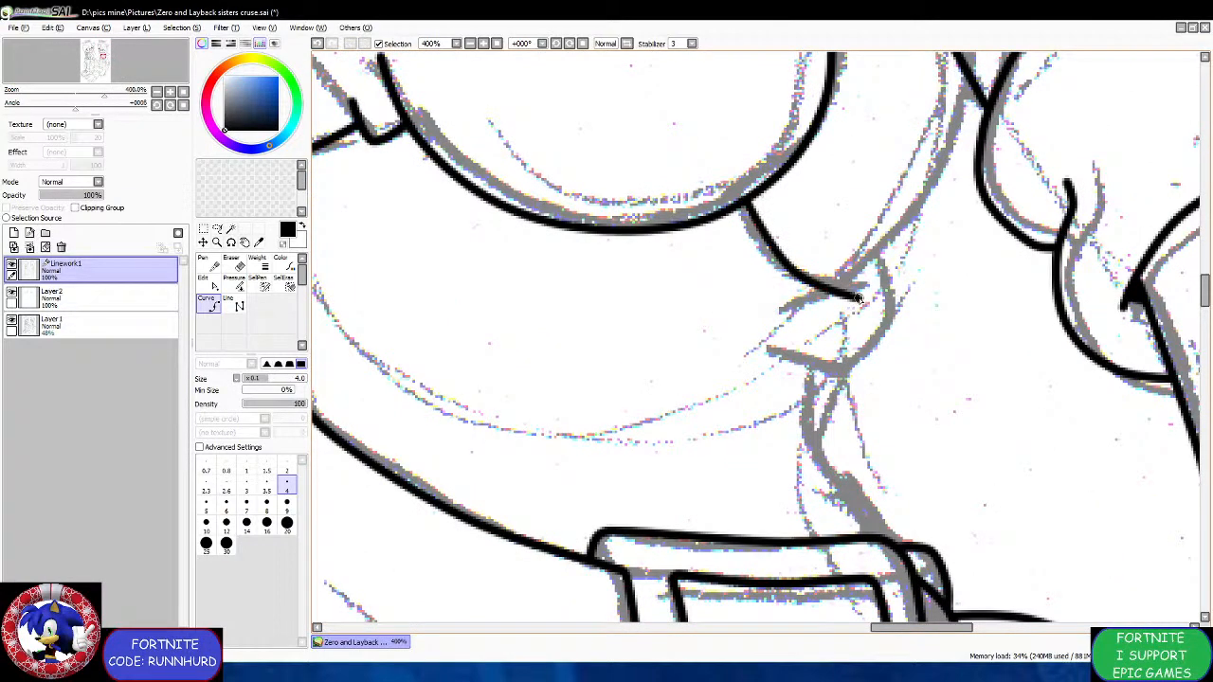
# Ink the curved side contour from the knot at Layback's side up to the line beside her arm.
pyautogui.scroll(-2, 857, 368)
pyautogui.scroll(2, 861, 221)
pyautogui.scroll(1, 862, 314)
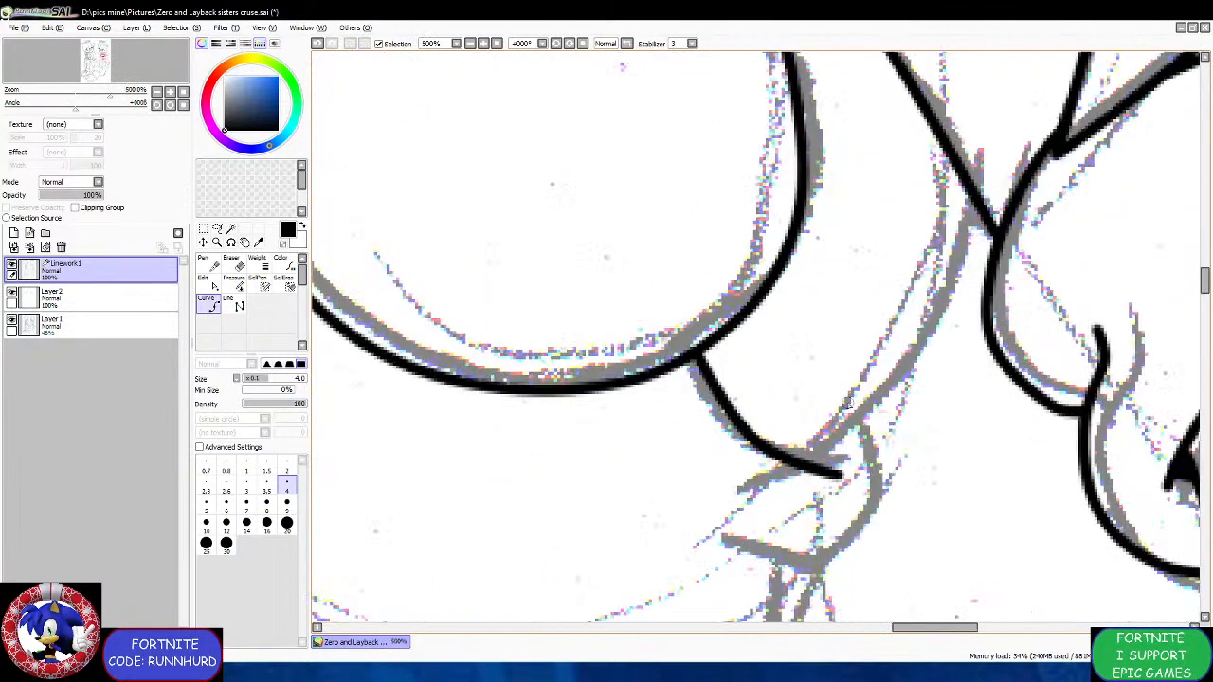
pyautogui.click(815, 465)
pyautogui.click(888, 390)
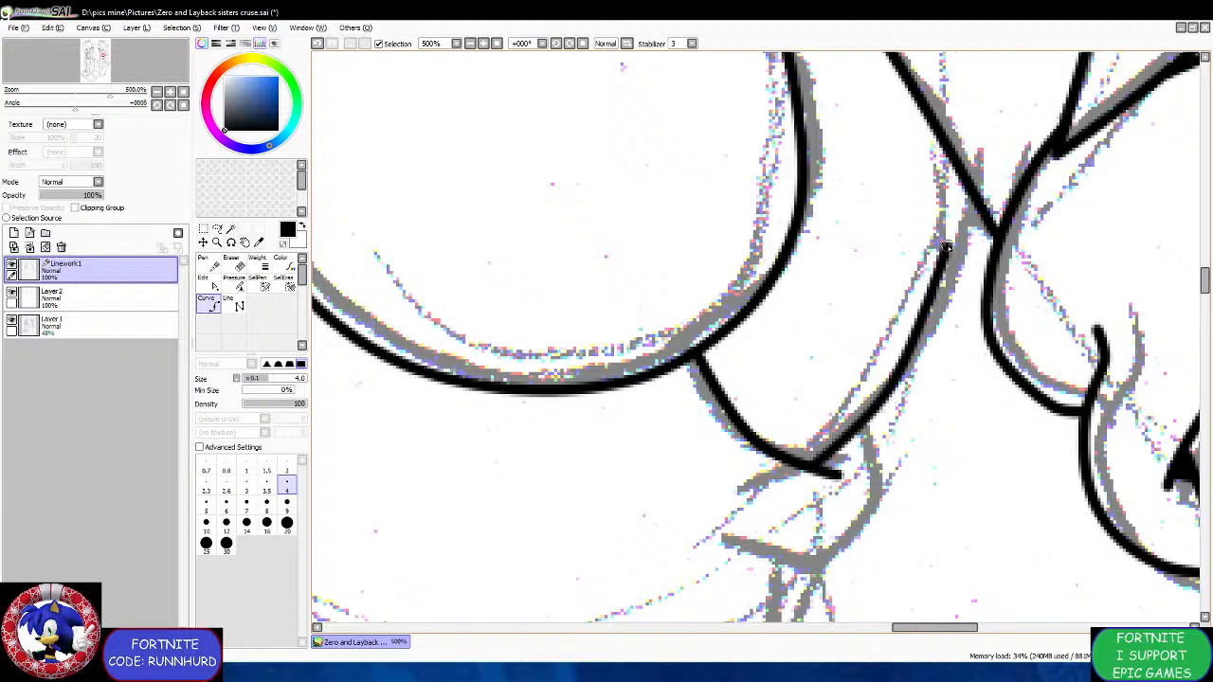
pyautogui.click(932, 328)
pyautogui.doubleClick(974, 202)
# Ink the rounded lower loop of the knot at Layback's side, curving it back under the chest.
pyautogui.scroll(-2, 905, 275)
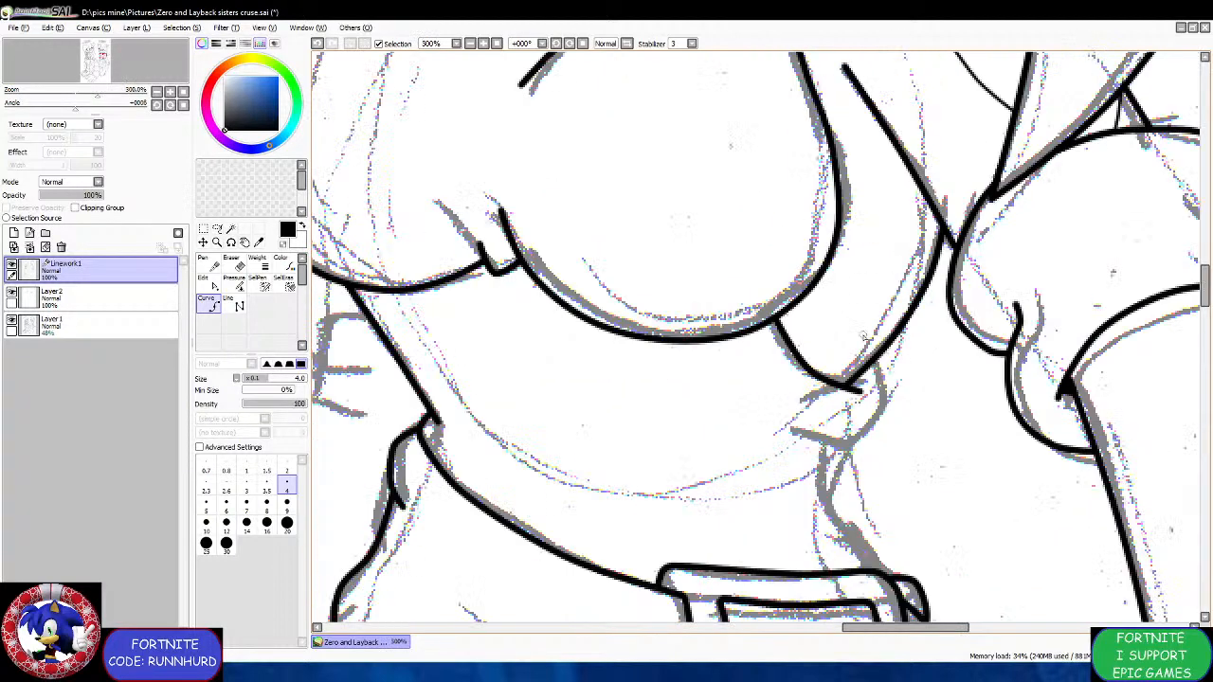
pyautogui.scroll(2, 852, 430)
pyautogui.click(891, 323)
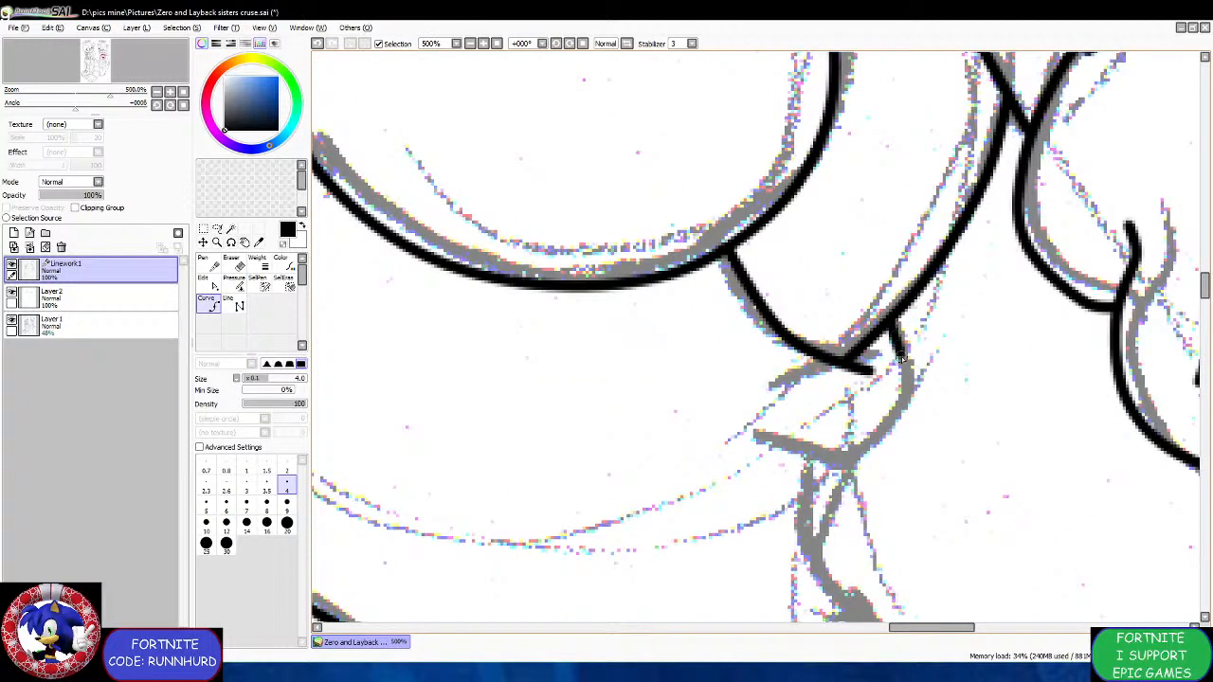
pyautogui.click(902, 425)
pyautogui.doubleClick(775, 453)
# Ink Layback's waist contour from the belt buckle up to the knot, with the small overlapping fold.
pyautogui.scroll(-4, 775, 453)
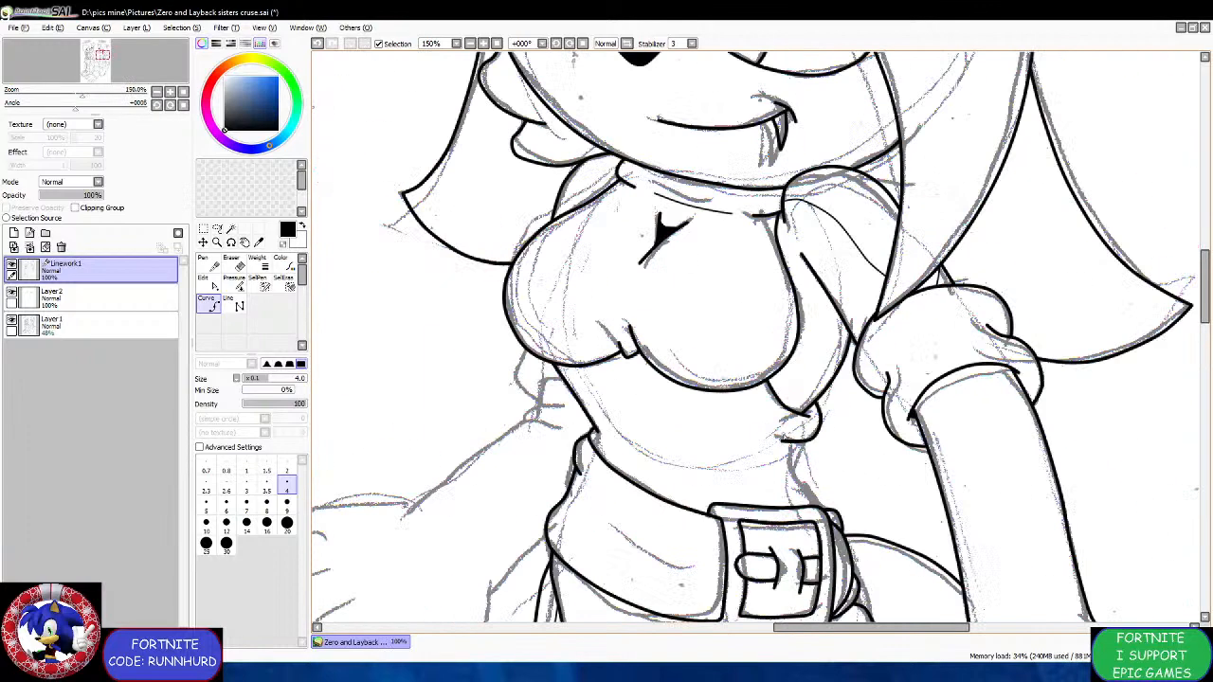
pyautogui.scroll(3, 775, 453)
pyautogui.click(894, 596)
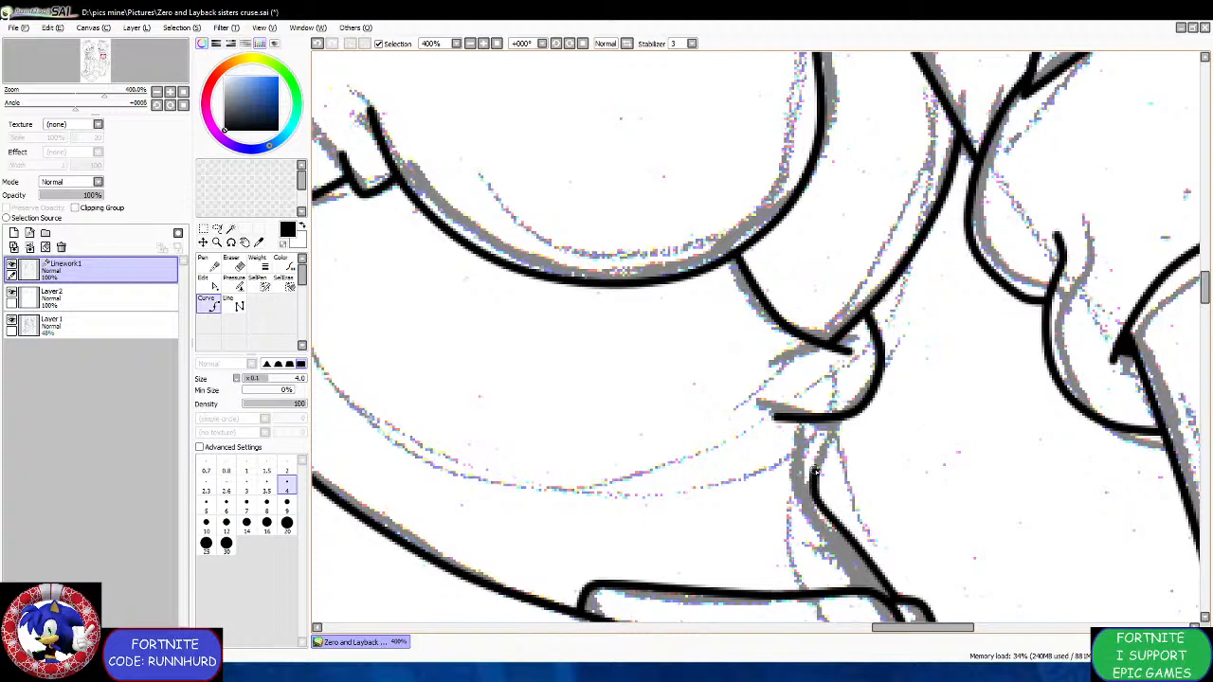
pyautogui.click(801, 489)
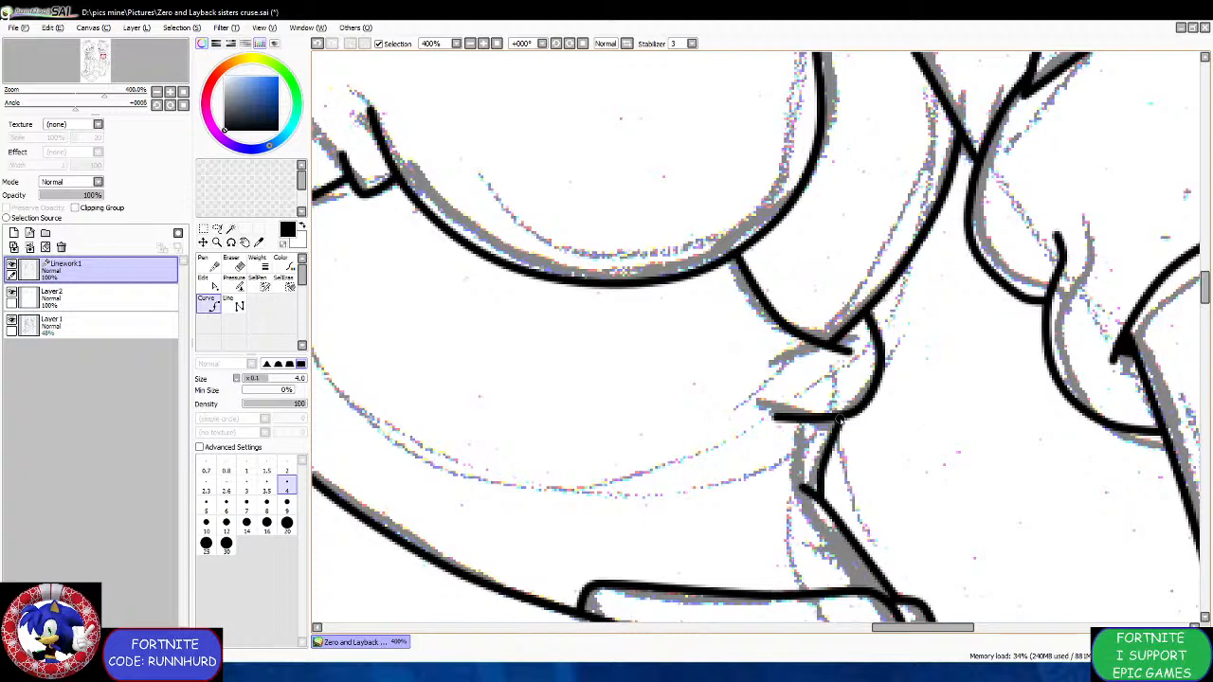
# Ink a thin line at brush size 2 from the corner of Layback's neckline along the top of her chest.
pyautogui.scroll(-8, 834, 442)
pyautogui.scroll(4, 744, 434)
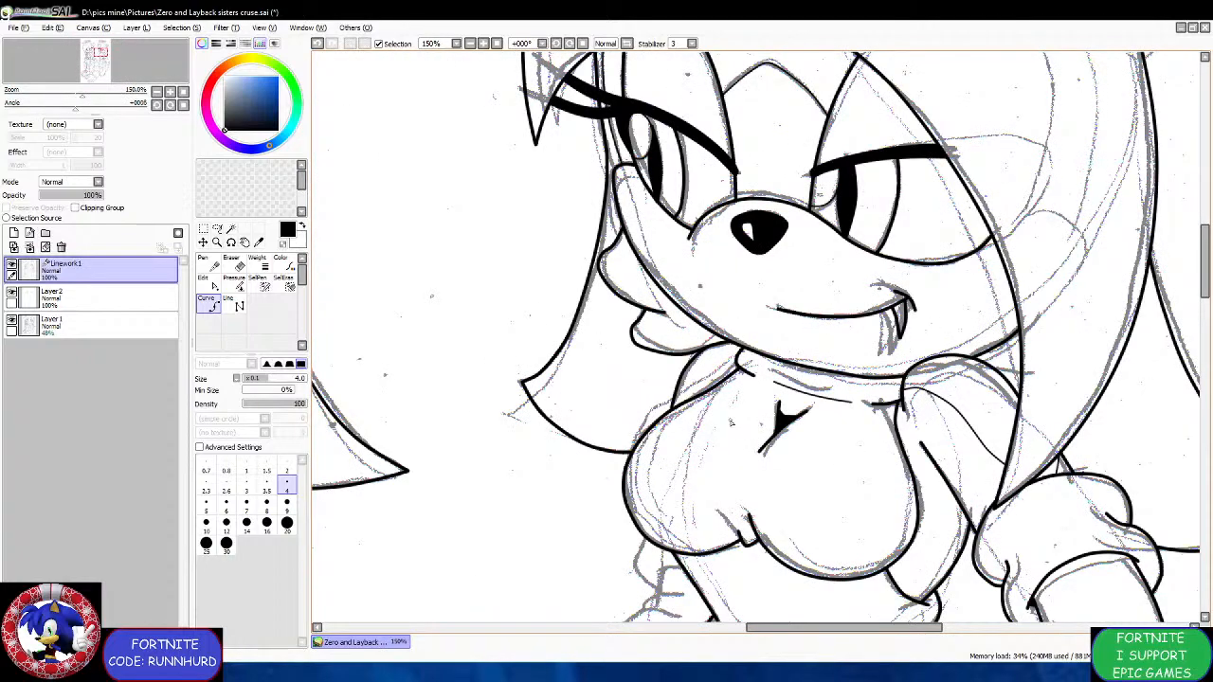
pyautogui.click(287, 470)
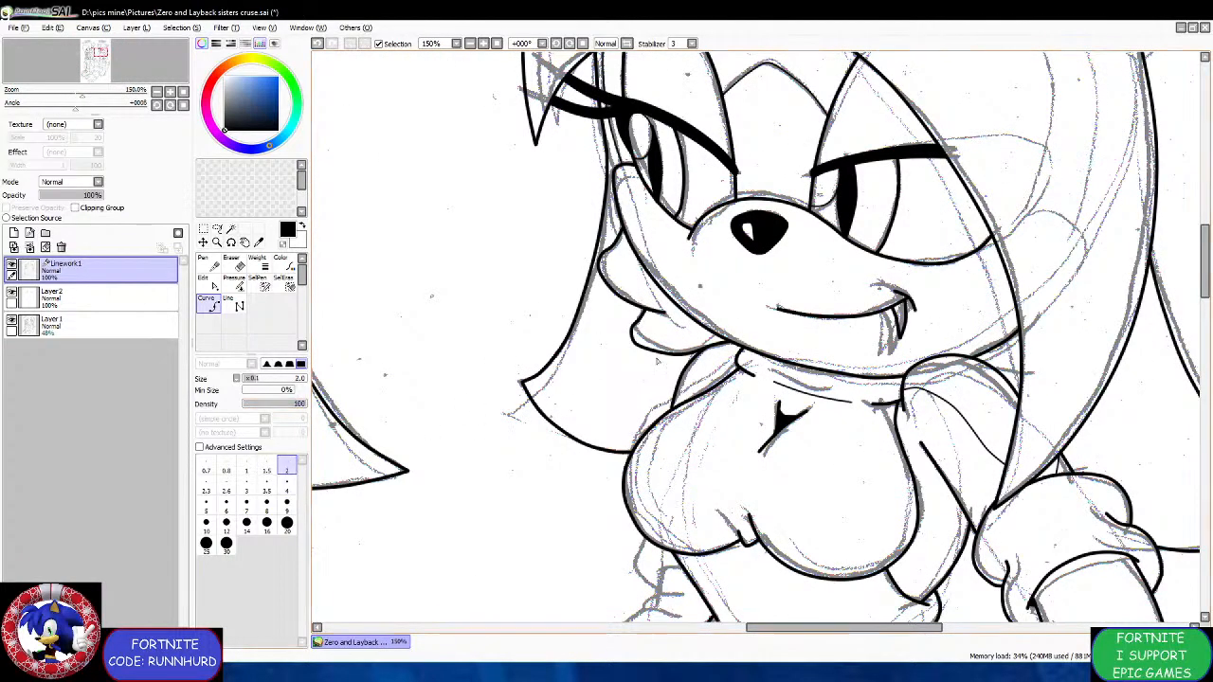
pyautogui.scroll(2, 720, 365)
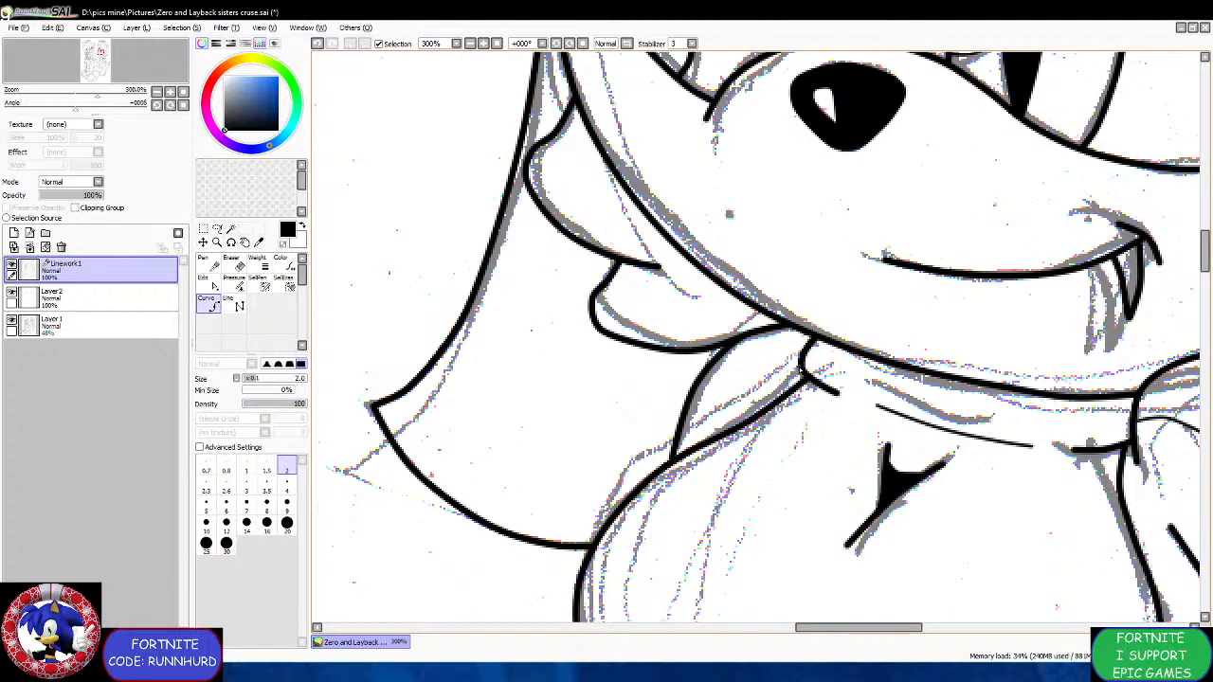
pyautogui.moveTo(796, 371); pyautogui.dragTo(721, 414)
# Set the brush size to 4 and ink the upper edge of Layback's arm reaching toward Zero's tail.
pyautogui.scroll(-5, 721, 417)
pyautogui.scroll(-1, 665, 417)
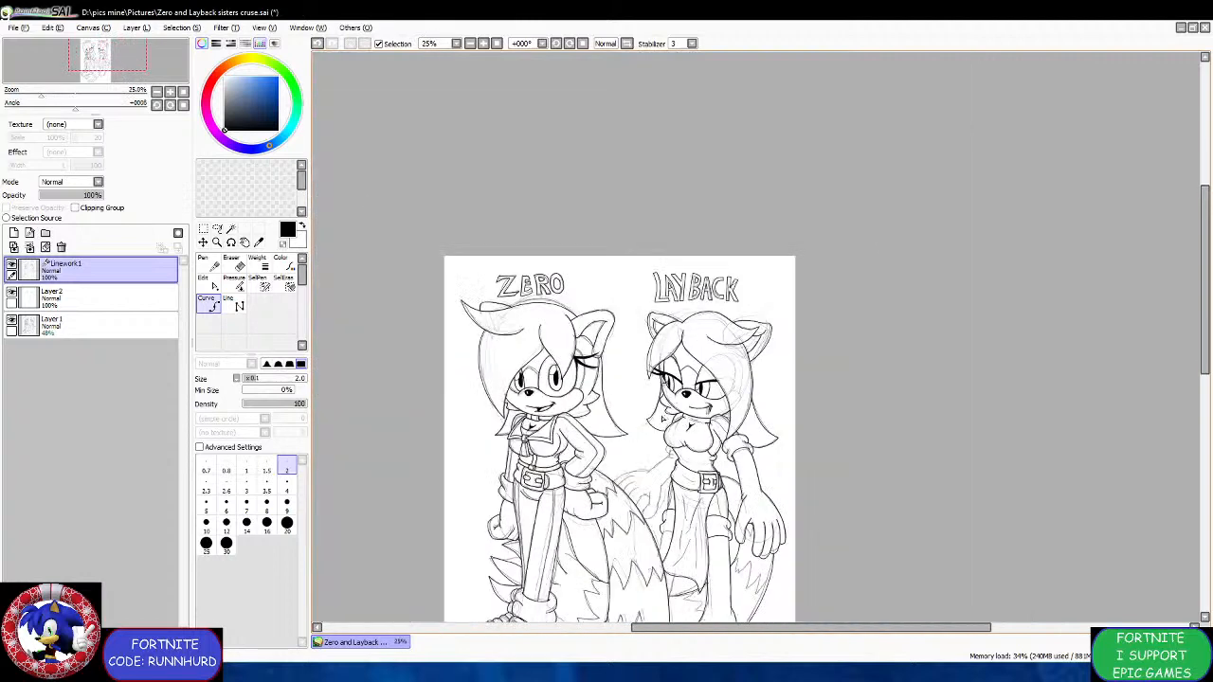
pyautogui.scroll(1, 668, 469)
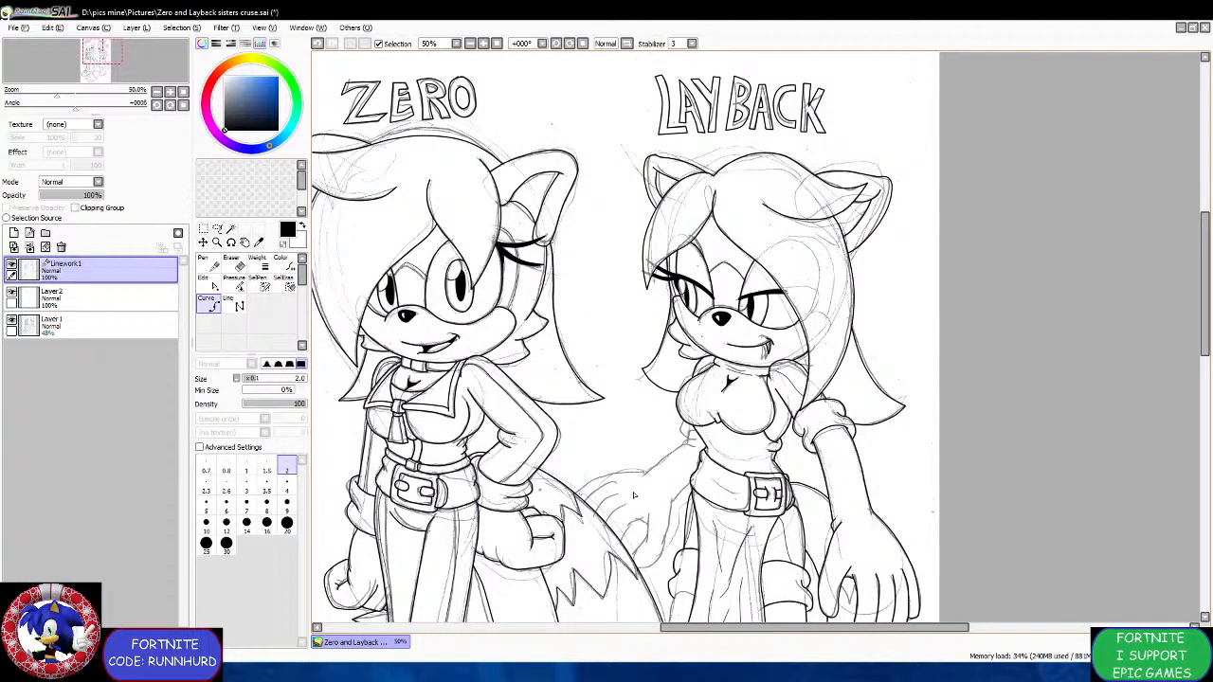
pyautogui.click(286, 483)
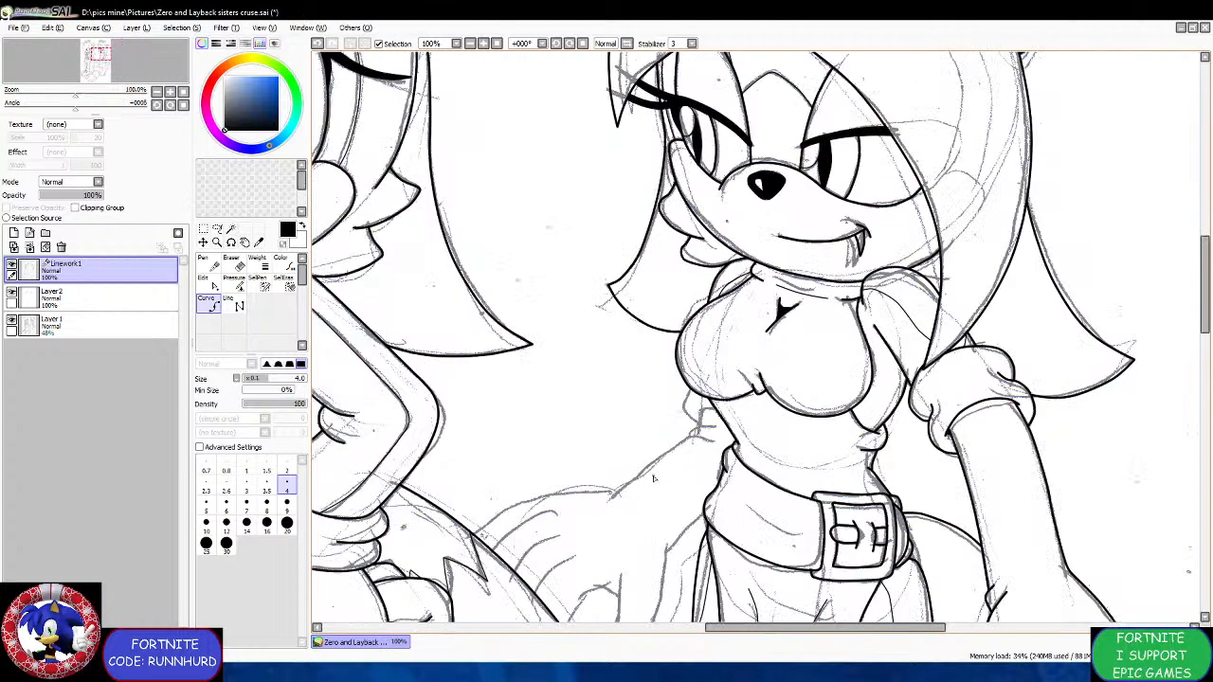
pyautogui.scroll(2, 653, 479)
pyautogui.moveTo(580, 486)
pyautogui.mouseDown()
pyautogui.moveTo(745, 393)
pyautogui.moveTo(819, 326)
pyautogui.moveTo(863, 321)
pyautogui.moveTo(902, 337)
pyautogui.mouseUp()
# Ink the sleeve folds and the outer sleeve bulge below Layback's chest on the arm reaching toward Zero, undoing a stray stroke.
pyautogui.scroll(-4, 903, 338)
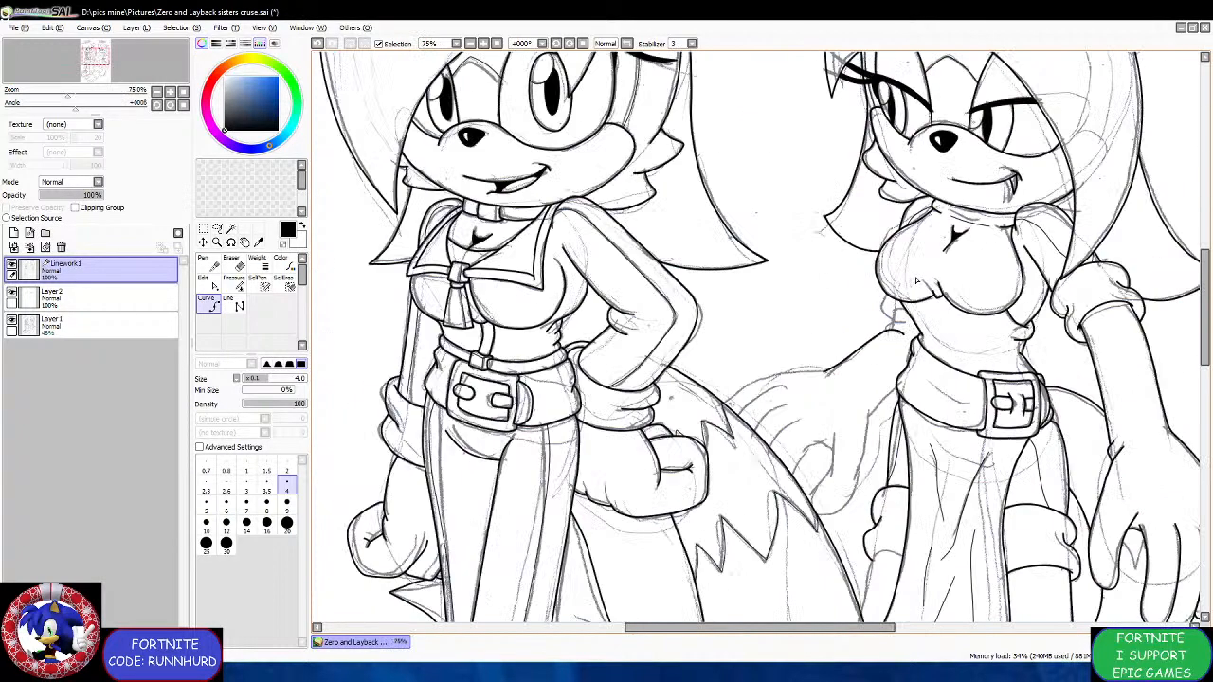
pyautogui.scroll(4, 913, 299)
pyautogui.scroll(1, 823, 470)
pyautogui.moveTo(798, 482)
pyautogui.mouseDown()
pyautogui.moveTo(808, 443)
pyautogui.moveTo(858, 432)
pyautogui.moveTo(902, 442)
pyautogui.moveTo(832, 391)
pyautogui.moveTo(848, 370)
pyautogui.moveTo(874, 373)
pyautogui.mouseUp()
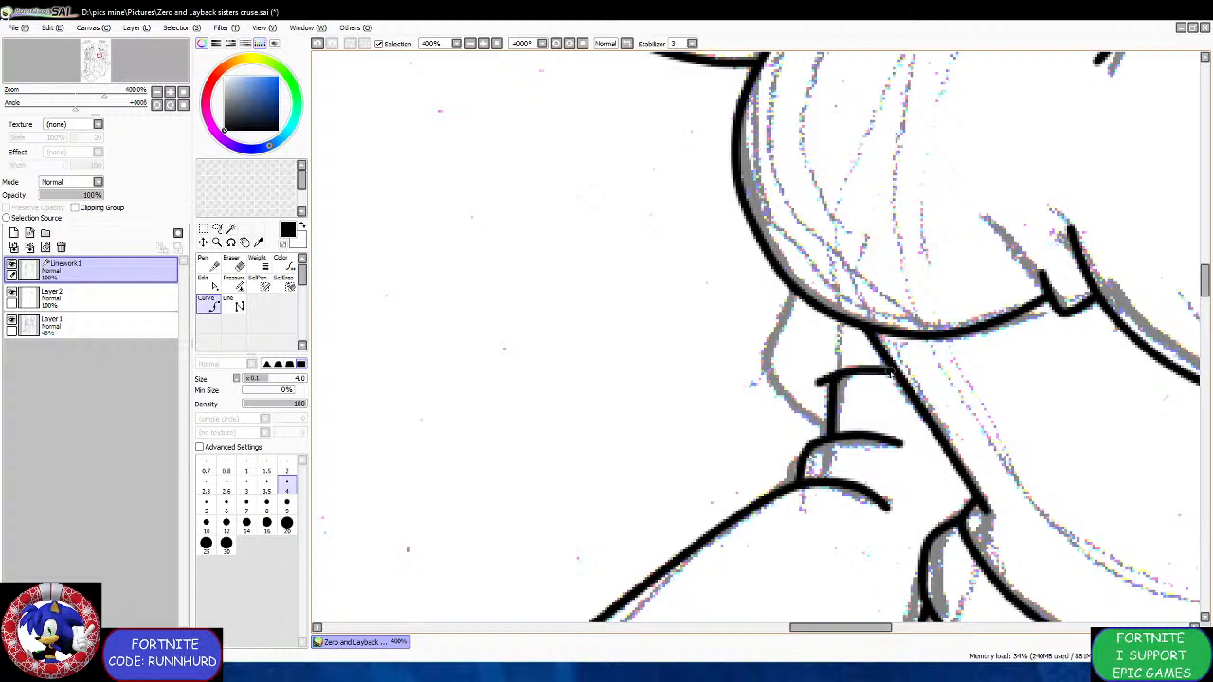
pyautogui.moveTo(828, 424)
pyautogui.mouseDown()
pyautogui.moveTo(777, 409)
pyautogui.moveTo(764, 384)
pyautogui.moveTo(768, 351)
pyautogui.moveTo(798, 316)
pyautogui.mouseUp()
pyautogui.hotkey('ctrl', 'z')
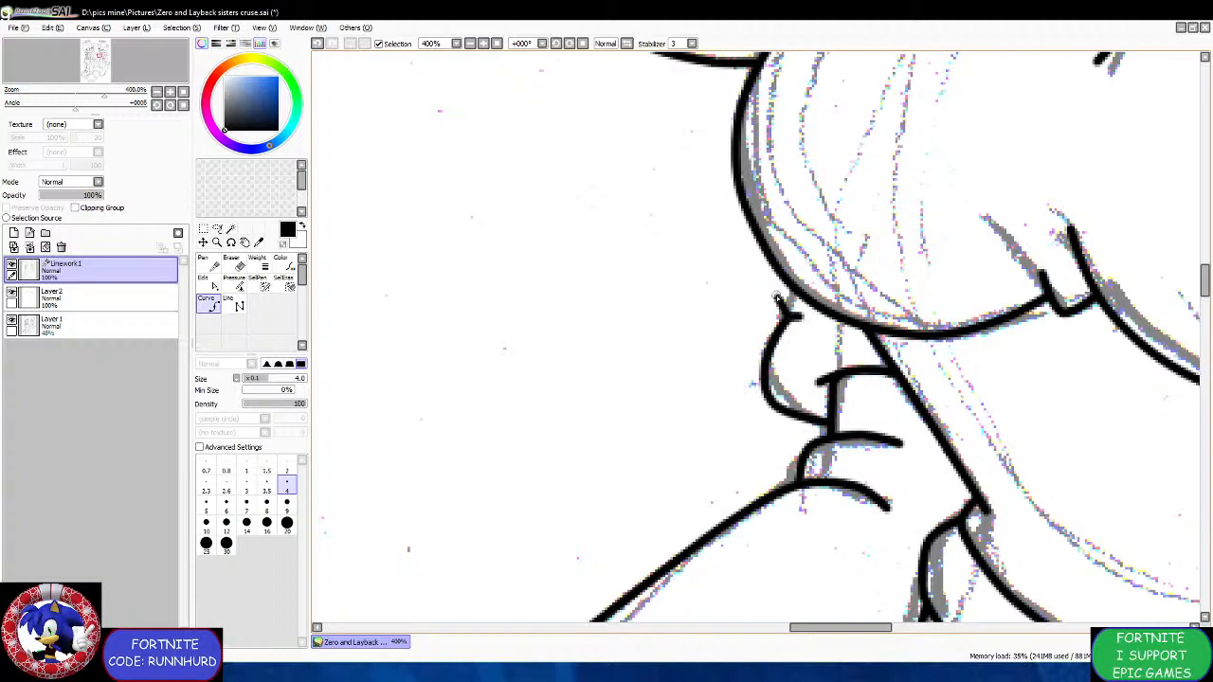
# Ink the lower edge of the same arm from the side of Layback's belt down to the wrist.
pyautogui.scroll(-3, 739, 325)
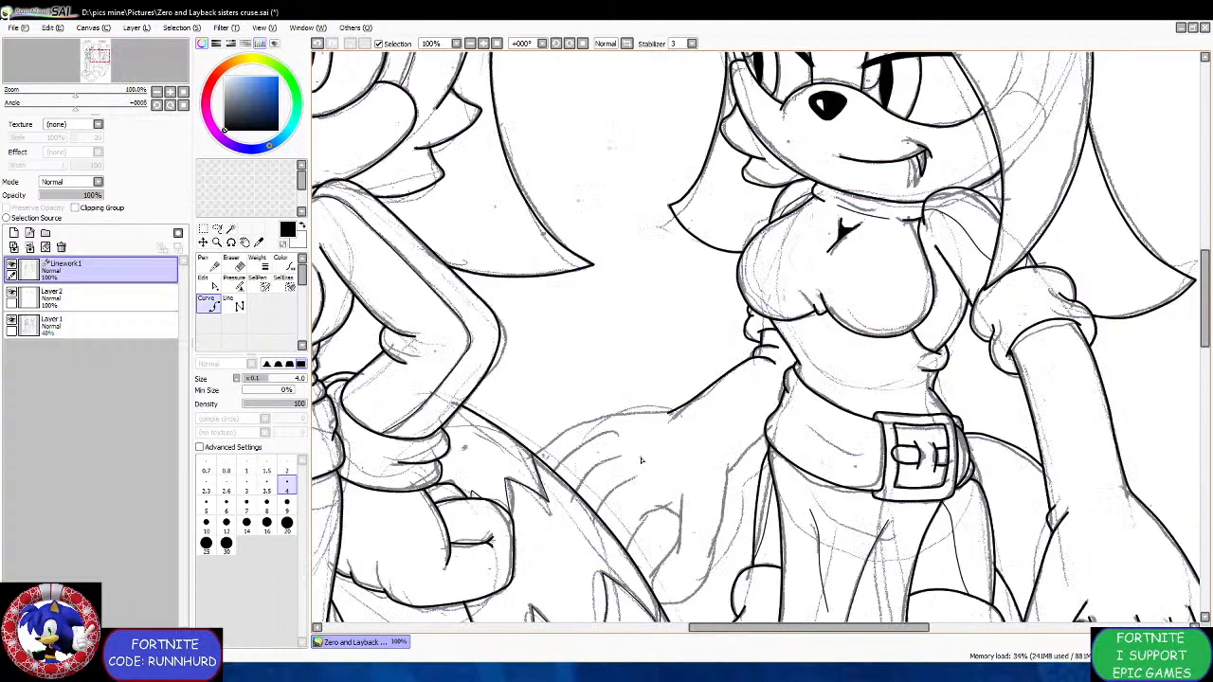
pyautogui.scroll(-1, 653, 521)
pyautogui.scroll(2, 700, 447)
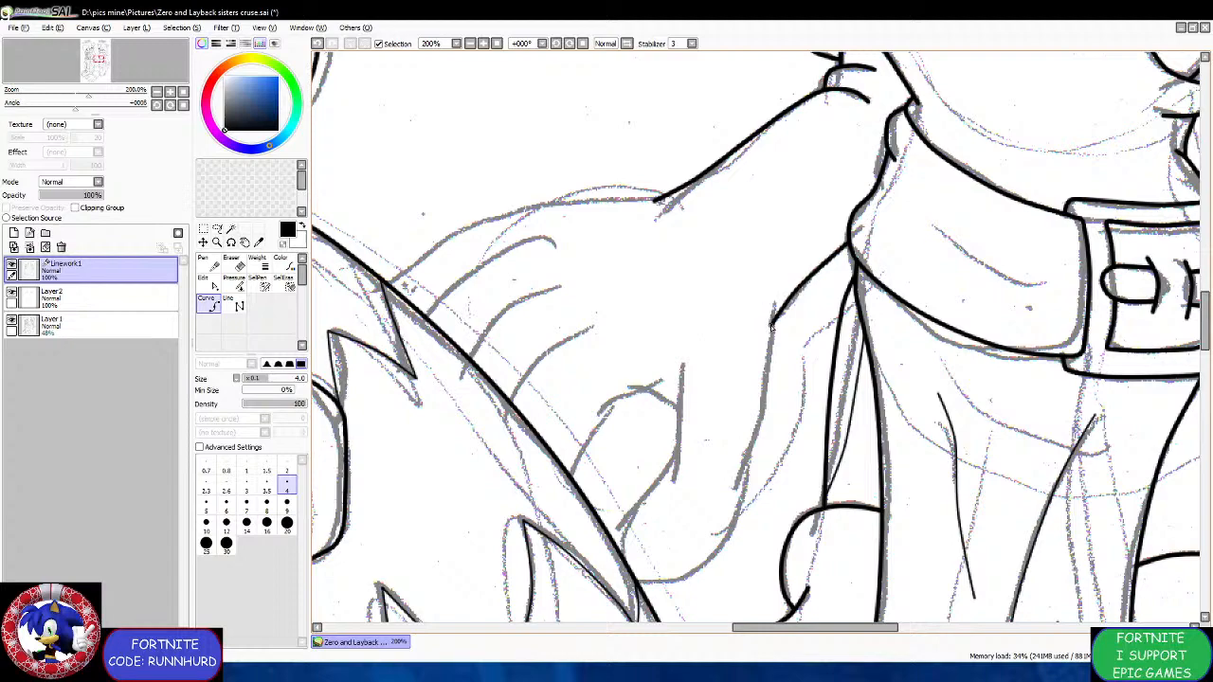
# Ink the thumb's inner curve down to Zero's tail and its outer edge back up to Layback's wrist.
pyautogui.scroll(-1, 766, 334)
pyautogui.scroll(-2, 766, 334)
pyautogui.scroll(4, 710, 305)
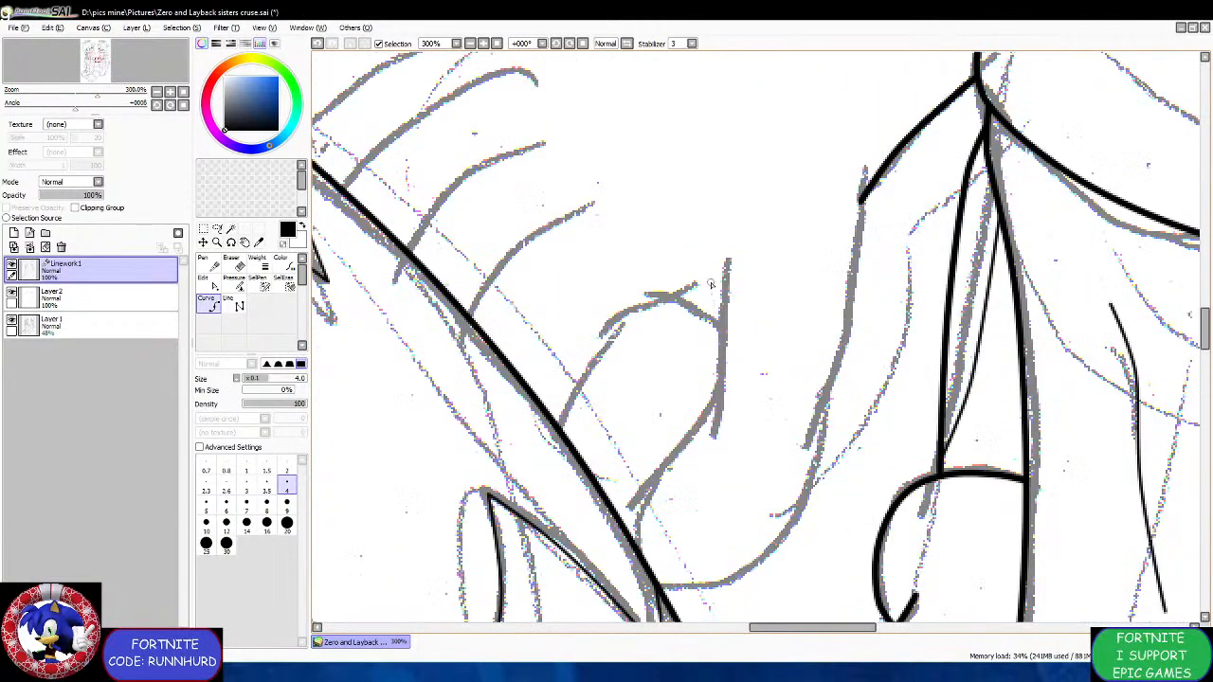
pyautogui.moveTo(711, 284)
pyautogui.mouseDown()
pyautogui.moveTo(714, 406)
pyautogui.moveTo(663, 471)
pyautogui.moveTo(643, 548)
pyautogui.mouseUp()
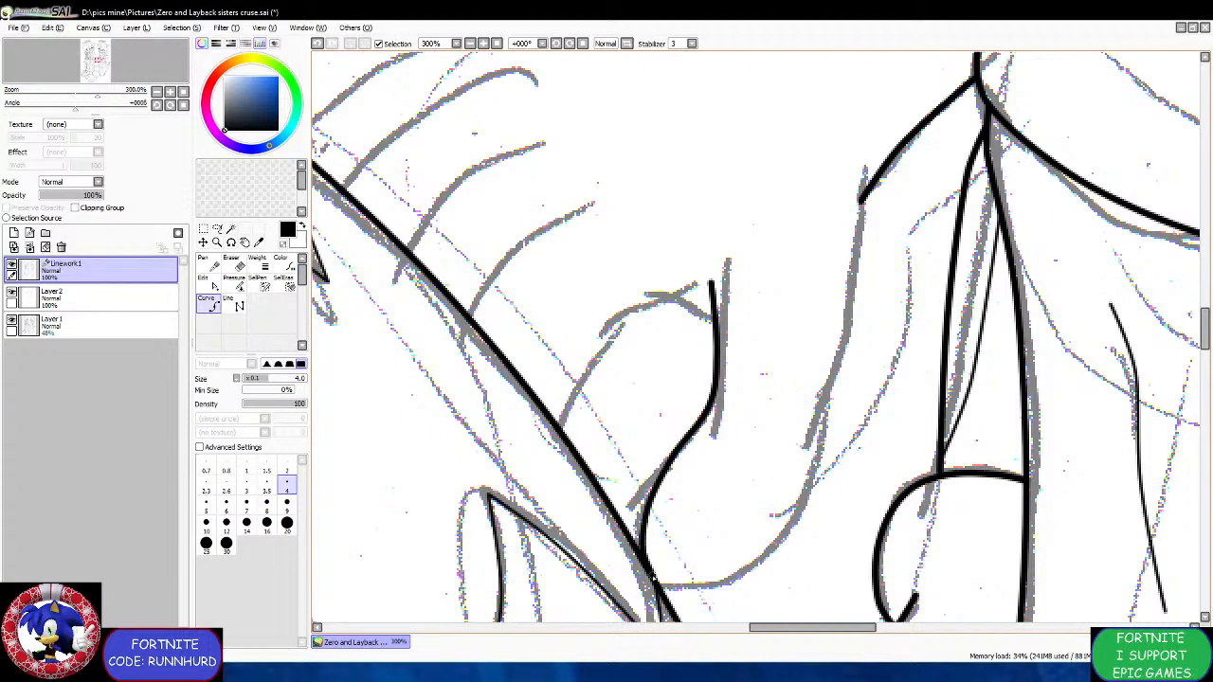
pyautogui.moveTo(675, 593)
pyautogui.mouseDown()
pyautogui.moveTo(733, 596)
pyautogui.moveTo(811, 496)
pyautogui.moveTo(831, 381)
pyautogui.moveTo(850, 372)
pyautogui.moveTo(877, 304)
pyautogui.moveTo(862, 201)
pyautogui.mouseUp()
pyautogui.doubleClick(860, 171)
# Ink the curved finger edge rising from Zero's tail and join it to the thumb's inner line with a short arc.
pyautogui.scroll(-4, 799, 244)
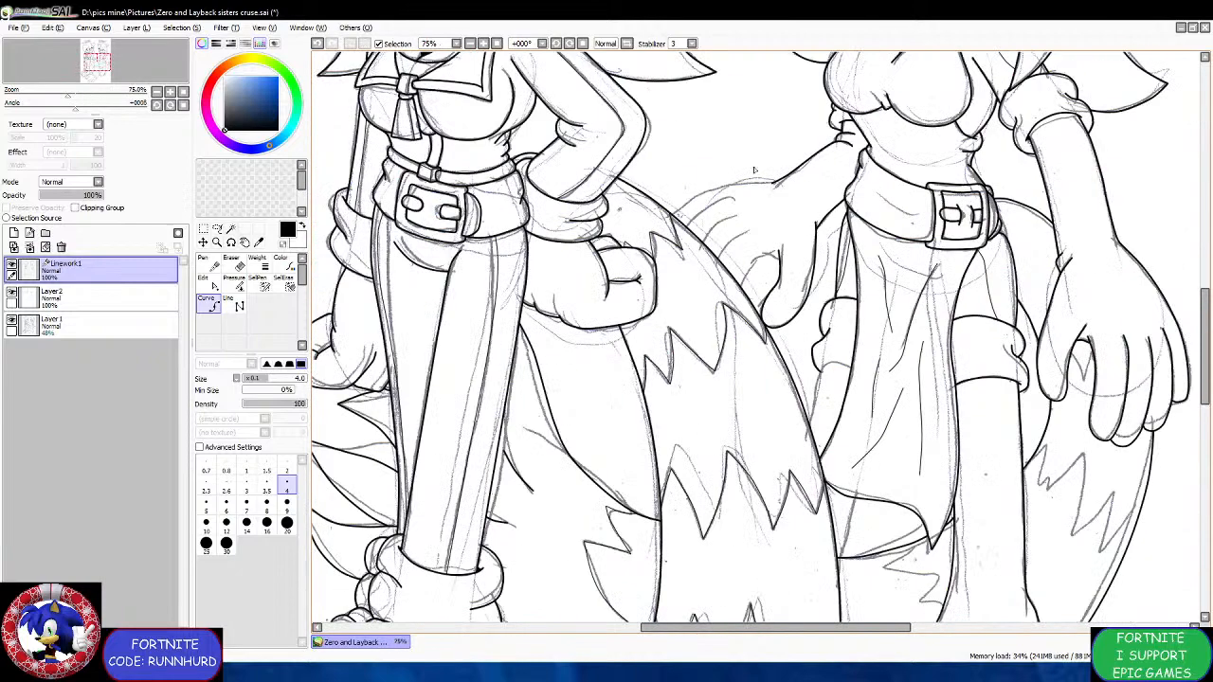
pyautogui.scroll(3, 744, 164)
pyautogui.scroll(2, 714, 383)
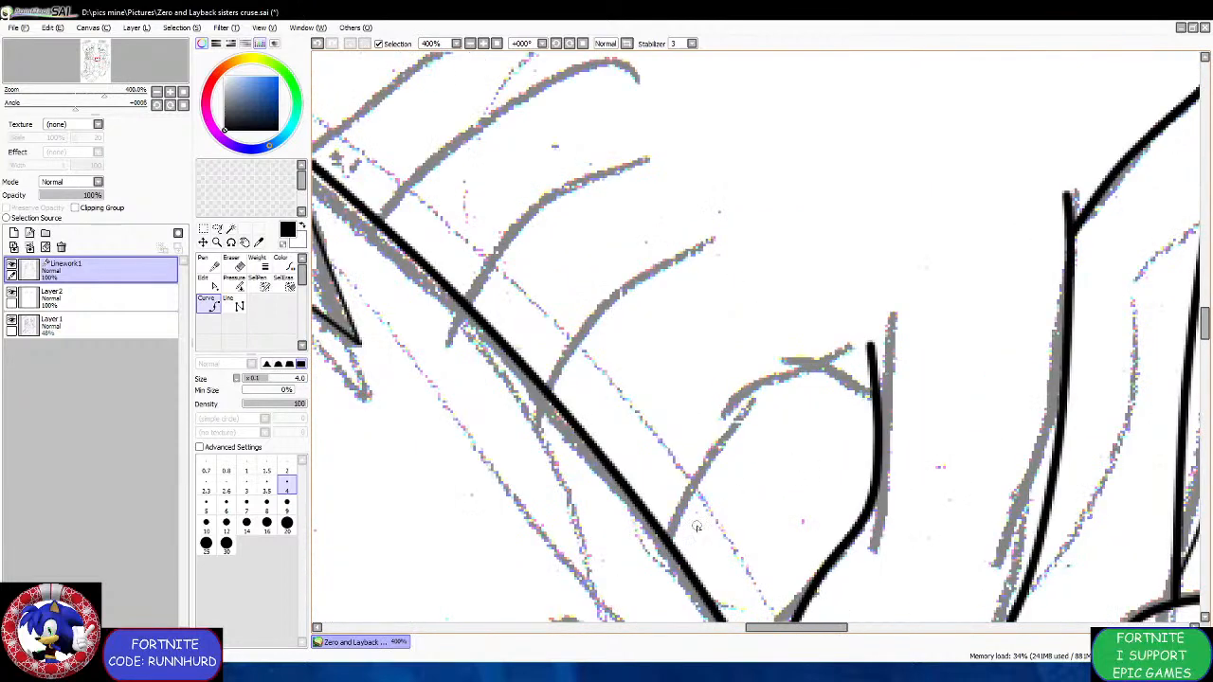
pyautogui.click(669, 539)
pyautogui.click(716, 454)
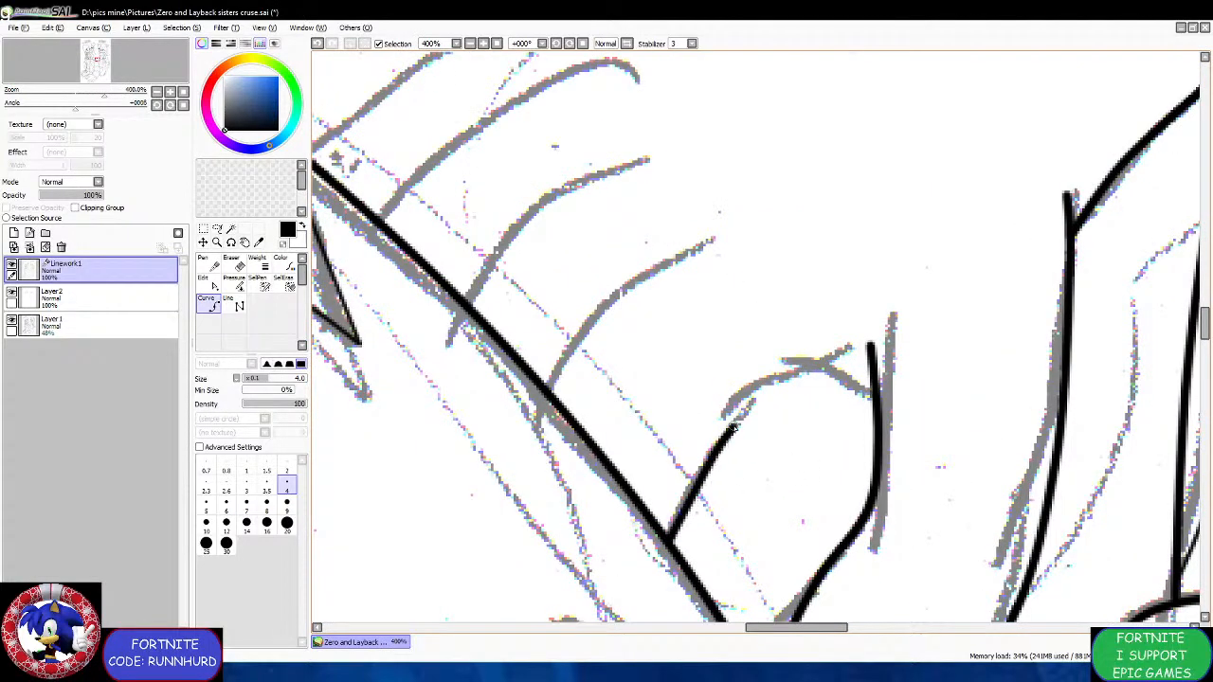
pyautogui.click(767, 389)
pyautogui.doubleClick(827, 350)
pyautogui.click(790, 375)
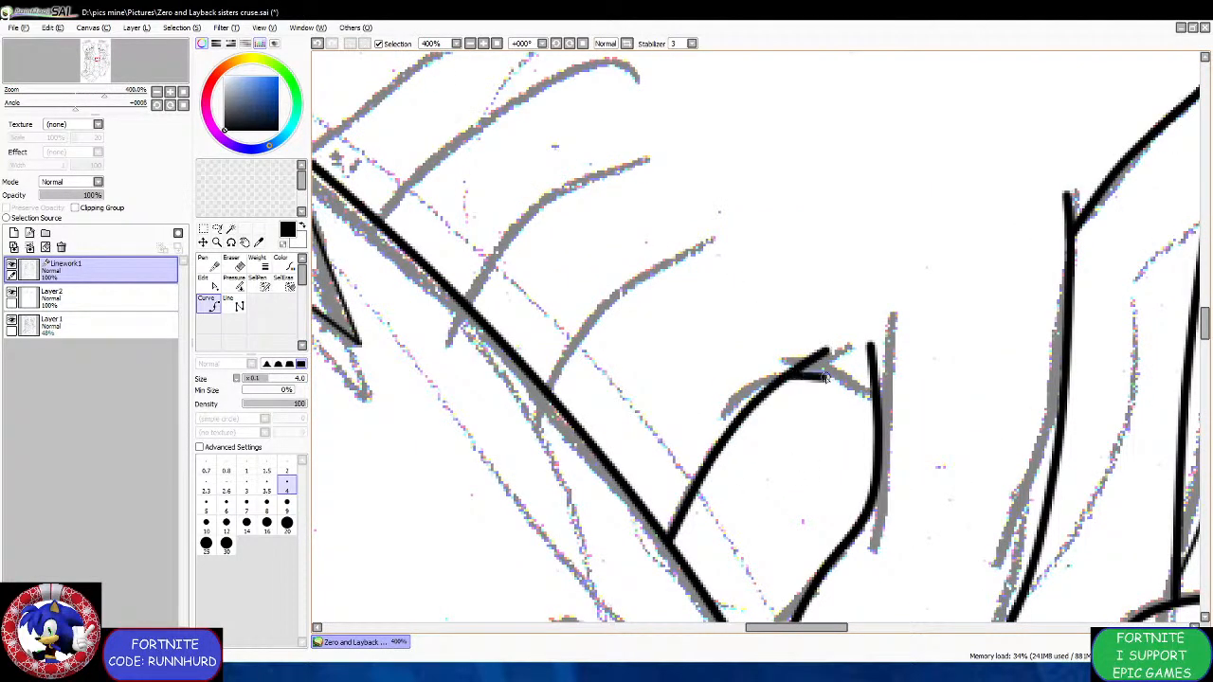
pyautogui.click(847, 381)
# Ink the three curved finger separation lines between Zero's tail edge and the back of Layback's hand.
pyautogui.scroll(-2, 873, 406)
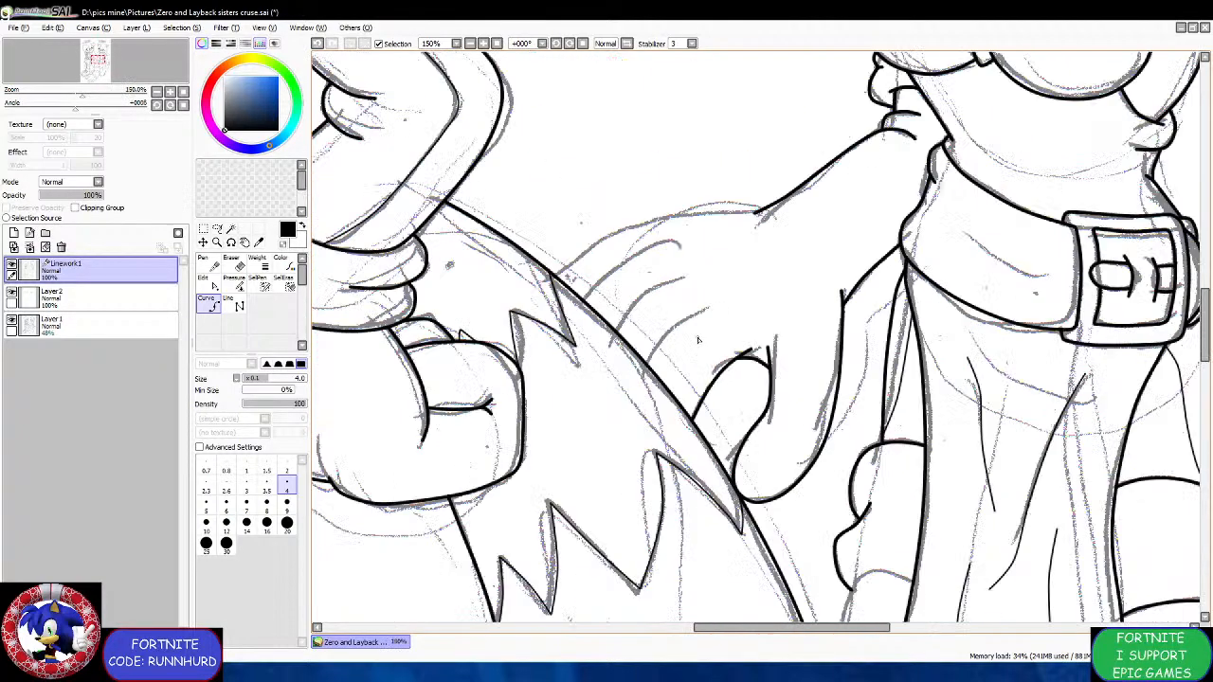
pyautogui.click(725, 300)
pyautogui.click(664, 326)
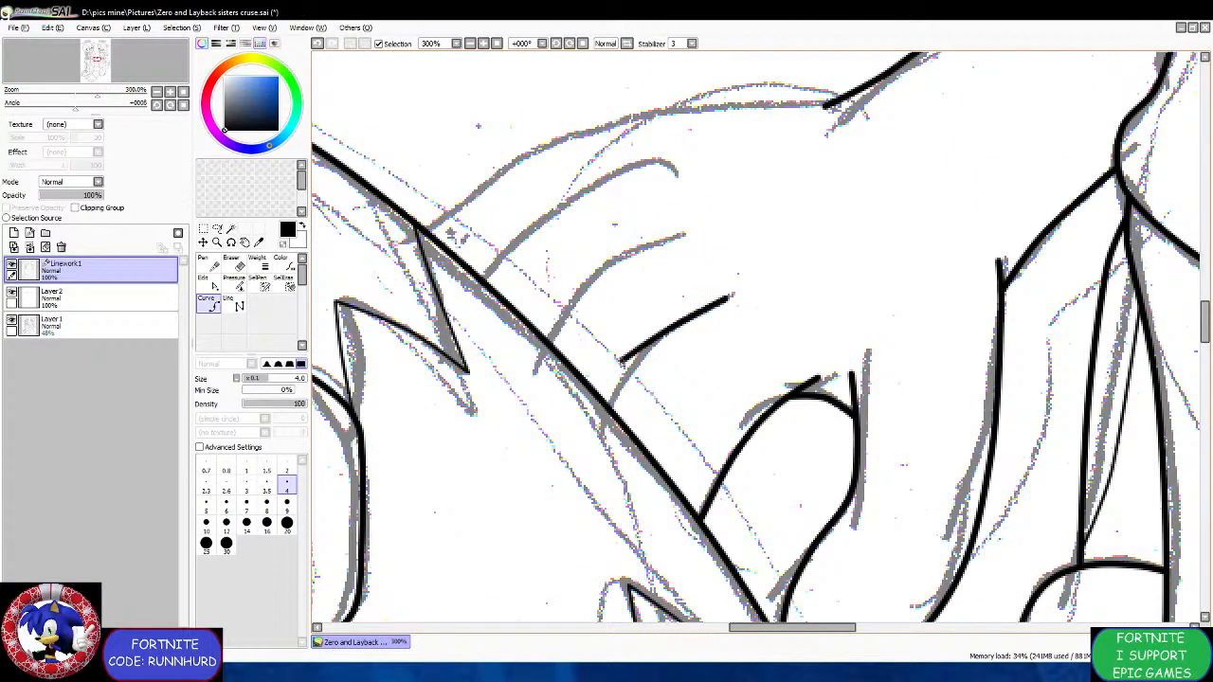
pyautogui.doubleClick(608, 408)
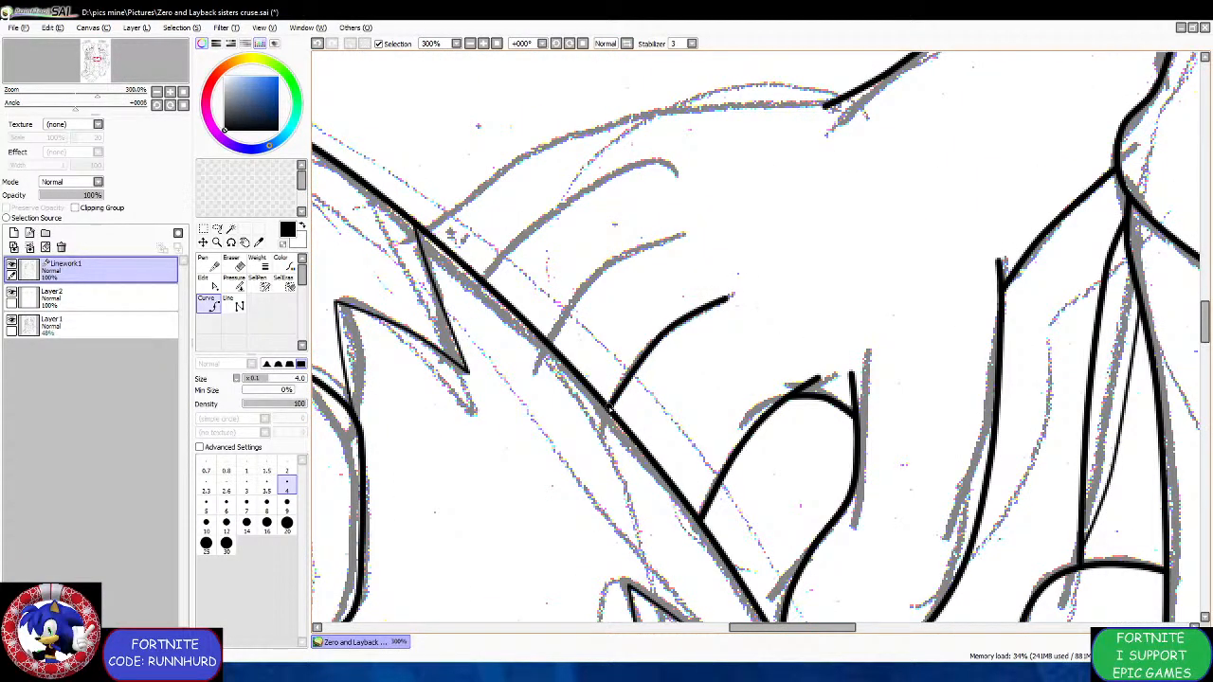
pyautogui.click(662, 237)
pyautogui.click(592, 269)
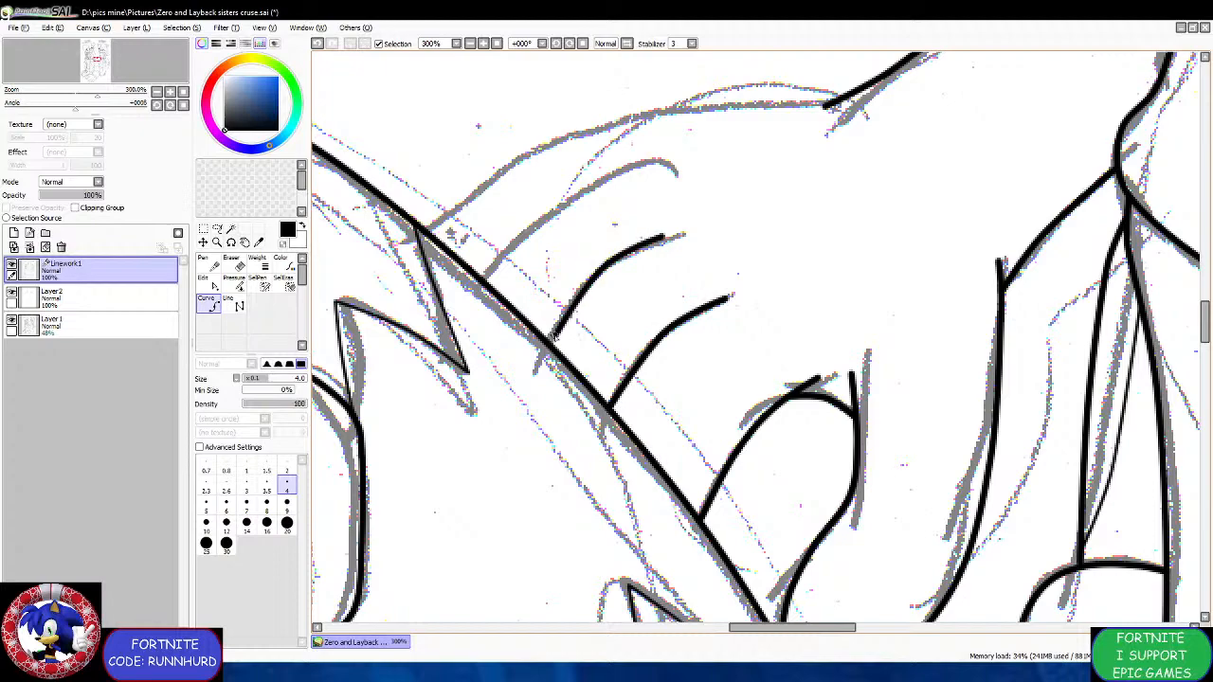
pyautogui.doubleClick(545, 339)
pyautogui.scroll(2, 530, 351)
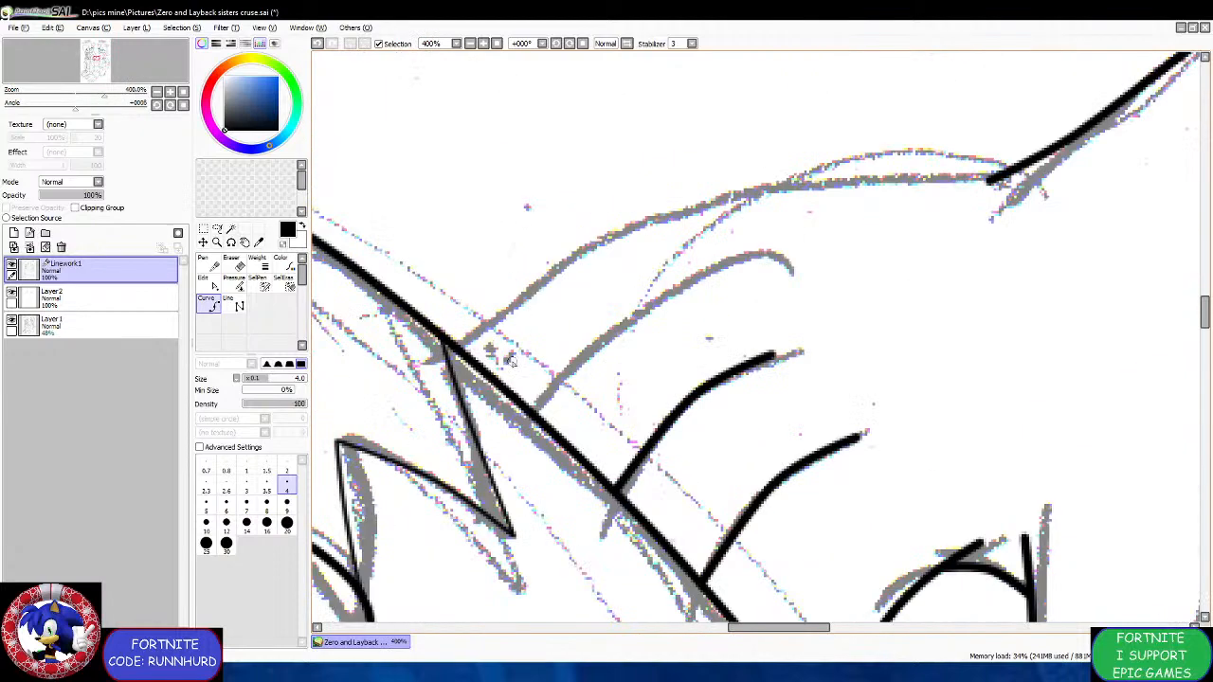
pyautogui.click(533, 409)
pyautogui.click(616, 309)
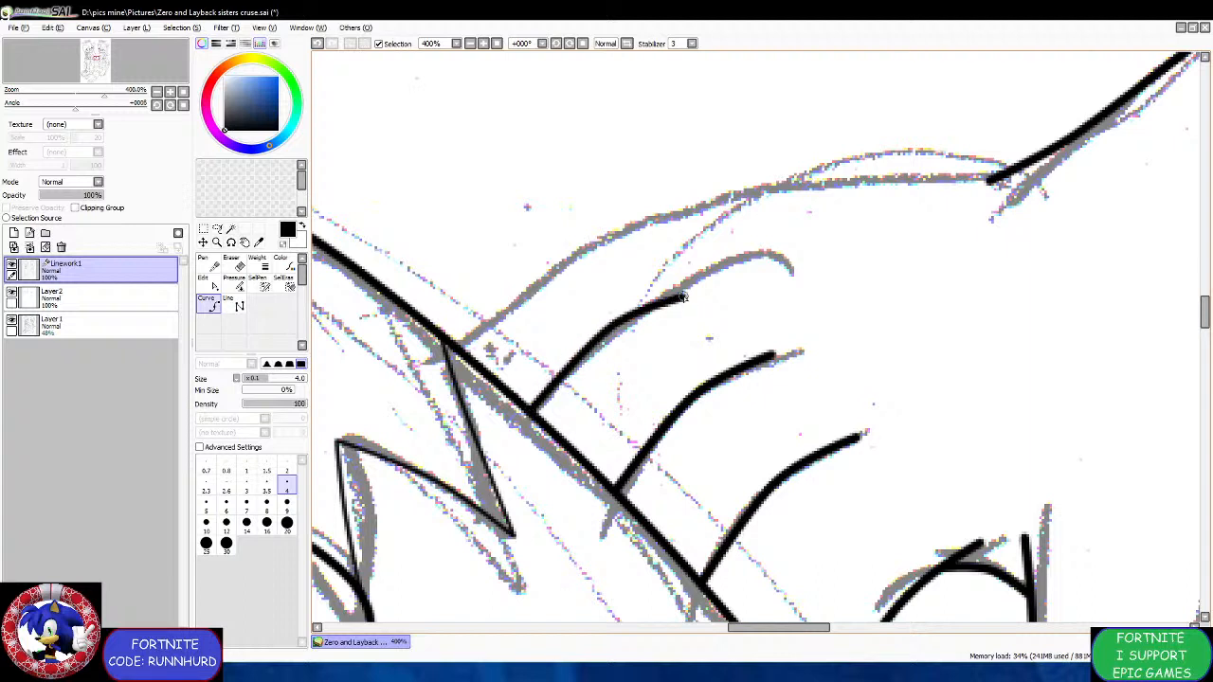
pyautogui.doubleClick(717, 275)
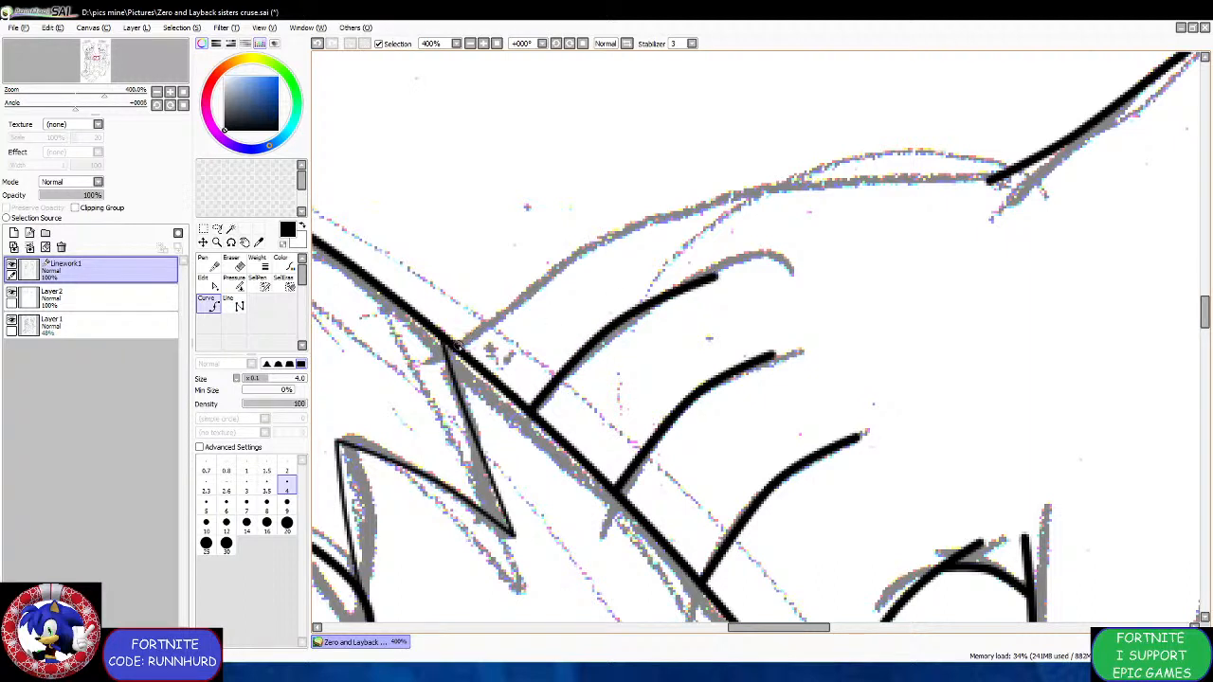
# Ink the top contour of Layback's hand from Zero's tail edge to the wrist, slightly overlapping the arm line.
pyautogui.click(458, 345)
pyautogui.click(701, 199)
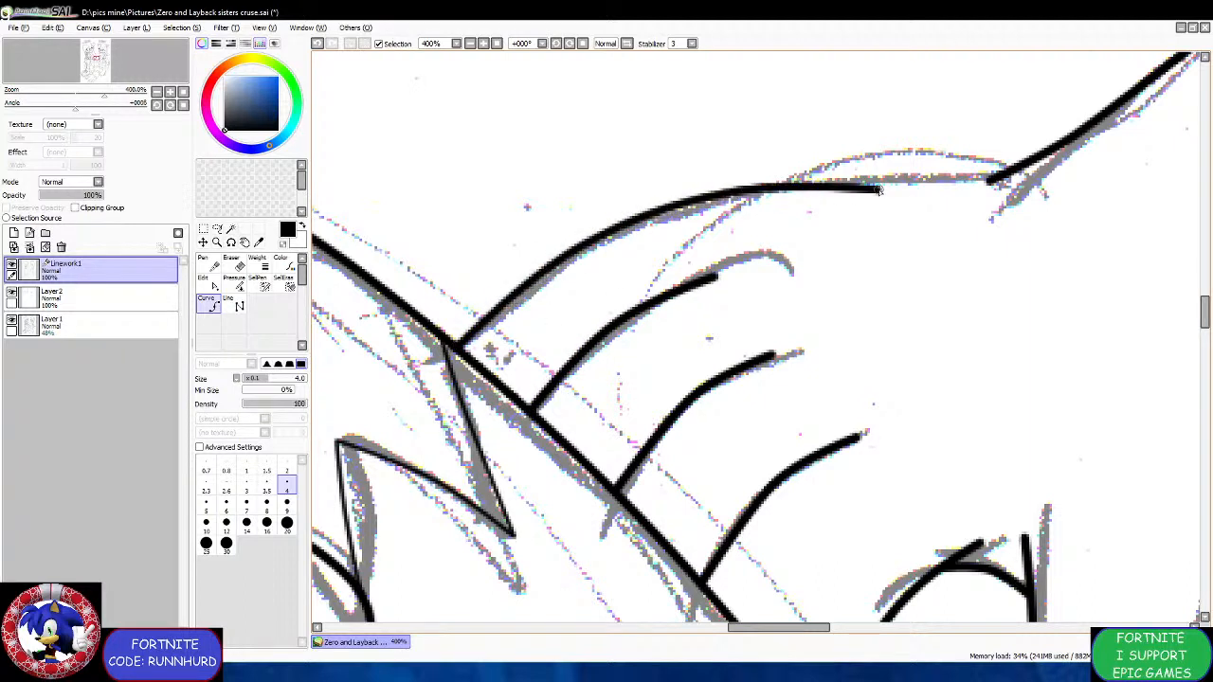
pyautogui.doubleClick(1016, 193)
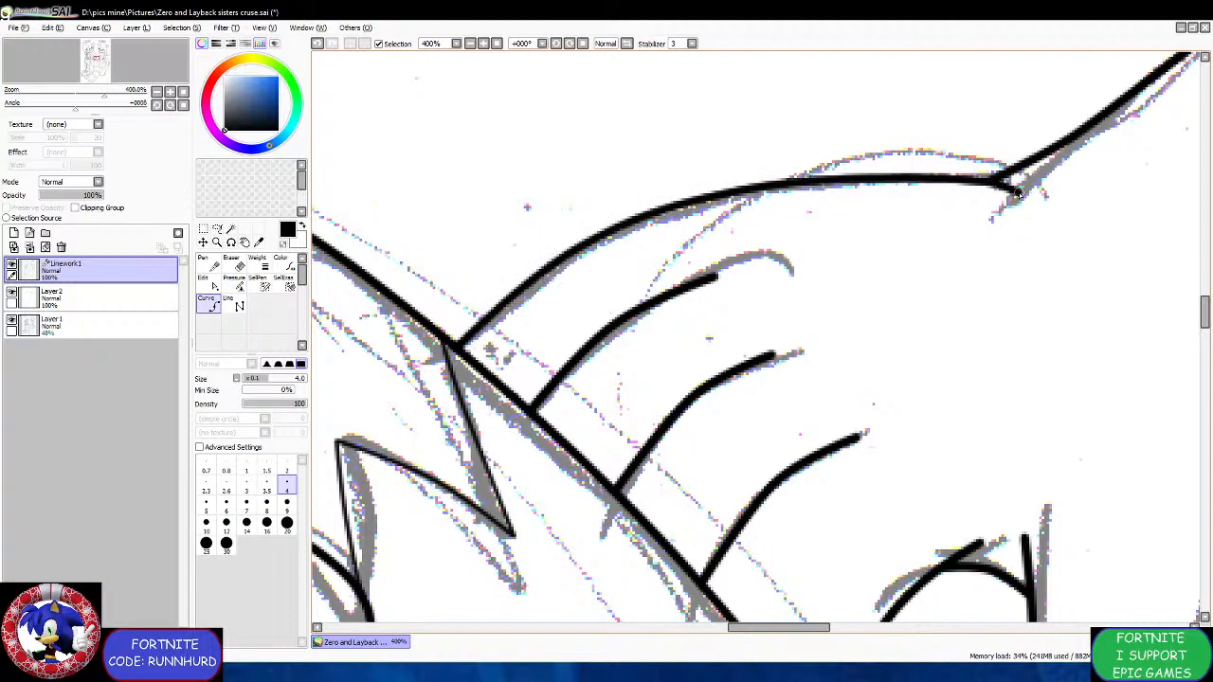
pyautogui.scroll(-1, 975, 228)
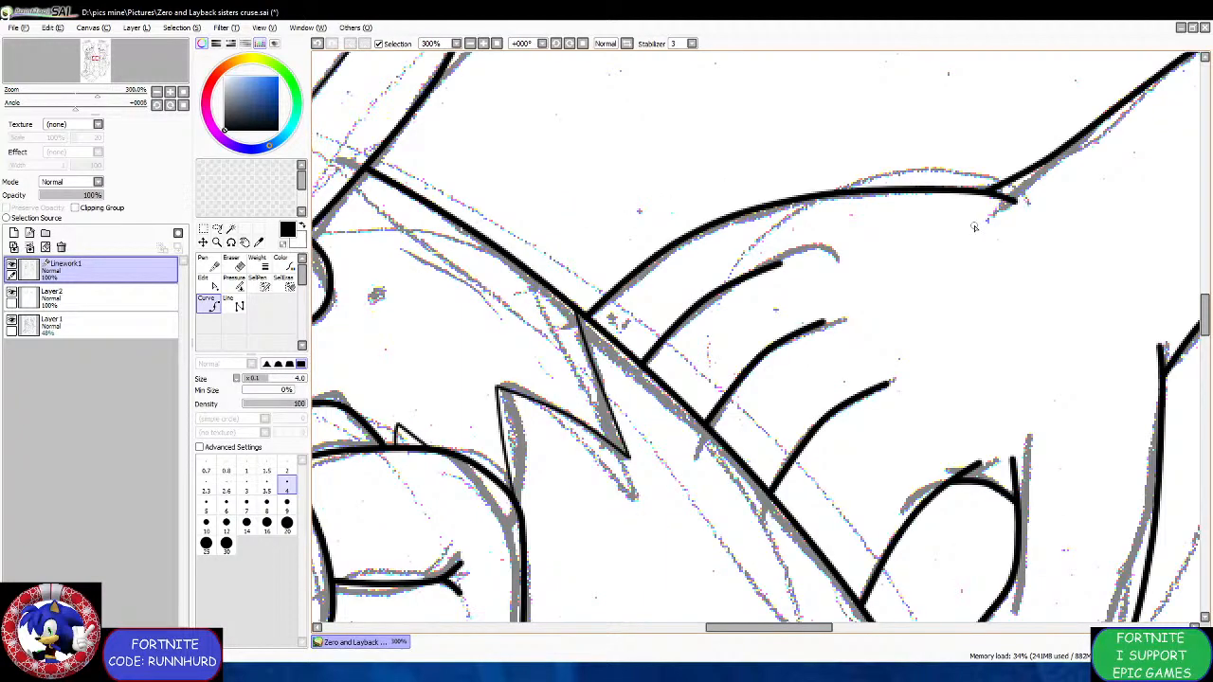
# Ink Layback's leg line from Zero's tail edge up to the leg cuff and along the cuff's lower edge to the skirt.
pyautogui.scroll(-6, 986, 257)
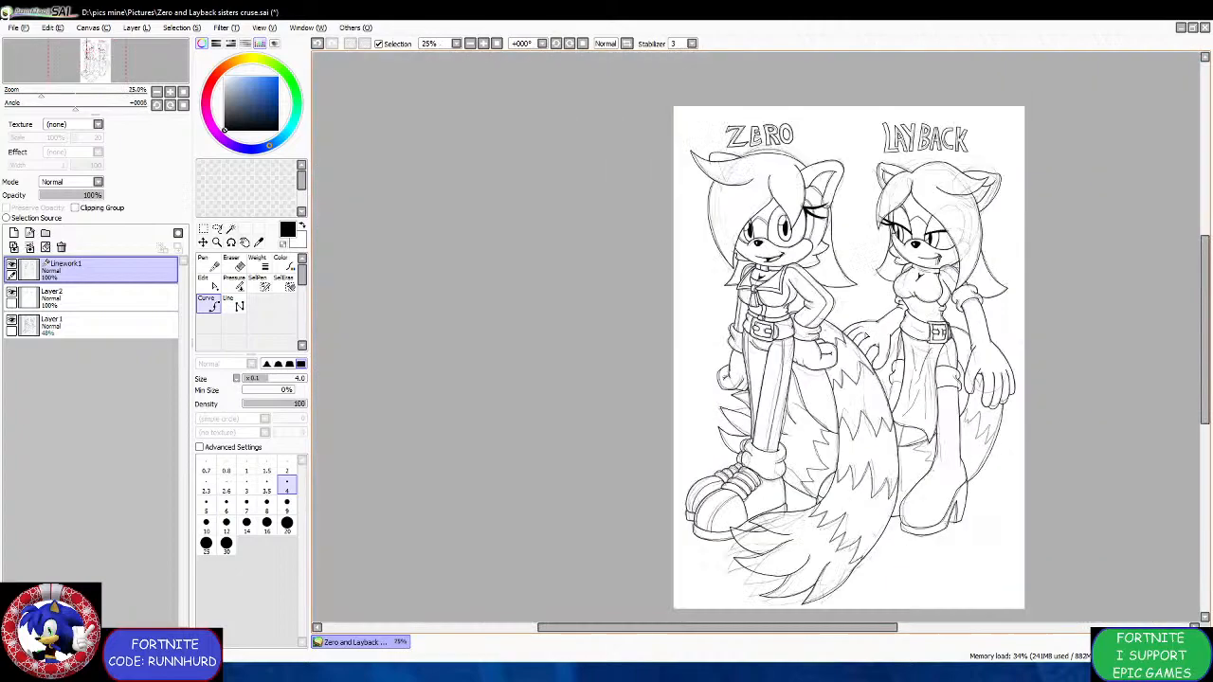
pyautogui.scroll(2, 946, 361)
pyautogui.scroll(5, 873, 482)
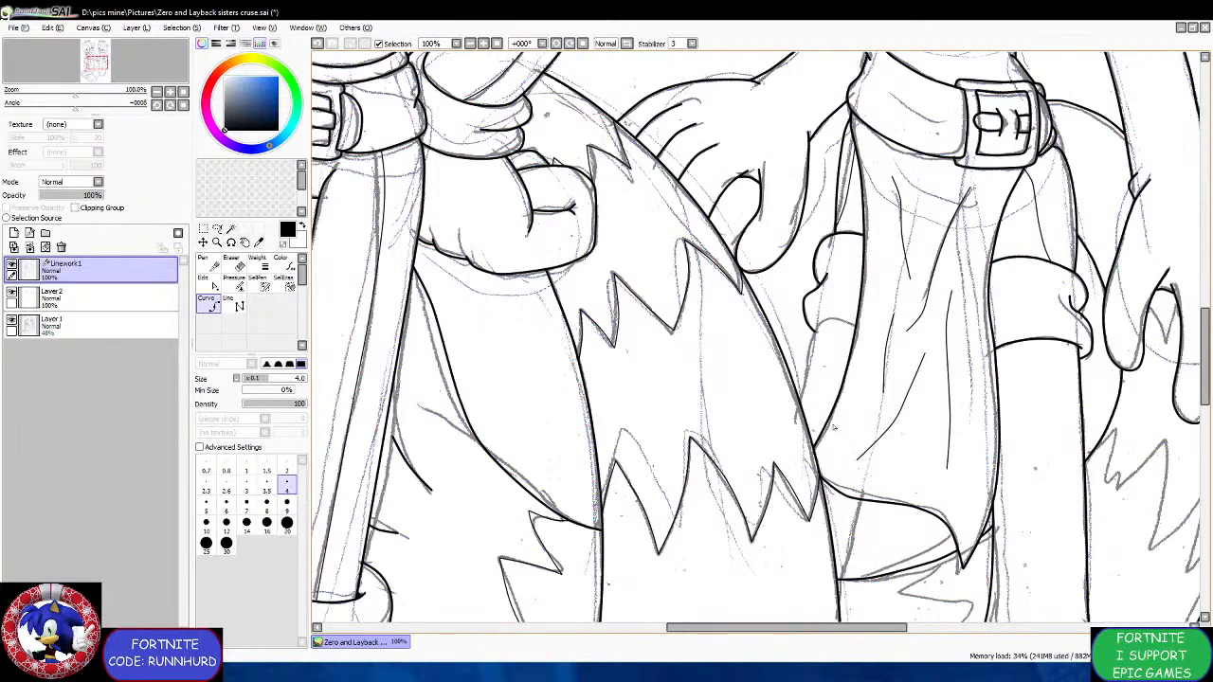
pyautogui.moveTo(737, 493)
pyautogui.mouseDown()
pyautogui.moveTo(794, 276)
pyautogui.moveTo(865, 248)
pyautogui.moveTo(909, 267)
pyautogui.mouseUp()
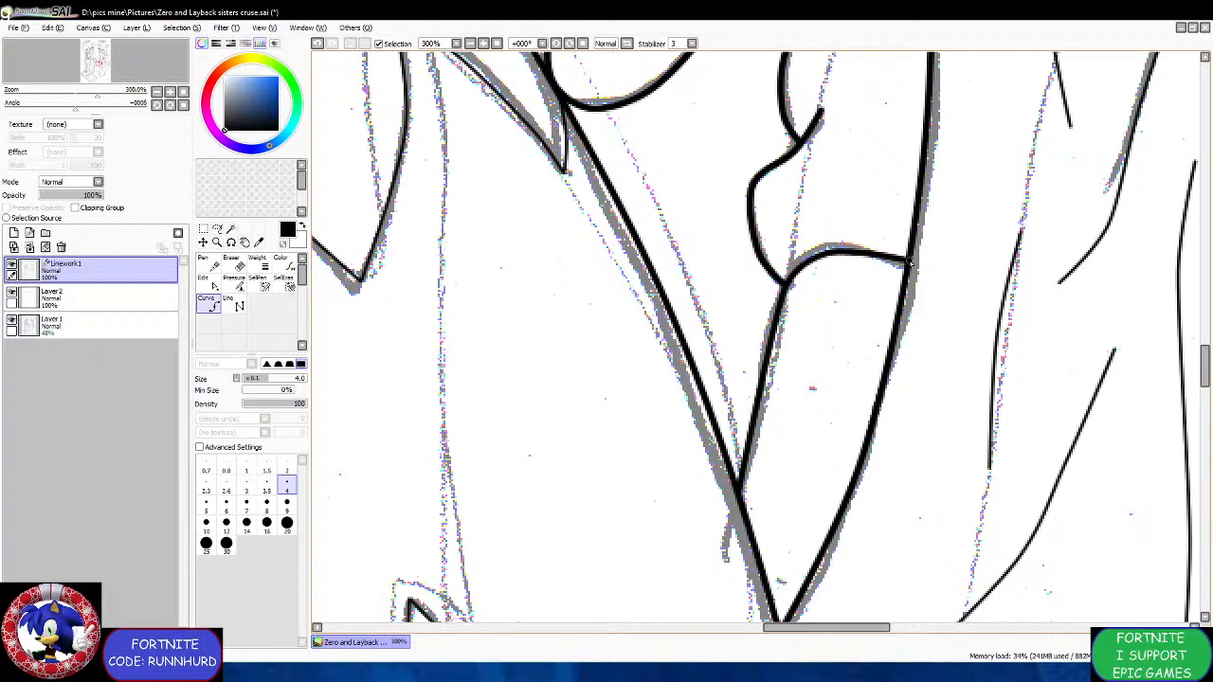
# Ink the short slanted line beneath Layback's front skirt hem, joining the hem to the lower curve beside Zero's tail.
pyautogui.click(881, 251)
pyautogui.press('-')
pyautogui.press('-')
pyautogui.press('-')
pyautogui.press('-')
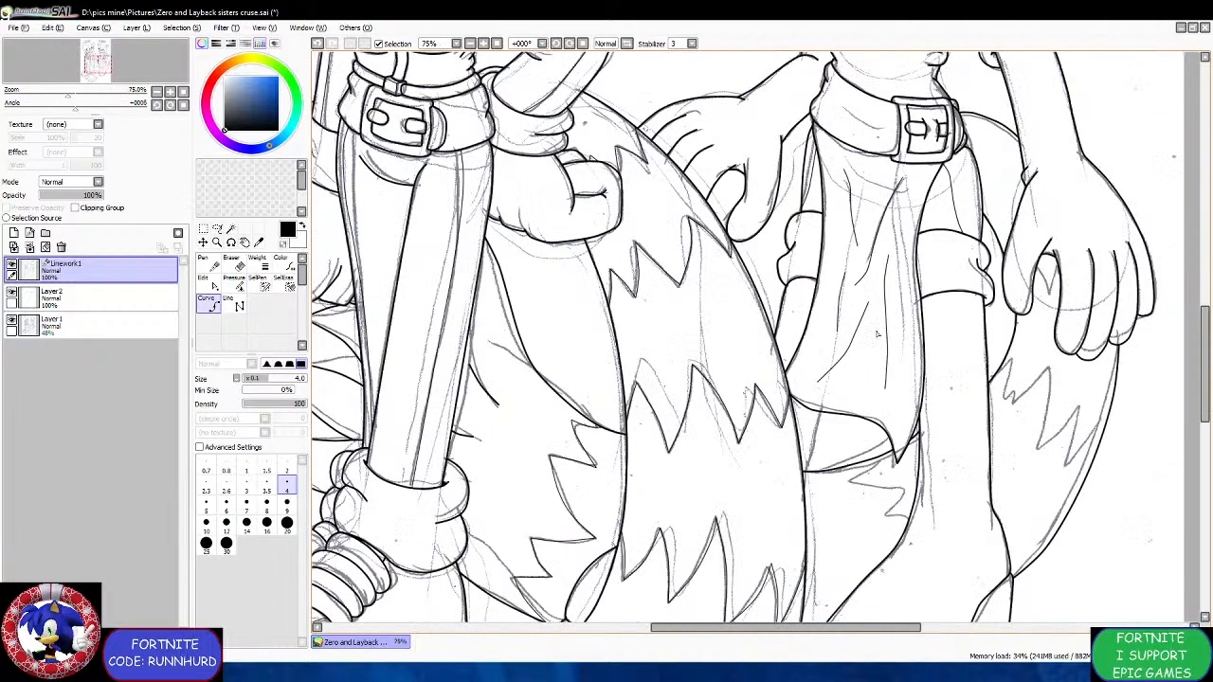
pyautogui.press('+')
pyautogui.press('+')
pyautogui.press('+')
pyautogui.press('+')
pyautogui.press('+')
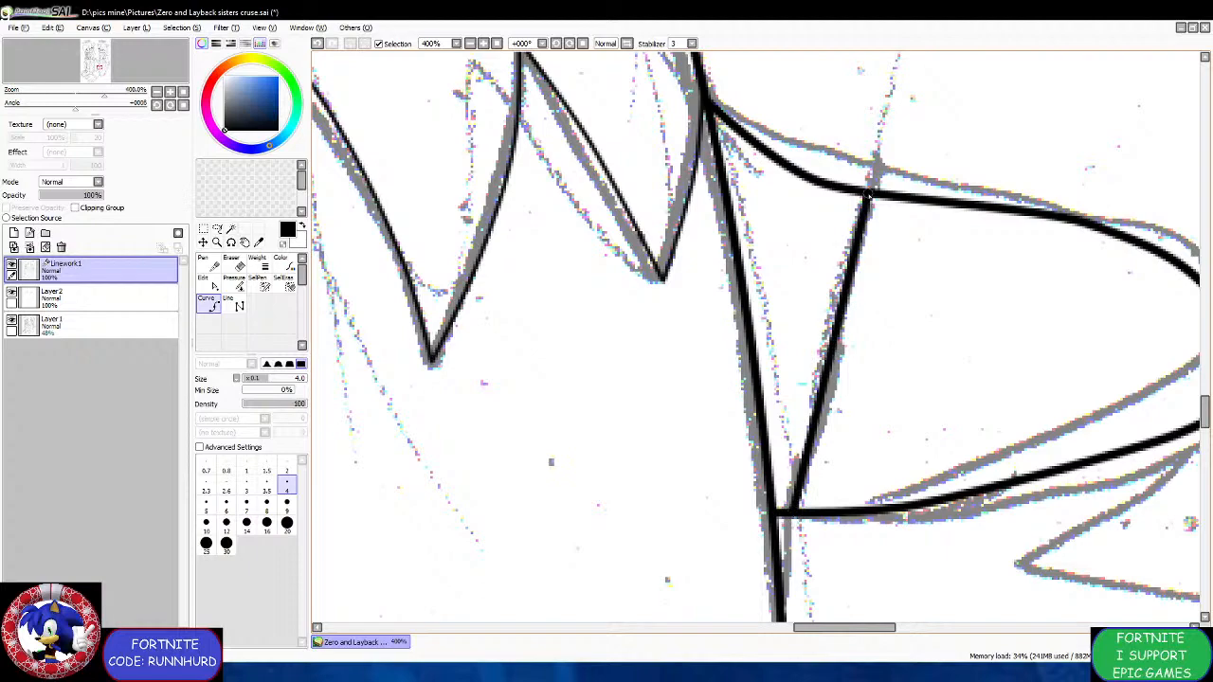
pyautogui.press('-')
pyautogui.press('-')
pyautogui.press('-')
pyautogui.press('-')
pyautogui.press('-')
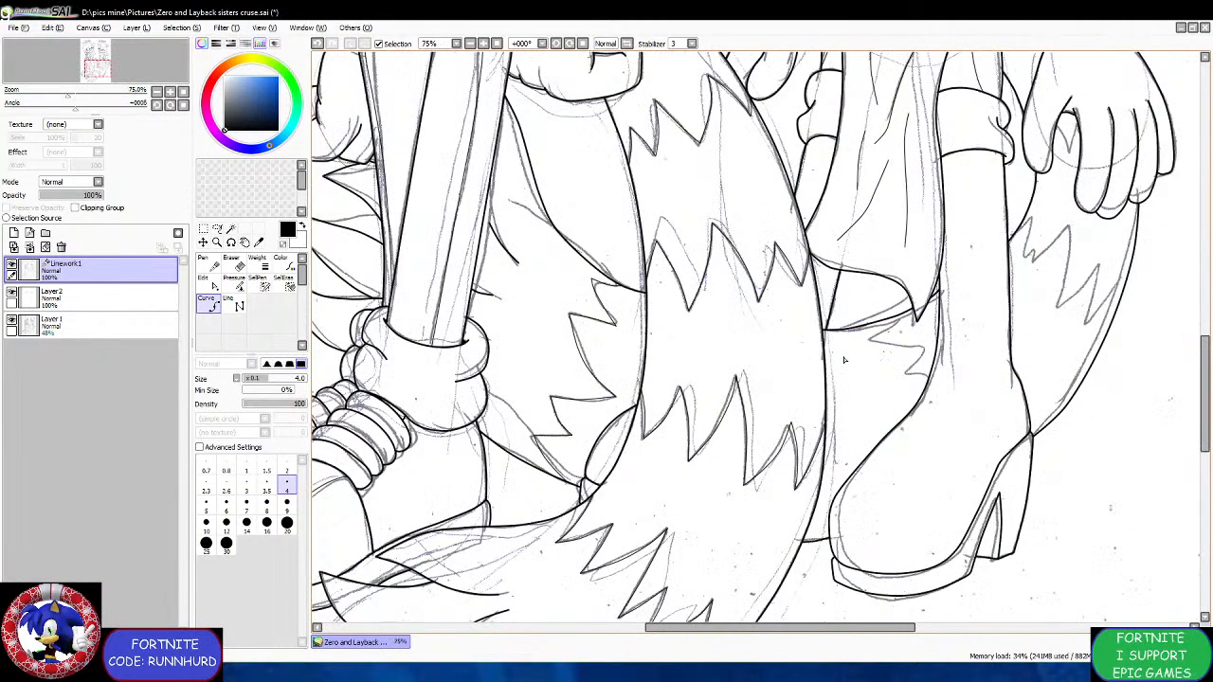
# Ink the zigzag fur marking below Layback's skirt with a size 2 curve, from the lower curve to the near leg line.
pyautogui.scroll(-2, 862, 358)
pyautogui.scroll(3, 903, 335)
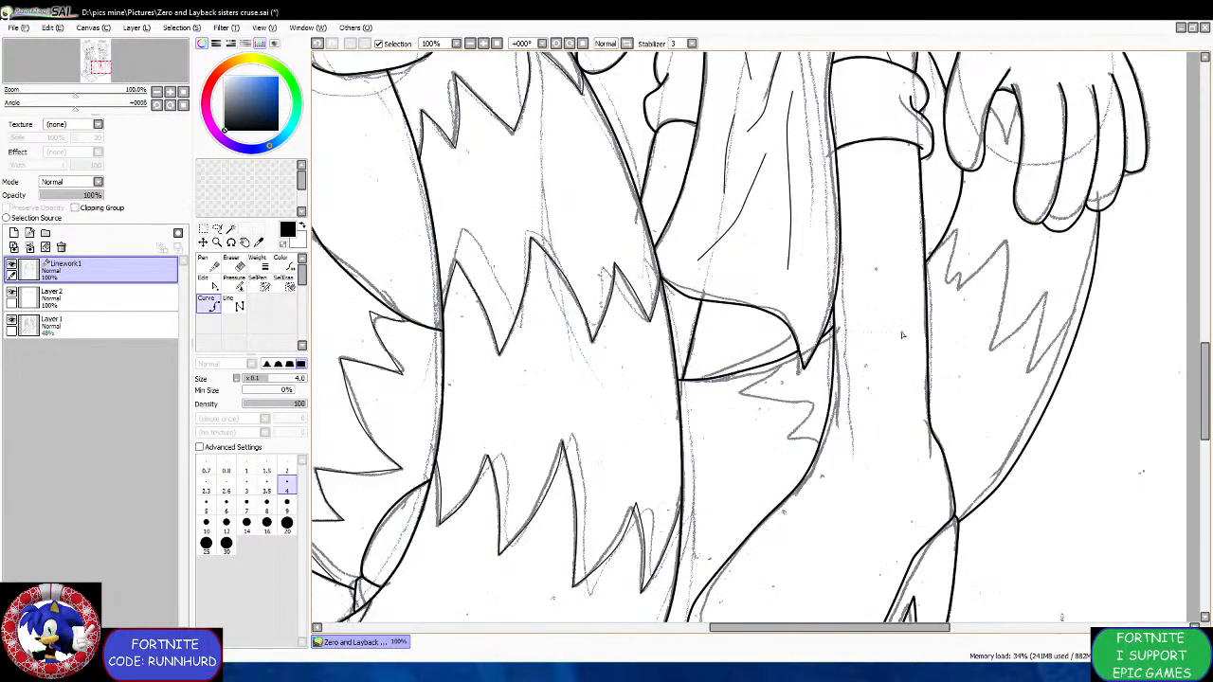
pyautogui.scroll(4, 744, 306)
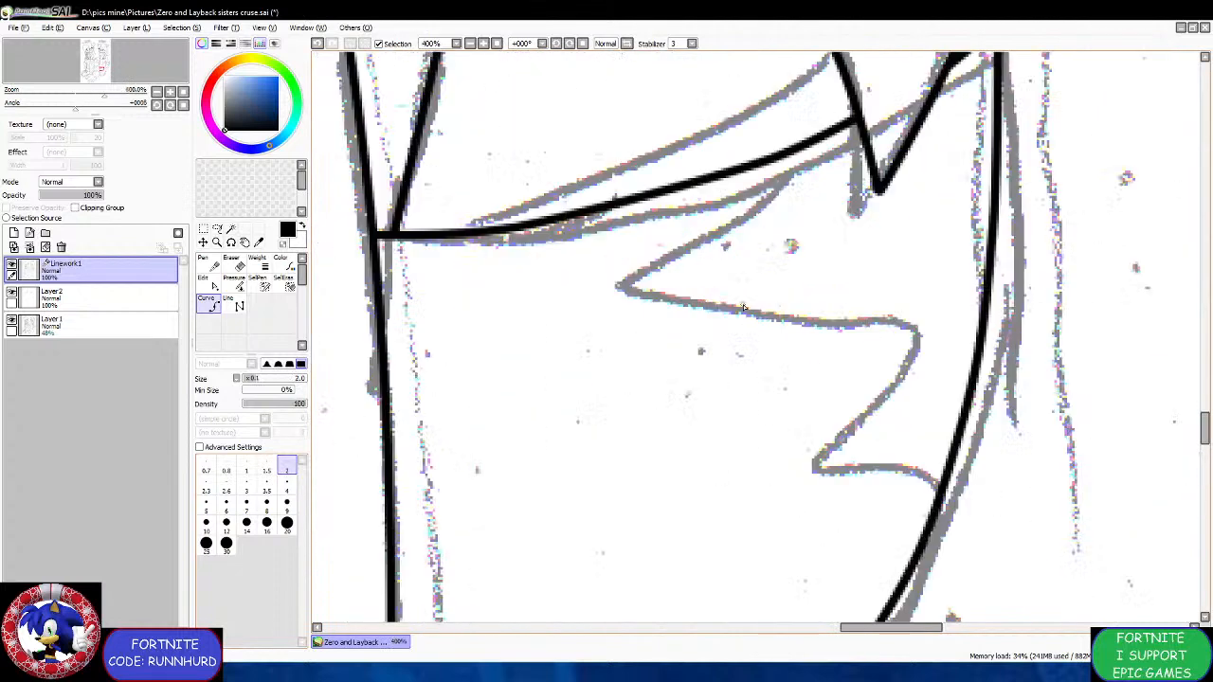
pyautogui.click(637, 201)
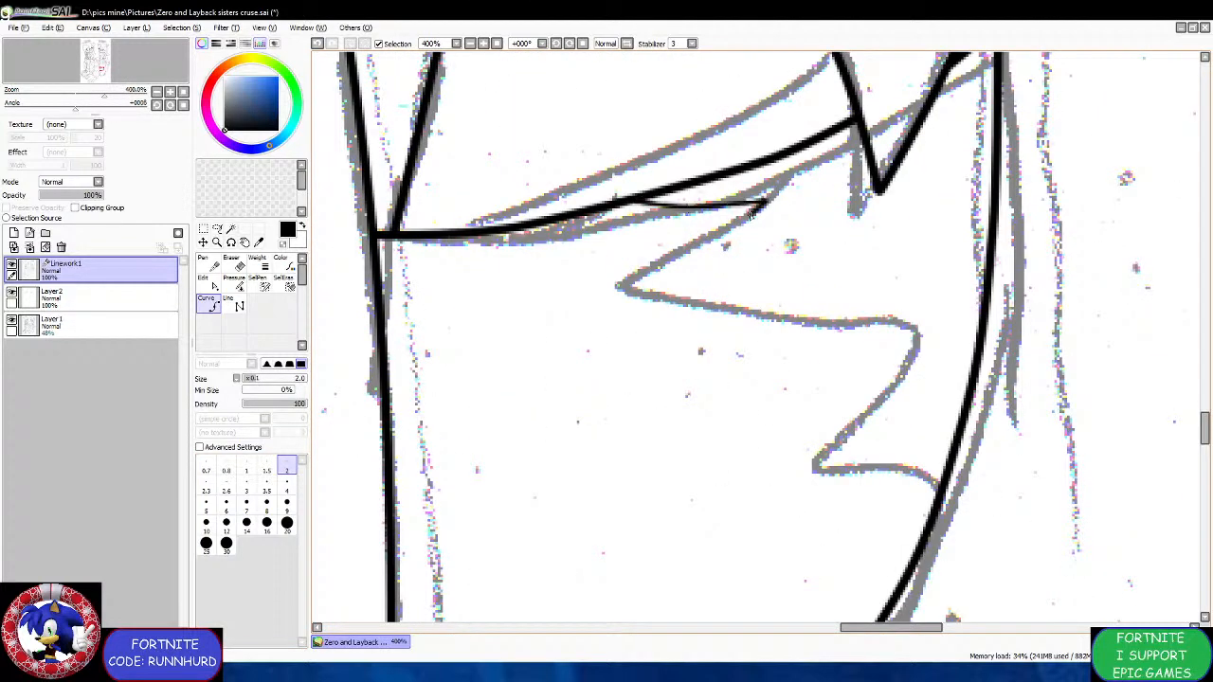
pyautogui.click(574, 300)
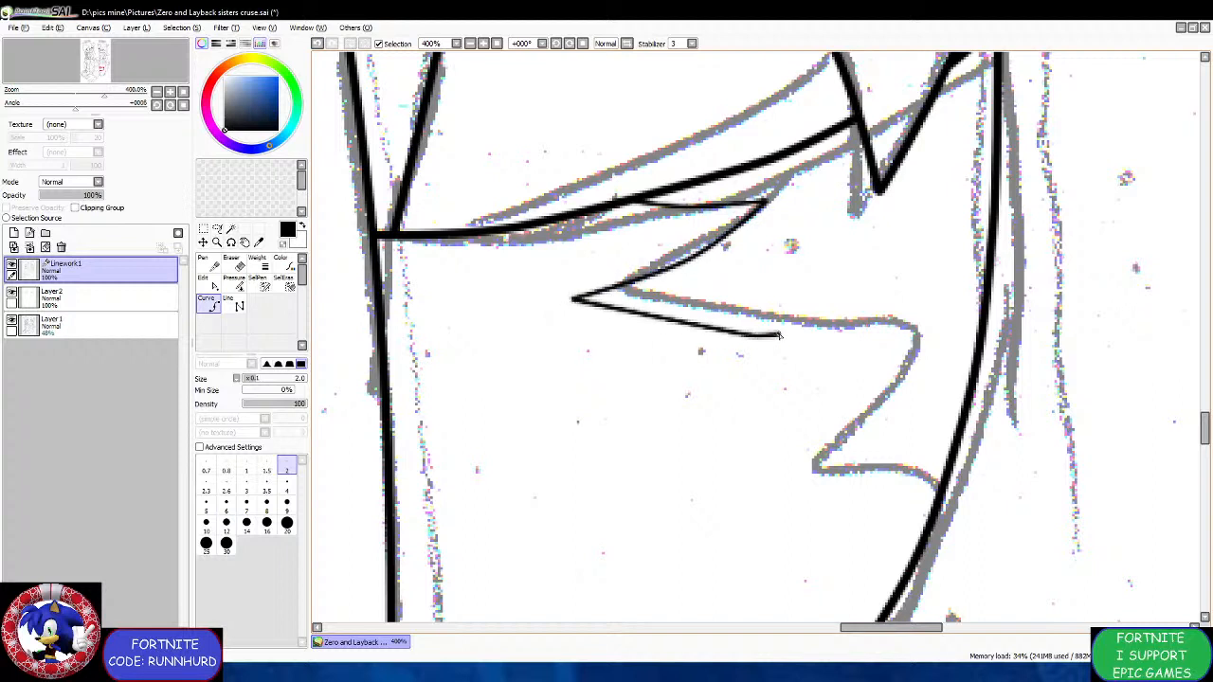
pyautogui.click(934, 326)
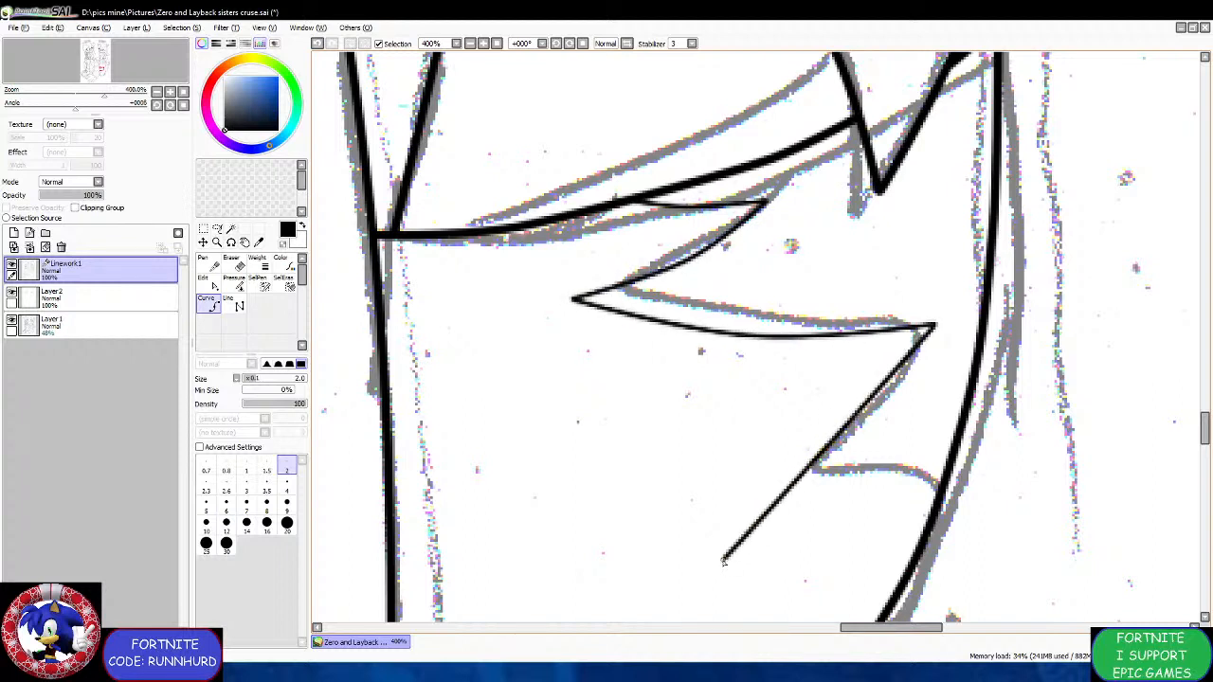
pyautogui.click(722, 559)
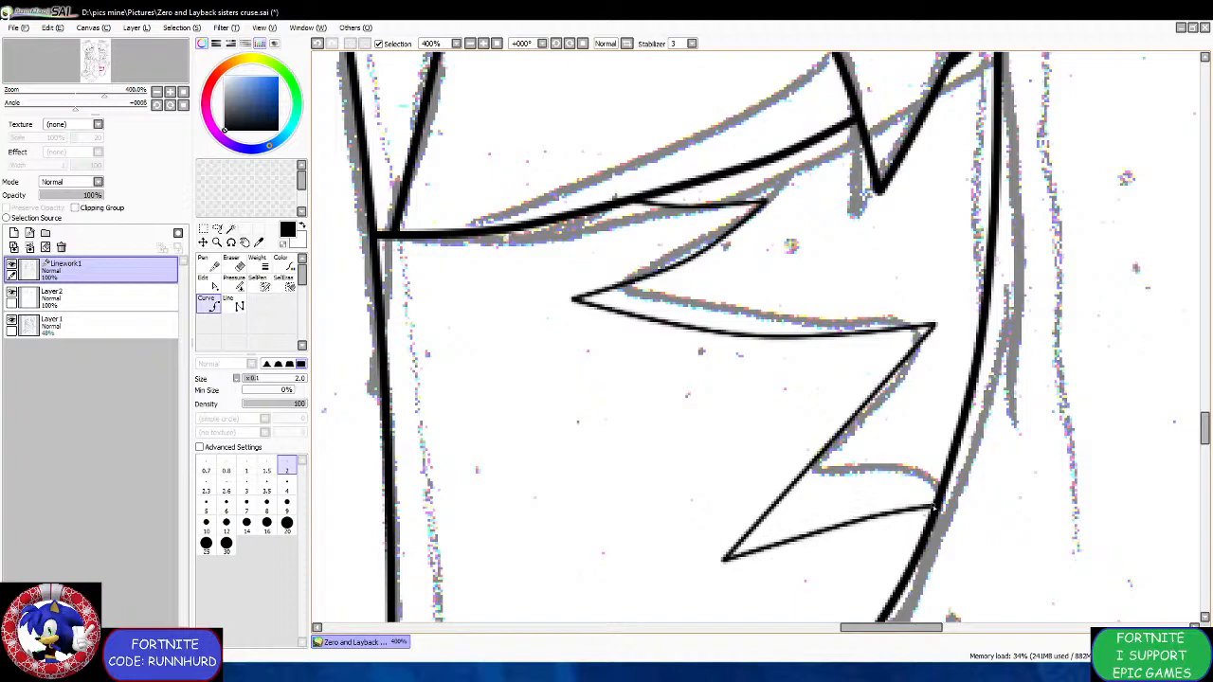
pyautogui.doubleClick(936, 507)
# Ink the first small spikes of the fur marking on Layback's tail, starting at the tail's inner edge below the hand.
pyautogui.scroll(-5, 829, 477)
pyautogui.scroll(5, 867, 469)
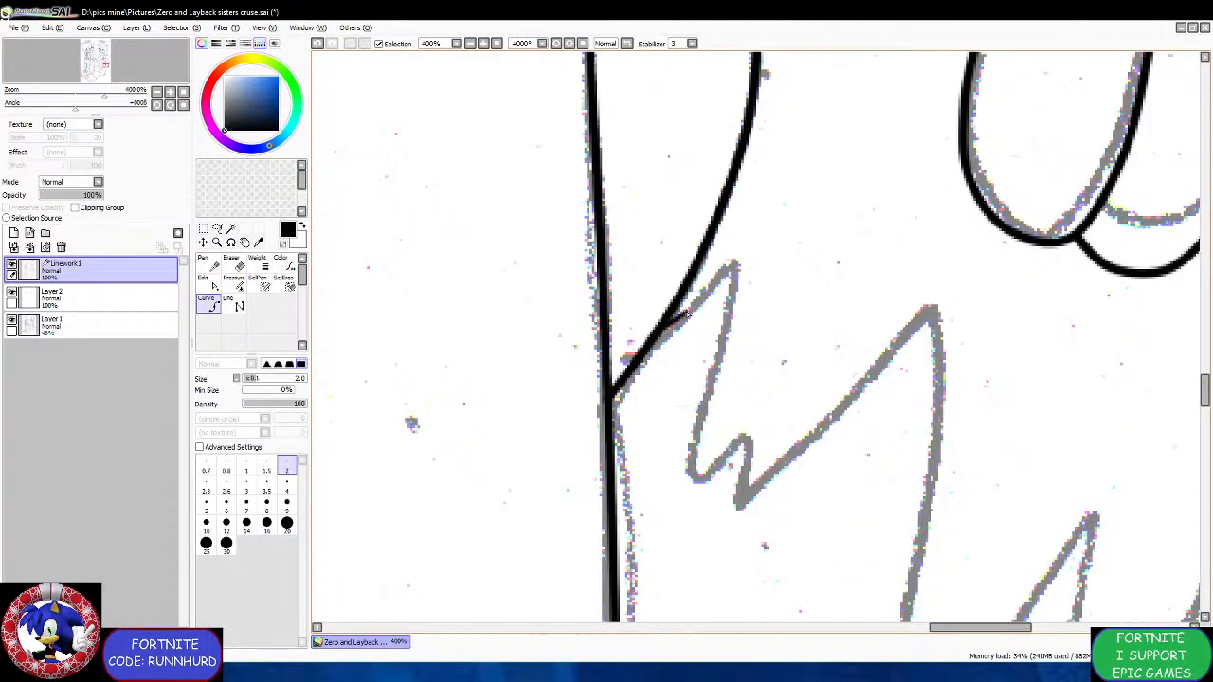
pyautogui.click(738, 266)
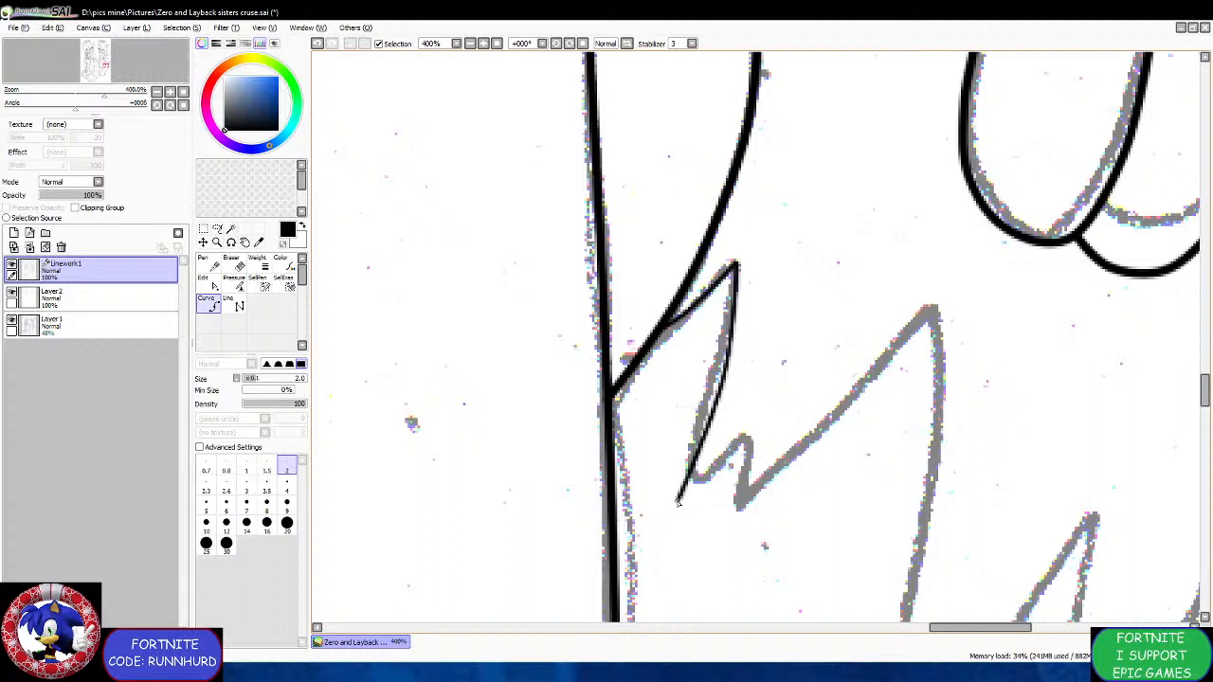
pyautogui.click(678, 500)
pyautogui.click(752, 413)
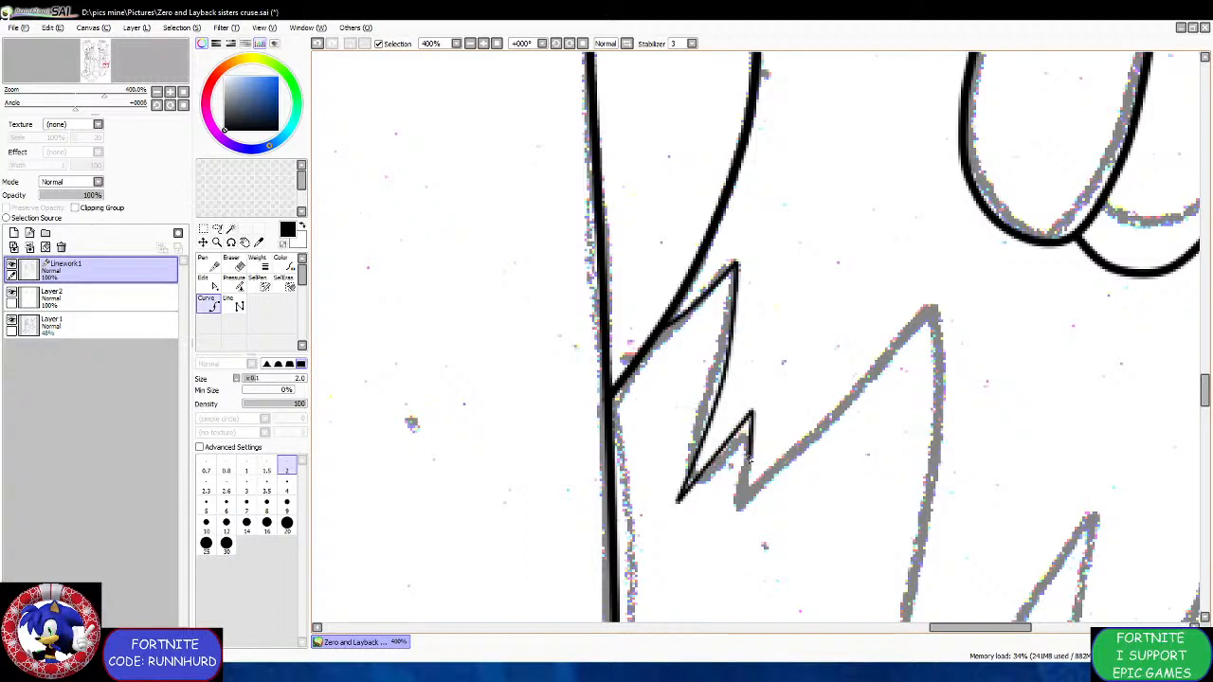
pyautogui.click(735, 519)
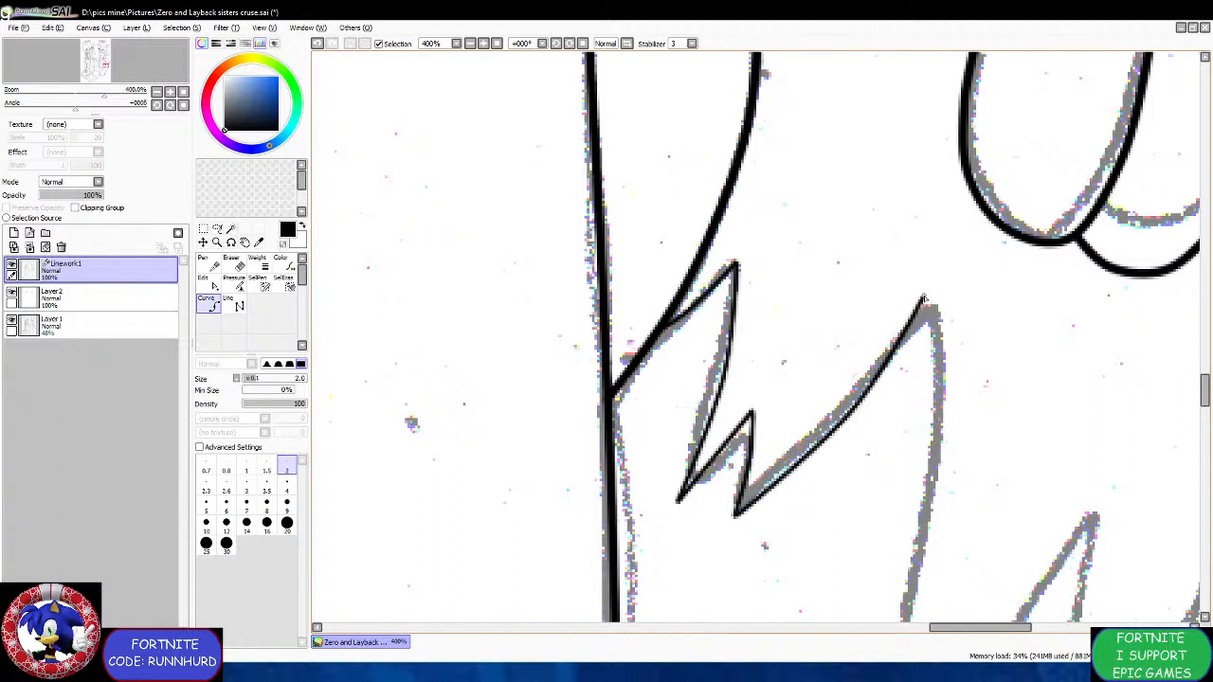
# Continue the tail marking over the tall middle spike, down to its low point and up to the following peak.
pyautogui.scroll(-3, 933, 303)
pyautogui.scroll(3, 934, 304)
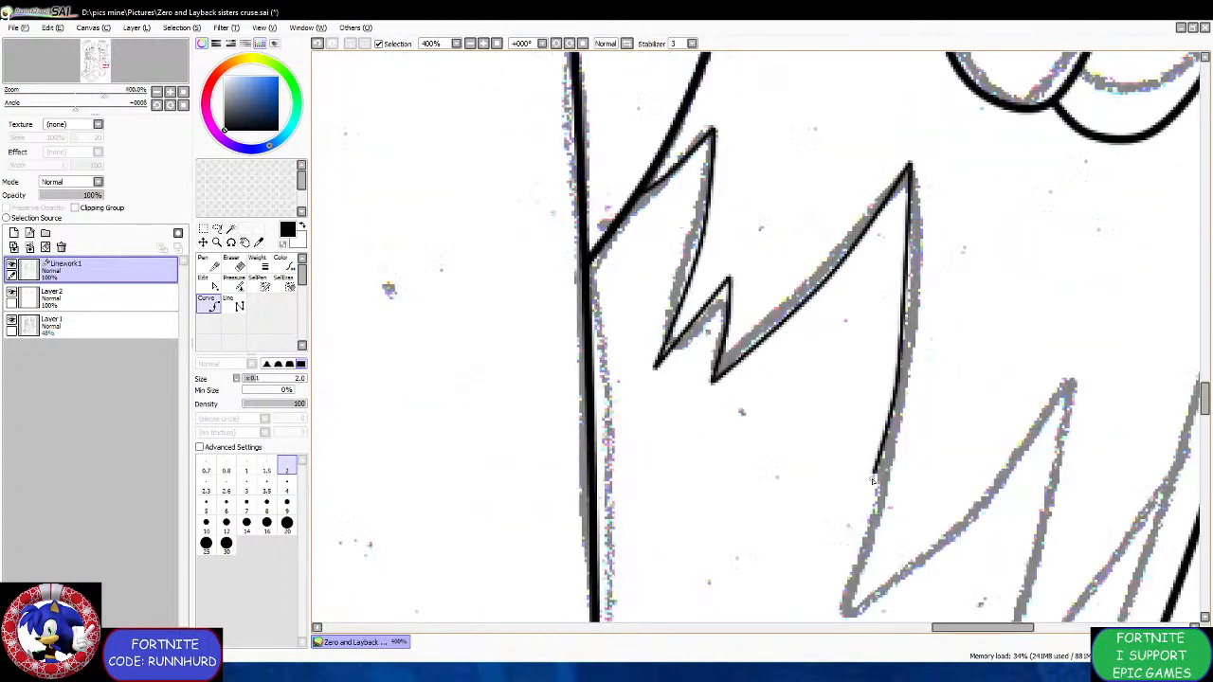
pyautogui.click(830, 618)
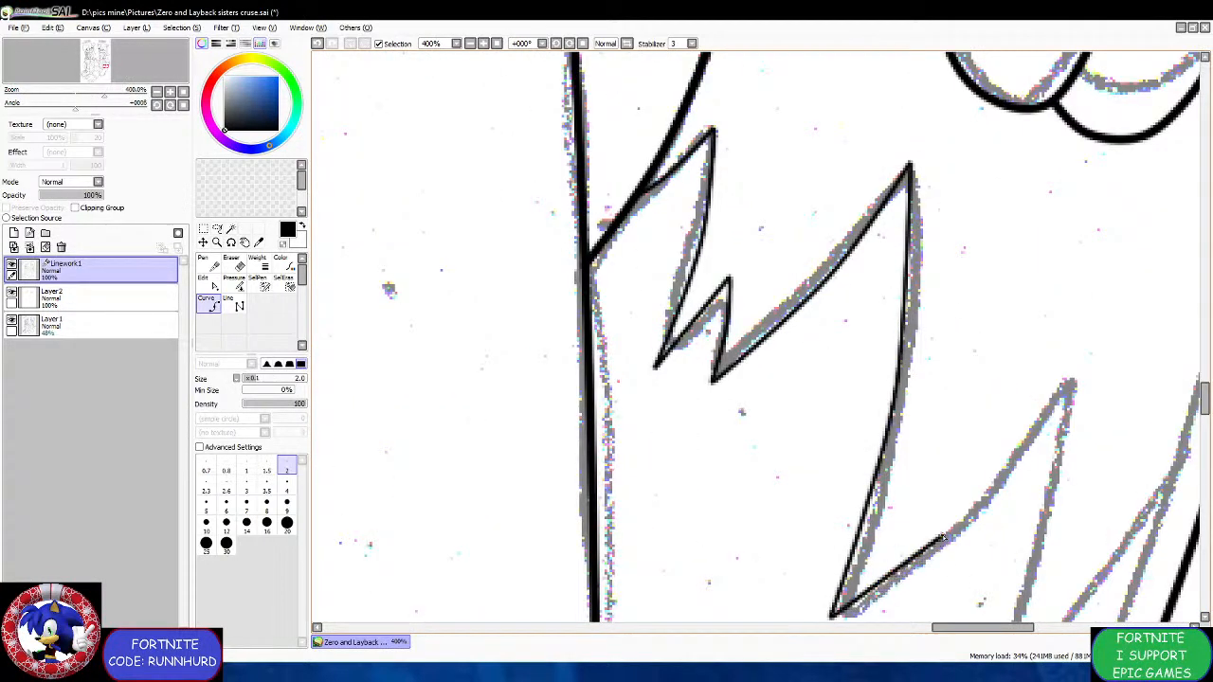
pyautogui.doubleClick(1077, 377)
# Finish the tail marking with its last downward spike and join it to the outer edge of Layback's tail.
pyautogui.scroll(-7, 1090, 398)
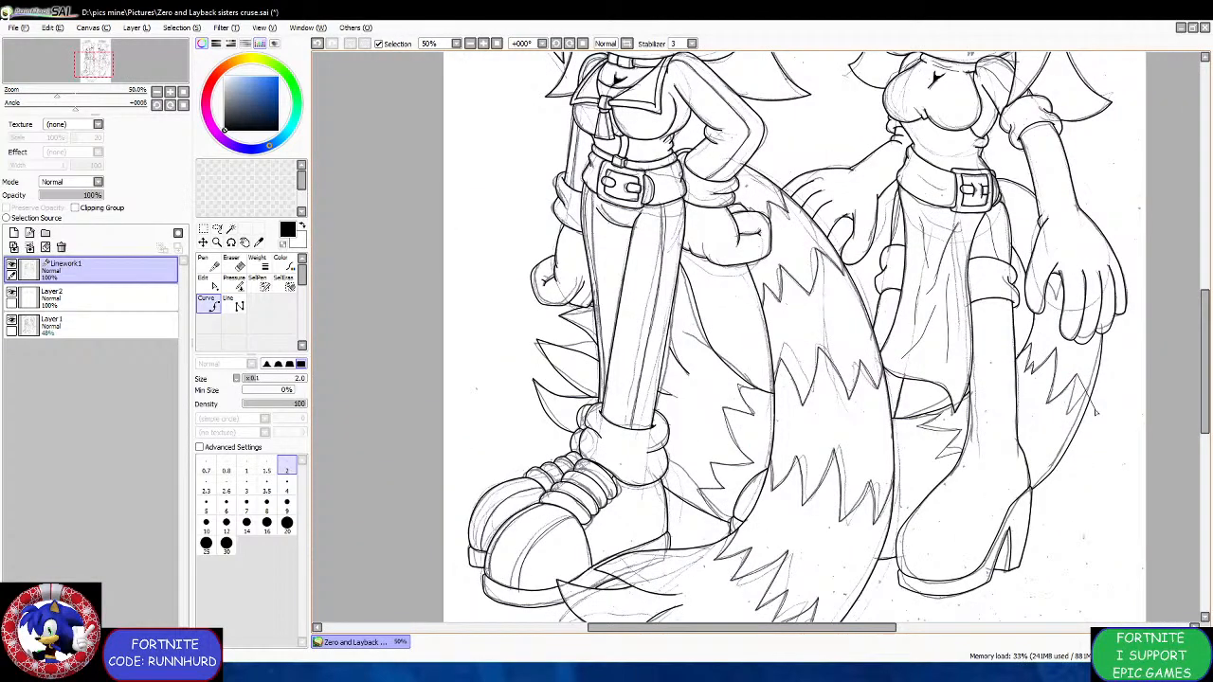
pyautogui.scroll(4, 1097, 420)
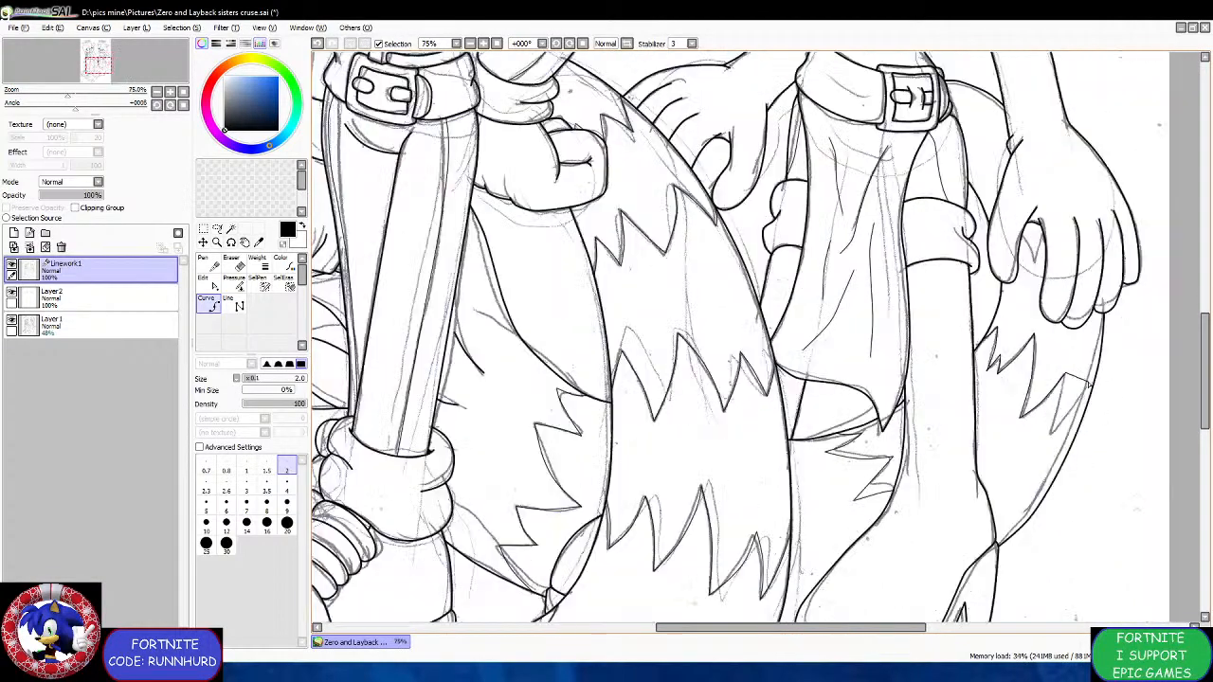
pyautogui.scroll(1, 1059, 415)
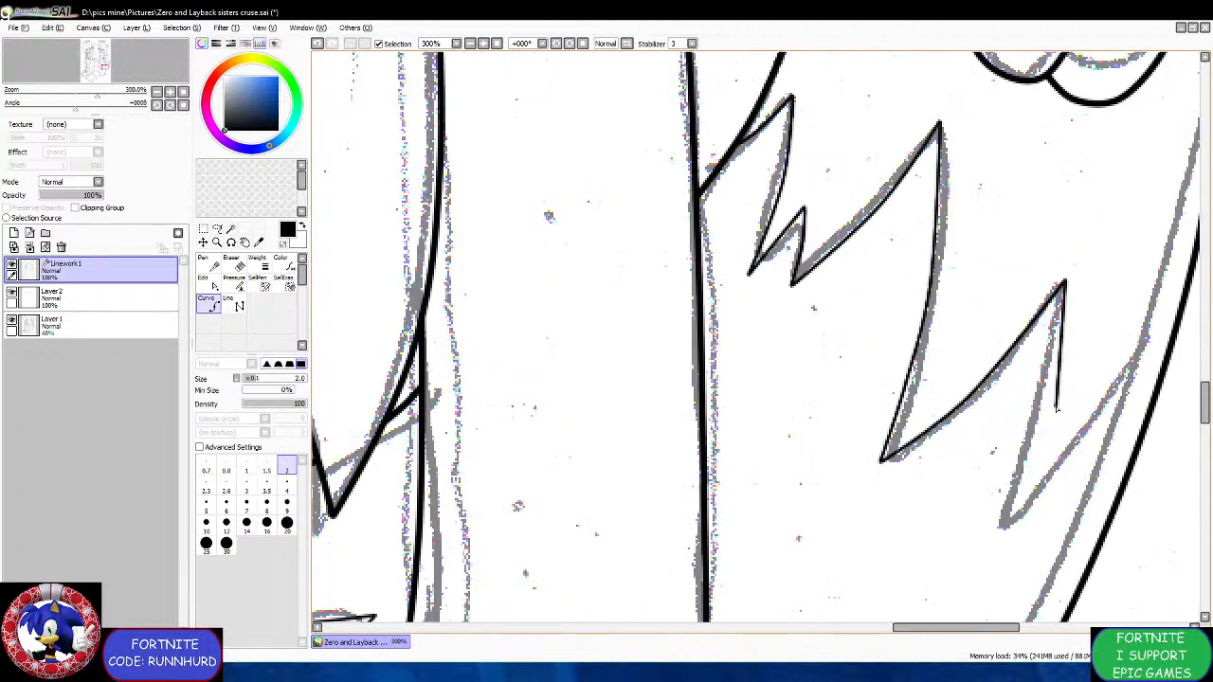
pyautogui.click(1065, 282)
pyautogui.click(1004, 519)
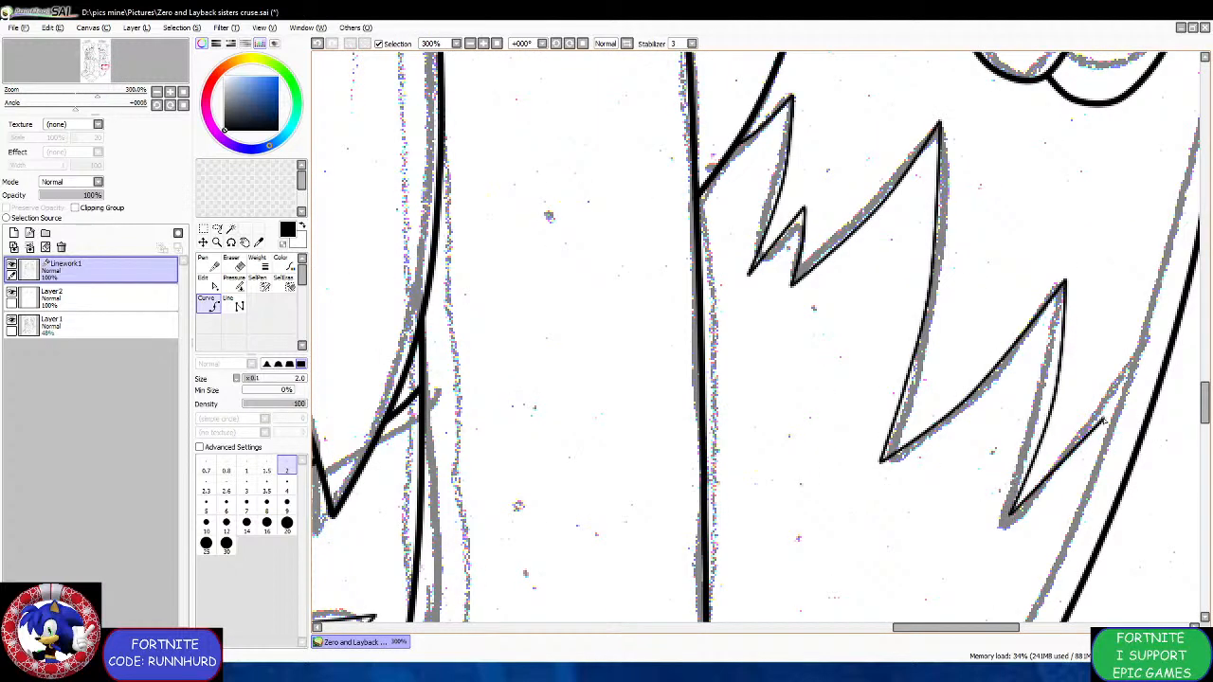
pyautogui.click(1153, 374)
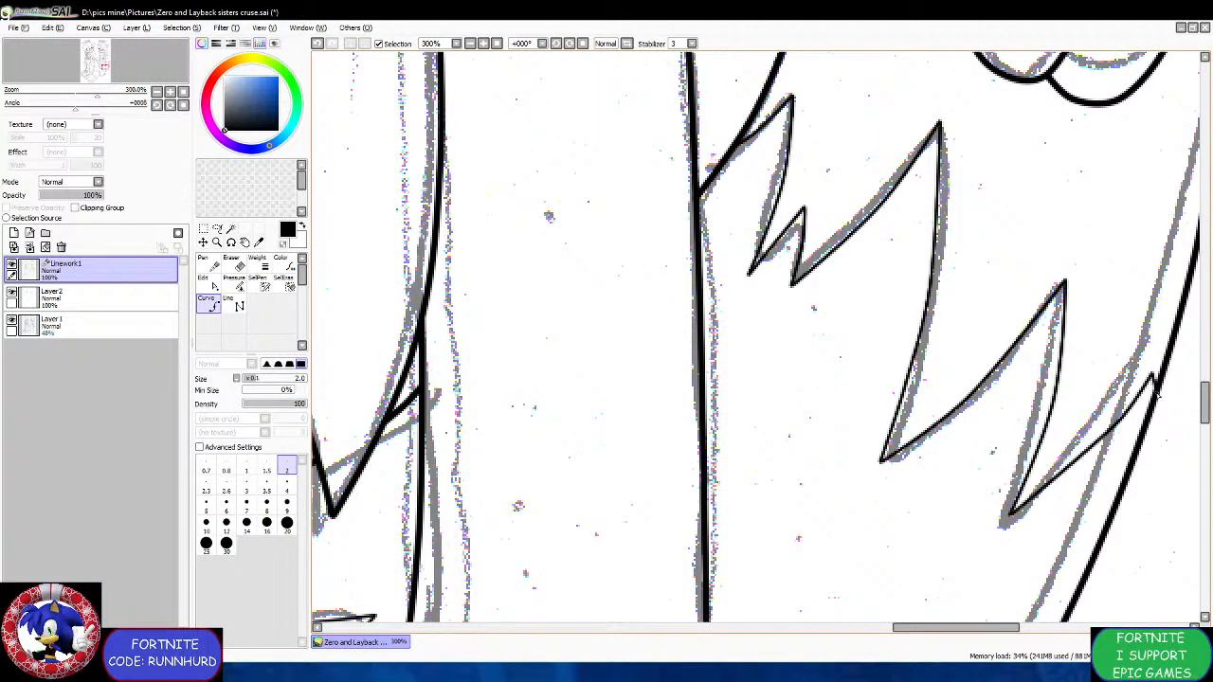
# Ink the small V-shaped marking in the gap between the thumb and first finger of Layback's near hand.
pyautogui.scroll(-5, 1157, 393)
pyautogui.scroll(5, 908, 290)
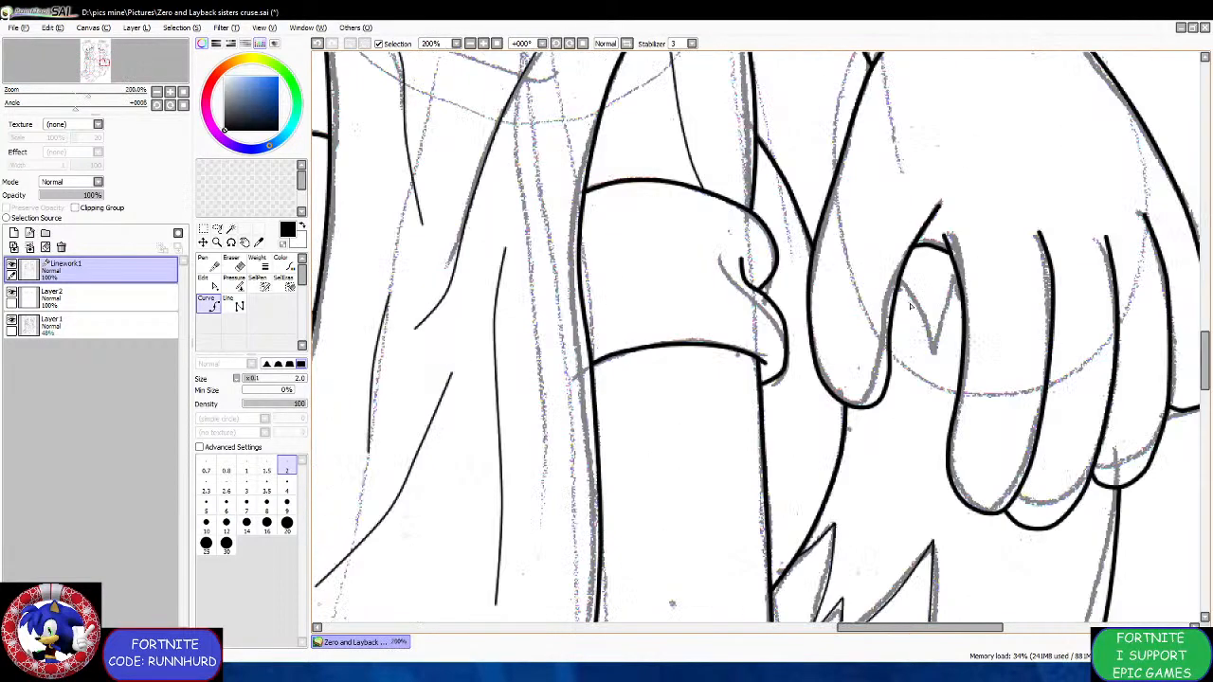
pyautogui.click(897, 264)
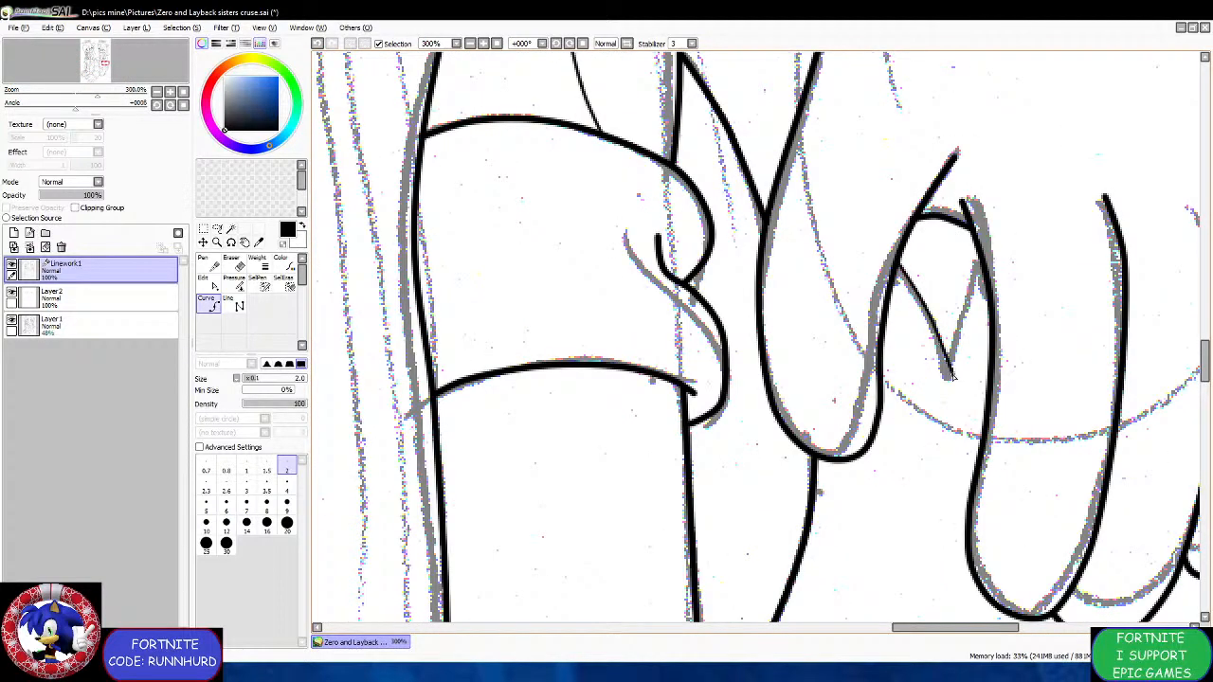
pyautogui.click(952, 378)
pyautogui.scroll(-5, 975, 321)
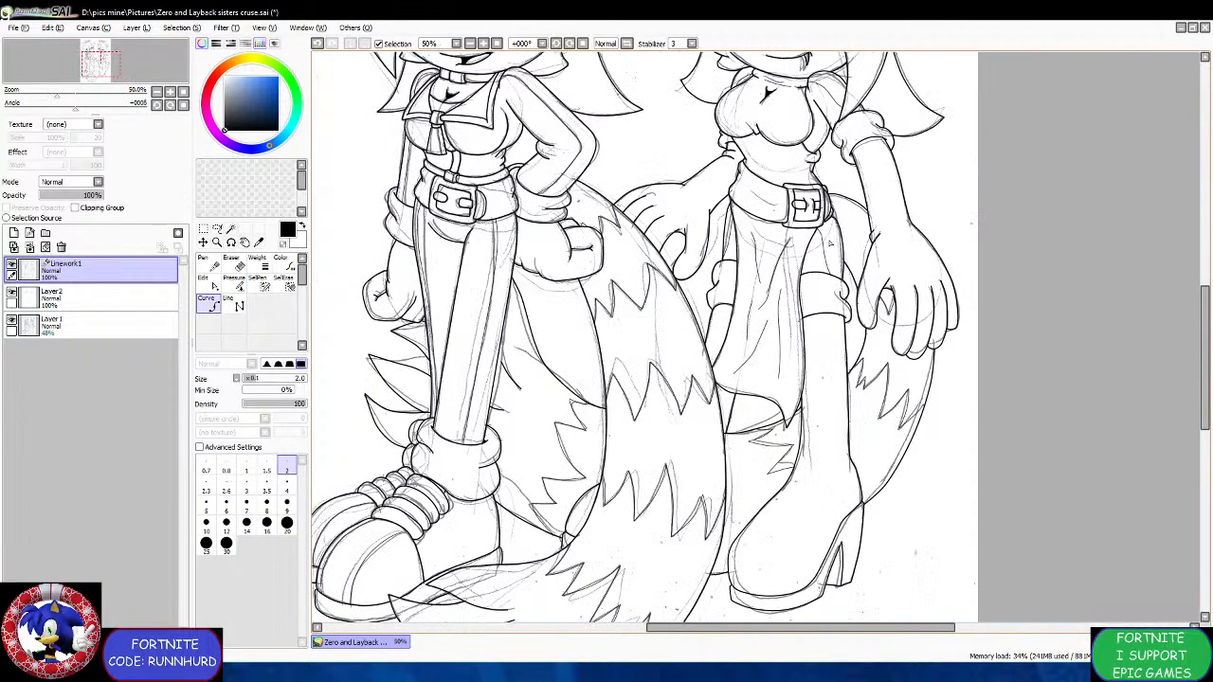
# Hide and show the sketch on Layer1 to check the linework of both full figures on its own.
pyautogui.scroll(-1, 796, 270)
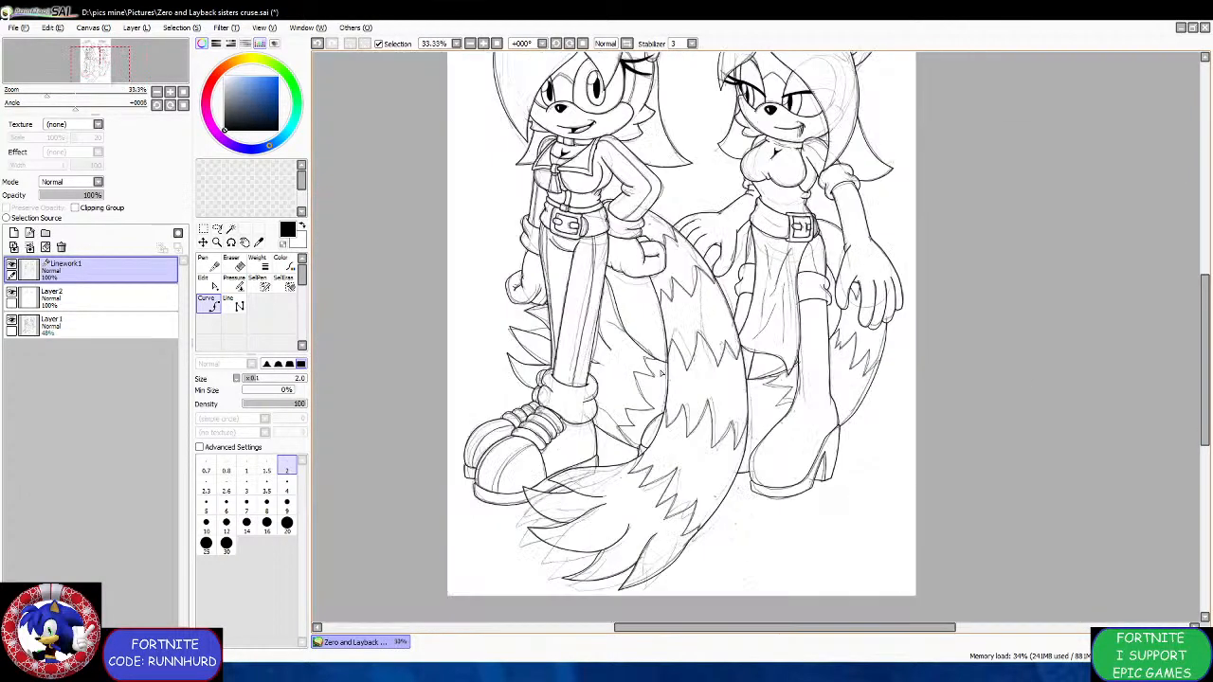
pyautogui.scroll(3, 662, 374)
pyautogui.scroll(-3, 837, 298)
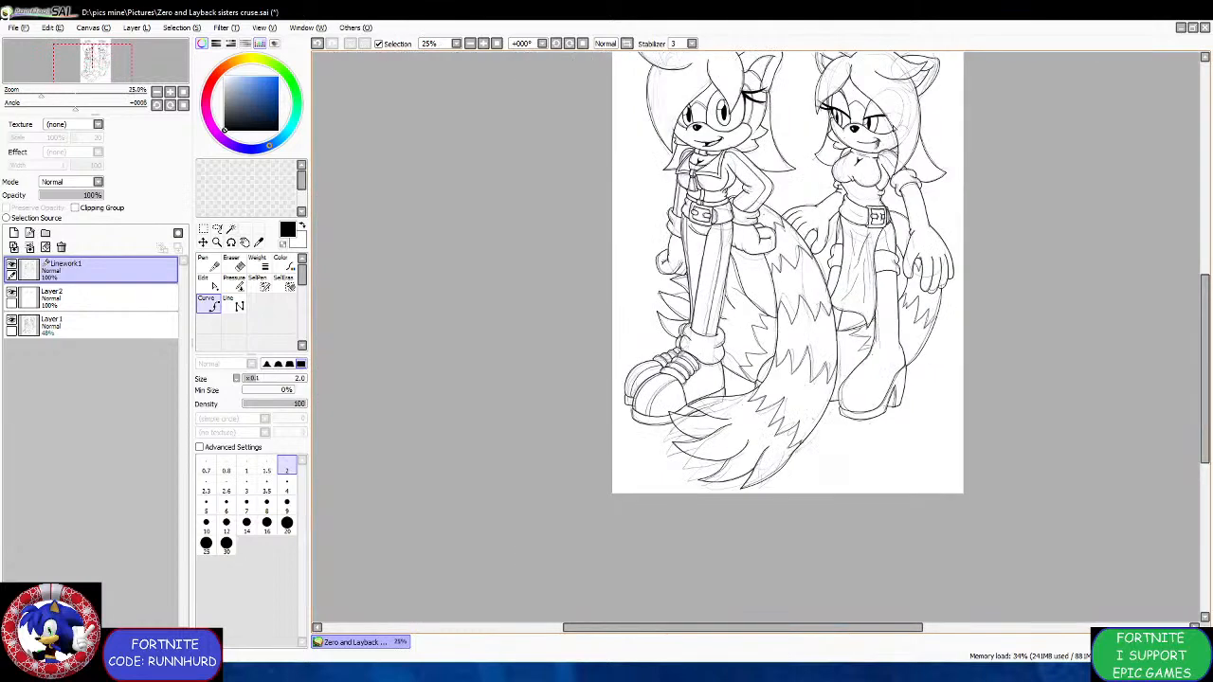
pyautogui.scroll(4, 893, 129)
pyautogui.scroll(-5, 887, 144)
pyautogui.scroll(-3, 887, 144)
pyautogui.scroll(2, 888, 122)
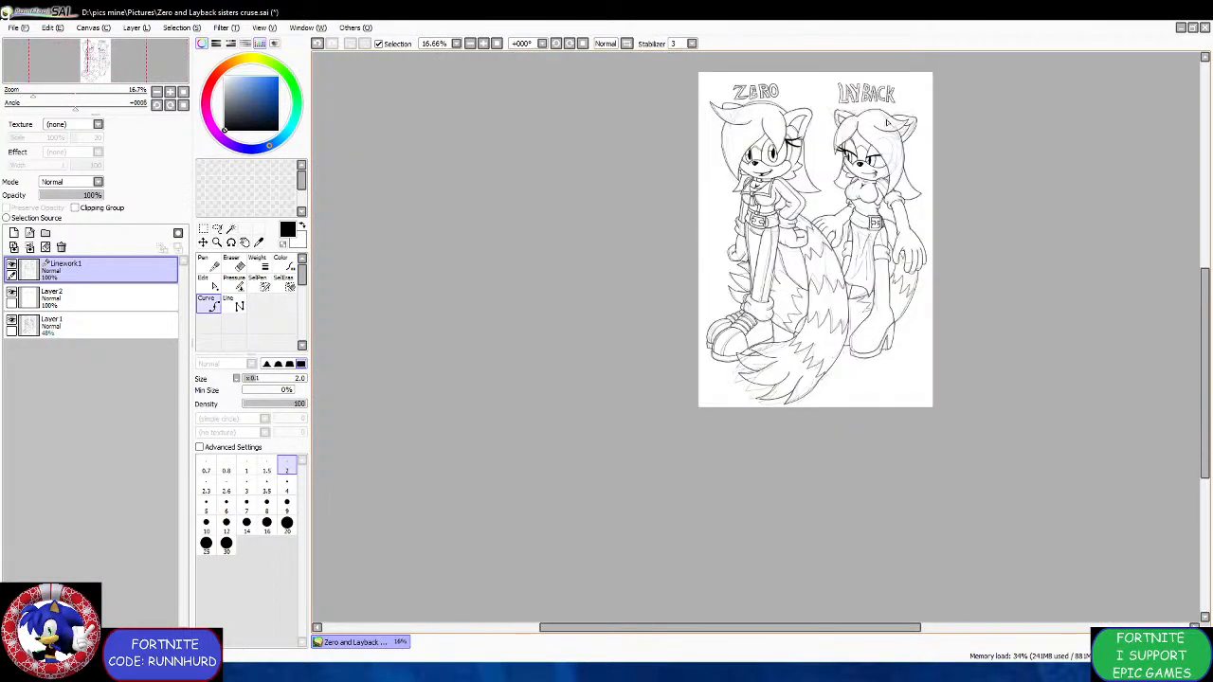
pyautogui.scroll(1, 898, 91)
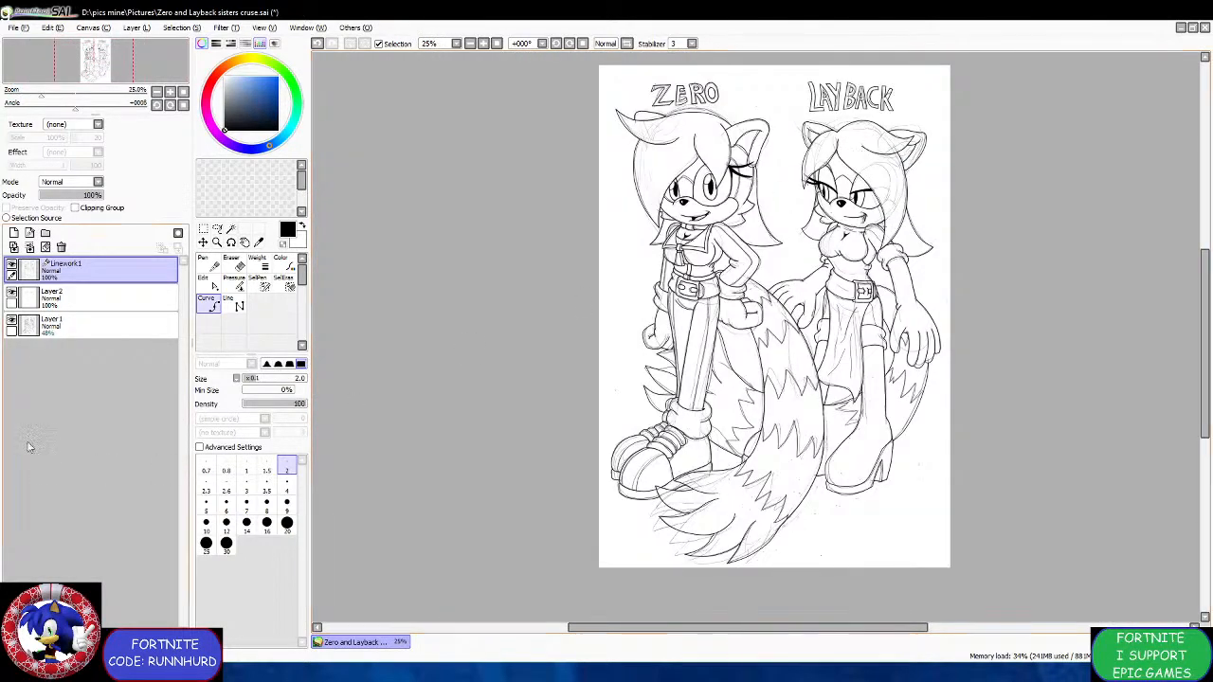
pyautogui.keyDown('ctrl'); pyautogui.click(36, 326); pyautogui.keyUp('ctrl')
pyautogui.click(11, 322)
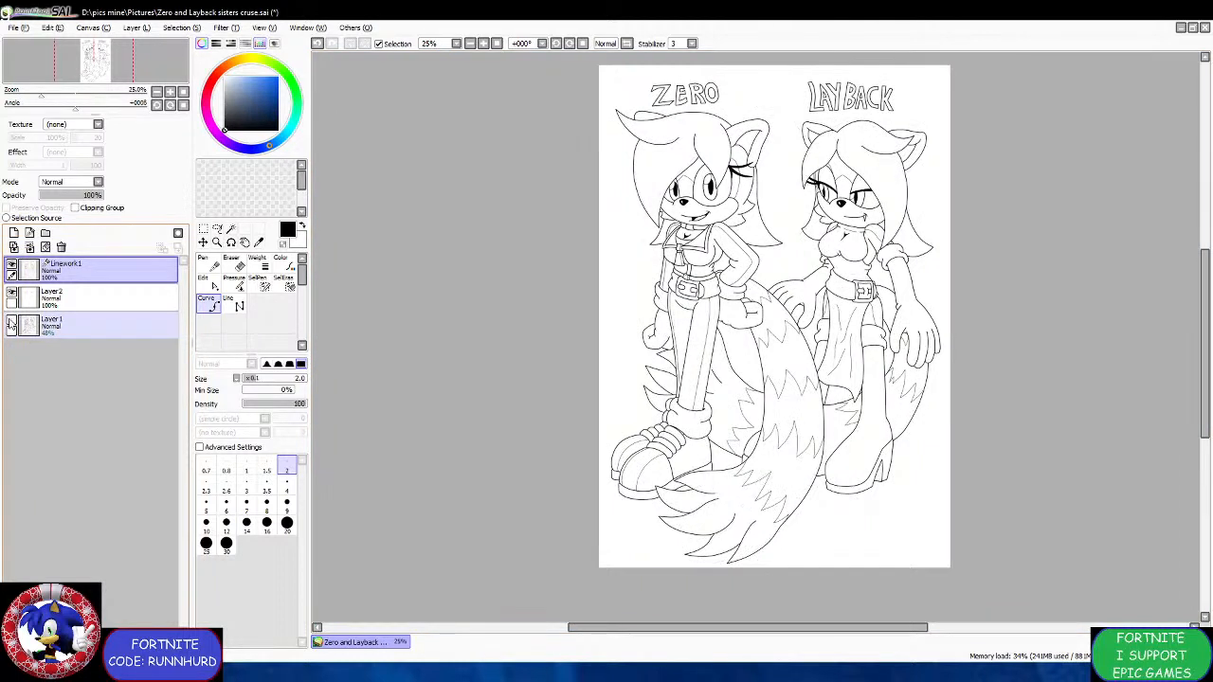
pyautogui.click(11, 322)
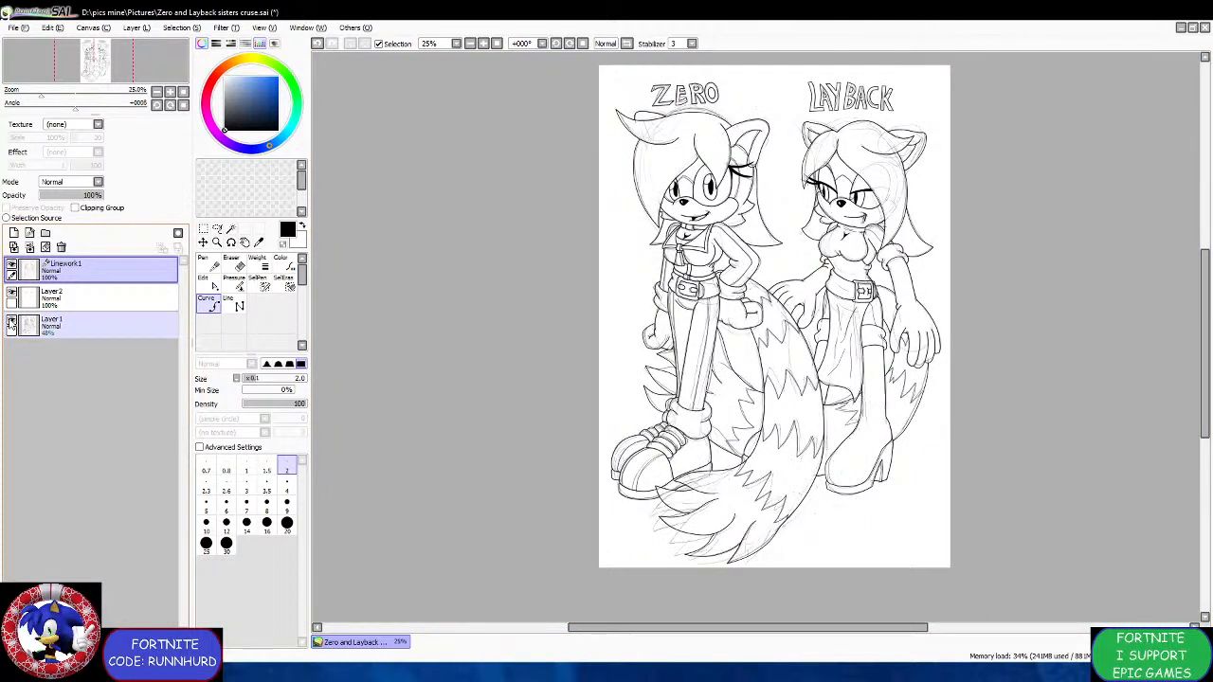
pyautogui.click(11, 322)
pyautogui.click(12, 323)
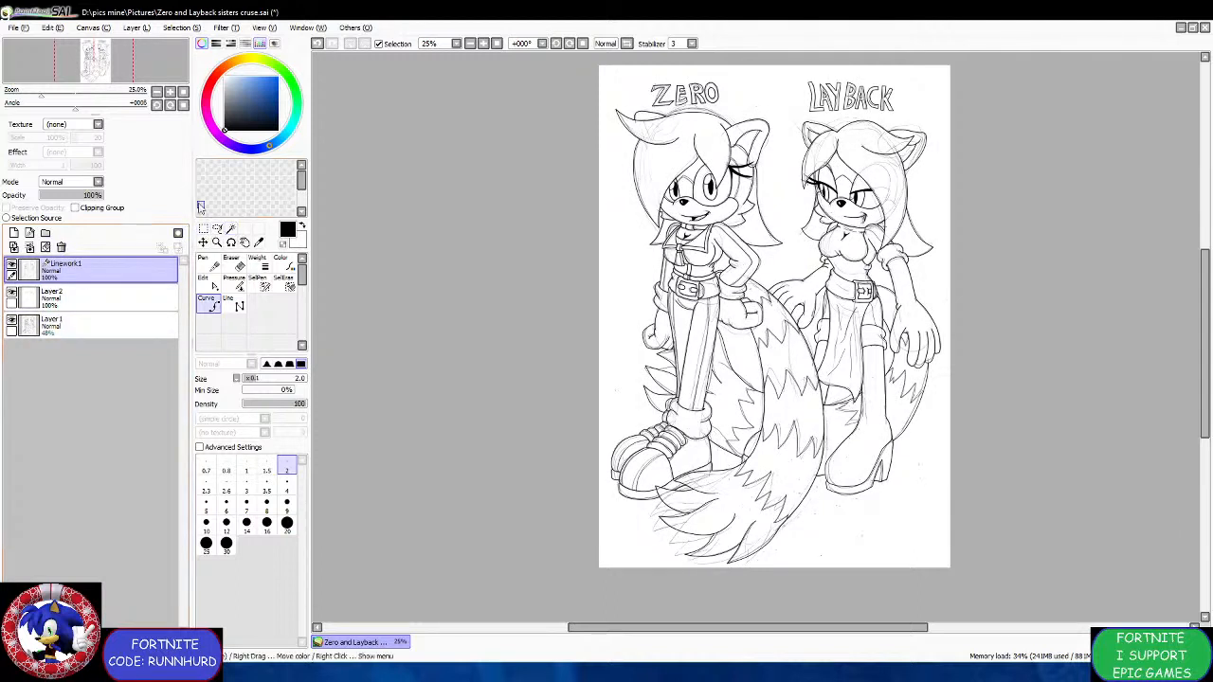
# Select the outer background and the gap between Zero's leg and tail on Linework1 with the Magic Wand.
pyautogui.click(231, 229)
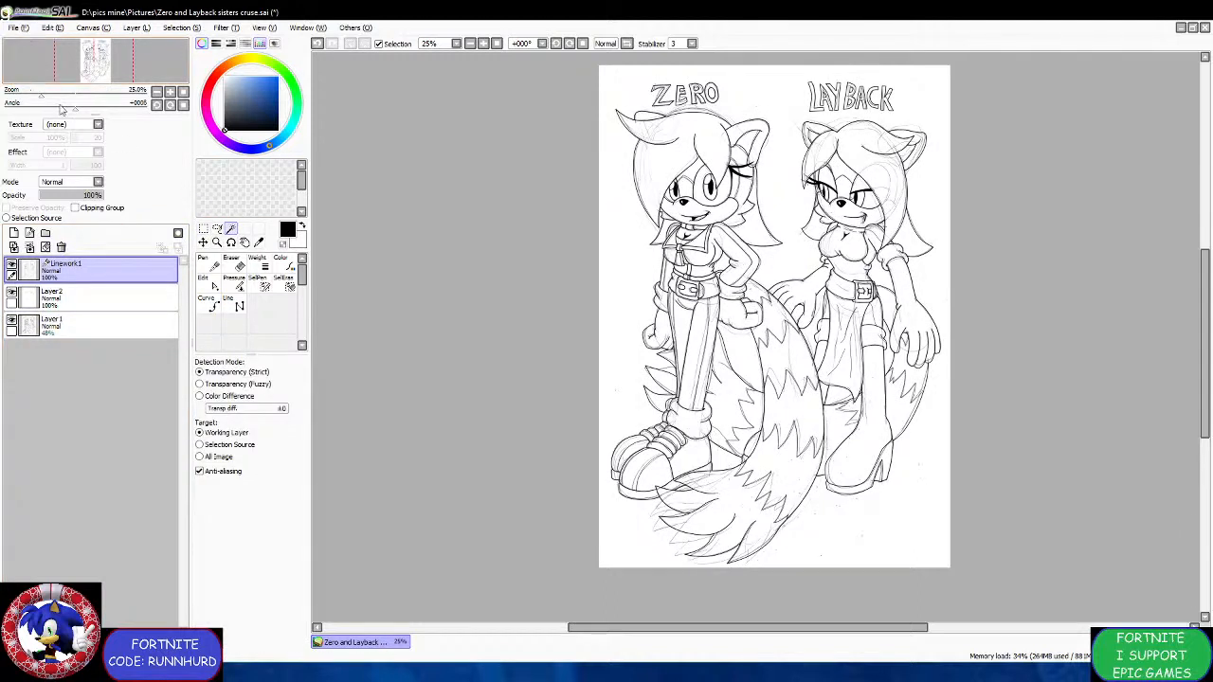
pyautogui.click(627, 247)
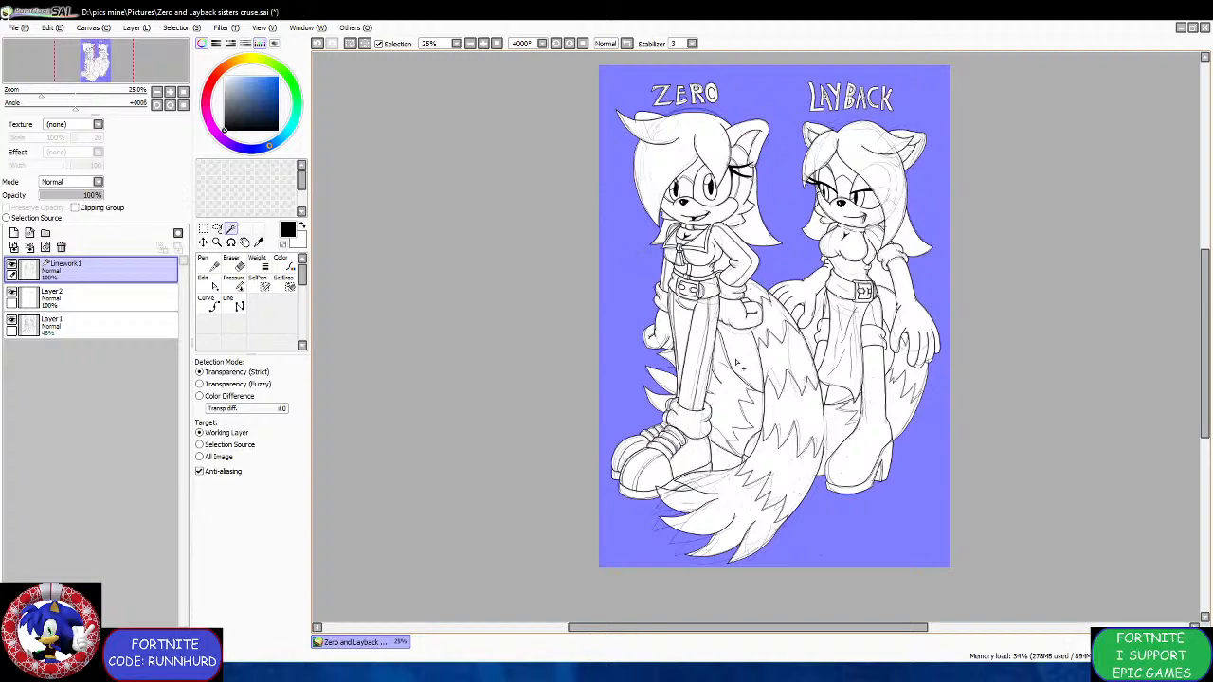
pyautogui.click(737, 363)
pyautogui.scroll(1, 741, 432)
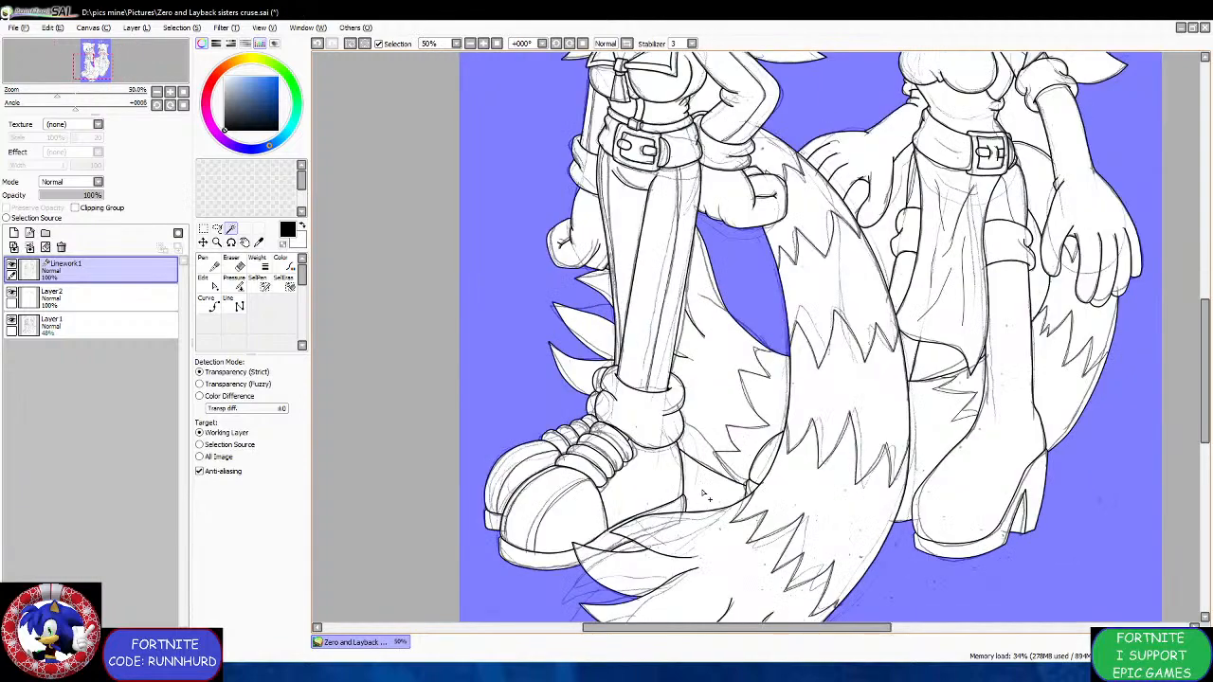
pyautogui.scroll(-1, 705, 495)
pyautogui.scroll(1, 701, 300)
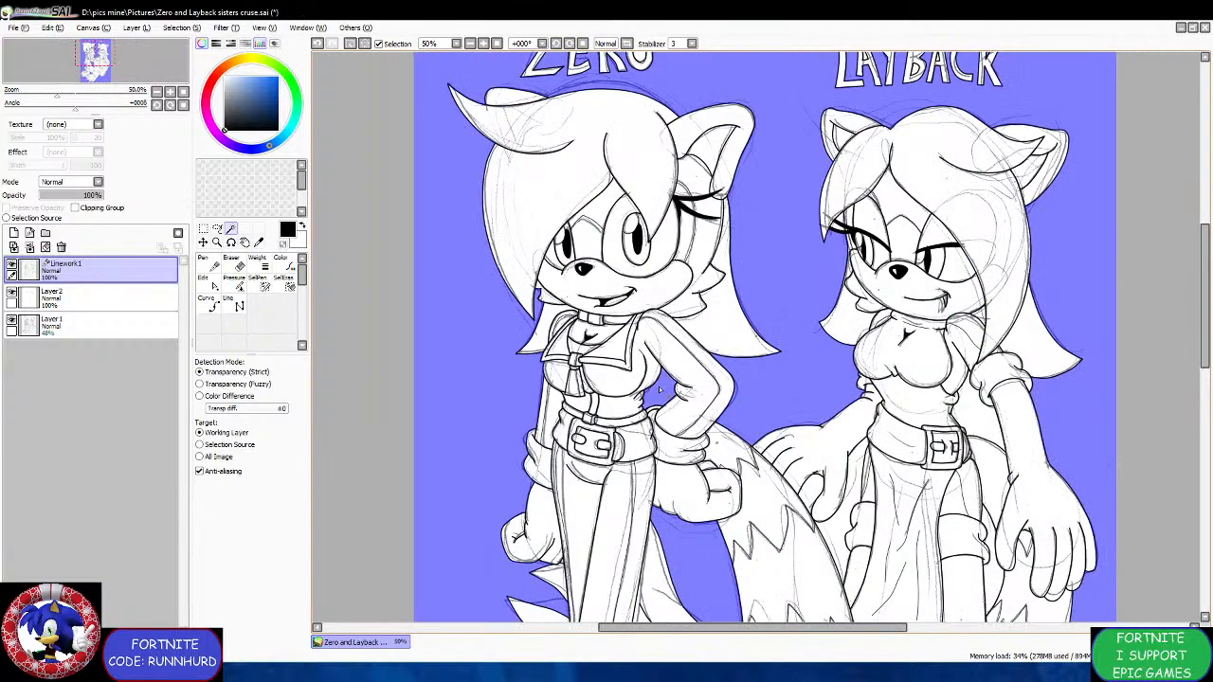
pyautogui.scroll(-1, 977, 421)
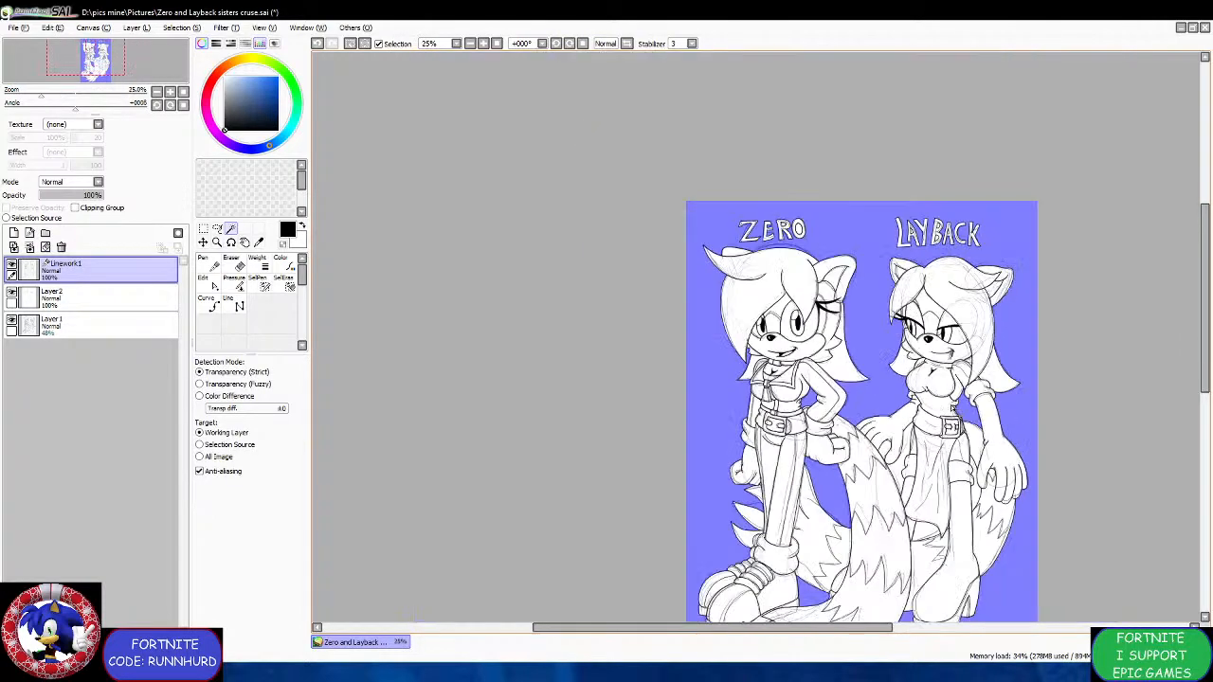
pyautogui.scroll(2, 974, 497)
pyautogui.scroll(-1, 1033, 498)
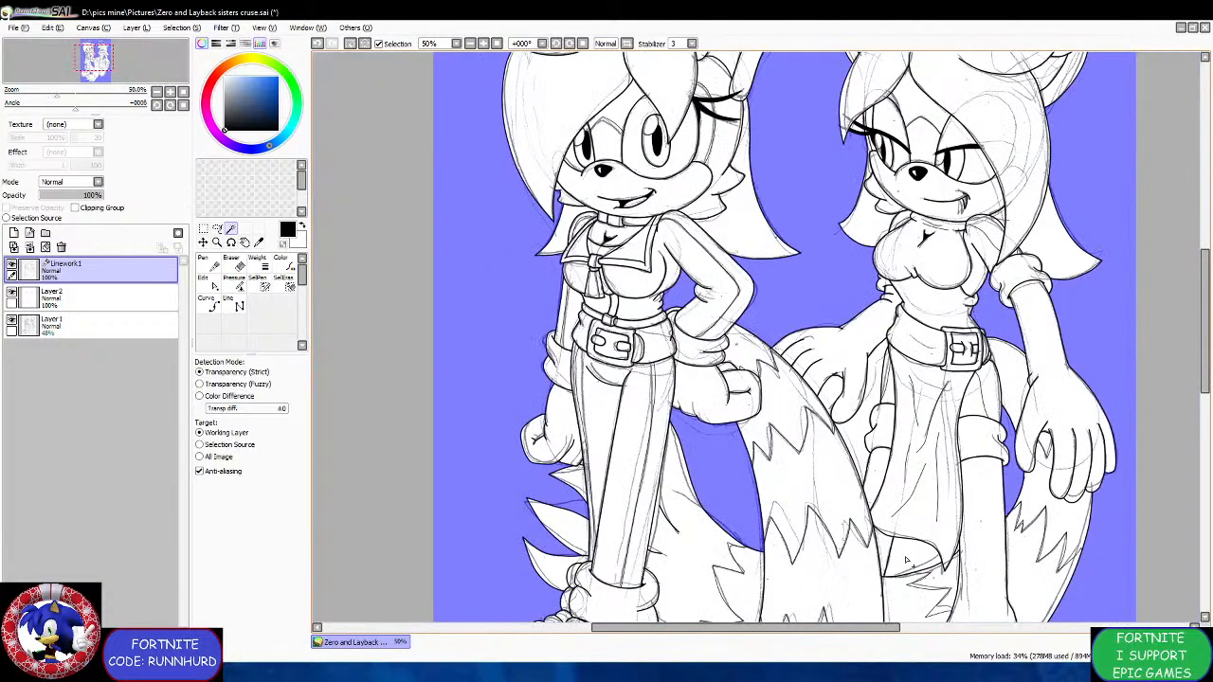
# Add the gaps below Layback's skirt hem and the openings around her near hand and thumb to the selection.
pyautogui.scroll(3, 1033, 497)
pyautogui.scroll(1, 1011, 550)
pyautogui.click(1010, 539)
pyautogui.scroll(-1, 966, 516)
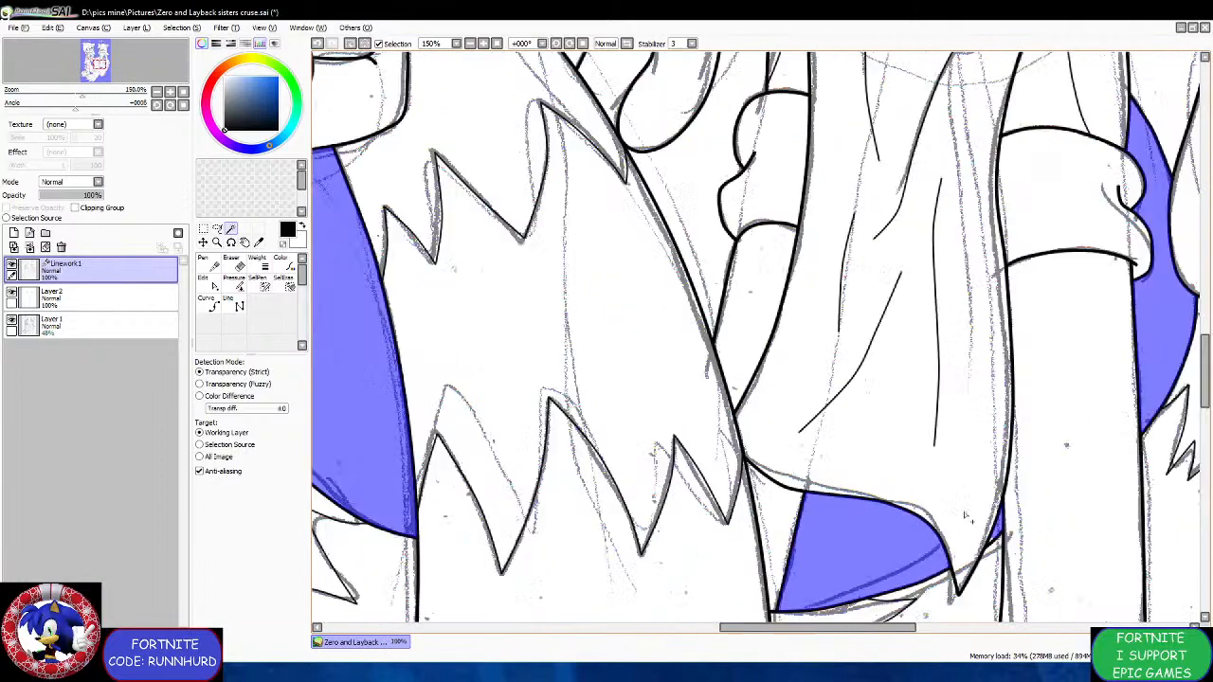
pyautogui.scroll(5, 1026, 535)
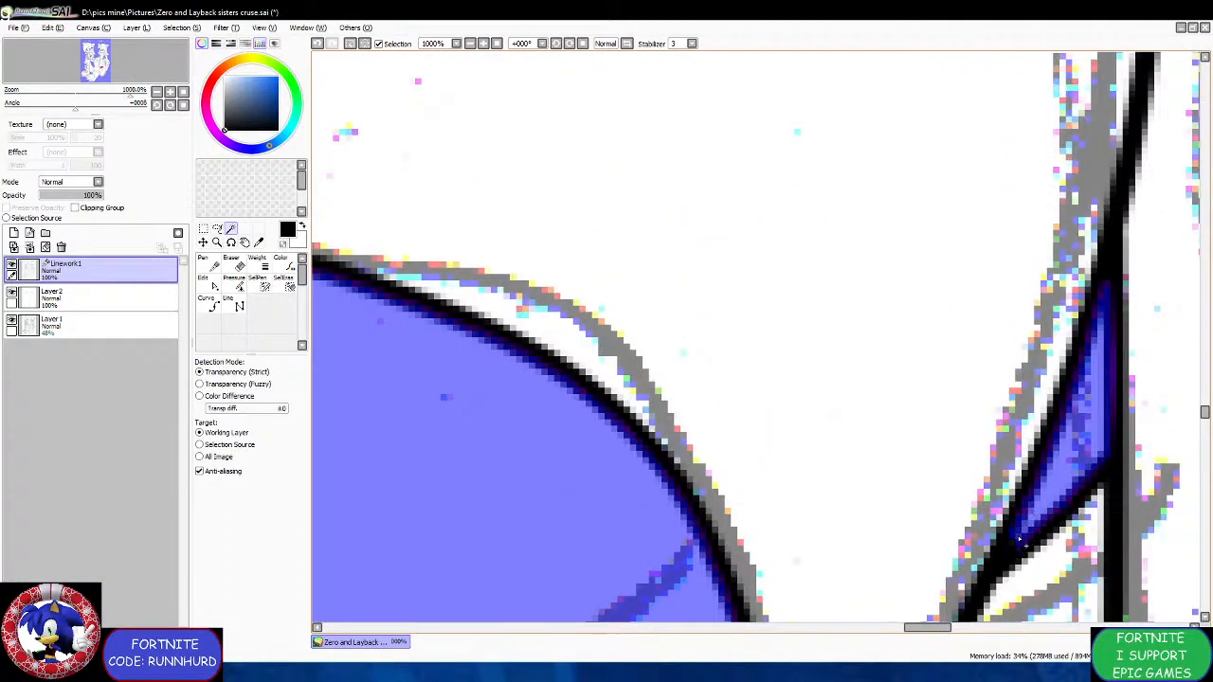
pyautogui.scroll(-8, 1014, 548)
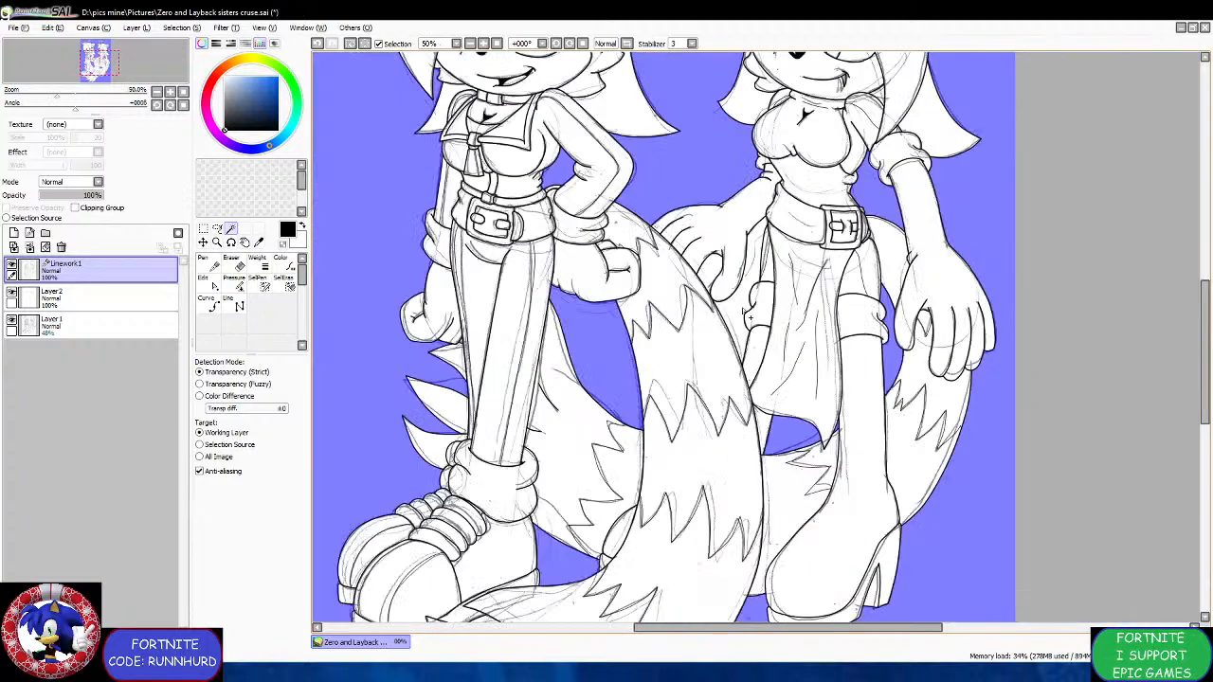
pyautogui.click(744, 311)
pyautogui.click(717, 272)
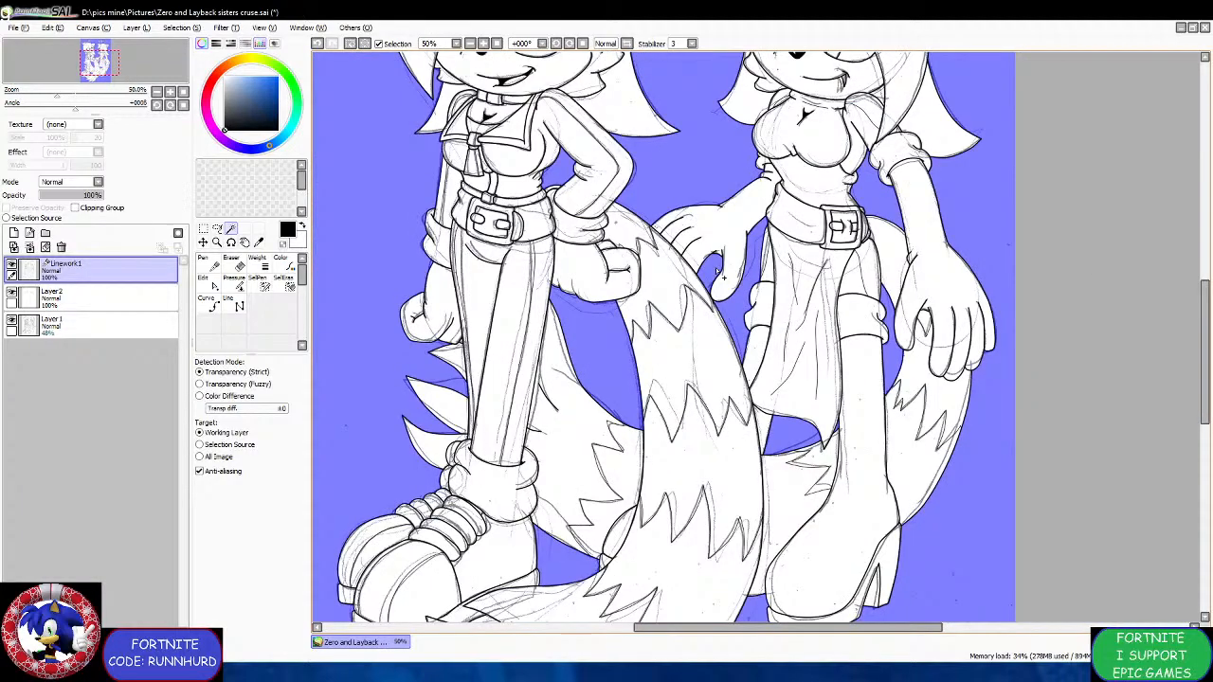
# Add the enclosed holes inside the letters of the ZERO and LAYBACK titles to the selection.
pyautogui.scroll(-1, 717, 274)
pyautogui.scroll(-1, 717, 274)
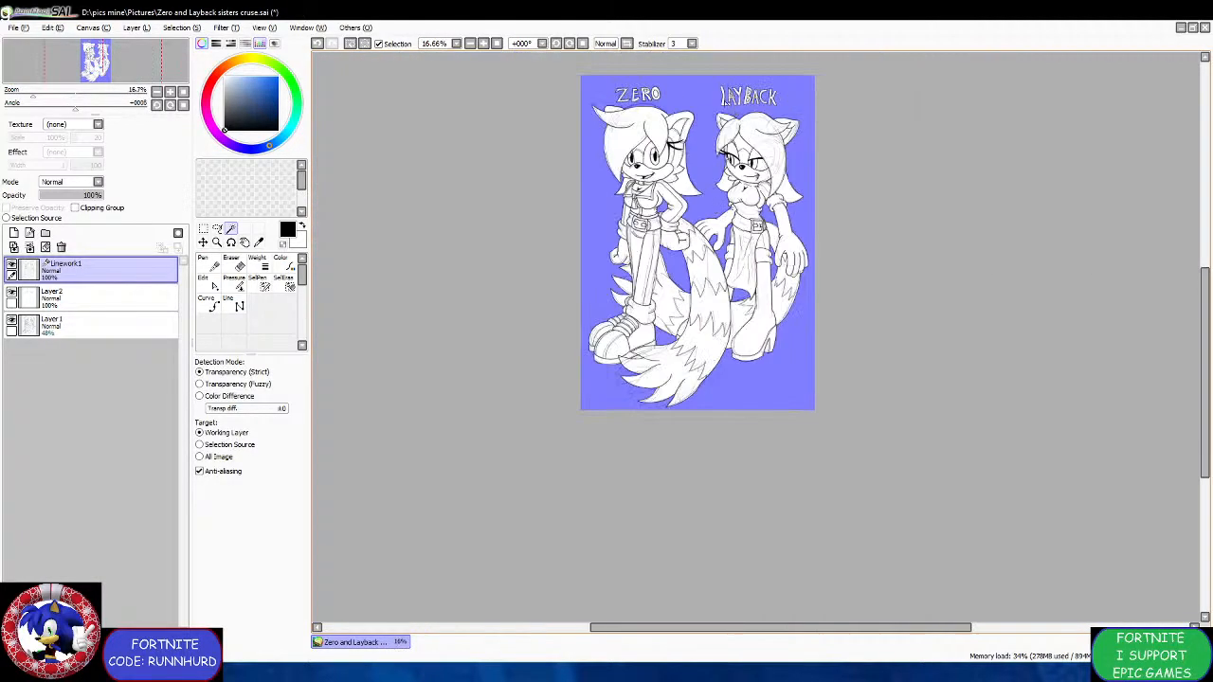
pyautogui.scroll(1, 725, 98)
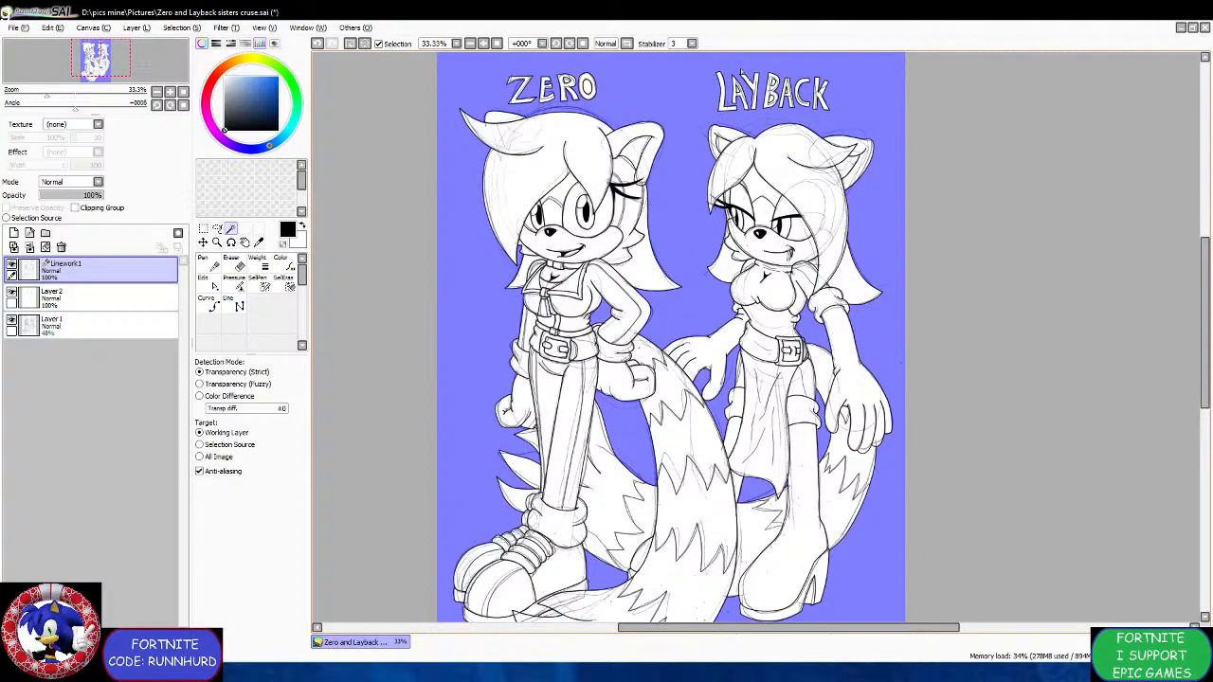
pyautogui.scroll(2, 663, 86)
pyautogui.scroll(-2, 663, 85)
pyautogui.scroll(4, 408, 60)
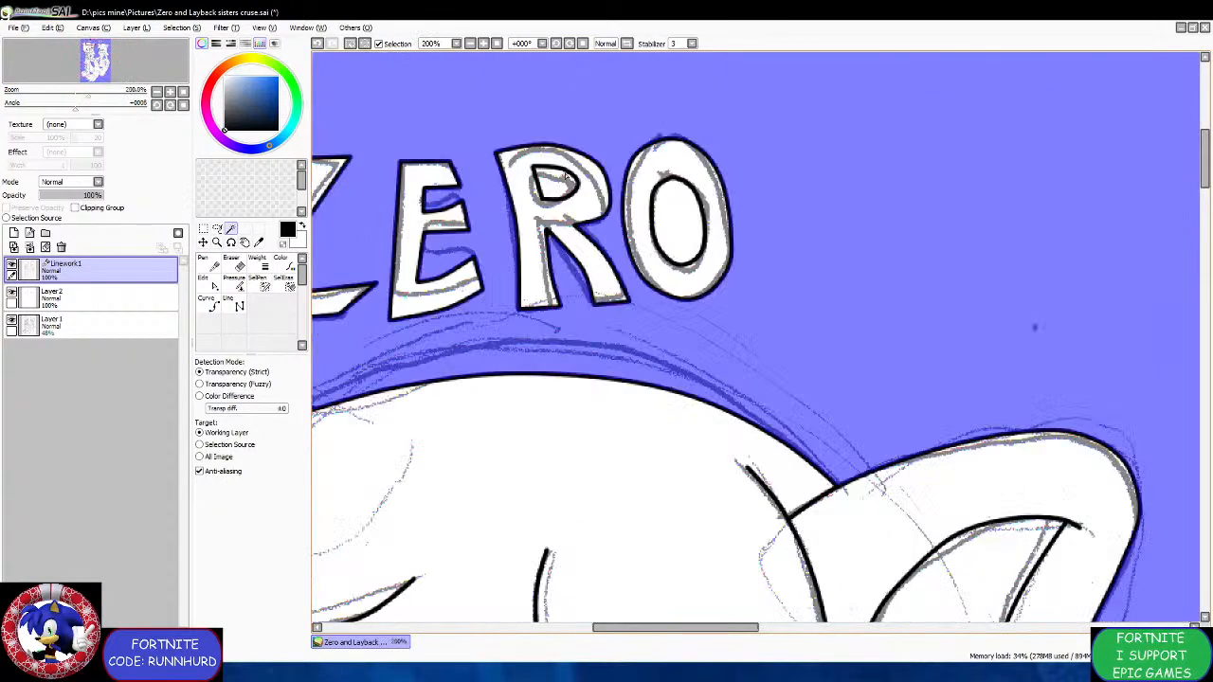
pyautogui.scroll(-5, 663, 227)
pyautogui.scroll(6, 710, 221)
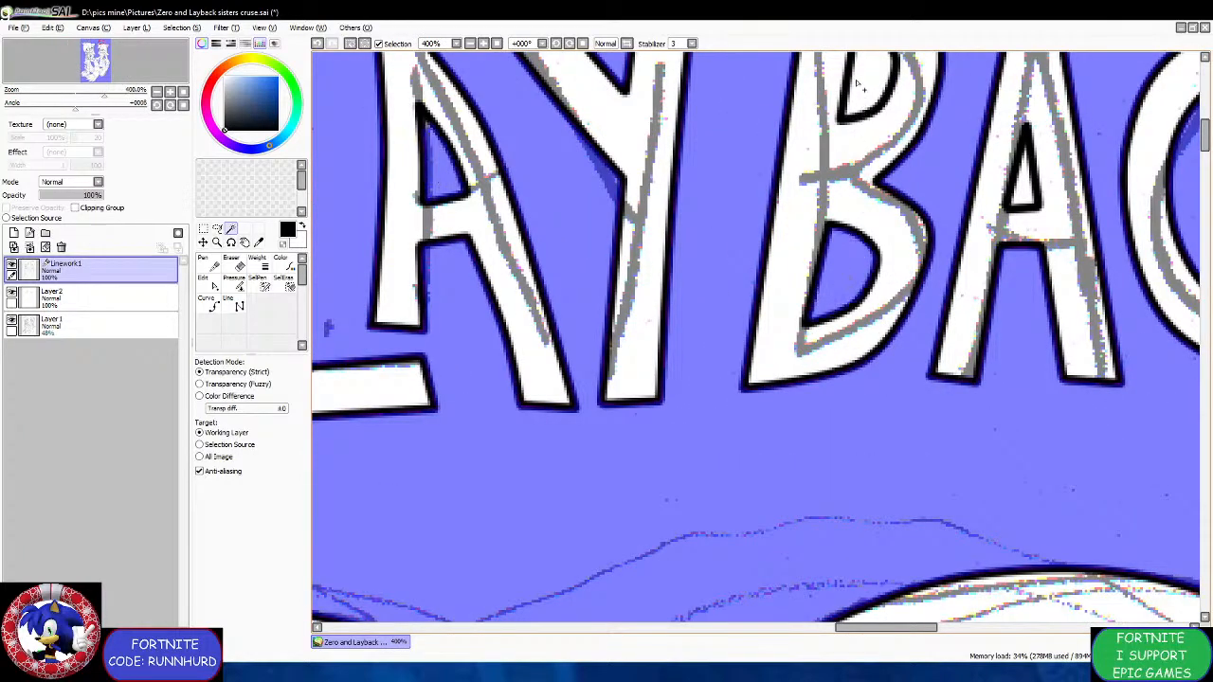
pyautogui.scroll(-5, 857, 86)
pyautogui.scroll(7, 724, 159)
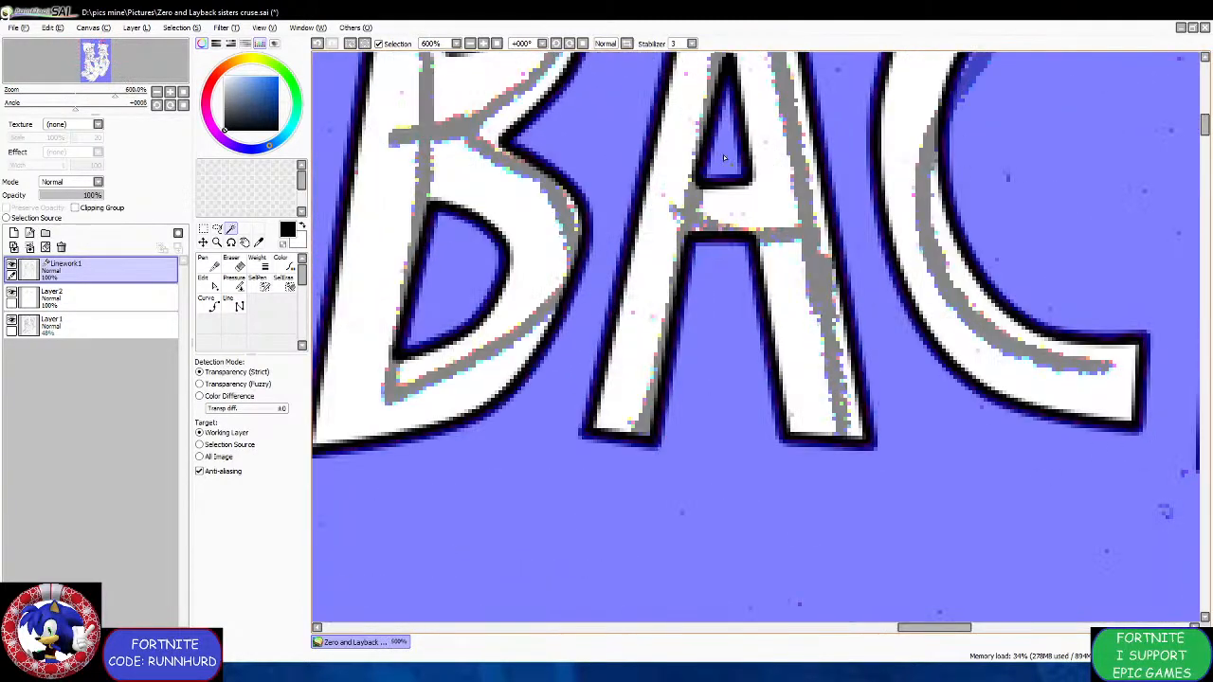
pyautogui.scroll(-8, 724, 158)
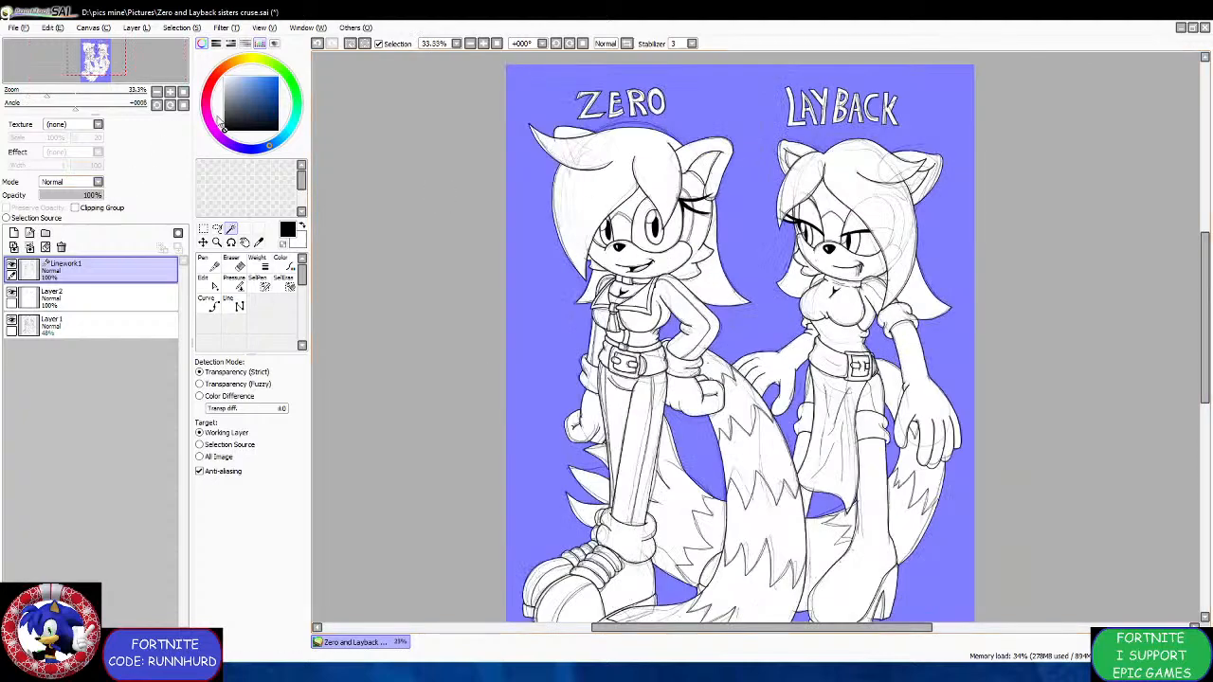
# Paint the selected background areas white on Layer2 with the Pen at size 500, and clear the selection.
pyautogui.press('x')
pyautogui.click(57, 296)
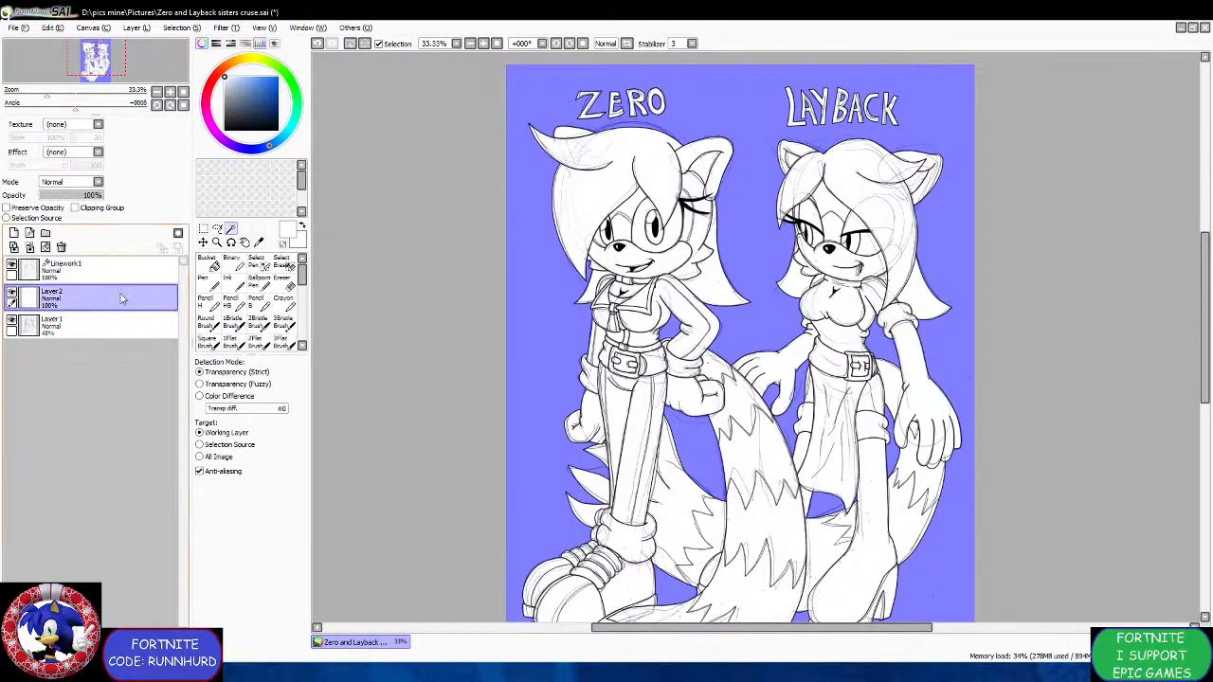
pyautogui.click(207, 282)
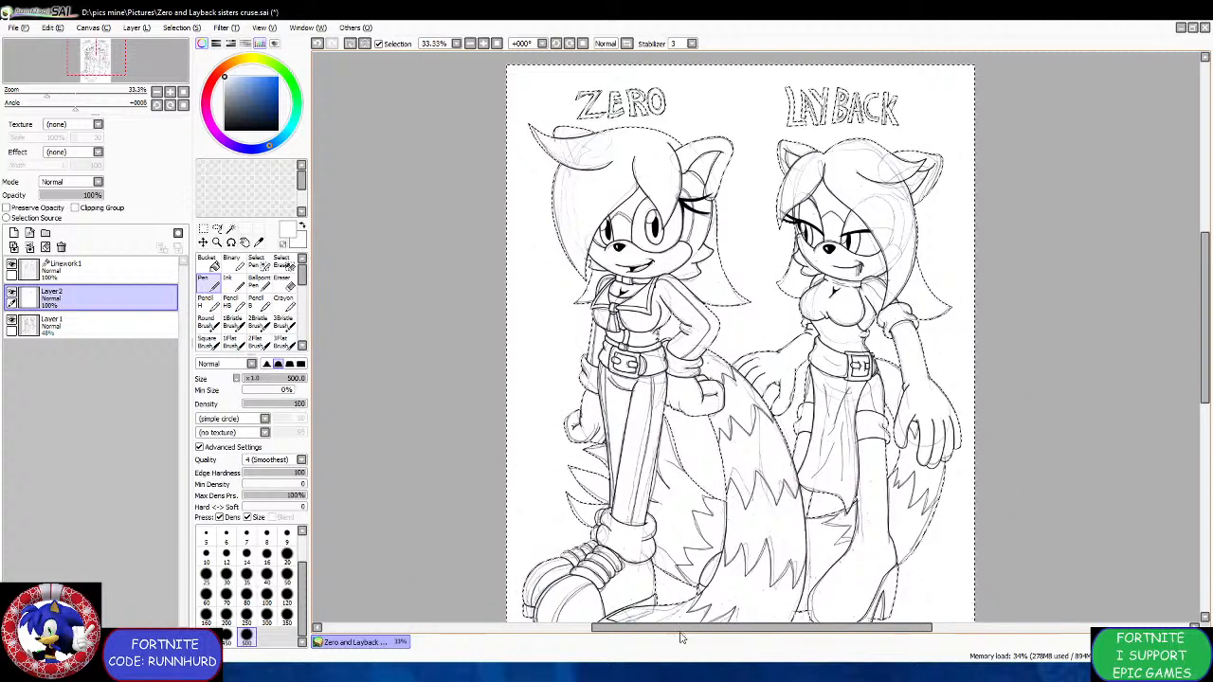
pyautogui.scroll(-4, 655, 524)
pyautogui.scroll(3, 623, 527)
pyautogui.scroll(-4, 723, 517)
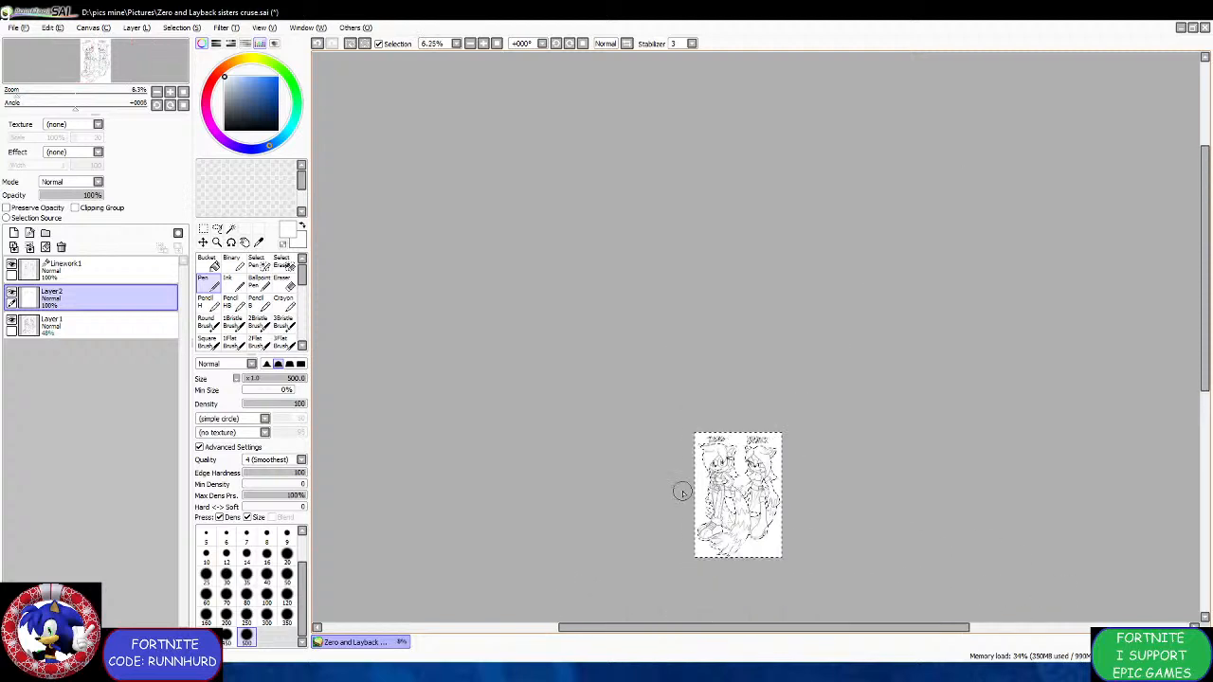
pyautogui.scroll(3, 682, 492)
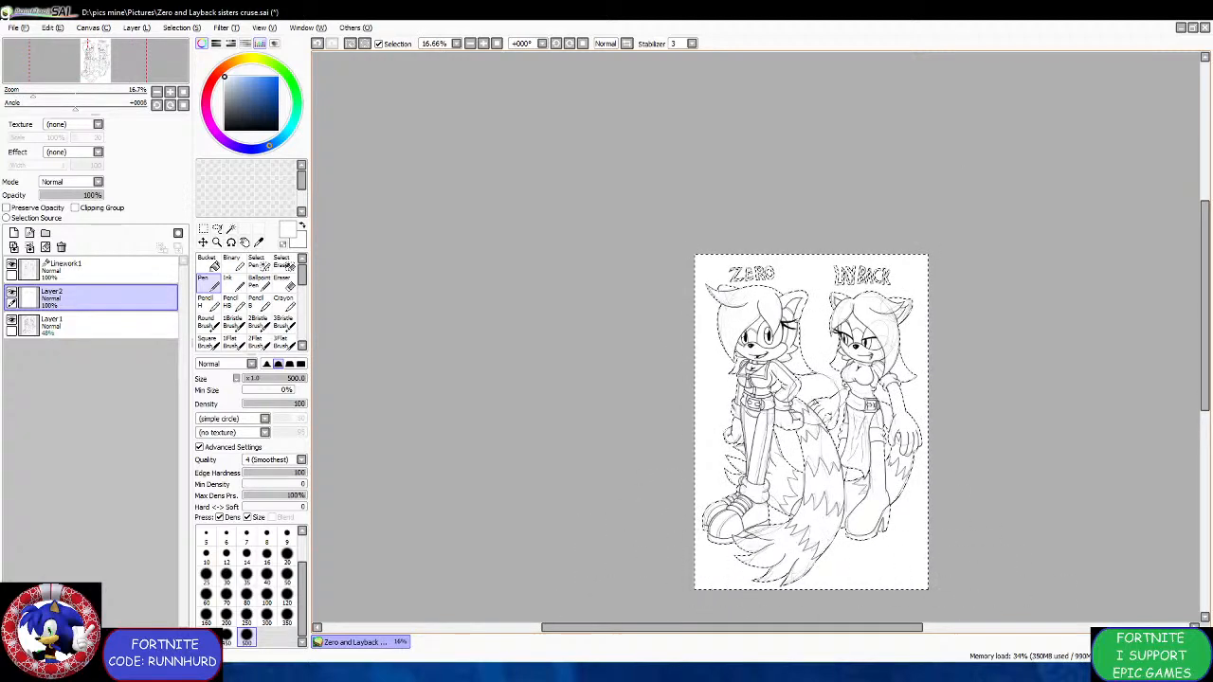
pyautogui.click(203, 228)
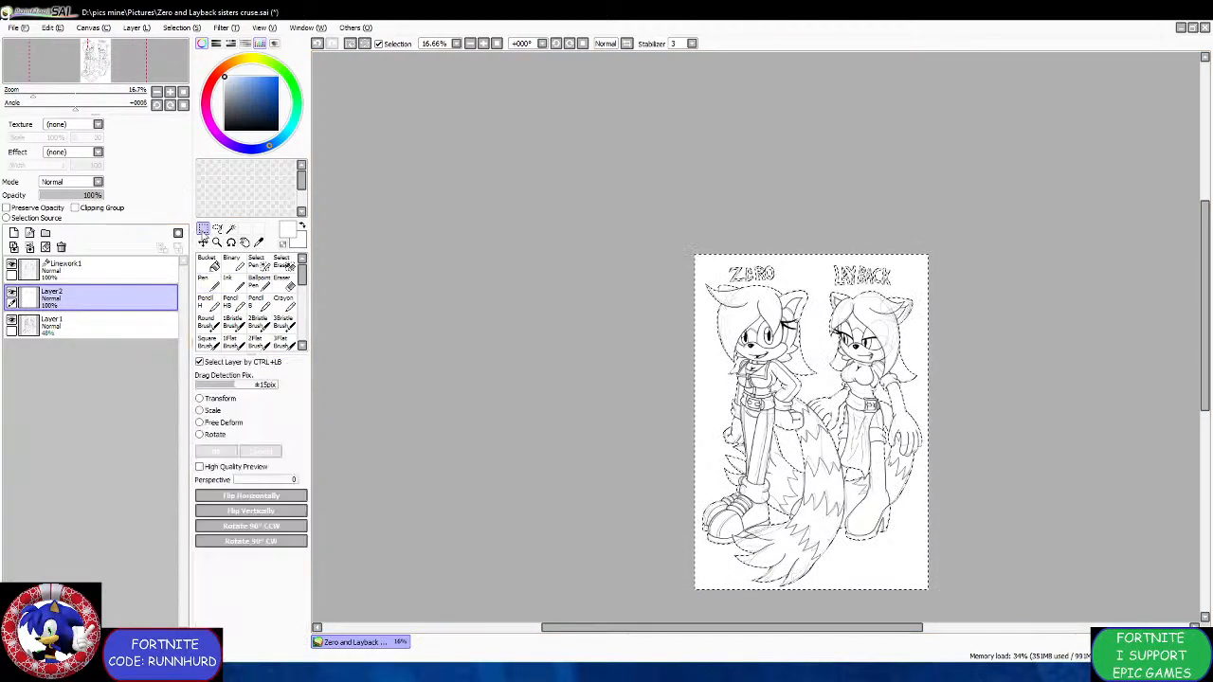
pyautogui.hotkey('ctrl', 'd')
# Select the front of Zero's pants, her top and her sleeves on Linework1 with the Magic Wand.
pyautogui.scroll(2, 651, 376)
pyautogui.click(113, 270)
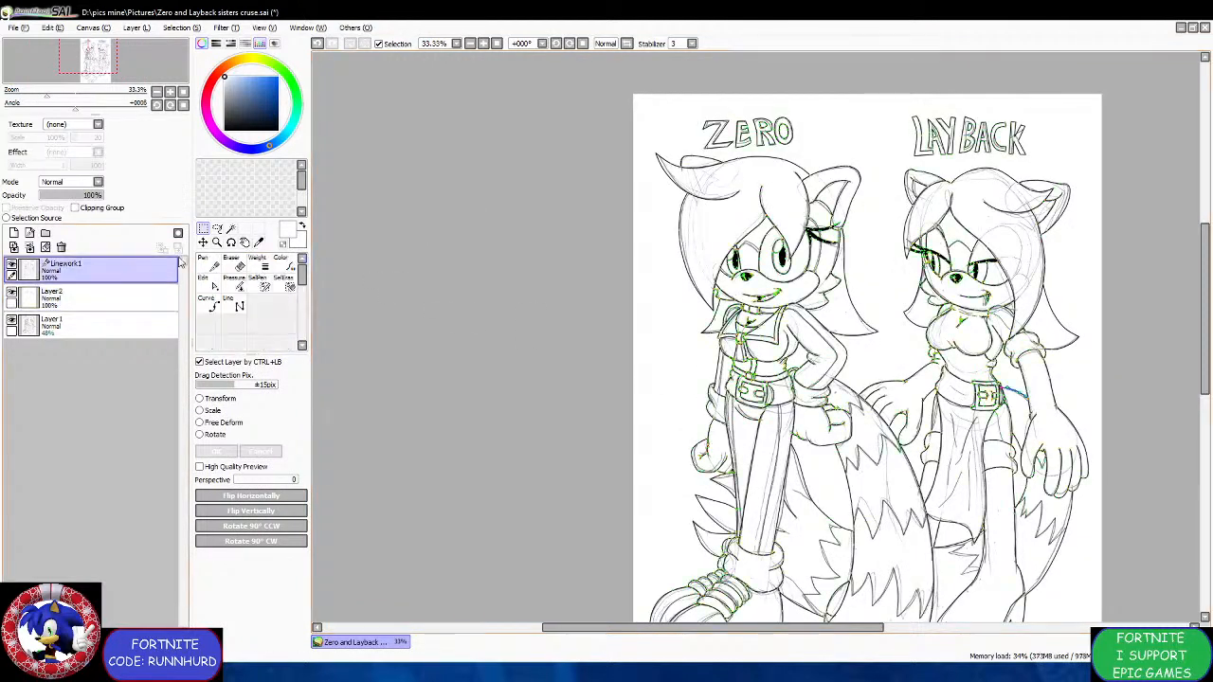
pyautogui.click(231, 230)
pyautogui.click(763, 436)
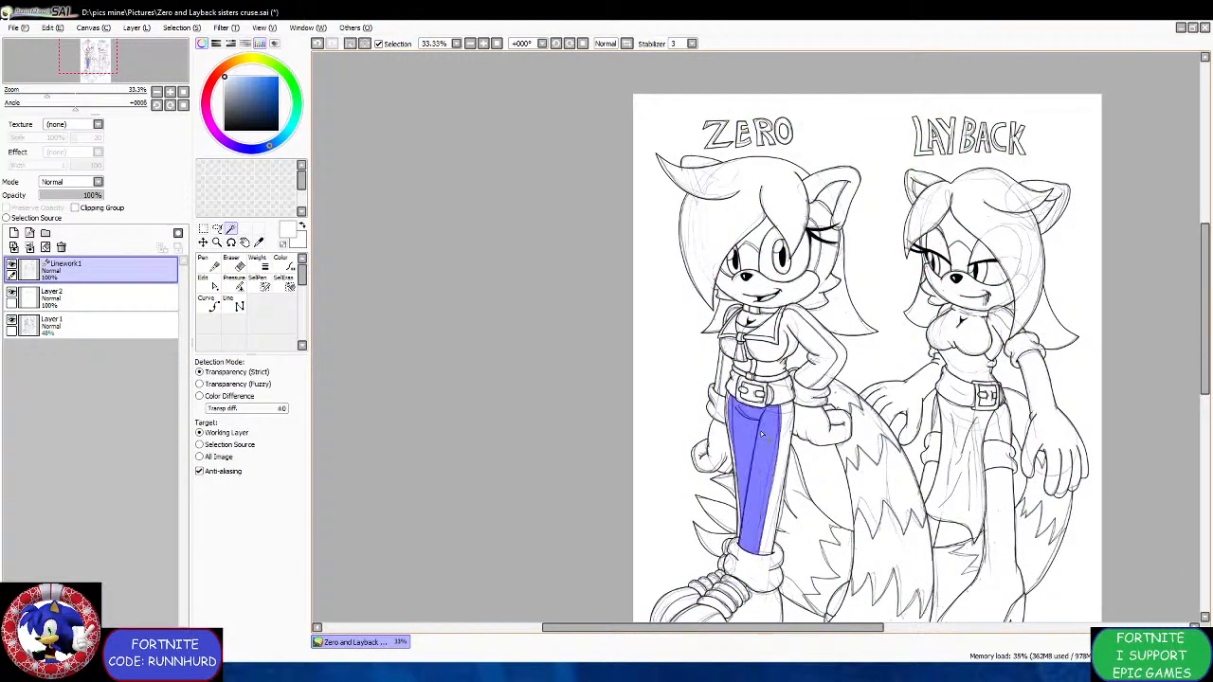
pyautogui.scroll(3, 753, 417)
pyautogui.click(805, 284)
pyautogui.click(685, 273)
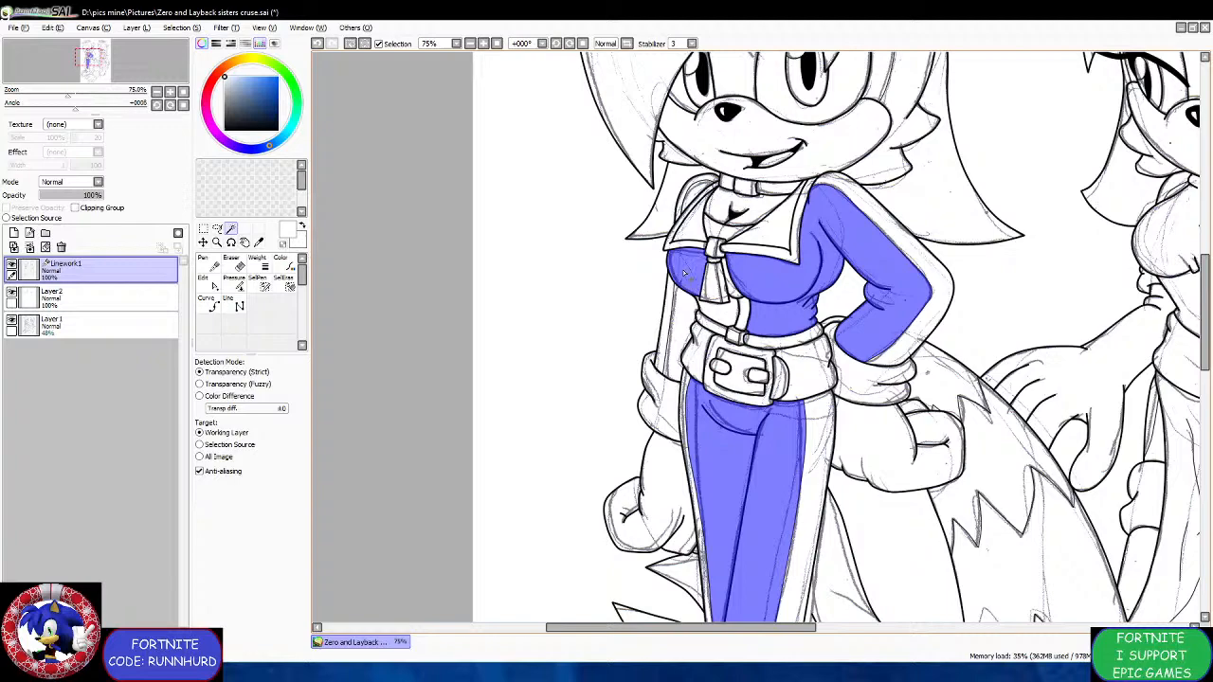
pyautogui.click(720, 309)
# Add the tiny sliver beside Zero's tie and the ankle part of her near shoe to the selection.
pyautogui.scroll(8, 720, 311)
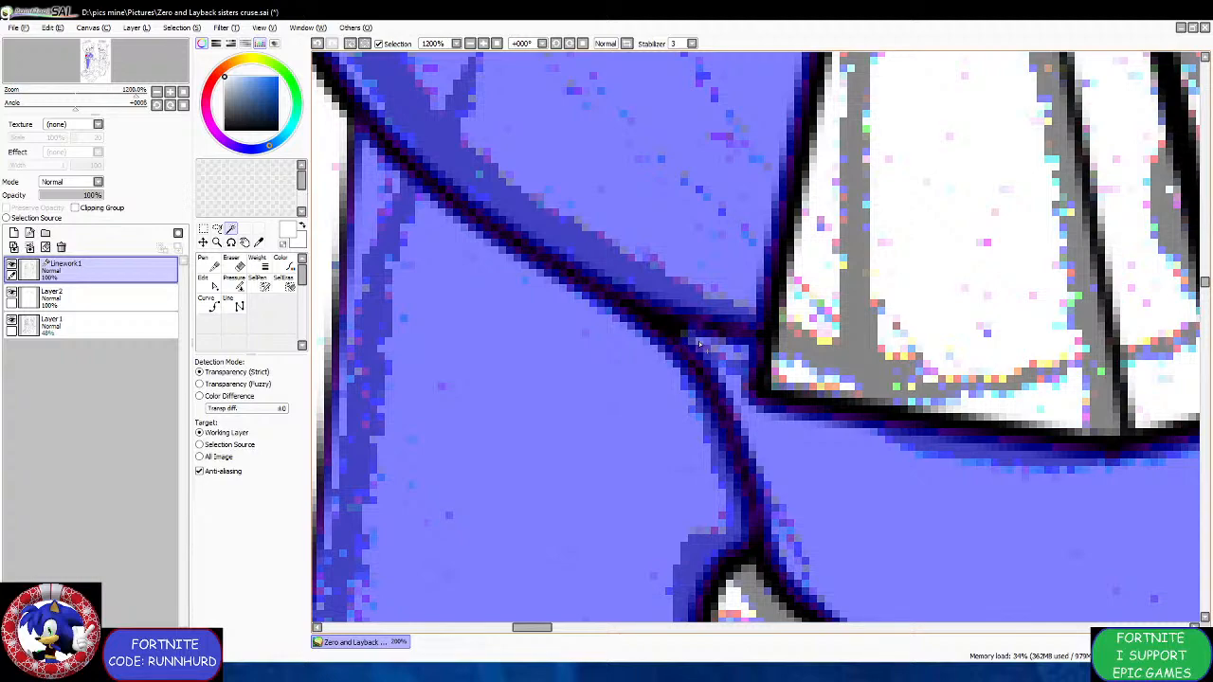
pyautogui.scroll(-8, 699, 345)
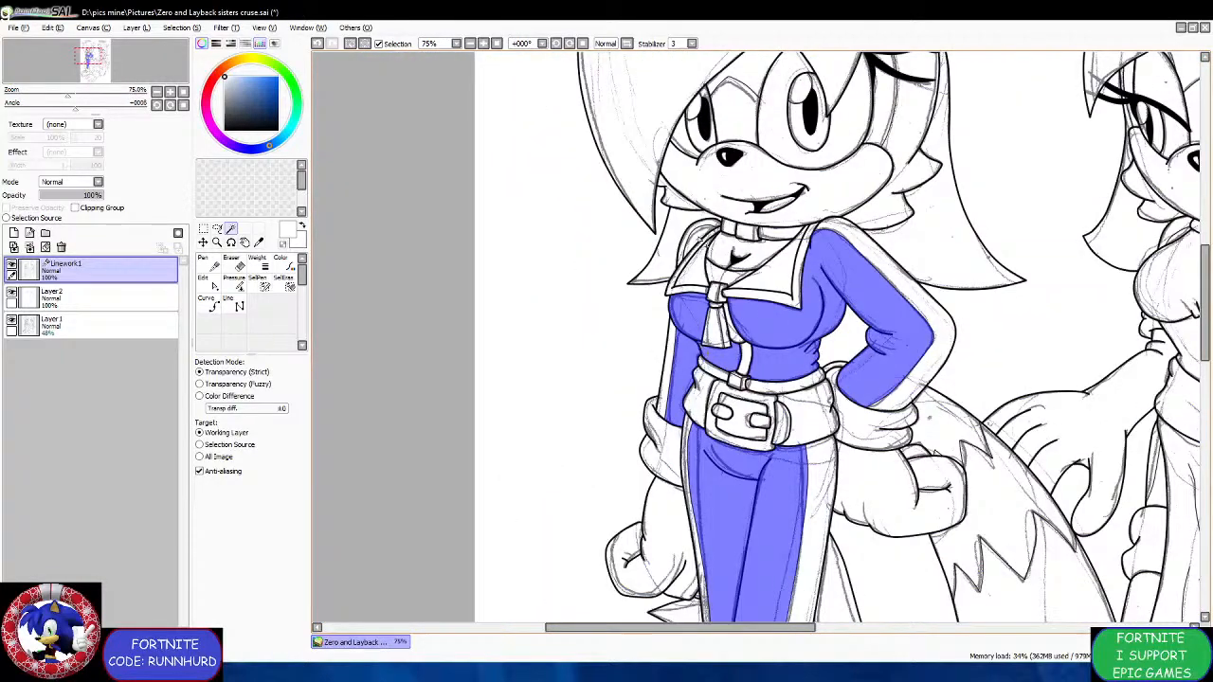
pyautogui.scroll(-2, 703, 255)
pyautogui.scroll(-1, 782, 319)
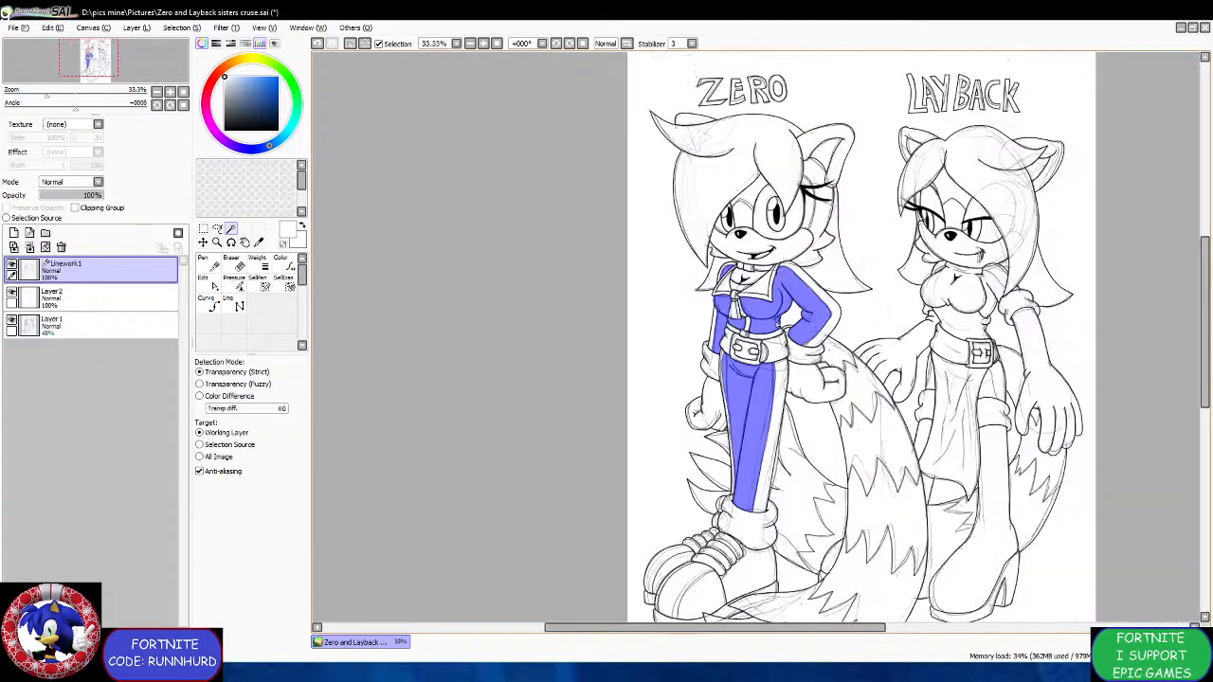
pyautogui.scroll(3, 748, 582)
pyautogui.click(726, 556)
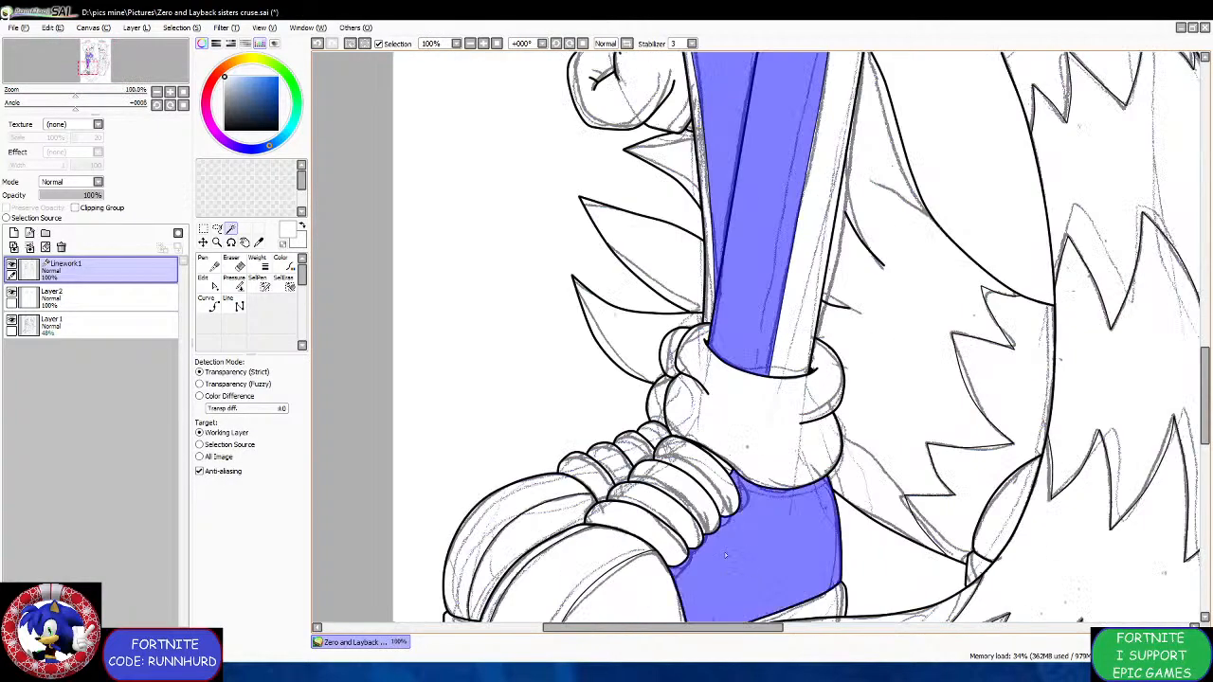
pyautogui.scroll(-4, 647, 505)
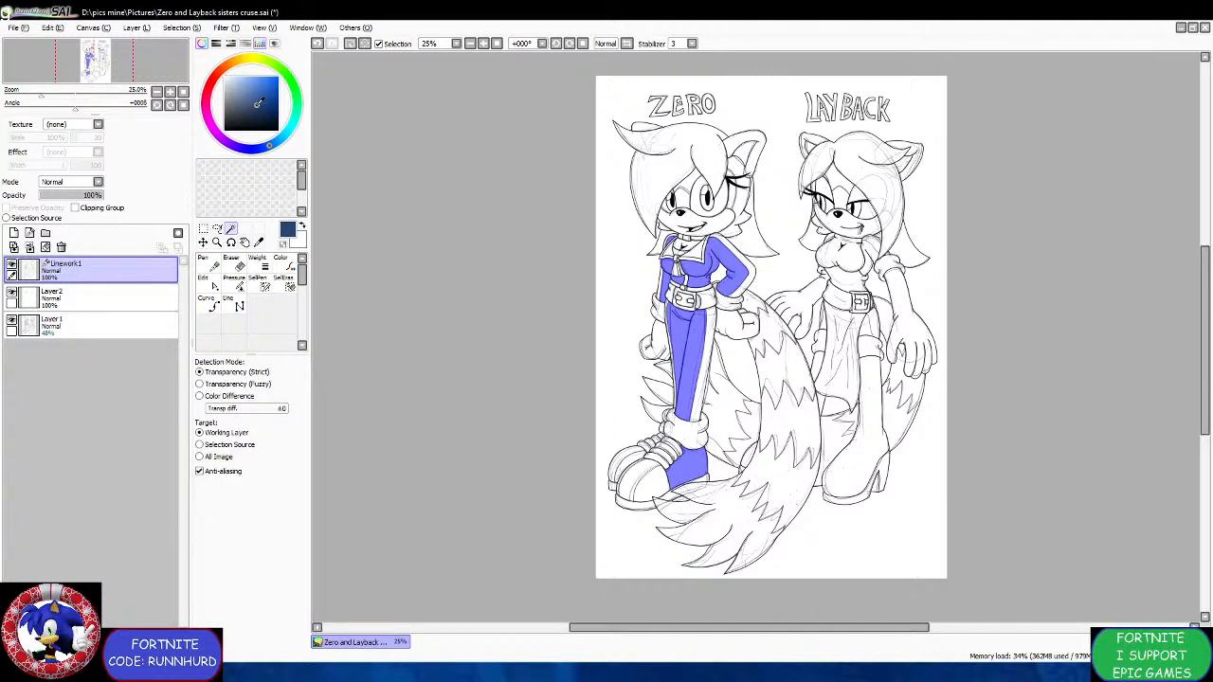
# Set the colour to dark blue and paint Zero's selected outfit areas on Layer2 with the Pen.
pyautogui.click(263, 149)
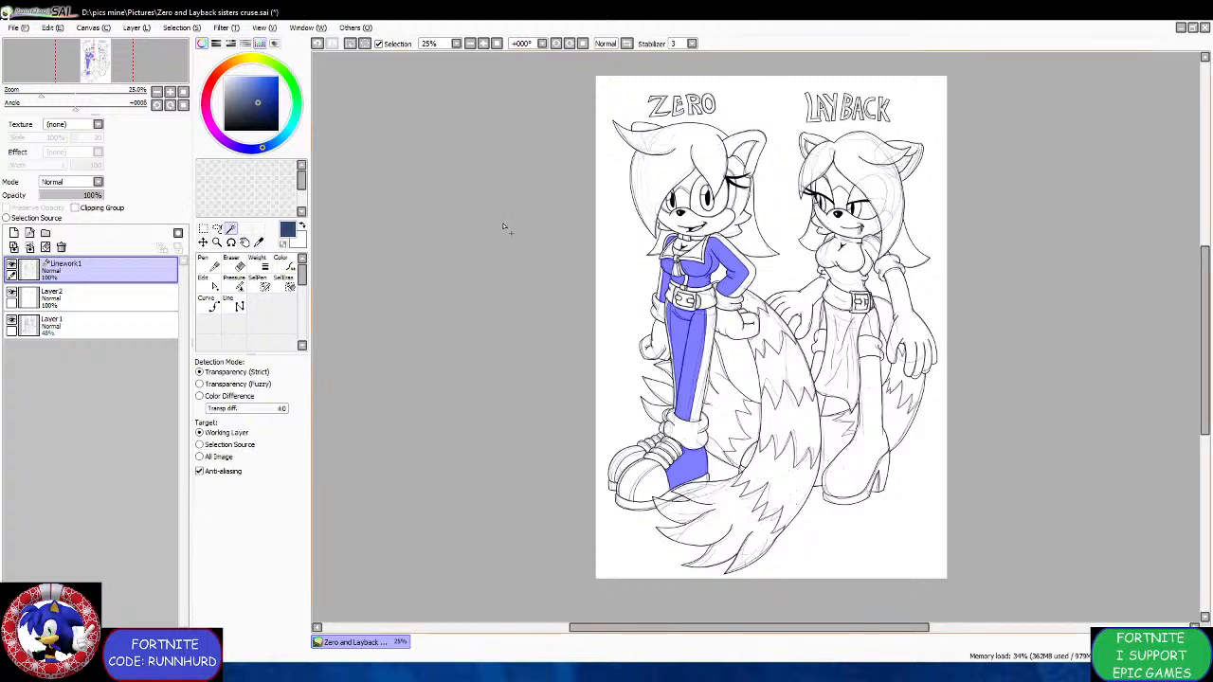
pyautogui.click(171, 297)
pyautogui.click(210, 280)
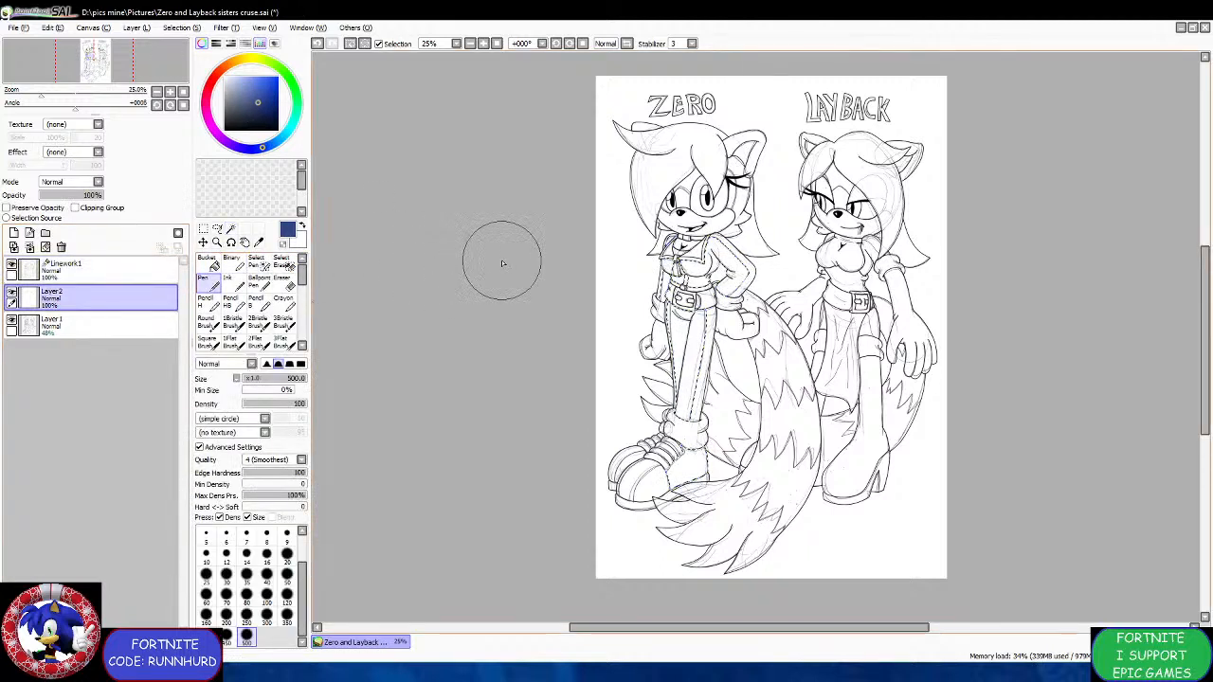
pyautogui.moveTo(721, 237)
pyautogui.mouseDown()
pyautogui.moveTo(682, 313)
pyautogui.moveTo(686, 408)
pyautogui.mouseUp()
pyautogui.moveTo(616, 367)
pyautogui.mouseDown()
pyautogui.moveTo(688, 401)
pyautogui.moveTo(690, 435)
pyautogui.moveTo(663, 474)
pyautogui.moveTo(730, 489)
pyautogui.moveTo(726, 449)
pyautogui.mouseUp()
# Select the side stripe of Zero's near pant leg and her ankle cuff on Linework1 with the Magic Wand.
pyautogui.click(170, 270)
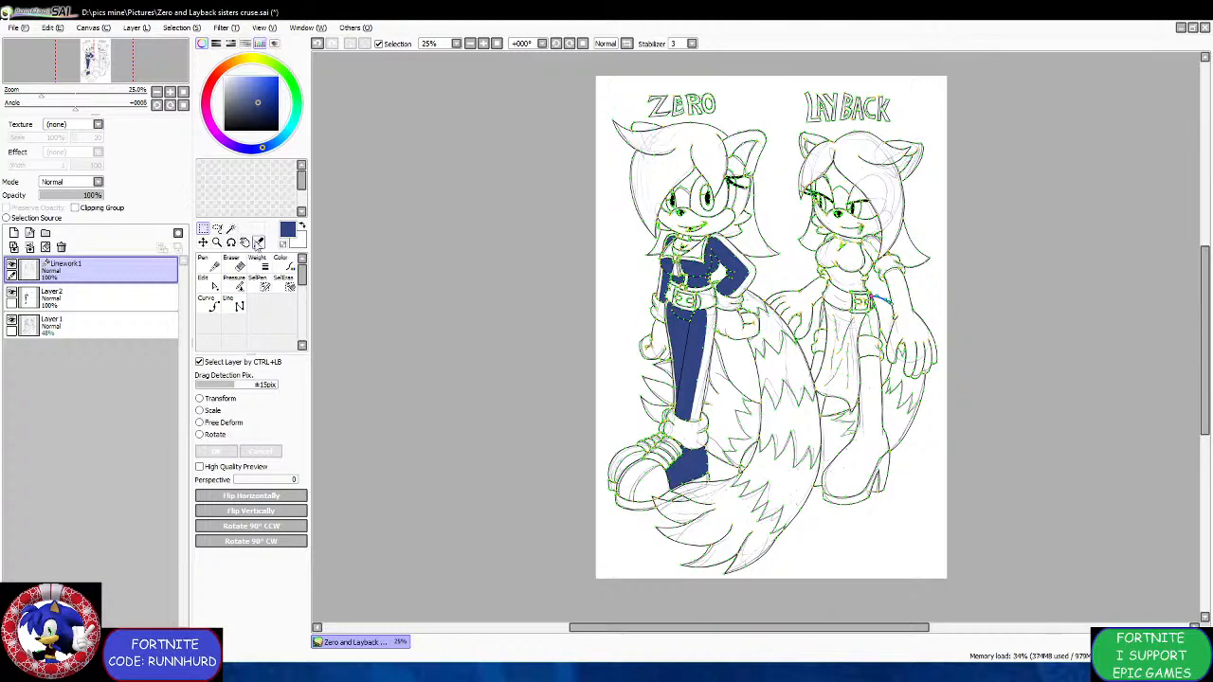
pyautogui.click(231, 228)
pyautogui.scroll(4, 687, 436)
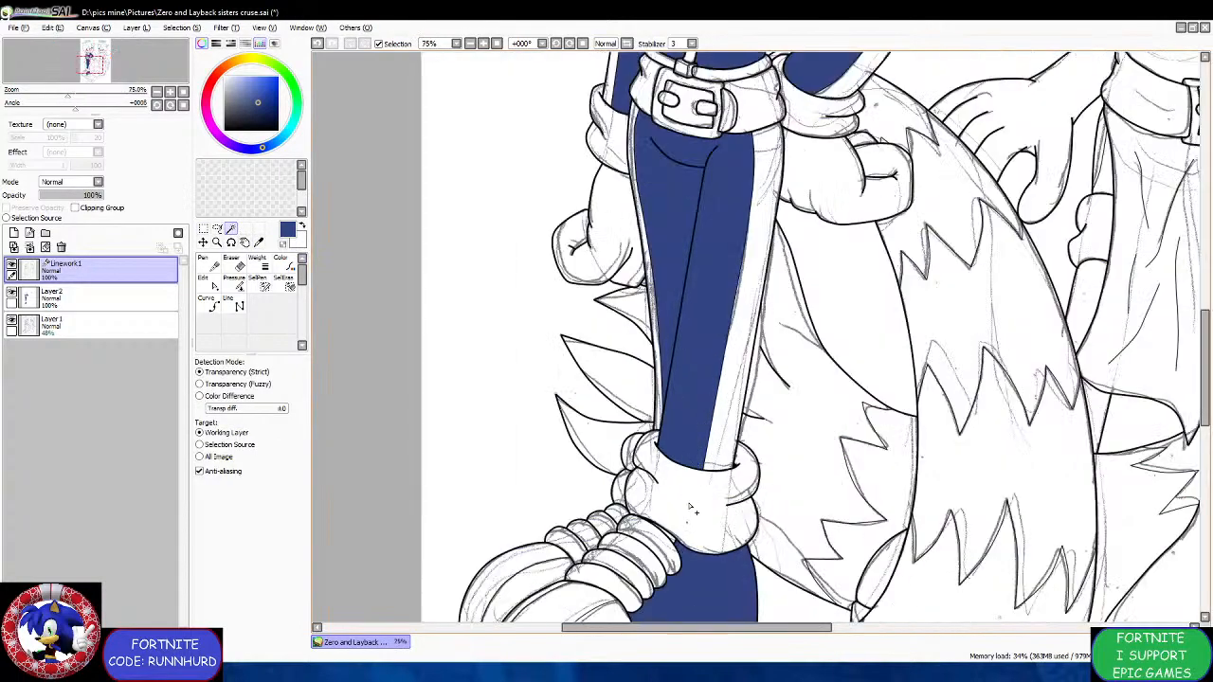
pyautogui.click(707, 465)
pyautogui.click(716, 455)
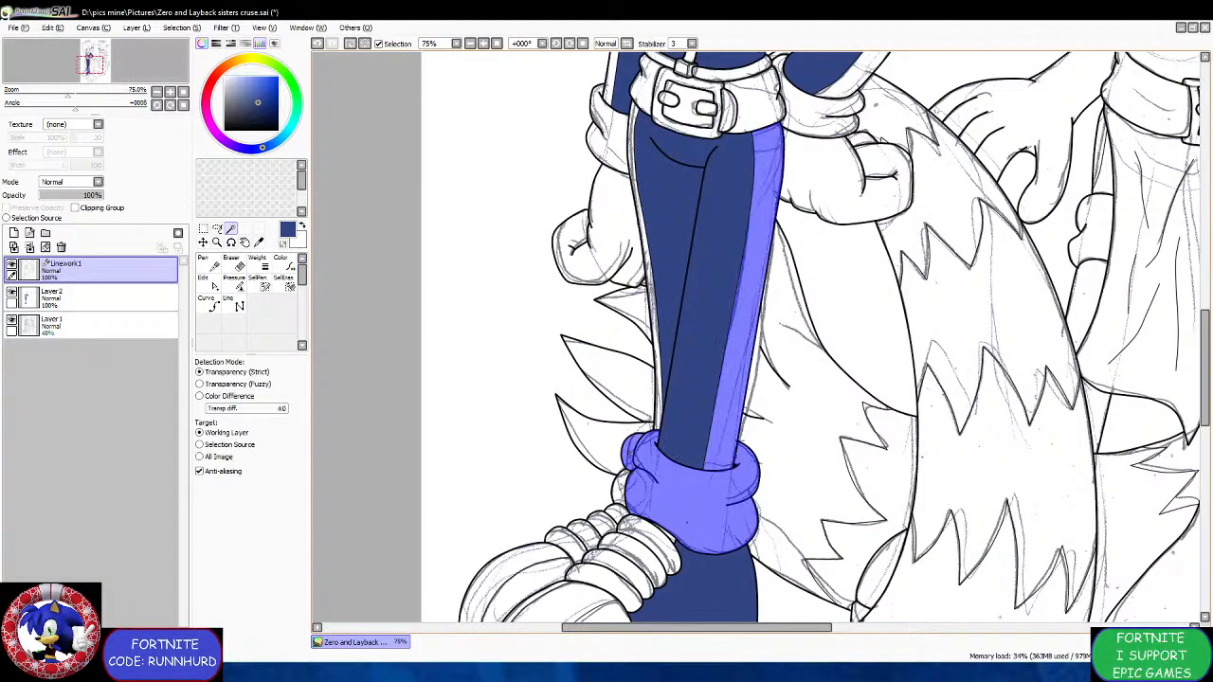
# Add the puffy lace rolls on both of Zero's shoes to the selection.
pyautogui.scroll(3, 627, 455)
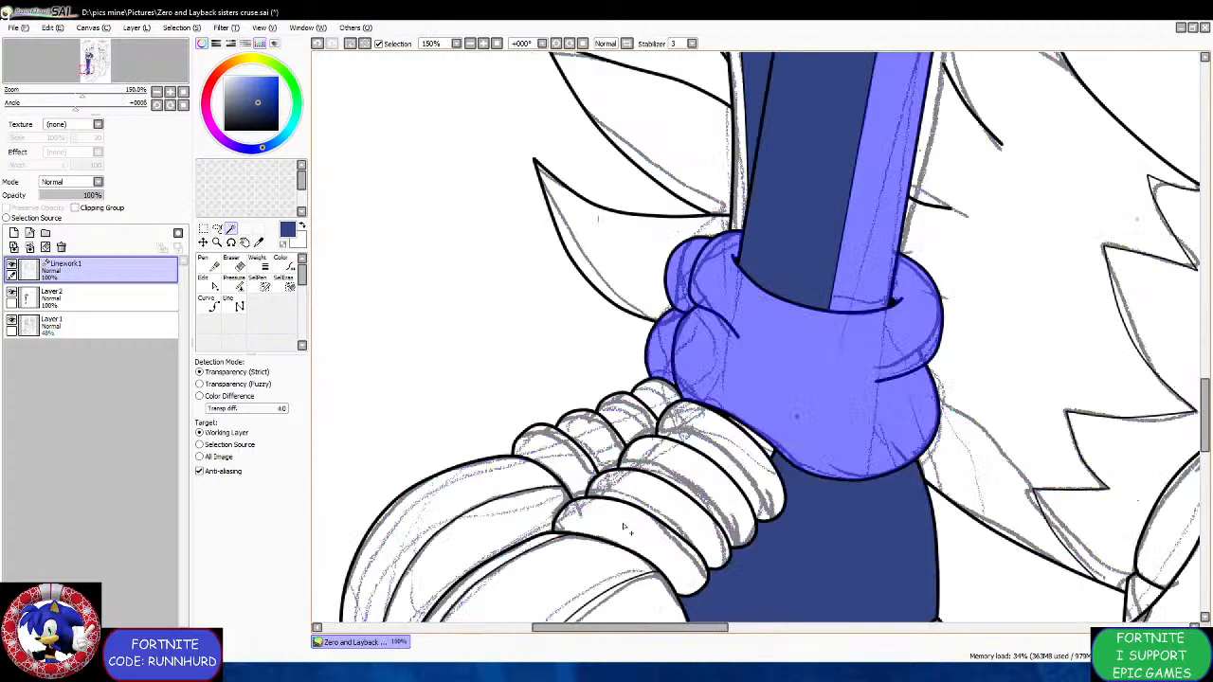
pyautogui.click(624, 529)
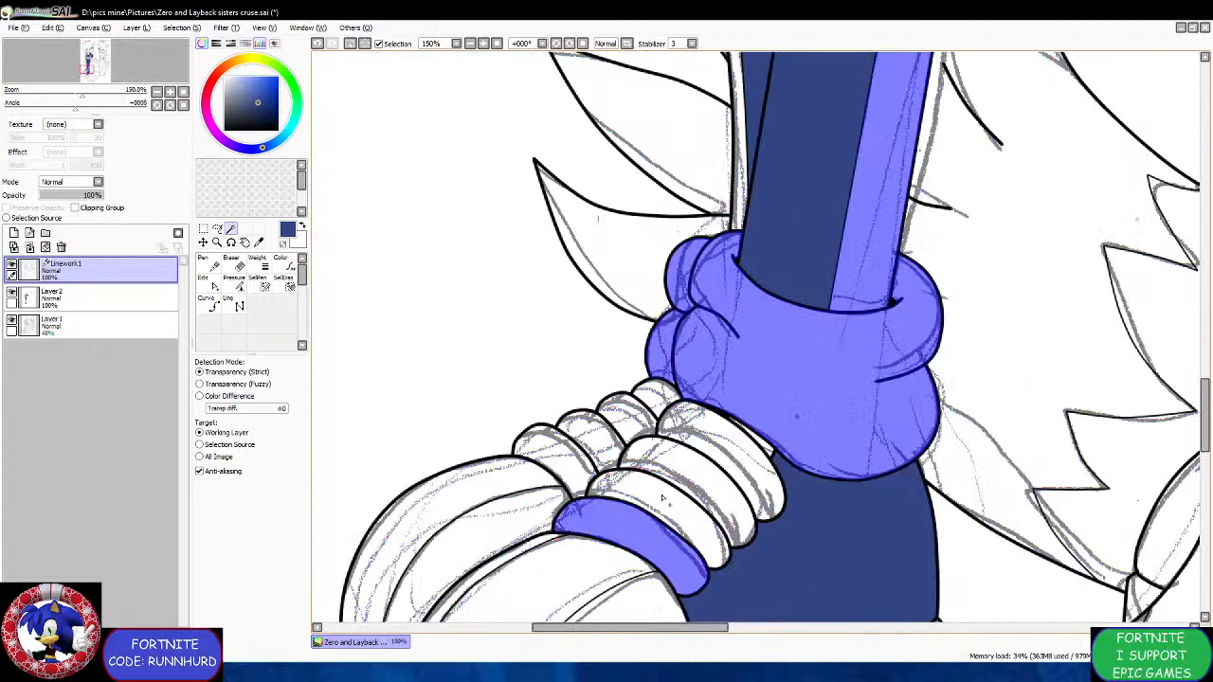
pyautogui.click(665, 497)
pyautogui.click(687, 479)
pyautogui.click(701, 443)
pyautogui.click(664, 403)
pyautogui.click(629, 417)
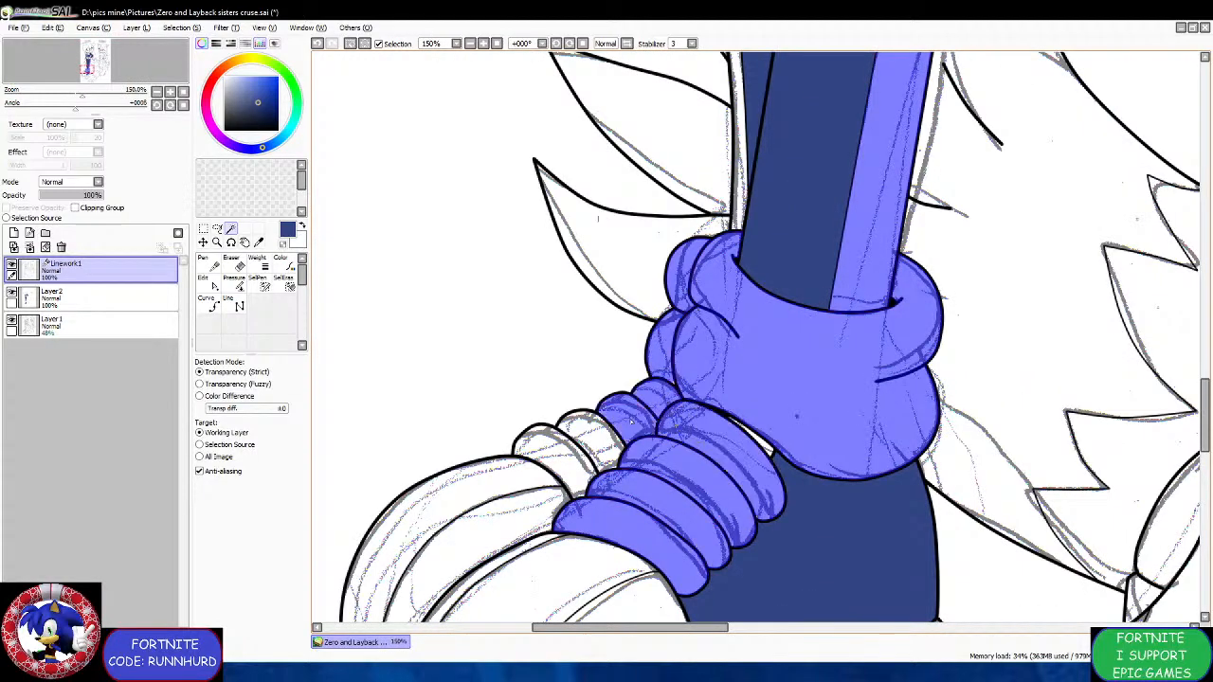
pyautogui.click(590, 438)
pyautogui.click(556, 457)
# Add the rounded toe sections of both of Zero's shoes to the selection.
pyautogui.click(486, 517)
pyautogui.scroll(-4, 487, 519)
pyautogui.scroll(4, 492, 529)
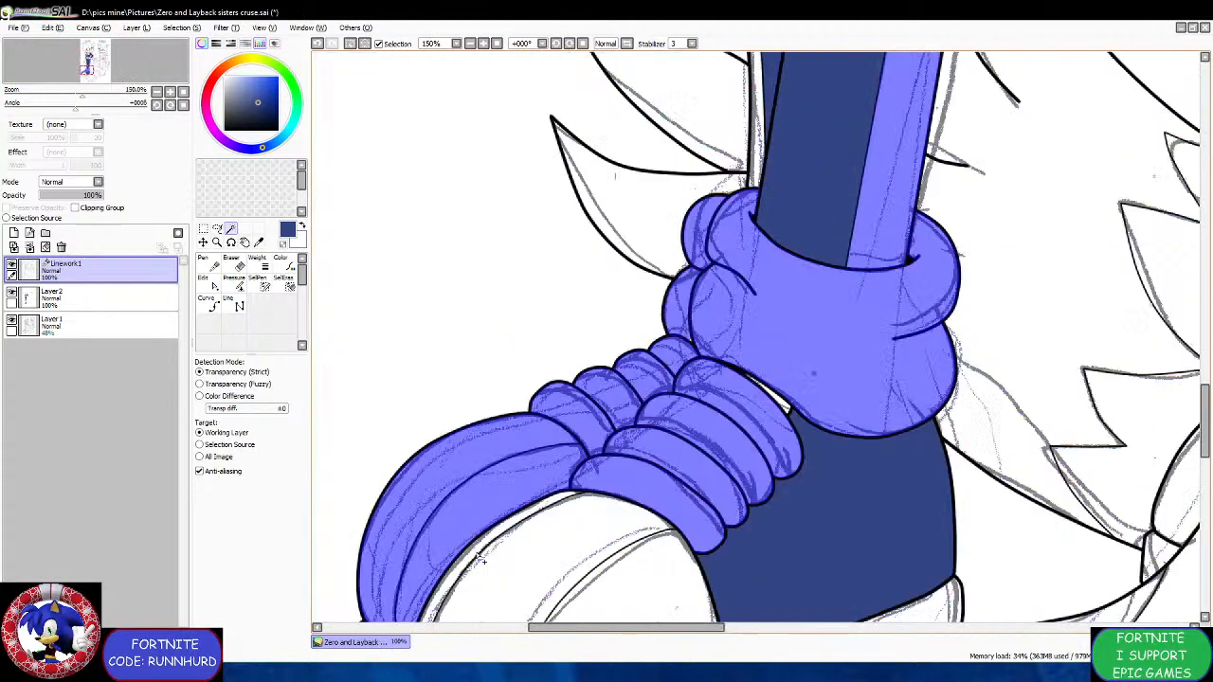
pyautogui.scroll(-5, 506, 519)
pyautogui.scroll(5, 511, 543)
pyautogui.click(511, 543)
pyautogui.click(446, 407)
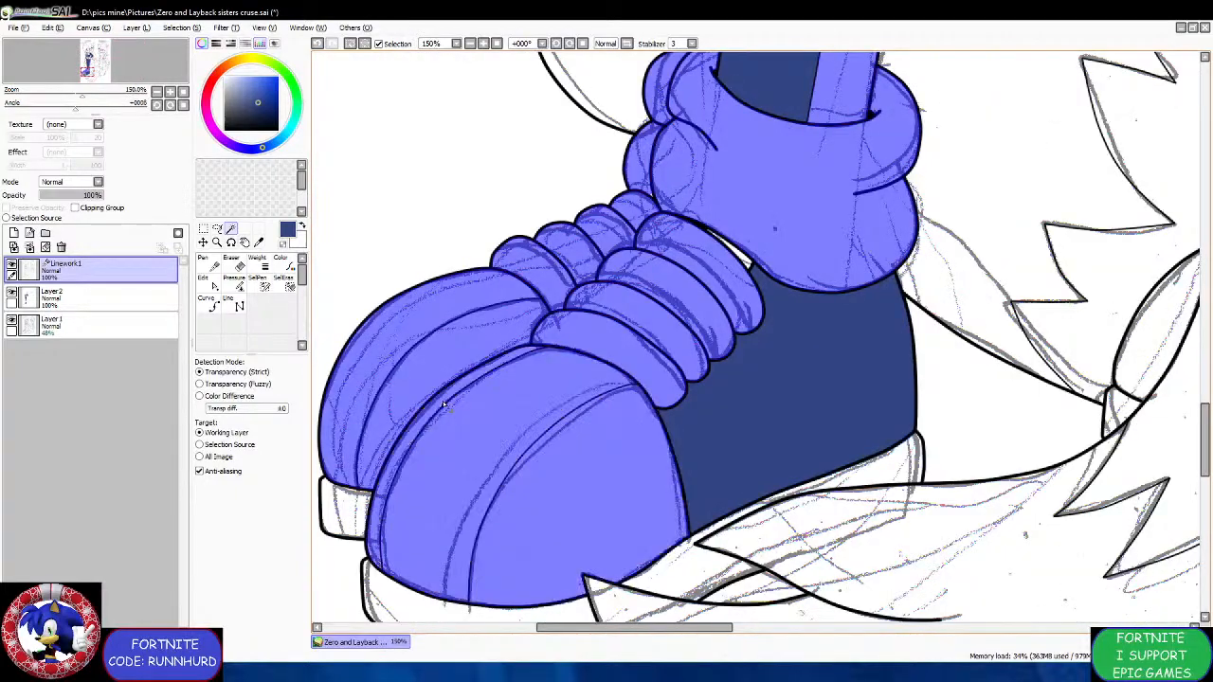
# Add the thin stripe on the far side of Zero's pants and the far sleeve's stripe up to the shoulder to the selection.
pyautogui.scroll(-5, 455, 398)
pyautogui.scroll(4, 490, 334)
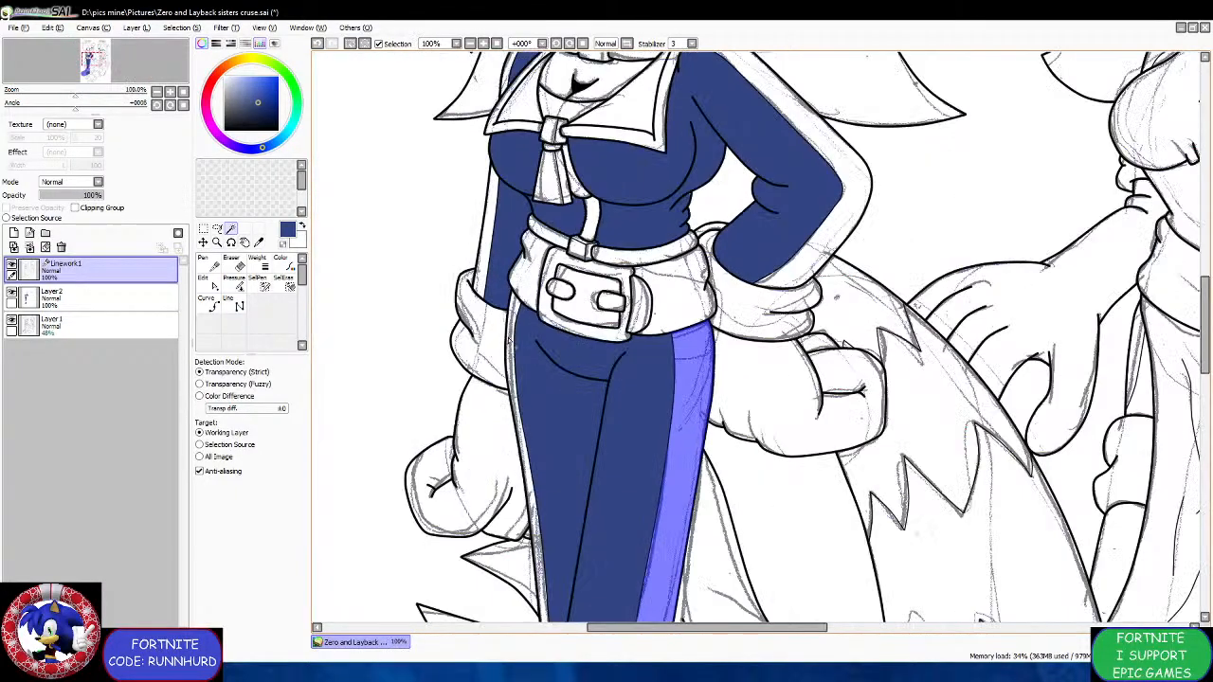
pyautogui.scroll(-4, 507, 327)
pyautogui.scroll(3, 501, 306)
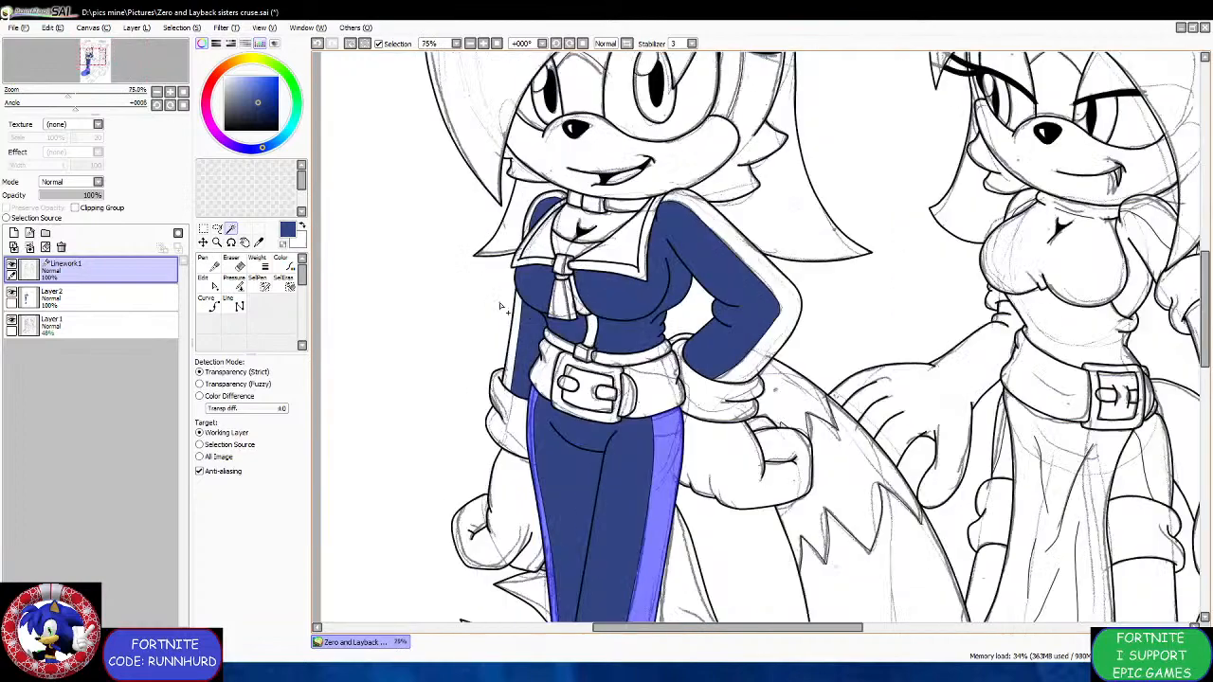
pyautogui.scroll(1, 501, 306)
pyautogui.click(515, 337)
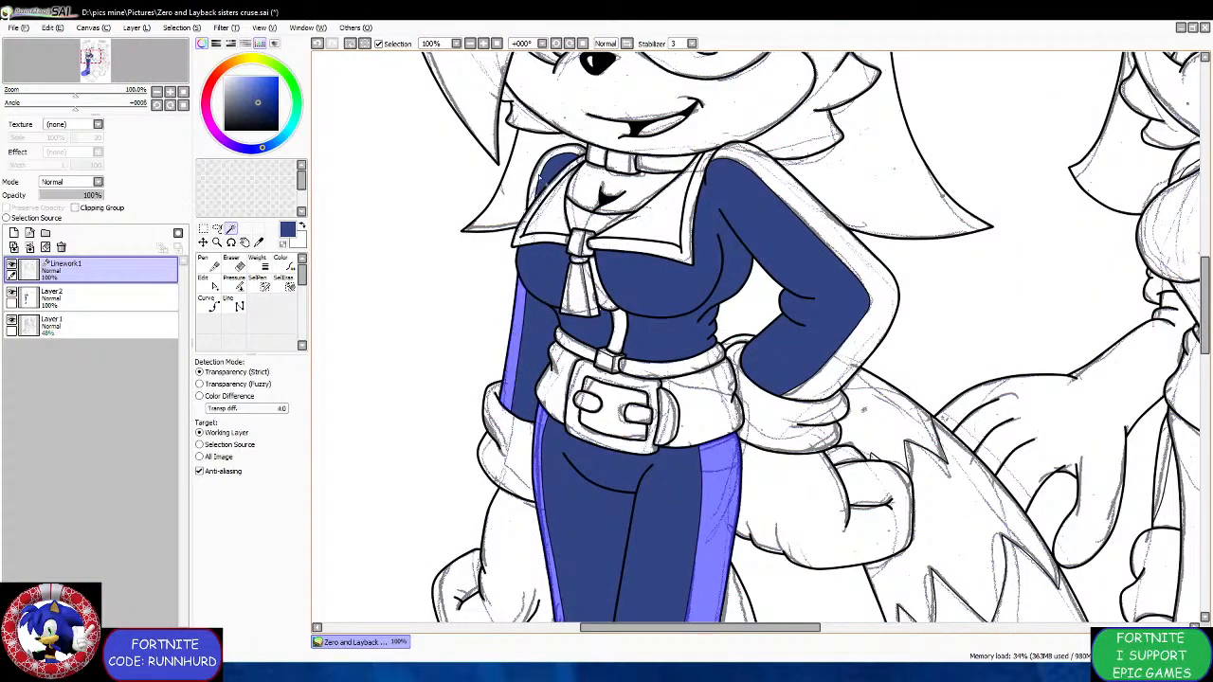
pyautogui.click(540, 176)
pyautogui.click(605, 299)
pyautogui.click(619, 338)
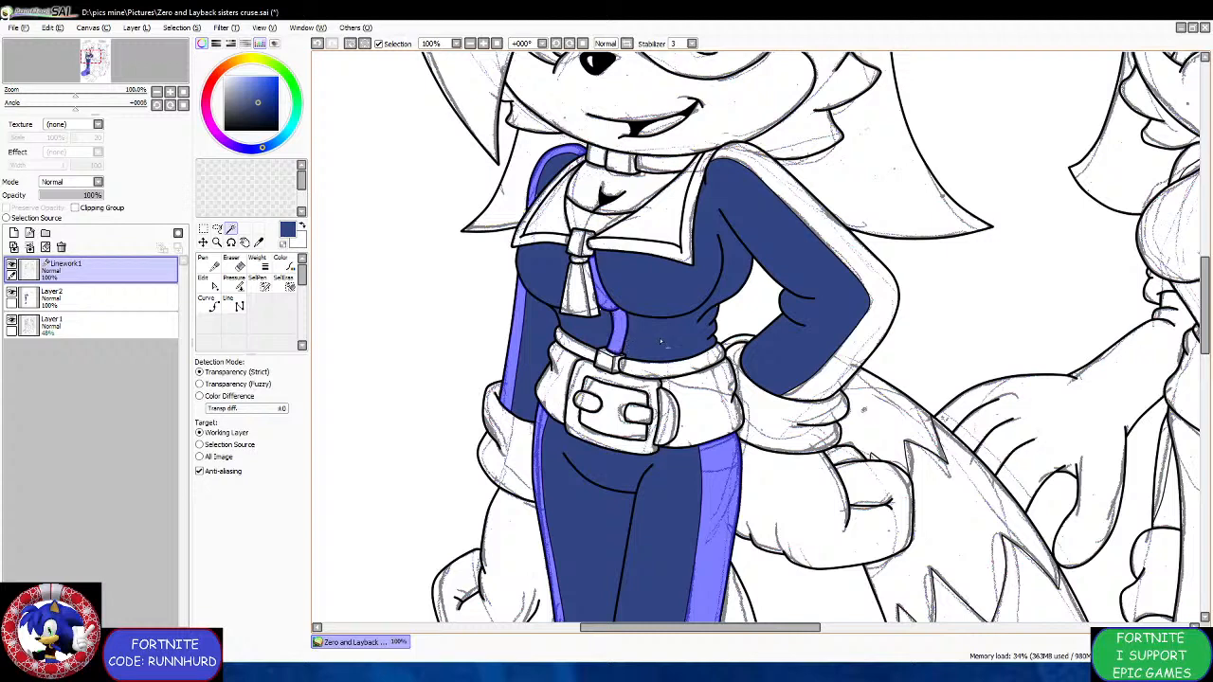
pyautogui.hotkey('ctrl', 'z')
pyautogui.hotkey('ctrl', 'z')
# Add the near sleeve's stripe to the selection and paint all selected areas light grey on Layer2 with the Pen.
pyautogui.click(859, 351)
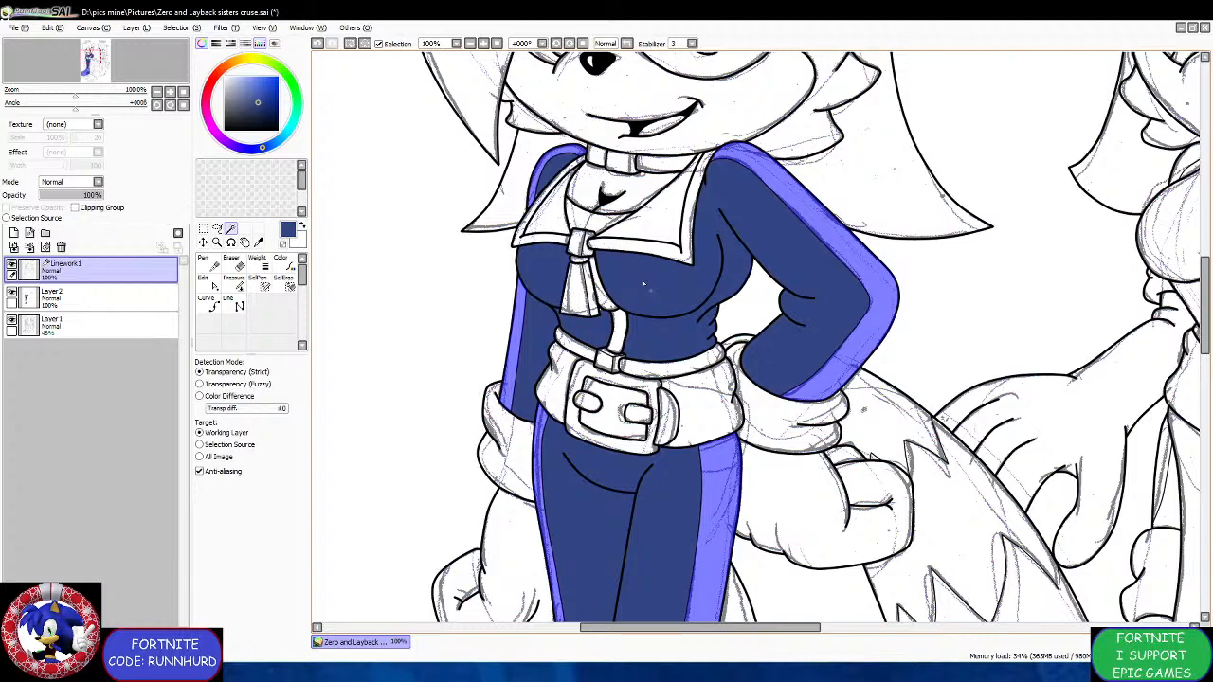
pyautogui.scroll(-3, 642, 280)
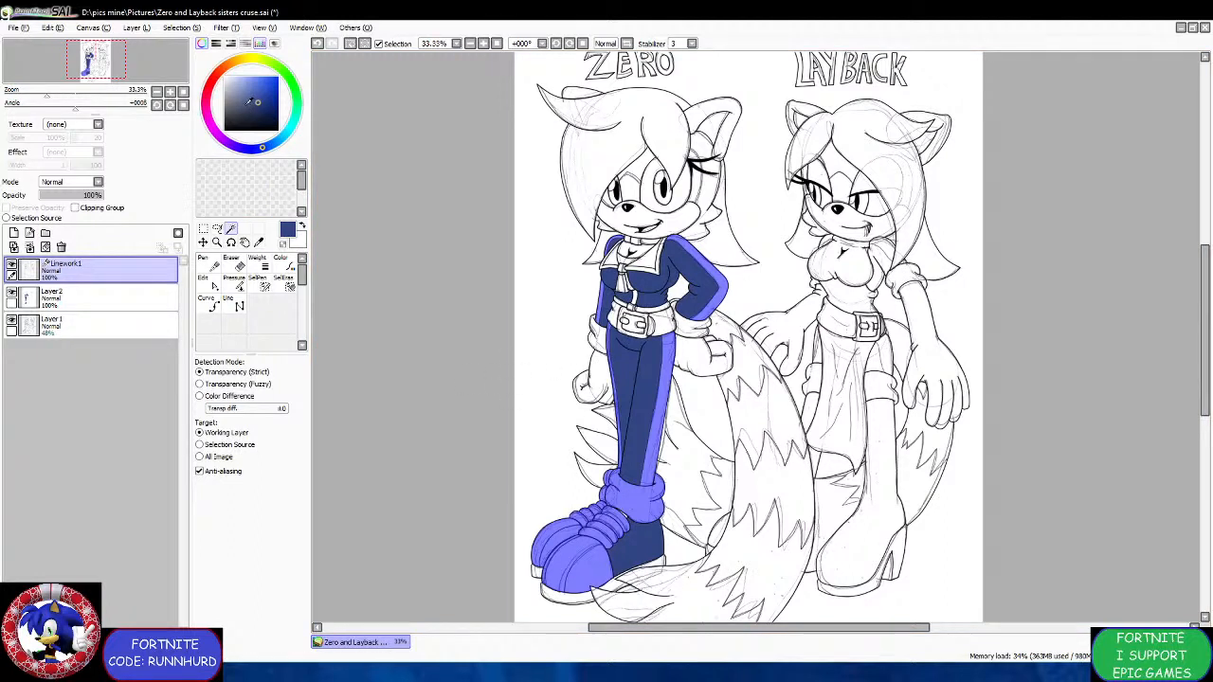
pyautogui.moveTo(245, 100); pyautogui.dragTo(217, 64)
pyautogui.click(57, 297)
pyautogui.click(205, 281)
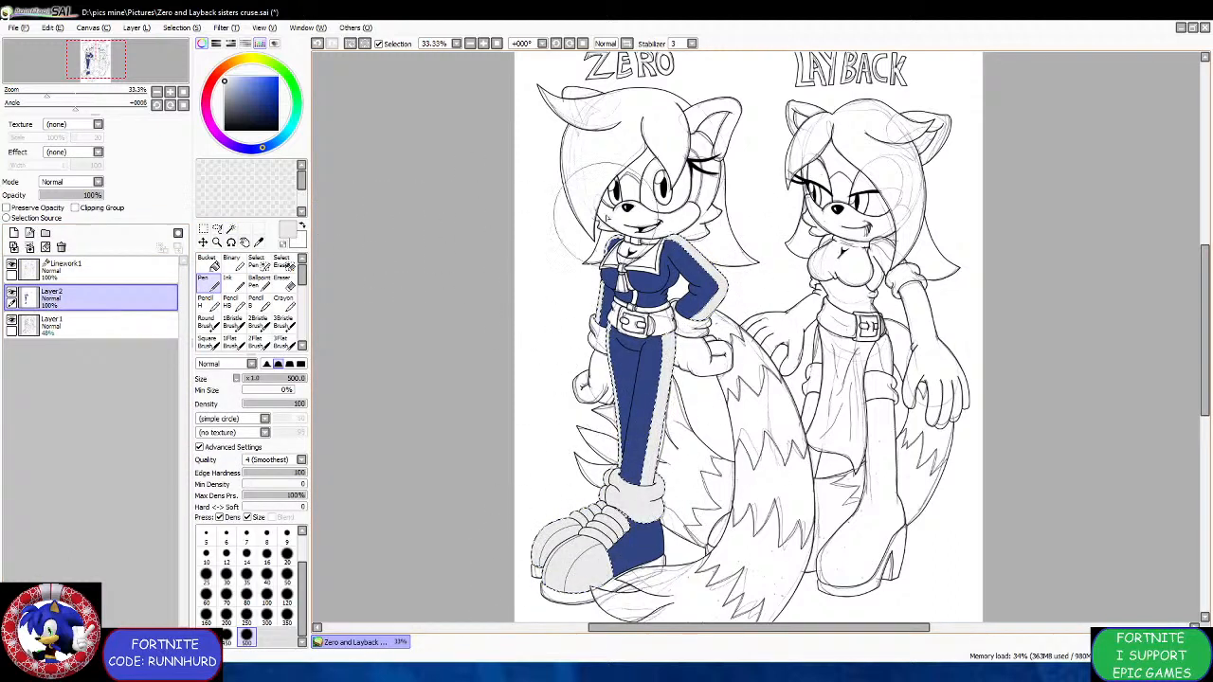
# Clear the selection and select all folds of Zero's ankle cuff on Linework1 with the Magic Wand.
pyautogui.click(159, 273)
pyautogui.click(204, 230)
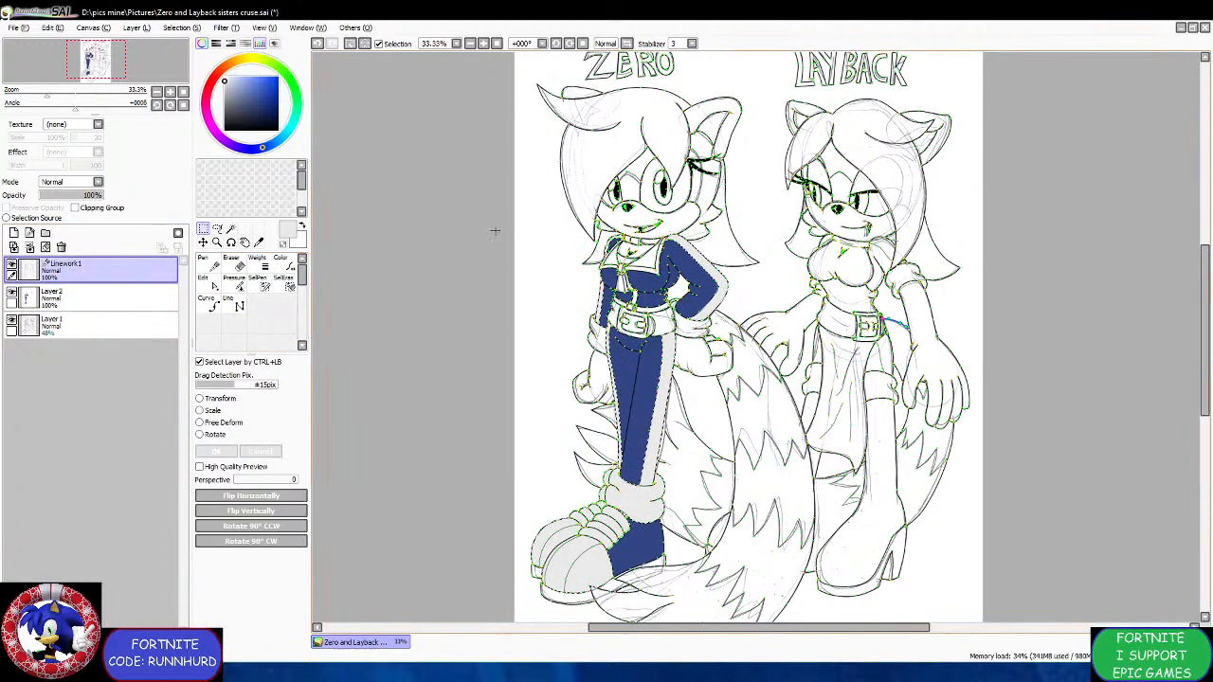
pyautogui.click(496, 230)
pyautogui.click(231, 230)
pyautogui.click(628, 506)
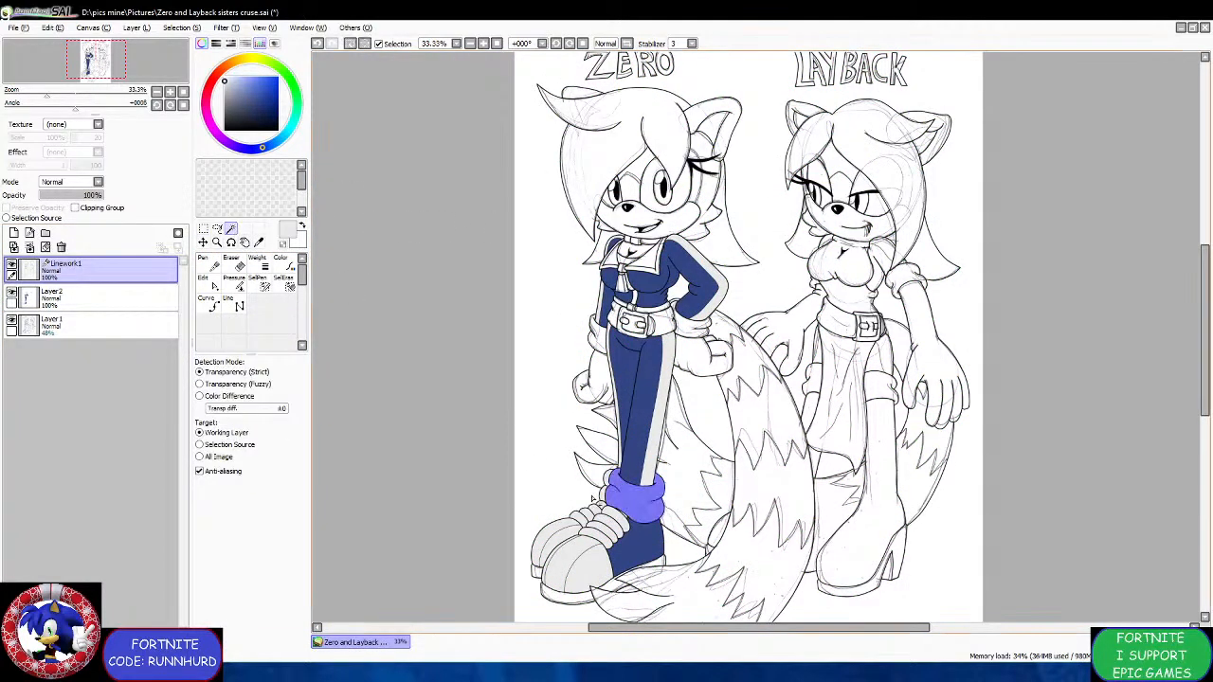
pyautogui.scroll(4, 611, 507)
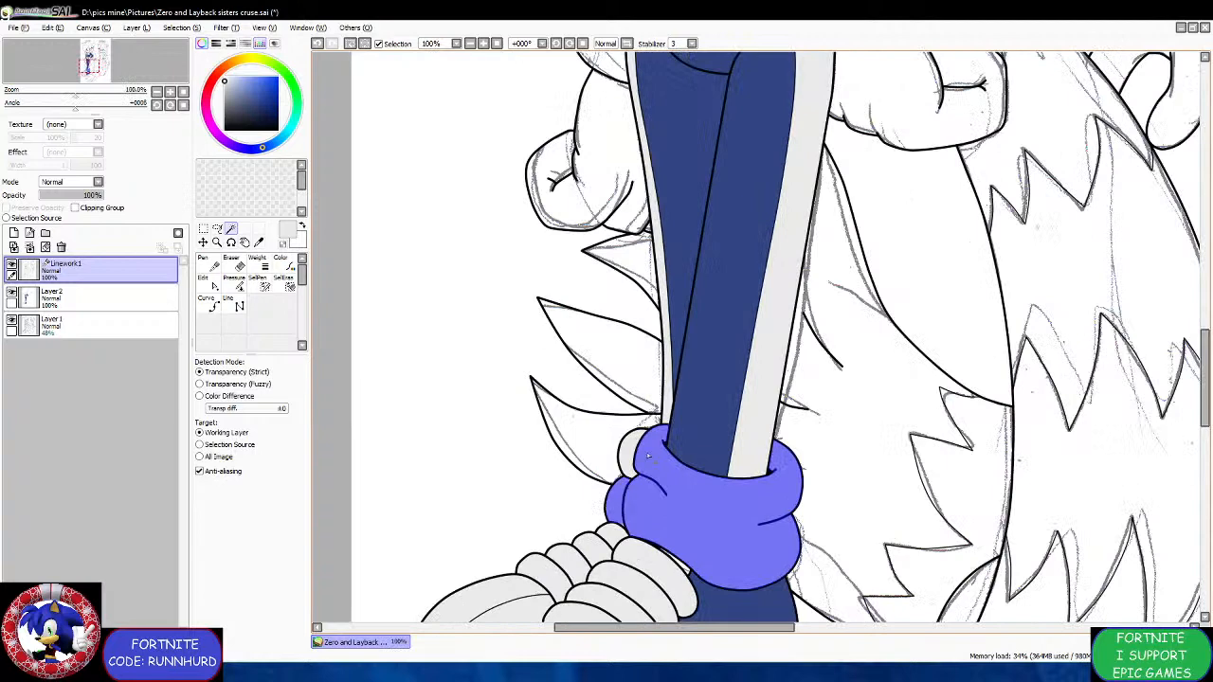
pyautogui.scroll(2, 633, 453)
pyautogui.scroll(4, 663, 555)
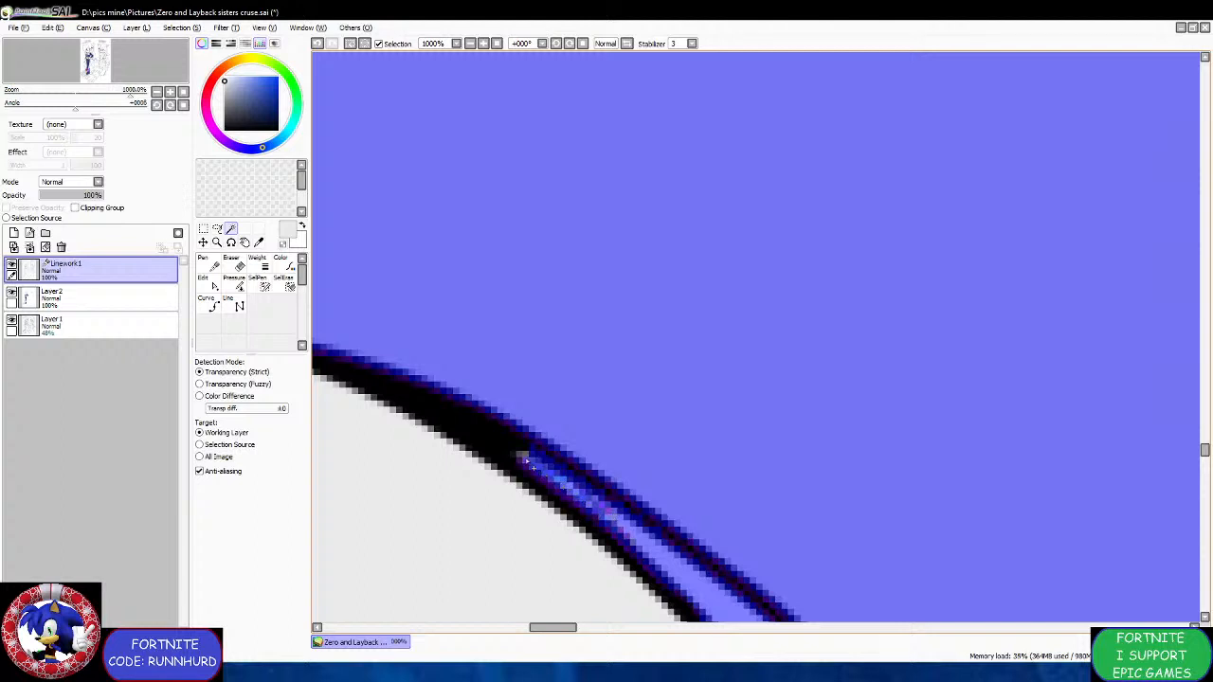
pyautogui.scroll(-10, 526, 458)
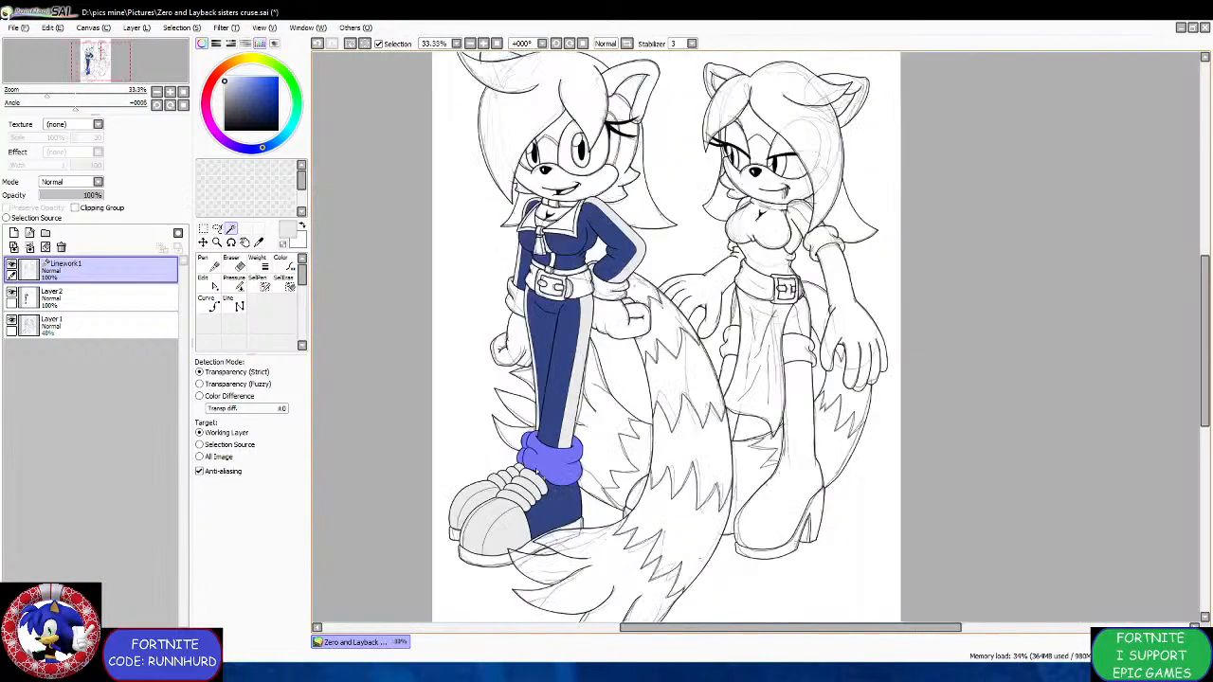
# Add Zero's two wrist cuffs, the thin band above her belt and the vertical strap to the selection.
pyautogui.scroll(2, 607, 320)
pyautogui.scroll(2, 572, 307)
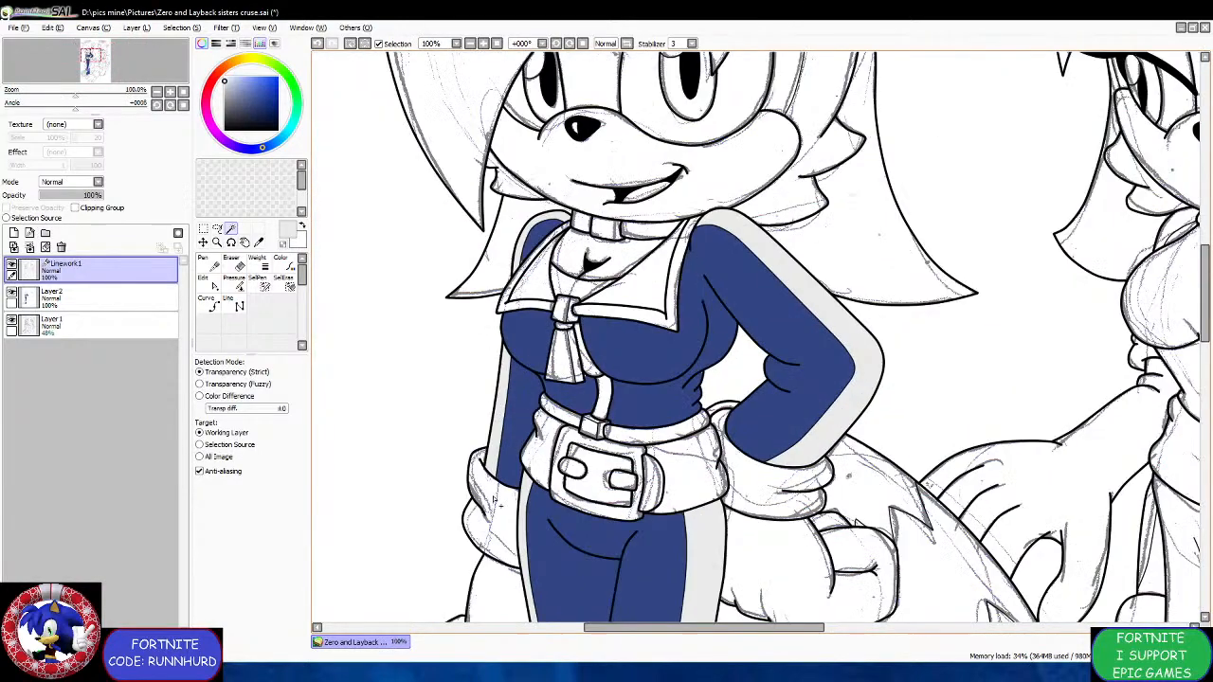
pyautogui.click(492, 500)
pyautogui.click(567, 417)
pyautogui.click(597, 410)
pyautogui.click(631, 433)
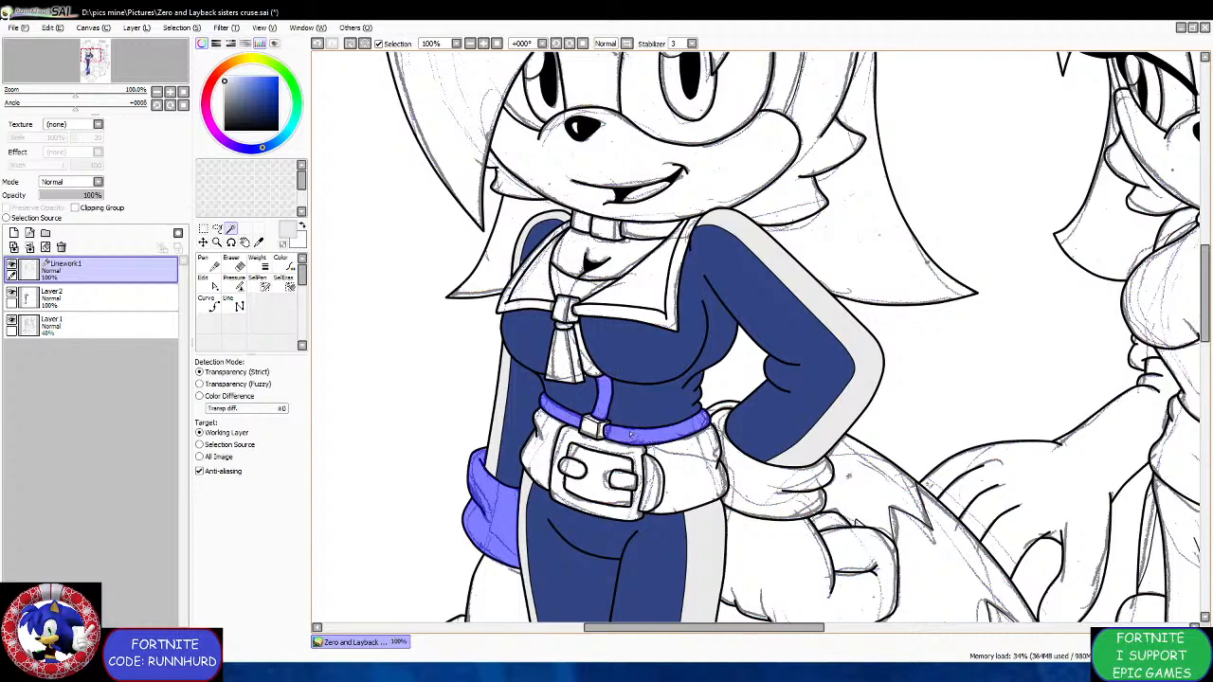
pyautogui.click(748, 466)
# Add the border of Zero's collar and the small strap piece beside her tie to the selection.
pyautogui.scroll(3, 611, 305)
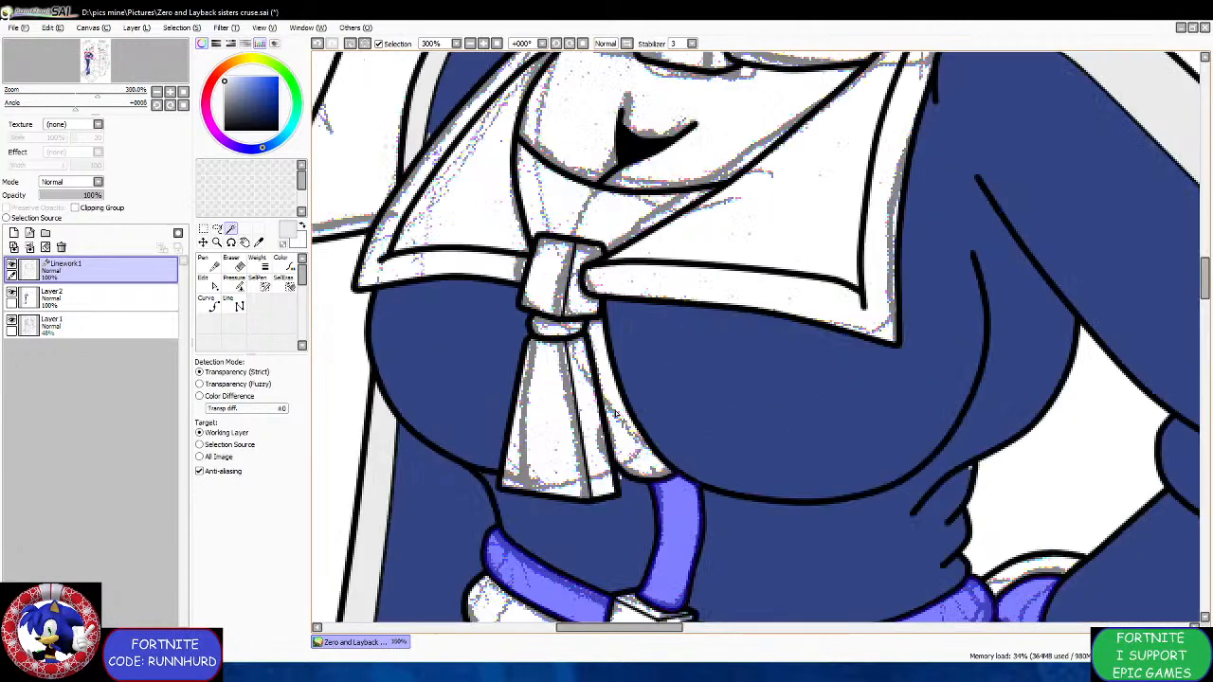
pyautogui.click(614, 289)
pyautogui.click(498, 276)
pyautogui.scroll(-4, 527, 292)
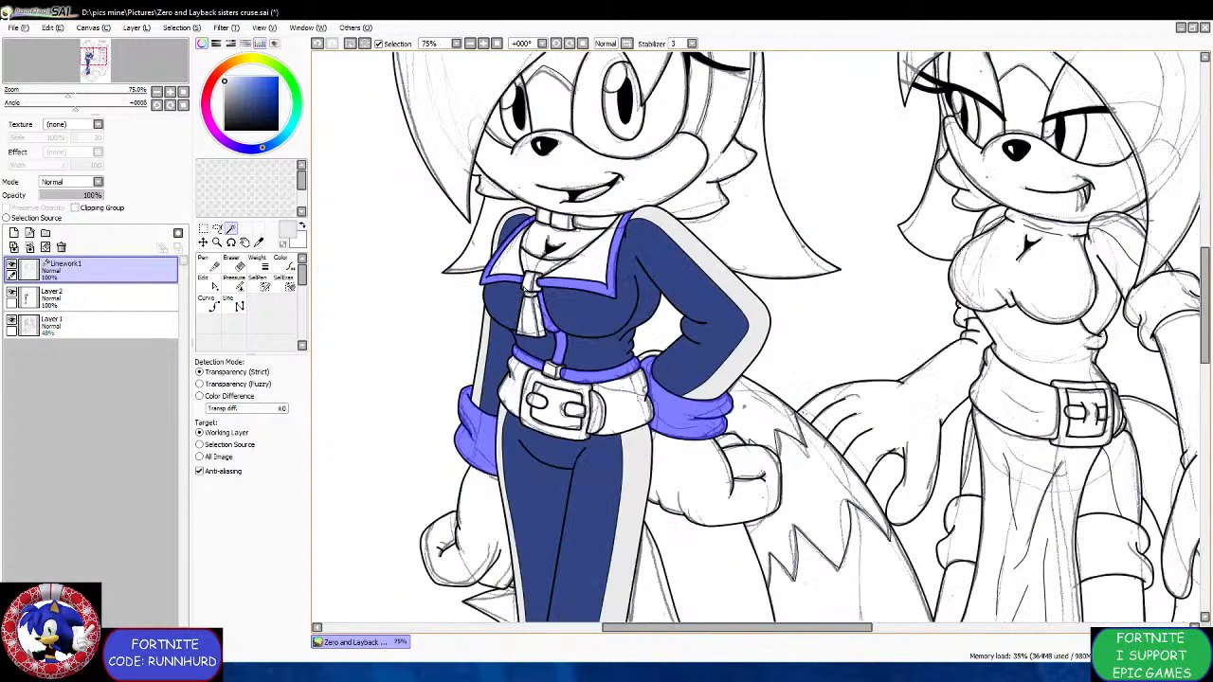
# Sample the outfit's blue, darken it, and paint the selected cuffs, waistband, strap and collar border on Layer2 with the Pen.
pyautogui.click(95, 298)
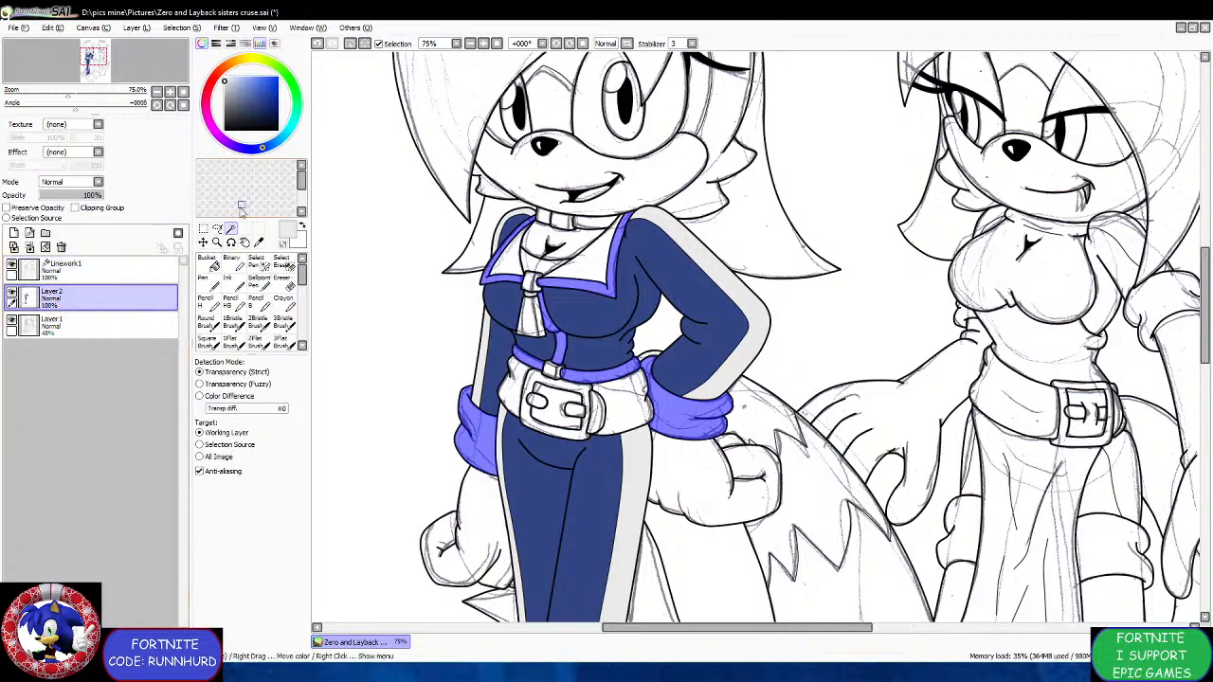
pyautogui.click(256, 244)
pyautogui.click(510, 302)
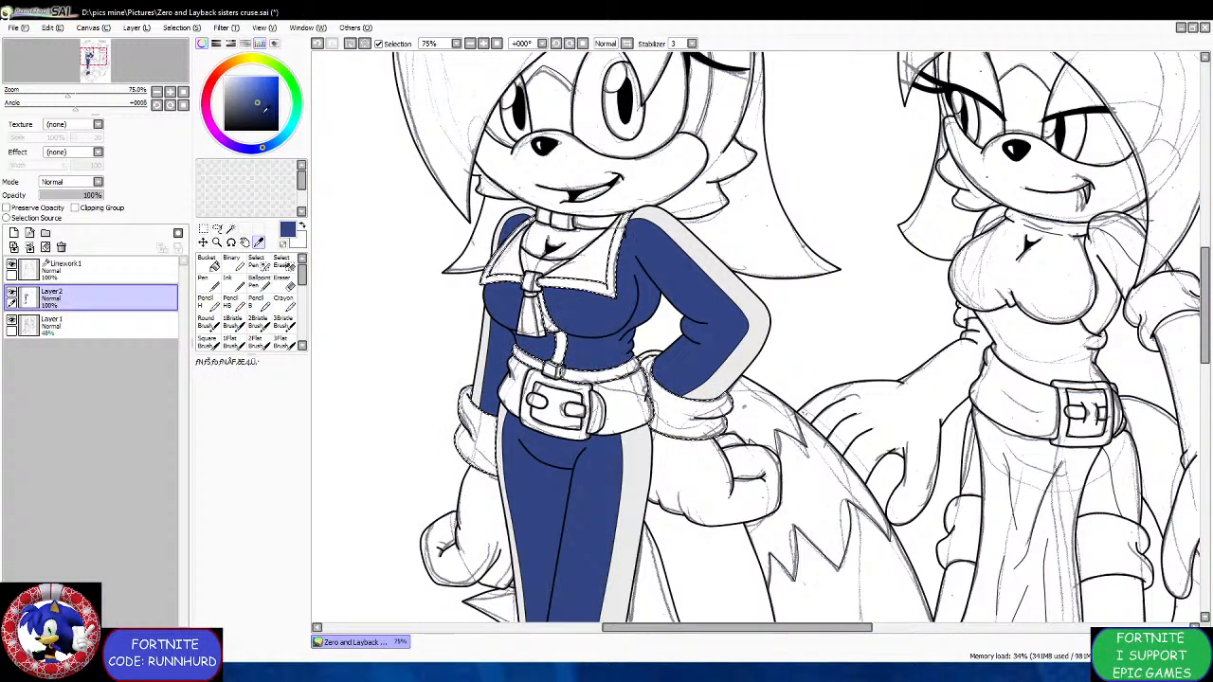
pyautogui.click(260, 112)
pyautogui.click(207, 279)
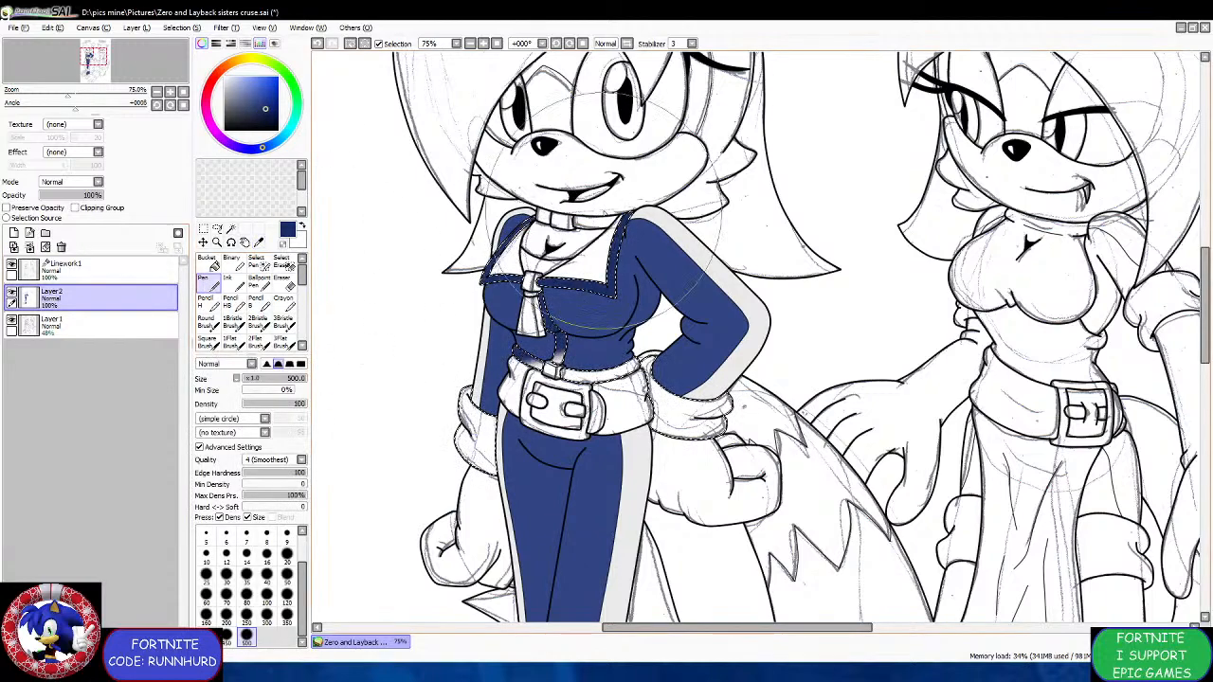
pyautogui.moveTo(717, 294); pyautogui.dragTo(420, 441)
pyautogui.scroll(-3, 618, 420)
pyautogui.moveTo(618, 474)
pyautogui.mouseDown()
pyautogui.moveTo(601, 522)
pyautogui.moveTo(623, 561)
pyautogui.moveTo(574, 514)
pyautogui.mouseUp()
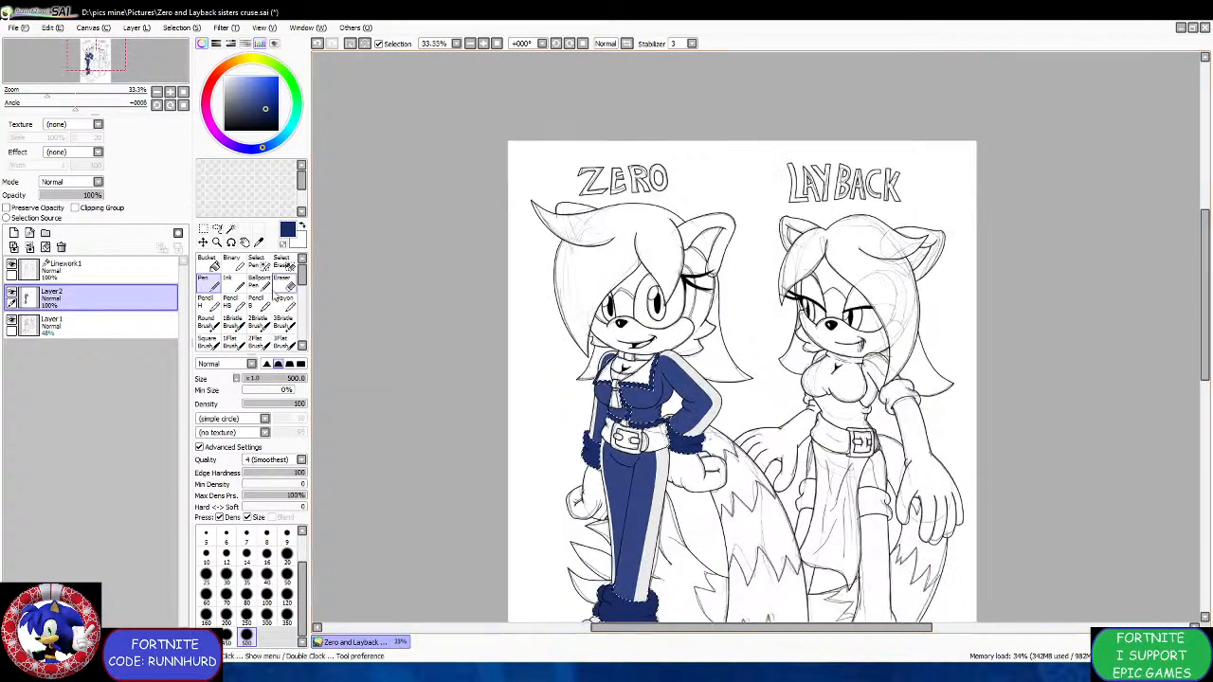
# Clear the selection and select the two inner panels of Zero's collar on Linework1 with the Magic Wand.
pyautogui.scroll(1, 559, 332)
pyautogui.click(116, 270)
pyautogui.click(204, 229)
pyautogui.click(355, 238)
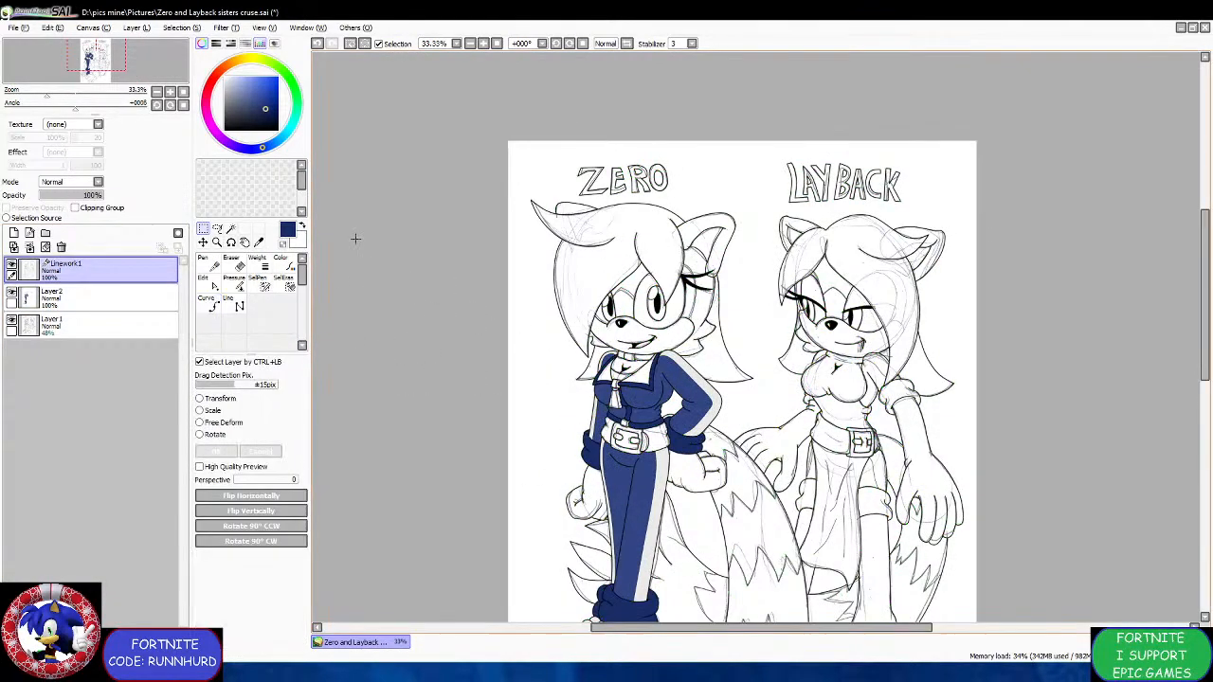
pyautogui.click(230, 229)
pyautogui.scroll(3, 659, 405)
pyautogui.click(609, 308)
pyautogui.click(504, 301)
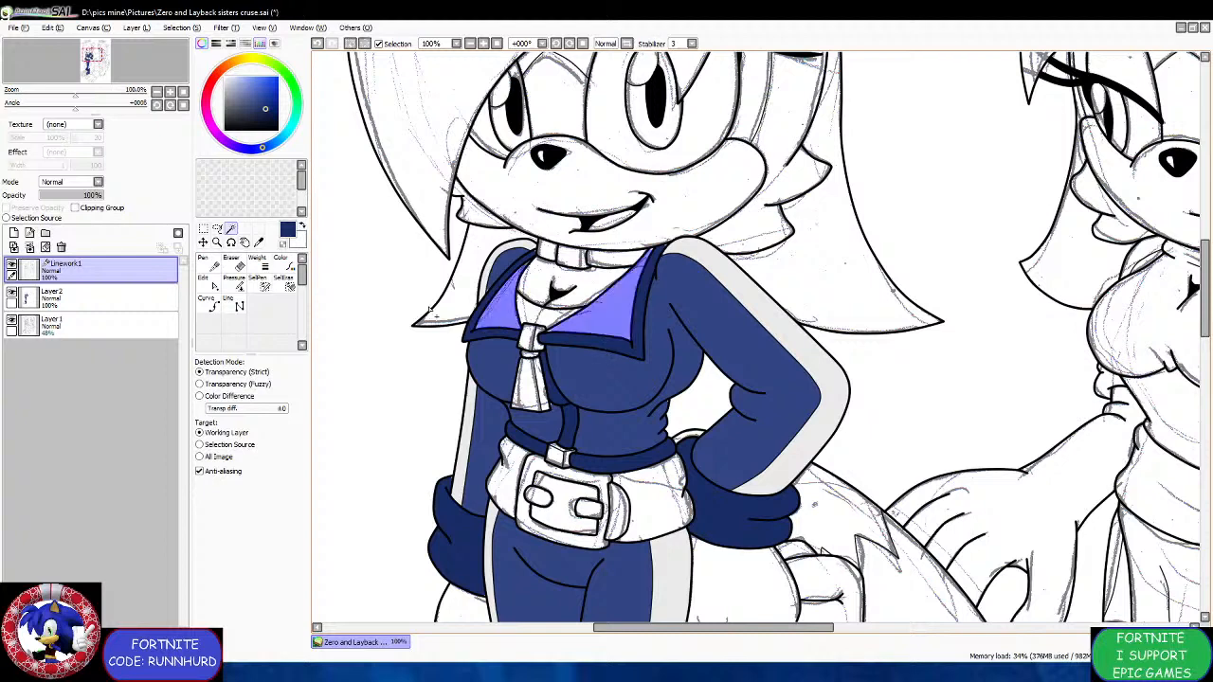
# Set the colour to a darker navy and paint the selected collar panels on Layer2 with the Pen.
pyautogui.click(171, 304)
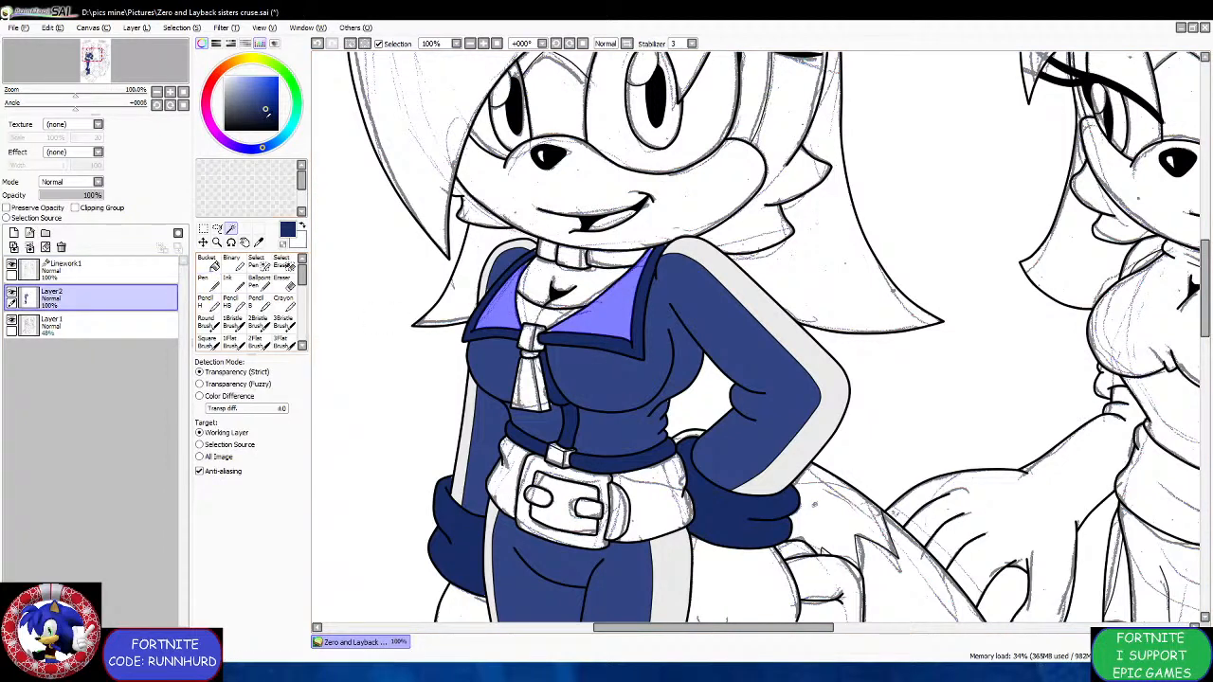
pyautogui.click(269, 116)
pyautogui.click(202, 283)
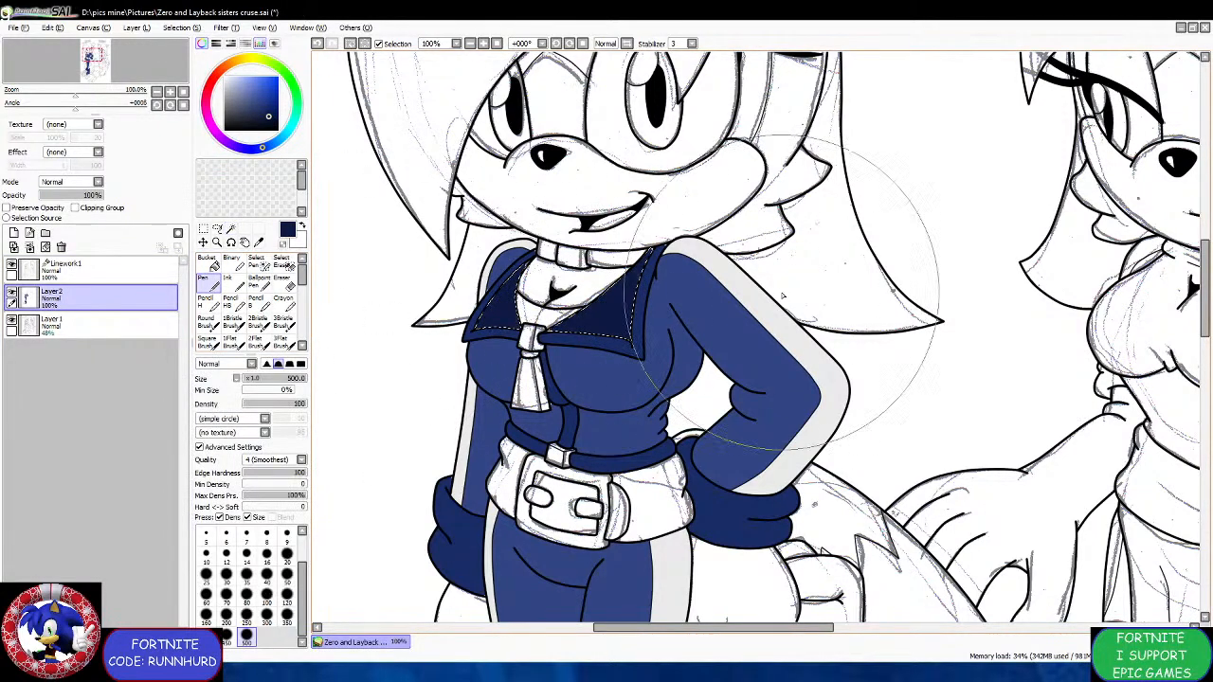
# Clear the selection and select the pieces of Zero's tie and the clasp of her choker on Linework1 with the Magic Wand.
pyautogui.click(165, 272)
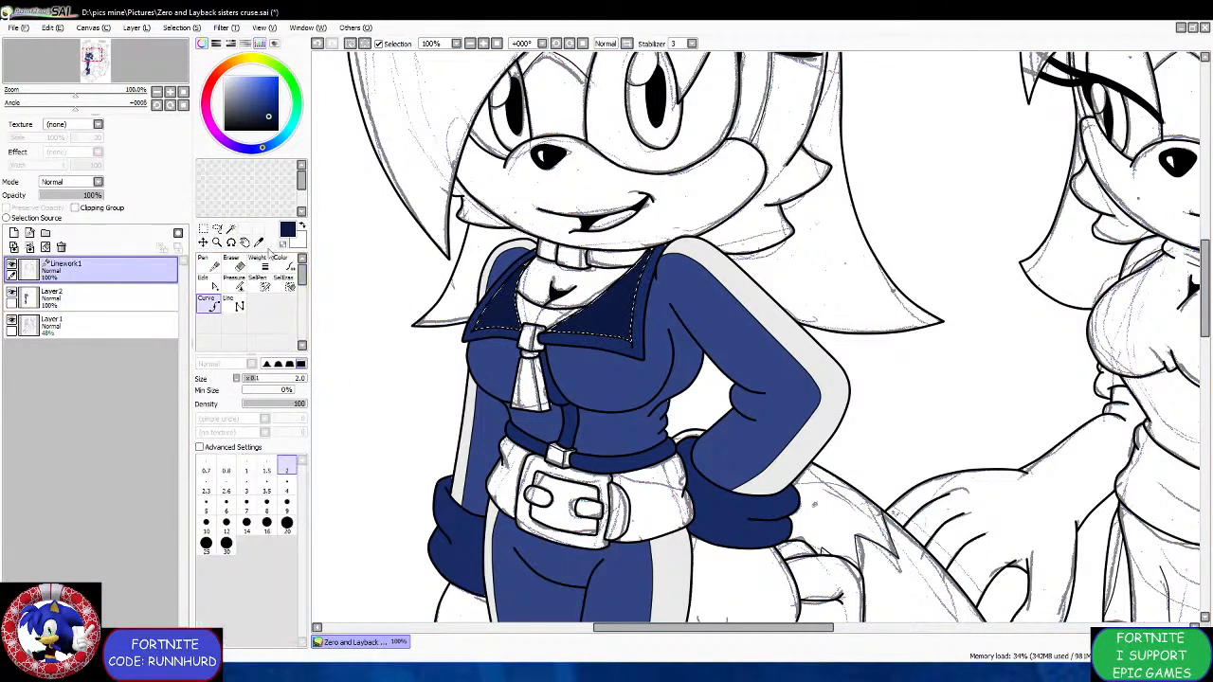
pyautogui.click(203, 228)
pyautogui.click(322, 255)
pyautogui.click(230, 228)
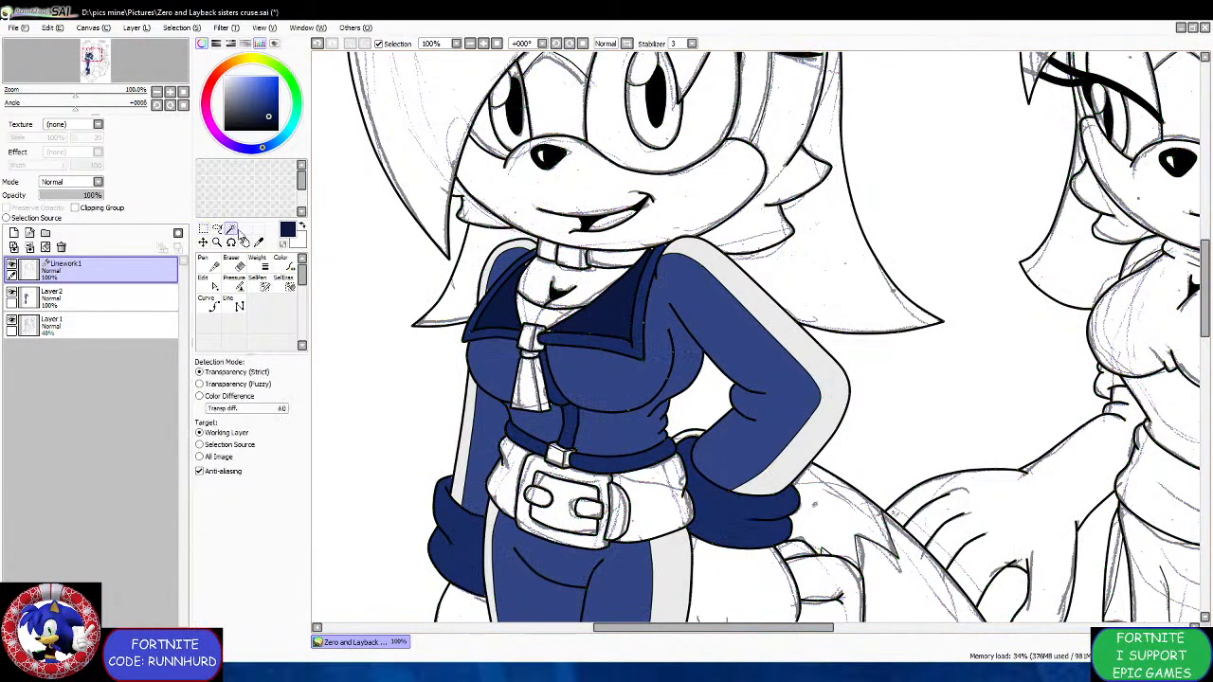
pyautogui.scroll(2, 543, 349)
pyautogui.click(512, 327)
pyautogui.click(535, 331)
pyautogui.click(507, 417)
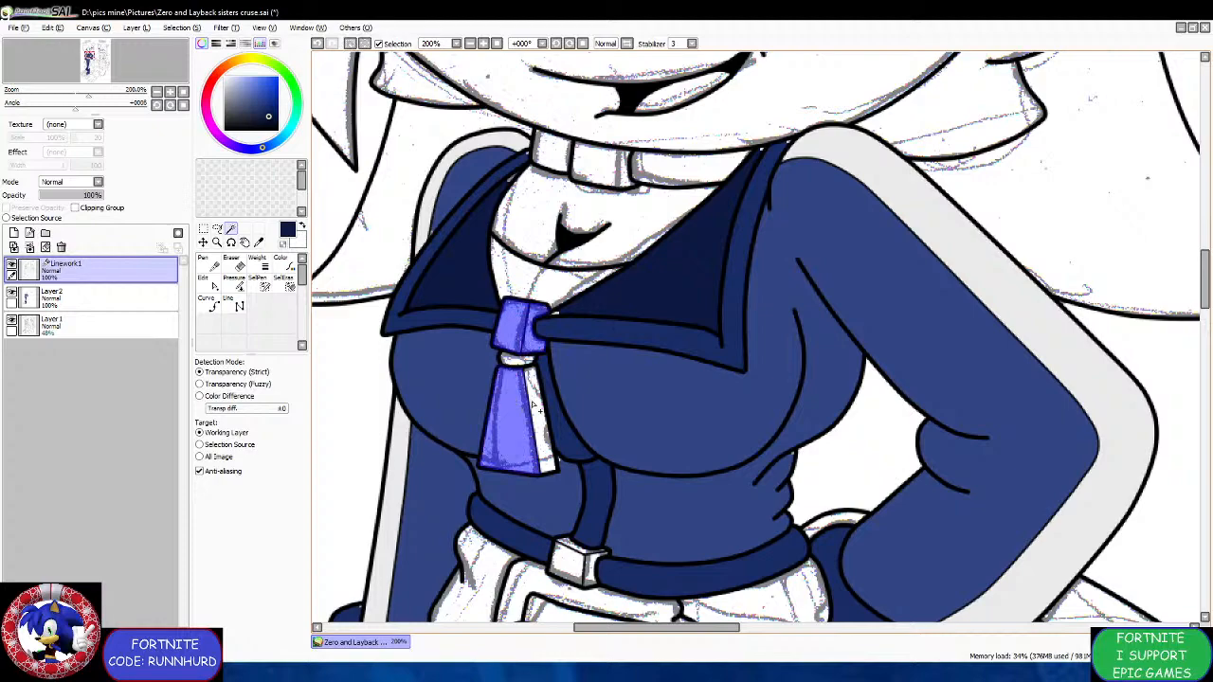
pyautogui.click(542, 417)
pyautogui.click(598, 169)
# Add Zero's belt buckle frame, its two prongs and all faces of the small strap buckle above it to the selection.
pyautogui.scroll(-3, 601, 201)
pyautogui.scroll(2, 580, 414)
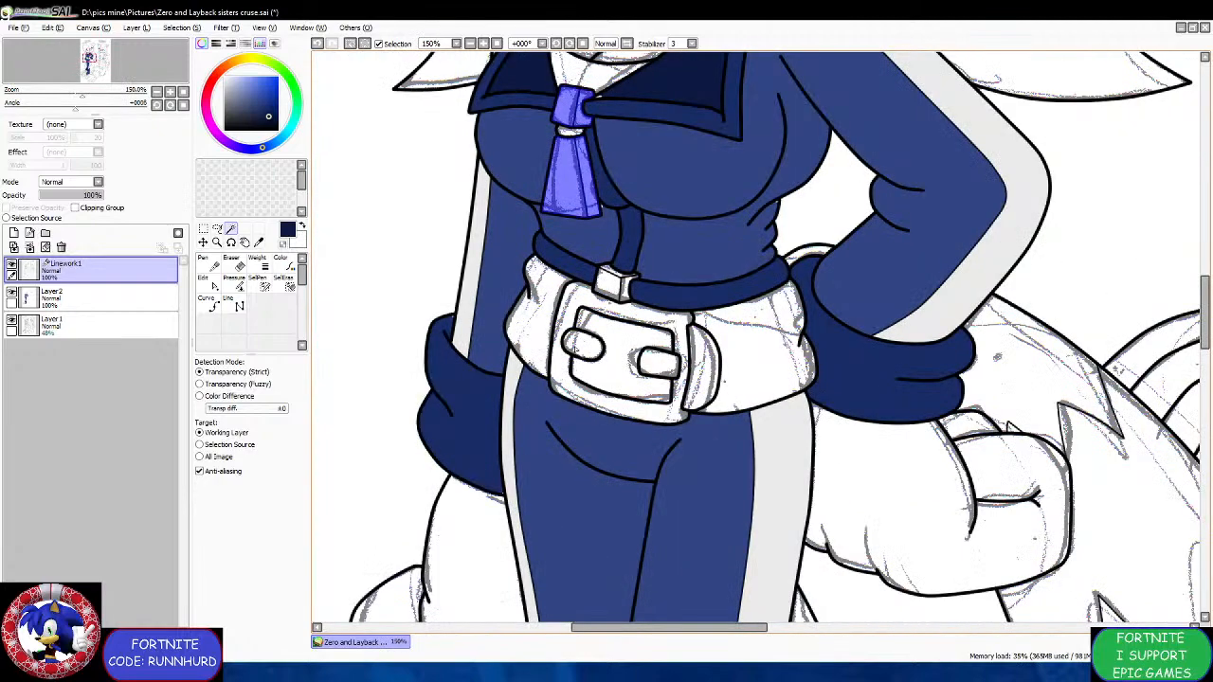
pyautogui.click(577, 348)
pyautogui.click(566, 358)
pyautogui.click(659, 363)
pyautogui.click(611, 282)
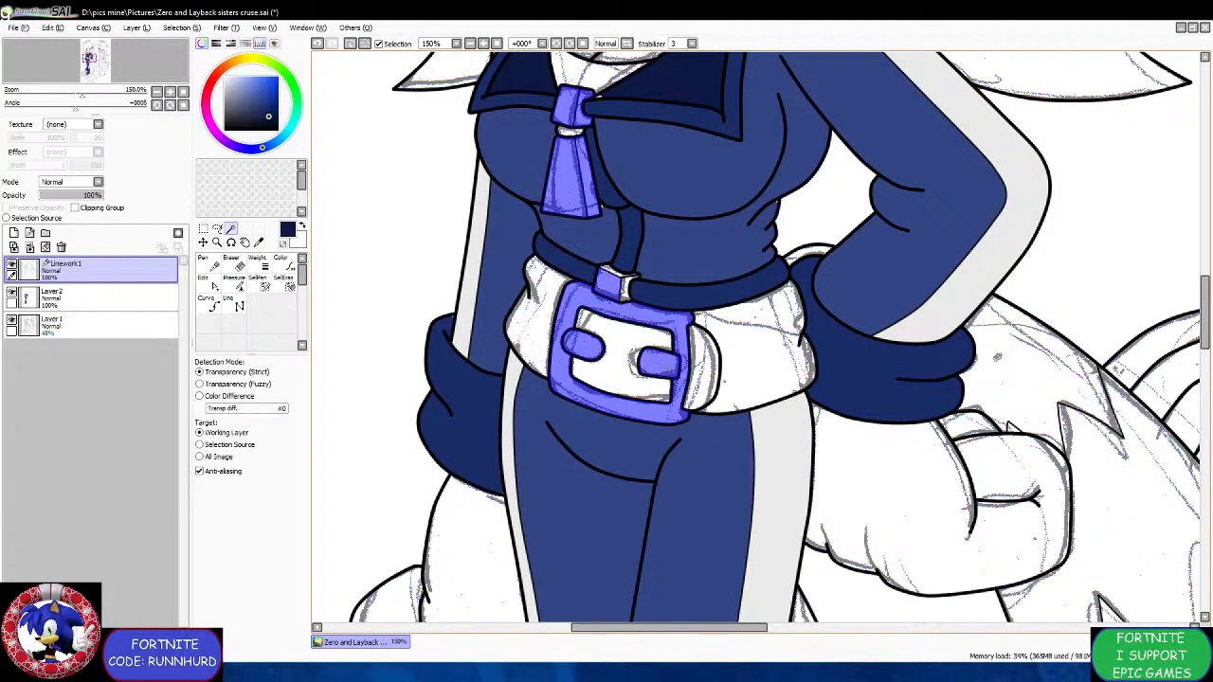
pyautogui.scroll(7, 612, 273)
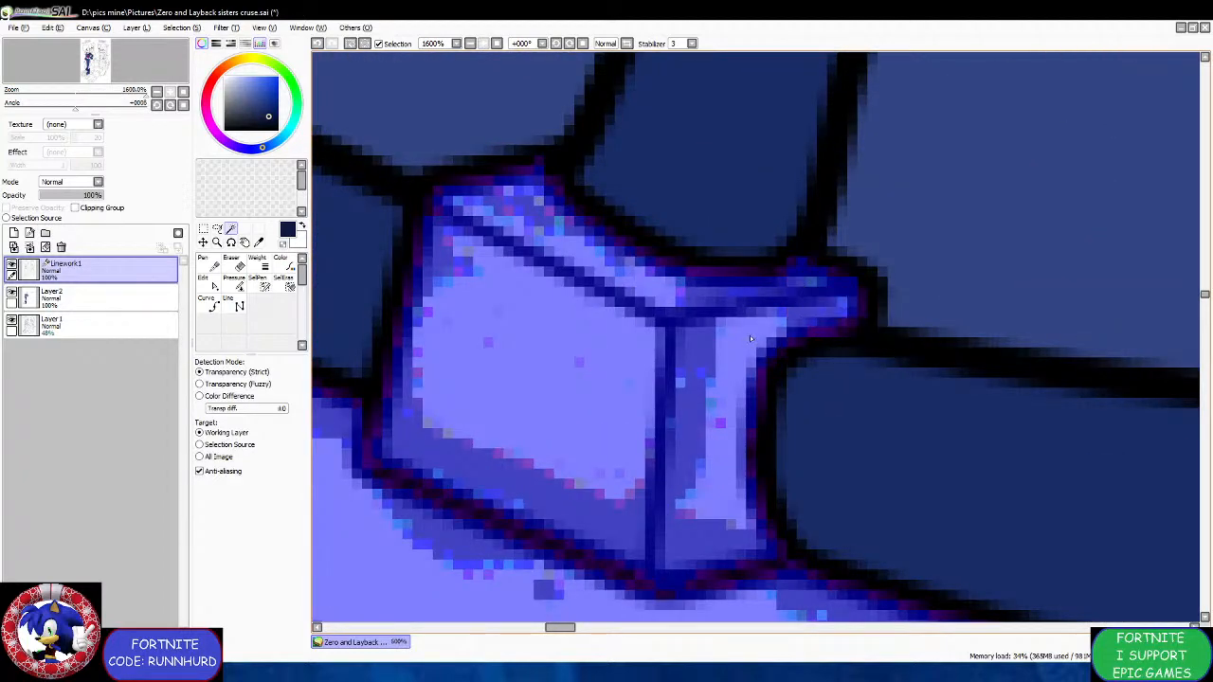
pyautogui.scroll(-9, 744, 335)
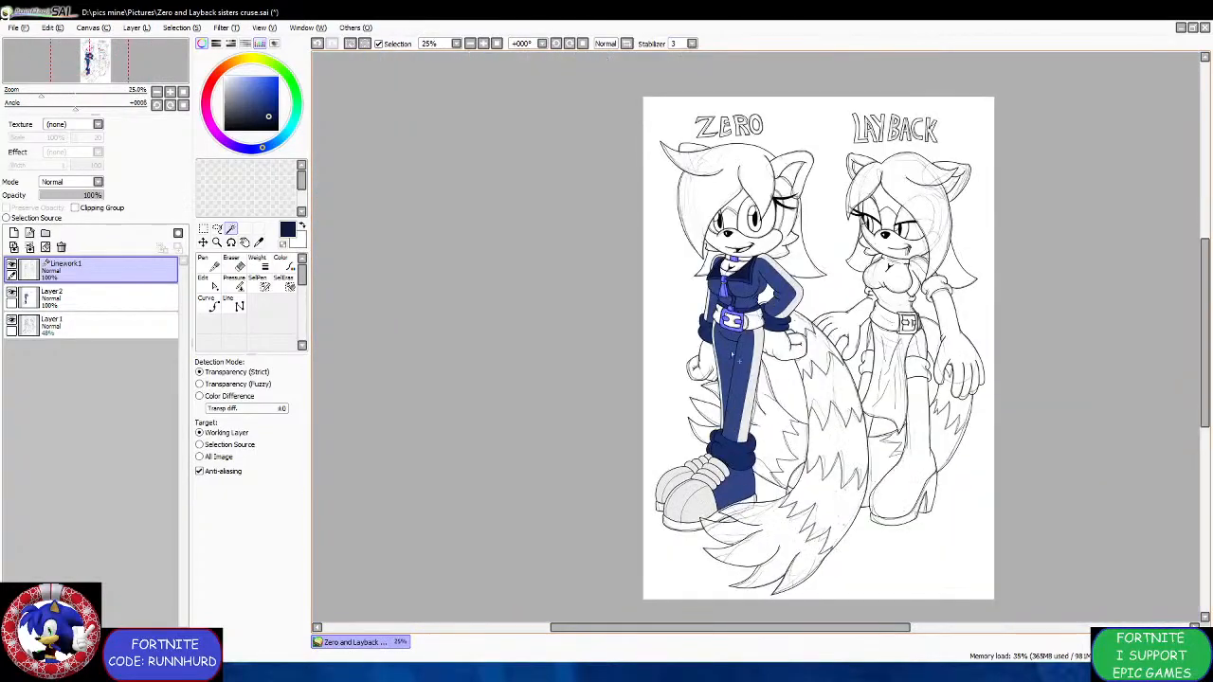
# Add the frame and both prongs of Layback's belt buckle to the selection.
pyautogui.scroll(1, 742, 357)
pyautogui.scroll(5, 965, 343)
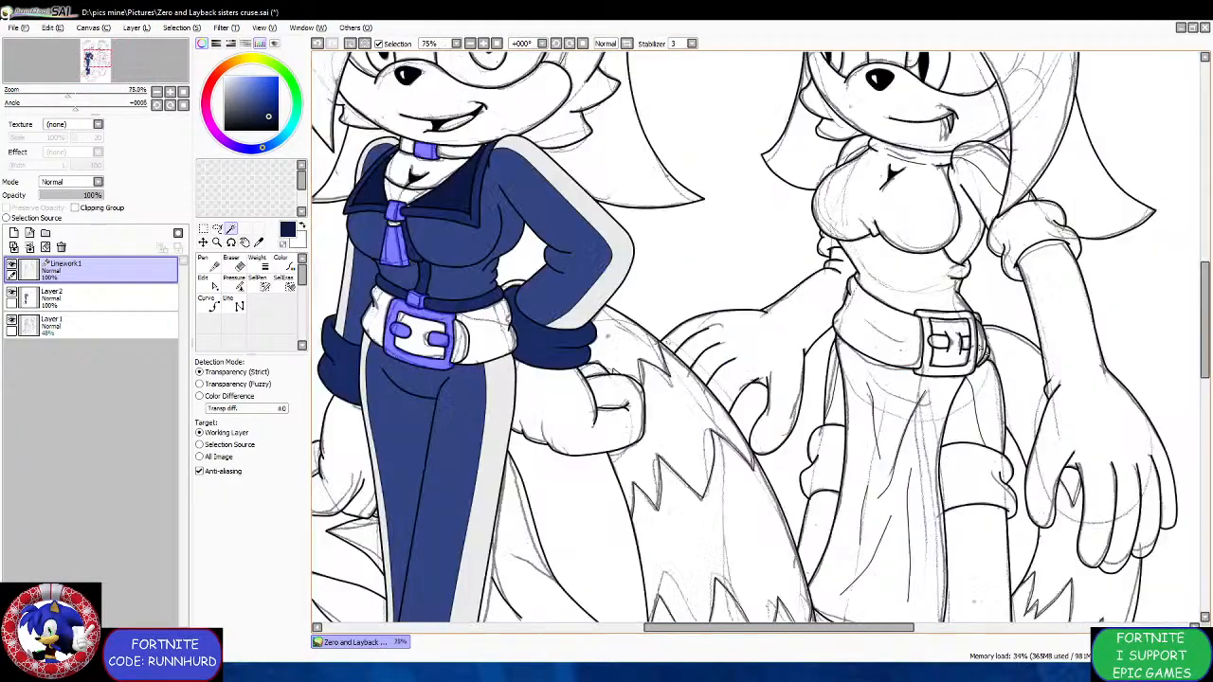
pyautogui.click(948, 336)
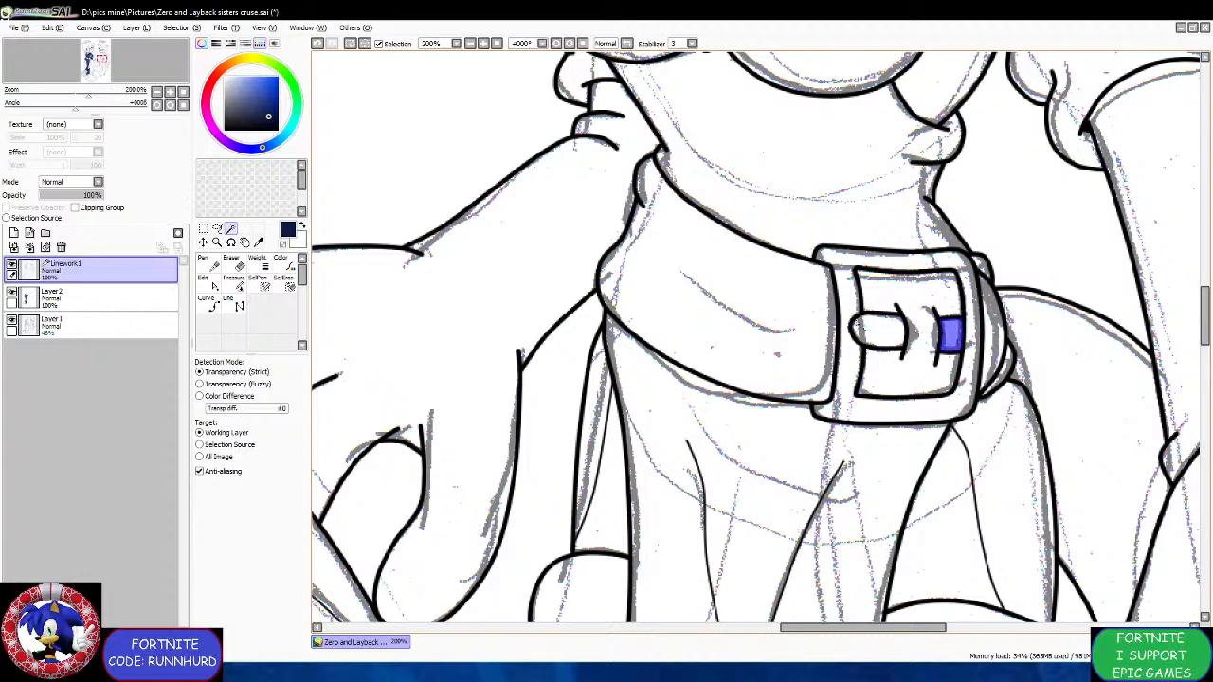
pyautogui.click(877, 331)
pyautogui.click(844, 341)
pyautogui.scroll(-5, 857, 322)
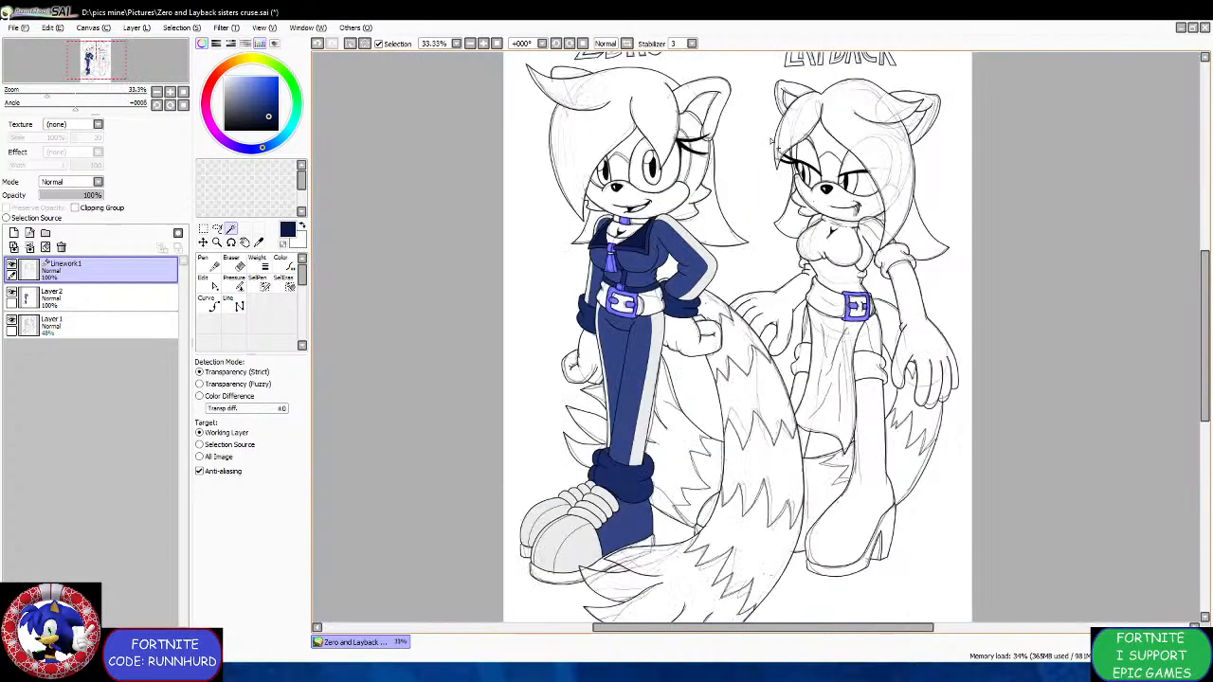
# Set the colour to a bluish grey and paint the selected tie, clasp and buckles on Layer2 with the size 500 Pen.
pyautogui.scroll(1, 775, 109)
pyautogui.click(130, 304)
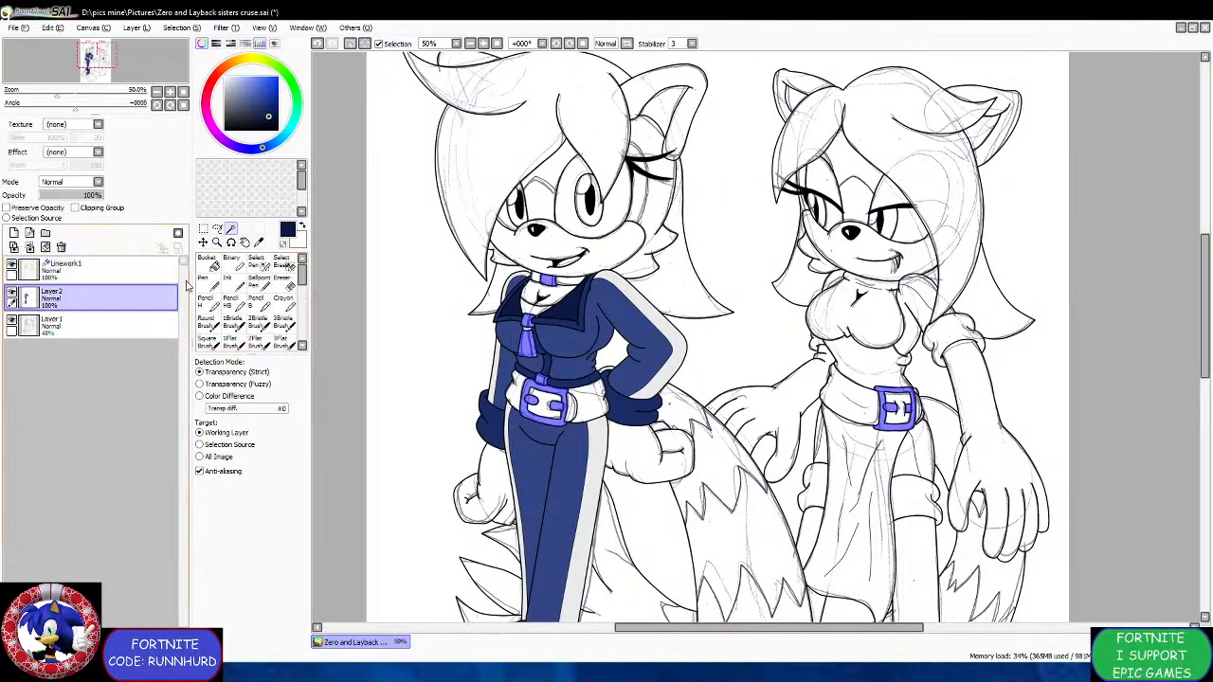
pyautogui.click(208, 283)
pyautogui.click(235, 90)
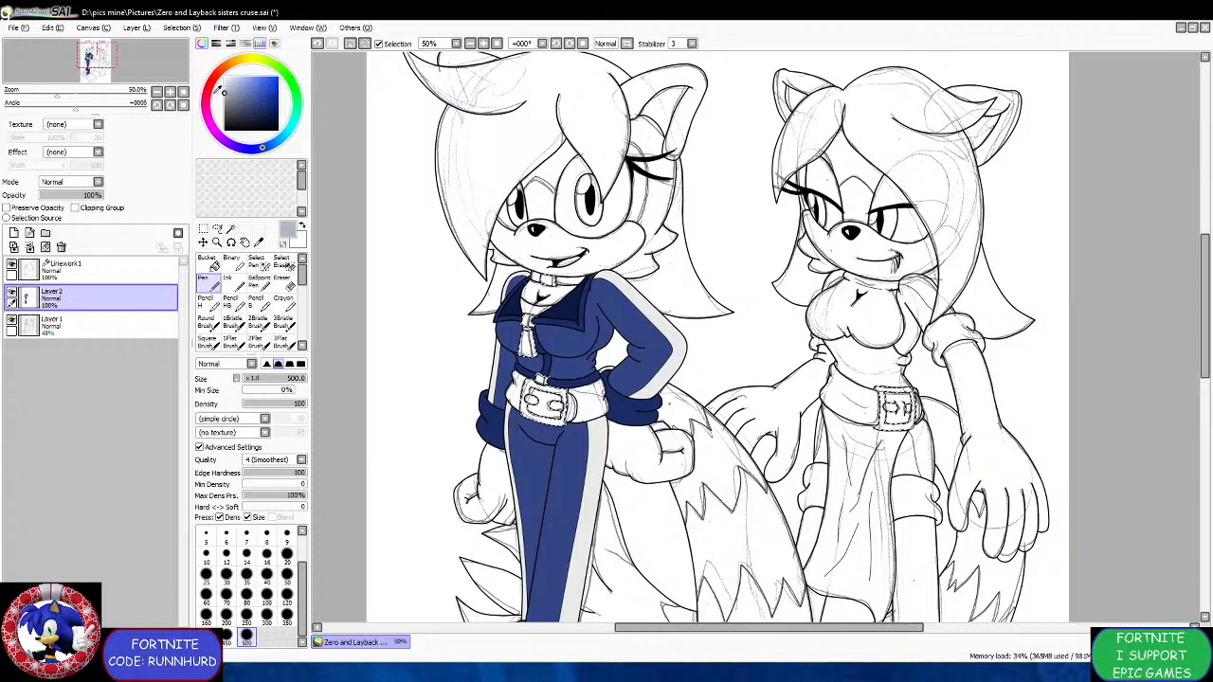
pyautogui.click(229, 96)
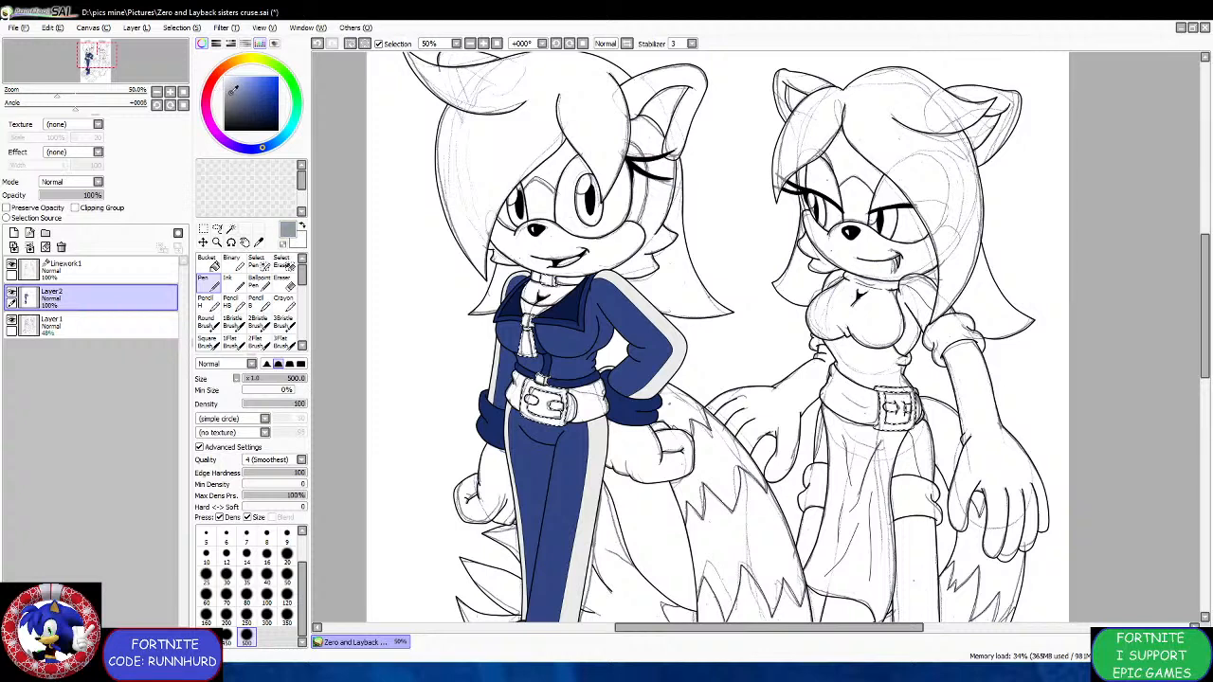
pyautogui.scroll(-3, 512, 388)
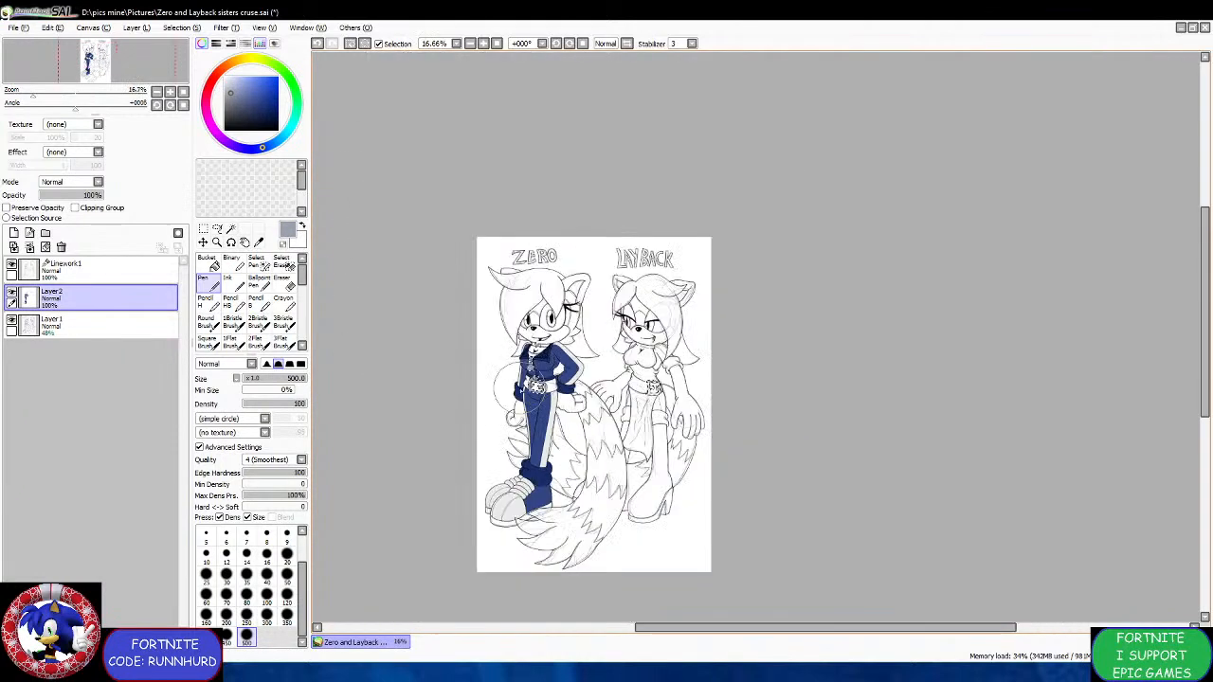
pyautogui.scroll(1, 476, 452)
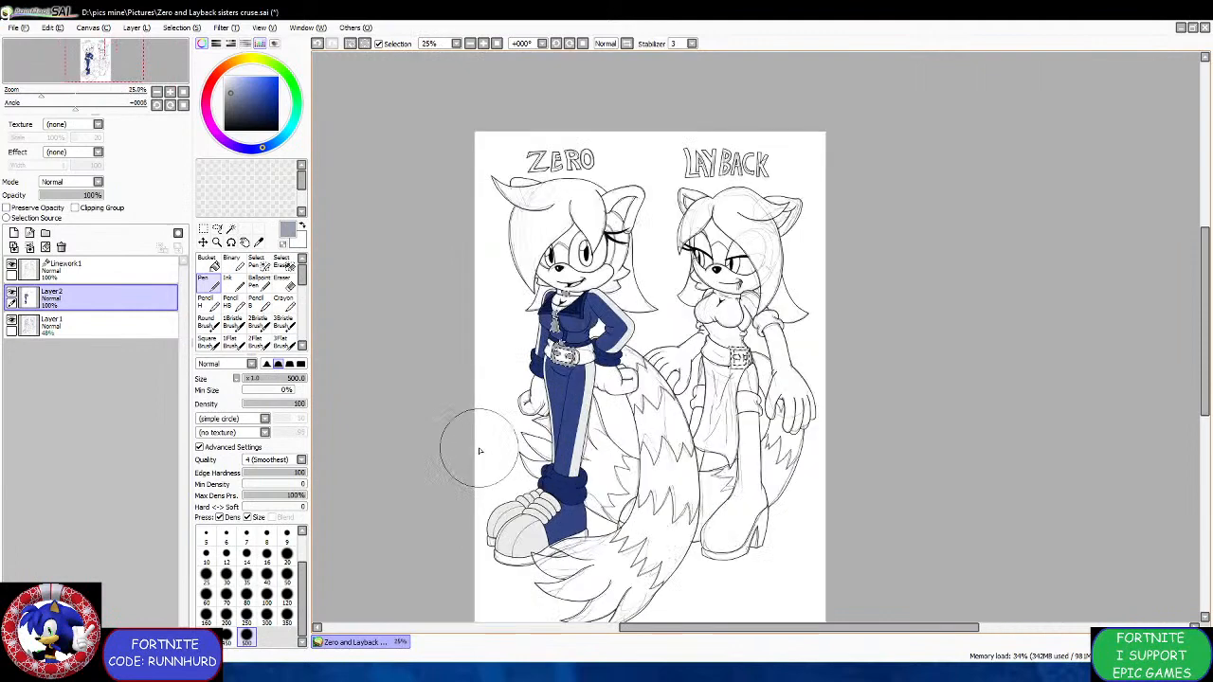
# Clear the selection and select the soles of Zero's shoes on Linework1 with the Magic Wand.
pyautogui.click(142, 268)
pyautogui.hotkey('ctrl', 't')
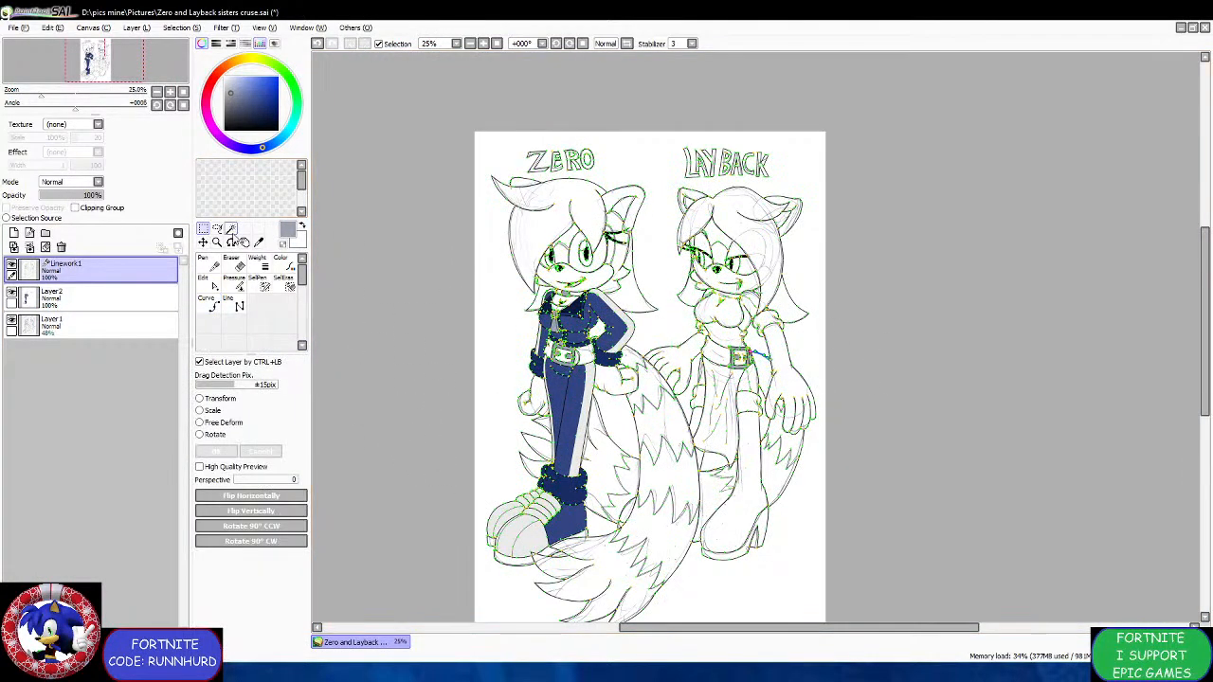
pyautogui.click(231, 231)
pyautogui.scroll(3, 484, 569)
pyautogui.click(518, 478)
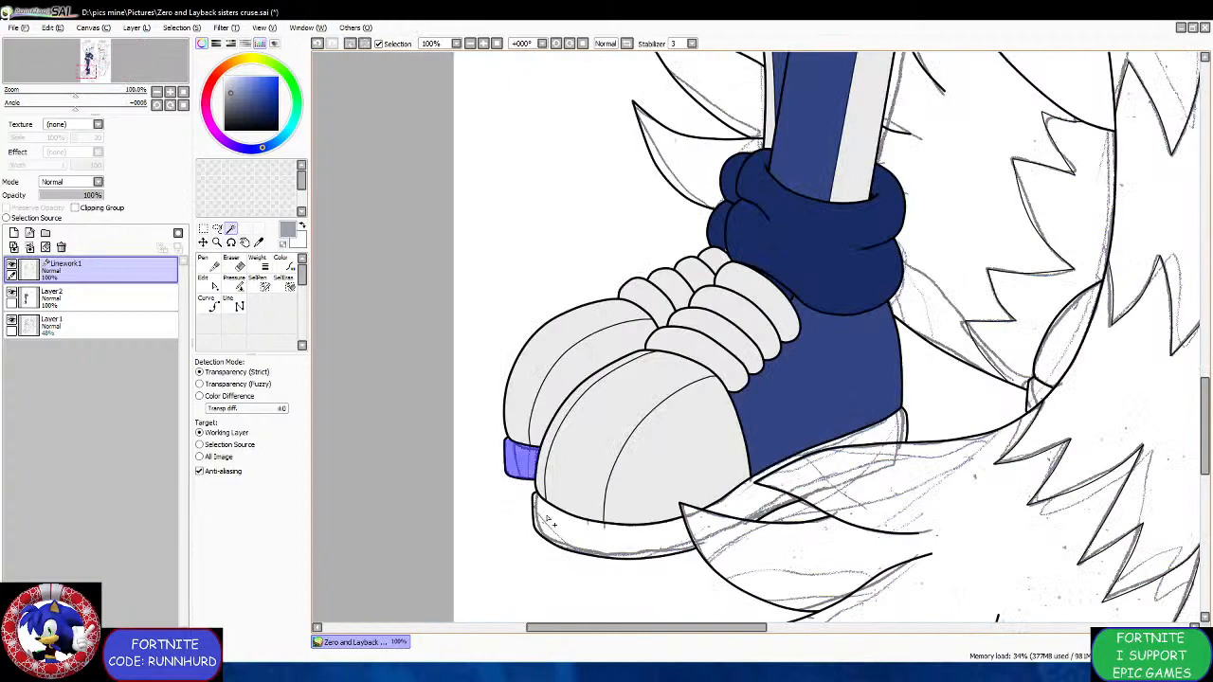
pyautogui.keyDown('shift'); pyautogui.click(552, 527); pyautogui.keyUp('shift')
pyautogui.scroll(-1, 552, 526)
pyautogui.scroll(-3, 692, 523)
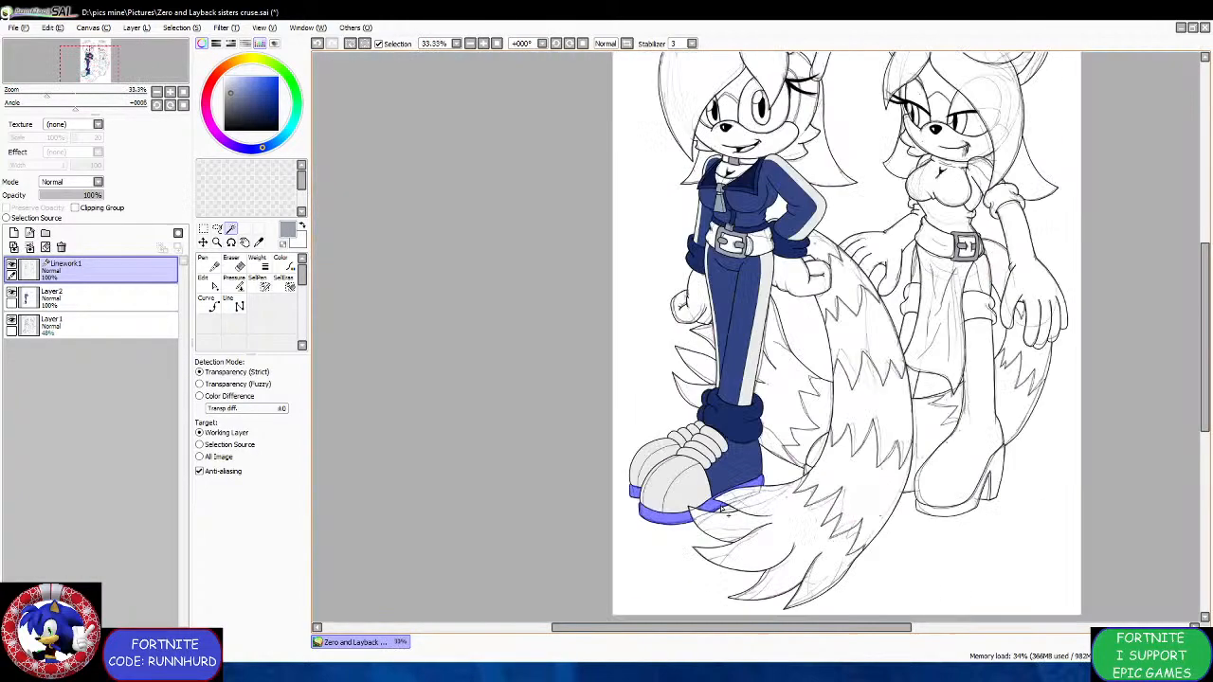
# Add the sole and heel of Layback's boot and the small sole piece beside Zero's tail to the selection.
pyautogui.scroll(3, 880, 536)
pyautogui.click(851, 513)
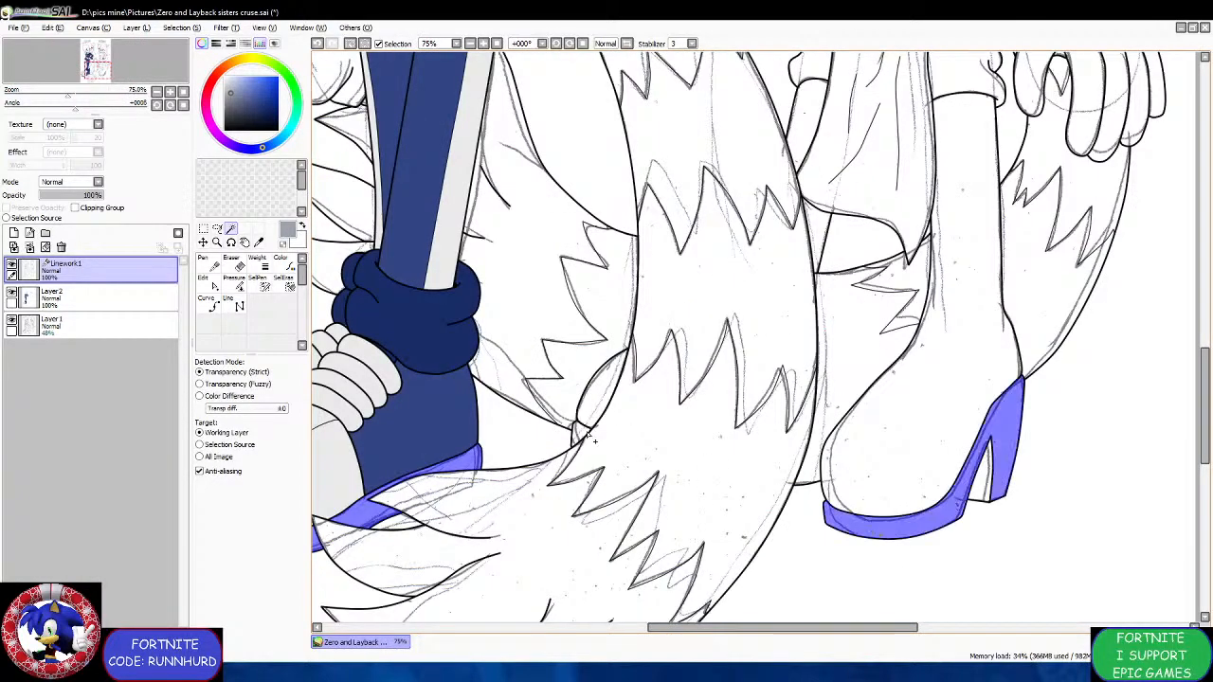
pyautogui.scroll(5, 572, 436)
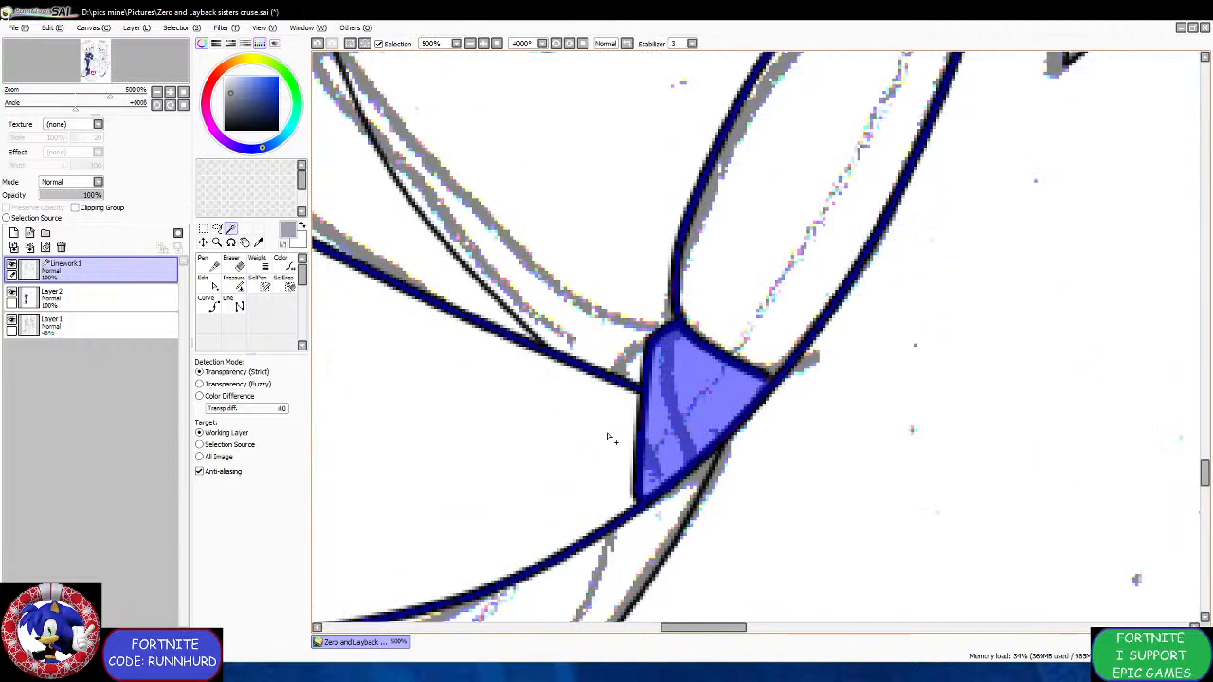
pyautogui.scroll(-8, 682, 426)
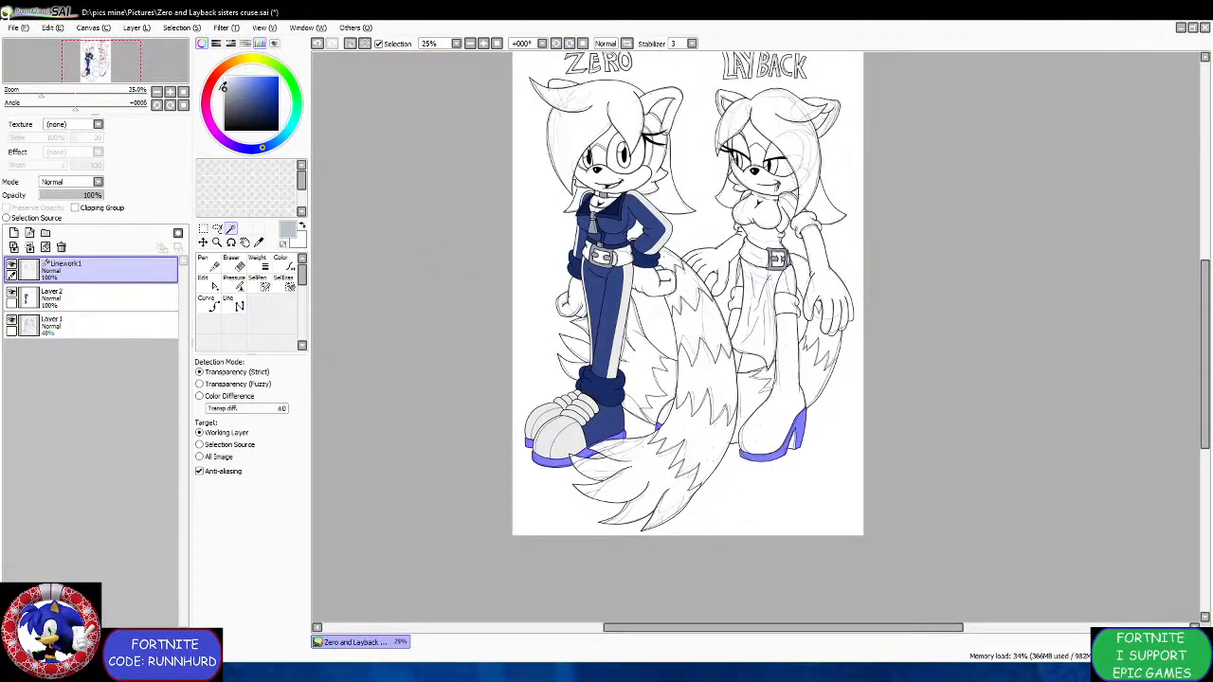
# Paint the selected shoe soles and heel light grey on Layer2 with the size 500 Pen.
pyautogui.click(57, 293)
pyautogui.click(203, 264)
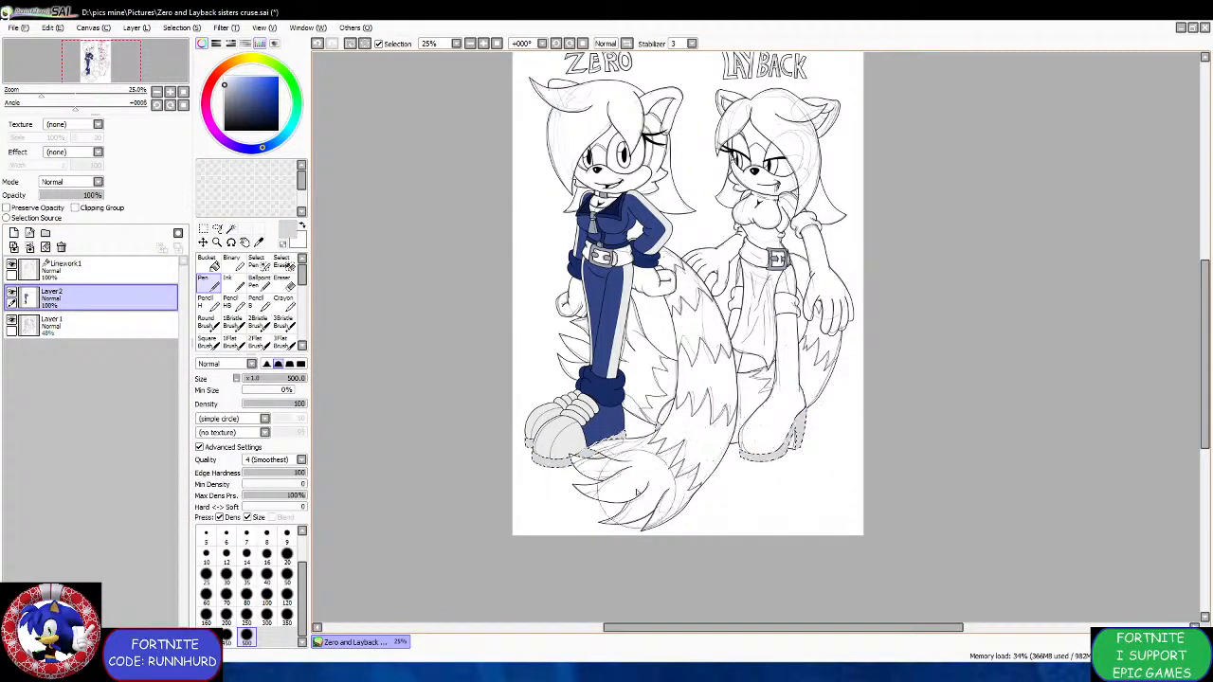
pyautogui.scroll(-2, 746, 470)
pyautogui.scroll(2, 710, 314)
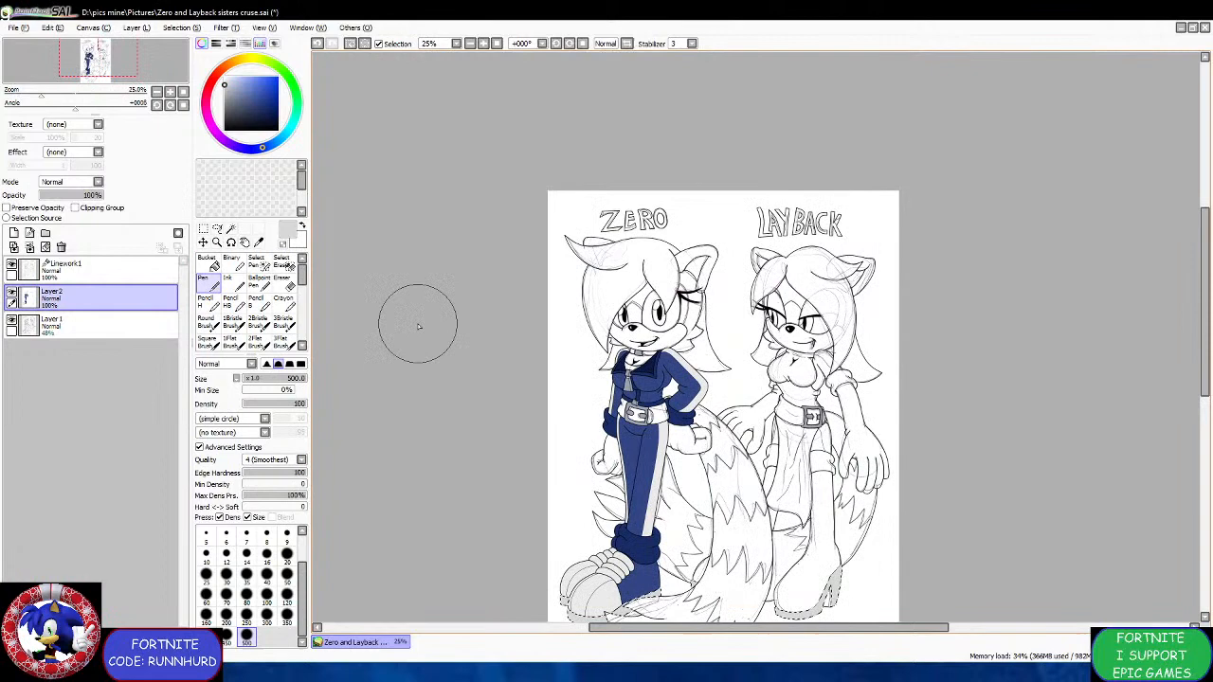
# Return to the Linework1 layer, clear the selection and save the drawing.
pyautogui.click(162, 264)
pyautogui.click(203, 230)
pyautogui.click(395, 341)
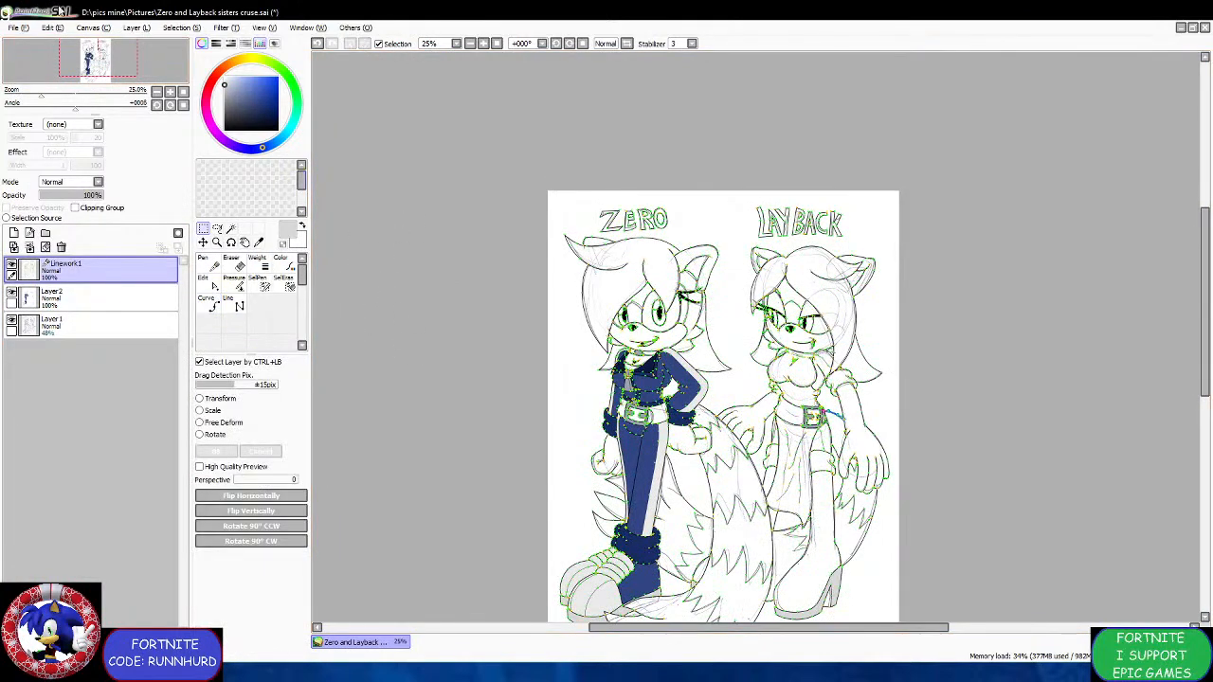
pyautogui.click(9, 26)
pyautogui.click(46, 105)
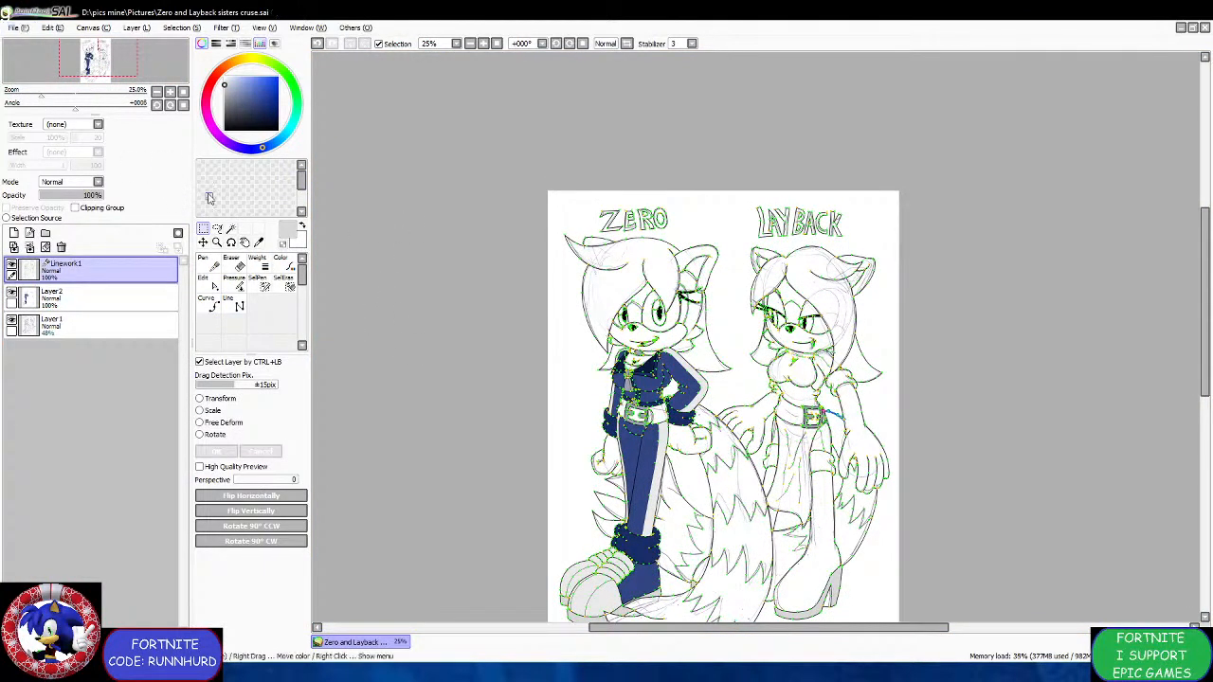
# Select both of Layback's tall boots on Linework1 with the Magic Wand.
pyautogui.click(231, 229)
pyautogui.scroll(2, 836, 547)
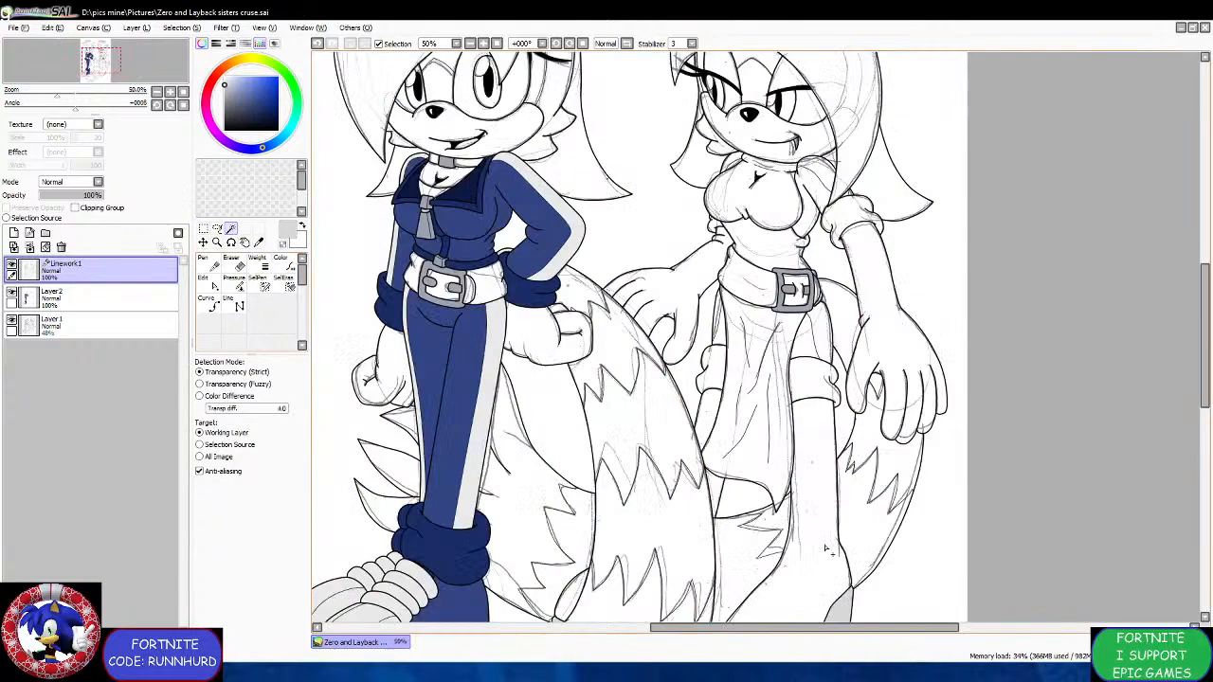
pyautogui.click(779, 514)
pyautogui.scroll(-2, 646, 350)
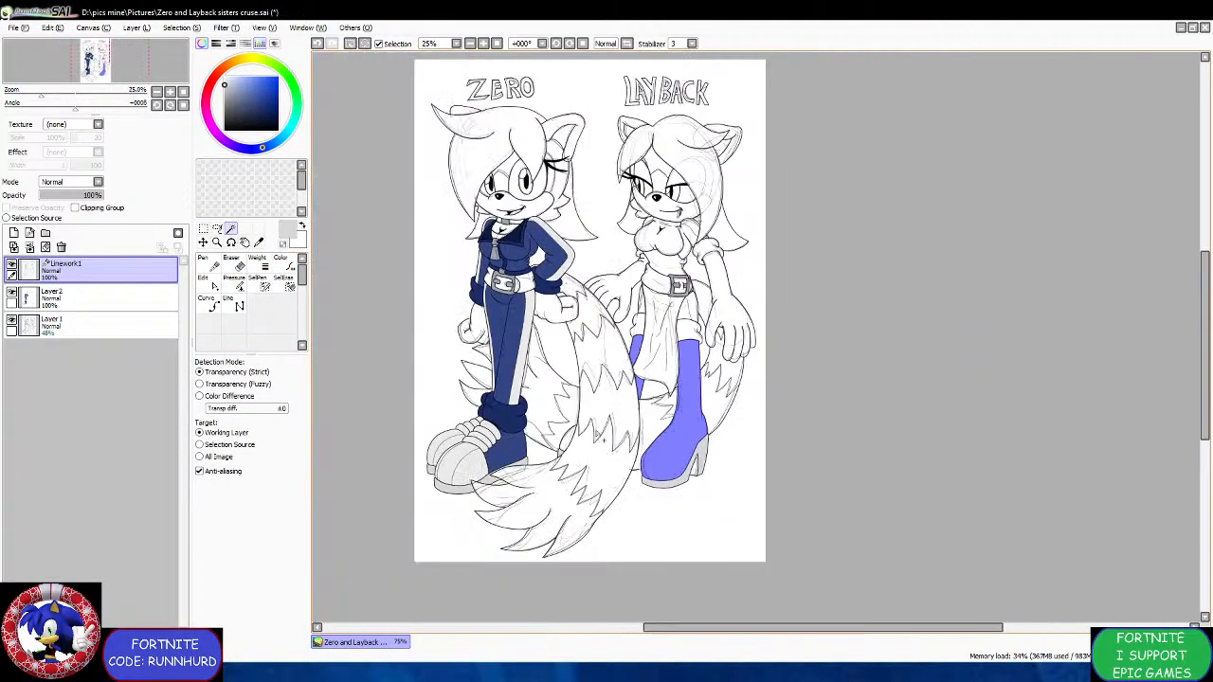
# Add Layback's skirt, the upper part of her dress and both long gloves to the selection.
pyautogui.scroll(1, 572, 451)
pyautogui.scroll(-2, 591, 403)
pyautogui.scroll(1, 644, 258)
pyautogui.scroll(1, 644, 256)
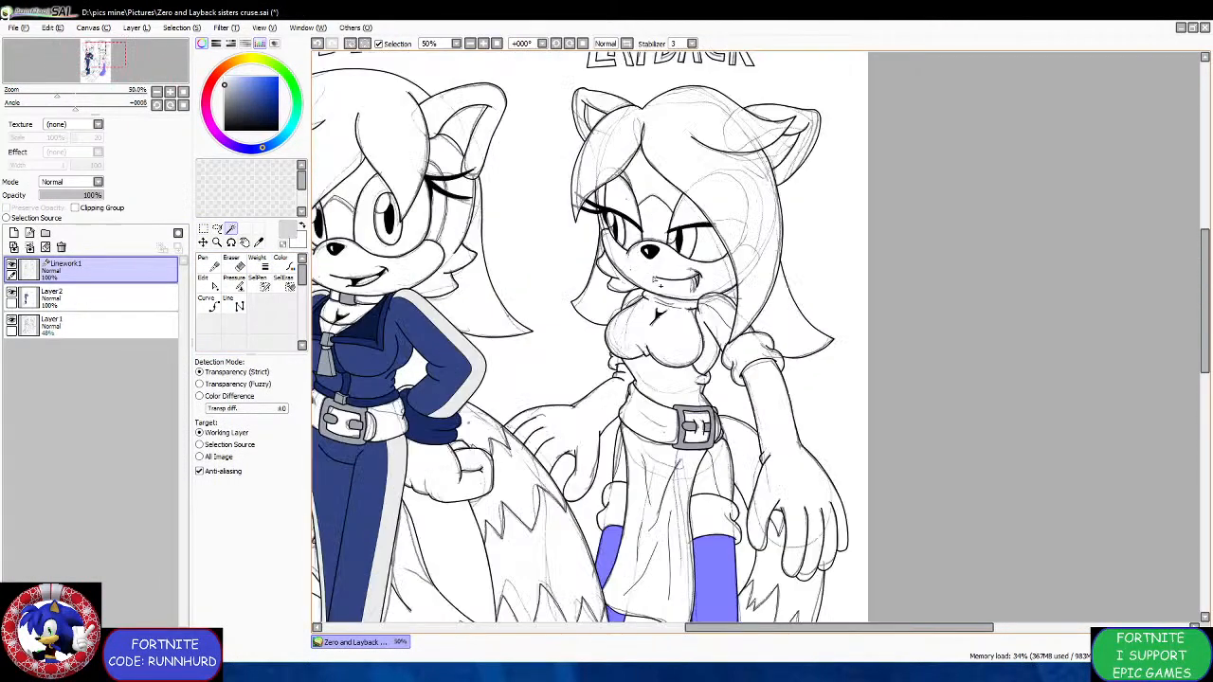
pyautogui.click(669, 472)
pyautogui.scroll(1, 678, 422)
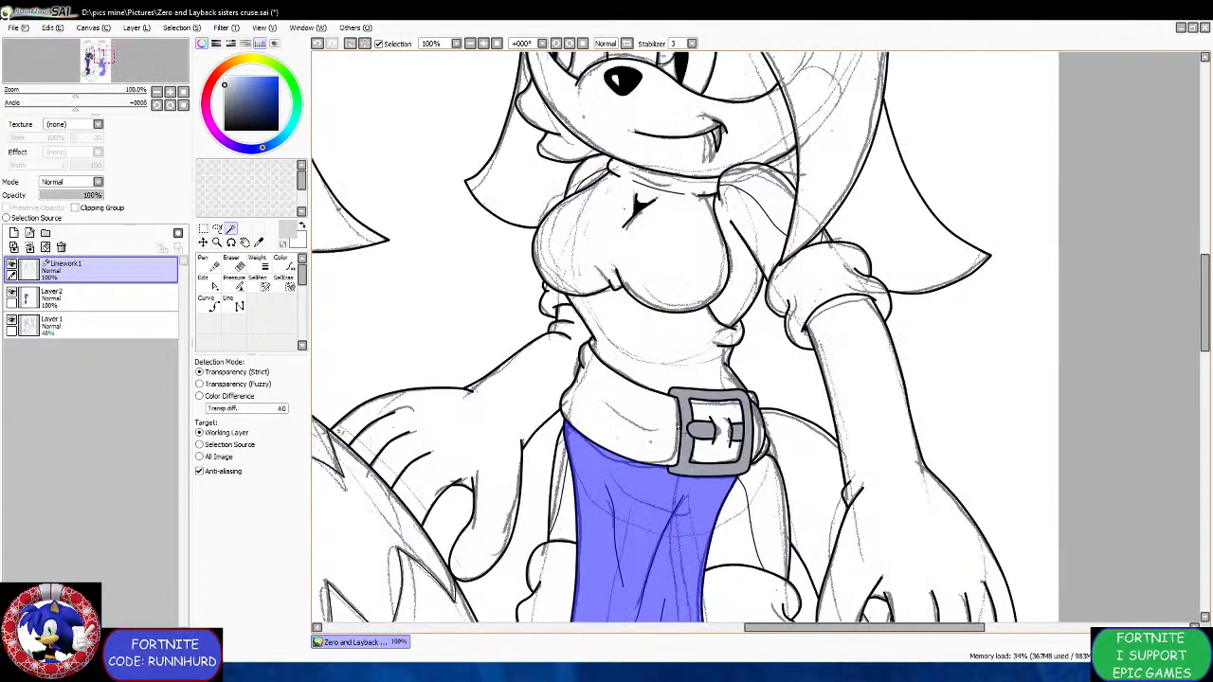
pyautogui.click(673, 364)
pyautogui.click(659, 265)
pyautogui.click(817, 380)
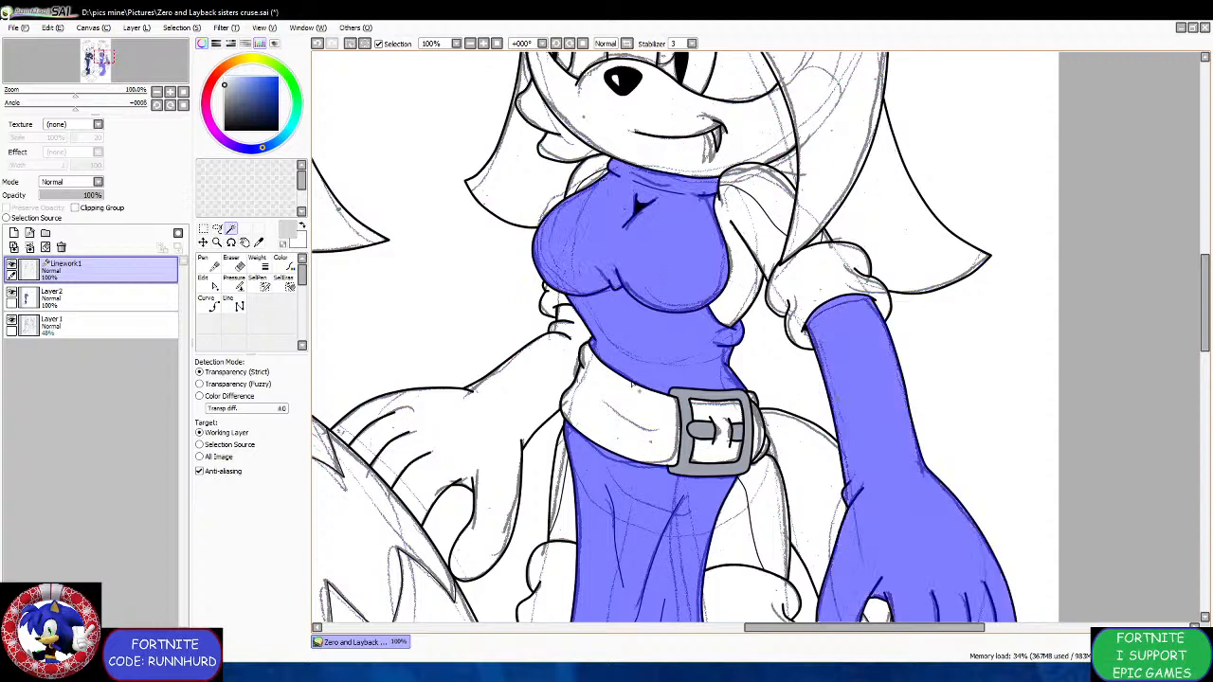
pyautogui.click(476, 381)
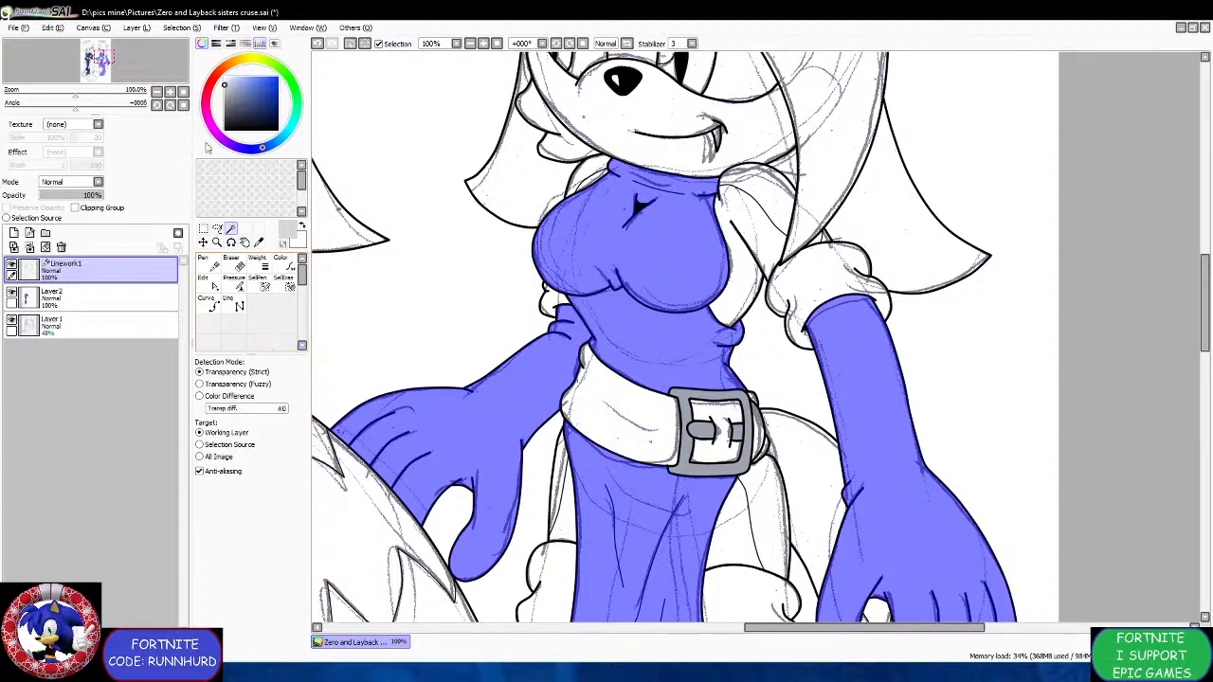
# Draw a black size 4 Curve line on Linework1 from behind Layback's belt buckle down to her hip outline.
pyautogui.click(225, 129)
pyautogui.click(207, 303)
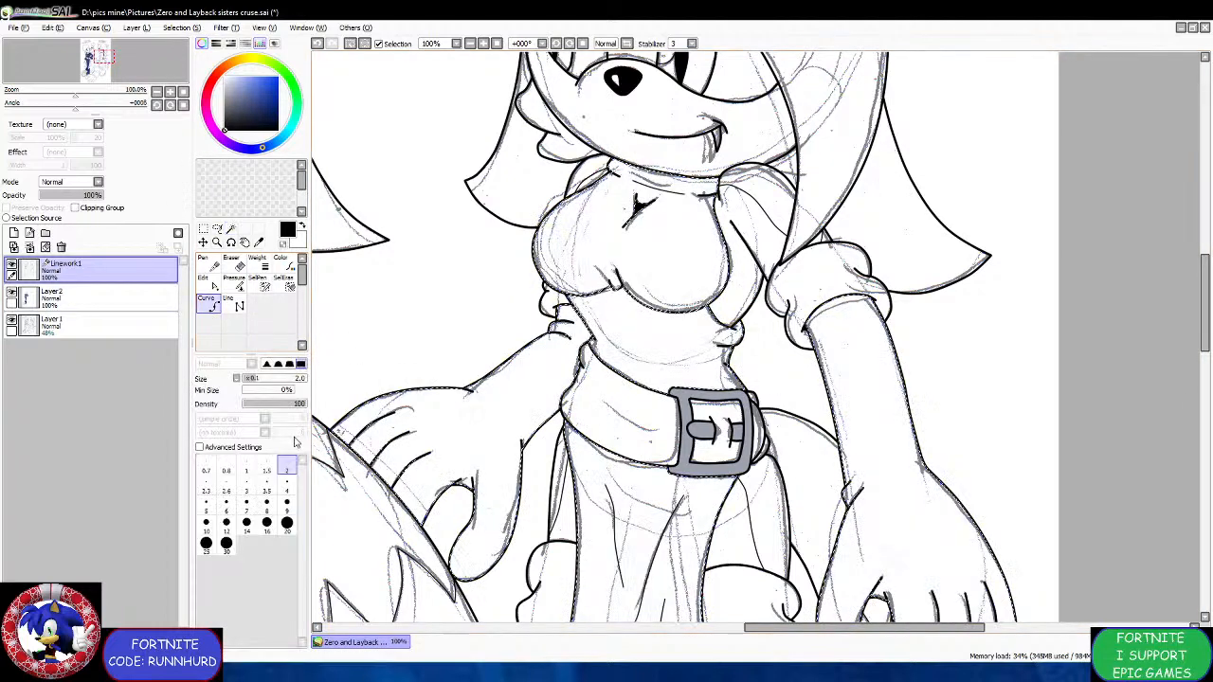
pyautogui.click(287, 490)
pyautogui.scroll(4, 809, 456)
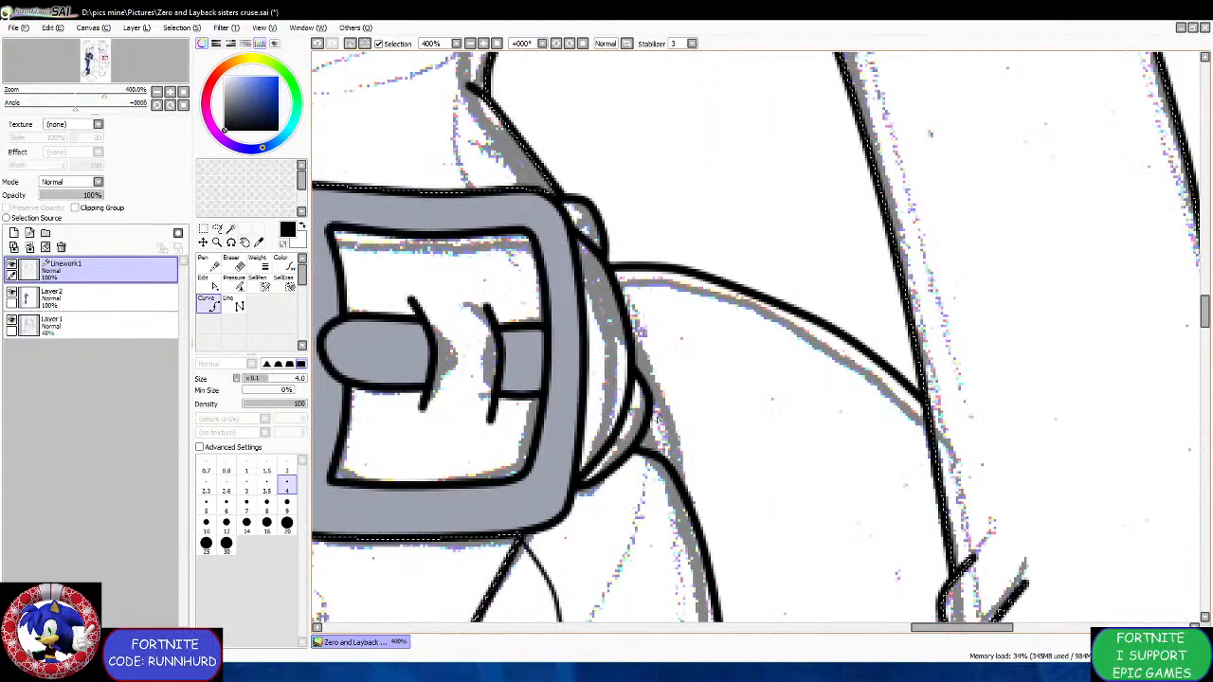
pyautogui.click(656, 417)
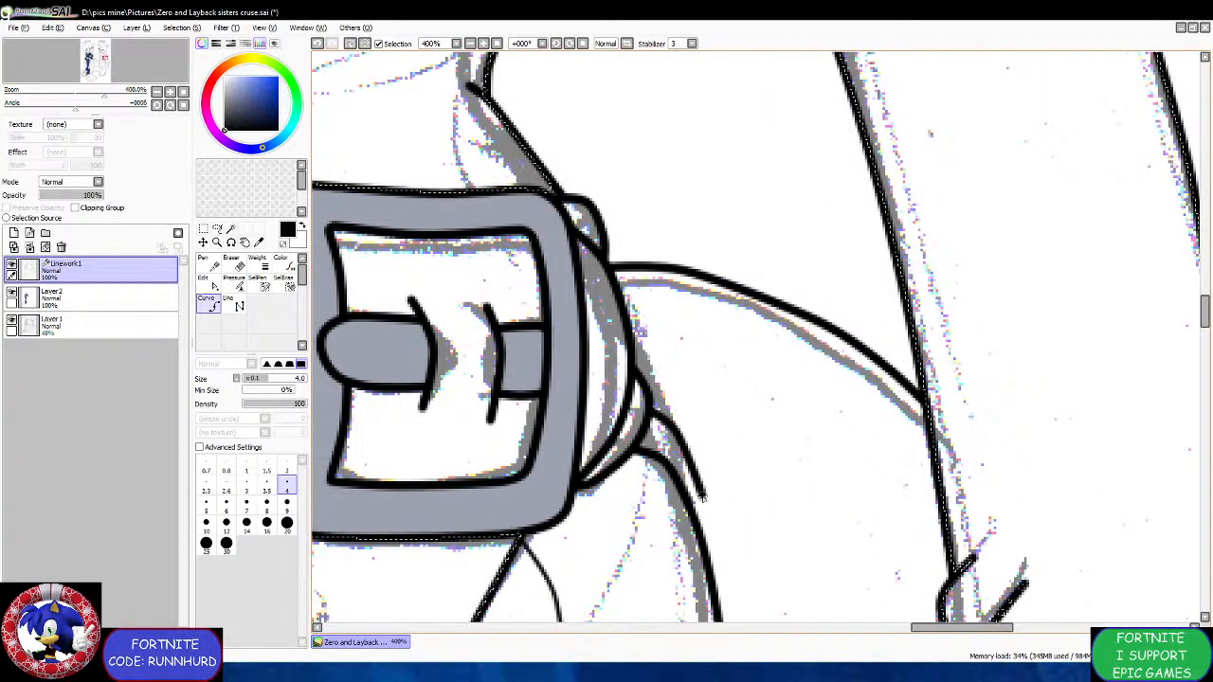
pyautogui.click(703, 497)
pyautogui.doubleClick(707, 553)
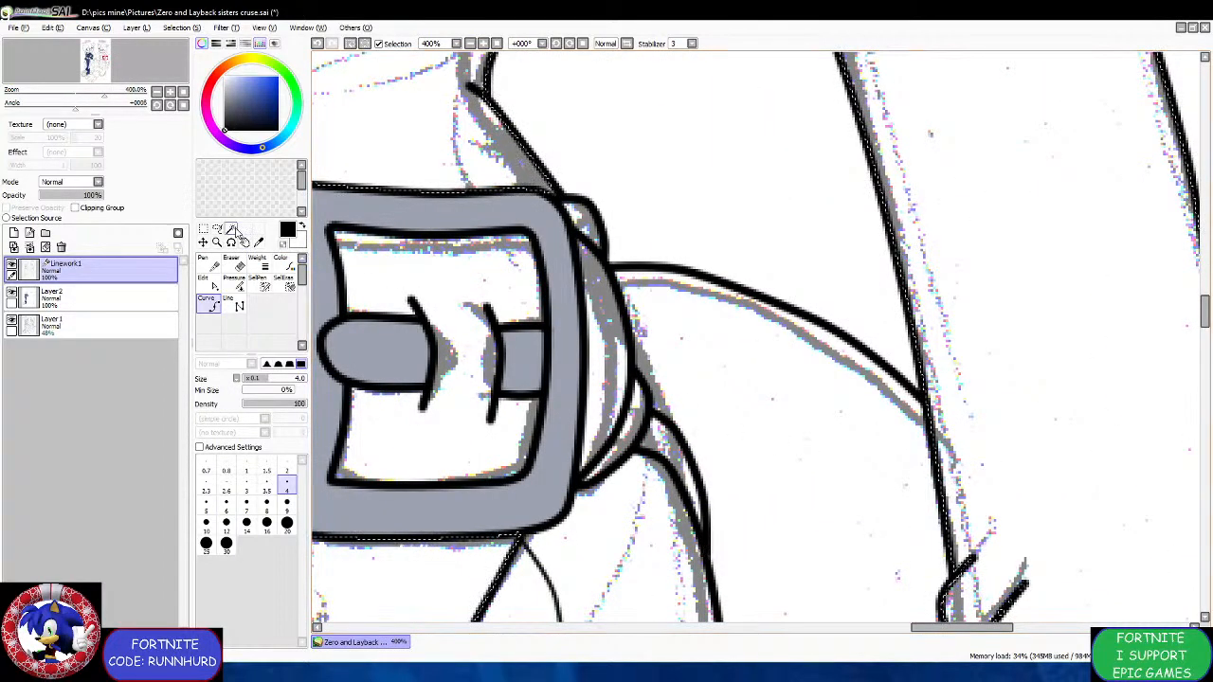
# Add the narrow strip of Layback's dress behind her belt buckle to the selection with the Magic Wand.
pyautogui.click(236, 232)
pyautogui.click(675, 460)
pyautogui.scroll(3, 683, 479)
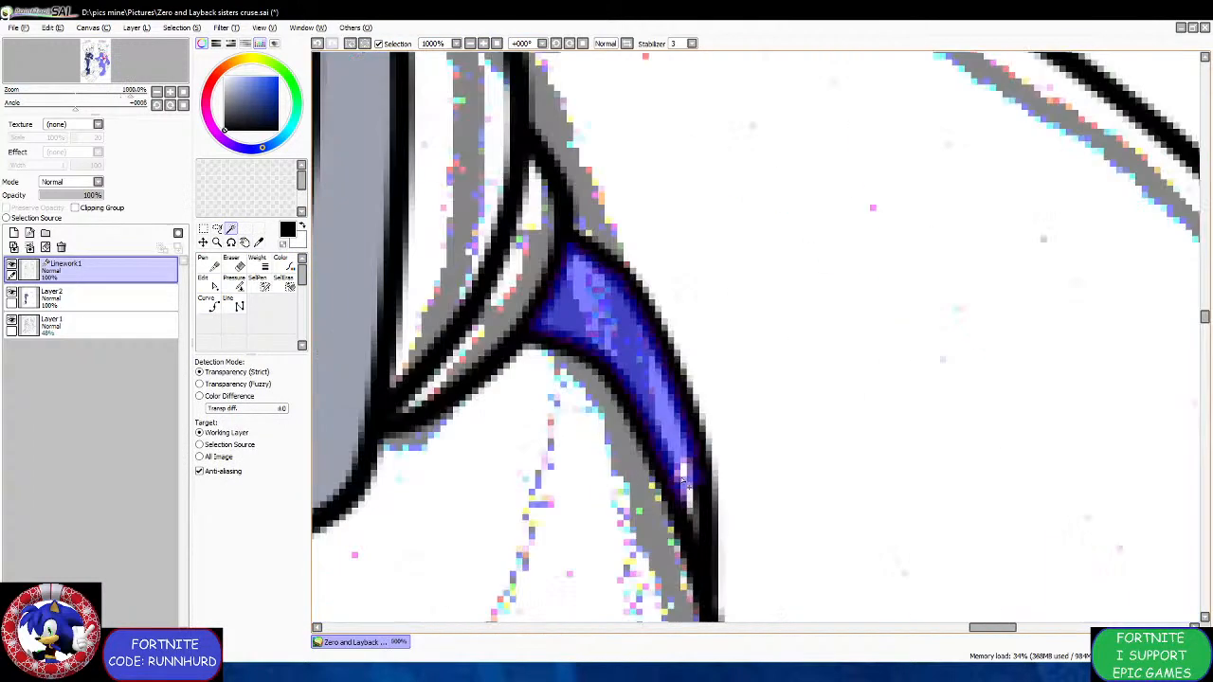
pyautogui.click(683, 473)
pyautogui.click(693, 503)
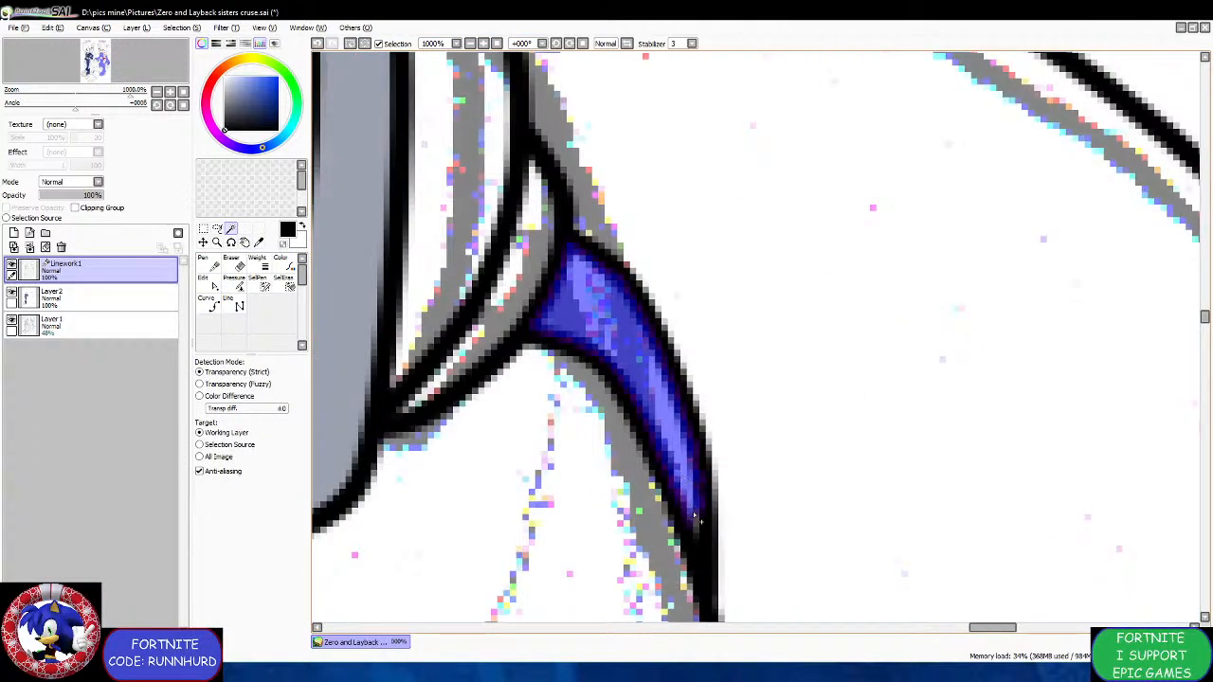
pyautogui.click(700, 530)
pyautogui.scroll(-10, 695, 523)
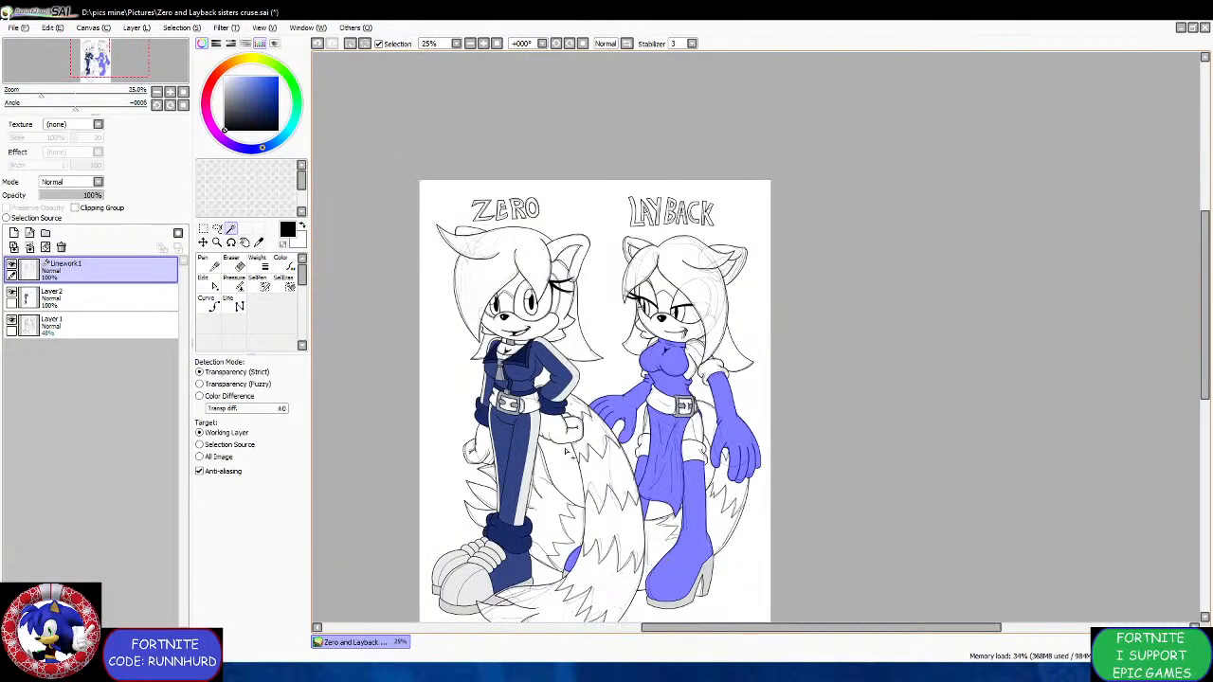
# Paint the selected dress, gloves and boots bright crimson on Layer2 with the size 500 Pen.
pyautogui.scroll(1, 566, 451)
pyautogui.click(104, 297)
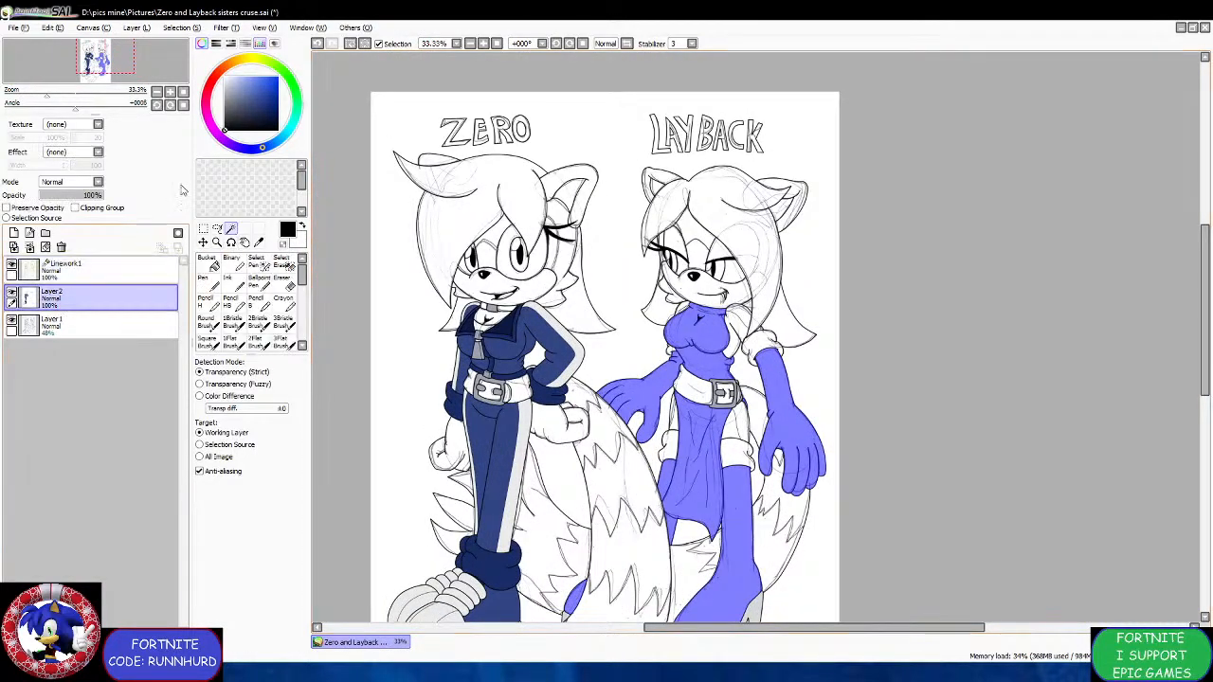
pyautogui.click(216, 80)
pyautogui.click(262, 99)
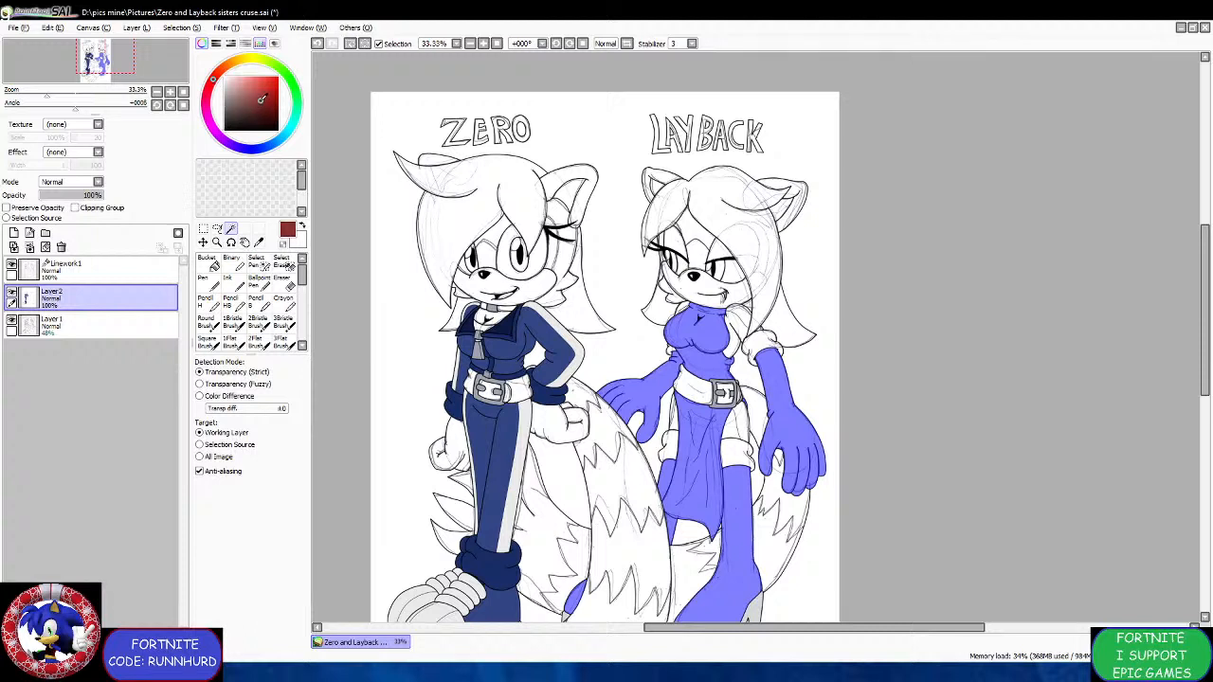
pyautogui.click(276, 92)
pyautogui.click(270, 87)
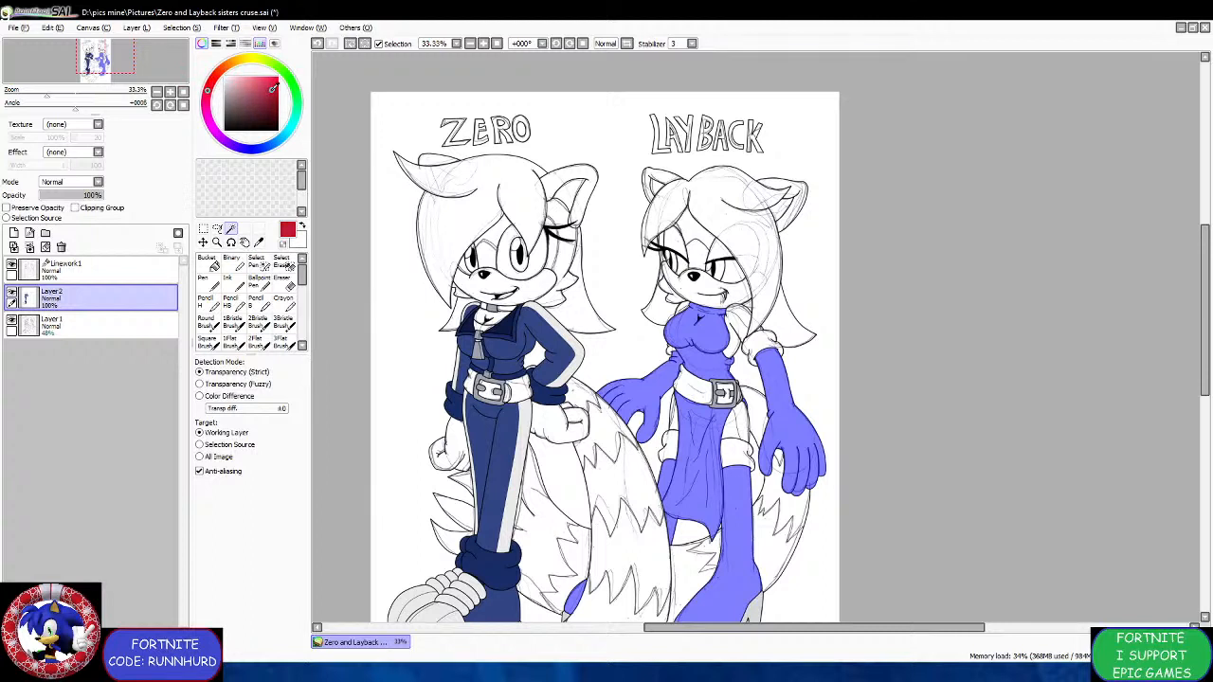
pyautogui.click(208, 282)
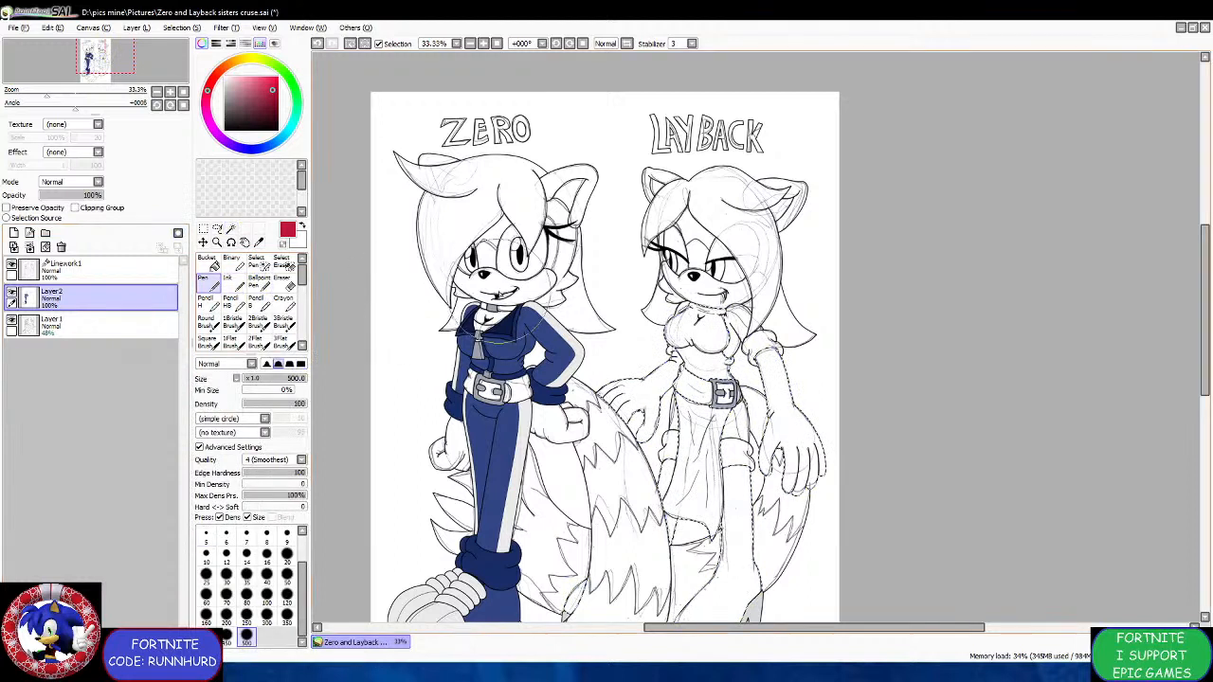
pyautogui.moveTo(630, 330)
pyautogui.mouseDown()
pyautogui.moveTo(804, 321)
pyautogui.moveTo(692, 583)
pyautogui.moveTo(583, 606)
pyautogui.mouseUp()
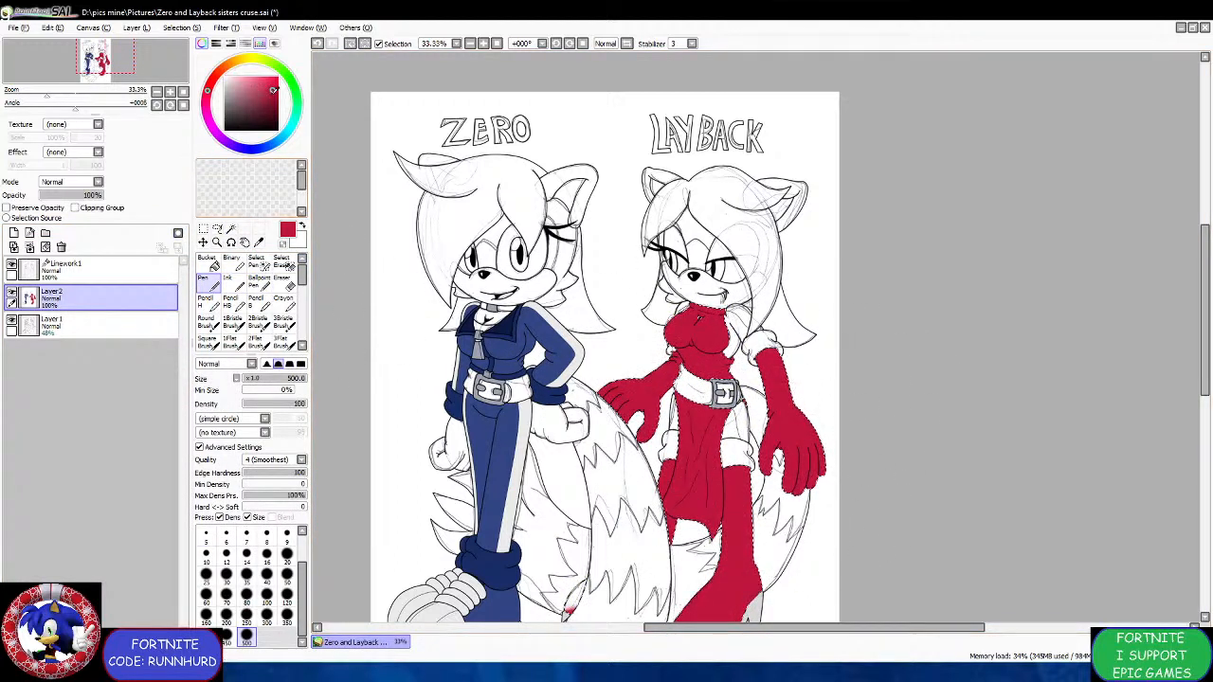
# Repaint Layback's dress, gloves and boots in a darker crimson and clear the selection.
pyautogui.click(273, 96)
pyautogui.moveTo(668, 313); pyautogui.dragTo(725, 374)
pyautogui.moveTo(616, 399); pyautogui.dragTo(796, 473)
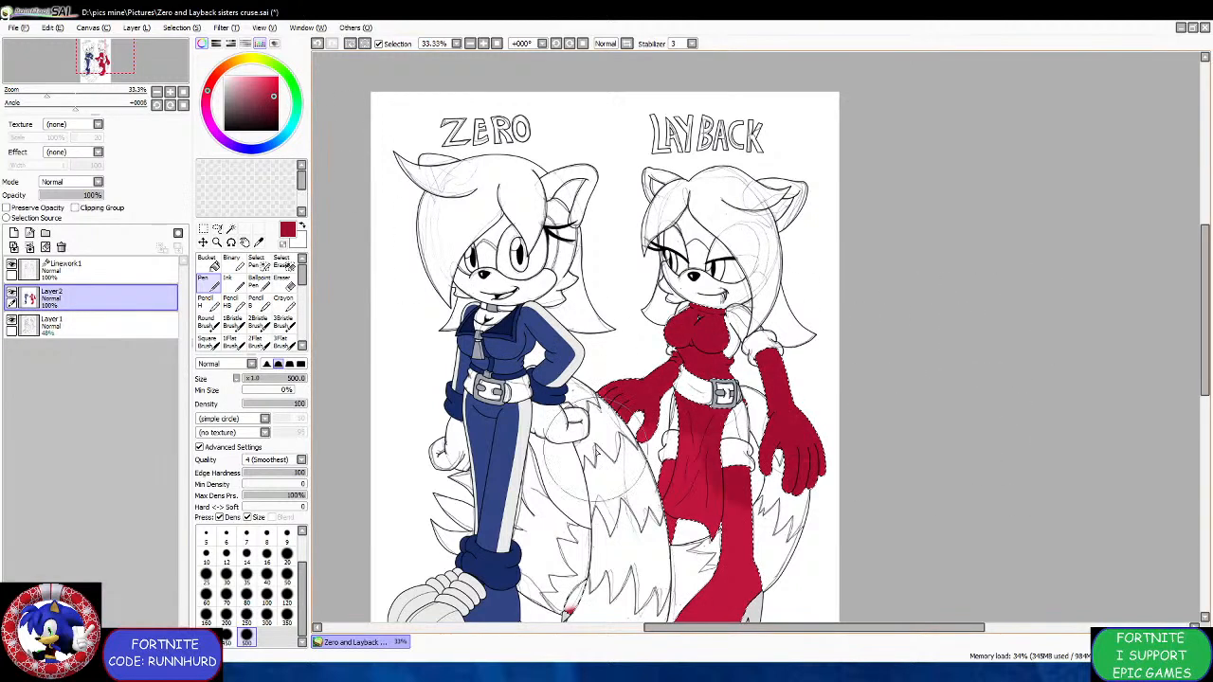
pyautogui.moveTo(683, 455)
pyautogui.mouseDown()
pyautogui.moveTo(747, 570)
pyautogui.moveTo(575, 599)
pyautogui.mouseUp()
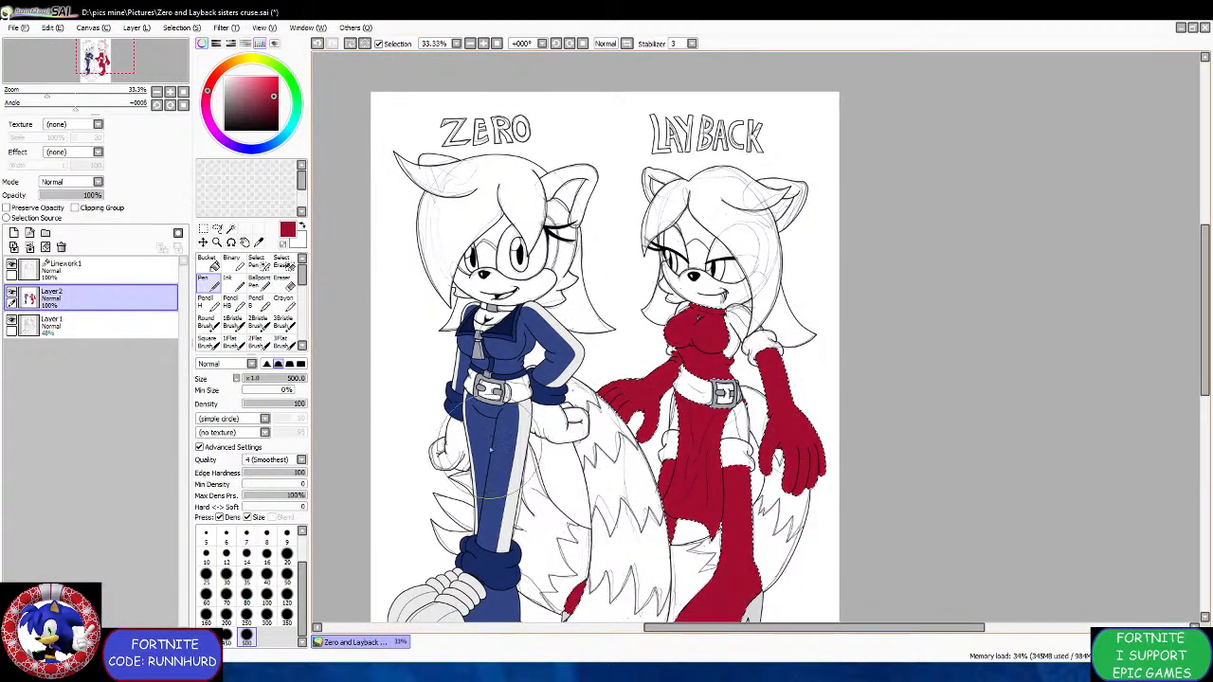
pyautogui.hotkey('ctrl', 't')
# Select Layback's boot cuffs and glove cuffs on Linework1 with the Magic Wand.
pyautogui.click(158, 270)
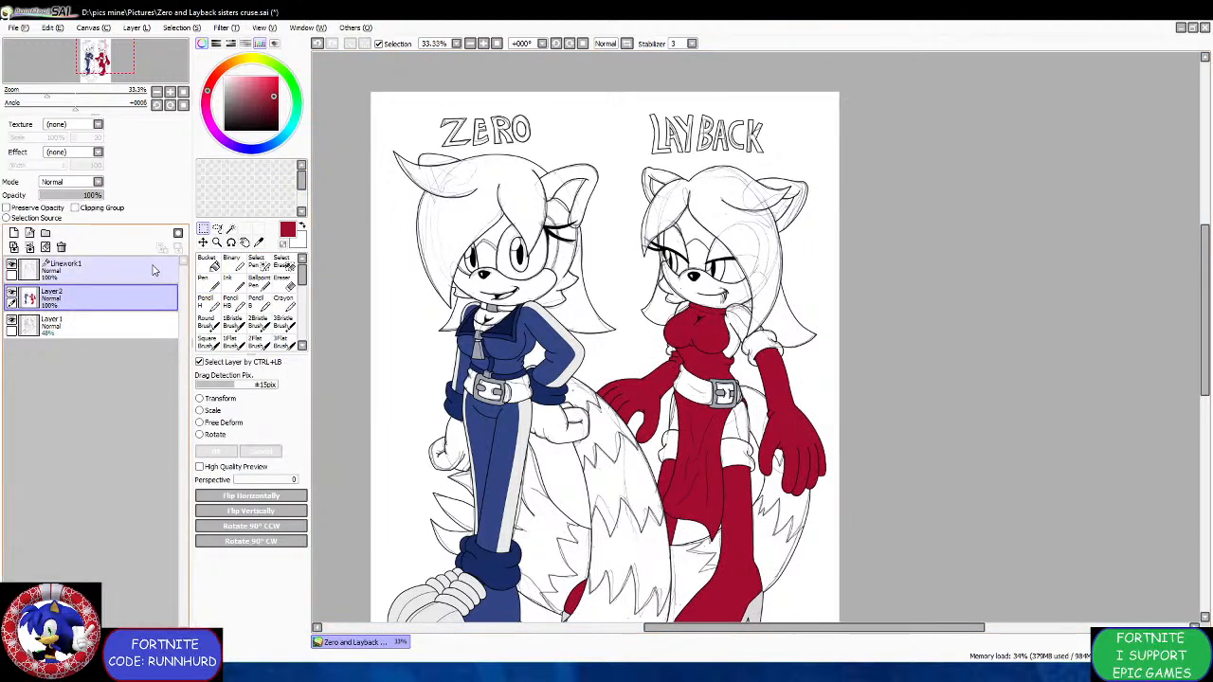
pyautogui.click(230, 229)
pyautogui.click(668, 435)
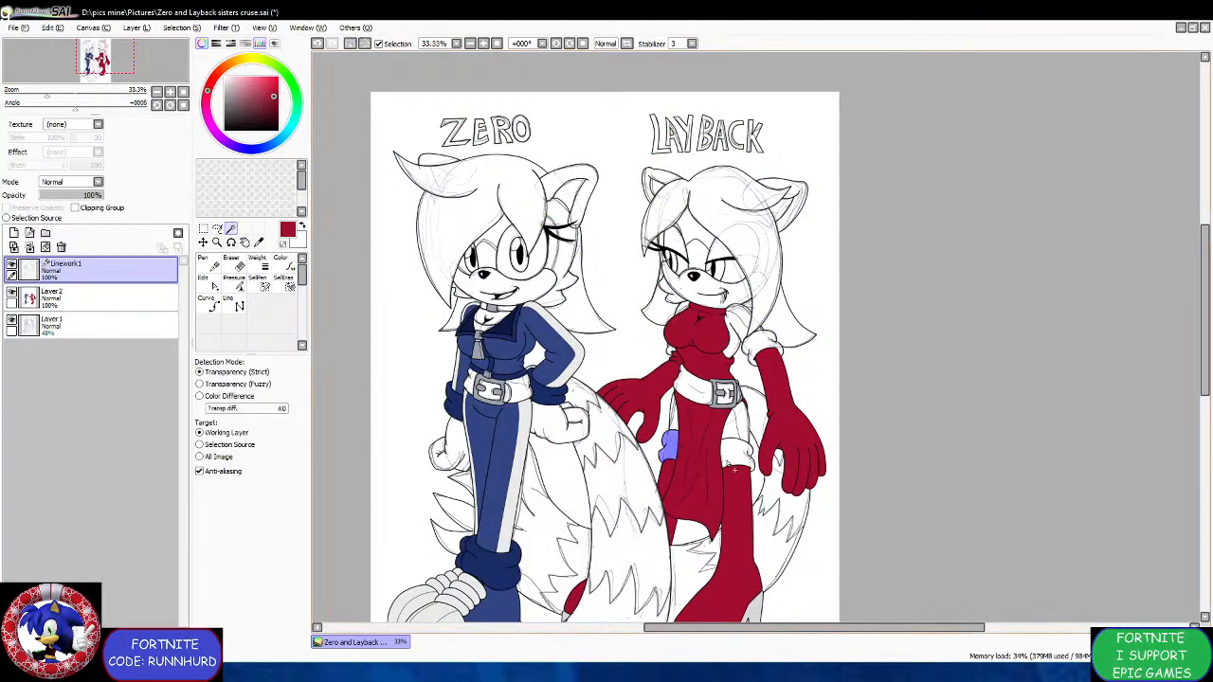
pyautogui.click(730, 456)
pyautogui.click(752, 345)
pyautogui.scroll(3, 671, 347)
pyautogui.click(671, 353)
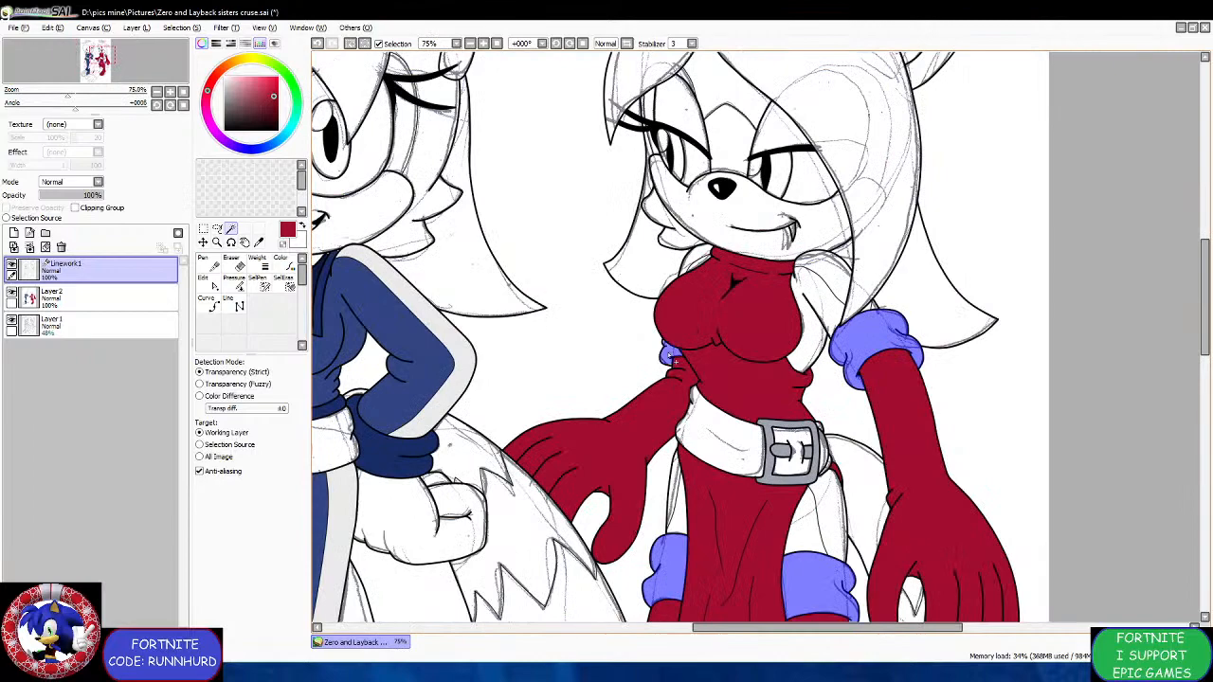
# Add Layback's belt to the selection, including the openings inside the buckle and the strap pieces behind it.
pyautogui.click(733, 441)
pyautogui.scroll(3, 804, 491)
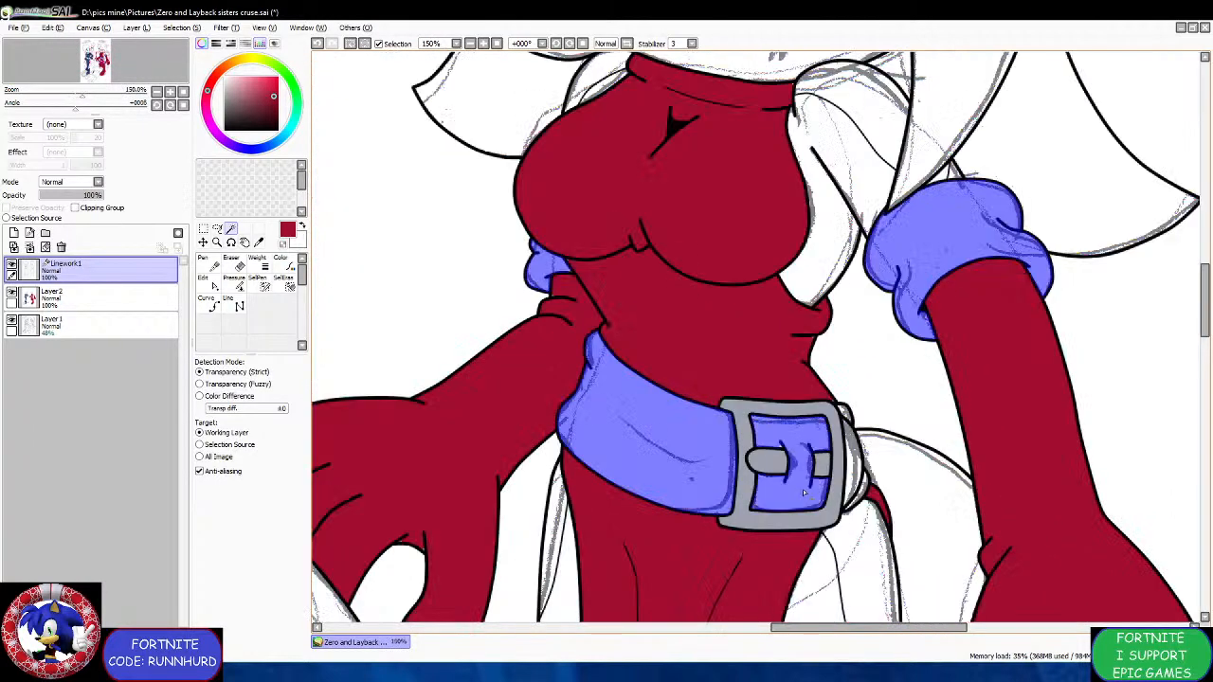
pyautogui.scroll(1, 804, 491)
pyautogui.click(843, 445)
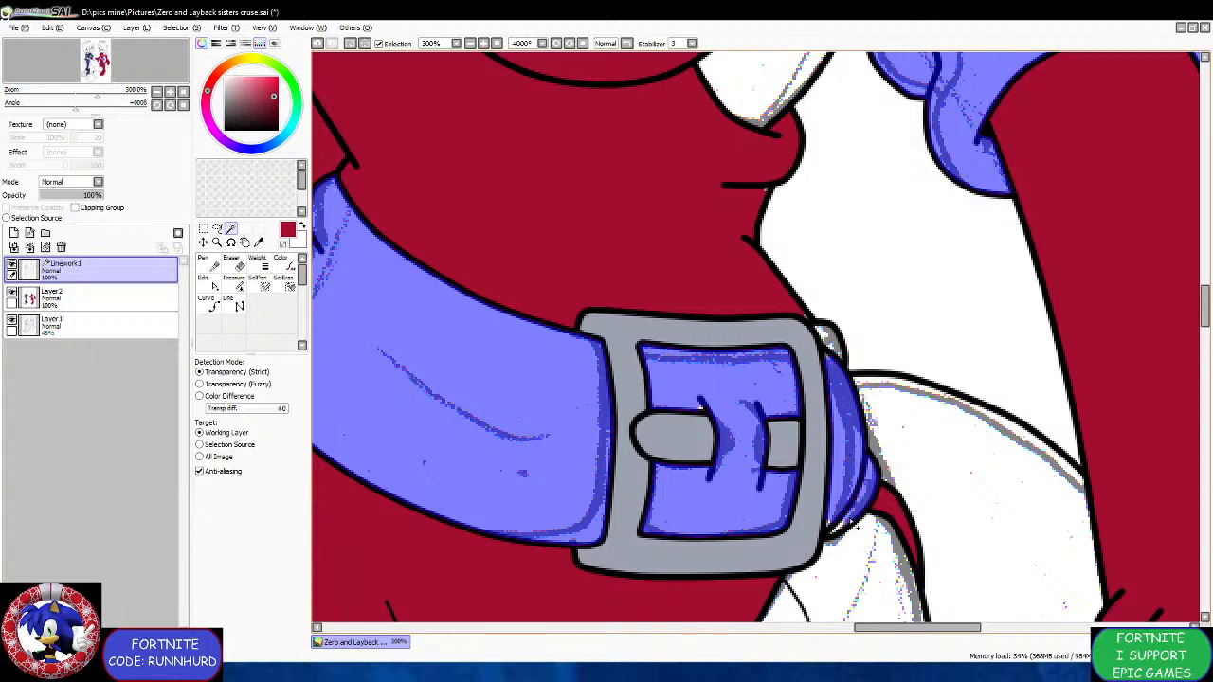
pyautogui.scroll(2, 853, 521)
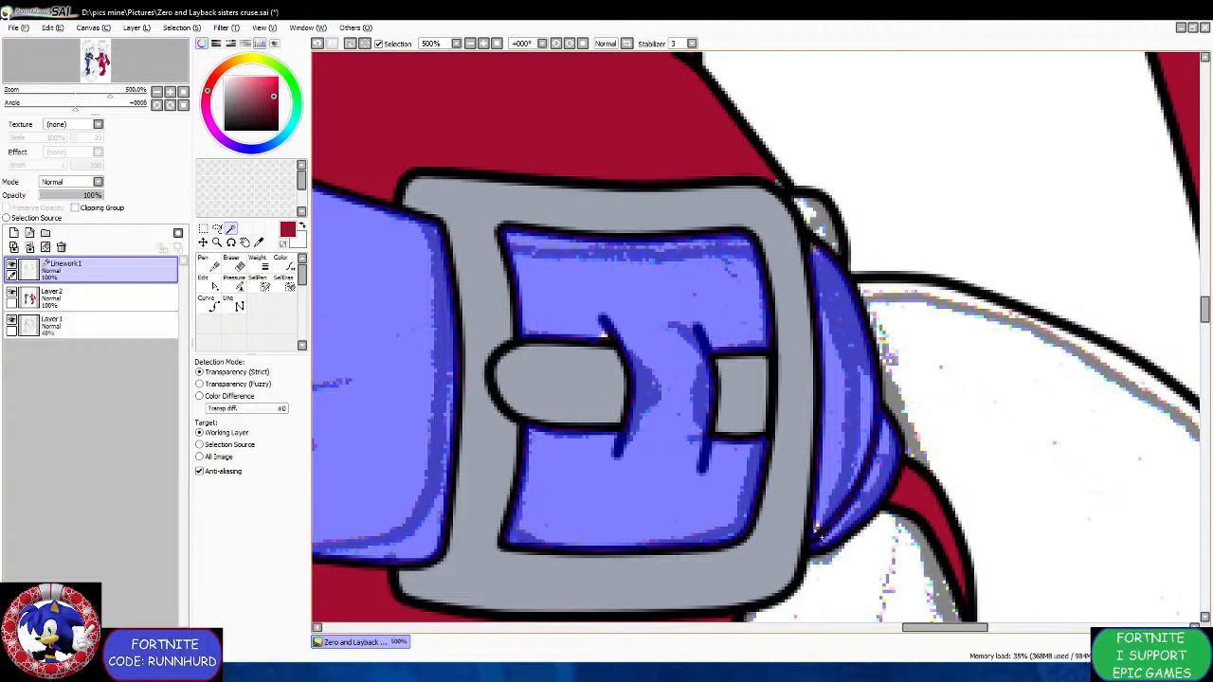
pyautogui.scroll(-8, 807, 216)
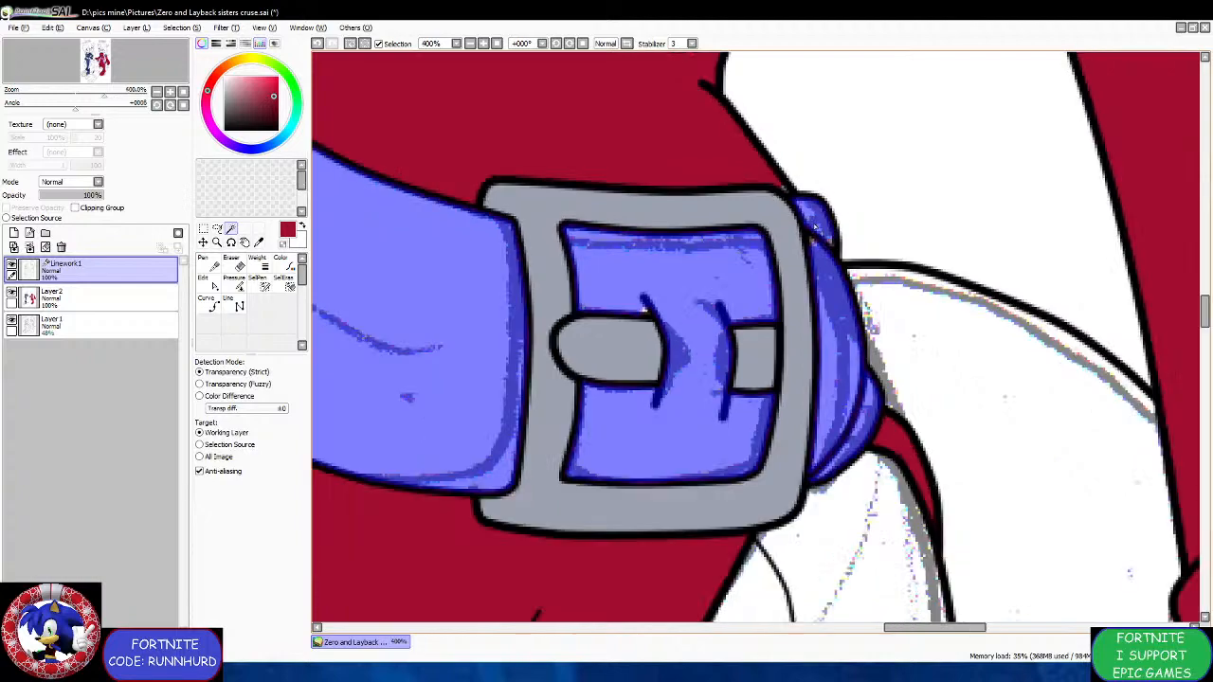
pyautogui.scroll(3, 673, 222)
# Add all sections of Zero's belt, including the area inside the buckle, to the selection.
pyautogui.click(542, 334)
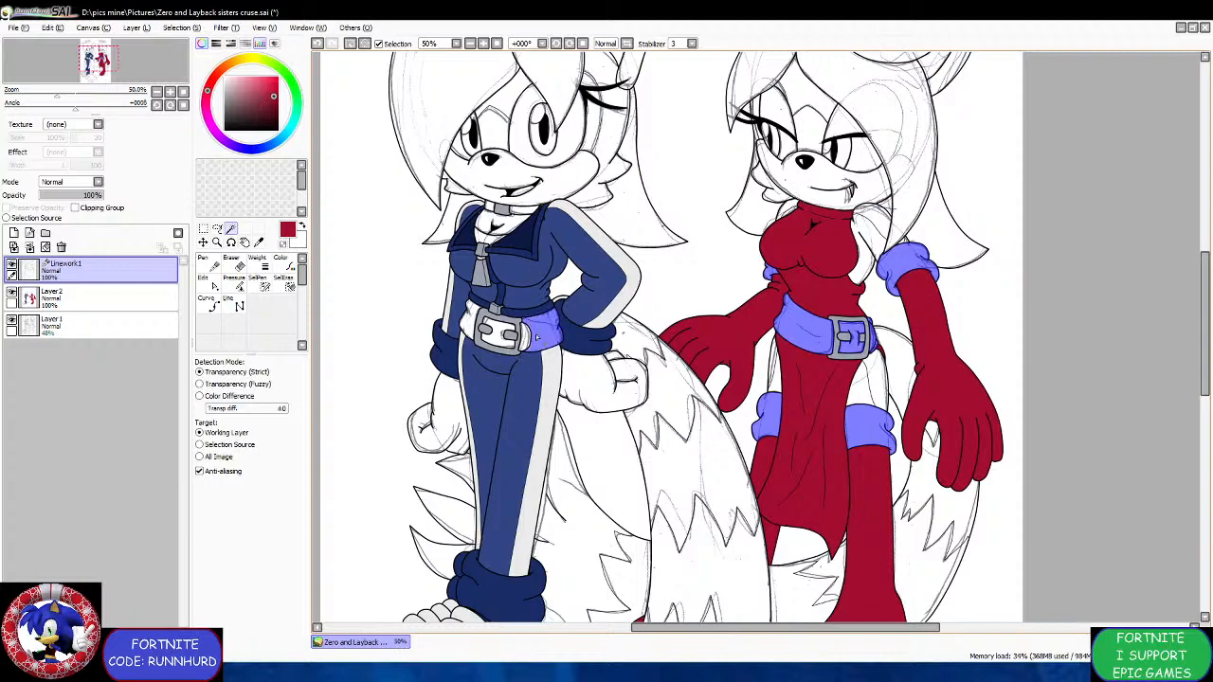
pyautogui.click(526, 342)
pyautogui.click(493, 338)
pyautogui.click(471, 316)
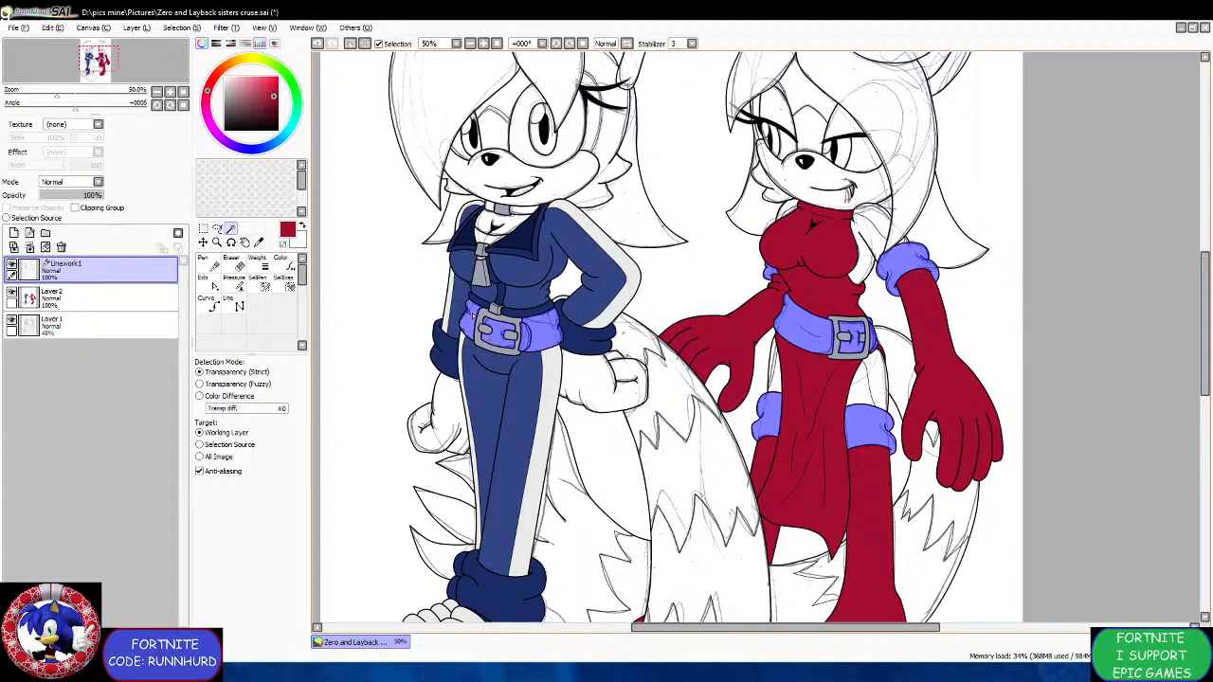
pyautogui.scroll(3, 485, 256)
pyautogui.scroll(-4, 485, 256)
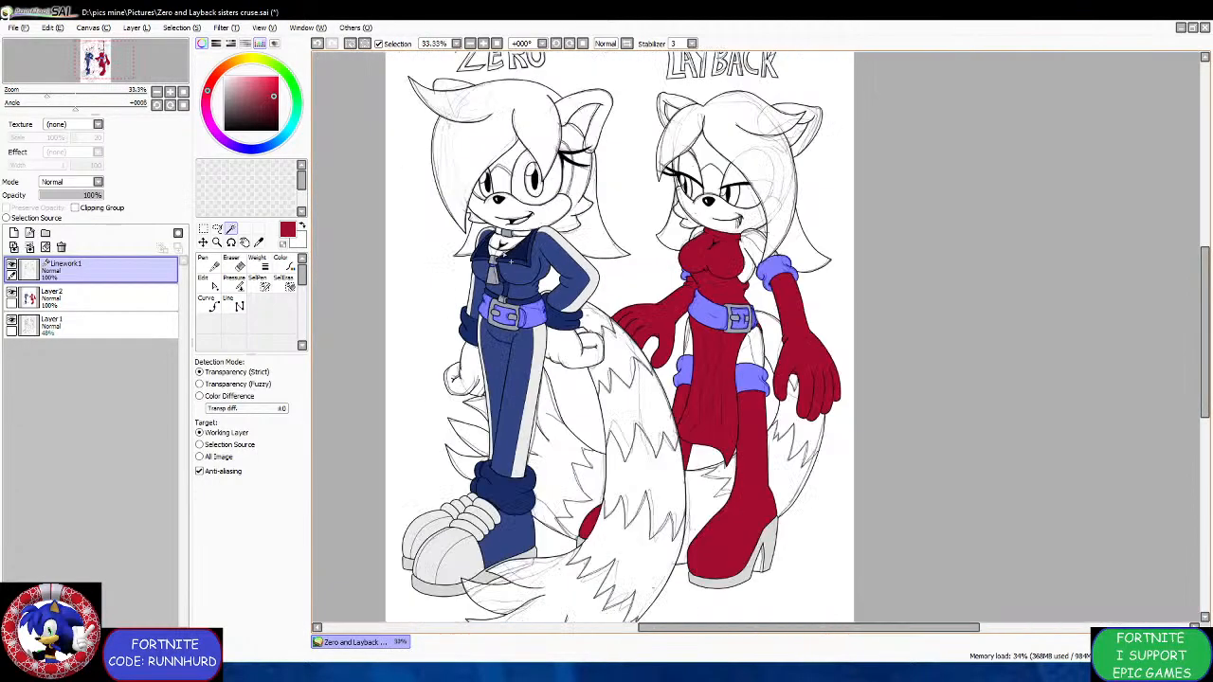
# Add both sides of Zero's choker to the selection.
pyautogui.scroll(3, 485, 246)
pyautogui.click(477, 269)
pyautogui.click(527, 274)
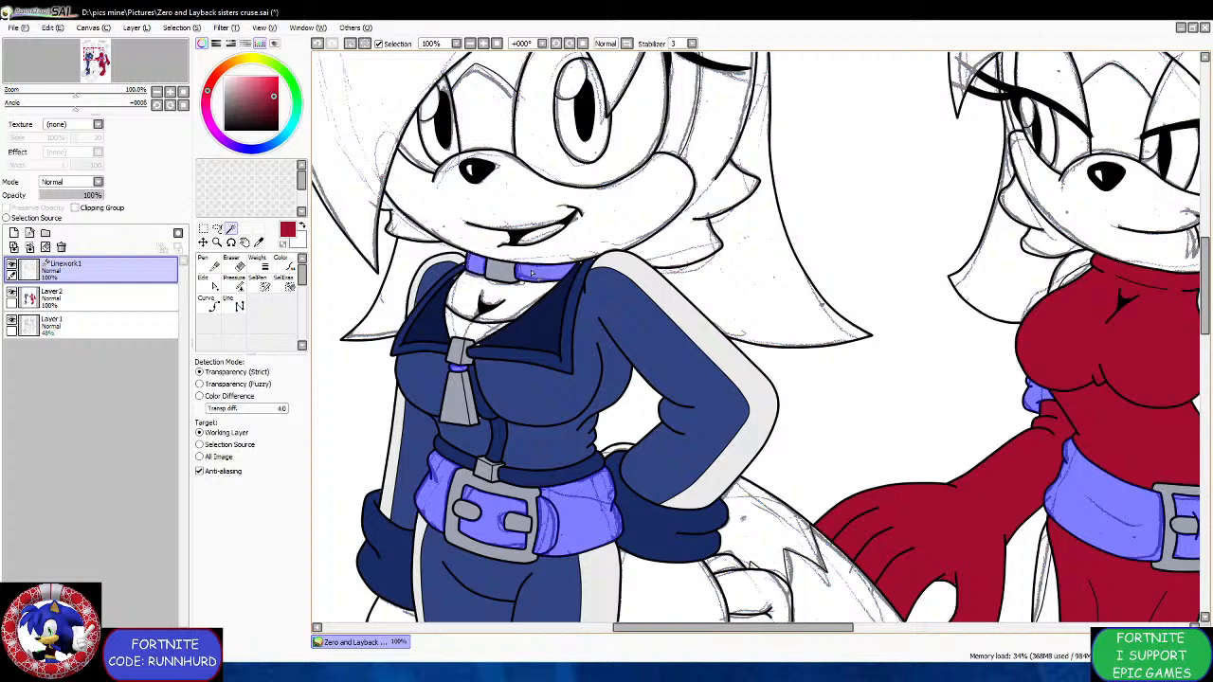
pyautogui.scroll(-3, 531, 285)
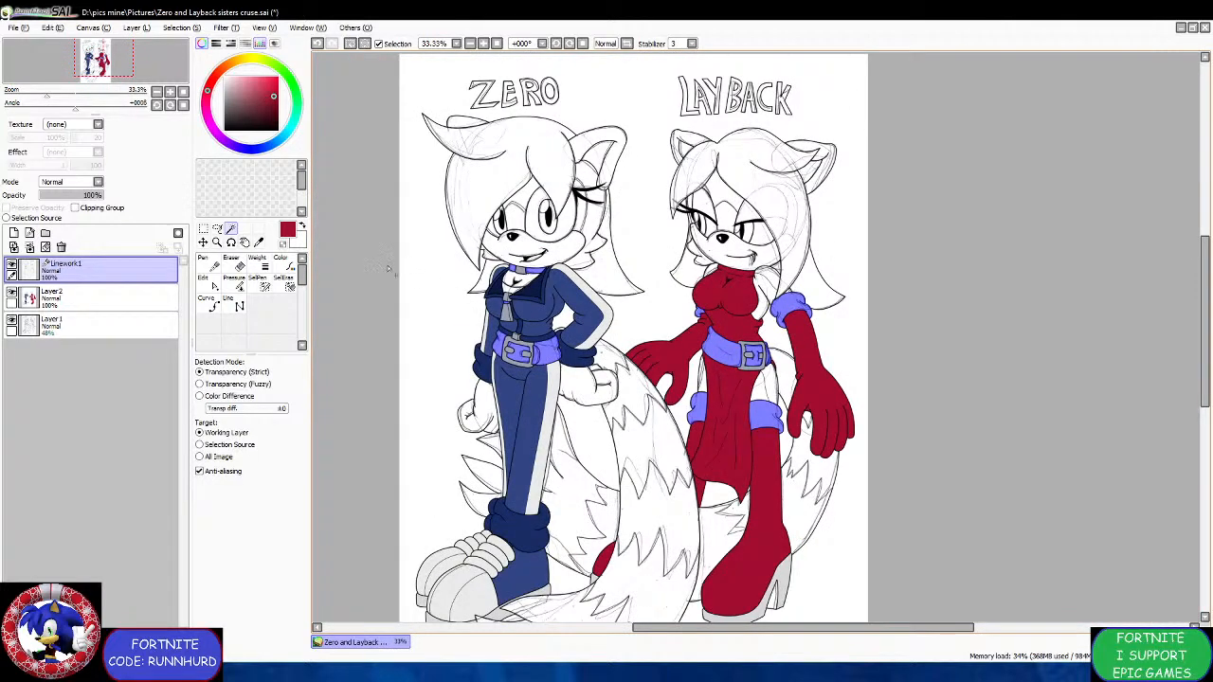
# Paint the selected belts, cuffs and choker near-black on Layer2 with the size 500 Pen.
pyautogui.click(225, 123)
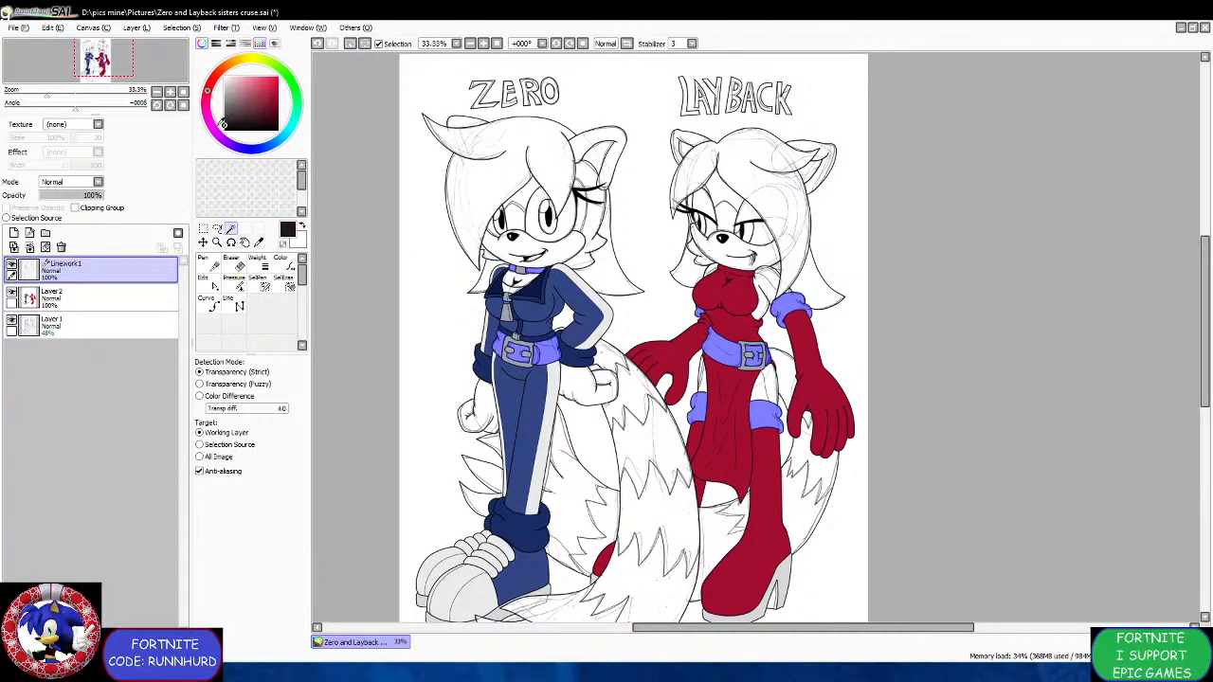
pyautogui.click(105, 295)
pyautogui.click(209, 284)
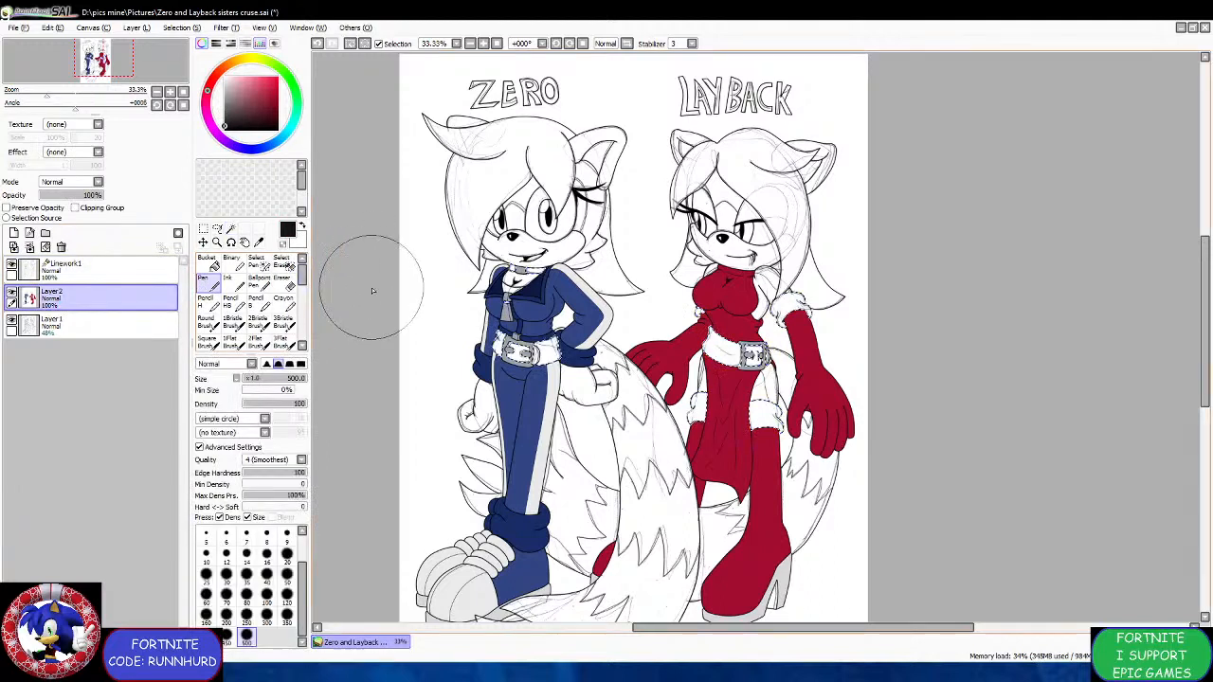
pyautogui.moveTo(427, 308); pyautogui.dragTo(628, 384)
pyautogui.moveTo(405, 283)
pyautogui.mouseDown()
pyautogui.moveTo(905, 324)
pyautogui.moveTo(776, 355)
pyautogui.moveTo(881, 463)
pyautogui.moveTo(770, 282)
pyautogui.mouseUp()
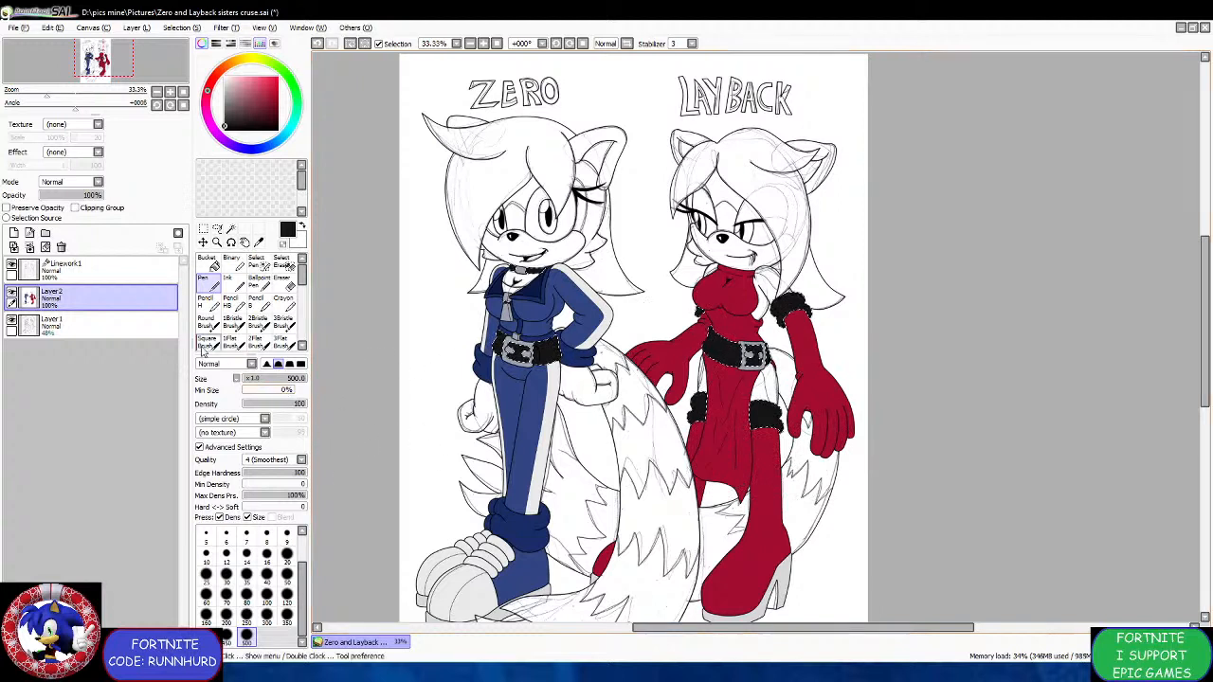
# Add the heel of Layback's boot to the selection, paint it near-black on Layer2, and clear the selection on Linework1.
pyautogui.click(160, 273)
pyautogui.click(231, 230)
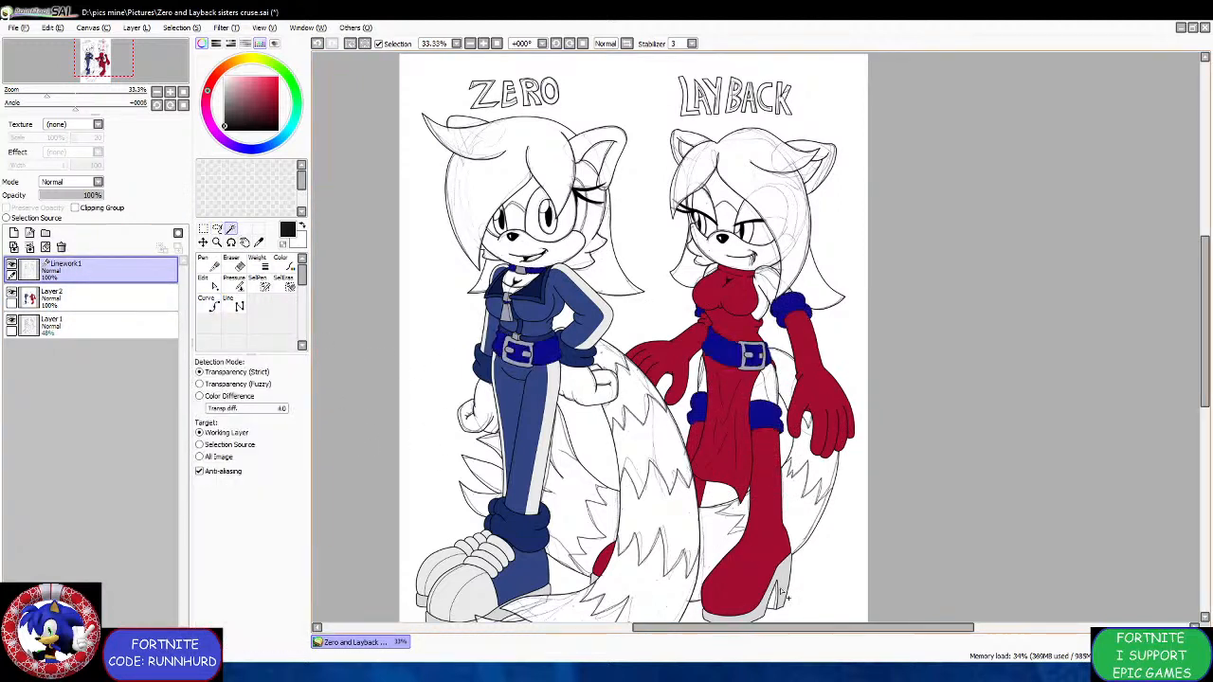
pyautogui.click(114, 301)
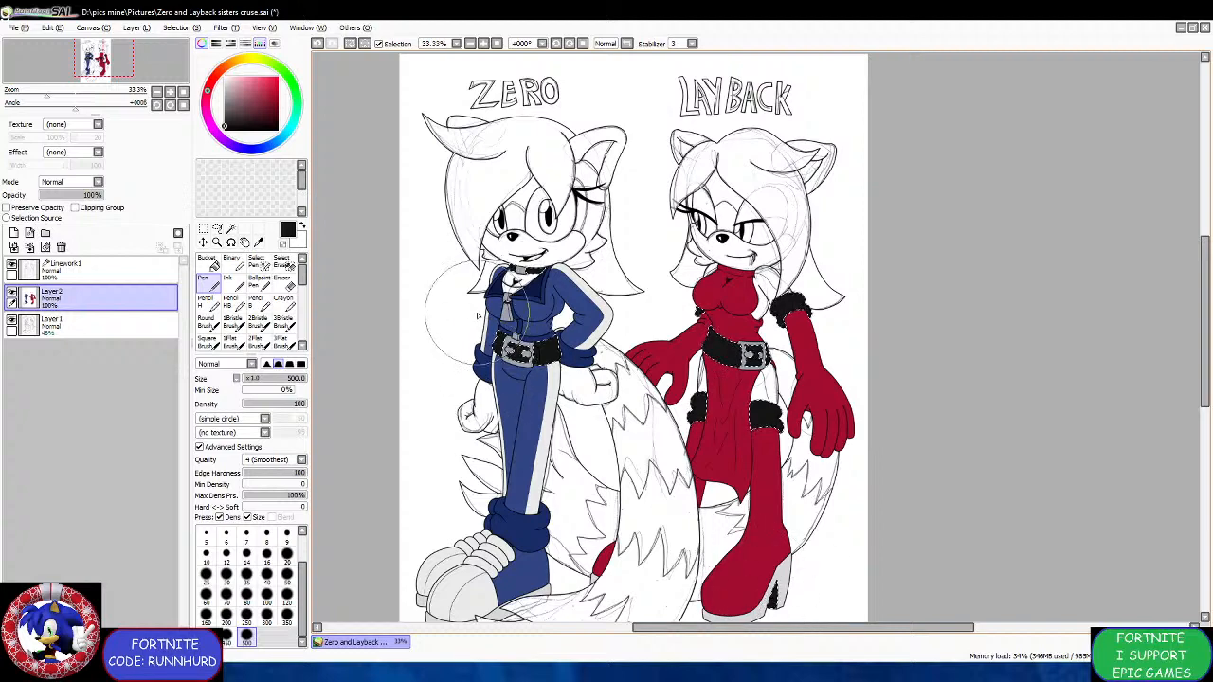
pyautogui.click(104, 270)
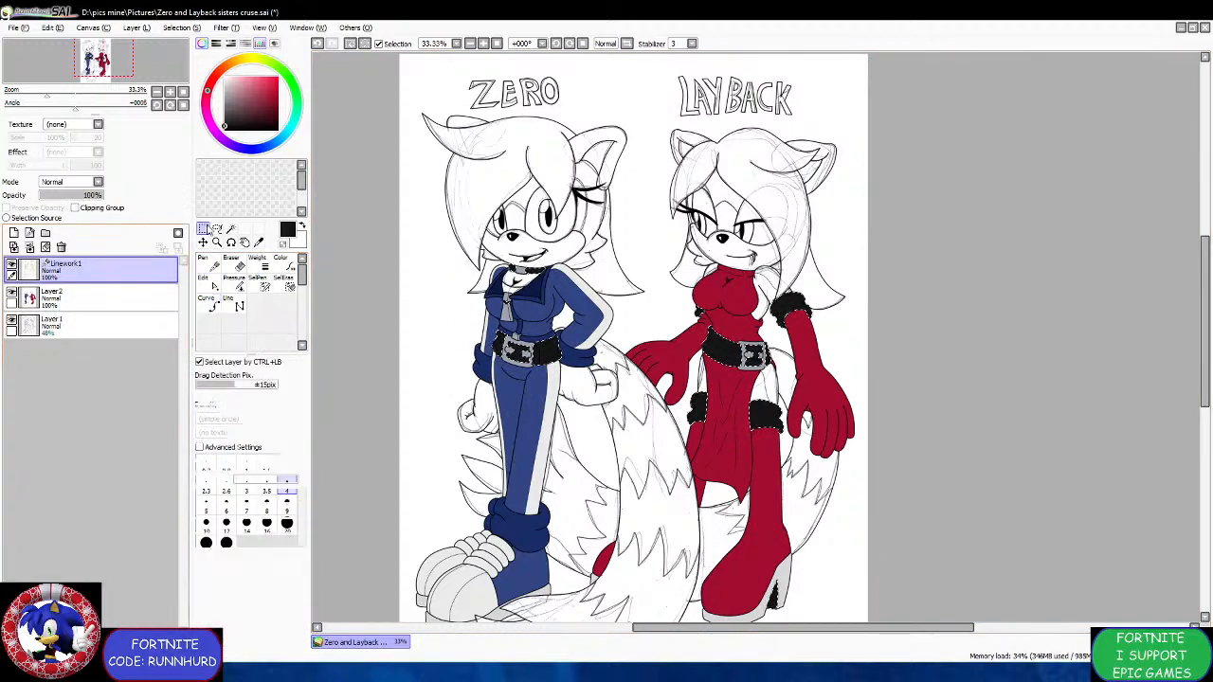
pyautogui.hotkey('ctrl', 'd')
# Select both parts of Layback's iris beneath her long fringe on Linework1 with the Magic Wand.
pyautogui.click(231, 228)
pyautogui.scroll(5, 760, 216)
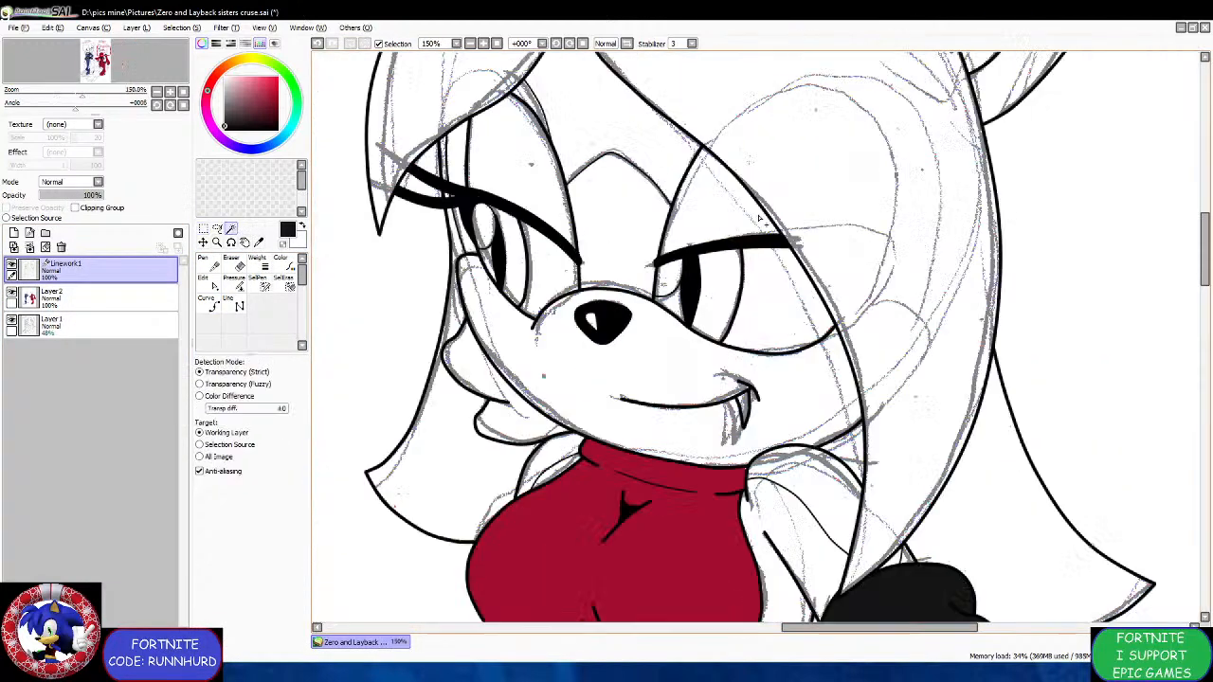
pyautogui.scroll(2, 760, 216)
pyautogui.click(725, 303)
pyautogui.click(637, 325)
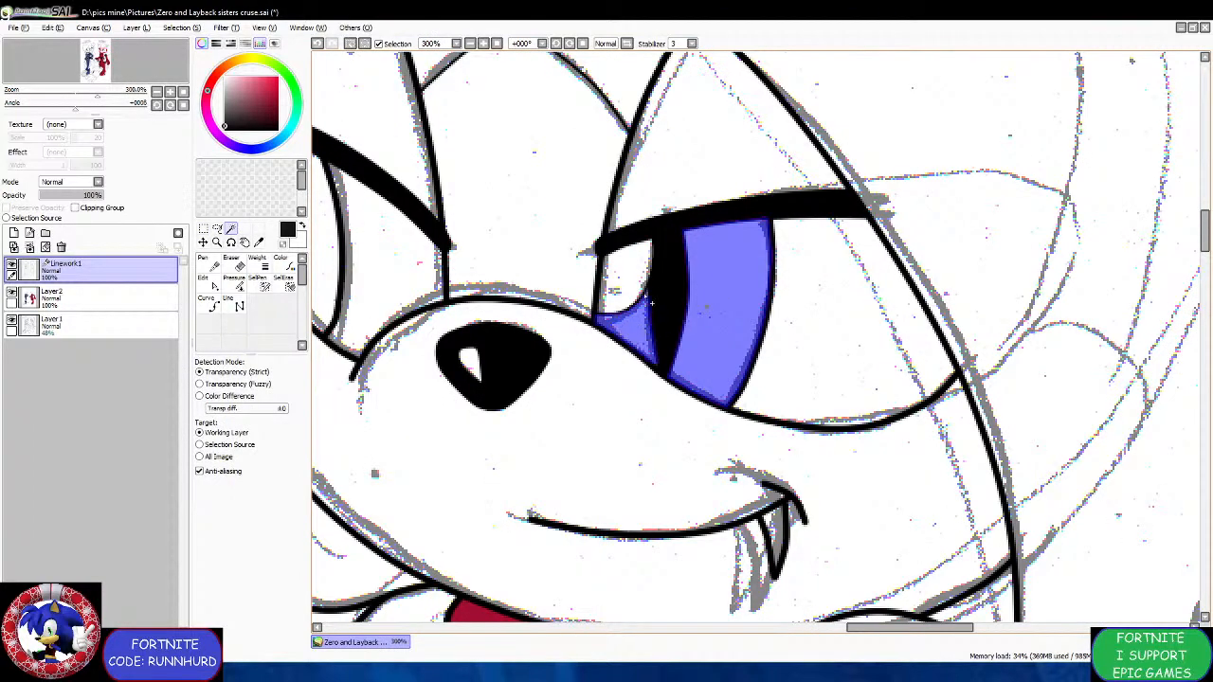
pyautogui.scroll(2, 651, 301)
pyautogui.scroll(-3, 653, 301)
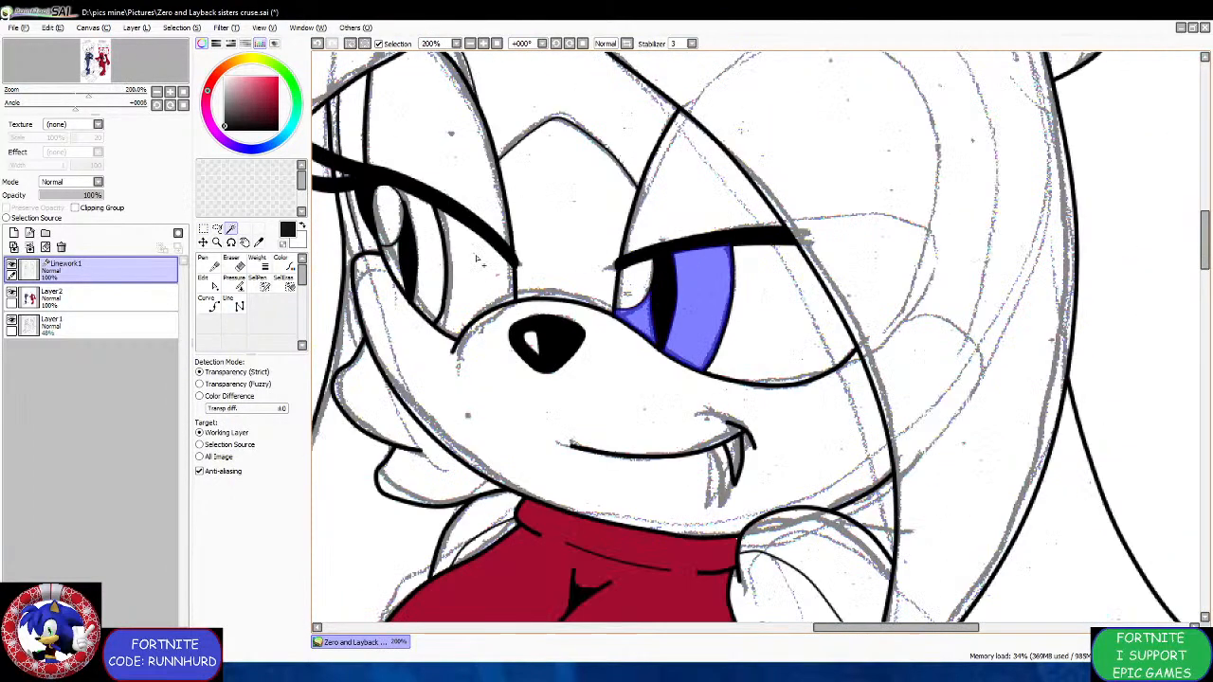
# Add both parts of Layback's other iris to the selection and make Layer2 active with a crimson colour.
pyautogui.click(438, 260)
pyautogui.scroll(3, 396, 252)
pyautogui.click(430, 241)
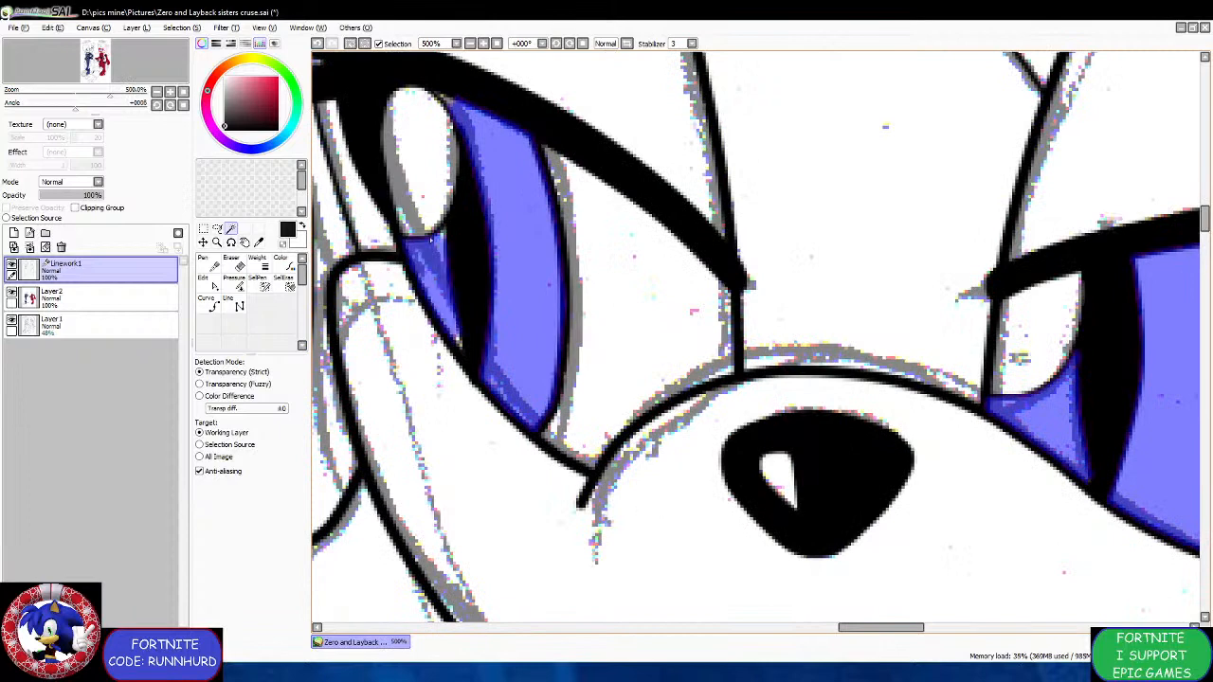
pyautogui.scroll(3, 453, 131)
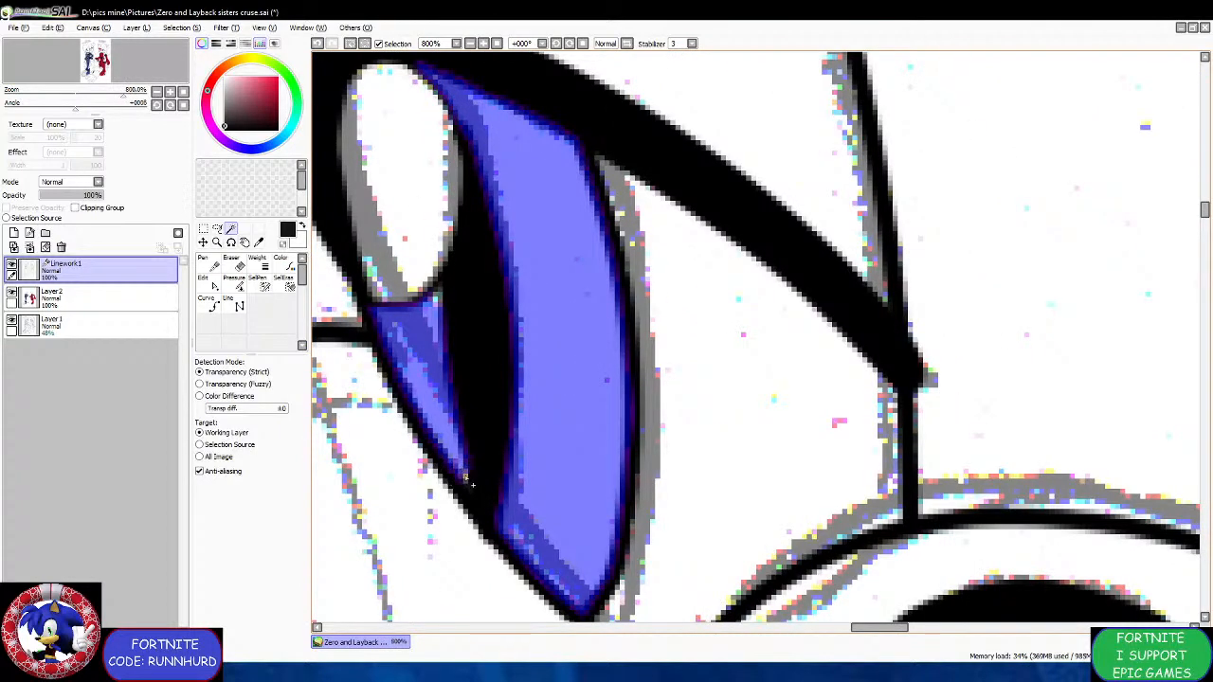
pyautogui.scroll(-12, 480, 500)
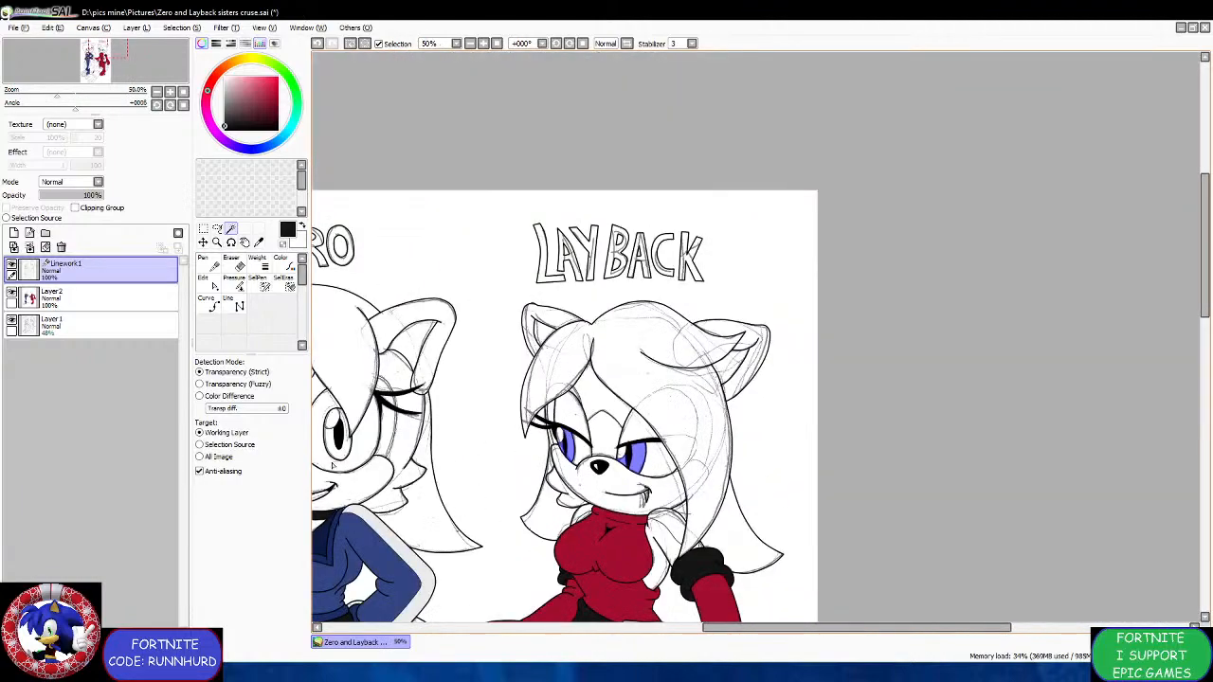
pyautogui.scroll(3, 362, 485)
pyautogui.click(52, 298)
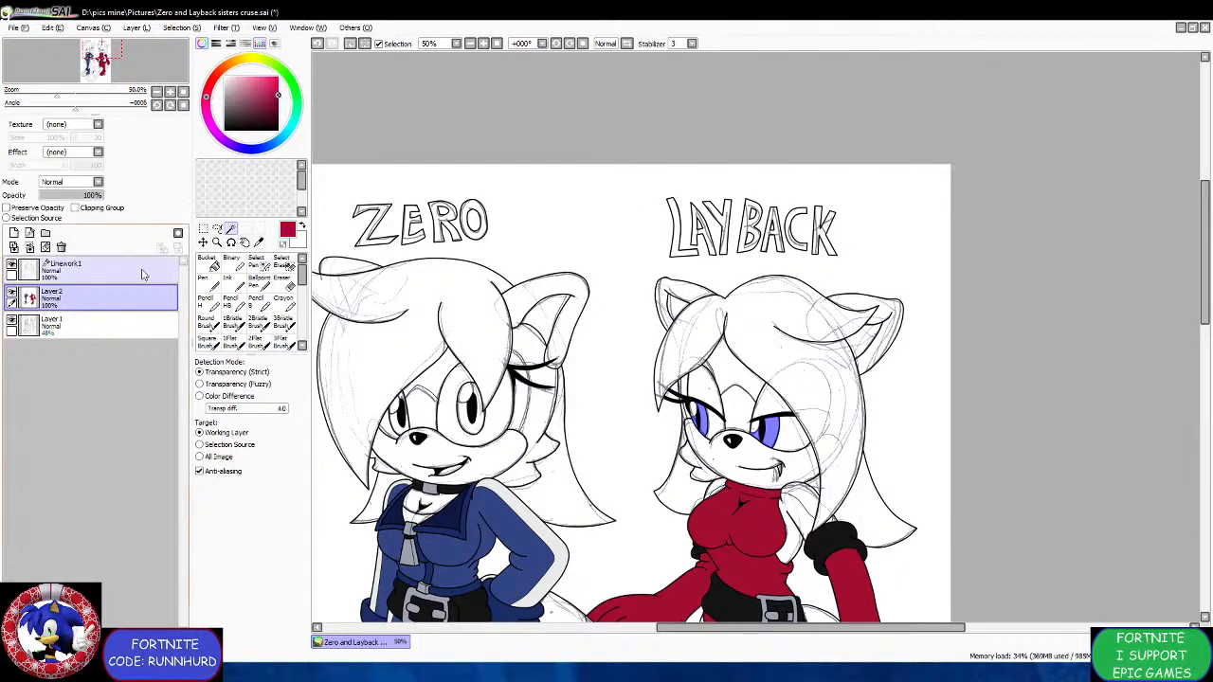
# Paint Layback's selected irises crimson on Layer2 with the size 500 Pen, and clear the selection on Linework1.
pyautogui.click(205, 282)
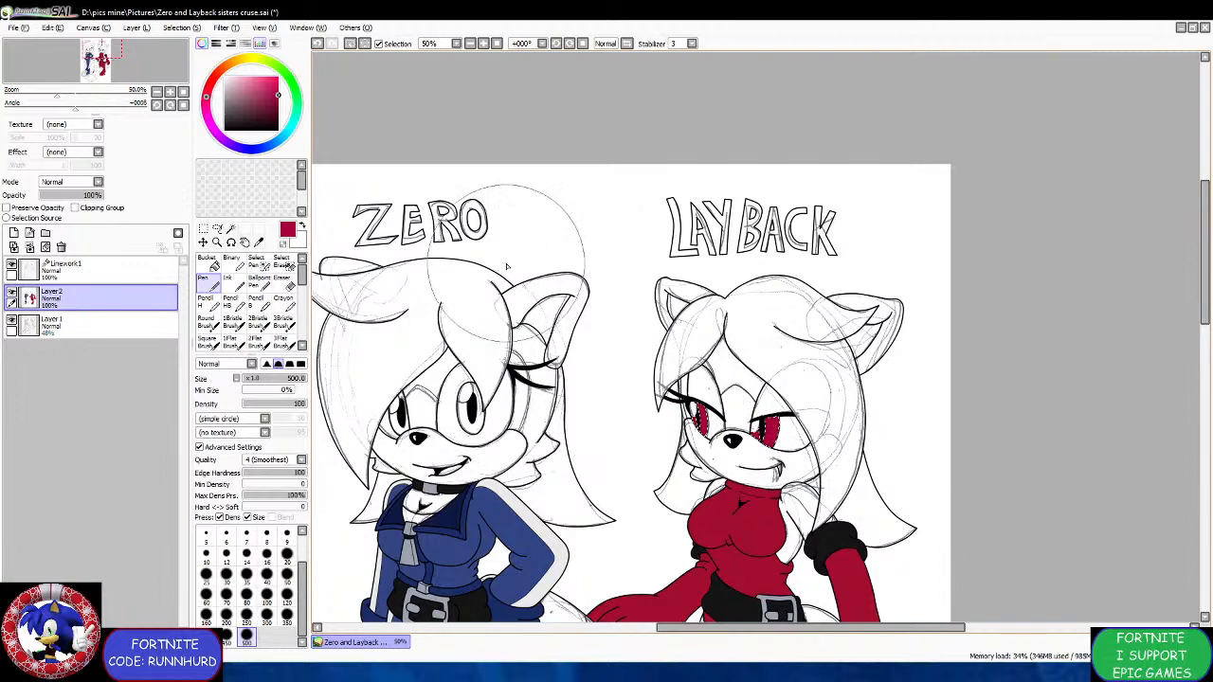
pyautogui.click(66, 266)
pyautogui.hotkey('ctrl', 't')
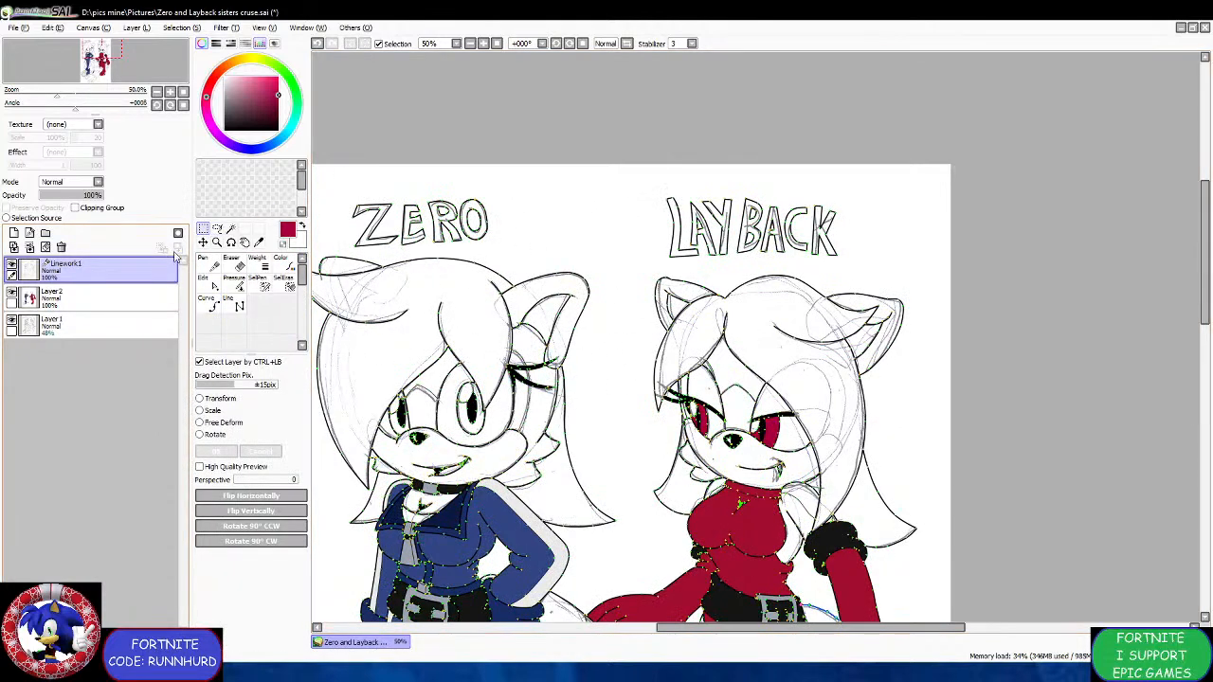
# Select the insides of all seven letters of the LAYBACK title on Linework1 with the Magic Wand.
pyautogui.click(229, 229)
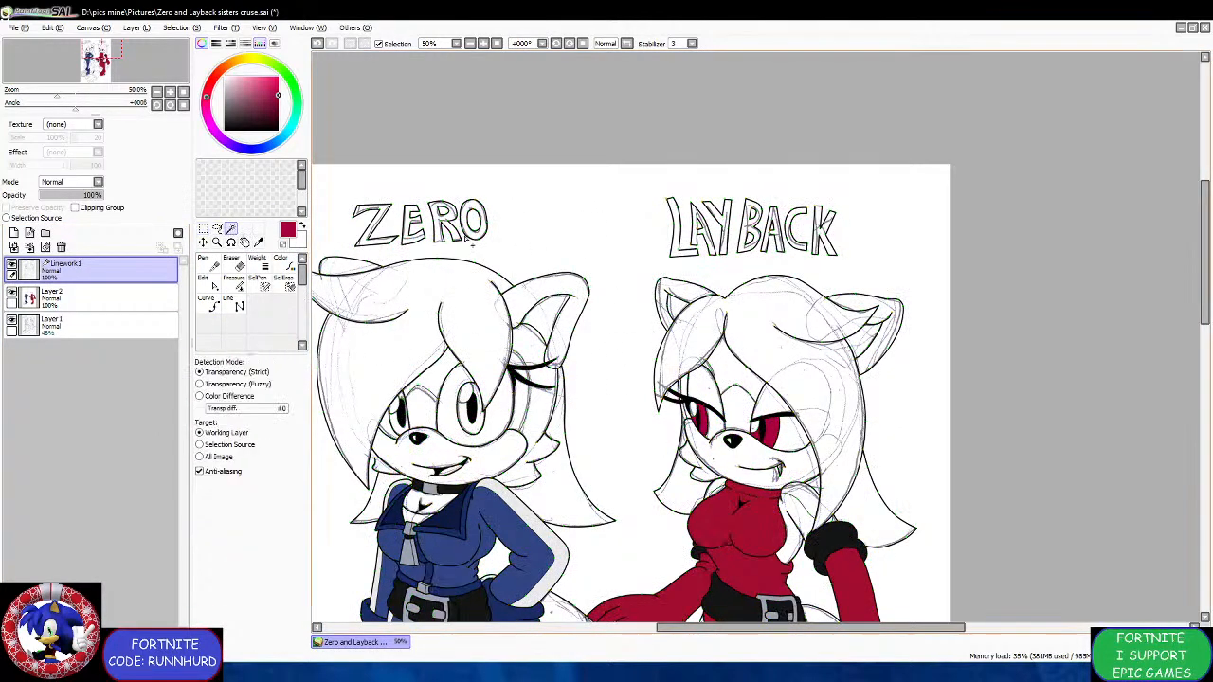
pyautogui.click(677, 248)
pyautogui.scroll(2, 703, 234)
pyautogui.click(713, 244)
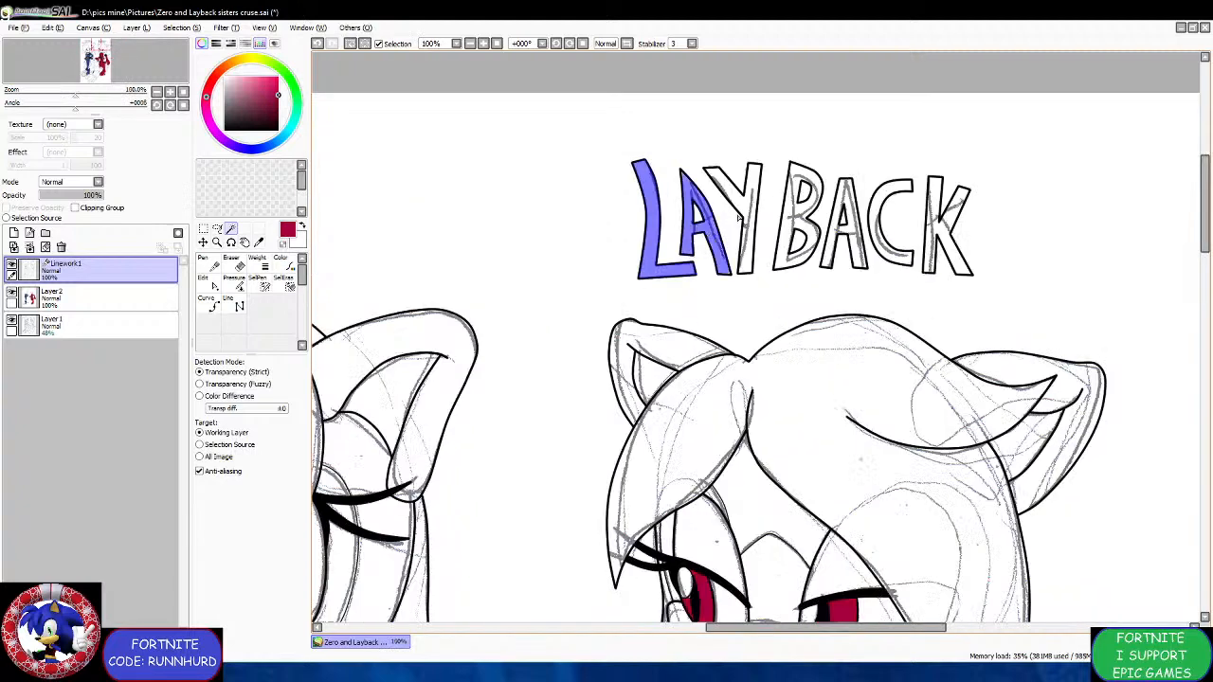
pyautogui.click(748, 223)
pyautogui.click(787, 211)
pyautogui.click(835, 232)
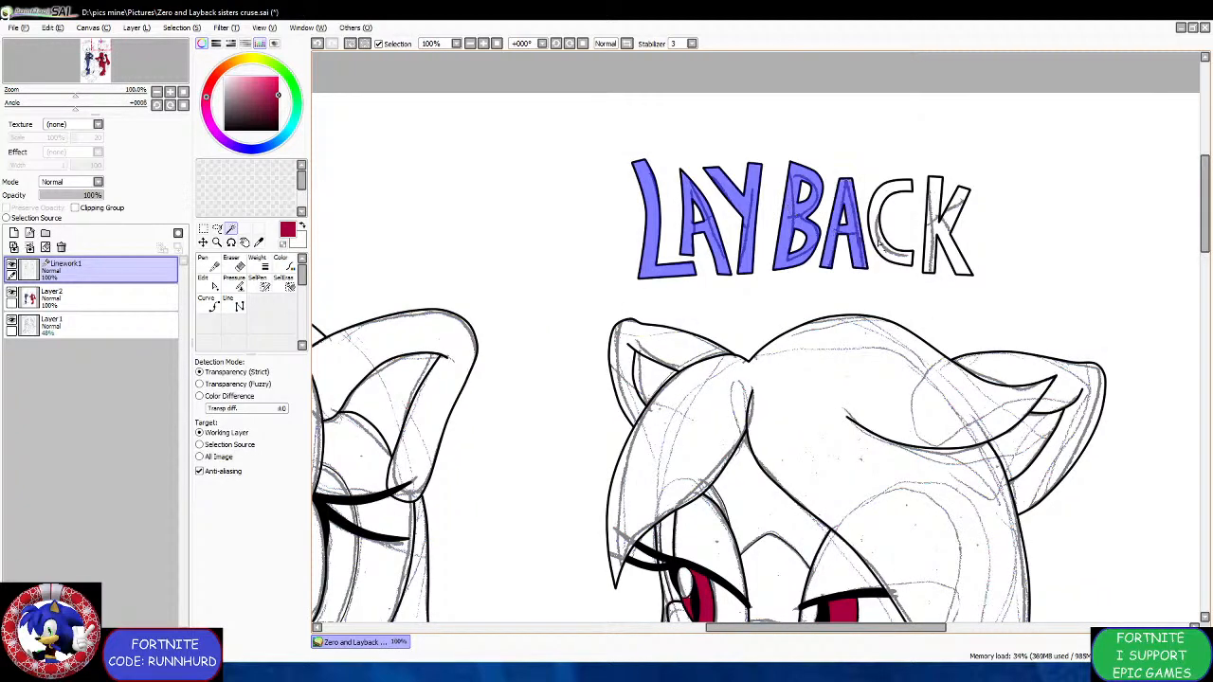
pyautogui.click(880, 244)
pyautogui.click(942, 231)
# Paint the selected LAYBACK letters crimson on Layer2 with the size 500 Pen, and clear the selection on Linework1.
pyautogui.click(94, 325)
pyautogui.click(95, 298)
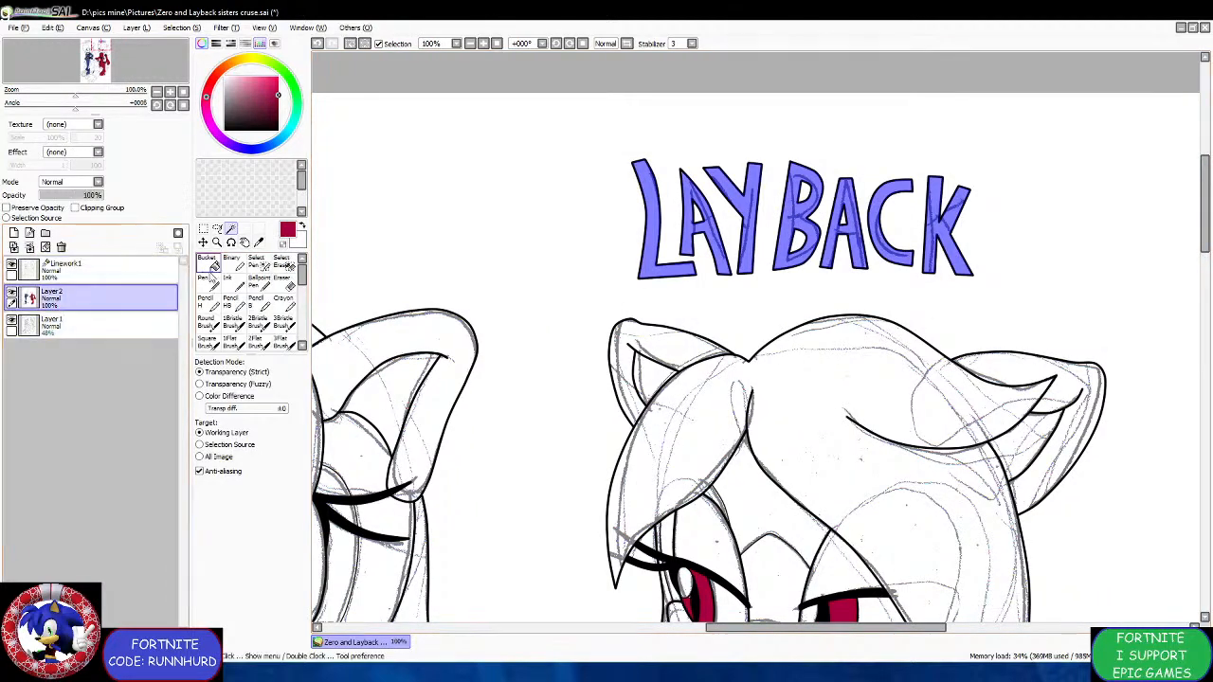
pyautogui.click(205, 280)
pyautogui.moveTo(530, 213)
pyautogui.mouseDown()
pyautogui.moveTo(514, 203)
pyautogui.moveTo(799, 190)
pyautogui.mouseUp()
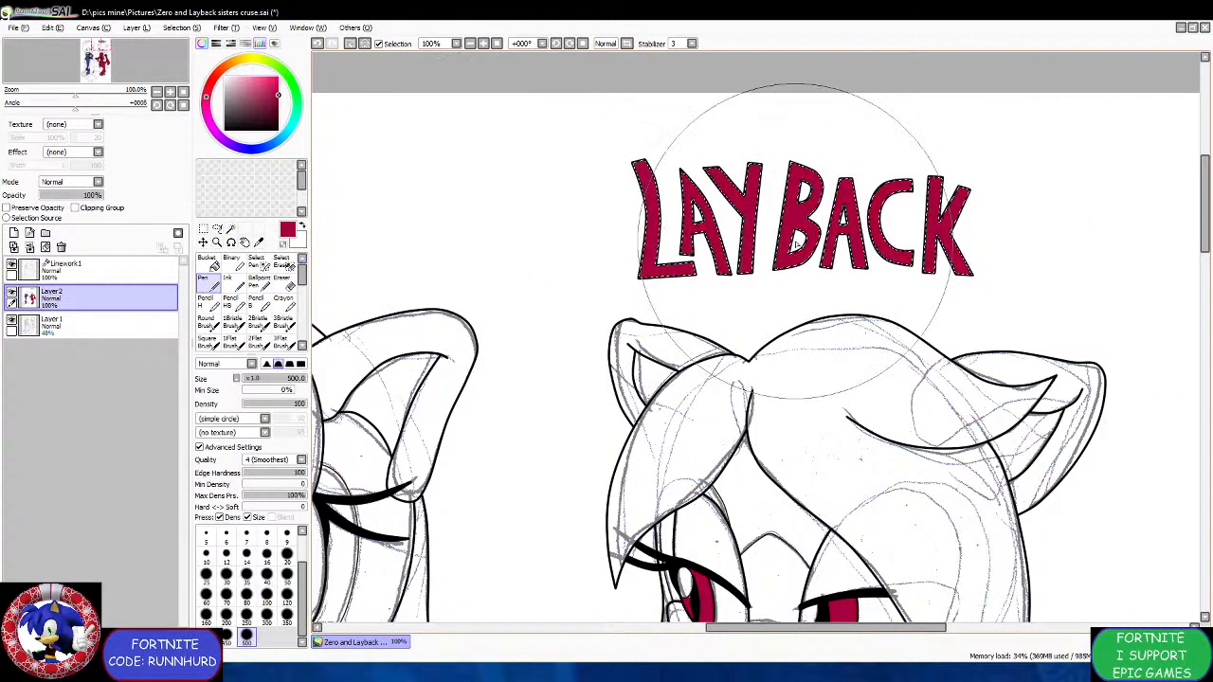
pyautogui.scroll(-4, 801, 242)
pyautogui.scroll(1, 755, 400)
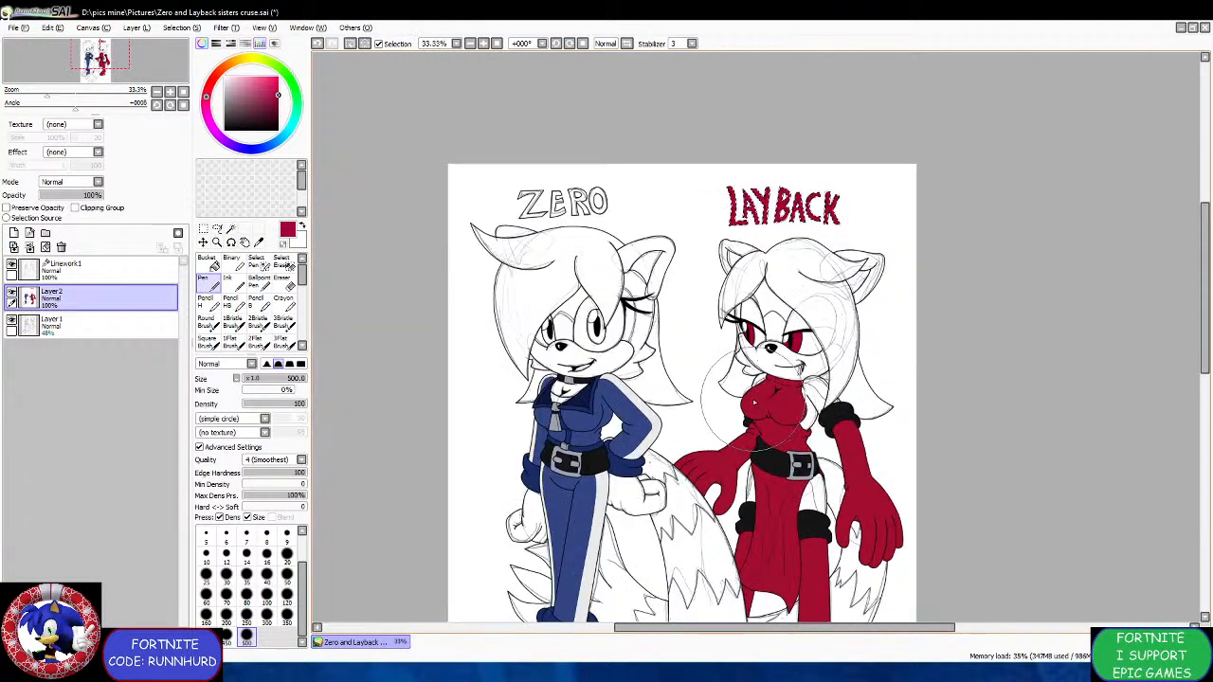
pyautogui.click(94, 270)
pyautogui.click(202, 242)
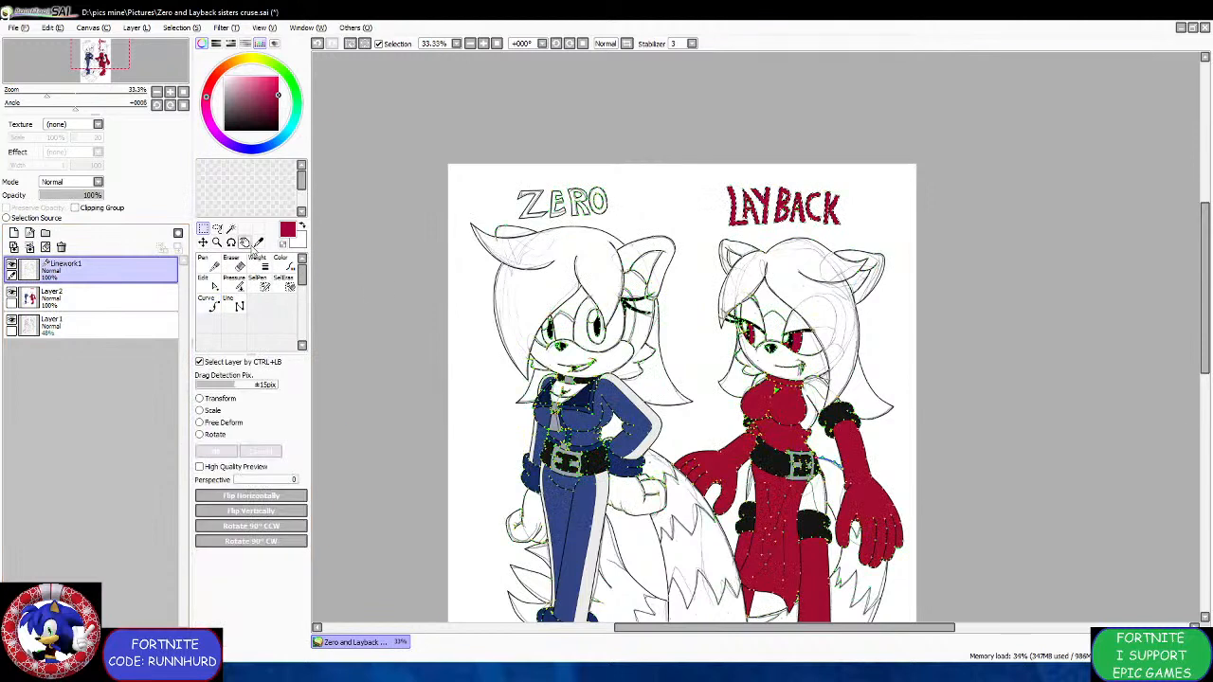
pyautogui.hotkey('ctrl', 'd')
# Select the insides of the four letters of the ZERO title on Linework1 with the Magic Wand.
pyautogui.click(230, 229)
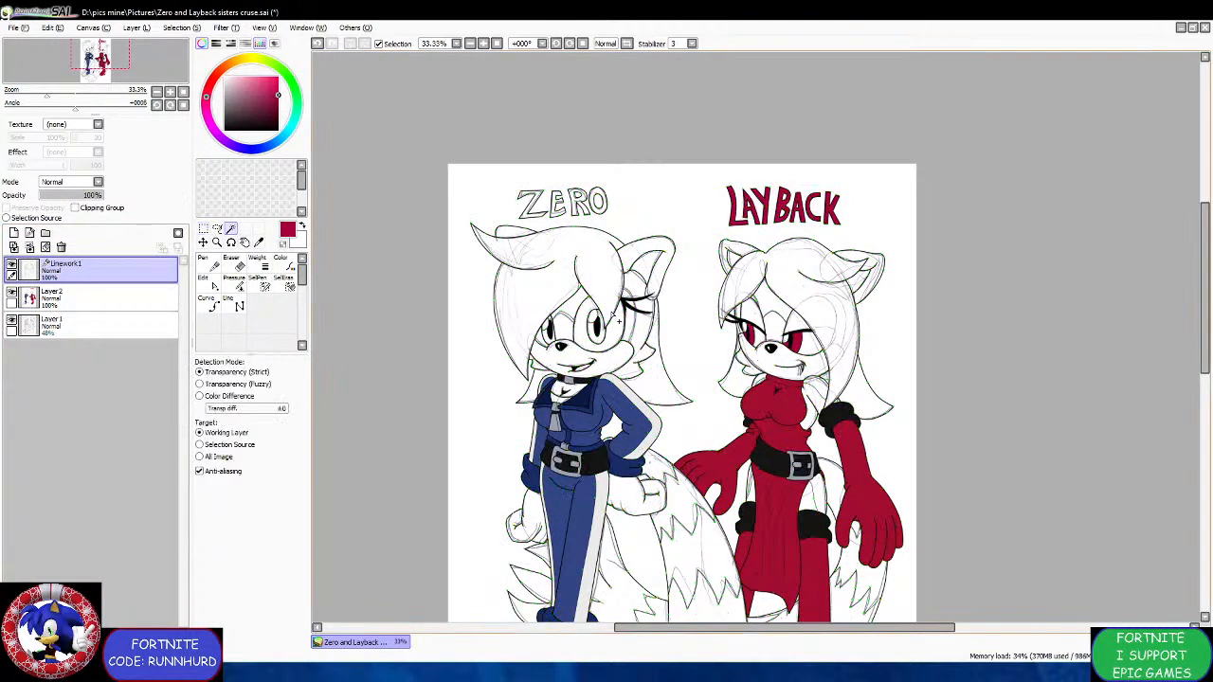
pyautogui.scroll(3, 543, 227)
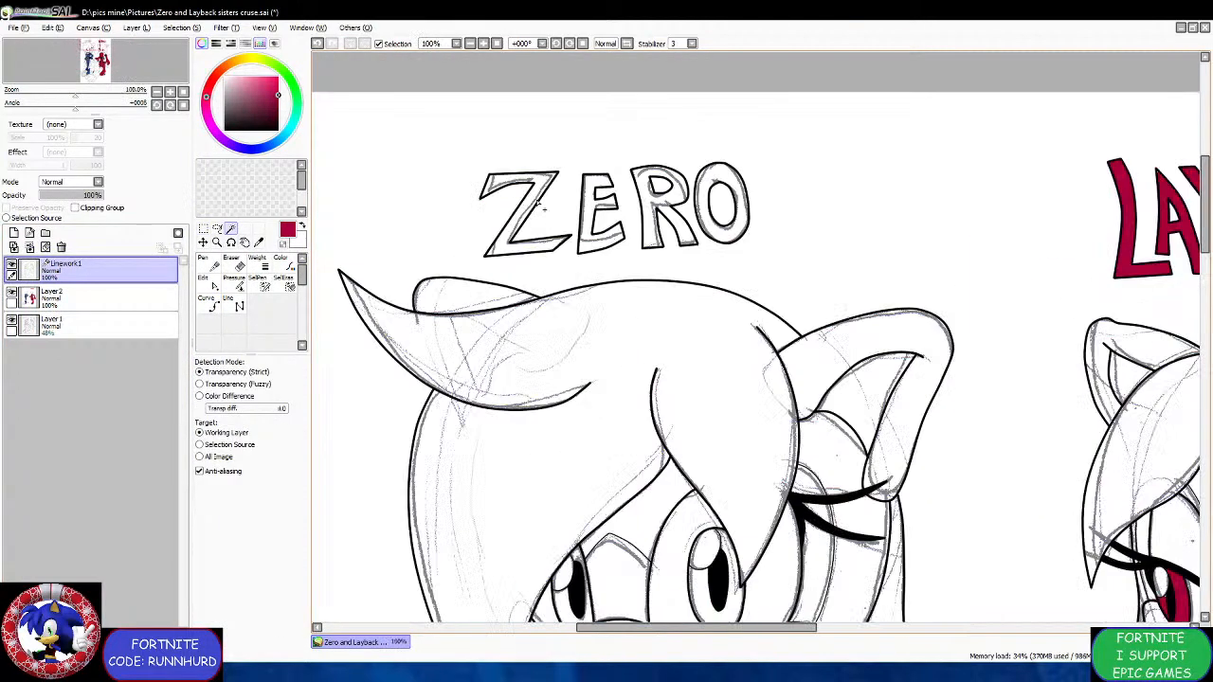
pyautogui.click(544, 200)
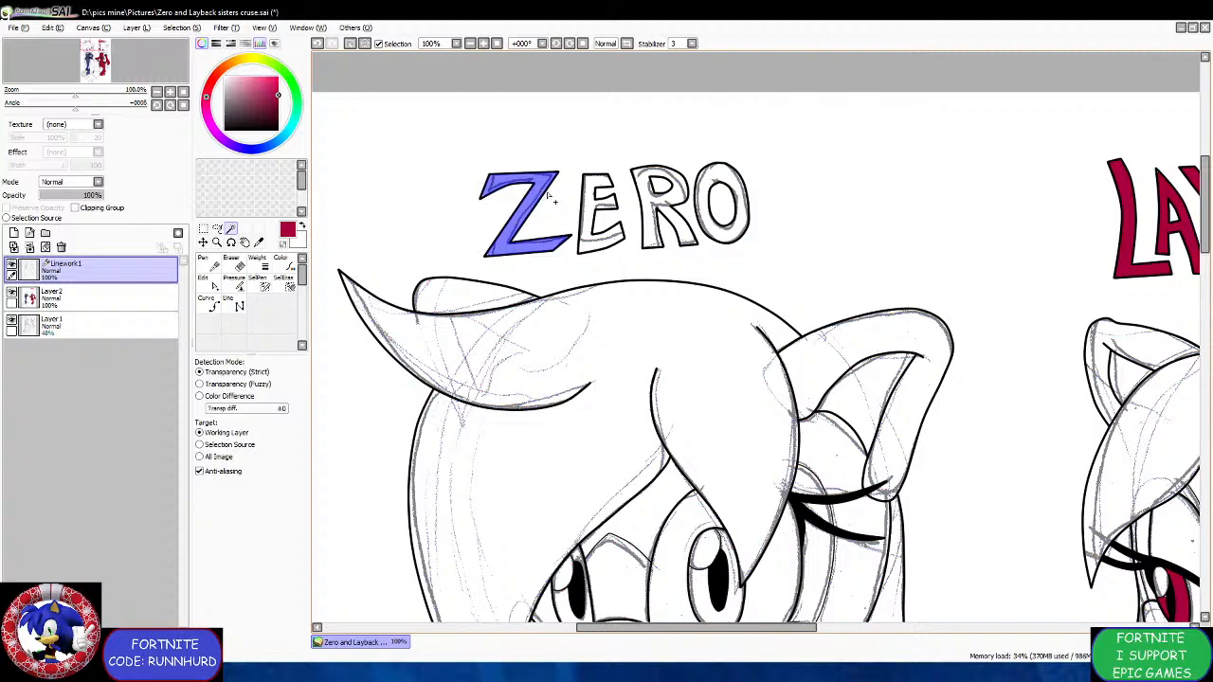
pyautogui.click(612, 216)
pyautogui.click(646, 197)
pyautogui.click(709, 203)
pyautogui.scroll(-2, 709, 202)
pyautogui.scroll(1, 680, 306)
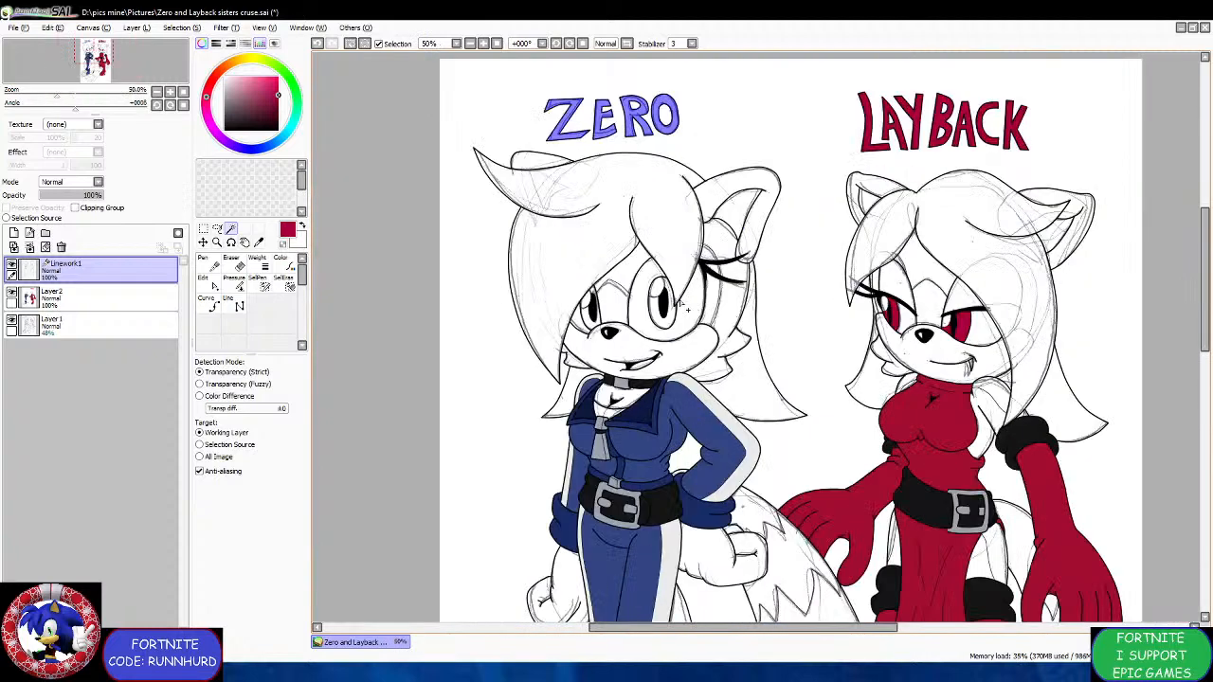
# Choose a bright medium blue and paint the selected ZERO letters on Layer2 with the size 500 Pen.
pyautogui.click(271, 145)
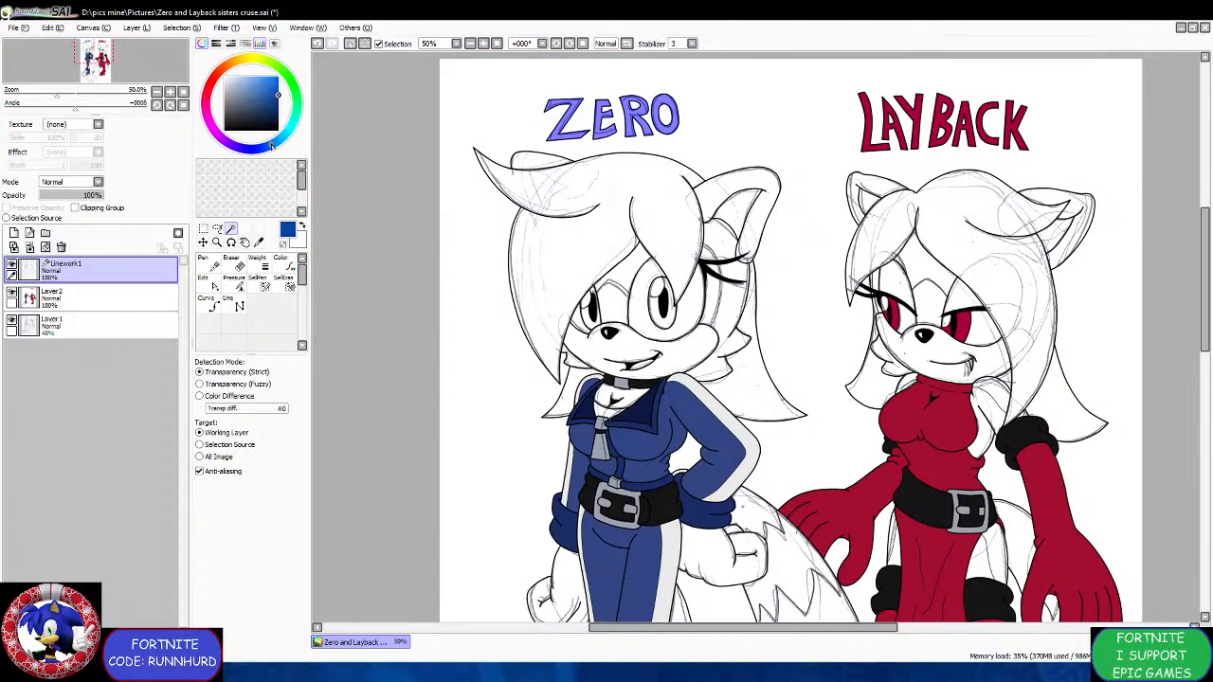
pyautogui.moveTo(253, 151); pyautogui.dragTo(272, 147)
pyautogui.moveTo(277, 92); pyautogui.dragTo(274, 90)
pyautogui.click(95, 297)
pyautogui.click(203, 278)
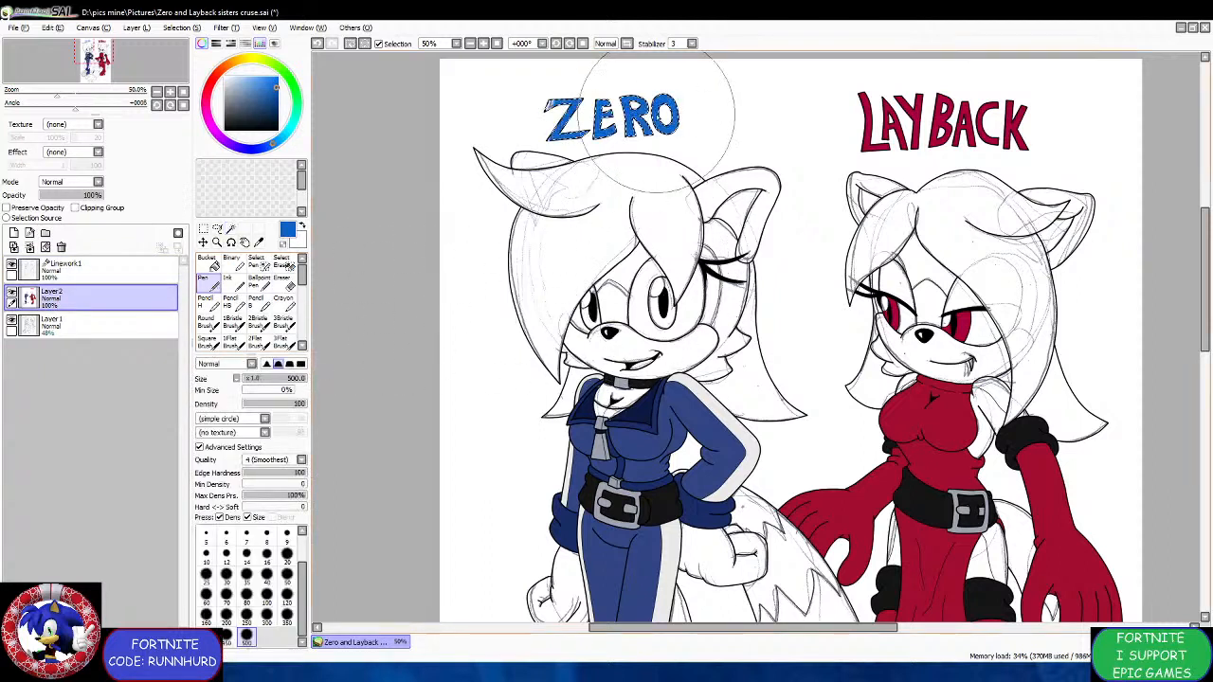
# Add both of Zero's irises to the selection on Linework1 with the Magic Wand, leaving out pupils and highlights.
pyautogui.click(95, 269)
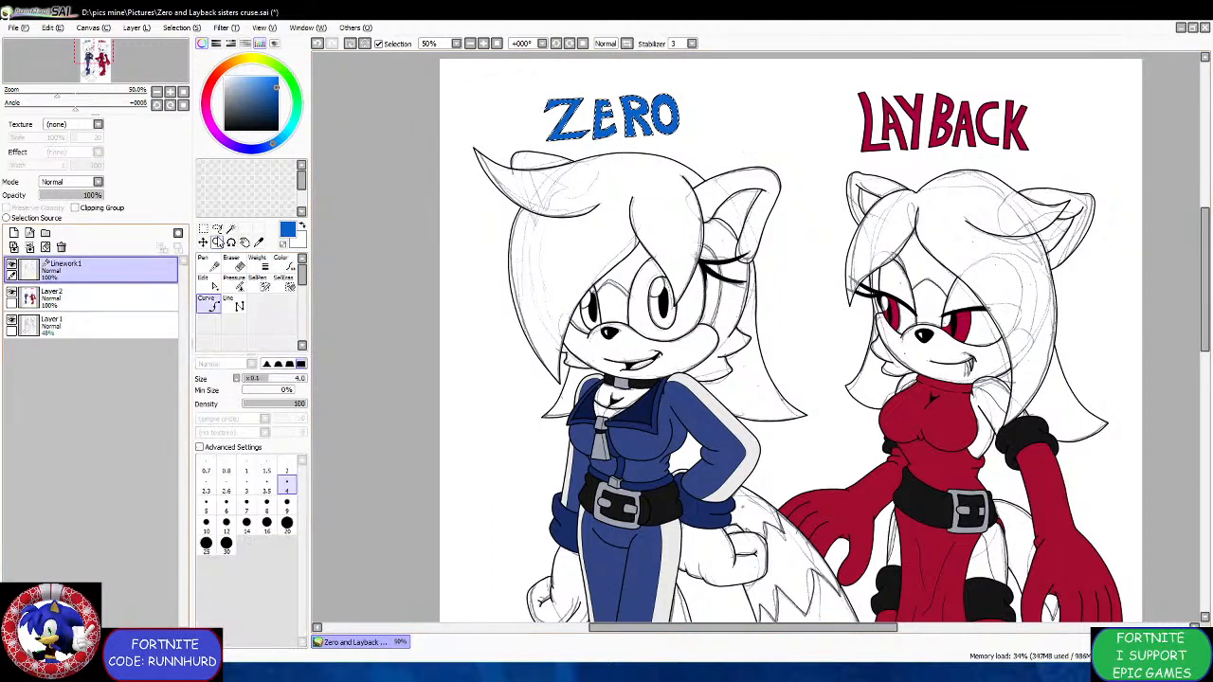
pyautogui.click(231, 229)
pyautogui.scroll(5, 570, 304)
pyautogui.click(657, 360)
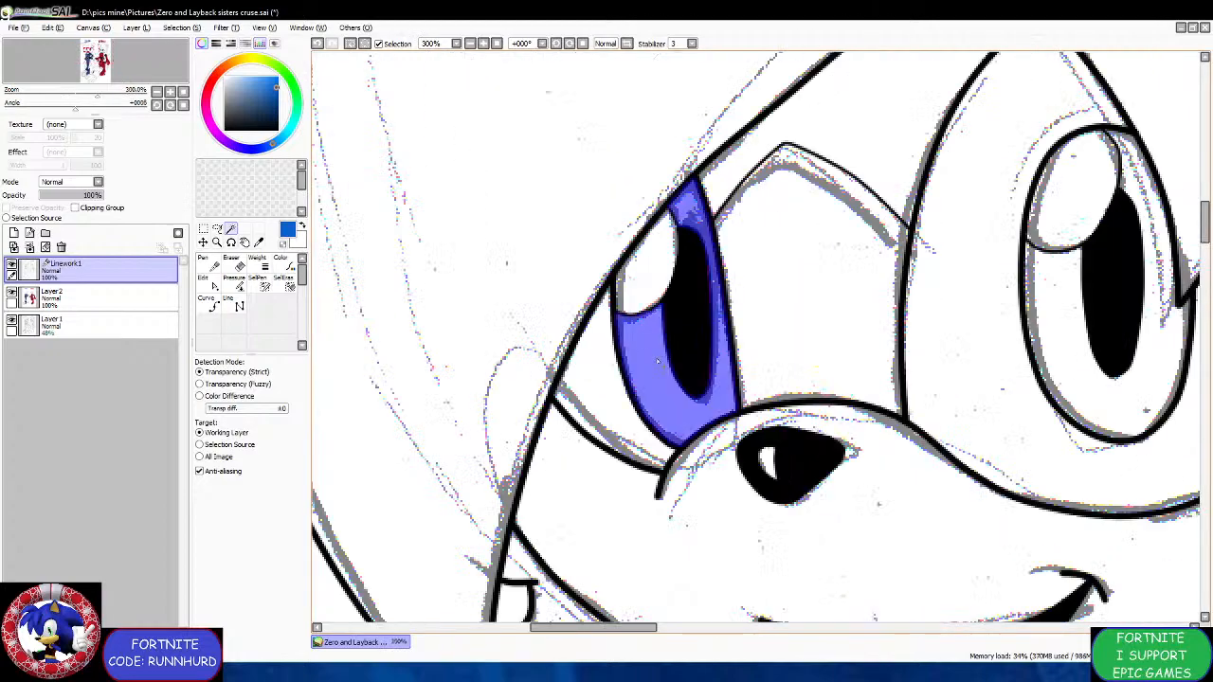
pyautogui.scroll(-3, 619, 352)
pyautogui.scroll(4, 823, 333)
pyautogui.click(753, 361)
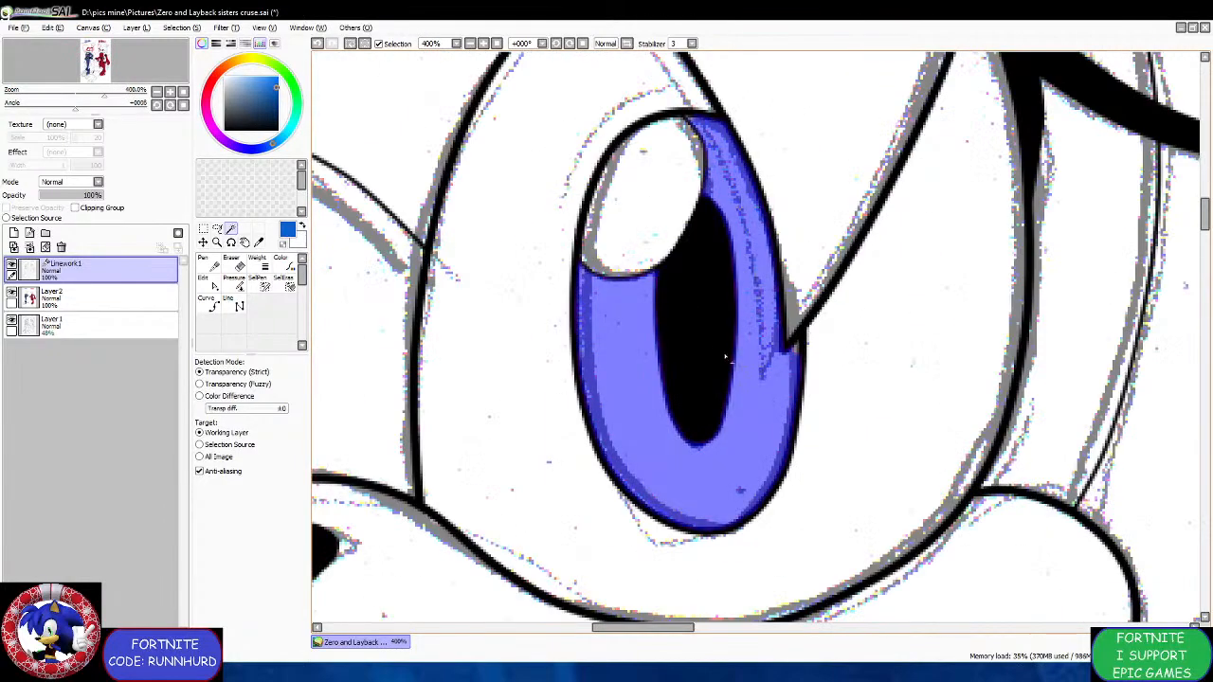
# Try to paint Zero's selected irises blue on Layer1 with the size 500 Pen.
pyautogui.scroll(-5, 691, 121)
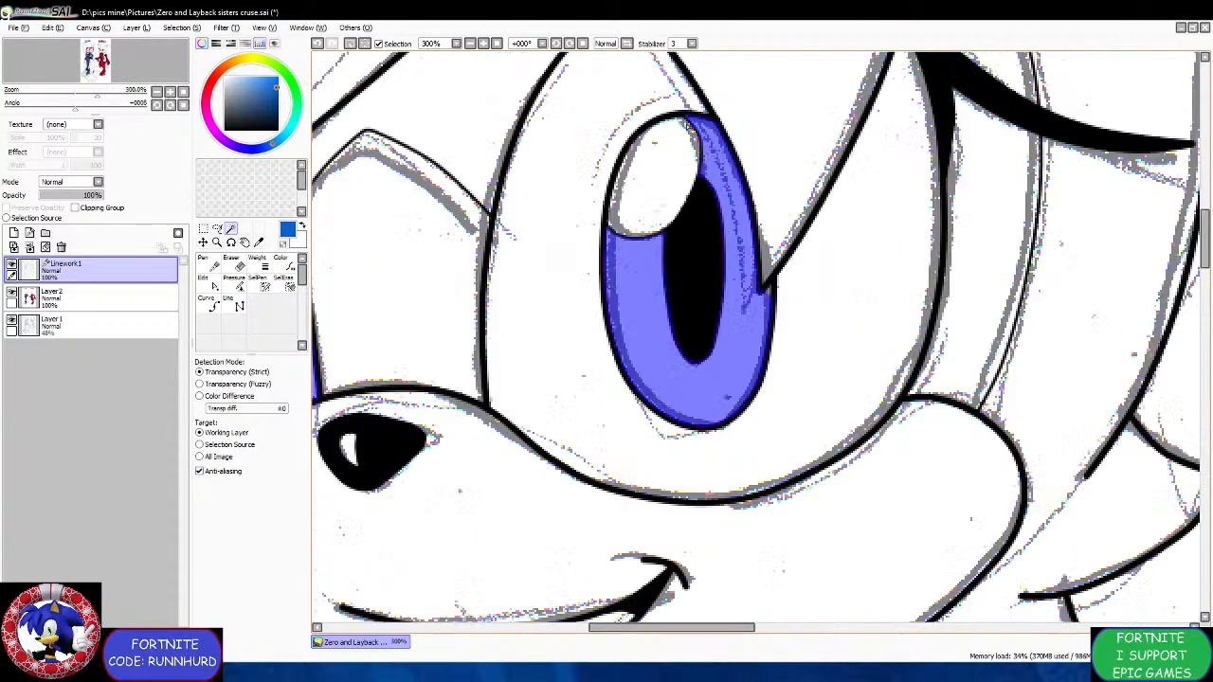
pyautogui.click(142, 324)
pyautogui.click(214, 283)
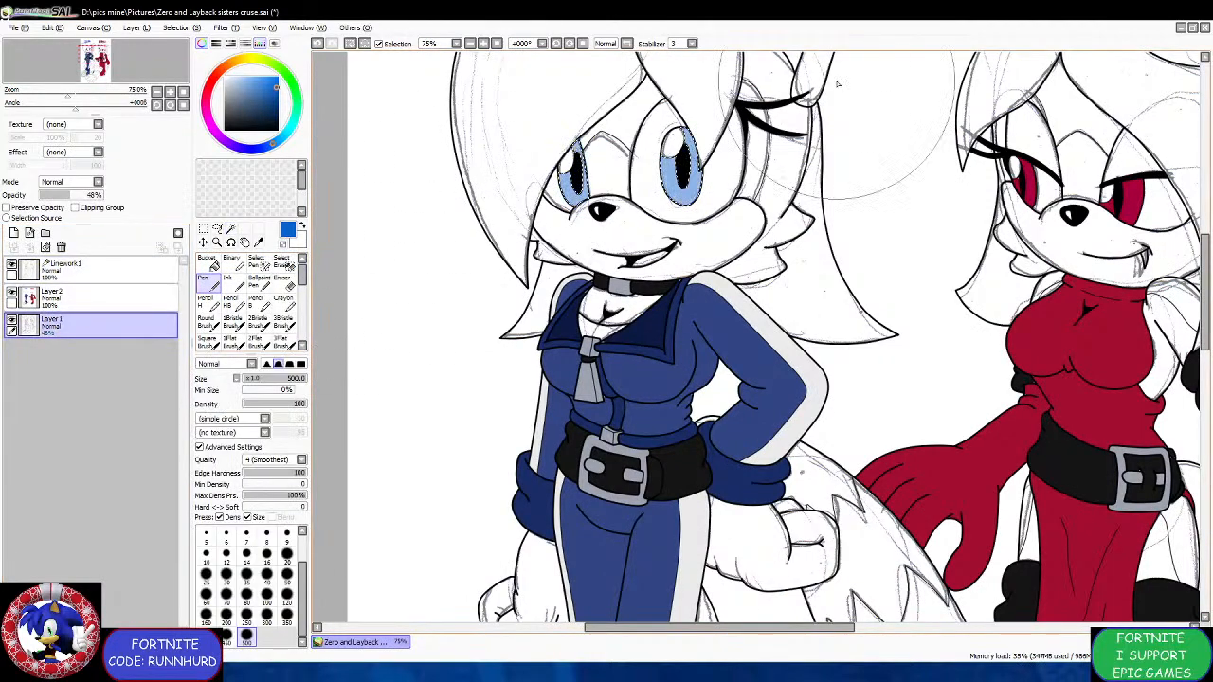
pyautogui.scroll(-4, 587, 251)
pyautogui.scroll(1, 588, 251)
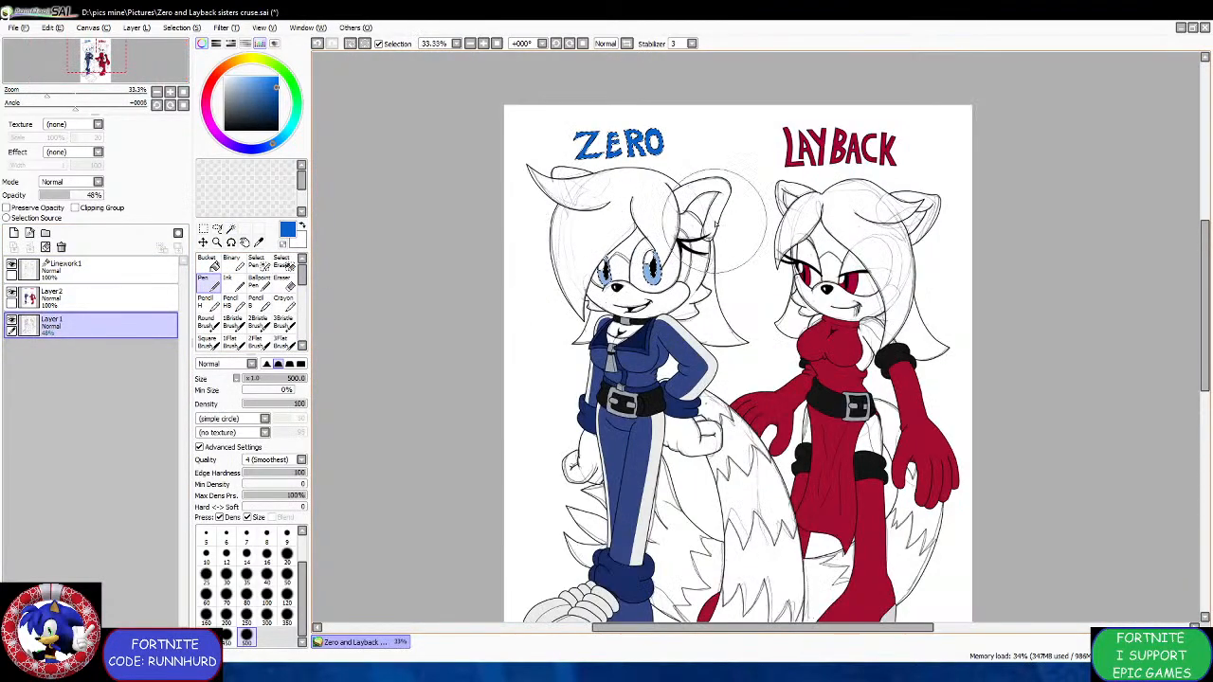
# Paint Zero's selected irises bright blue on Layer2 and clear the selection.
pyautogui.click(106, 274)
pyautogui.click(117, 296)
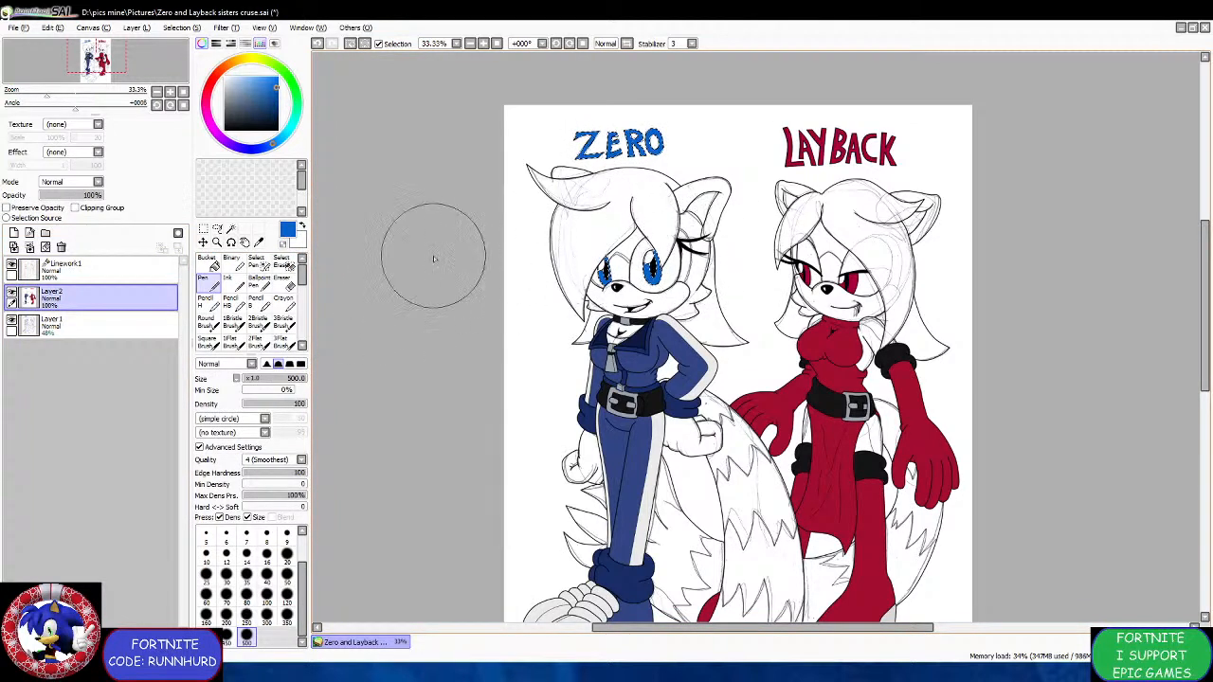
pyautogui.click(202, 229)
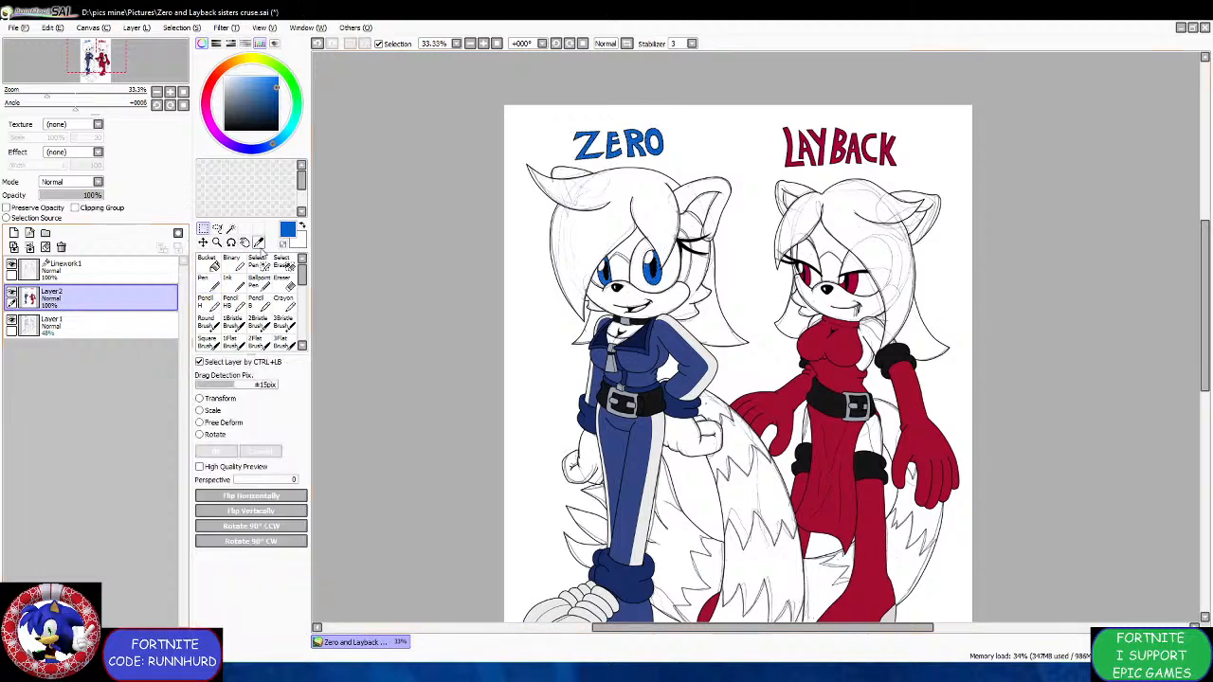
# Select the highlight and white of Zero's fringe-side eye and her nose highlight on Linework1 with the Magic Wand.
pyautogui.click(230, 230)
pyautogui.click(150, 273)
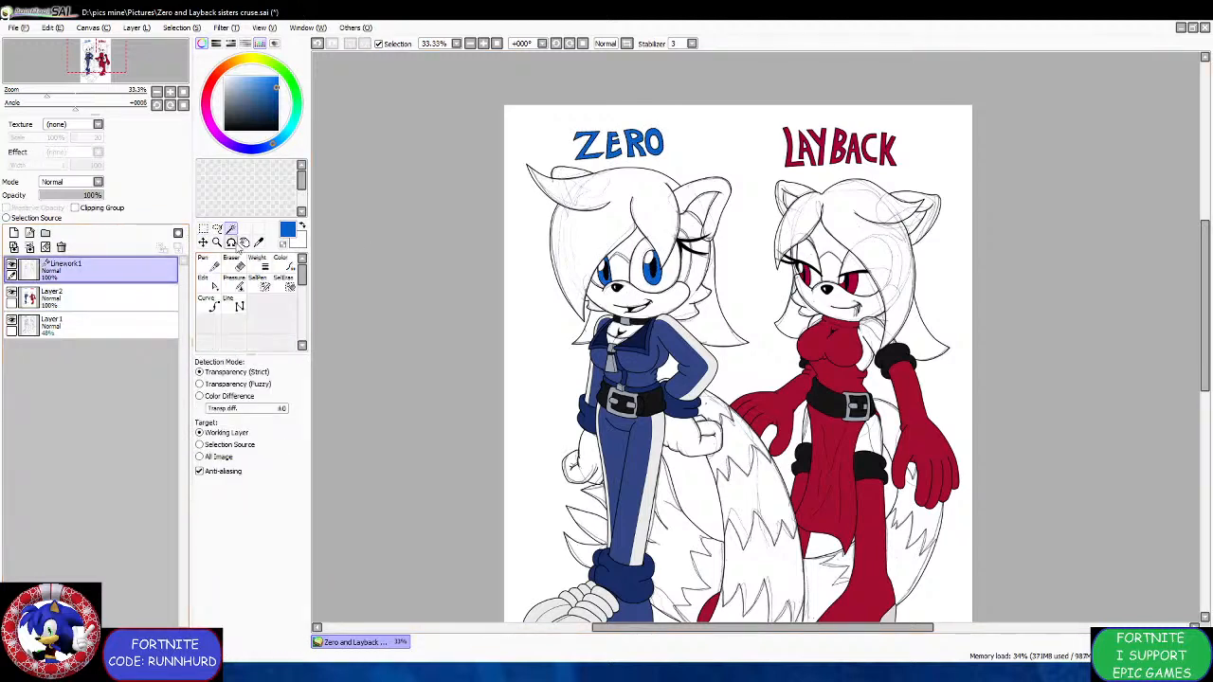
pyautogui.scroll(6, 614, 266)
pyautogui.click(569, 292)
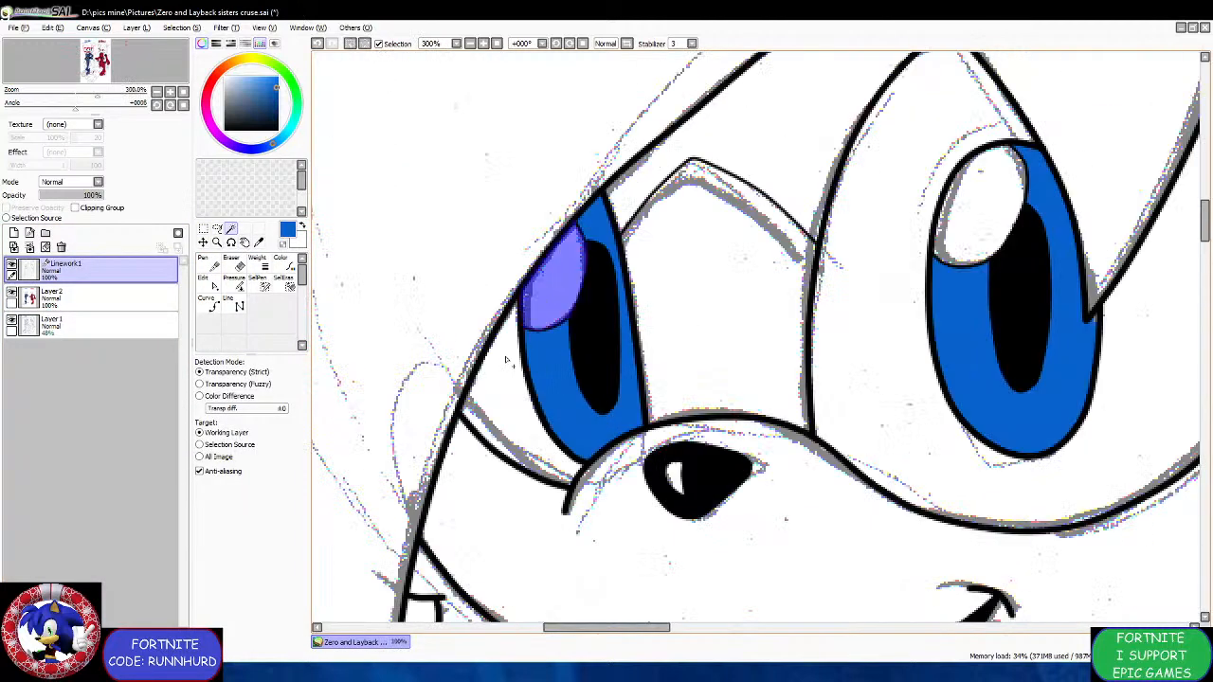
pyautogui.click(506, 360)
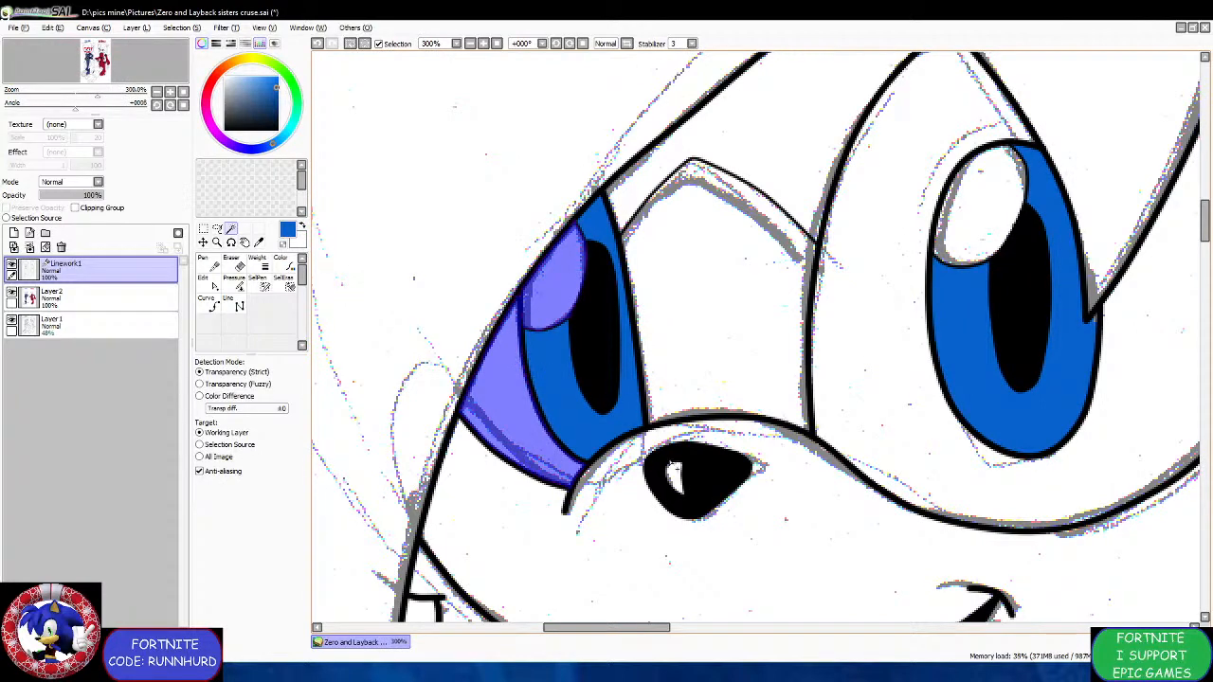
pyautogui.click(672, 469)
# Add the white and the highlight of Zero's larger eye to the selection.
pyautogui.scroll(1, 689, 494)
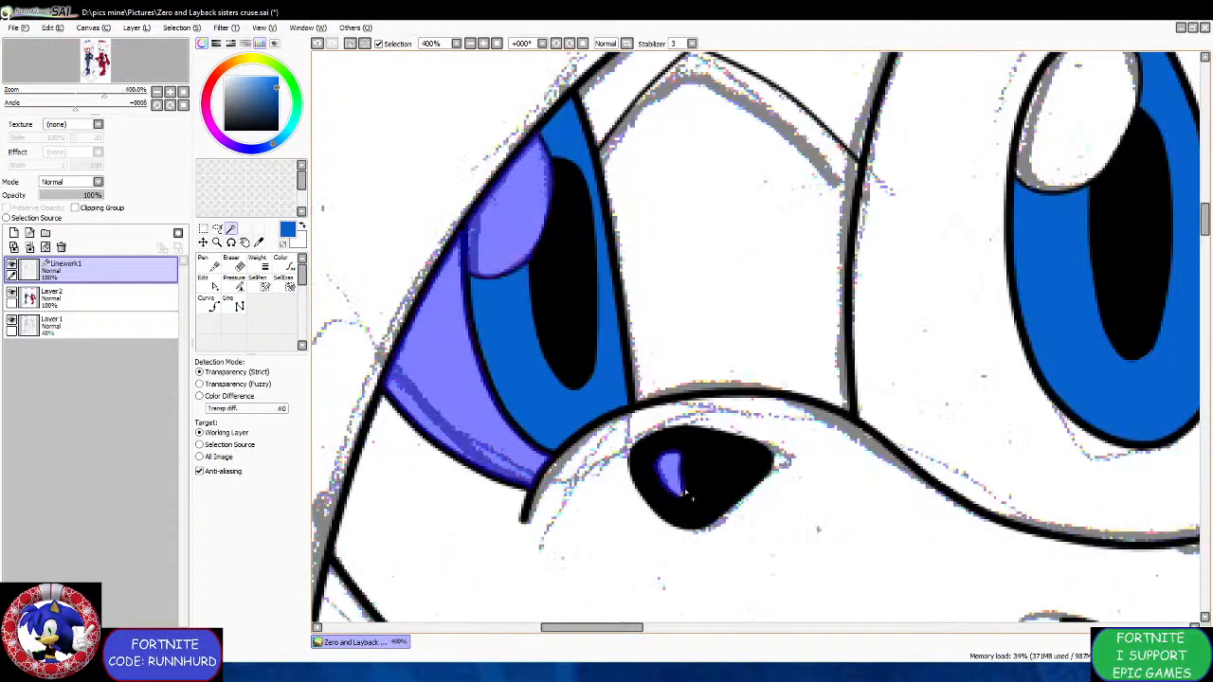
pyautogui.click(879, 402)
pyautogui.scroll(-6, 863, 381)
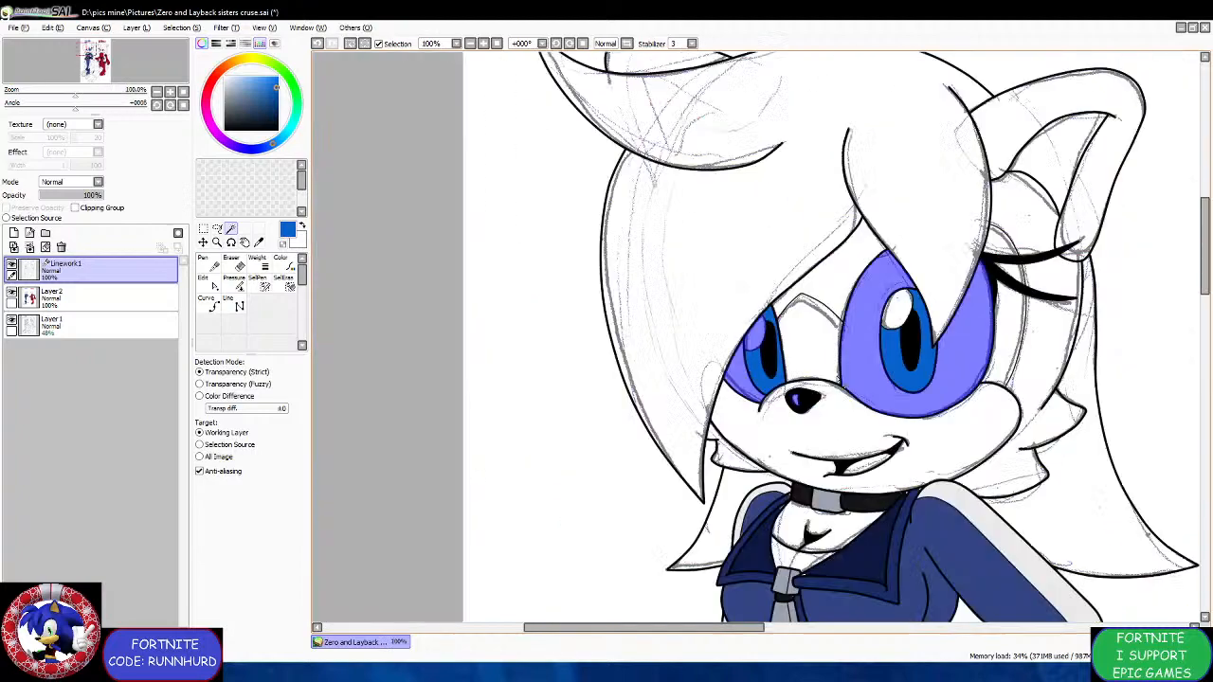
pyautogui.scroll(5, 889, 345)
pyautogui.click(720, 377)
pyautogui.scroll(3, 770, 324)
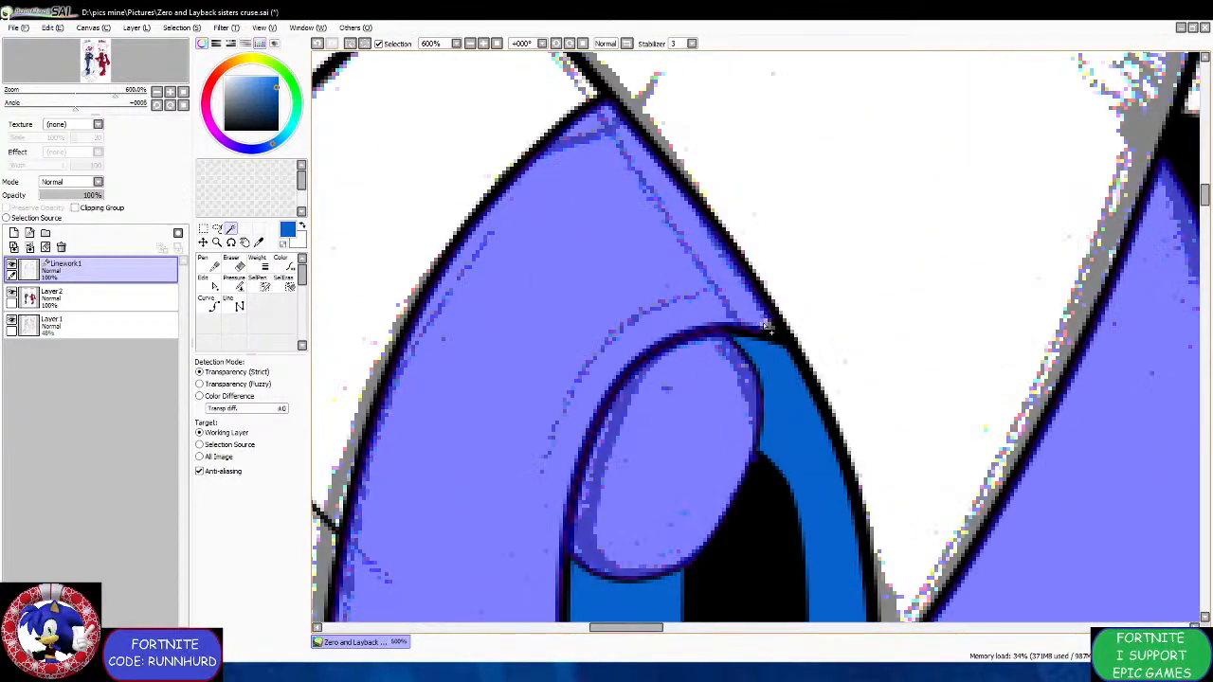
pyautogui.scroll(-4, 769, 327)
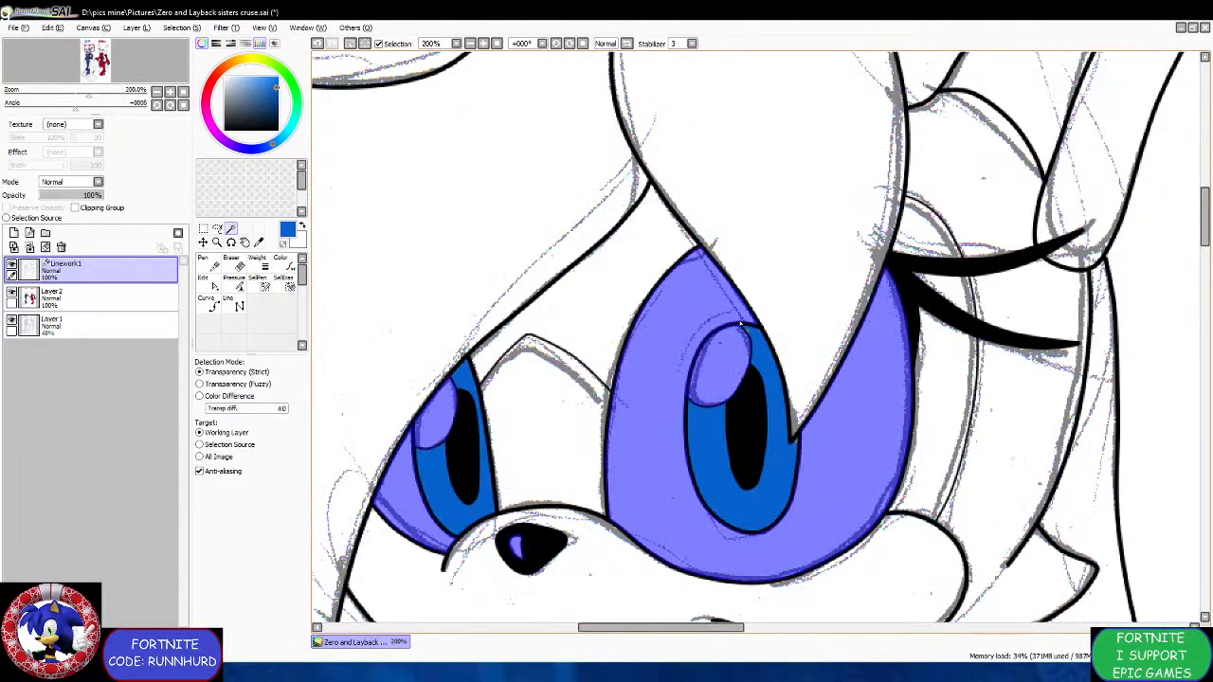
# Add the white and highlight of Layback's eye beneath her long fringe, her fang and her nose highlight to the selection.
pyautogui.scroll(-5, 740, 324)
pyautogui.scroll(3, 855, 406)
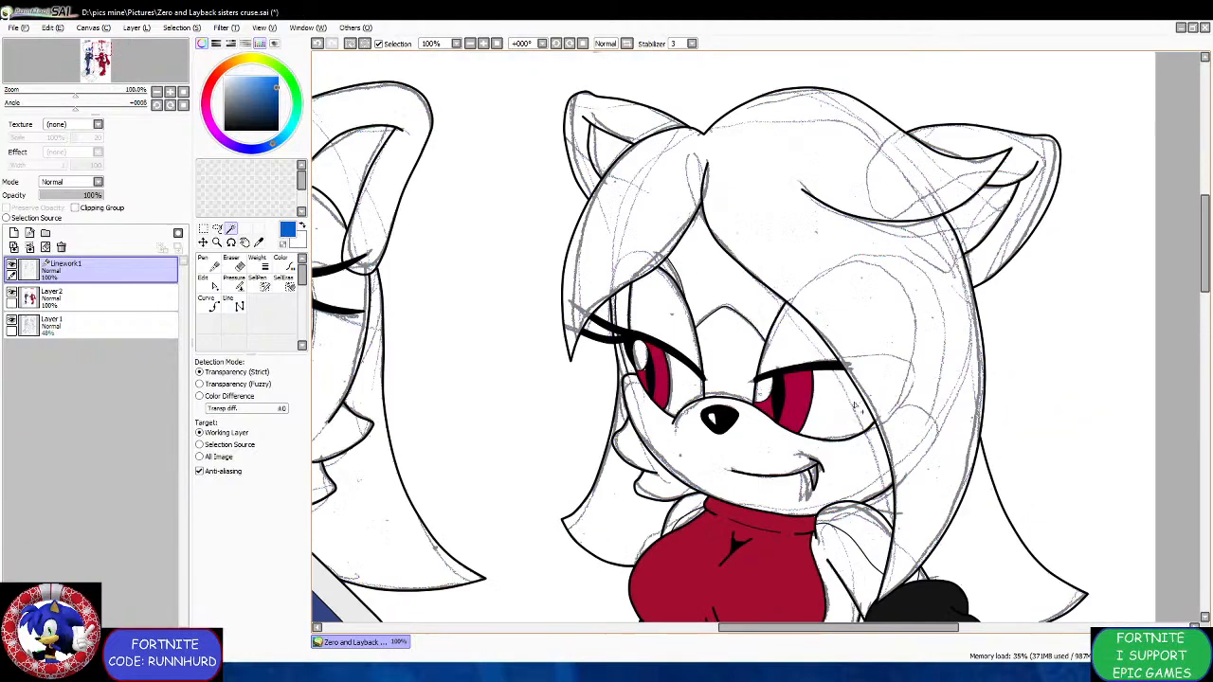
pyautogui.scroll(2, 855, 406)
pyautogui.click(834, 399)
pyautogui.click(728, 383)
pyautogui.scroll(1, 834, 569)
pyautogui.click(819, 522)
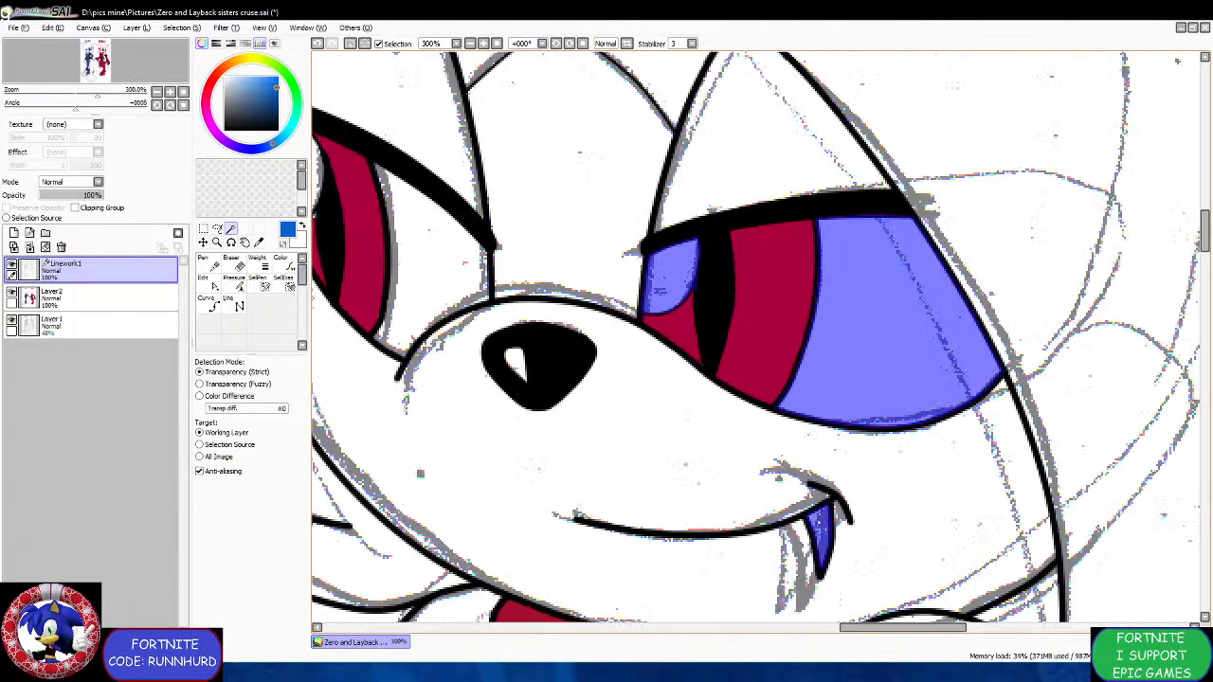
pyautogui.click(517, 365)
# Add the highlight and the white of Layback's other eye to the selection.
pyautogui.scroll(1, 526, 380)
pyautogui.scroll(-5, 531, 384)
pyautogui.scroll(4, 568, 312)
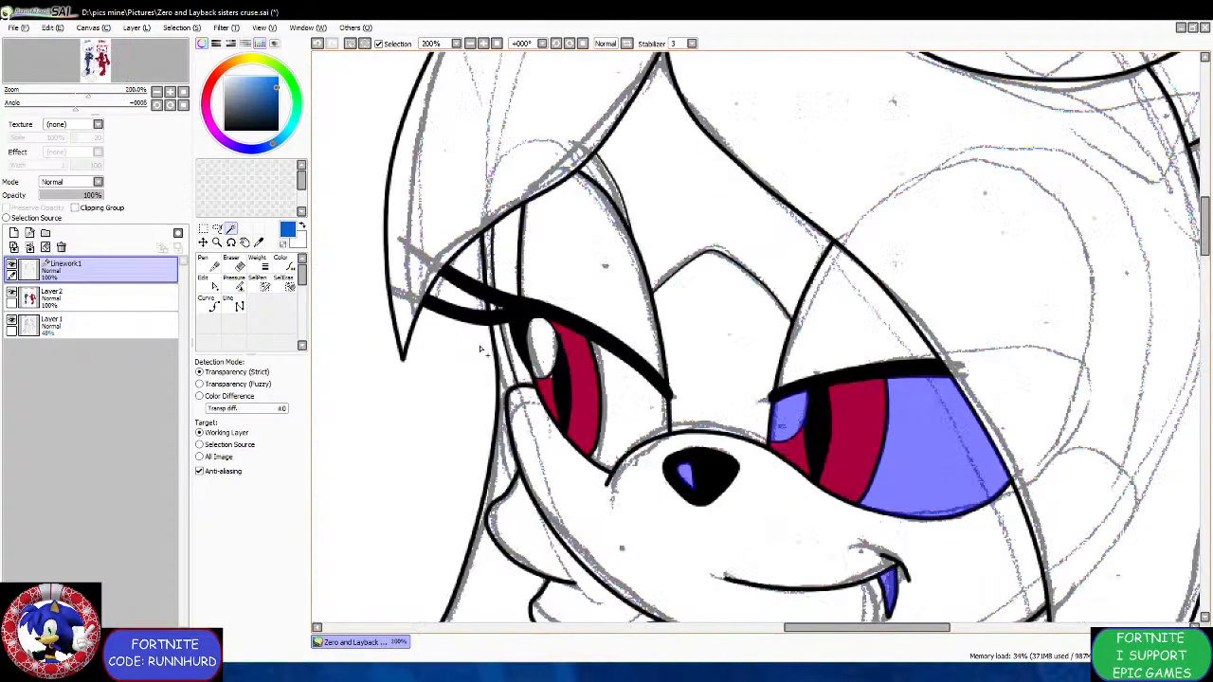
pyautogui.click(545, 348)
pyautogui.scroll(1, 611, 398)
pyautogui.click(630, 399)
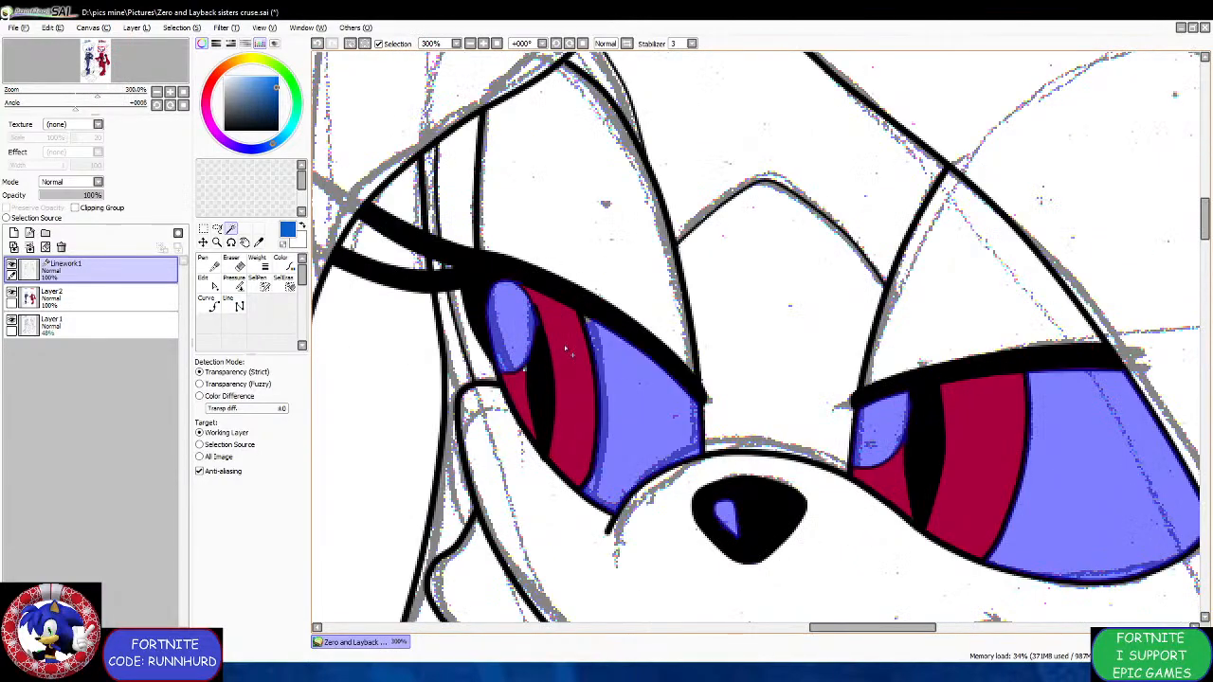
pyautogui.scroll(3, 566, 351)
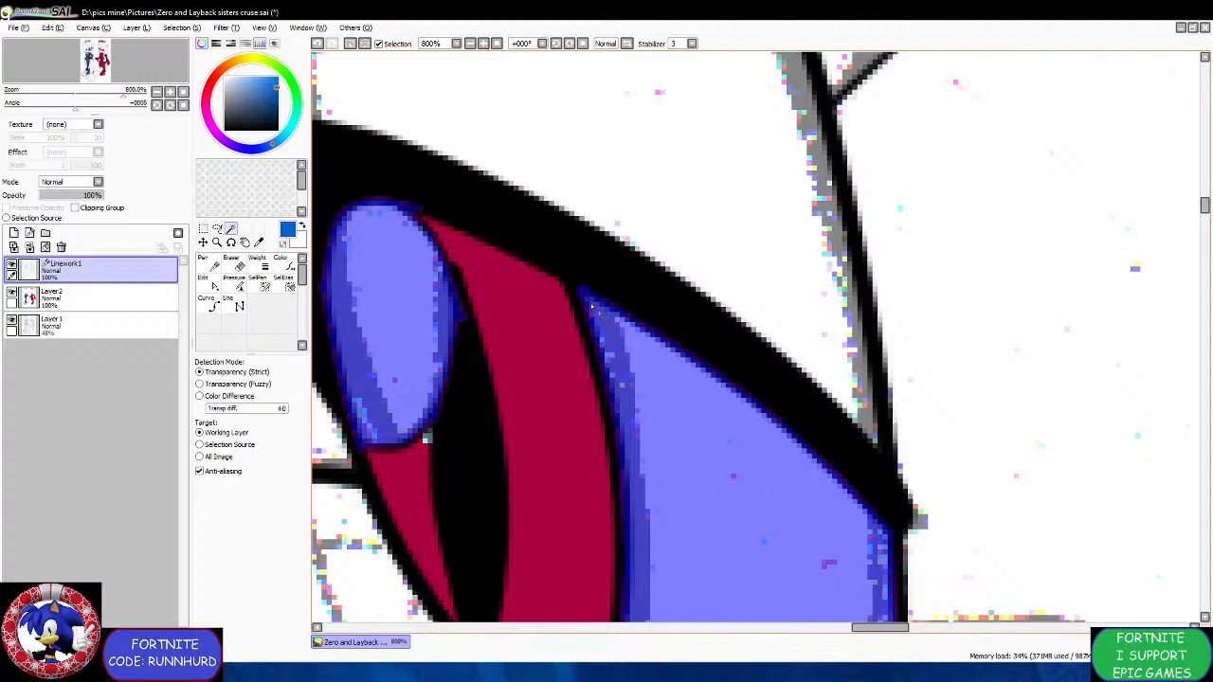
# Paint the selected eye whites, eye and nose highlights and fang white on Layer2, and clear the selection.
pyautogui.scroll(-4, 593, 307)
pyautogui.scroll(-5, 537, 299)
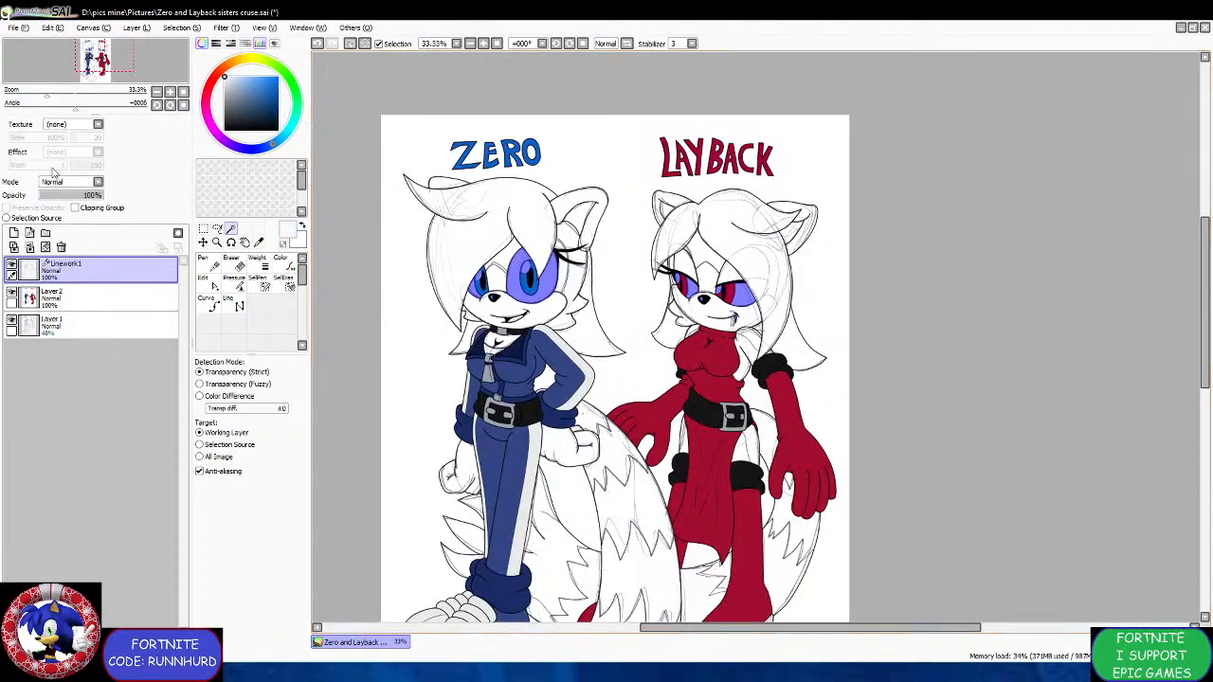
pyautogui.click(100, 300)
pyautogui.click(203, 270)
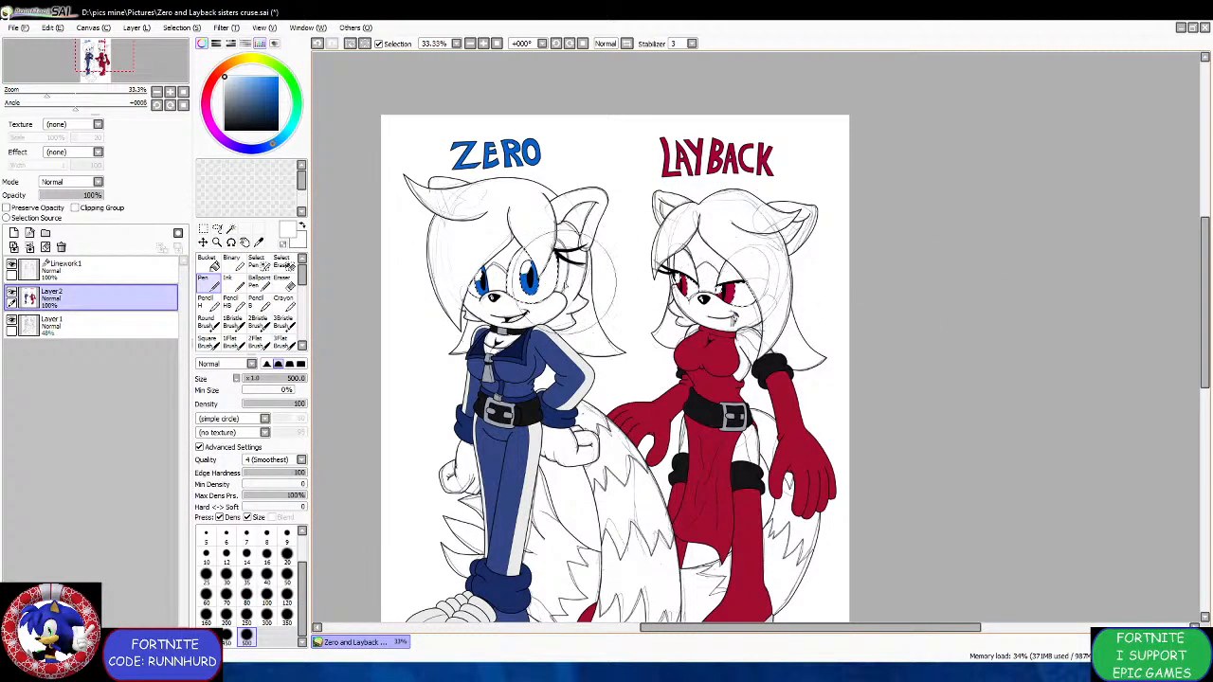
pyautogui.click(111, 272)
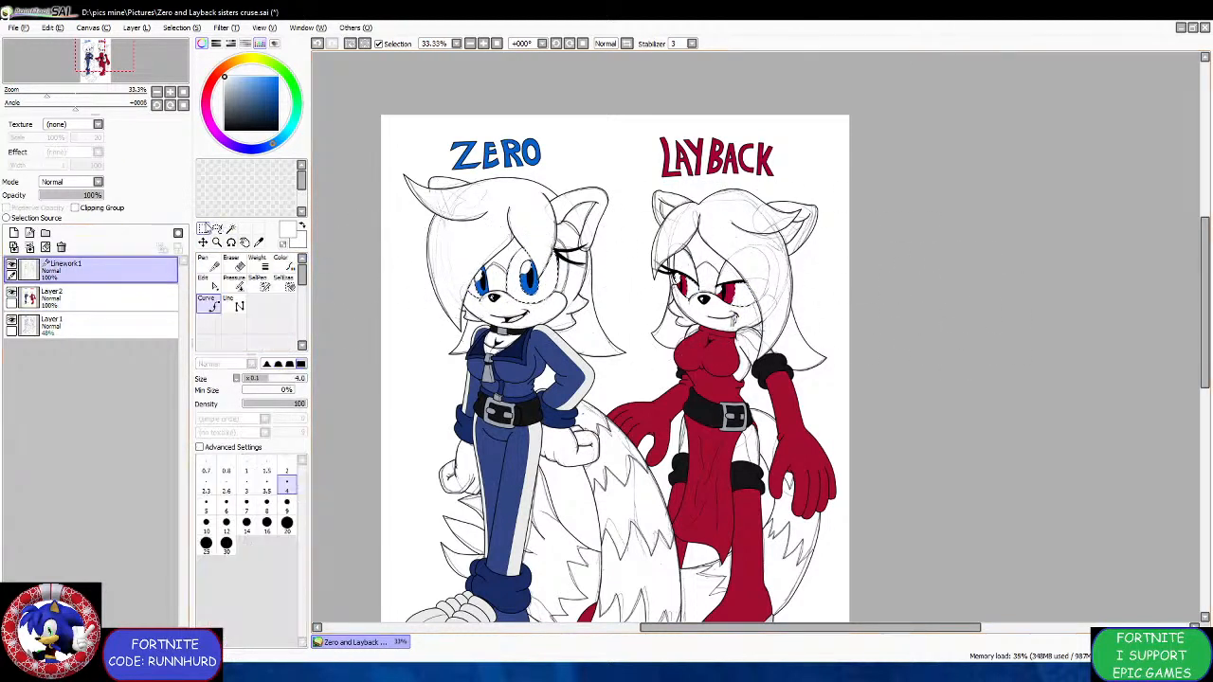
pyautogui.click(203, 242)
# Select Zero's tongue on Linework1 with the Magic Wand, paint it salmon pink on Layer2, and clear the selection.
pyautogui.click(231, 230)
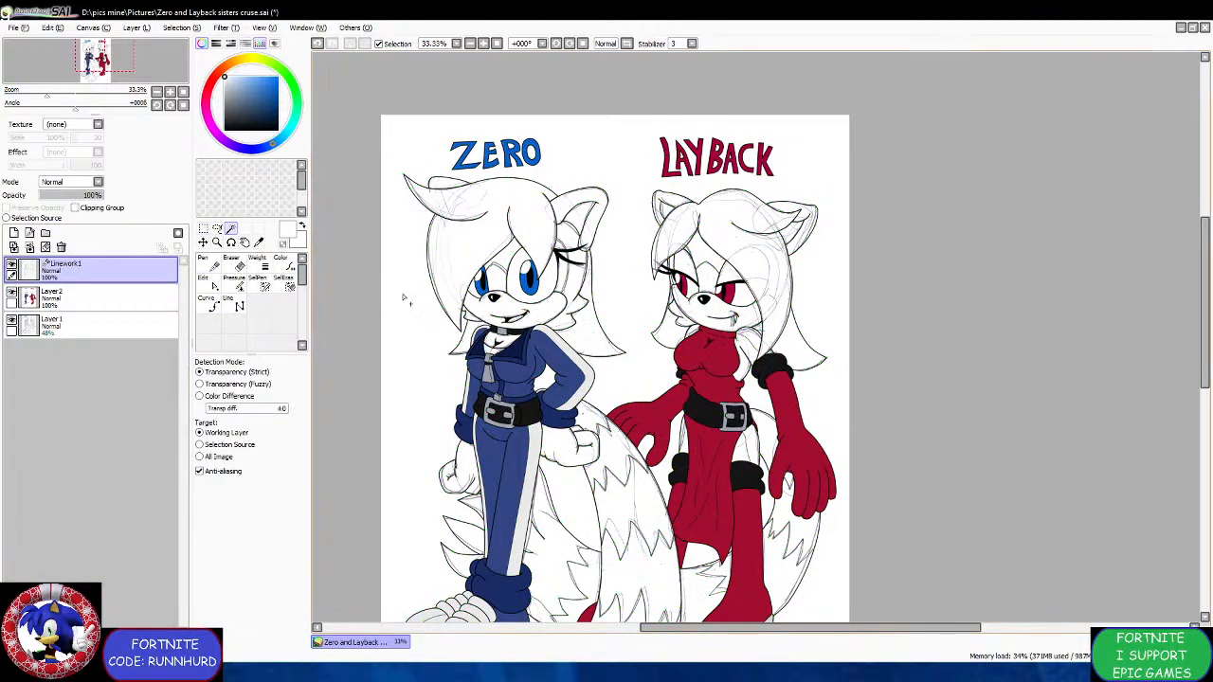
pyautogui.scroll(3, 534, 320)
pyautogui.scroll(2, 520, 320)
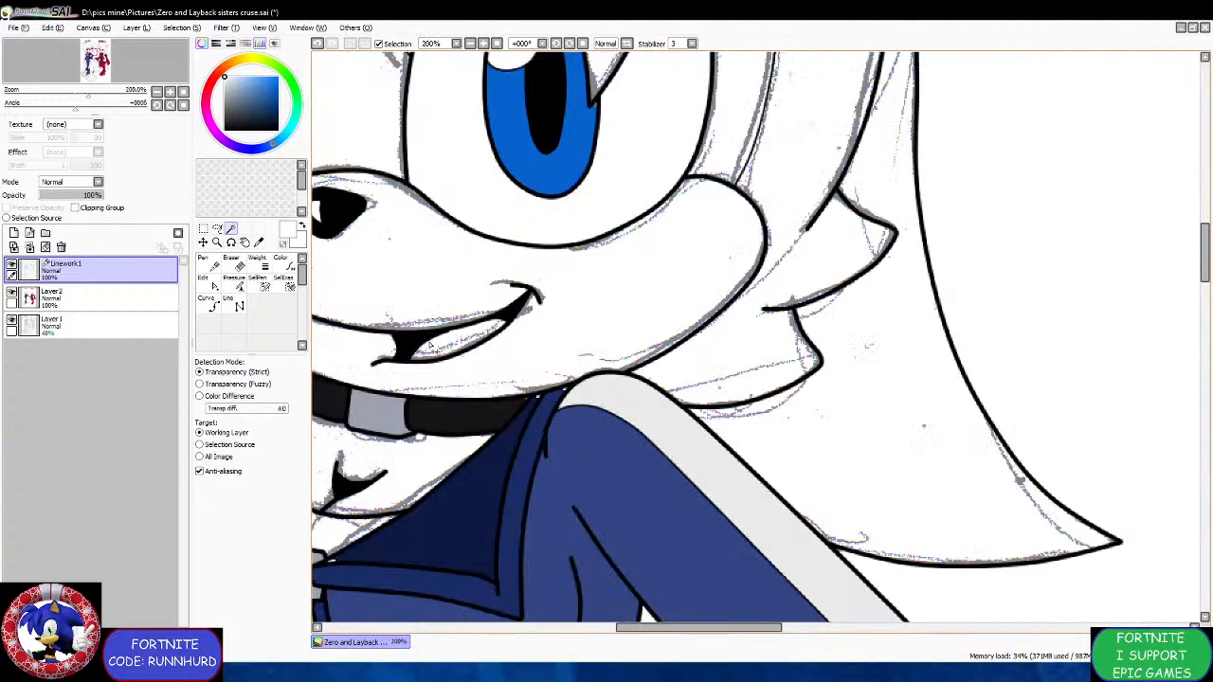
pyautogui.click(450, 343)
pyautogui.click(149, 300)
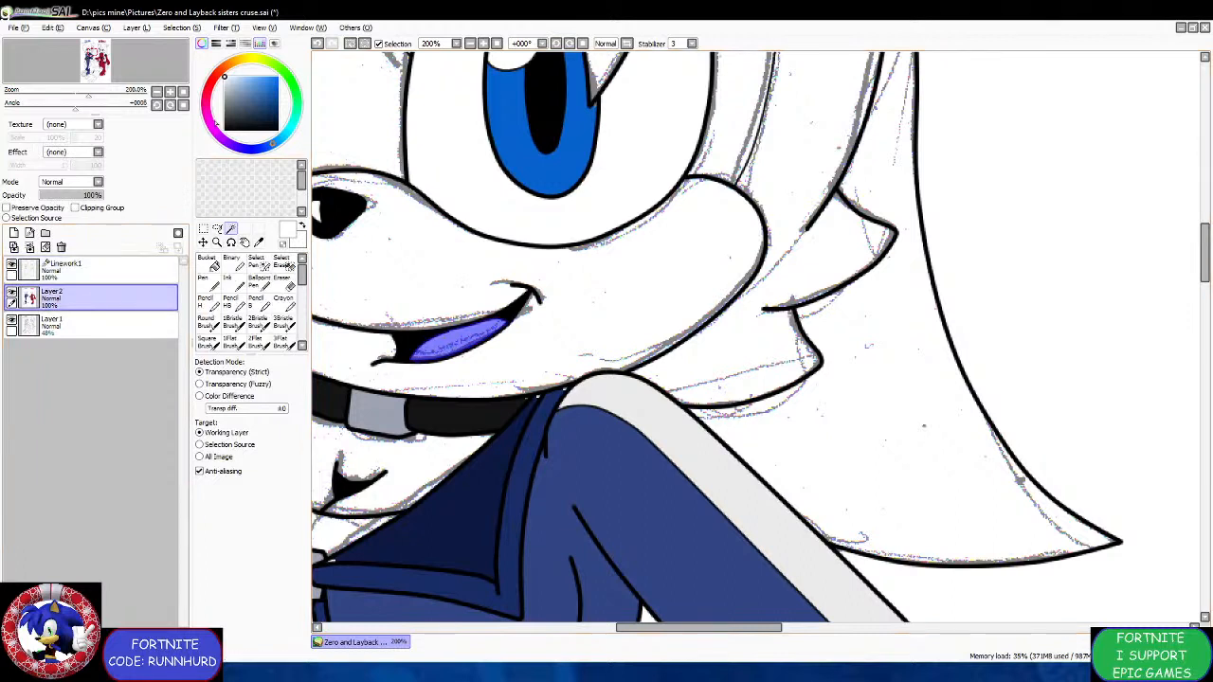
pyautogui.click(212, 80)
pyautogui.moveTo(230, 82); pyautogui.dragTo(248, 76)
pyautogui.click(202, 281)
pyautogui.click(465, 339)
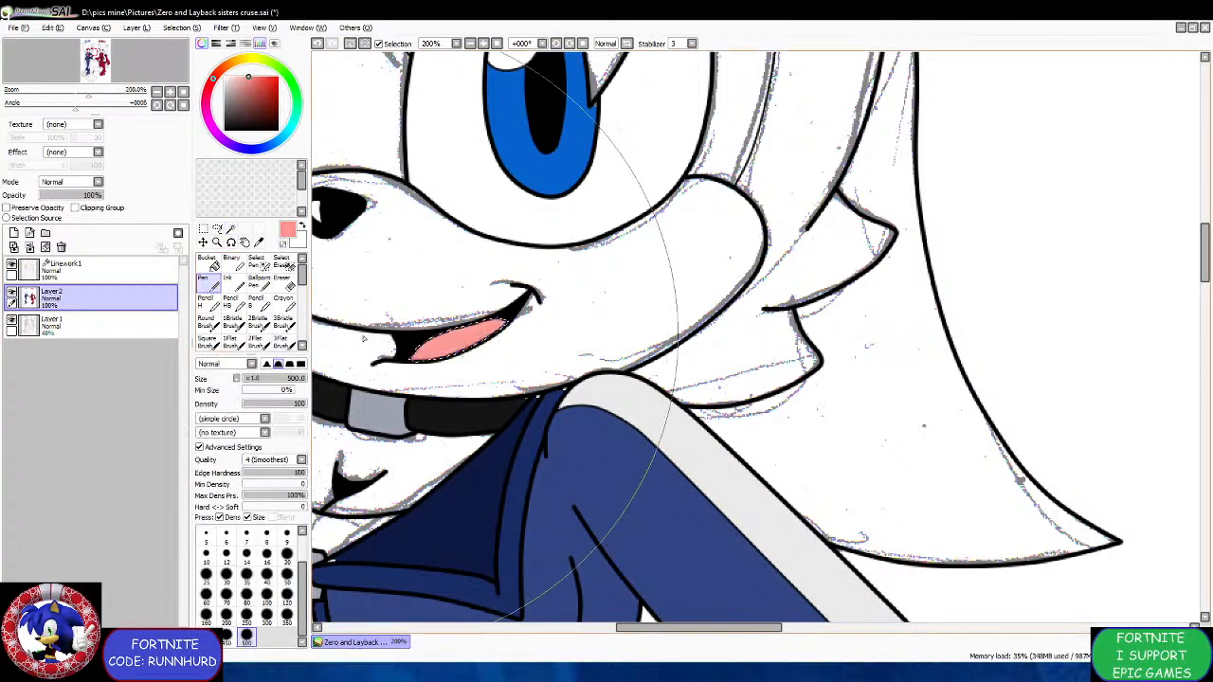
pyautogui.scroll(-7, 584, 336)
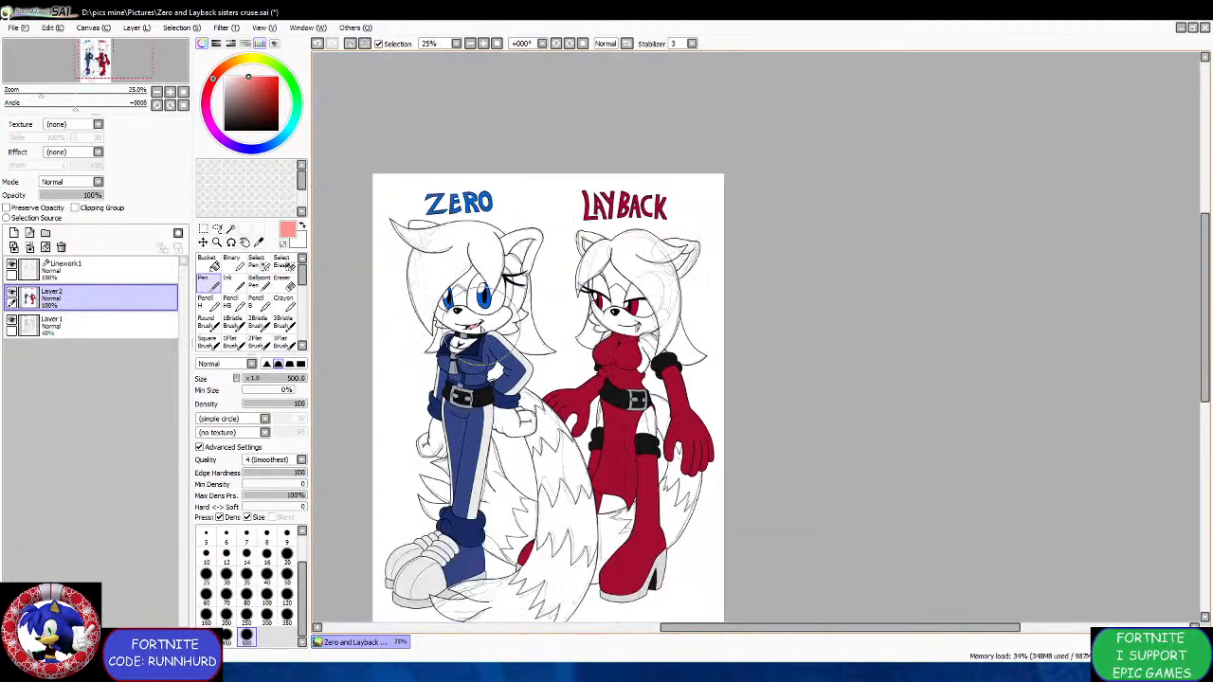
pyautogui.click(202, 243)
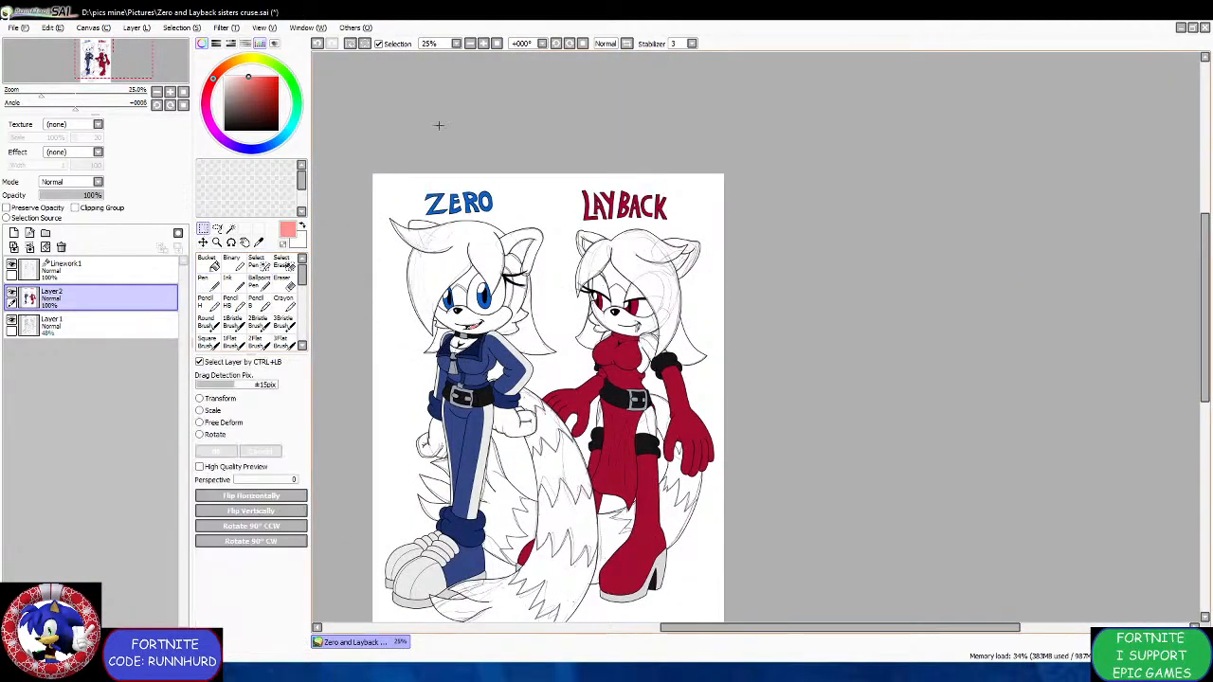
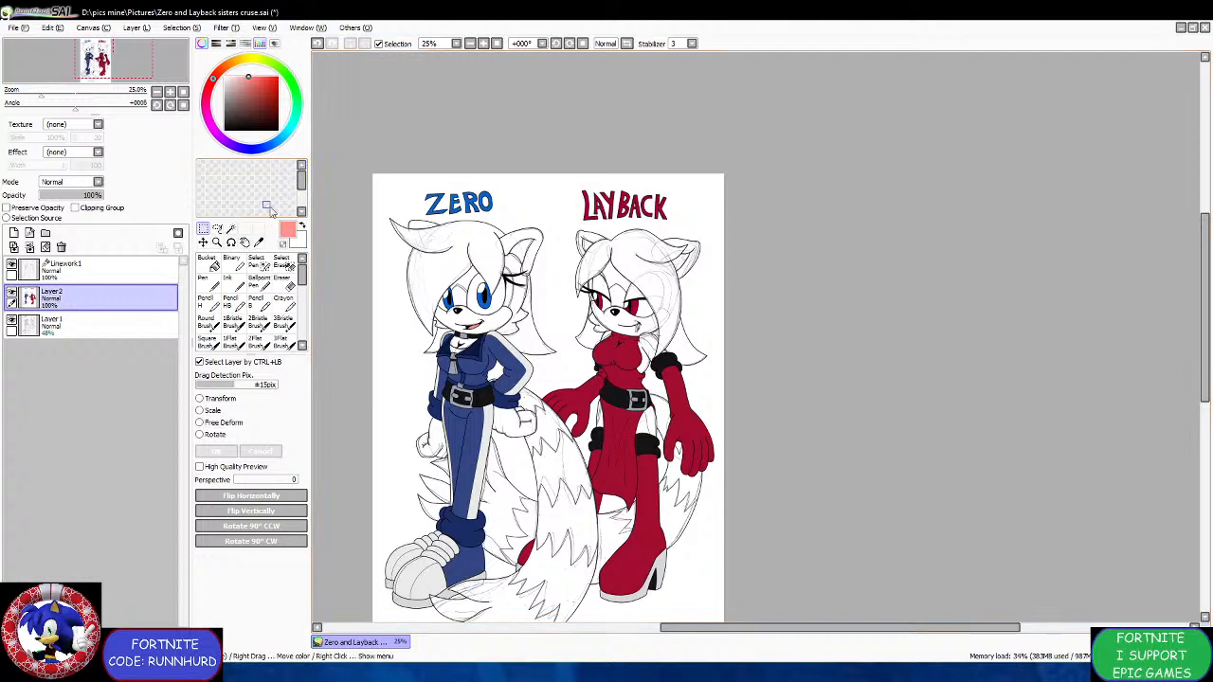
# Select the undershirt between Zero's collar flaps on Linework1 and paint it light grey on Layer2.
pyautogui.click(66, 266)
pyautogui.click(231, 228)
pyautogui.scroll(2, 468, 359)
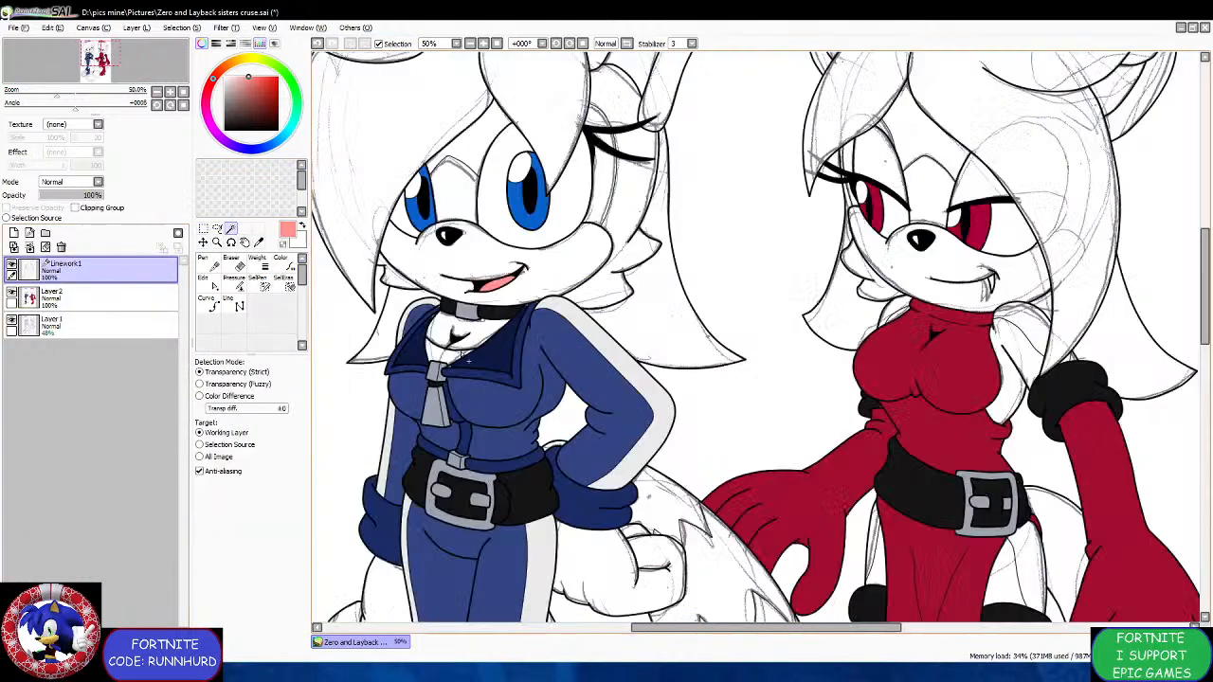
pyautogui.scroll(2, 443, 356)
pyautogui.click(428, 357)
pyautogui.scroll(4, 602, 356)
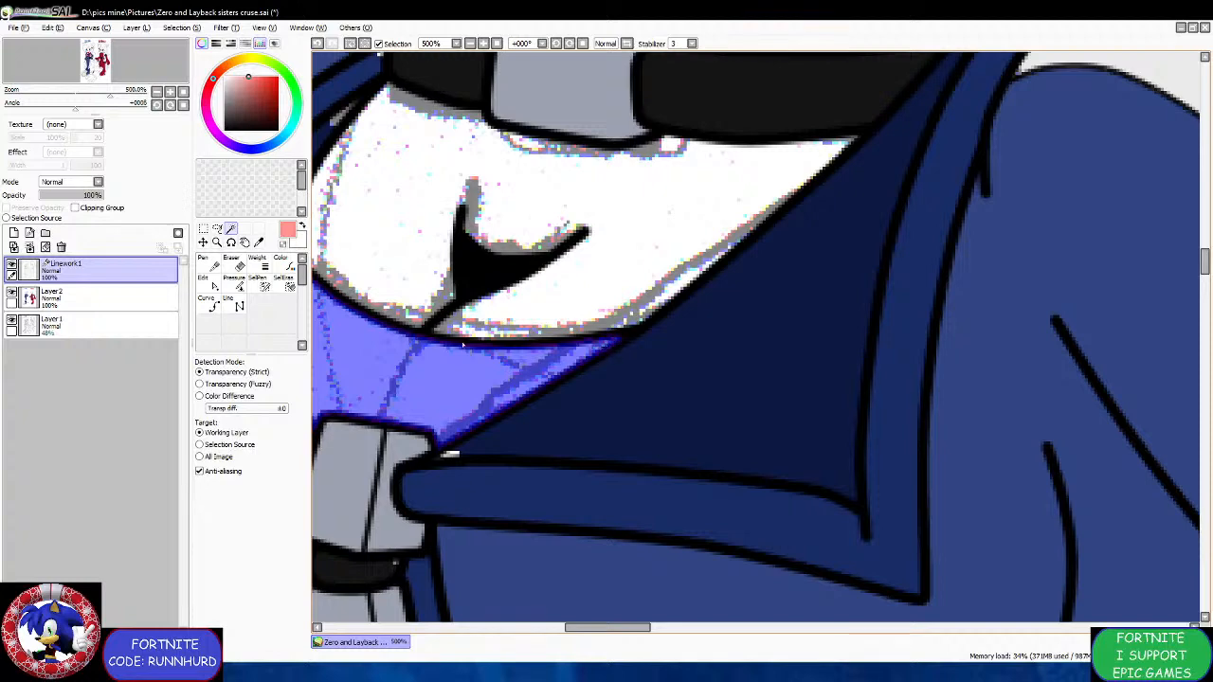
pyautogui.scroll(-4, 462, 346)
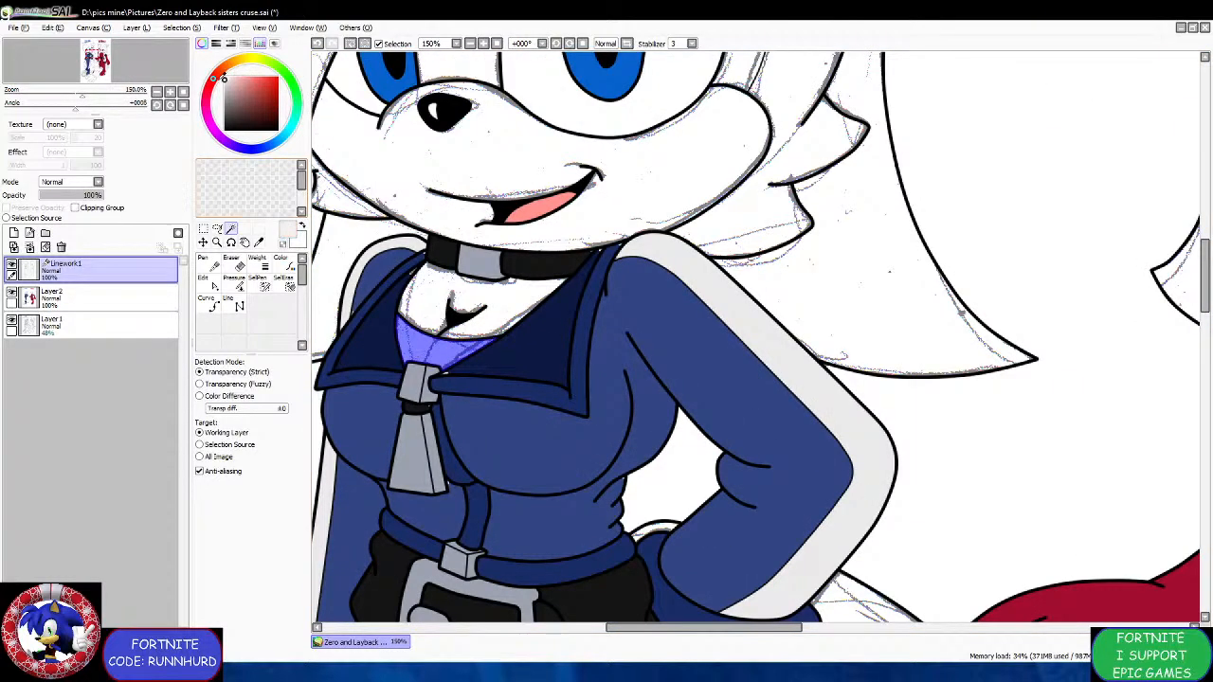
pyautogui.click(95, 296)
pyautogui.click(207, 281)
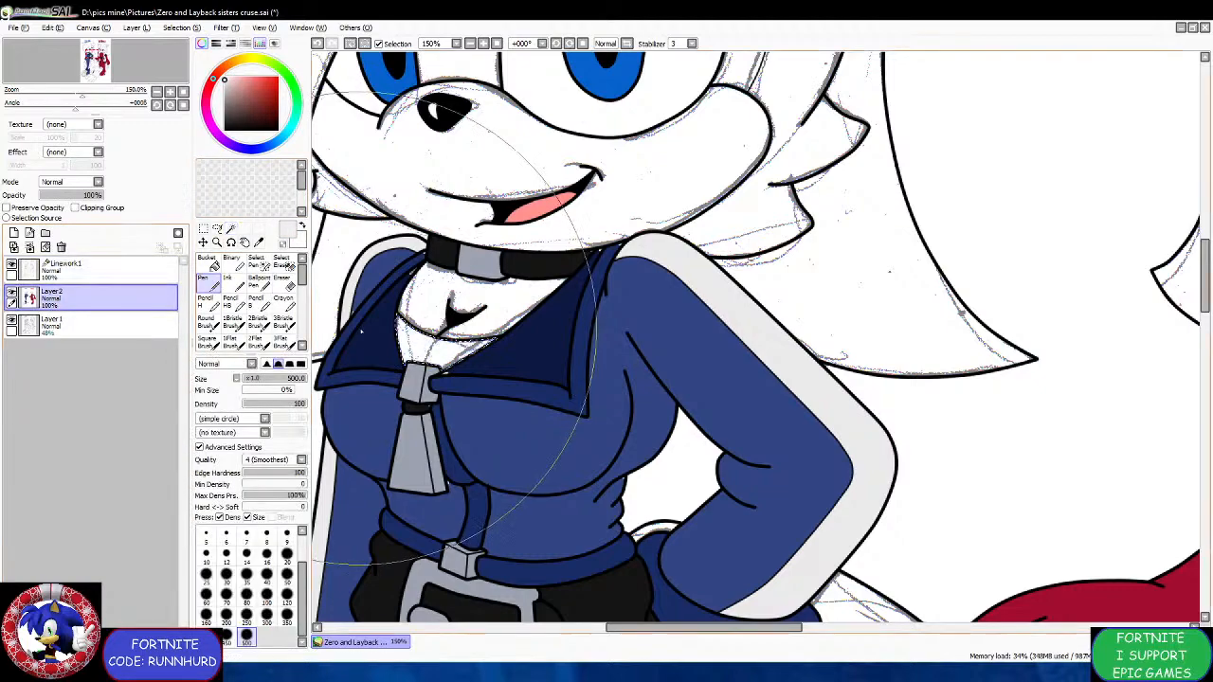
pyautogui.scroll(-5, 455, 332)
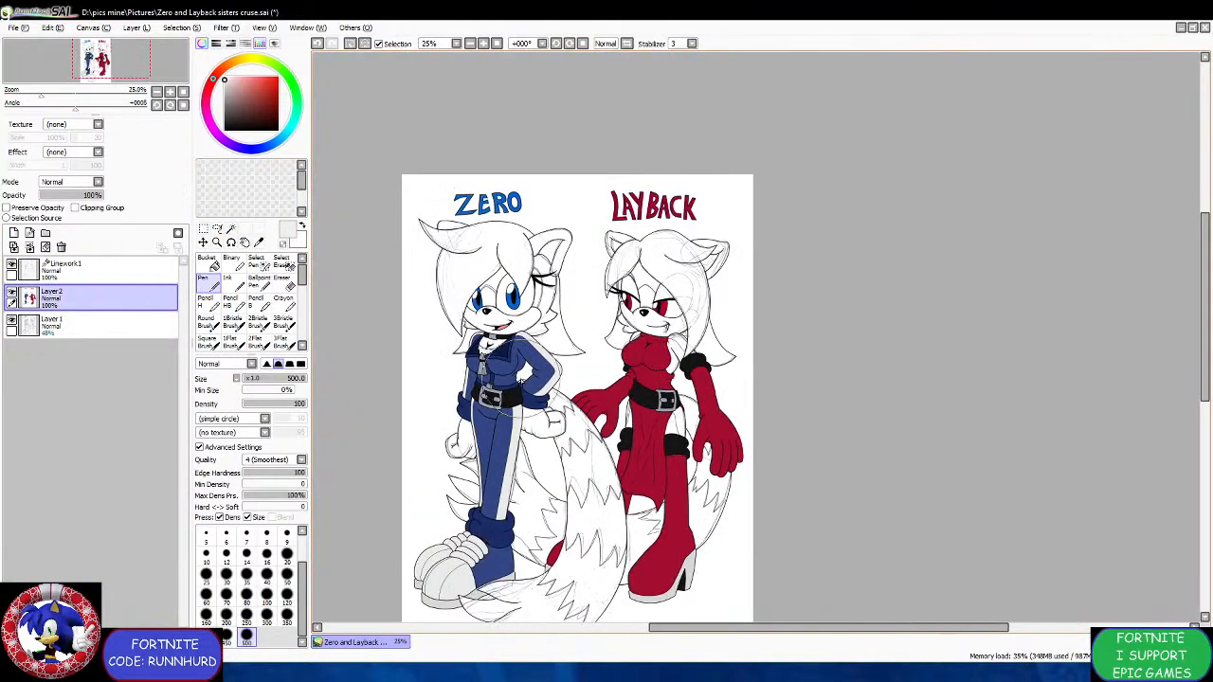
pyautogui.scroll(1, 483, 351)
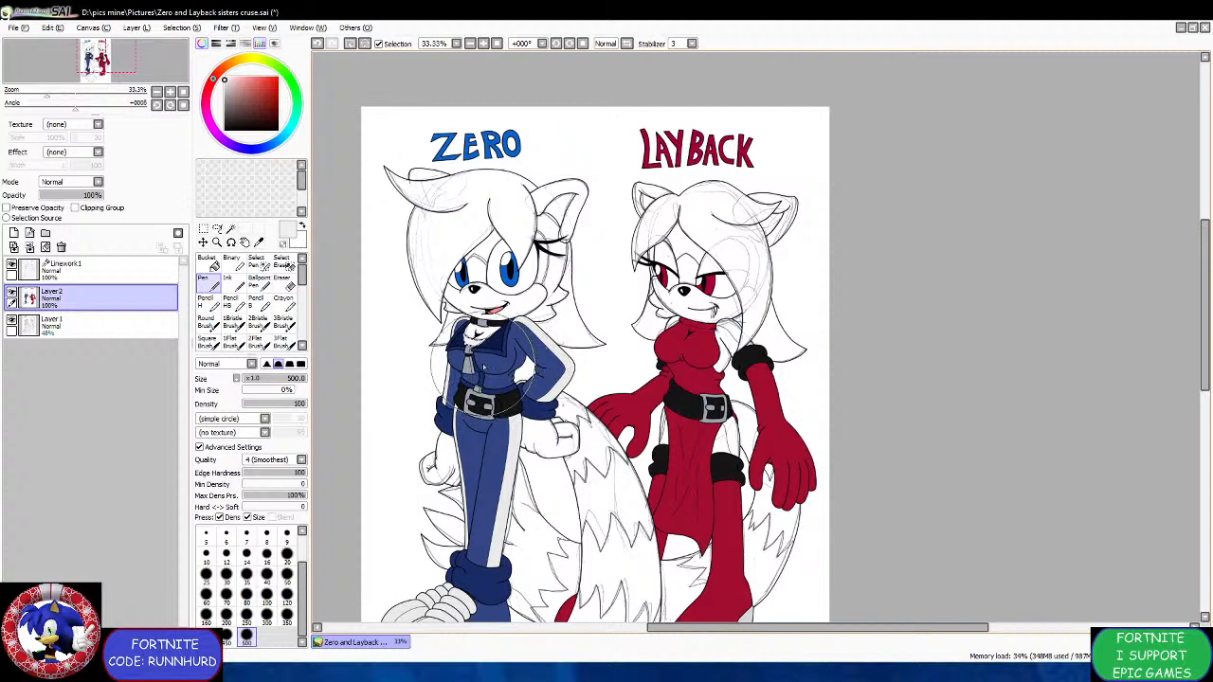
# Add both of Zero's gloves to the selection from Linework1 and paint them light grey on Layer2.
pyautogui.click(94, 270)
pyautogui.click(231, 228)
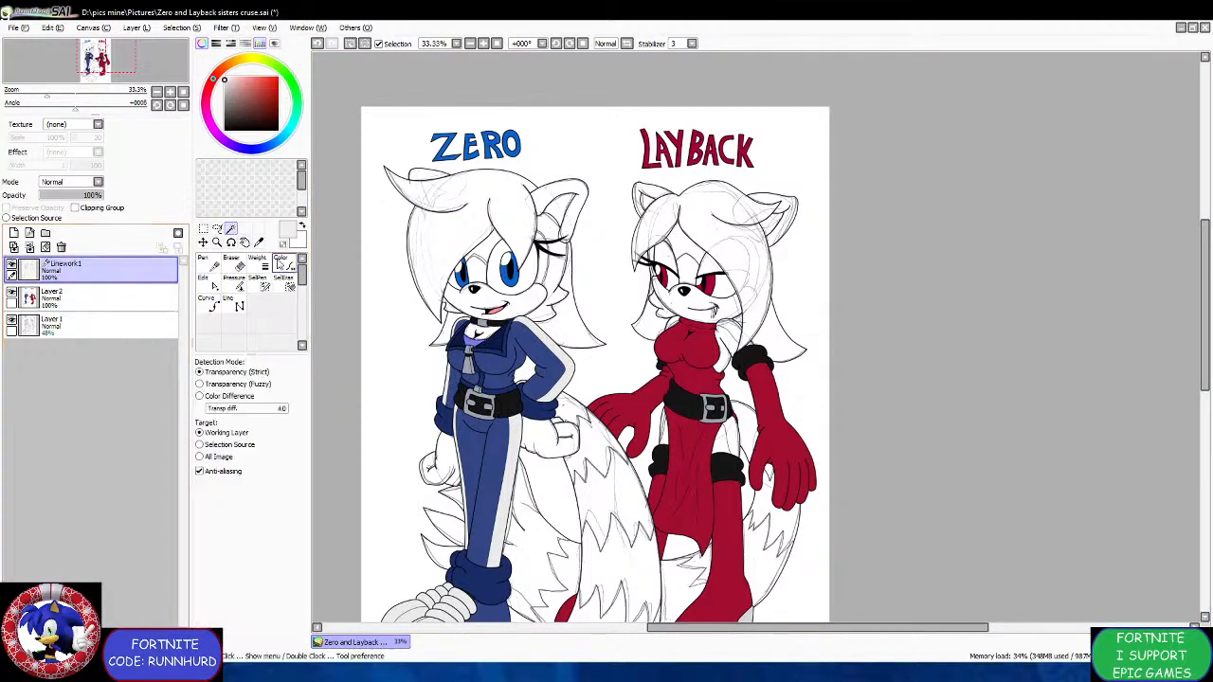
pyautogui.click(440, 462)
pyautogui.scroll(4, 439, 463)
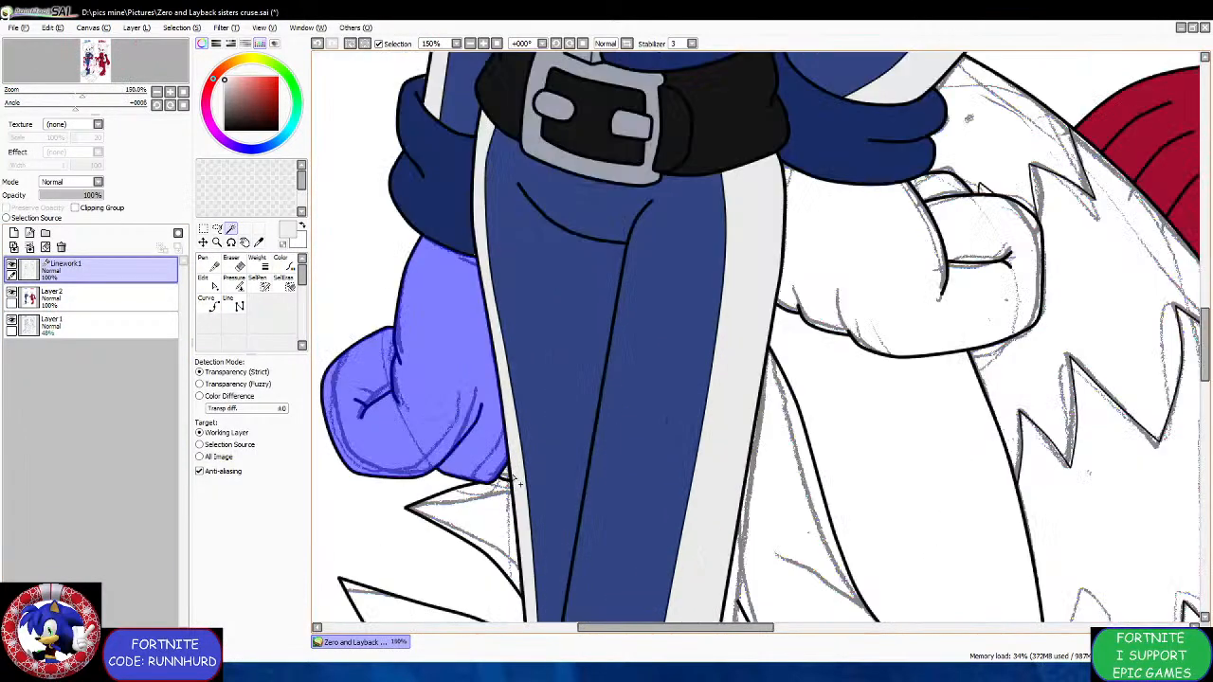
pyautogui.scroll(-2, 616, 360)
pyautogui.click(770, 303)
pyautogui.scroll(2, 777, 280)
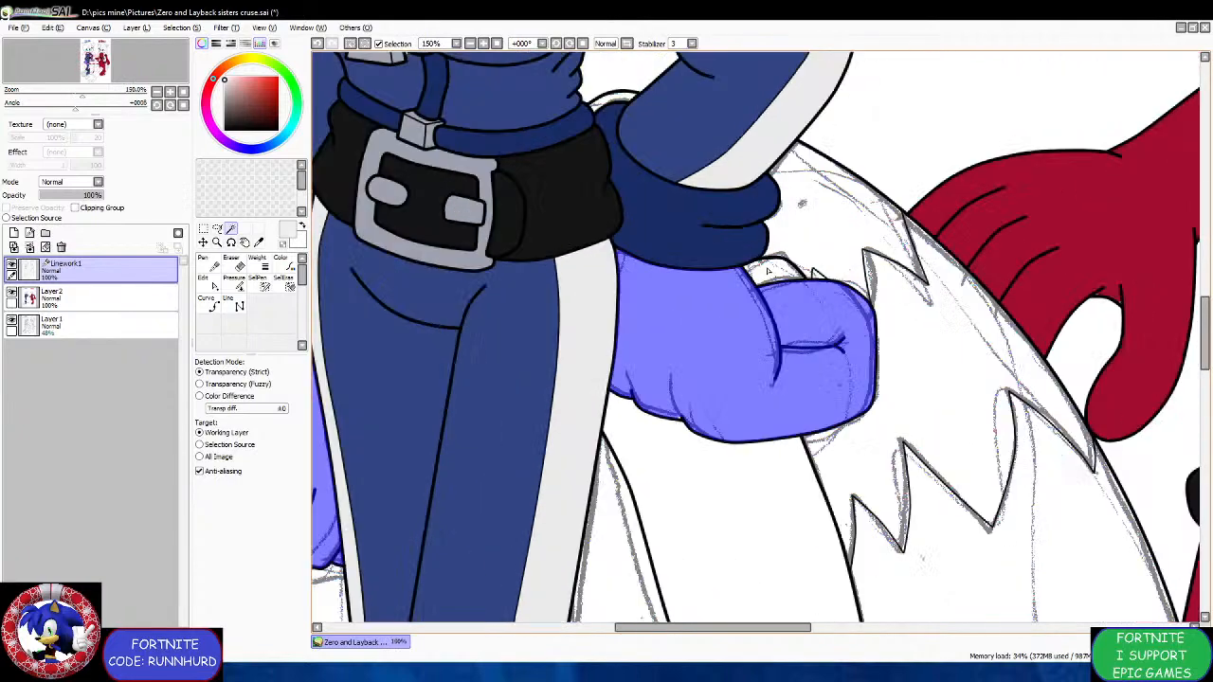
pyautogui.scroll(-3, 769, 272)
pyautogui.click(166, 300)
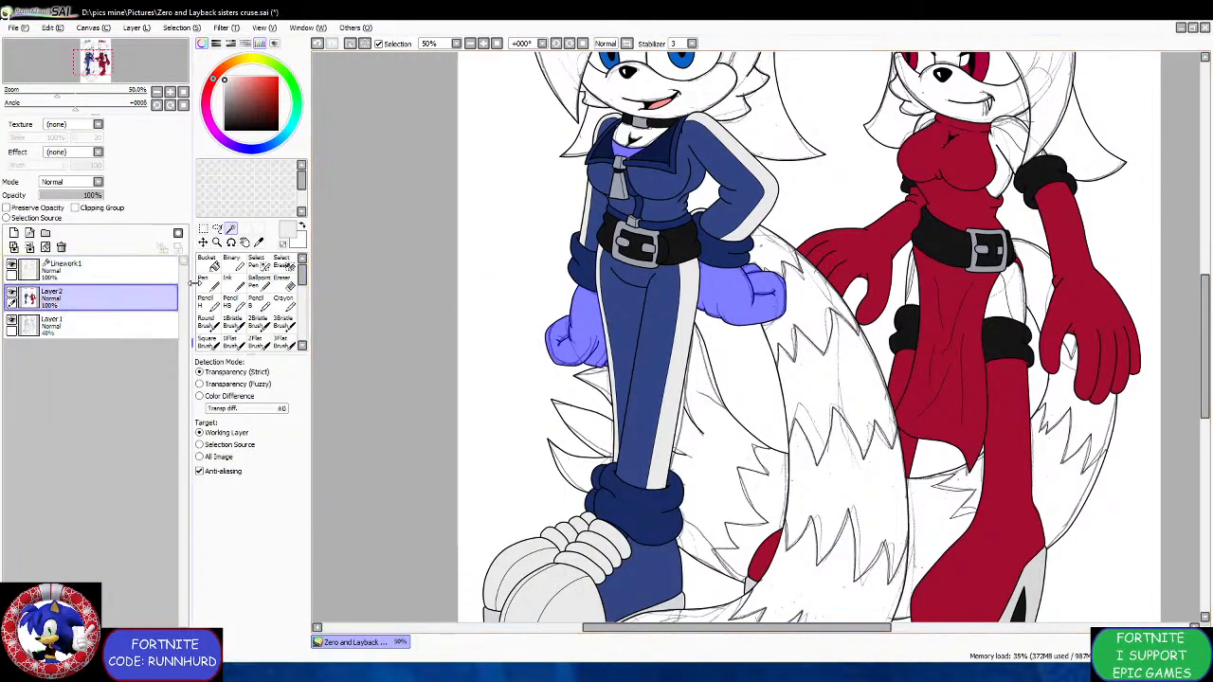
pyautogui.click(204, 282)
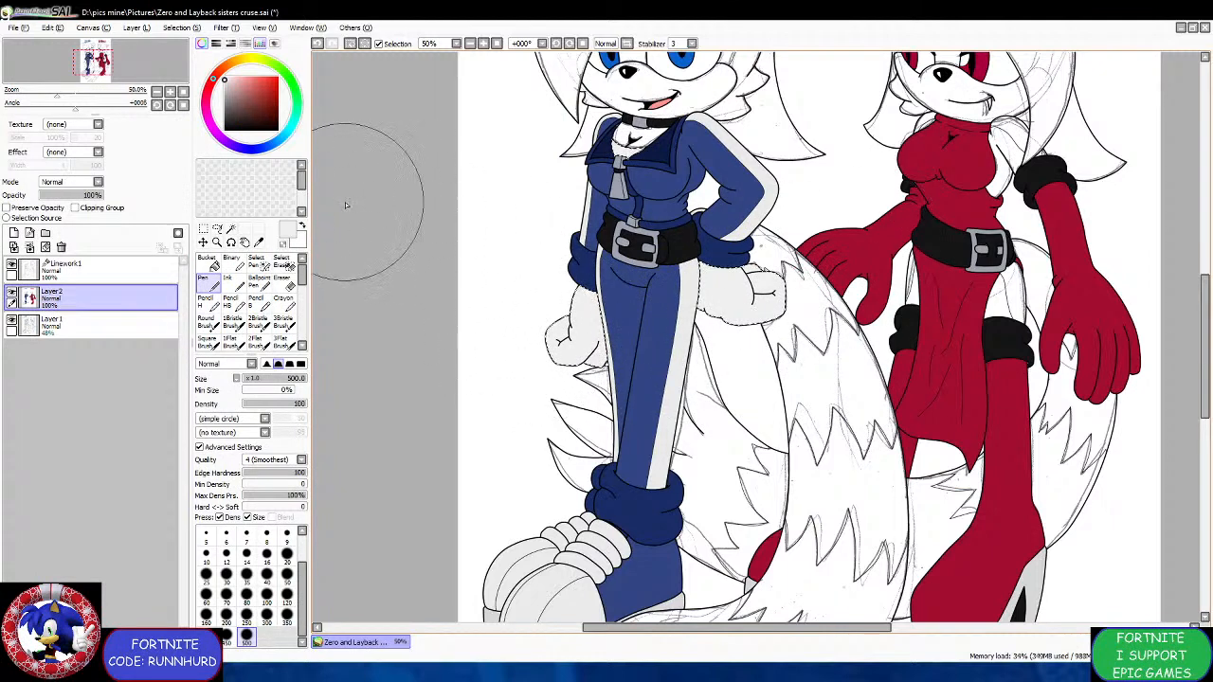
# Resample the light grey with the Color Picker and clear the selection around Zero's undershirt and gloves.
pyautogui.click(258, 242)
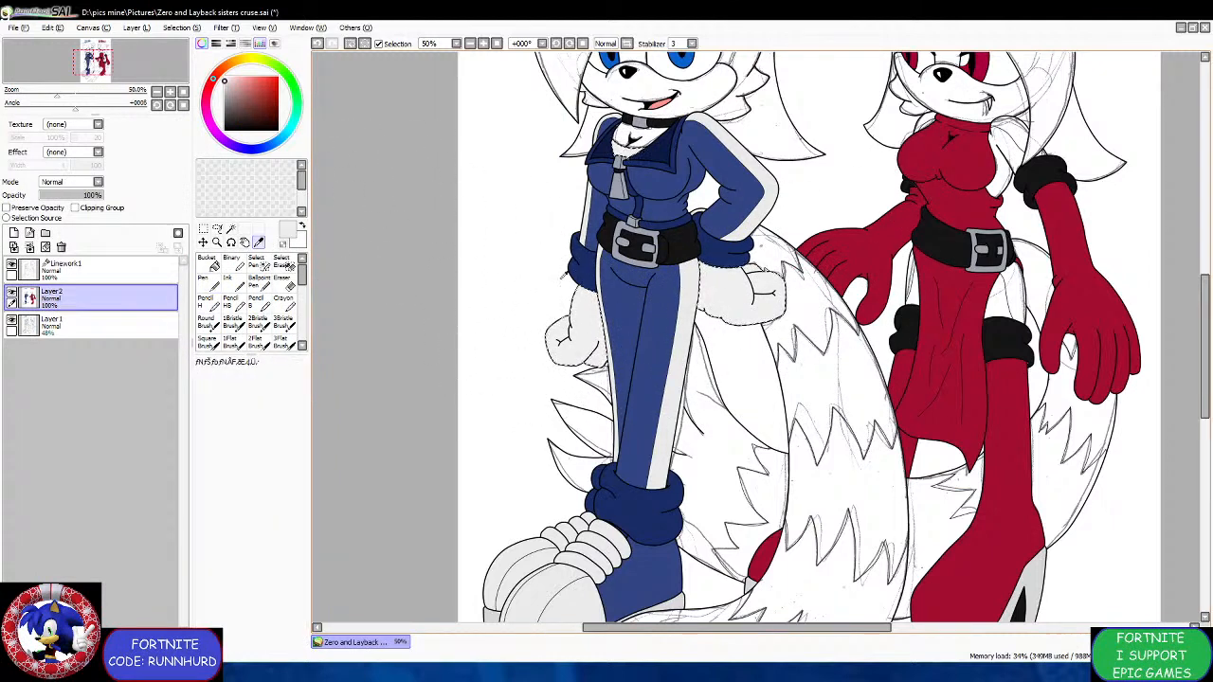
pyautogui.click(204, 282)
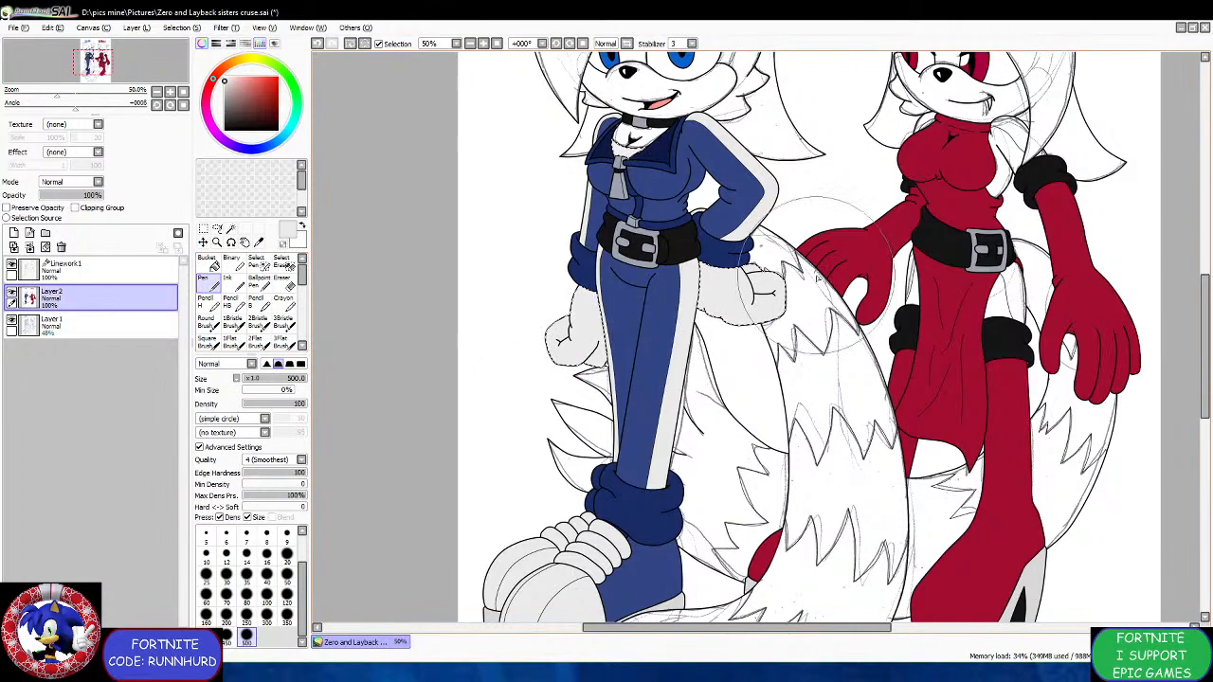
pyautogui.scroll(-2, 473, 373)
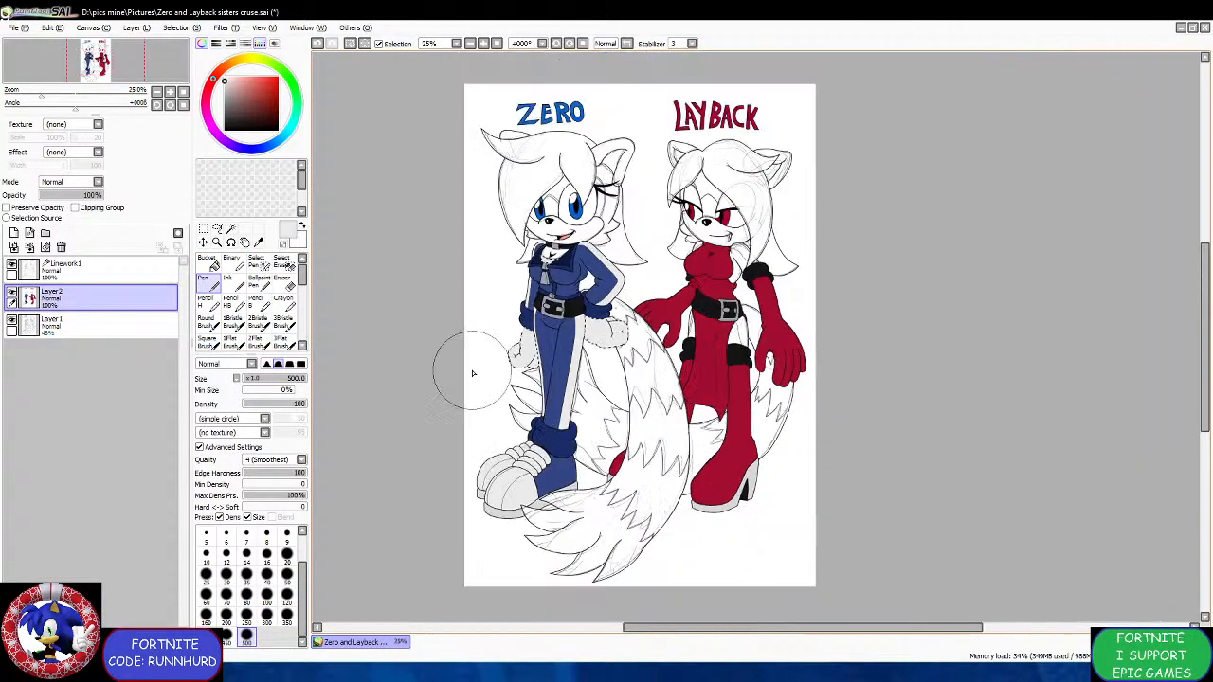
pyautogui.scroll(2, 473, 373)
pyautogui.click(202, 229)
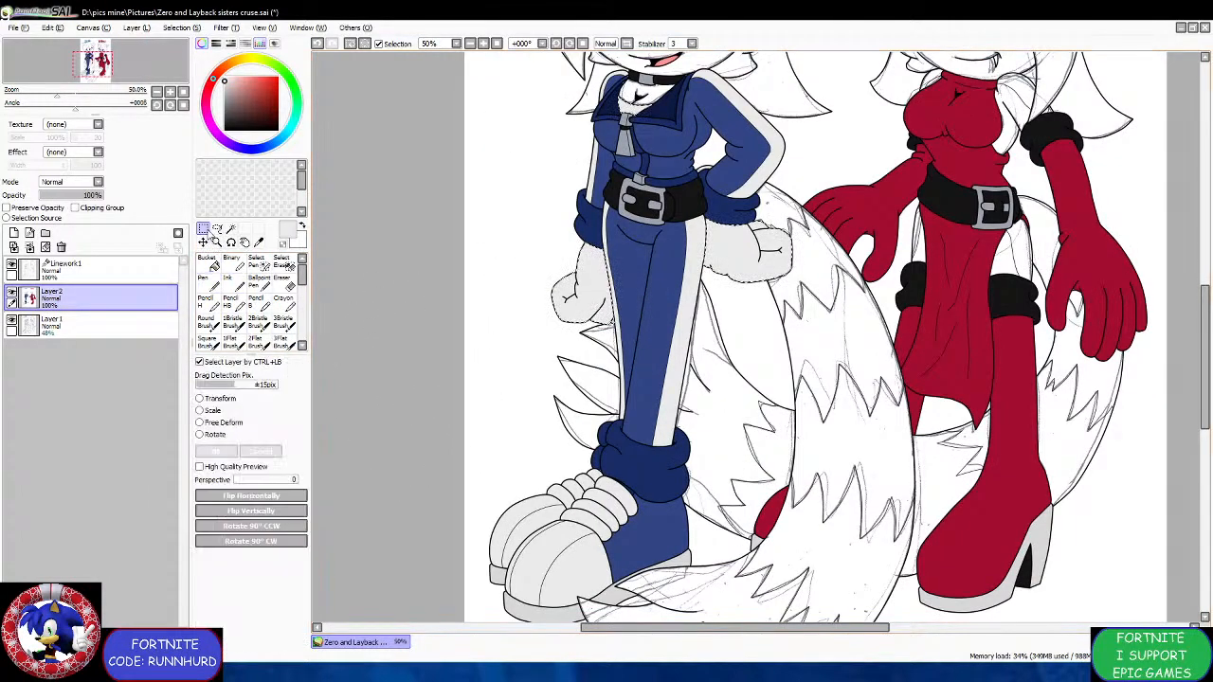
# Select the eight rounded bands above the toes of Zero's shoes on Linework1 with the Magic Wand.
pyautogui.click(66, 268)
pyautogui.click(231, 229)
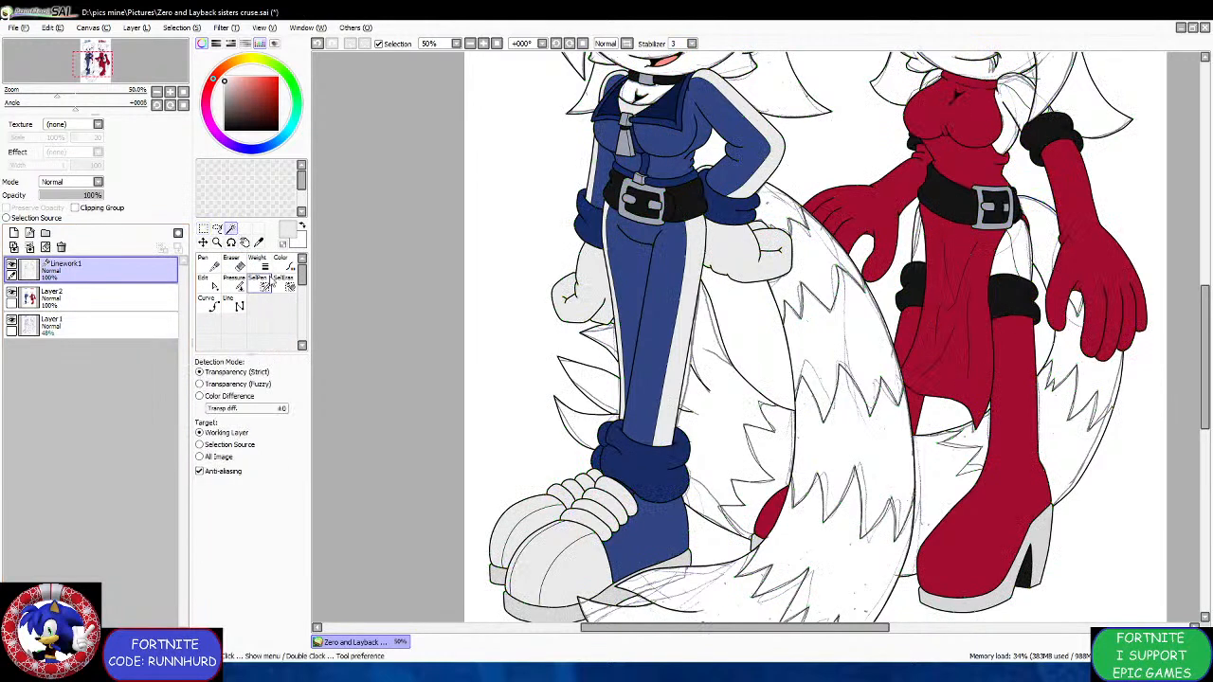
pyautogui.scroll(3, 583, 517)
pyautogui.click(586, 521)
pyautogui.click(611, 494)
pyautogui.click(635, 466)
pyautogui.click(661, 441)
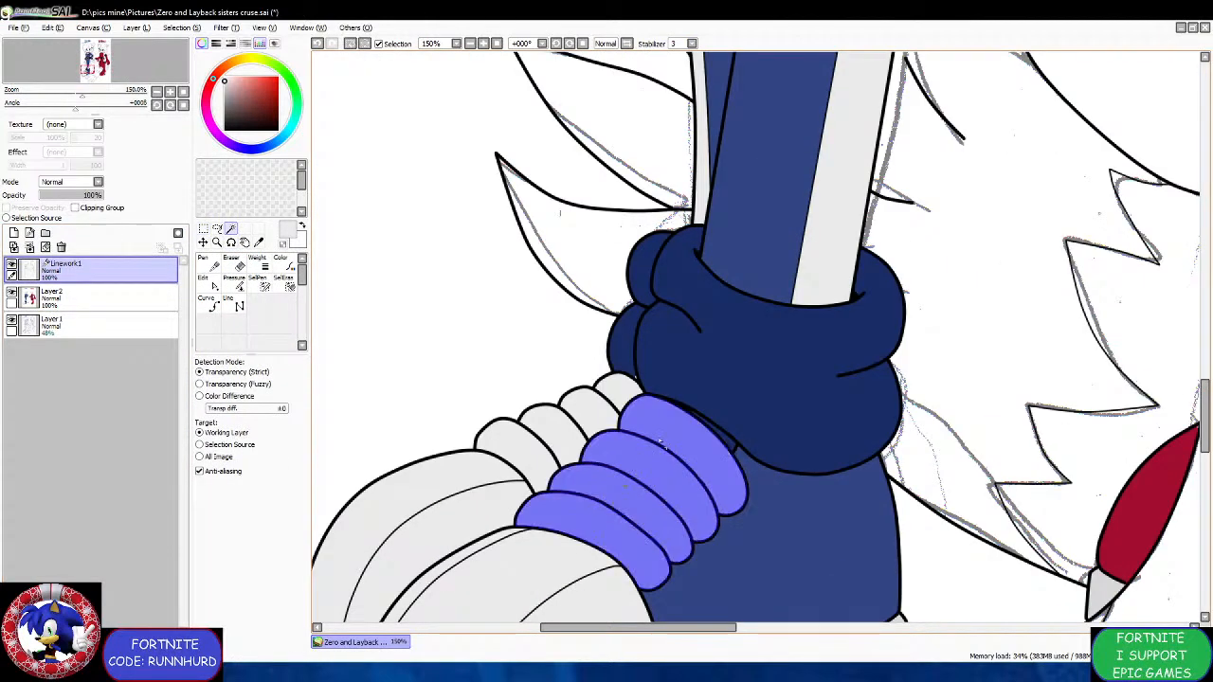
pyautogui.click(621, 392)
pyautogui.click(589, 413)
pyautogui.click(551, 434)
pyautogui.click(509, 444)
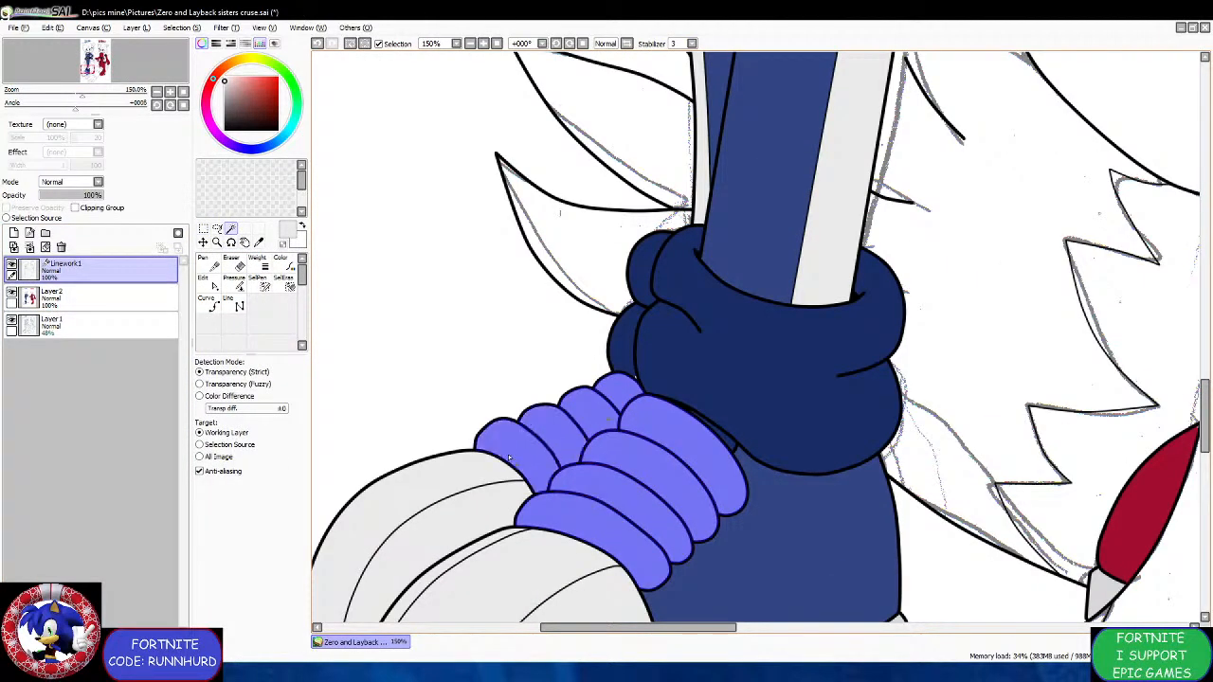
# Make Layer2 active and sample the black of Zero's belt with the Color Picker.
pyautogui.click(147, 301)
pyautogui.hotkey('ctrl', 'f')
pyautogui.hotkey('ctrl', 'd')
pyautogui.click(259, 242)
pyautogui.scroll(-8, 490, 305)
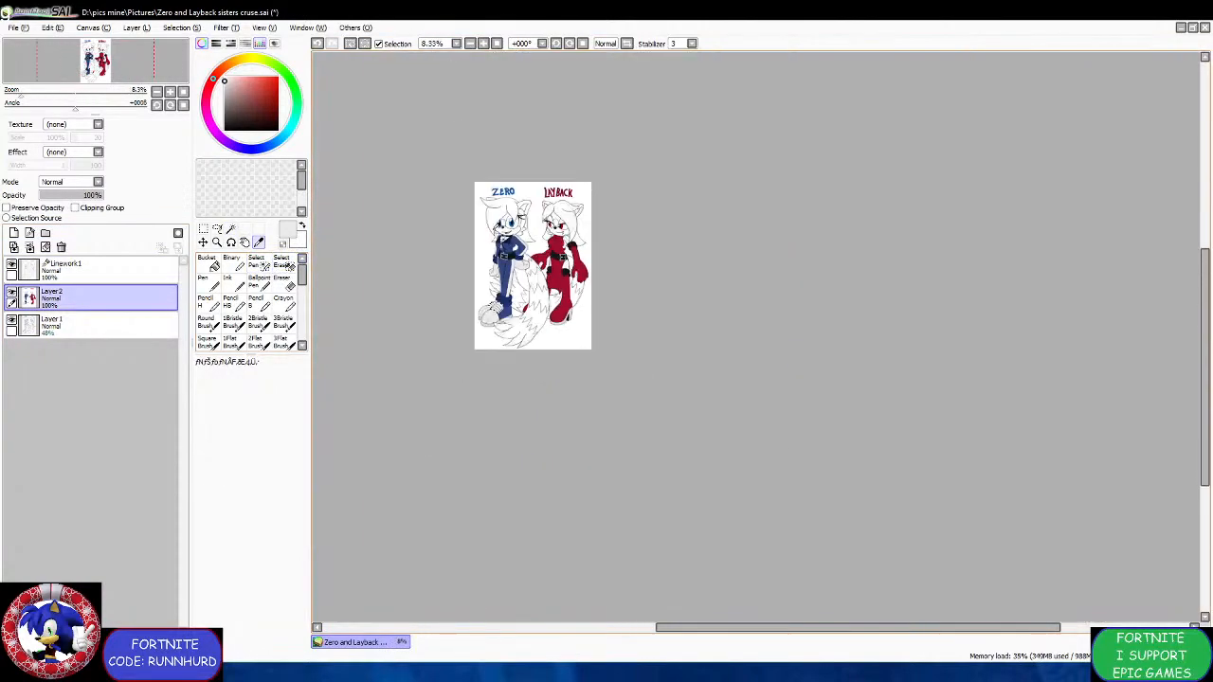
pyautogui.scroll(6, 500, 234)
pyautogui.click(608, 390)
pyautogui.scroll(-2, 607, 391)
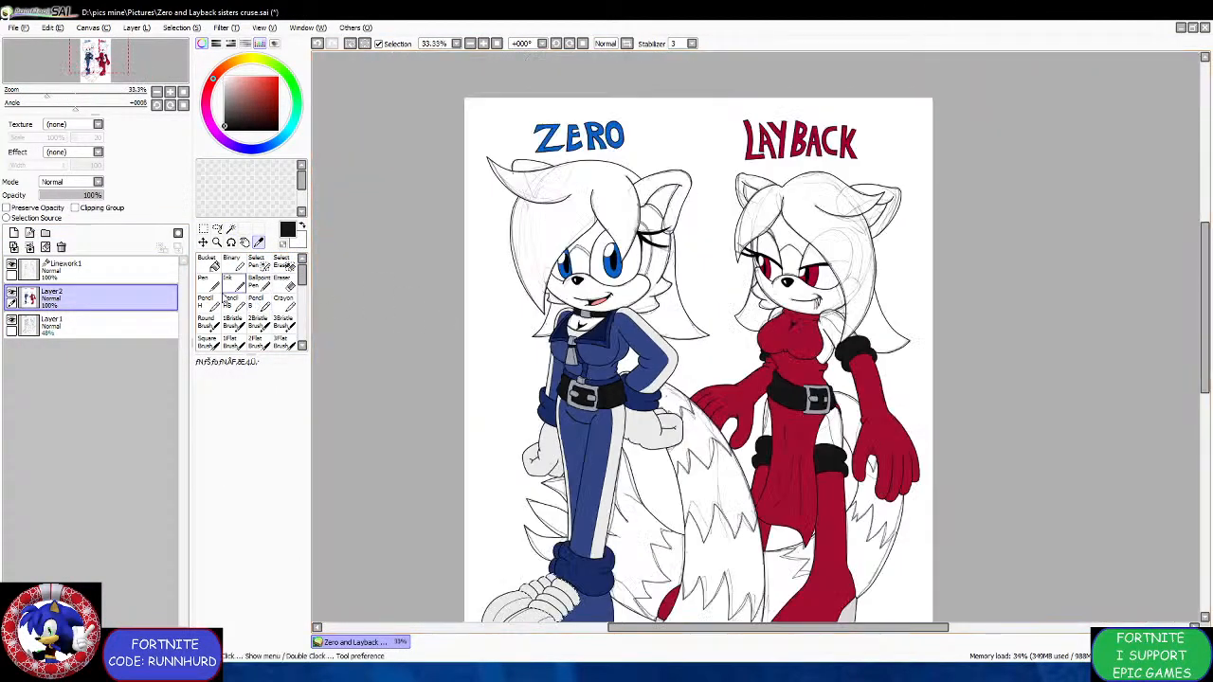
# Paint the selected shoe bands black with a size 500 Pen and clear the selection.
pyautogui.click(212, 285)
pyautogui.scroll(-1, 570, 417)
pyautogui.click(555, 563)
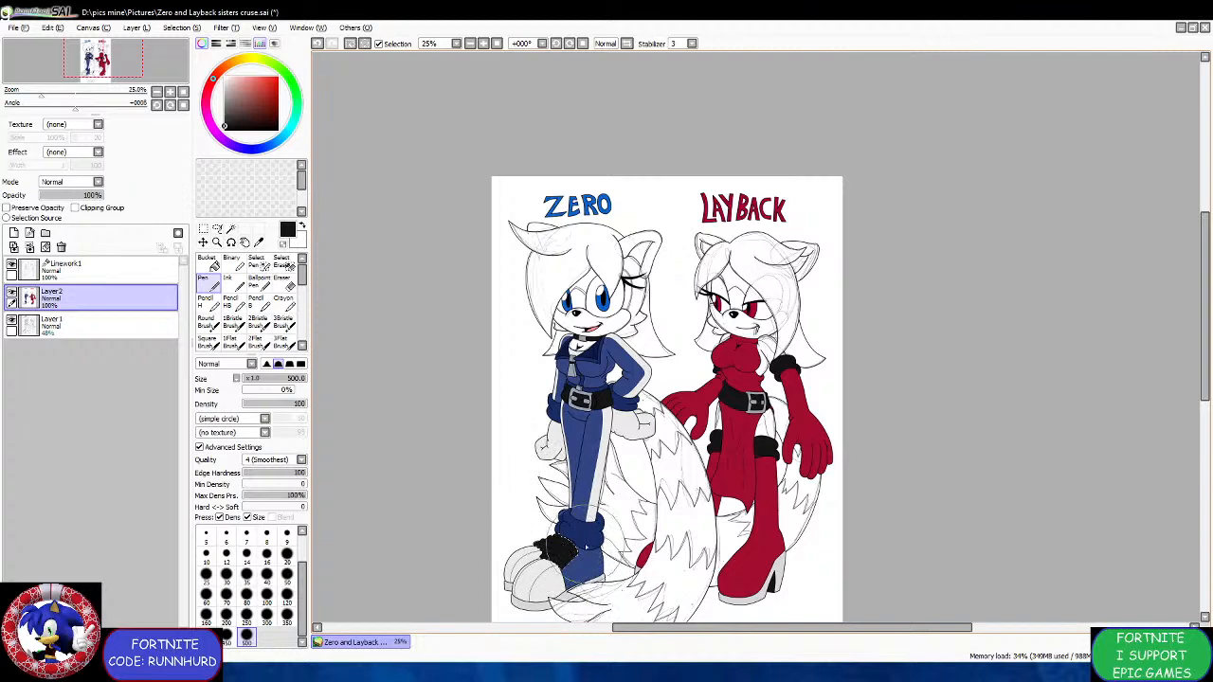
pyautogui.scroll(-1, 501, 494)
pyautogui.scroll(1, 501, 494)
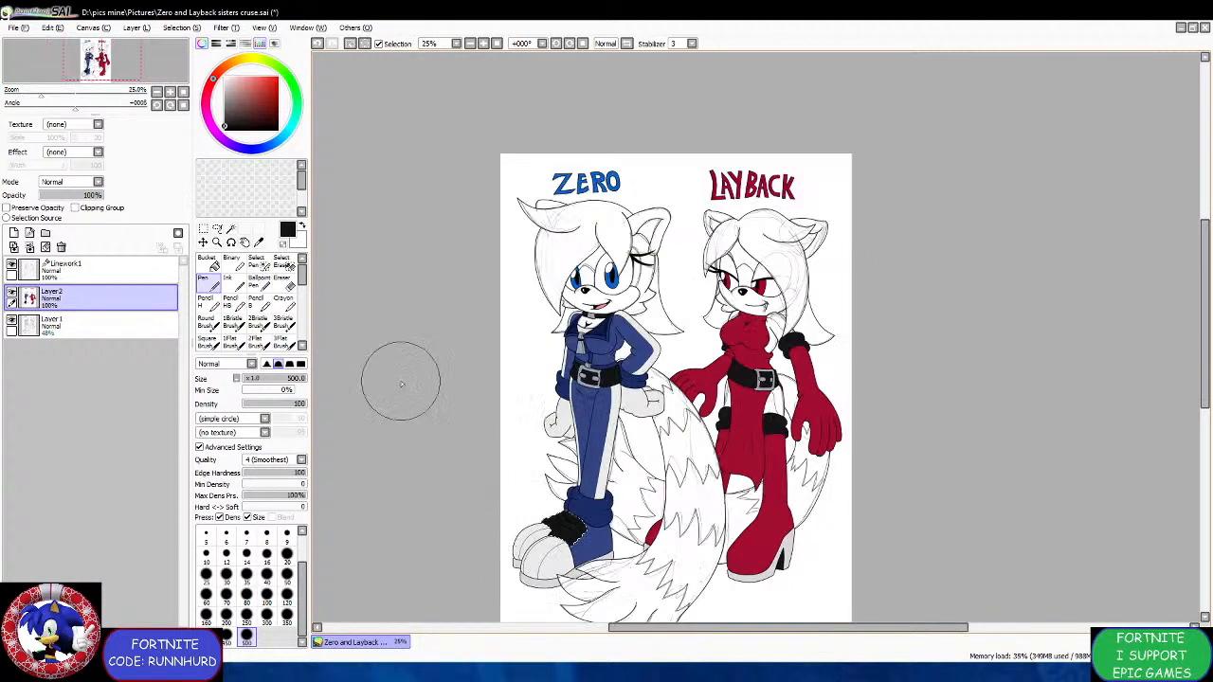
pyautogui.click(207, 232)
pyautogui.click(359, 289)
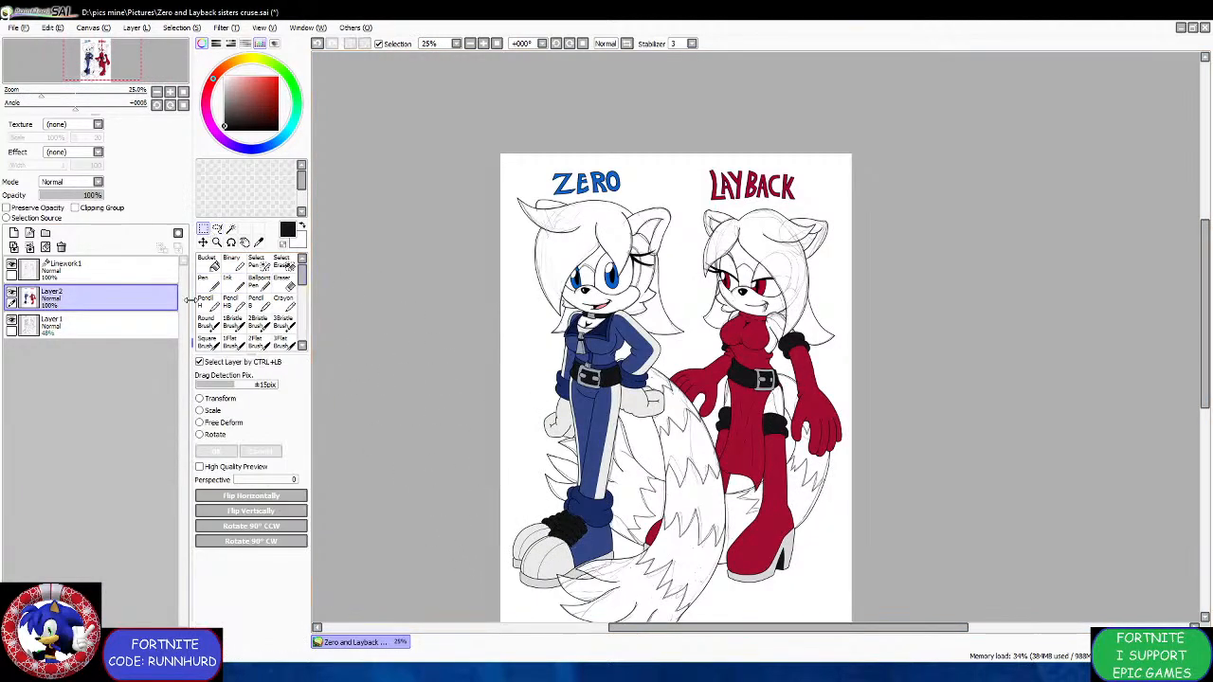
# Save the drawing with Linework1 active and open the image Tangleheadtest.png.
pyautogui.click(156, 269)
pyautogui.hotkey('ctrl', 's')
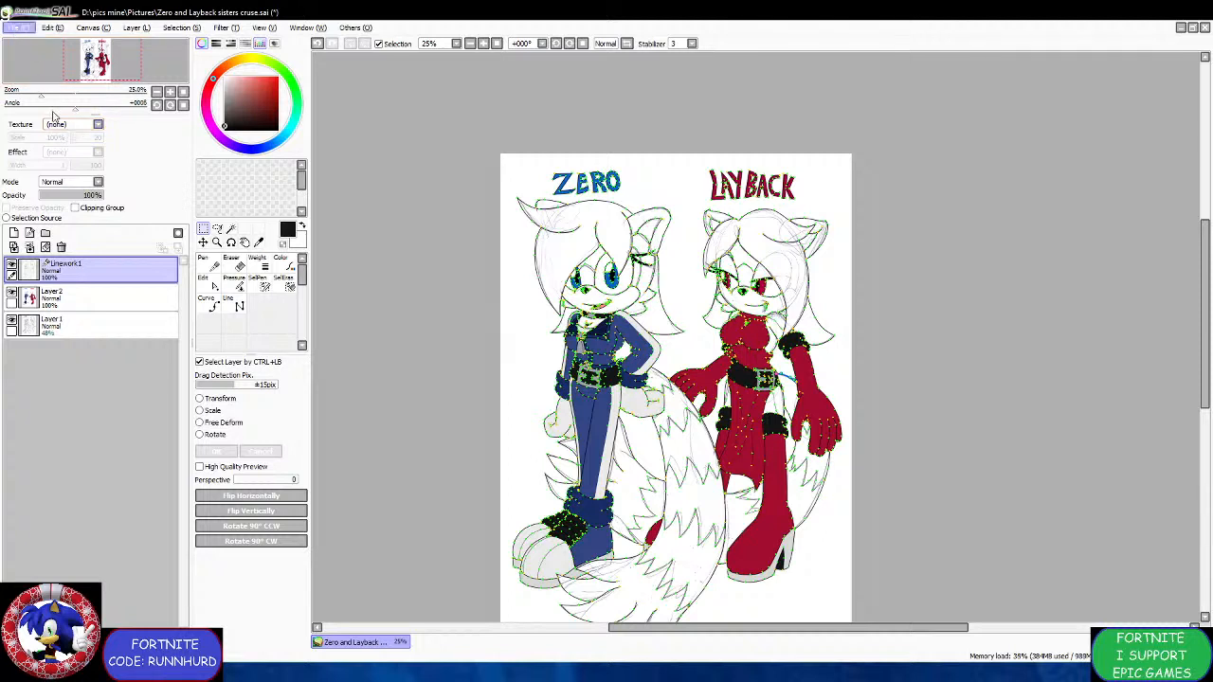
pyautogui.click(685, 675)
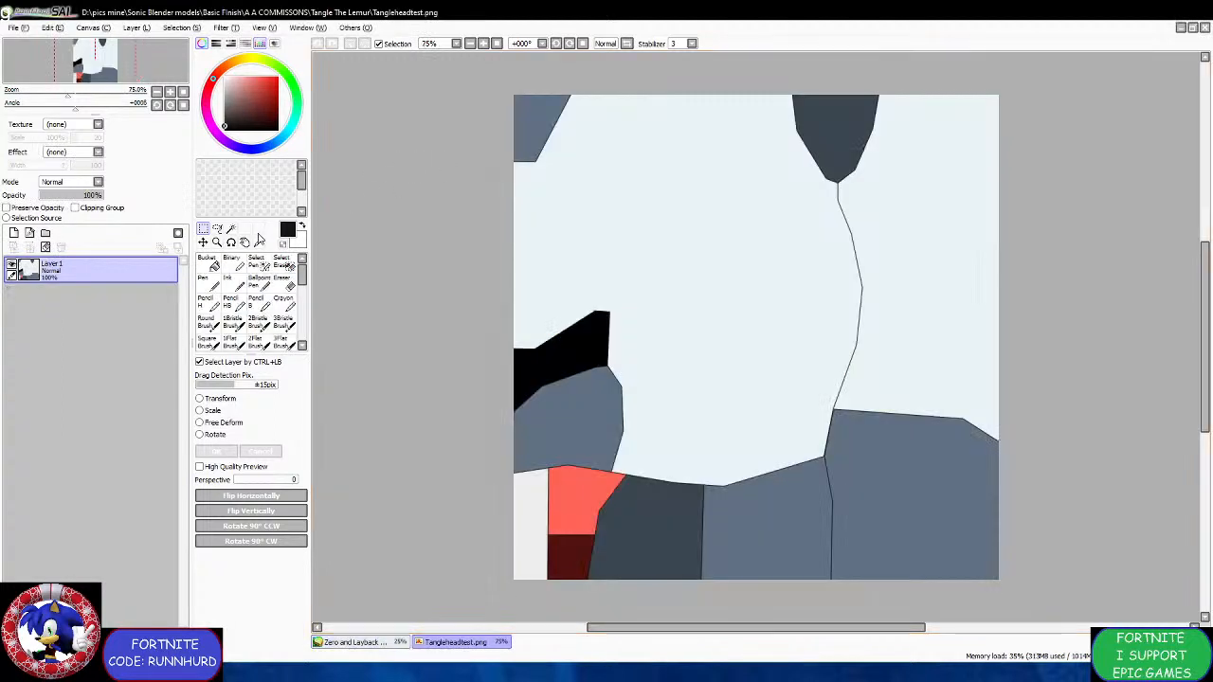
# Sample the pale bluish white from Tangleheadtest.png with the Color Picker and return to the Zero and Layback drawing.
pyautogui.click(258, 242)
pyautogui.click(673, 252)
pyautogui.click(389, 643)
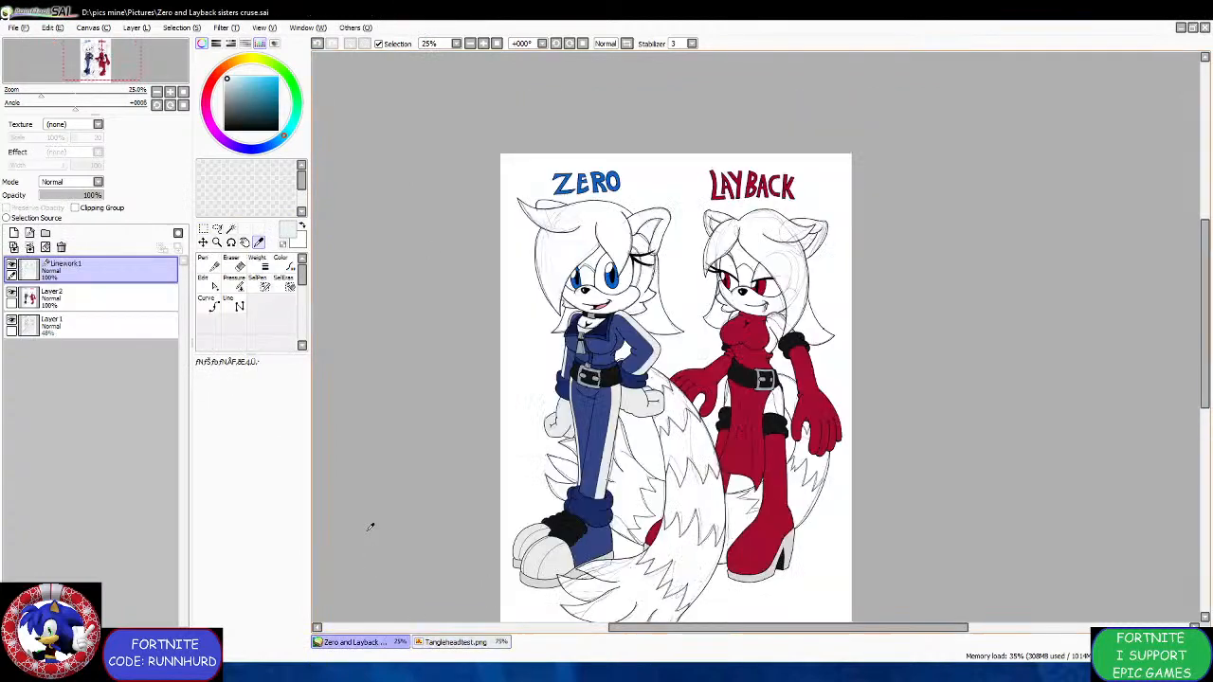
# Select Zero's forehead patch and the fur along the side of her head on Linework1 with the Magic Wand.
pyautogui.click(230, 228)
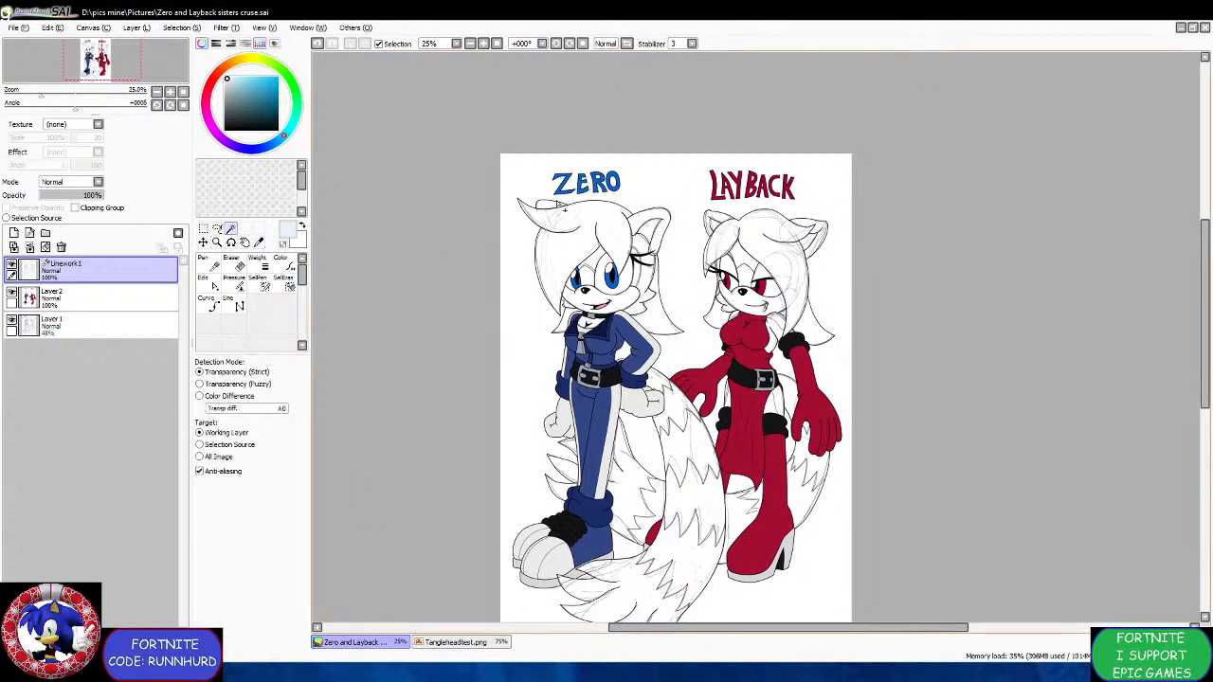
pyautogui.scroll(3, 616, 237)
pyautogui.click(675, 389)
pyautogui.scroll(2, 690, 383)
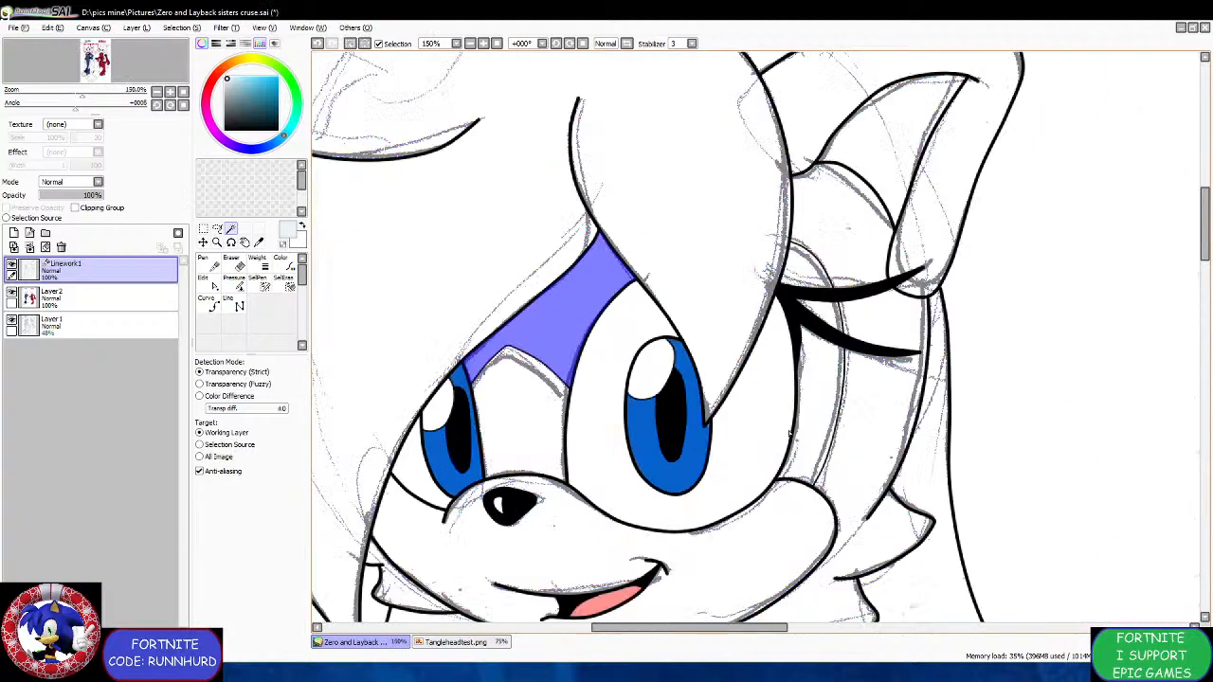
pyautogui.click(836, 421)
pyautogui.click(848, 232)
pyautogui.scroll(-4, 839, 363)
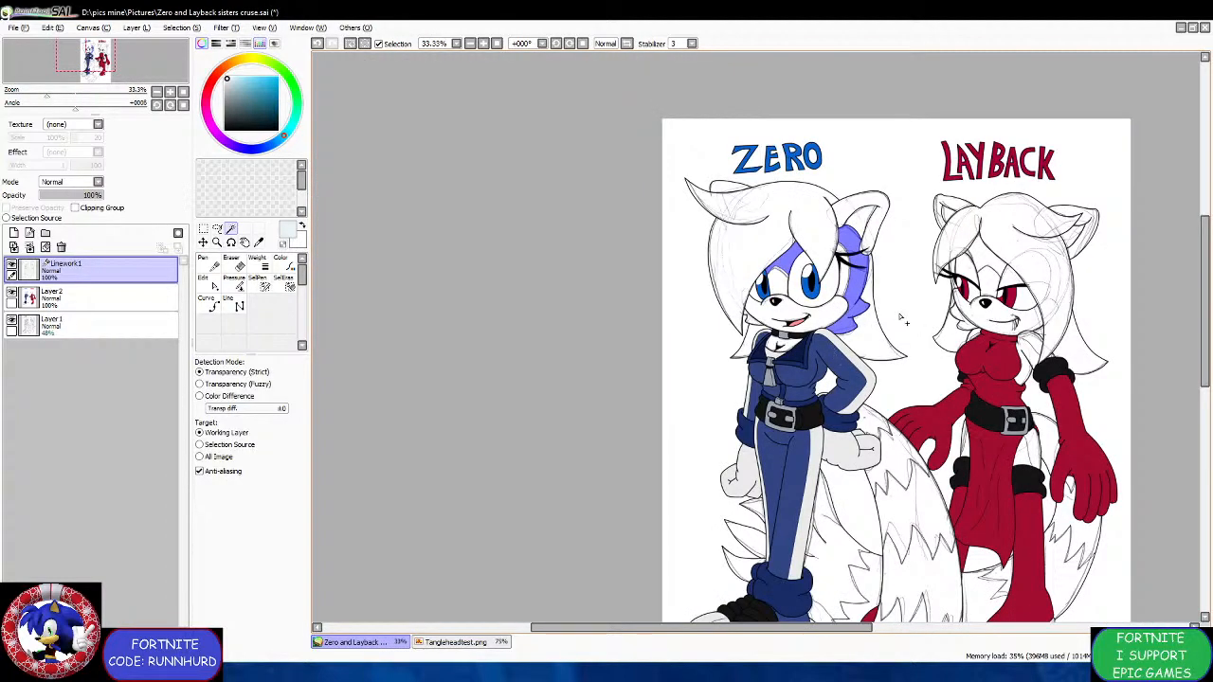
# Add Zero's bare neck and upper chest between the choker and collar to the selection.
pyautogui.scroll(3, 902, 320)
pyautogui.scroll(-2, 758, 363)
pyautogui.scroll(4, 718, 361)
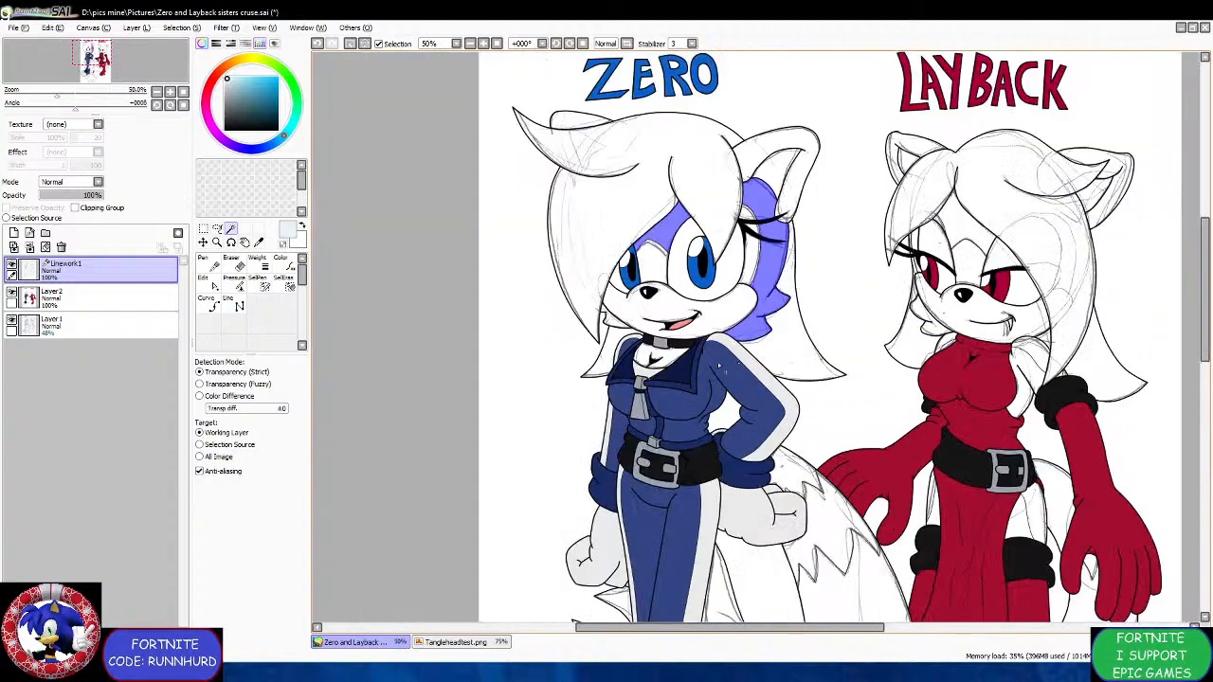
pyautogui.scroll(-3, 621, 354)
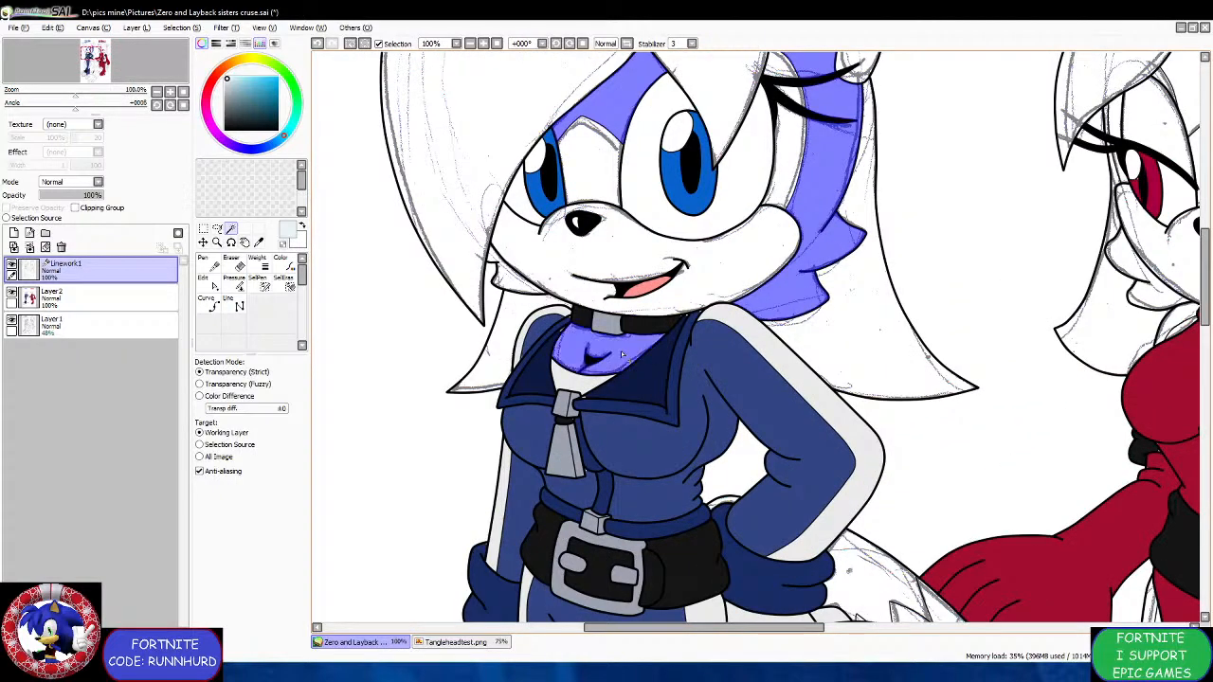
pyautogui.scroll(1, 705, 441)
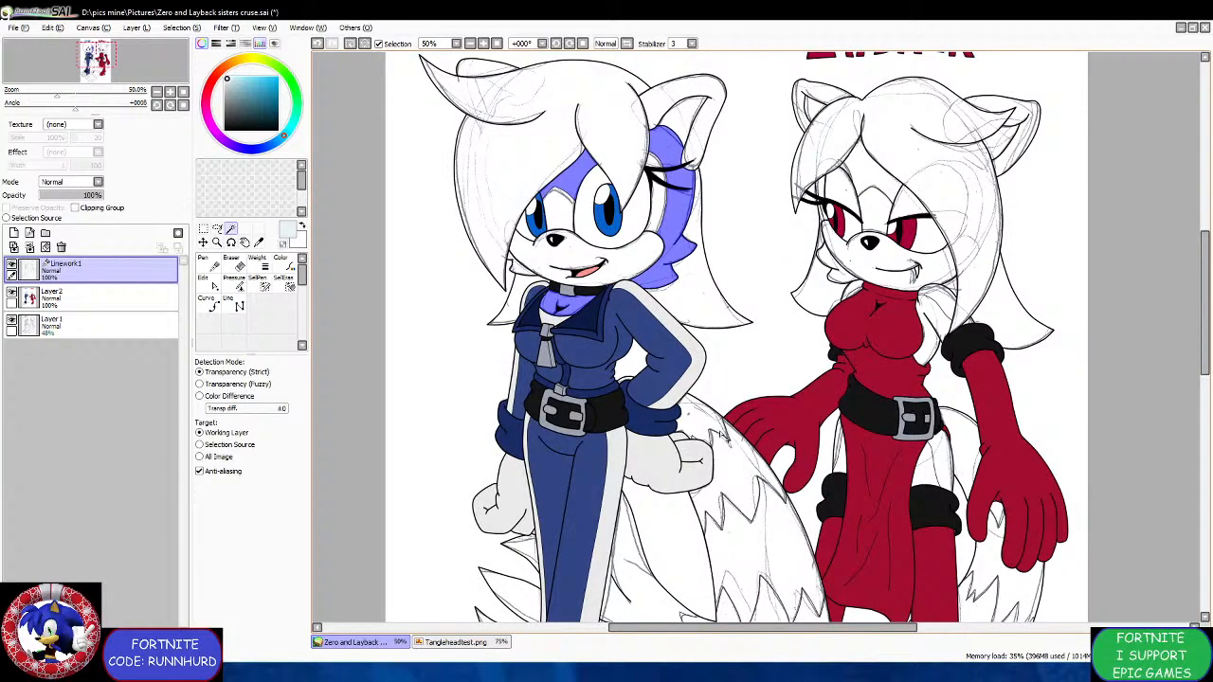
# Add the base of Zero's large tail and the two alternating stripes below it to the selection.
pyautogui.scroll(2, 706, 421)
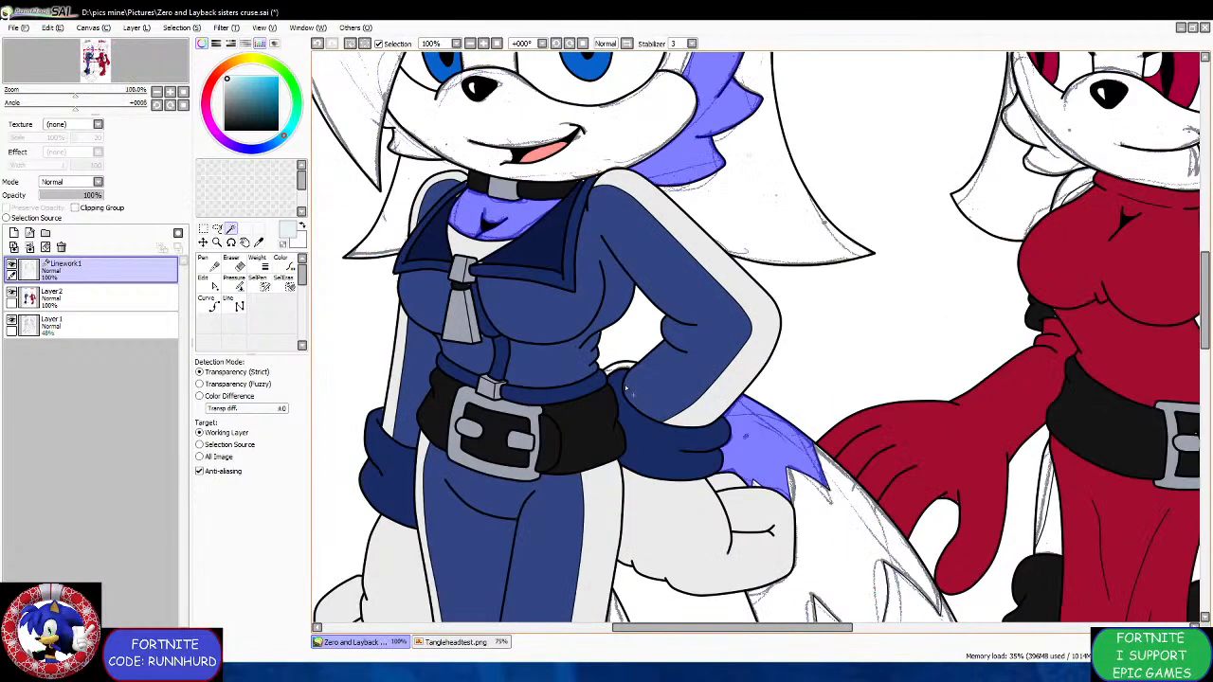
pyautogui.scroll(-4, 628, 379)
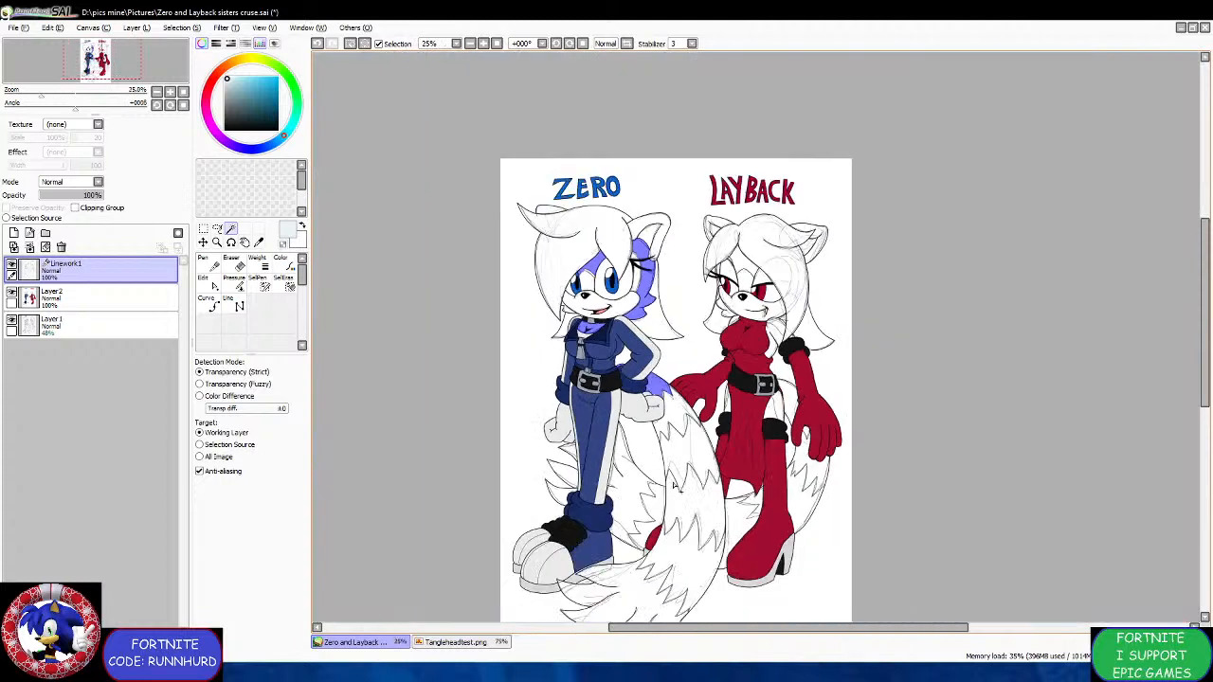
pyautogui.click(678, 462)
pyautogui.click(654, 573)
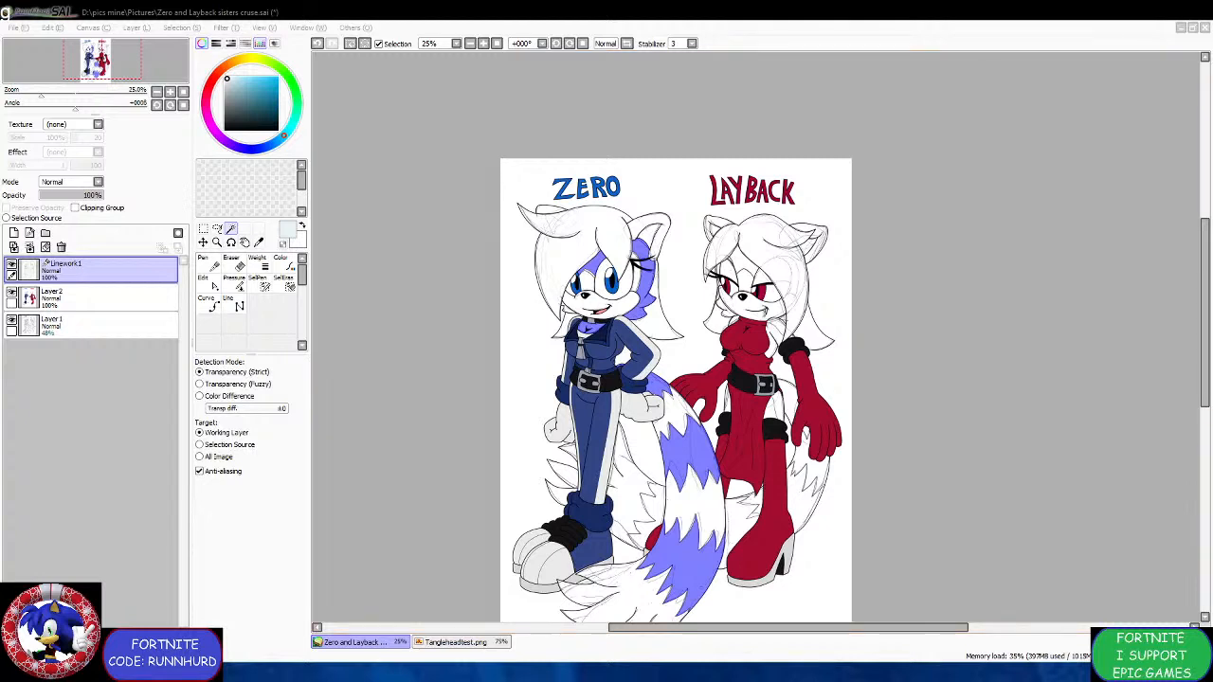
# Add the tail stripe behind Zero's lower legs and the alternating stripes of the tail behind Layback to the selection.
pyautogui.click(746, 327)
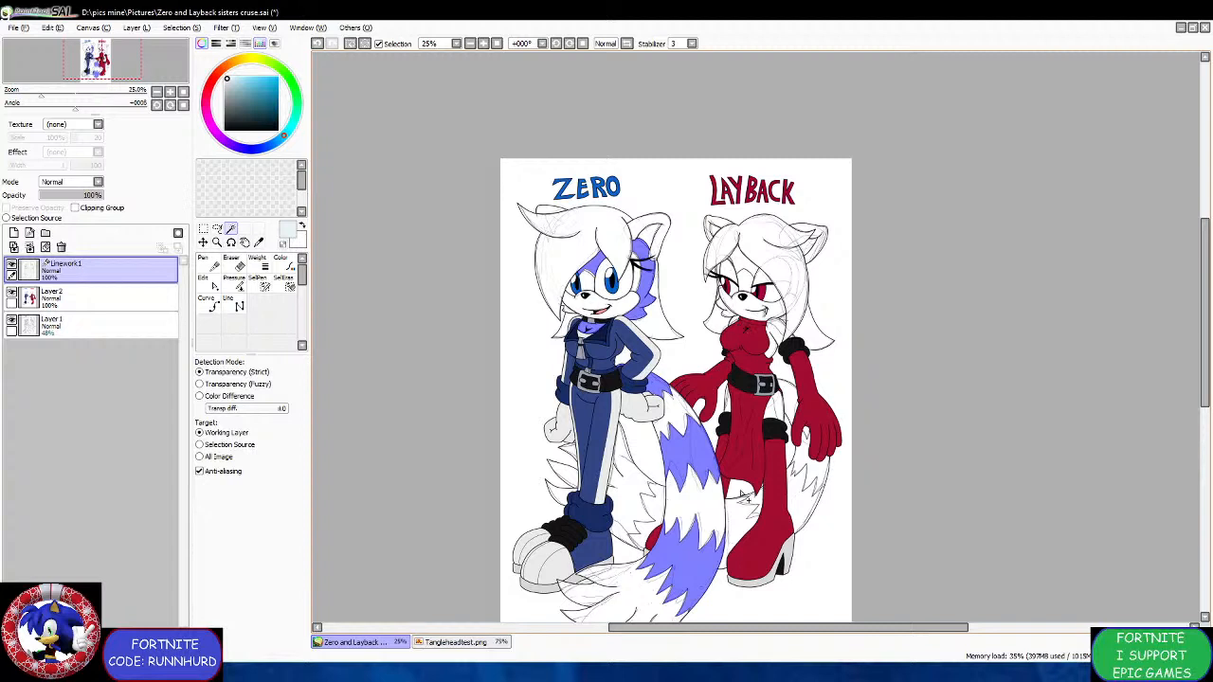
pyautogui.click(661, 511)
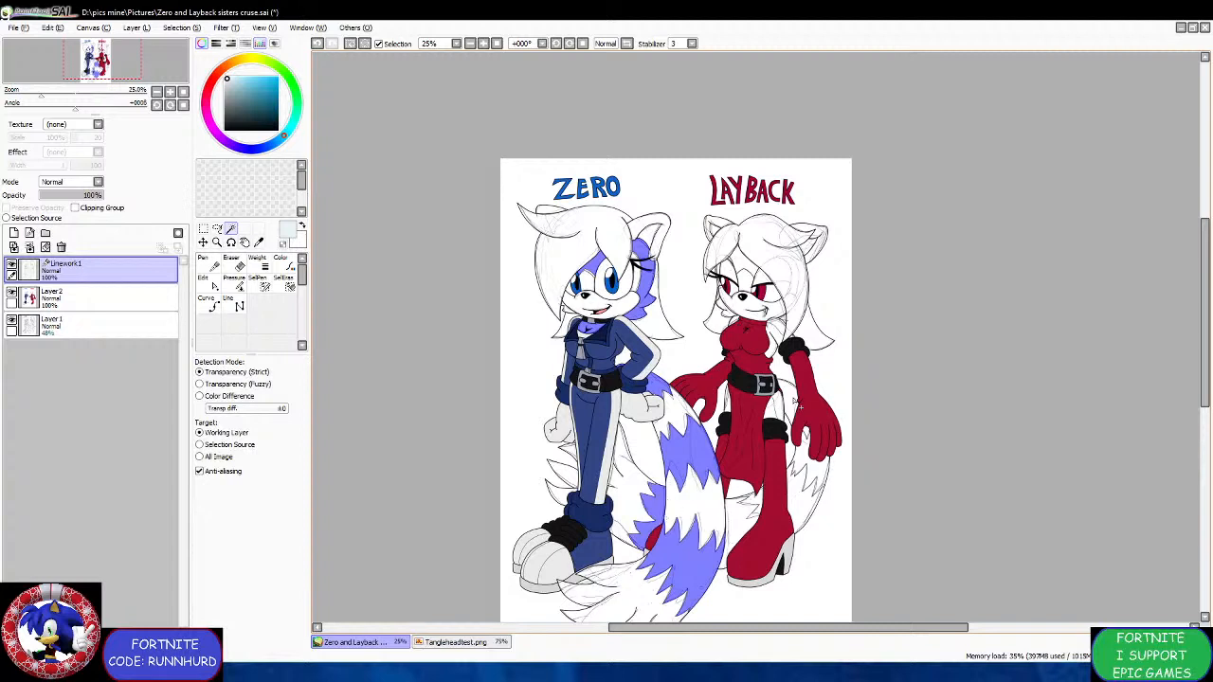
pyautogui.scroll(1, 792, 426)
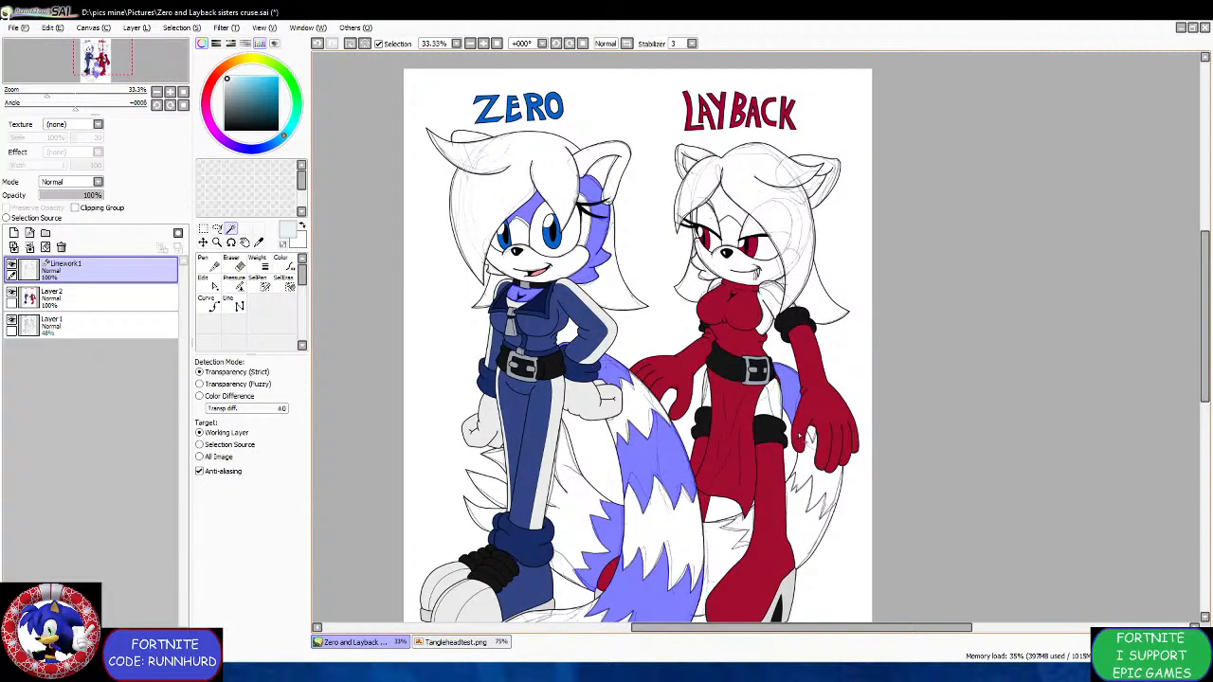
pyautogui.click(794, 535)
pyautogui.click(746, 530)
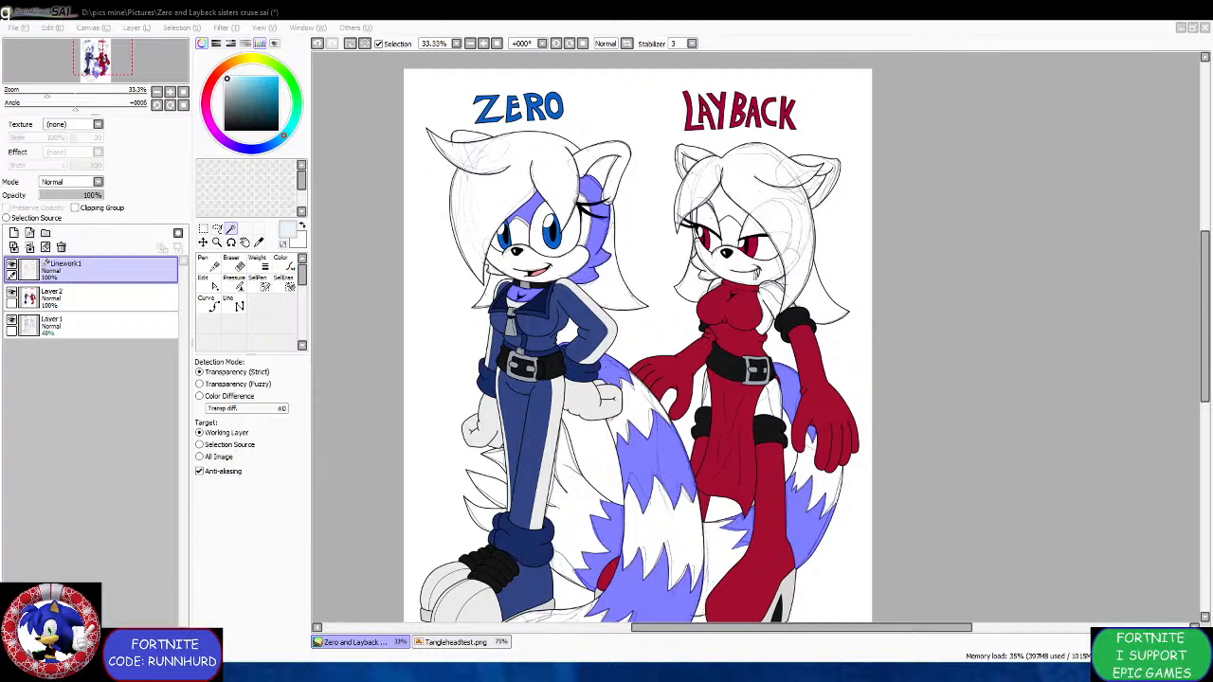
# Add Layback's forehead patch, her cheek fur and the narrow slivers around her outer eyelashes to the selection.
pyautogui.click(1002, 133)
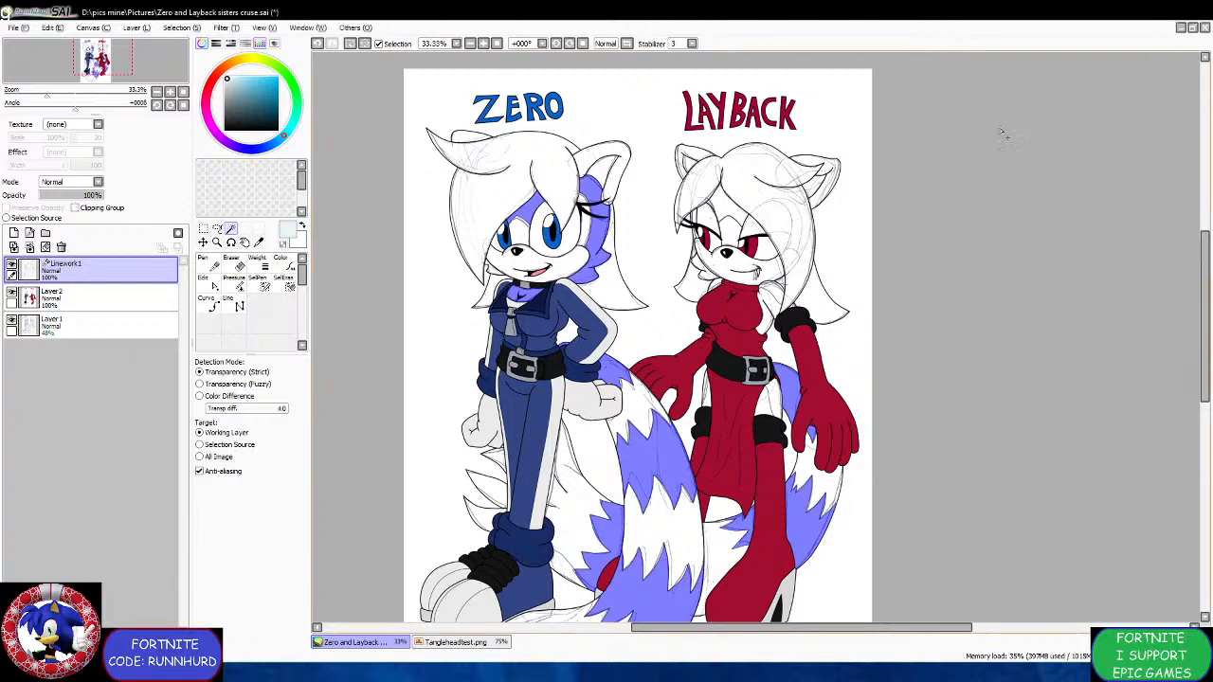
pyautogui.scroll(3, 836, 168)
pyautogui.click(616, 277)
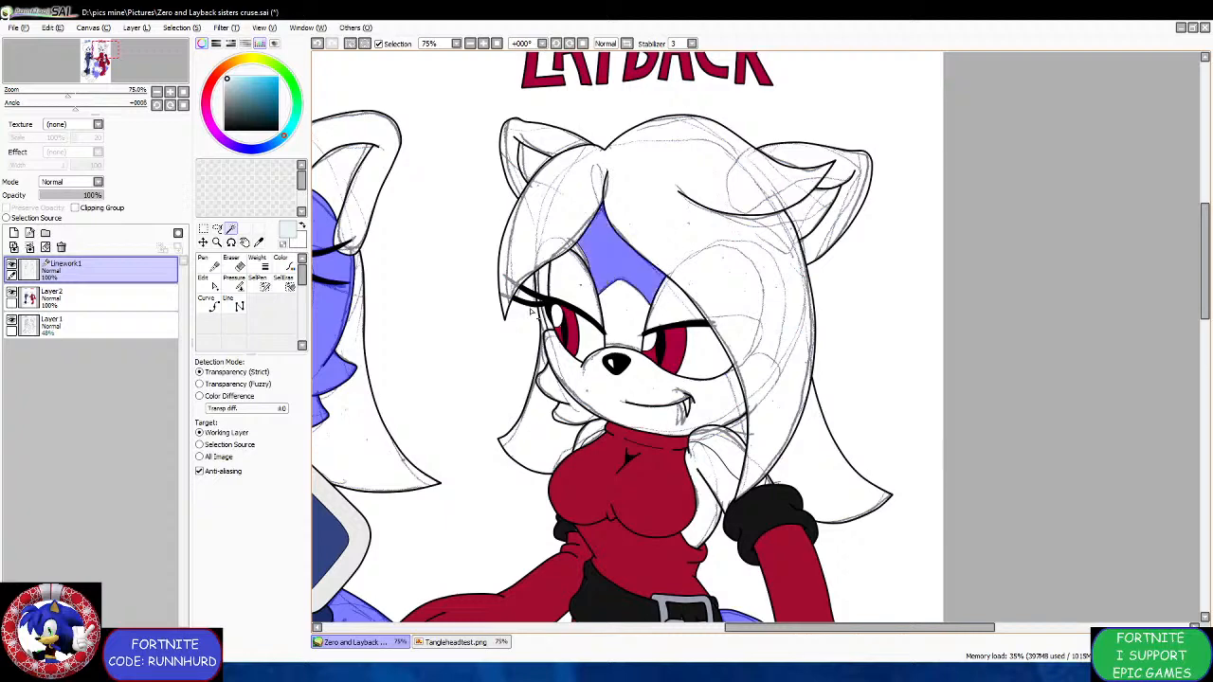
pyautogui.scroll(3, 532, 313)
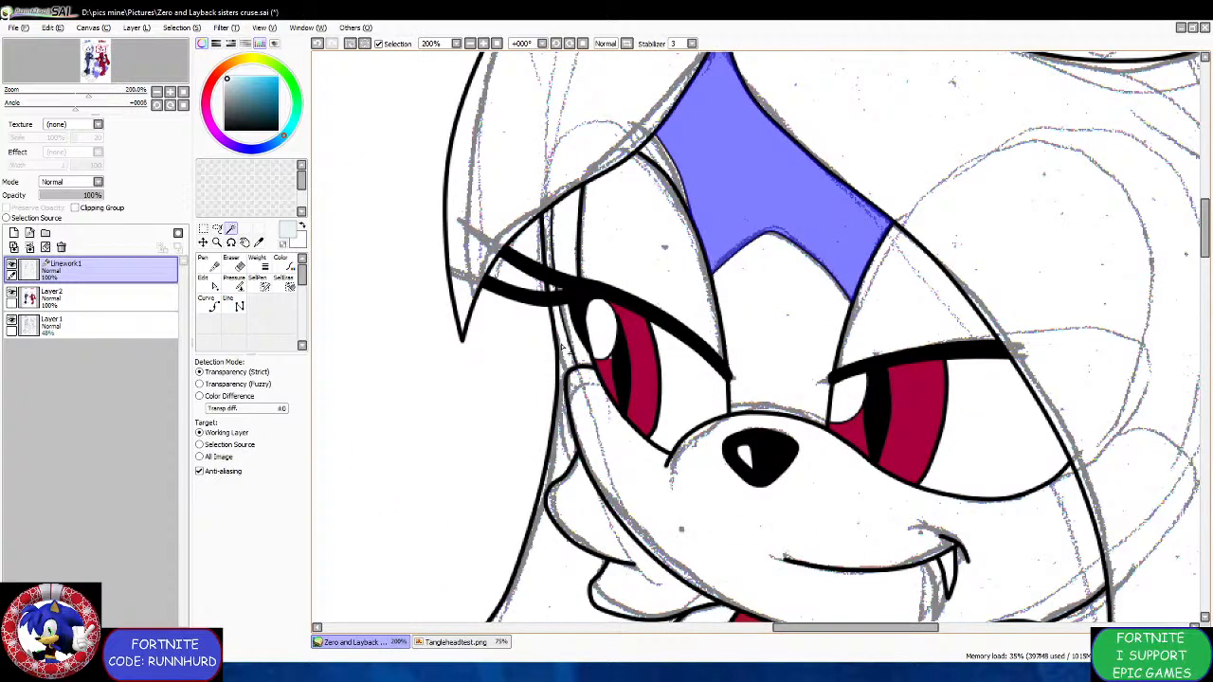
pyautogui.click(579, 489)
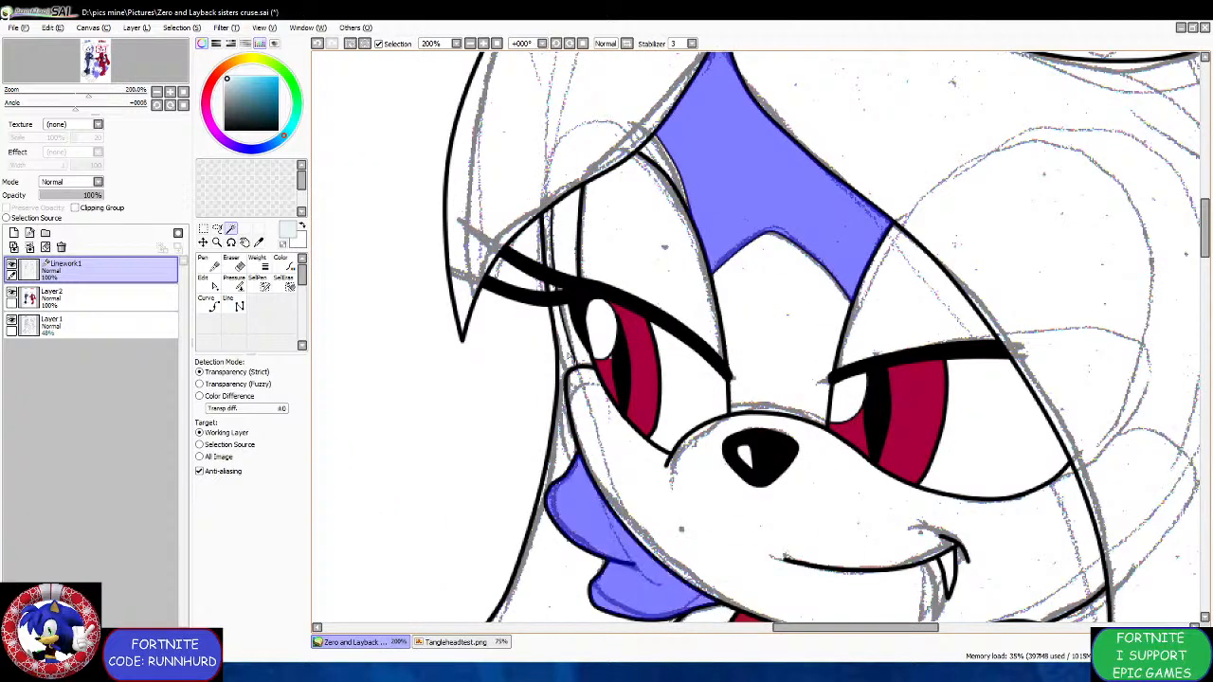
pyautogui.scroll(3, 555, 262)
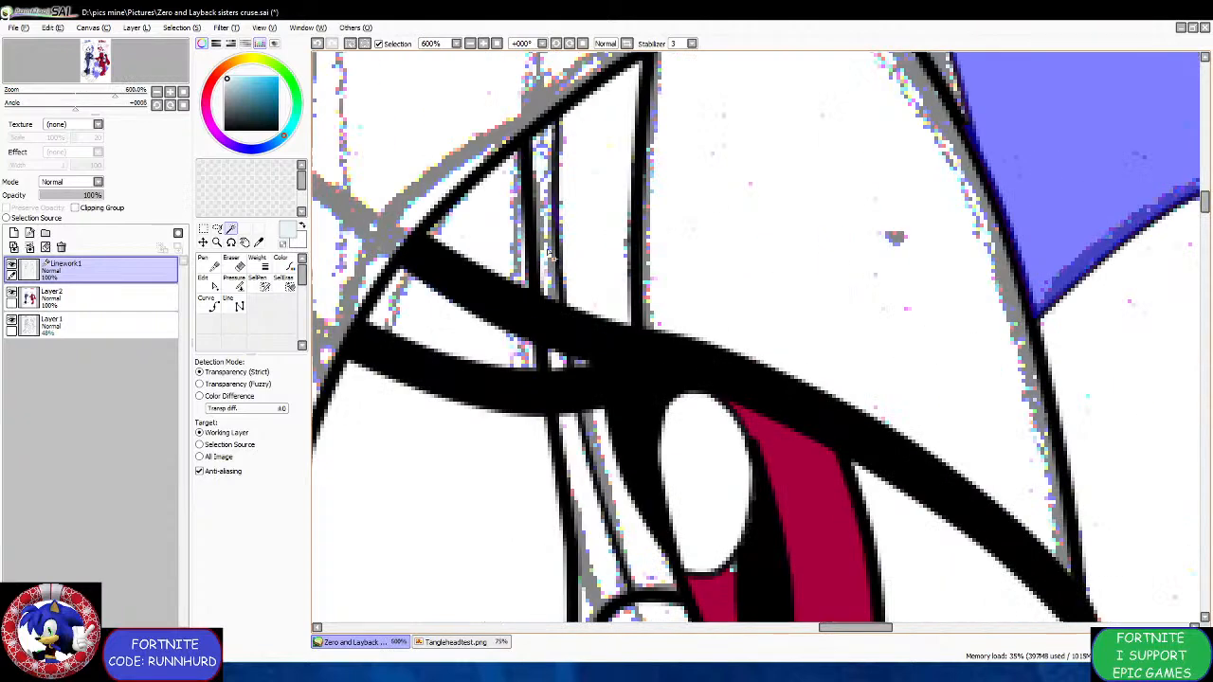
pyautogui.click(547, 253)
pyautogui.click(558, 362)
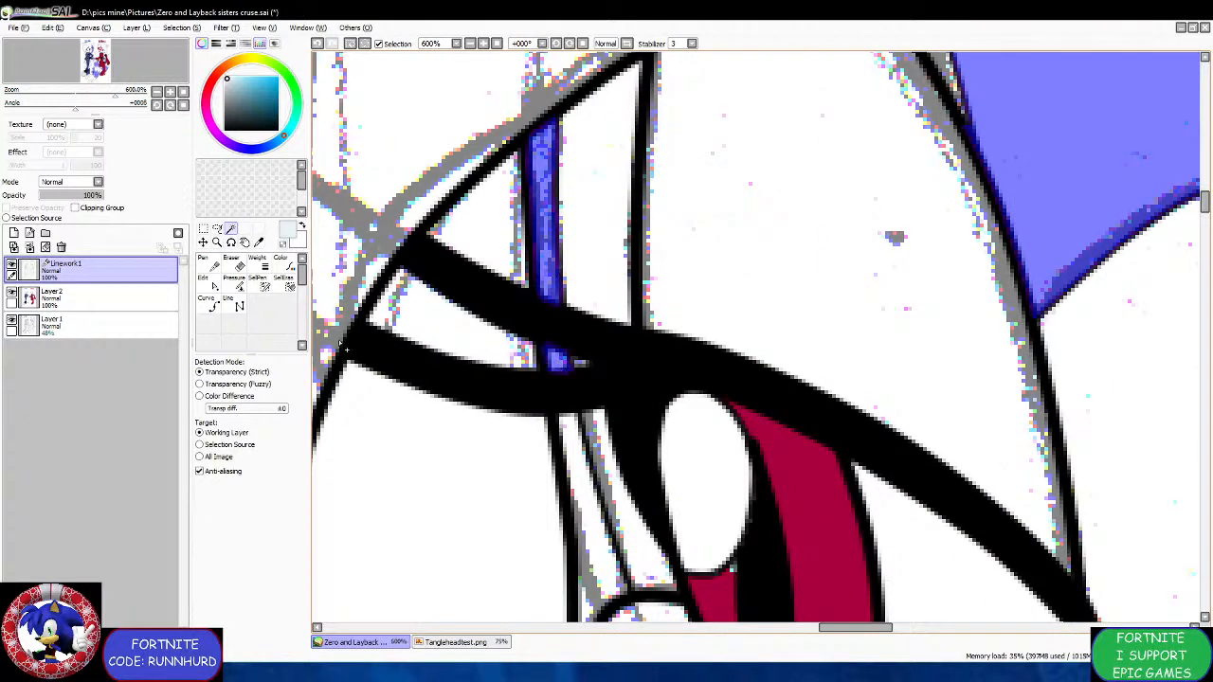
# Close the gap in the linework beside Layback's outer eye and cheek with a size 4 black Curve.
pyautogui.click(217, 310)
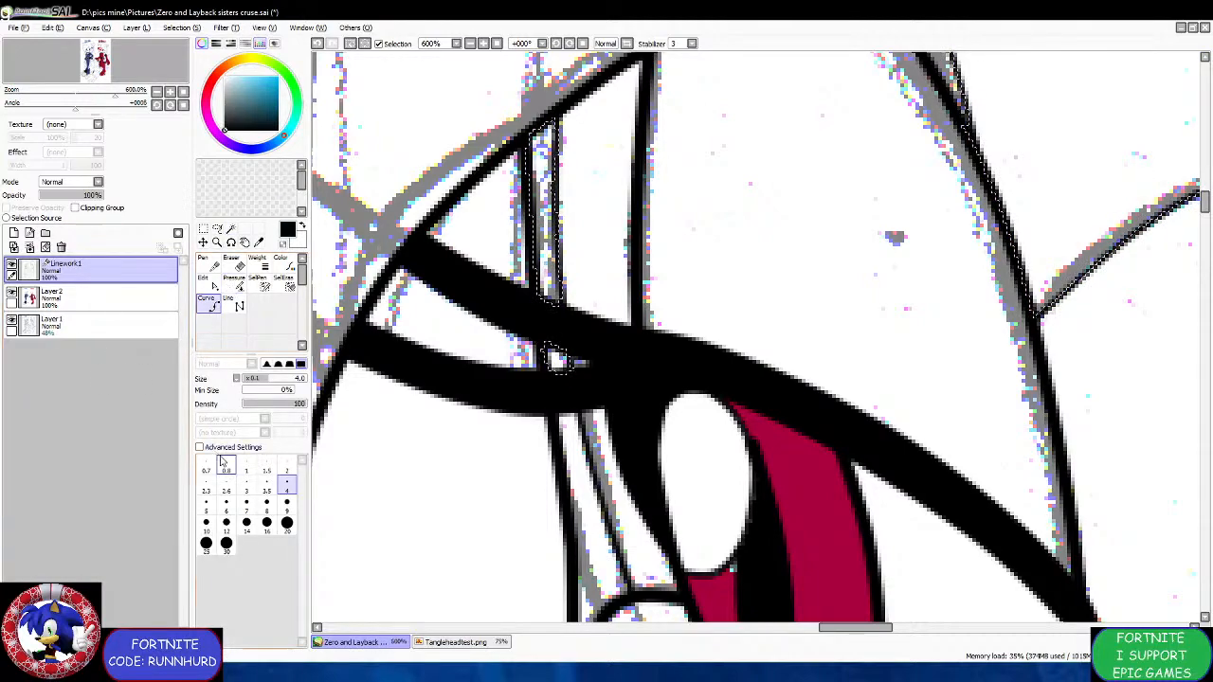
pyautogui.scroll(-3, 573, 464)
pyautogui.scroll(4, 585, 567)
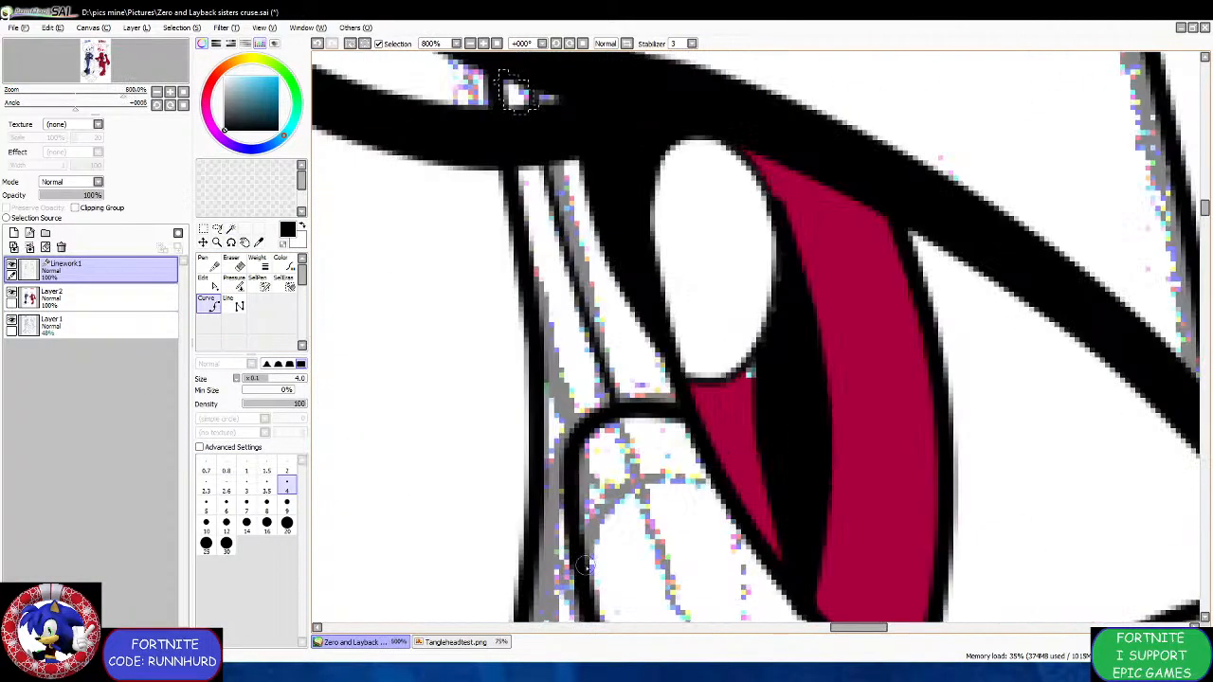
pyautogui.click(531, 398)
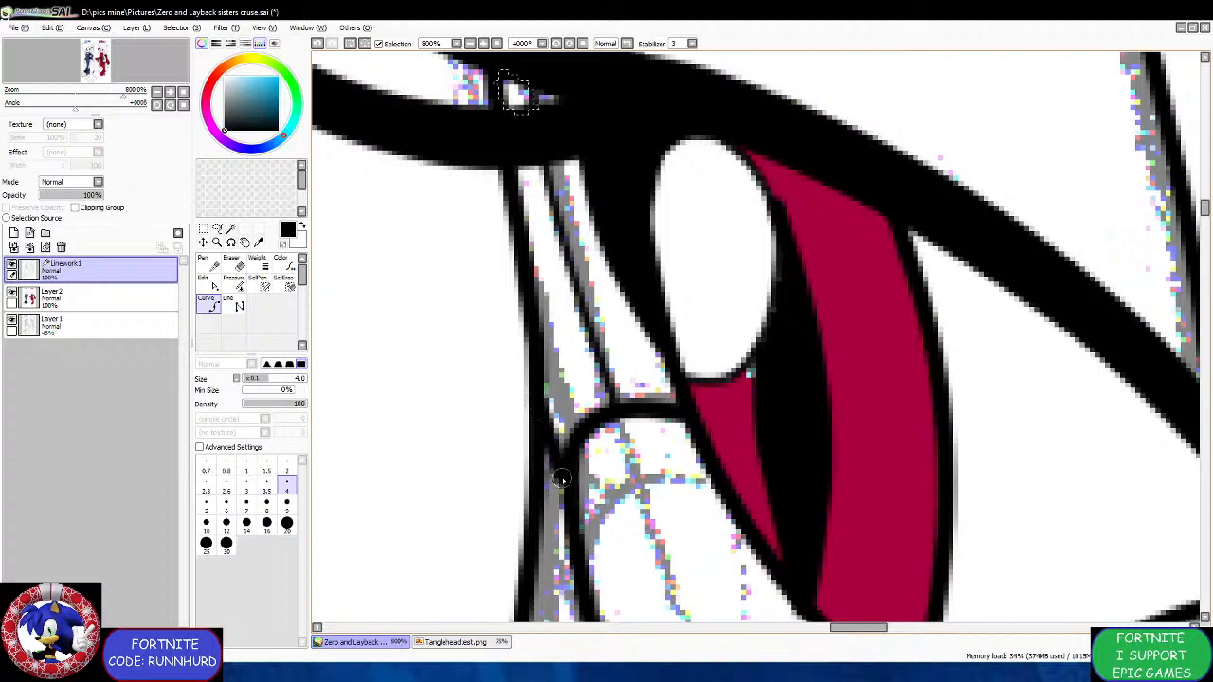
pyautogui.scroll(-4, 561, 481)
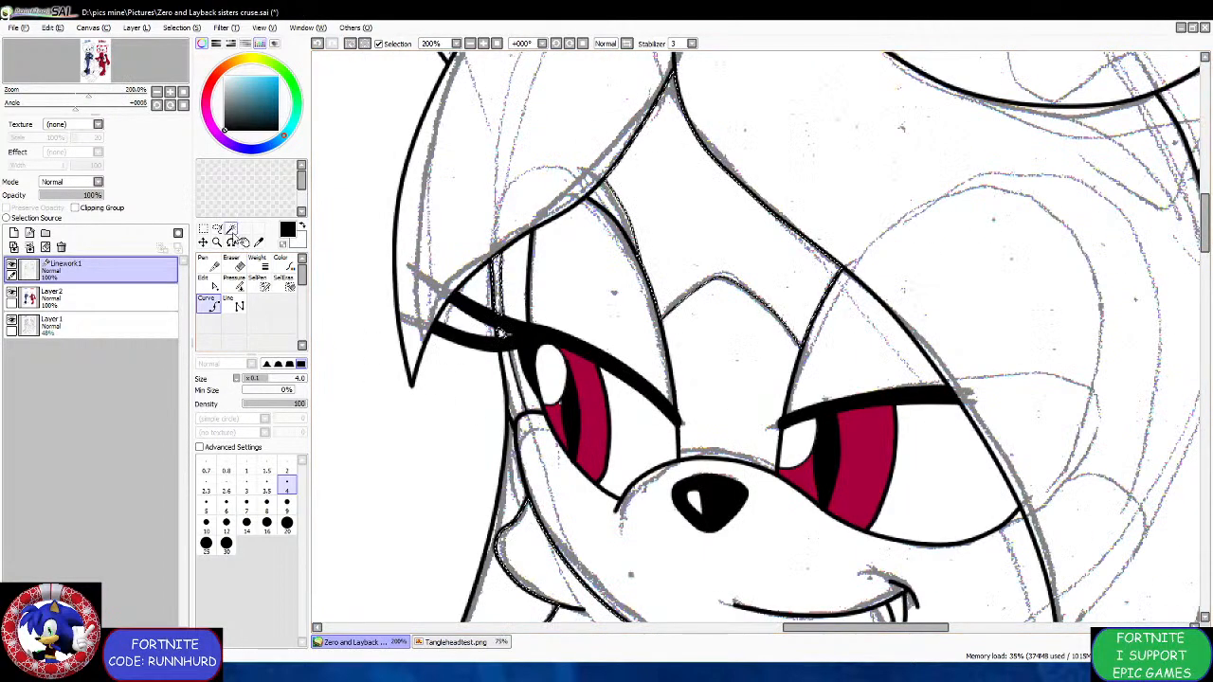
# Add the enclosed strip of fur below Layback's outer eyelashes to the Magic Wand selection.
pyautogui.click(231, 232)
pyautogui.scroll(-2, 516, 400)
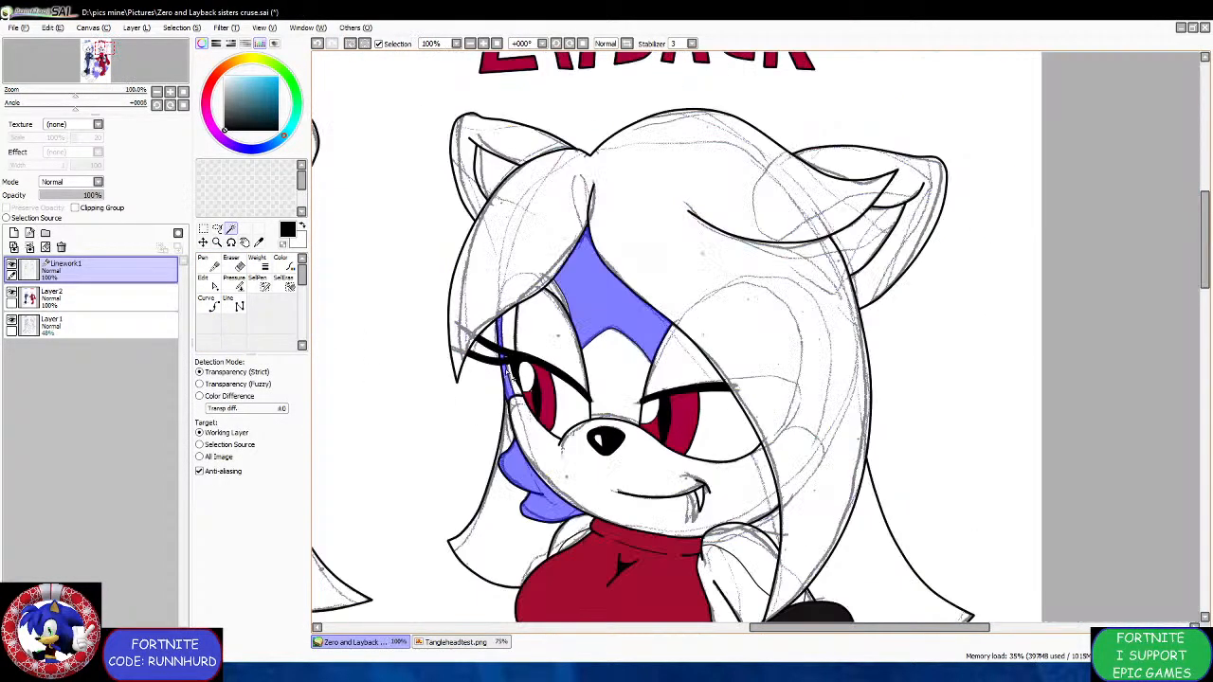
pyautogui.scroll(-3, 773, 457)
pyautogui.scroll(3, 683, 353)
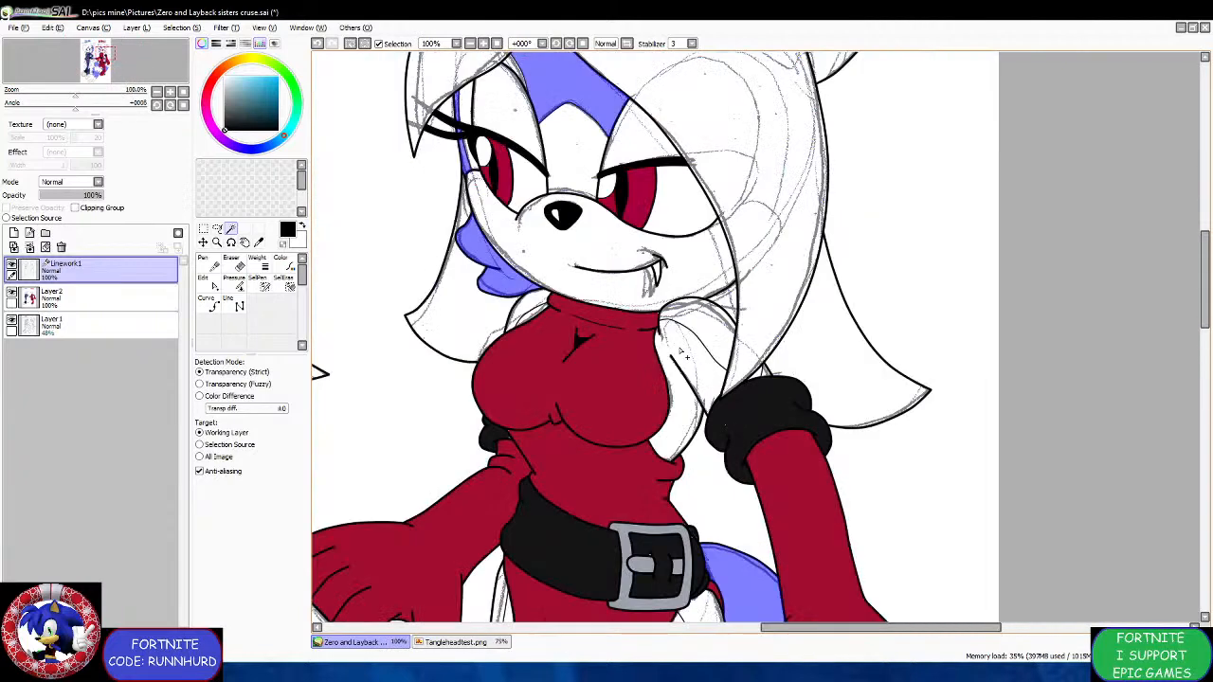
# Add Layback's bare shoulders, upper arm and exposed thighs beside the dress to the selection.
pyautogui.click(679, 351)
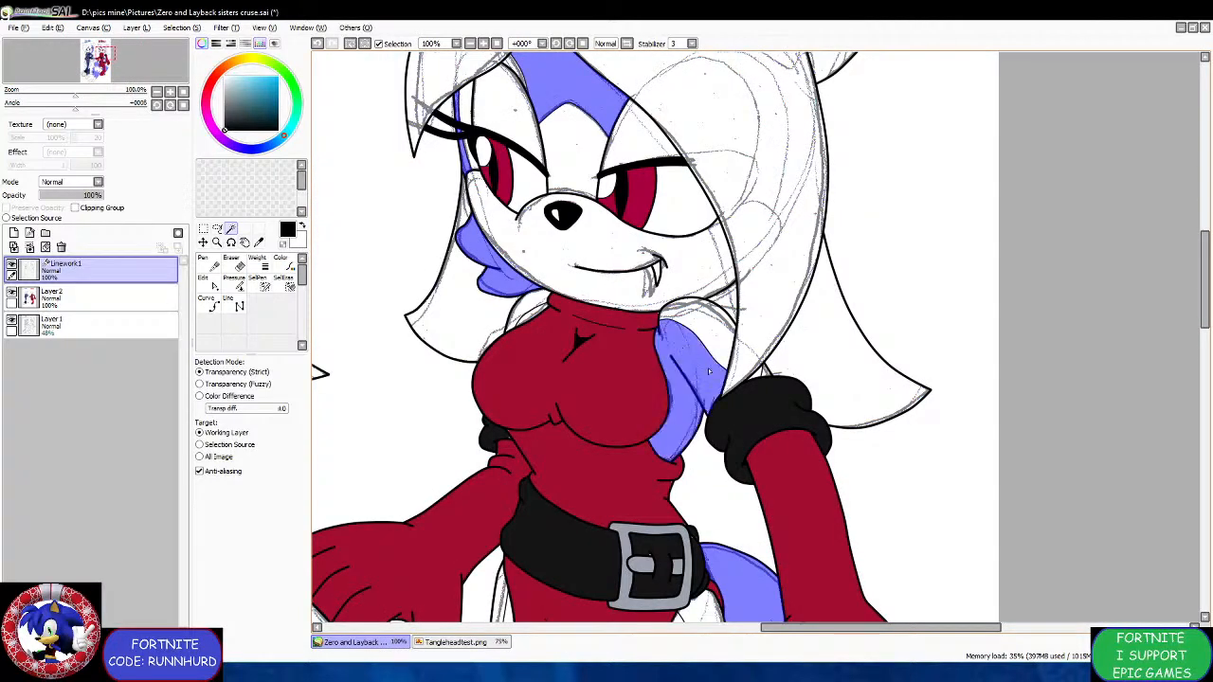
pyautogui.scroll(1, 679, 353)
pyautogui.scroll(-2, 813, 381)
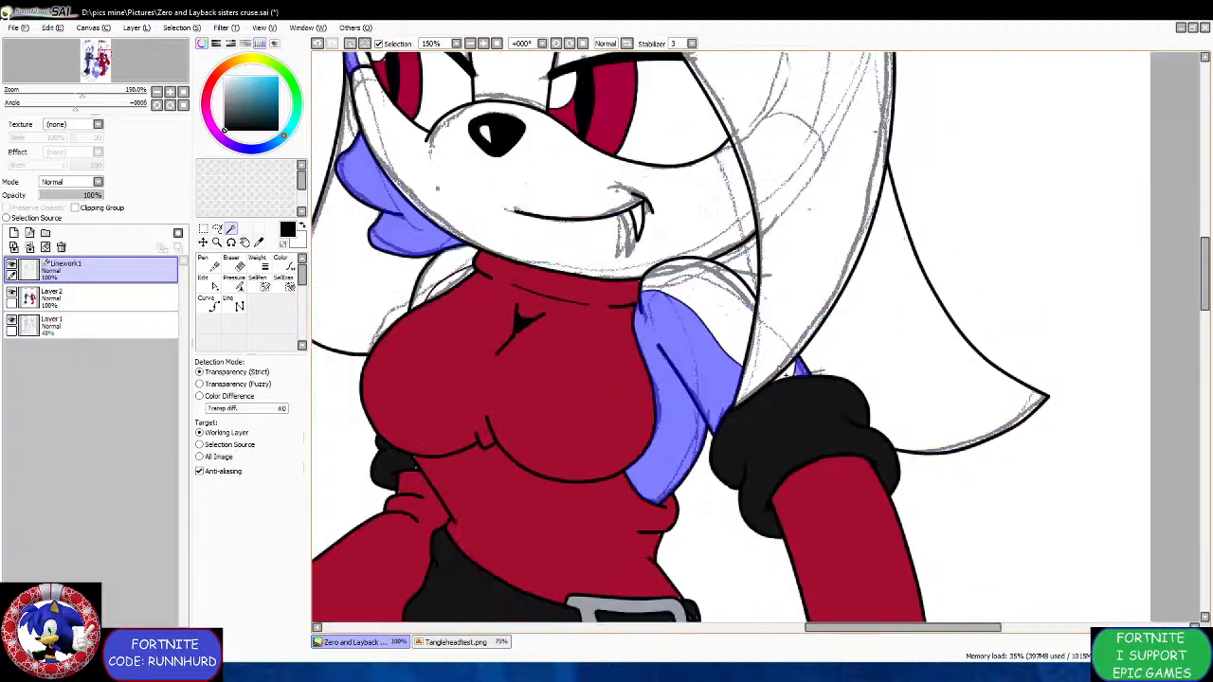
pyautogui.scroll(2, 679, 330)
pyautogui.scroll(-3, 691, 303)
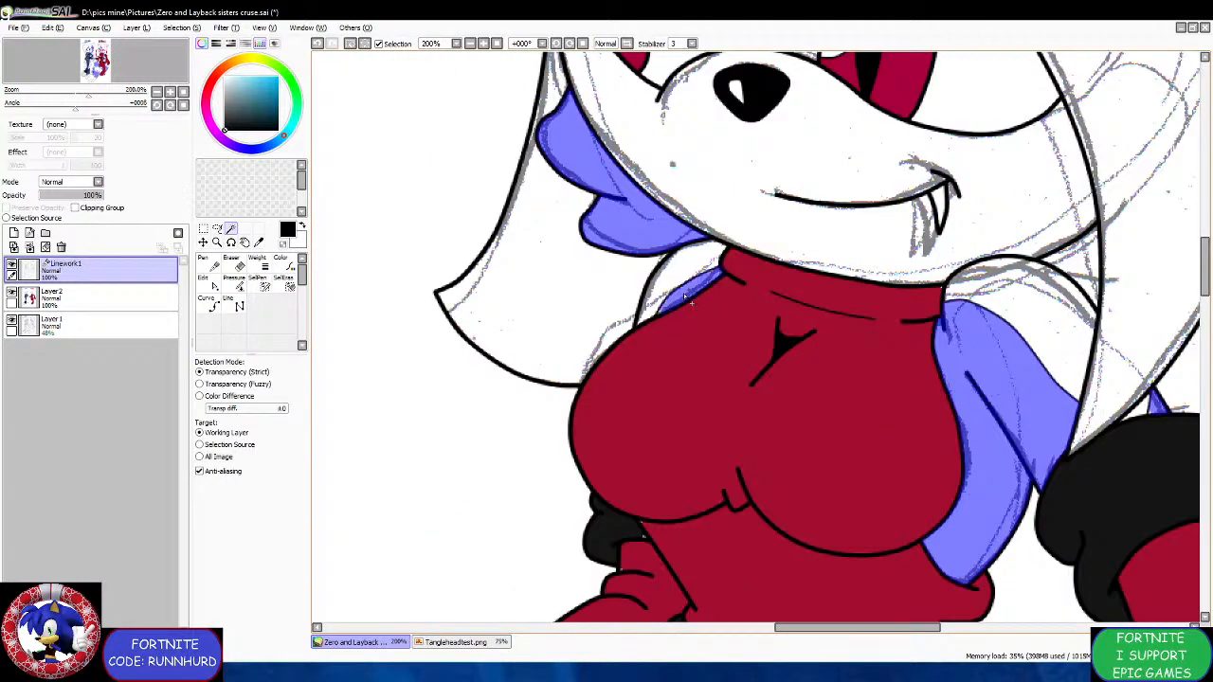
pyautogui.scroll(1, 685, 351)
pyautogui.scroll(1, 680, 386)
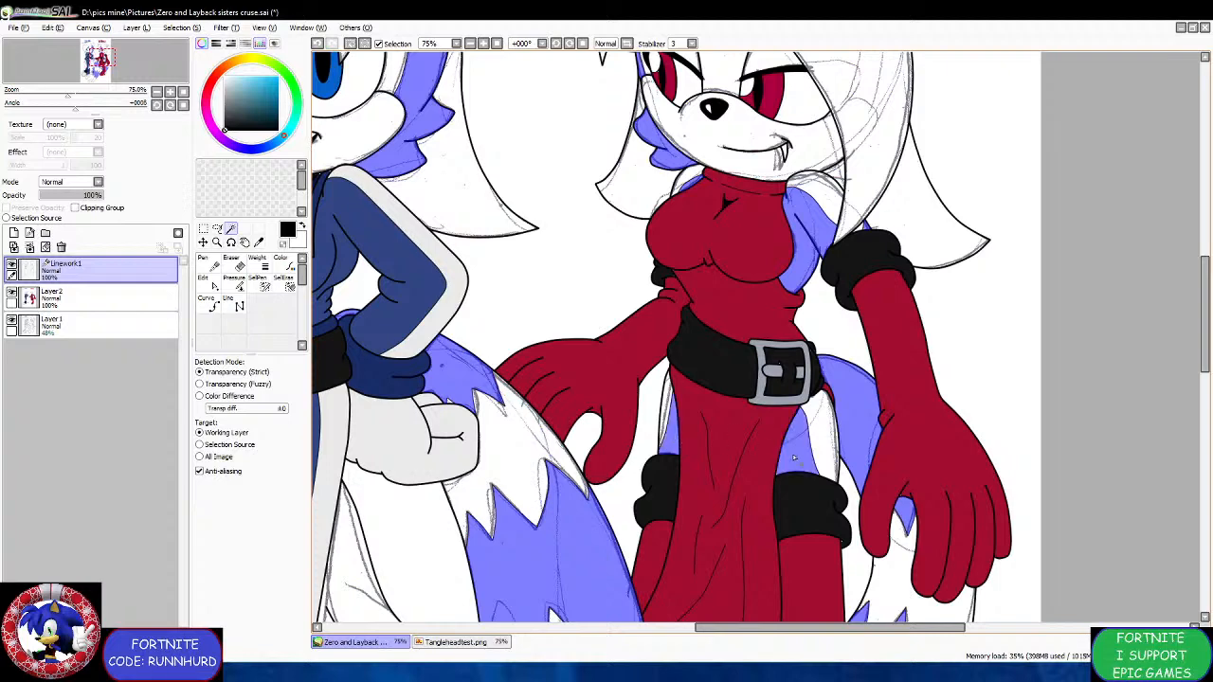
# Pick up the pale bluish white of Tangleheadtest.png again with the Color Picker and return to the Zero and Layback drawing.
pyautogui.scroll(-4, 781, 426)
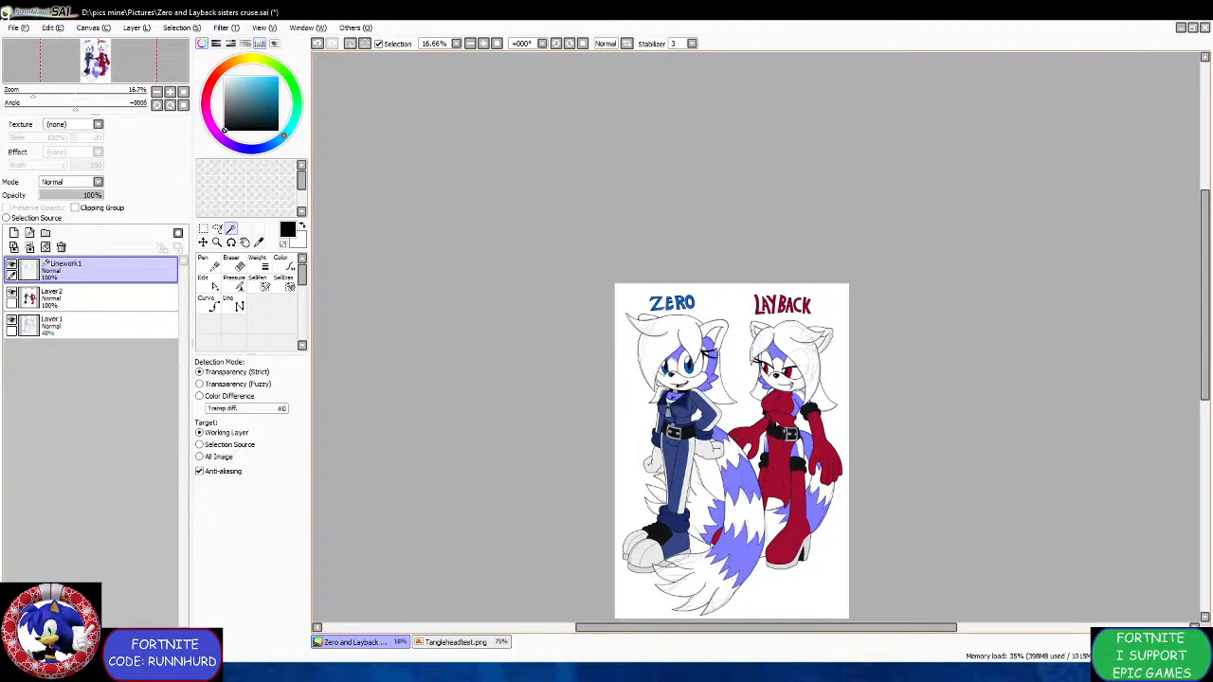
pyautogui.scroll(1, 777, 422)
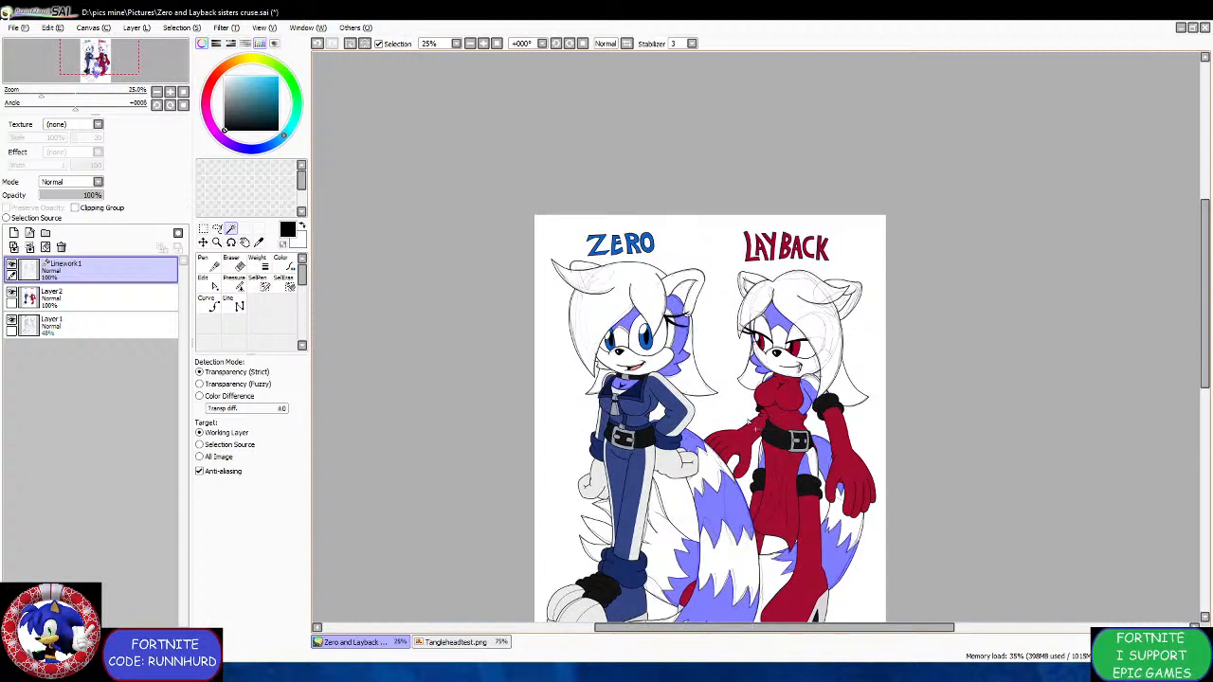
pyautogui.scroll(-2, 750, 421)
pyautogui.scroll(1, 771, 484)
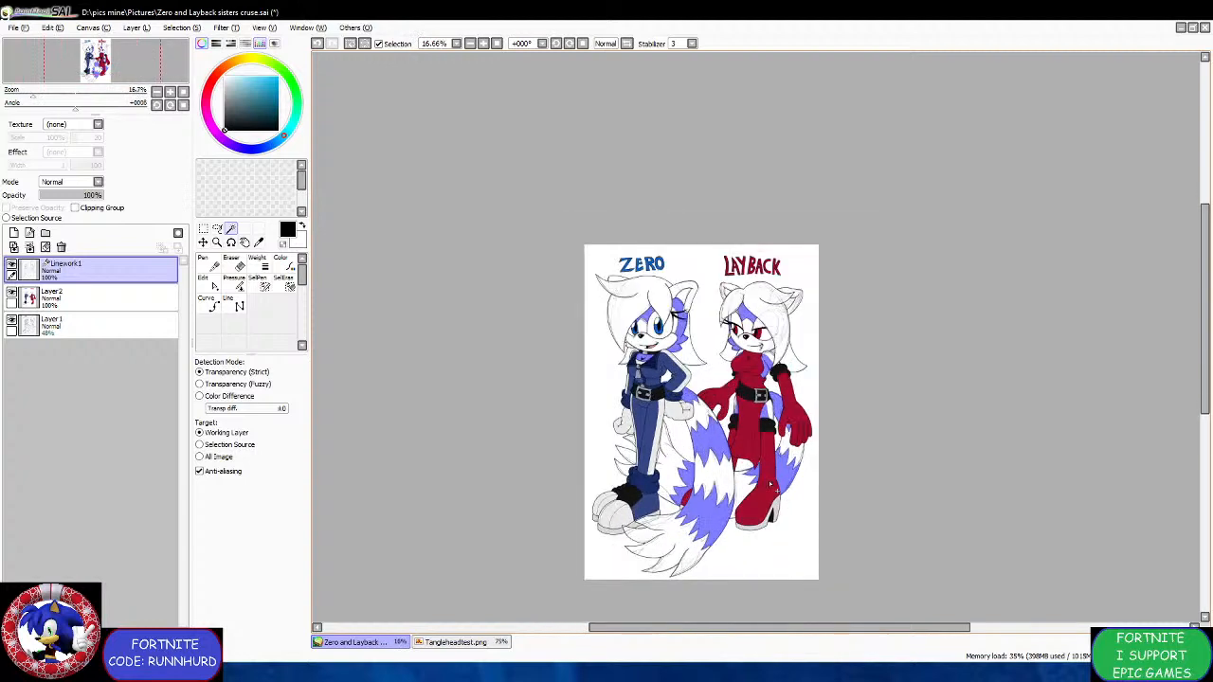
pyautogui.click(455, 641)
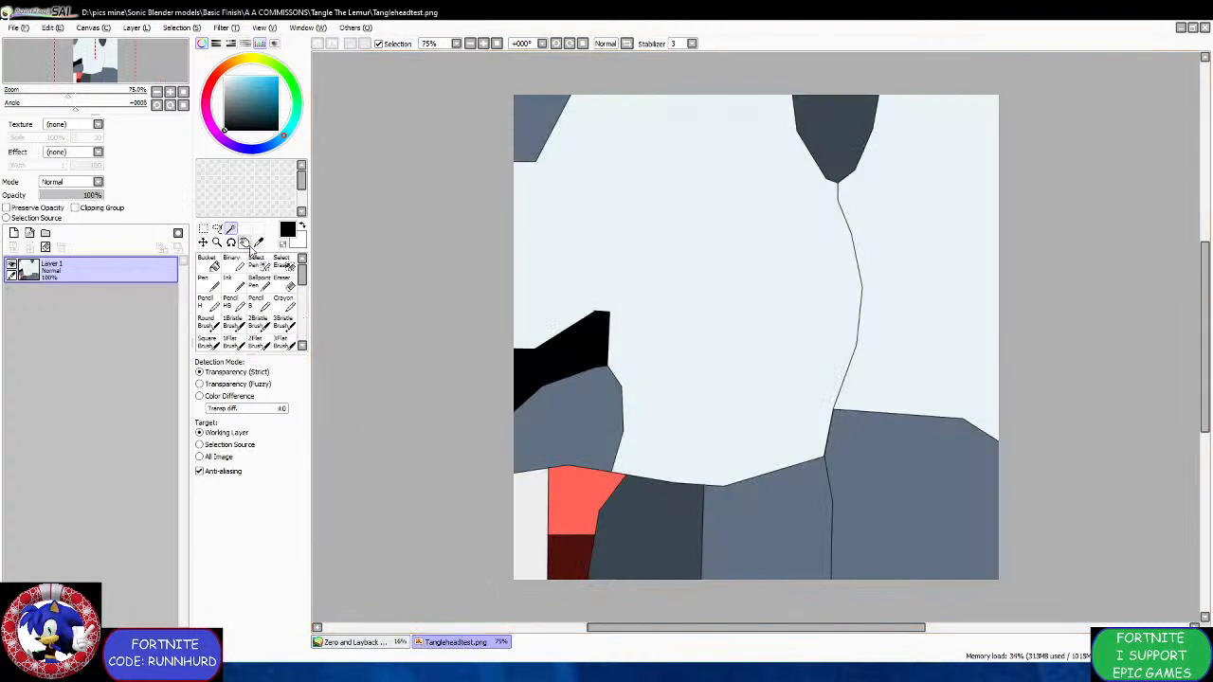
pyautogui.click(352, 643)
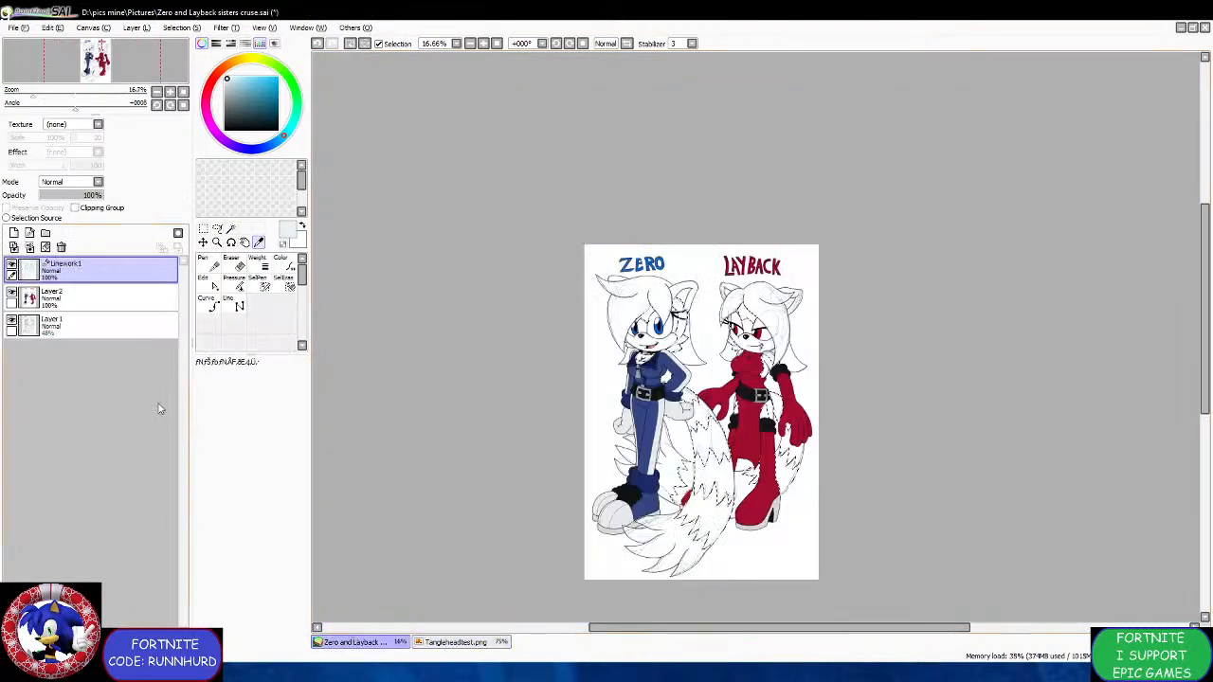
# Paint the selected fur and tail stripes pale bluish white on Layer2 with the size 500 Pen.
pyautogui.click(120, 300)
pyautogui.click(205, 277)
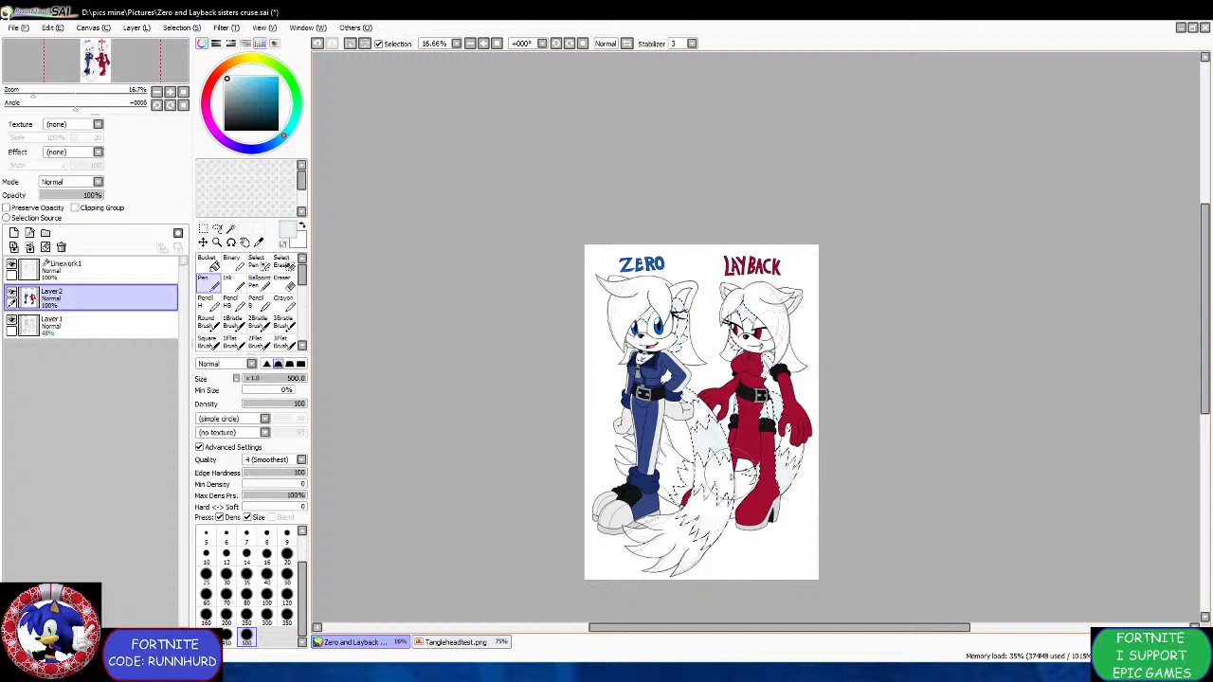
pyautogui.moveTo(720, 445); pyautogui.dragTo(687, 516)
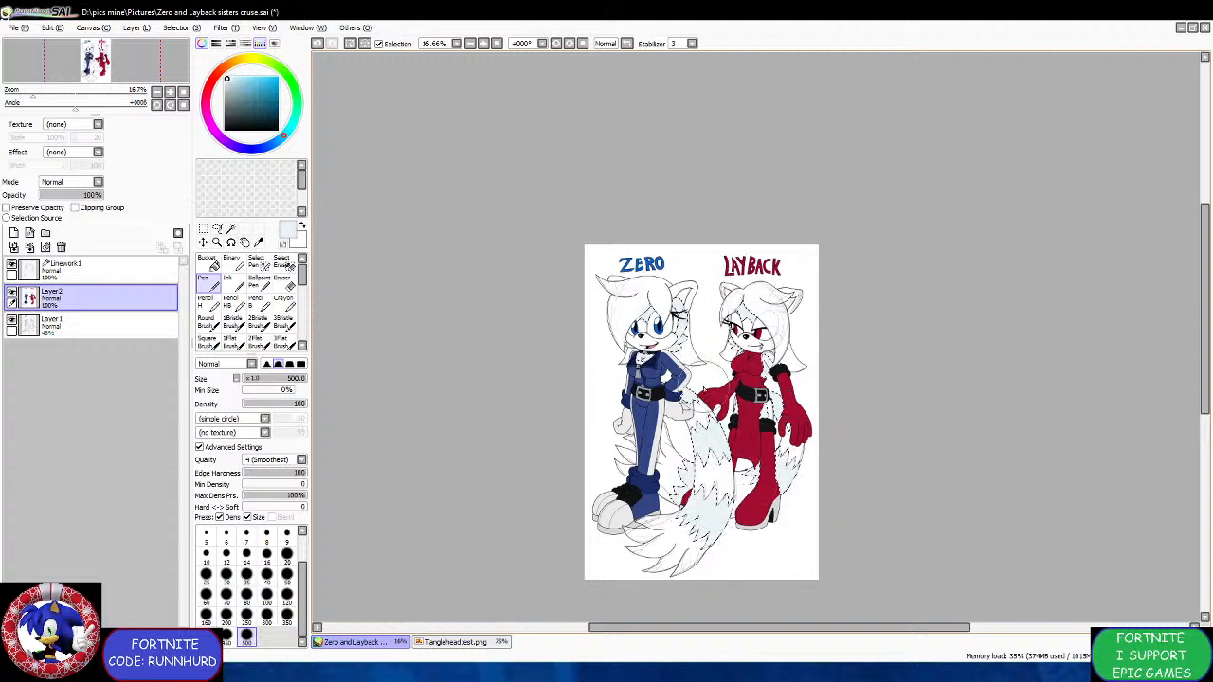
pyautogui.scroll(2, 644, 391)
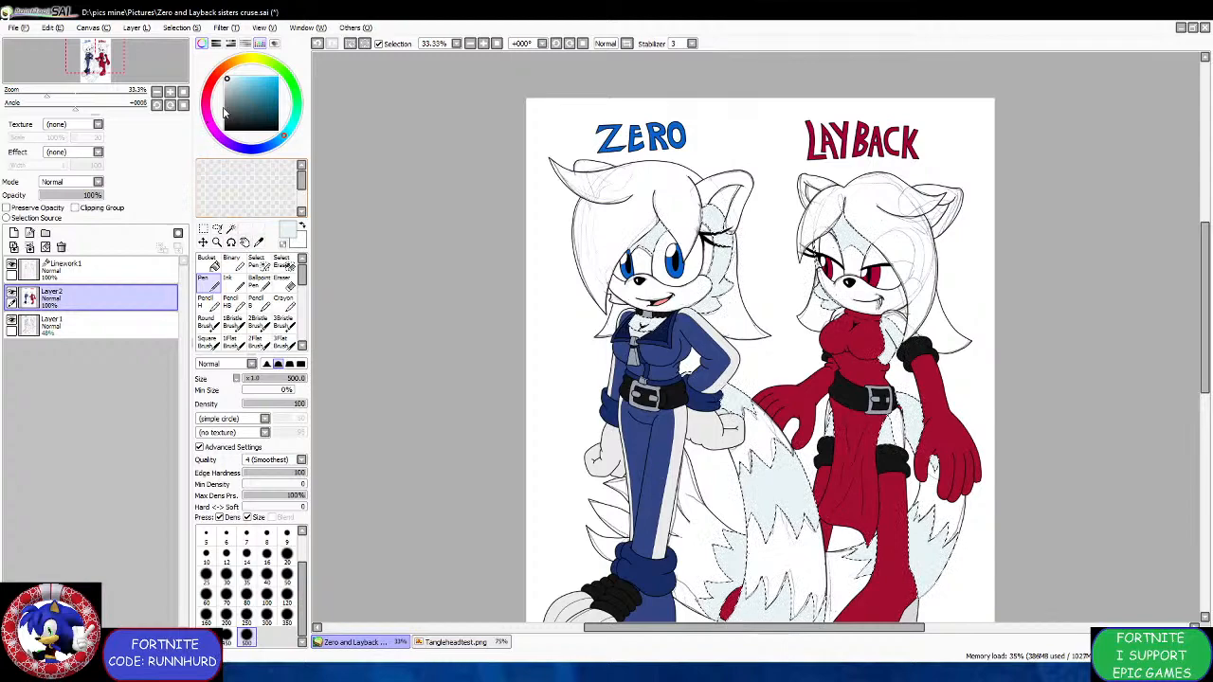
pyautogui.click(146, 275)
pyautogui.click(230, 230)
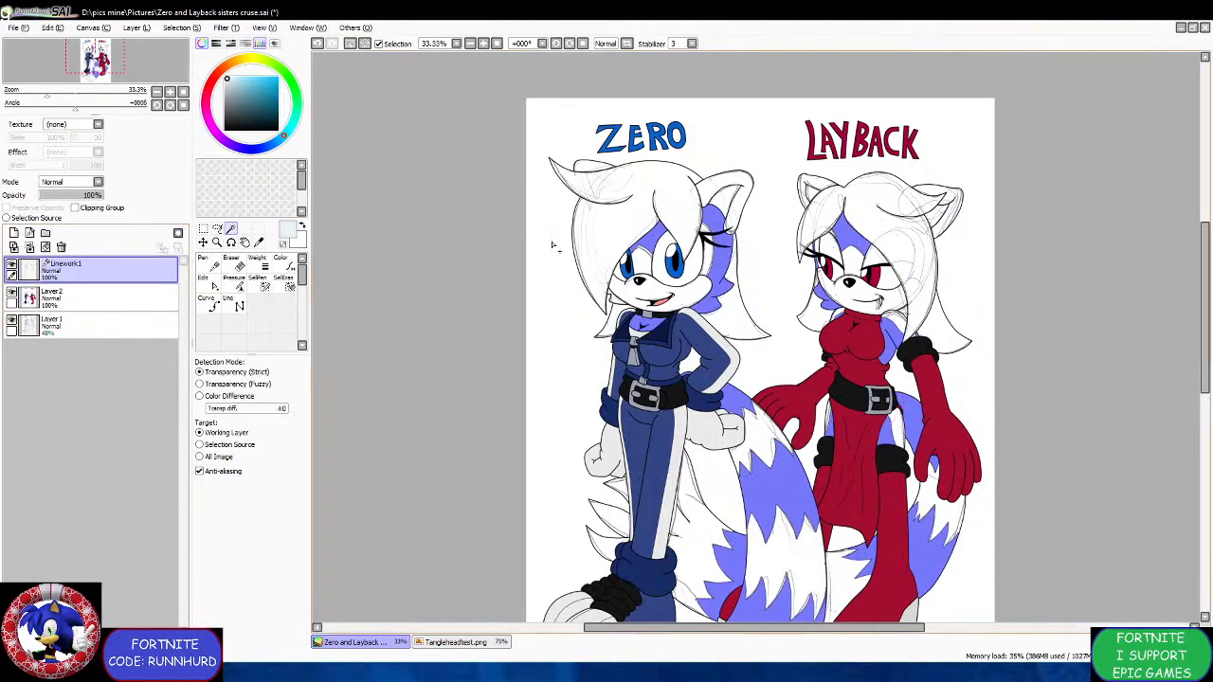
pyautogui.scroll(5, 552, 243)
pyautogui.scroll(-5, 830, 496)
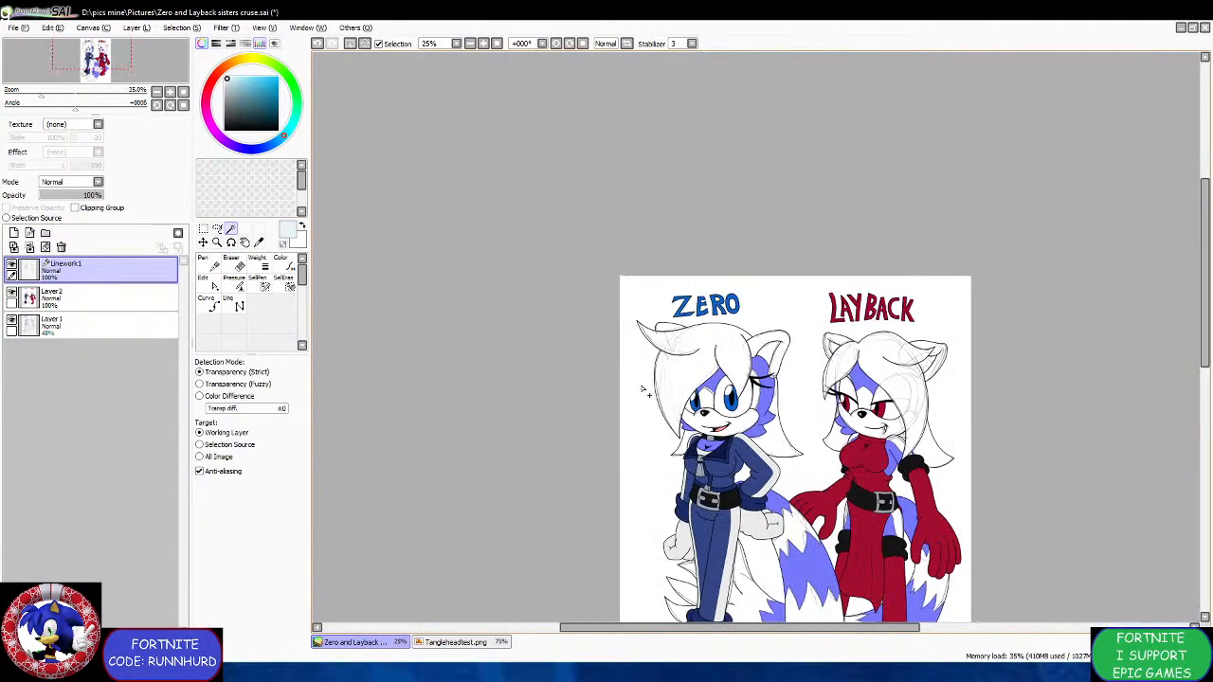
# Darken the colour to a medium grey and repaint the selected fur and tail stripes of both characters on Layer2.
pyautogui.click(229, 82)
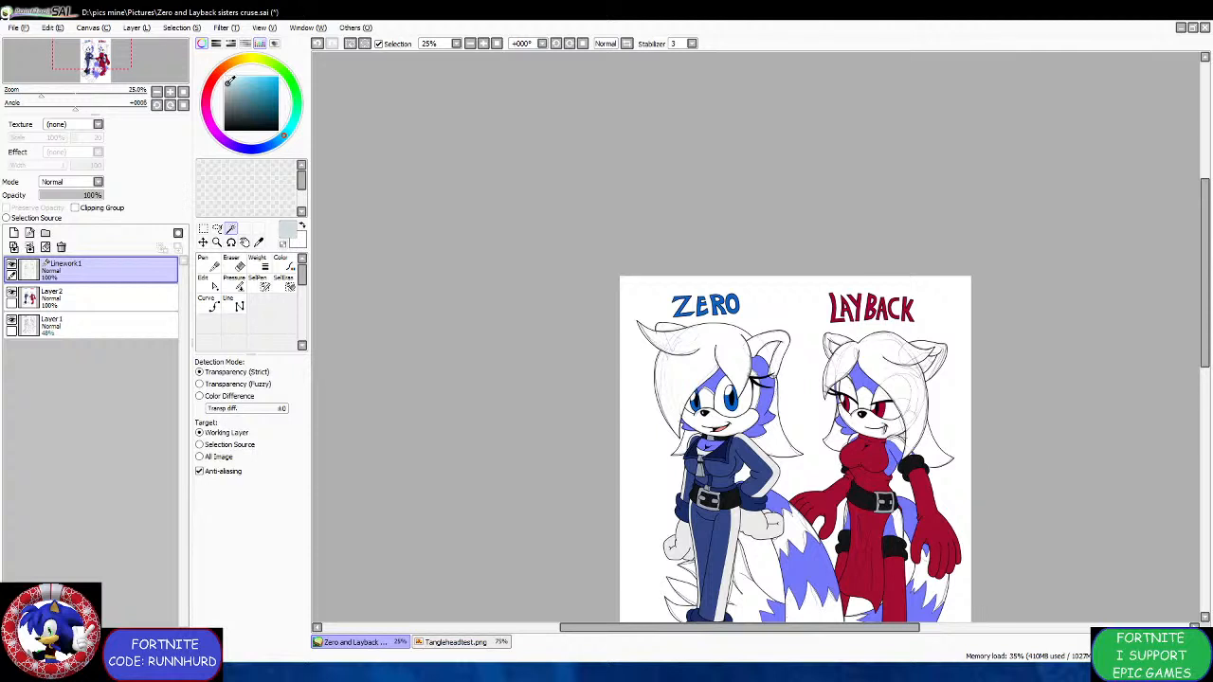
pyautogui.click(226, 91)
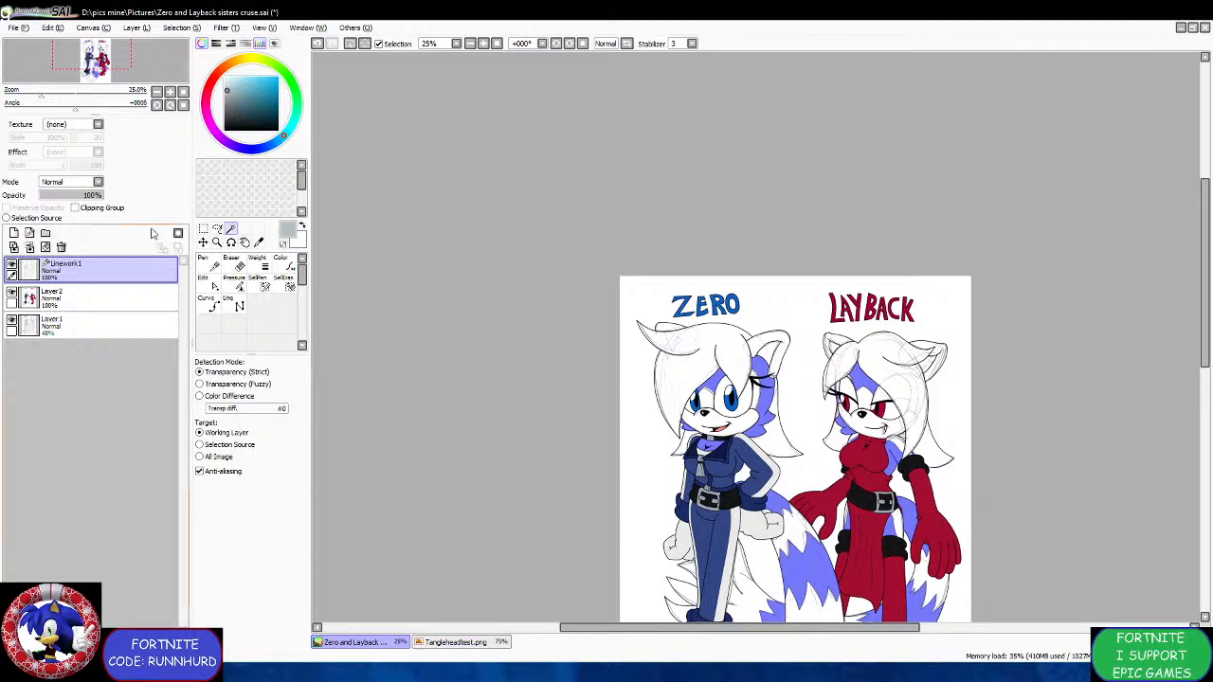
pyautogui.click(56, 296)
pyautogui.click(204, 281)
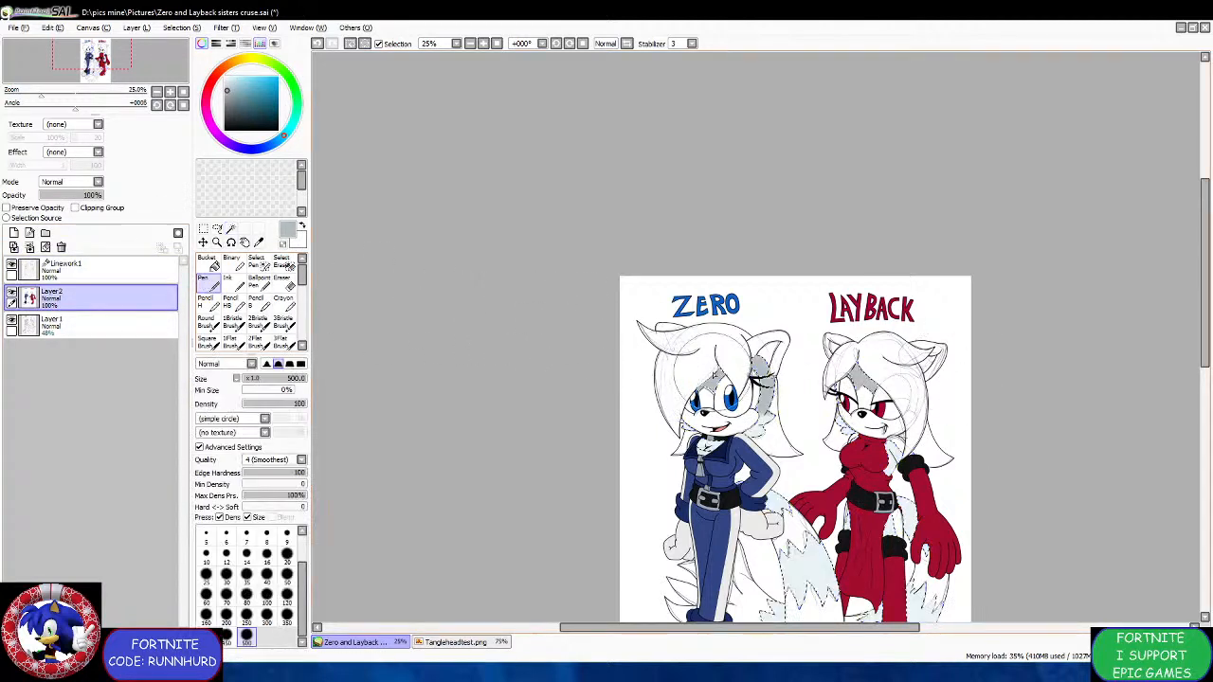
pyautogui.scroll(-3, 733, 386)
pyautogui.scroll(3, 726, 463)
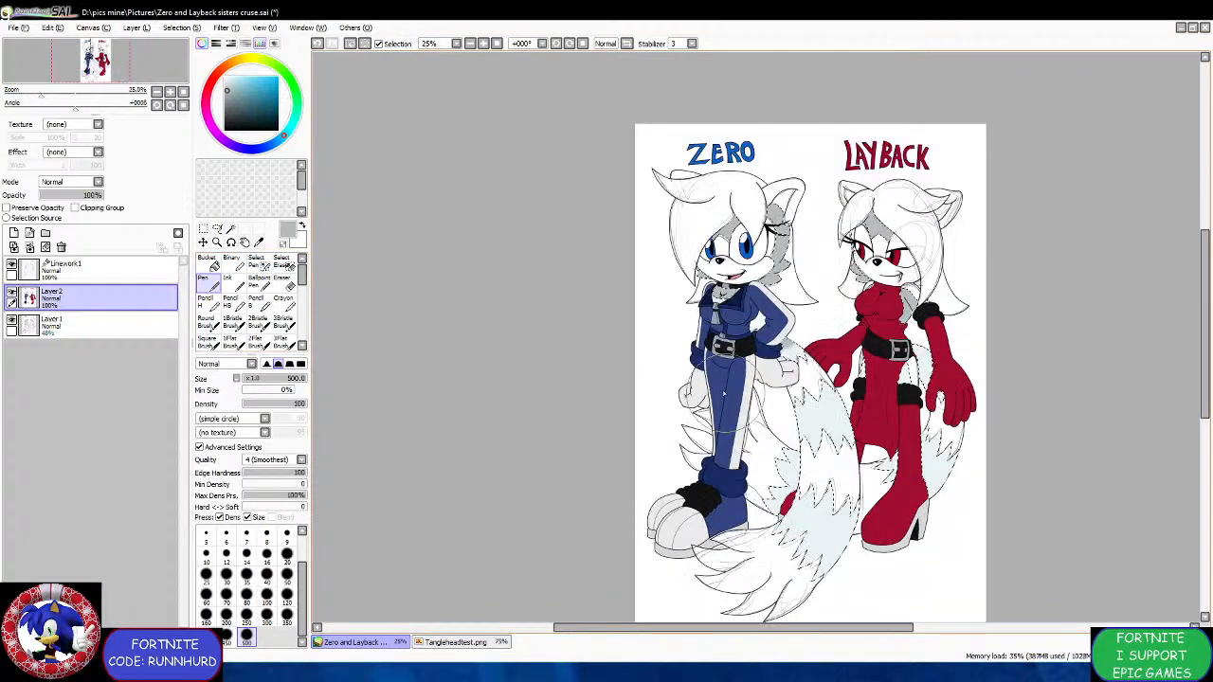
pyautogui.moveTo(882, 293)
pyautogui.mouseDown()
pyautogui.moveTo(775, 365)
pyautogui.moveTo(895, 426)
pyautogui.moveTo(927, 480)
pyautogui.moveTo(779, 571)
pyautogui.mouseUp()
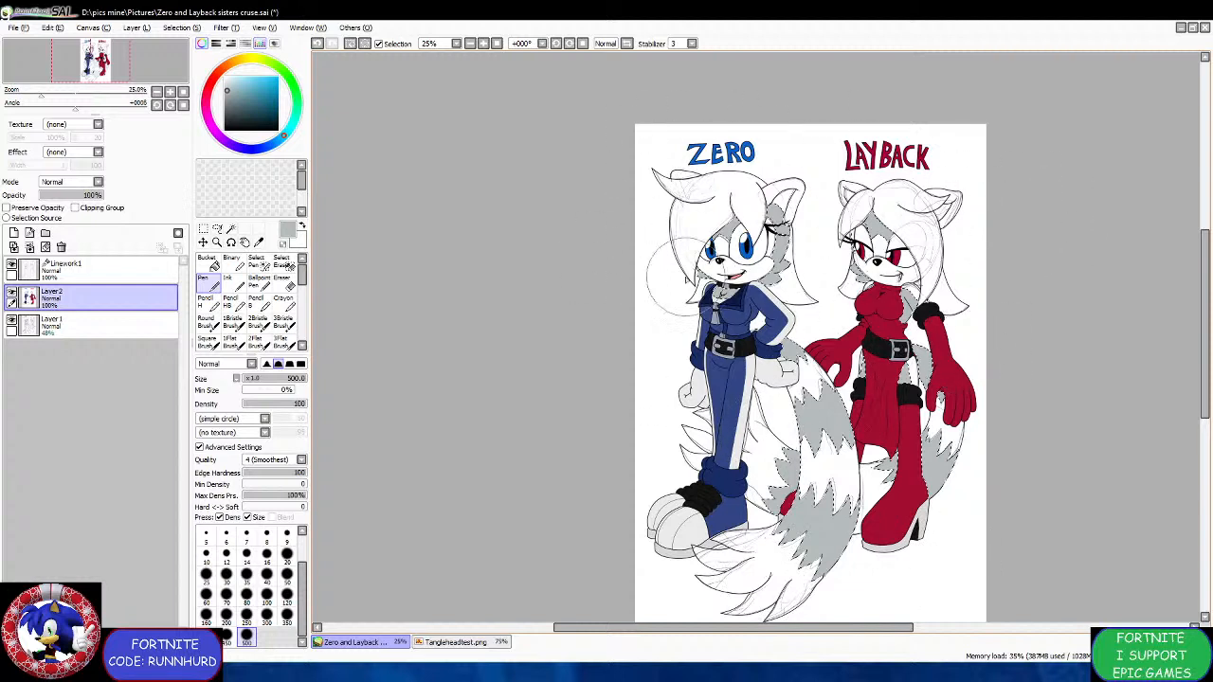
# Clear the selection and use the Magic Wand on Linework1 to select the white fur tufts on both sides of Zero's legs.
pyautogui.click(104, 269)
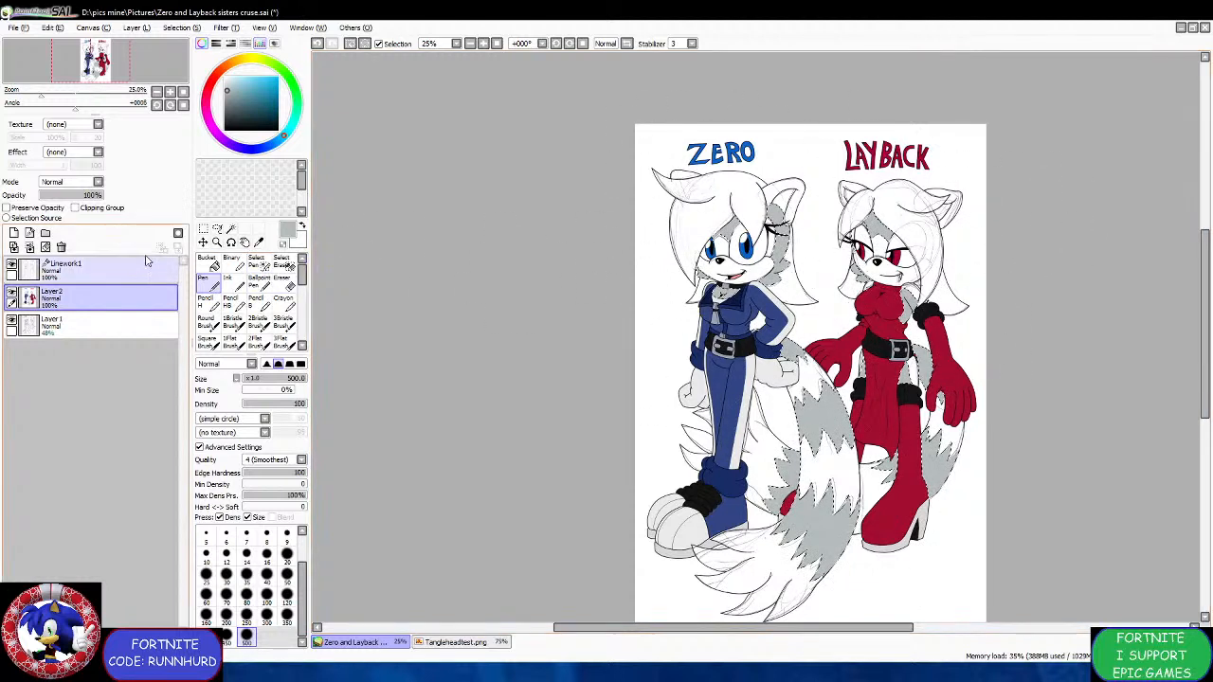
pyautogui.hotkey('ctrl', 't')
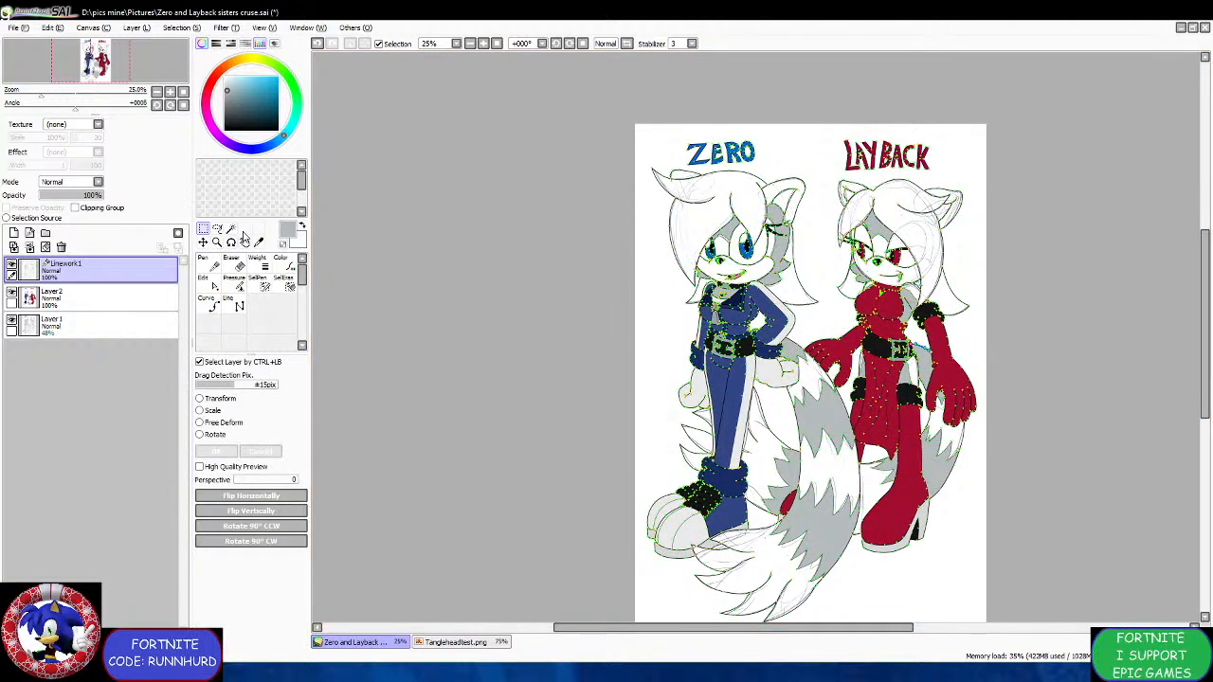
pyautogui.click(231, 229)
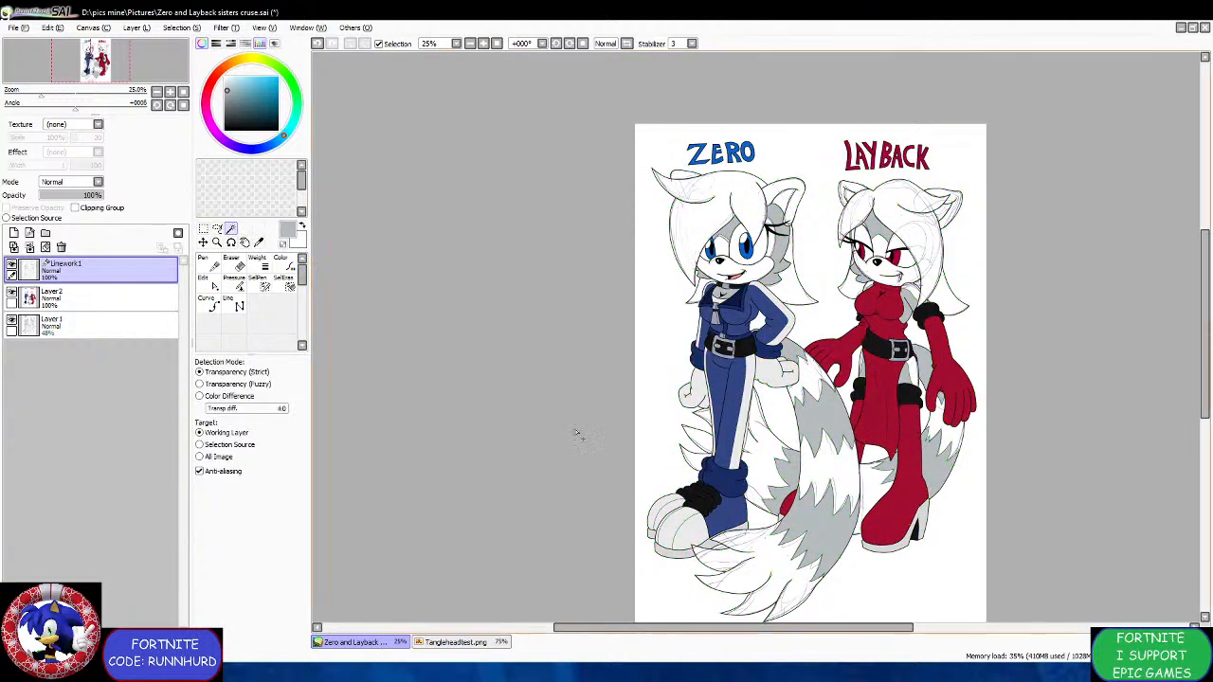
pyautogui.click(697, 459)
pyautogui.click(699, 440)
pyautogui.click(706, 417)
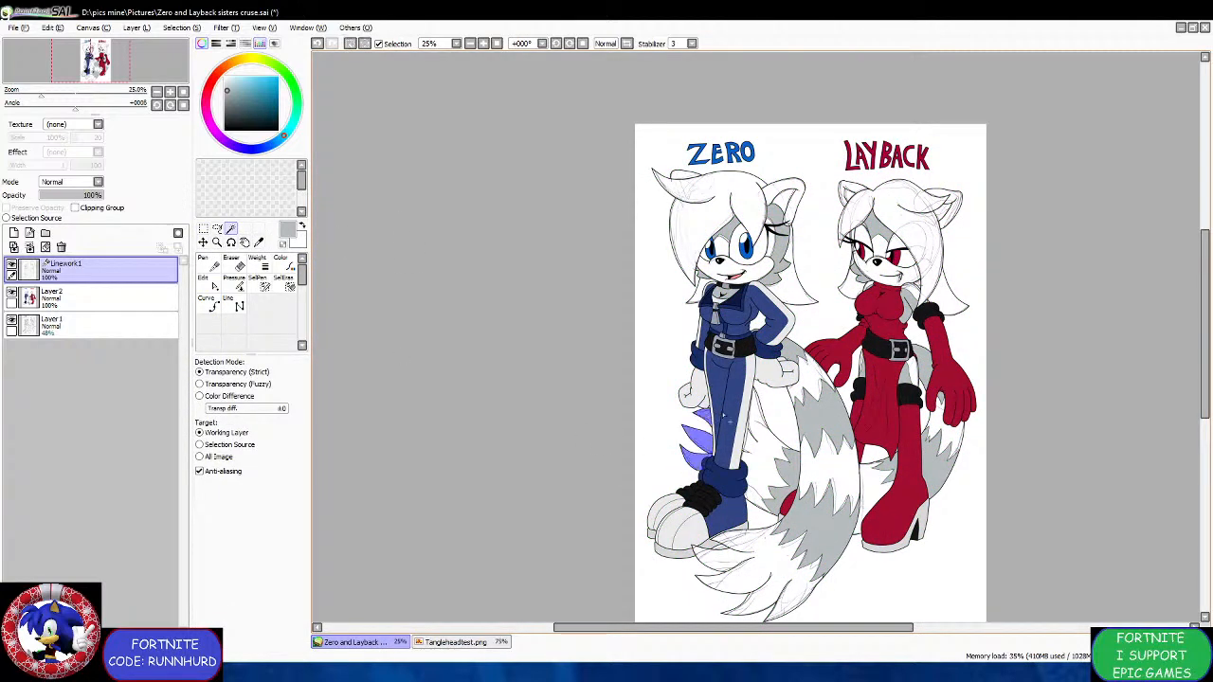
pyautogui.click(744, 441)
# Touch up the fur crease beside Zero's lower trouser leg on Linework1 with a size 4 Line stroke.
pyautogui.scroll(2, 745, 442)
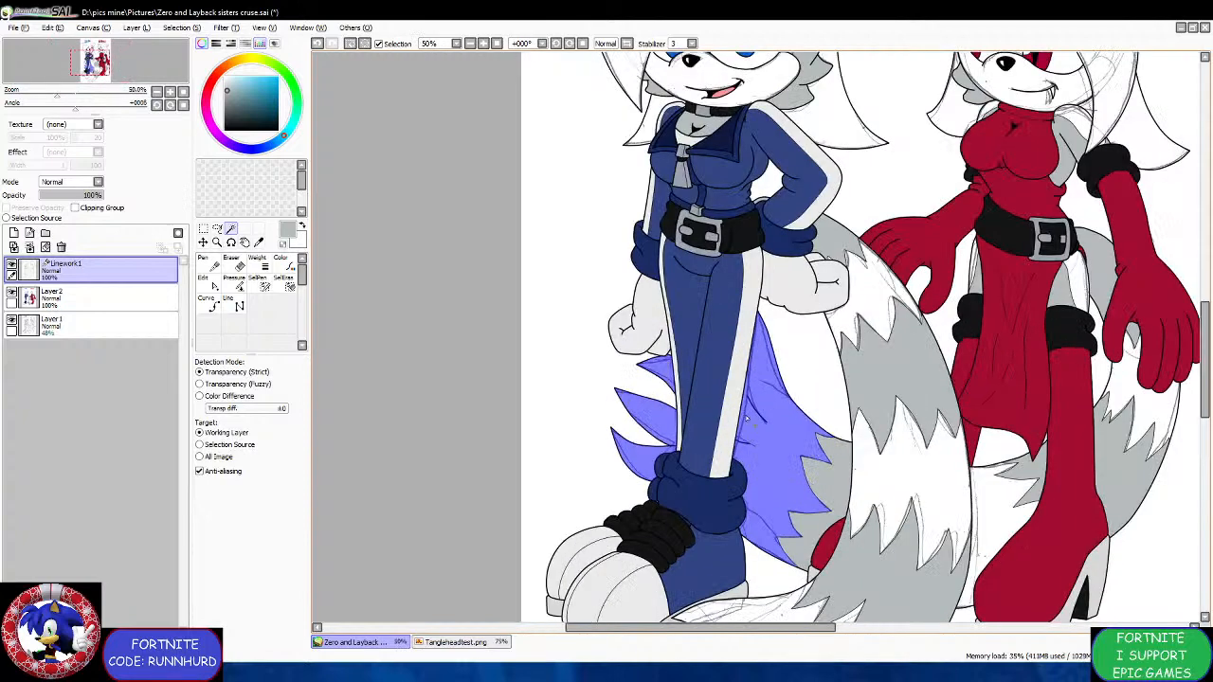
pyautogui.scroll(2, 745, 441)
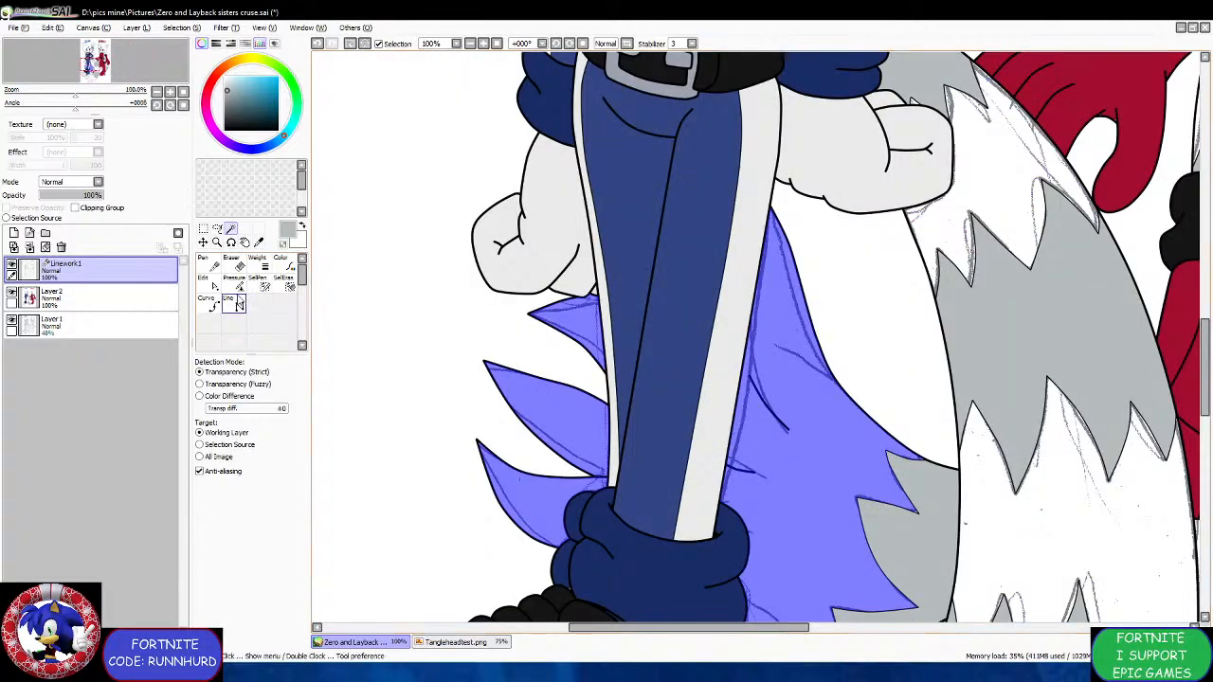
pyautogui.click(237, 304)
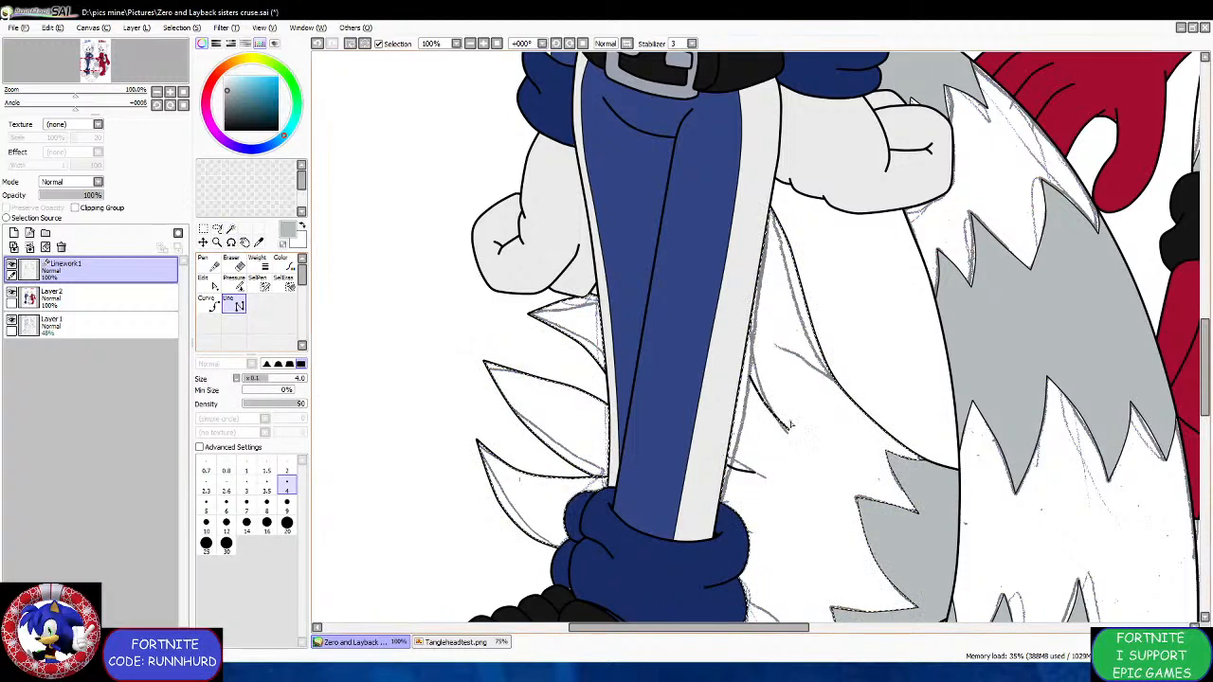
pyautogui.scroll(2, 790, 420)
pyautogui.moveTo(718, 347); pyautogui.dragTo(708, 324)
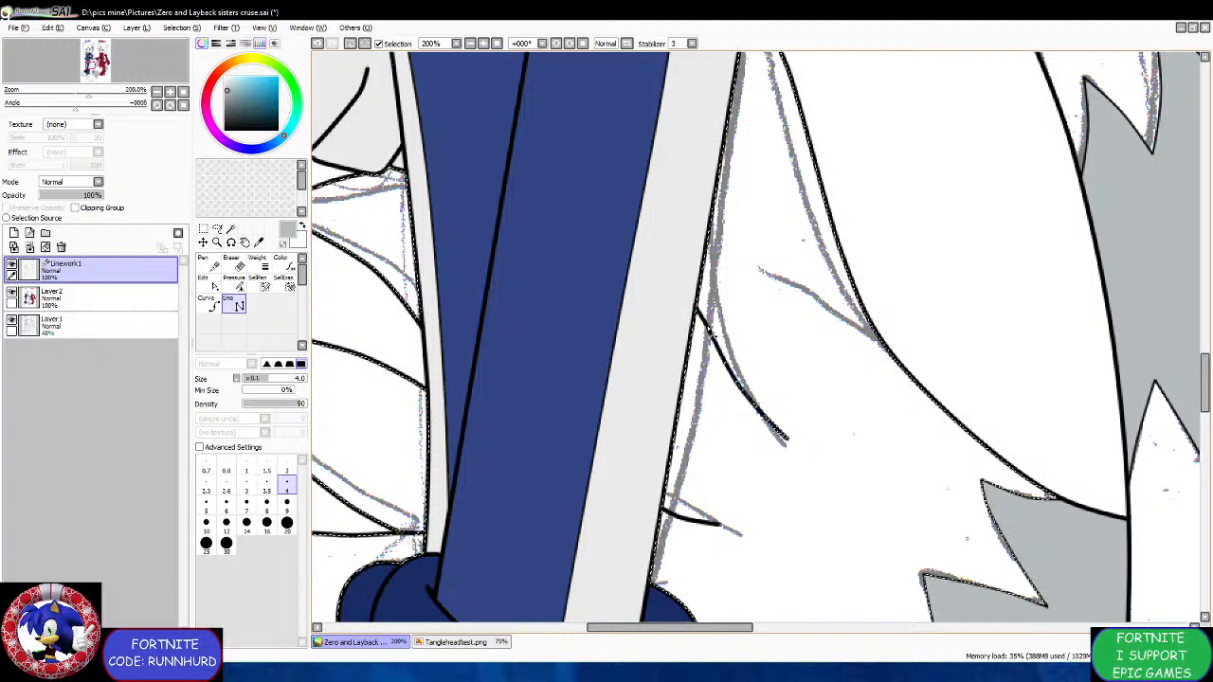
pyautogui.scroll(-5, 682, 420)
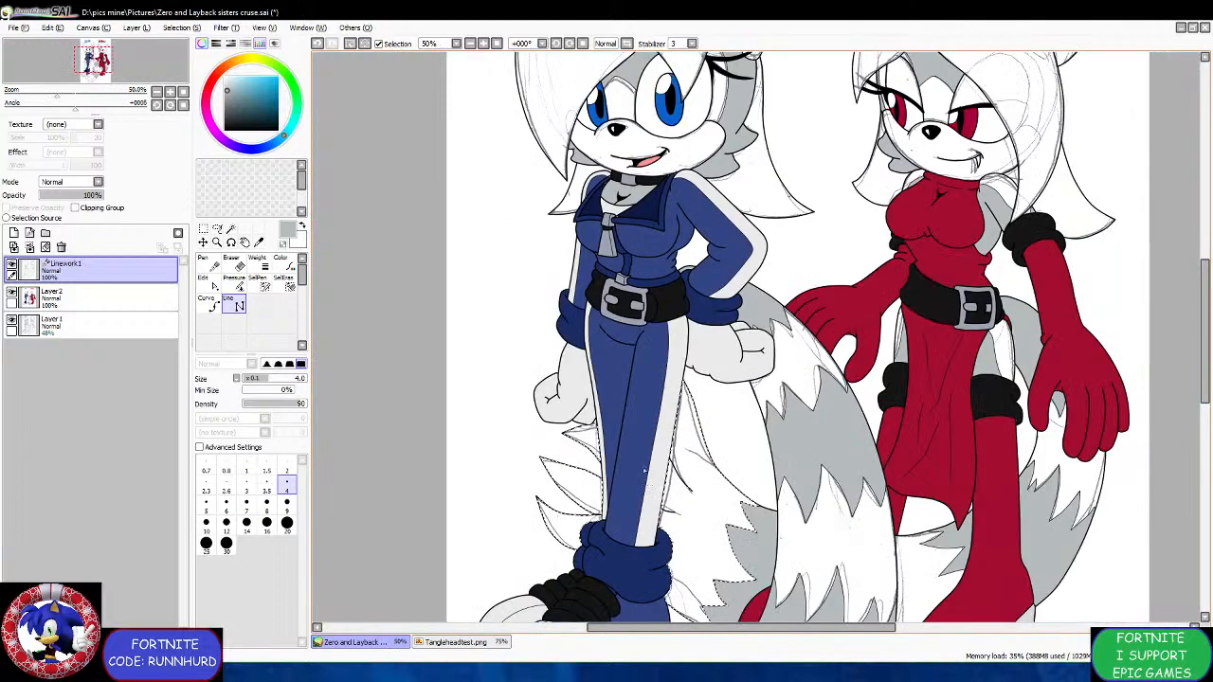
pyautogui.scroll(1, 682, 419)
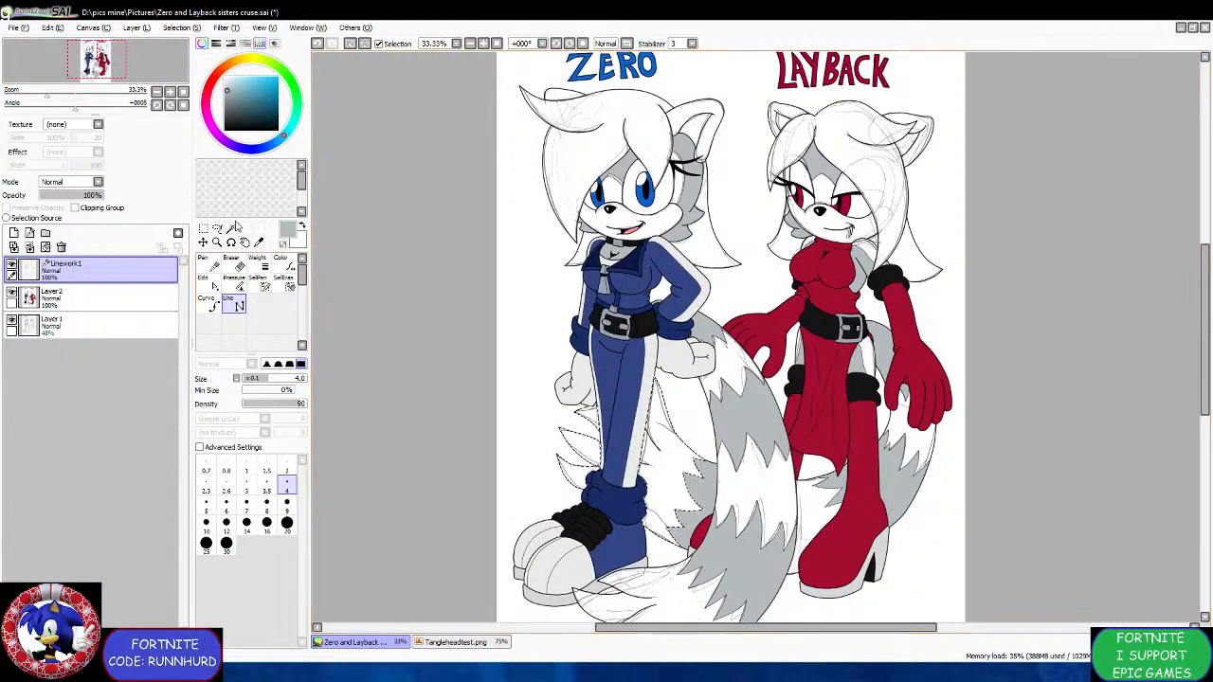
# Add Zero's tail tip and the white bands between the grey tail stripes to the Magic Wand selection.
pyautogui.click(230, 229)
pyautogui.scroll(-2, 502, 405)
pyautogui.scroll(1, 590, 520)
pyautogui.click(592, 513)
pyautogui.scroll(1, 644, 413)
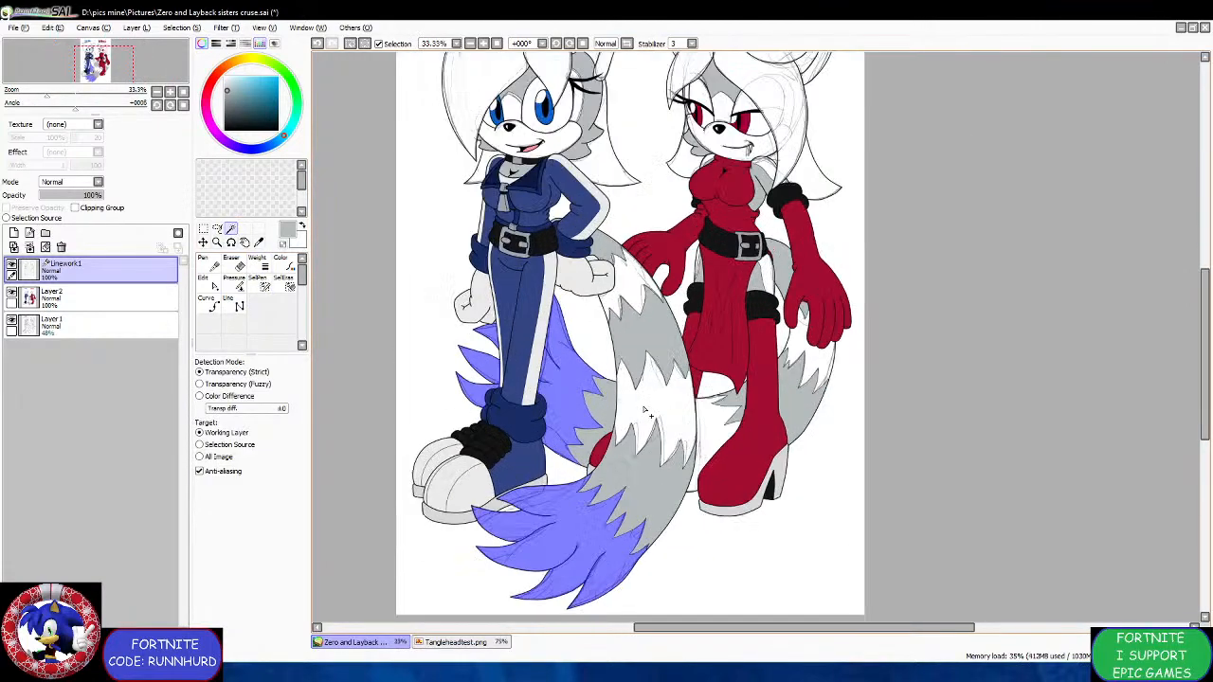
pyautogui.click(646, 407)
pyautogui.click(625, 316)
# Add the white sections of Layback's tail and the white strips along her thighs to the selection.
pyautogui.scroll(4, 599, 289)
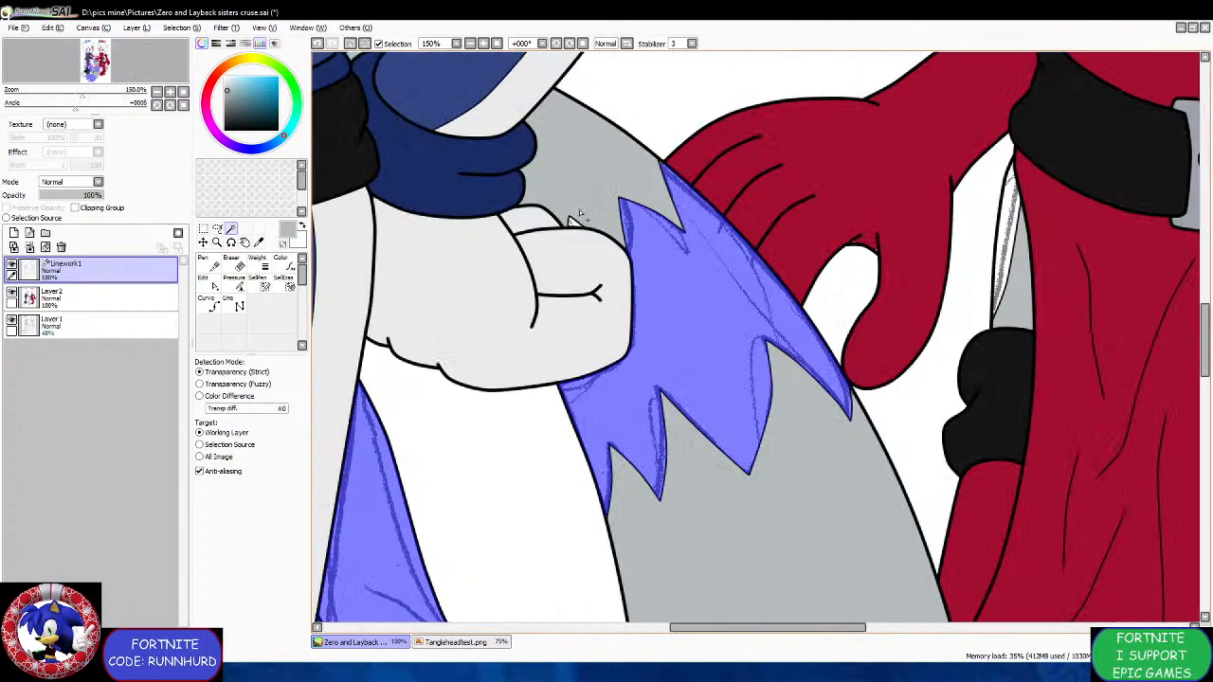
pyautogui.scroll(1, 580, 216)
pyautogui.scroll(-5, 606, 284)
pyautogui.scroll(-1, 645, 379)
pyautogui.scroll(2, 676, 432)
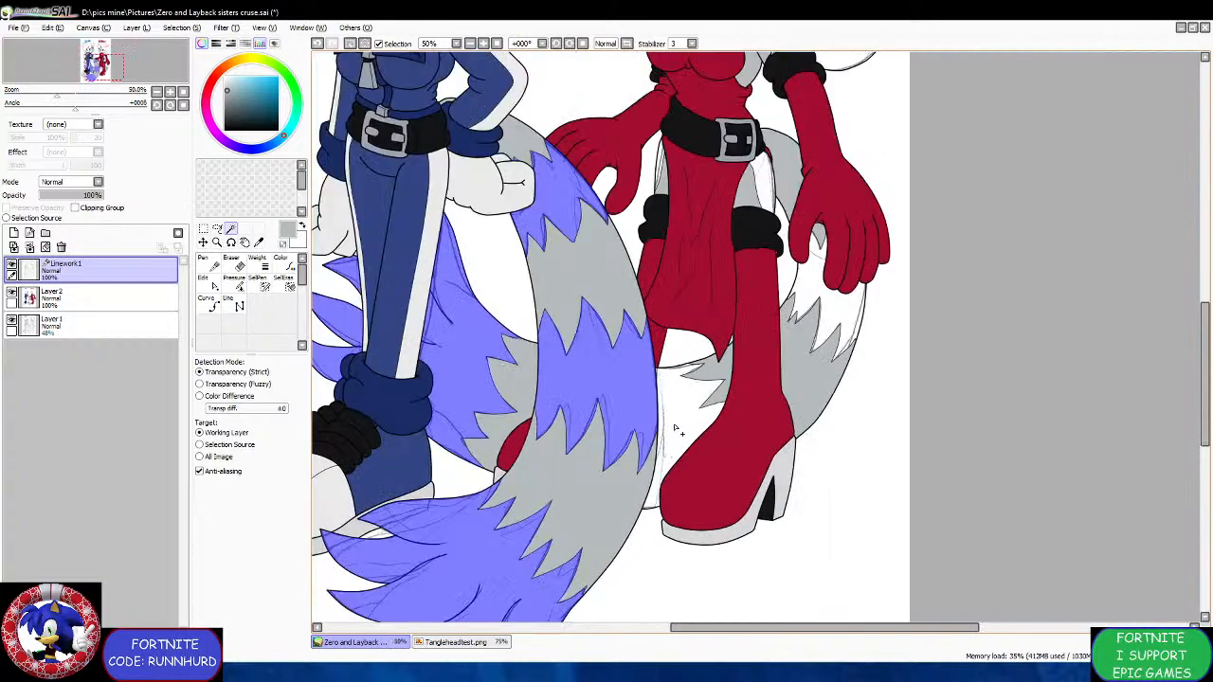
pyautogui.click(676, 429)
pyautogui.scroll(-1, 719, 238)
pyautogui.scroll(3, 708, 166)
pyautogui.click(619, 255)
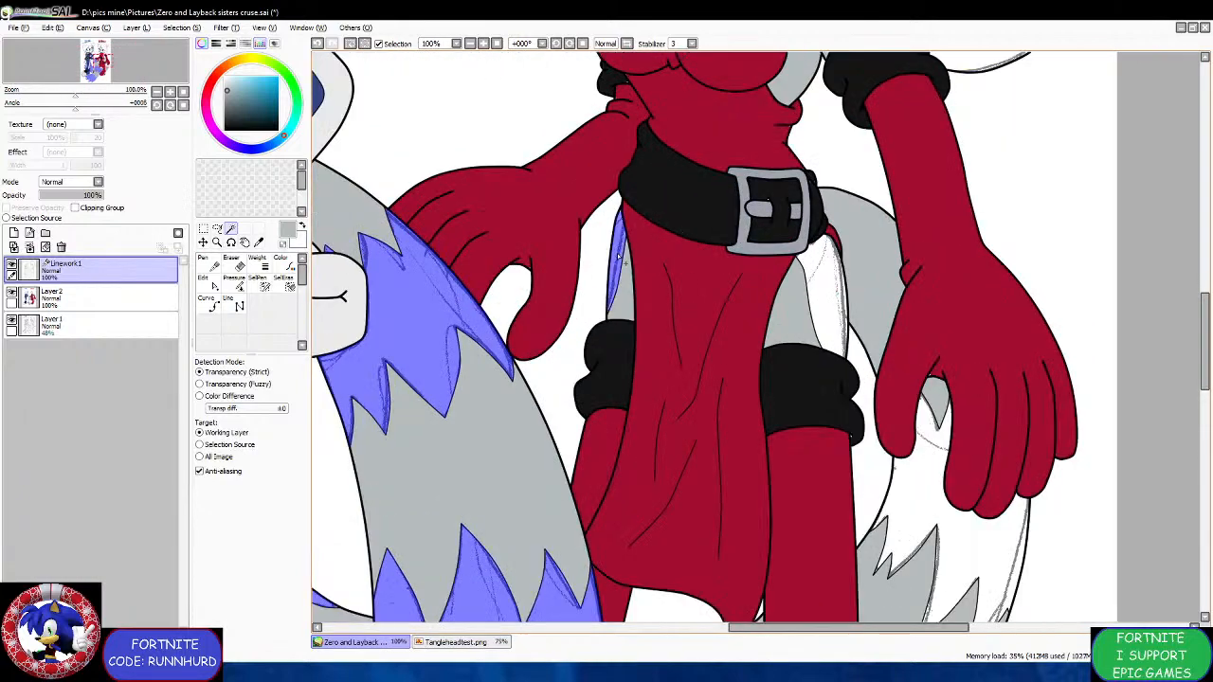
pyautogui.click(823, 296)
pyautogui.scroll(-2, 822, 297)
pyautogui.click(877, 401)
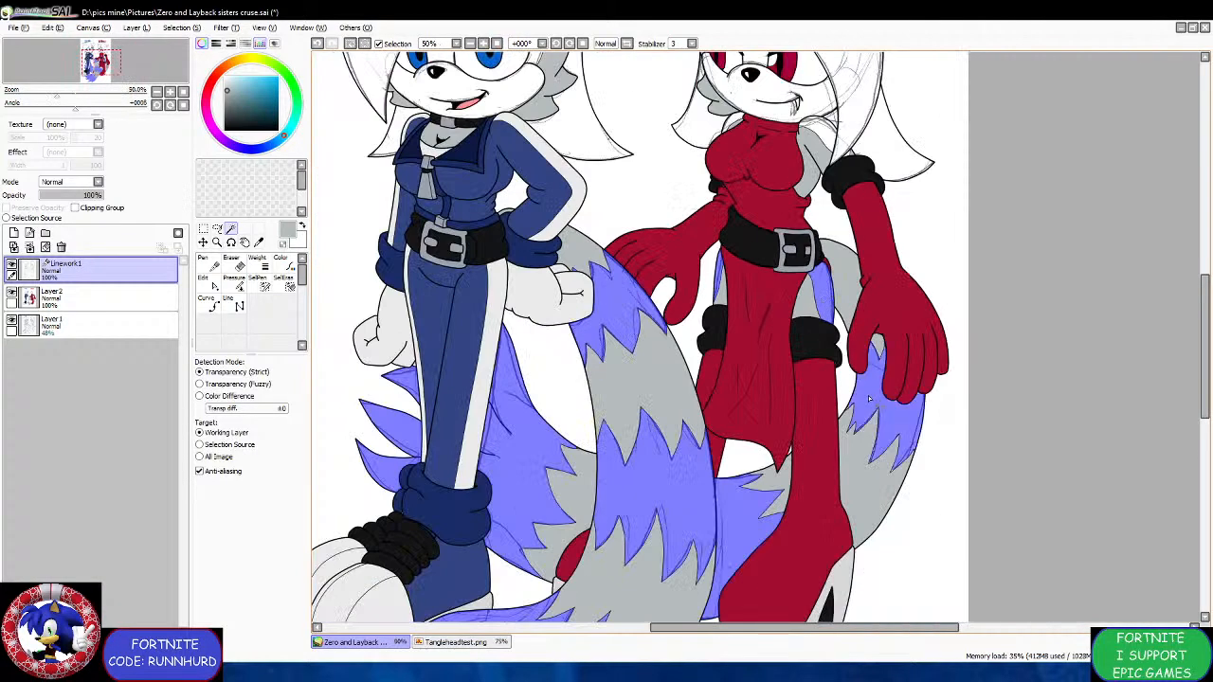
# Add the white patch on Layback's shoulder beside her long hair to the selection.
pyautogui.scroll(-2, 878, 401)
pyautogui.scroll(4, 846, 232)
pyautogui.click(829, 453)
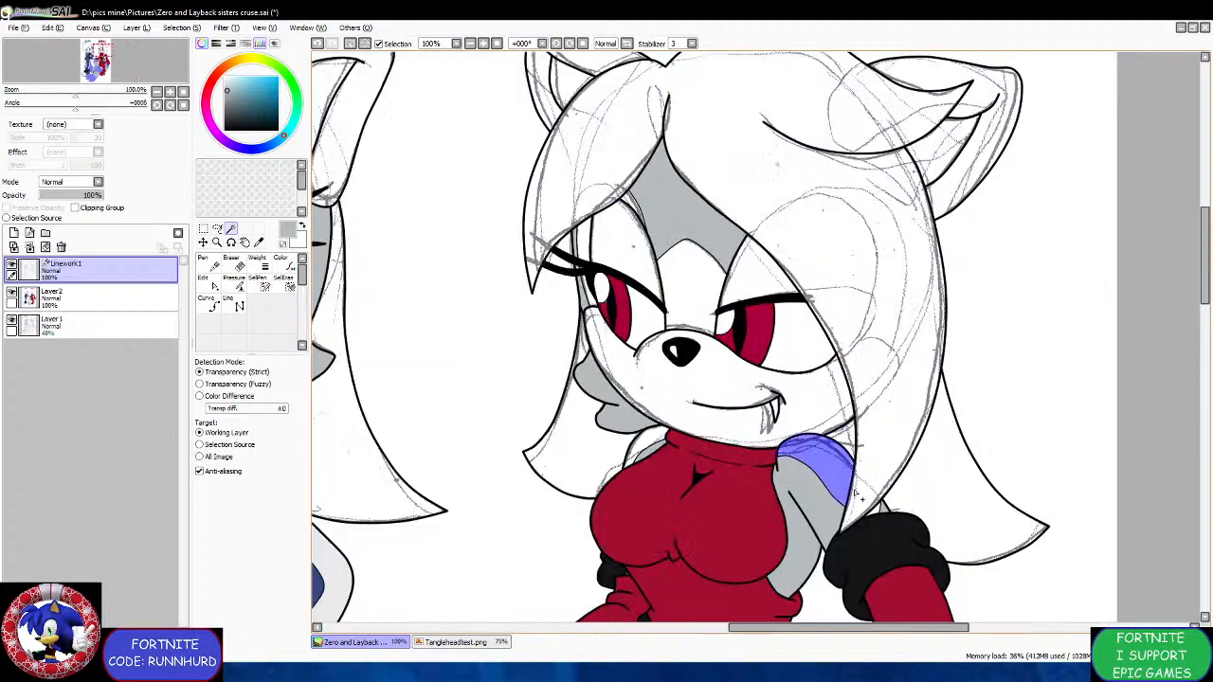
# Add the small uncovered shoulder patch between Layback's hair and black cuff to the fur selection on Linework1.
pyautogui.click(874, 512)
pyautogui.scroll(-1, 650, 443)
pyautogui.scroll(2, 635, 417)
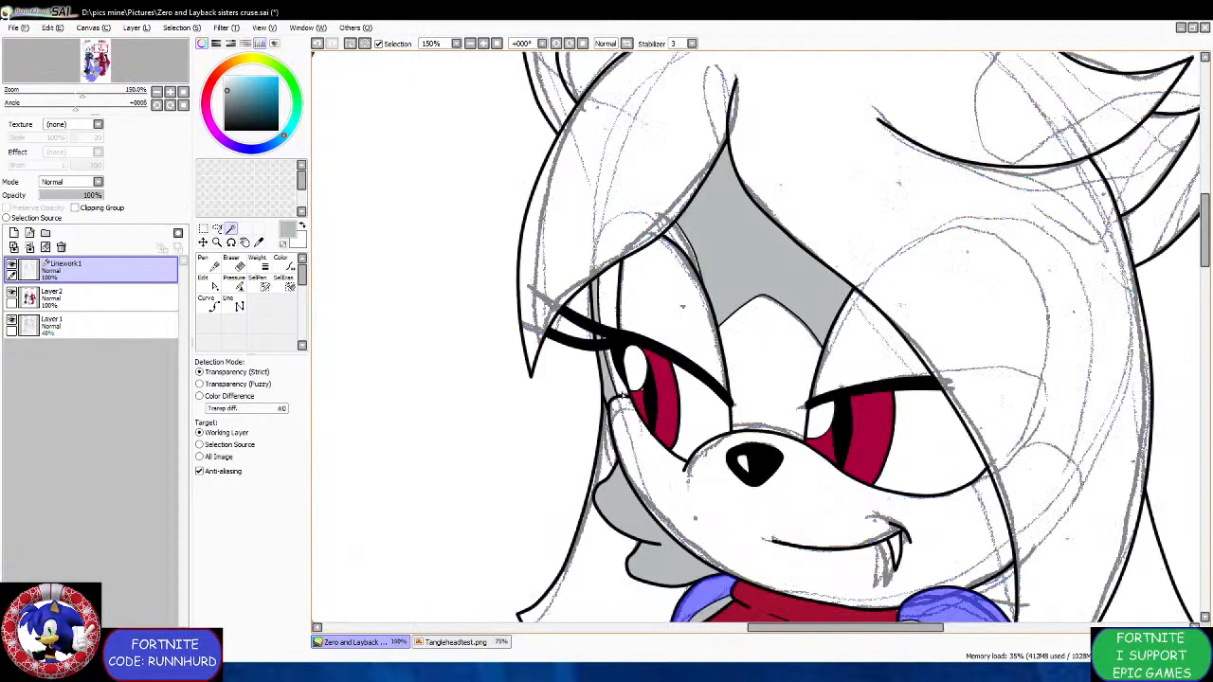
pyautogui.scroll(-5, 643, 333)
pyautogui.scroll(1, 572, 361)
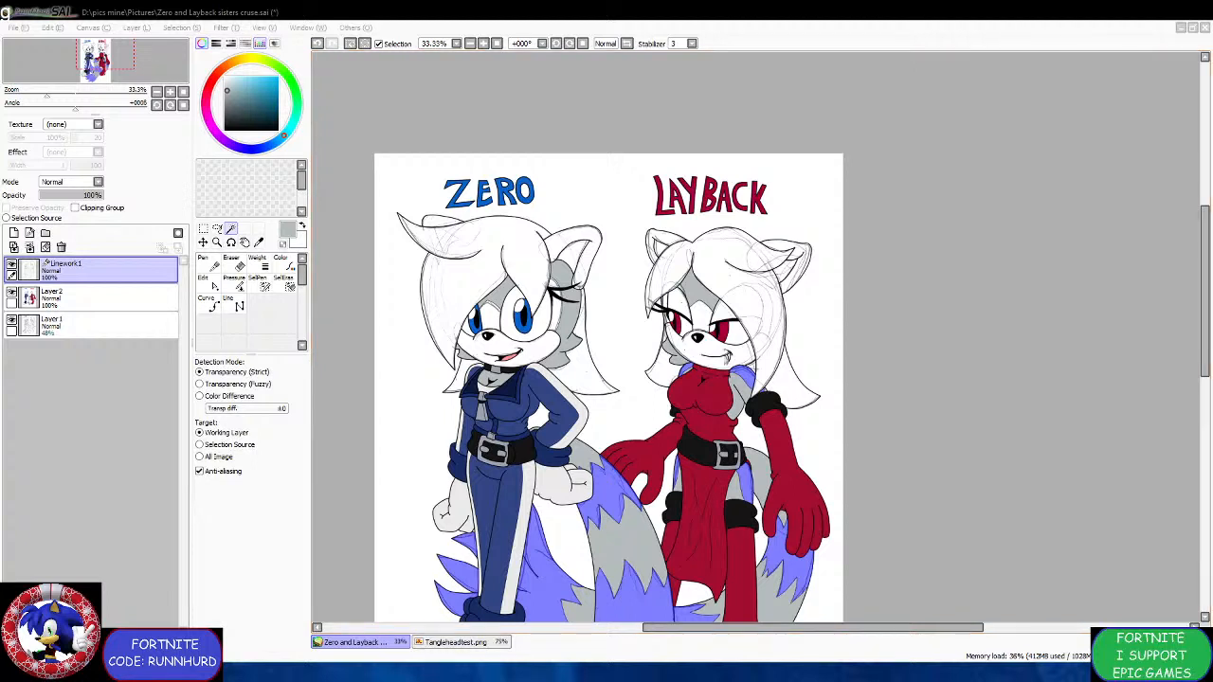
pyautogui.click(879, 21)
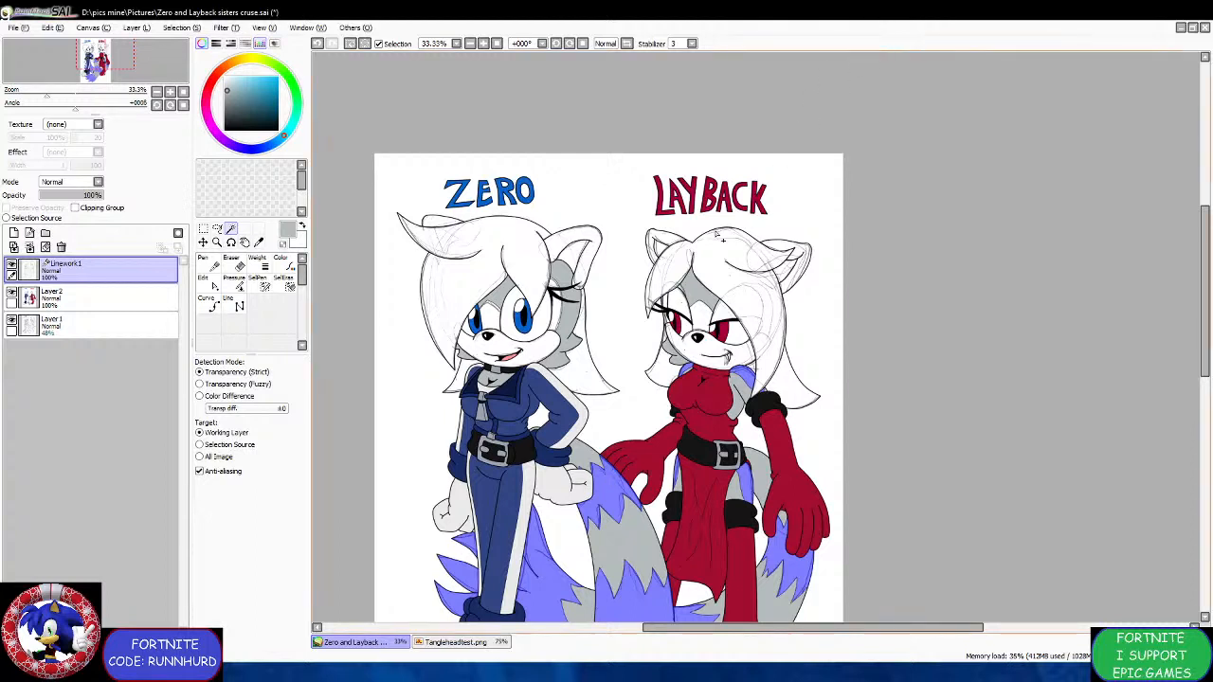
# Add both characters' muzzles and inner ears, plus Layback's forehead patch, to the fur selection.
pyautogui.click(484, 334)
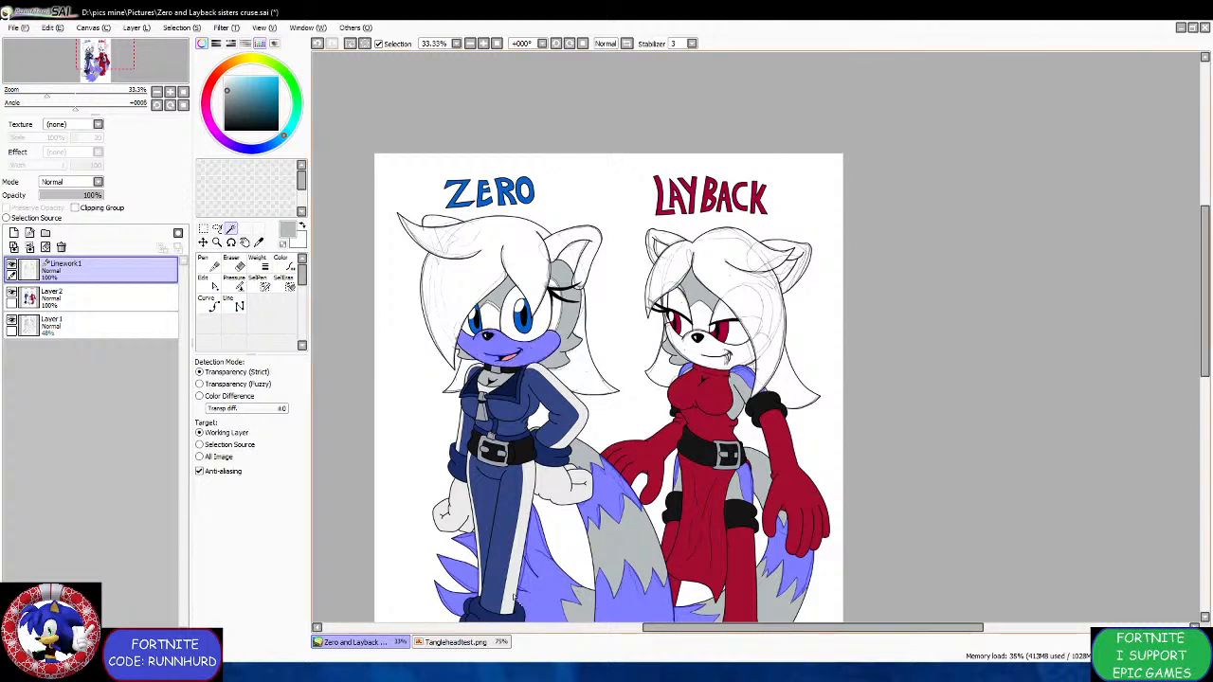
pyautogui.click(605, 672)
pyautogui.click(604, 655)
pyautogui.scroll(3, 662, 301)
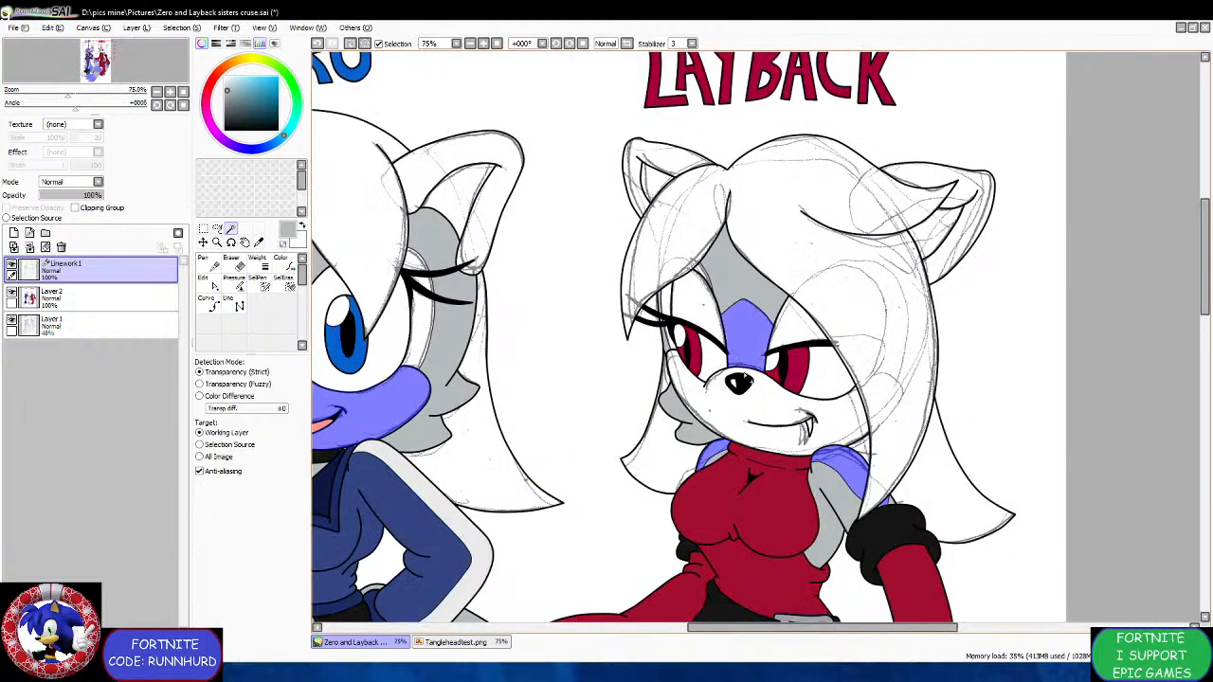
pyautogui.click(772, 414)
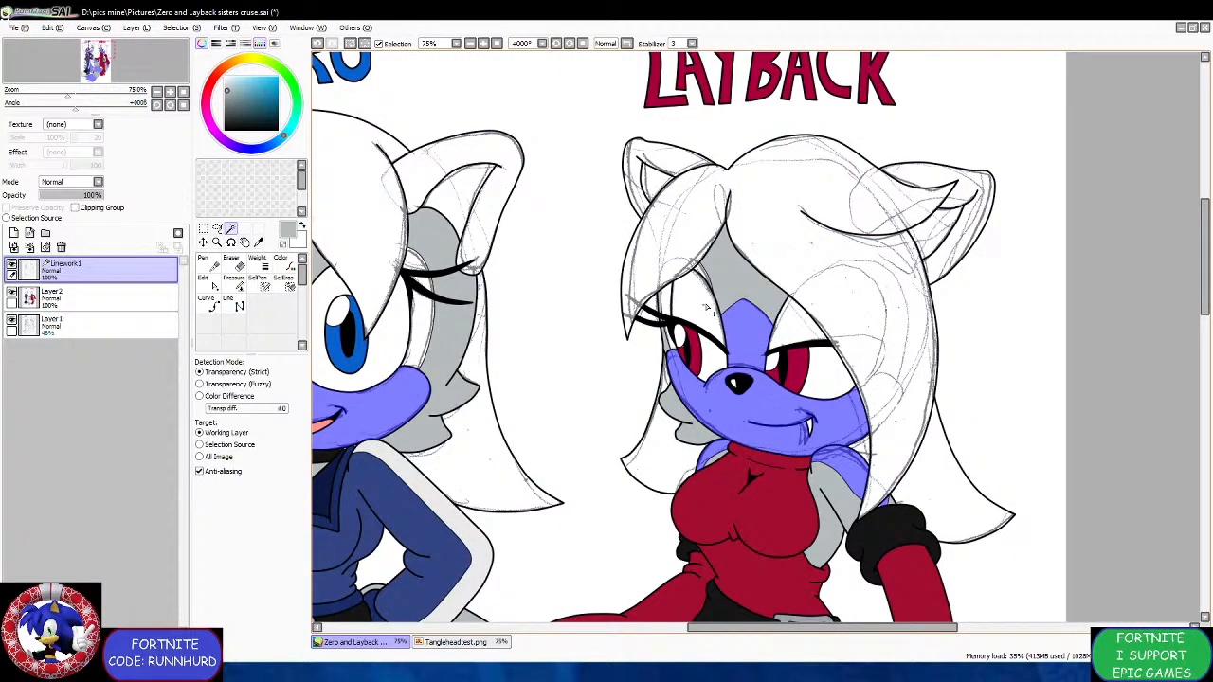
pyautogui.click(663, 194)
pyautogui.click(913, 235)
pyautogui.scroll(-5, 438, 254)
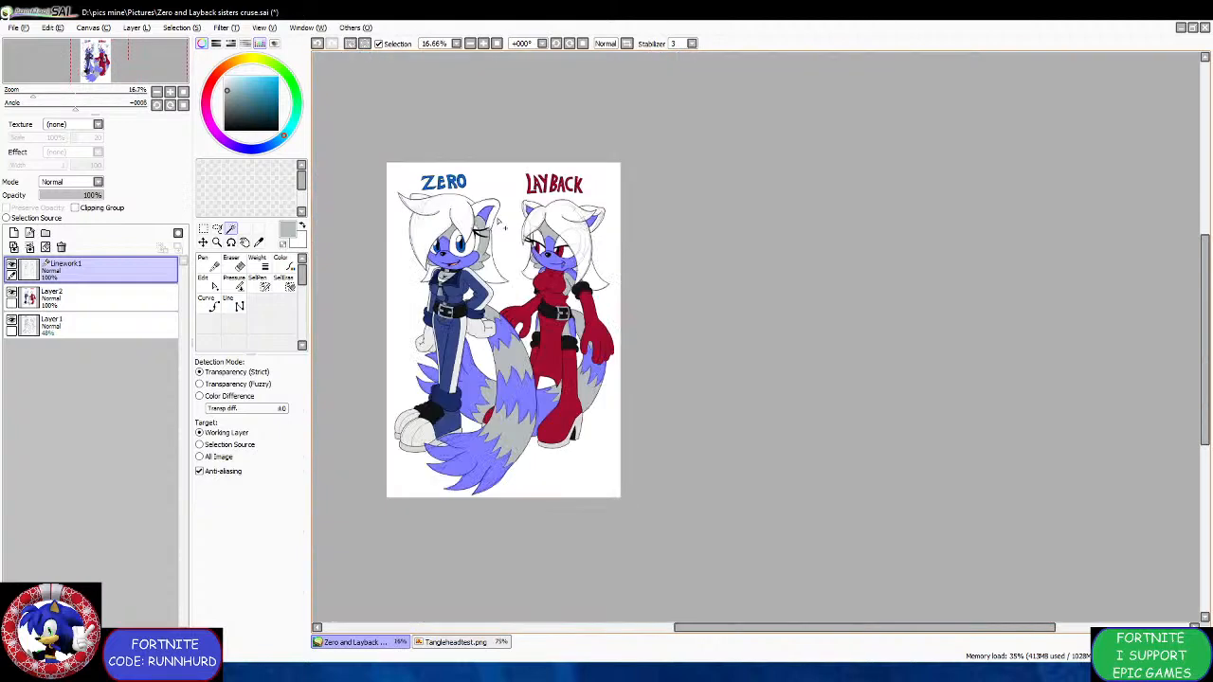
pyautogui.scroll(1, 437, 254)
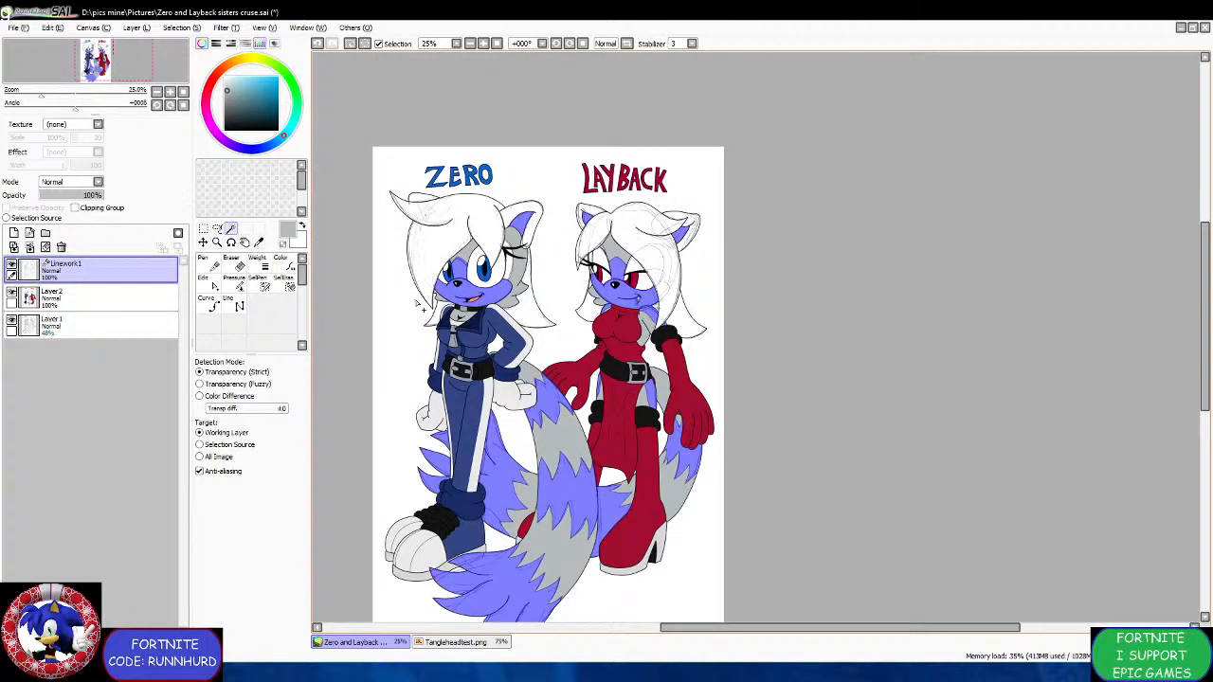
# Sample the slate blue from Tangleheadtest.png, lighten it, and make Layer2 the active layer in the Zero and Layback drawing.
pyautogui.click(446, 642)
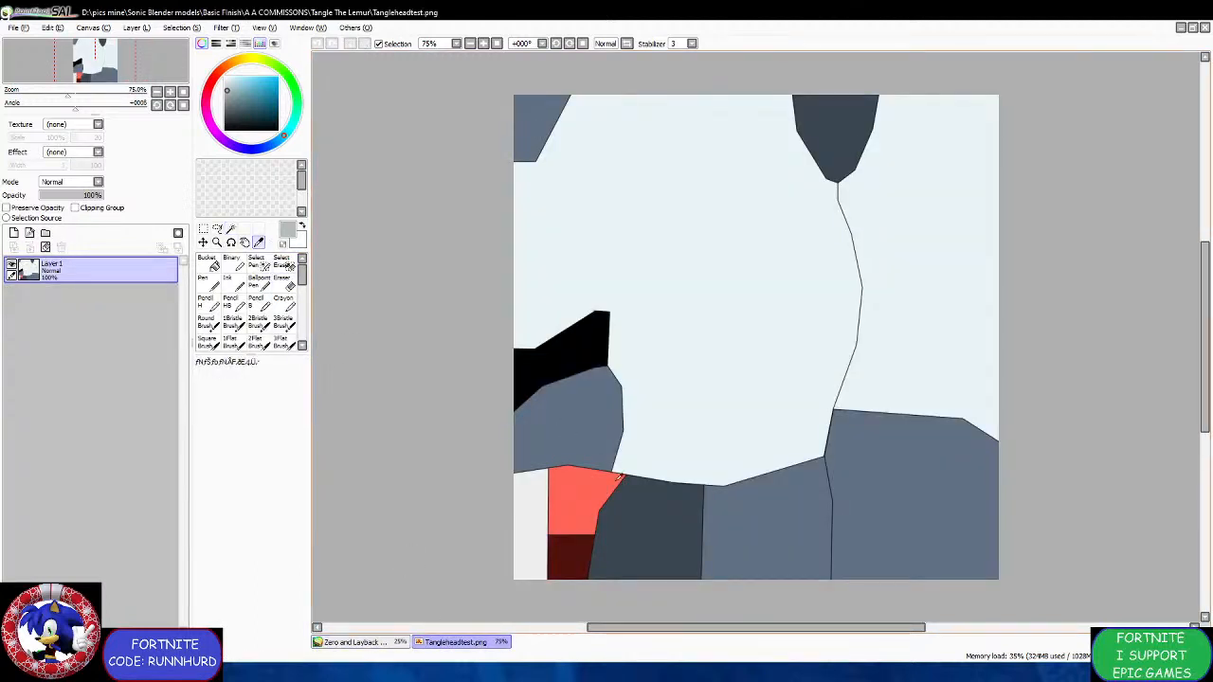
pyautogui.click(863, 514)
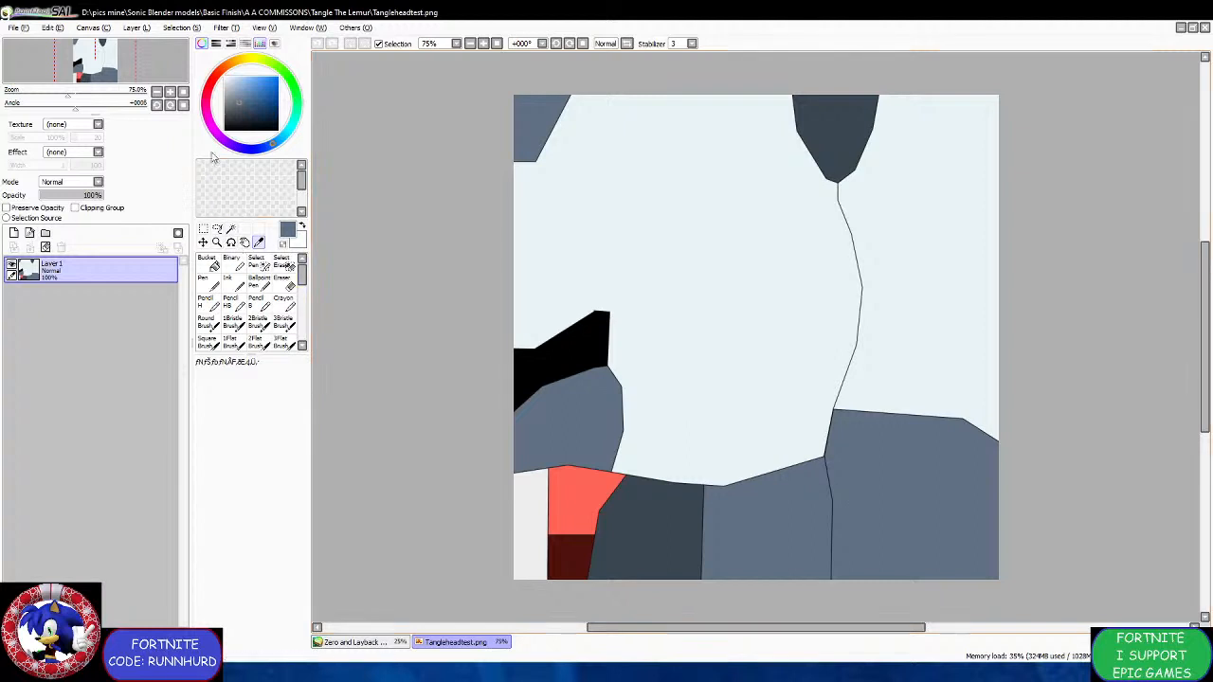
pyautogui.click(245, 89)
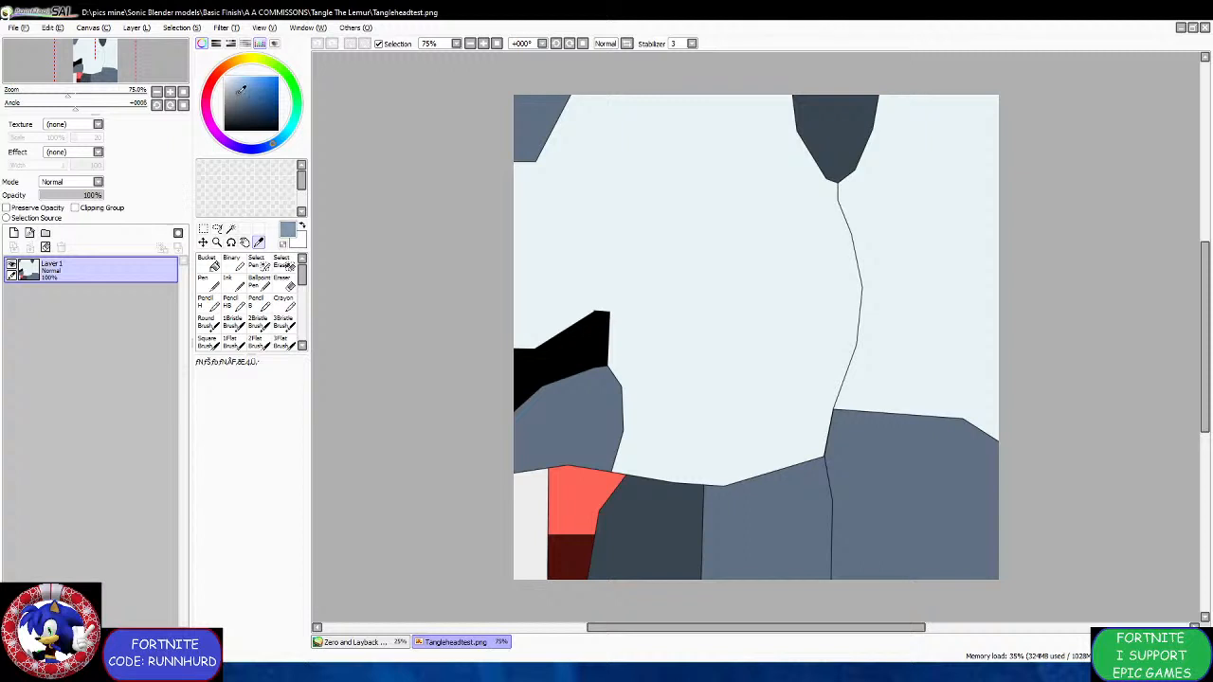
pyautogui.click(365, 644)
pyautogui.click(95, 294)
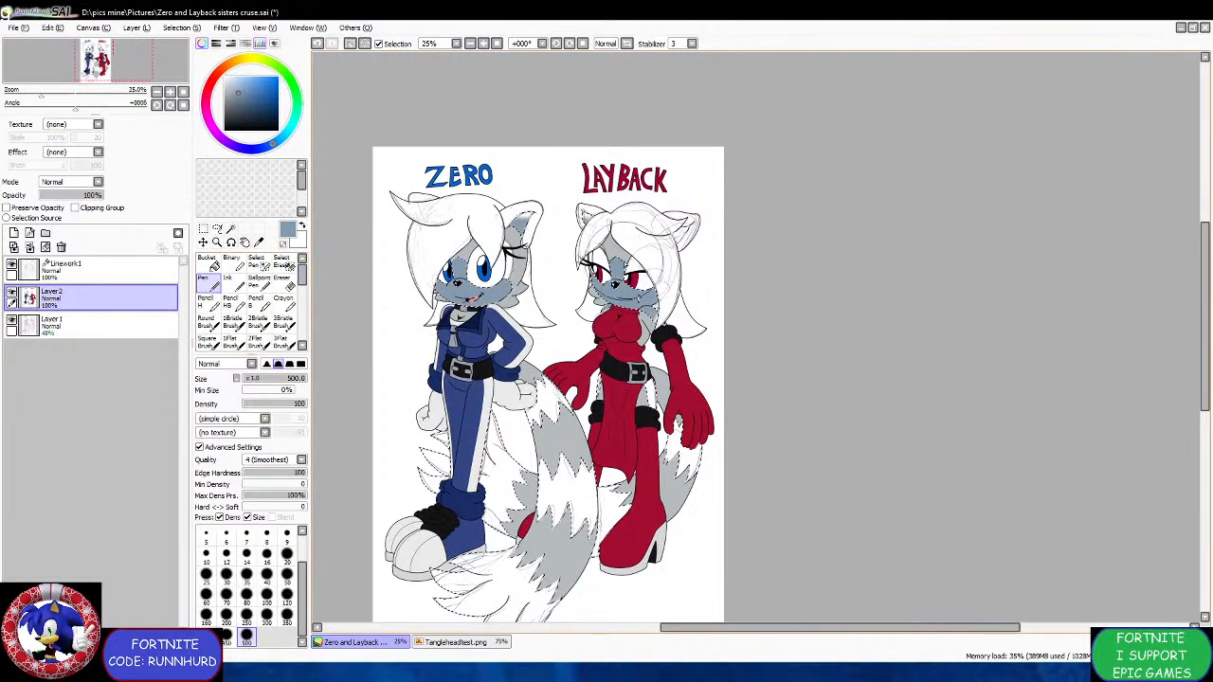
# Paint the selected faces, inner ears and tail stripes on Layer2 with a paler blue-grey.
pyautogui.click(235, 87)
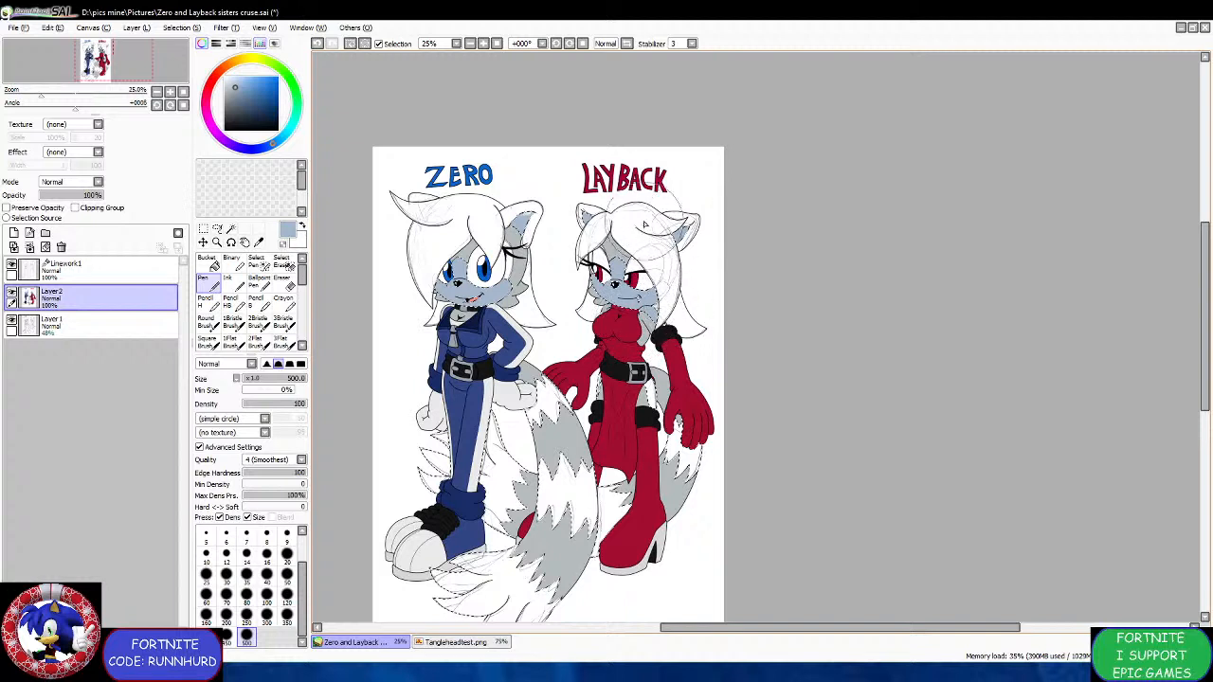
pyautogui.moveTo(486, 420)
pyautogui.mouseDown()
pyautogui.moveTo(488, 476)
pyautogui.moveTo(512, 467)
pyautogui.moveTo(402, 557)
pyautogui.moveTo(512, 616)
pyautogui.mouseUp()
pyautogui.moveTo(663, 525)
pyautogui.mouseDown()
pyautogui.moveTo(744, 406)
pyautogui.moveTo(636, 339)
pyautogui.mouseUp()
pyautogui.scroll(3, 645, 280)
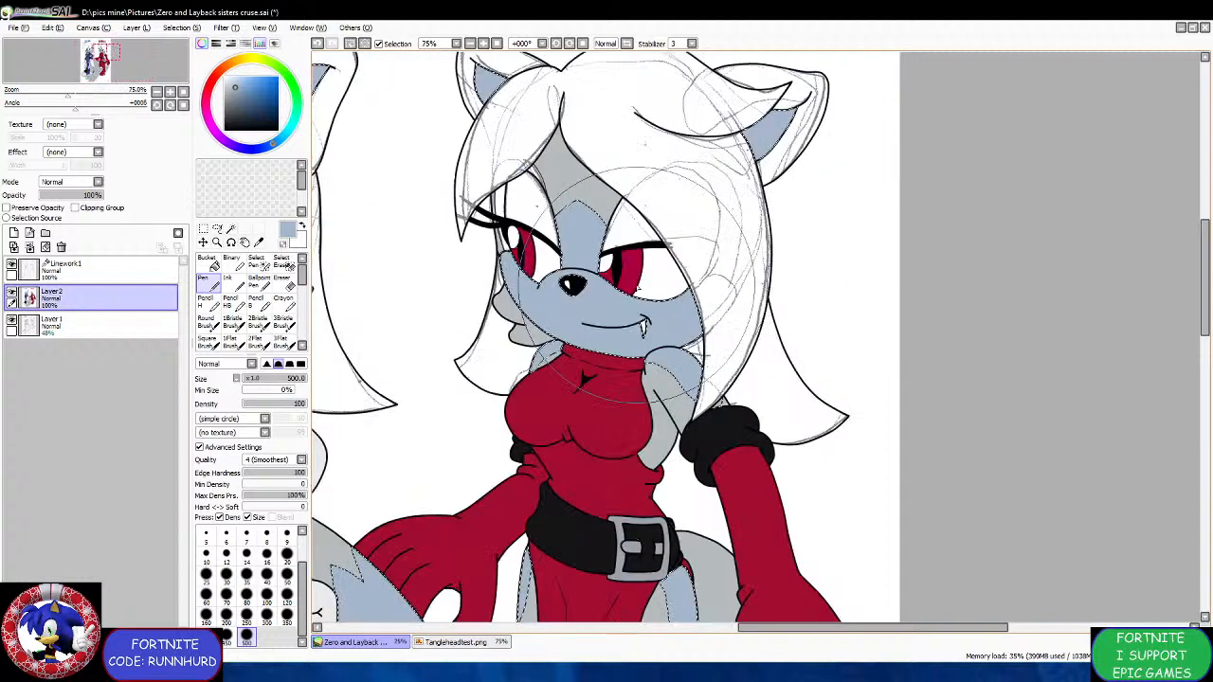
pyautogui.scroll(-3, 637, 303)
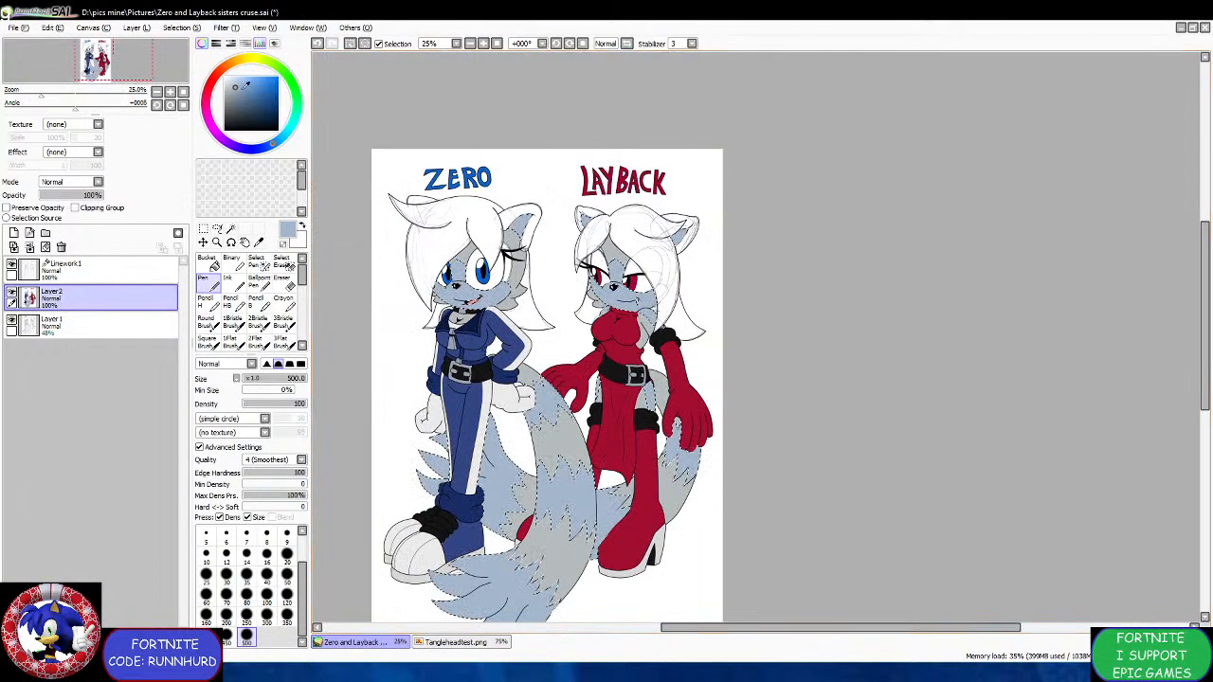
# Repaint the selected faces, inner ears and tail stripes in a darker, greyer slate blue, and clear the selection.
pyautogui.click(235, 94)
pyautogui.moveTo(427, 257); pyautogui.dragTo(679, 262)
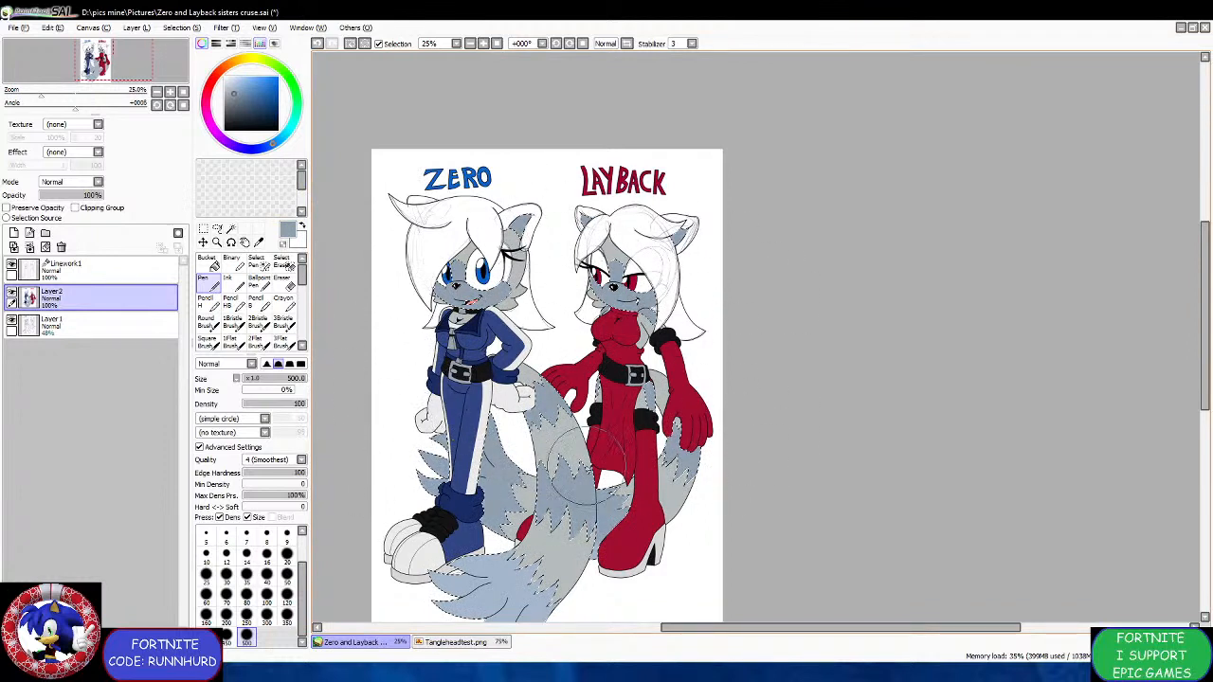
pyautogui.moveTo(578, 453)
pyautogui.mouseDown()
pyautogui.moveTo(651, 508)
pyautogui.moveTo(390, 565)
pyautogui.moveTo(553, 601)
pyautogui.mouseUp()
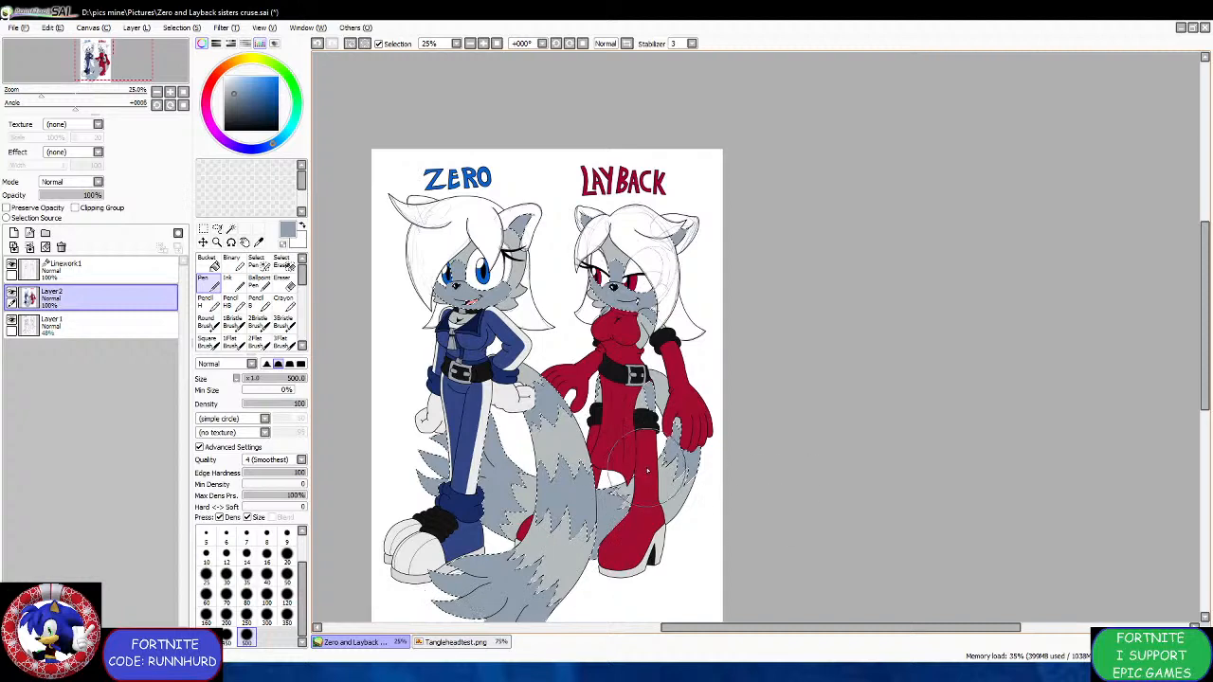
pyautogui.moveTo(649, 471); pyautogui.dragTo(632, 446)
pyautogui.scroll(-2, 601, 438)
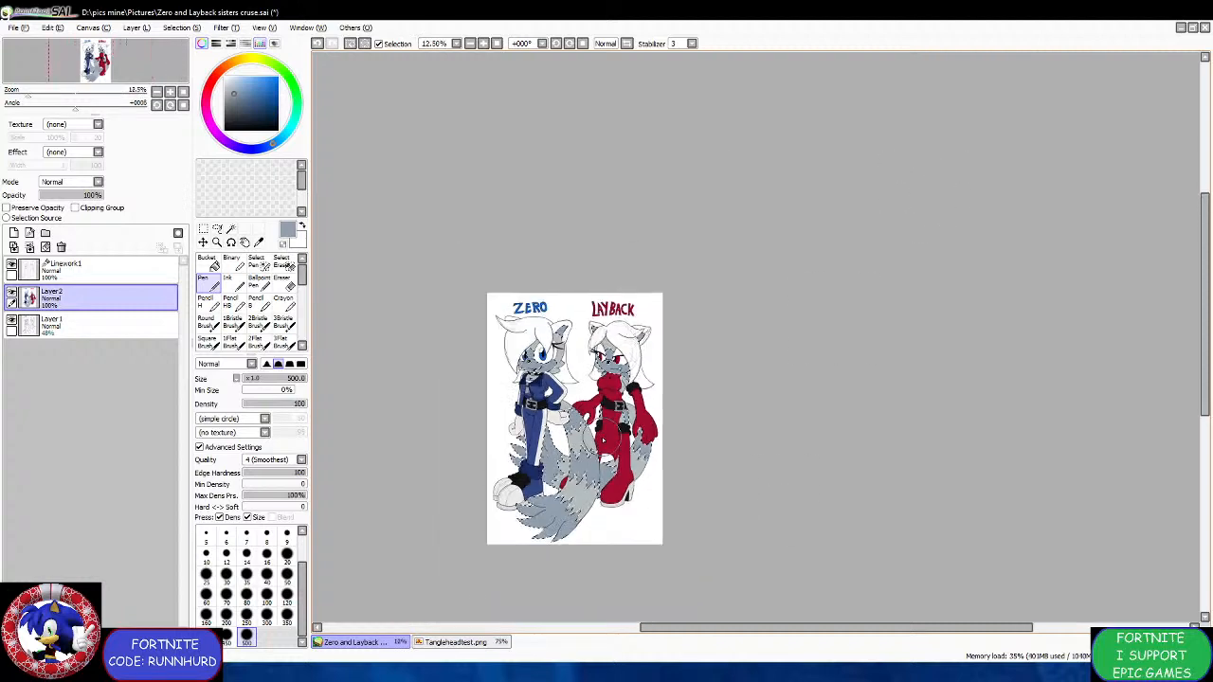
pyautogui.scroll(2, 602, 437)
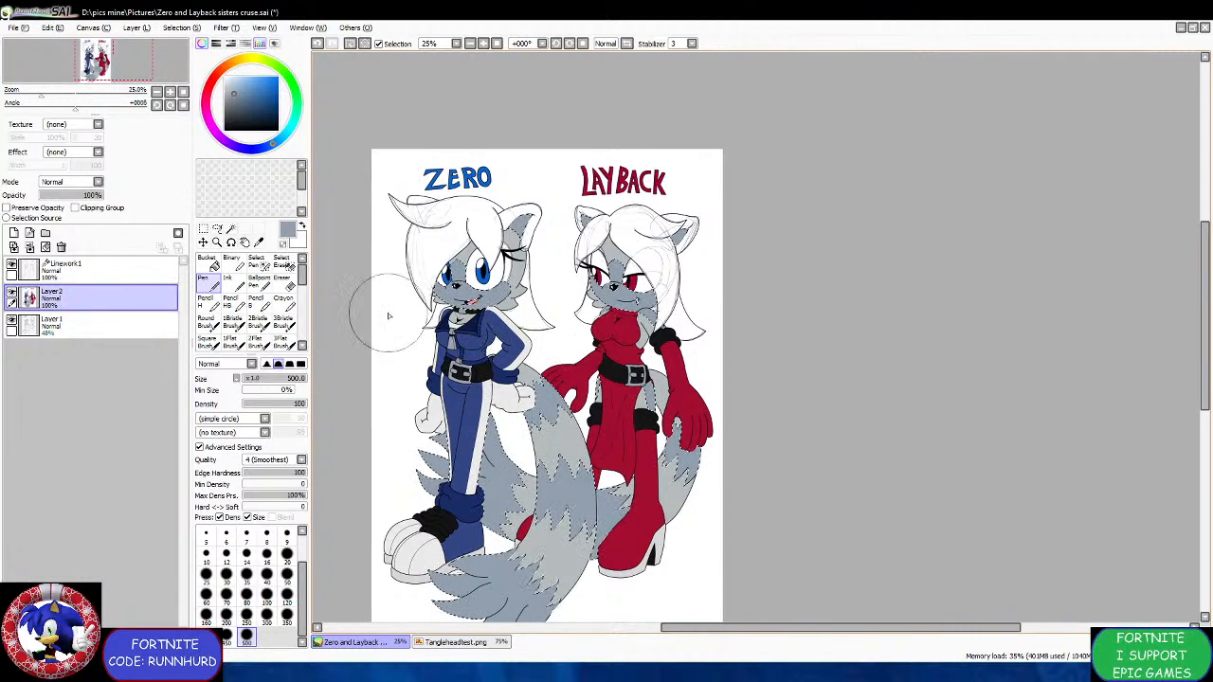
pyautogui.click(203, 228)
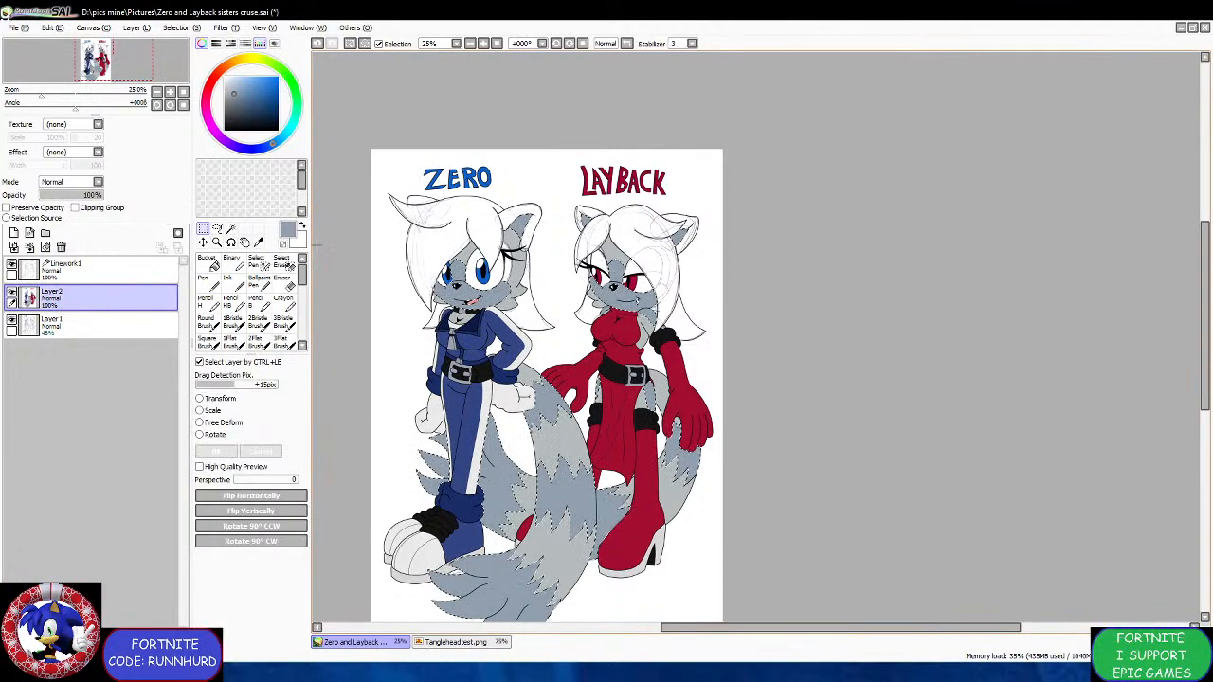
pyautogui.click(230, 228)
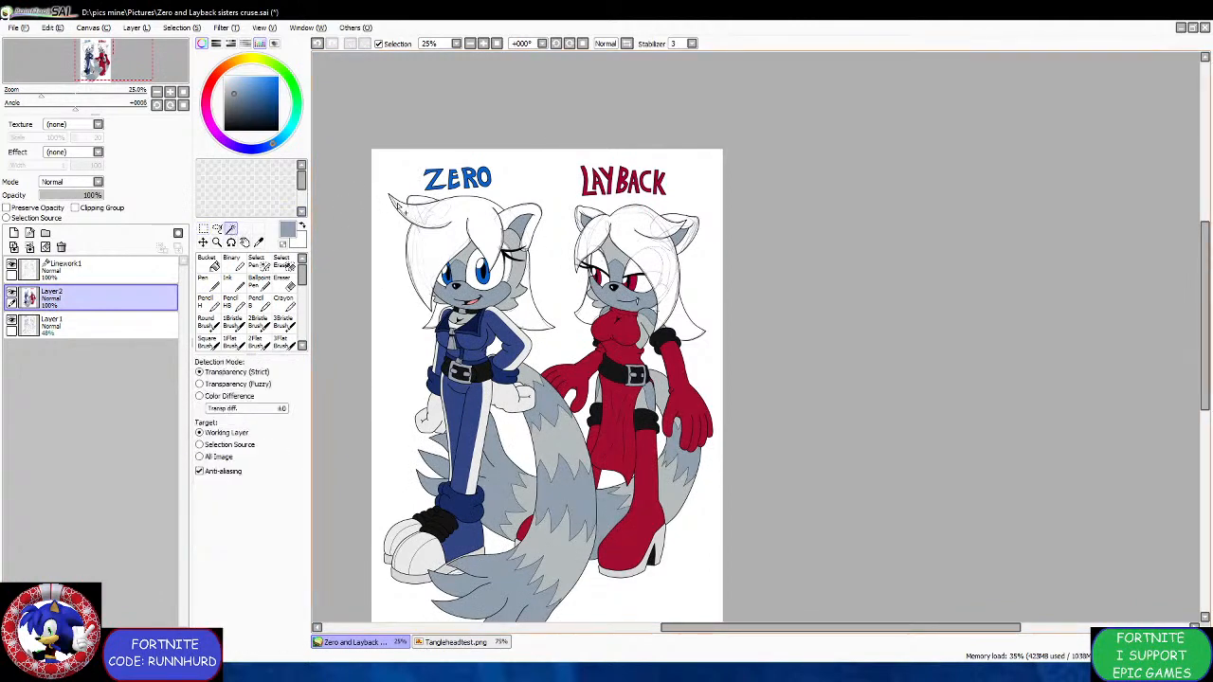
pyautogui.scroll(2, 399, 208)
pyautogui.click(424, 202)
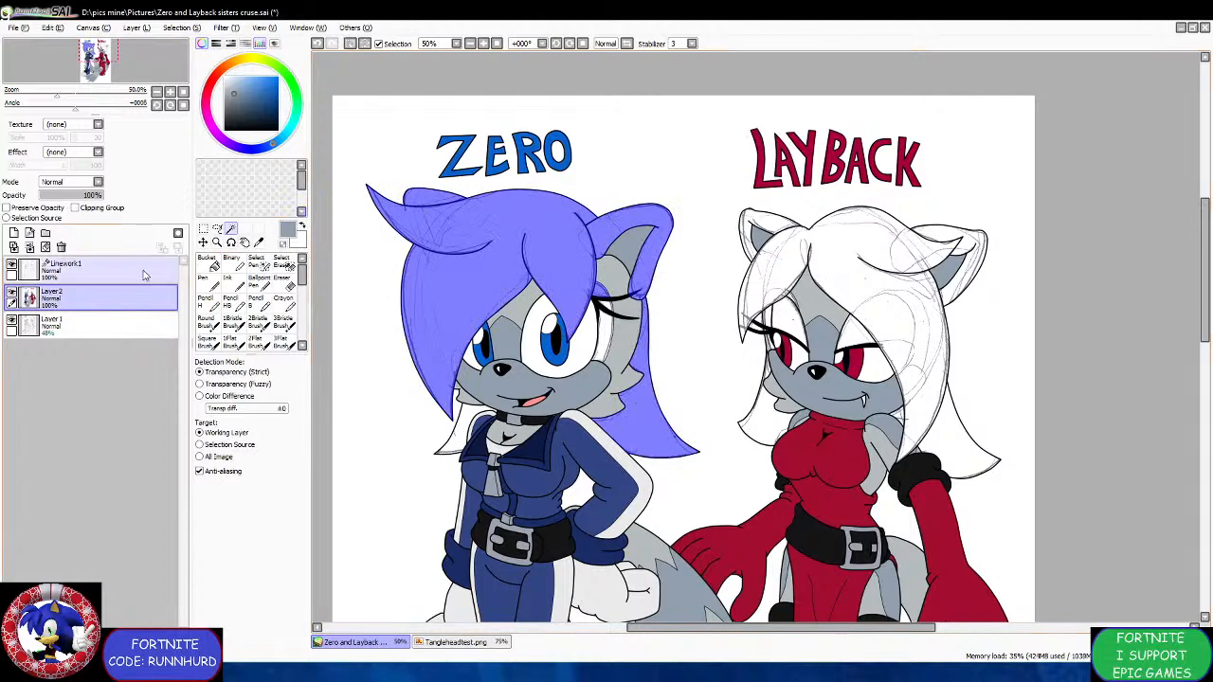
# Clear the stray selection and select Zero's outer ears and the strip beside her eye with the Magic Wand on Linework1.
pyautogui.click(95, 267)
pyautogui.click(202, 242)
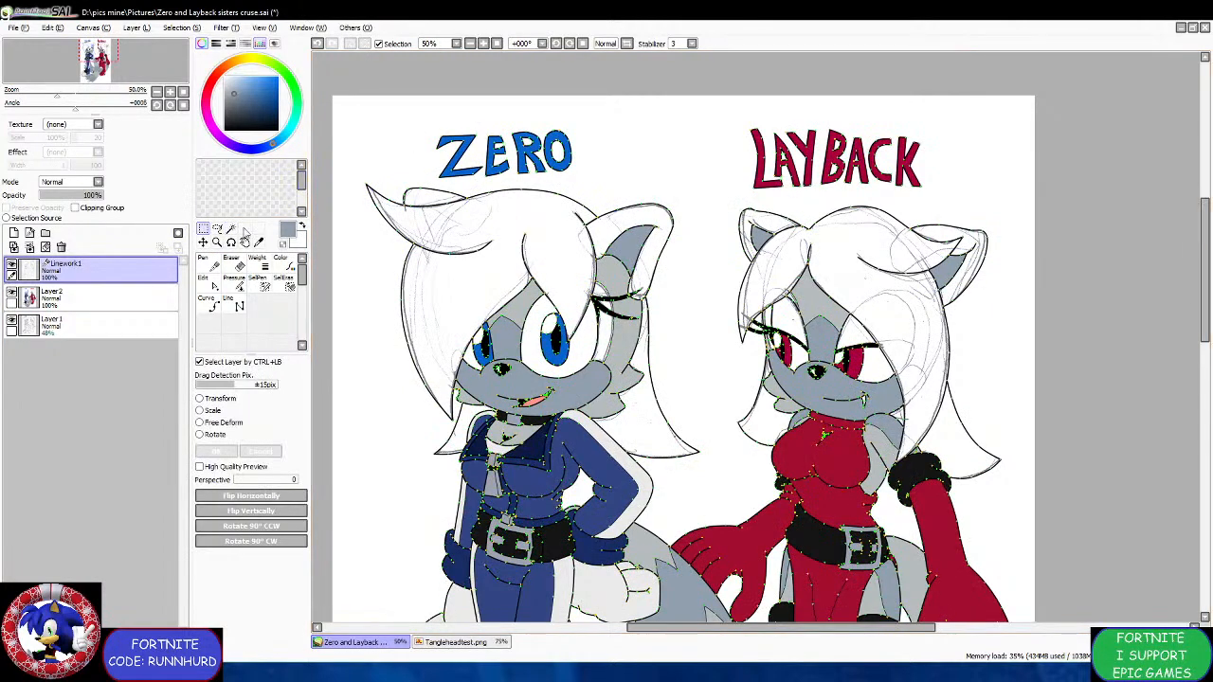
pyautogui.click(232, 229)
pyautogui.click(441, 199)
pyautogui.click(625, 275)
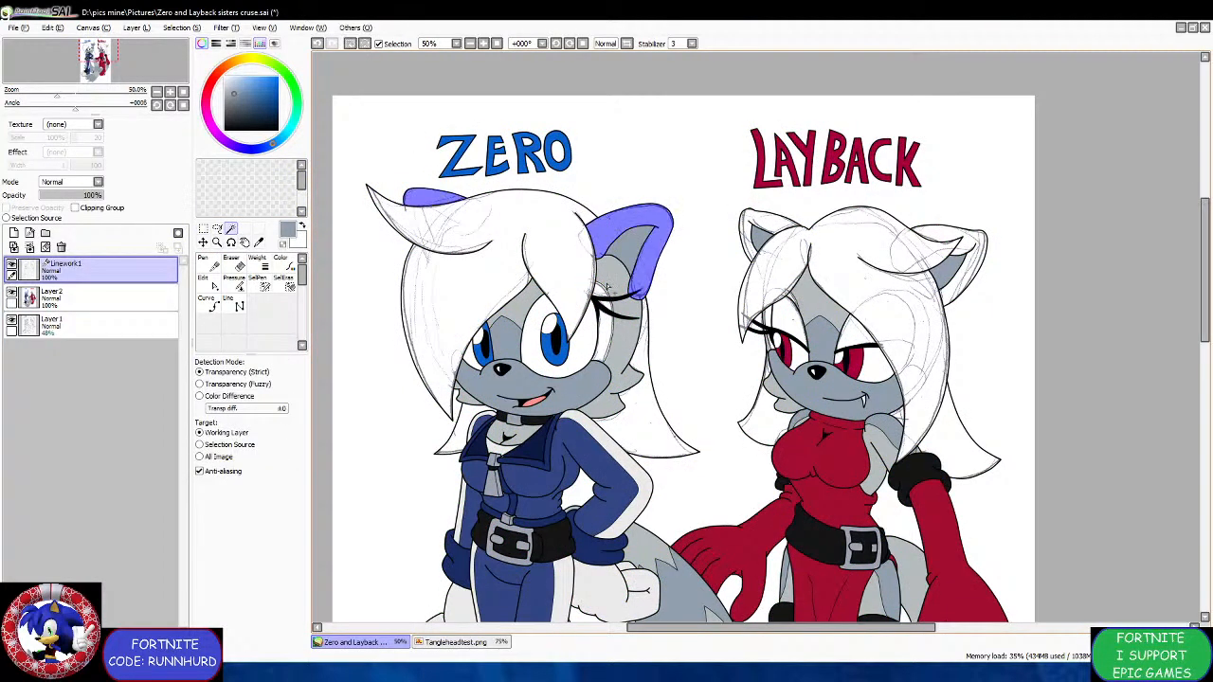
pyautogui.scroll(3, 605, 313)
pyautogui.scroll(-4, 606, 304)
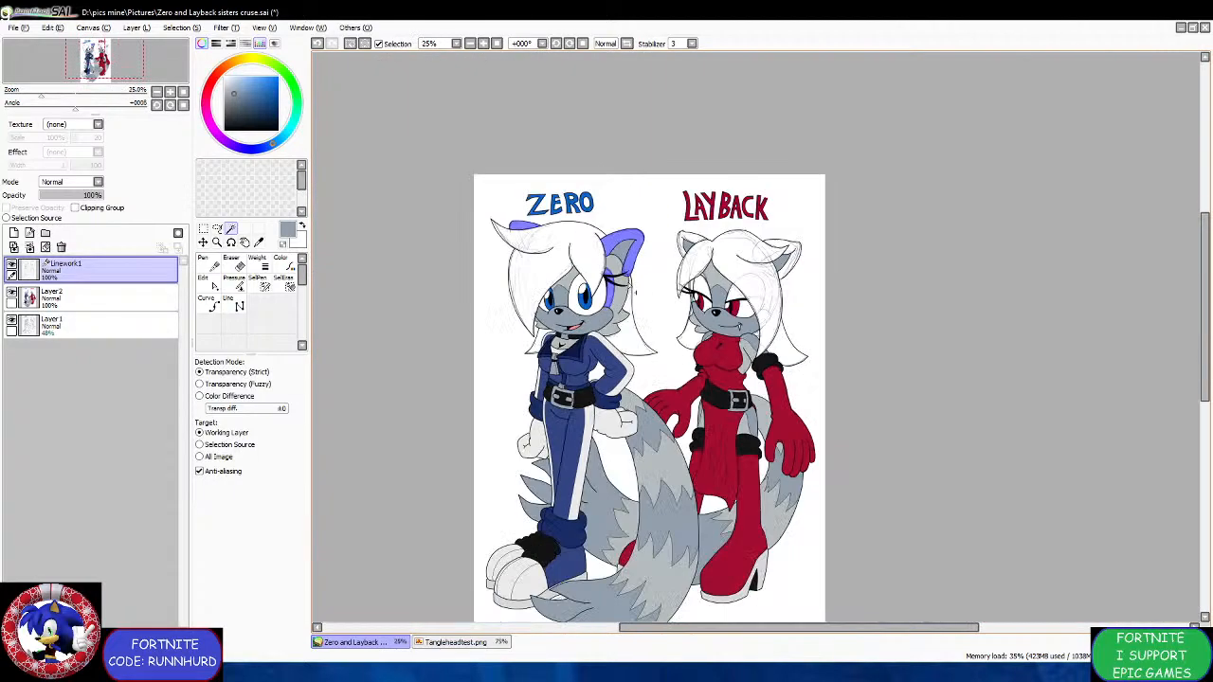
# Add the outer rims of both of Layback's ears to the selection.
pyautogui.scroll(1, 692, 244)
pyautogui.click(660, 237)
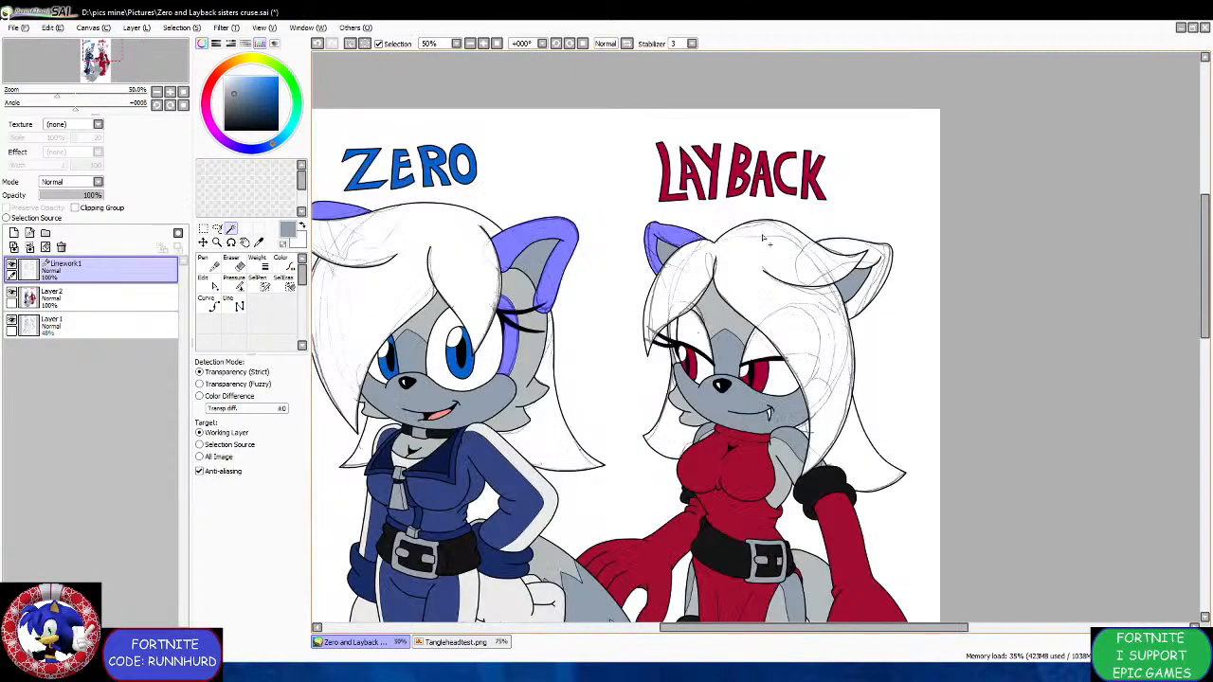
pyautogui.click(858, 270)
pyautogui.scroll(2, 789, 333)
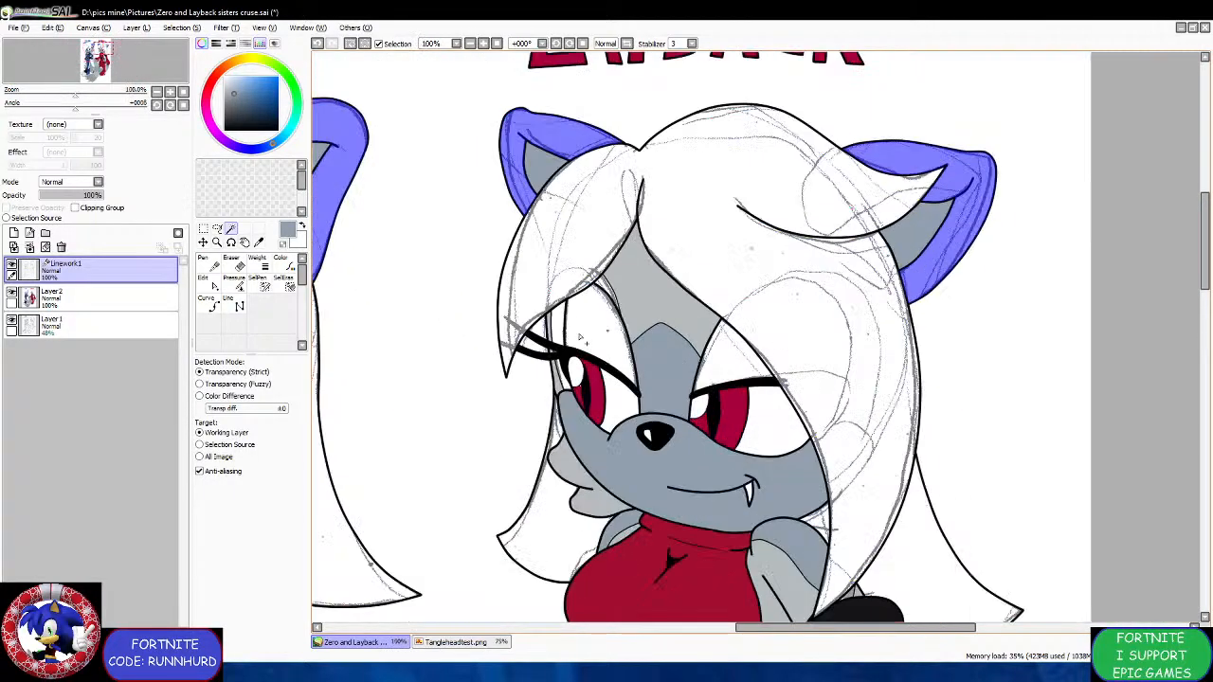
# Add the narrow strips around Layback's eye, under the fringe and beside the forehead, to the selection.
pyautogui.scroll(3, 566, 333)
pyautogui.click(560, 426)
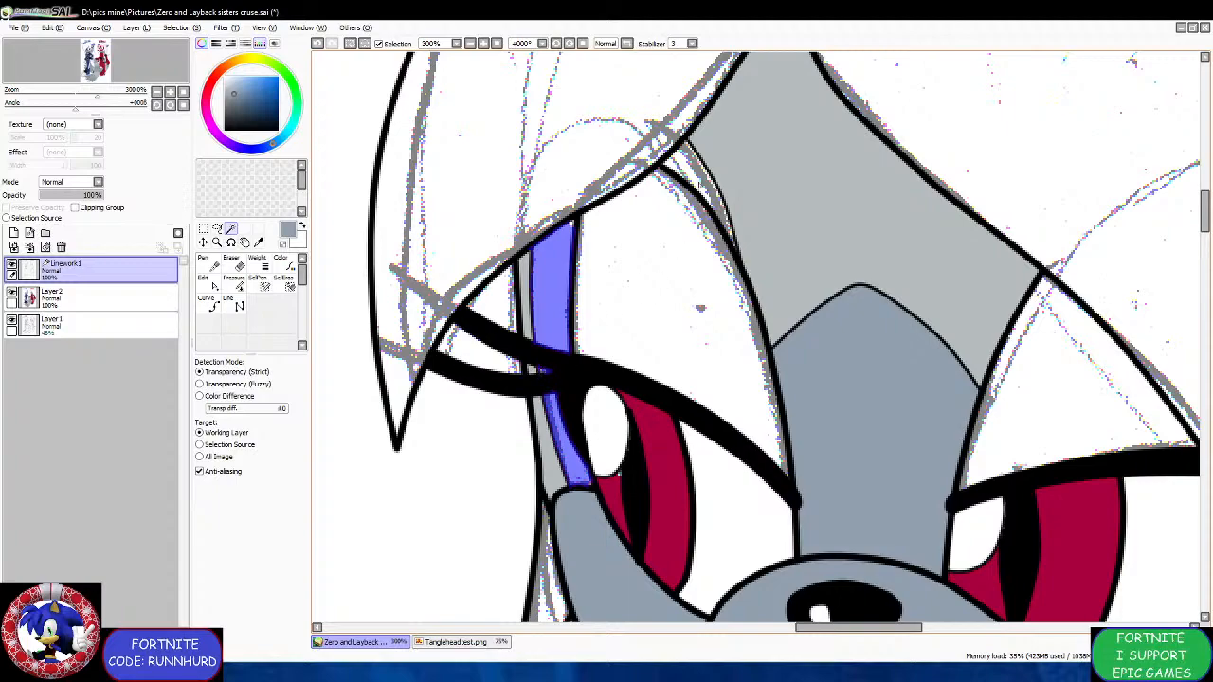
pyautogui.click(728, 227)
pyautogui.scroll(2, 735, 233)
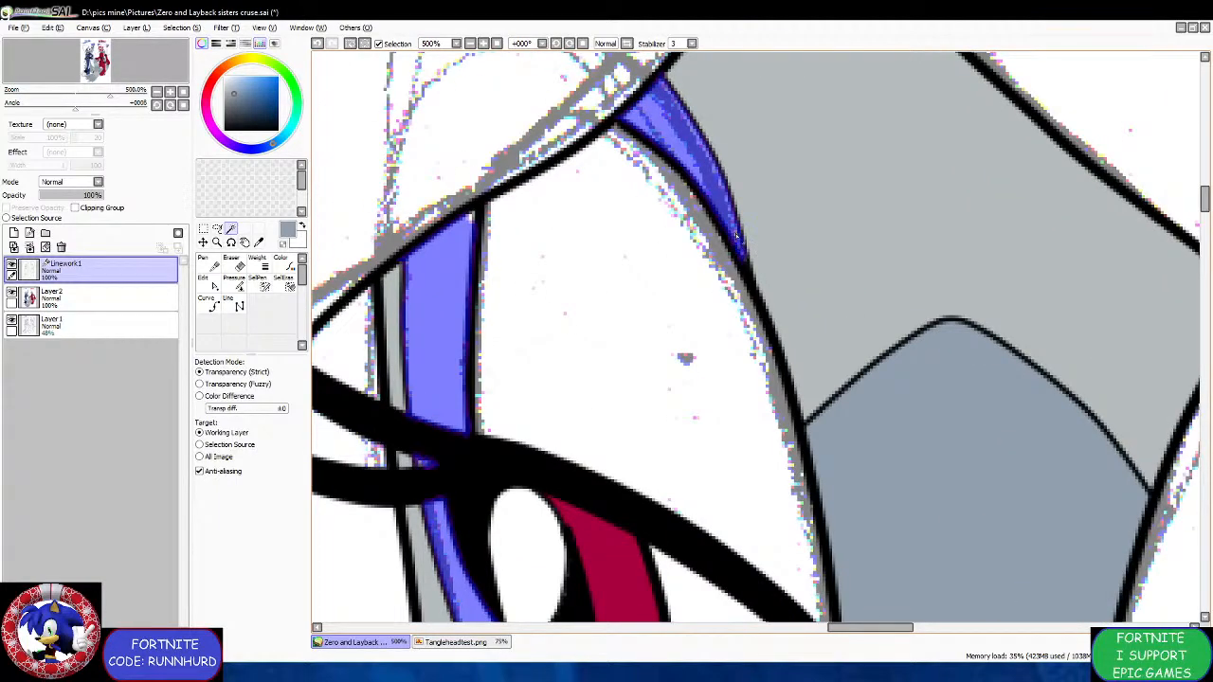
pyautogui.scroll(-7, 742, 250)
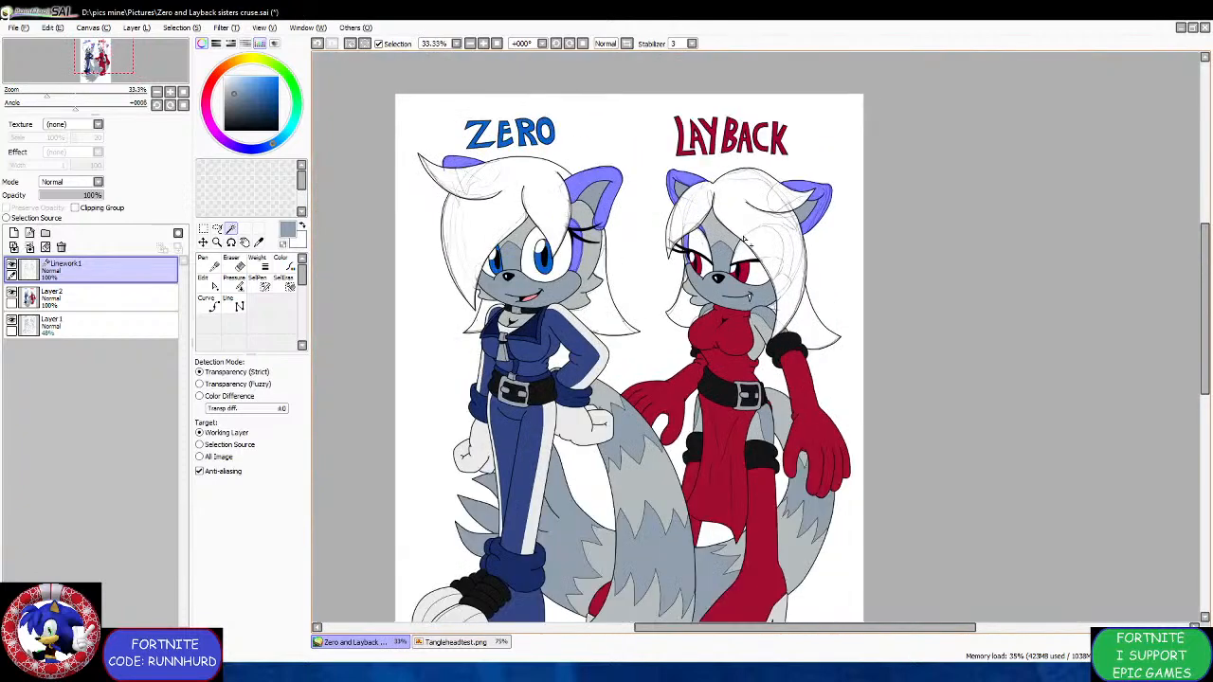
pyautogui.scroll(-2, 611, 298)
pyautogui.scroll(1, 611, 298)
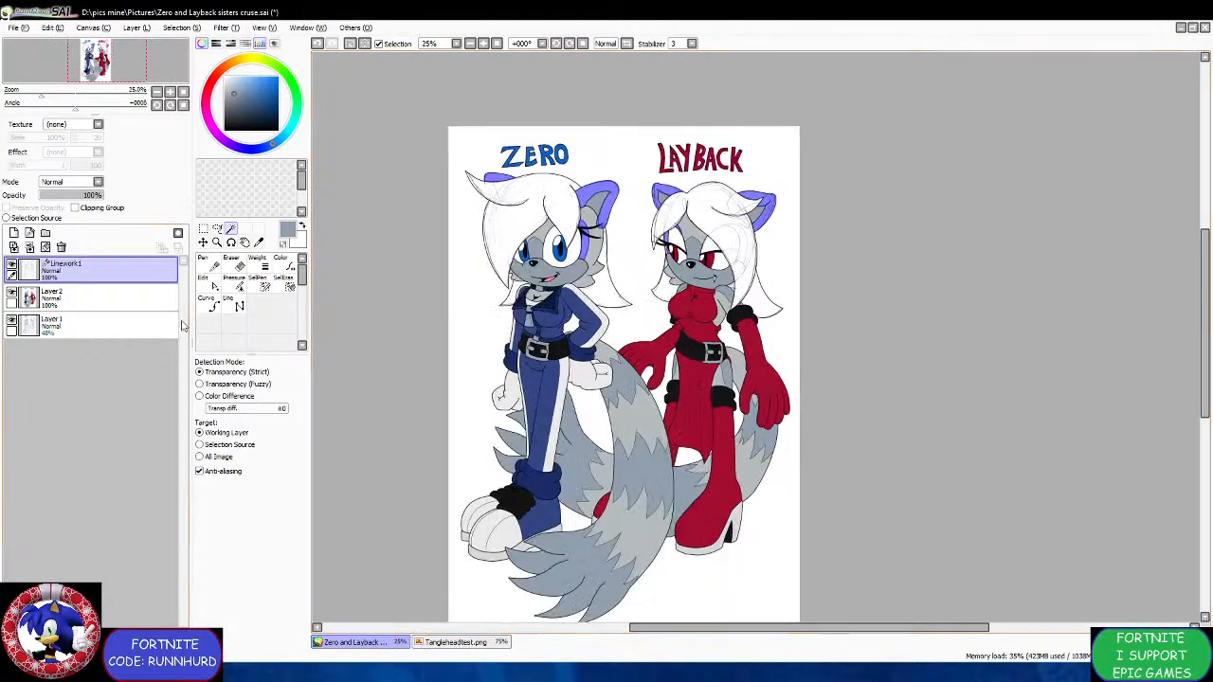
# Sample the dark slate from Tangleheadtest.png and paint the selected ear rims and eye markings with it on Layer2.
pyautogui.click(168, 302)
pyautogui.click(204, 282)
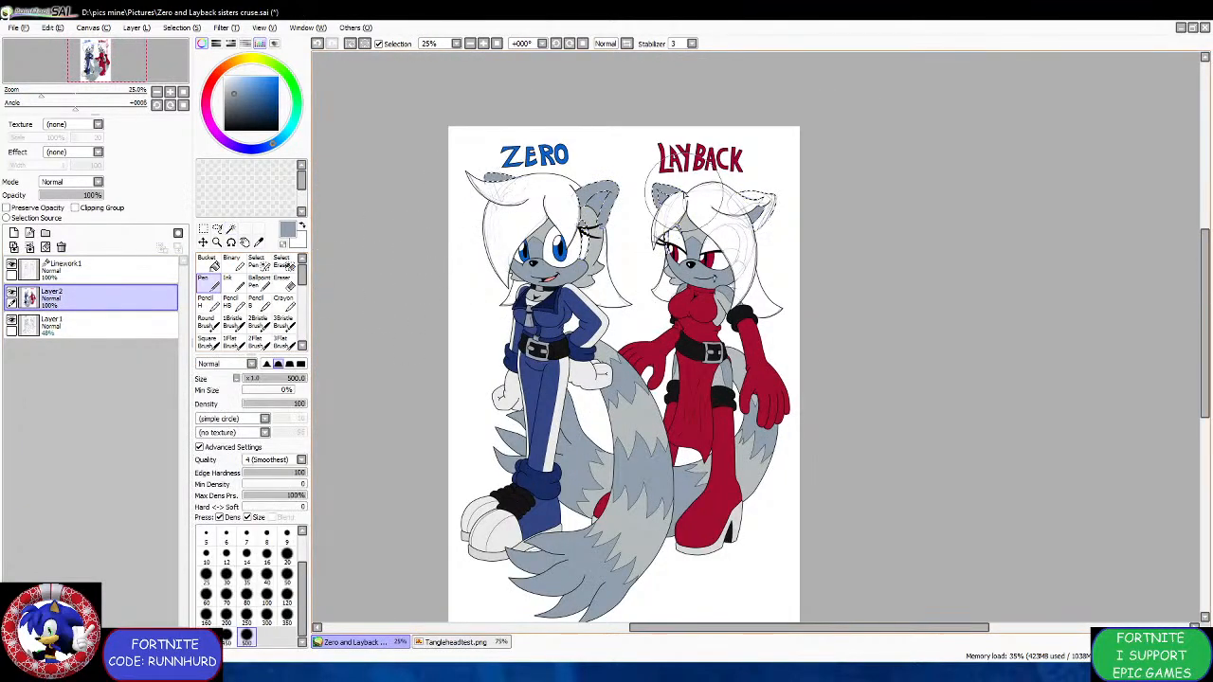
pyautogui.click(453, 641)
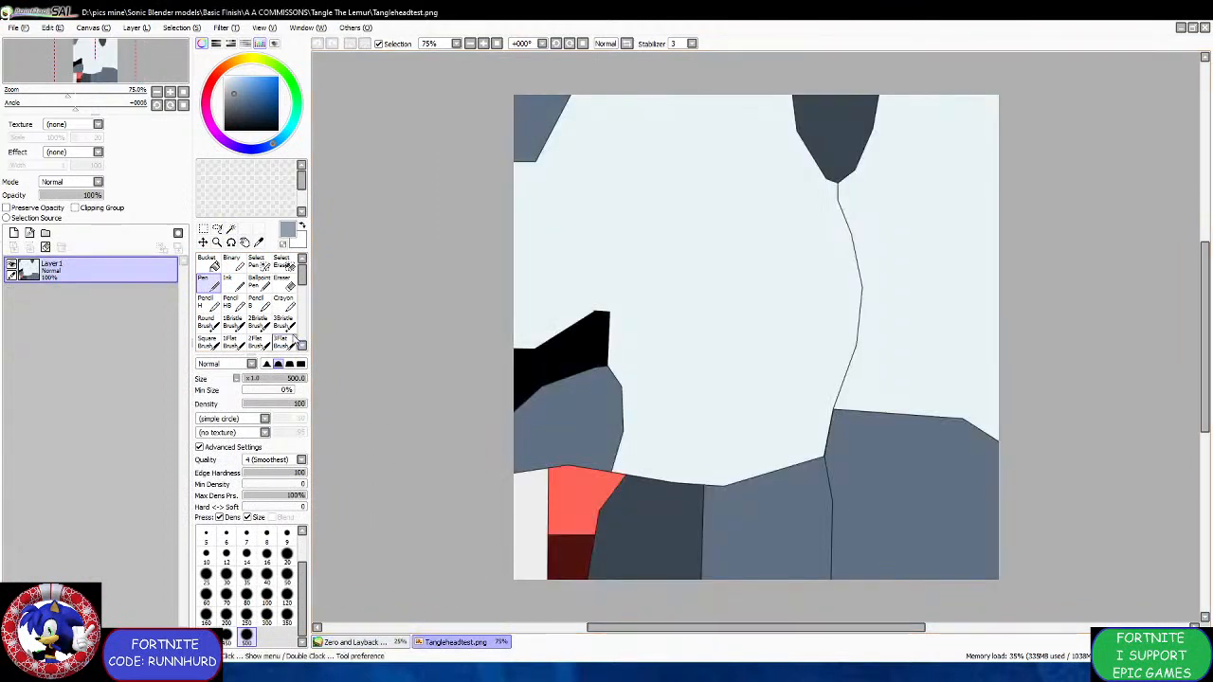
pyautogui.click(258, 243)
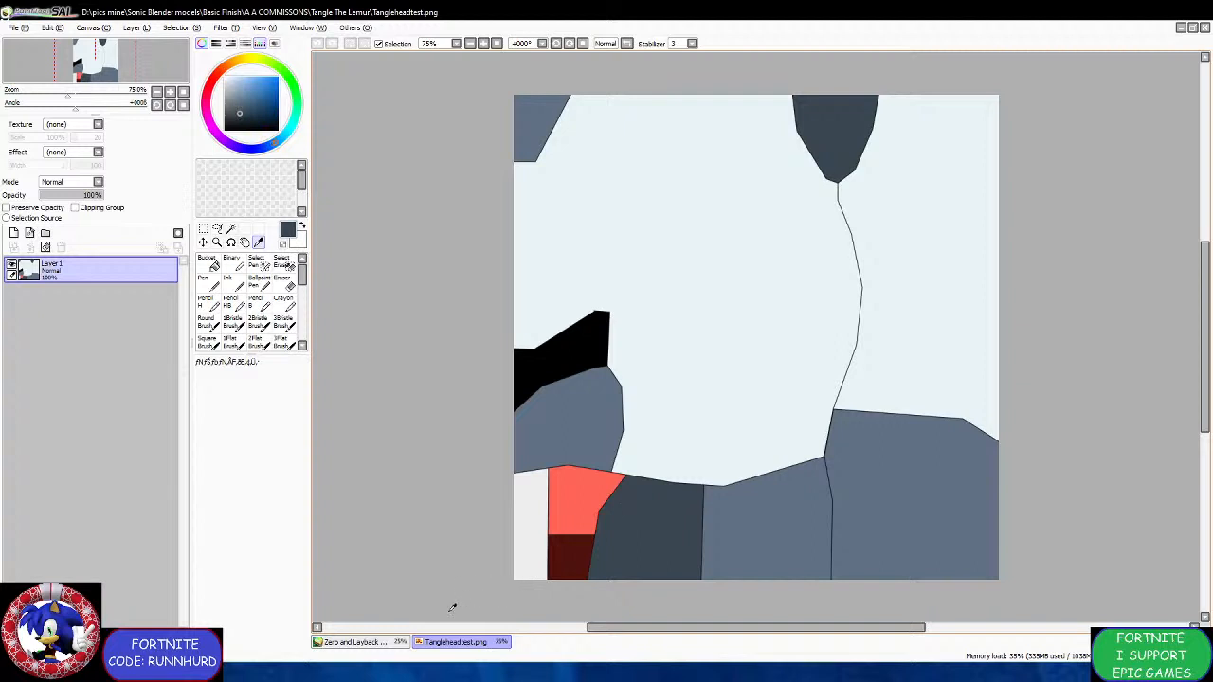
pyautogui.click(378, 646)
pyautogui.click(205, 282)
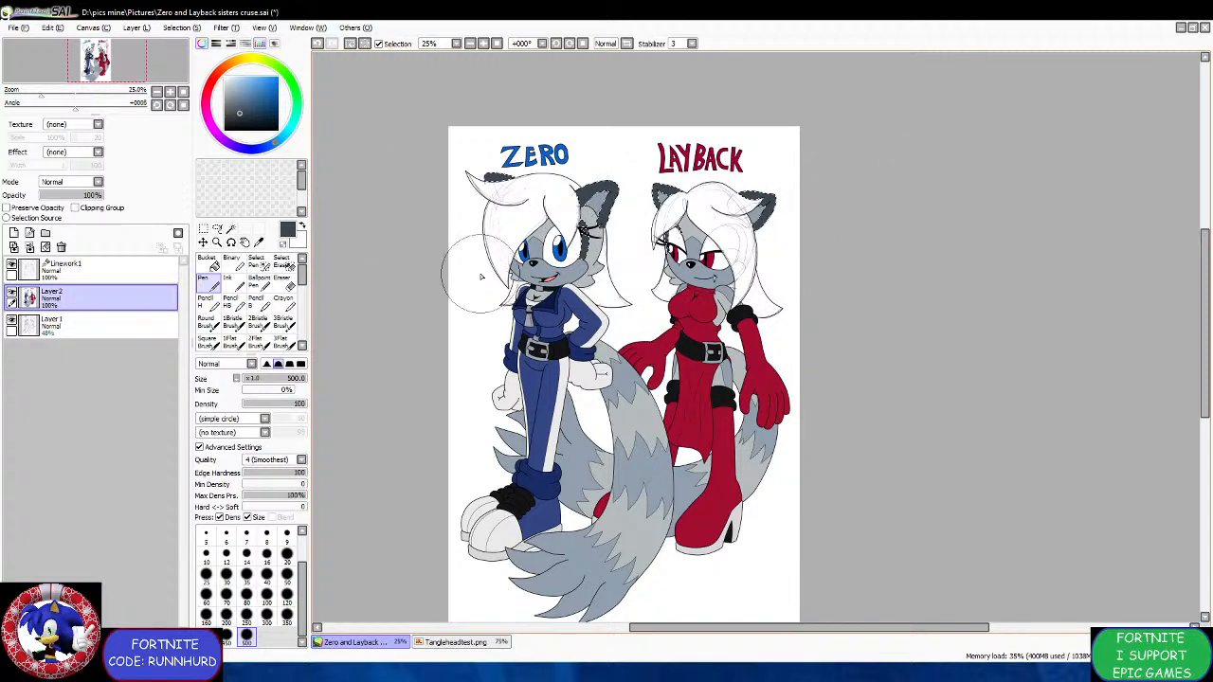
# Clear the previous selection and select the alternating stripes of Zero's tail with the Magic Wand on Linework1.
pyautogui.click(94, 268)
pyautogui.click(203, 230)
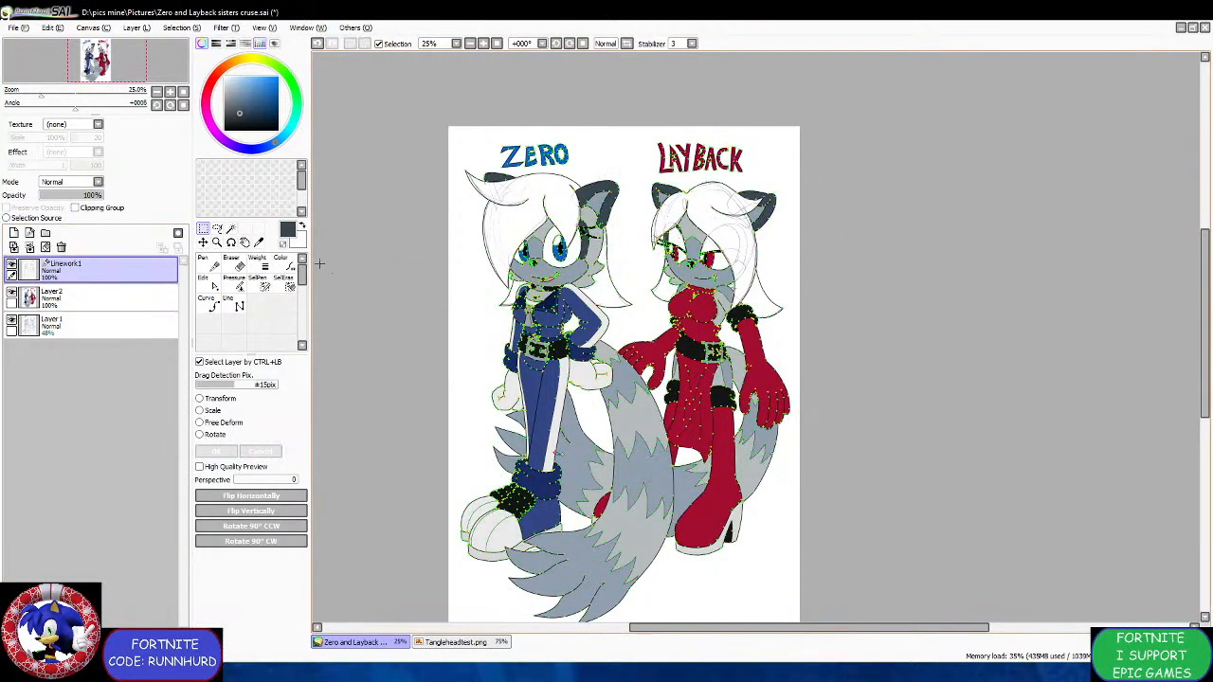
pyautogui.click(231, 229)
pyautogui.click(615, 521)
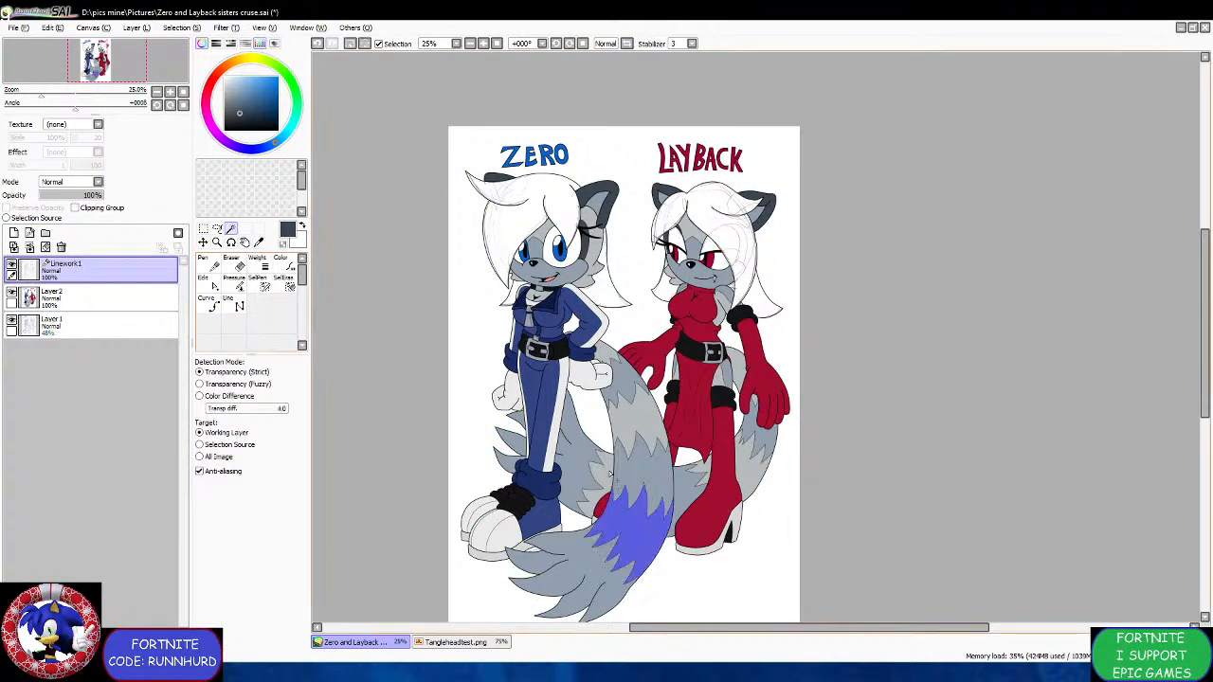
pyautogui.click(644, 427)
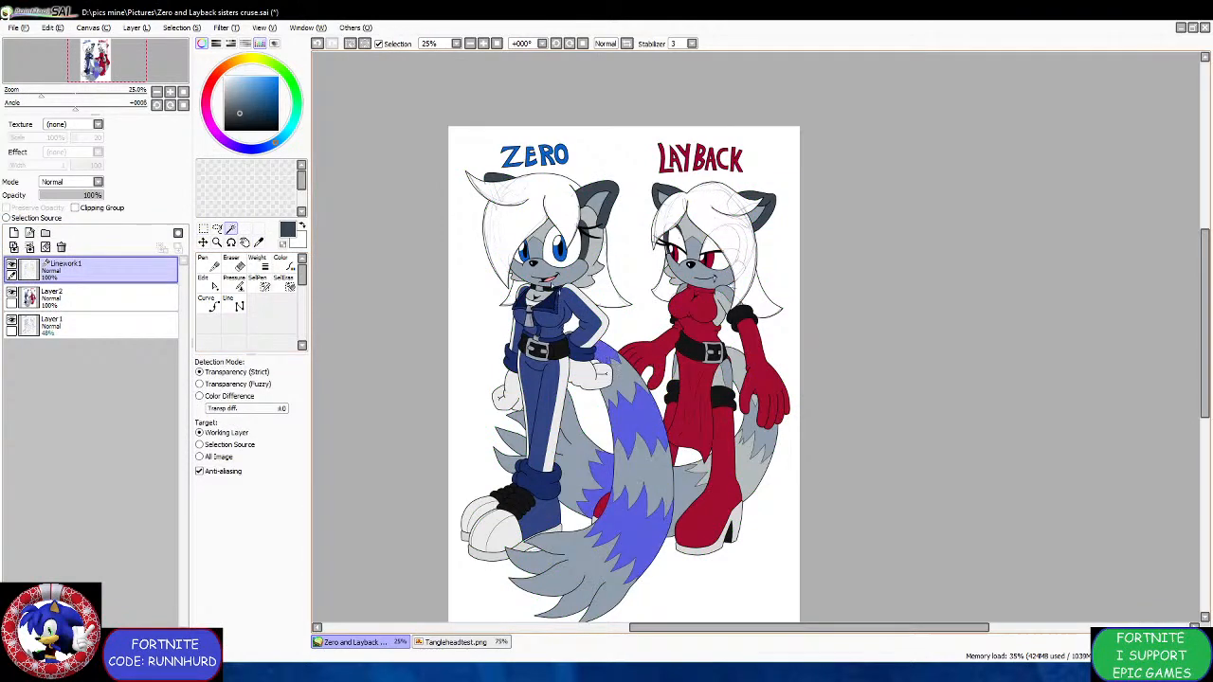
# Add Zero's cheek fur, forehead patch and the fur below her ear to the selection.
pyautogui.scroll(3, 559, 280)
pyautogui.click(633, 286)
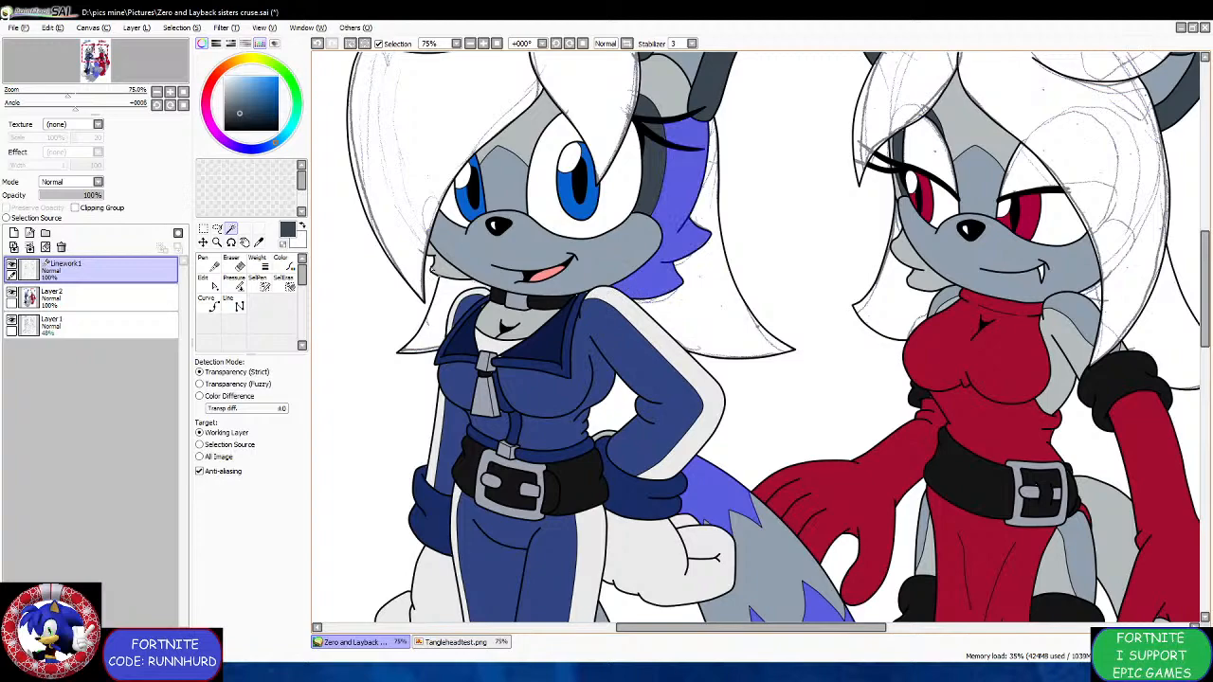
pyautogui.scroll(-3, 474, 295)
pyautogui.scroll(4, 474, 295)
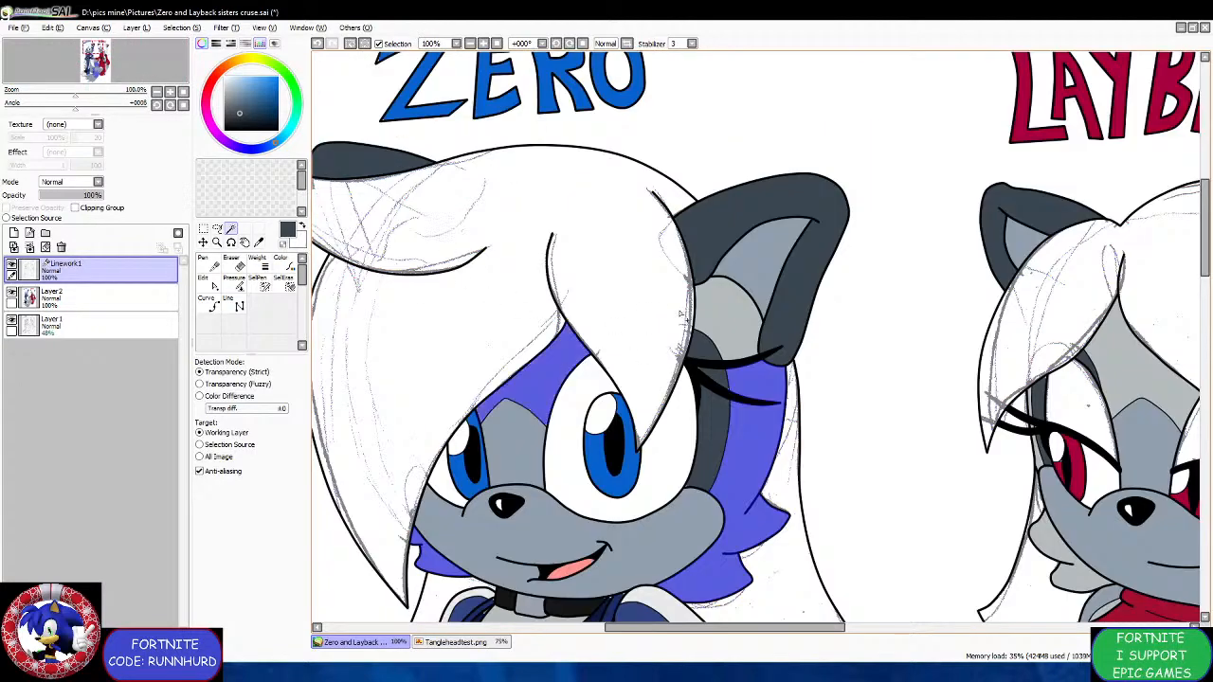
pyautogui.scroll(-4, 706, 318)
# Add Layback's alternating tail stripes, inner thighs and the bare side of her torso to the selection.
pyautogui.scroll(4, 706, 317)
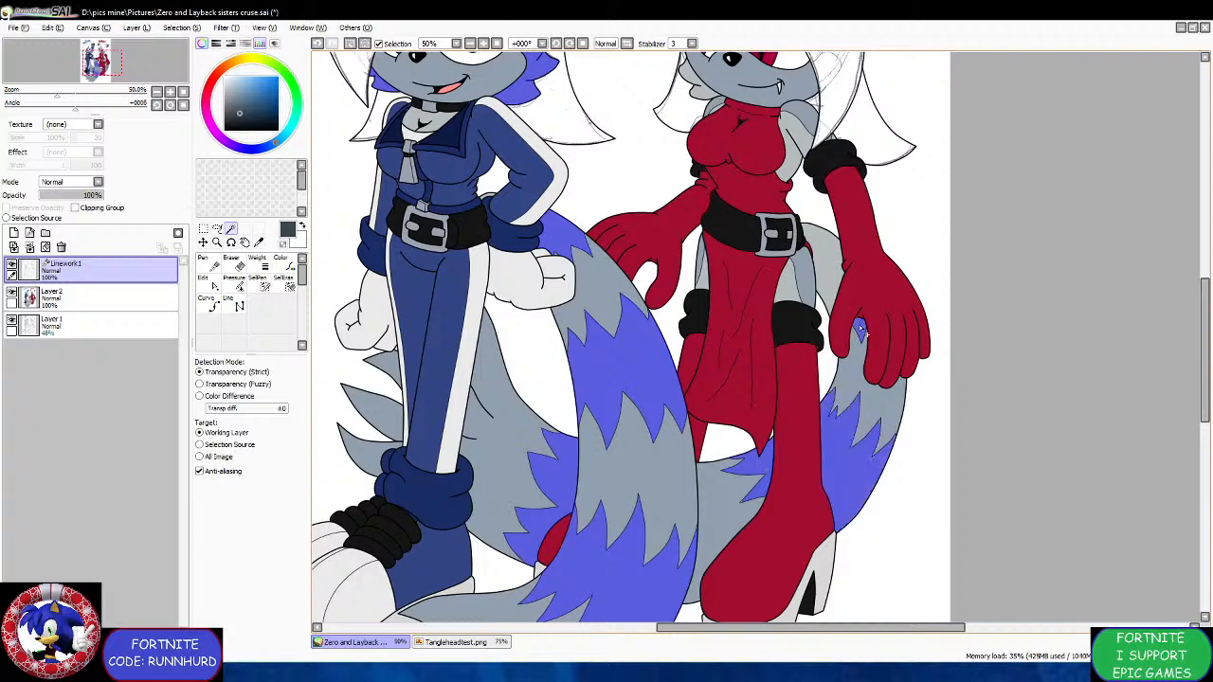
pyautogui.click(823, 242)
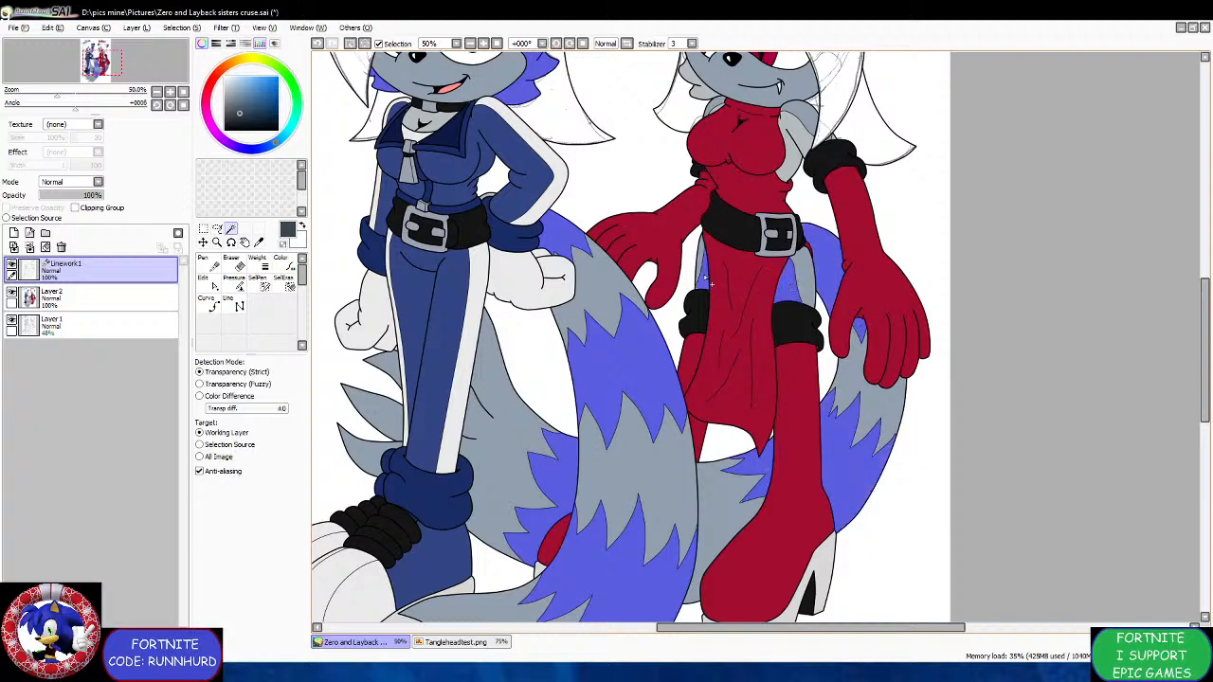
pyautogui.scroll(-3, 732, 182)
pyautogui.scroll(4, 732, 182)
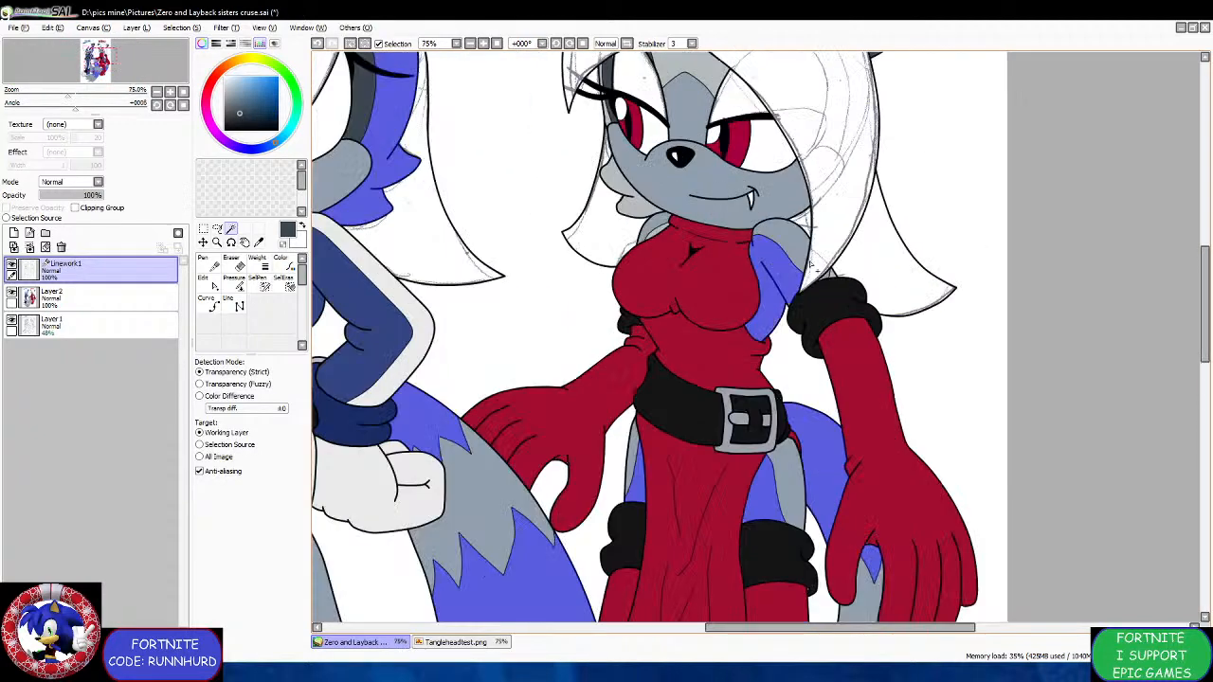
pyautogui.scroll(4, 806, 271)
pyautogui.scroll(-4, 859, 262)
pyautogui.scroll(4, 722, 282)
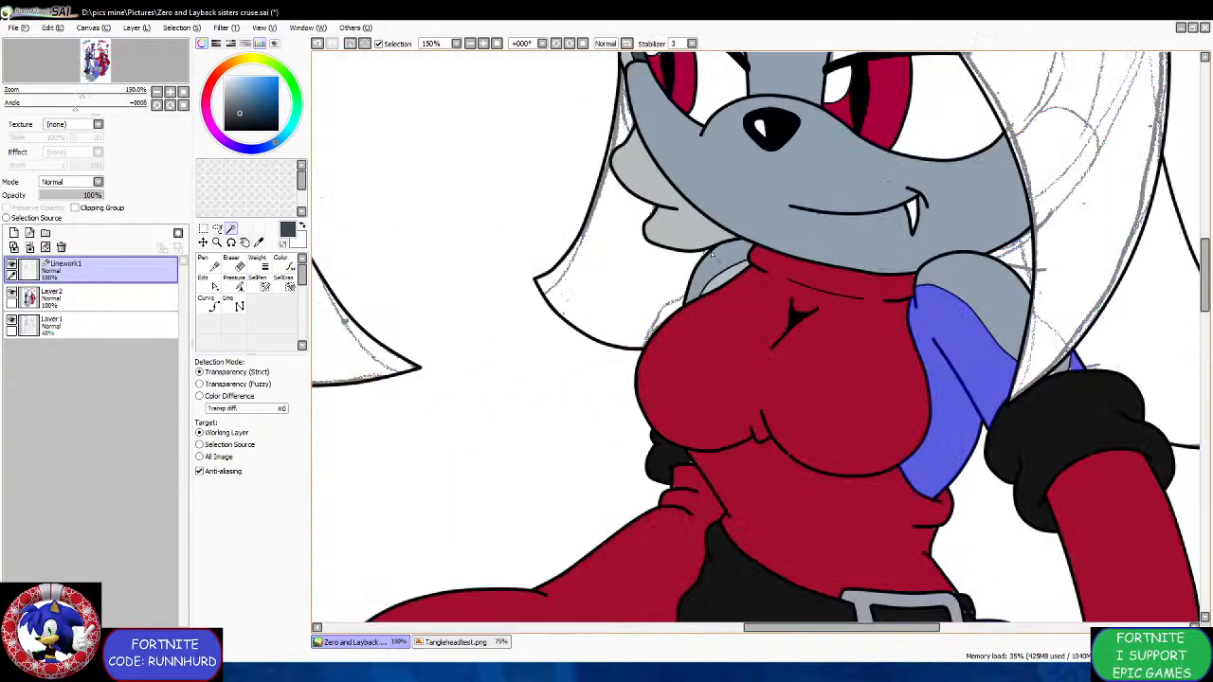
# Add Layback's cheek fur, forehead patch and the narrow strips beside her eye to the selection.
pyautogui.scroll(-4, 693, 208)
pyautogui.scroll(3, 684, 212)
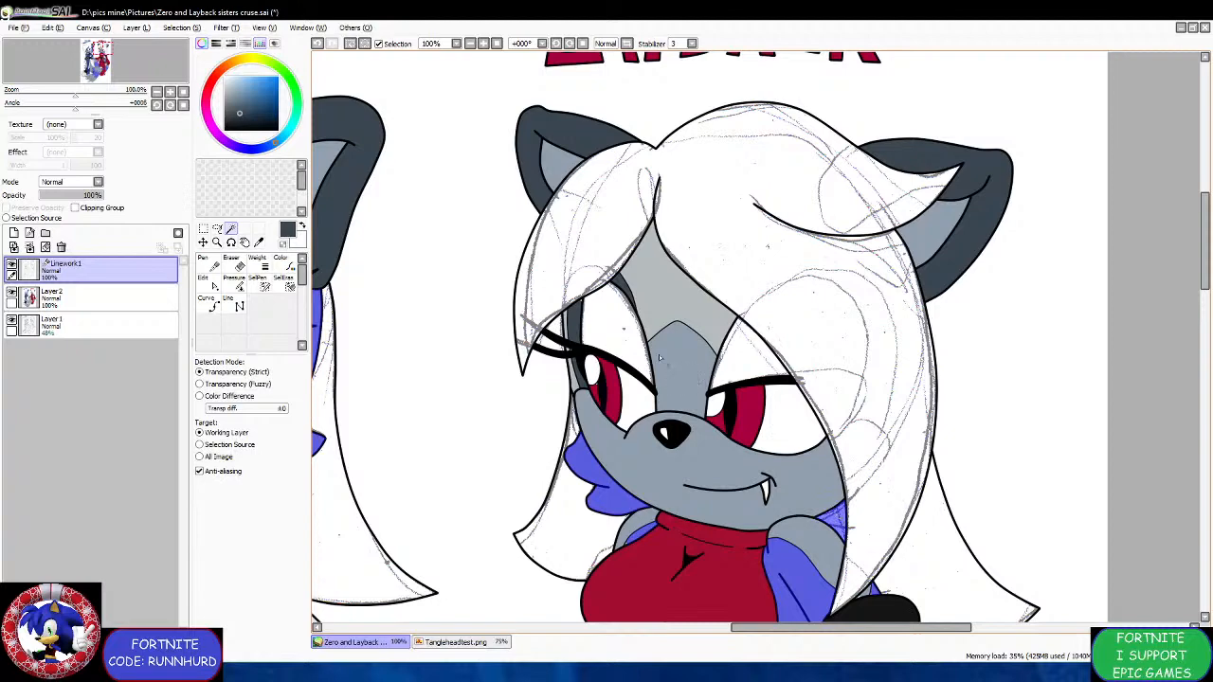
pyautogui.click(661, 294)
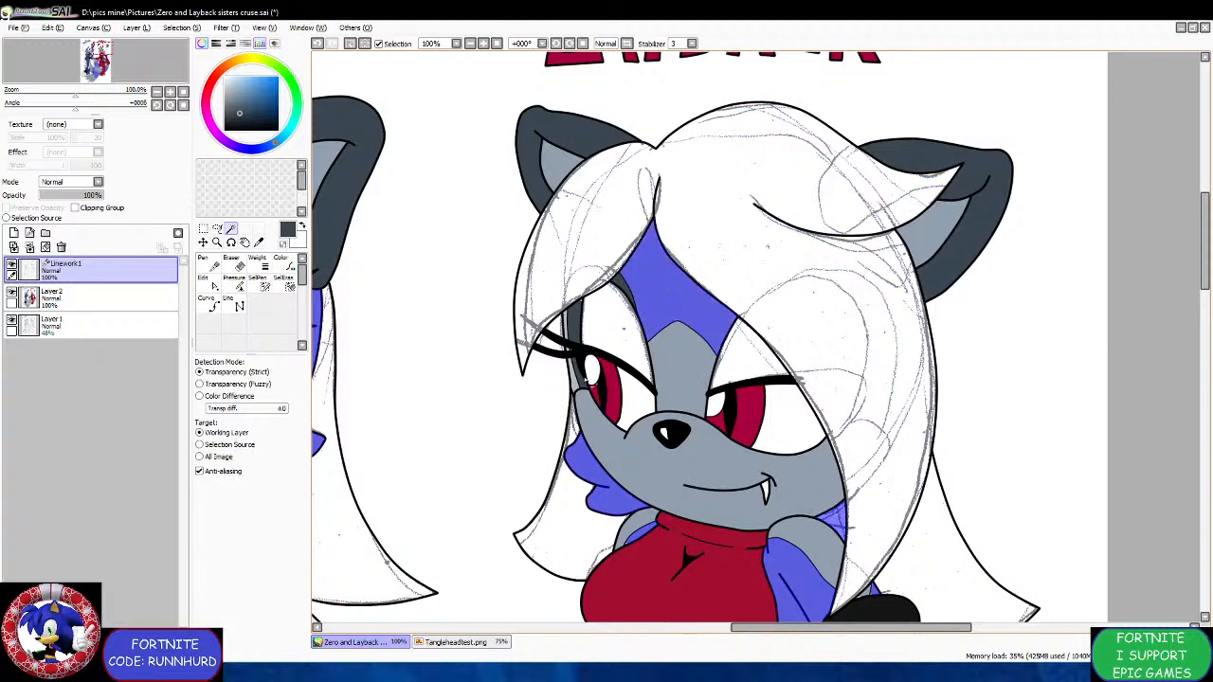
pyautogui.scroll(2, 557, 347)
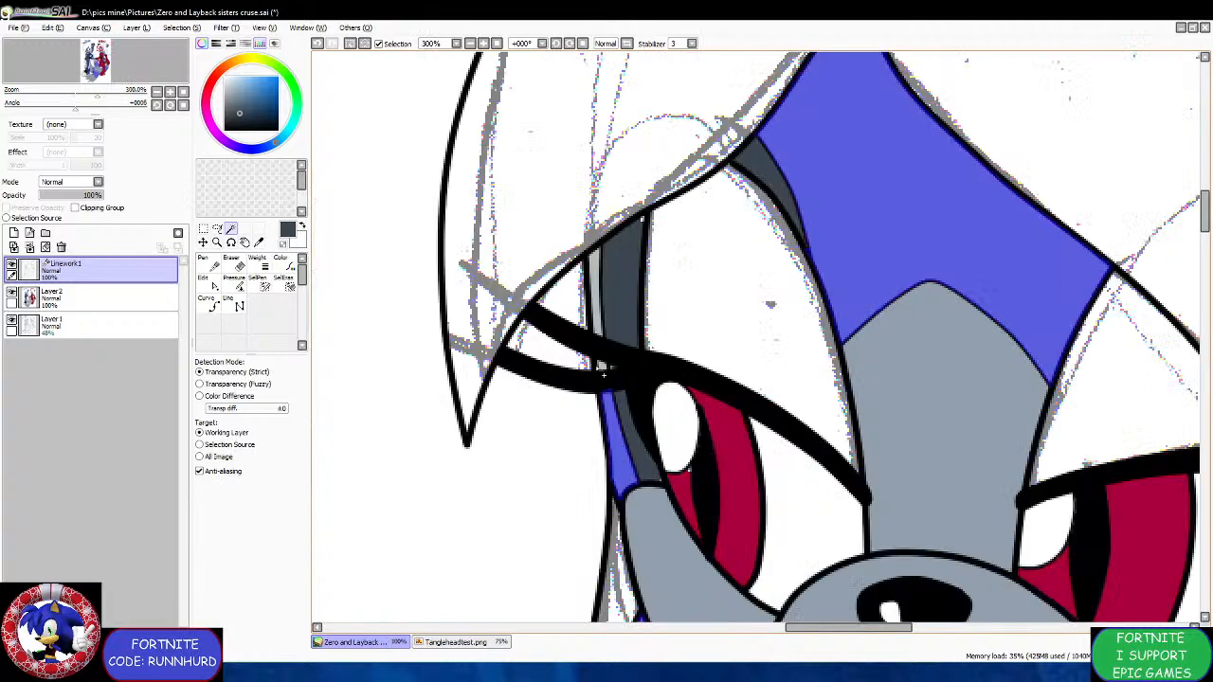
pyautogui.scroll(-6, 603, 366)
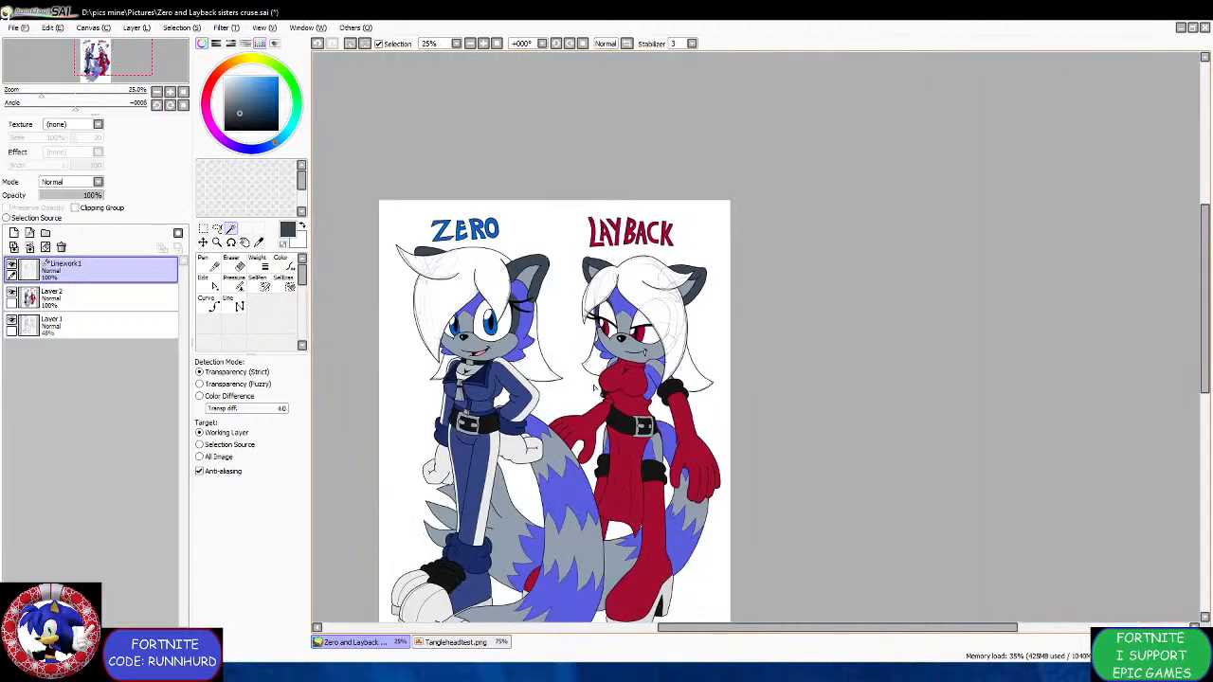
# Sample the pale tone from Tangleheadtest.png, mute it to light grey, and paint the selected fur with it on Layer2.
pyautogui.click(455, 642)
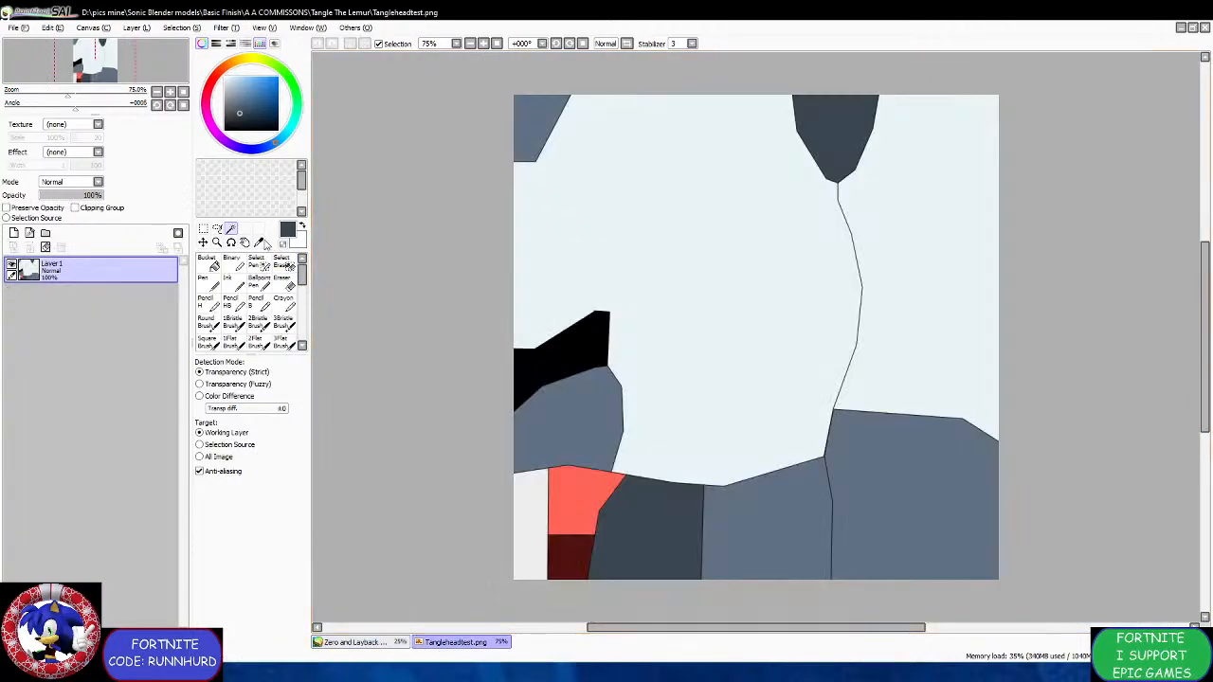
pyautogui.click(379, 642)
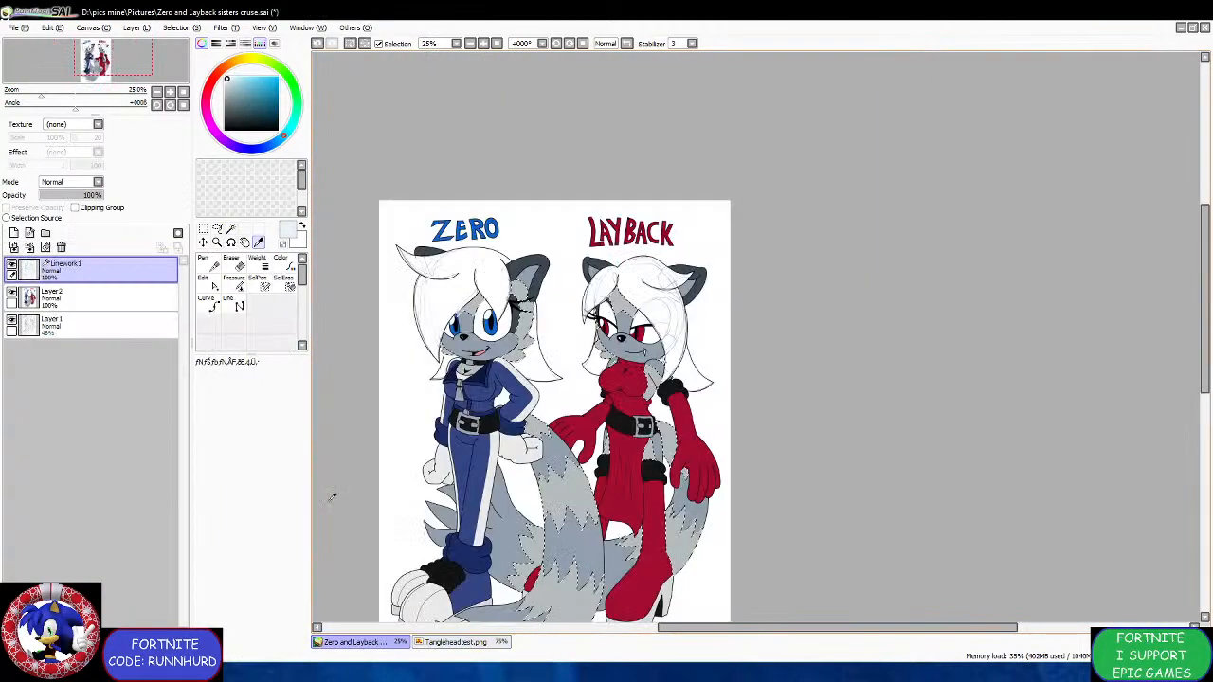
pyautogui.click(135, 297)
pyautogui.click(204, 276)
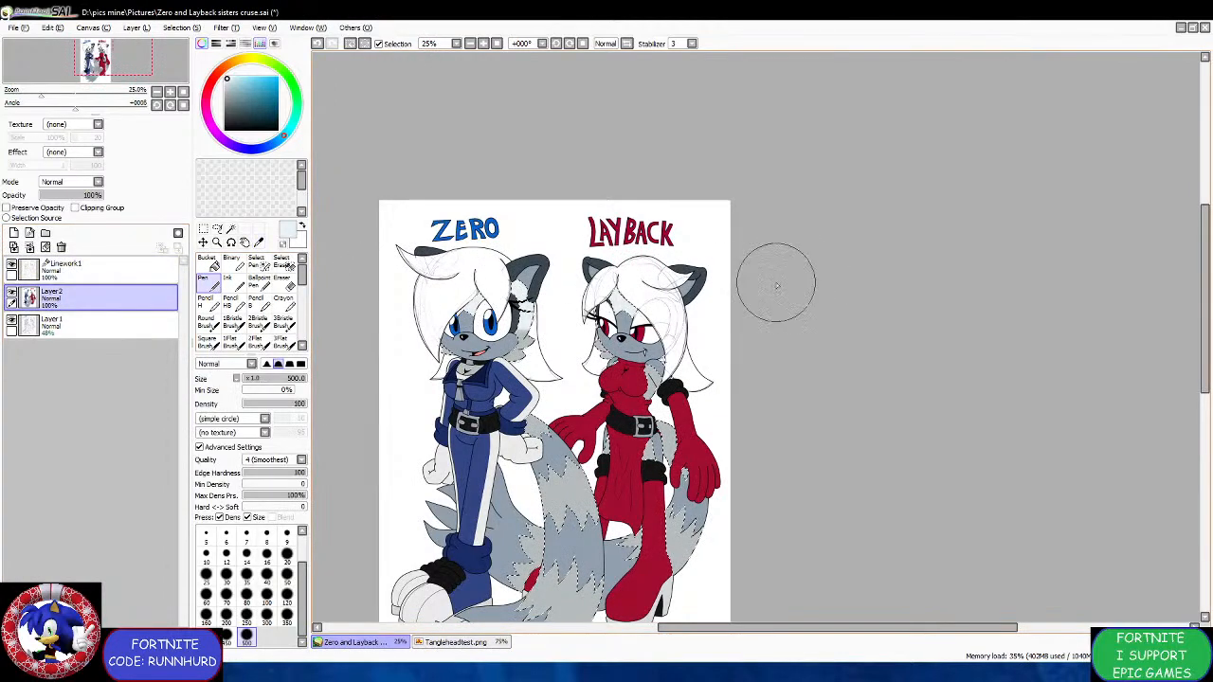
pyautogui.moveTo(607, 323)
pyautogui.mouseDown()
pyautogui.moveTo(698, 405)
pyautogui.moveTo(607, 488)
pyautogui.moveTo(636, 594)
pyautogui.moveTo(494, 635)
pyautogui.mouseUp()
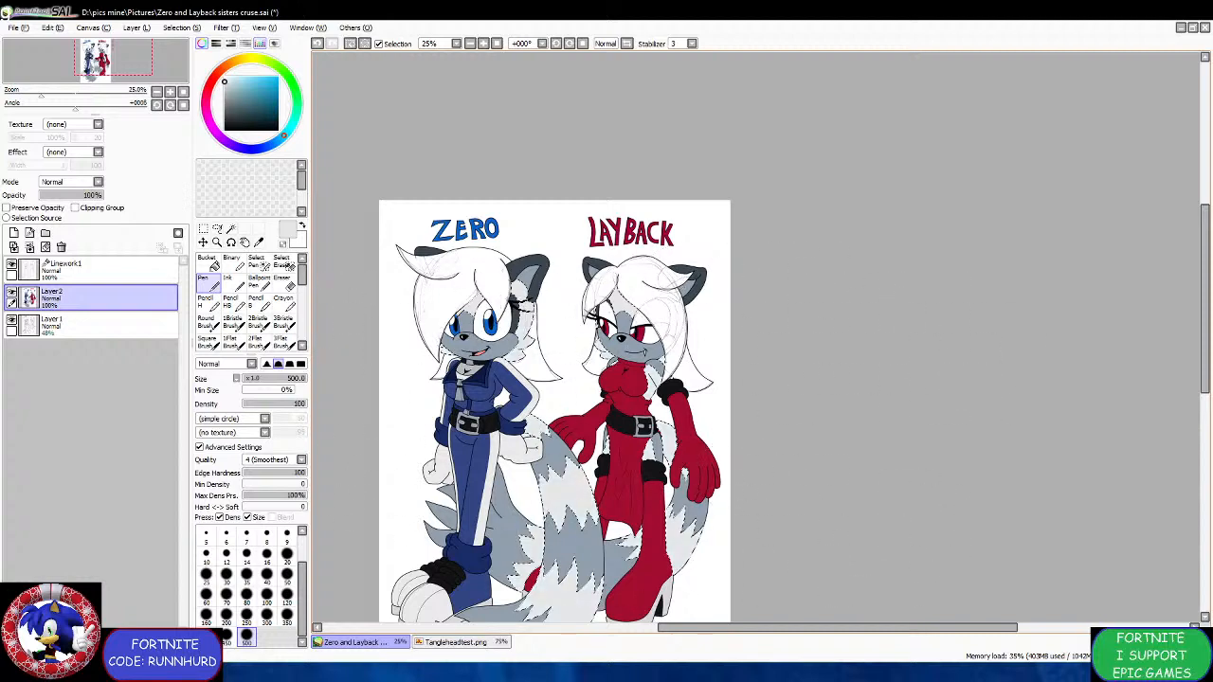
pyautogui.scroll(-3, 607, 641)
pyautogui.scroll(2, 596, 573)
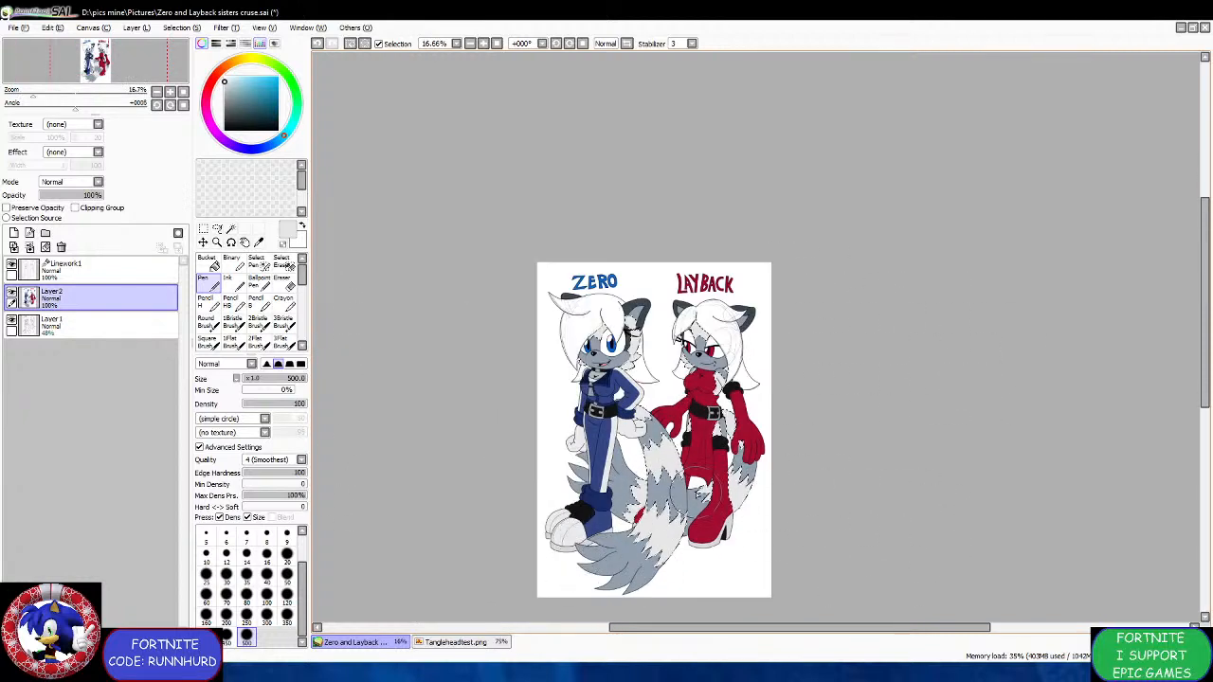
pyautogui.scroll(3, 785, 344)
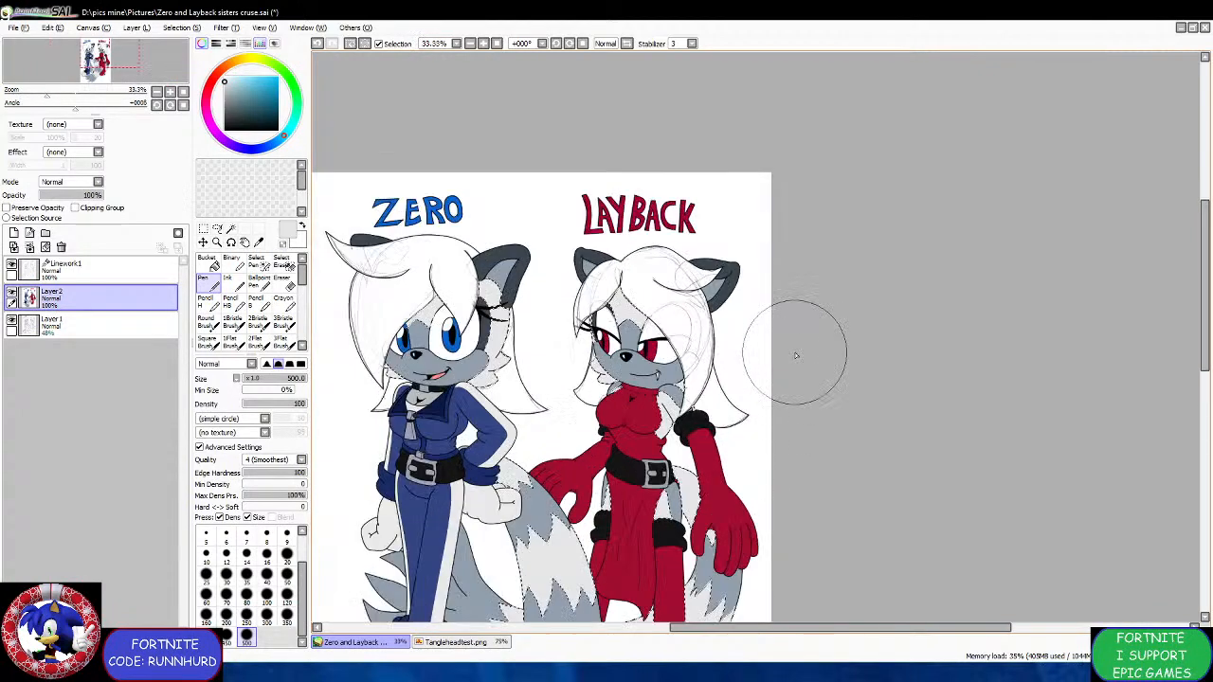
pyautogui.scroll(-1, 793, 388)
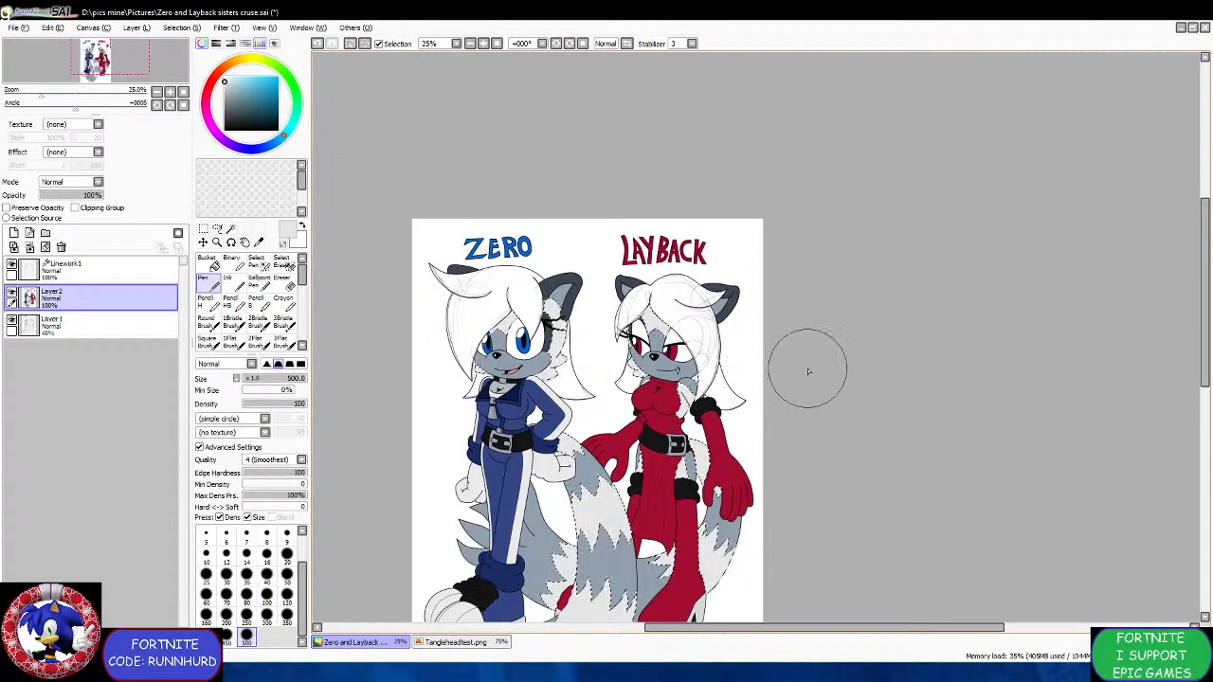
# Clear the fur selection and select both of Layback's upper eyelids with the Magic Wand on Linework1.
pyautogui.click(203, 229)
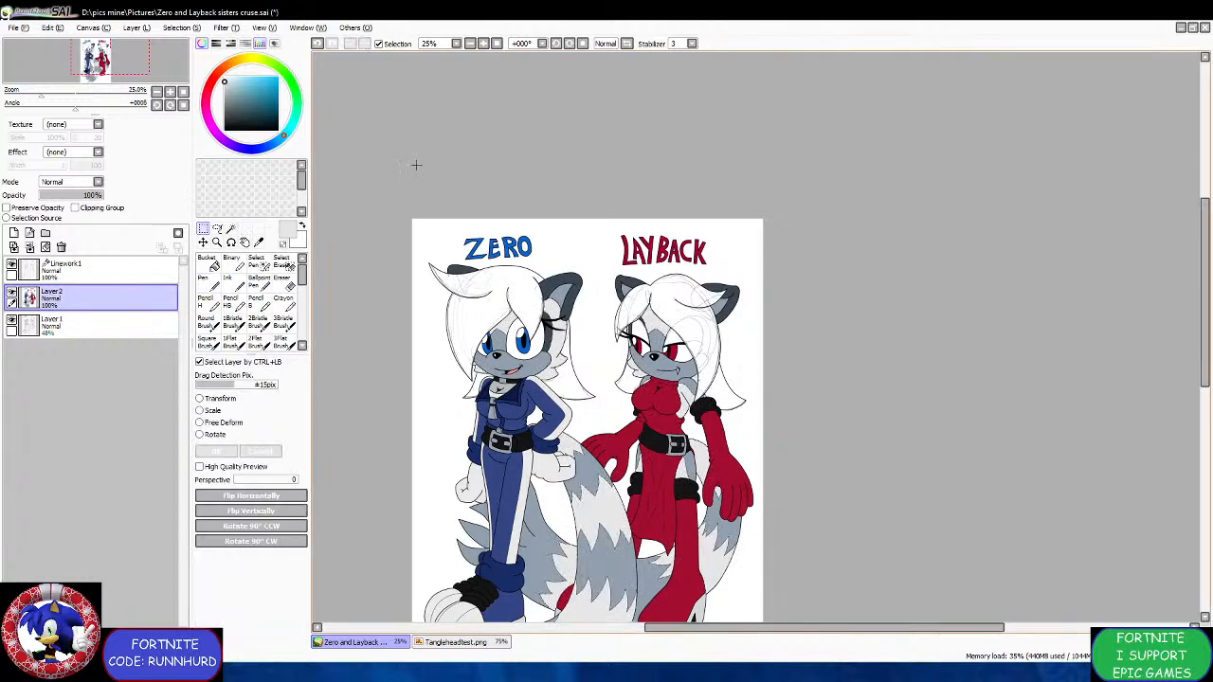
pyautogui.click(230, 229)
pyautogui.scroll(4, 655, 329)
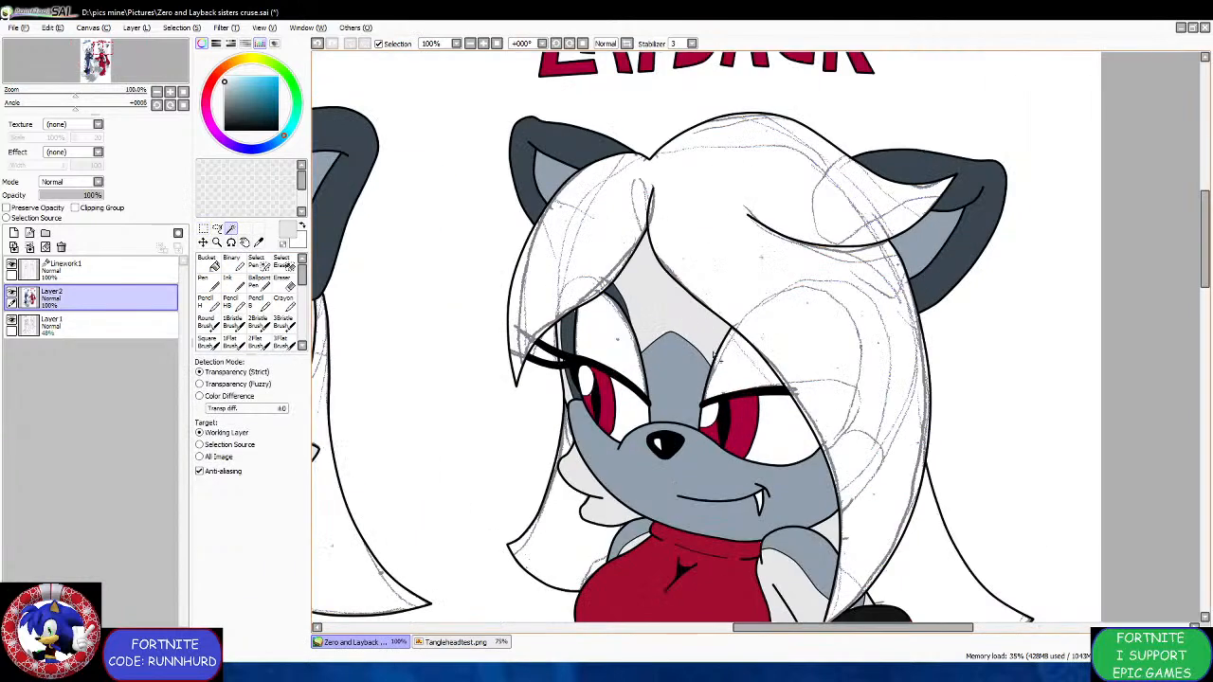
pyautogui.click(607, 304)
pyautogui.click(95, 270)
pyautogui.click(202, 229)
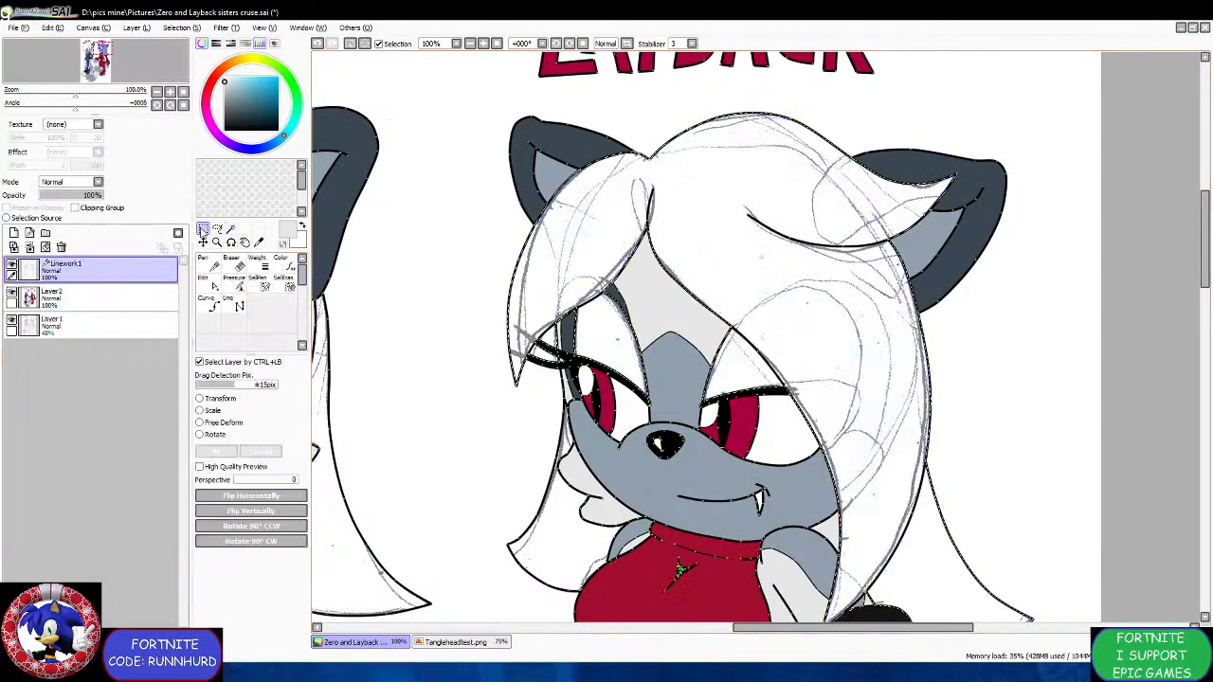
pyautogui.moveTo(364, 261); pyautogui.dragTo(376, 260)
pyautogui.click(230, 230)
pyautogui.click(614, 362)
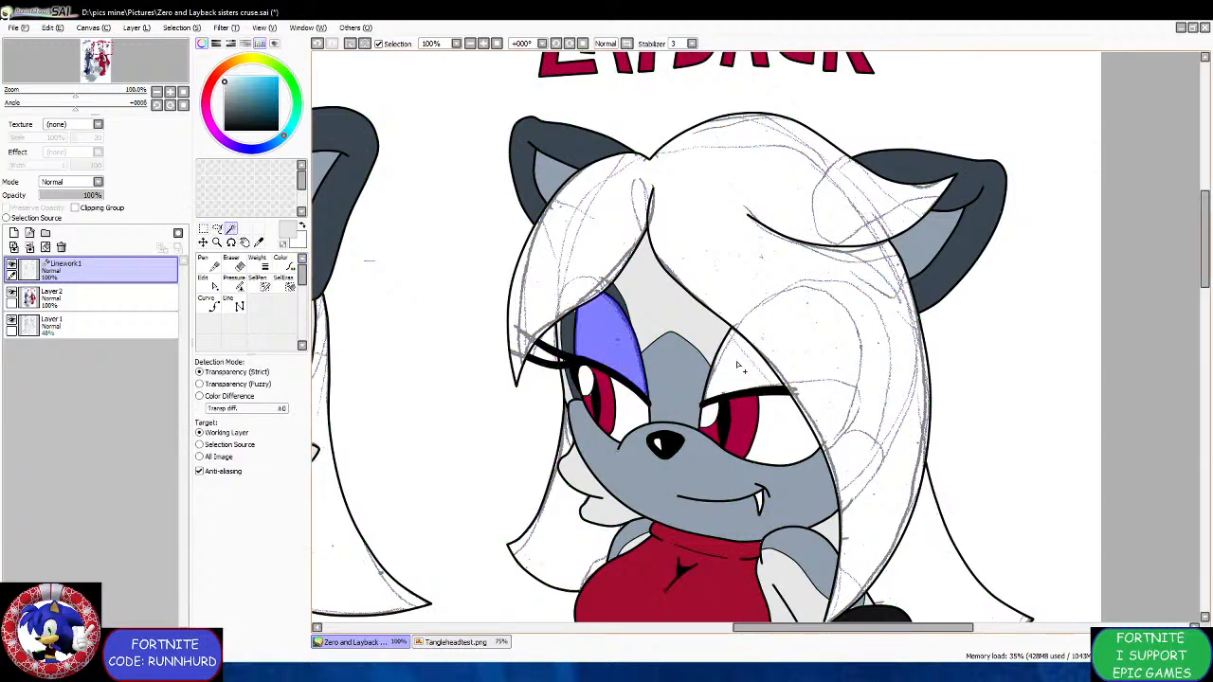
pyautogui.click(749, 374)
# Sample the red of Layback's dress, darken it slightly, and paint both selected eyelids with it on Layer2.
pyautogui.click(258, 243)
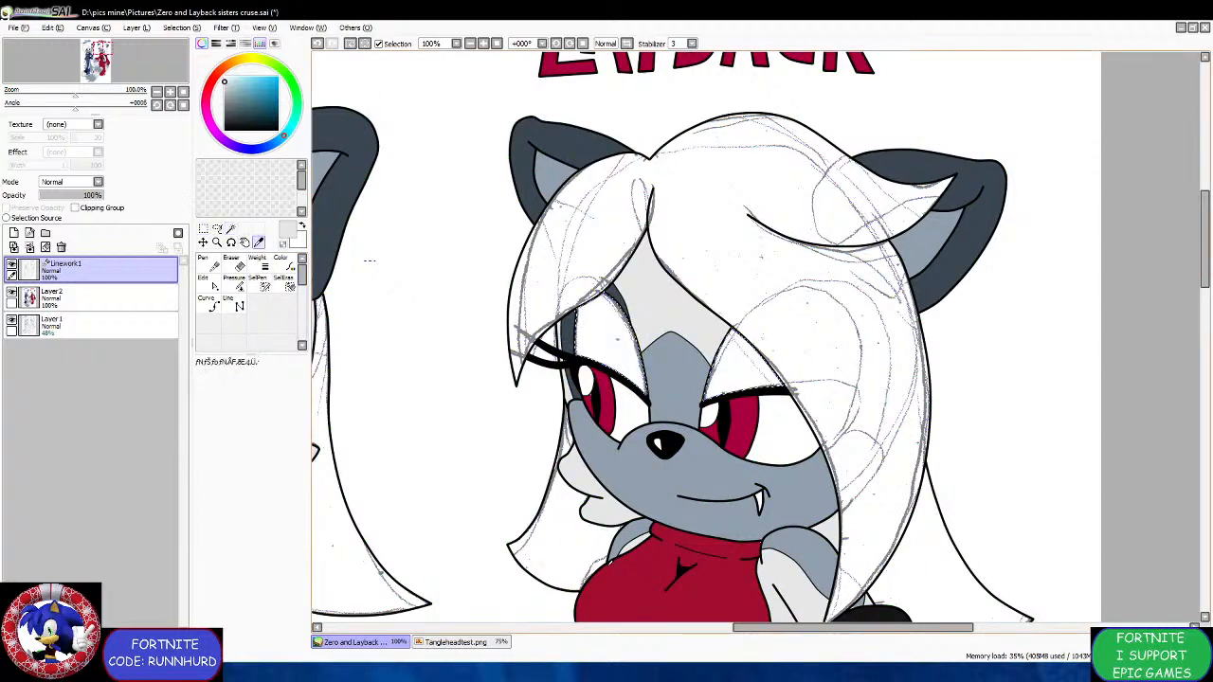
pyautogui.click(614, 574)
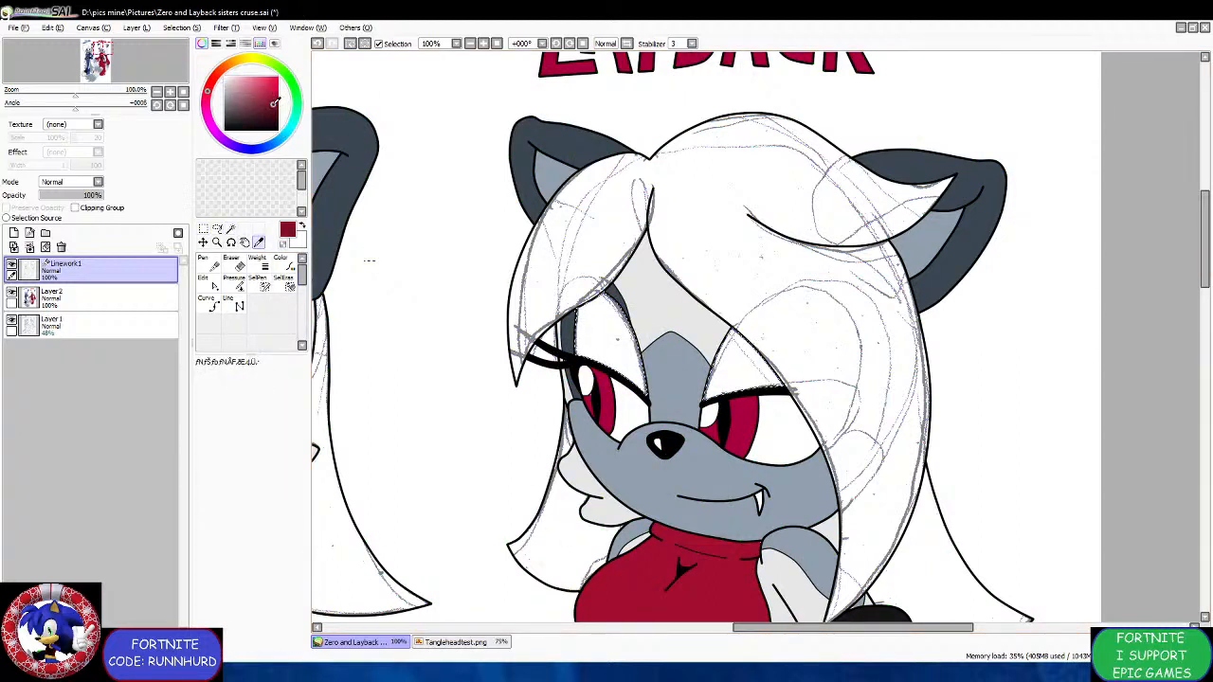
pyautogui.click(122, 293)
pyautogui.click(208, 283)
pyautogui.moveTo(592, 330); pyautogui.dragTo(794, 316)
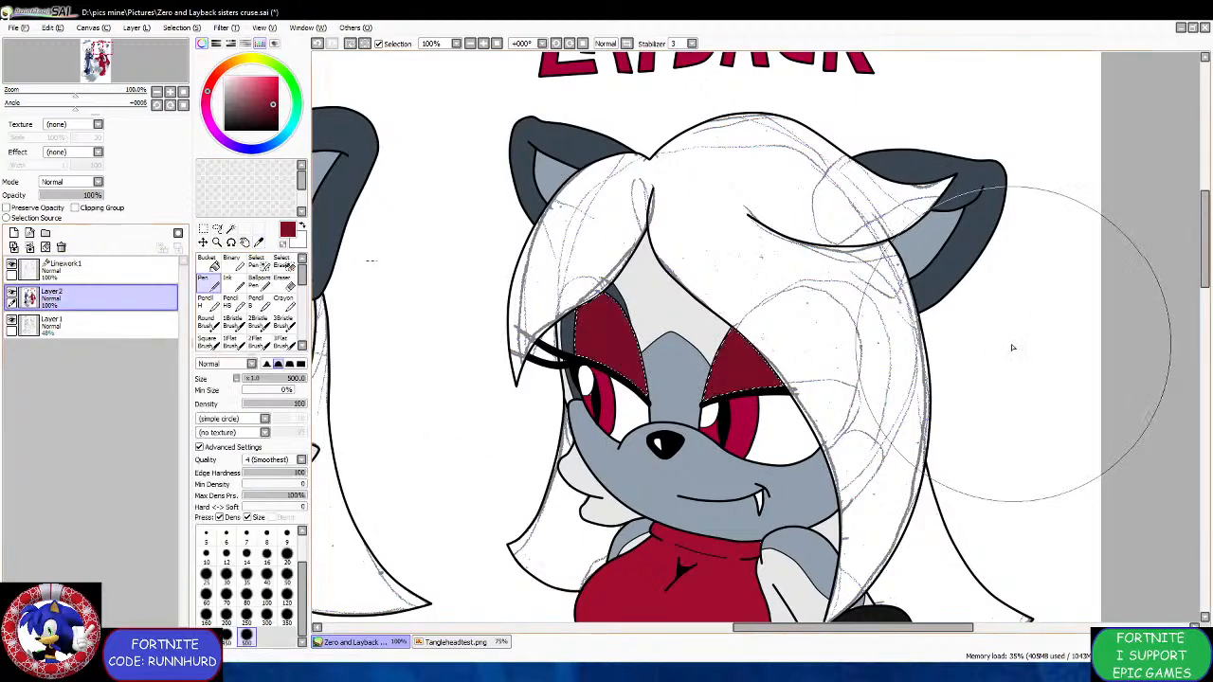
pyautogui.scroll(-7, 484, 325)
pyautogui.scroll(2, 417, 362)
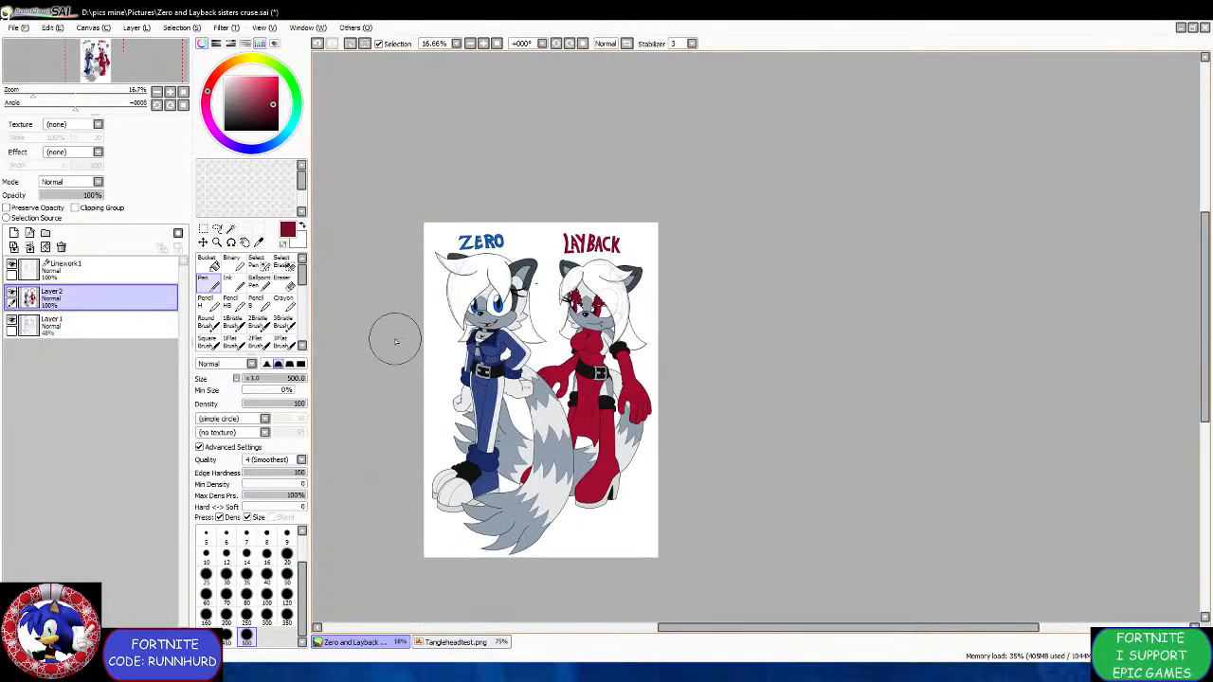
pyautogui.scroll(1, 402, 323)
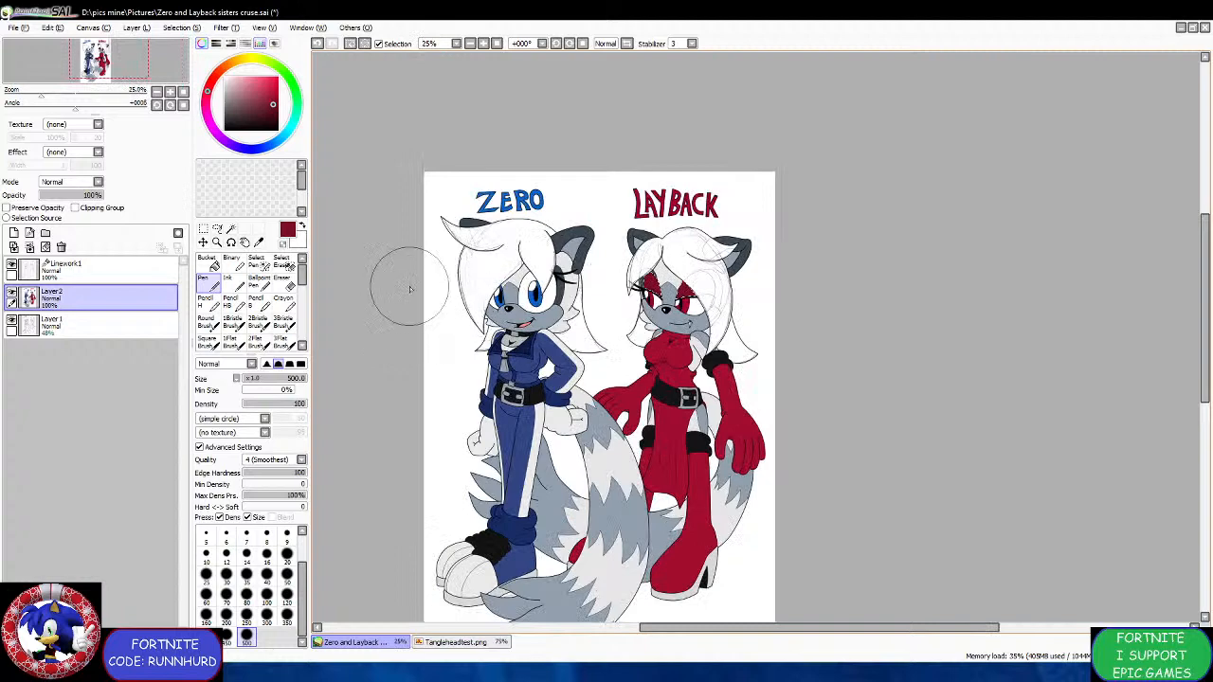
# Clear the eyelid selection and select the main front hair of Zero and Layback with the Magic Wand on Linework1.
pyautogui.click(95, 269)
pyautogui.click(203, 228)
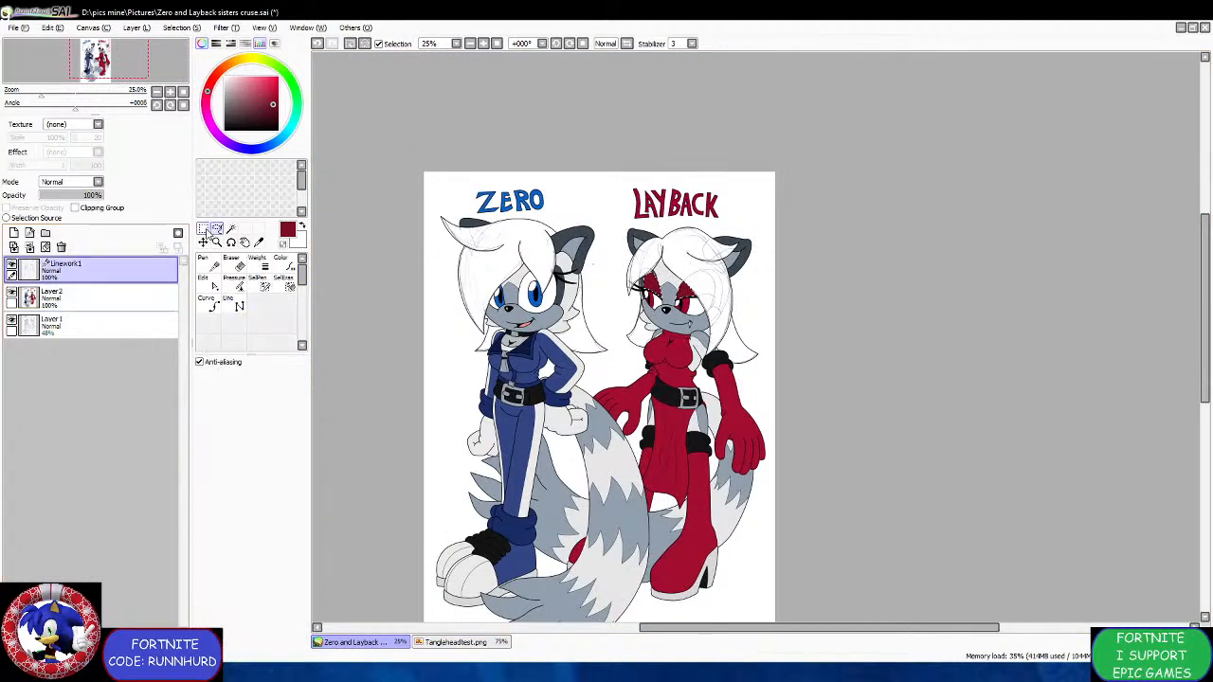
pyautogui.click(231, 229)
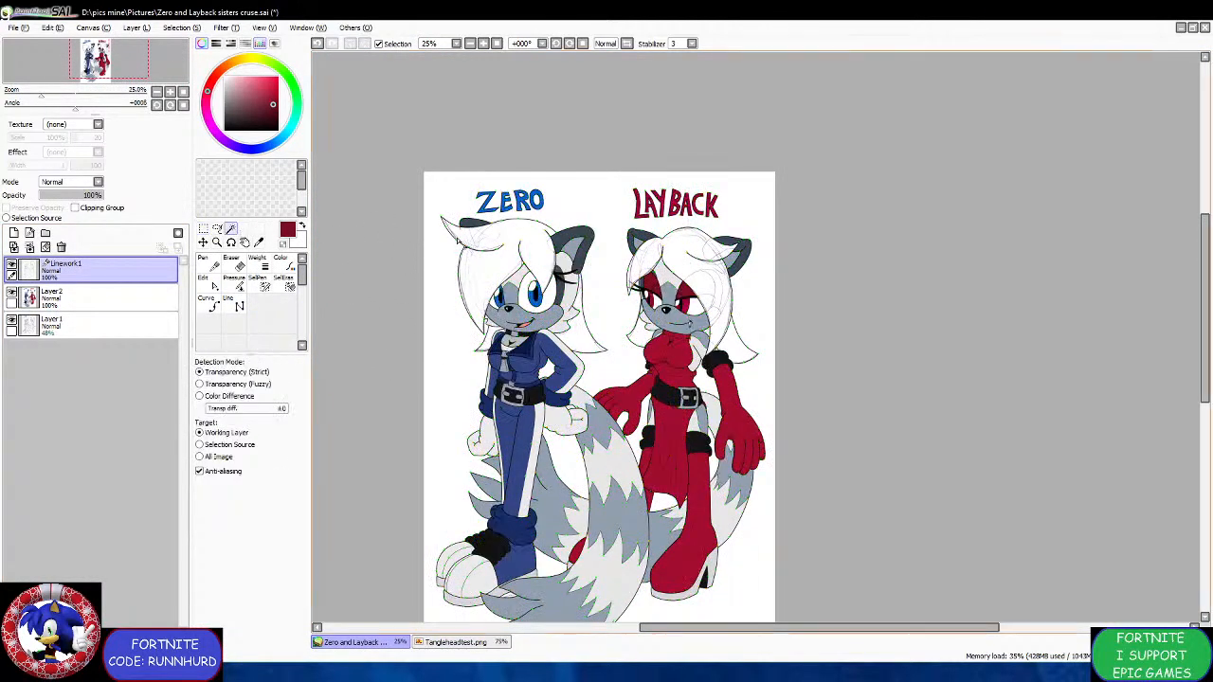
pyautogui.click(457, 241)
pyautogui.click(663, 251)
# Add Layback's hair locks behind her cheek and behind her shoulder to the selection.
pyautogui.scroll(4, 659, 280)
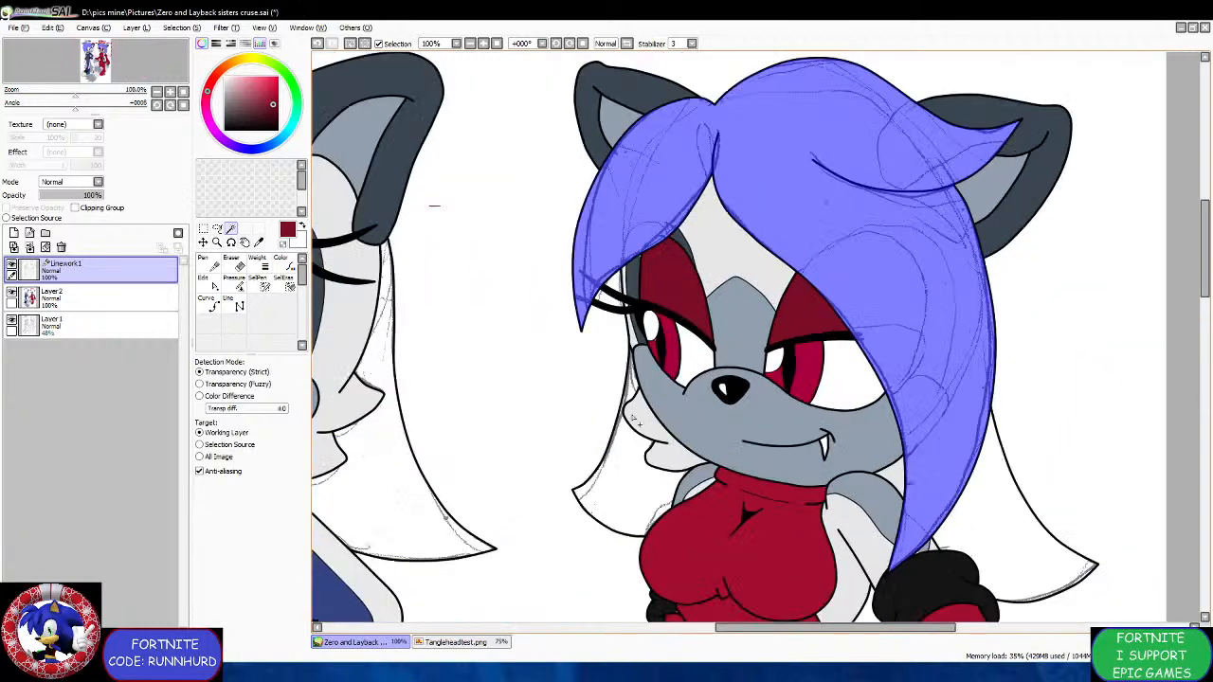
pyautogui.scroll(3, 627, 398)
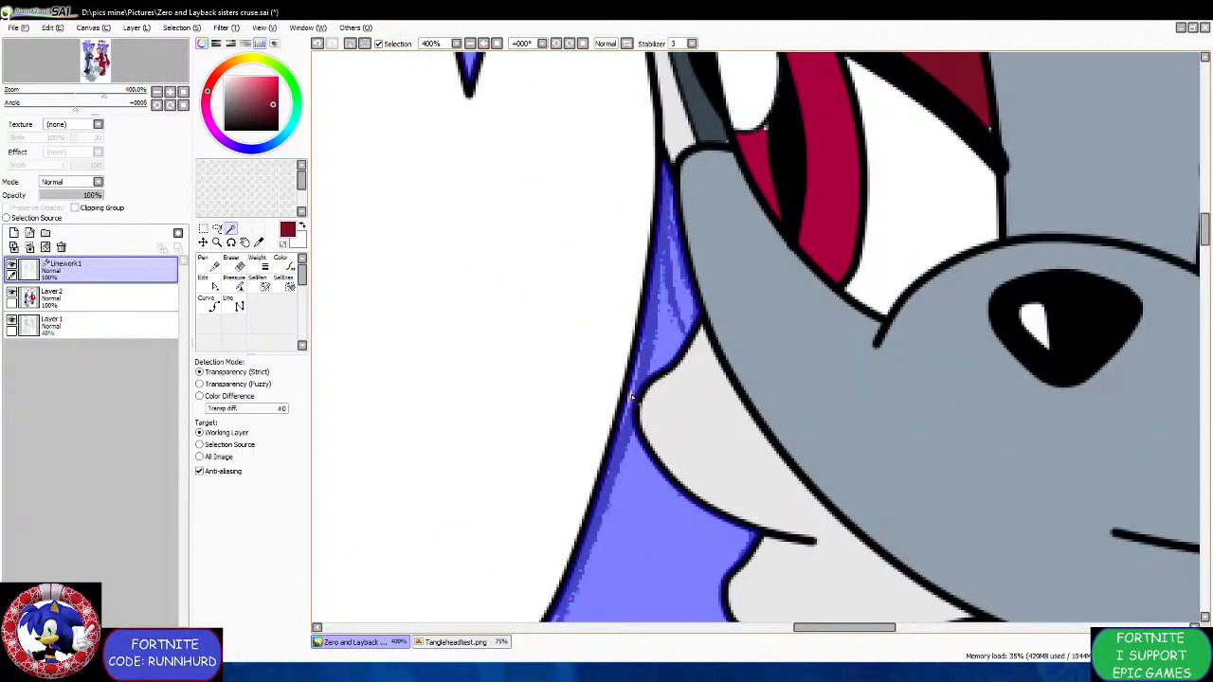
pyautogui.scroll(-3, 630, 402)
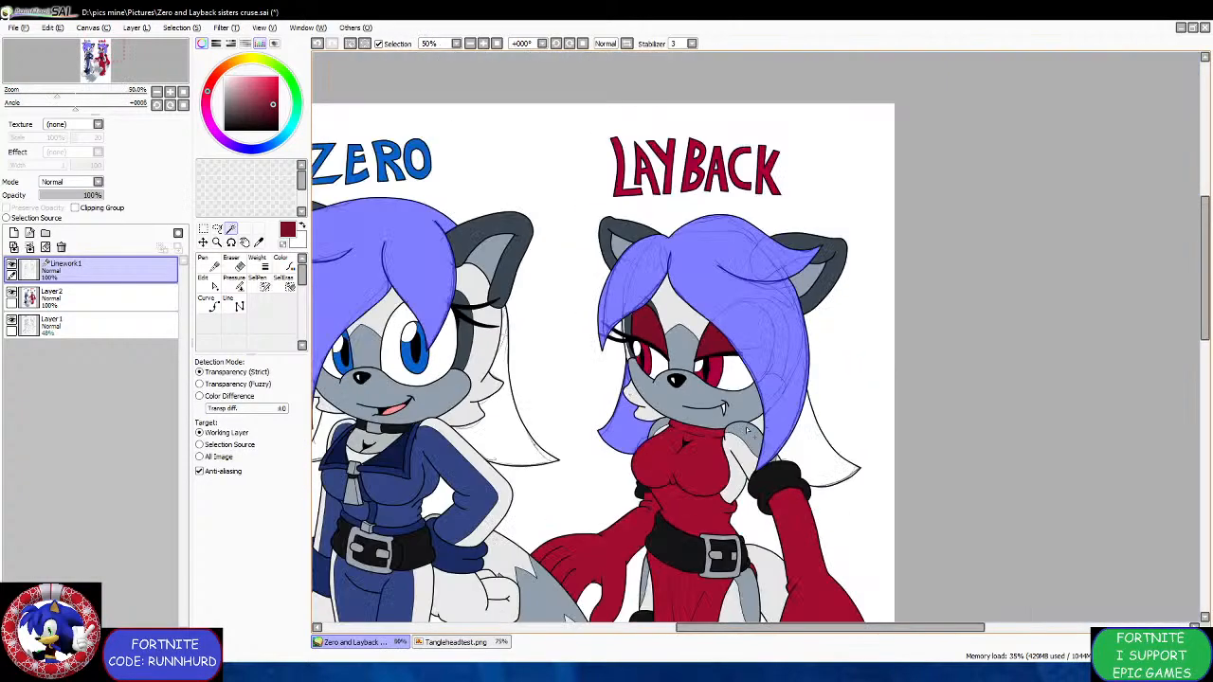
pyautogui.scroll(1, 789, 438)
pyautogui.scroll(-1, 790, 438)
pyautogui.scroll(-2, 798, 440)
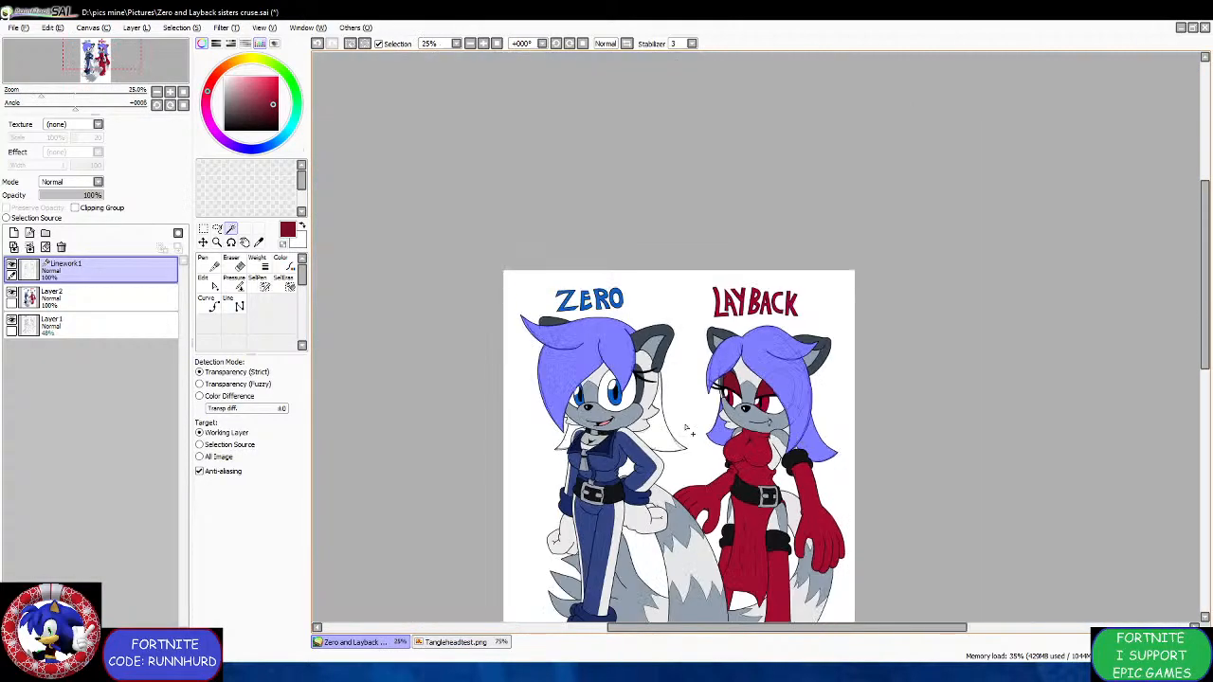
# Add Zero's hair locks behind her cheek and behind her neck to the hair selection.
pyautogui.scroll(2, 791, 289)
pyautogui.click(745, 495)
pyautogui.click(484, 486)
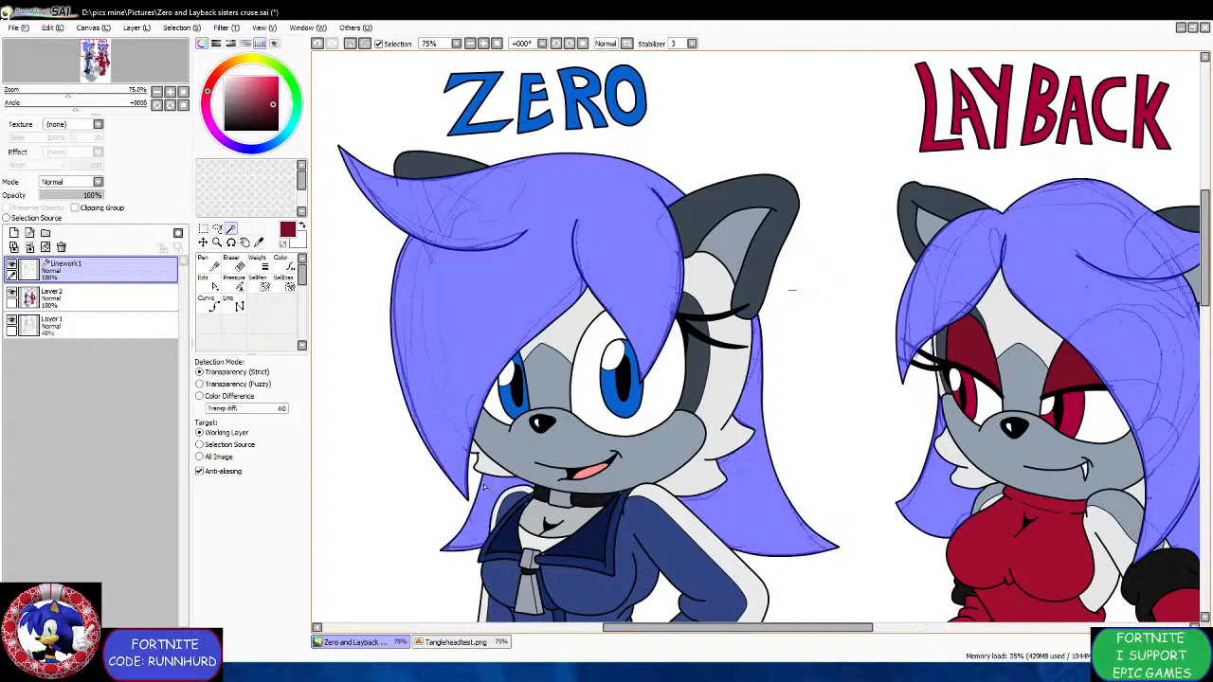
pyautogui.scroll(-3, 479, 461)
pyautogui.scroll(1, 465, 517)
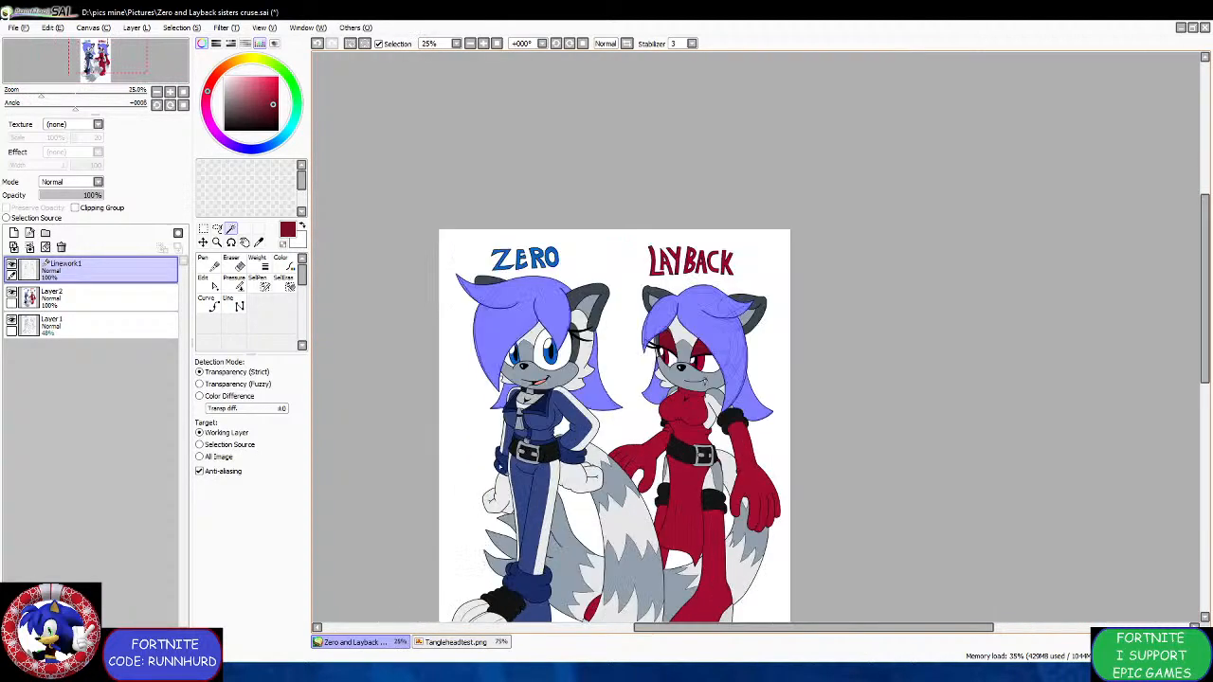
# Sample a dark slate grey, darken it slightly, paint all the selected hair with it on Layer2, and clear the selection.
pyautogui.click(257, 242)
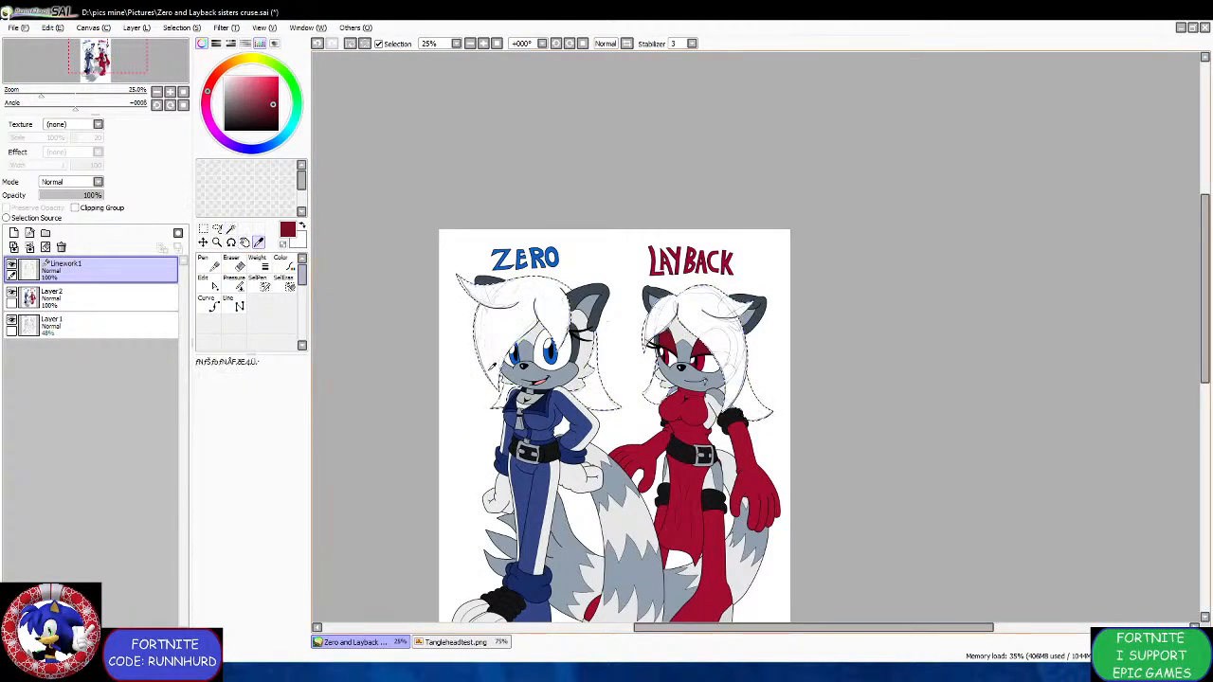
pyautogui.click(512, 370)
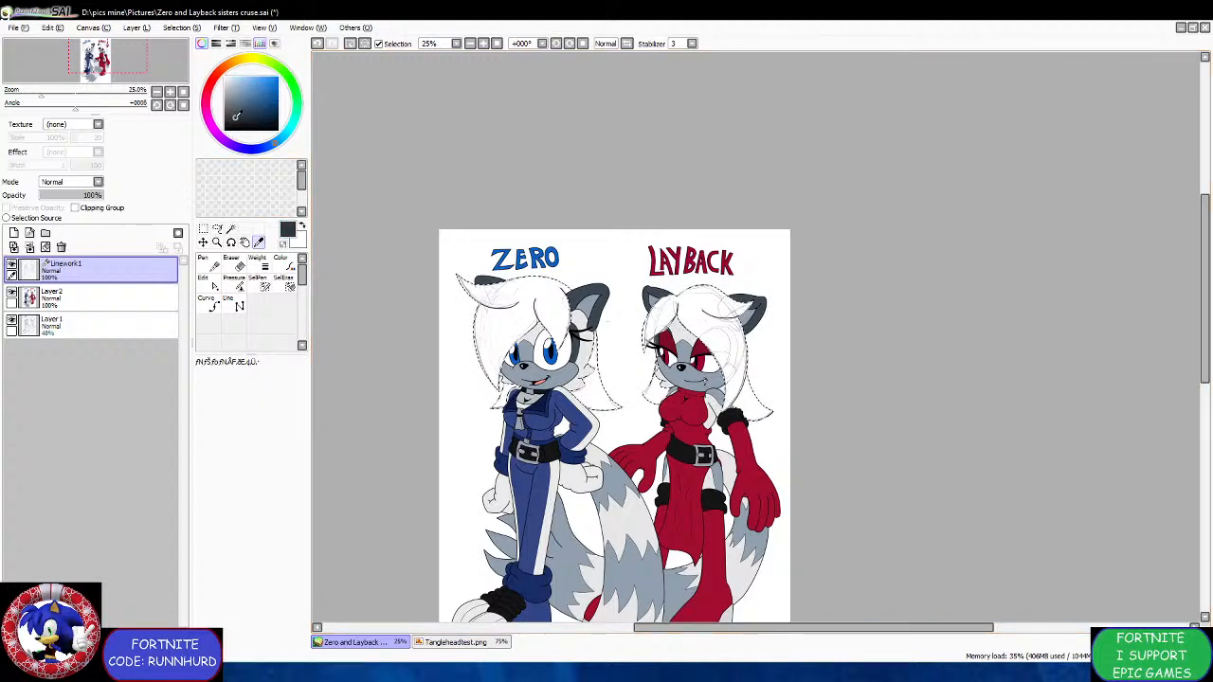
pyautogui.click(136, 300)
pyautogui.click(209, 284)
pyautogui.moveTo(466, 289)
pyautogui.mouseDown()
pyautogui.moveTo(582, 276)
pyautogui.moveTo(757, 401)
pyautogui.mouseUp()
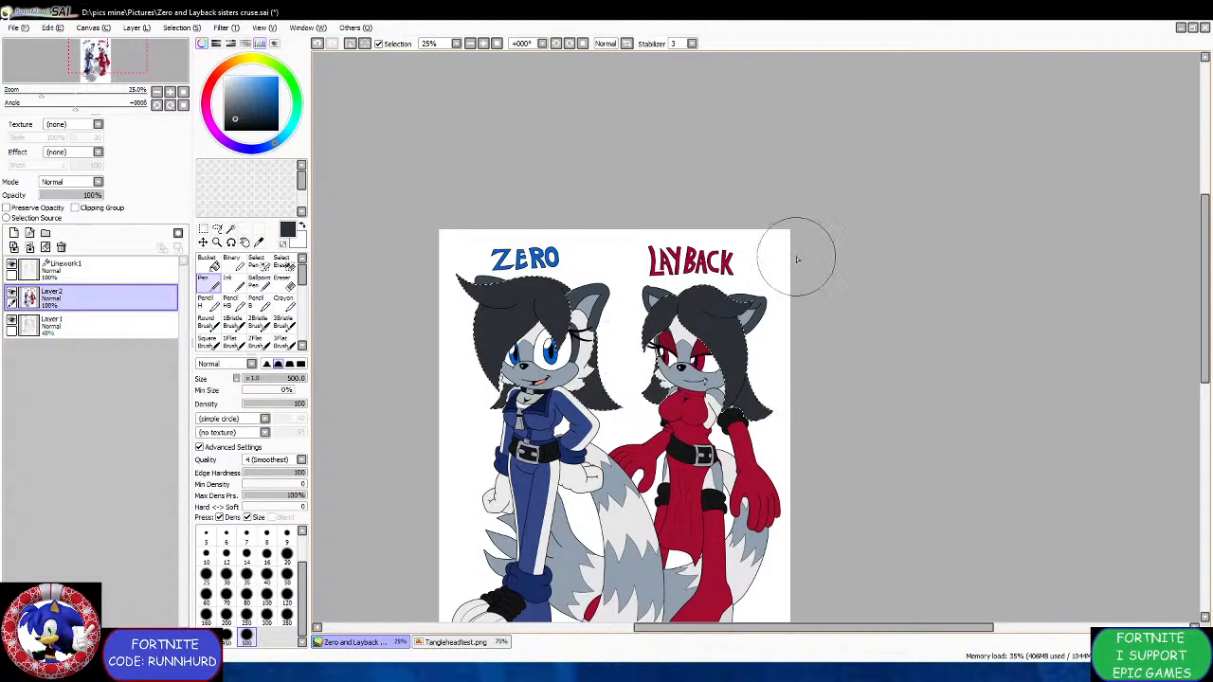
pyautogui.scroll(-2, 726, 358)
pyautogui.scroll(1, 710, 415)
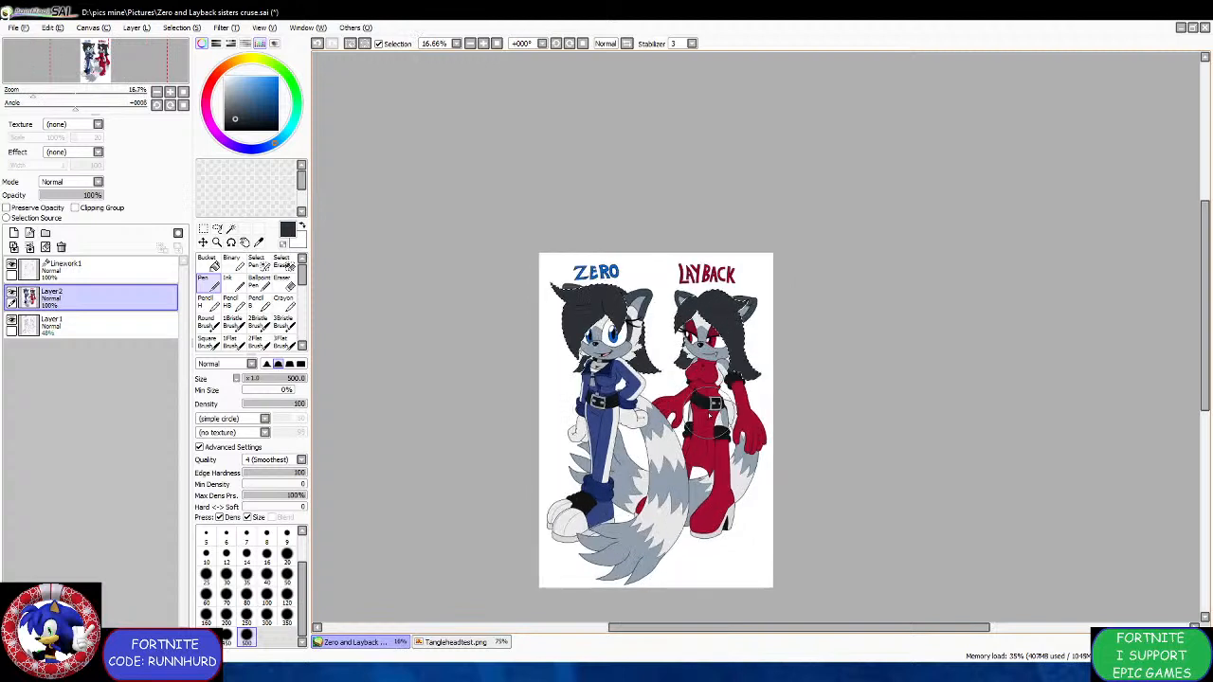
pyautogui.click(203, 229)
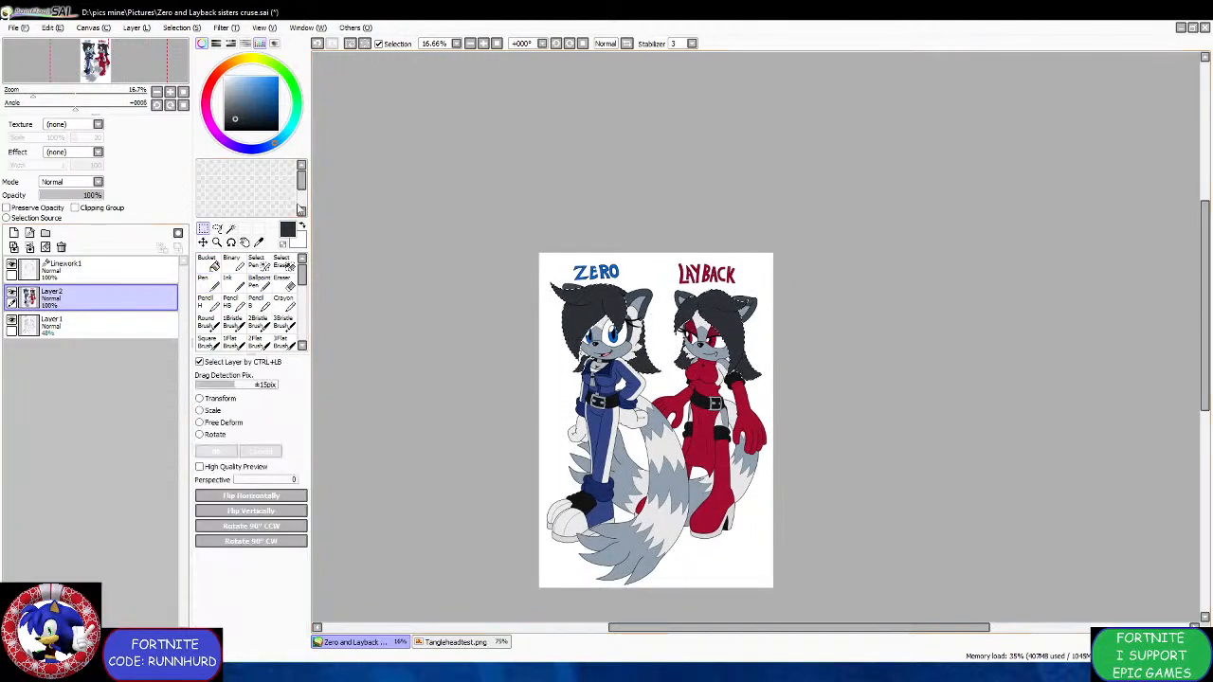
pyautogui.hotkey('ctrl', 'd')
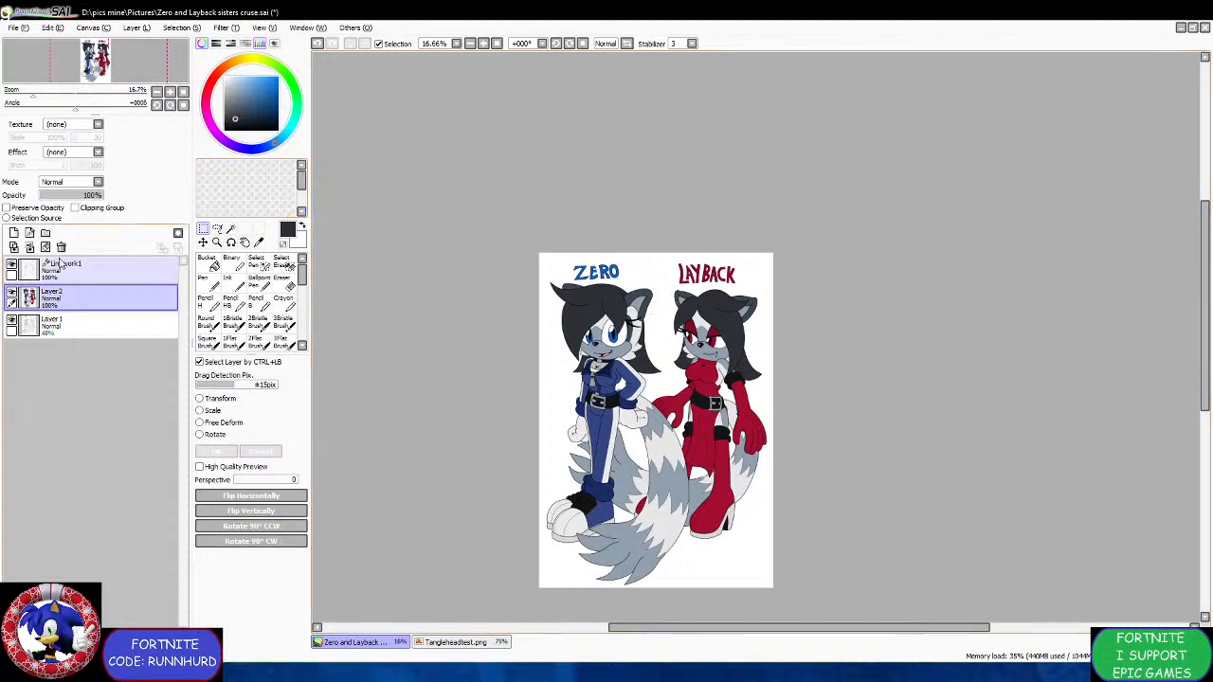
# Create a new layer directly below Layer2 and fill it entirely with black.
pyautogui.click(13, 233)
pyautogui.moveTo(51, 284); pyautogui.dragTo(57, 336)
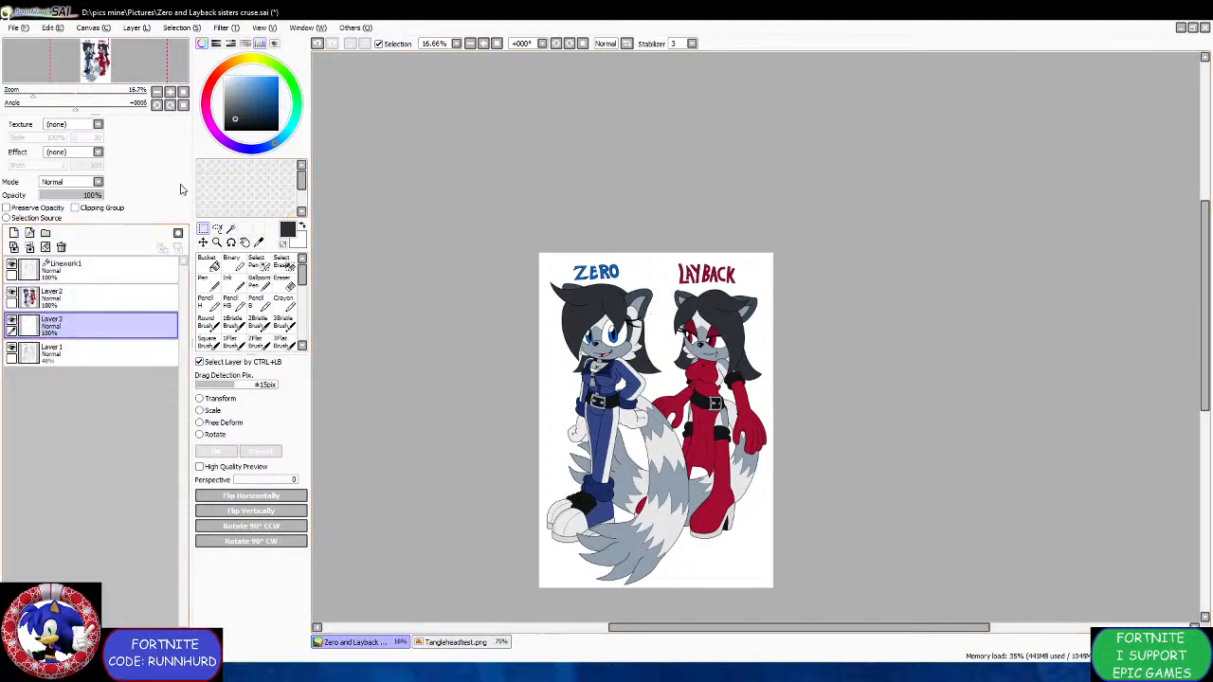
pyautogui.click(208, 264)
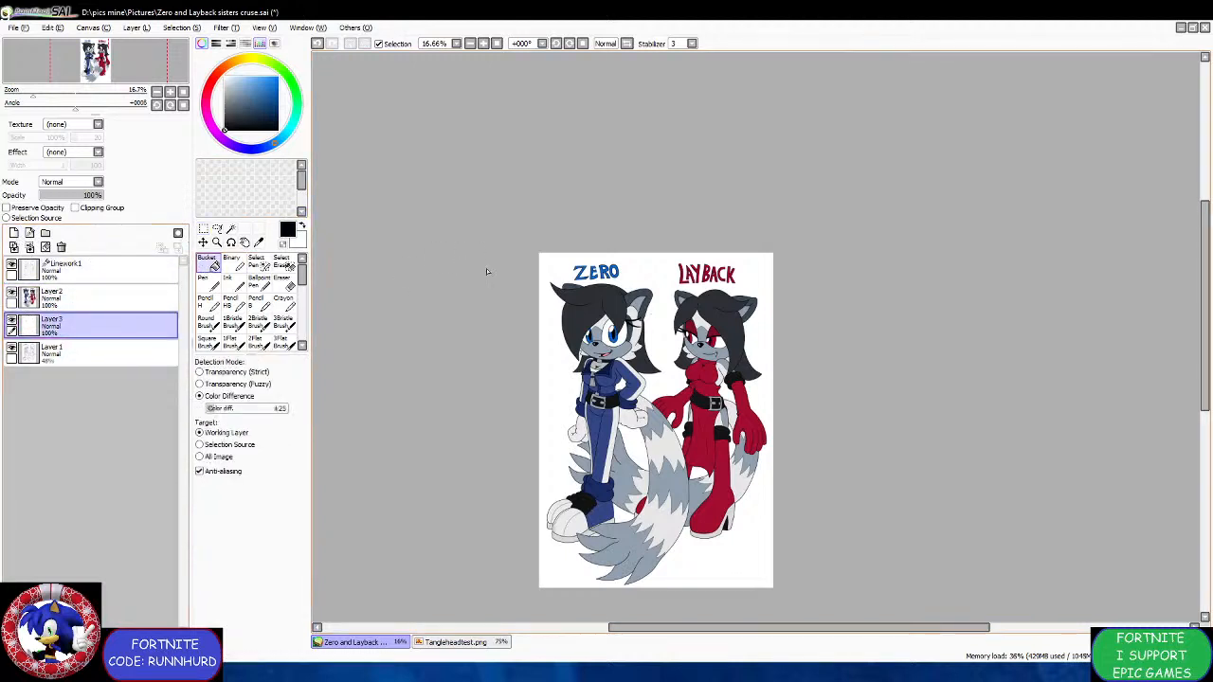
pyautogui.click(545, 272)
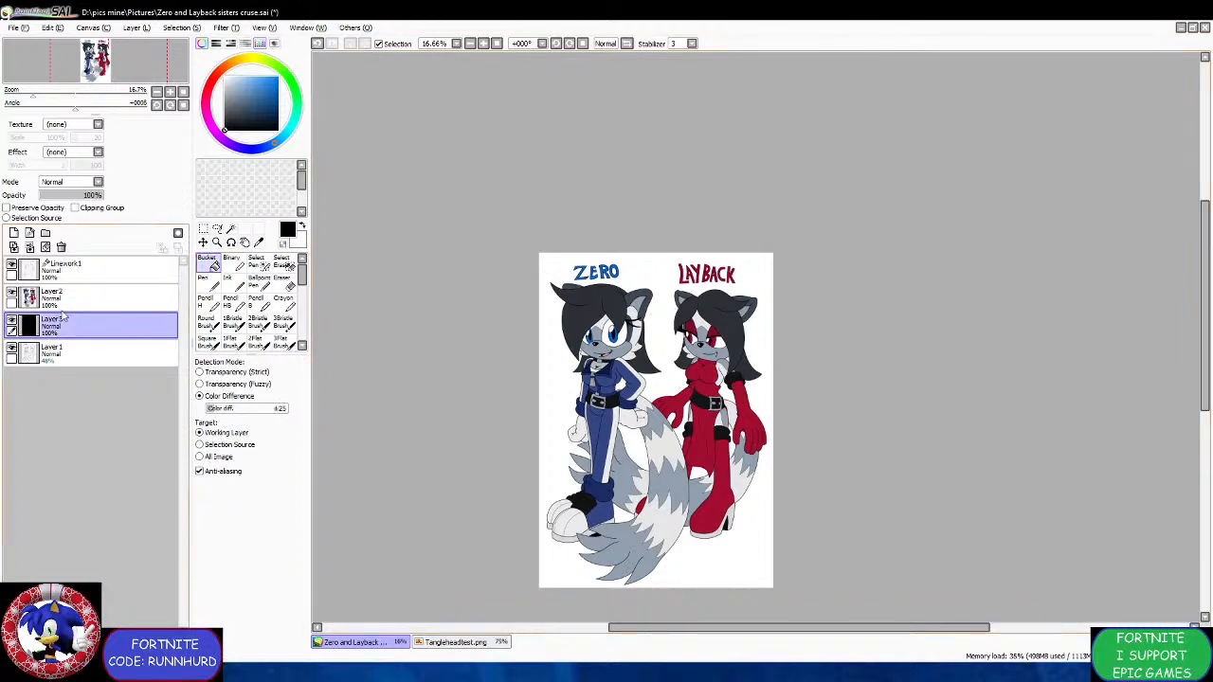
# Select the unpainted gaps beside Zero's shoe and at Layback's outer eyelashes with the Magic Wand on Linework1.
pyautogui.click(67, 270)
pyautogui.click(230, 229)
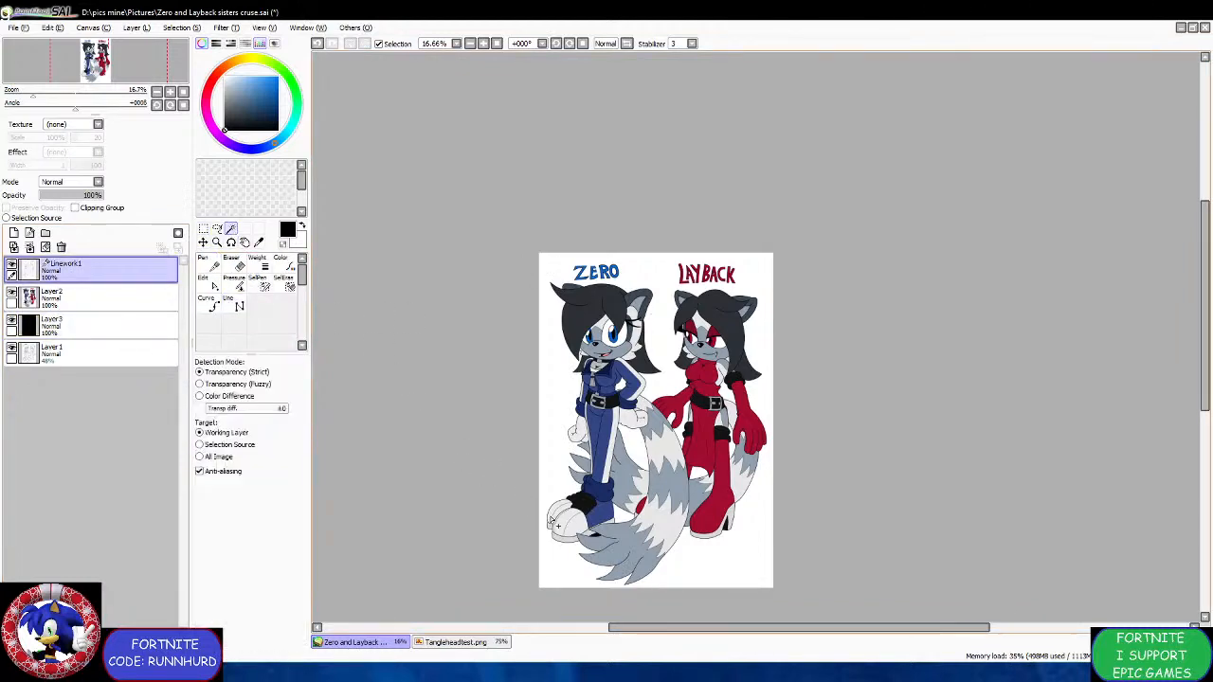
pyautogui.scroll(4, 551, 518)
pyautogui.scroll(-3, 694, 597)
pyautogui.scroll(4, 719, 609)
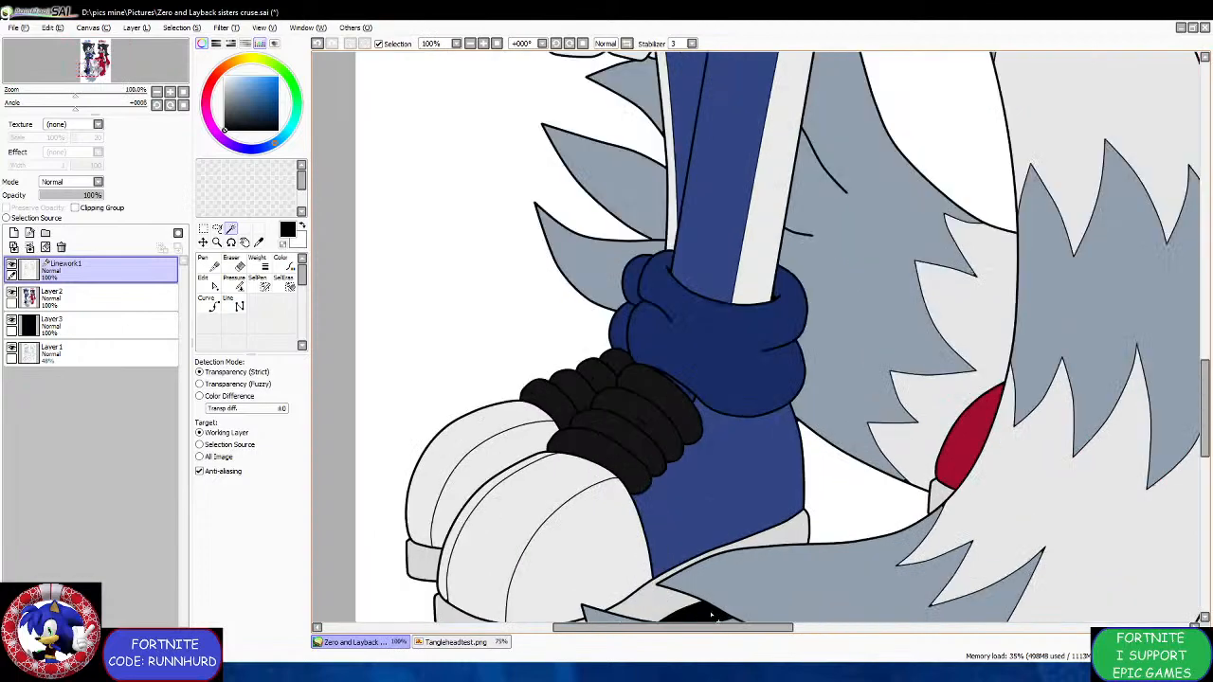
pyautogui.scroll(-3, 712, 616)
pyautogui.scroll(4, 912, 237)
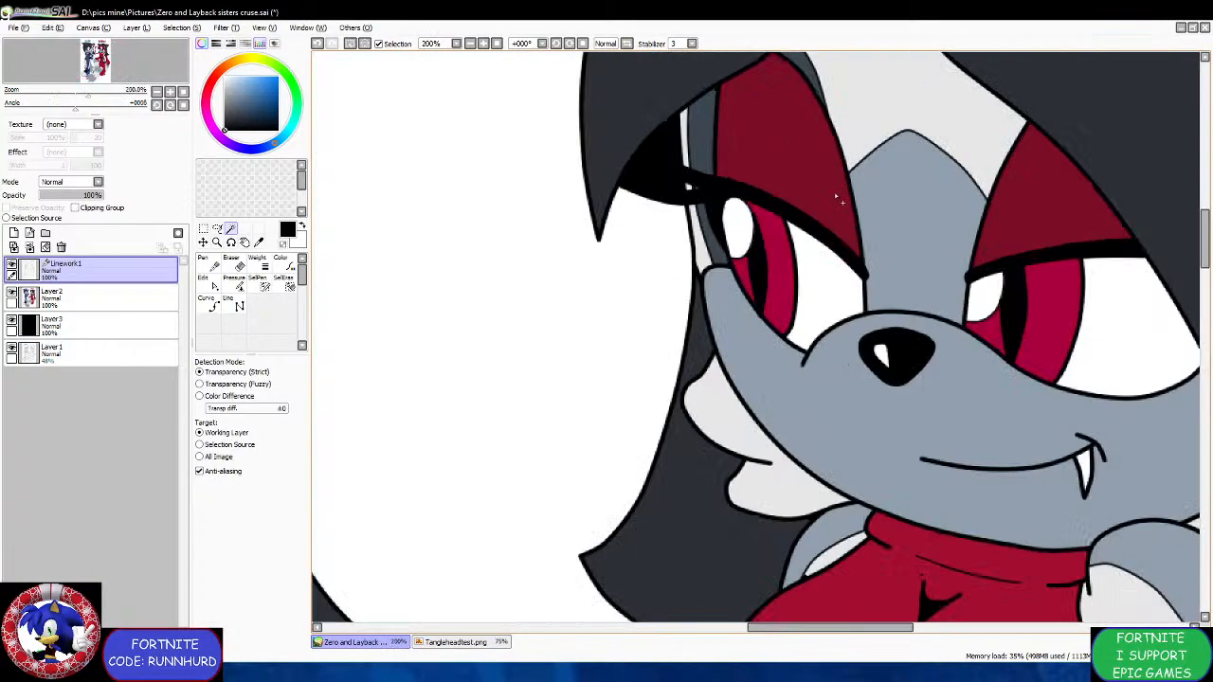
pyautogui.click(660, 182)
pyautogui.scroll(-6, 666, 161)
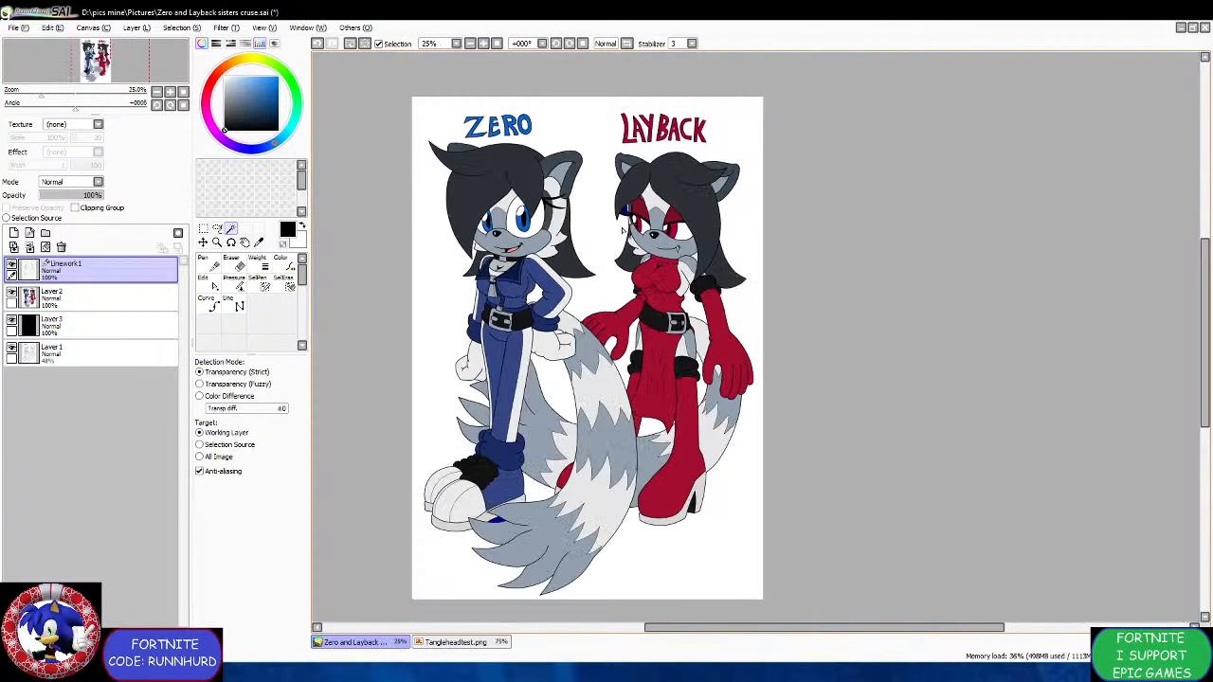
# Paint the selected gaps white on Layer2, clear the selection, and restore black as the drawing colour.
pyautogui.click(95, 298)
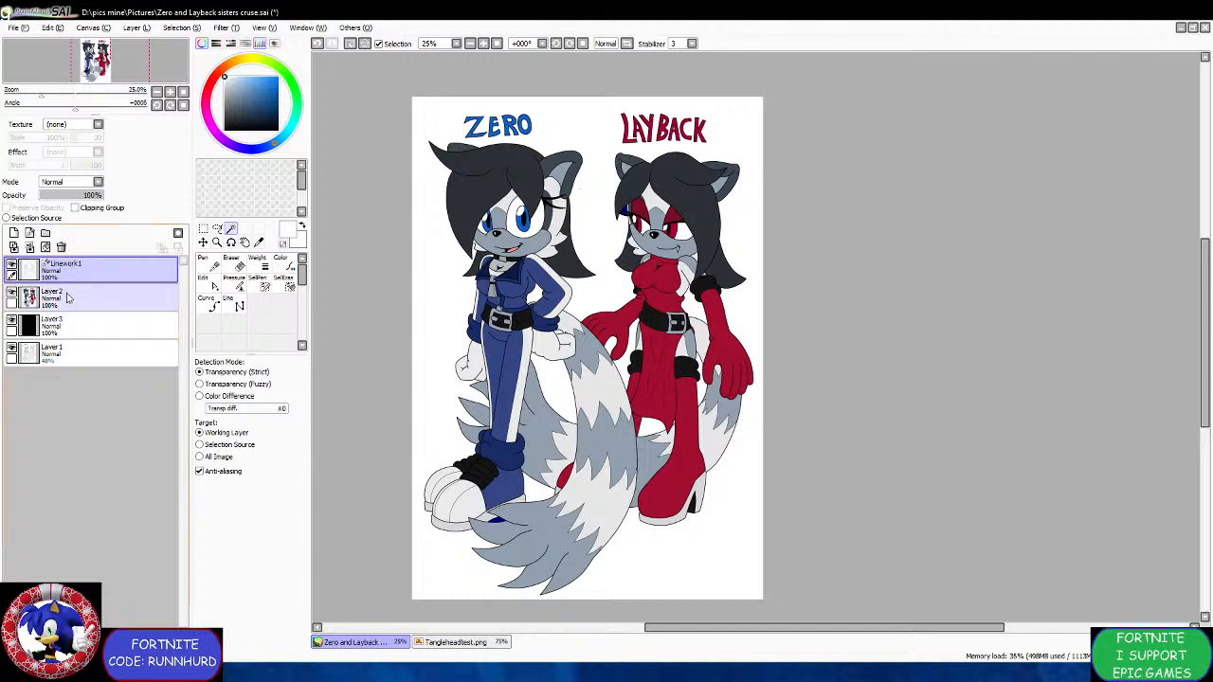
pyautogui.click(214, 266)
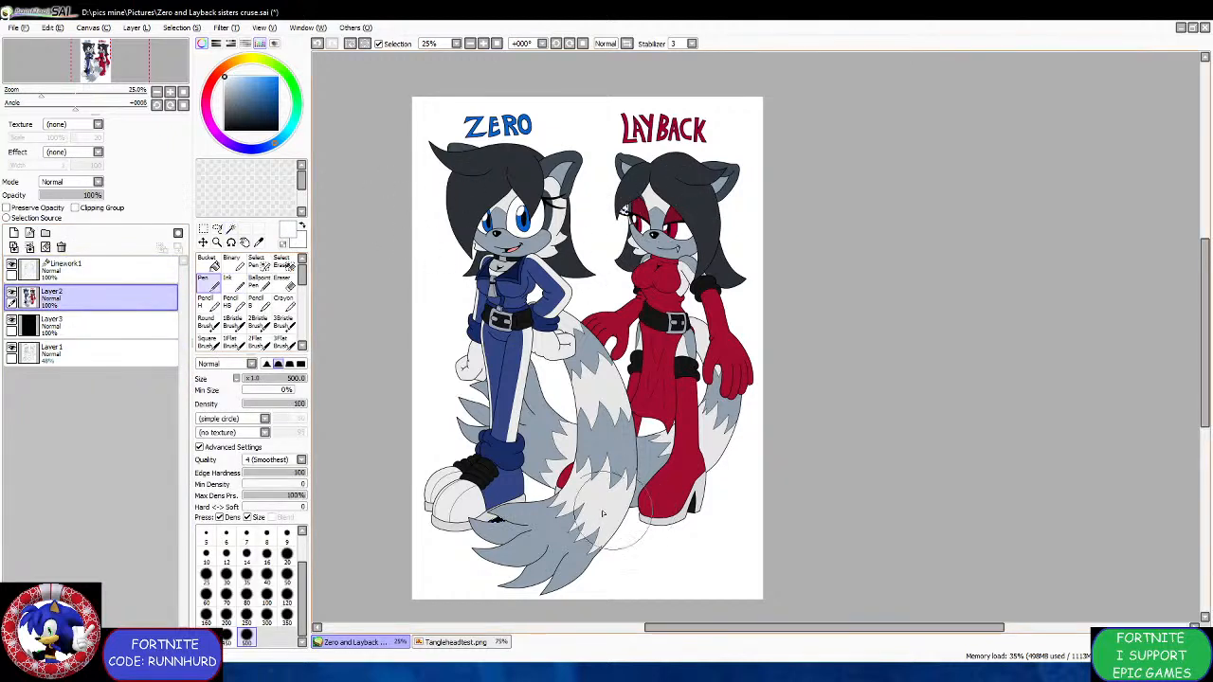
pyautogui.click(11, 325)
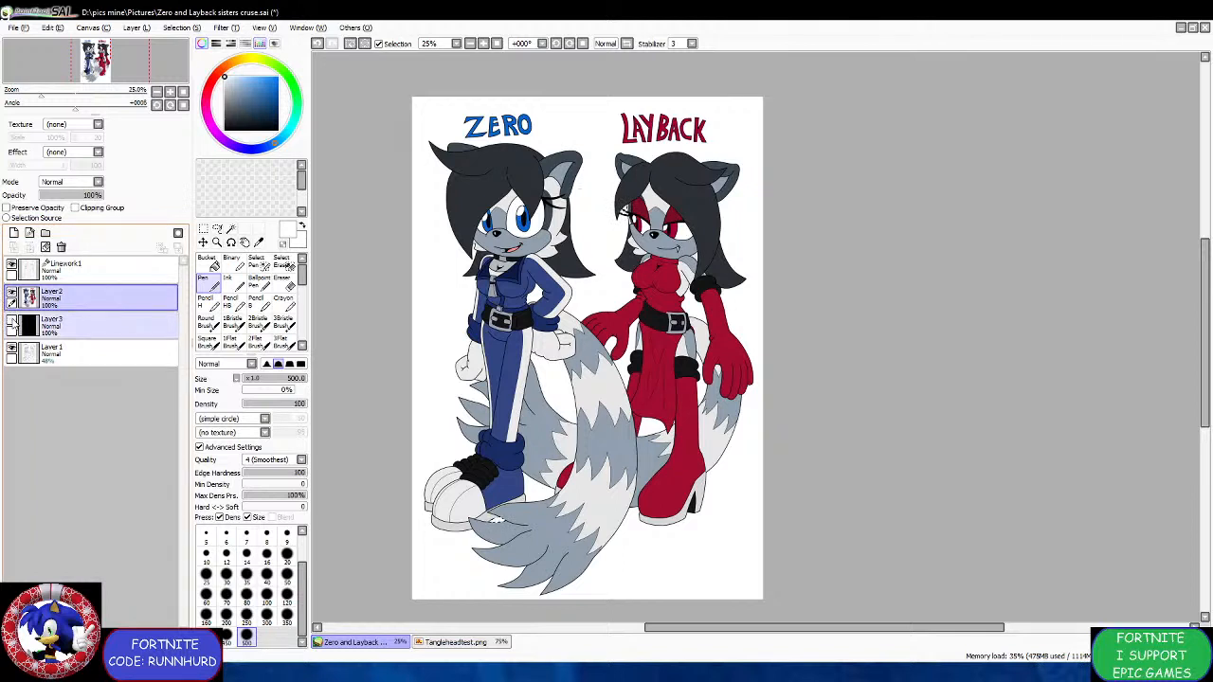
pyautogui.click(202, 228)
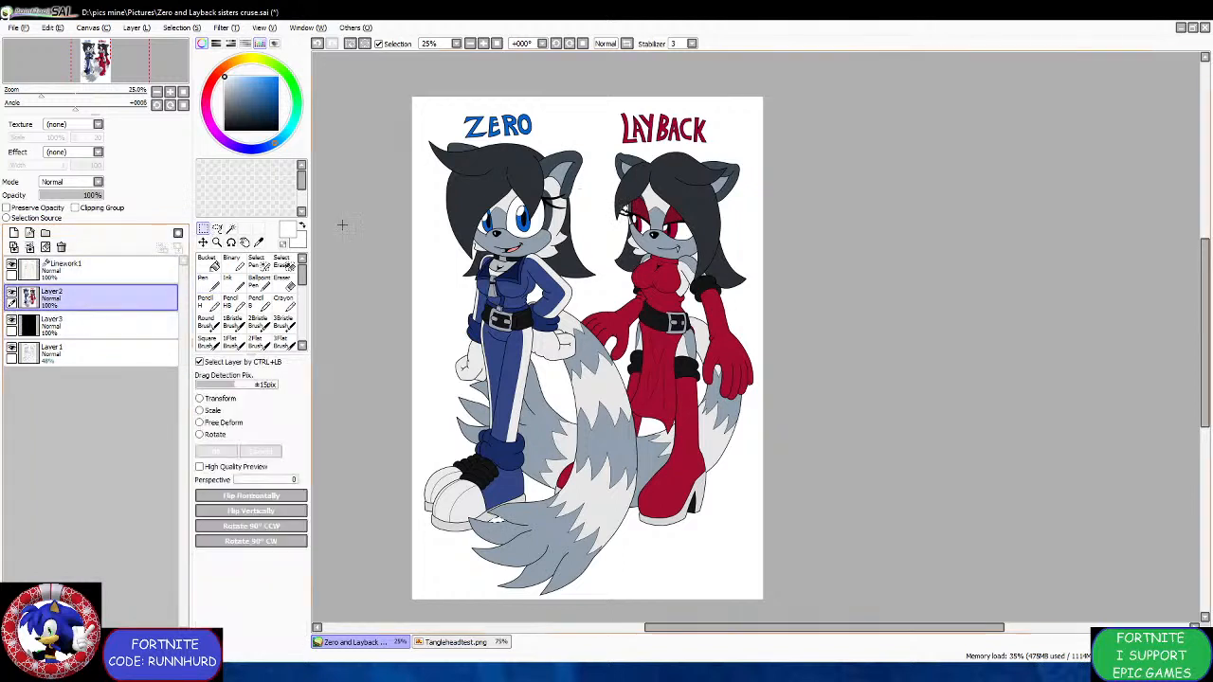
pyautogui.press('x')
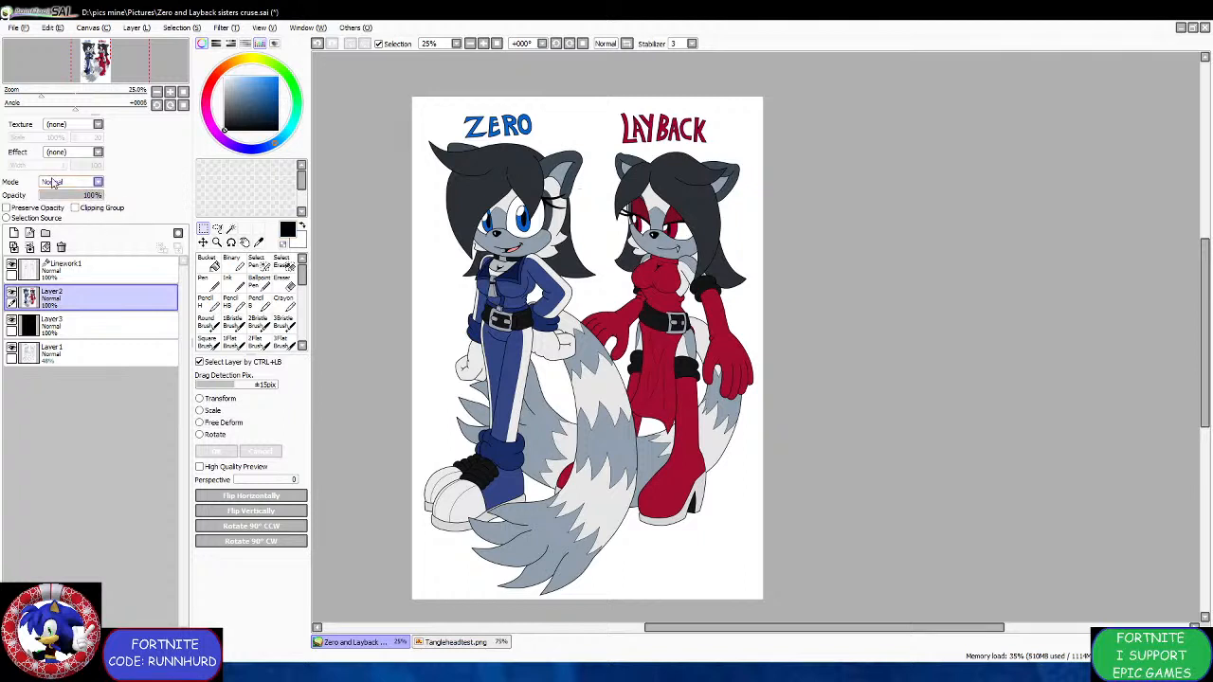
# Save and close the Zero and Layback drawing and open a Dark Esper.sai.
pyautogui.hotkey('ctrl', 's')
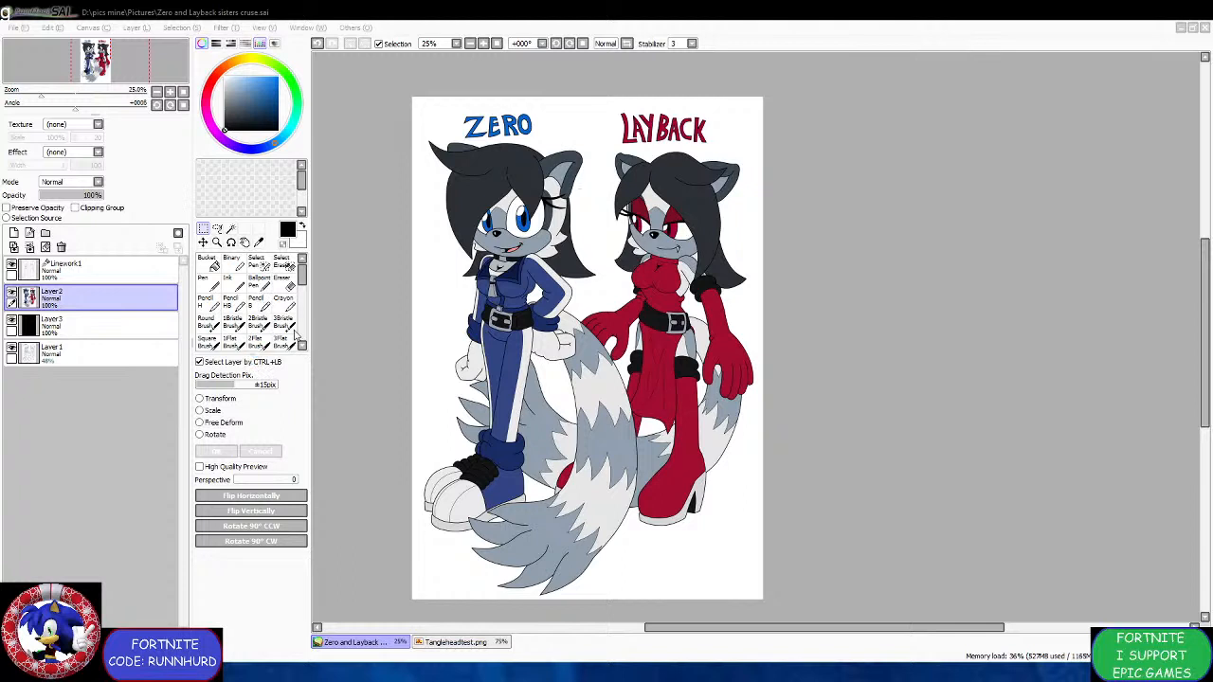
pyautogui.click(658, 380)
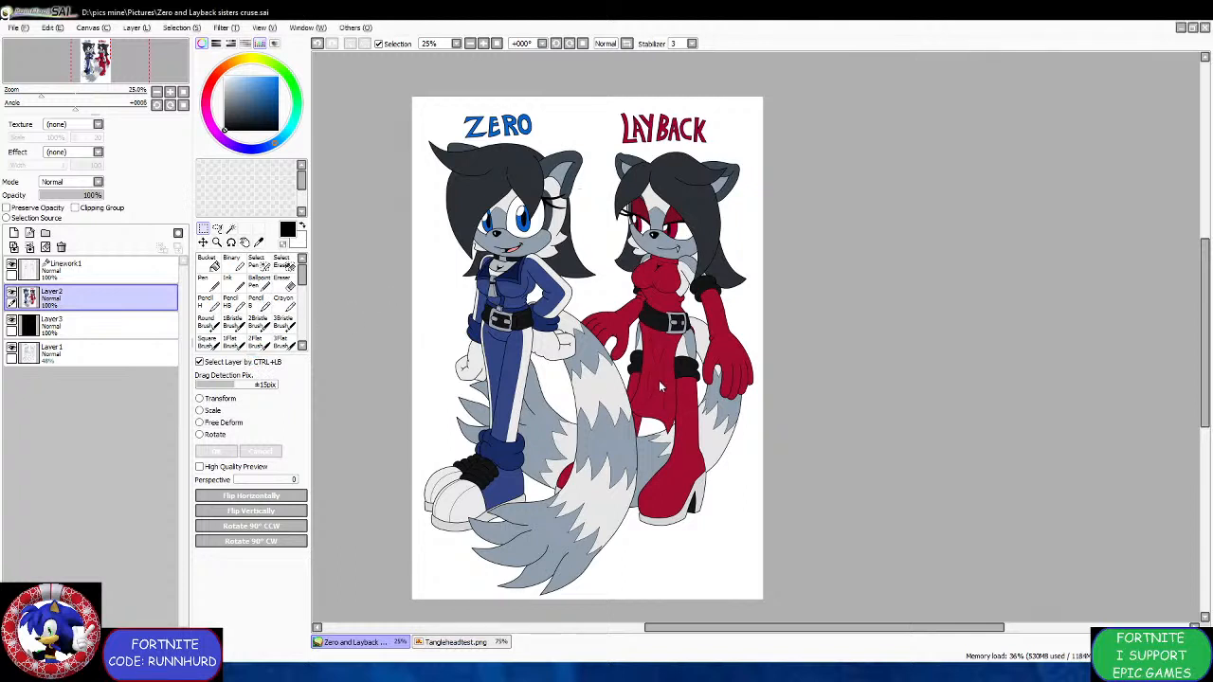
pyautogui.click(1203, 27)
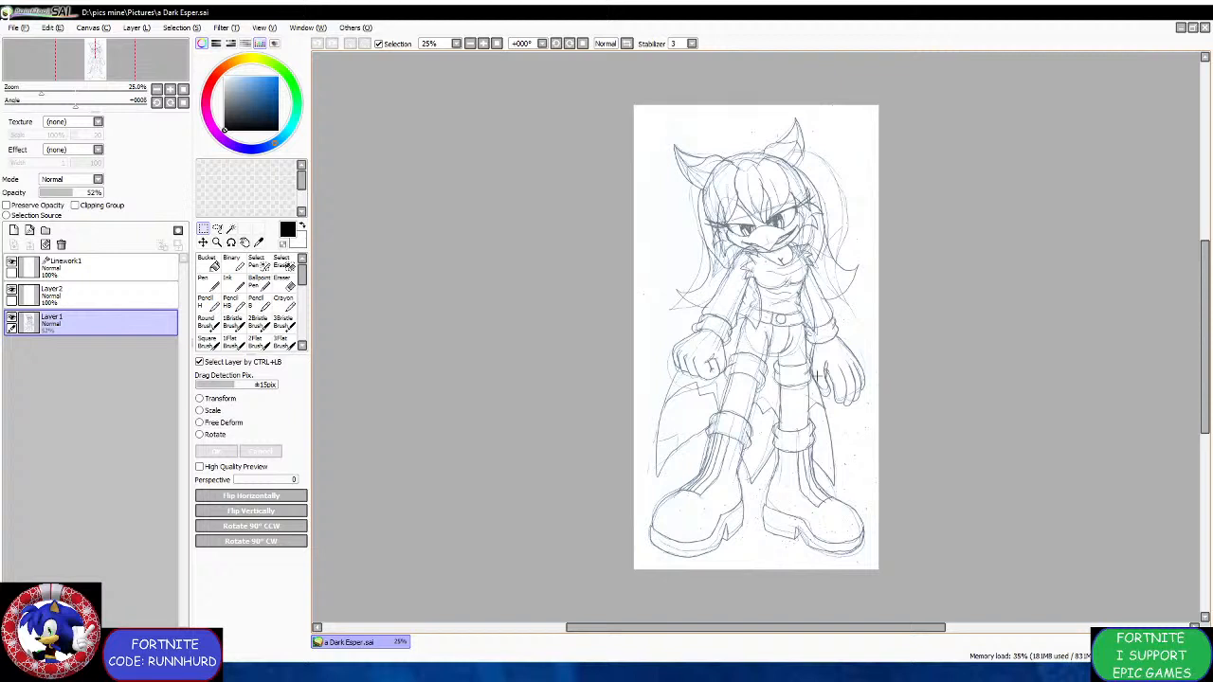
# Trace both sides of the central hair bang with size 4 Curve lines on Linework1, meeting at its tip between the eyes.
pyautogui.click(130, 265)
pyautogui.click(206, 306)
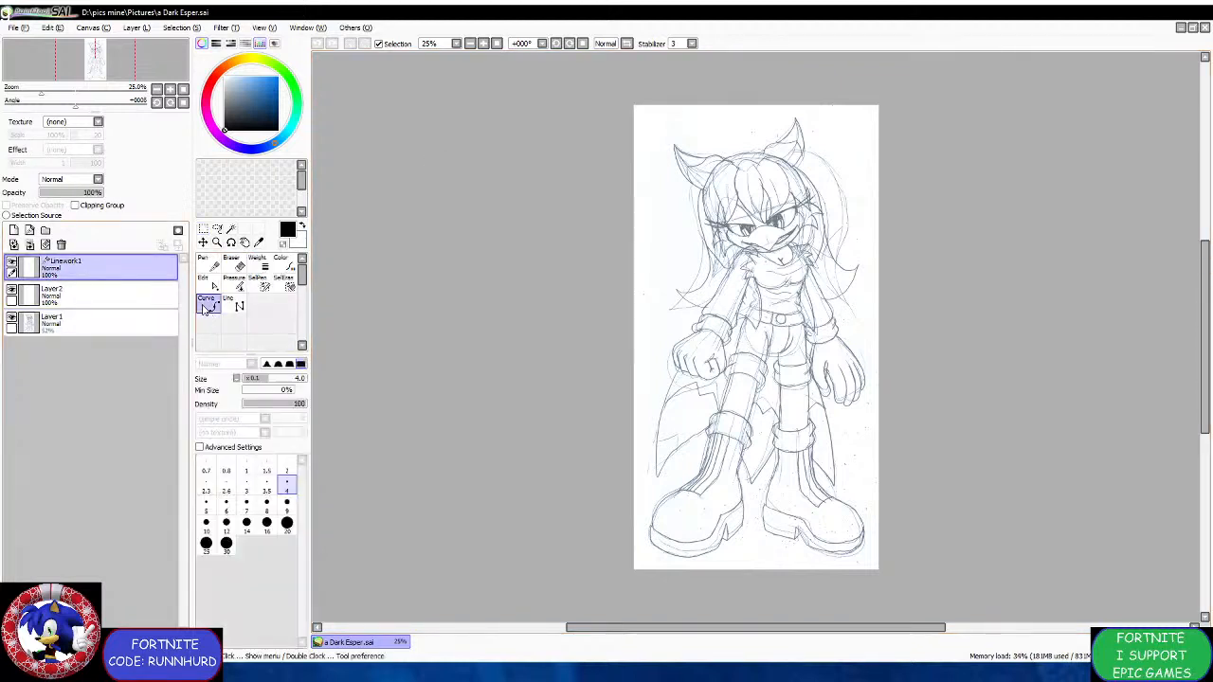
pyautogui.scroll(1, 965, 292)
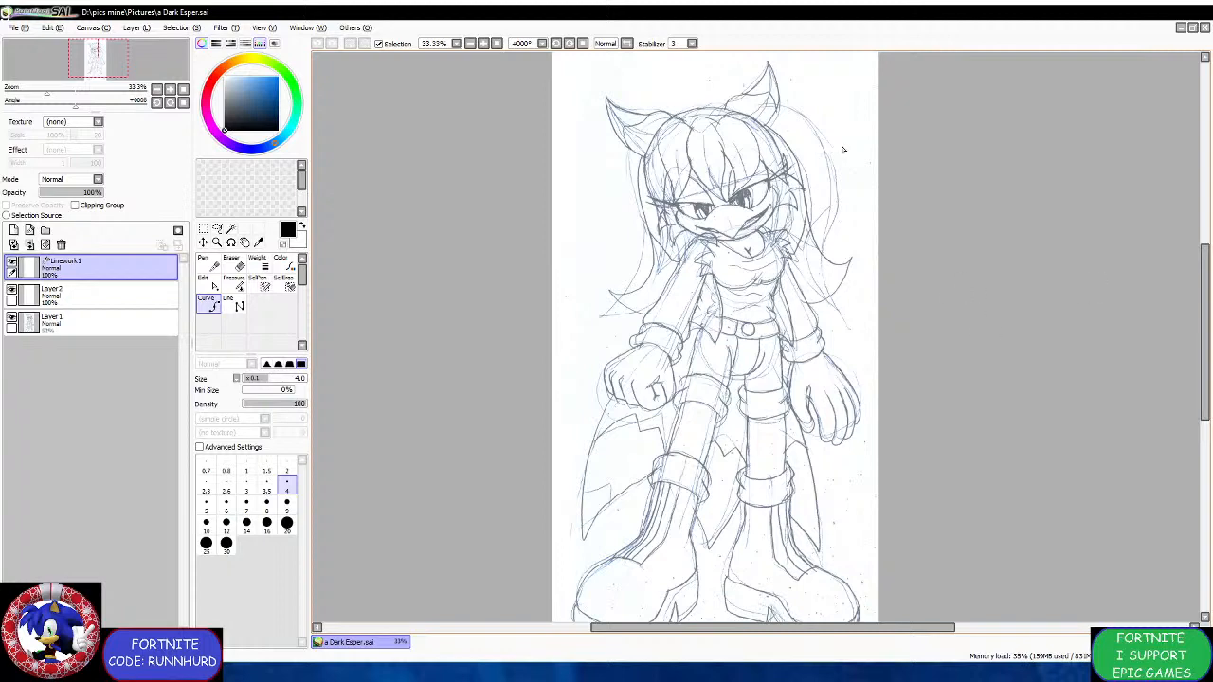
pyautogui.scroll(2, 767, 66)
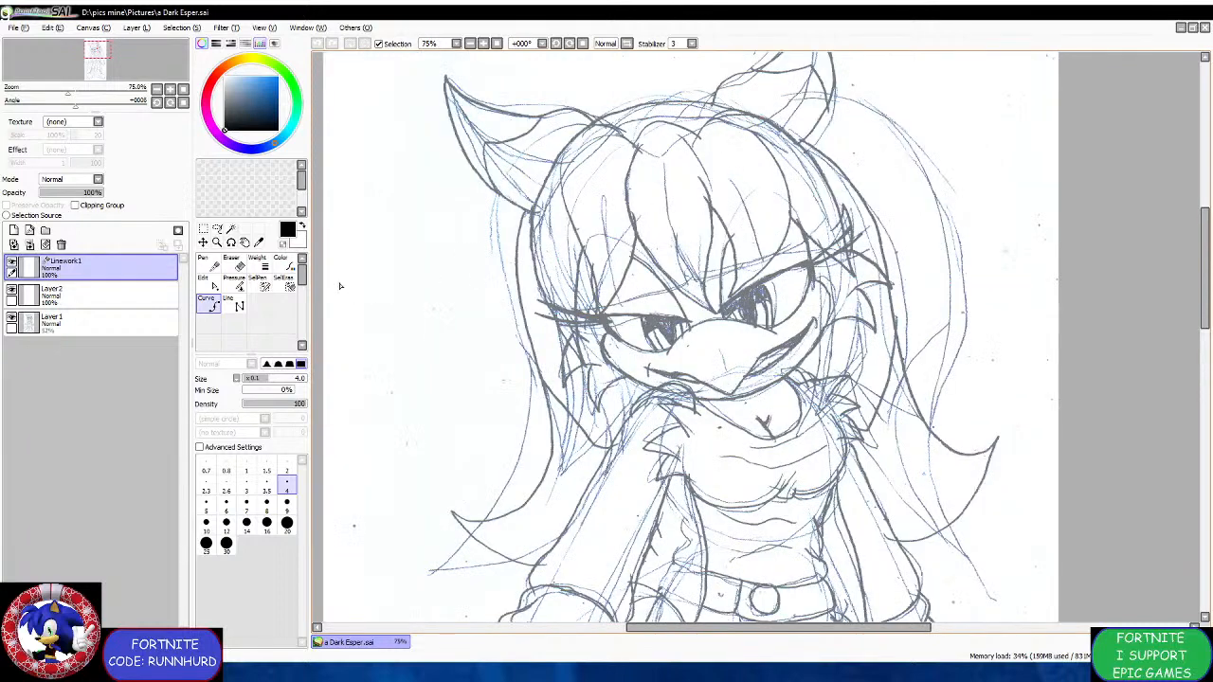
pyautogui.scroll(1, 597, 237)
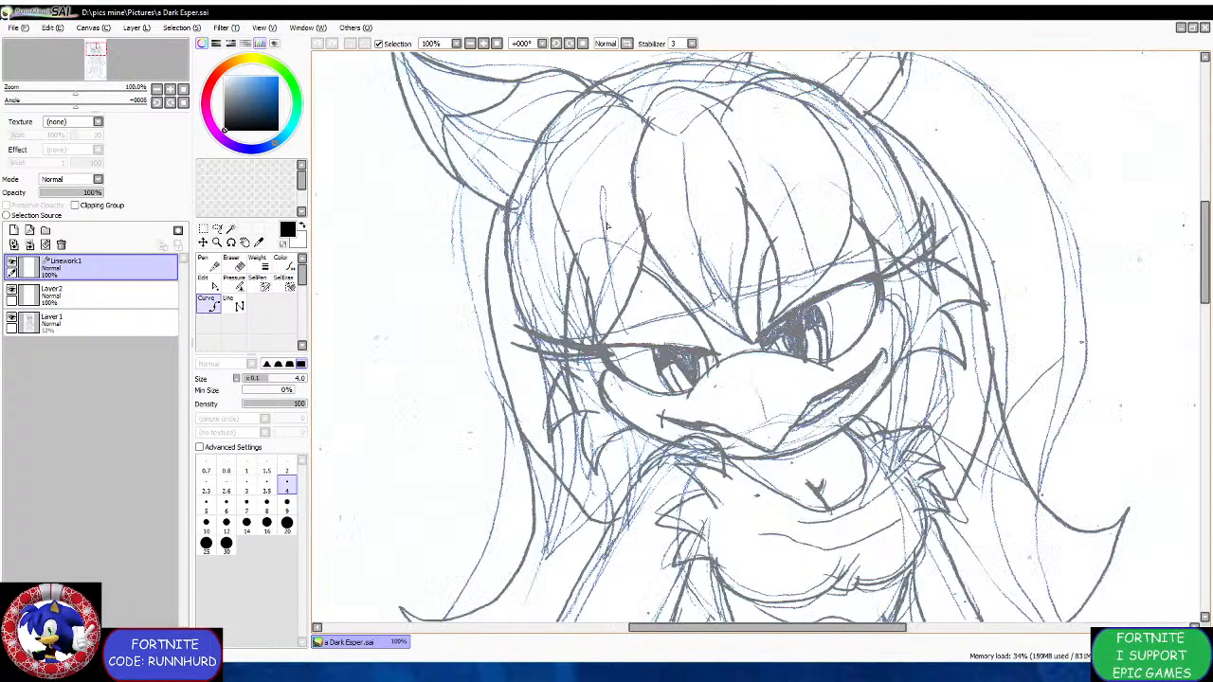
pyautogui.click(640, 141)
pyautogui.click(633, 173)
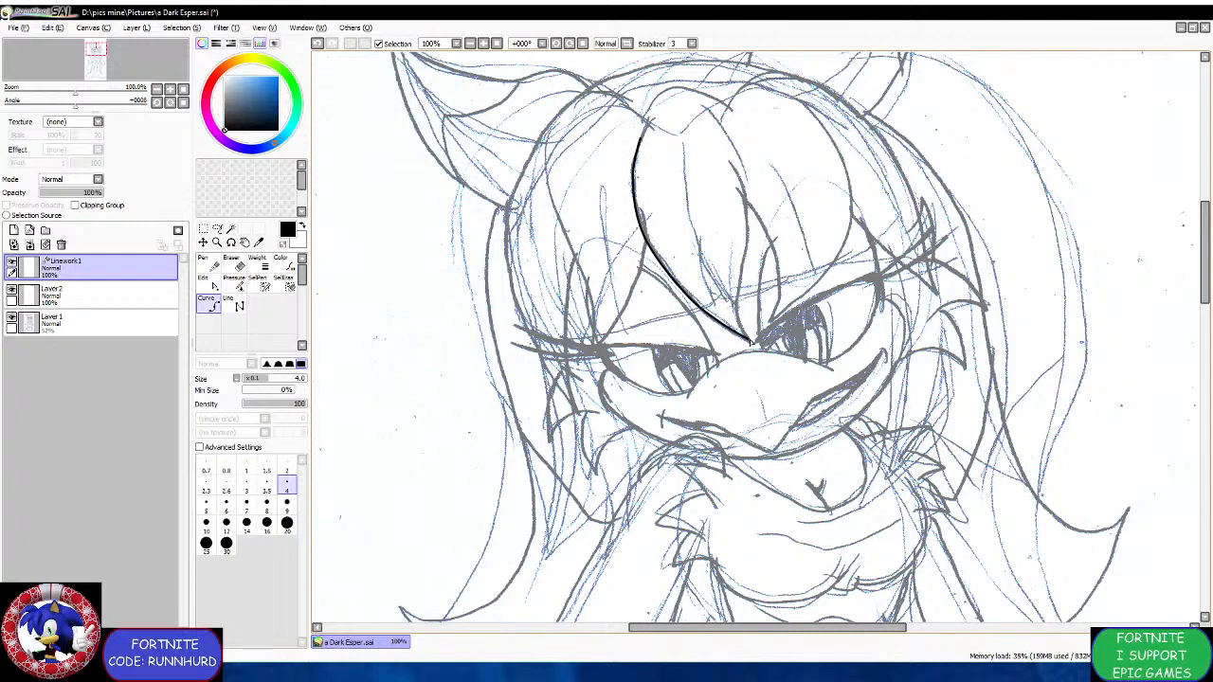
pyautogui.click(752, 341)
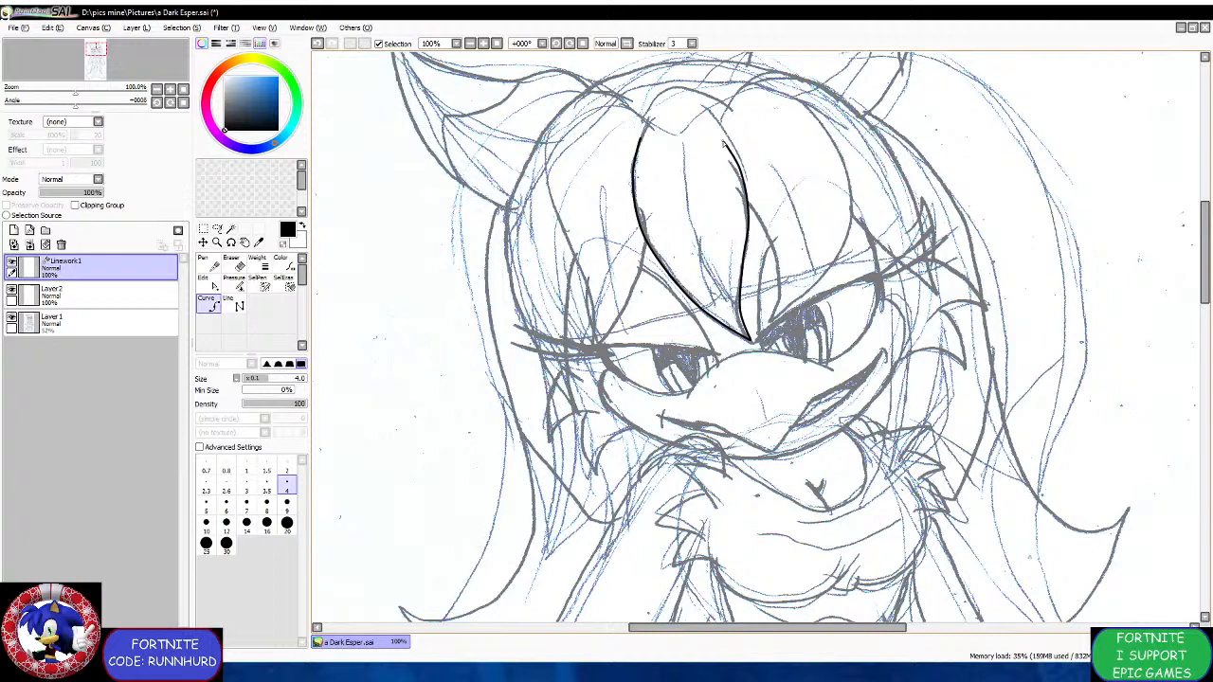
# Trace the left bang with curves running down to its tip at the eye and back up to the central bang.
pyautogui.scroll(1, 550, 200)
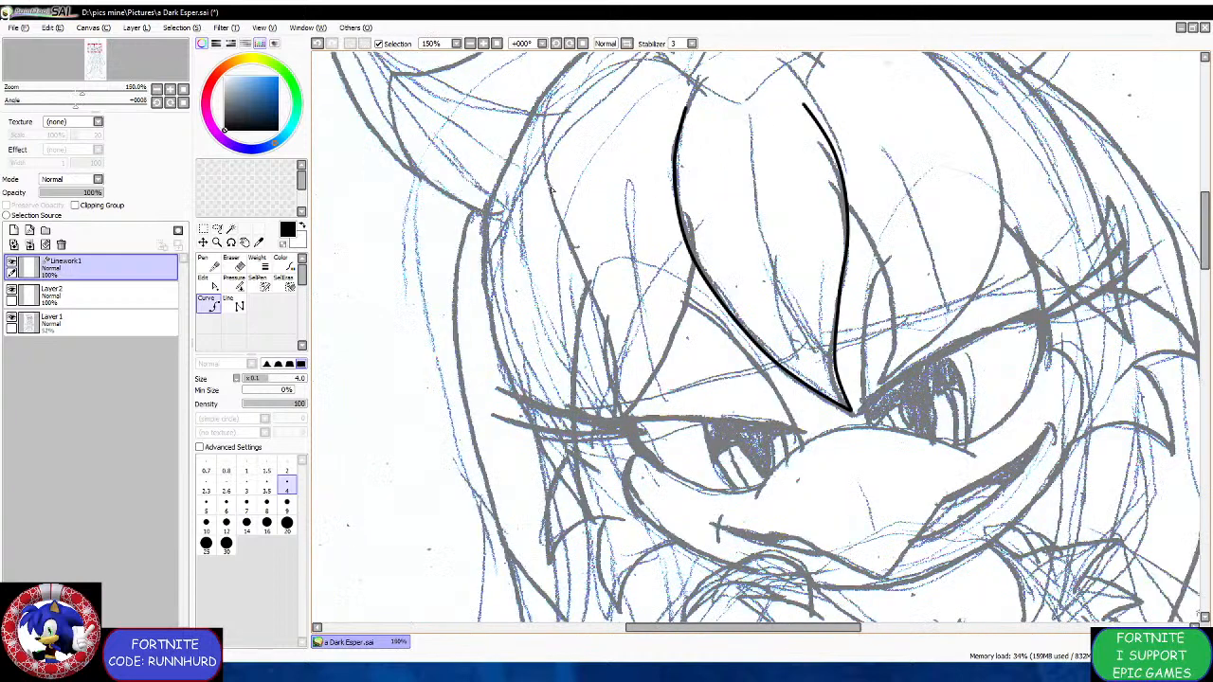
pyautogui.click(550, 171)
pyautogui.click(551, 224)
pyautogui.click(588, 292)
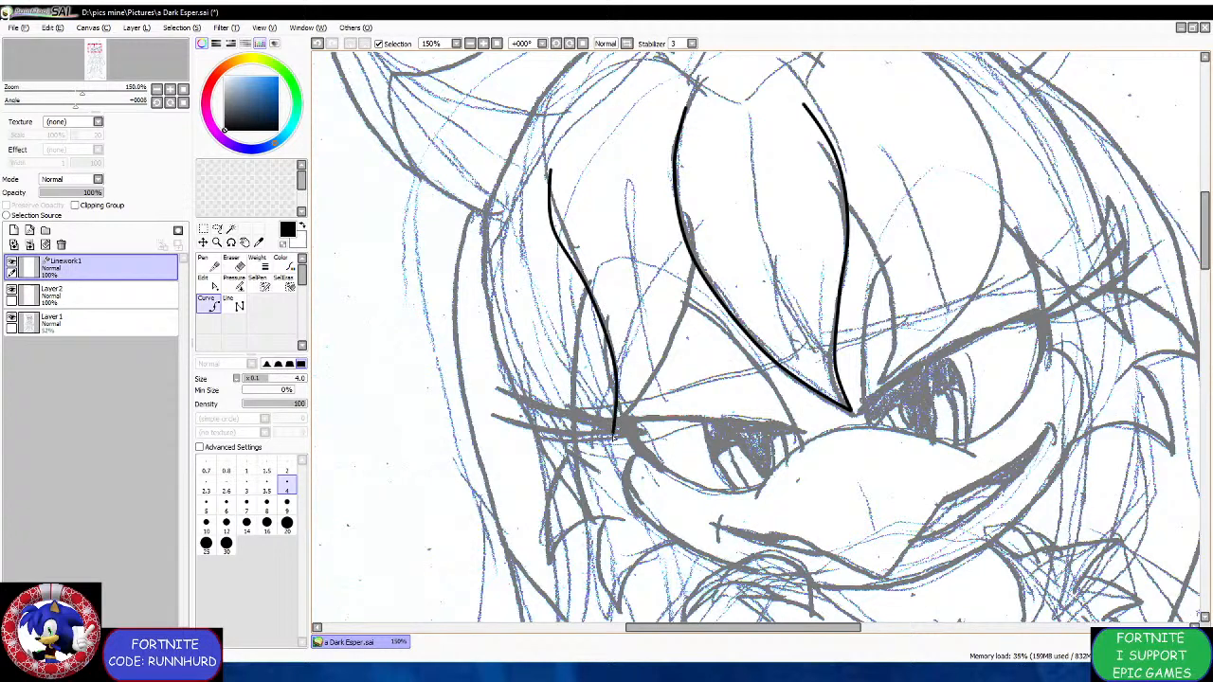
pyautogui.click(615, 433)
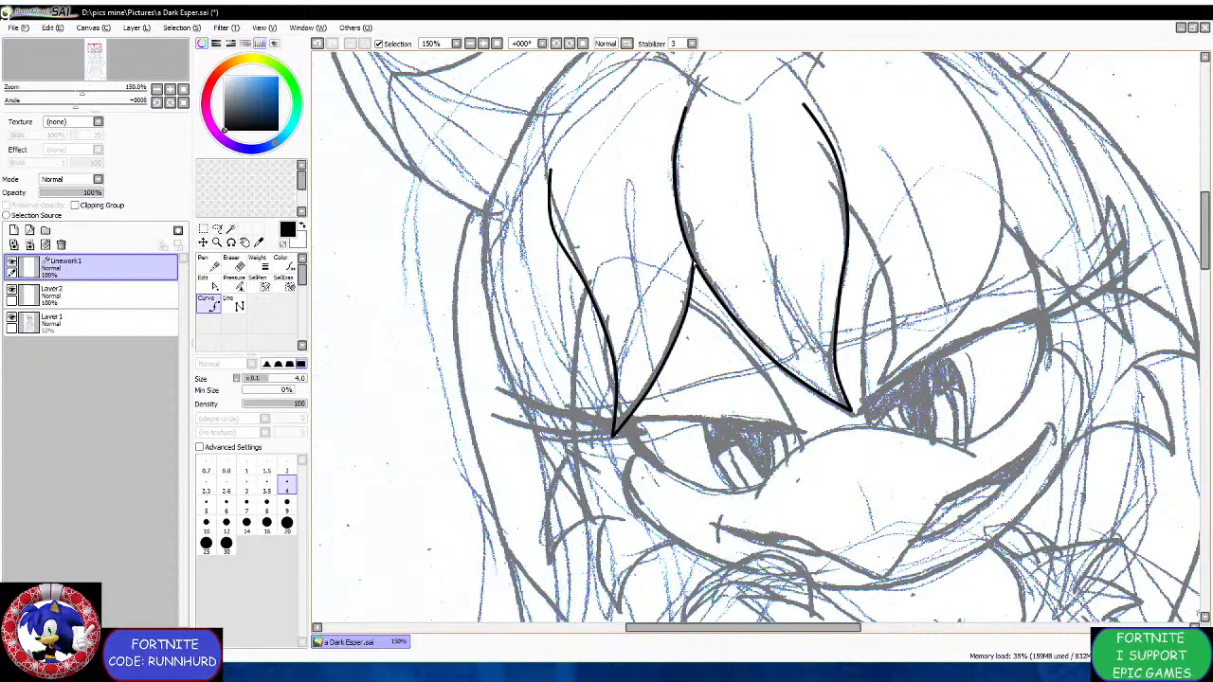
pyautogui.doubleClick(694, 260)
# Trace the right bang with curves from the central bang down to its tip above the eye and back up its outer side.
pyautogui.scroll(-5, 700, 248)
pyautogui.scroll(5, 752, 256)
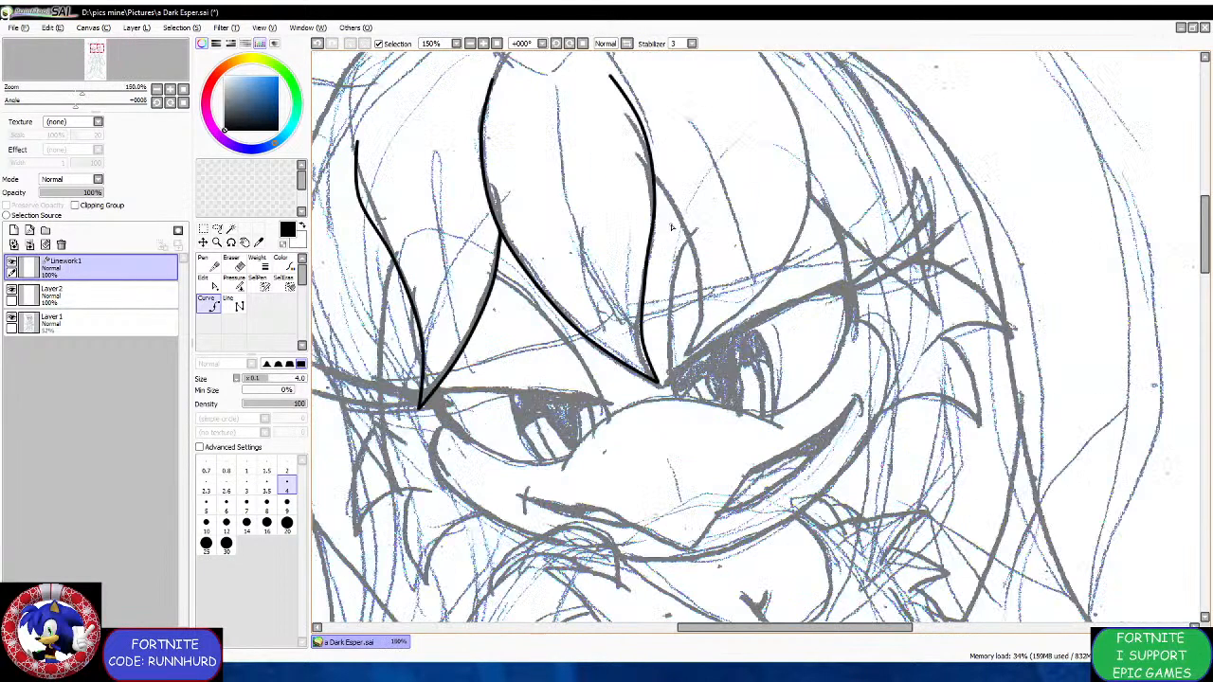
pyautogui.click(654, 177)
pyautogui.click(703, 280)
pyautogui.doubleClick(692, 353)
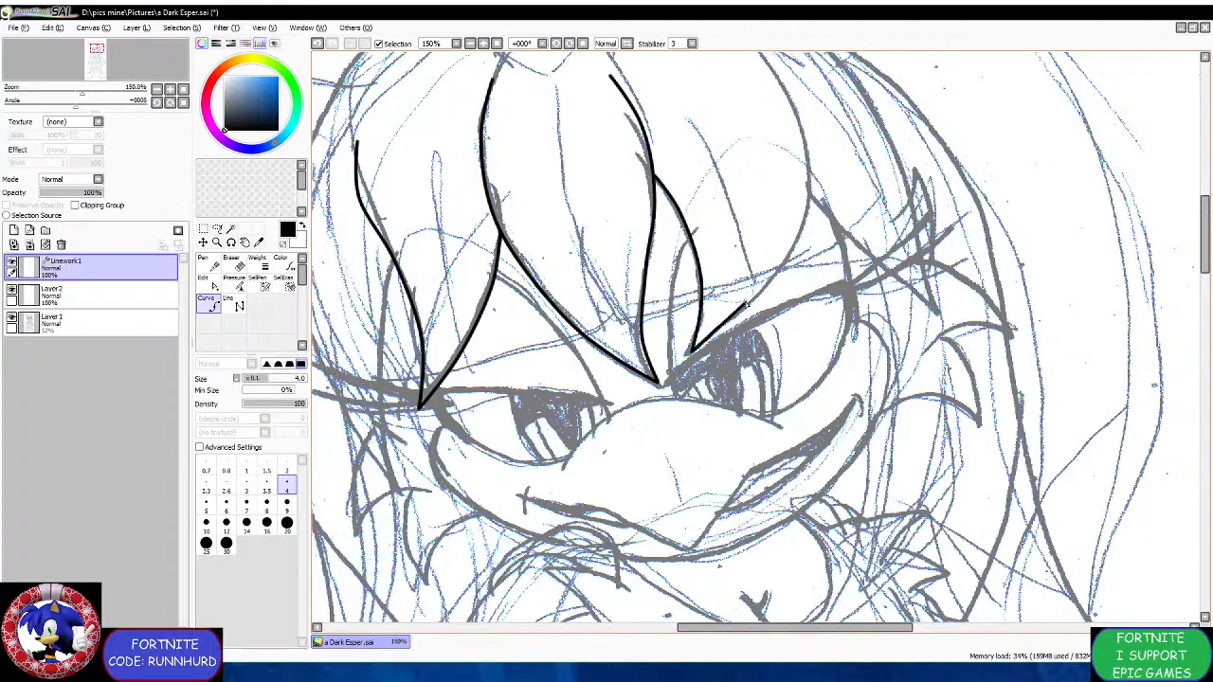
pyautogui.scroll(-3, 730, 322)
pyautogui.scroll(3, 758, 216)
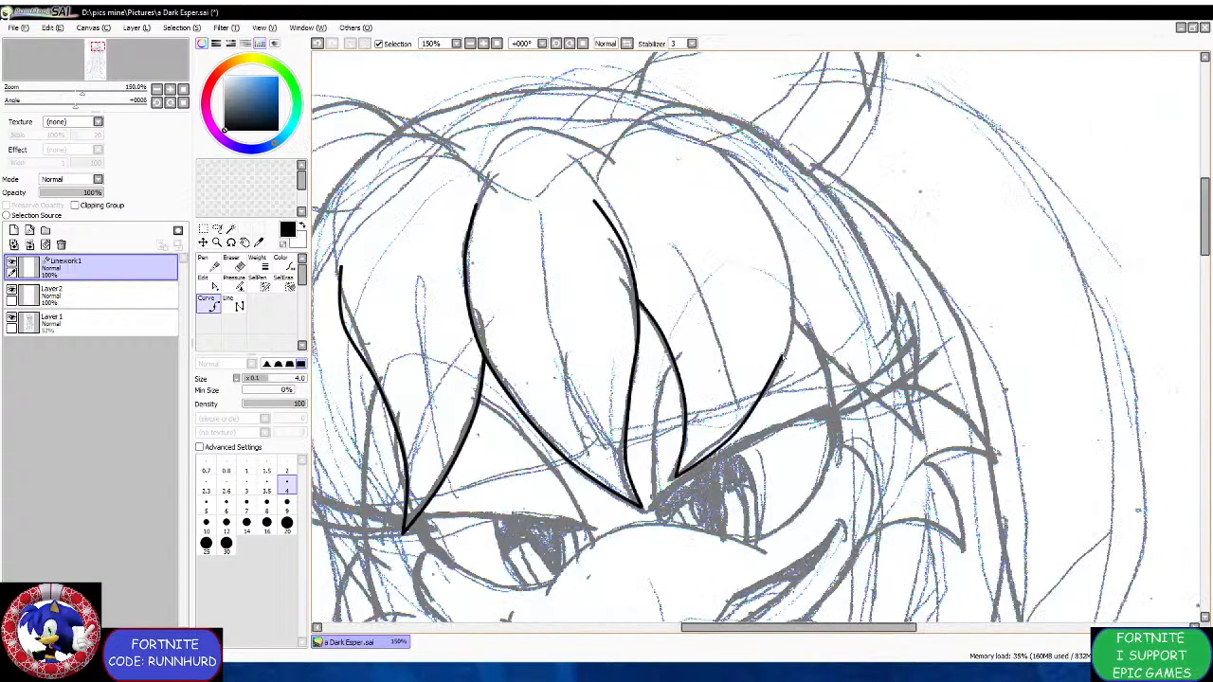
pyautogui.click(787, 259)
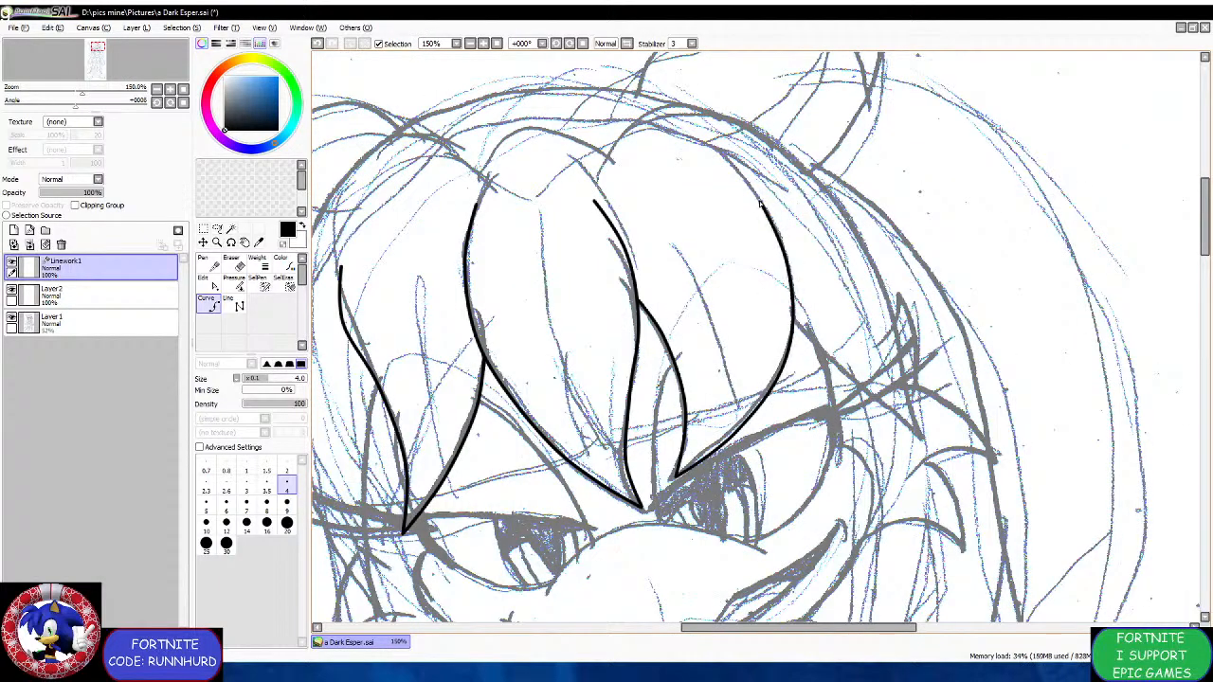
# Trace the outermost left lock with curves from the left bang down to its tip and back up along the side of the head.
pyautogui.scroll(-3, 713, 160)
pyautogui.scroll(3, 631, 163)
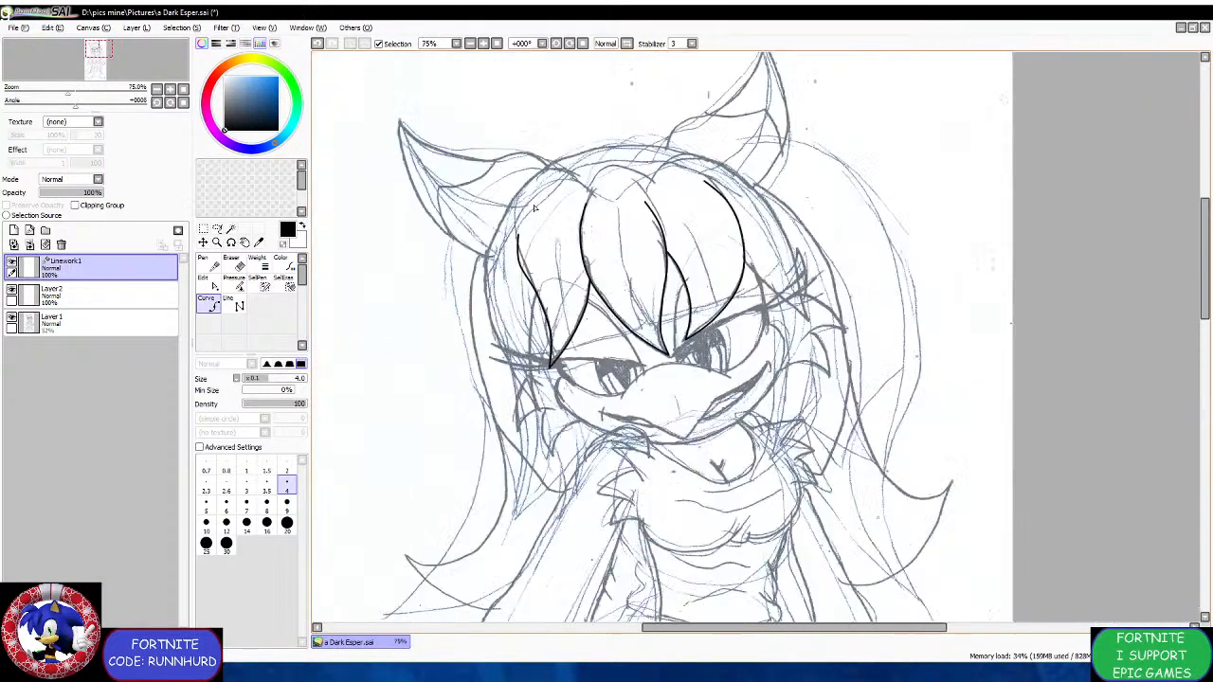
pyautogui.click(504, 250)
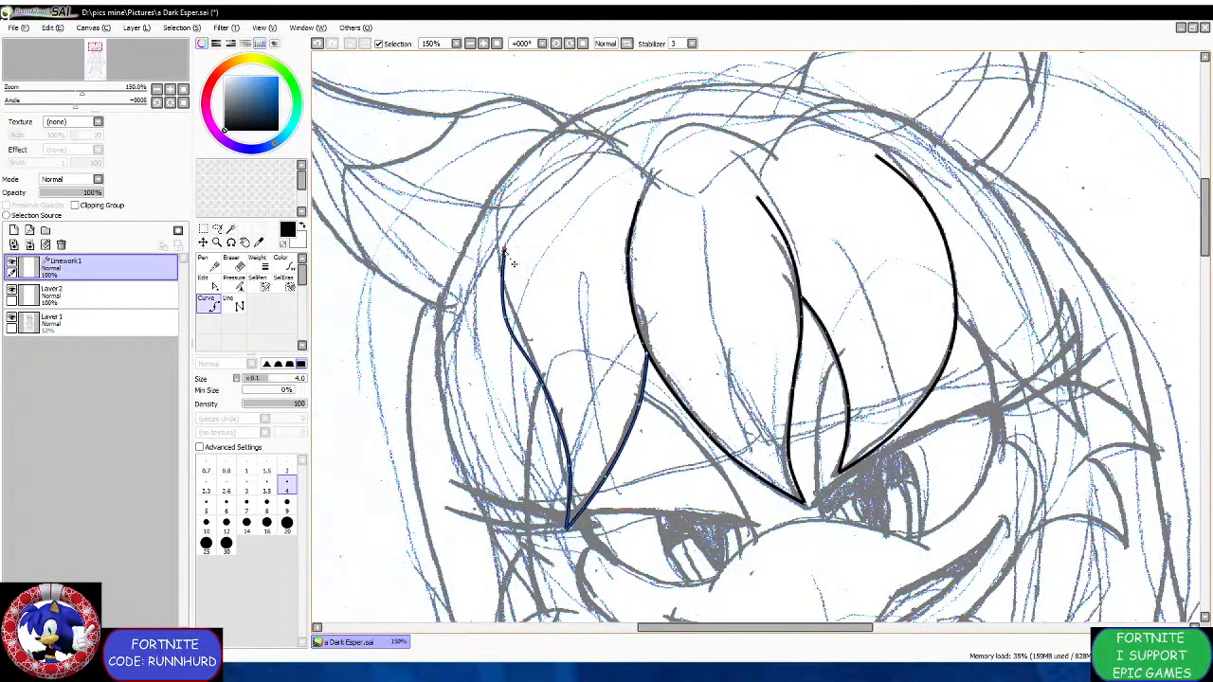
pyautogui.press('Return')
pyautogui.scroll(-3, 509, 321)
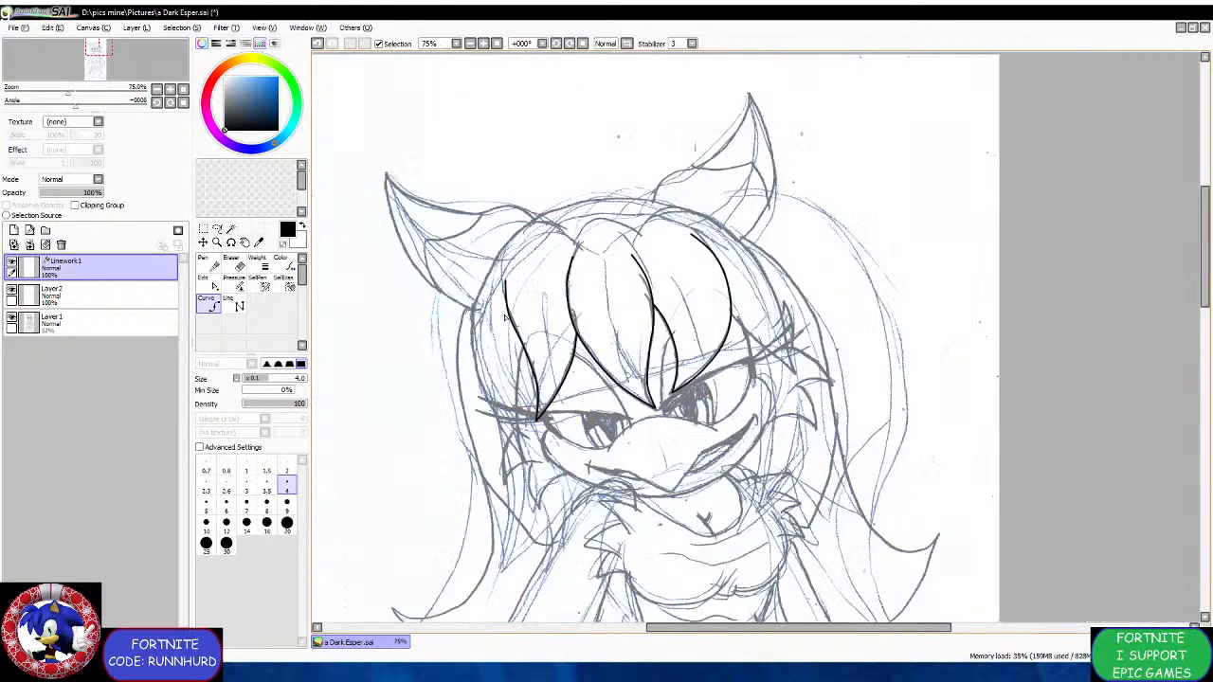
pyautogui.scroll(3, 491, 403)
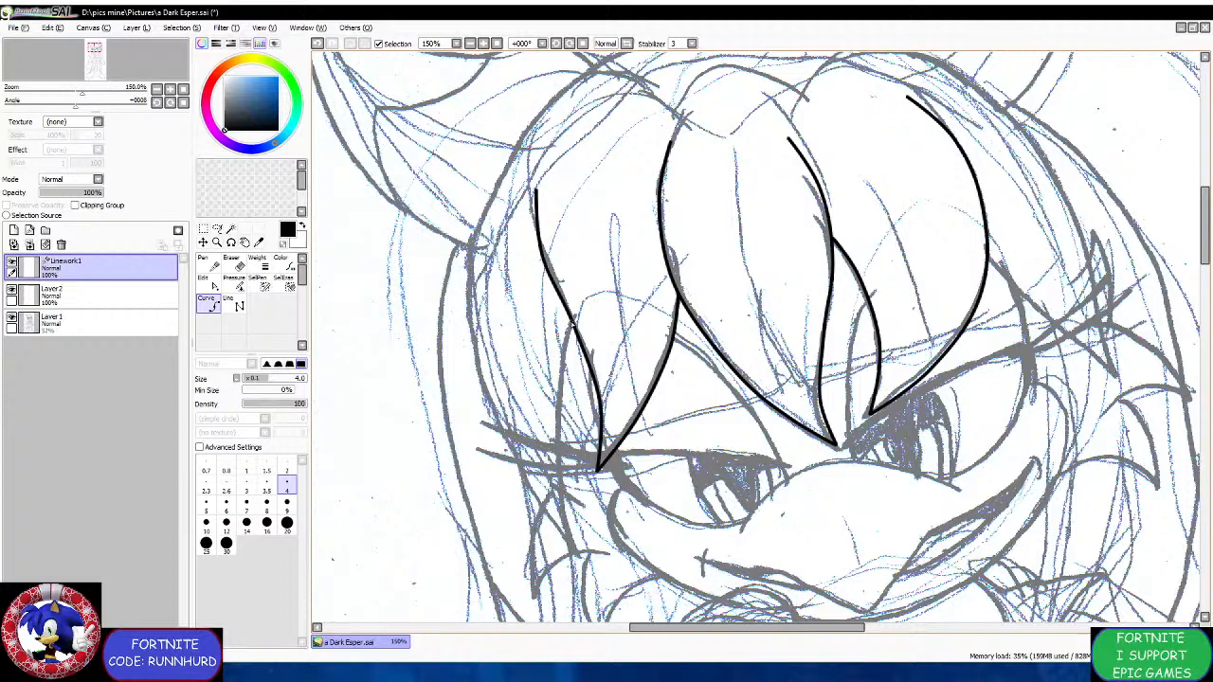
pyautogui.click(574, 324)
pyautogui.click(567, 539)
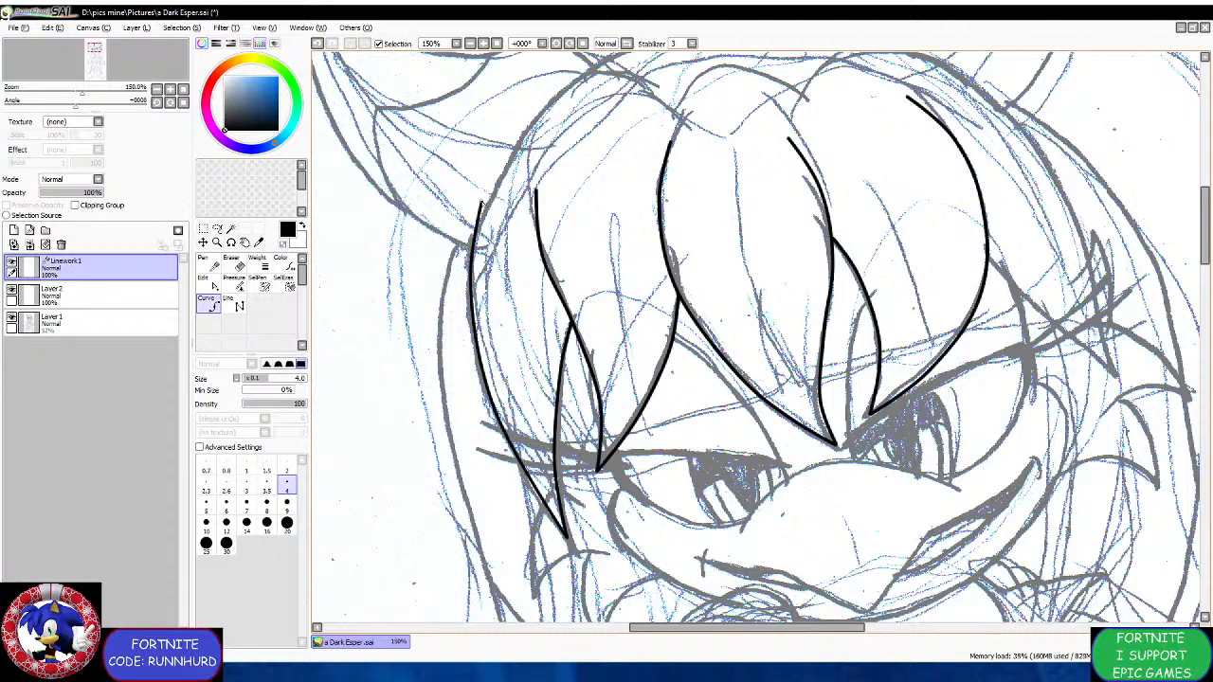
pyautogui.doubleClick(485, 204)
pyautogui.scroll(-2, 540, 185)
pyautogui.scroll(1, 748, 143)
pyautogui.scroll(1, 749, 144)
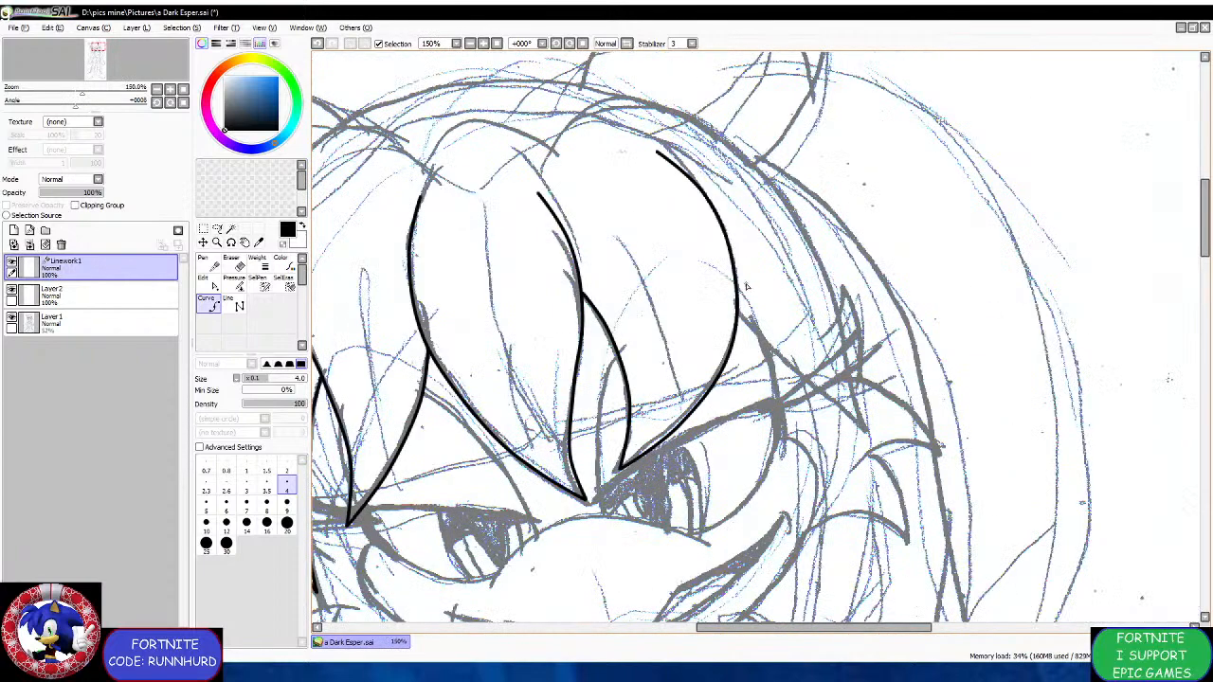
# Trace the outermost right lock with curves from the right bang down to its tip and back up to the crown.
pyautogui.click(738, 313)
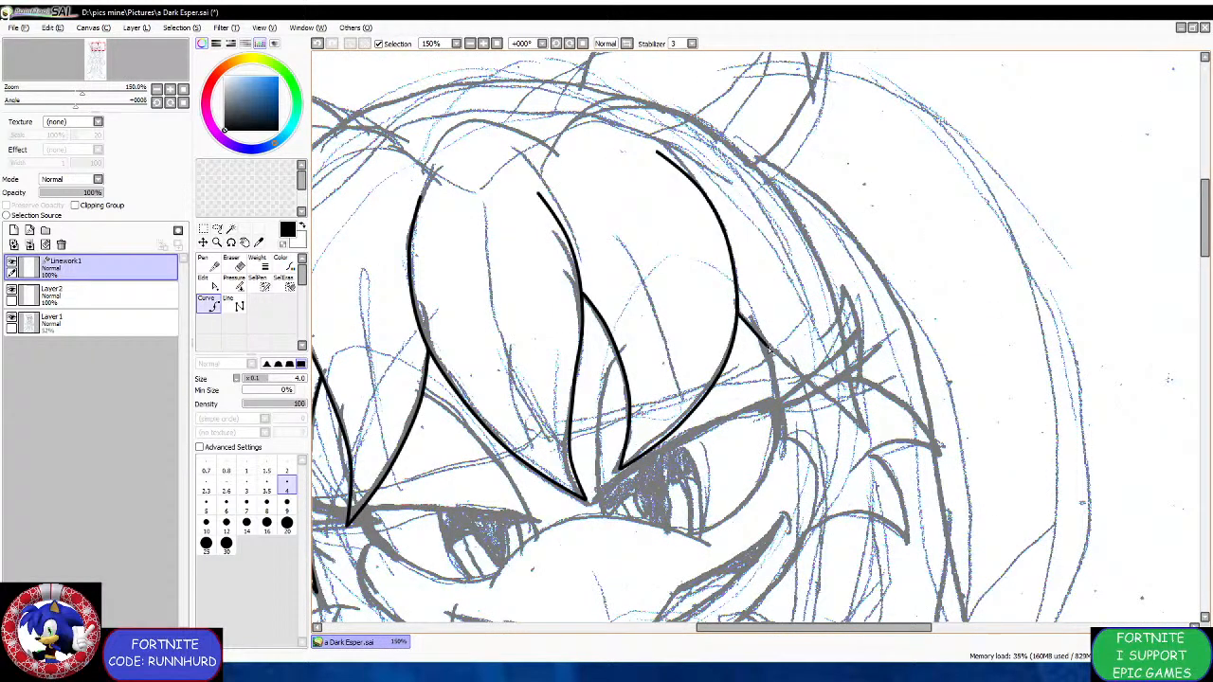
pyautogui.click(877, 422)
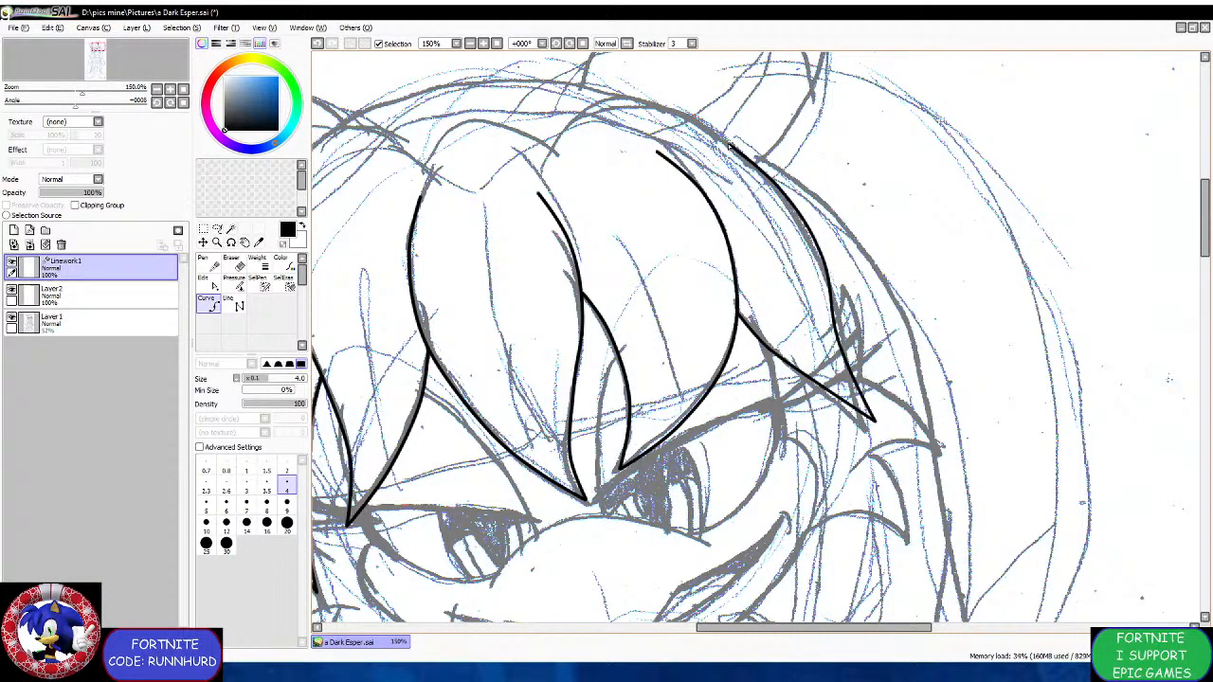
pyautogui.scroll(-2, 624, 167)
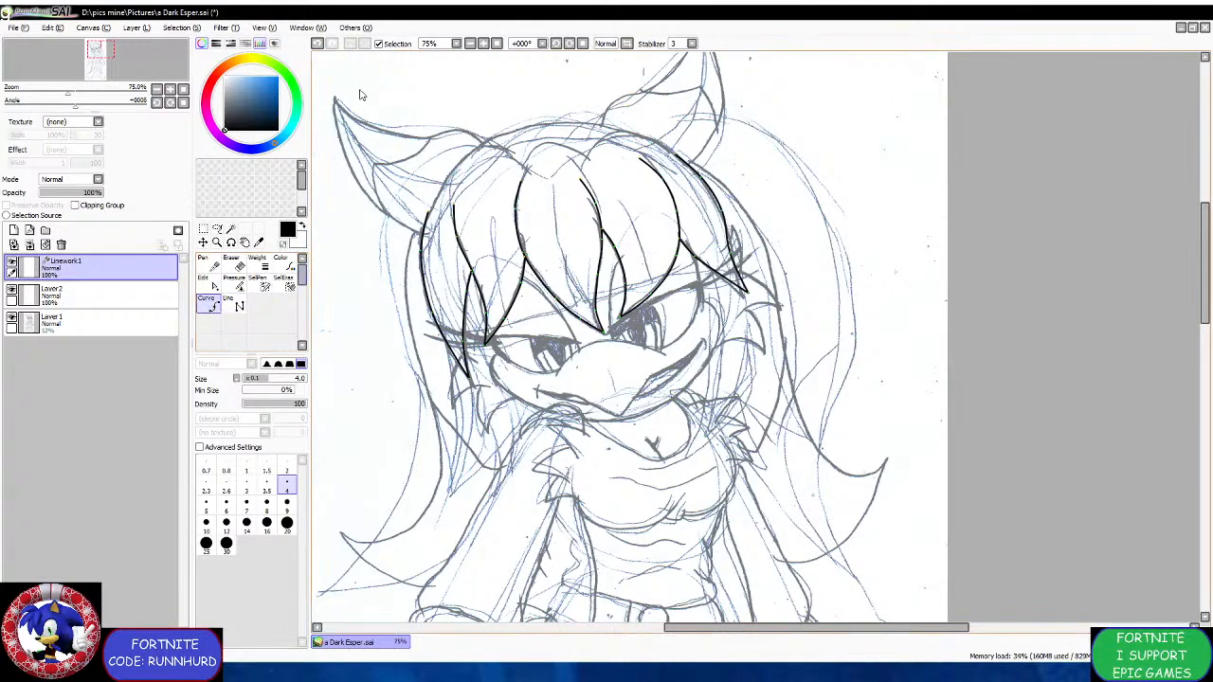
# Copy all the inked hair curves and paste them as a separate linework layer.
pyautogui.moveTo(360, 95); pyautogui.dragTo(815, 462)
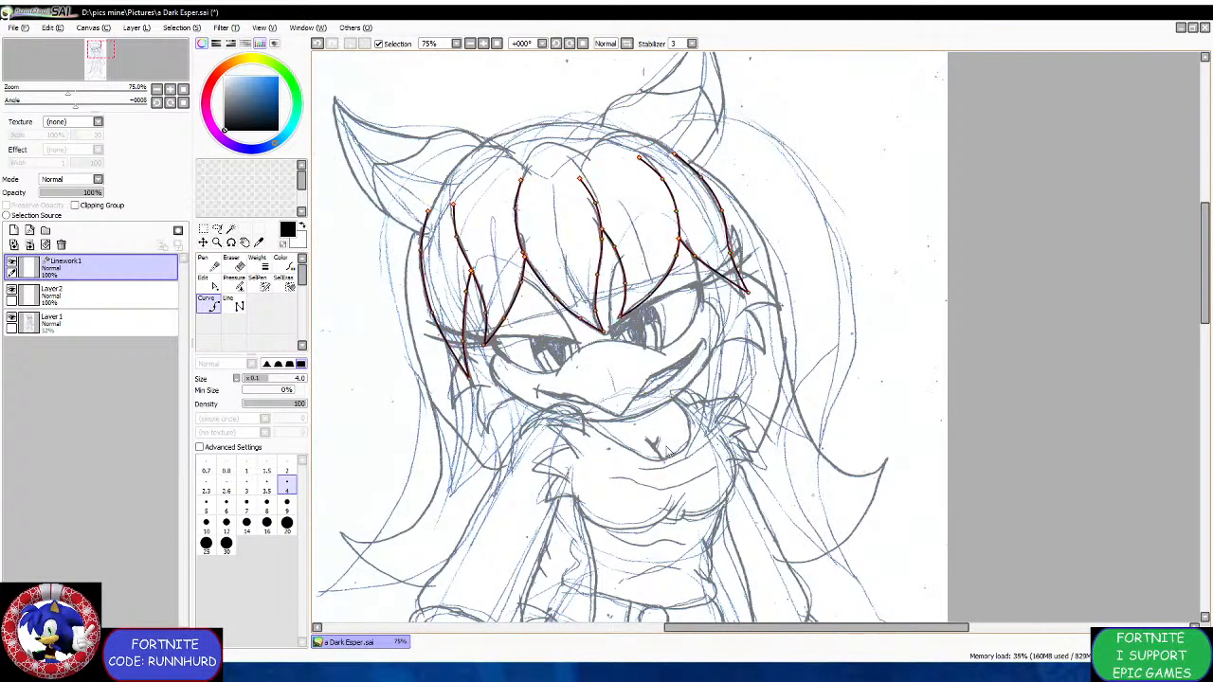
pyautogui.hotkey('ctrl', 'v')
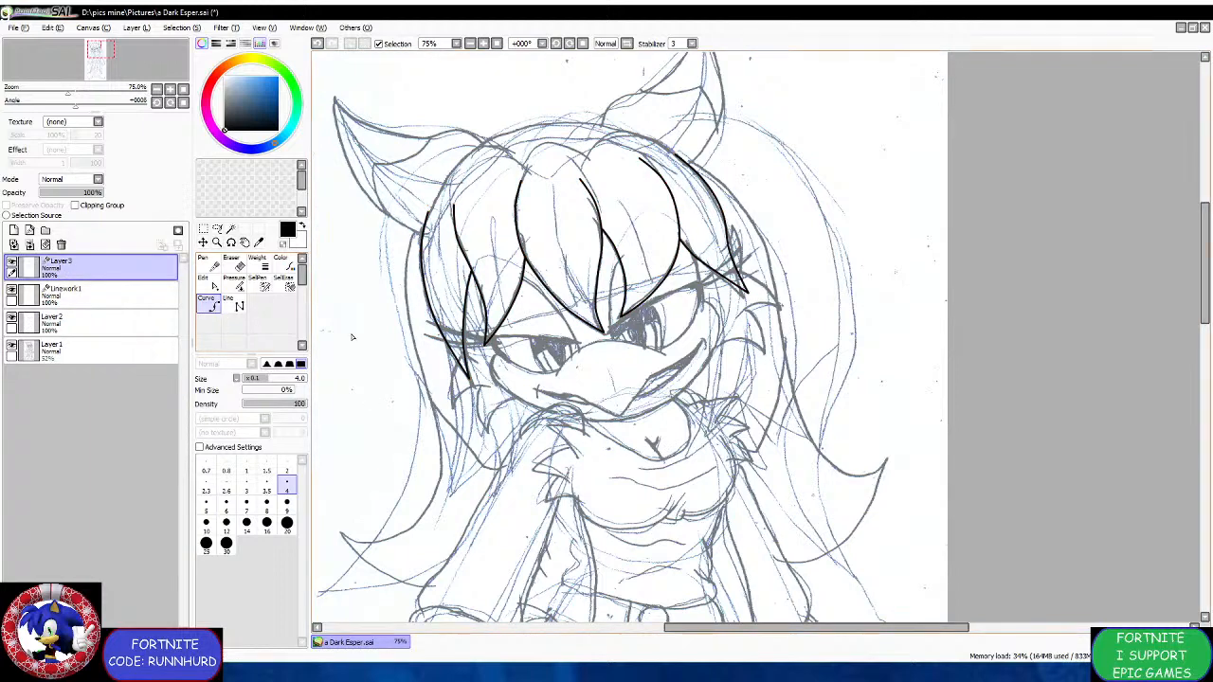
# Join the outermost left and right locks on Layer3 with a curve arched over the sketched top of the head.
pyautogui.scroll(4, 404, 123)
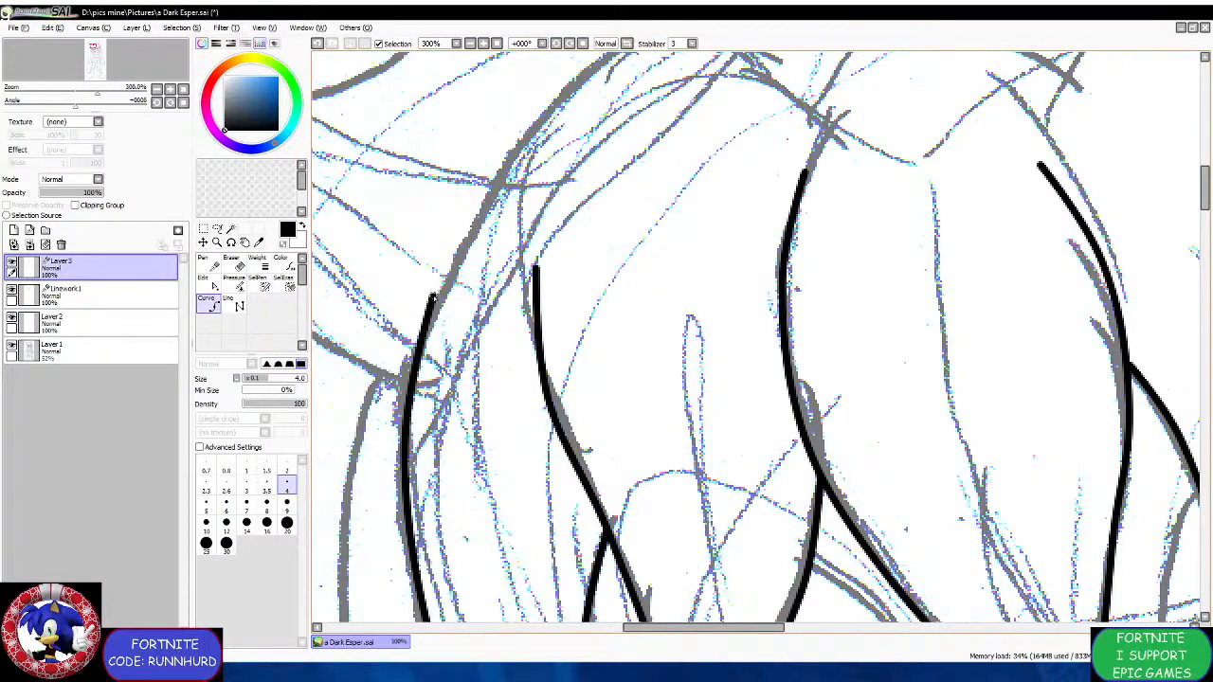
pyautogui.scroll(-3, 445, 265)
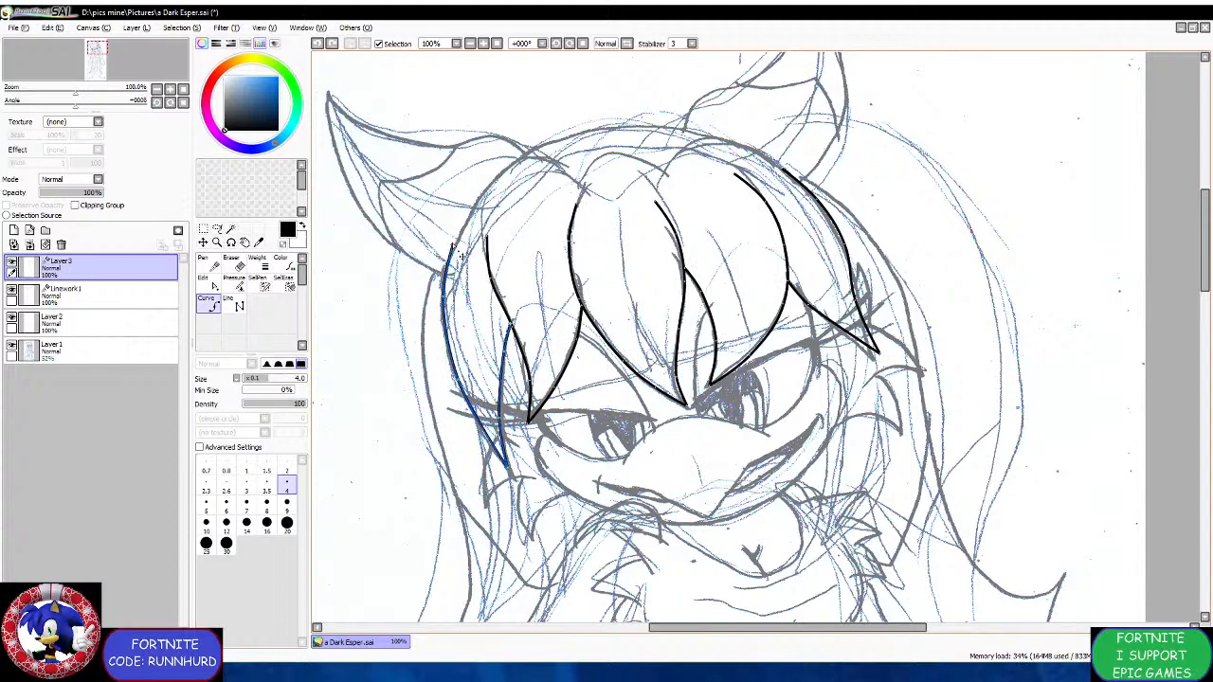
pyautogui.click(444, 292)
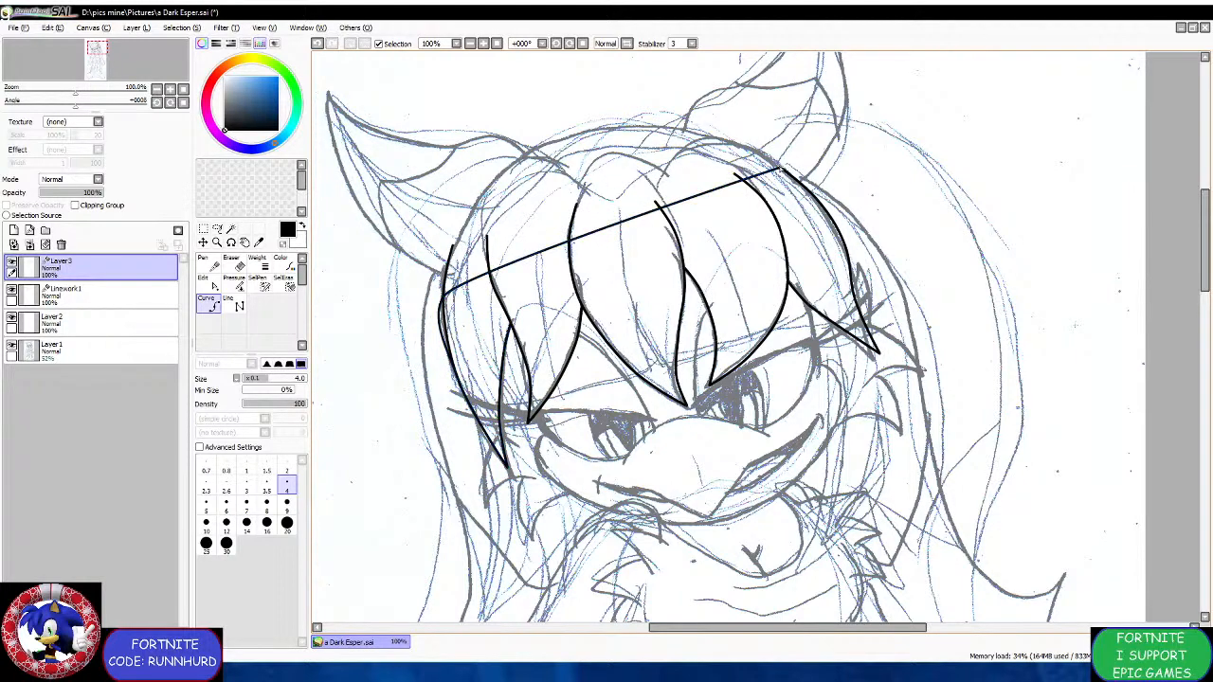
pyautogui.scroll(3, 779, 169)
pyautogui.scroll(-3, 785, 173)
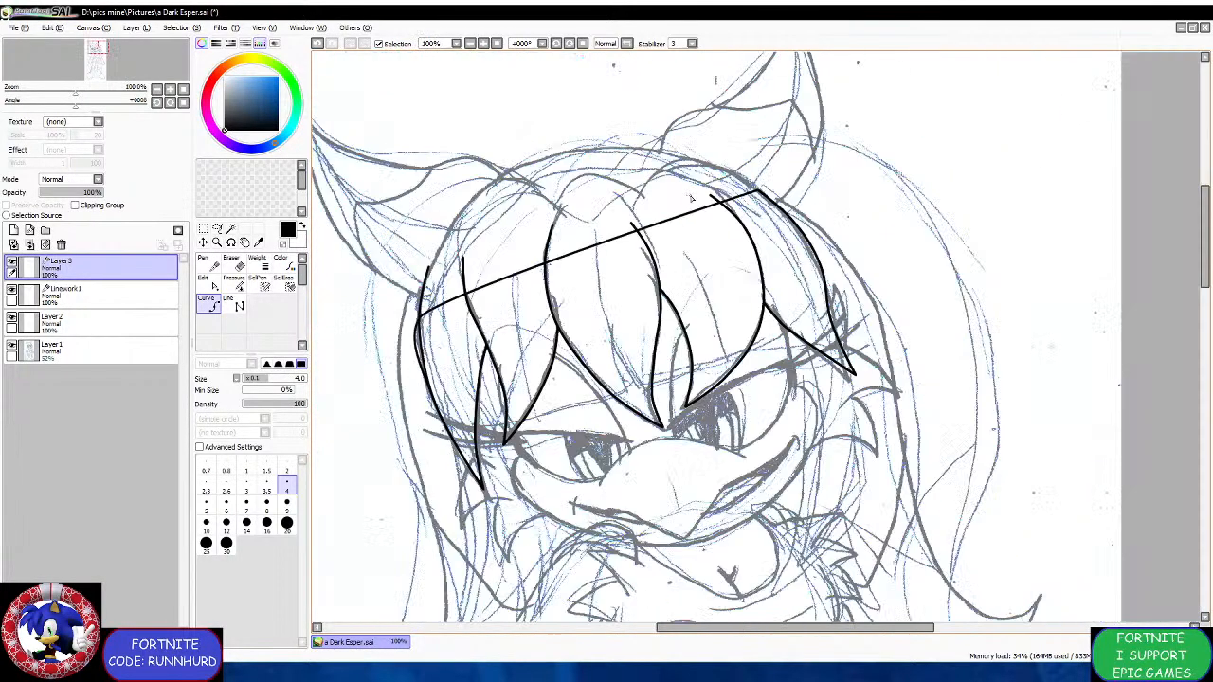
pyautogui.scroll(-1, 664, 213)
pyautogui.scroll(2, 538, 318)
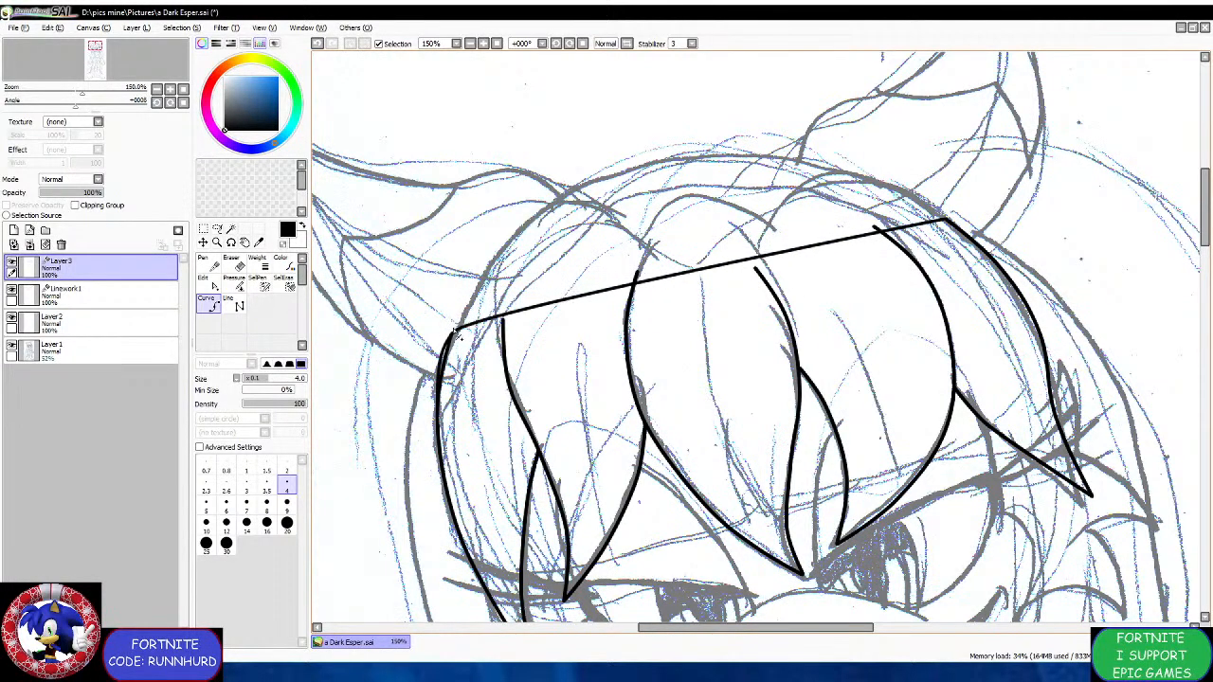
pyautogui.click(453, 337)
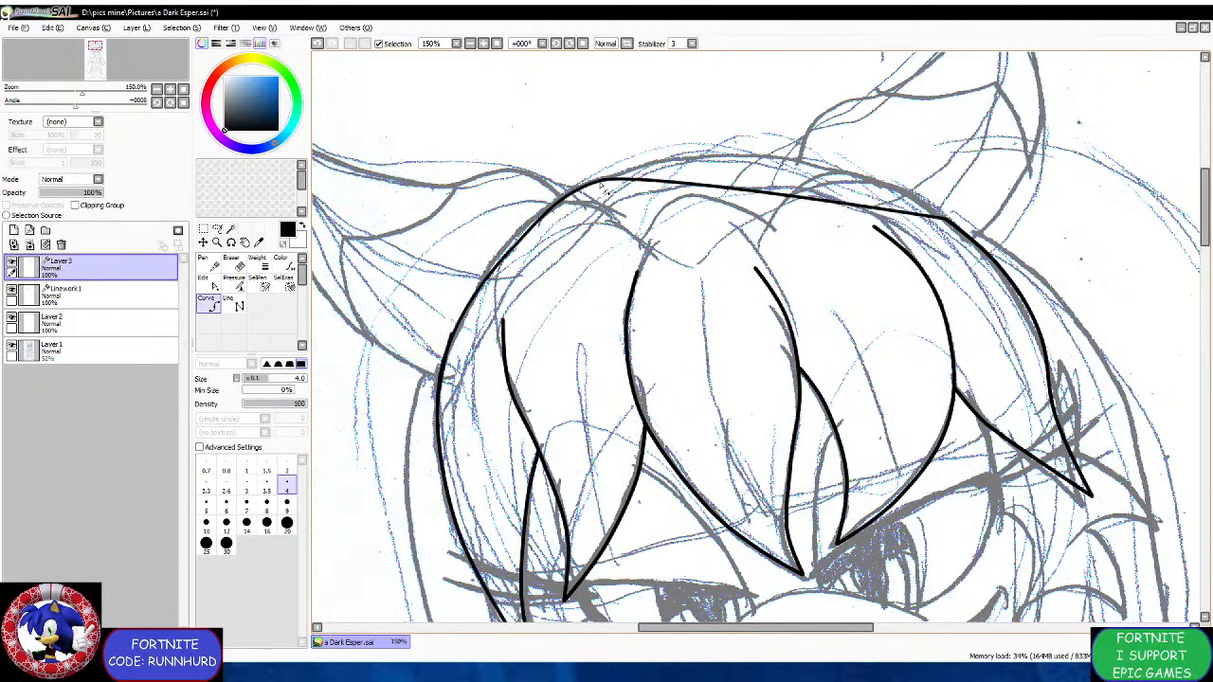
pyautogui.click(760, 165)
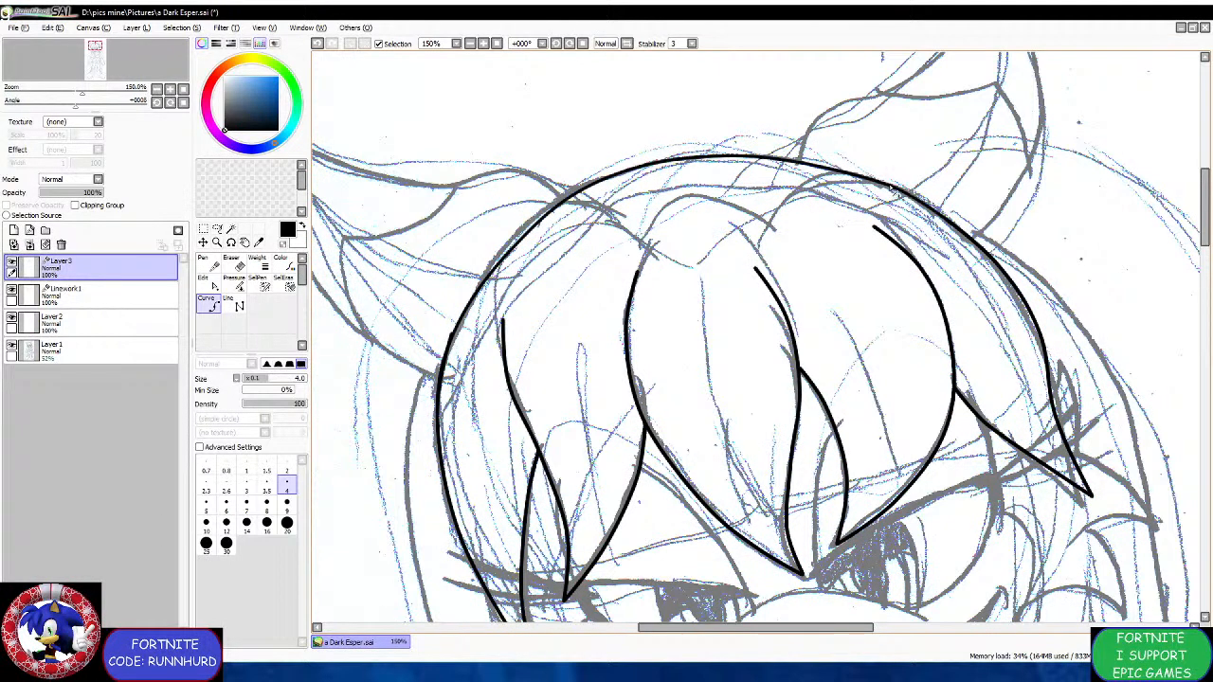
pyautogui.moveTo(801, 165); pyautogui.dragTo(801, 161)
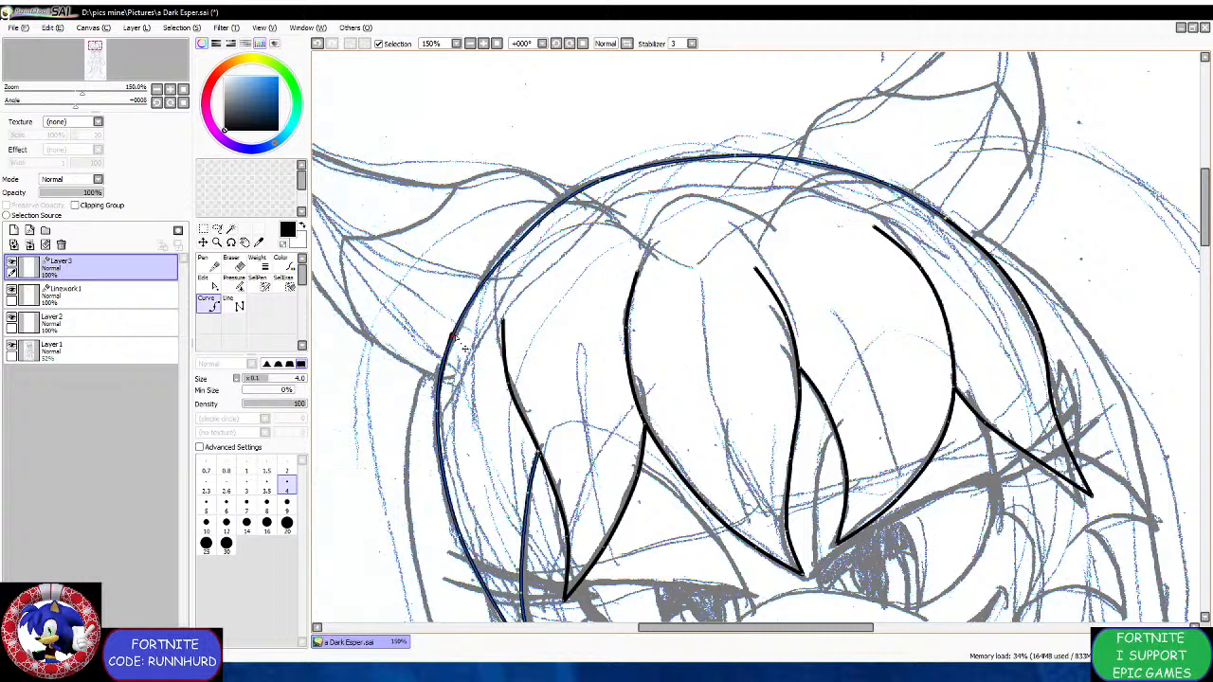
pyautogui.moveTo(453, 337); pyautogui.dragTo(464, 308)
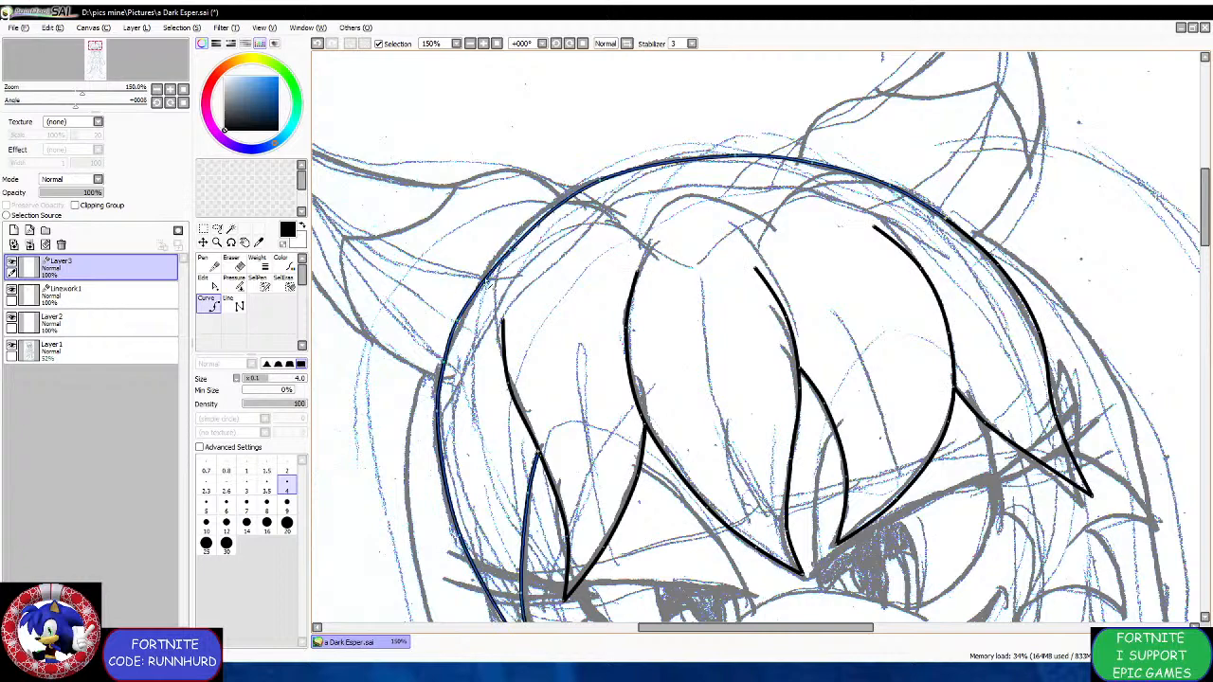
pyautogui.scroll(-3, 520, 260)
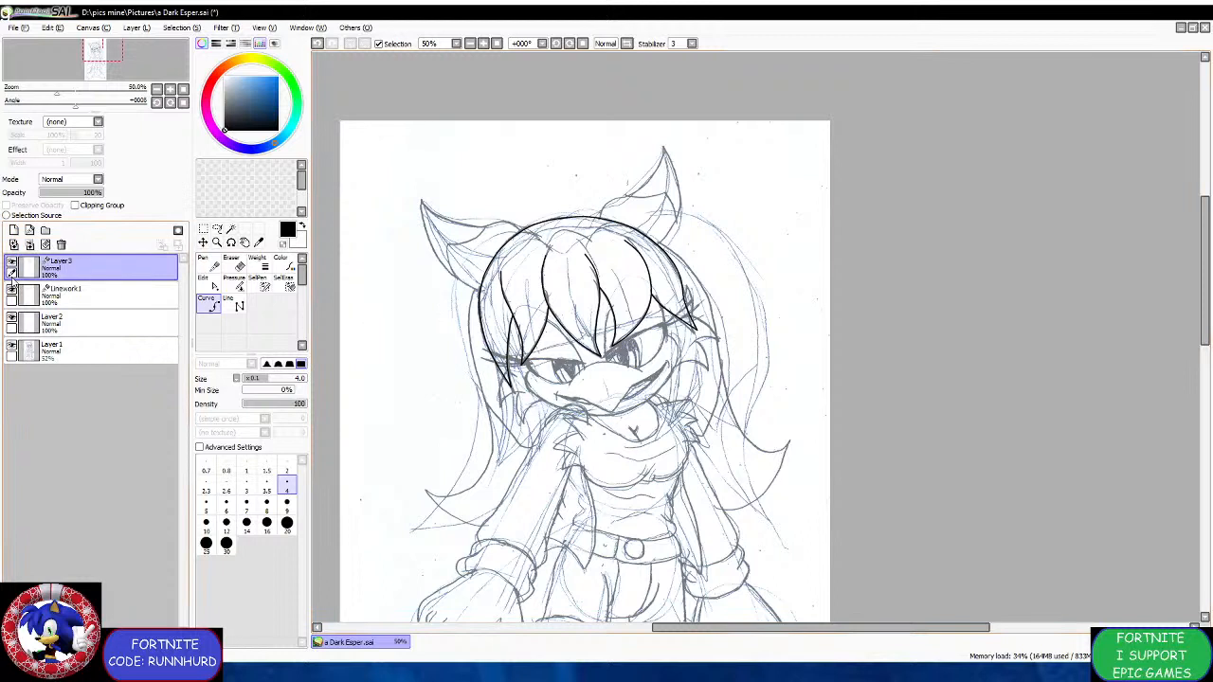
# Add the linework layer Linework2, hide Layer3, and make Linework1 the active layer.
pyautogui.click(16, 230)
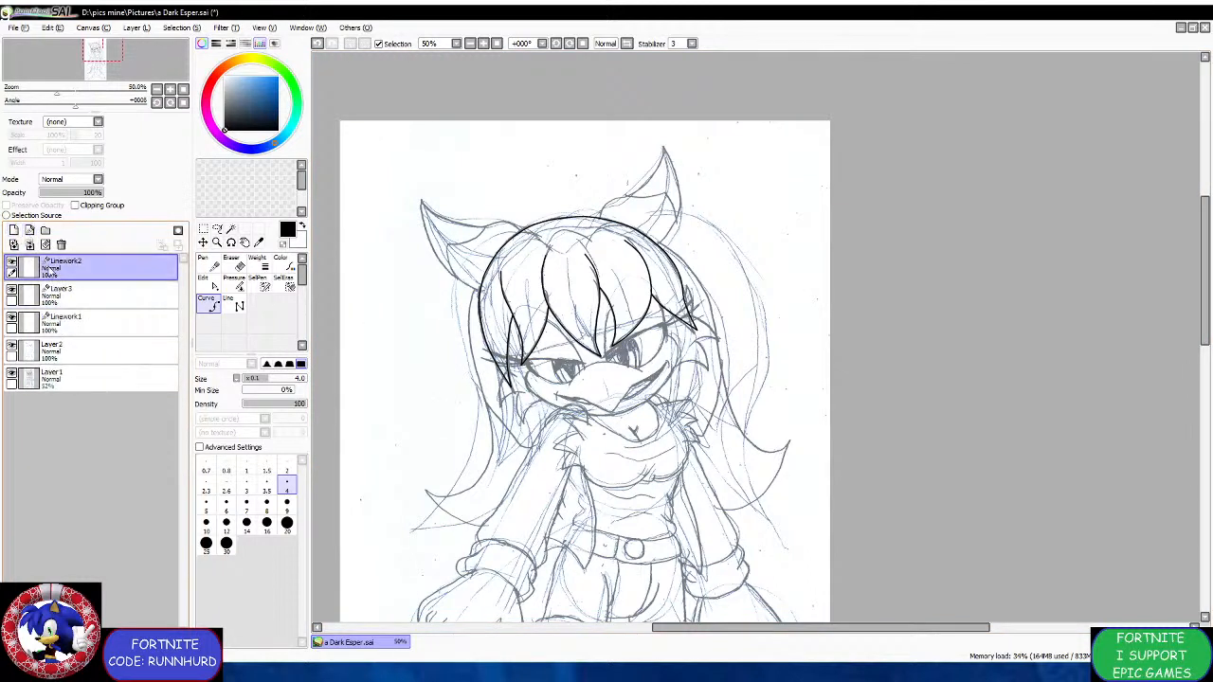
pyautogui.click(13, 290)
pyautogui.click(12, 290)
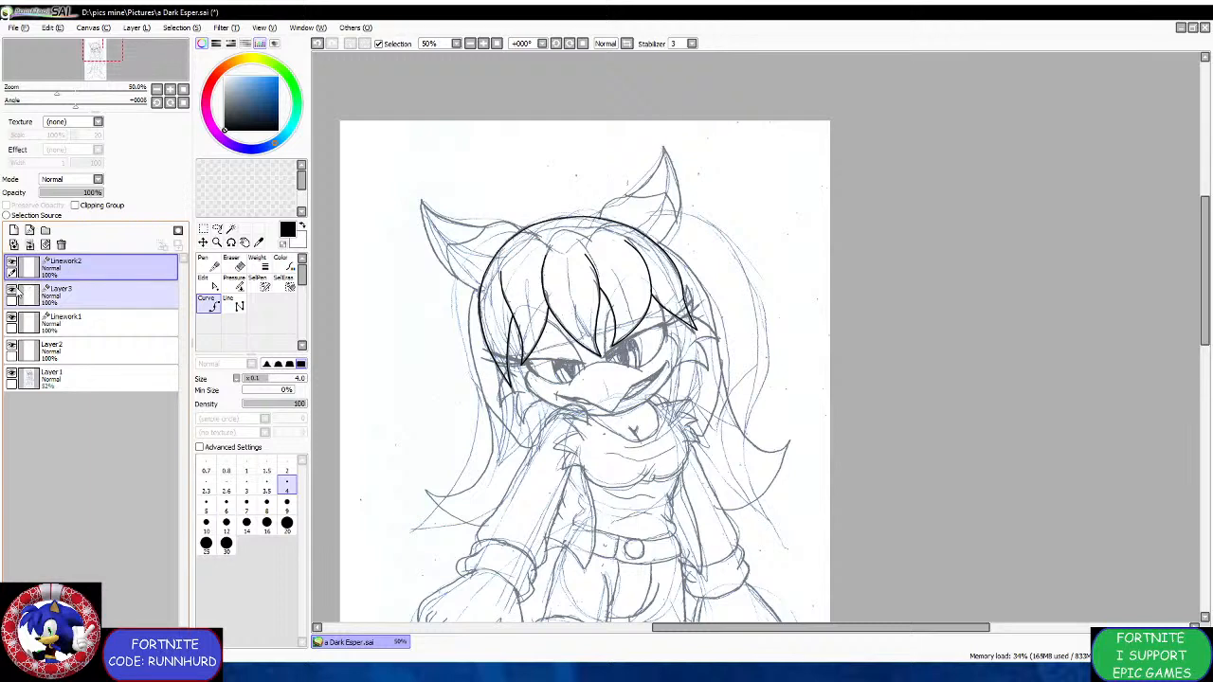
pyautogui.click(11, 291)
pyautogui.click(41, 328)
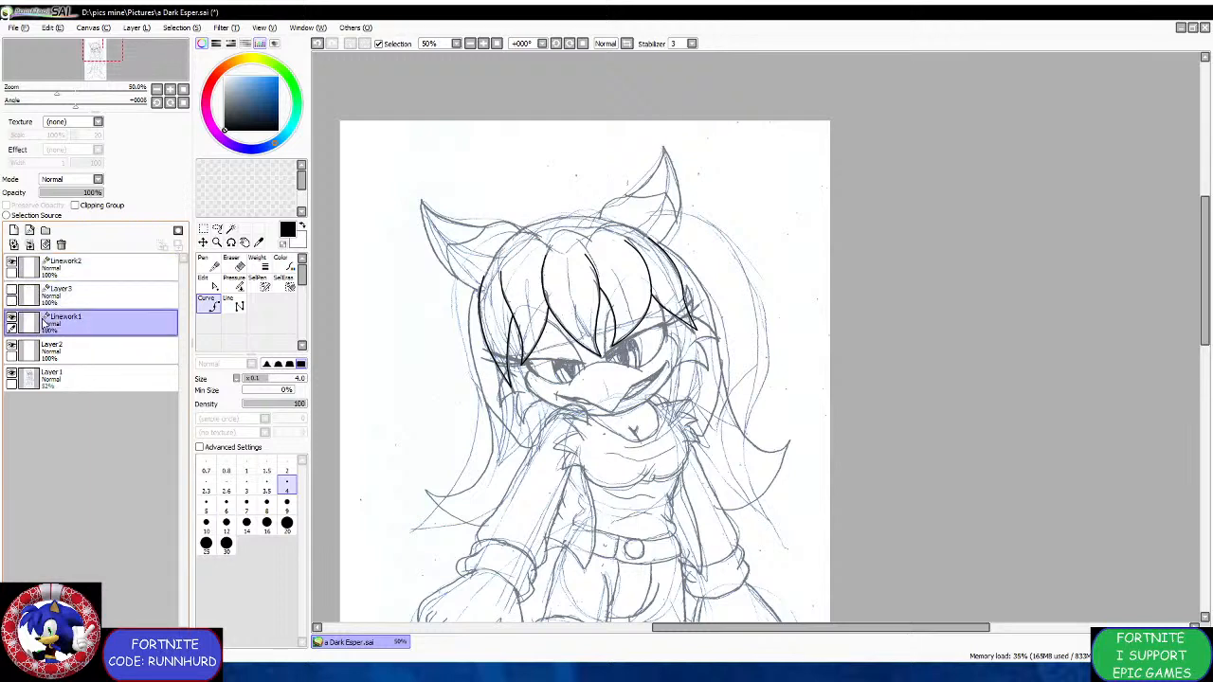
# Close the top of the central bang on Linework1 by joining its two sides with a rounded curve.
pyautogui.scroll(2, 482, 228)
pyautogui.scroll(1, 595, 242)
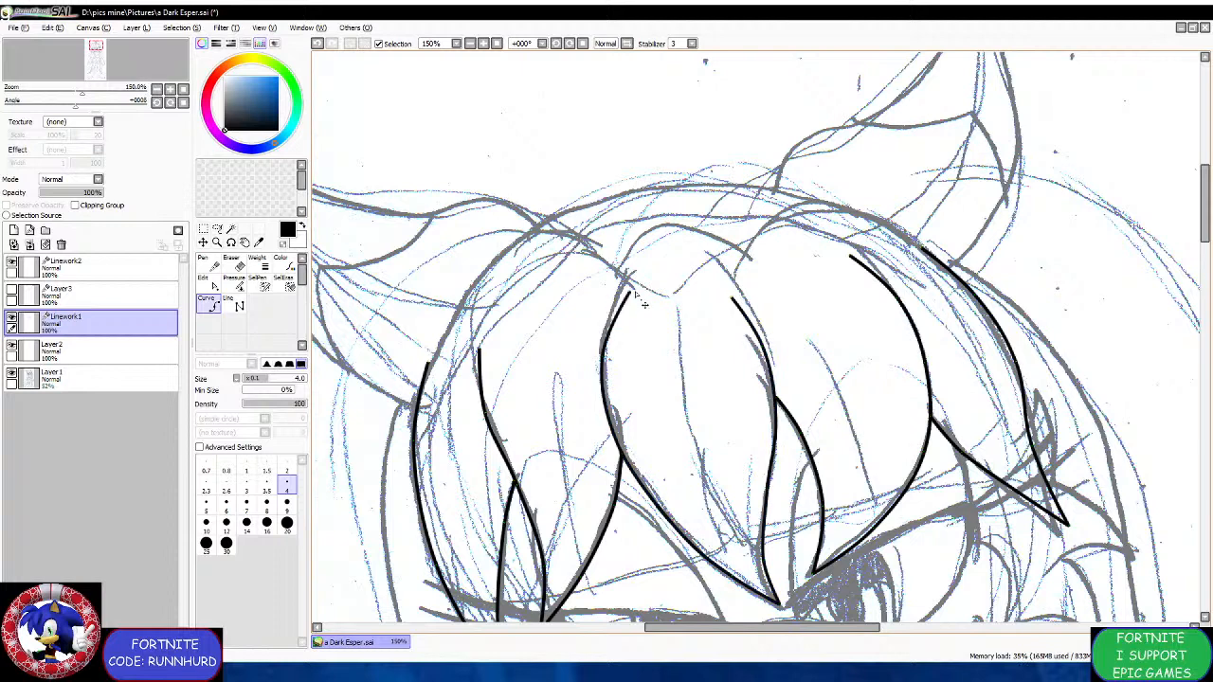
pyautogui.click(730, 302)
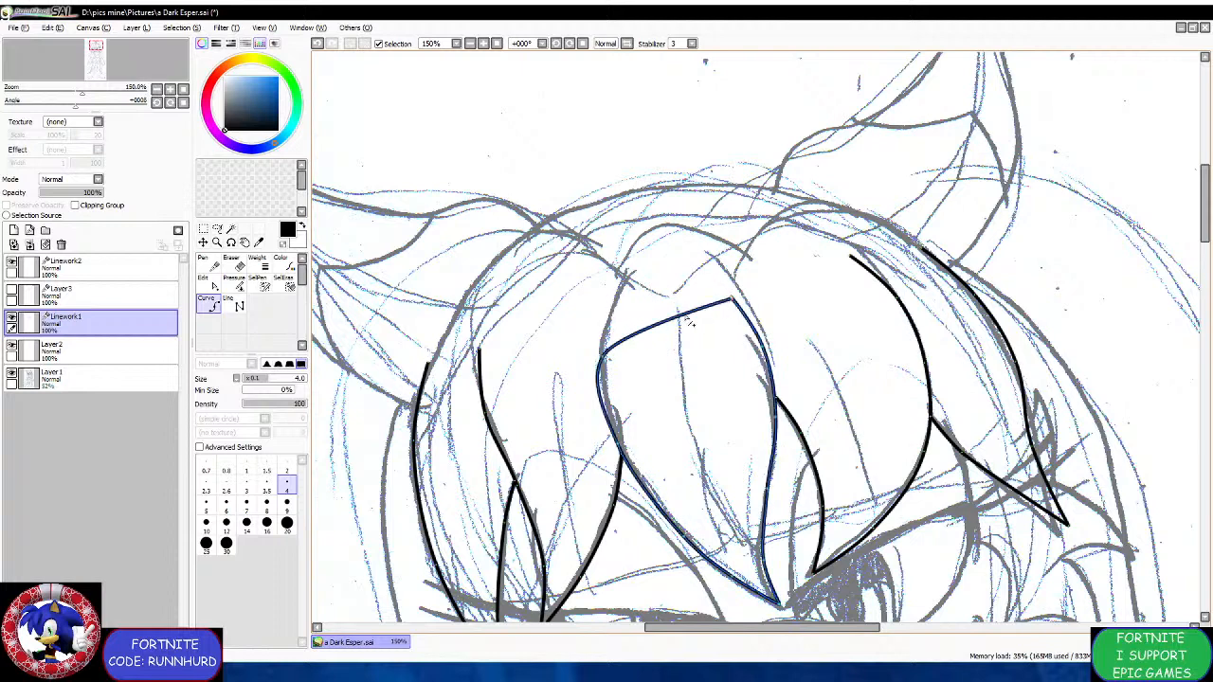
pyautogui.moveTo(648, 288); pyautogui.dragTo(610, 242)
pyautogui.scroll(2, 693, 266)
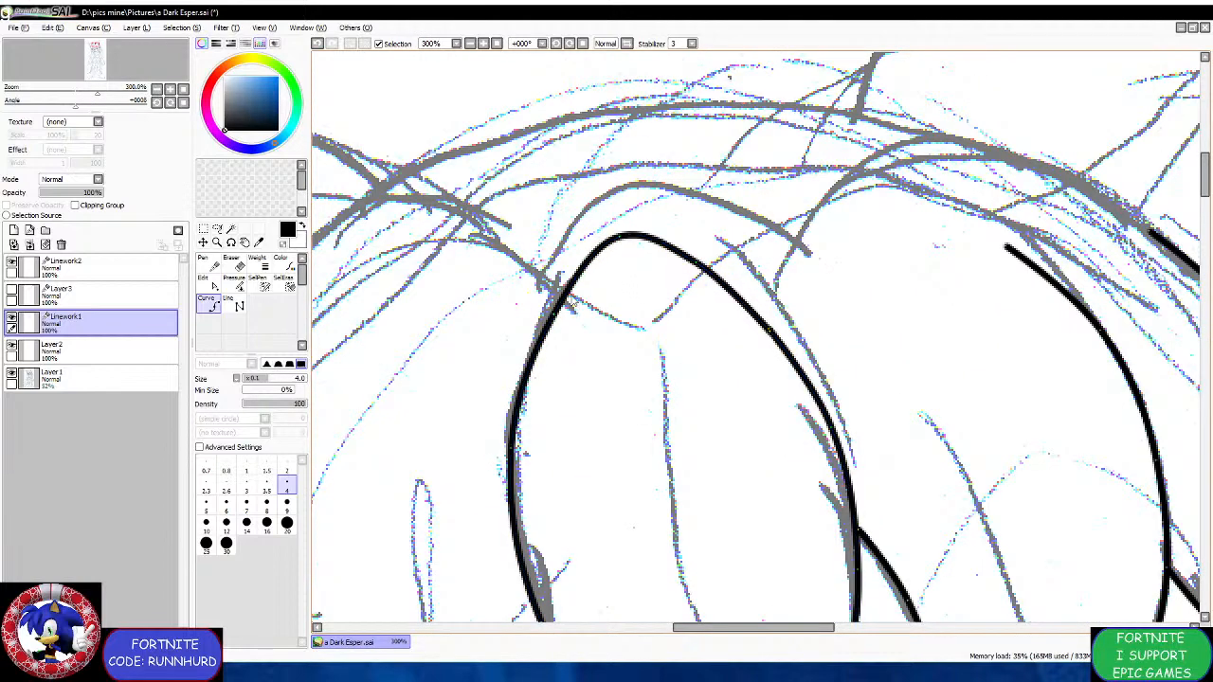
pyautogui.moveTo(564, 318); pyautogui.dragTo(543, 330)
pyautogui.scroll(-4, 543, 330)
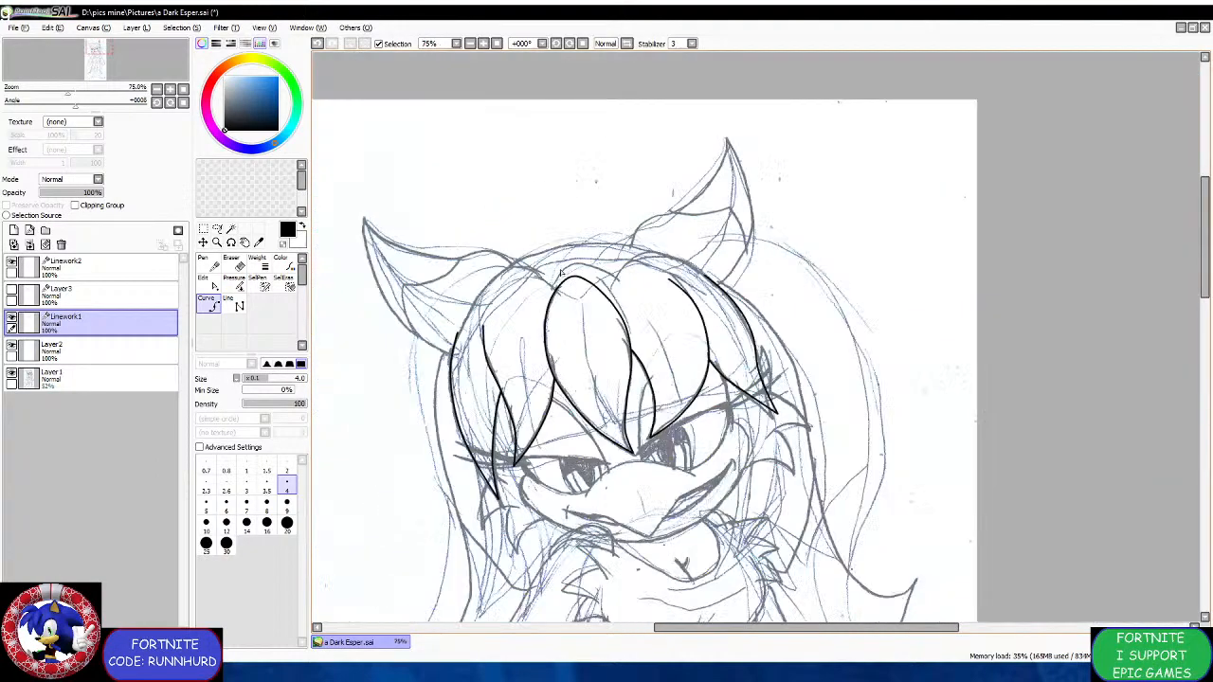
# Extend the right bang's outer curve to the central bang and arch it along the sketched top edge.
pyautogui.scroll(5, 573, 261)
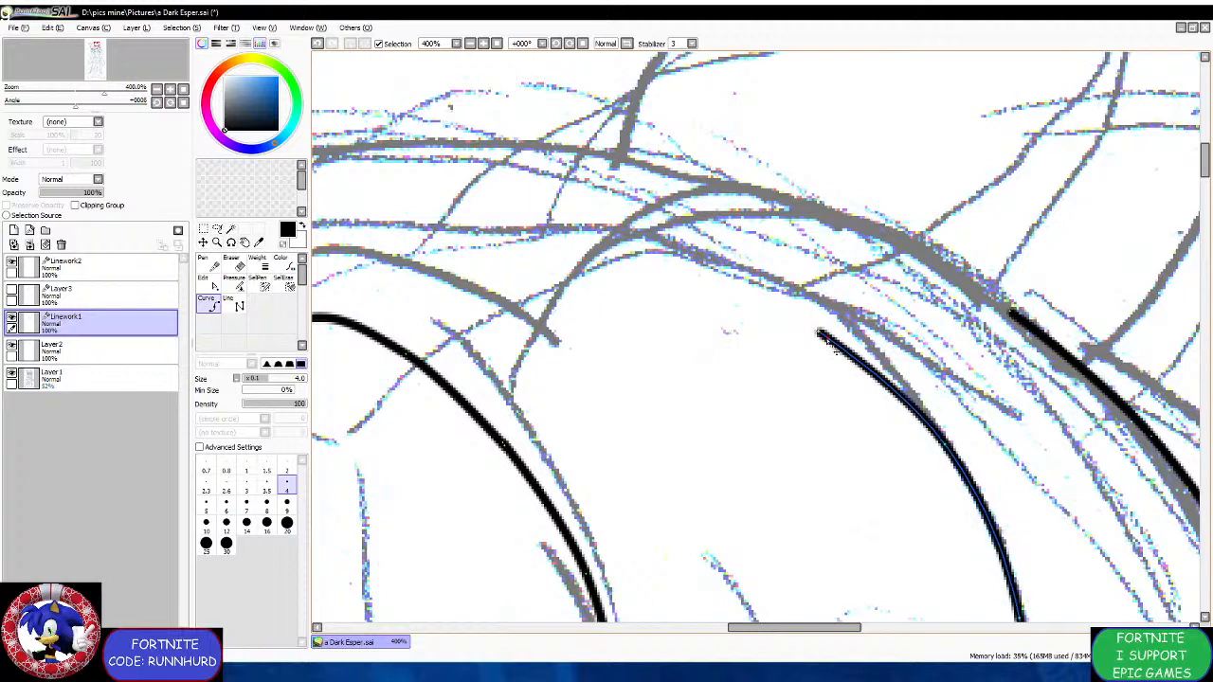
pyautogui.doubleClick(483, 418)
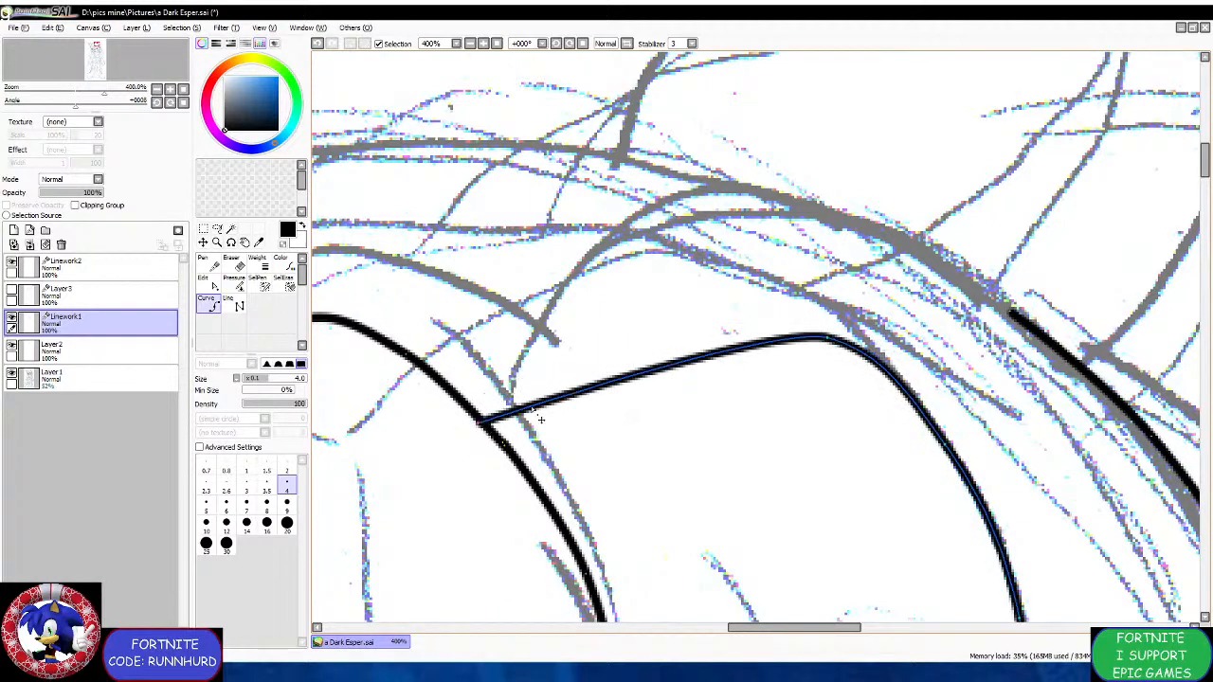
pyautogui.moveTo(704, 366); pyautogui.dragTo(516, 327)
pyautogui.moveTo(645, 267); pyautogui.dragTo(645, 259)
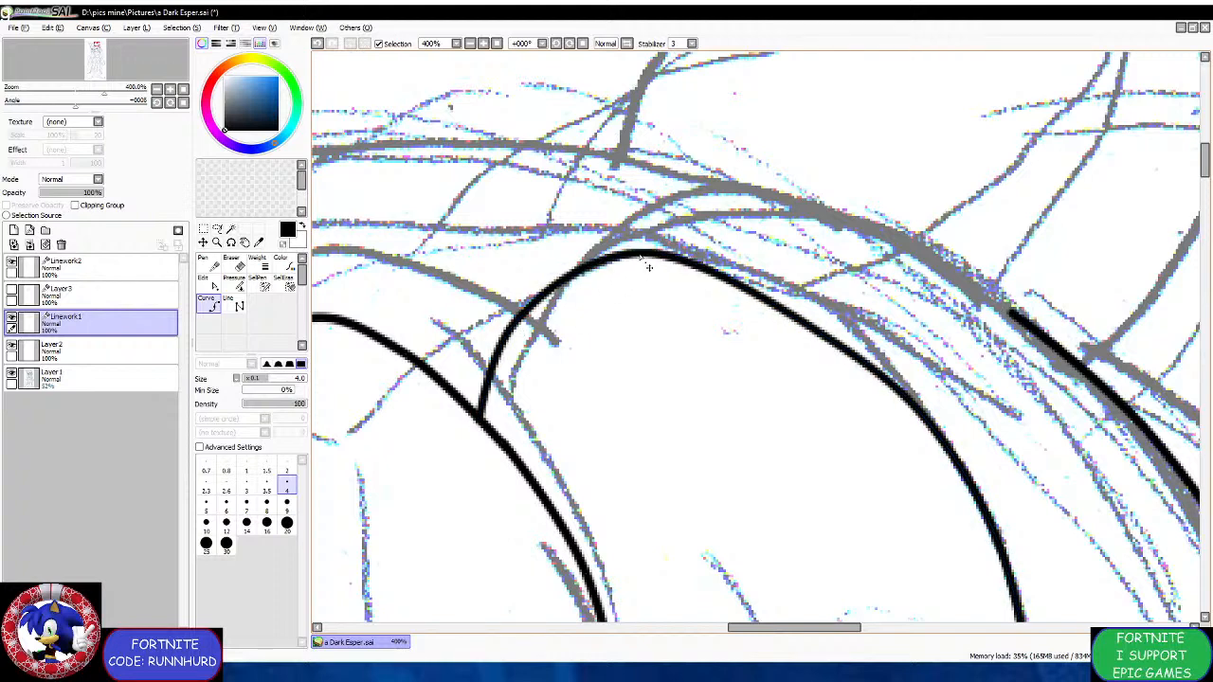
# Bend the right bang's outer curve onto the sketch and shift its inner end slightly down the central bang's edge.
pyautogui.moveTo(812, 339); pyautogui.dragTo(806, 313)
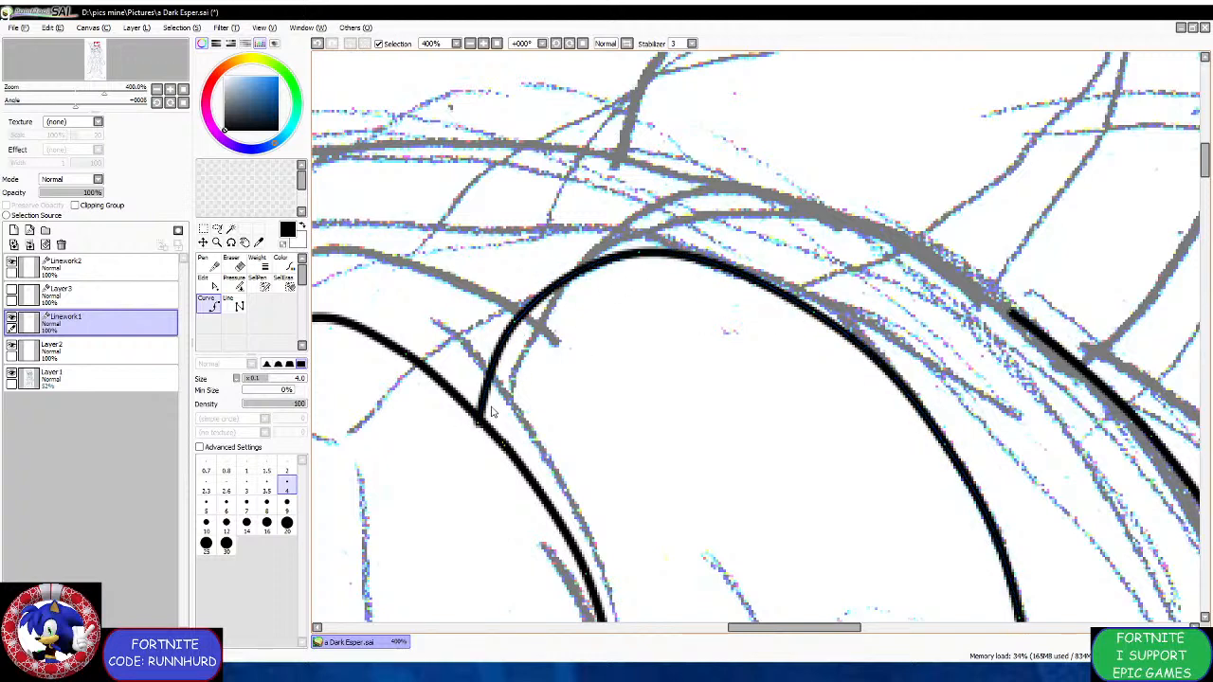
pyautogui.moveTo(481, 426); pyautogui.dragTo(491, 433)
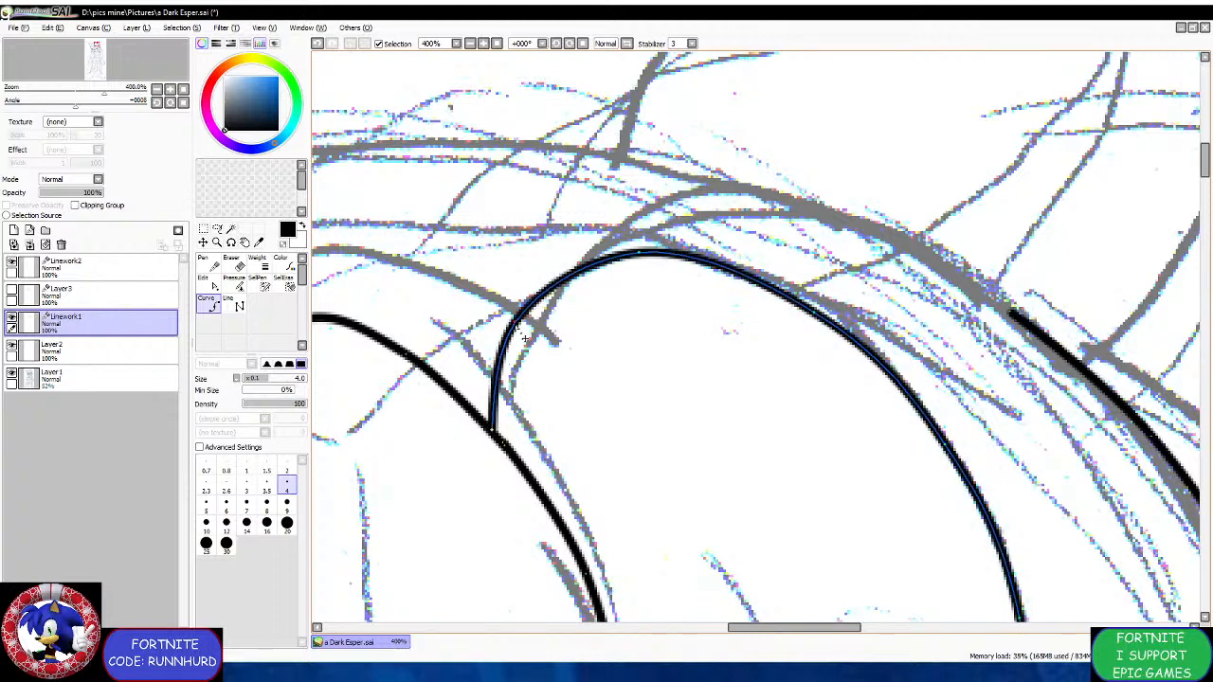
# Extend the outermost right lock's curve to the neighbouring bang, arch it along the sketched edge and adjust its end point.
pyautogui.scroll(-1, 711, 305)
pyautogui.scroll(1, 711, 305)
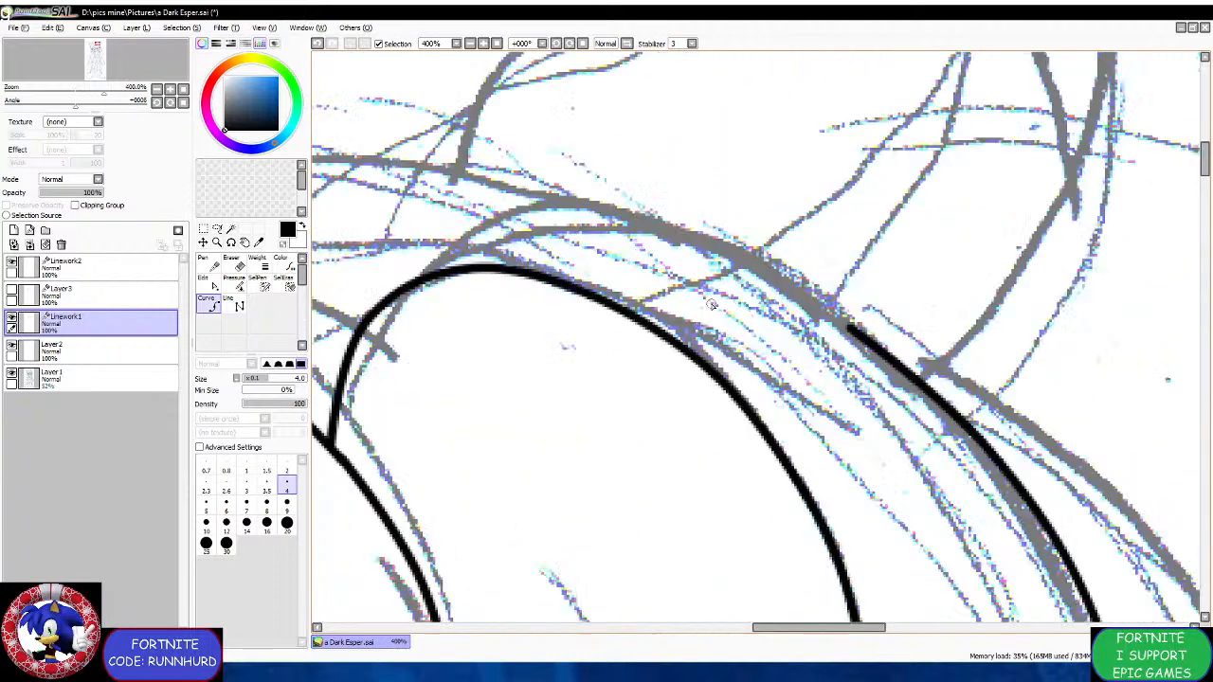
pyautogui.scroll(1, 711, 305)
pyautogui.click(847, 330)
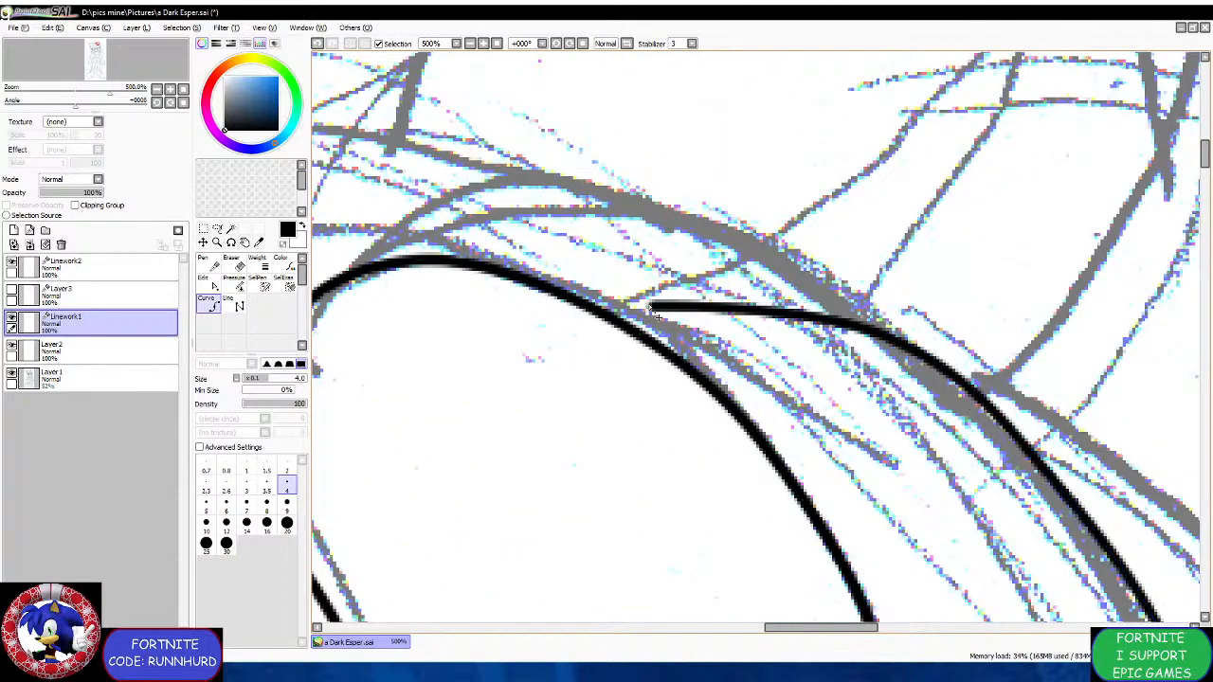
pyautogui.doubleClick(610, 317)
pyautogui.moveTo(742, 321); pyautogui.dragTo(650, 266)
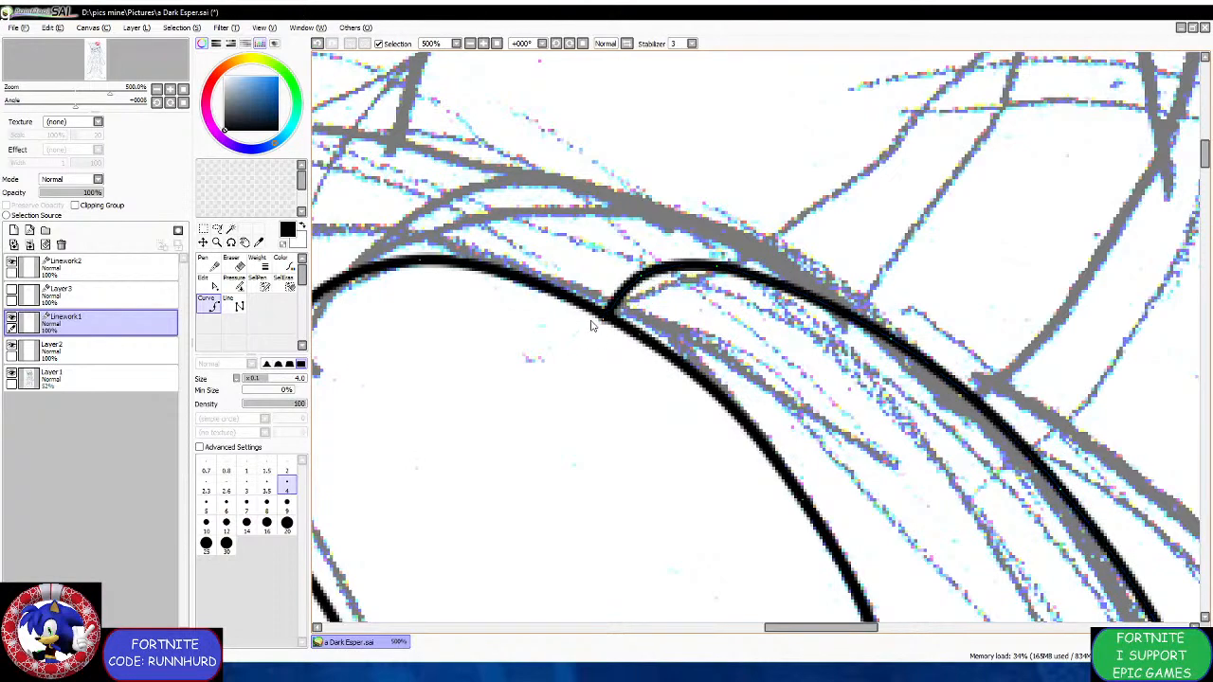
pyautogui.moveTo(610, 318); pyautogui.dragTo(623, 319)
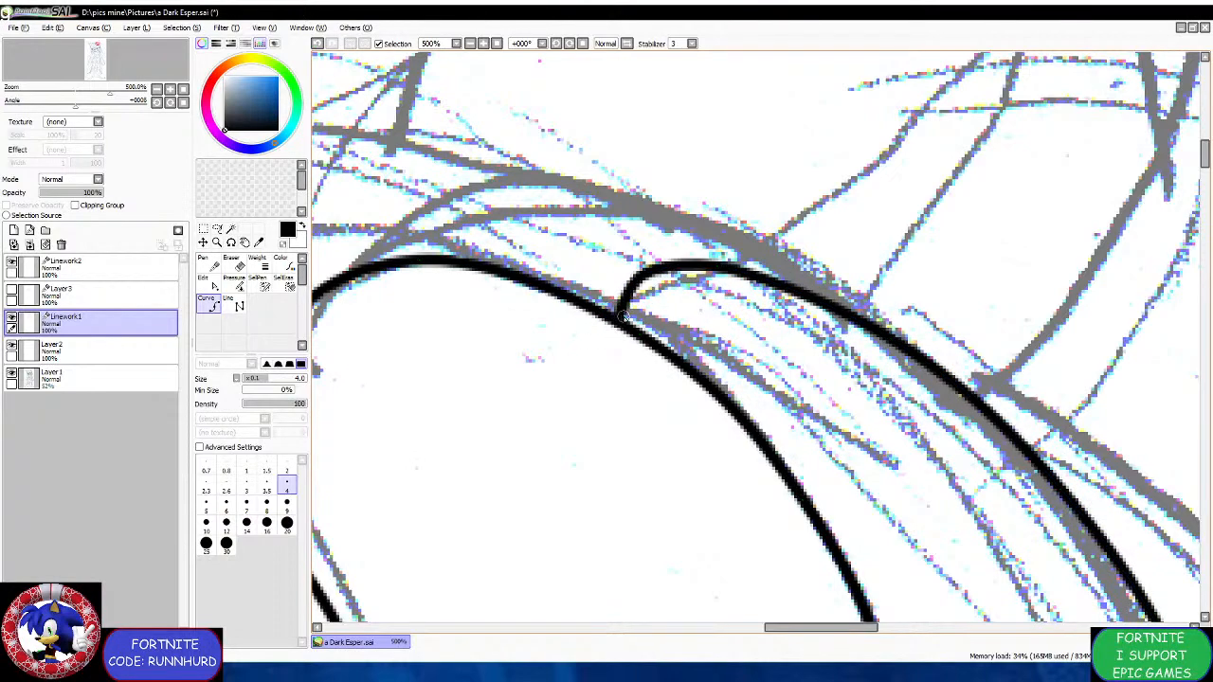
# Extend the left bang's outer curve to the central bang and bend it into a rounded top.
pyautogui.scroll(-4, 622, 318)
pyautogui.scroll(-2, 484, 314)
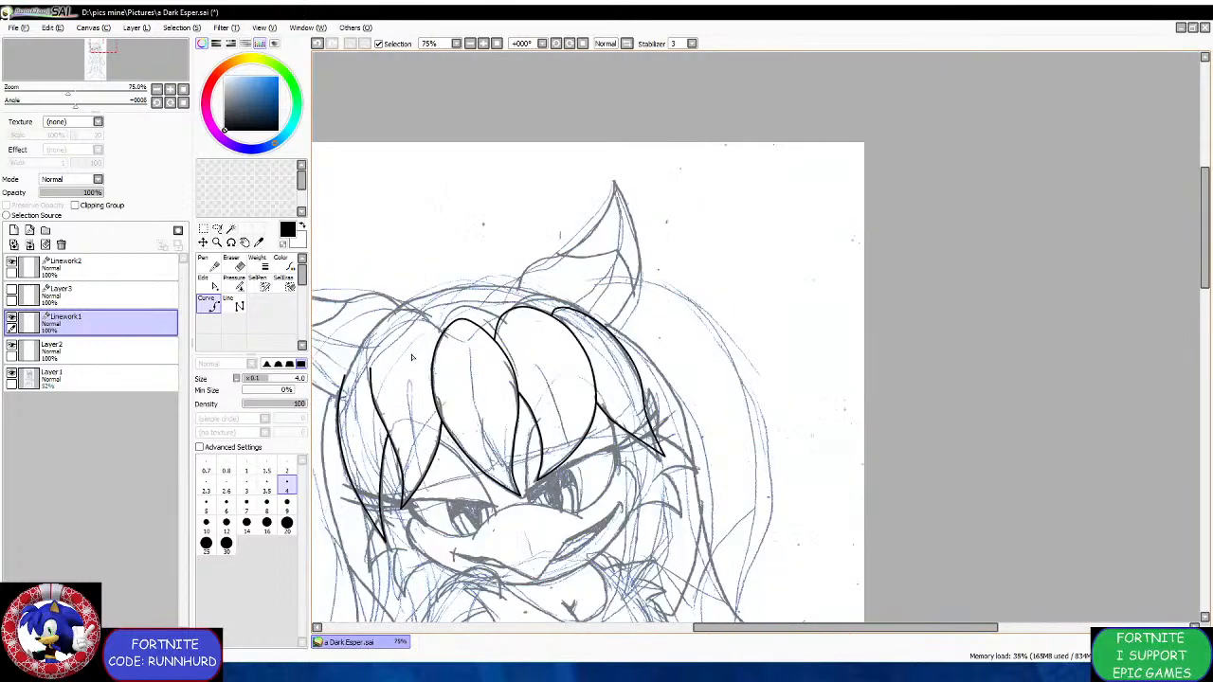
pyautogui.scroll(4, 412, 357)
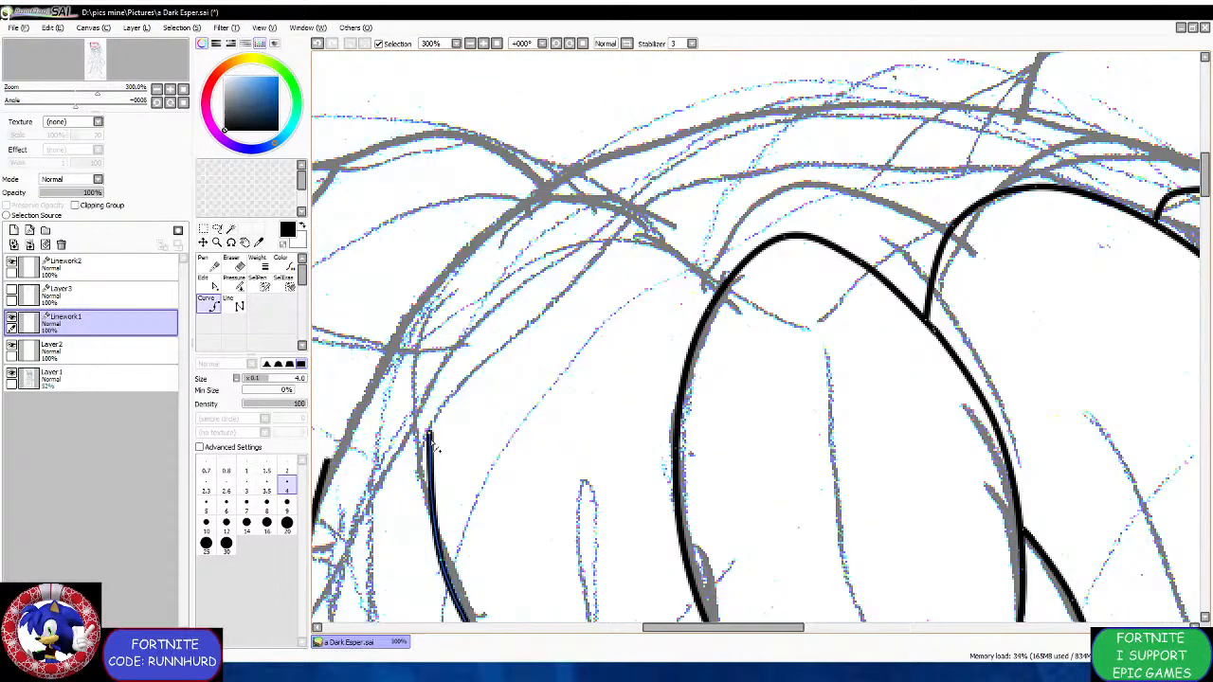
pyautogui.click(429, 434)
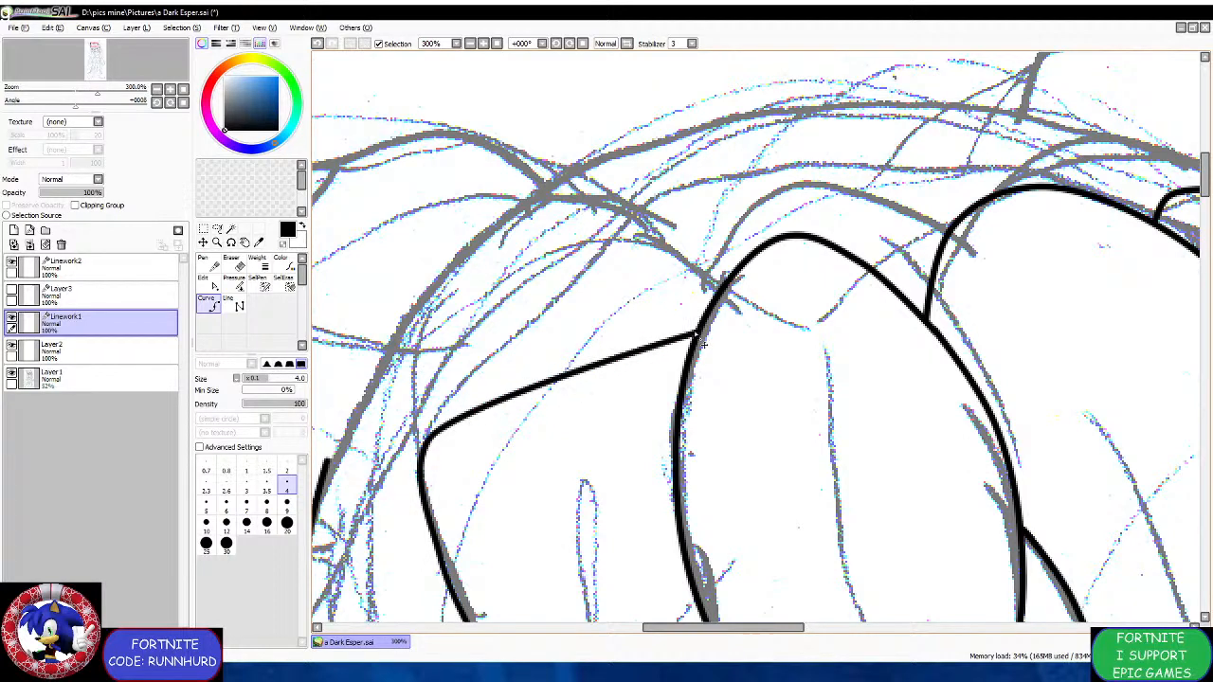
pyautogui.doubleClick(697, 336)
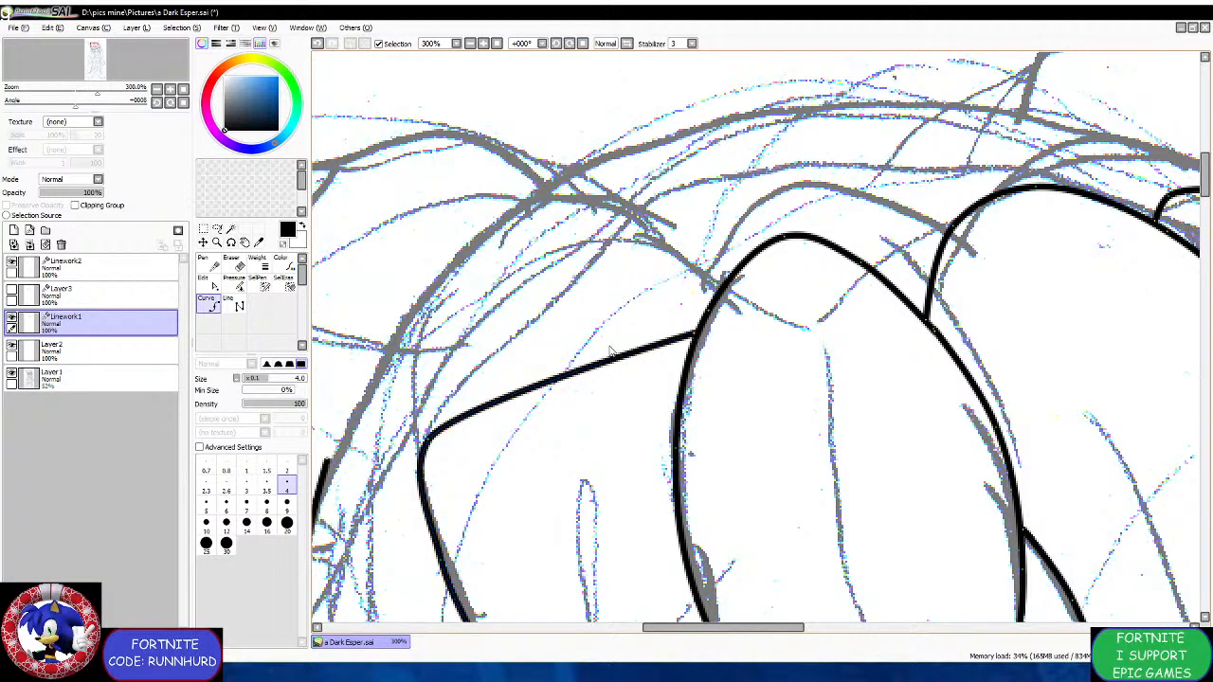
pyautogui.moveTo(610, 355); pyautogui.dragTo(628, 267)
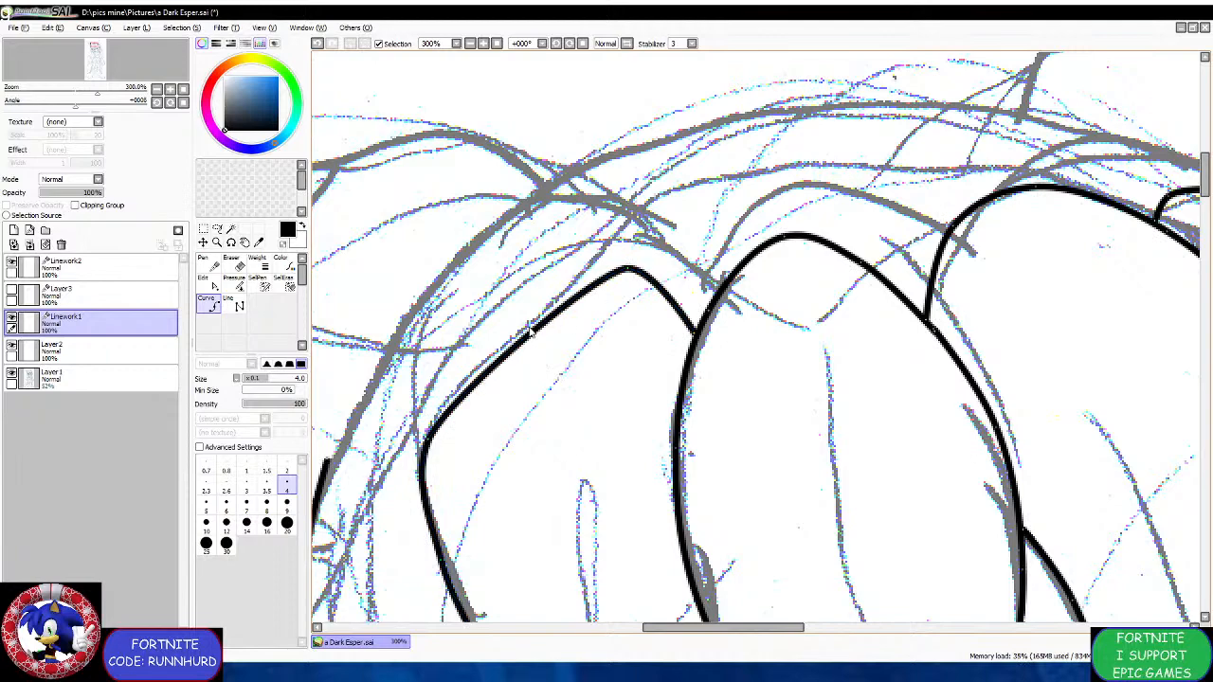
pyautogui.moveTo(530, 326); pyautogui.dragTo(498, 288)
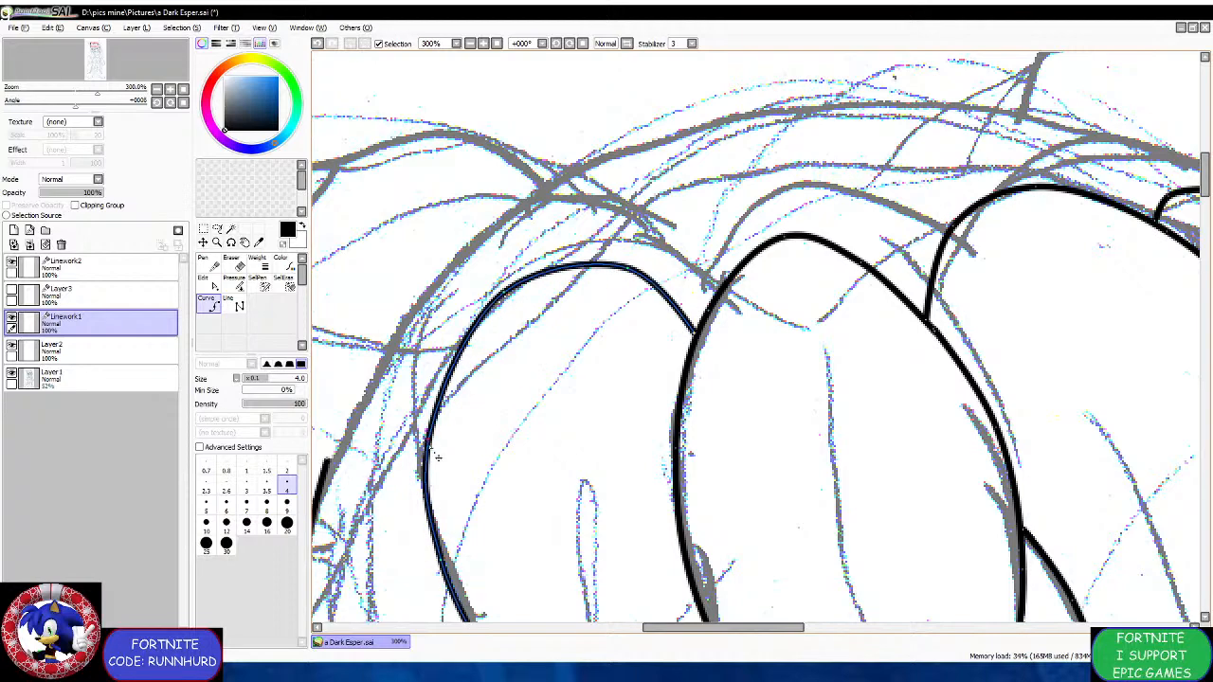
pyautogui.moveTo(427, 445); pyautogui.dragTo(439, 436)
# Close the top of the outermost left lock with a rounded curve that ends on the left bang.
pyautogui.scroll(-4, 461, 408)
pyautogui.scroll(3, 399, 447)
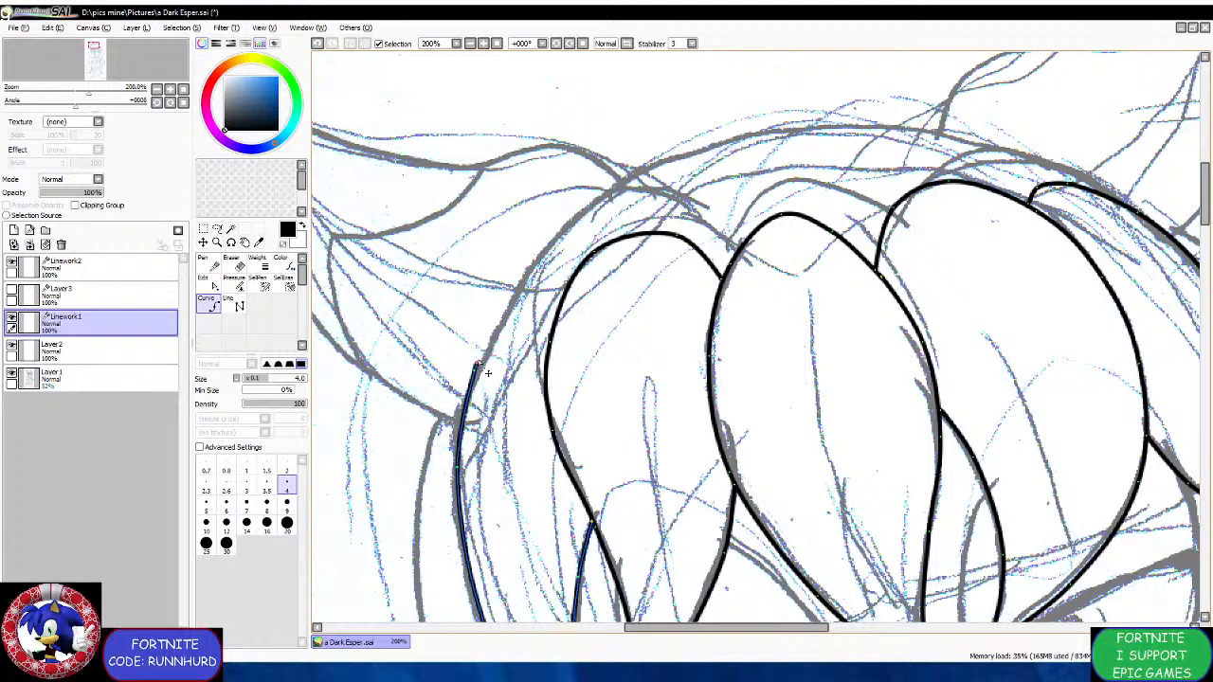
pyautogui.moveTo(477, 364)
pyautogui.mouseDown()
pyautogui.moveTo(531, 307)
pyautogui.moveTo(579, 291)
pyautogui.moveTo(538, 273)
pyautogui.mouseUp()
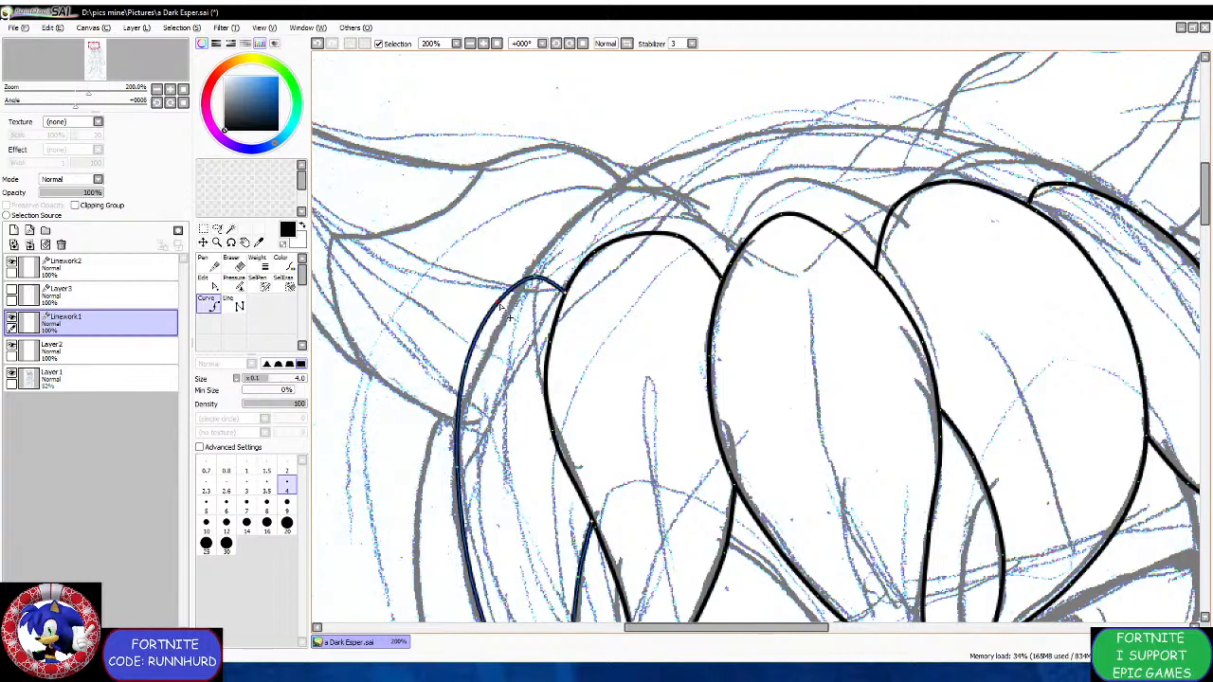
pyautogui.scroll(-3, 482, 368)
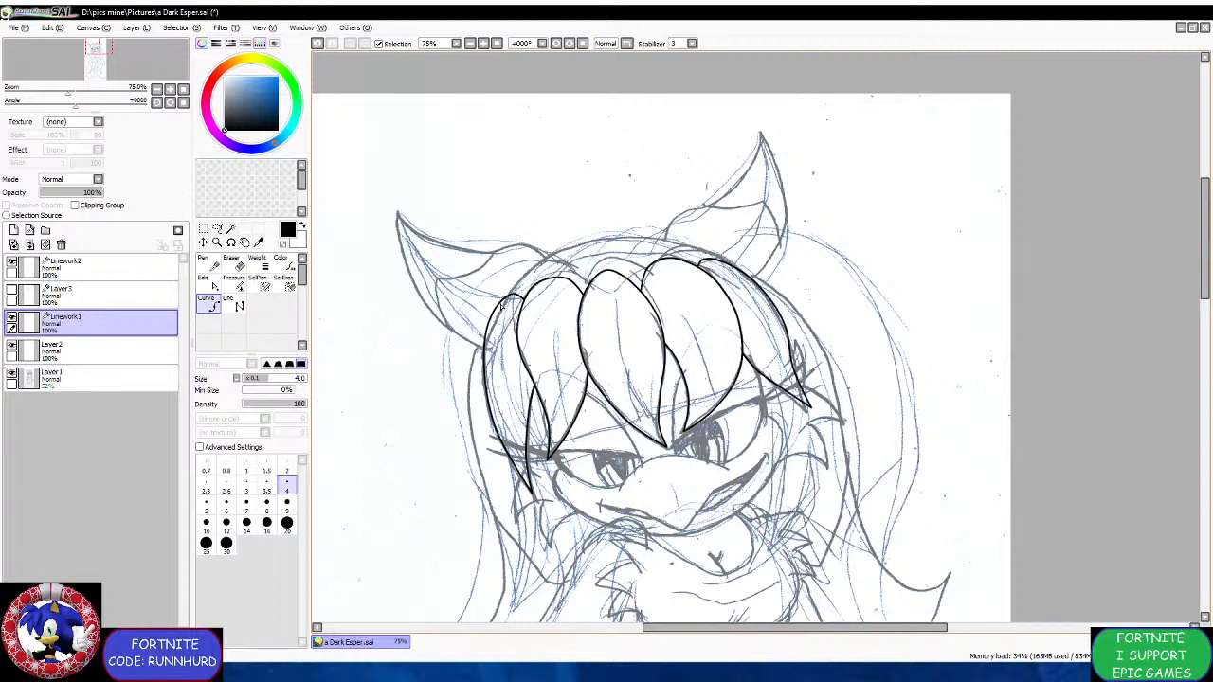
# Hide Linework1, show Layer3, and make Linework2 the active layer.
pyautogui.click(12, 322)
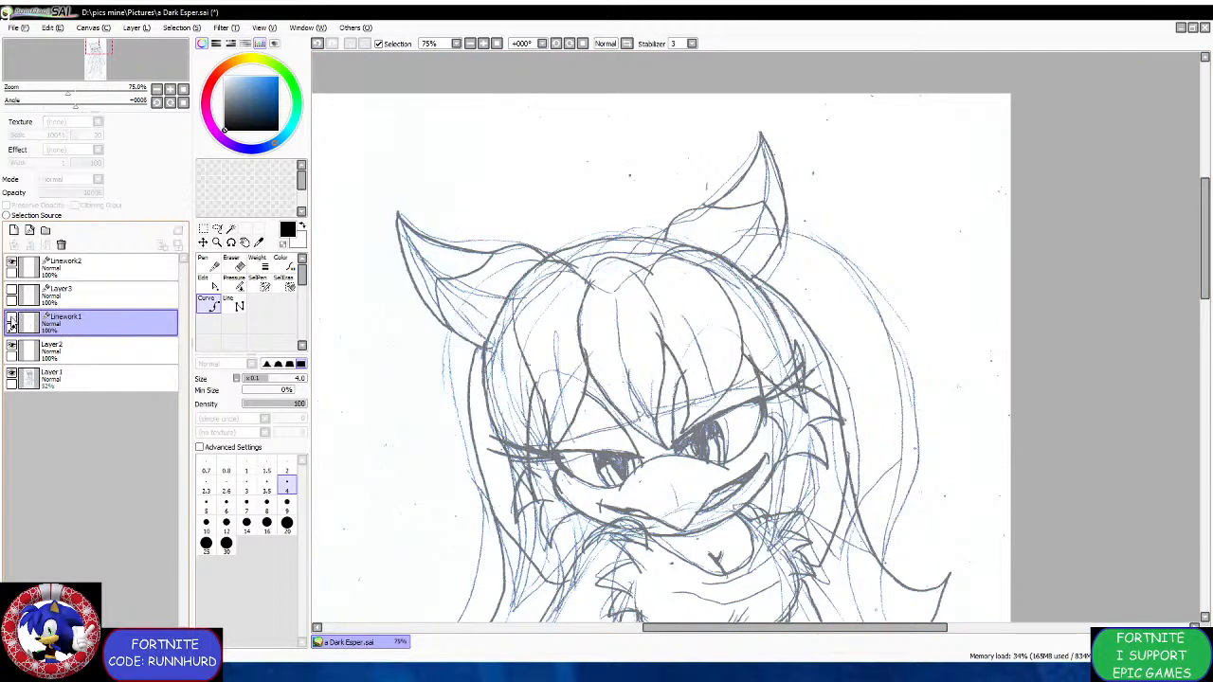
pyautogui.click(11, 267)
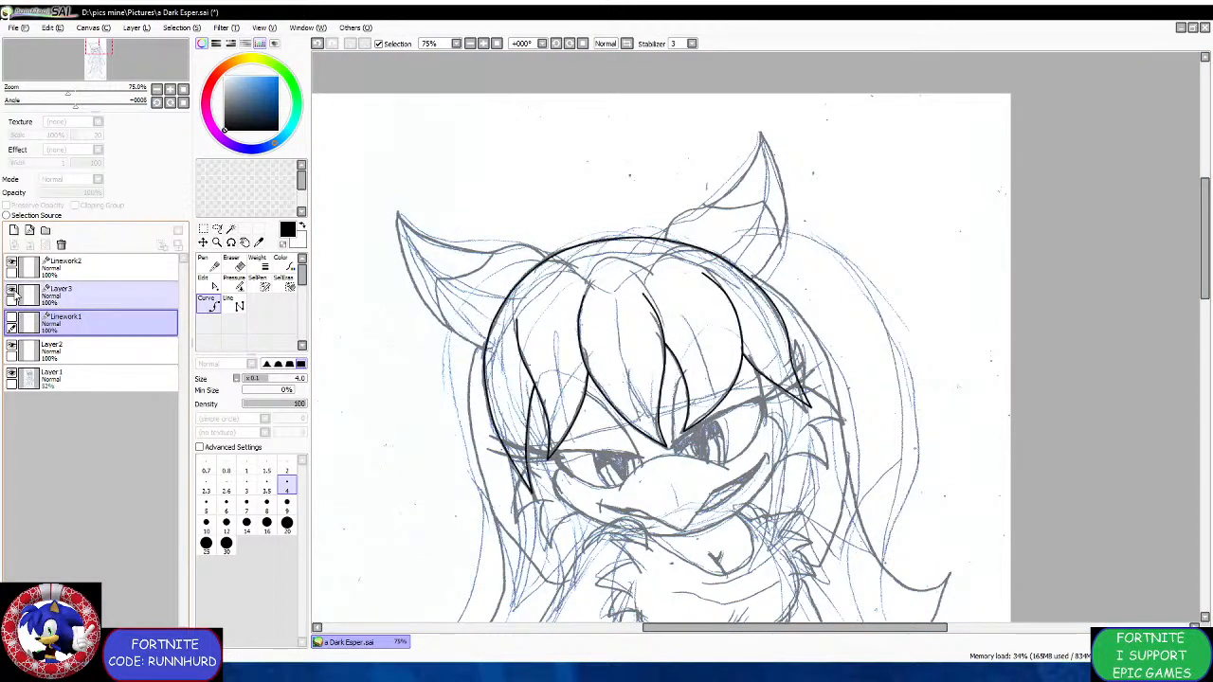
pyautogui.click(93, 274)
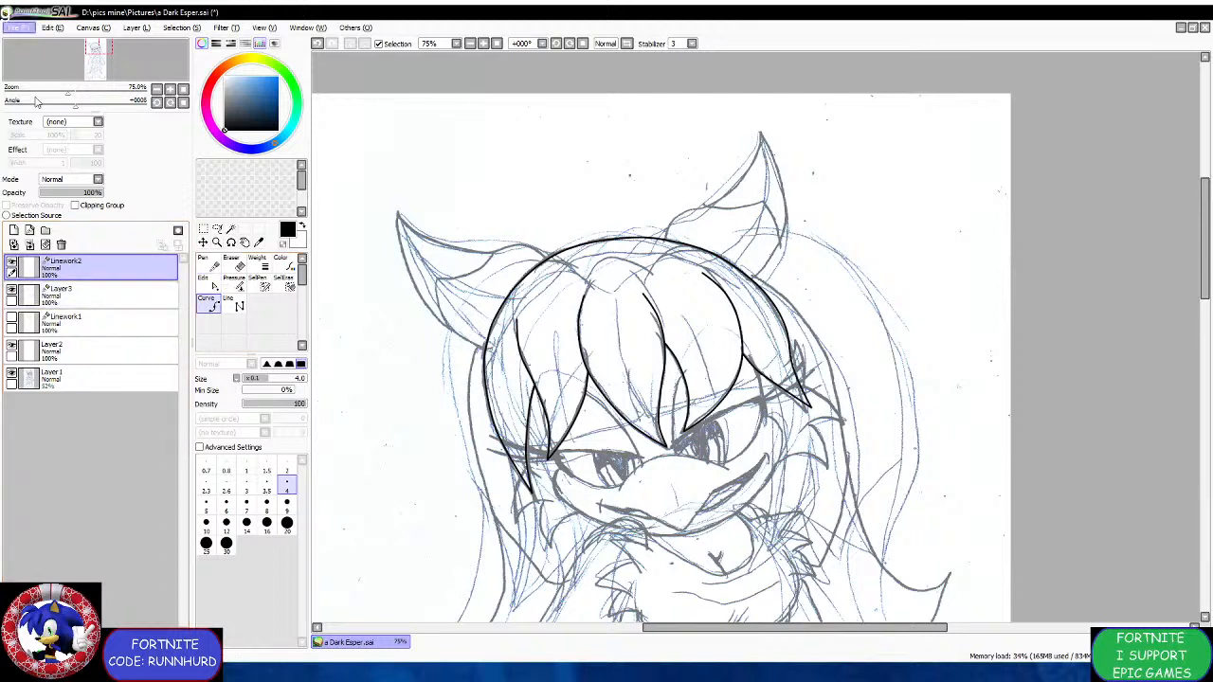
# Ink the left ear on Linework2 with curves from its lower base to the tip and back along the upper edge to the head.
pyautogui.scroll(2, 418, 258)
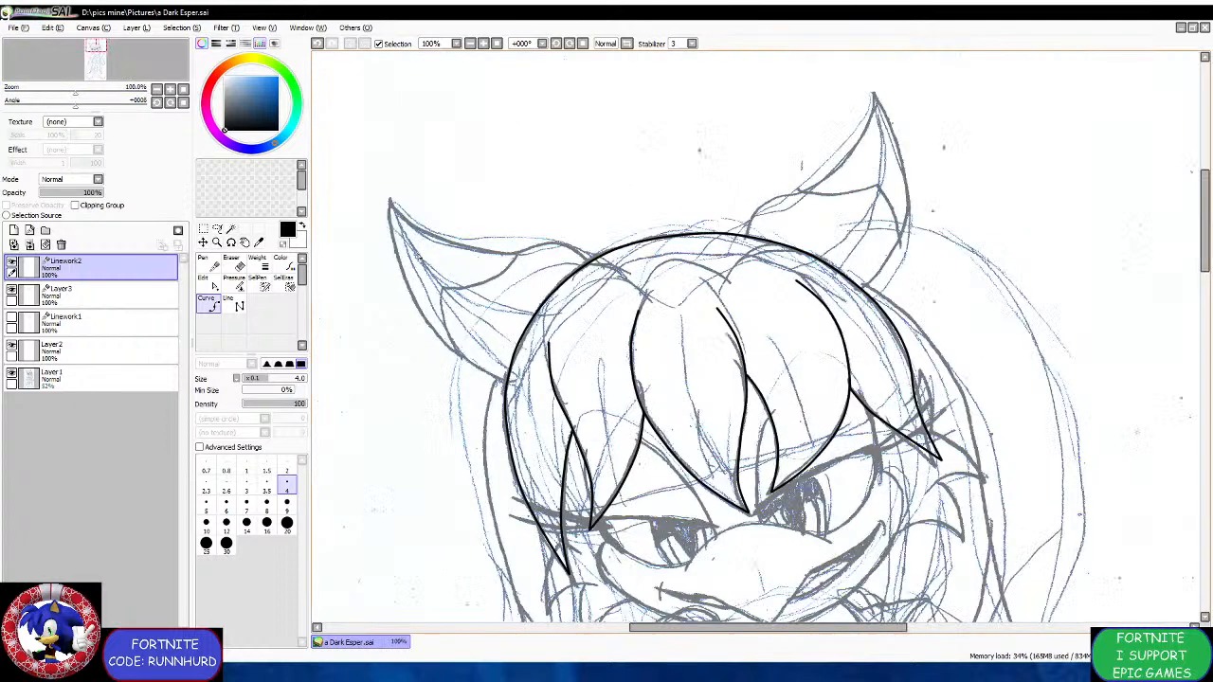
pyautogui.scroll(1, 546, 423)
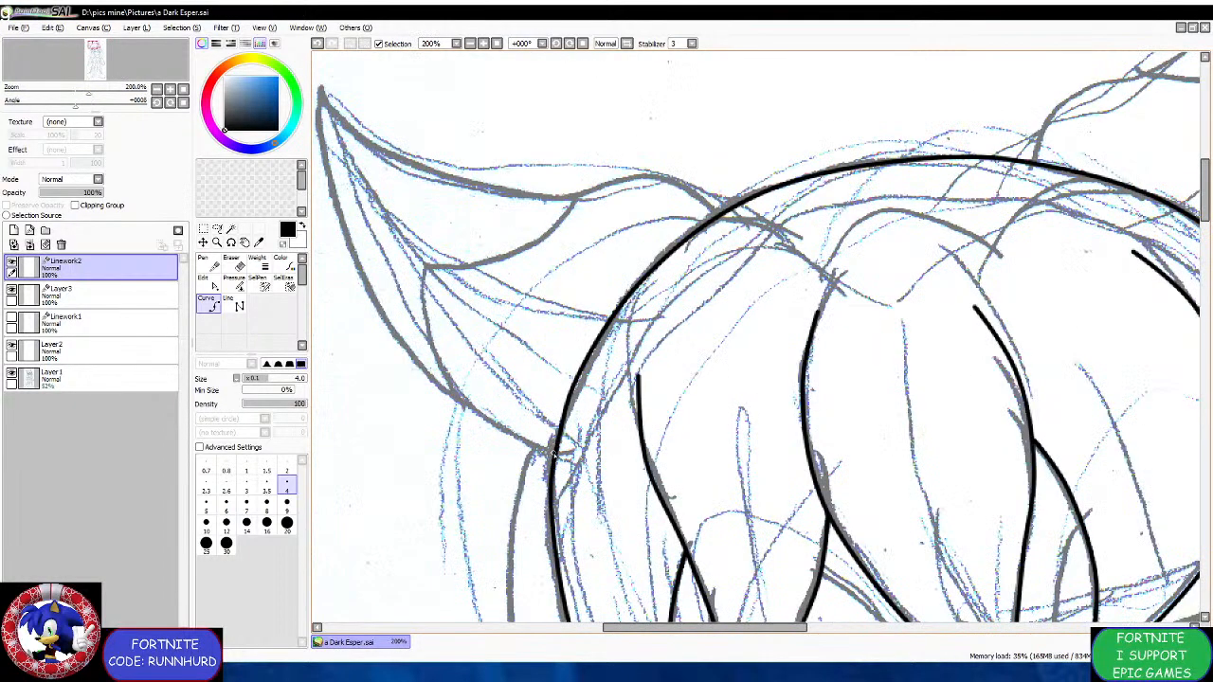
pyautogui.scroll(-2, 476, 413)
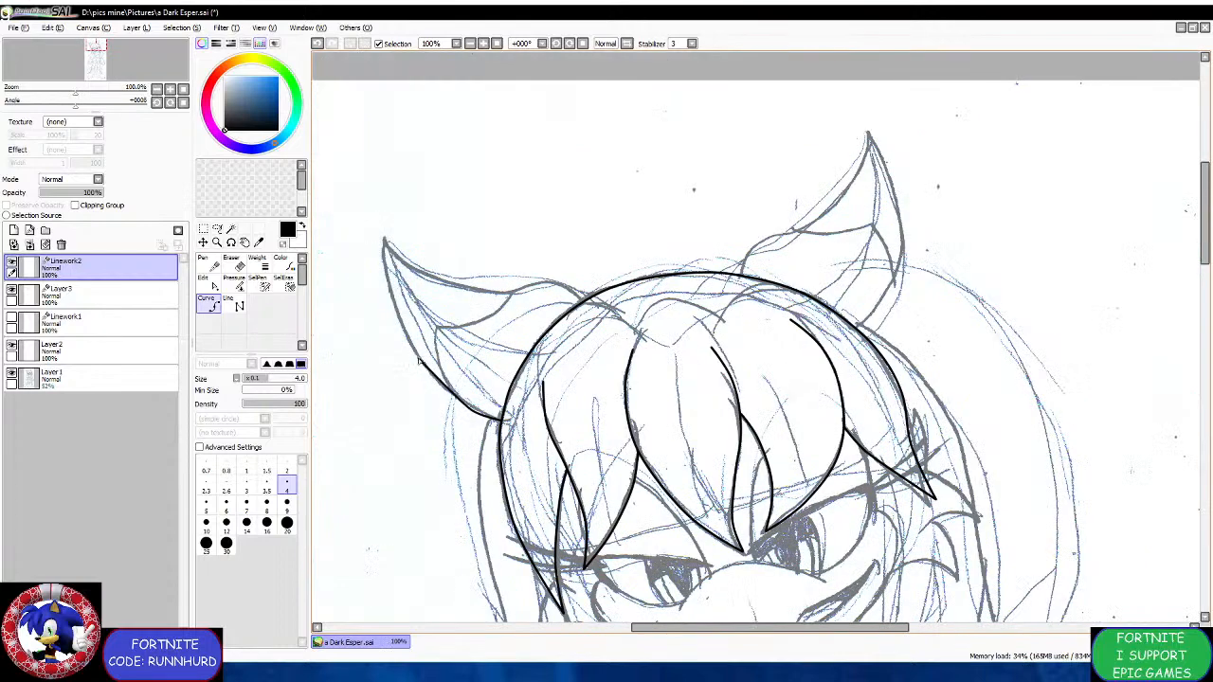
pyautogui.scroll(1, 387, 310)
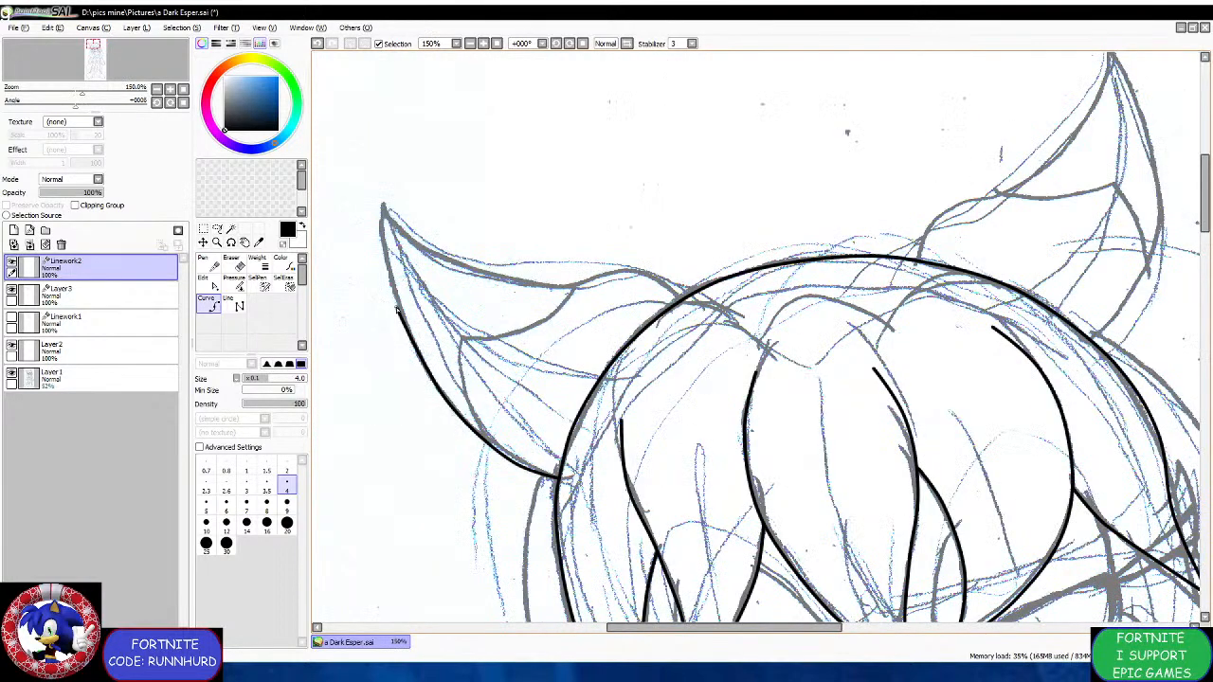
pyautogui.click(382, 203)
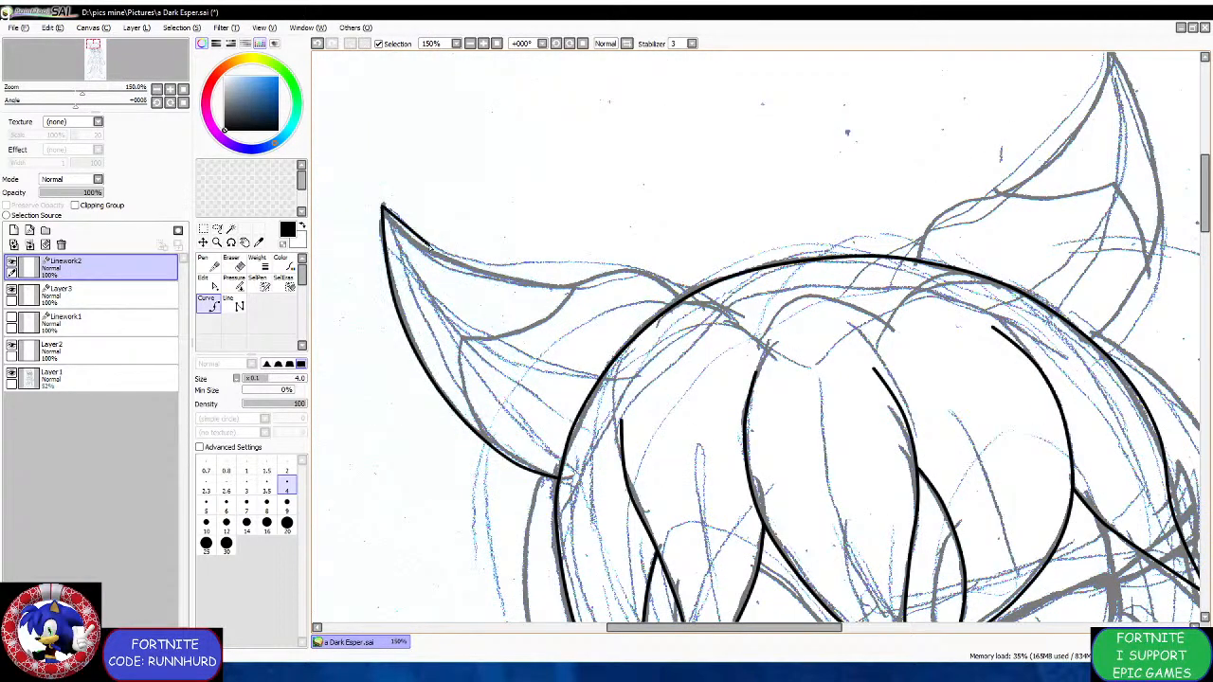
pyautogui.click(438, 256)
pyautogui.click(521, 281)
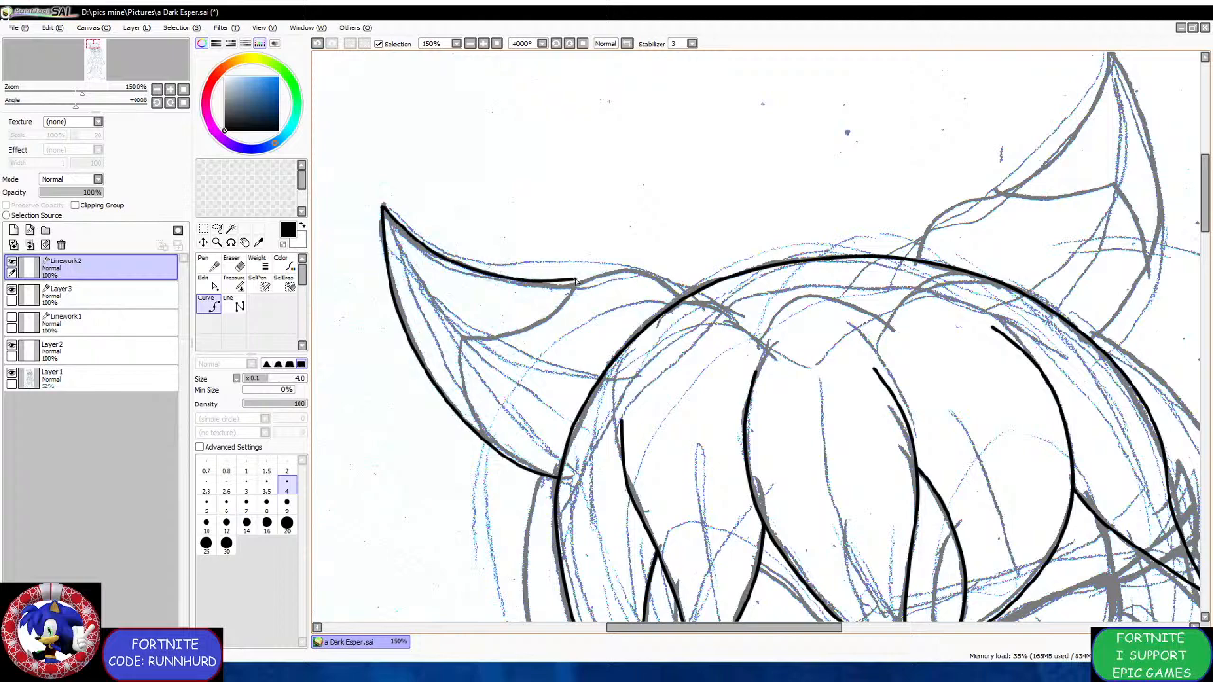
pyautogui.click(579, 282)
pyautogui.scroll(1, 613, 269)
pyautogui.scroll(1, 613, 269)
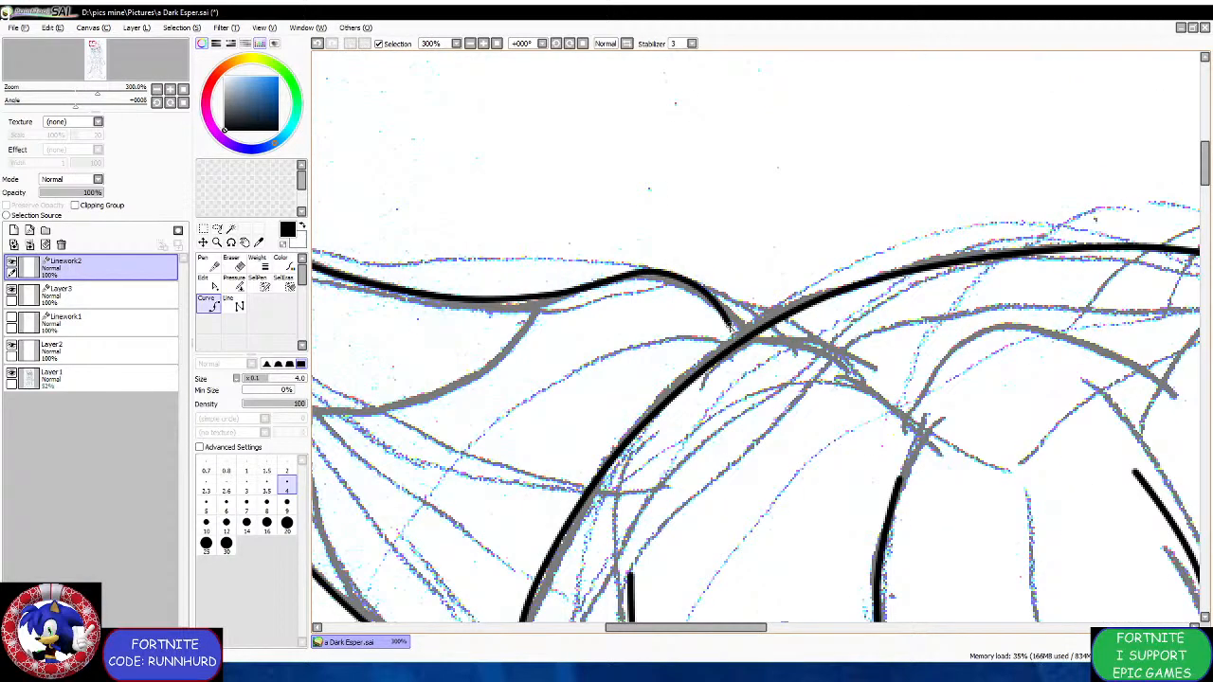
# Ink the right ear's outline on Linework2 from the head outline up to the tip and down its outer edge to the head.
pyautogui.scroll(-4, 746, 334)
pyautogui.scroll(3, 794, 286)
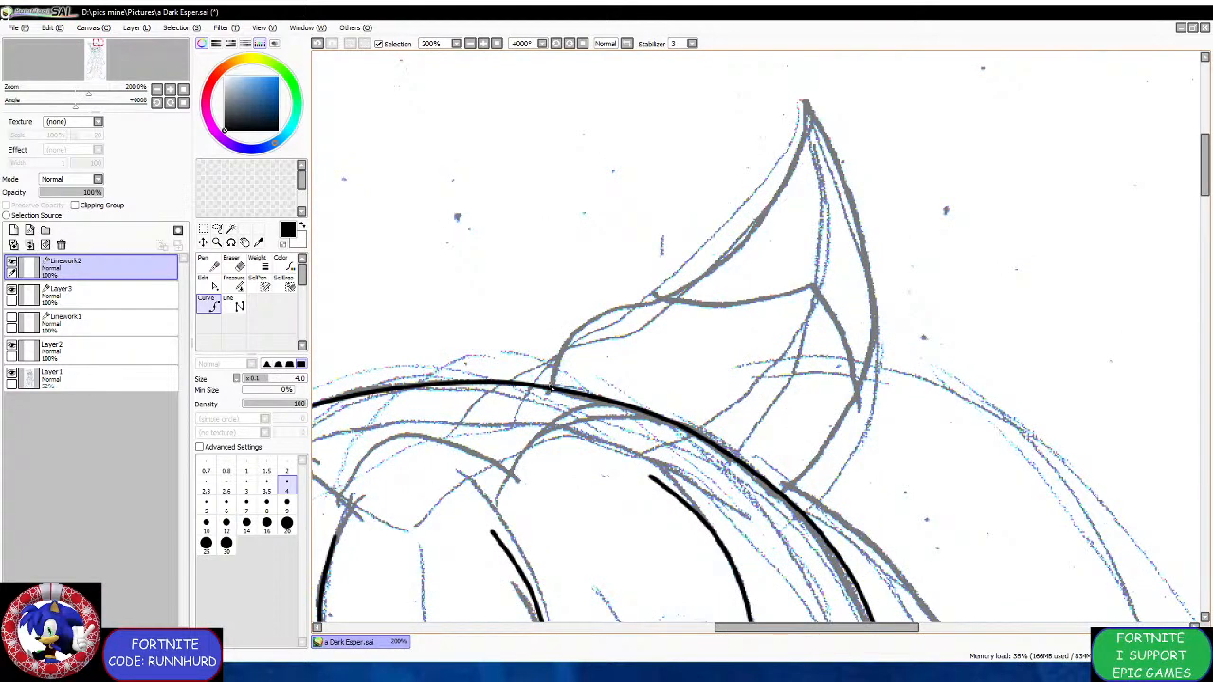
pyautogui.moveTo(552, 386)
pyautogui.mouseDown()
pyautogui.moveTo(557, 352)
pyautogui.moveTo(594, 319)
pyautogui.moveTo(667, 299)
pyautogui.moveTo(765, 233)
pyautogui.moveTo(778, 194)
pyautogui.moveTo(810, 169)
pyautogui.moveTo(808, 102)
pyautogui.moveTo(848, 180)
pyautogui.moveTo(875, 342)
pyautogui.moveTo(841, 440)
pyautogui.moveTo(794, 491)
pyautogui.mouseUp()
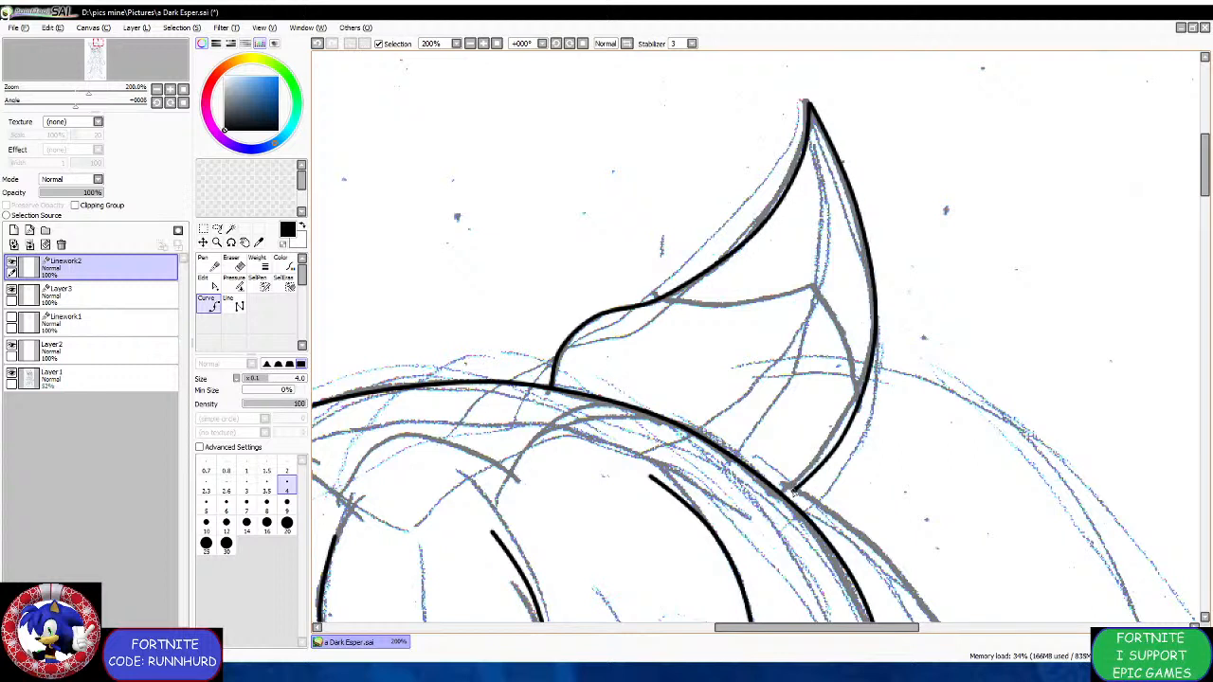
pyautogui.doubleClick(784, 495)
# Ink the mouth on Linework2 from the tick at the left corner through the pointed middle up to the right corner.
pyautogui.scroll(-3, 685, 369)
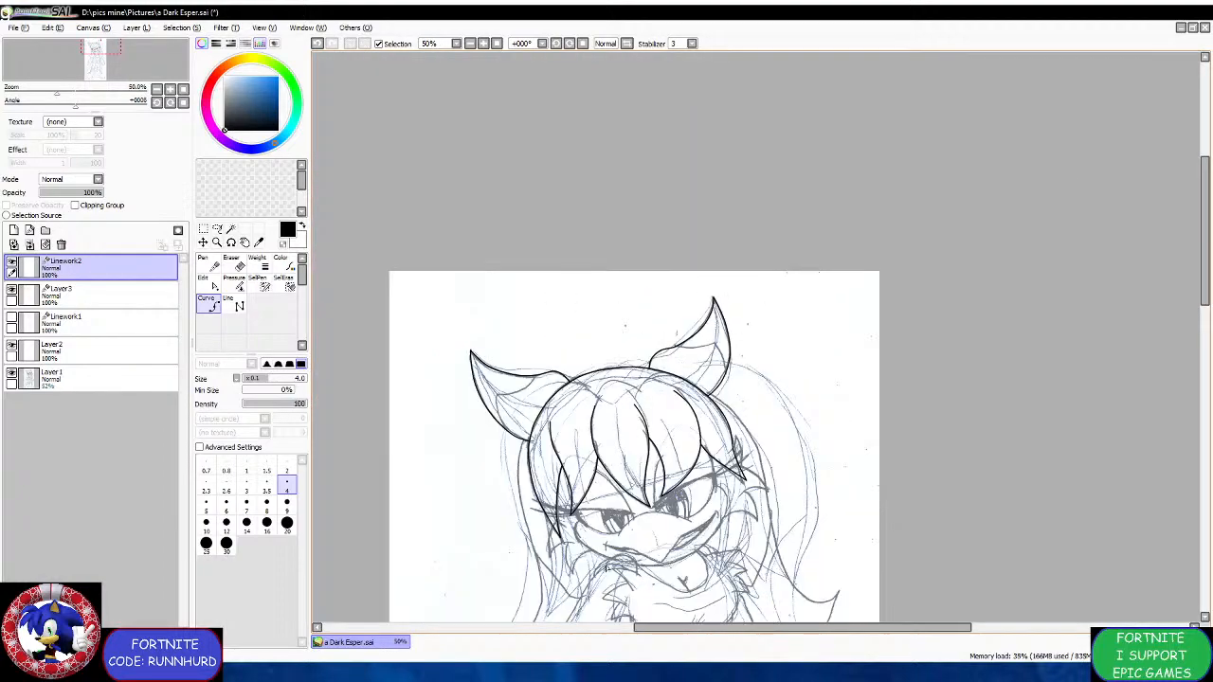
pyautogui.scroll(2, 607, 567)
pyautogui.scroll(2, 700, 607)
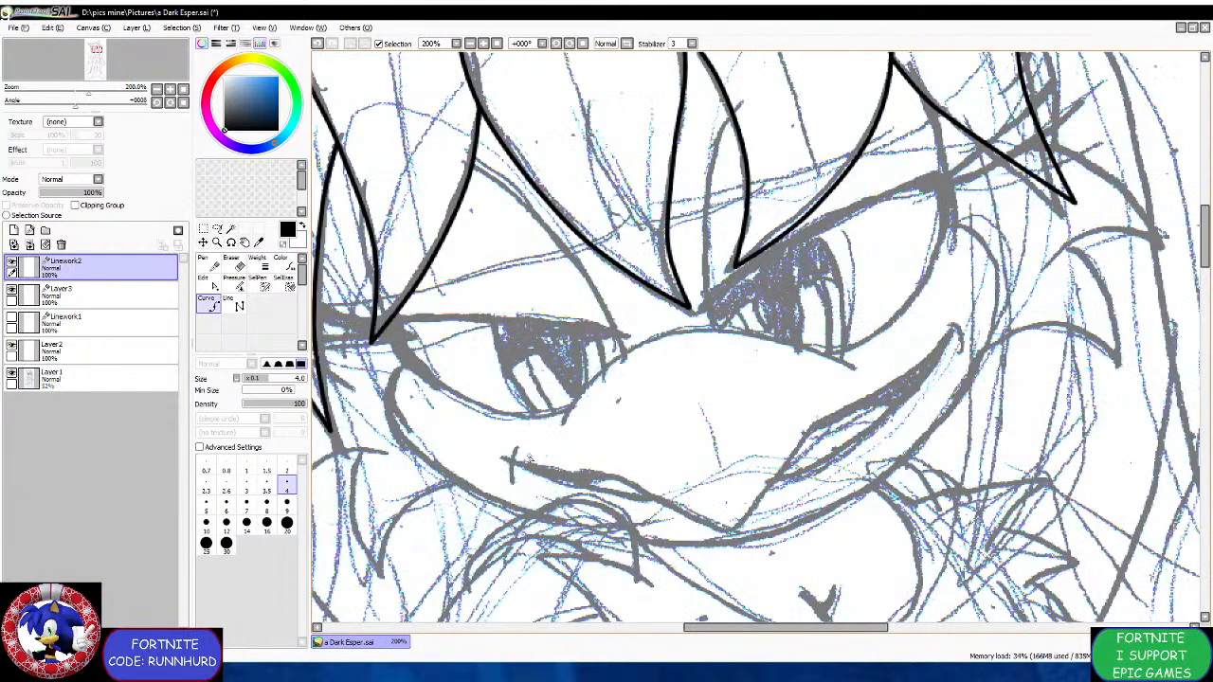
pyautogui.scroll(1, 520, 449)
pyautogui.moveTo(514, 442)
pyautogui.mouseDown()
pyautogui.moveTo(507, 496)
pyautogui.moveTo(584, 471)
pyautogui.moveTo(587, 483)
pyautogui.moveTo(673, 493)
pyautogui.moveTo(827, 572)
pyautogui.moveTo(941, 428)
pyautogui.mouseUp()
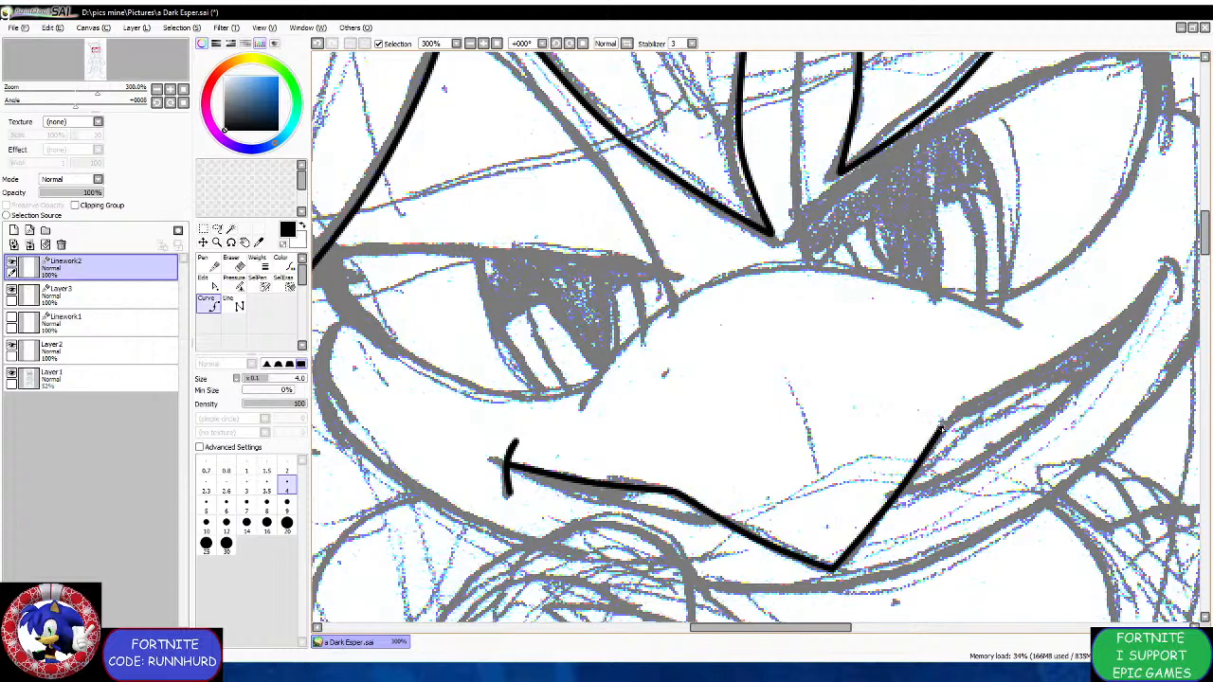
pyautogui.click(941, 428)
pyautogui.scroll(-4, 943, 426)
pyautogui.scroll(3, 990, 404)
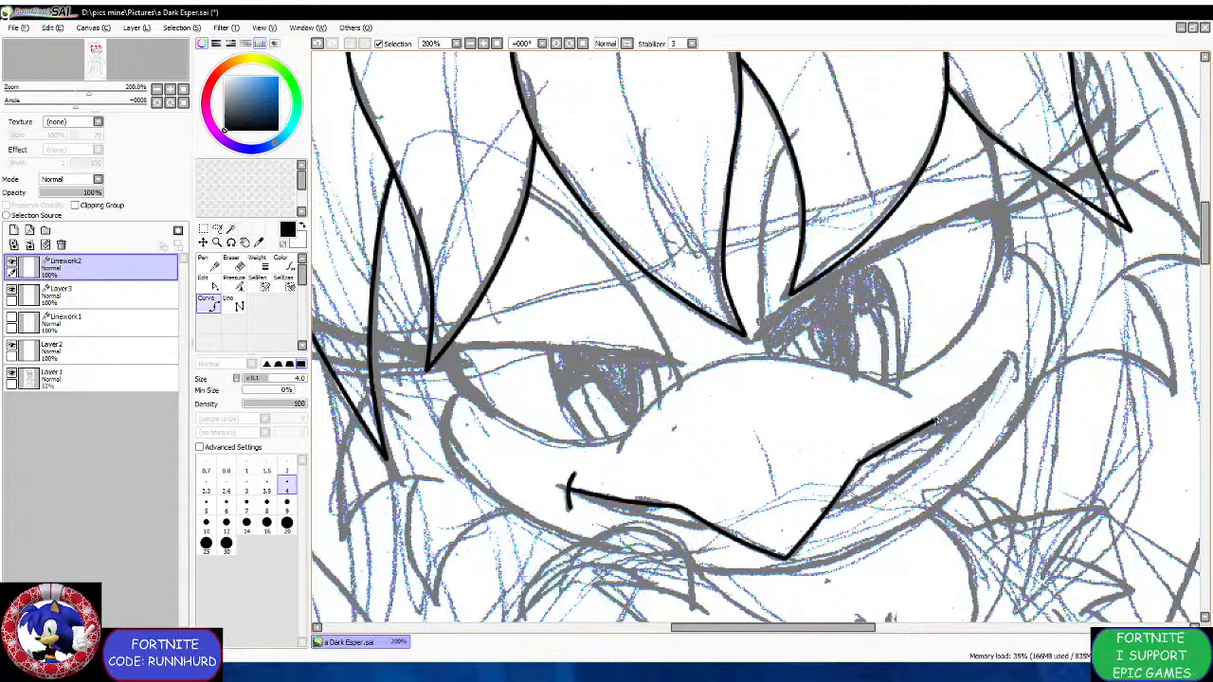
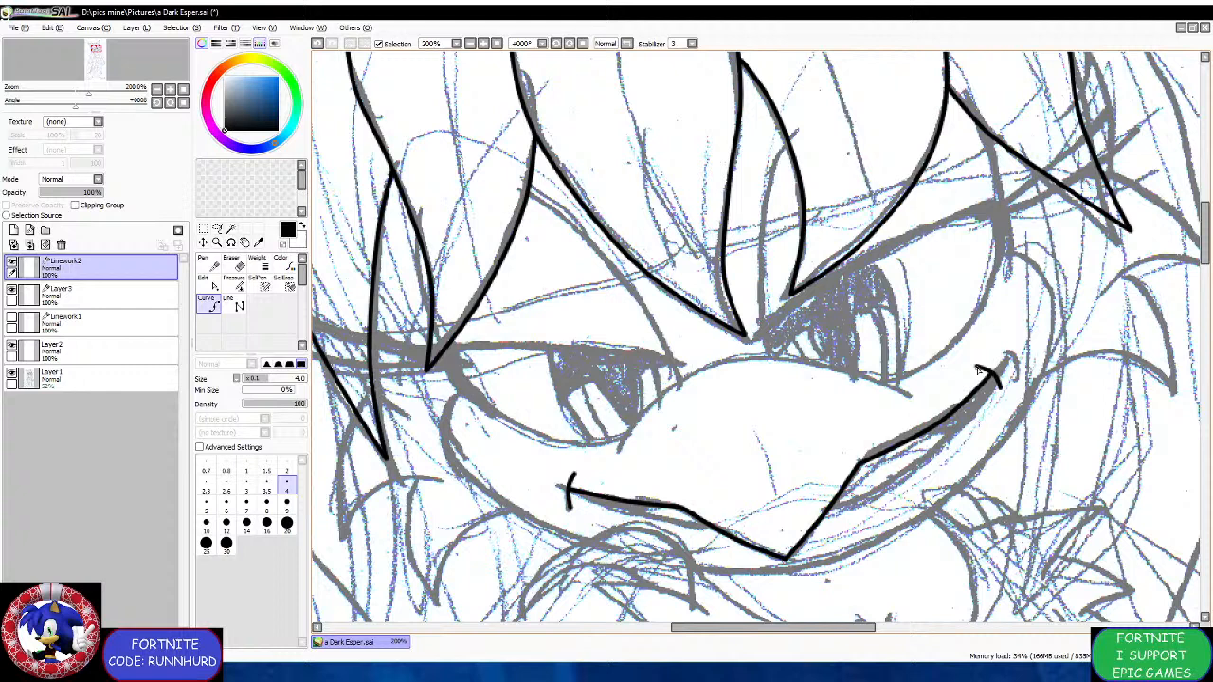
# Ink the muzzle's upper edge as an arched curve from below the left eye to beneath the right eye.
pyautogui.click(624, 446)
pyautogui.click(656, 399)
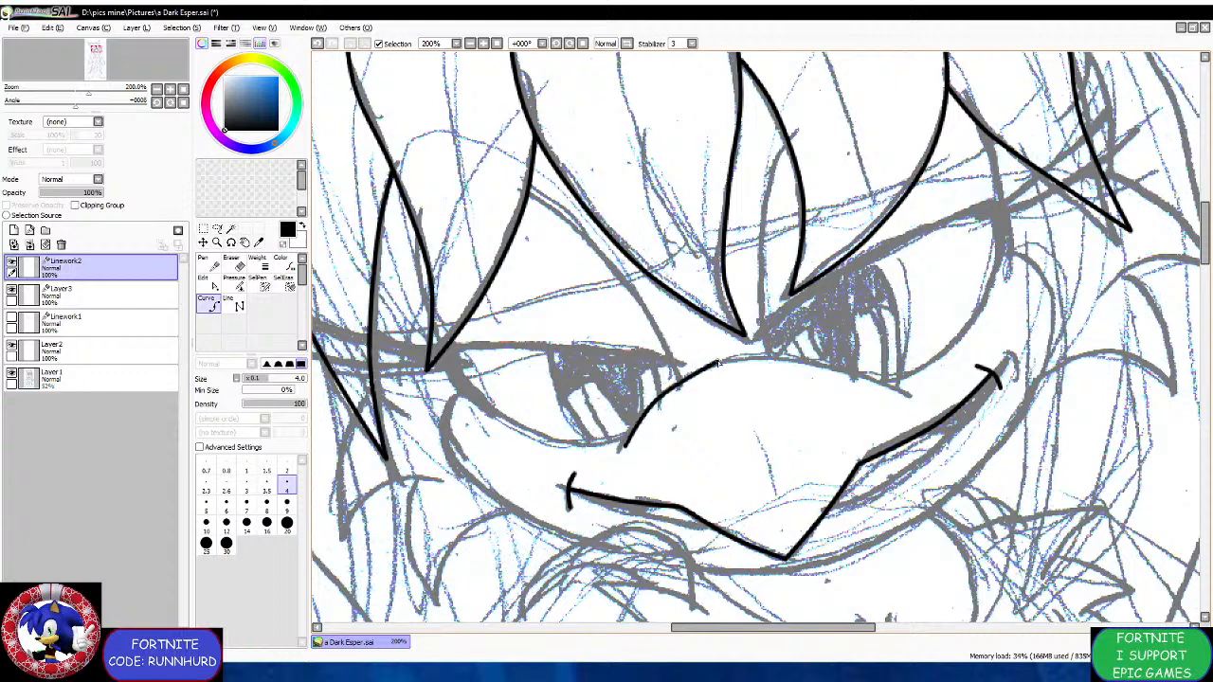
pyautogui.click(720, 359)
pyautogui.click(789, 354)
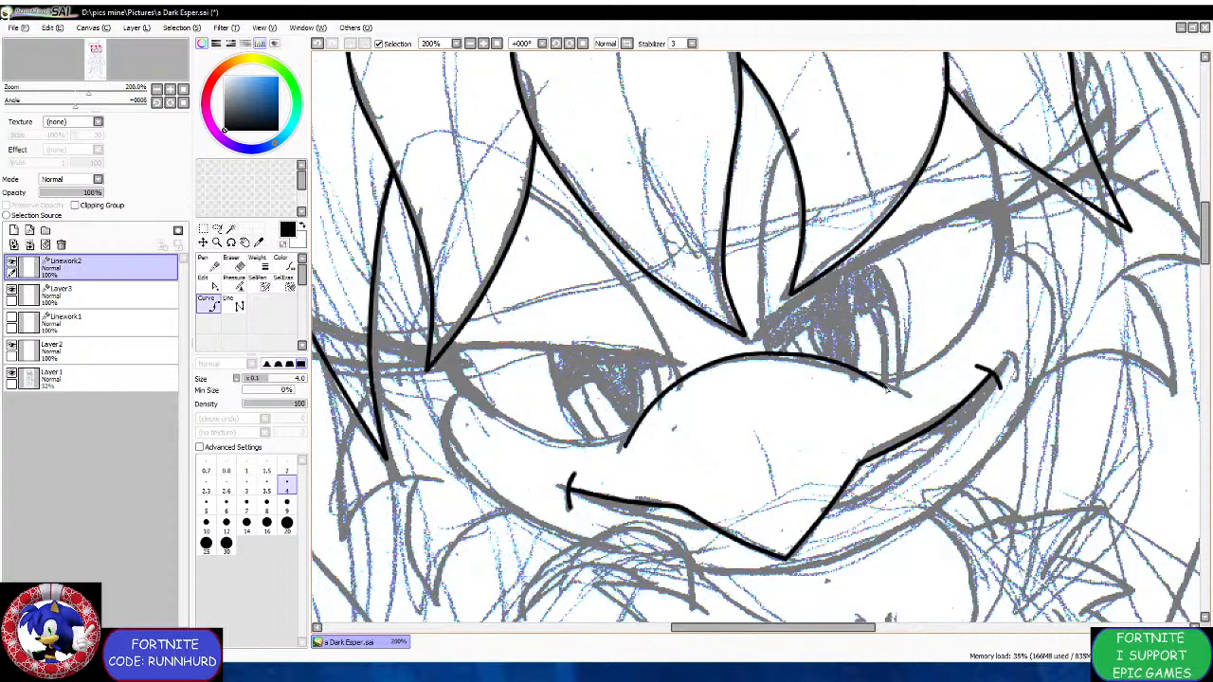
pyautogui.scroll(-3, 890, 389)
pyautogui.scroll(4, 880, 379)
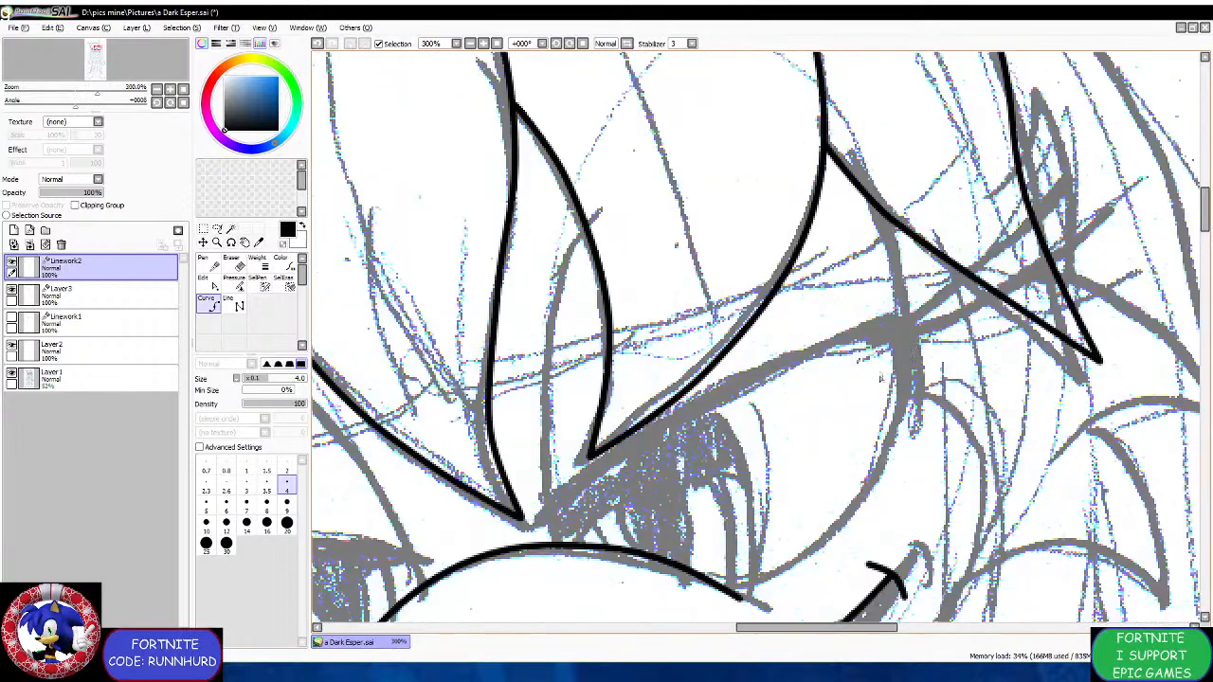
# Ink the right eye's outer edge on Linework2 from the muzzle line up to the underside of the right bang.
pyautogui.scroll(1, 747, 575)
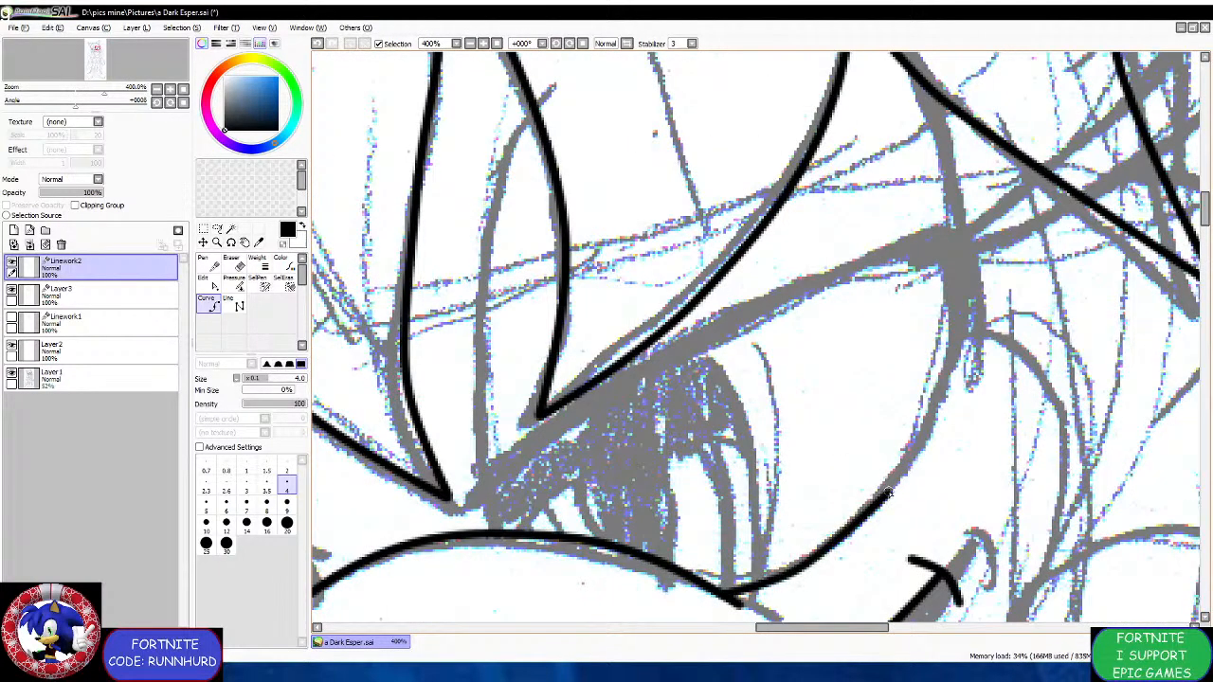
pyautogui.scroll(-3, 934, 405)
pyautogui.scroll(4, 929, 445)
pyautogui.scroll(-1, 924, 474)
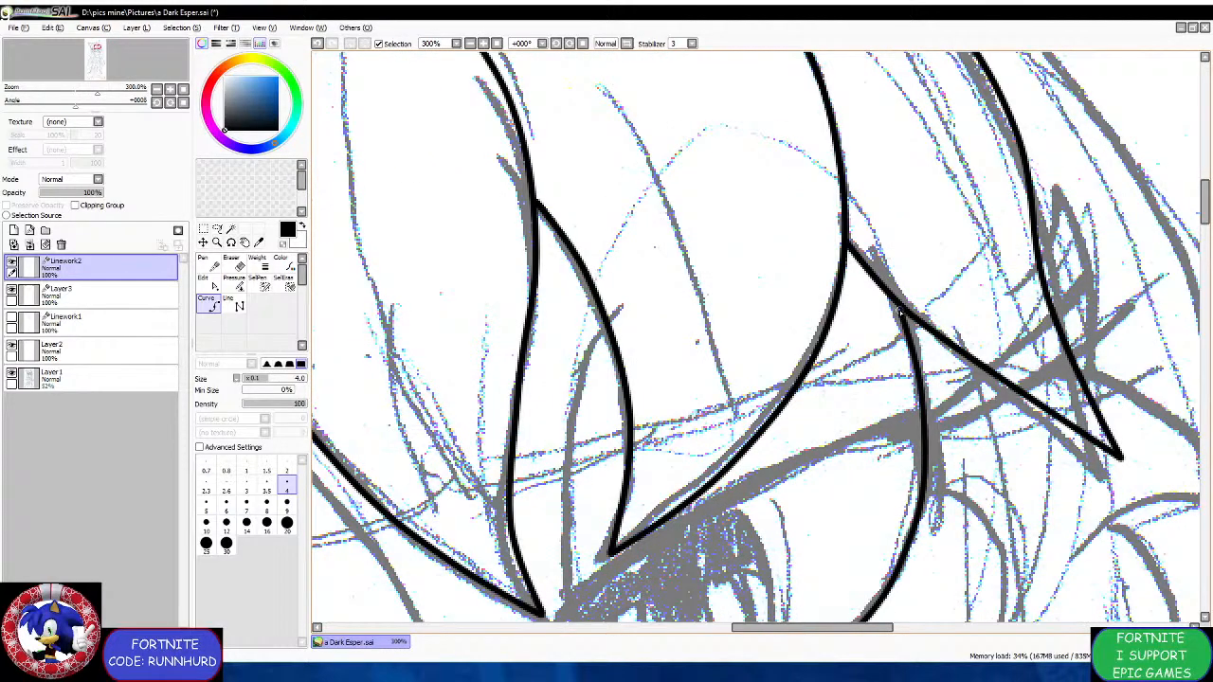
pyautogui.scroll(-2, 901, 306)
pyautogui.scroll(1, 921, 401)
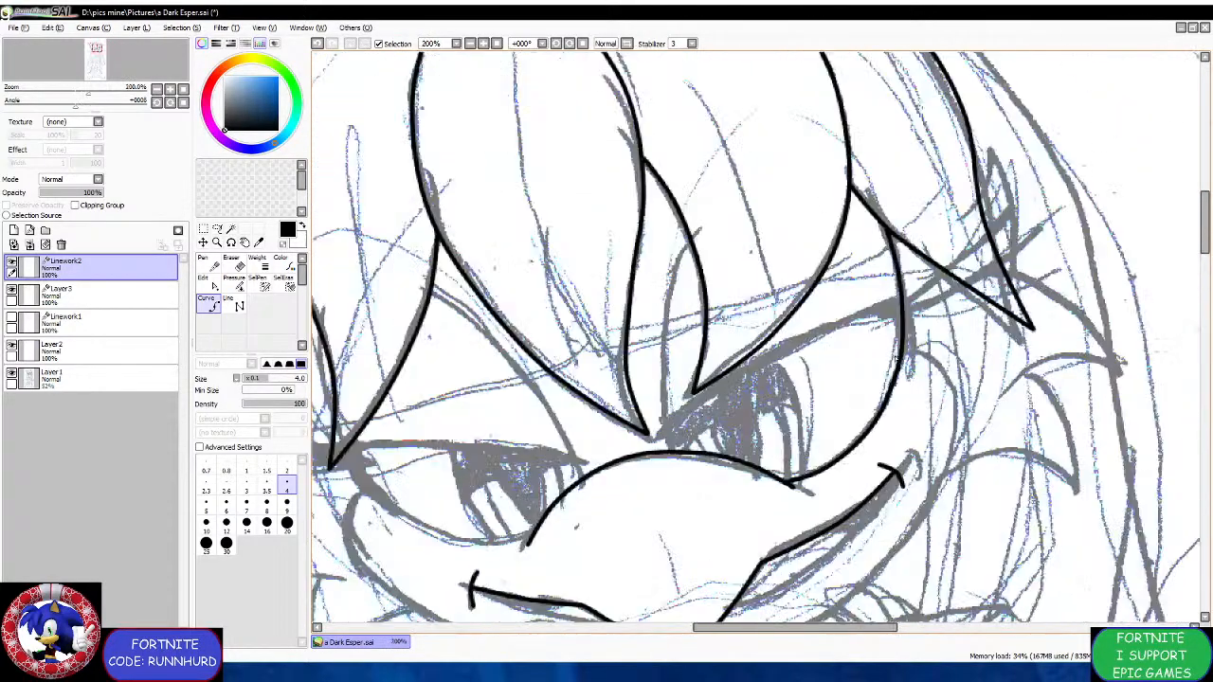
# Ink the cheek and jaw as a curve from the right eye's outer edge around the mouth corner to below the chin.
pyautogui.scroll(2, 897, 356)
pyautogui.click(904, 360)
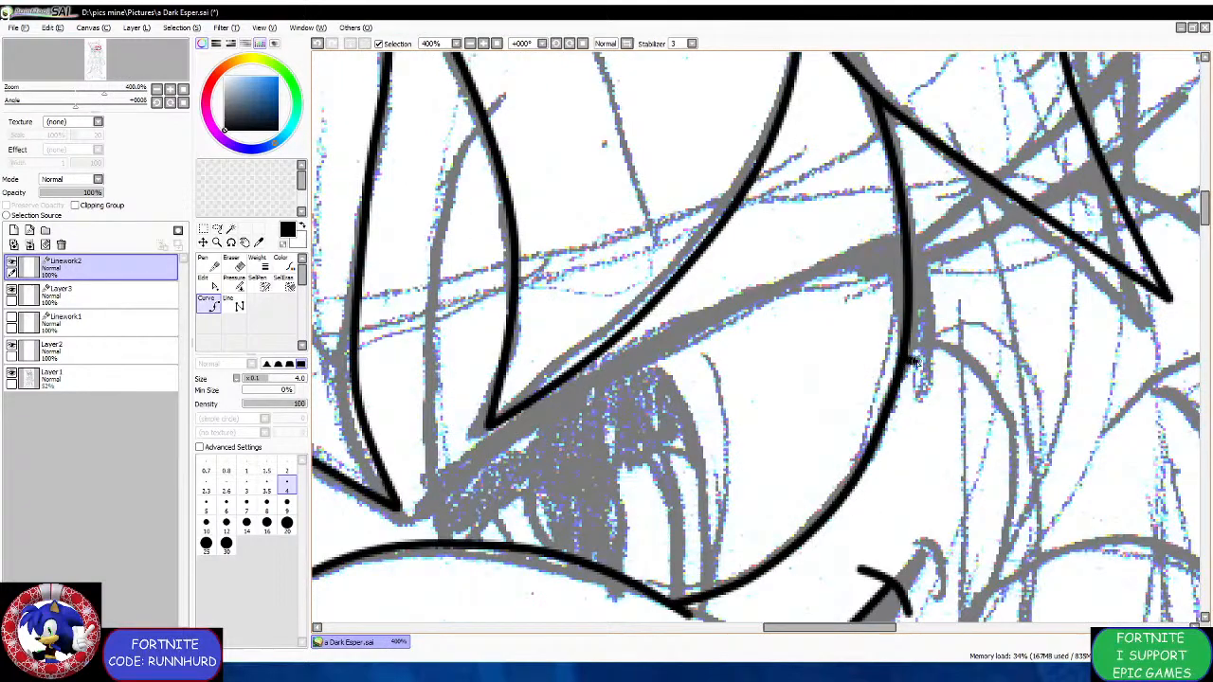
pyautogui.click(932, 355)
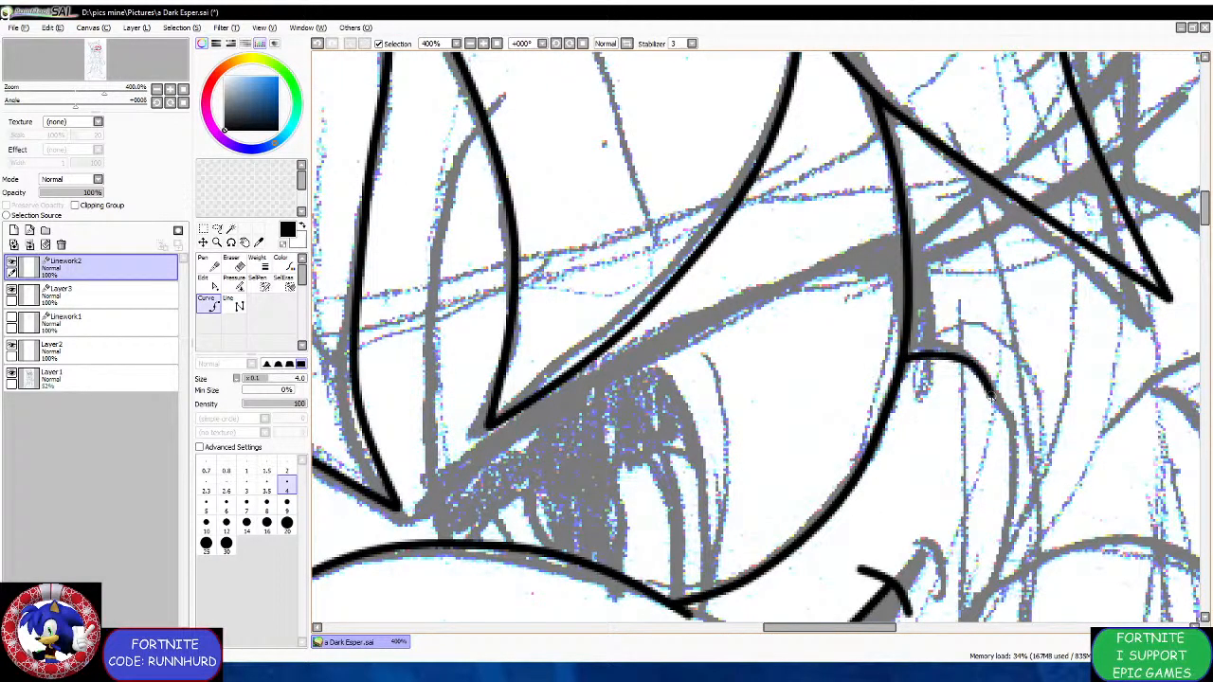
pyautogui.scroll(-3, 1005, 398)
pyautogui.scroll(3, 1001, 391)
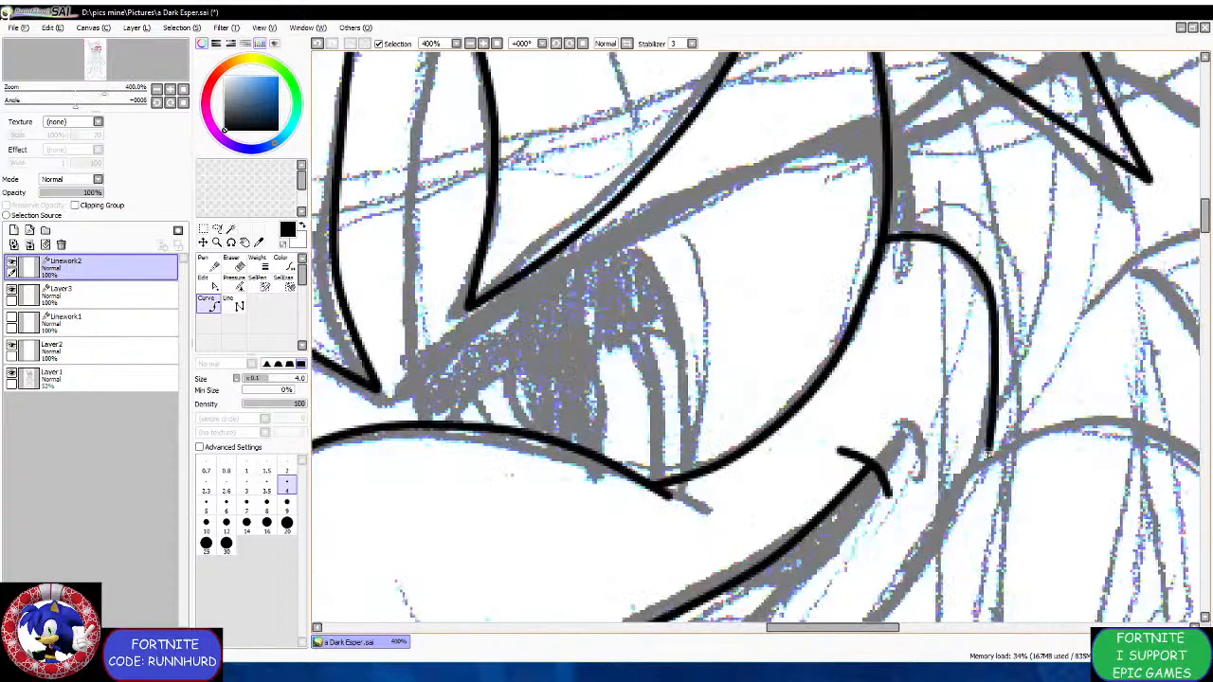
pyautogui.scroll(-3, 990, 426)
pyautogui.scroll(2, 976, 408)
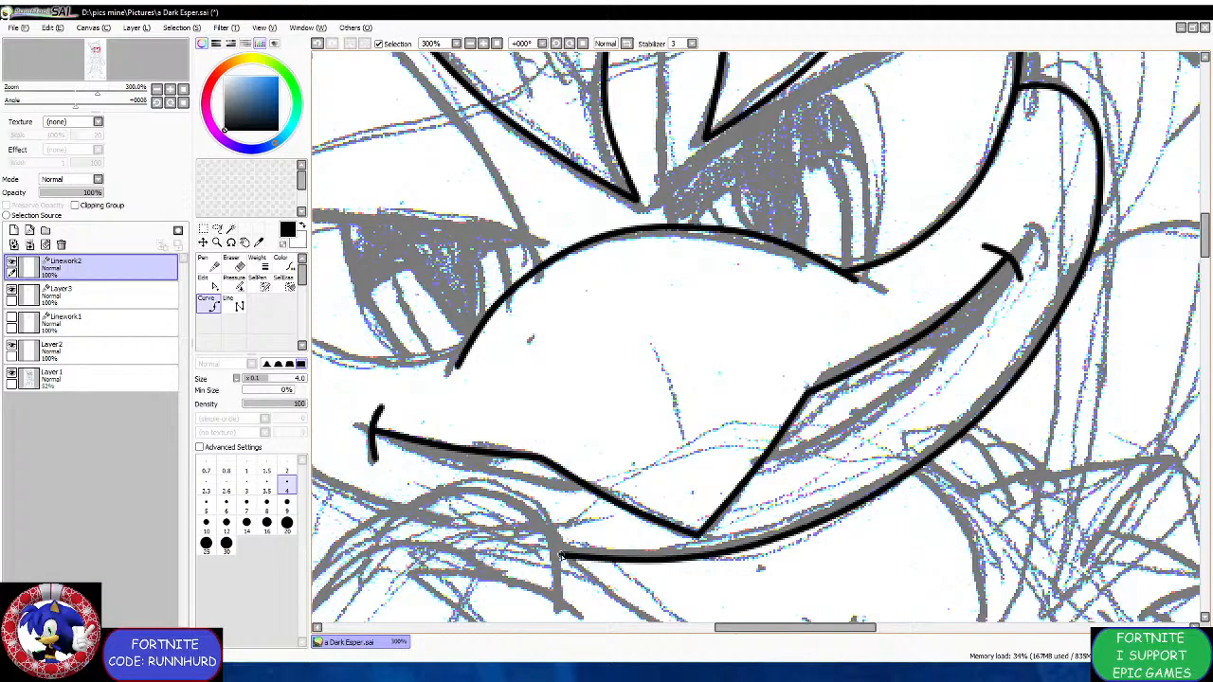
# Ink the left eye's lower lid on Linework2 from the muzzle's edge around to the tip of the left bang.
pyautogui.scroll(-3, 563, 552)
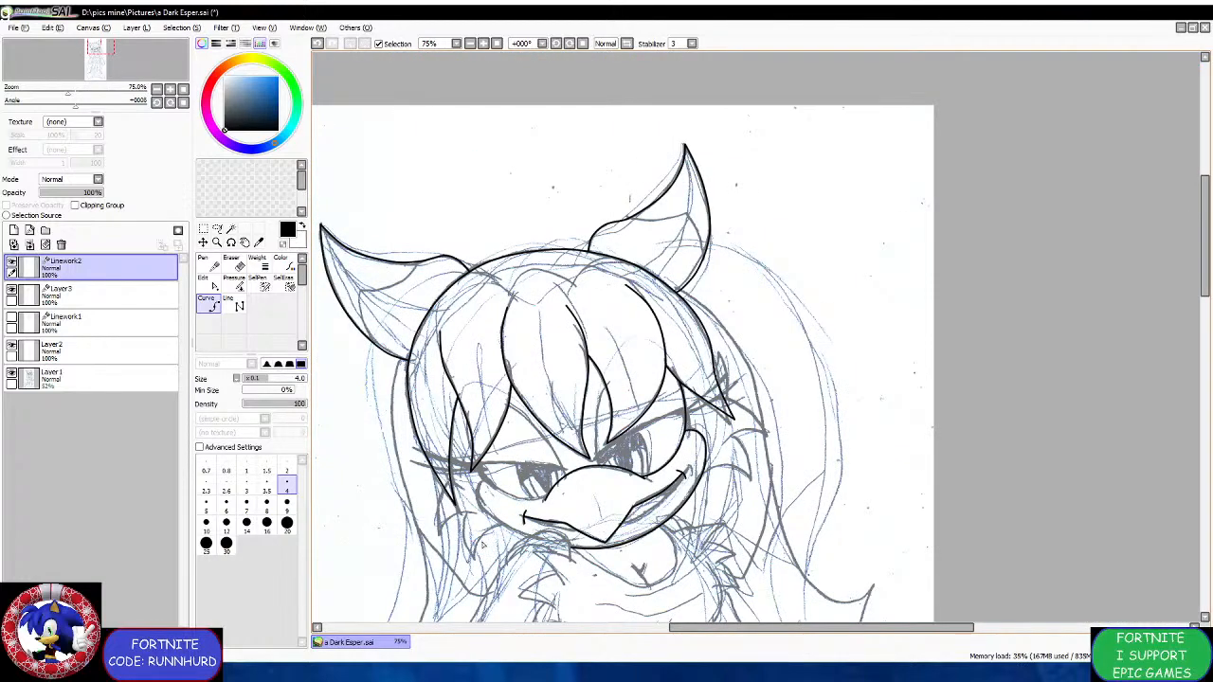
pyautogui.scroll(-1, 464, 545)
pyautogui.scroll(3, 461, 545)
pyautogui.scroll(1, 458, 544)
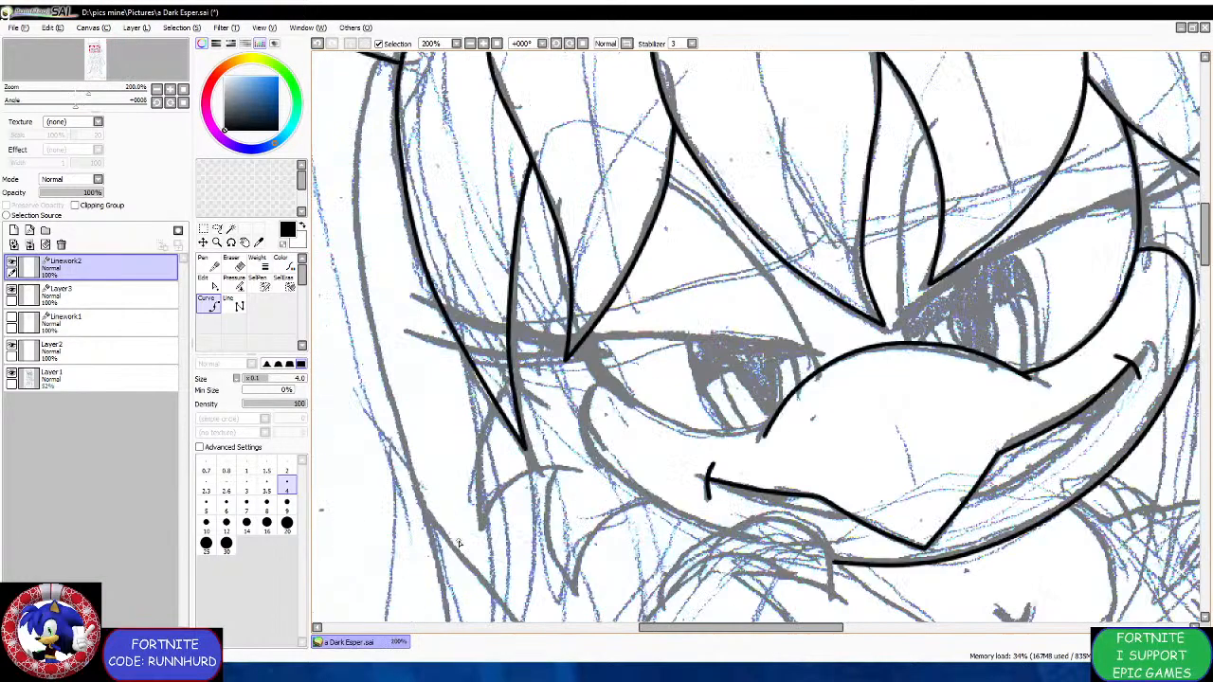
pyautogui.scroll(1, 643, 446)
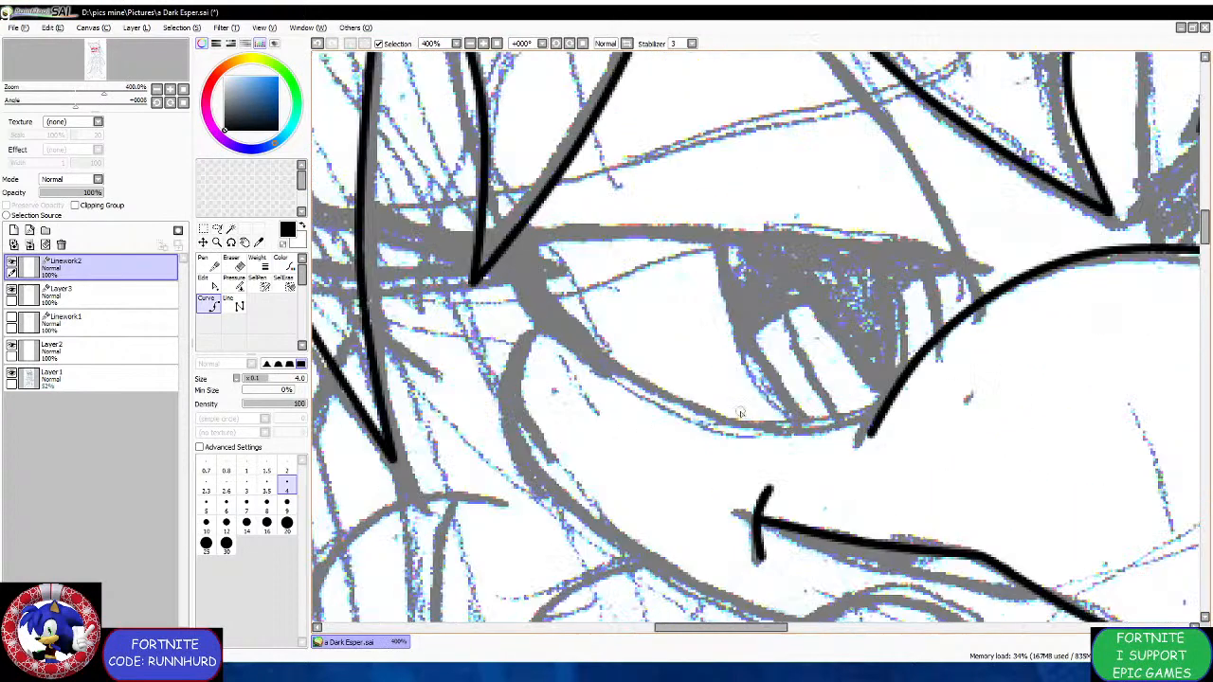
pyautogui.click(887, 405)
pyautogui.click(817, 429)
pyautogui.click(732, 422)
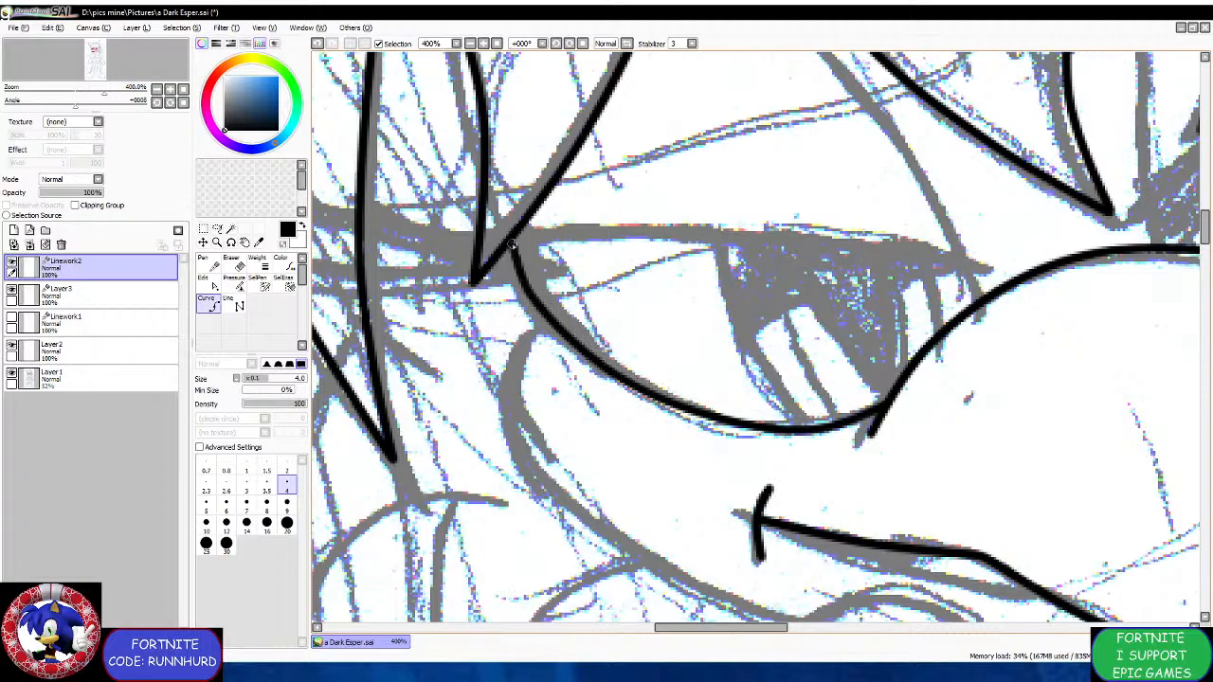
# Ink the left eye's upper contour as an arch from its outer corner behind the bangs over to the muzzle.
pyautogui.scroll(-5, 507, 244)
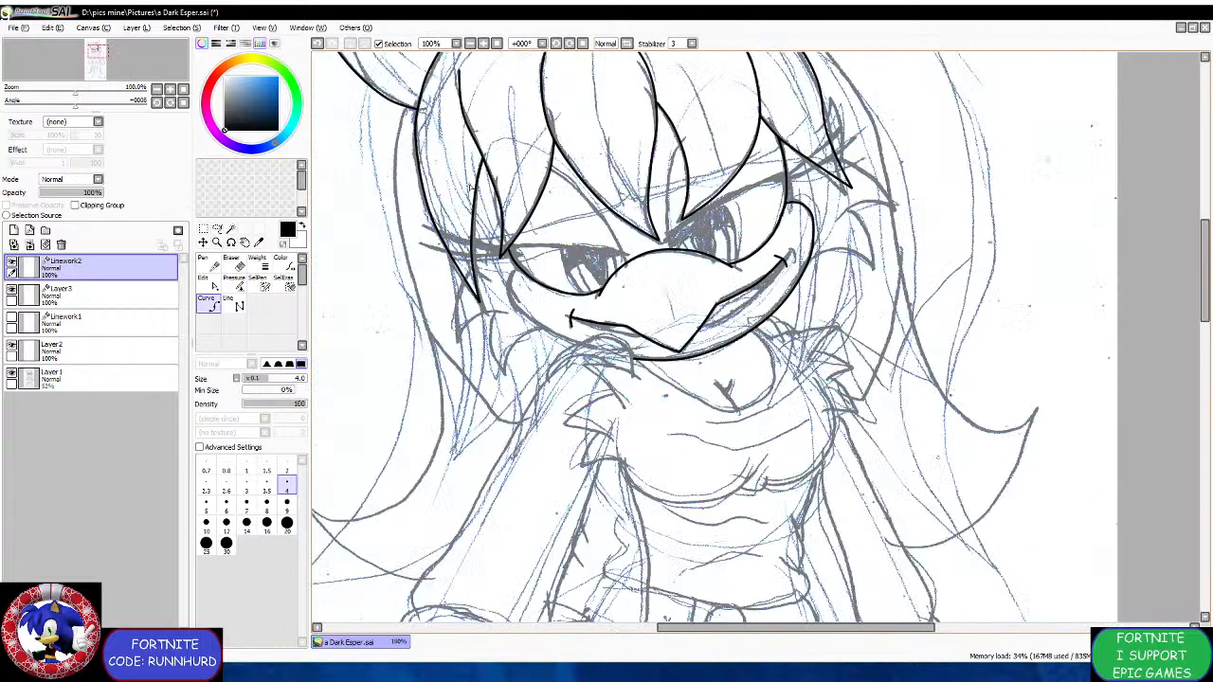
pyautogui.scroll(4, 507, 244)
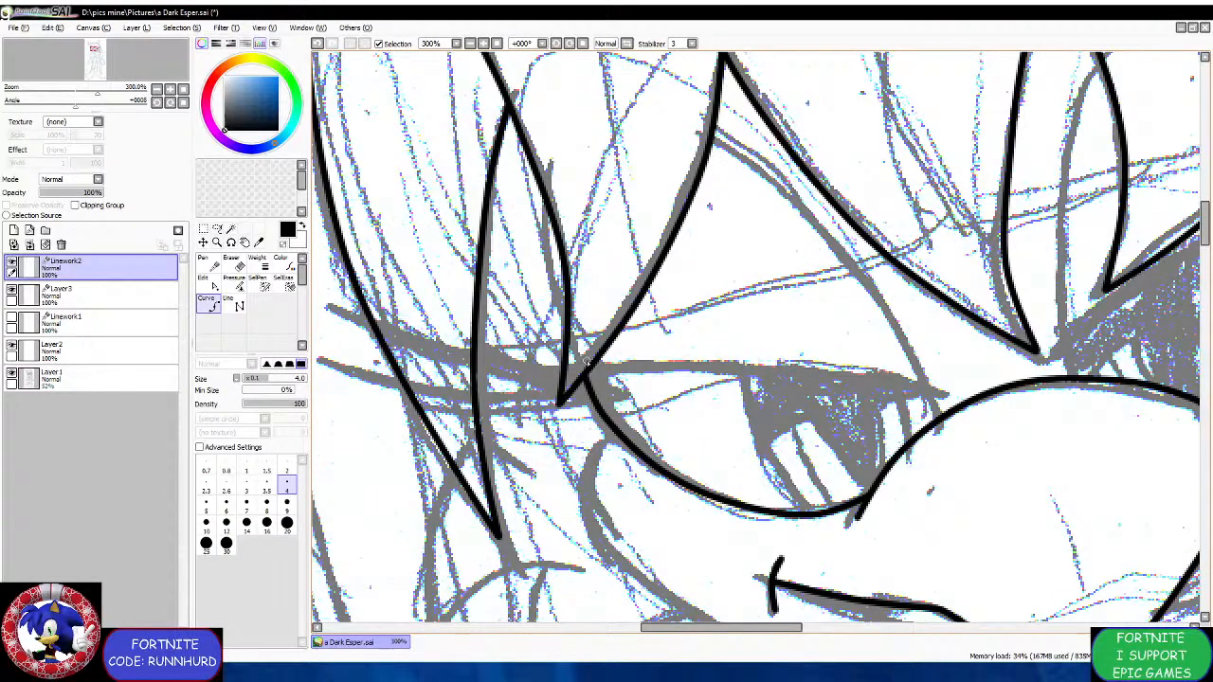
pyautogui.scroll(-3, 585, 364)
pyautogui.scroll(3, 588, 403)
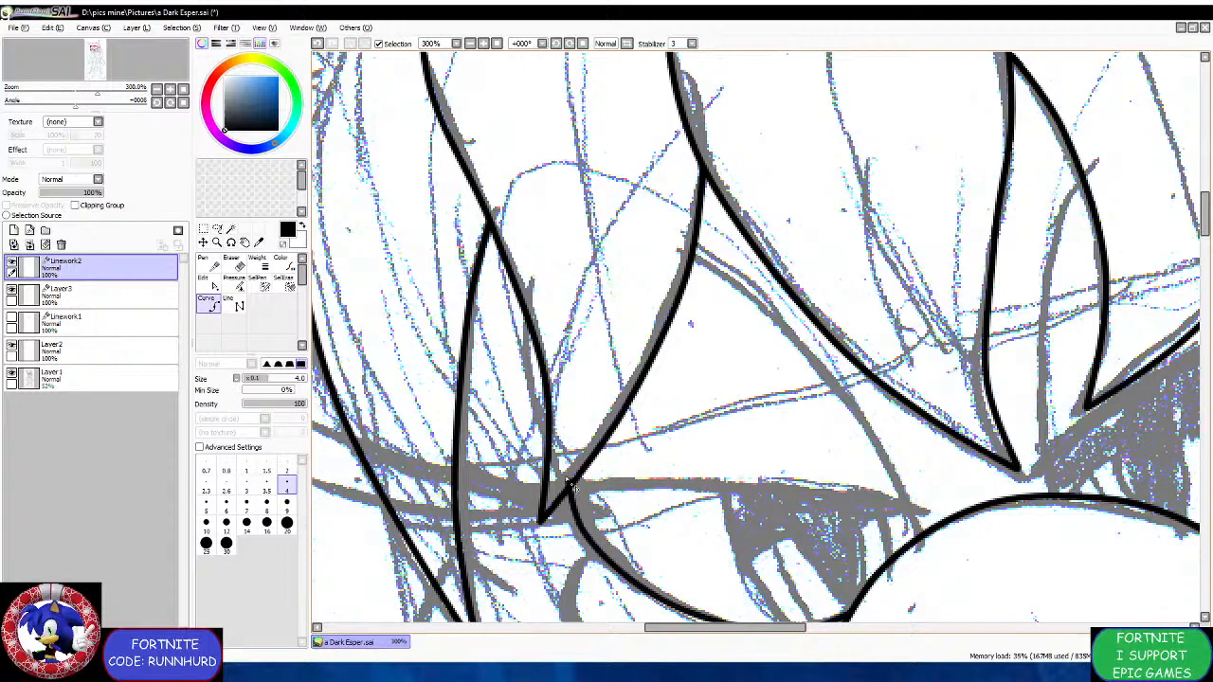
pyautogui.click(582, 527)
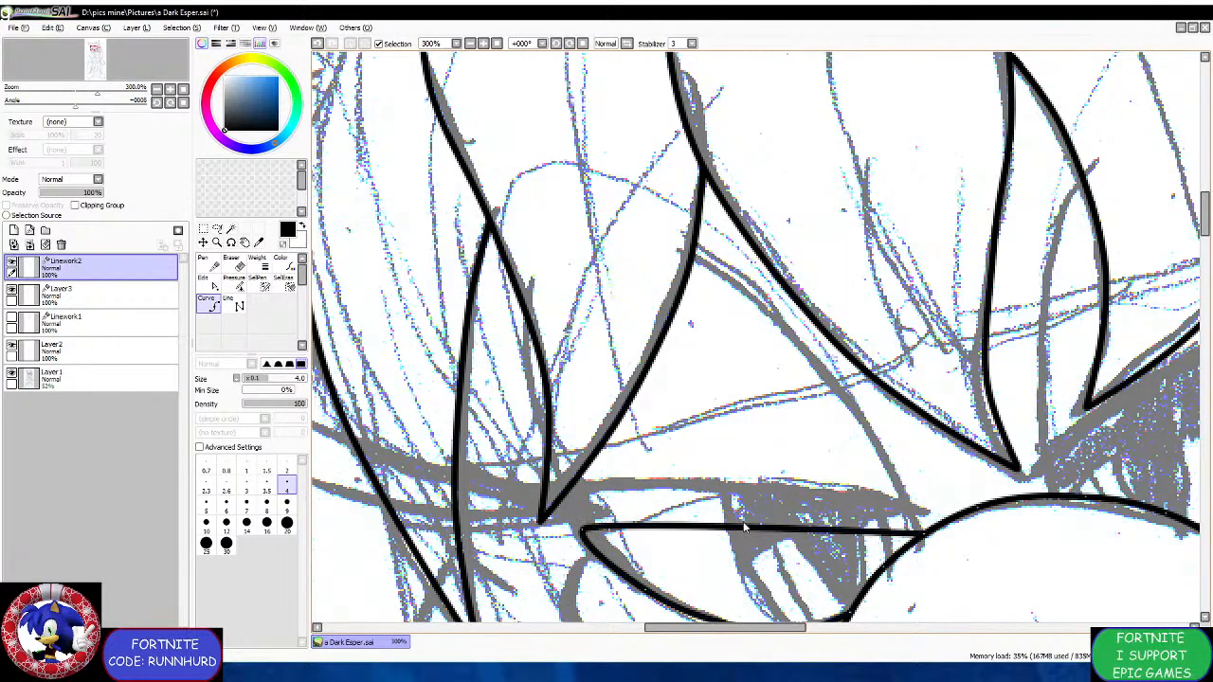
pyautogui.click(923, 536)
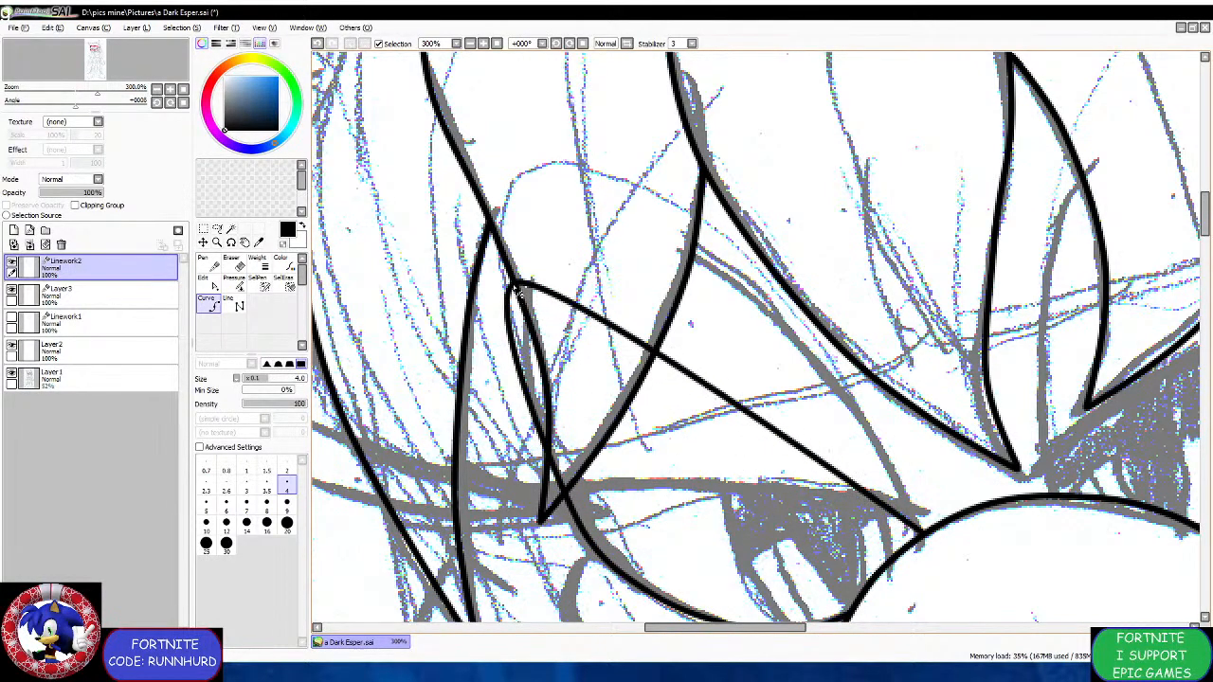
pyautogui.click(519, 303)
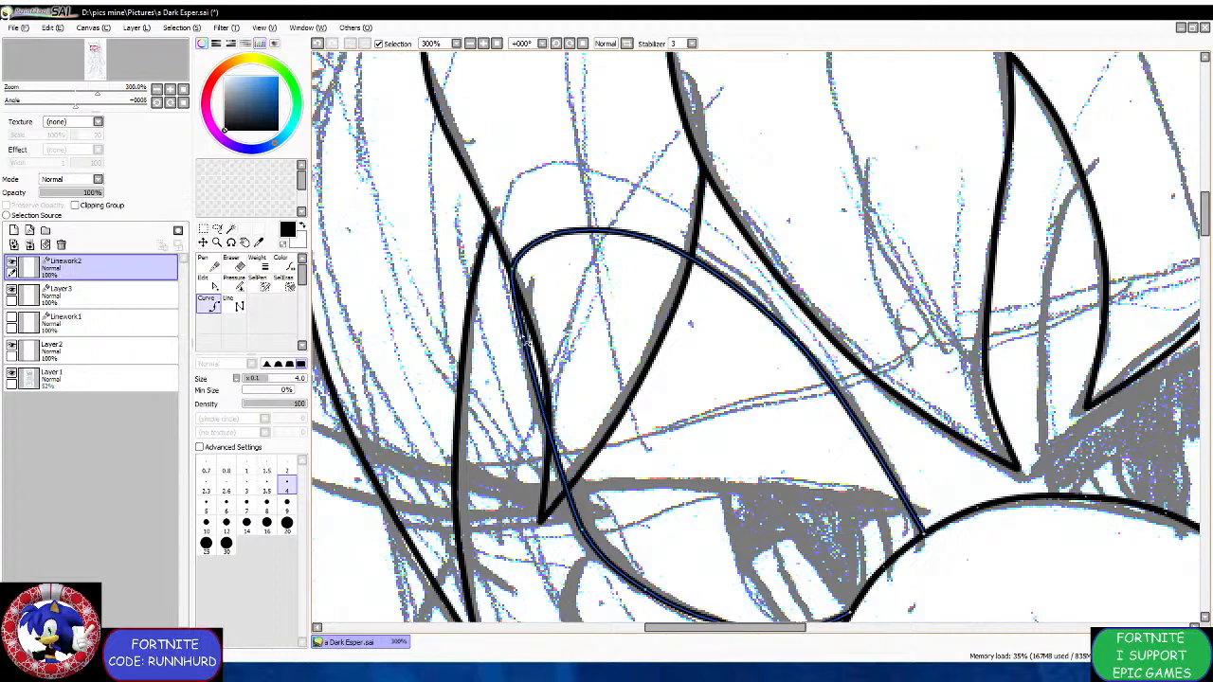
pyautogui.doubleClick(508, 350)
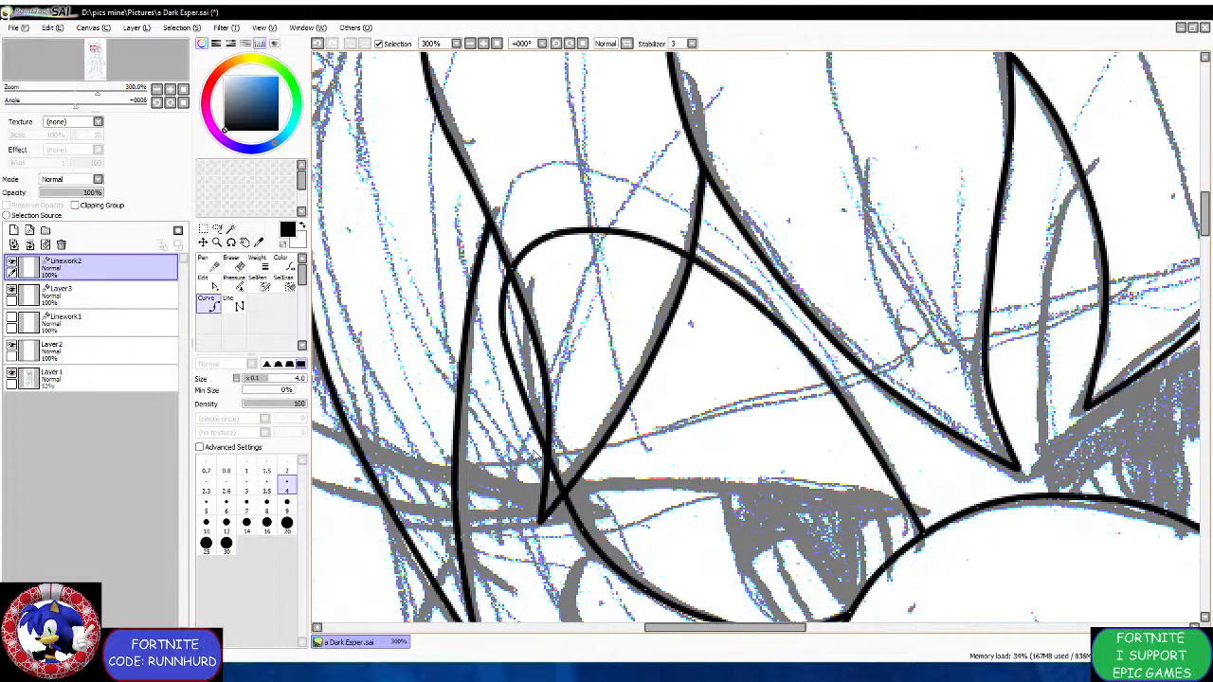
# Ink the right eye's upper contour as an arch from its outer edge behind the bangs down to the muzzle.
pyautogui.scroll(-2, 551, 446)
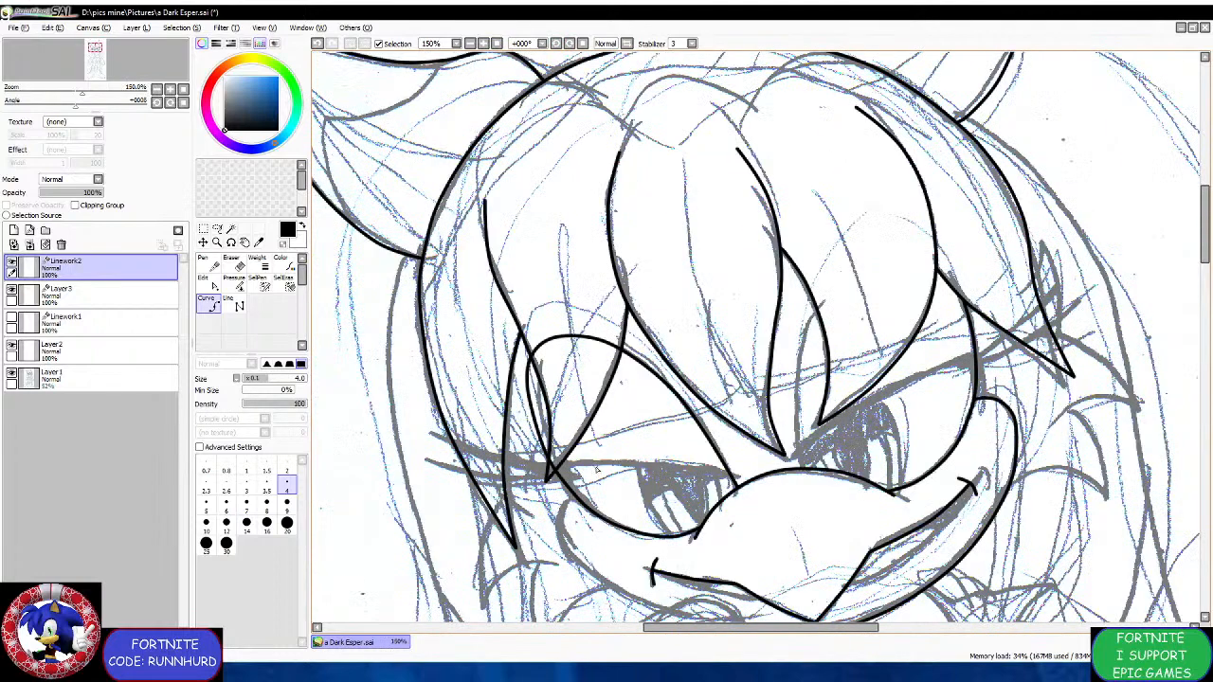
pyautogui.scroll(1, 873, 370)
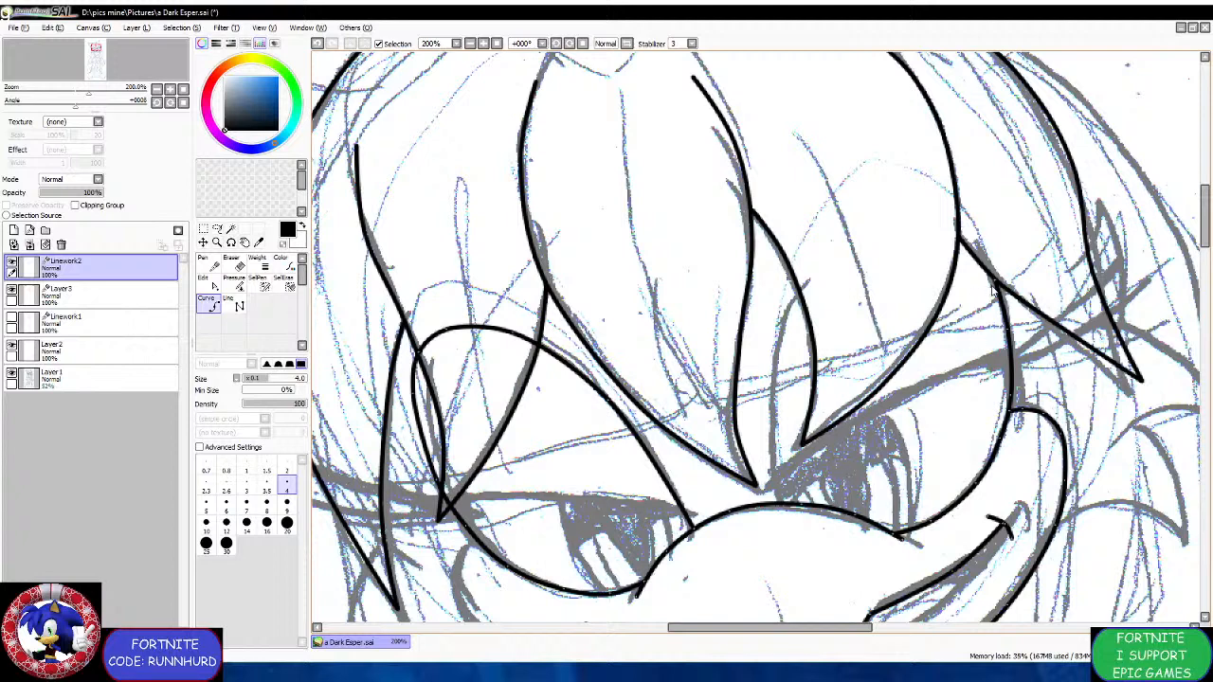
pyautogui.click(1006, 331)
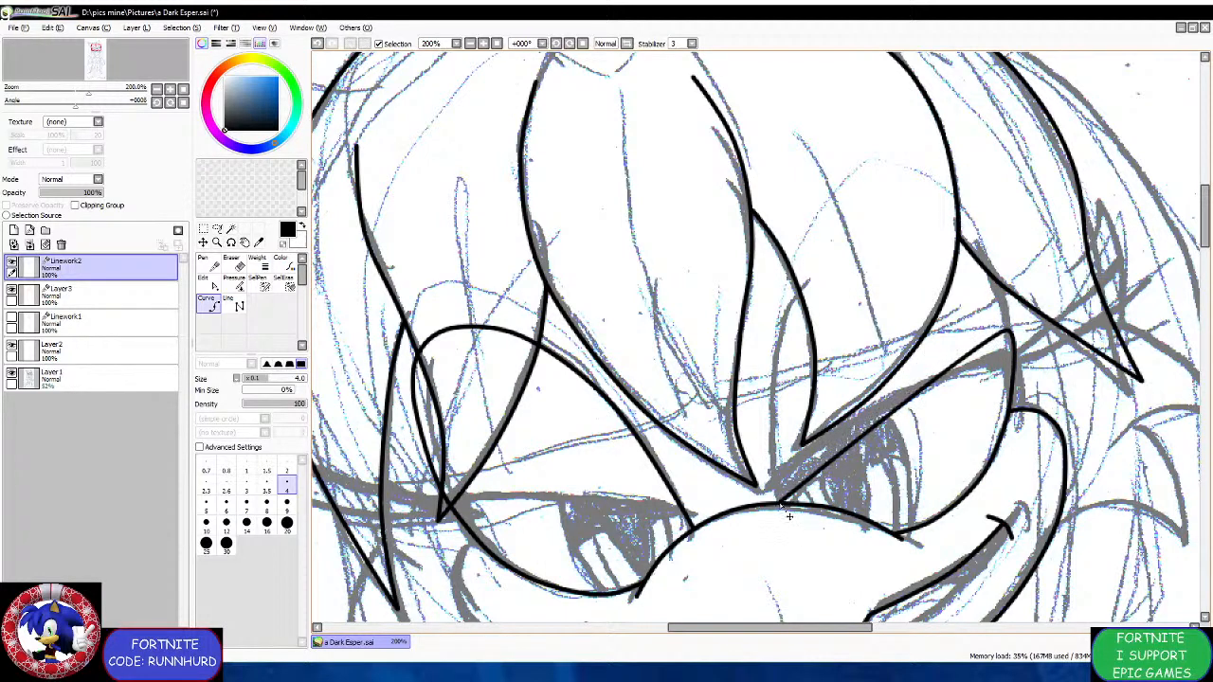
pyautogui.moveTo(1008, 331); pyautogui.dragTo(956, 238)
pyautogui.moveTo(887, 327); pyautogui.dragTo(822, 273)
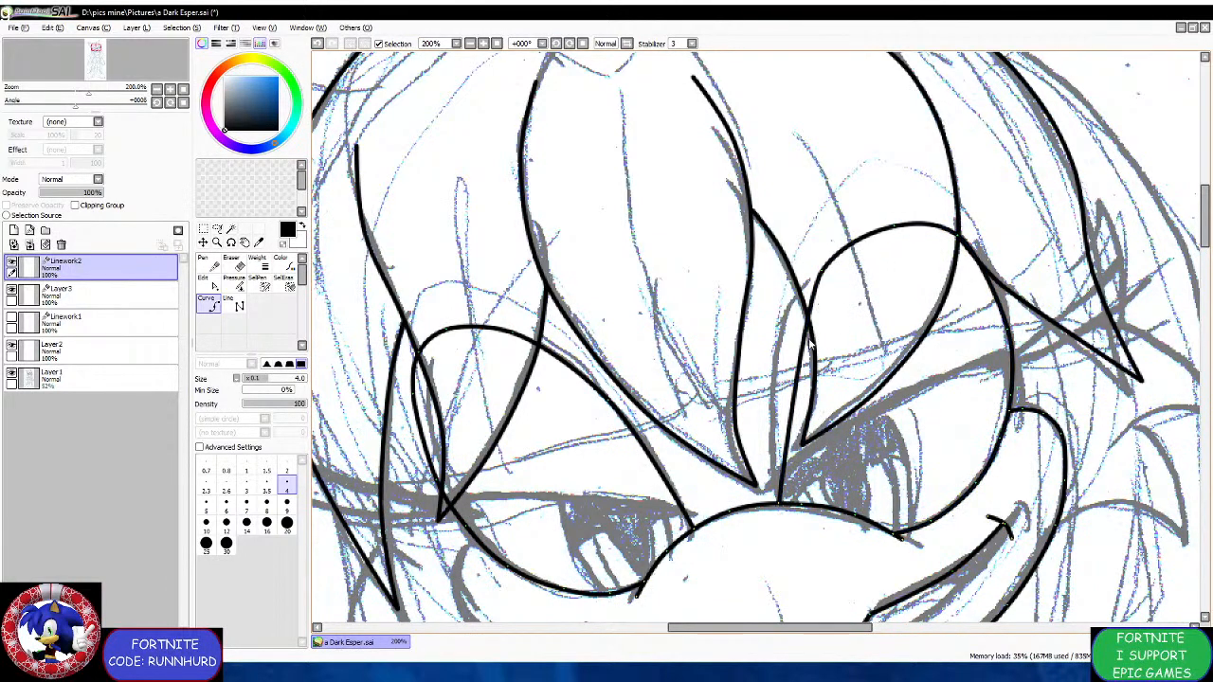
pyautogui.moveTo(803, 347); pyautogui.dragTo(769, 442)
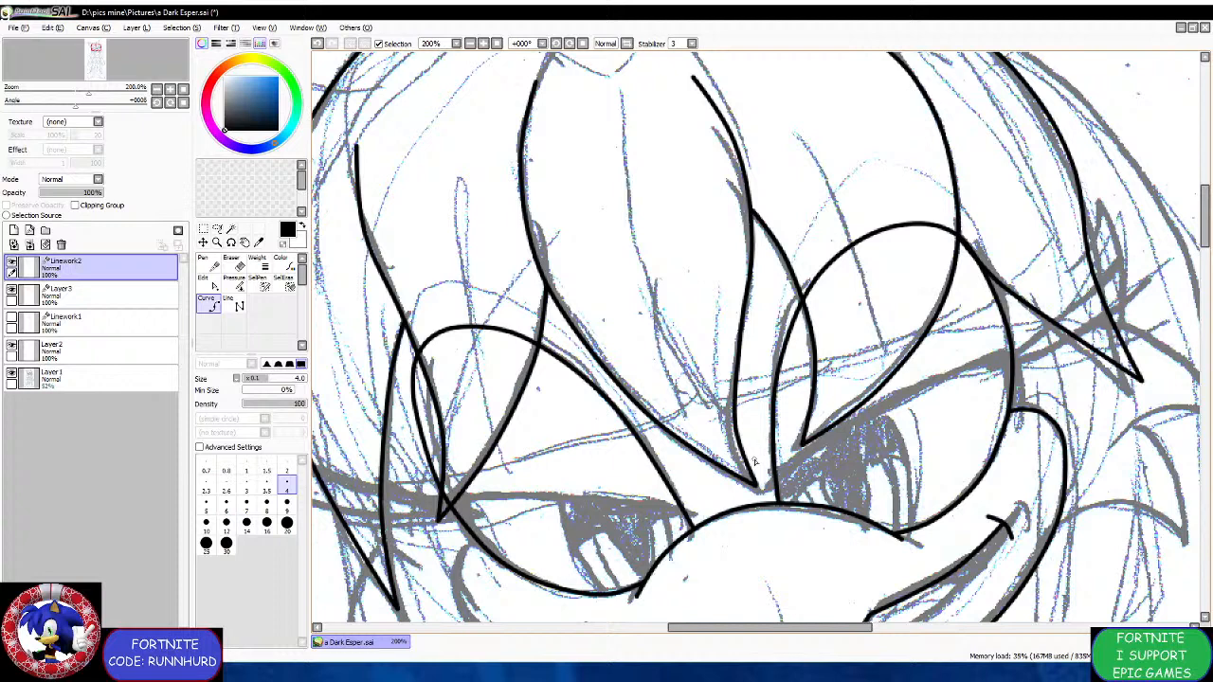
pyautogui.moveTo(778, 503); pyautogui.dragTo(786, 503)
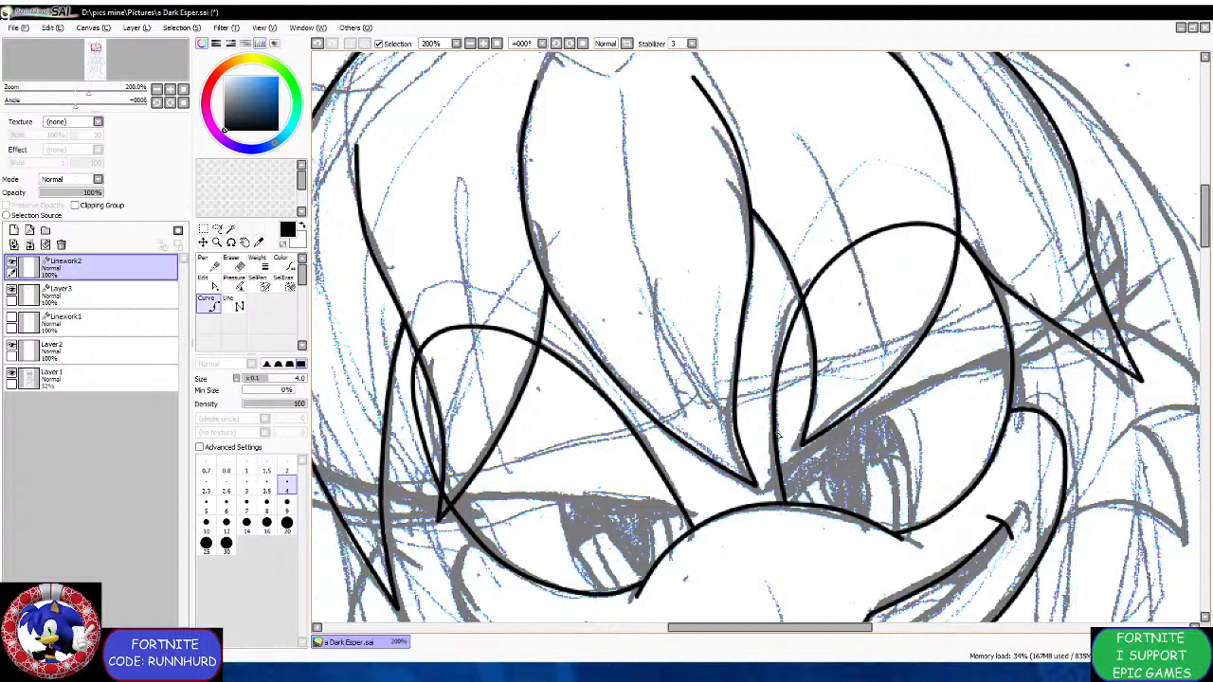
# Ink the lower edge of the right eye's upper lid from the inner corner to the eye's outer edge.
pyautogui.scroll(4, 931, 379)
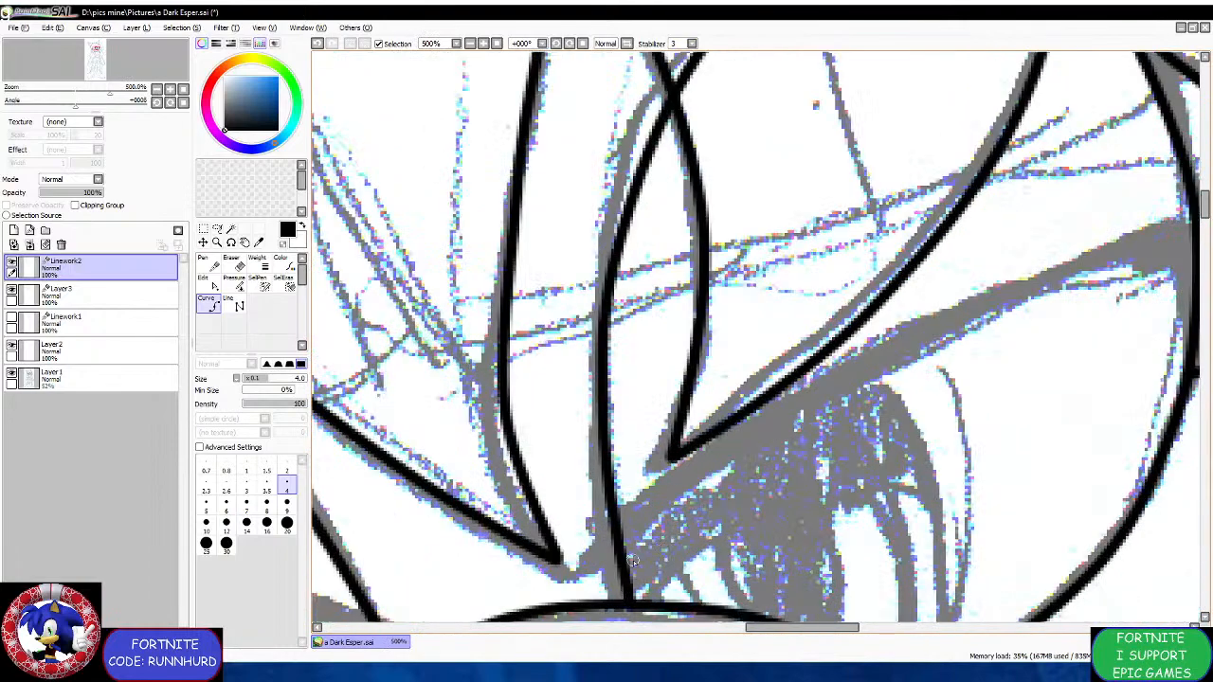
pyautogui.scroll(-3, 798, 439)
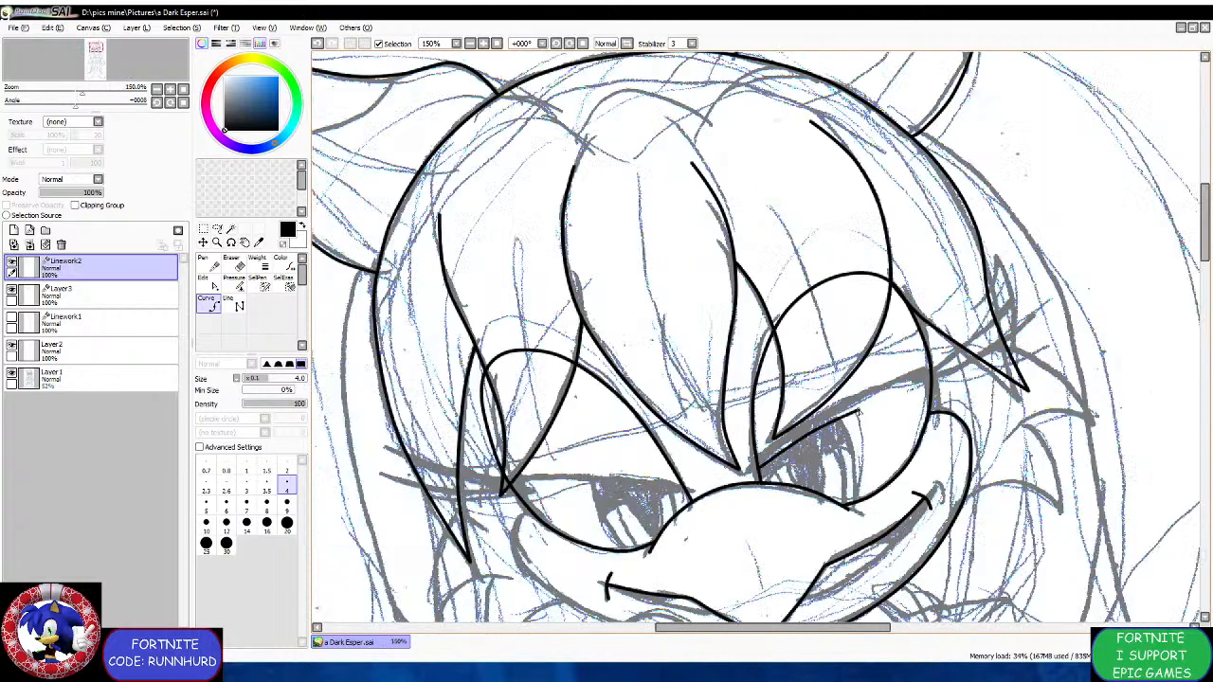
pyautogui.scroll(2, 798, 439)
pyautogui.scroll(1, 924, 413)
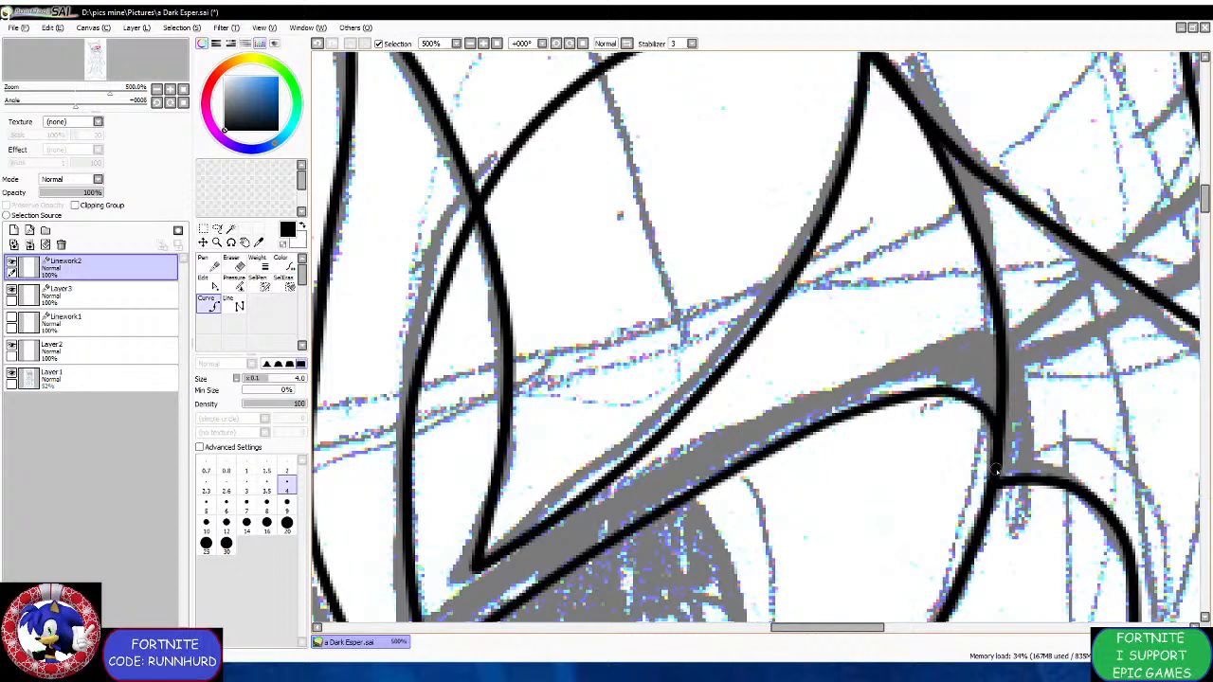
pyautogui.click(995, 474)
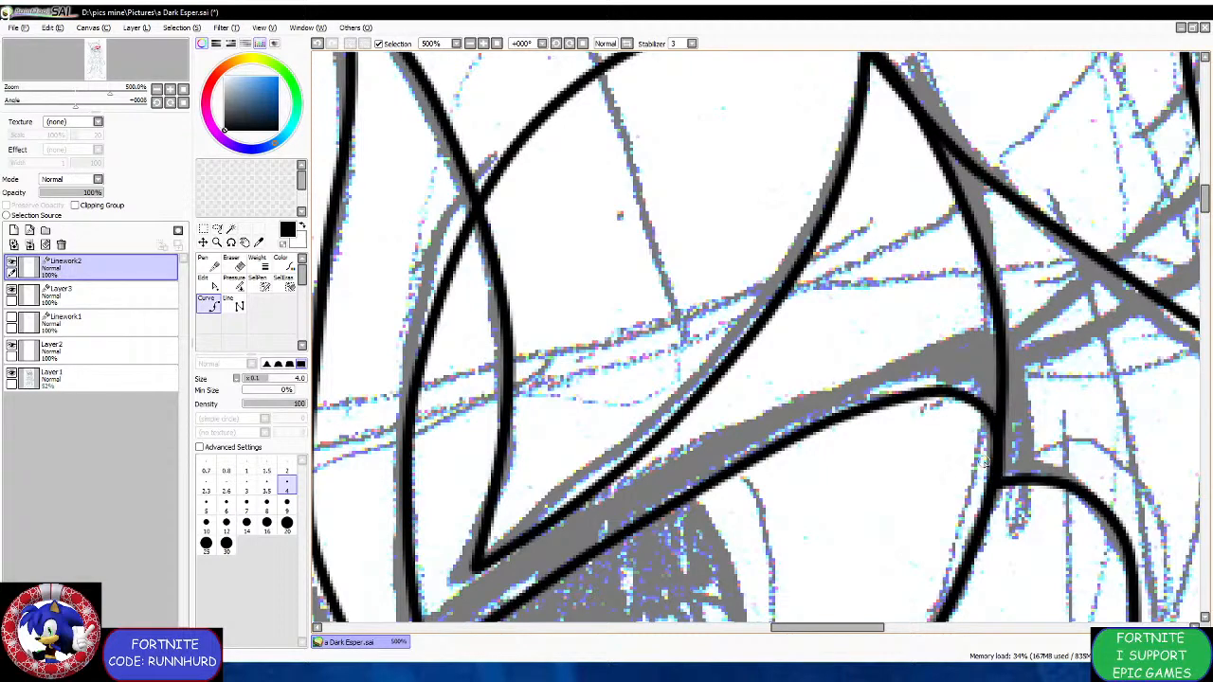
# Ink the upper edge of the right eye's thick lid from the inner corner to the outer eye contour.
pyautogui.scroll(-3, 821, 500)
pyautogui.scroll(3, 661, 551)
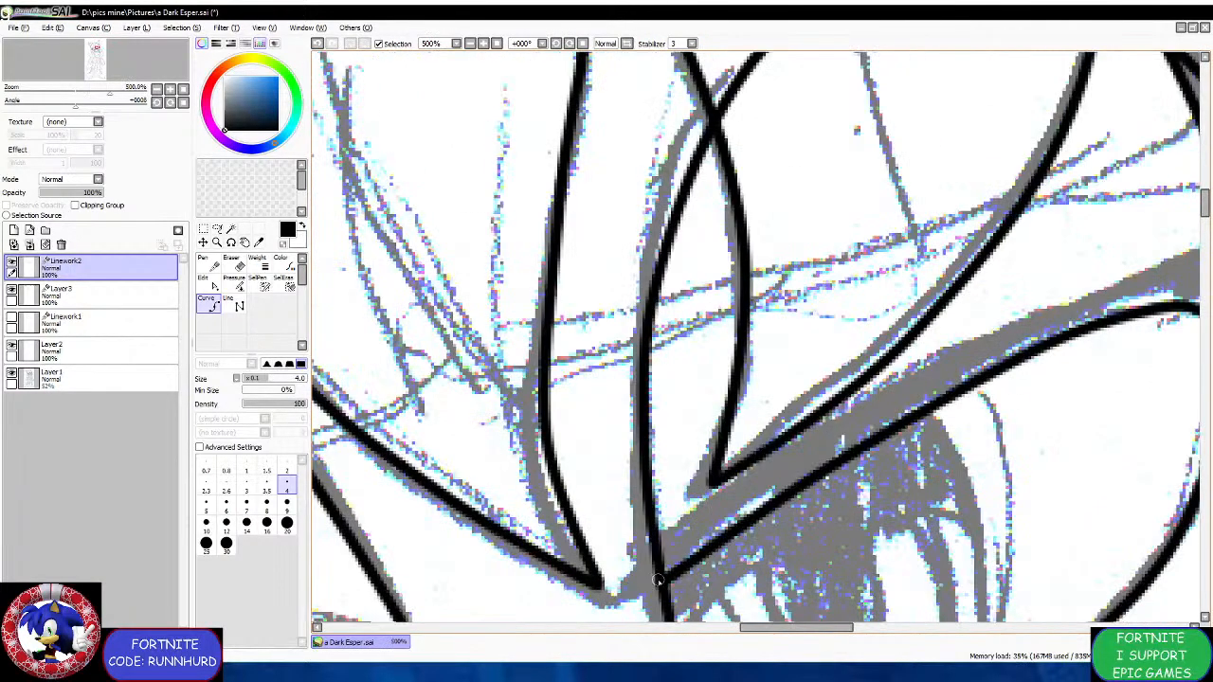
pyautogui.click(652, 570)
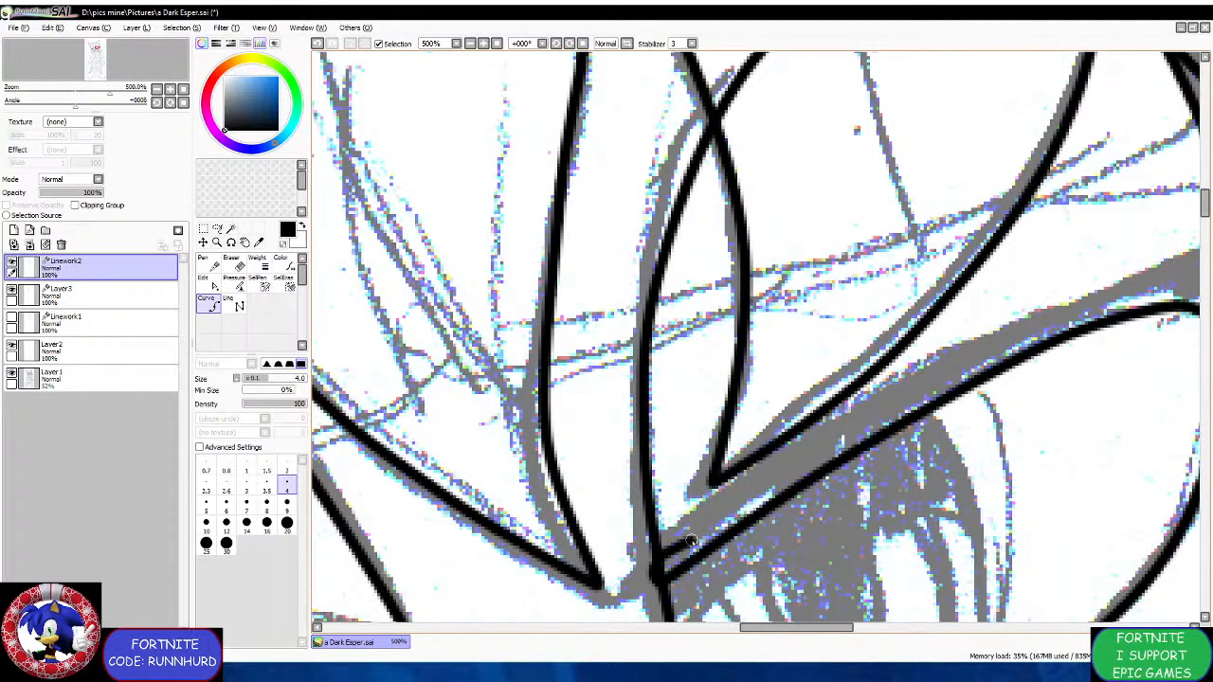
pyautogui.scroll(-1, 763, 479)
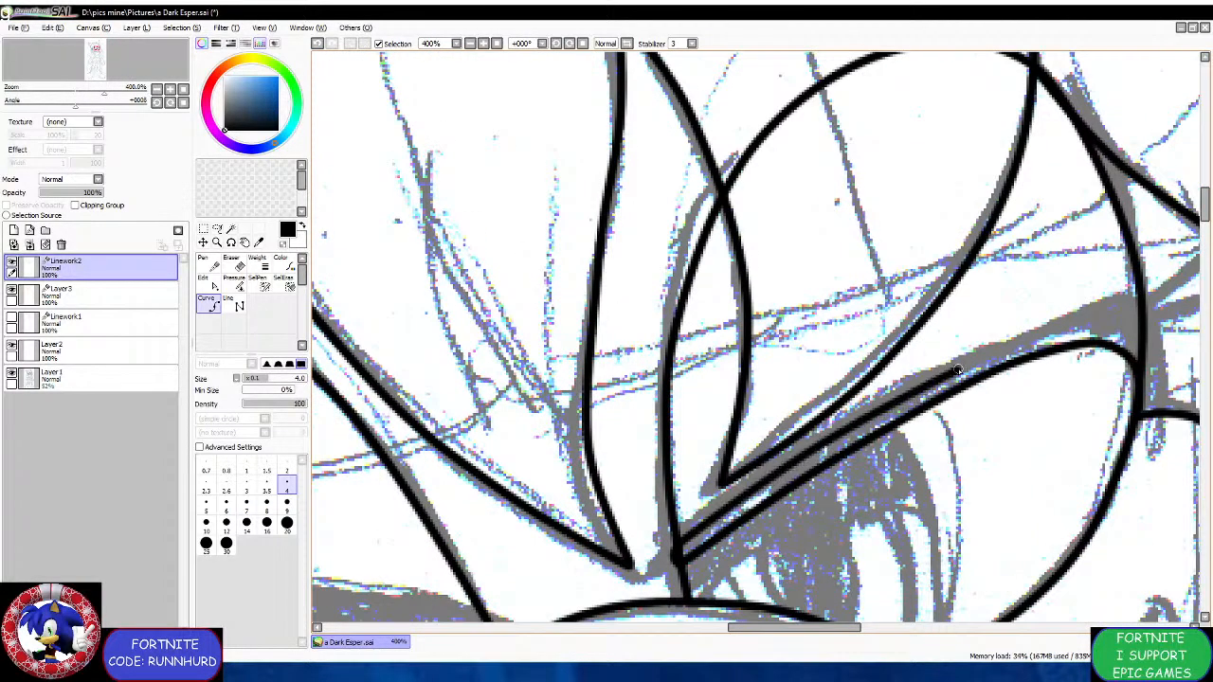
pyautogui.scroll(-3, 956, 360)
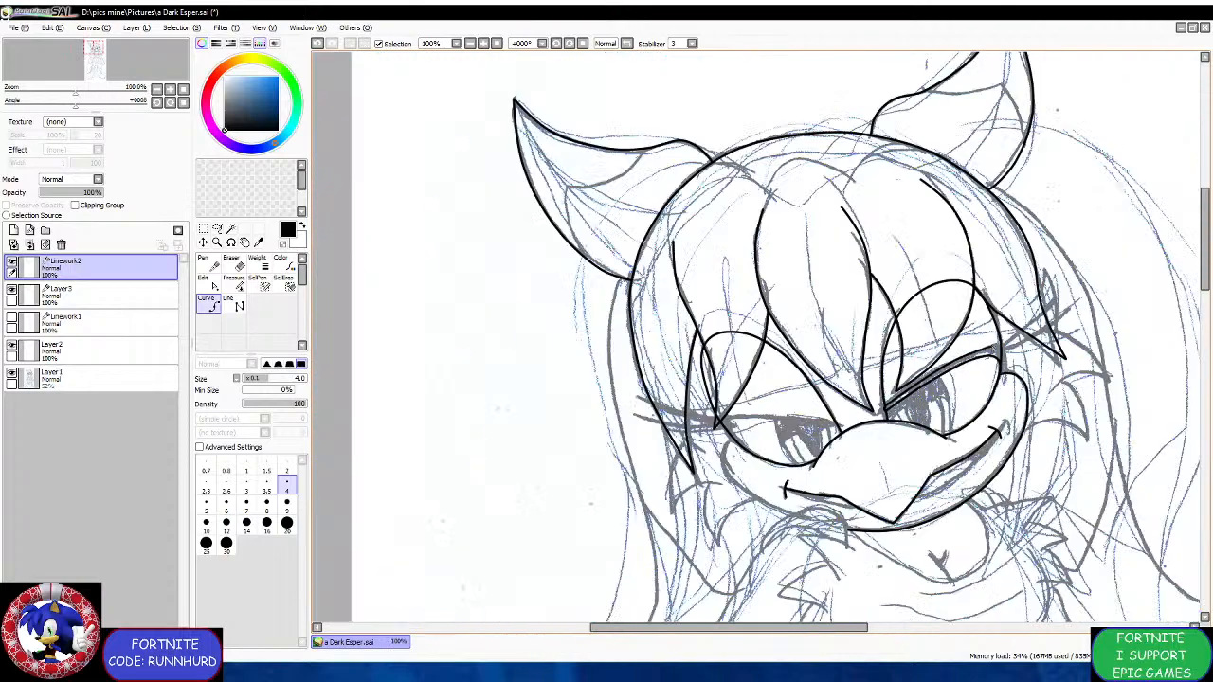
pyautogui.scroll(3, 916, 377)
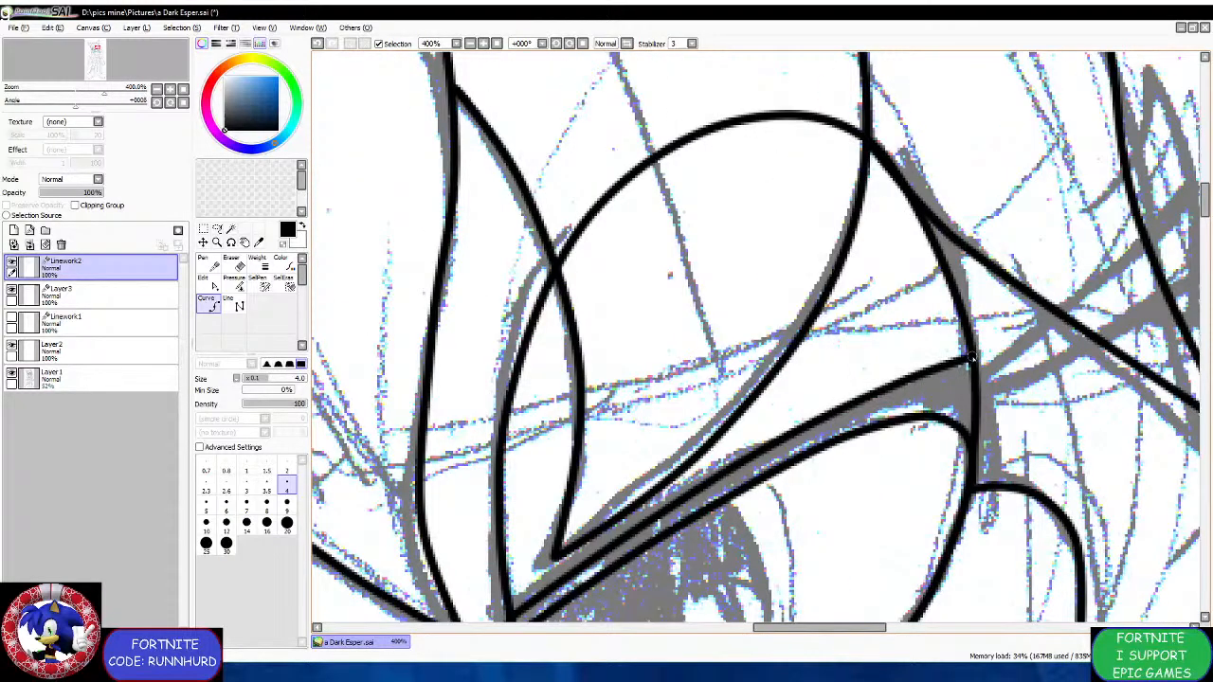
# Ink the right eye's two outer eyelashes as pointed outlines sweeping outward from the lid's outer end.
pyautogui.scroll(-3, 910, 398)
pyautogui.scroll(2, 772, 542)
pyautogui.scroll(3, 772, 542)
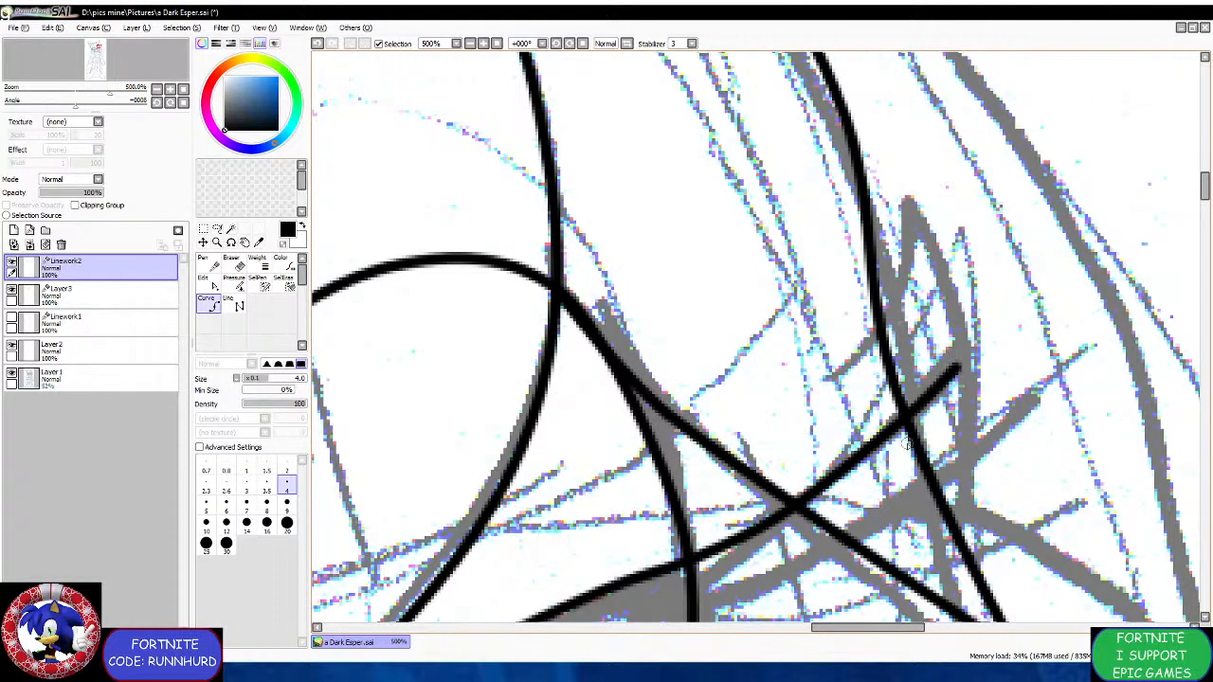
pyautogui.scroll(-1, 955, 370)
pyautogui.scroll(2, 948, 375)
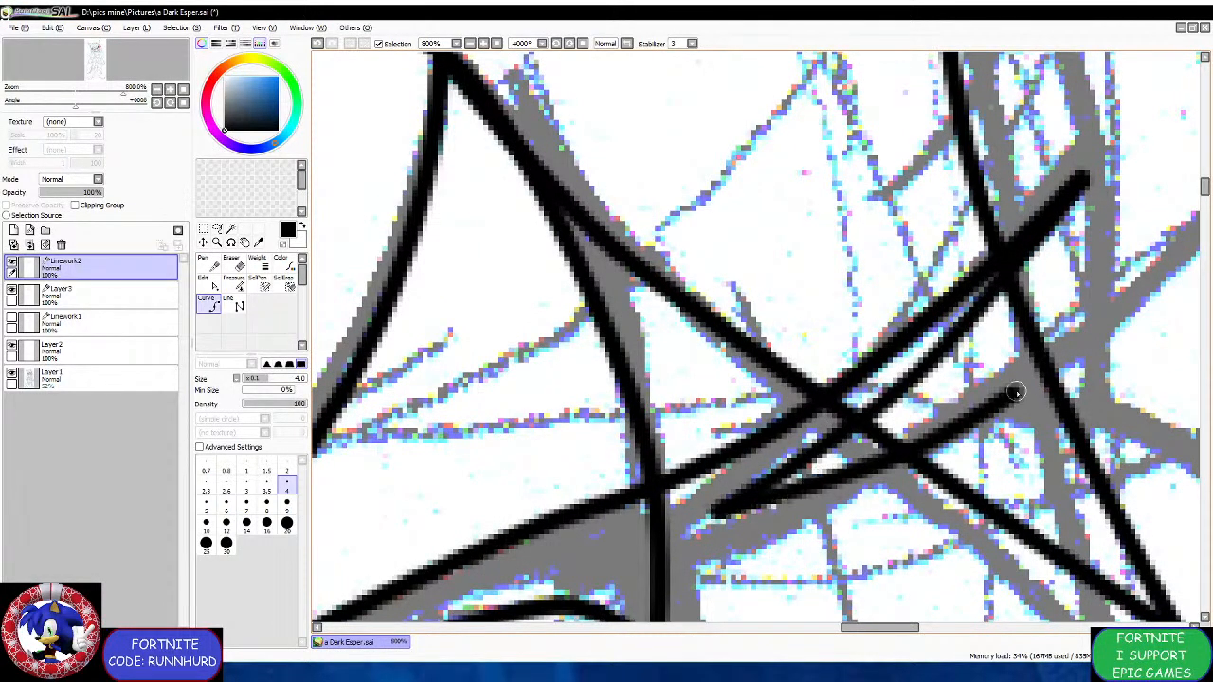
pyautogui.scroll(-3, 1059, 378)
pyautogui.scroll(3, 1059, 377)
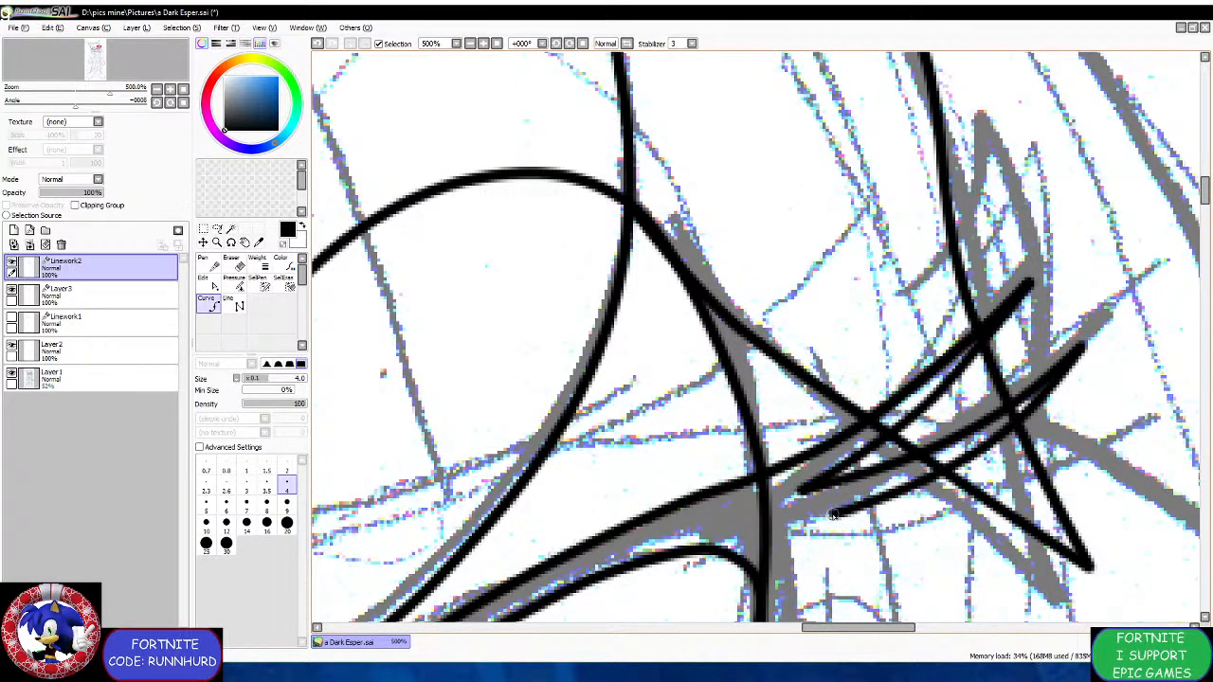
# Thicken the outer tips of the right eye's two lashes with extra strokes between their outlines.
pyautogui.scroll(2, 997, 365)
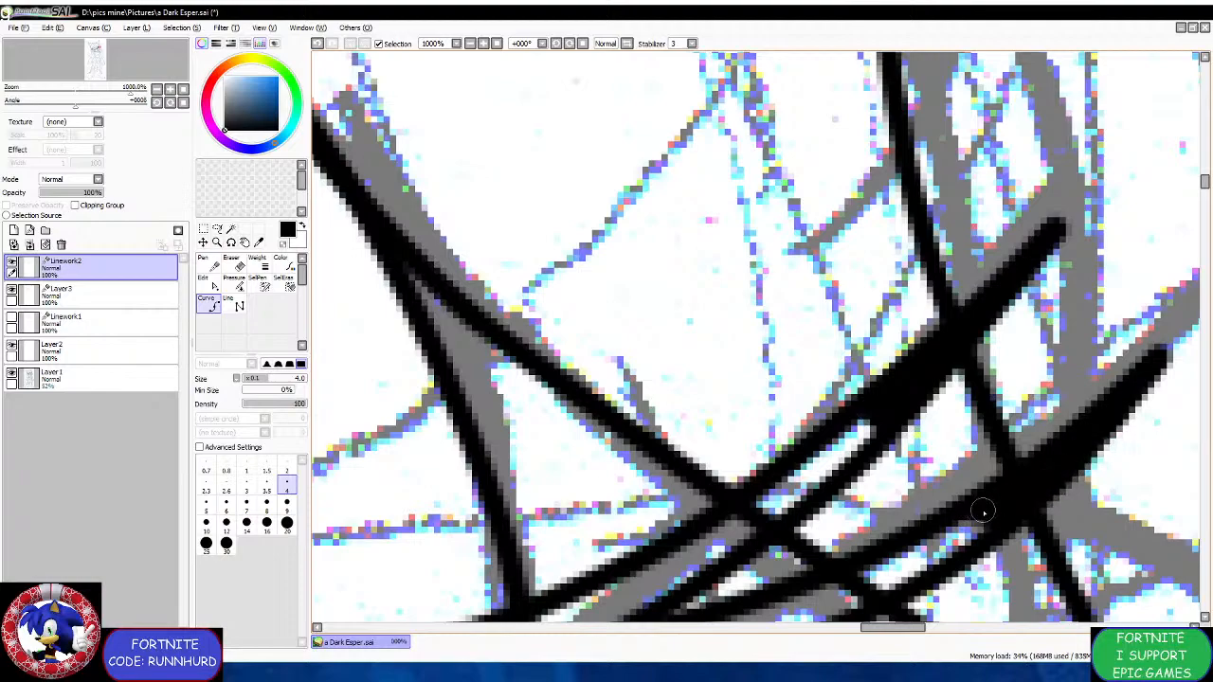
pyautogui.scroll(-4, 983, 509)
pyautogui.scroll(-3, 884, 567)
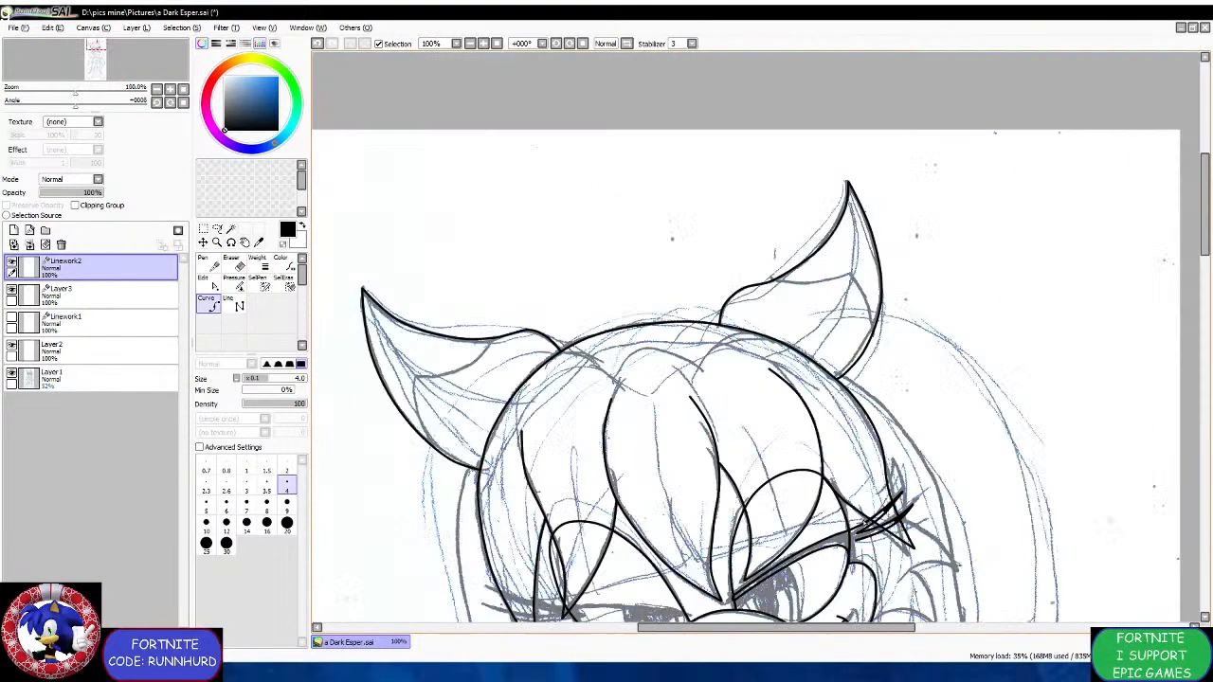
# Join the lower edge of the right eye's lower lash to the eye's outer contour where the cheek line starts.
pyautogui.scroll(5, 871, 553)
pyautogui.scroll(2, 829, 510)
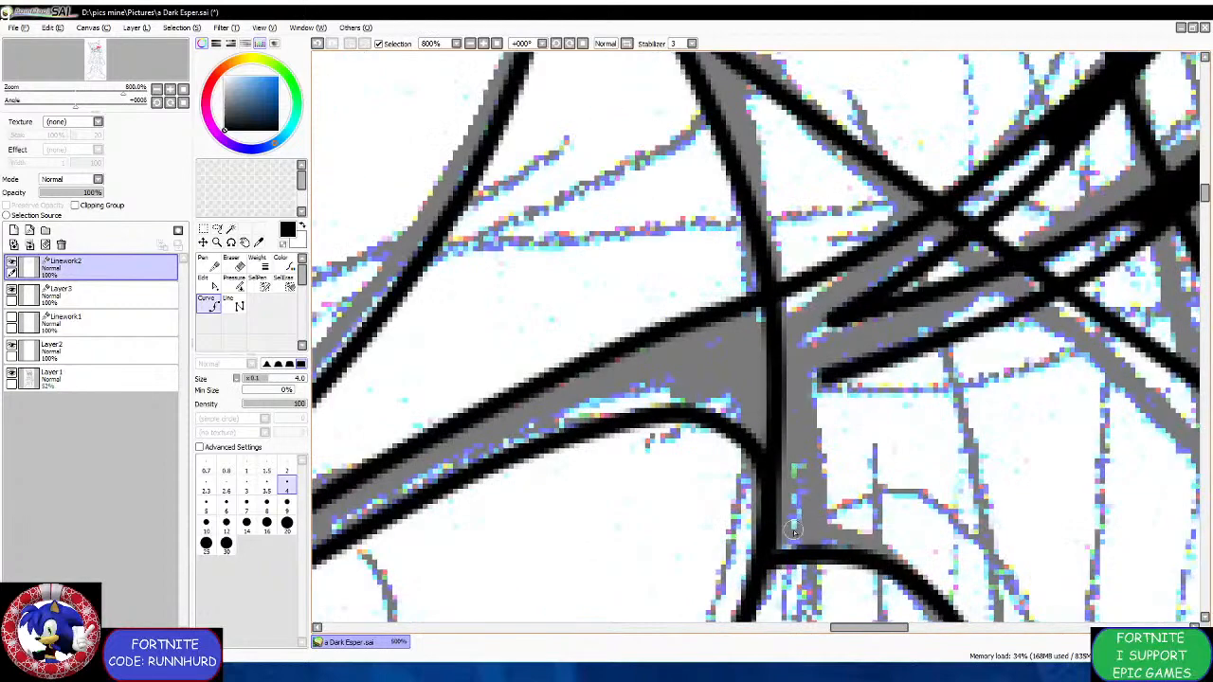
pyautogui.moveTo(770, 554)
pyautogui.mouseDown()
pyautogui.moveTo(806, 501)
pyautogui.moveTo(831, 375)
pyautogui.mouseUp()
pyautogui.scroll(-4, 832, 376)
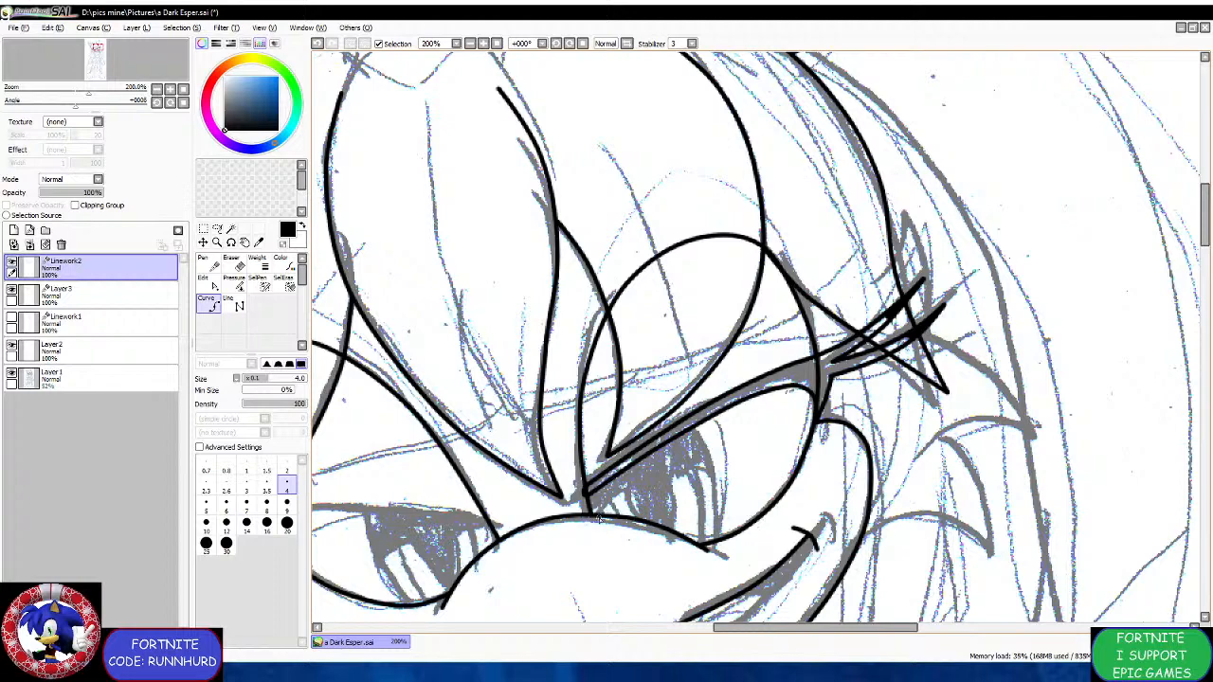
# Ink the right iris's outer edge up to the lid, and the pupil's inner edge down to the muzzle at size 2.
pyautogui.scroll(2, 599, 518)
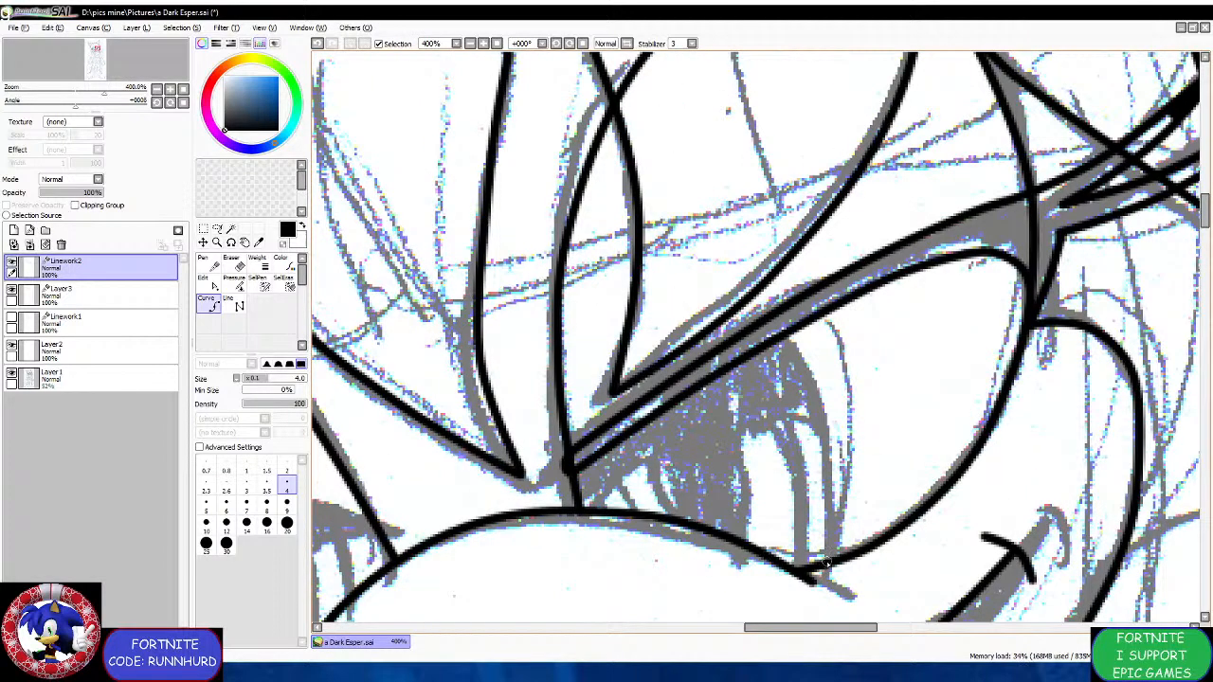
pyautogui.moveTo(827, 563)
pyautogui.mouseDown()
pyautogui.moveTo(839, 485)
pyautogui.moveTo(821, 387)
pyautogui.moveTo(789, 333)
pyautogui.mouseUp()
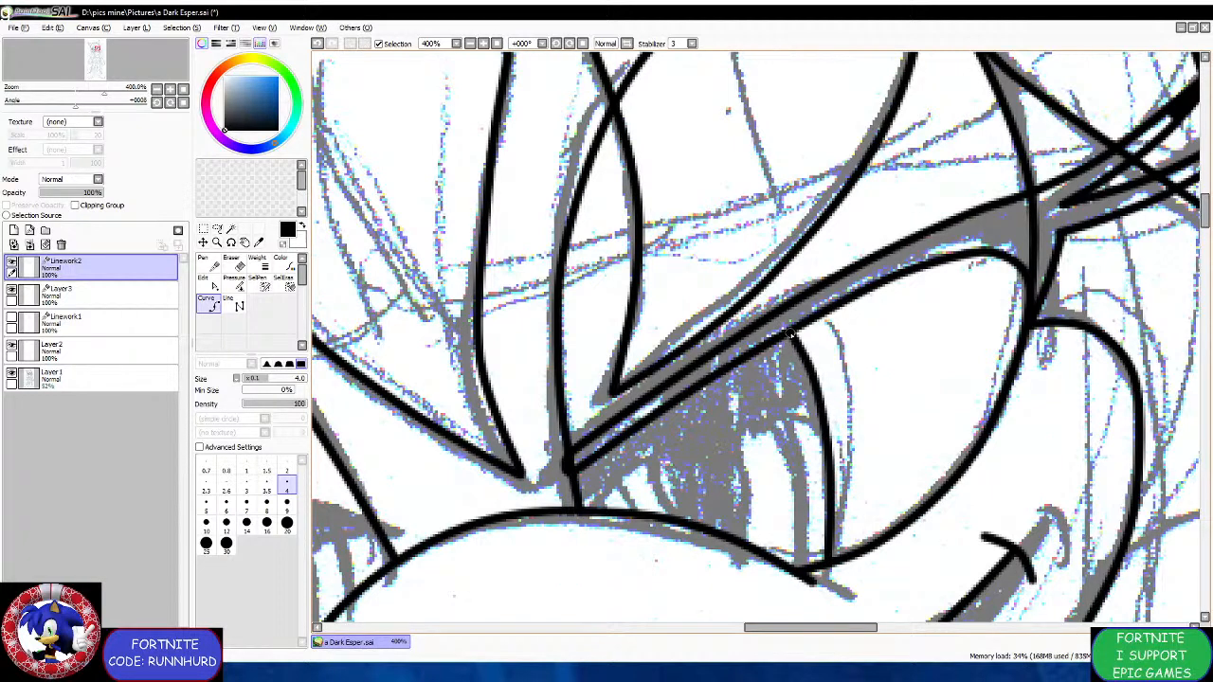
pyautogui.click(286, 466)
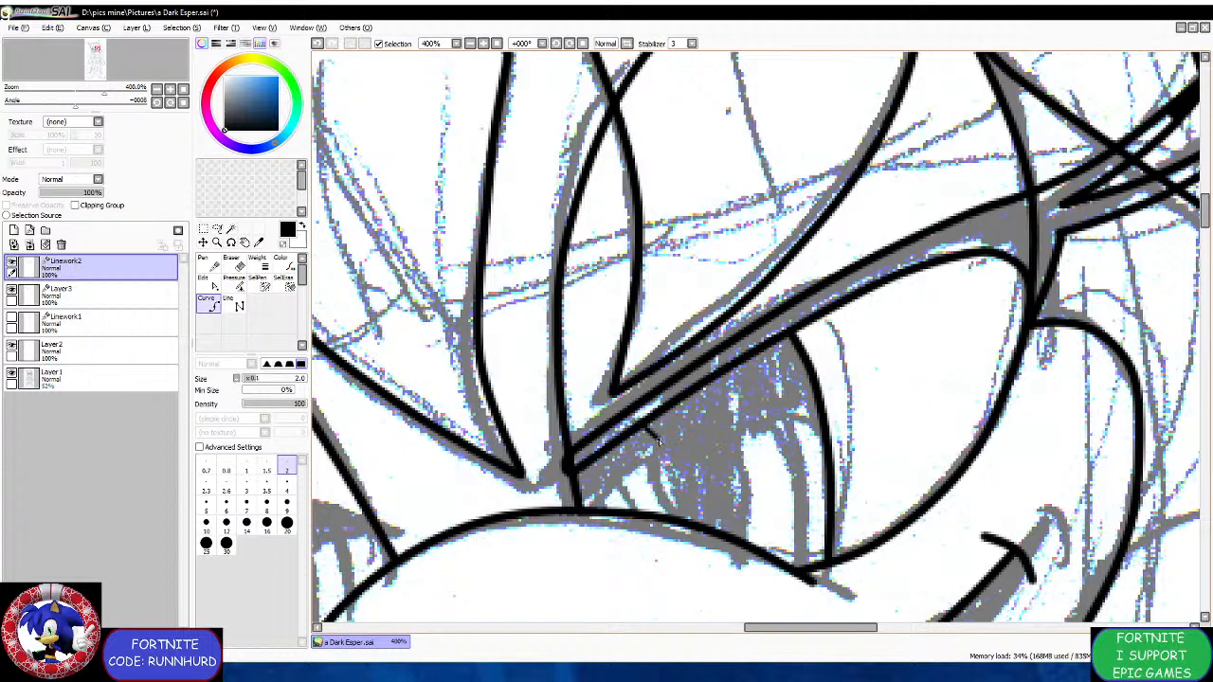
pyautogui.moveTo(655, 437)
pyautogui.mouseDown()
pyautogui.moveTo(670, 482)
pyautogui.moveTo(661, 505)
pyautogui.mouseUp()
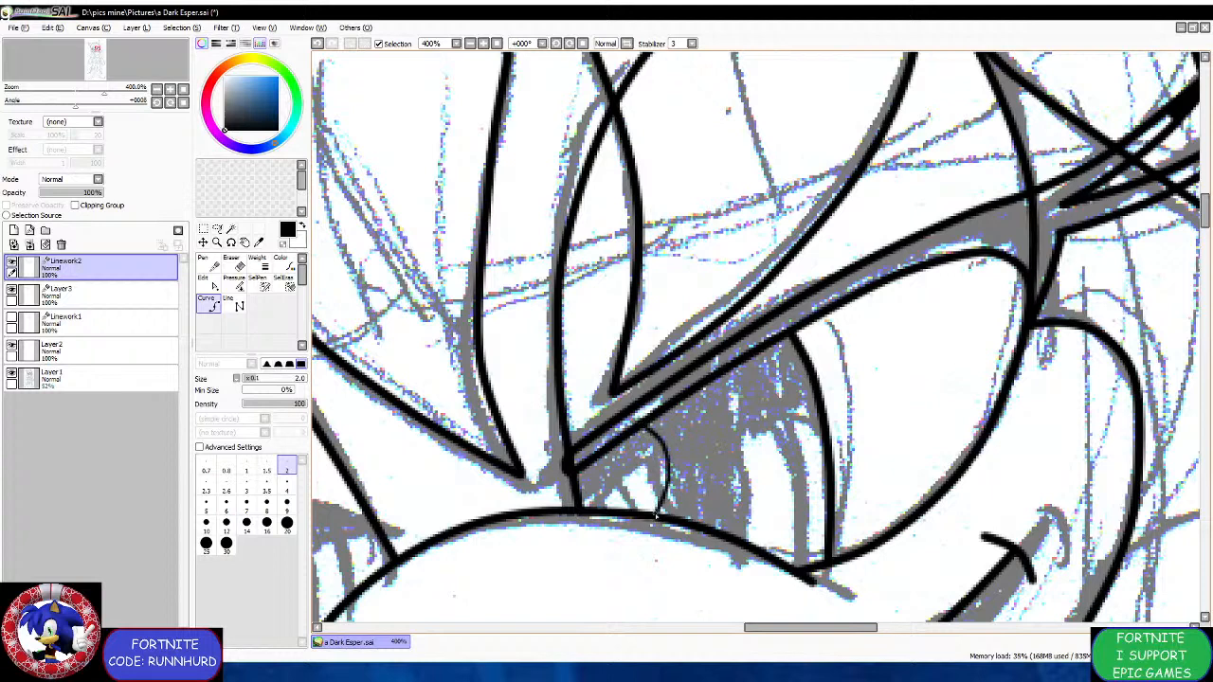
# Set the curve size to 4 and ink the right pupil's outer edge from the muzzle up to the lid.
pyautogui.click(286, 484)
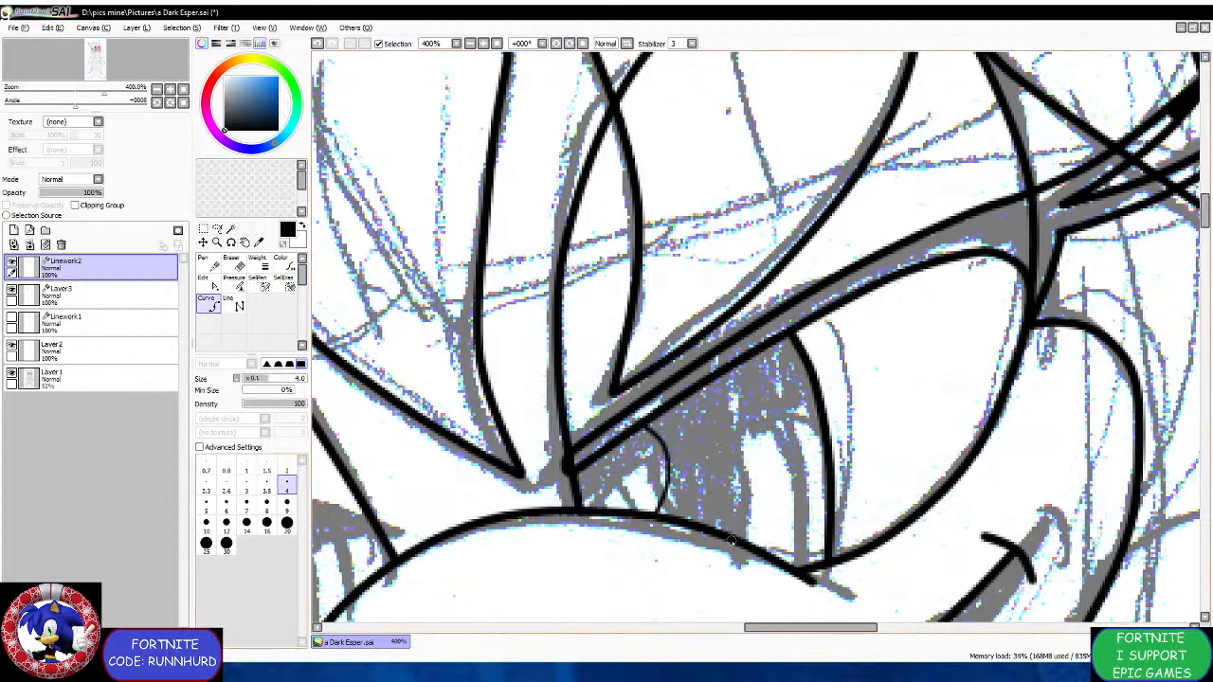
pyautogui.click(739, 541)
pyautogui.click(743, 487)
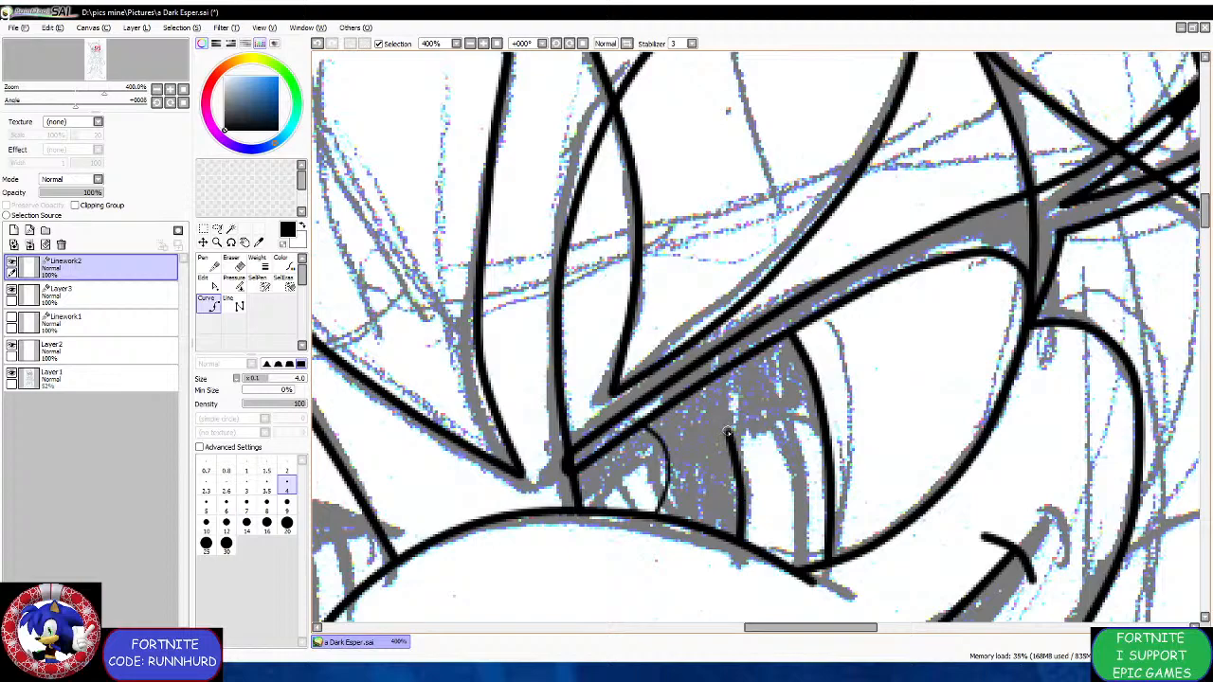
pyautogui.click(730, 433)
pyautogui.doubleClick(698, 387)
pyautogui.scroll(-4, 671, 410)
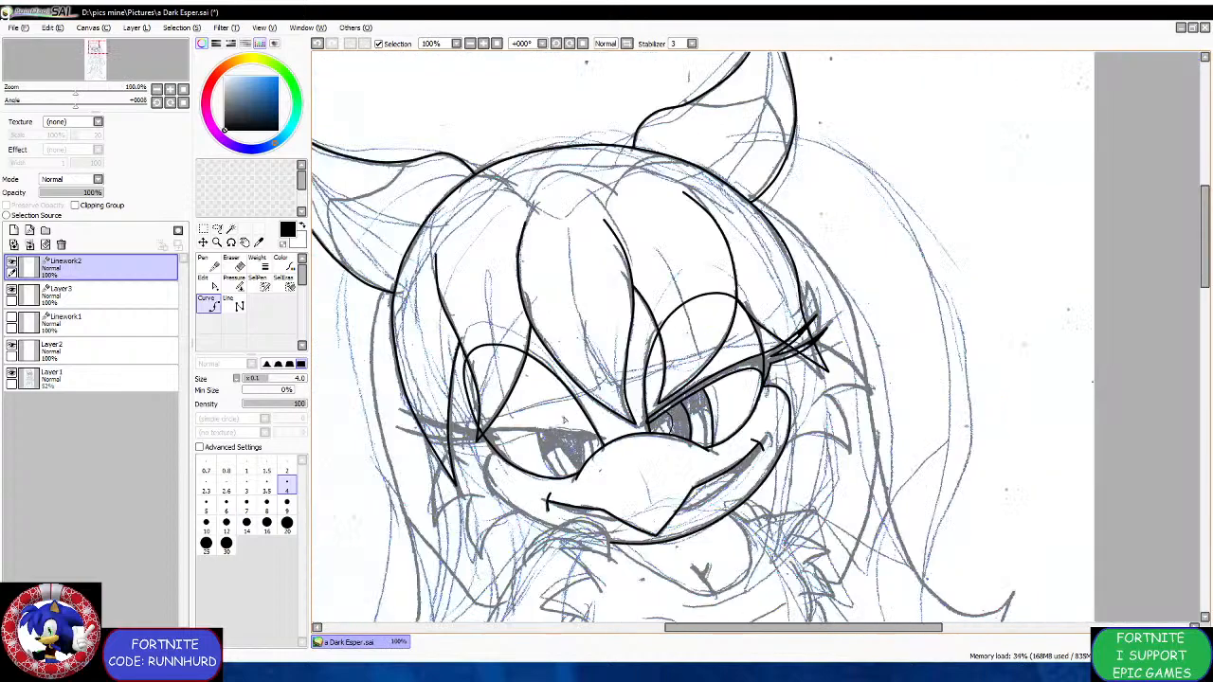
# Ink a short curve at the right pupil's base, from the muzzle line up to the pupil's inner edge.
pyautogui.scroll(3, 555, 429)
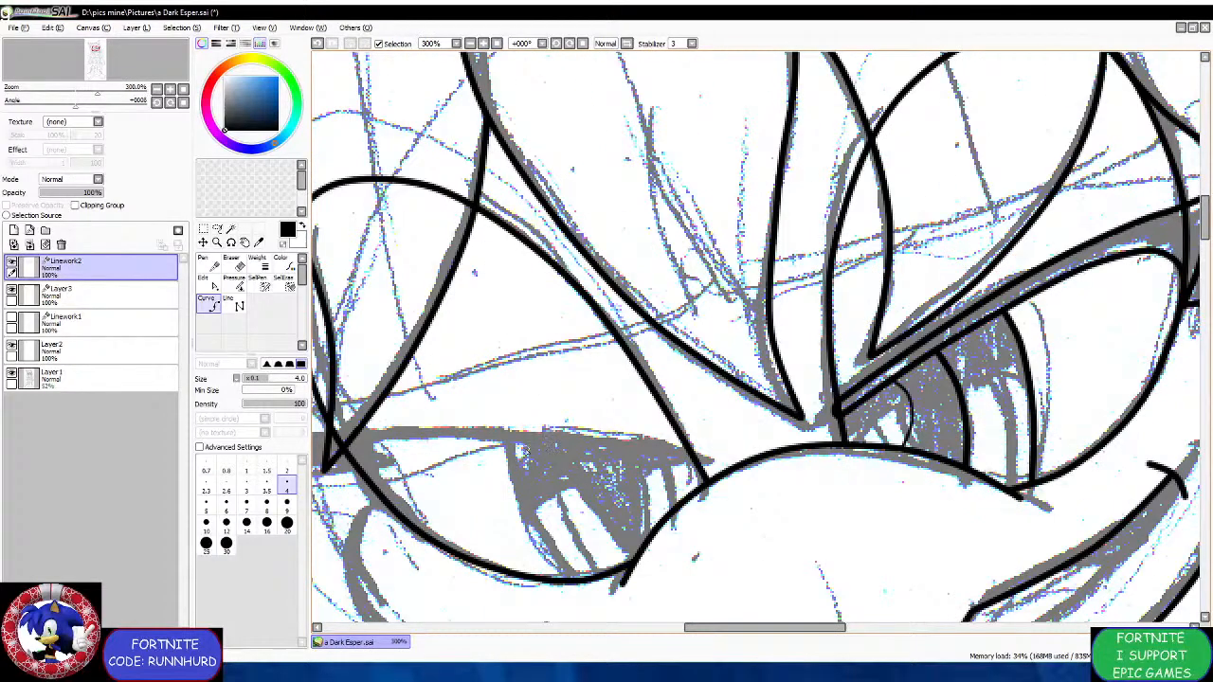
pyautogui.scroll(2, 891, 461)
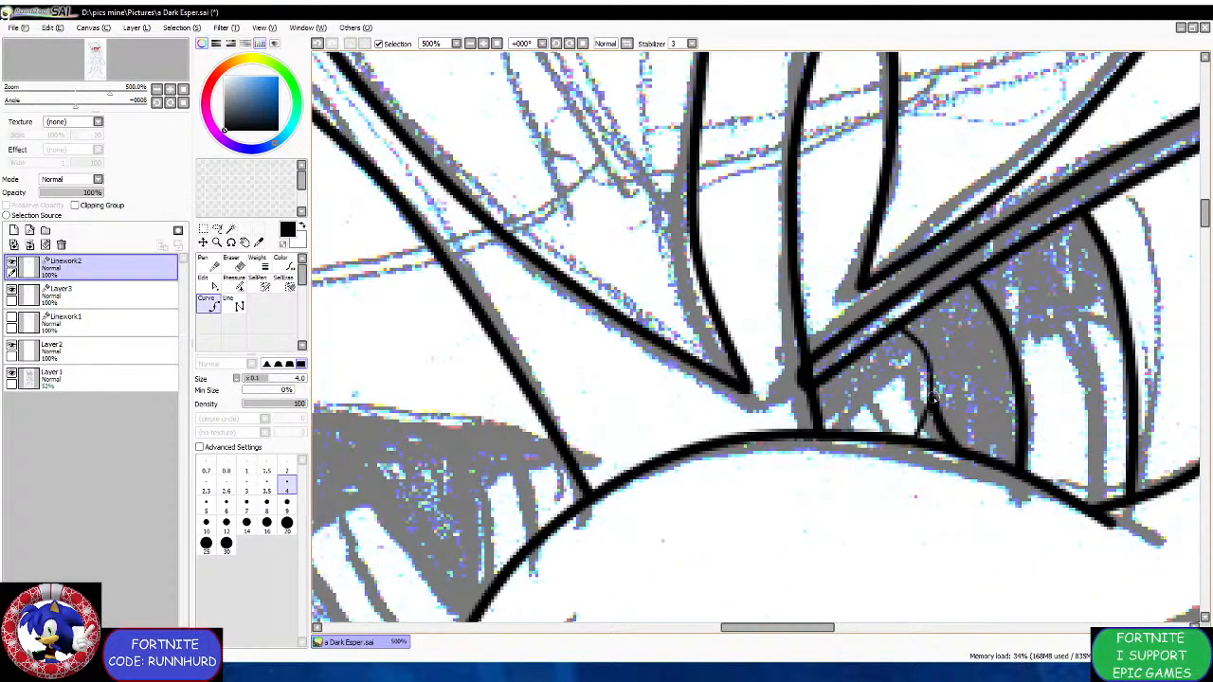
pyautogui.moveTo(935, 402); pyautogui.dragTo(932, 405)
pyautogui.scroll(-3, 932, 404)
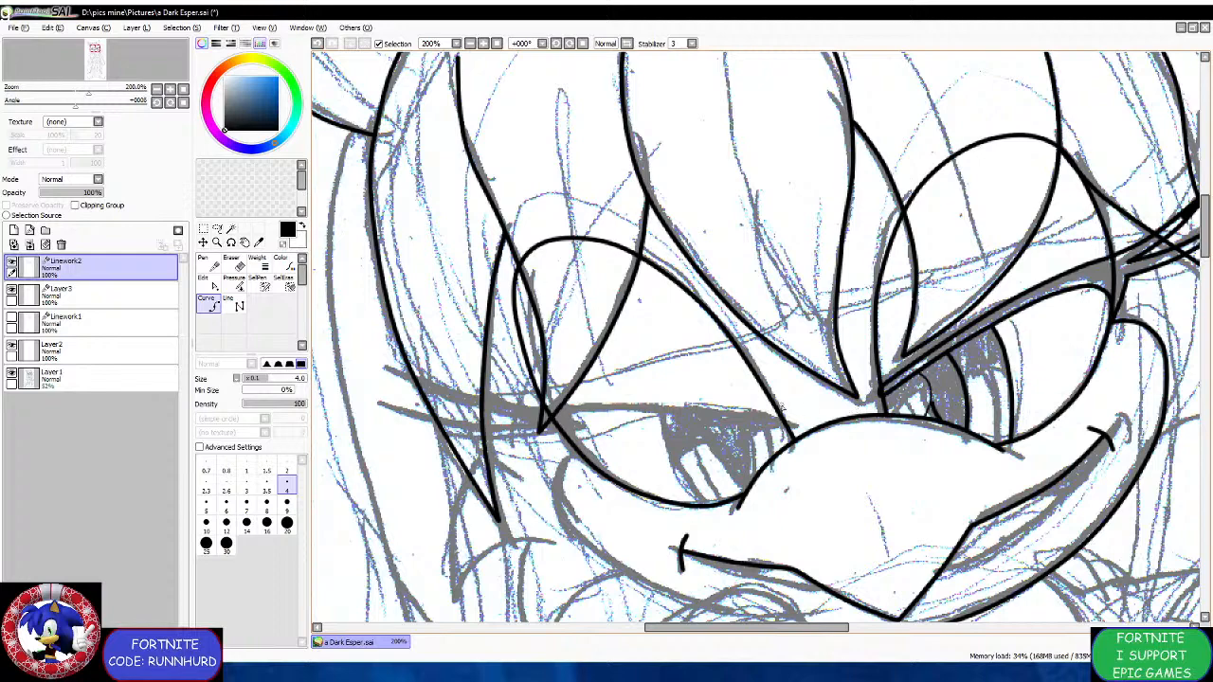
# Ink the lower edge of the left eye's upper lid, curving from the outer corner across to the inner corner.
pyautogui.scroll(3, 572, 429)
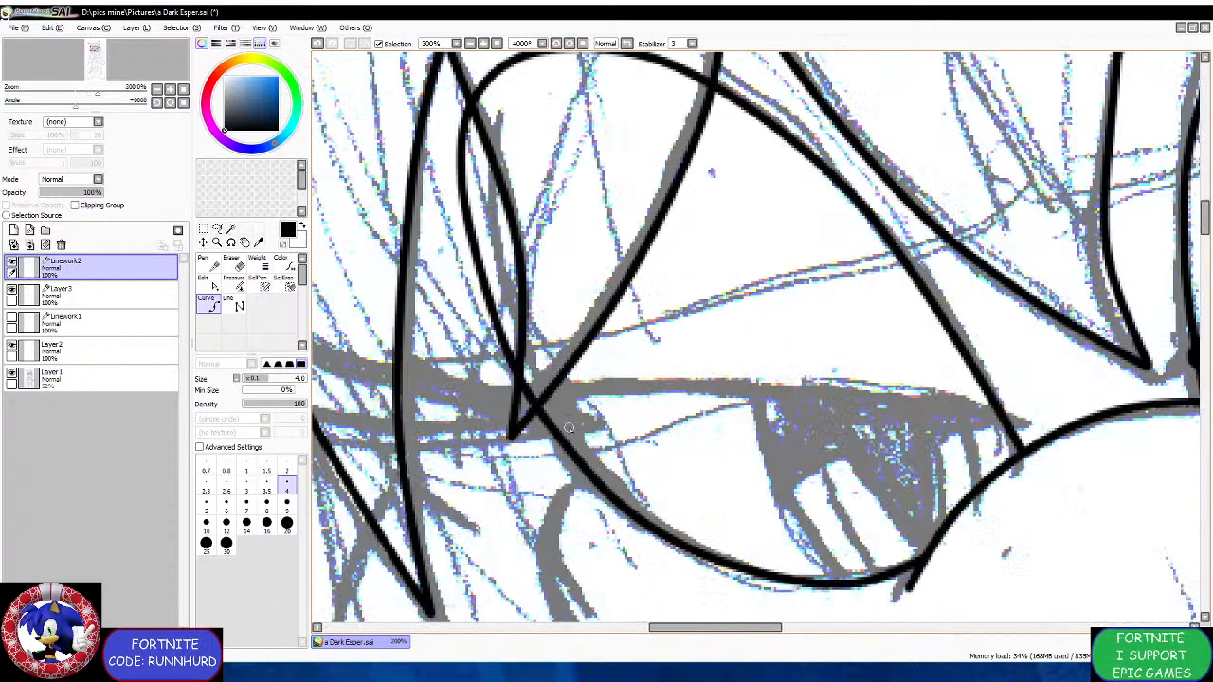
pyautogui.moveTo(576, 468)
pyautogui.mouseDown()
pyautogui.moveTo(574, 427)
pyautogui.moveTo(601, 390)
pyautogui.moveTo(713, 369)
pyautogui.mouseUp()
pyautogui.click(714, 370)
pyautogui.scroll(-4, 713, 369)
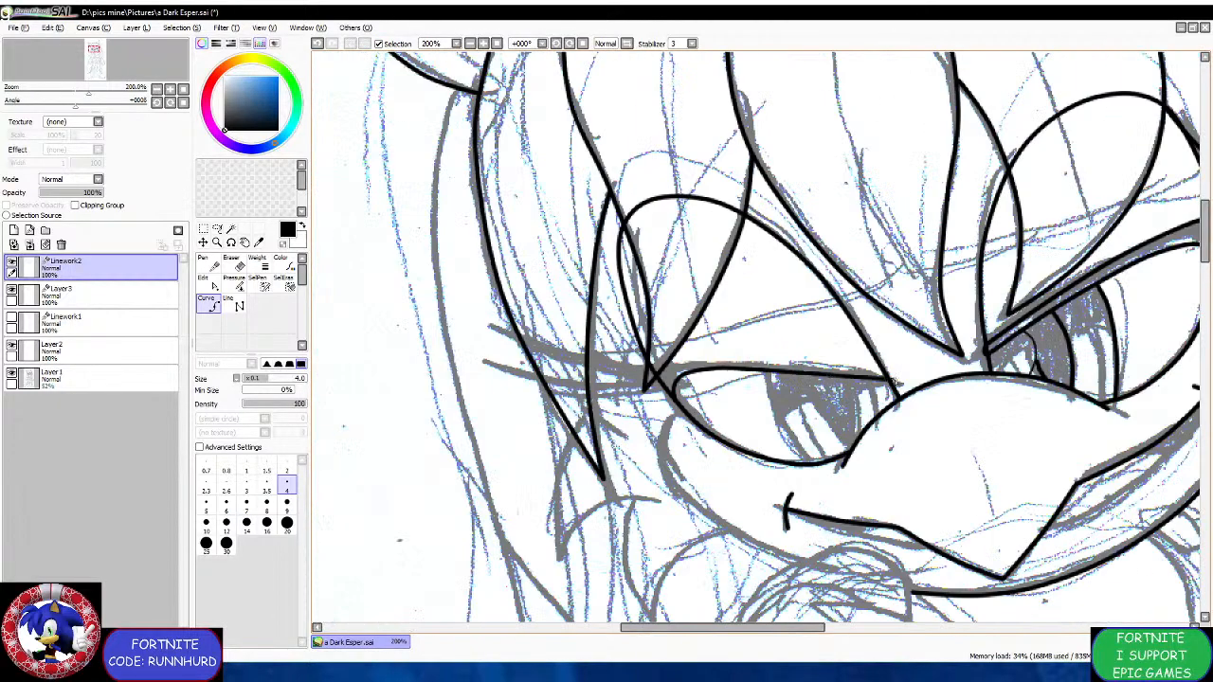
pyautogui.scroll(3, 886, 382)
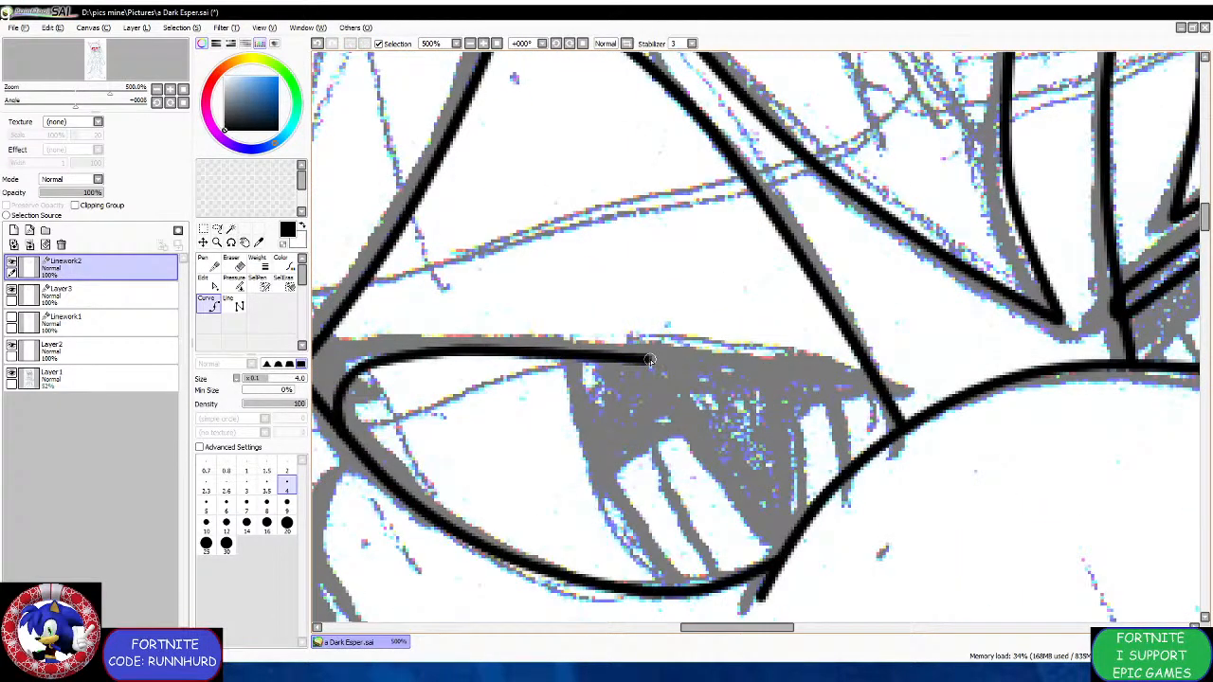
# Ink the upper edge of the left eye's lid from a rounded inner corner out to the bangs.
pyautogui.click(878, 375)
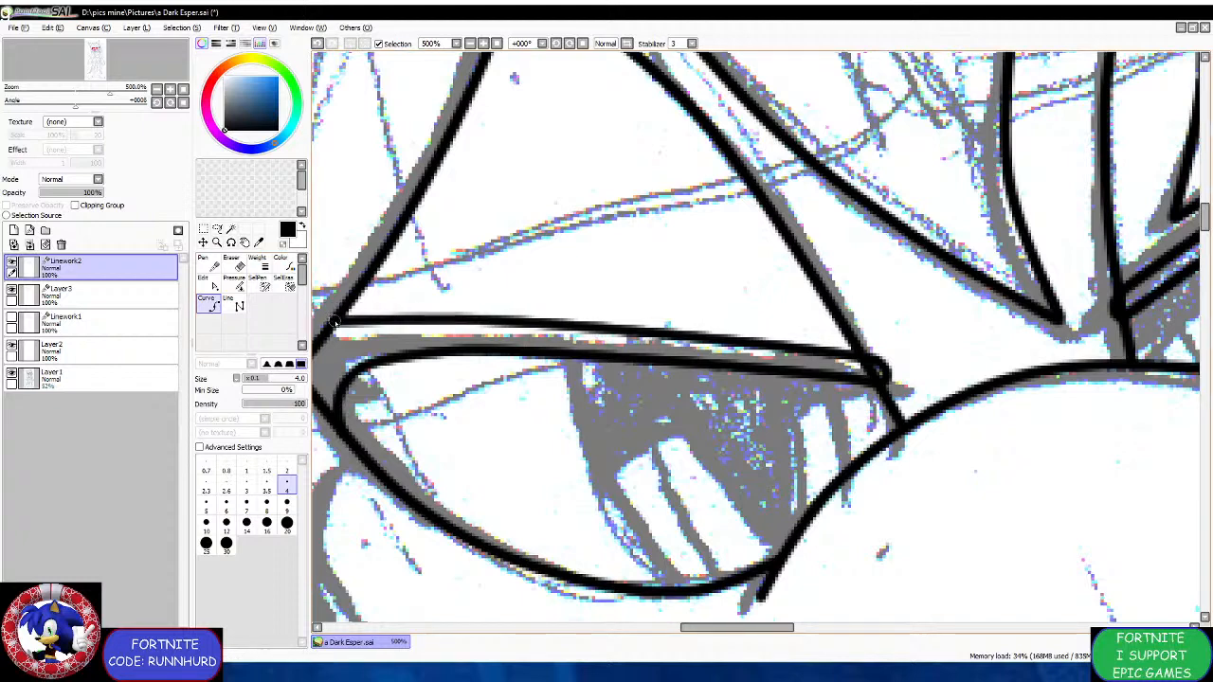
pyautogui.scroll(1, 880, 376)
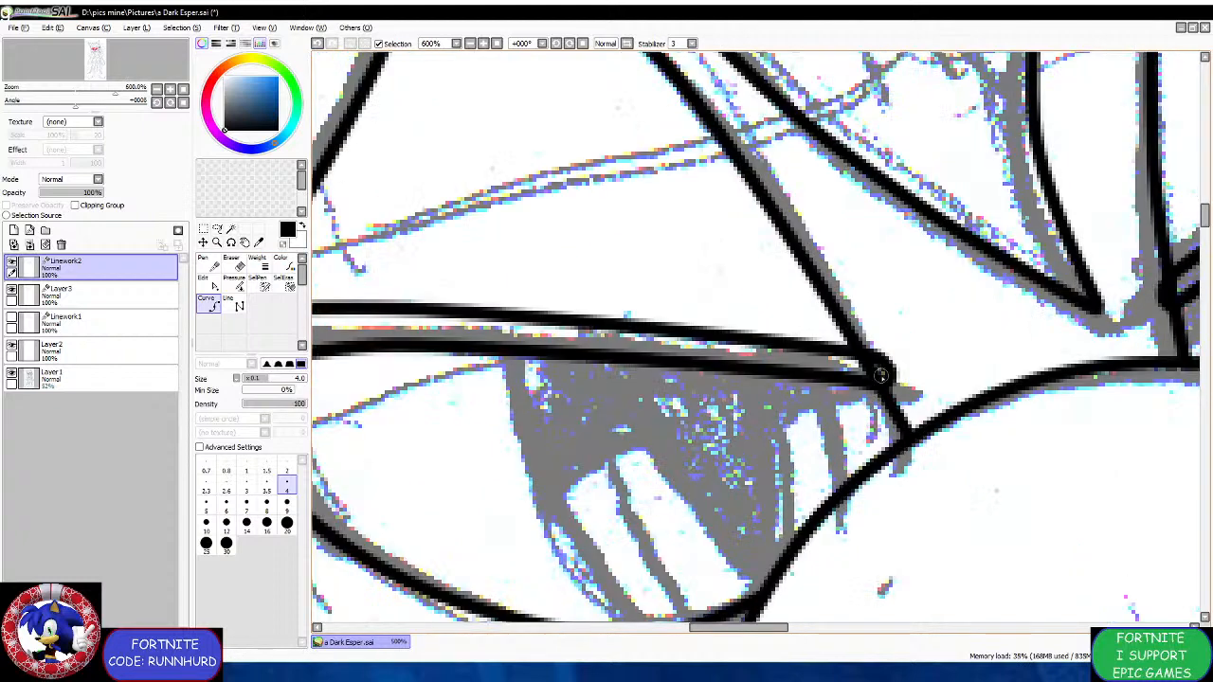
pyautogui.scroll(-5, 879, 374)
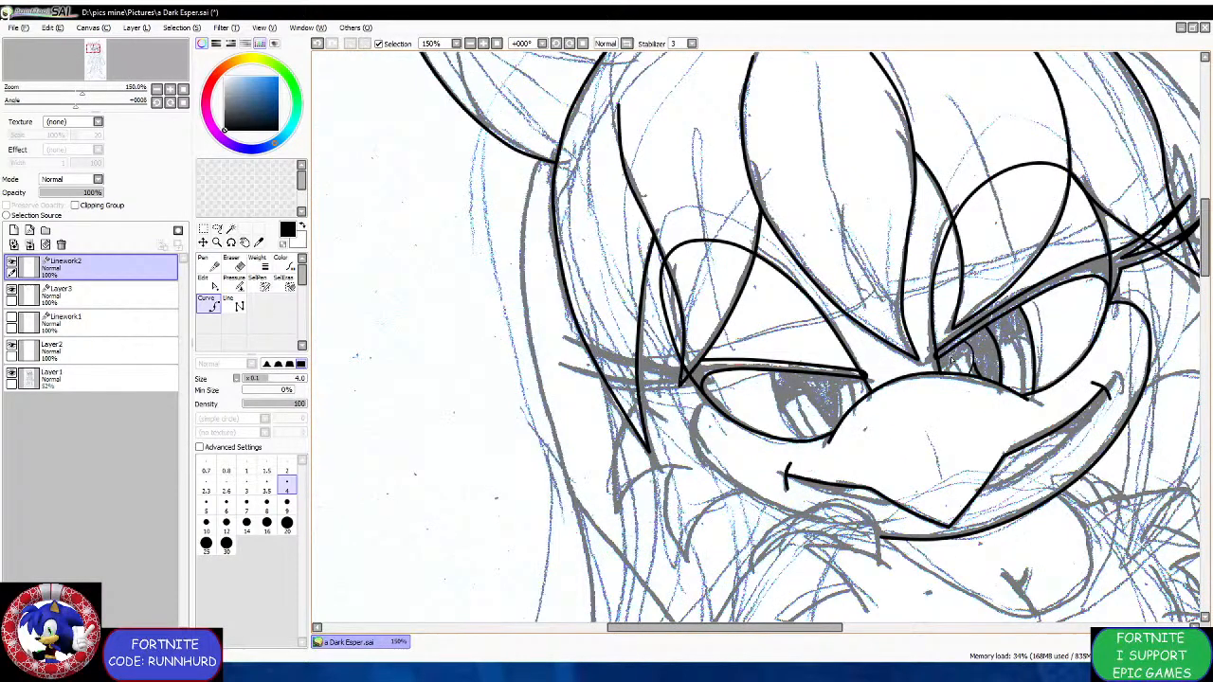
# Thicken the inner corner of the right eye's lid into a rounded black end.
pyautogui.scroll(7, 953, 359)
pyautogui.click(913, 334)
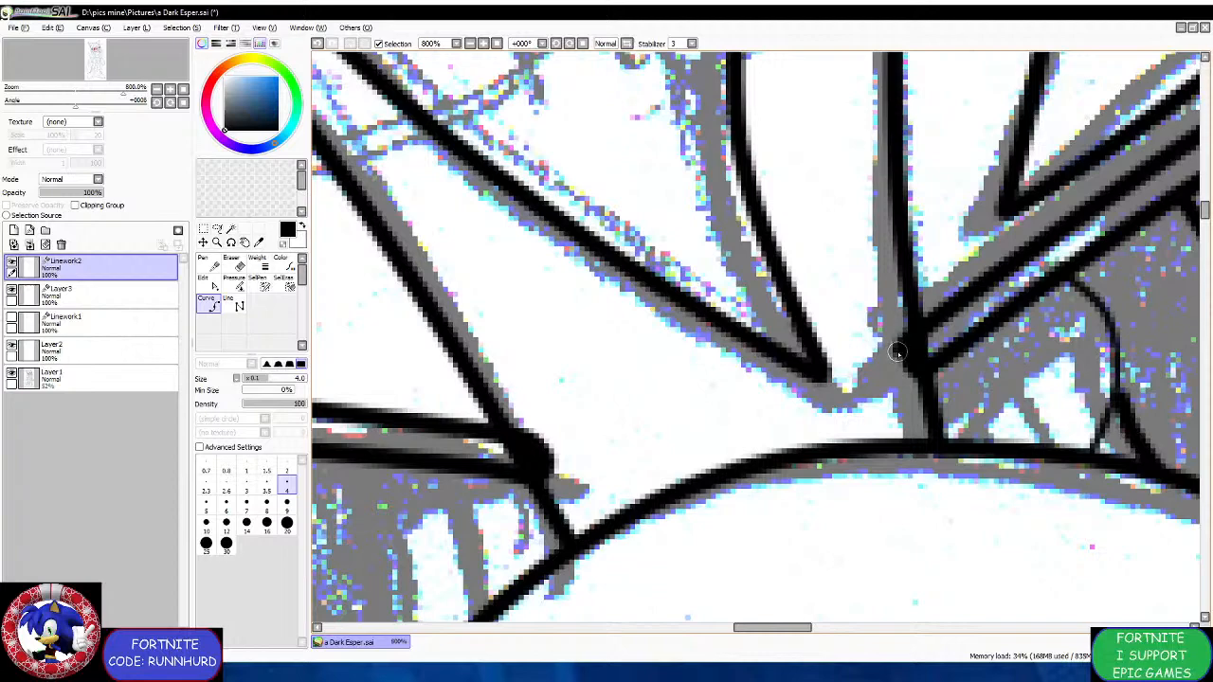
pyautogui.click(899, 359)
pyautogui.click(912, 376)
pyautogui.doubleClick(929, 370)
pyautogui.scroll(-4, 929, 370)
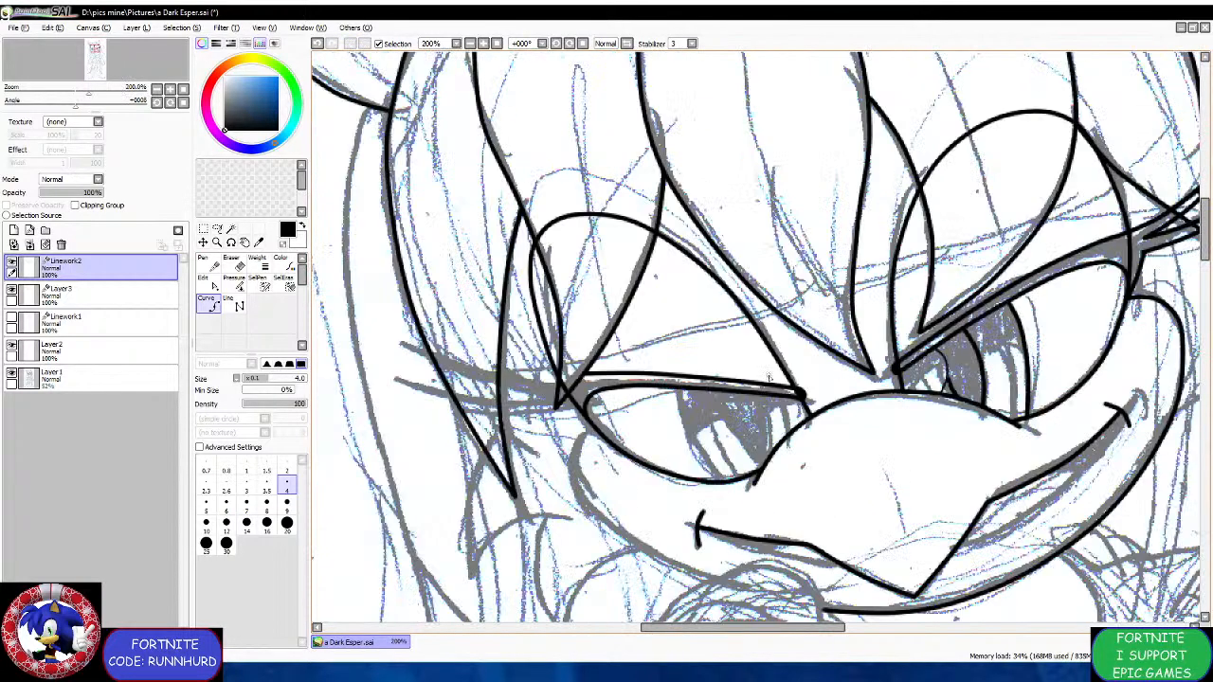
# Ink a short curve inside the right eye from the muzzle line up to the lid's rounded inner corner.
pyautogui.scroll(3, 927, 382)
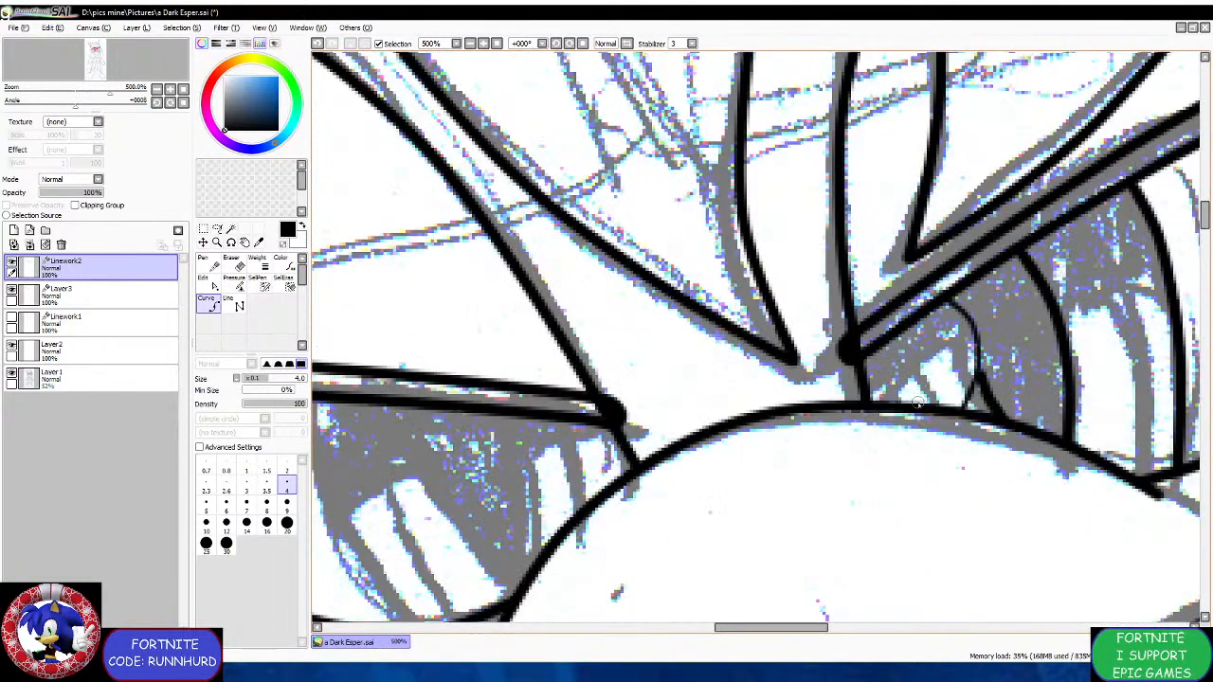
pyautogui.click(900, 404)
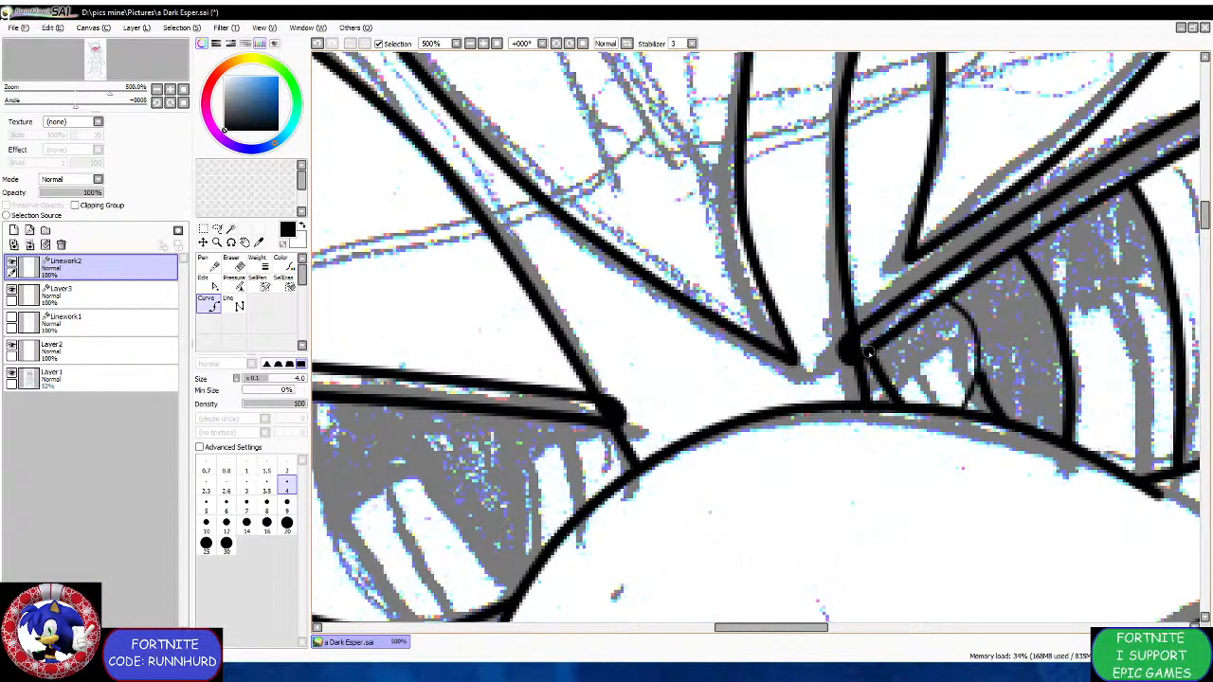
pyautogui.scroll(-5, 866, 351)
# Ink the left eye's upper lash as a pointed outline from the outer corner out to the side of the head and back.
pyautogui.scroll(3, 650, 384)
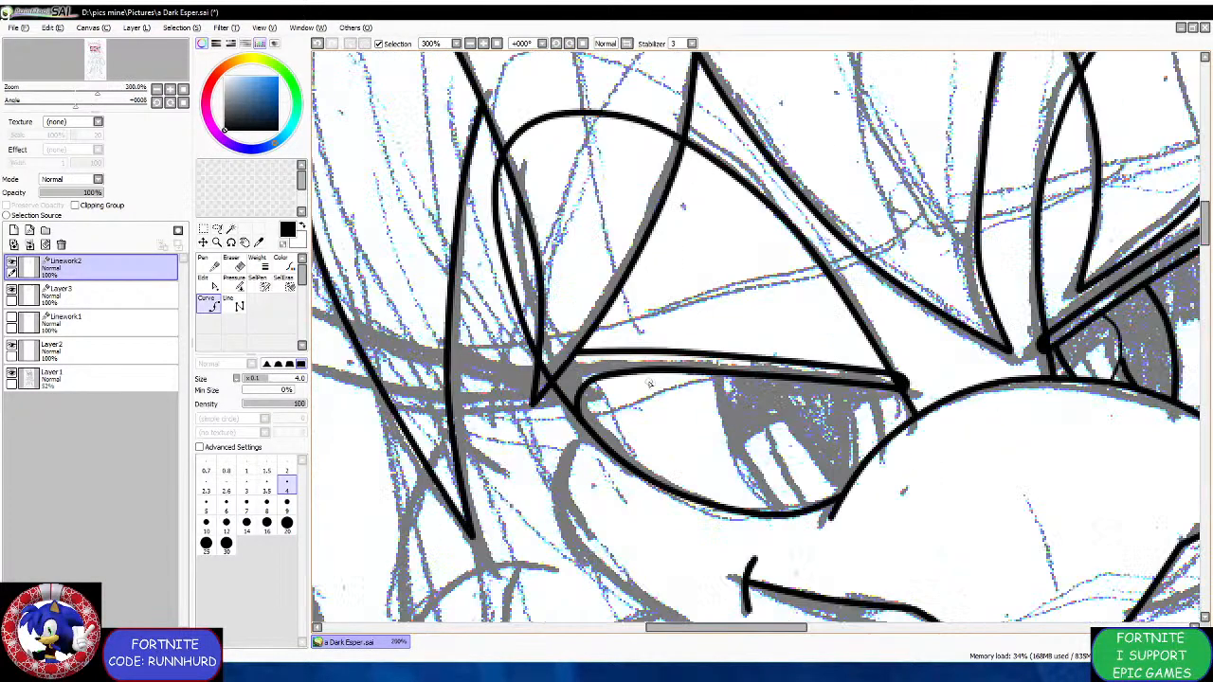
pyautogui.scroll(-4, 447, 341)
pyautogui.scroll(4, 403, 327)
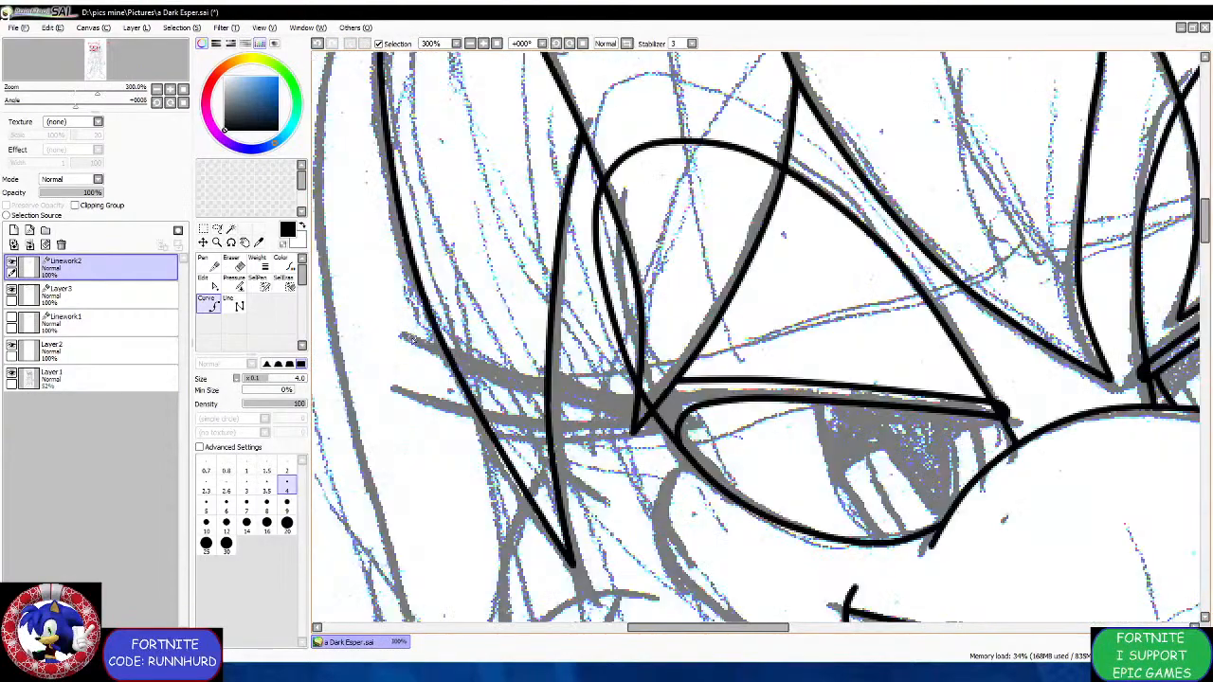
pyautogui.scroll(-4, 559, 377)
pyautogui.scroll(6, 568, 381)
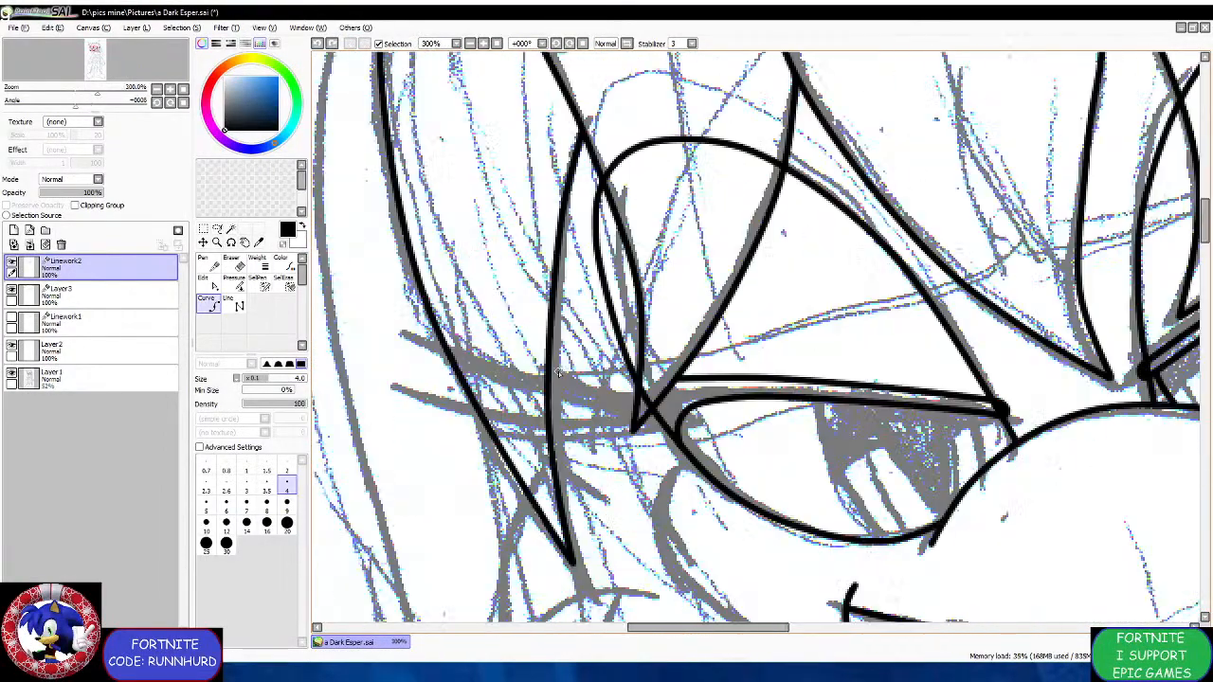
pyautogui.click(687, 381)
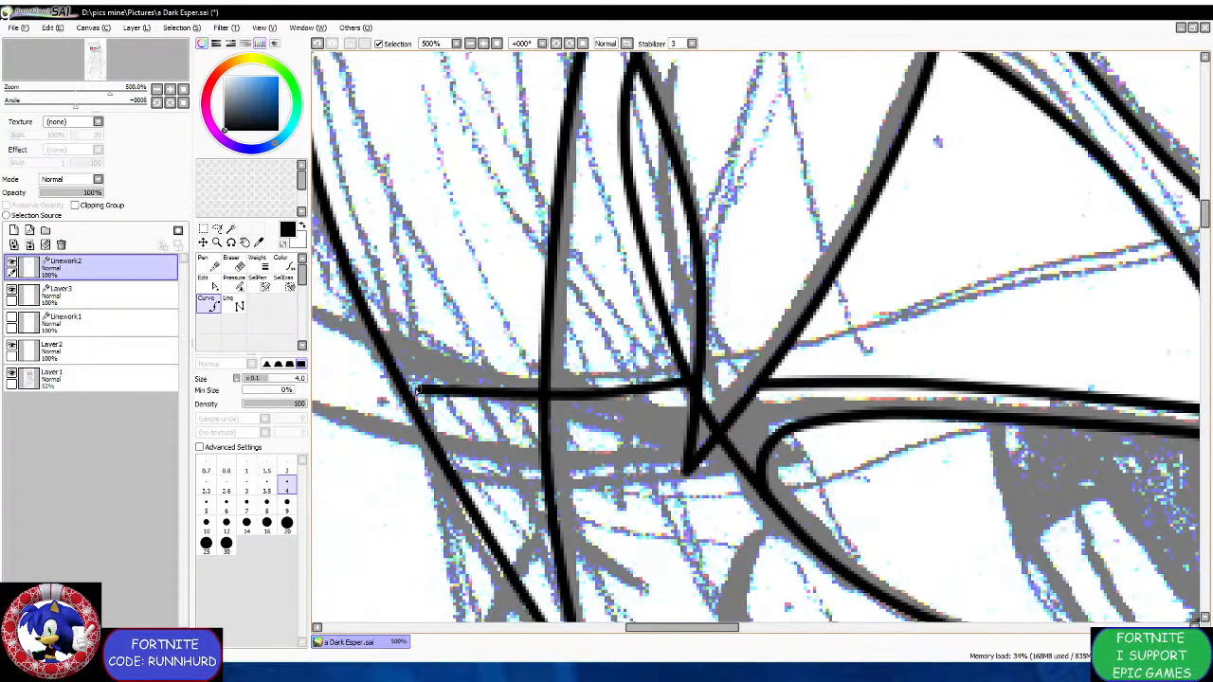
pyautogui.click(417, 388)
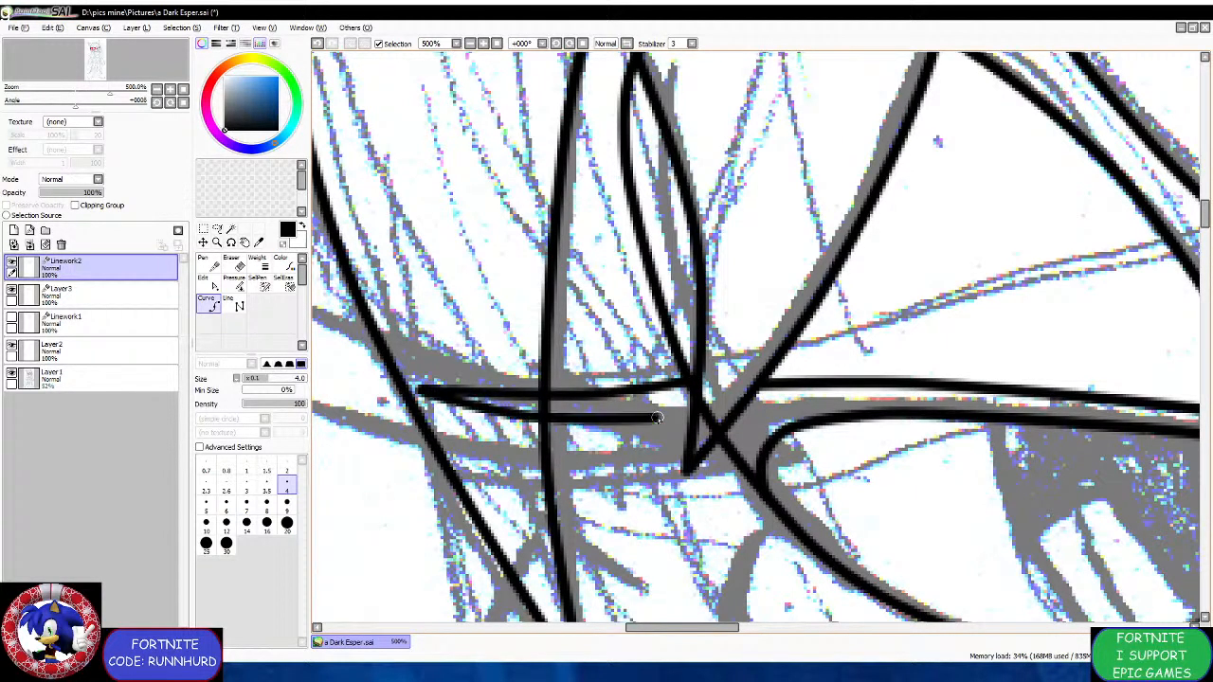
pyautogui.click(682, 413)
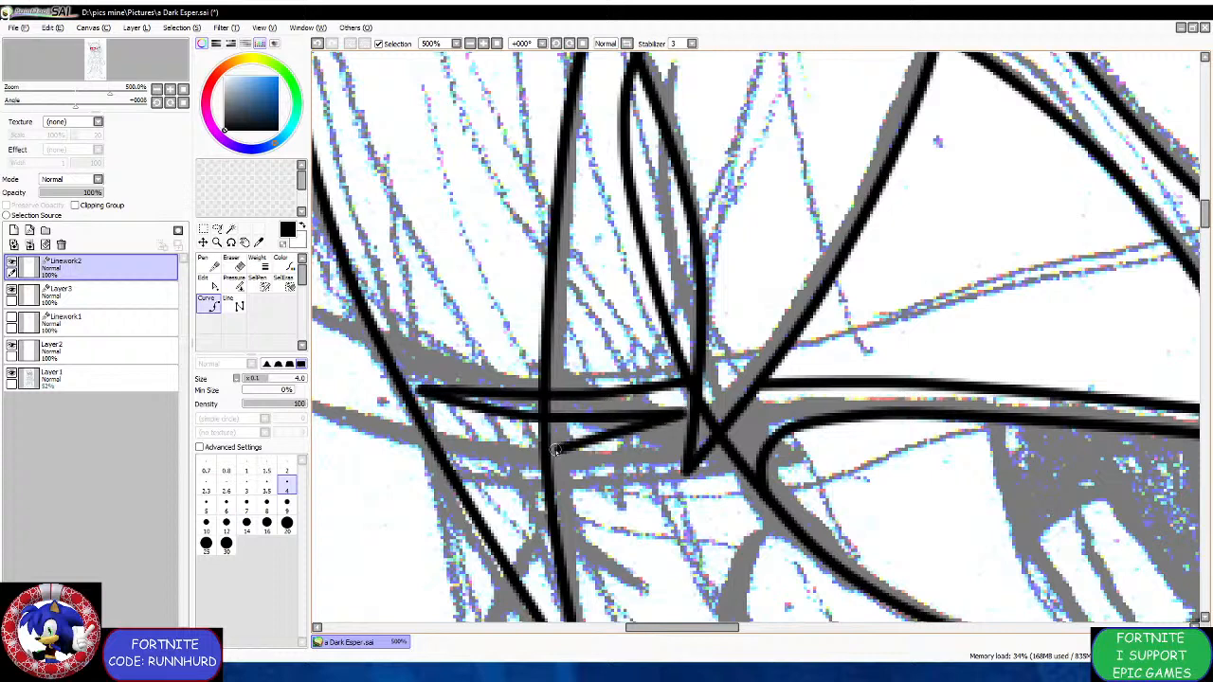
# Ink the left eye's lower lash as a pointed outline beneath the upper one, returning to the bang tip at the outer corner.
pyautogui.click(425, 455)
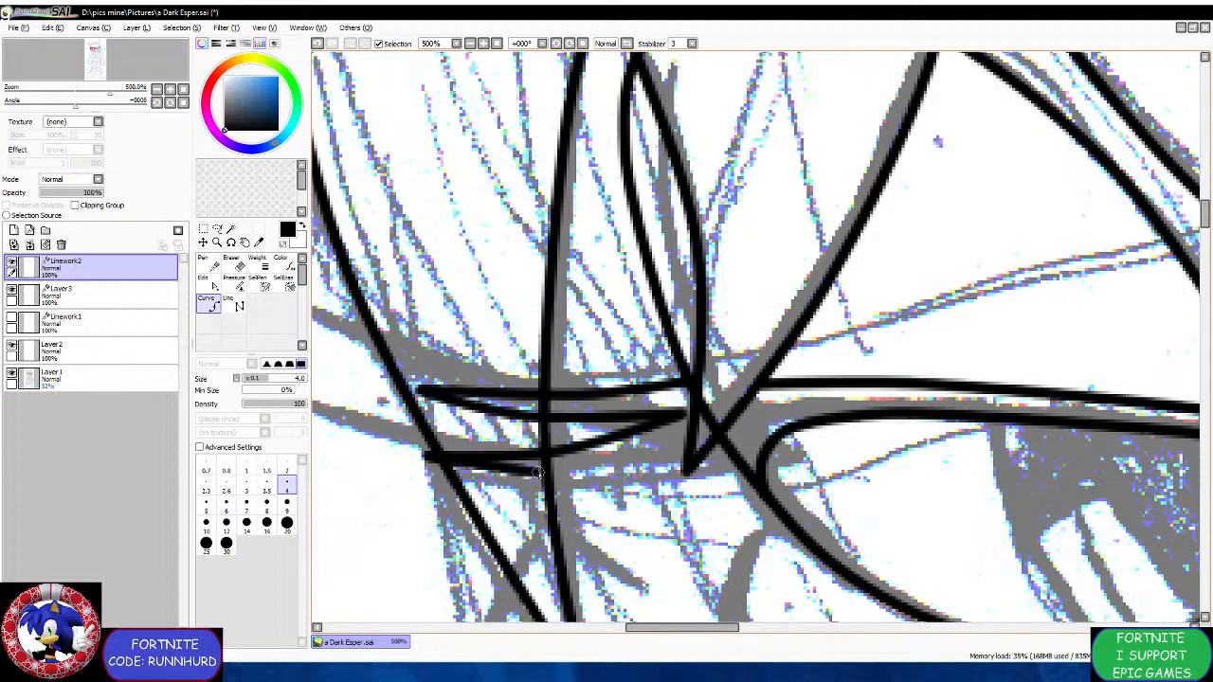
pyautogui.click(547, 474)
pyautogui.click(666, 457)
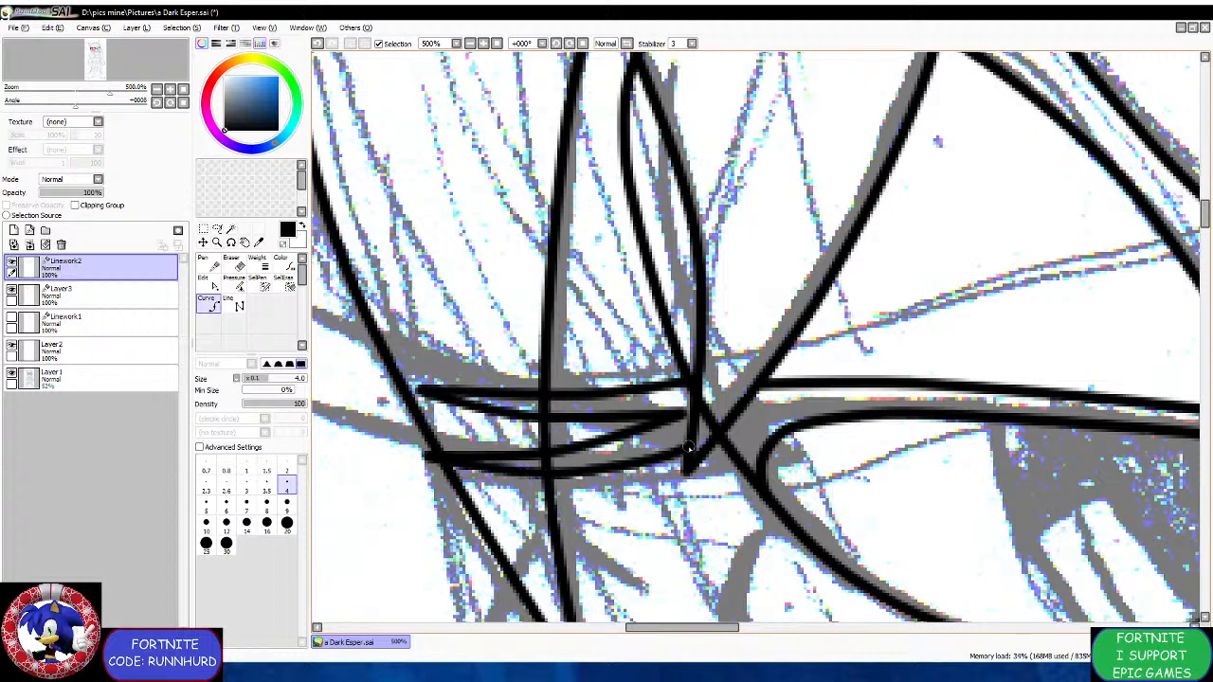
# Ink a short curve from the lower end of the left eye's outer corner across to the lower lid line.
pyautogui.doubleClick(690, 446)
pyautogui.click(698, 462)
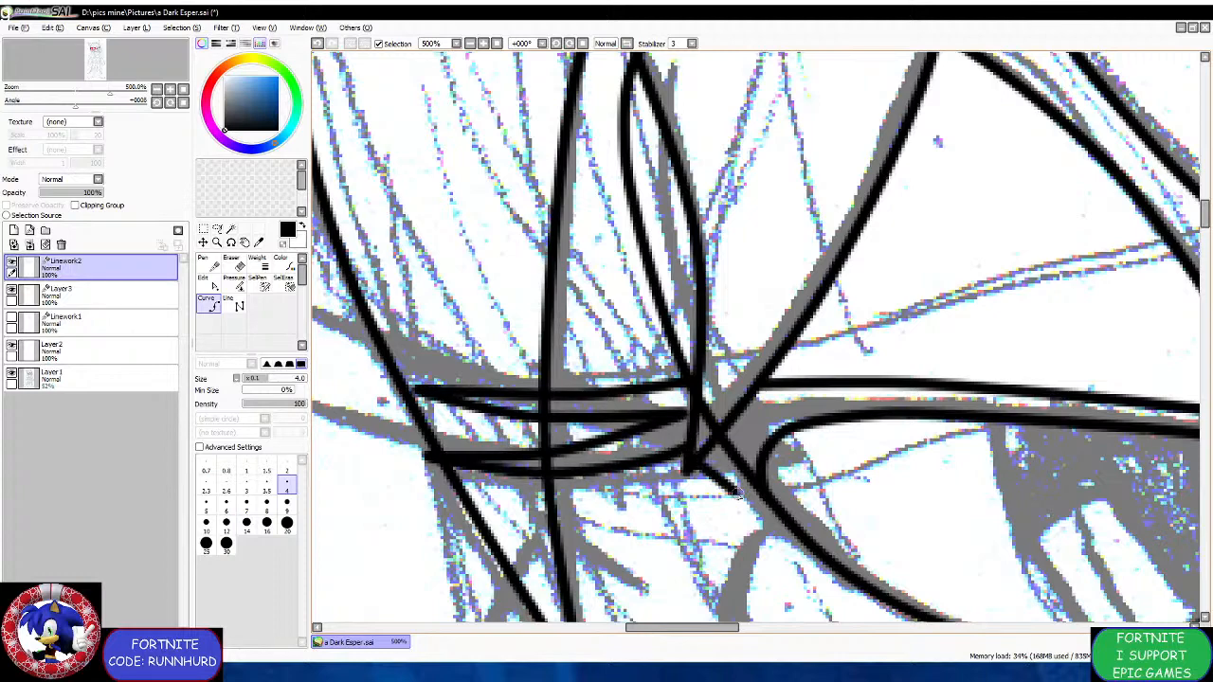
pyautogui.click(745, 500)
pyautogui.doubleClick(781, 518)
# Pull the left eye's upper lash tip outward past the head outline and fill the outer ends of both lashes solid black.
pyautogui.scroll(1, 520, 459)
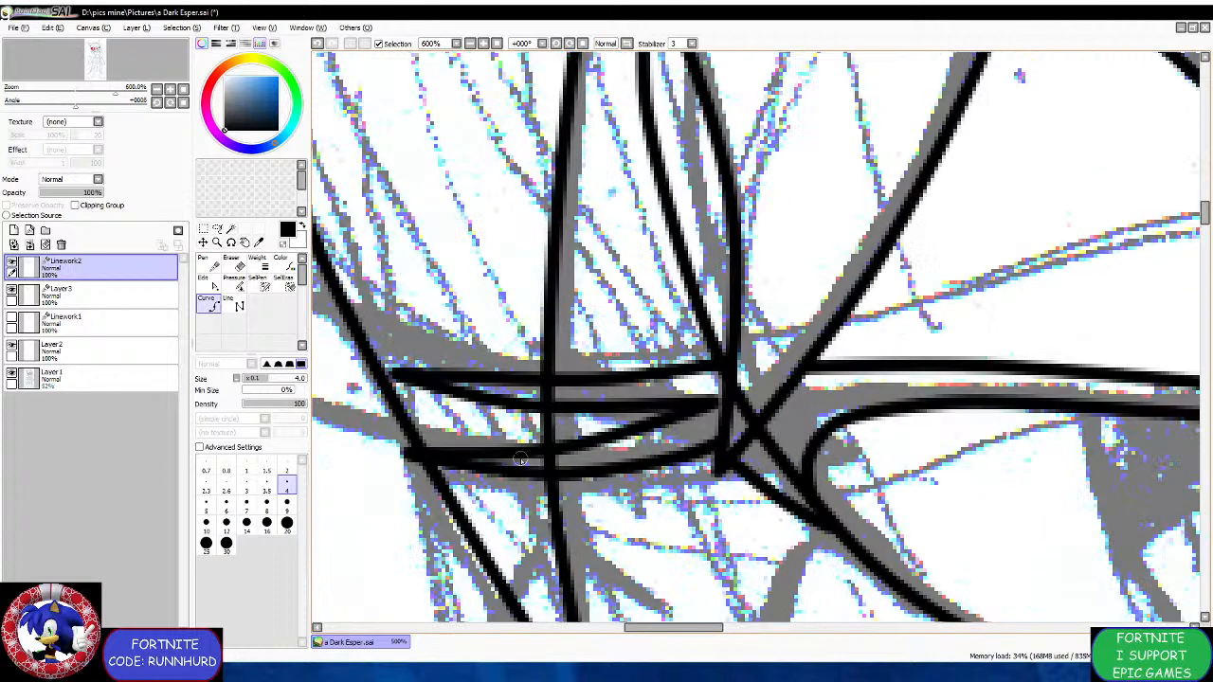
pyautogui.press('ctrl')
pyautogui.moveTo(394, 375)
pyautogui.mouseDown()
pyautogui.moveTo(360, 369)
pyautogui.moveTo(383, 372)
pyautogui.moveTo(386, 386)
pyautogui.mouseUp()
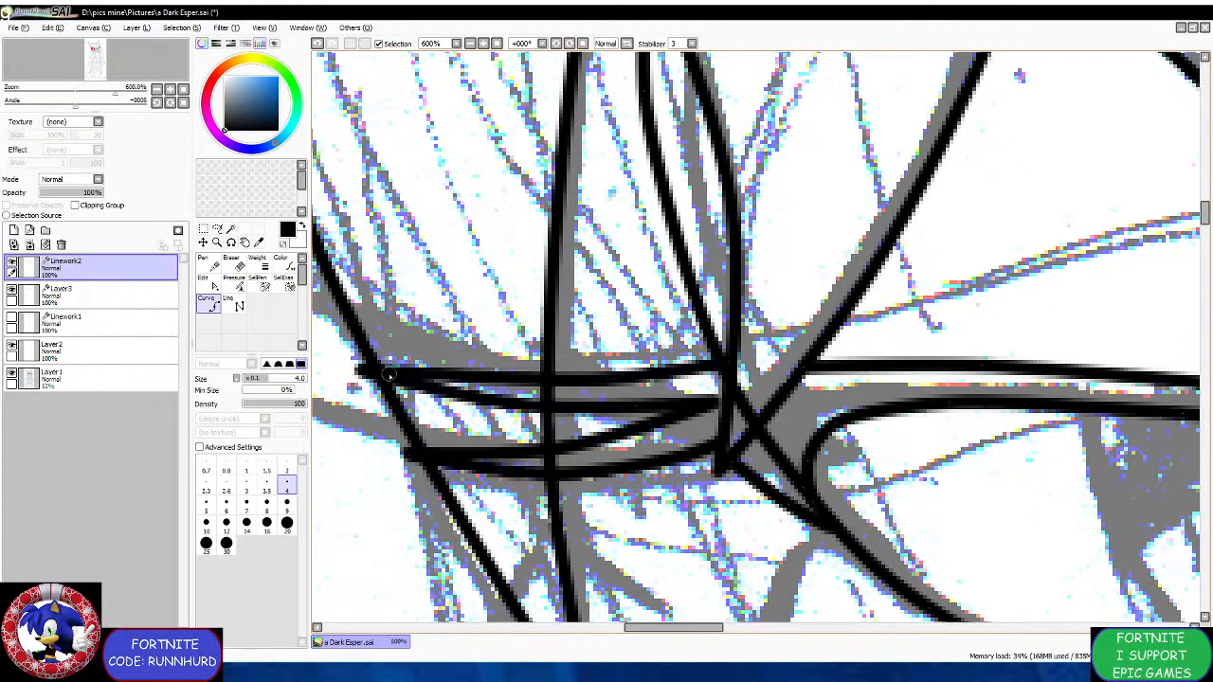
pyautogui.moveTo(538, 396); pyautogui.dragTo(468, 392)
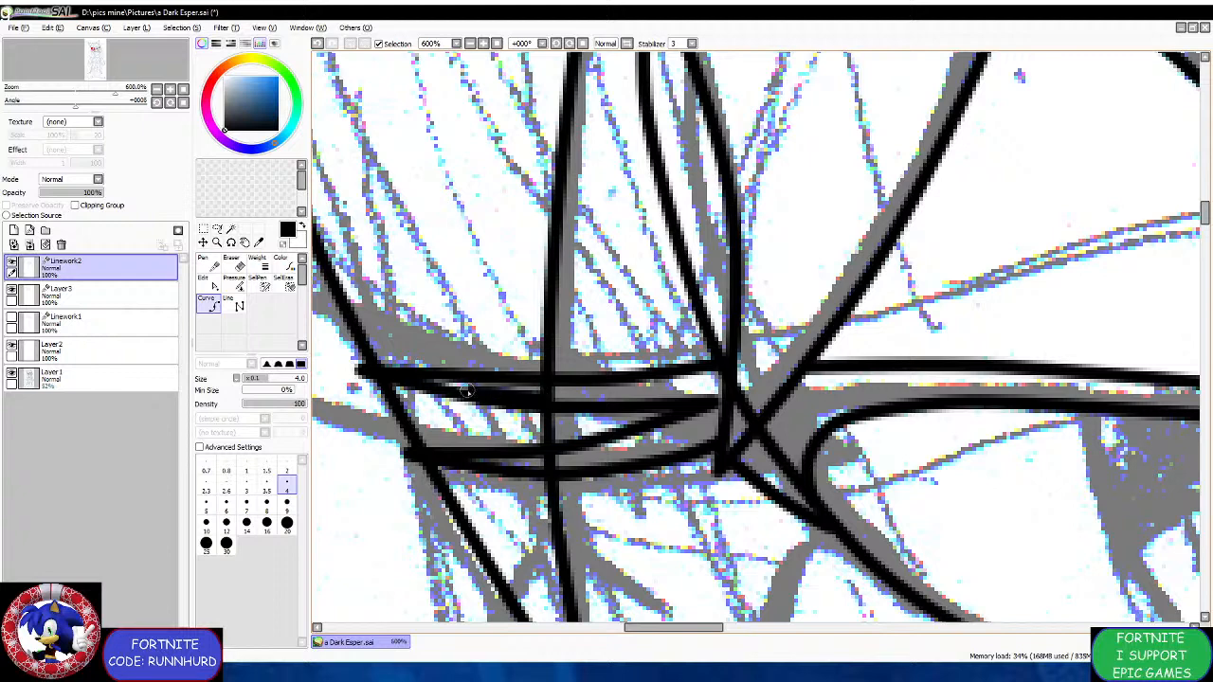
pyautogui.click(412, 377)
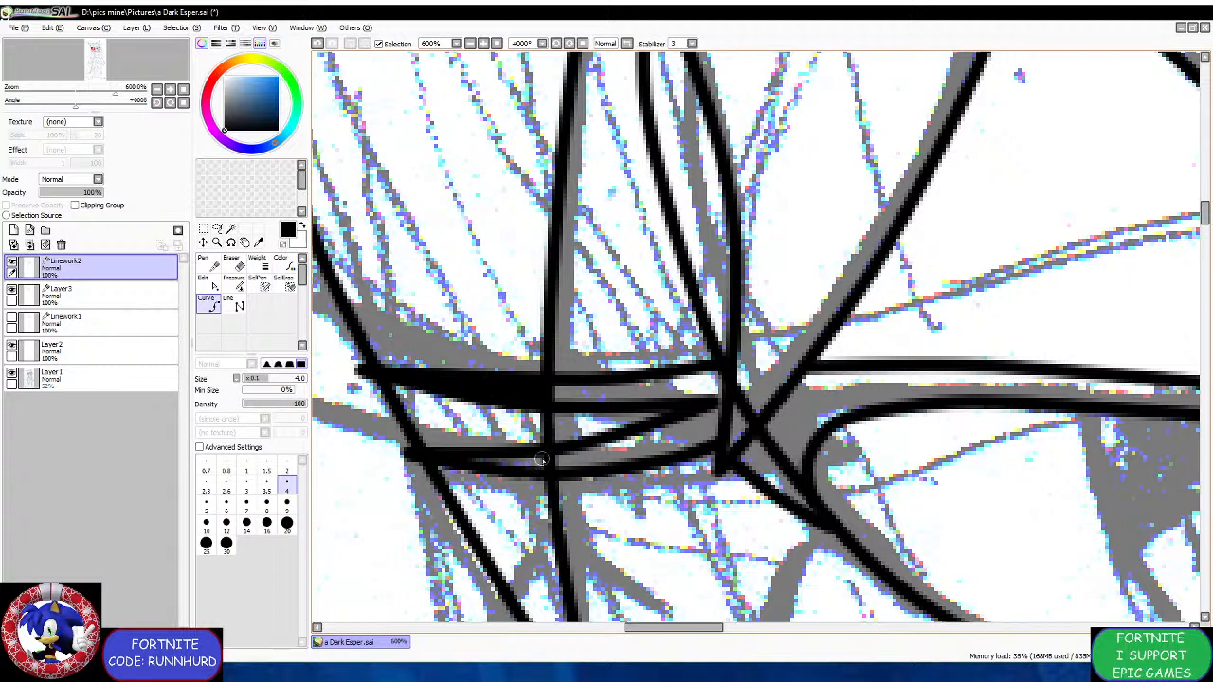
pyautogui.moveTo(541, 459); pyautogui.dragTo(470, 461)
# Ink the left iris's outer edge from the lower lid to the upper lid and add a rounded size 2 curve for the pupil.
pyautogui.scroll(1, 721, 430)
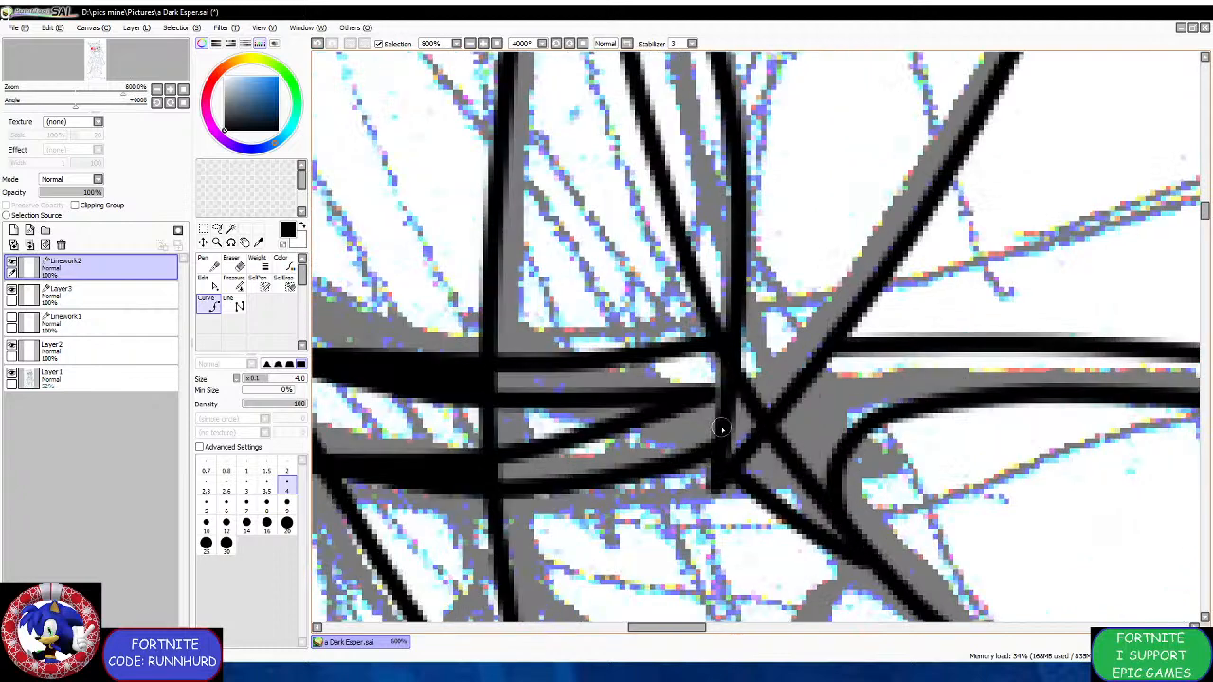
pyautogui.scroll(-1, 725, 462)
pyautogui.scroll(-1, 716, 431)
pyautogui.scroll(2, 766, 472)
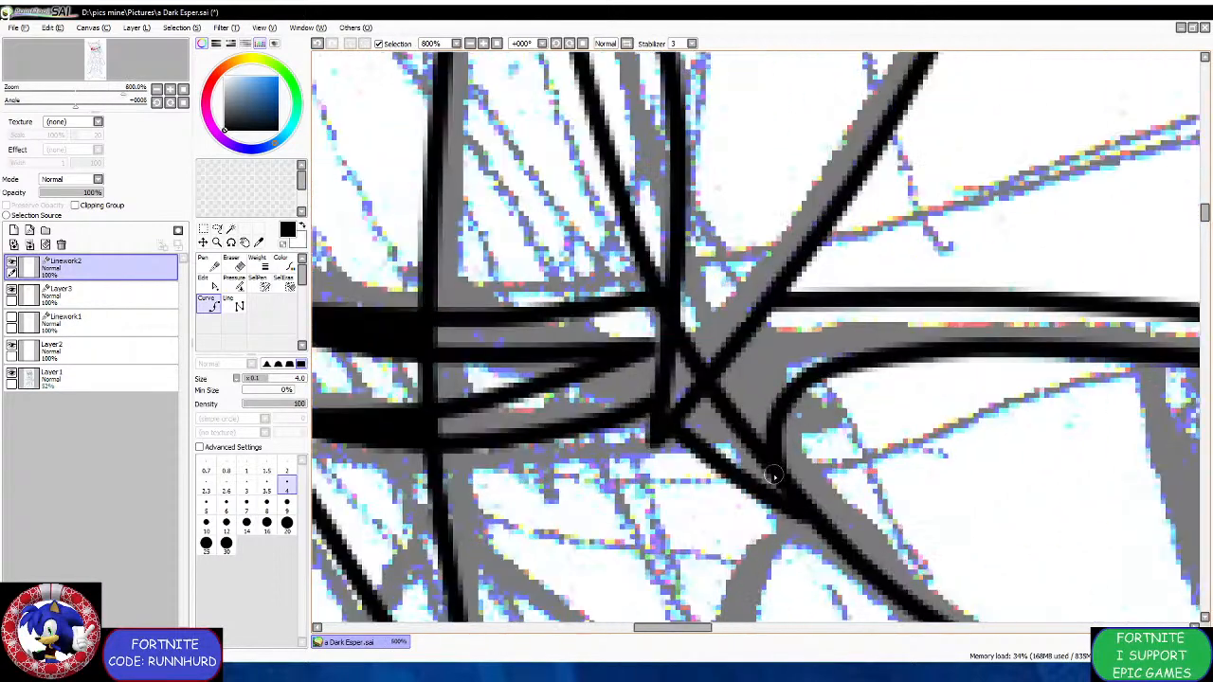
pyautogui.scroll(-4, 764, 478)
pyautogui.scroll(-3, 891, 505)
pyautogui.scroll(6, 891, 505)
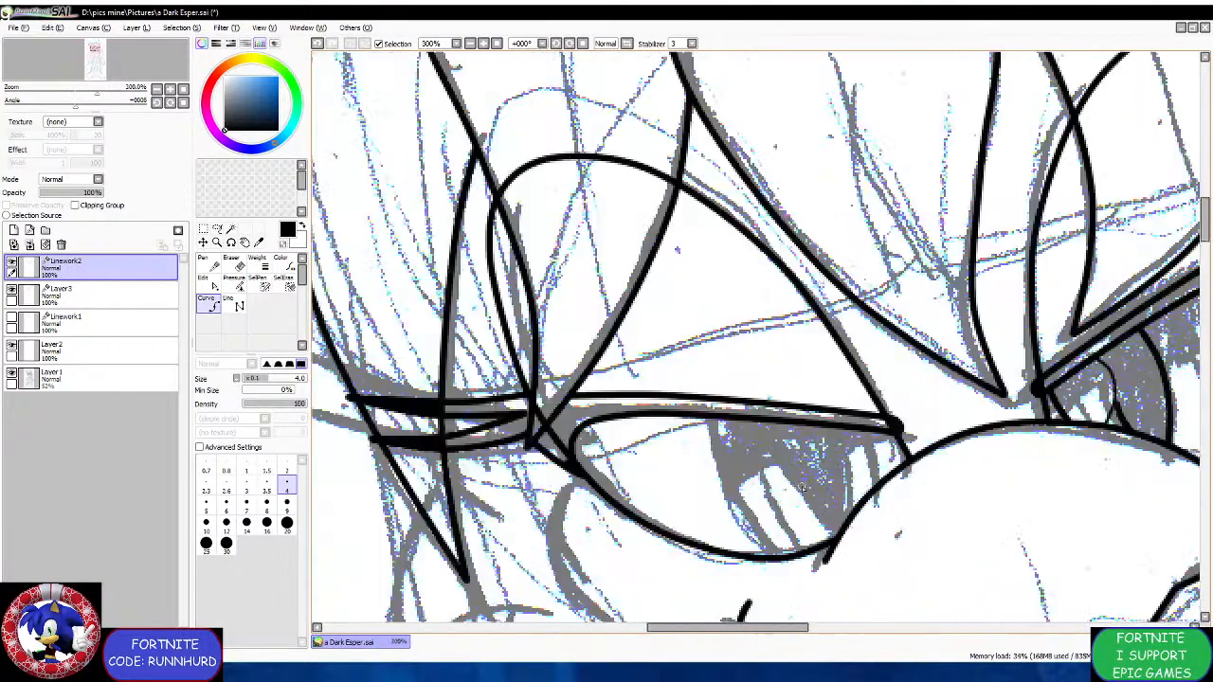
pyautogui.moveTo(783, 588)
pyautogui.mouseDown()
pyautogui.moveTo(706, 480)
pyautogui.moveTo(675, 360)
pyautogui.mouseUp()
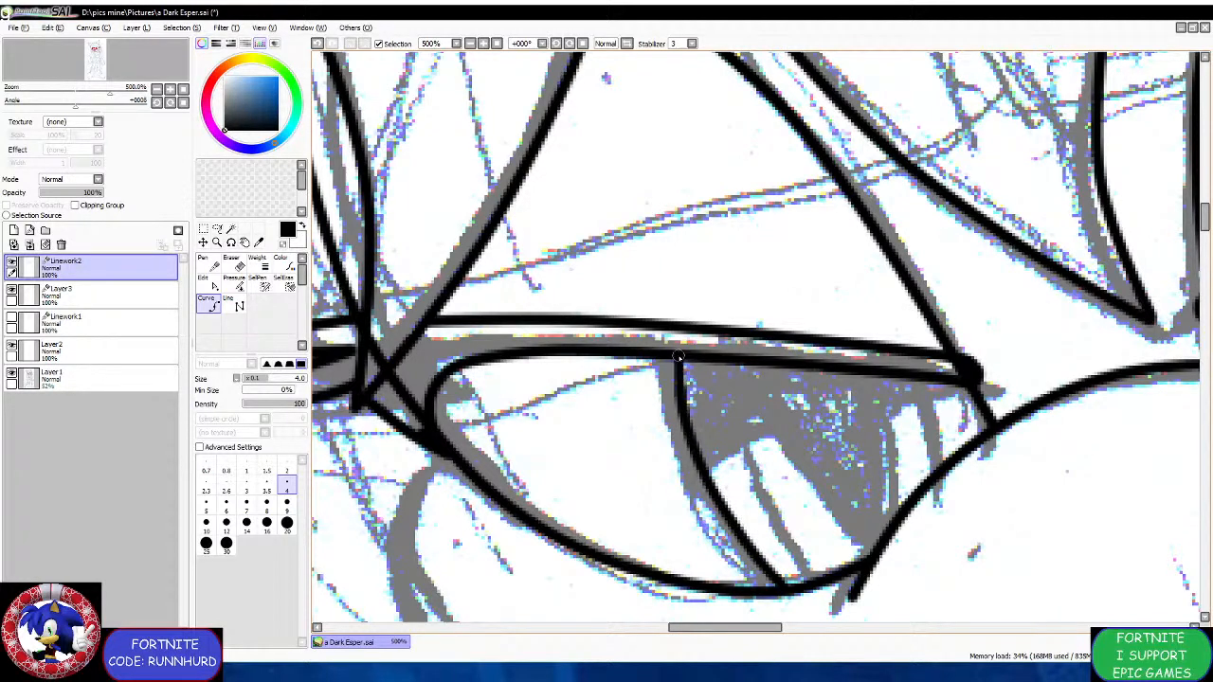
pyautogui.click(286, 467)
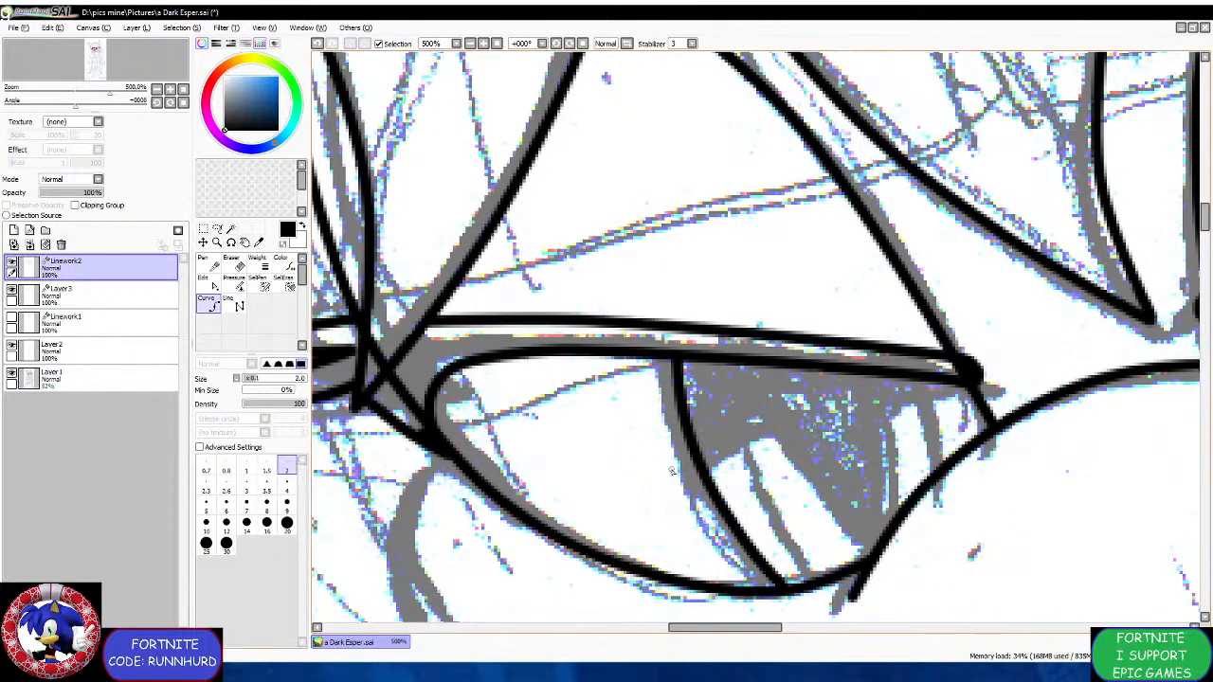
pyautogui.moveTo(711, 474)
pyautogui.mouseDown()
pyautogui.moveTo(764, 473)
pyautogui.moveTo(813, 439)
pyautogui.moveTo(821, 402)
pyautogui.moveTo(801, 364)
pyautogui.mouseUp()
# With size 4, ink a curve from the left pupil down to the muzzle and the iris's inner edge from upper lid to muzzle.
pyautogui.click(286, 485)
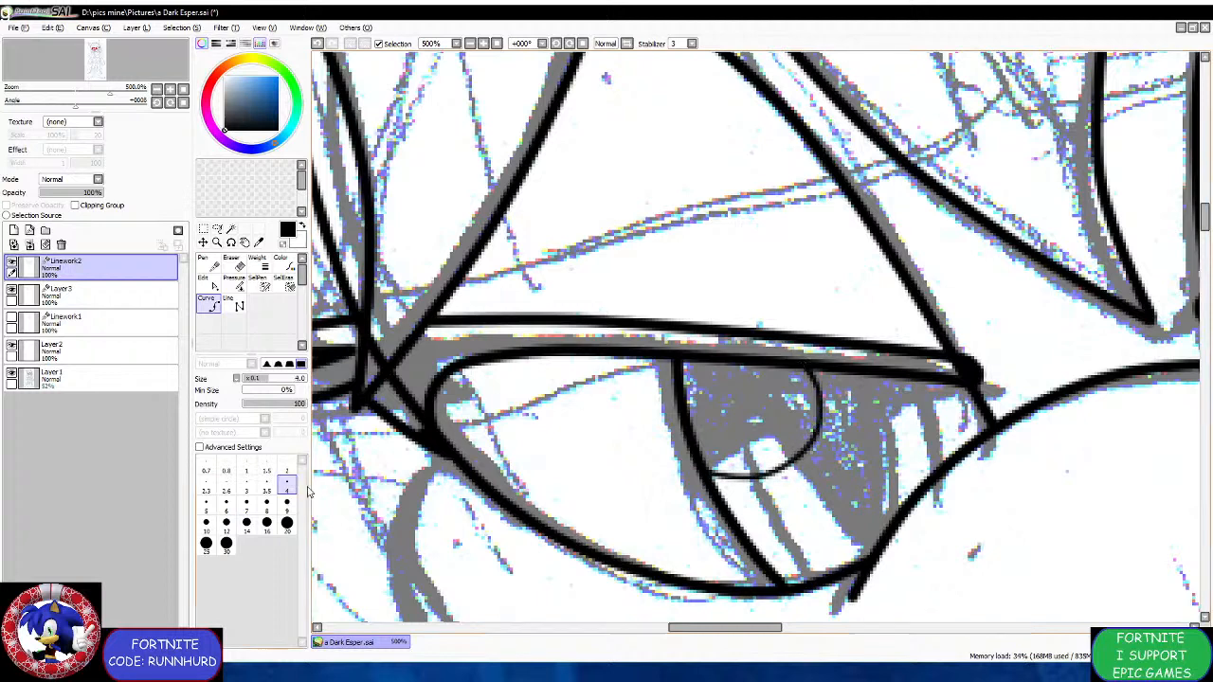
pyautogui.scroll(1, 773, 473)
pyautogui.moveTo(805, 453)
pyautogui.mouseDown()
pyautogui.moveTo(827, 489)
pyautogui.moveTo(903, 539)
pyautogui.mouseUp()
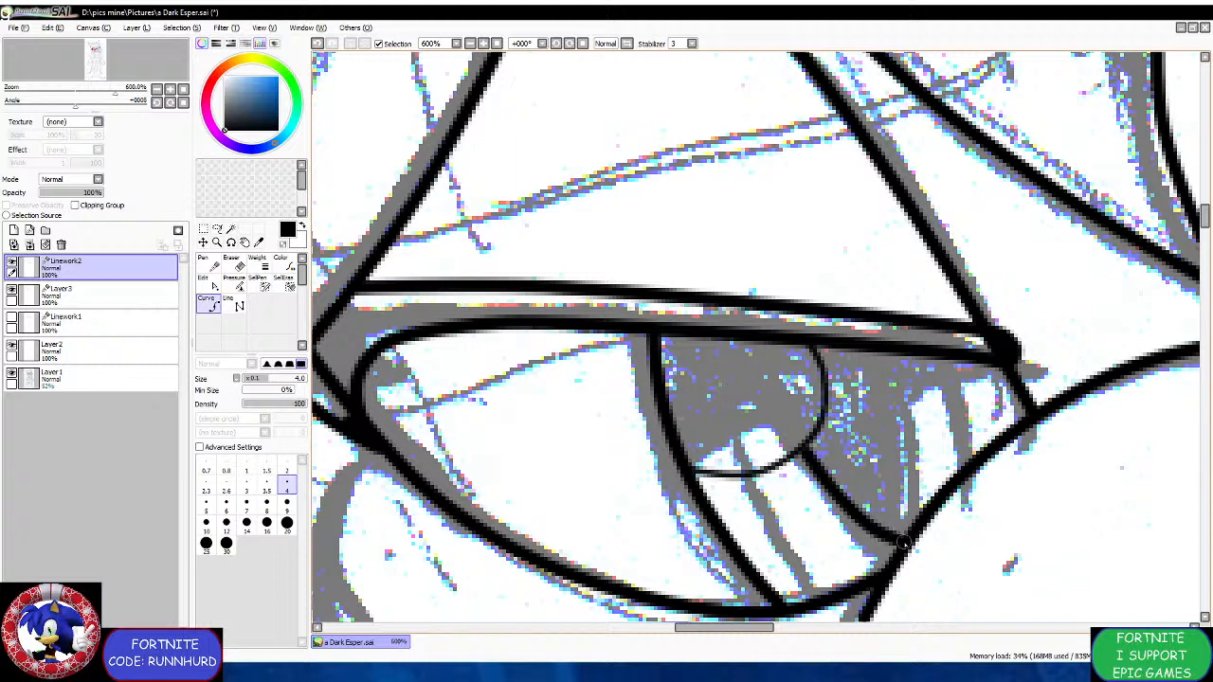
pyautogui.moveTo(879, 351)
pyautogui.mouseDown()
pyautogui.moveTo(914, 395)
pyautogui.moveTo(904, 410)
pyautogui.moveTo(938, 513)
pyautogui.mouseUp()
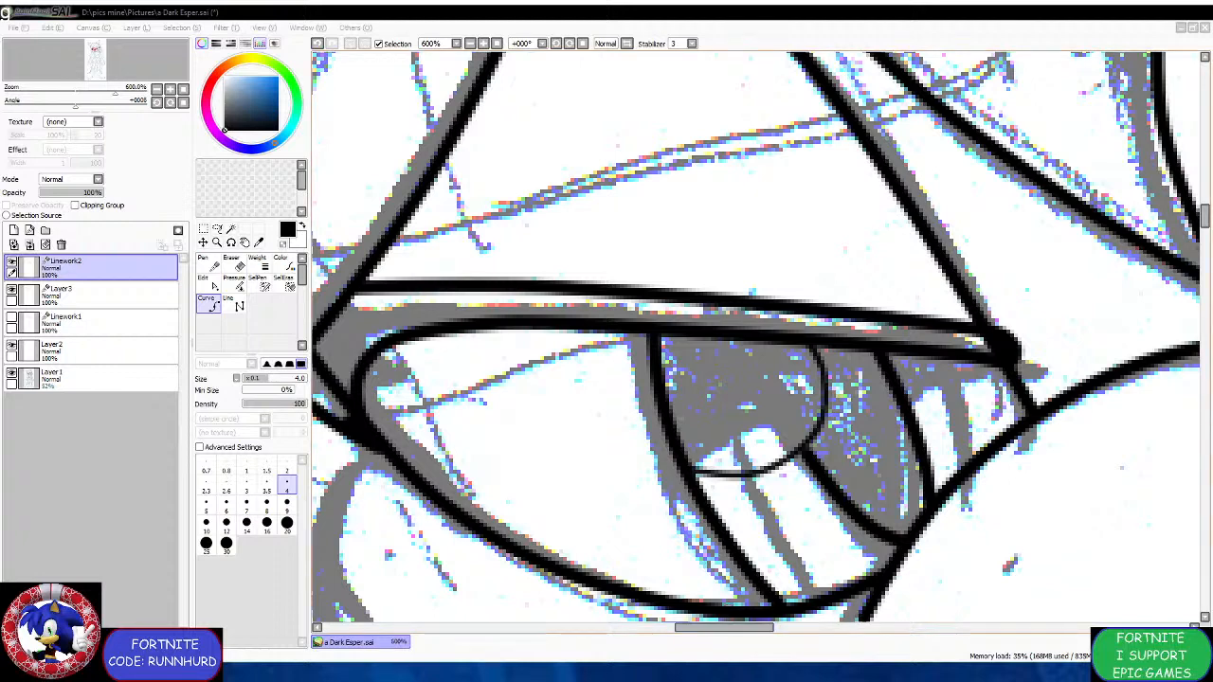
# Ink the left cheek as a rounded curve from the eye's outer corner down to the chin area below the mouth's left corner.
pyautogui.scroll(-7, 690, 485)
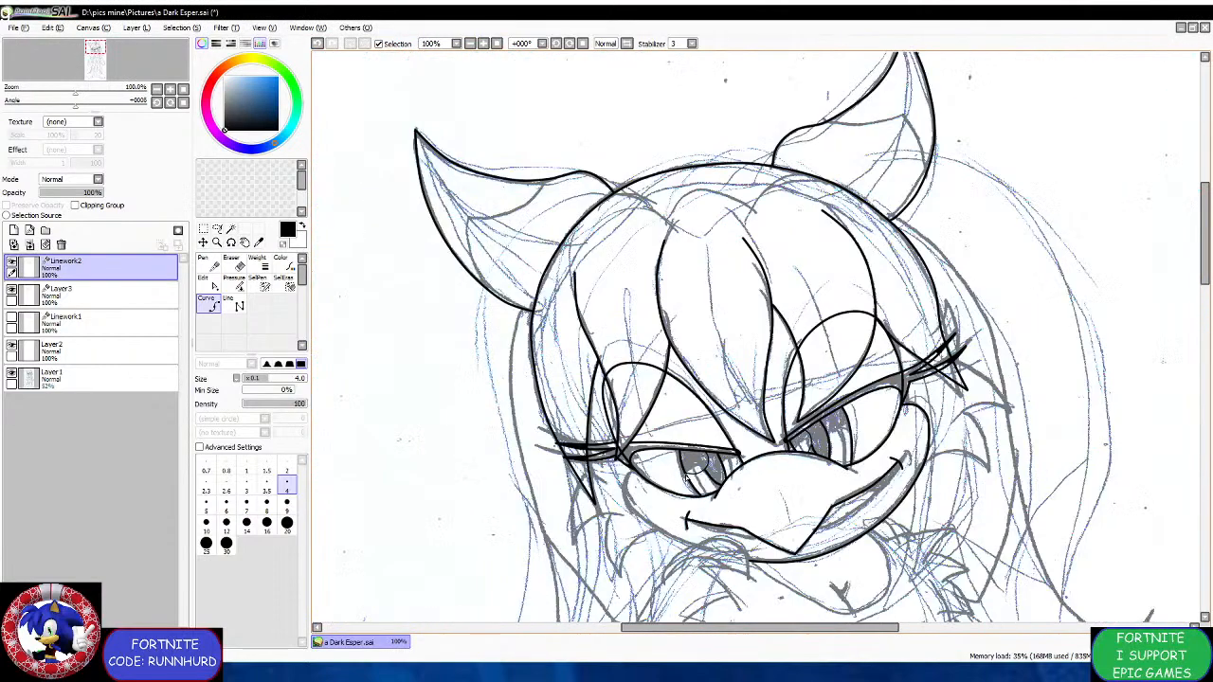
pyautogui.scroll(5, 688, 478)
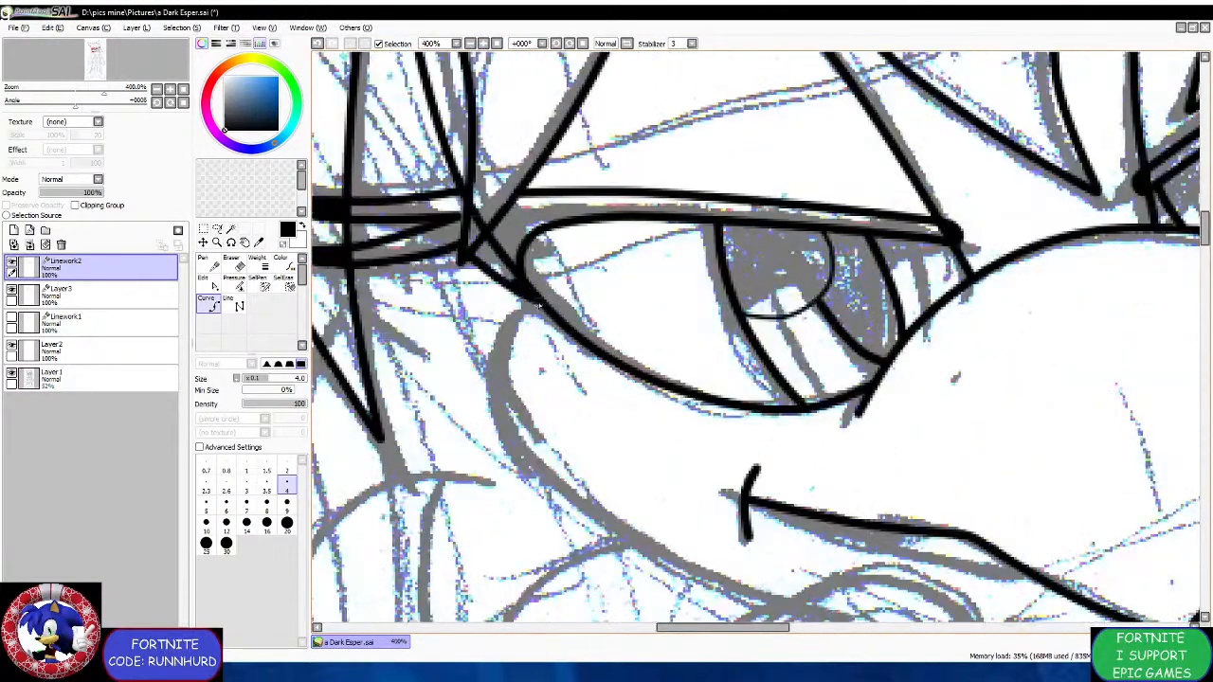
pyautogui.moveTo(540, 303)
pyautogui.mouseDown()
pyautogui.moveTo(503, 330)
pyautogui.moveTo(491, 398)
pyautogui.mouseUp()
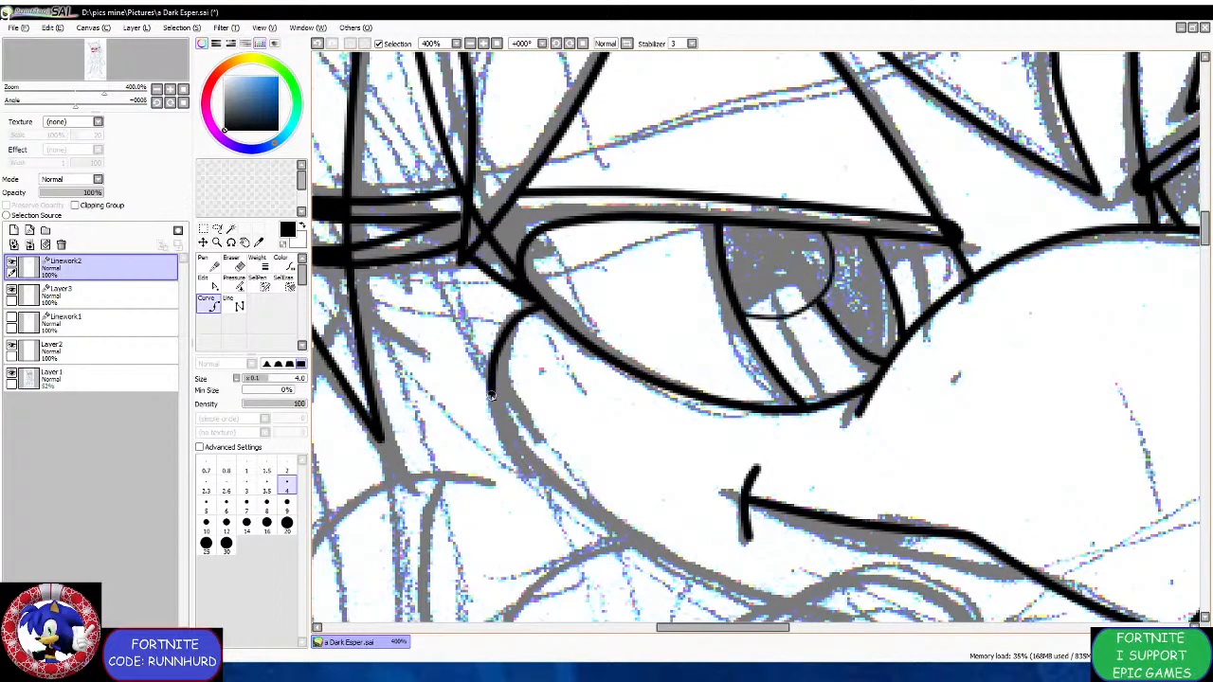
pyautogui.click(491, 395)
pyautogui.scroll(-4, 526, 473)
pyautogui.scroll(4, 539, 493)
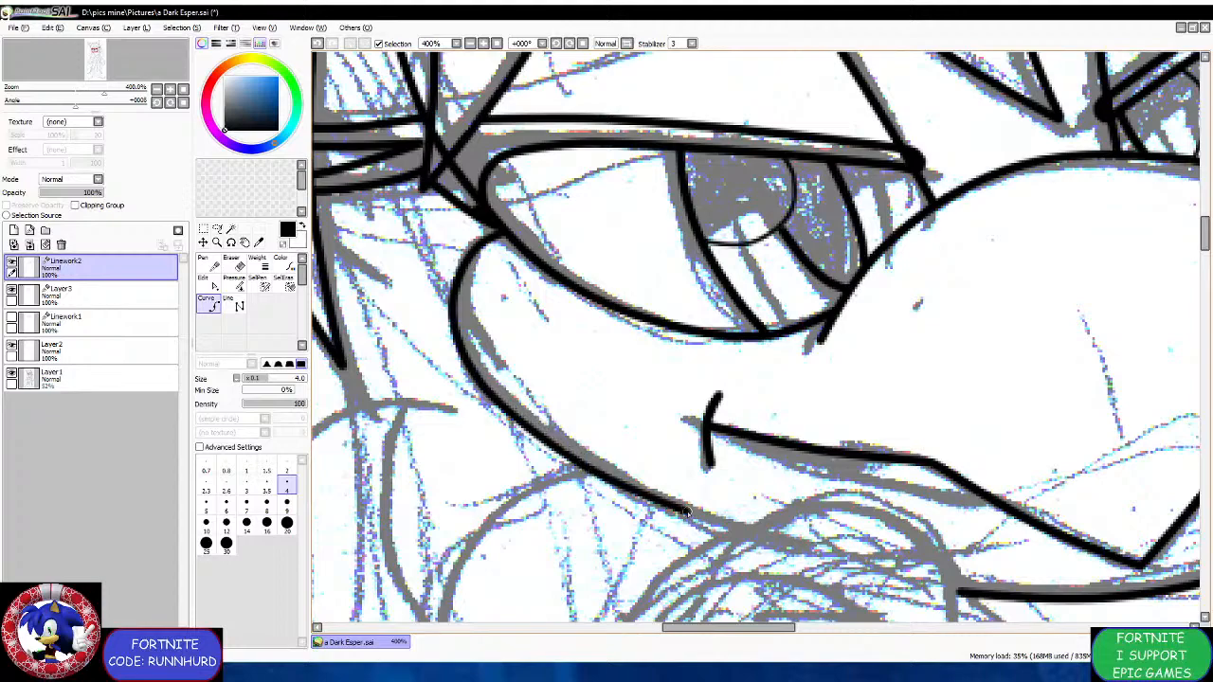
pyautogui.scroll(-4, 715, 514)
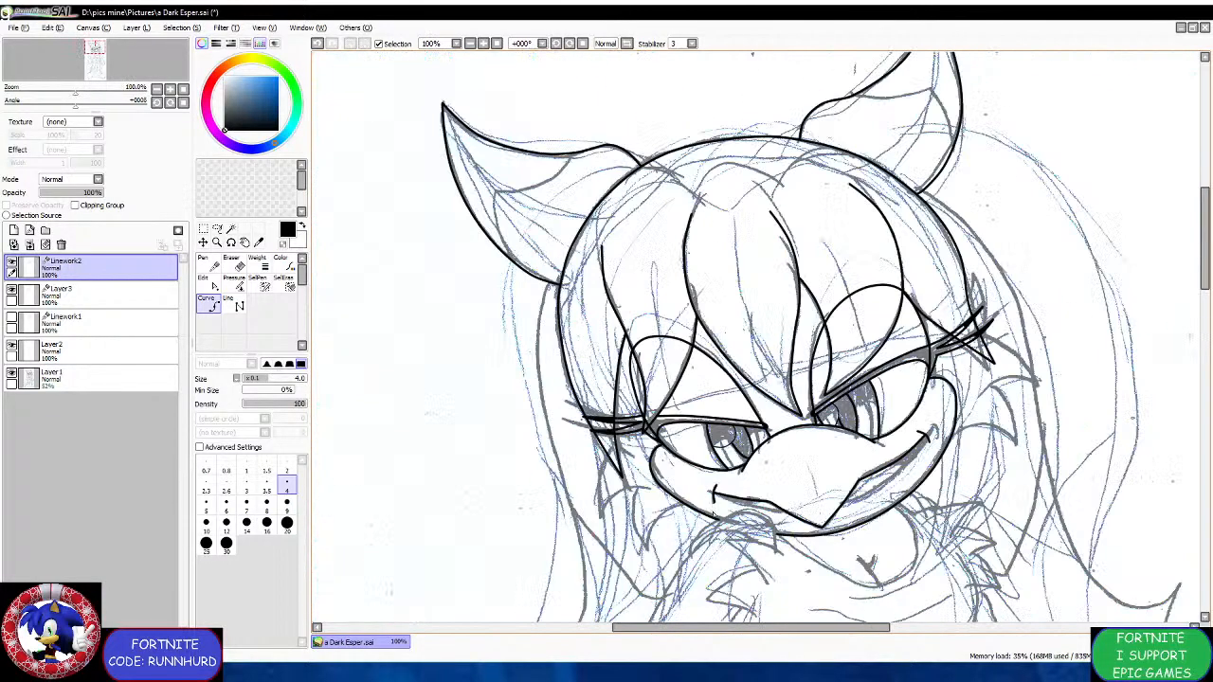
# Ink the lower edge of the mouth's left side as a curve from the left mouth corner to the upper lip line.
pyautogui.scroll(5, 821, 532)
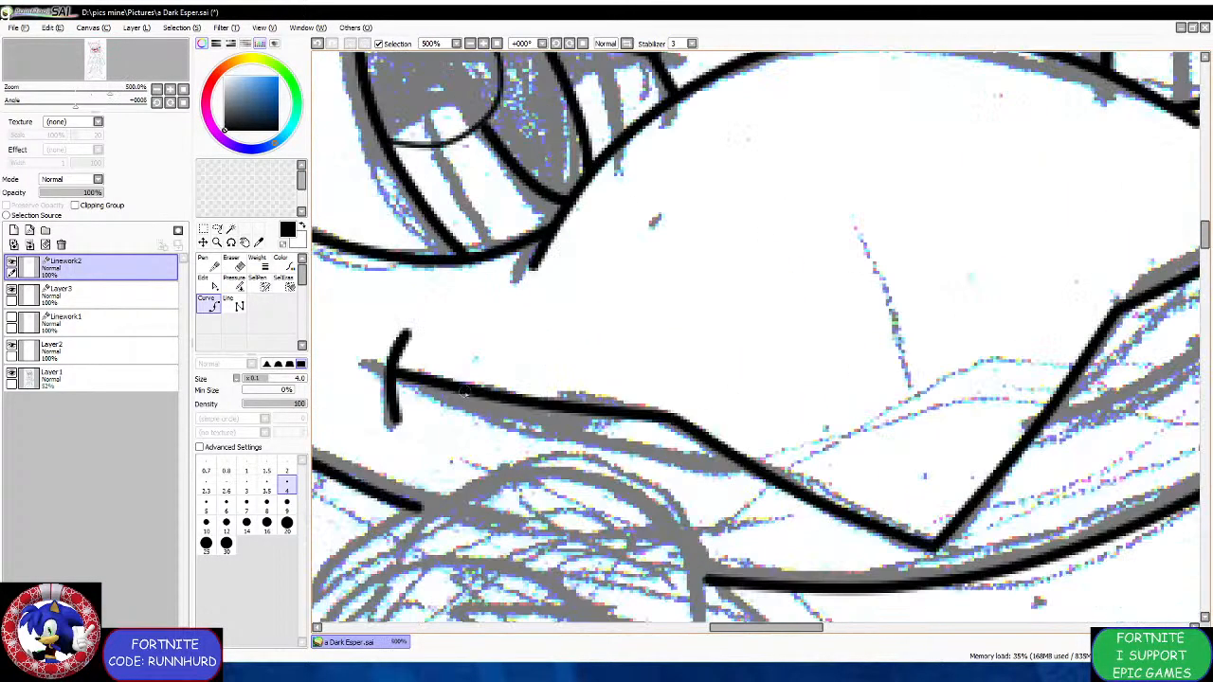
pyautogui.click(394, 374)
pyautogui.click(542, 437)
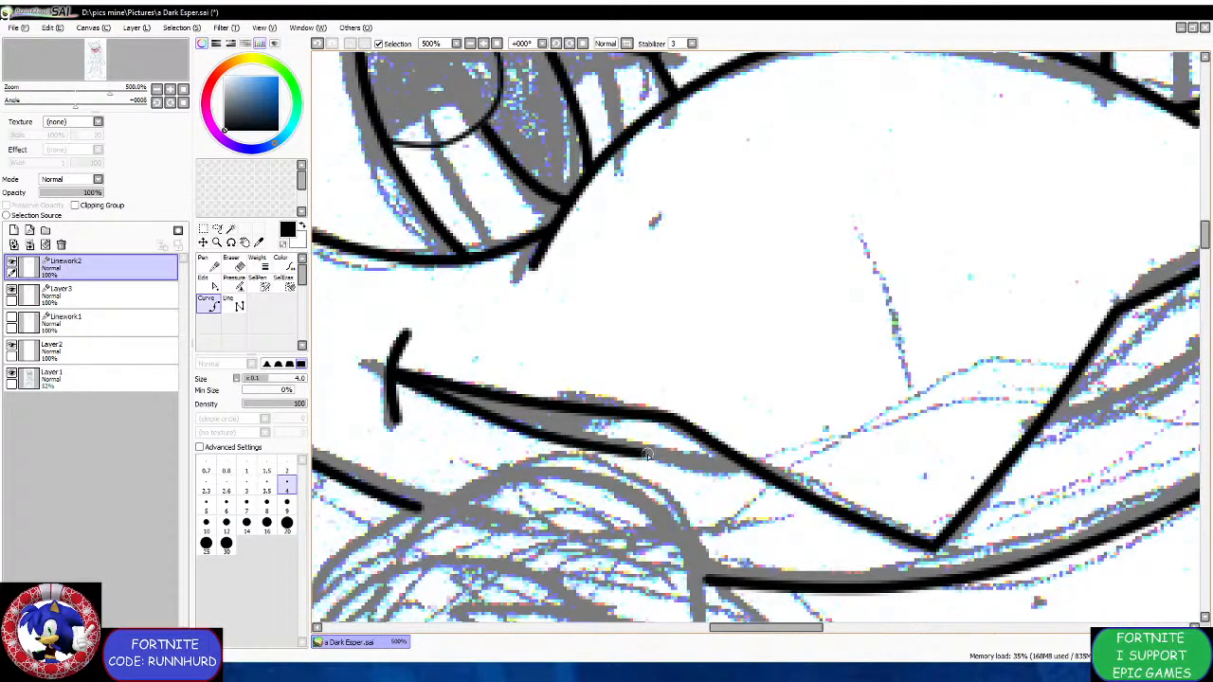
pyautogui.doubleClick(722, 470)
pyautogui.scroll(-3, 903, 412)
# Ink the lower edge of the mouth's right side up to its corner, with a short curve across and black fill near the corner.
pyautogui.scroll(4, 903, 412)
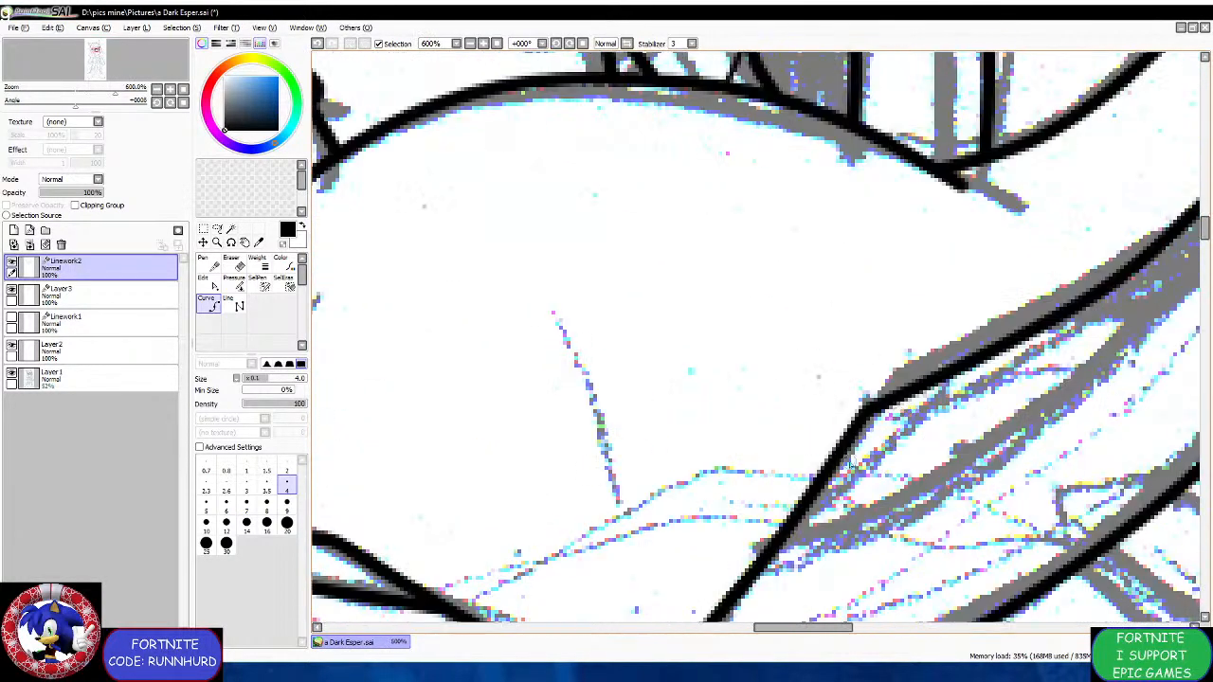
pyautogui.scroll(-1, 787, 523)
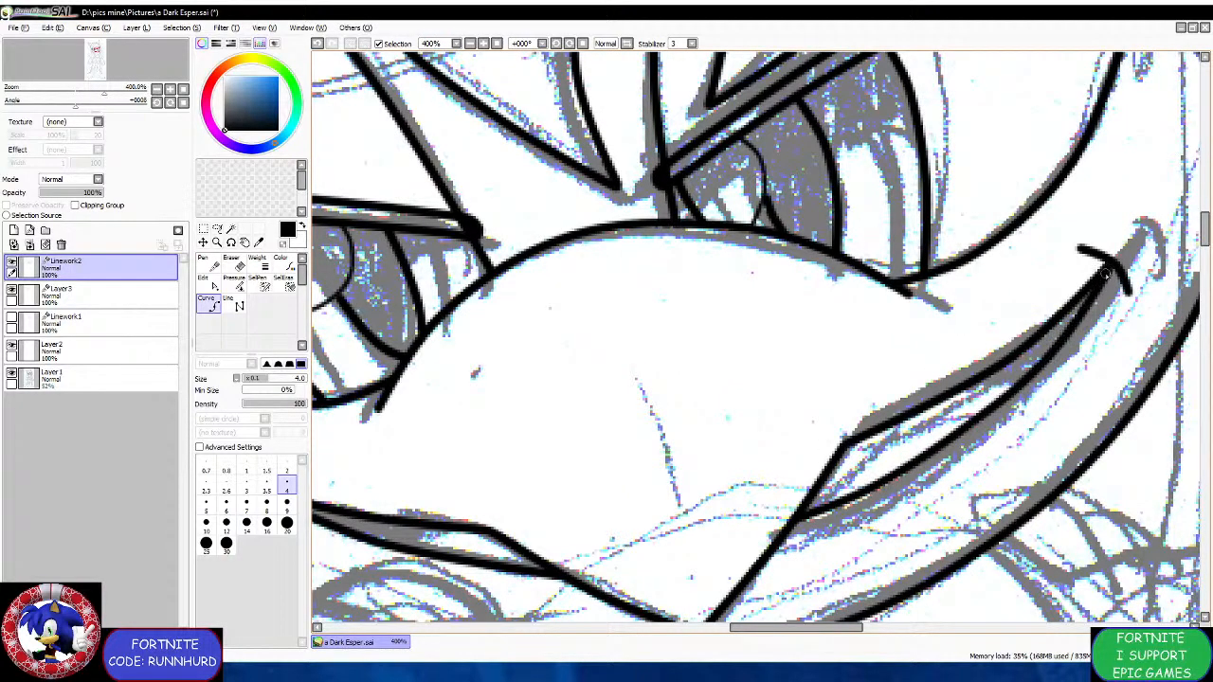
pyautogui.scroll(1, 1016, 379)
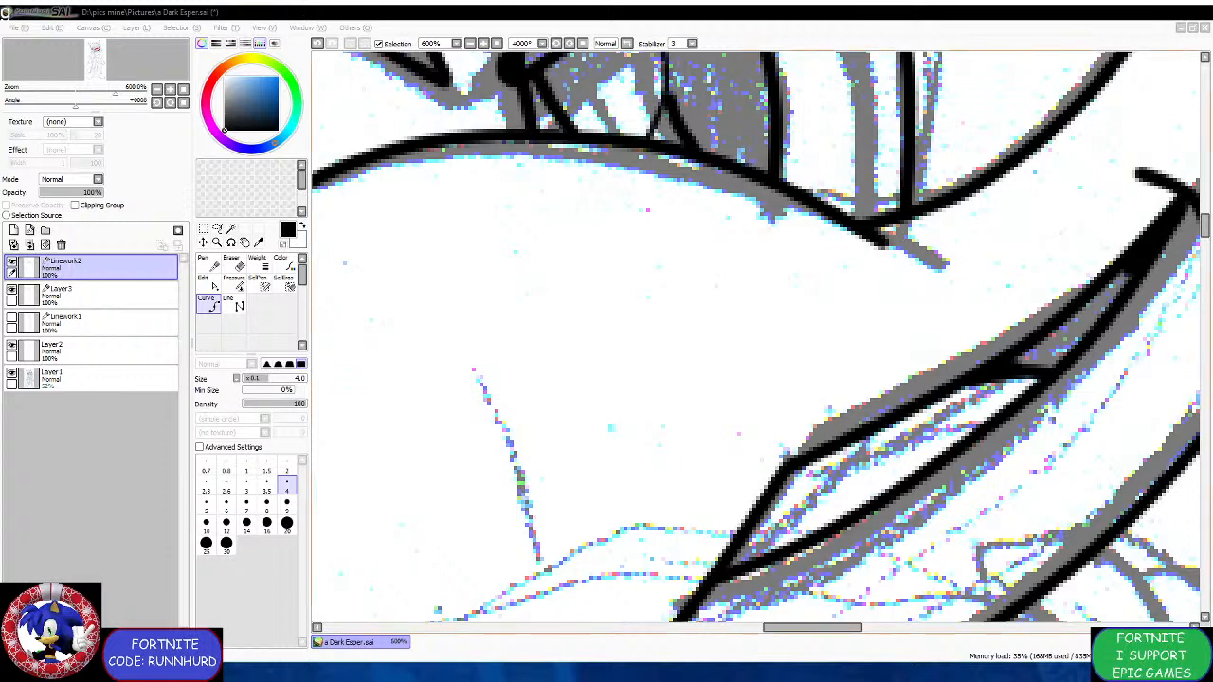
# Close off the mouth's left corner with a short curve between the lip lines and fill the corner solid black.
pyautogui.click(754, 652)
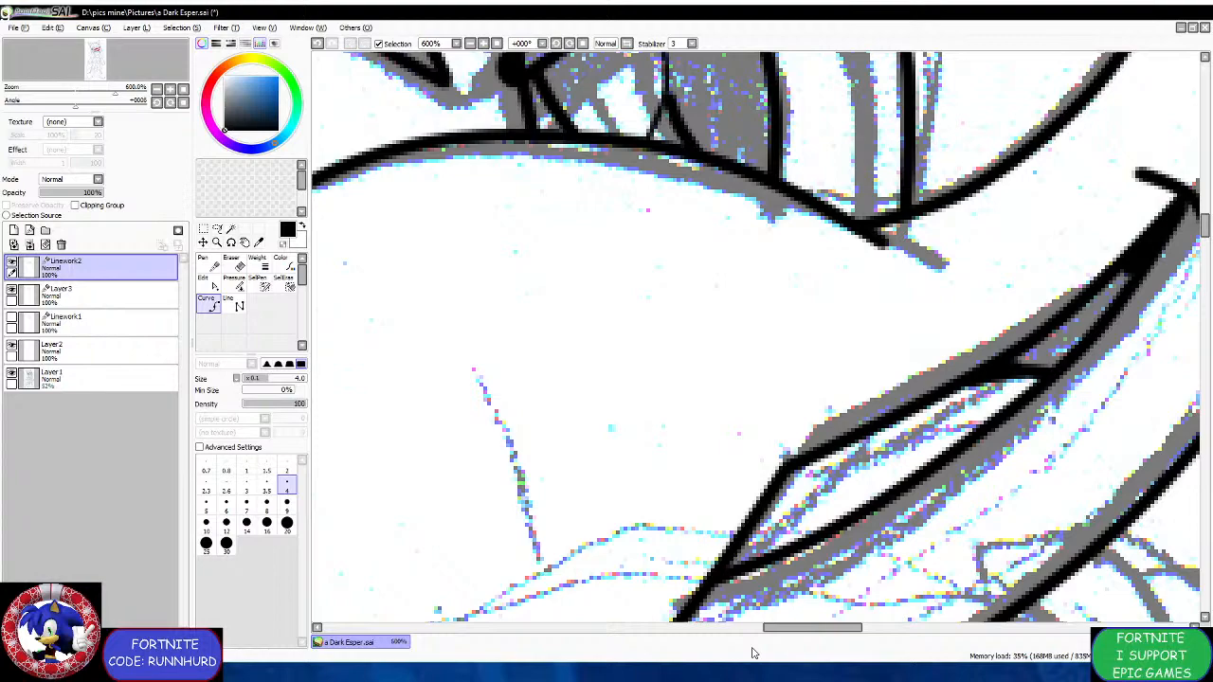
pyautogui.scroll(-4, 680, 498)
pyautogui.scroll(3, 450, 518)
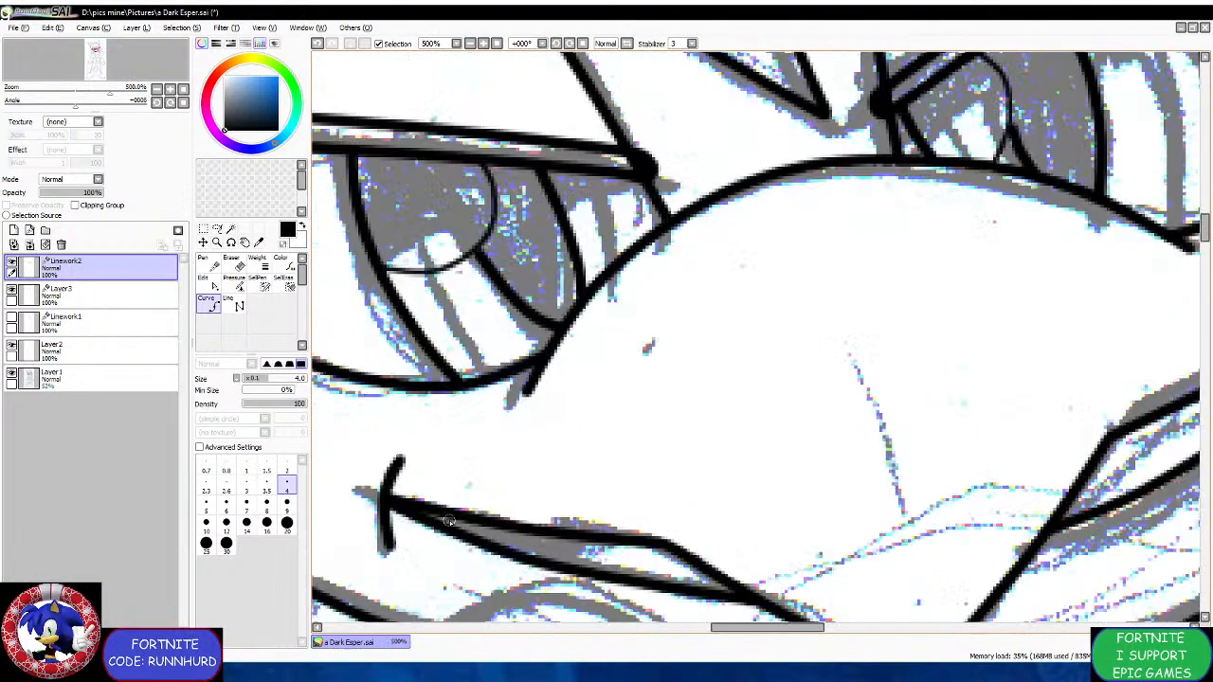
pyautogui.scroll(1, 450, 518)
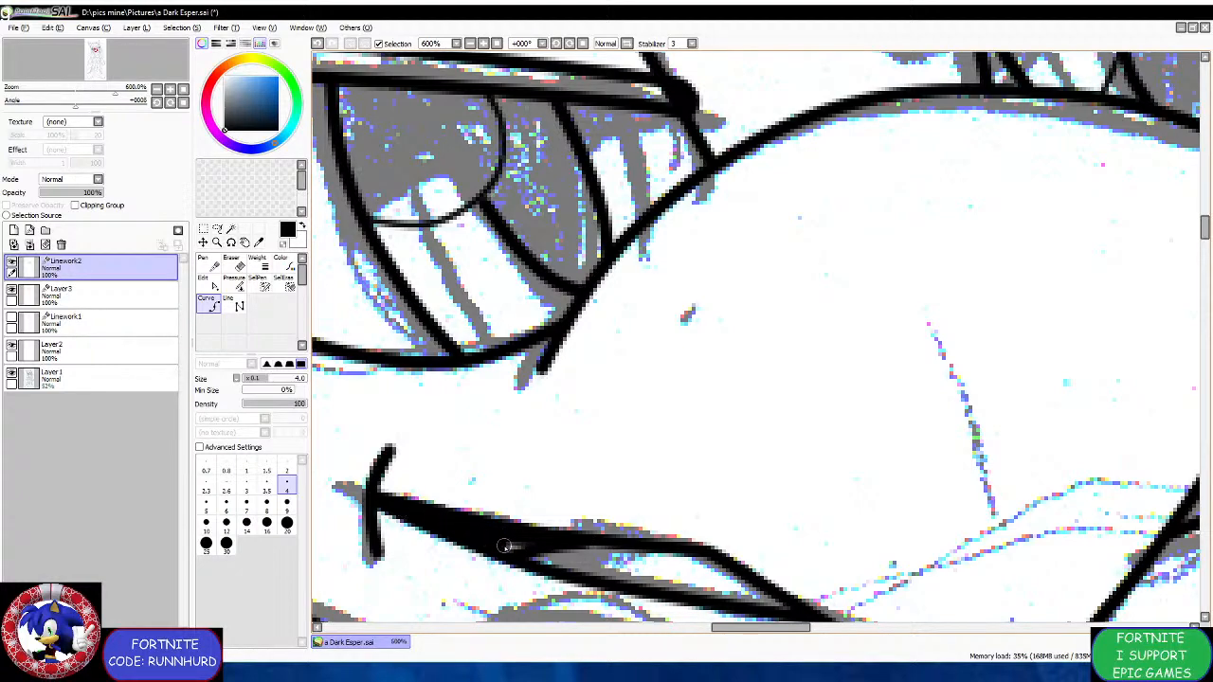
pyautogui.scroll(-8, 486, 544)
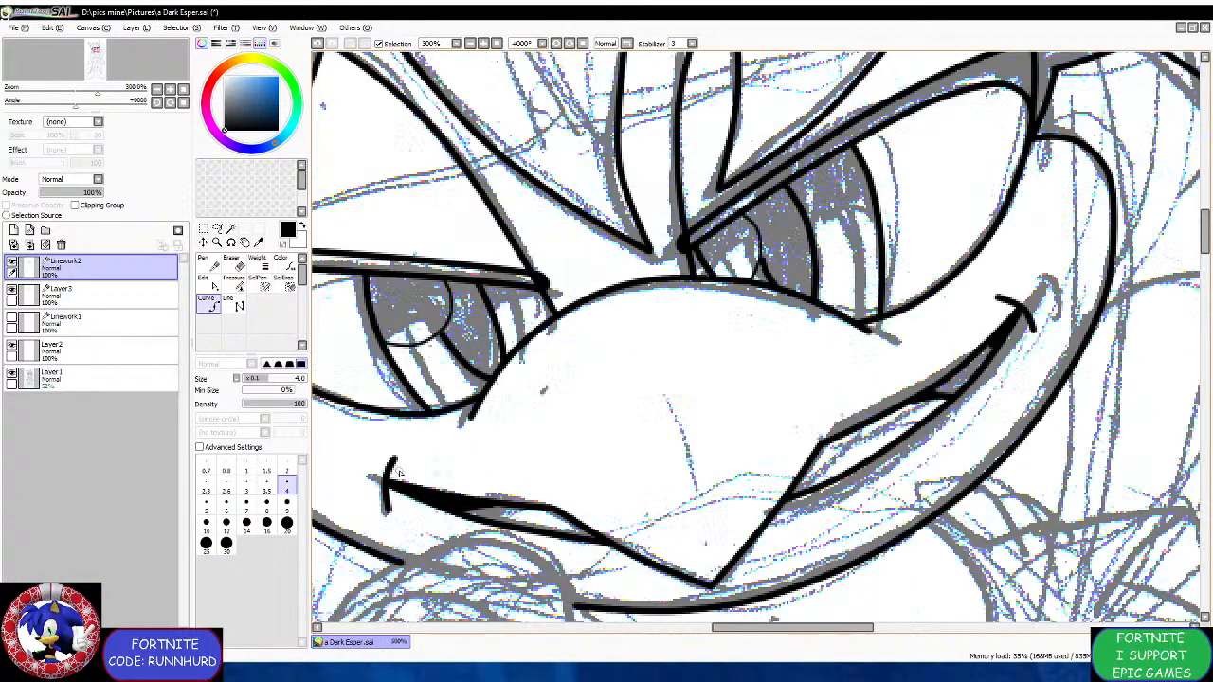
# Ink the left arm's outer edge as one long curve from the wrist up over the shoulder to below the jaw.
pyautogui.scroll(6, 440, 551)
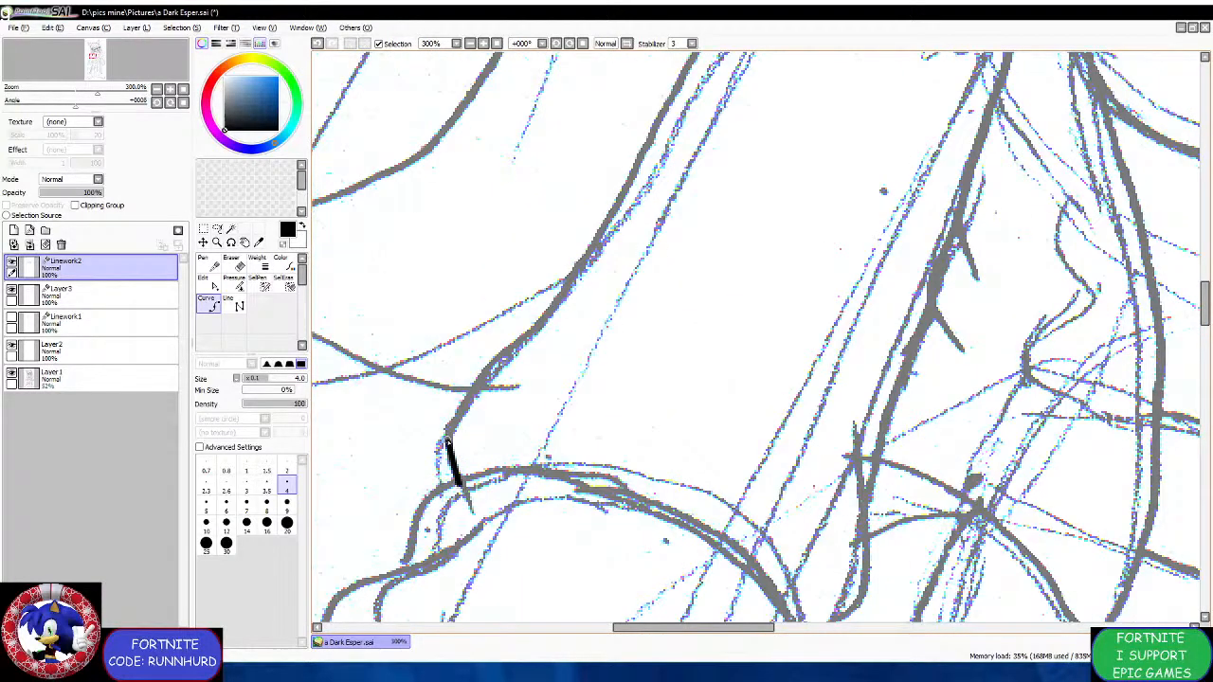
pyautogui.click(447, 441)
pyautogui.scroll(-2, 445, 455)
pyautogui.scroll(2, 466, 370)
pyautogui.click(447, 487)
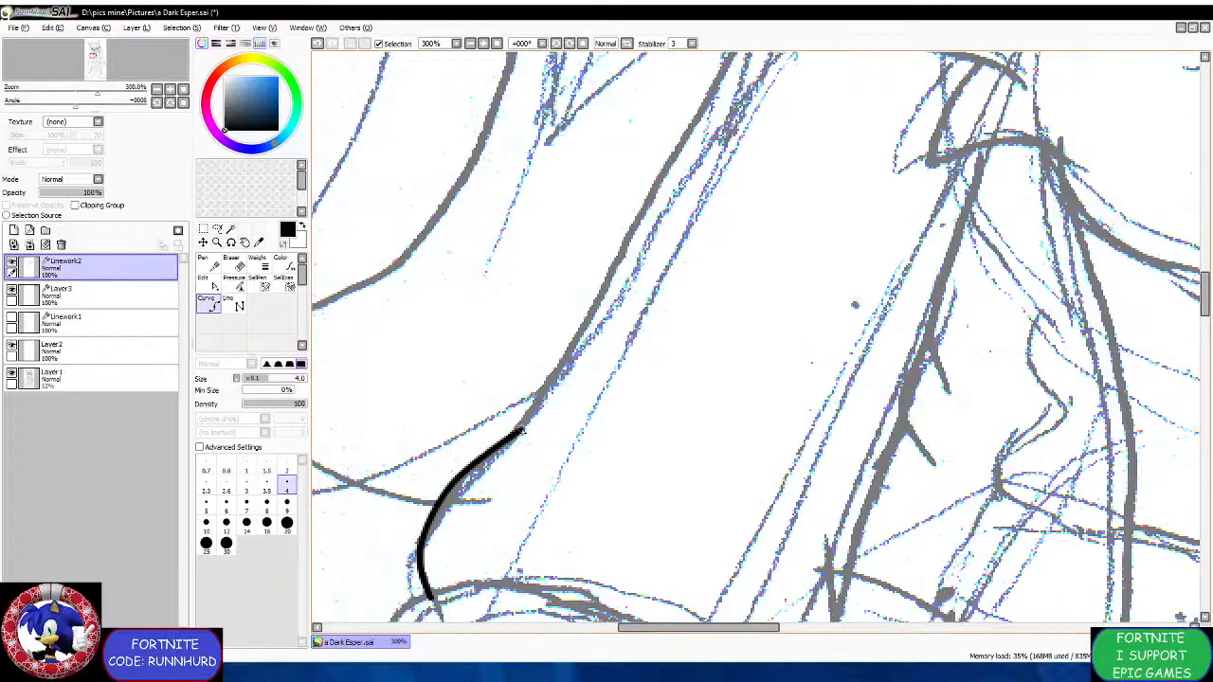
pyautogui.scroll(-4, 522, 422)
pyautogui.scroll(2, 540, 389)
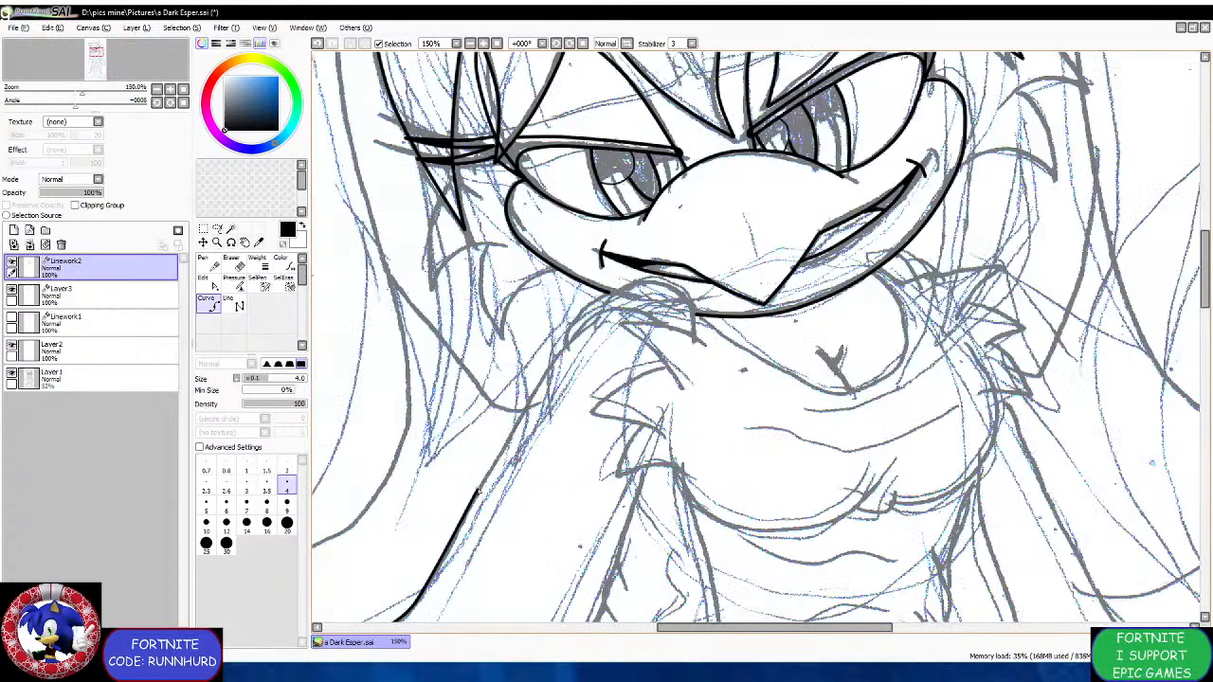
pyautogui.scroll(2, 559, 360)
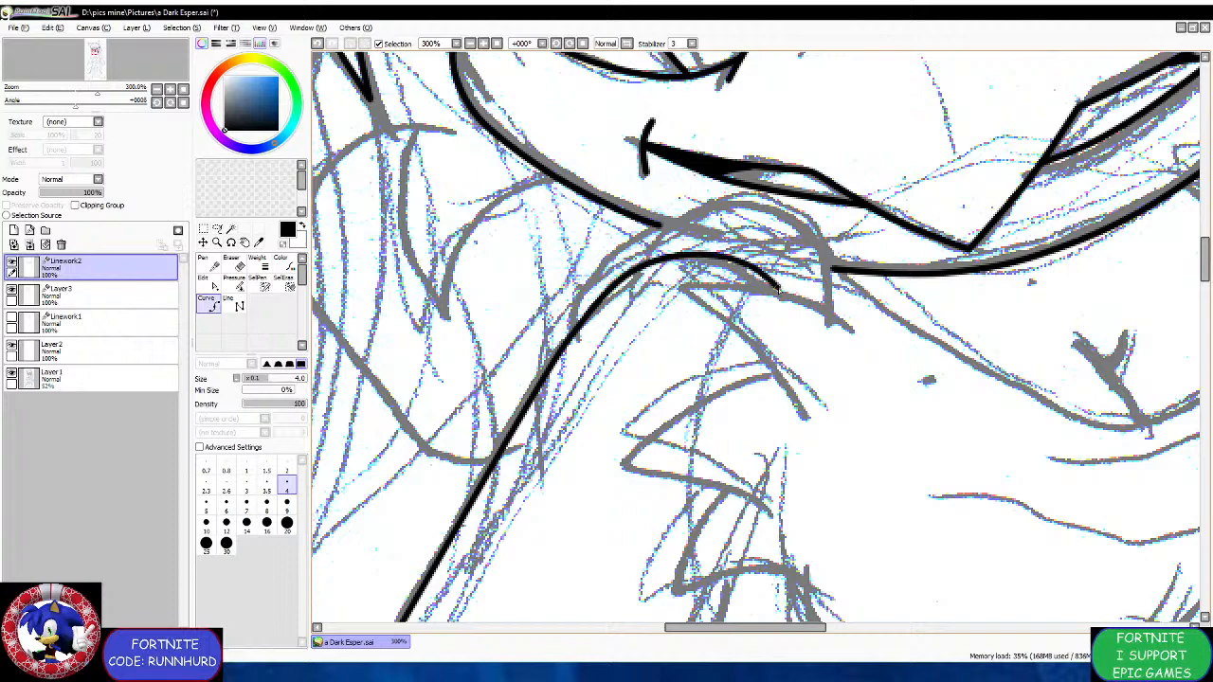
pyautogui.scroll(-2, 780, 296)
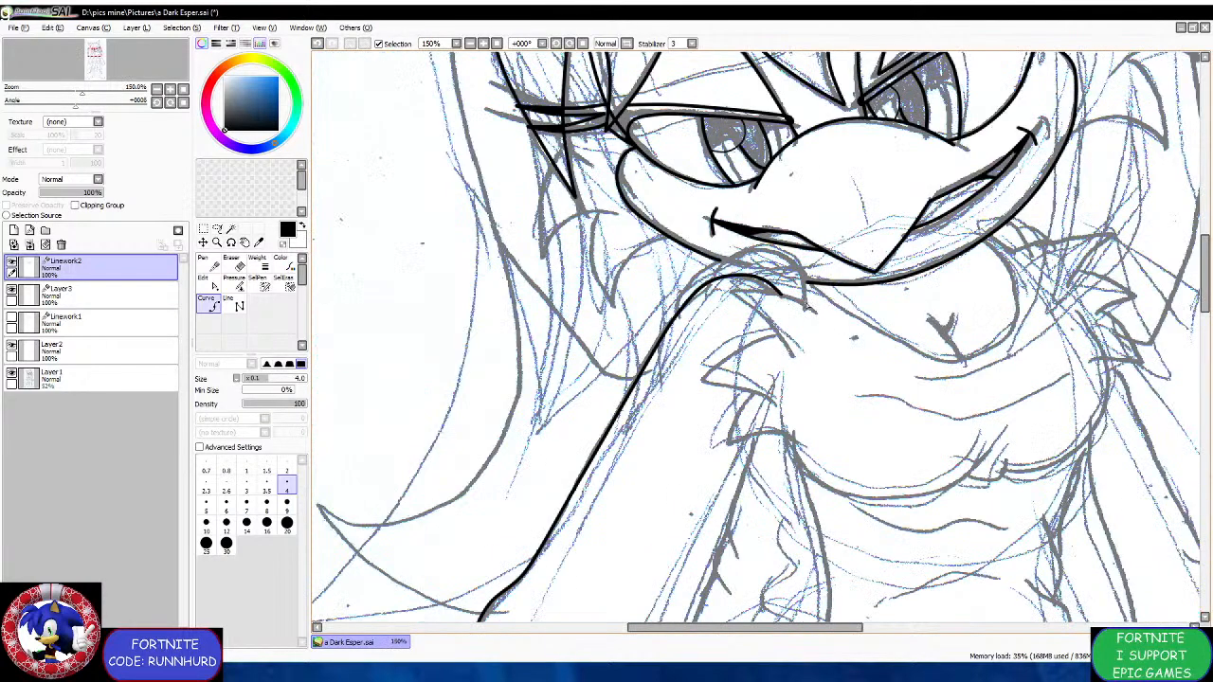
# Ink the topmost chest fur tuft beside the left shoulder as a pointed outline whose lower edge curves down toward the chest.
pyautogui.scroll(3, 780, 295)
pyautogui.click(727, 265)
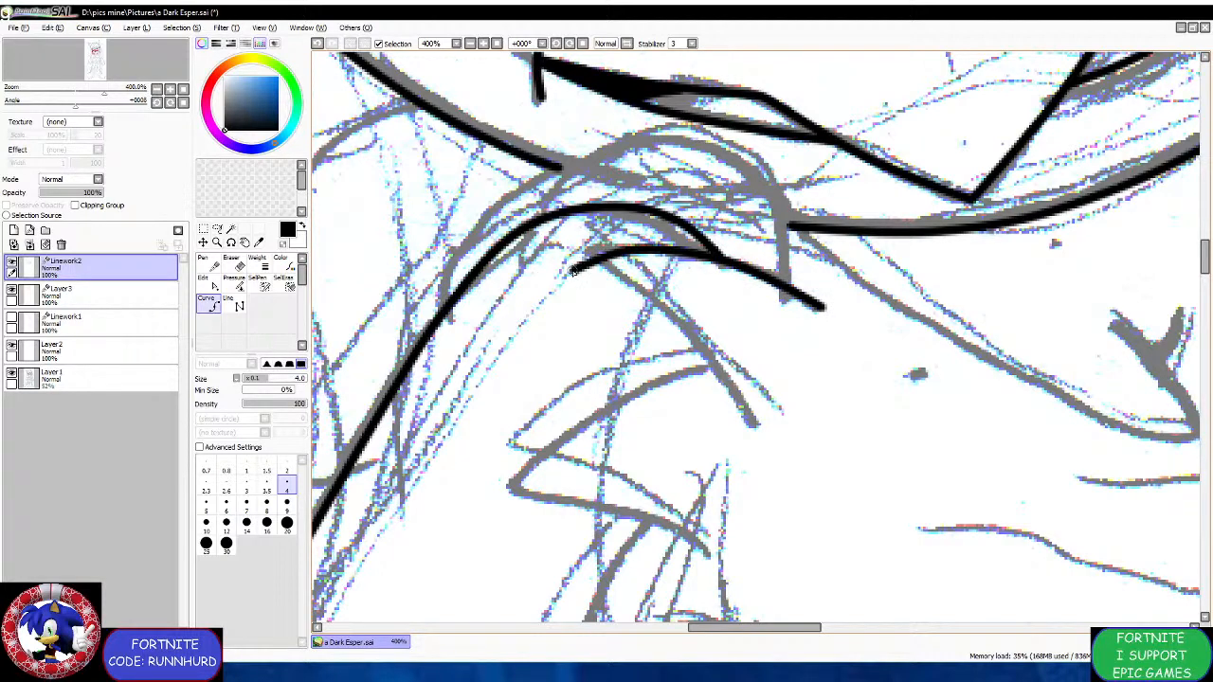
pyautogui.click(574, 270)
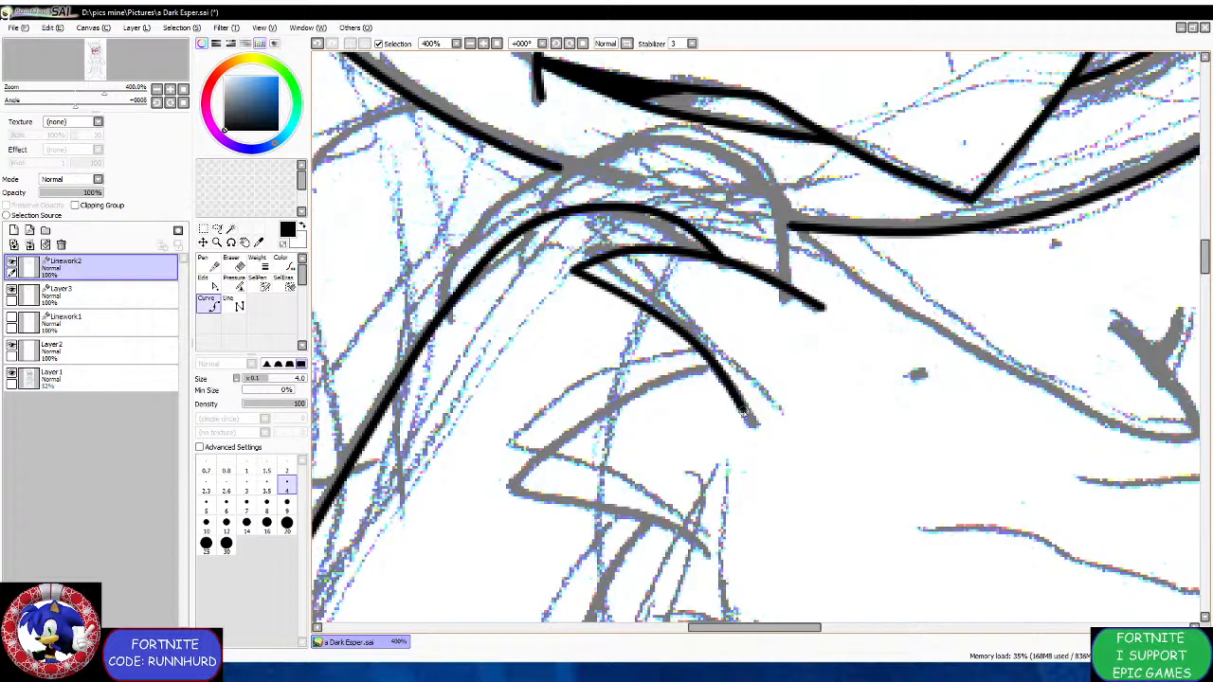
pyautogui.doubleClick(745, 410)
pyautogui.scroll(-3, 692, 393)
pyautogui.scroll(3, 654, 474)
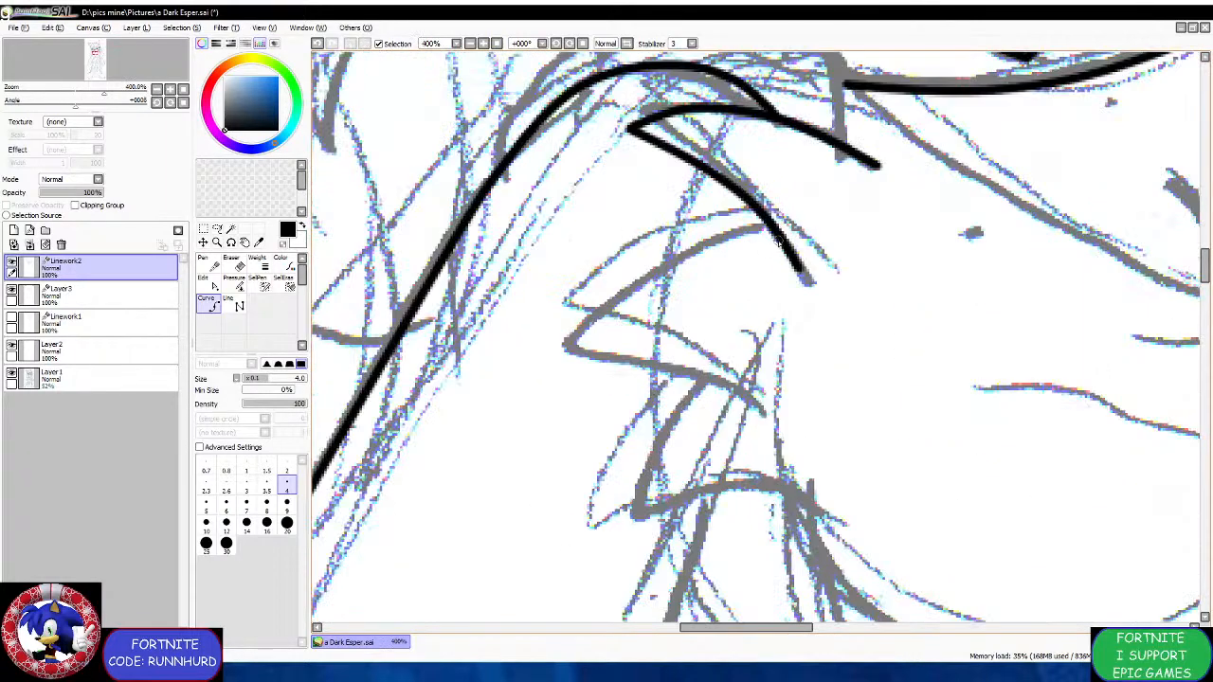
# Ink the second chest fur tuft on the left as a pointed outline starting from the first tuft's lower edge.
pyautogui.click(786, 239)
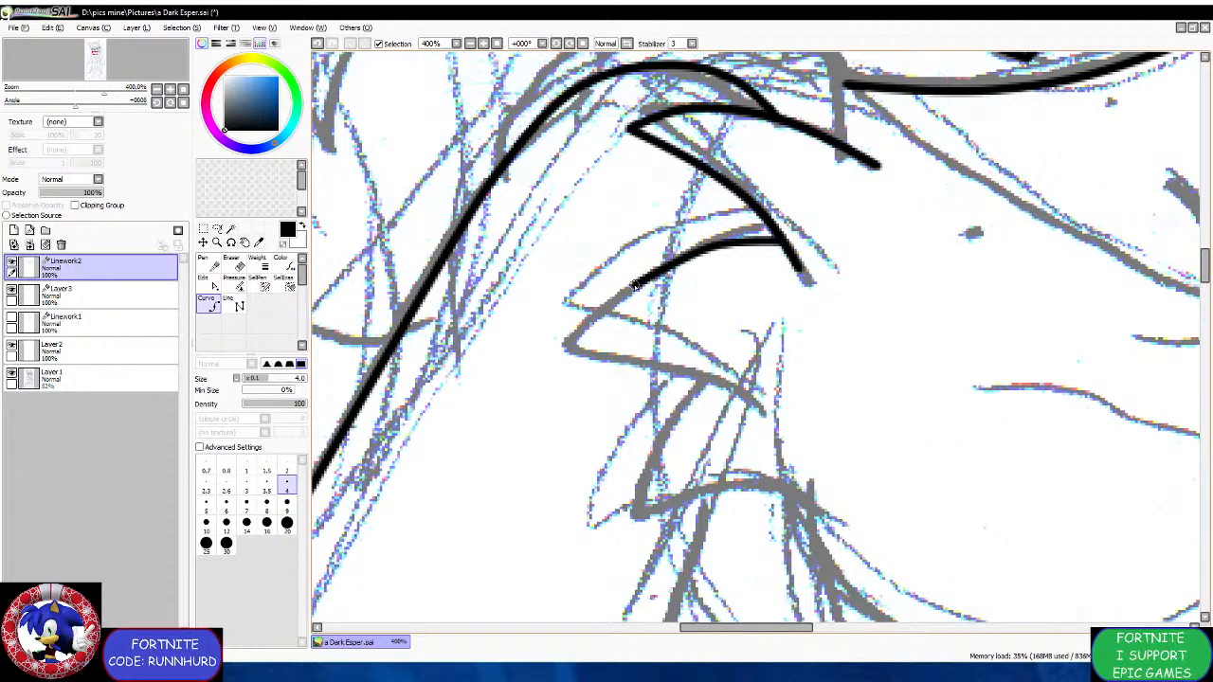
pyautogui.click(564, 349)
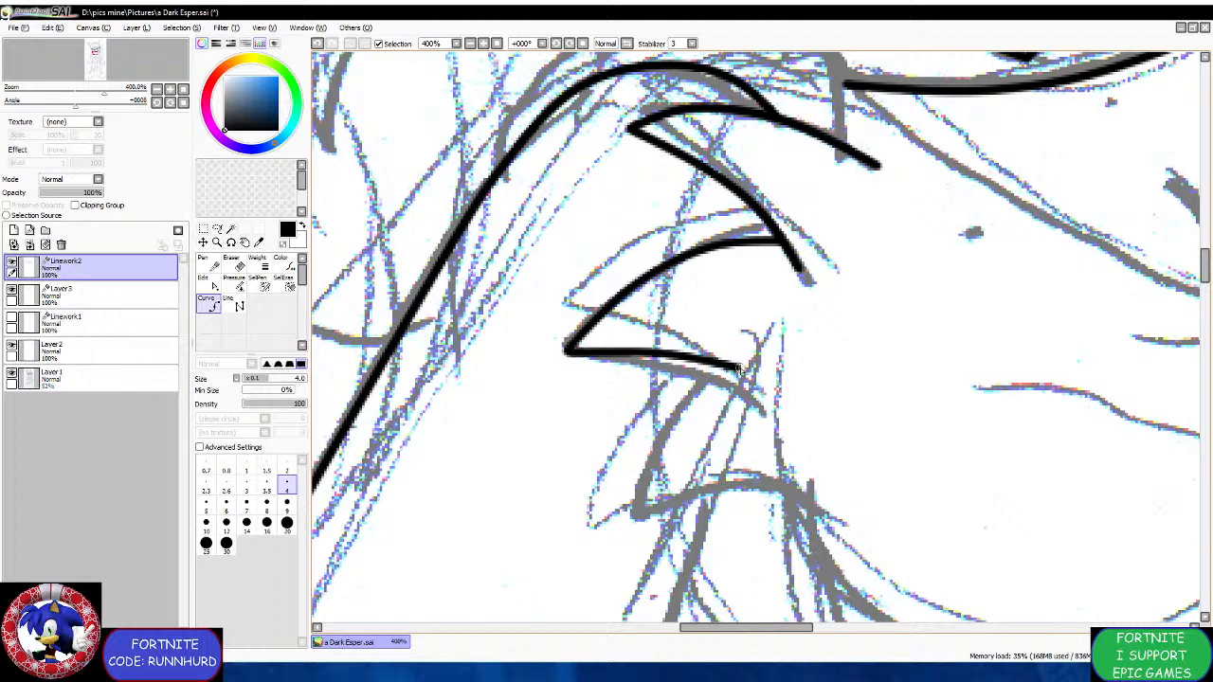
pyautogui.doubleClick(758, 380)
# Ink the third, lowest tuft on the chest fur's left side, with its lower edge curving back toward the chest.
pyautogui.scroll(-2, 720, 360)
pyautogui.scroll(3, 676, 336)
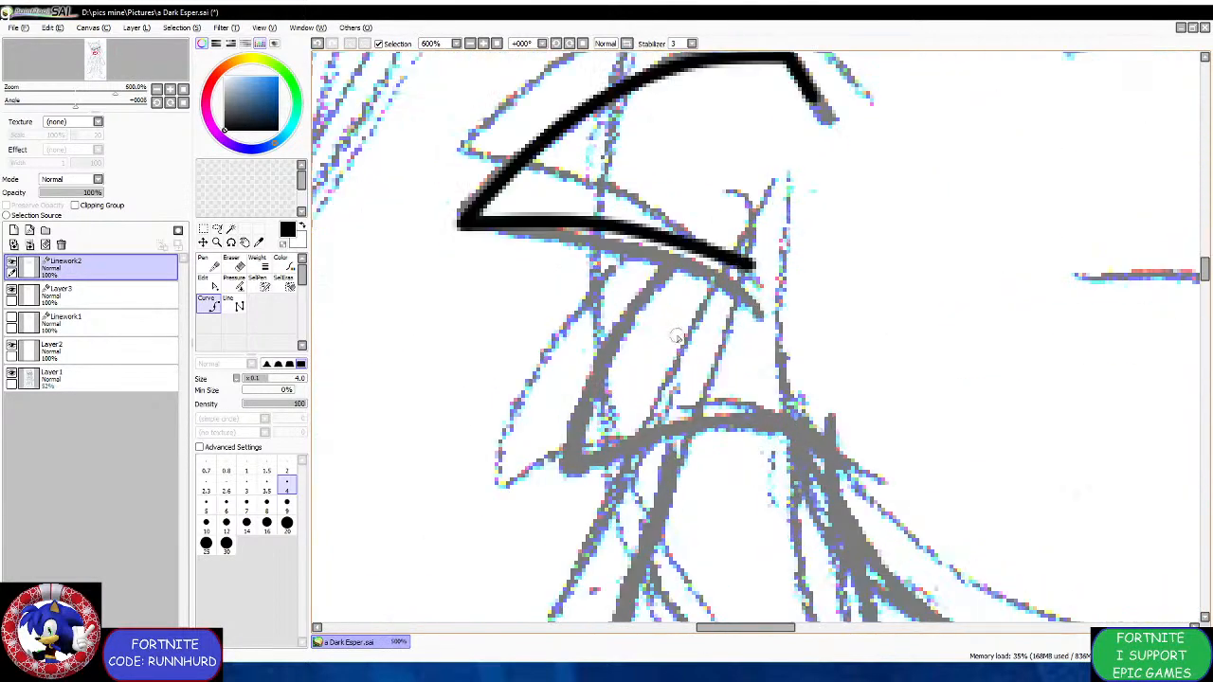
pyautogui.click(676, 244)
pyautogui.click(602, 337)
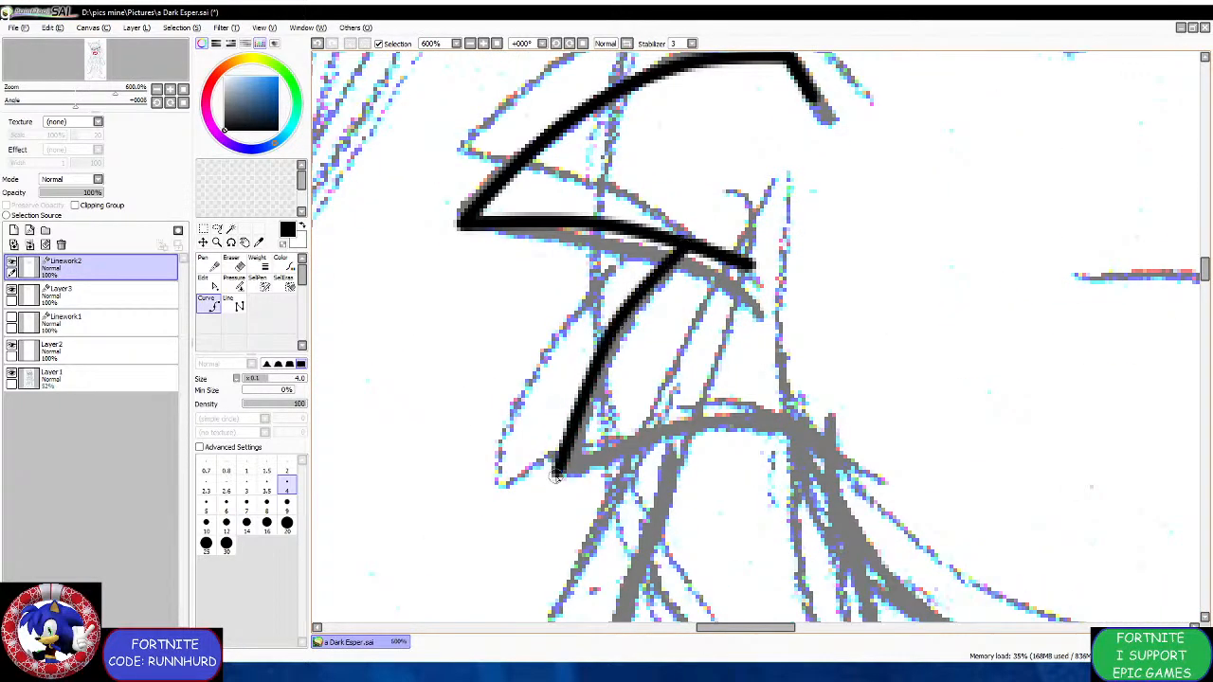
pyautogui.click(561, 474)
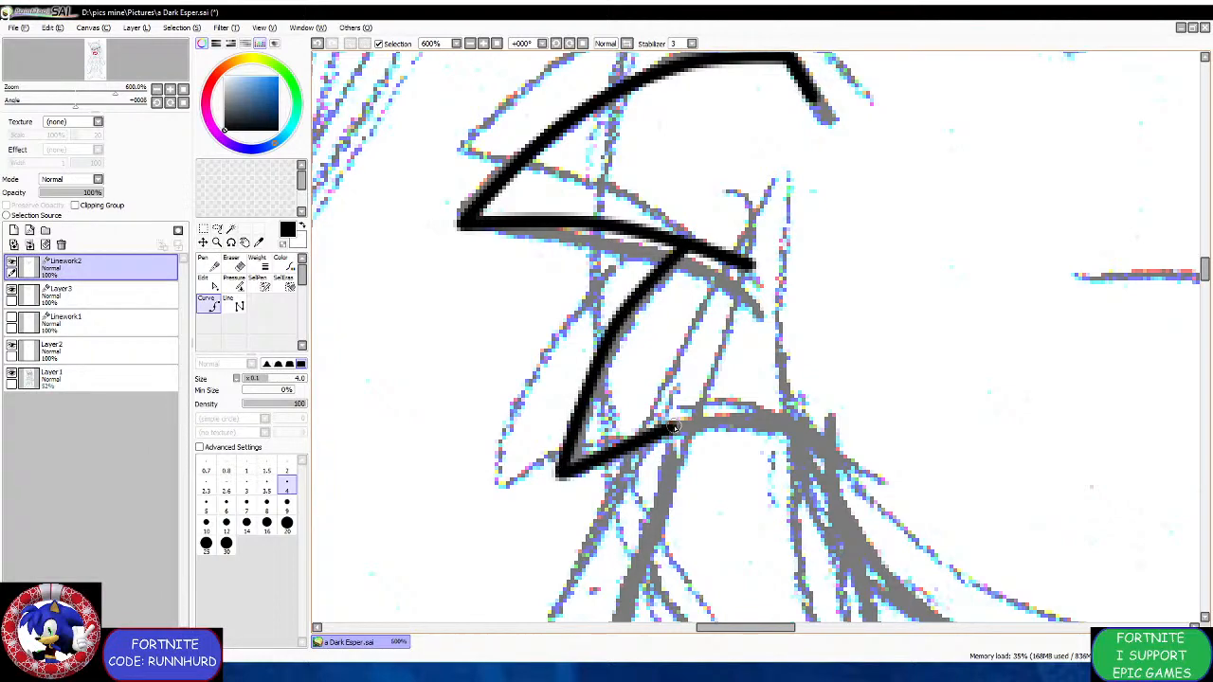
pyautogui.doubleClick(788, 428)
# Ink the chest fur's lower edge as a long curve from the lowest left tuft, ending in a small hooked notch near the middle.
pyautogui.scroll(-3, 788, 427)
pyautogui.scroll(2, 718, 342)
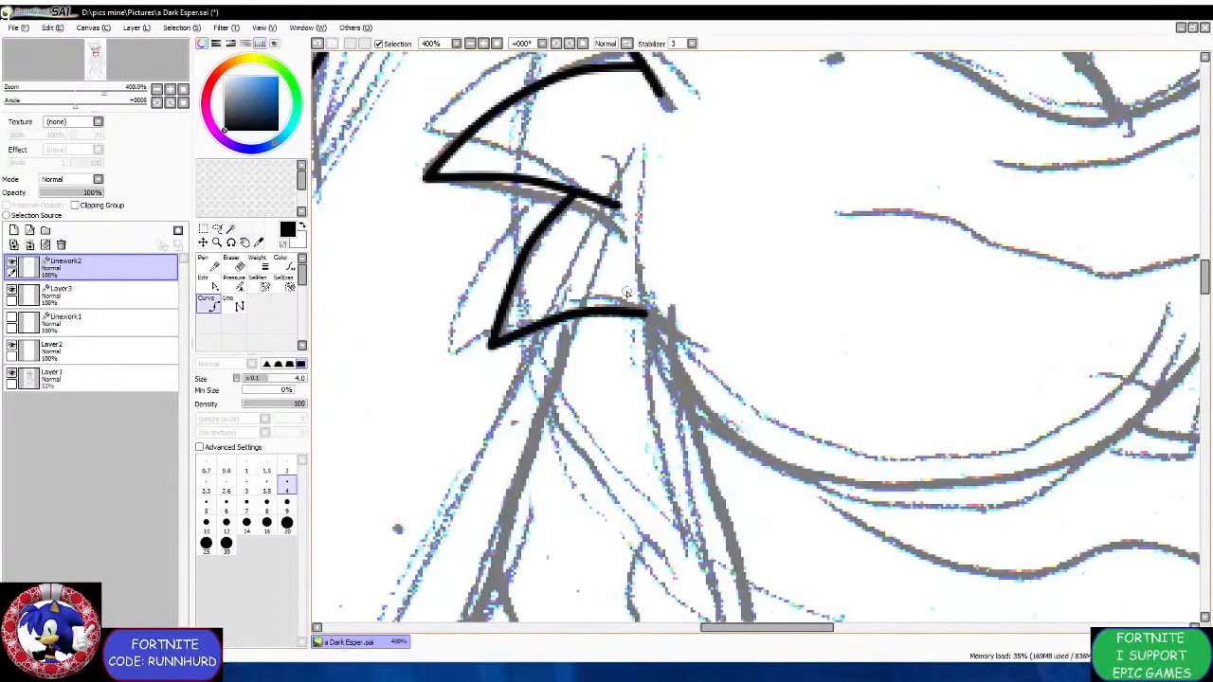
pyautogui.click(656, 330)
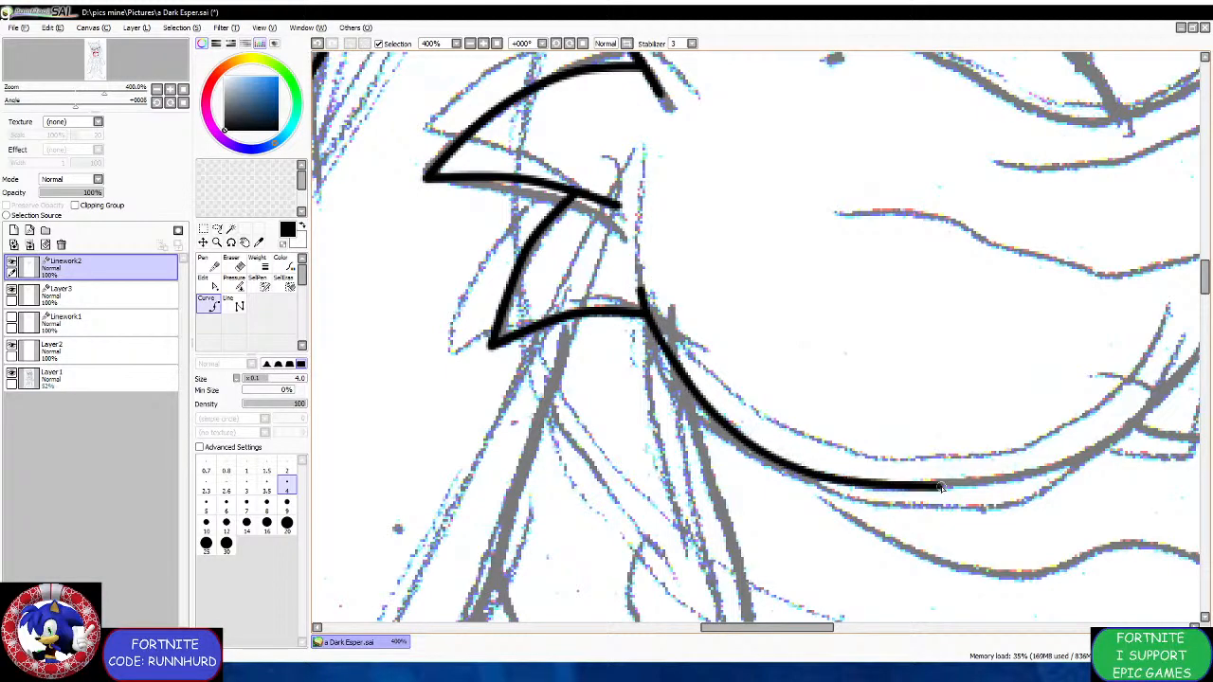
pyautogui.scroll(-3, 894, 474)
pyautogui.scroll(3, 934, 480)
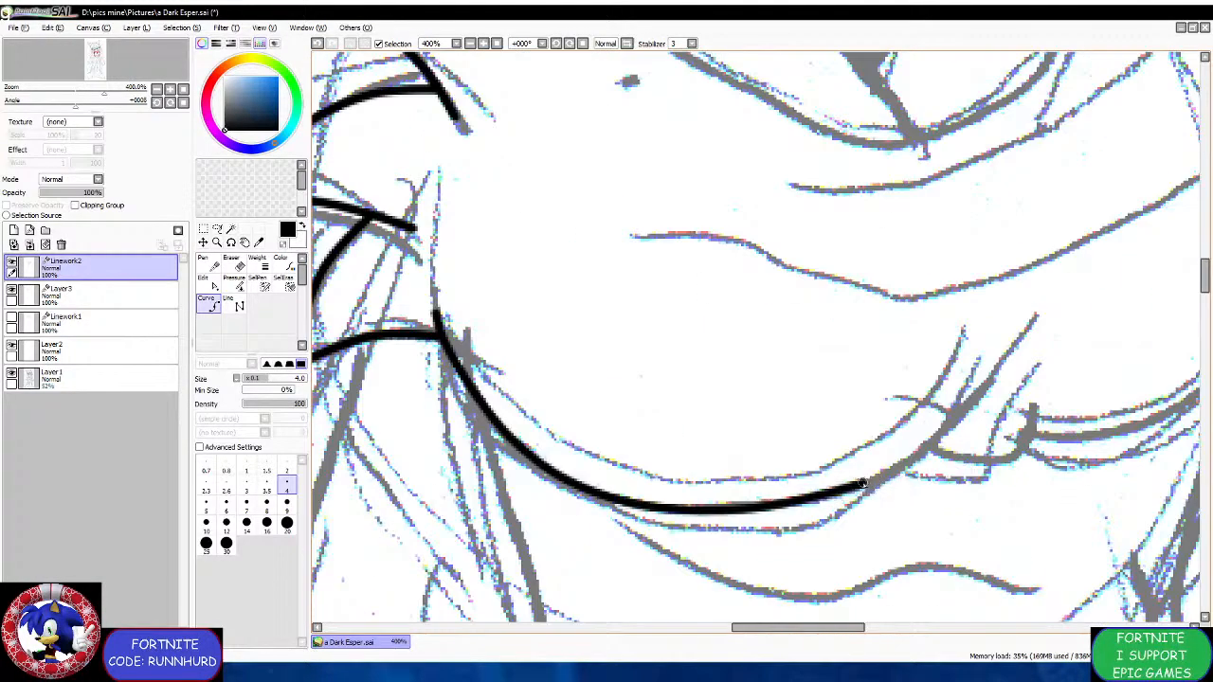
pyautogui.scroll(-3, 988, 376)
pyautogui.scroll(4, 1004, 376)
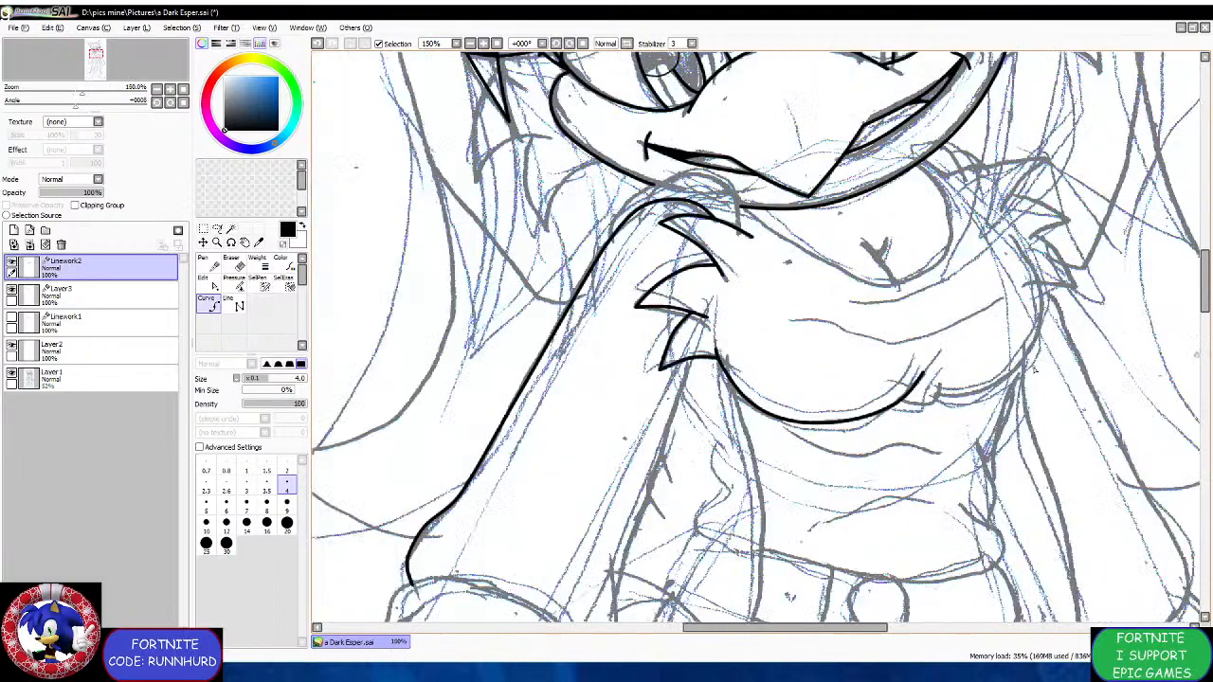
pyautogui.click(612, 472)
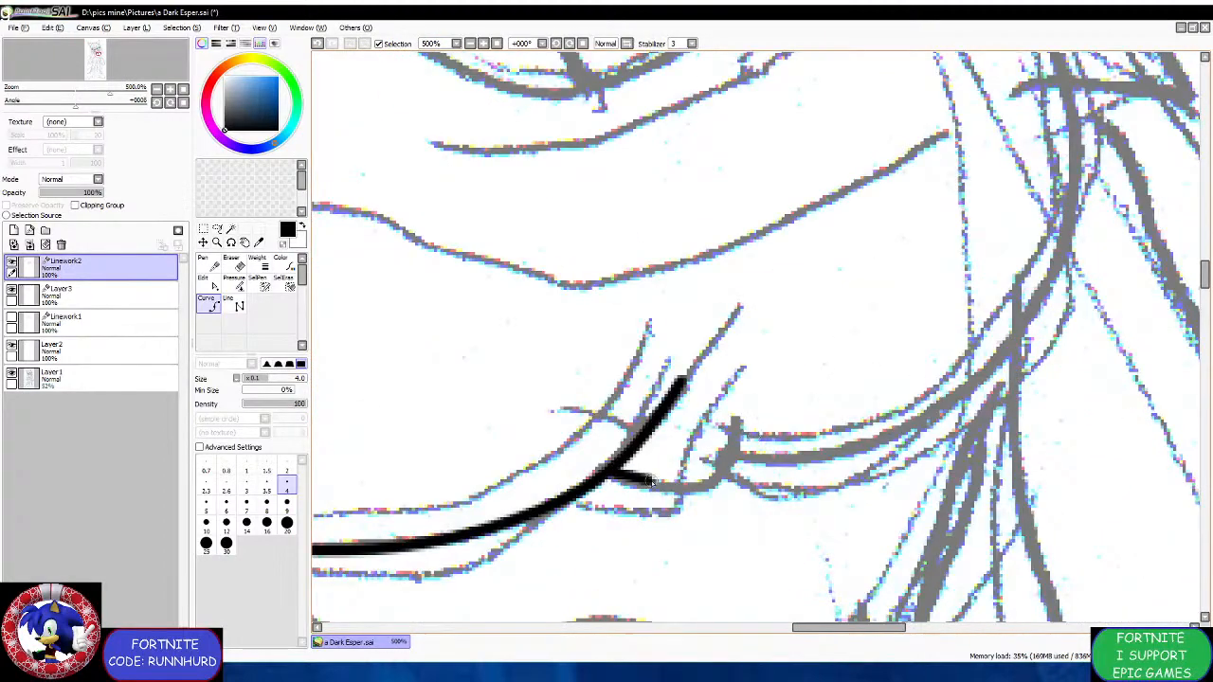
pyautogui.click(738, 485)
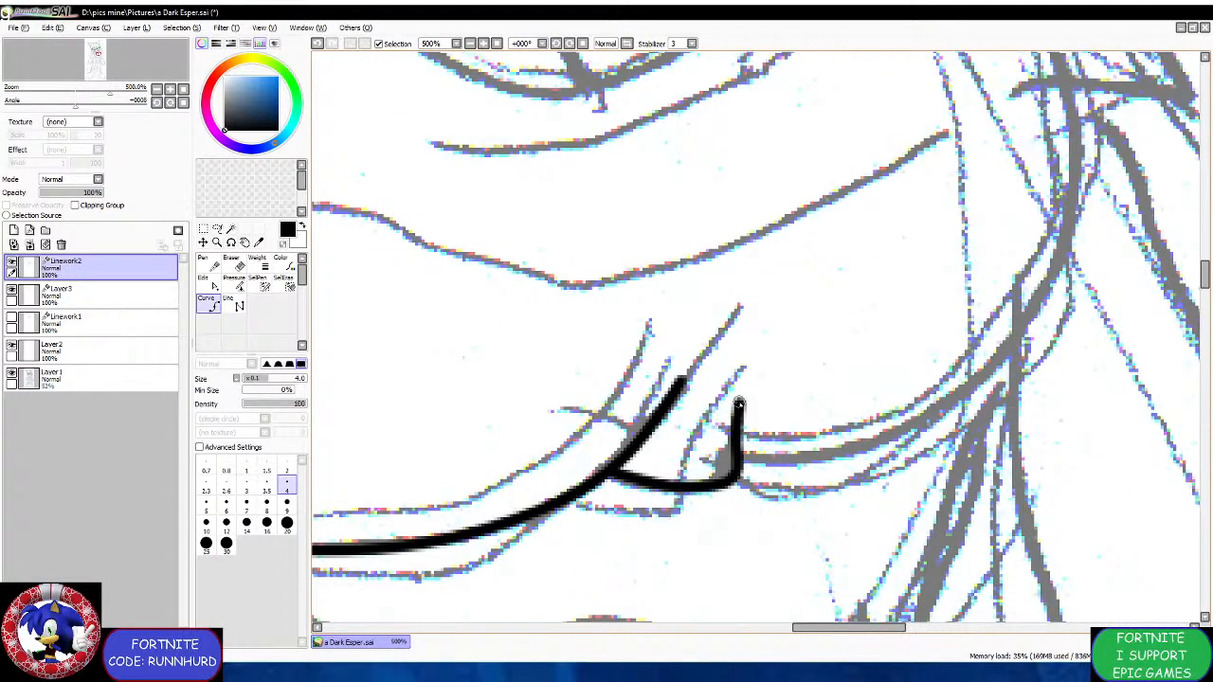
# Ink the chest fur's right contour as one long curve from the bottom notch up around the side toward the right shoulder.
pyautogui.click(740, 460)
pyautogui.click(823, 460)
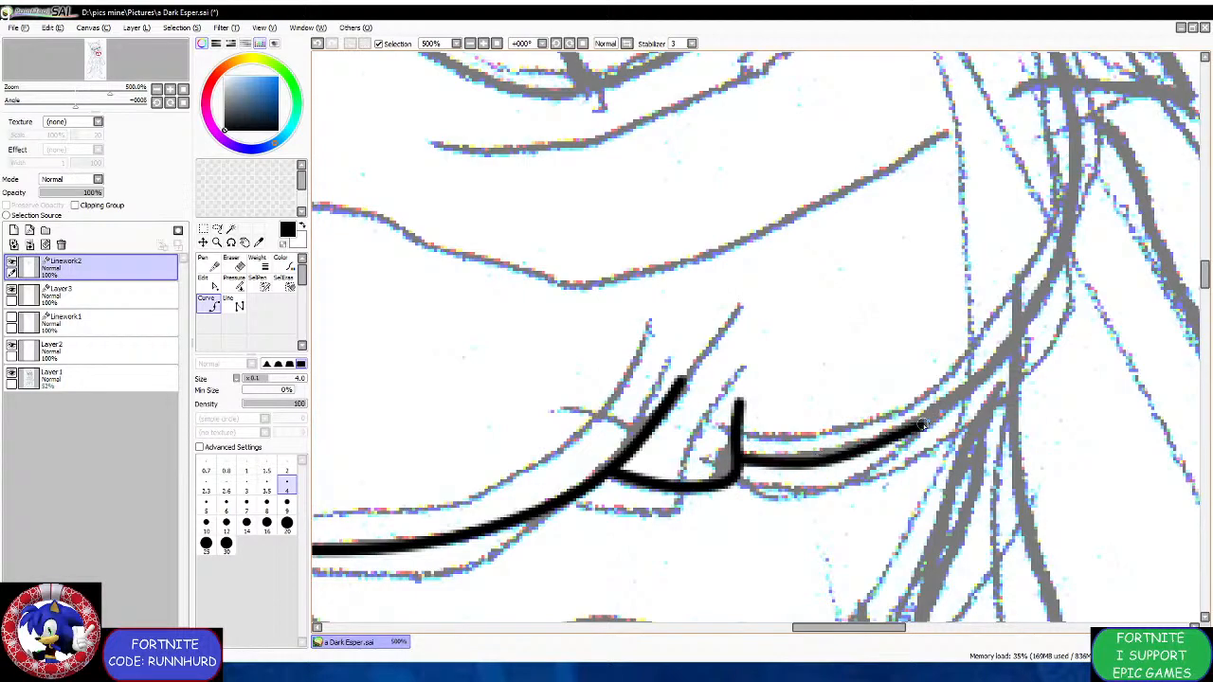
pyautogui.click(933, 426)
pyautogui.scroll(-4, 934, 425)
pyautogui.scroll(4, 987, 367)
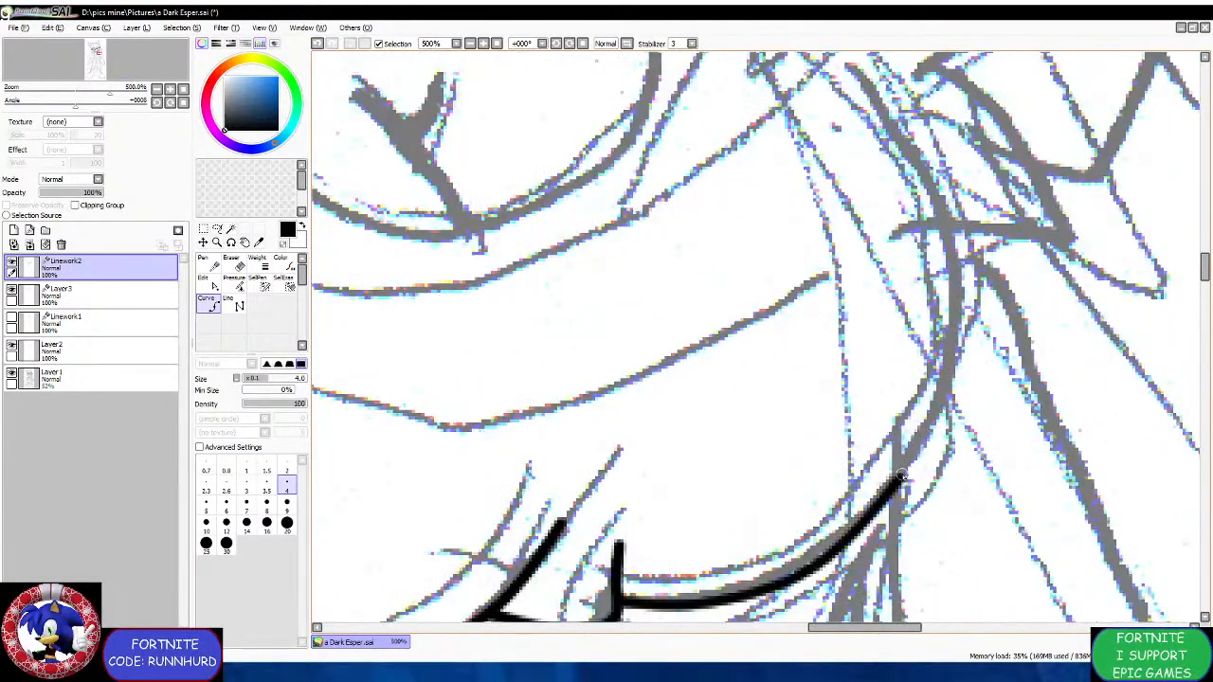
pyautogui.click(903, 476)
pyautogui.click(949, 380)
pyautogui.scroll(-4, 949, 378)
pyautogui.scroll(4, 964, 265)
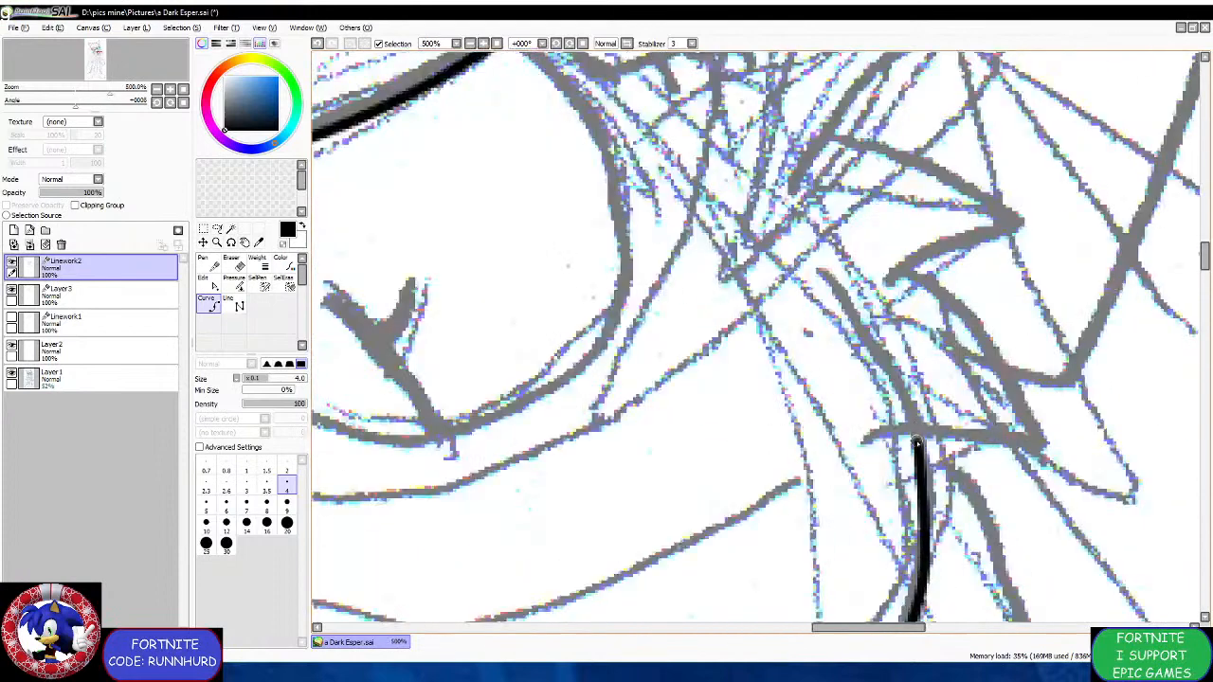
pyautogui.click(920, 449)
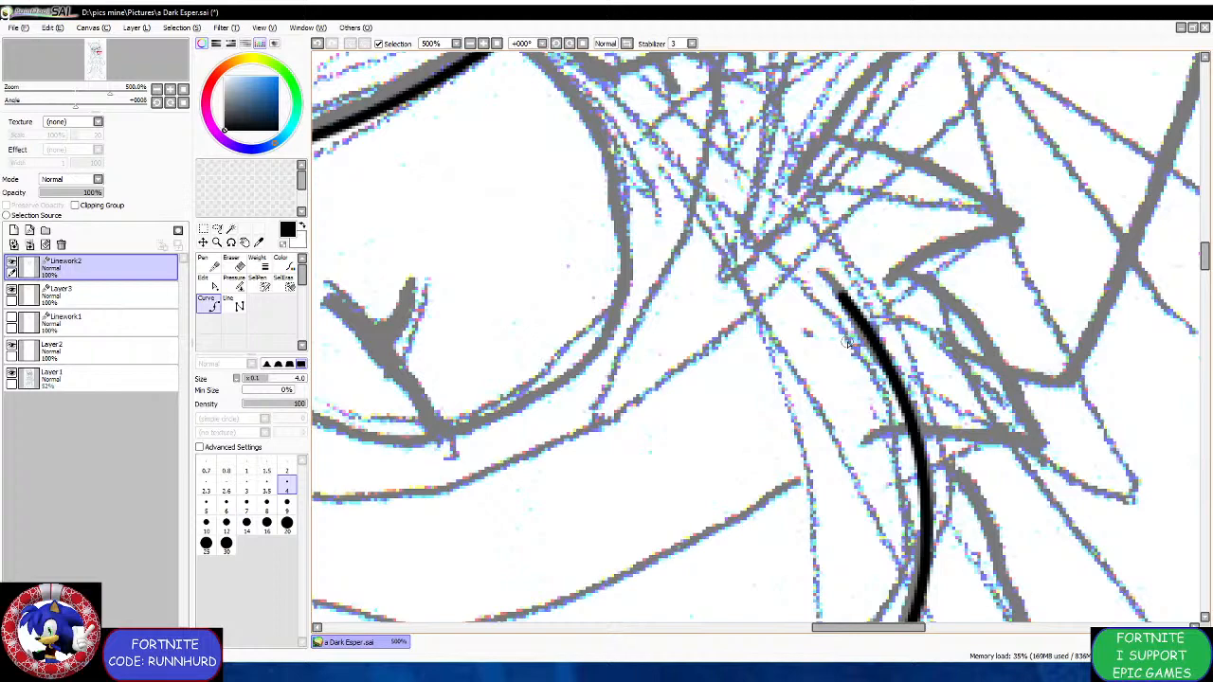
# Ink a short line down from the jaw's right side and the topmost pointed fur tuft extending out from it.
pyautogui.scroll(-2, 849, 343)
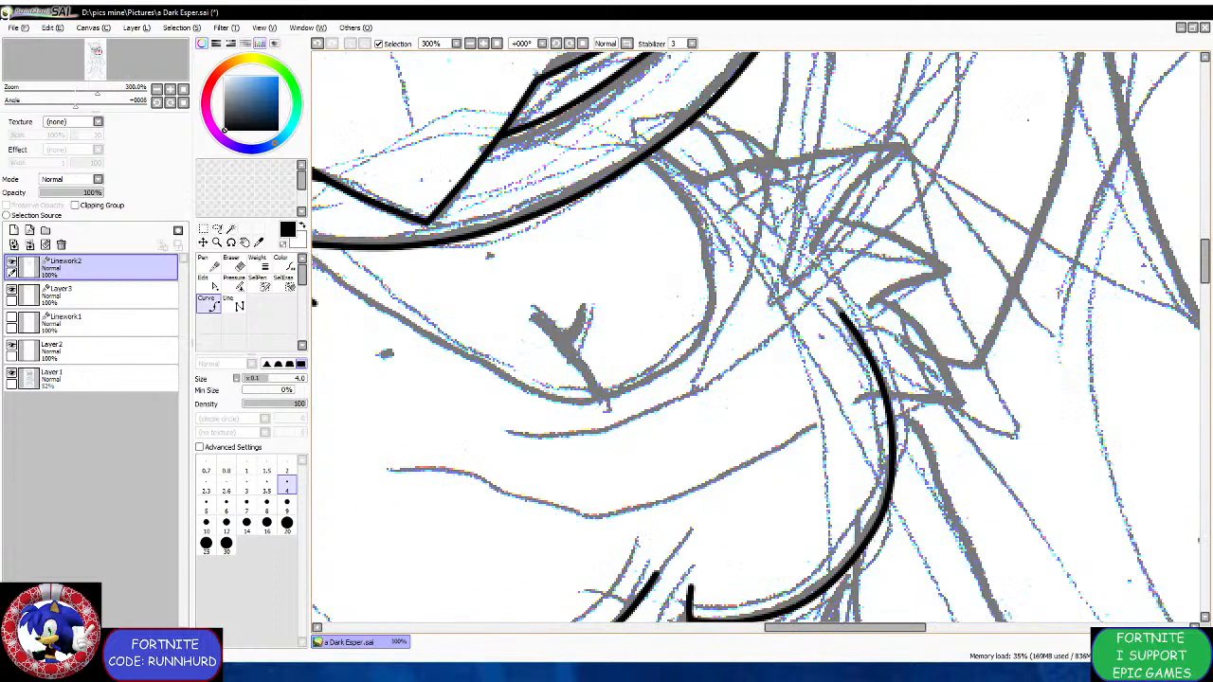
pyautogui.scroll(2, 927, 219)
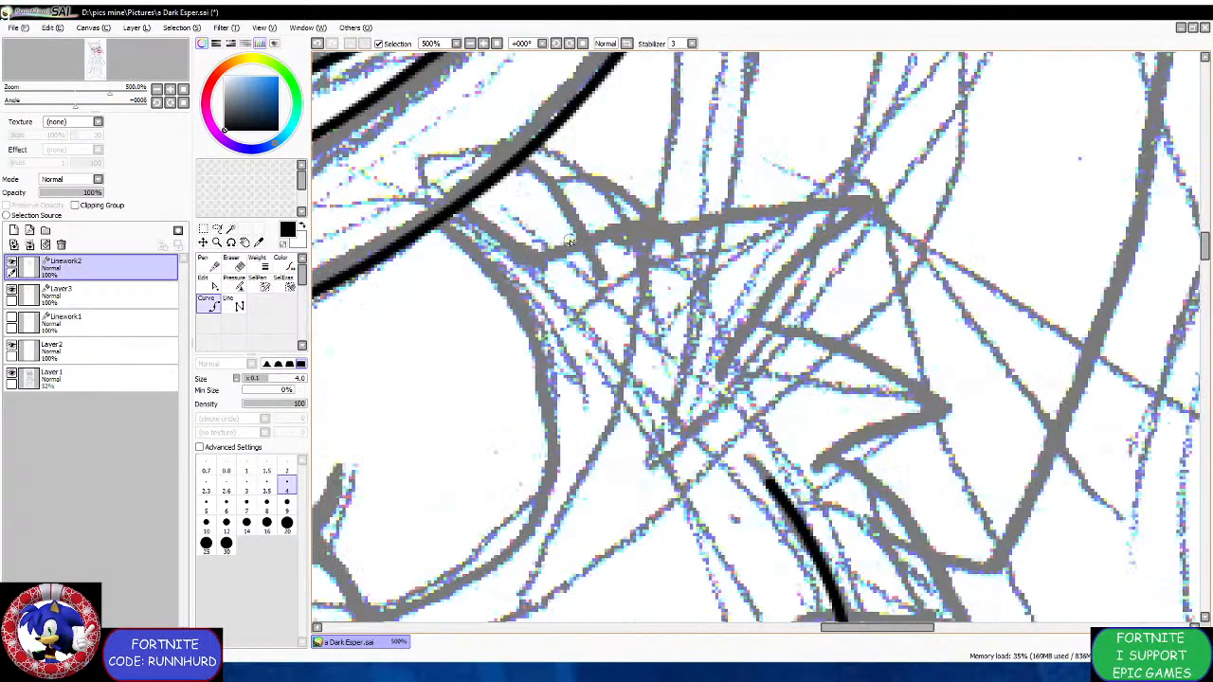
pyautogui.scroll(-2, 575, 251)
pyautogui.scroll(3, 533, 239)
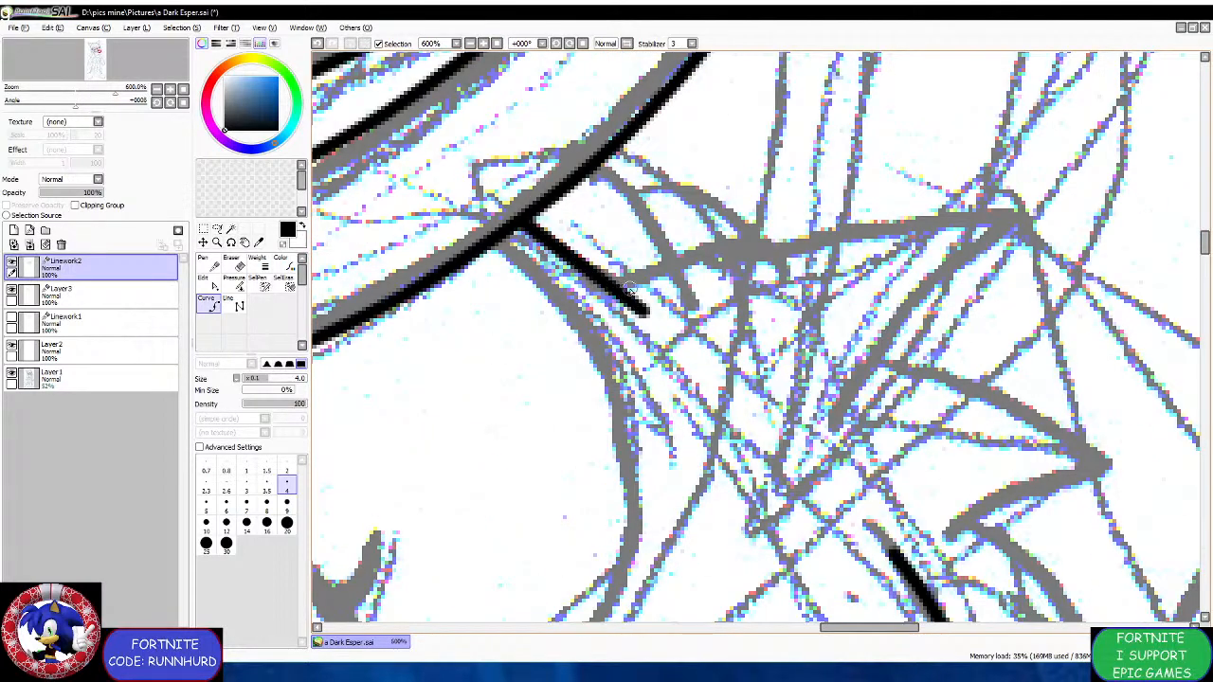
pyautogui.click(637, 305)
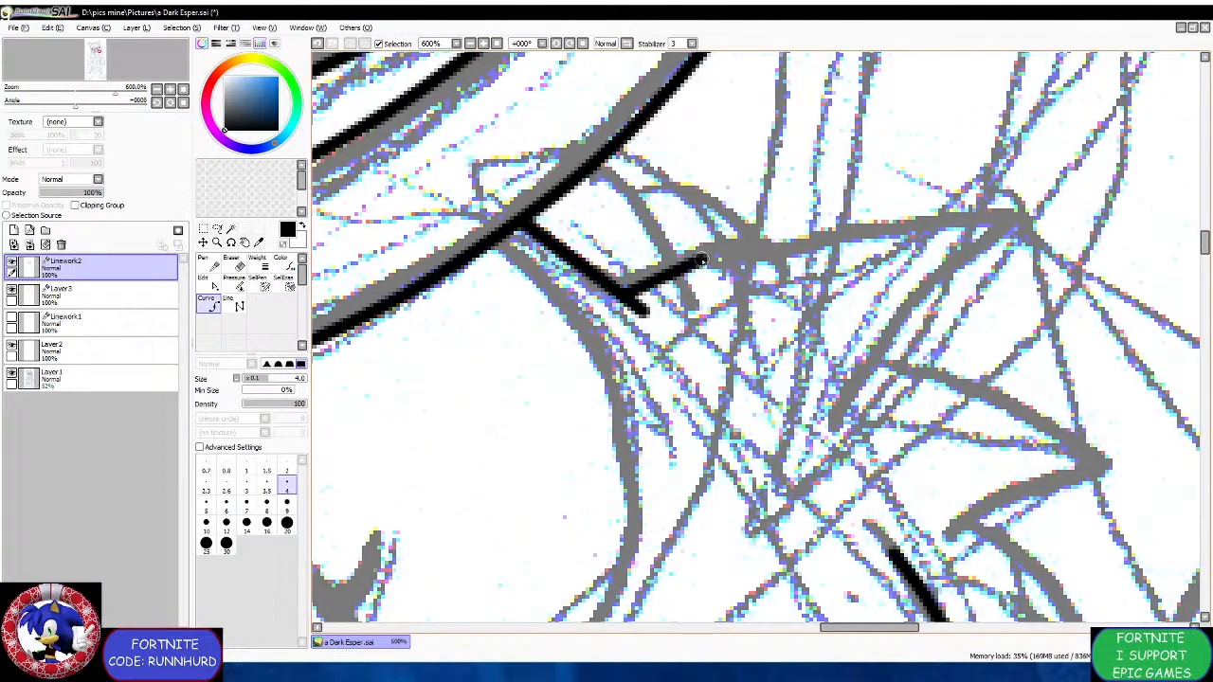
pyautogui.click(1020, 235)
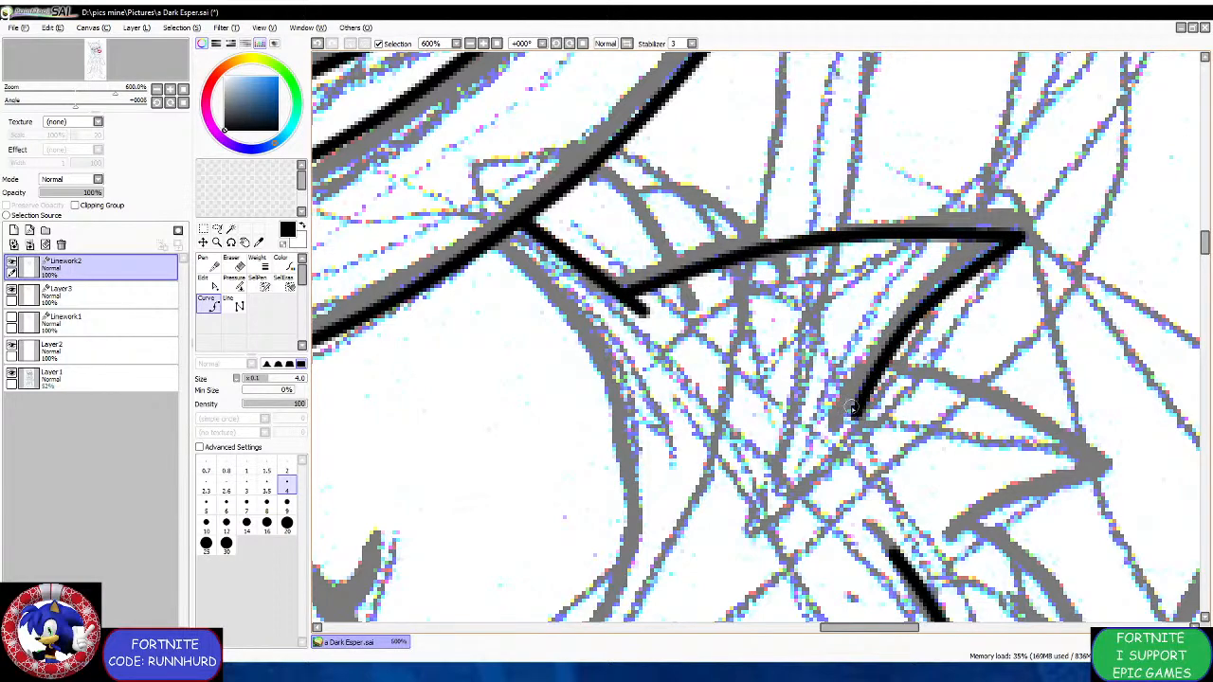
# Ink the second fur tuft on the right as a pointed outline branching from the topmost tuft's lower edge.
pyautogui.scroll(-2, 853, 417)
pyautogui.scroll(3, 918, 480)
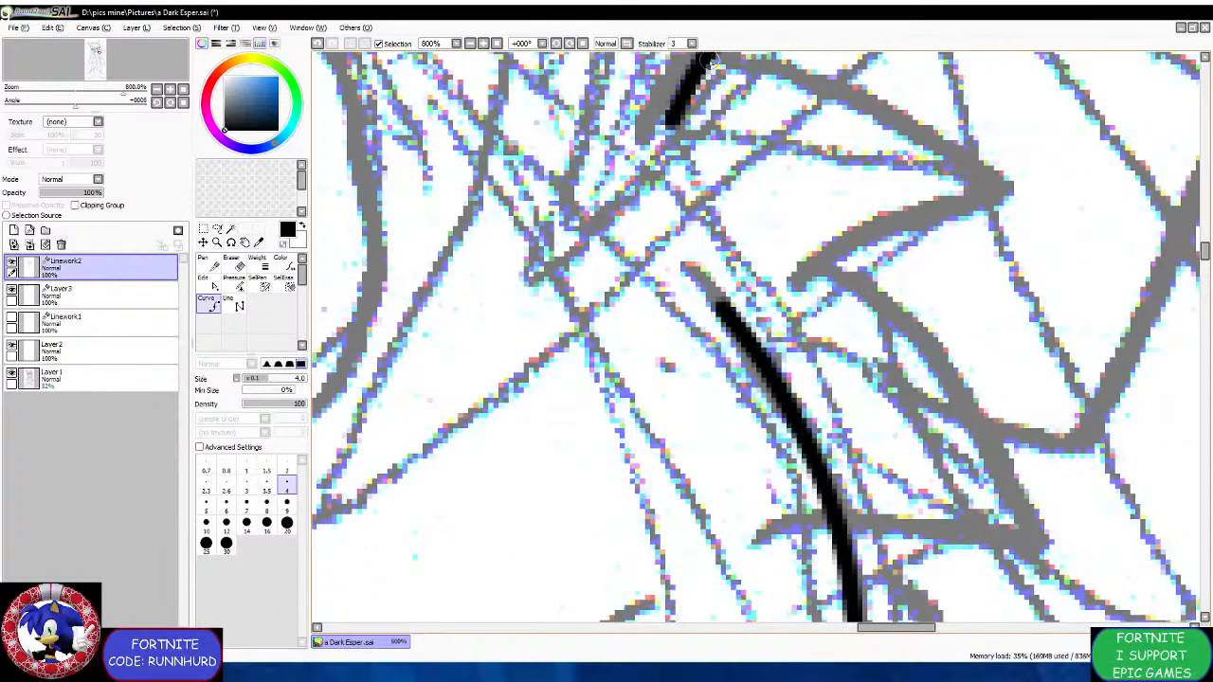
pyautogui.click(710, 61)
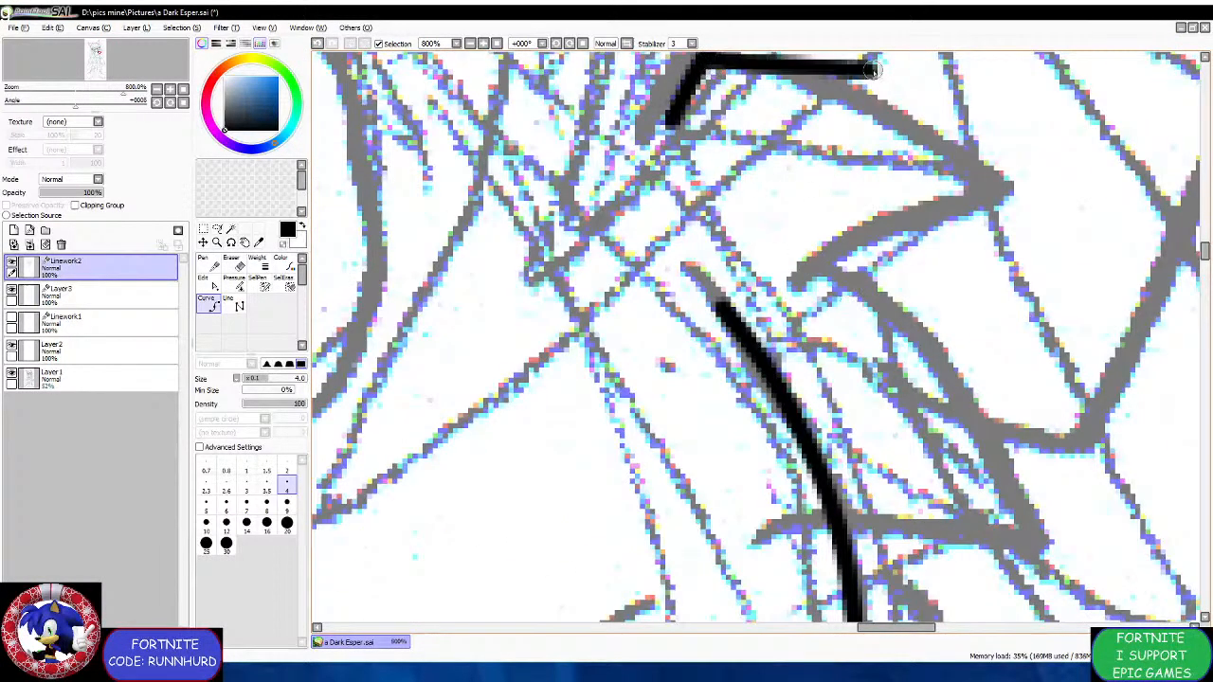
pyautogui.click(1018, 176)
# Ink the third fur tuft on the right, closing its lower edge onto the chest fur's side contour.
pyautogui.scroll(-3, 821, 322)
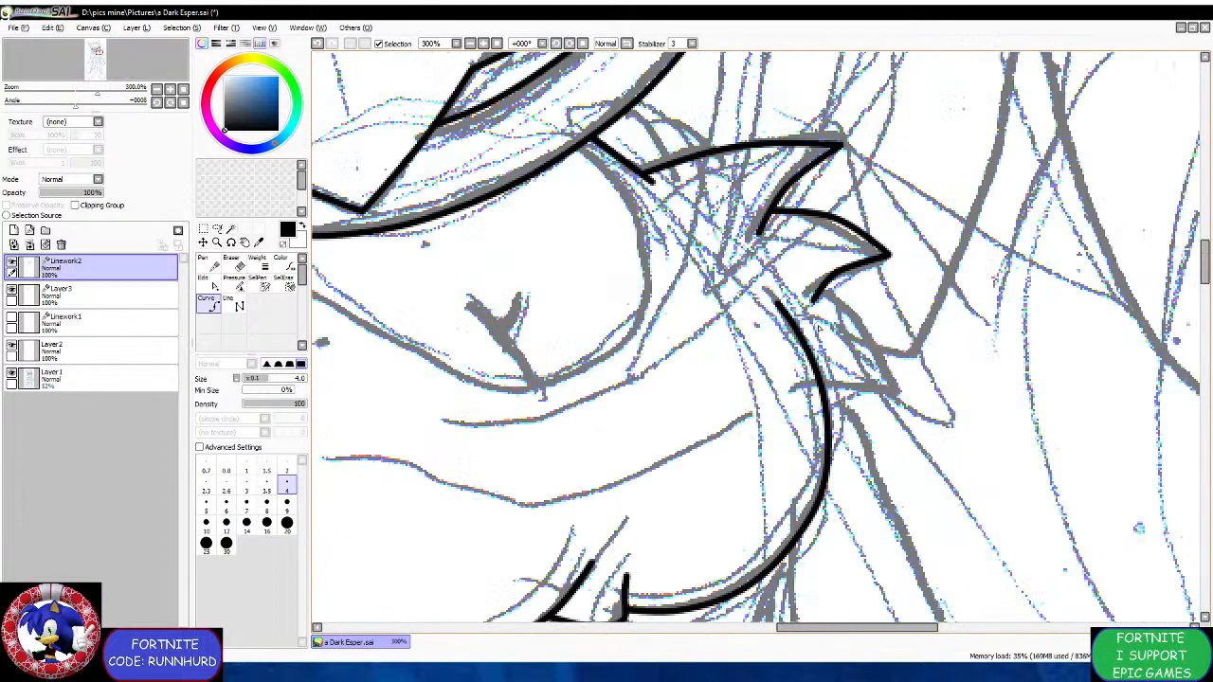
pyautogui.scroll(2, 856, 387)
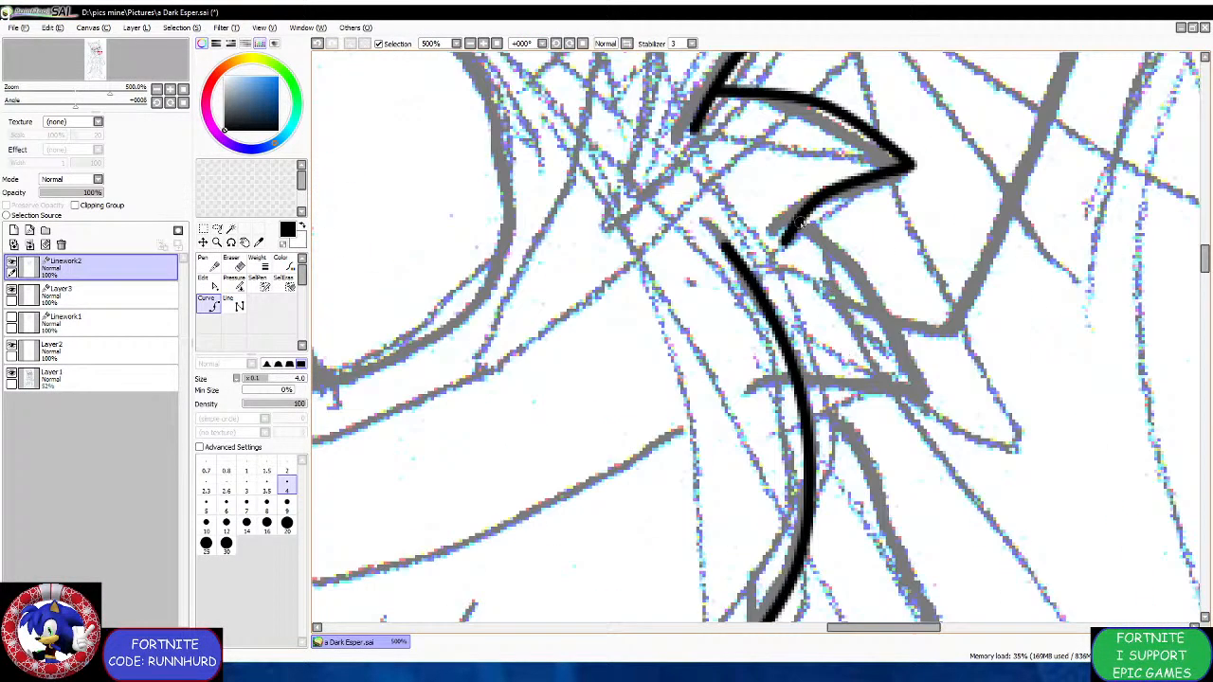
pyautogui.moveTo(801, 223)
pyautogui.mouseDown()
pyautogui.moveTo(859, 262)
pyautogui.moveTo(930, 378)
pyautogui.mouseUp()
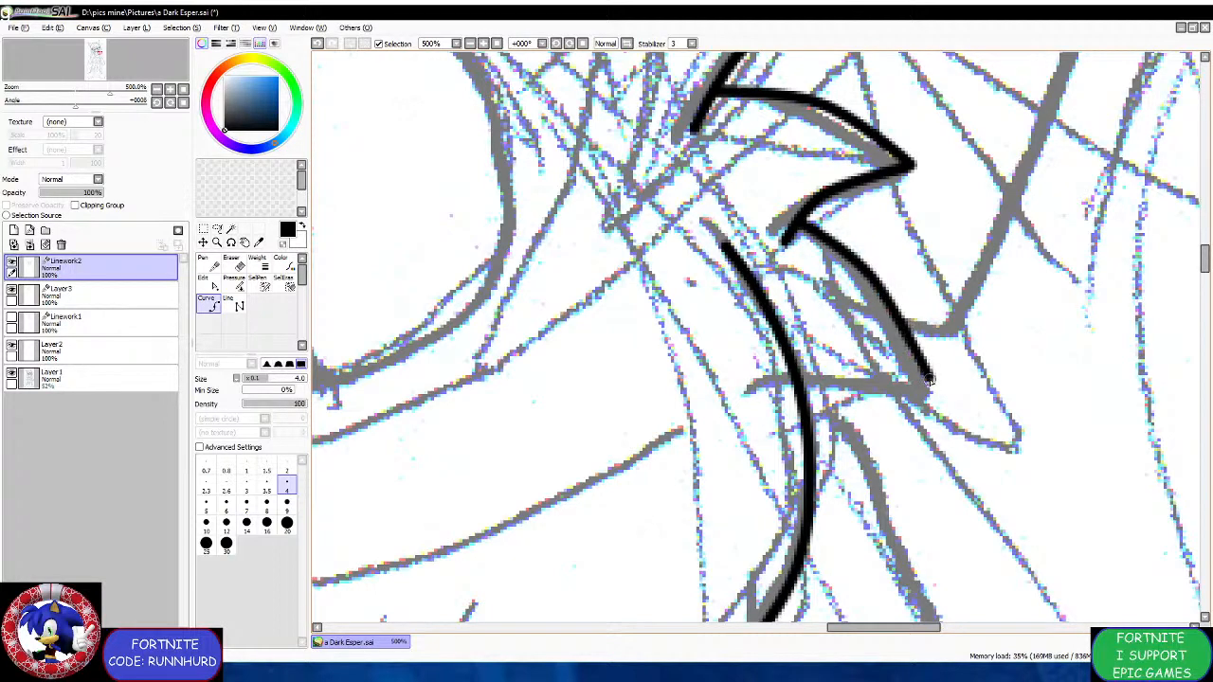
pyautogui.click(929, 379)
pyautogui.click(863, 352)
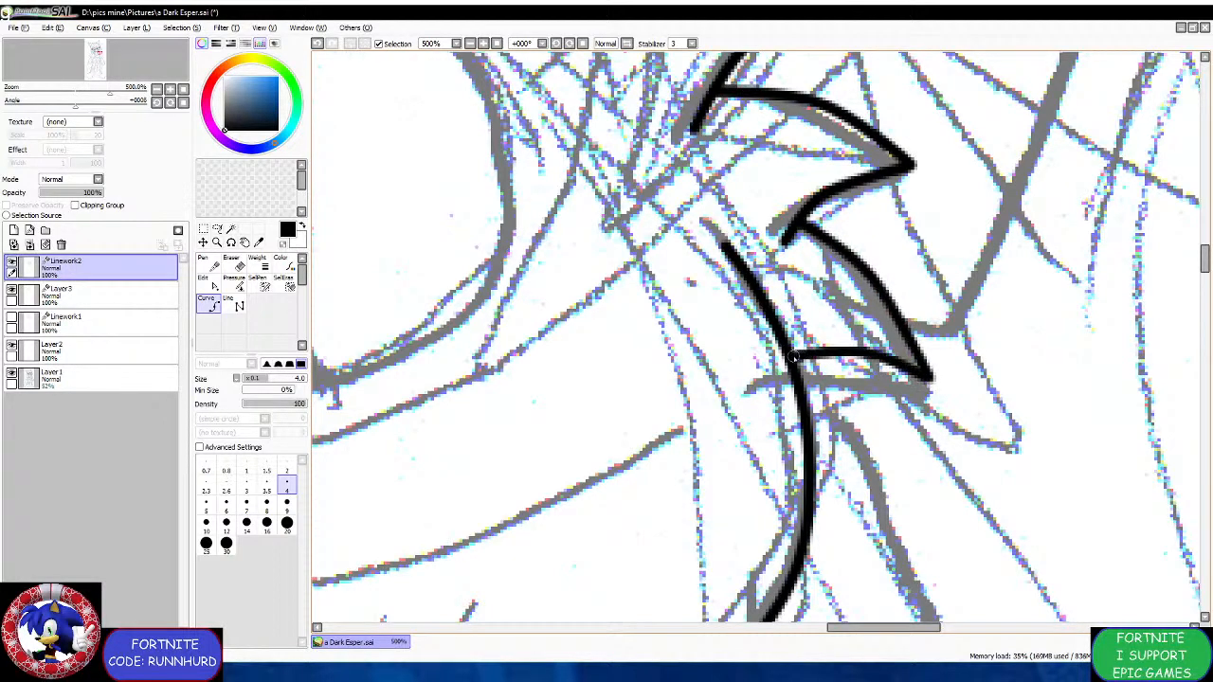
pyautogui.doubleClick(793, 356)
# Ink the rounded outline below the jaw as one curve from the jaw's left end, around the bottom, and up to its right side.
pyautogui.scroll(-6, 679, 349)
pyautogui.scroll(3, 523, 285)
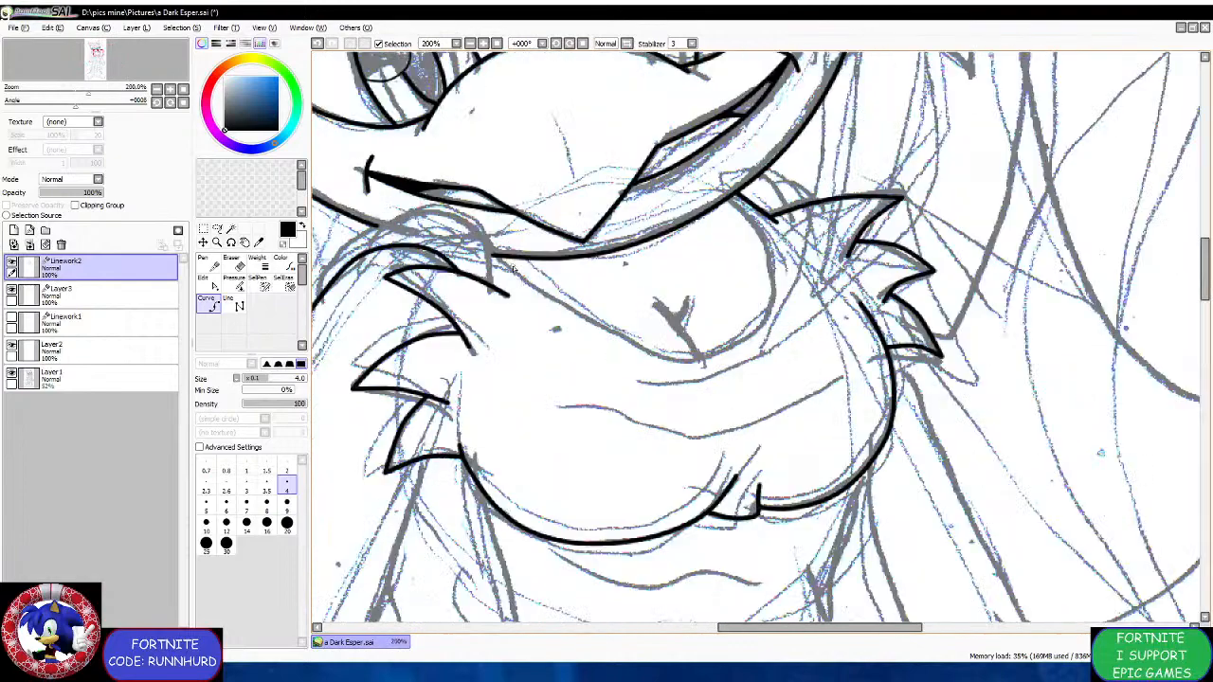
pyautogui.scroll(2, 512, 269)
pyautogui.click(477, 244)
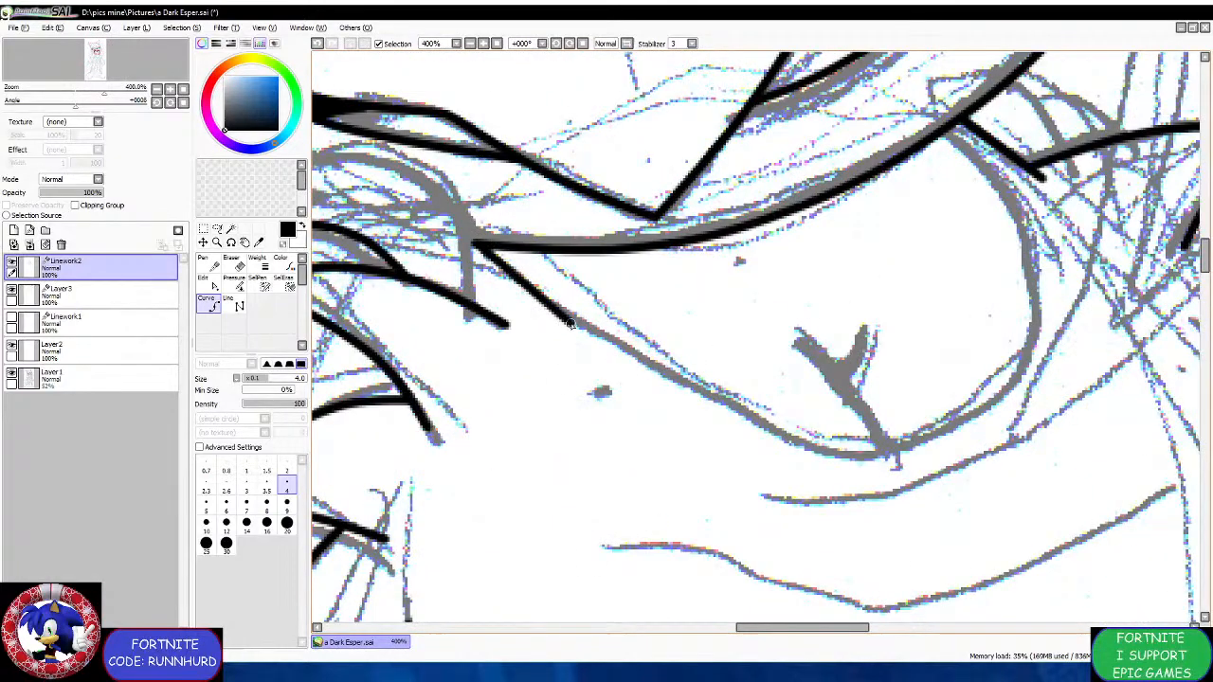
pyautogui.click(581, 330)
pyautogui.click(734, 413)
pyautogui.click(857, 445)
pyautogui.click(908, 444)
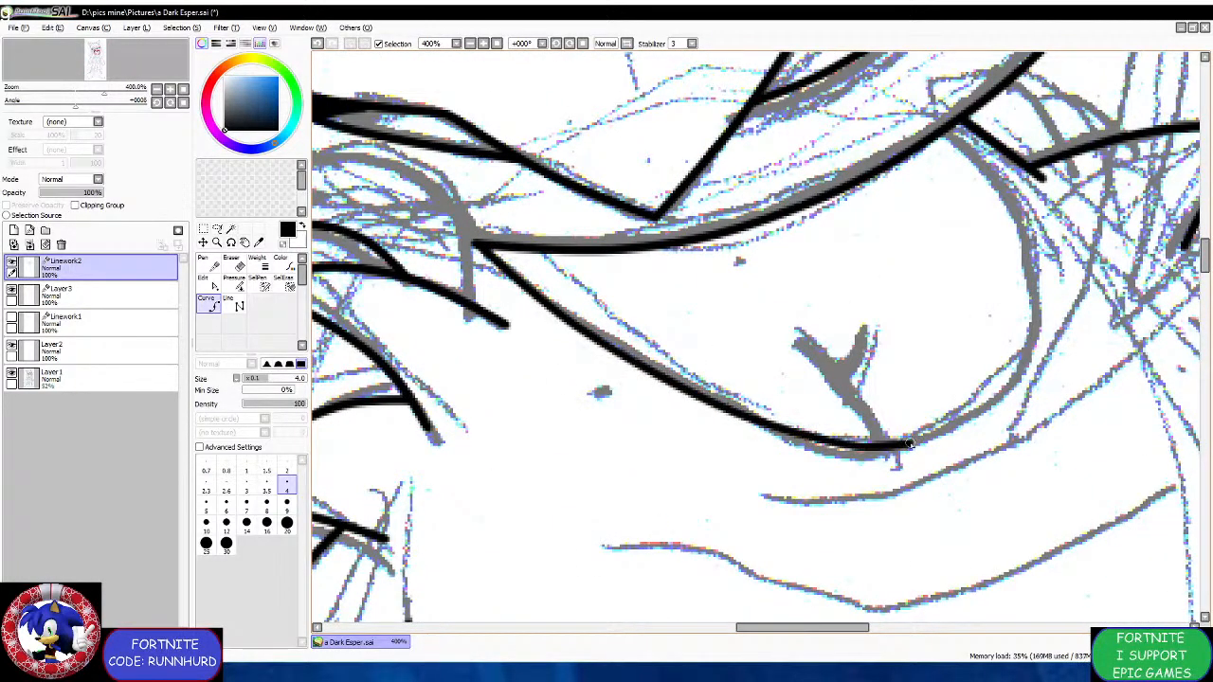
pyautogui.click(983, 407)
pyautogui.click(1018, 321)
pyautogui.click(1016, 212)
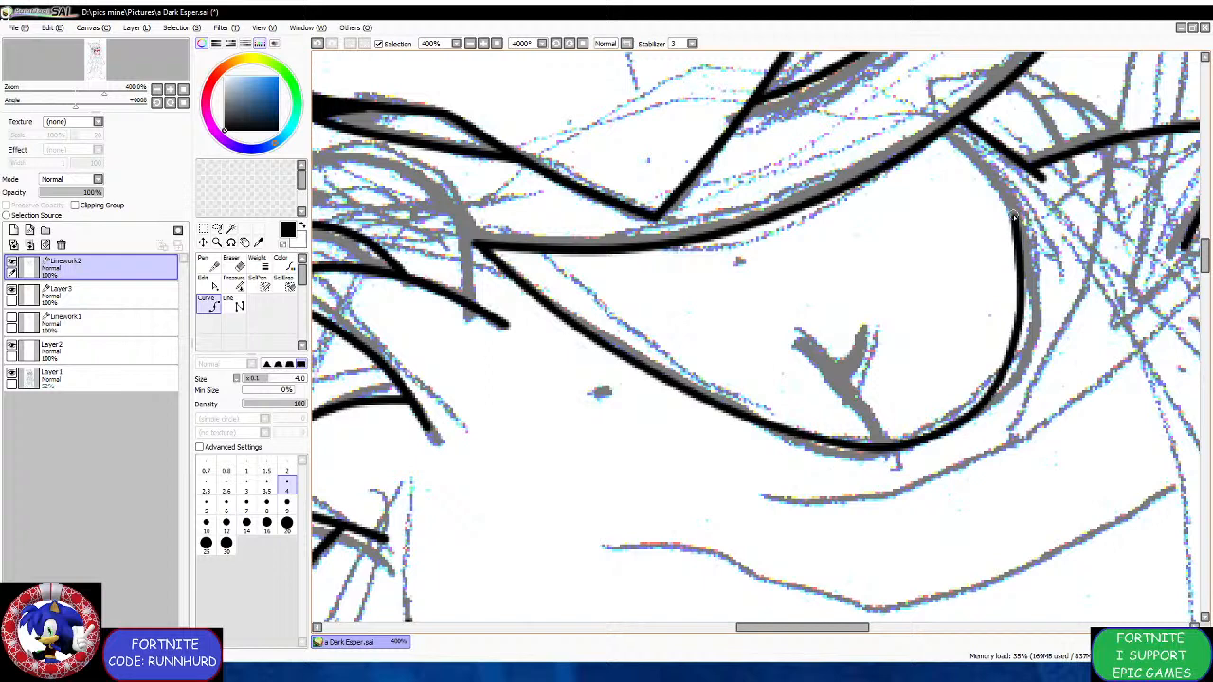
pyautogui.doubleClick(940, 134)
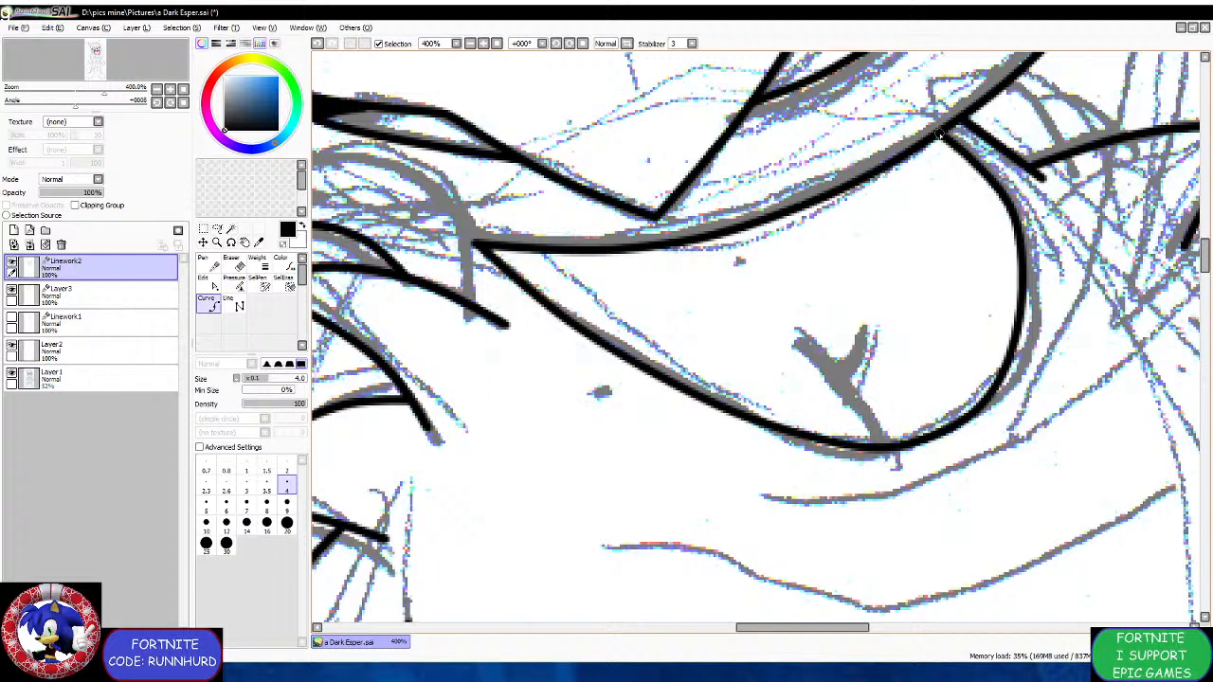
# Ink a forked mark inside the rounded outline below the jaw, with two branches rising from its bottom edge.
pyautogui.scroll(2, 832, 327)
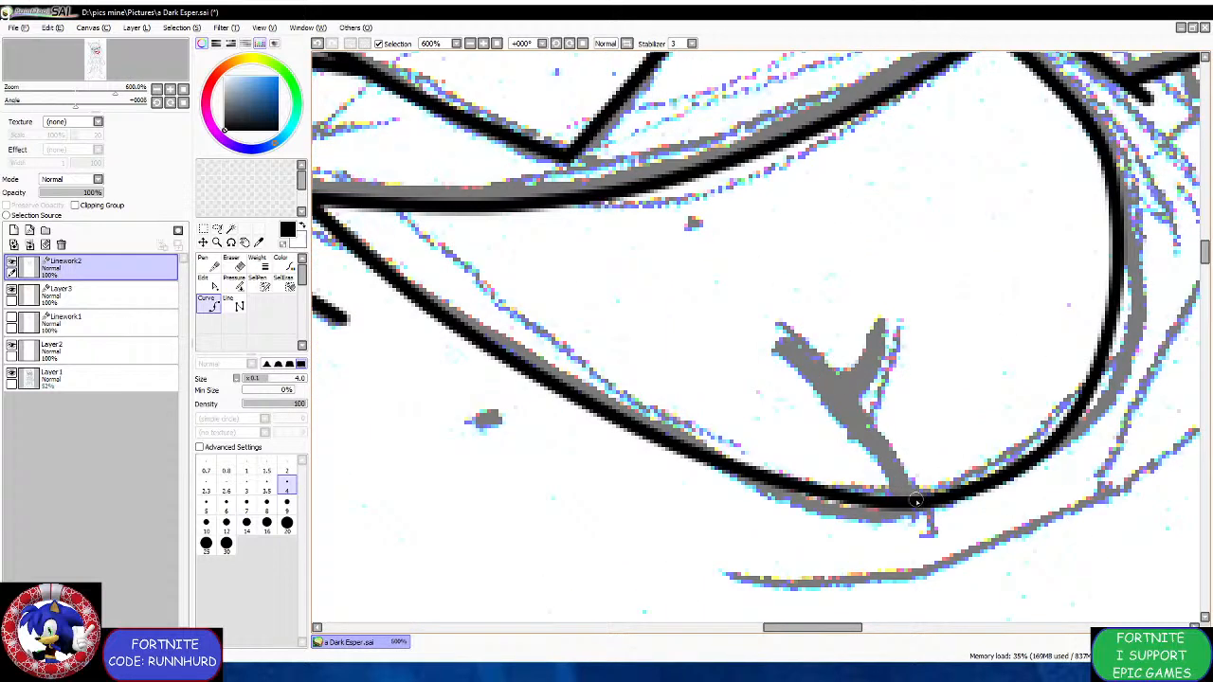
pyautogui.moveTo(917, 502)
pyautogui.mouseDown()
pyautogui.moveTo(829, 391)
pyautogui.moveTo(714, 318)
pyautogui.mouseUp()
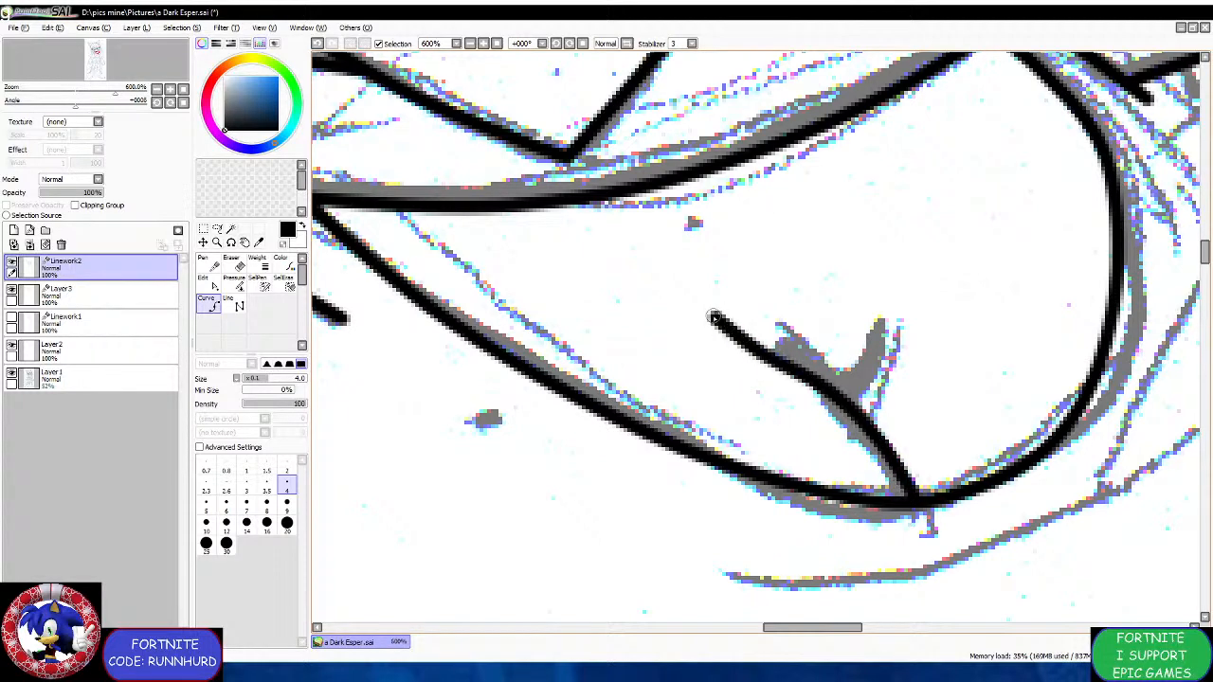
pyautogui.click(864, 284)
pyautogui.click(869, 339)
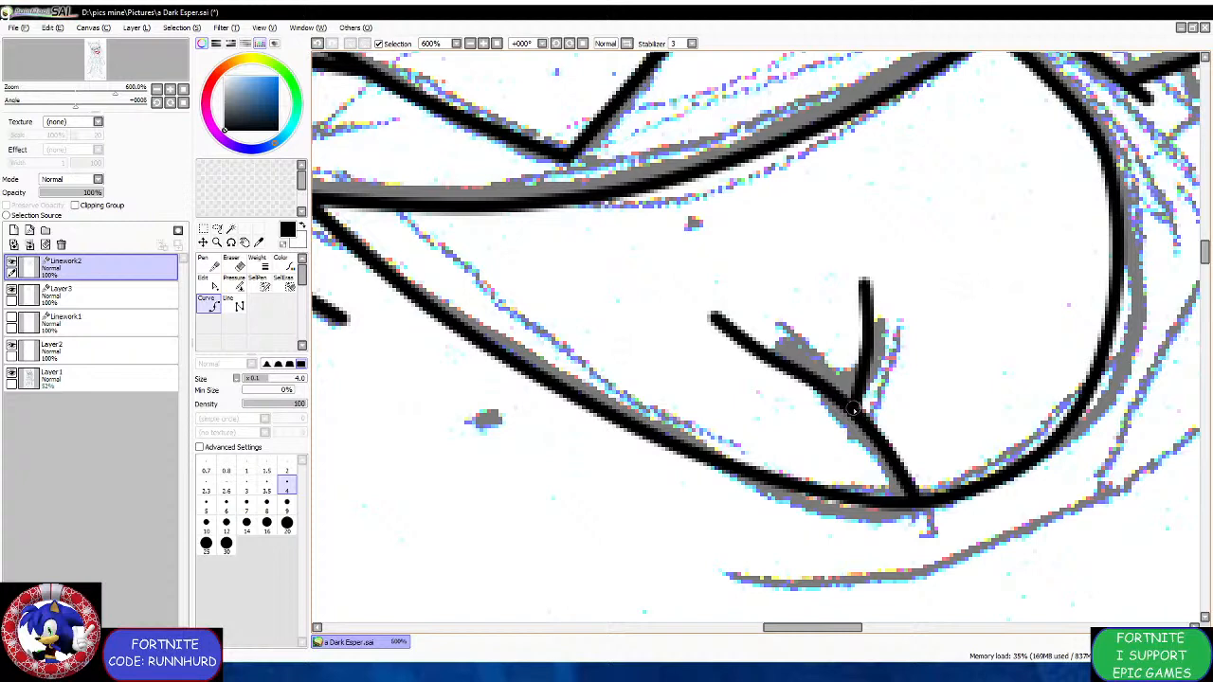
pyautogui.doubleClick(854, 408)
# Join the two branches of the forked mark with a curve that dips between their upper ends.
pyautogui.scroll(2, 787, 350)
pyautogui.click(730, 340)
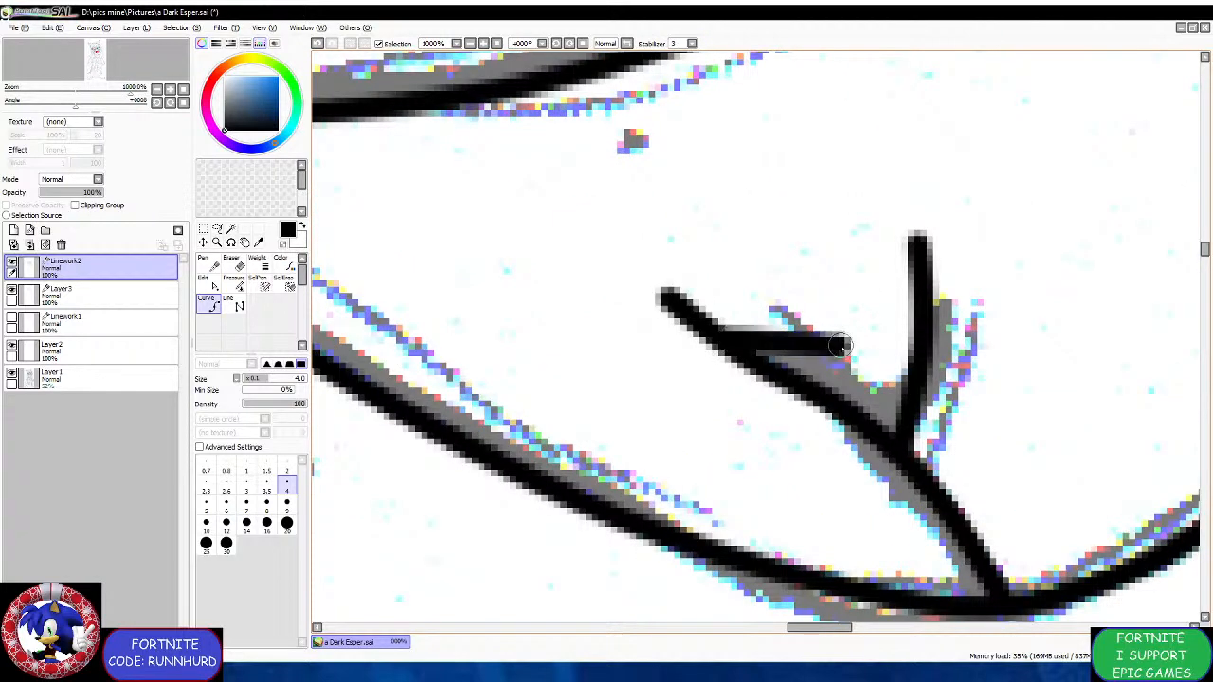
pyautogui.click(842, 346)
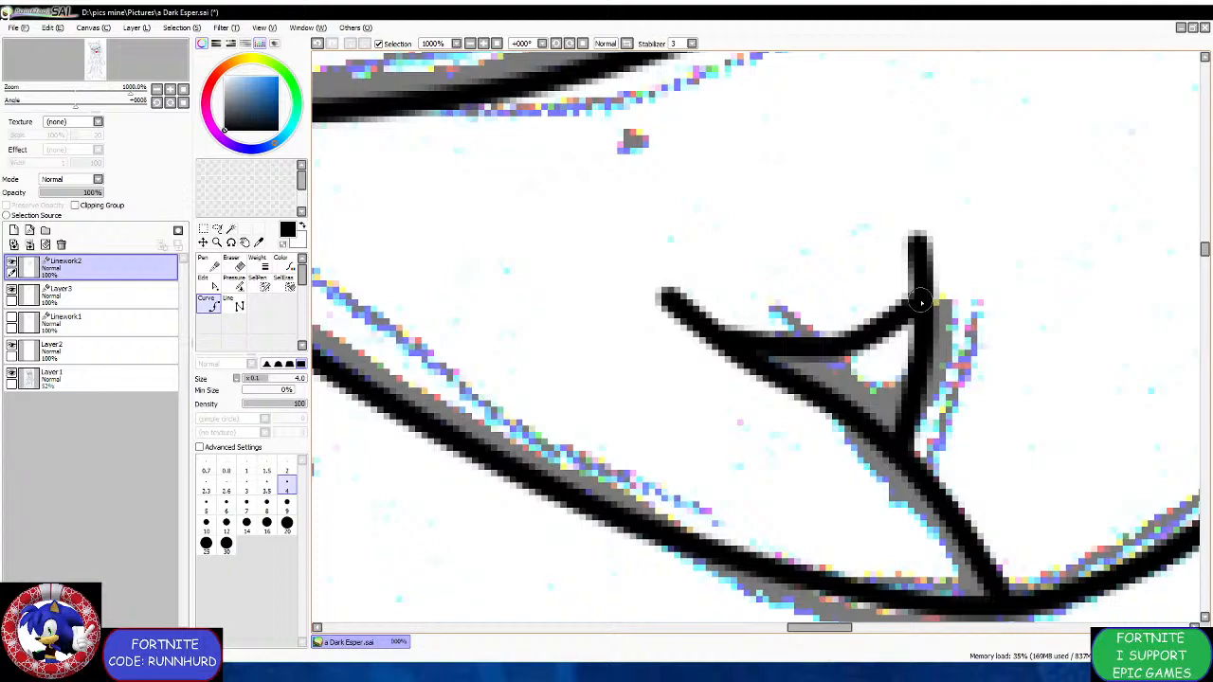
pyautogui.doubleClick(920, 303)
pyautogui.scroll(-5, 919, 303)
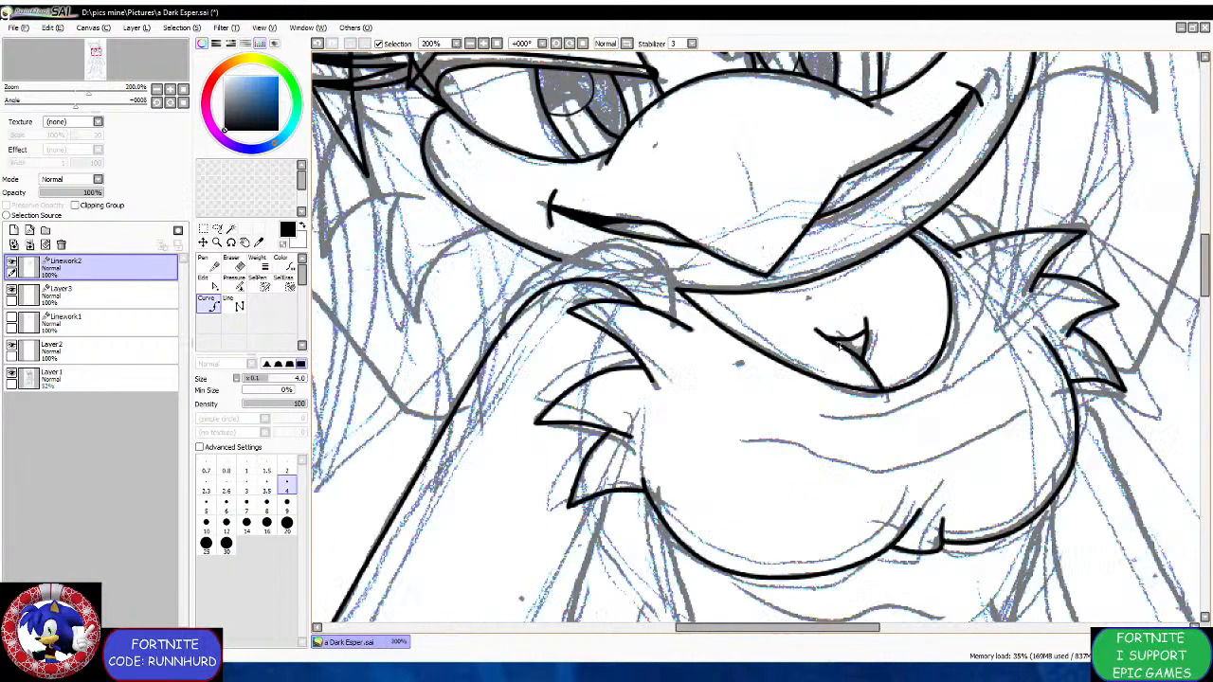
pyautogui.scroll(-1, 852, 352)
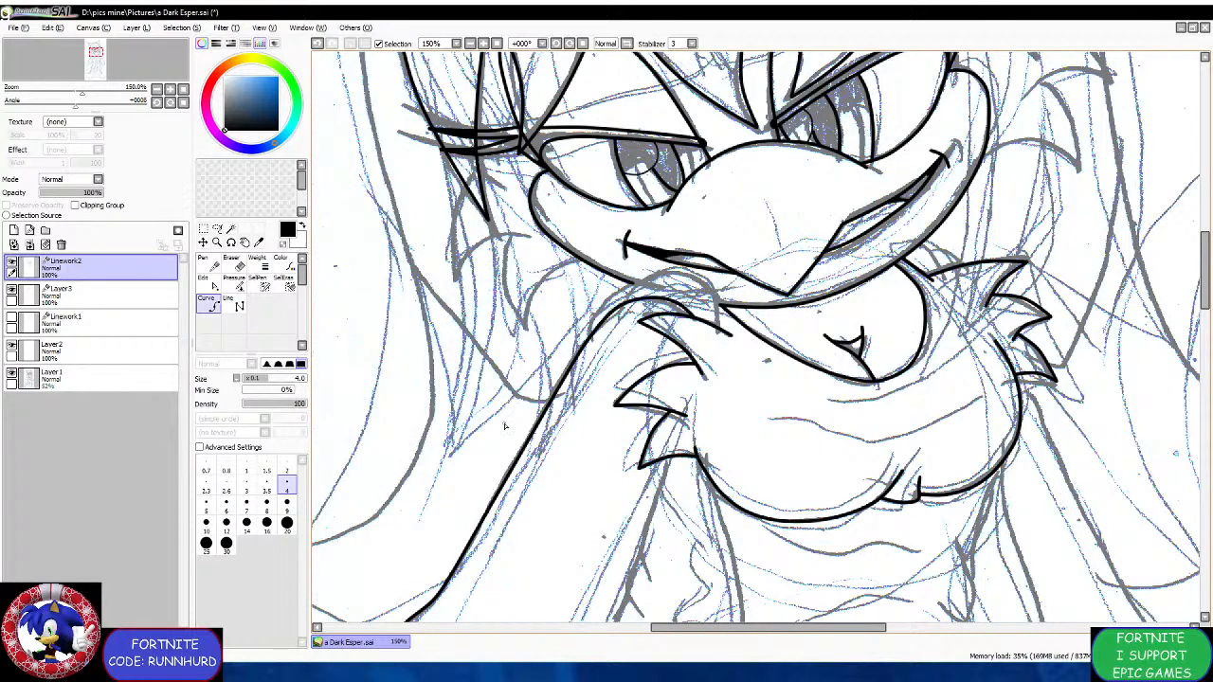
# Ink a thin wavy fold line across the chest fur at size 2.
pyautogui.click(287, 471)
pyautogui.scroll(2, 917, 463)
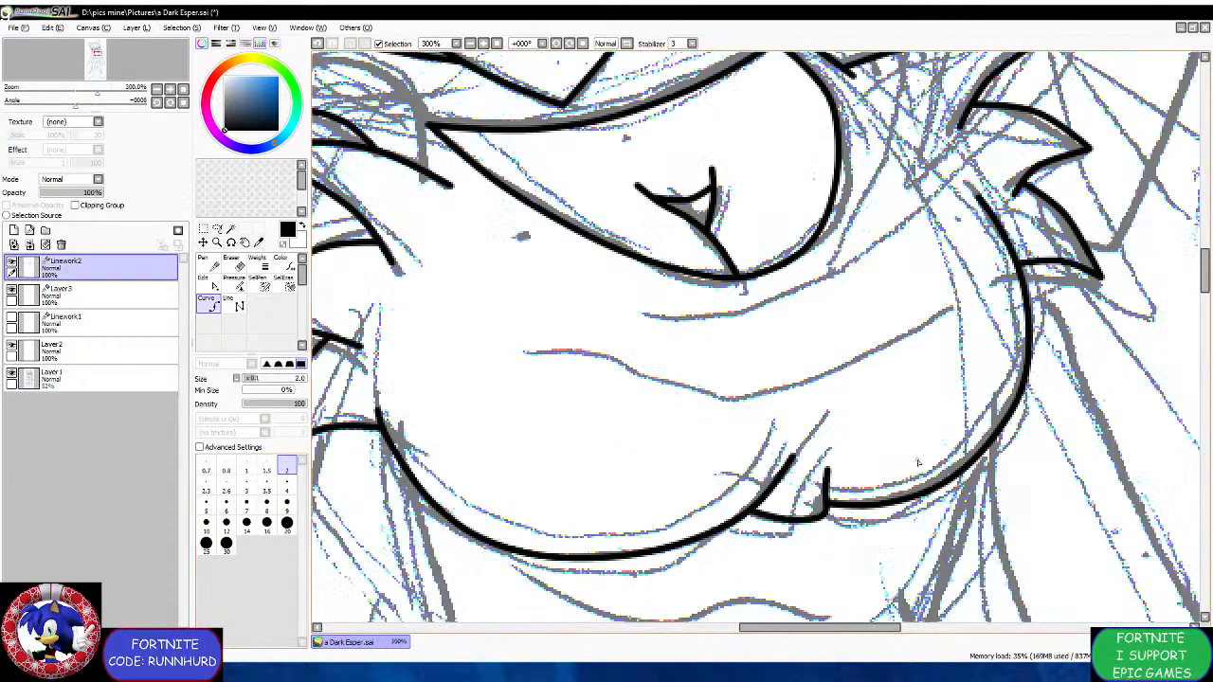
pyautogui.click(595, 363)
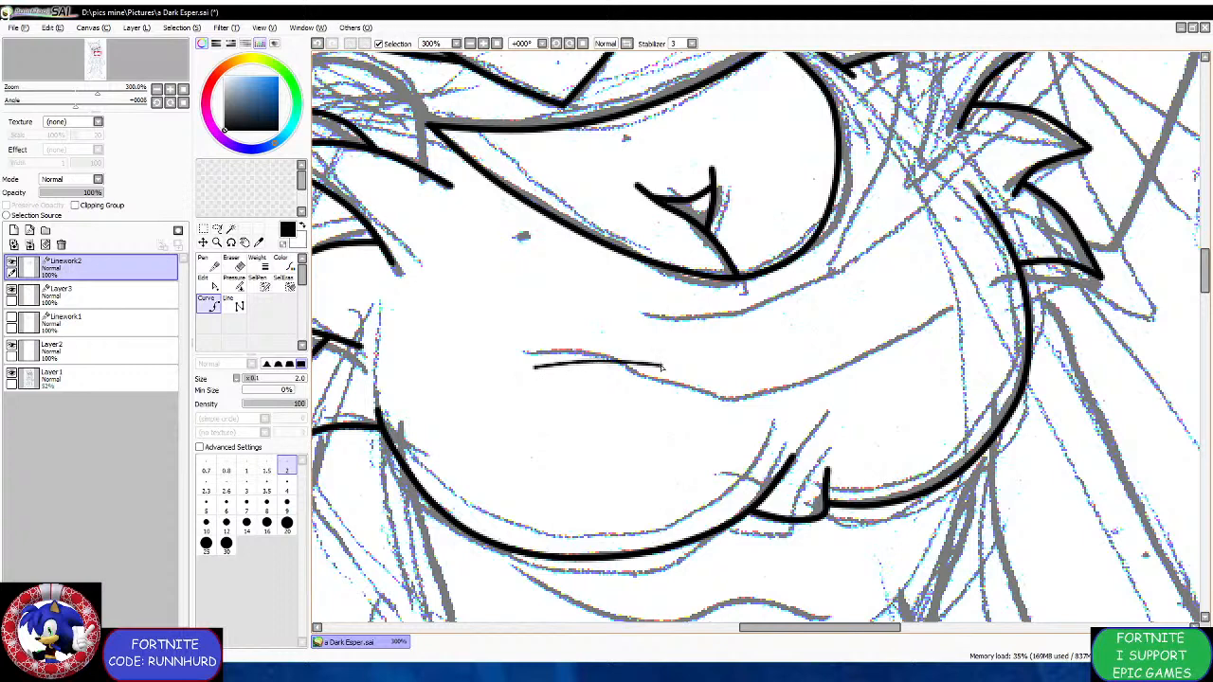
pyautogui.click(806, 388)
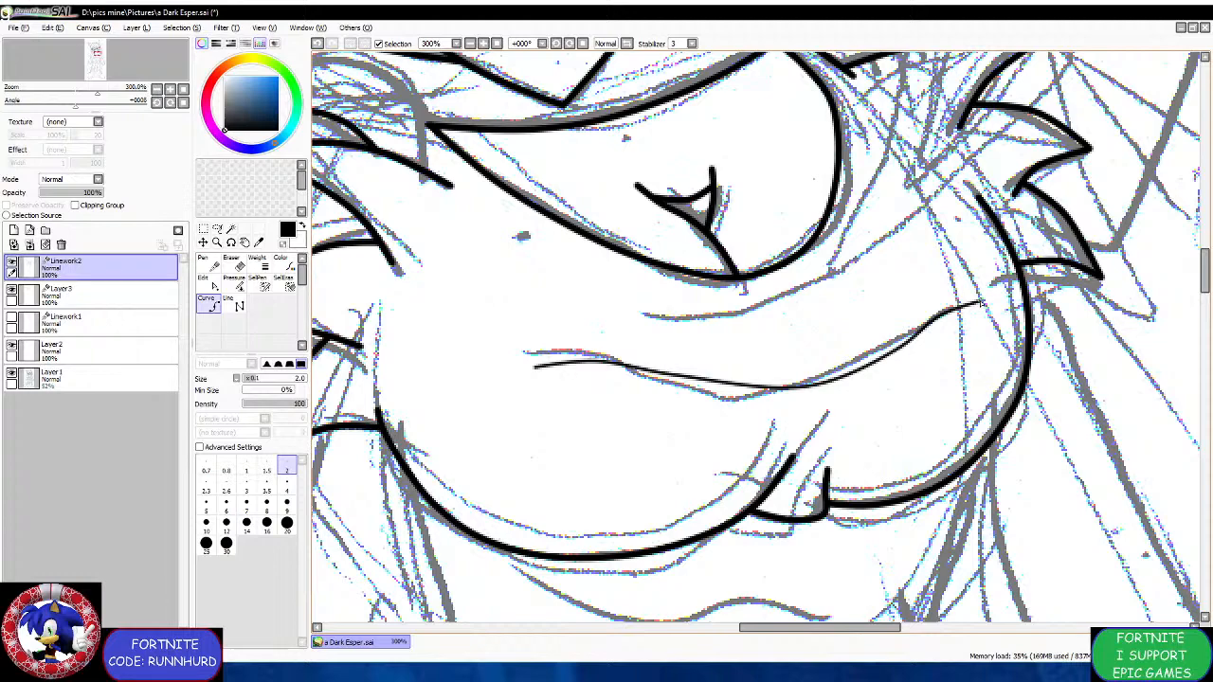
pyautogui.scroll(-3, 982, 303)
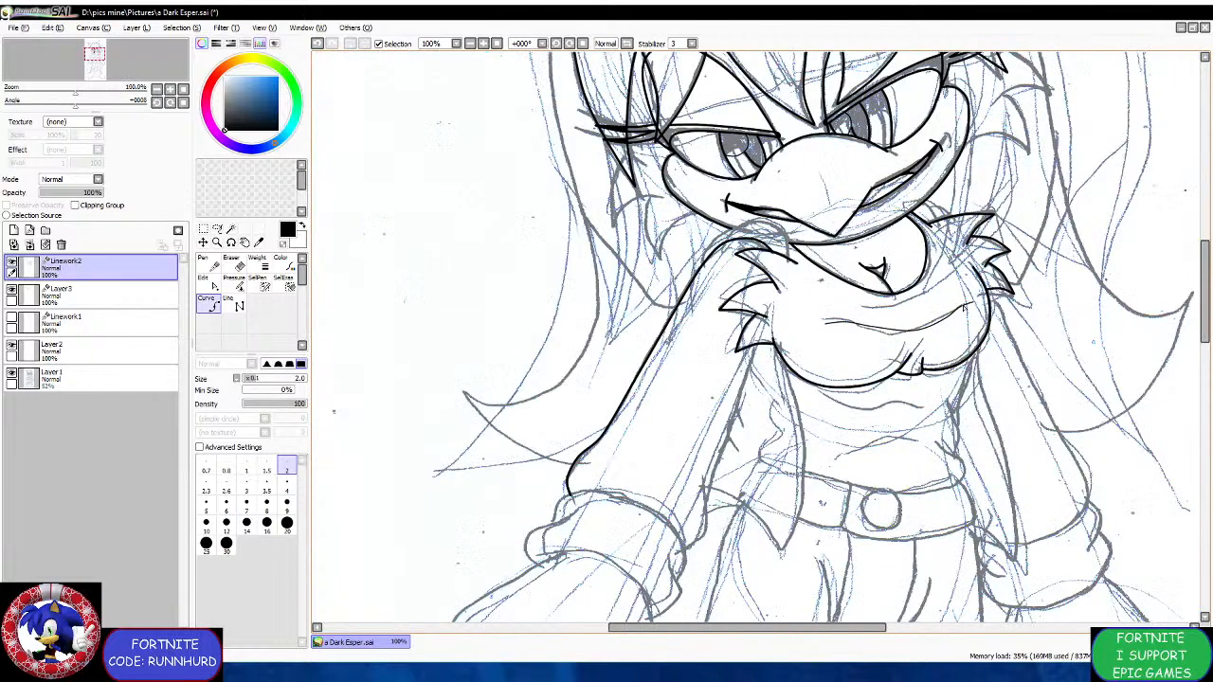
# Reshape the thin chest fold line by moving its curve points to smooth the middle and right stretches.
pyautogui.scroll(4, 916, 323)
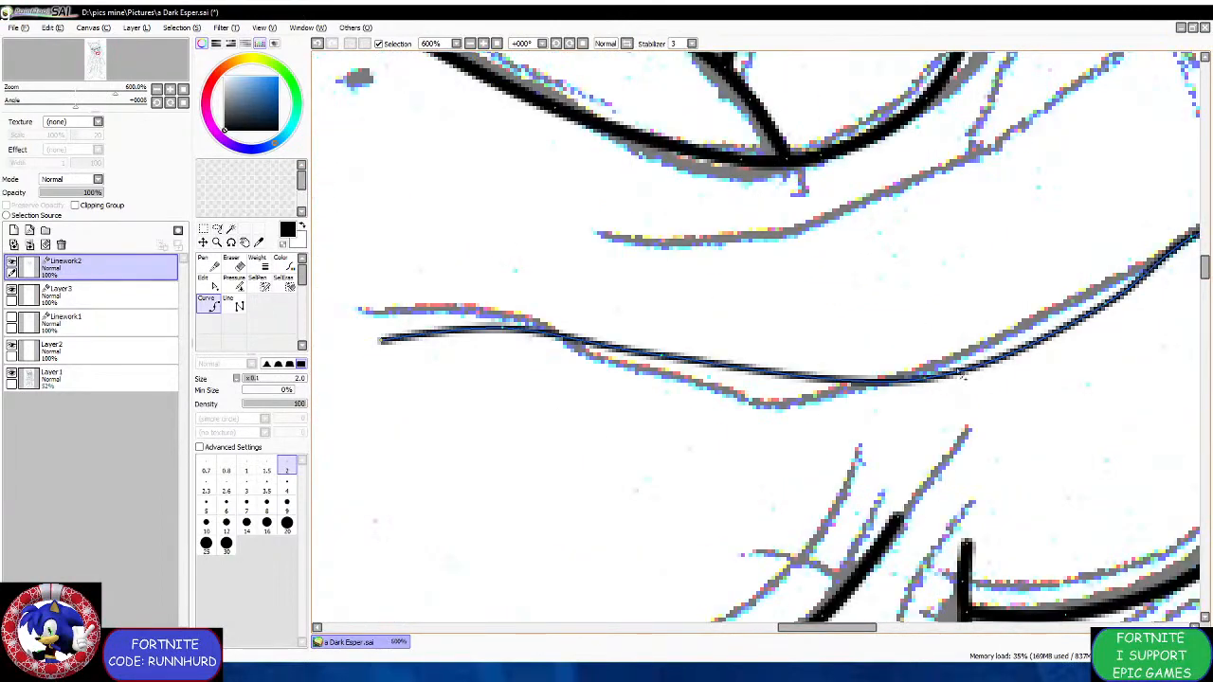
pyautogui.moveTo(1010, 356)
pyautogui.mouseDown()
pyautogui.moveTo(1014, 341)
pyautogui.moveTo(1012, 351)
pyautogui.mouseUp()
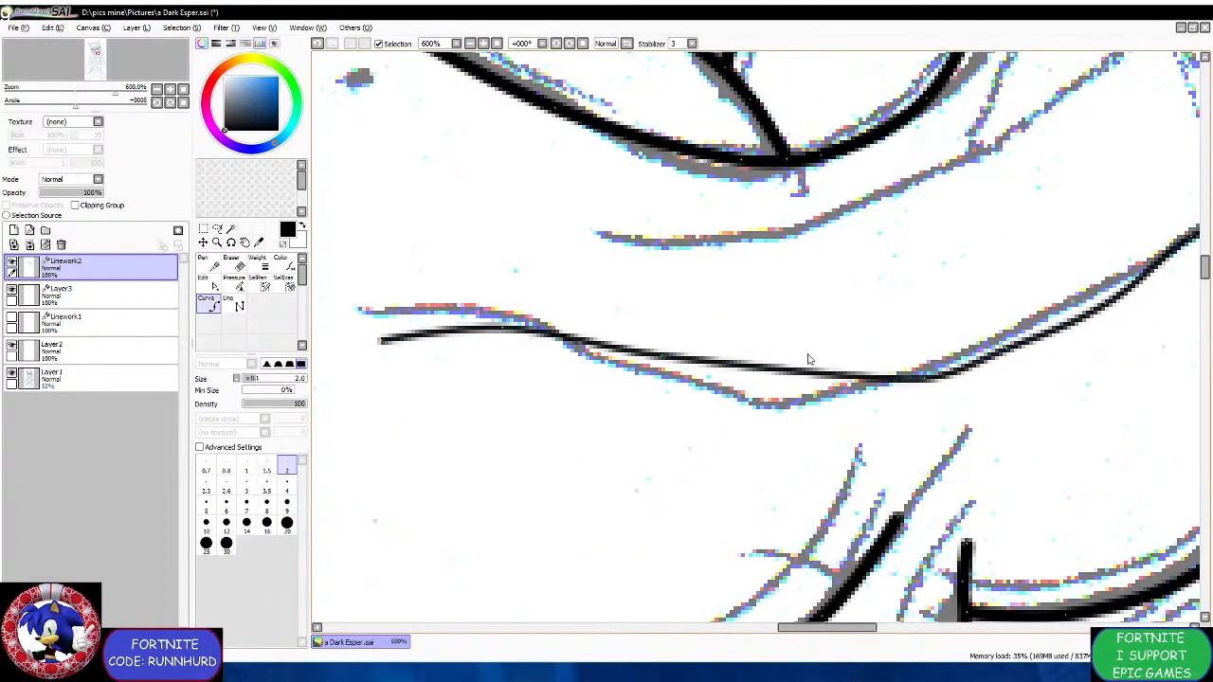
pyautogui.moveTo(770, 367); pyautogui.dragTo(760, 361)
pyautogui.moveTo(676, 369)
pyautogui.mouseDown()
pyautogui.moveTo(666, 345)
pyautogui.moveTo(673, 358)
pyautogui.mouseUp()
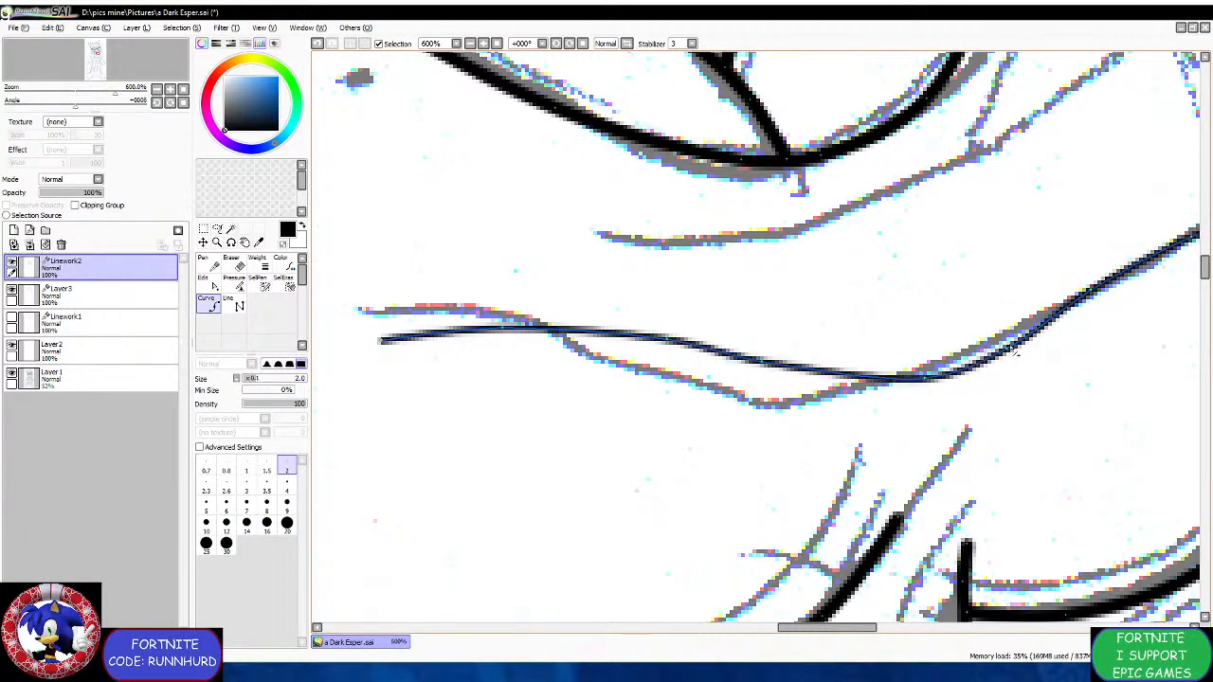
pyautogui.scroll(-3, 777, 256)
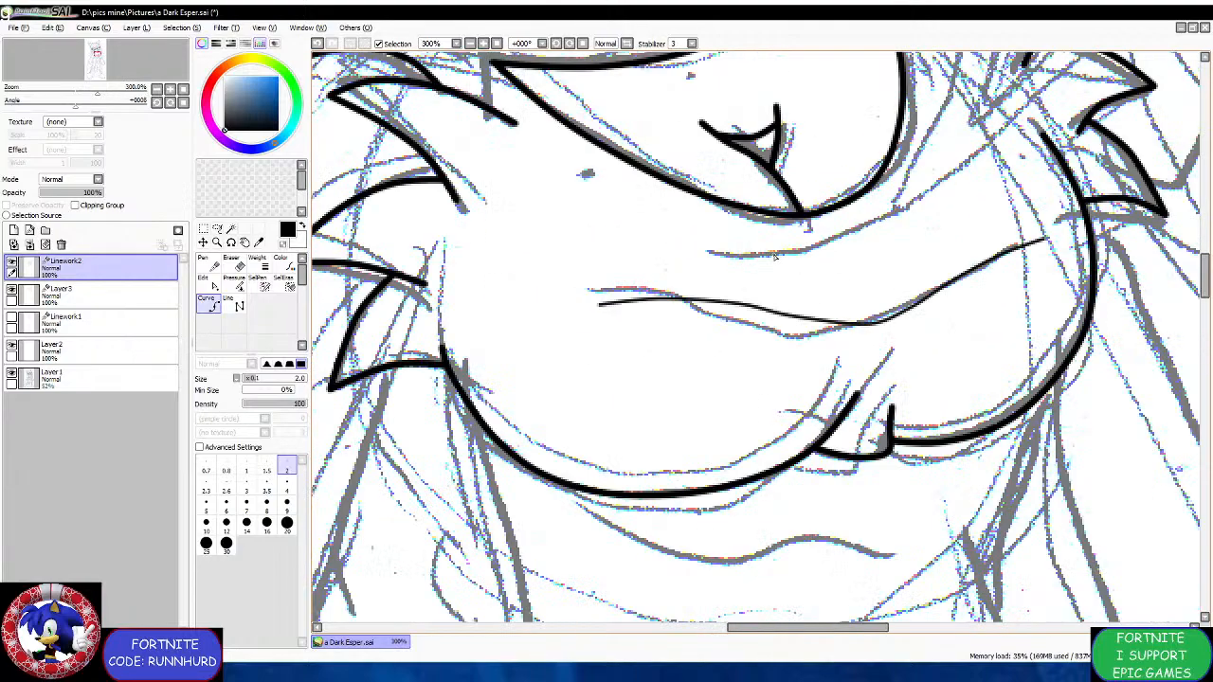
pyautogui.scroll(-3, 774, 254)
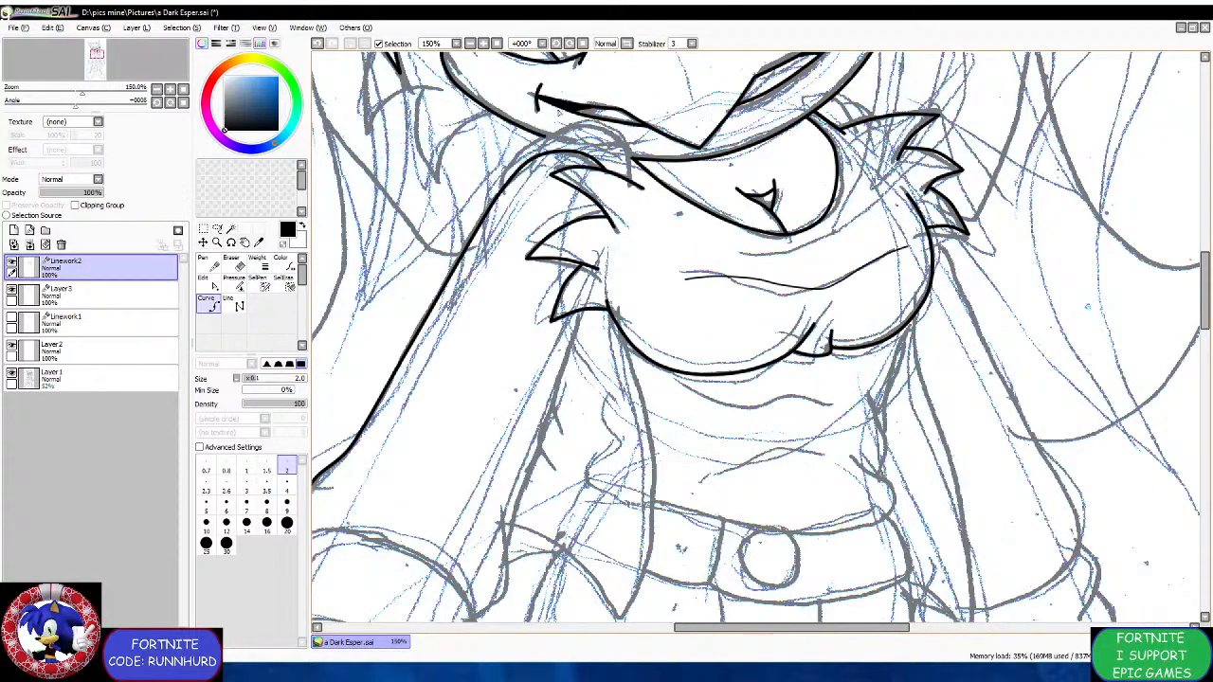
# At size 4, ink an arch over the left shoulder, from the sleeve contour past the jaw down to the top fur tuft.
pyautogui.scroll(4, 538, 85)
pyautogui.click(287, 485)
pyautogui.scroll(3, 446, 325)
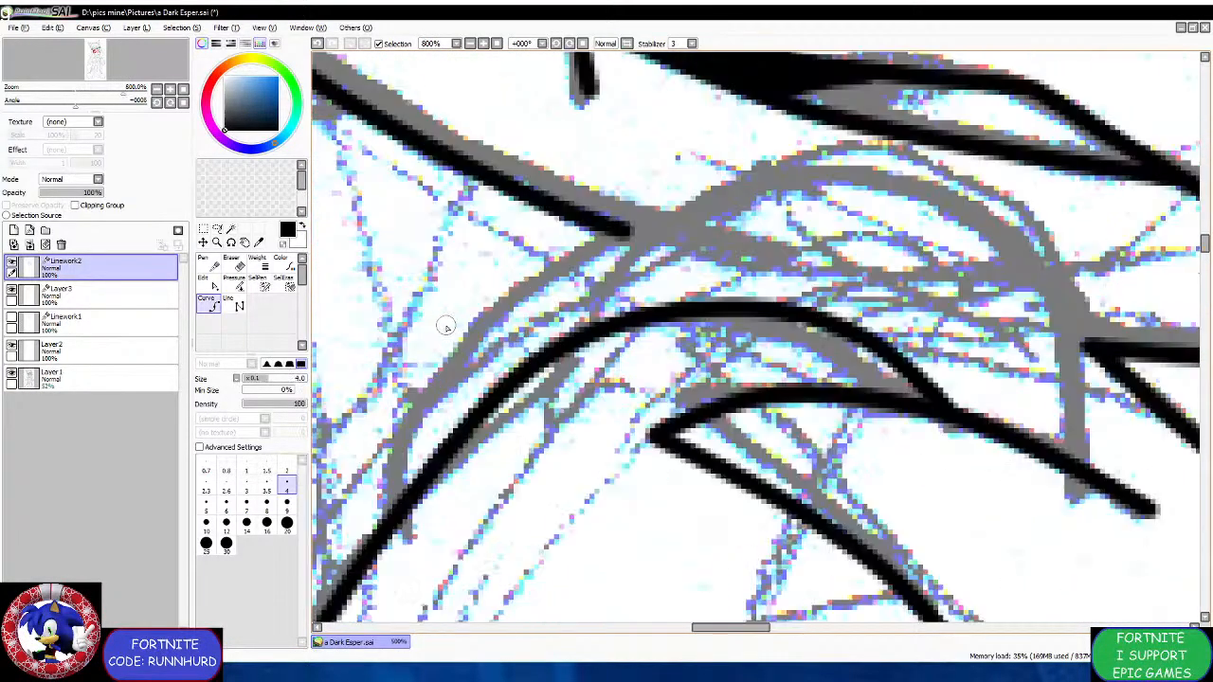
pyautogui.moveTo(381, 522)
pyautogui.mouseDown()
pyautogui.moveTo(415, 406)
pyautogui.moveTo(499, 308)
pyautogui.moveTo(637, 232)
pyautogui.moveTo(814, 174)
pyautogui.moveTo(969, 209)
pyautogui.moveTo(1064, 293)
pyautogui.moveTo(1088, 370)
pyautogui.mouseUp()
pyautogui.click(1088, 369)
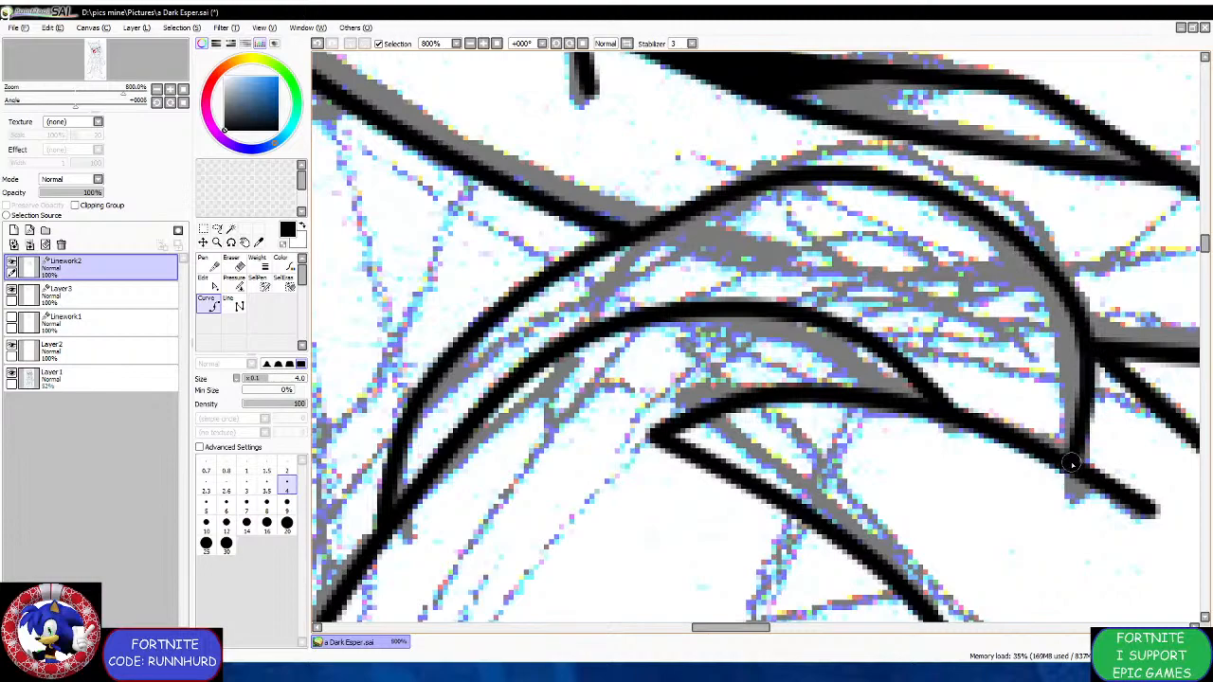
pyautogui.doubleClick(1072, 461)
pyautogui.scroll(-6, 842, 369)
pyautogui.scroll(-3, 922, 398)
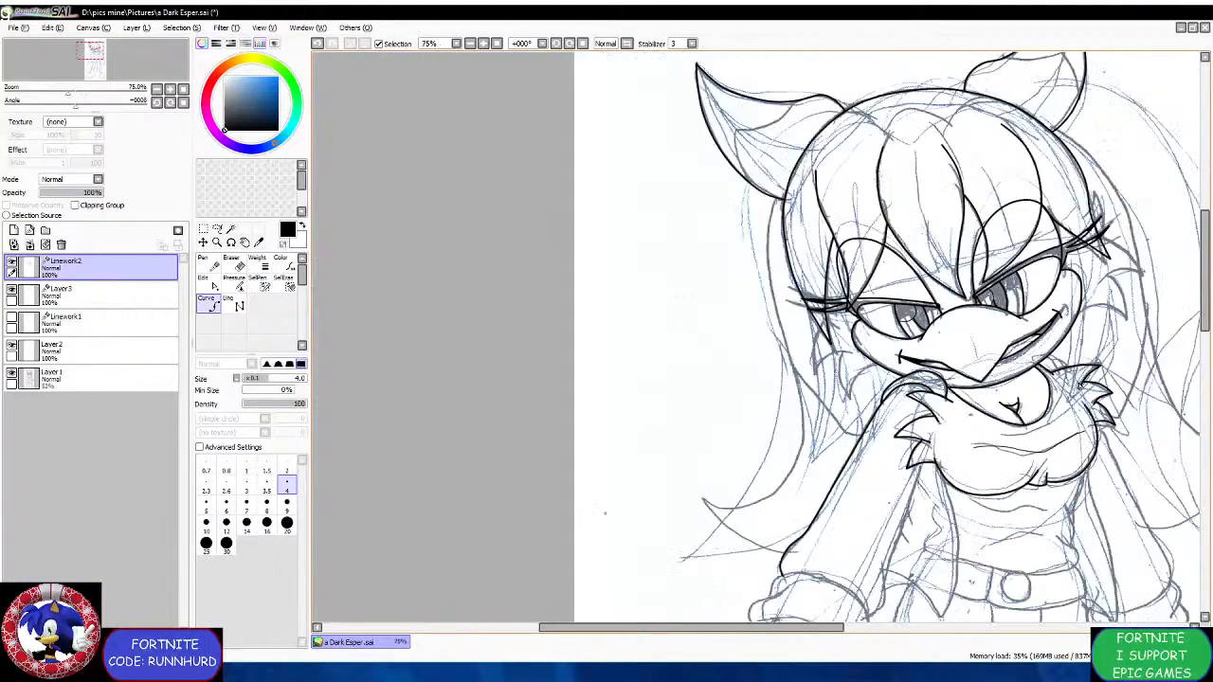
# Ink two small rounded tuft curves between the jaw's right side and the topmost right fur tuft.
pyautogui.scroll(5, 985, 290)
pyautogui.moveTo(905, 240)
pyautogui.mouseDown()
pyautogui.moveTo(991, 317)
pyautogui.moveTo(993, 339)
pyautogui.mouseUp()
pyautogui.scroll(-3, 997, 349)
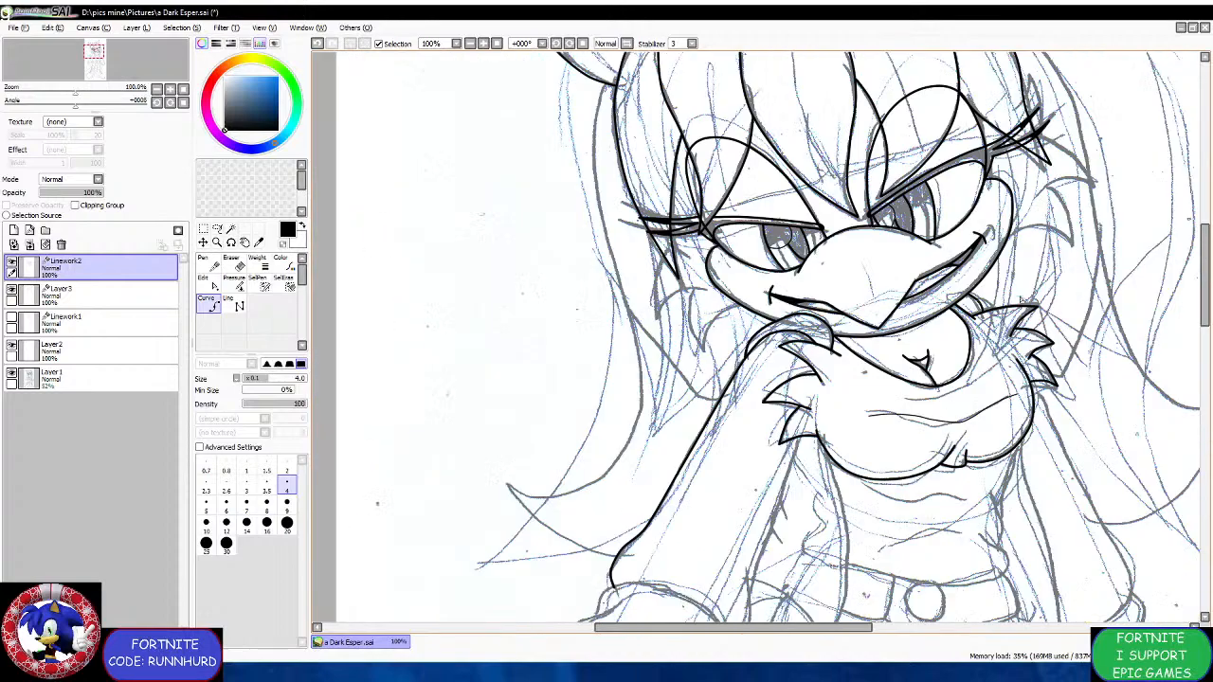
pyautogui.scroll(2, 946, 300)
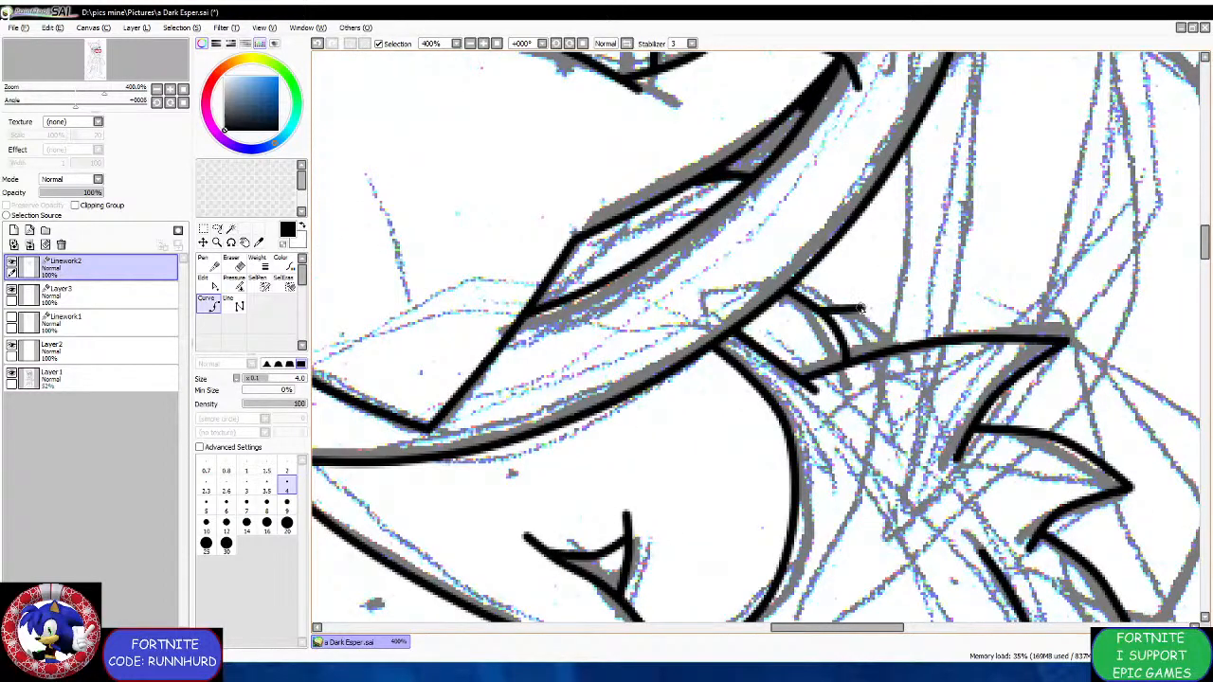
pyautogui.click(861, 308)
pyautogui.scroll(-3, 893, 315)
pyautogui.scroll(3, 902, 321)
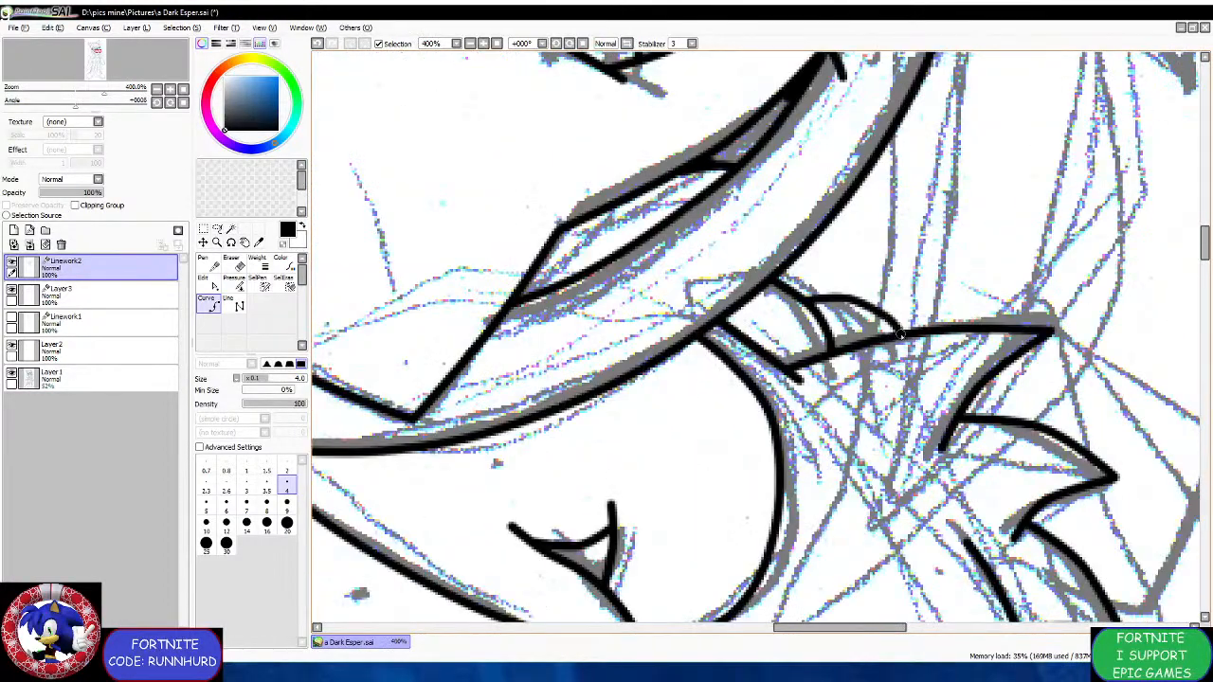
pyautogui.scroll(-3, 899, 333)
# Ink the right sleeve's outer contour from the lowest fur tuft down and around its rounded lower edge.
pyautogui.scroll(4, 857, 266)
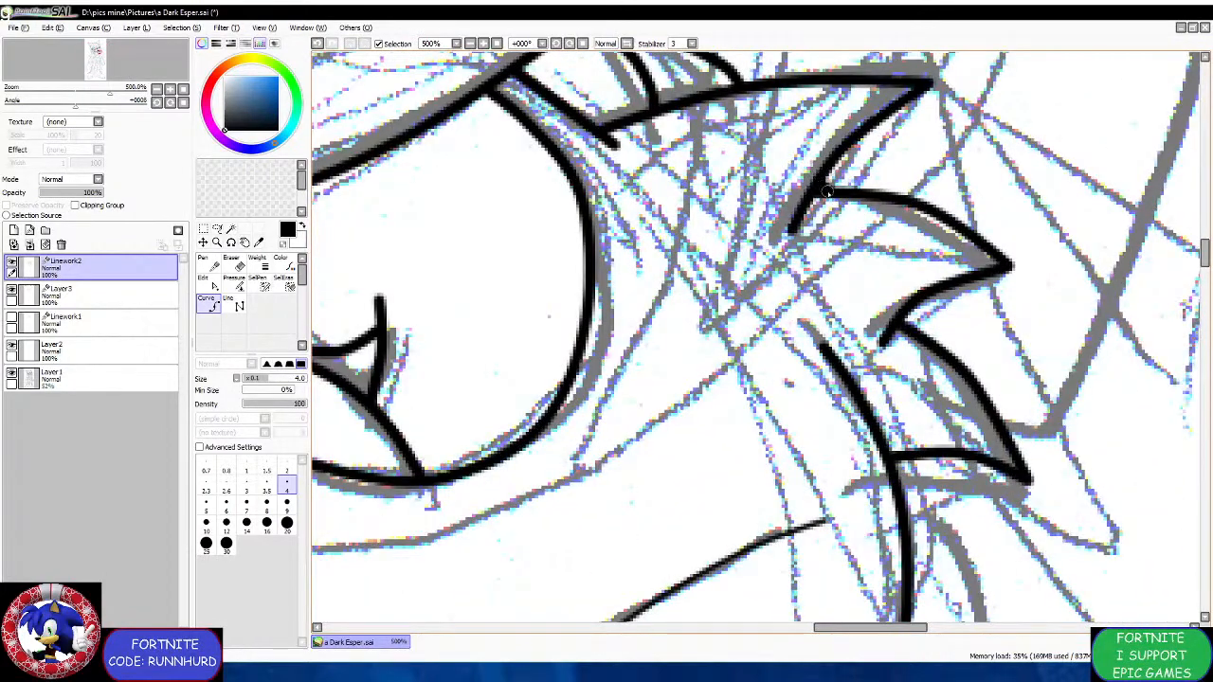
pyautogui.scroll(-3, 824, 195)
pyautogui.scroll(2, 808, 233)
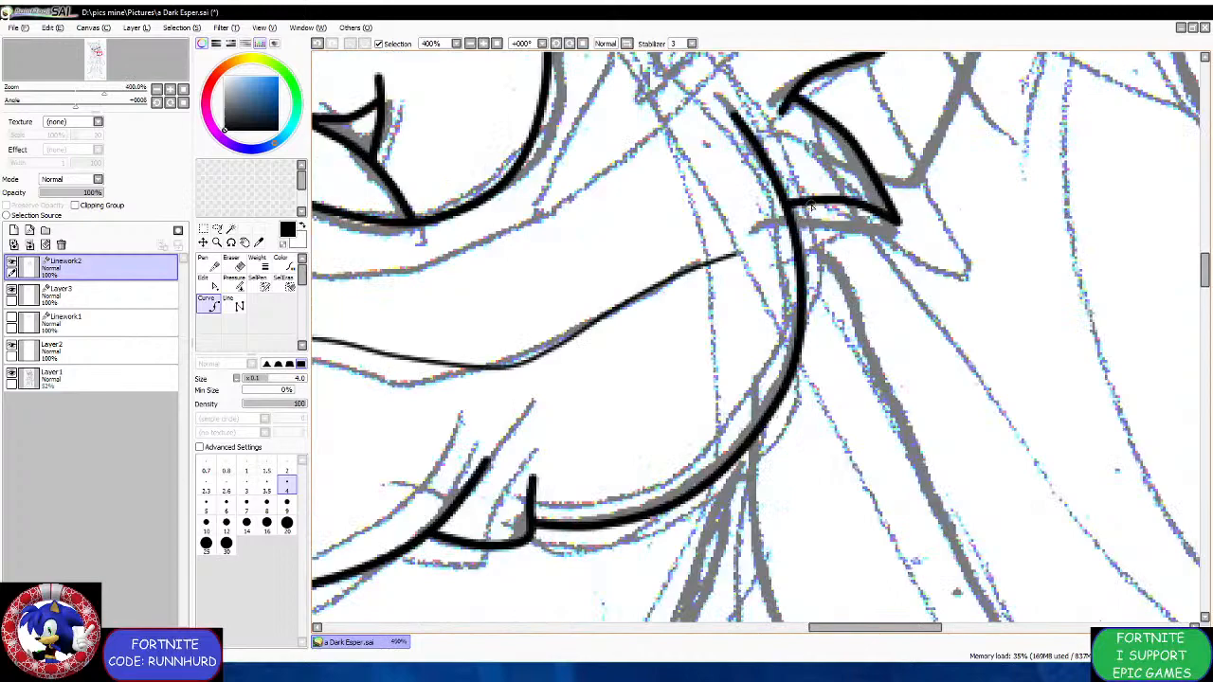
pyautogui.scroll(-3, 811, 201)
pyautogui.scroll(3, 849, 275)
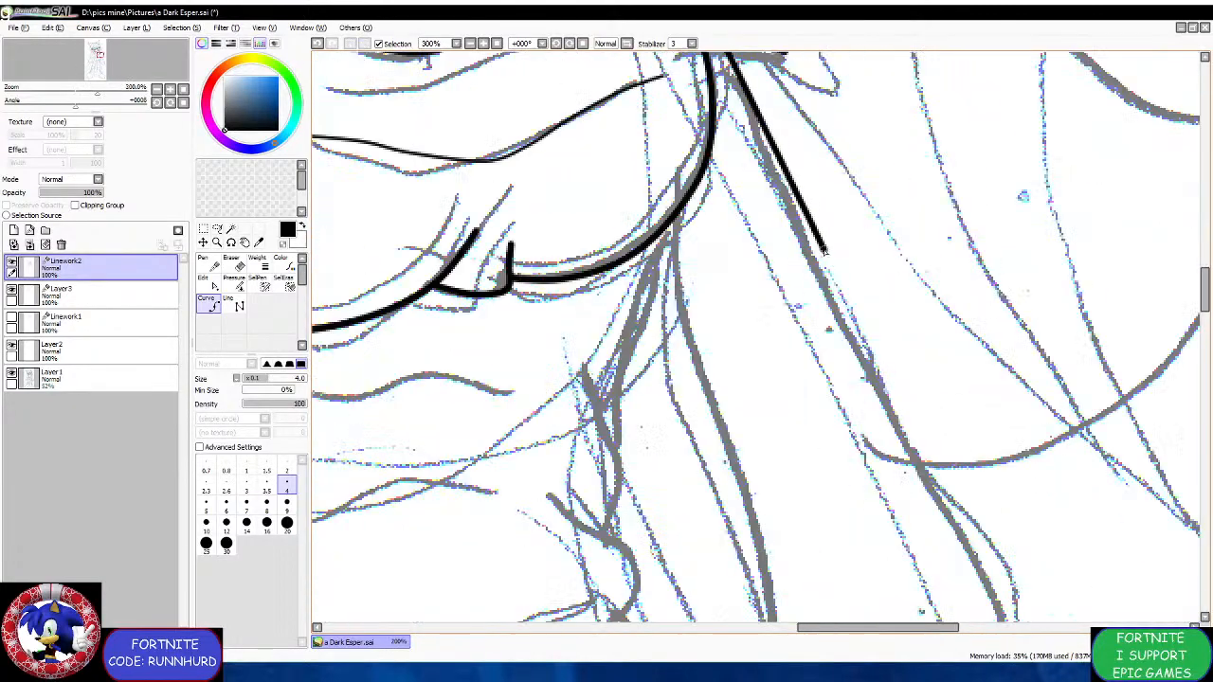
pyautogui.scroll(-3, 825, 270)
pyautogui.scroll(2, 821, 270)
pyautogui.moveTo(821, 269)
pyautogui.mouseDown()
pyautogui.moveTo(857, 302)
pyautogui.moveTo(884, 366)
pyautogui.moveTo(888, 451)
pyautogui.moveTo(828, 525)
pyautogui.moveTo(733, 569)
pyautogui.moveTo(677, 576)
pyautogui.mouseUp()
pyautogui.scroll(-2, 649, 451)
pyautogui.scroll(1, 615, 488)
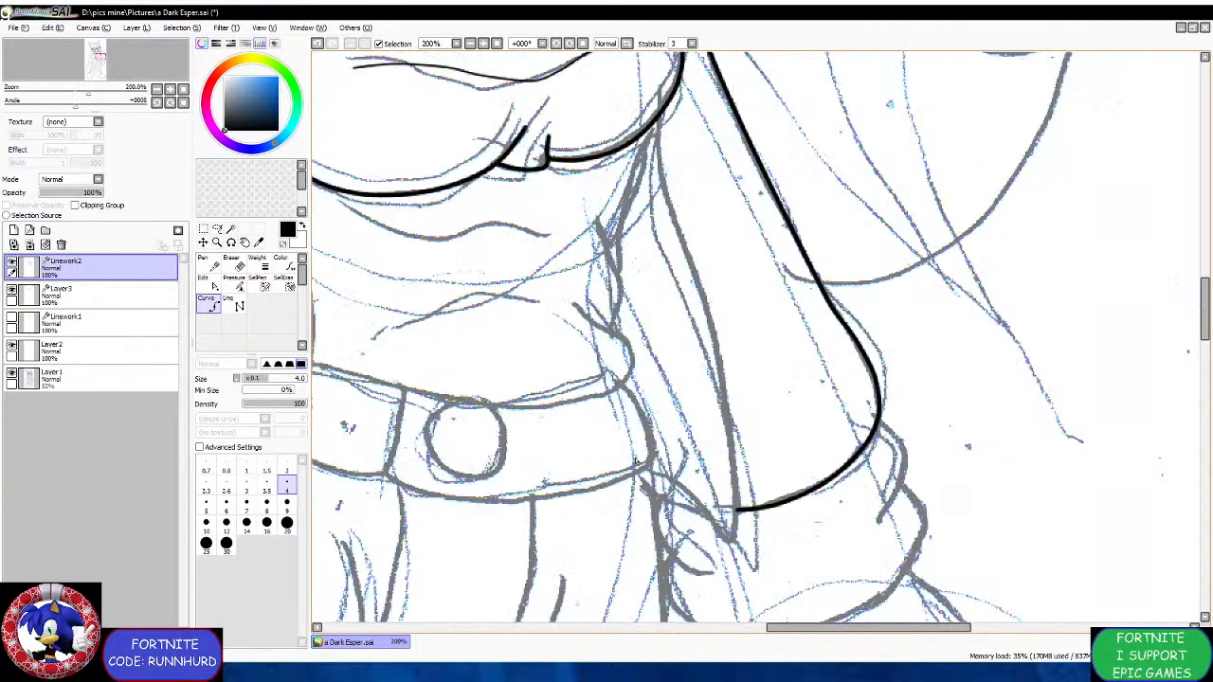
# Ink the right sleeve's pointed lower tip beside the belt and its inner edge up to the chest fur outline.
pyautogui.moveTo(680, 493); pyautogui.dragTo(726, 543)
pyautogui.scroll(1, 736, 516)
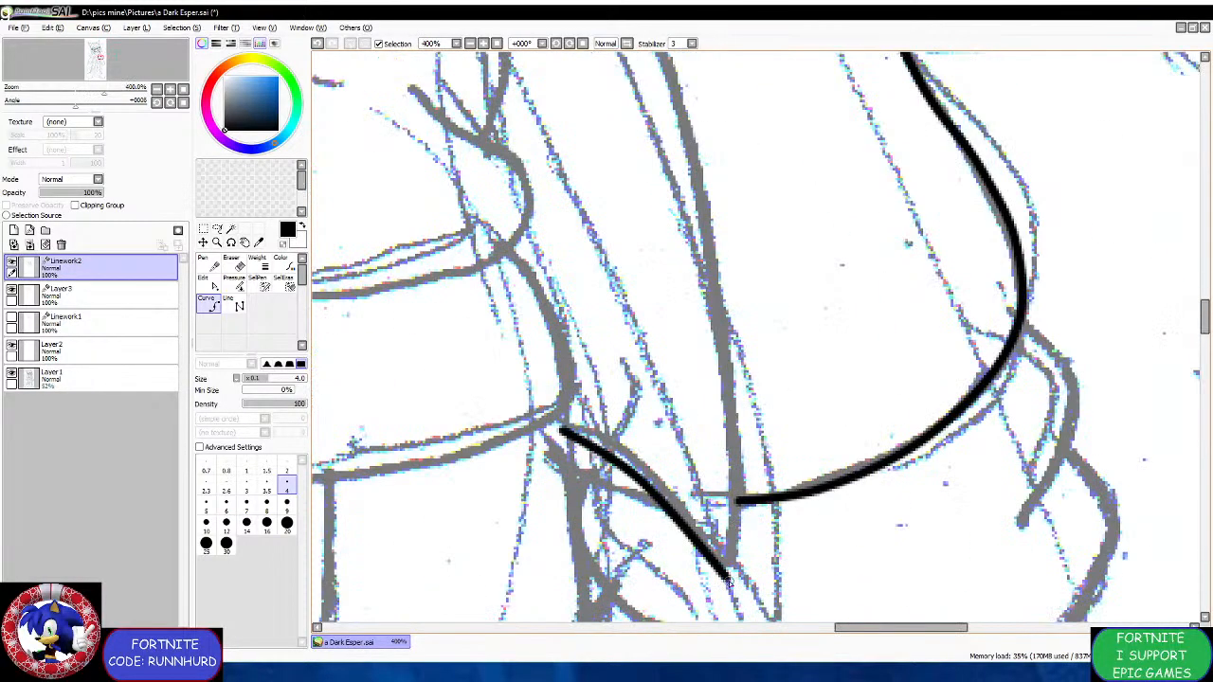
pyautogui.moveTo(727, 578); pyautogui.dragTo(741, 480)
pyautogui.scroll(-3, 734, 512)
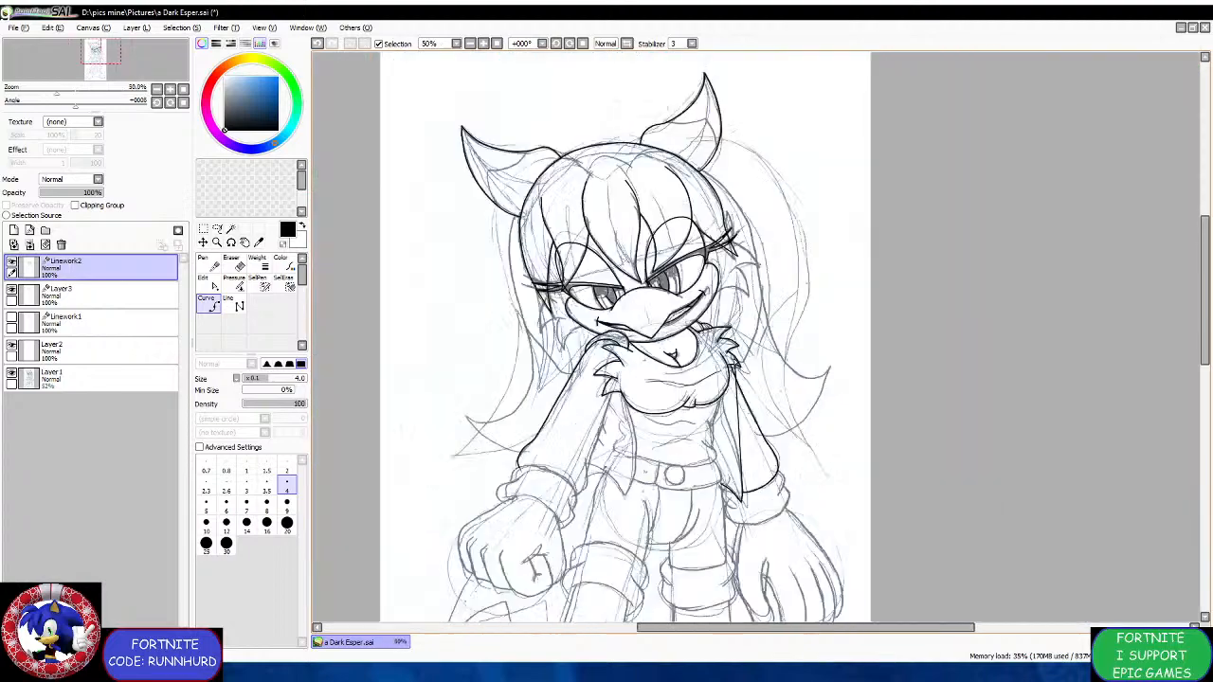
pyautogui.scroll(2, 740, 567)
pyautogui.moveTo(737, 572)
pyautogui.mouseDown()
pyautogui.moveTo(681, 424)
pyautogui.moveTo(668, 322)
pyautogui.mouseUp()
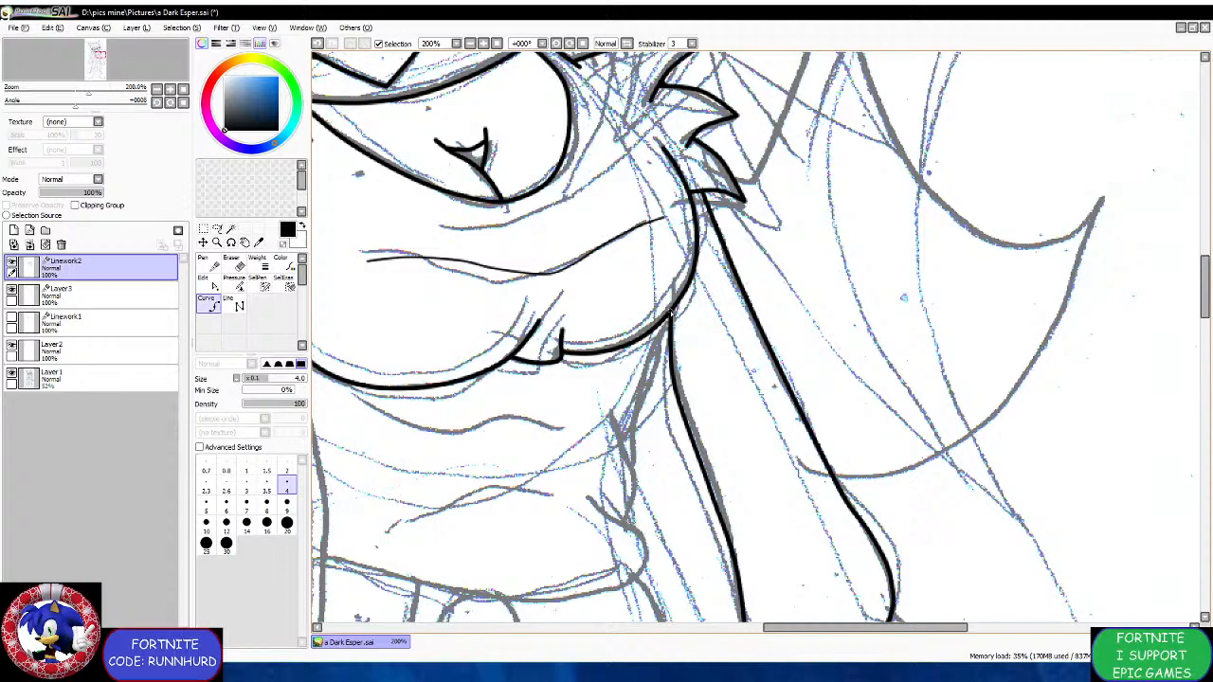
pyautogui.scroll(-3, 623, 315)
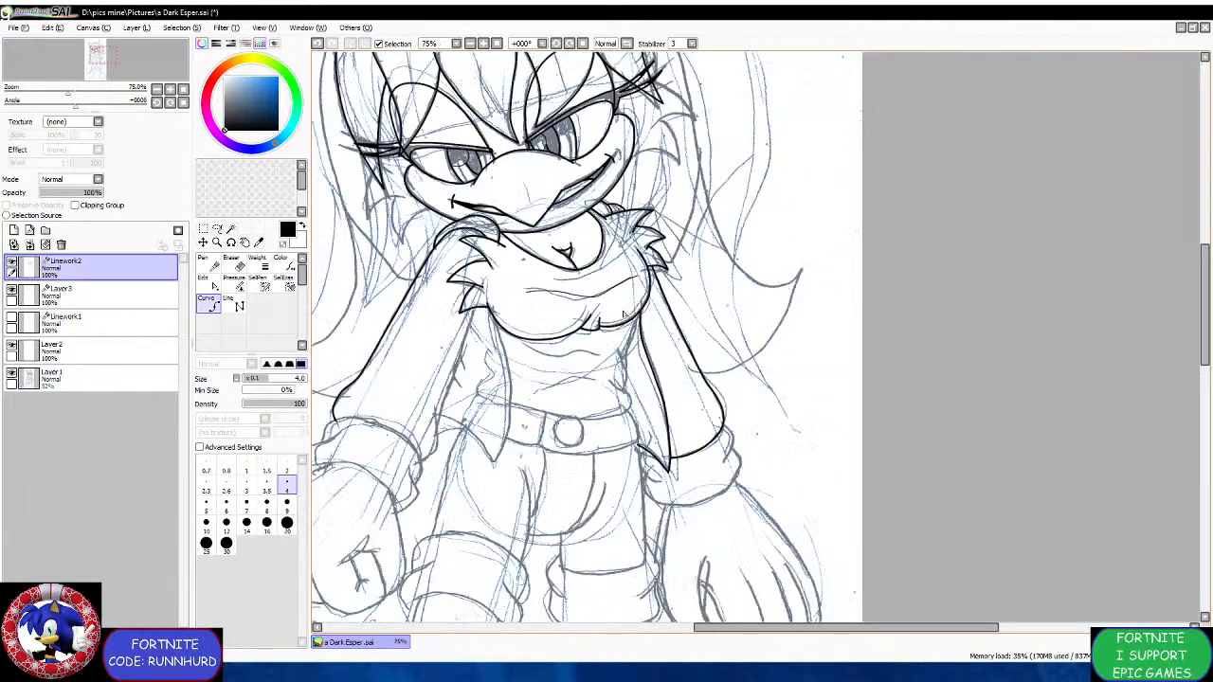
# Ink the curved lower edge of the left sleeve down to its pointed tip beside the belt.
pyautogui.scroll(4, 440, 417)
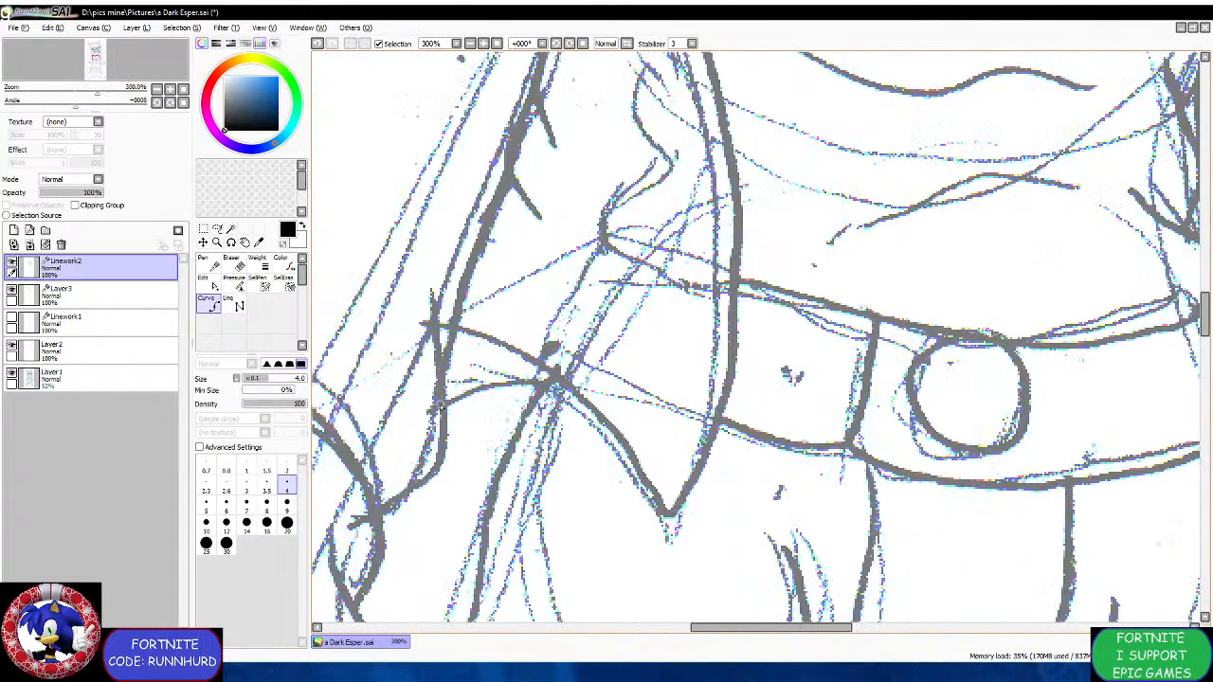
pyautogui.moveTo(439, 406)
pyautogui.mouseDown()
pyautogui.moveTo(519, 384)
pyautogui.moveTo(560, 406)
pyautogui.moveTo(602, 432)
pyautogui.moveTo(669, 531)
pyautogui.moveTo(713, 453)
pyautogui.mouseUp()
pyautogui.scroll(-3, 713, 453)
pyautogui.scroll(2, 690, 379)
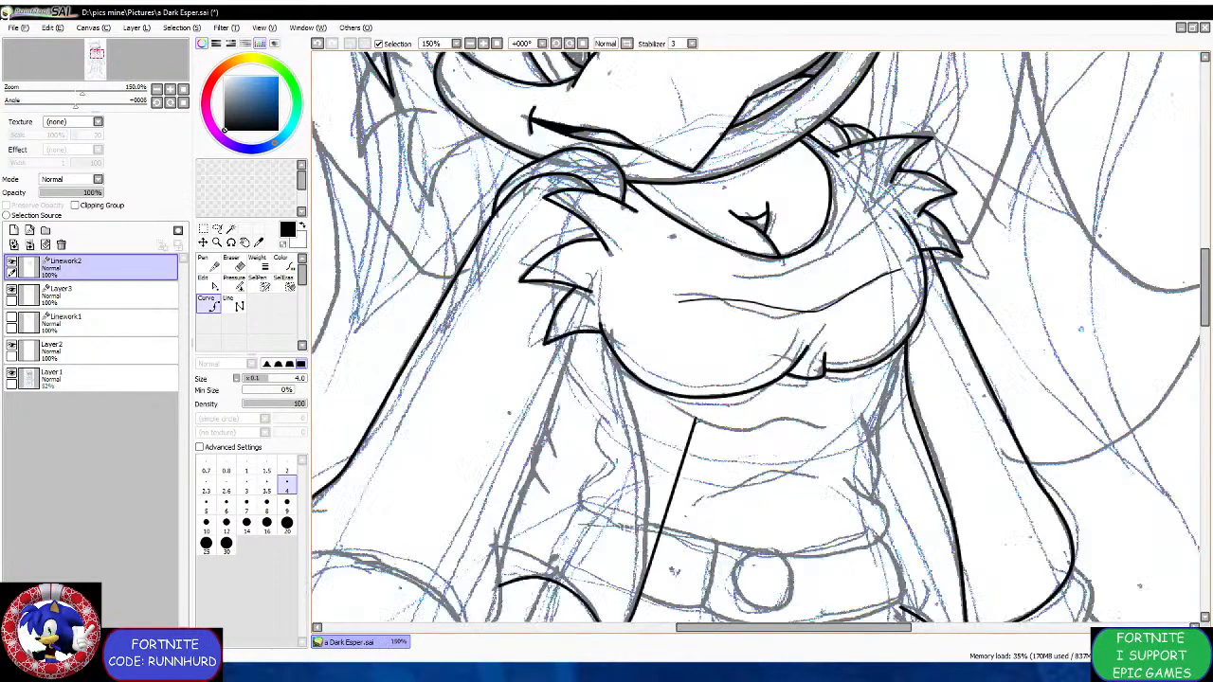
# Undo the stray straight segment and ink the left sleeve's inner edge from the tip up to the chest fur outline.
pyautogui.hotkey('ctrl', 'z')
pyautogui.scroll(1, 644, 454)
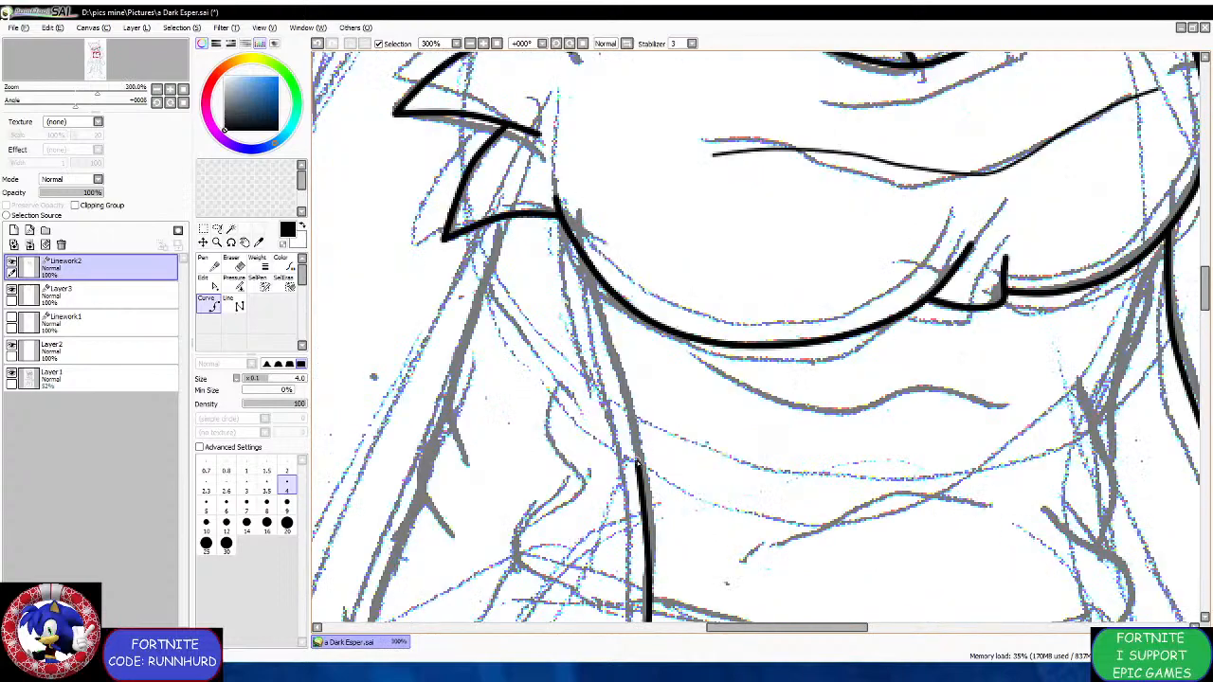
pyautogui.moveTo(651, 587)
pyautogui.mouseDown()
pyautogui.moveTo(597, 313)
pyautogui.moveTo(621, 422)
pyautogui.mouseUp()
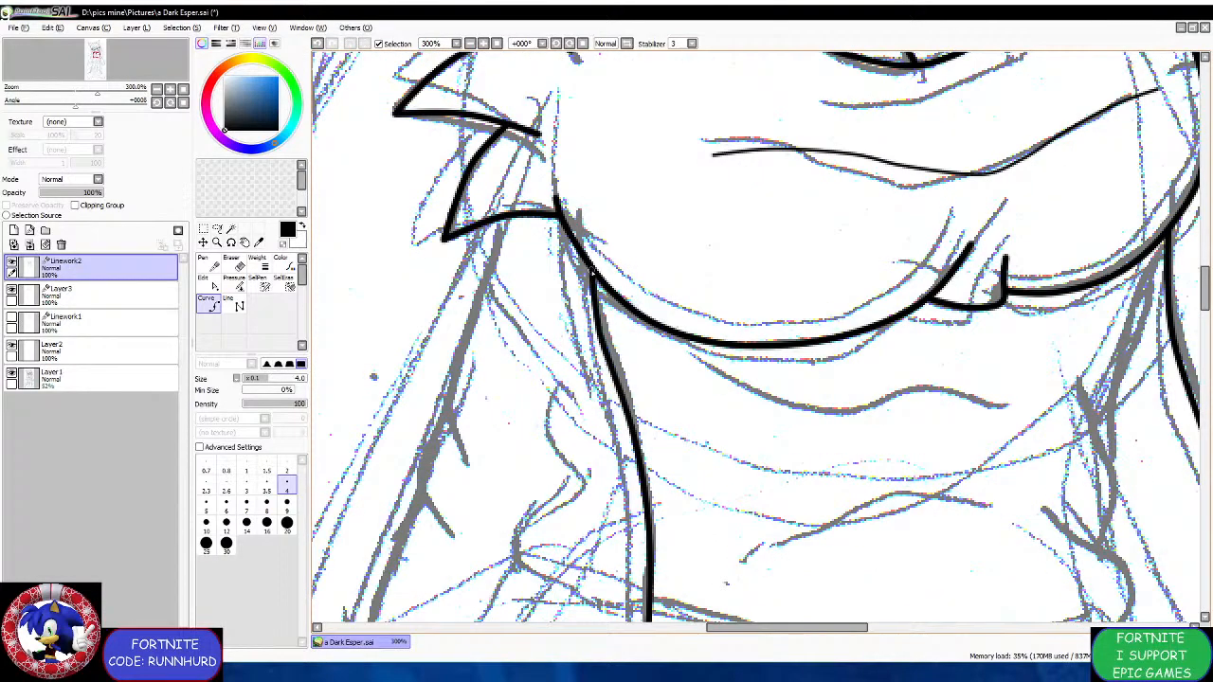
pyautogui.moveTo(588, 261); pyautogui.dragTo(630, 450)
pyautogui.scroll(-2, 616, 379)
pyautogui.scroll(2, 555, 323)
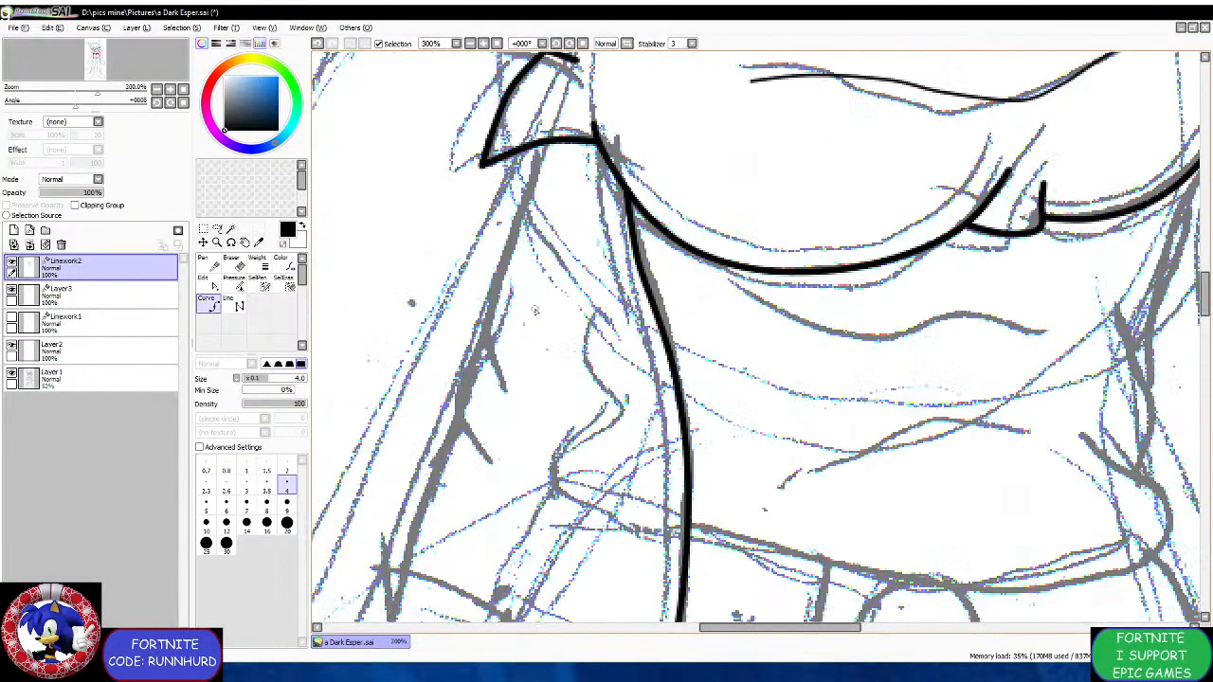
# Ink the first two scalloped folds along the outer edge of the left jacket flap, redrawing the upper fold once.
pyautogui.moveTo(505, 265)
pyautogui.mouseDown()
pyautogui.moveTo(558, 373)
pyautogui.moveTo(510, 385)
pyautogui.mouseUp()
pyautogui.hotkey('ctrl', 'z')
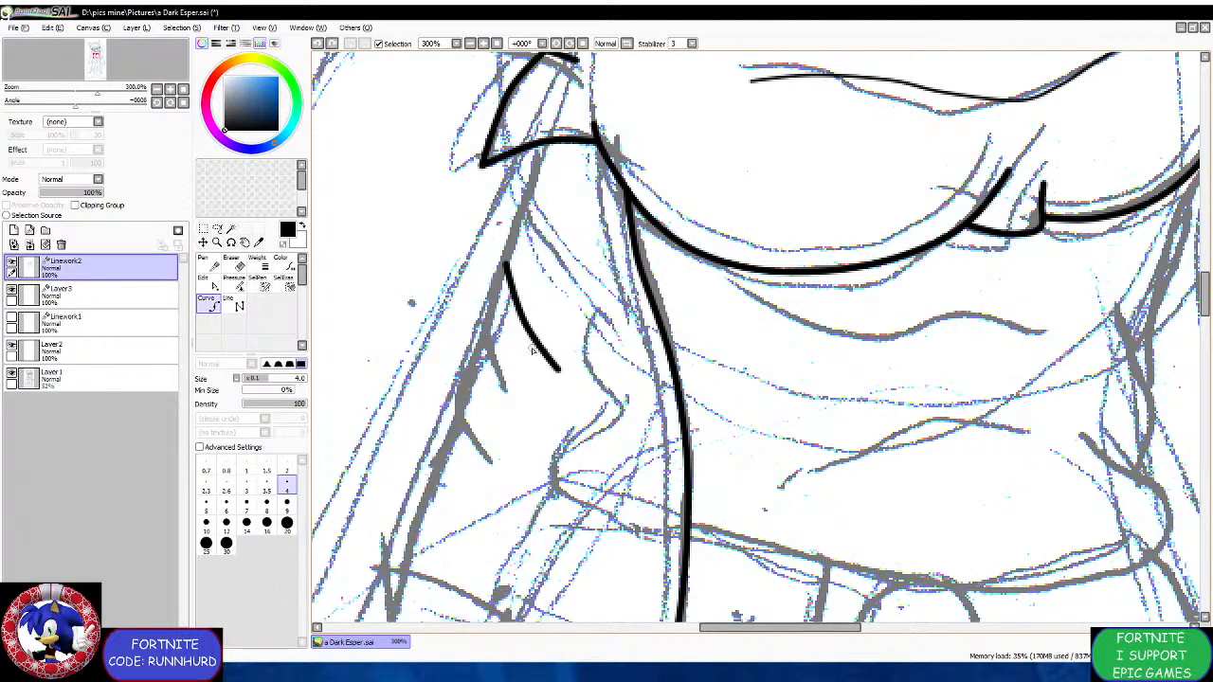
pyautogui.moveTo(538, 343); pyautogui.dragTo(495, 401)
pyautogui.click(497, 401)
pyautogui.click(494, 449)
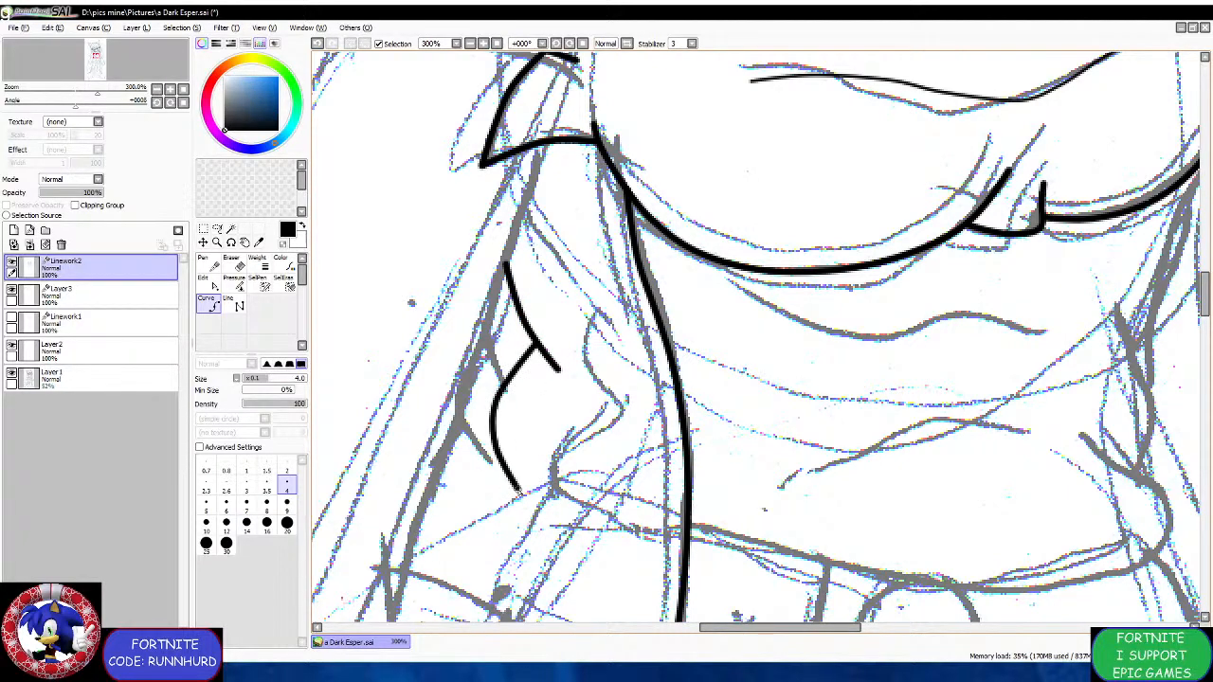
pyautogui.doubleClick(521, 493)
# Reshape the start of the left flap's lower edge to begin higher, and ink the curve joining it to the folds.
pyautogui.scroll(-2, 481, 417)
pyautogui.scroll(2, 435, 485)
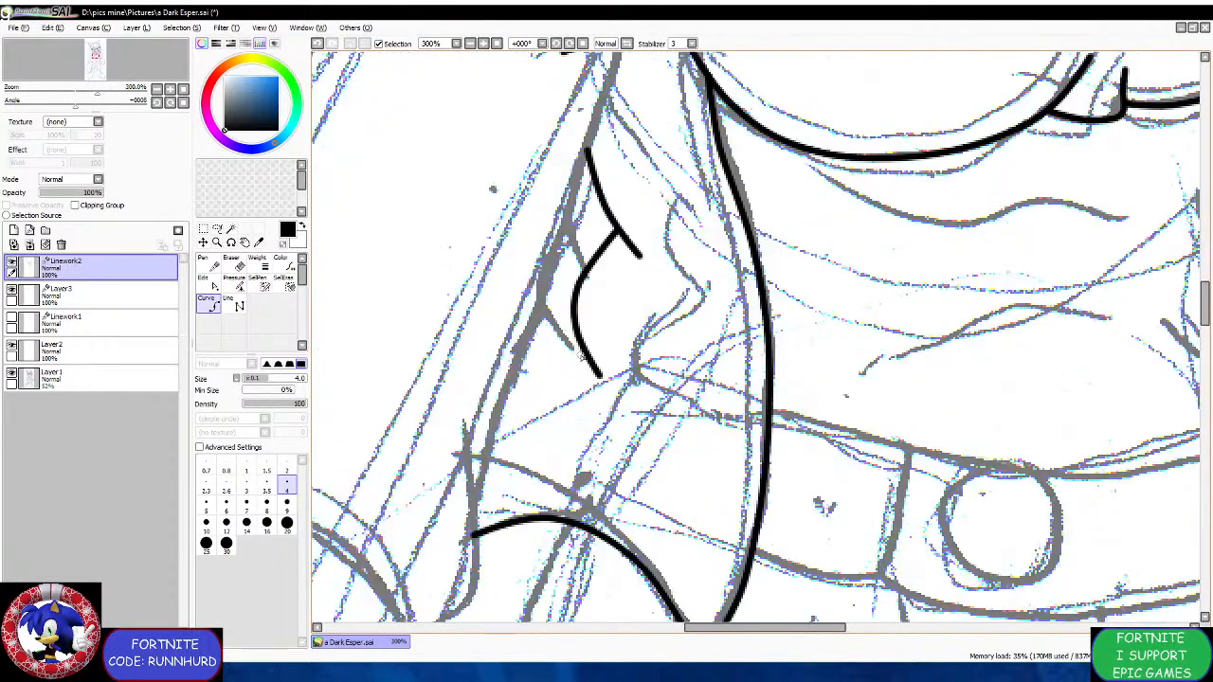
pyautogui.scroll(-2, 538, 431)
pyautogui.scroll(2, 512, 498)
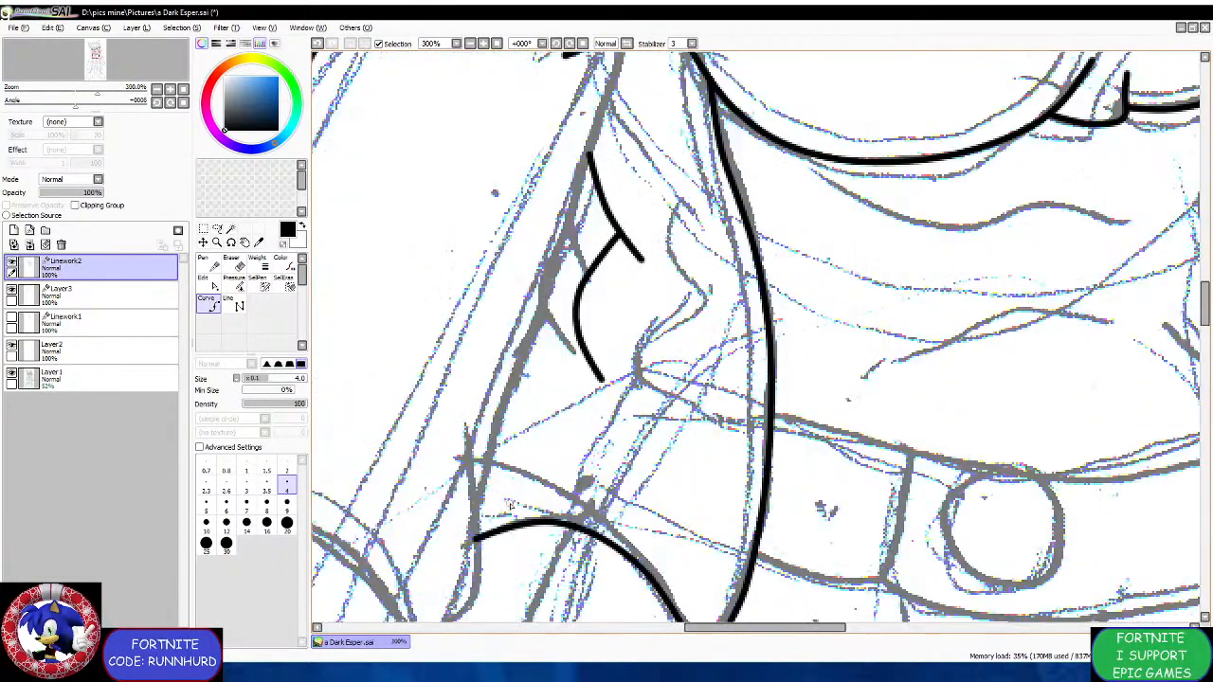
pyautogui.moveTo(493, 533); pyautogui.dragTo(490, 457)
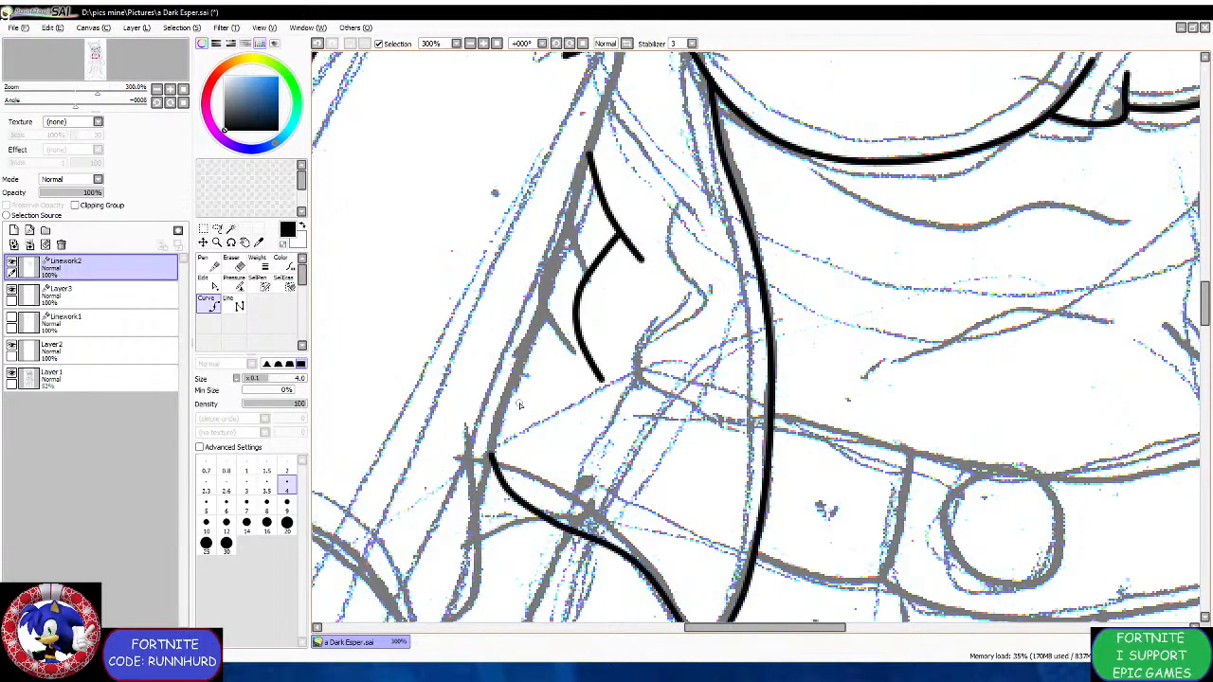
pyautogui.scroll(1, 529, 402)
pyautogui.moveTo(607, 350)
pyautogui.mouseDown()
pyautogui.moveTo(537, 388)
pyautogui.moveTo(480, 473)
pyautogui.mouseUp()
# Ink the curved inner corner of the left arm's sleeve, from the cuff up past the flap's outer corner.
pyautogui.scroll(-5, 484, 469)
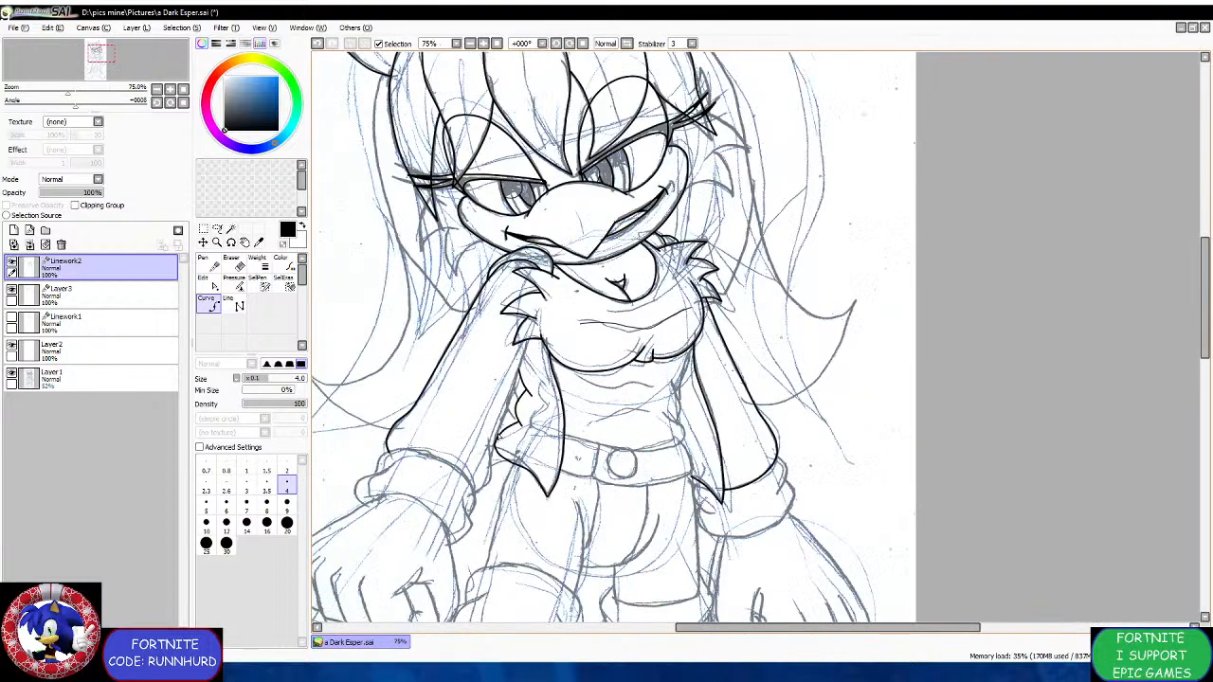
pyautogui.scroll(3, 504, 451)
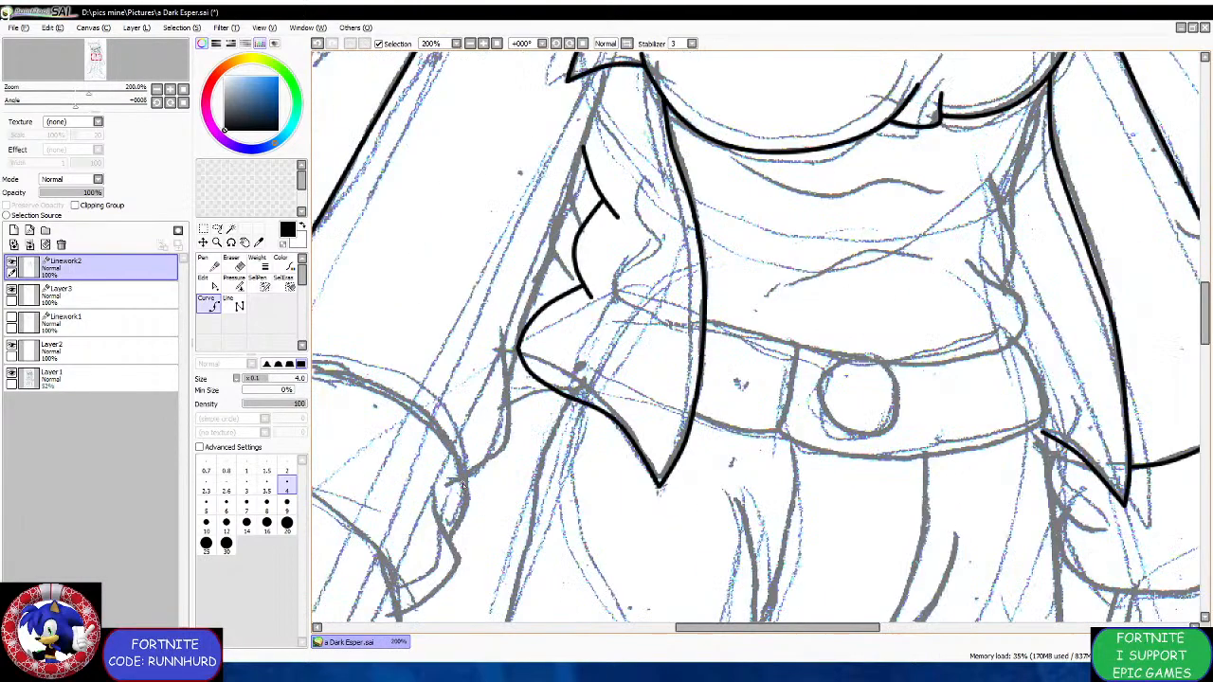
pyautogui.moveTo(463, 480)
pyautogui.mouseDown()
pyautogui.moveTo(498, 467)
pyautogui.moveTo(514, 435)
pyautogui.moveTo(502, 331)
pyautogui.mouseUp()
pyautogui.scroll(2, 502, 365)
pyautogui.scroll(-4, 500, 276)
pyautogui.scroll(4, 480, 180)
pyautogui.scroll(-4, 528, 417)
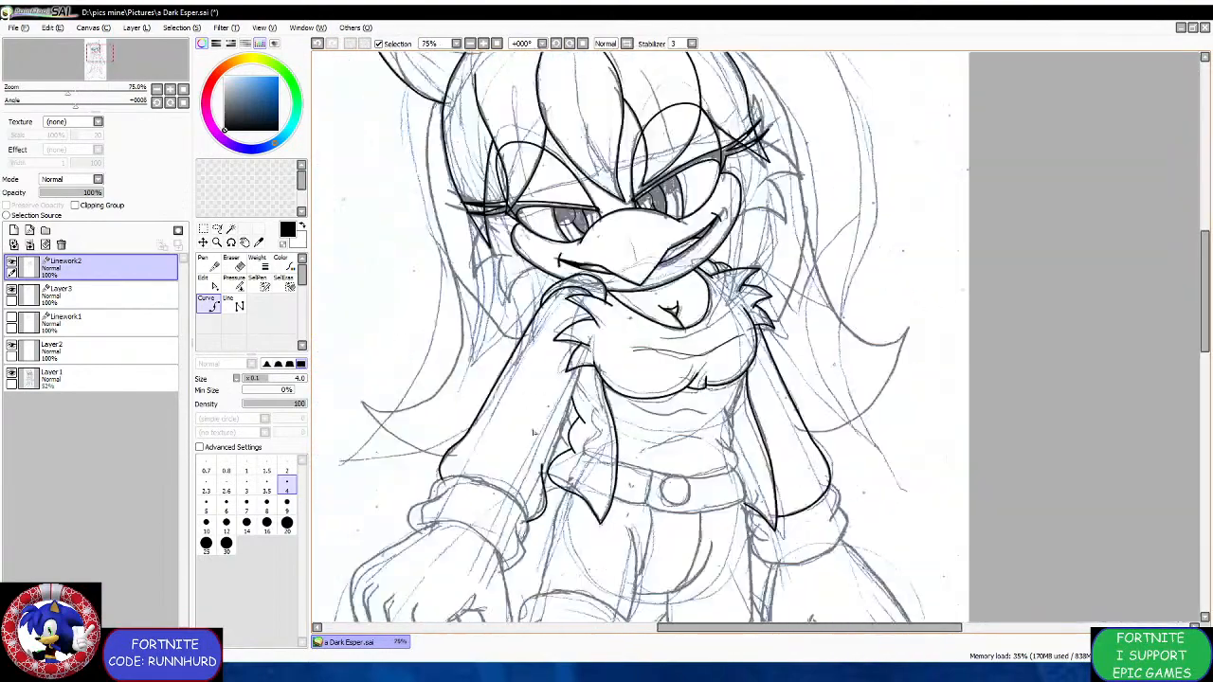
# Ink the left arm sleeve's long inner edge from the lower corner curve up to the lowest chest fur tuft.
pyautogui.scroll(3, 539, 493)
pyautogui.scroll(1, 544, 479)
pyautogui.moveTo(547, 461); pyautogui.dragTo(572, 389)
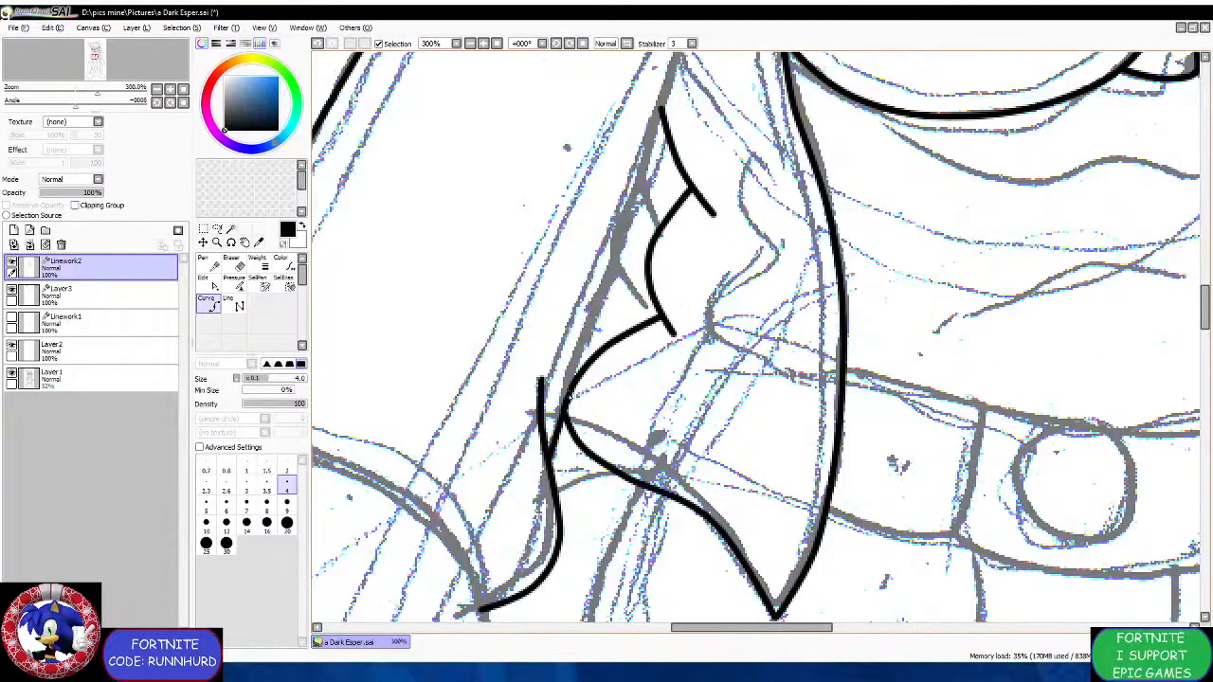
pyautogui.scroll(-4, 568, 389)
pyautogui.scroll(3, 582, 312)
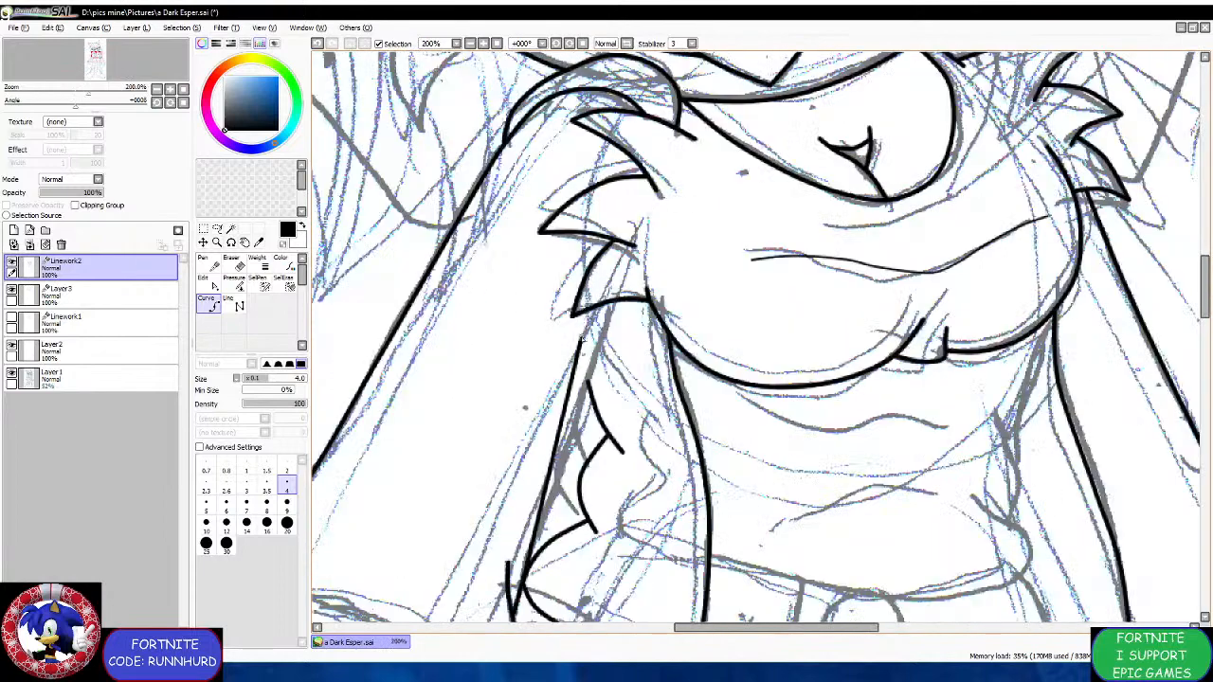
pyautogui.scroll(2, 599, 362)
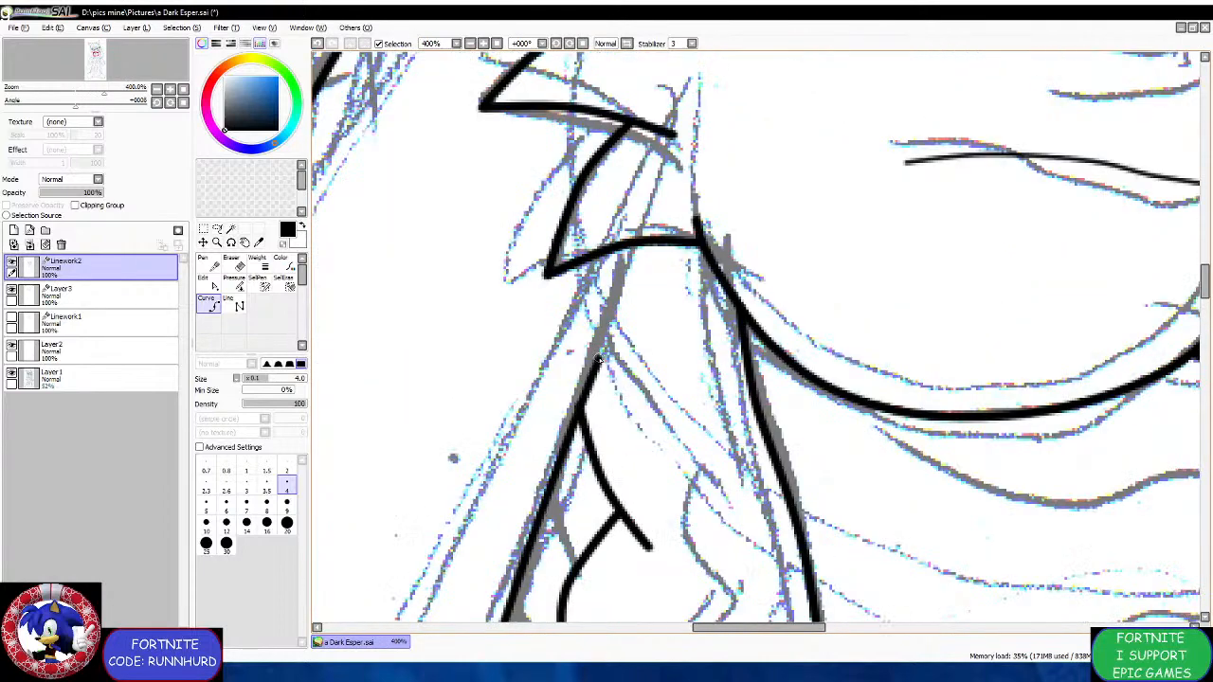
pyautogui.moveTo(595, 349); pyautogui.dragTo(631, 247)
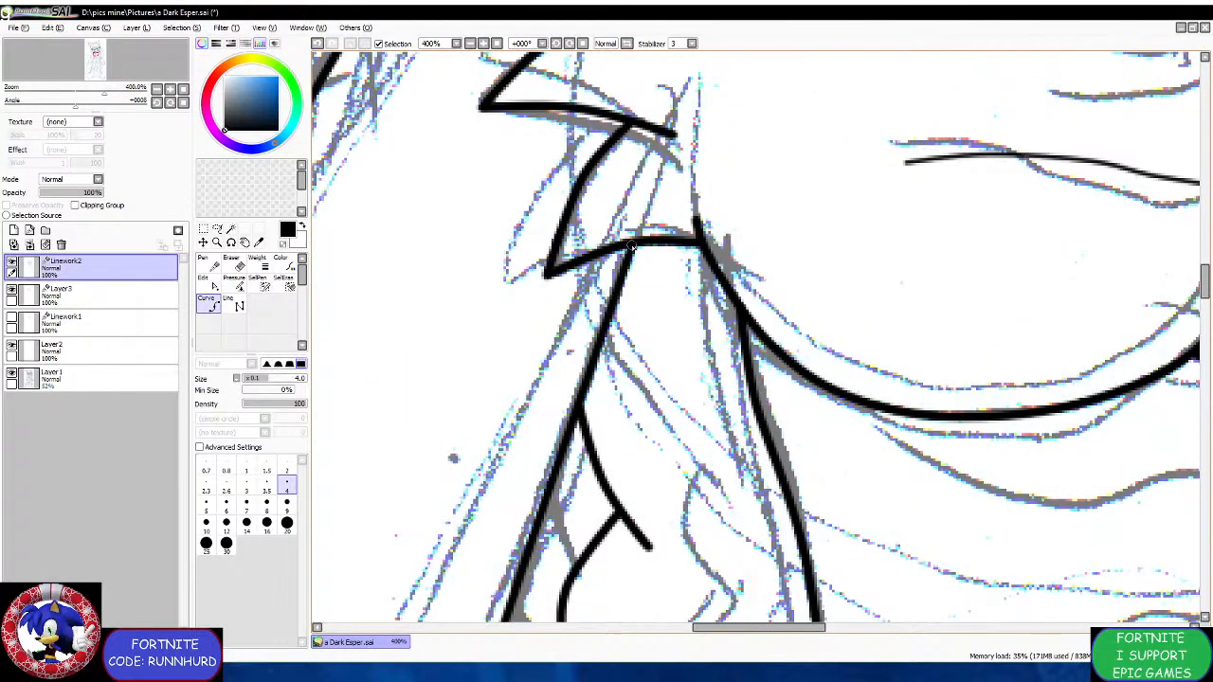
pyautogui.doubleClick(629, 248)
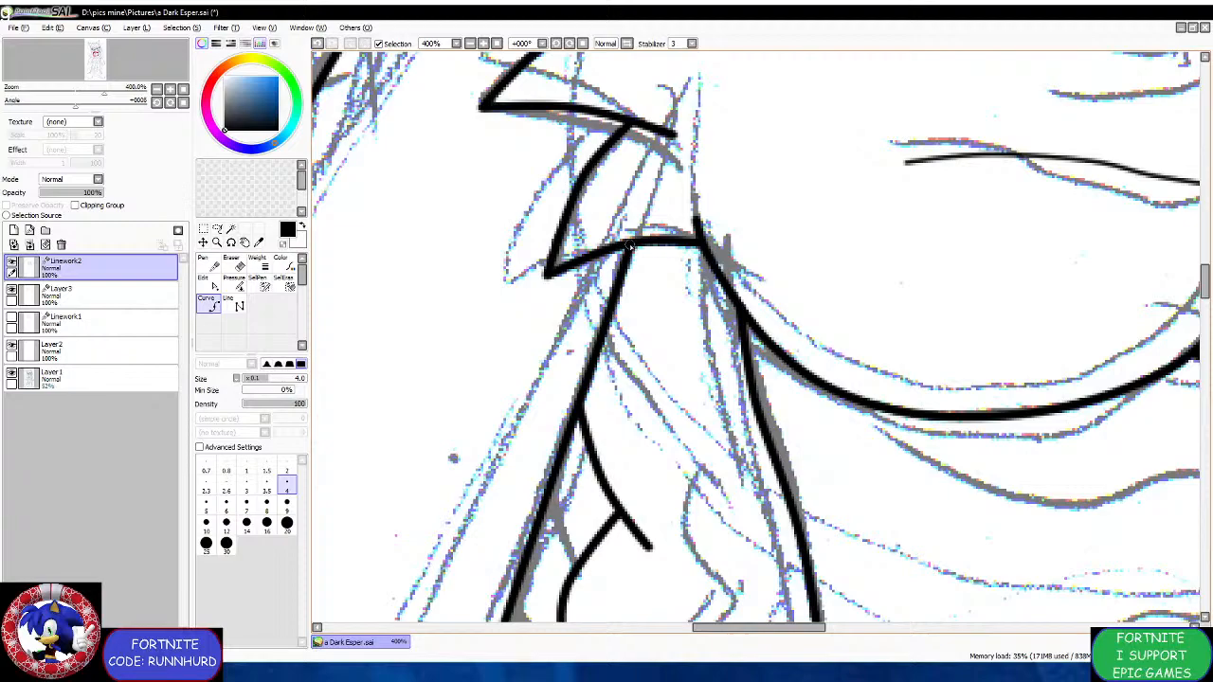
# Ink a short line beside the top of each jacket flap, running down from the chest outline into the flap's edge.
pyautogui.scroll(-5, 621, 298)
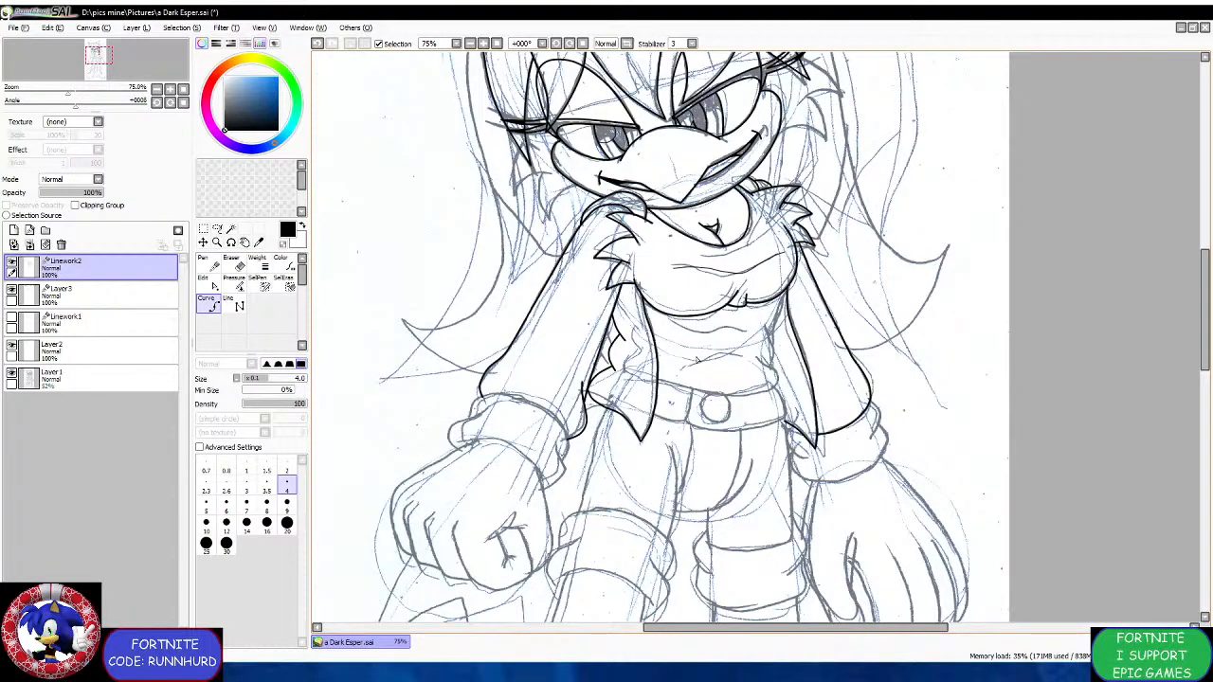
pyautogui.scroll(4, 697, 360)
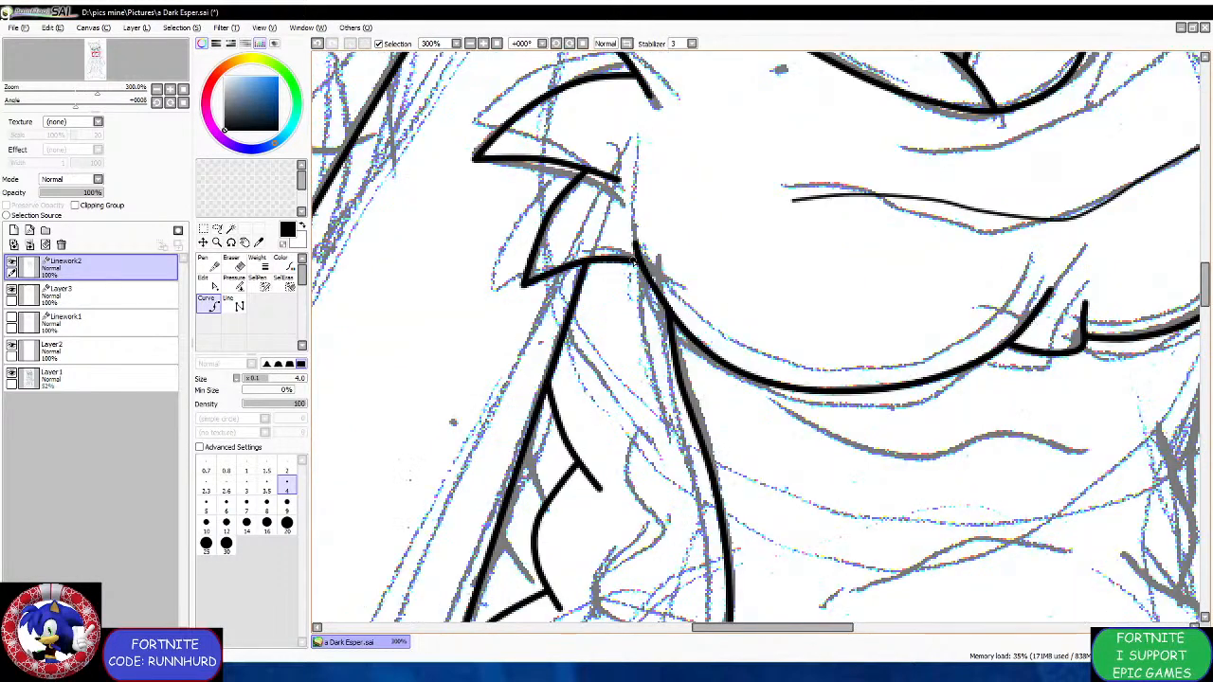
pyautogui.scroll(-3, 633, 255)
pyautogui.scroll(1, 616, 275)
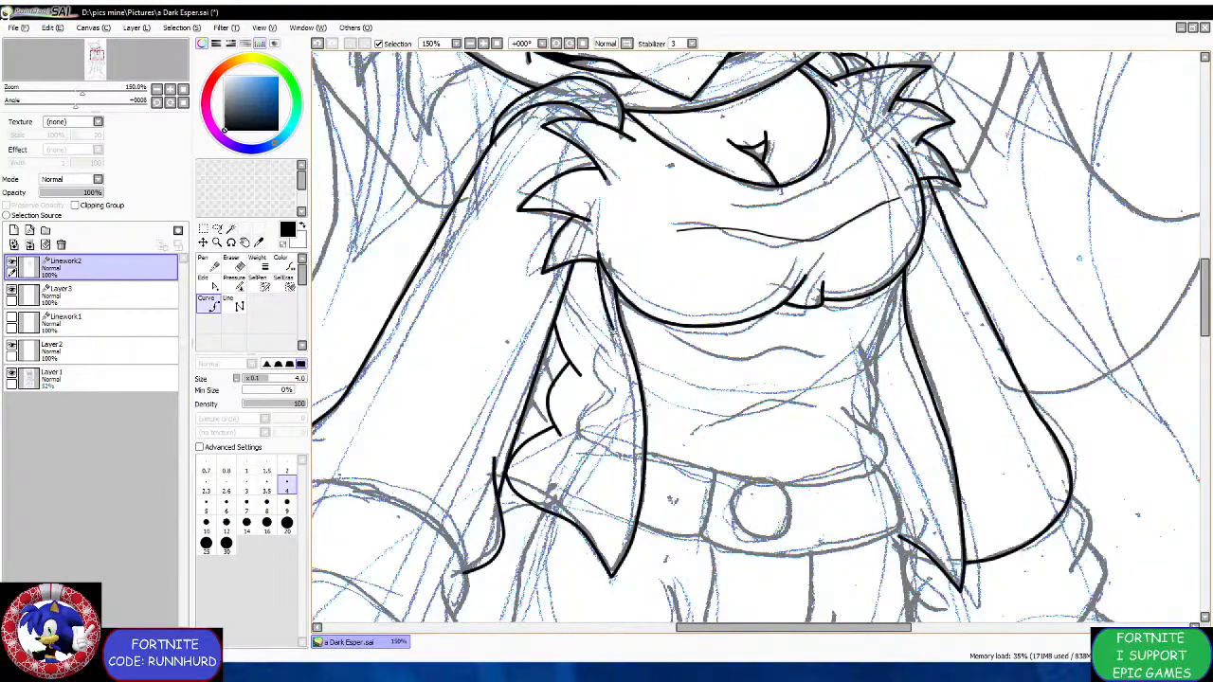
pyautogui.moveTo(603, 303); pyautogui.dragTo(622, 357)
pyautogui.scroll(2, 908, 263)
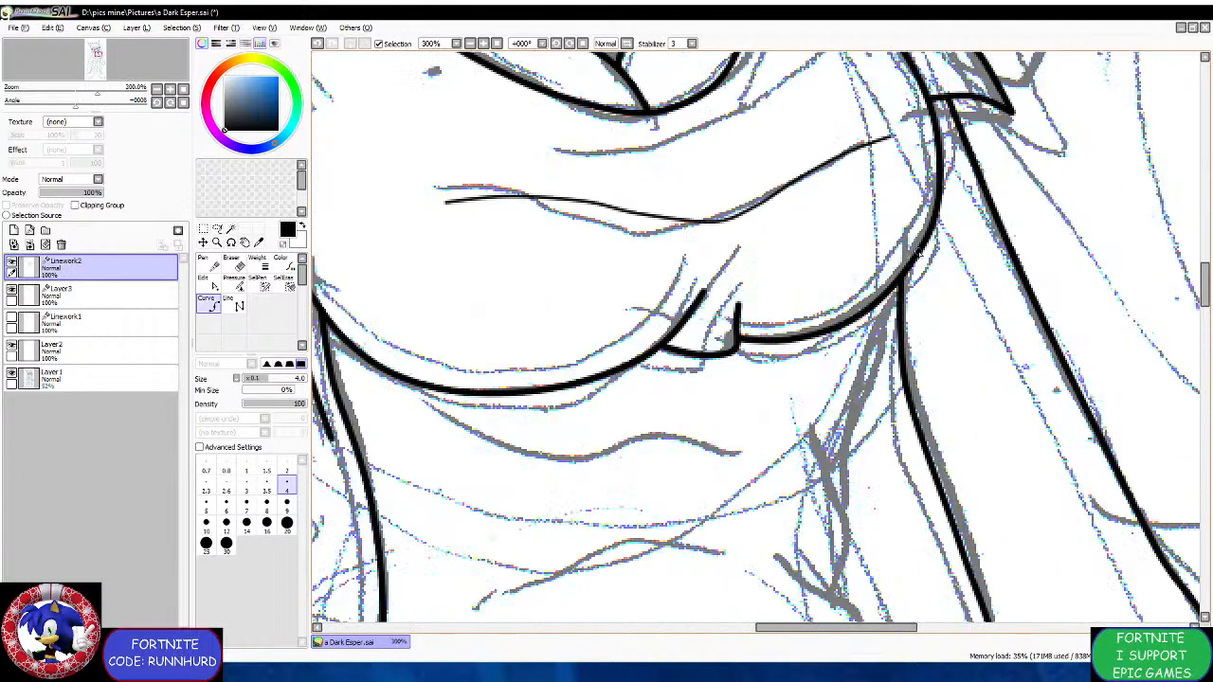
pyautogui.click(922, 248)
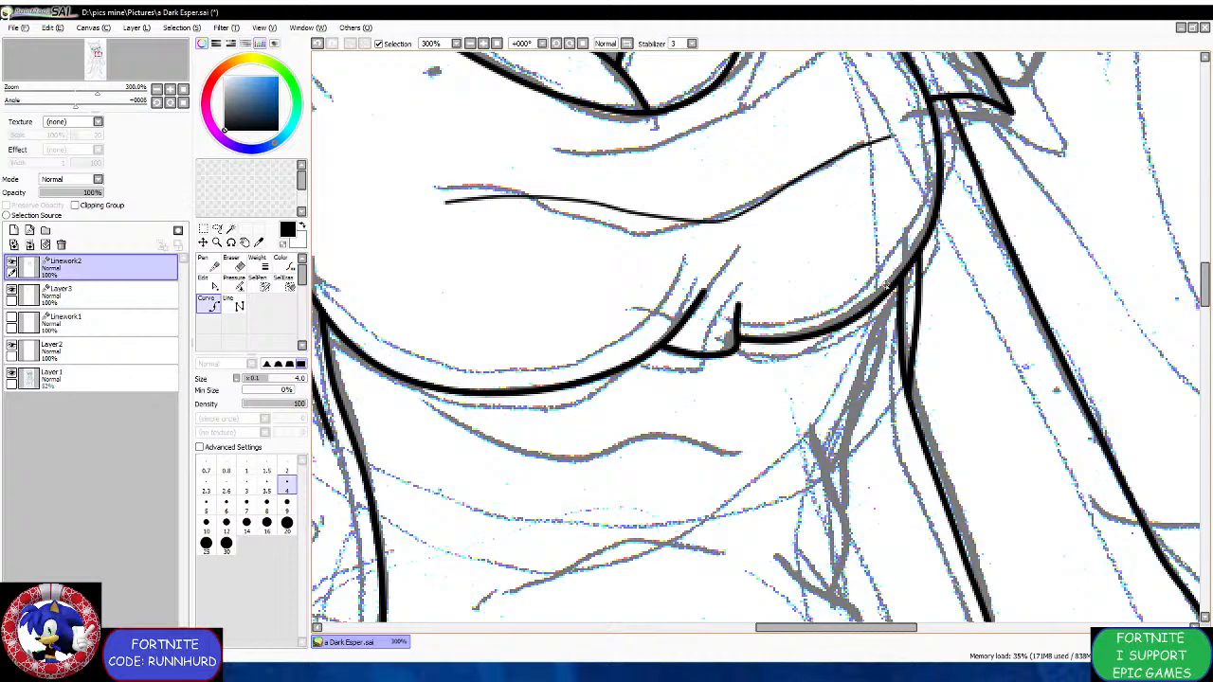
# Ink the upper right side of the torso from the chest outline down to the waist fold.
pyautogui.click(896, 287)
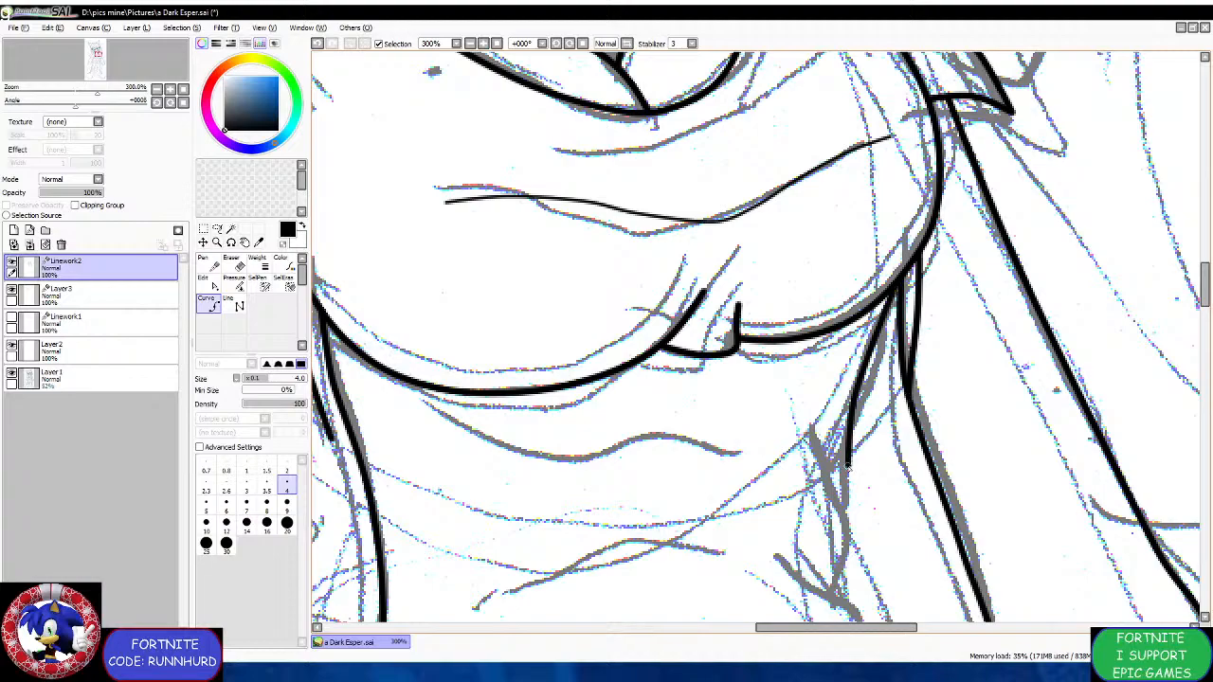
pyautogui.scroll(-4, 843, 481)
pyautogui.scroll(2, 776, 472)
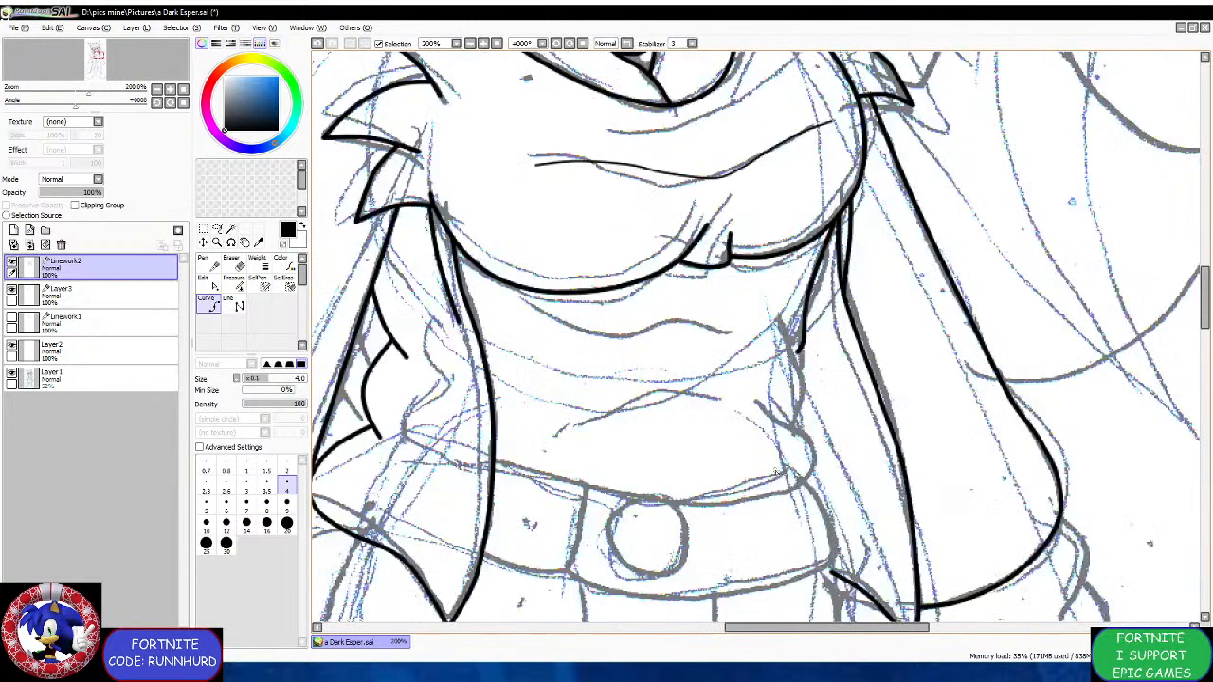
# Ink the belt's upper edge from the left jacket flap toward the buckle.
pyautogui.scroll(1, 505, 466)
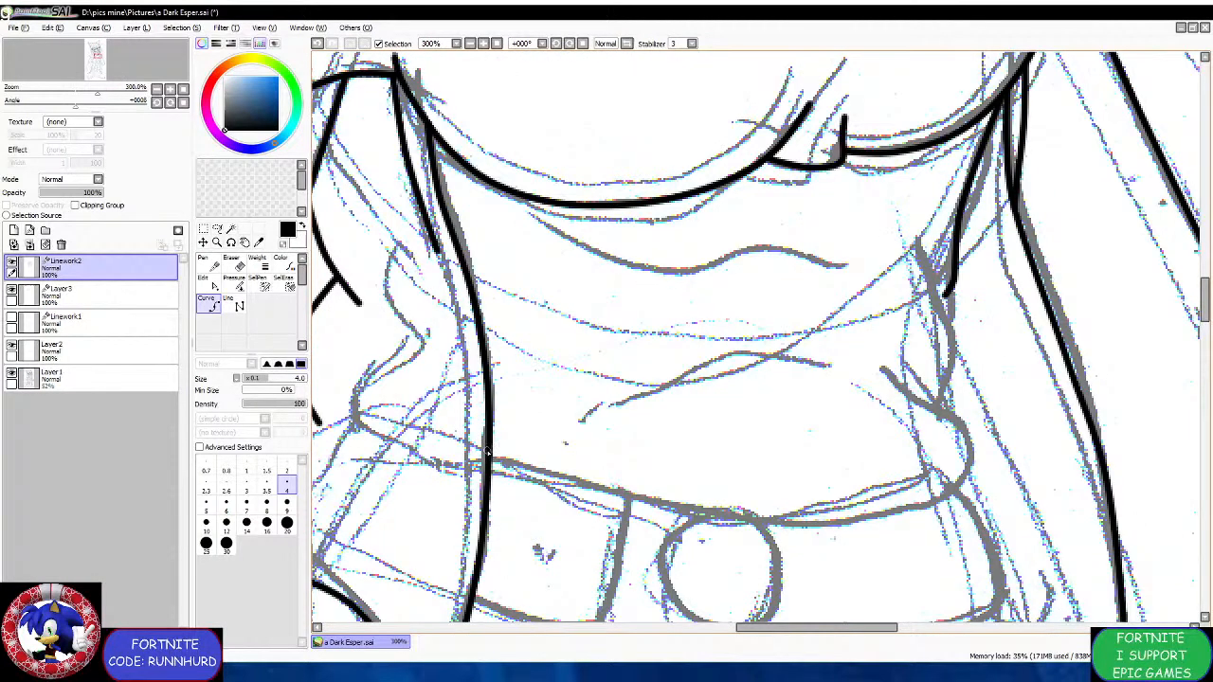
pyautogui.scroll(-2, 487, 453)
pyautogui.scroll(2, 487, 453)
pyautogui.click(487, 458)
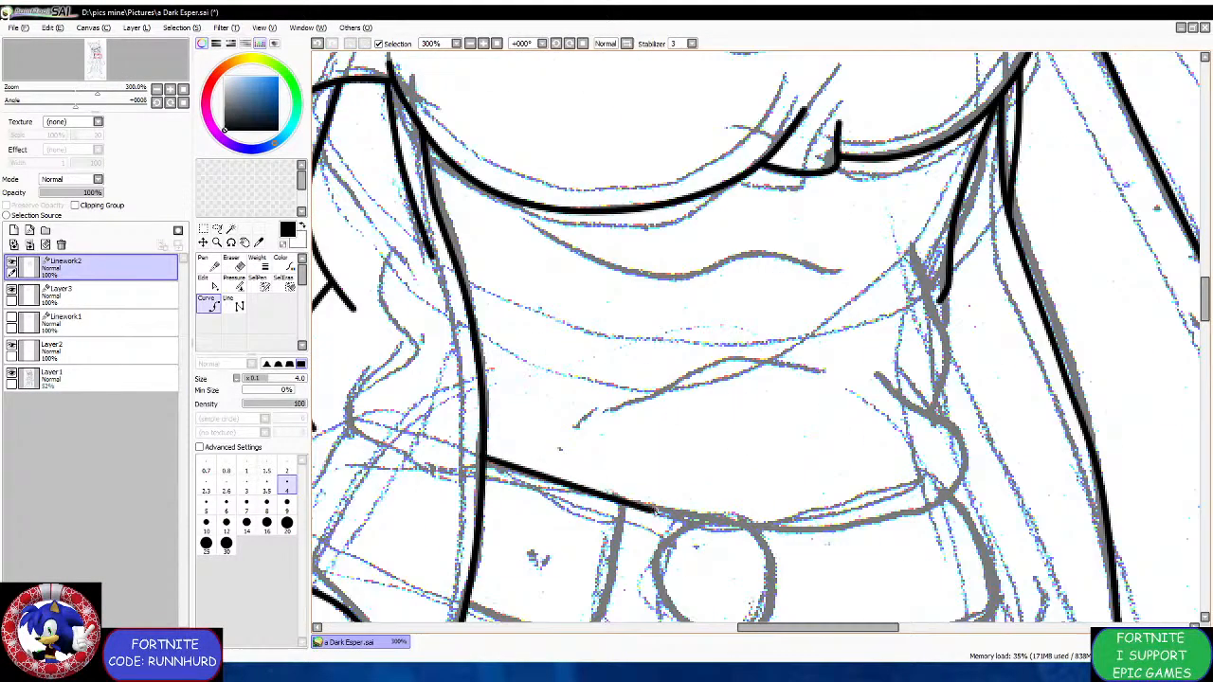
# Ink the rest of the shirt's hem along the sketch, from the inked jacket-side segment across to the far side of the waist.
pyautogui.click(654, 512)
pyautogui.click(794, 524)
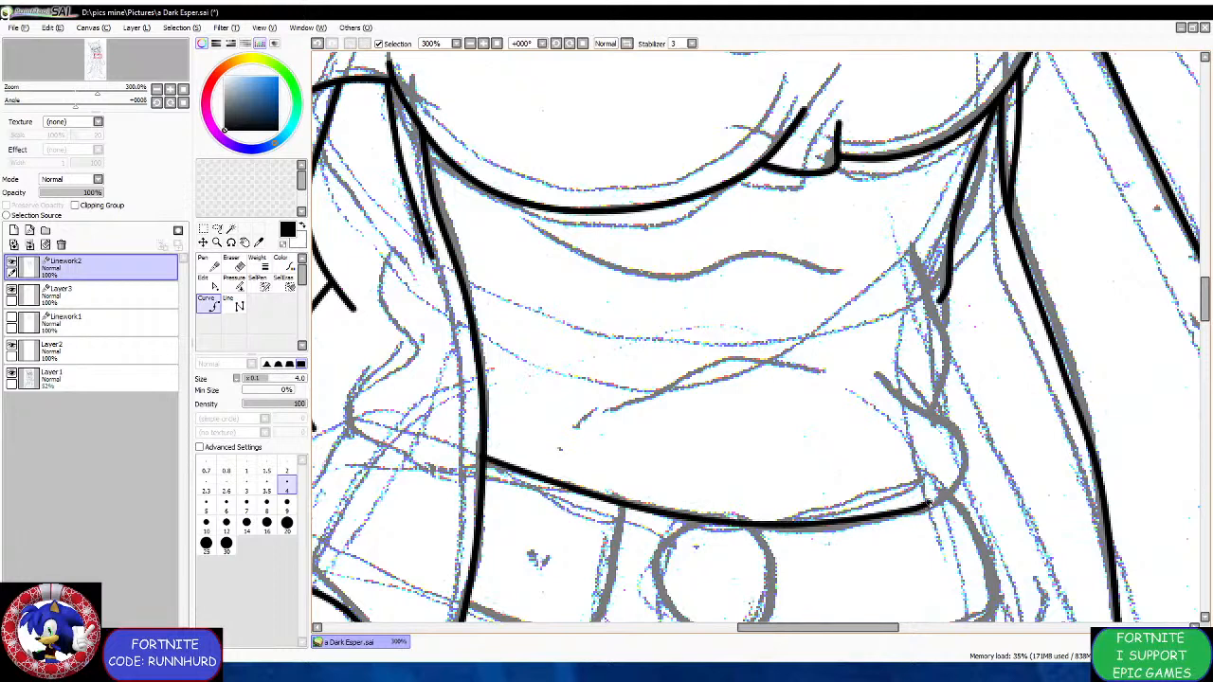
pyautogui.click(929, 505)
pyautogui.doubleClick(961, 488)
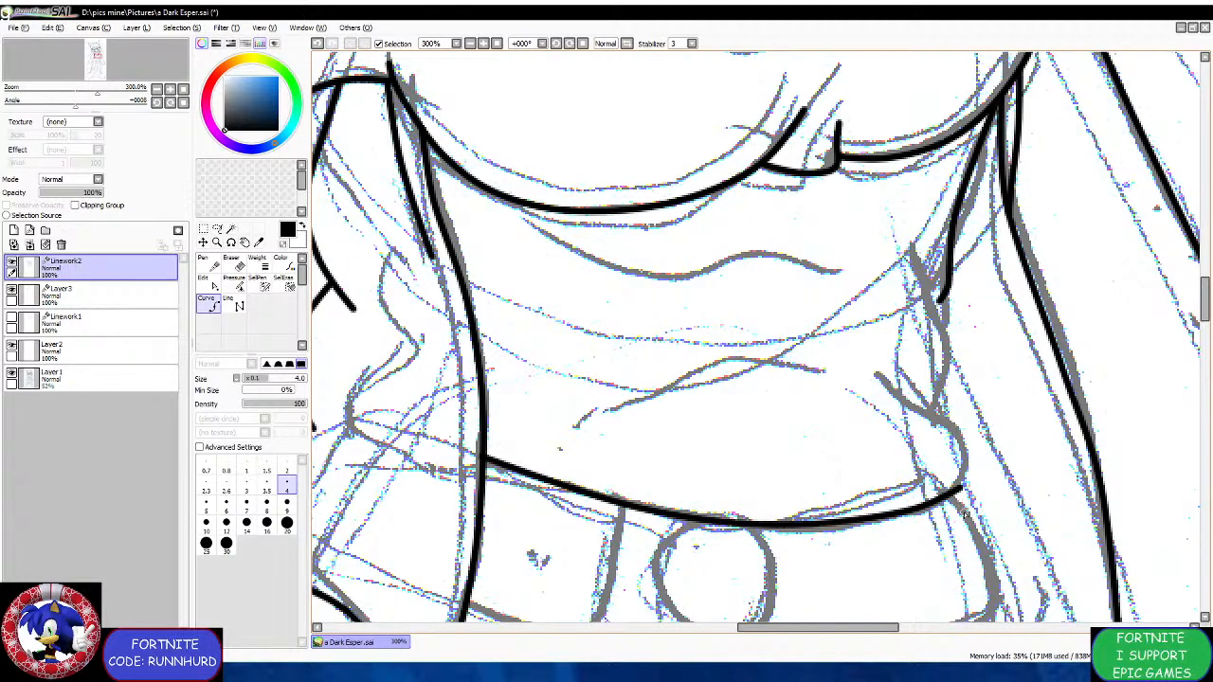
# Ink the bulging fold at the right end of the shirt's hem and the side contour directly above it.
pyautogui.click(967, 514)
pyautogui.click(981, 474)
pyautogui.click(949, 427)
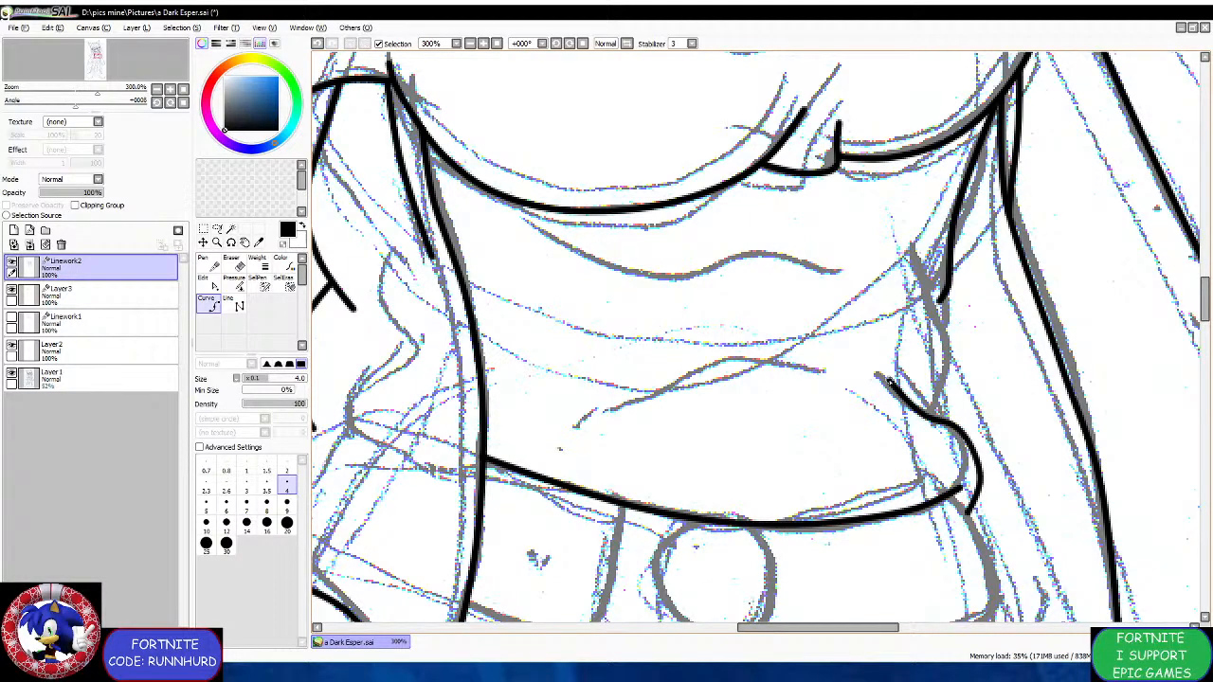
pyautogui.doubleClick(886, 377)
pyautogui.scroll(-2, 934, 393)
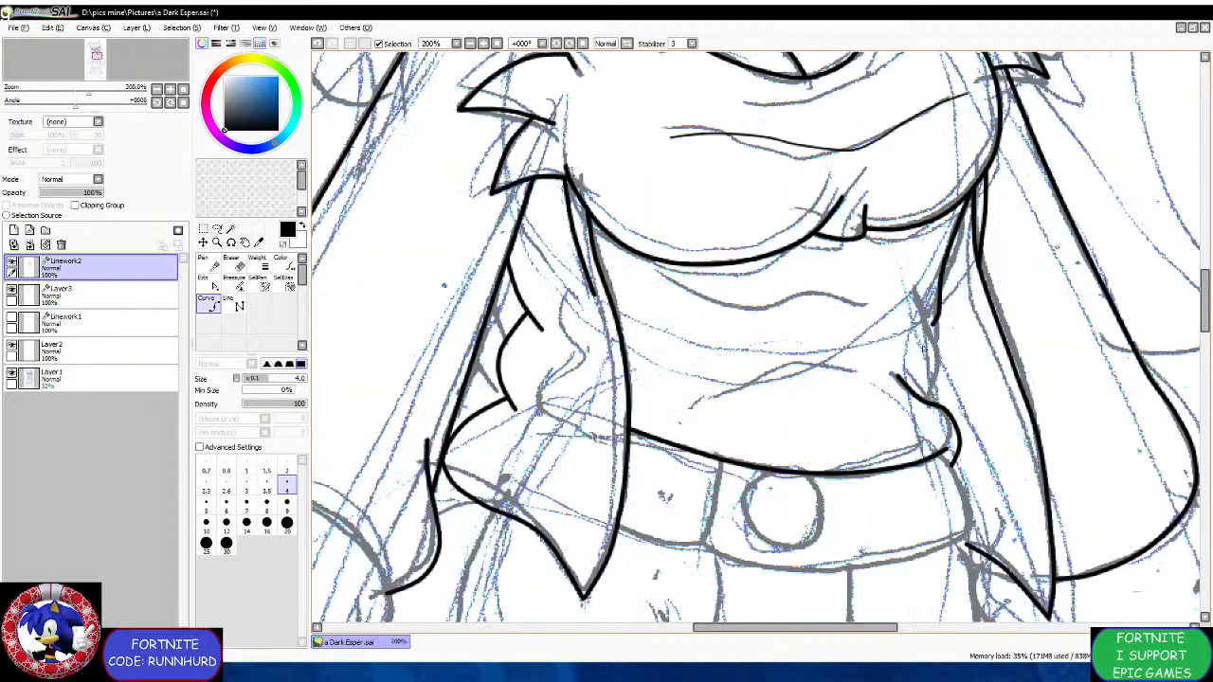
pyautogui.scroll(4, 925, 310)
pyautogui.moveTo(902, 265)
pyautogui.mouseDown()
pyautogui.moveTo(982, 405)
pyautogui.moveTo(972, 475)
pyautogui.moveTo(945, 538)
pyautogui.mouseUp()
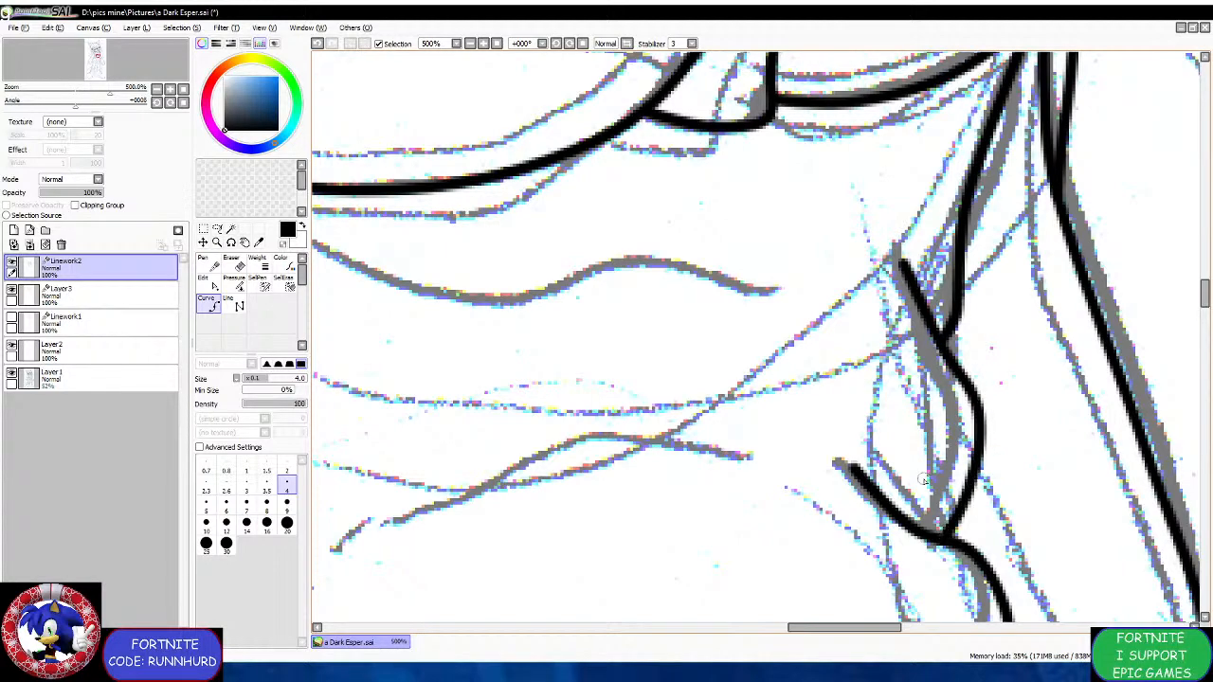
pyautogui.scroll(-4, 924, 480)
# Ink the two wavy creases across the shirt's midsection with thinner lines at brush size 2.
pyautogui.click(287, 470)
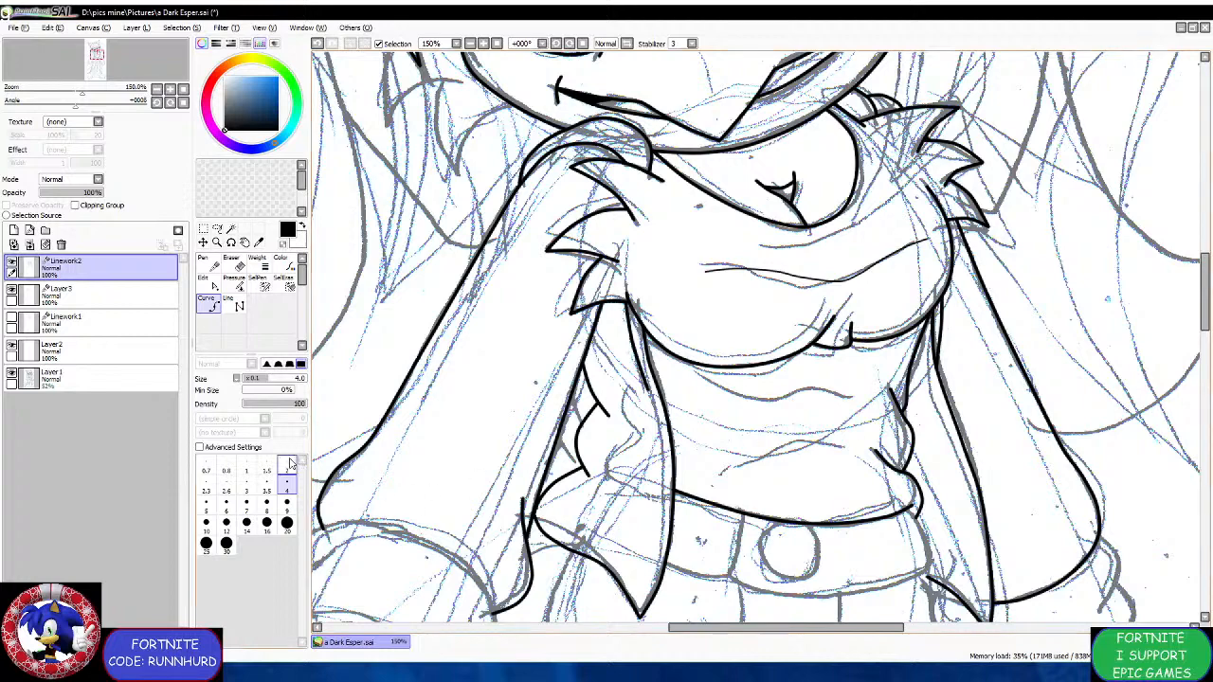
pyautogui.scroll(2, 720, 431)
pyautogui.moveTo(701, 339)
pyautogui.mouseDown()
pyautogui.moveTo(806, 370)
pyautogui.moveTo(874, 354)
pyautogui.moveTo(969, 360)
pyautogui.mouseUp()
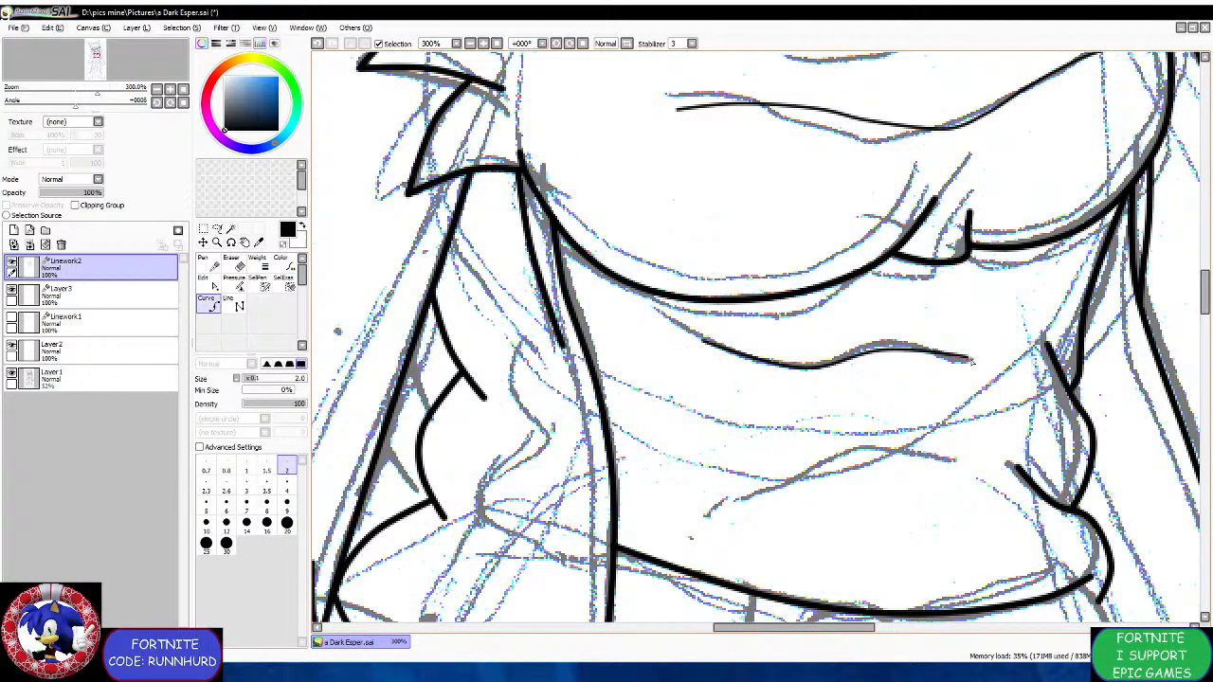
pyautogui.doubleClick(976, 394)
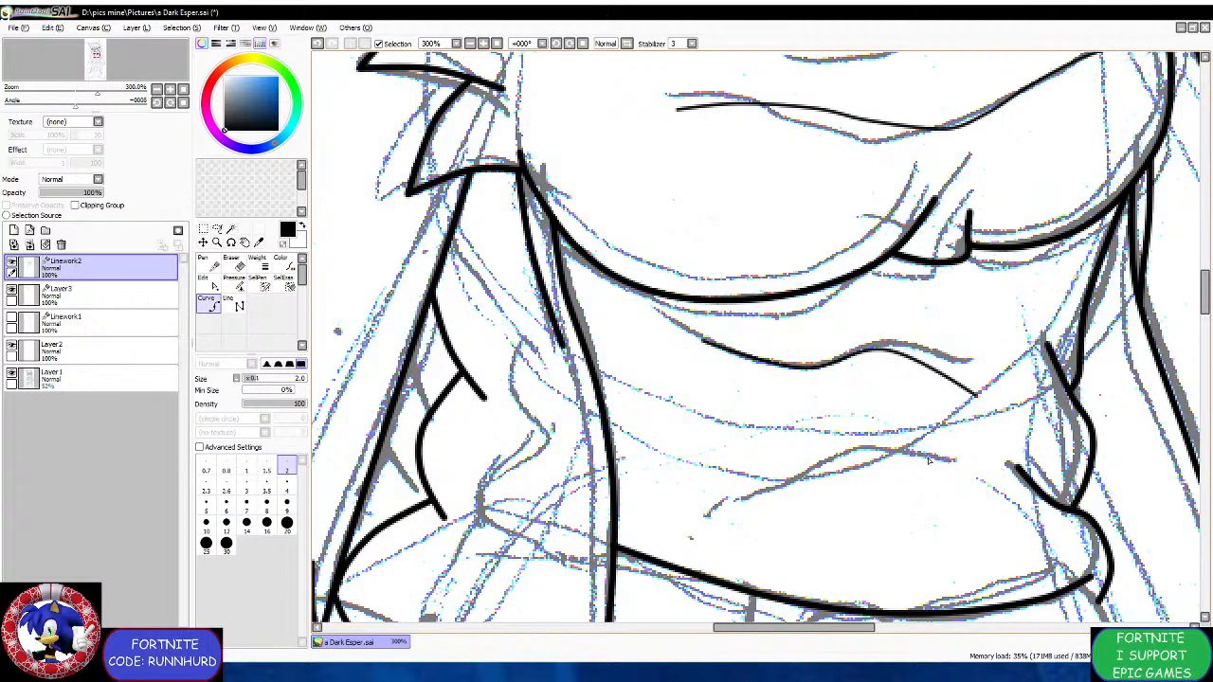
pyautogui.click(929, 458)
pyautogui.click(862, 450)
pyautogui.click(756, 502)
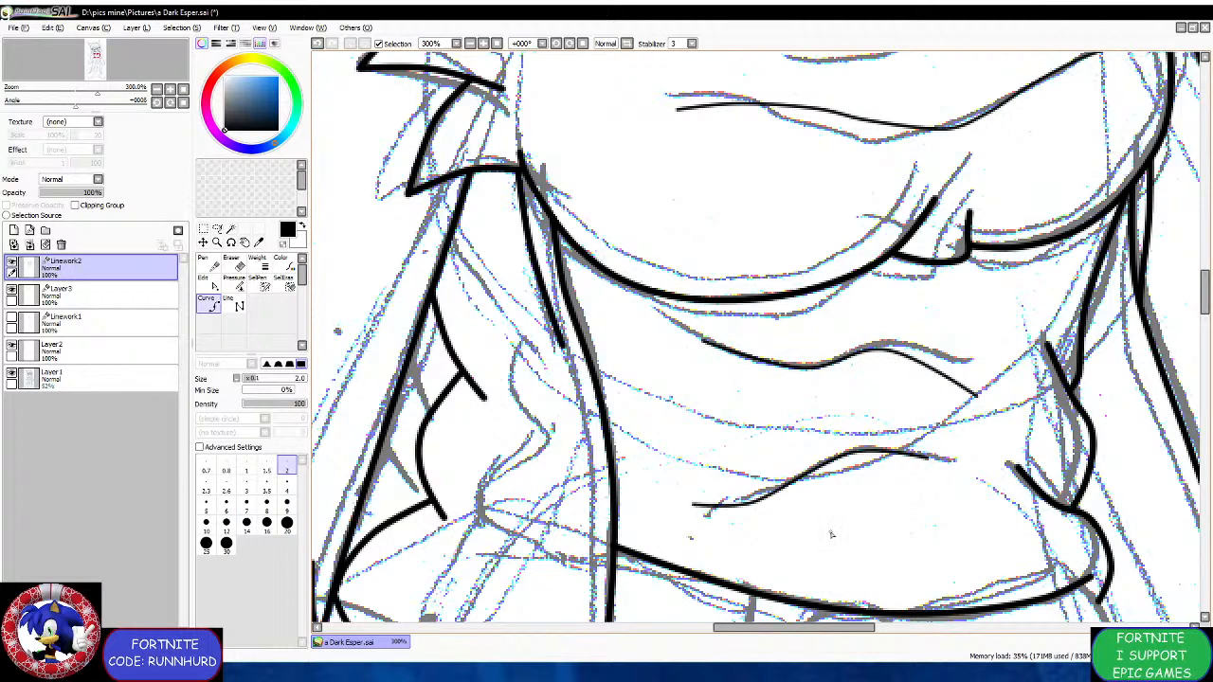
pyautogui.scroll(-4, 831, 535)
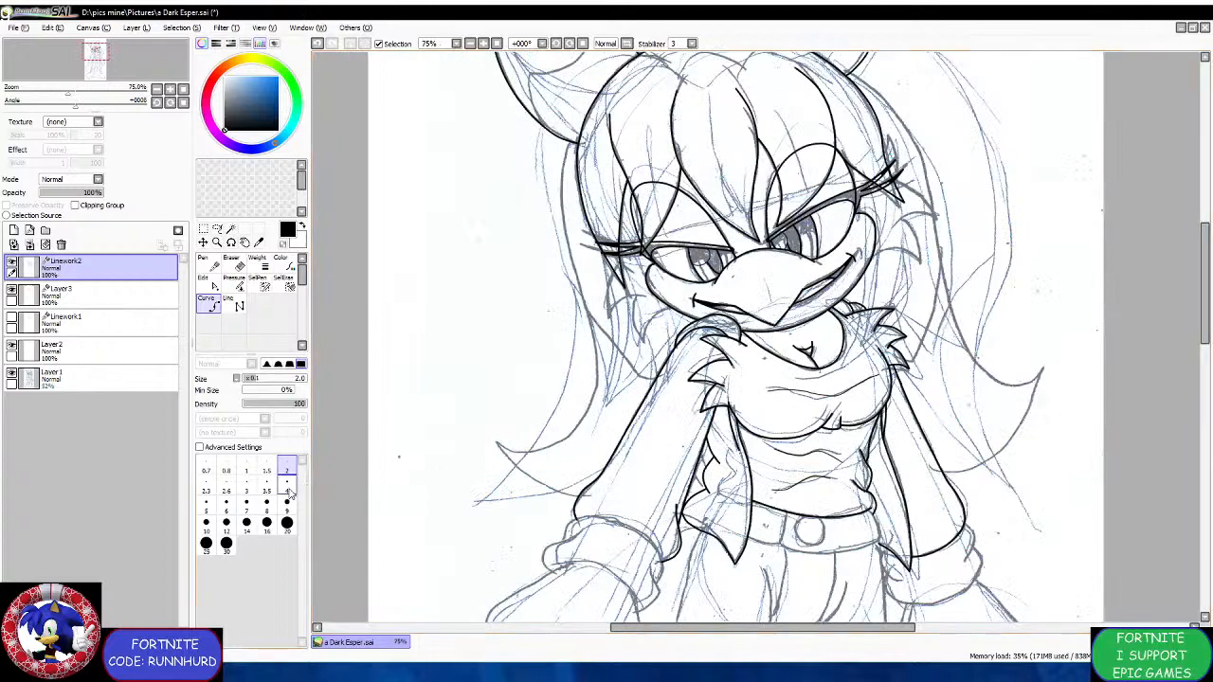
# Restore the brush size to 4 and ink the curved lower edge of the glove cuff on the fisted hand.
pyautogui.click(288, 487)
pyautogui.scroll(-3, 648, 515)
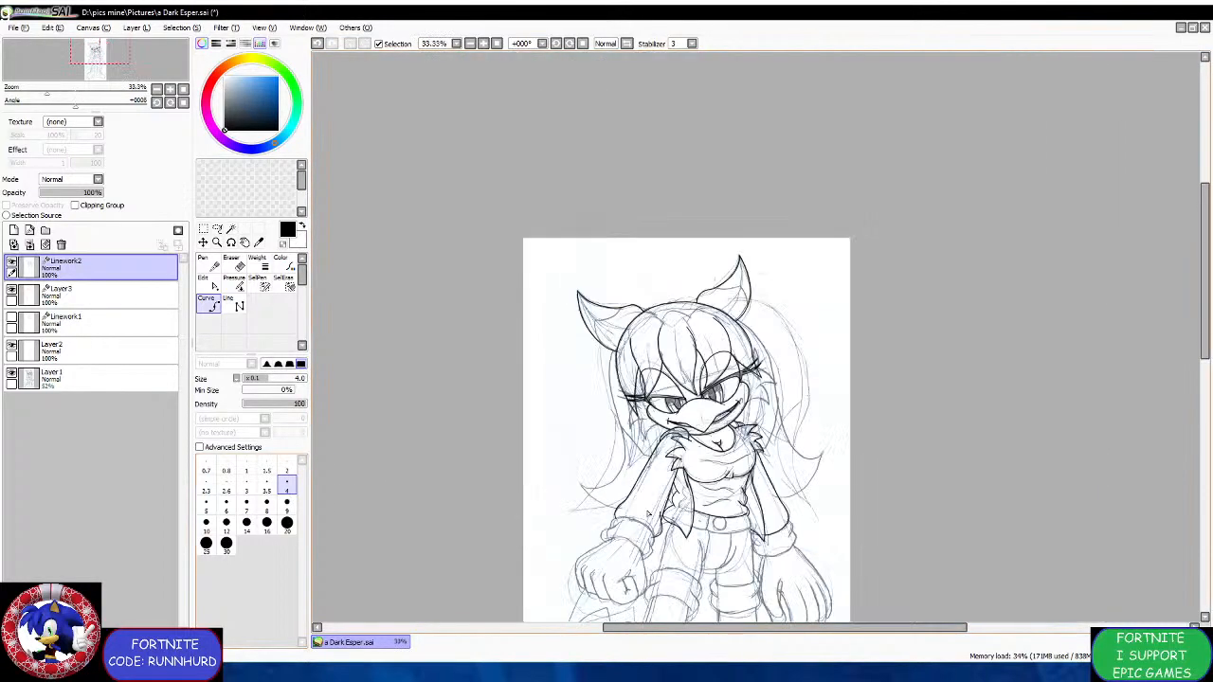
pyautogui.scroll(5, 648, 515)
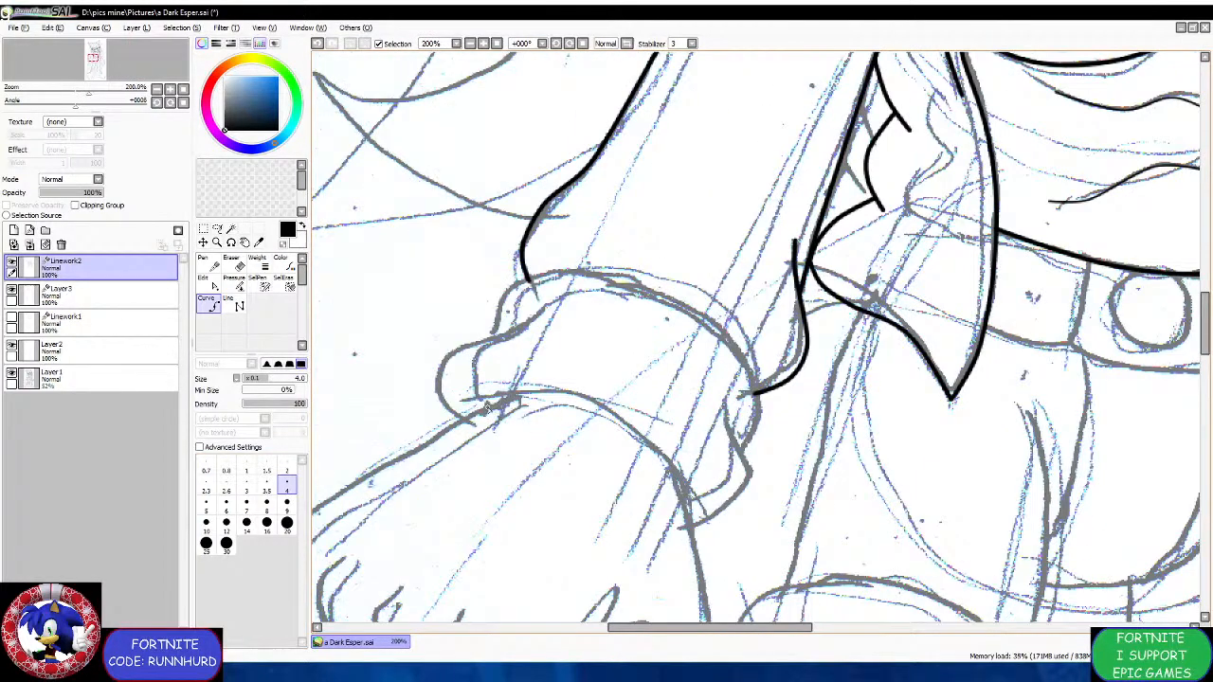
pyautogui.scroll(1, 487, 407)
pyautogui.moveTo(470, 402); pyautogui.dragTo(552, 390)
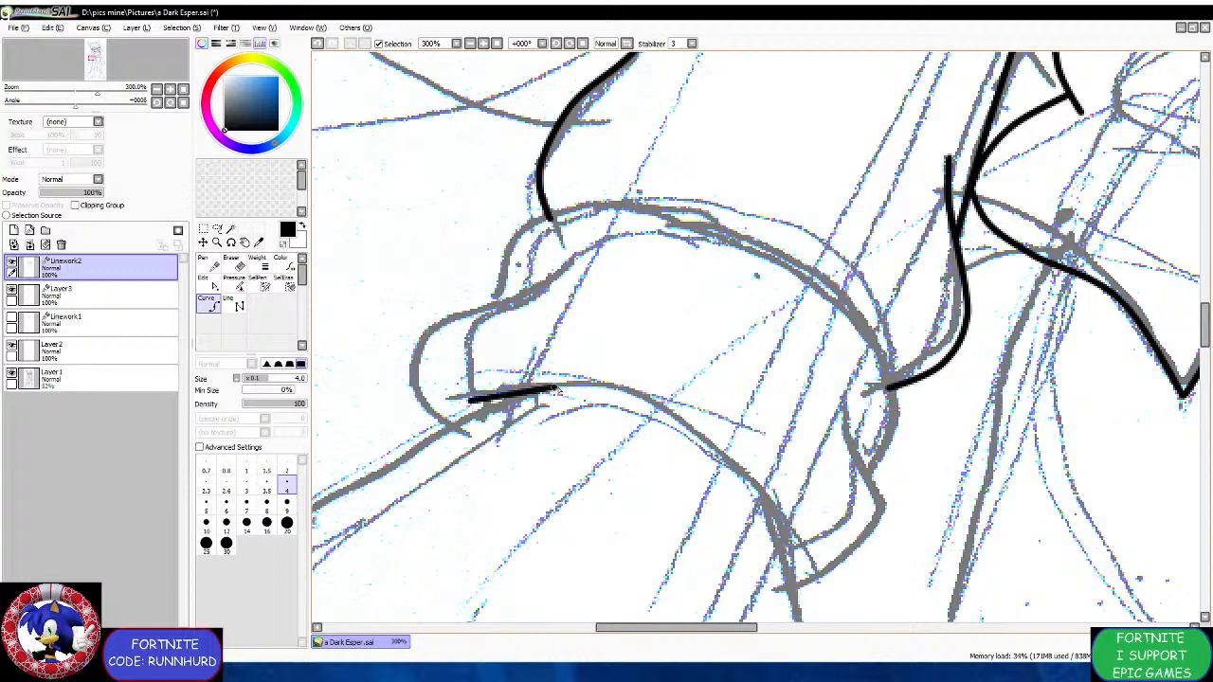
pyautogui.click(559, 389)
pyautogui.click(653, 406)
pyautogui.click(748, 468)
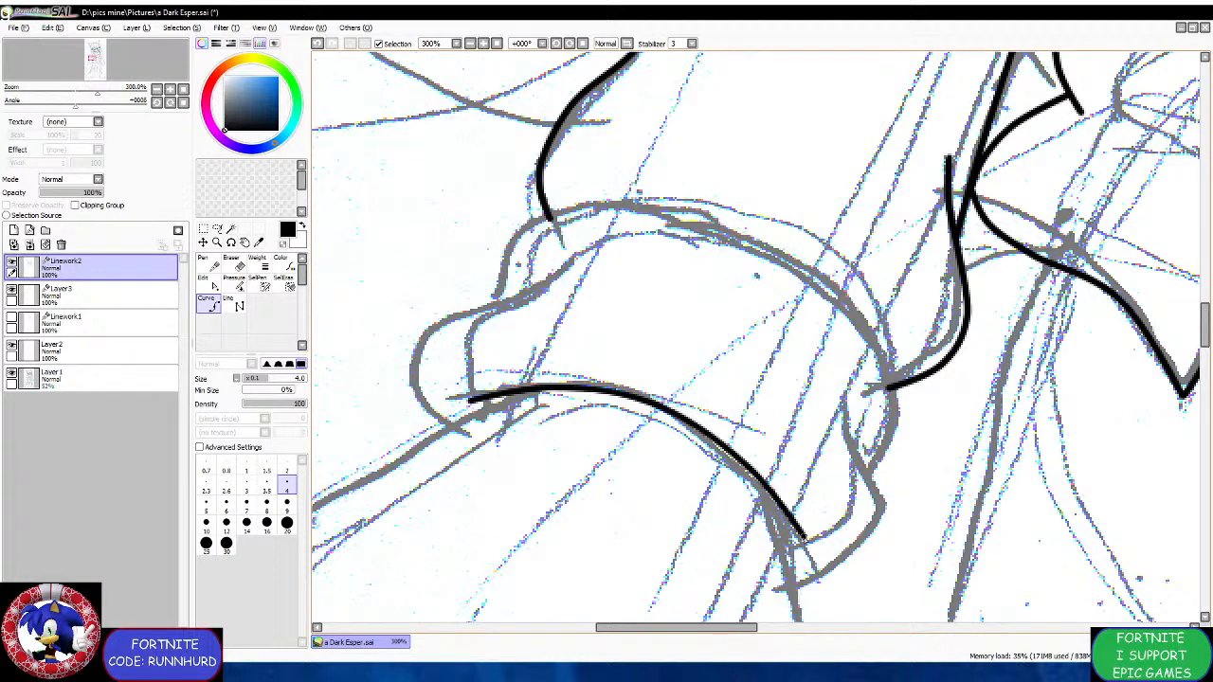
pyautogui.doubleClick(803, 538)
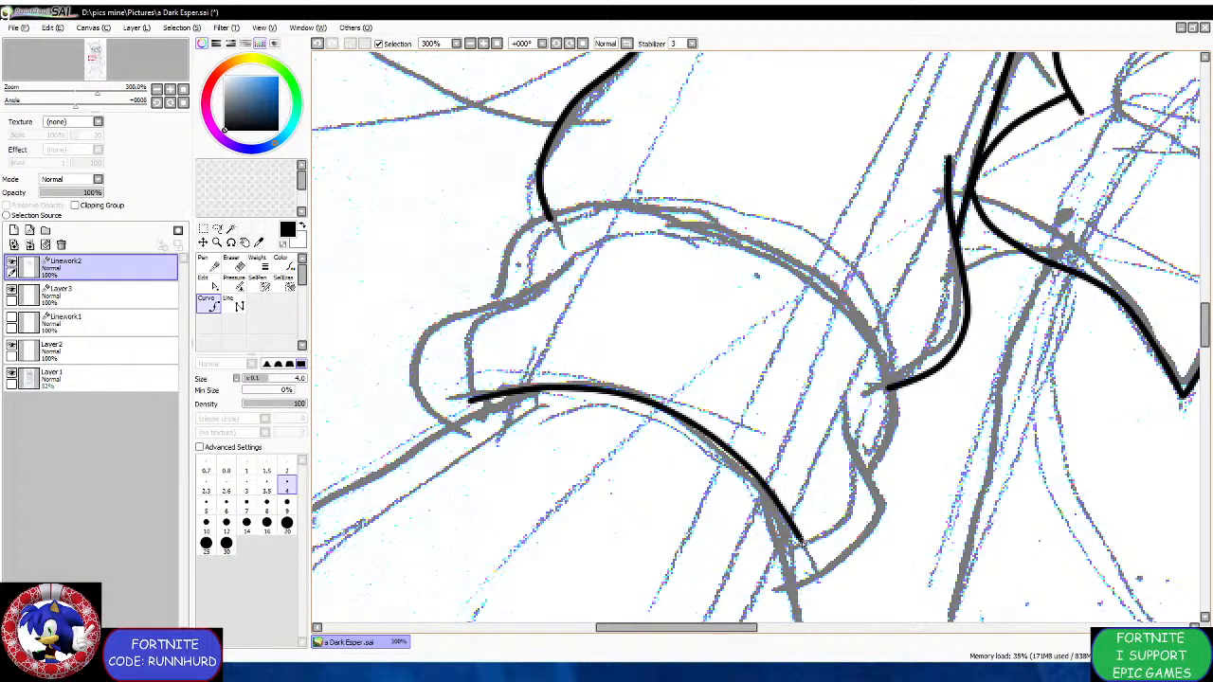
# Ink the lower fold at the outer end of the fisted hand's glove cuff, finishing with its short inward crease.
pyautogui.click(449, 429)
pyautogui.click(422, 353)
pyautogui.click(431, 328)
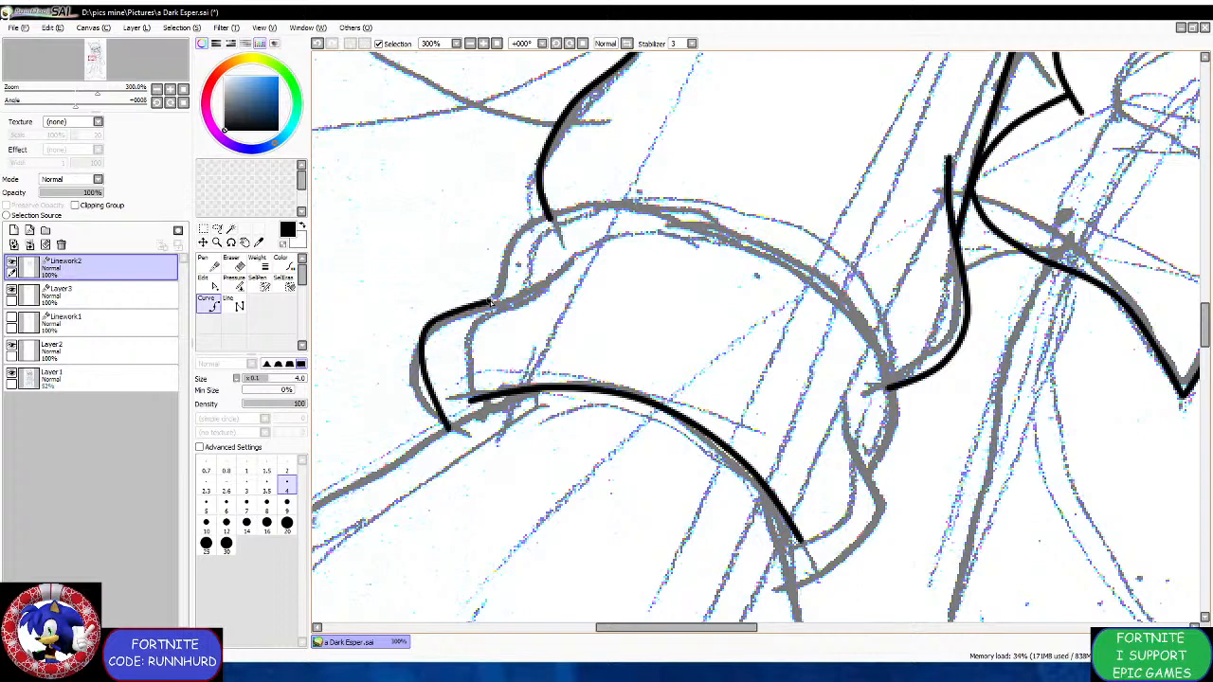
pyautogui.click(491, 302)
pyautogui.click(535, 298)
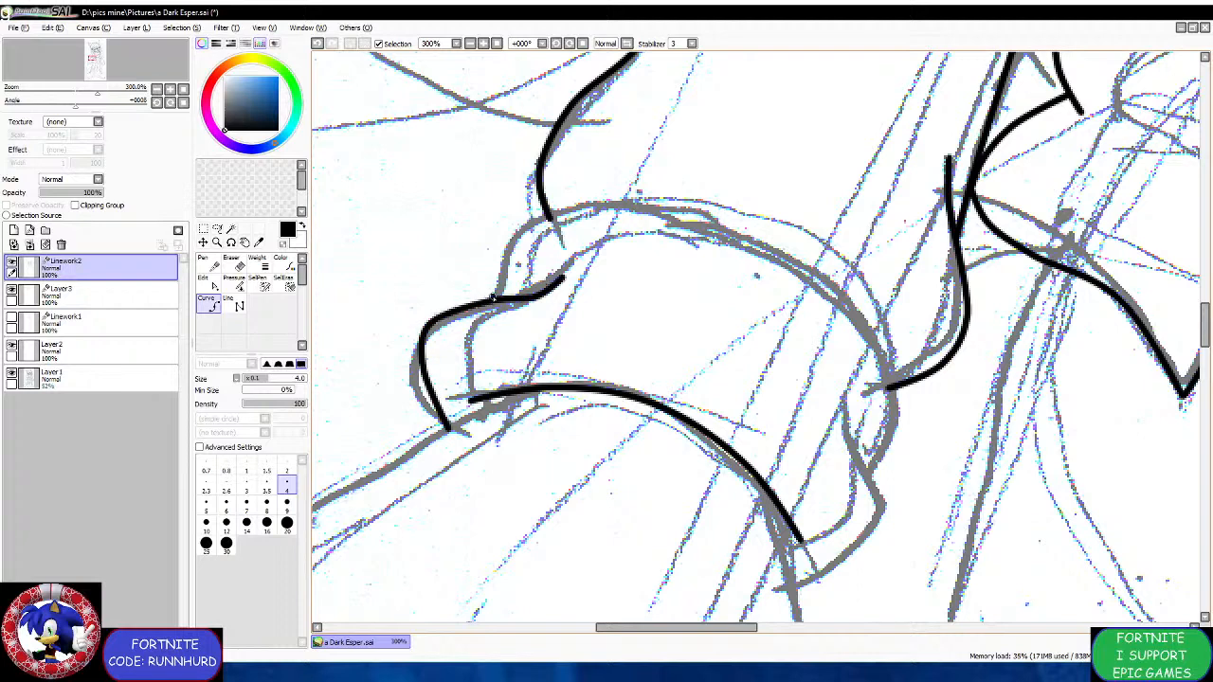
# Ink the cuff's upper edge from the outer fold, over the sleeve opening and around the rolled inner end.
pyautogui.click(494, 299)
pyautogui.click(503, 259)
pyautogui.click(550, 220)
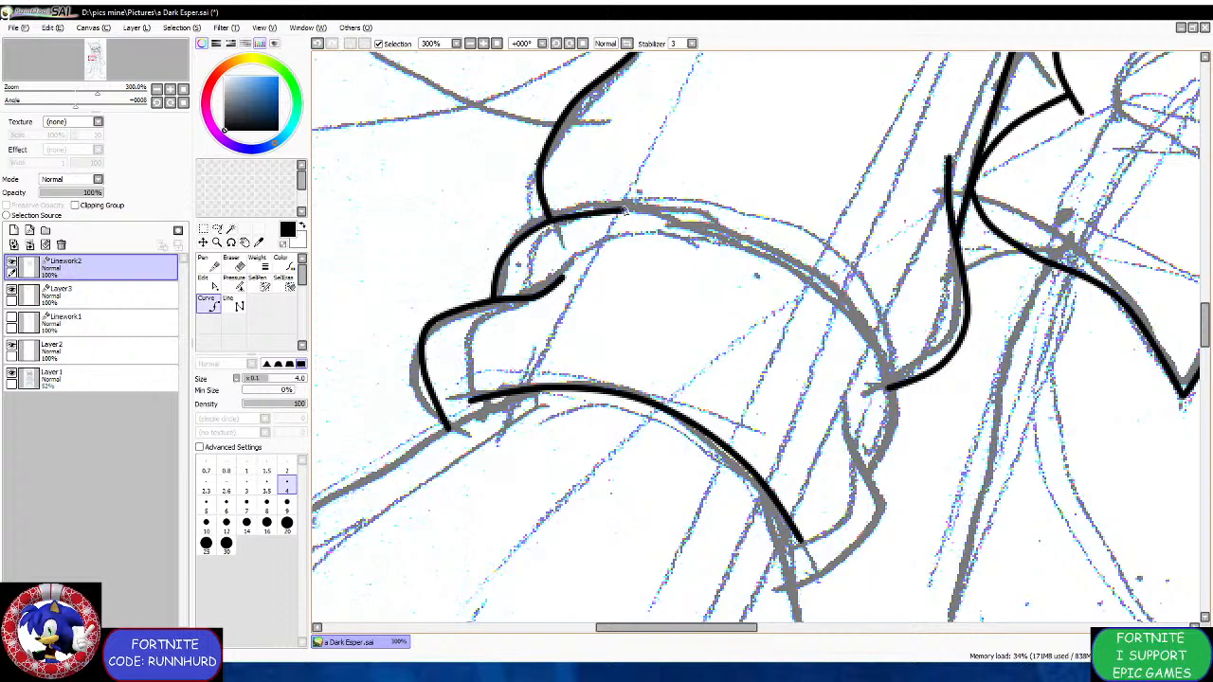
pyautogui.click(625, 210)
pyautogui.click(726, 220)
pyautogui.click(832, 290)
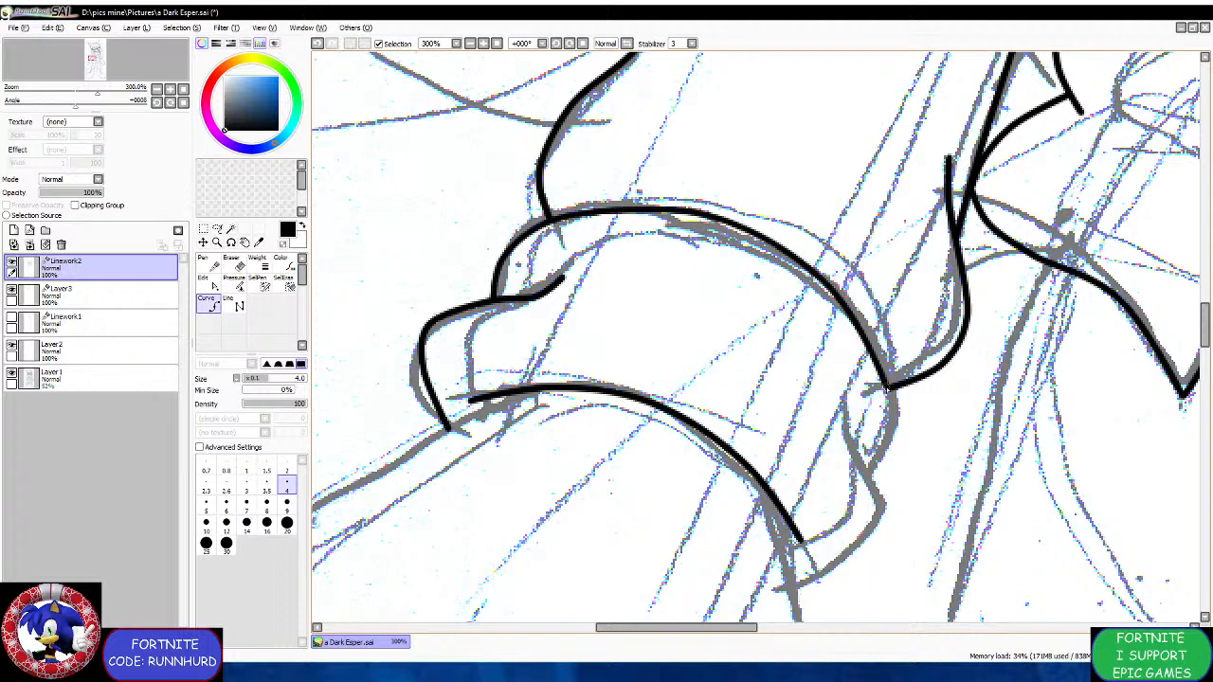
pyautogui.click(889, 386)
pyautogui.click(896, 434)
pyautogui.click(891, 463)
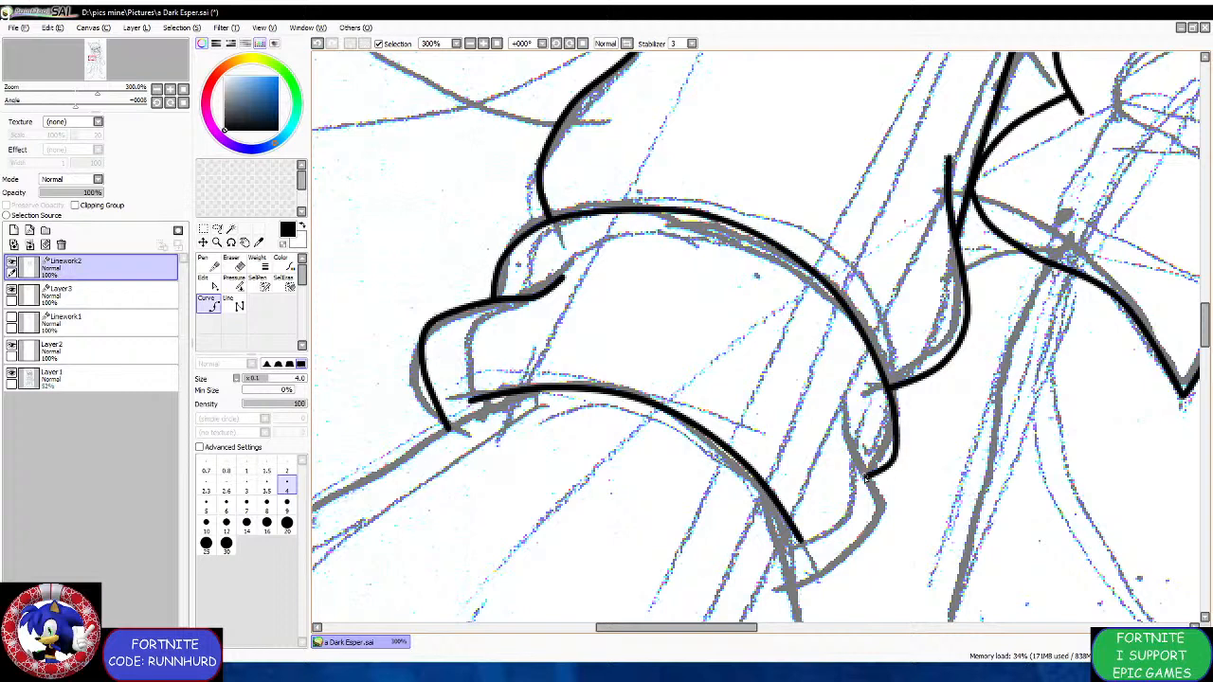
pyautogui.doubleClick(865, 477)
# Ink the short crease and lower roll at the cuff's inner end, curving down to the cuff's lower edge.
pyautogui.click(840, 407)
pyautogui.click(837, 449)
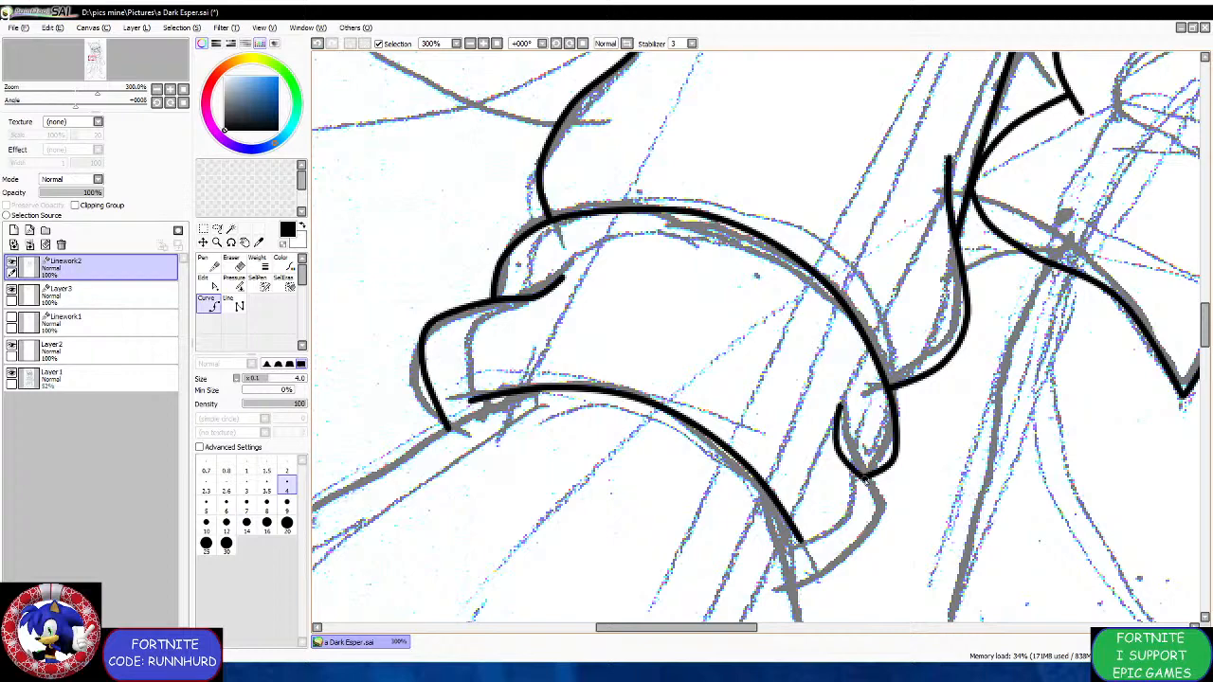
pyautogui.click(865, 477)
pyautogui.click(872, 516)
pyautogui.click(850, 551)
pyautogui.click(819, 574)
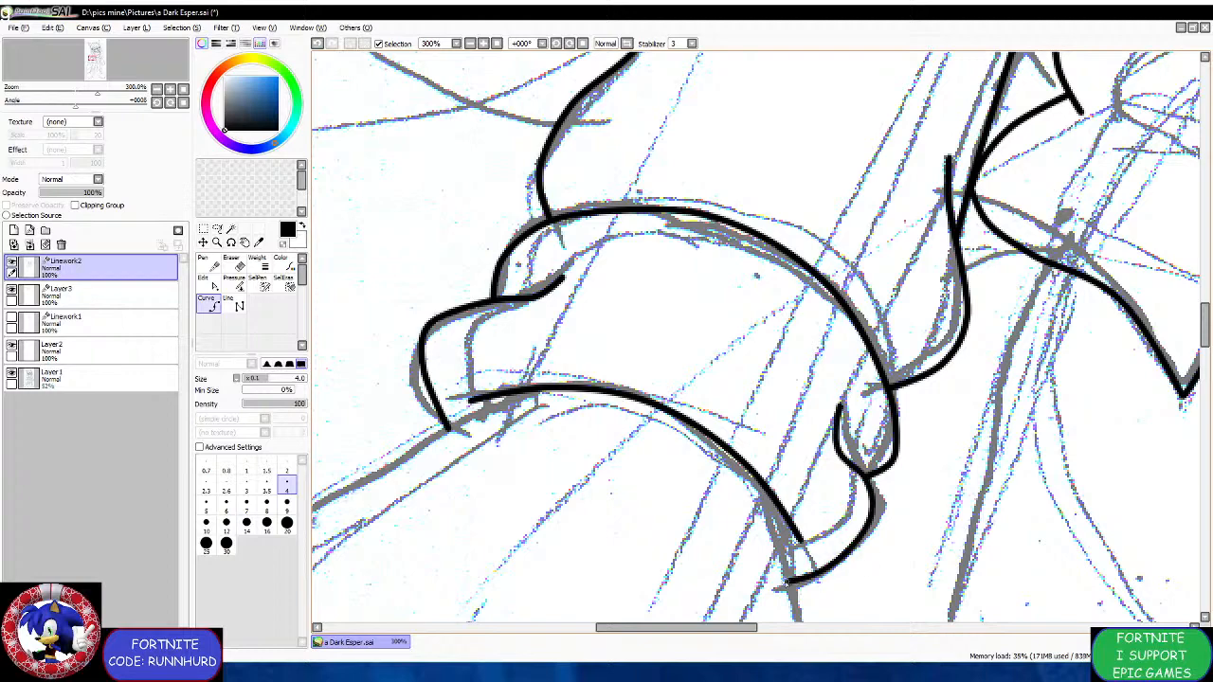
pyautogui.doubleClick(786, 582)
# Ink the curved crease at the top of the front finger on the fist and the short branch coming off it.
pyautogui.scroll(-3, 732, 403)
pyautogui.scroll(-1, 733, 403)
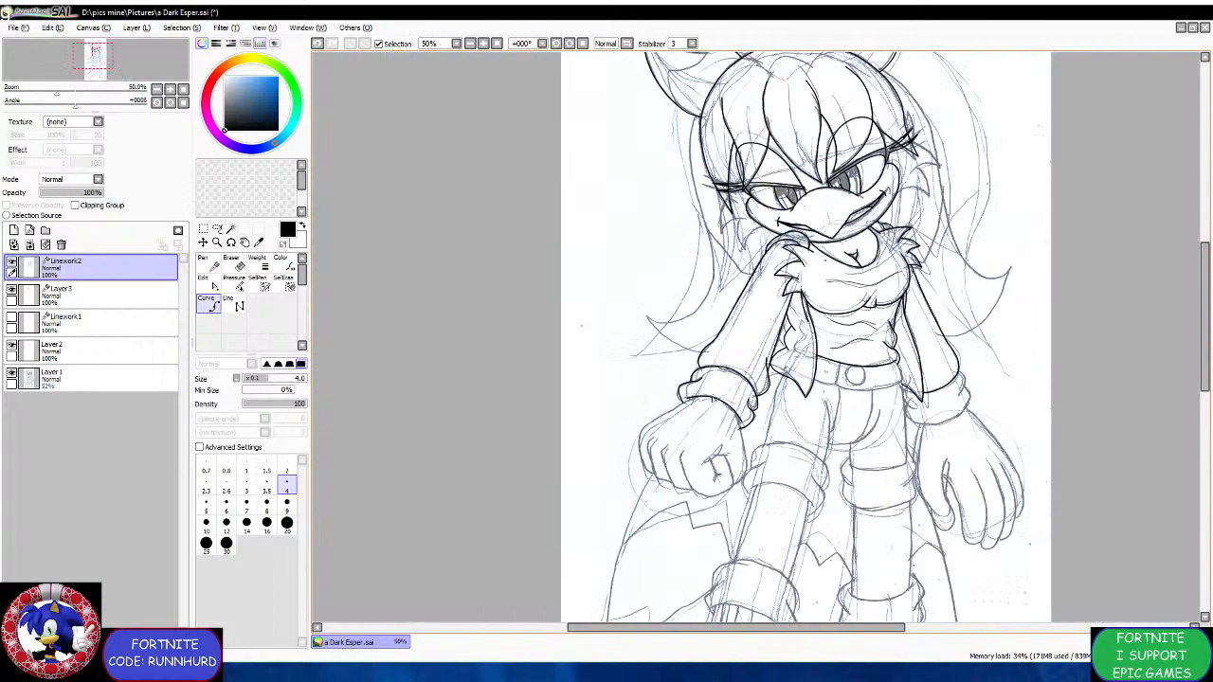
pyautogui.scroll(5, 702, 393)
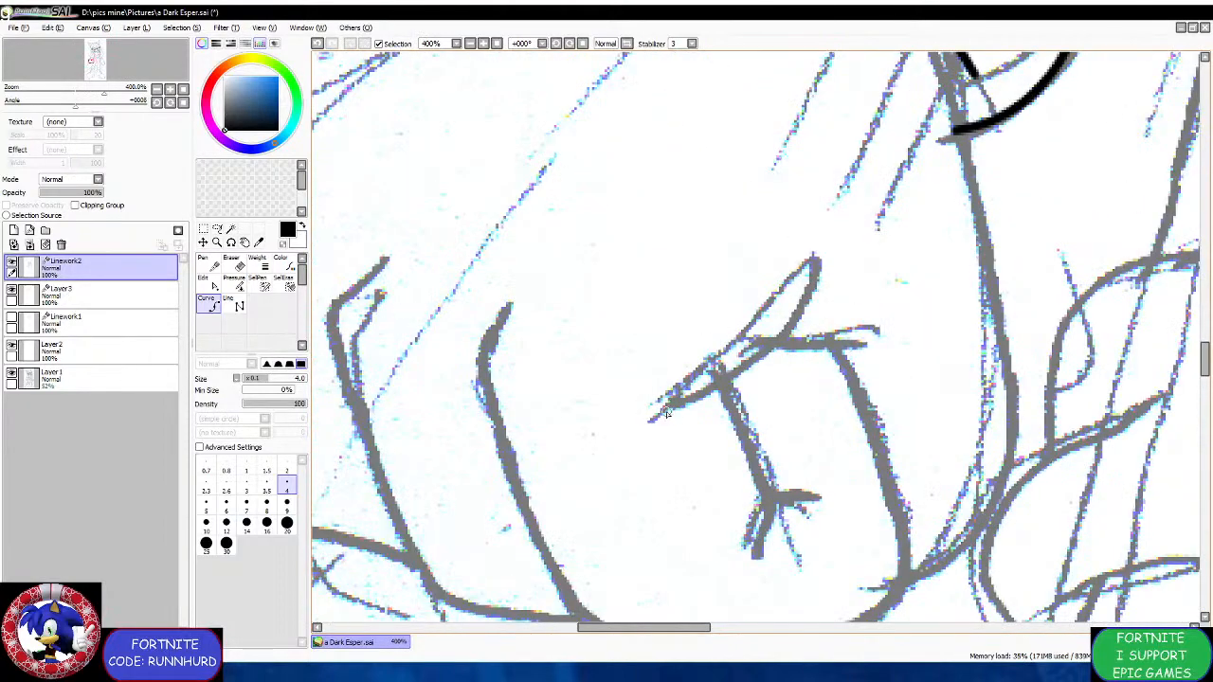
pyautogui.click(667, 412)
pyautogui.click(785, 343)
pyautogui.doubleClick(818, 261)
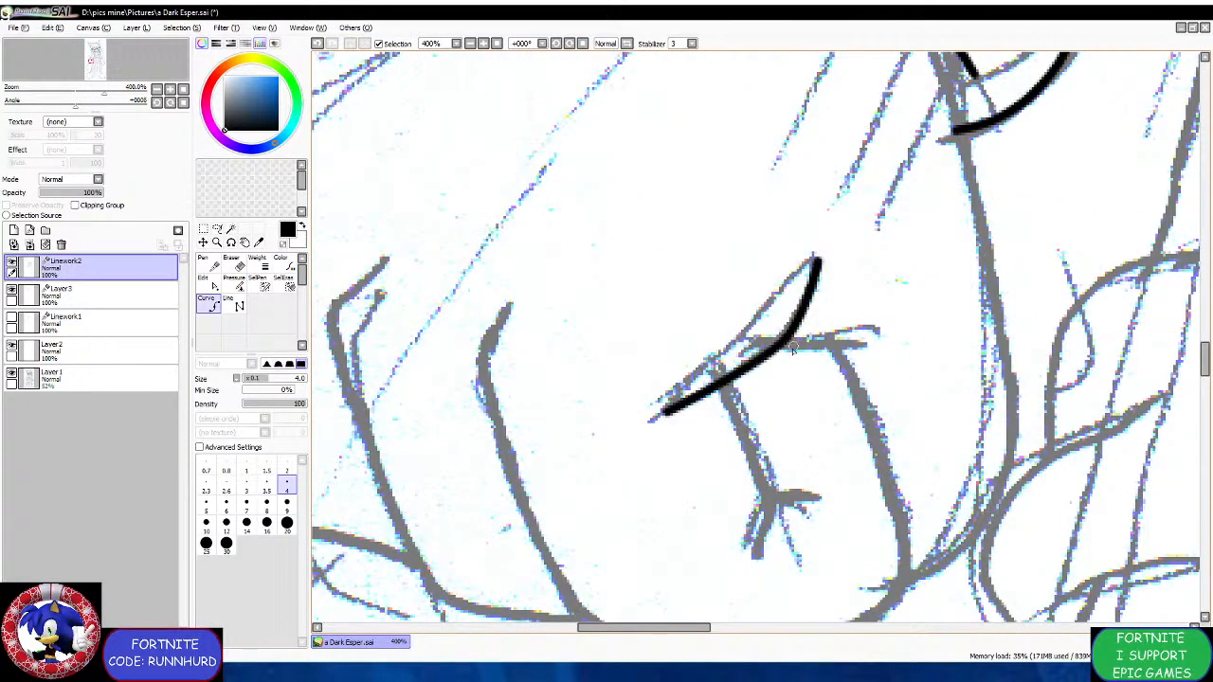
pyautogui.click(786, 344)
pyautogui.doubleClick(874, 334)
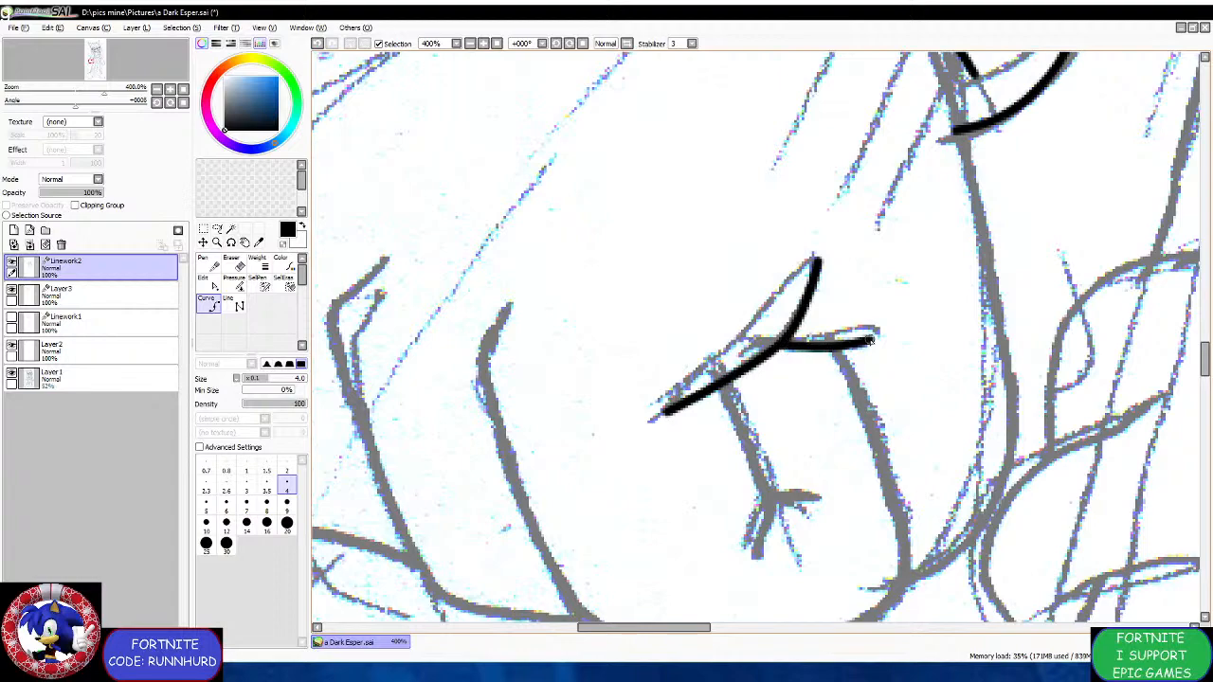
# Ink the outline of the fist's front finger from the knuckle around the bottom and back up to the crease.
pyautogui.scroll(-4, 853, 336)
pyautogui.scroll(3, 725, 316)
pyautogui.click(695, 301)
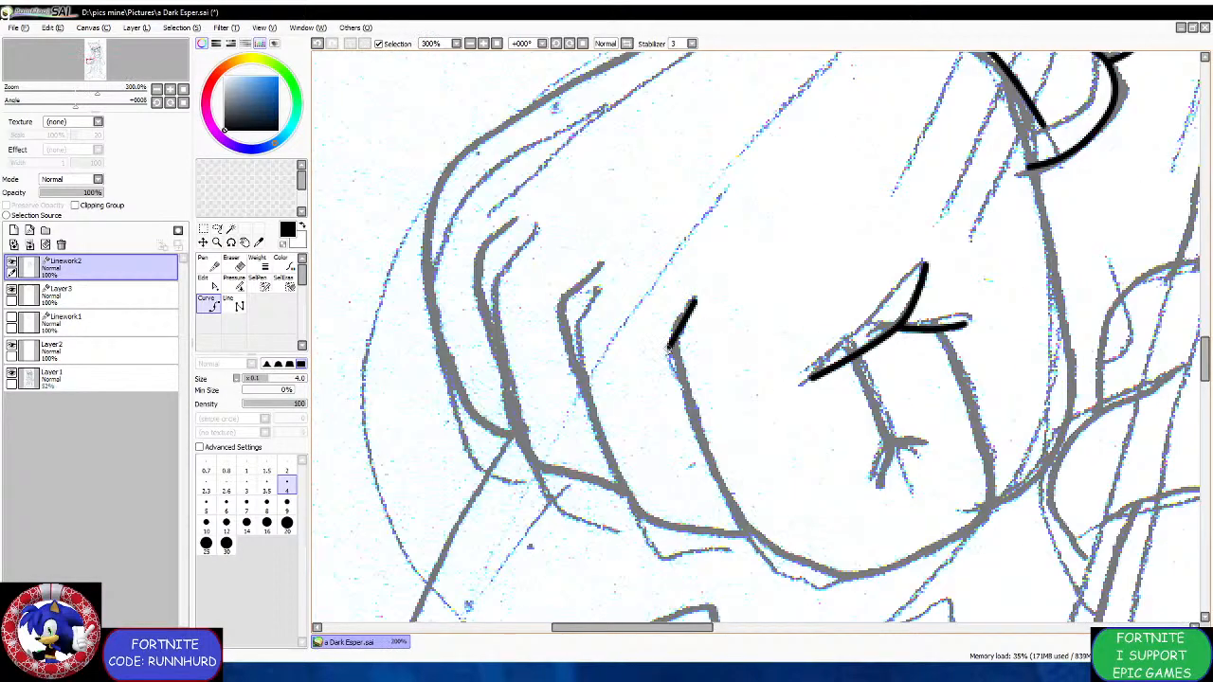
pyautogui.click(669, 353)
pyautogui.click(725, 515)
pyautogui.click(768, 551)
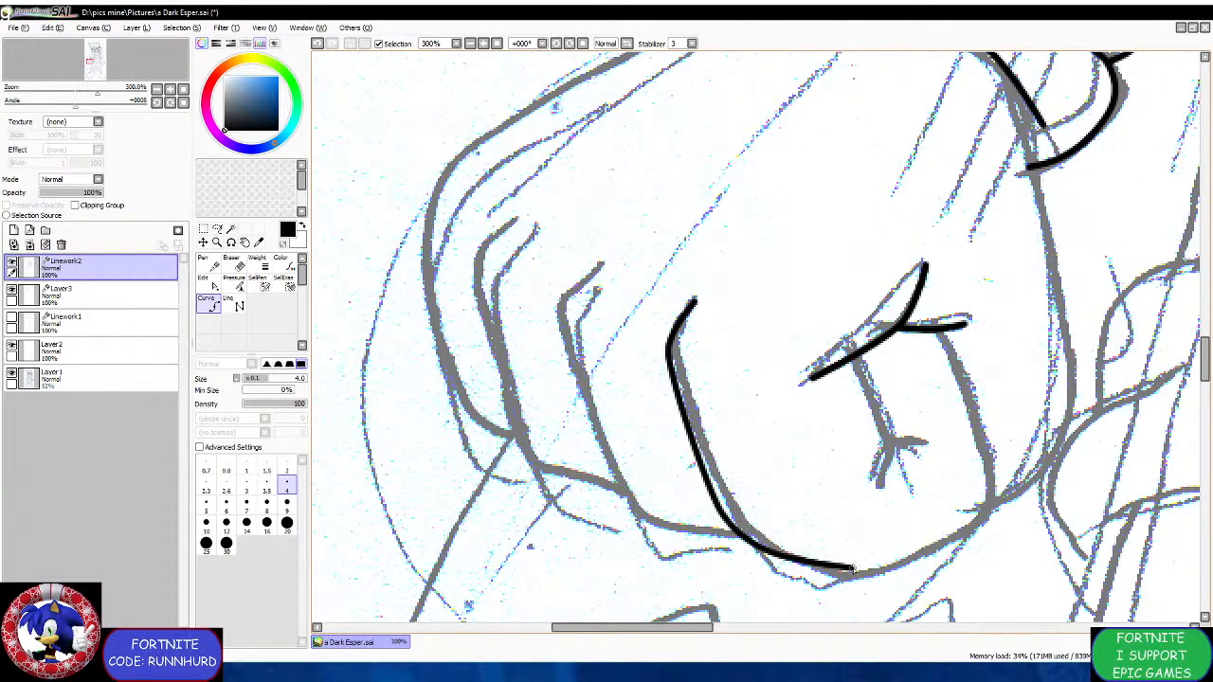
pyautogui.click(857, 571)
pyautogui.click(914, 558)
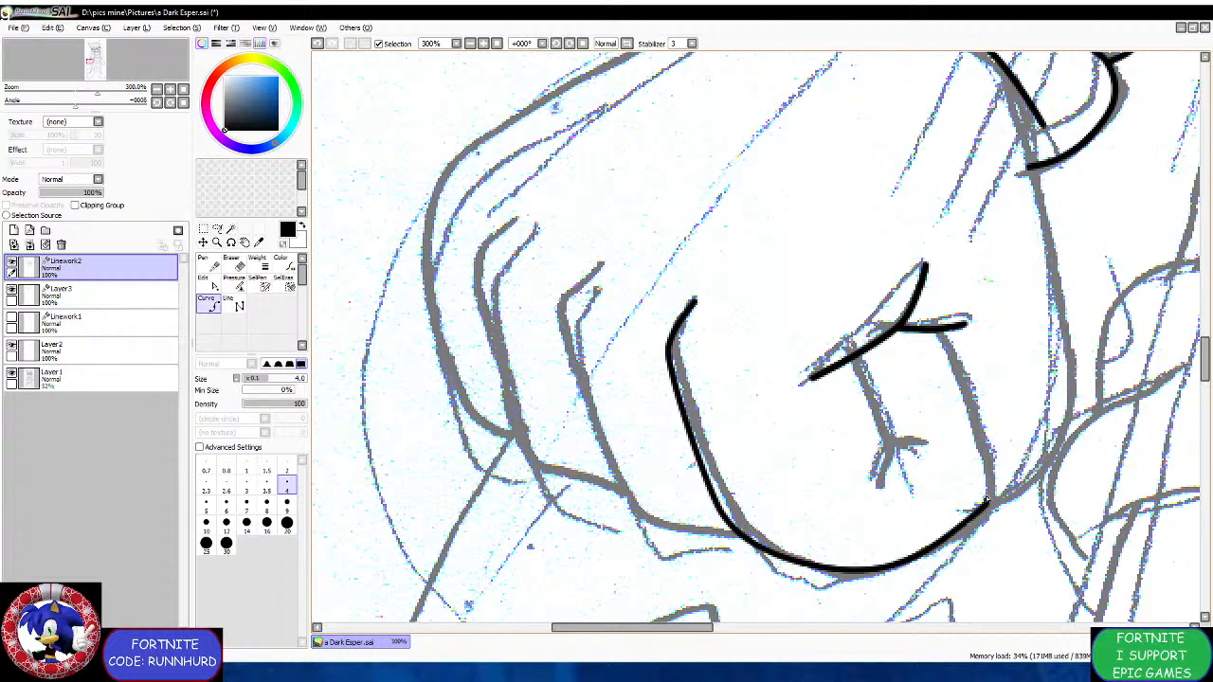
pyautogui.click(992, 504)
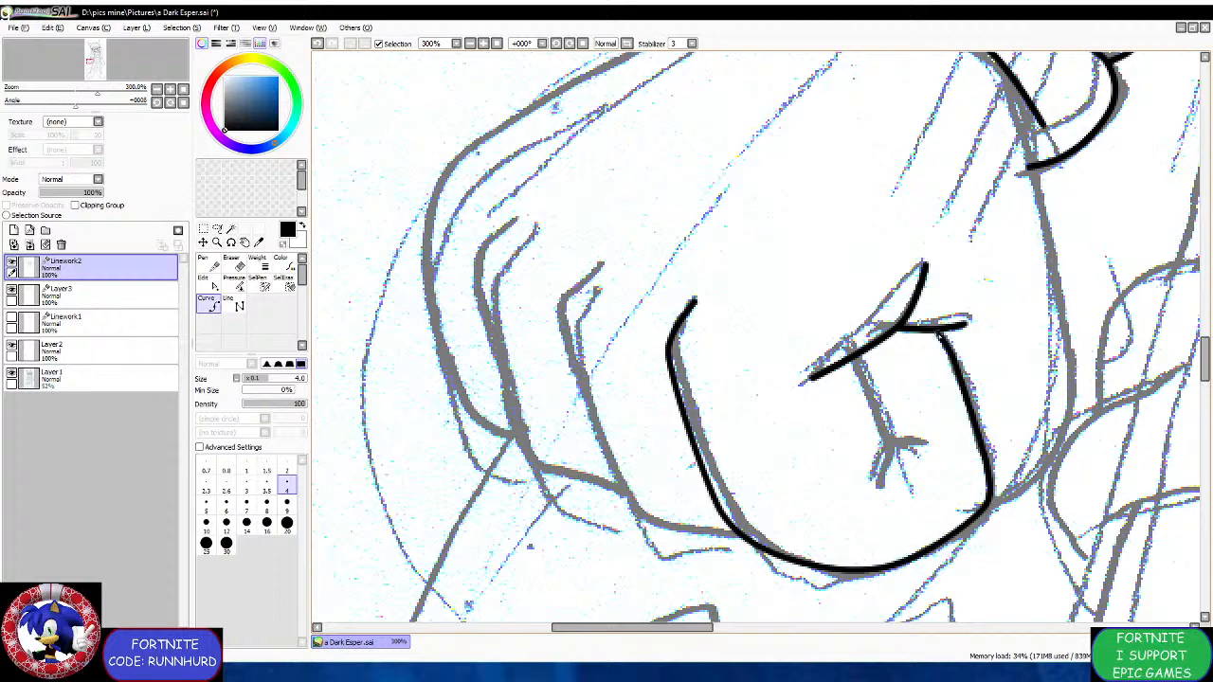
pyautogui.doubleClick(939, 332)
# Ink the forked crease inside the fist and the hand's inner contour from the finger up to the cuff.
pyautogui.click(851, 361)
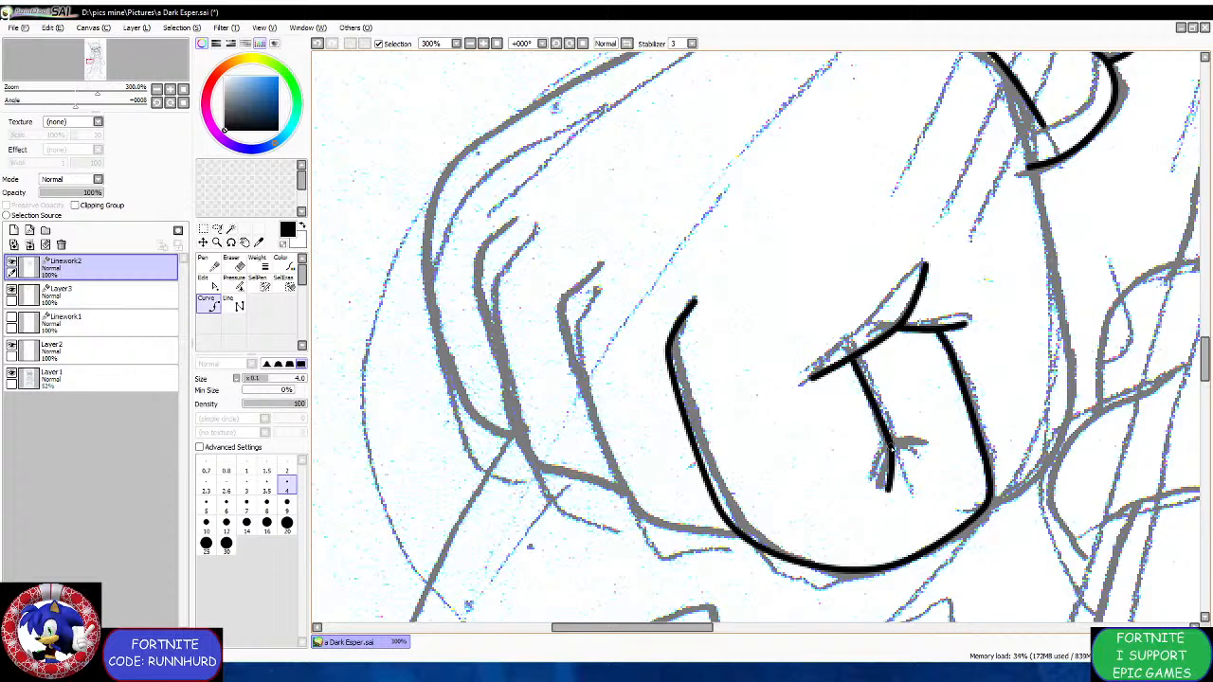
pyautogui.click(914, 447)
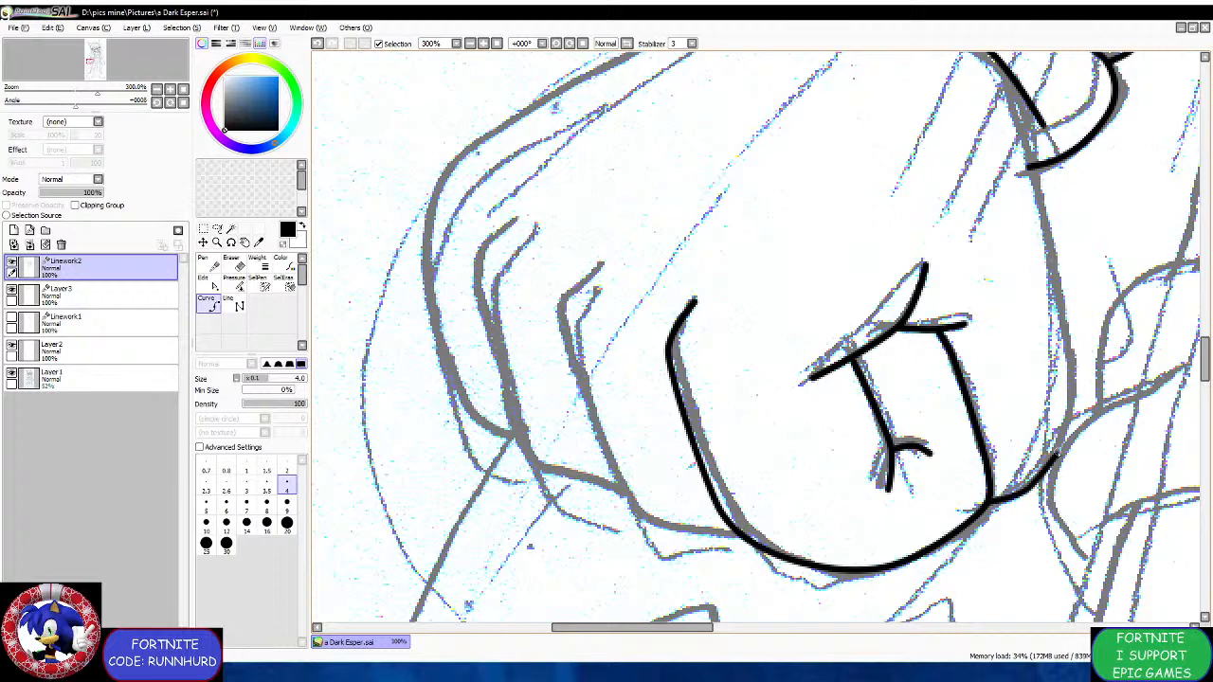
pyautogui.click(1064, 443)
pyautogui.click(1066, 327)
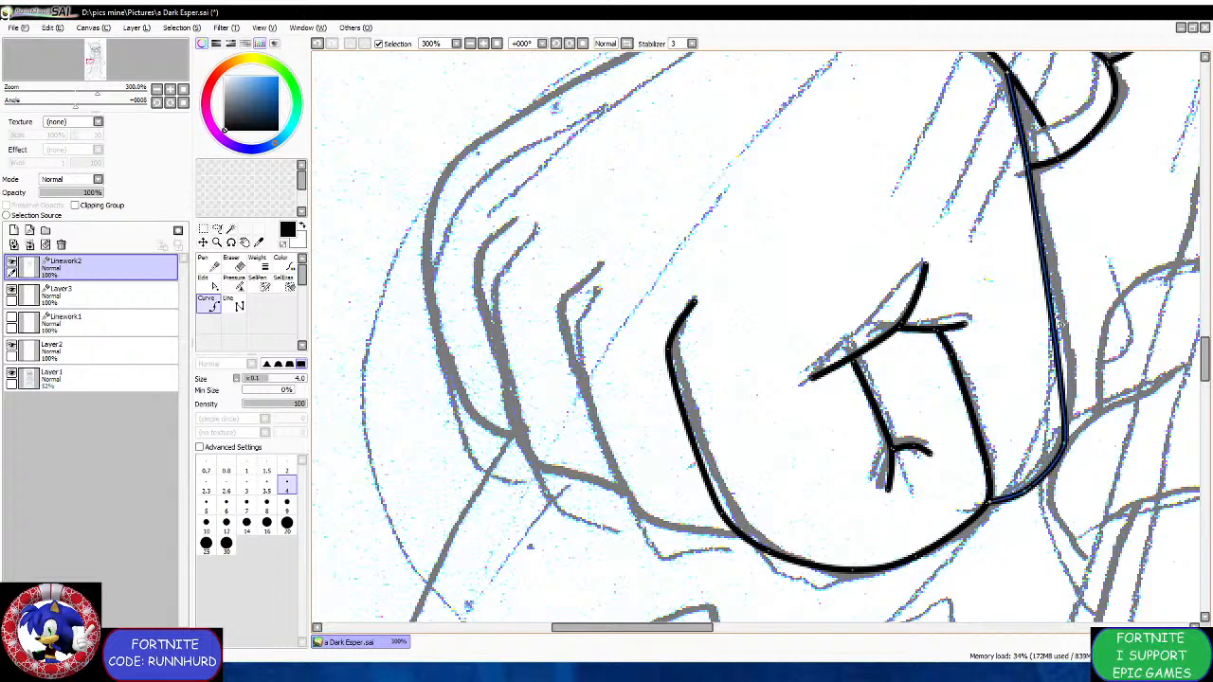
# Ink the outlines of the fist's two middle fingers, from their knuckles down around the tips to the neighbouring finger.
pyautogui.scroll(-5, 967, 284)
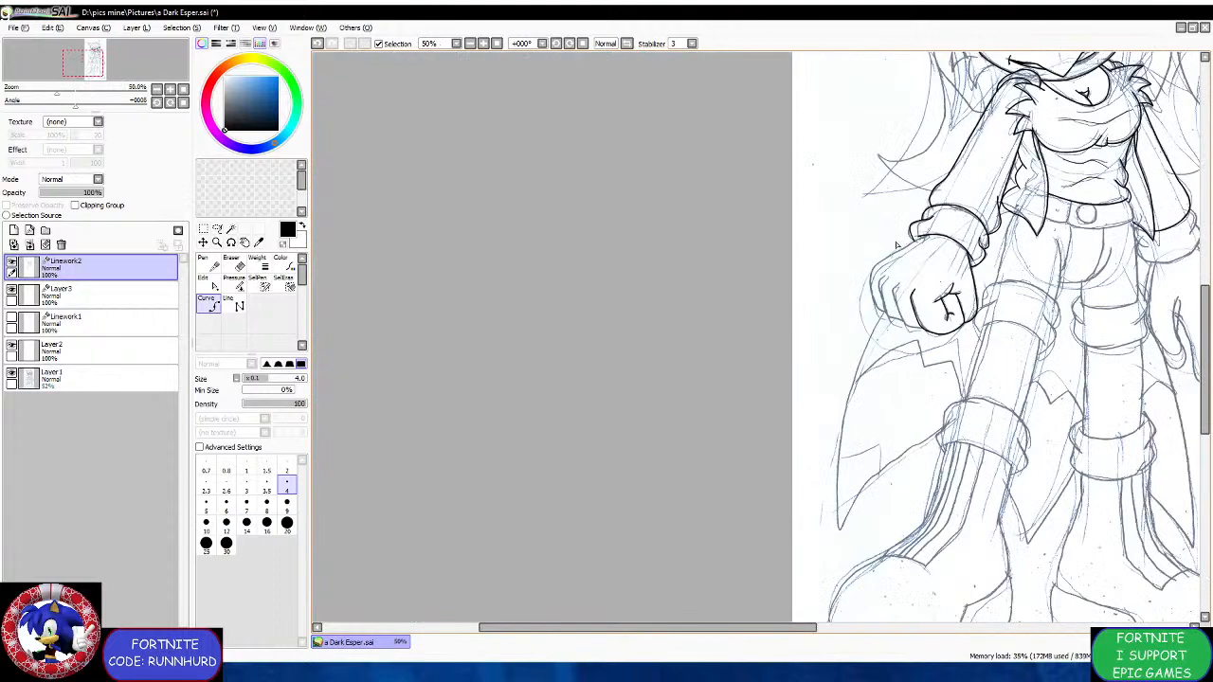
pyautogui.scroll(4, 896, 244)
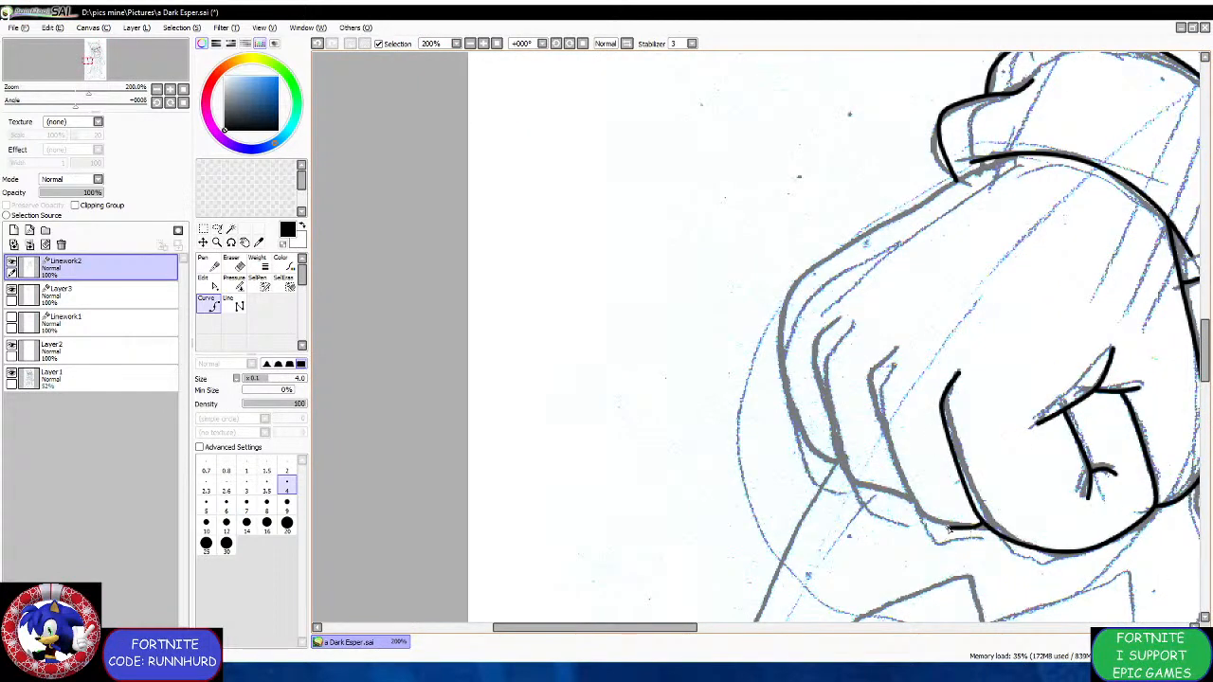
pyautogui.click(913, 511)
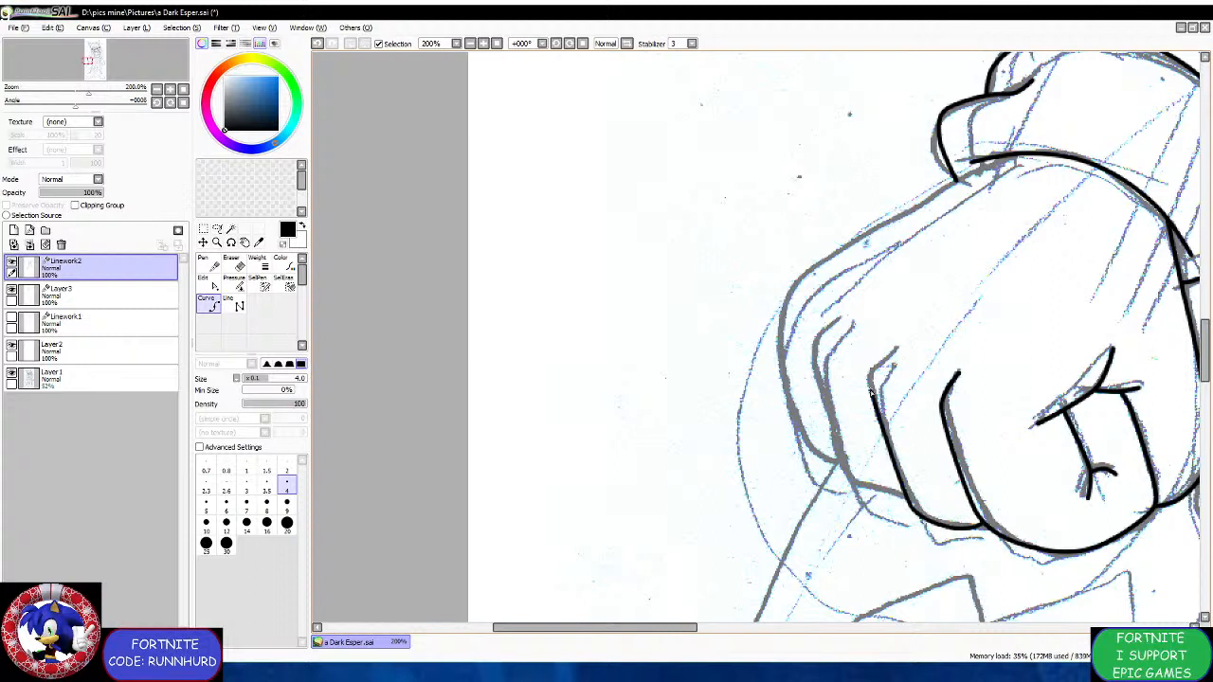
pyautogui.click(870, 374)
pyautogui.doubleClick(888, 350)
pyautogui.click(816, 359)
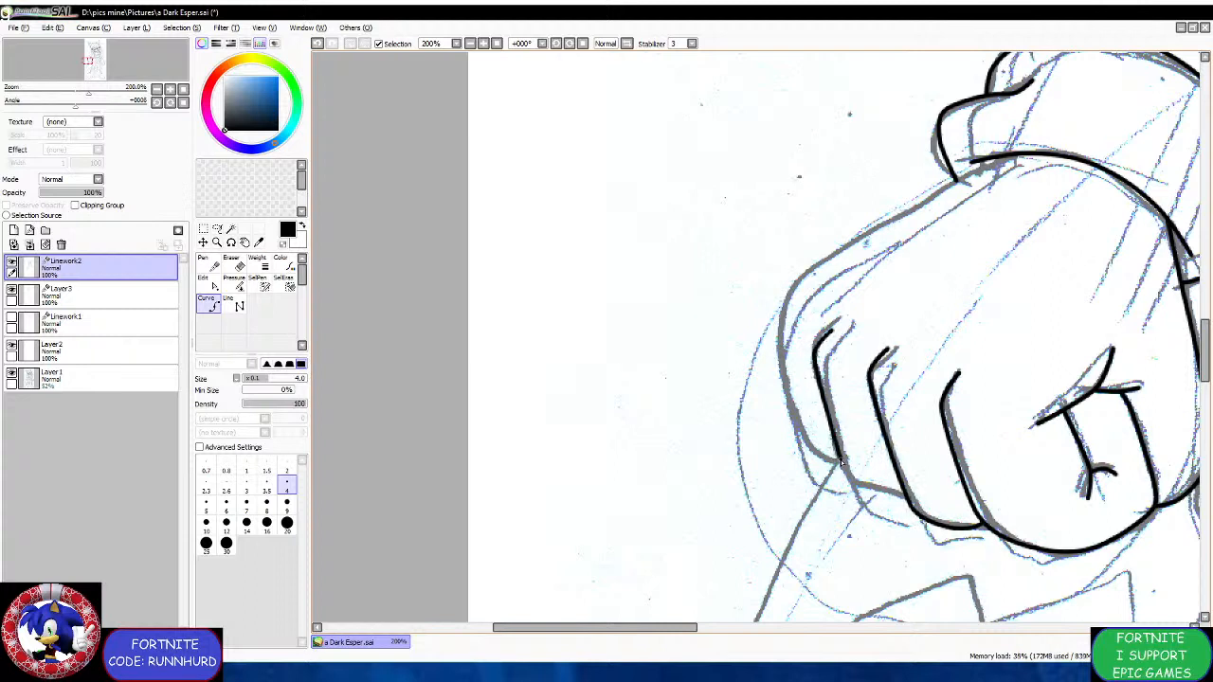
pyautogui.click(850, 490)
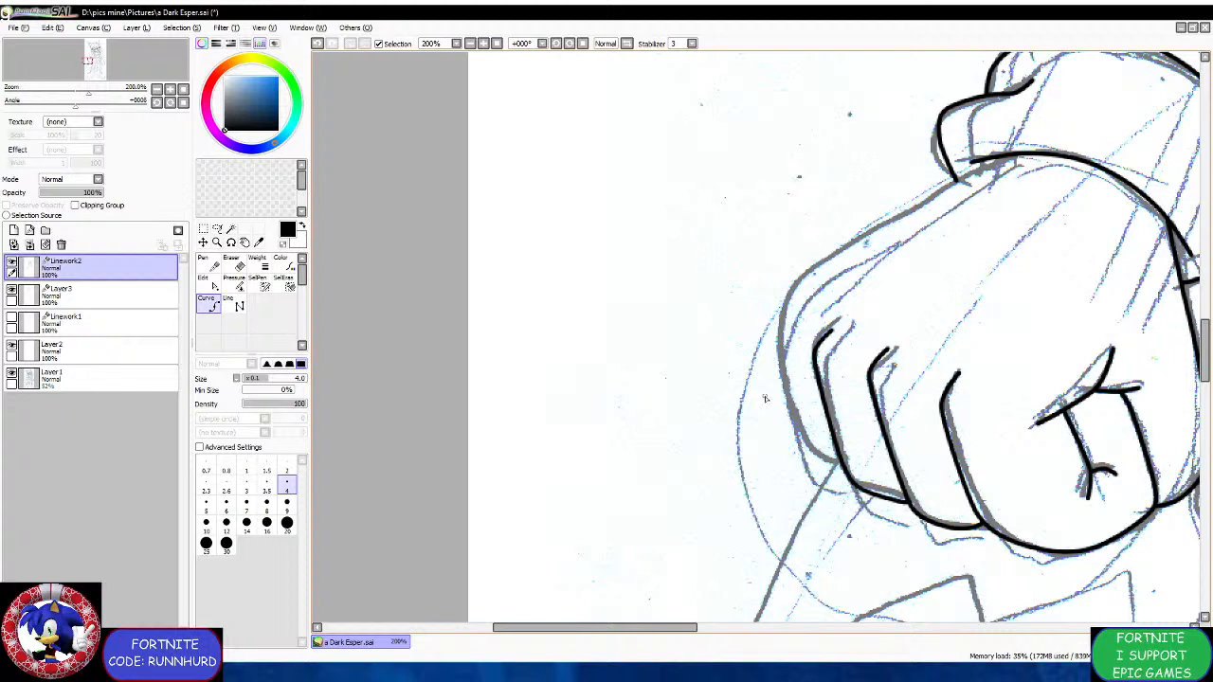
# Ink the fist's outer contour from the cuff's lower edge down over the knuckle and around the little finger's tip.
pyautogui.scroll(1, 976, 176)
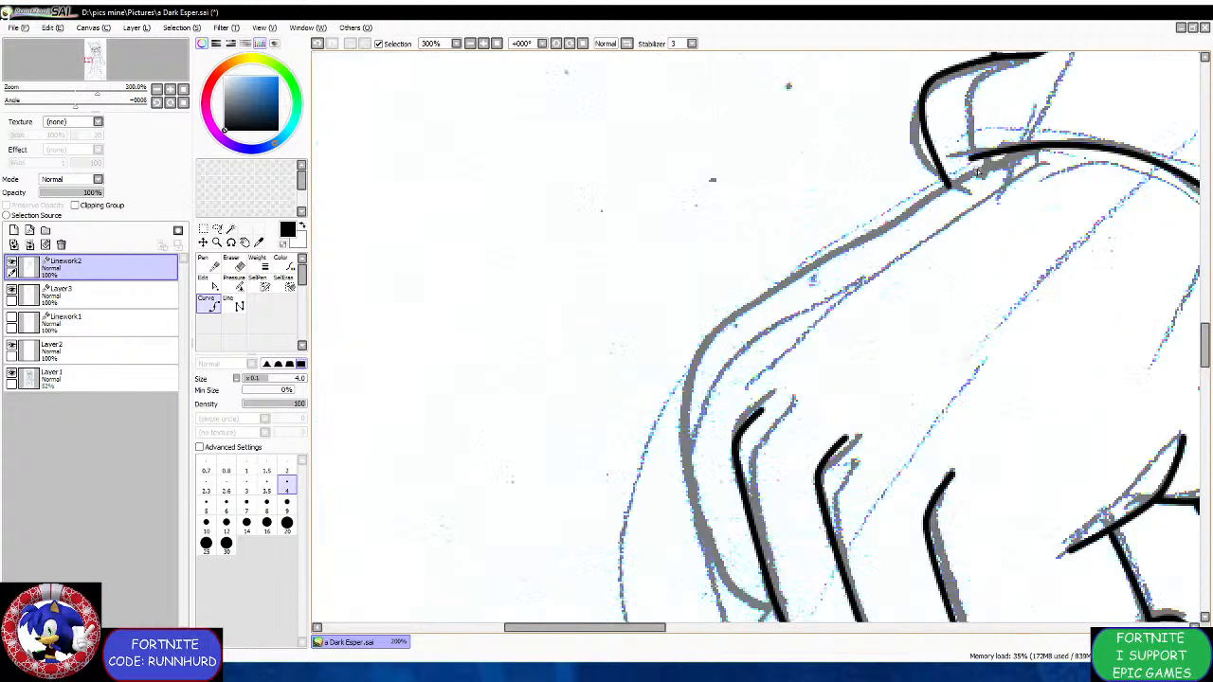
pyautogui.click(1012, 152)
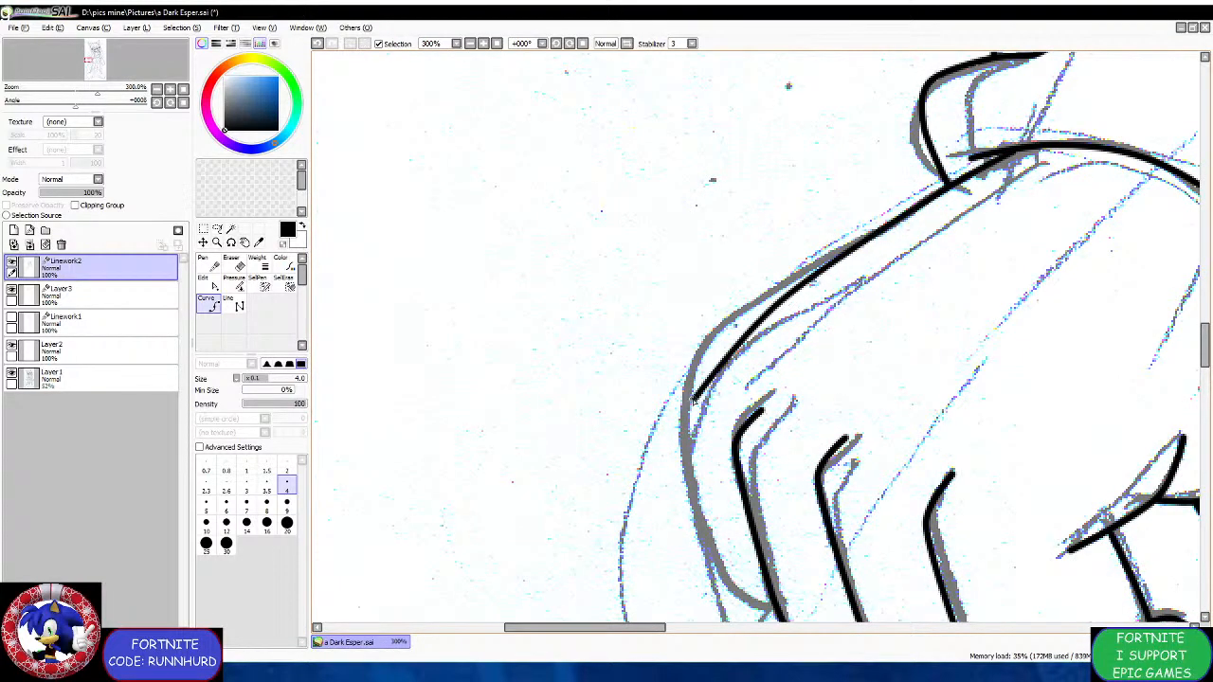
pyautogui.click(690, 401)
pyautogui.scroll(-2, 691, 476)
pyautogui.scroll(2, 706, 522)
pyautogui.scroll(1, 706, 522)
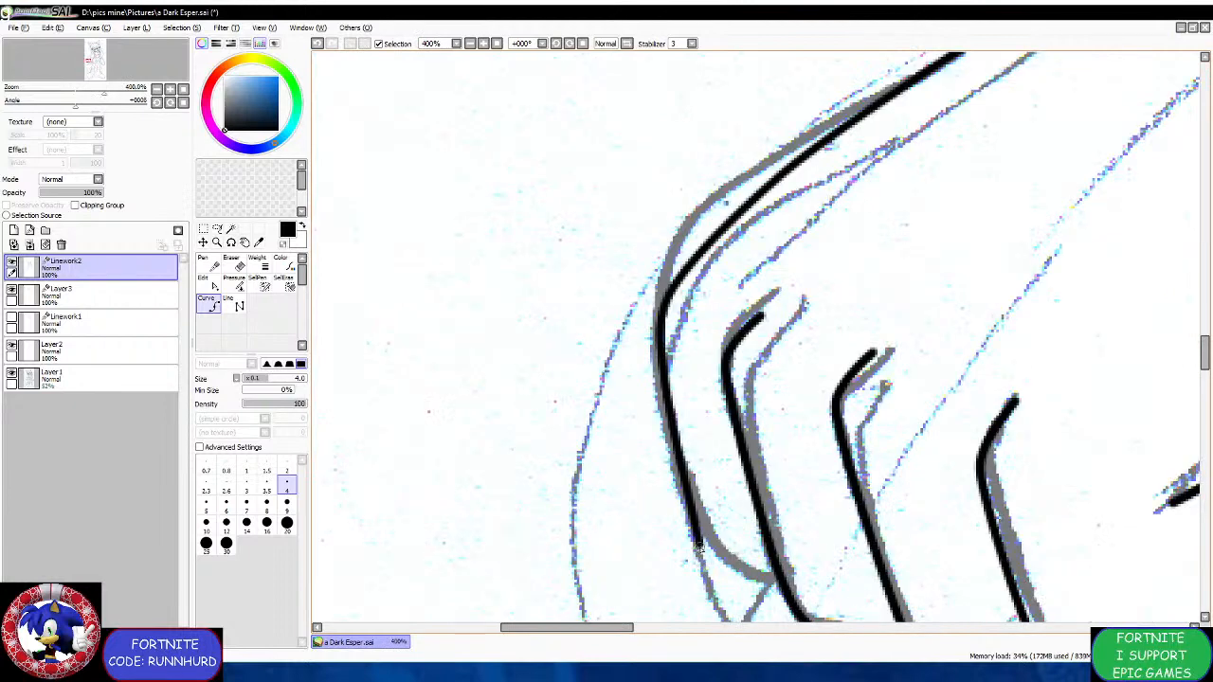
pyautogui.doubleClick(778, 579)
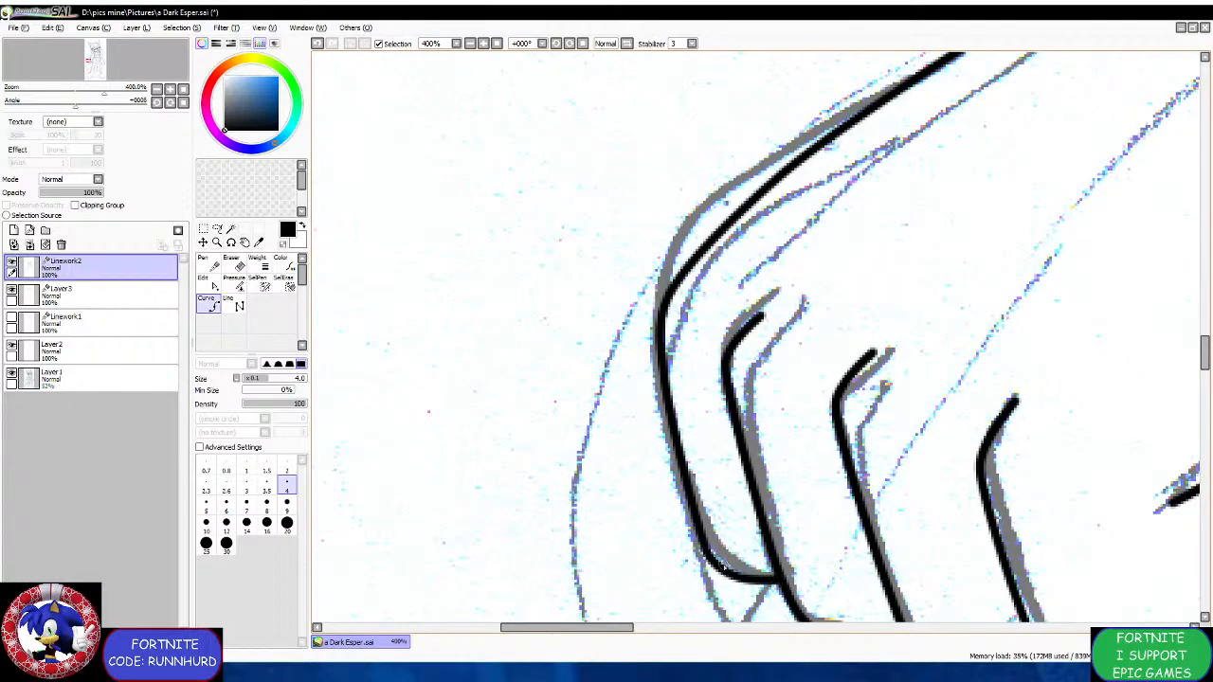
# Save the drawing.
pyautogui.scroll(-2, 629, 454)
pyautogui.click(23, 30)
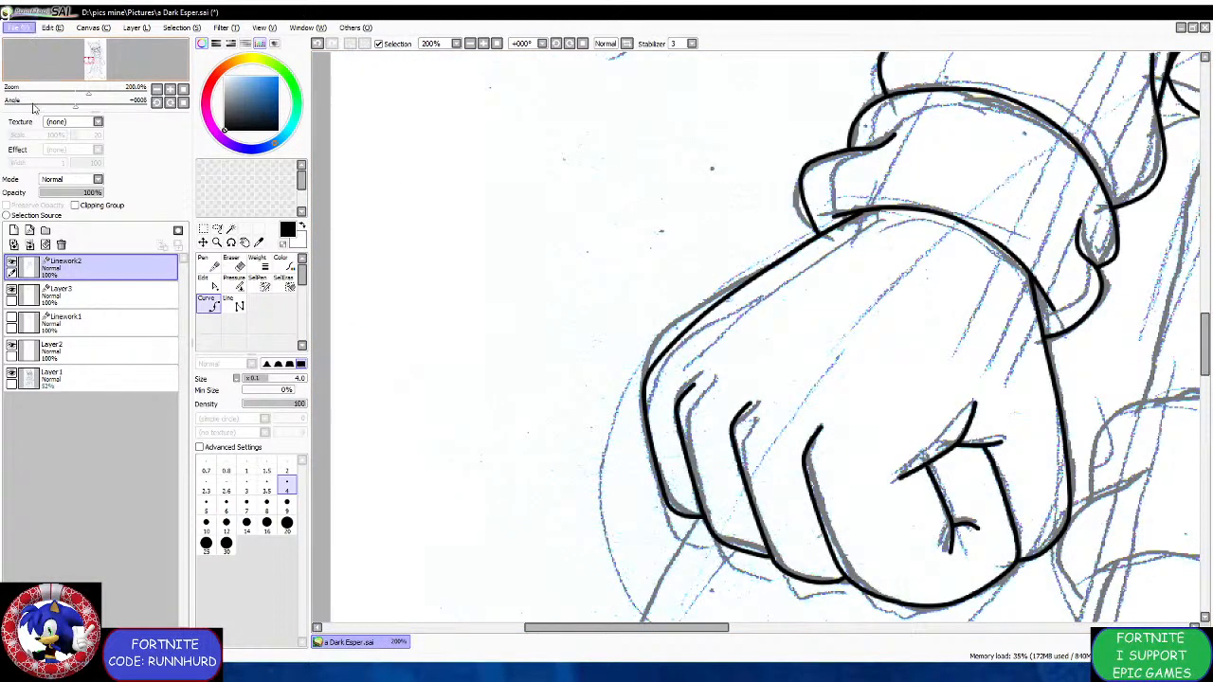
pyautogui.click(33, 108)
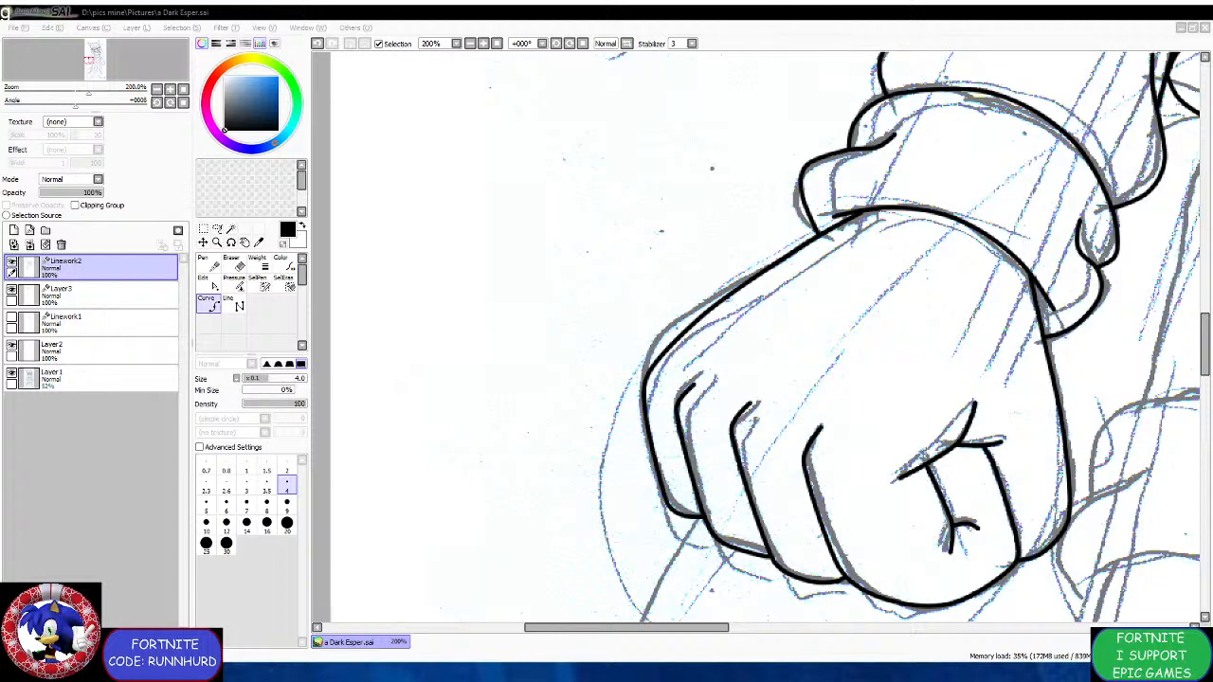
# Fill the narrow gaps with black where the hand's contour lines meet the cuff's lower edge.
pyautogui.scroll(-6, 778, 455)
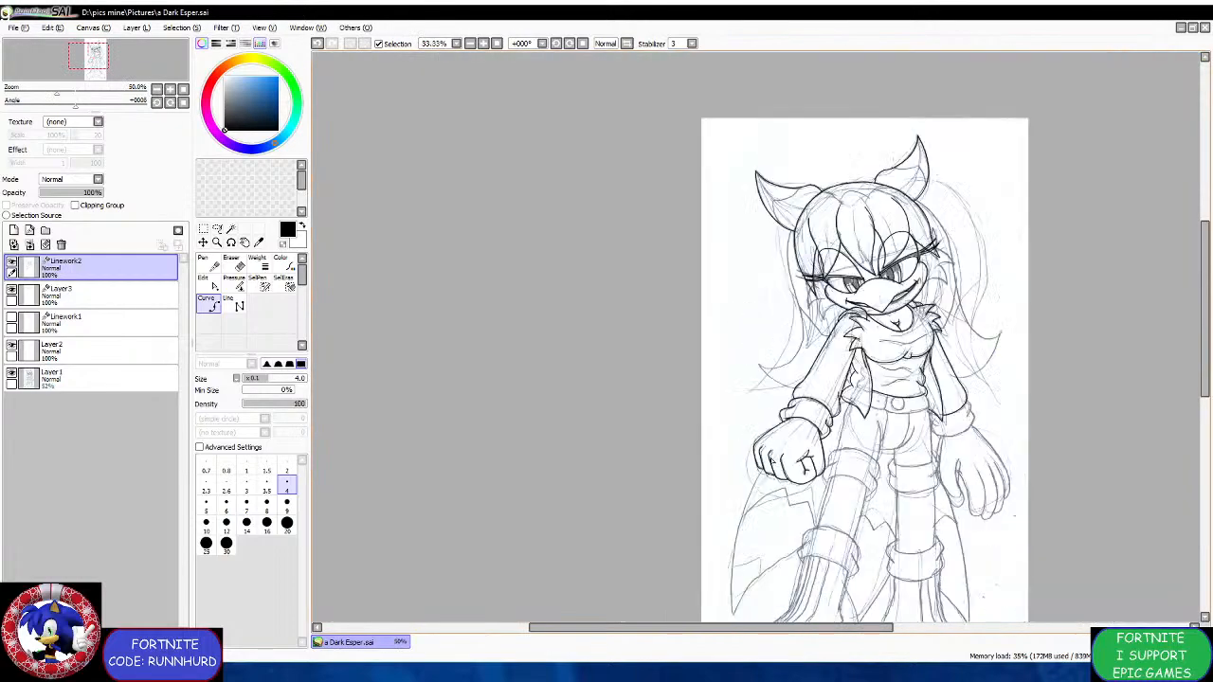
pyautogui.scroll(9, 889, 493)
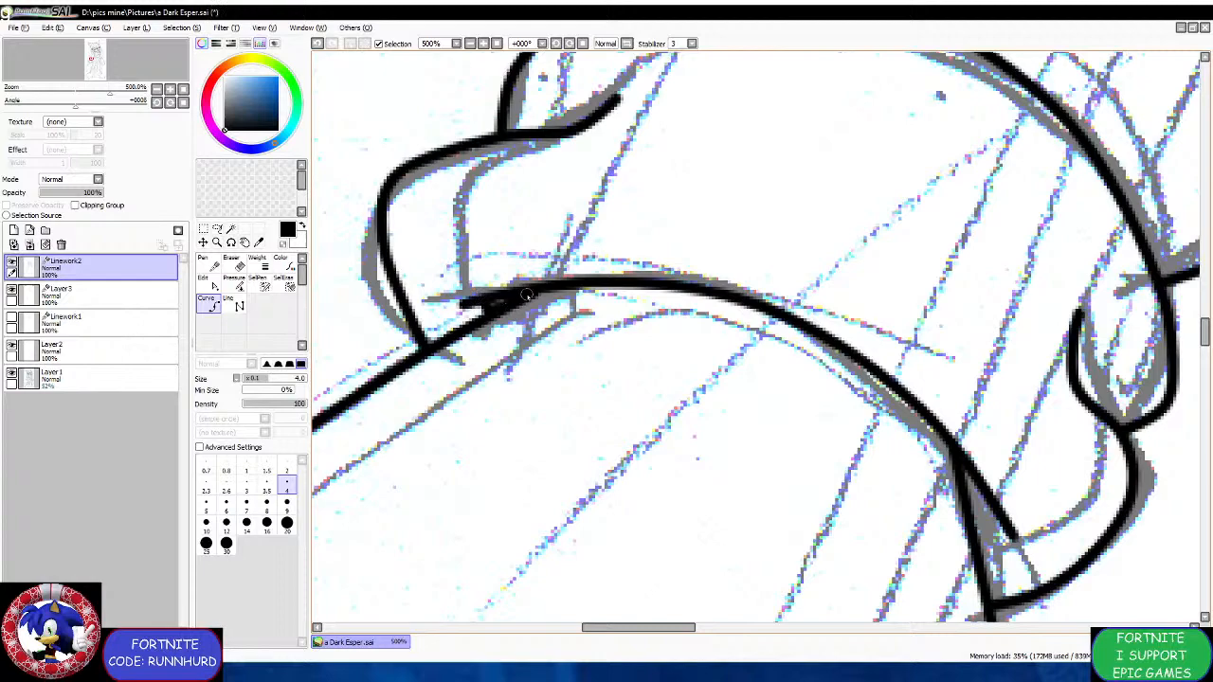
pyautogui.scroll(-2, 611, 349)
pyautogui.scroll(4, 779, 438)
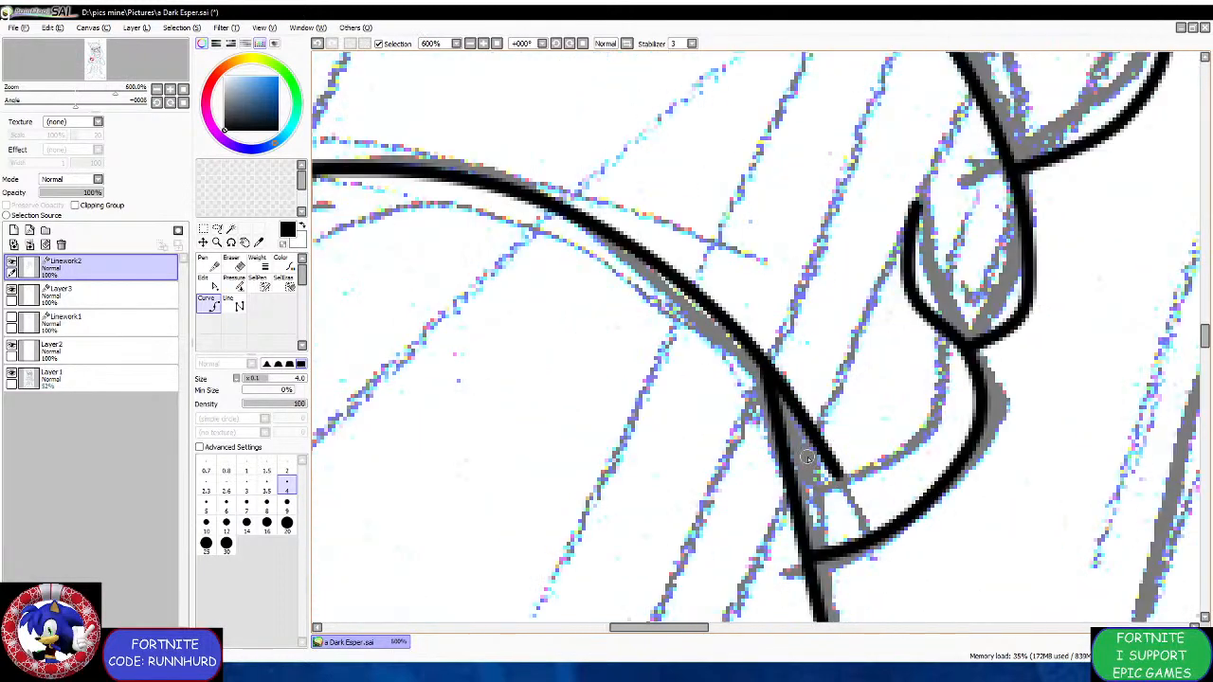
pyautogui.click(782, 463)
pyautogui.click(813, 450)
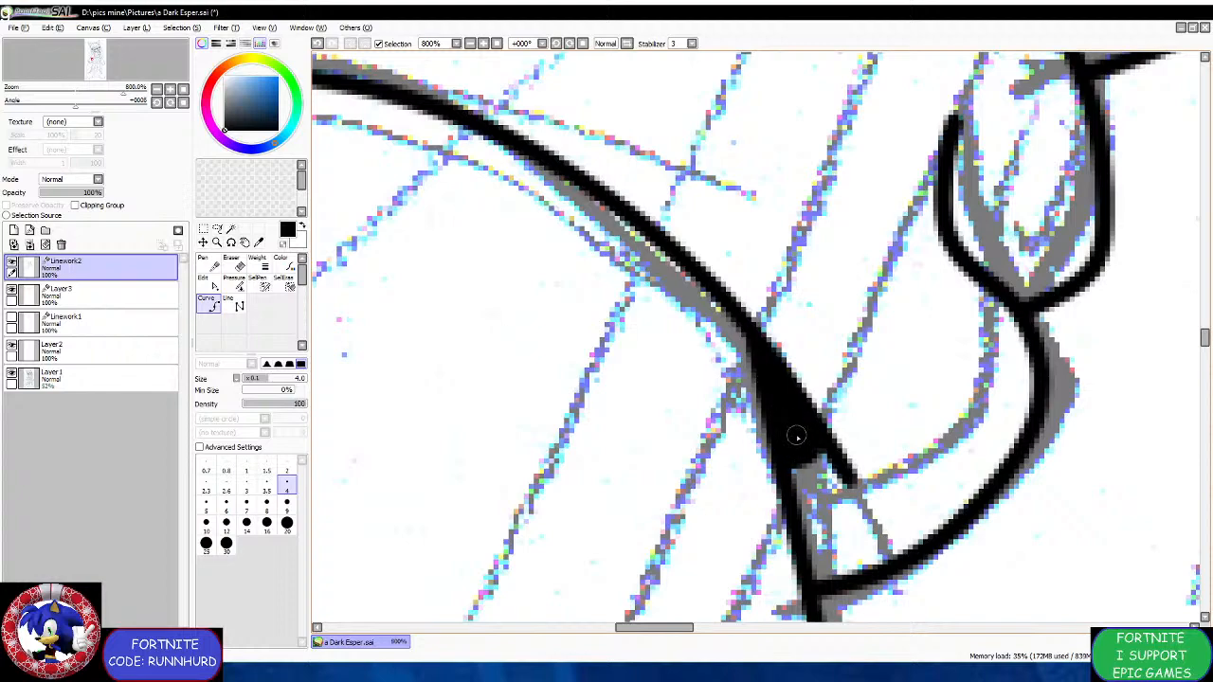
# Ink the outer thigh line beside the fist, running between the pointed shirt flap and the top of the leg band.
pyautogui.scroll(-10, 774, 383)
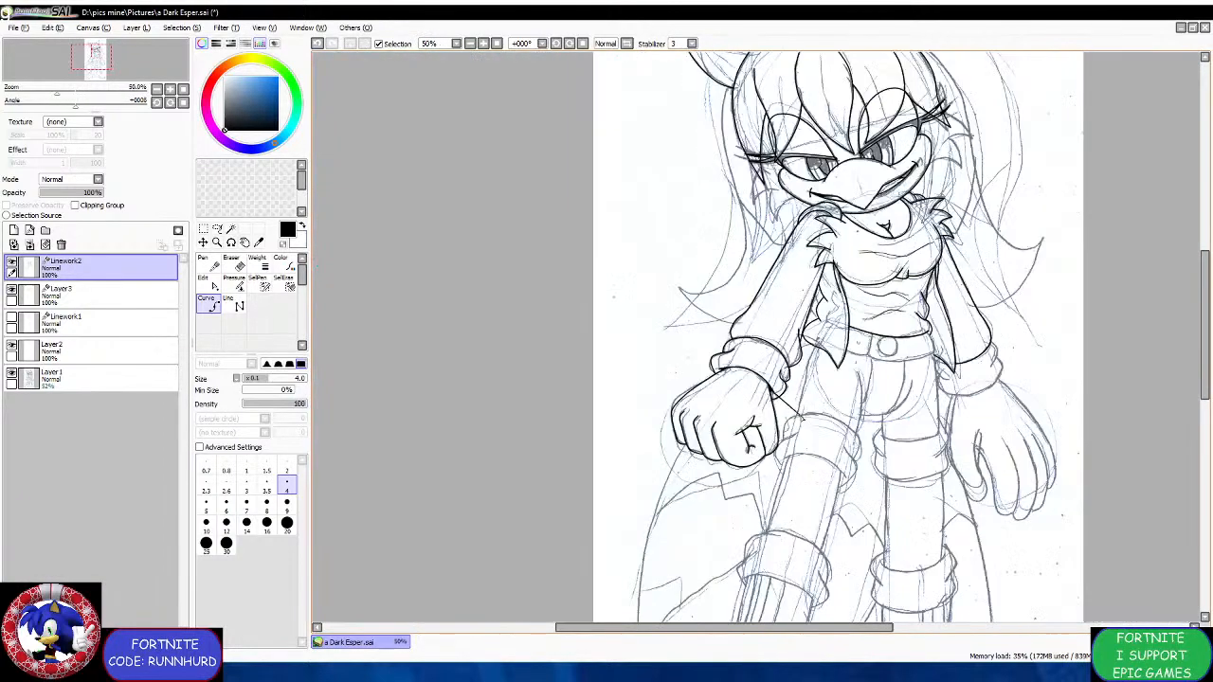
pyautogui.scroll(6, 770, 389)
pyautogui.scroll(-4, 773, 424)
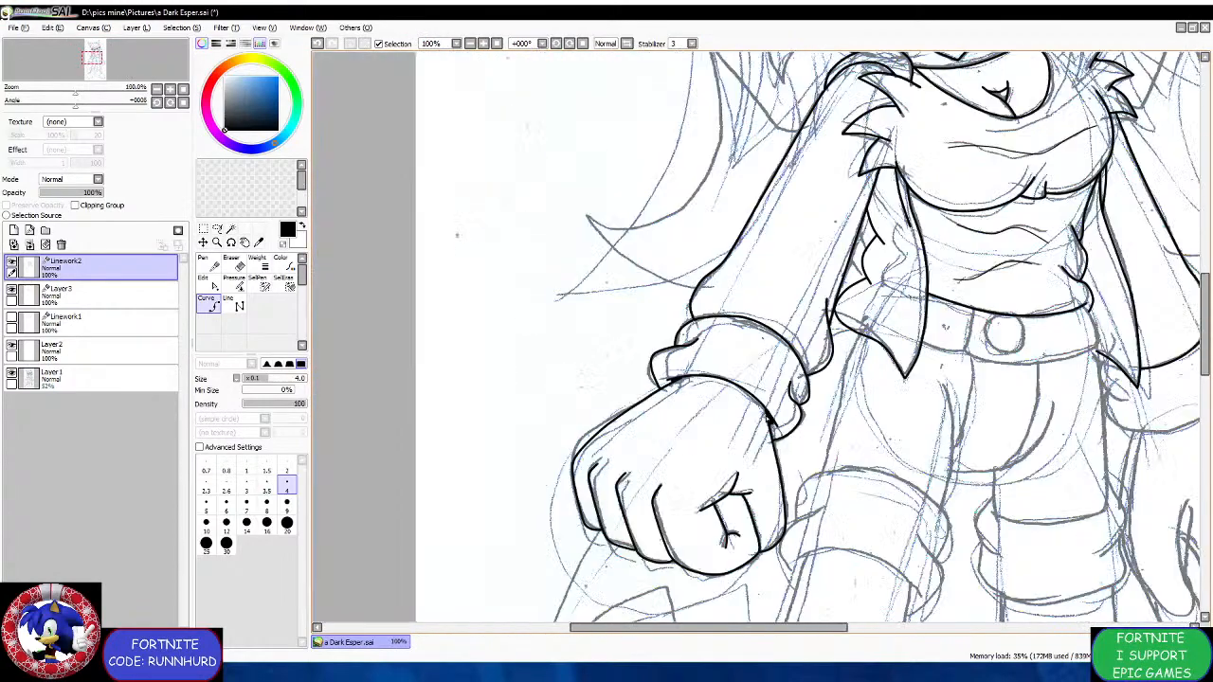
pyautogui.scroll(5, 831, 449)
pyautogui.scroll(-3, 759, 502)
pyautogui.scroll(1, 685, 558)
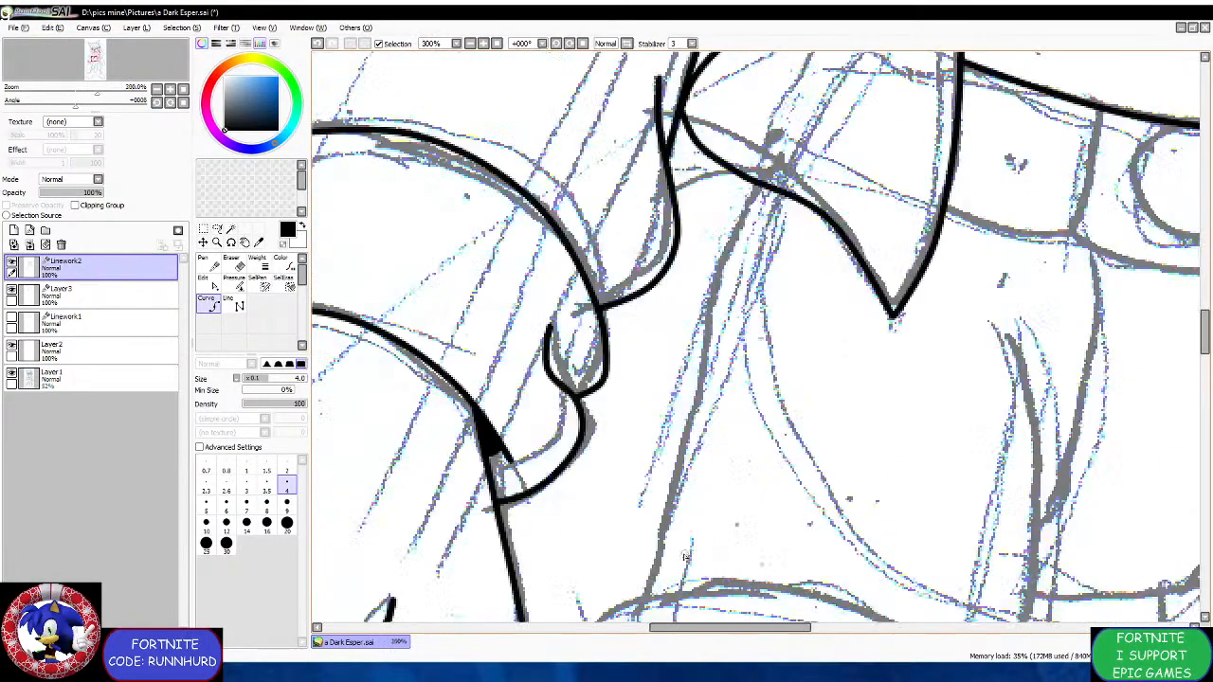
pyautogui.moveTo(640, 597)
pyautogui.mouseDown()
pyautogui.moveTo(688, 396)
pyautogui.moveTo(702, 254)
pyautogui.moveTo(735, 238)
pyautogui.moveTo(758, 187)
pyautogui.mouseUp()
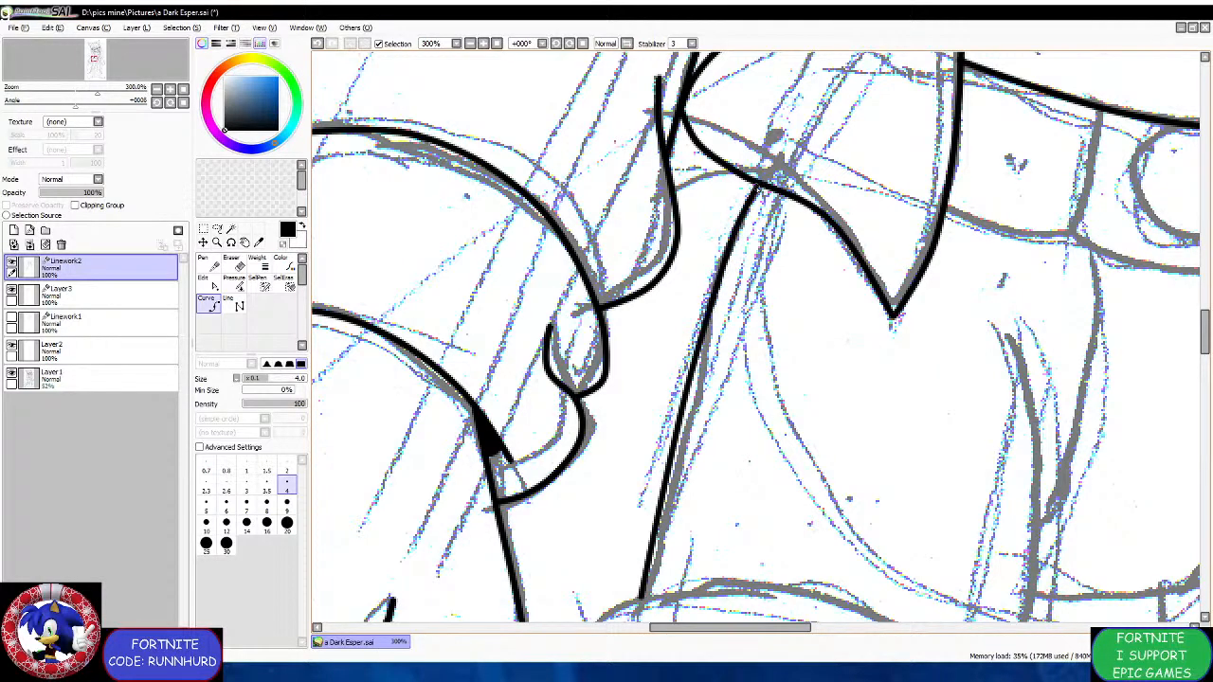
# Ink the same leg's inner thigh line from the leg band up to the curved crease below the belt.
pyautogui.scroll(-2, 789, 255)
pyautogui.scroll(2, 914, 402)
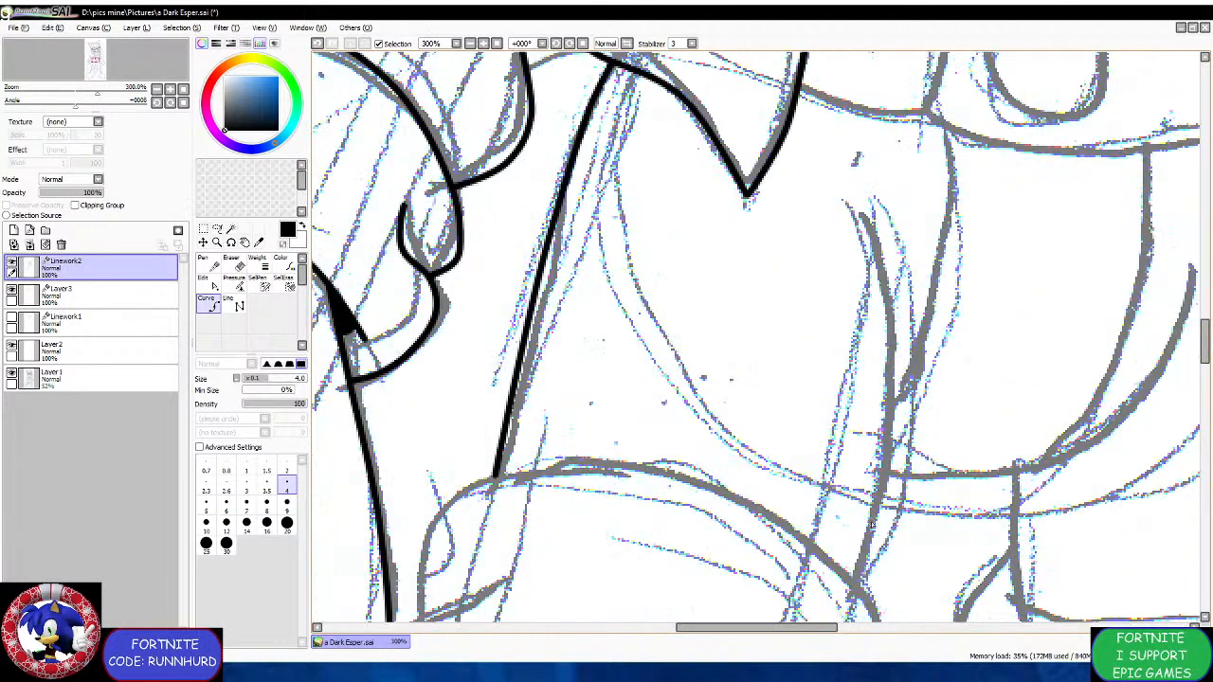
pyautogui.moveTo(859, 591)
pyautogui.mouseDown()
pyautogui.moveTo(895, 467)
pyautogui.moveTo(897, 332)
pyautogui.moveTo(864, 219)
pyautogui.mouseUp()
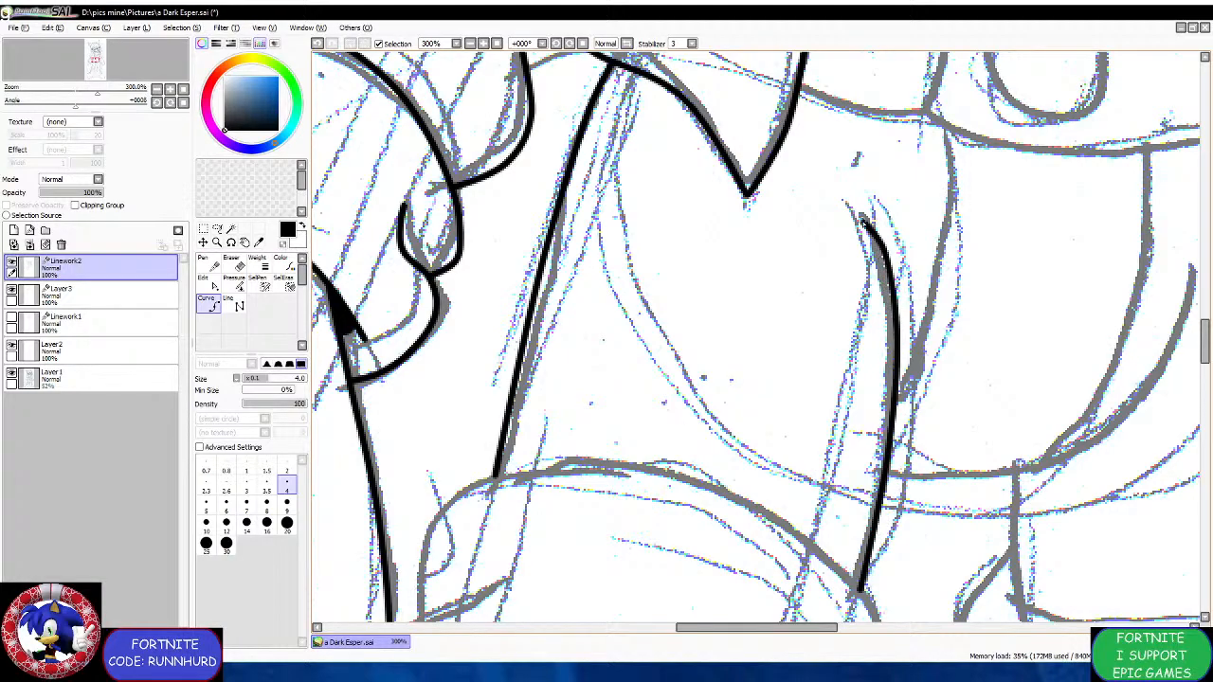
pyautogui.doubleClick(863, 222)
# Ink the crotch curve from the inner thigh line across and up into the opposite hip crease.
pyautogui.scroll(-3, 866, 227)
pyautogui.scroll(2, 1043, 171)
pyautogui.scroll(2, 765, 419)
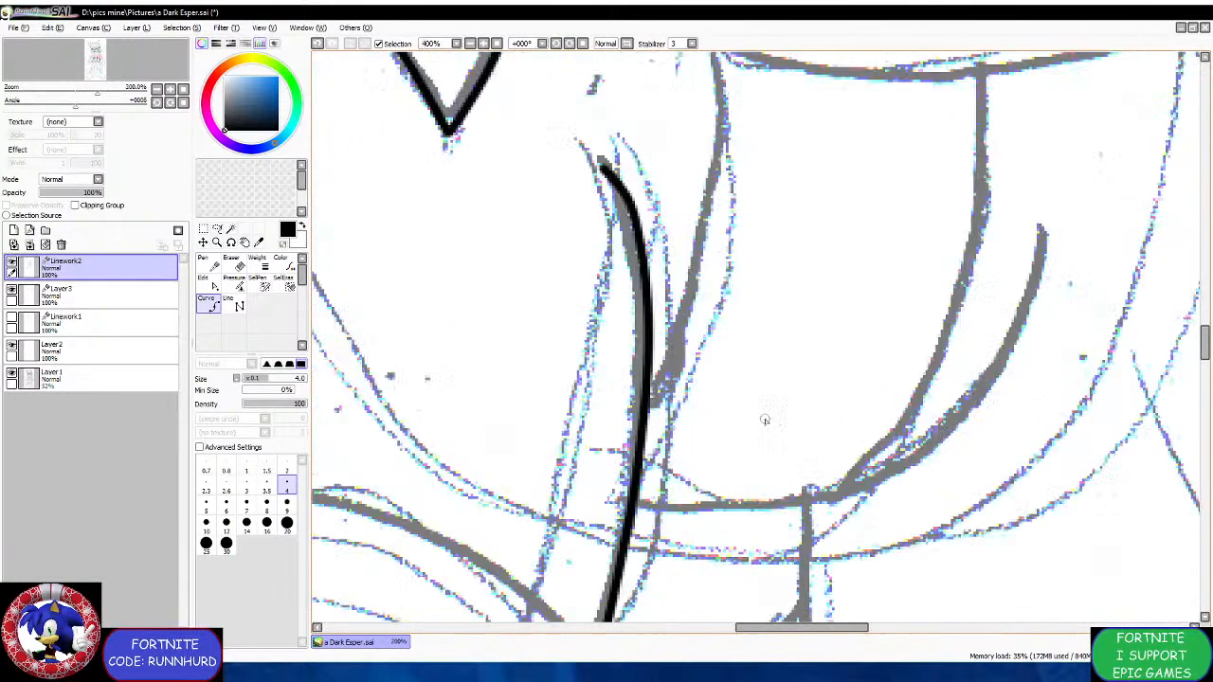
pyautogui.moveTo(637, 489)
pyautogui.mouseDown()
pyautogui.moveTo(713, 505)
pyautogui.moveTo(822, 499)
pyautogui.moveTo(937, 450)
pyautogui.moveTo(1014, 345)
pyautogui.moveTo(1036, 238)
pyautogui.mouseUp()
pyautogui.doubleClick(1035, 241)
pyautogui.scroll(-3, 953, 299)
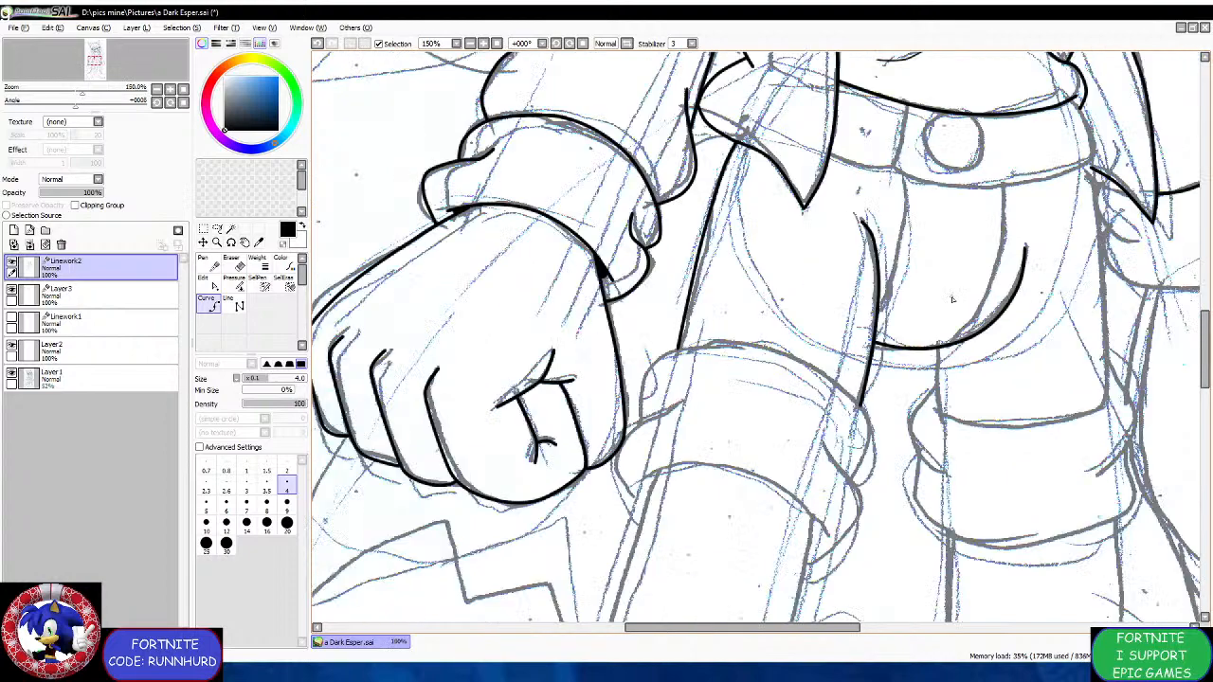
# Ink the sides and lower edge of the belt's buckle section and the lower edge of the short section beside the shirt flap.
pyautogui.scroll(3, 1046, 136)
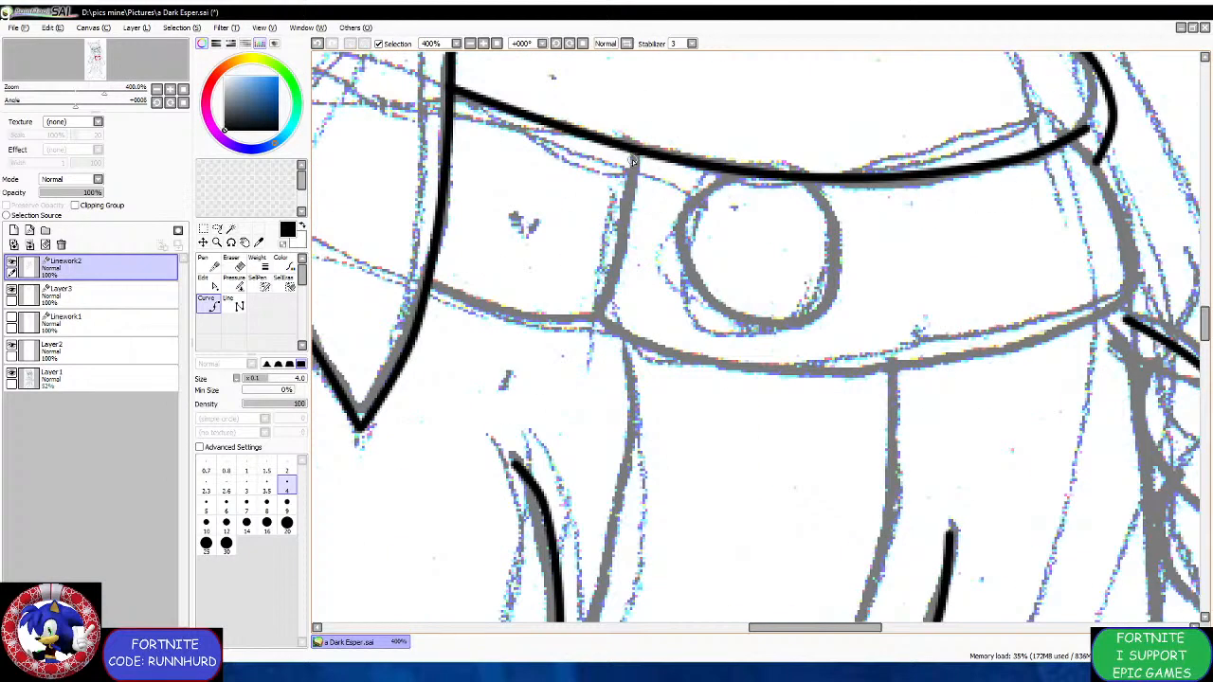
pyautogui.moveTo(635, 151)
pyautogui.mouseDown()
pyautogui.moveTo(631, 239)
pyautogui.moveTo(606, 324)
pyautogui.moveTo(619, 337)
pyautogui.moveTo(751, 365)
pyautogui.moveTo(898, 368)
pyautogui.moveTo(953, 365)
pyautogui.moveTo(1138, 300)
pyautogui.moveTo(1137, 259)
pyautogui.moveTo(1098, 157)
pyautogui.mouseUp()
pyautogui.doubleClick(1076, 134)
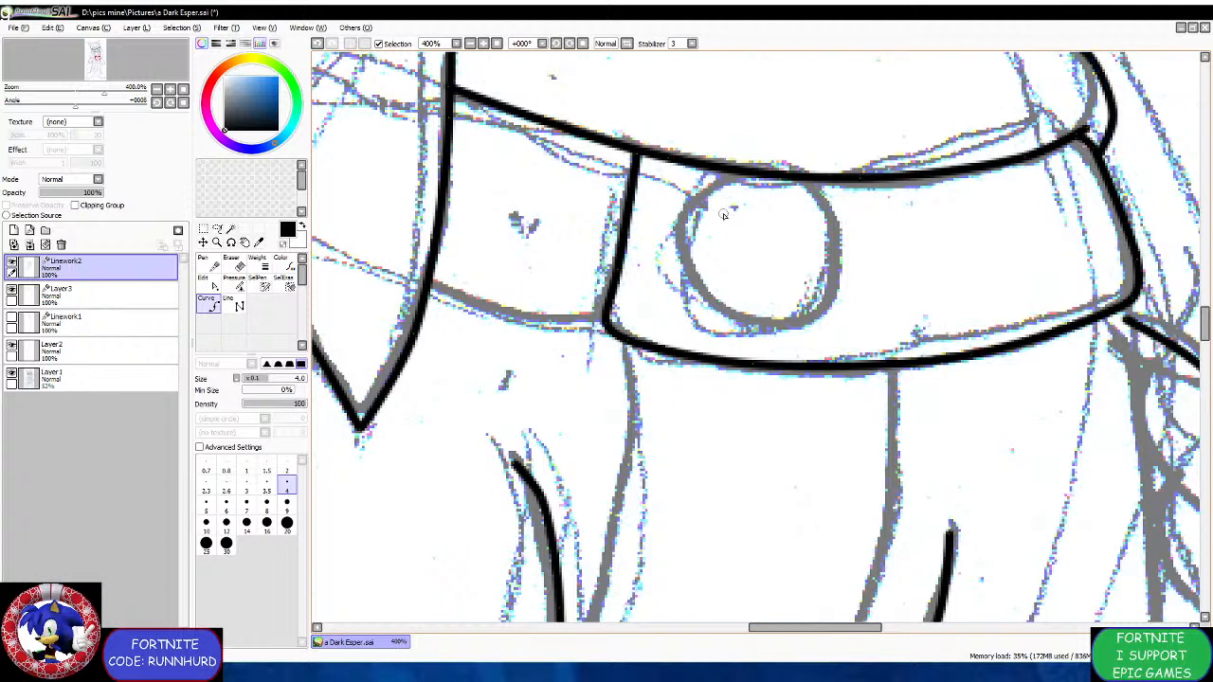
pyautogui.click(601, 326)
pyautogui.click(533, 317)
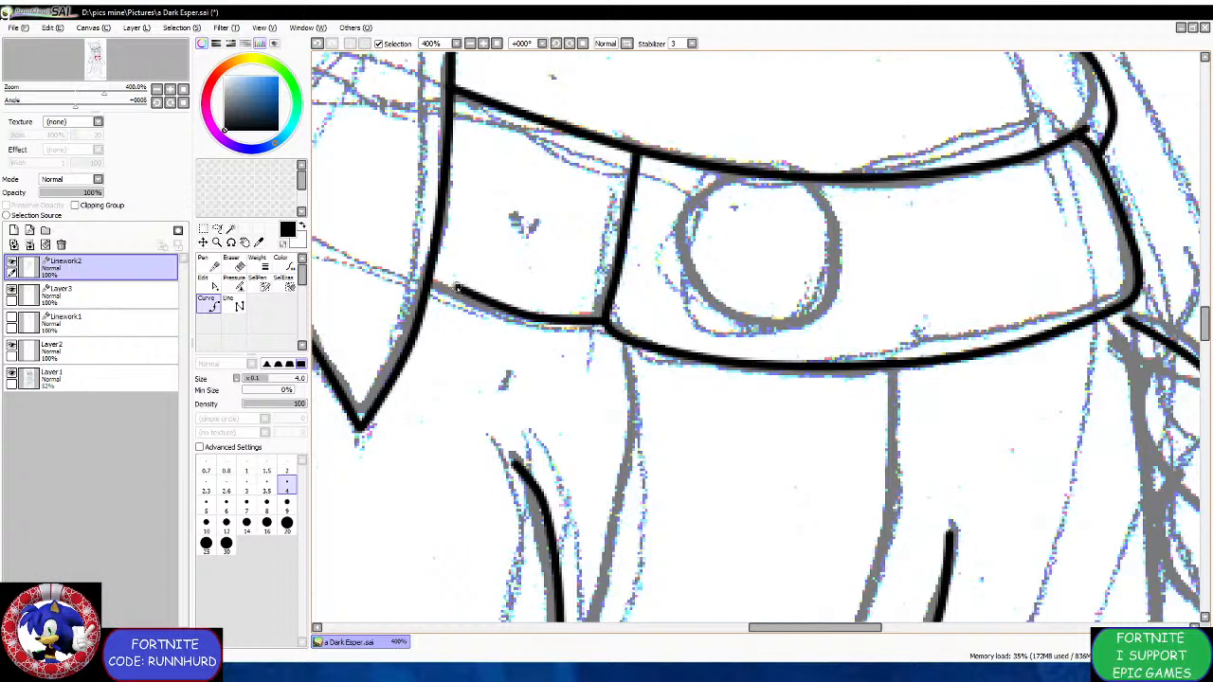
pyautogui.doubleClick(428, 279)
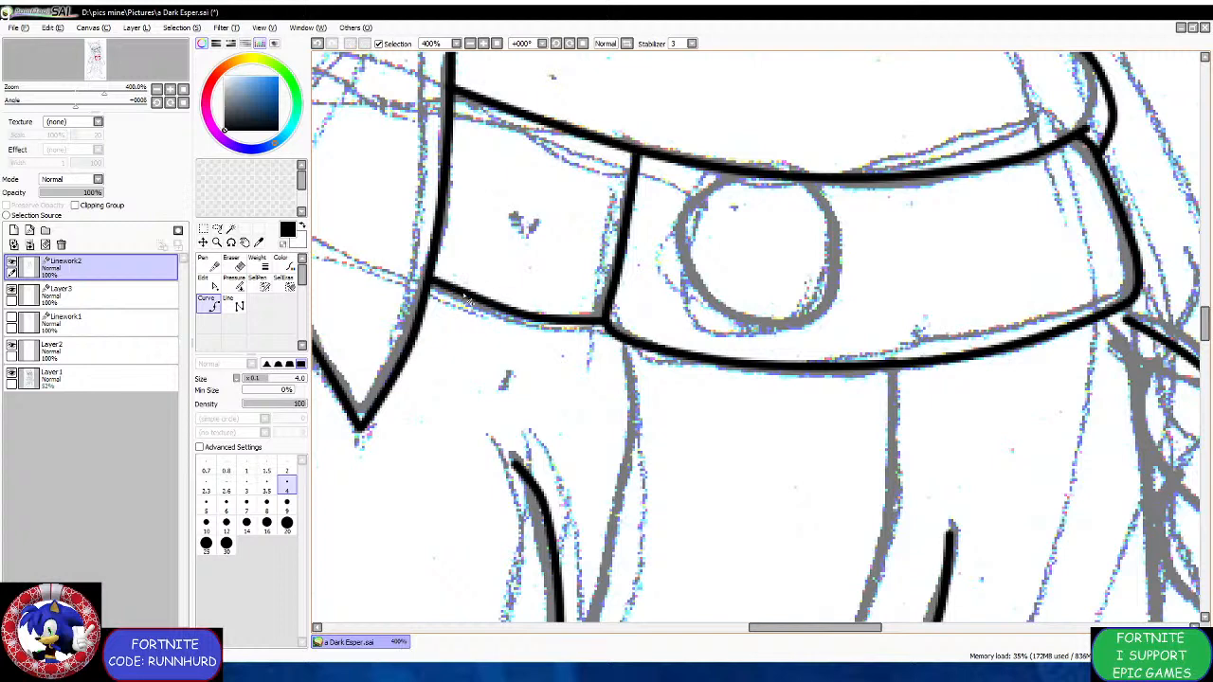
# Ink the round belt buckle as a curve starting and ending at the belt's upper edge.
pyautogui.scroll(1, 785, 192)
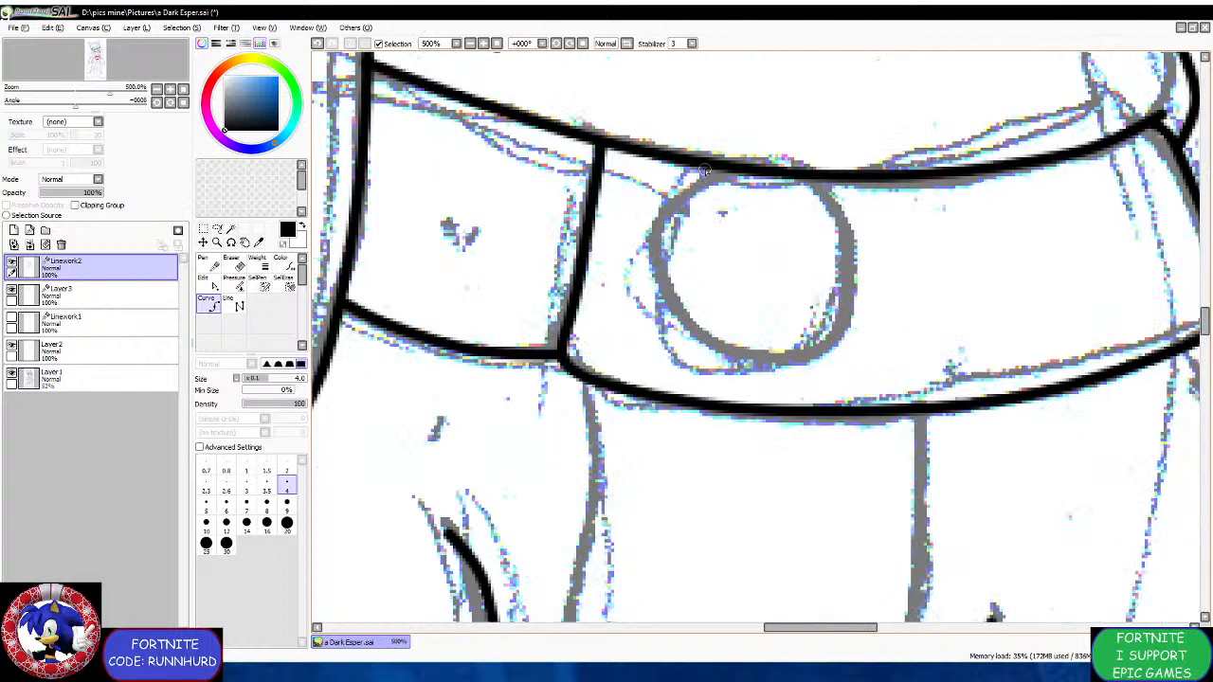
pyautogui.click(722, 169)
pyautogui.click(654, 237)
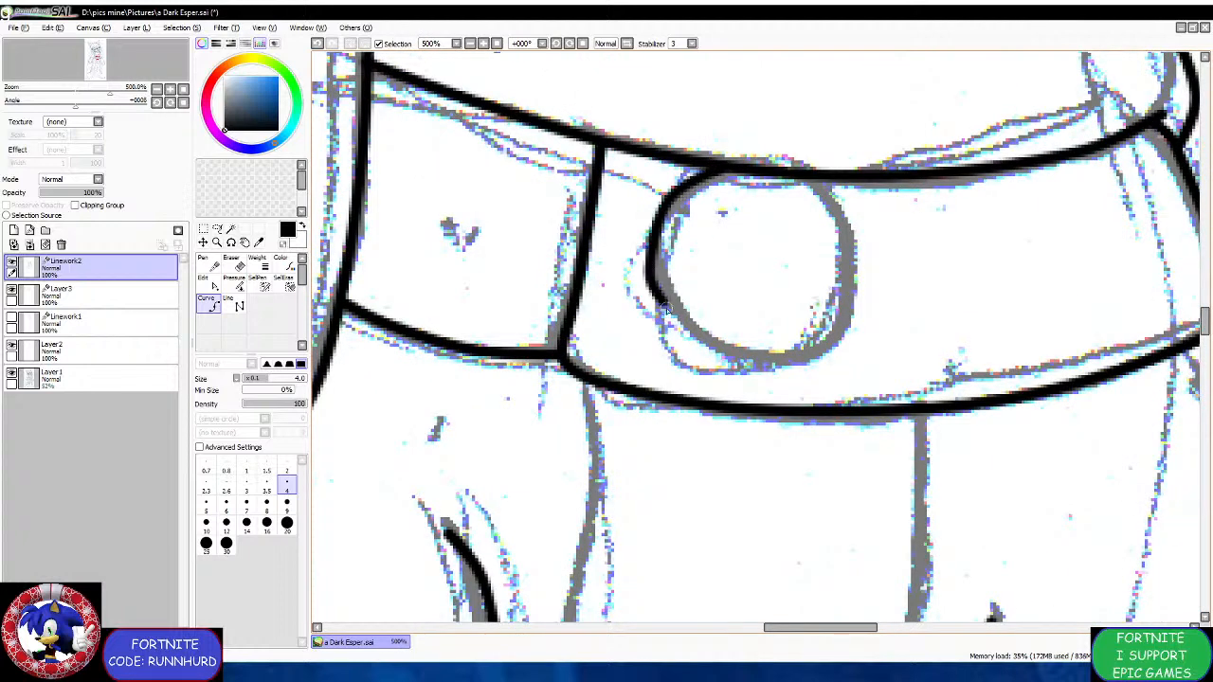
pyautogui.click(682, 337)
pyautogui.click(746, 363)
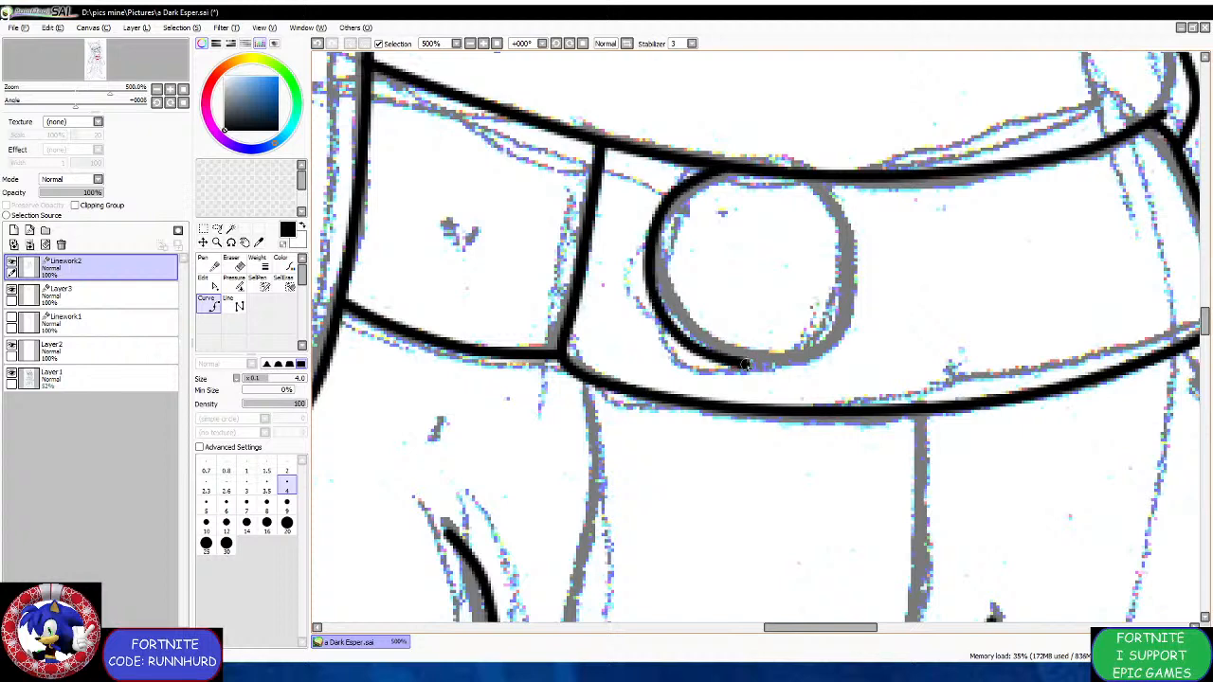
pyautogui.click(812, 356)
pyautogui.click(851, 270)
pyautogui.click(836, 203)
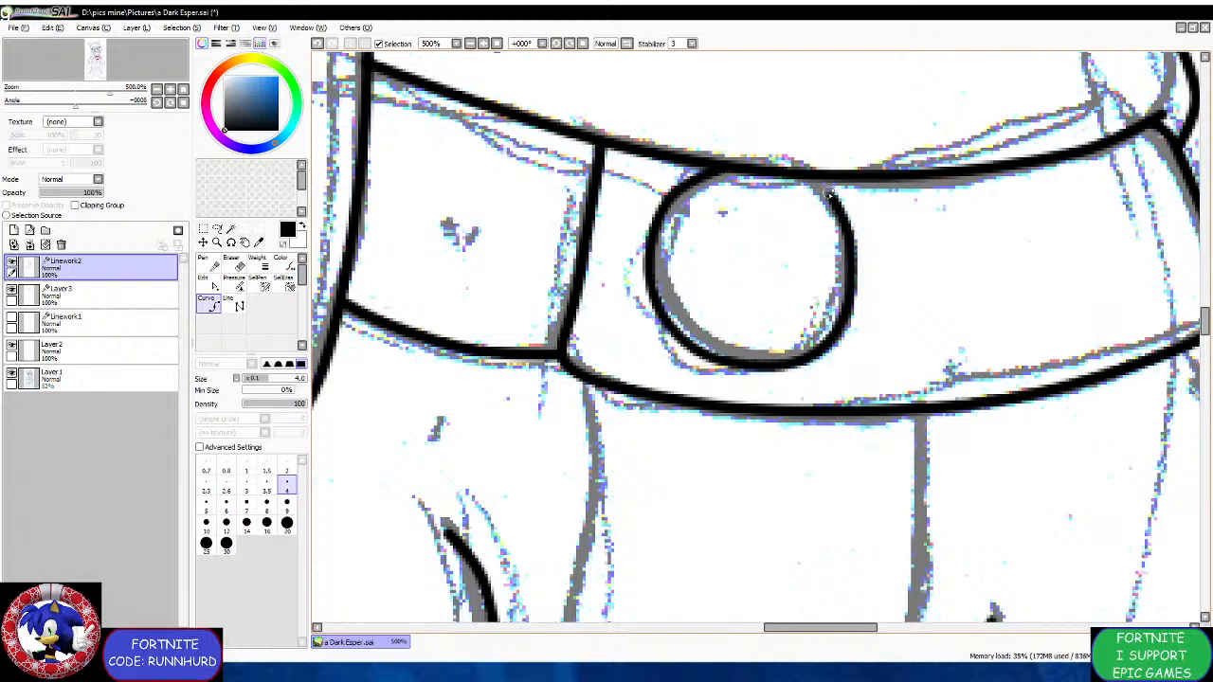
pyautogui.doubleClick(802, 177)
pyautogui.scroll(-1, 674, 217)
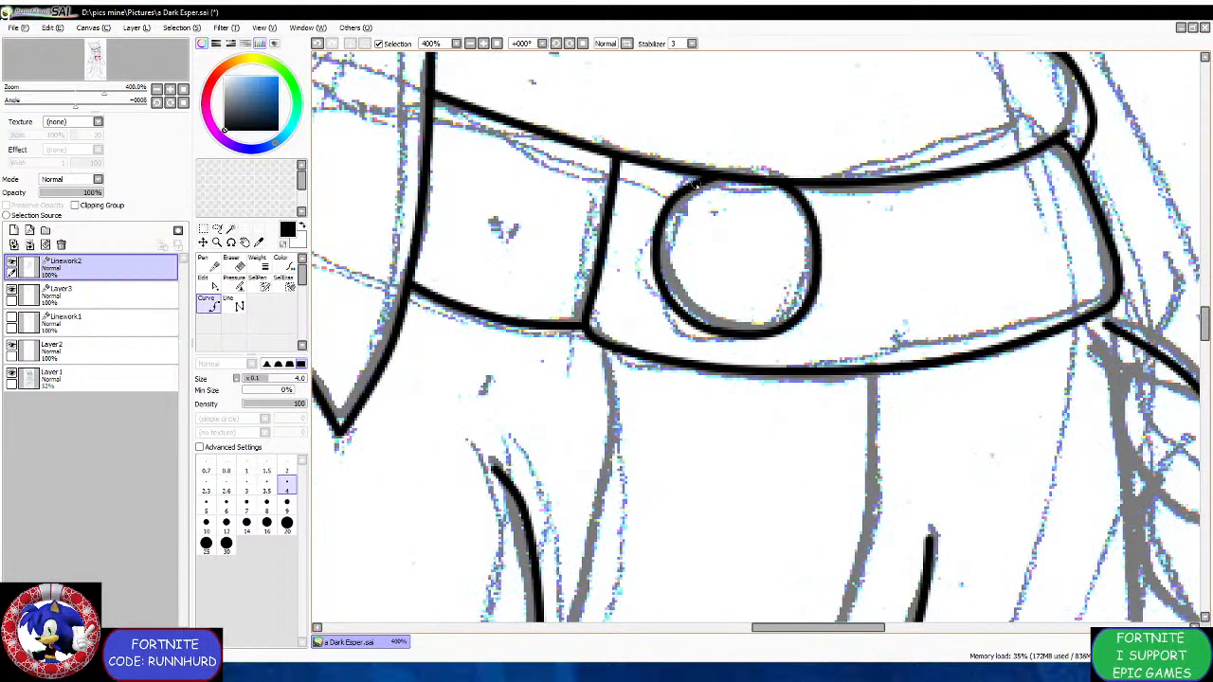
pyautogui.scroll(1, 695, 185)
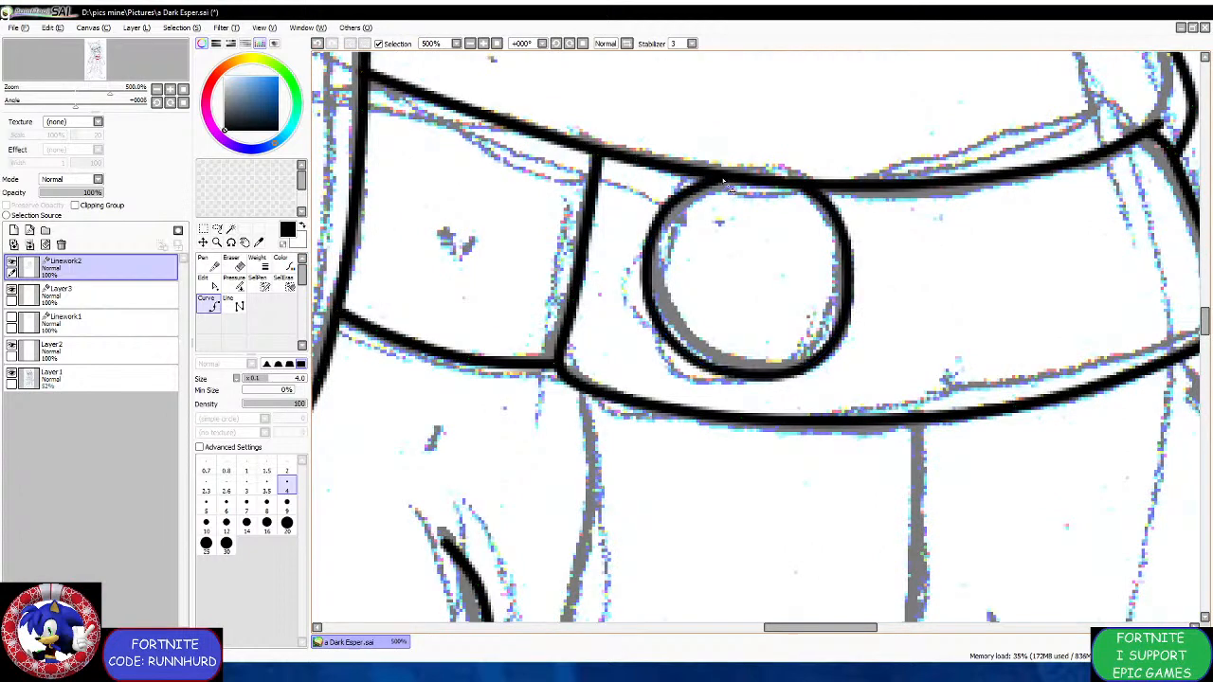
pyautogui.scroll(-3, 688, 210)
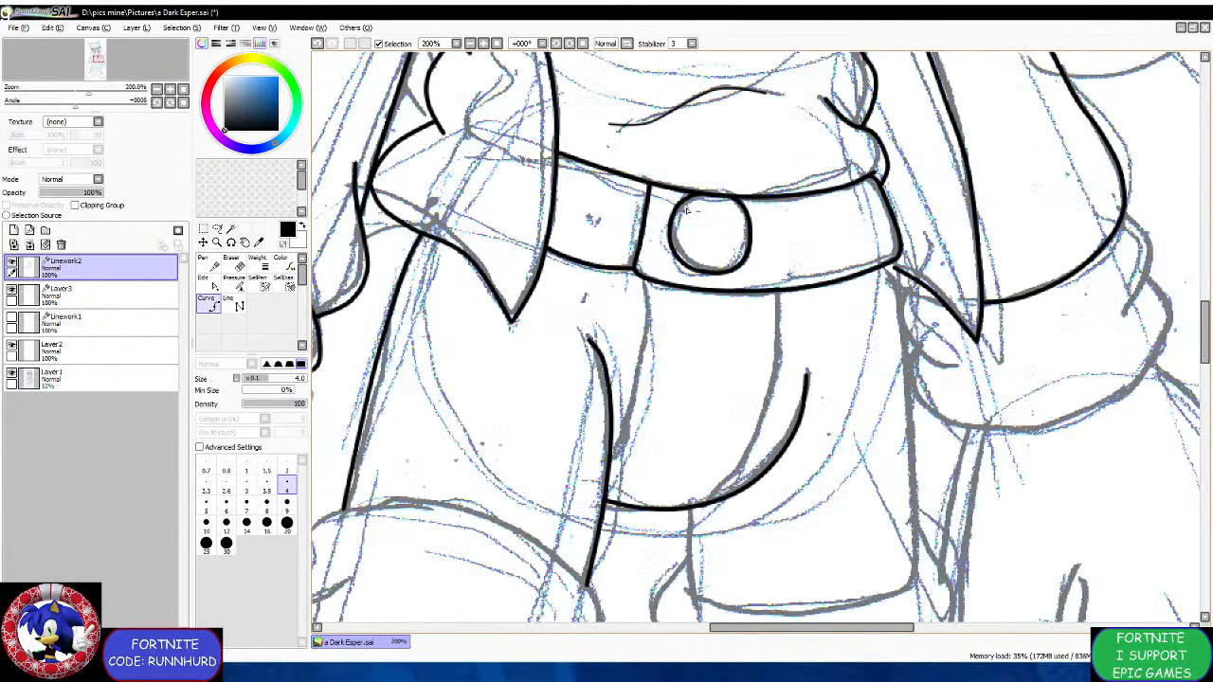
pyautogui.scroll(3, 811, 267)
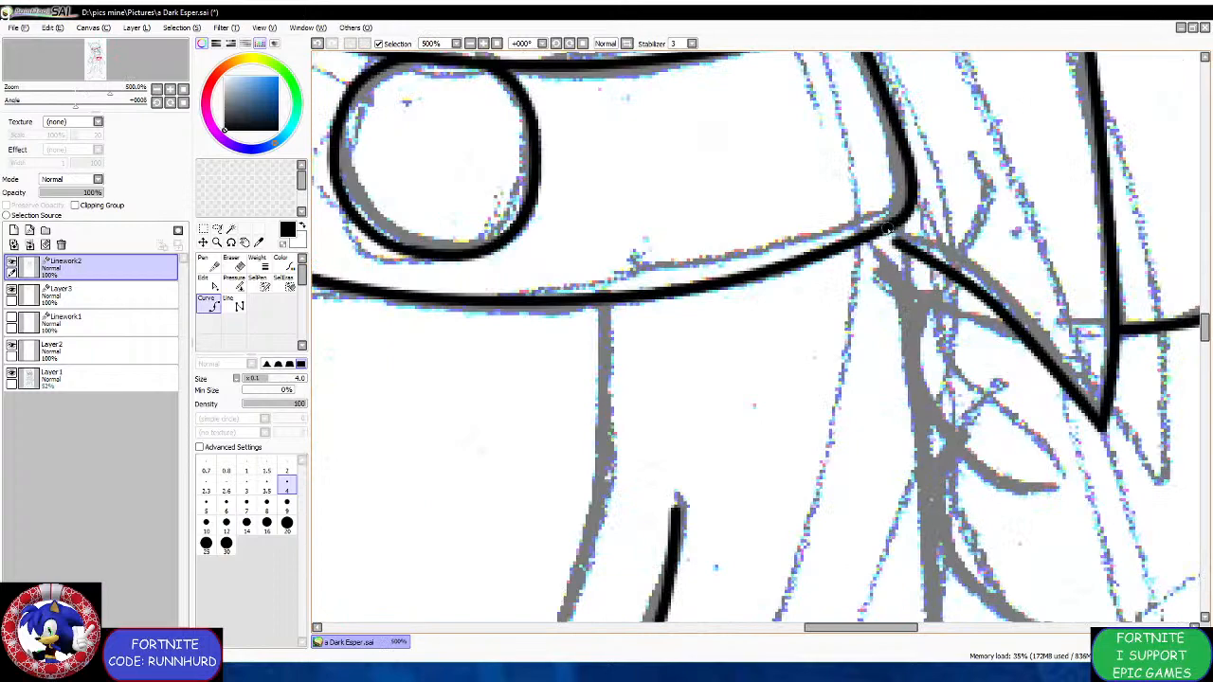
# Ink the straight leg's outer thigh line from the belt to the leg band and its inner line down from the crotch curve.
pyautogui.scroll(-4, 898, 250)
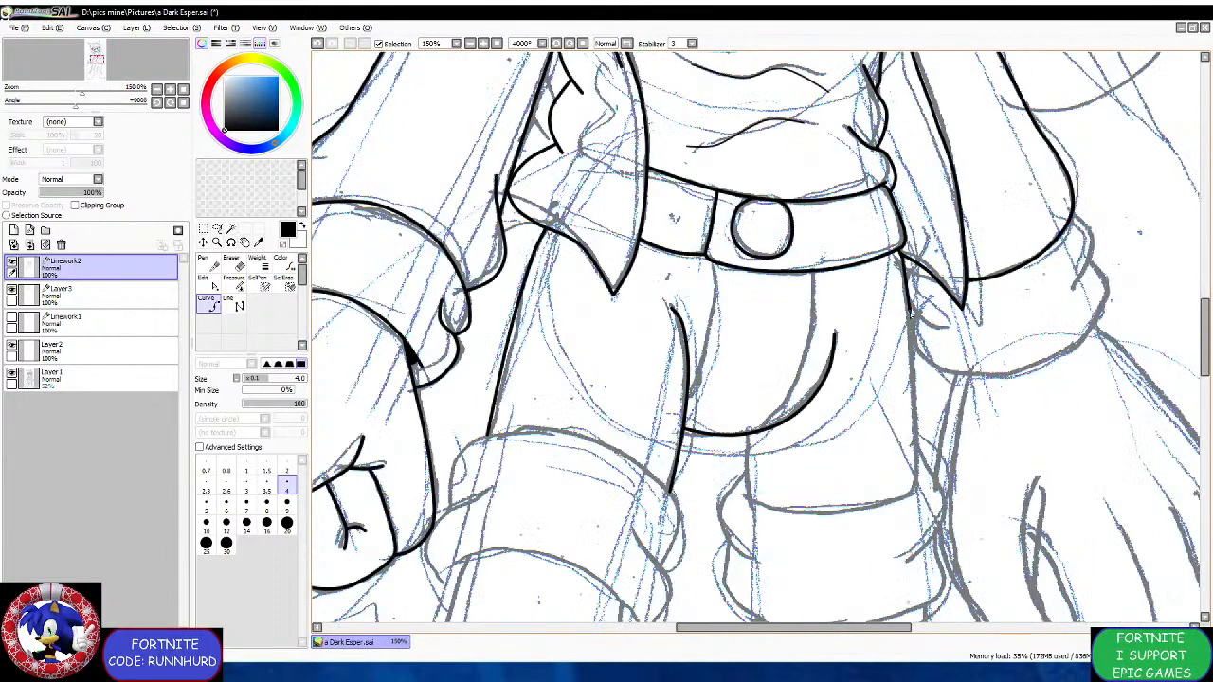
pyautogui.moveTo(920, 420); pyautogui.dragTo(916, 485)
pyautogui.scroll(1, 917, 485)
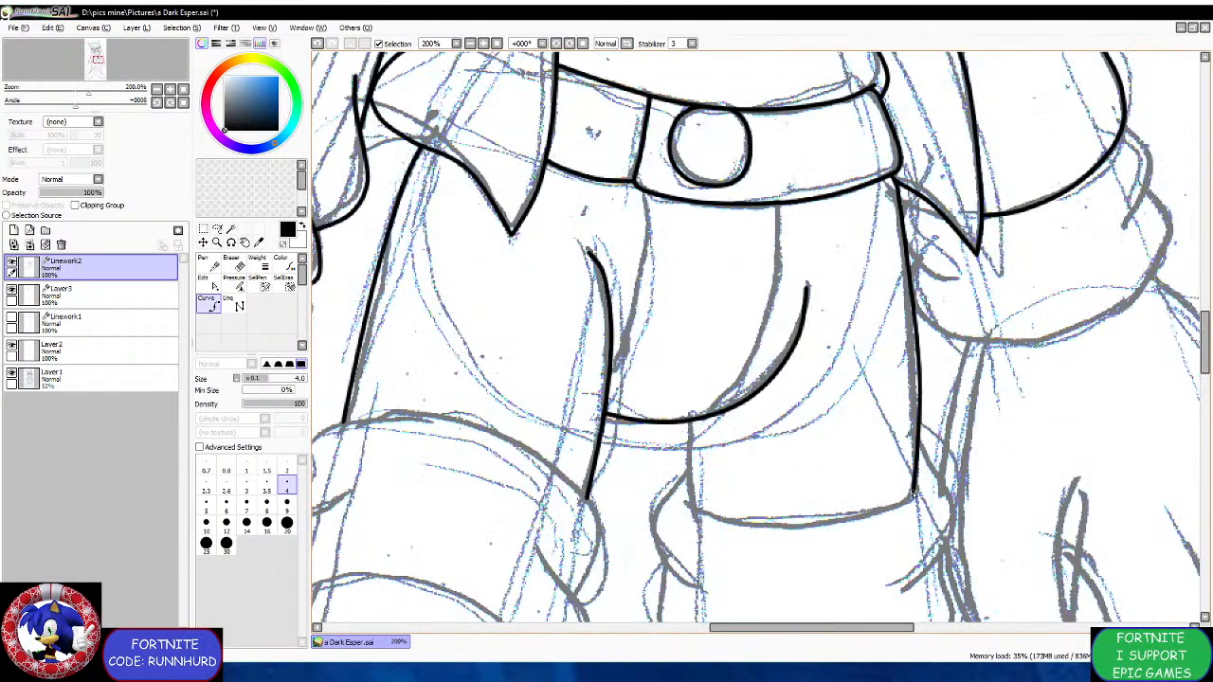
pyautogui.scroll(-2, 740, 513)
pyautogui.scroll(4, 735, 372)
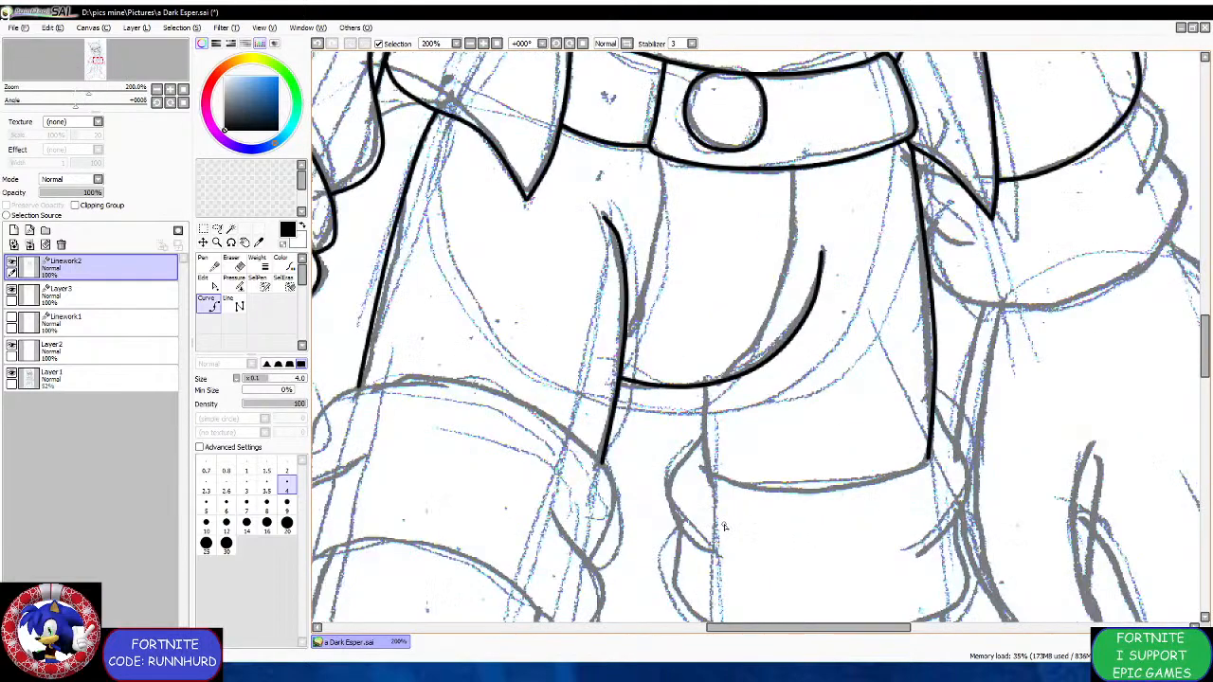
pyautogui.moveTo(730, 358); pyautogui.dragTo(739, 528)
pyautogui.scroll(-3, 739, 528)
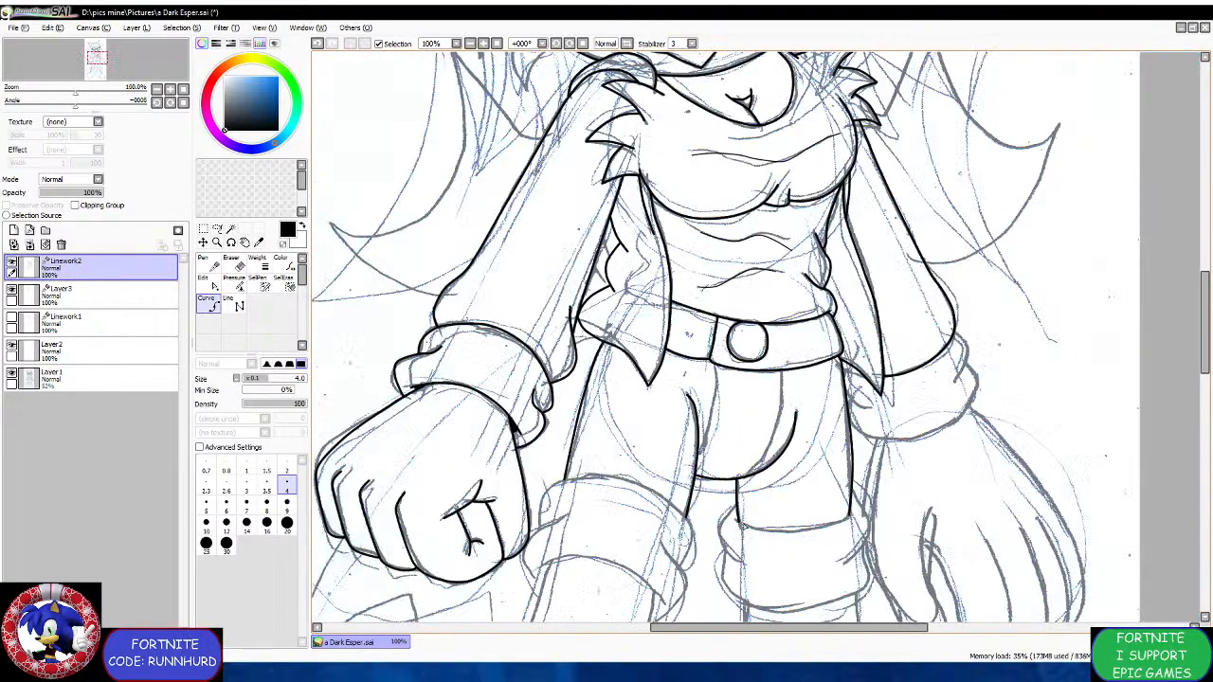
# Ink the curved upper edge of the straight leg's band so it spans both thigh lines.
pyautogui.scroll(3, 681, 484)
pyautogui.moveTo(566, 390)
pyautogui.mouseDown()
pyautogui.moveTo(592, 417)
pyautogui.moveTo(734, 445)
pyautogui.moveTo(722, 443)
pyautogui.moveTo(876, 438)
pyautogui.moveTo(991, 402)
pyautogui.moveTo(1040, 371)
pyautogui.mouseUp()
pyautogui.scroll(1, 694, 389)
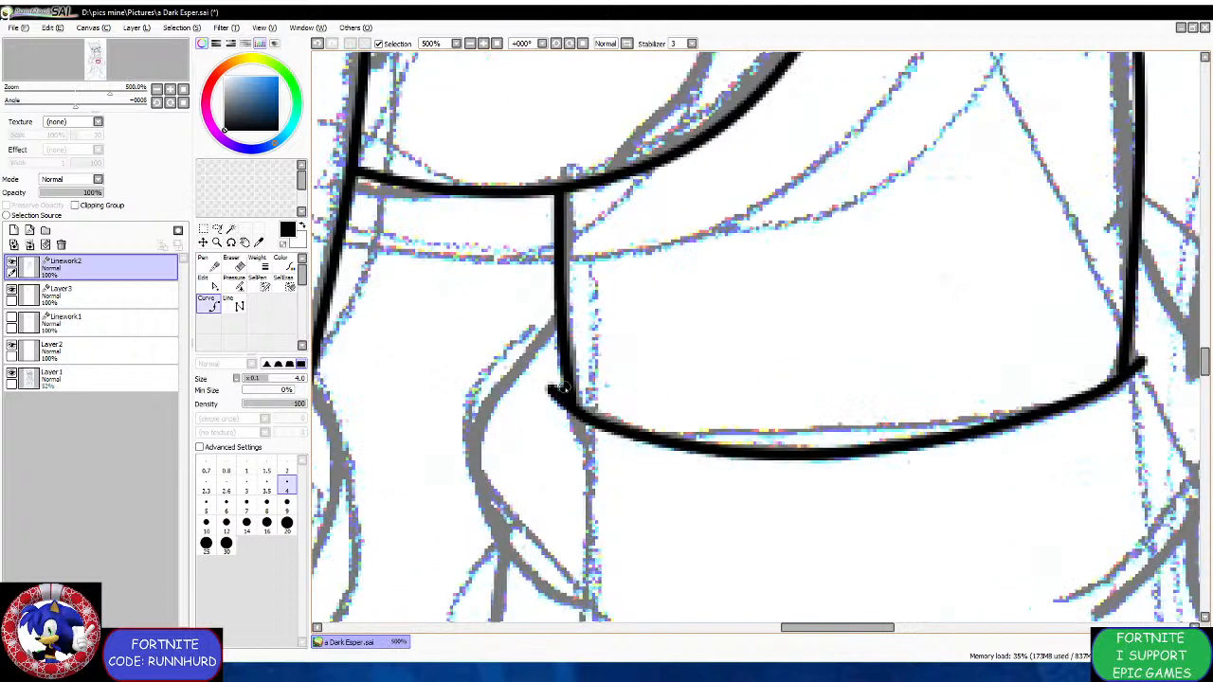
pyautogui.scroll(1, 1129, 378)
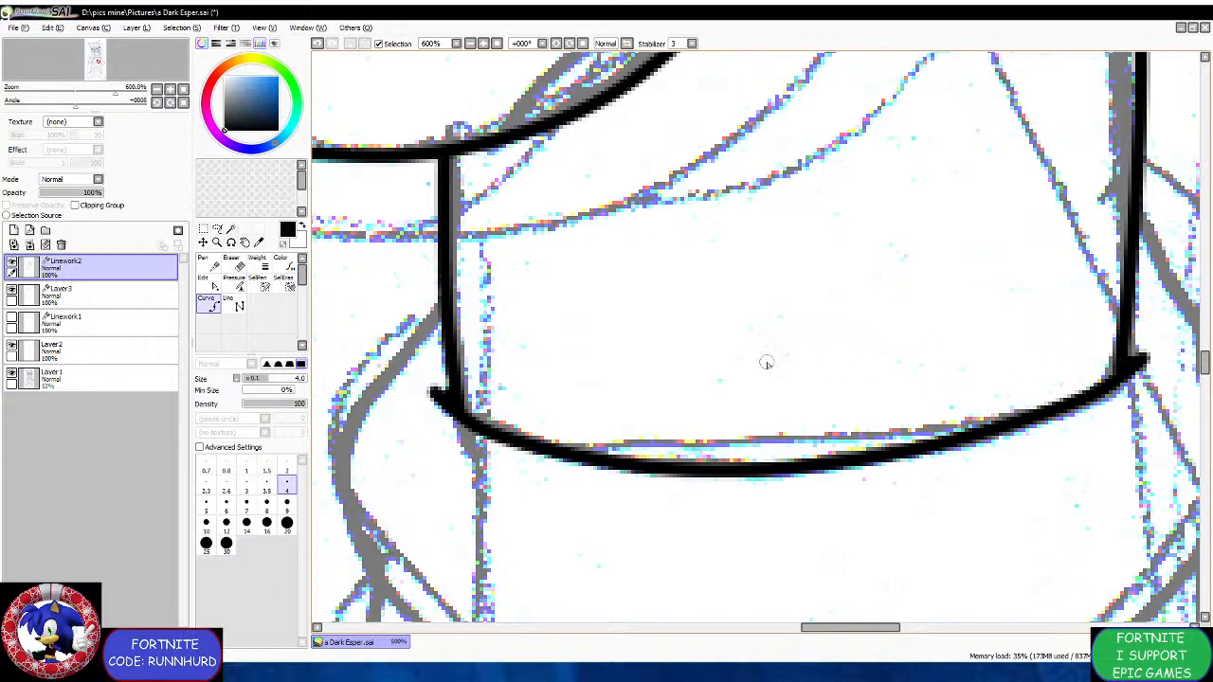
pyautogui.scroll(-1, 607, 355)
# Ink the band's upper fold on the inner side, bulging from the inner thigh line and ending in a short crease.
pyautogui.click(471, 320)
pyautogui.scroll(-4, 471, 320)
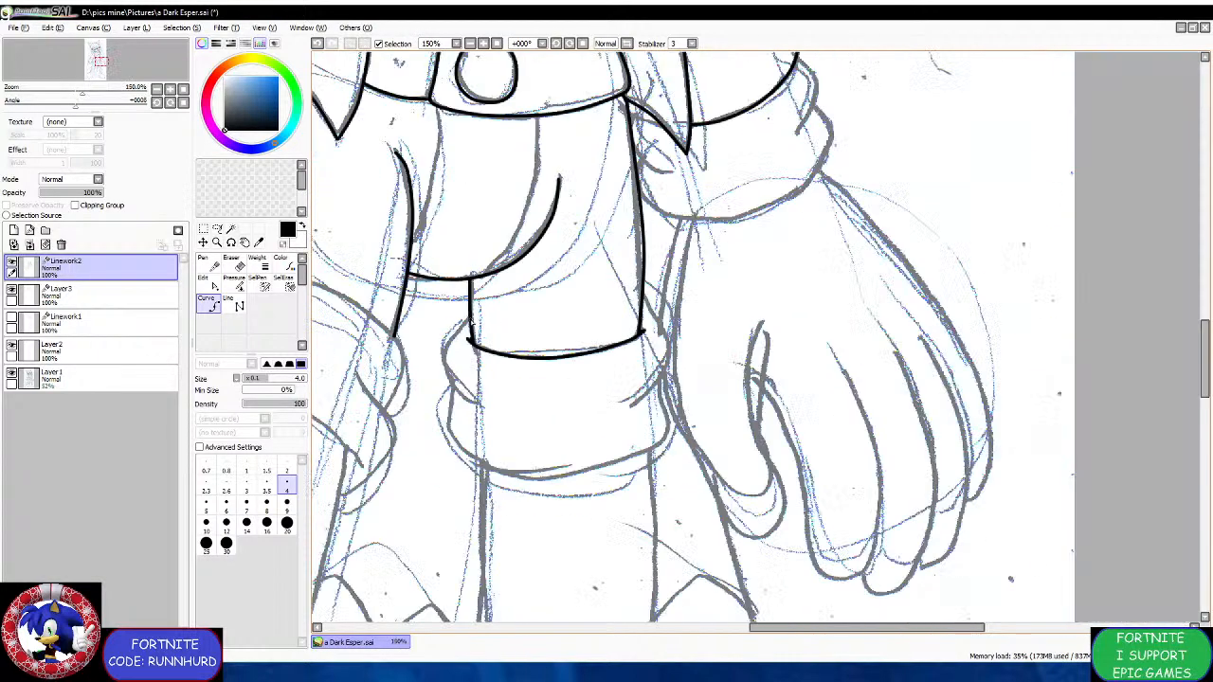
pyautogui.scroll(3, 434, 353)
pyautogui.click(469, 300)
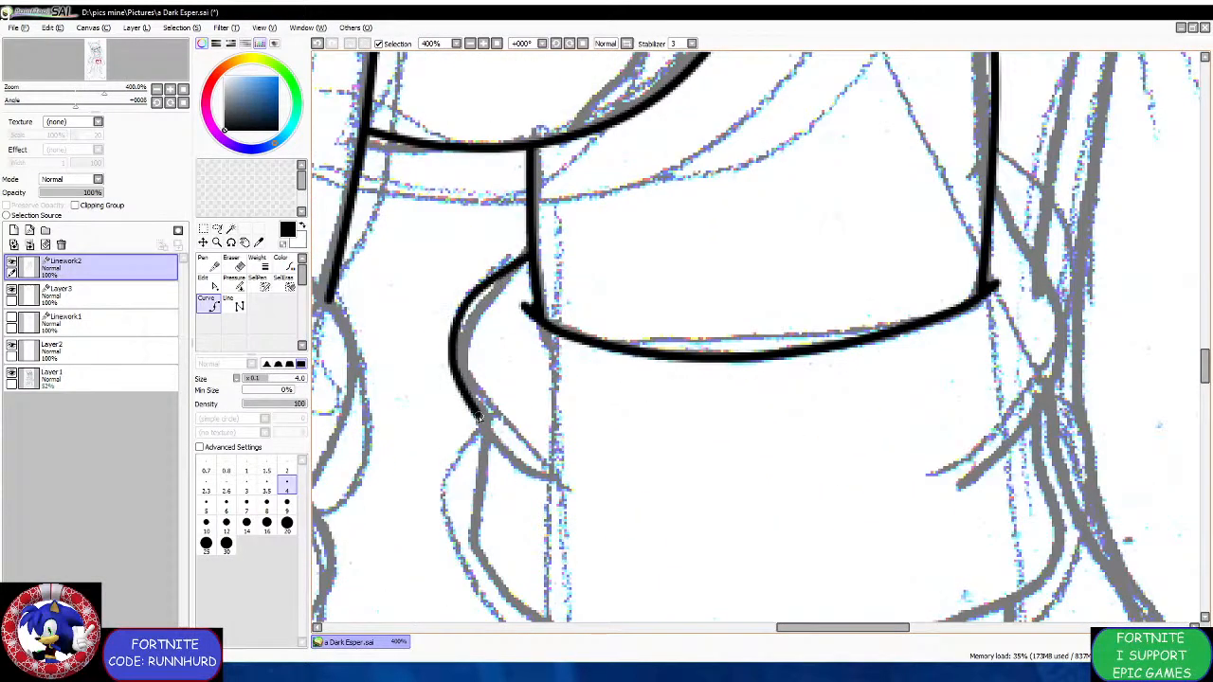
pyautogui.scroll(-4, 571, 498)
pyautogui.scroll(3, 572, 497)
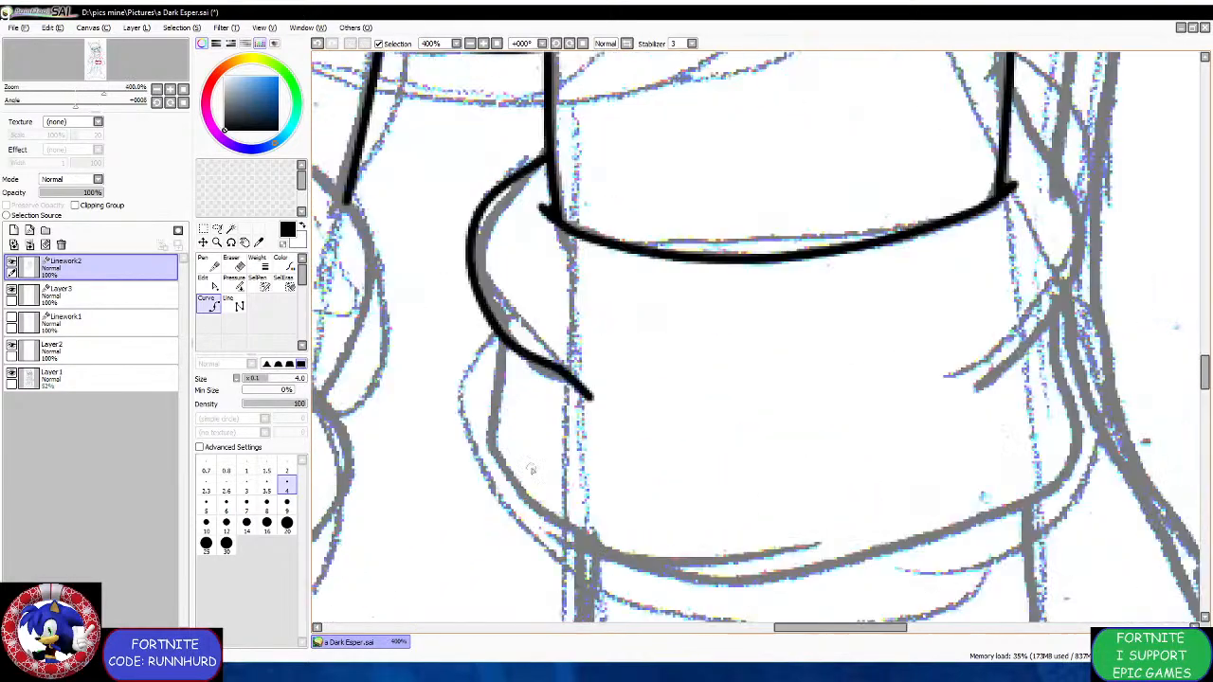
# Ink the band's lower fold from beneath the inner crease, along the bottom edge and up around the outer side.
pyautogui.click(512, 351)
pyautogui.click(493, 417)
pyautogui.click(502, 482)
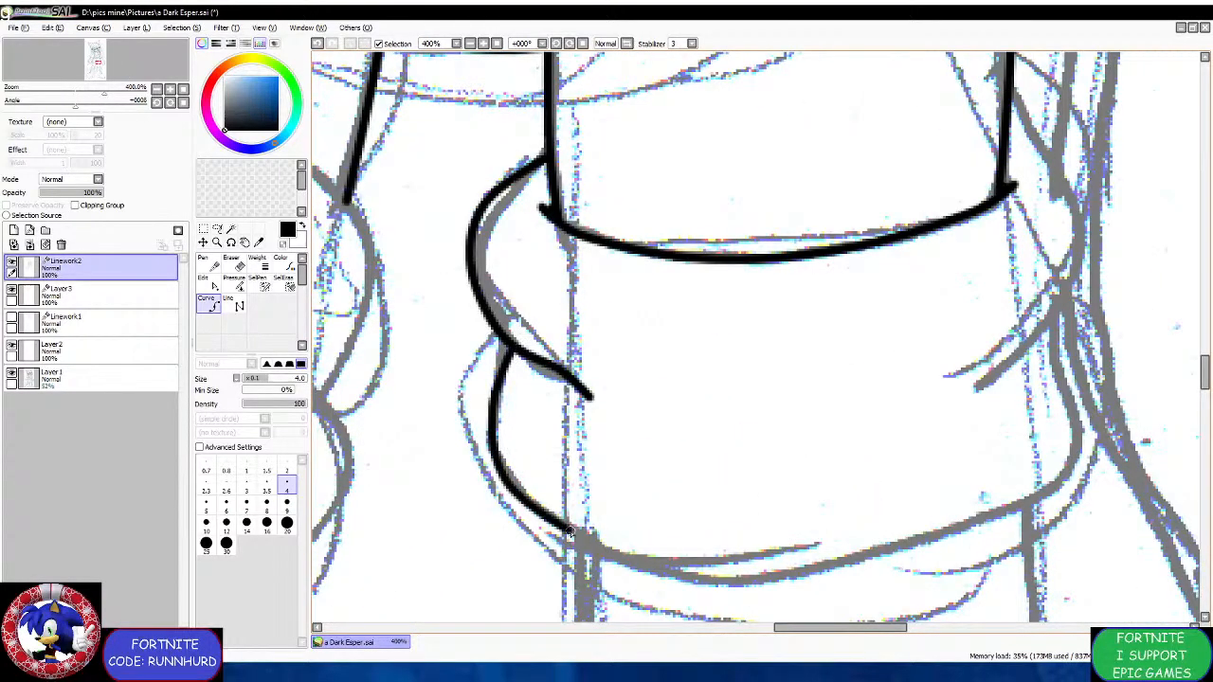
pyautogui.click(628, 560)
pyautogui.click(792, 566)
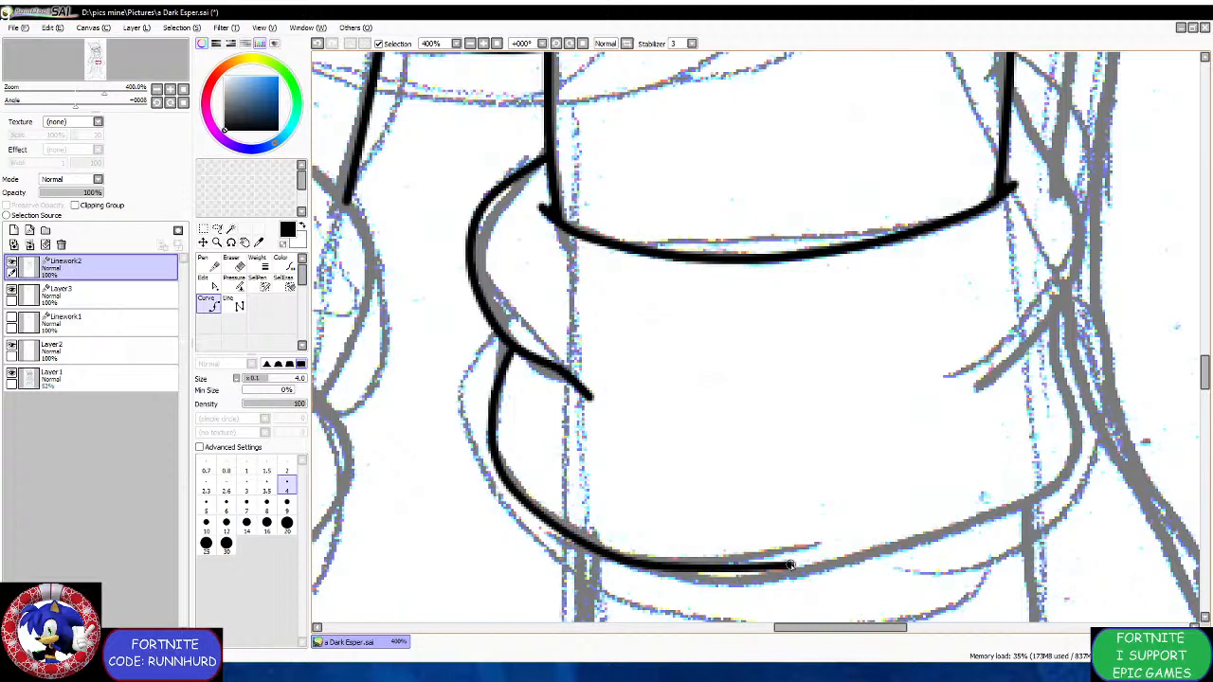
pyautogui.click(959, 539)
pyautogui.click(1057, 490)
pyautogui.click(1081, 428)
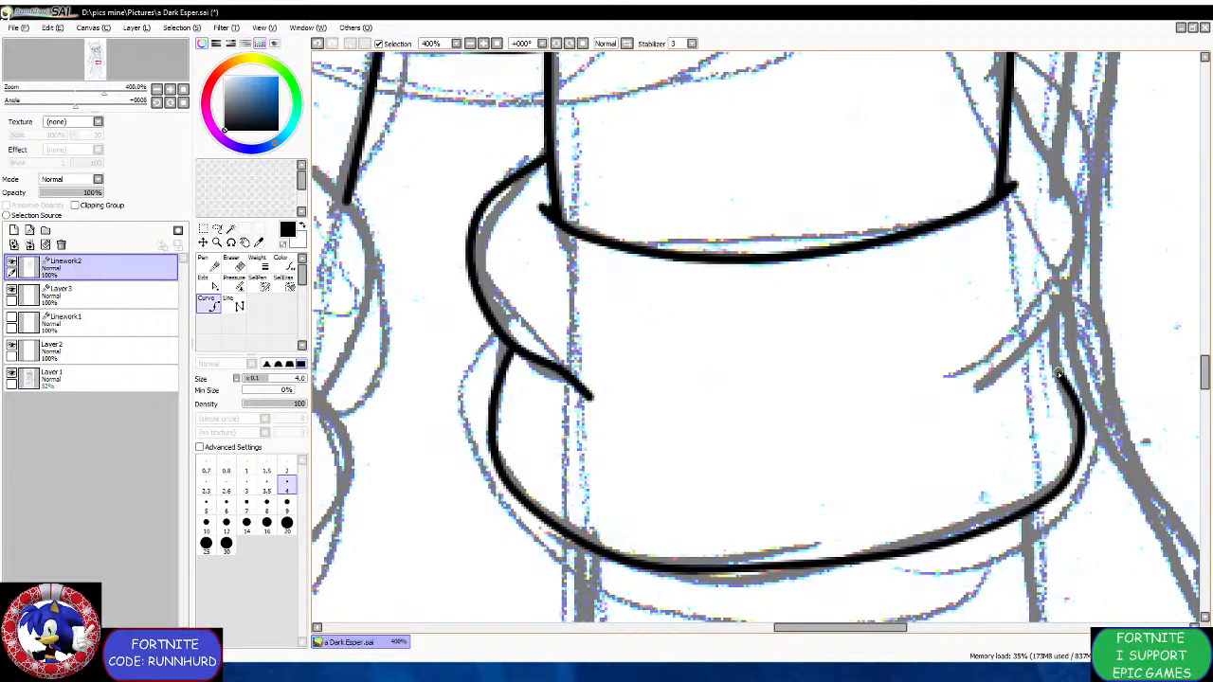
pyautogui.doubleClick(1044, 339)
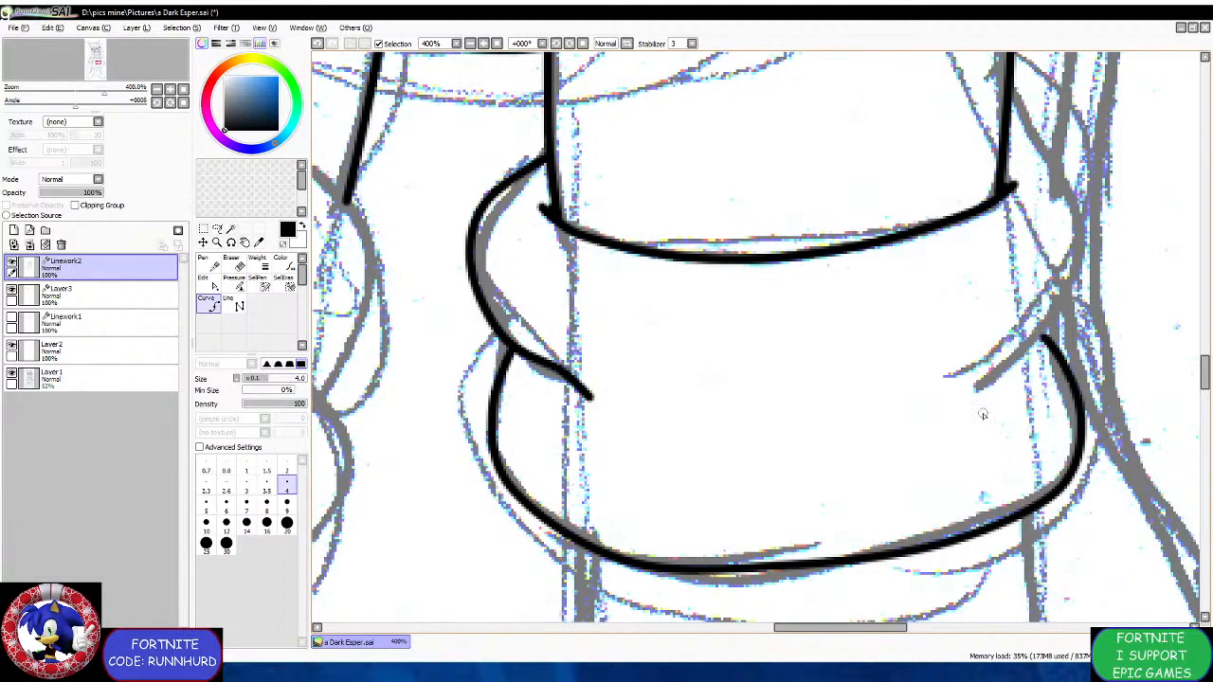
# Ink the band's upper fold on the outer side, from the outer thigh line around to a short crease above the lower fold.
pyautogui.scroll(-3, 982, 414)
pyautogui.scroll(3, 1098, 304)
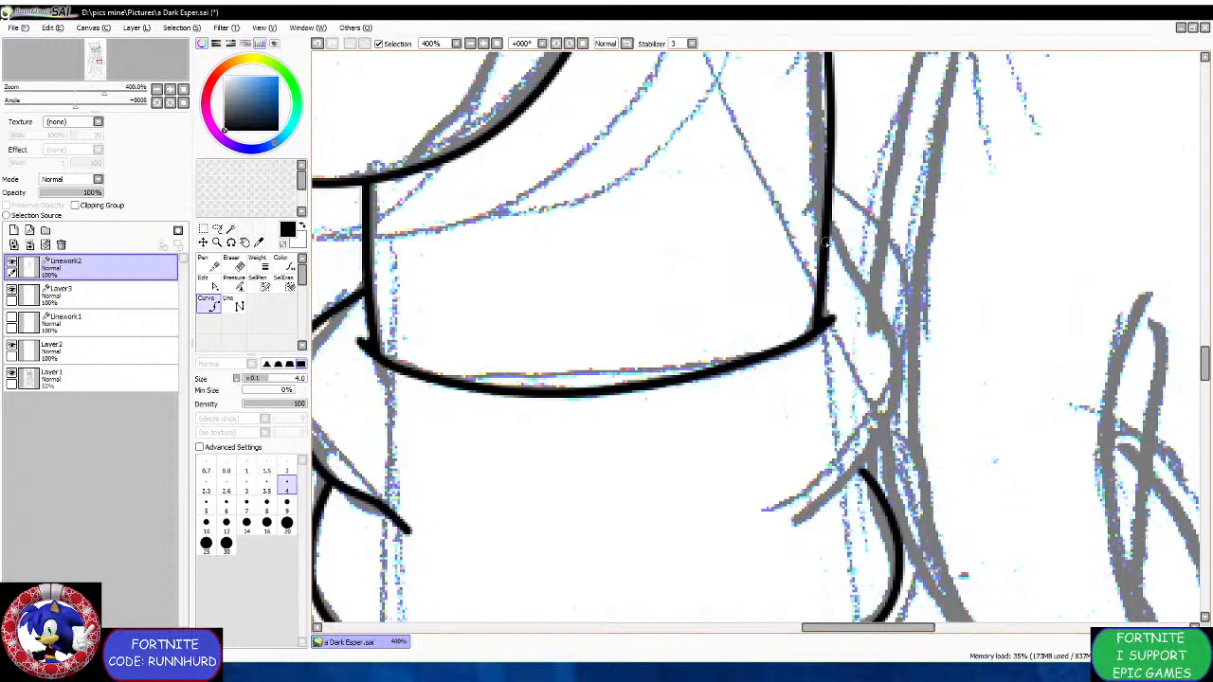
pyautogui.click(864, 263)
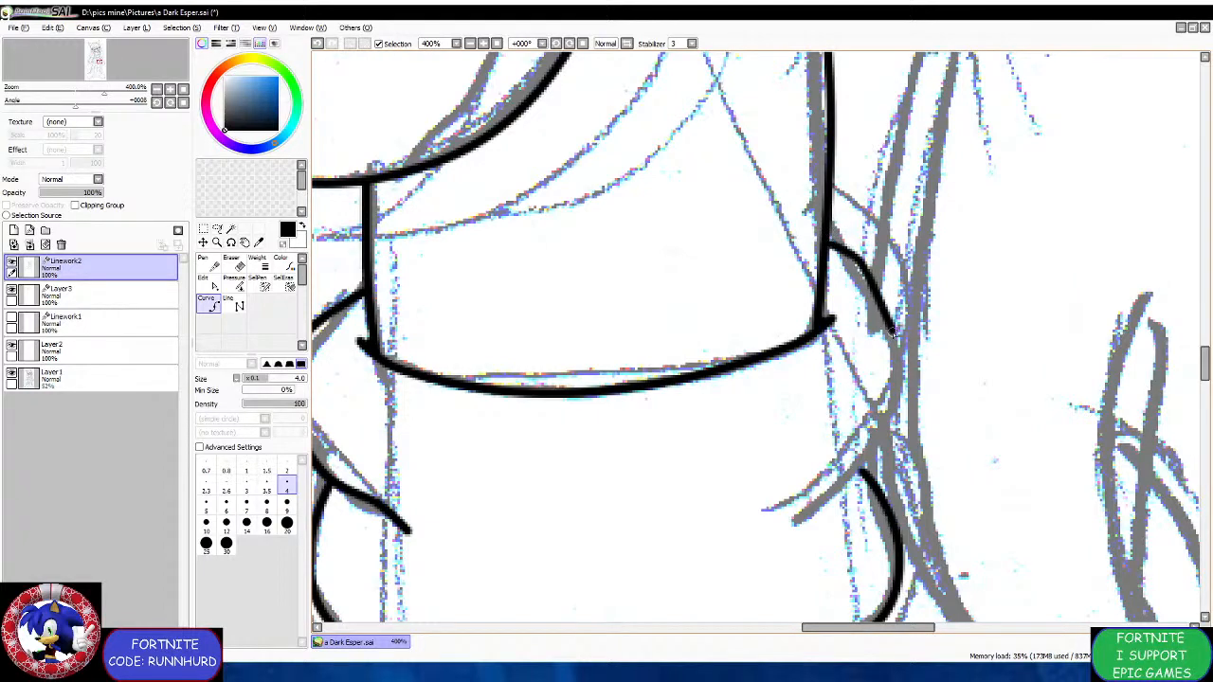
pyautogui.click(899, 332)
pyautogui.click(893, 408)
pyautogui.click(860, 470)
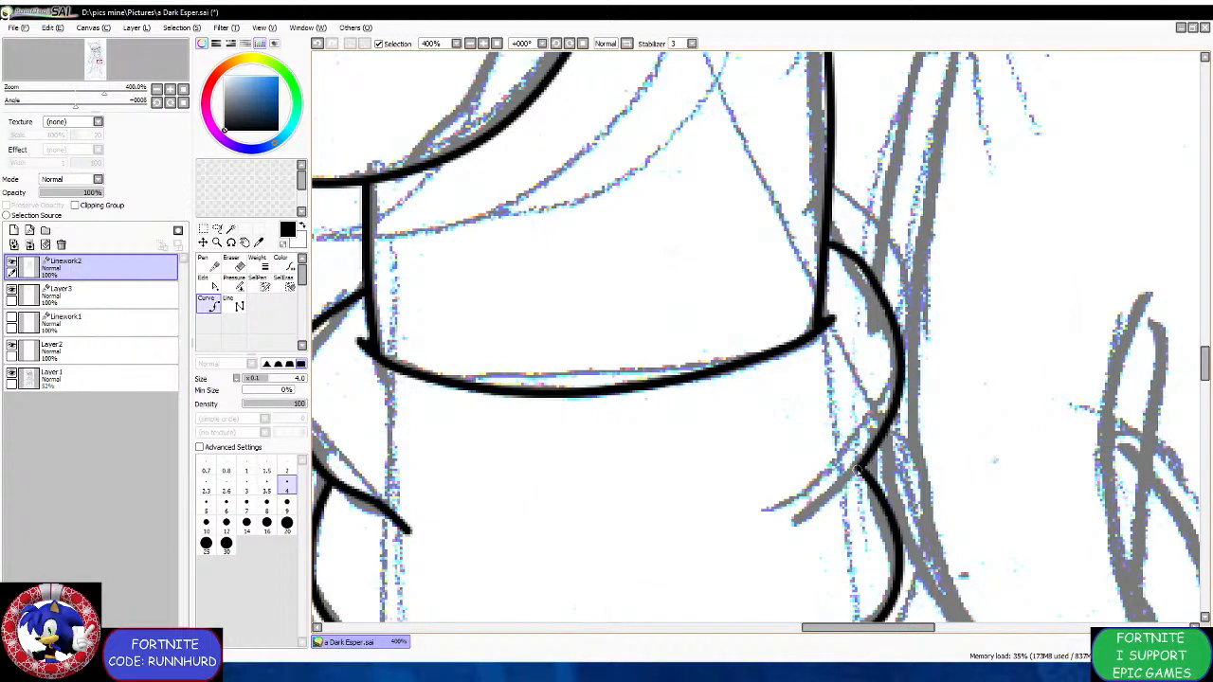
pyautogui.click(803, 508)
pyautogui.doubleClick(786, 535)
pyautogui.scroll(-4, 708, 409)
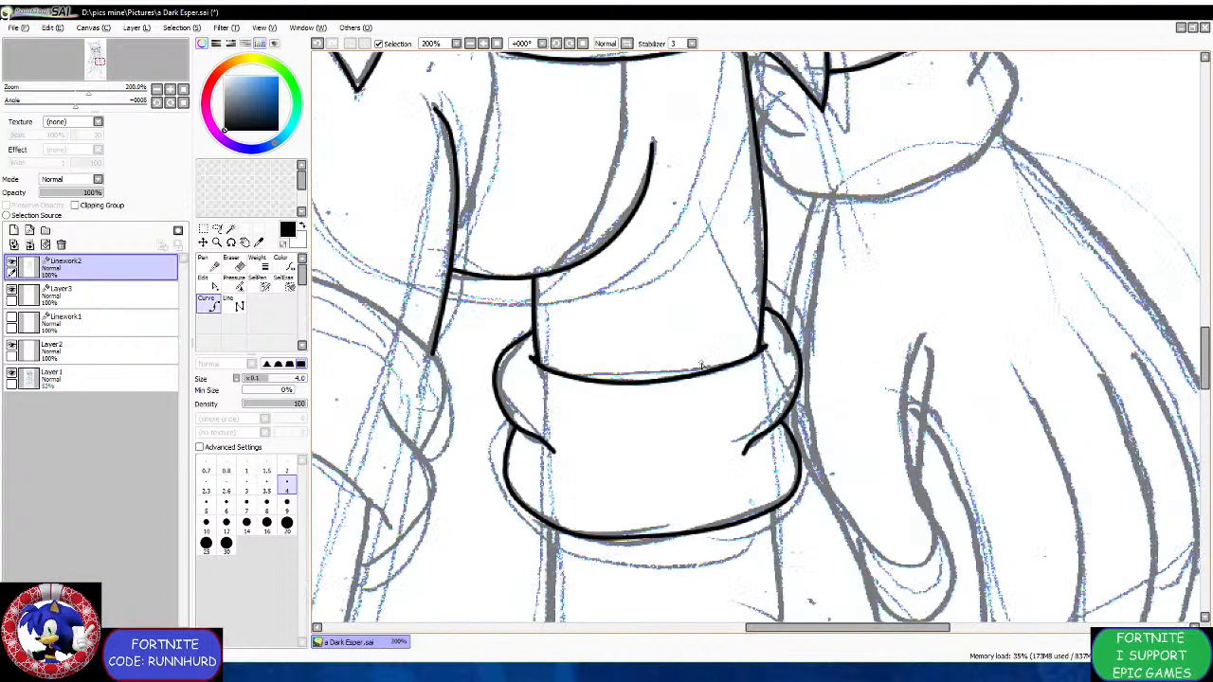
# Ink the arched lower edge of the other leg's band and its outer lower fold, ending in a crease.
pyautogui.scroll(3, 441, 358)
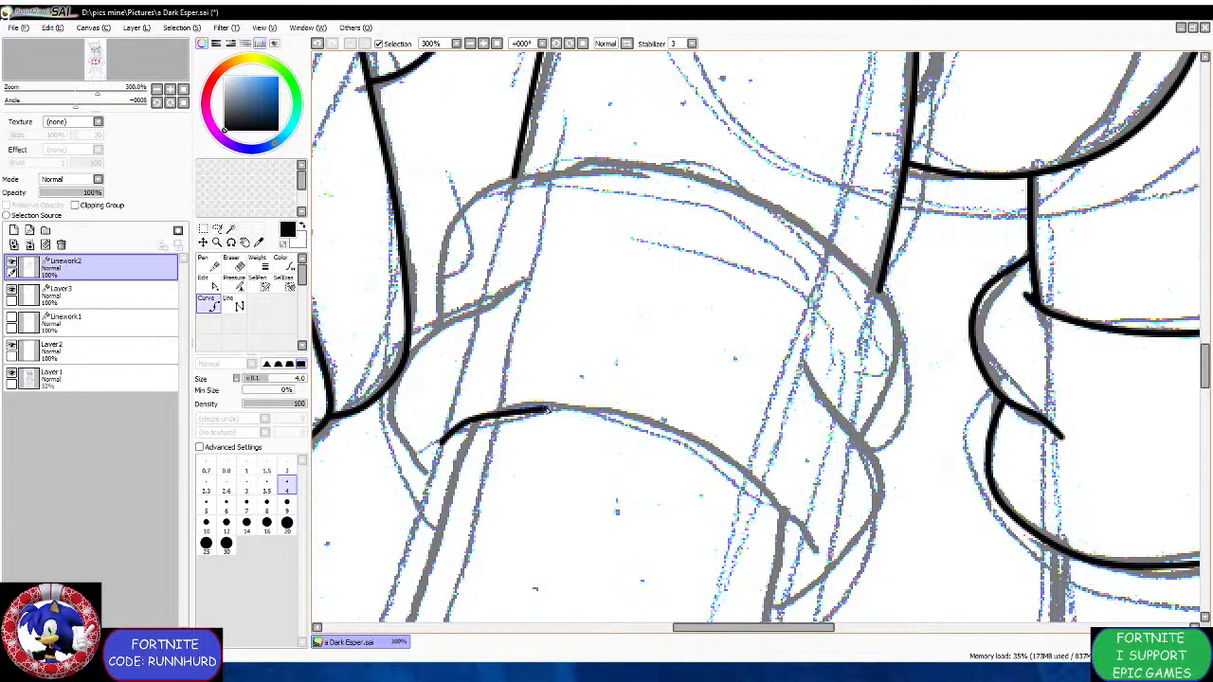
pyautogui.click(553, 407)
pyautogui.click(656, 424)
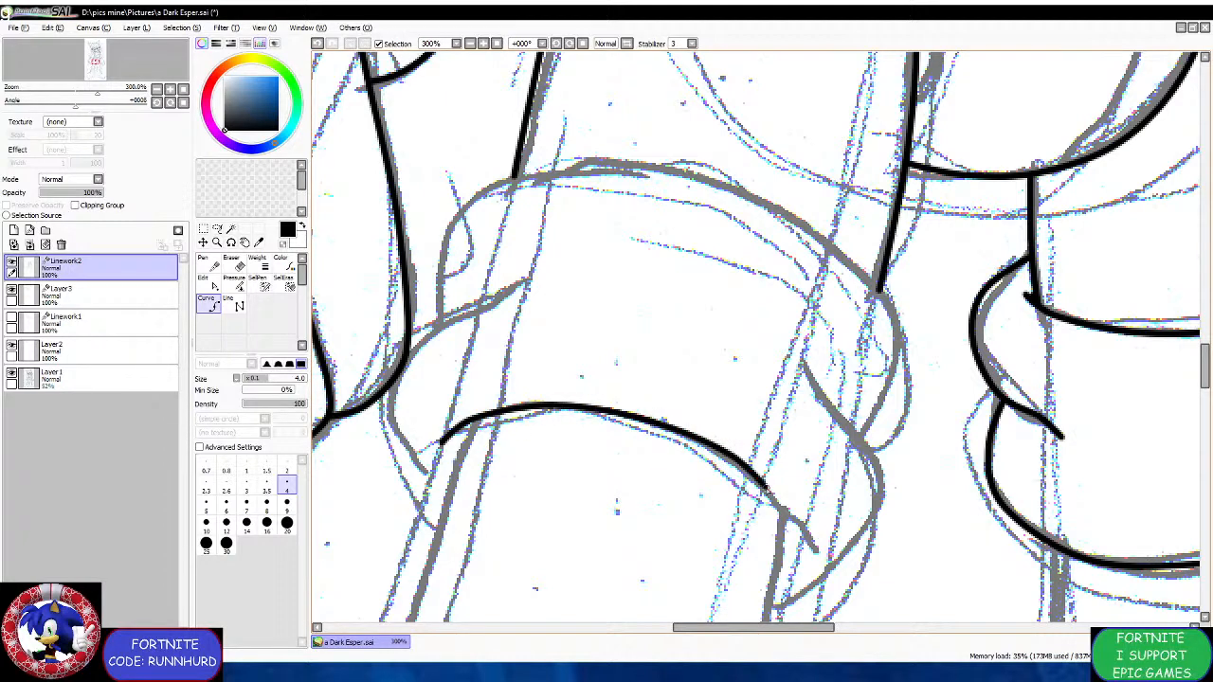
pyautogui.doubleClick(801, 540)
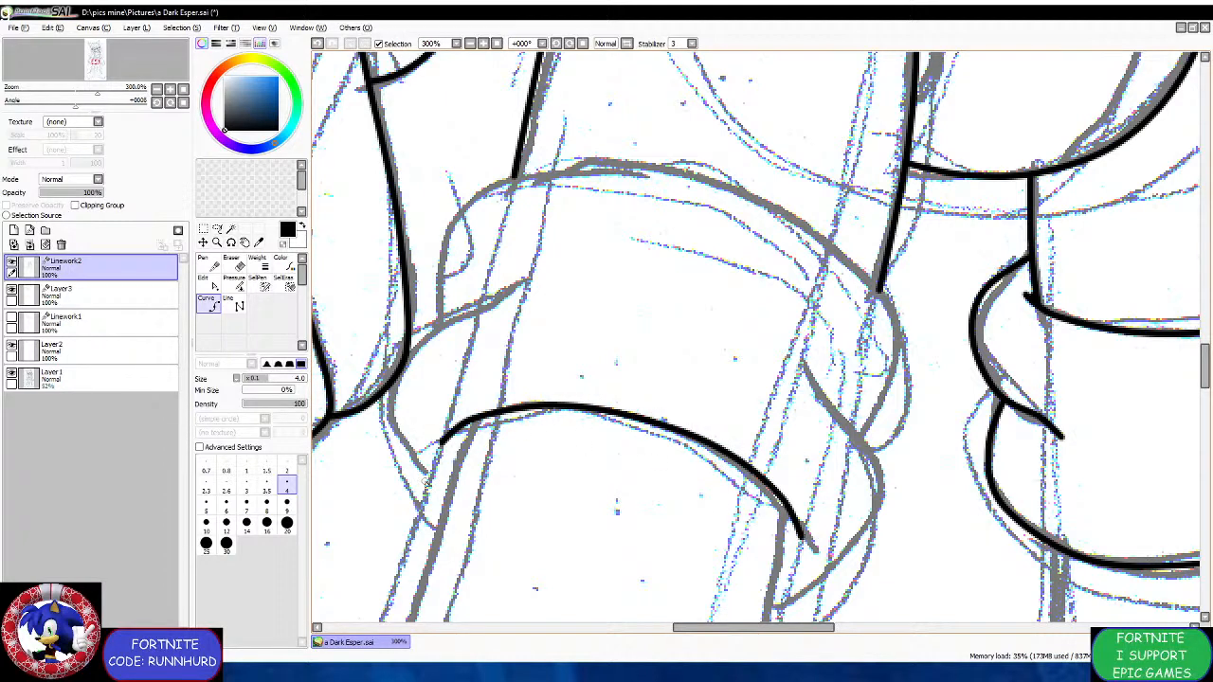
pyautogui.click(441, 498)
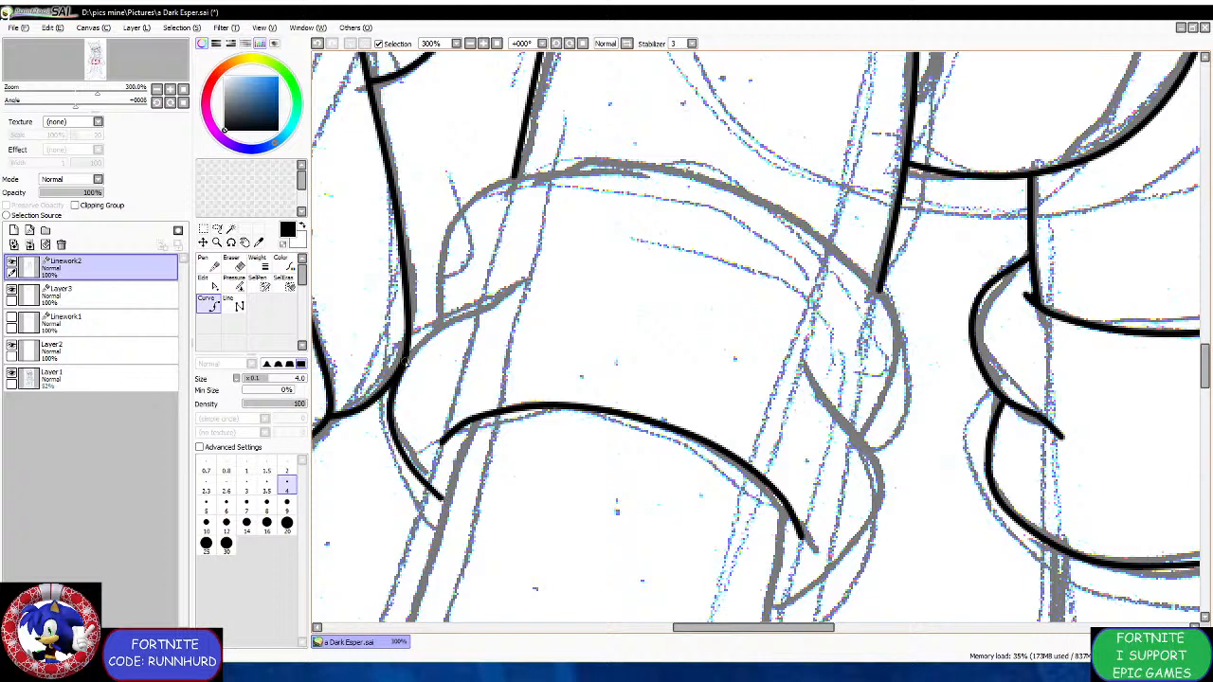
pyautogui.click(401, 368)
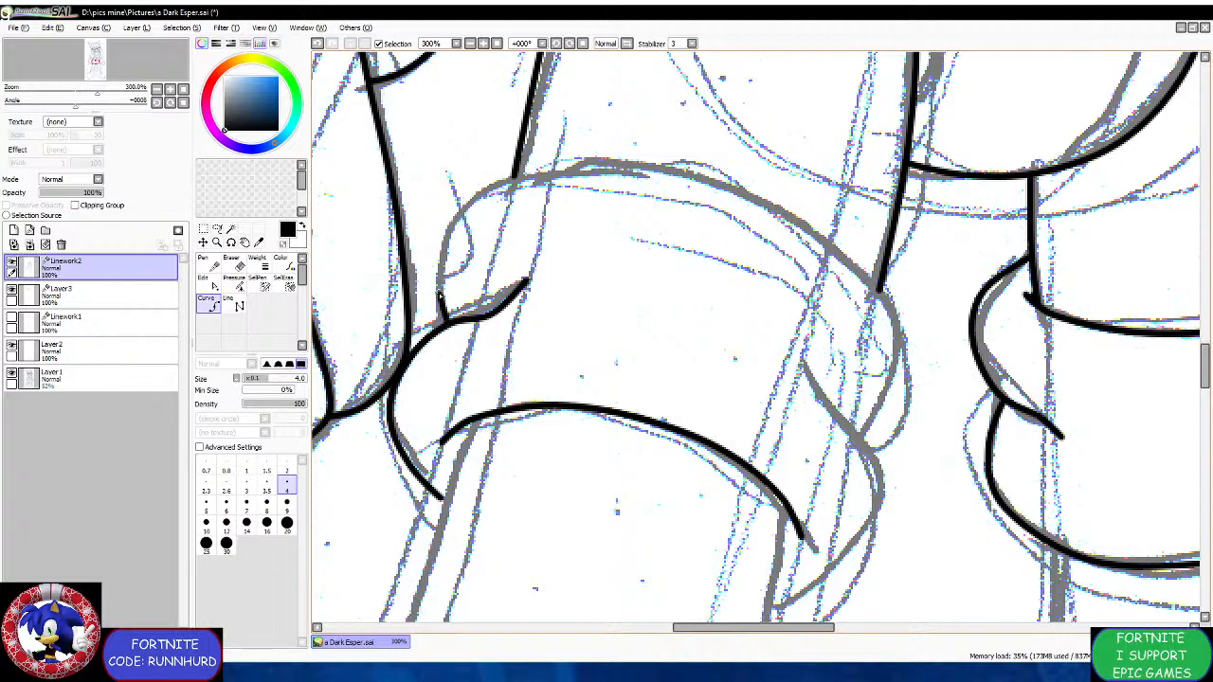
# Ink that band's upper fold from the outer crease, over the arched top edge and down around the inner side.
pyautogui.click(442, 251)
pyautogui.click(497, 190)
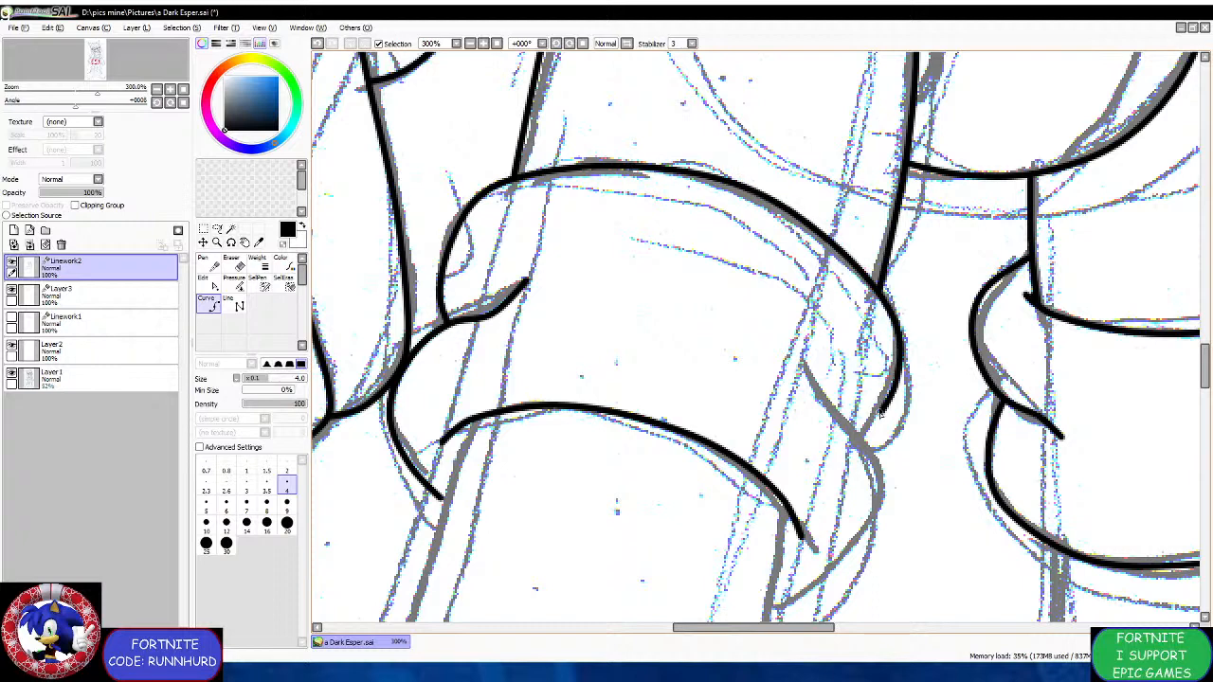
pyautogui.doubleClick(857, 428)
# Ink that band's inner lower fold from below the bottom edge, up around the side and into a crease.
pyautogui.click(827, 565)
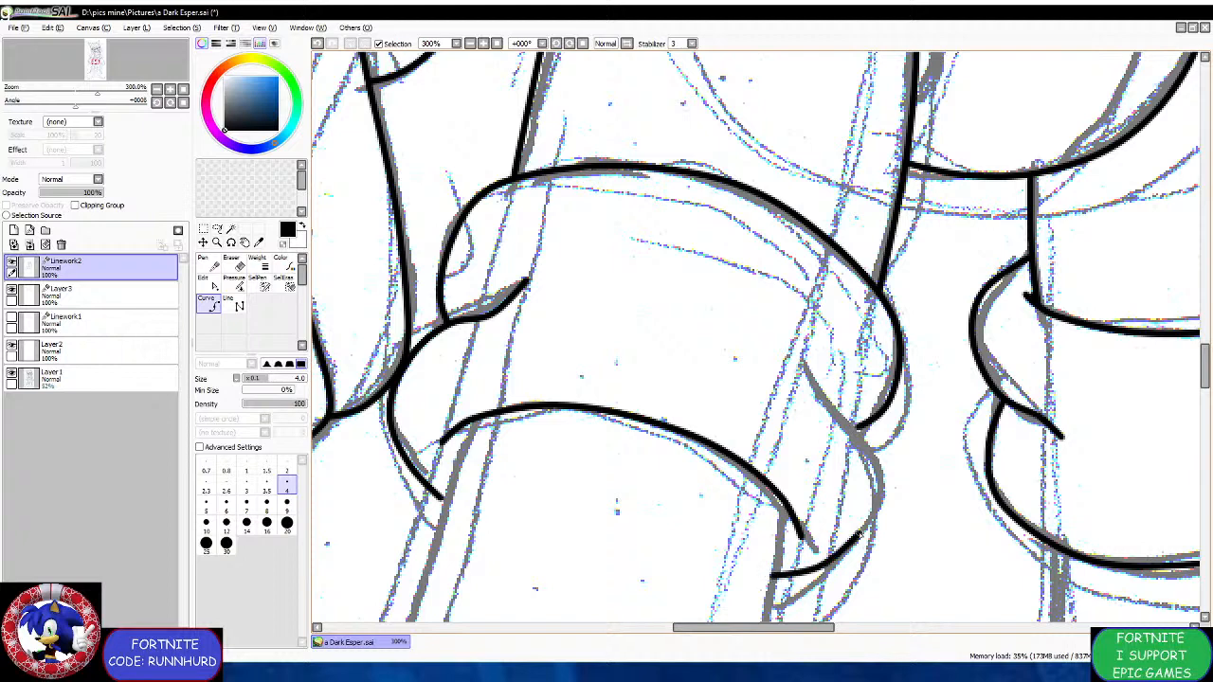
pyautogui.click(862, 529)
pyautogui.click(873, 466)
pyautogui.click(857, 427)
pyautogui.click(816, 386)
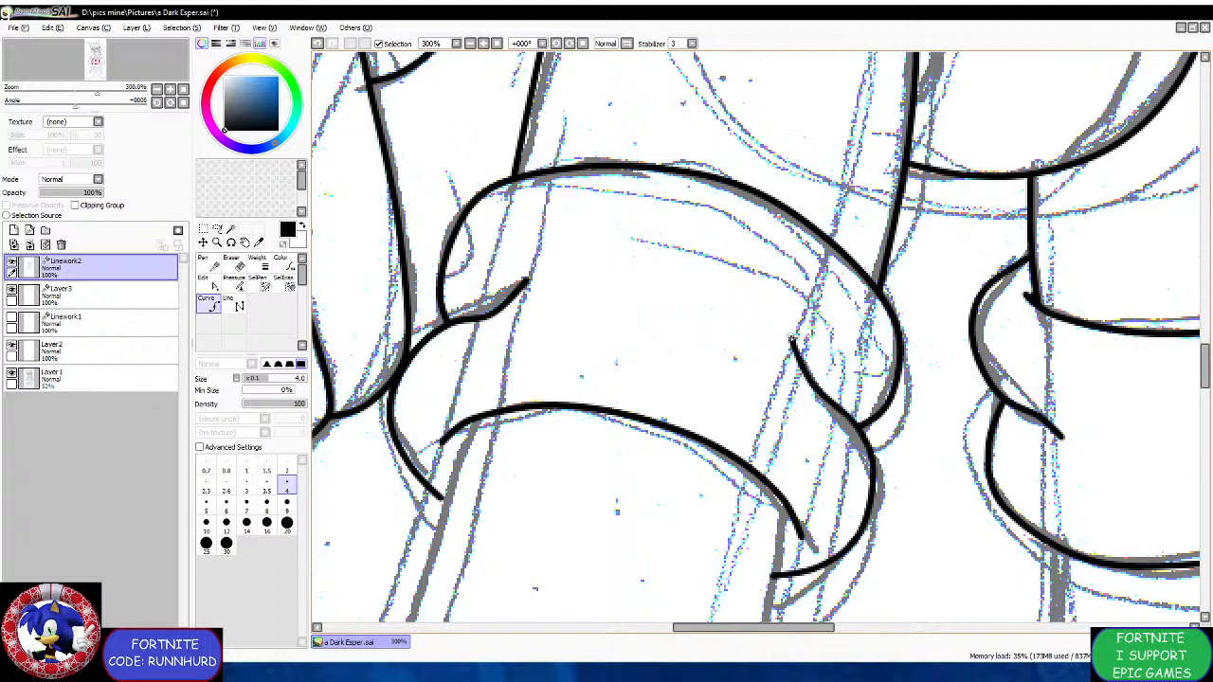
pyautogui.scroll(-4, 790, 340)
pyautogui.scroll(3, 733, 339)
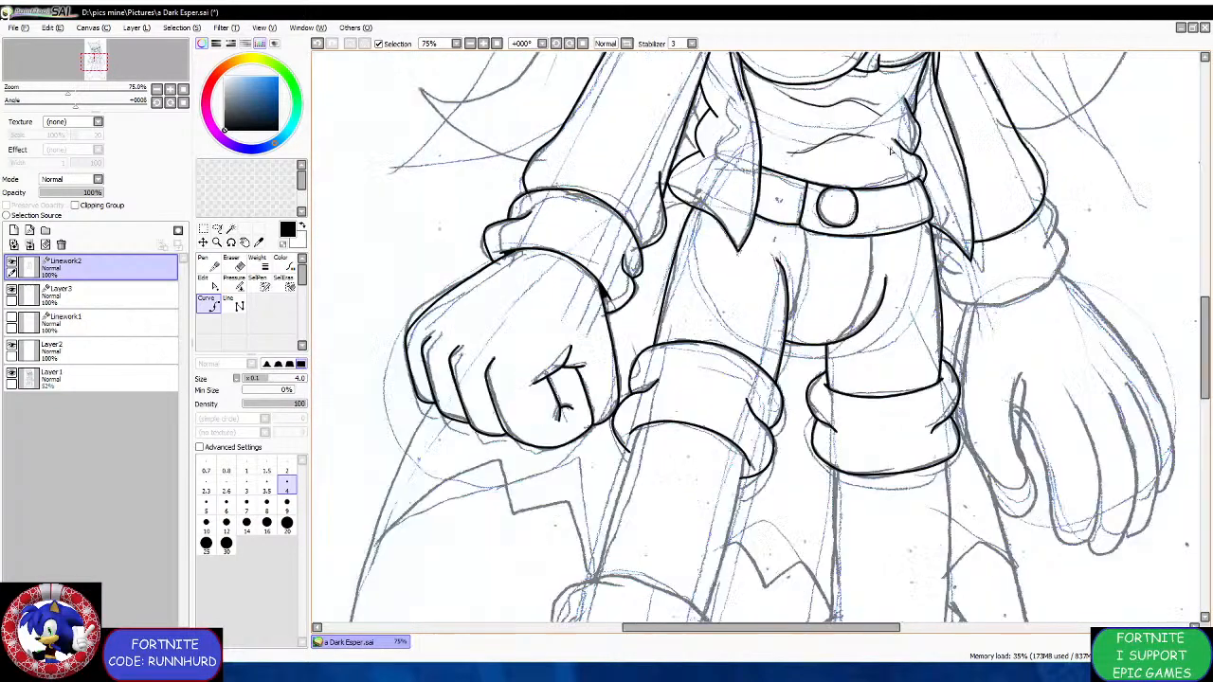
# Ink two thin curves from the belt down to the crotch area at brush size 2, and return the size to 4.
pyautogui.click(286, 470)
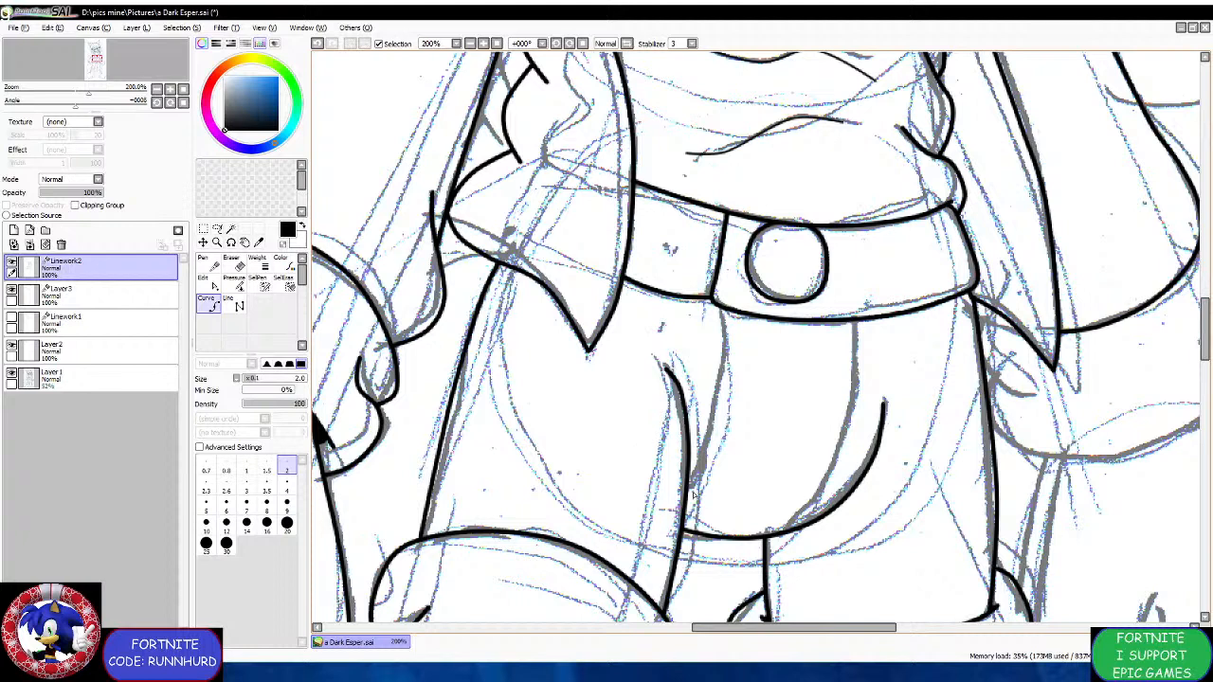
pyautogui.scroll(1, 692, 496)
pyautogui.moveTo(713, 447)
pyautogui.mouseDown()
pyautogui.moveTo(746, 375)
pyautogui.moveTo(757, 281)
pyautogui.mouseUp()
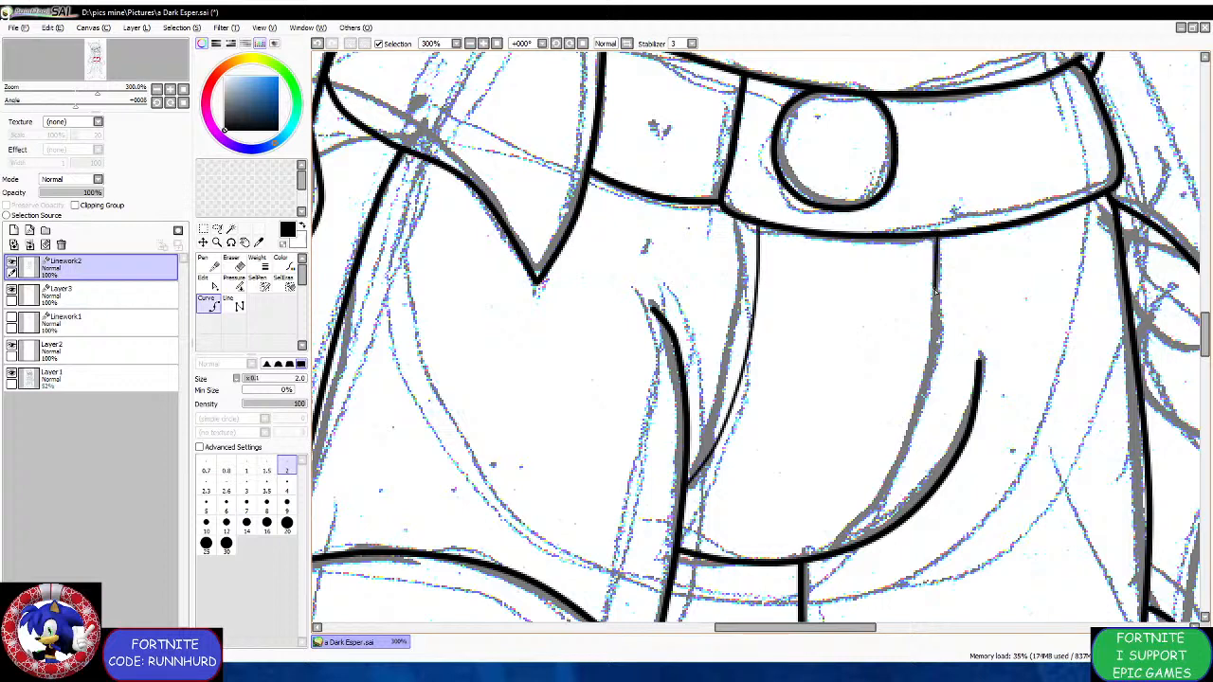
pyautogui.moveTo(938, 241)
pyautogui.mouseDown()
pyautogui.moveTo(923, 413)
pyautogui.moveTo(864, 524)
pyautogui.mouseUp()
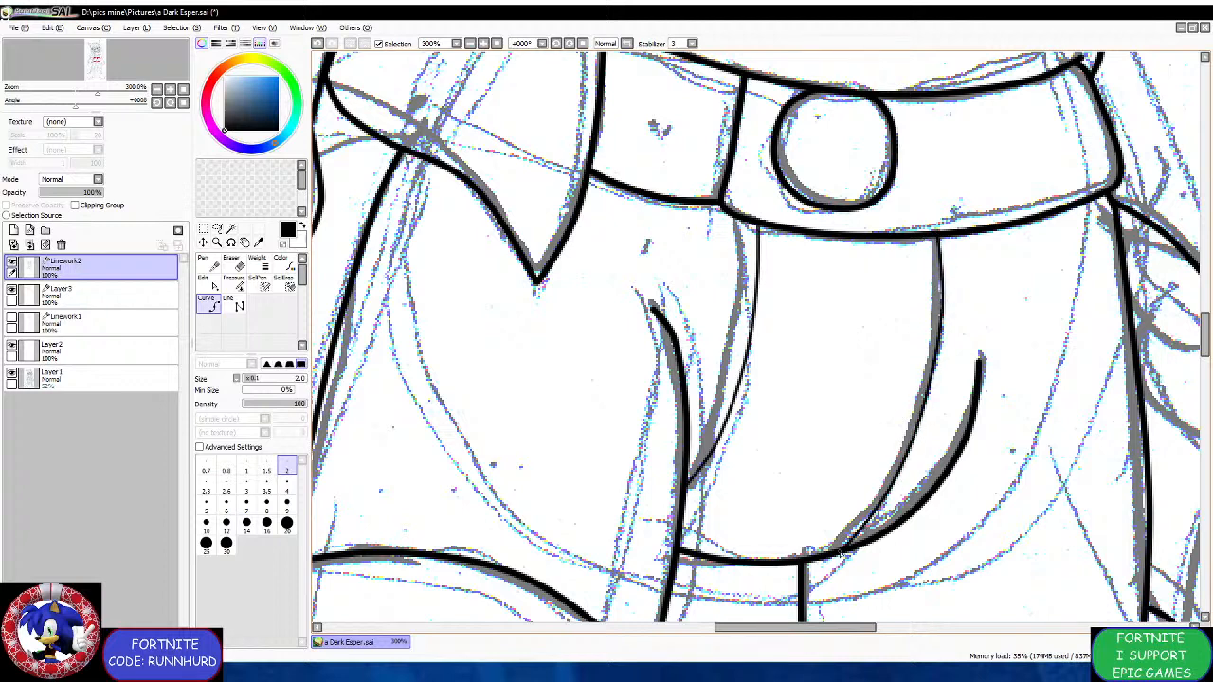
pyautogui.click(286, 485)
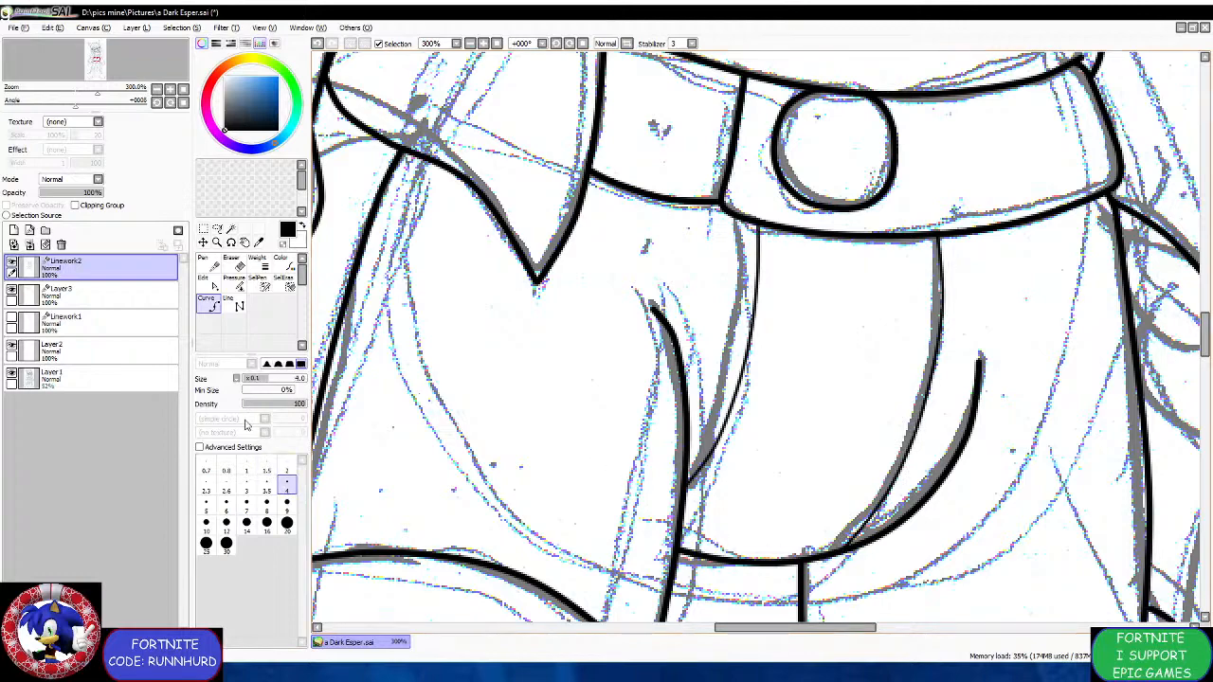
# Reshape the outer thigh line beside the fist so it bows slightly outward, and save the drawing.
pyautogui.scroll(-2, 508, 239)
pyautogui.scroll(-1, 707, 283)
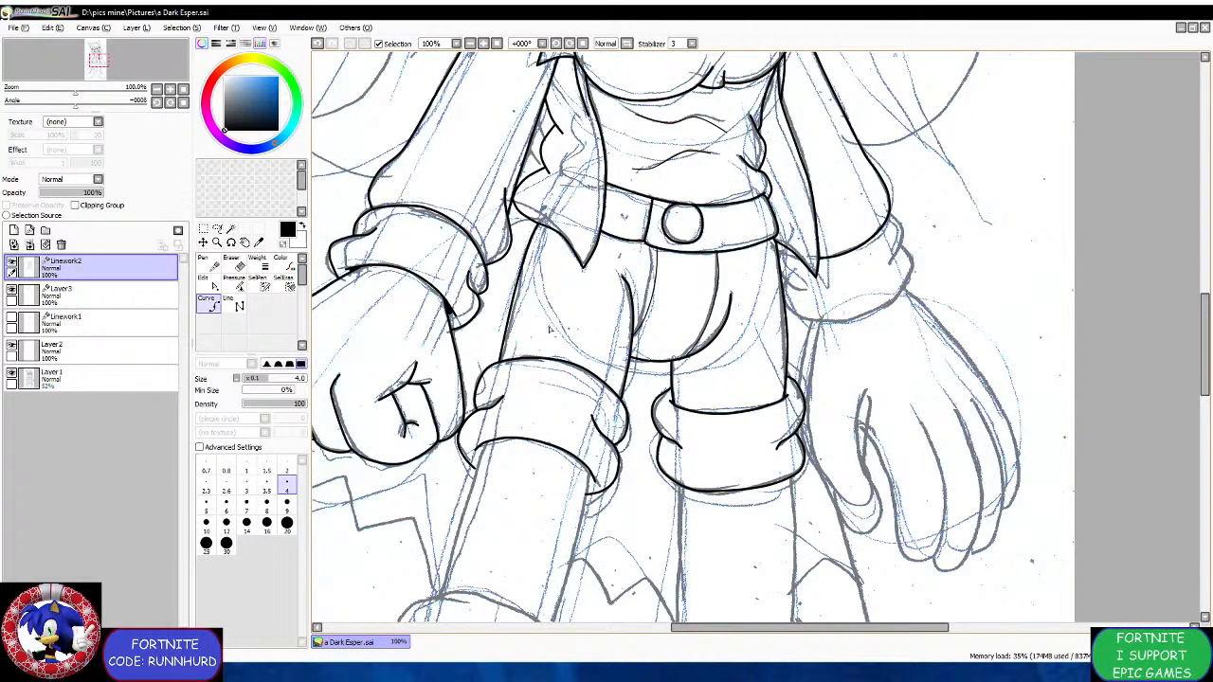
pyautogui.scroll(2, 549, 330)
pyautogui.moveTo(494, 352); pyautogui.dragTo(490, 361)
pyautogui.moveTo(513, 268); pyautogui.dragTo(503, 264)
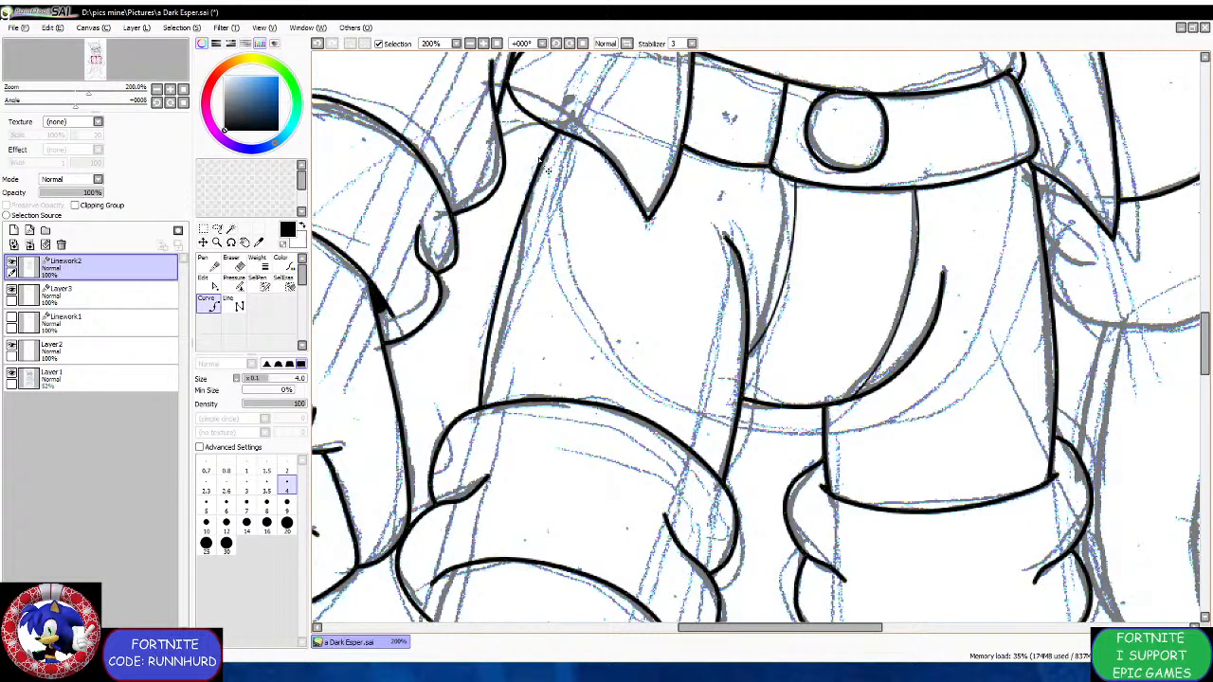
pyautogui.scroll(-3, 507, 220)
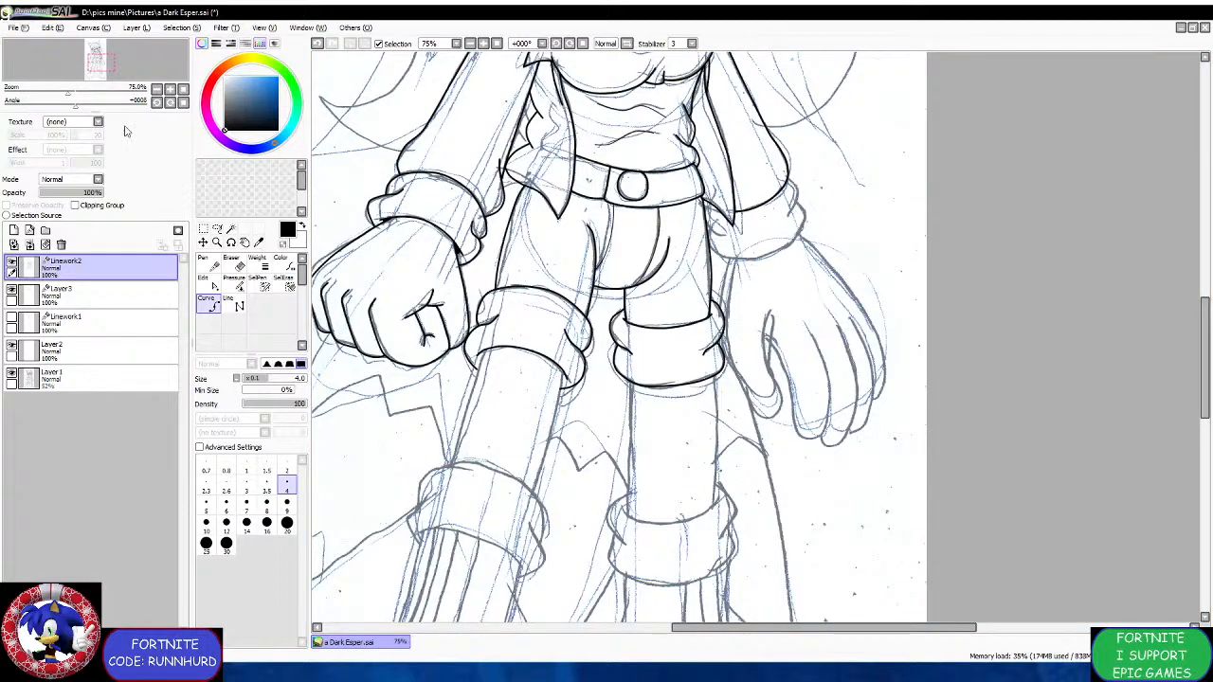
pyautogui.hotkey('ctrl', 's')
# Ink the outer cheek fur below the eye, with arched edges and a curve from the outermost spike's tip up to the hair strand.
pyautogui.scroll(-3, 672, 178)
pyautogui.scroll(5, 702, 330)
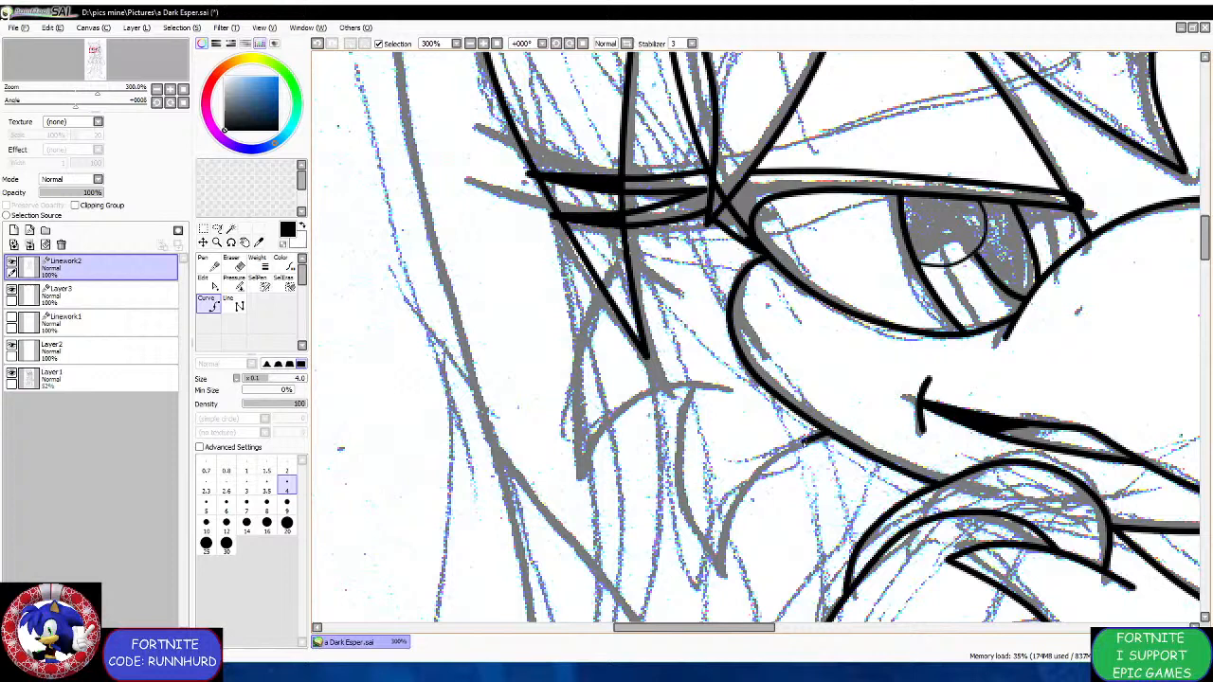
pyautogui.moveTo(825, 434)
pyautogui.mouseDown()
pyautogui.moveTo(778, 446)
pyautogui.moveTo(740, 488)
pyautogui.moveTo(722, 572)
pyautogui.moveTo(675, 488)
pyautogui.moveTo(670, 451)
pyautogui.moveTo(700, 382)
pyautogui.moveTo(626, 399)
pyautogui.moveTo(590, 433)
pyautogui.mouseUp()
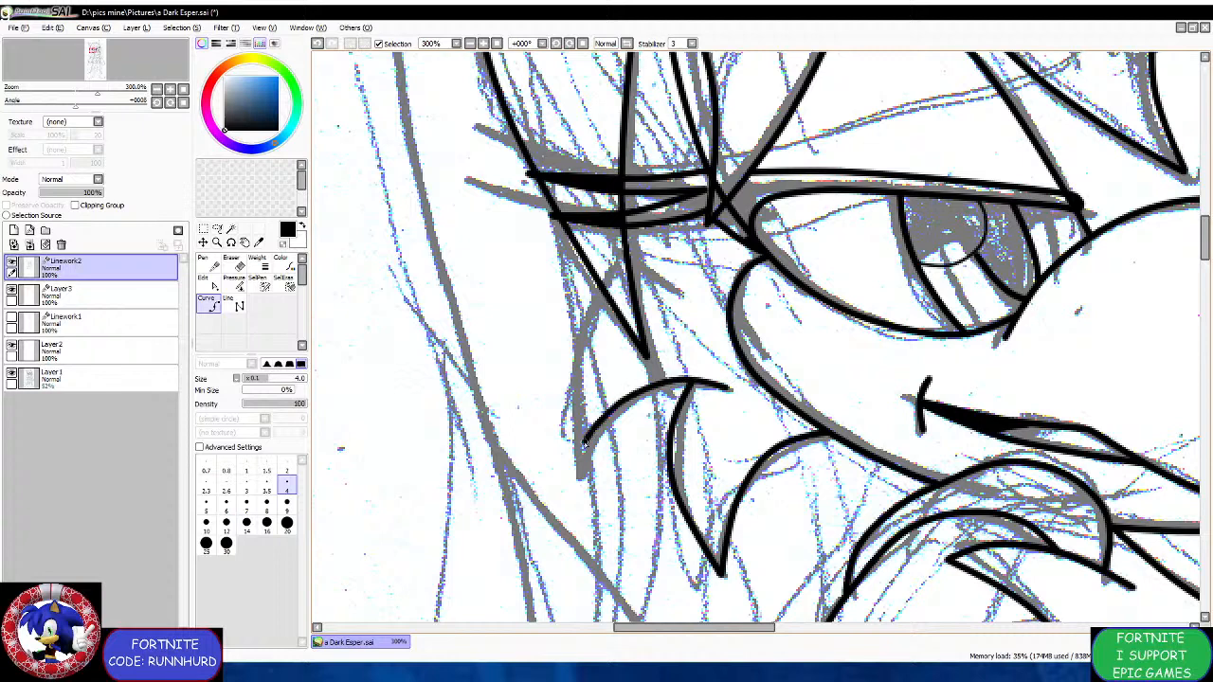
pyautogui.hotkey('ctrl', 'z')
pyautogui.doubleClick(583, 472)
pyautogui.click(583, 471)
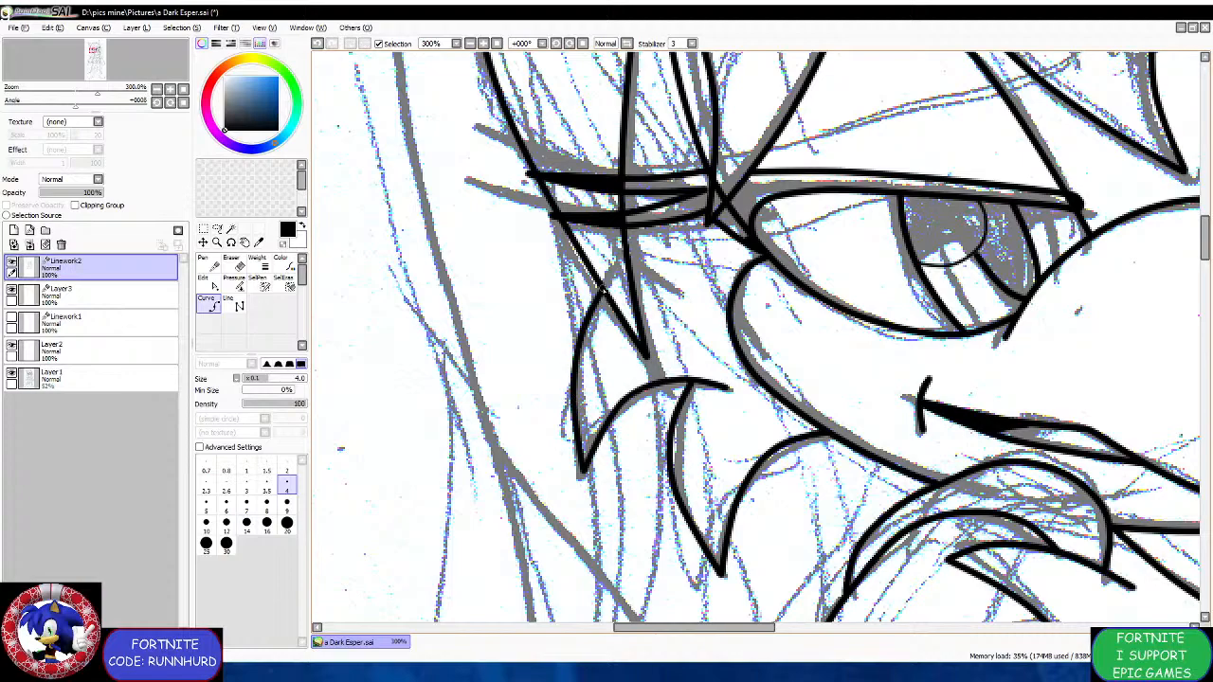
pyautogui.doubleClick(603, 287)
# Ink a pointed tuft outside the eyelashes and a short stroke beneath them, and adjust the small fur stroke lower down.
pyautogui.scroll(-4, 607, 280)
pyautogui.scroll(5, 654, 293)
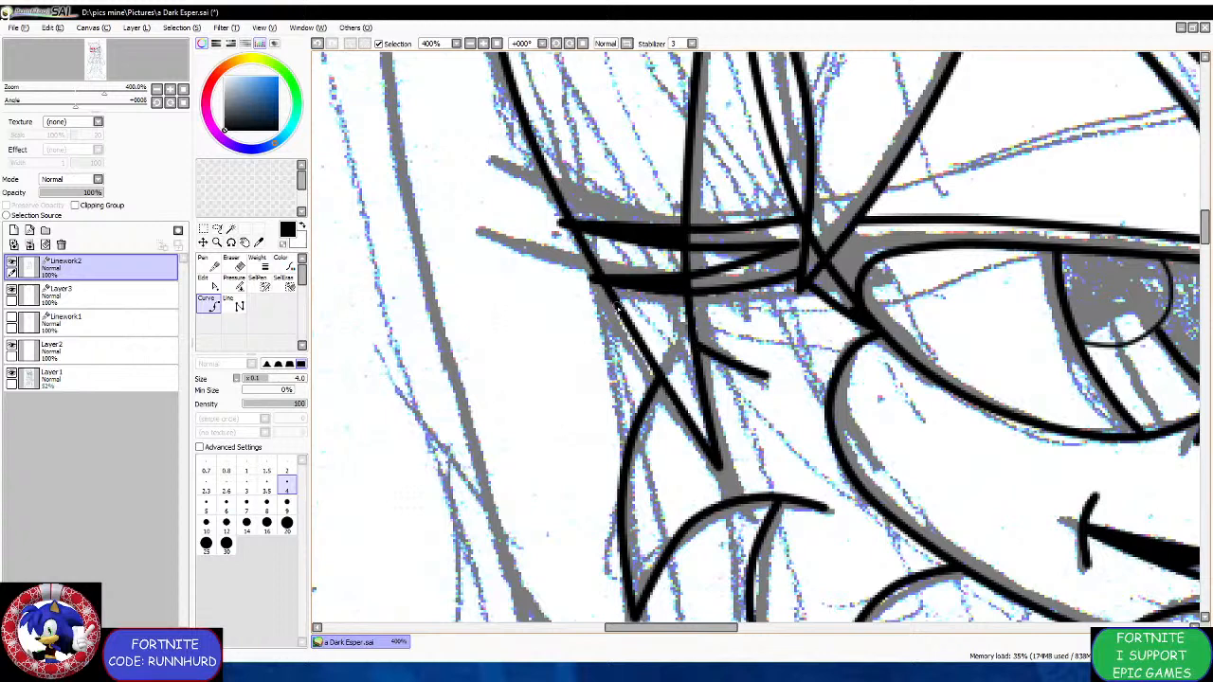
pyautogui.moveTo(618, 310)
pyautogui.mouseDown()
pyautogui.moveTo(563, 285)
pyautogui.moveTo(519, 210)
pyautogui.moveTo(578, 242)
pyautogui.mouseUp()
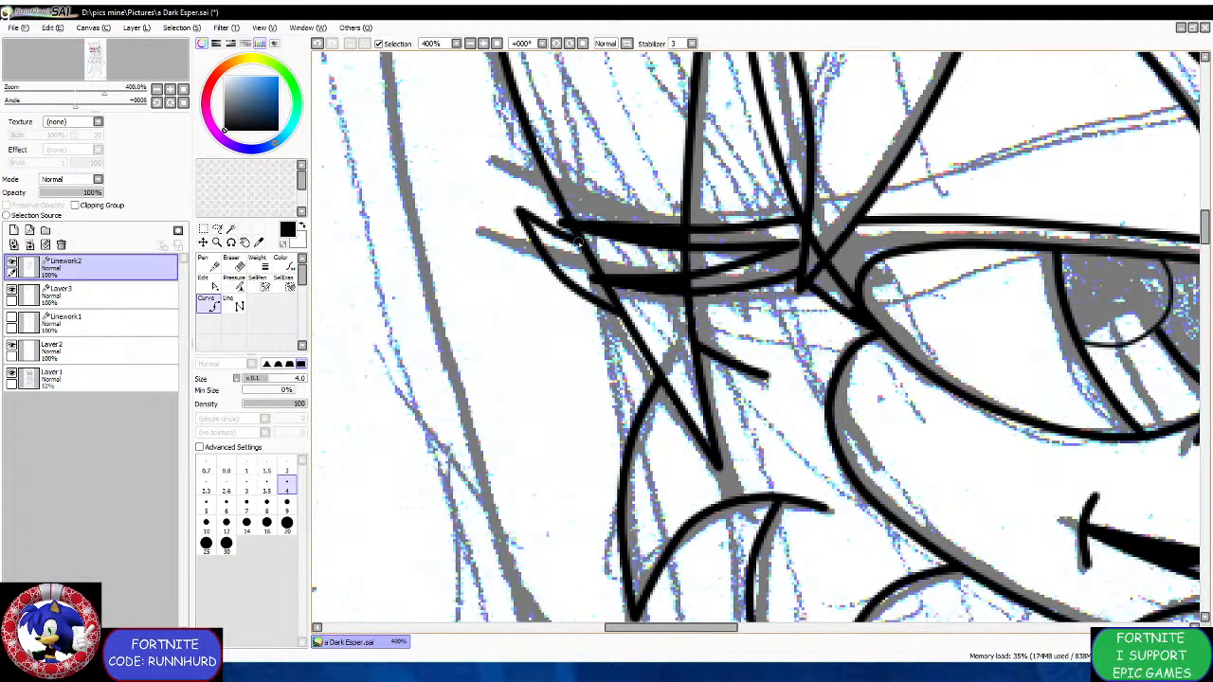
pyautogui.moveTo(686, 264); pyautogui.dragTo(795, 305)
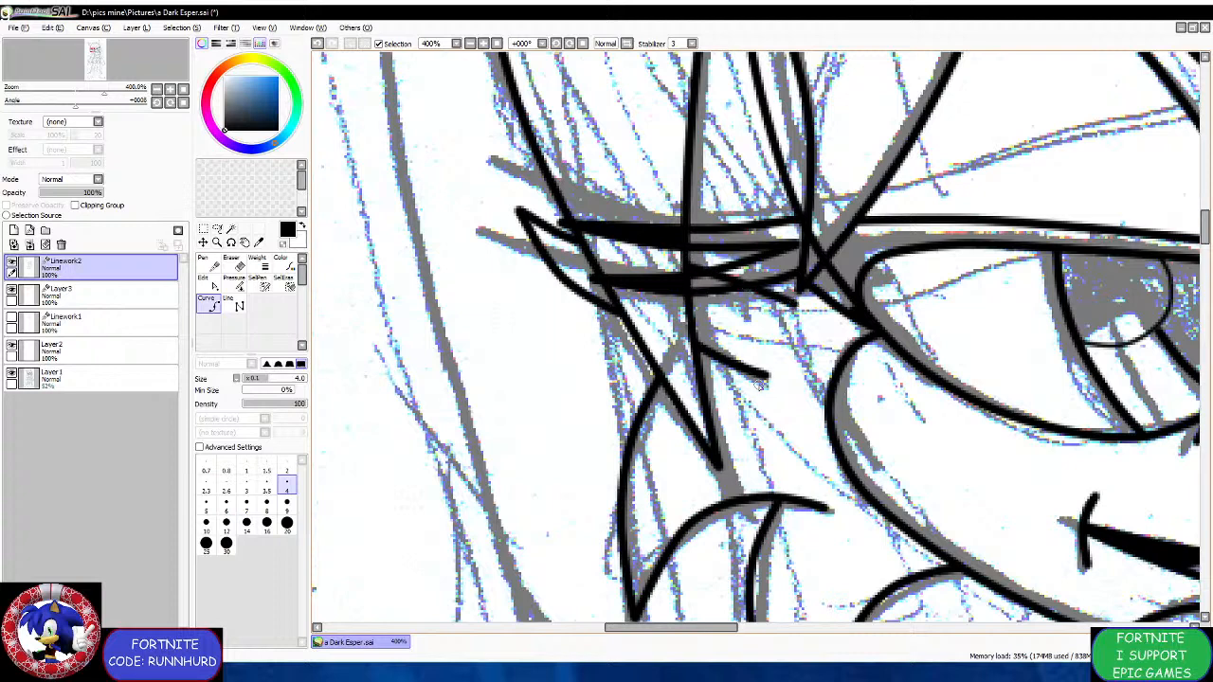
pyautogui.moveTo(766, 376); pyautogui.dragTo(693, 362)
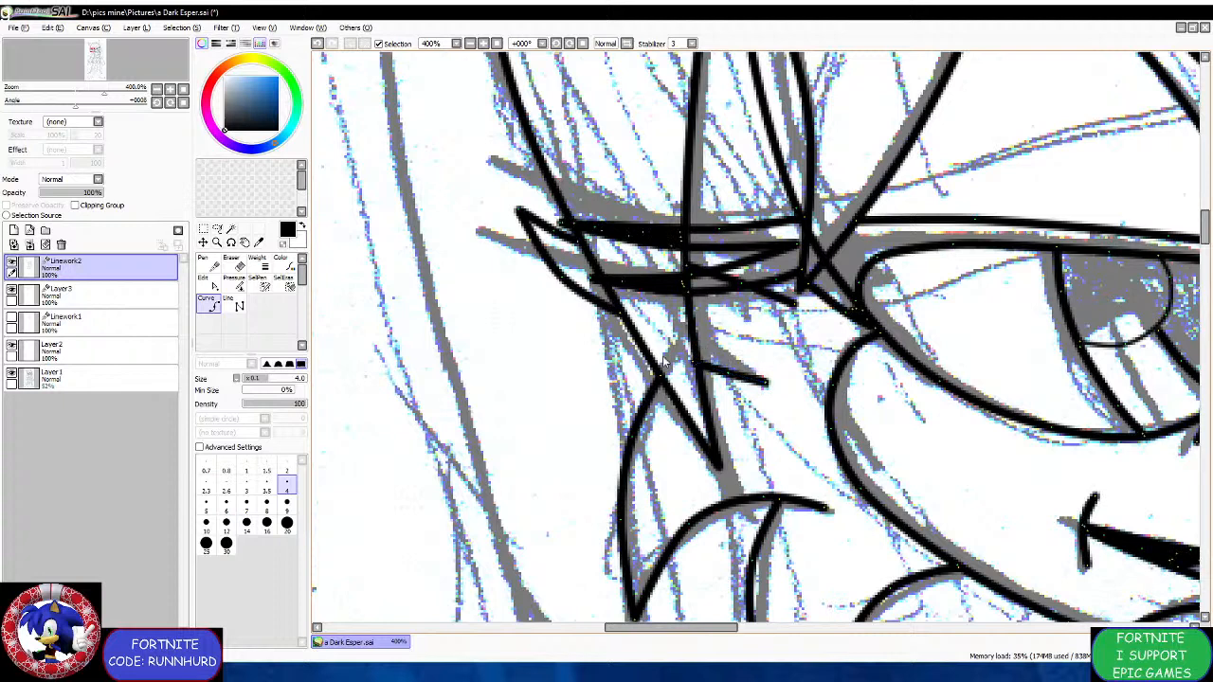
# Move the tuft's lower end further down the hair strand, and reshape the two short strokes beside it.
pyautogui.moveTo(622, 315); pyautogui.dragTo(642, 349)
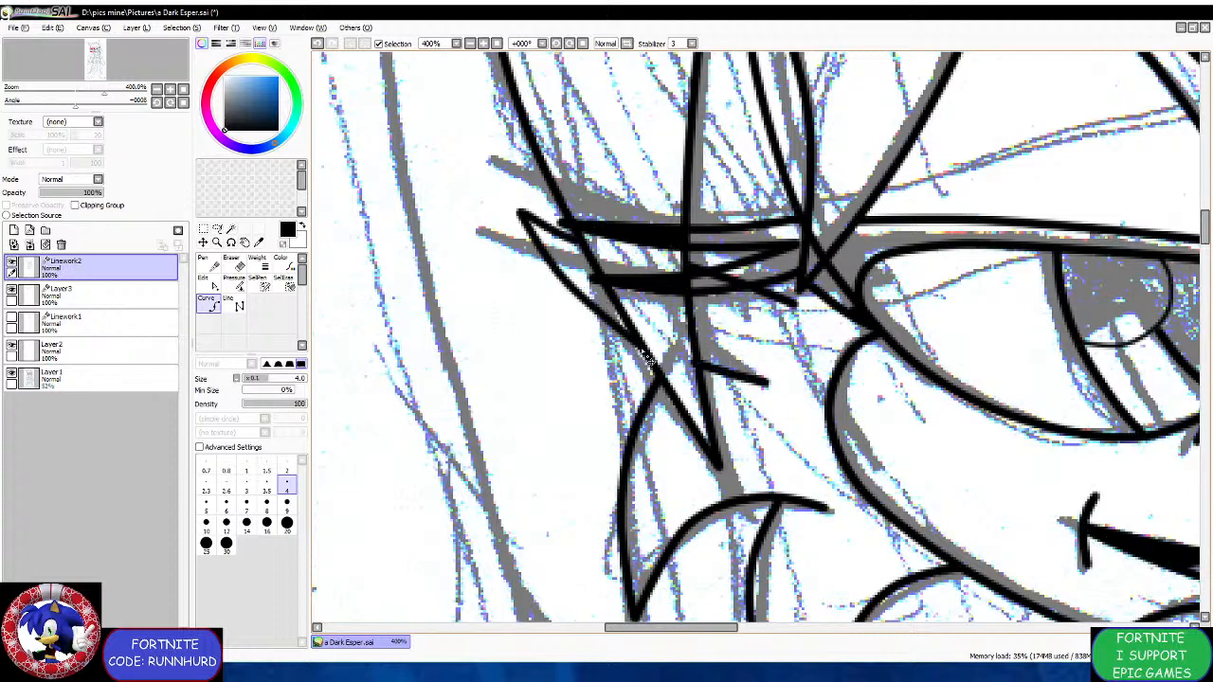
pyautogui.moveTo(569, 283); pyautogui.dragTo(560, 292)
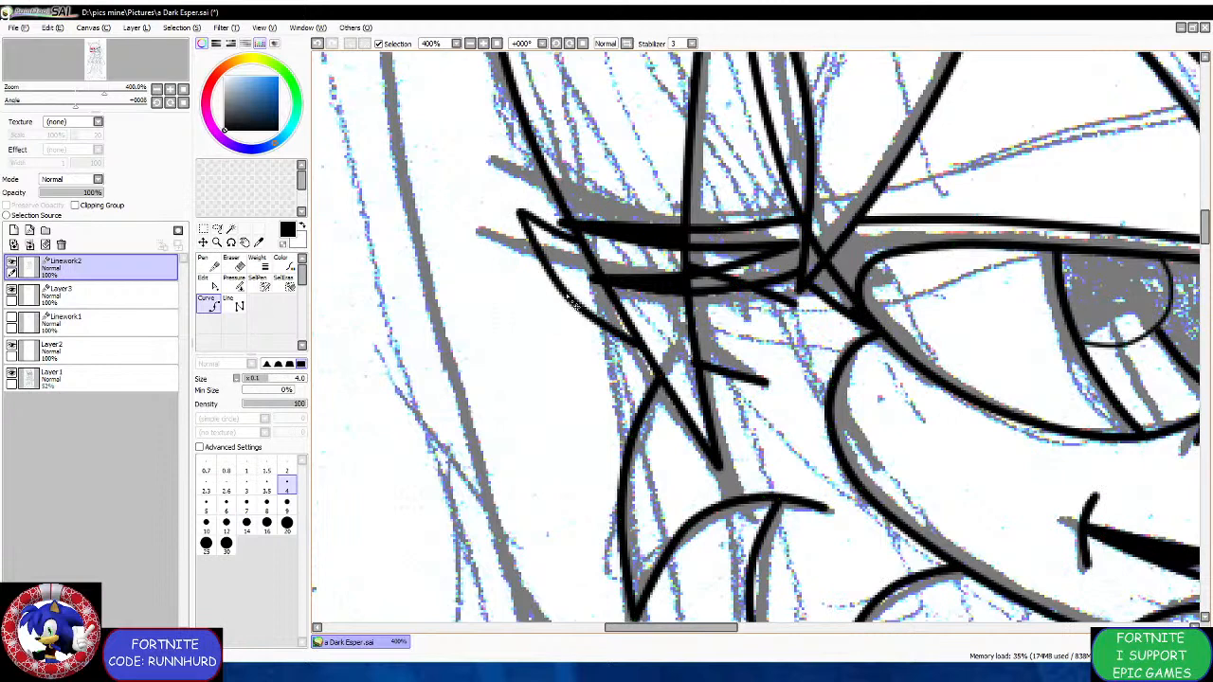
pyautogui.moveTo(690, 272); pyautogui.dragTo(778, 296)
pyautogui.press('Return')
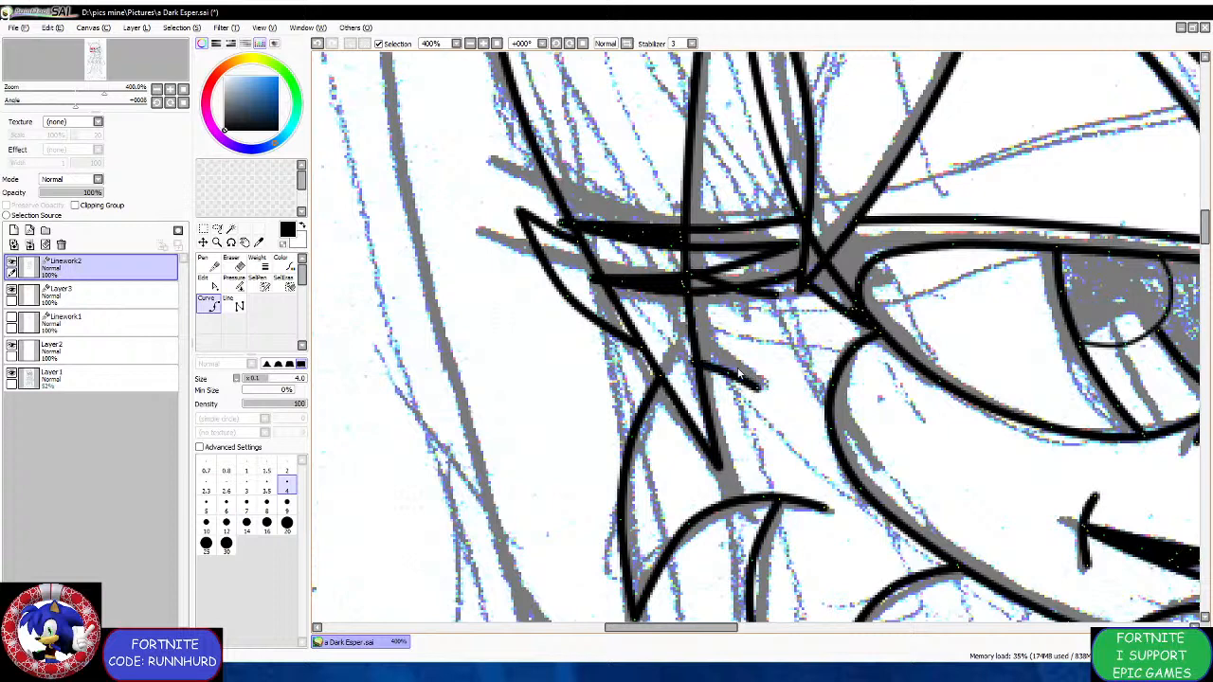
pyautogui.moveTo(731, 376); pyautogui.dragTo(726, 383)
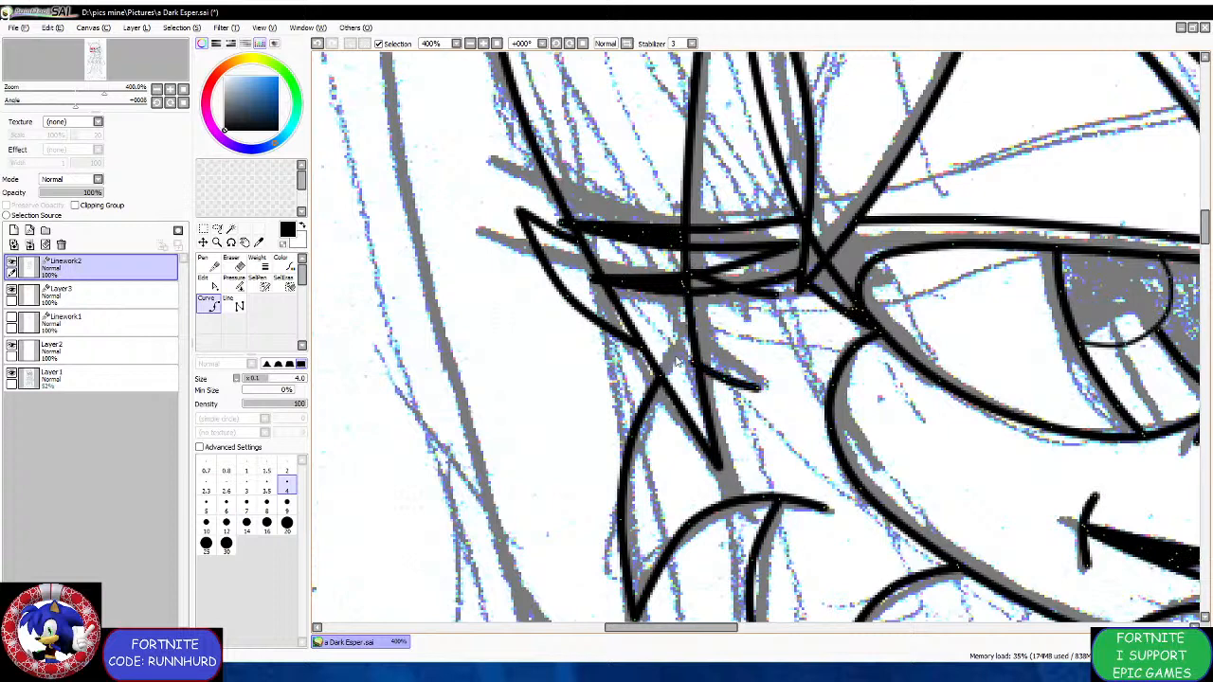
pyautogui.press('Return')
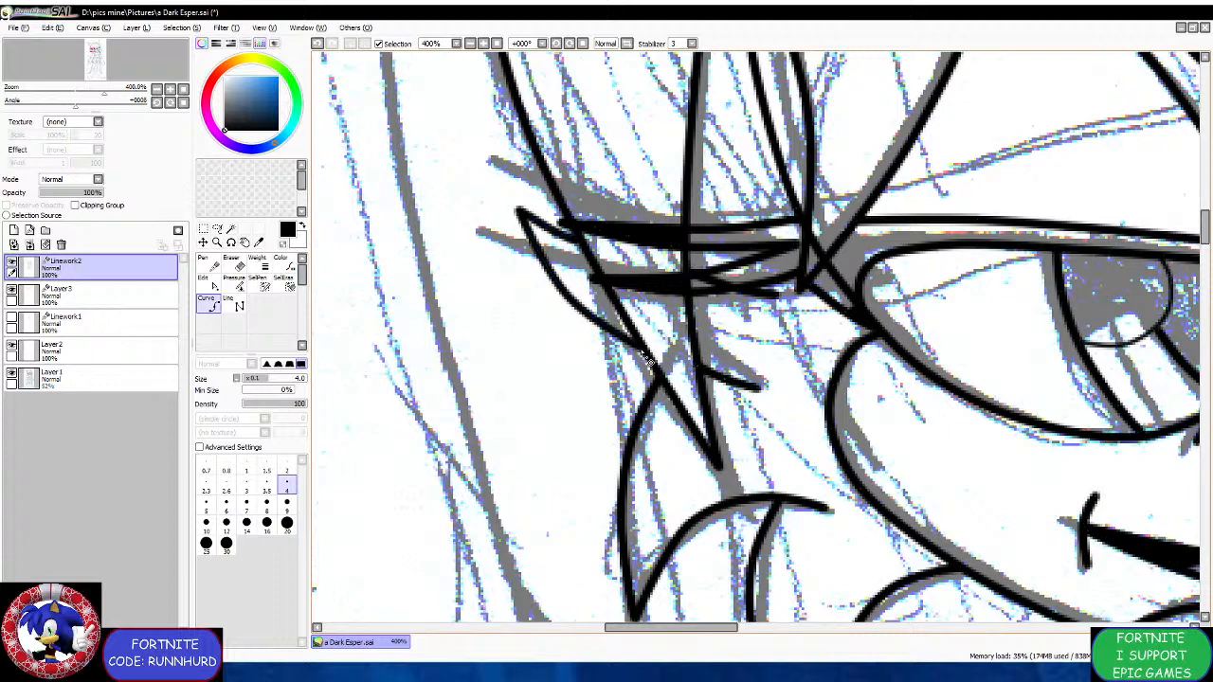
# Bow the tuft's outer edge outward down to the cheek spike, and flatten the small fur stroke inside the strand.
pyautogui.scroll(-2, 650, 365)
pyautogui.scroll(2, 651, 350)
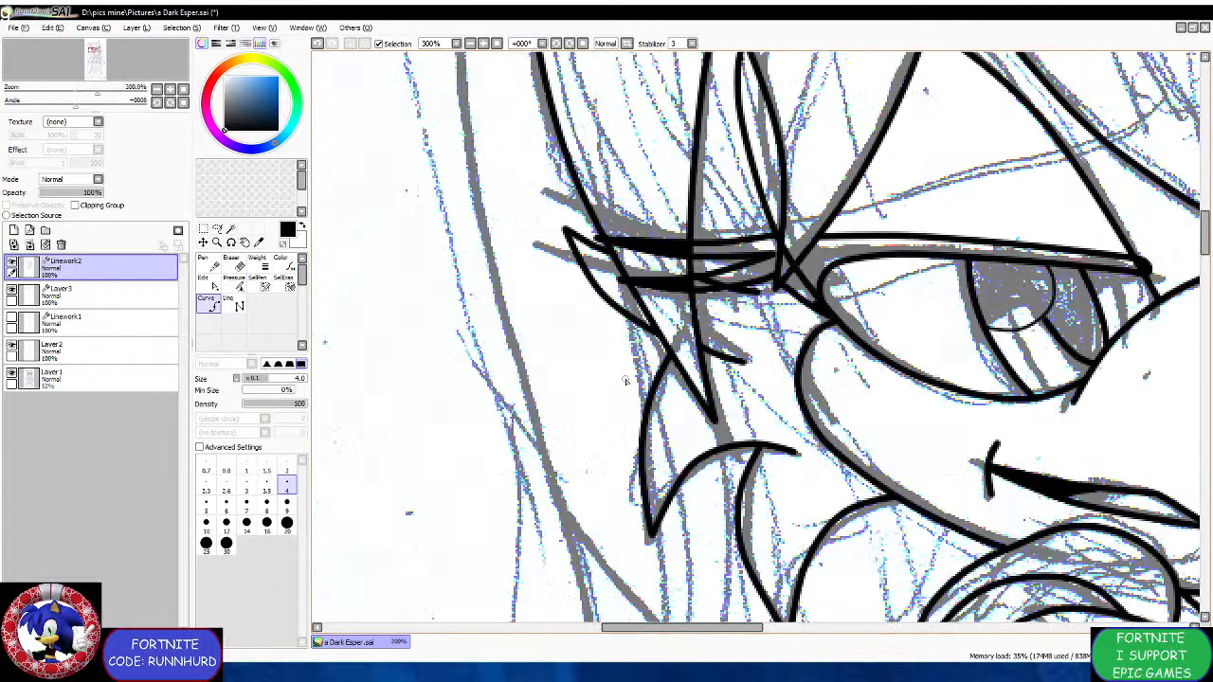
pyautogui.click(684, 341)
pyautogui.click(542, 179)
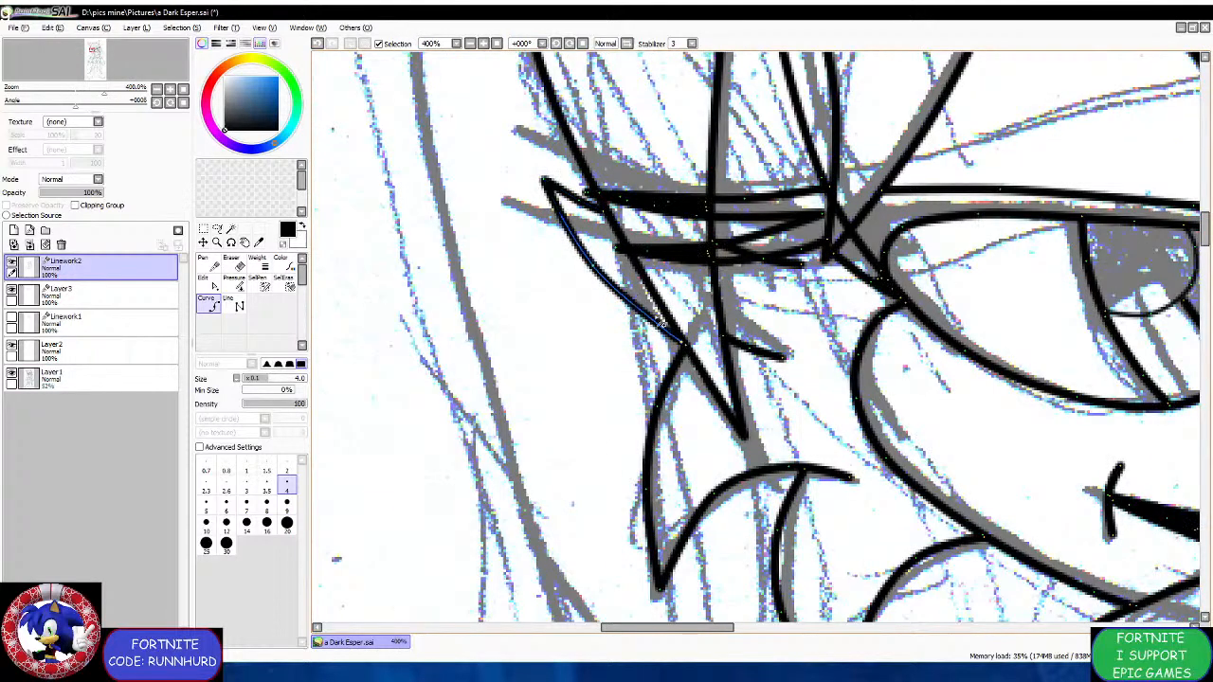
pyautogui.moveTo(606, 279)
pyautogui.mouseDown()
pyautogui.moveTo(569, 256)
pyautogui.moveTo(684, 346)
pyautogui.mouseUp()
pyautogui.press('Return')
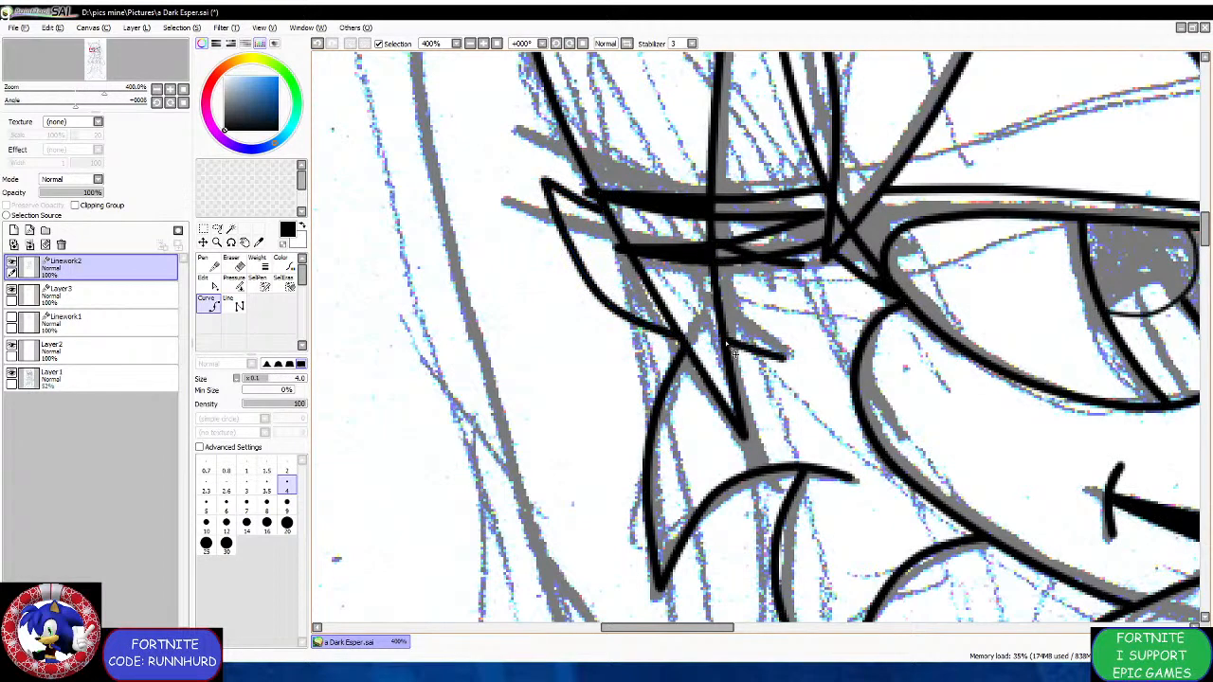
pyautogui.moveTo(793, 372); pyautogui.dragTo(756, 352)
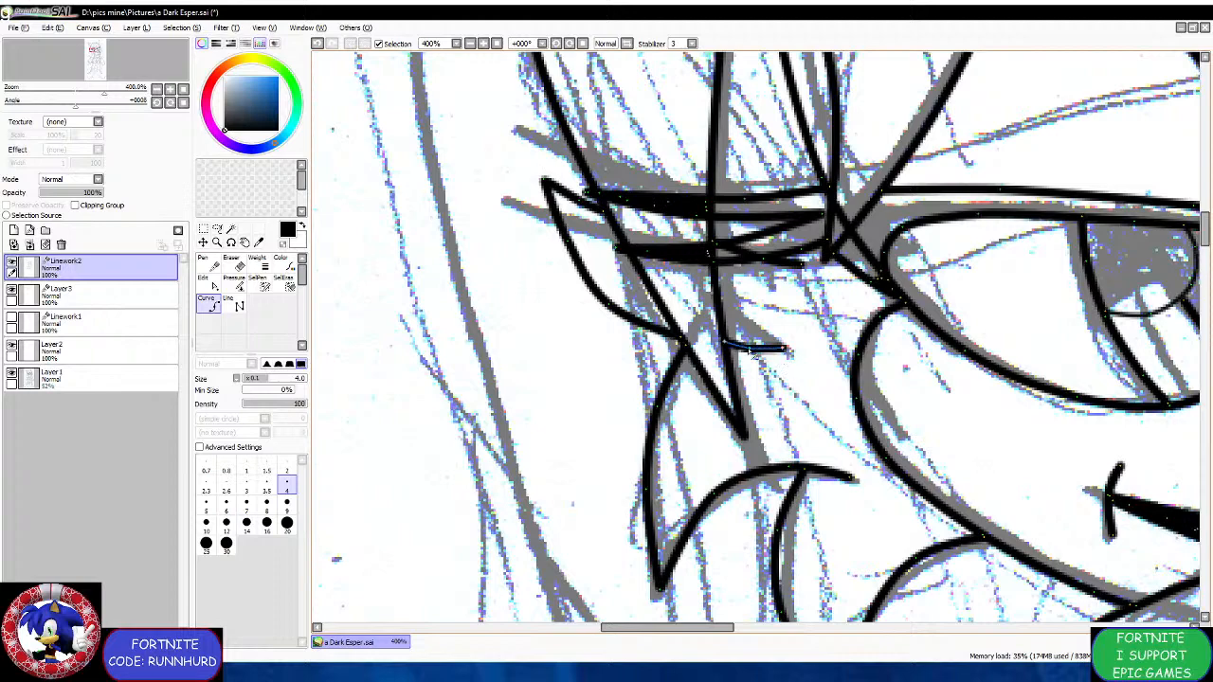
# Ink the long outer hair edge from the base of the ear down past the cheek fur.
pyautogui.scroll(-5, 730, 348)
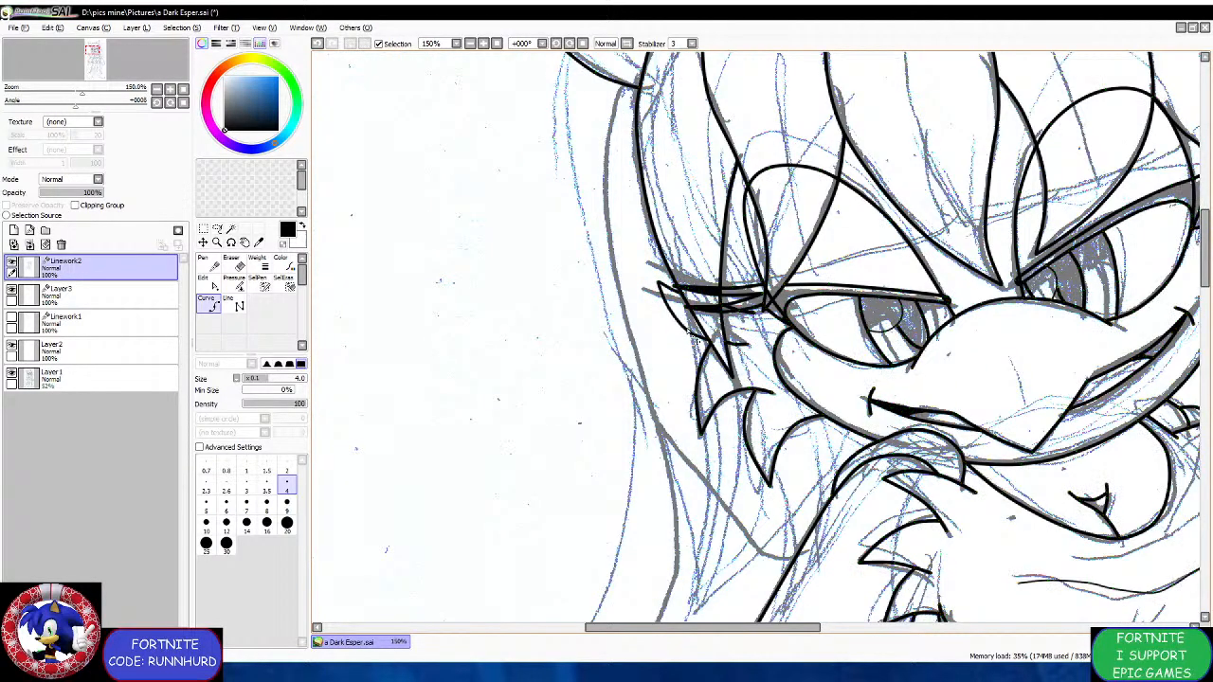
pyautogui.scroll(-2, 681, 311)
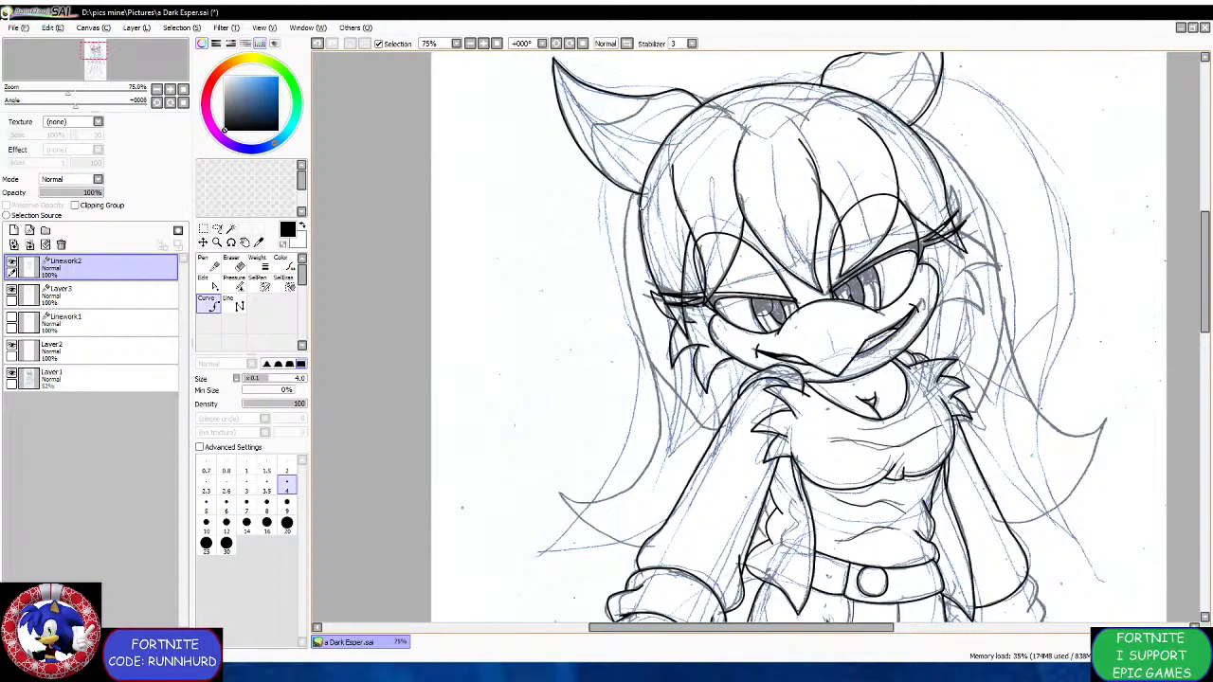
pyautogui.scroll(3, 637, 201)
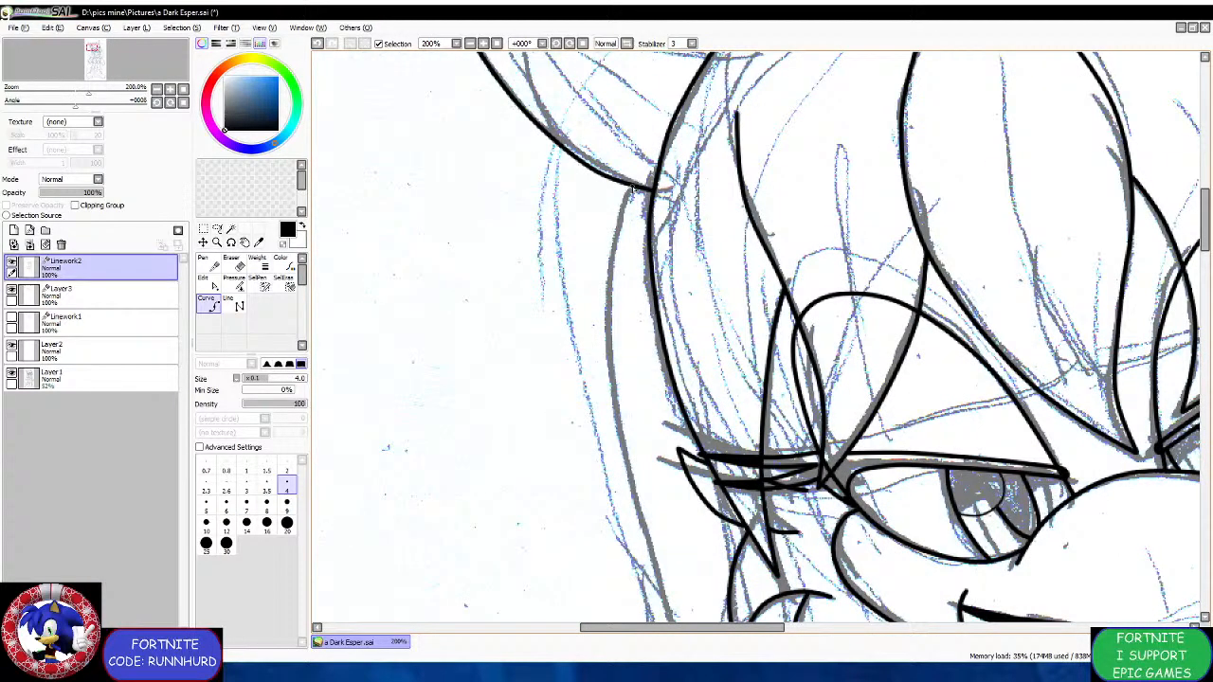
pyautogui.scroll(-3, 633, 189)
pyautogui.scroll(1, 626, 203)
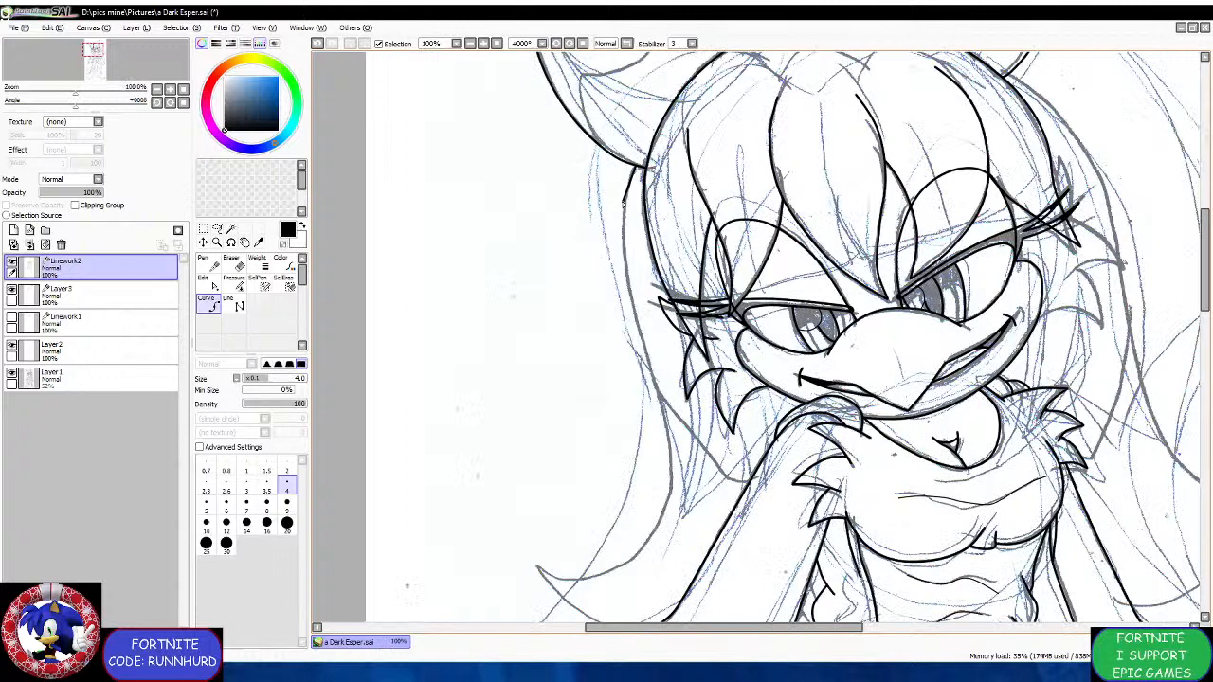
pyautogui.moveTo(627, 174); pyautogui.dragTo(656, 381)
pyautogui.click(655, 379)
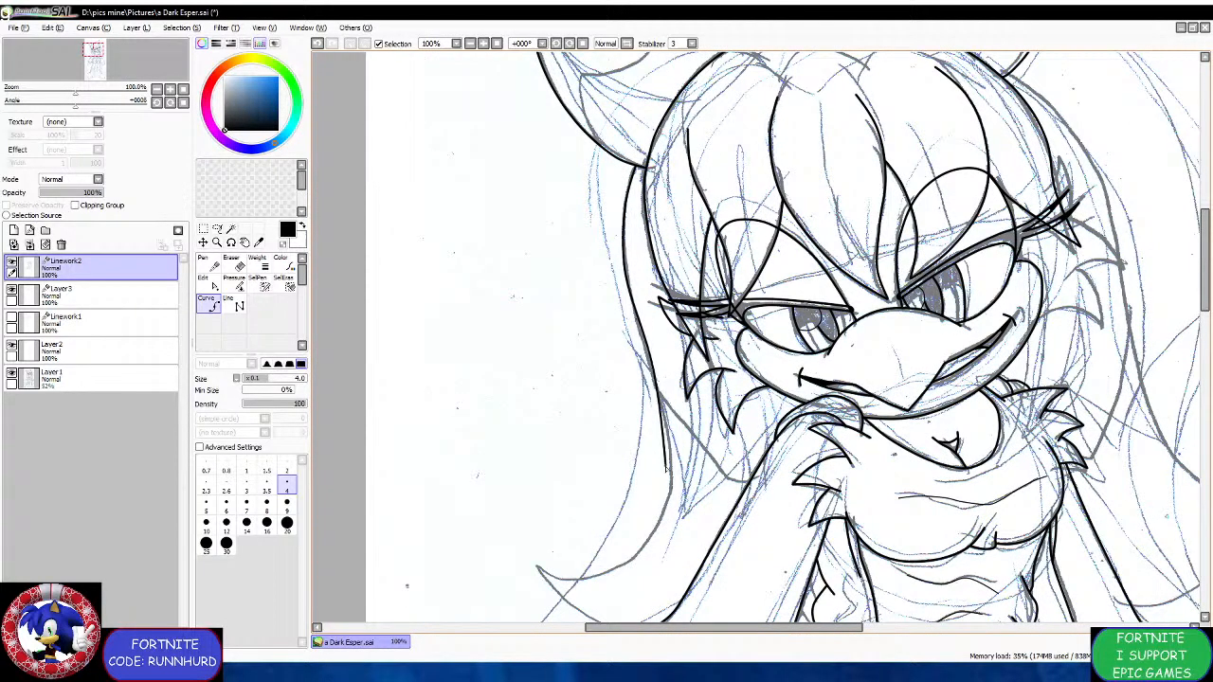
# Continue that hair edge out to a pointed tip and curve its underside back to the sleeve's lower edge.
pyautogui.scroll(-3, 671, 486)
pyautogui.scroll(5, 671, 485)
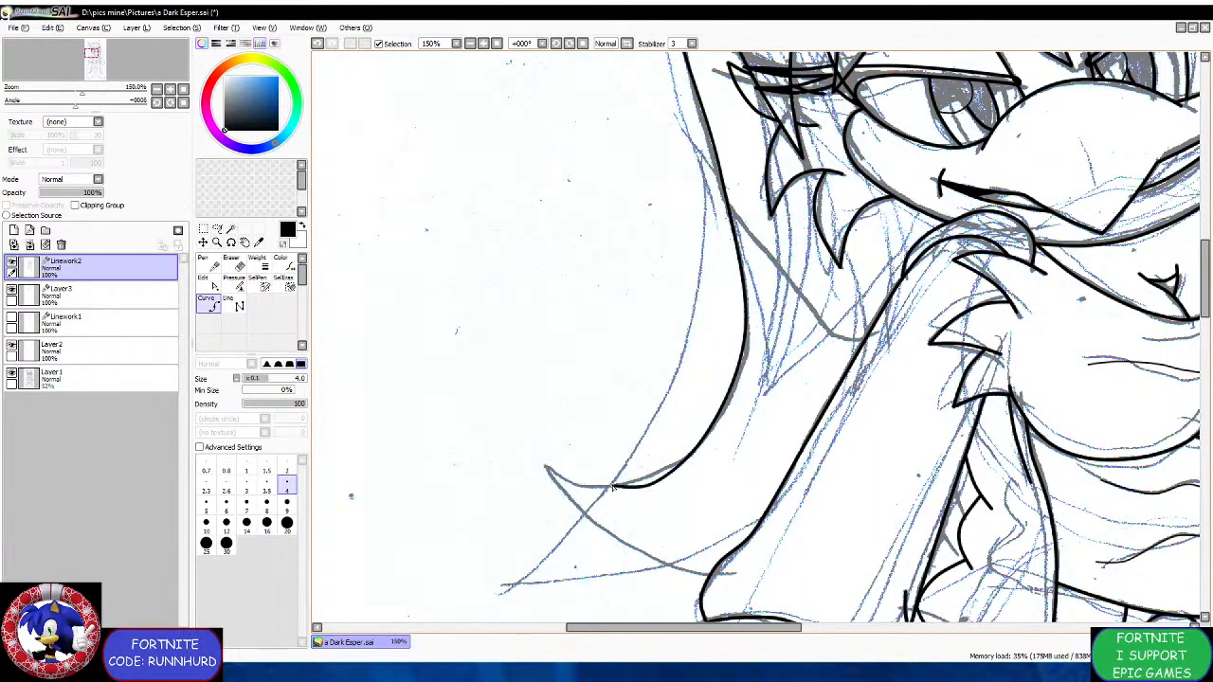
pyautogui.click(517, 462)
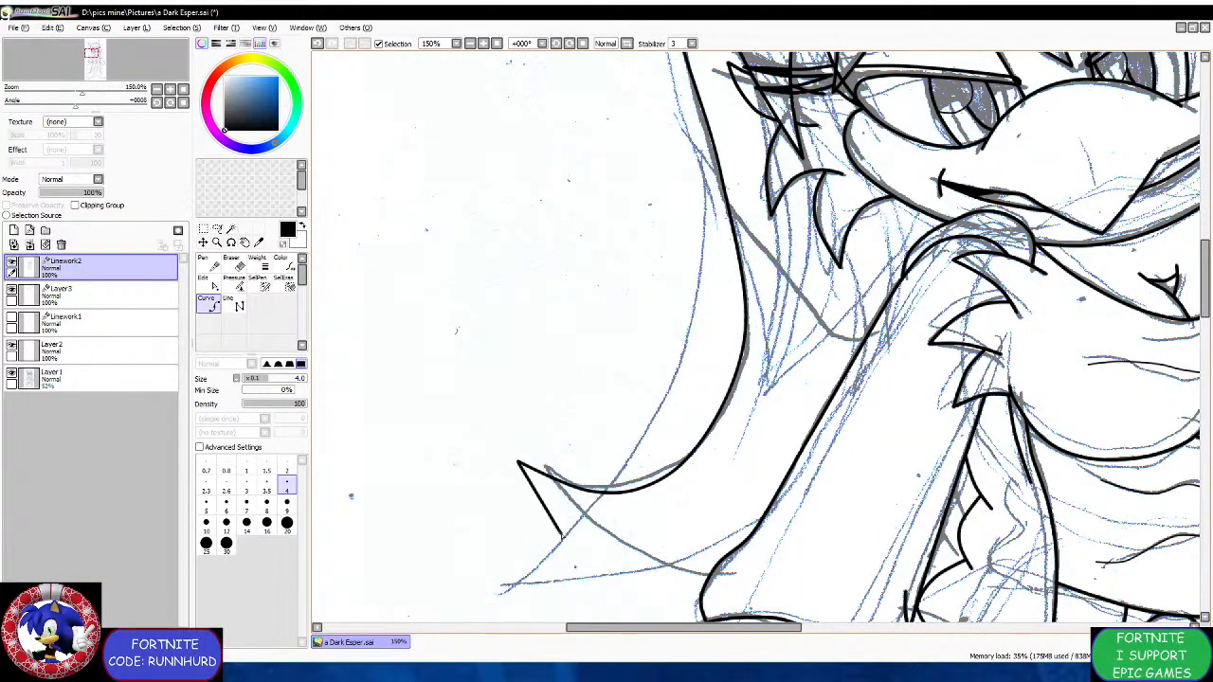
pyautogui.doubleClick(697, 607)
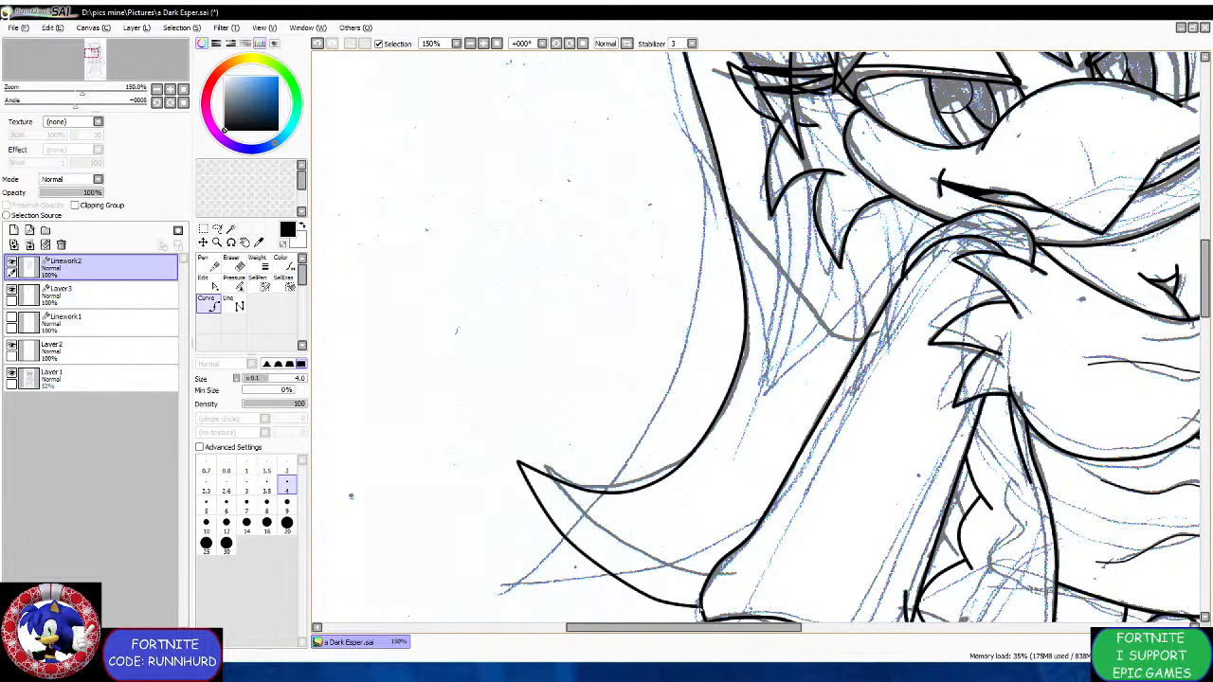
# Reshape the small curved fold between the sleeve and the waist, just above the belt.
pyautogui.scroll(-2, 673, 519)
pyautogui.scroll(2, 803, 554)
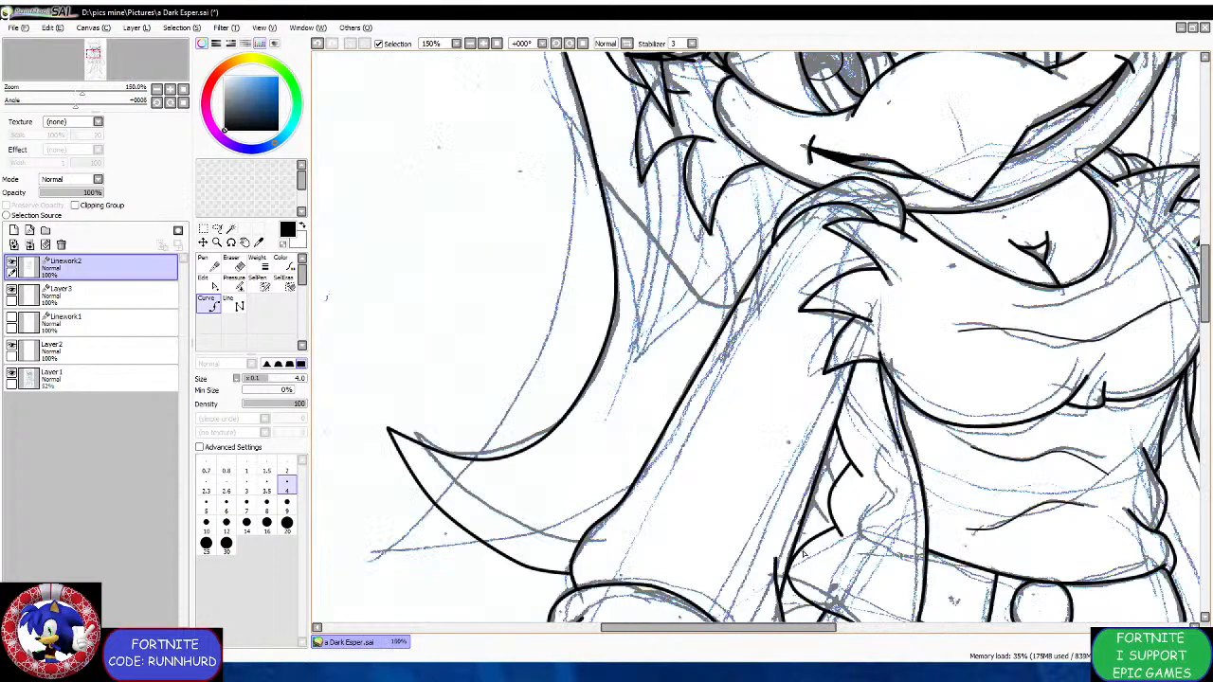
pyautogui.scroll(1, 796, 567)
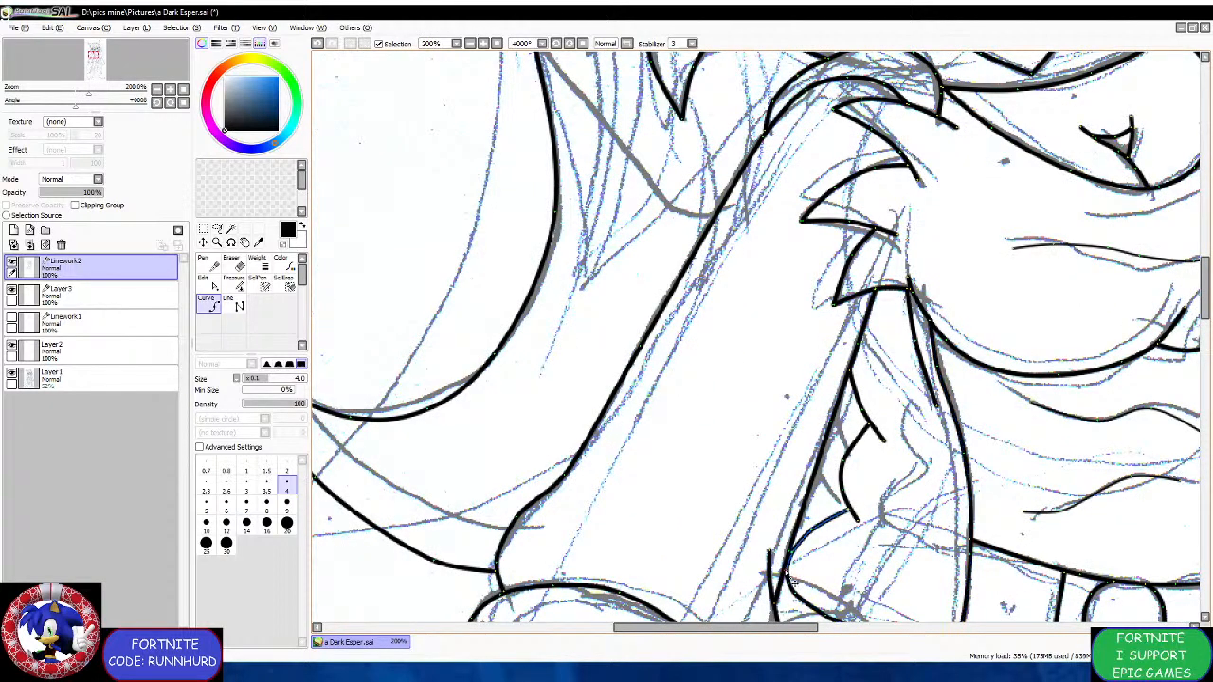
# Ink the opposite hair tip from the other sleeve out to its point and back along the upper edge.
pyautogui.scroll(-6, 785, 576)
pyautogui.scroll(4, 840, 521)
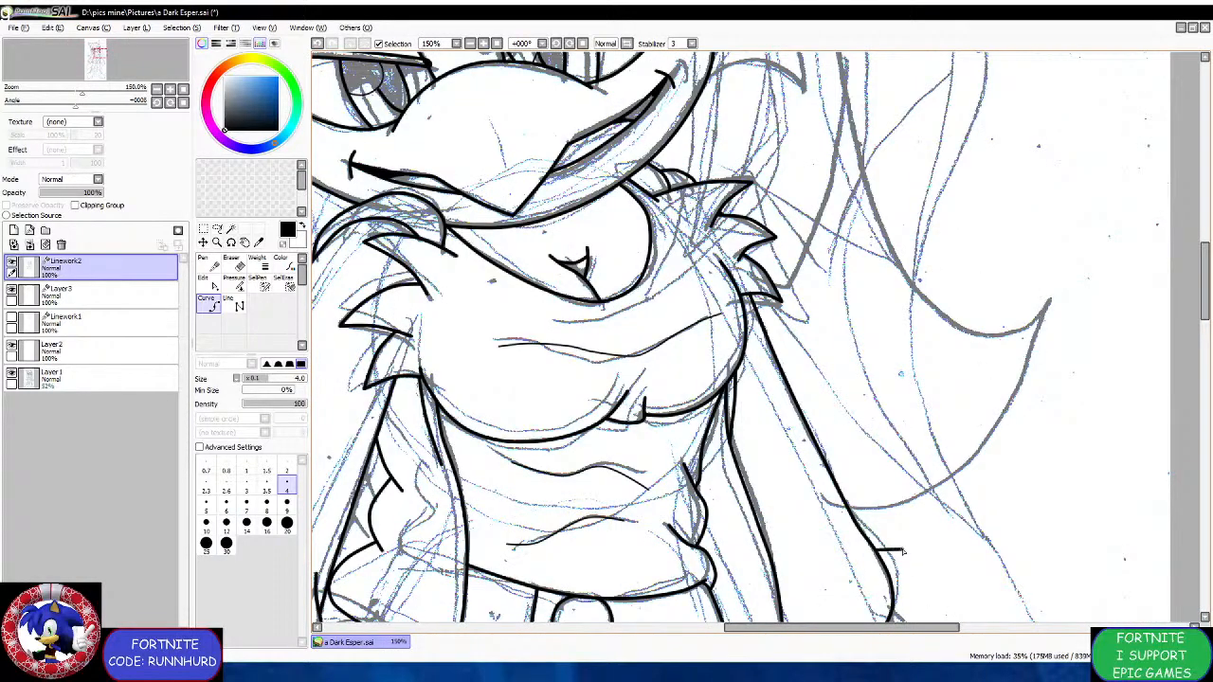
pyautogui.moveTo(902, 550)
pyautogui.mouseDown()
pyautogui.moveTo(950, 521)
pyautogui.moveTo(1012, 446)
pyautogui.moveTo(1036, 299)
pyautogui.moveTo(955, 363)
pyautogui.moveTo(929, 368)
pyautogui.moveTo(879, 339)
pyautogui.mouseUp()
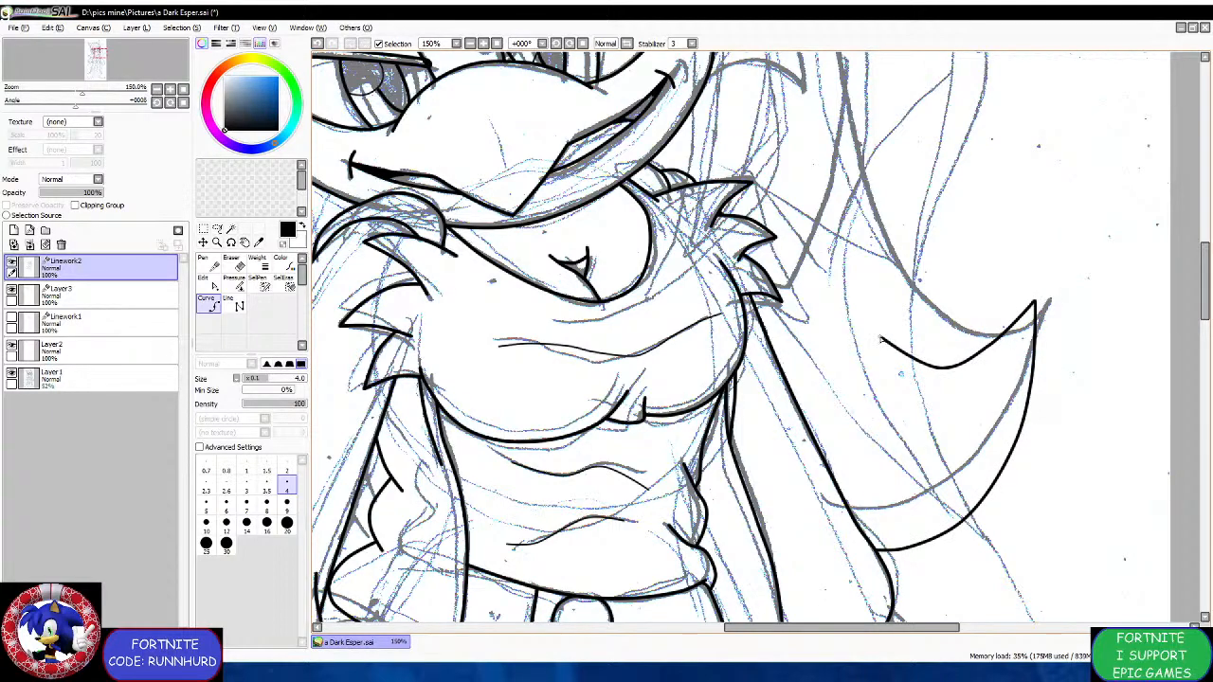
# Ink that hair lock's outer edge from the tip up past the eyelashes to the ear, and smooth its bend.
pyautogui.scroll(-6, 879, 339)
pyautogui.scroll(5, 872, 322)
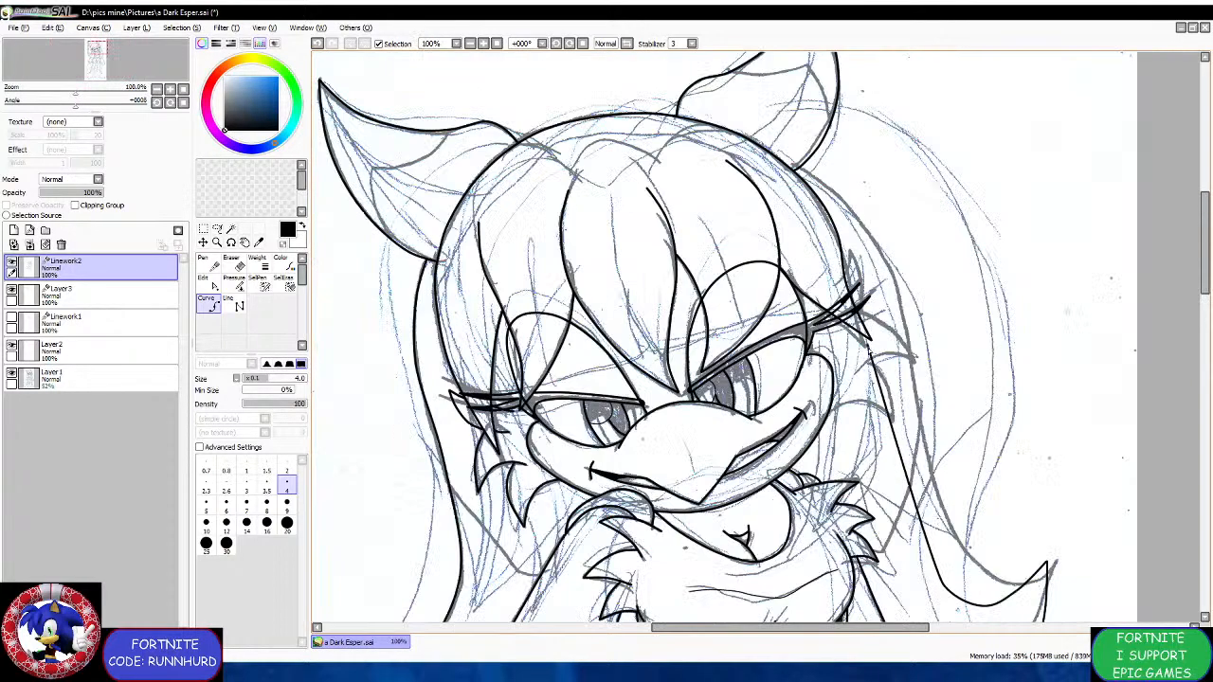
pyautogui.click(905, 512)
pyautogui.hotkey('ctrl', 'z')
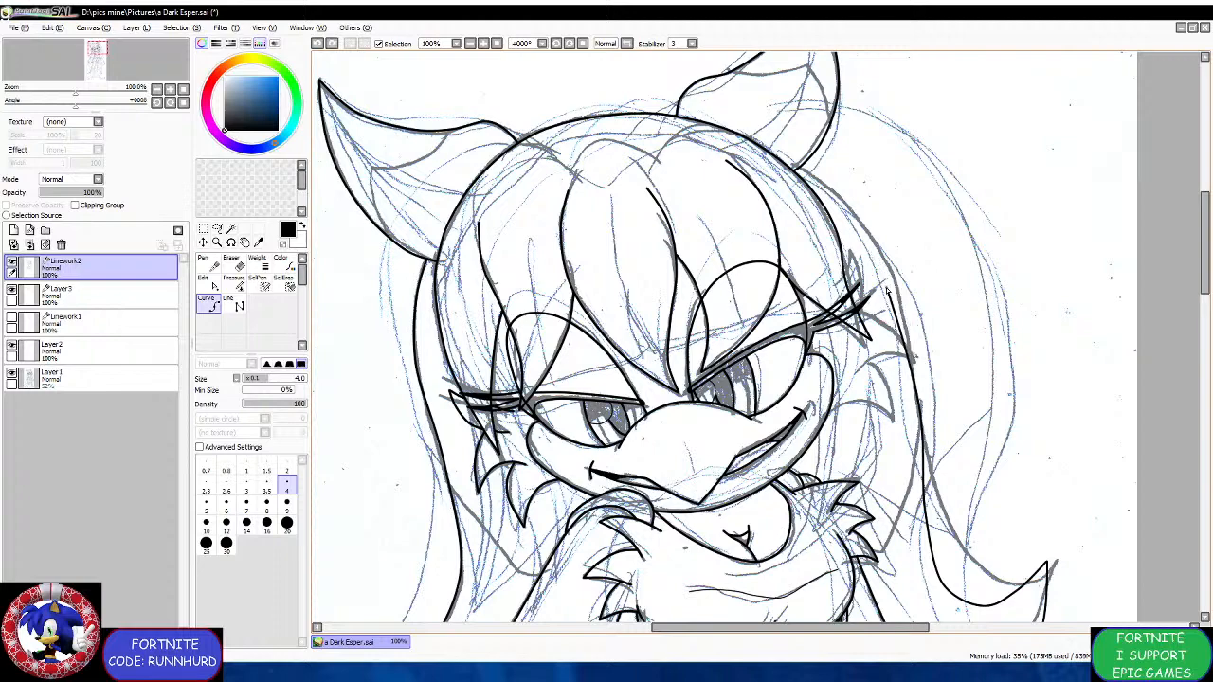
pyautogui.scroll(2, 887, 289)
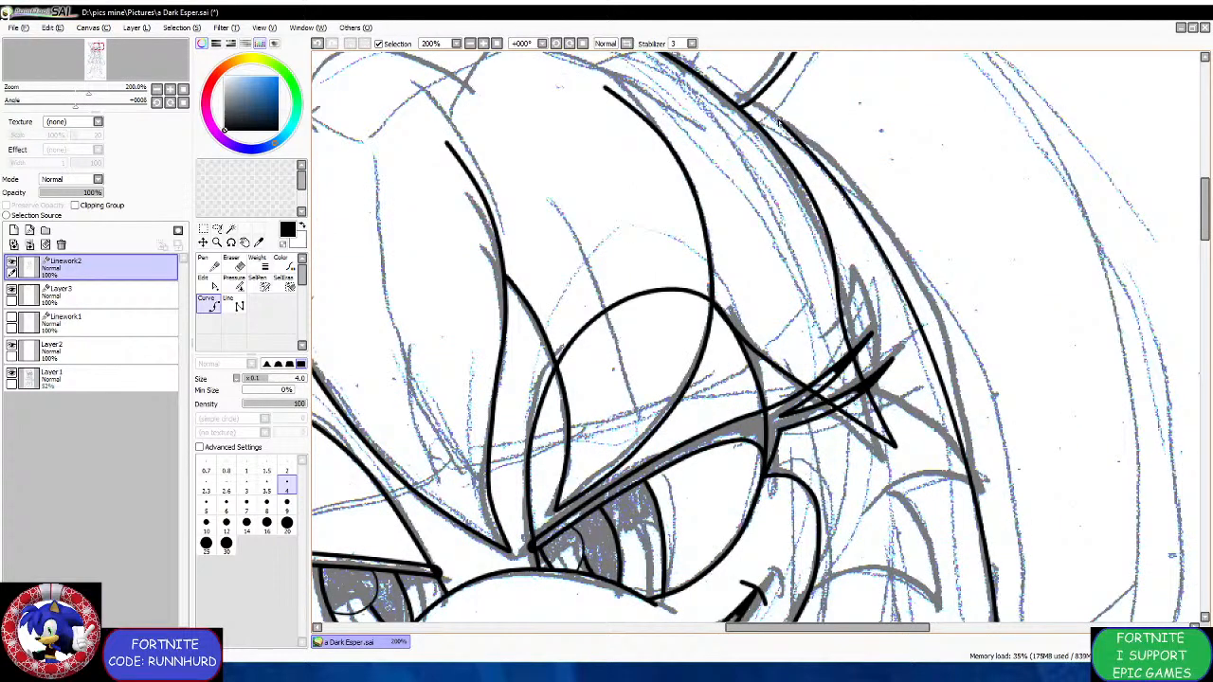
pyautogui.scroll(-2, 742, 214)
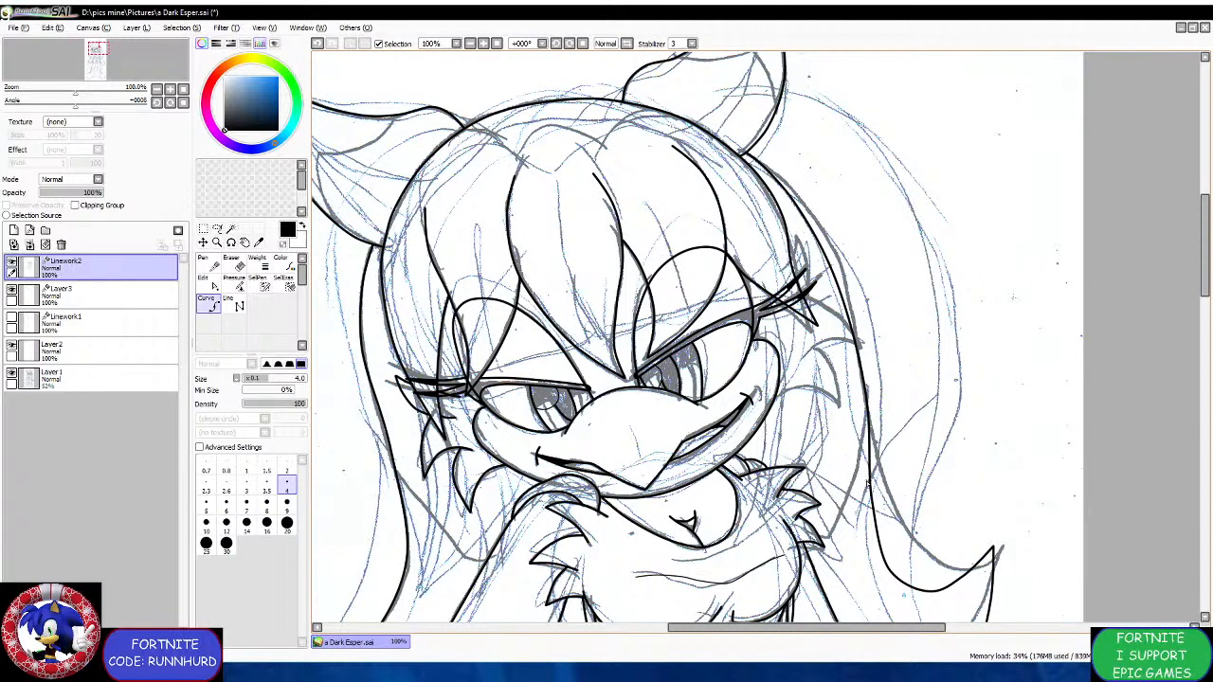
pyautogui.keyDown('ctrl'); pyautogui.moveTo(869, 483); pyautogui.dragTo(874, 488); pyautogui.keyUp('ctrl')
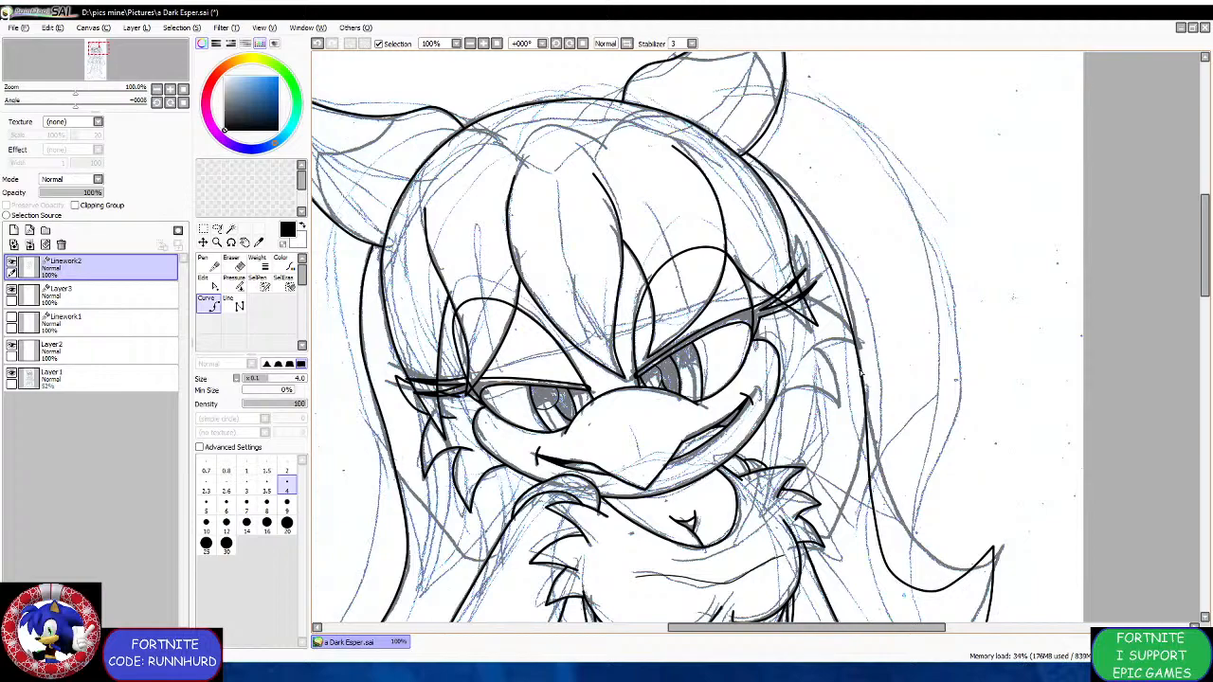
pyautogui.scroll(3, 796, 249)
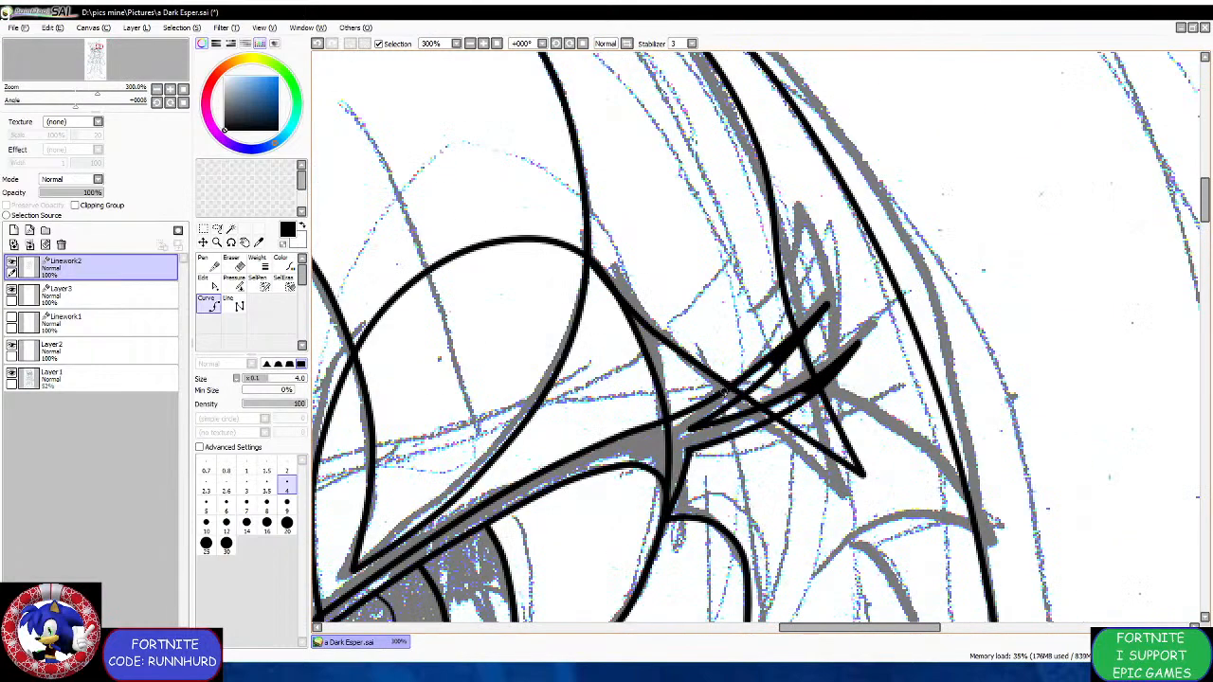
pyautogui.scroll(-3, 713, 389)
pyautogui.scroll(3, 709, 405)
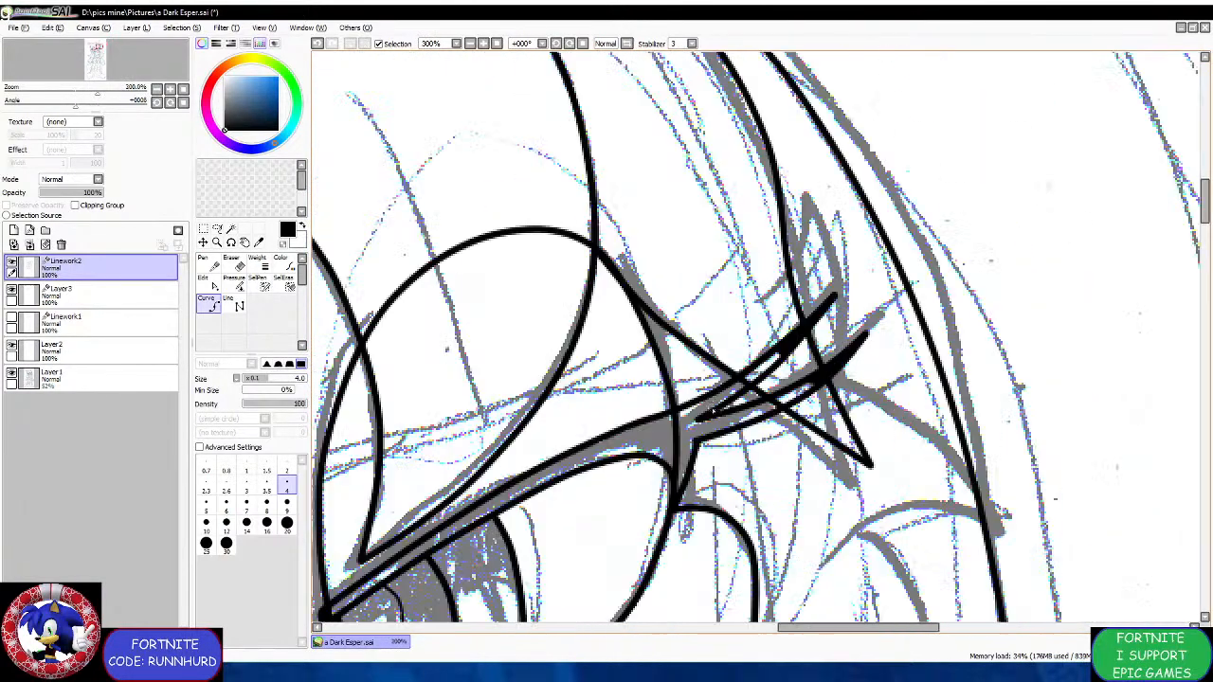
# Ink another crossing spike over the outer eyelashes and a short curved stroke just below their tips.
pyautogui.click(716, 450)
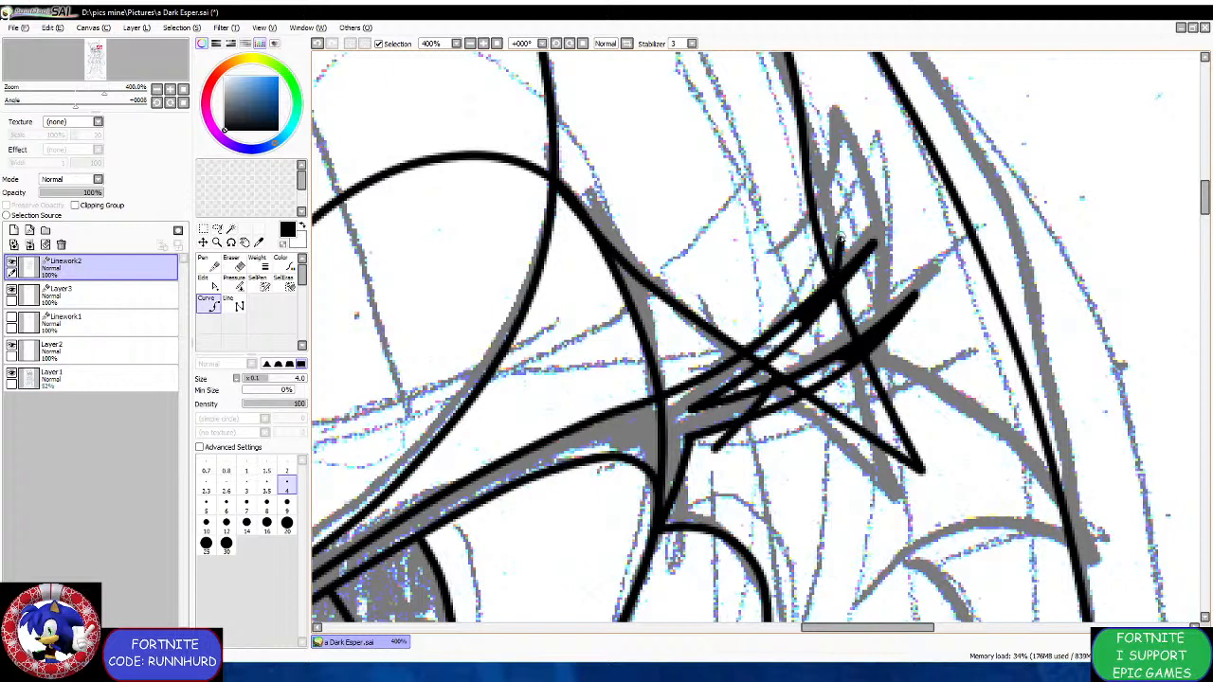
pyautogui.click(847, 230)
pyautogui.click(883, 324)
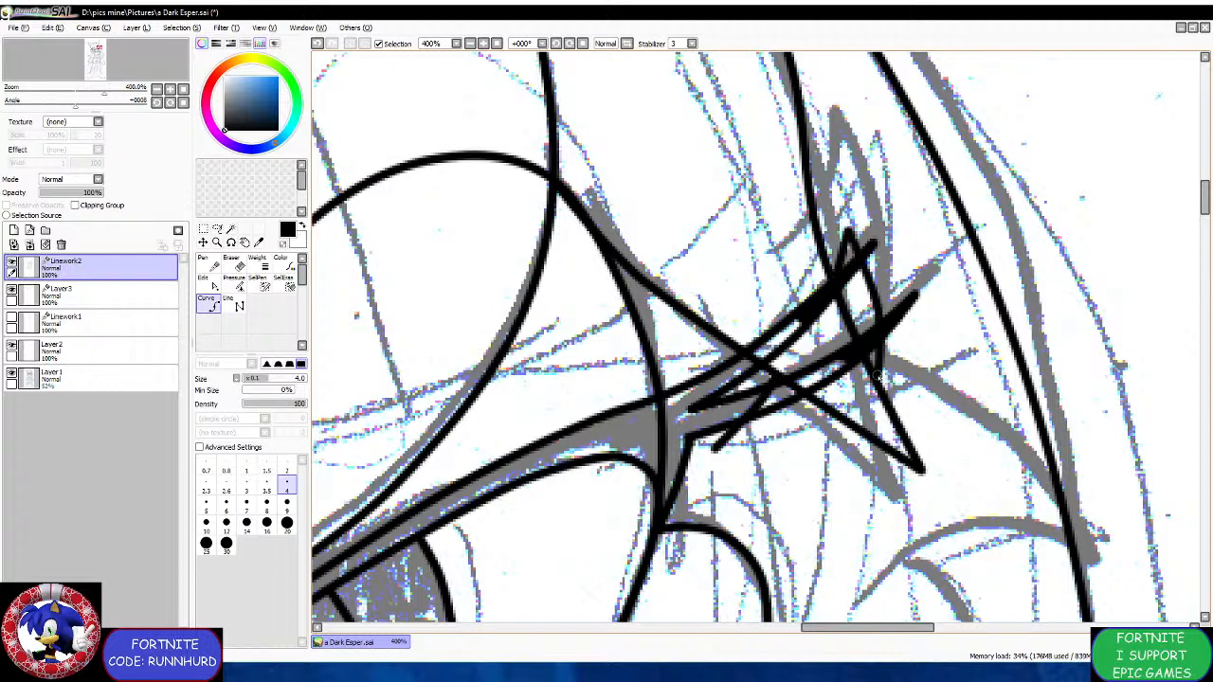
pyautogui.doubleClick(870, 381)
pyautogui.click(819, 507)
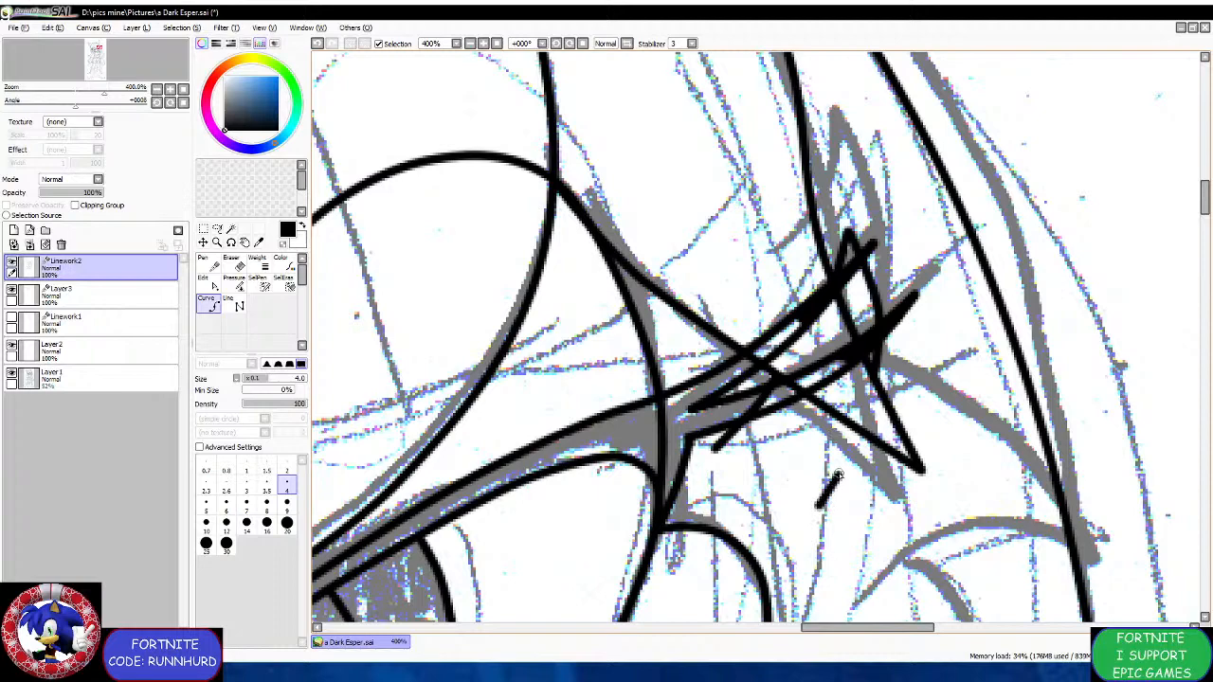
pyautogui.doubleClick(857, 431)
pyautogui.scroll(-3, 844, 437)
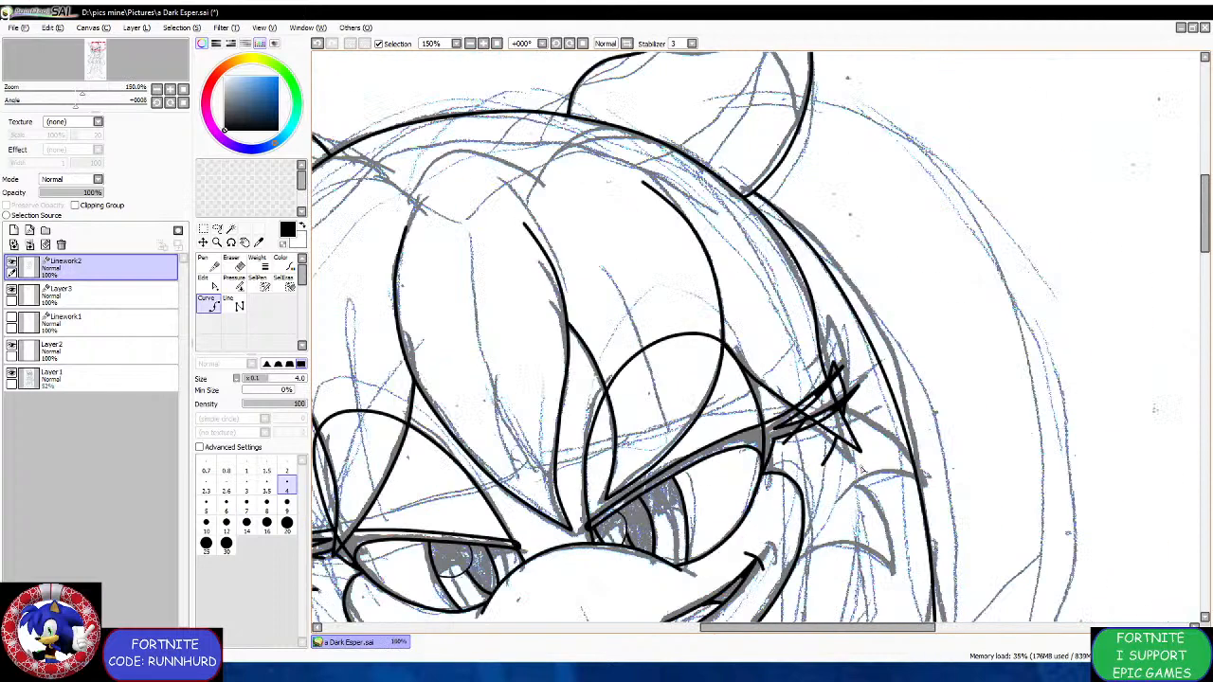
# Ink the upper cheek fur tuft below the eyelashes, from its inner base out to the hair edge and back to the lash tips.
pyautogui.scroll(3, 810, 491)
pyautogui.click(799, 520)
pyautogui.click(860, 475)
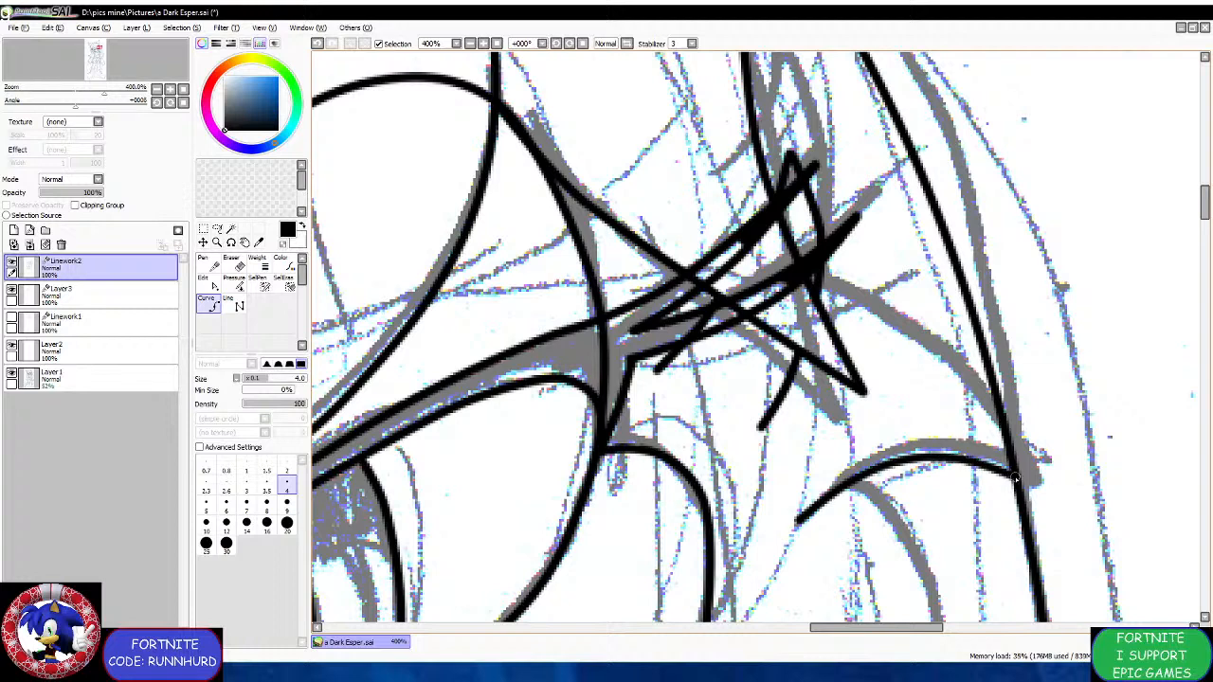
pyautogui.click(1017, 481)
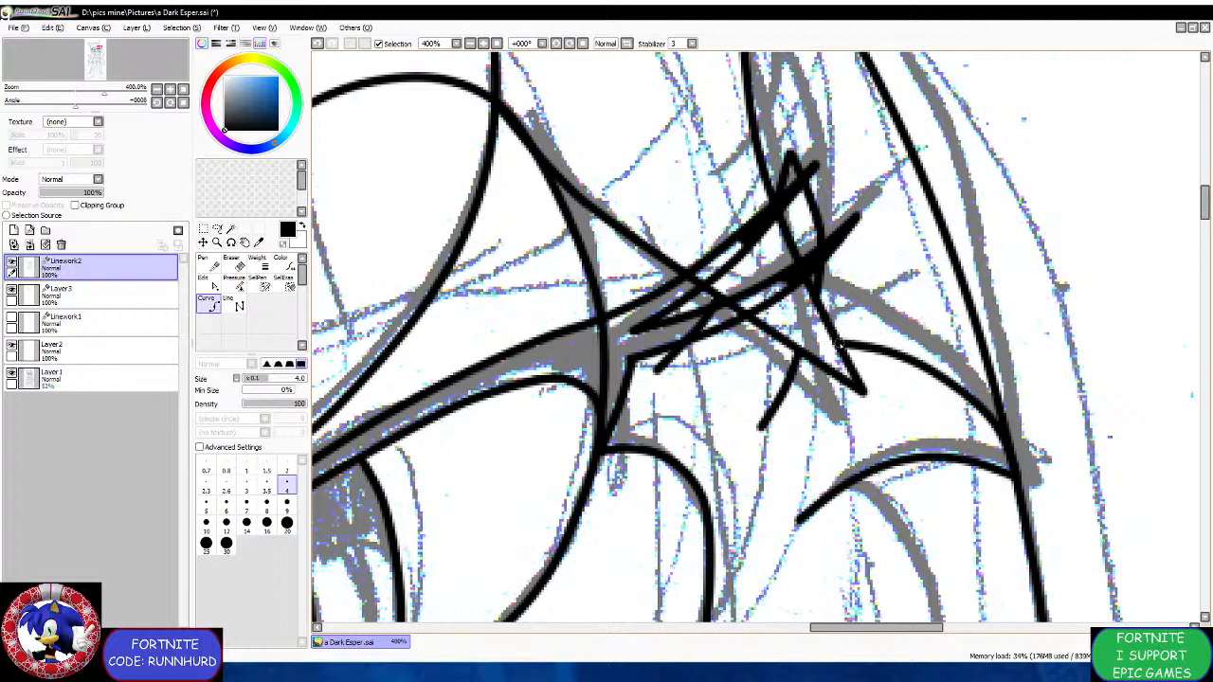
# Ink the lower cheek fur tuft from the cheek edge out to a point and back up to the upper tuft.
pyautogui.scroll(-2, 779, 377)
pyautogui.scroll(2, 779, 376)
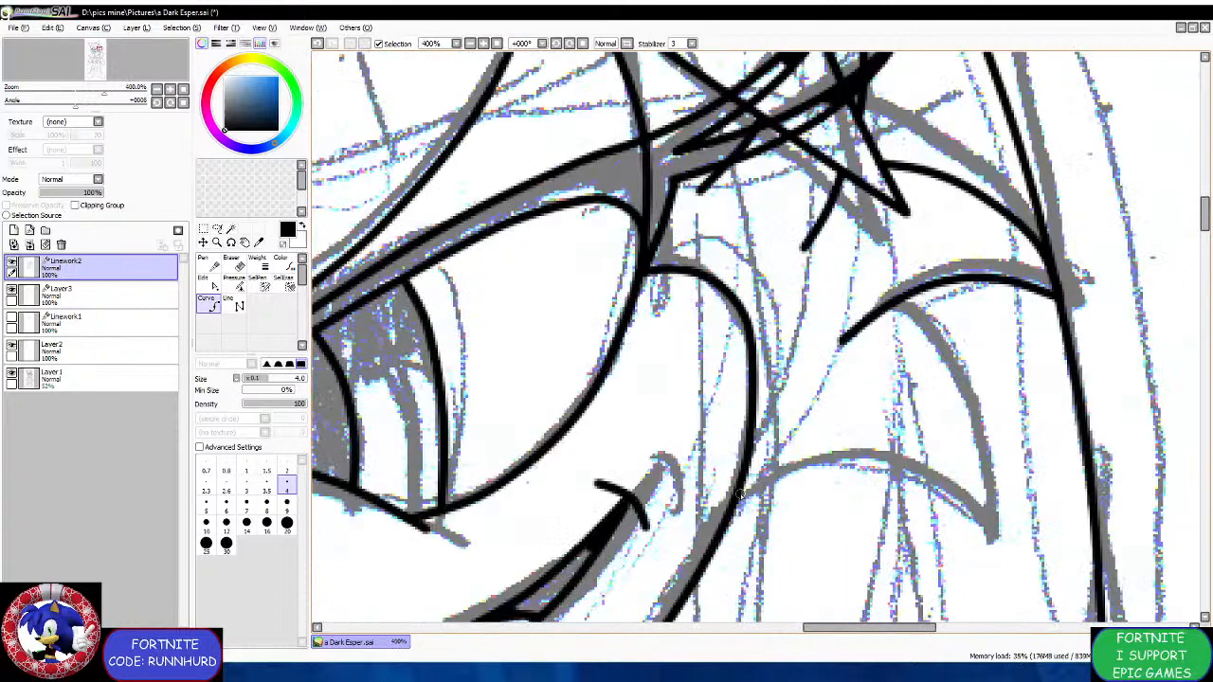
pyautogui.moveTo(738, 498)
pyautogui.mouseDown()
pyautogui.moveTo(791, 469)
pyautogui.moveTo(862, 465)
pyautogui.moveTo(900, 475)
pyautogui.moveTo(987, 538)
pyautogui.moveTo(980, 445)
pyautogui.moveTo(939, 363)
pyautogui.moveTo(878, 310)
pyautogui.mouseUp()
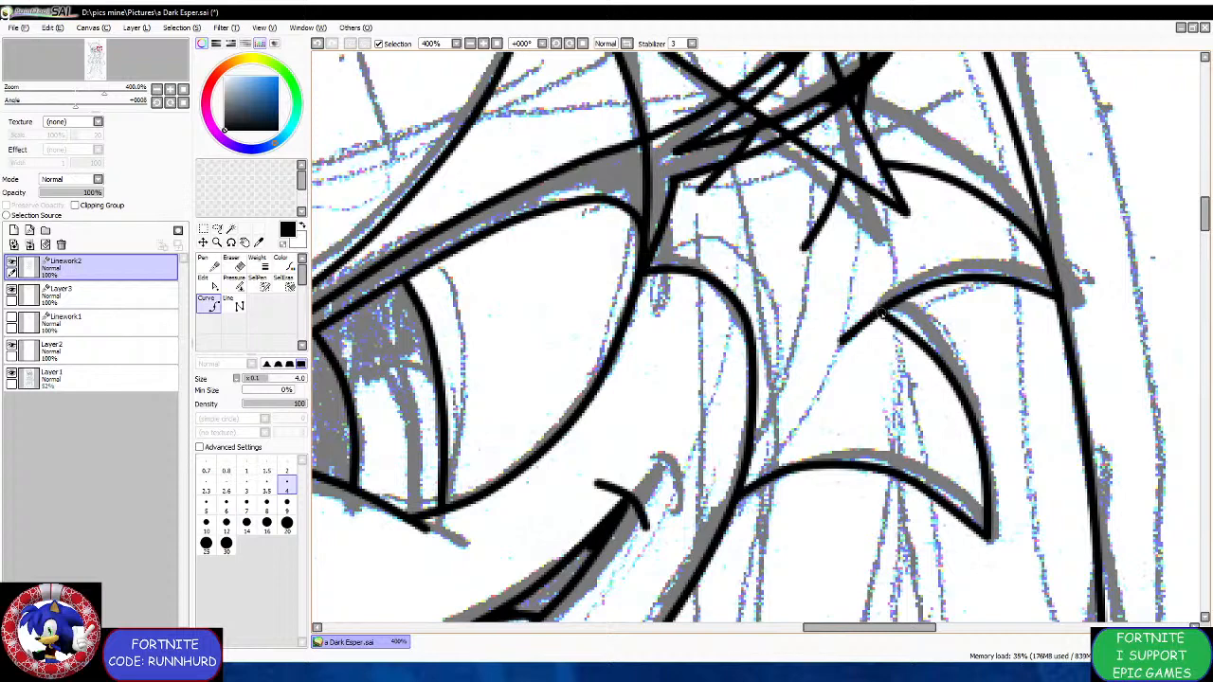
# Compare the linework by hiding and showing the Linework2 and Layer3 layers.
pyautogui.scroll(-3, 807, 343)
pyautogui.scroll(-2, 765, 428)
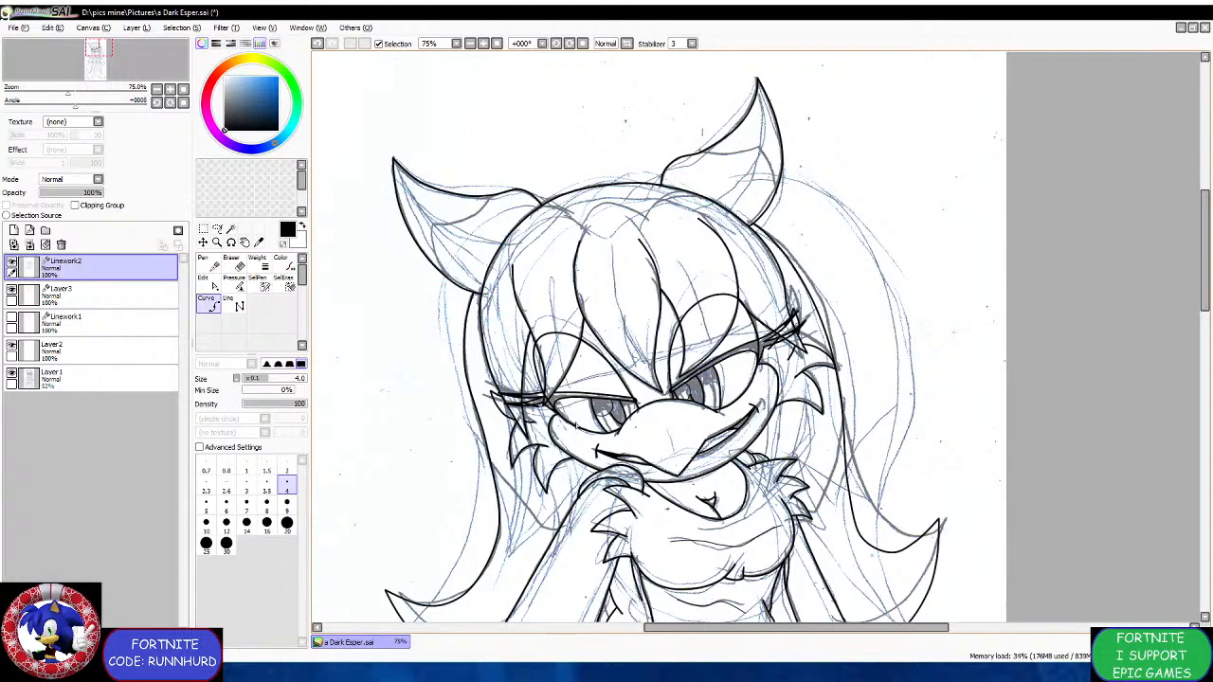
pyautogui.click(12, 268)
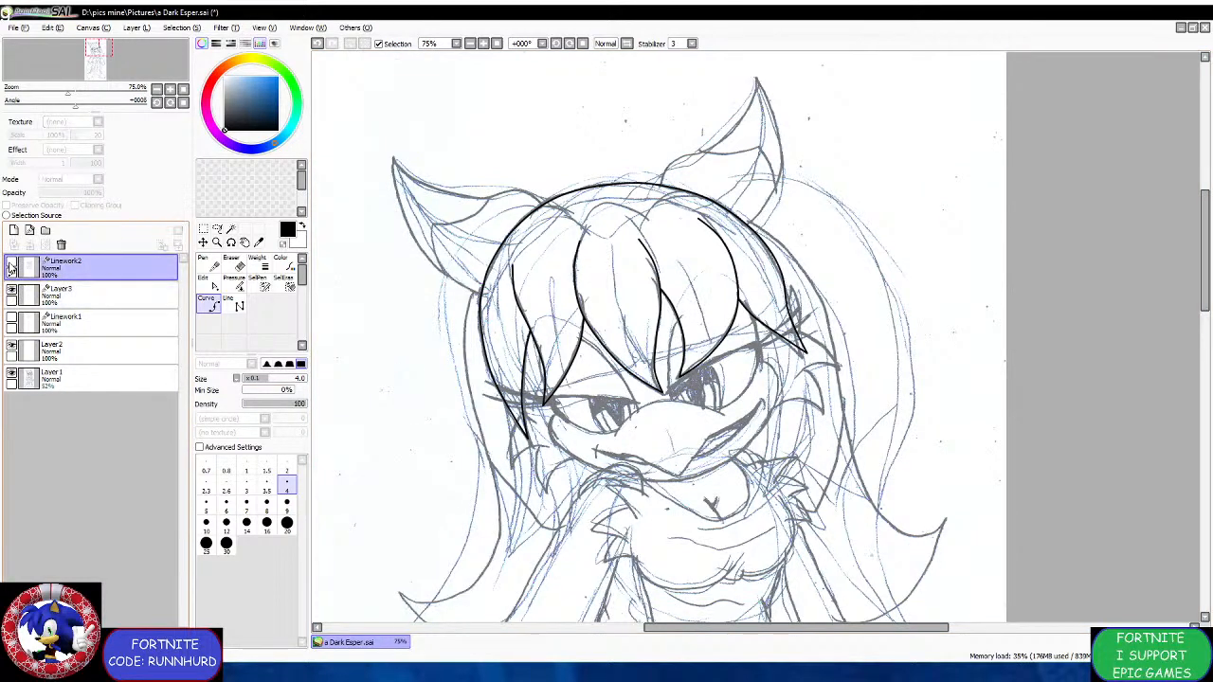
pyautogui.click(10, 264)
pyautogui.click(9, 290)
pyautogui.click(10, 290)
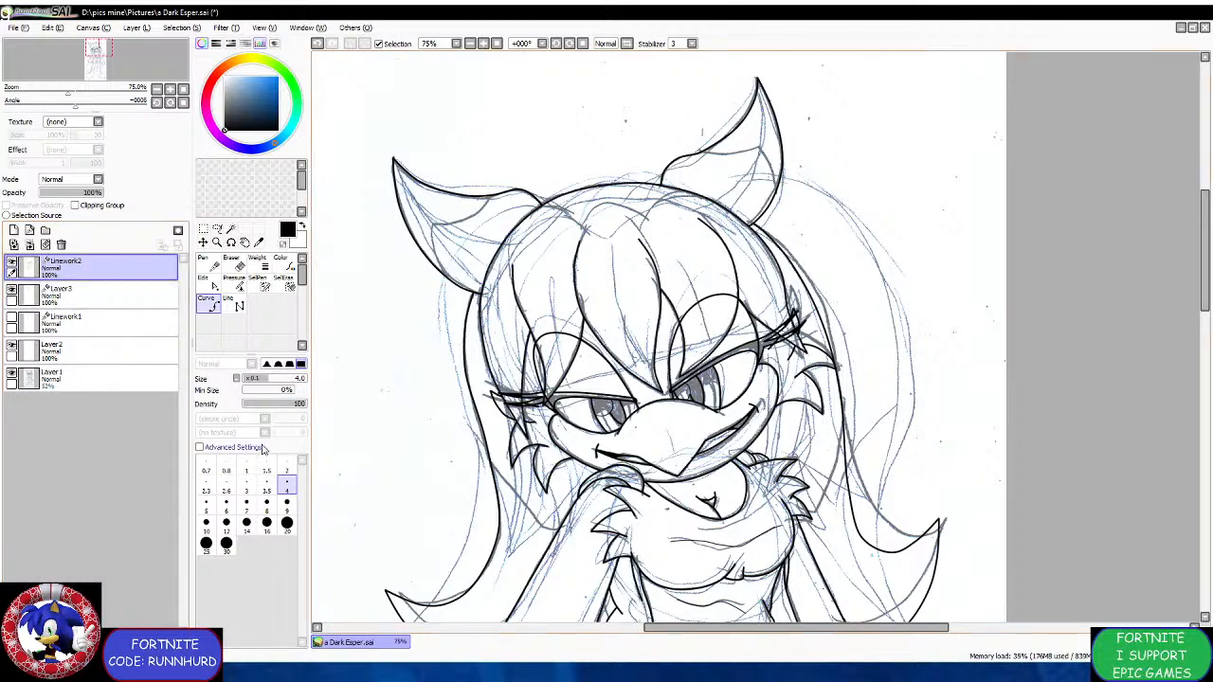
# Set the curve size to 2 and ink the inner ear line of the lower ear, following the sketched notch between its edges.
pyautogui.click(286, 469)
pyautogui.scroll(3, 444, 128)
pyautogui.scroll(1, 428, 465)
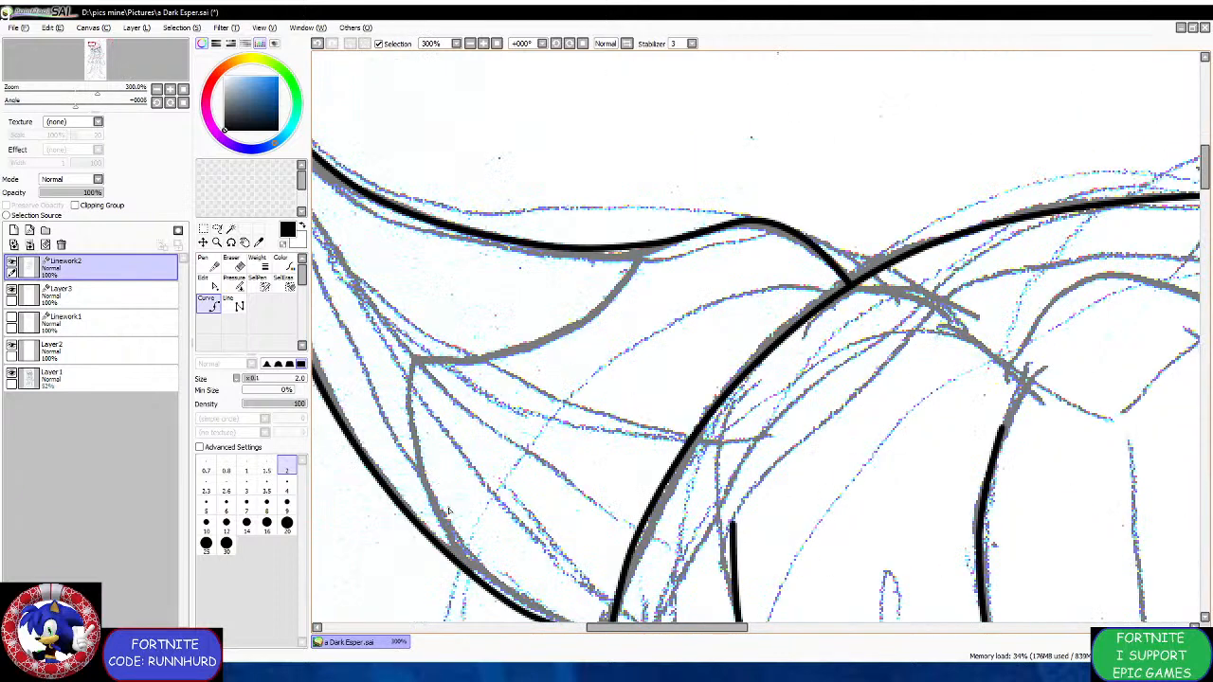
pyautogui.click(449, 555)
pyautogui.click(417, 460)
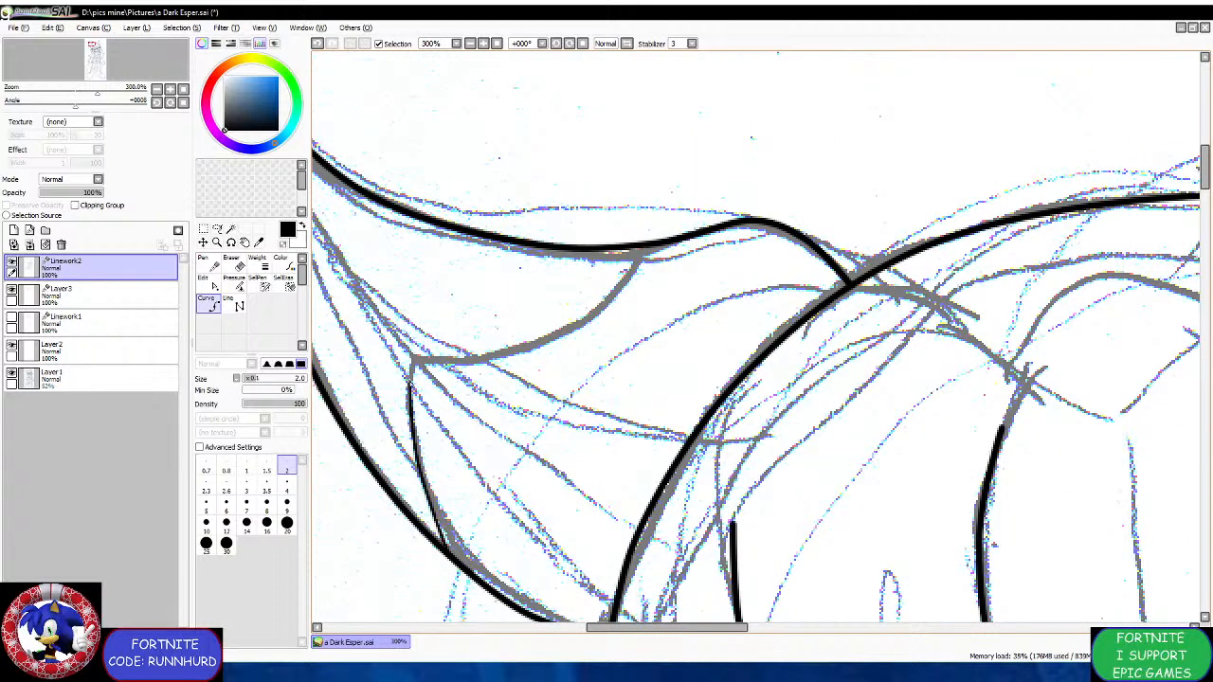
pyautogui.doubleClick(409, 362)
pyautogui.click(409, 362)
pyautogui.click(491, 359)
pyautogui.click(592, 323)
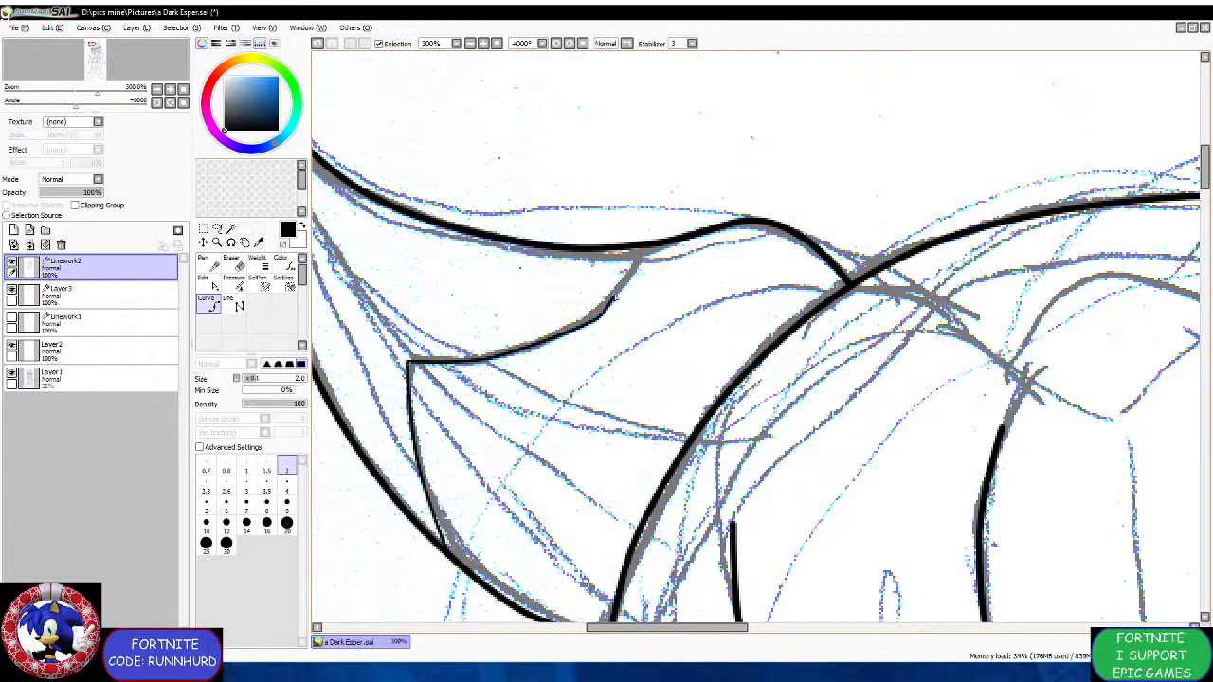
pyautogui.scroll(-3, 616, 288)
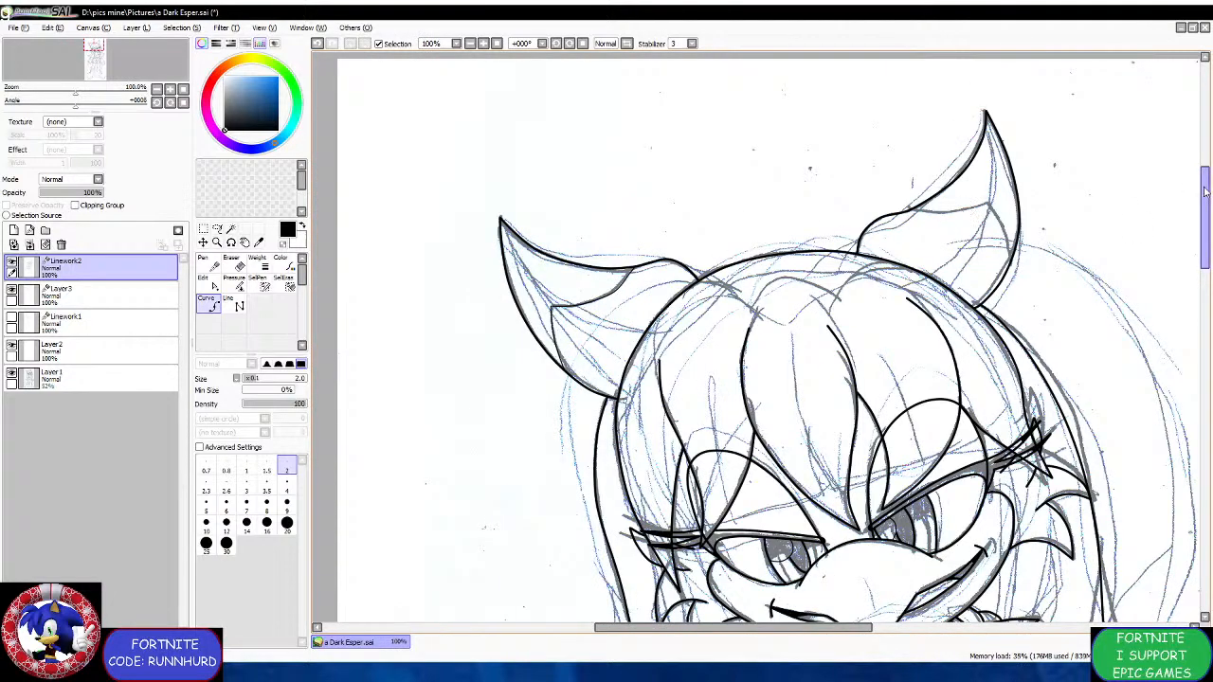
# Ink the thin inner ear line of the higher ear from its inner edge to the sketched corner and down to the outer edge.
pyautogui.scroll(3, 988, 156)
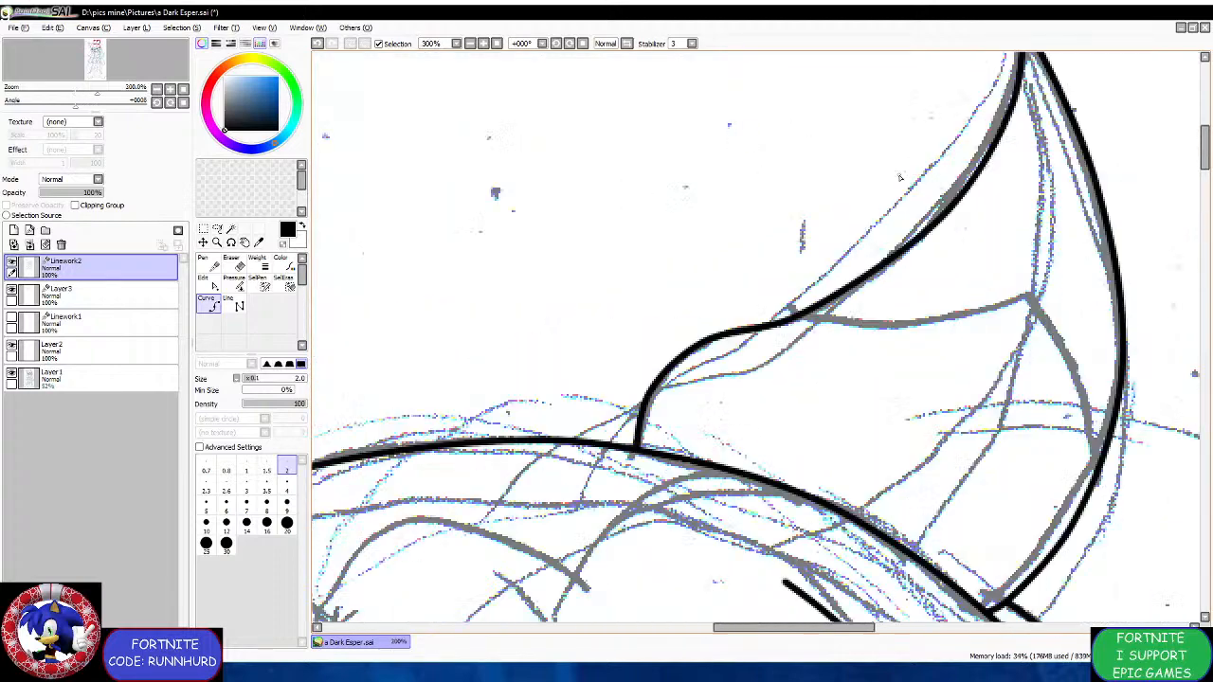
pyautogui.click(743, 374)
pyautogui.click(834, 384)
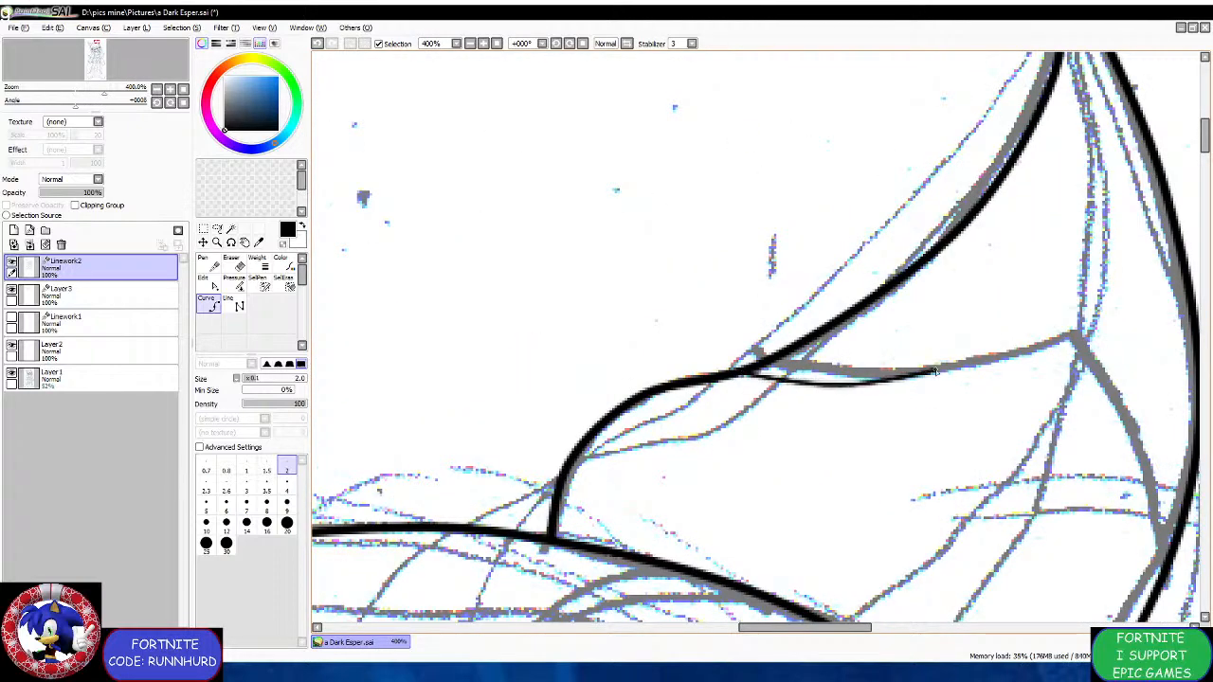
pyautogui.click(960, 374)
pyautogui.click(1078, 332)
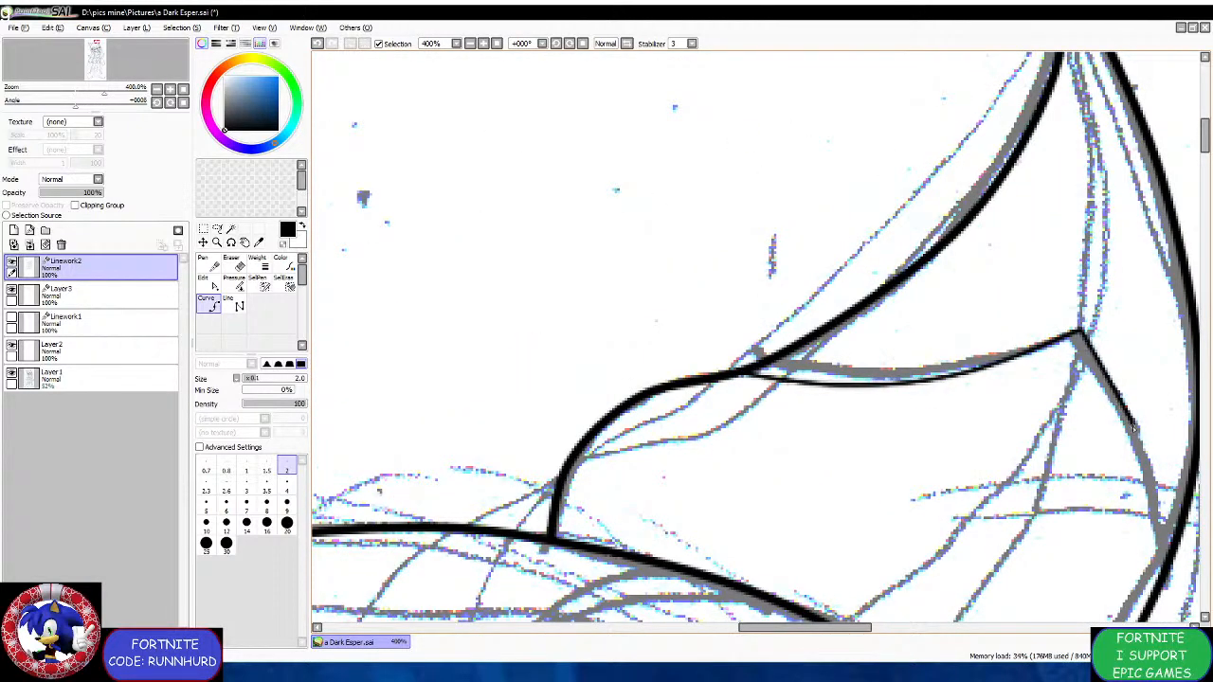
pyautogui.doubleClick(1163, 573)
pyautogui.scroll(-8, 760, 311)
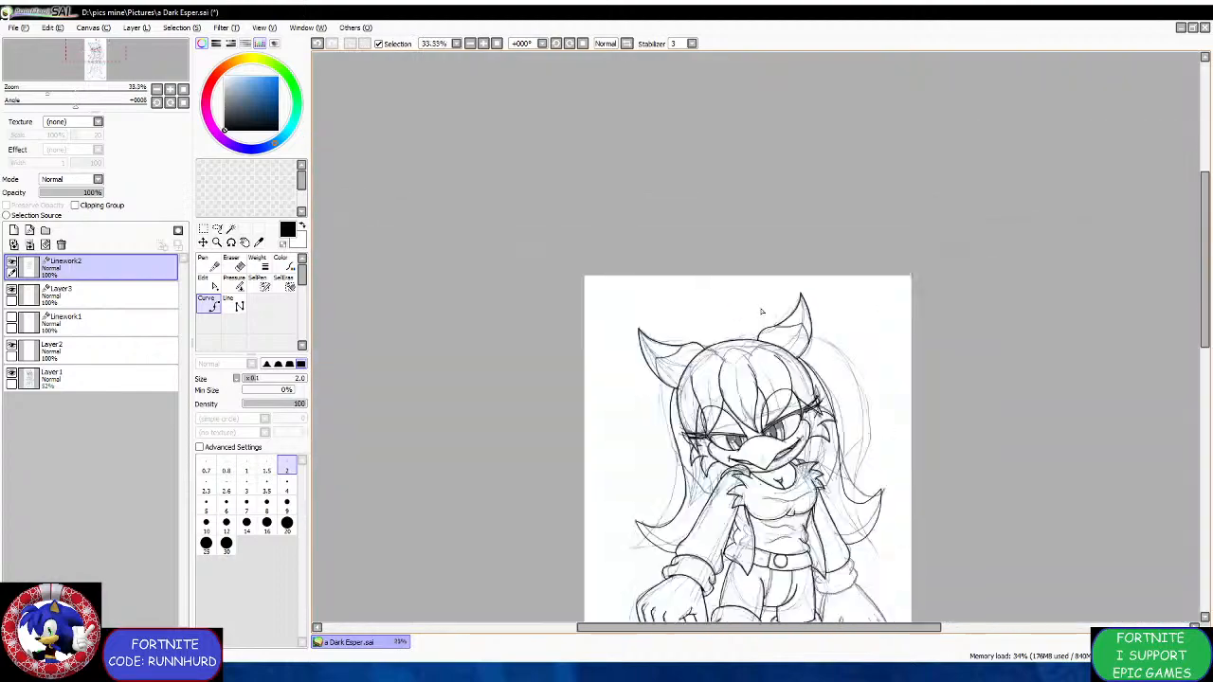
# Ink the thin diagonal inner hair line beside the raised-shoulder cheek tufts, from the outer hair edge down to the arm.
pyautogui.scroll(3, 722, 483)
pyautogui.scroll(3, 654, 232)
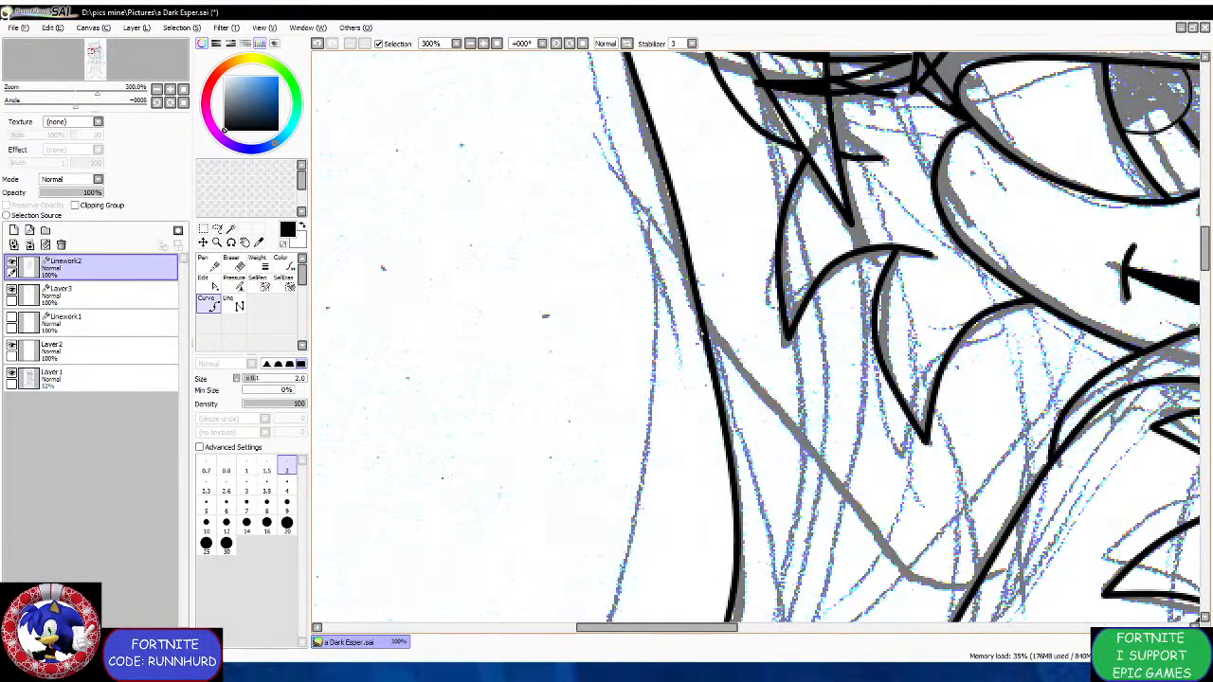
pyautogui.click(703, 322)
pyautogui.scroll(-3, 809, 443)
pyautogui.scroll(3, 863, 504)
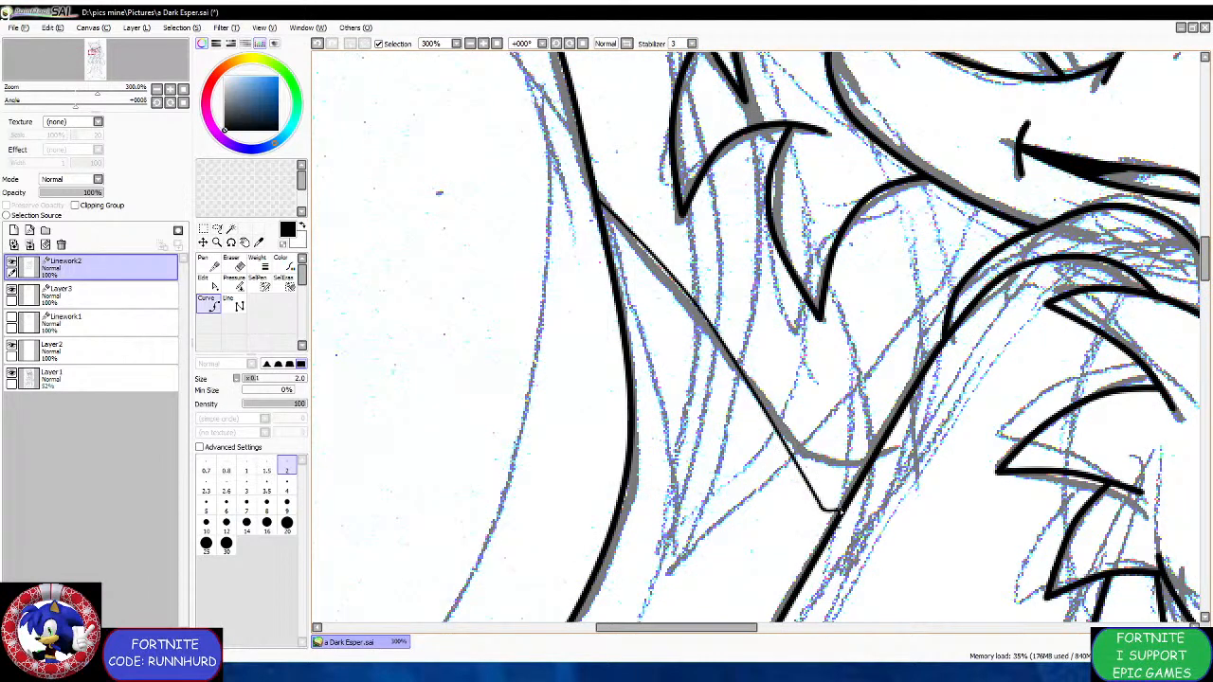
# Ink the matching thin inner hair line on the opposite side, from the outer hair edge down to the shoulder fur.
pyautogui.scroll(-3, 834, 512)
pyautogui.scroll(3, 1093, 371)
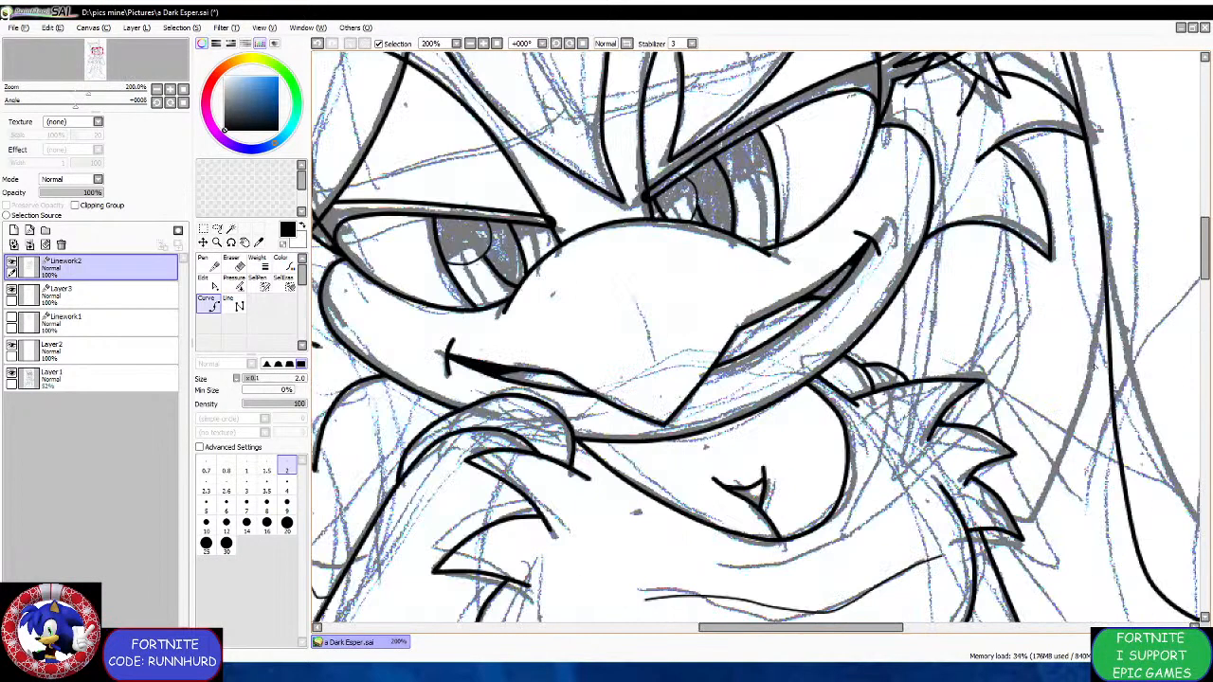
pyautogui.click(1105, 256)
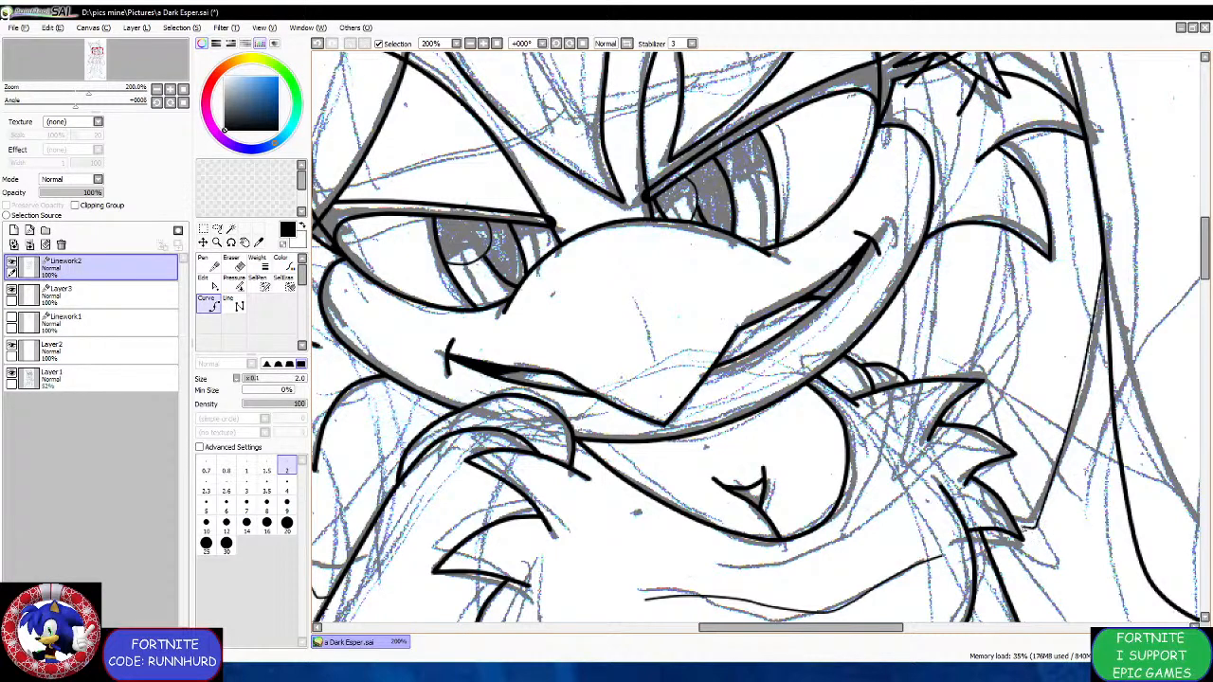
pyautogui.scroll(-3, 1017, 527)
pyautogui.scroll(4, 750, 347)
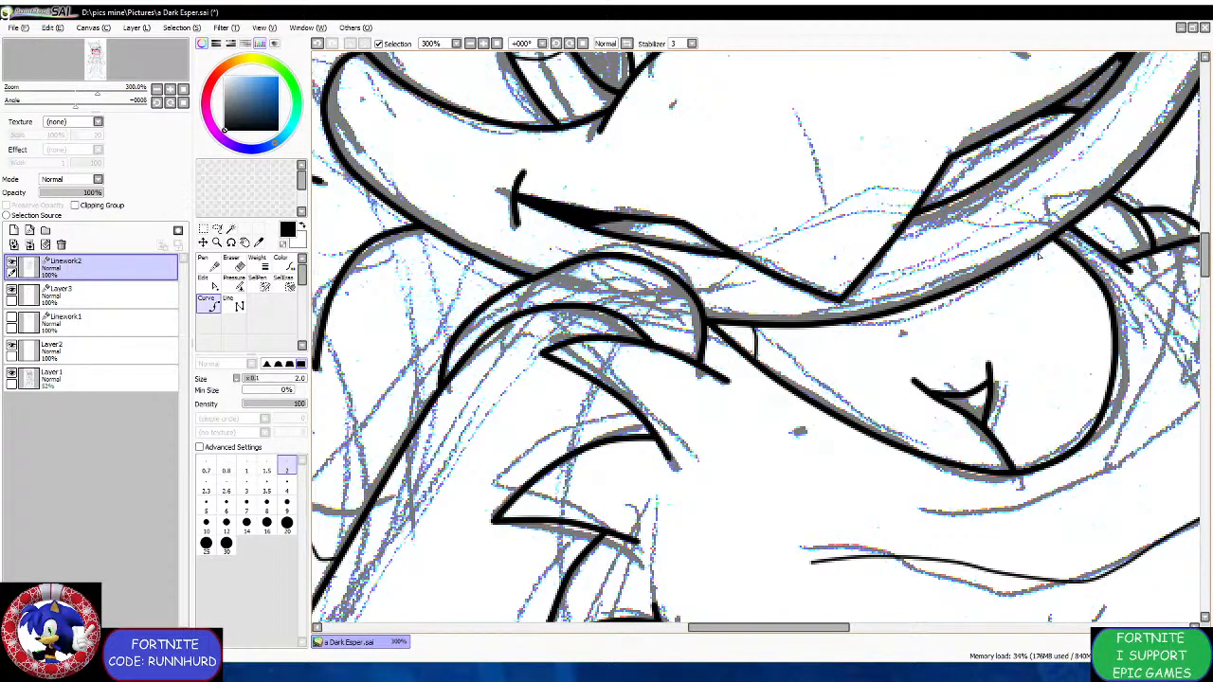
pyautogui.scroll(-4, 599, 414)
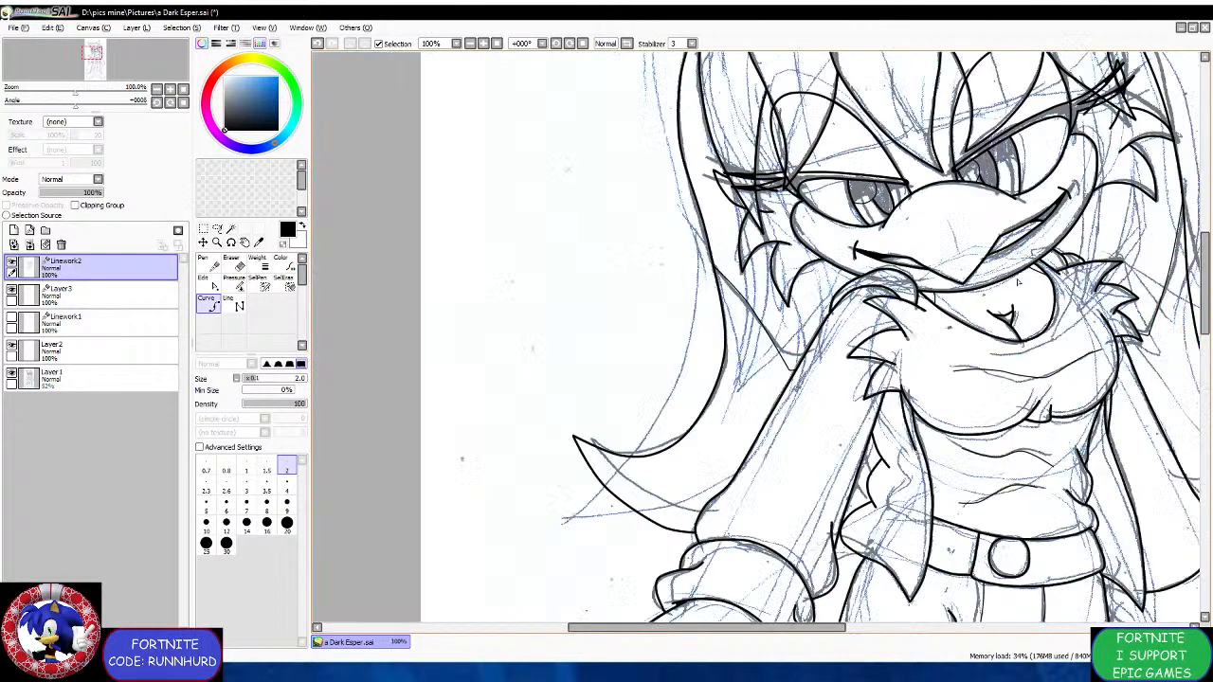
pyautogui.scroll(-3, 599, 414)
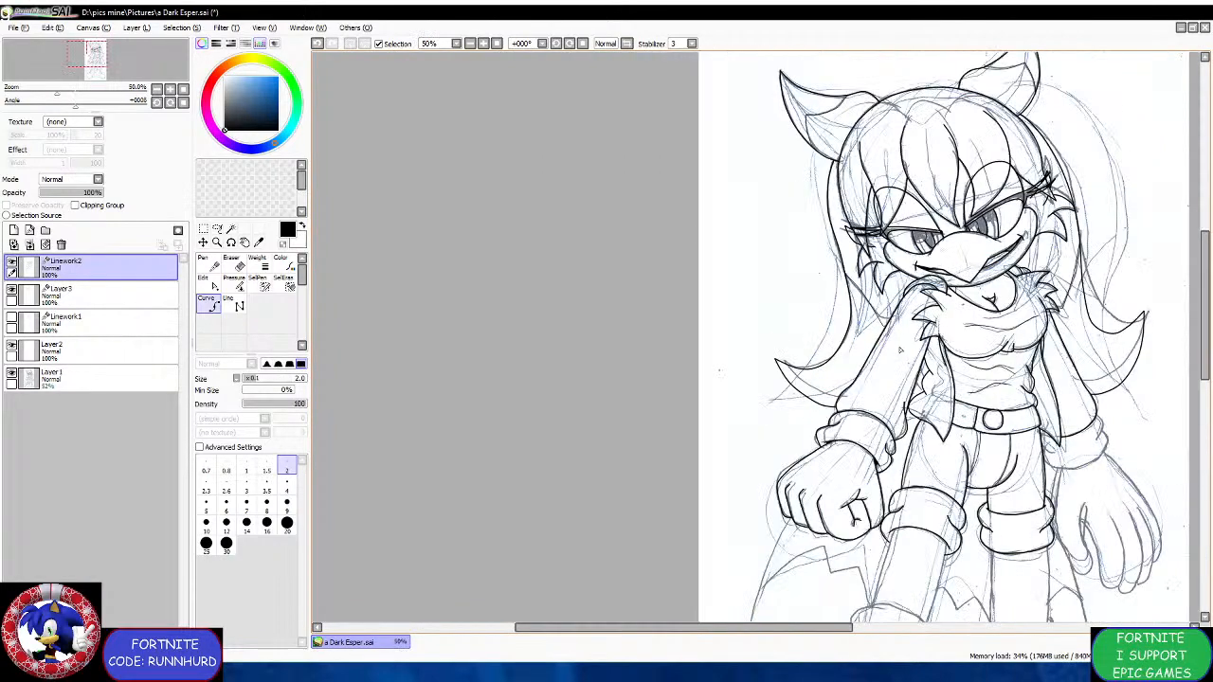
pyautogui.scroll(2, 987, 385)
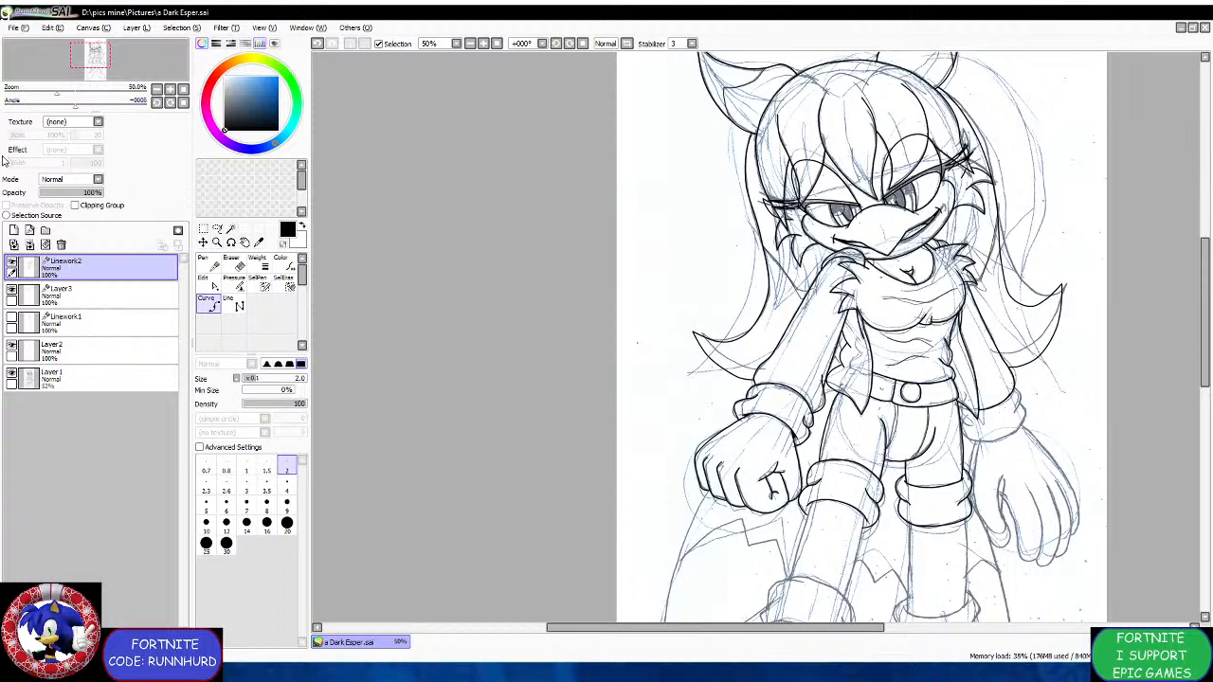
# Set the curve size to 4 and ink the small fold under the vest tip below the belt and the cuff creases beside the hip.
pyautogui.click(286, 489)
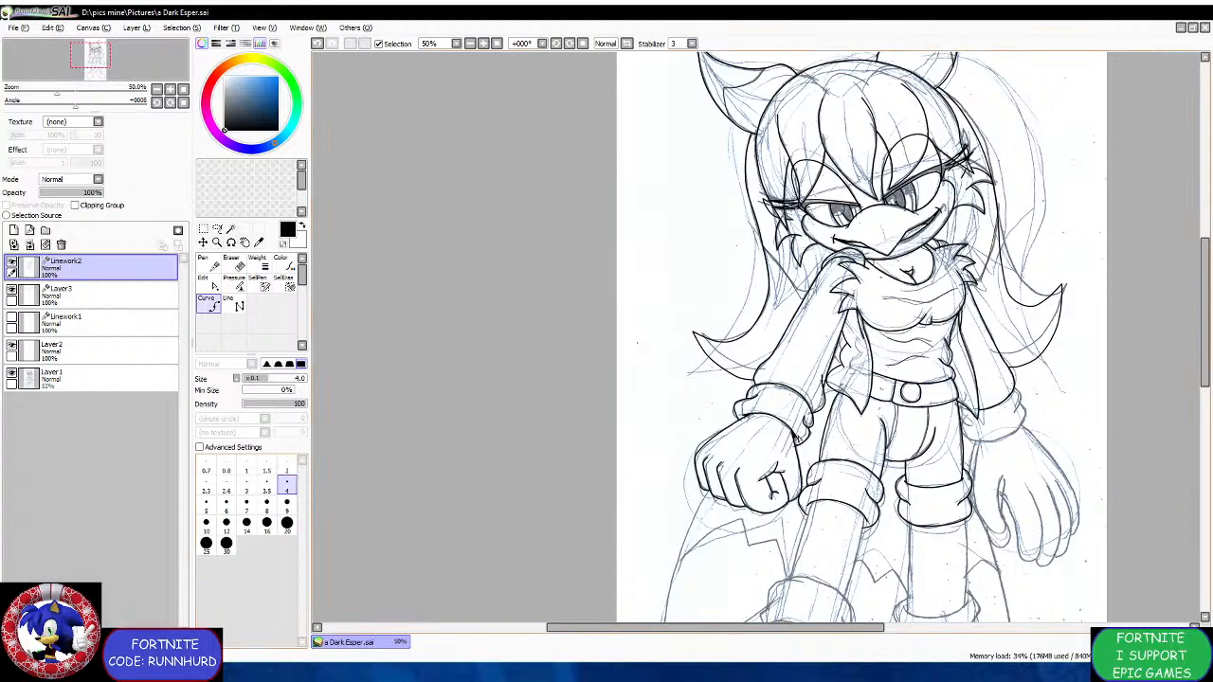
pyautogui.scroll(5, 992, 433)
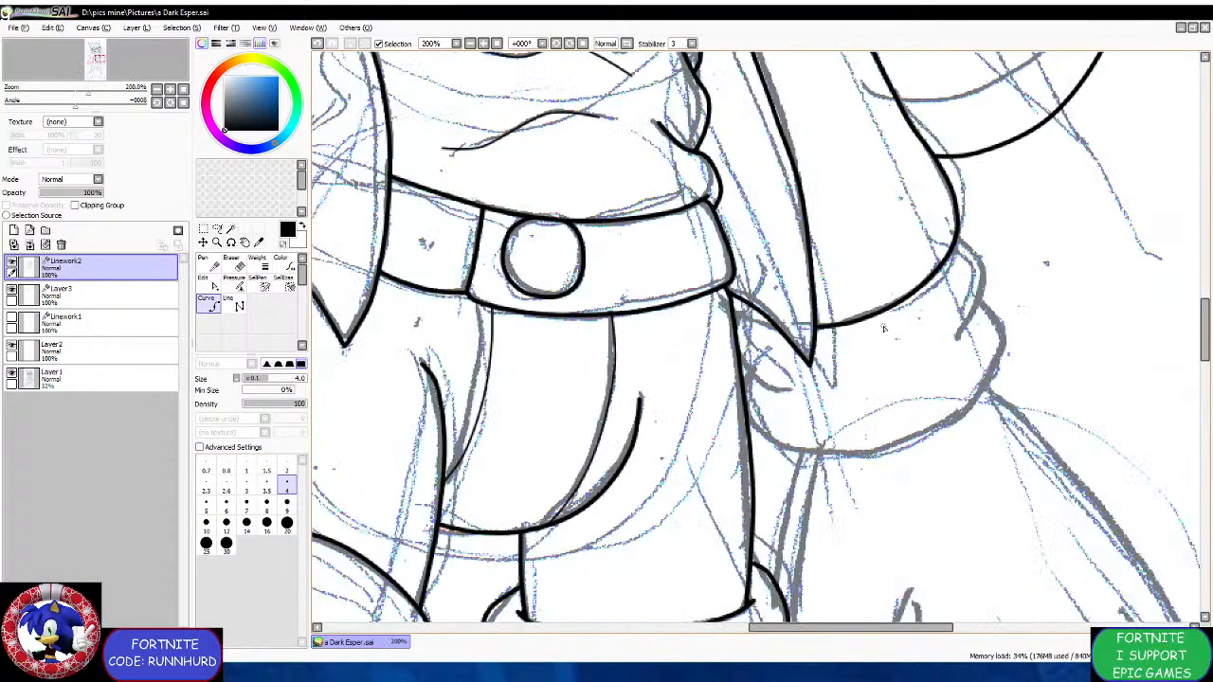
pyautogui.scroll(1, 762, 326)
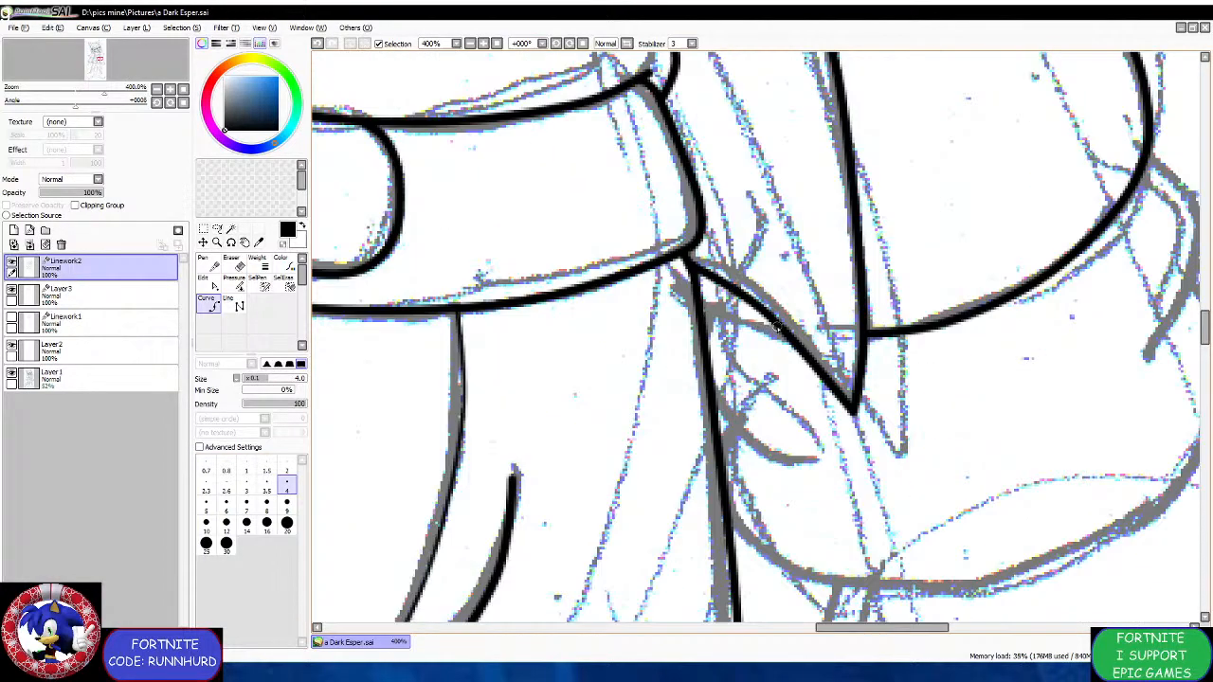
pyautogui.moveTo(775, 326); pyautogui.dragTo(728, 304)
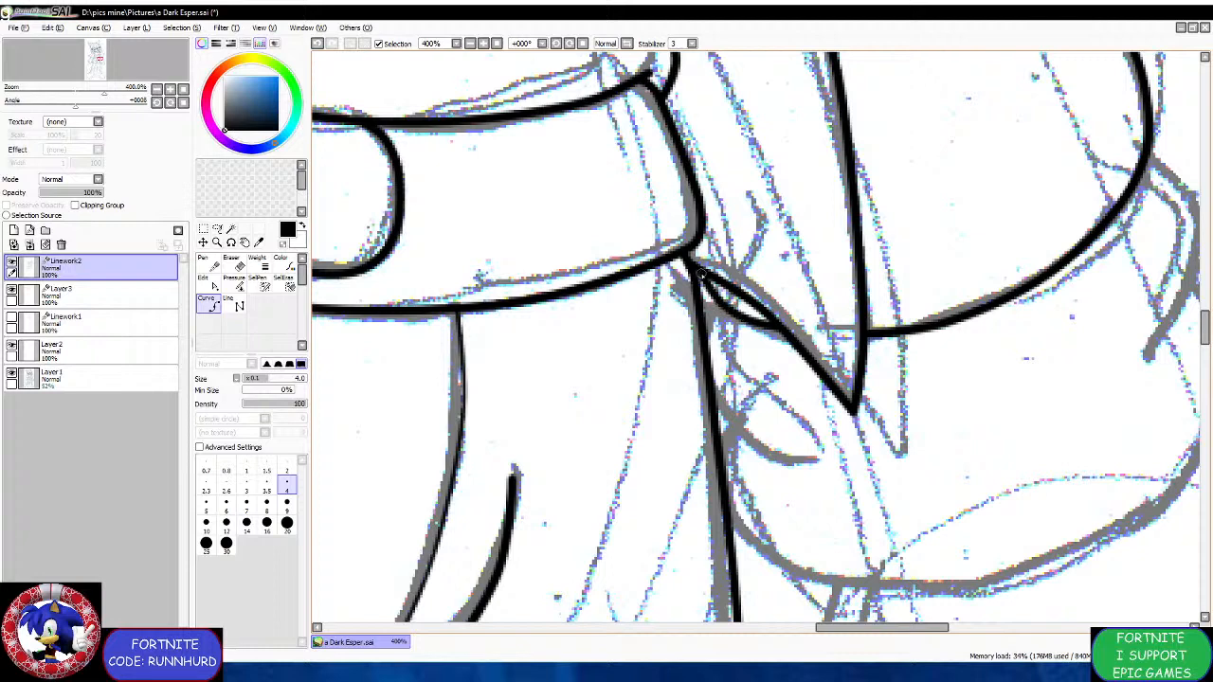
pyautogui.doubleClick(698, 270)
pyautogui.moveTo(726, 323); pyautogui.dragTo(709, 348)
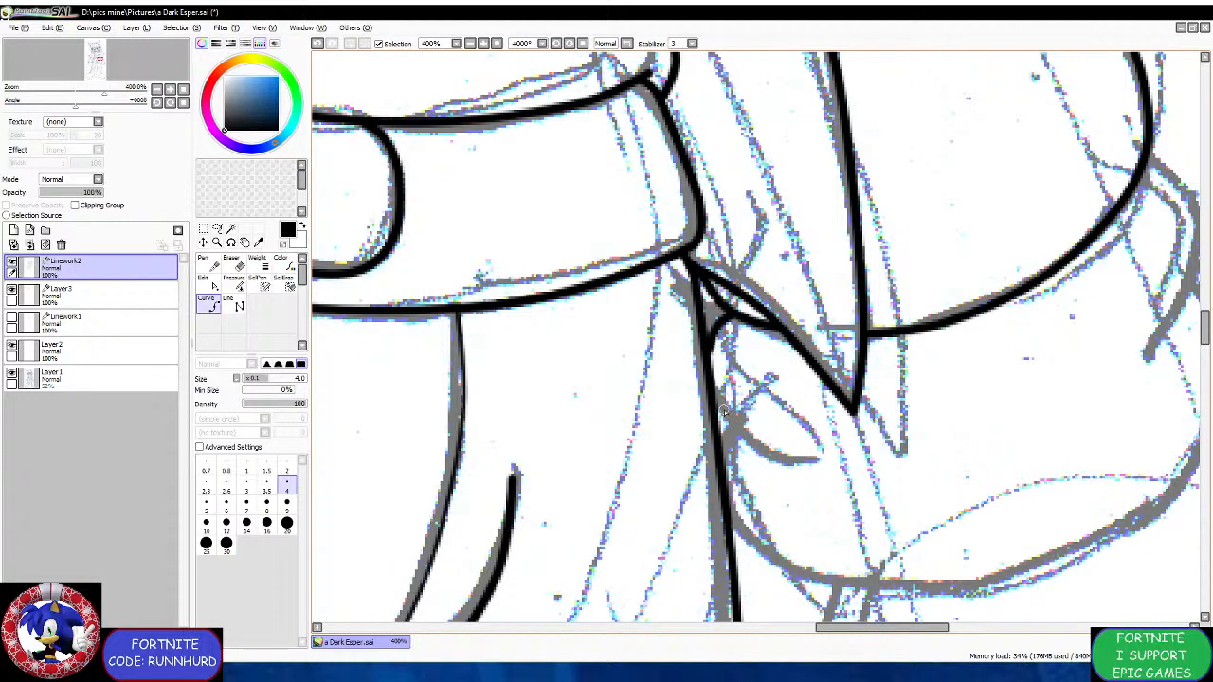
pyautogui.moveTo(716, 420)
pyautogui.mouseDown()
pyautogui.moveTo(756, 454)
pyautogui.moveTo(856, 484)
pyautogui.mouseUp()
# Ink the glove cuff's inner crease below the vest tip and the upper fold on its outer edge.
pyautogui.scroll(-3, 832, 483)
pyautogui.scroll(3, 916, 313)
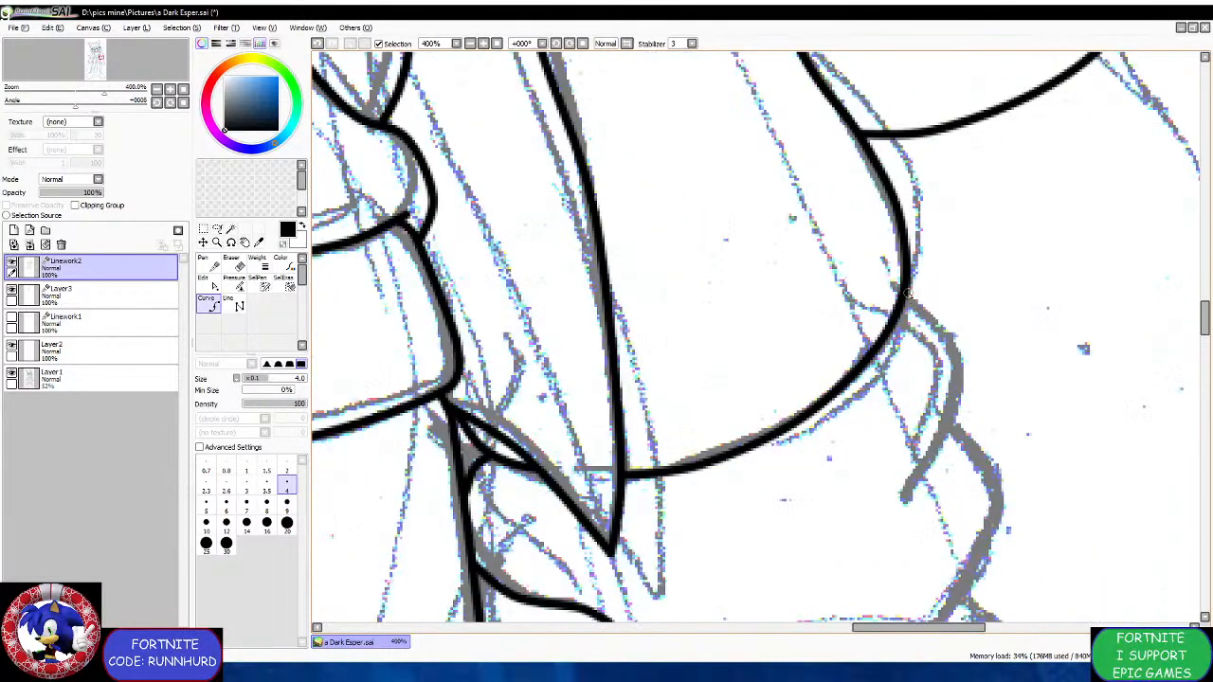
pyautogui.moveTo(905, 294)
pyautogui.mouseDown()
pyautogui.moveTo(950, 340)
pyautogui.moveTo(968, 395)
pyautogui.moveTo(920, 515)
pyautogui.mouseUp()
pyautogui.scroll(-3, 919, 515)
pyautogui.scroll(3, 898, 304)
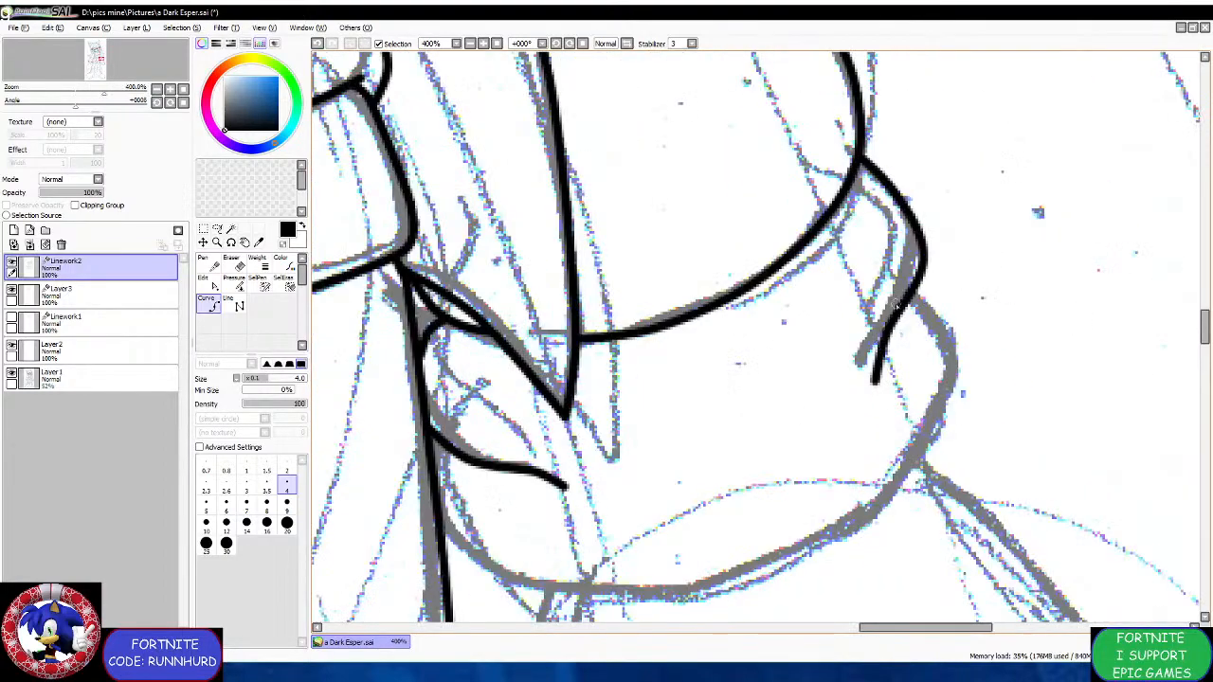
# Ink the glove cuff's lower outer bulge and continue along its bottom edge to the thigh line.
pyautogui.moveTo(911, 296)
pyautogui.mouseDown()
pyautogui.moveTo(956, 319)
pyautogui.moveTo(960, 396)
pyautogui.mouseUp()
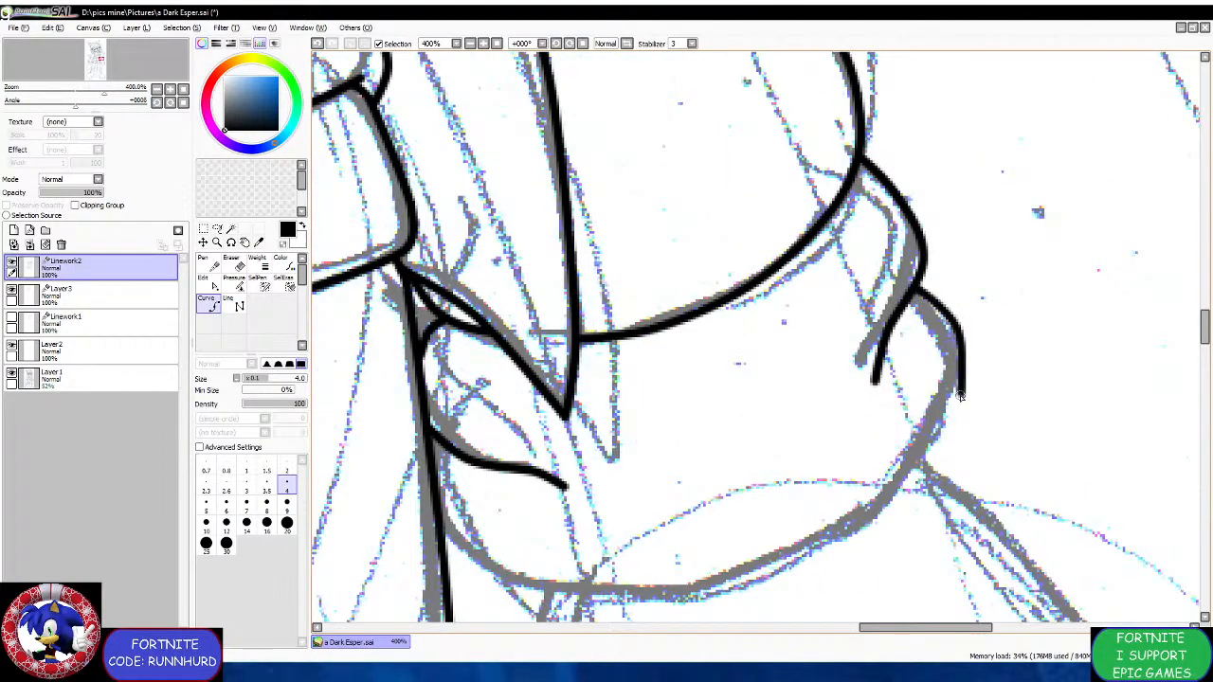
pyautogui.scroll(-3, 962, 401)
pyautogui.scroll(3, 962, 401)
pyautogui.moveTo(991, 317)
pyautogui.mouseDown()
pyautogui.moveTo(976, 369)
pyautogui.moveTo(945, 403)
pyautogui.moveTo(788, 471)
pyautogui.moveTo(682, 474)
pyautogui.moveTo(633, 454)
pyautogui.moveTo(599, 409)
pyautogui.mouseUp()
pyautogui.scroll(2, 599, 410)
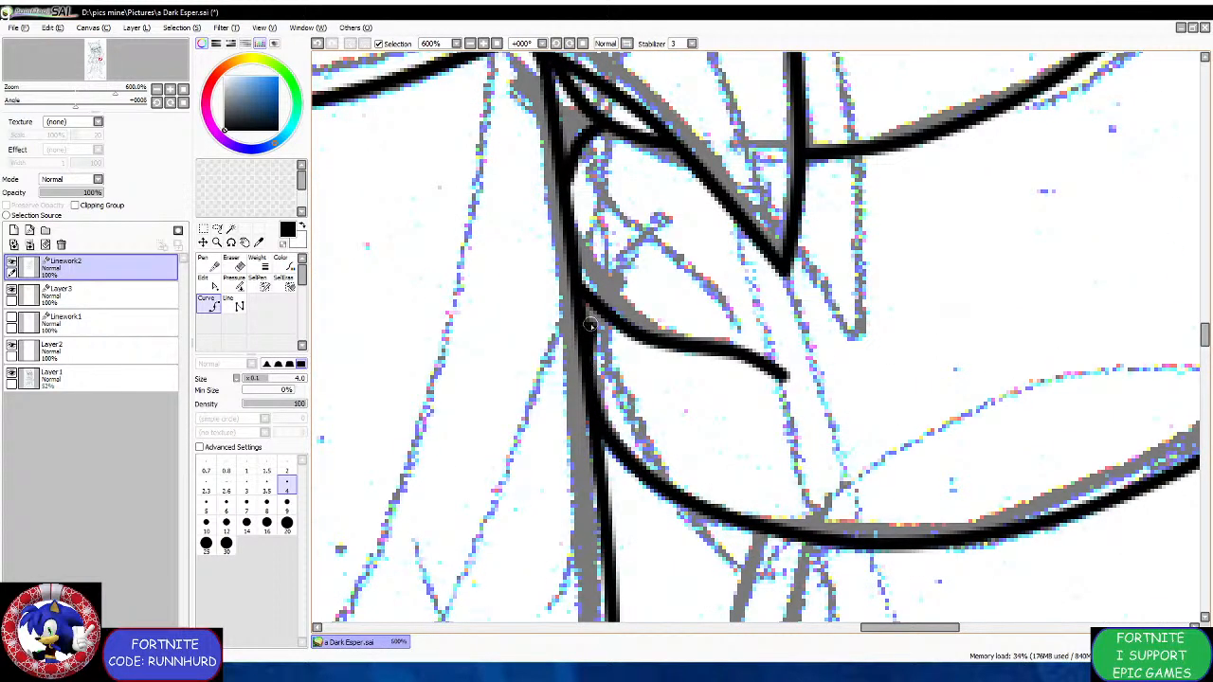
pyautogui.scroll(-4, 584, 306)
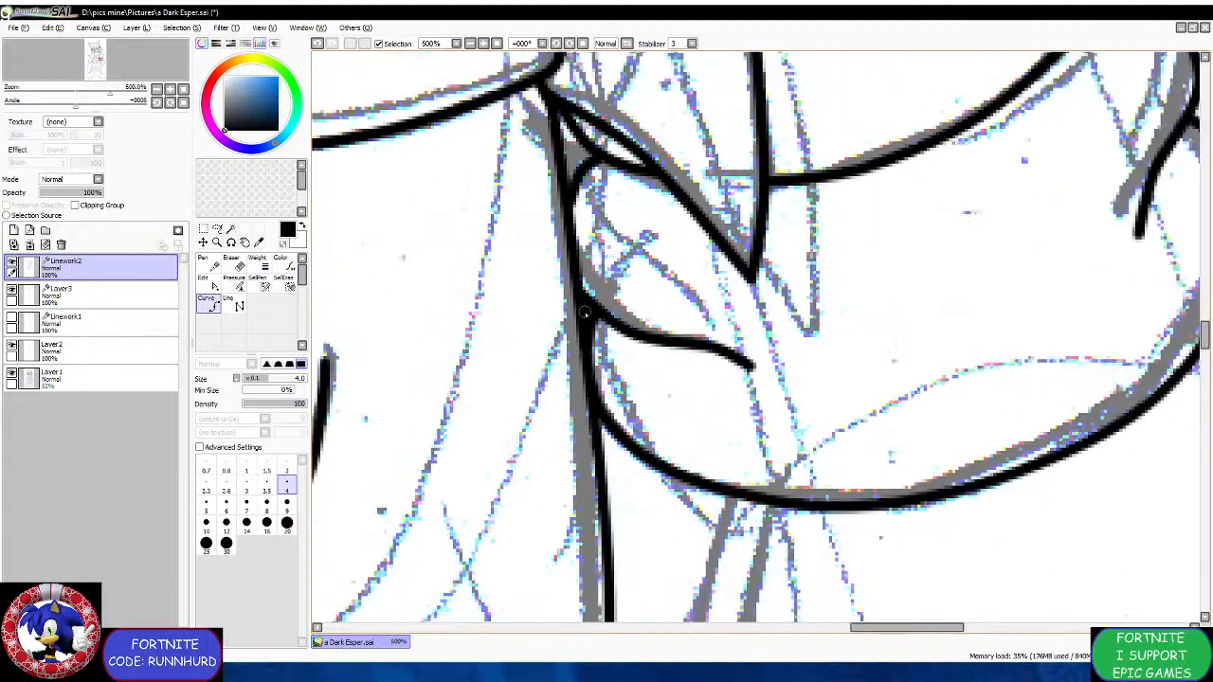
pyautogui.scroll(3, 716, 436)
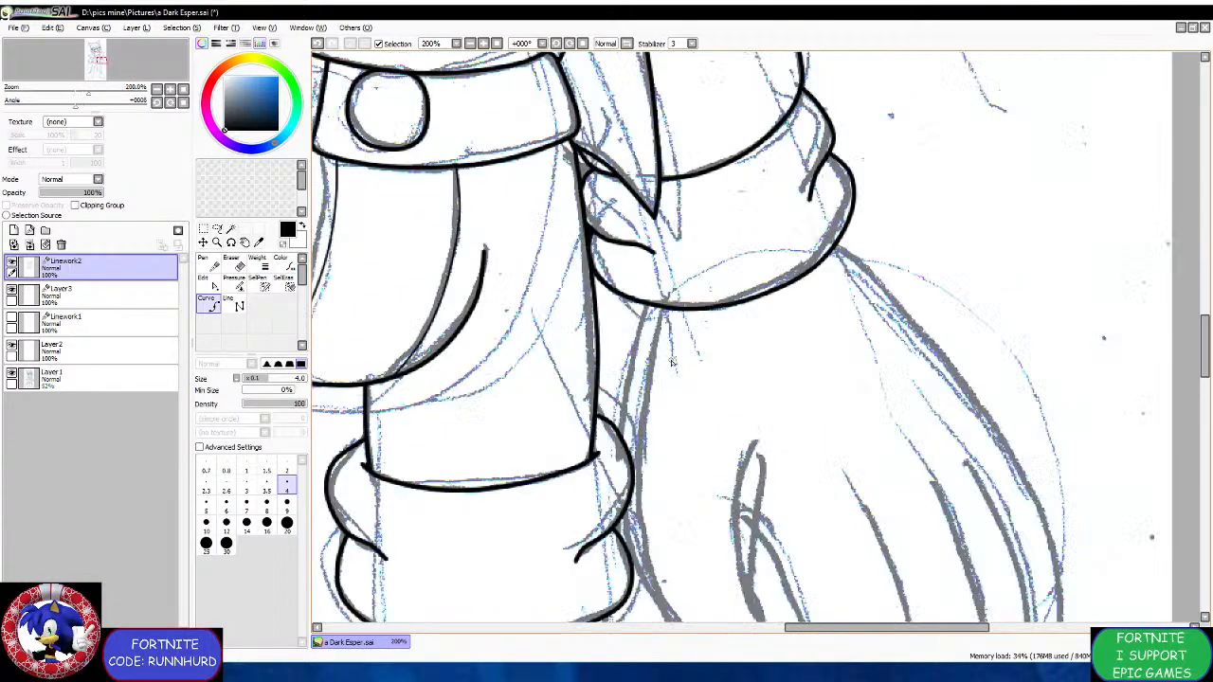
# Ink the inner edge of the open hand from the glove cuff's bottom edge down to the leg band.
pyautogui.click(648, 301)
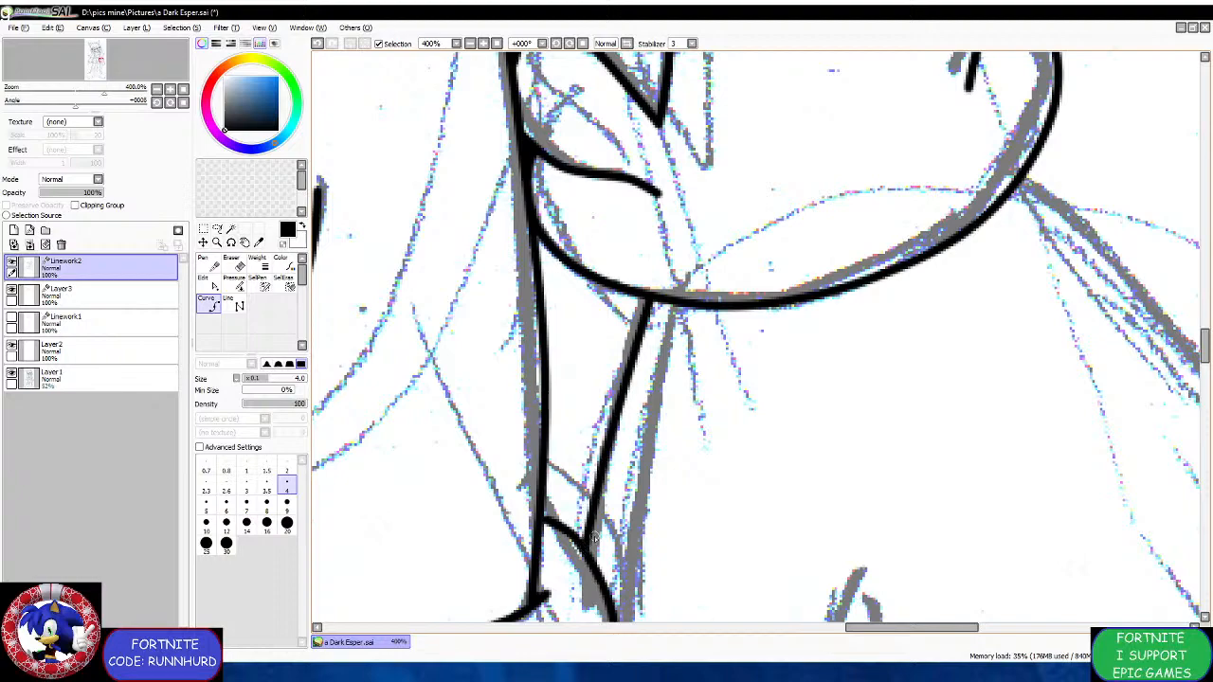
pyautogui.scroll(-7, 616, 531)
pyautogui.scroll(4, 671, 488)
pyautogui.scroll(-6, 625, 563)
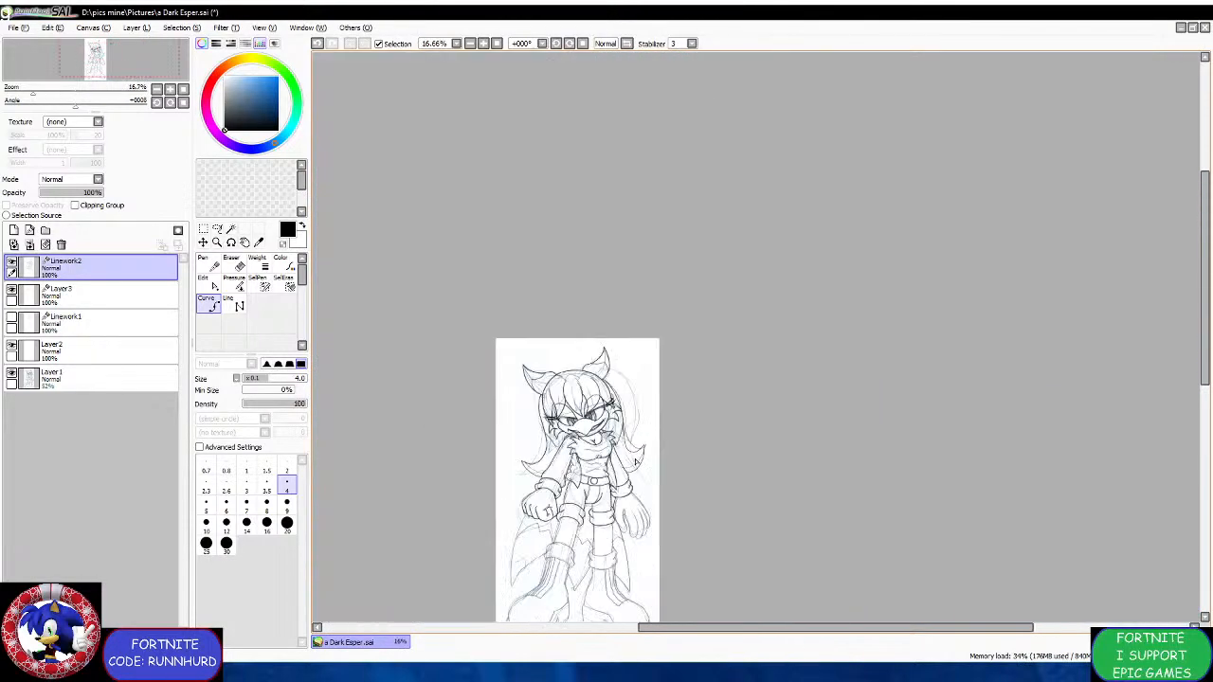
# Ink the thumb of the open hand from its upper crease down around the tip and back up to the leg band.
pyautogui.scroll(4, 625, 509)
pyautogui.scroll(3, 600, 443)
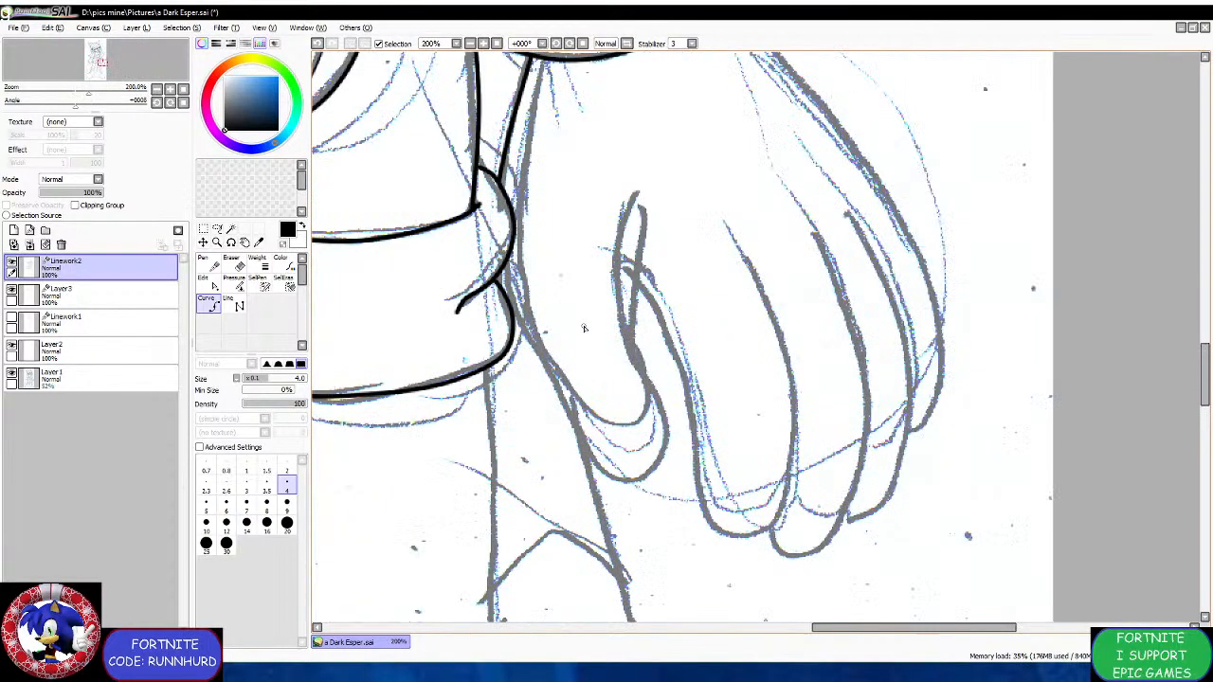
pyautogui.scroll(1, 474, 272)
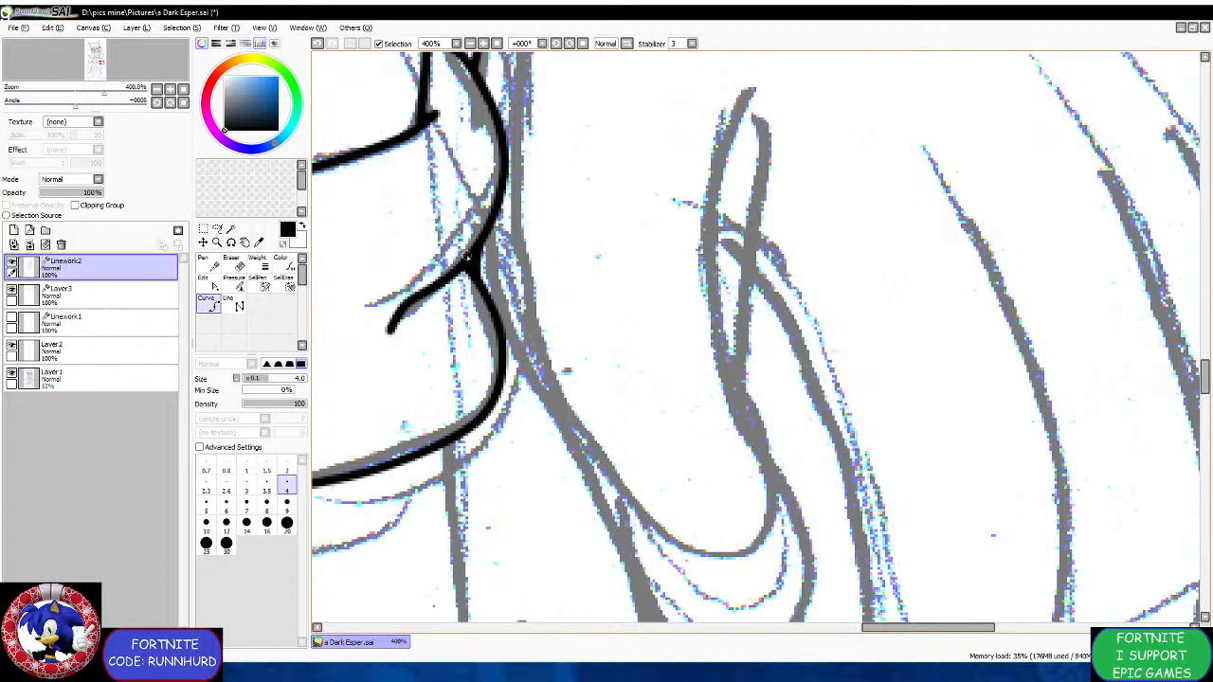
pyautogui.scroll(-2, 547, 261)
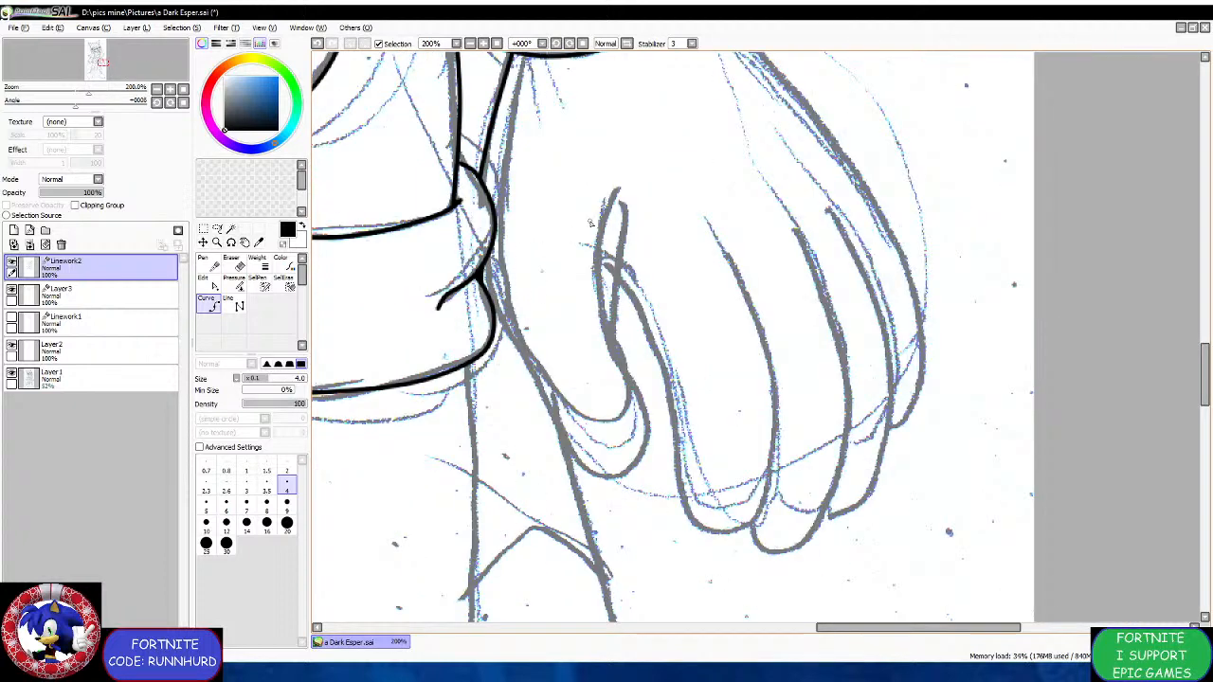
pyautogui.moveTo(590, 222)
pyautogui.mouseDown()
pyautogui.moveTo(588, 275)
pyautogui.moveTo(641, 417)
pyautogui.moveTo(630, 457)
pyautogui.moveTo(595, 464)
pyautogui.moveTo(554, 445)
pyautogui.moveTo(496, 328)
pyautogui.mouseUp()
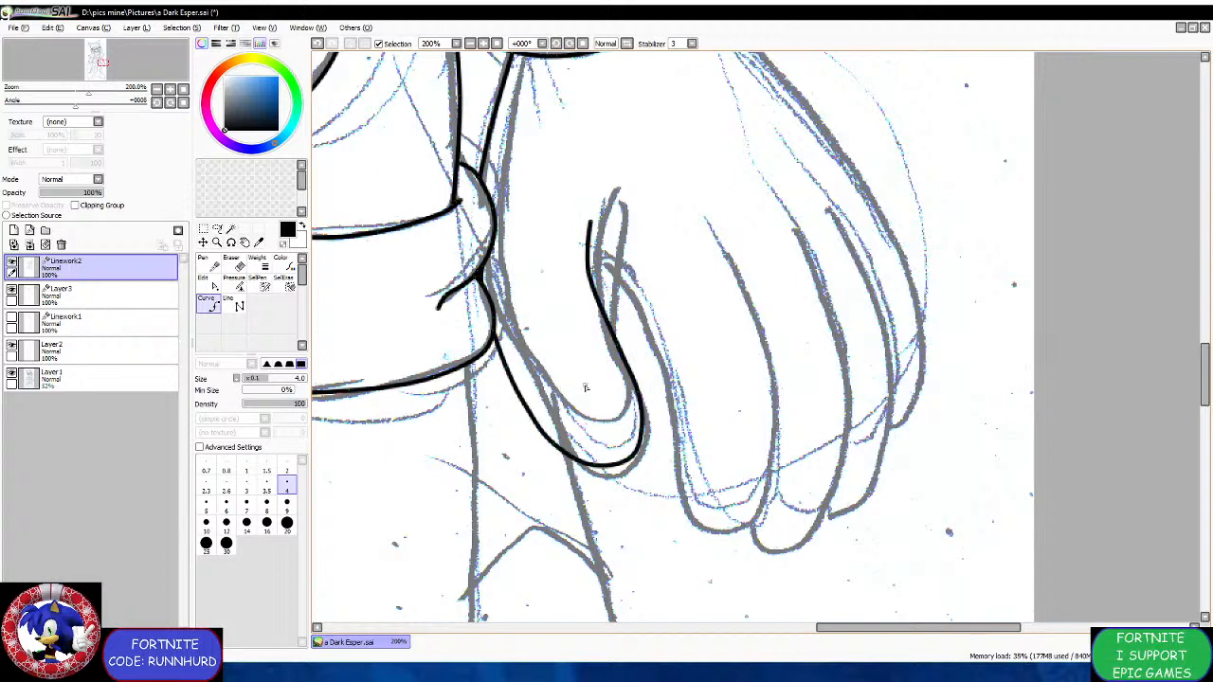
# Ink the short crease at the thumb's base and the index finger outline down around its tip and up to the knuckle.
pyautogui.scroll(2, 630, 299)
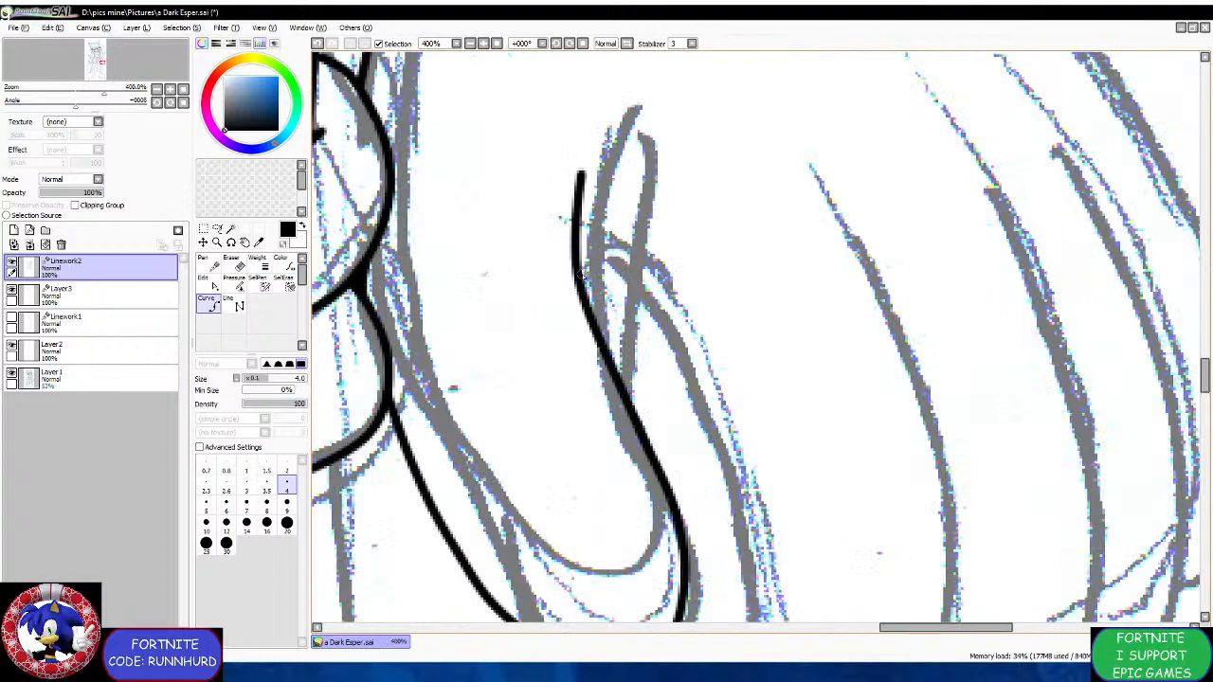
pyautogui.moveTo(580, 282); pyautogui.dragTo(630, 231)
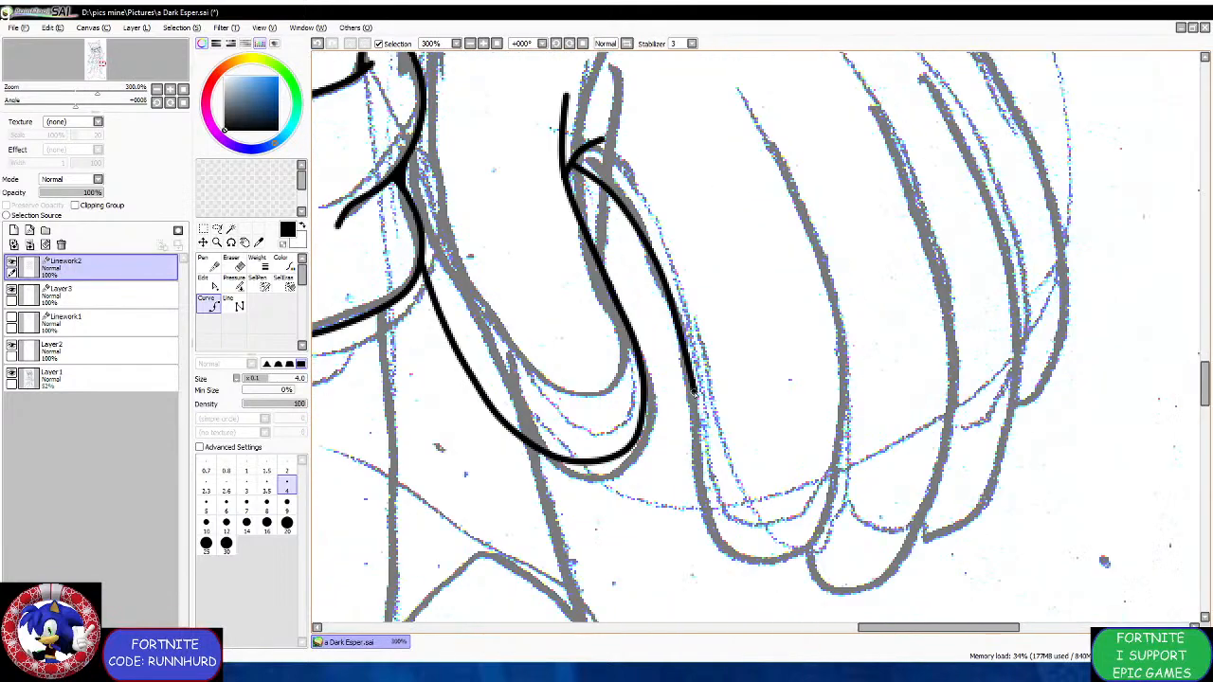
pyautogui.moveTo(675, 322)
pyautogui.mouseDown()
pyautogui.moveTo(722, 531)
pyautogui.moveTo(764, 564)
pyautogui.moveTo(796, 567)
pyautogui.moveTo(833, 543)
pyautogui.mouseUp()
pyautogui.click(828, 542)
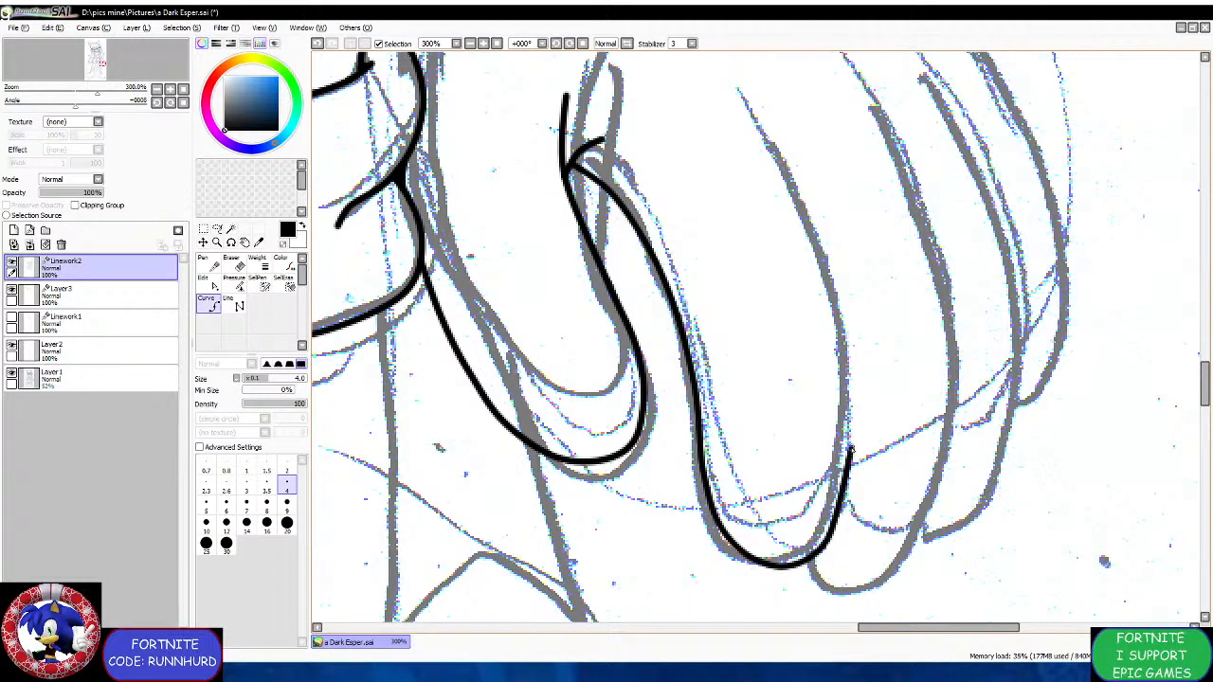
pyautogui.click(845, 437)
pyautogui.scroll(-4, 846, 419)
pyautogui.scroll(3, 848, 392)
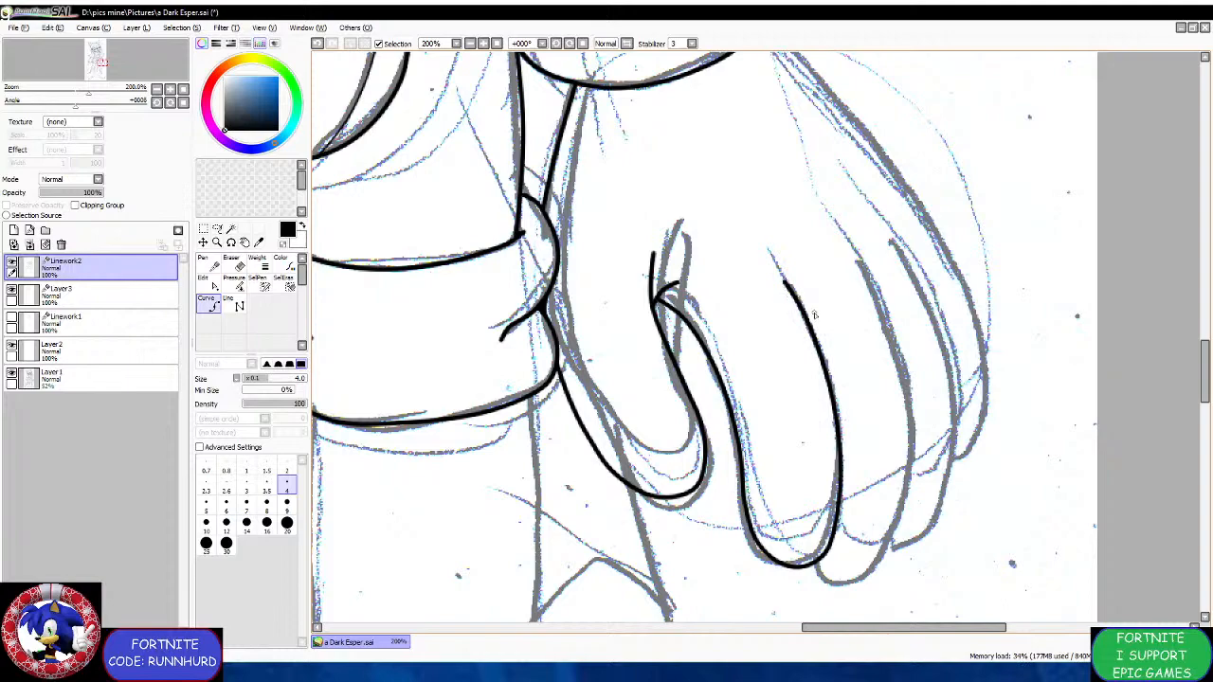
# Ink the middle finger from its knuckle down the outer side and around the tip to the index finger.
pyautogui.scroll(-2, 815, 314)
pyautogui.scroll(3, 885, 438)
pyautogui.scroll(-3, 778, 239)
pyautogui.scroll(2, 774, 163)
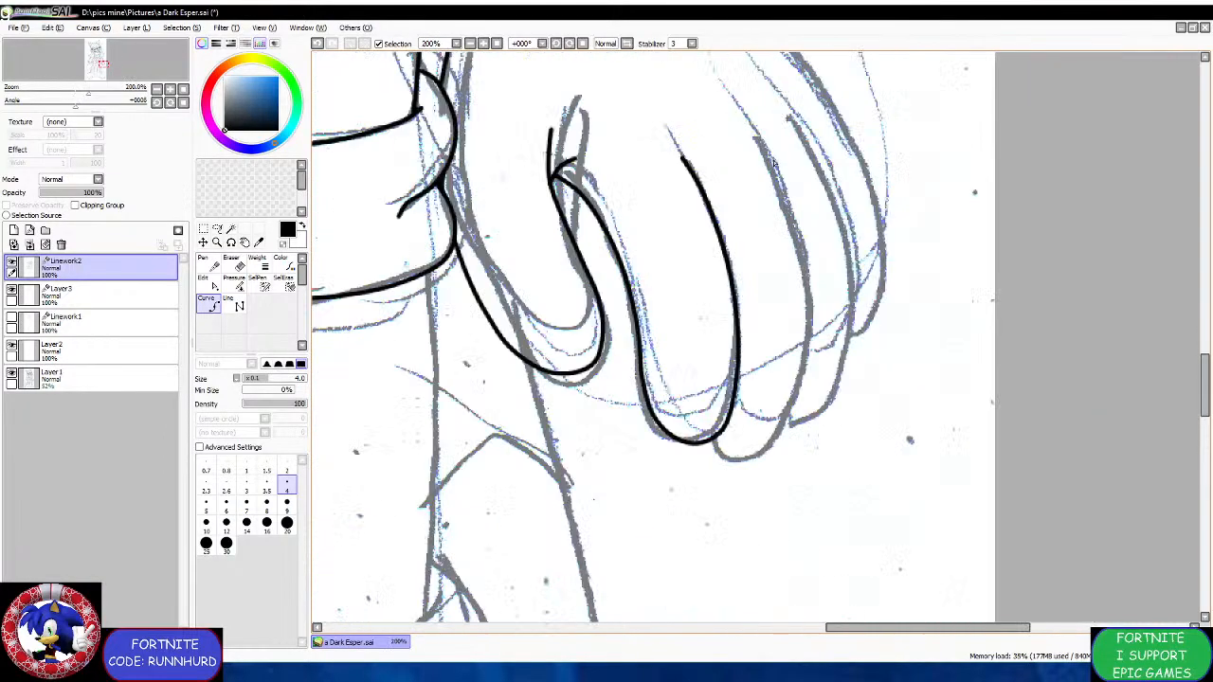
pyautogui.click(757, 142)
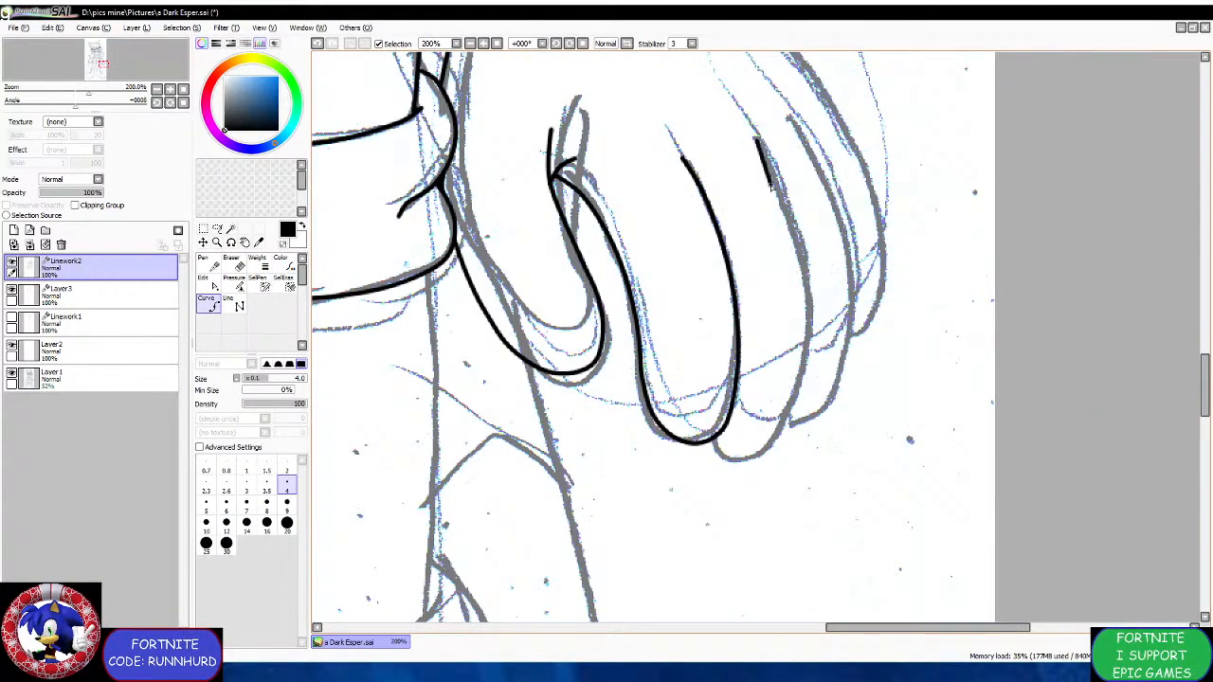
pyautogui.click(810, 305)
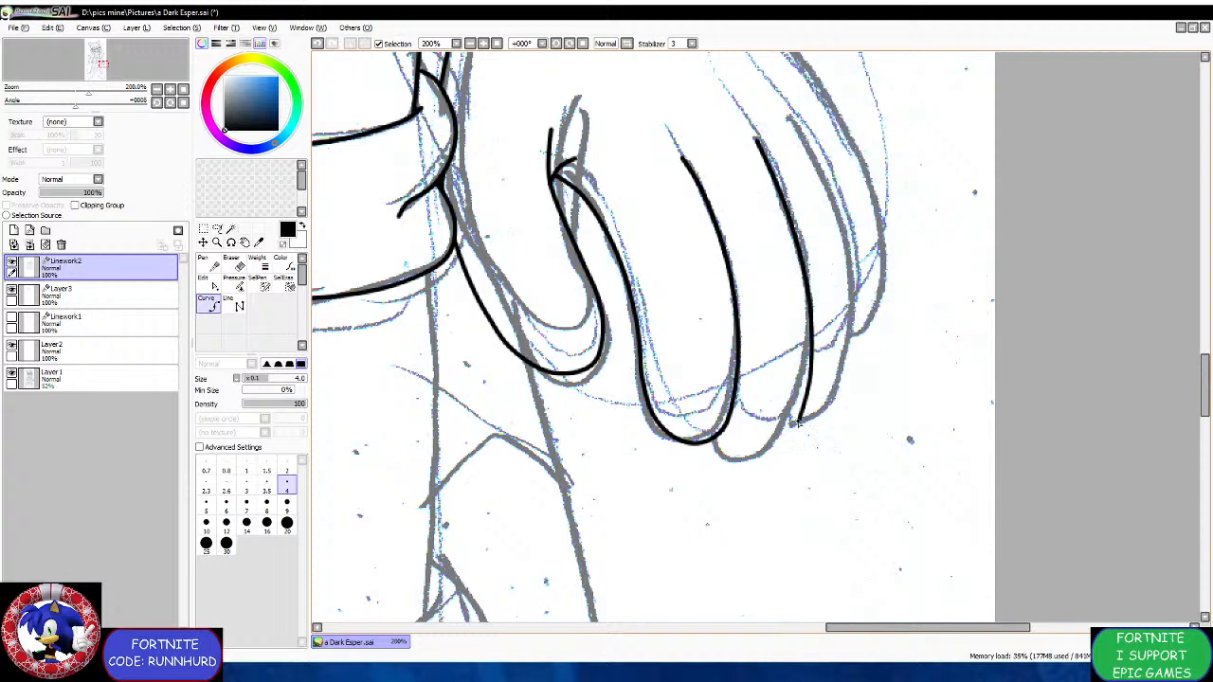
pyautogui.click(798, 429)
pyautogui.scroll(2, 735, 449)
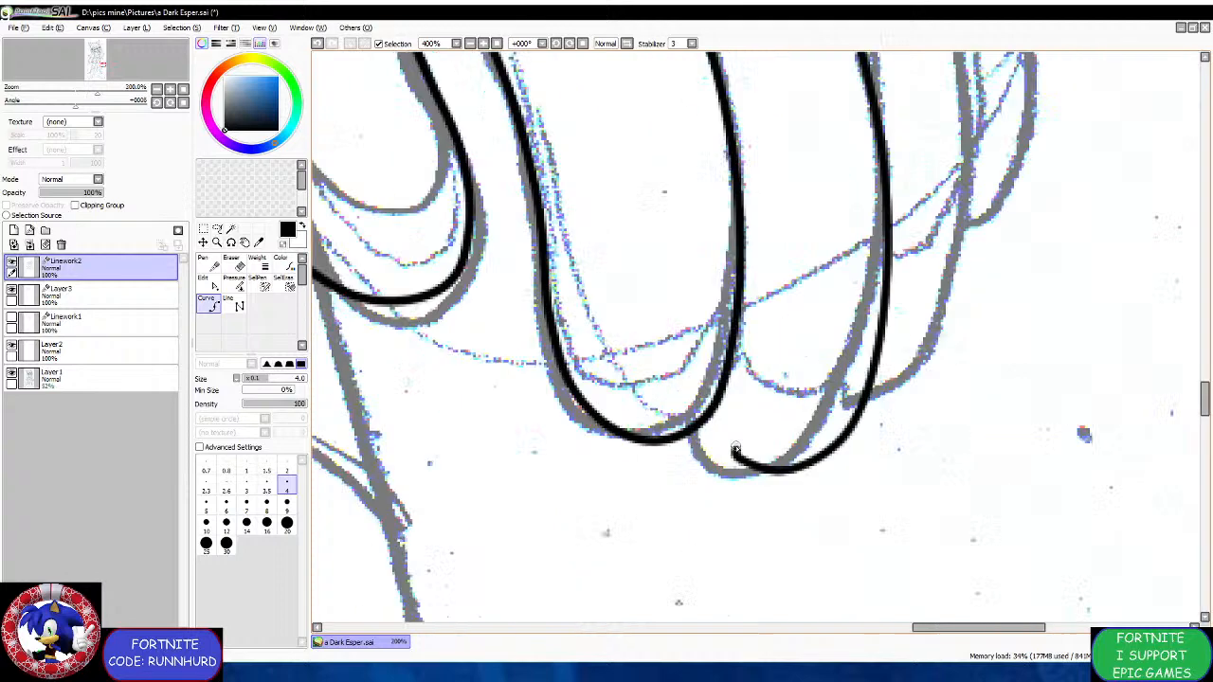
pyautogui.doubleClick(712, 409)
pyautogui.scroll(-3, 771, 381)
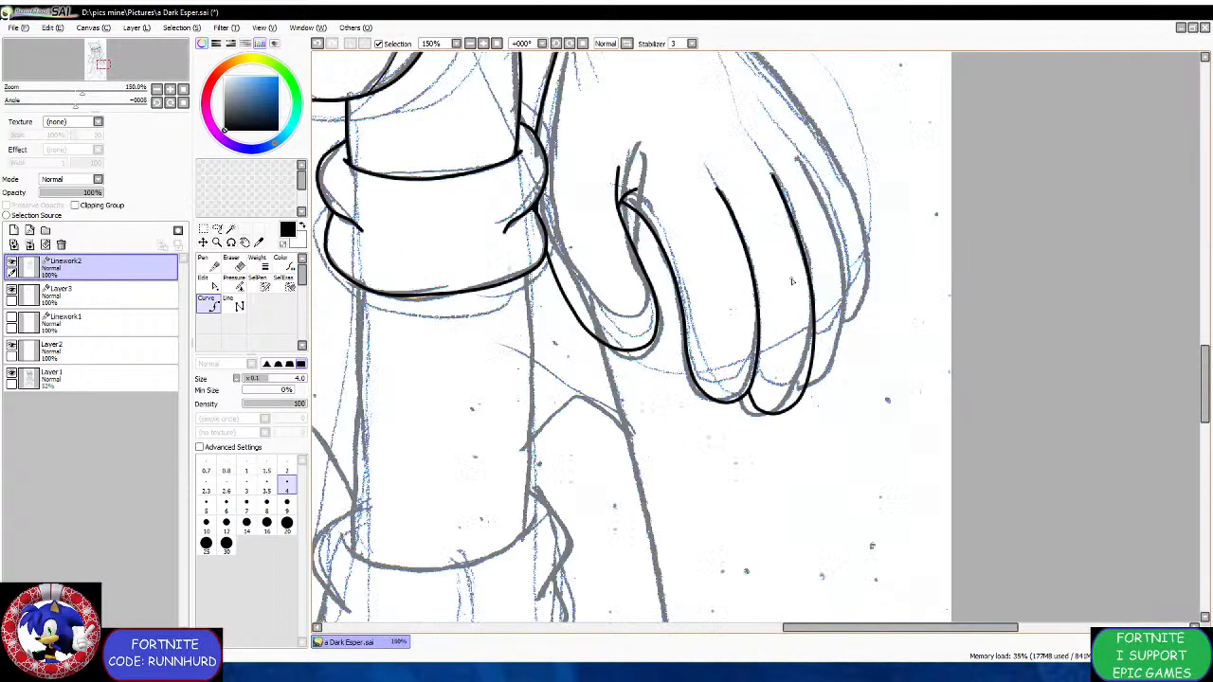
# Ink the ring finger from its knuckle down the outer side and around the tip to the middle finger.
pyautogui.scroll(2, 809, 212)
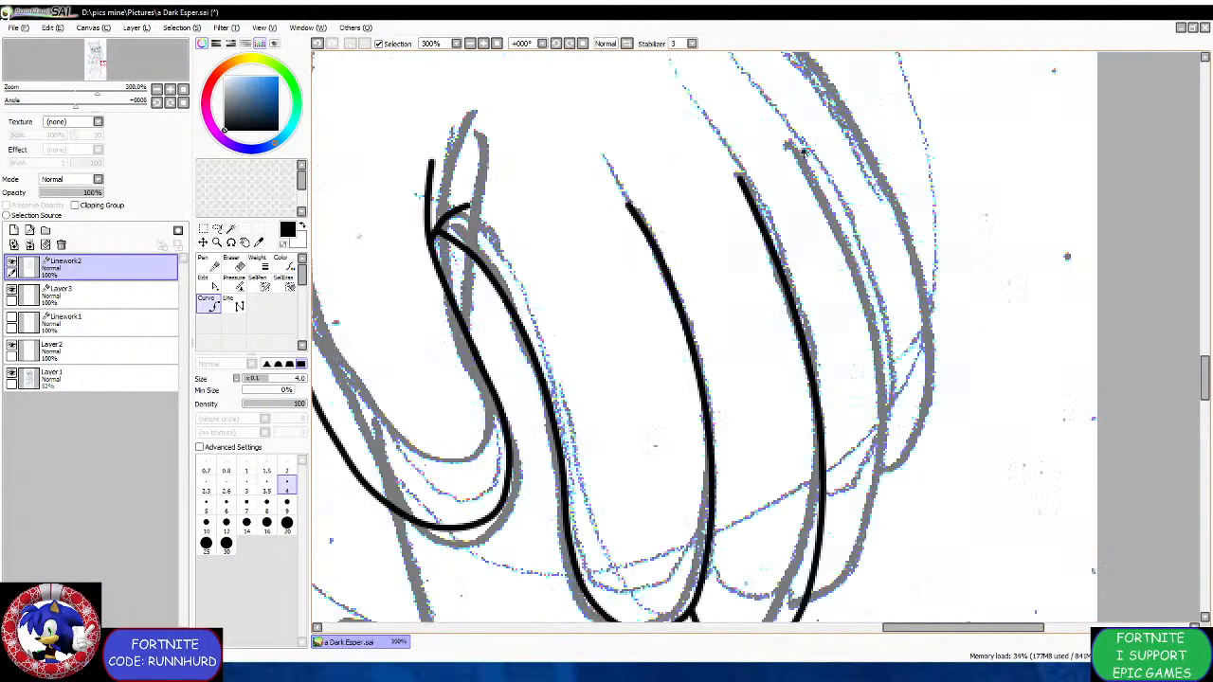
pyautogui.click(805, 151)
pyautogui.click(844, 225)
pyautogui.click(878, 338)
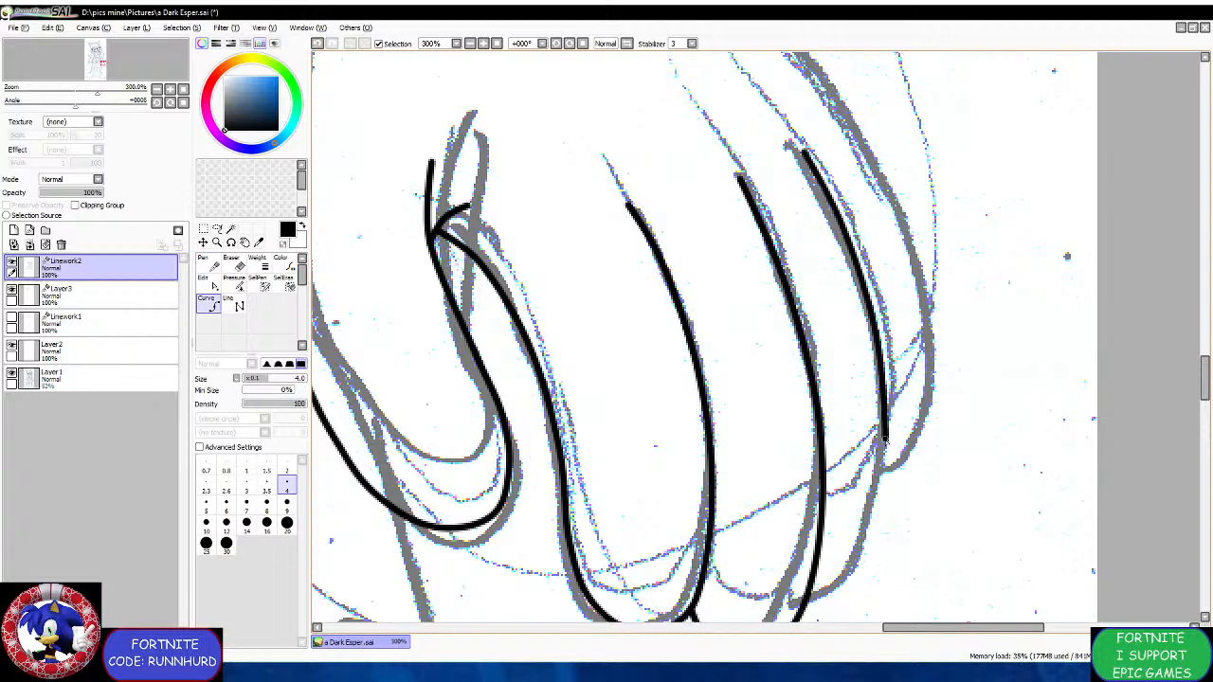
pyautogui.scroll(-2, 881, 455)
pyautogui.scroll(3, 886, 474)
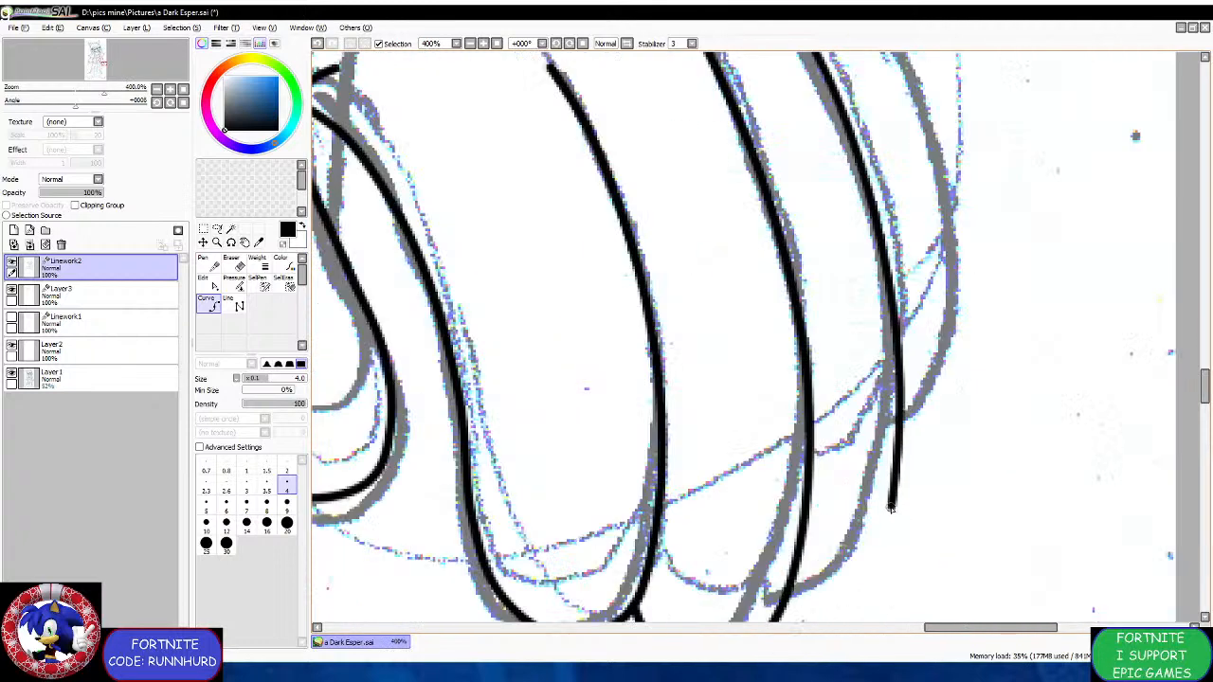
pyautogui.click(894, 516)
pyautogui.click(868, 561)
pyautogui.click(842, 576)
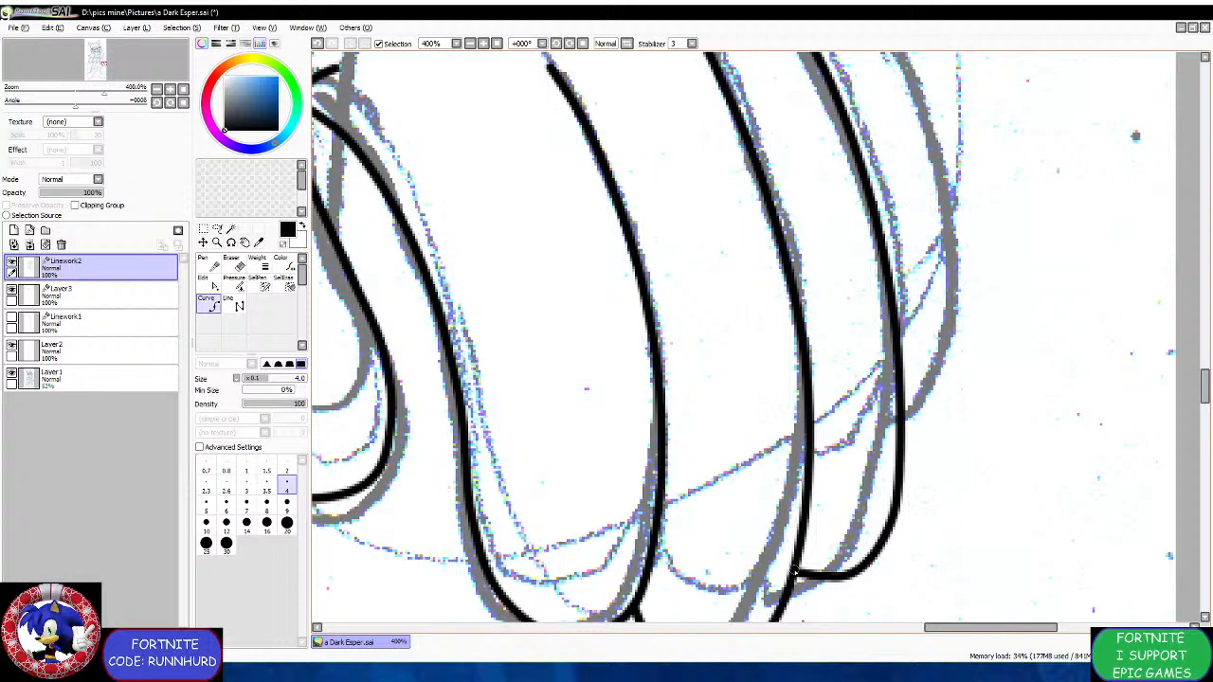
pyautogui.scroll(-5, 874, 514)
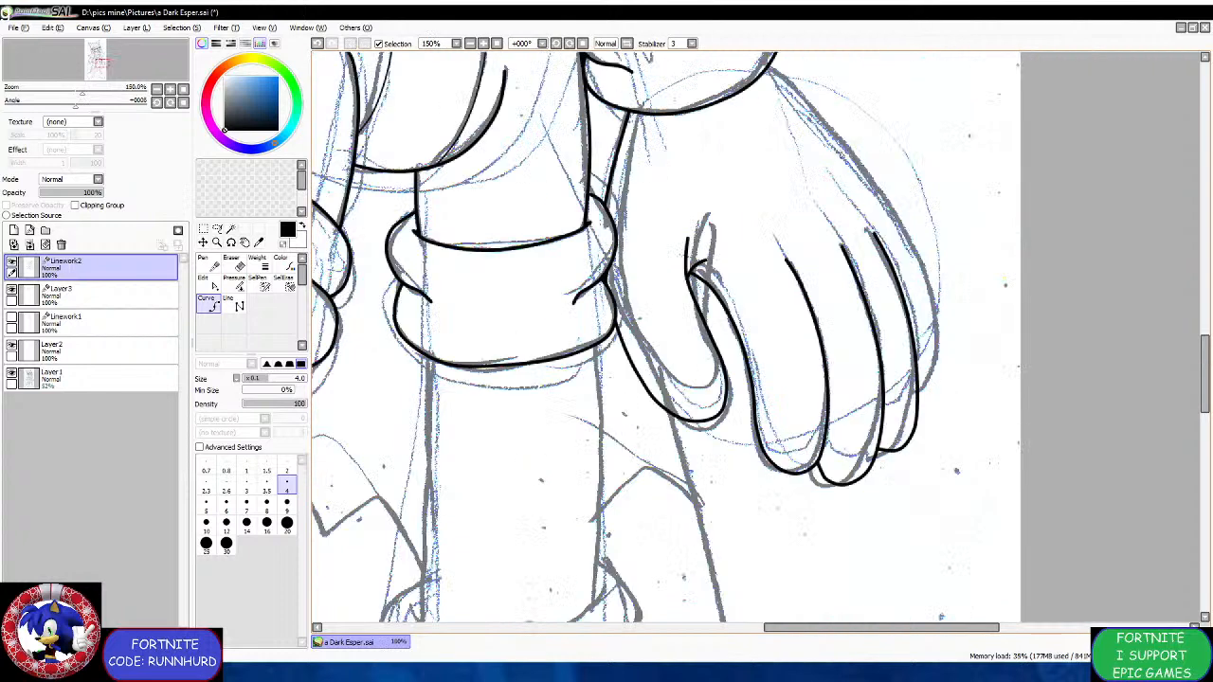
# Ink the outer edge of the open hand from the glove cuff down and around the little fingertip to the ring finger.
pyautogui.scroll(3, 800, 77)
pyautogui.moveTo(769, 78); pyautogui.dragTo(922, 224)
pyautogui.click(922, 224)
pyautogui.scroll(-3, 920, 225)
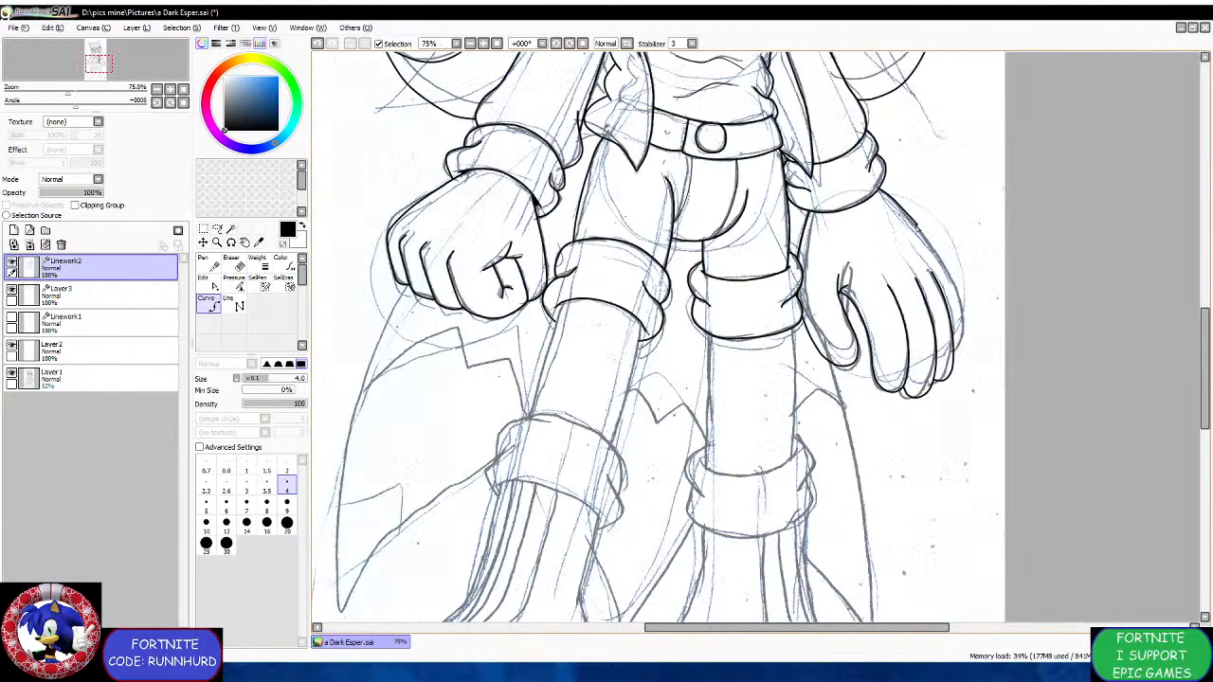
pyautogui.scroll(2, 967, 305)
pyautogui.scroll(1, 959, 284)
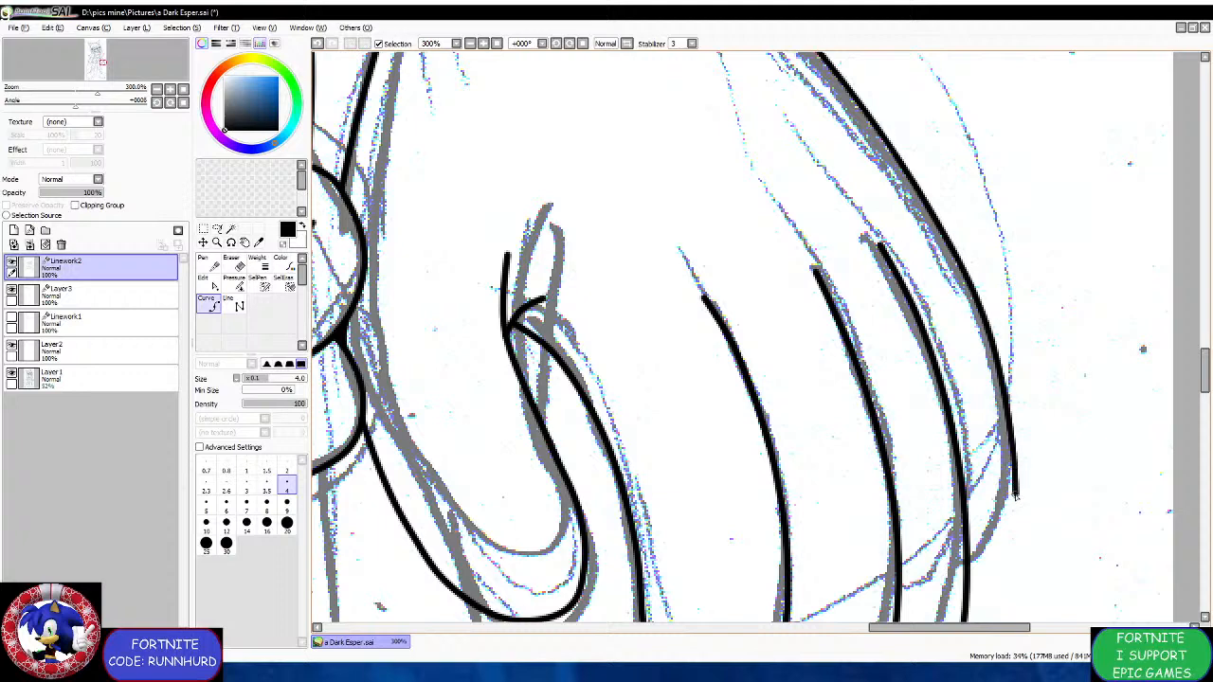
pyautogui.click(1010, 535)
pyautogui.doubleClick(969, 550)
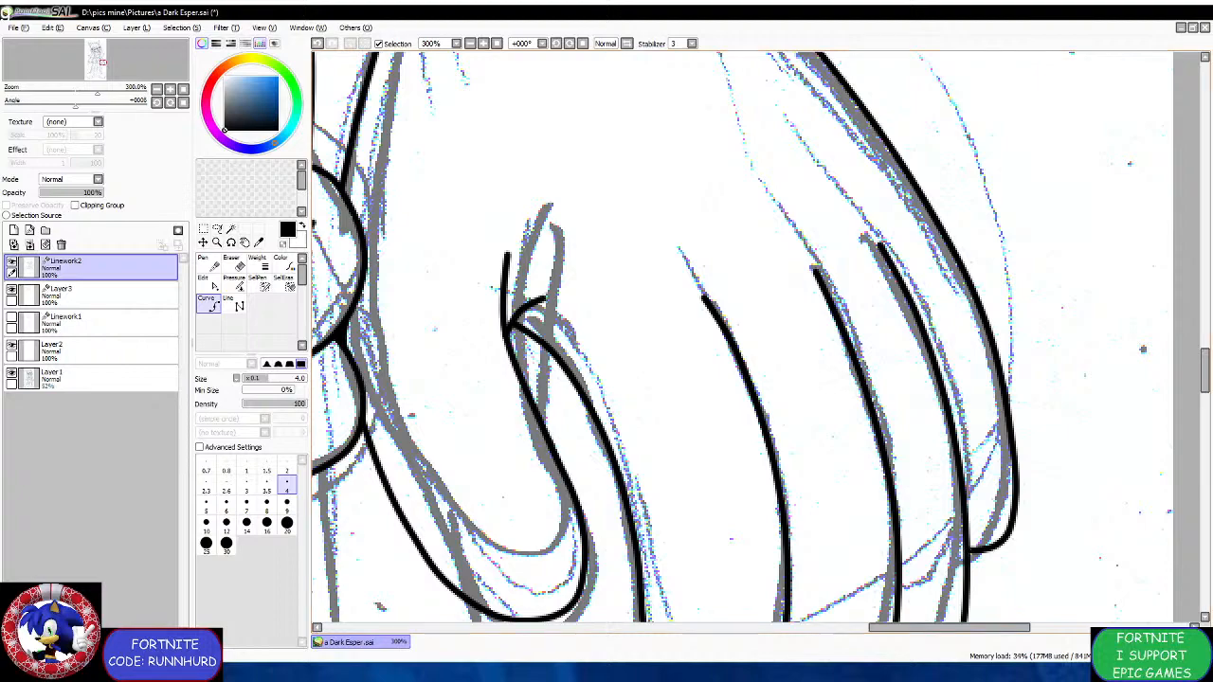
# Ink the short diagonal line in the gap between the thigh and the open hand, just above the leg band.
pyautogui.scroll(-4, 580, 224)
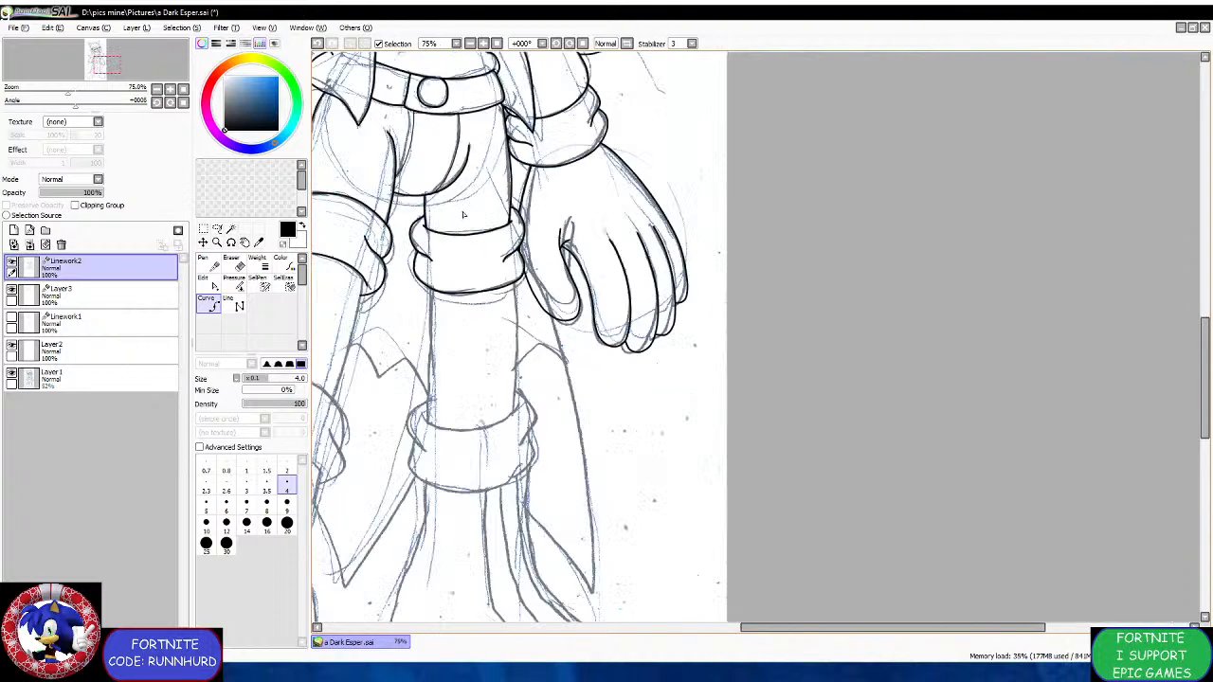
pyautogui.scroll(-1, 460, 216)
pyautogui.scroll(2, 477, 241)
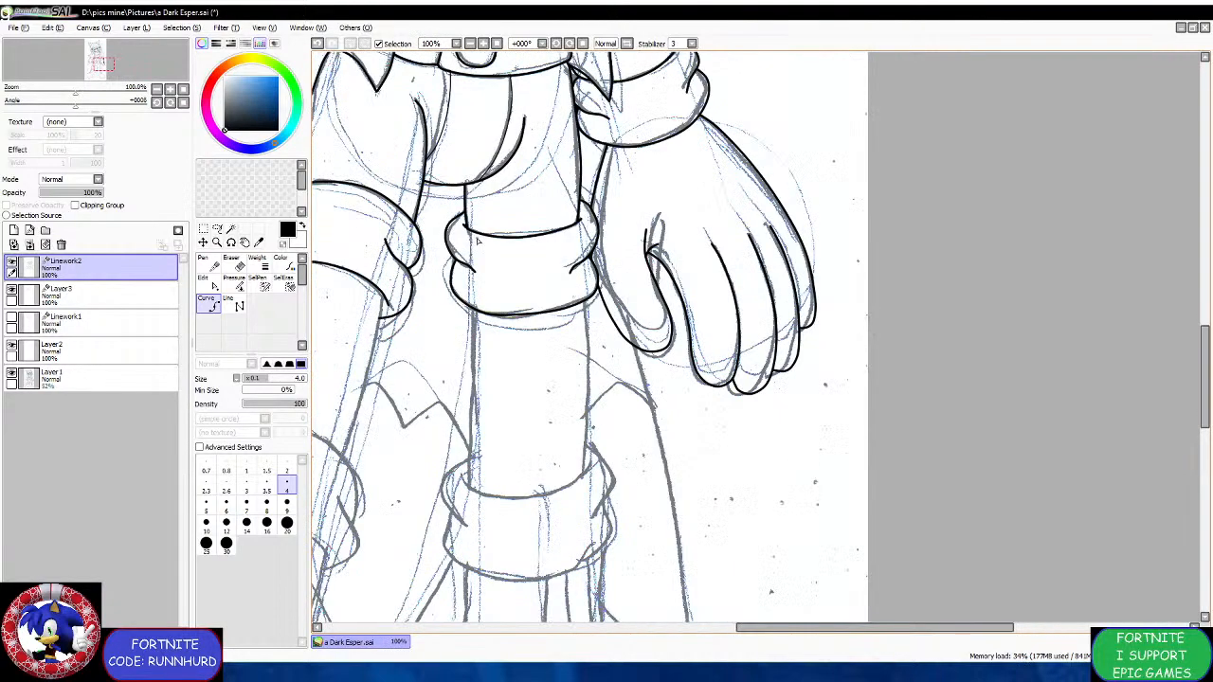
pyautogui.scroll(2, 572, 158)
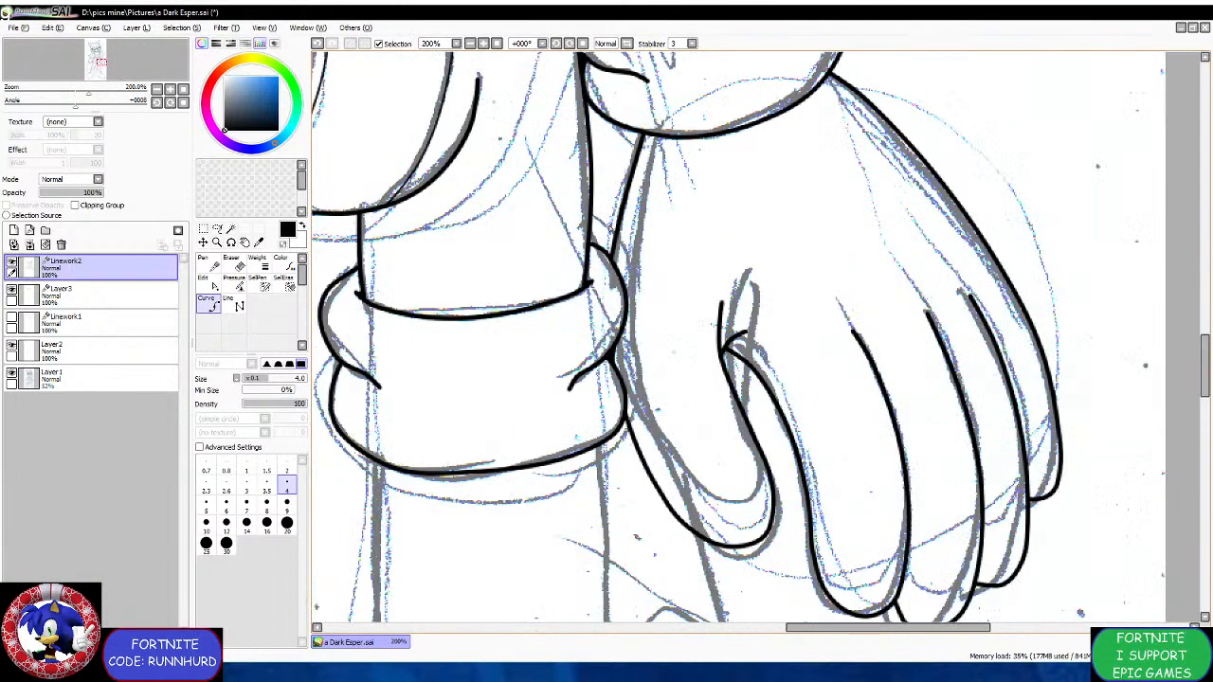
pyautogui.scroll(1, 611, 230)
pyautogui.moveTo(614, 248); pyautogui.dragTo(580, 141)
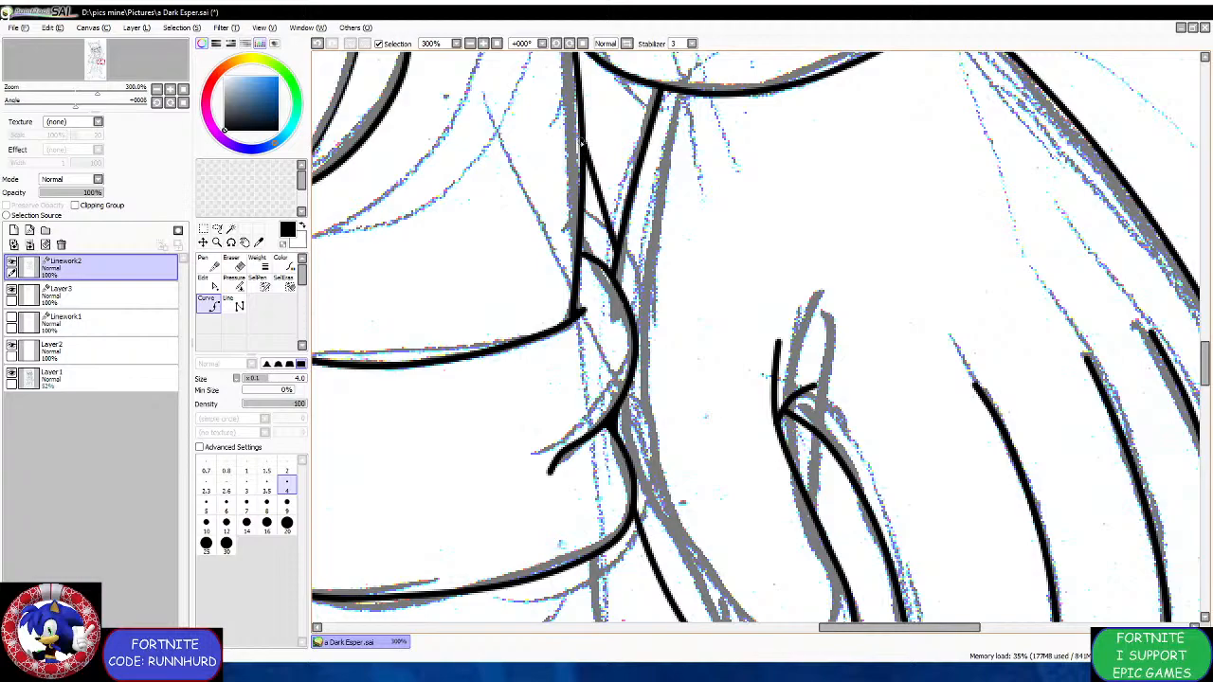
# Ink the pointed shape behind the right-hand leg from the open hand's thumb down to its tip and back to the boot.
pyautogui.scroll(-4, 582, 144)
pyautogui.scroll(5, 619, 261)
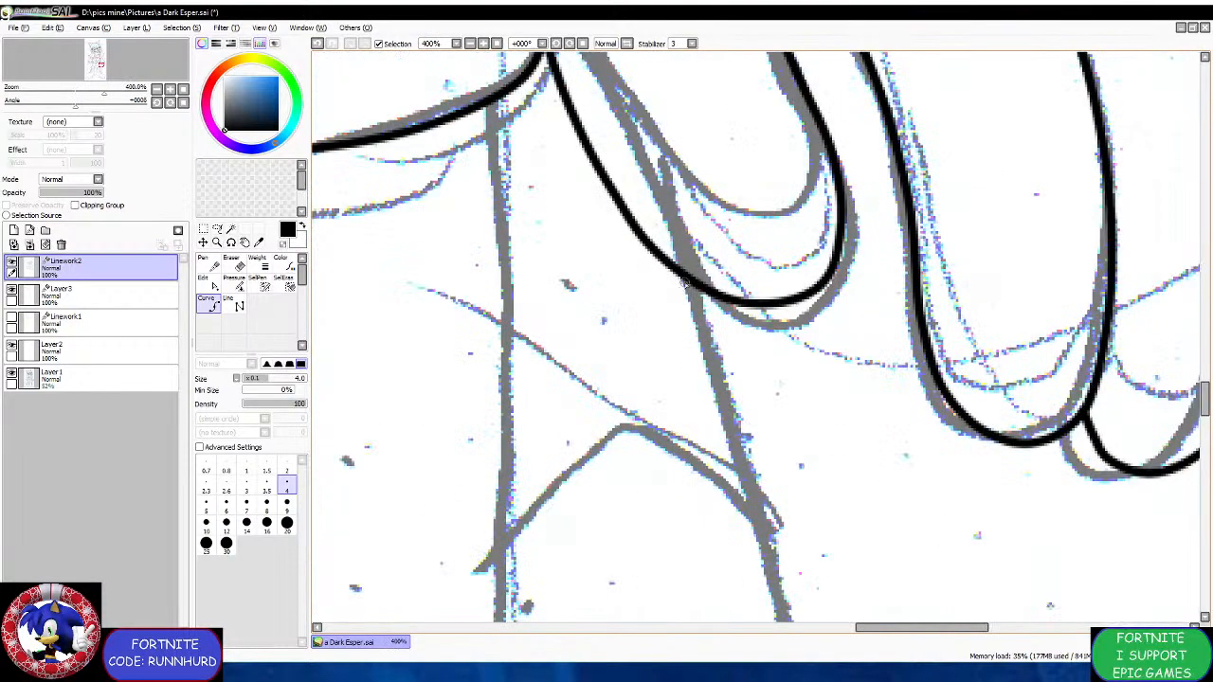
pyautogui.scroll(-5, 698, 287)
pyautogui.scroll(4, 730, 303)
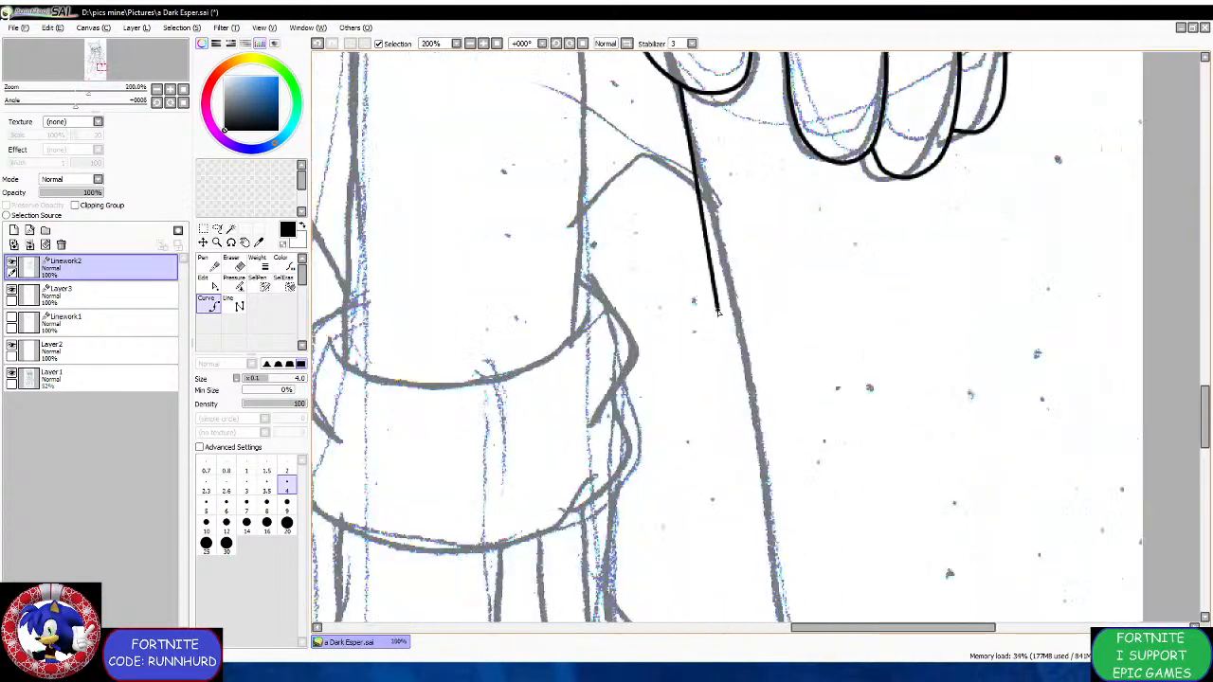
pyautogui.scroll(-6, 736, 305)
pyautogui.scroll(4, 748, 368)
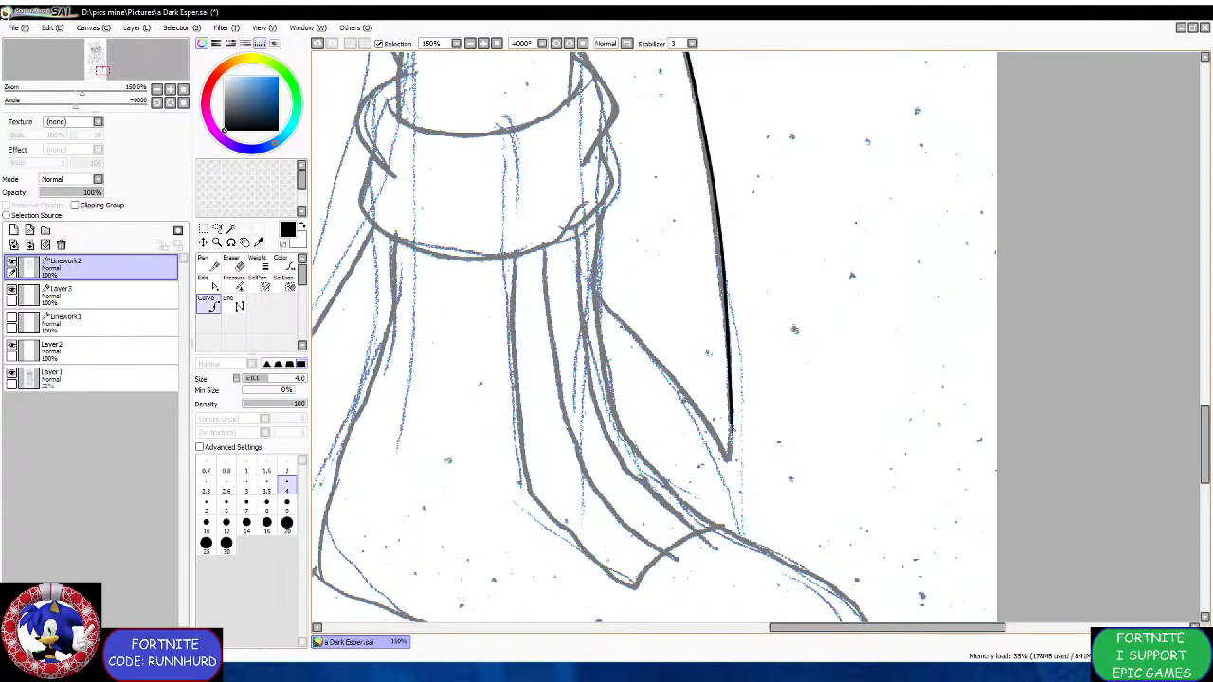
pyautogui.click(726, 459)
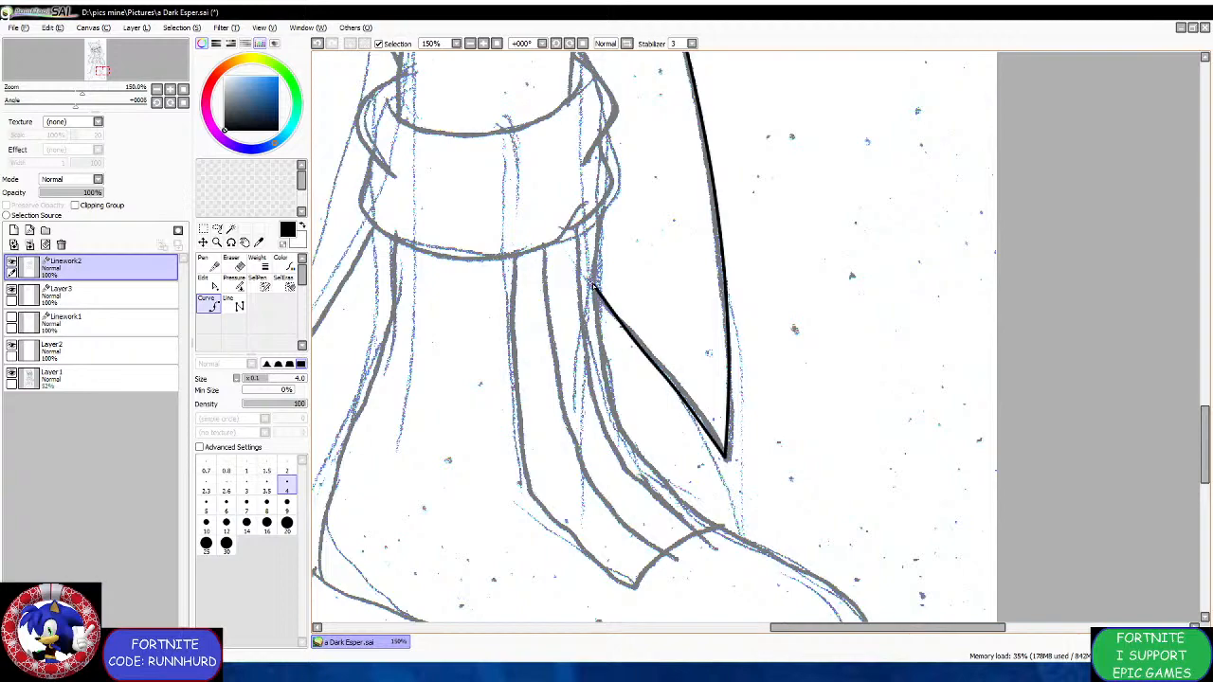
pyautogui.scroll(-4, 593, 284)
# Ink the inner side of the right-hand lower leg from the leg band down to the boot cuff.
pyautogui.scroll(3, 557, 220)
pyautogui.scroll(3, 569, 100)
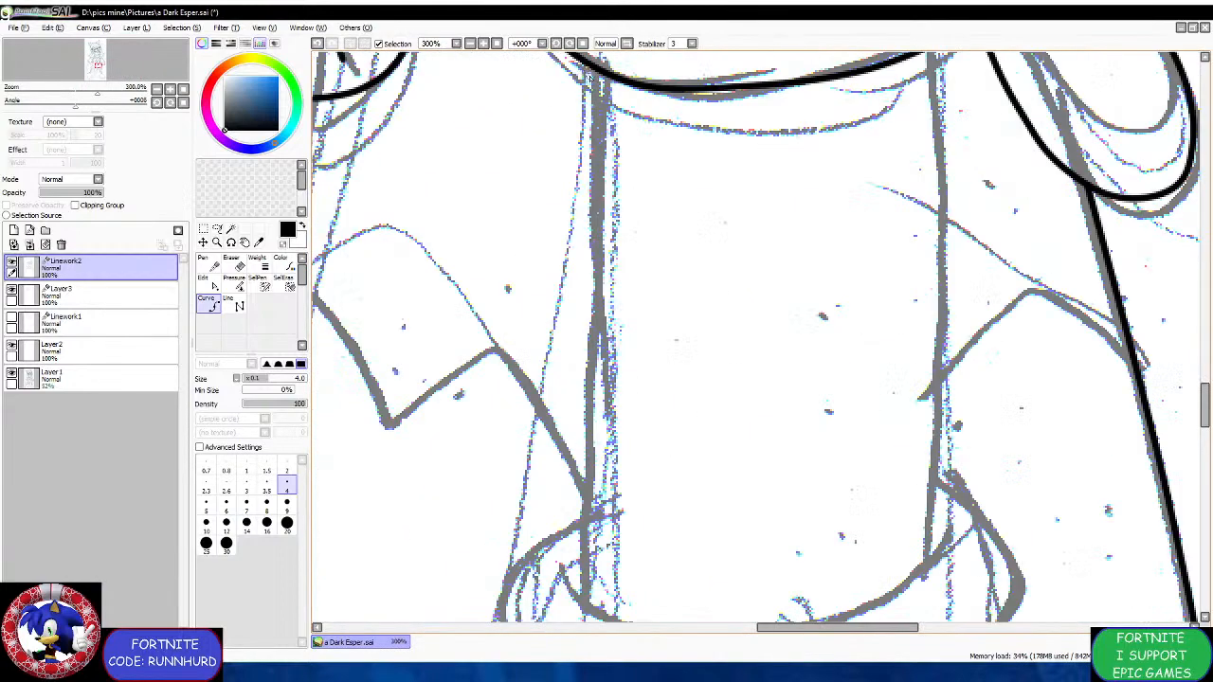
pyautogui.hotkey('ctrl', 'z')
pyautogui.scroll(-3, 593, 74)
pyautogui.scroll(2, 589, 195)
pyautogui.moveTo(589, 194)
pyautogui.mouseDown()
pyautogui.moveTo(589, 362)
pyautogui.moveTo(607, 391)
pyautogui.mouseUp()
# Ink the curved rim of the right-hand boot cuff across the bottom of the leg.
pyautogui.scroll(3, 590, 364)
pyautogui.click(626, 417)
pyautogui.click(713, 463)
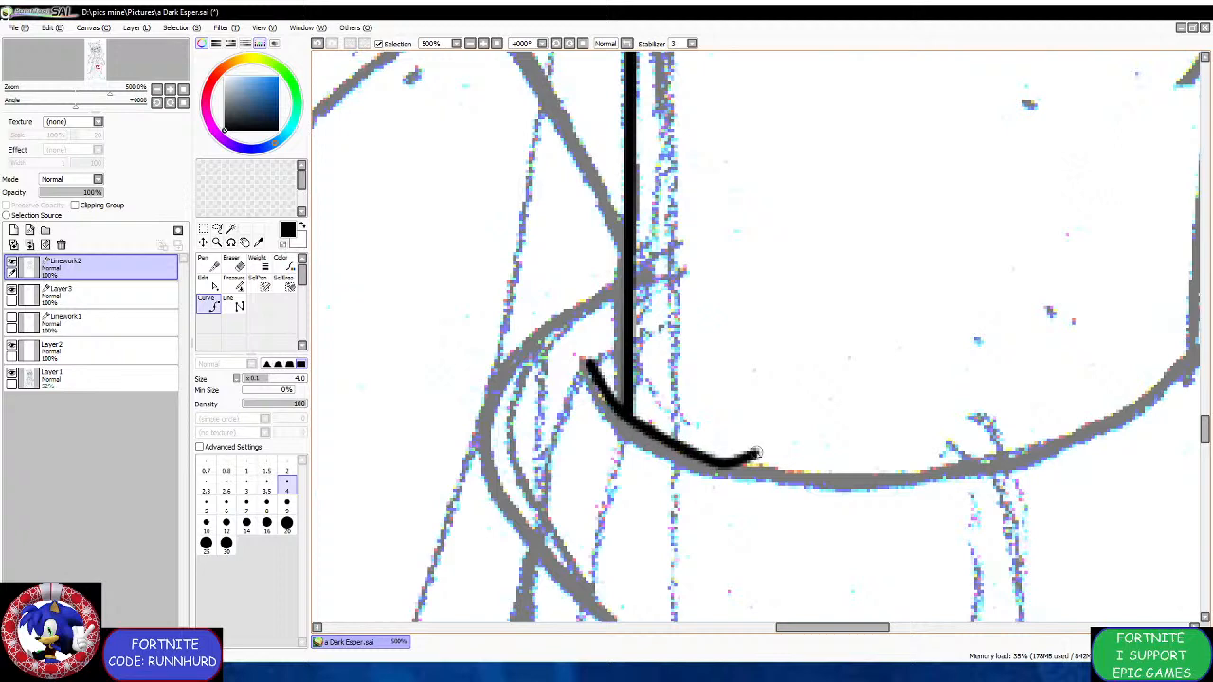
pyautogui.scroll(-3, 766, 451)
pyautogui.scroll(2, 826, 452)
pyautogui.scroll(1, 826, 452)
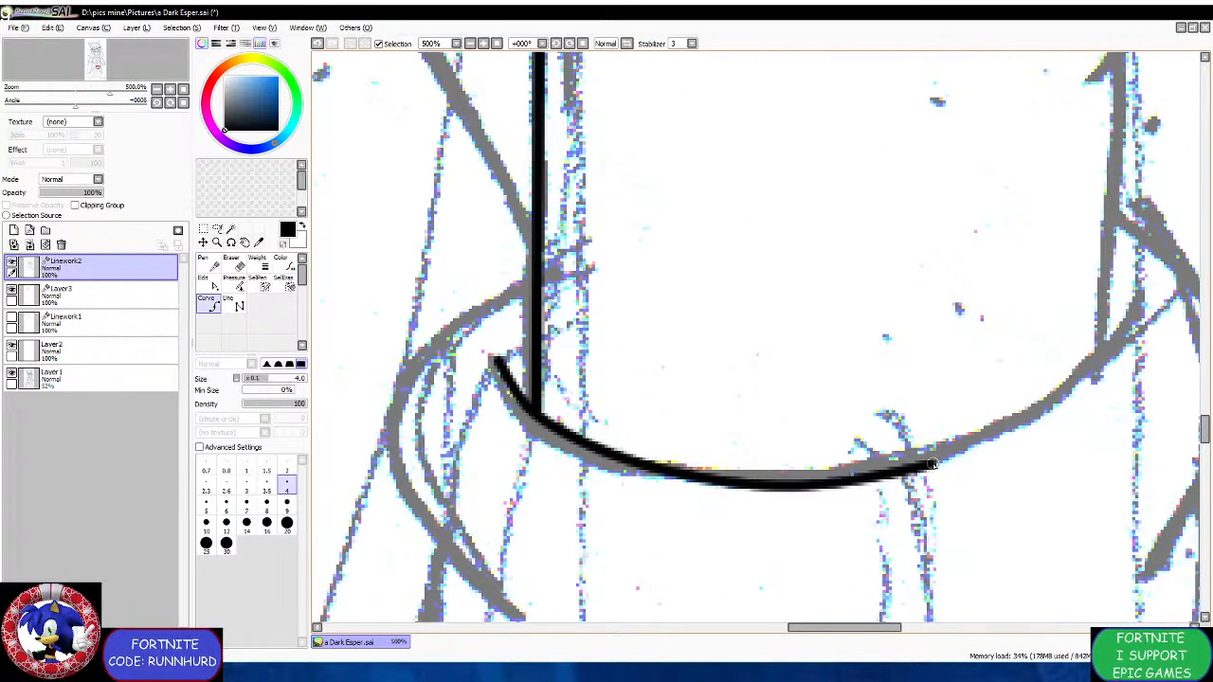
pyautogui.click(1114, 358)
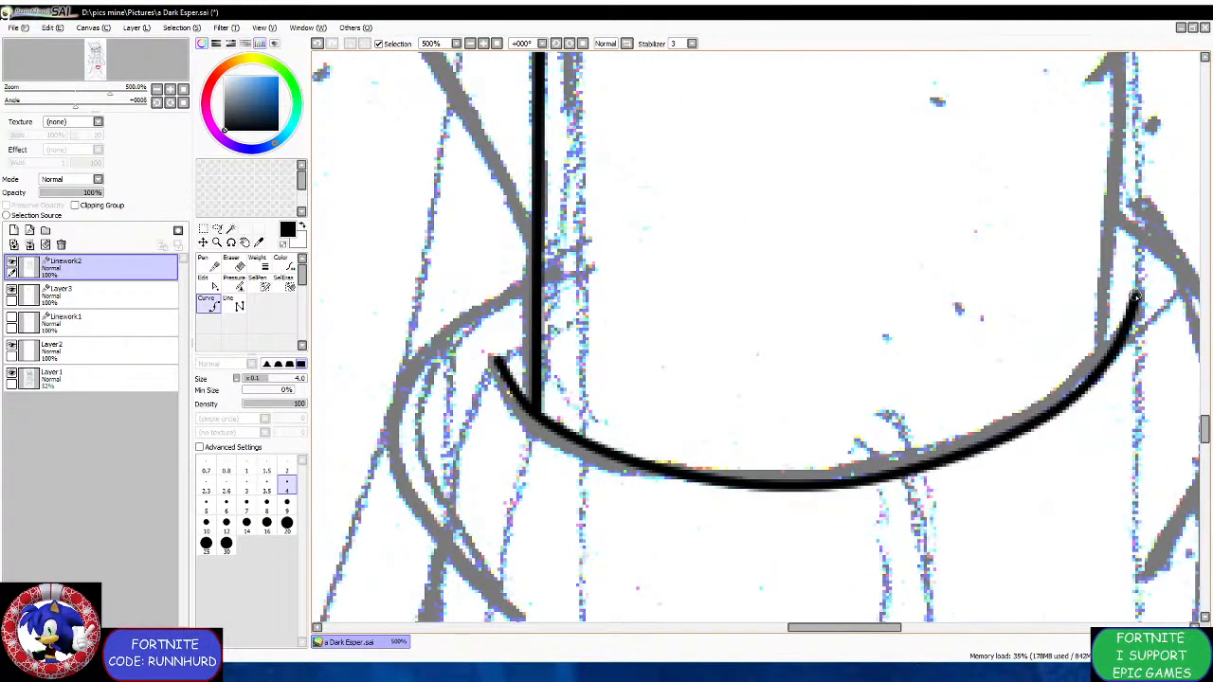
pyautogui.doubleClick(1136, 293)
# Ink the outer side of the right-hand lower leg from the leg band down to the cuff rim.
pyautogui.scroll(-4, 1112, 290)
pyautogui.scroll(-2, 1151, 142)
pyautogui.scroll(5, 1016, 85)
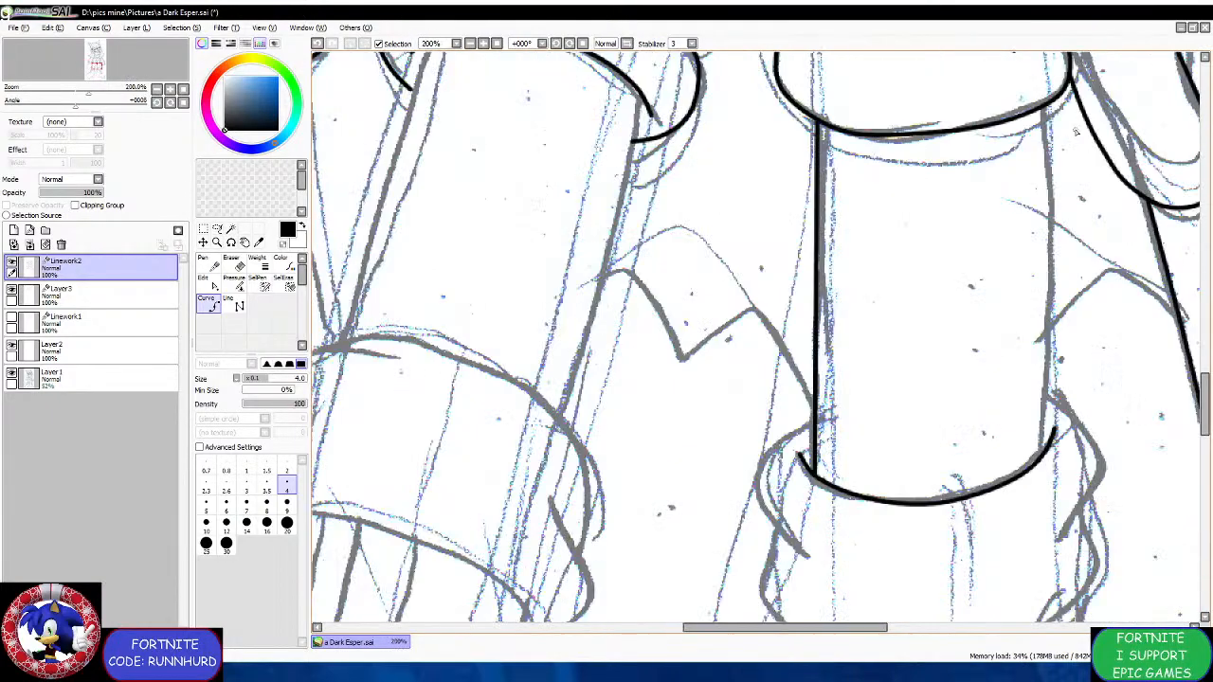
pyautogui.scroll(-3, 1016, 85)
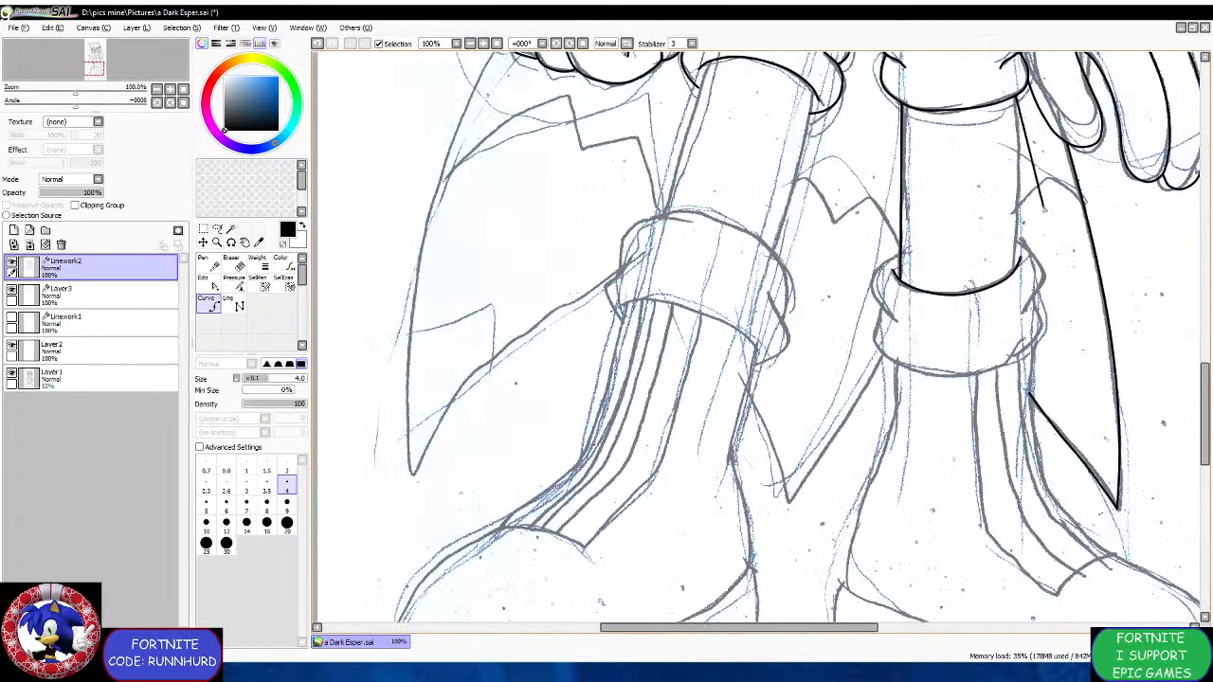
pyautogui.scroll(2, 997, 363)
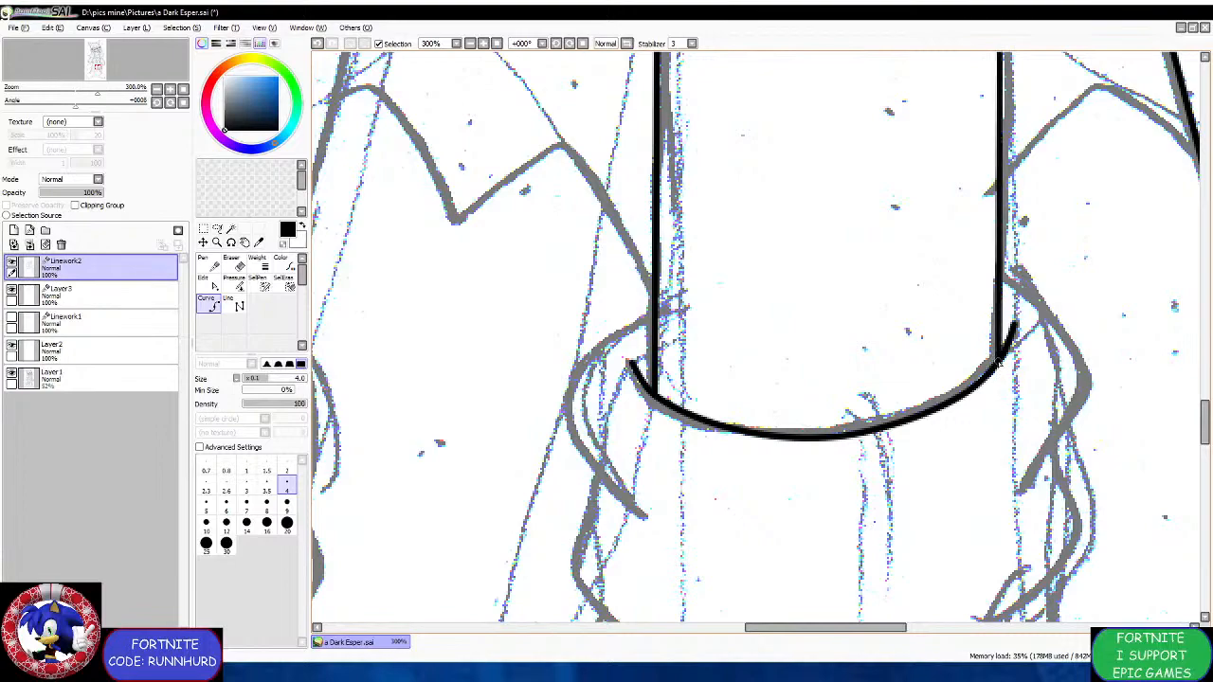
# Fill the small corners where both sides of the right-hand leg meet the boot cuff rim with black.
pyautogui.scroll(2, 1002, 355)
pyautogui.click(1002, 345)
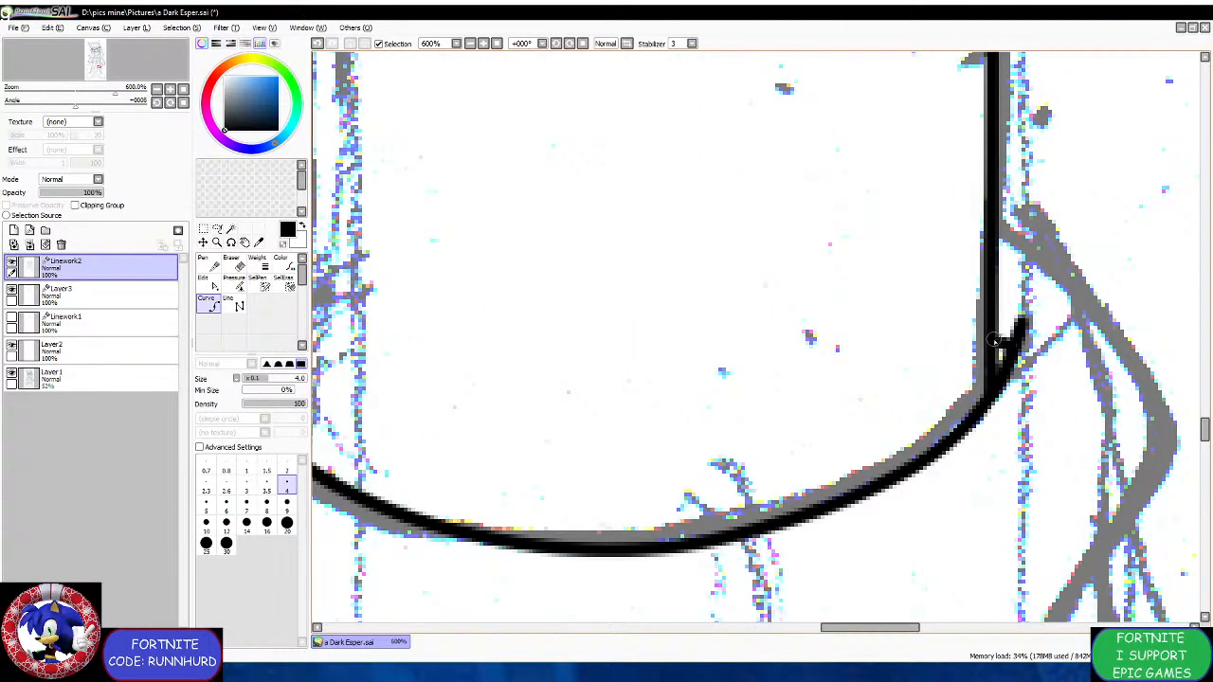
pyautogui.click(995, 368)
pyautogui.scroll(-4, 996, 382)
pyautogui.scroll(5, 711, 381)
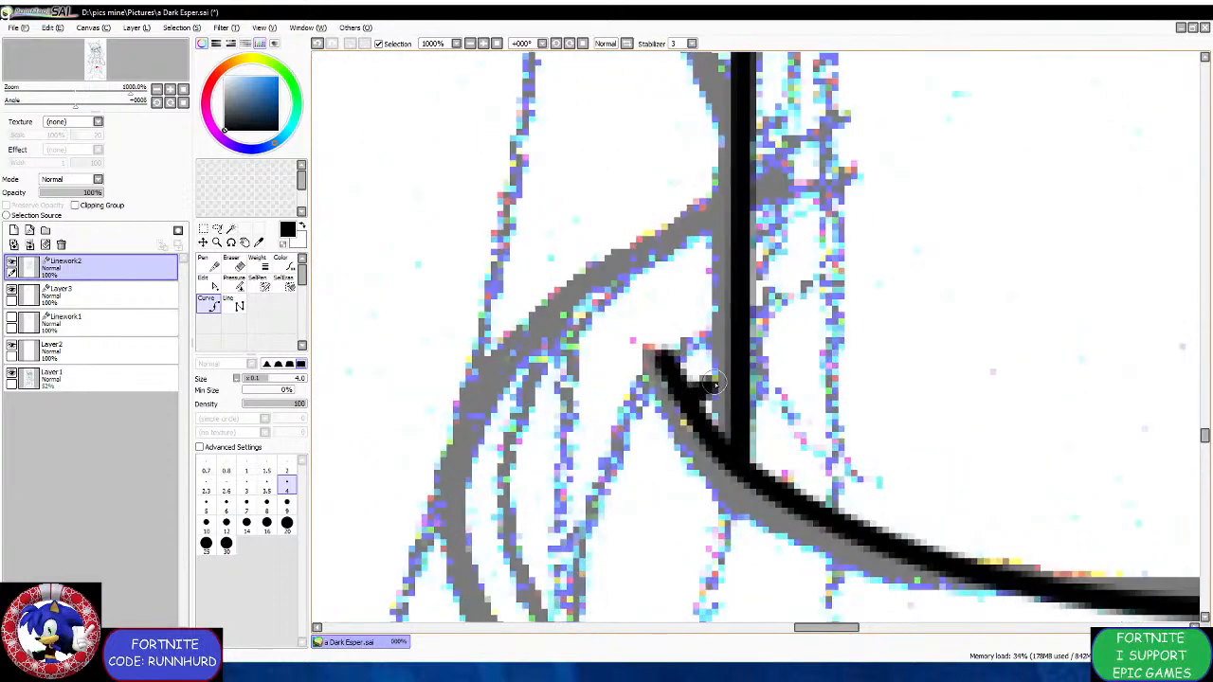
pyautogui.click(728, 372)
pyautogui.click(730, 446)
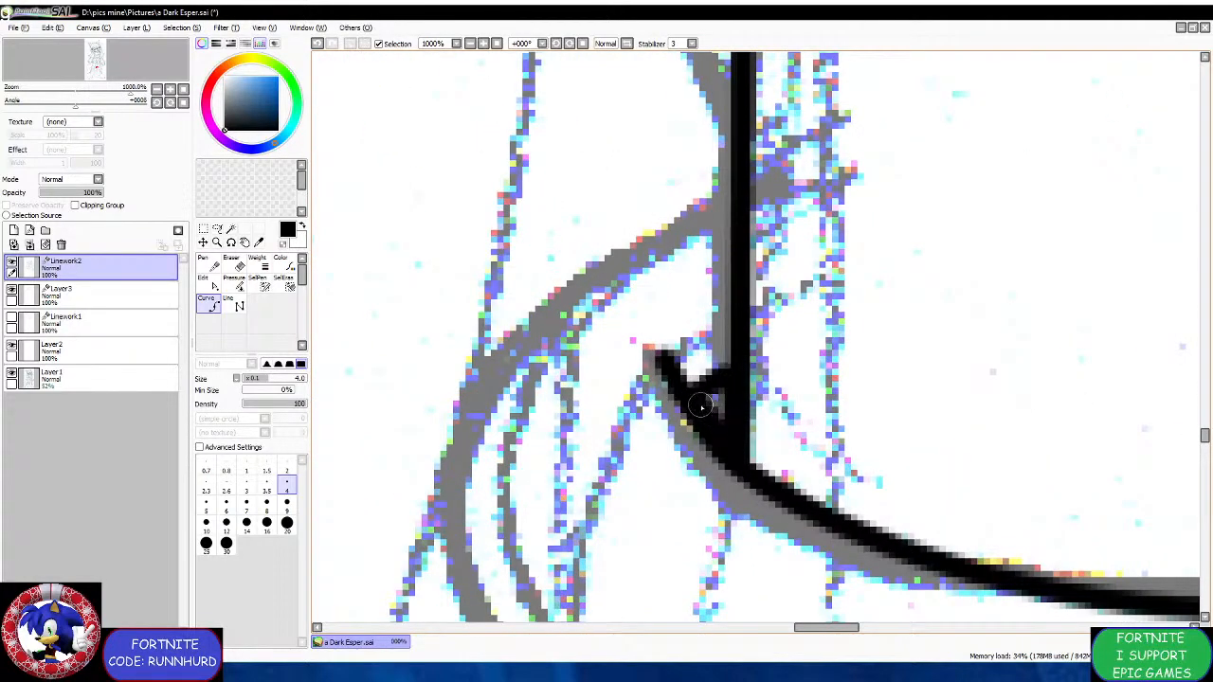
pyautogui.scroll(-3, 712, 403)
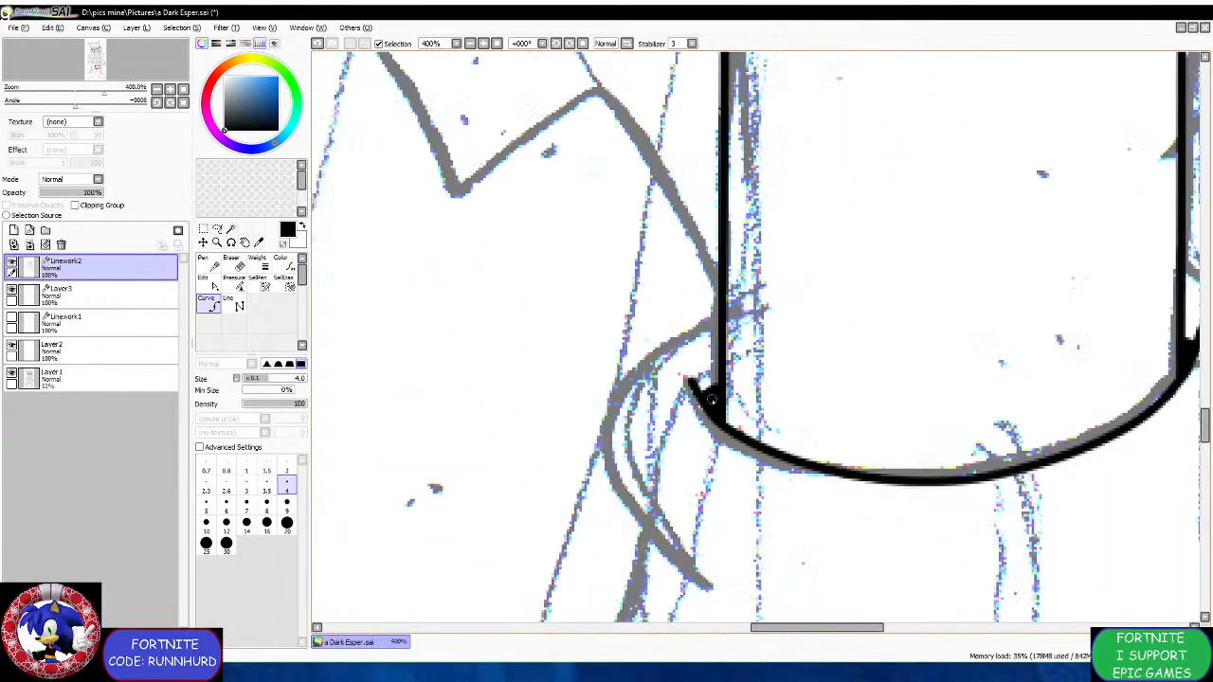
# Ink the upper fold of the right-hand boot cuff on its inner side, curving out from the leg and back in.
pyautogui.scroll(1, 712, 401)
pyautogui.click(738, 303)
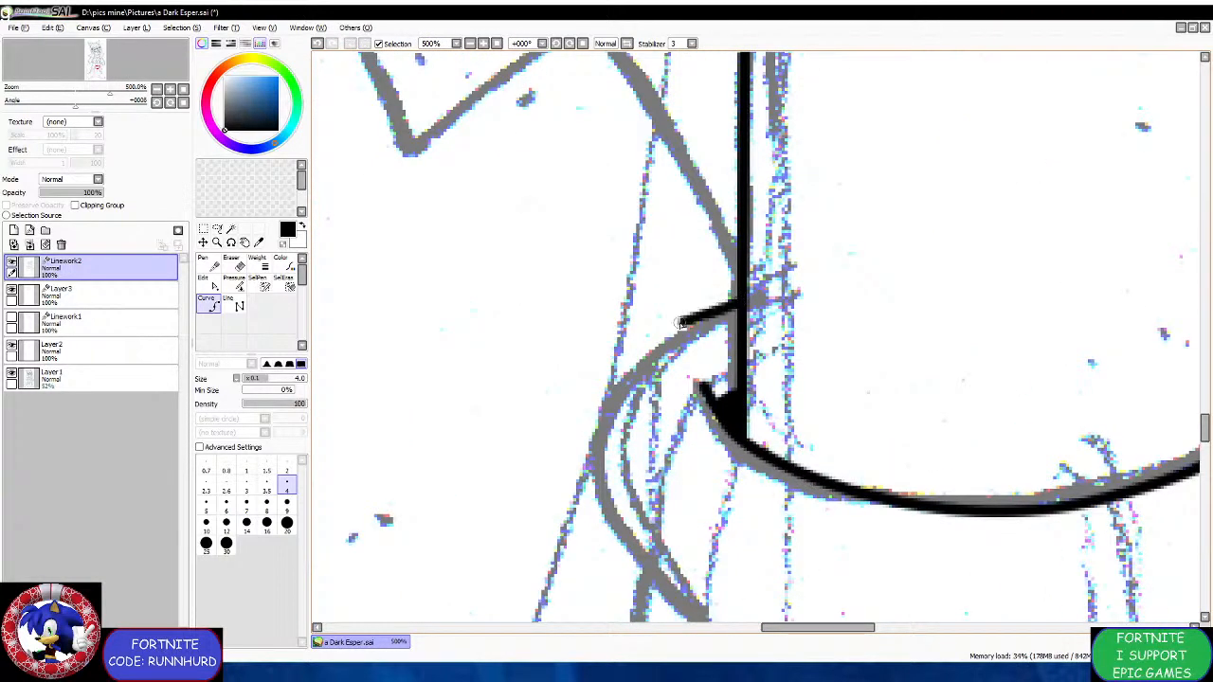
pyautogui.scroll(-1, 650, 325)
pyautogui.scroll(1, 635, 294)
pyautogui.click(631, 289)
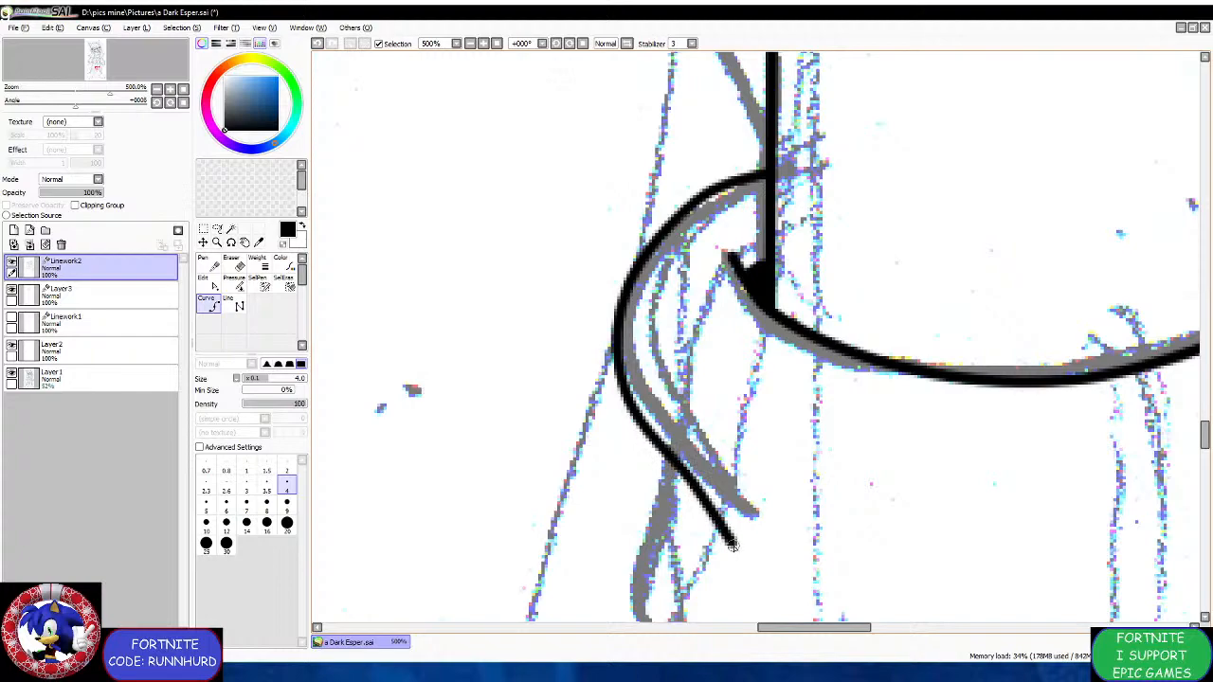
pyautogui.scroll(-4, 886, 467)
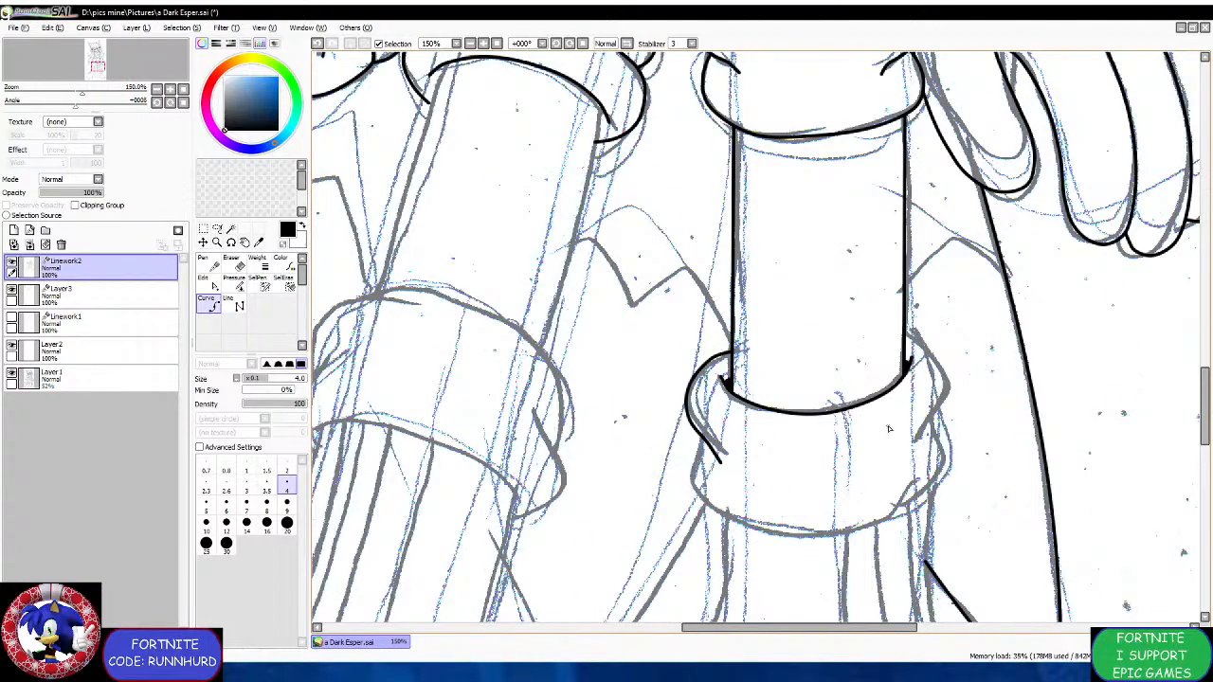
# Ink the upper fold of the right-hand boot cuff on its outer side, ending in a short inward crease.
pyautogui.scroll(3, 888, 429)
pyautogui.moveTo(874, 199)
pyautogui.mouseDown()
pyautogui.moveTo(911, 237)
pyautogui.moveTo(945, 244)
pyautogui.moveTo(990, 338)
pyautogui.moveTo(953, 444)
pyautogui.mouseUp()
pyautogui.click(941, 435)
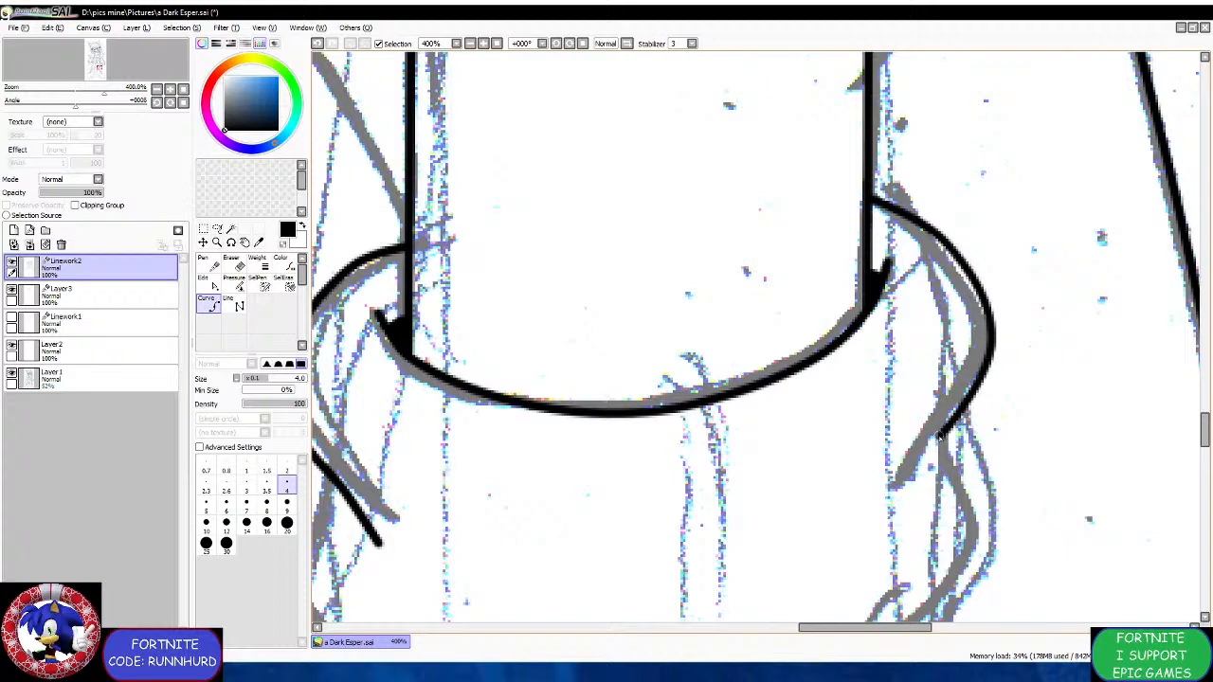
pyautogui.doubleClick(881, 515)
# Ink the lower fold of the right-hand boot cuff from the inner crease down and around to the bottom edge.
pyautogui.scroll(-5, 832, 487)
pyautogui.scroll(5, 823, 484)
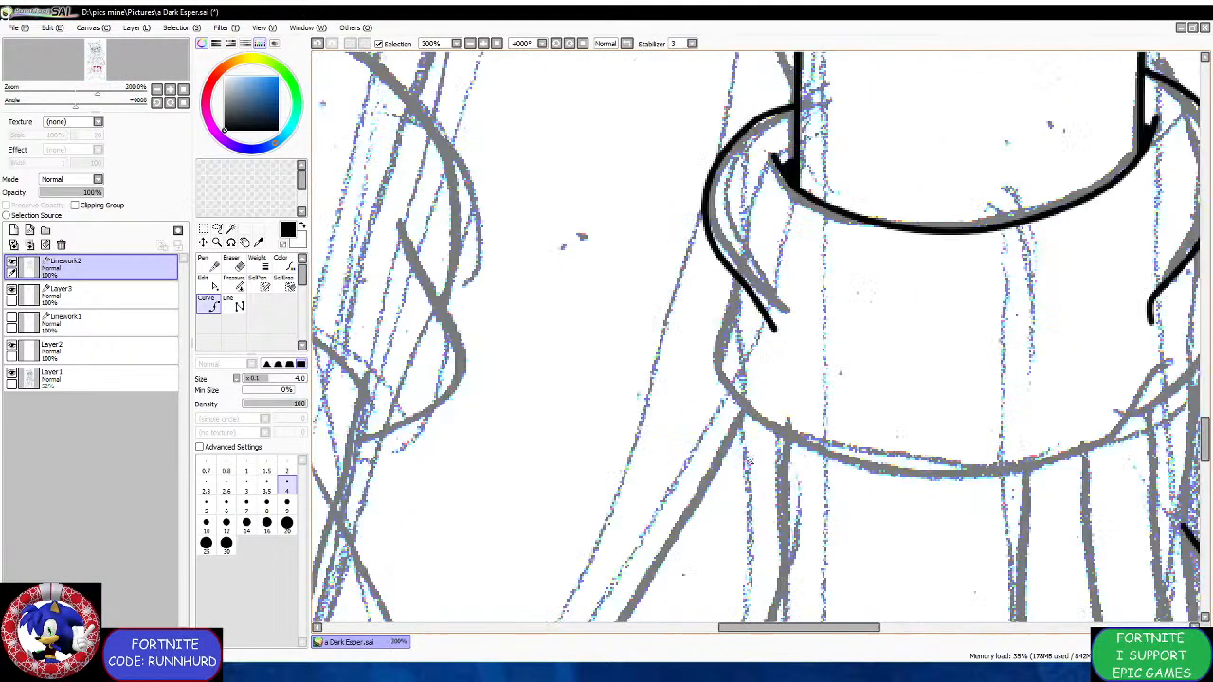
pyautogui.click(749, 282)
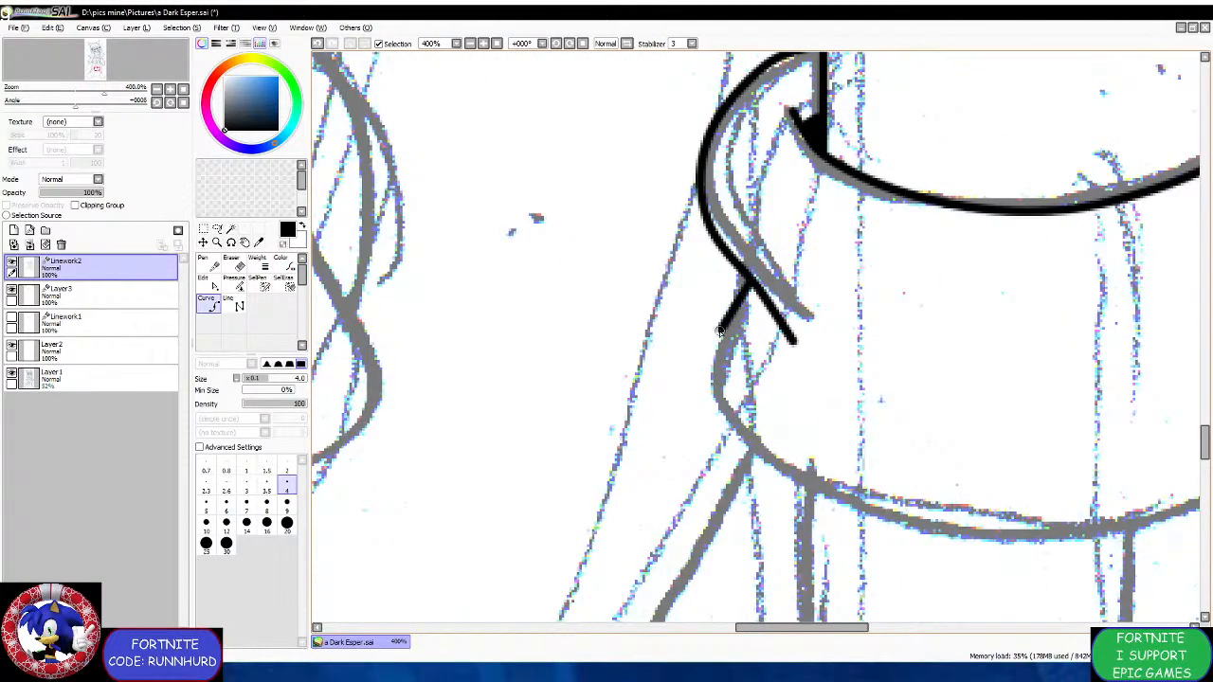
pyautogui.click(722, 394)
pyautogui.doubleClick(821, 491)
pyautogui.scroll(-2, 826, 493)
pyautogui.scroll(2, 832, 495)
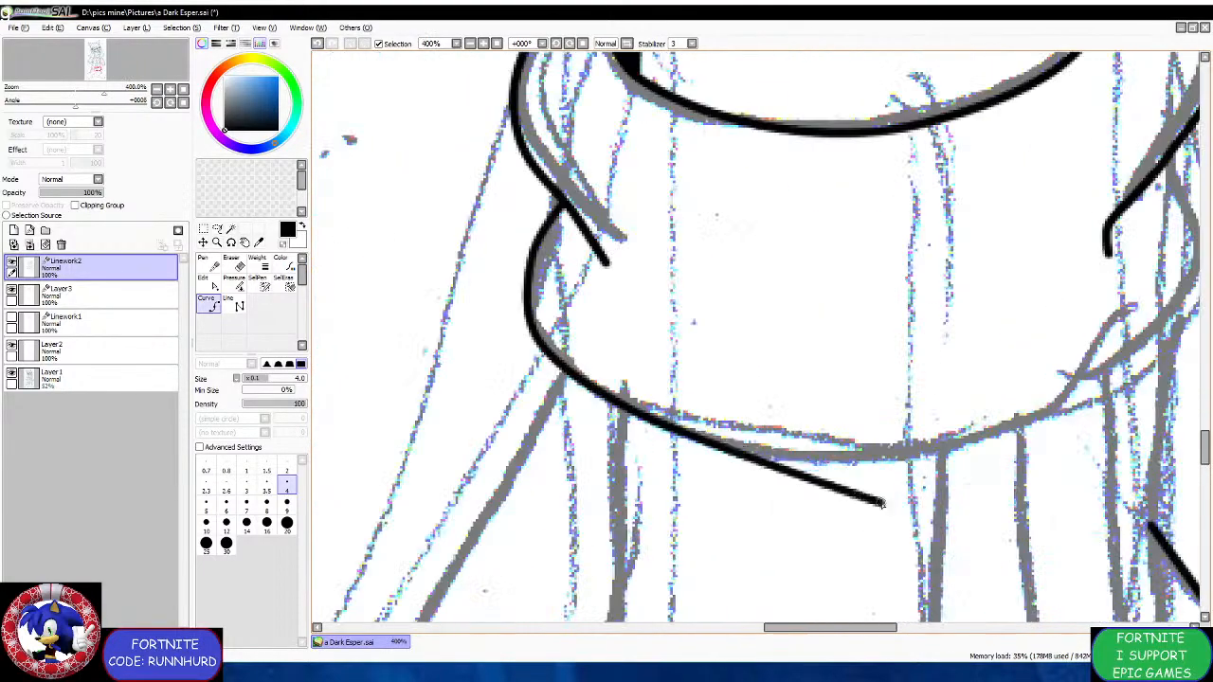
# Ink the bottom edge of the right-hand boot cuff and carry it up the outer side to the upper fold.
pyautogui.click(730, 440)
pyautogui.doubleClick(967, 449)
pyautogui.scroll(-3, 967, 449)
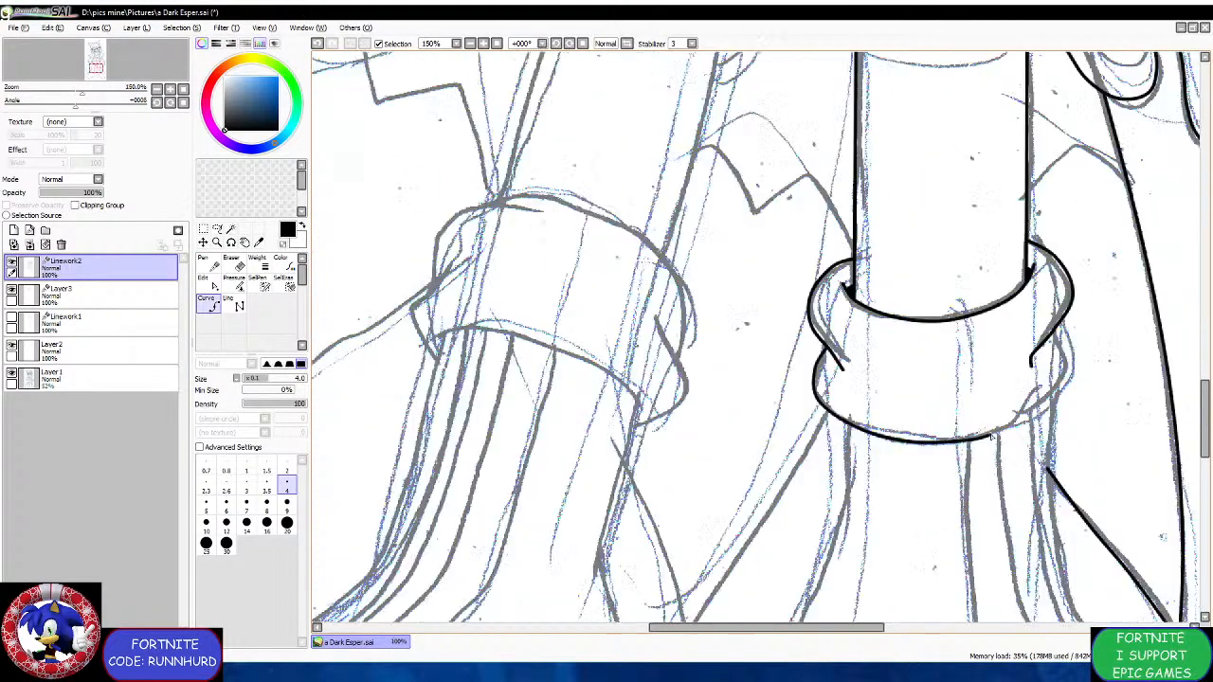
pyautogui.scroll(3, 1043, 422)
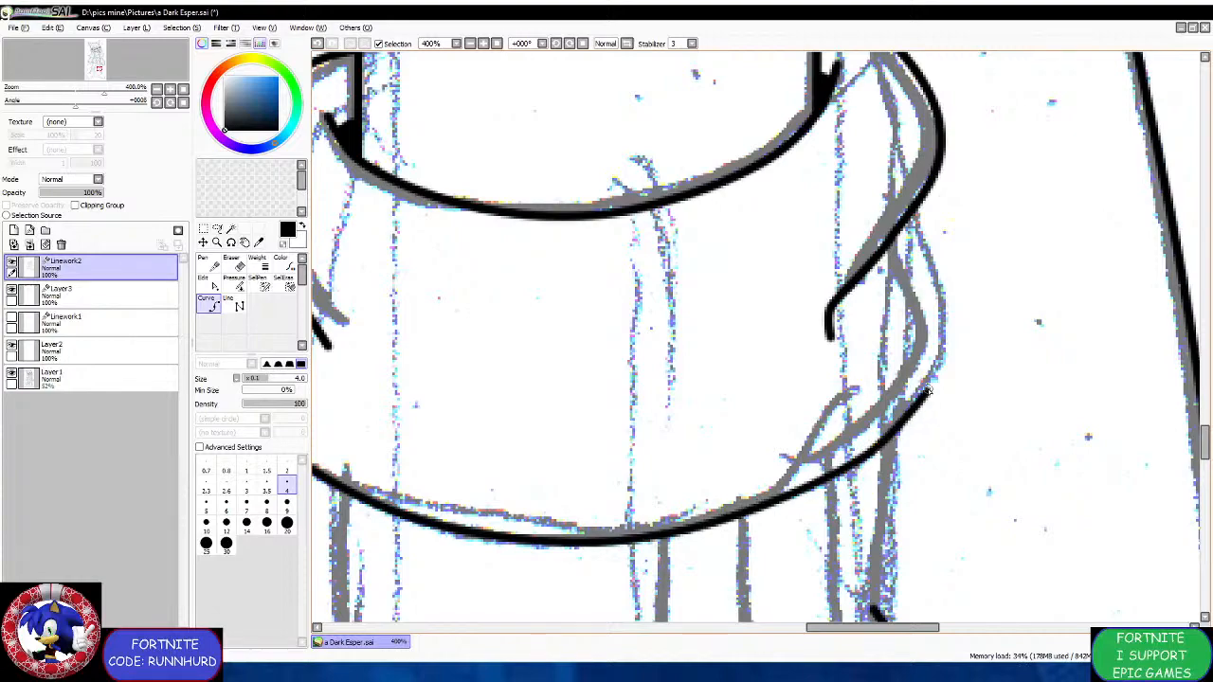
pyautogui.doubleClick(891, 245)
# Ink the back edge of the right-hand boot from beneath the cuff down towards the heel.
pyautogui.scroll(-4, 891, 244)
pyautogui.scroll(2, 699, 360)
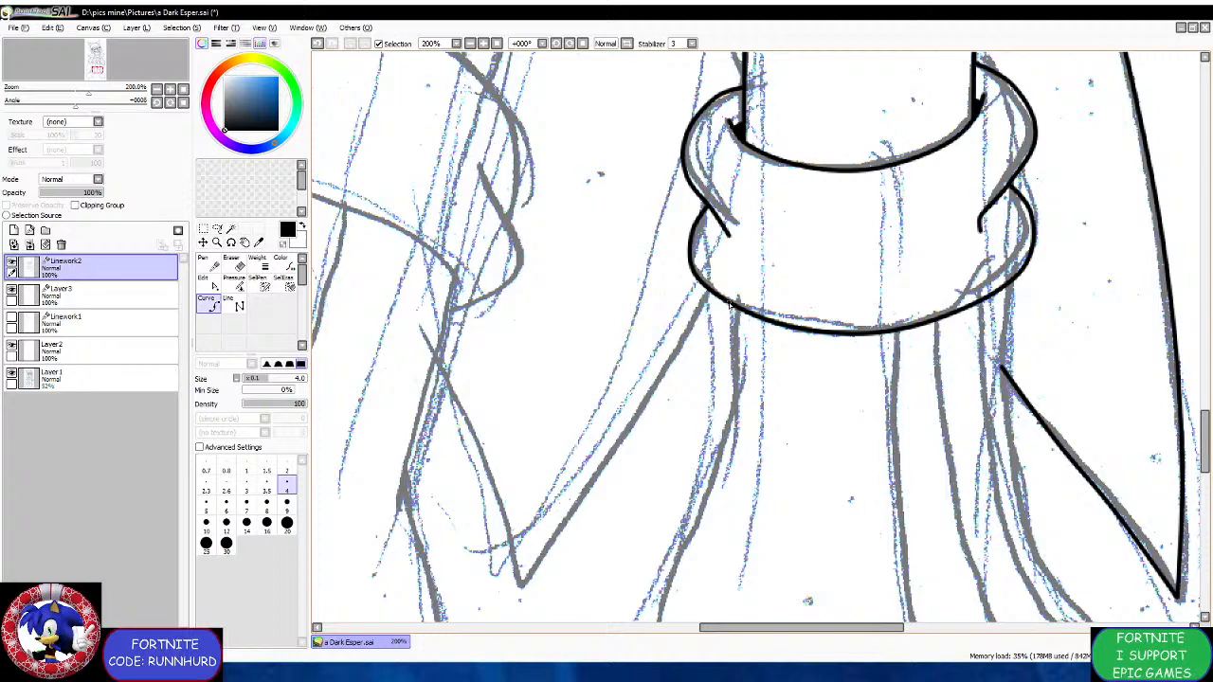
pyautogui.click(728, 303)
pyautogui.scroll(-2, 729, 303)
pyautogui.scroll(3, 701, 285)
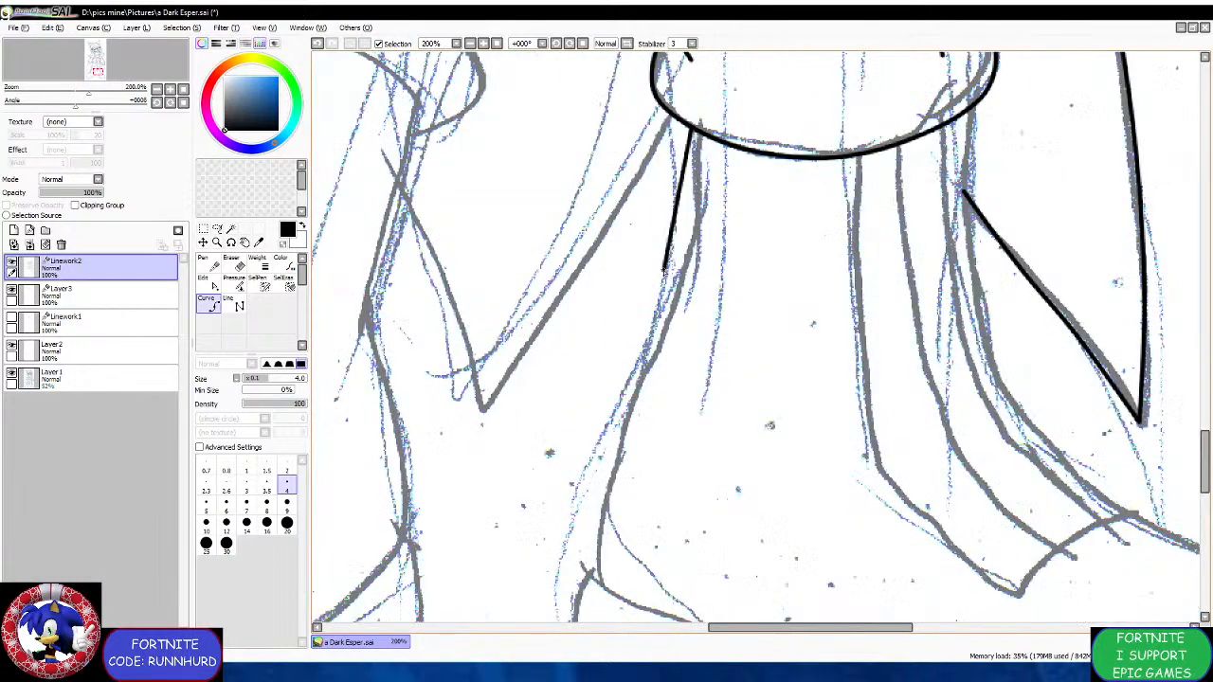
pyautogui.doubleClick(690, 240)
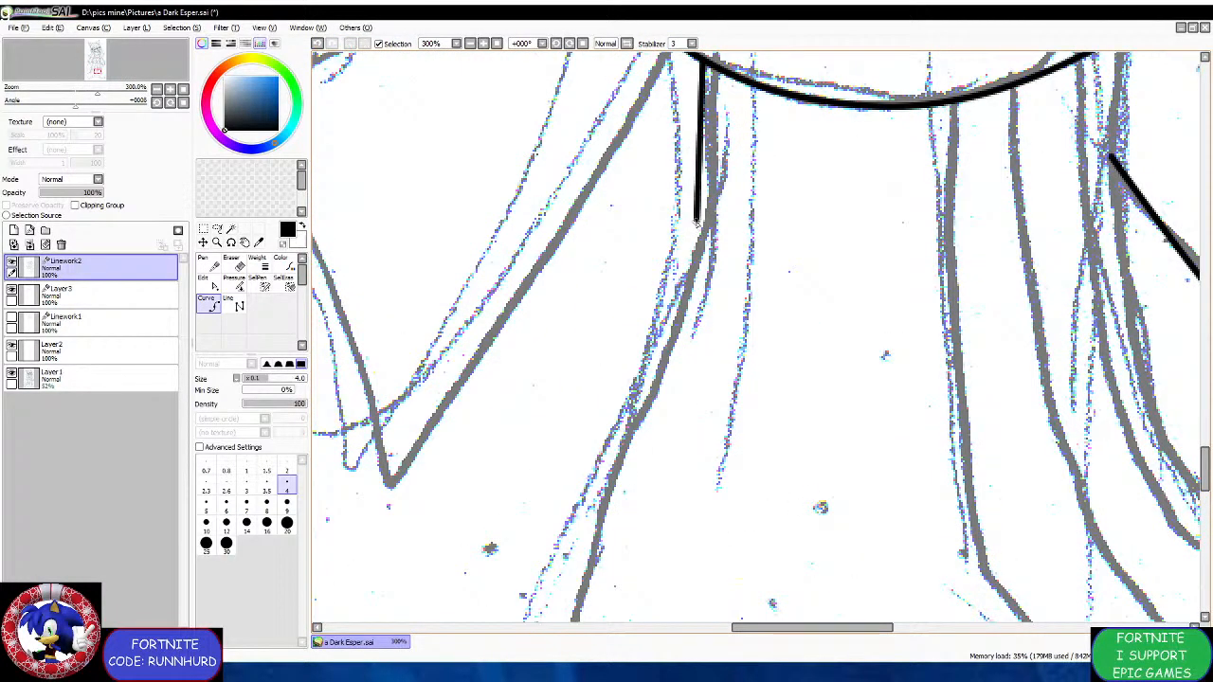
pyautogui.scroll(-3, 694, 224)
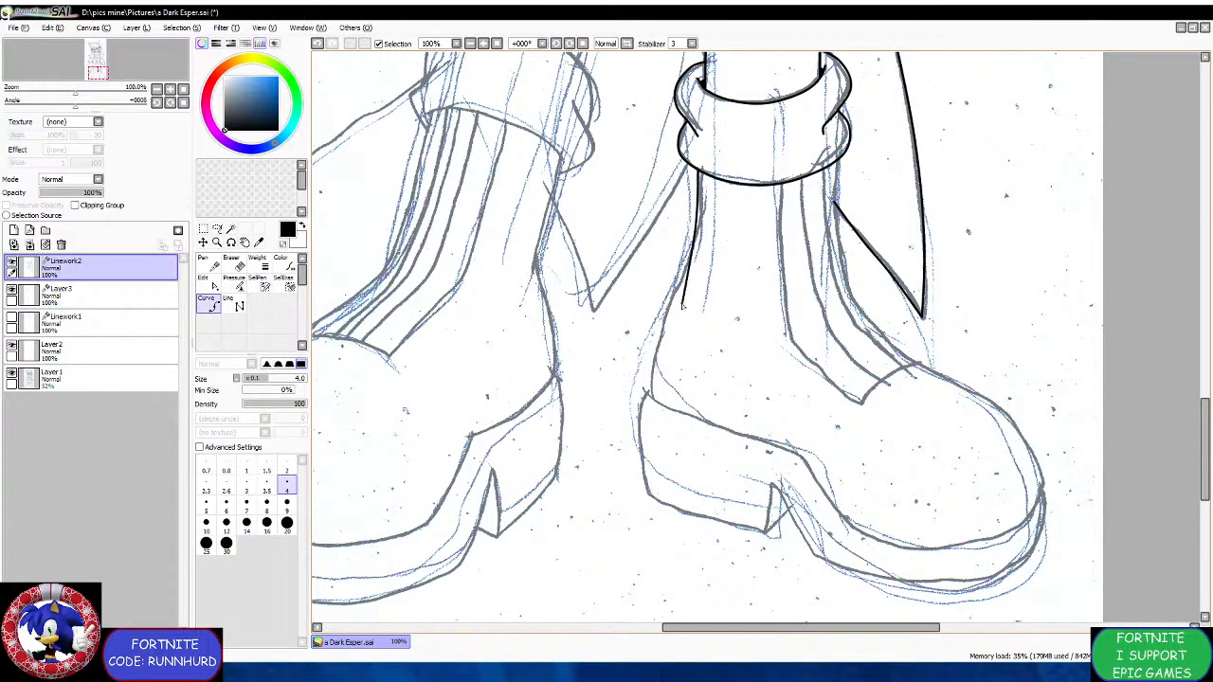
pyautogui.scroll(1, 673, 322)
pyautogui.scroll(1, 673, 322)
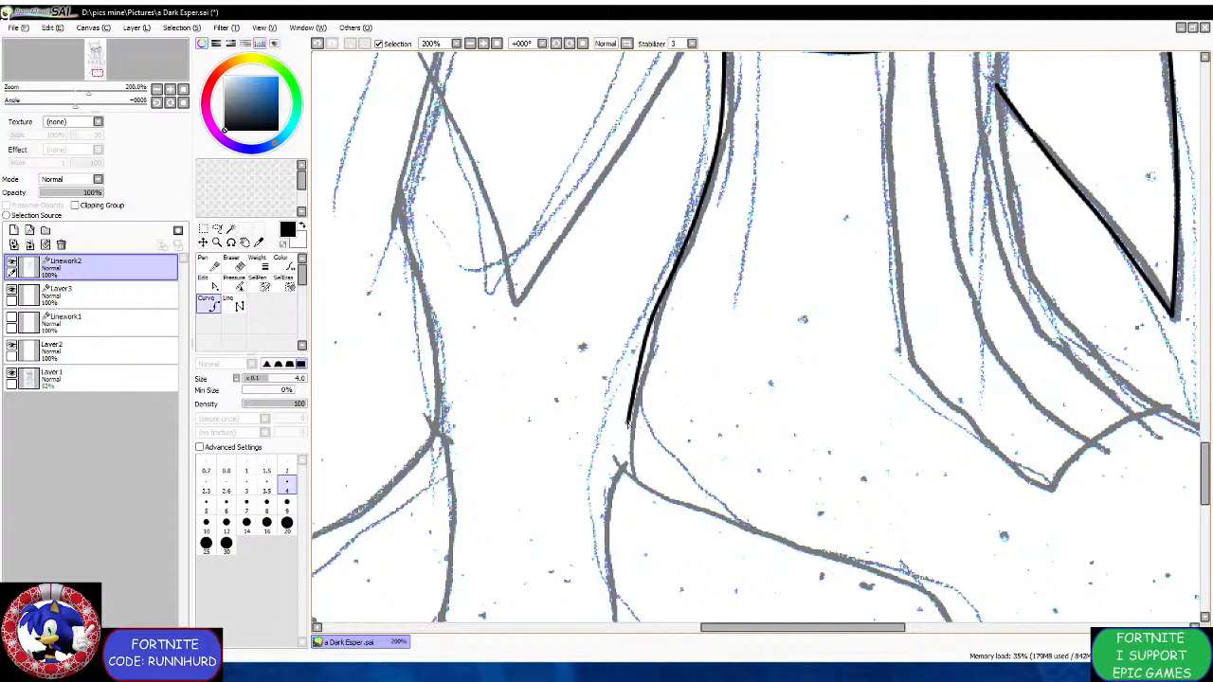
# Ink the seam above the right-hand boot's sole from the heel, over the arch step and around to the toe.
pyautogui.scroll(-4, 632, 474)
pyautogui.scroll(3, 640, 471)
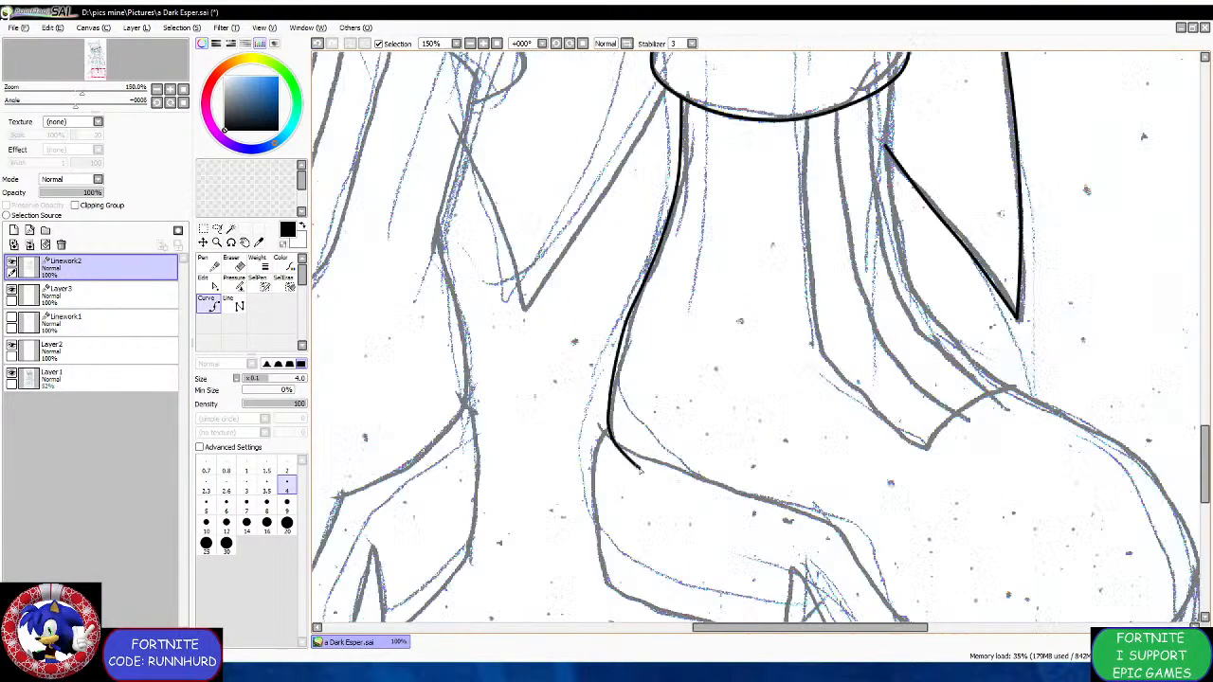
pyautogui.scroll(-4, 728, 495)
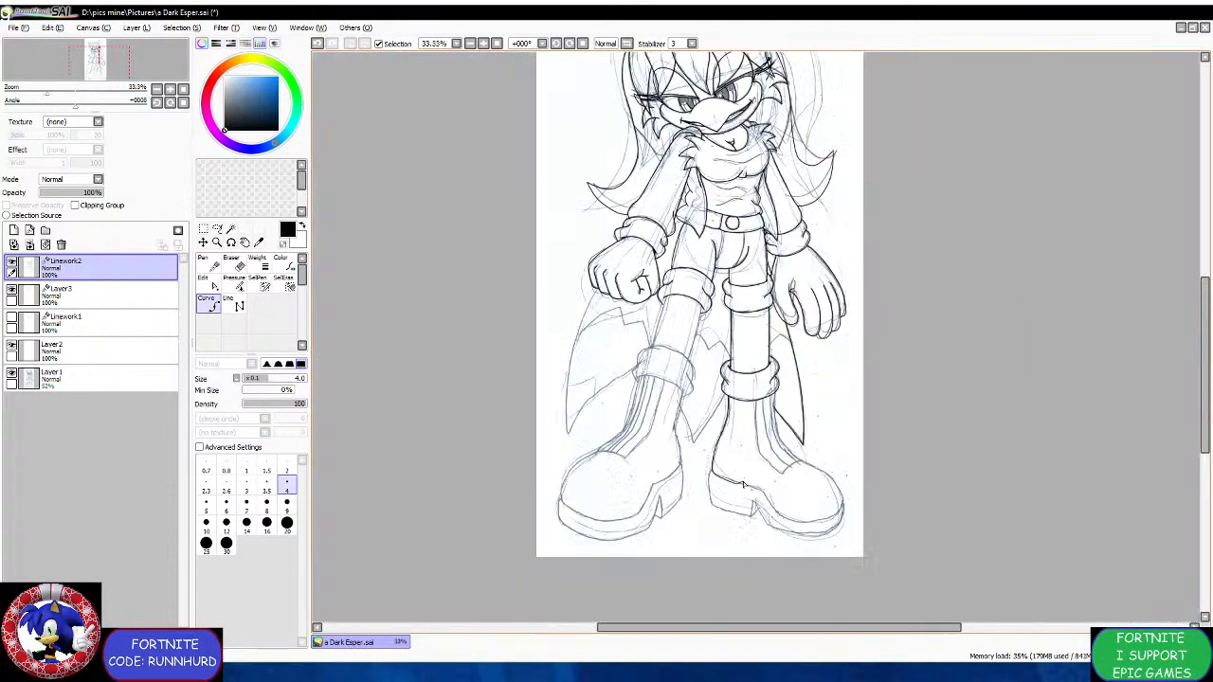
pyautogui.scroll(4, 754, 479)
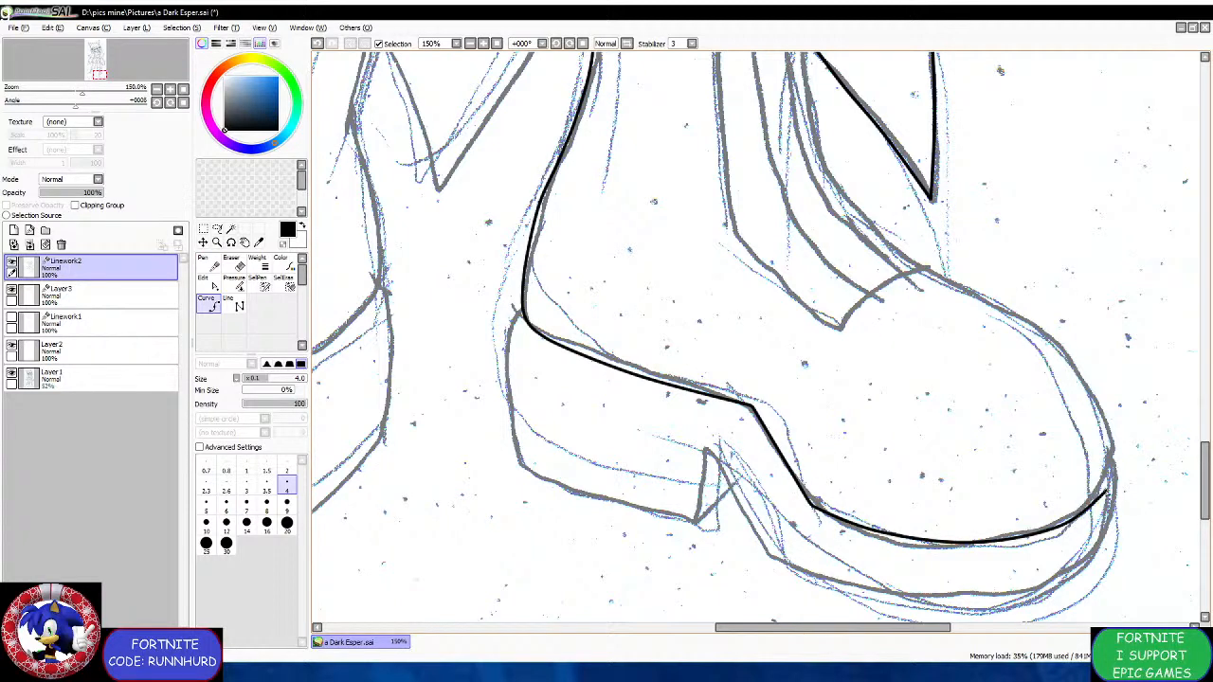
# Ink the toe cap of the right-hand boot and carry the front edge up the shaft to the coat tail below the cuff.
pyautogui.click(1115, 464)
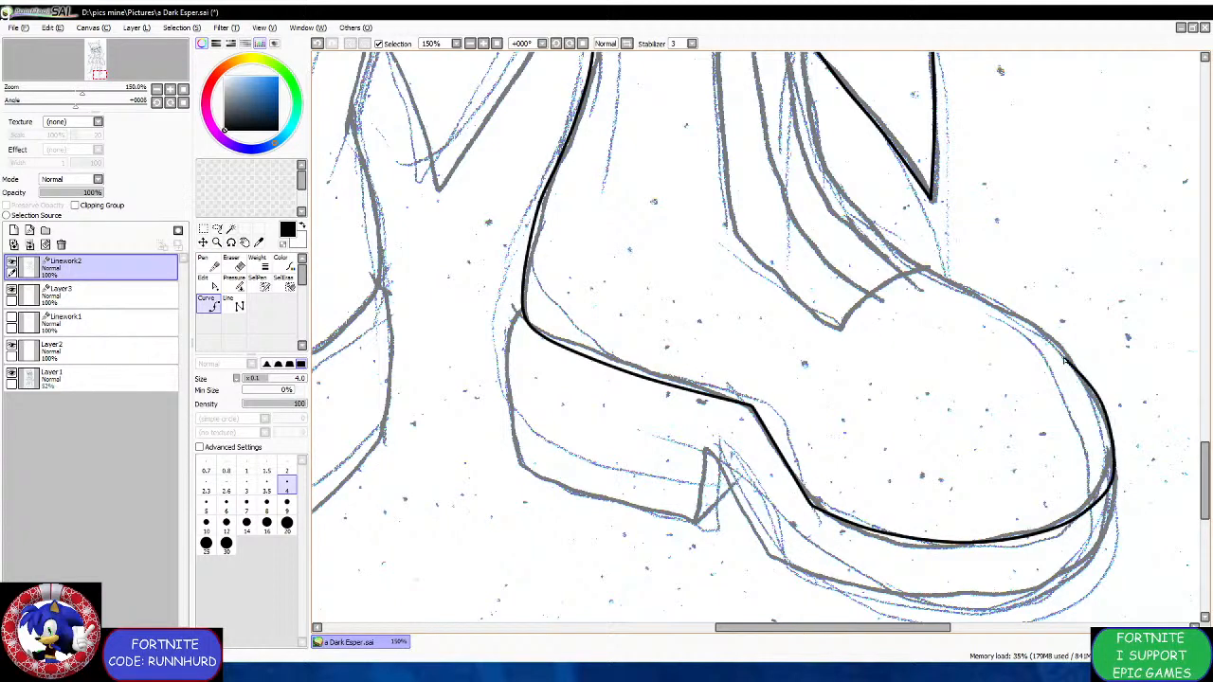
pyautogui.click(1046, 329)
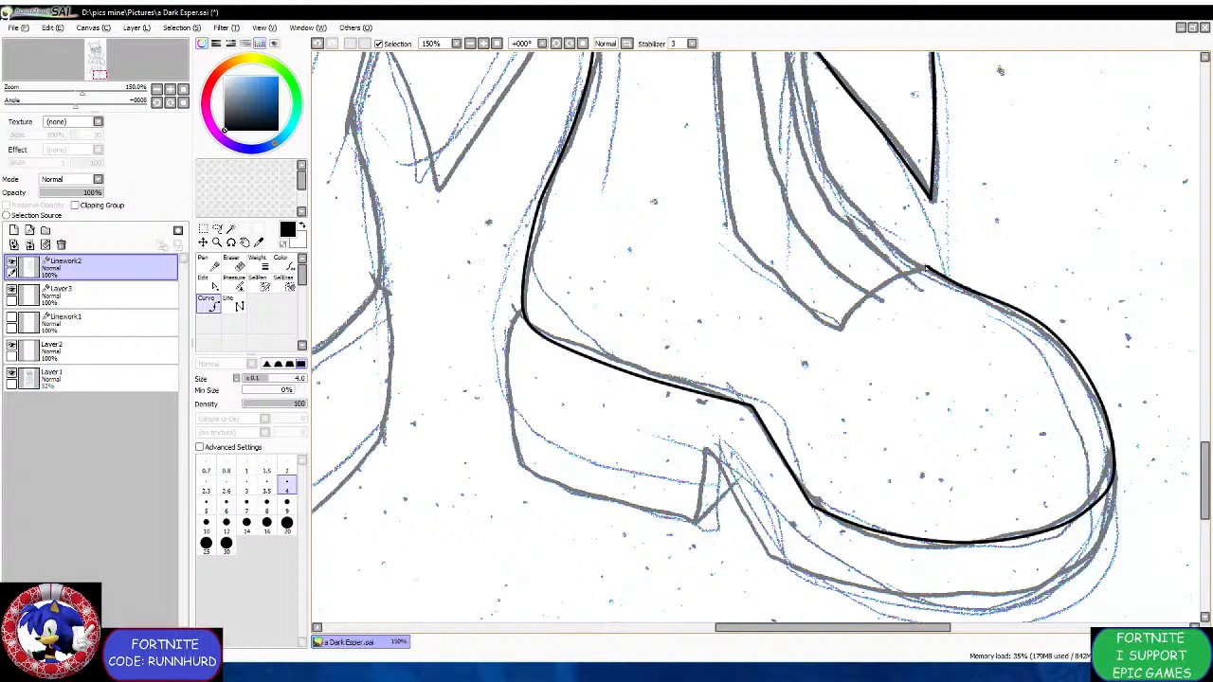
pyautogui.scroll(-5, 908, 274)
pyautogui.scroll(4, 906, 256)
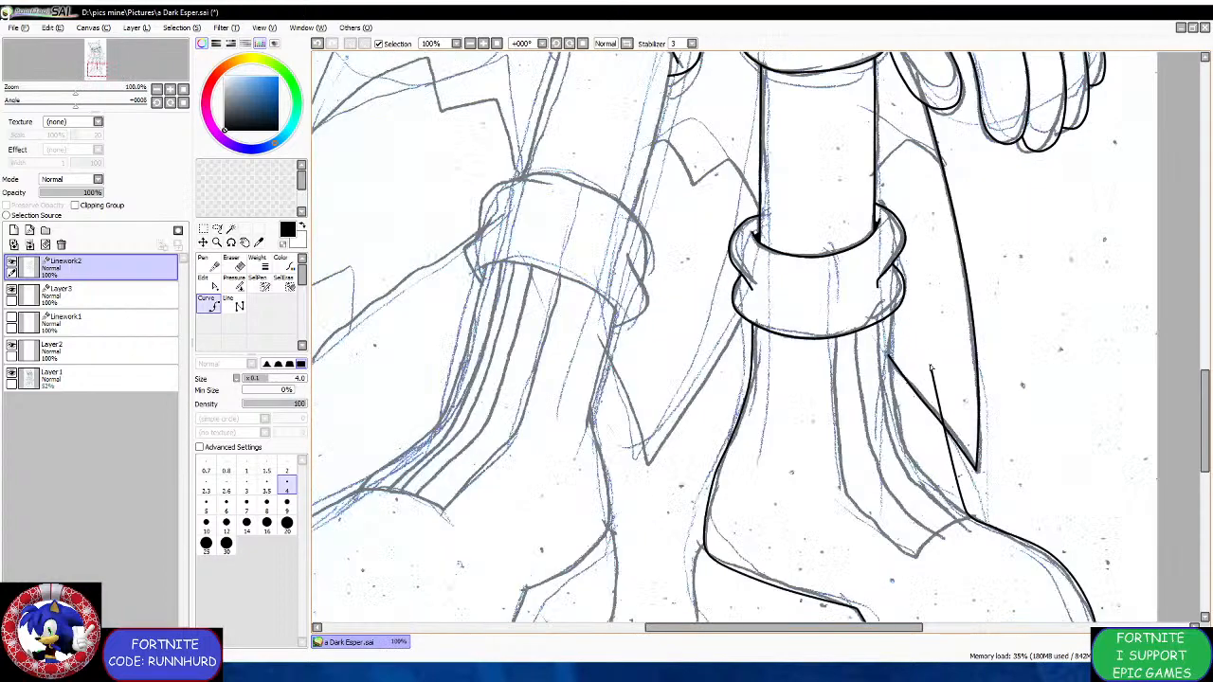
pyautogui.scroll(2, 957, 512)
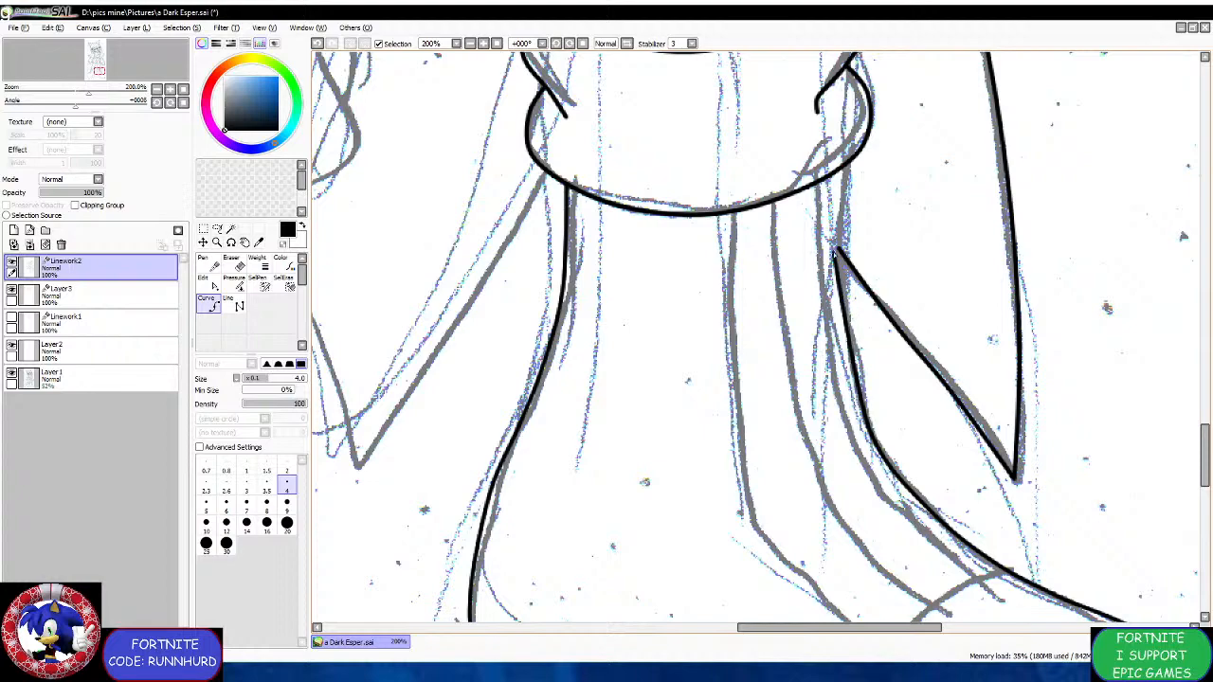
pyautogui.scroll(-3, 838, 190)
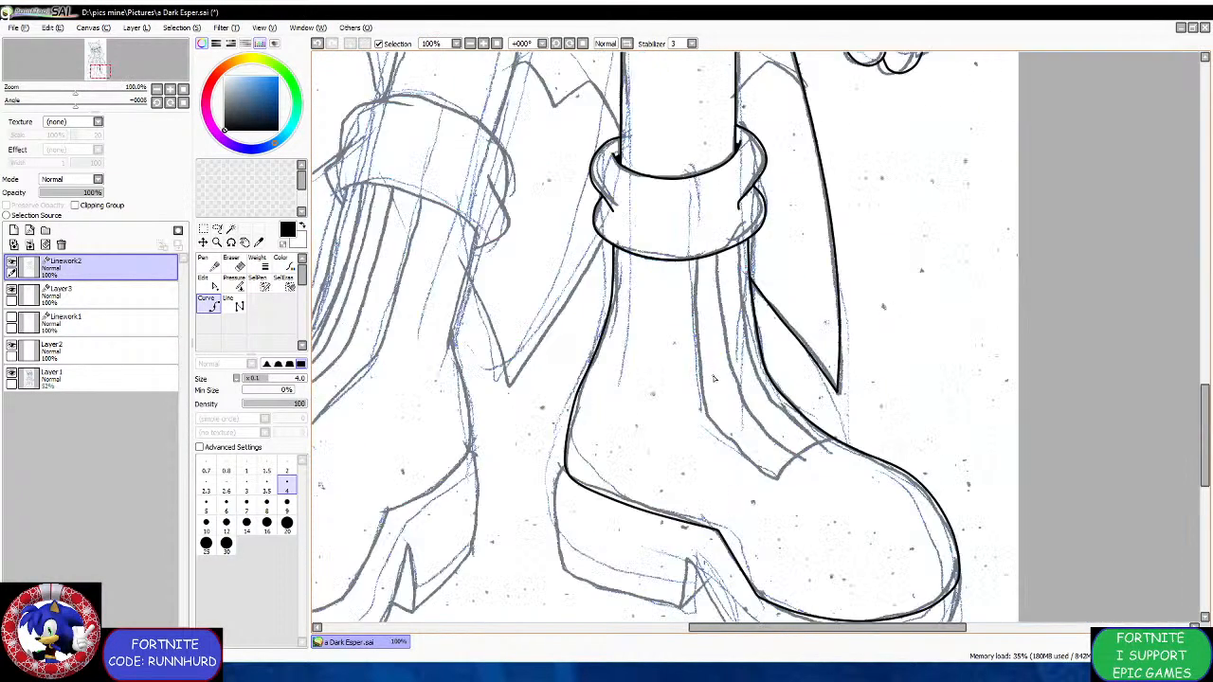
# Reduce the curve size to 2 and ink the side stripe lines on the right-hand boot's shaft, from the cuff down to the toe cap.
pyautogui.press('[')
pyautogui.press('[')
pyautogui.press('[')
pyautogui.press('[')
pyautogui.press('[')
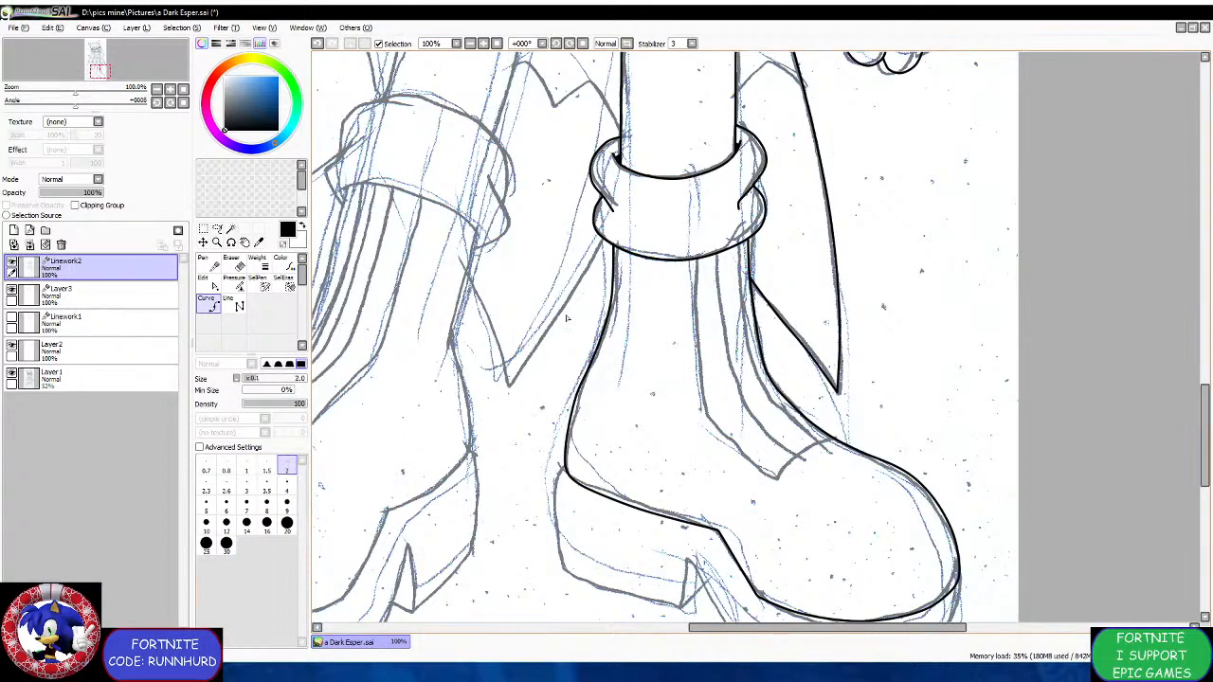
pyautogui.scroll(2, 688, 266)
pyautogui.scroll(-1, 693, 284)
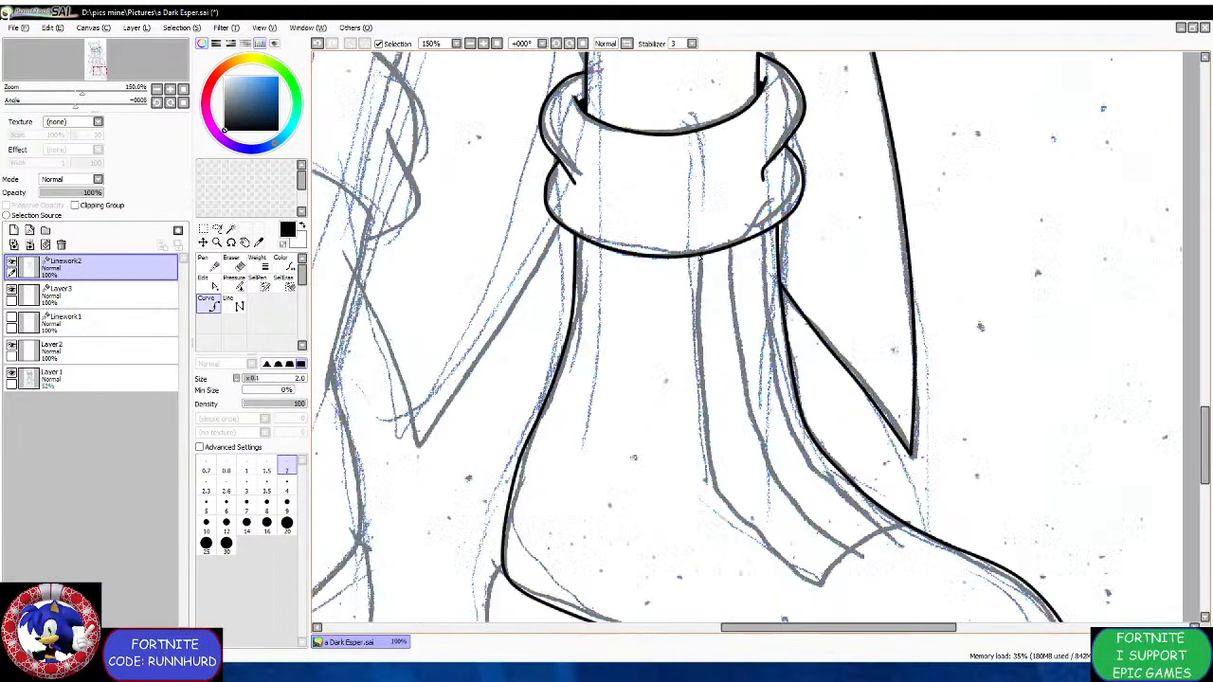
pyautogui.scroll(2, 697, 312)
pyautogui.hotkey('ctrl', 'z')
pyautogui.moveTo(693, 112)
pyautogui.mouseDown()
pyautogui.moveTo(703, 333)
pyautogui.moveTo(726, 402)
pyautogui.moveTo(761, 458)
pyautogui.moveTo(859, 541)
pyautogui.mouseUp()
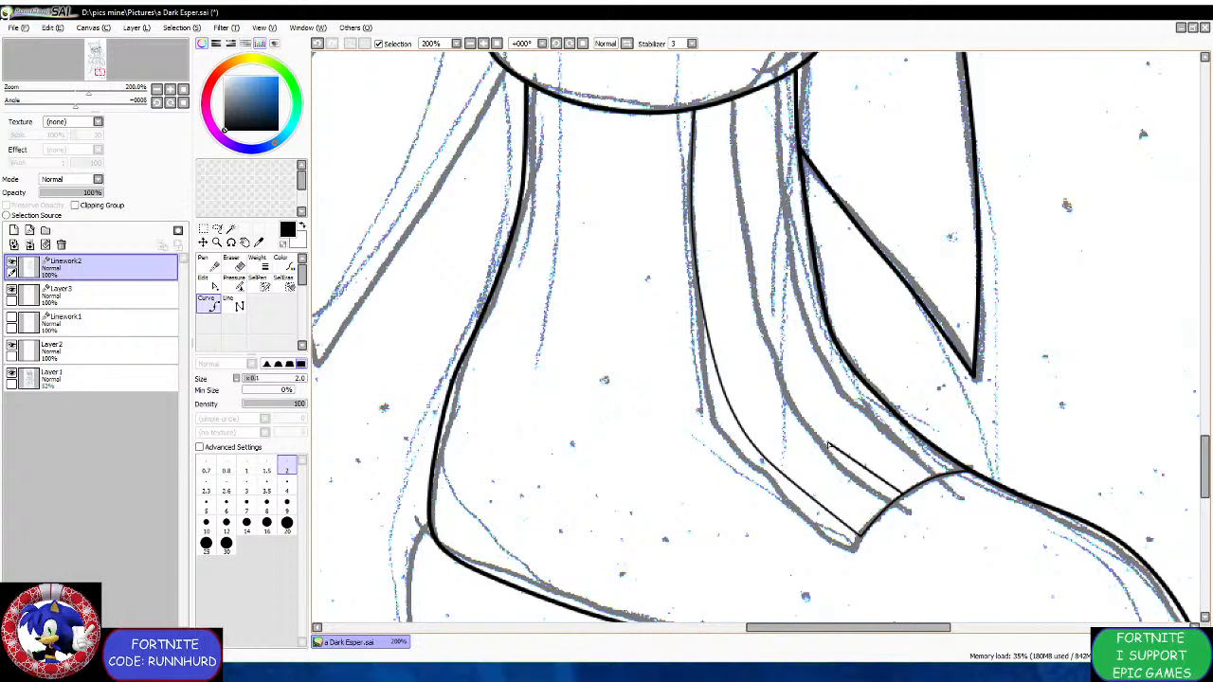
pyautogui.click(791, 403)
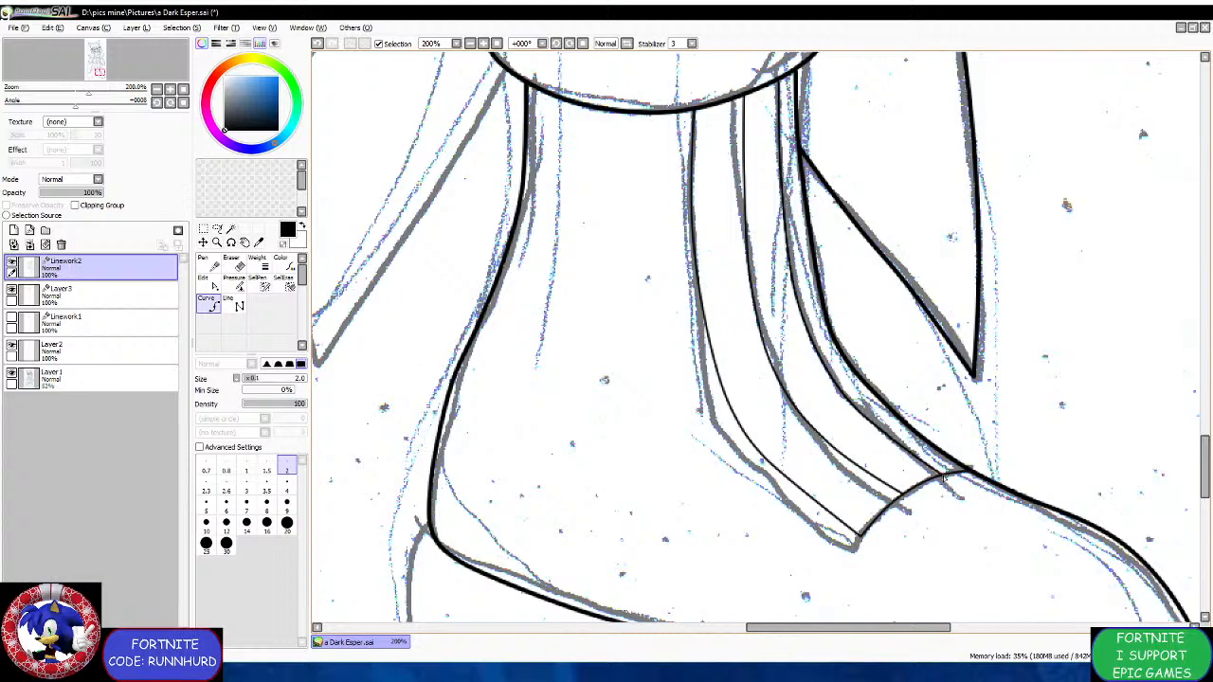
# Set the curve size to 4 and ink the back and bottom edges of the right-hand boot's heel.
pyautogui.scroll(-3, 945, 477)
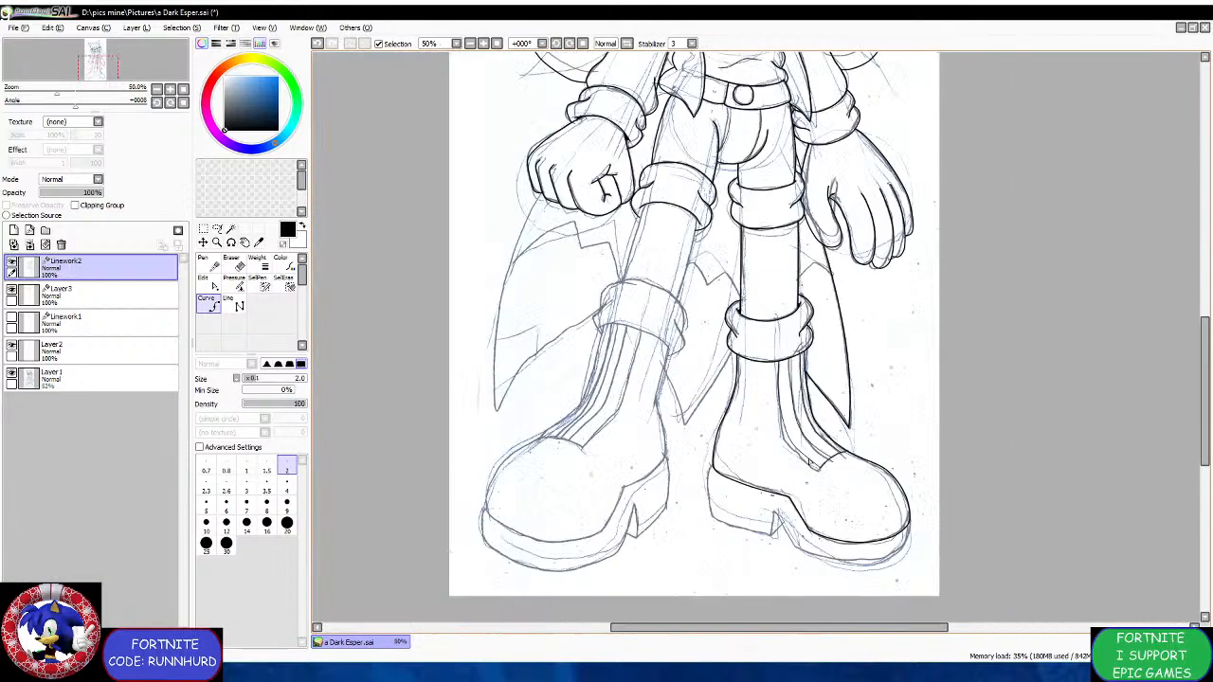
pyautogui.scroll(2, 661, 515)
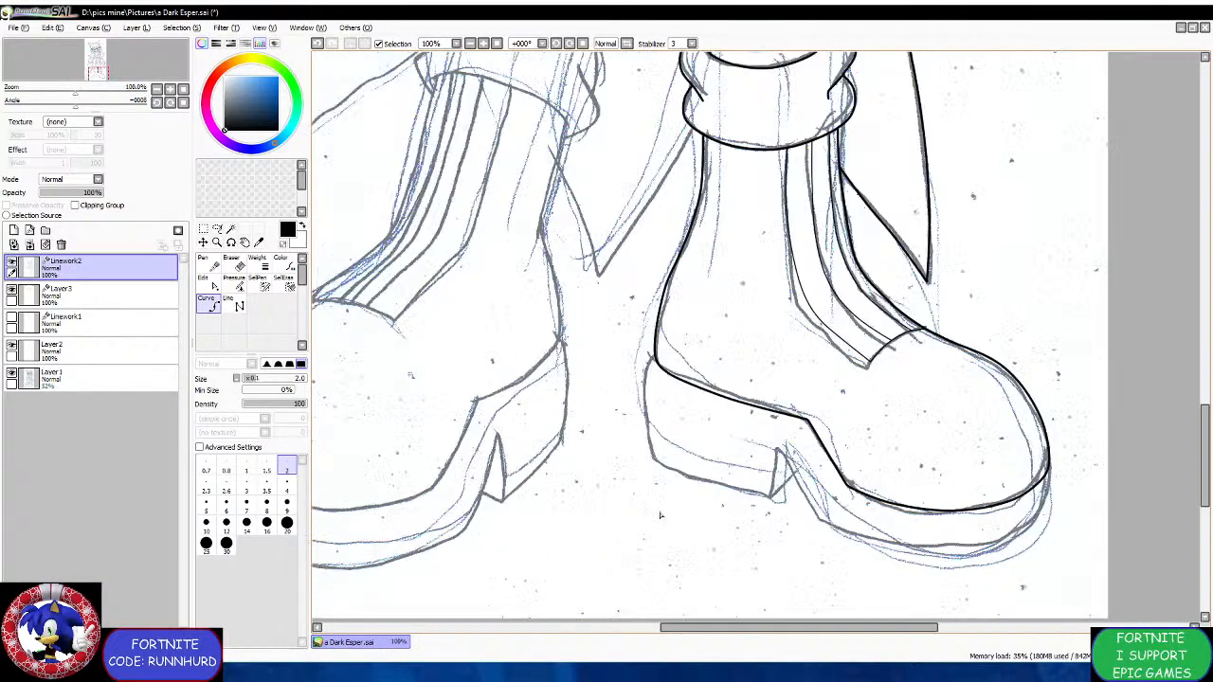
pyautogui.click(287, 487)
pyautogui.scroll(2, 741, 303)
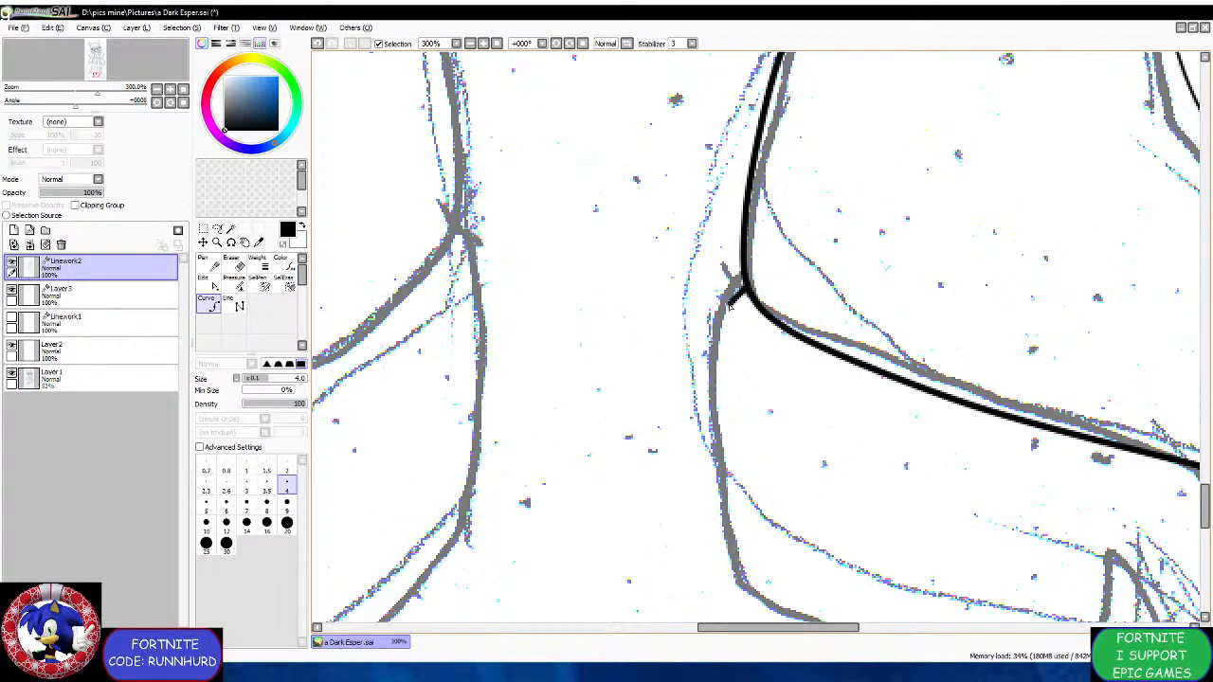
pyautogui.scroll(-2, 729, 322)
pyautogui.scroll(1, 711, 303)
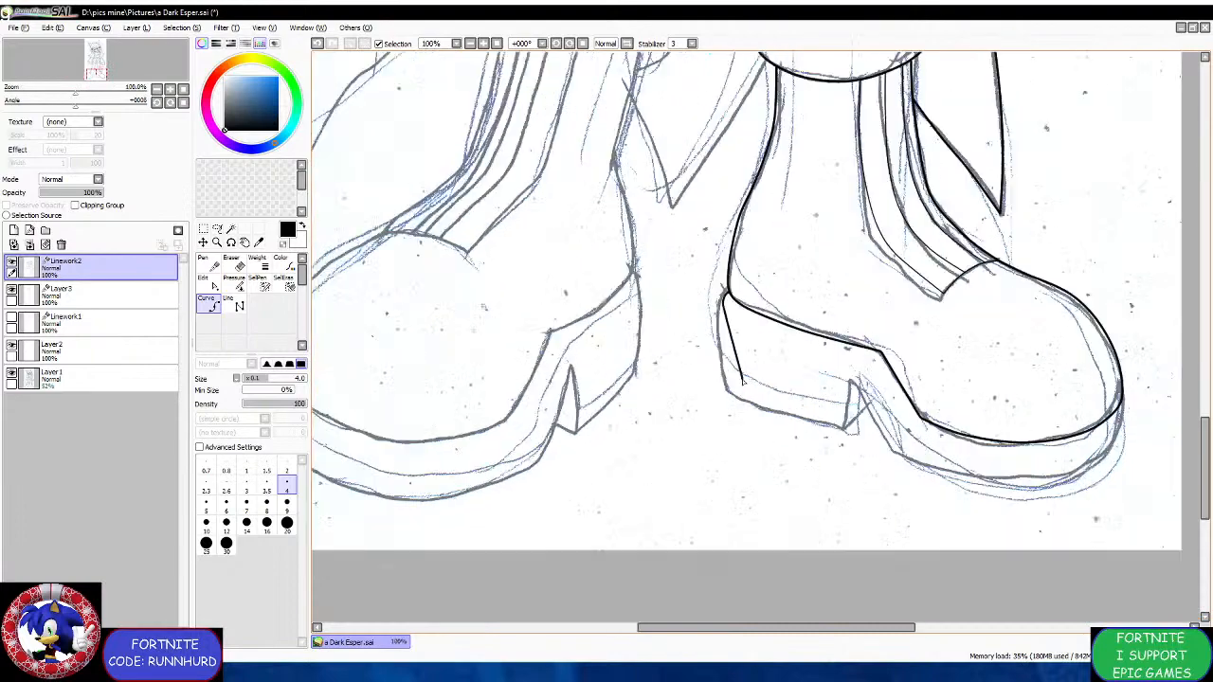
pyautogui.moveTo(709, 216)
pyautogui.mouseDown()
pyautogui.moveTo(704, 302)
pyautogui.moveTo(725, 409)
pyautogui.moveTo(941, 479)
pyautogui.moveTo(977, 456)
pyautogui.mouseUp()
pyautogui.scroll(-3, 932, 429)
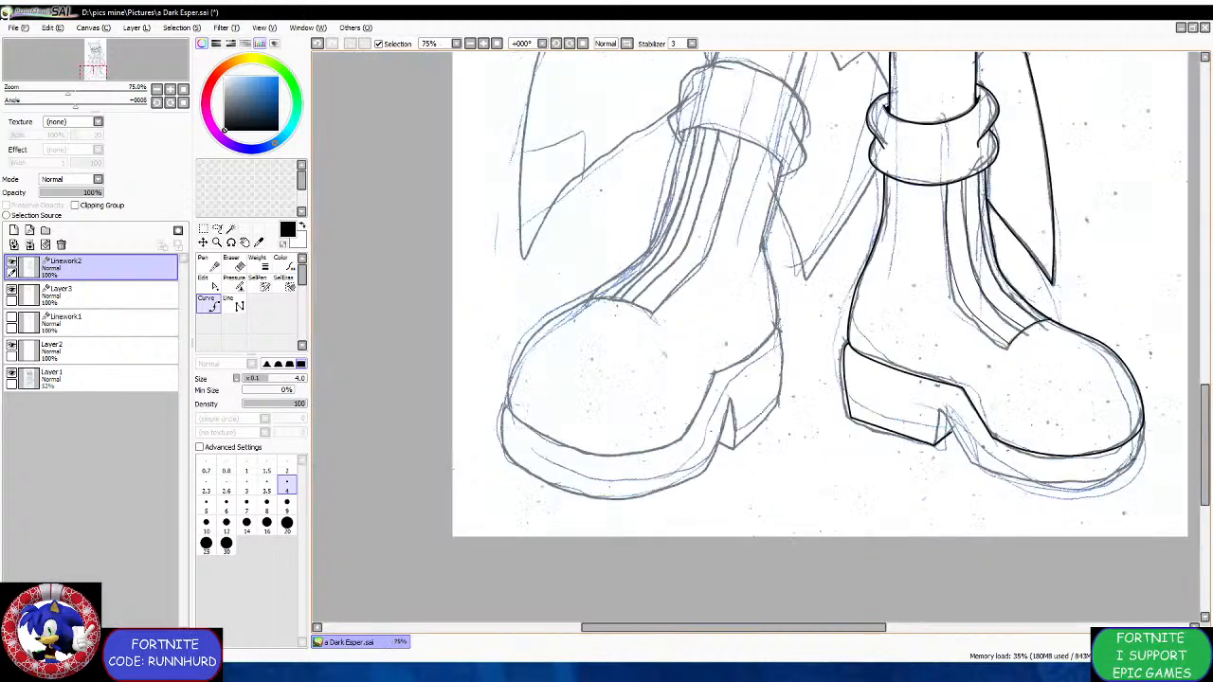
# Ink the outer edge of the right-hand boot's sole from the toe around the underside to the arch corner.
pyautogui.scroll(4, 1132, 425)
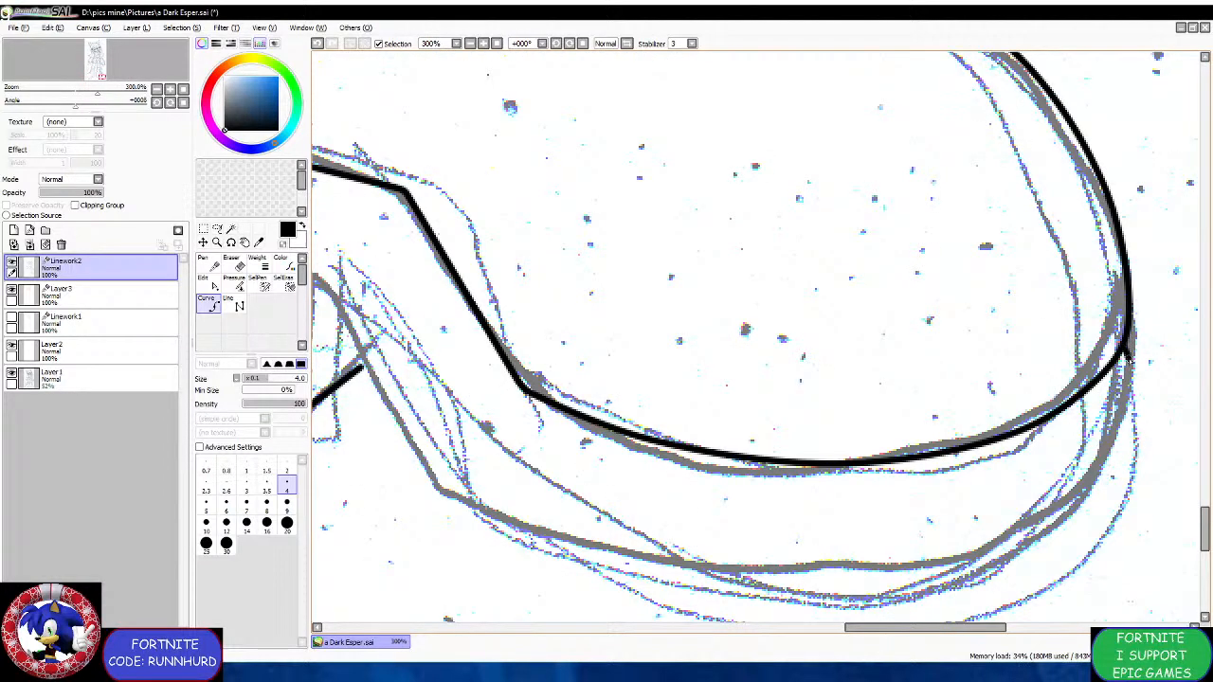
pyautogui.moveTo(1132, 358)
pyautogui.mouseDown()
pyautogui.moveTo(1114, 475)
pyautogui.moveTo(1048, 527)
pyautogui.moveTo(895, 577)
pyautogui.moveTo(731, 575)
pyautogui.moveTo(440, 487)
pyautogui.mouseUp()
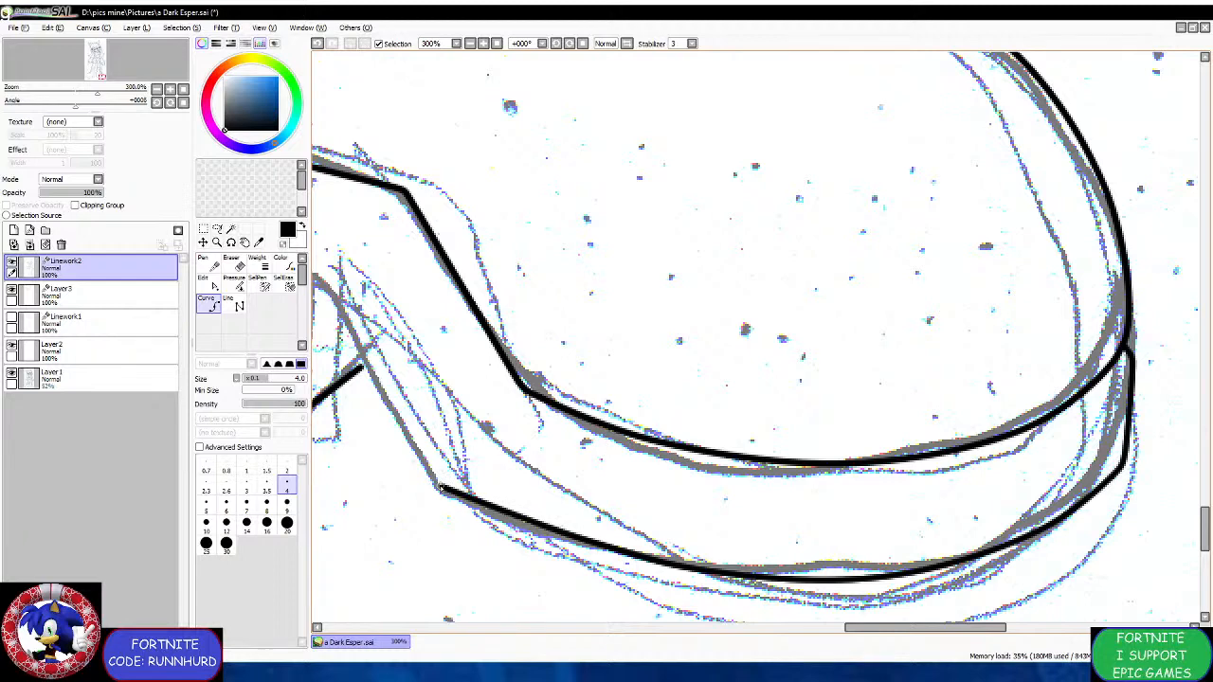
pyautogui.click(441, 487)
# Ink the arch edge of the right-hand boot up to the notch's peak and back down to the heel's bottom corner.
pyautogui.scroll(-5, 445, 484)
pyautogui.scroll(5, 417, 468)
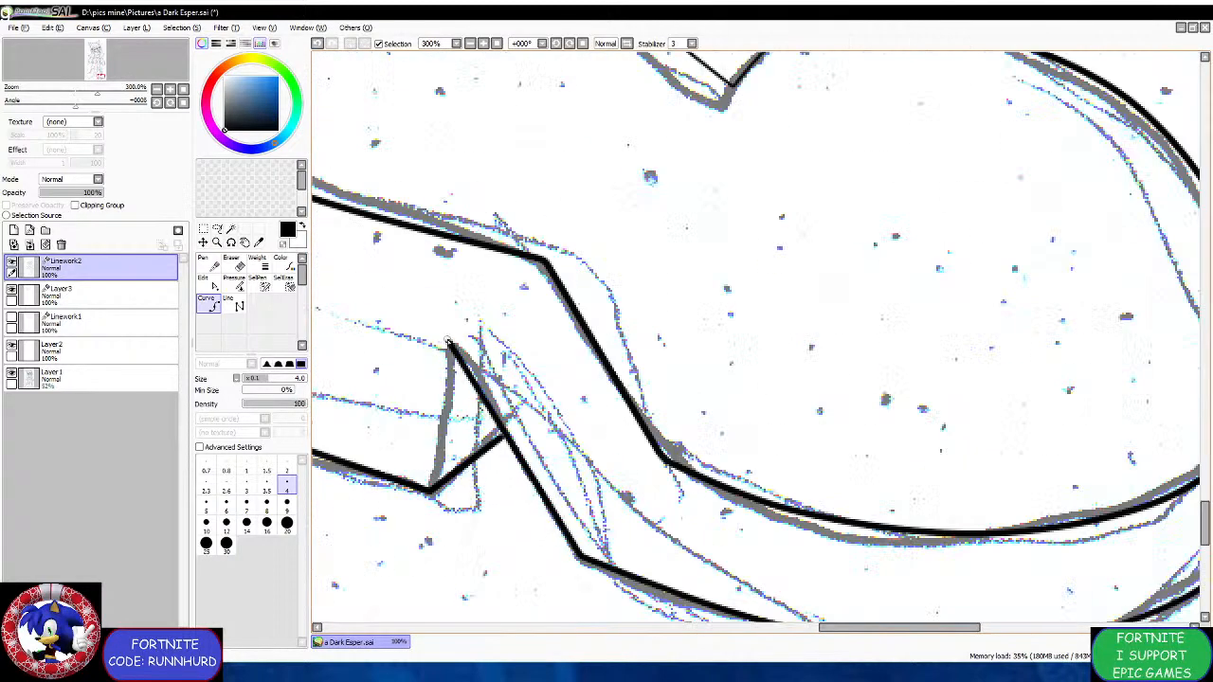
pyautogui.click(448, 342)
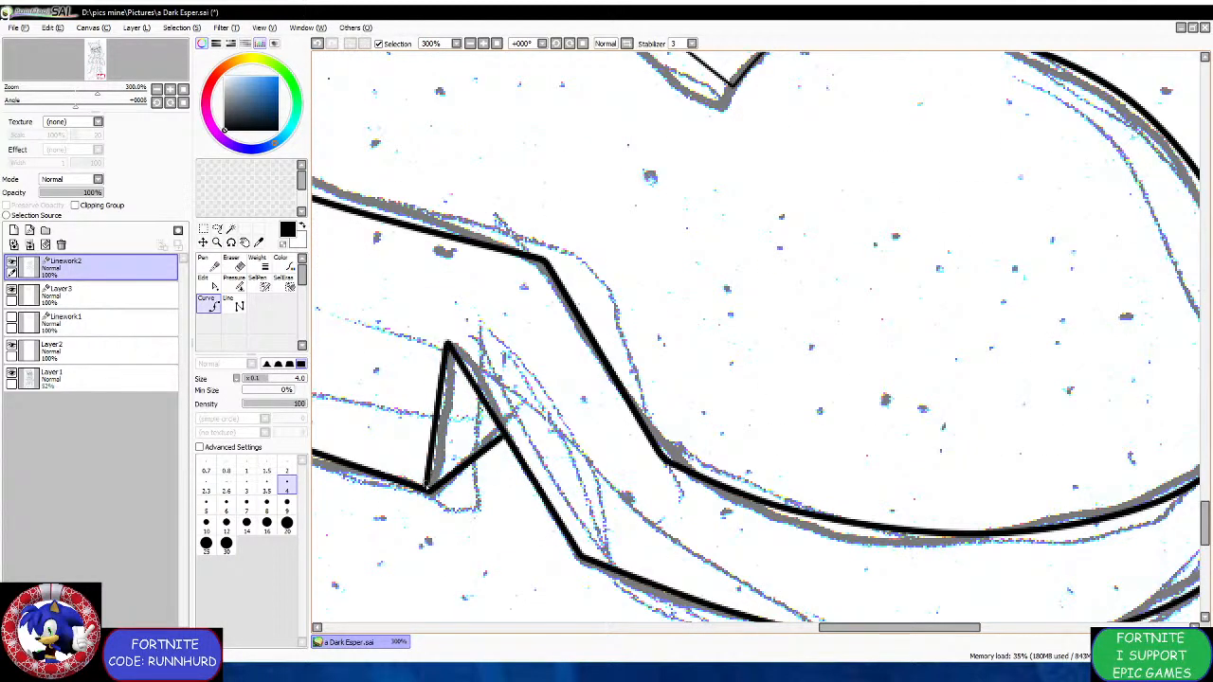
pyautogui.click(430, 490)
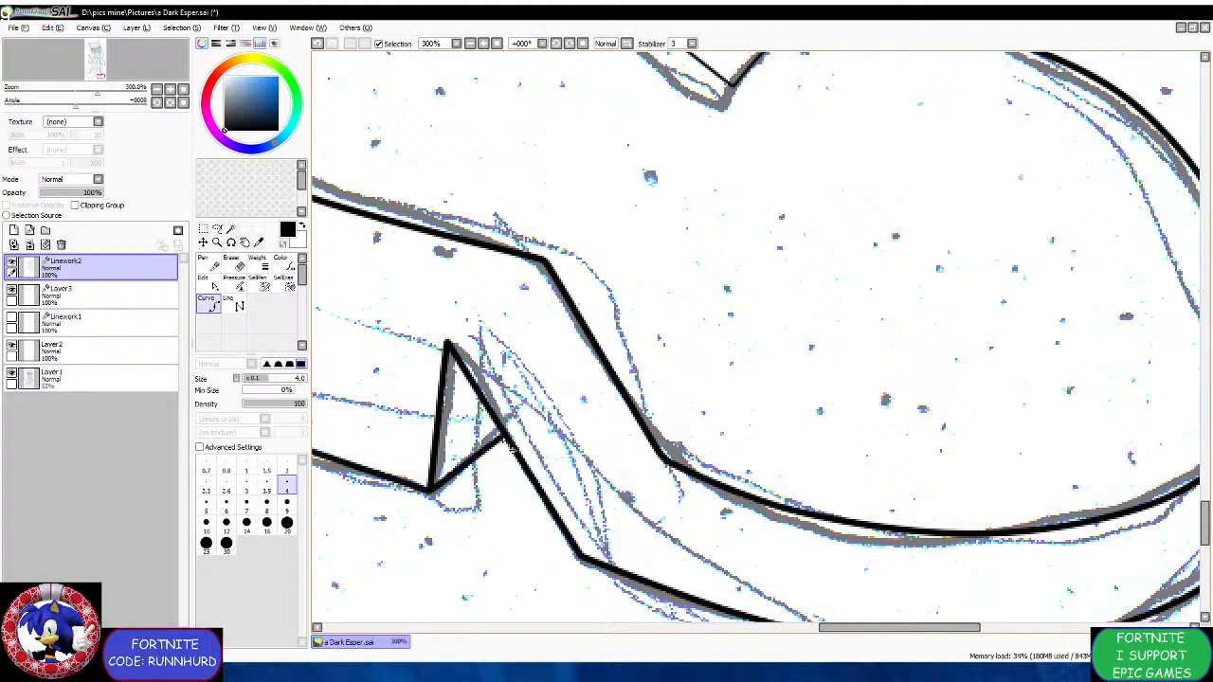
# Ink the pointed coat tail between the boots, down to its tip and up to the right-hand boot cuff.
pyautogui.scroll(-5, 507, 431)
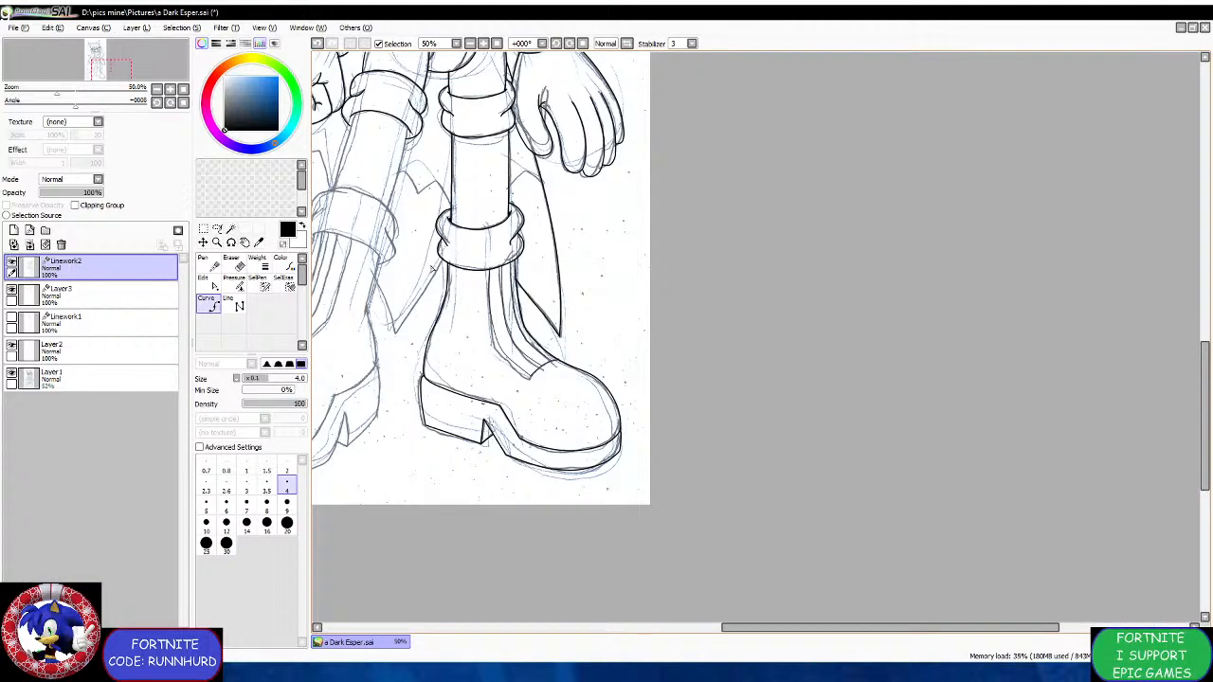
pyautogui.scroll(-2, 431, 270)
pyautogui.scroll(4, 431, 269)
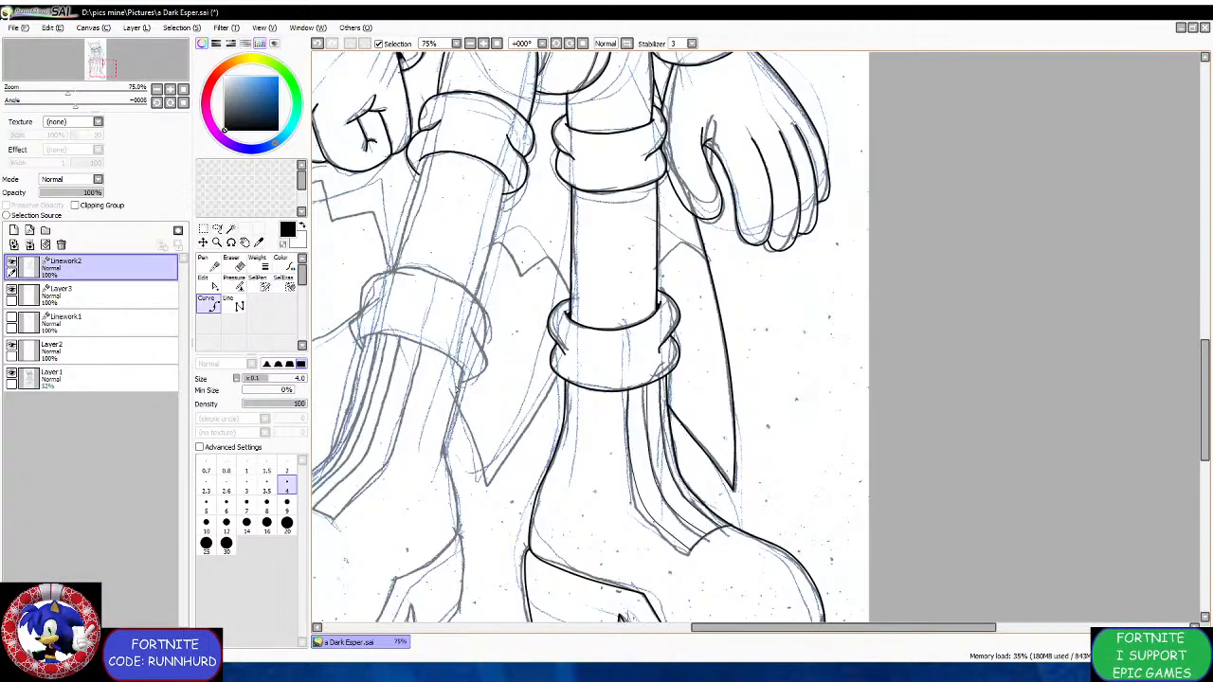
pyautogui.scroll(4, 457, 386)
pyautogui.scroll(-1, 454, 329)
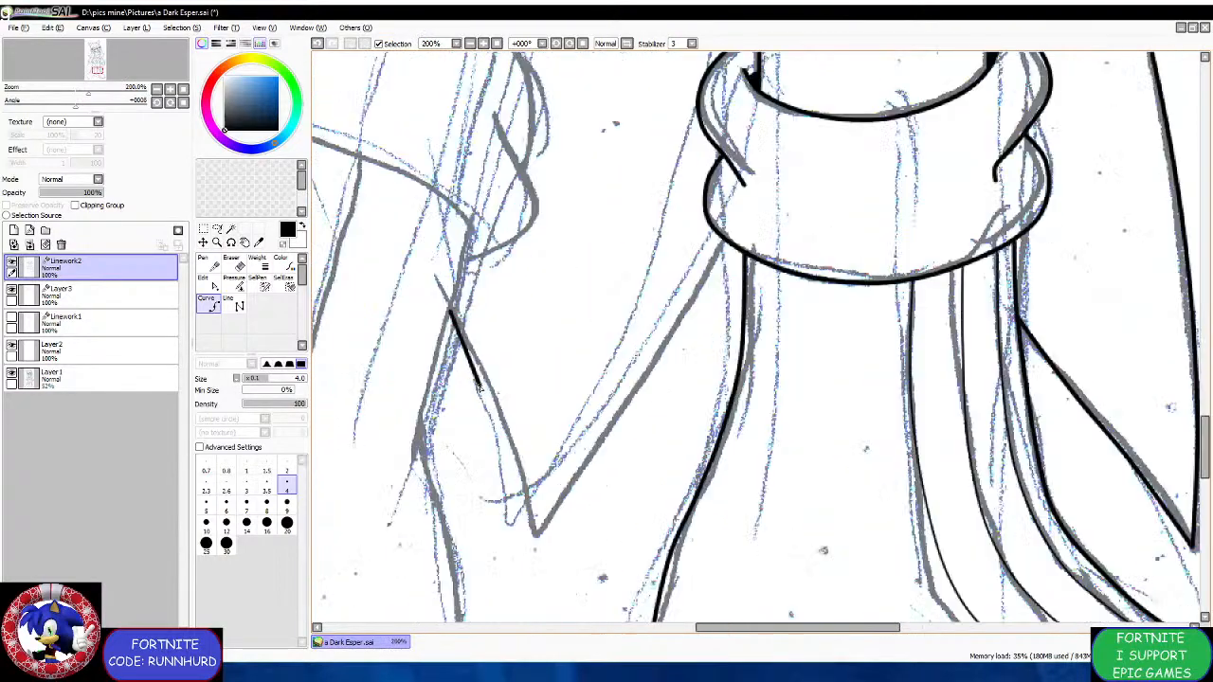
pyautogui.click(522, 545)
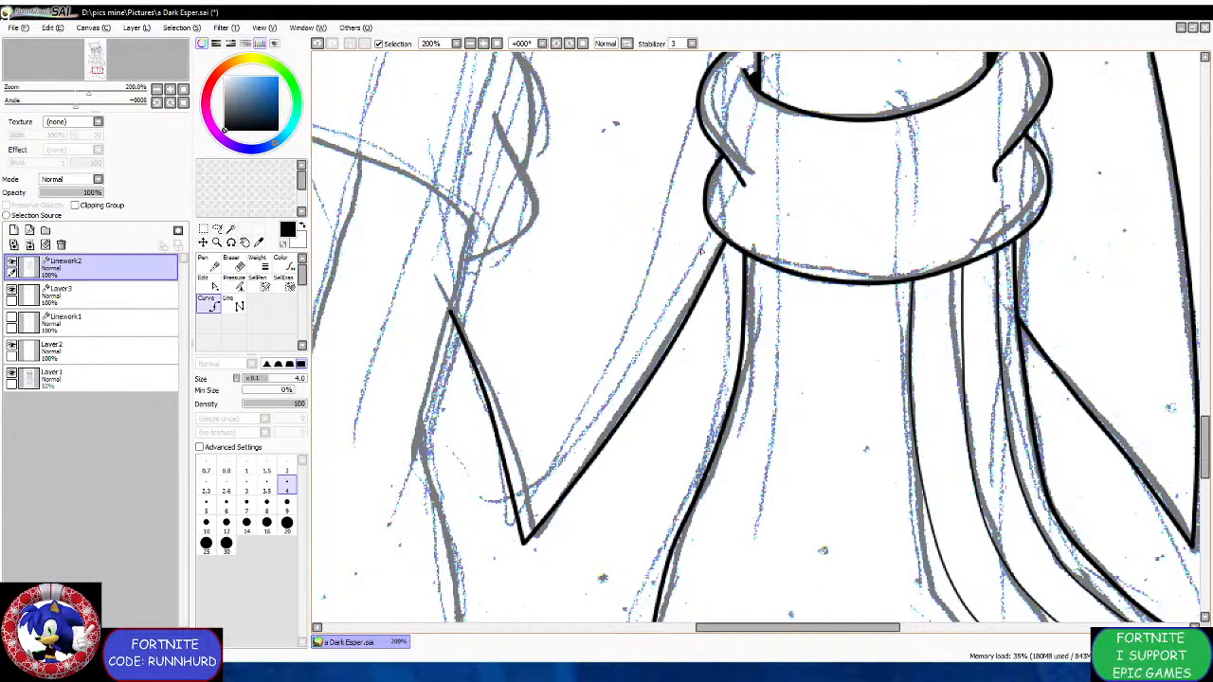
# Ink the outer edge of the left-hand coat tail from beneath the fist down to its pointed tip.
pyautogui.scroll(-8, 559, 301)
pyautogui.scroll(4, 379, 232)
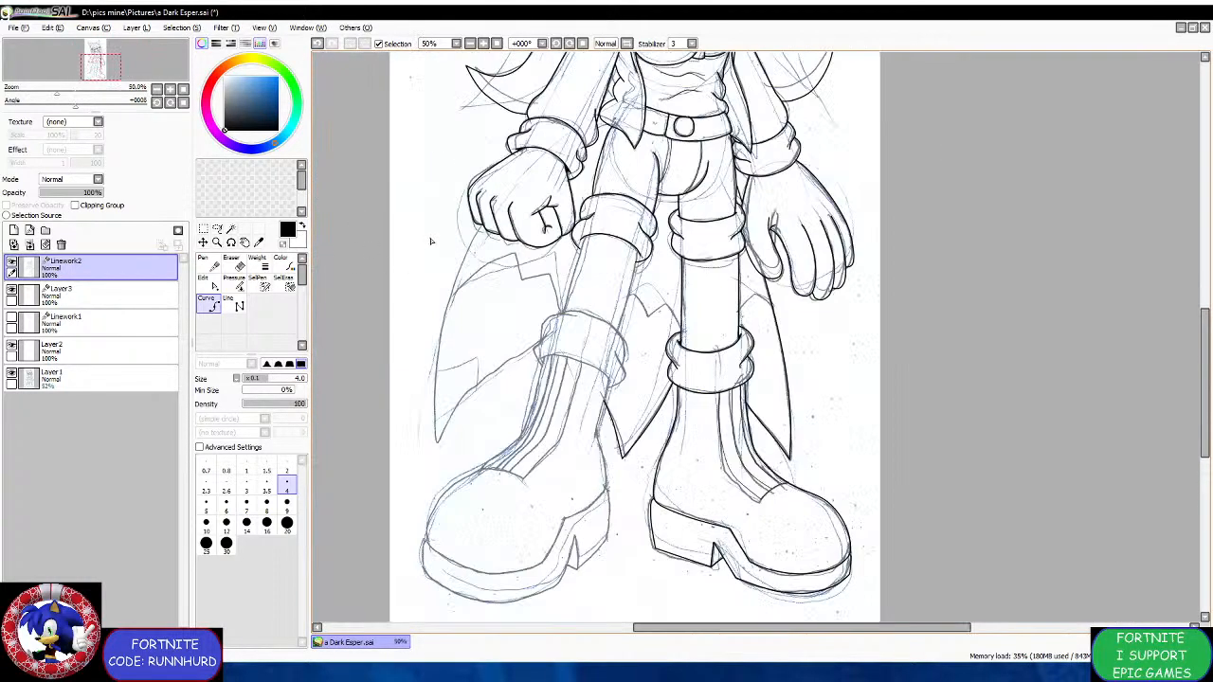
pyautogui.scroll(5, 538, 142)
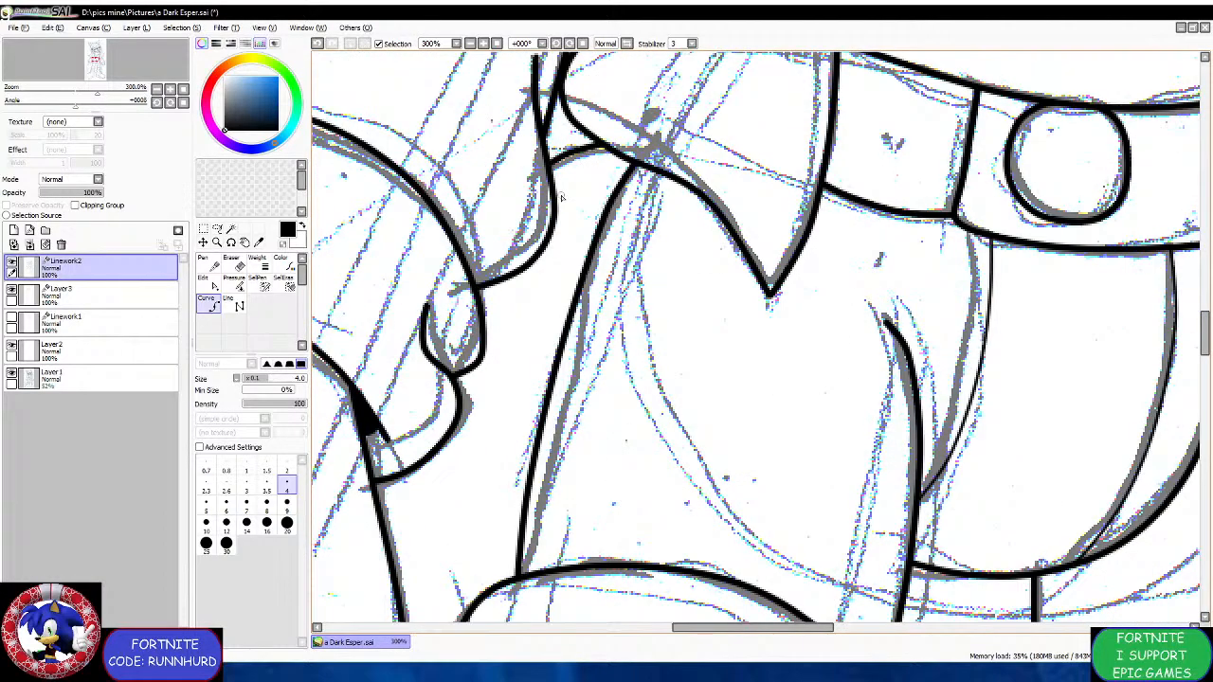
pyautogui.scroll(-4, 561, 197)
pyautogui.scroll(3, 426, 316)
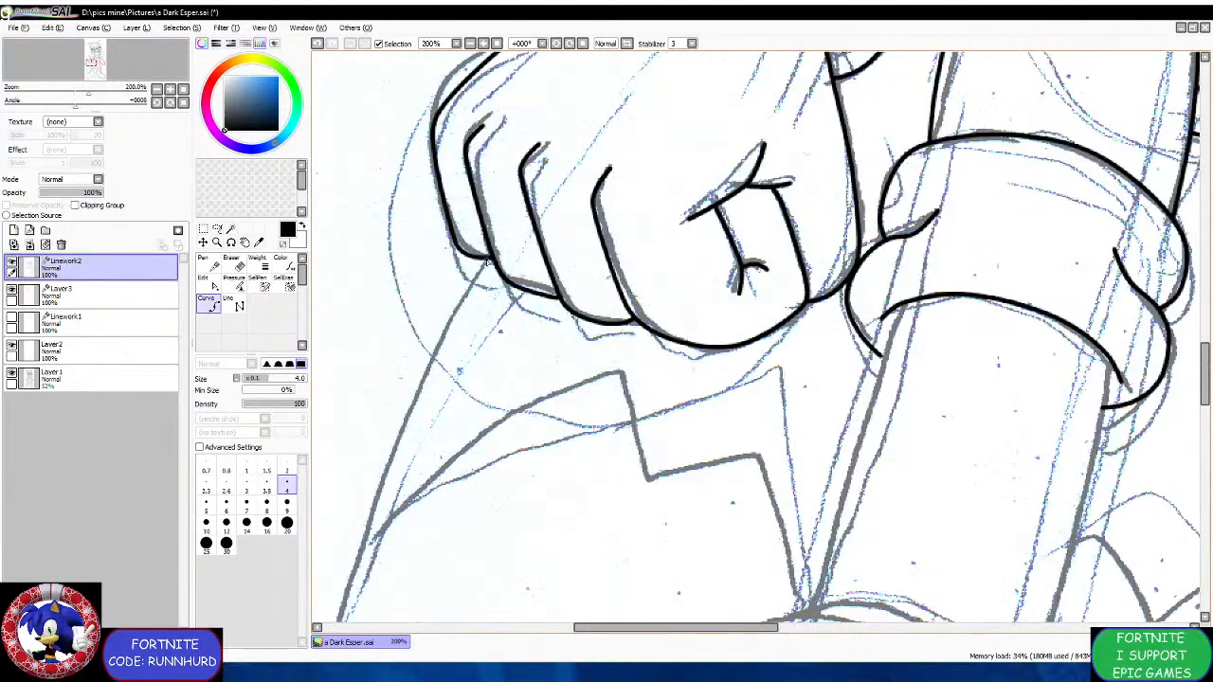
pyautogui.scroll(-4, 486, 258)
pyautogui.scroll(4, 473, 285)
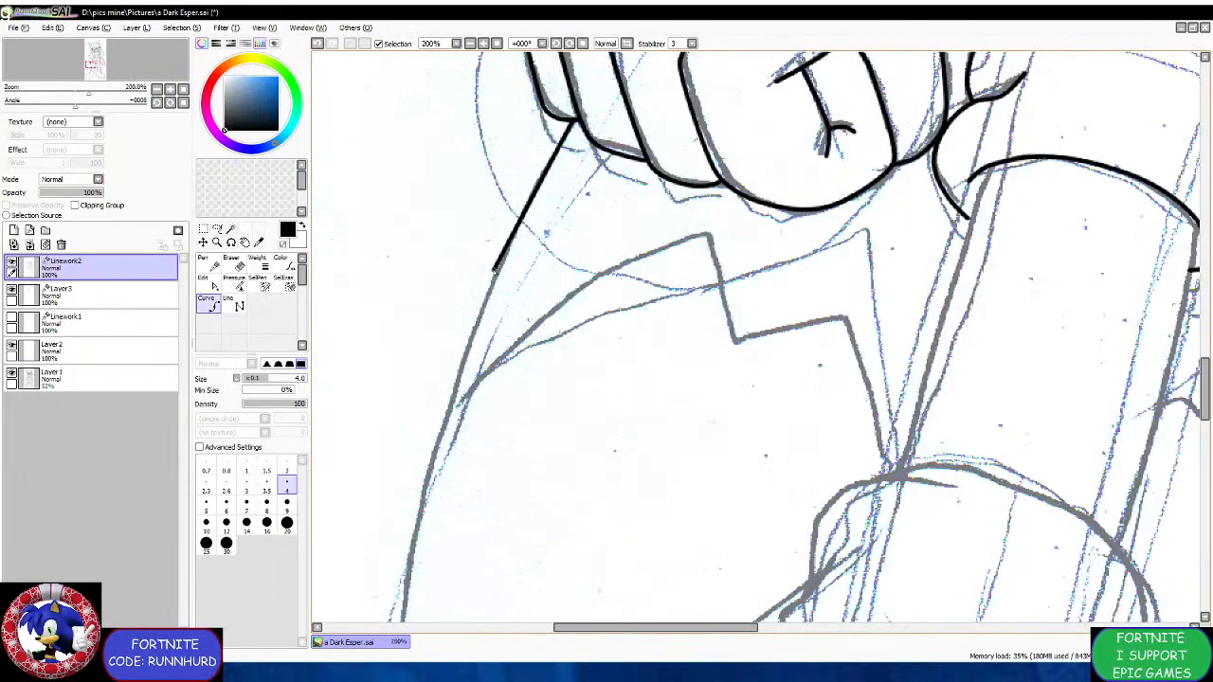
pyautogui.scroll(-5, 468, 349)
pyautogui.scroll(3, 468, 349)
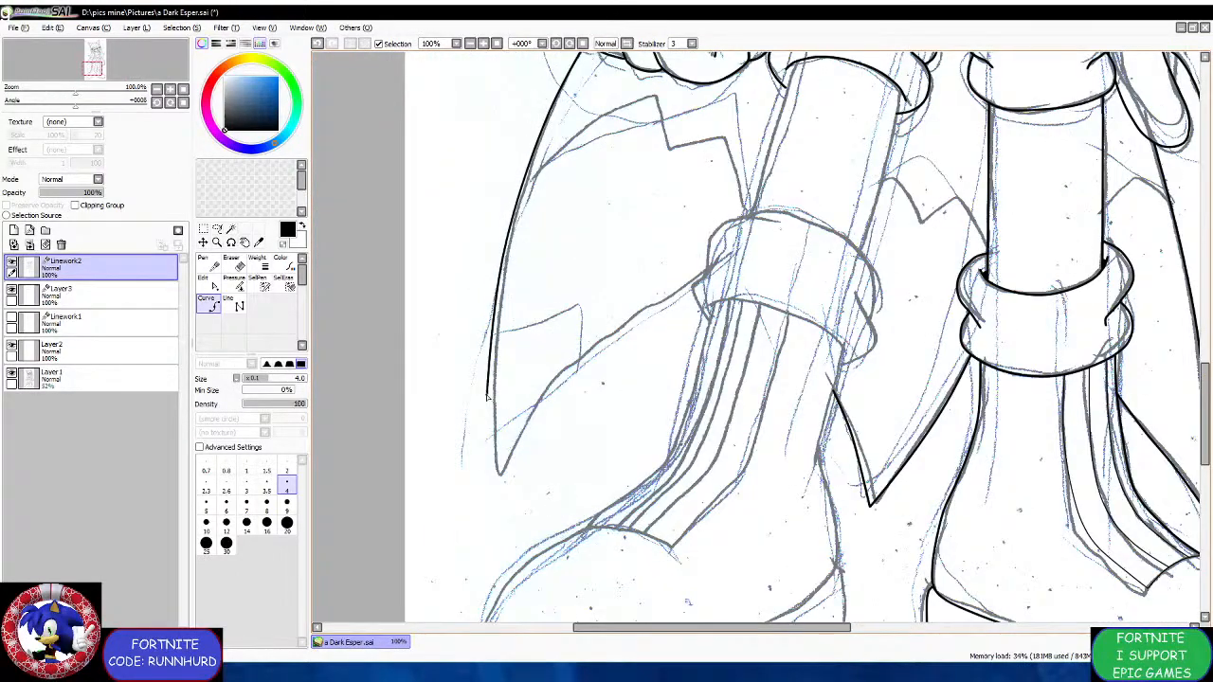
pyautogui.click(492, 422)
pyautogui.doubleClick(500, 477)
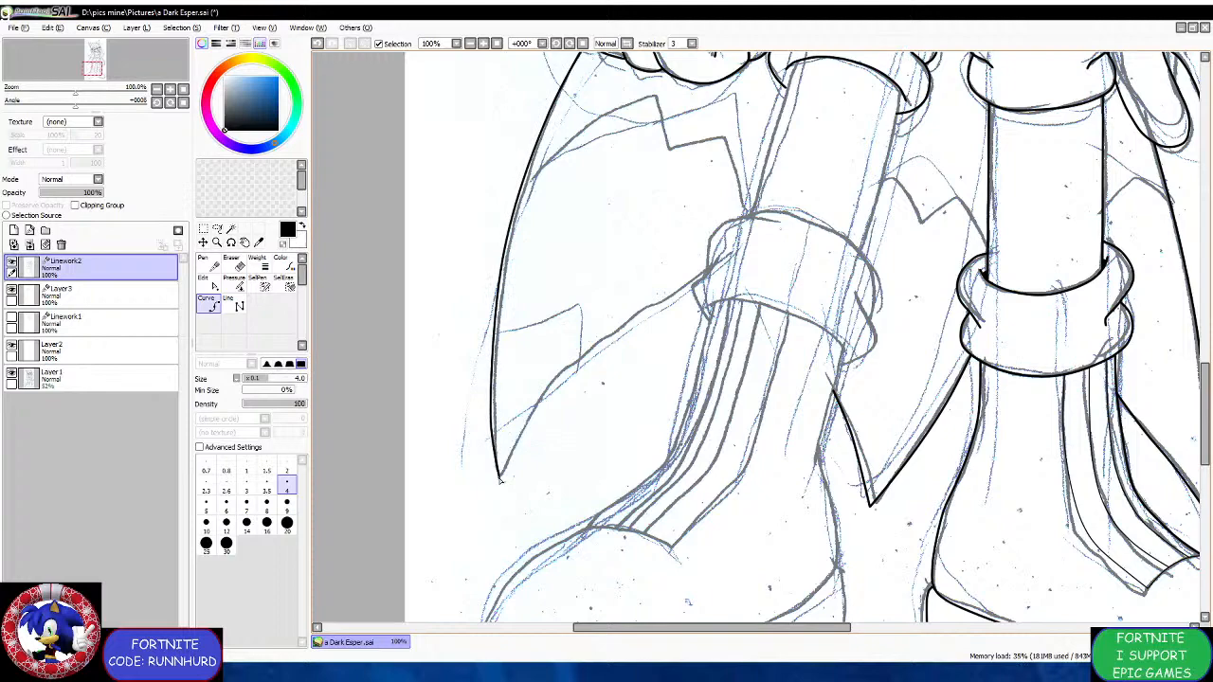
# Ink the lower edge of the left-hand coat tail from its tip up to the boot cuff.
pyautogui.click(499, 477)
pyautogui.click(572, 391)
pyautogui.click(647, 320)
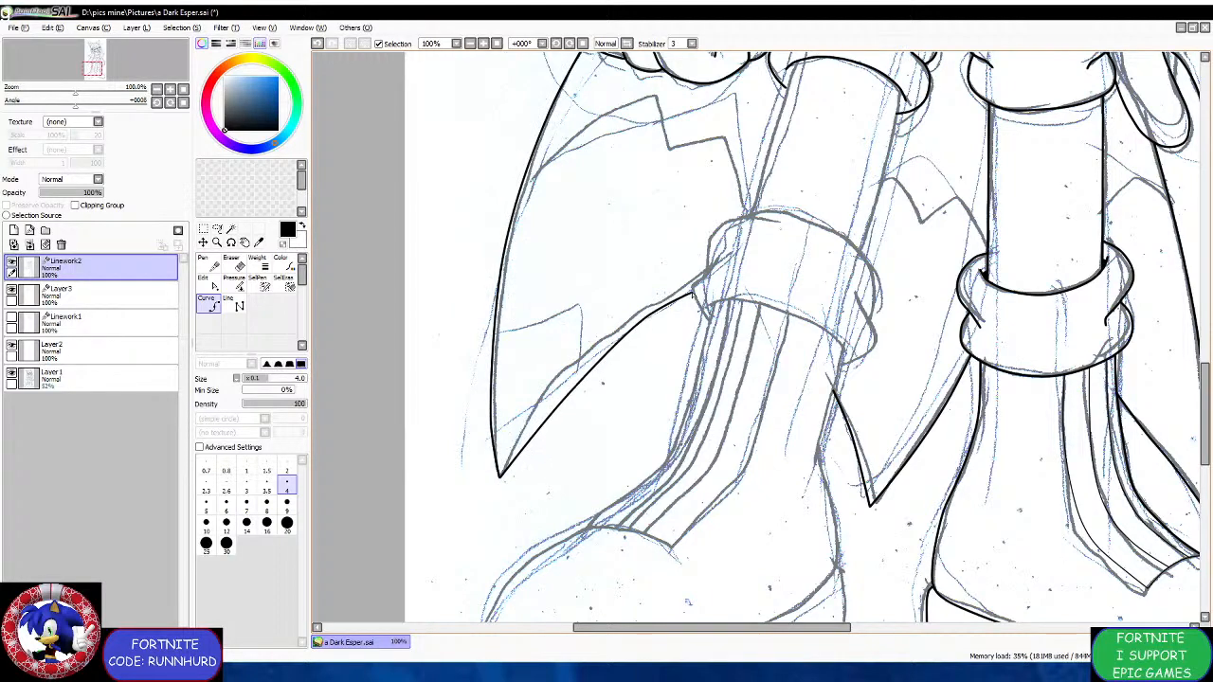
pyautogui.scroll(-3, 617, 325)
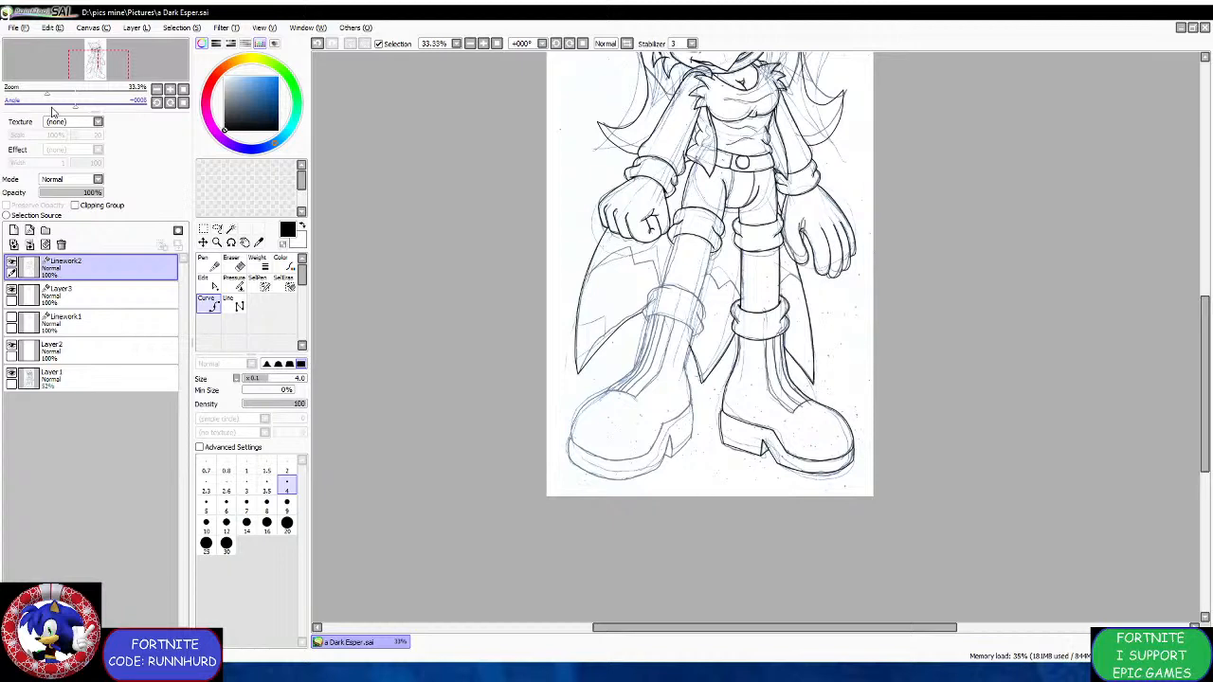
# Ink the back edge of the left-hand boot's shaft from the cuff down to just above the heel seam.
pyautogui.scroll(5, 511, 399)
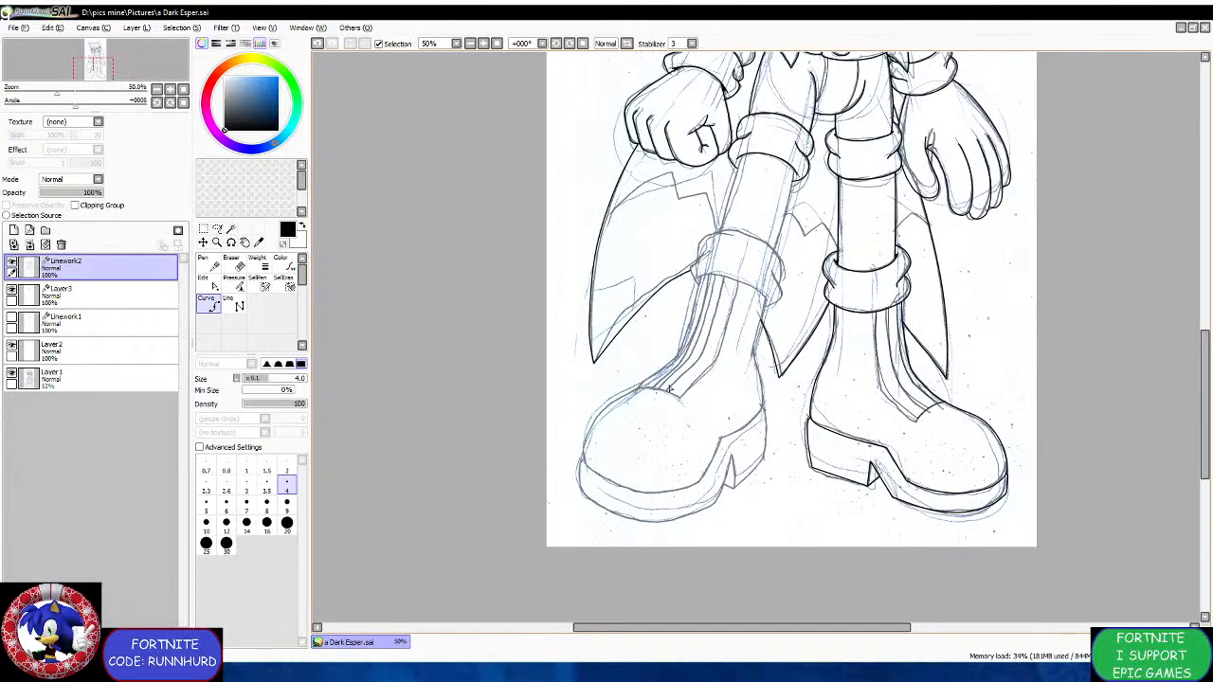
pyautogui.click(744, 224)
pyautogui.click(723, 316)
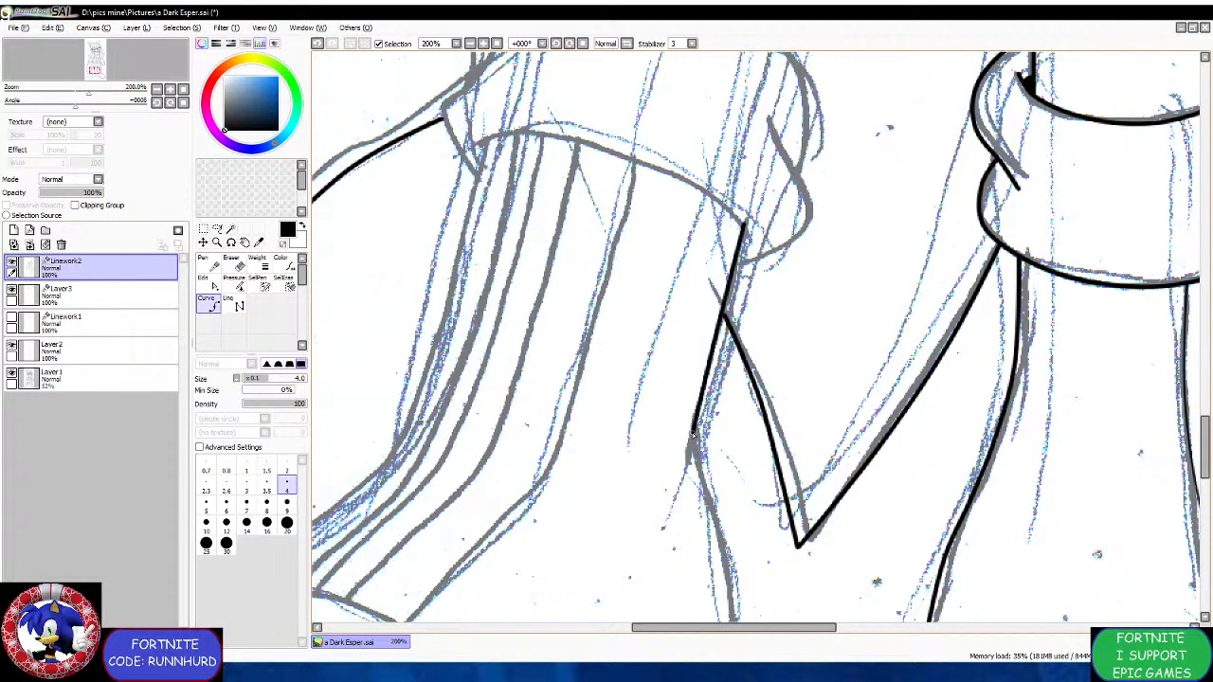
pyautogui.scroll(-5, 694, 443)
pyautogui.scroll(6, 720, 379)
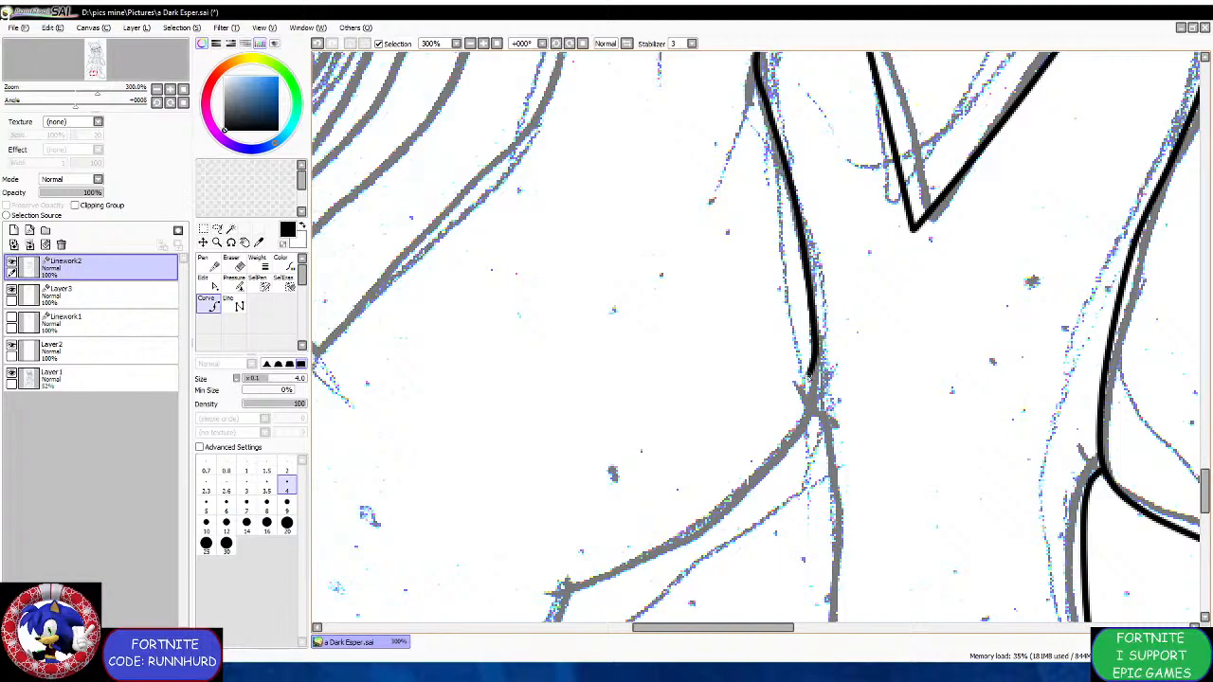
# Ink the left-hand boot's sole seam from the back of the heel through the upper corner and down the arch.
pyautogui.scroll(-5, 812, 407)
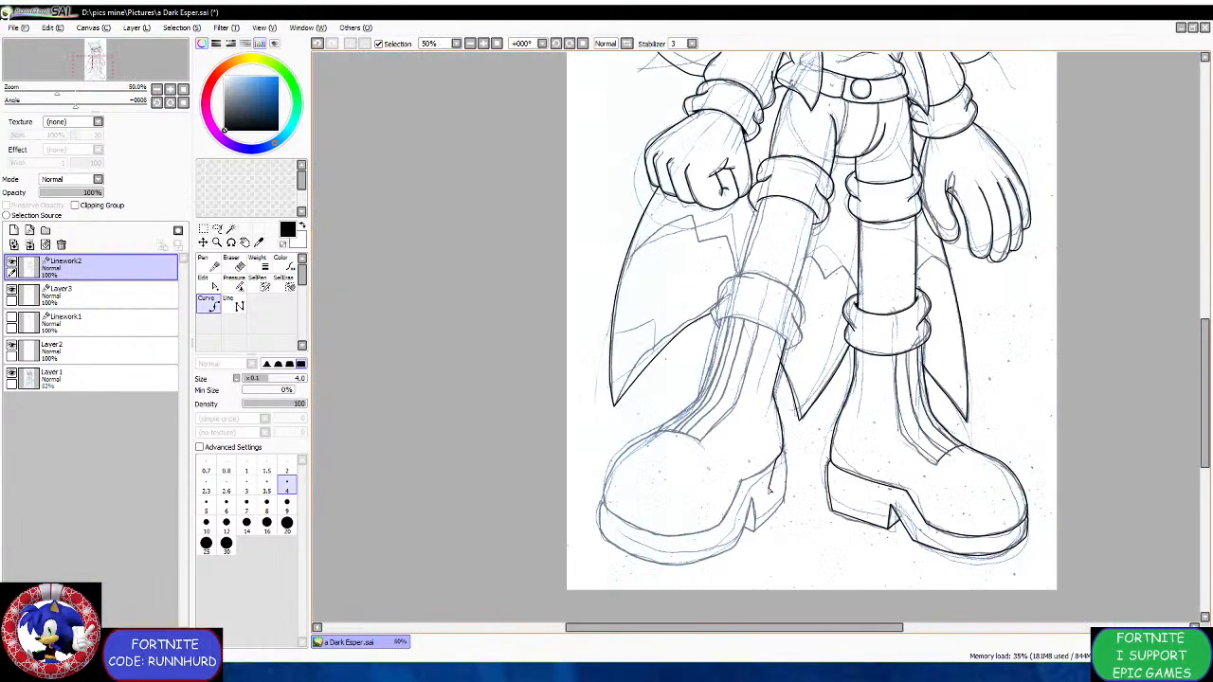
pyautogui.scroll(5, 729, 358)
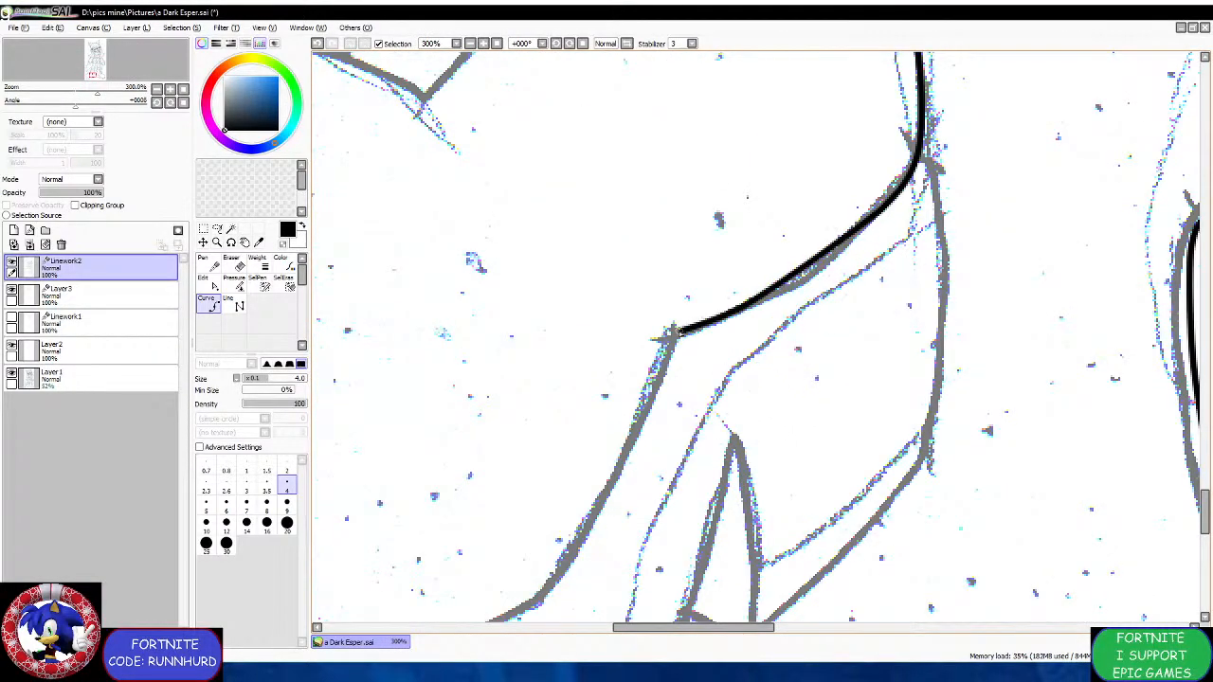
pyautogui.click(671, 332)
pyautogui.scroll(-5, 671, 331)
pyautogui.scroll(4, 712, 376)
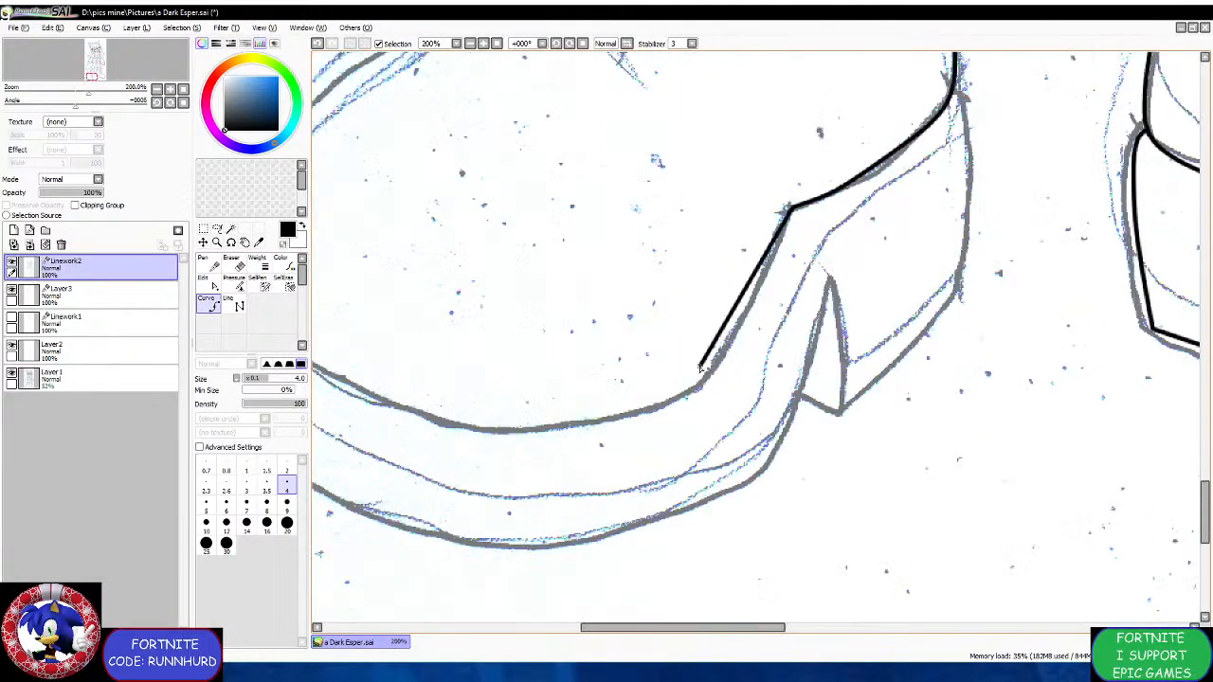
pyautogui.click(713, 377)
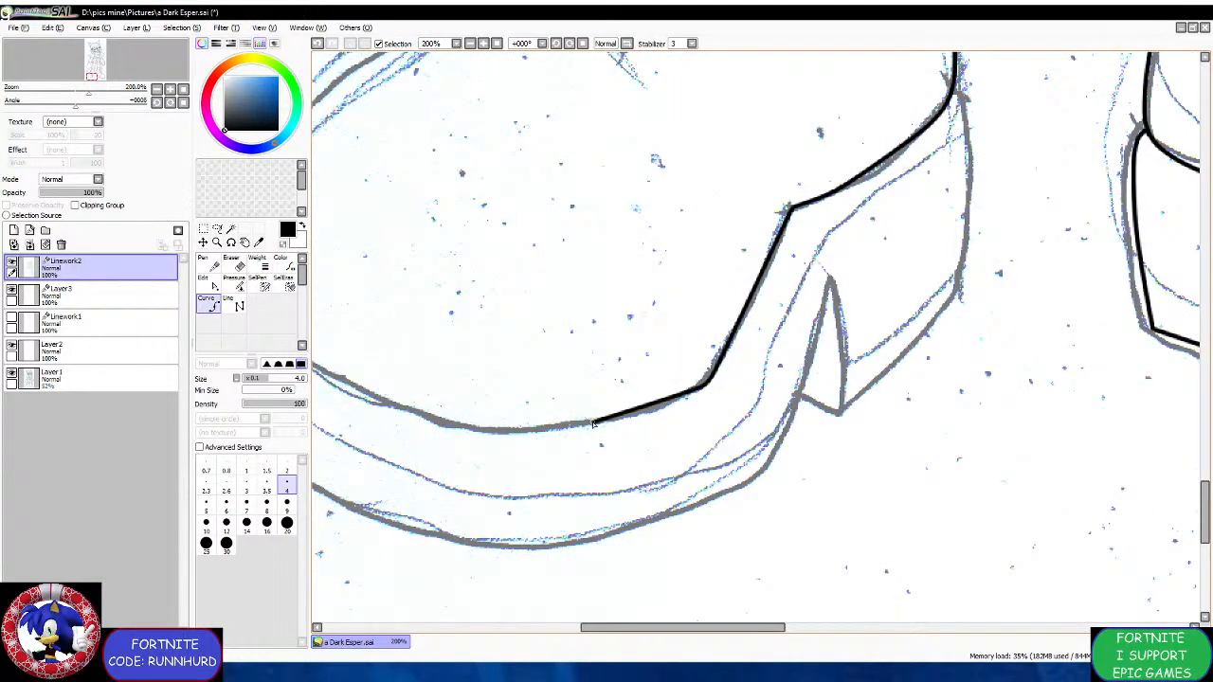
# Ink the curved sole seam under the left-hand boot's toe, round to its front edge.
pyautogui.click(473, 425)
pyautogui.scroll(-5, 469, 408)
pyautogui.scroll(3, 408, 306)
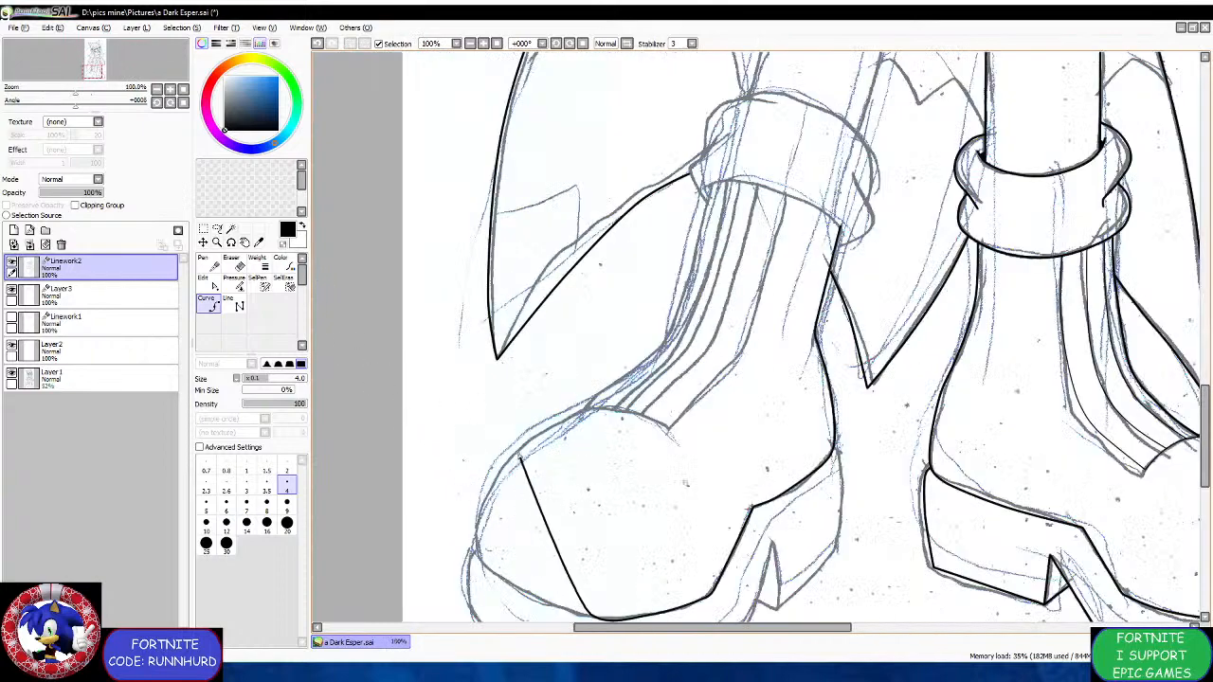
pyautogui.scroll(-3, 517, 455)
pyautogui.scroll(4, 495, 518)
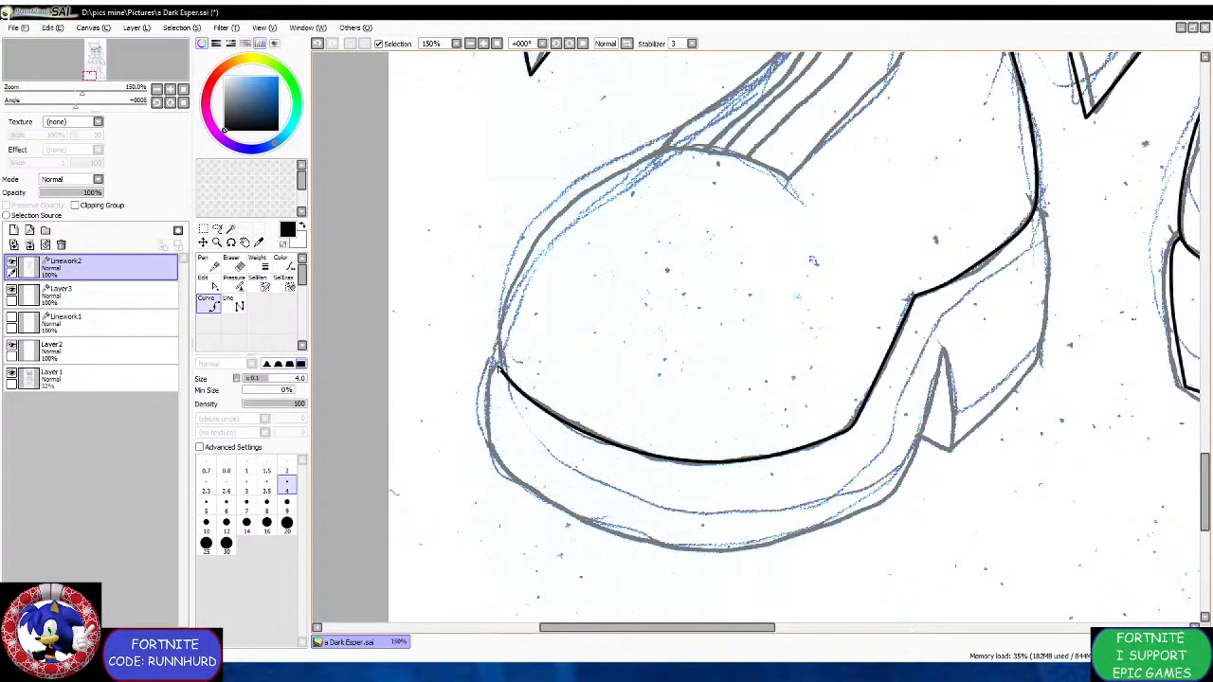
# Ink the rounded top contour of the left-hand boot's toe from the sole seam up to the laced front.
pyautogui.scroll(-4, 523, 261)
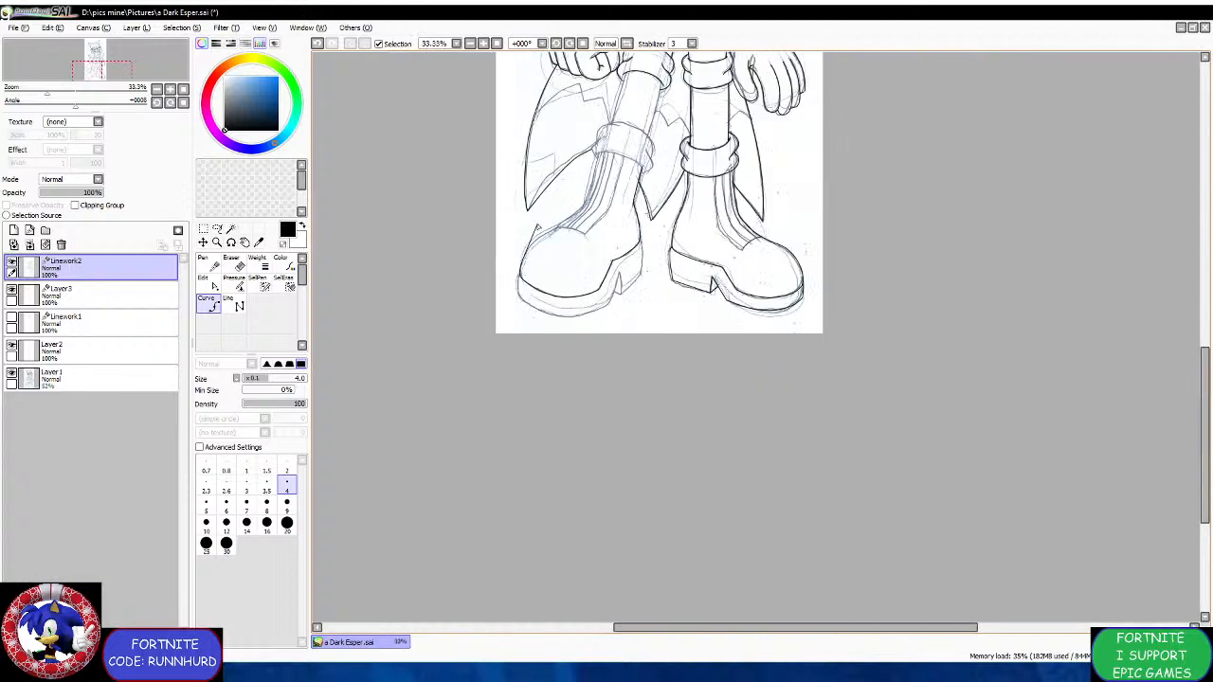
pyautogui.scroll(4, 526, 289)
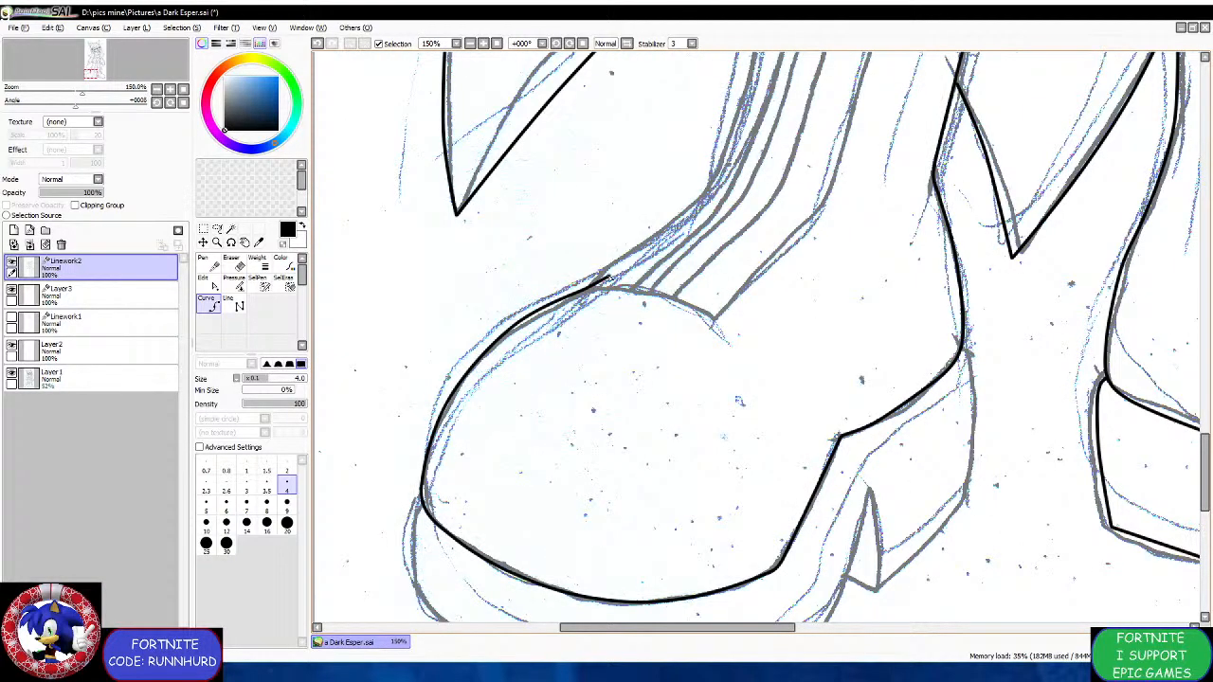
pyautogui.scroll(-4, 606, 279)
pyautogui.scroll(5, 568, 379)
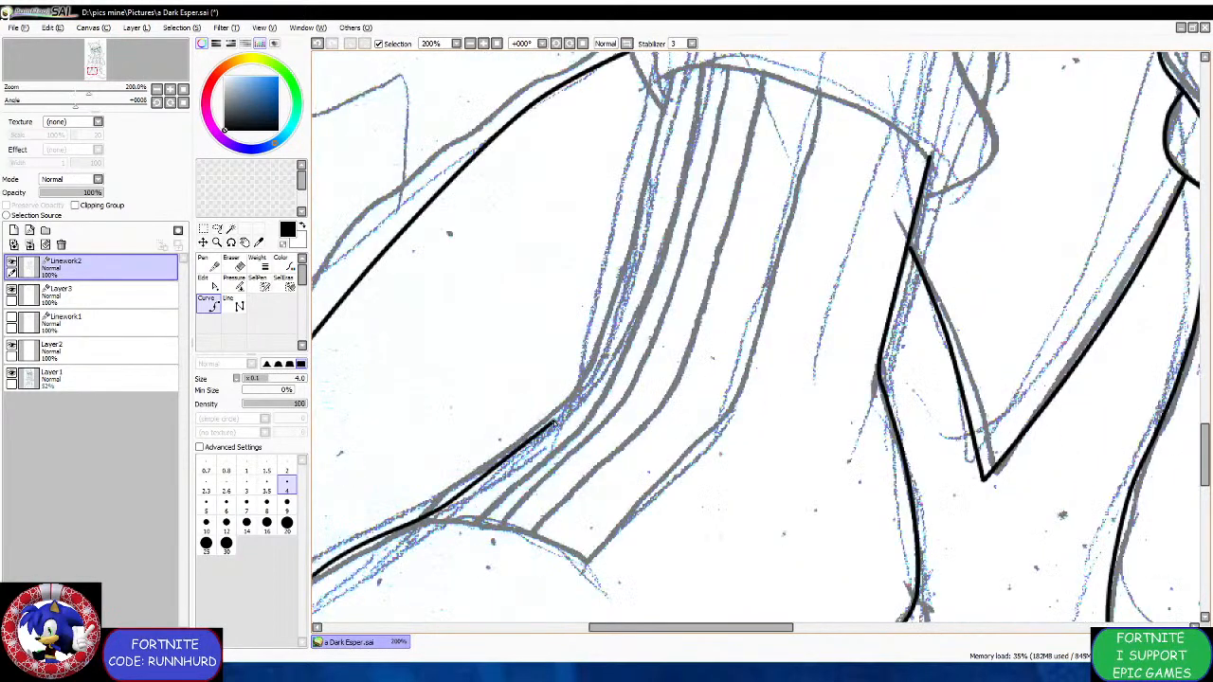
# Ink the front edge of the left-hand boot's shaft from the instep up towards the ankle cuff.
pyautogui.click(555, 423)
pyautogui.click(592, 380)
pyautogui.click(619, 304)
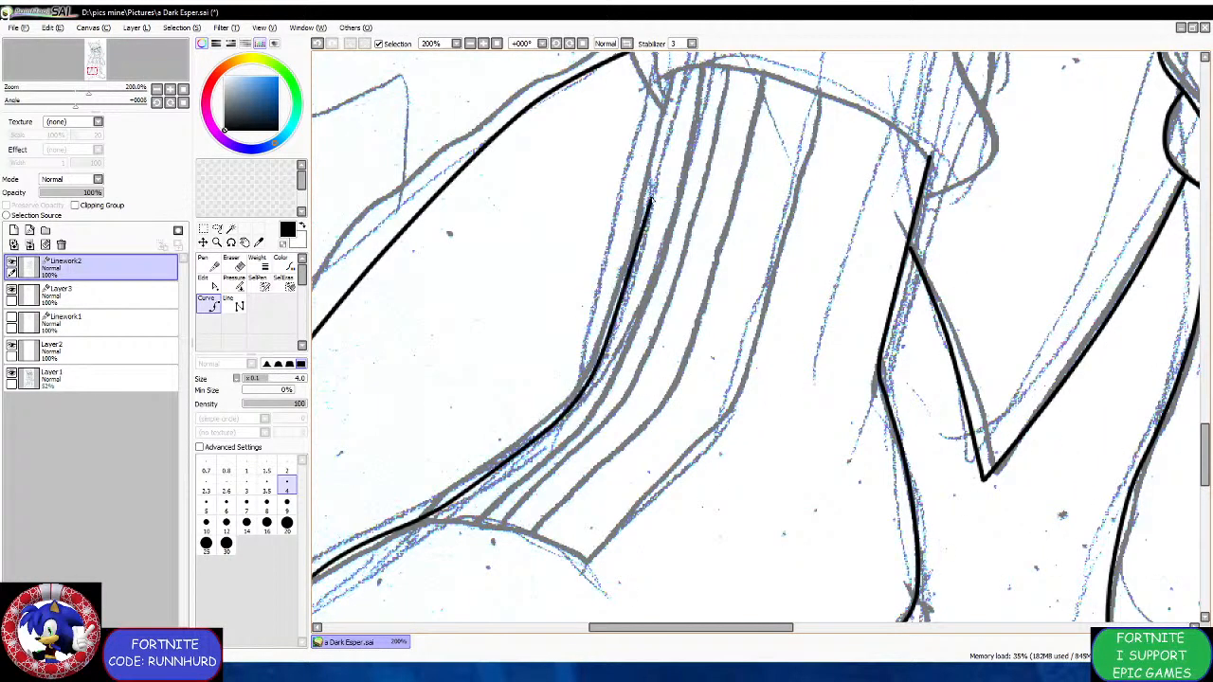
pyautogui.scroll(-3, 682, 100)
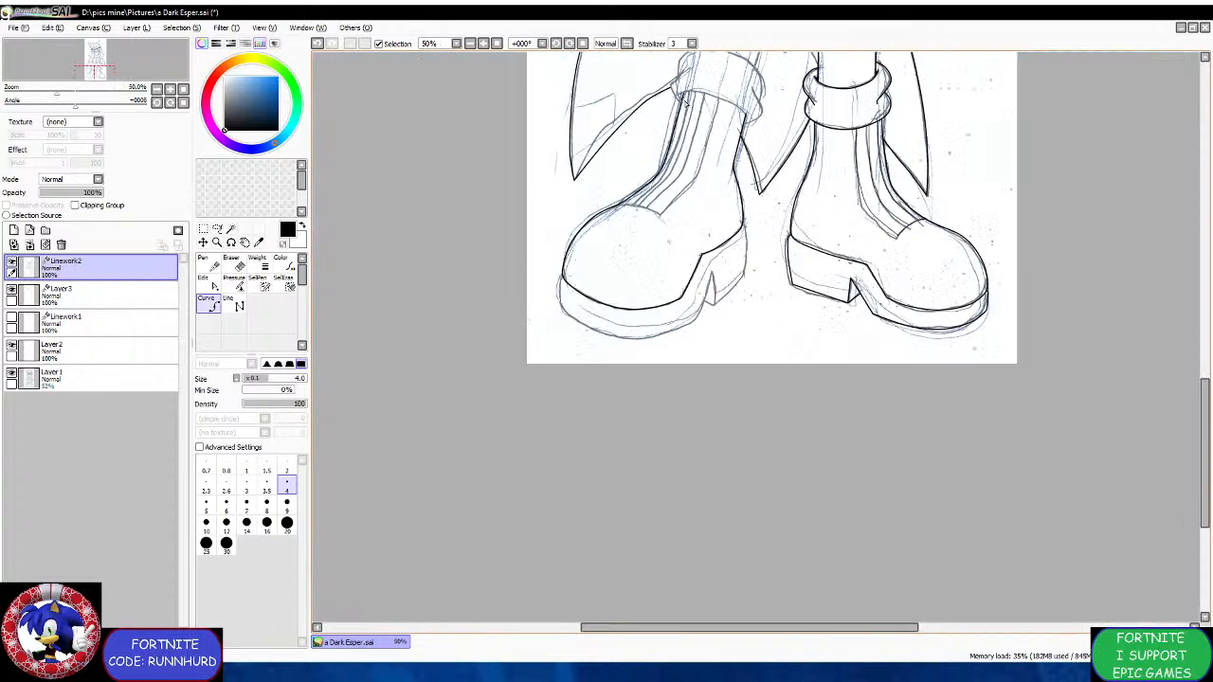
# Ink the lower rim of the left-hand boot's cuff across the shaft and join it to the shaft's back edge.
pyautogui.scroll(4, 684, 102)
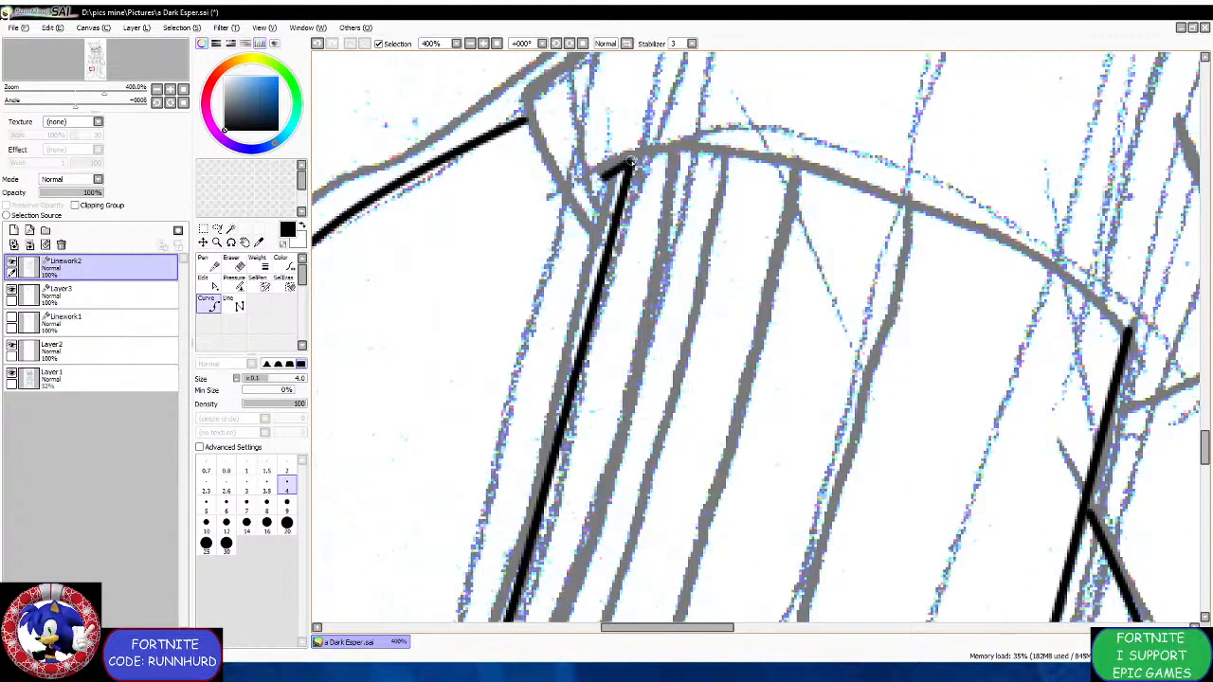
pyautogui.click(629, 162)
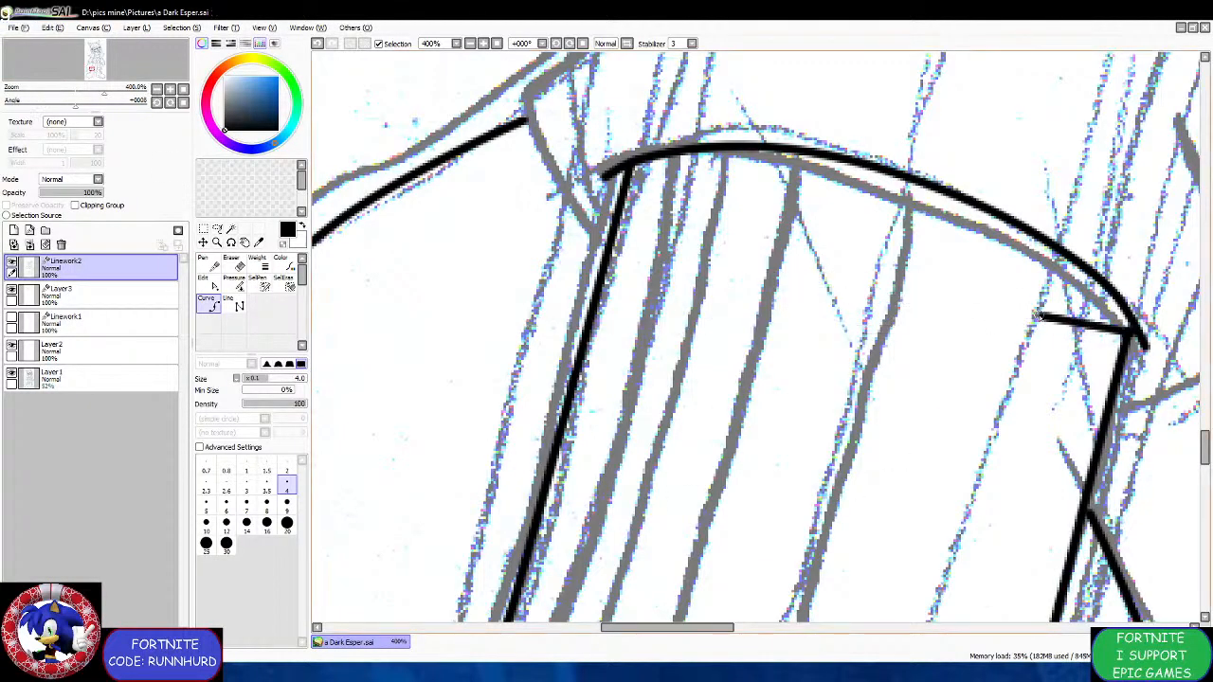
pyautogui.click(1133, 336)
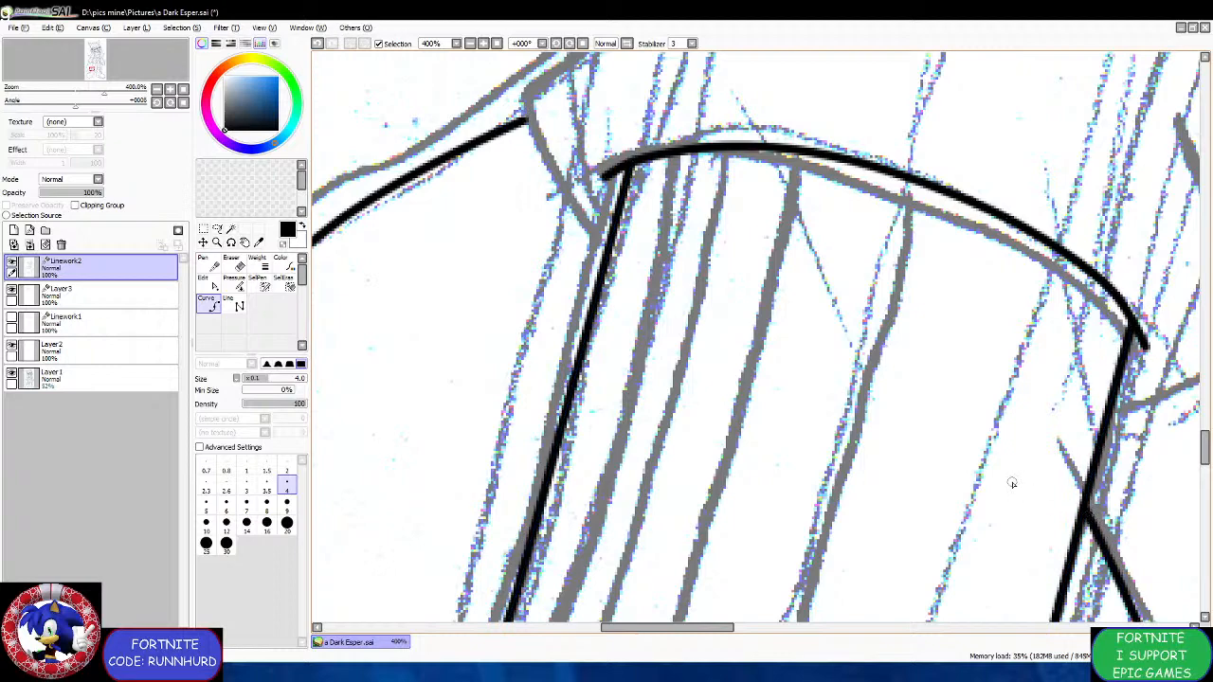
# Ink the lower fold on the outer side of the left-hand boot's cuff, past the coat tail and into the short crease.
pyautogui.scroll(-5, 884, 433)
pyautogui.scroll(5, 888, 310)
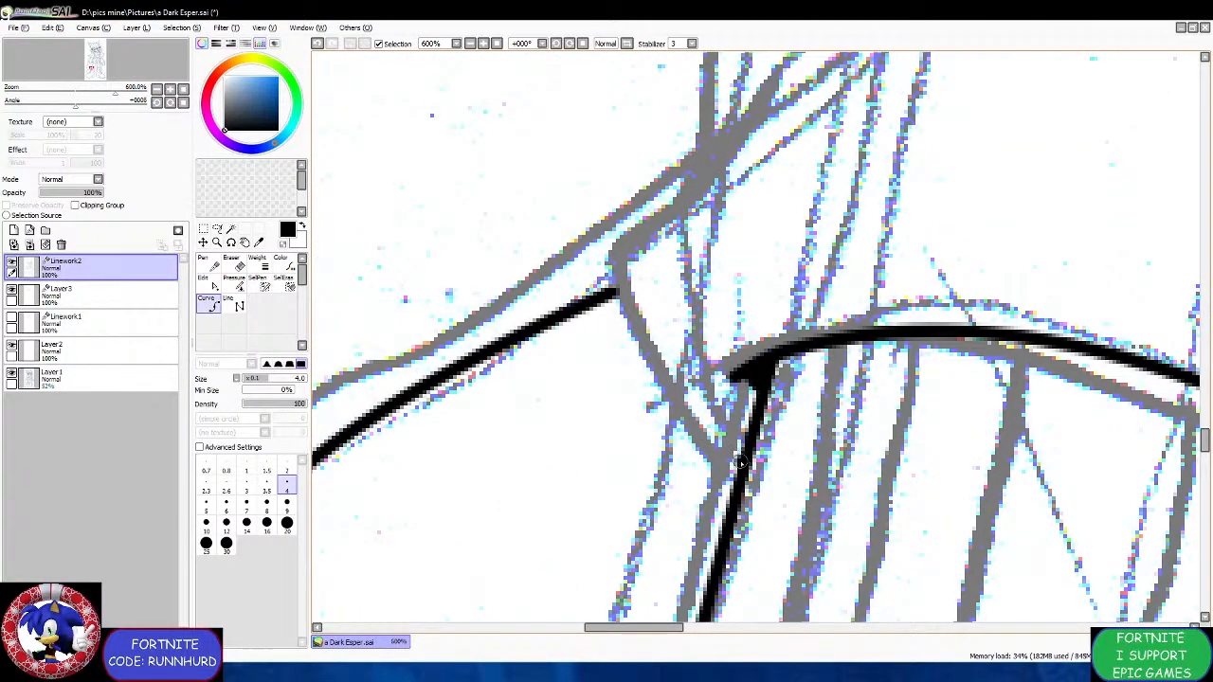
pyautogui.moveTo(741, 462)
pyautogui.mouseDown()
pyautogui.moveTo(678, 420)
pyautogui.moveTo(618, 286)
pyautogui.mouseUp()
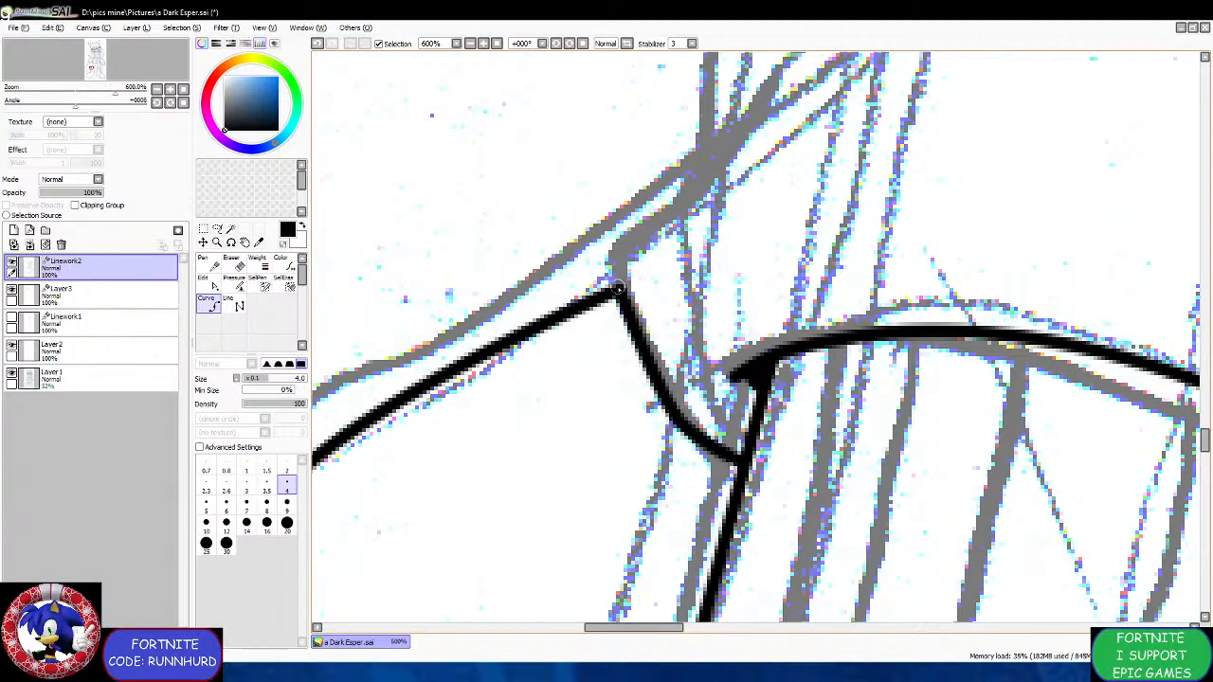
pyautogui.click(618, 287)
pyautogui.scroll(-4, 646, 201)
pyautogui.scroll(3, 659, 182)
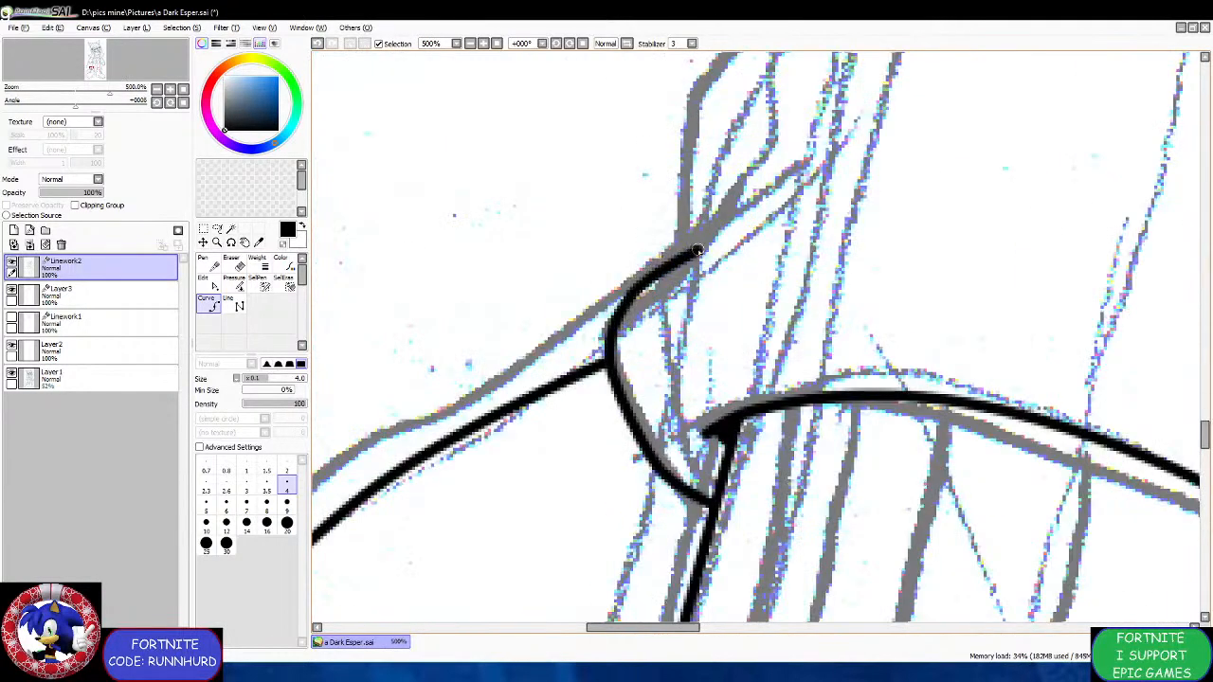
pyautogui.scroll(-4, 748, 228)
pyautogui.scroll(4, 777, 163)
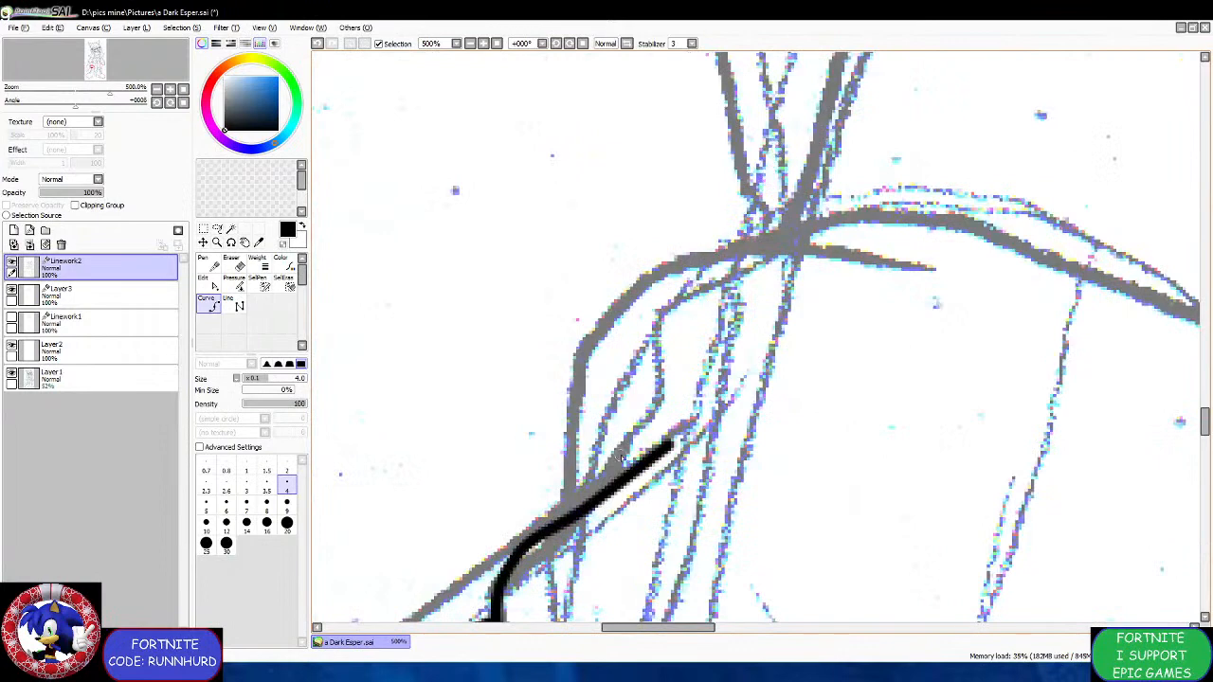
# Ink the outer upper fold of the left-hand boot's cuff and continue over the top rim to the inner side.
pyautogui.click(538, 536)
pyautogui.moveTo(525, 550)
pyautogui.mouseDown()
pyautogui.moveTo(522, 518)
pyautogui.moveTo(566, 436)
pyautogui.moveTo(567, 331)
pyautogui.moveTo(738, 244)
pyautogui.mouseUp()
pyautogui.scroll(-4, 738, 243)
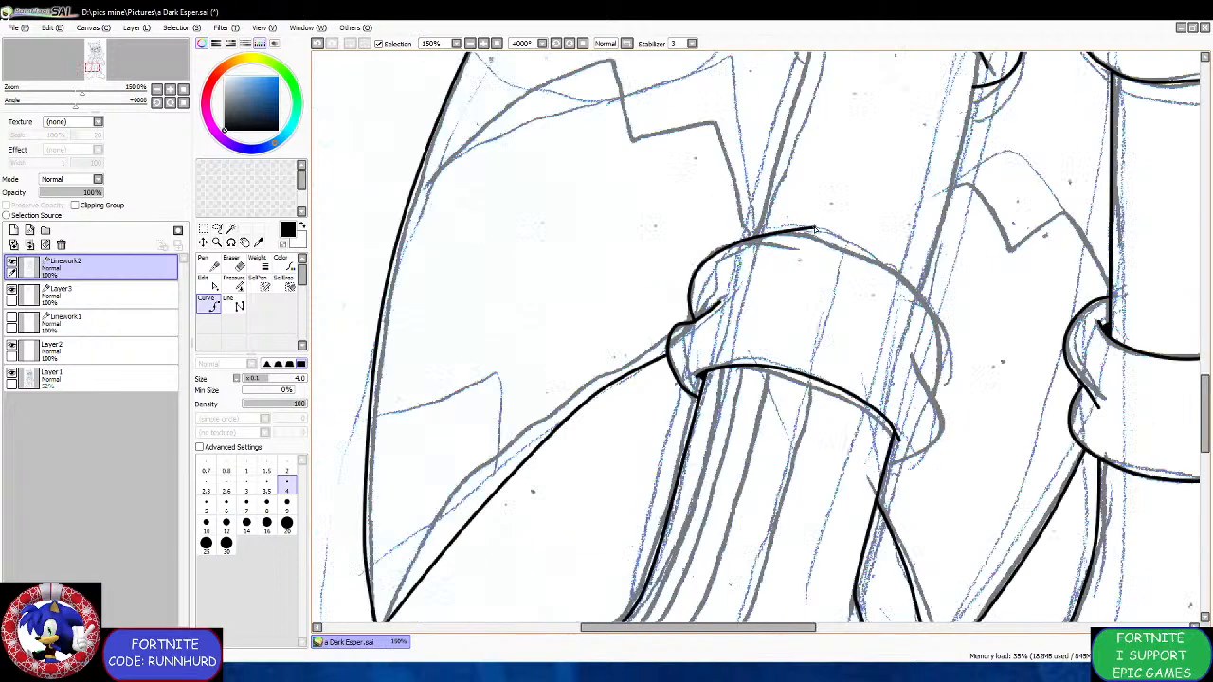
pyautogui.scroll(1, 939, 331)
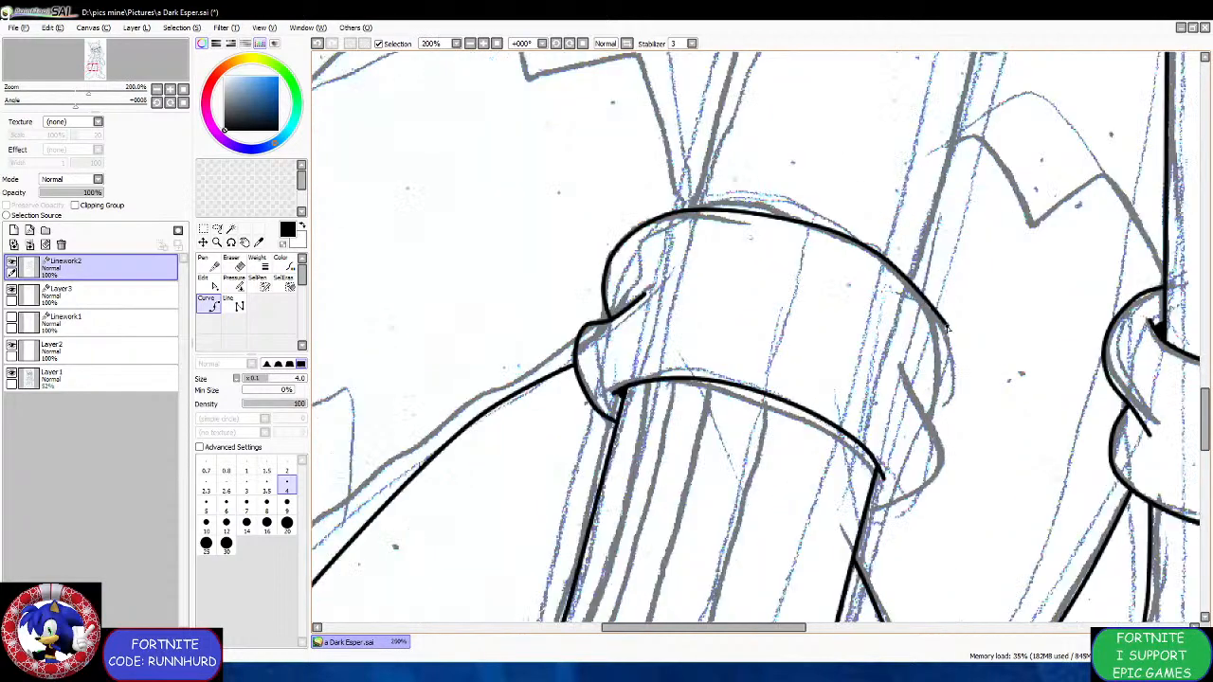
pyautogui.moveTo(896, 265)
pyautogui.mouseDown()
pyautogui.moveTo(950, 343)
pyautogui.moveTo(929, 407)
pyautogui.mouseUp()
# Ink the lower fold on the inner side of the left-hand boot's cuff from the shaft up into its crease.
pyautogui.scroll(1, 881, 495)
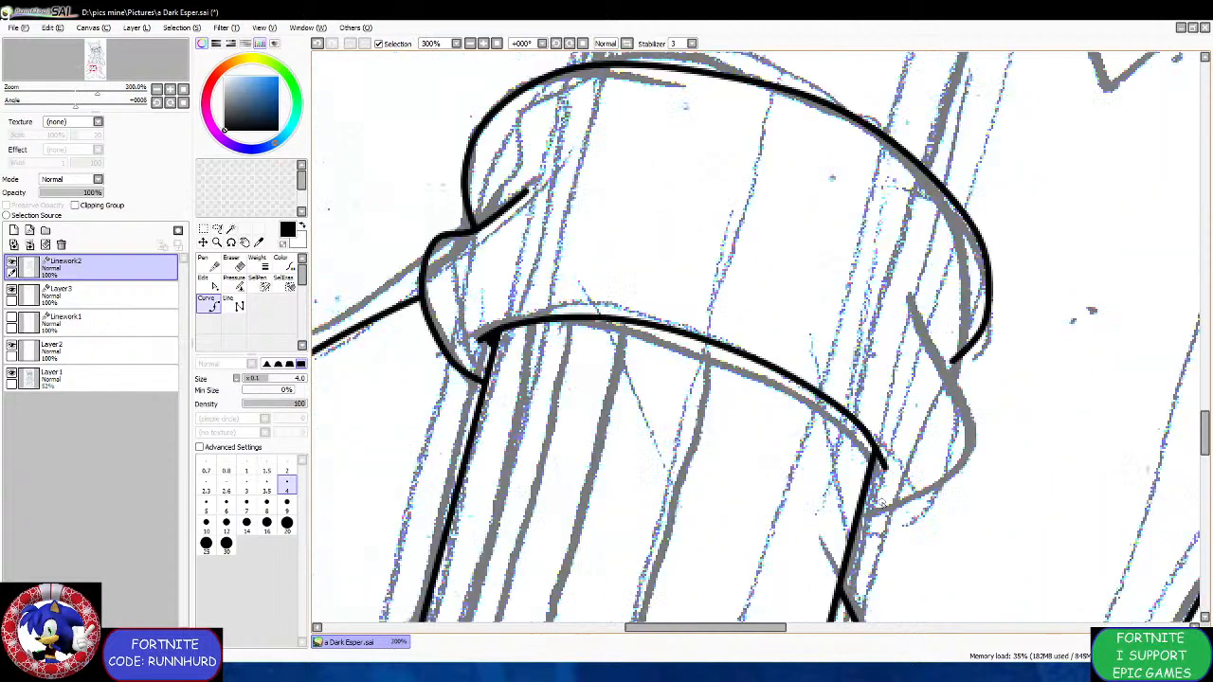
pyautogui.moveTo(895, 509)
pyautogui.mouseDown()
pyautogui.moveTo(932, 483)
pyautogui.moveTo(950, 412)
pyautogui.moveTo(966, 403)
pyautogui.moveTo(926, 329)
pyautogui.mouseUp()
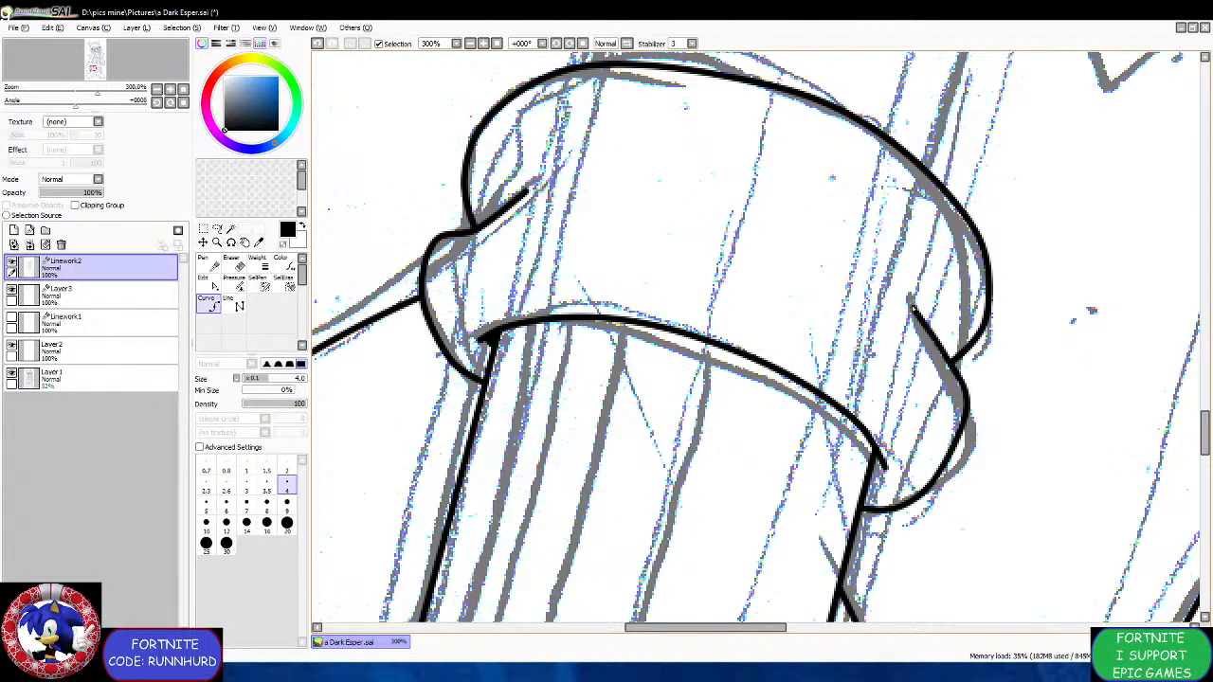
pyautogui.moveTo(904, 269); pyautogui.dragTo(940, 343)
pyautogui.scroll(-2, 909, 313)
pyautogui.scroll(2, 637, 275)
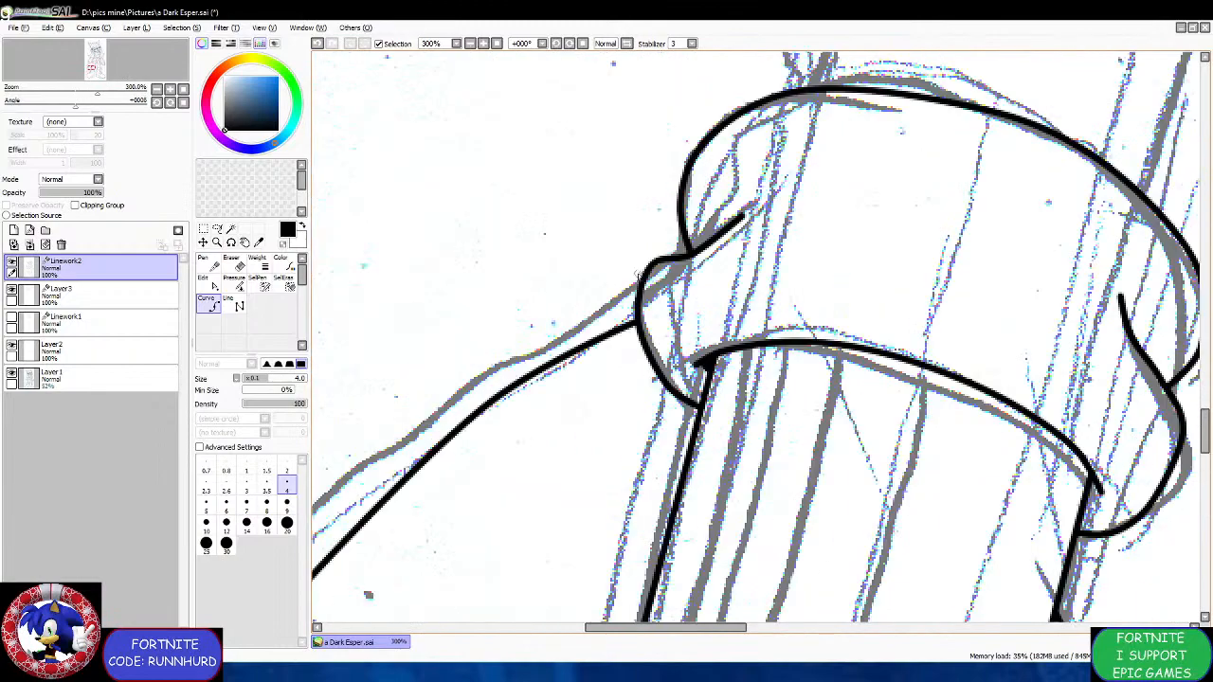
# Ink the outer edge of the left-hand leg between the boot cuff and the knee cuff.
pyautogui.scroll(-1, 673, 332)
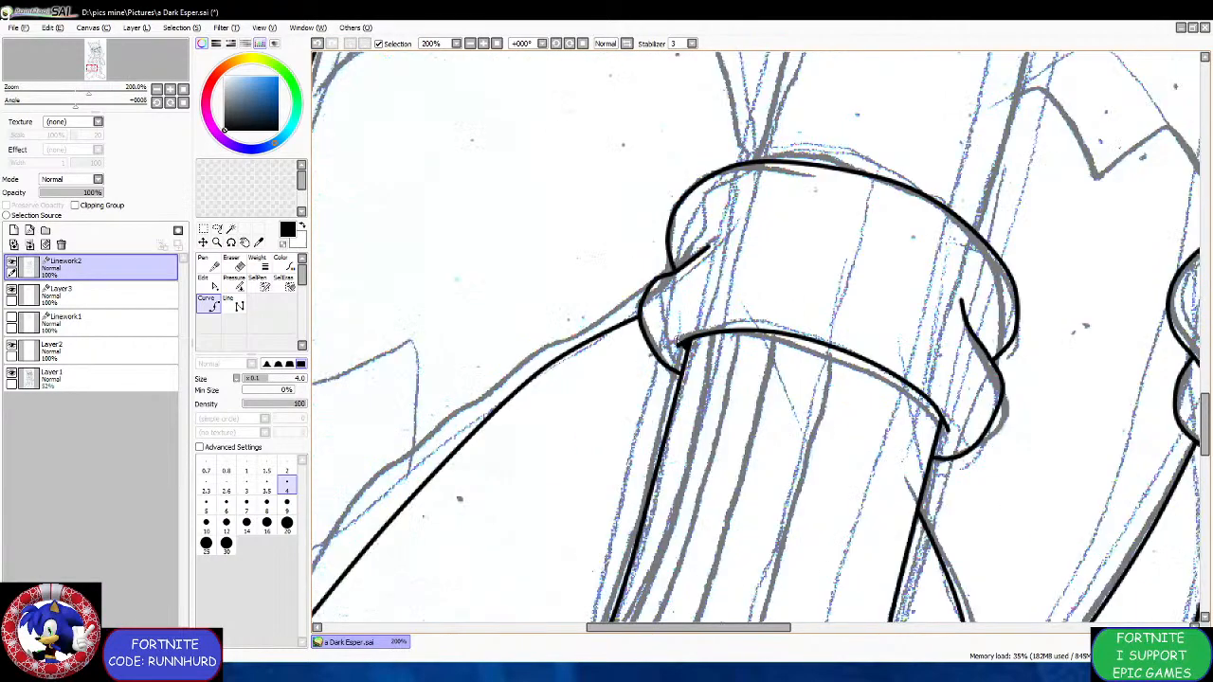
pyautogui.scroll(-2, 798, 384)
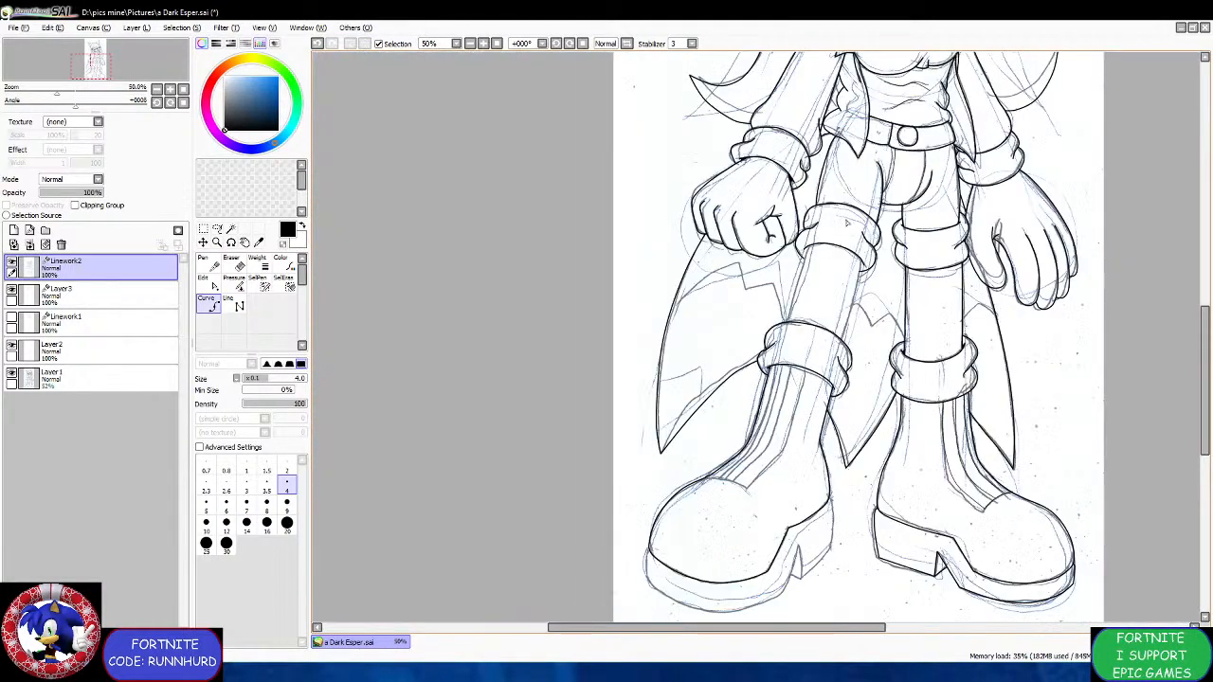
pyautogui.scroll(5, 845, 223)
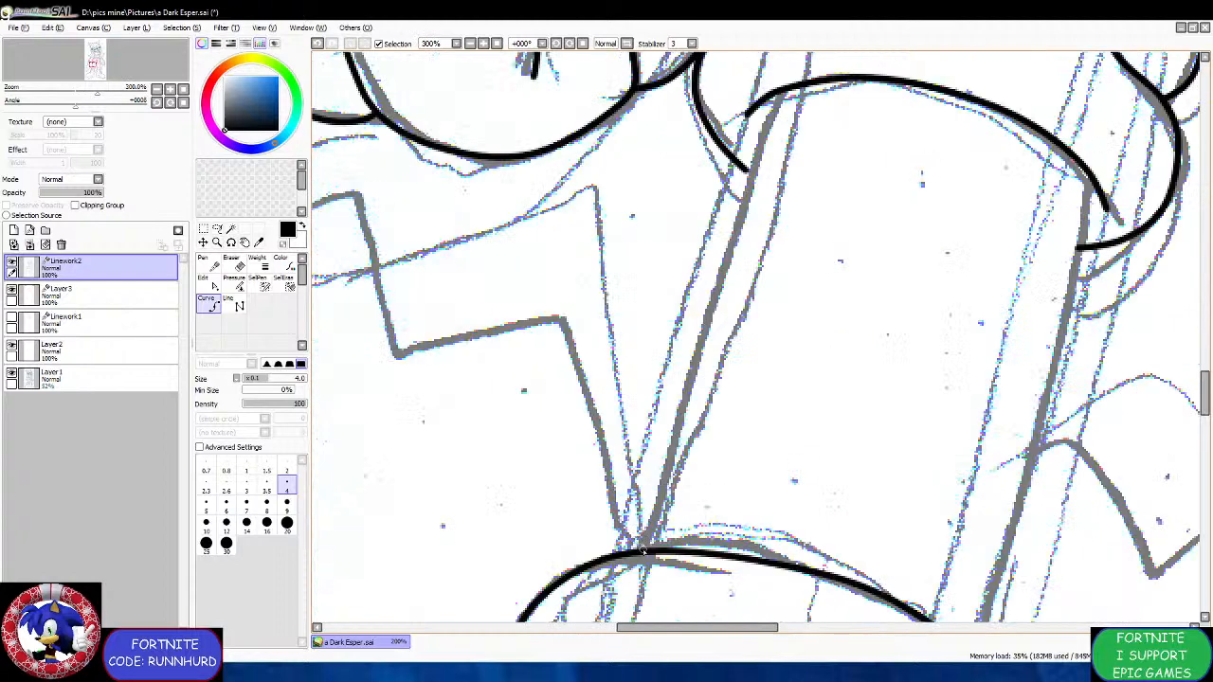
pyautogui.moveTo(642, 549)
pyautogui.mouseDown()
pyautogui.moveTo(731, 311)
pyautogui.moveTo(770, 95)
pyautogui.mouseUp()
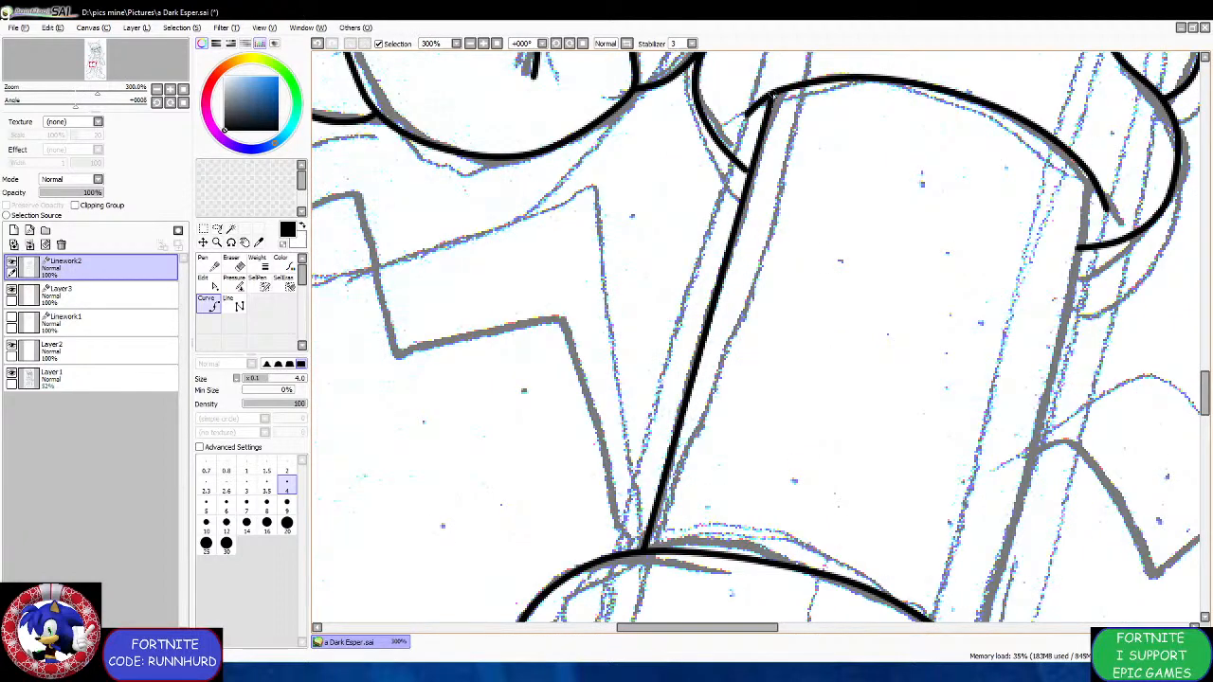
pyautogui.scroll(2, 738, 186)
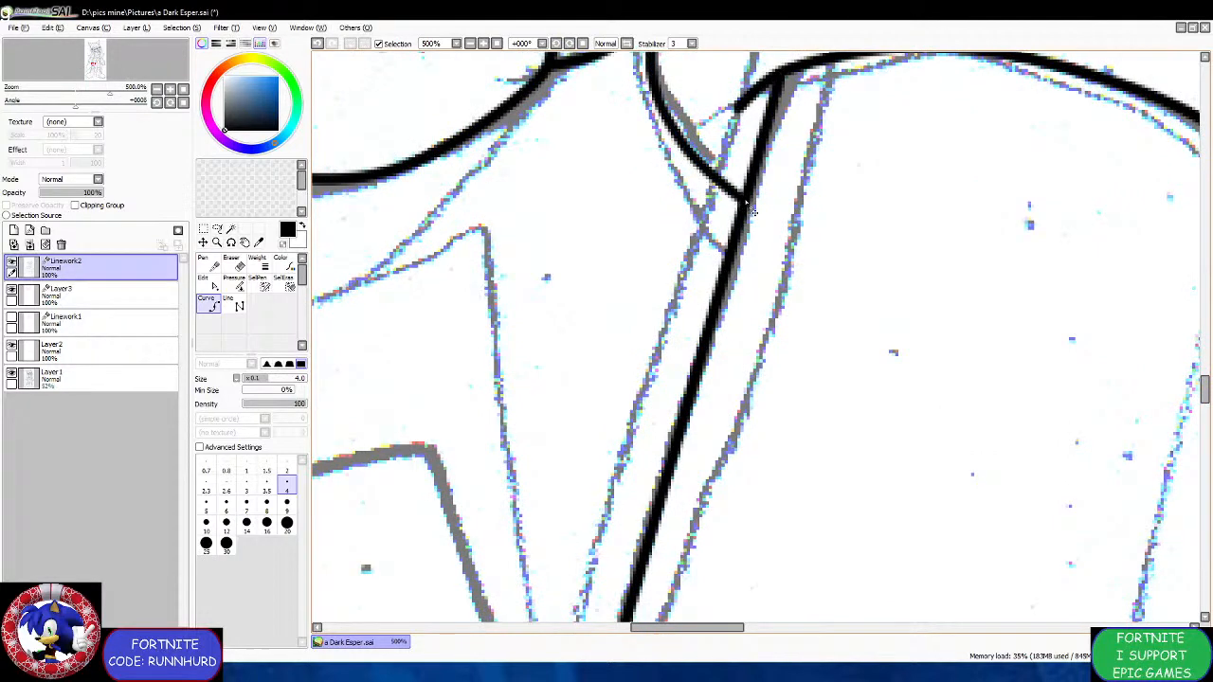
pyautogui.scroll(3, 751, 211)
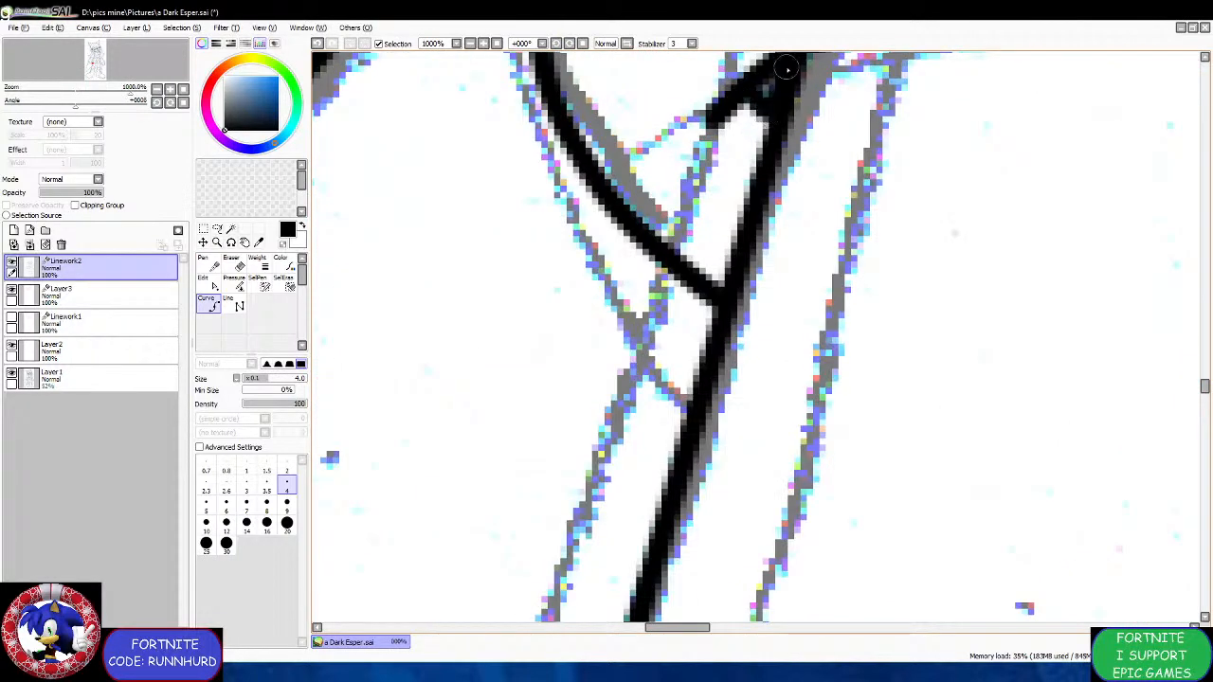
pyautogui.scroll(-5, 769, 76)
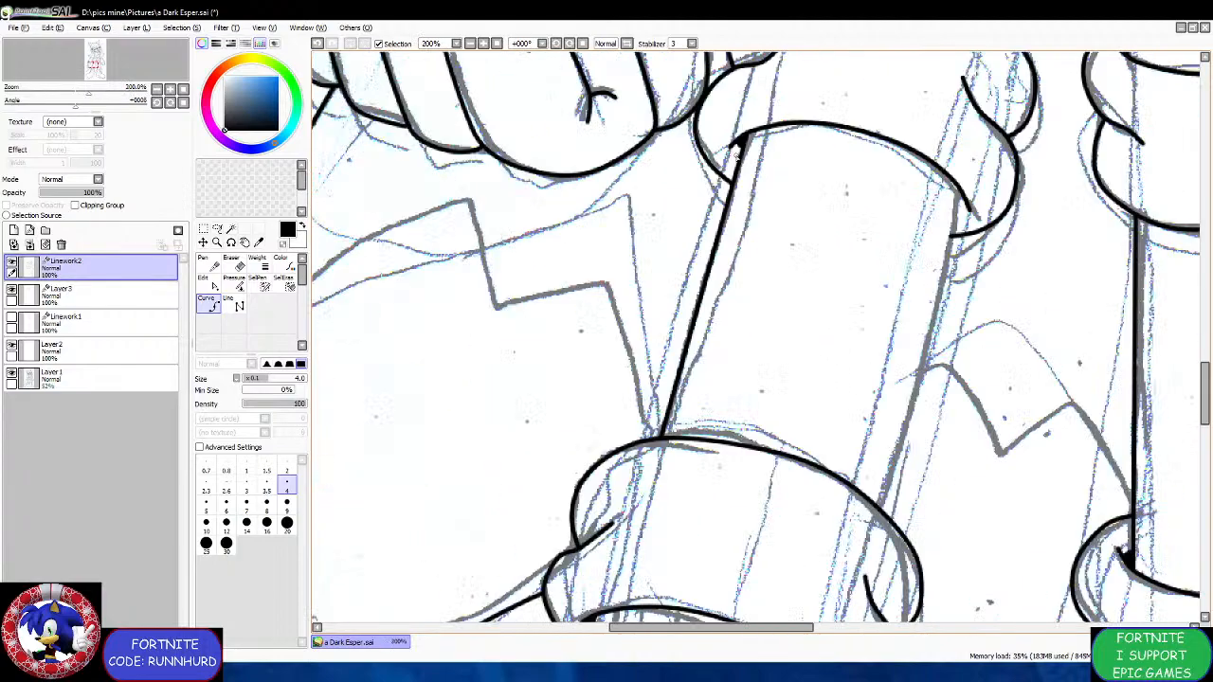
# Ink the inner edge of the left-hand leg from the knee cuff down to the boot cuff.
pyautogui.scroll(3, 953, 155)
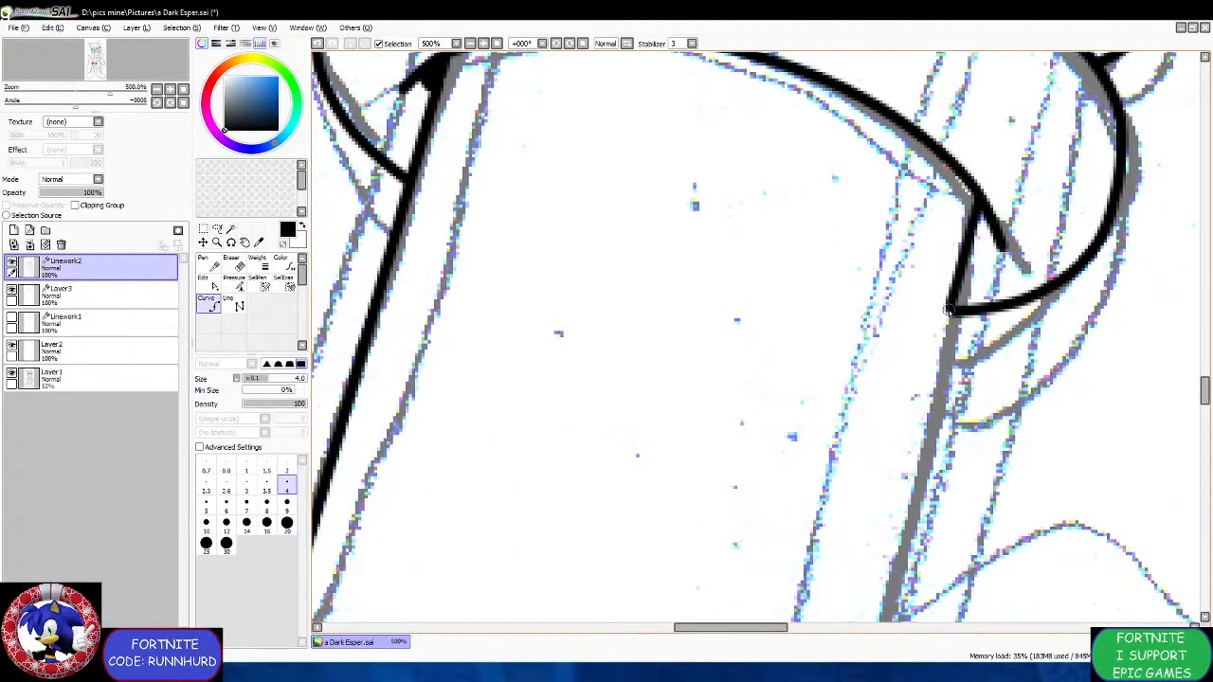
pyautogui.scroll(-3, 957, 313)
pyautogui.scroll(3, 907, 483)
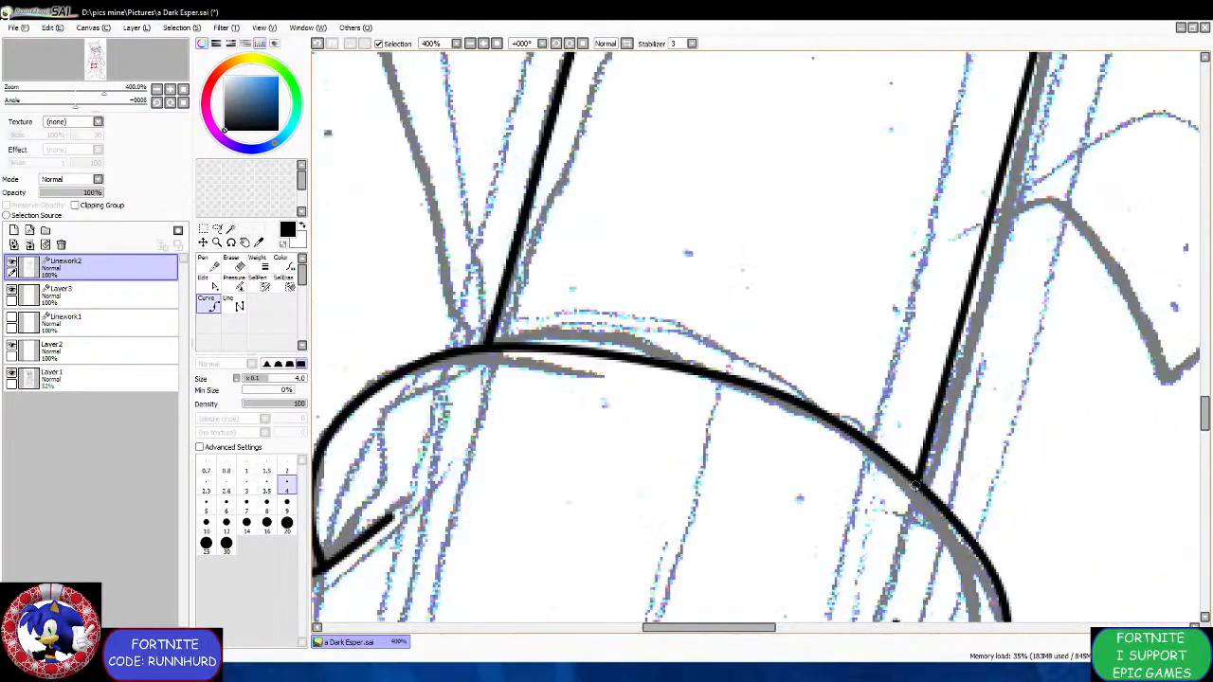
# End the inner edge line of the left-hand leg where it meets the knee cuff.
pyautogui.scroll(-3, 951, 305)
pyautogui.scroll(5, 951, 305)
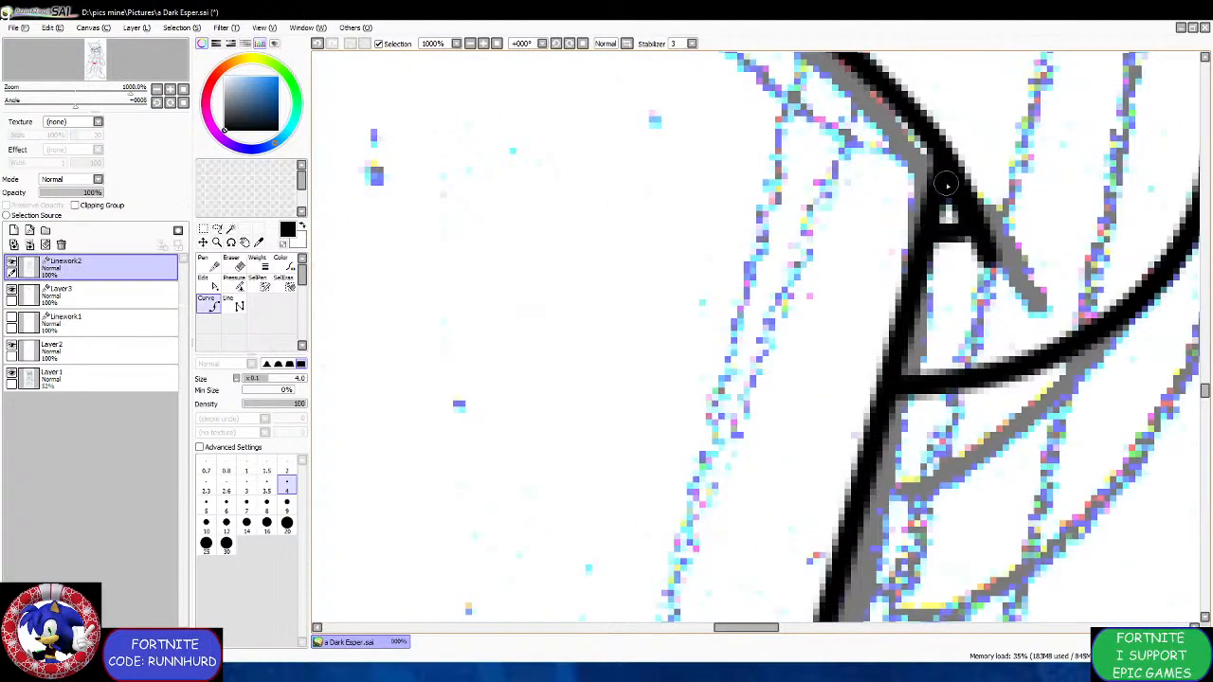
pyautogui.doubleClick(953, 196)
pyautogui.scroll(-5, 953, 196)
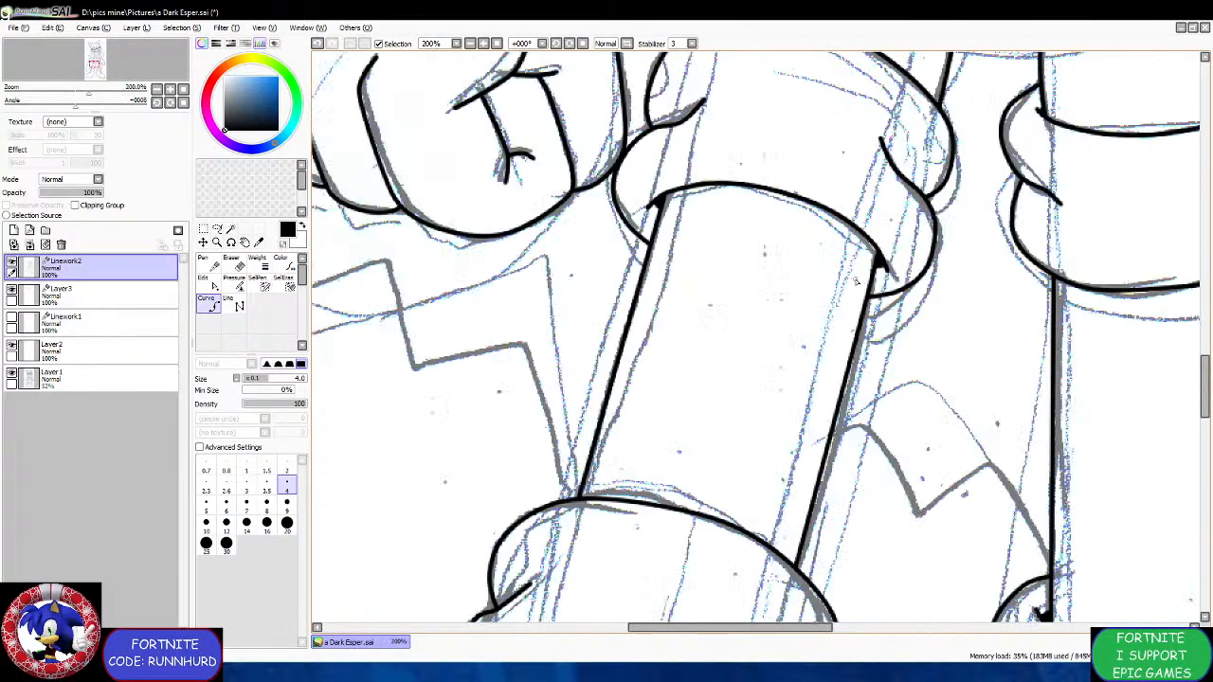
# Ink the jagged pattern line across the left-hand coat tail from its outer edge to the leg, using brush size 2.
pyautogui.click(287, 466)
pyautogui.scroll(3, 507, 318)
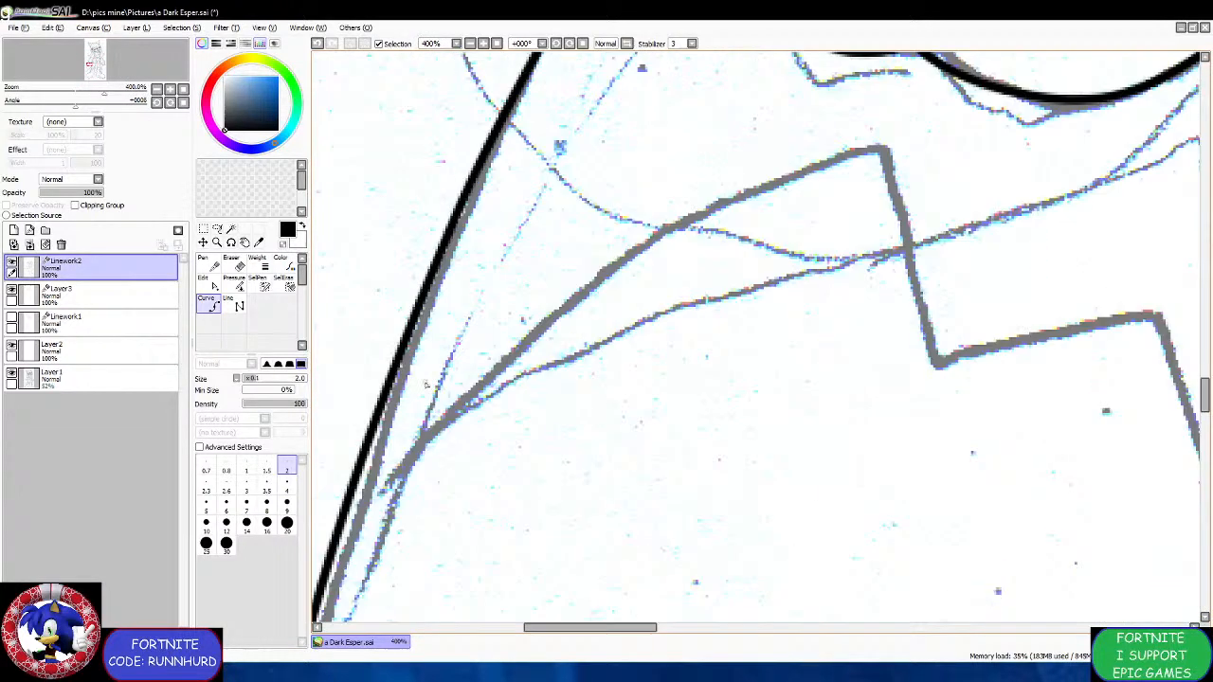
pyautogui.click(369, 443)
pyautogui.click(487, 352)
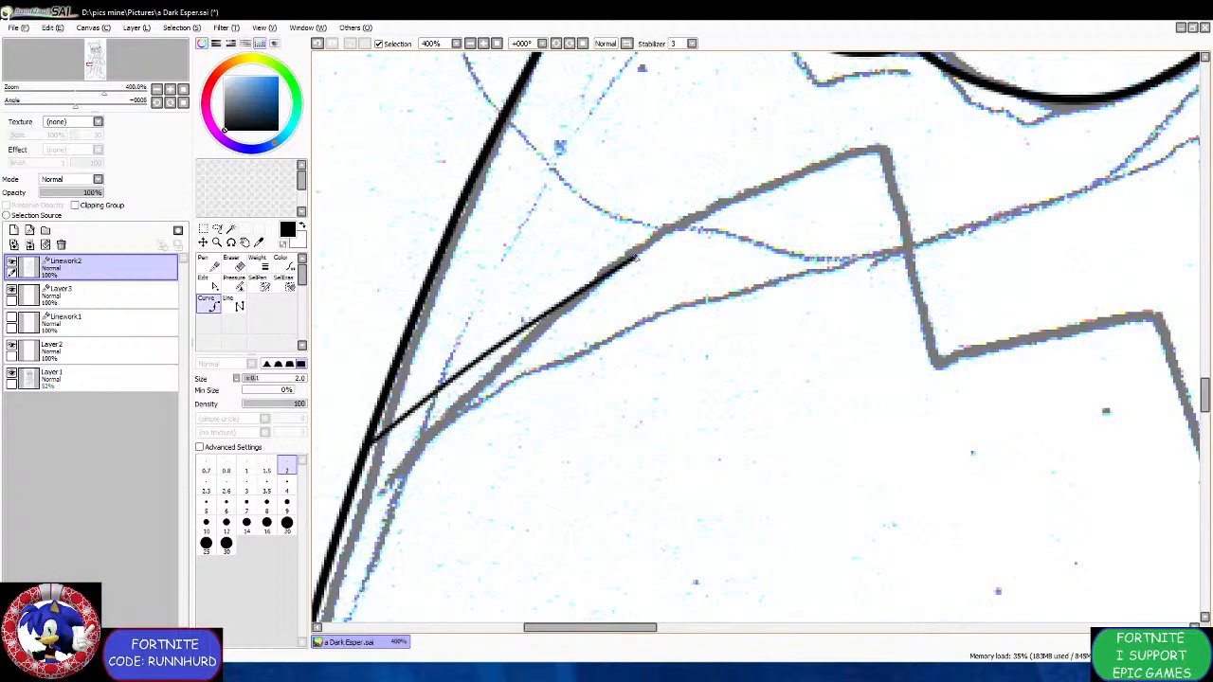
pyautogui.click(882, 155)
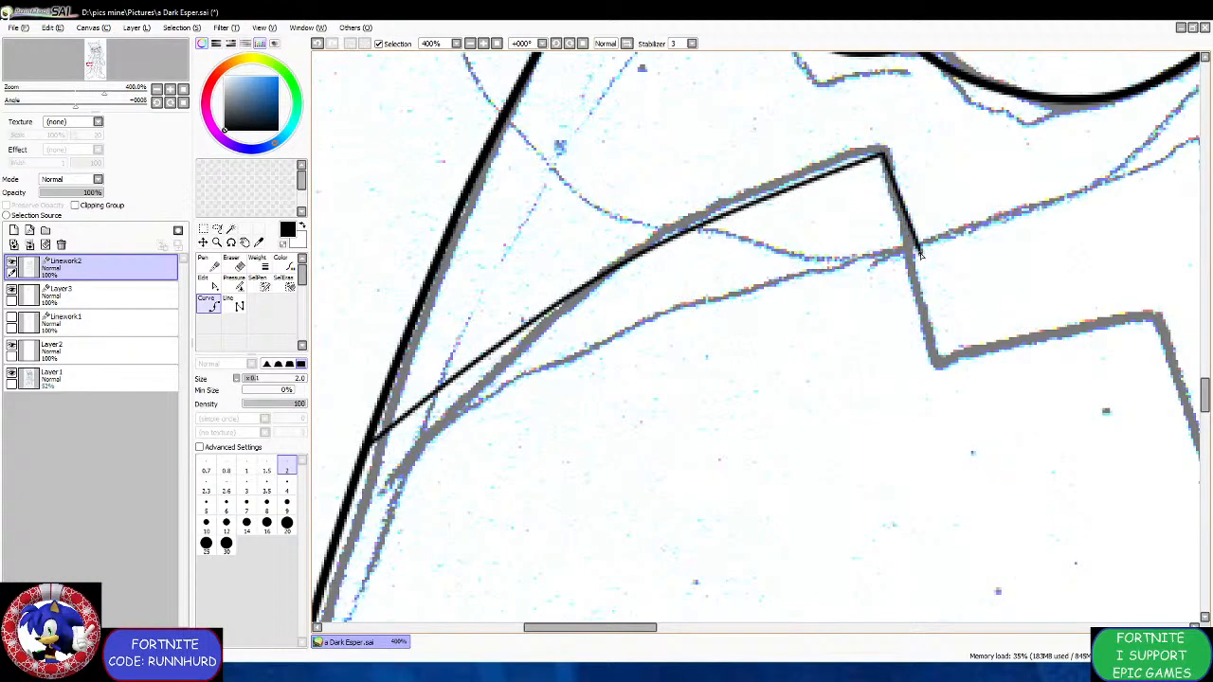
pyautogui.scroll(-2, 933, 377)
pyautogui.scroll(2, 927, 372)
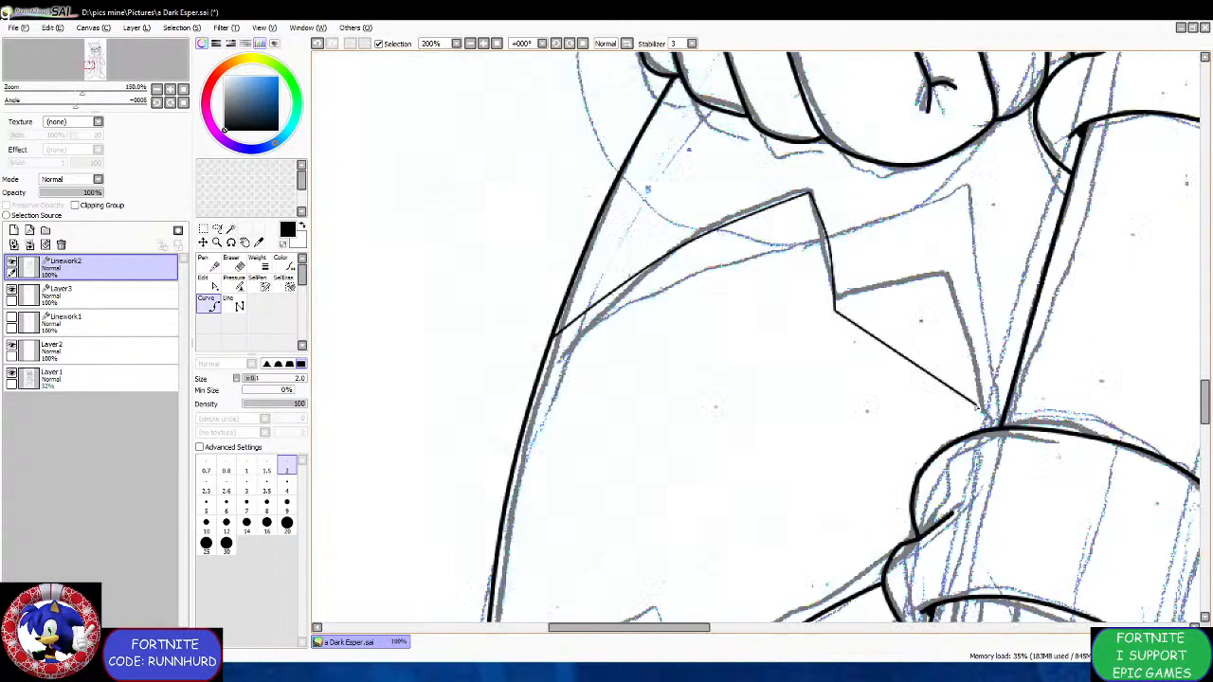
pyautogui.click(701, 220)
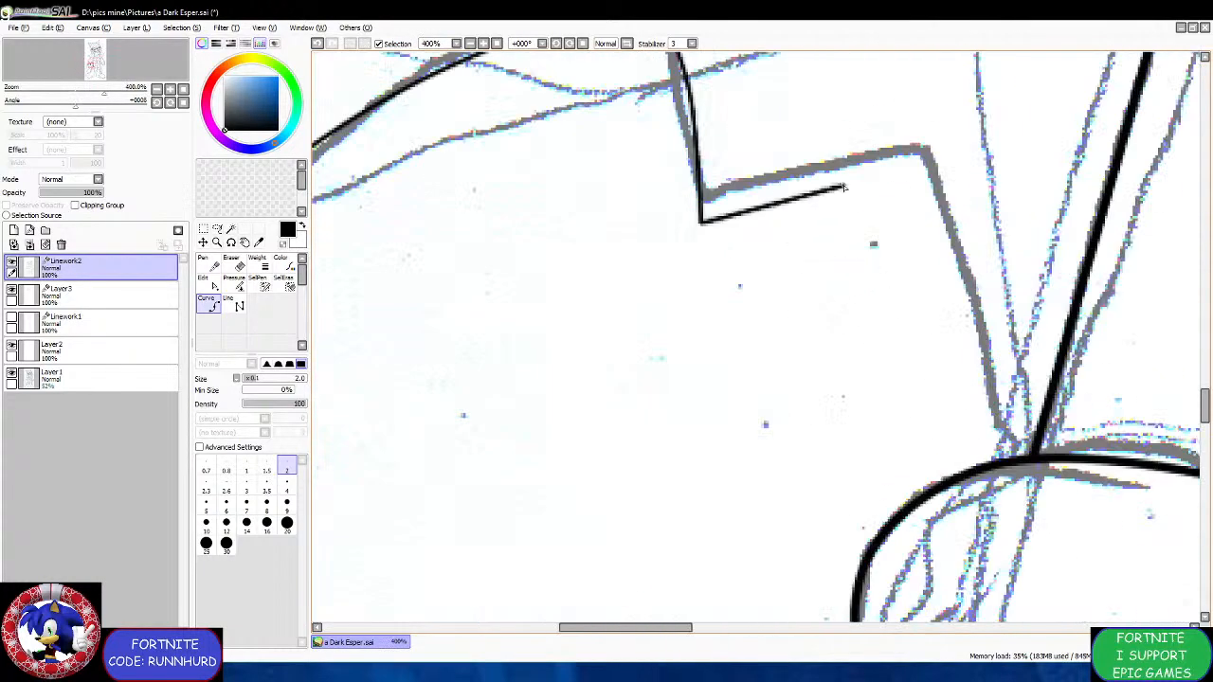
pyautogui.click(997, 104)
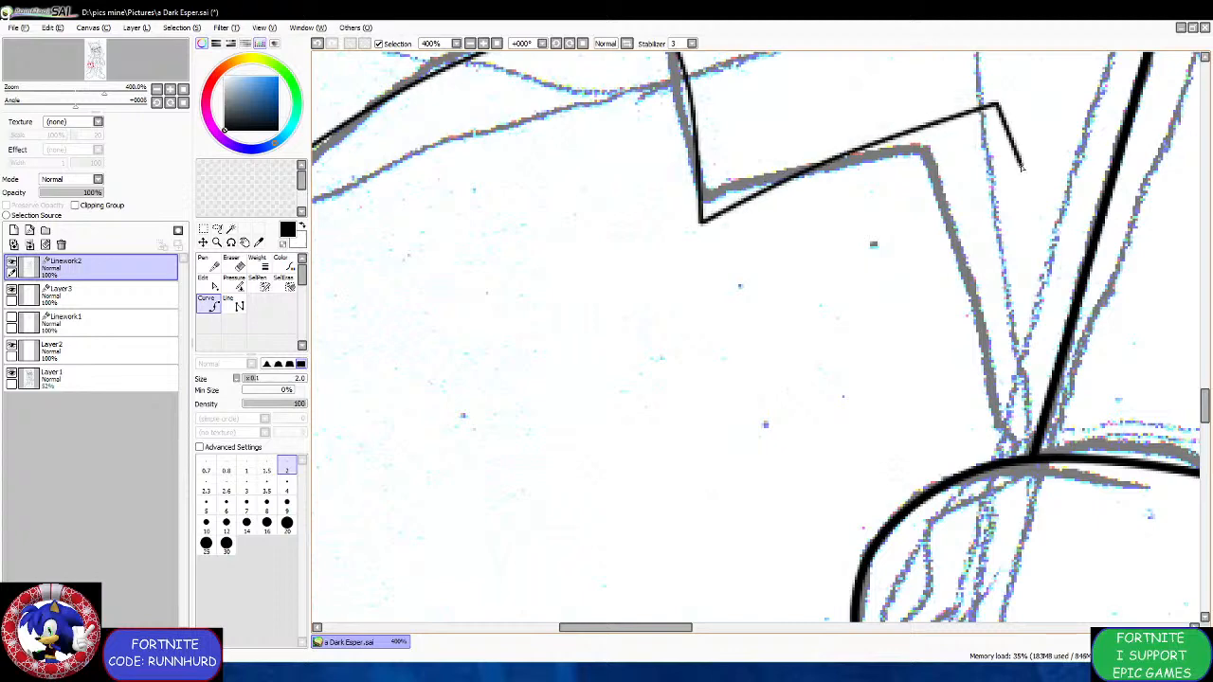
pyautogui.doubleClick(1055, 369)
pyautogui.scroll(-6, 874, 279)
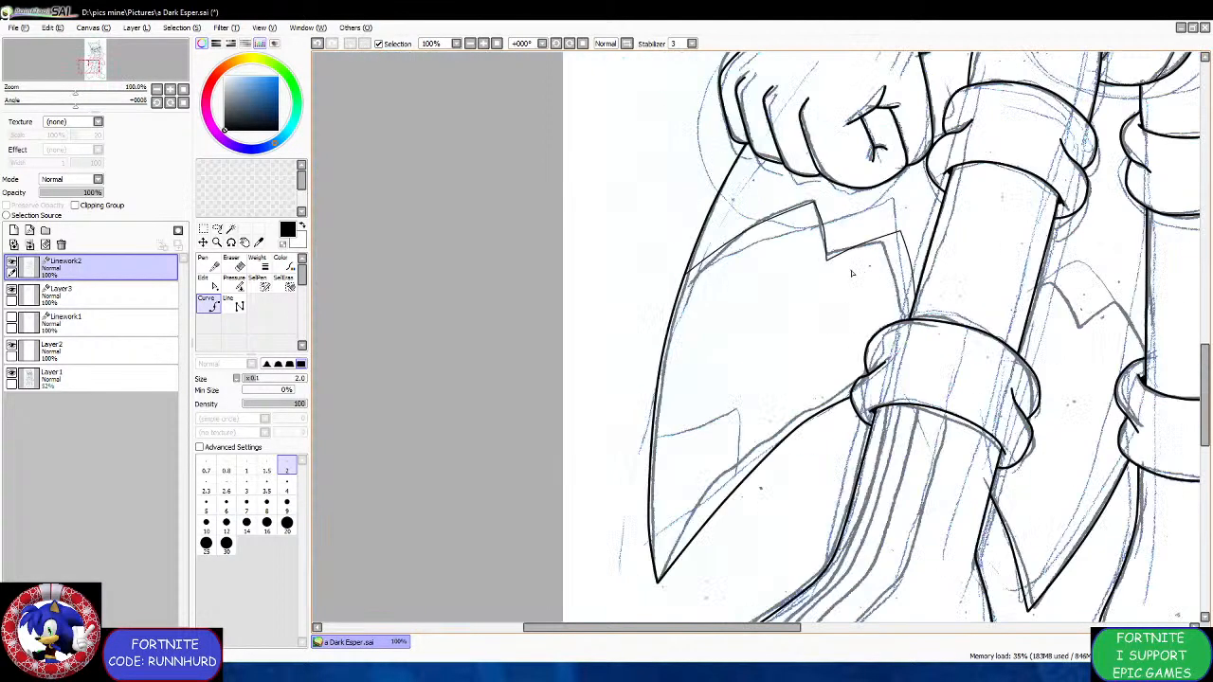
# Ink the jagged two-peak pattern line on the coat tail section between the two legs.
pyautogui.scroll(5, 1025, 276)
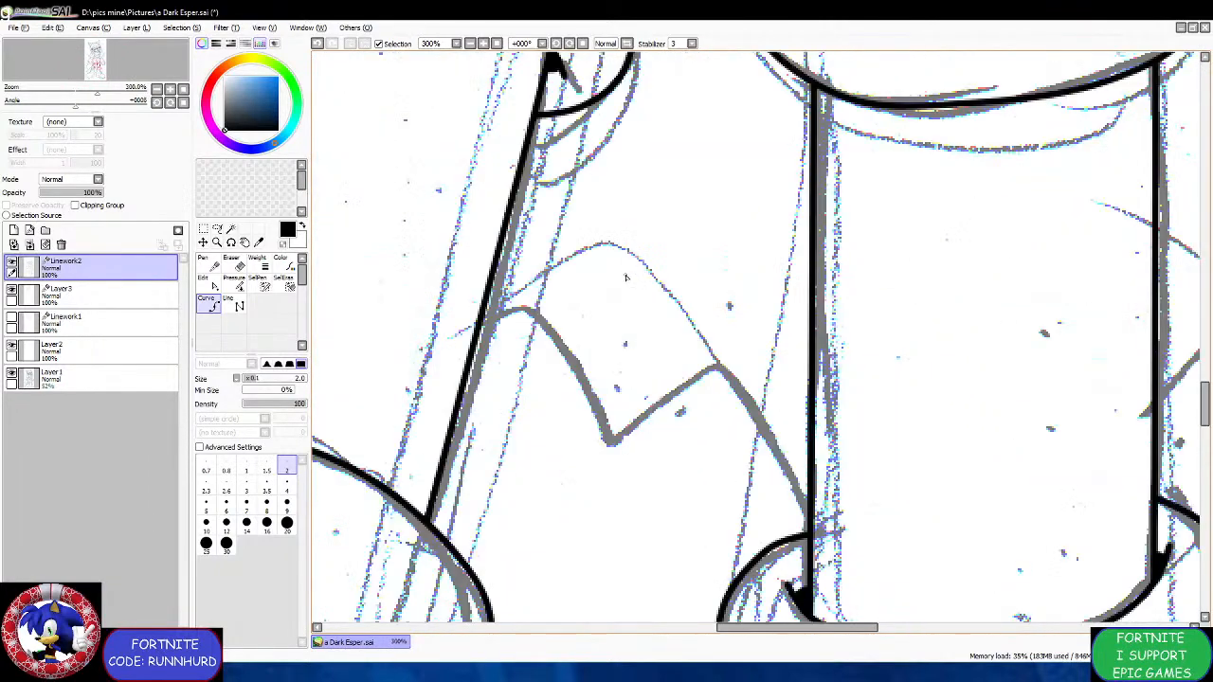
pyautogui.click(522, 288)
pyautogui.click(575, 273)
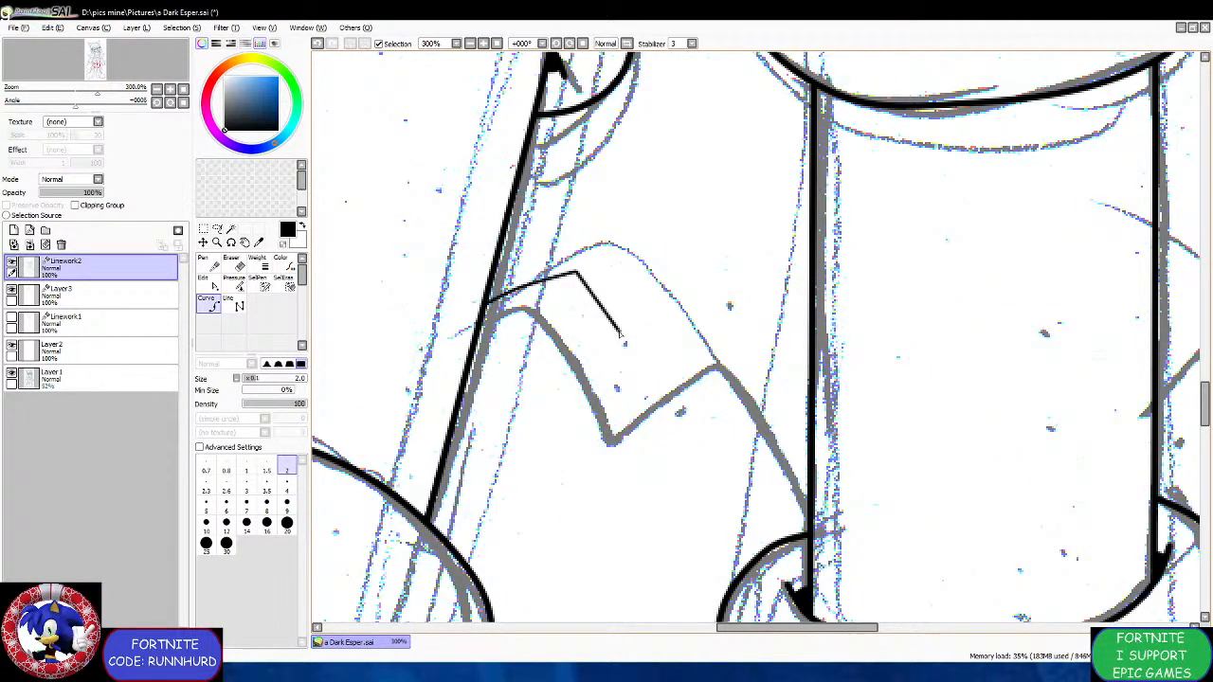
pyautogui.click(643, 420)
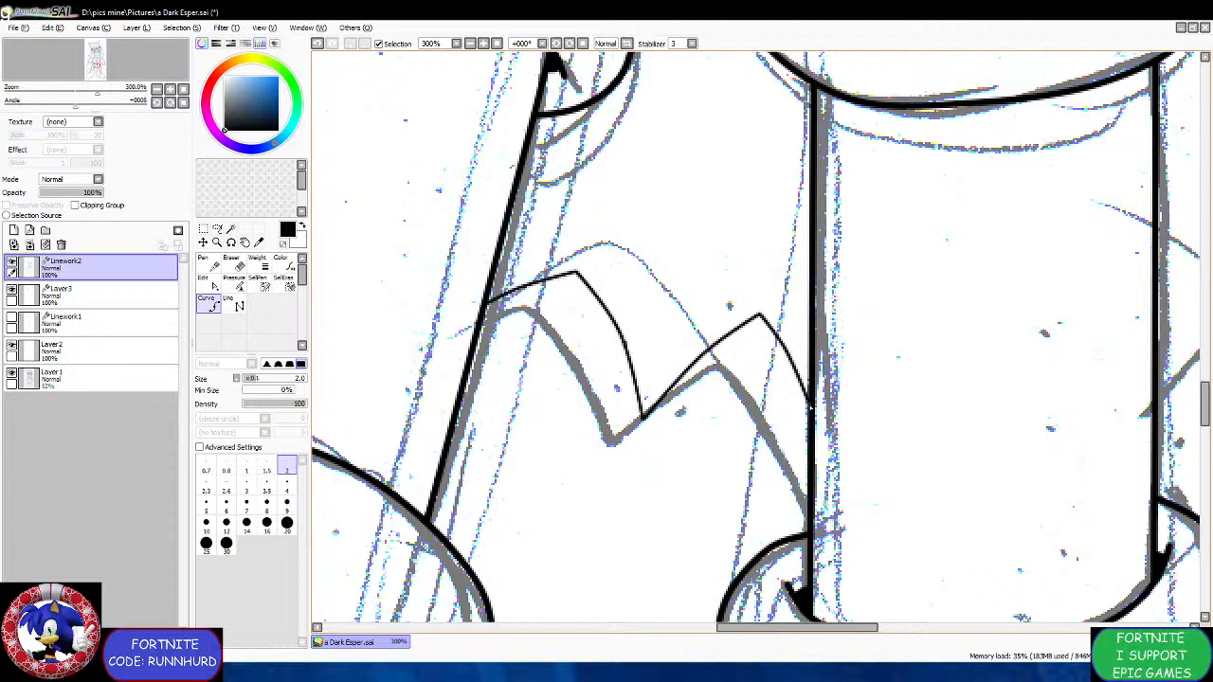
# Ink the single-peak pattern line on the right-hand coat tail from its outer edge to the leg.
pyautogui.scroll(-3, 670, 340)
pyautogui.scroll(3, 782, 340)
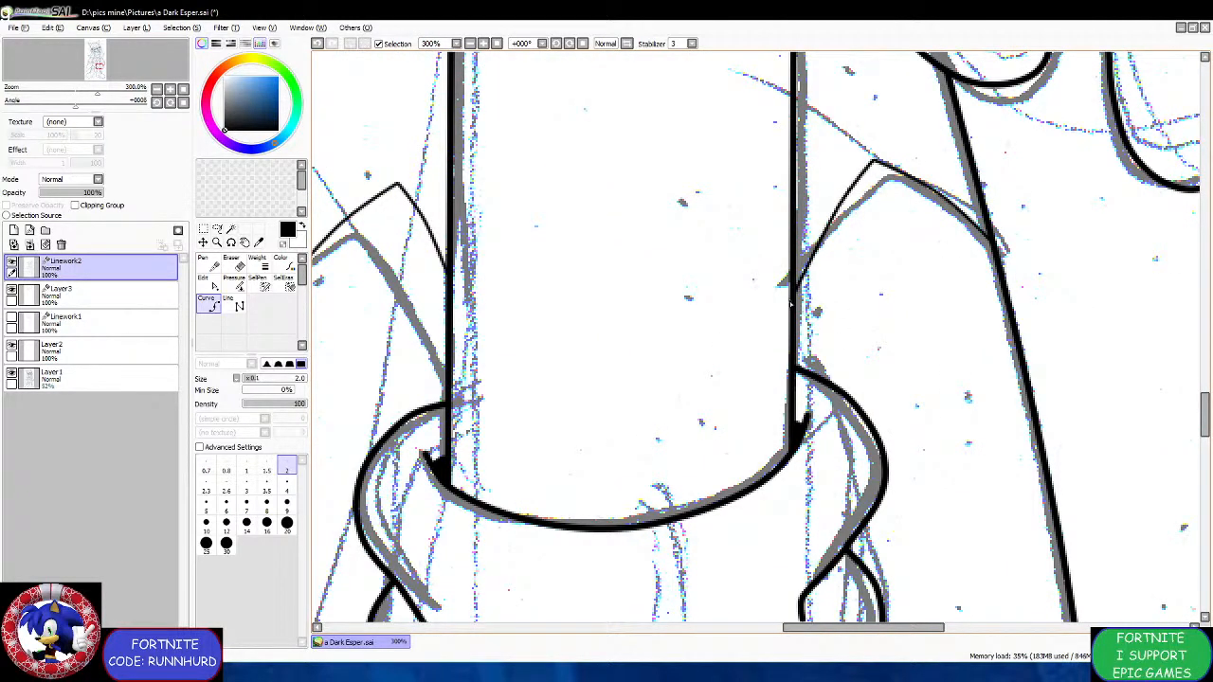
pyautogui.scroll(-4, 638, 303)
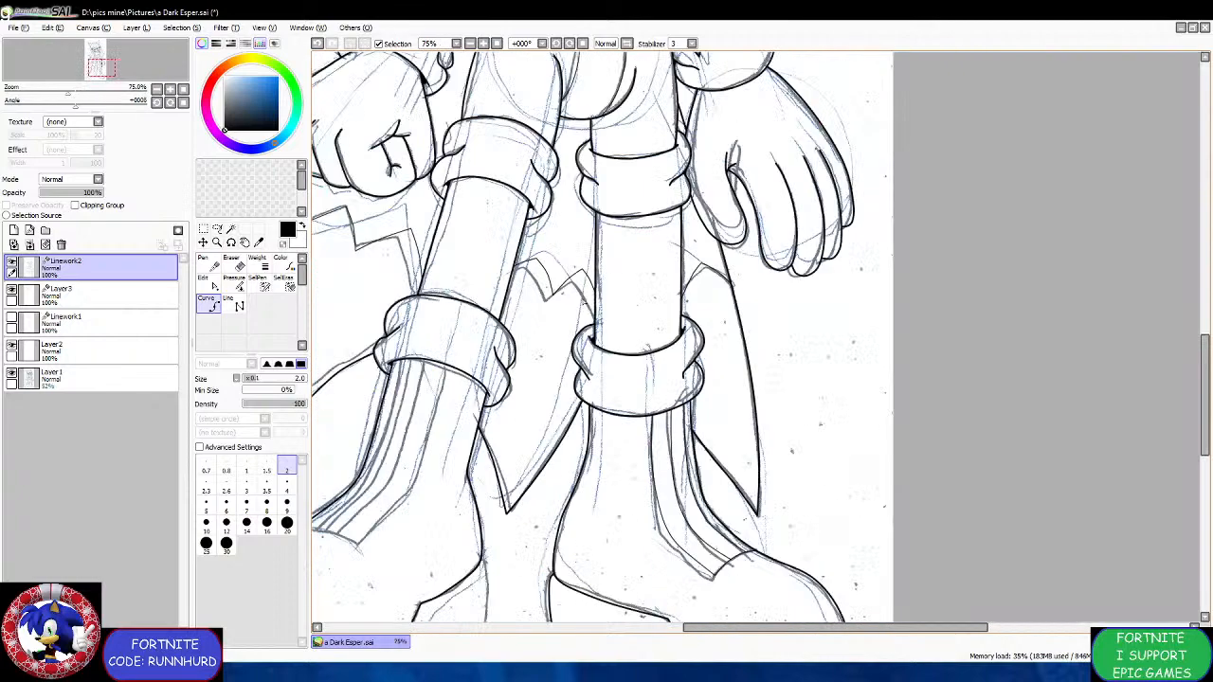
# Ink the lower edge of the left-hand boot's striped panel and its inner side up to the cuff.
pyautogui.scroll(-2, 584, 302)
pyautogui.scroll(5, 348, 492)
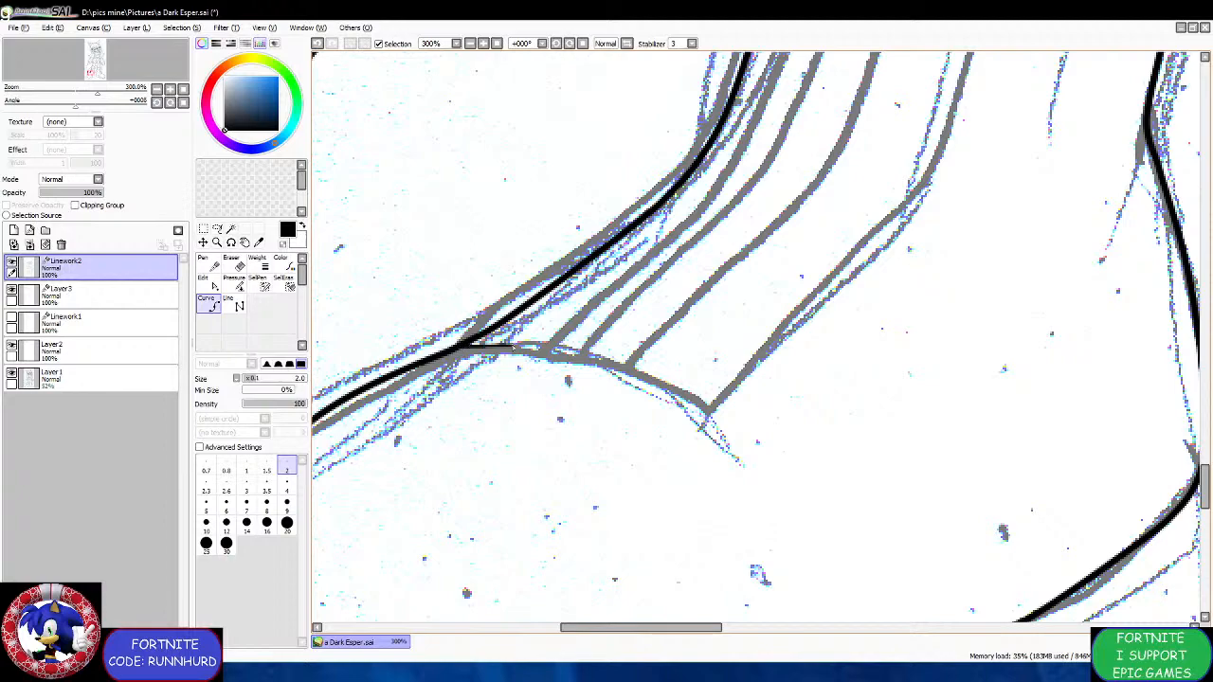
pyautogui.moveTo(513, 348)
pyautogui.mouseDown()
pyautogui.moveTo(593, 359)
pyautogui.moveTo(706, 412)
pyautogui.mouseUp()
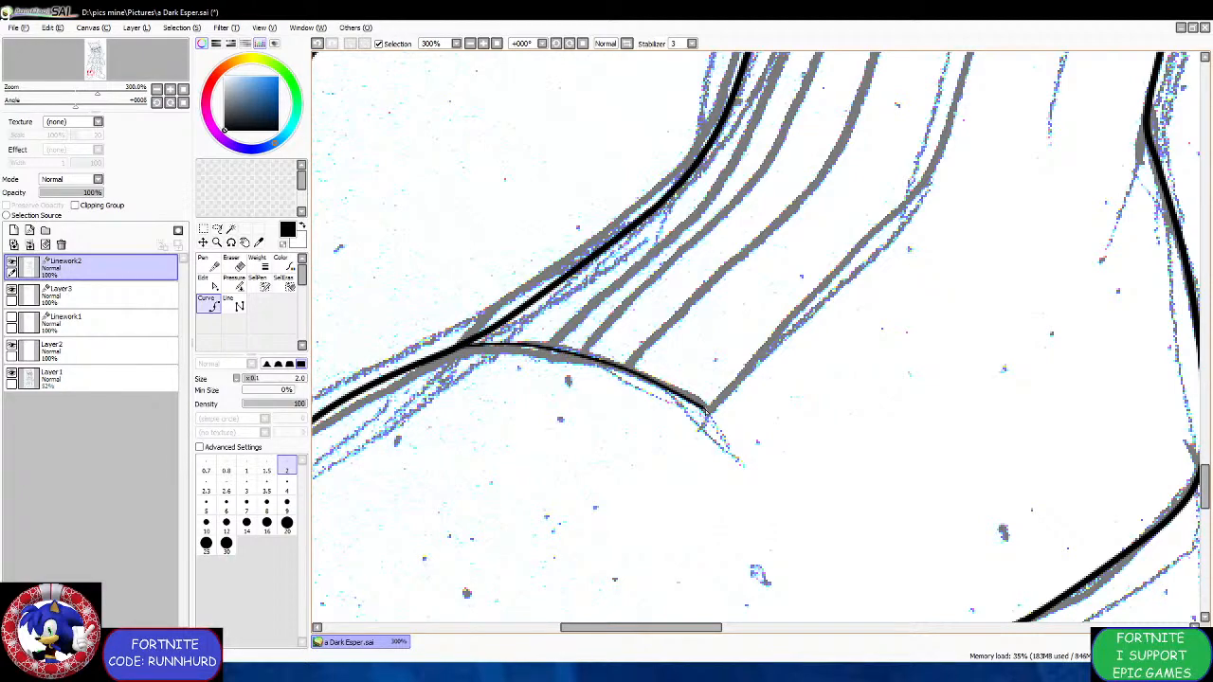
pyautogui.click(707, 410)
pyautogui.scroll(-5, 706, 408)
pyautogui.scroll(4, 740, 331)
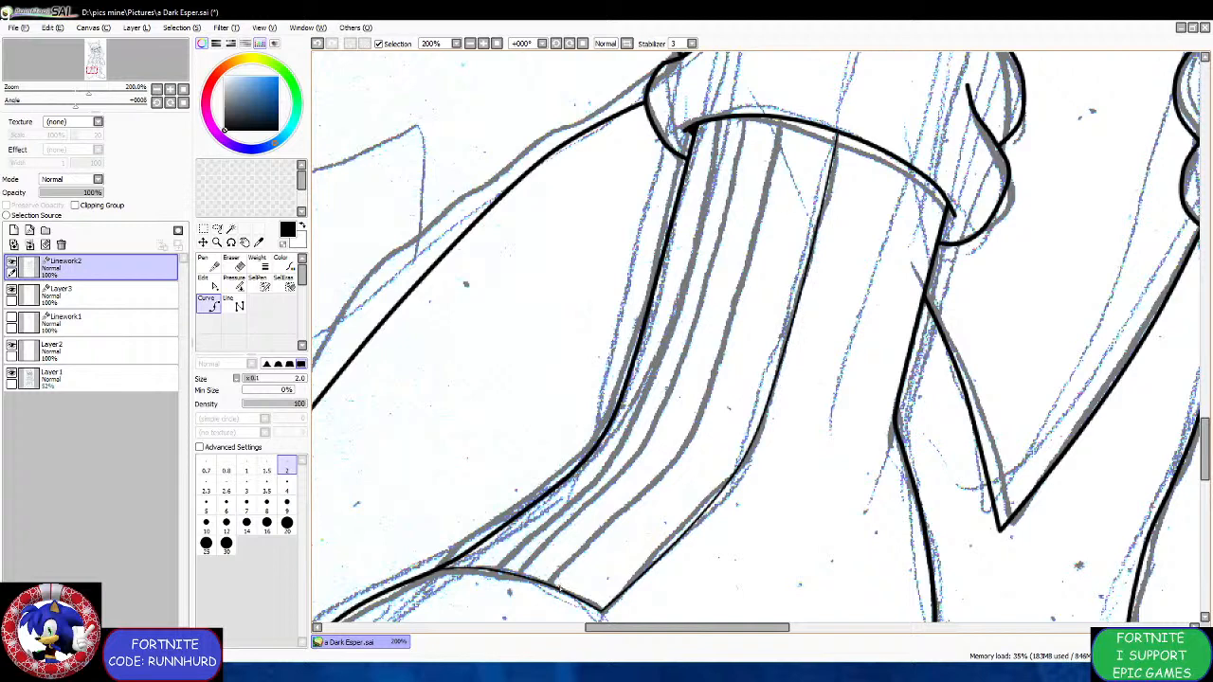
# Ink two stripe lines inside the left-hand boot's panel from its lower edge up to the cuff.
pyautogui.click(556, 586)
pyautogui.click(614, 533)
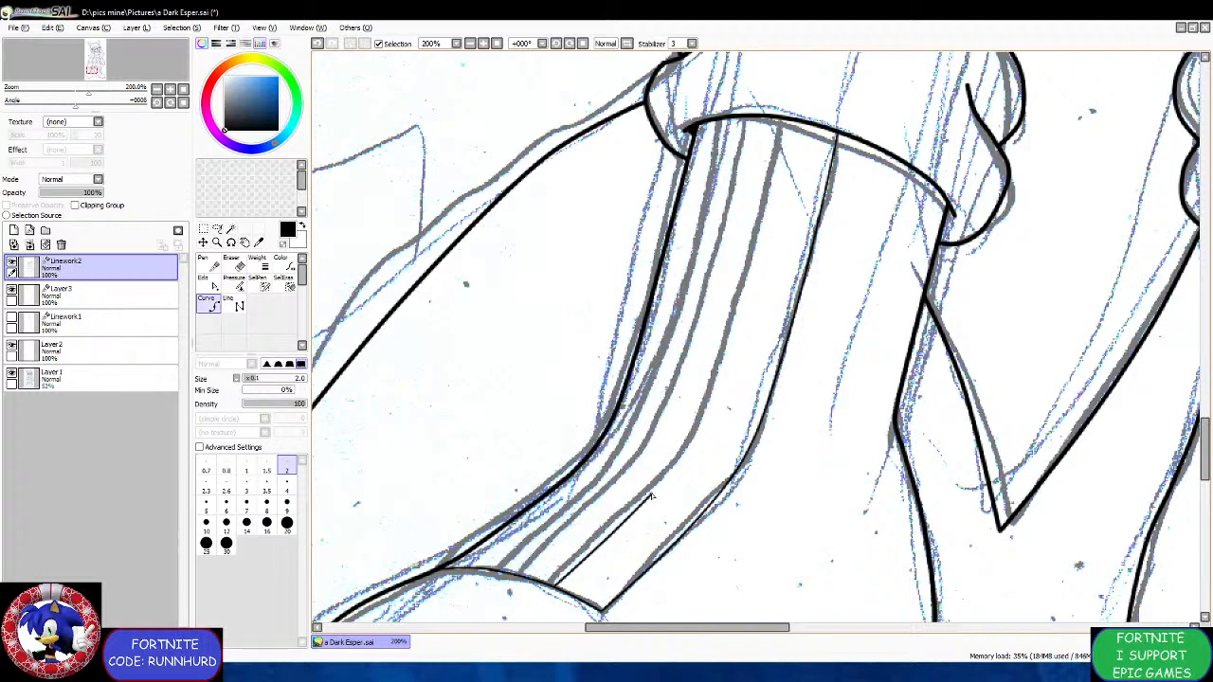
pyautogui.click(688, 459)
pyautogui.click(716, 411)
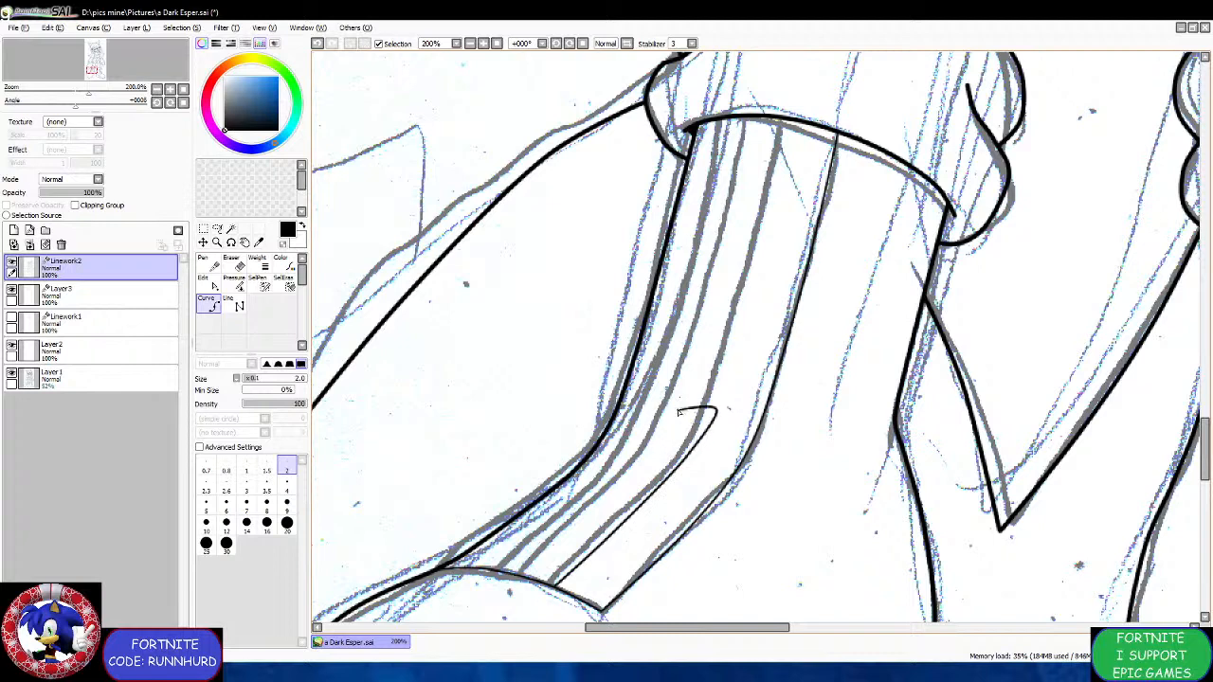
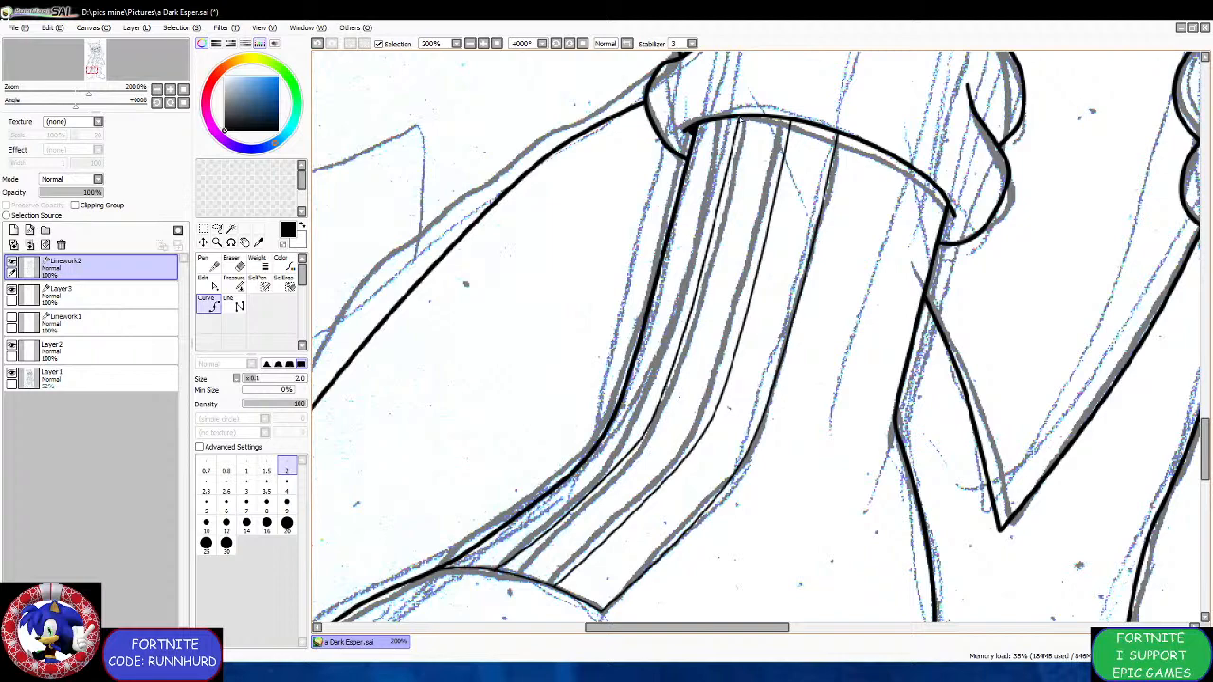
pyautogui.scroll(-4, 643, 293)
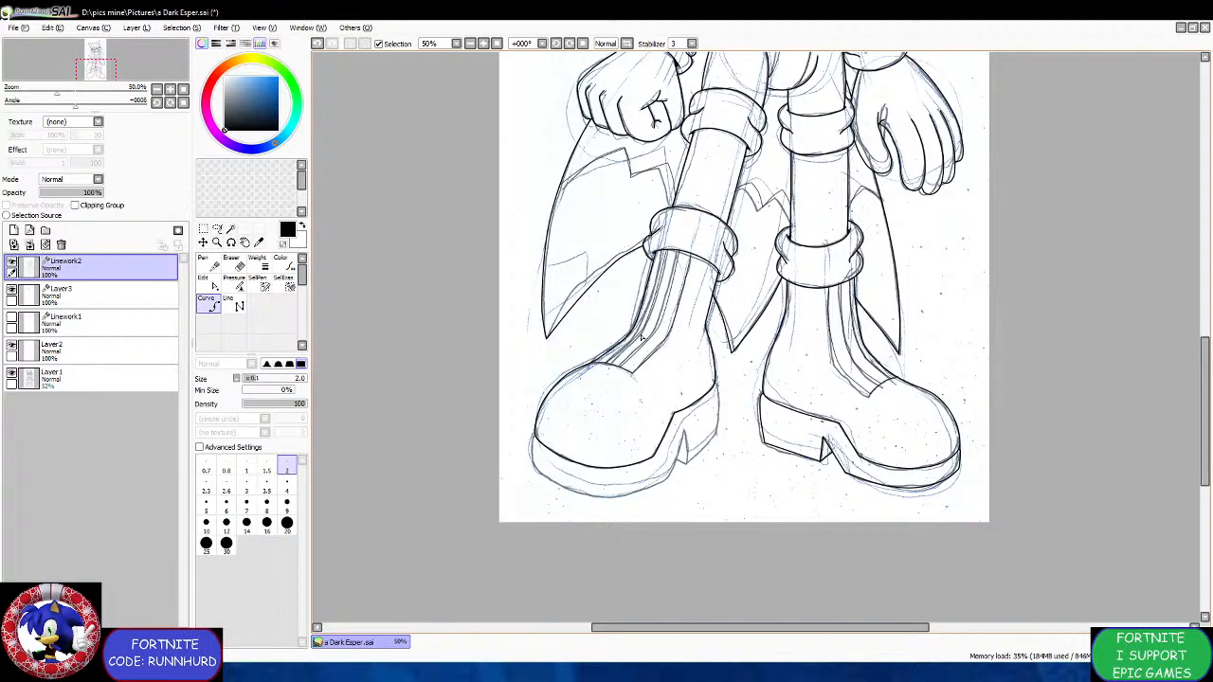
# Ink the outer edge of the left-hand boot's sole around the toe and along the underside, using brush size 4.
pyautogui.click(289, 485)
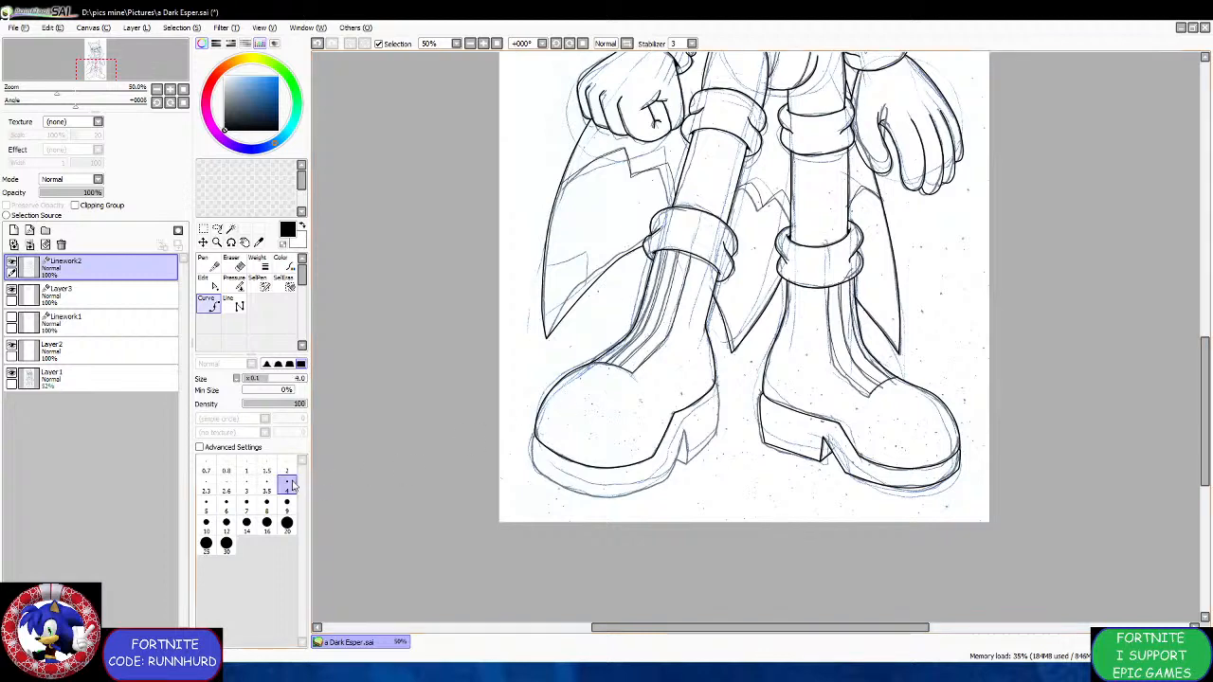
pyautogui.scroll(5, 541, 457)
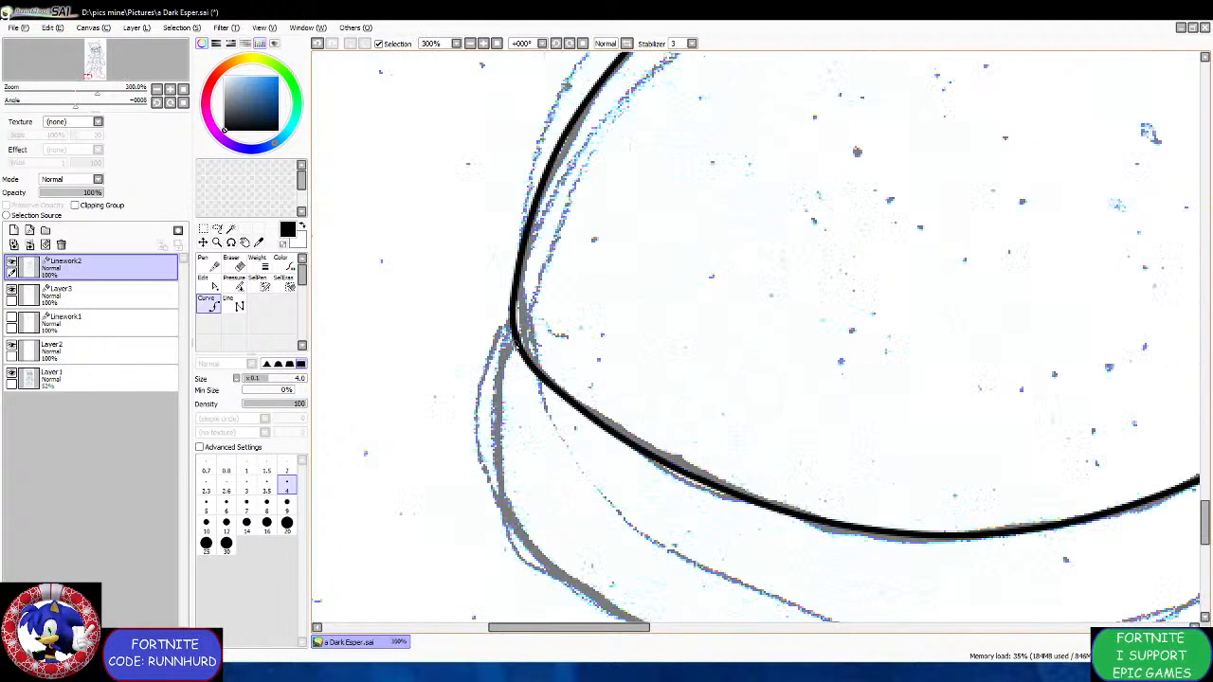
pyautogui.moveTo(512, 346); pyautogui.dragTo(495, 503)
pyautogui.click(499, 504)
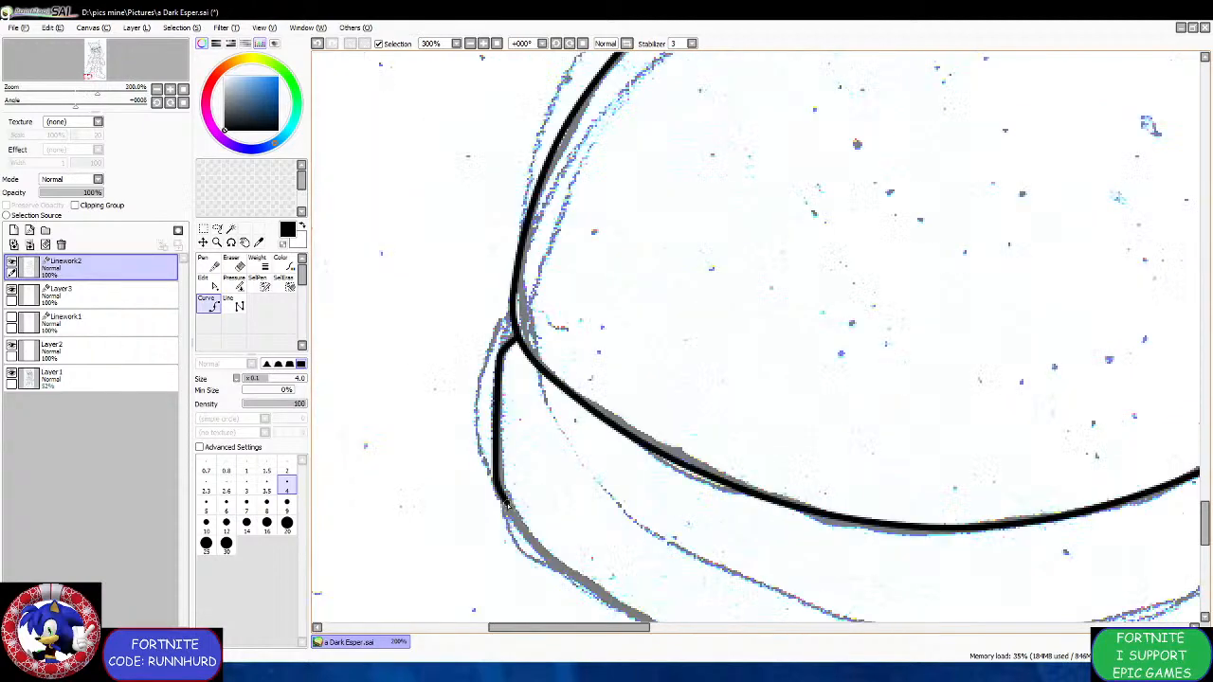
pyautogui.scroll(-2, 476, 476)
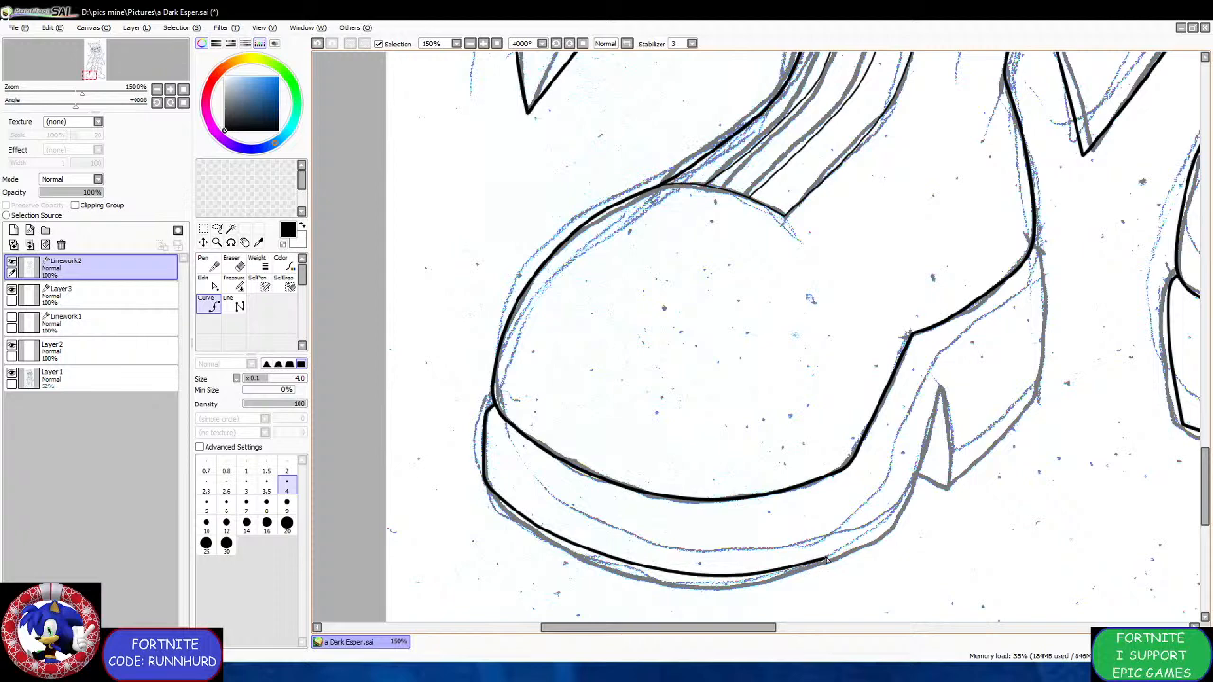
# Continue the left-hand boot's sole up into the heel notch and close the notch with its front and lower edges.
pyautogui.click(900, 518)
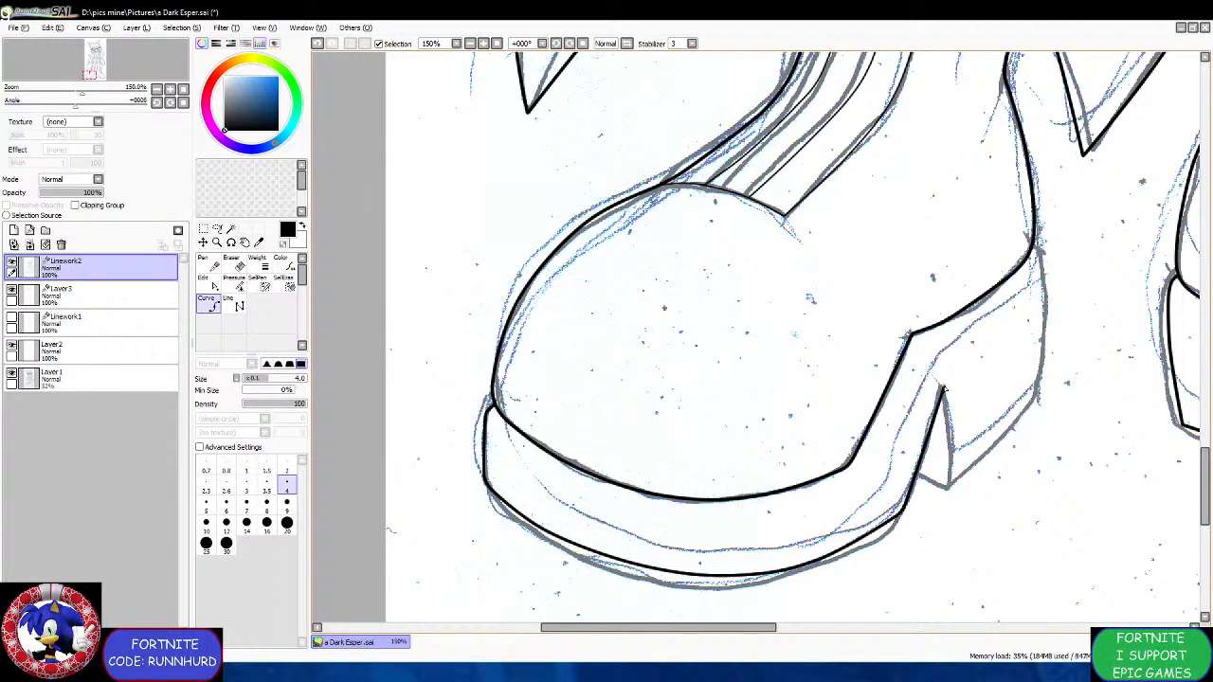
pyautogui.scroll(2, 944, 387)
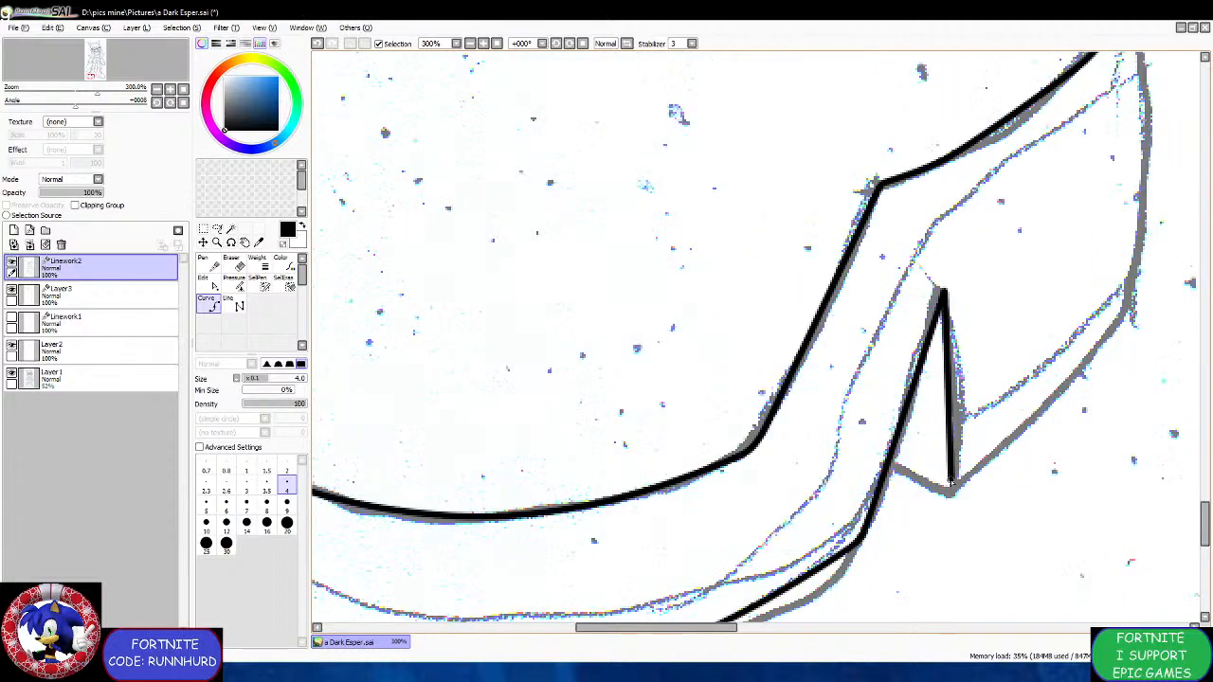
pyautogui.click(950, 481)
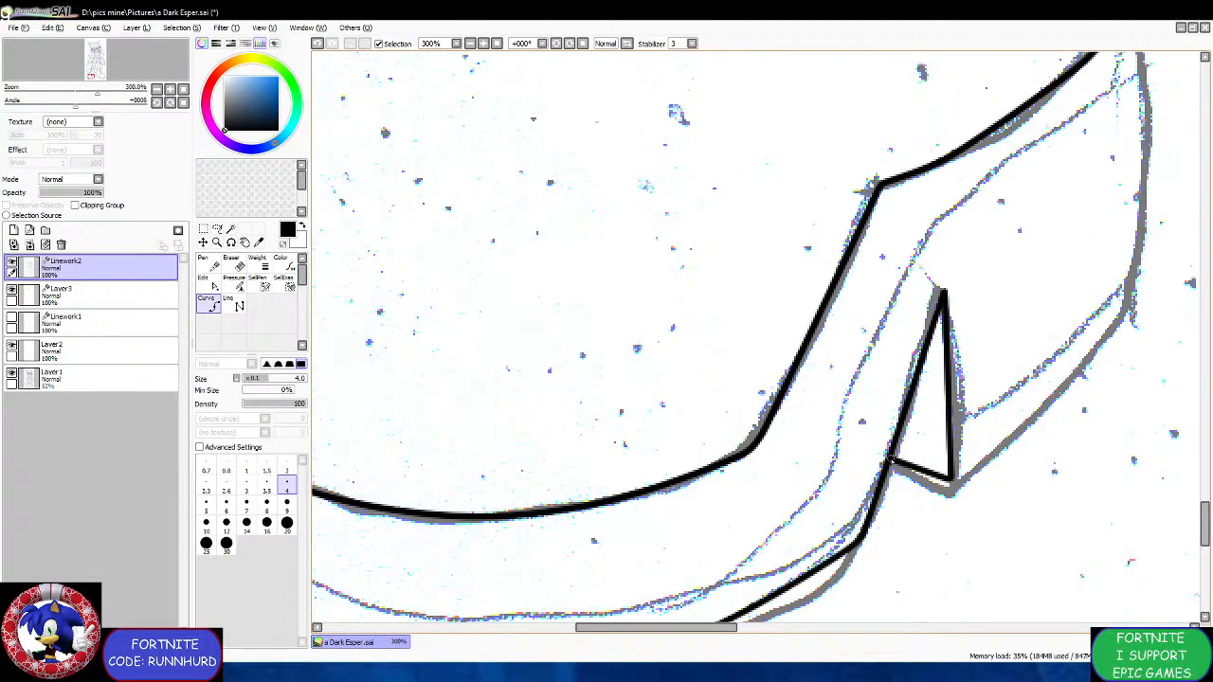
# Ink the bottom and back edges of the left-hand boot's heel up to the boot shaft.
pyautogui.scroll(-2, 893, 460)
pyautogui.scroll(2, 859, 524)
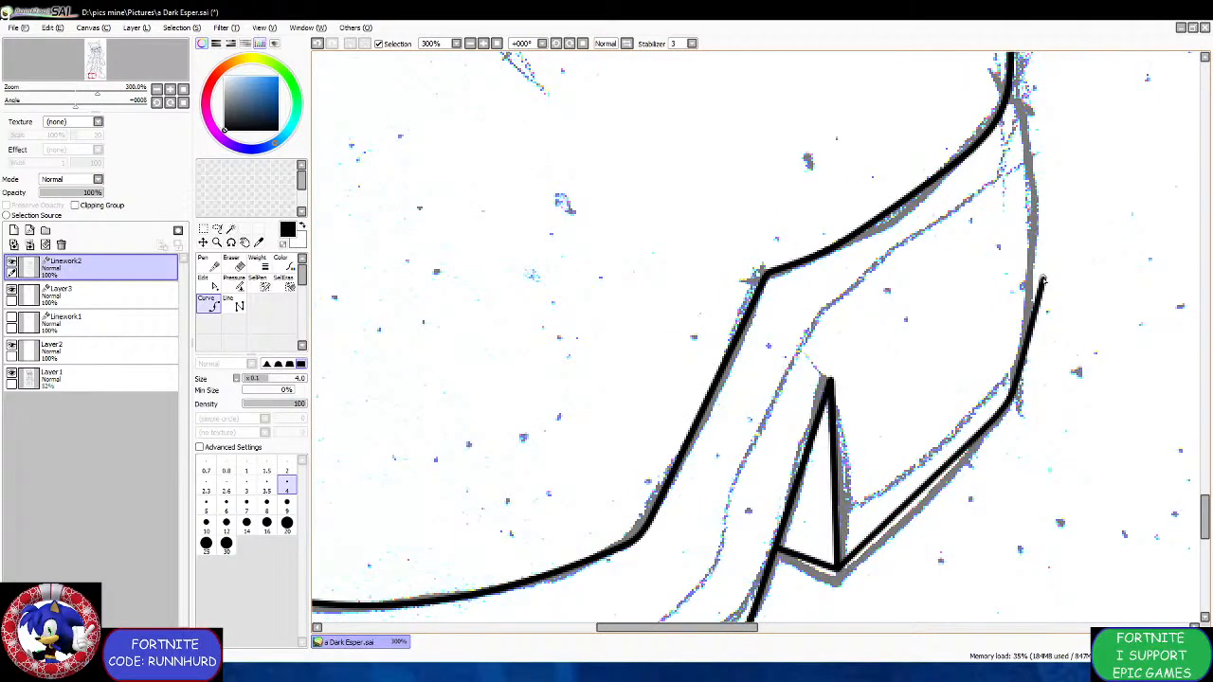
pyautogui.scroll(-4, 1032, 265)
pyautogui.scroll(4, 1022, 170)
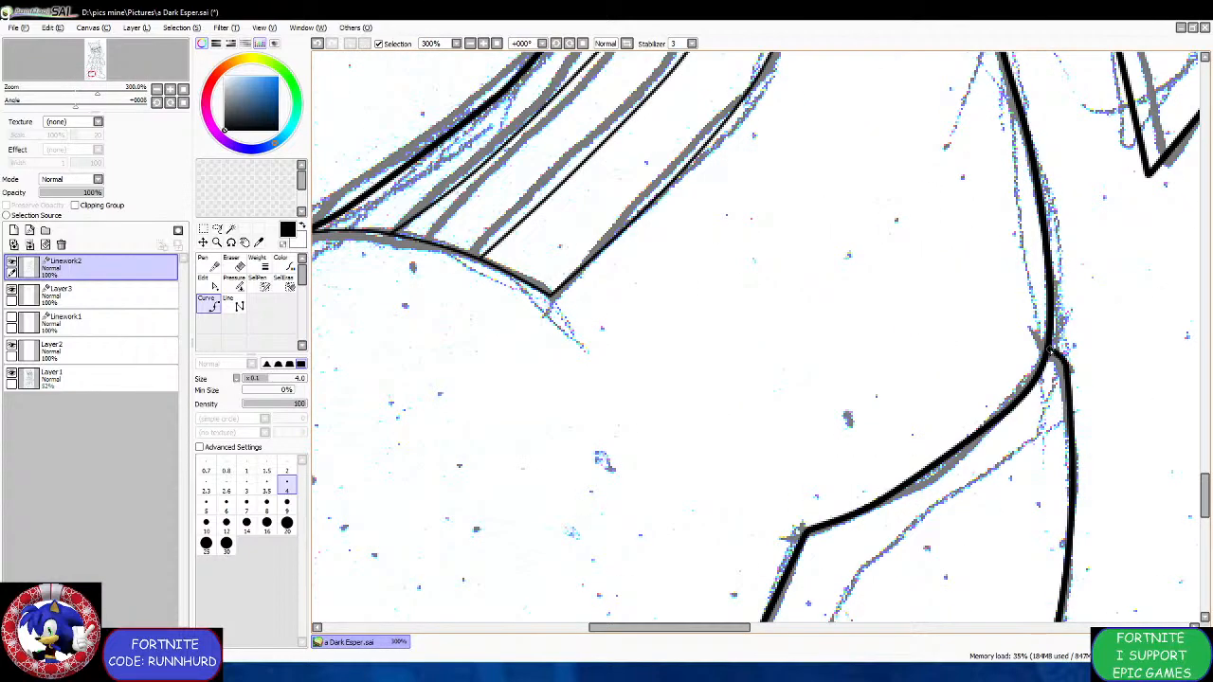
pyautogui.scroll(-5, 1049, 351)
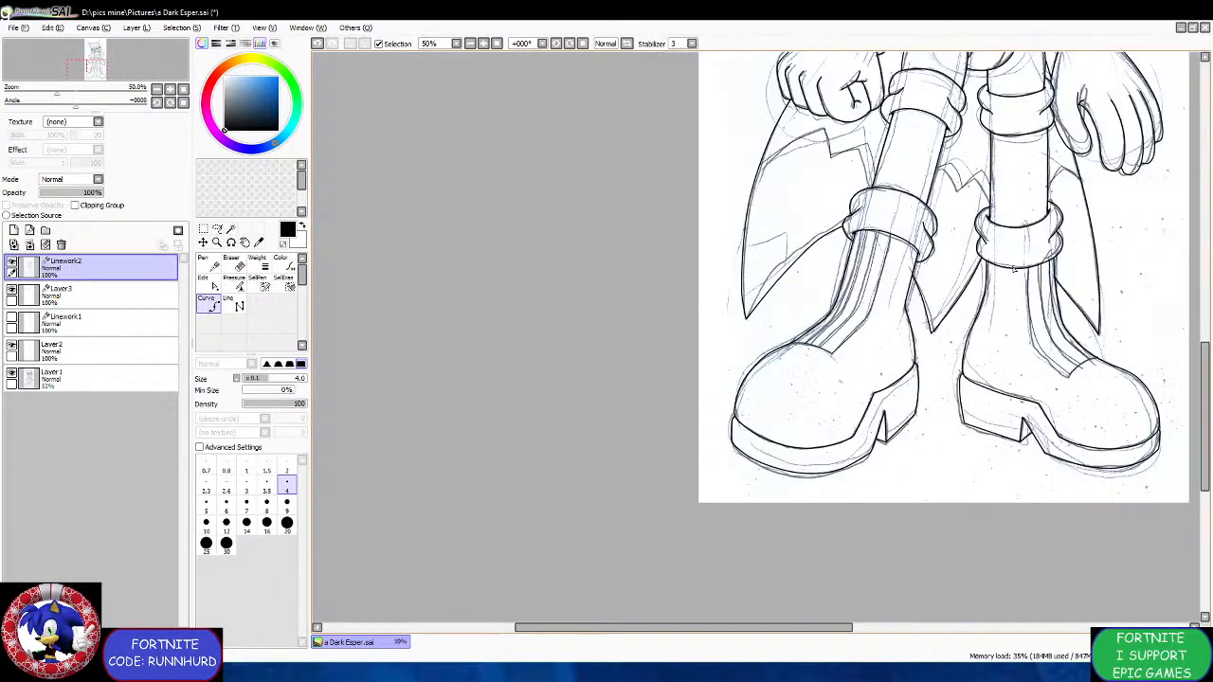
# Hide the Layer1 sketch to check the linework on the figure by itself, and show the sketch again.
pyautogui.scroll(-4, 1004, 140)
pyautogui.scroll(3, 1004, 141)
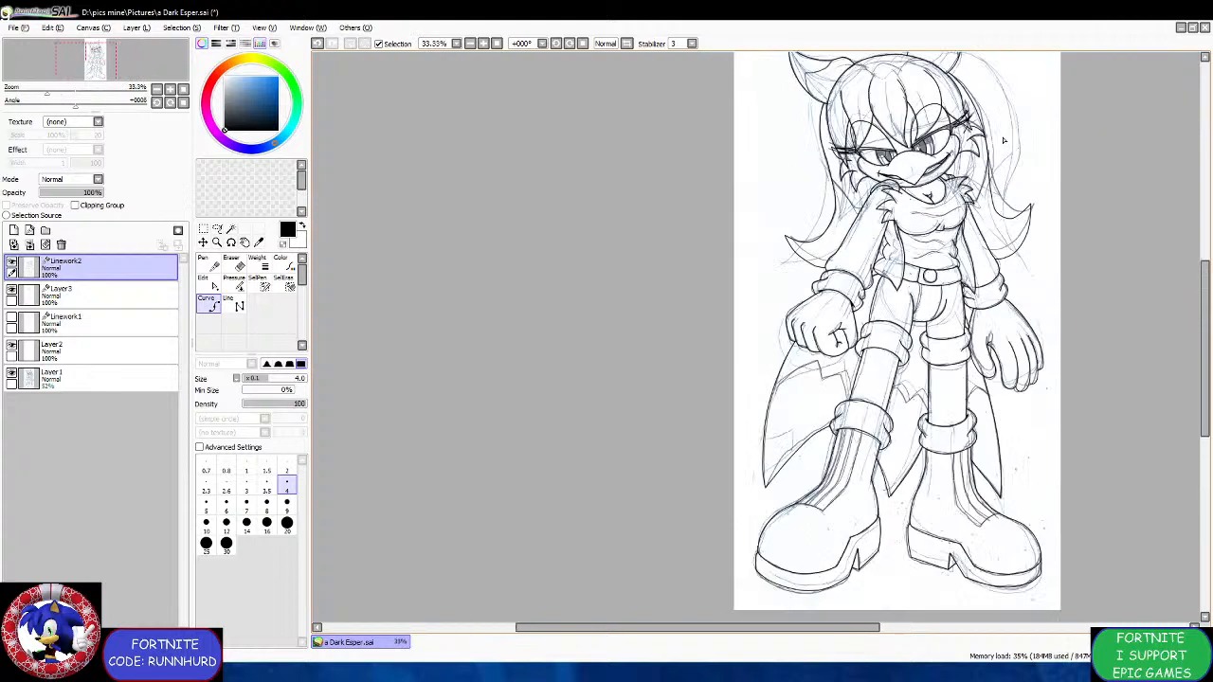
pyautogui.scroll(1, 993, 95)
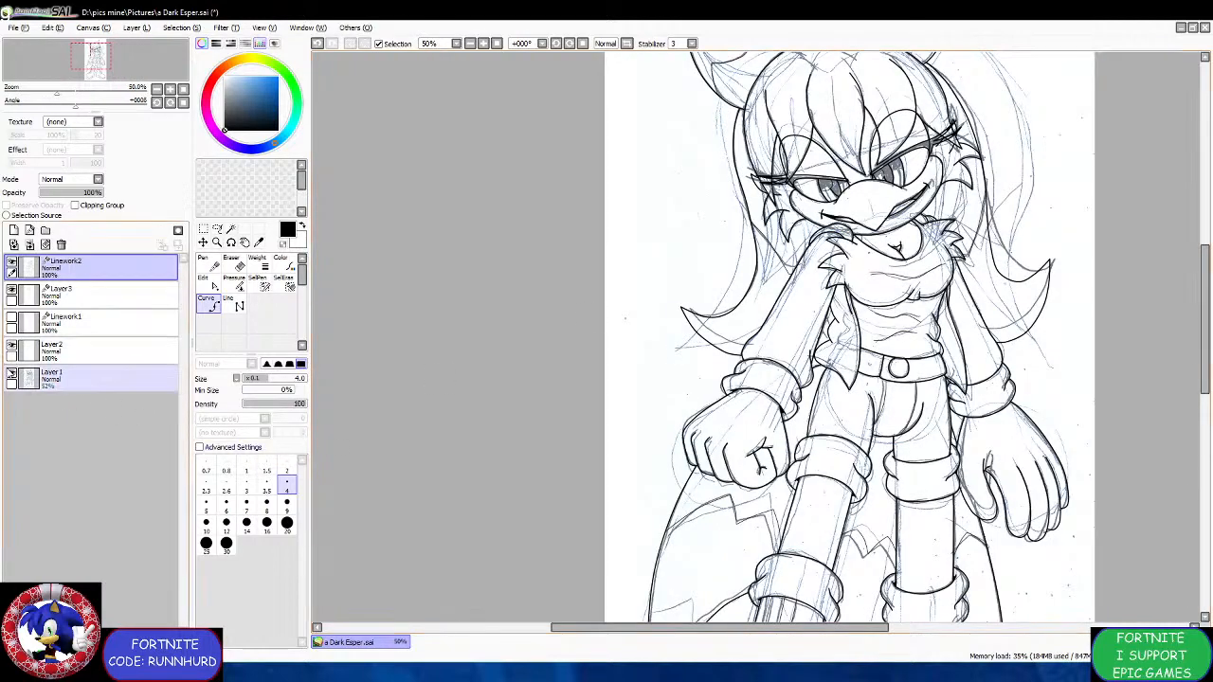
pyautogui.click(11, 376)
pyautogui.click(11, 376)
pyautogui.click(12, 377)
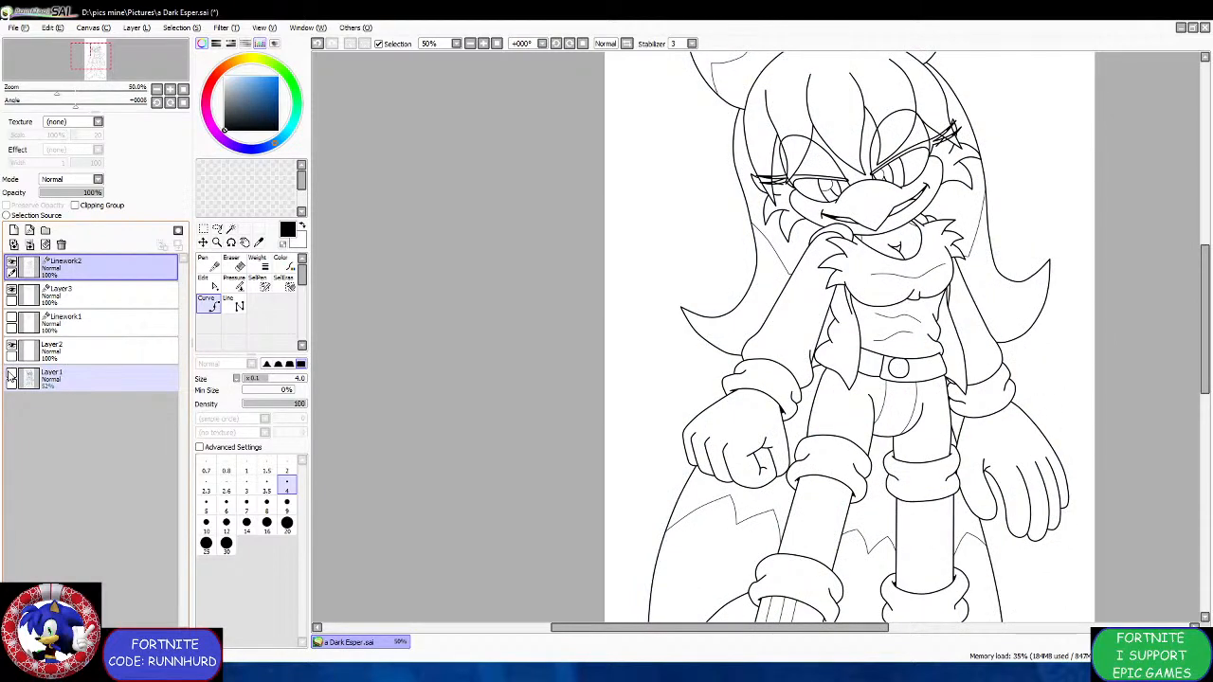
pyautogui.click(11, 377)
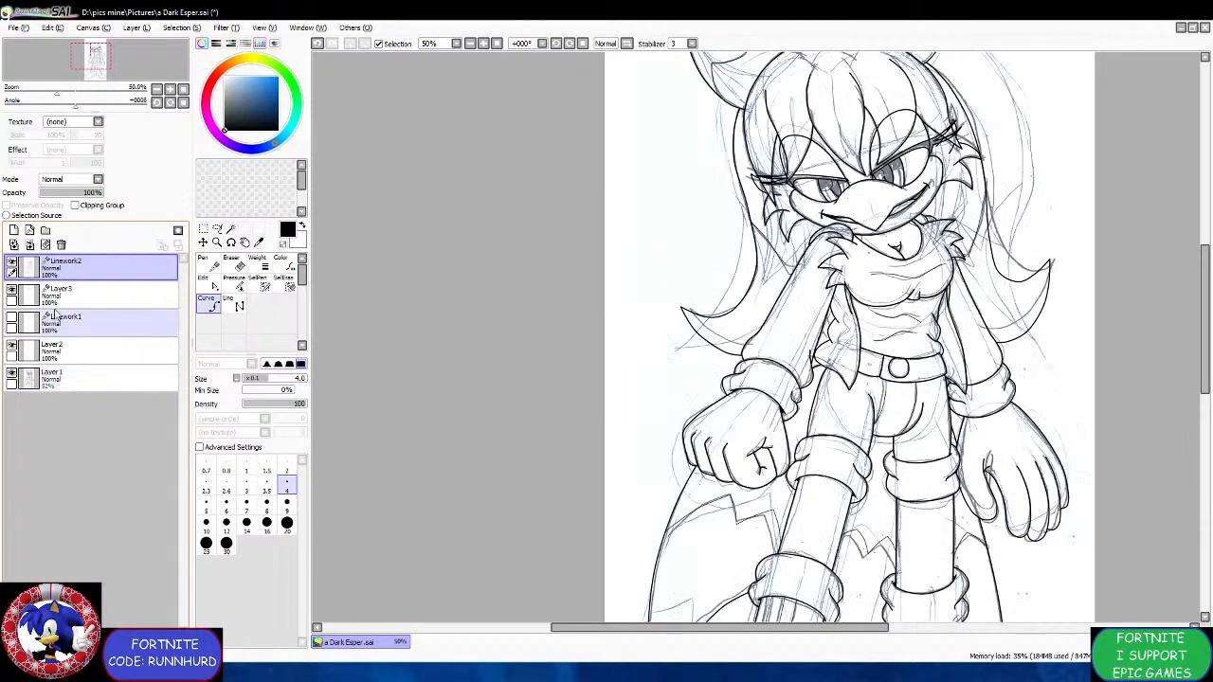
# Select the small triangle inside the collar below the chin and the dark iris section of the left-hand eye with the Magic Wand.
pyautogui.click(232, 229)
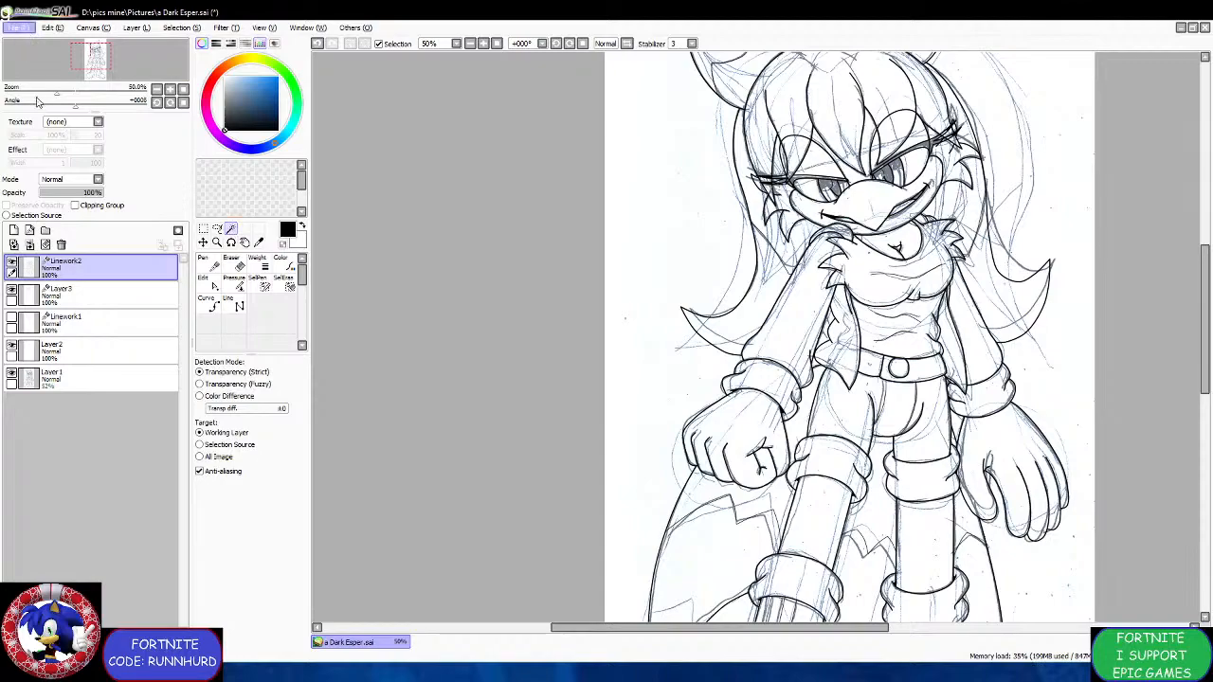
pyautogui.scroll(6, 1001, 220)
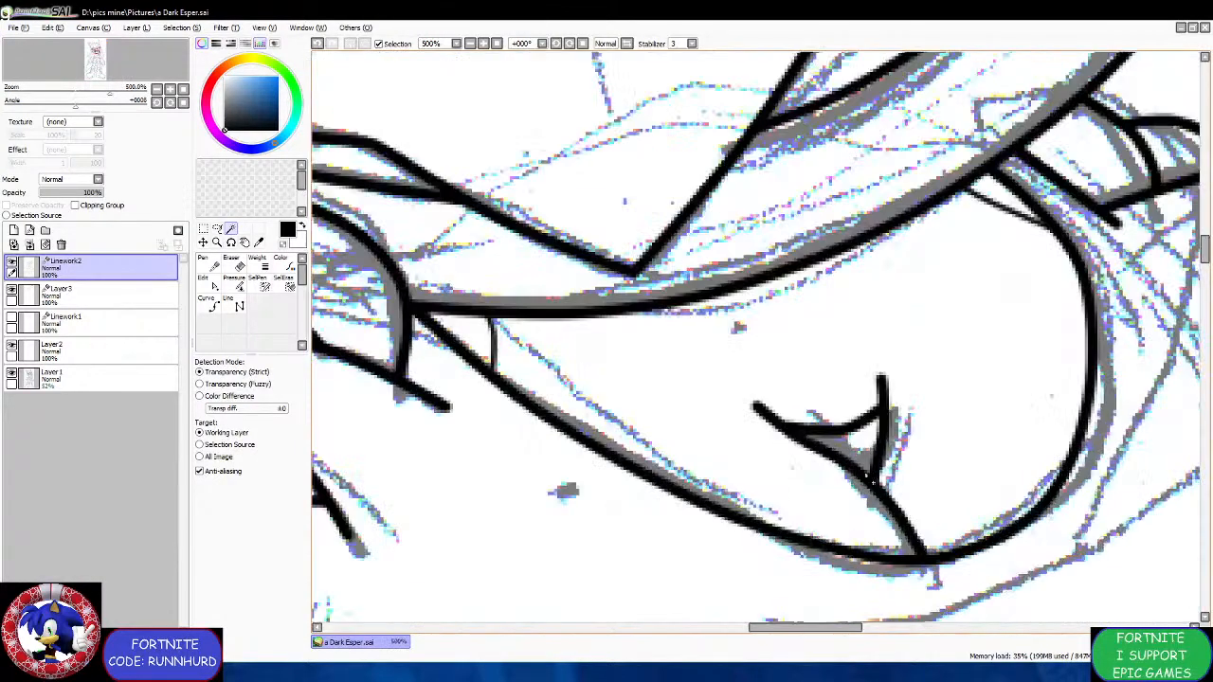
pyautogui.click(861, 450)
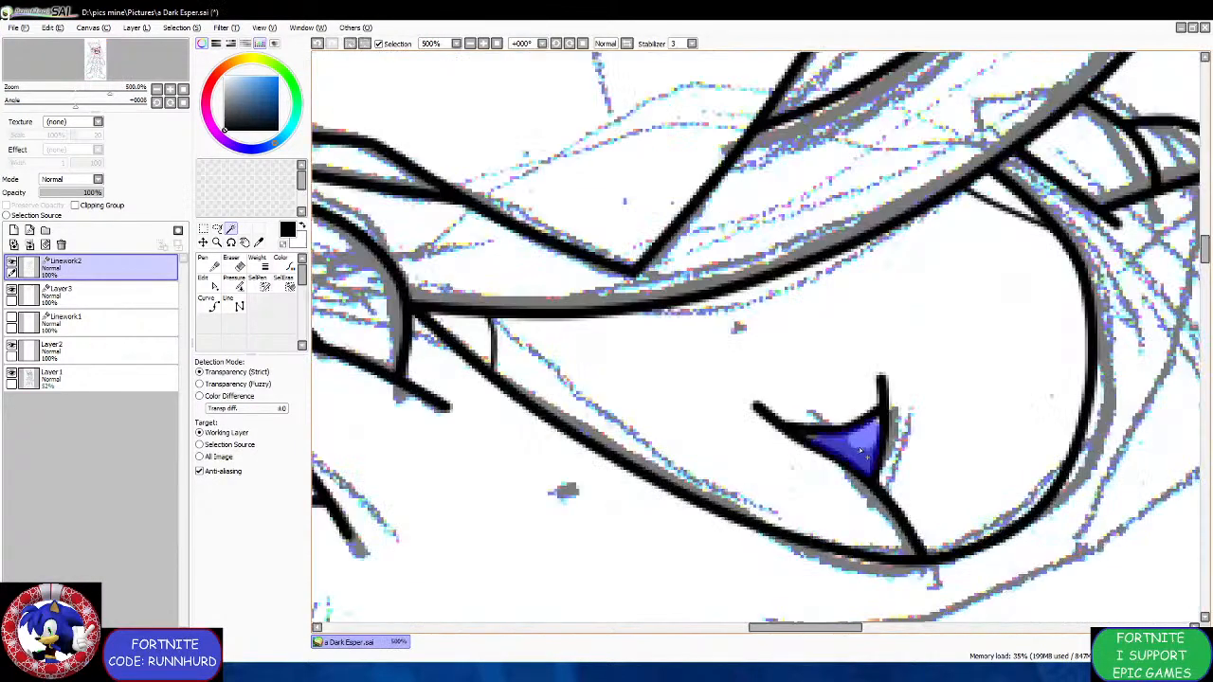
pyautogui.scroll(4, 862, 449)
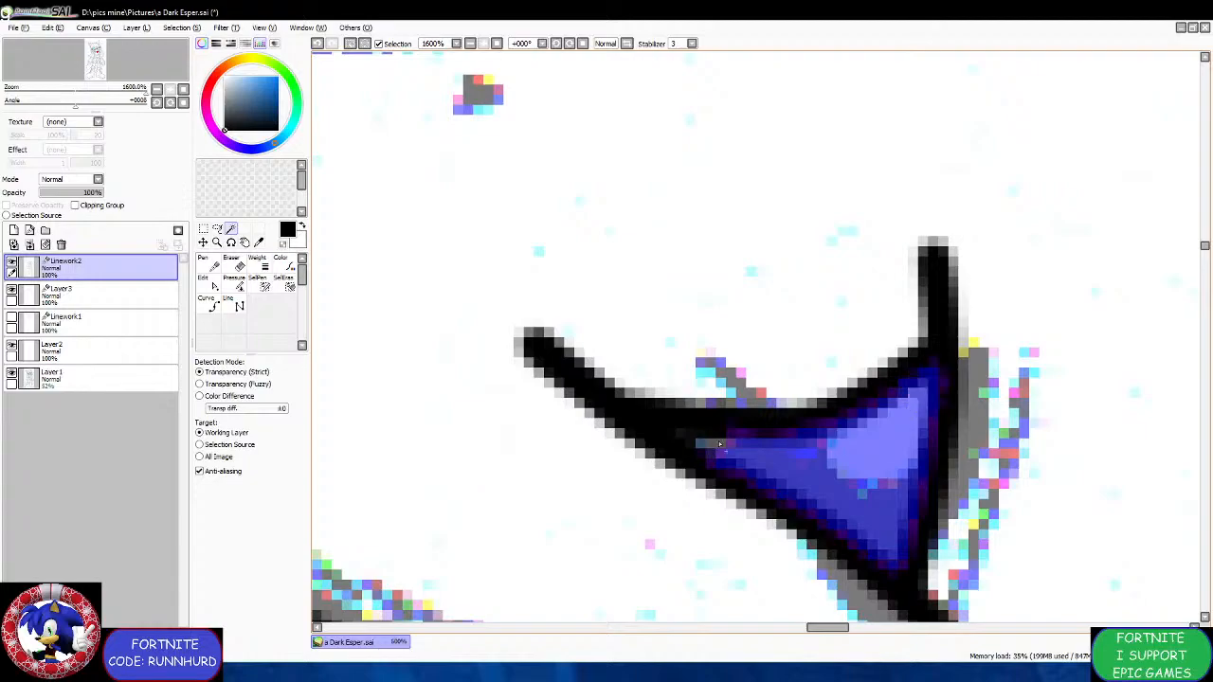
pyautogui.scroll(-8, 694, 440)
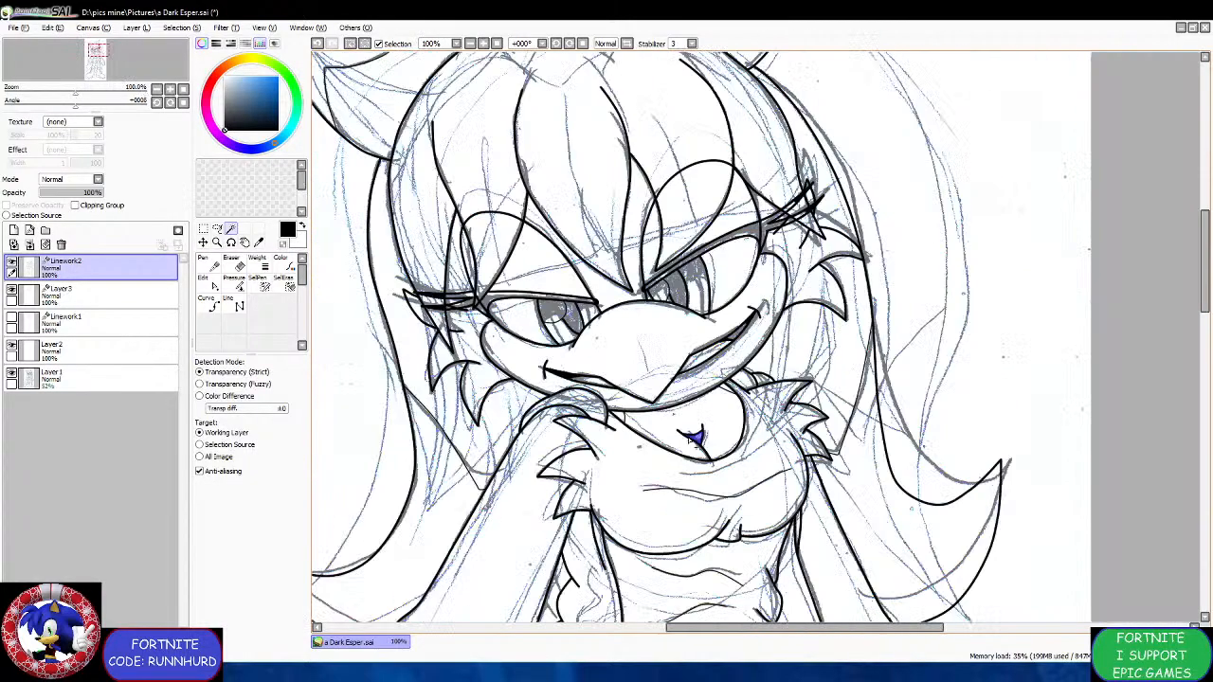
pyautogui.scroll(4, 696, 438)
pyautogui.click(746, 318)
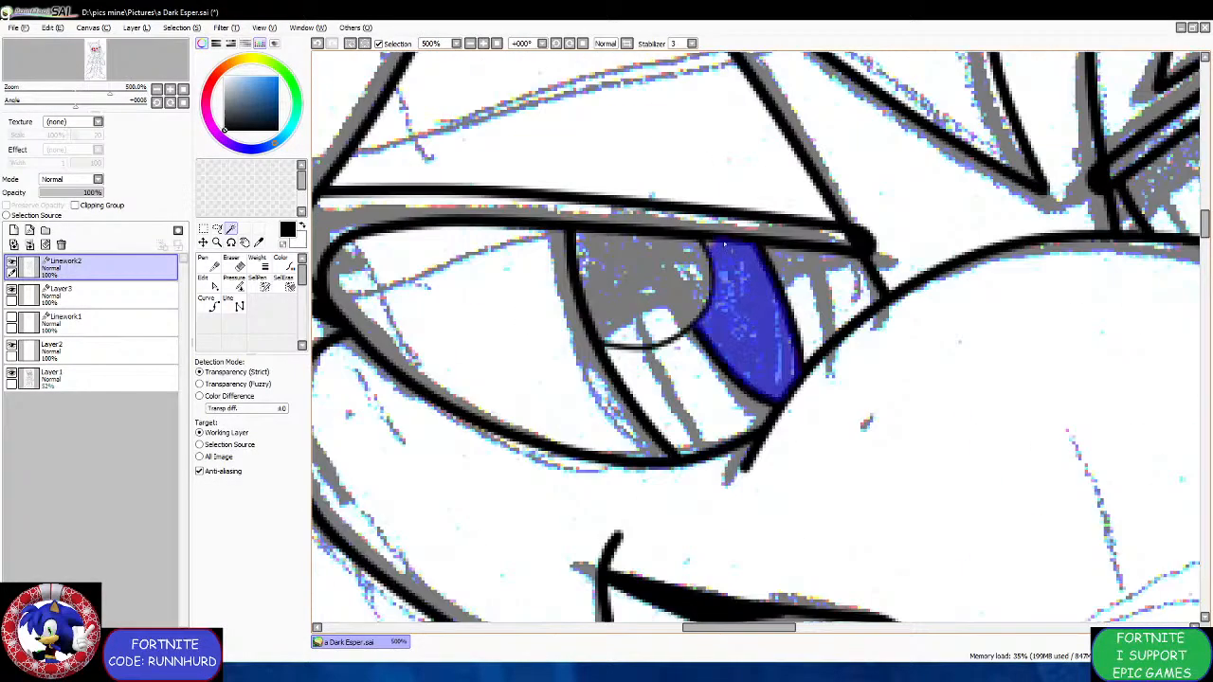
pyautogui.scroll(2, 724, 244)
pyautogui.click(760, 212)
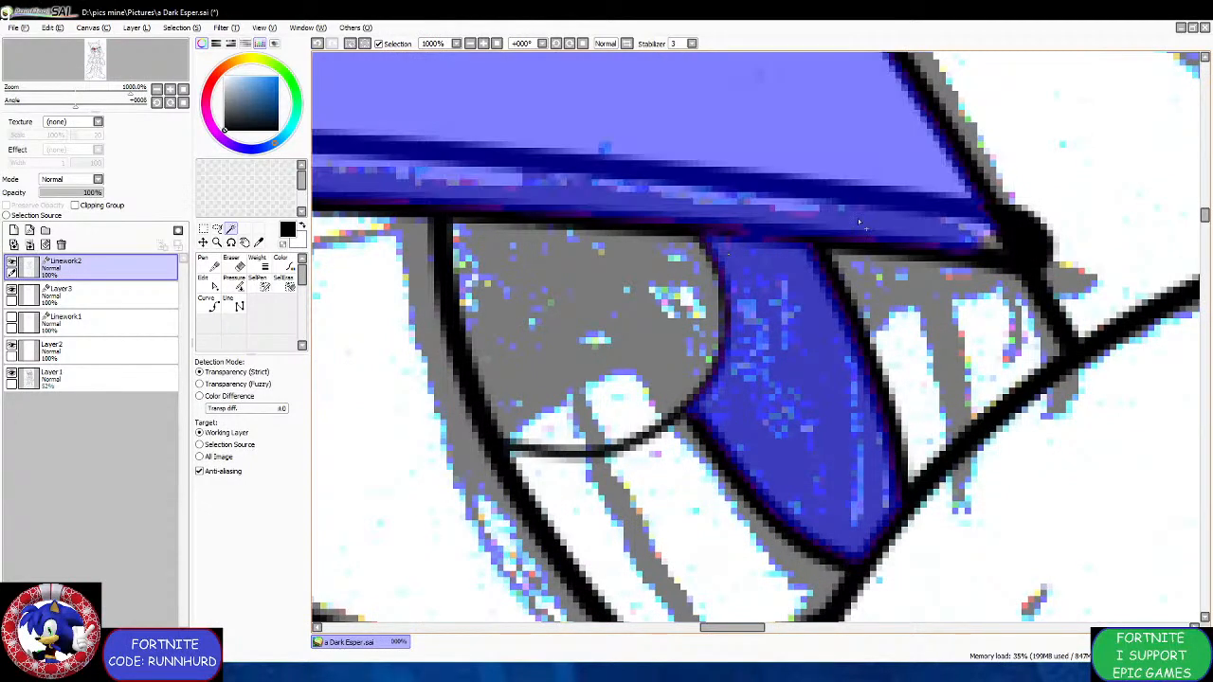
pyautogui.scroll(-2, 806, 180)
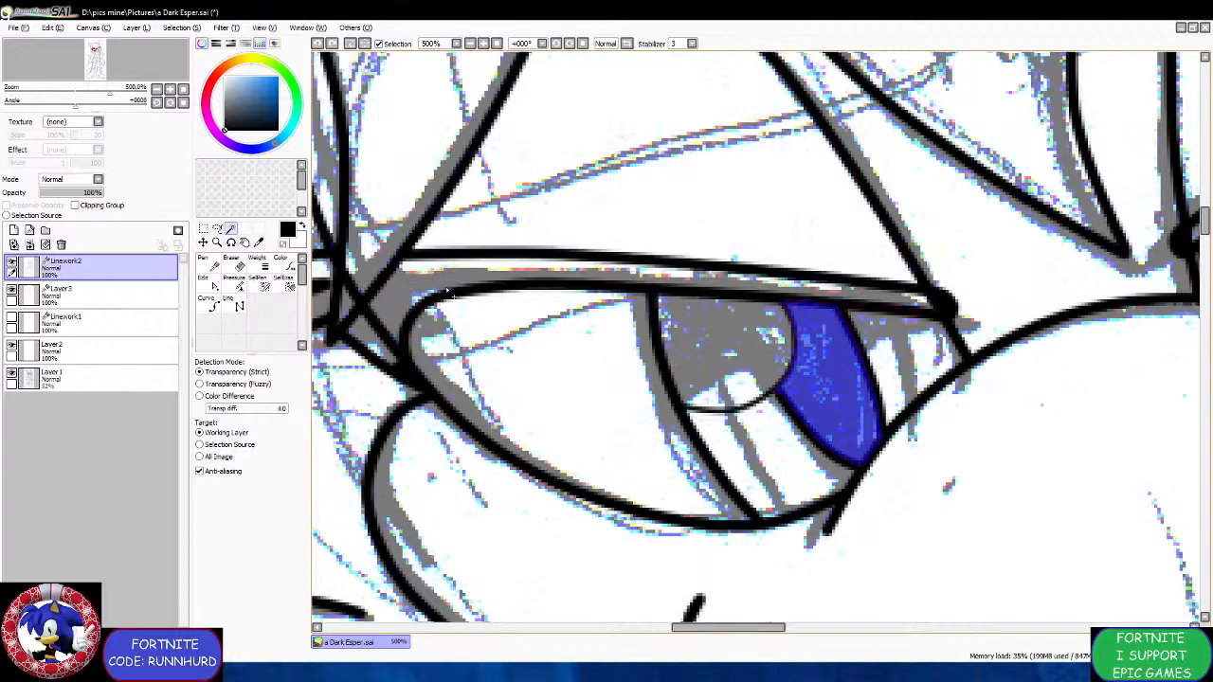
# Close the gap at the outer end of the left-hand eye's upper eyelid line with a short Curve stroke.
pyautogui.scroll(-3, 450, 295)
pyautogui.scroll(3, 417, 273)
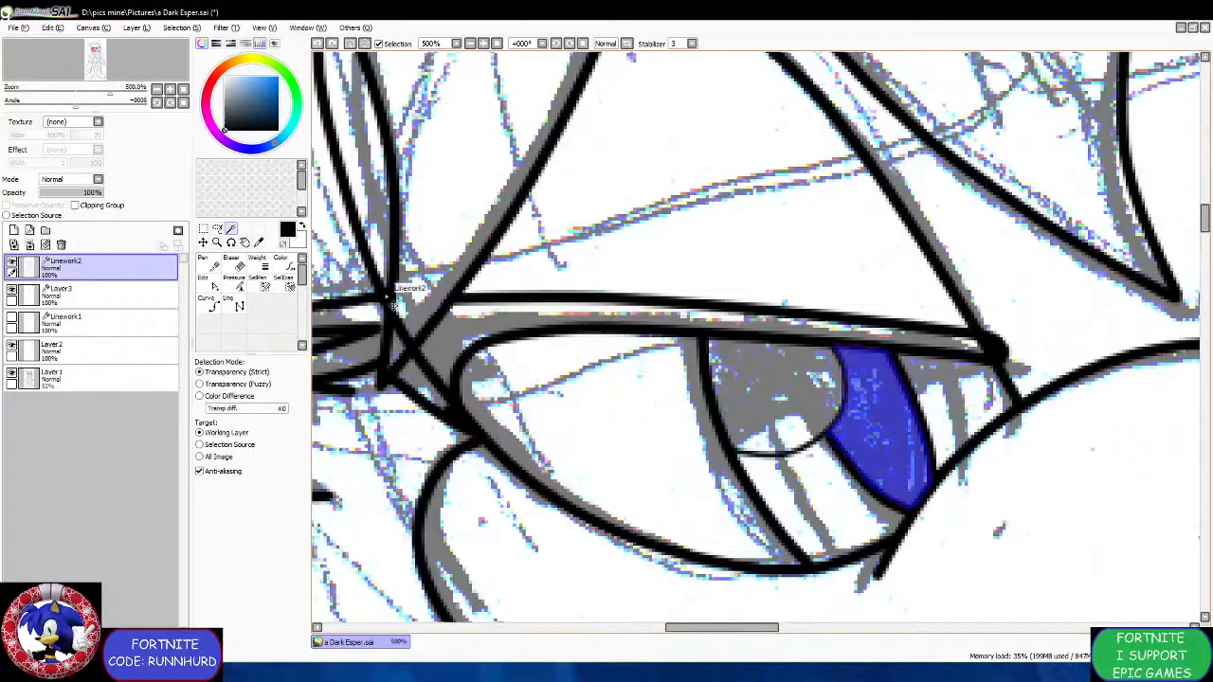
pyautogui.click(209, 302)
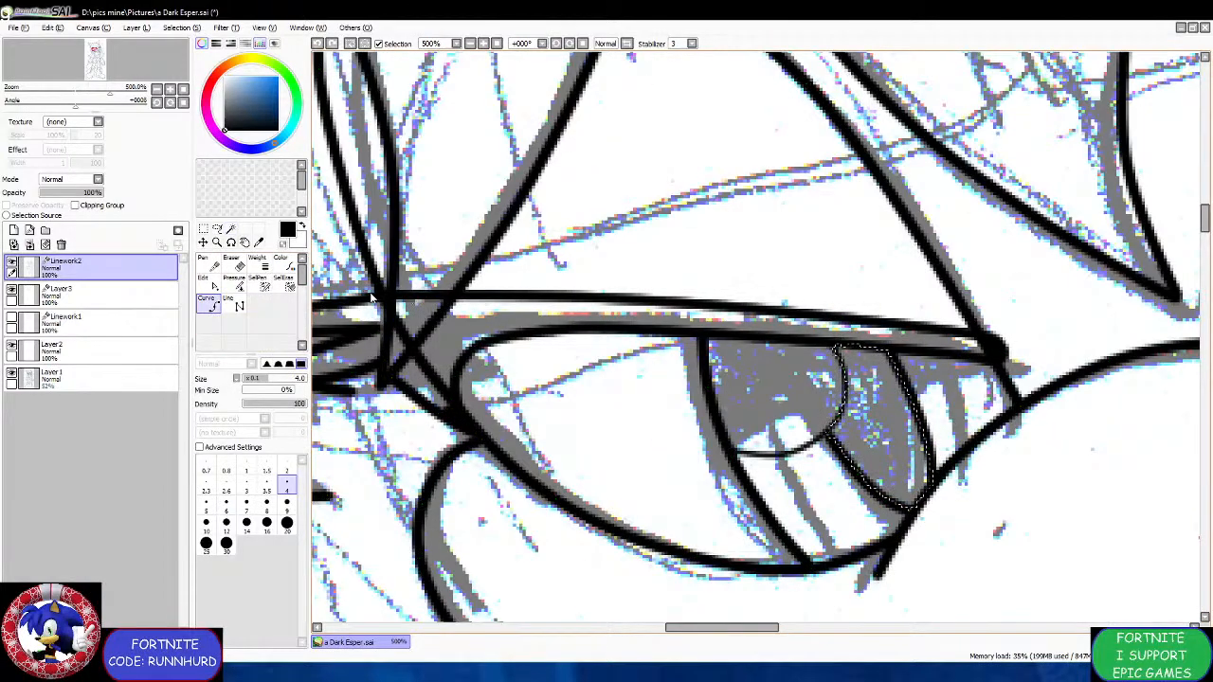
pyautogui.click(377, 297)
pyautogui.doubleClick(511, 299)
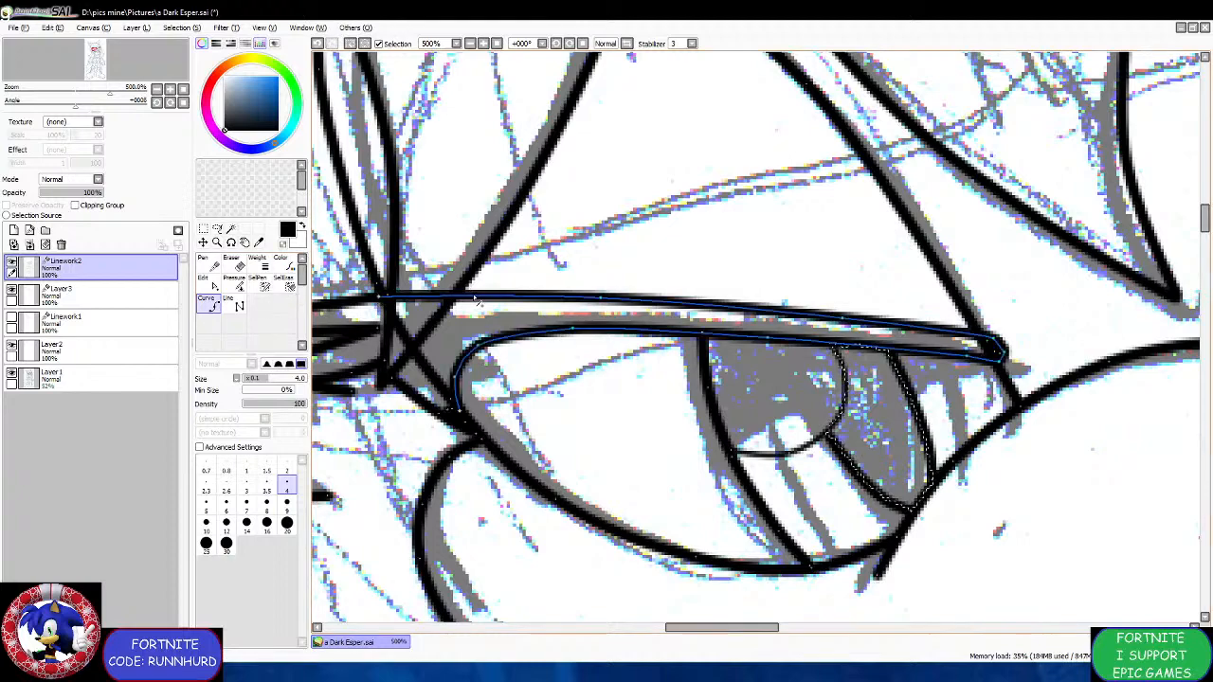
# Add the left-hand eye's upper eyelid strip to the selection with the Magic Wand.
pyautogui.click(231, 230)
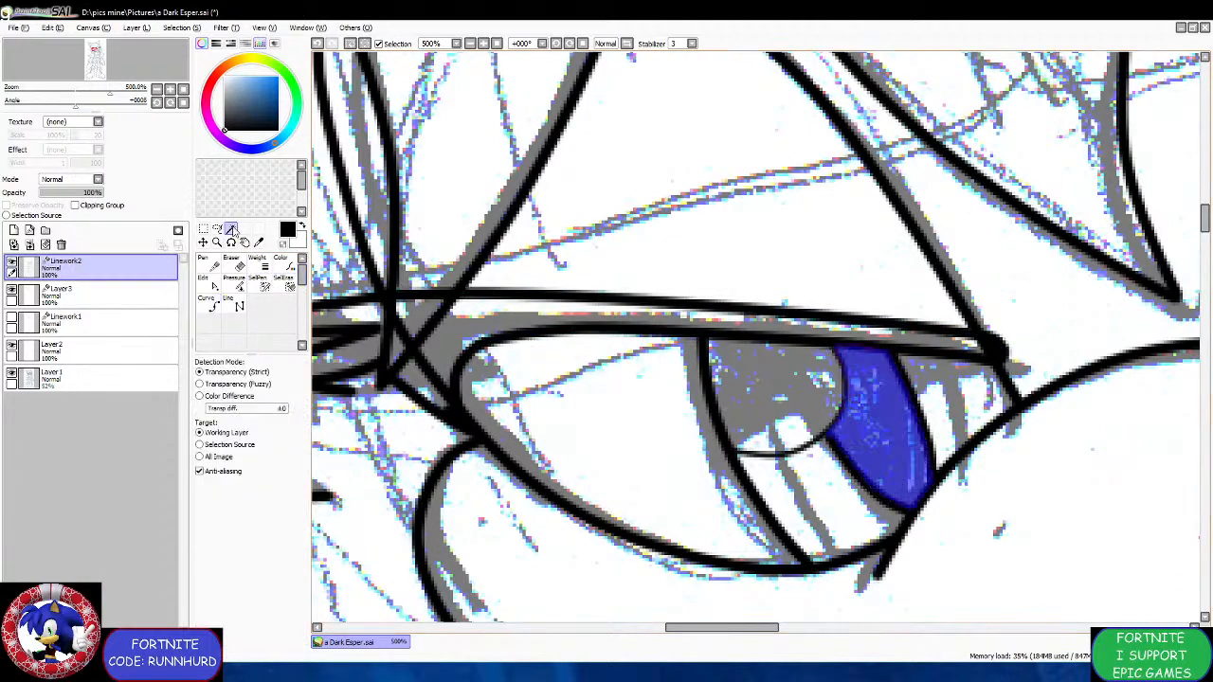
pyautogui.click(461, 335)
pyautogui.scroll(2, 1016, 349)
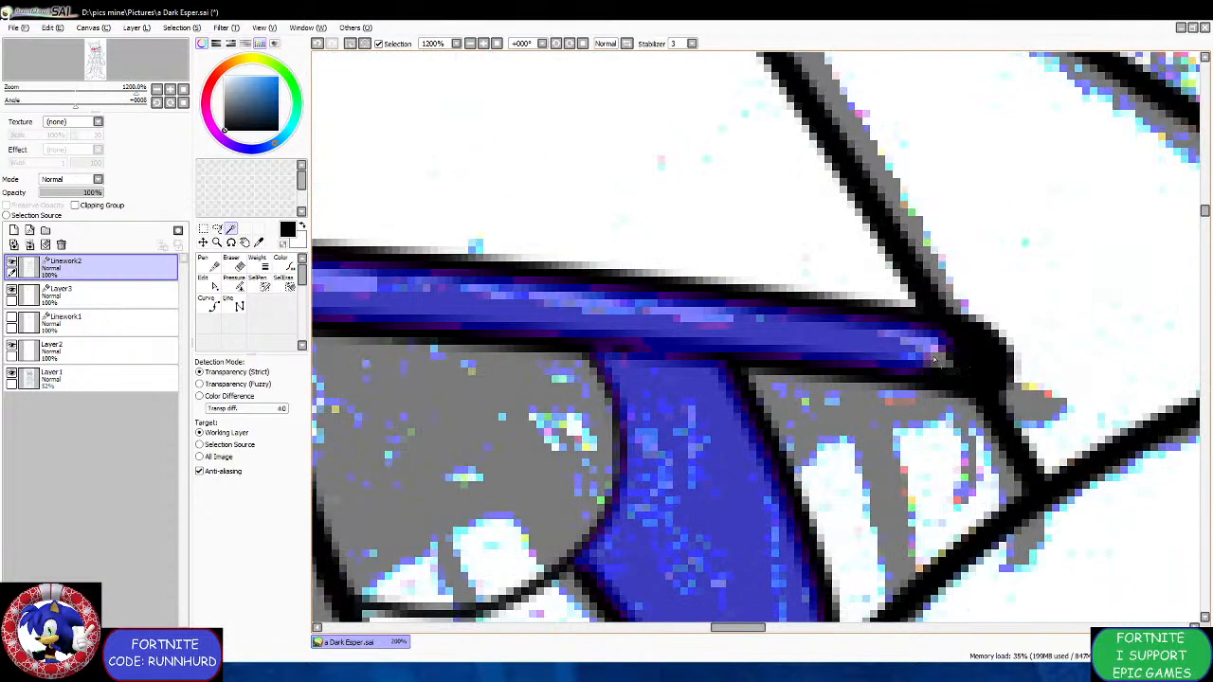
pyautogui.scroll(-4, 948, 365)
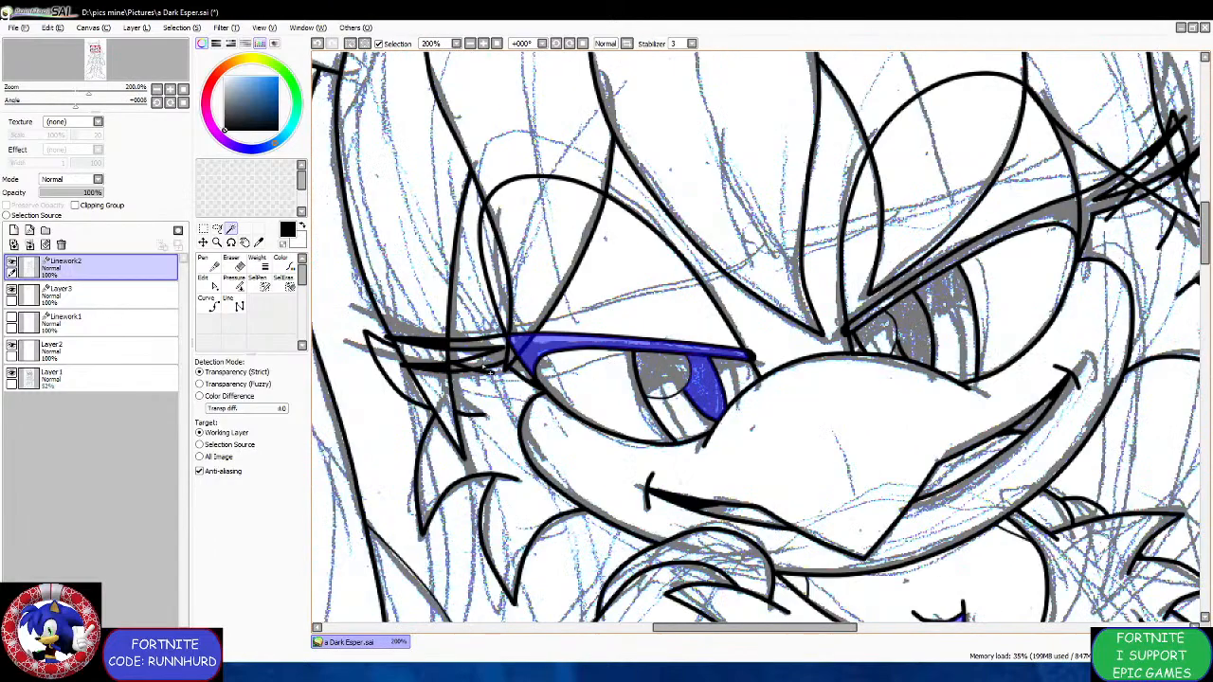
# Add the enclosed eyelash sections at the outer corner of the left-hand eye to the selection.
pyautogui.scroll(5, 480, 372)
pyautogui.click(668, 391)
pyautogui.scroll(-4, 654, 396)
pyautogui.scroll(6, 588, 353)
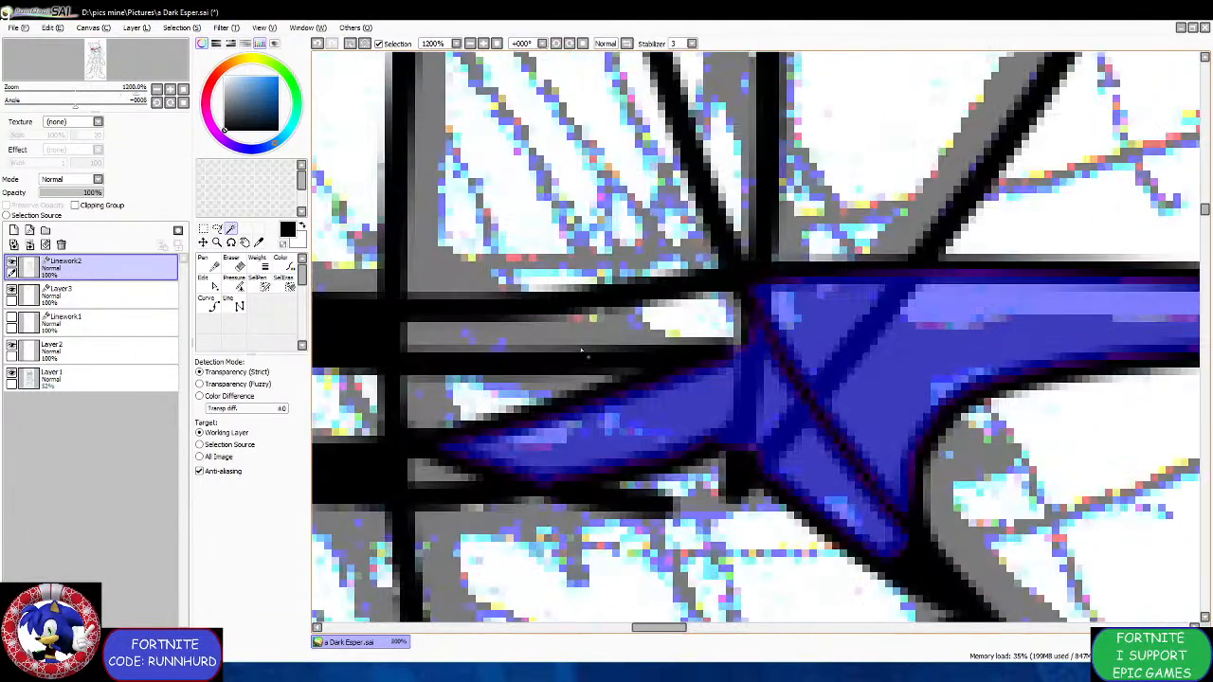
pyautogui.click(589, 339)
pyautogui.scroll(-6, 444, 472)
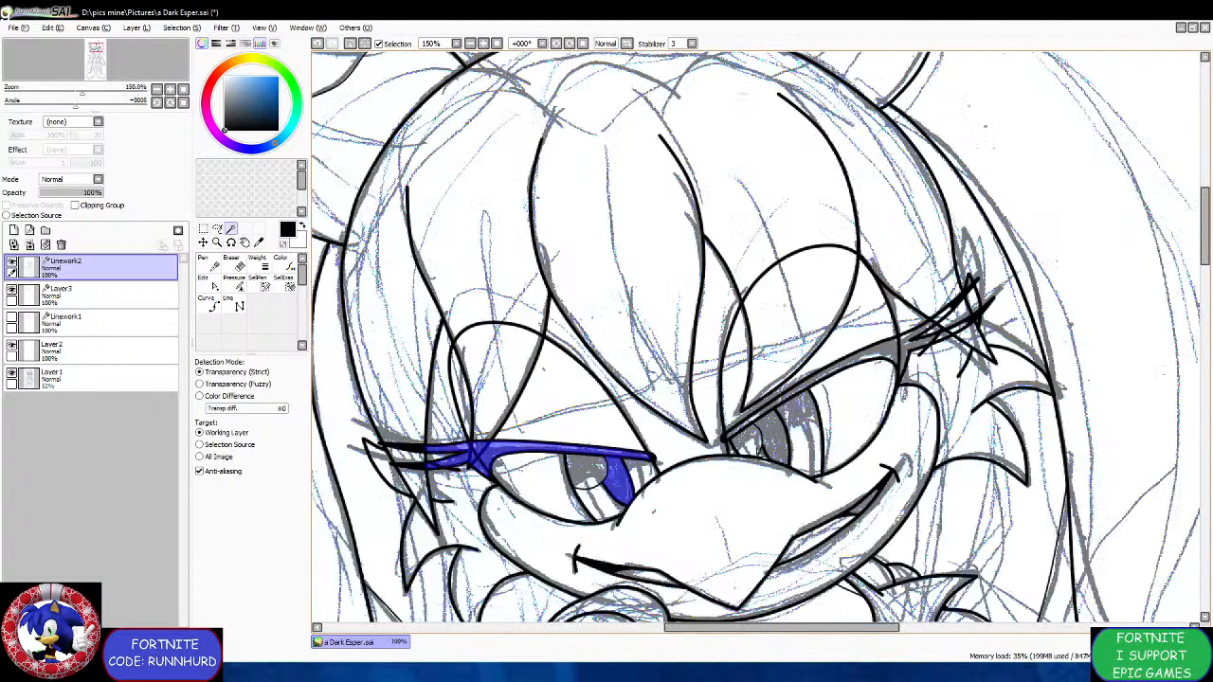
# Add the narrow enclosed area at the right-hand corner of the mouth to the selection.
pyautogui.scroll(4, 889, 521)
pyautogui.click(799, 483)
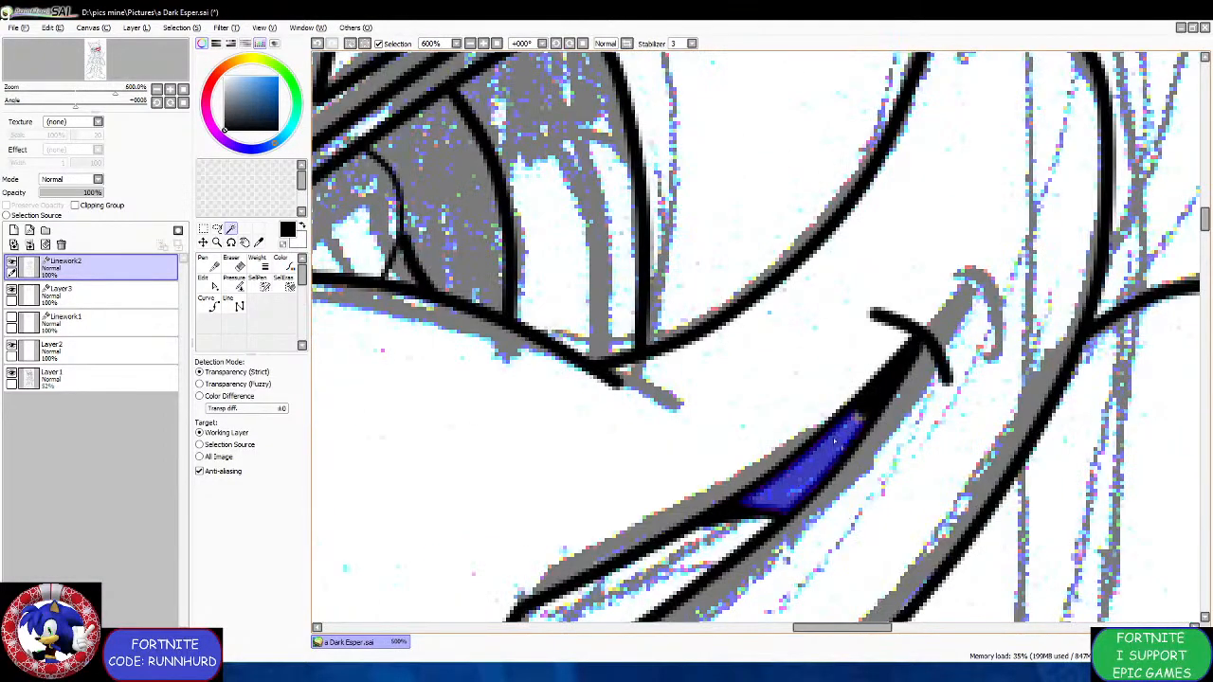
pyautogui.scroll(2, 868, 412)
pyautogui.scroll(-8, 869, 408)
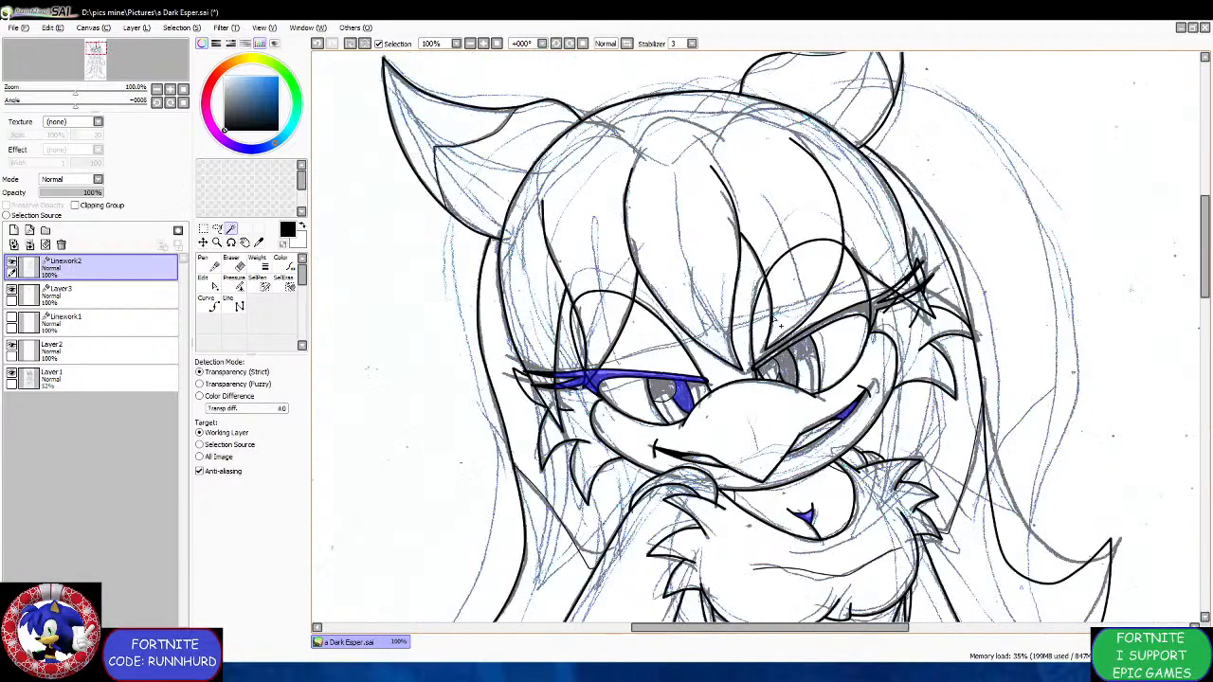
# Add the dark iris section and the upper eyelid strip of the right-hand eye to the selection.
pyautogui.scroll(6, 780, 325)
pyautogui.click(786, 339)
pyautogui.scroll(2, 786, 339)
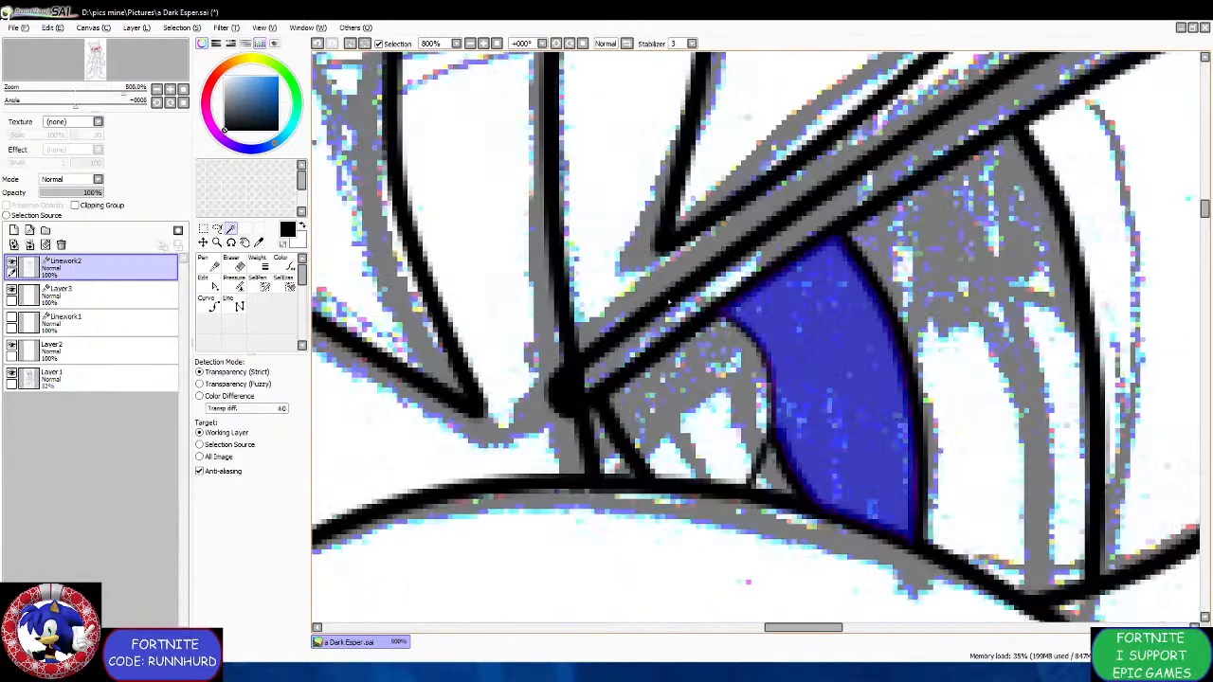
pyautogui.click(630, 343)
pyautogui.scroll(-4, 612, 371)
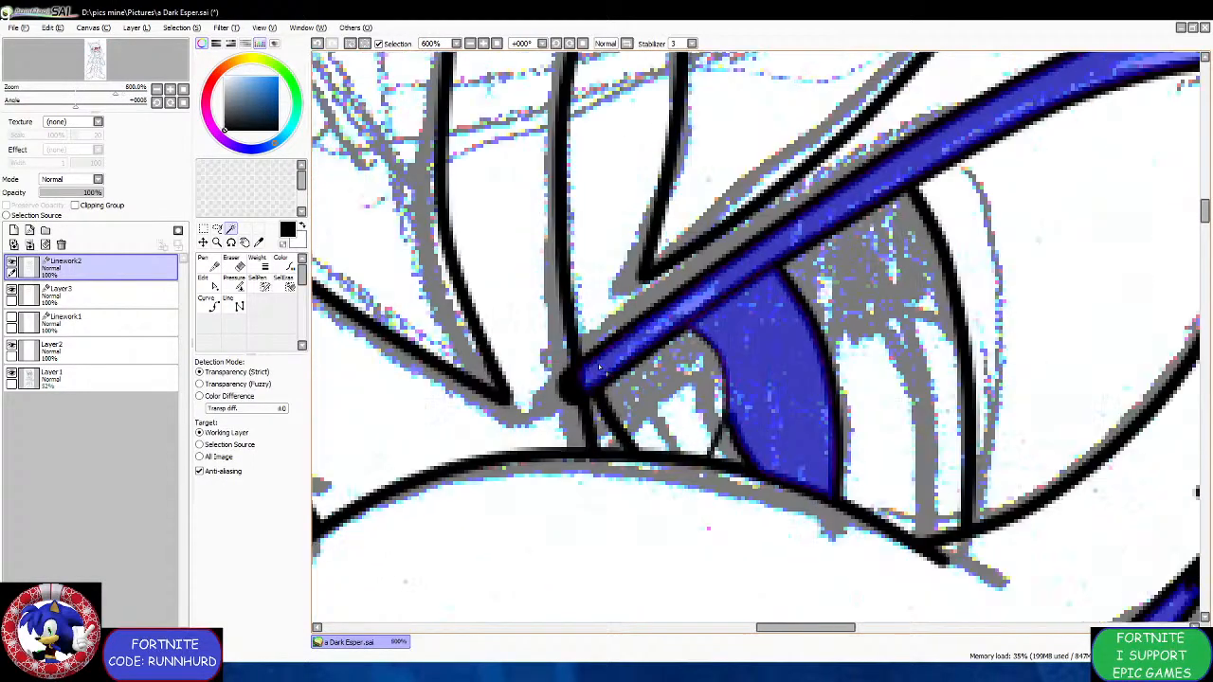
# Add the enclosed eyelash sections at the outer corner of the right-hand eye to the selection.
pyautogui.scroll(2, 882, 227)
pyautogui.click(883, 231)
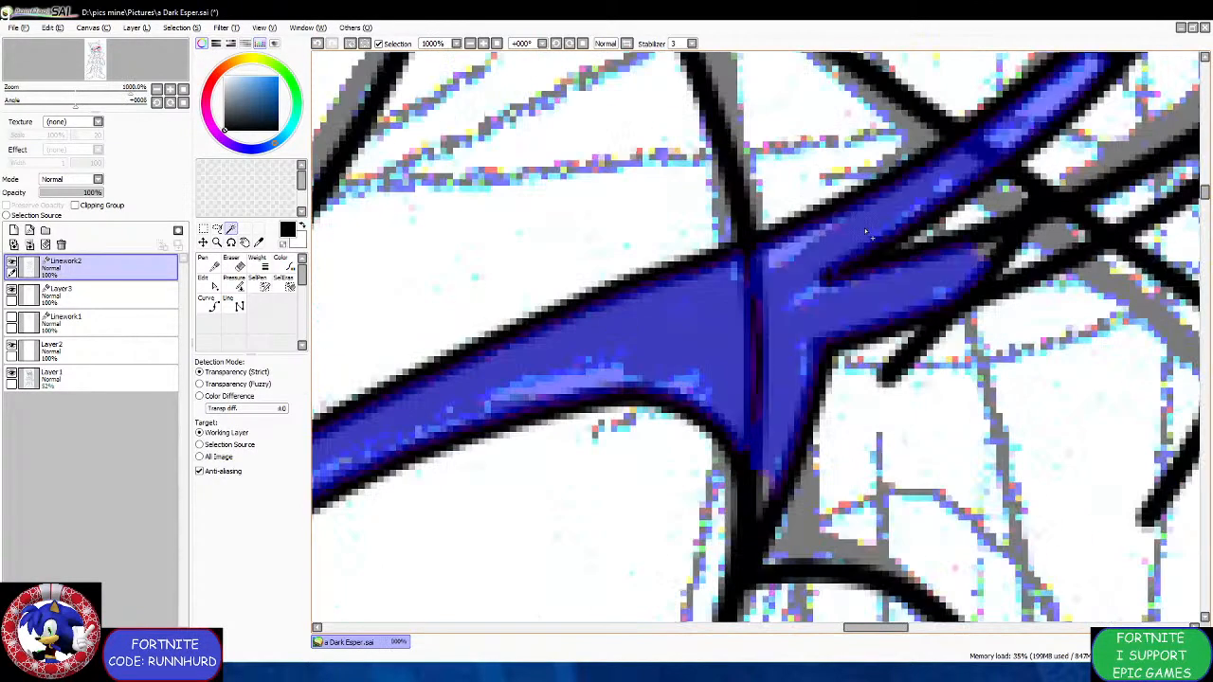
pyautogui.scroll(-3, 870, 235)
pyautogui.scroll(4, 950, 239)
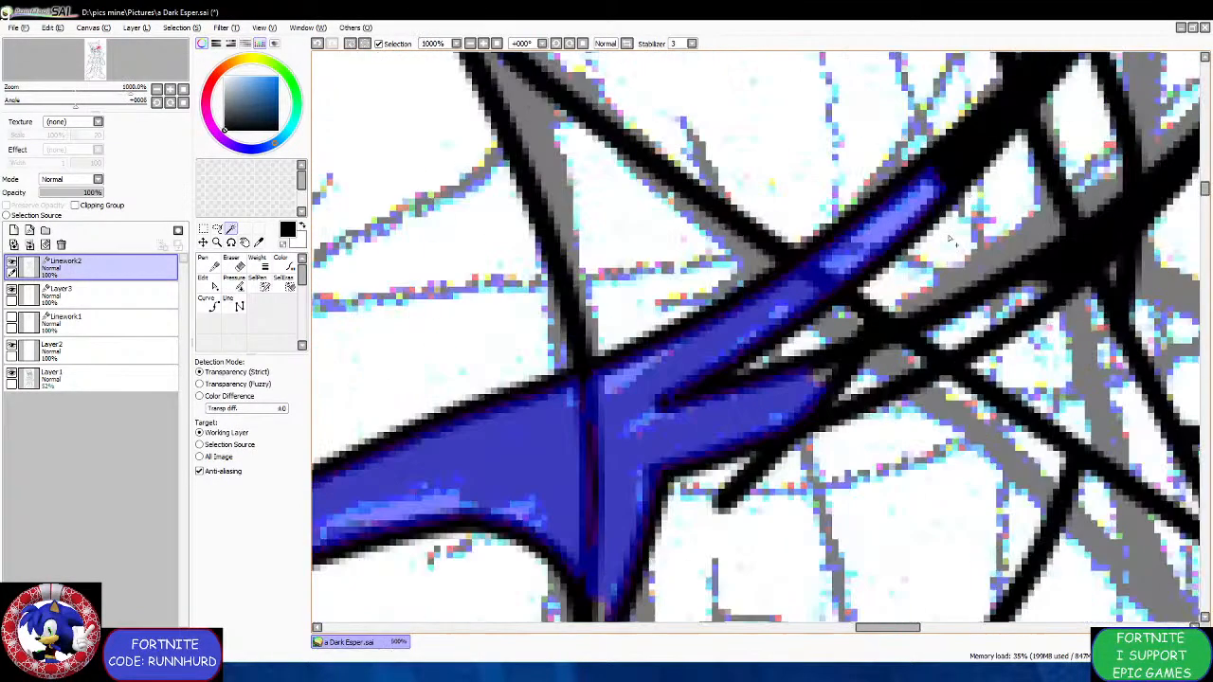
pyautogui.click(970, 327)
pyautogui.scroll(-3, 852, 400)
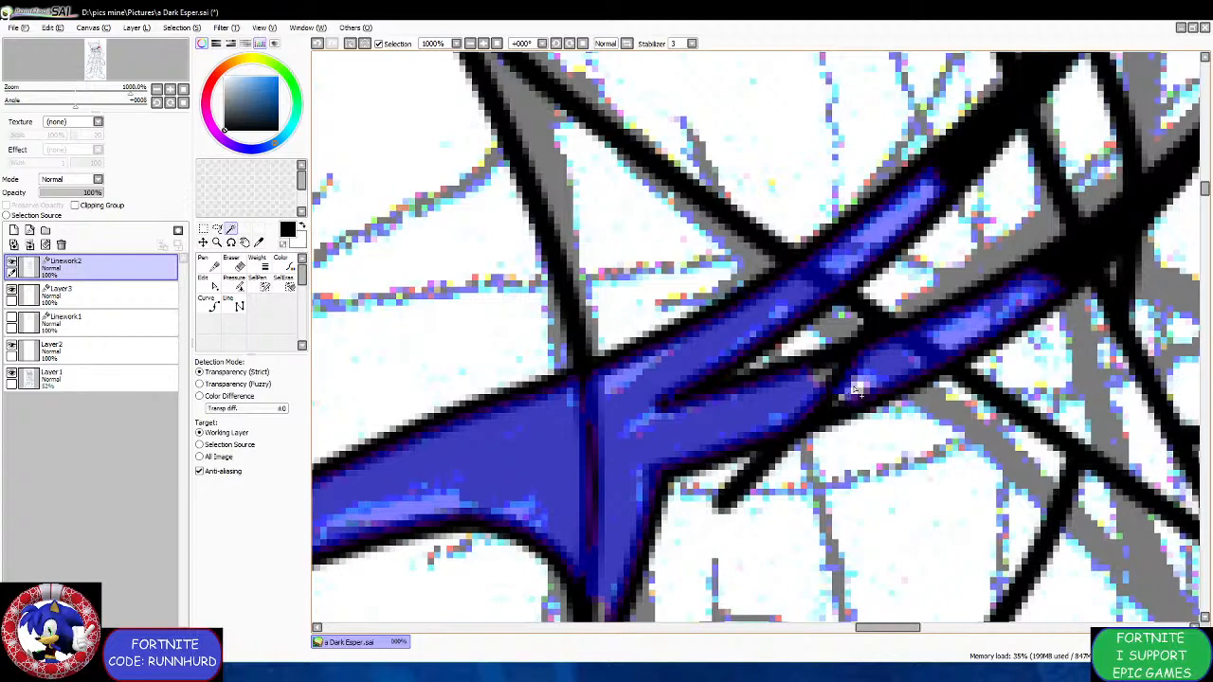
pyautogui.scroll(3, 860, 392)
pyautogui.click(823, 382)
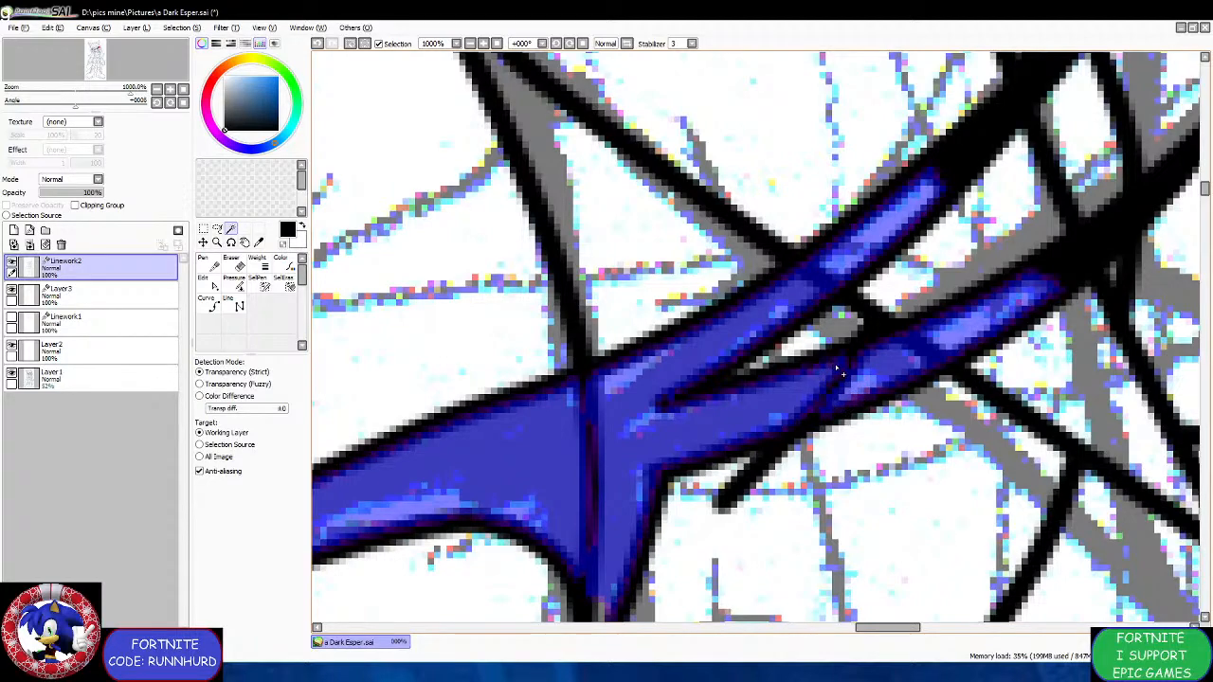
pyautogui.scroll(-4, 834, 369)
pyautogui.scroll(2, 671, 521)
pyautogui.scroll(3, 672, 521)
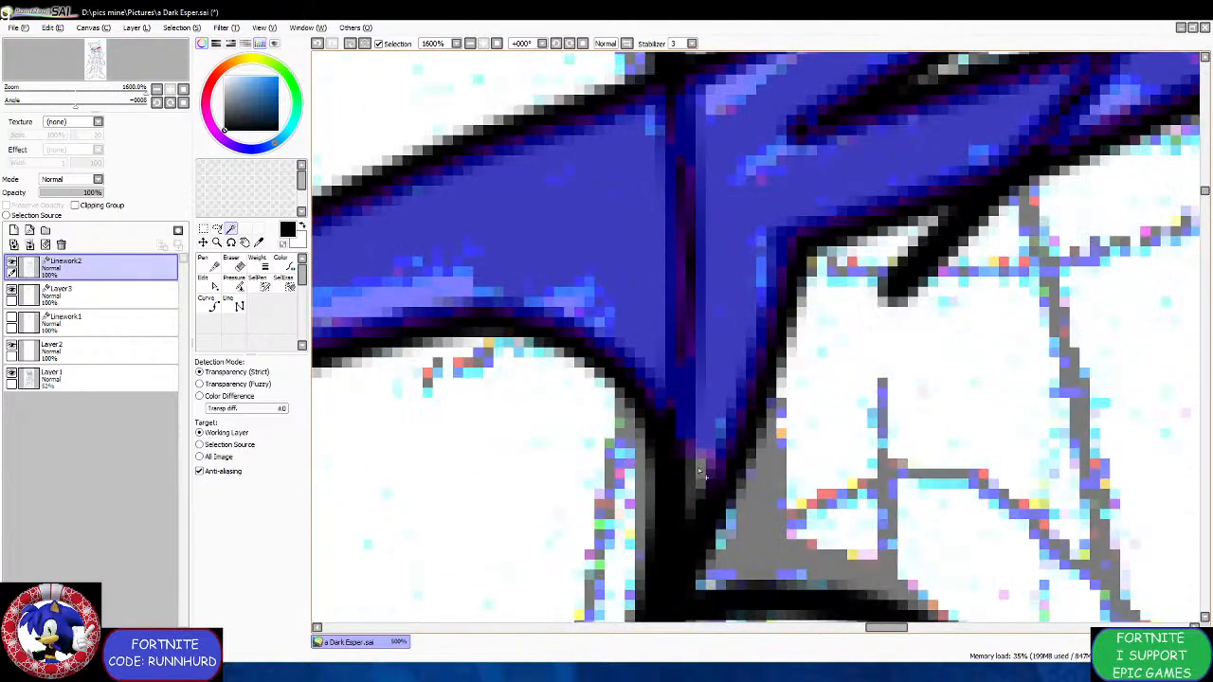
pyautogui.scroll(-10, 702, 467)
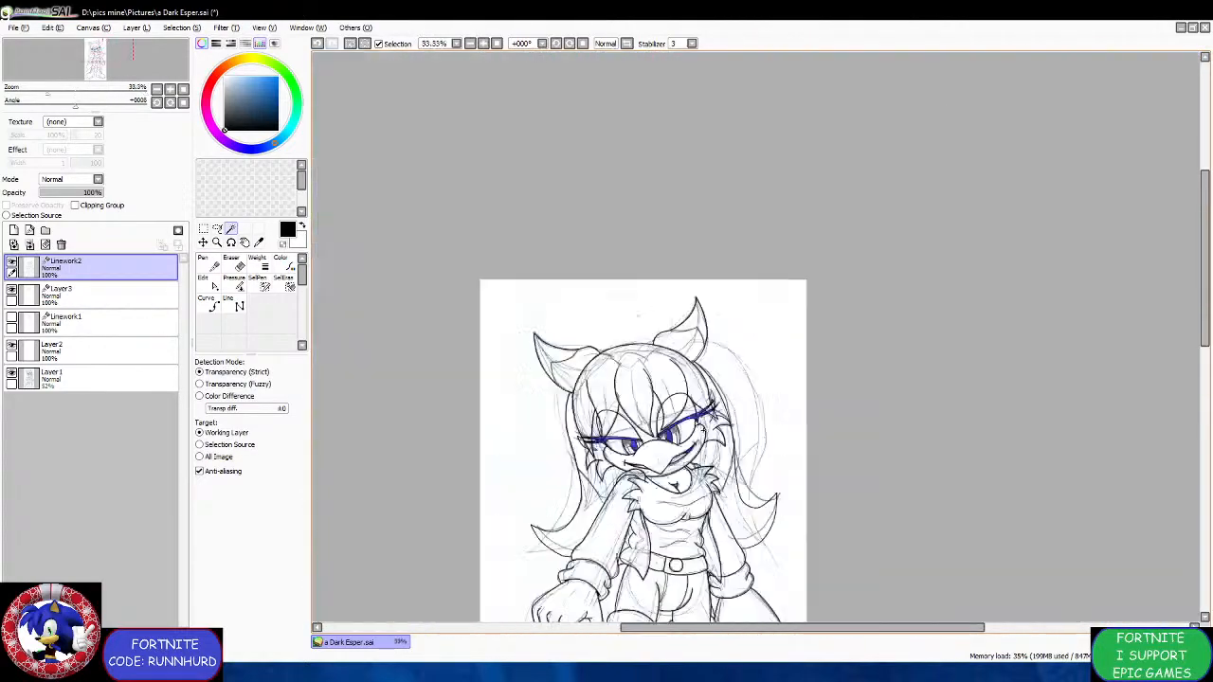
pyautogui.scroll(3, 668, 460)
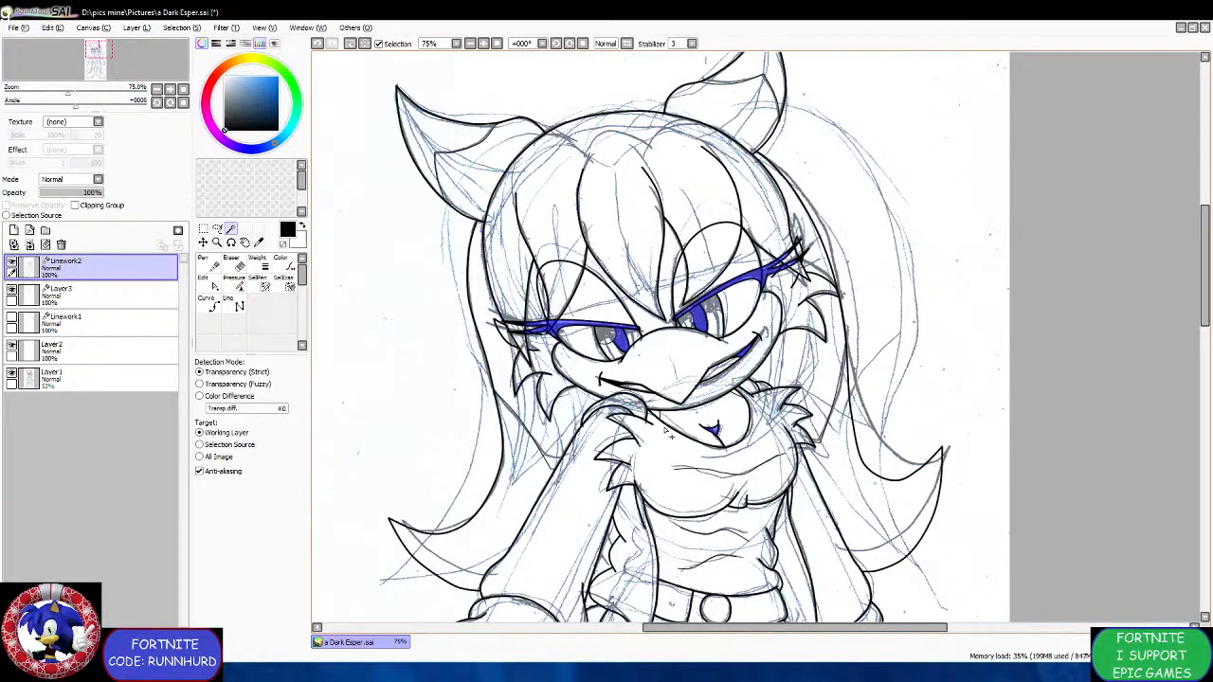
pyautogui.scroll(-2, 647, 416)
pyautogui.scroll(-2, 652, 497)
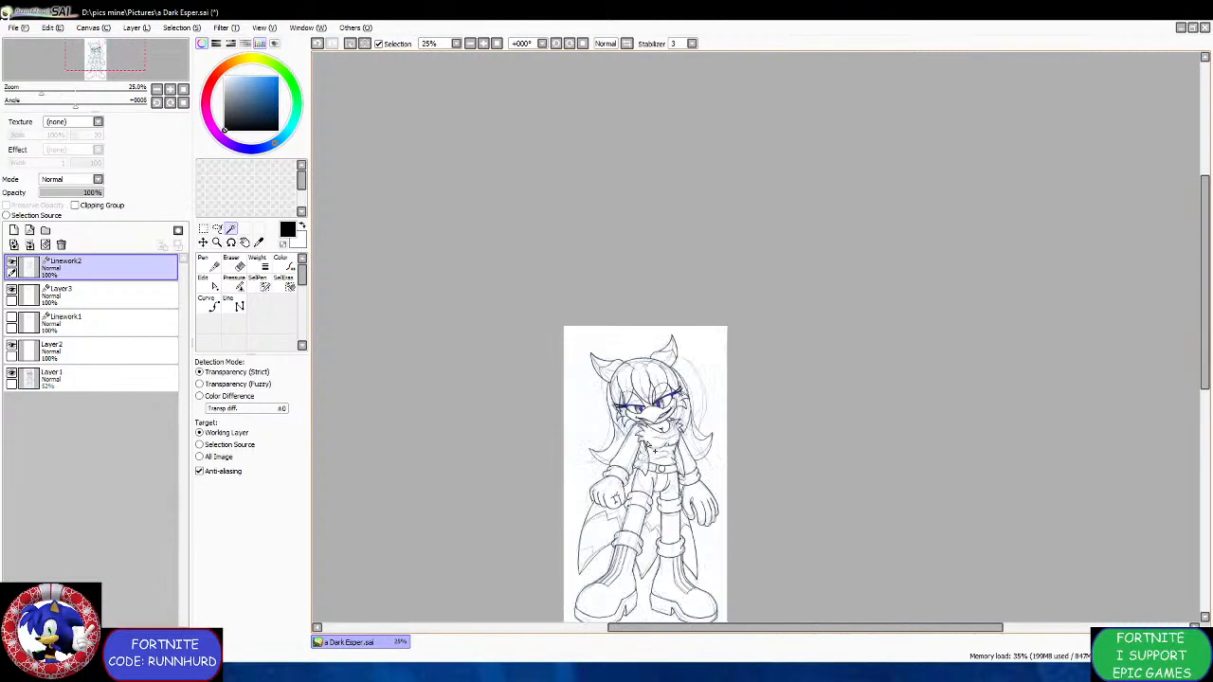
pyautogui.scroll(1, 652, 496)
pyautogui.scroll(2, 640, 421)
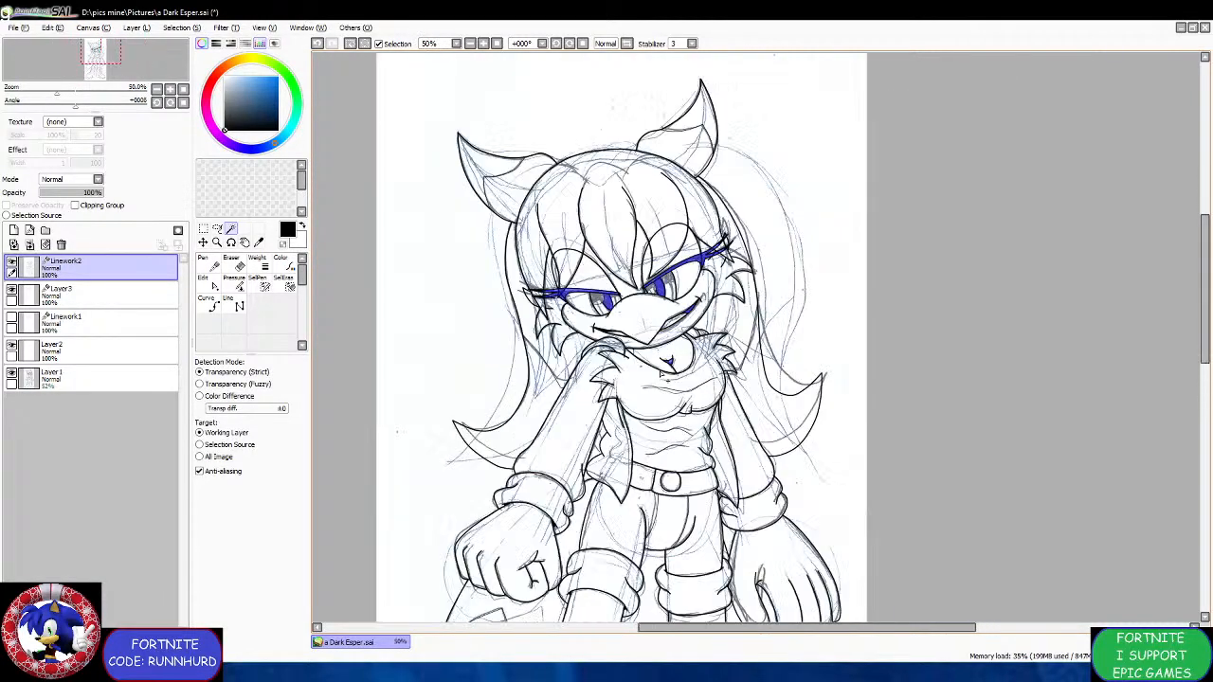
# Hide the Linework1 layer and fill the selected eyelash, pupil and mouth areas with black on Layer2.
pyautogui.click(128, 329)
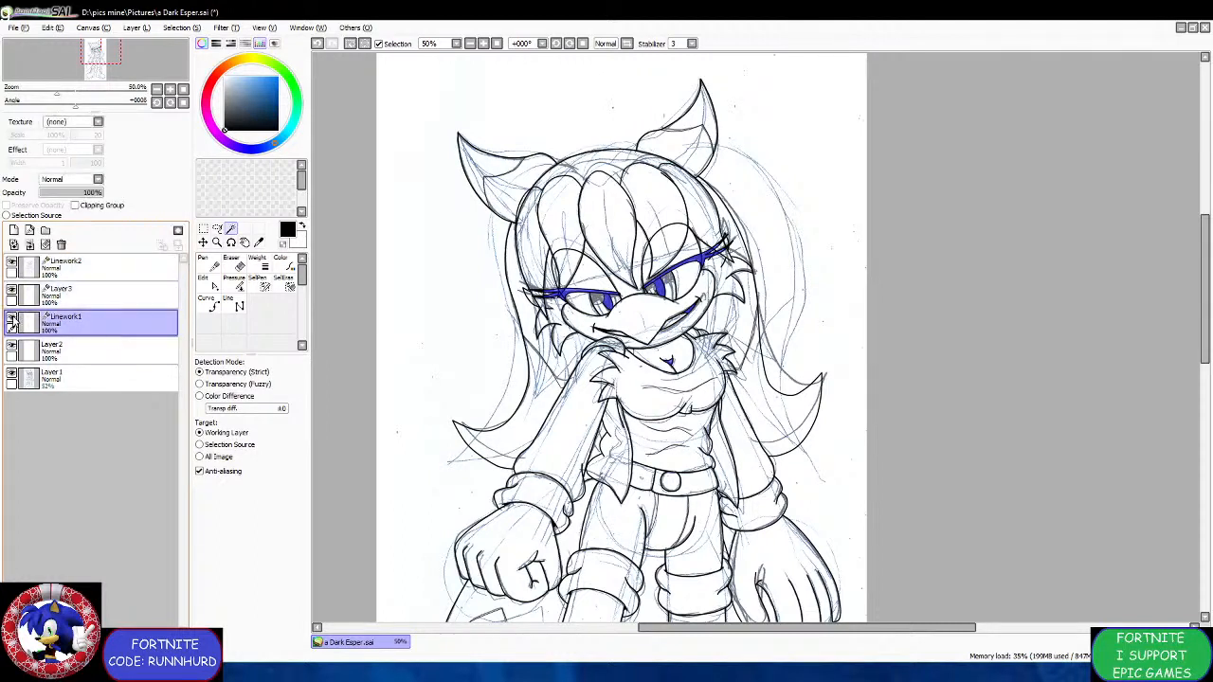
pyautogui.click(13, 320)
pyautogui.click(63, 349)
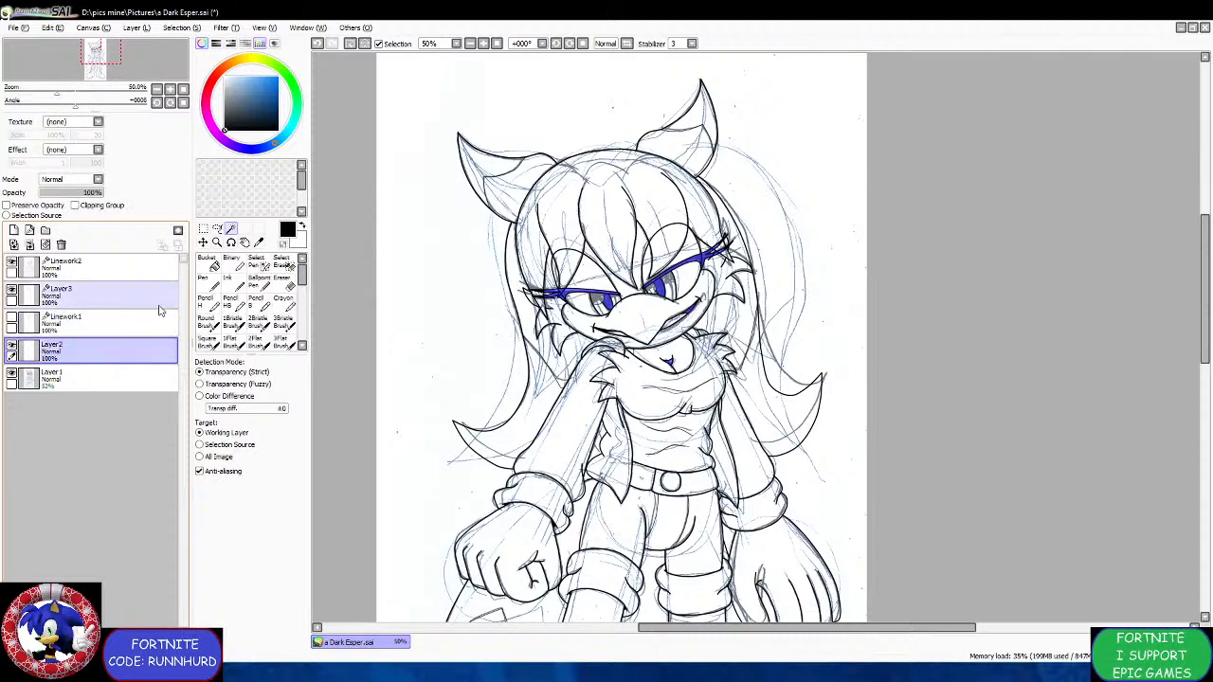
pyautogui.click(205, 277)
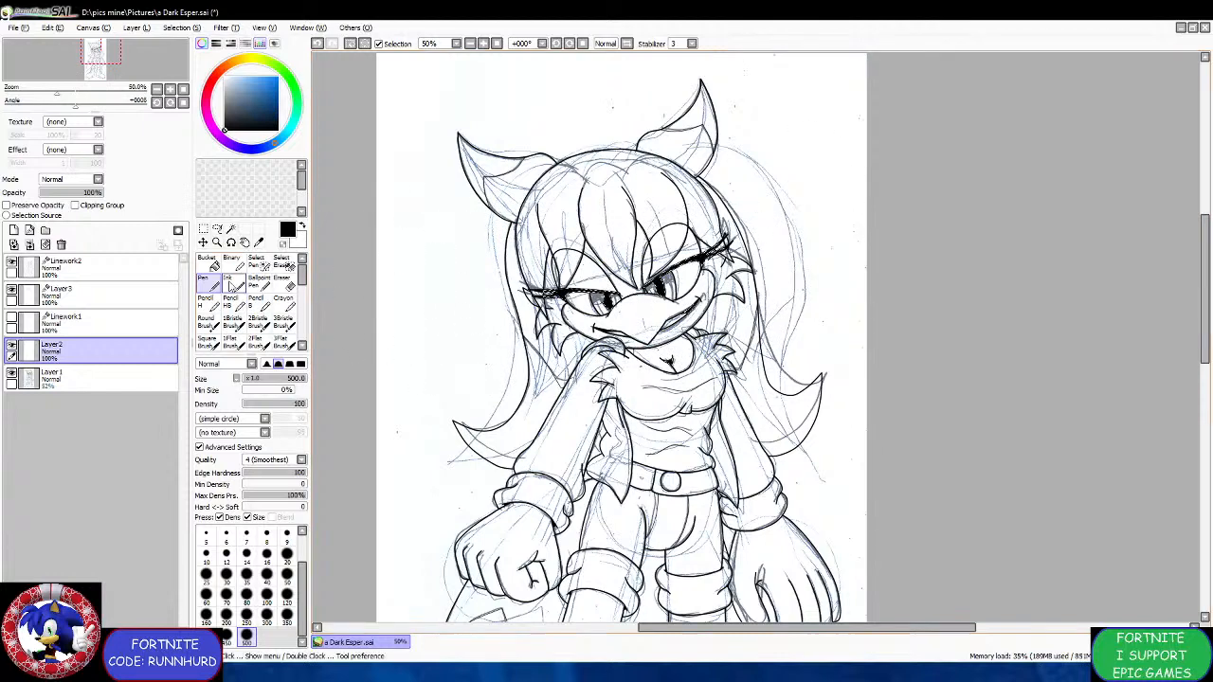
# On the Linework2 layer, select the white of the character's left-hand eye with the Magic Wand.
pyautogui.click(154, 275)
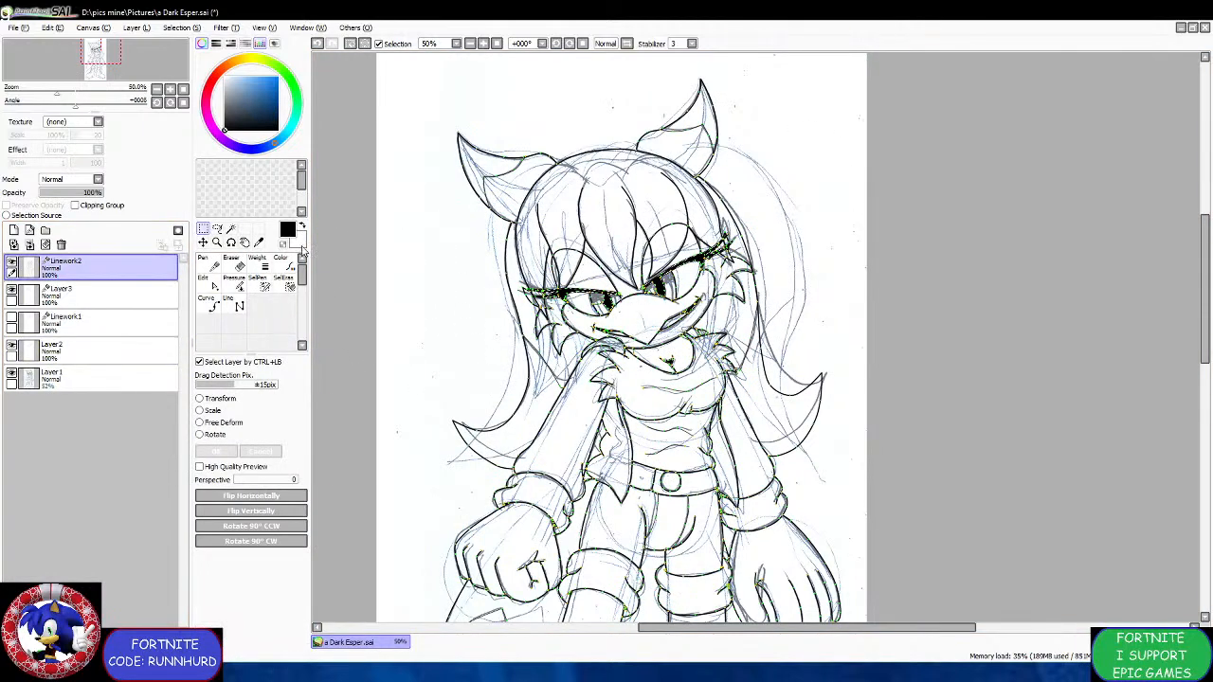
pyautogui.click(230, 228)
pyautogui.scroll(4, 599, 341)
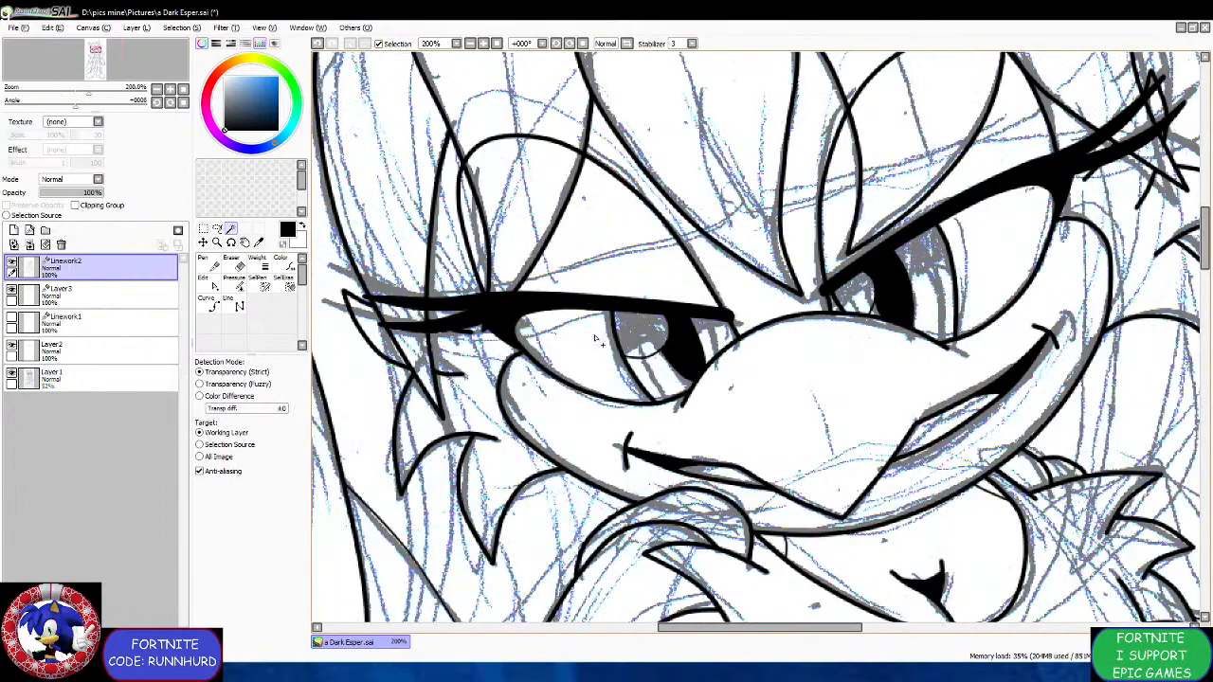
pyautogui.click(614, 347)
pyautogui.scroll(2, 625, 341)
pyautogui.scroll(-4, 645, 338)
pyautogui.scroll(4, 820, 294)
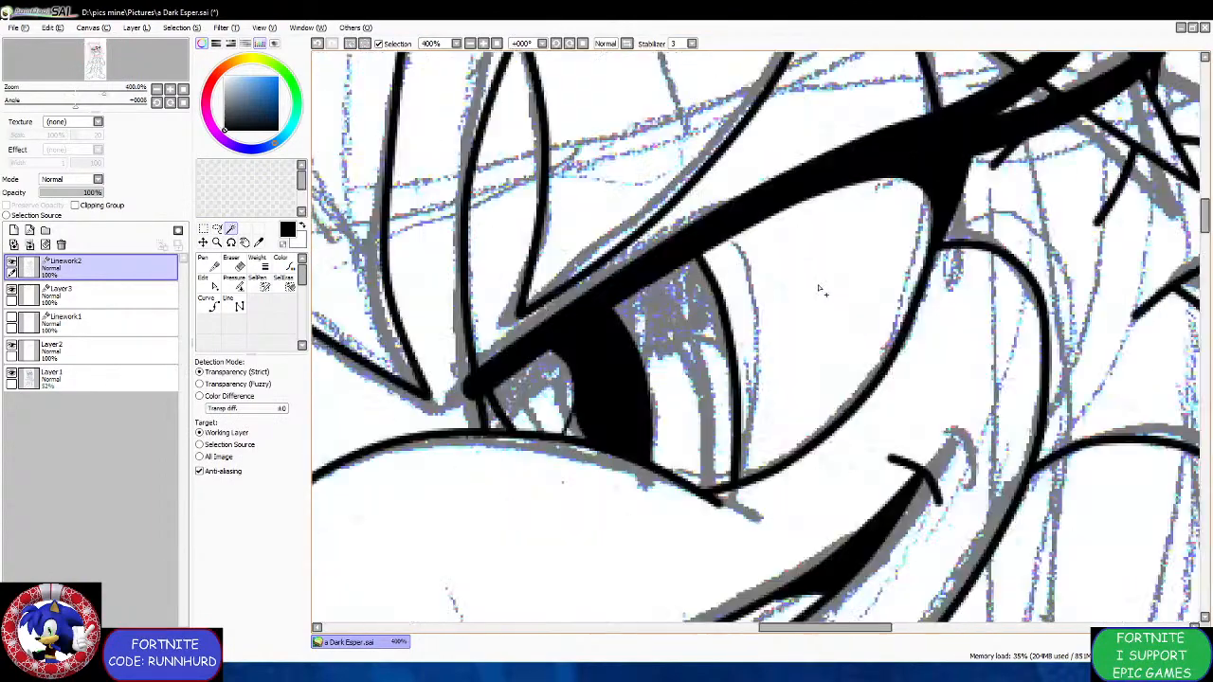
# Add the white areas of the character's other eye to the selection, including the small slivers at its inner corner.
pyautogui.click(773, 294)
pyautogui.click(521, 387)
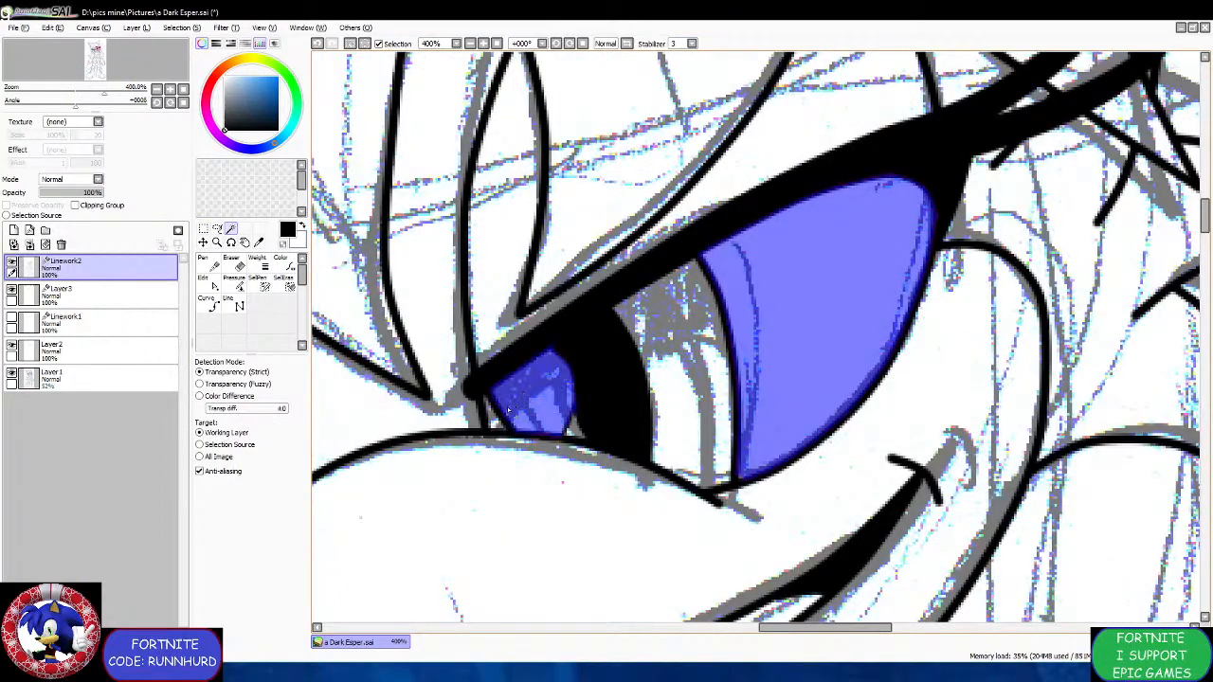
pyautogui.scroll(3, 488, 421)
pyautogui.click(486, 425)
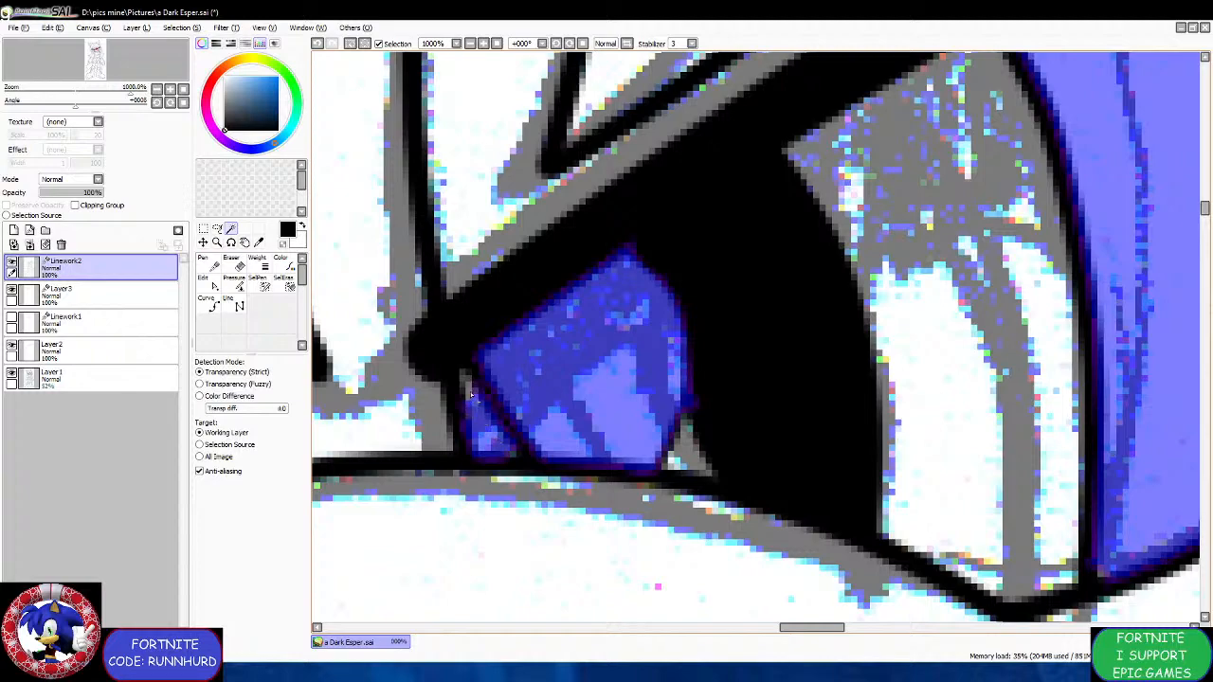
pyautogui.click(461, 378)
pyautogui.click(467, 384)
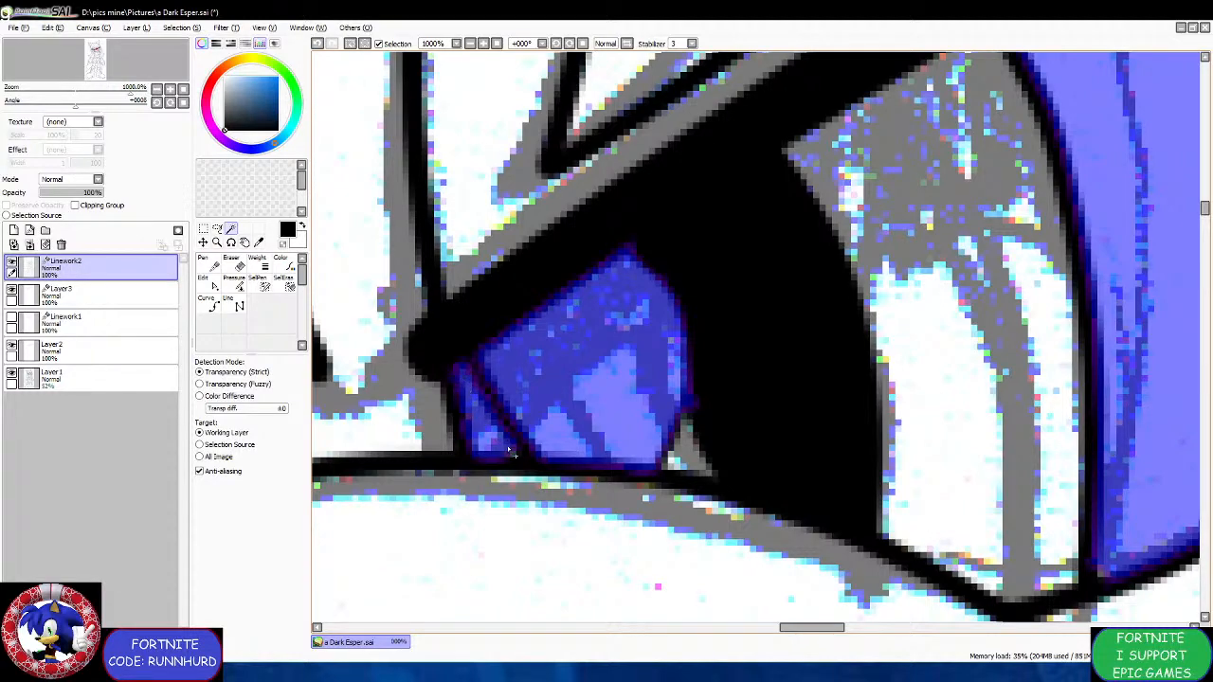
pyautogui.scroll(-4, 529, 455)
pyautogui.scroll(3, 758, 500)
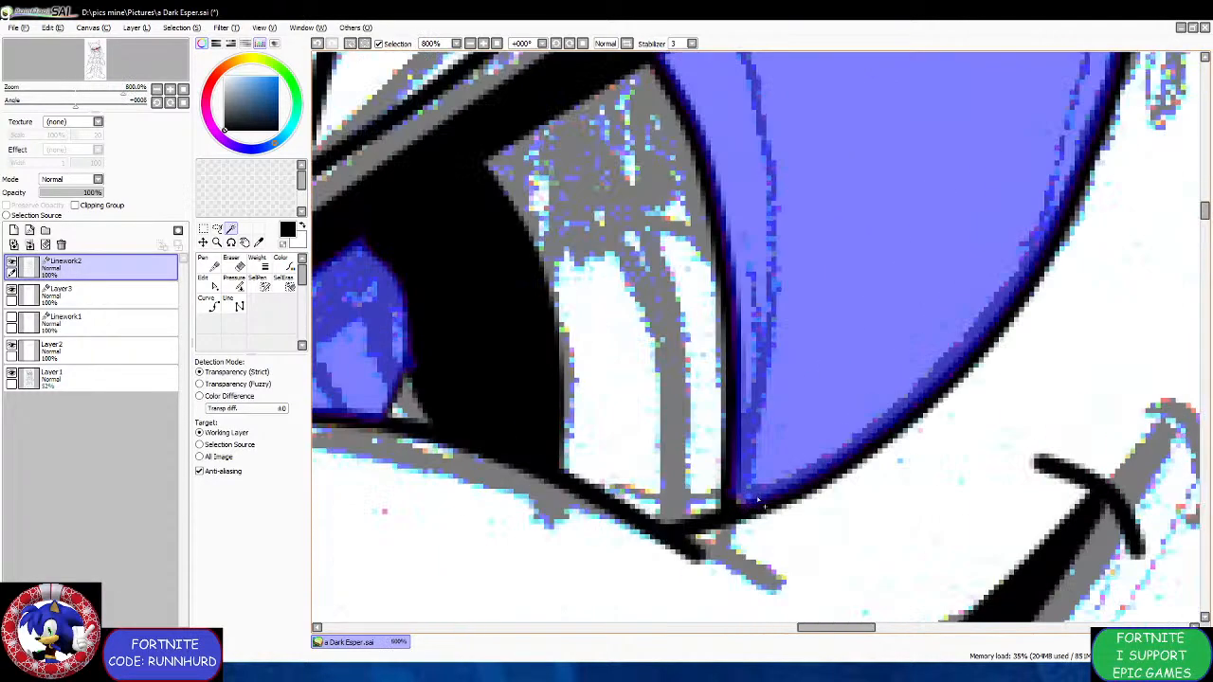
pyautogui.scroll(-10, 742, 510)
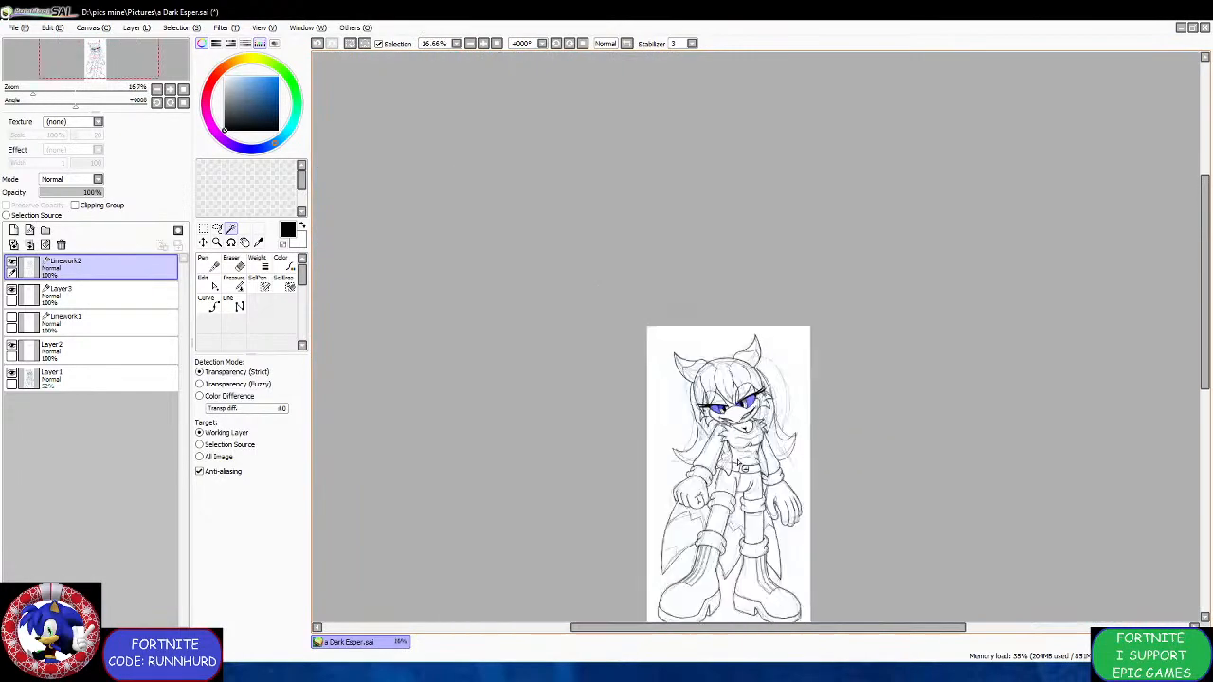
pyautogui.scroll(2, 594, 335)
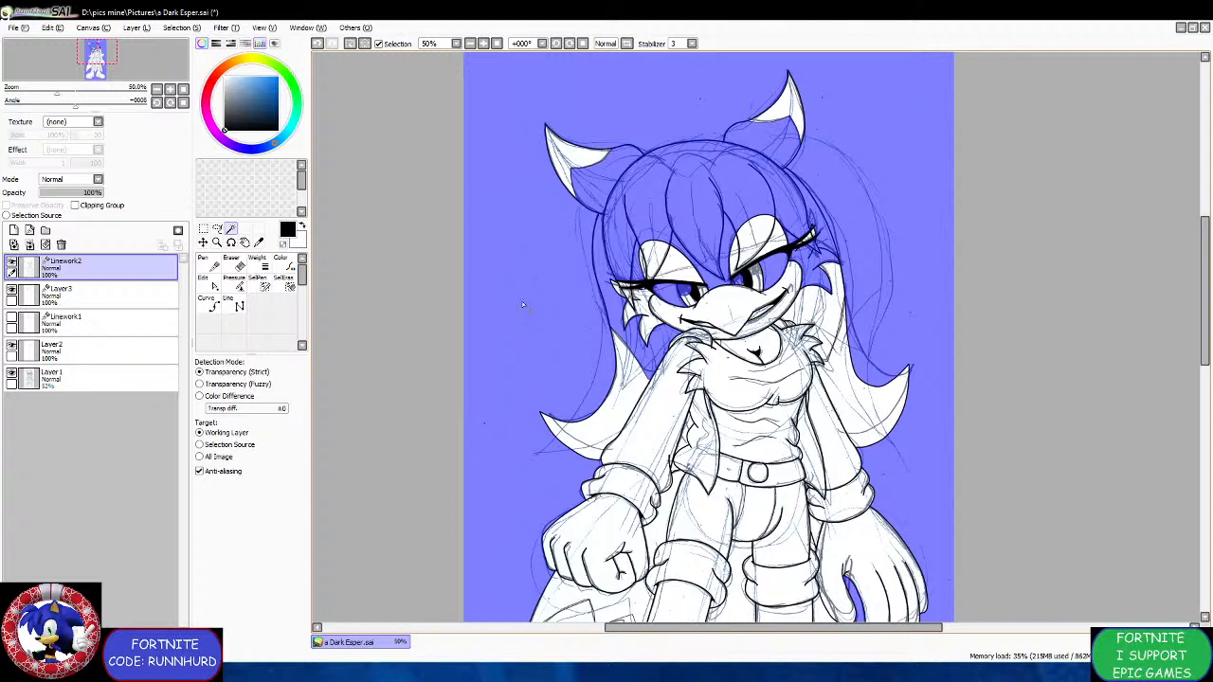
pyautogui.hotkey('ctrl', 'd')
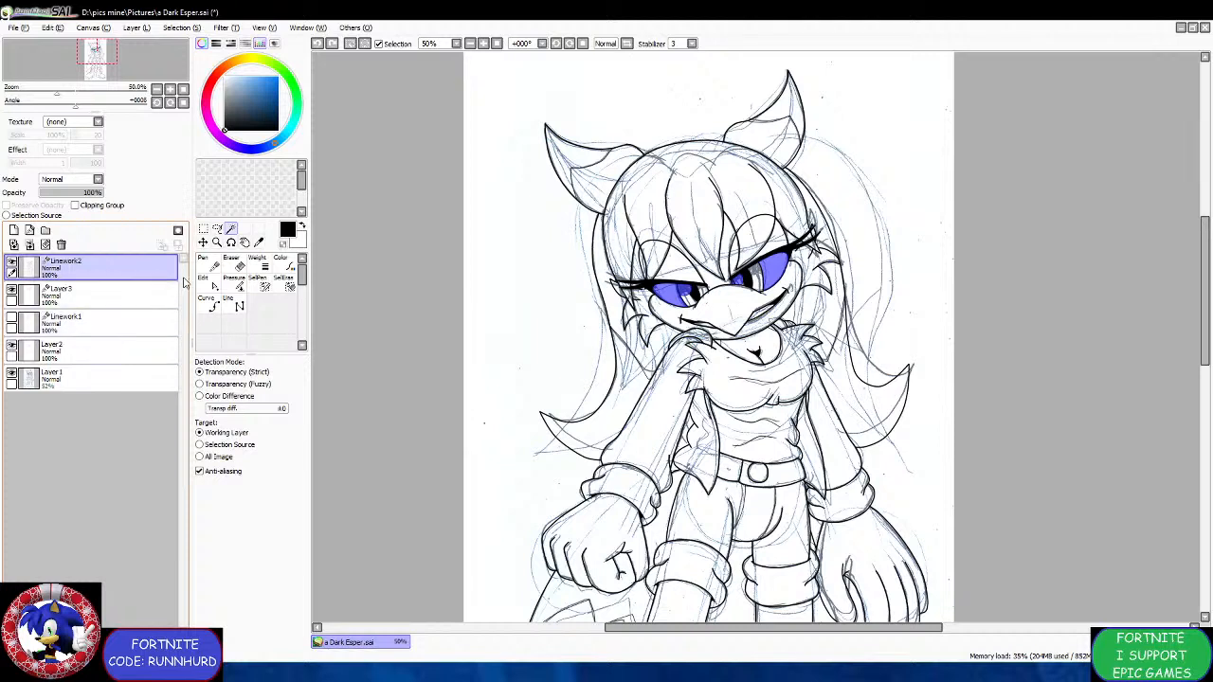
# Fill the selected eye whites with white on Layer2 using the Pen at size 500.
pyautogui.click(102, 347)
pyautogui.moveTo(248, 108); pyautogui.dragTo(114, 41)
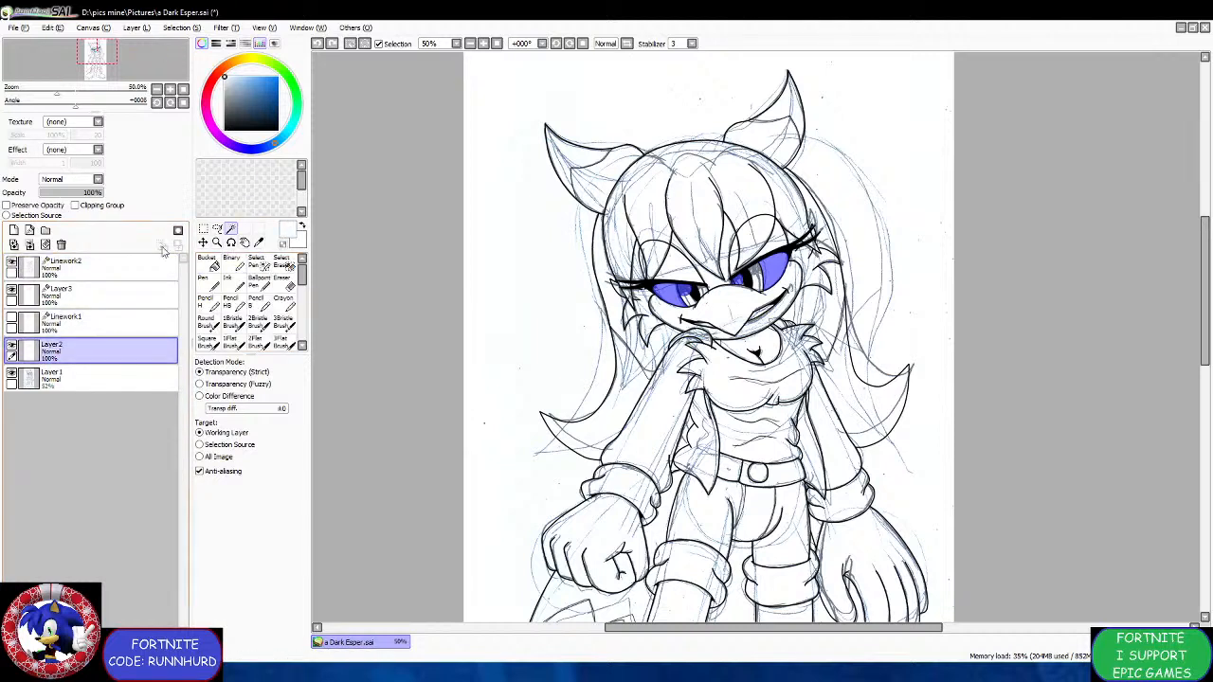
pyautogui.click(212, 288)
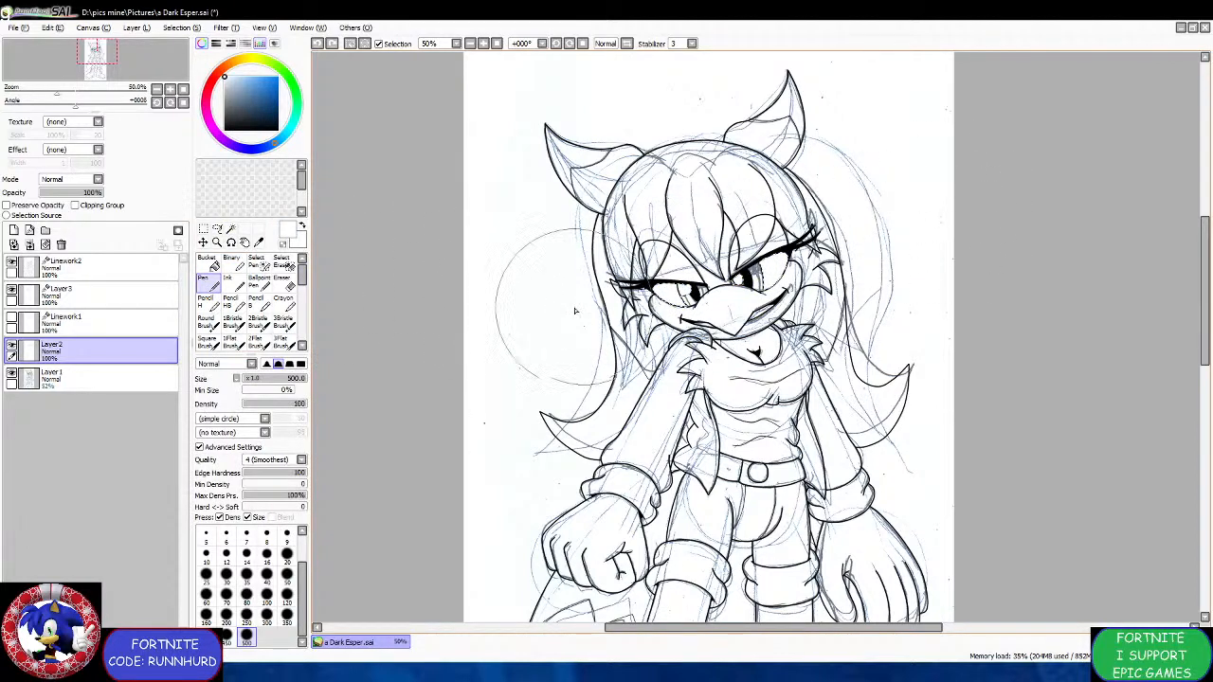
# On the Linework2 layer, draw a black size 4 curve along the top of the head to close its outline.
pyautogui.click(95, 269)
pyautogui.click(203, 229)
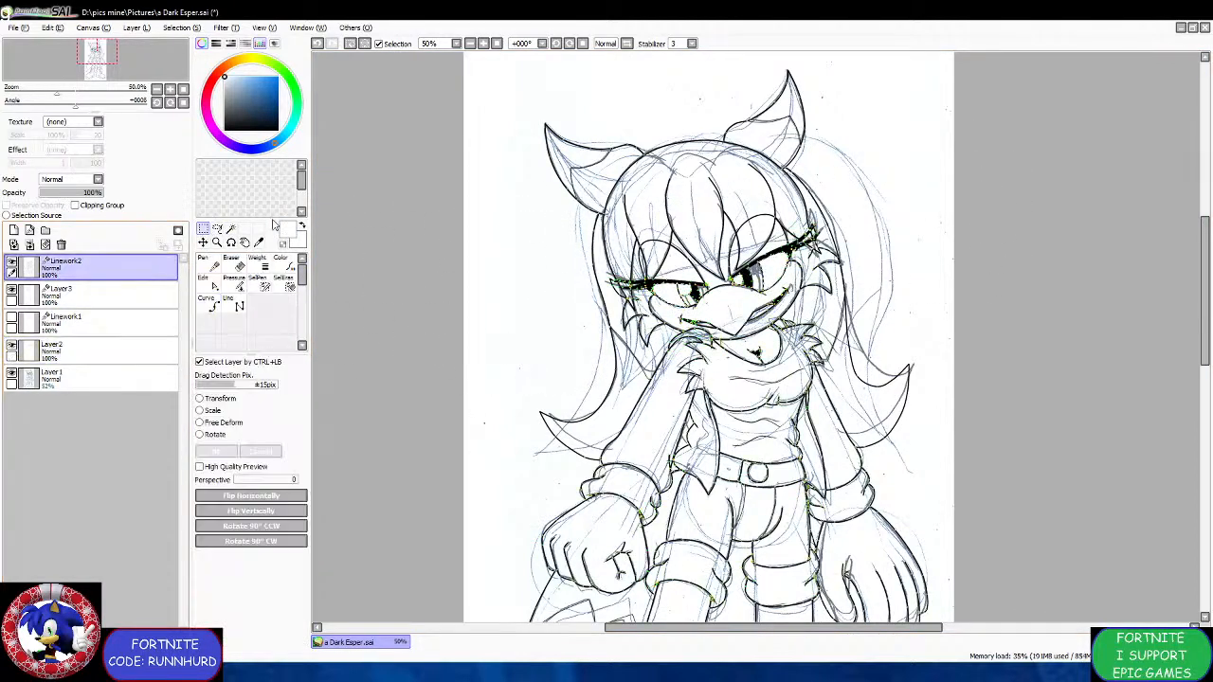
pyautogui.scroll(3, 606, 102)
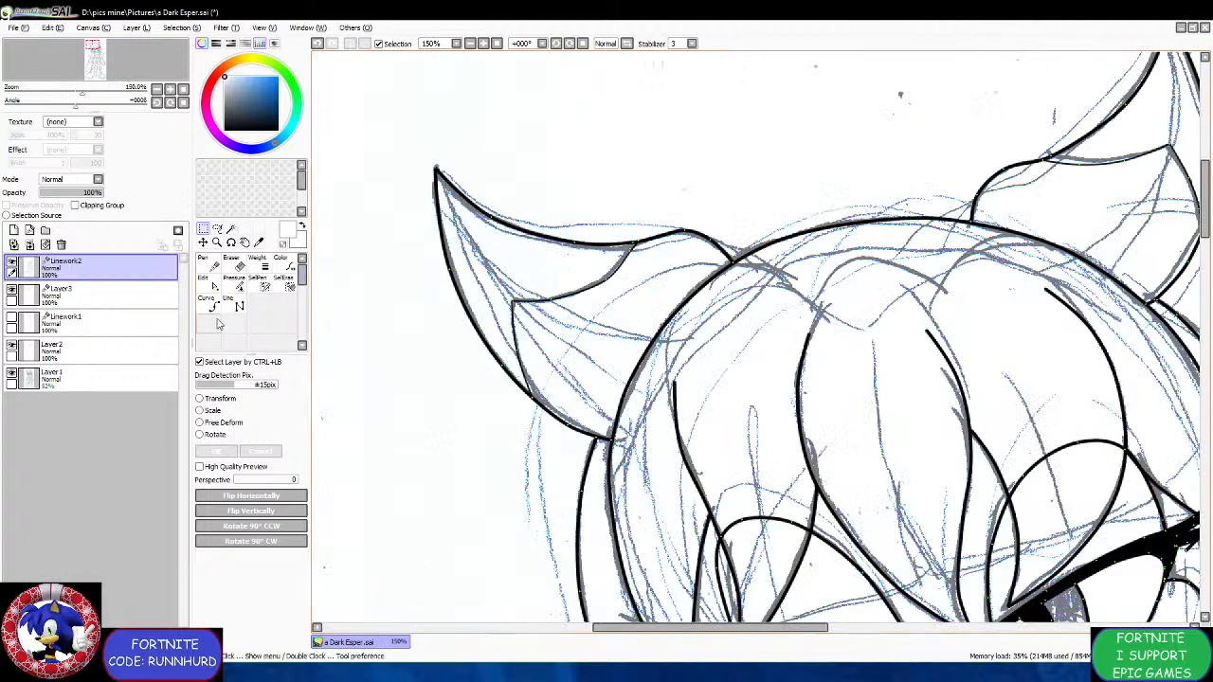
pyautogui.click(208, 303)
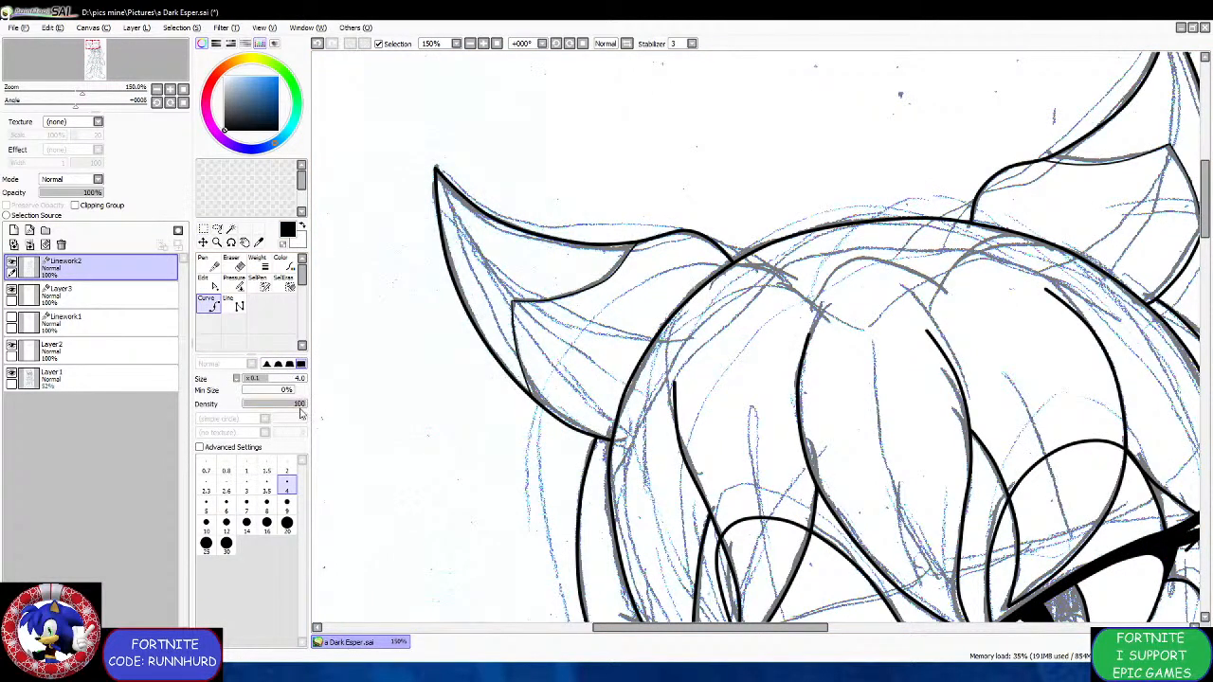
pyautogui.scroll(-2, 897, 172)
pyautogui.scroll(5, 896, 172)
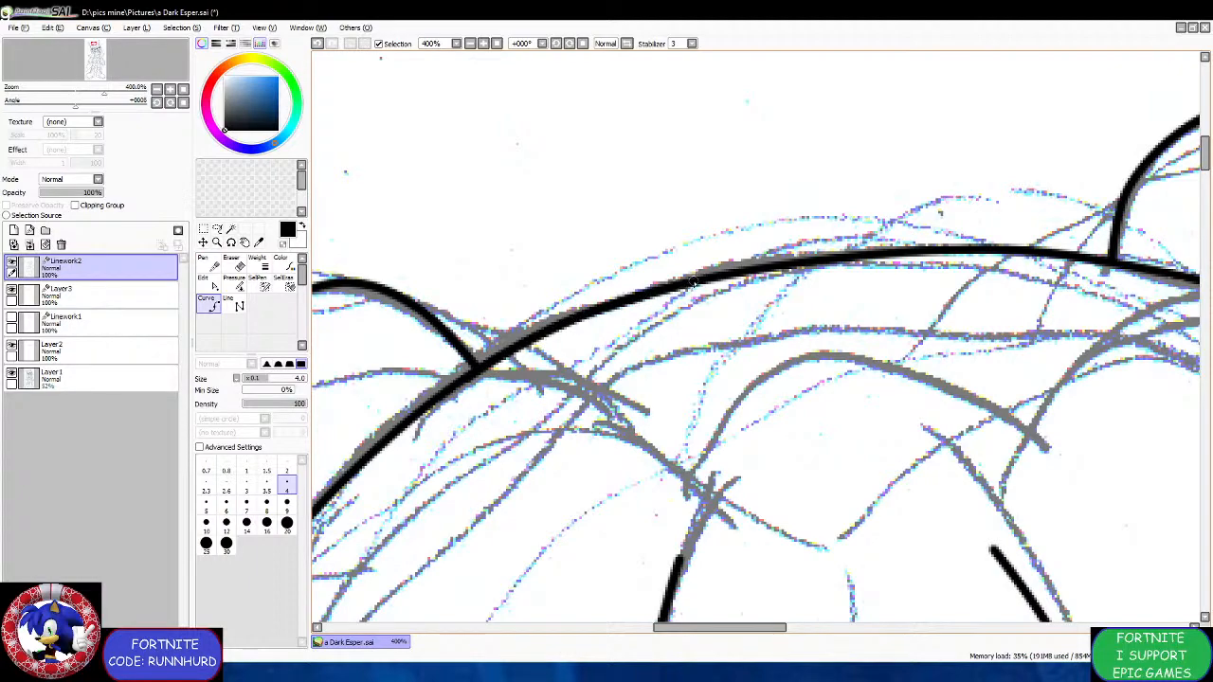
pyautogui.scroll(-5, 850, 256)
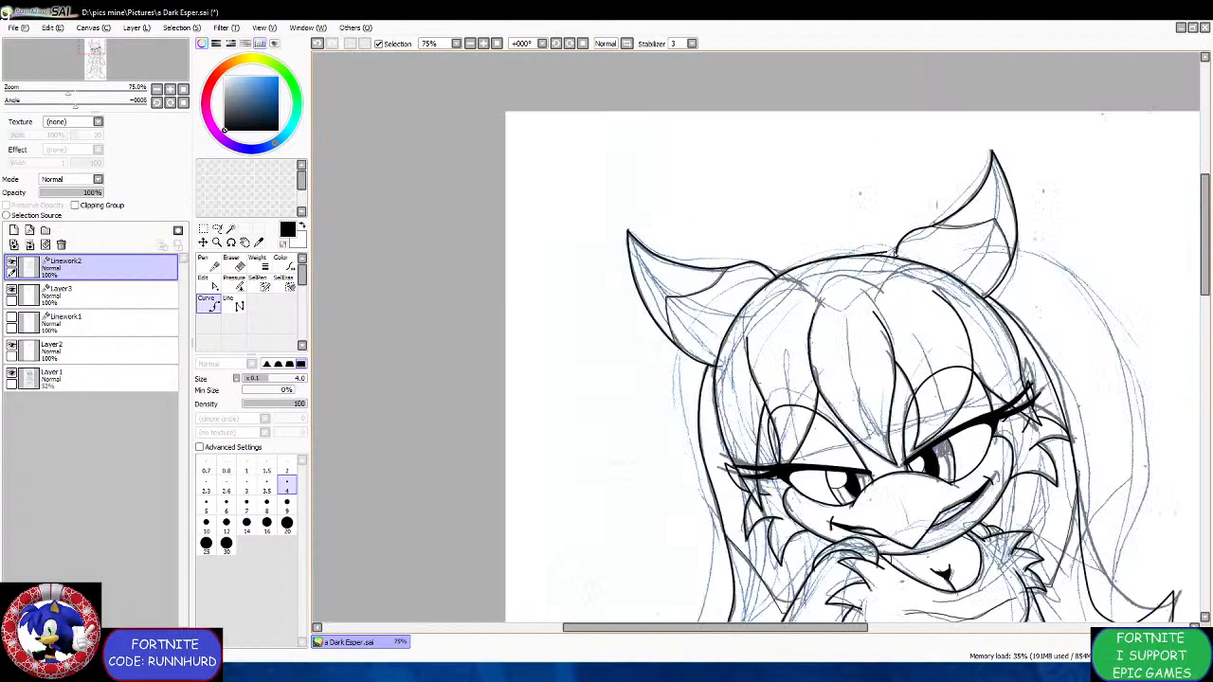
pyautogui.scroll(5, 928, 249)
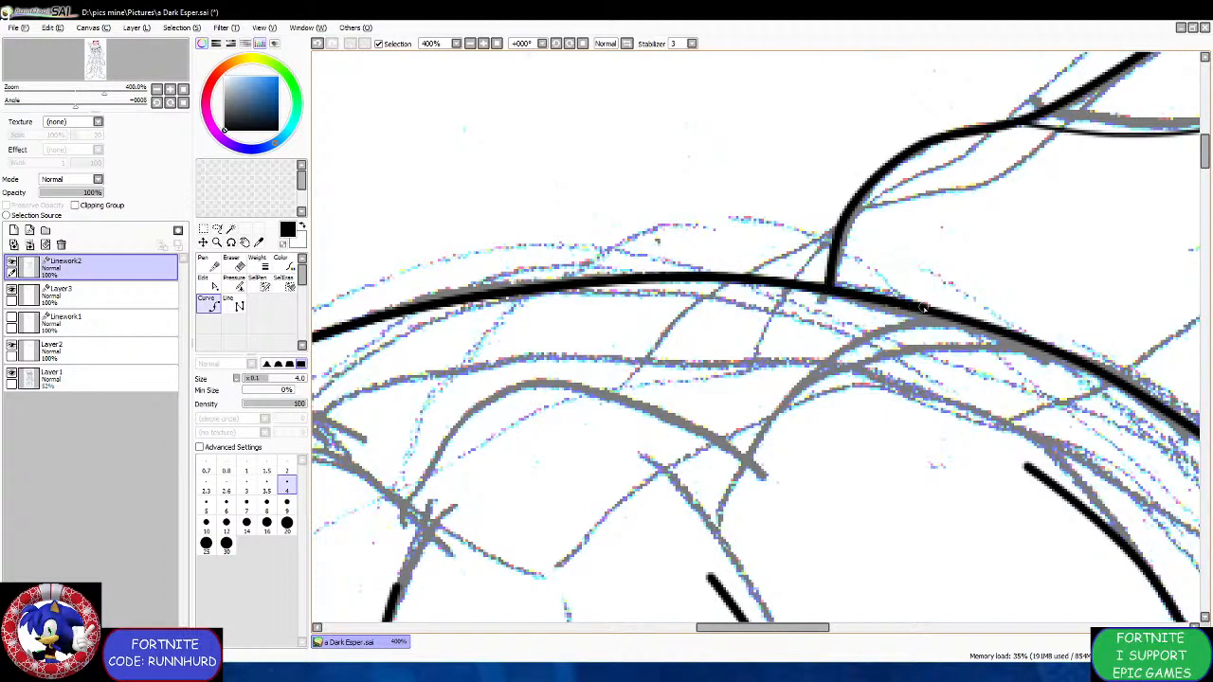
pyautogui.scroll(-3, 686, 314)
pyautogui.scroll(2, 641, 320)
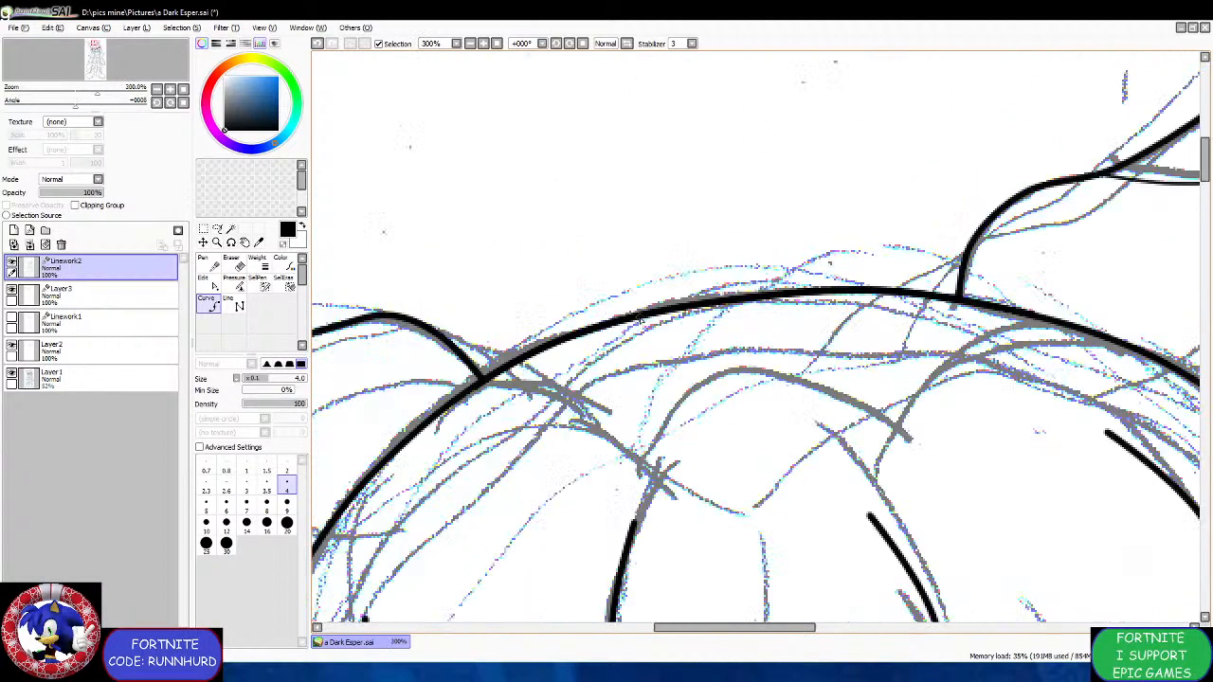
pyautogui.scroll(-7, 740, 309)
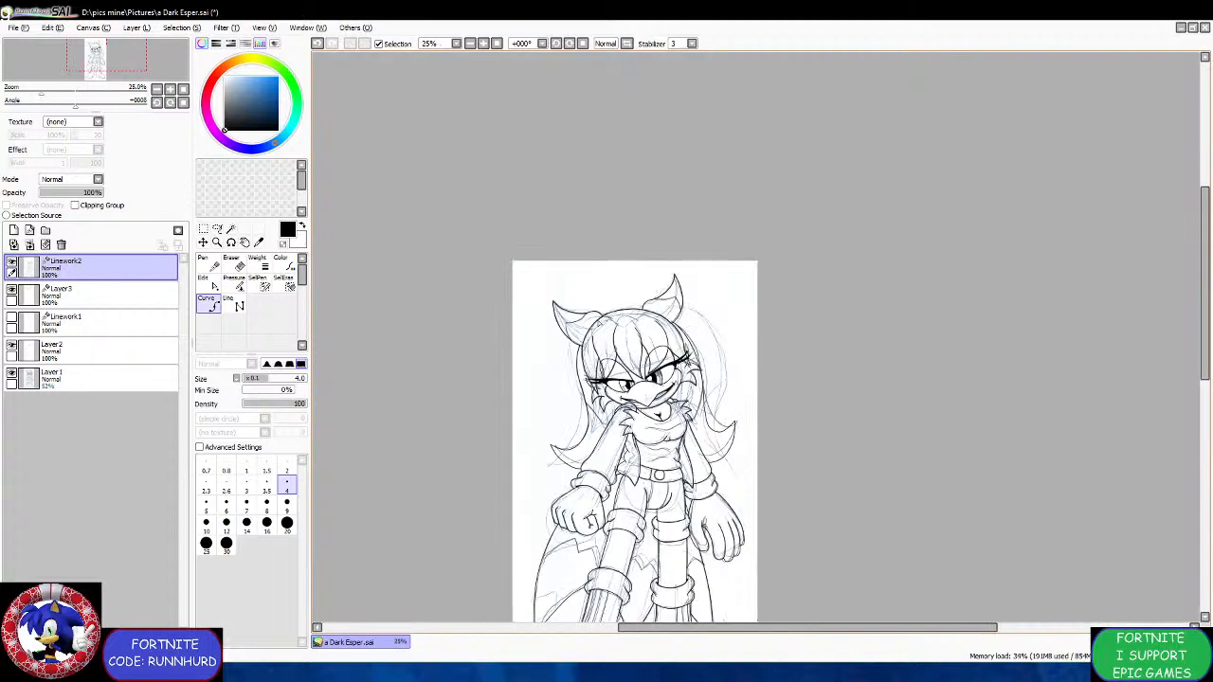
# Select the background around the character with the Magic Wand, adding the gap between the hip and the open hand.
pyautogui.click(231, 228)
pyautogui.click(541, 271)
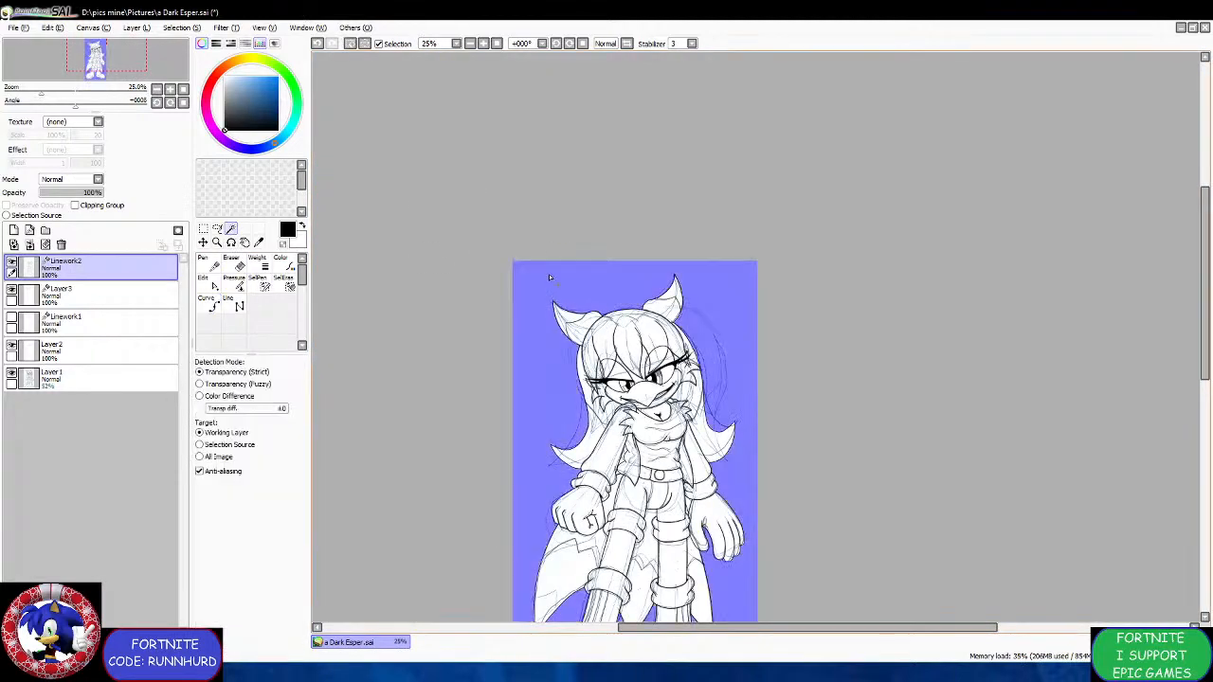
pyautogui.scroll(-1, 542, 271)
pyautogui.scroll(4, 583, 370)
pyautogui.scroll(-3, 583, 370)
pyautogui.scroll(3, 583, 370)
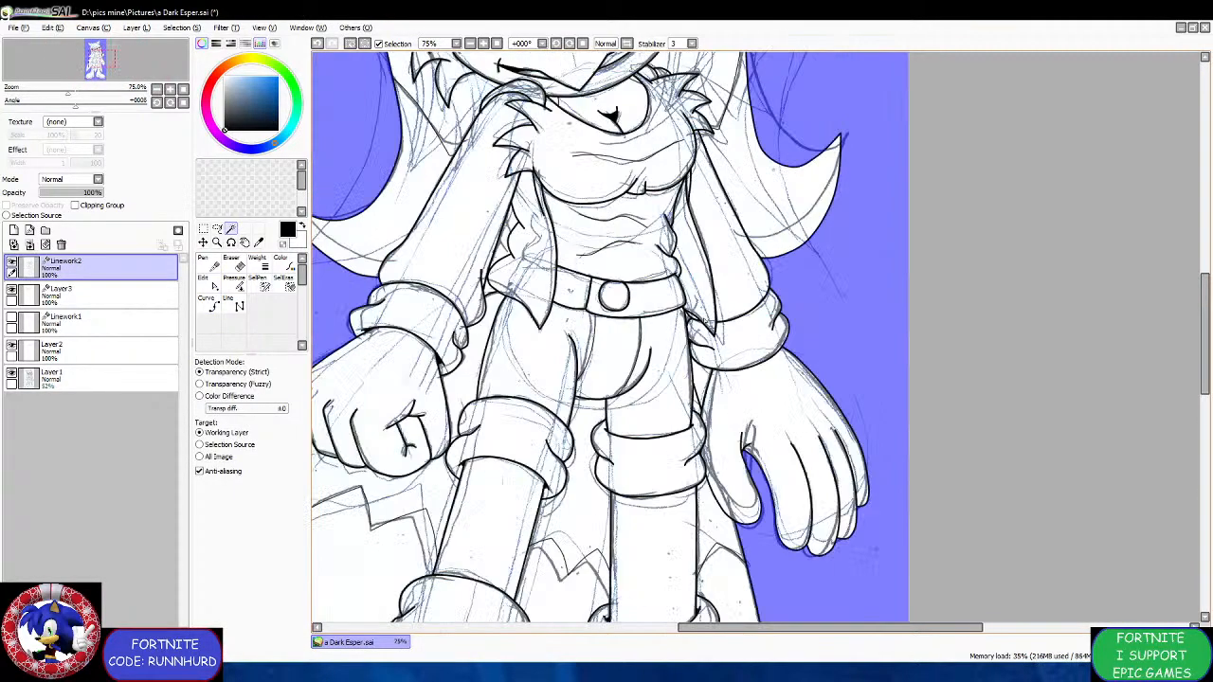
pyautogui.click(705, 373)
# Add the gaps between the other arm and the waist and the small gap beside the belt to the background selection.
pyautogui.scroll(1, 459, 431)
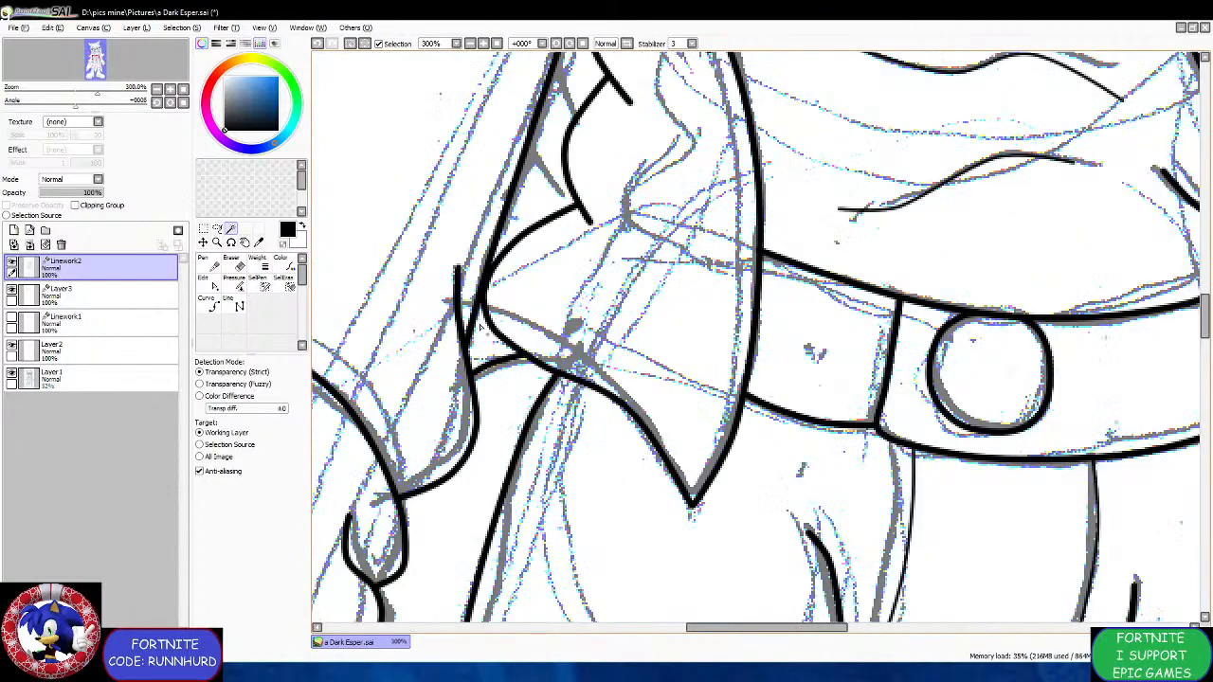
pyautogui.scroll(-2, 460, 431)
pyautogui.scroll(1, 483, 317)
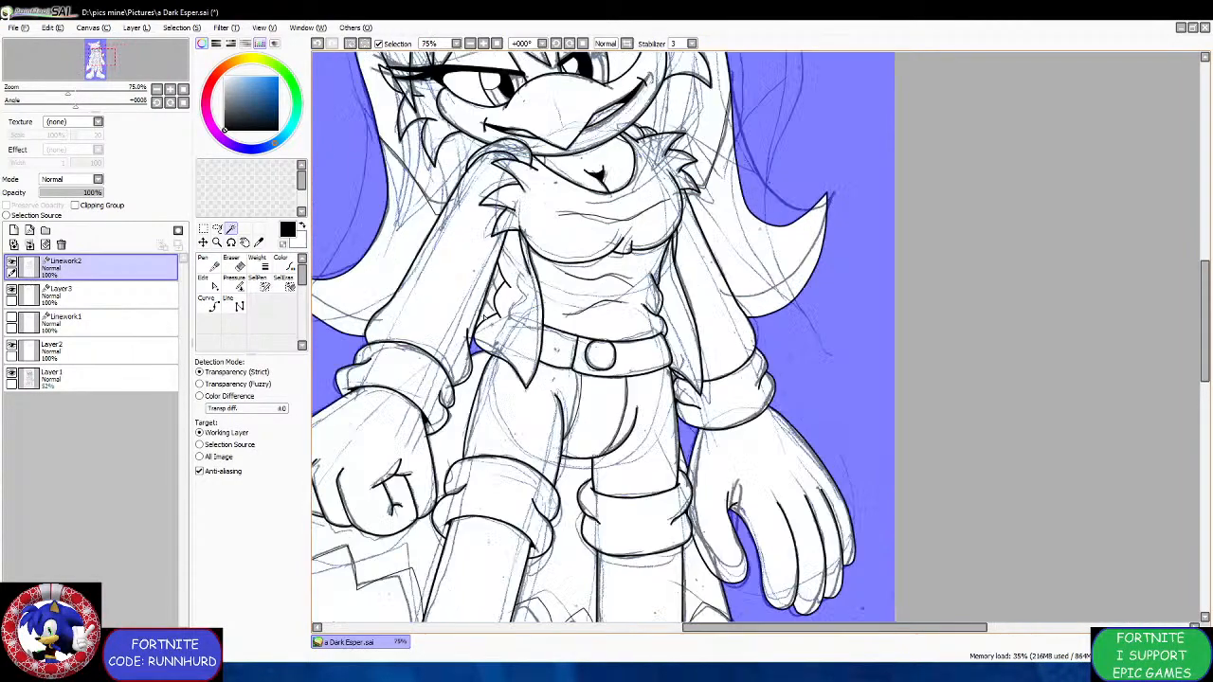
pyautogui.click(487, 316)
pyautogui.scroll(4, 641, 361)
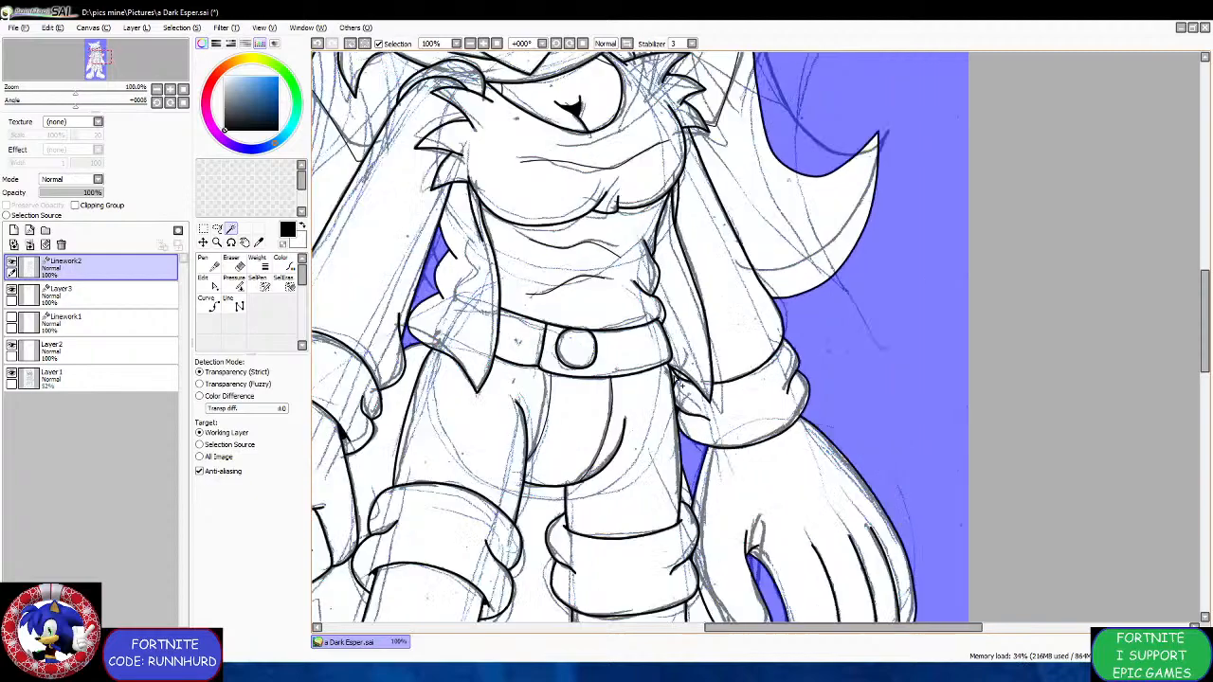
pyautogui.scroll(2, 671, 375)
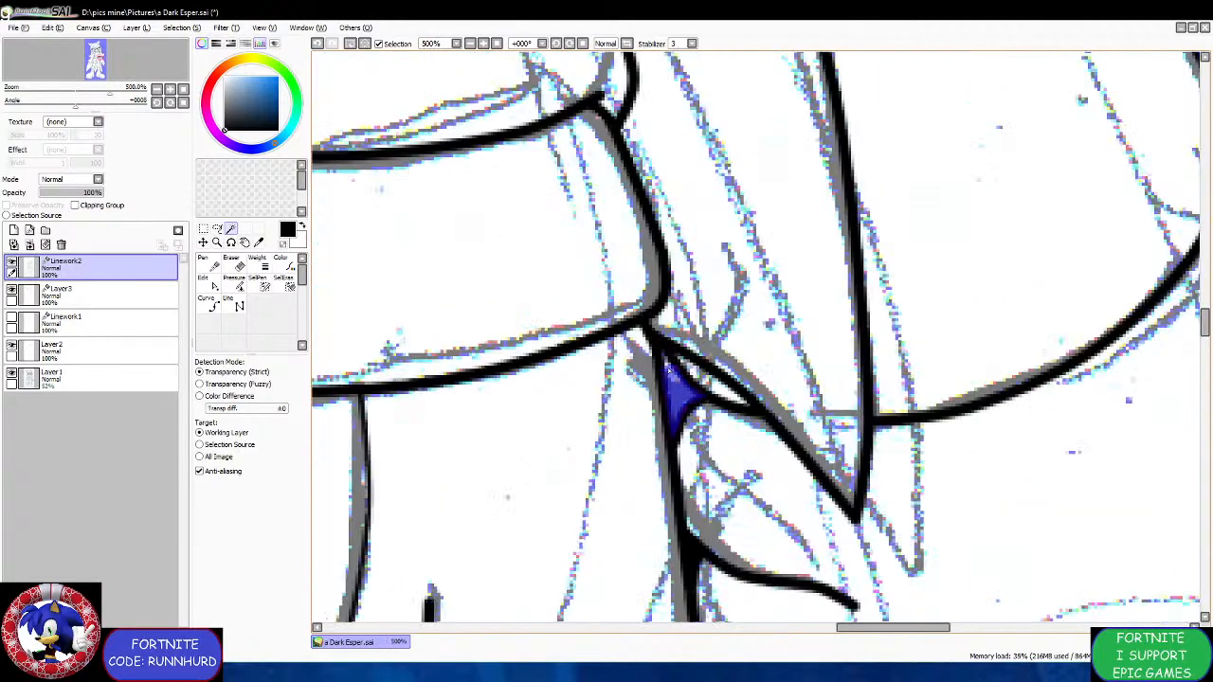
pyautogui.scroll(-9, 641, 364)
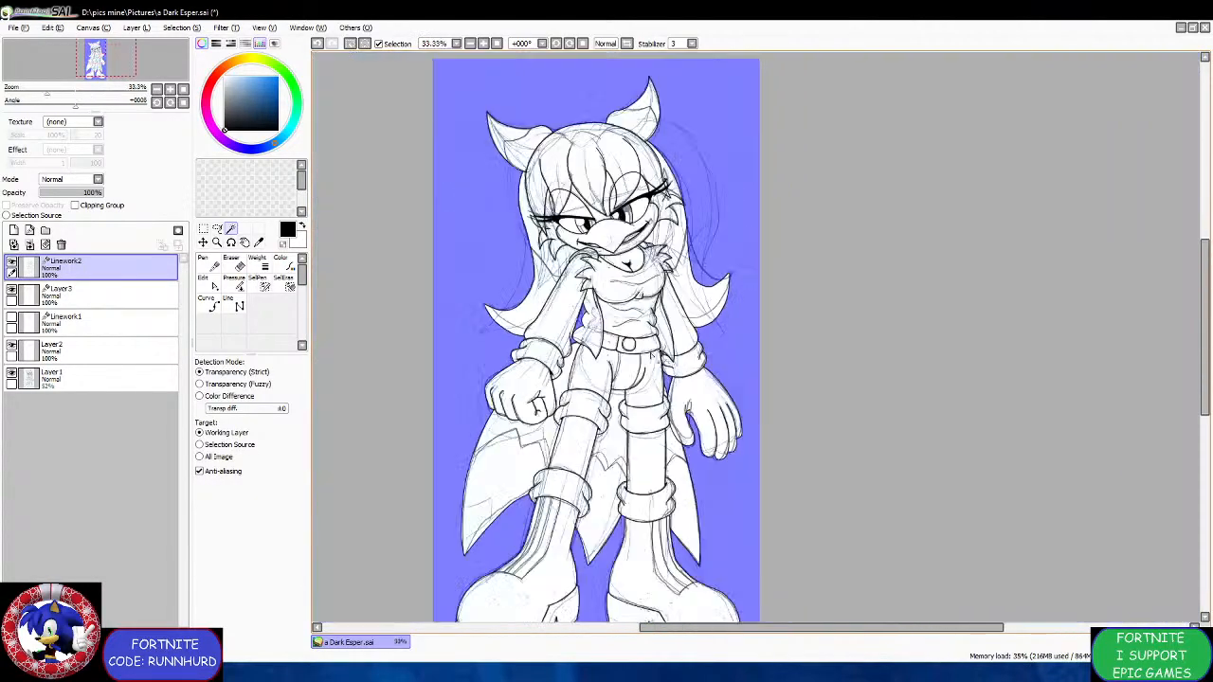
pyautogui.scroll(-1, 636, 367)
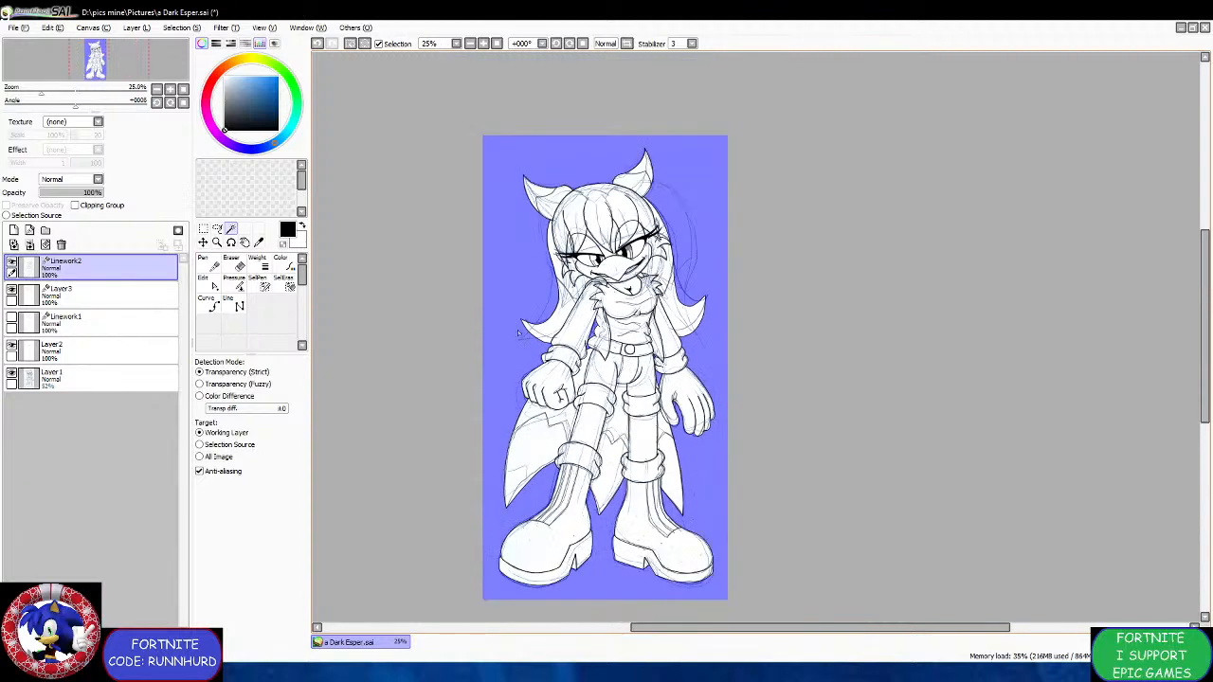
# Fill the selected background with white on Layer2, clear the selection and return to the Linework2 layer.
pyautogui.click(108, 347)
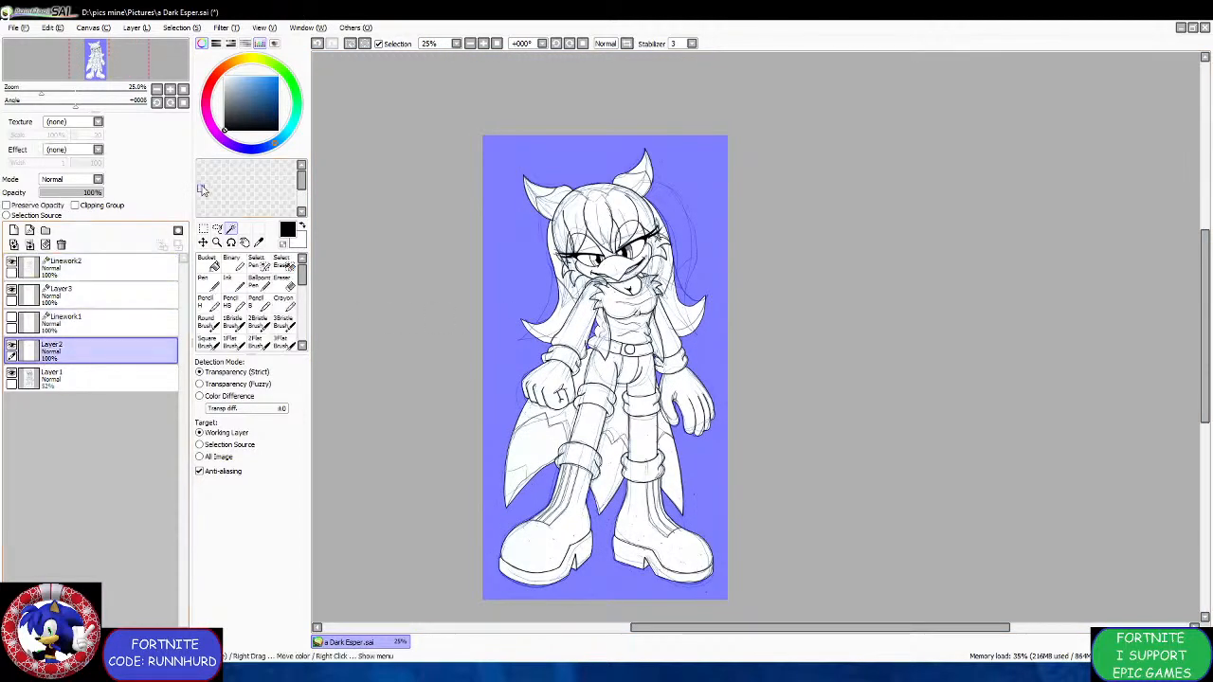
pyautogui.click(207, 282)
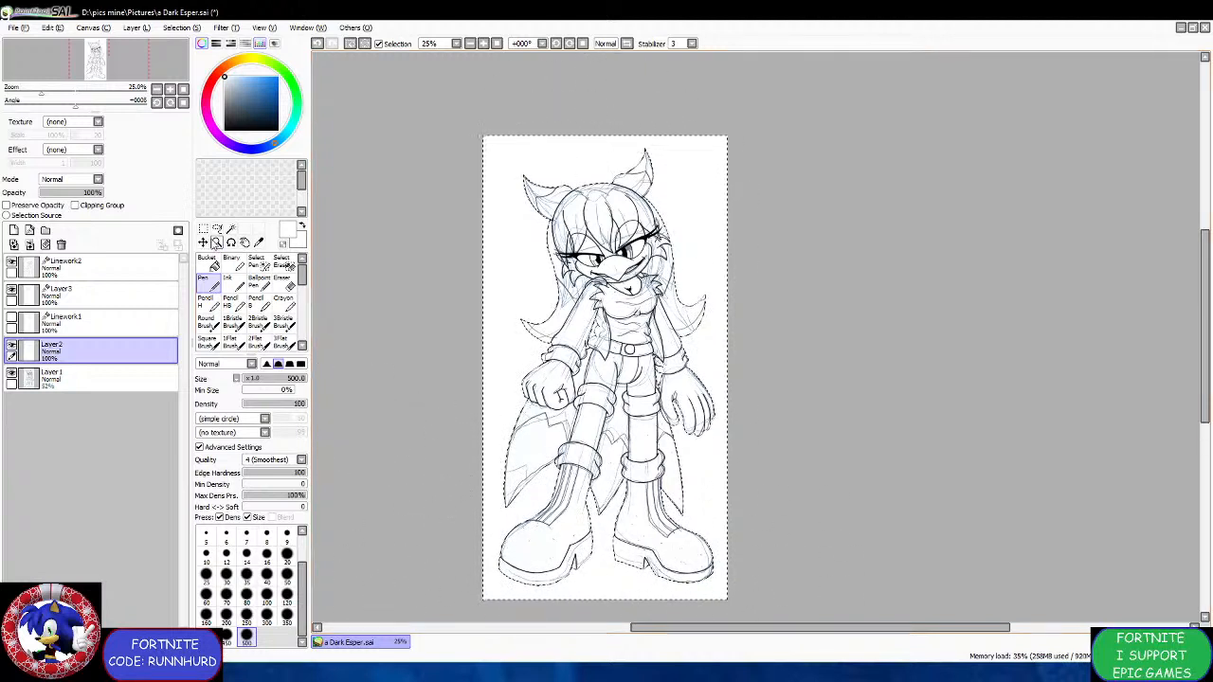
pyautogui.click(203, 228)
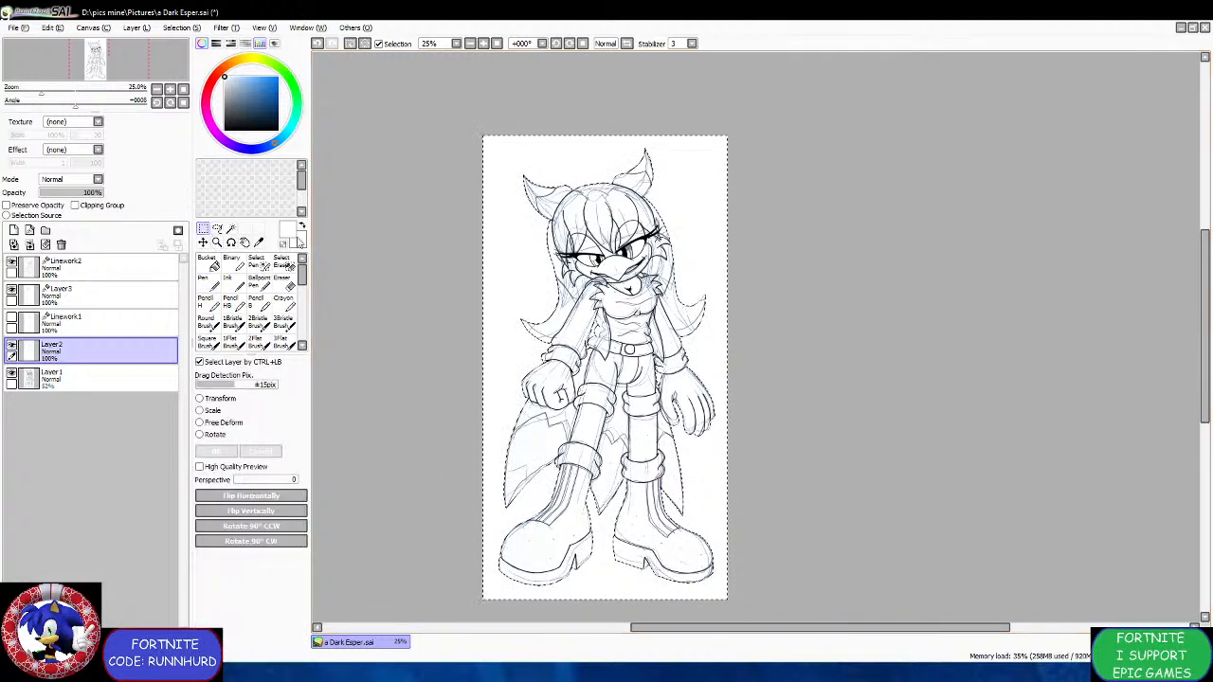
pyautogui.click(121, 266)
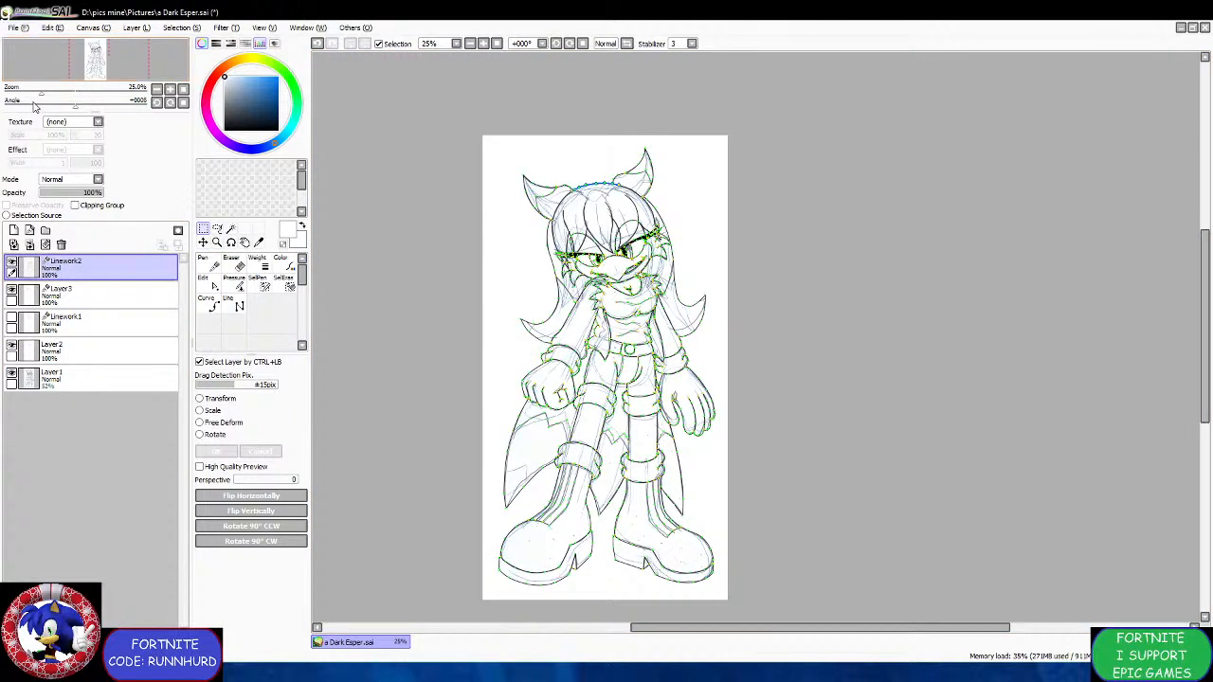
# Save the drawing and select the main areas of both boots and the sleeveless top with the Magic Wand on Linework2.
pyautogui.hotkey('ctrl', 's')
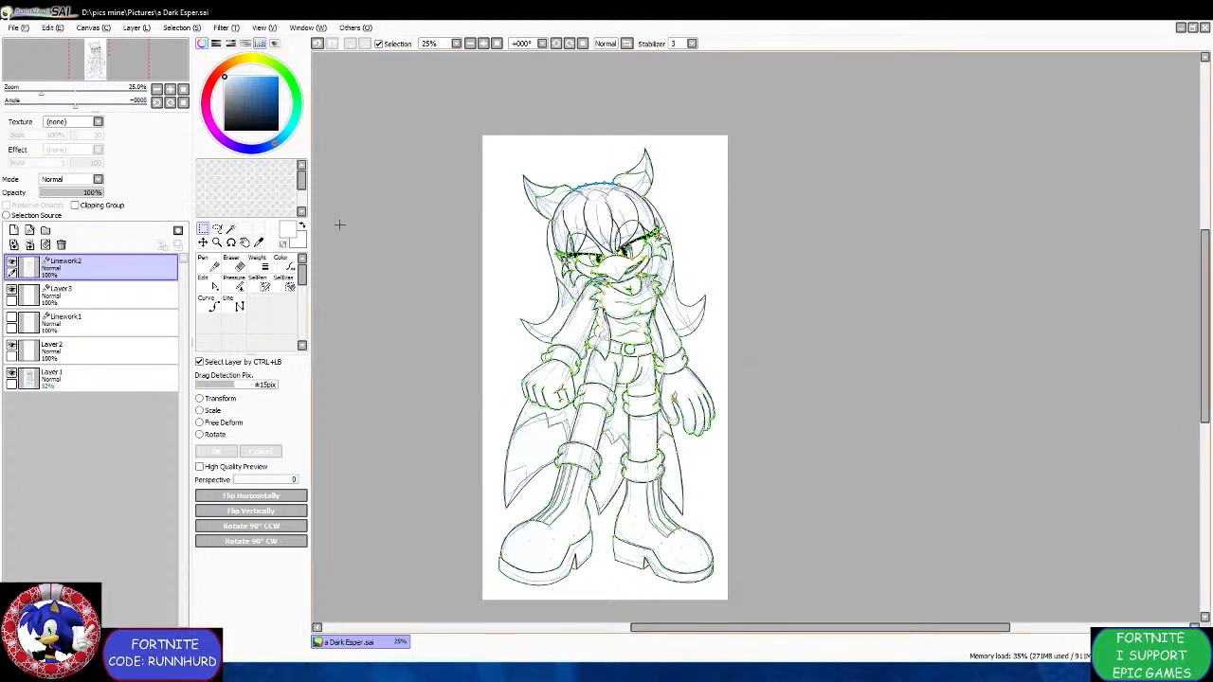
pyautogui.click(230, 228)
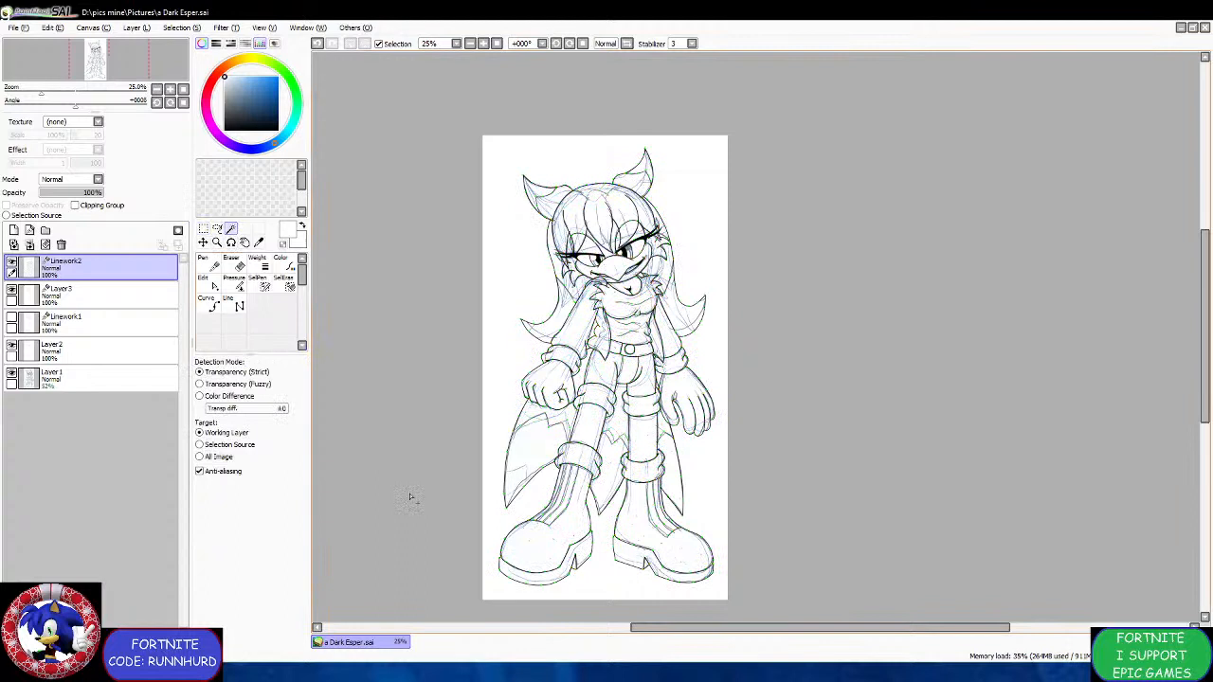
pyautogui.click(521, 559)
pyautogui.keyDown('shift'); pyautogui.click(632, 536); pyautogui.keyUp('shift')
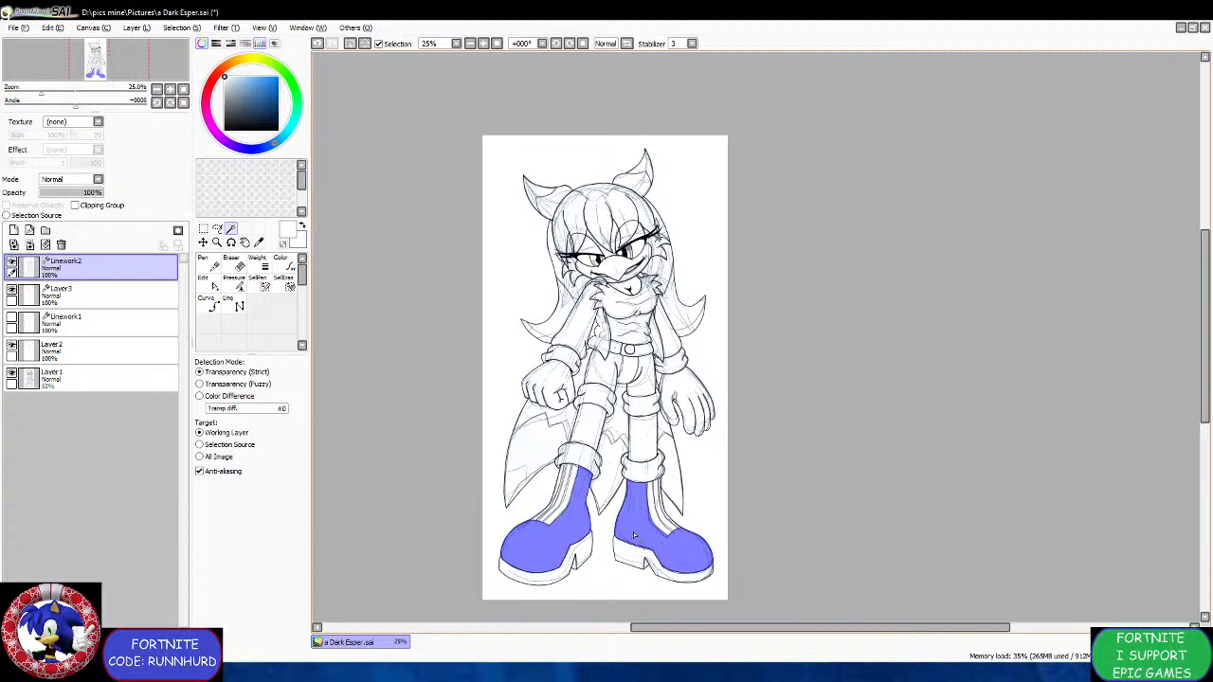
pyautogui.scroll(1, 668, 540)
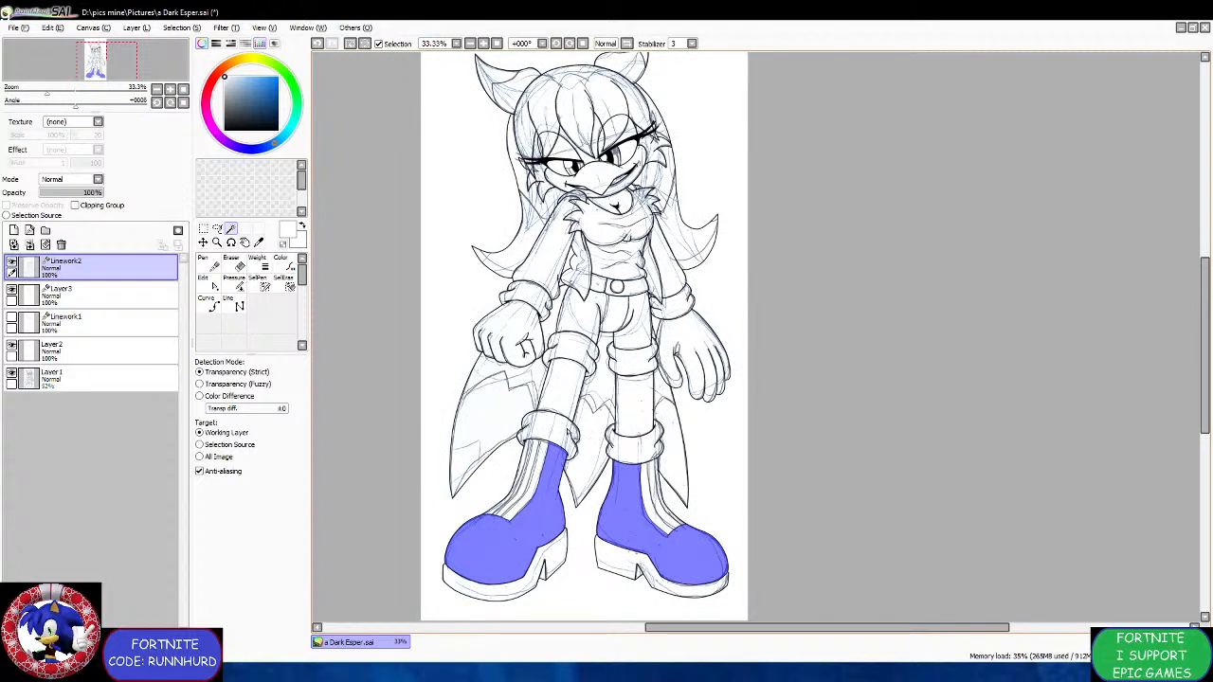
pyautogui.click(604, 238)
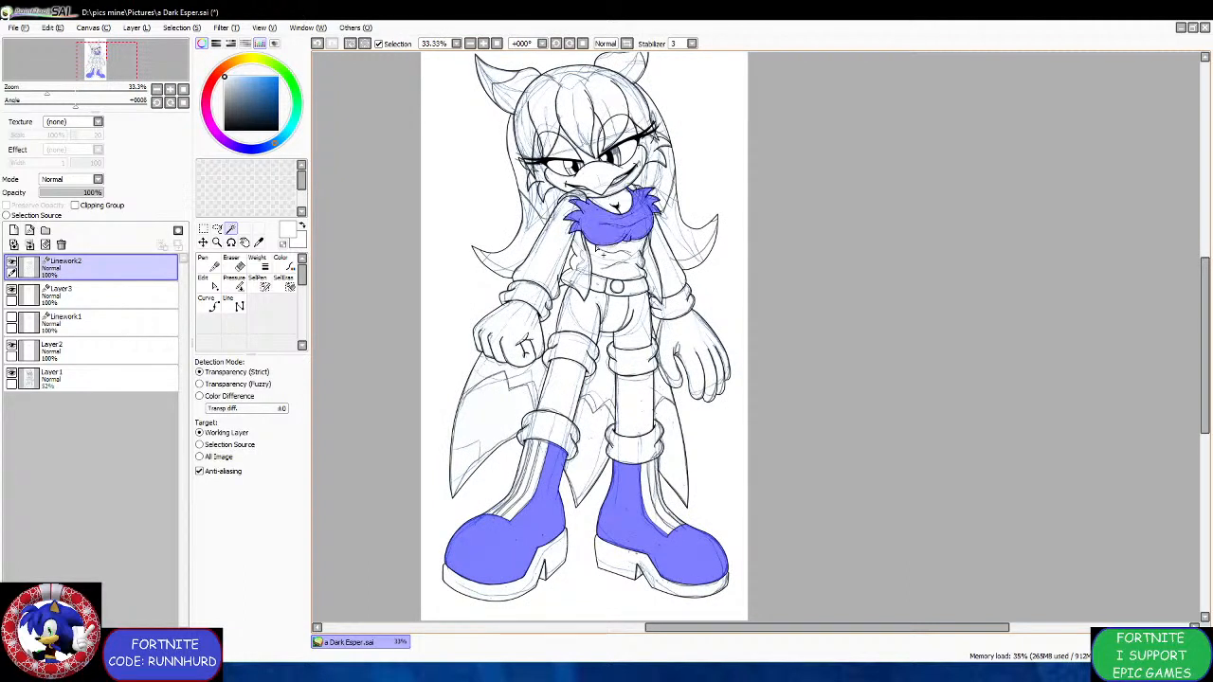
pyautogui.click(596, 252)
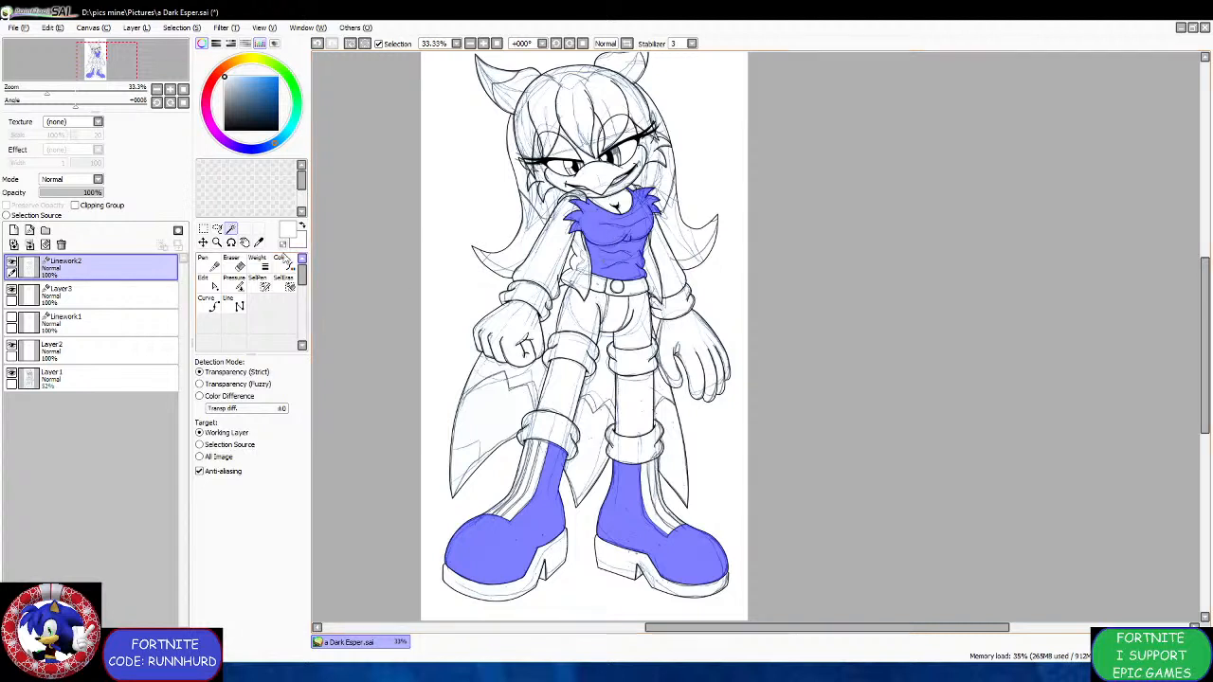
# Fill the selected boots and top with black on Layer2 using the size 500 Pen, and clear the selection.
pyautogui.click(225, 124)
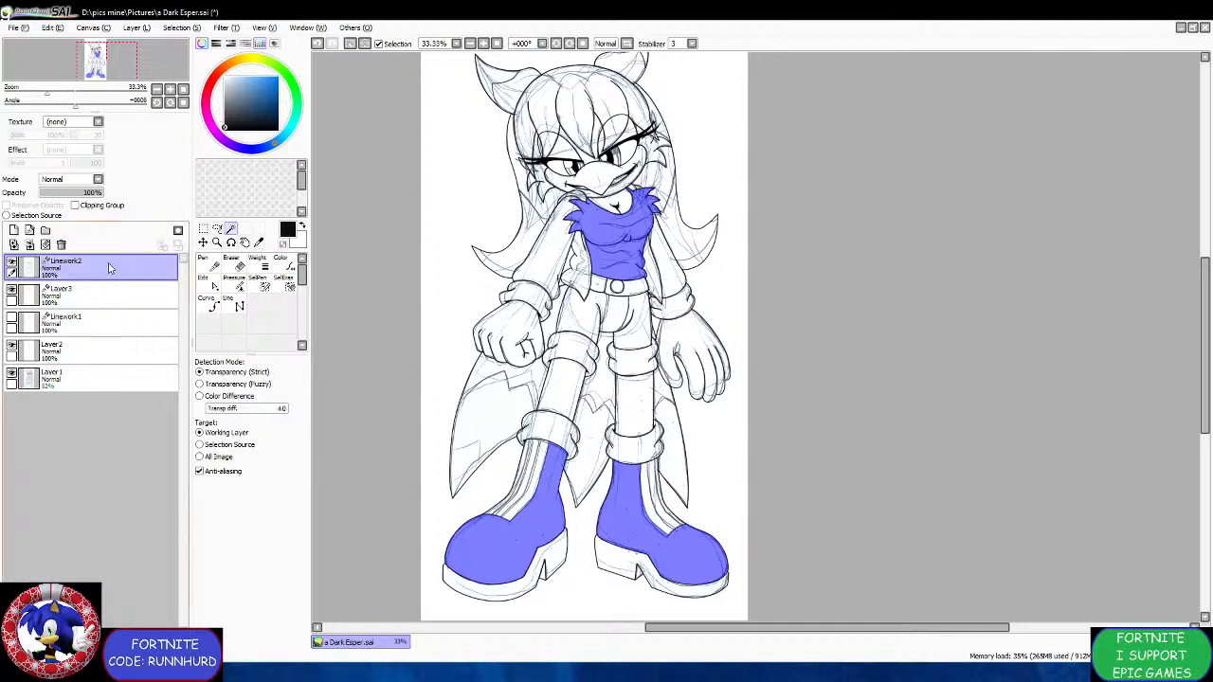
pyautogui.click(108, 346)
pyautogui.click(205, 288)
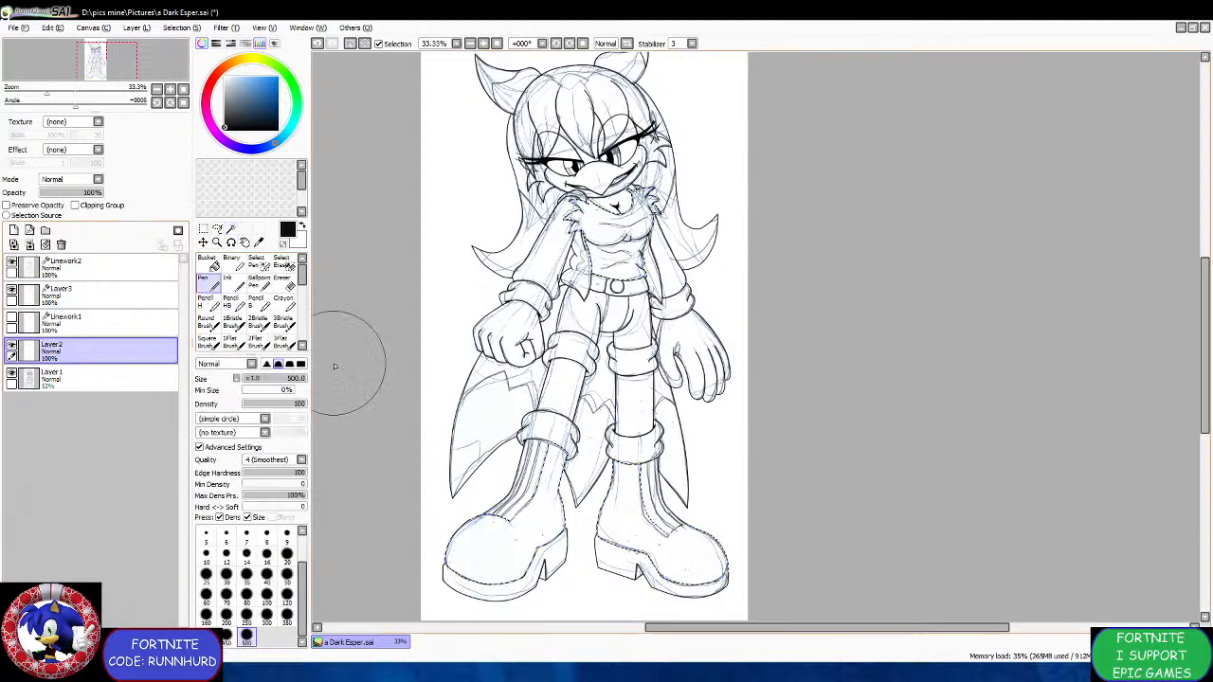
pyautogui.moveTo(493, 453)
pyautogui.mouseDown()
pyautogui.moveTo(619, 455)
pyautogui.moveTo(457, 485)
pyautogui.moveTo(584, 551)
pyautogui.moveTo(456, 553)
pyautogui.moveTo(696, 543)
pyautogui.moveTo(614, 131)
pyautogui.mouseUp()
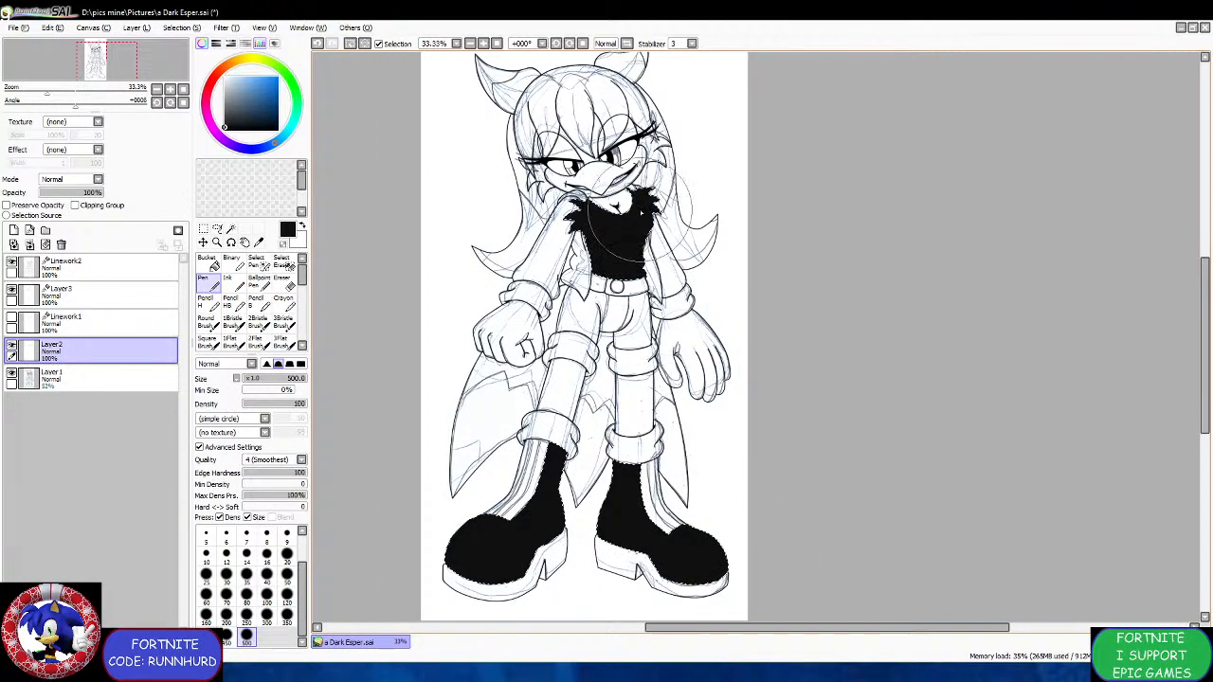
pyautogui.scroll(3, 616, 176)
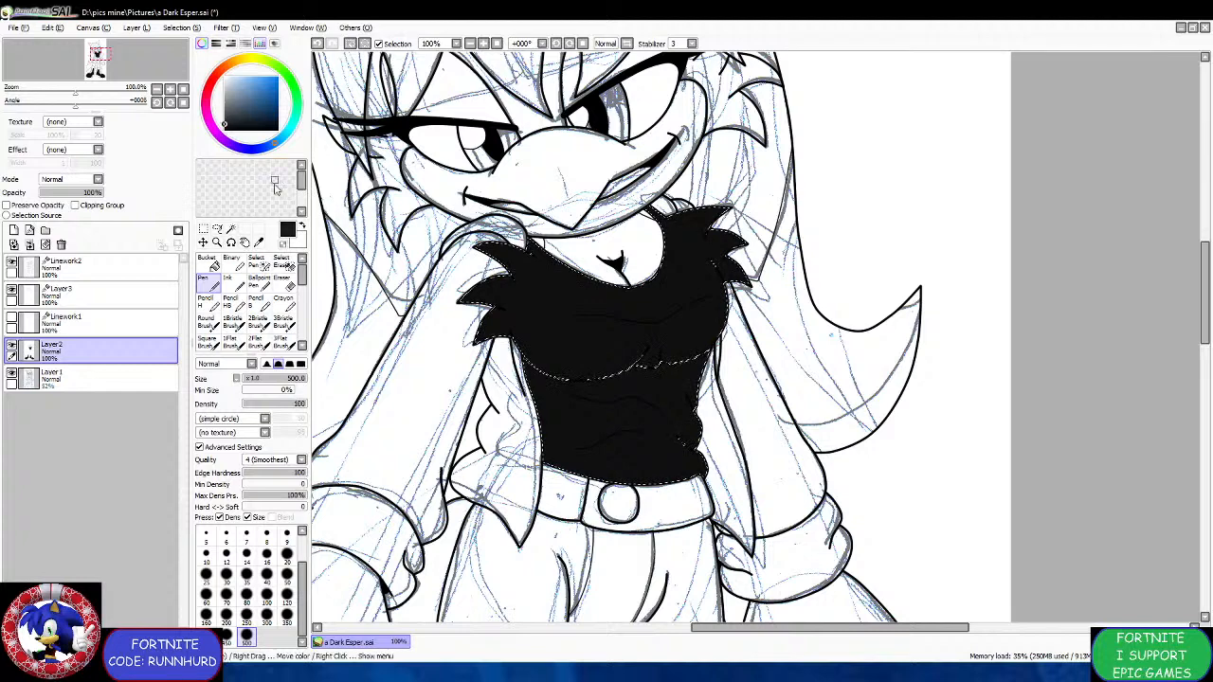
pyautogui.scroll(-5, 623, 380)
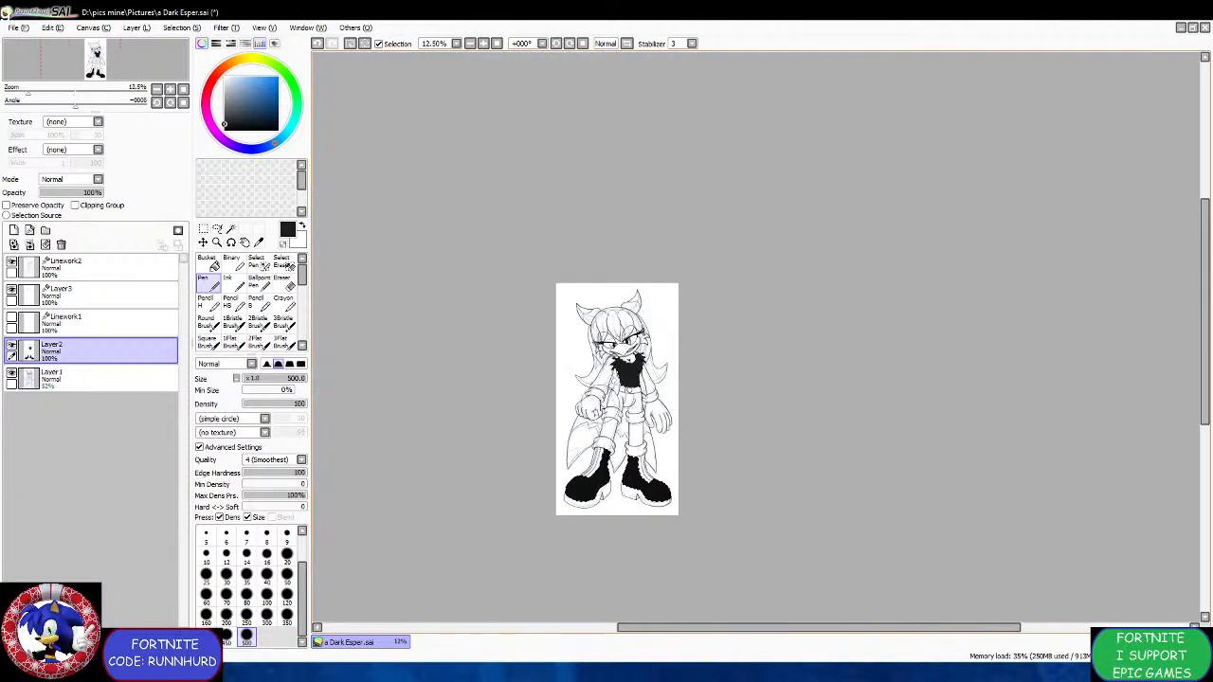
pyautogui.scroll(1, 515, 482)
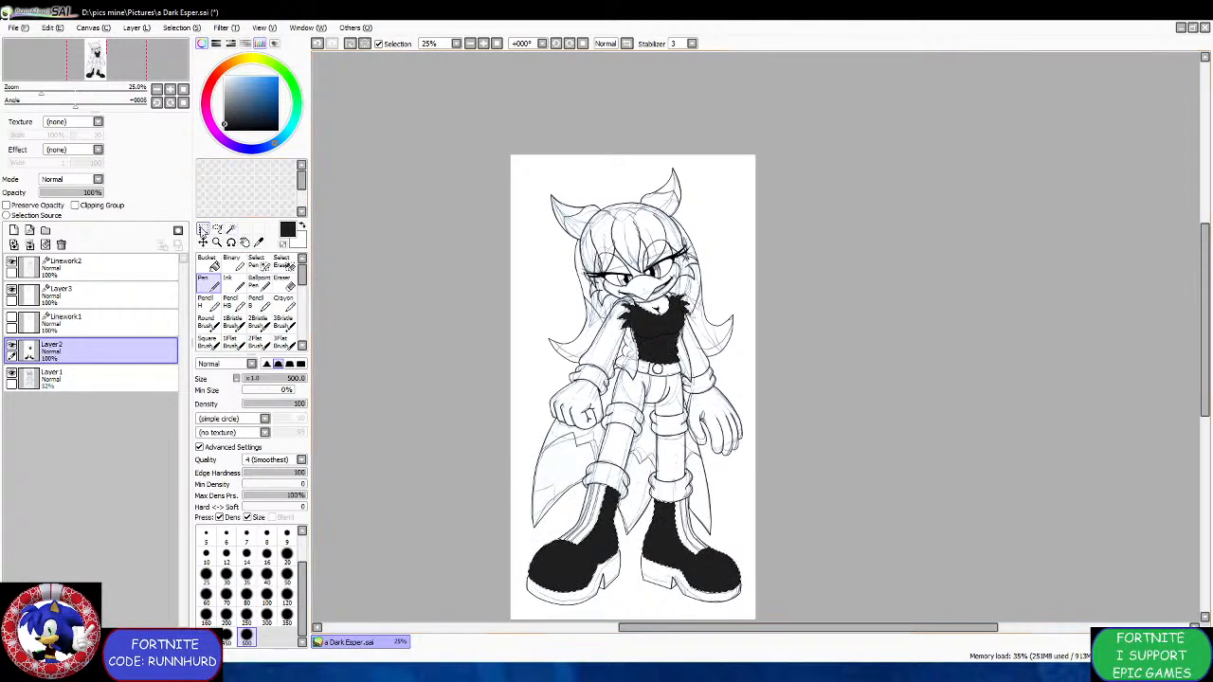
pyautogui.click(203, 228)
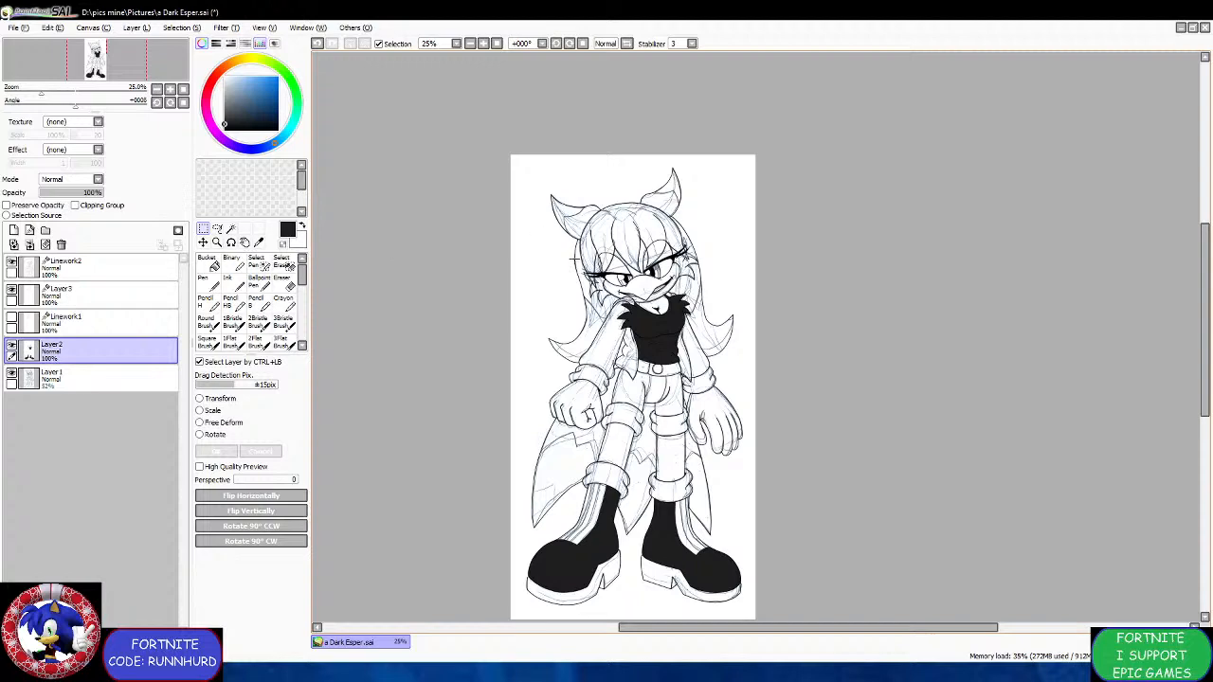
# On Linework2, select the jacket sleeve on the fist side and its adjoining front flap, undoing the addition of the opposite flap.
pyautogui.click(104, 266)
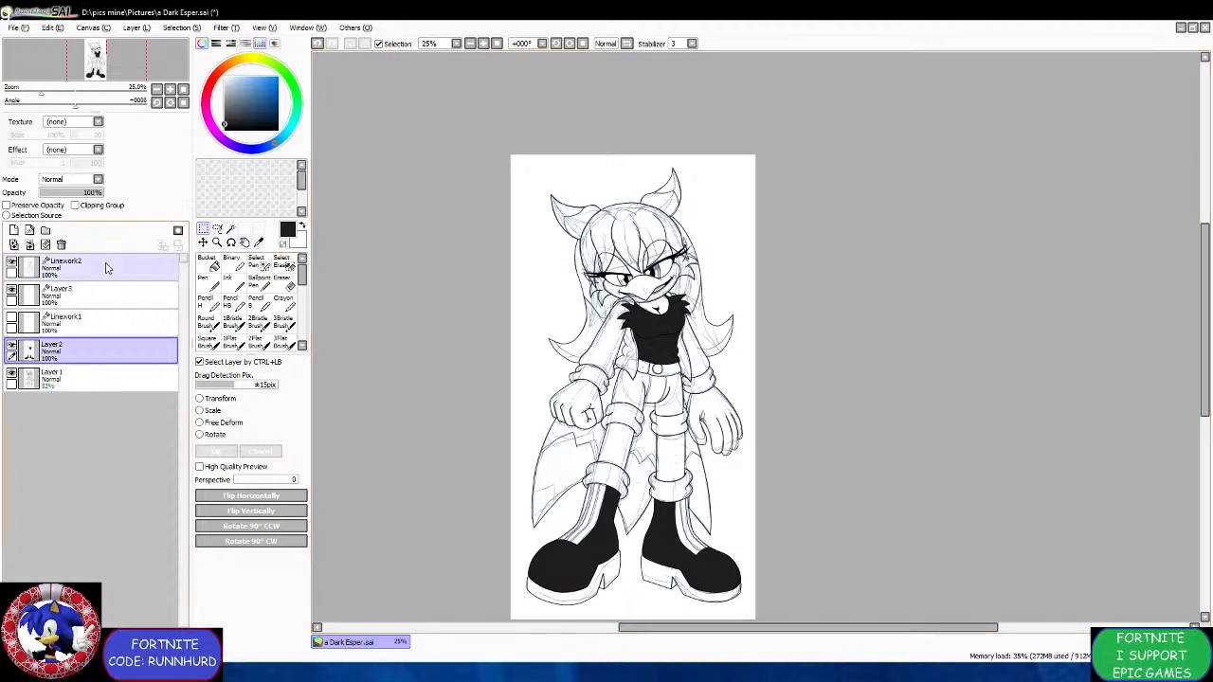
pyautogui.click(230, 229)
pyautogui.scroll(3, 580, 344)
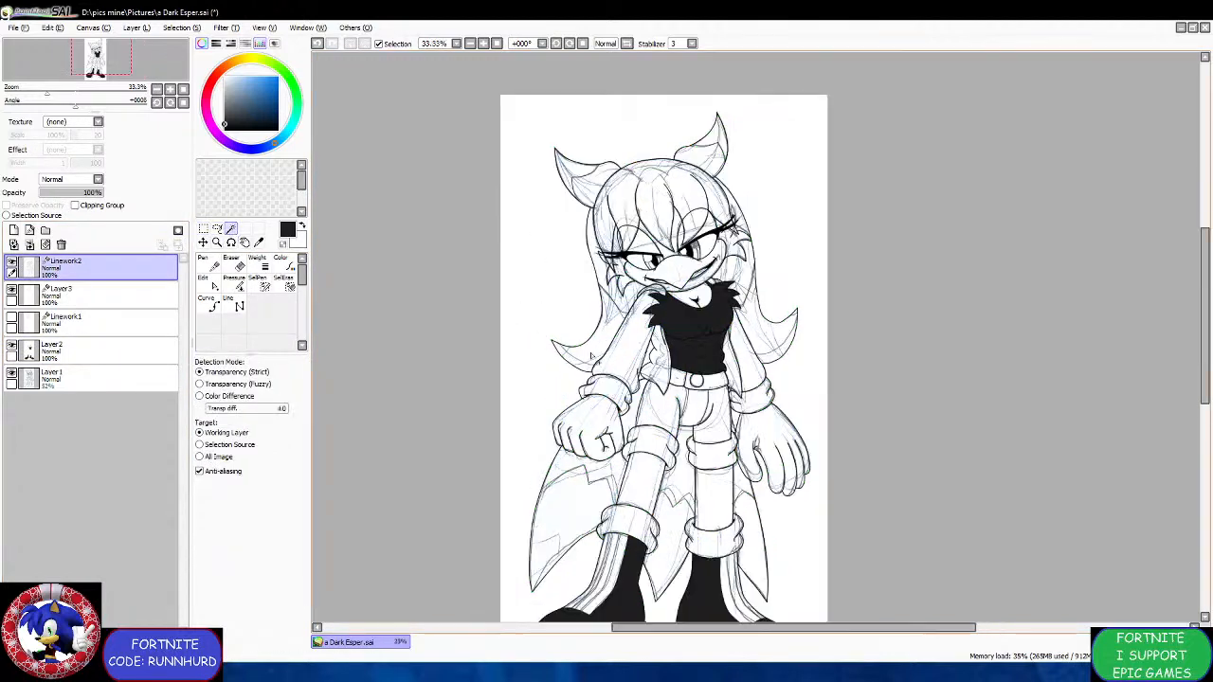
pyautogui.click(633, 369)
pyautogui.click(708, 385)
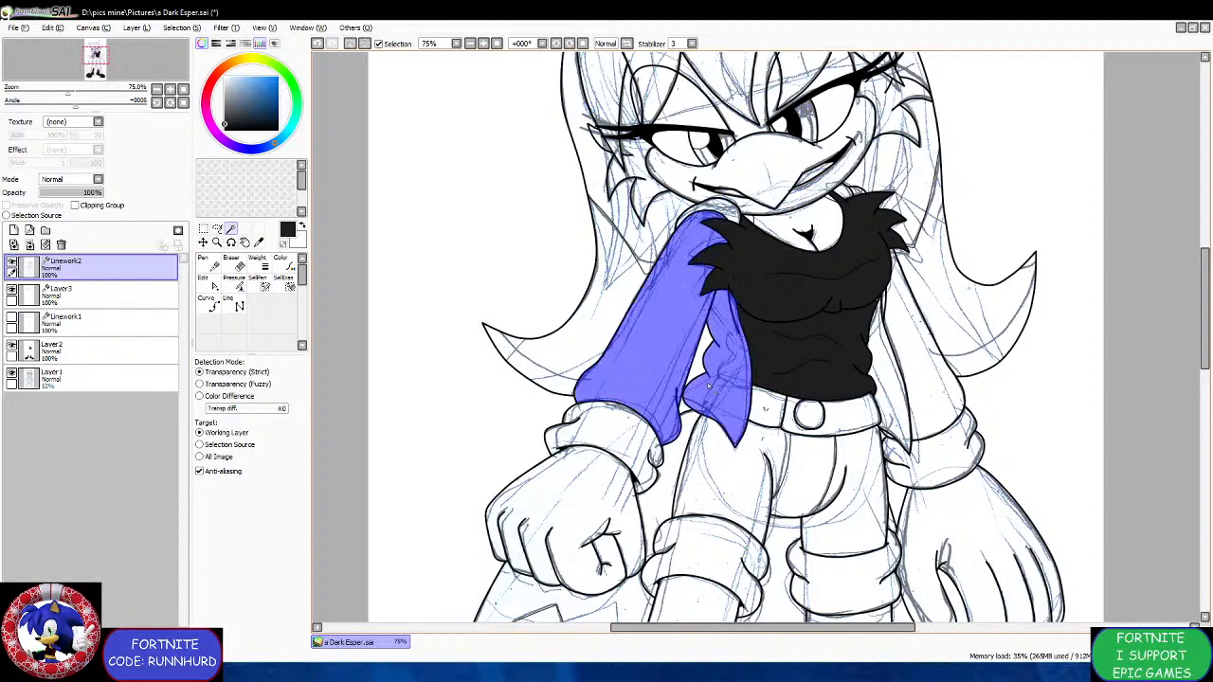
pyautogui.click(882, 370)
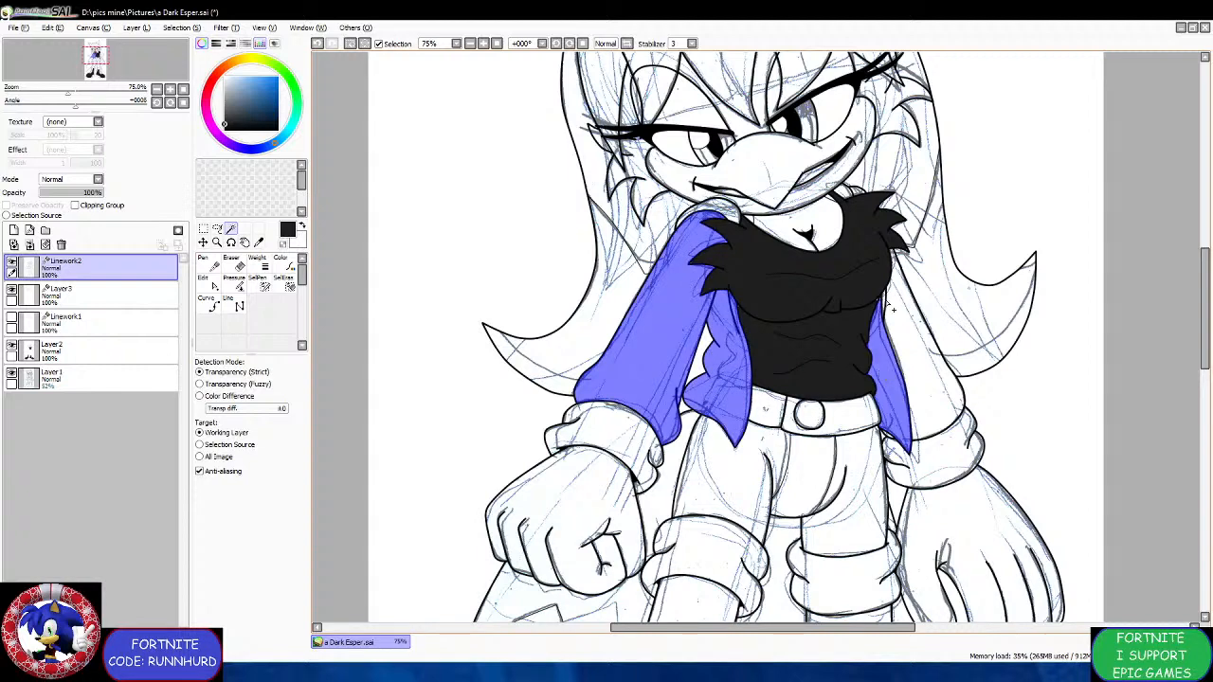
pyautogui.hotkey('ctrl', 'z')
# Add the sliver under the armpit, the collar piece beside the neck and the other sleeve to the jacket selection.
pyautogui.scroll(3, 893, 311)
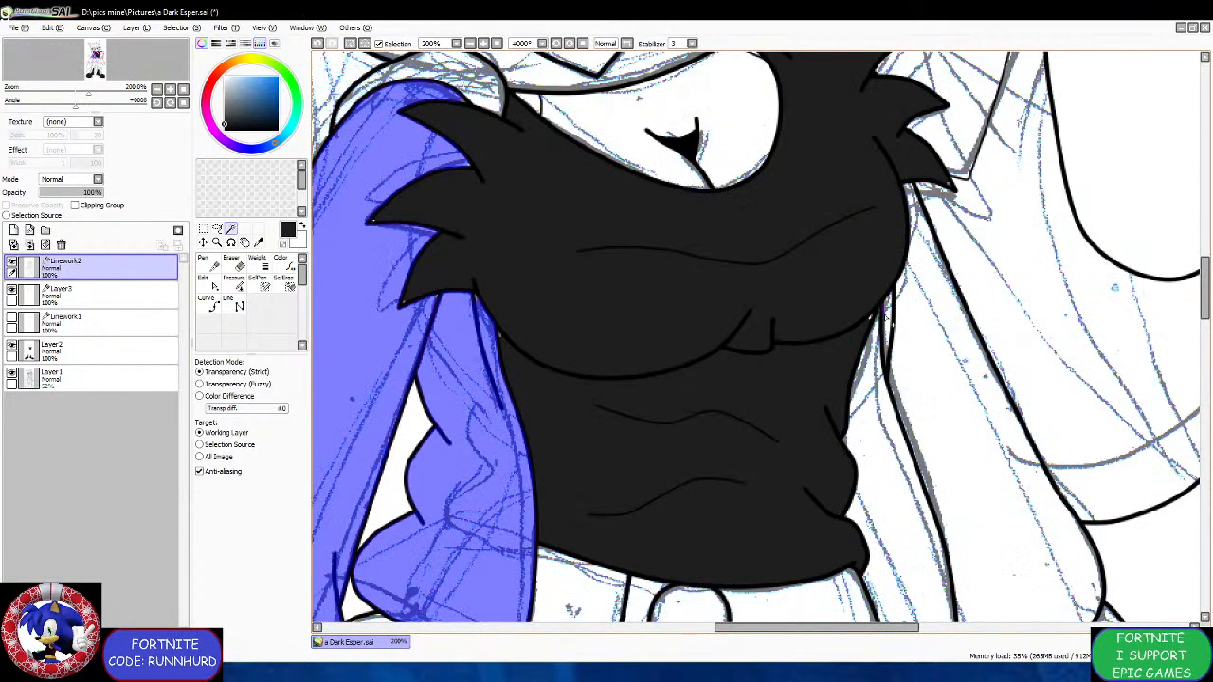
pyautogui.scroll(3, 884, 317)
pyautogui.click(895, 373)
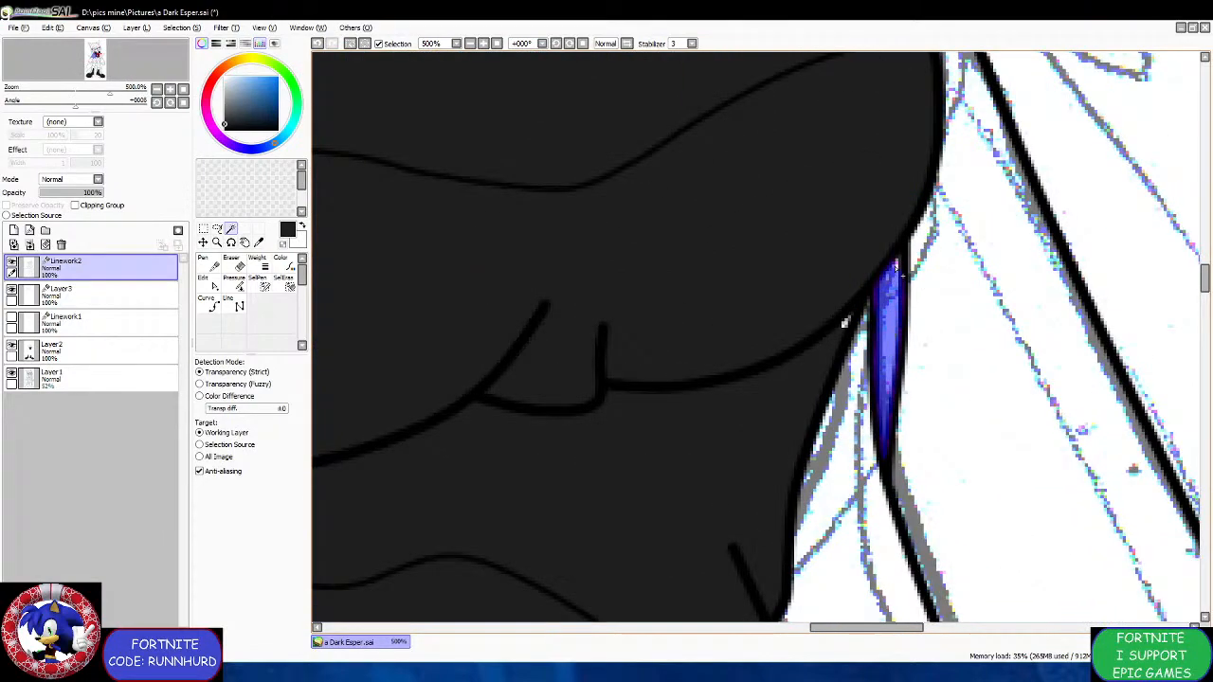
pyautogui.scroll(-4, 844, 323)
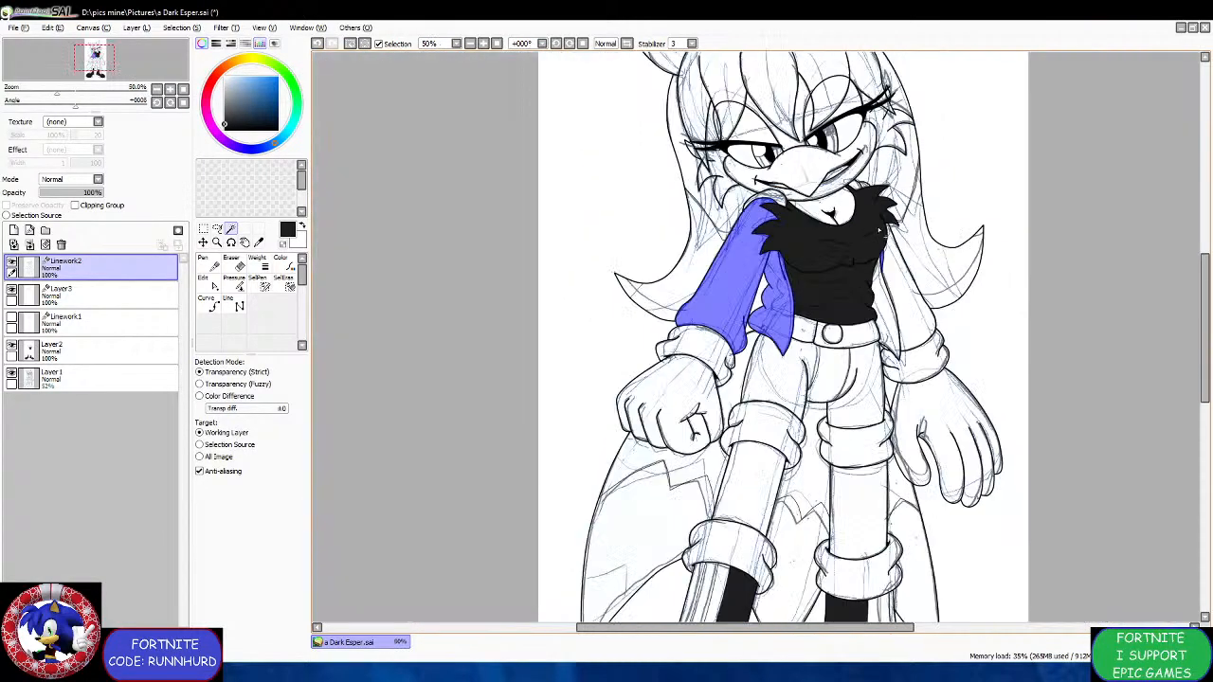
pyautogui.scroll(3, 860, 169)
pyautogui.click(835, 303)
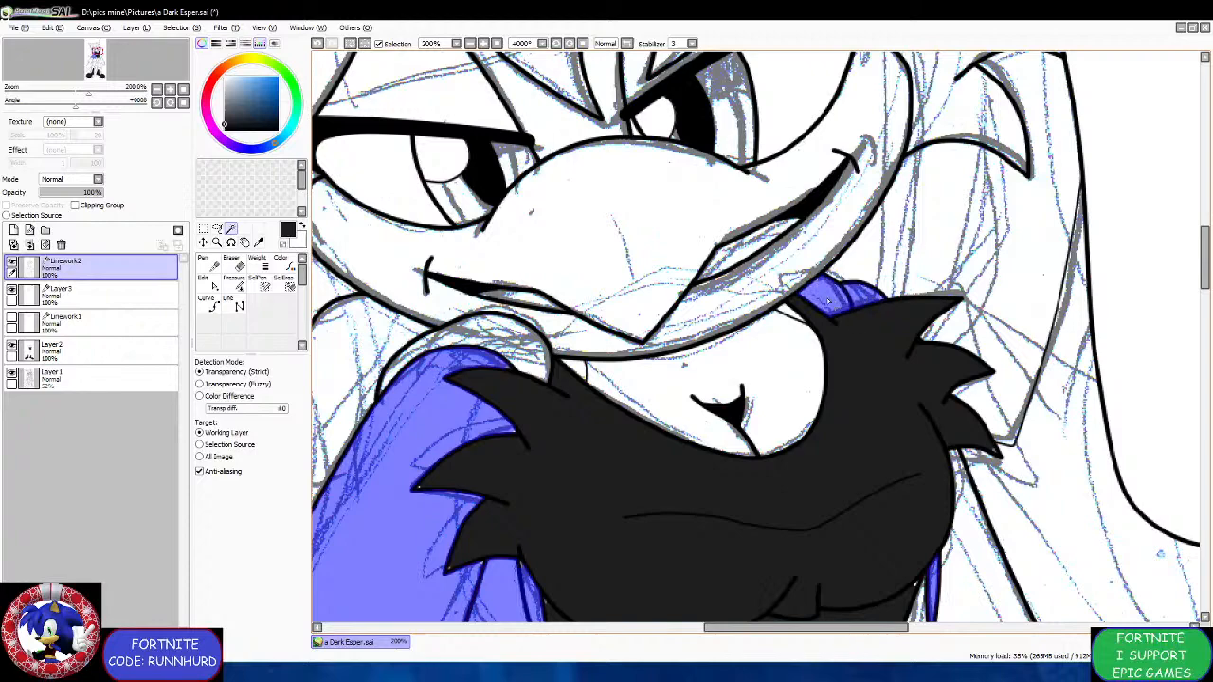
pyautogui.scroll(-3, 568, 407)
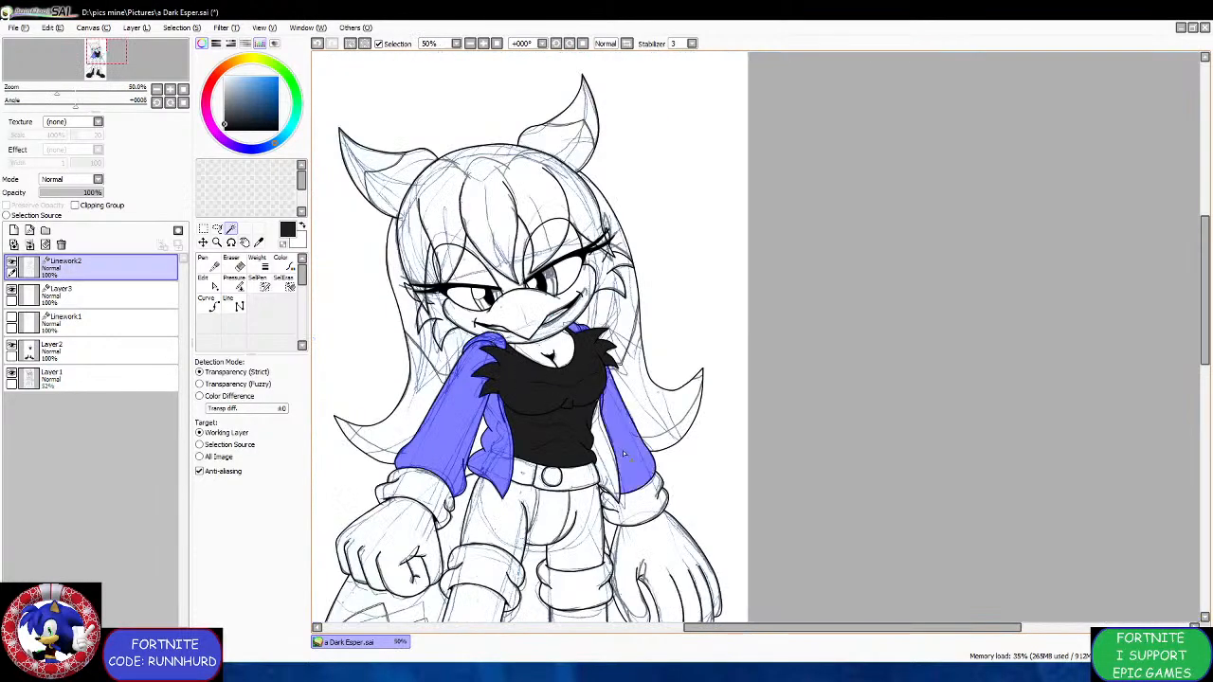
pyautogui.scroll(-1, 569, 408)
pyautogui.scroll(3, 575, 505)
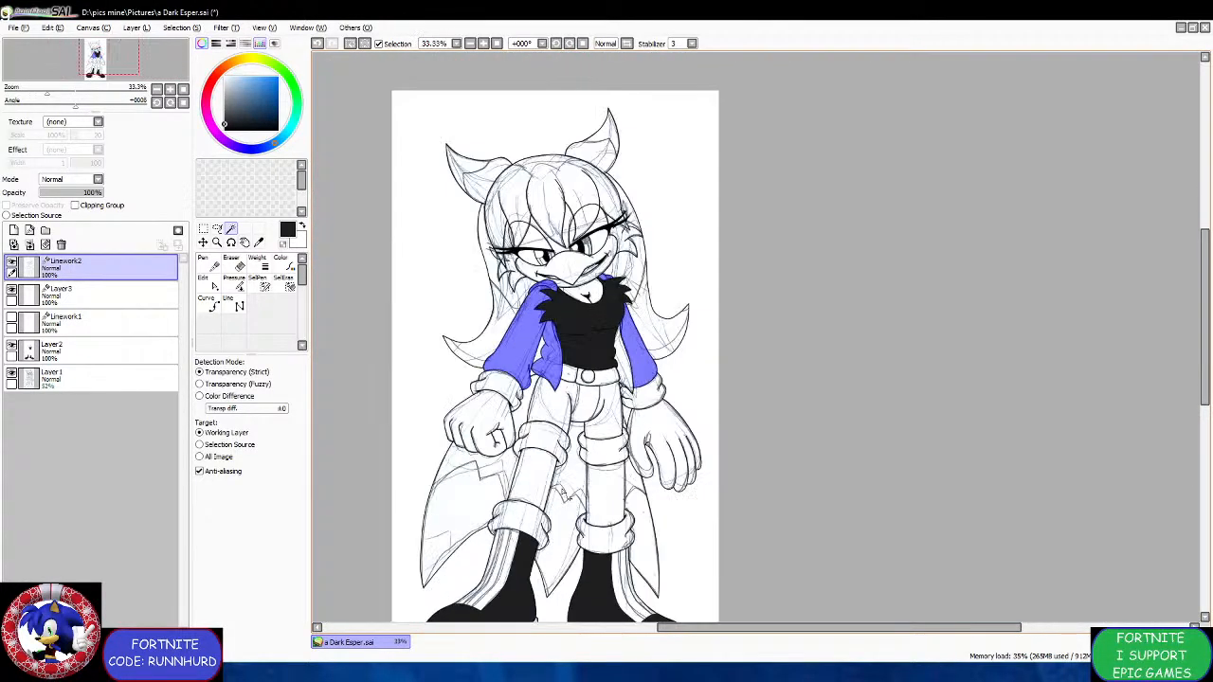
# Fill the selected jacket with brown on Layer2, repaint it in a darker brown and clear the selection.
pyautogui.click(209, 86)
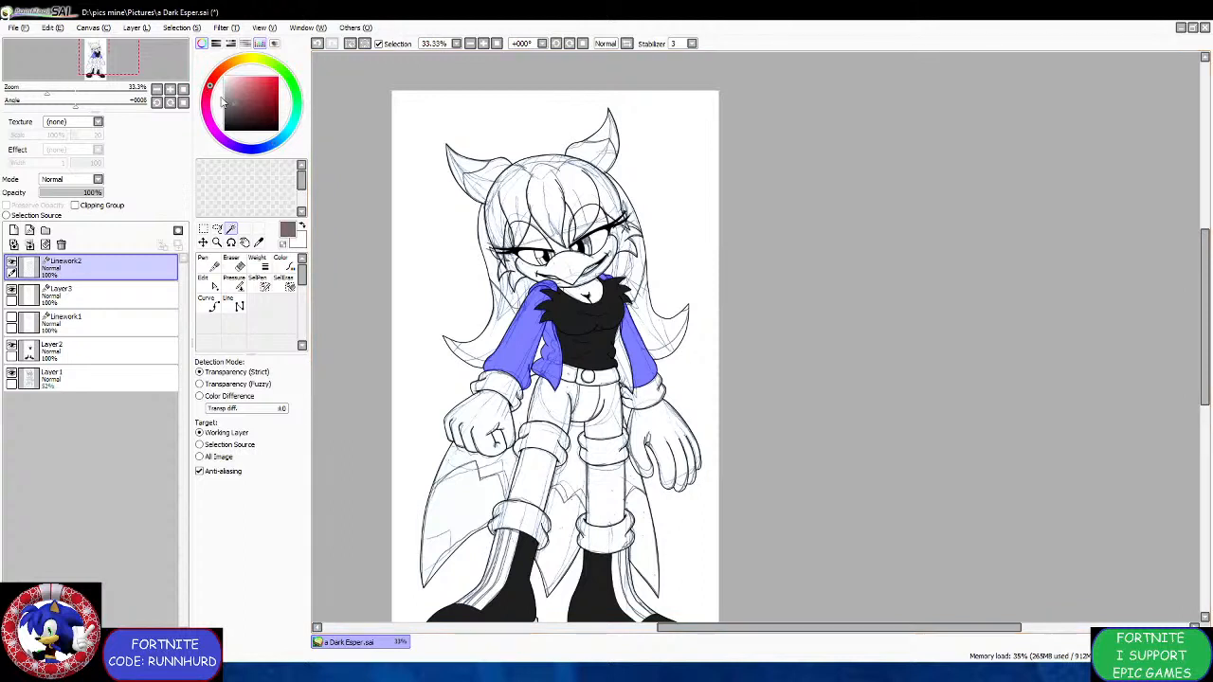
pyautogui.moveTo(211, 83); pyautogui.dragTo(220, 73)
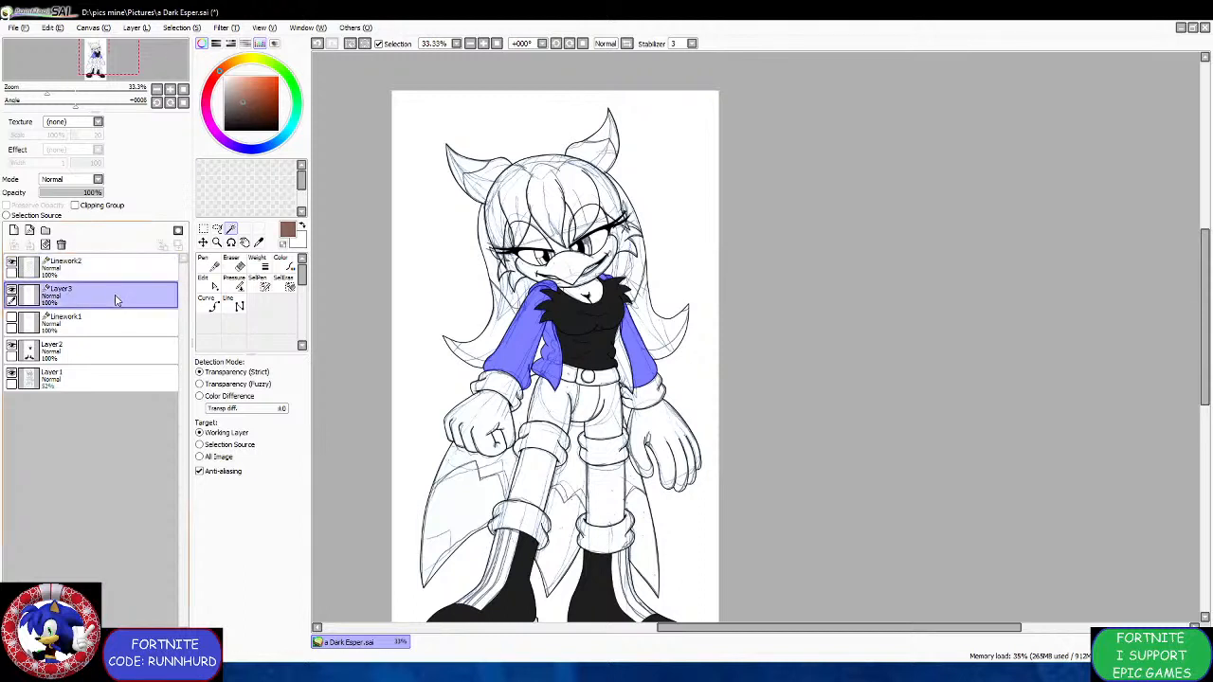
pyautogui.click(109, 348)
pyautogui.click(202, 282)
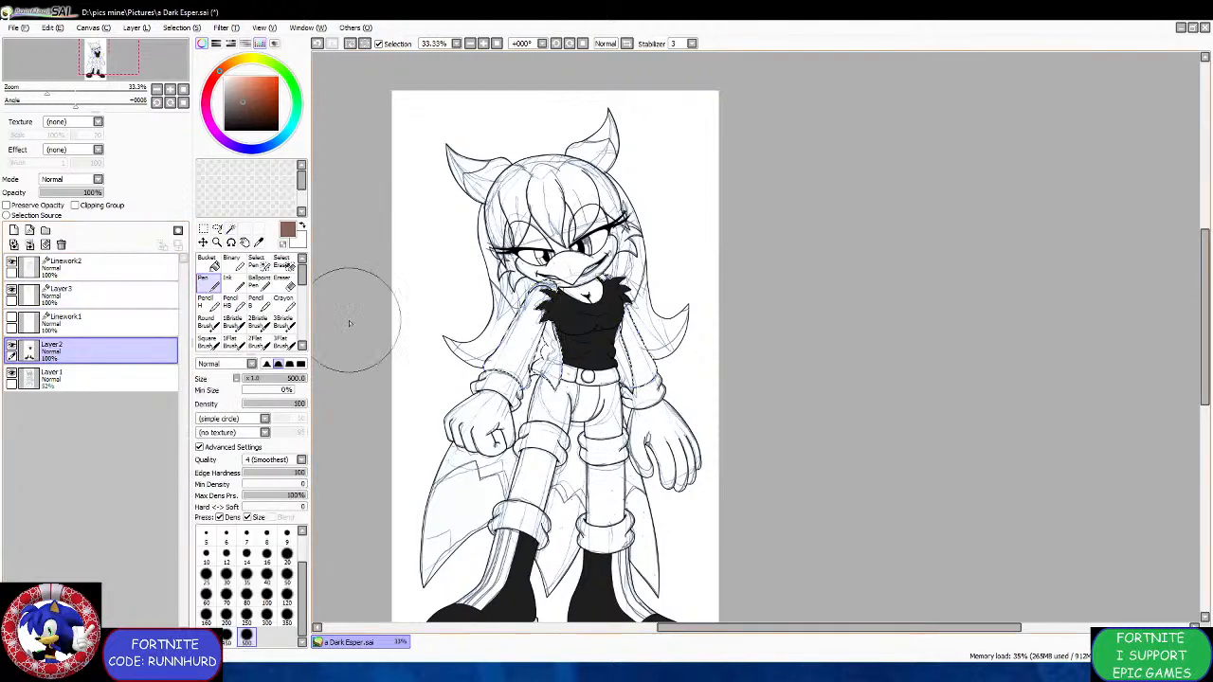
pyautogui.moveTo(512, 313); pyautogui.dragTo(417, 320)
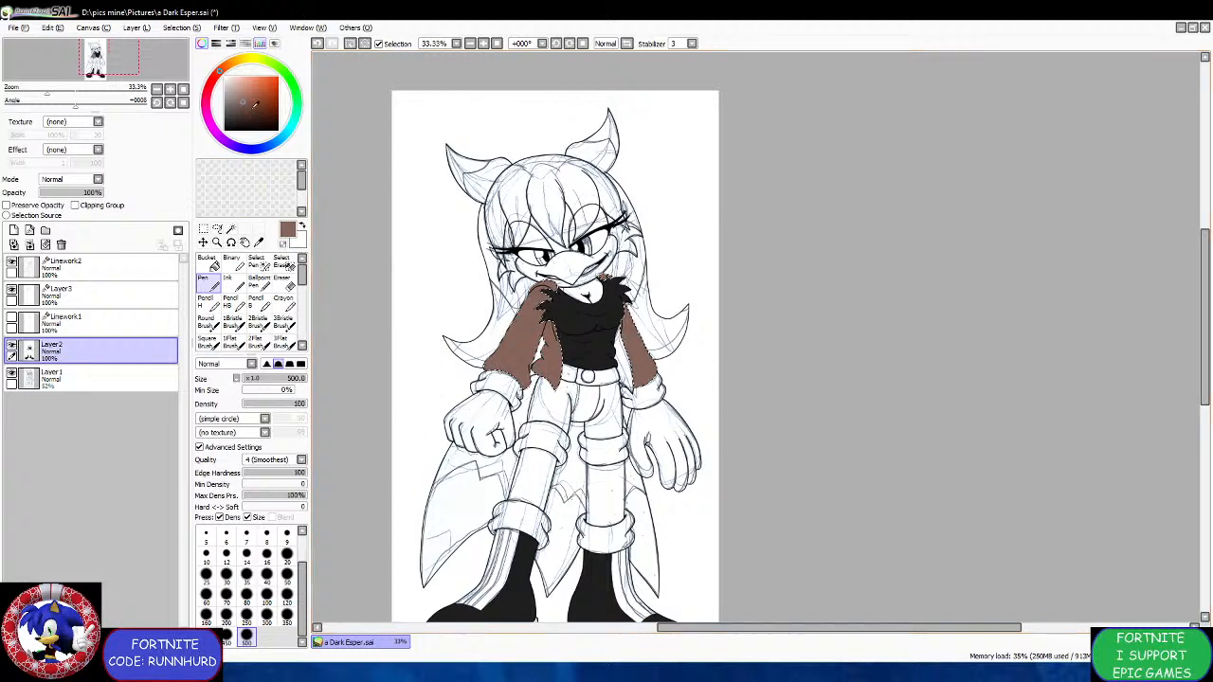
pyautogui.click(245, 101)
pyautogui.moveTo(413, 320)
pyautogui.mouseDown()
pyautogui.moveTo(668, 260)
pyautogui.moveTo(752, 384)
pyautogui.moveTo(422, 346)
pyautogui.mouseUp()
pyautogui.click(218, 228)
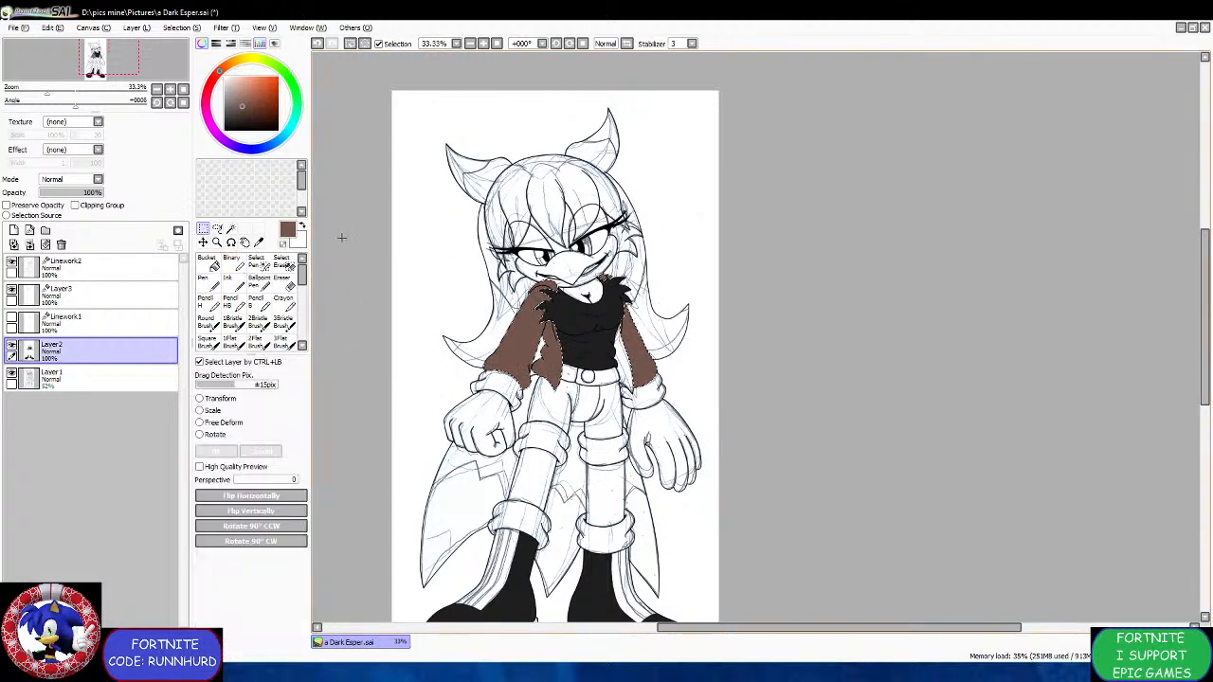
# Select both gloves, without their cuffs, with the Magic Wand on the Linework2 layer.
pyautogui.click(230, 228)
pyautogui.click(502, 387)
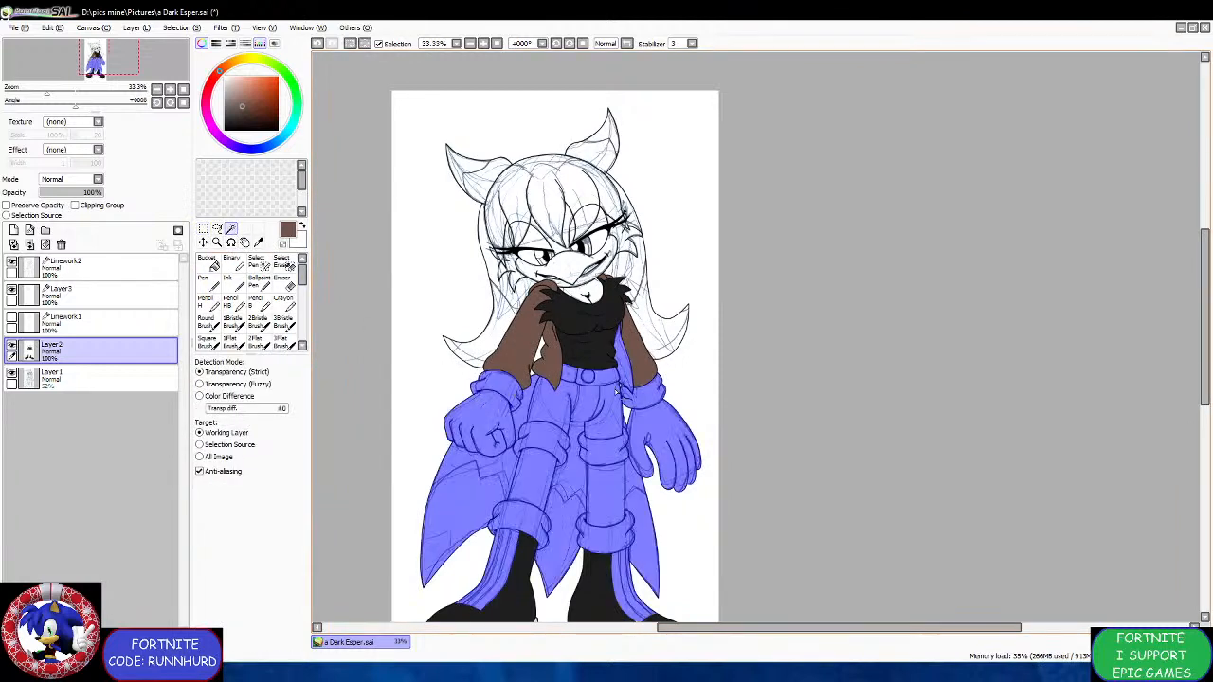
pyautogui.click(105, 268)
pyautogui.click(202, 243)
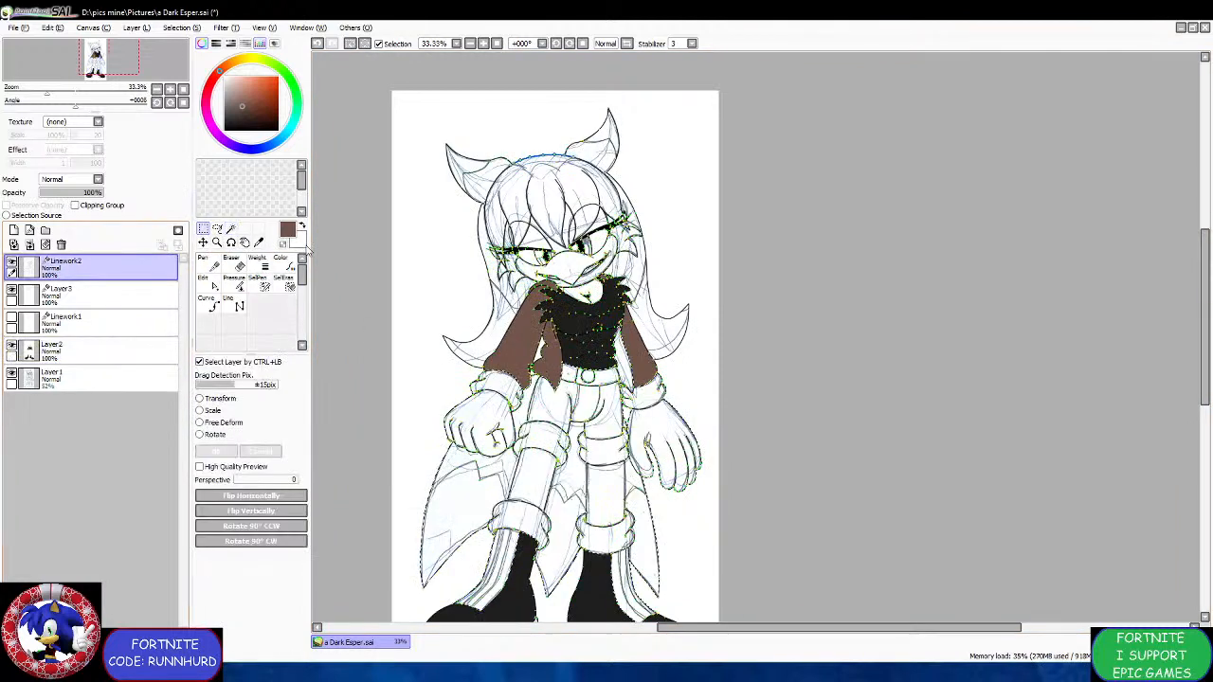
pyautogui.click(230, 228)
pyautogui.click(478, 424)
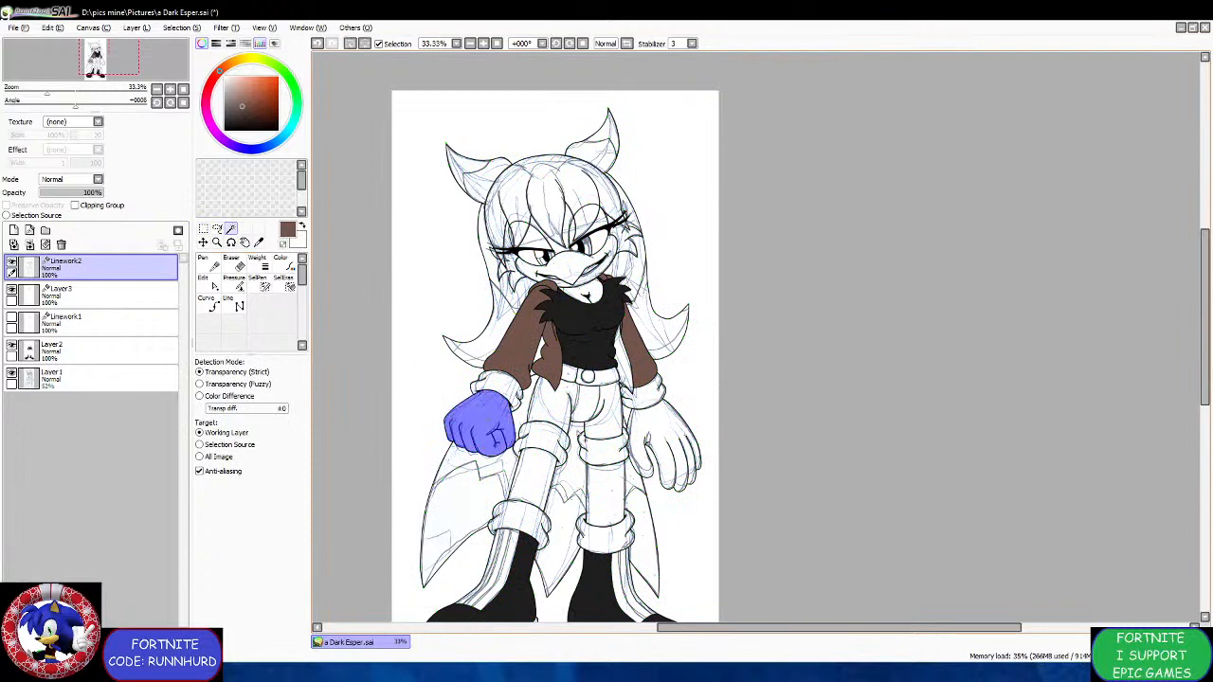
pyautogui.click(635, 431)
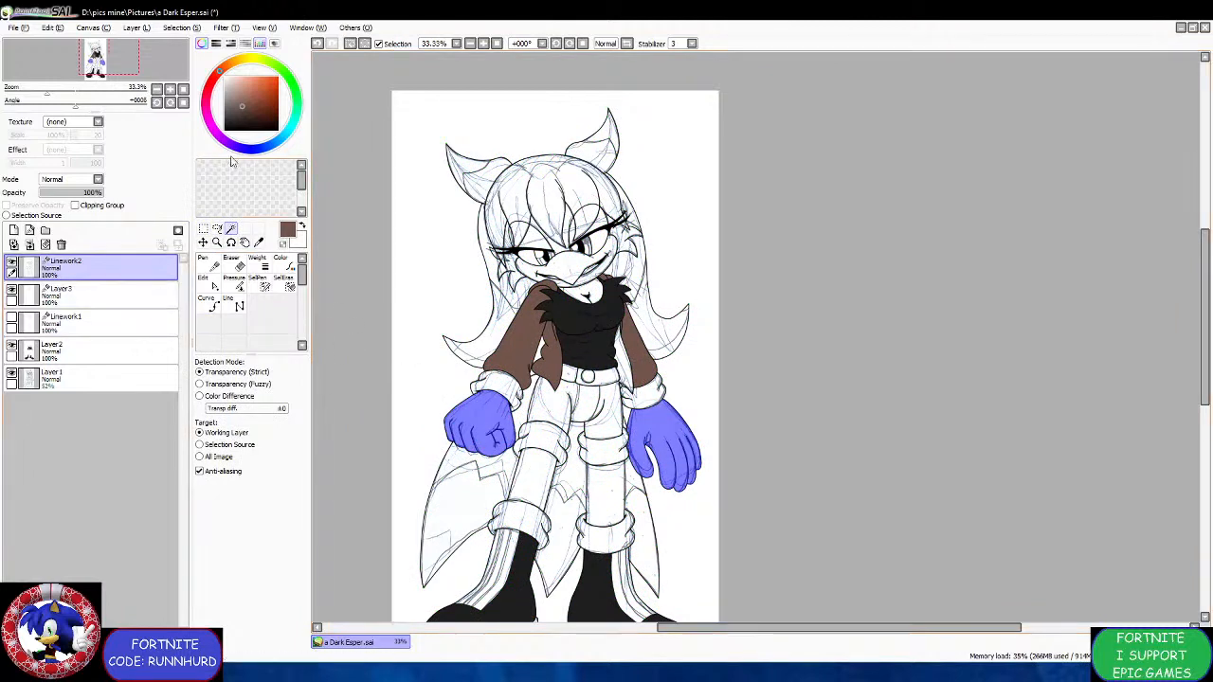
# Fill the selected gloves with light grey on Layer2 using the size 500 Pen.
pyautogui.click(229, 83)
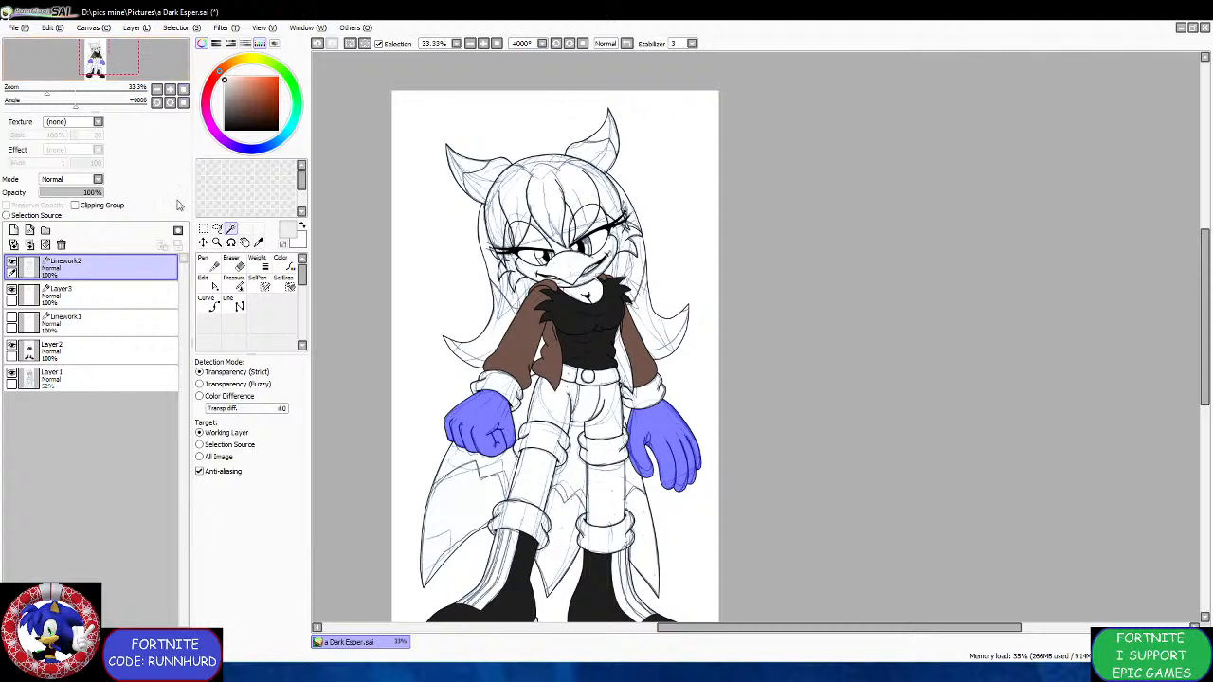
pyautogui.click(113, 352)
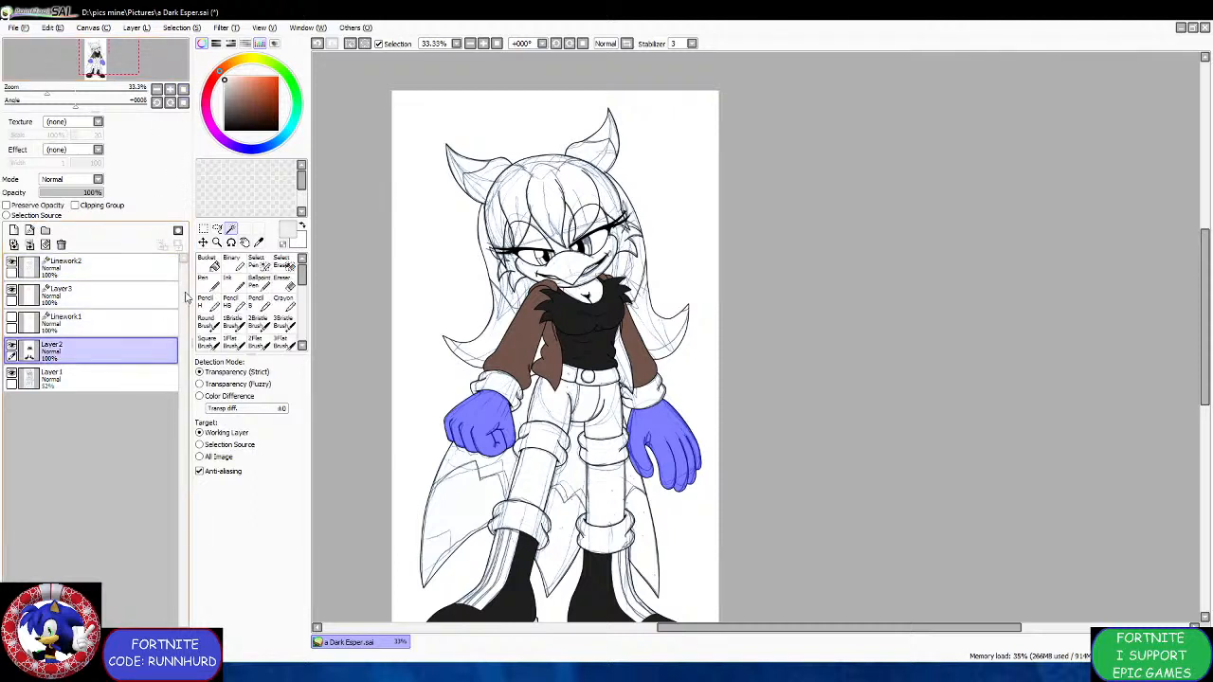
pyautogui.click(206, 280)
pyautogui.moveTo(479, 426); pyautogui.dragTo(669, 446)
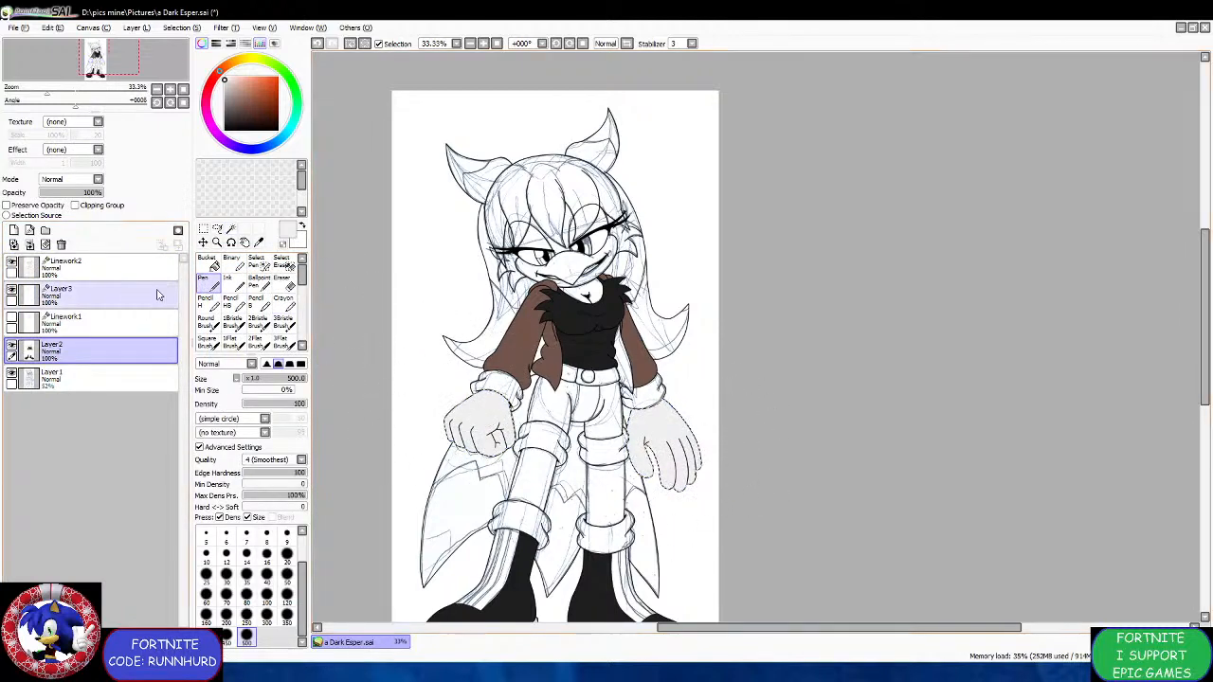
# Select the cuffs of both boots with the Magic Wand on the Linework2 layer.
pyautogui.hotkey('ctrl', '-')
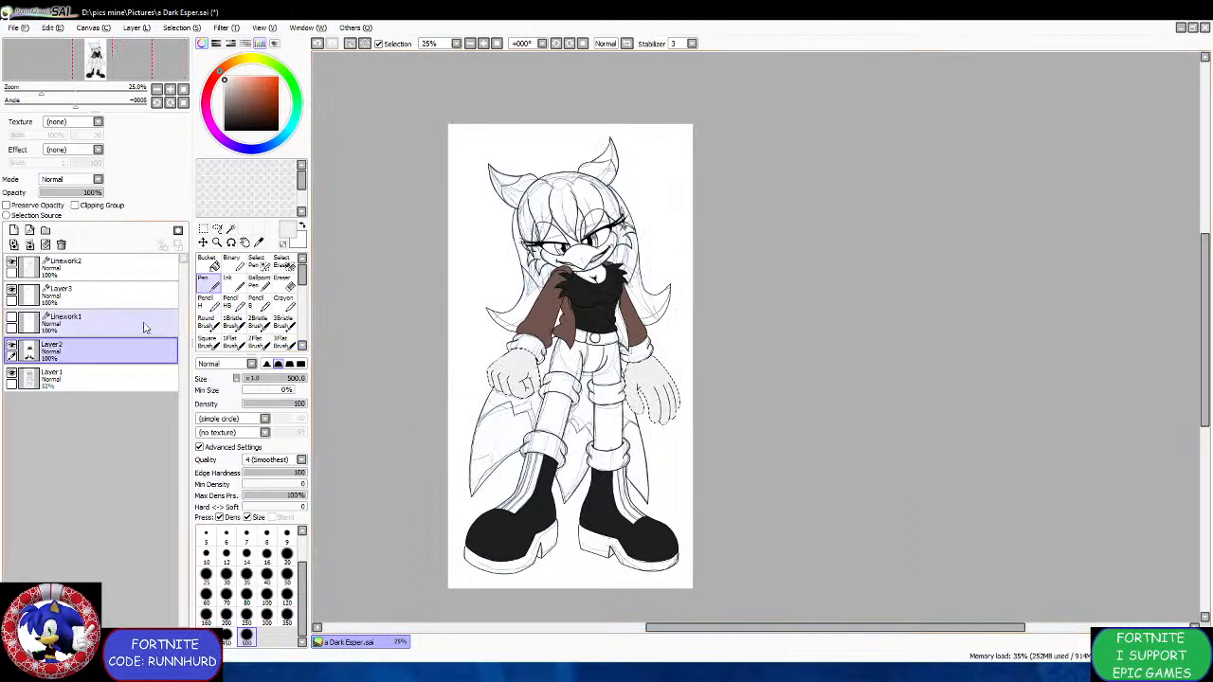
pyautogui.click(104, 265)
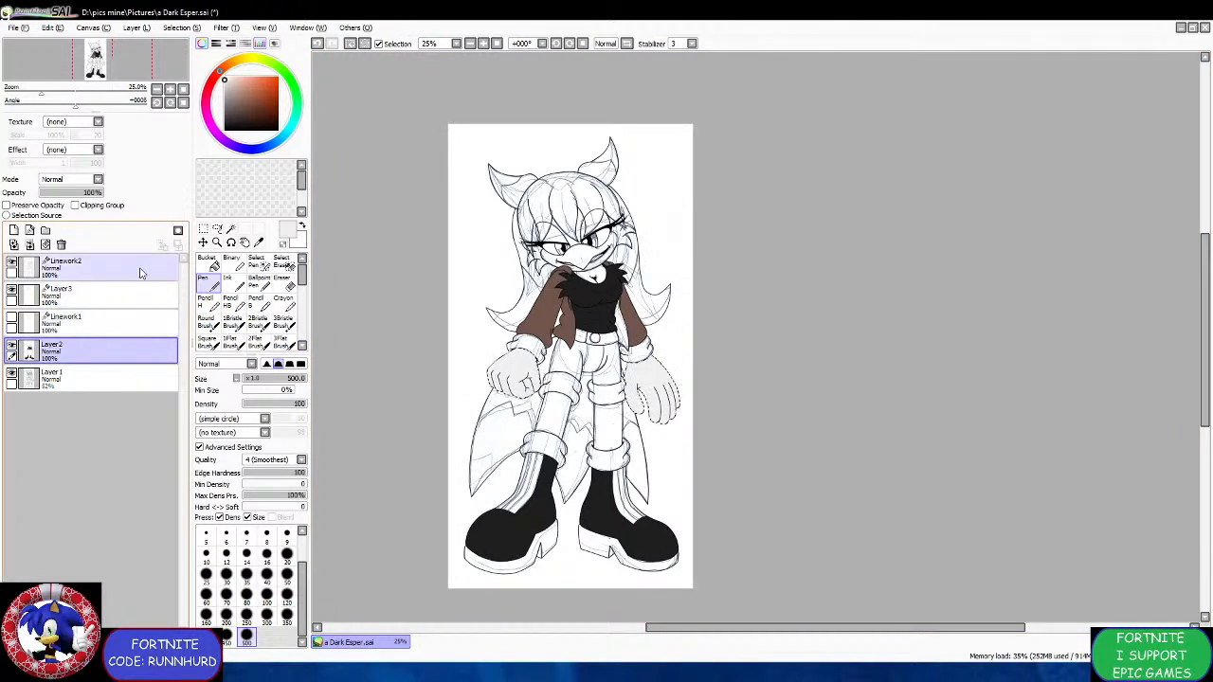
pyautogui.click(231, 228)
pyautogui.click(542, 446)
pyautogui.click(607, 455)
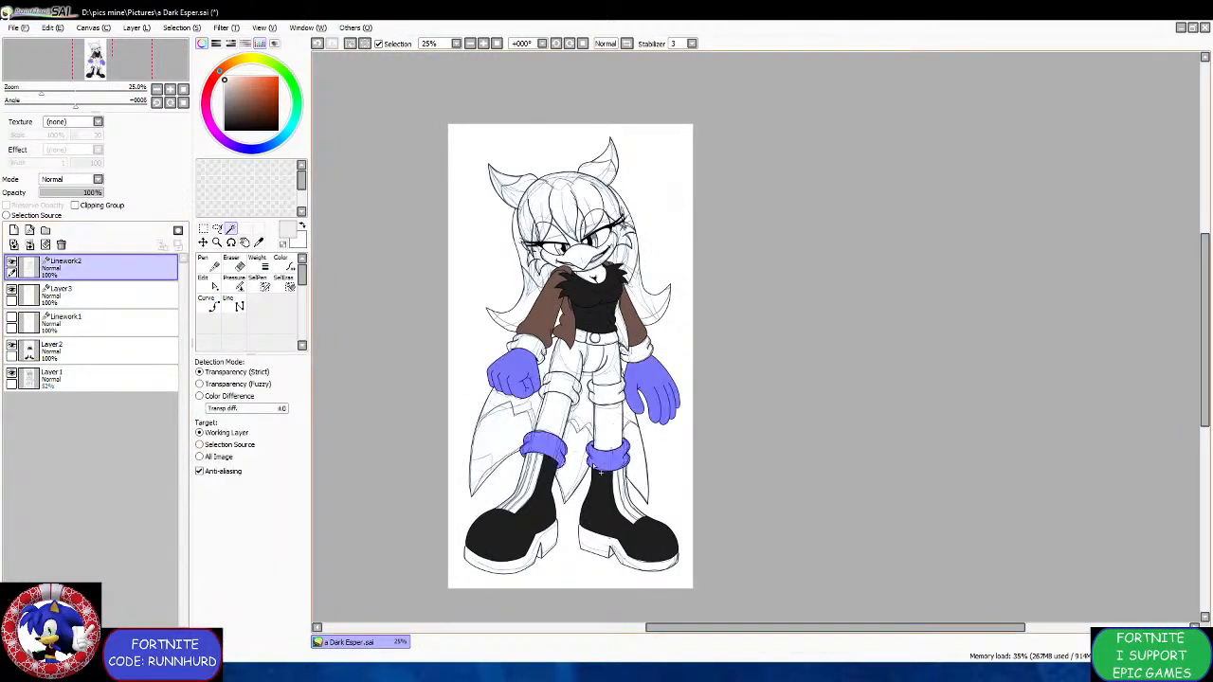
# Fill the selected boot cuffs with light grey on Layer2 using the size 500 Pen and clear the selection.
pyautogui.click(129, 350)
pyautogui.press('n')
pyautogui.moveTo(406, 400)
pyautogui.mouseDown()
pyautogui.moveTo(464, 432)
pyautogui.moveTo(693, 446)
pyautogui.moveTo(478, 447)
pyautogui.moveTo(573, 444)
pyautogui.mouseUp()
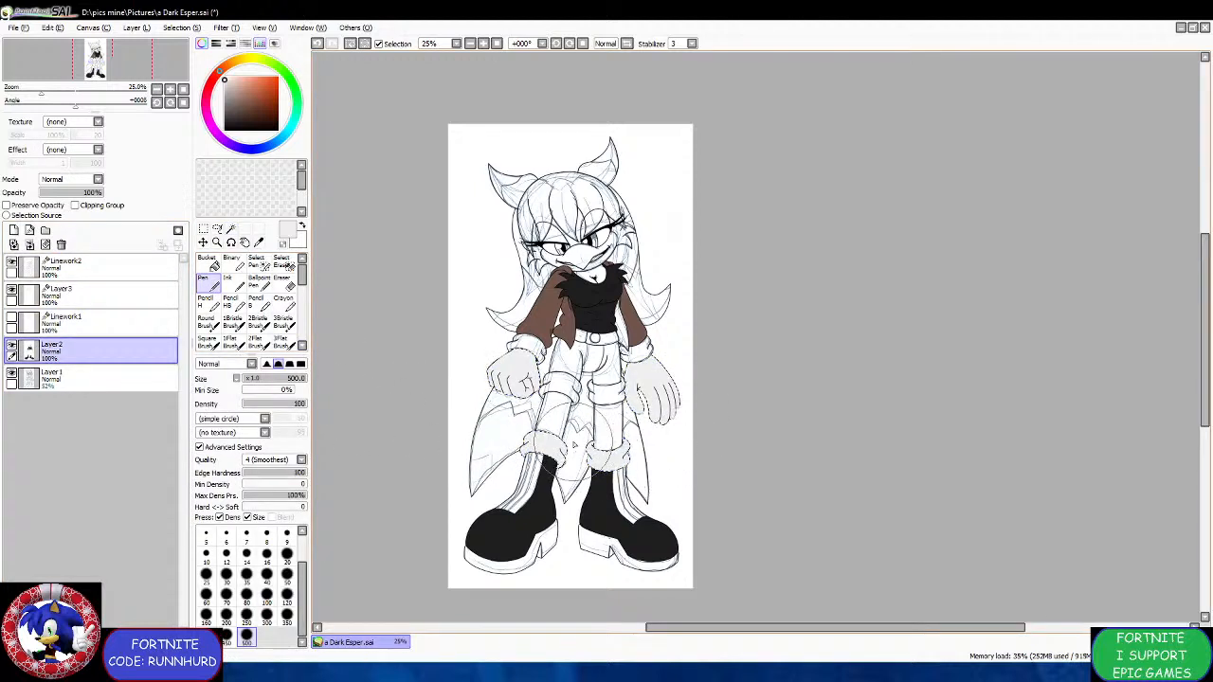
pyautogui.click(216, 229)
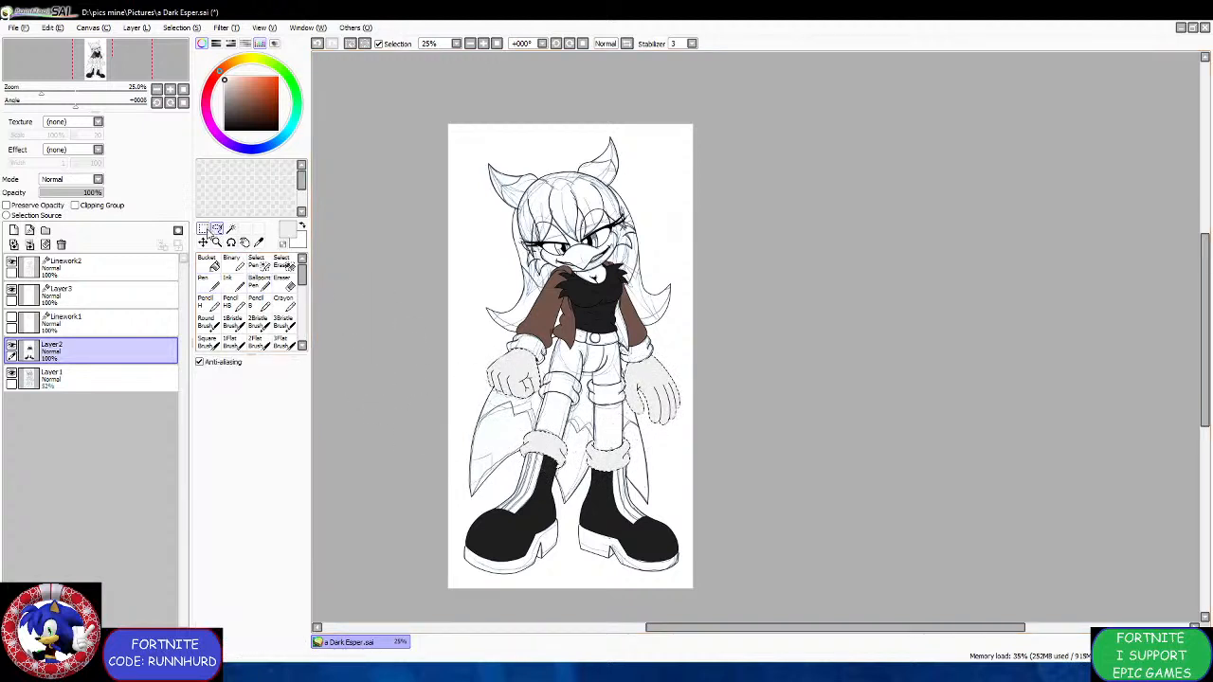
pyautogui.click(203, 229)
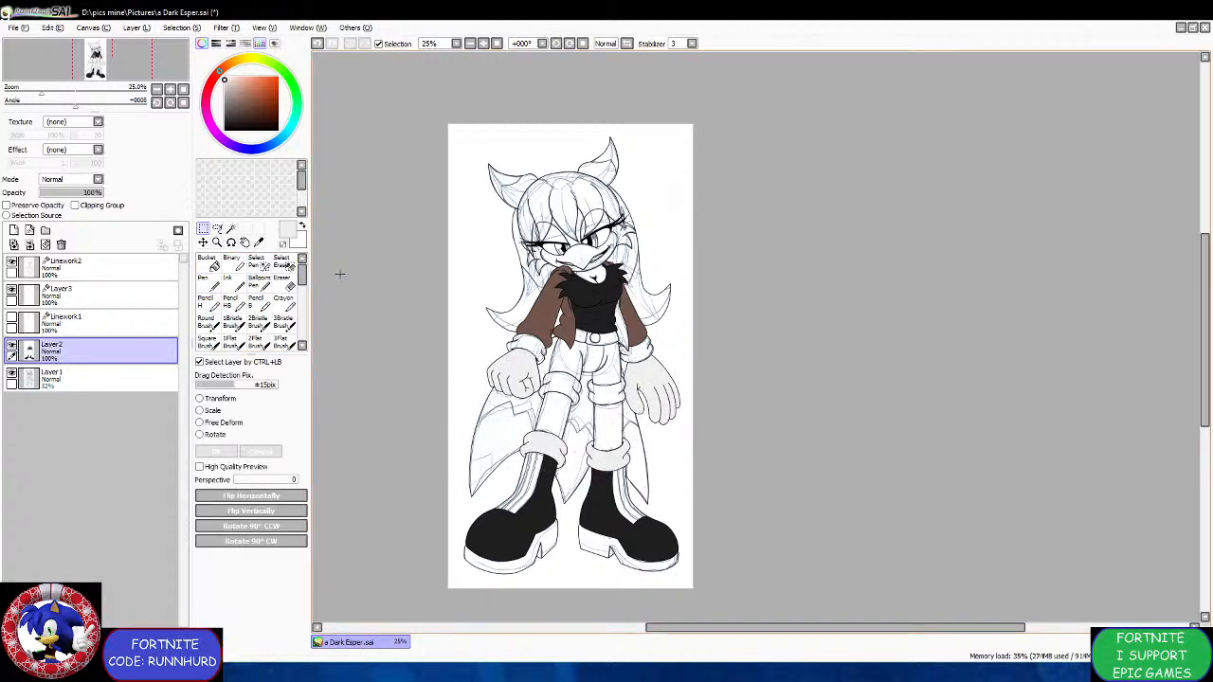
# Select the two outer stripes on the shaft of each boot with the Magic Wand on the Linework2 layer.
pyautogui.click(140, 272)
pyautogui.click(231, 230)
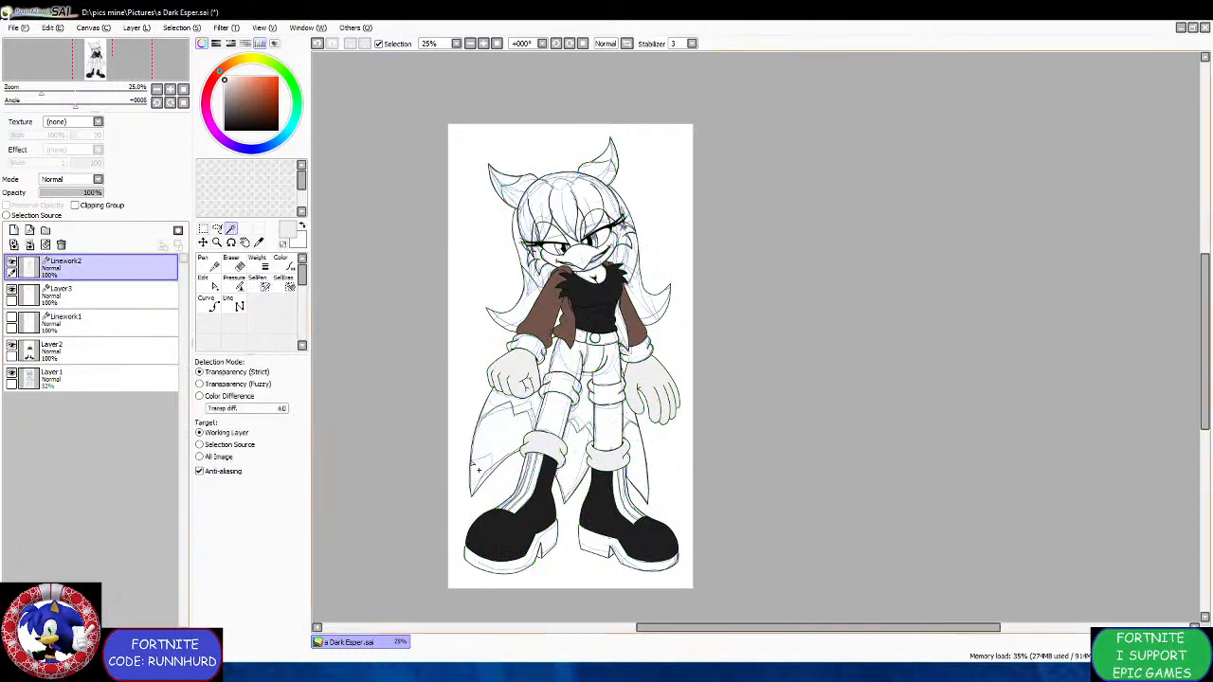
pyautogui.scroll(3, 559, 553)
pyautogui.click(572, 583)
pyautogui.click(600, 591)
pyautogui.scroll(-4, 622, 517)
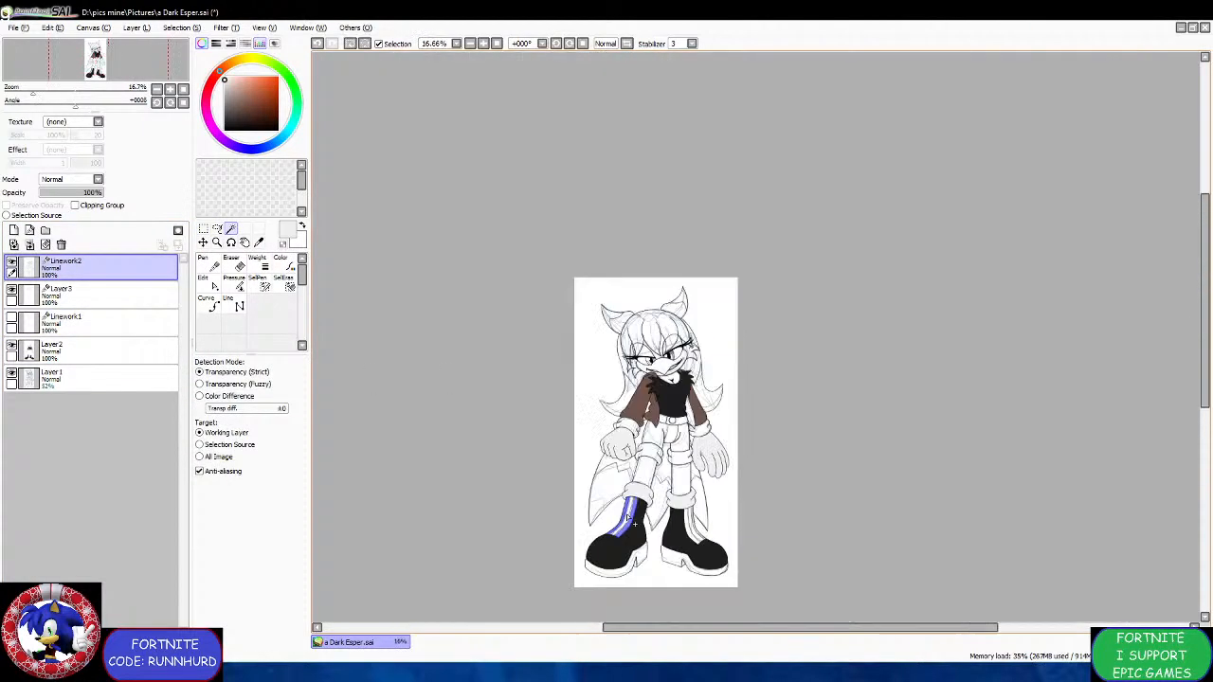
pyautogui.scroll(3, 707, 576)
pyautogui.click(664, 463)
pyautogui.click(664, 432)
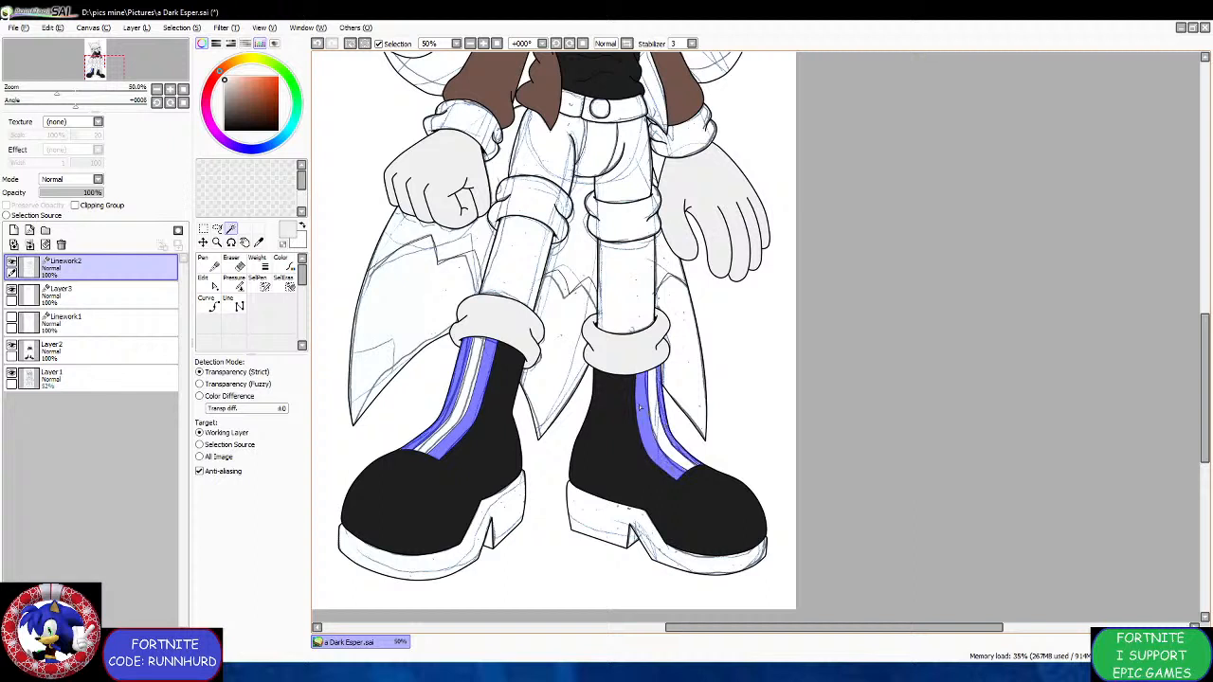
# Fill the selected outer boot stripes with dark grey on Layer2 and clear the selection.
pyautogui.scroll(-1, 616, 394)
pyautogui.click(258, 243)
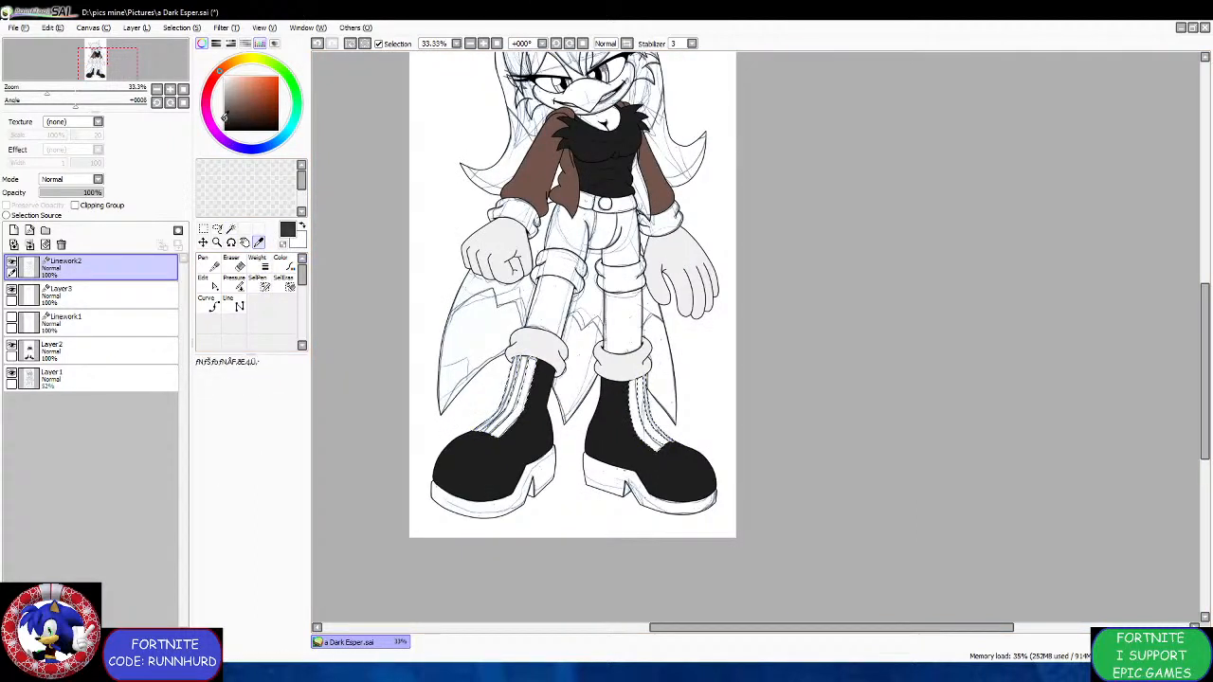
pyautogui.click(104, 348)
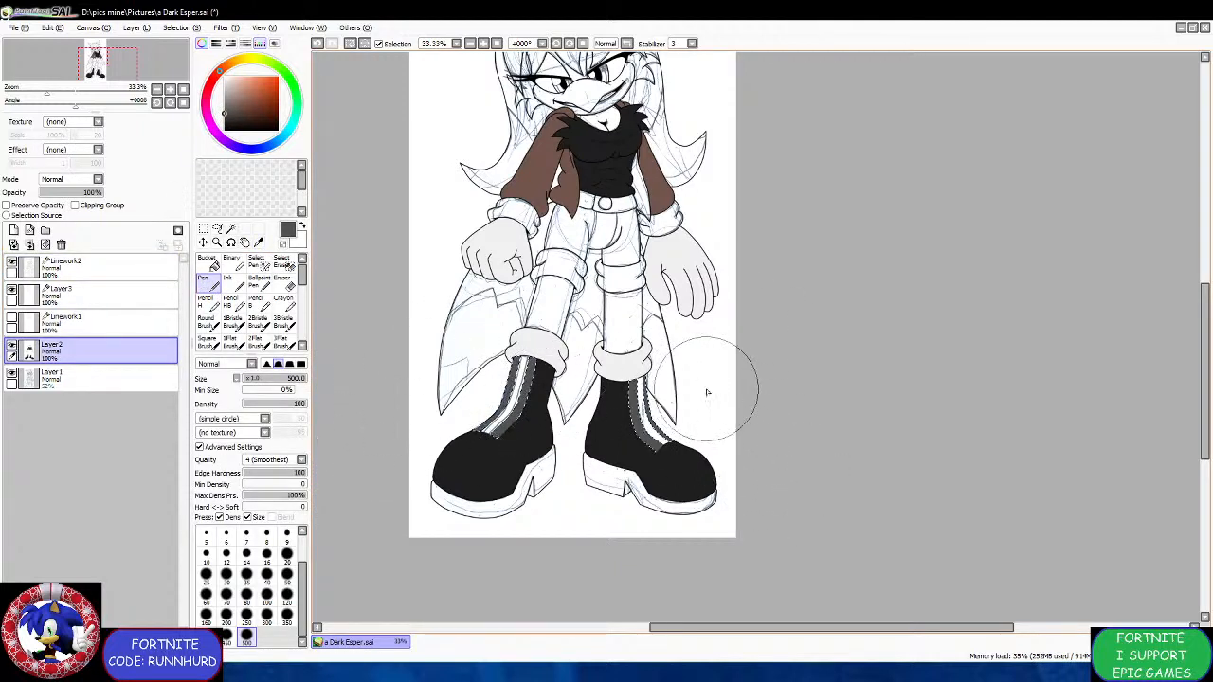
pyautogui.click(131, 270)
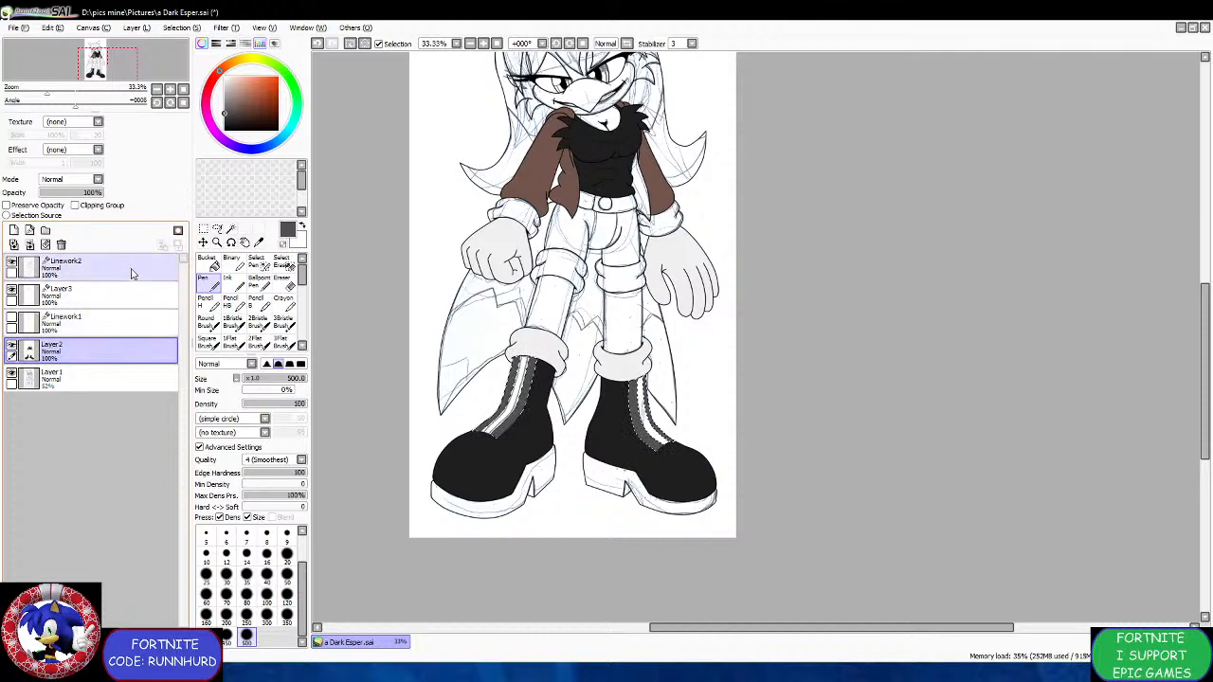
pyautogui.click(203, 229)
# Select the centre stripe of each boot with the Magic Wand on the Linework2 layer.
pyautogui.click(230, 229)
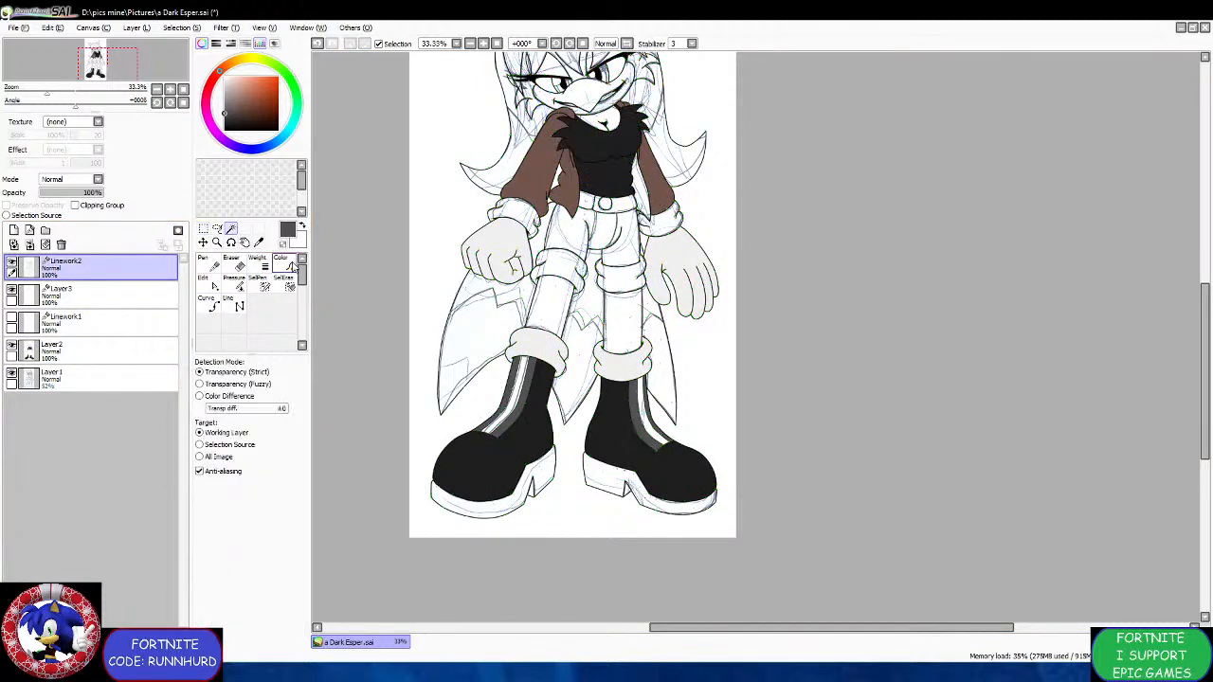
pyautogui.scroll(1, 507, 400)
pyautogui.click(513, 409)
pyautogui.click(715, 438)
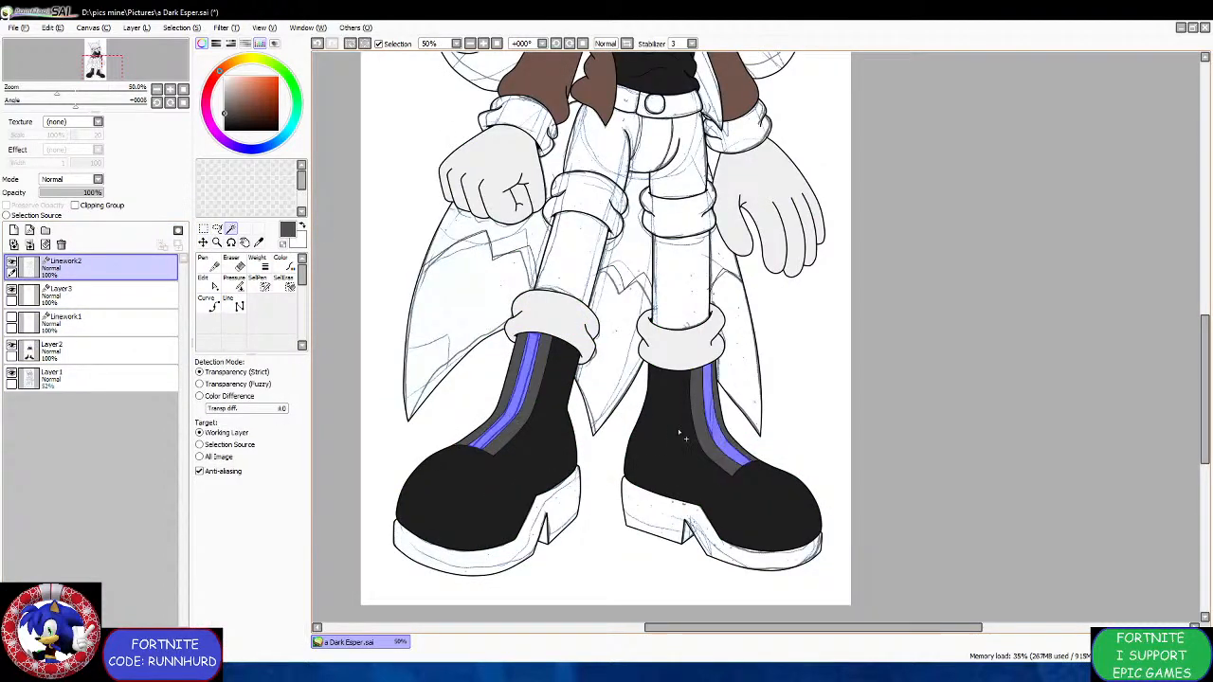
# Fill the selected centre stripes with near-black on Layer2 using the size 500 Pen and clear the selection.
pyautogui.click(259, 243)
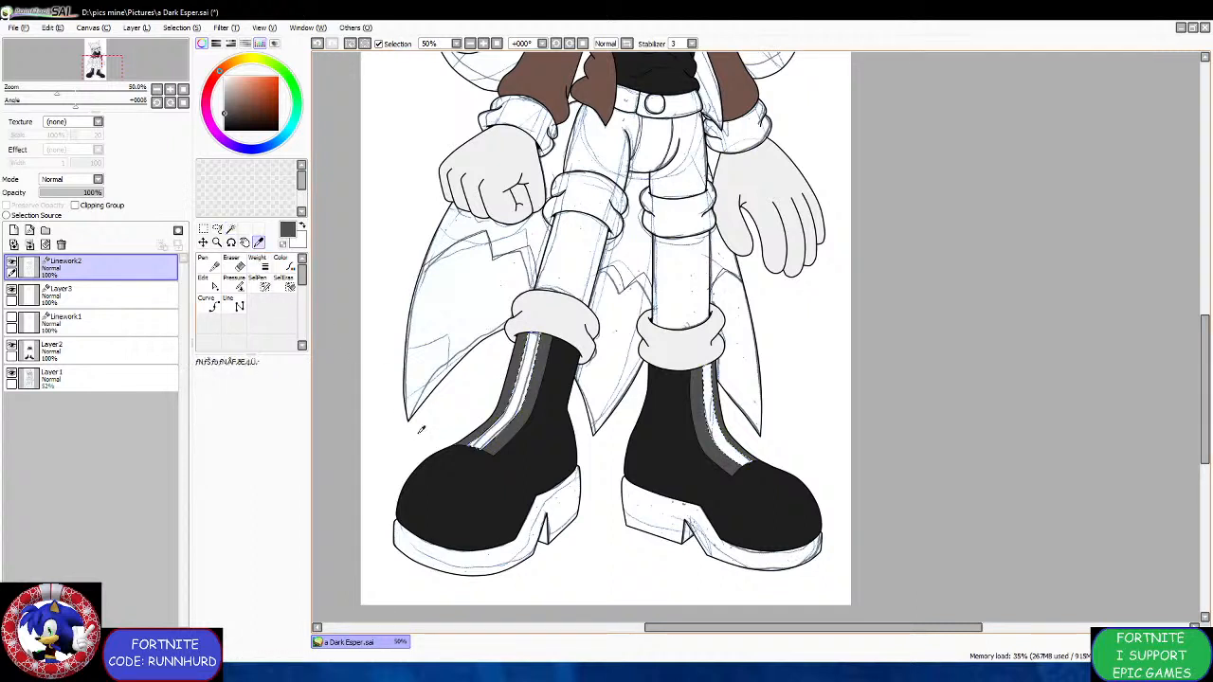
pyautogui.click(40, 351)
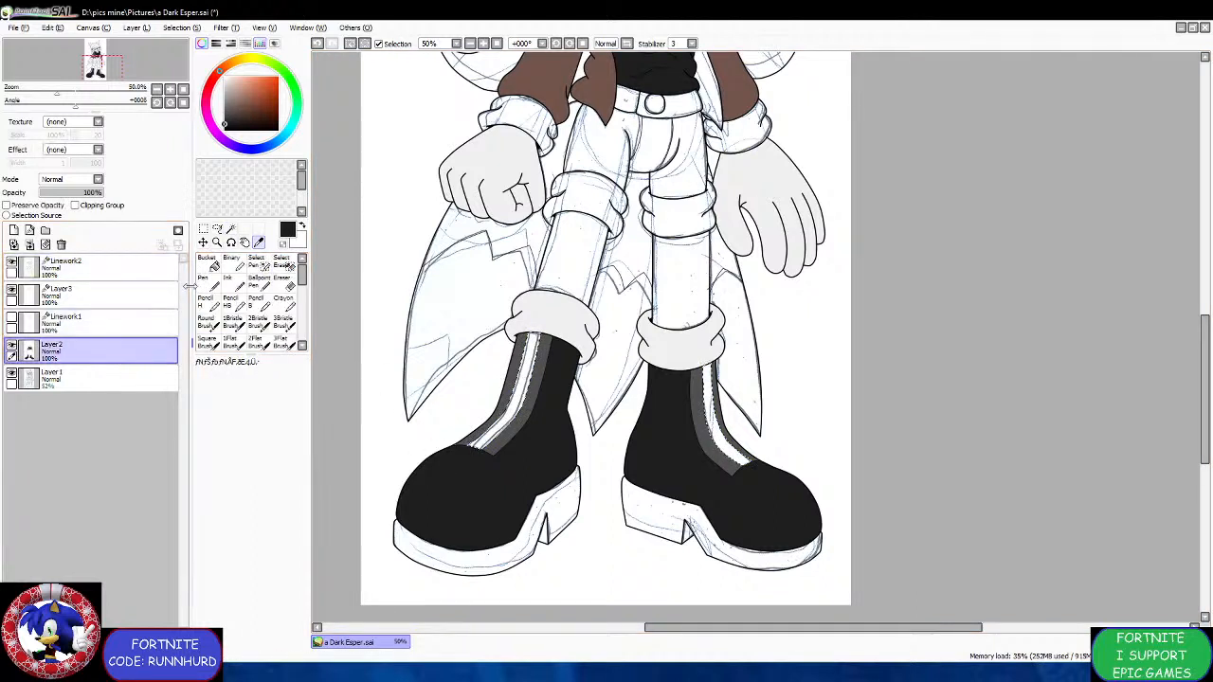
pyautogui.moveTo(526, 396)
pyautogui.mouseDown()
pyautogui.moveTo(523, 295)
pyautogui.moveTo(482, 397)
pyautogui.mouseUp()
pyautogui.moveTo(703, 380)
pyautogui.mouseDown()
pyautogui.moveTo(746, 331)
pyautogui.moveTo(737, 439)
pyautogui.mouseUp()
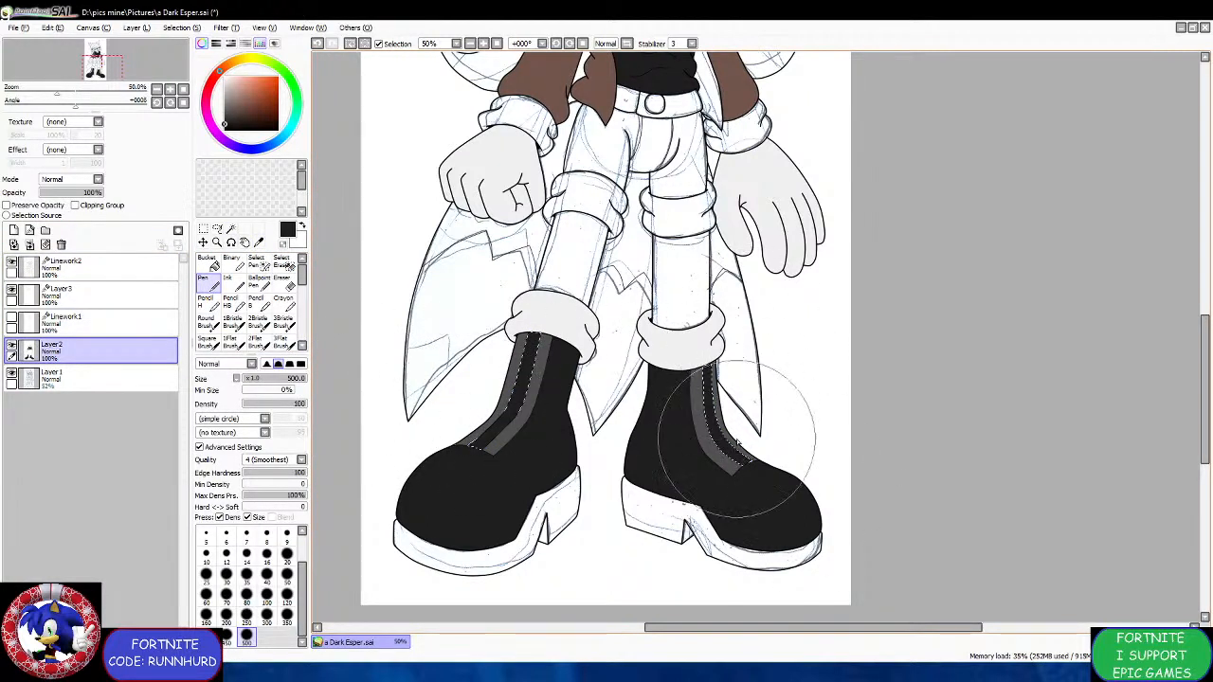
pyautogui.click(66, 267)
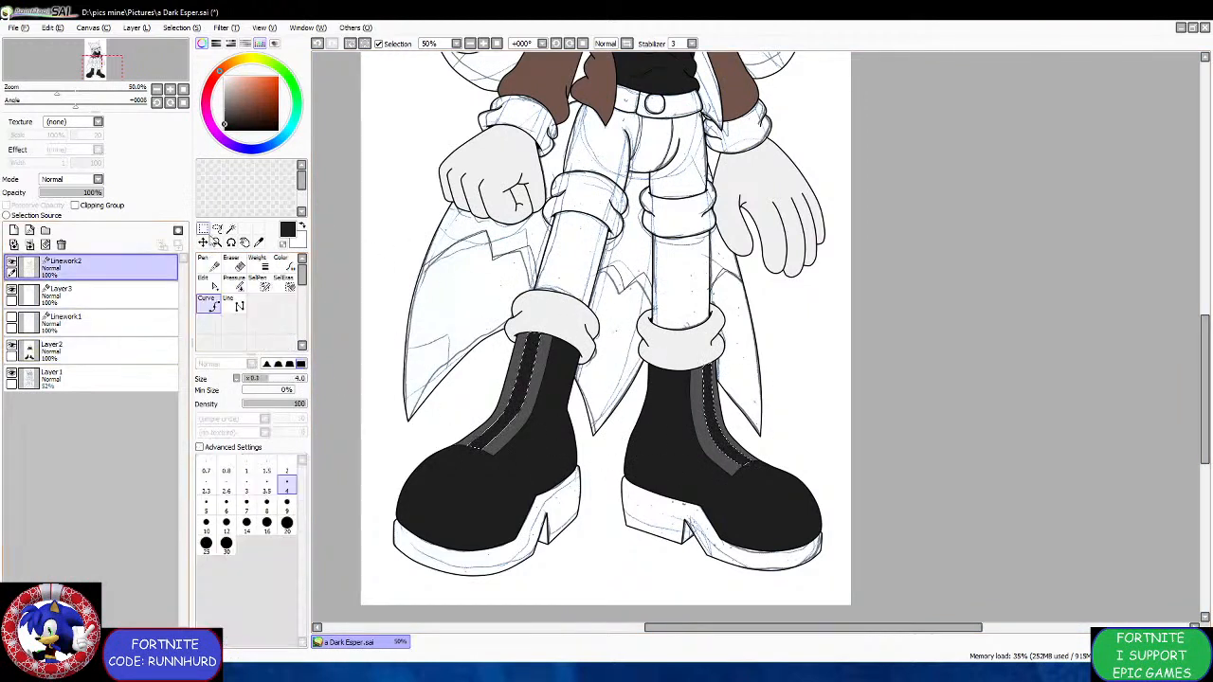
pyautogui.click(204, 228)
# Select the soles and heels of both boots with the Magic Wand on the Linework2 layer.
pyautogui.click(230, 228)
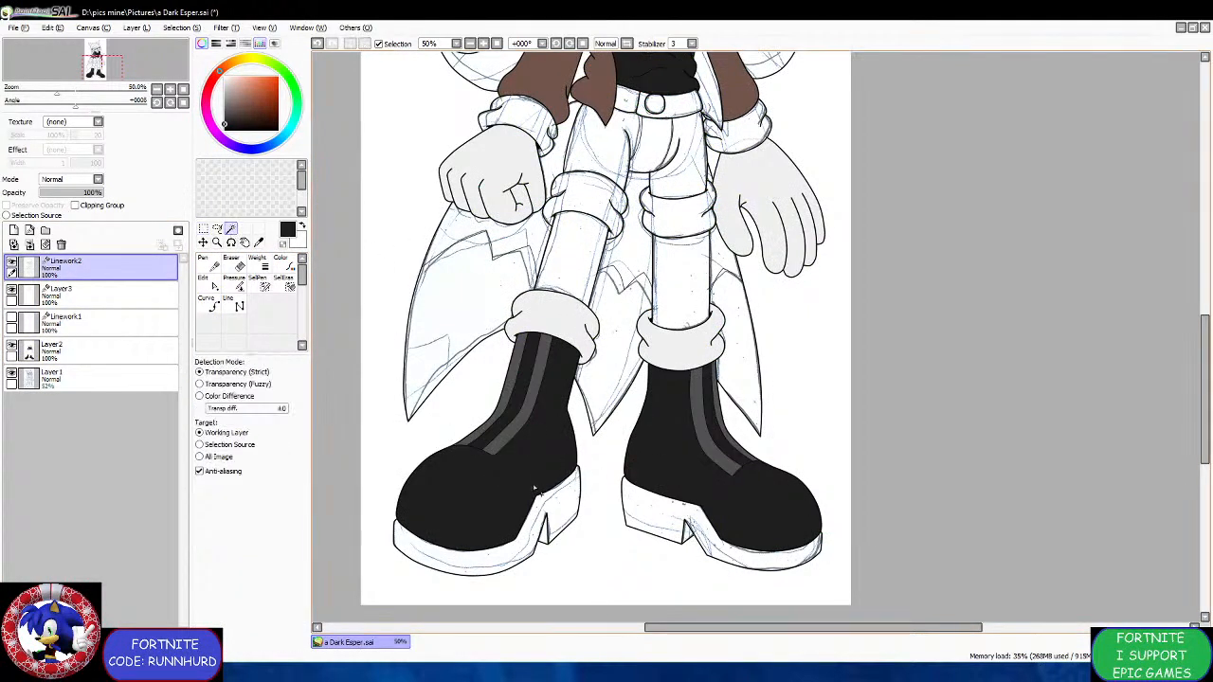
pyautogui.click(578, 513)
pyautogui.click(654, 517)
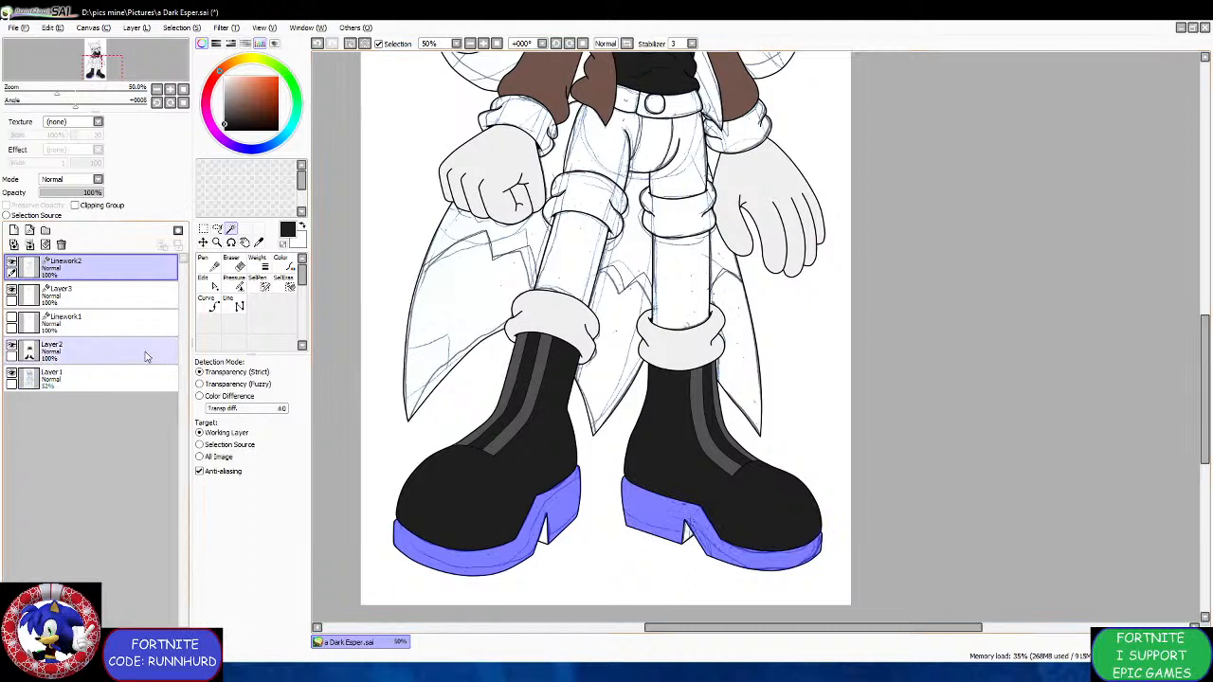
# Fill the selected soles with medium-light grey on Layer2 using the size 500 Pen and clear the selection.
pyautogui.click(148, 352)
pyautogui.click(227, 88)
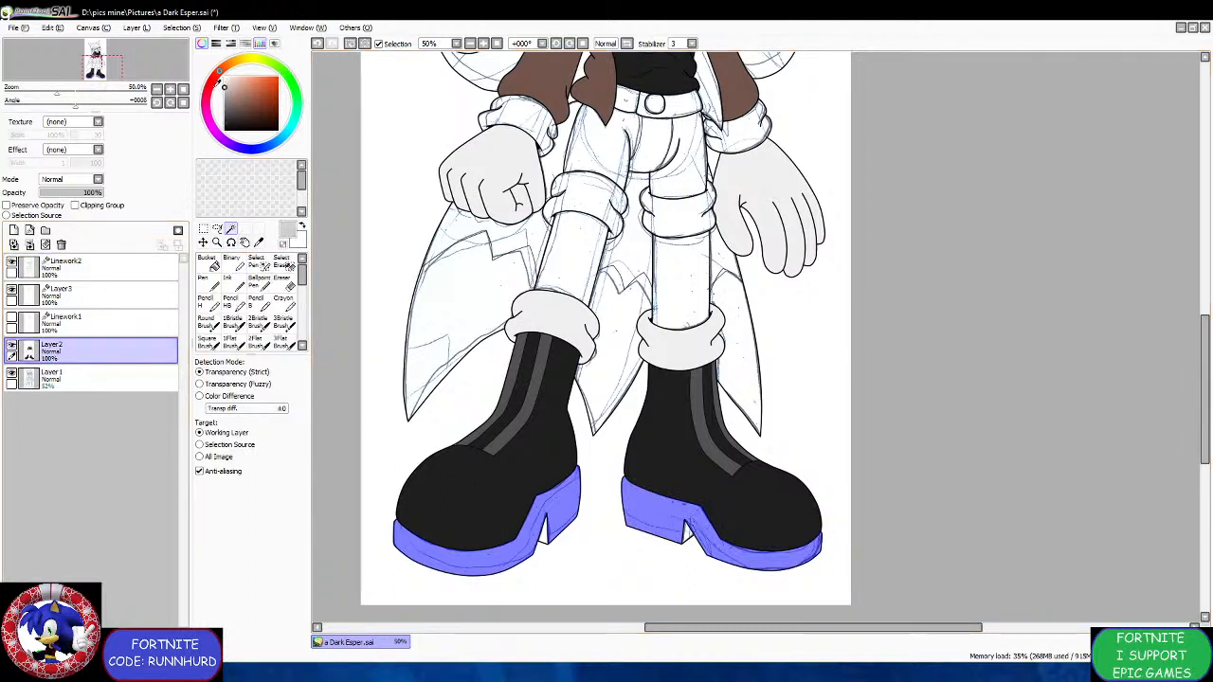
pyautogui.click(208, 284)
pyautogui.moveTo(414, 516)
pyautogui.mouseDown()
pyautogui.moveTo(458, 541)
pyautogui.moveTo(659, 501)
pyautogui.moveTo(813, 541)
pyautogui.mouseUp()
pyautogui.click(151, 267)
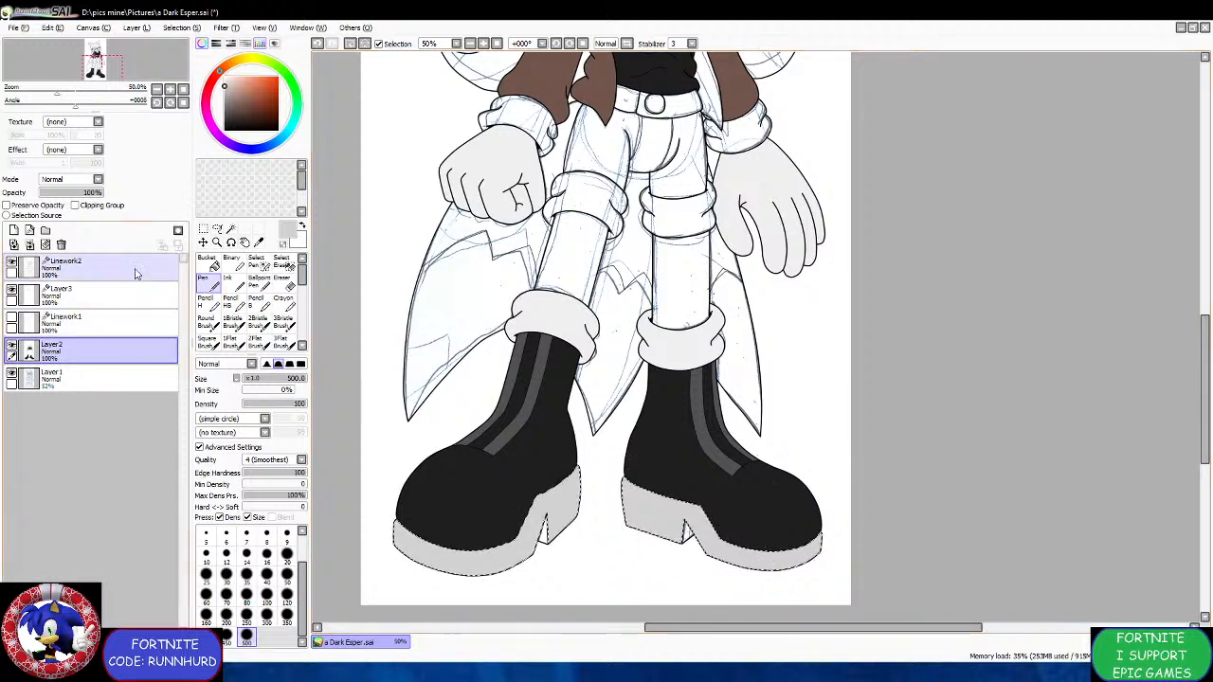
pyautogui.hotkey('ctrl', 'd')
# Select the small heel notches under both boots on Linework2 and fill them with dark grey on Layer2.
pyautogui.click(230, 230)
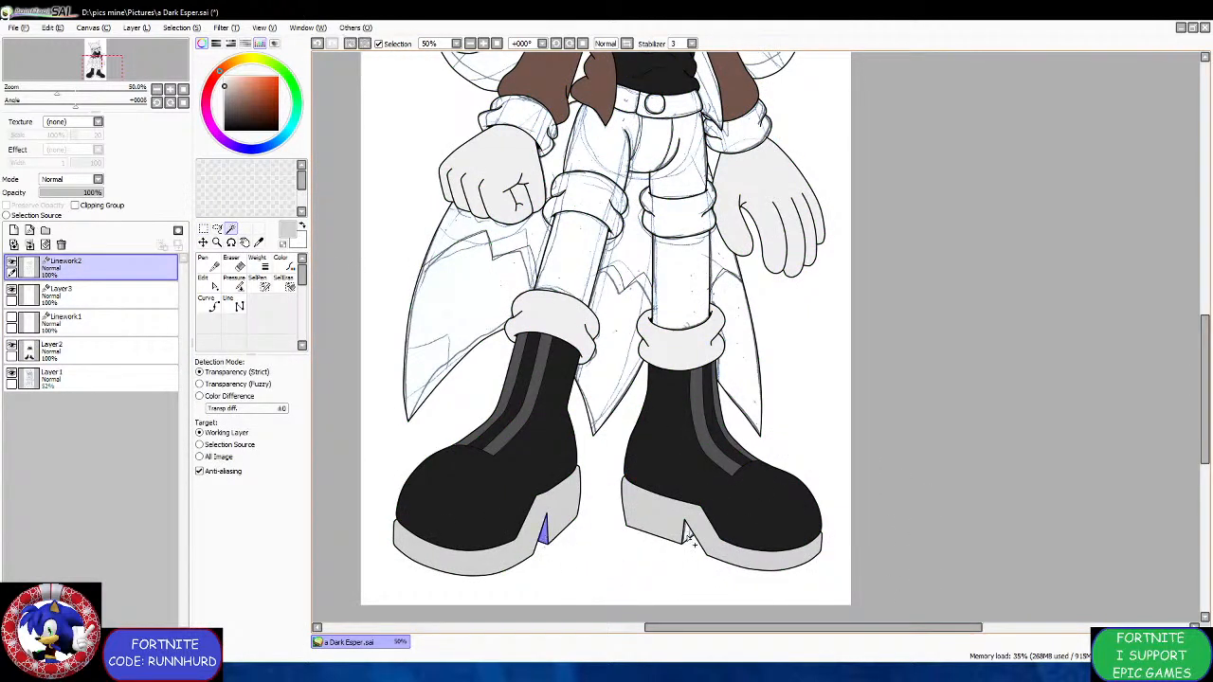
pyautogui.click(142, 346)
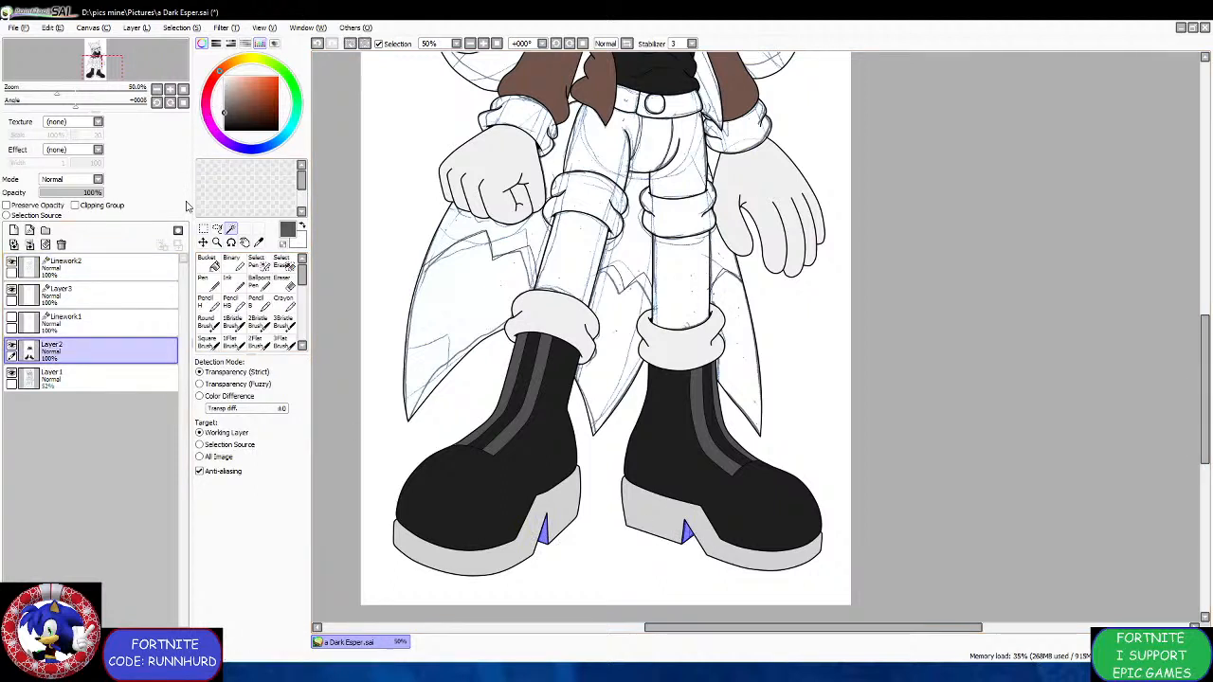
pyautogui.click(206, 304)
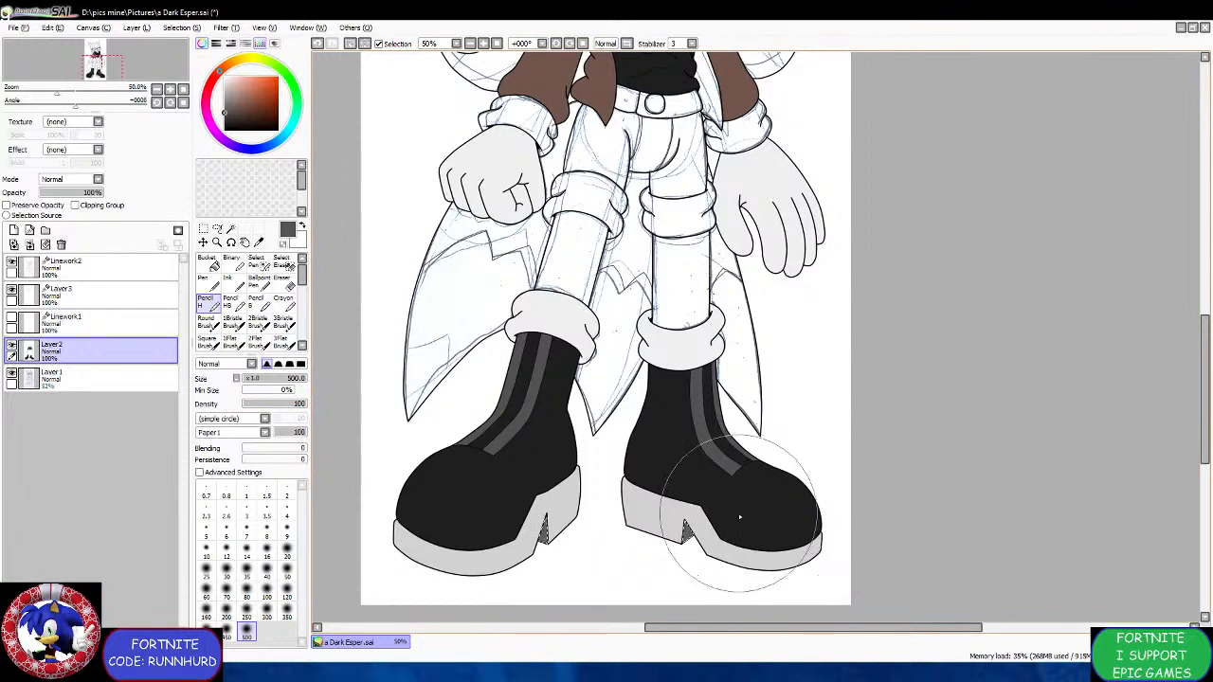
pyautogui.click(206, 275)
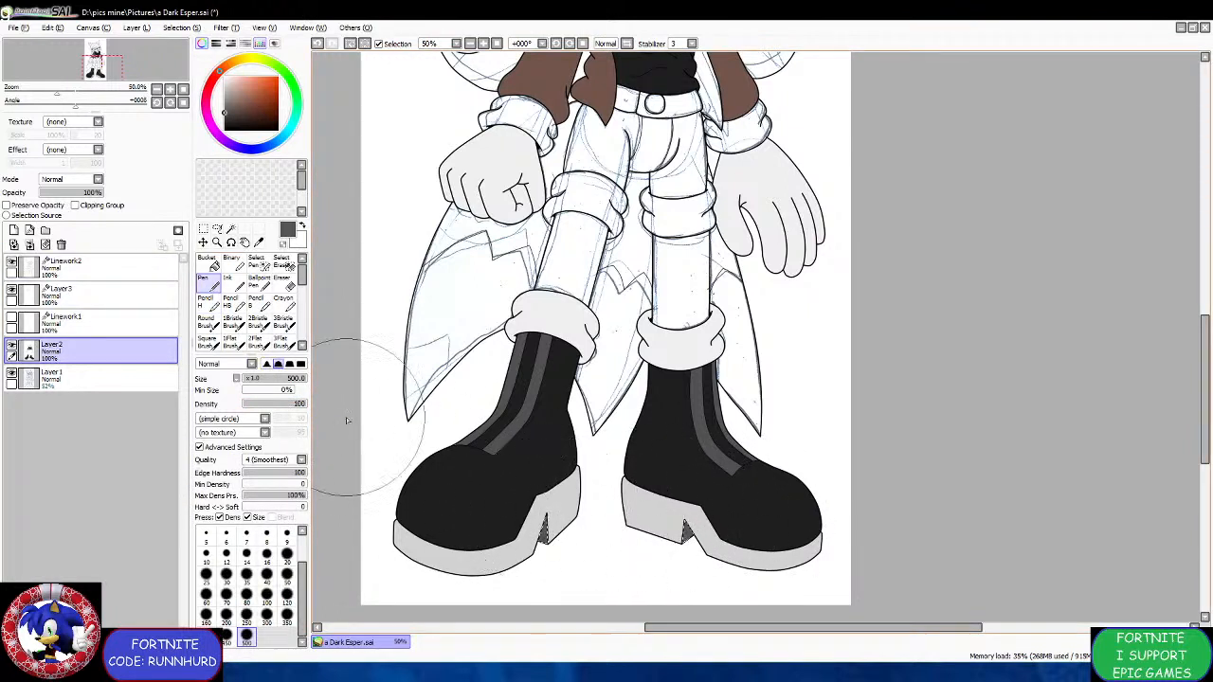
# Clear the heel notch selection and save the drawing with the Linework2 layer active.
pyautogui.click(205, 229)
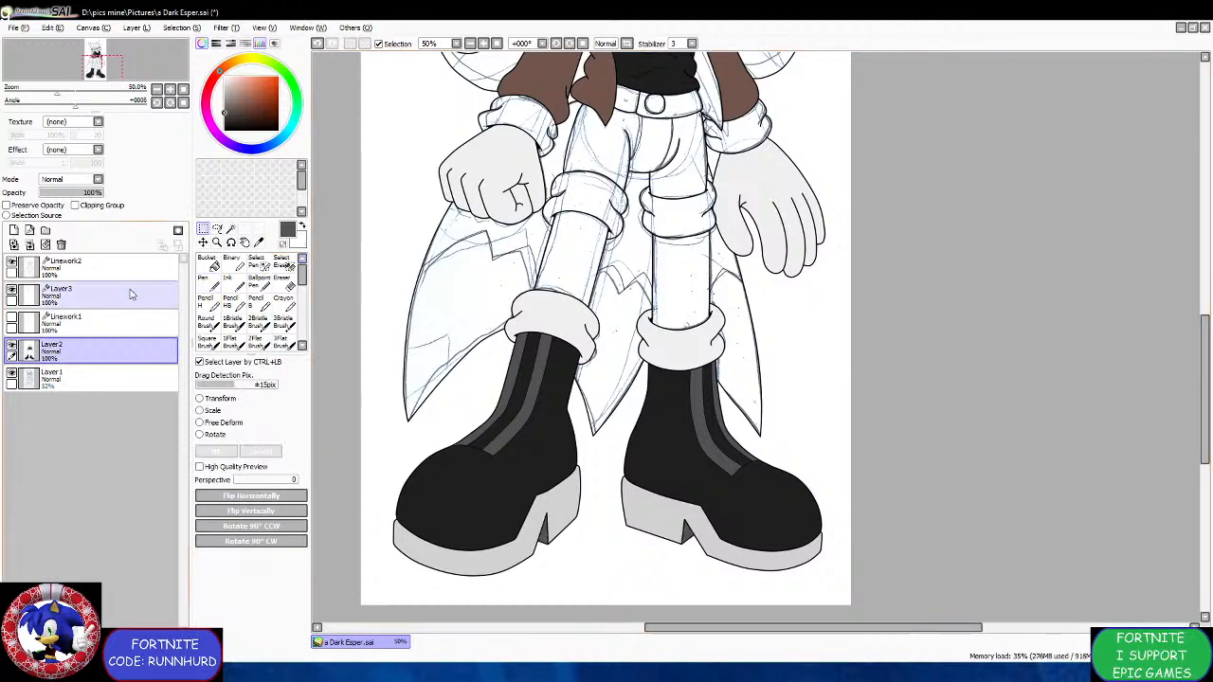
pyautogui.click(104, 268)
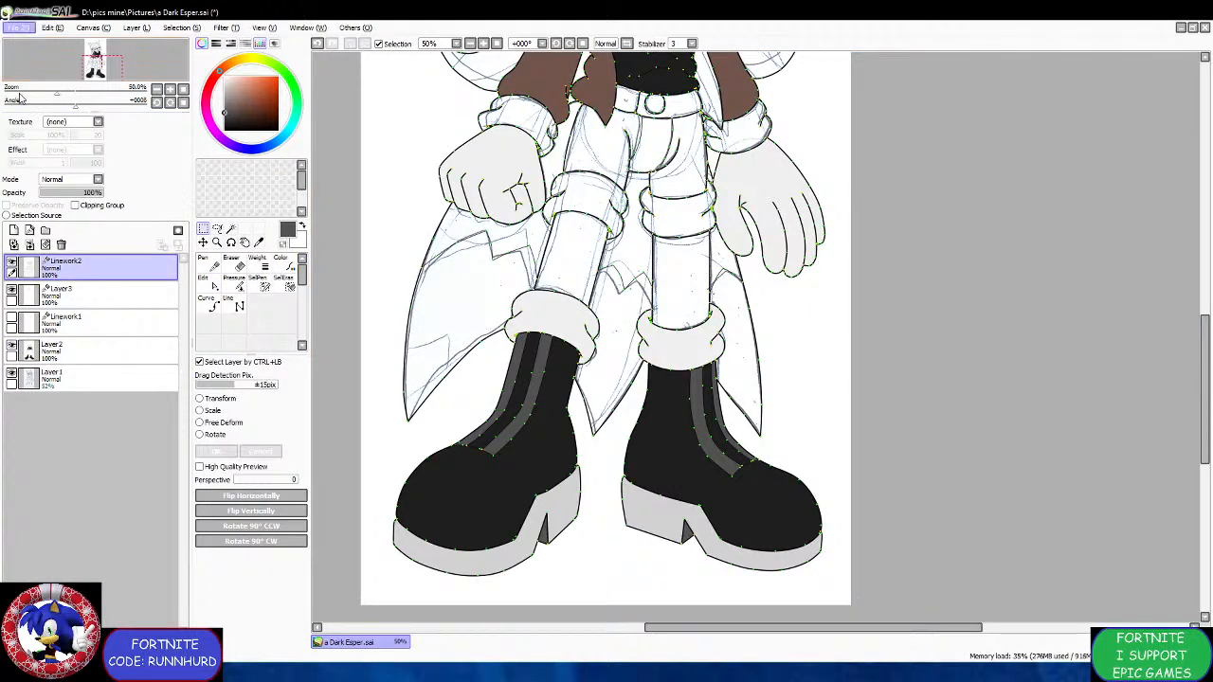
pyautogui.hotkey('ctrl', 's')
# Select both wrist cuffs and the inner jacket strip between the torso and sleeve with the Magic Wand.
pyautogui.scroll(-2, 532, 346)
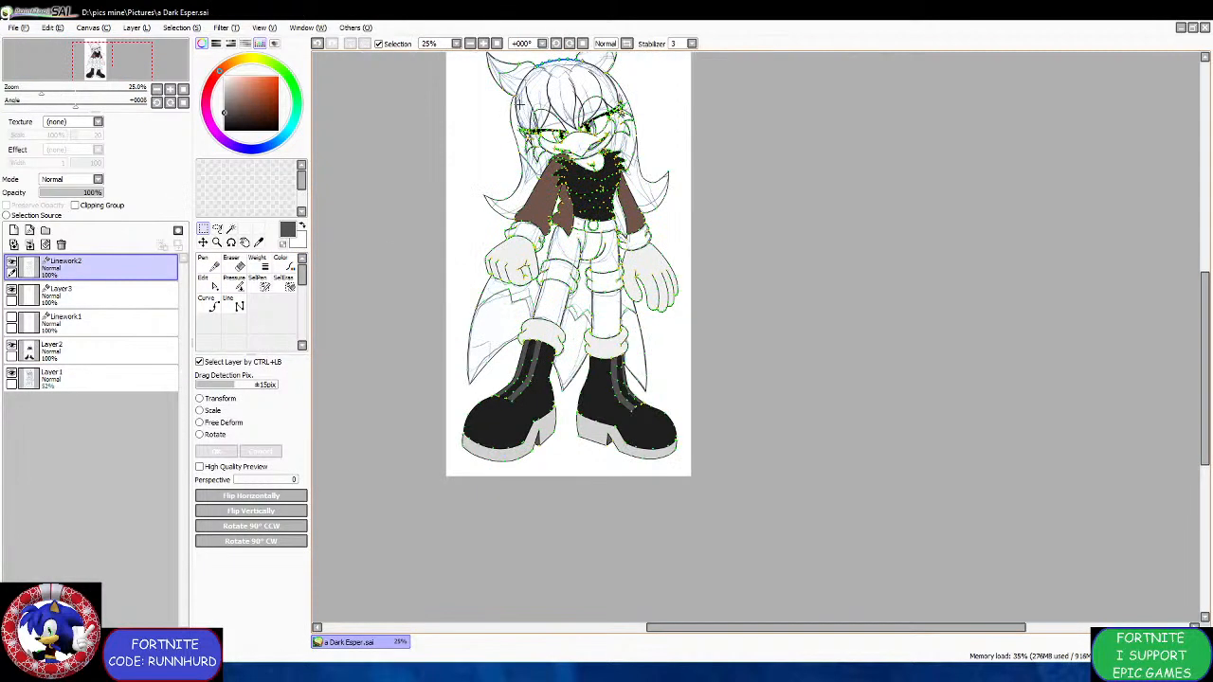
pyautogui.scroll(2, 519, 105)
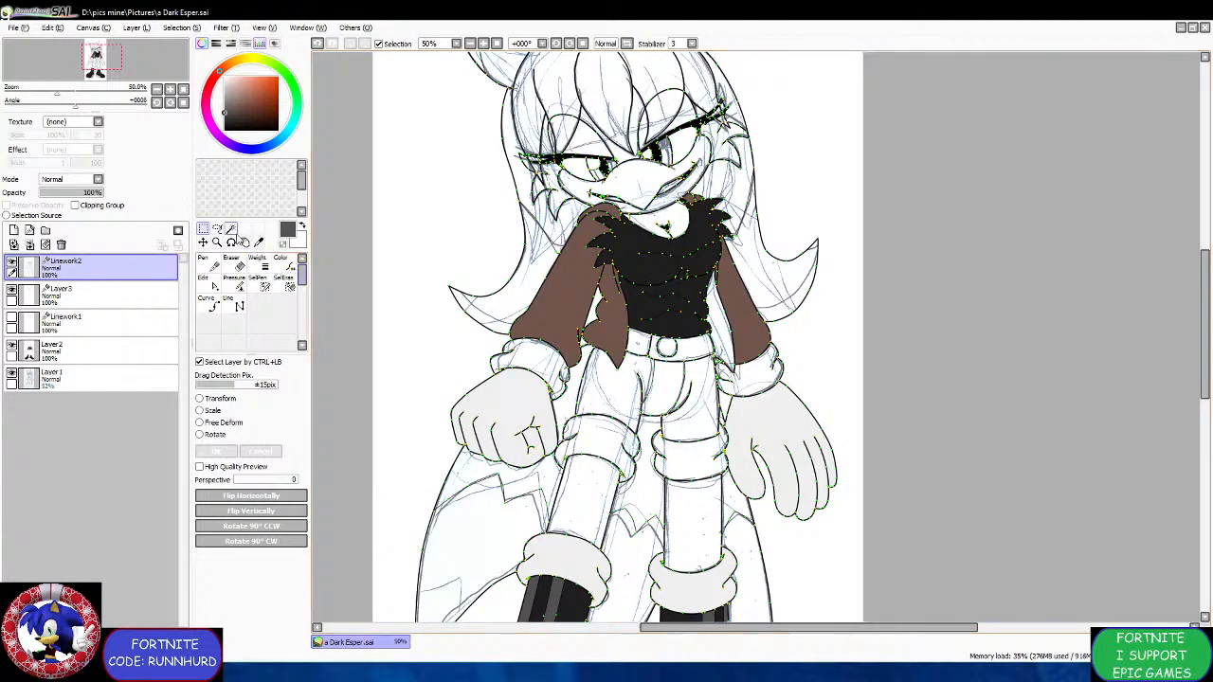
pyautogui.click(230, 228)
pyautogui.click(529, 366)
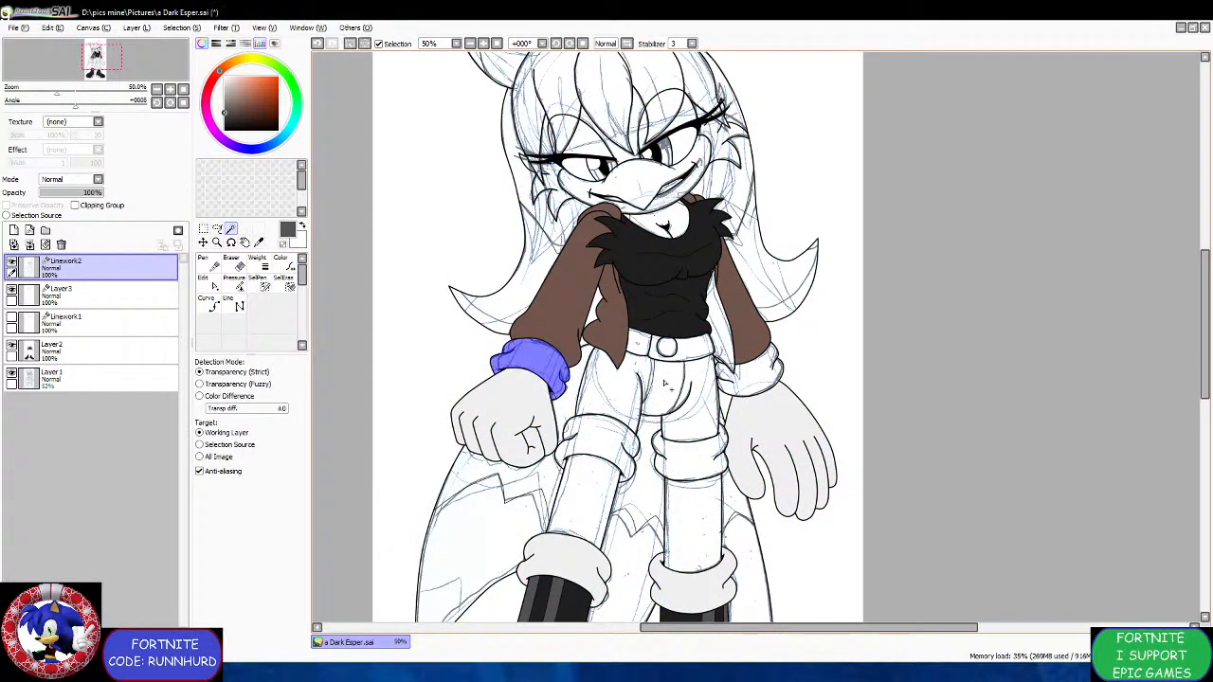
pyautogui.click(758, 375)
pyautogui.click(719, 322)
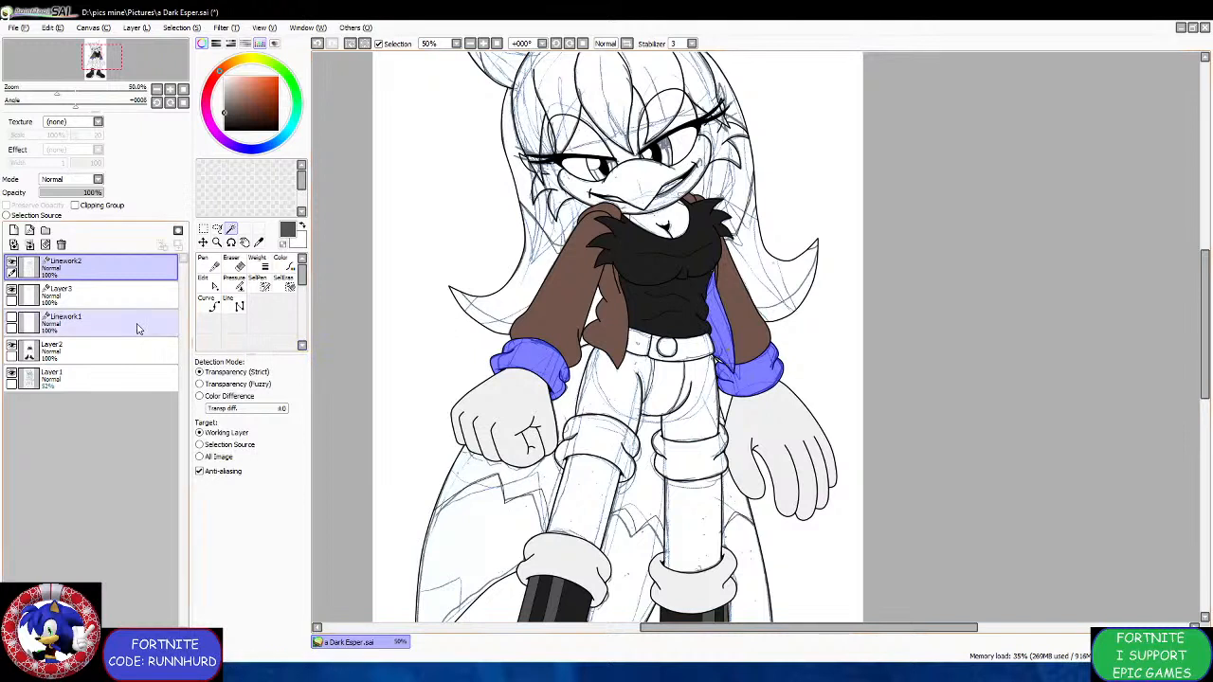
# Fill the selected cuffs and inner jacket strip on Layer2 with a darker brown based on the jacket colour.
pyautogui.click(134, 349)
pyautogui.click(259, 242)
pyautogui.click(552, 292)
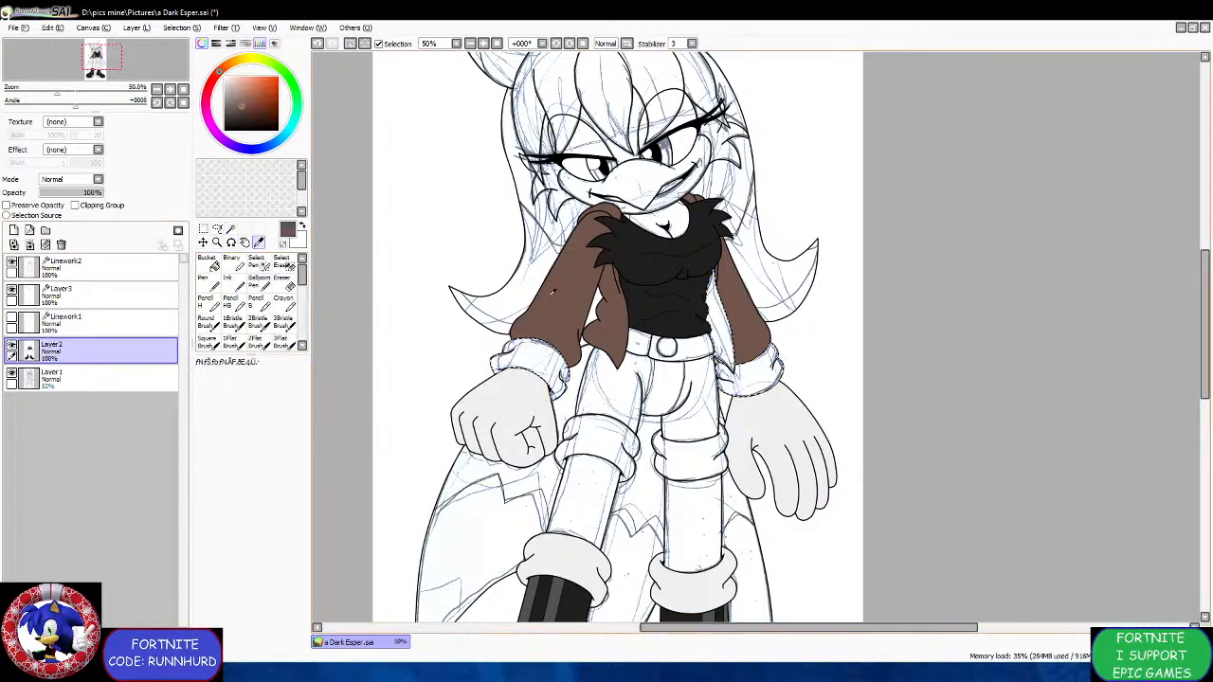
pyautogui.click(241, 114)
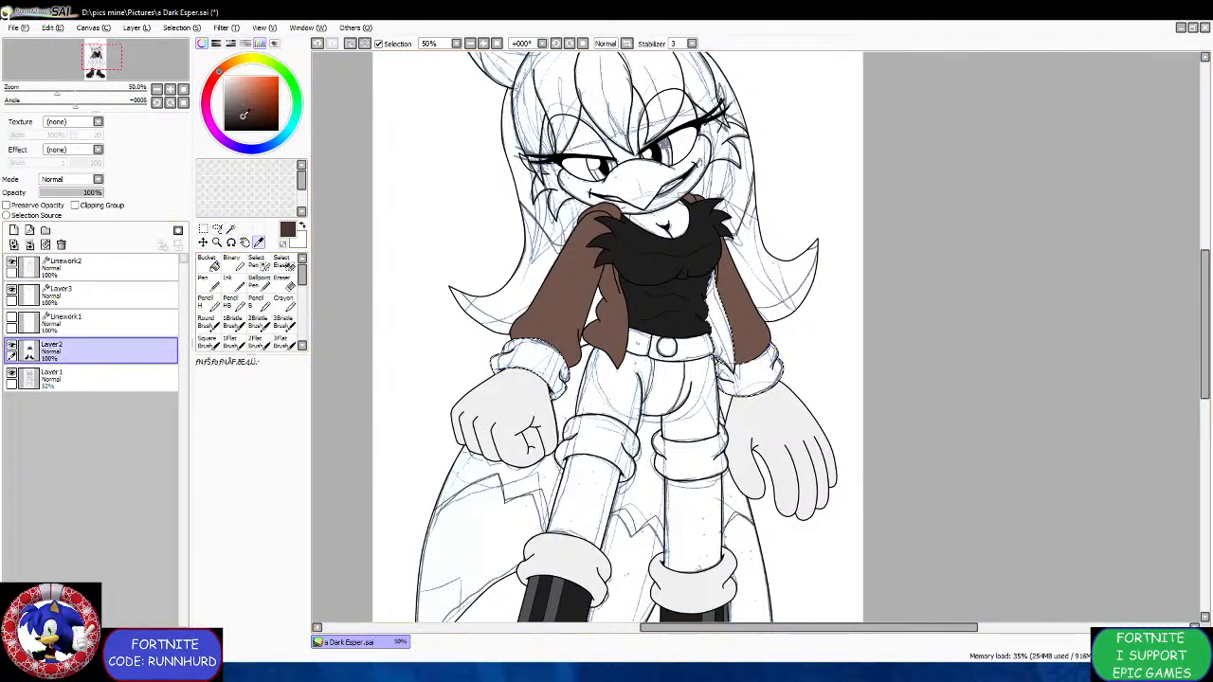
pyautogui.click(214, 283)
pyautogui.moveTo(465, 372); pyautogui.dragTo(783, 376)
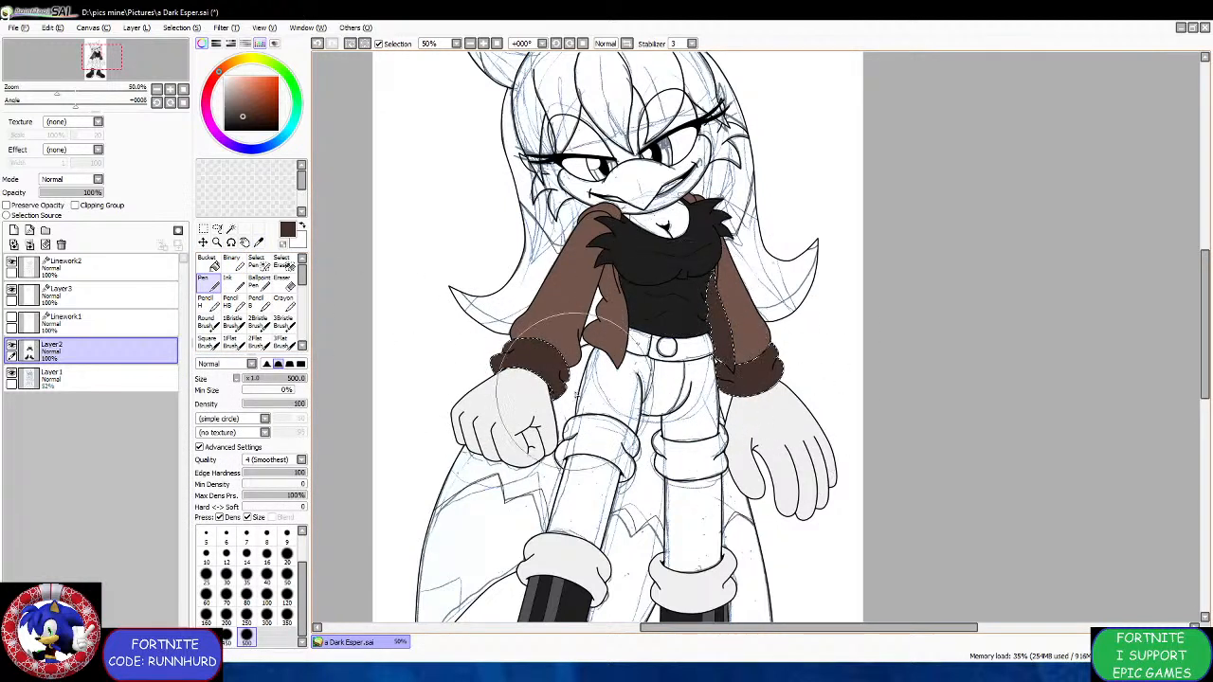
# Clear the cuff selection and select the shorts and the whole waistband except the buckle on Linework2 with the Magic Wand.
pyautogui.click(123, 274)
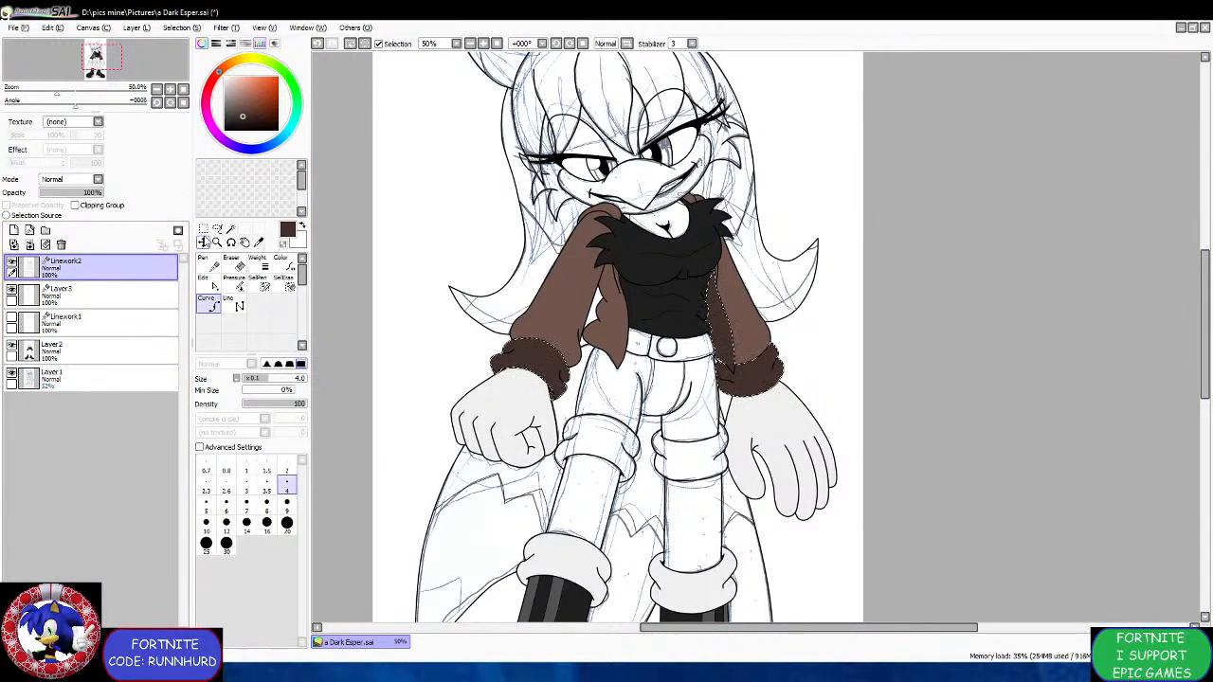
pyautogui.hotkey('ctrl', 'd')
pyautogui.click(231, 230)
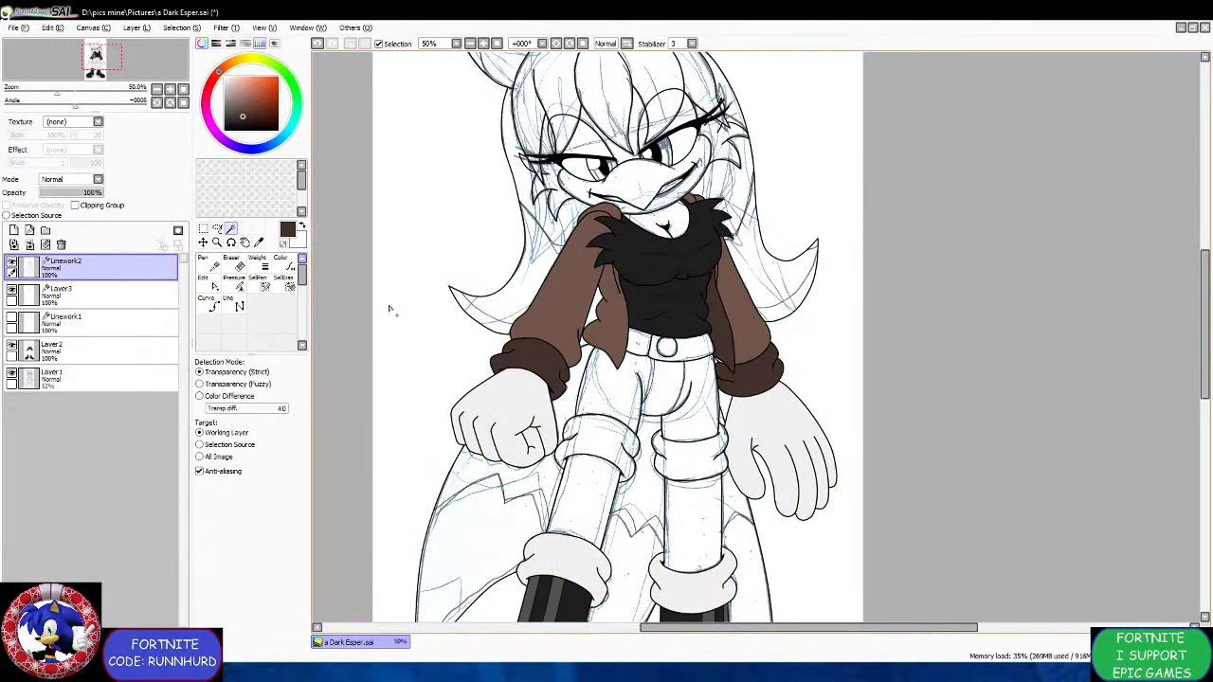
pyautogui.click(599, 398)
pyautogui.click(664, 389)
pyautogui.click(688, 420)
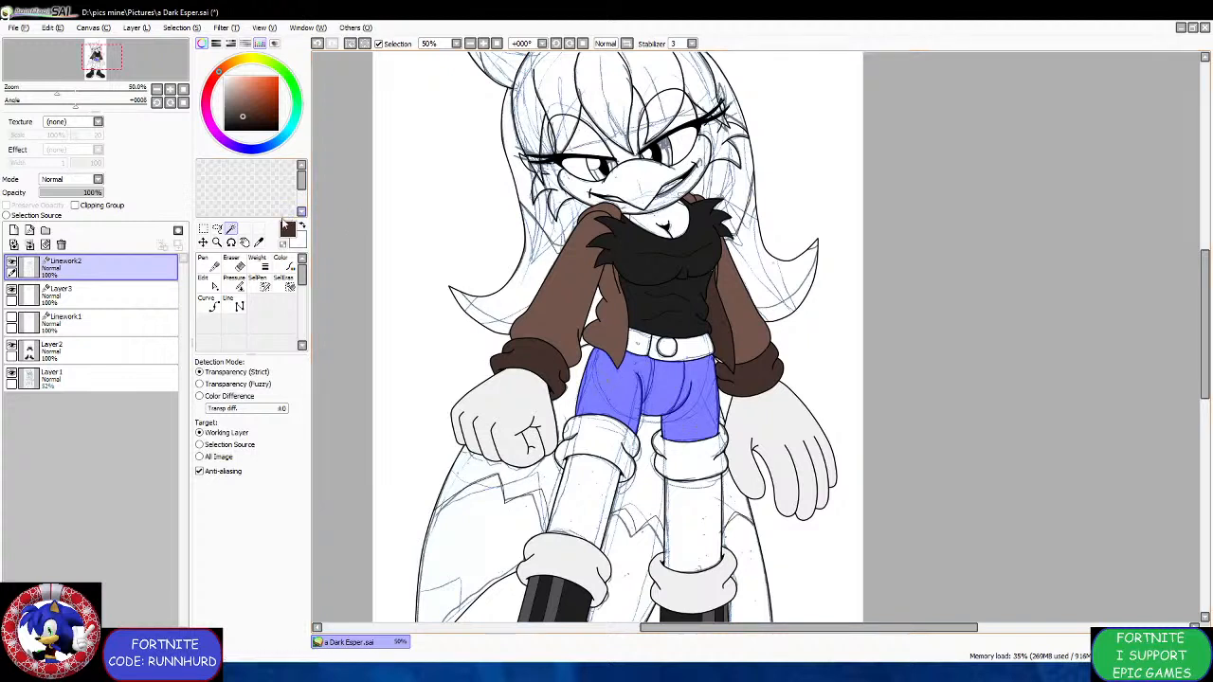
pyautogui.click(666, 347)
pyautogui.click(633, 346)
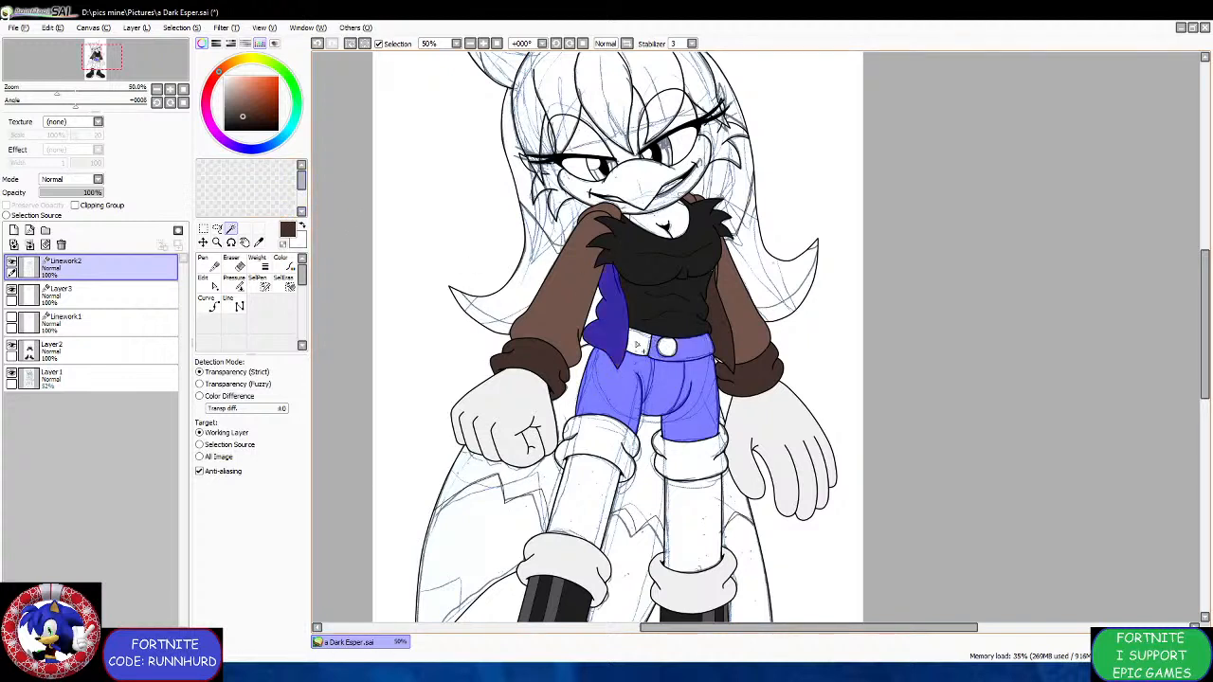
pyautogui.hotkey('ctrl', 'z')
pyautogui.click(638, 346)
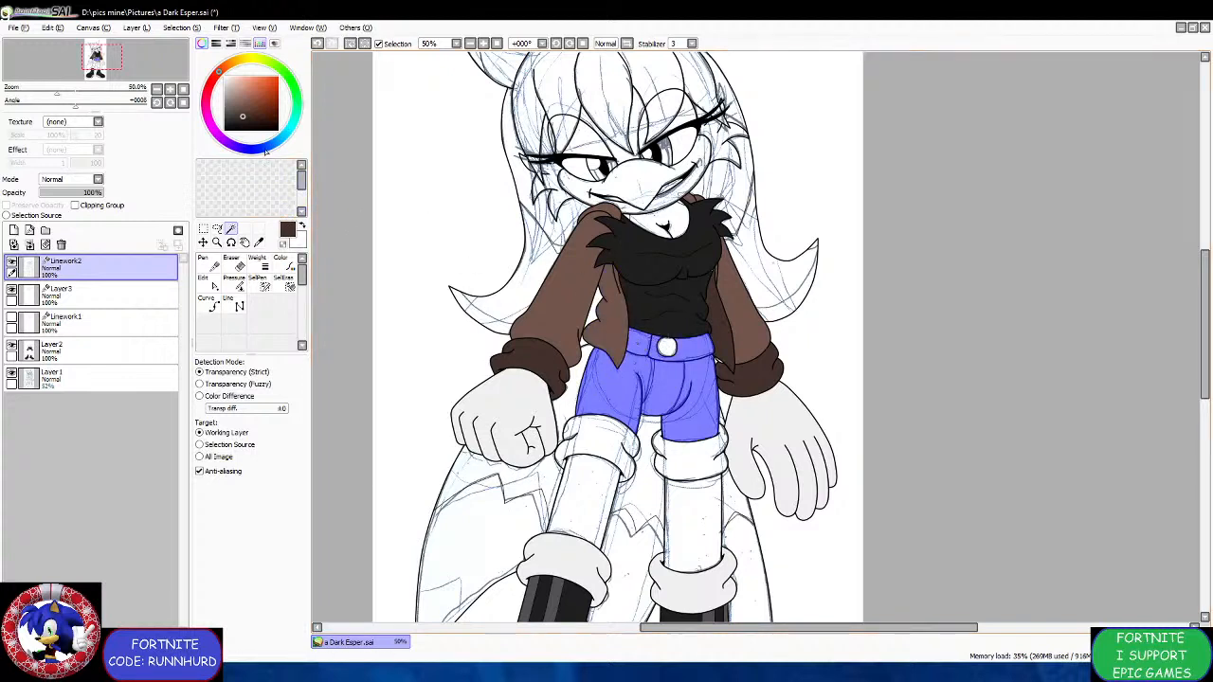
# Fill the selected shorts and waistband with a dark navy blue on Layer2 and clear the selection.
pyautogui.moveTo(267, 151); pyautogui.dragTo(257, 148)
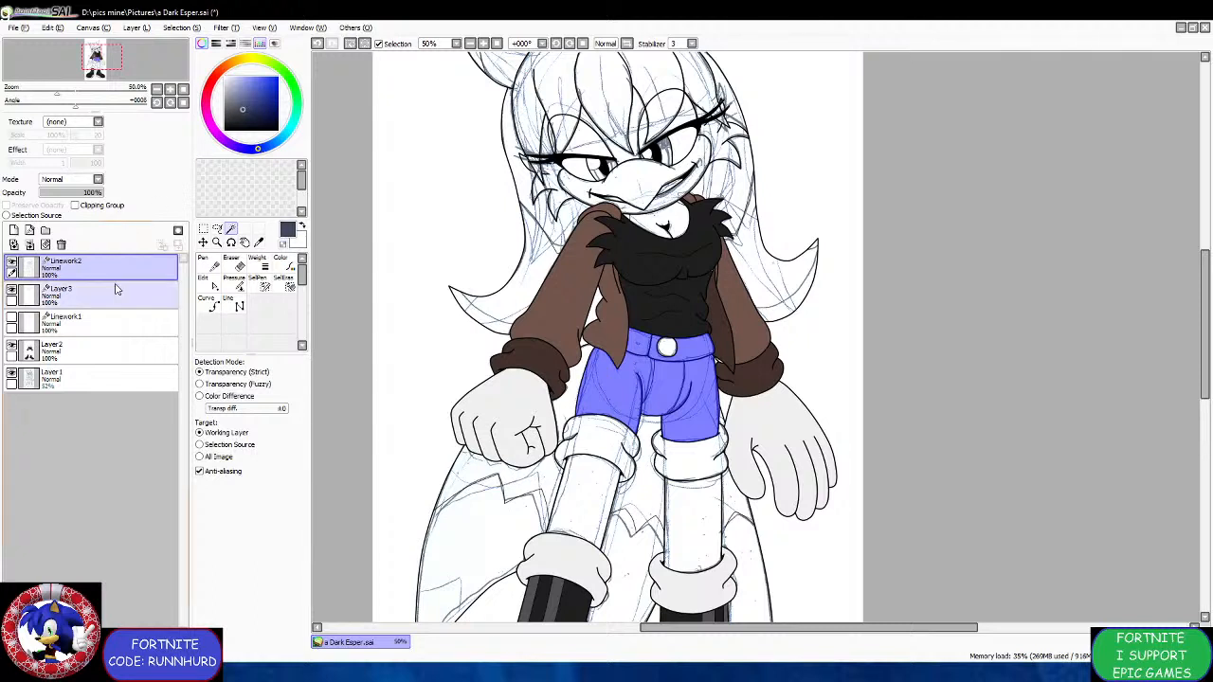
pyautogui.click(95, 351)
pyautogui.click(208, 284)
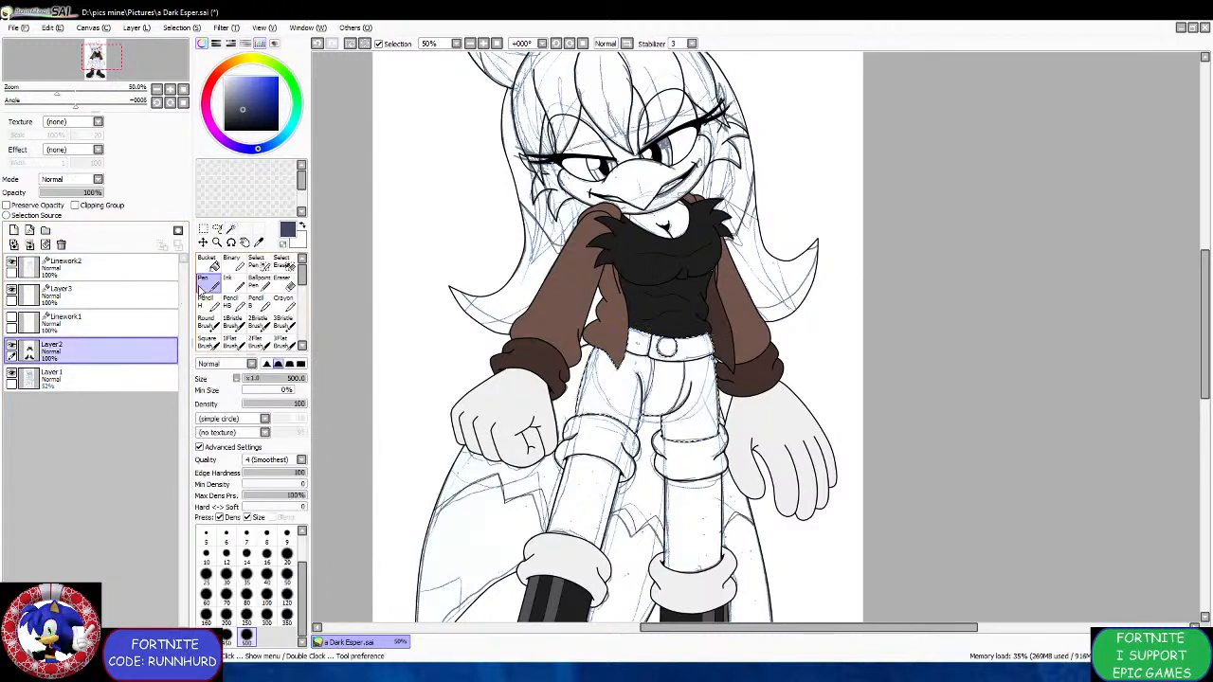
pyautogui.moveTo(452, 348); pyautogui.dragTo(842, 368)
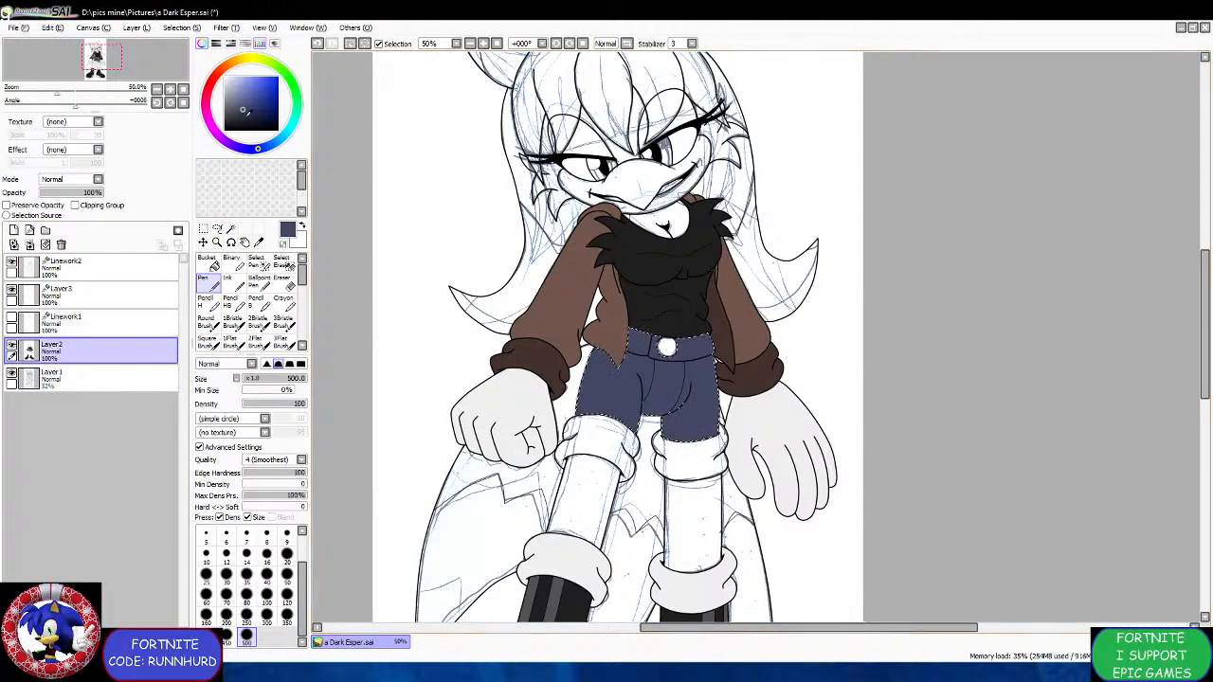
pyautogui.moveTo(454, 290)
pyautogui.mouseDown()
pyautogui.moveTo(828, 339)
pyautogui.moveTo(641, 409)
pyautogui.mouseUp()
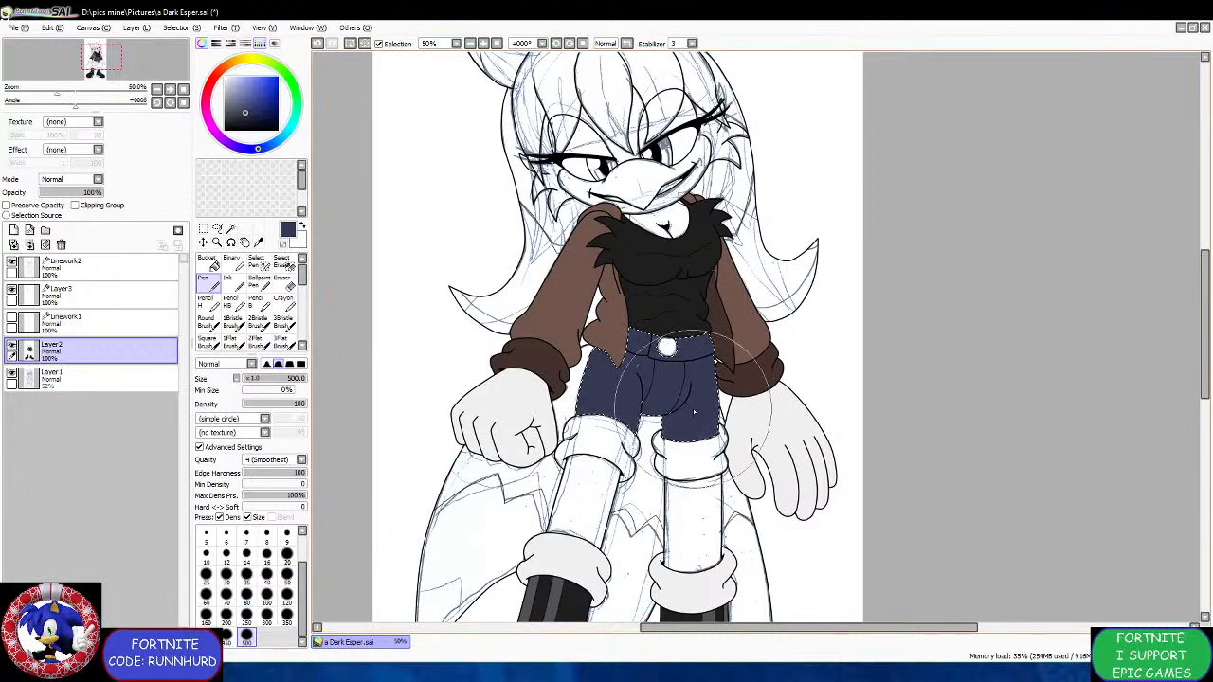
pyautogui.click(204, 230)
pyautogui.click(329, 236)
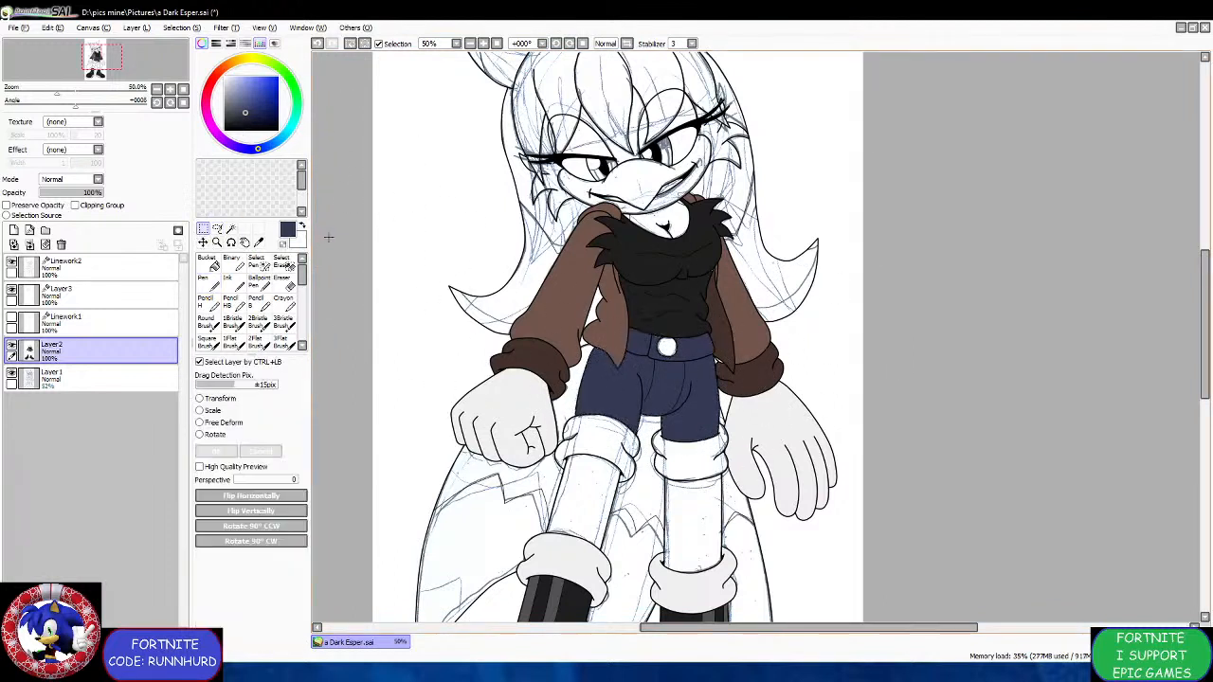
# Select the round belt buckle on Linework2 and fill it with a medium bluish grey on Layer2.
pyautogui.click(231, 230)
pyautogui.click(116, 270)
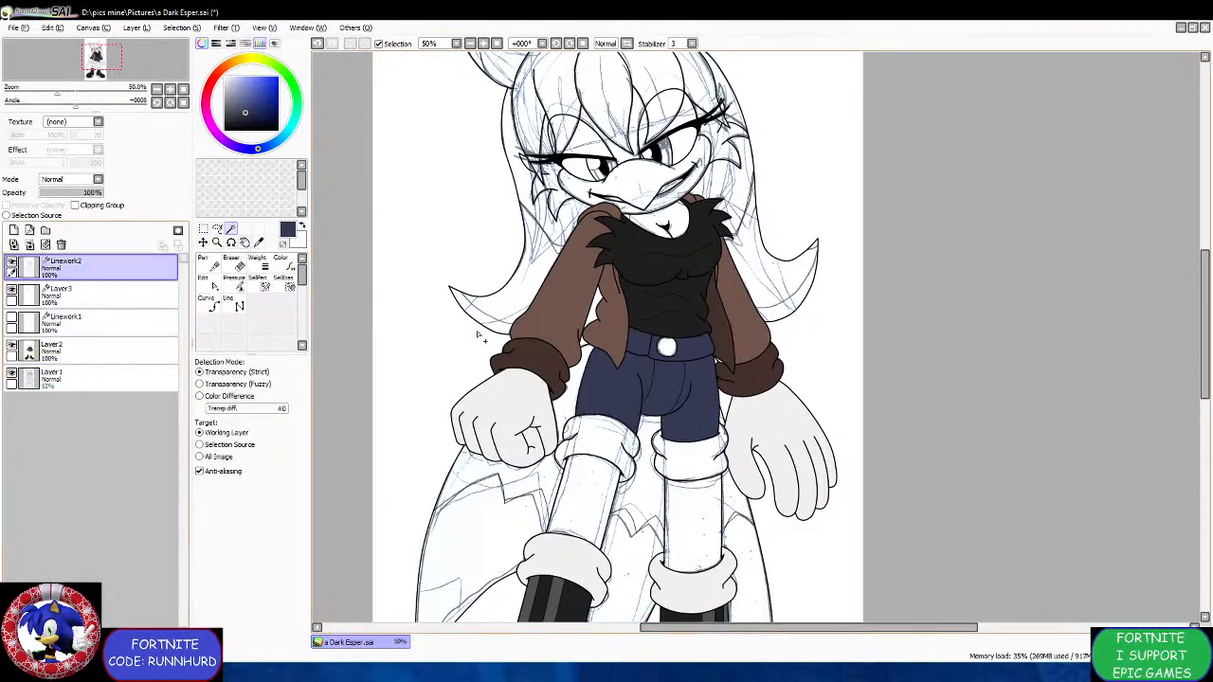
pyautogui.click(665, 347)
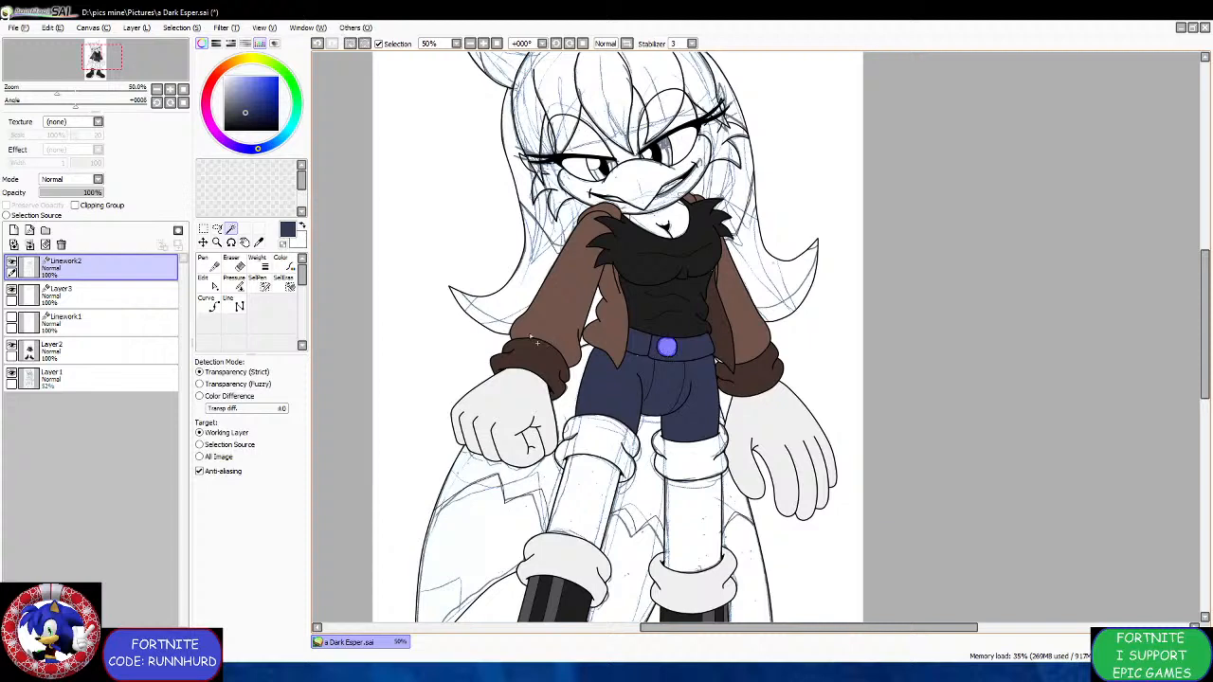
pyautogui.scroll(-3, 530, 336)
pyautogui.scroll(2, 526, 333)
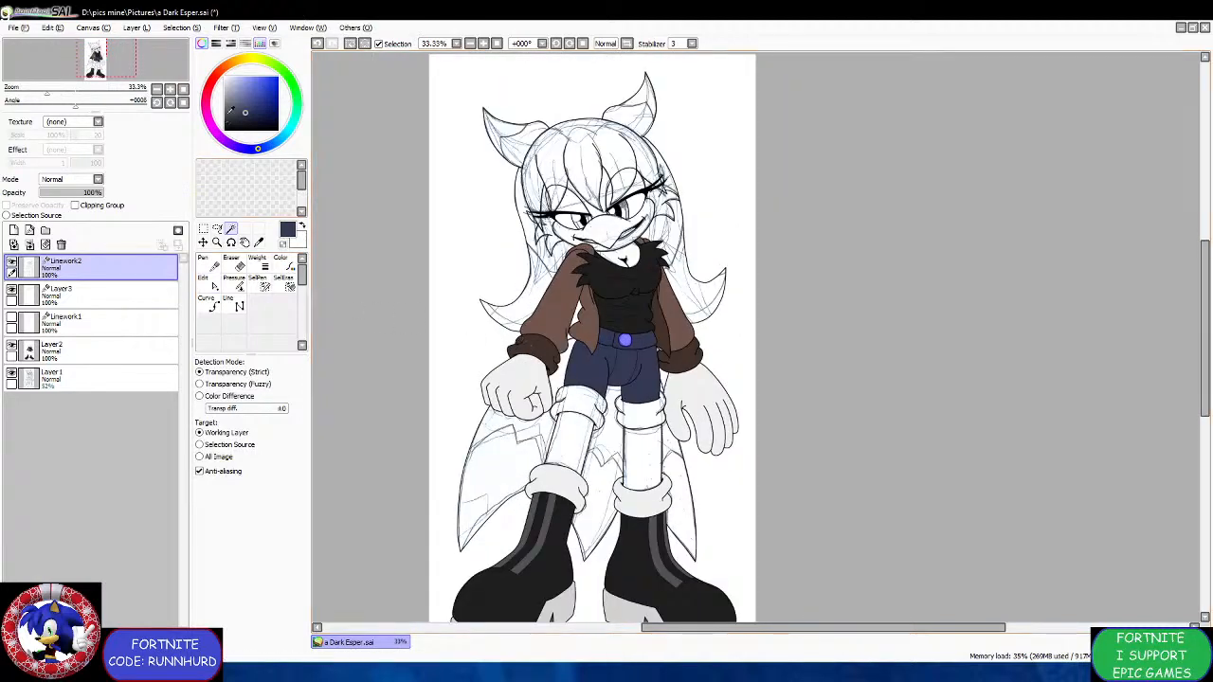
pyautogui.click(222, 91)
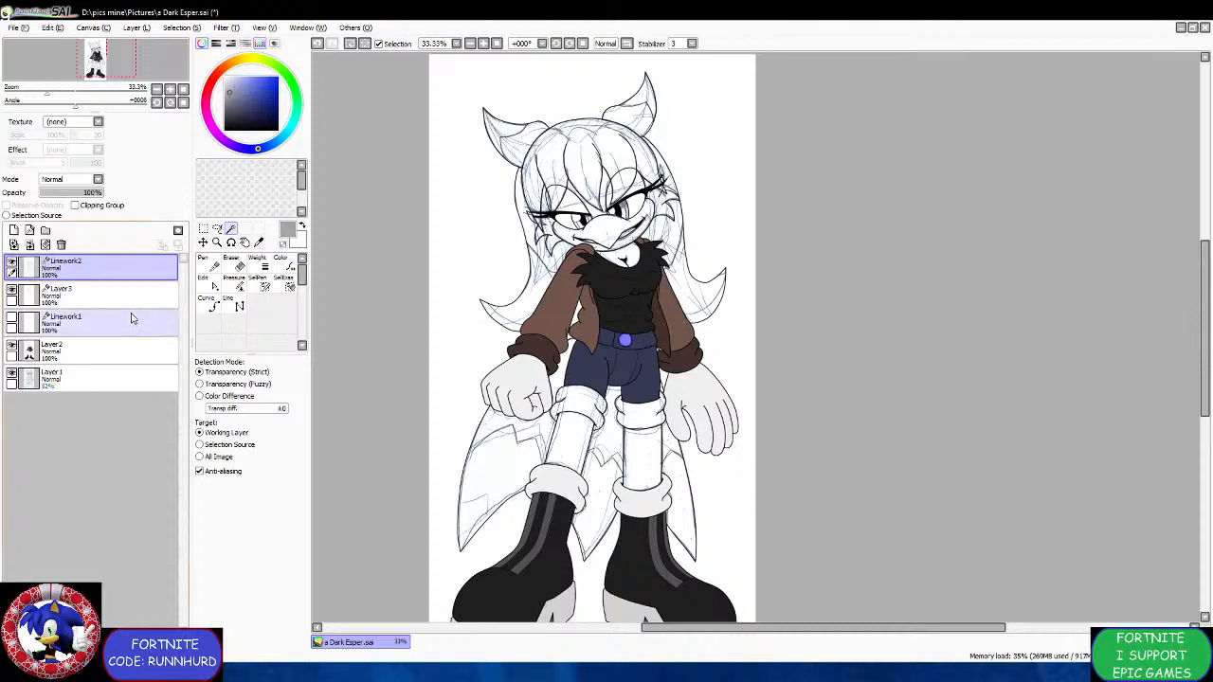
pyautogui.click(115, 349)
pyautogui.click(204, 288)
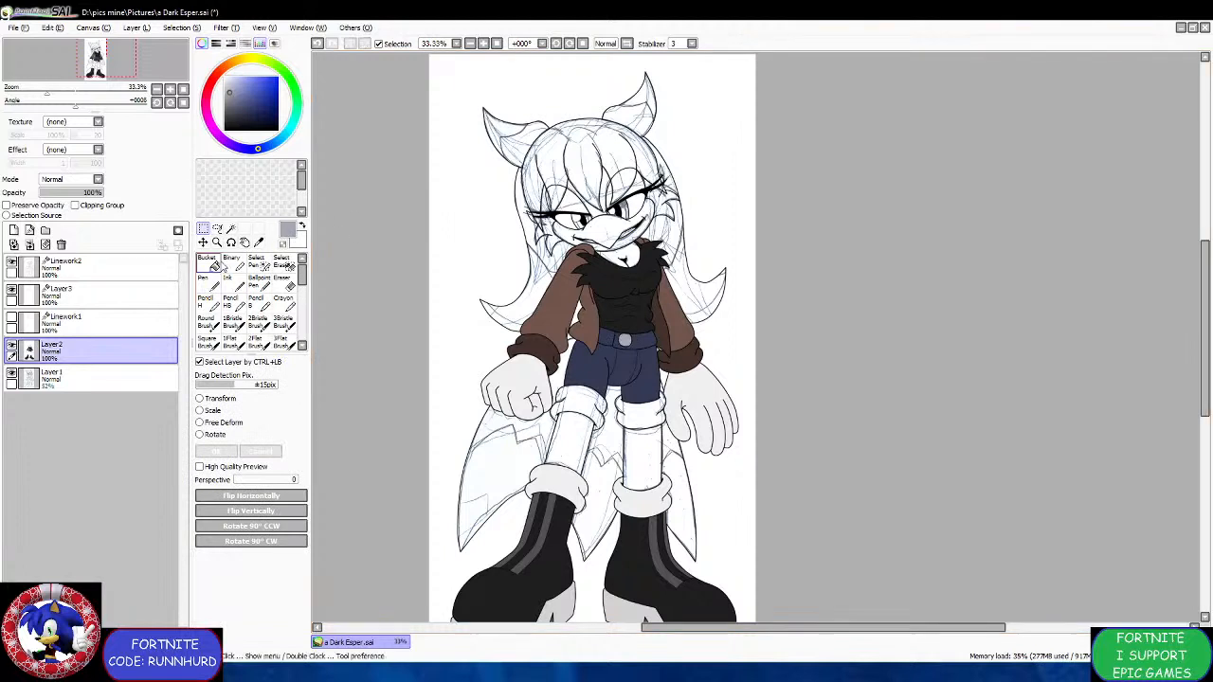
# Select the cuffs below both shorts legs on Linework2, fill them with the gloves' light grey on Layer2, and clear the selection.
pyautogui.click(149, 263)
pyautogui.click(230, 229)
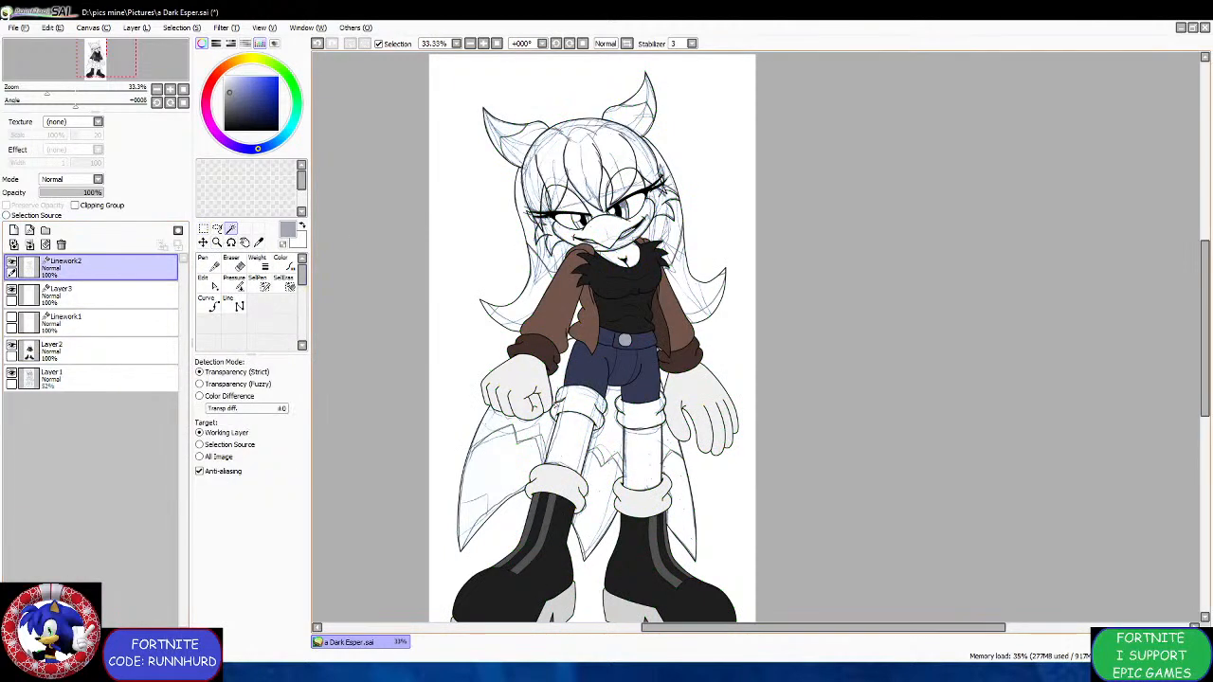
pyautogui.click(578, 403)
pyautogui.click(640, 413)
pyautogui.click(130, 355)
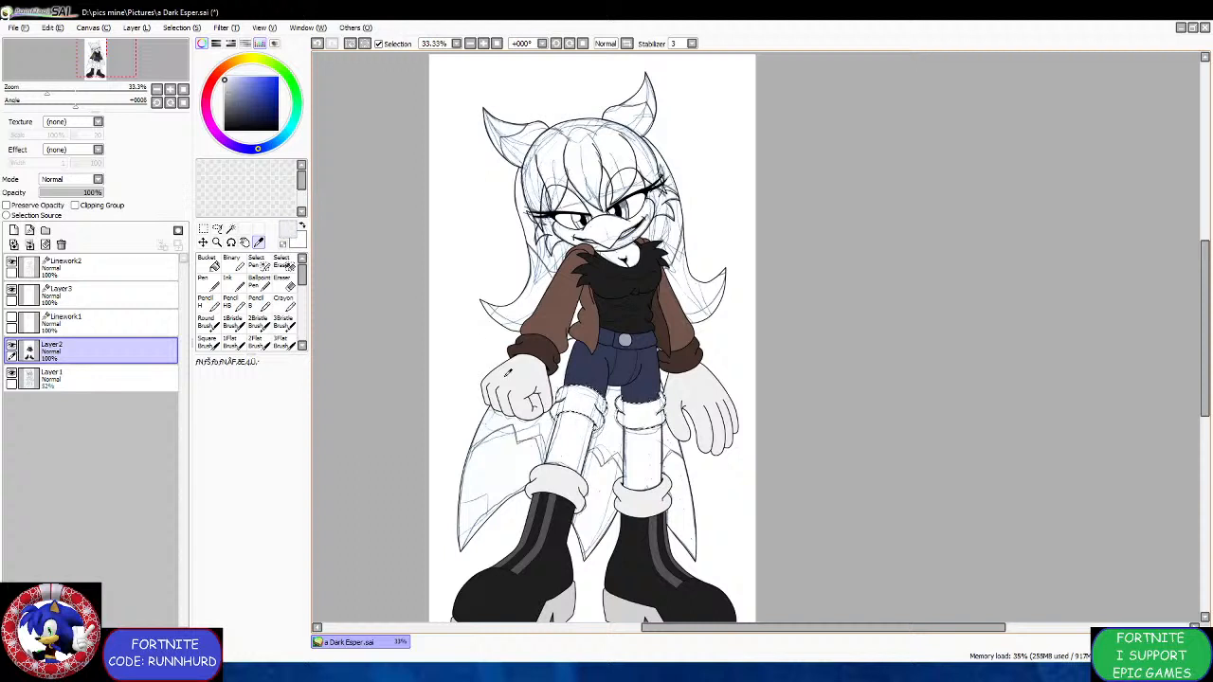
pyautogui.click(206, 279)
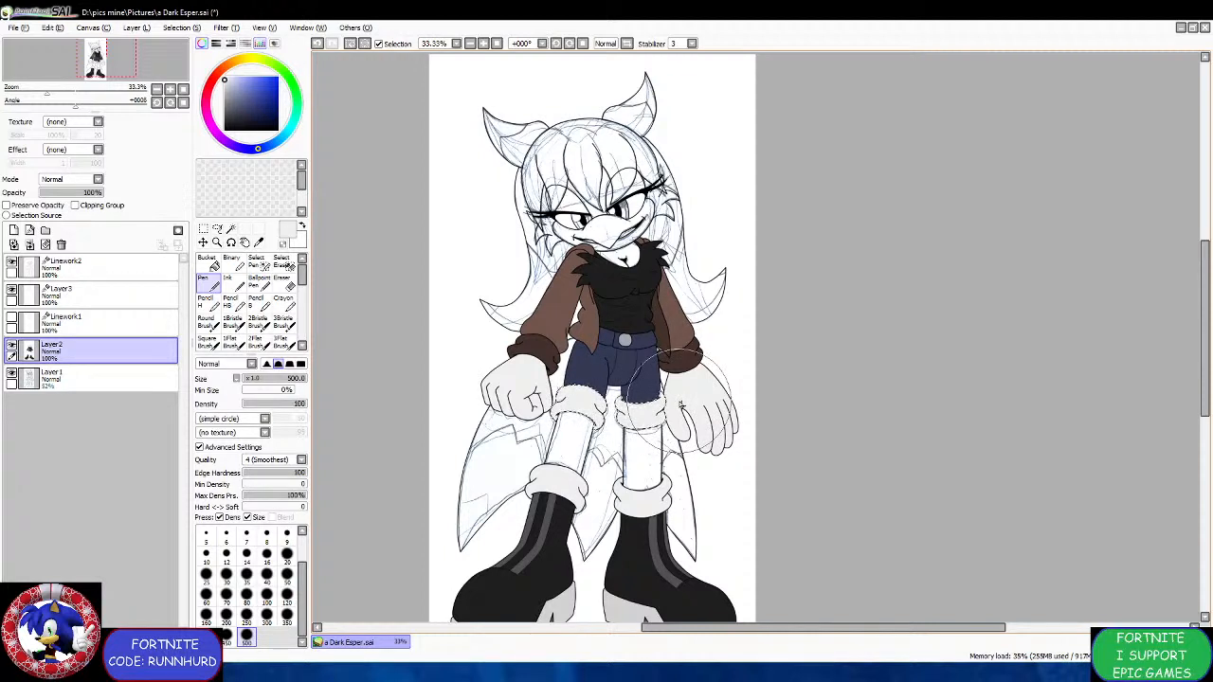
pyautogui.click(133, 267)
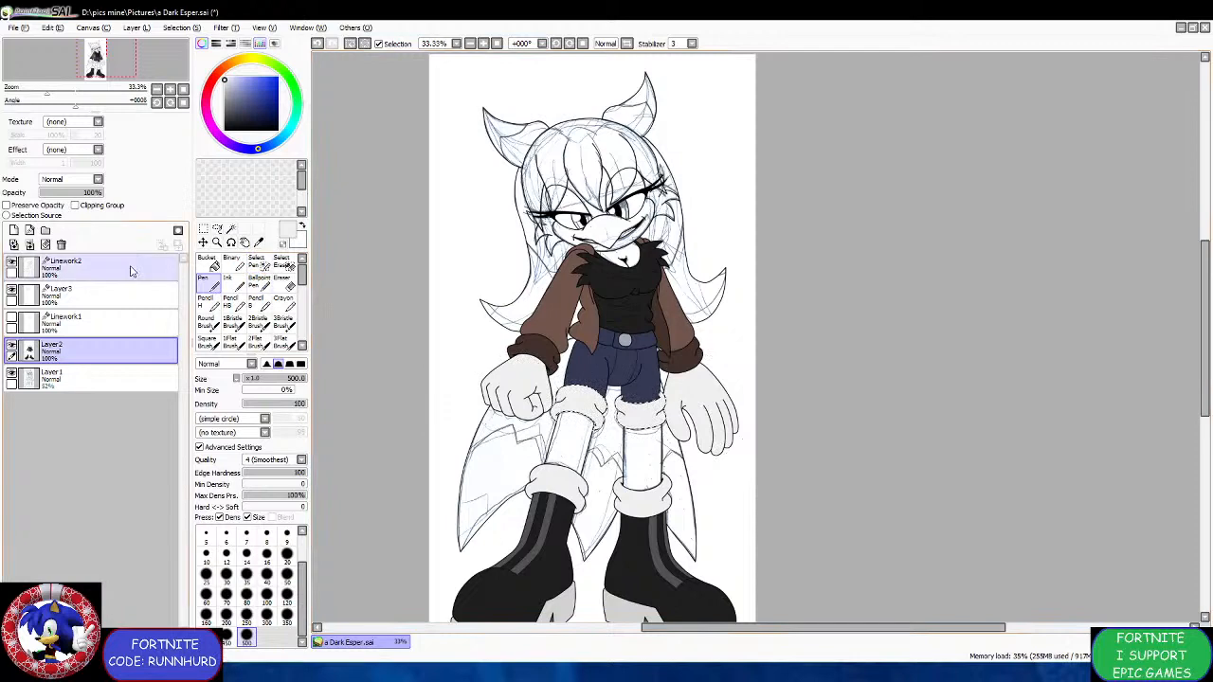
pyautogui.click(205, 228)
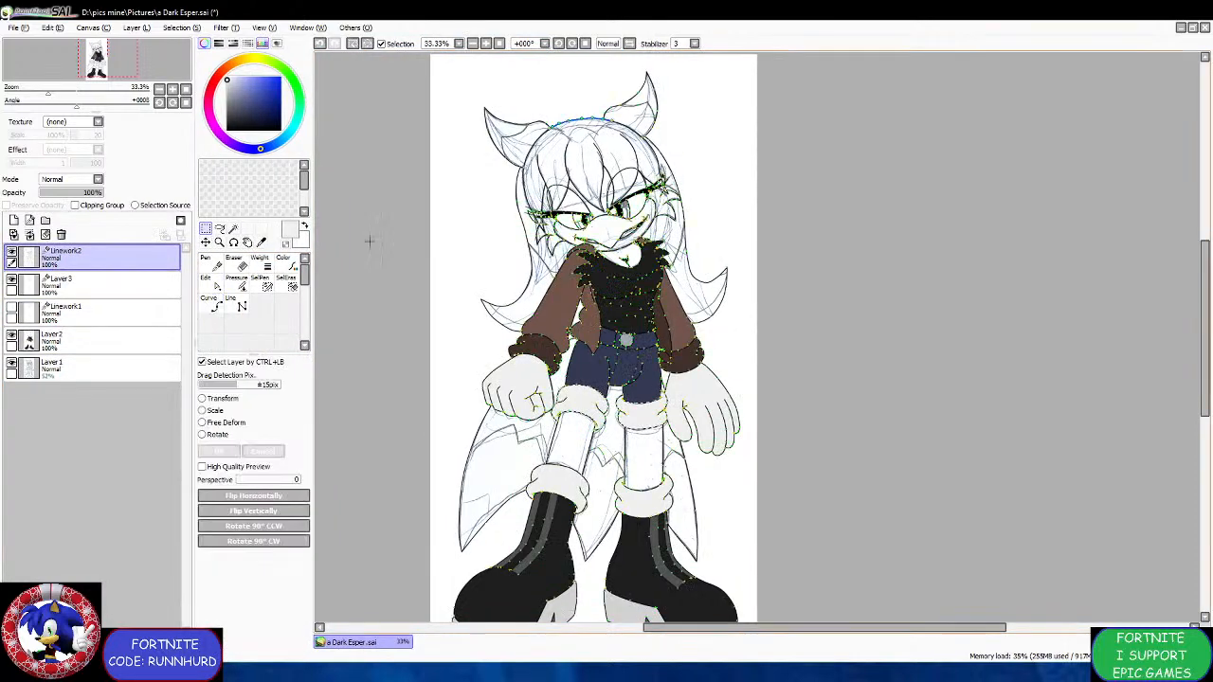
# Select the small white sliver between waistband and jacket flap on Linework2, fill it with the jacket's lighter brown on Layer2, and deselect it.
pyautogui.click(233, 228)
pyautogui.scroll(4, 737, 361)
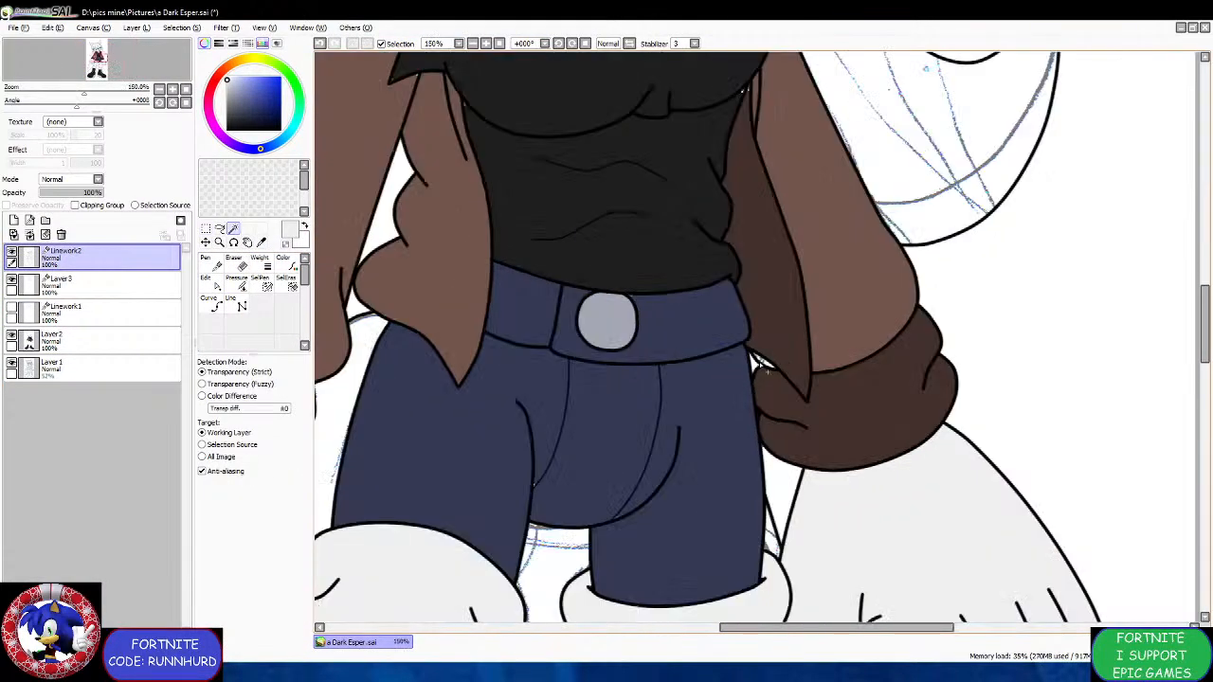
pyautogui.scroll(1, 763, 370)
pyautogui.click(772, 368)
pyautogui.scroll(1, 777, 372)
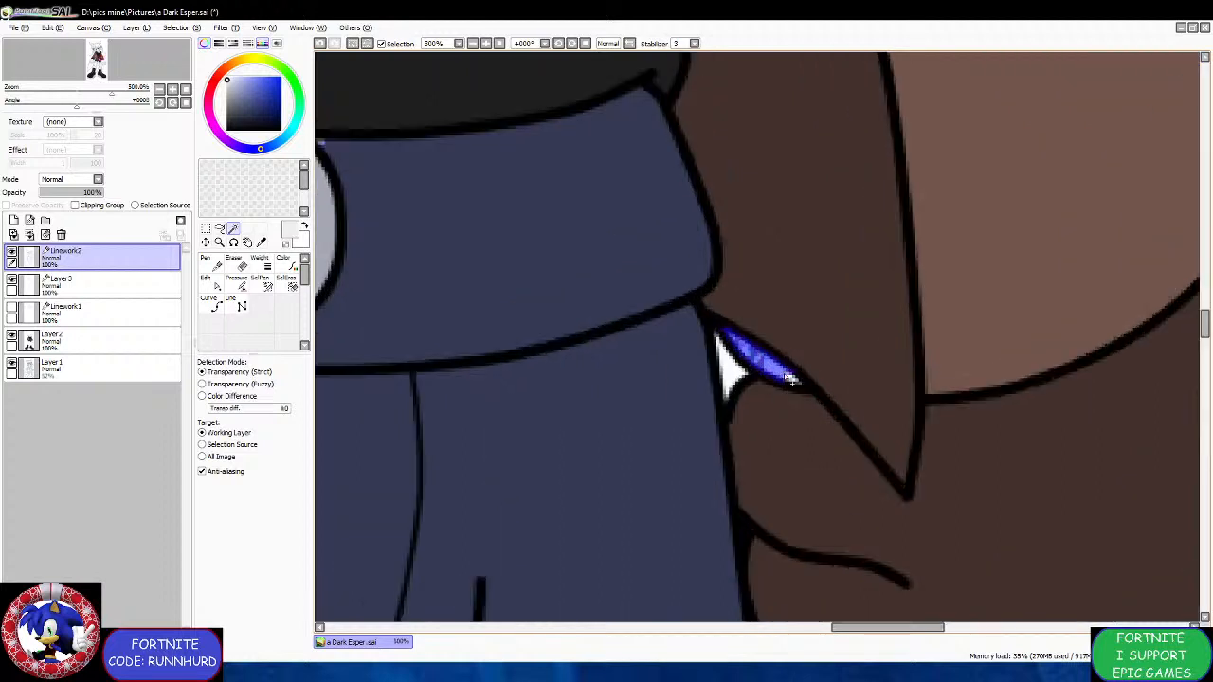
pyautogui.click(794, 382)
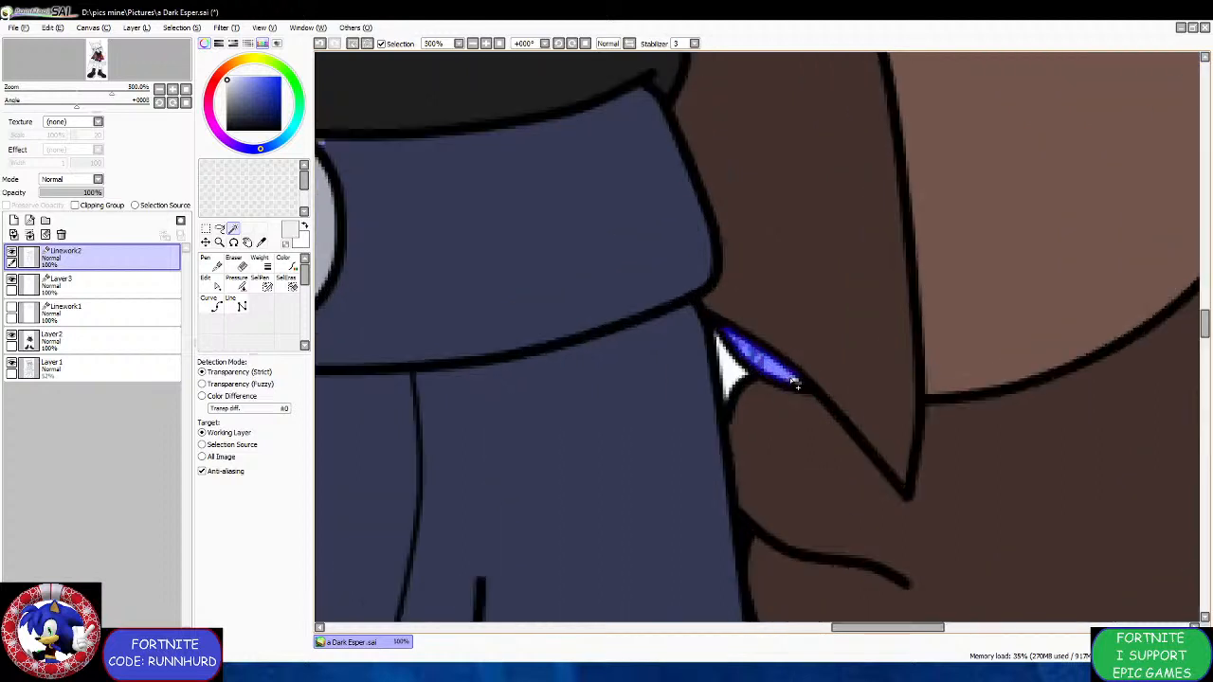
pyautogui.click(261, 241)
pyautogui.click(948, 252)
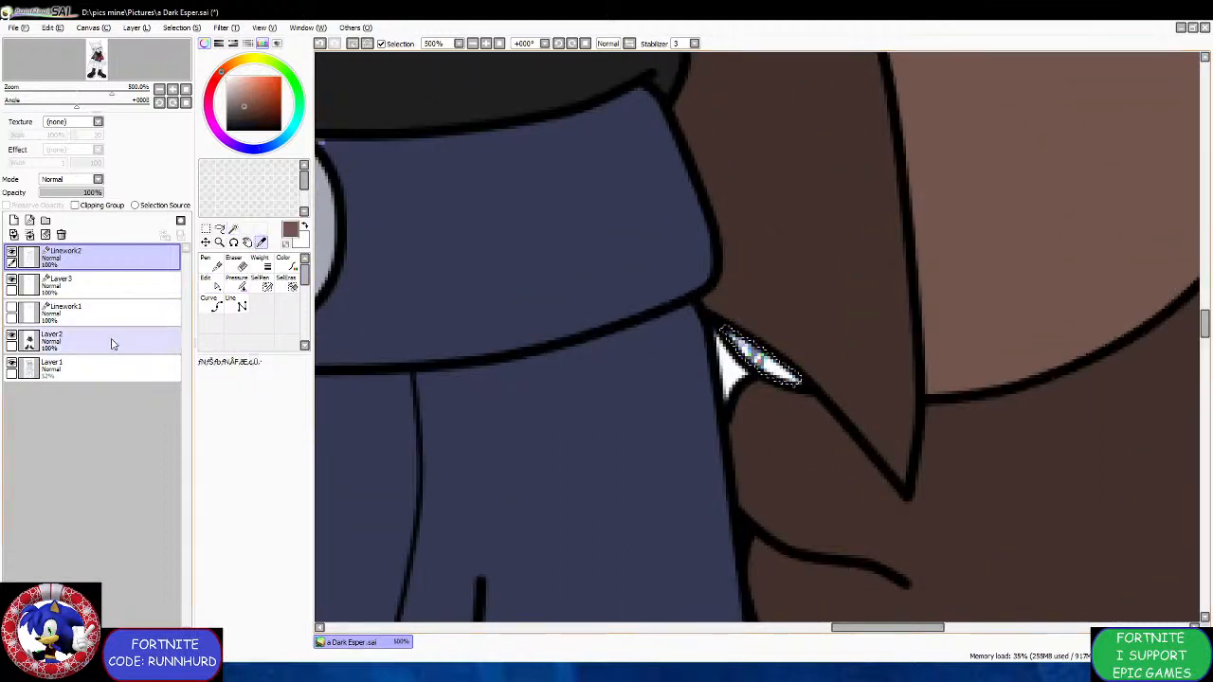
pyautogui.click(111, 344)
pyautogui.click(206, 282)
pyautogui.scroll(-5, 635, 349)
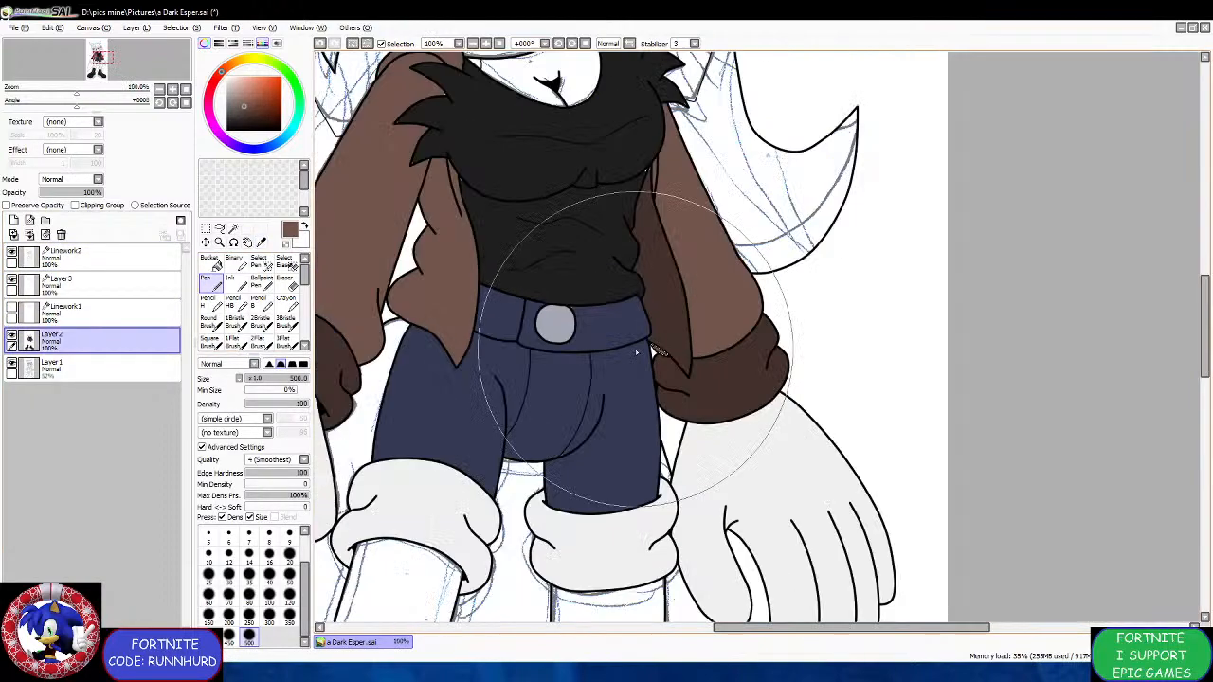
pyautogui.scroll(-3, 642, 346)
pyautogui.scroll(2, 582, 325)
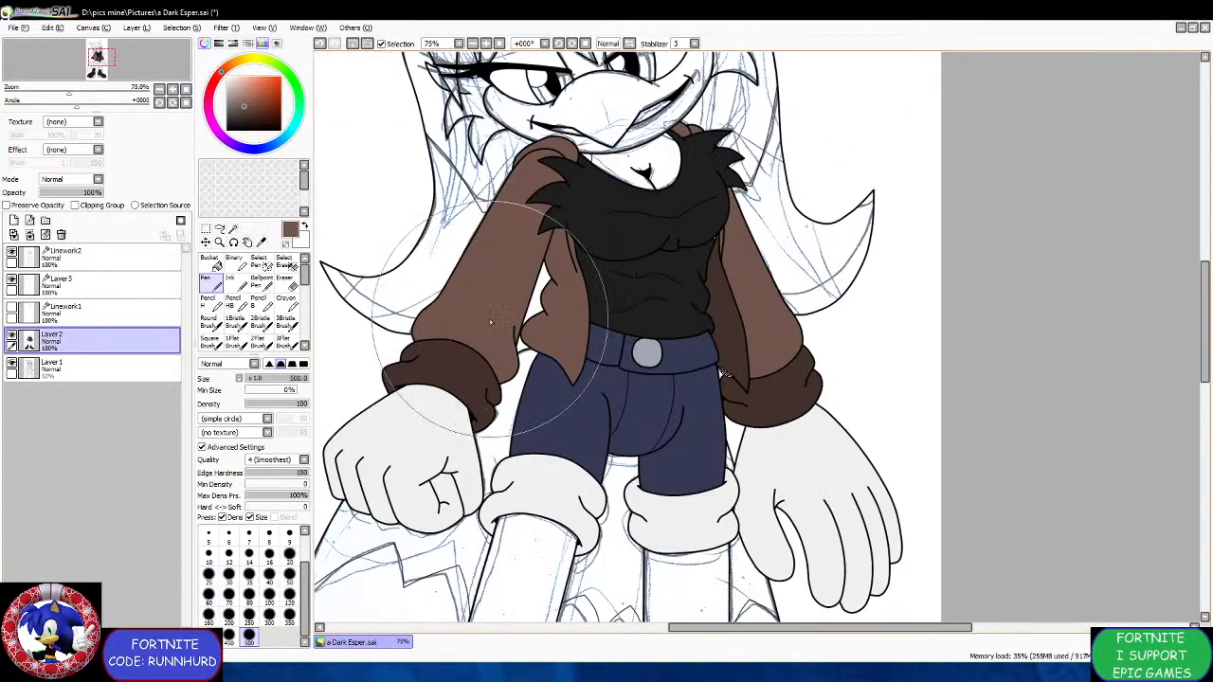
pyautogui.click(114, 256)
pyautogui.click(206, 228)
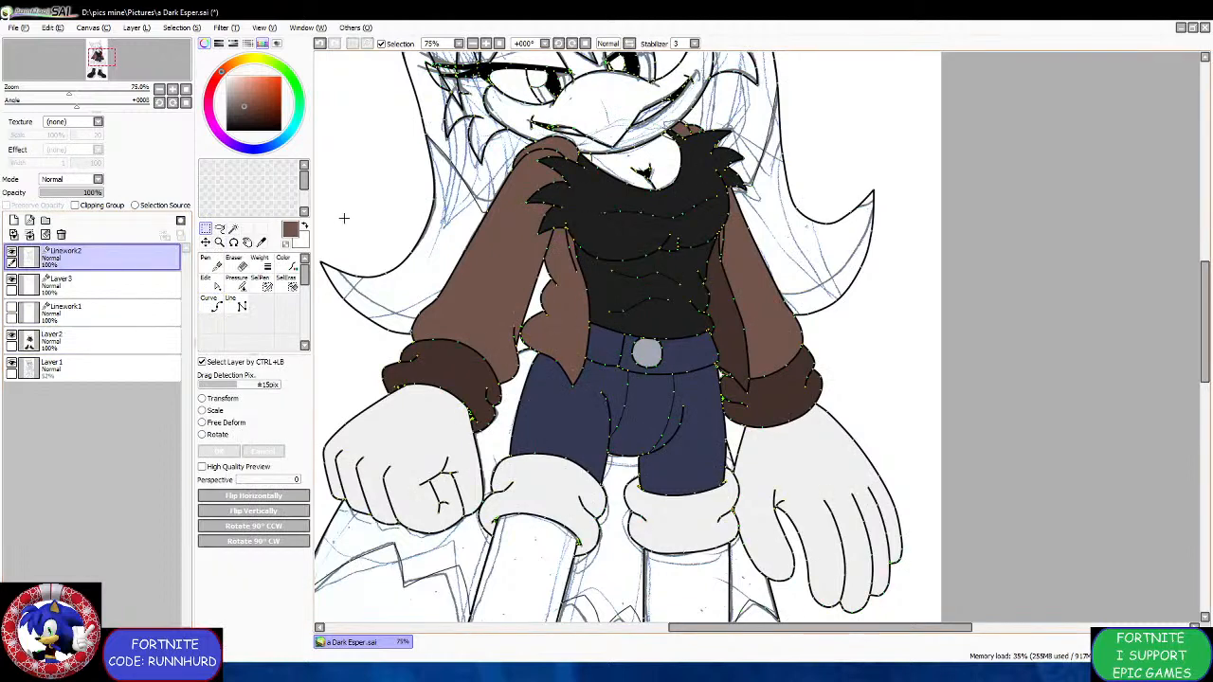
# Select the exposed chest area between the chin and the neckline on Linework2 with the Magic Wand.
pyautogui.scroll(-4, 344, 218)
pyautogui.scroll(3, 371, 186)
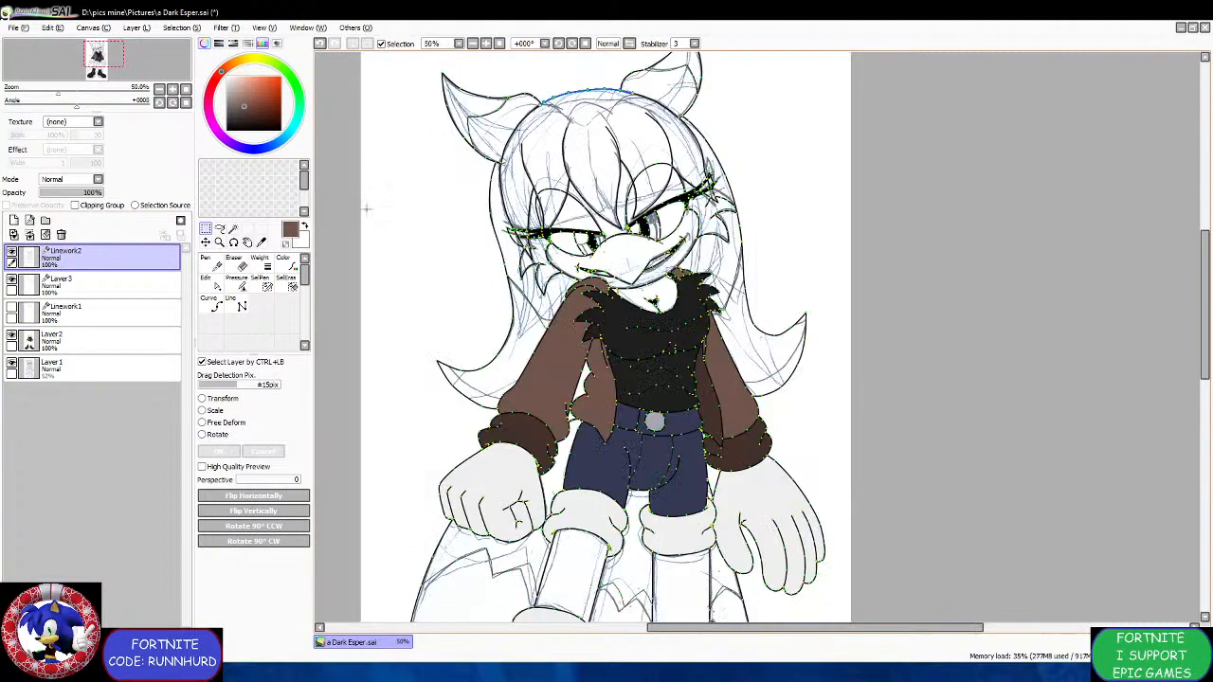
pyautogui.click(233, 228)
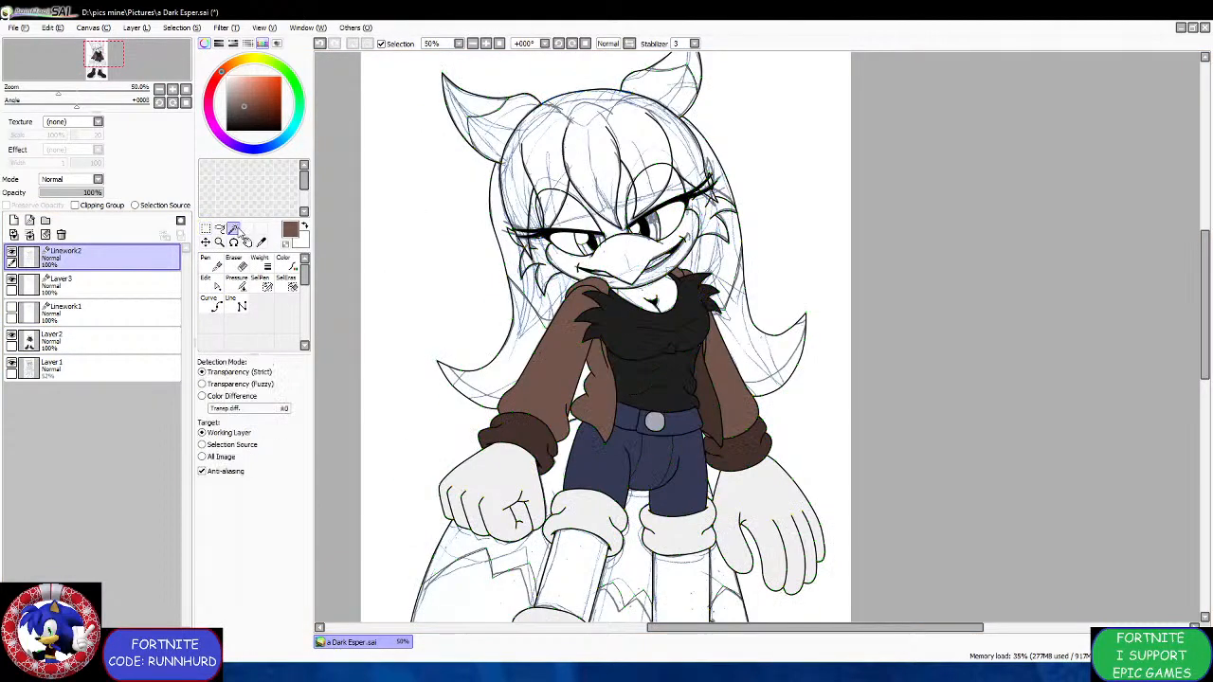
pyautogui.click(660, 295)
pyautogui.scroll(1, 630, 280)
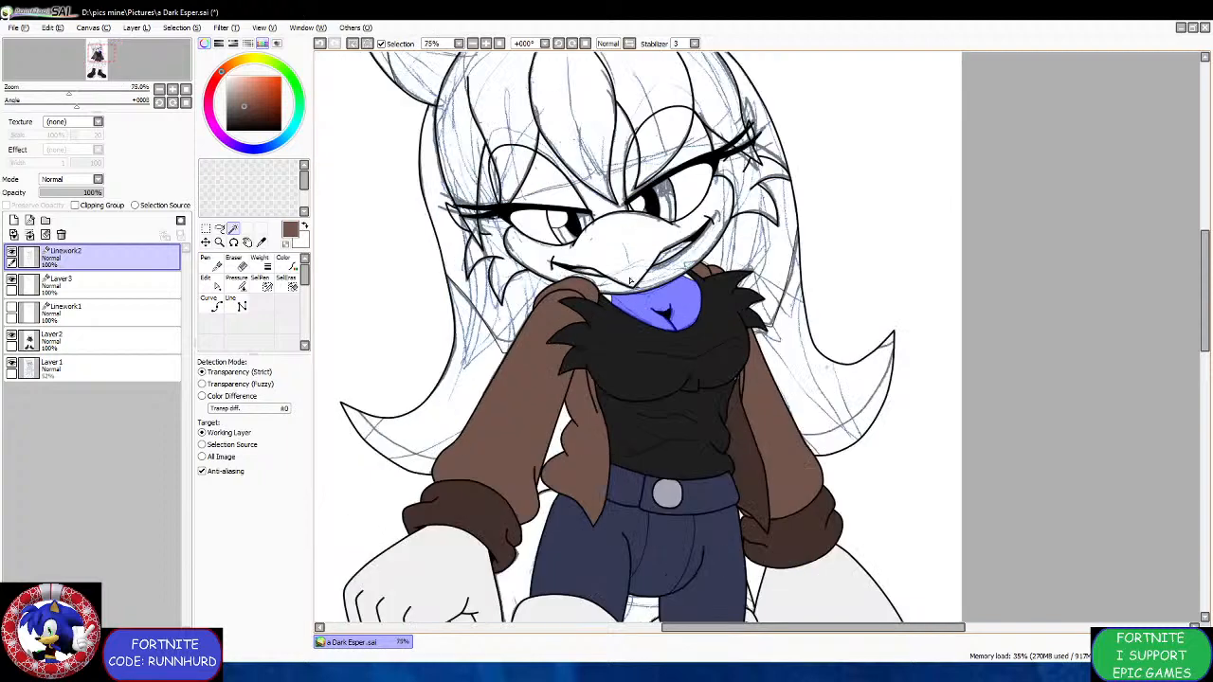
pyautogui.scroll(-1, 629, 282)
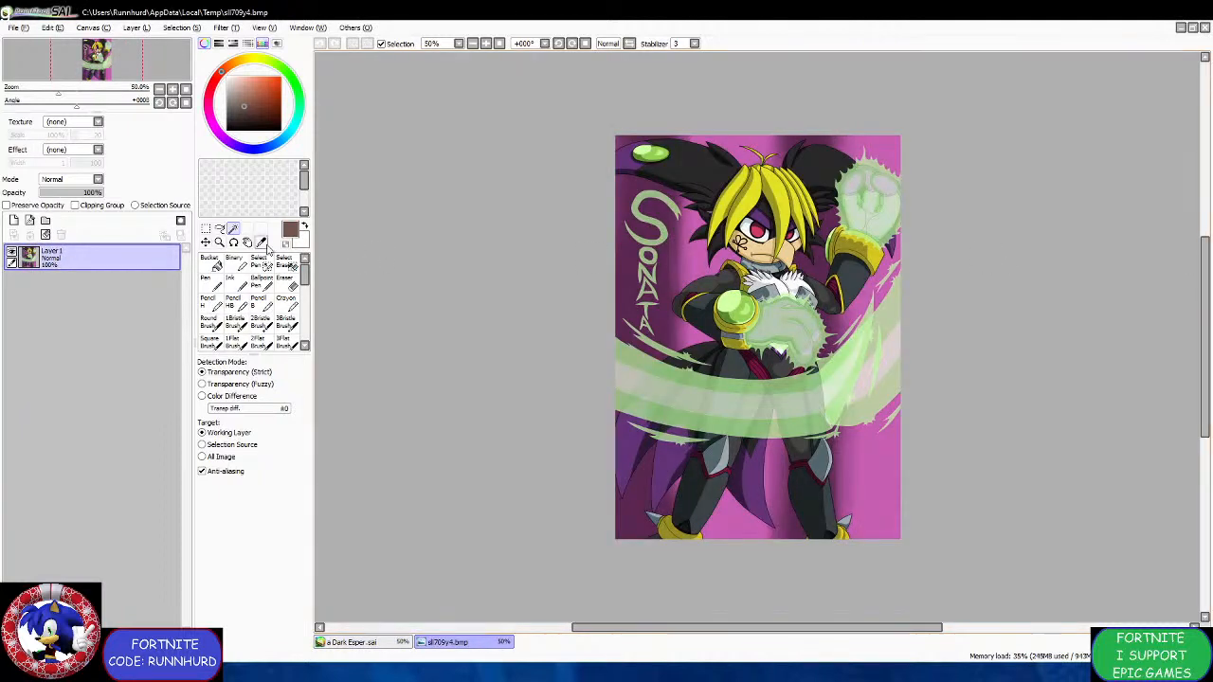
# Sample the tan skin colour from the face in the reference picture, close that picture, and clear the chest selection in the drawing.
pyautogui.click(262, 243)
pyautogui.scroll(2, 770, 231)
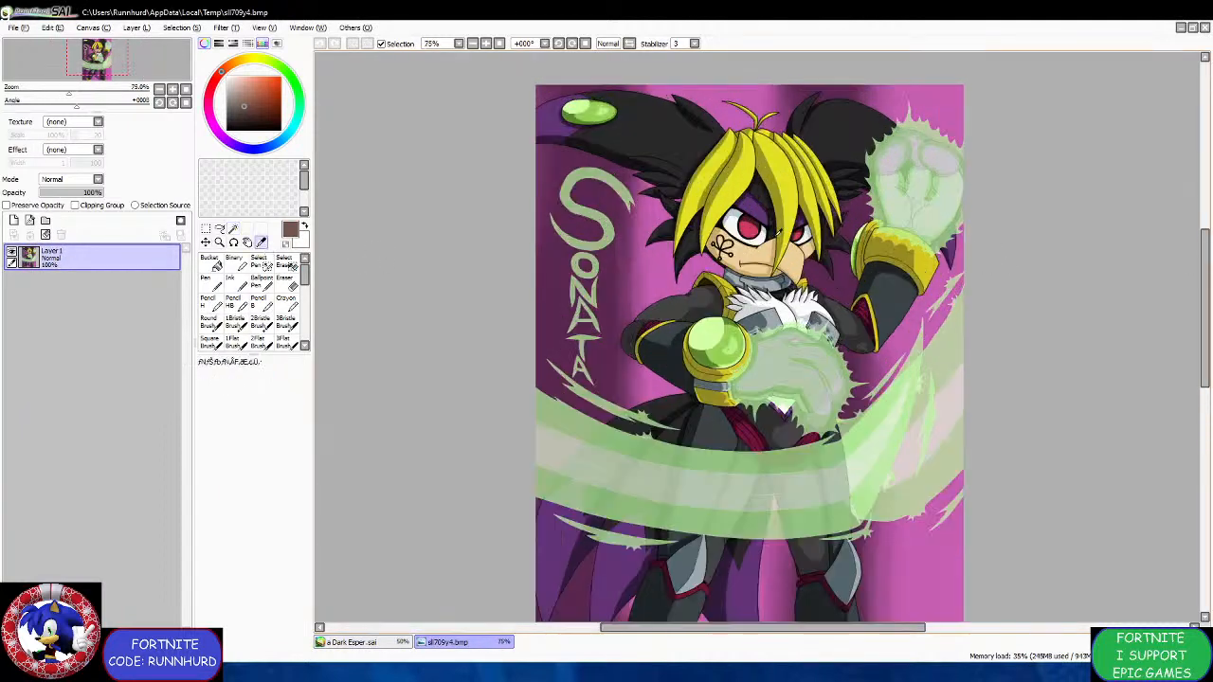
pyautogui.scroll(3, 749, 258)
pyautogui.click(745, 239)
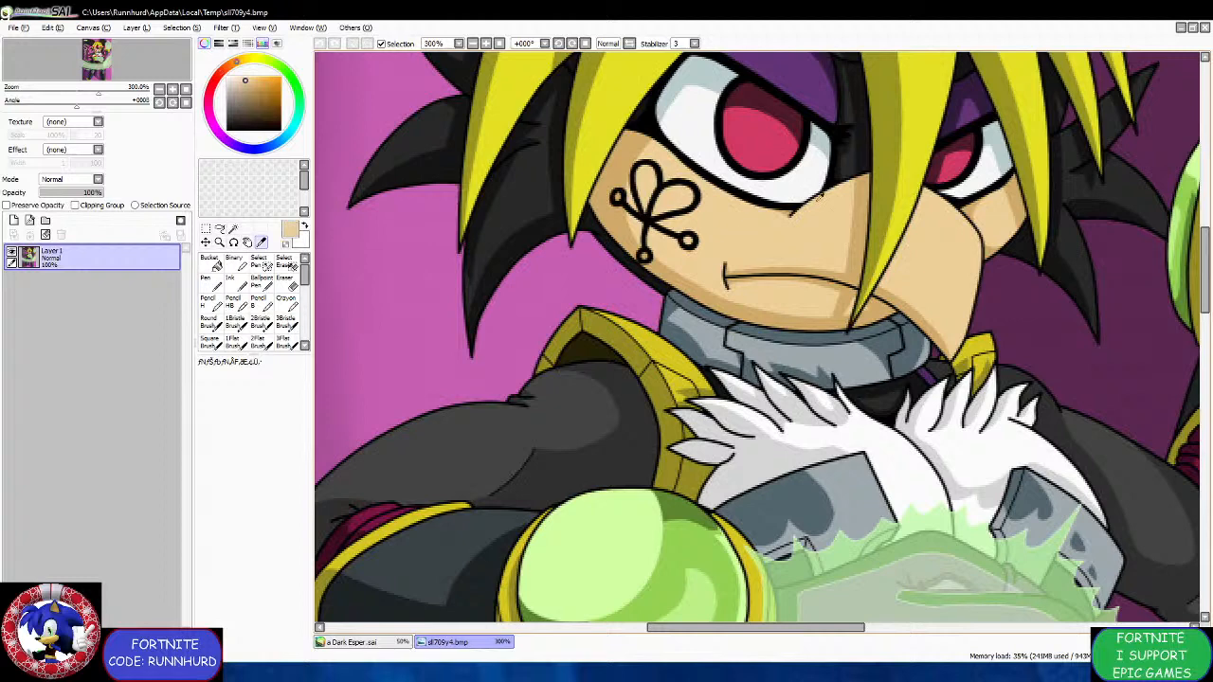
pyautogui.click(1204, 27)
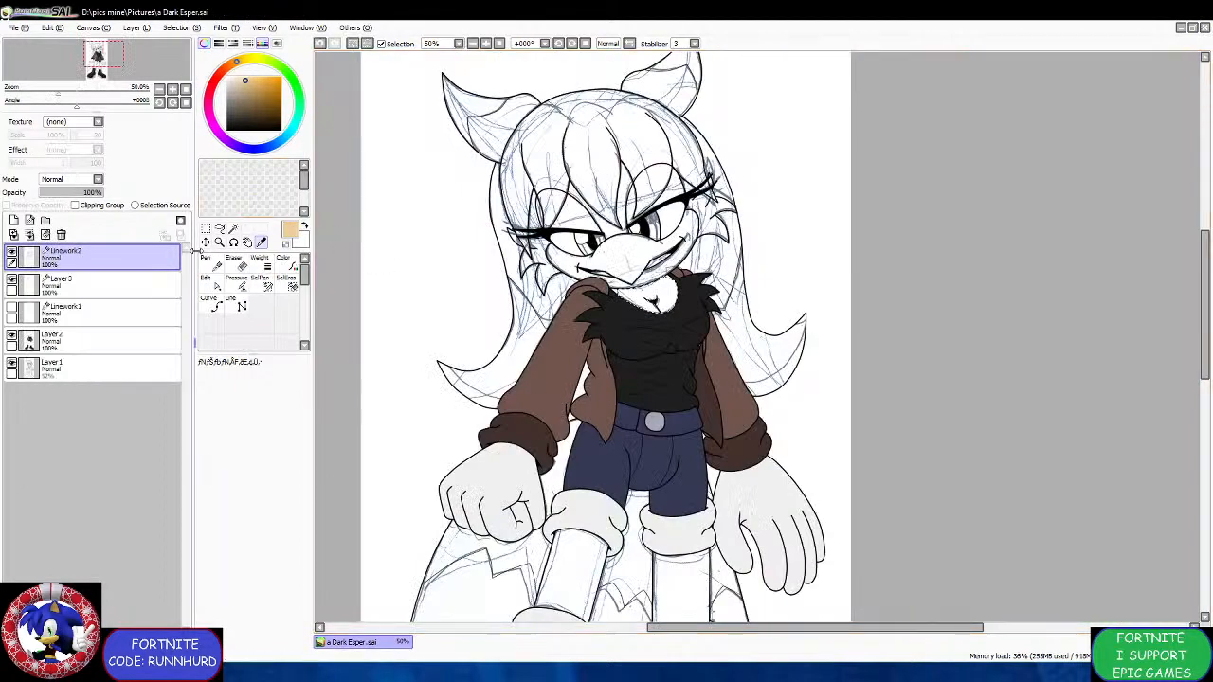
pyautogui.hotkey('ctrl', 't')
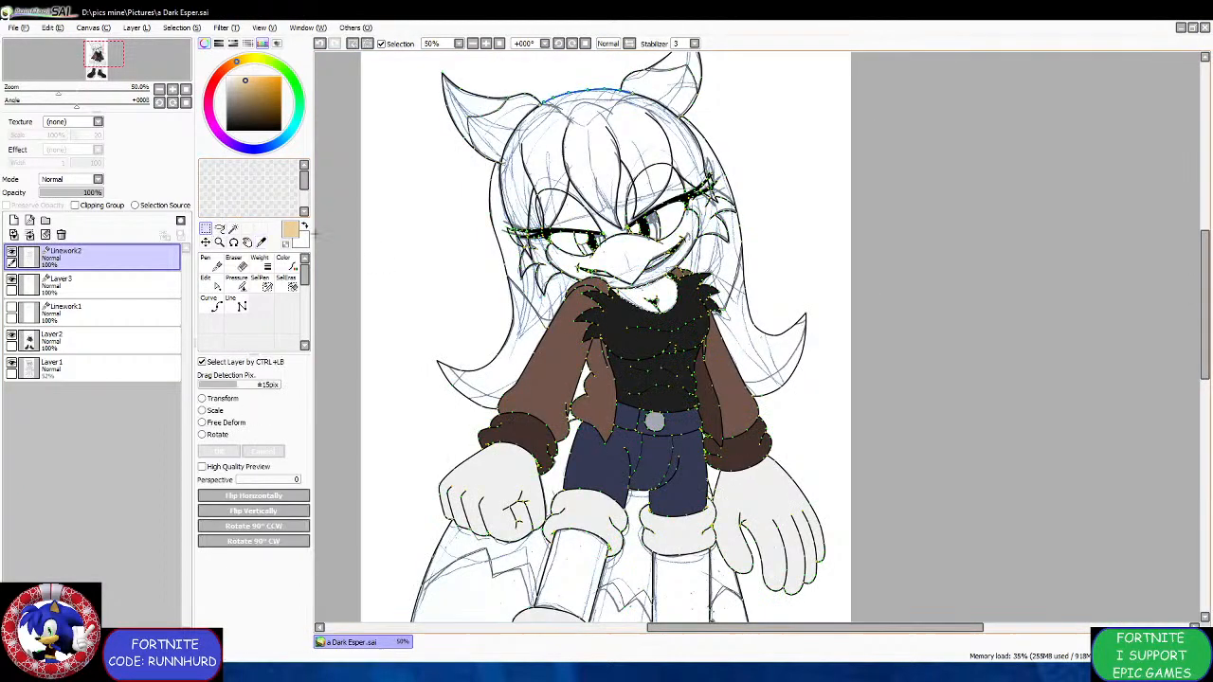
# Select the muzzle on Linework2 with the Magic Wand, fill it with the sampled tan on Layer2, and clear the selection.
pyautogui.click(233, 230)
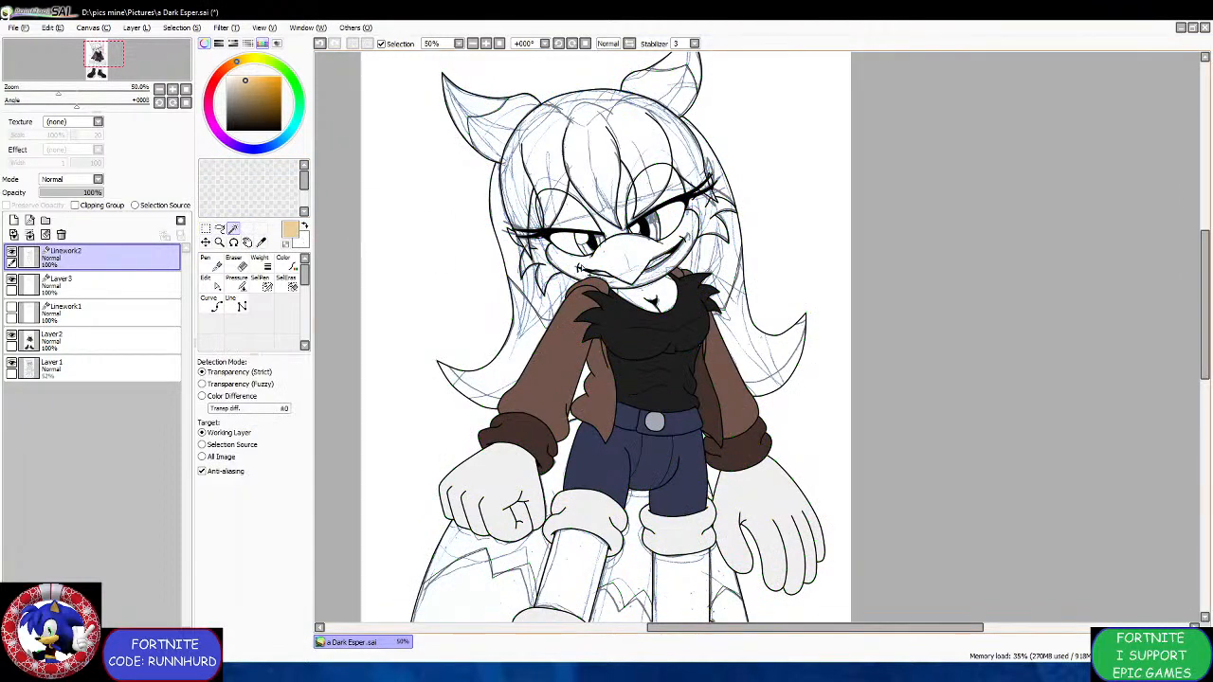
pyautogui.click(580, 268)
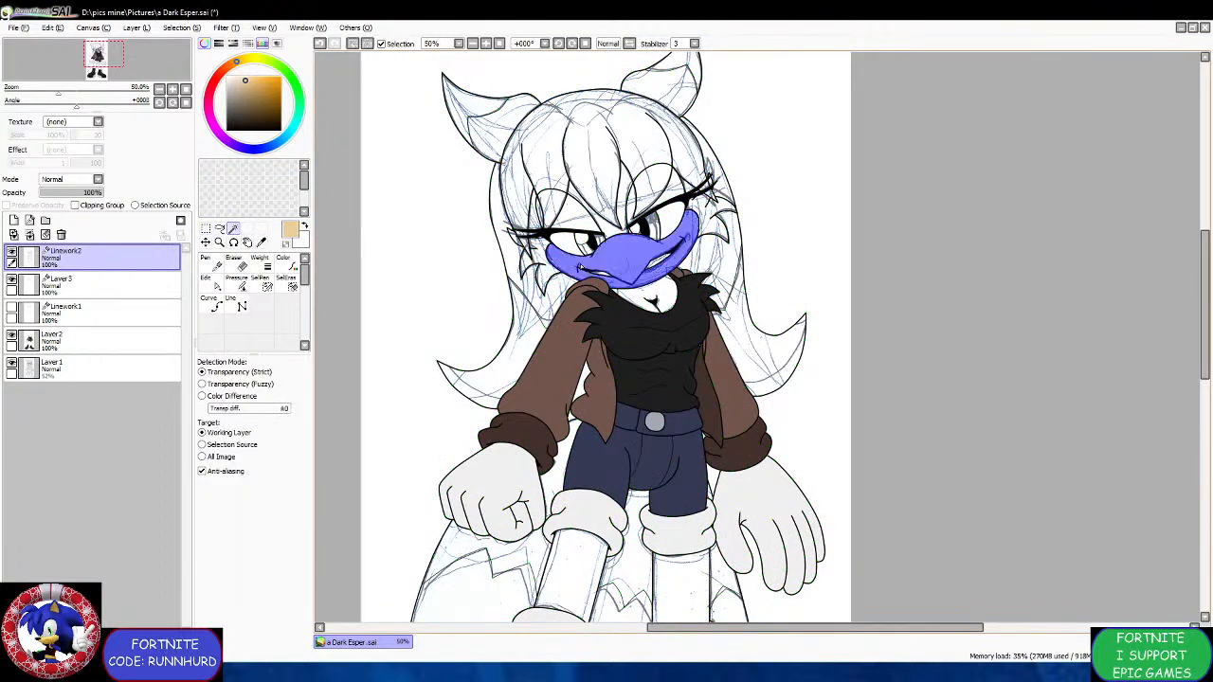
pyautogui.click(126, 338)
pyautogui.click(211, 283)
pyautogui.moveTo(398, 270); pyautogui.dragTo(919, 203)
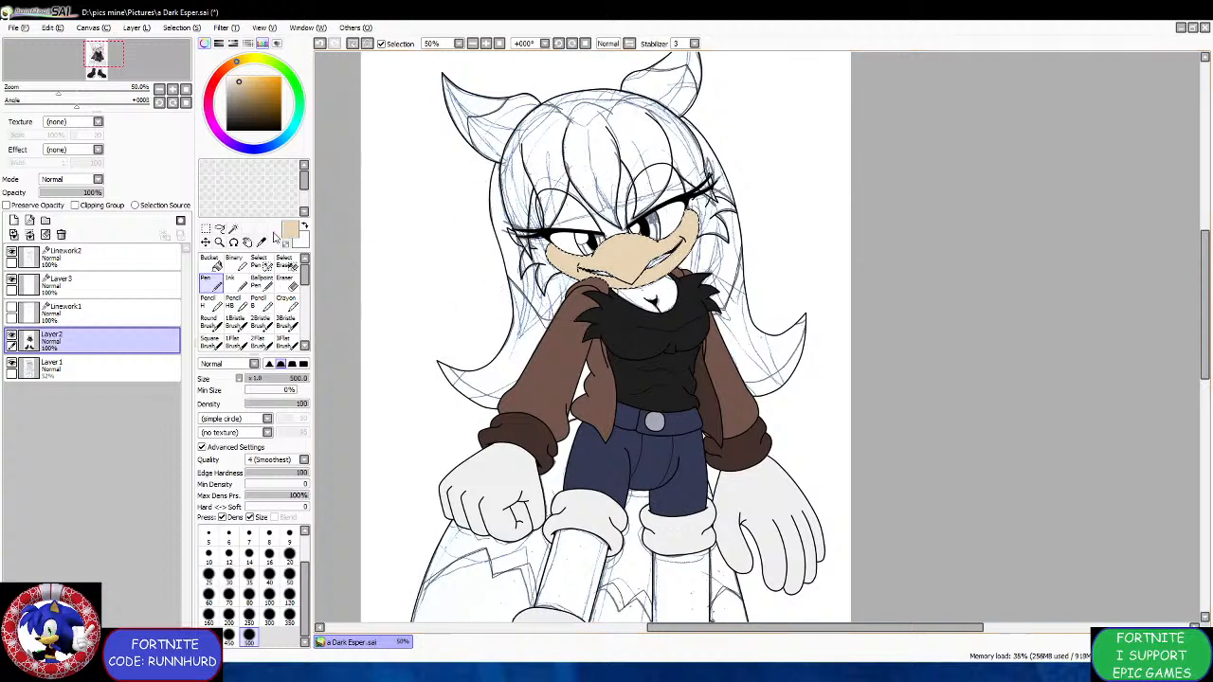
pyautogui.click(205, 228)
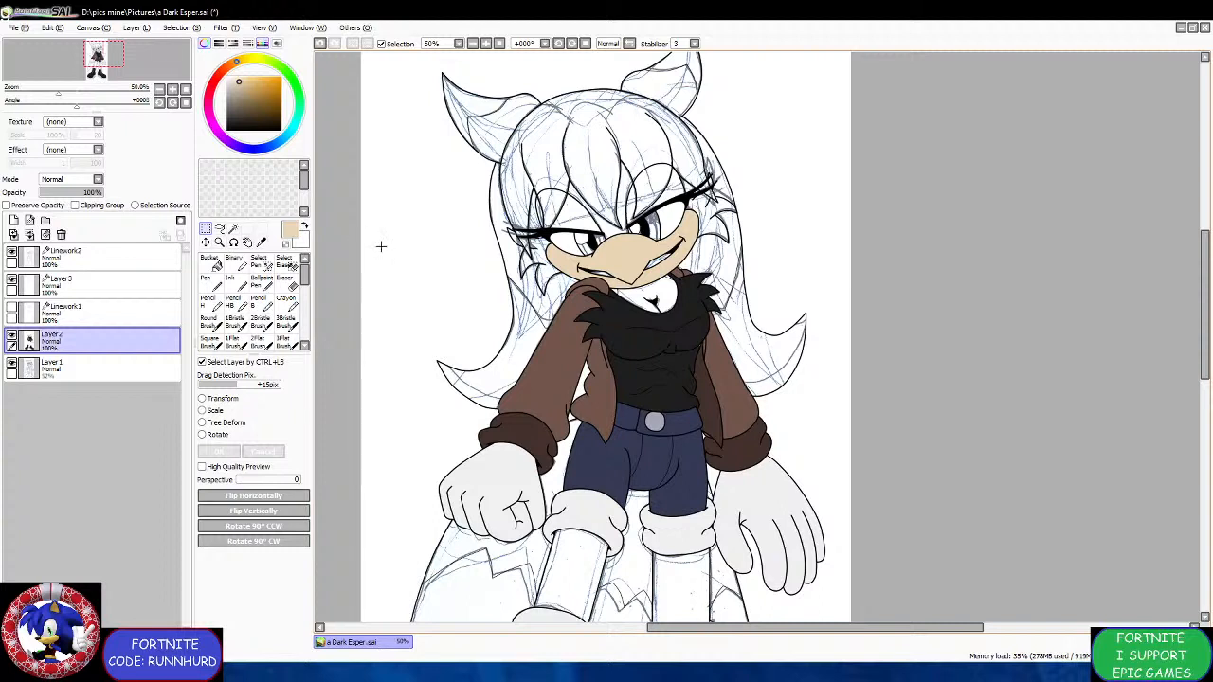
# Select the hair and head fur on Linework2 with the Magic Wand, including the eyelid and lash gaps around the drawing's left eye.
pyautogui.click(142, 259)
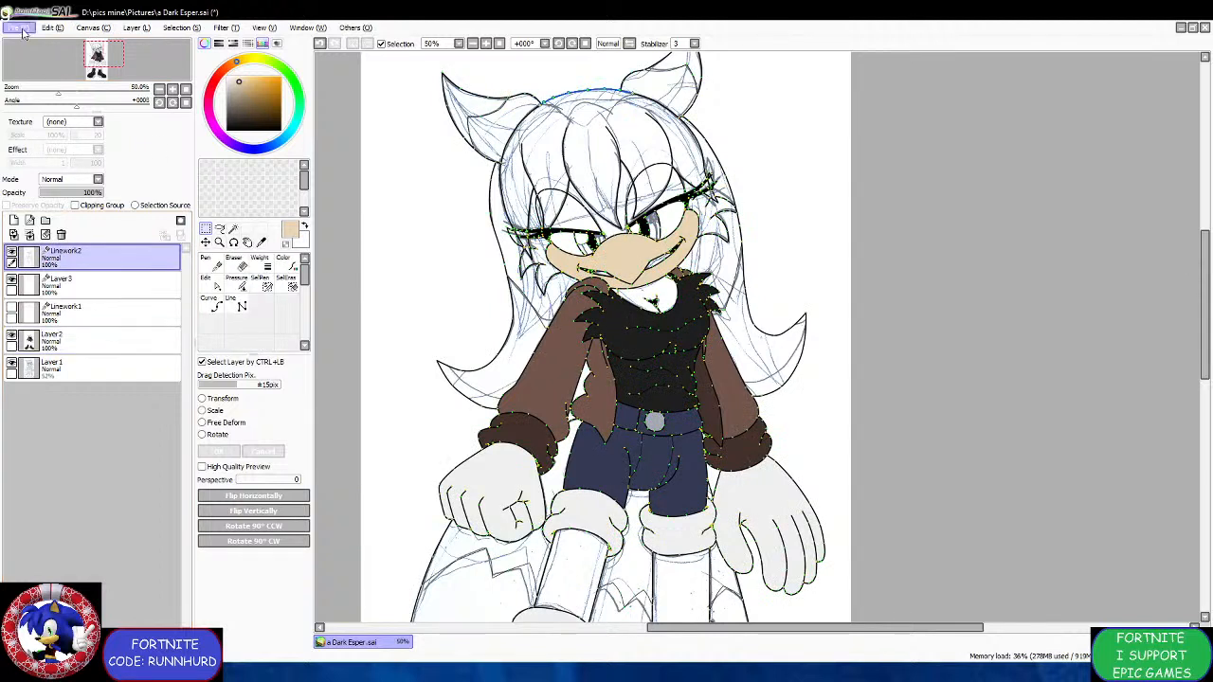
pyautogui.click(234, 228)
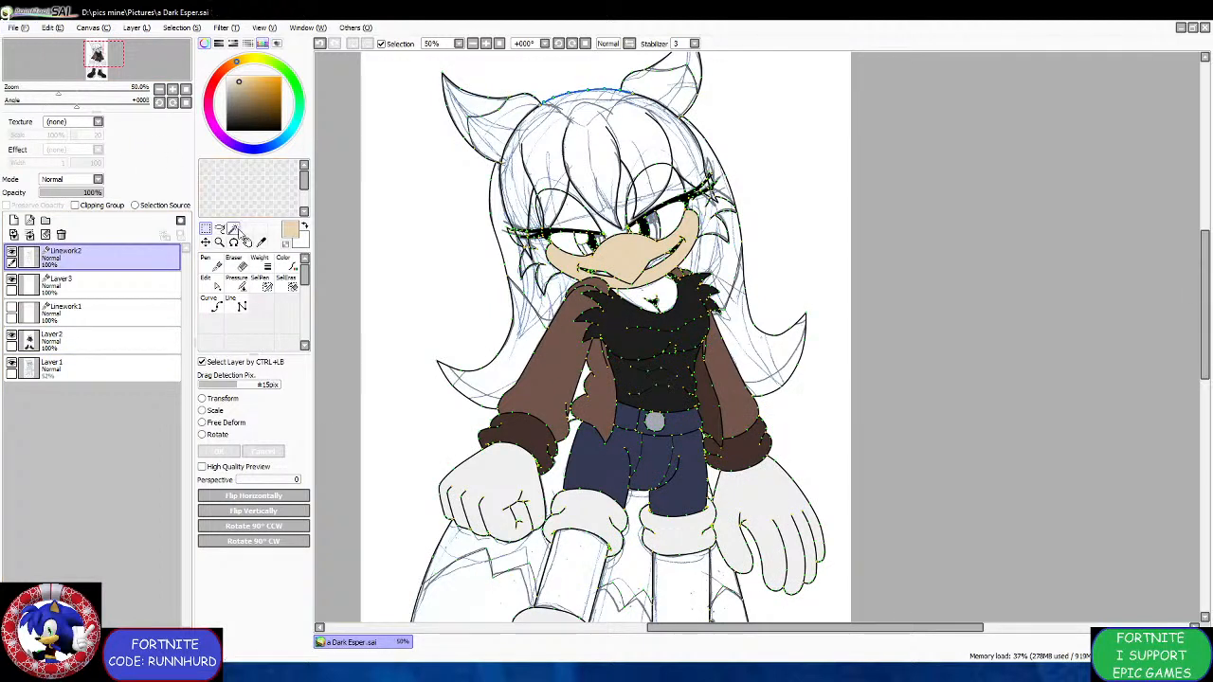
pyautogui.click(502, 228)
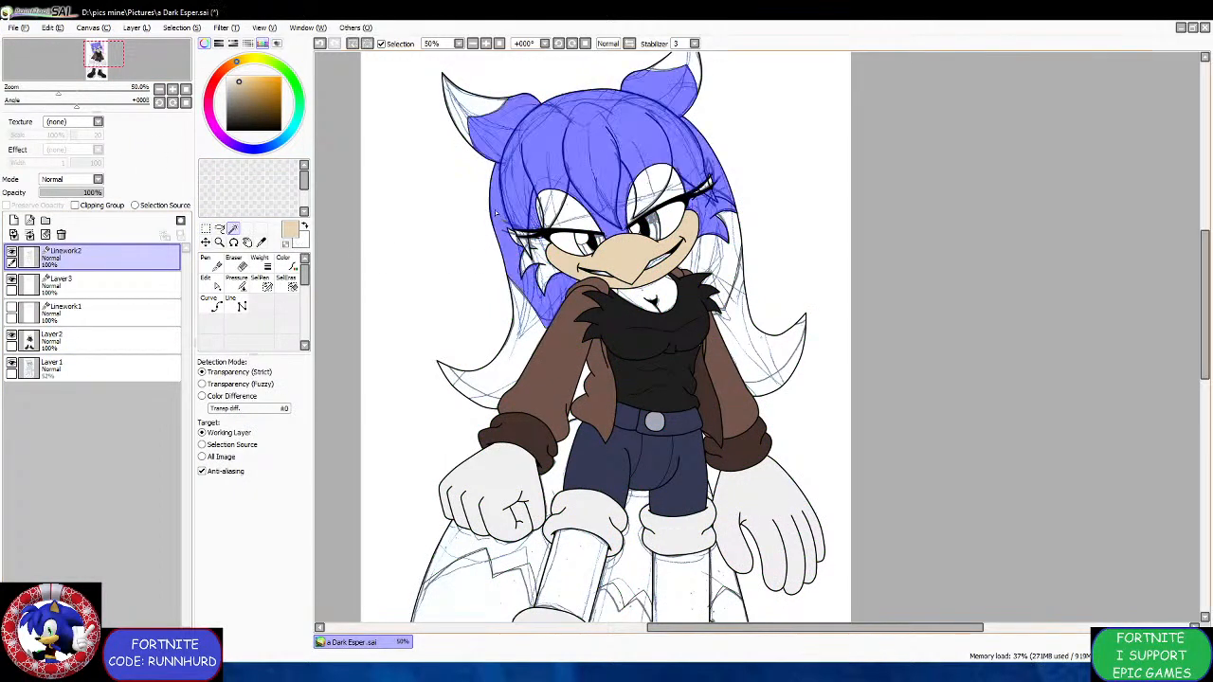
pyautogui.scroll(4, 546, 194)
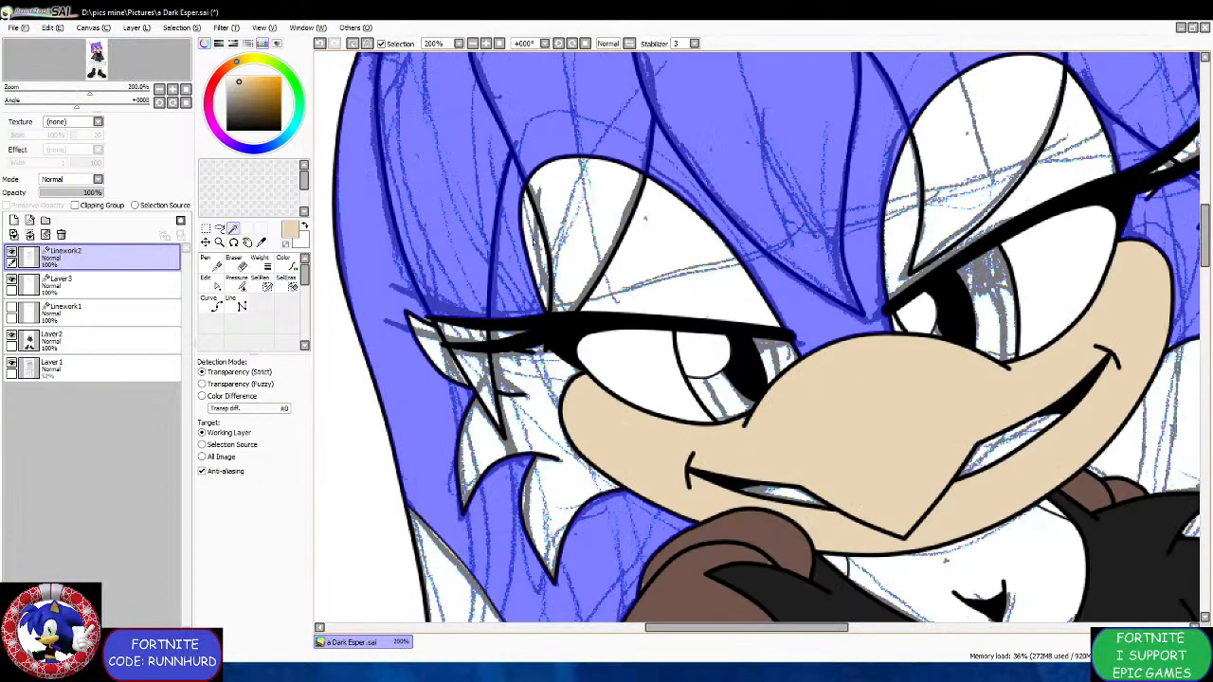
pyautogui.scroll(3, 519, 380)
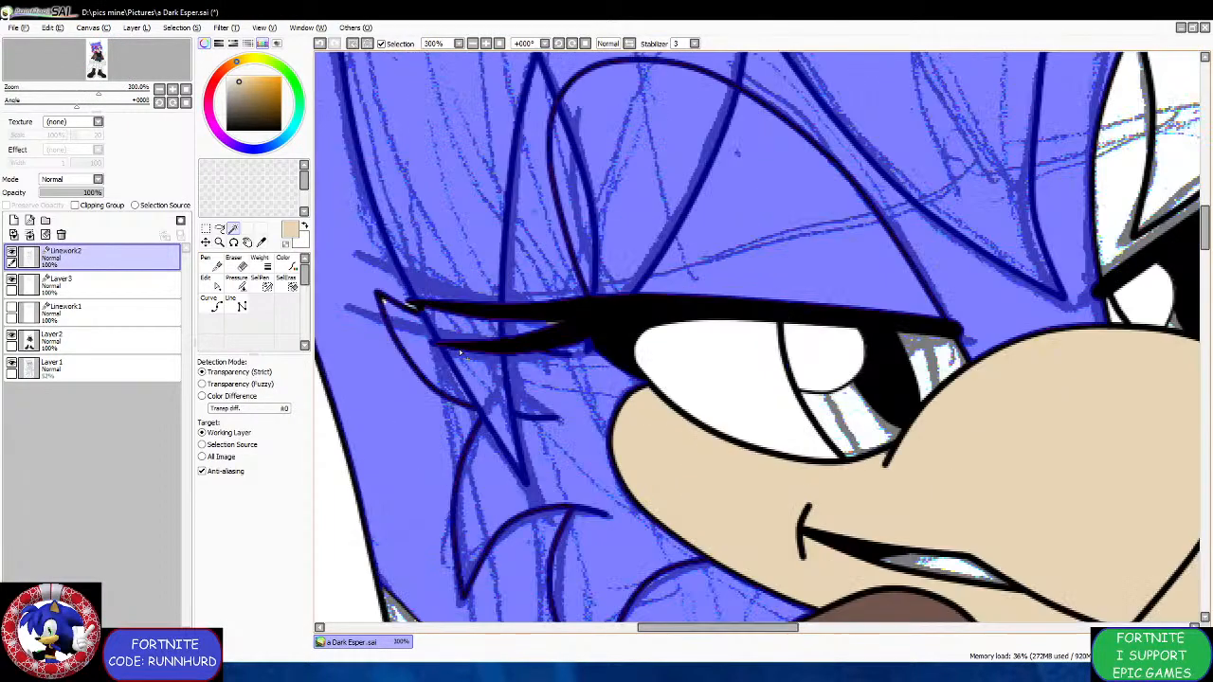
pyautogui.moveTo(580, 318); pyautogui.dragTo(584, 321)
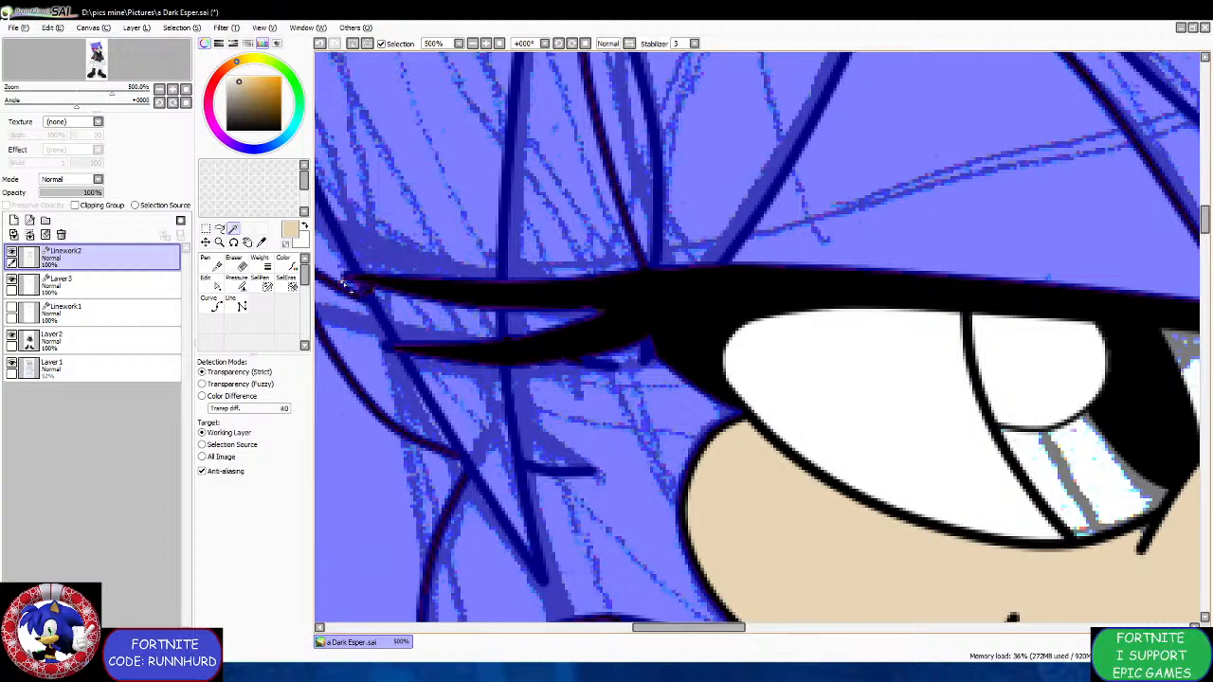
pyautogui.scroll(-3, 345, 285)
pyautogui.scroll(-2, 513, 266)
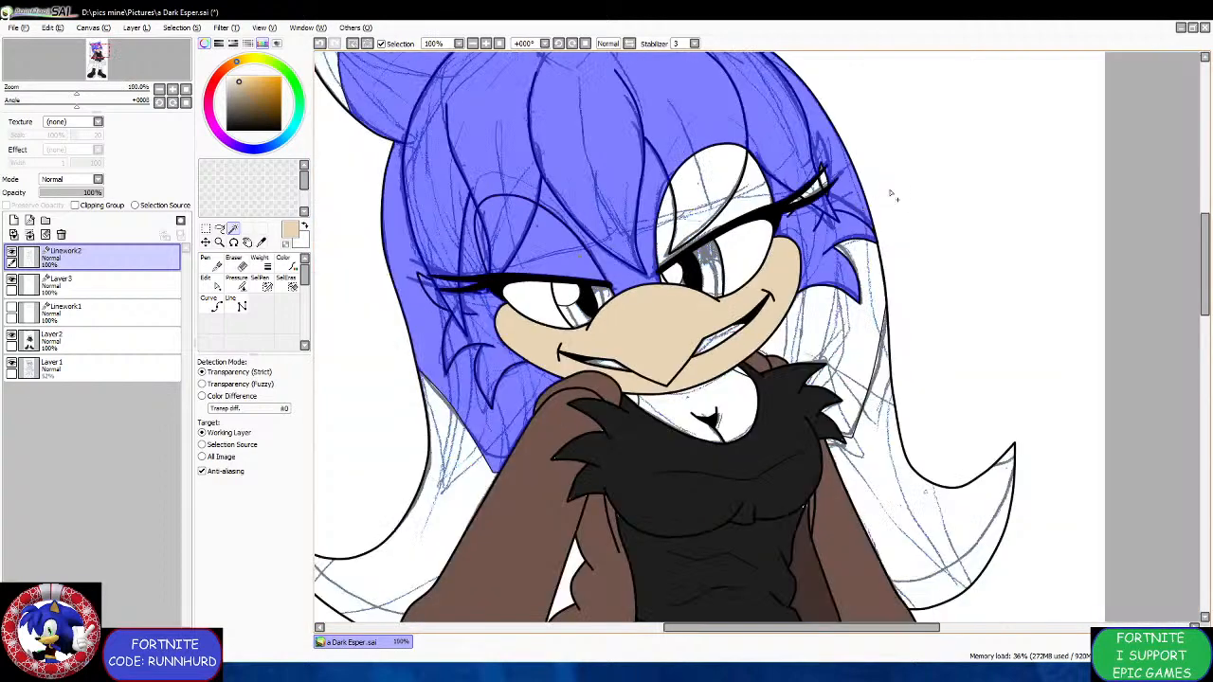
# Add the small enclosed gaps between and around the lashes of the drawing's right eye to the selection.
pyautogui.scroll(3, 834, 189)
pyautogui.scroll(2, 509, 308)
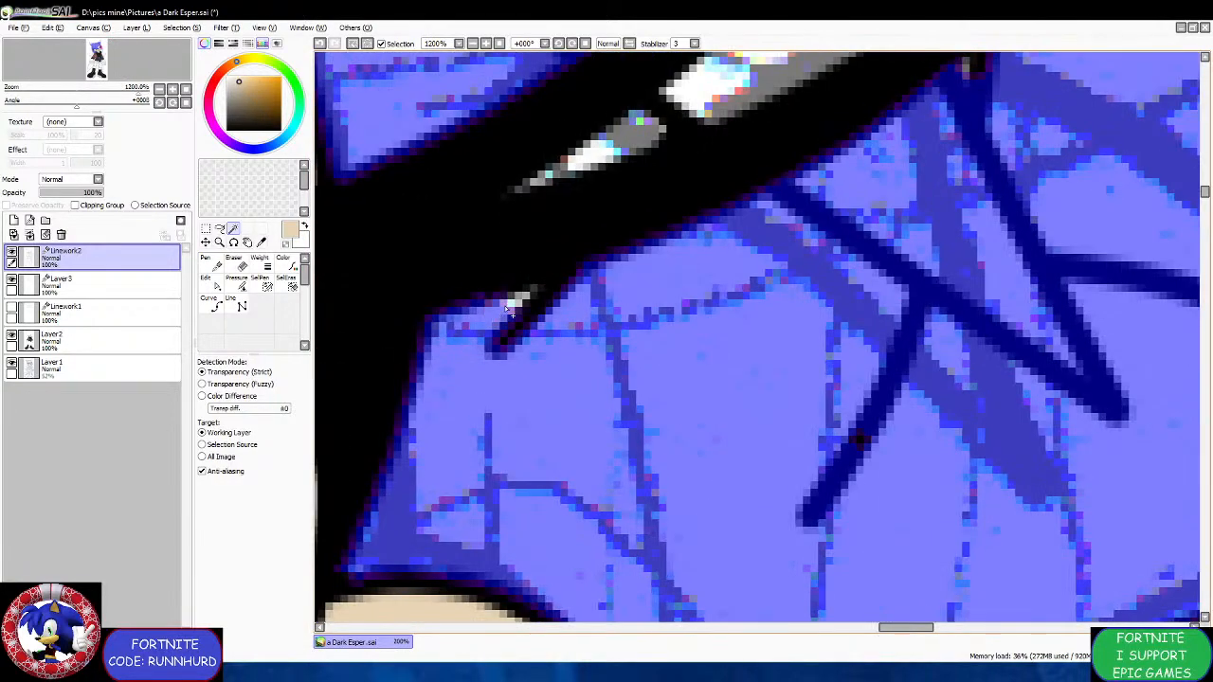
pyautogui.scroll(-2, 555, 247)
pyautogui.scroll(2, 586, 200)
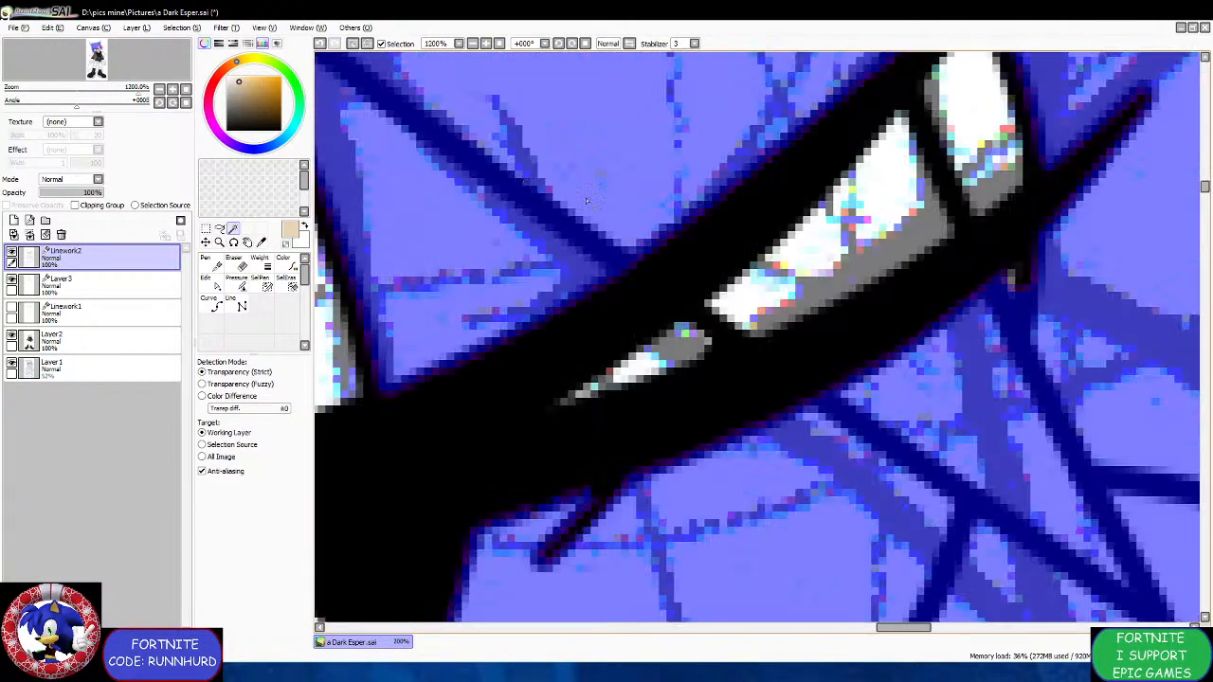
pyautogui.click(805, 265)
pyautogui.click(626, 372)
pyautogui.click(608, 380)
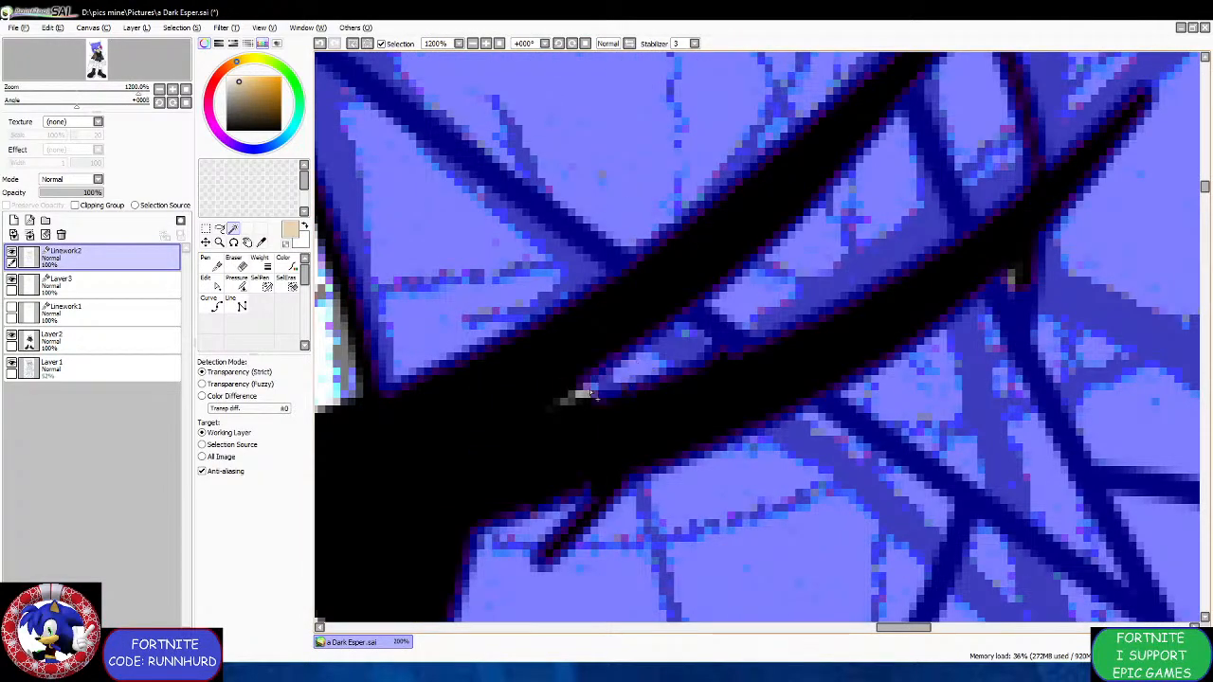
pyautogui.scroll(-3, 711, 327)
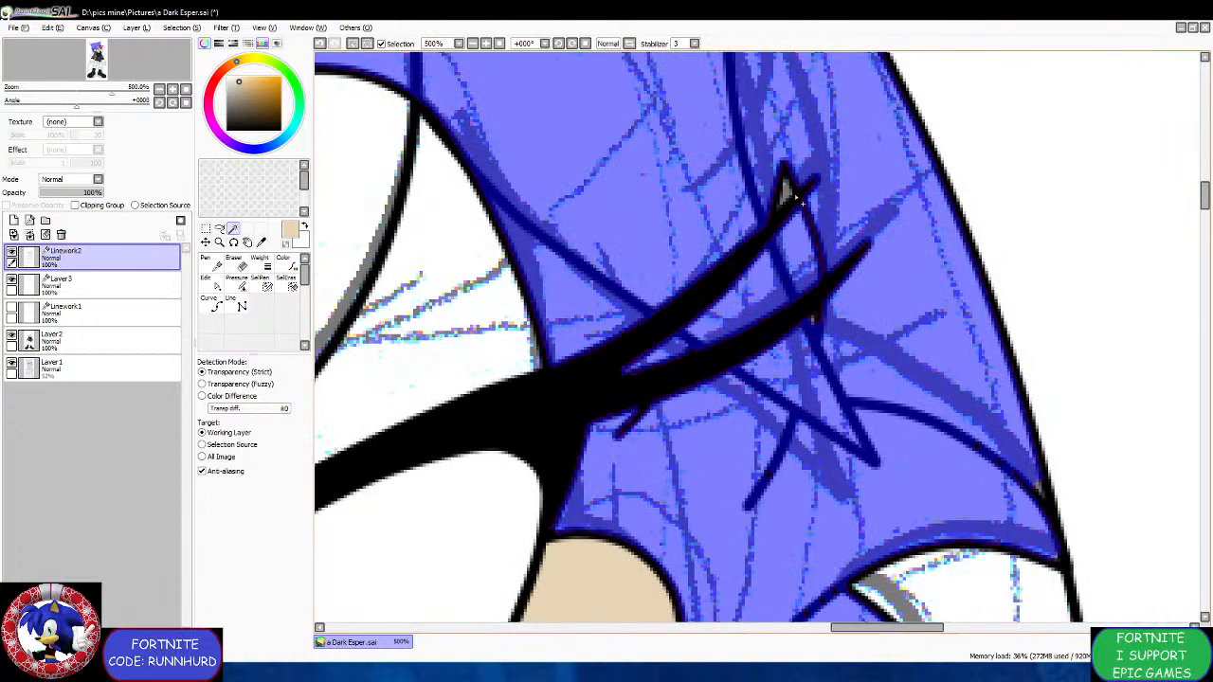
pyautogui.scroll(3, 799, 201)
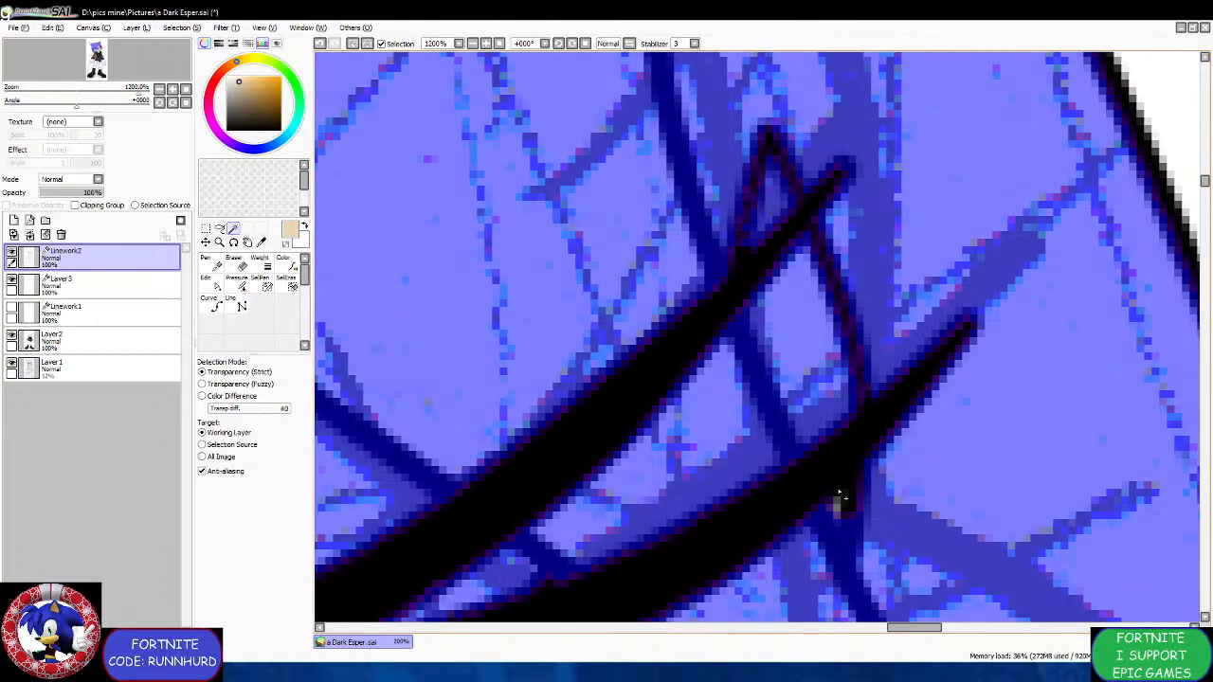
pyautogui.scroll(-8, 838, 495)
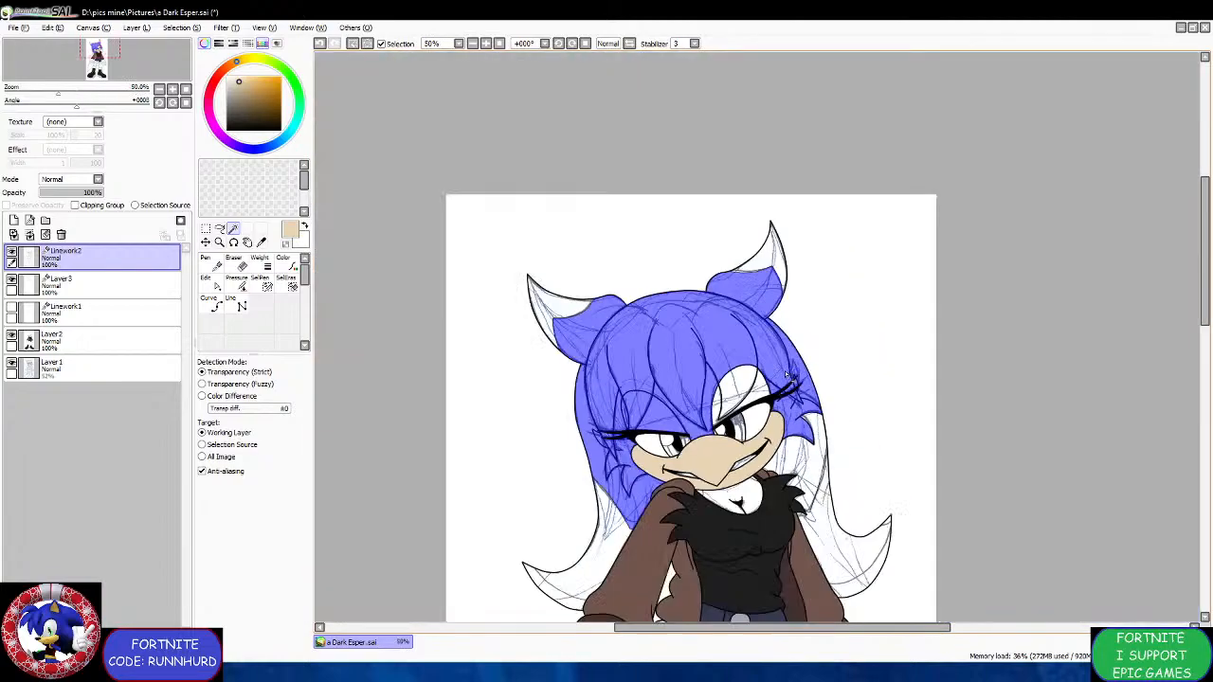
# Add the eyelid of the drawing's right eye and the hair between the right cheek and shoulder to the selection.
pyautogui.scroll(4, 679, 432)
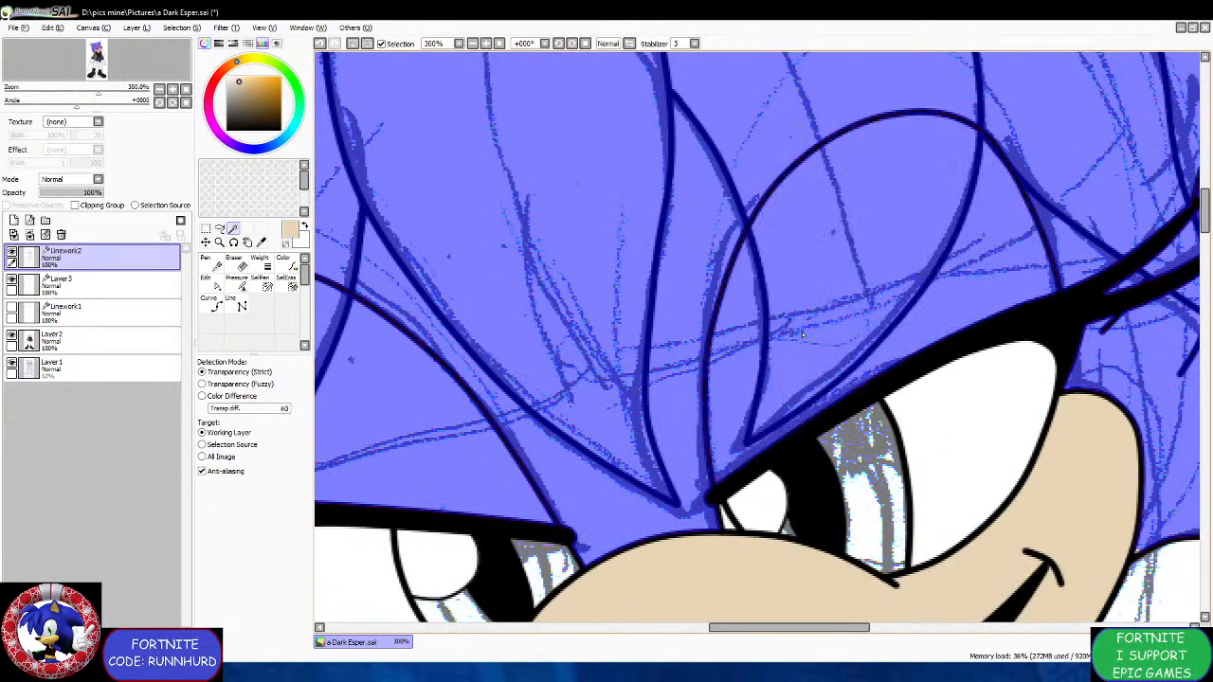
pyautogui.scroll(-6, 802, 331)
pyautogui.scroll(4, 802, 355)
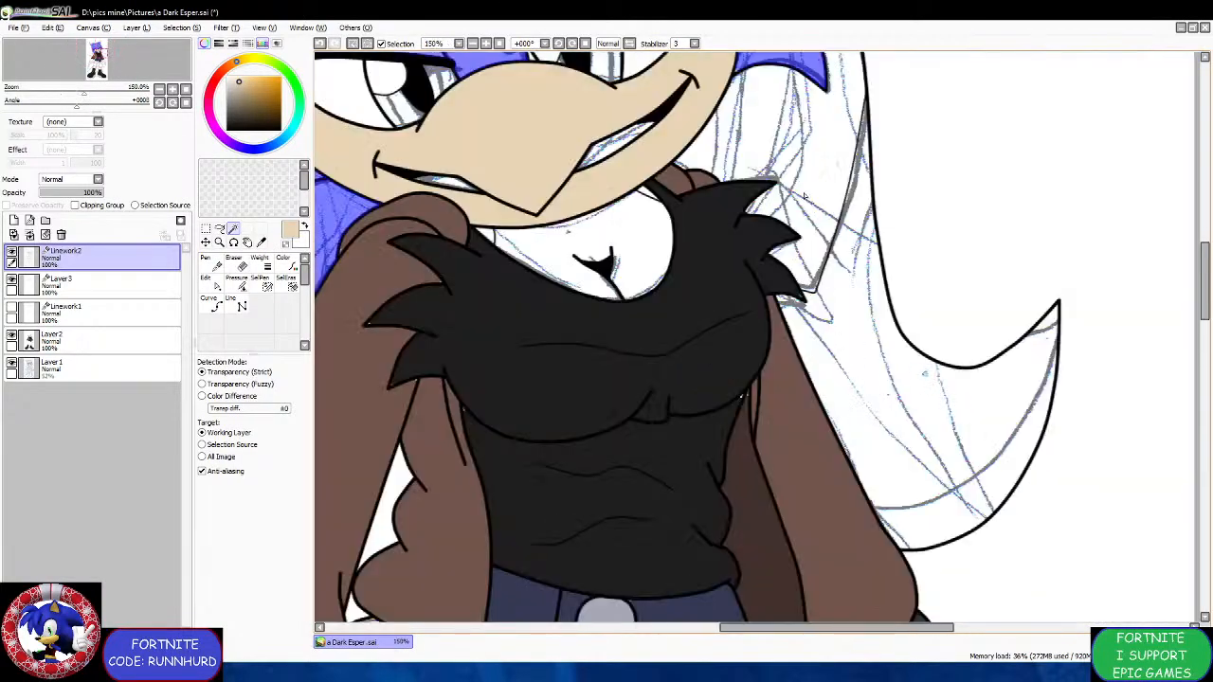
pyautogui.scroll(-2, 706, 235)
pyautogui.scroll(-1, 706, 235)
pyautogui.scroll(6, 644, 328)
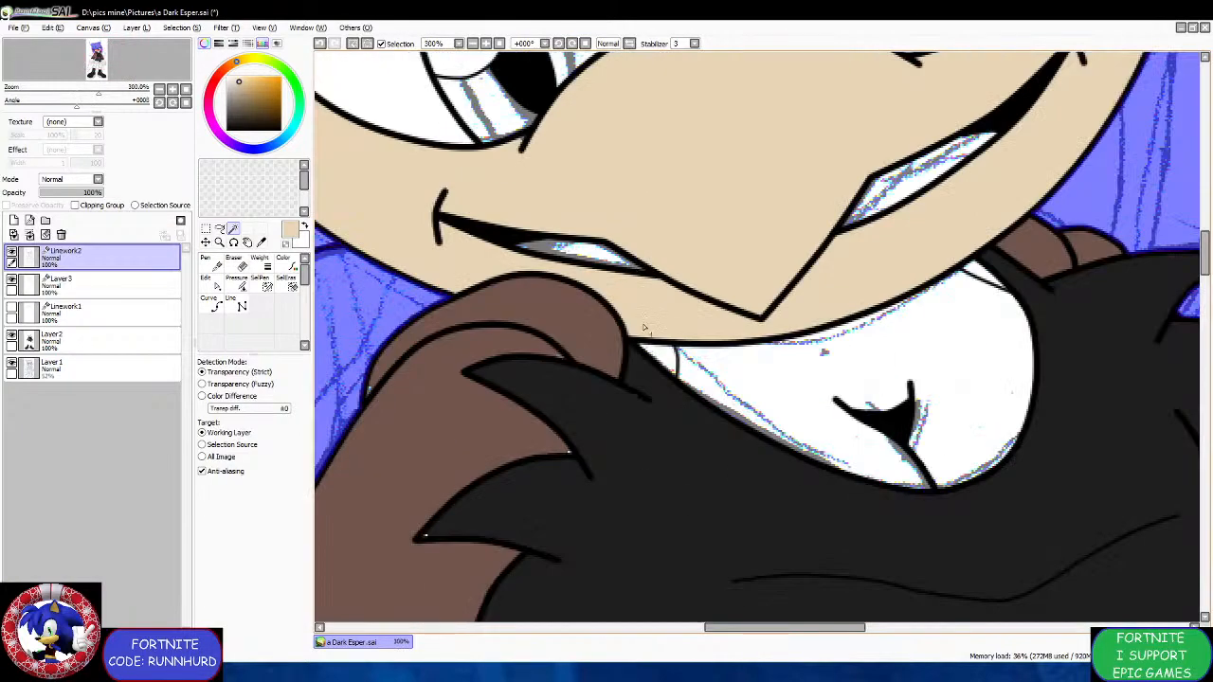
# Add the small fur slivers under the chin on both sides of the chest patch to the selection.
pyautogui.scroll(3, 664, 358)
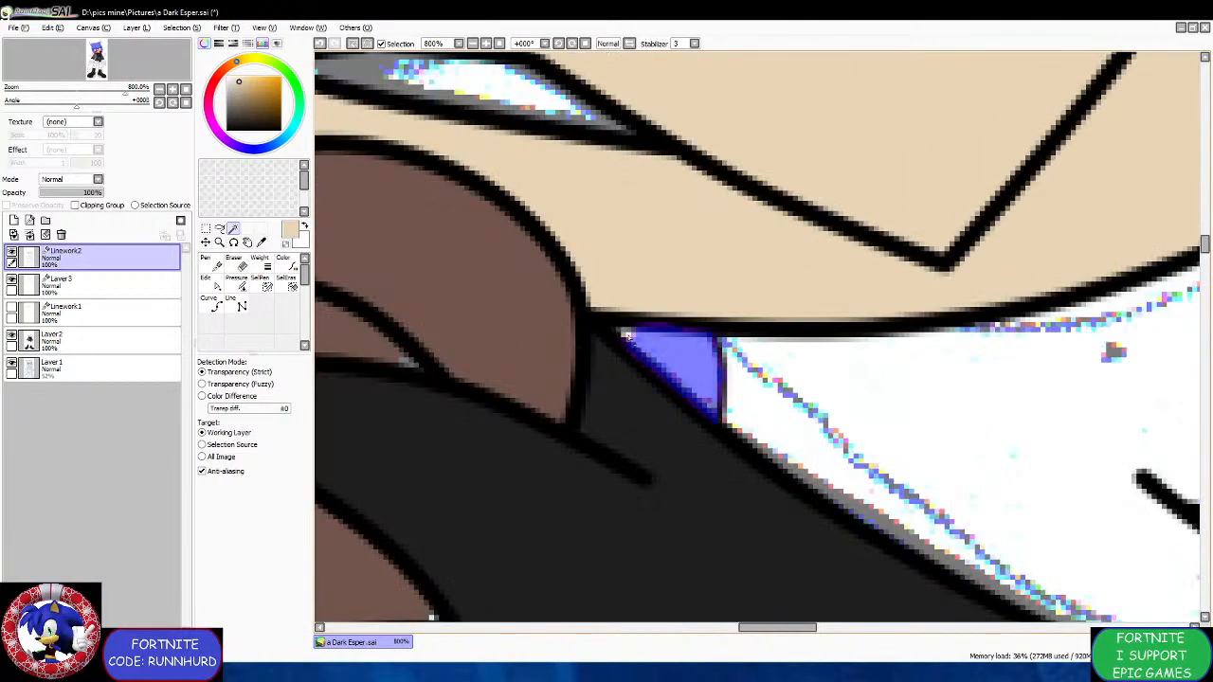
pyautogui.scroll(-4, 635, 328)
pyautogui.scroll(3, 801, 307)
pyautogui.click(795, 294)
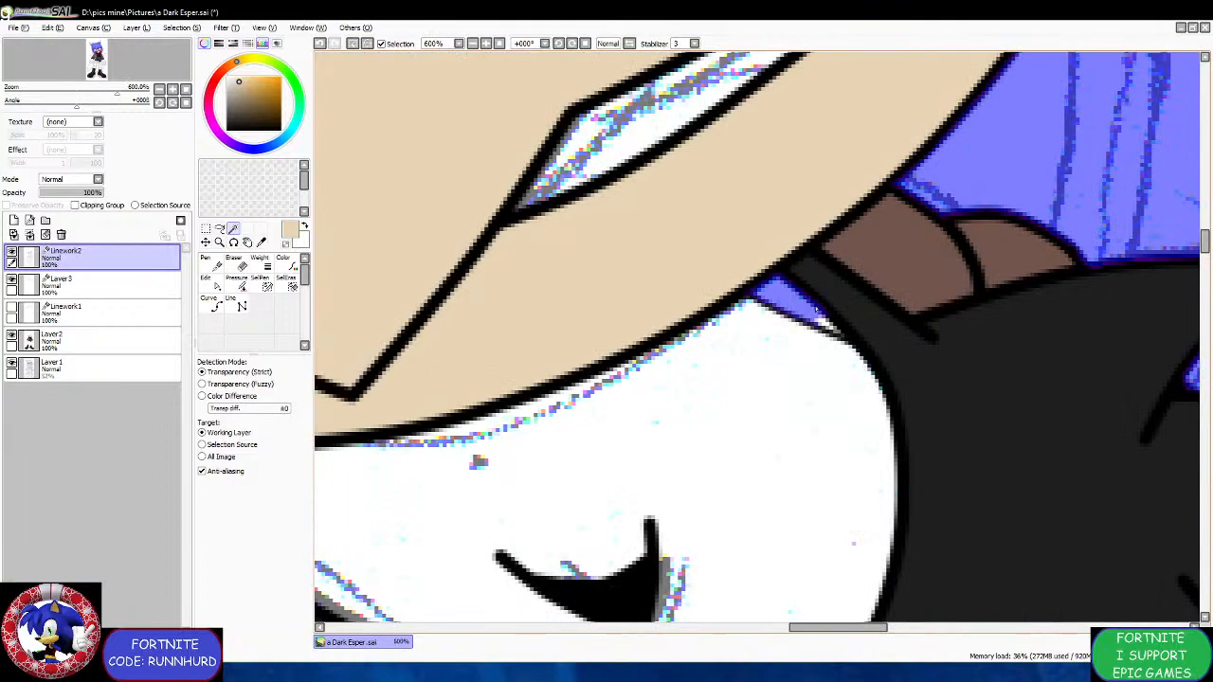
pyautogui.scroll(2, 821, 323)
pyautogui.click(823, 324)
pyautogui.click(840, 330)
pyautogui.click(850, 336)
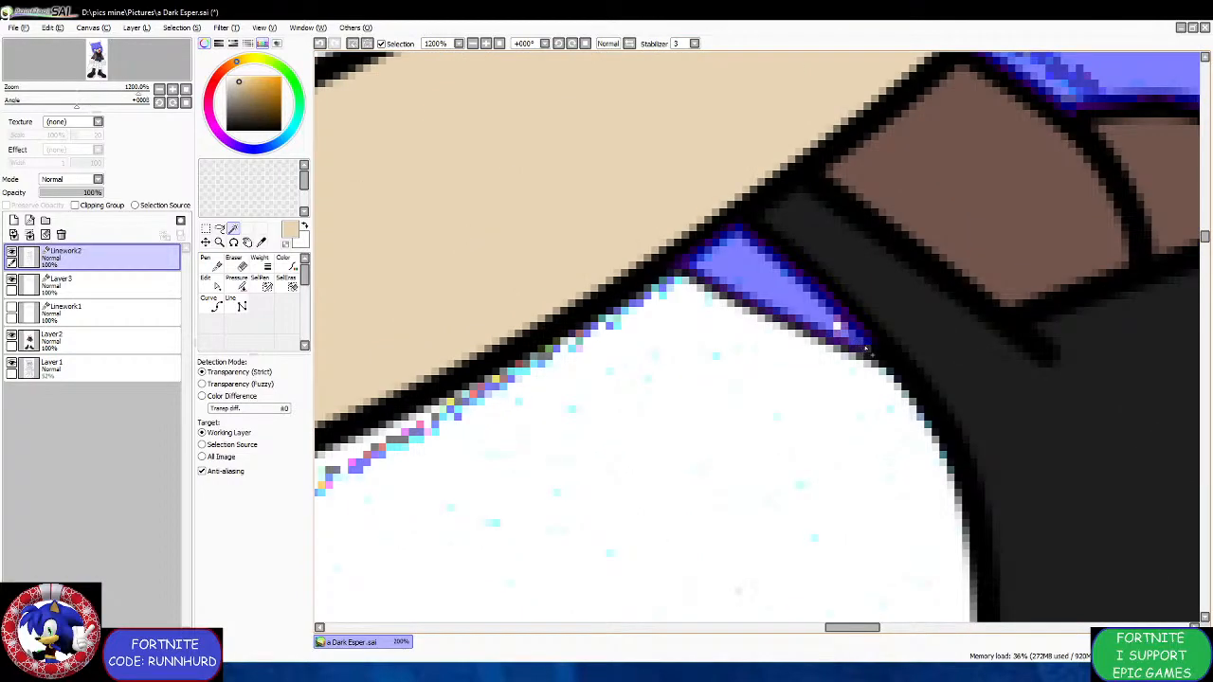
pyautogui.click(852, 338)
# Add both bare legs and the upper tail areas between and beside them, up to the jagged tip line, to the selection.
pyautogui.scroll(-8, 834, 342)
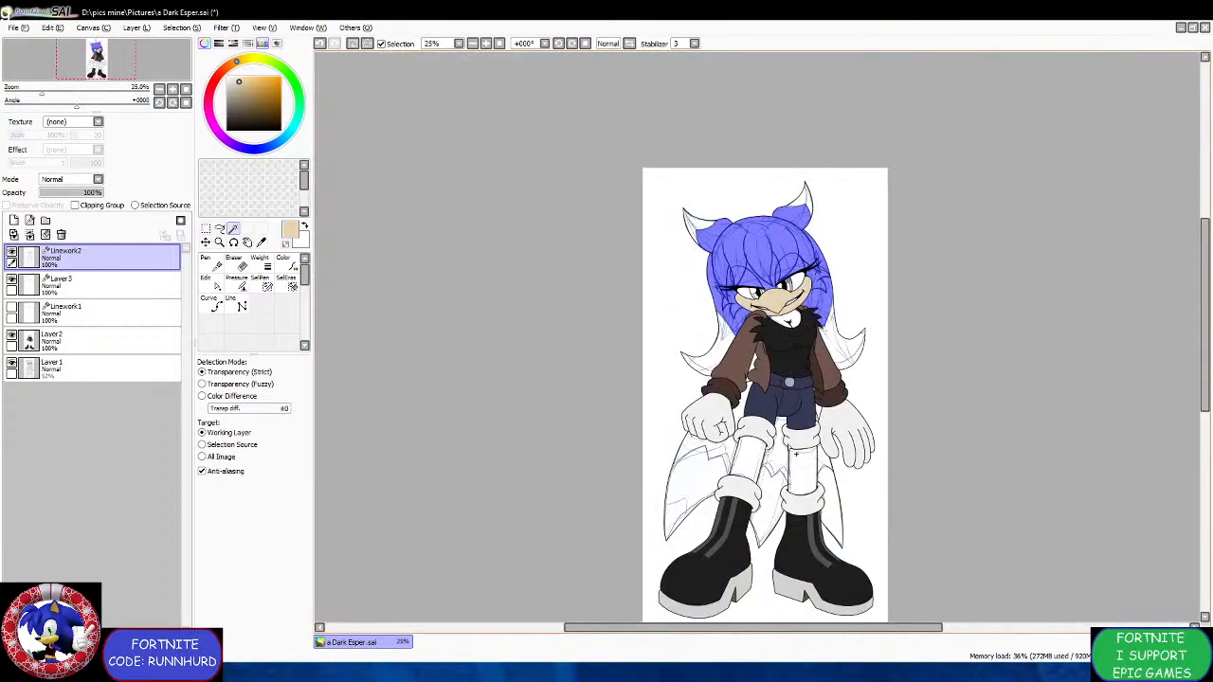
pyautogui.scroll(3, 796, 455)
pyautogui.click(705, 456)
pyautogui.click(830, 469)
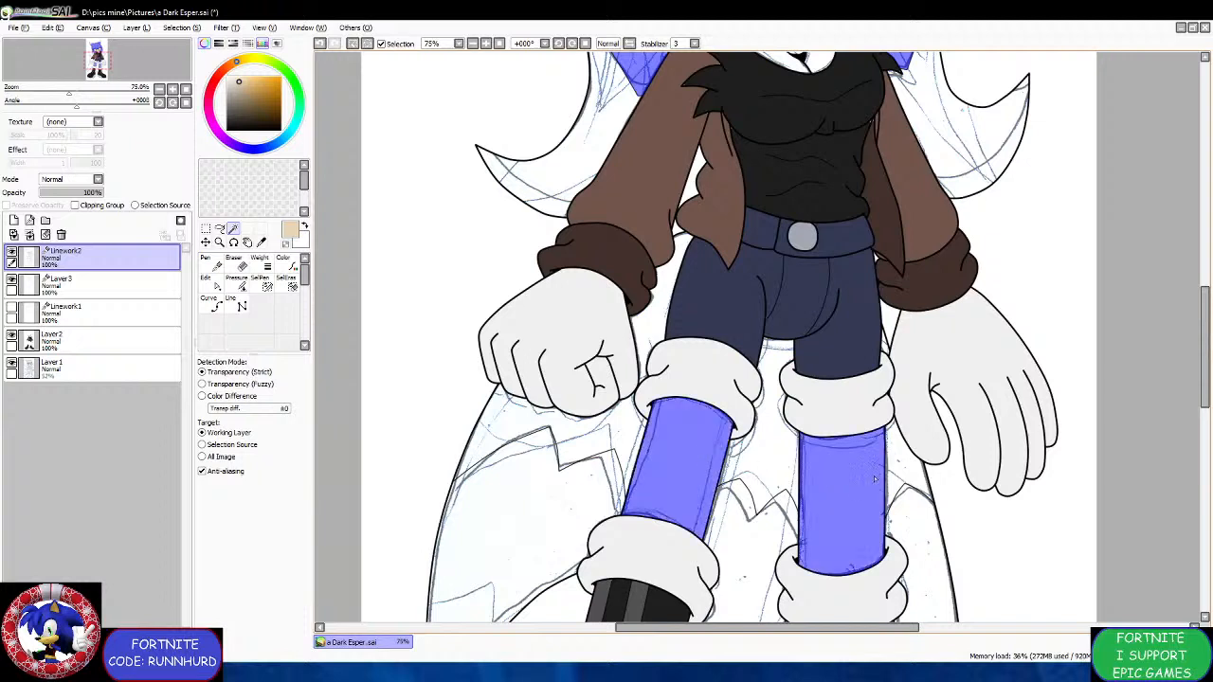
pyautogui.click(891, 476)
pyautogui.click(759, 468)
pyautogui.click(632, 441)
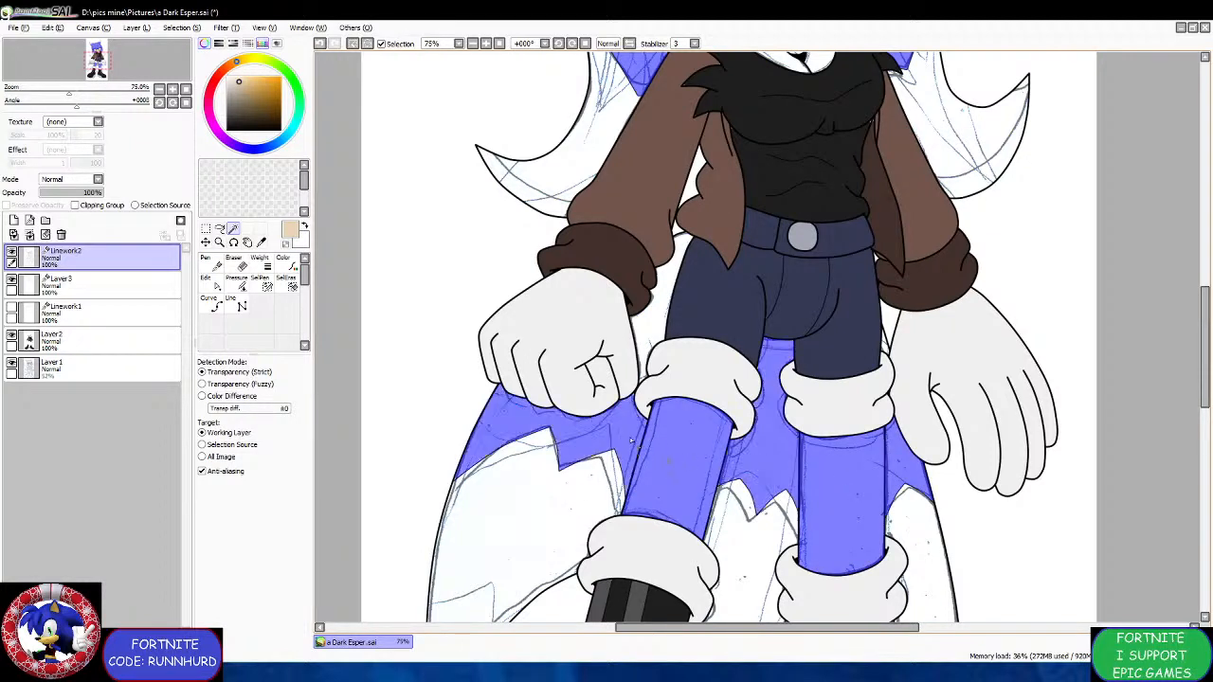
pyautogui.click(653, 326)
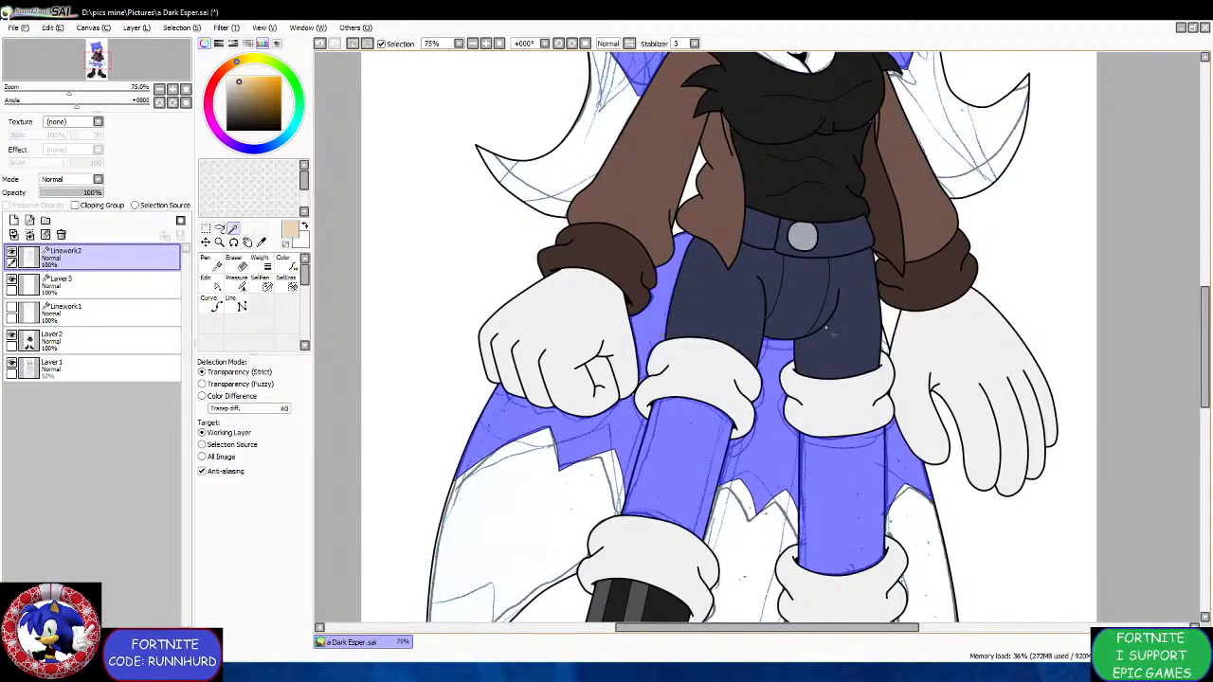
pyautogui.scroll(5, 826, 327)
pyautogui.scroll(-7, 886, 346)
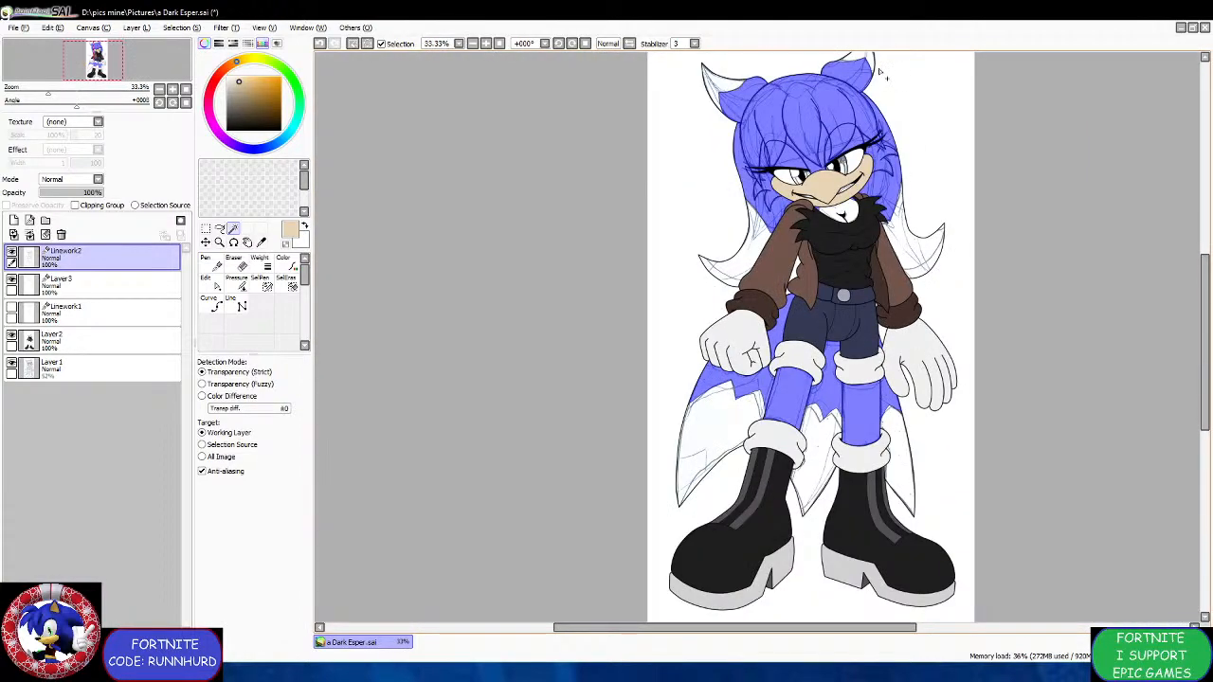
pyautogui.scroll(1, 881, 73)
pyautogui.scroll(-1, 779, 217)
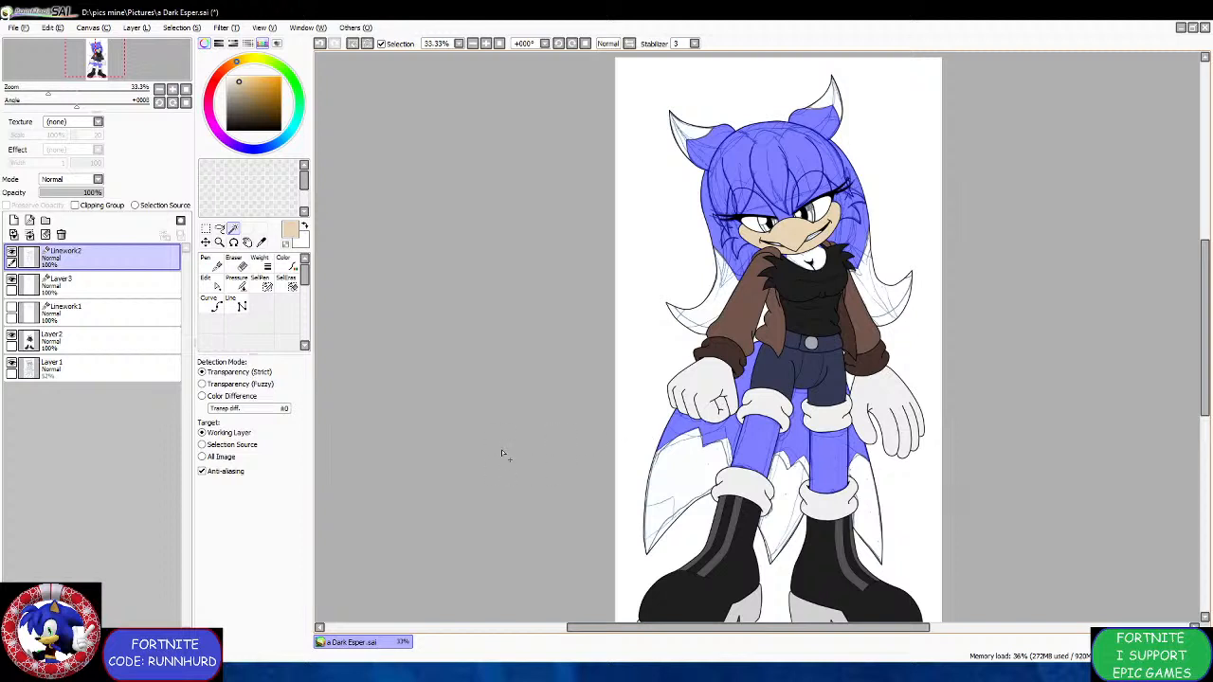
# Open the reference picture Runnic the Hybird a.png and sample the dark blue from the character's head fur.
pyautogui.click(21, 26)
pyautogui.click(29, 97)
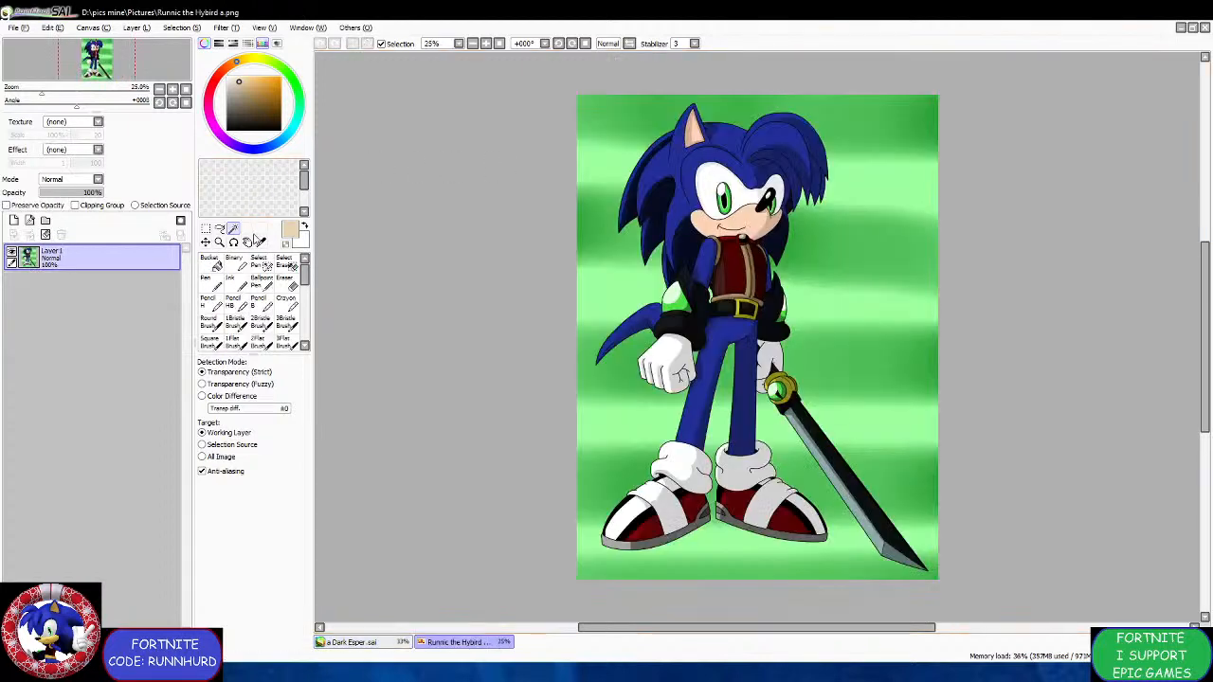
pyautogui.click(261, 242)
pyautogui.scroll(5, 637, 147)
pyautogui.click(410, 315)
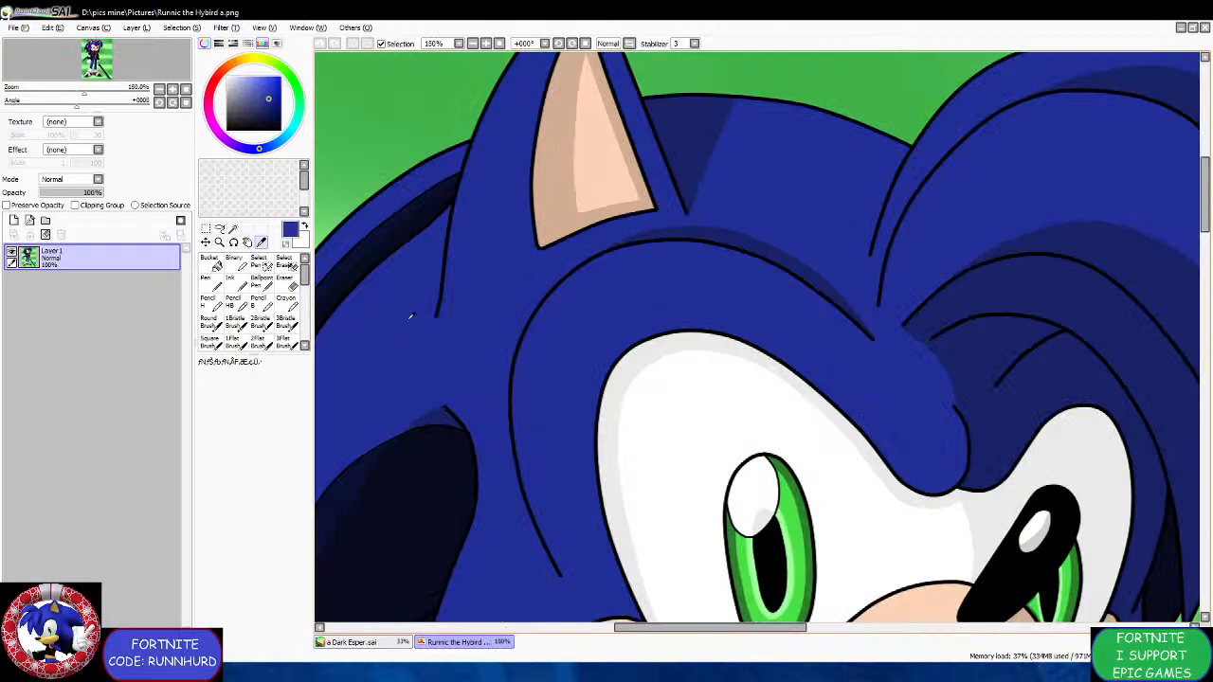
# Return to a Dark Esper.sai and fill the selected hair, legs and upper tails with the sampled dark blue on Layer2 using the Pen.
pyautogui.click(400, 642)
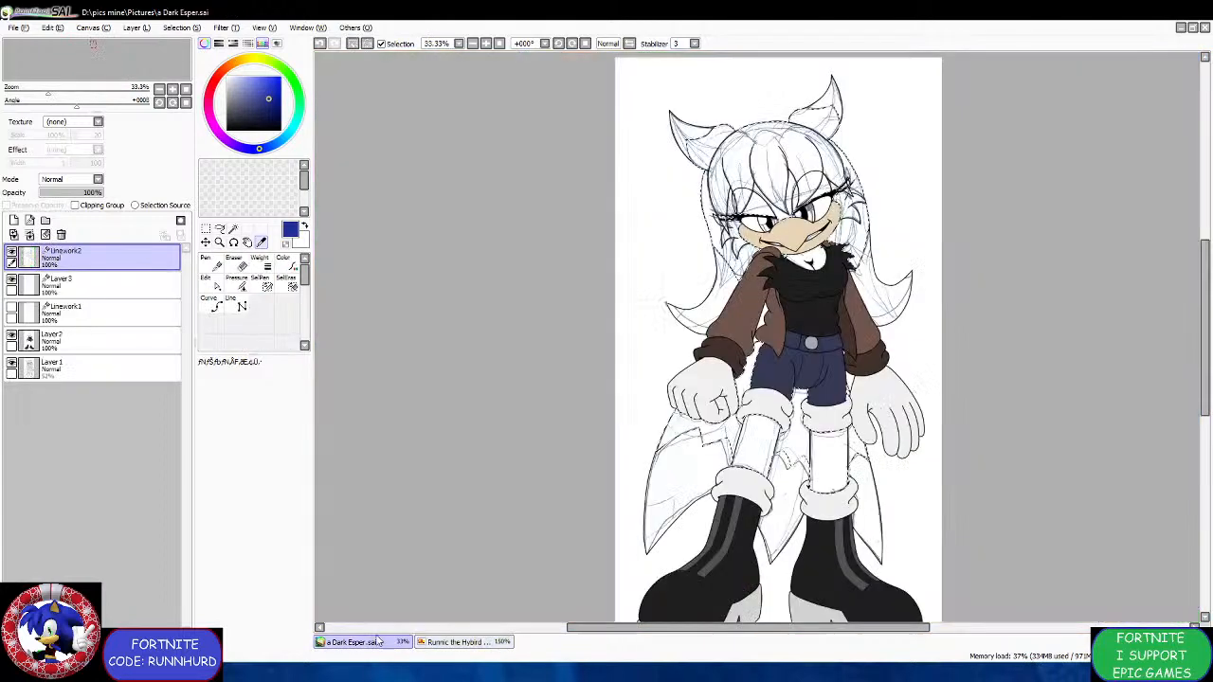
pyautogui.click(106, 339)
pyautogui.click(205, 277)
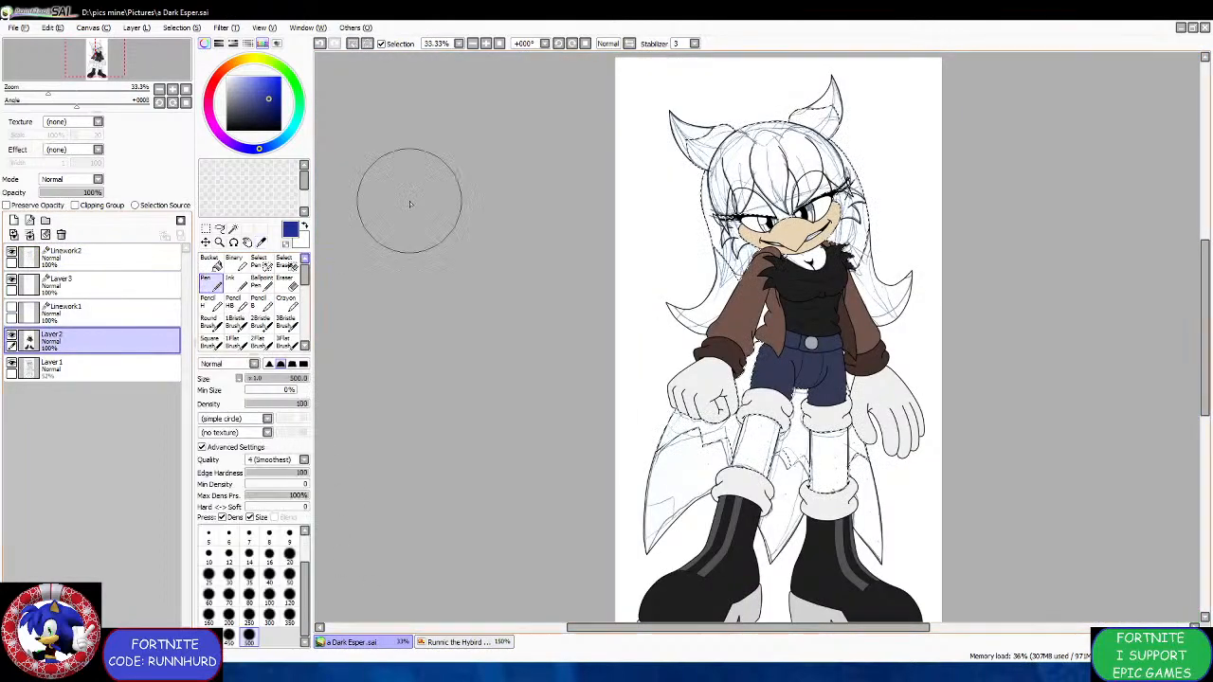
pyautogui.moveTo(673, 142)
pyautogui.mouseDown()
pyautogui.moveTo(984, 121)
pyautogui.moveTo(853, 209)
pyautogui.mouseUp()
pyautogui.moveTo(721, 218); pyautogui.dragTo(853, 246)
pyautogui.moveTo(663, 436); pyautogui.dragTo(862, 426)
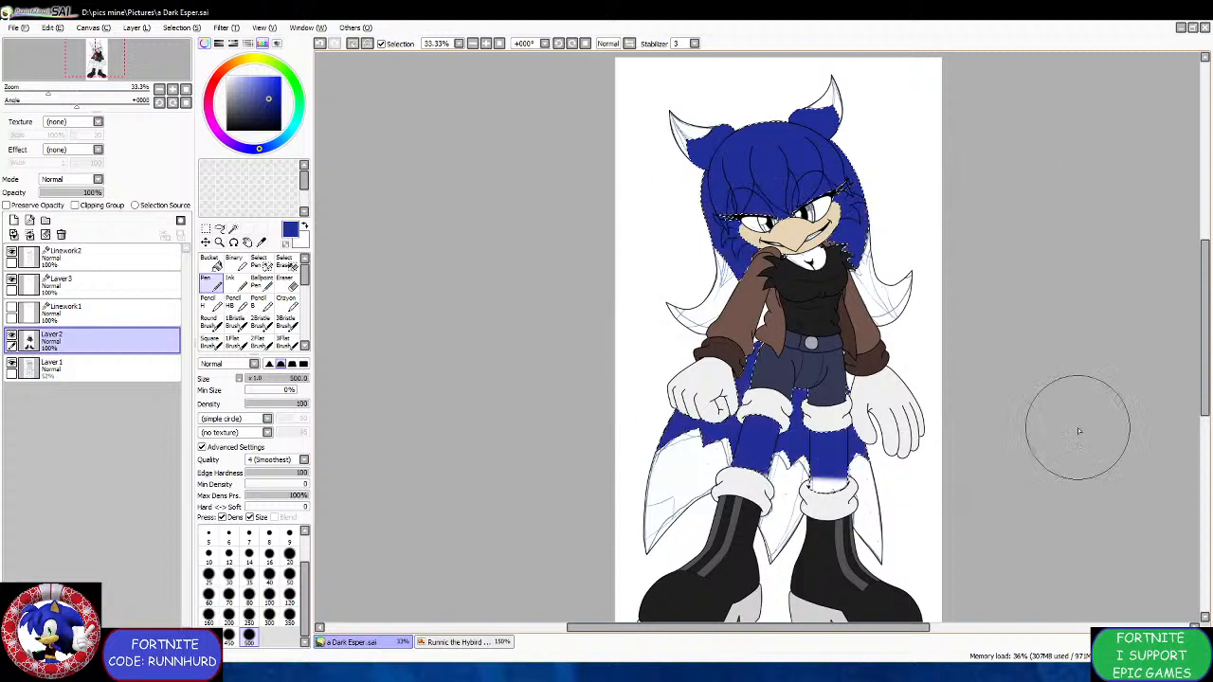
pyautogui.moveTo(758, 417); pyautogui.dragTo(834, 483)
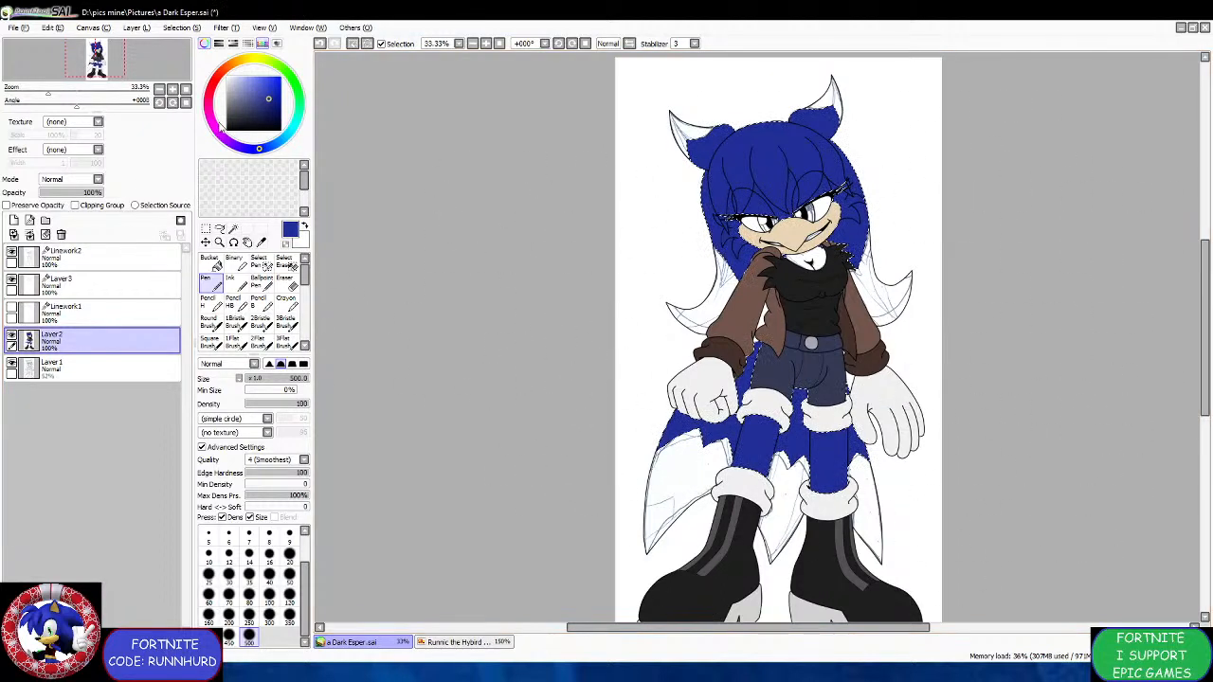
# Brighten the blue slightly and repaint the selected hair, legs and upper tails with it on Layer2, clearing the selection when done.
pyautogui.click(265, 92)
pyautogui.moveTo(533, 151)
pyautogui.mouseDown()
pyautogui.moveTo(929, 101)
pyautogui.moveTo(1035, 177)
pyautogui.moveTo(512, 249)
pyautogui.moveTo(598, 327)
pyautogui.mouseUp()
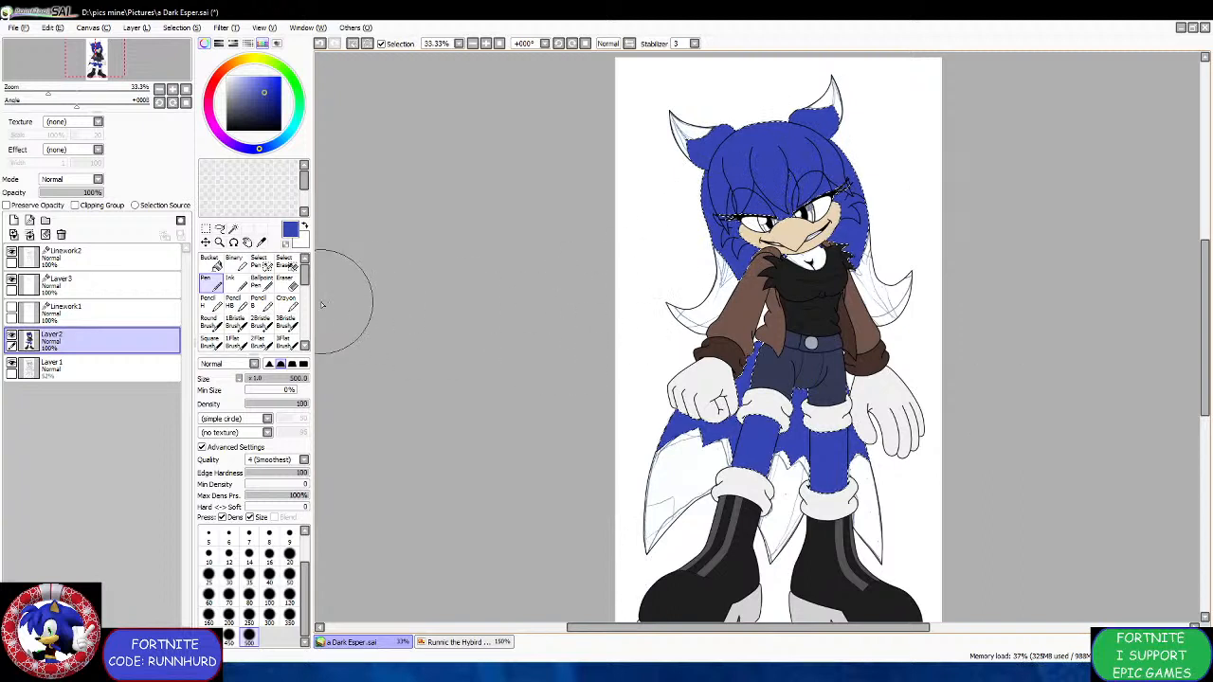
pyautogui.click(205, 243)
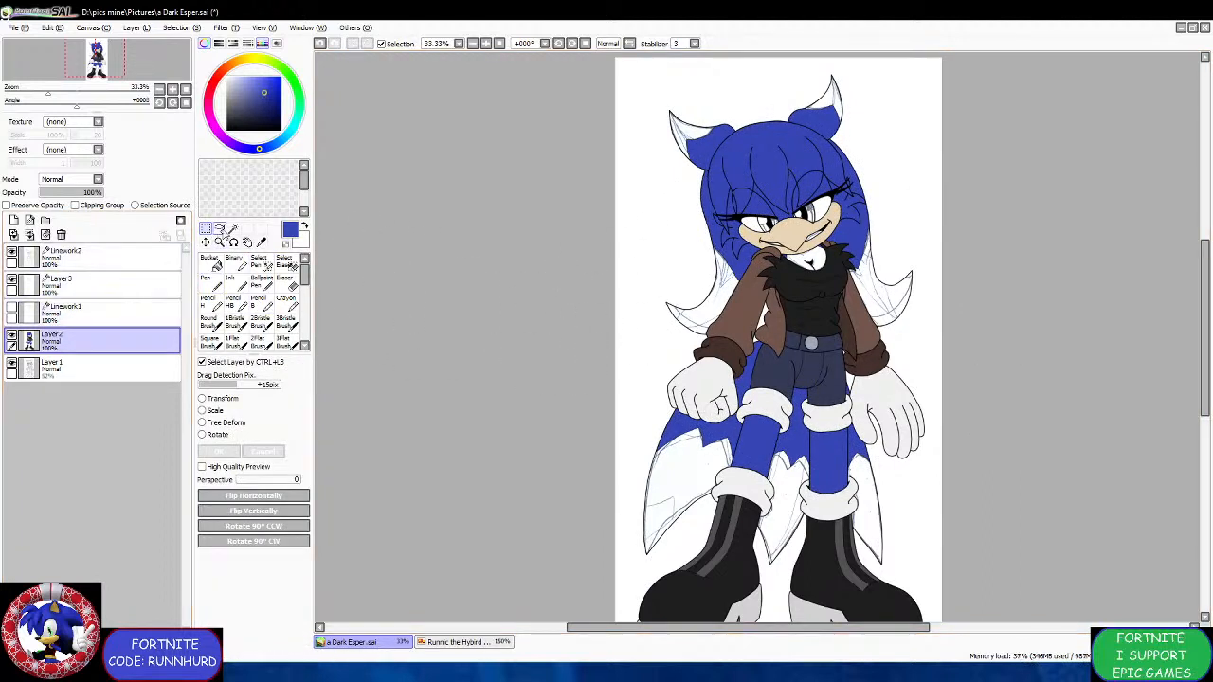
# Using the Magic Wand on Linework2, select the unfilled tips of the tails, the long hair and both ears.
pyautogui.click(104, 256)
pyautogui.click(234, 228)
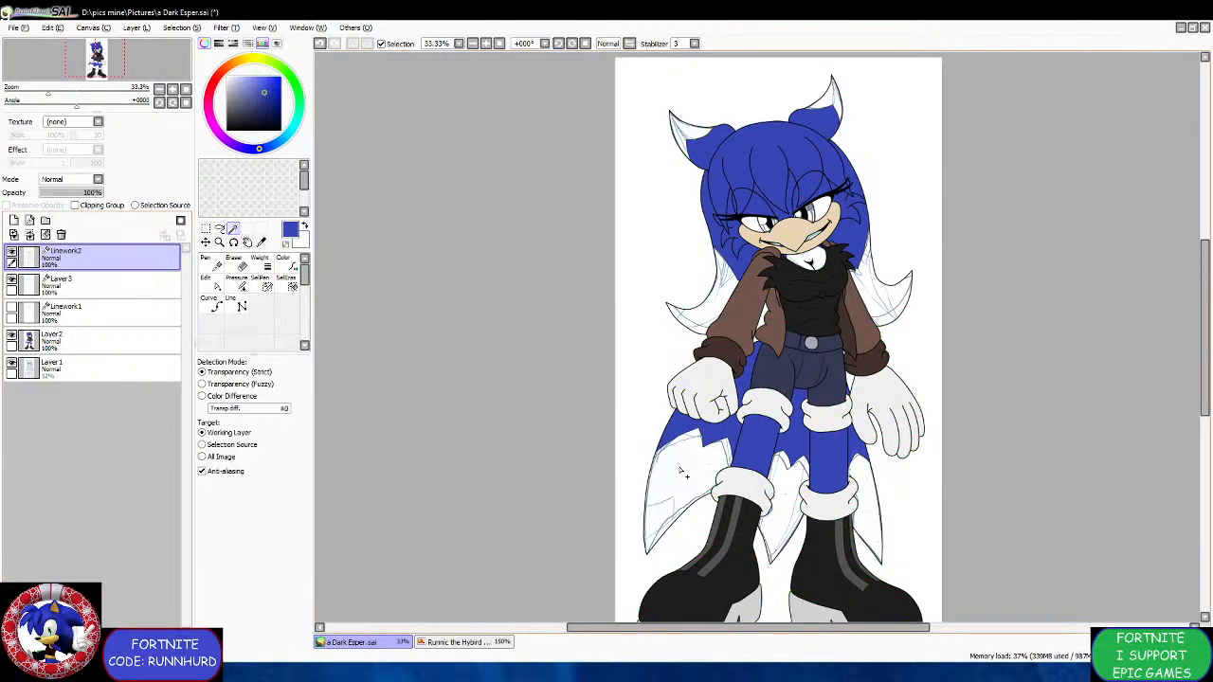
pyautogui.click(687, 493)
pyautogui.click(782, 492)
pyautogui.click(852, 483)
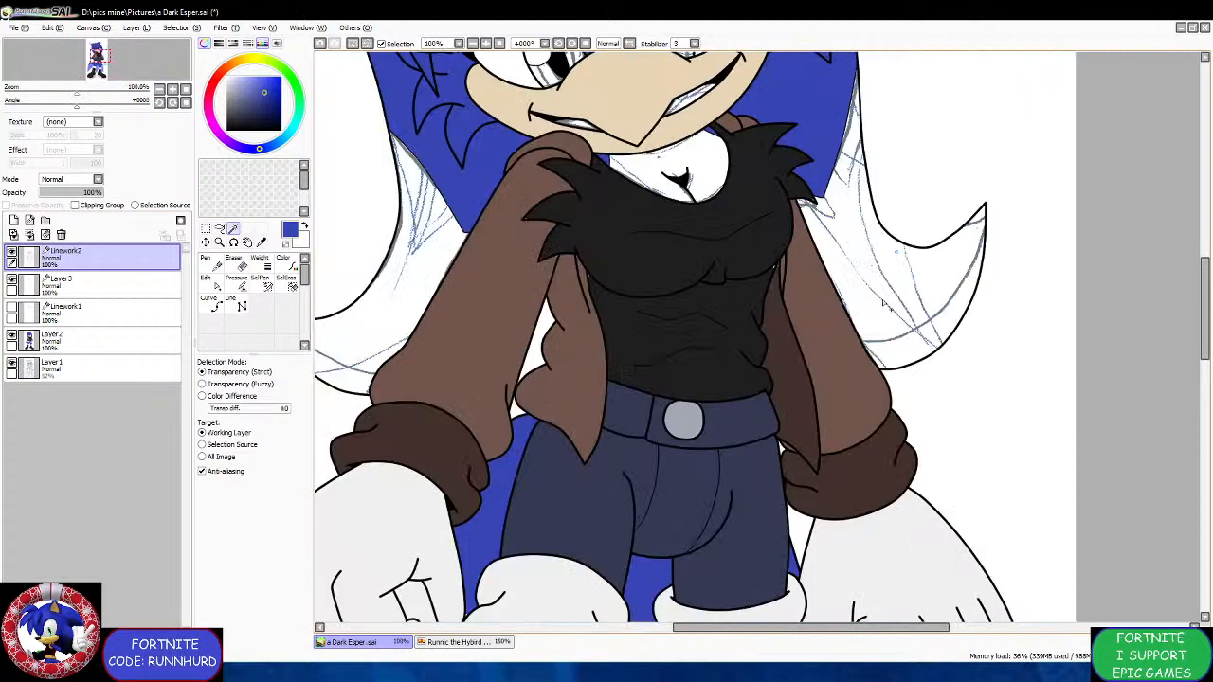
pyautogui.scroll(-1, 716, 275)
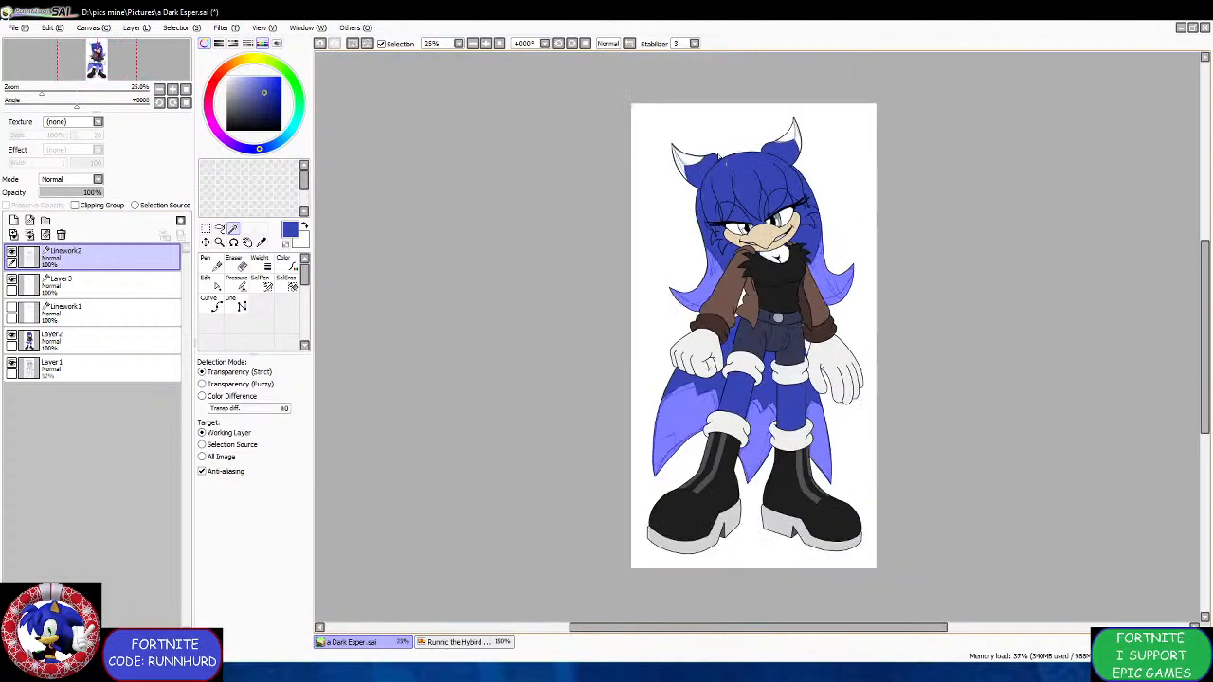
pyautogui.scroll(3, 879, 119)
pyautogui.click(941, 116)
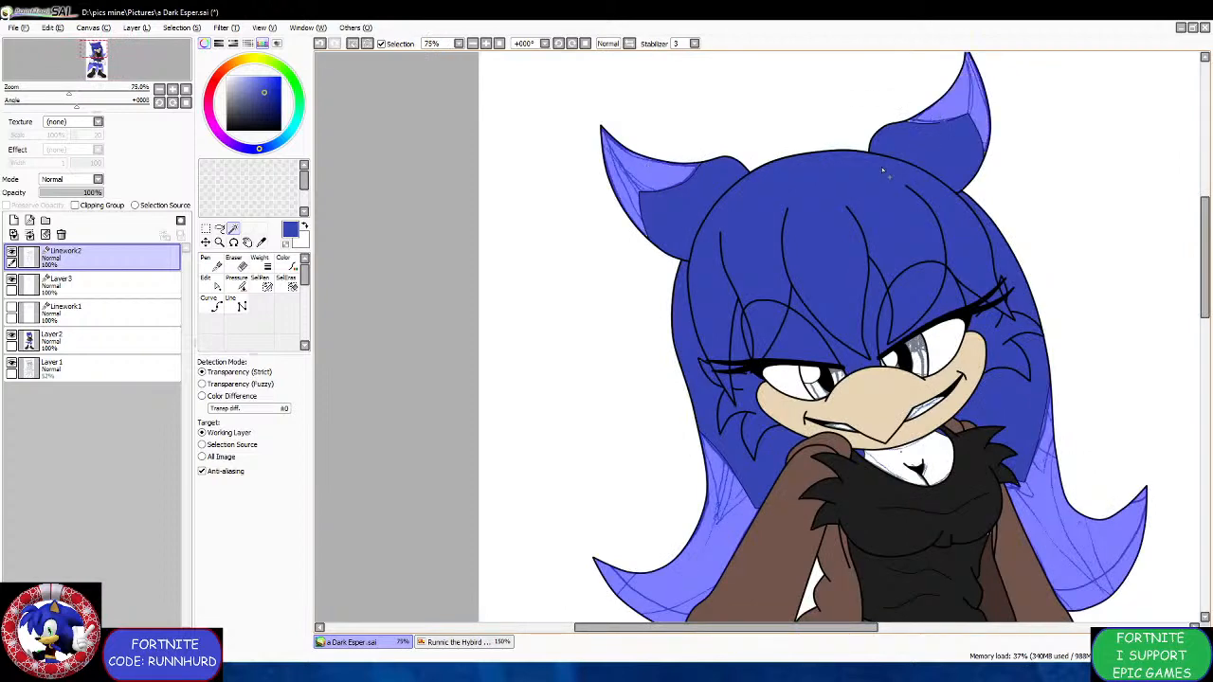
pyautogui.scroll(-2, 884, 171)
# Switch to the reference picture Runnic the Hybird a.png and sample the very dark navy of its darkest fur areas.
pyautogui.click(478, 643)
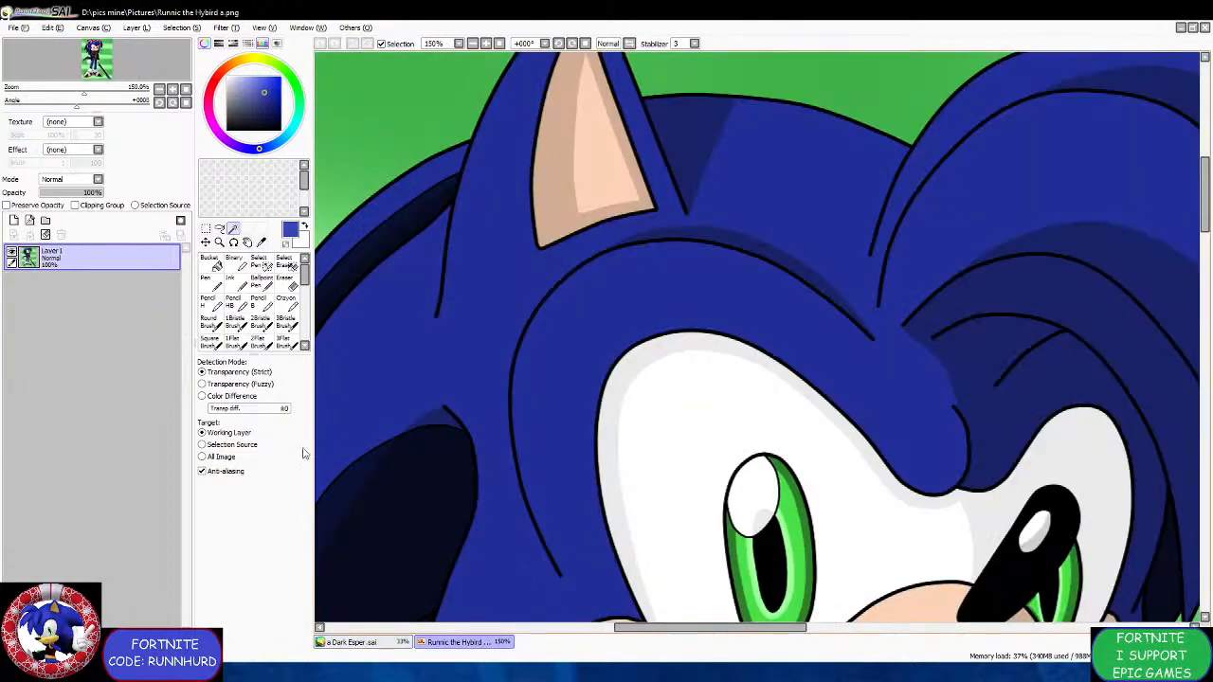
pyautogui.click(261, 242)
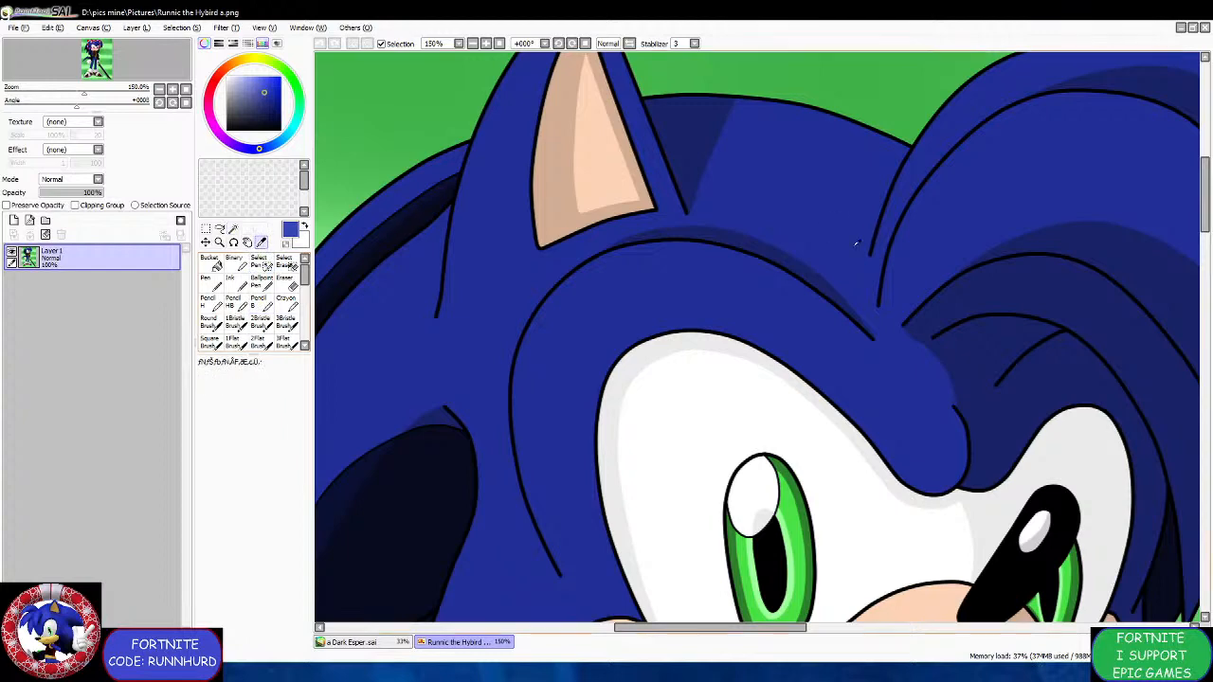
pyautogui.scroll(-3, 476, 441)
pyautogui.scroll(3, 476, 442)
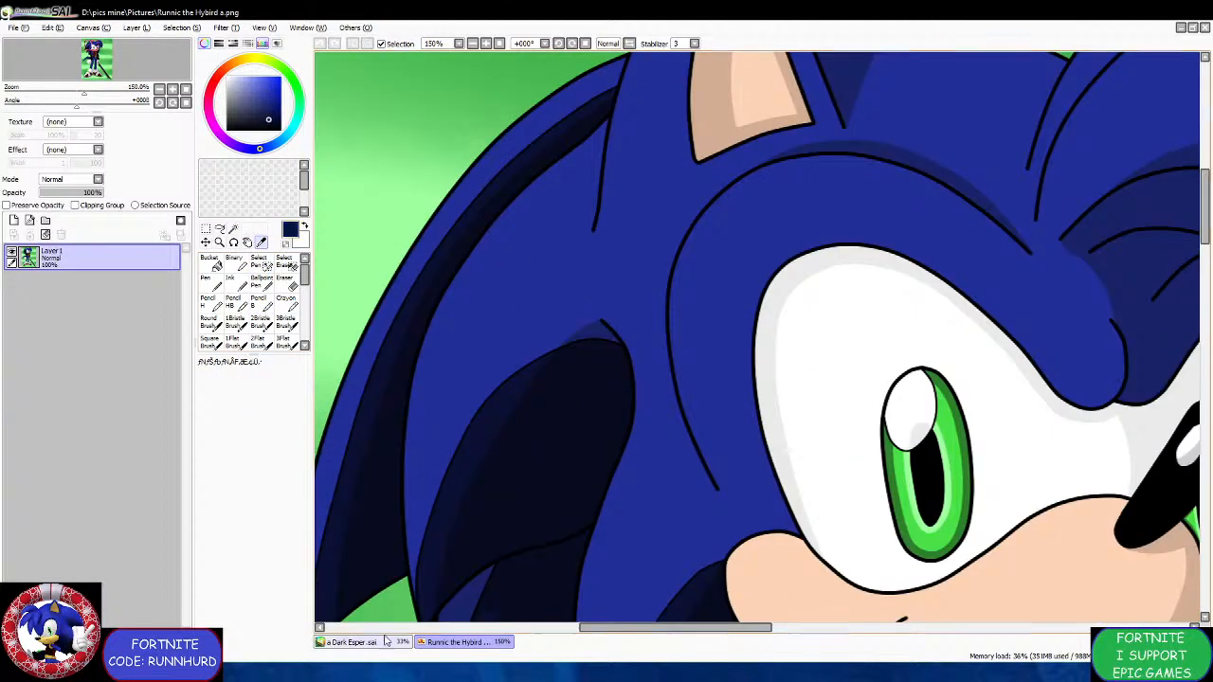
# Return to a Dark Esper.sai, fill the selected ear, hair and tail tips with the navy on Layer2 using the Pen, and deselect.
pyautogui.click(386, 641)
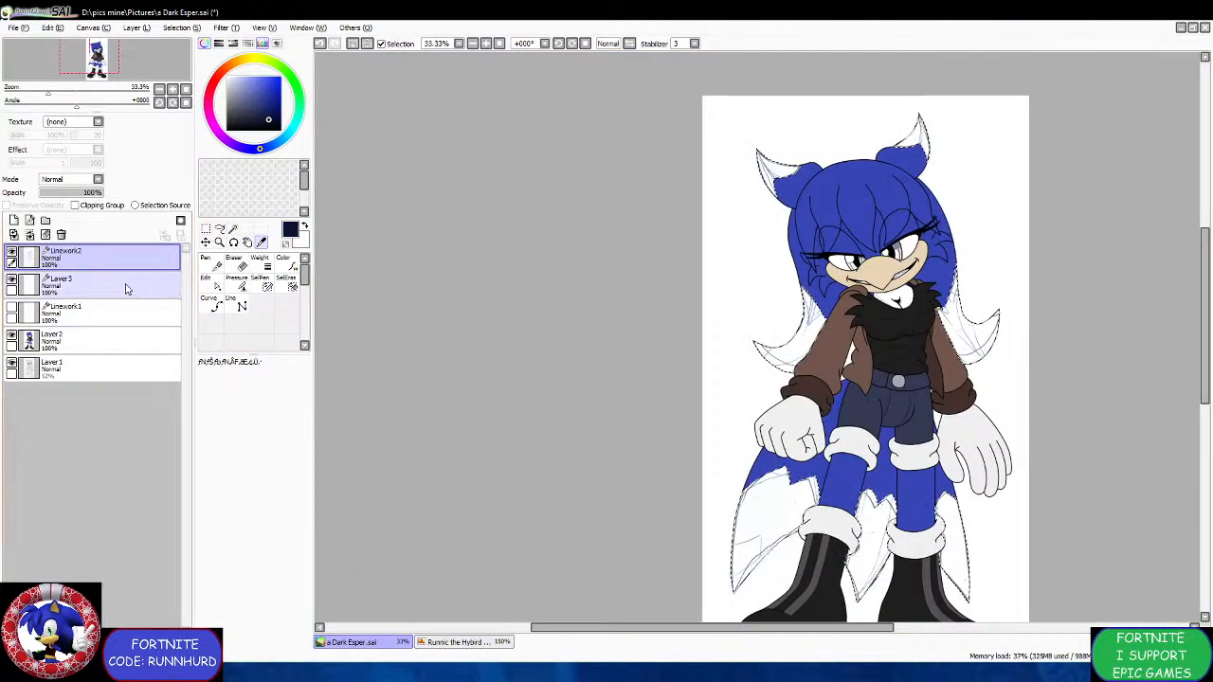
pyautogui.click(109, 339)
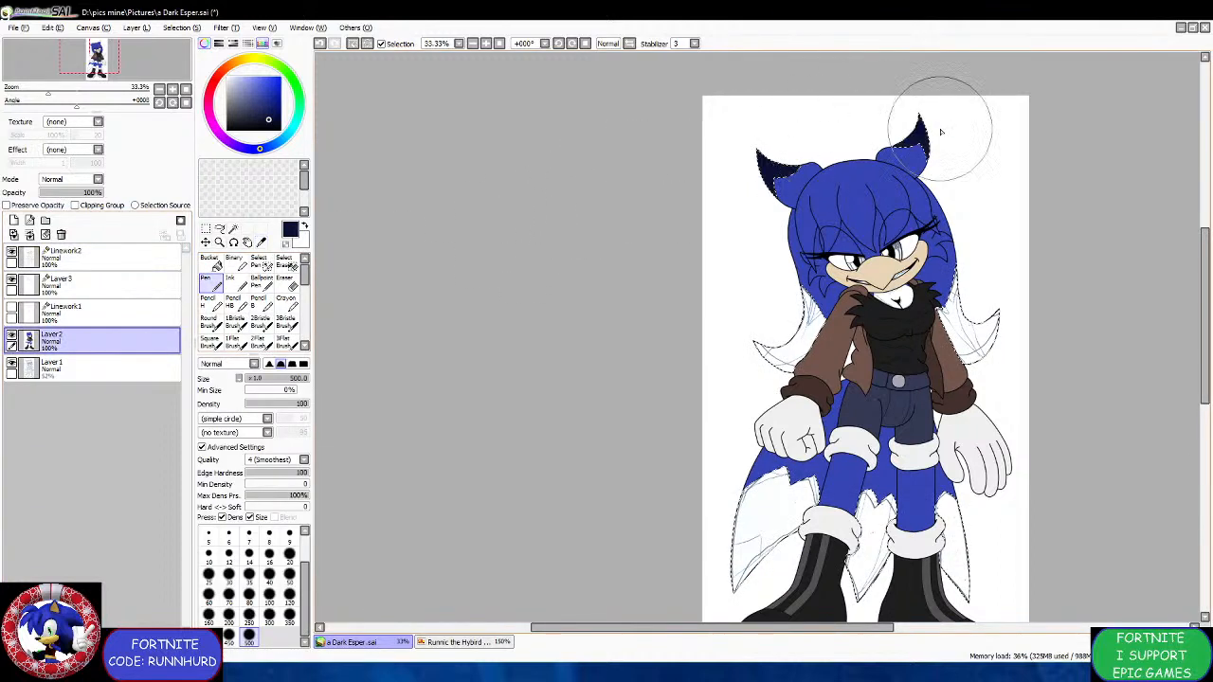
pyautogui.moveTo(941, 132)
pyautogui.mouseDown()
pyautogui.moveTo(767, 151)
pyautogui.moveTo(1123, 79)
pyautogui.moveTo(980, 243)
pyautogui.moveTo(771, 346)
pyautogui.moveTo(1133, 278)
pyautogui.moveTo(673, 354)
pyautogui.moveTo(658, 522)
pyautogui.moveTo(973, 556)
pyautogui.moveTo(1029, 585)
pyautogui.moveTo(999, 597)
pyautogui.moveTo(874, 586)
pyautogui.moveTo(762, 474)
pyautogui.mouseUp()
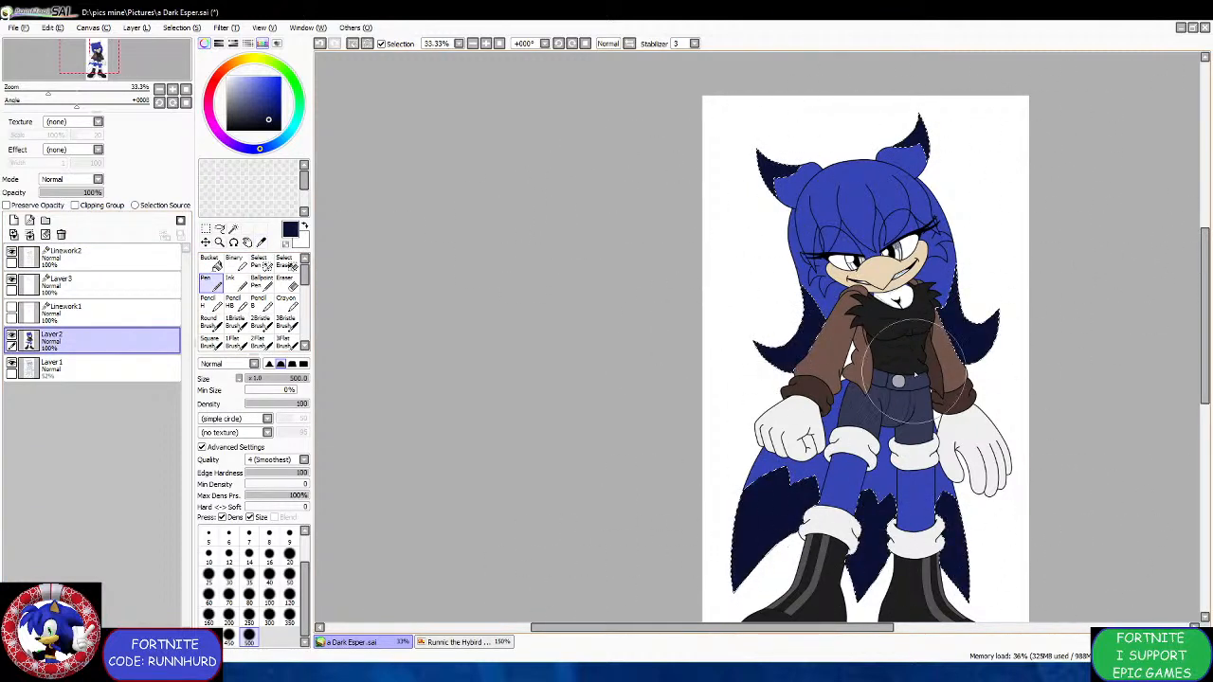
pyautogui.scroll(-1, 514, 332)
pyautogui.scroll(1, 743, 258)
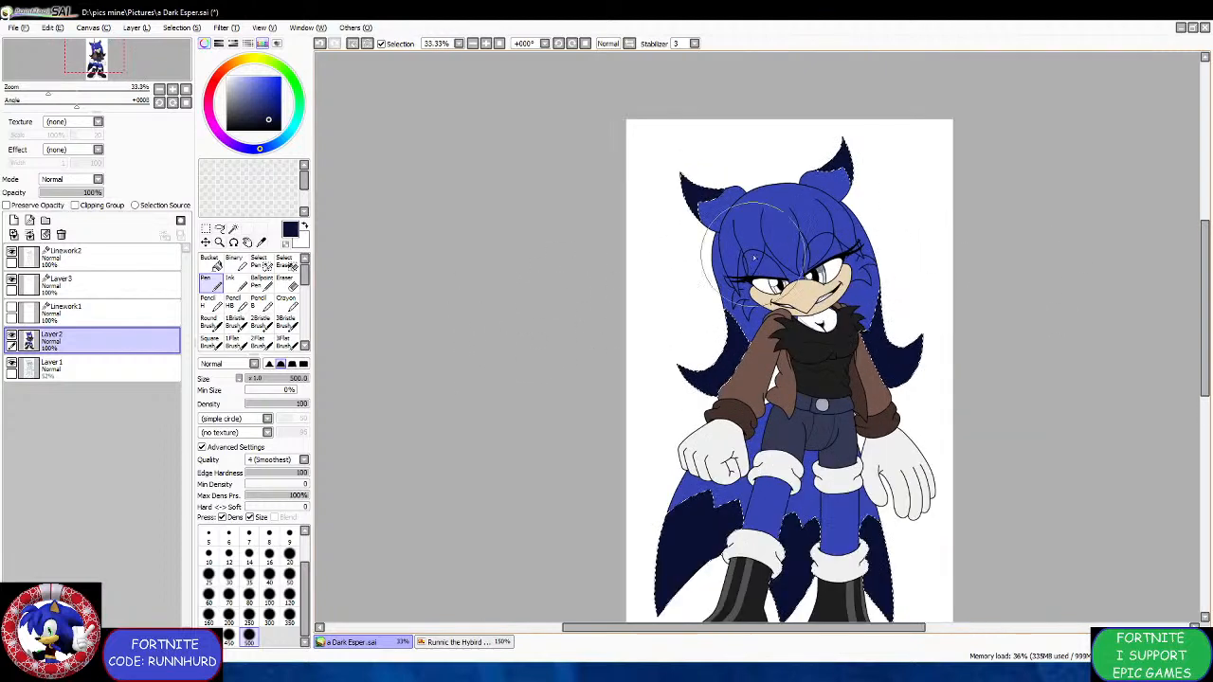
pyautogui.click(206, 243)
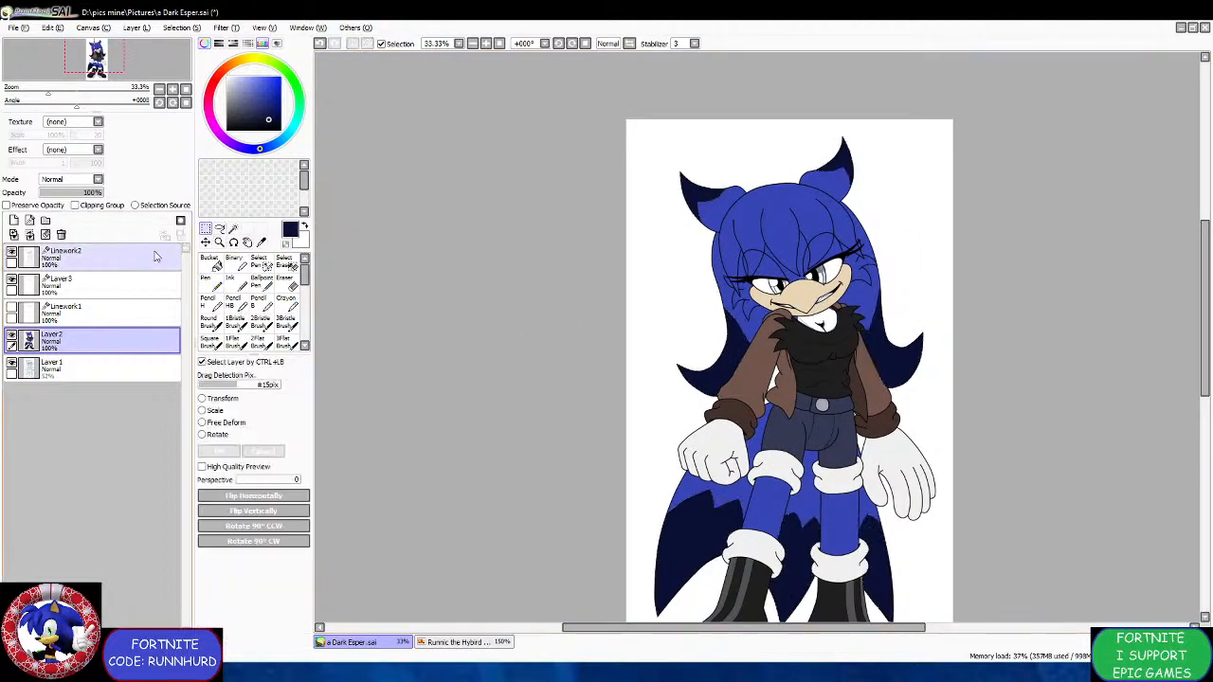
# Select the chest patch on Linework2, fill it with a very pale bluish white on Layer2 using the Pen, and deselect.
pyautogui.click(156, 256)
pyautogui.click(233, 229)
pyautogui.scroll(3, 824, 285)
pyautogui.click(810, 398)
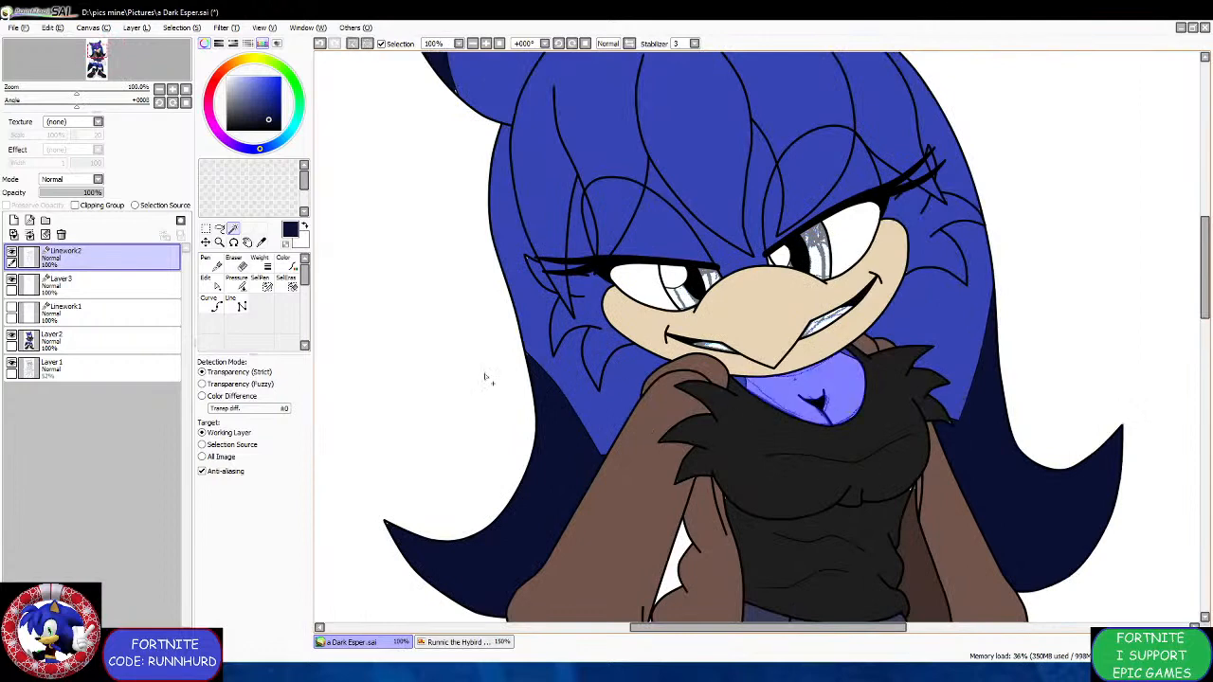
pyautogui.click(105, 341)
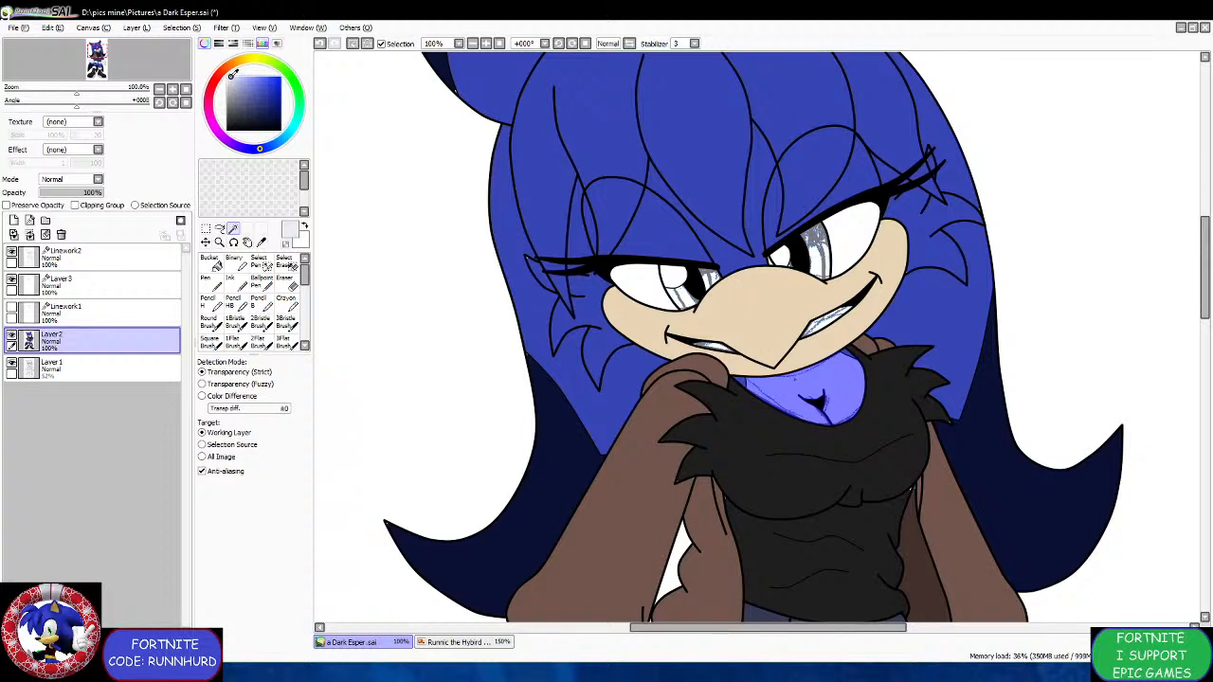
pyautogui.click(208, 272)
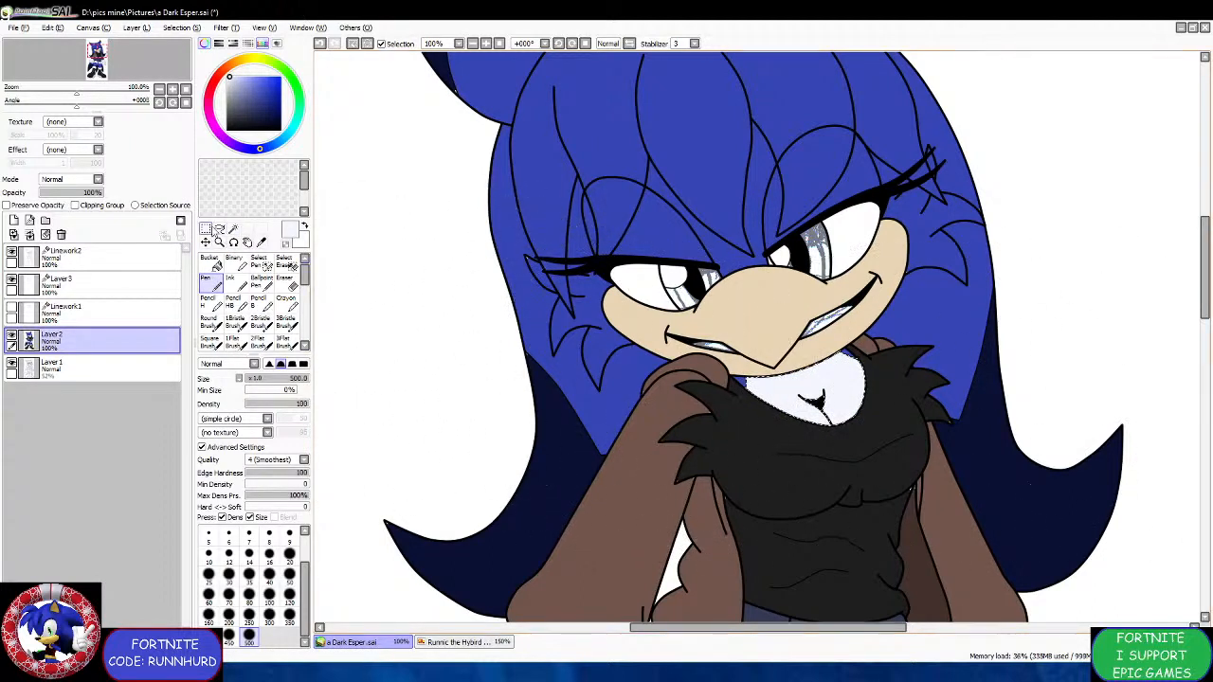
pyautogui.hotkey('ctrl', 'd')
# Select both mouth openings, one on each side of the muzzle, with the Magic Wand on Linework2.
pyautogui.keyDown('ctrl'); pyautogui.click(748, 308); pyautogui.keyUp('ctrl')
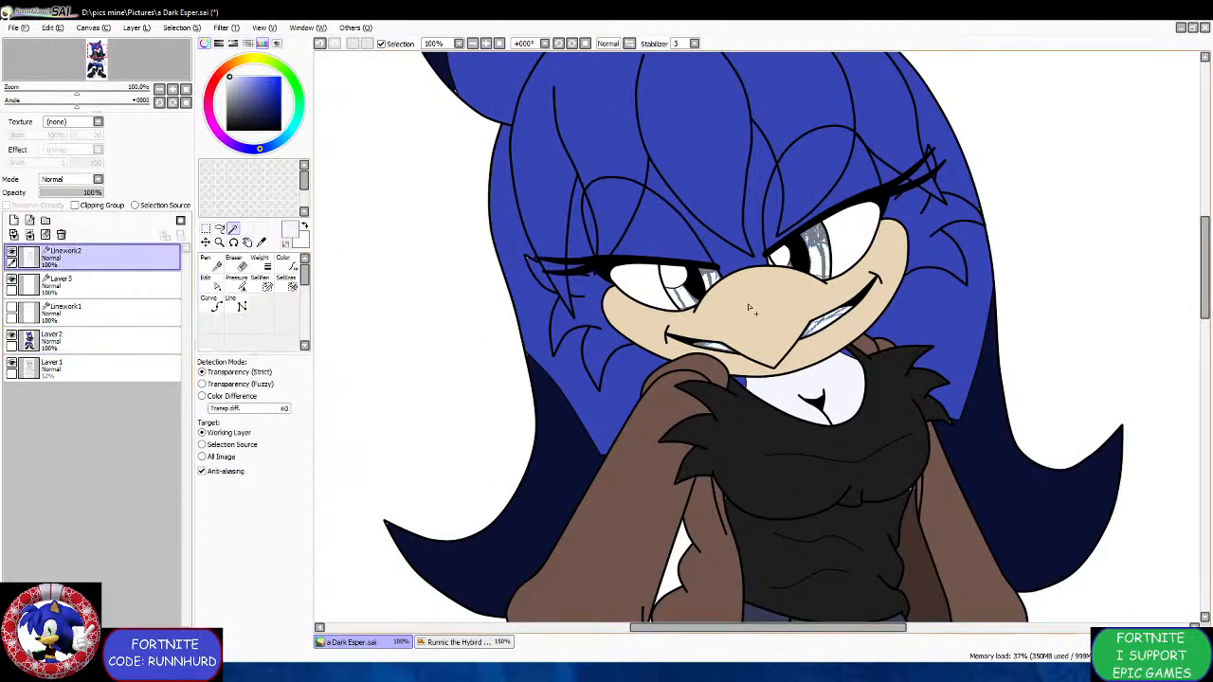
pyautogui.scroll(2, 773, 331)
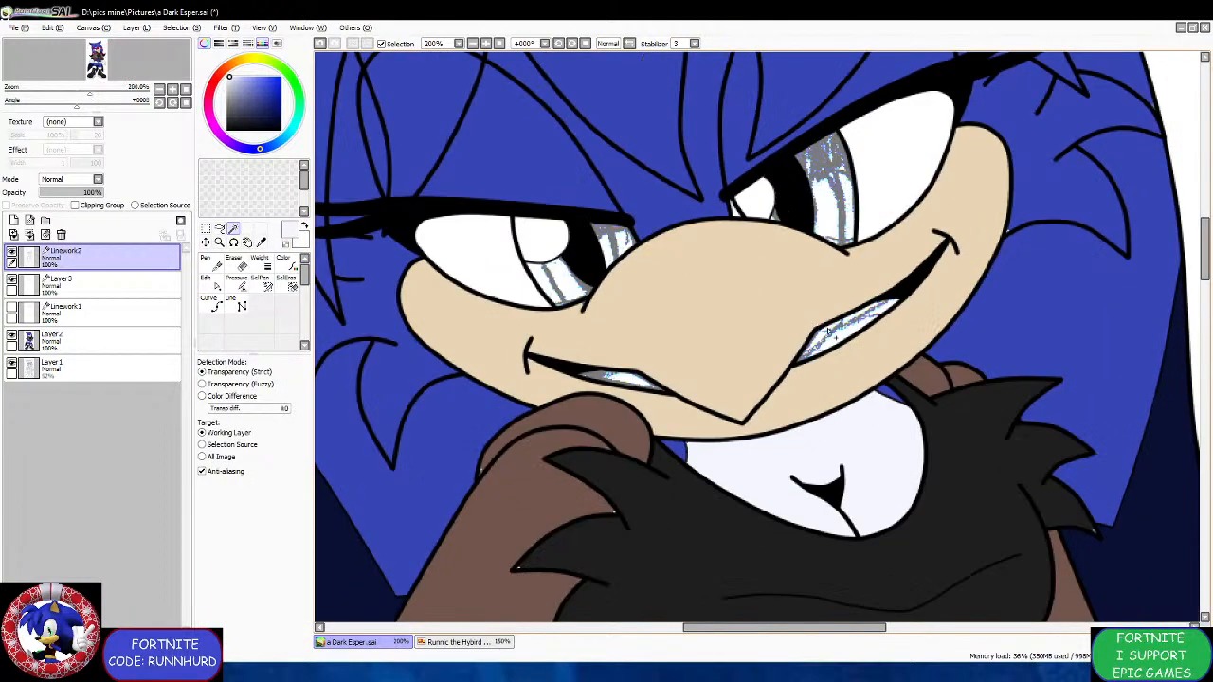
pyautogui.scroll(2, 831, 339)
pyautogui.click(832, 341)
pyautogui.scroll(3, 785, 377)
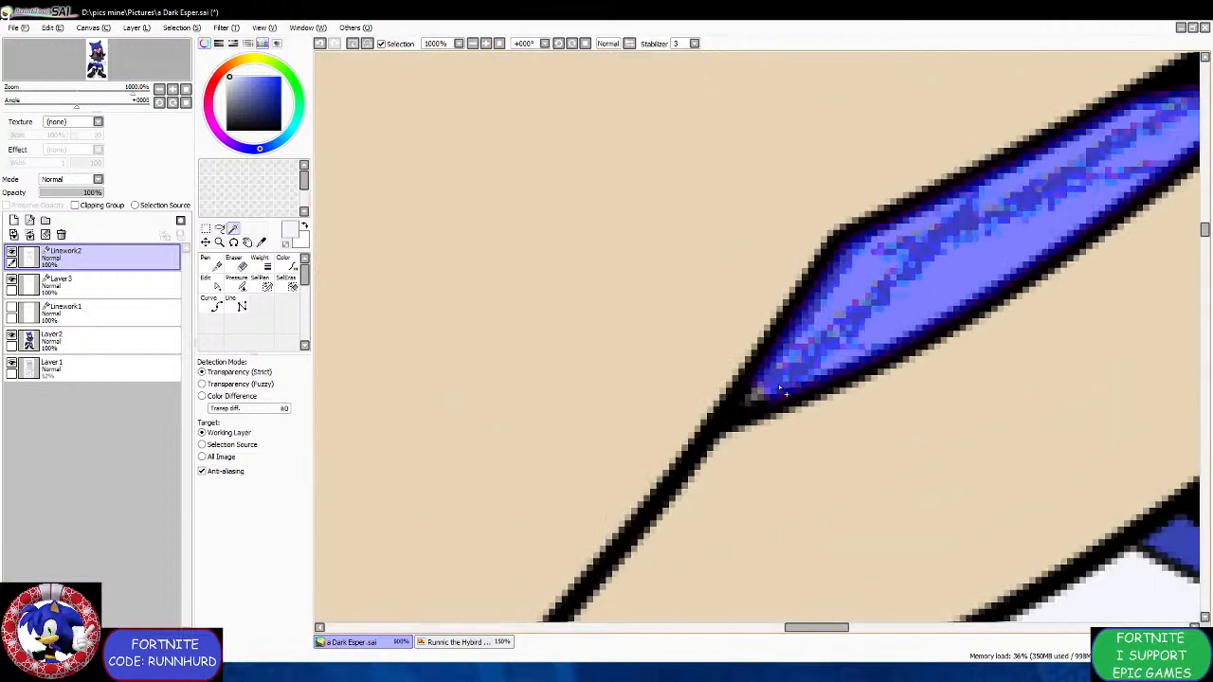
pyautogui.scroll(-4, 764, 398)
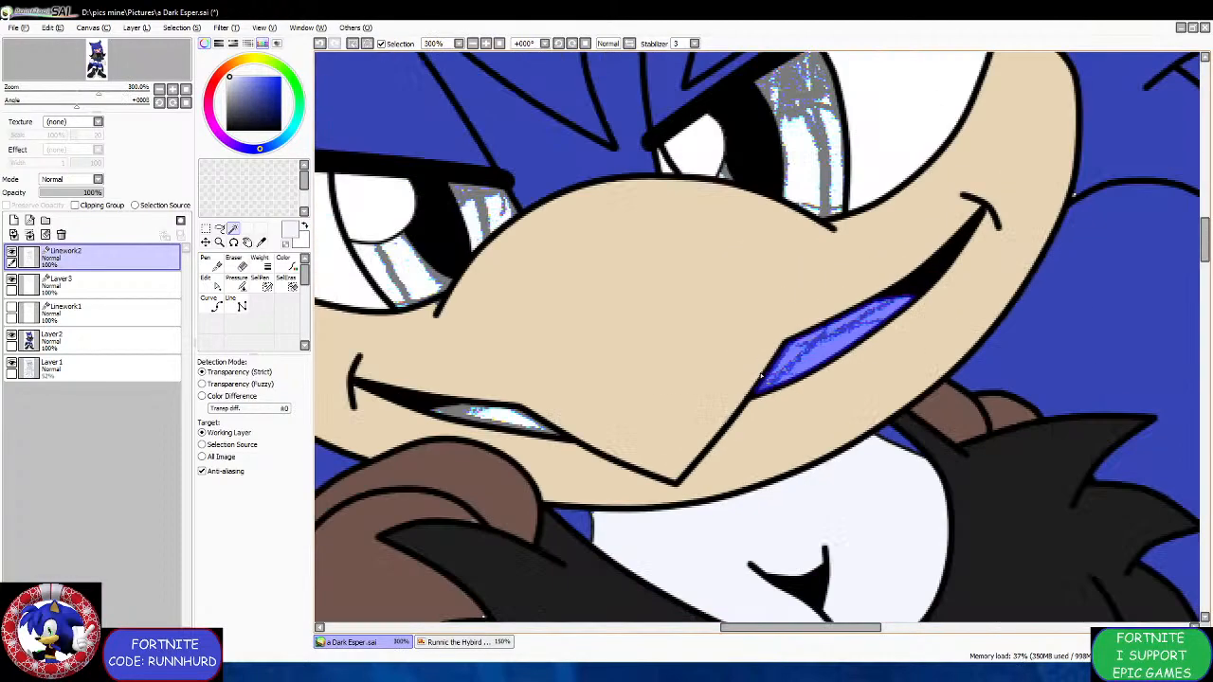
pyautogui.scroll(2, 531, 438)
pyautogui.click(531, 438)
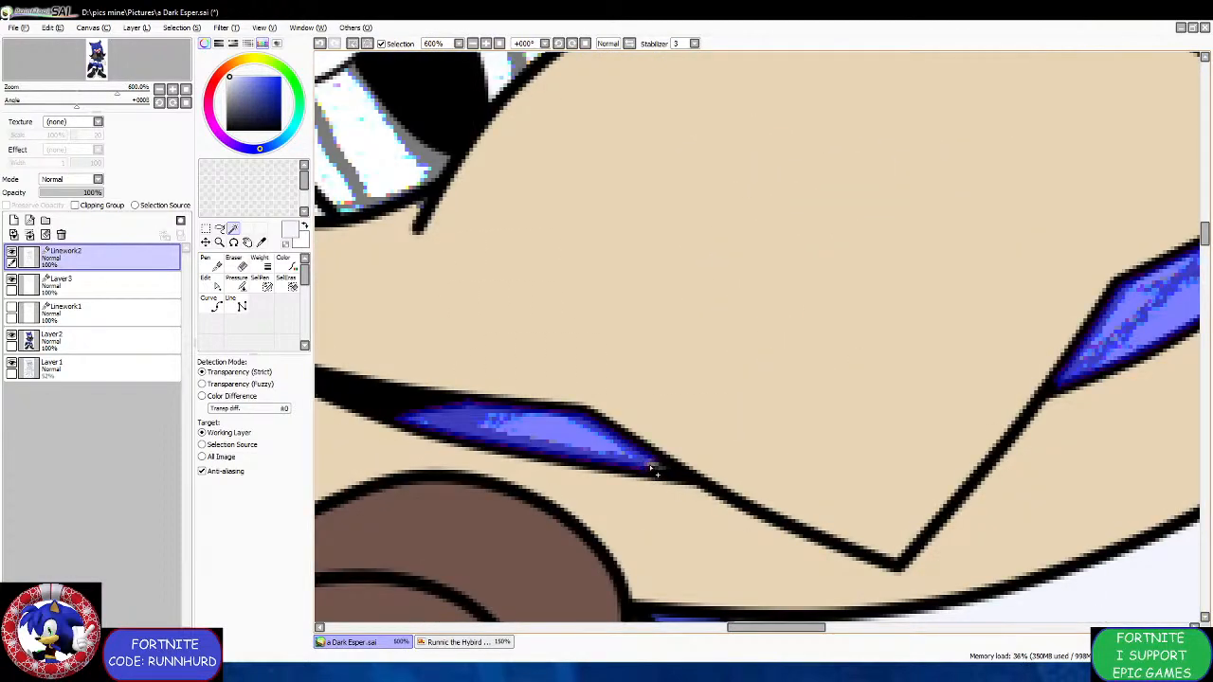
pyautogui.scroll(-5, 666, 474)
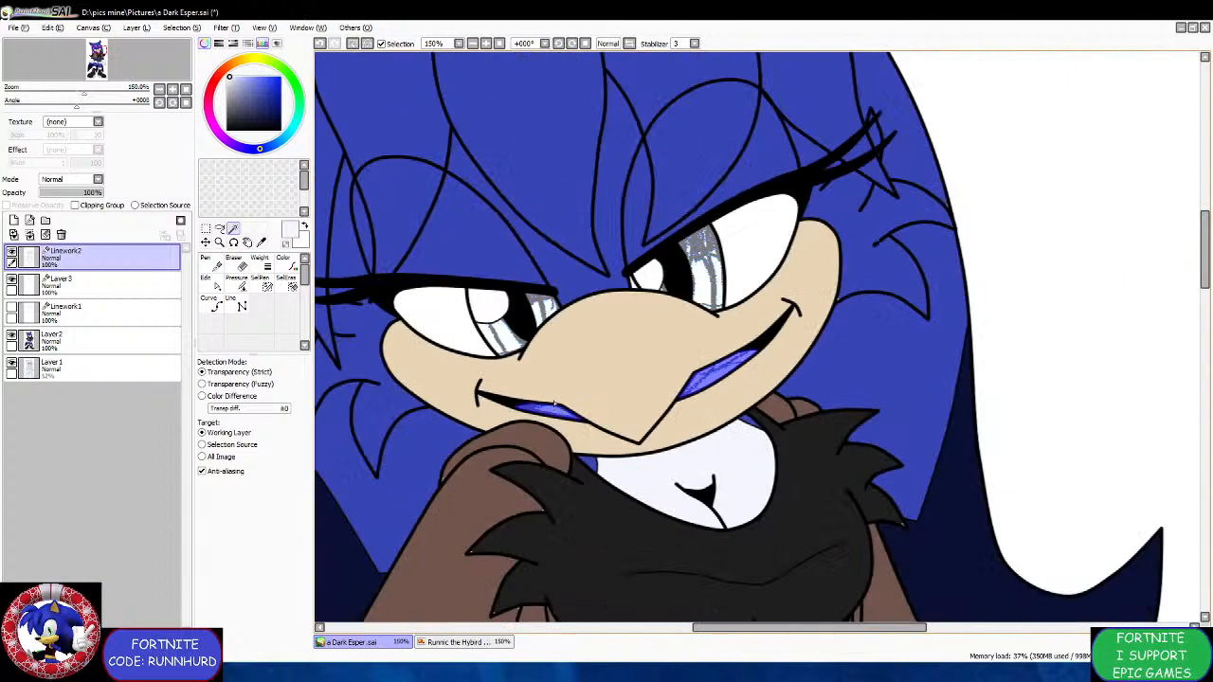
pyautogui.scroll(1, 666, 474)
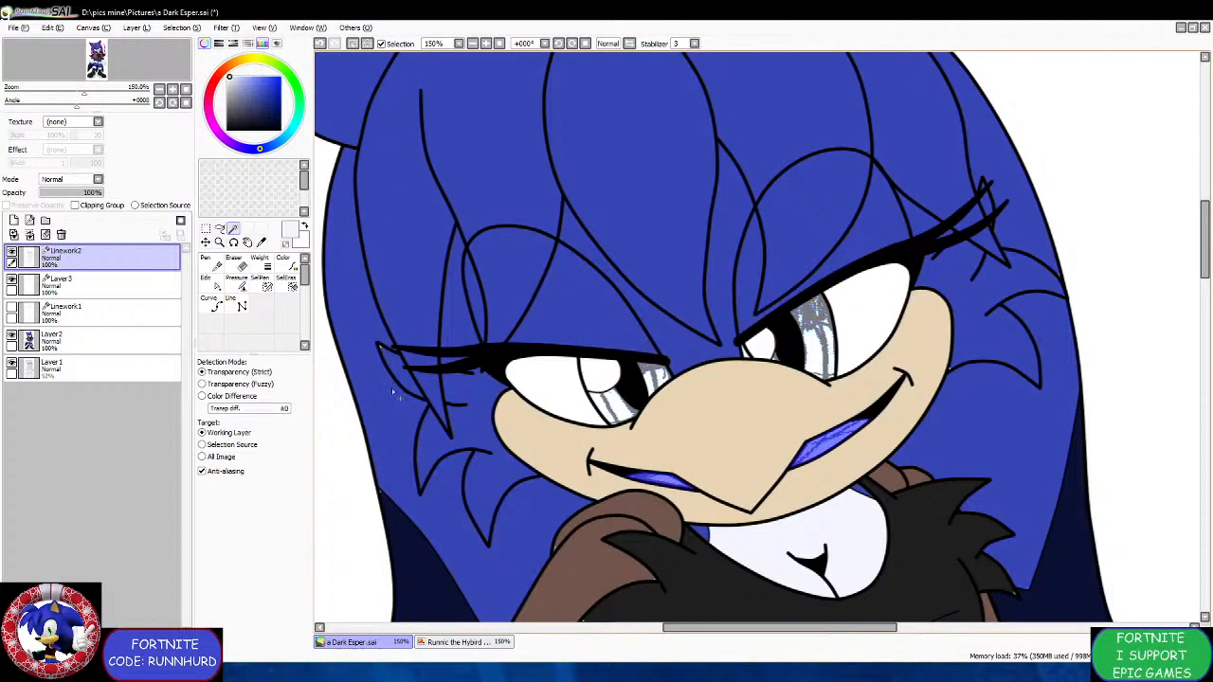
# Fill the selected mouth openings with light salmon pink on Layer2 using the Pen, and deselect.
pyautogui.click(113, 339)
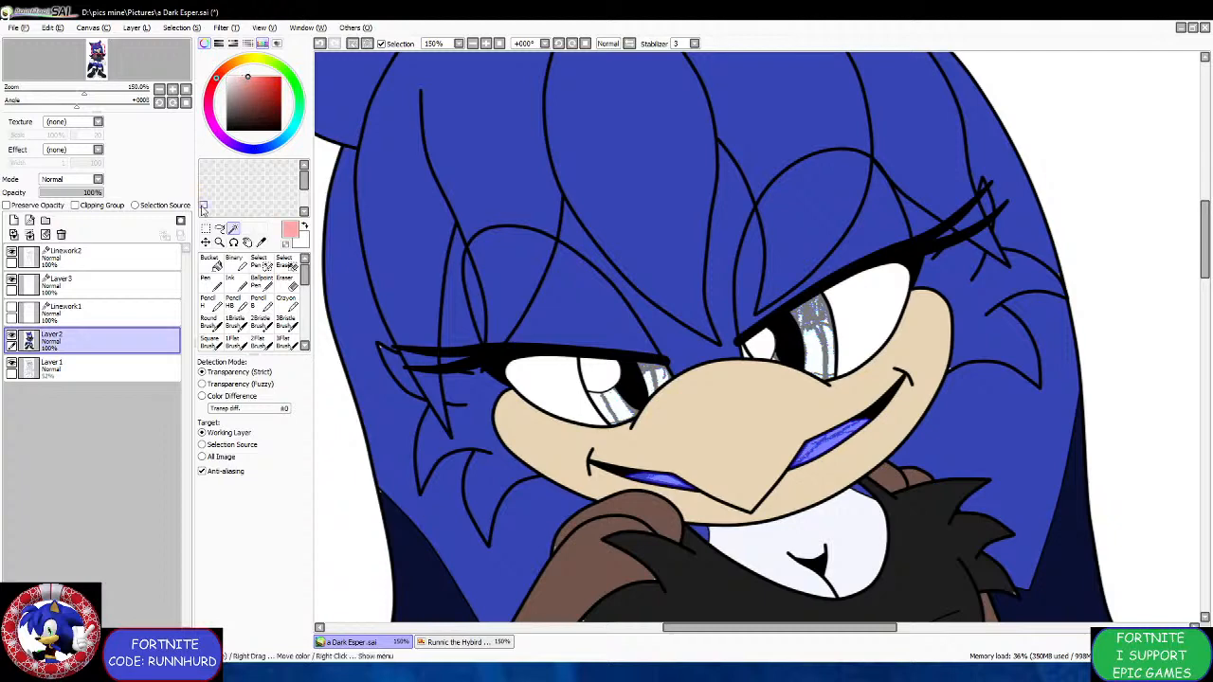
pyautogui.click(211, 283)
pyautogui.moveTo(455, 368); pyautogui.dragTo(864, 431)
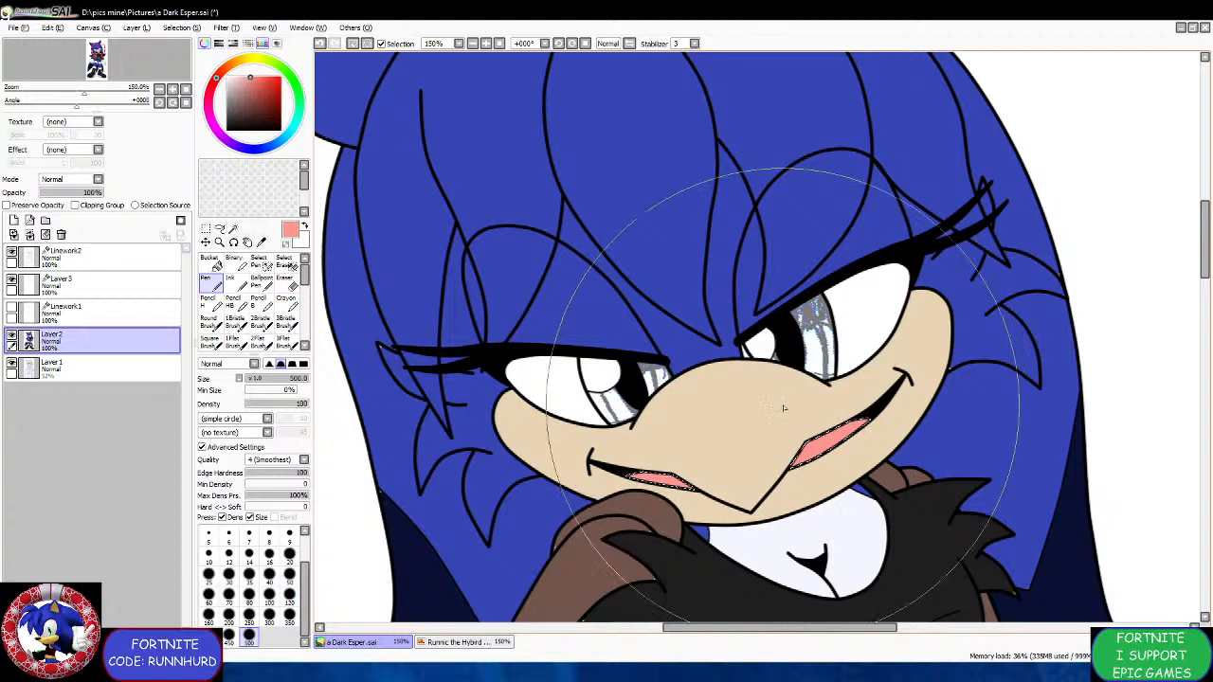
pyautogui.click(205, 228)
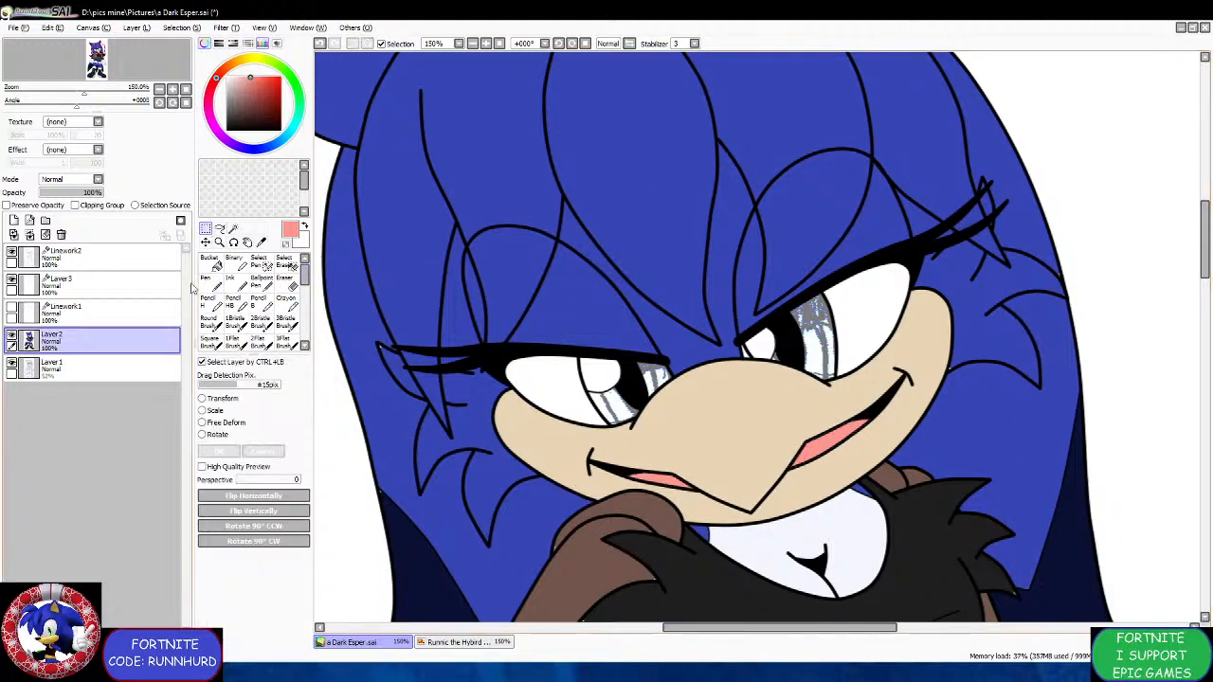
# Select the iris areas on both sides of the pupil in the character's left-hand eye with the Magic Wand on Linework2.
pyautogui.click(133, 258)
pyautogui.click(233, 230)
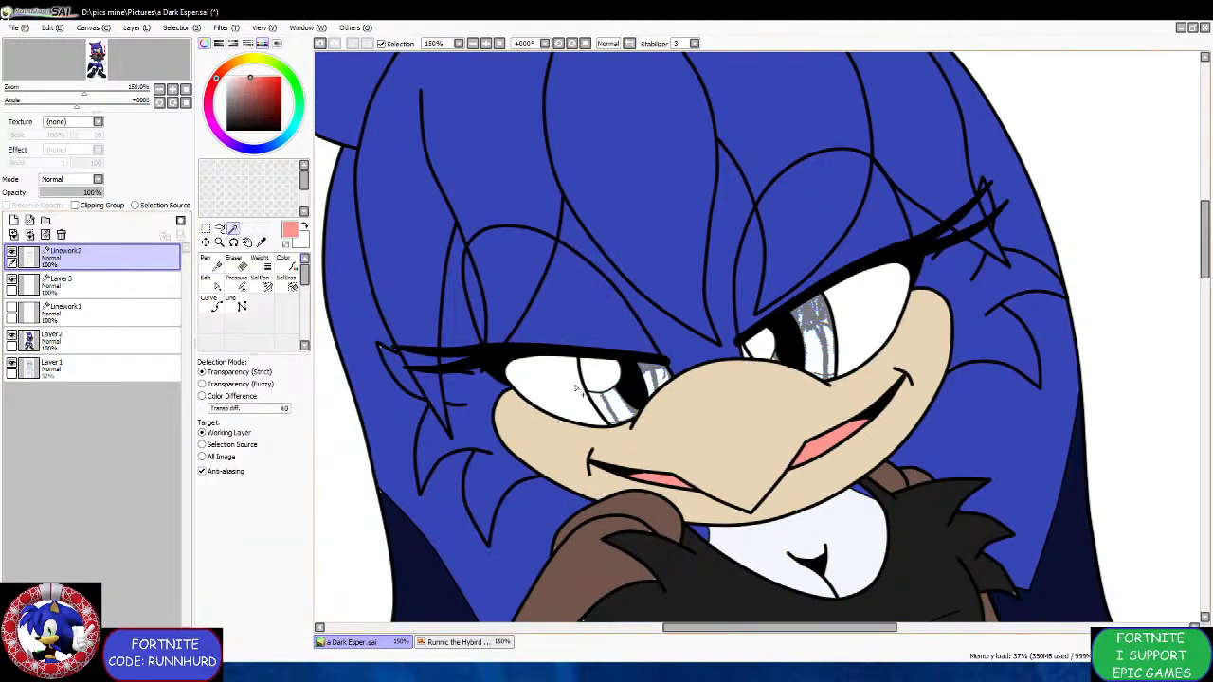
pyautogui.click(609, 405)
pyautogui.scroll(3, 637, 376)
pyautogui.click(666, 372)
pyautogui.scroll(4, 623, 379)
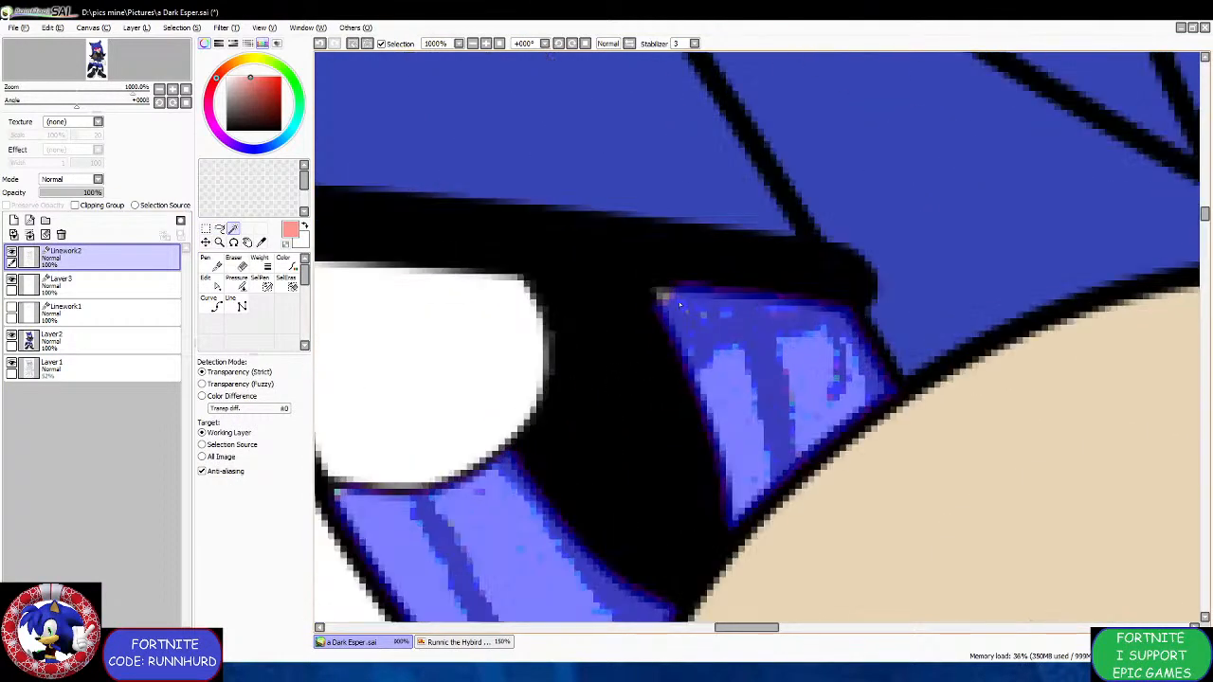
pyautogui.scroll(-2, 404, 471)
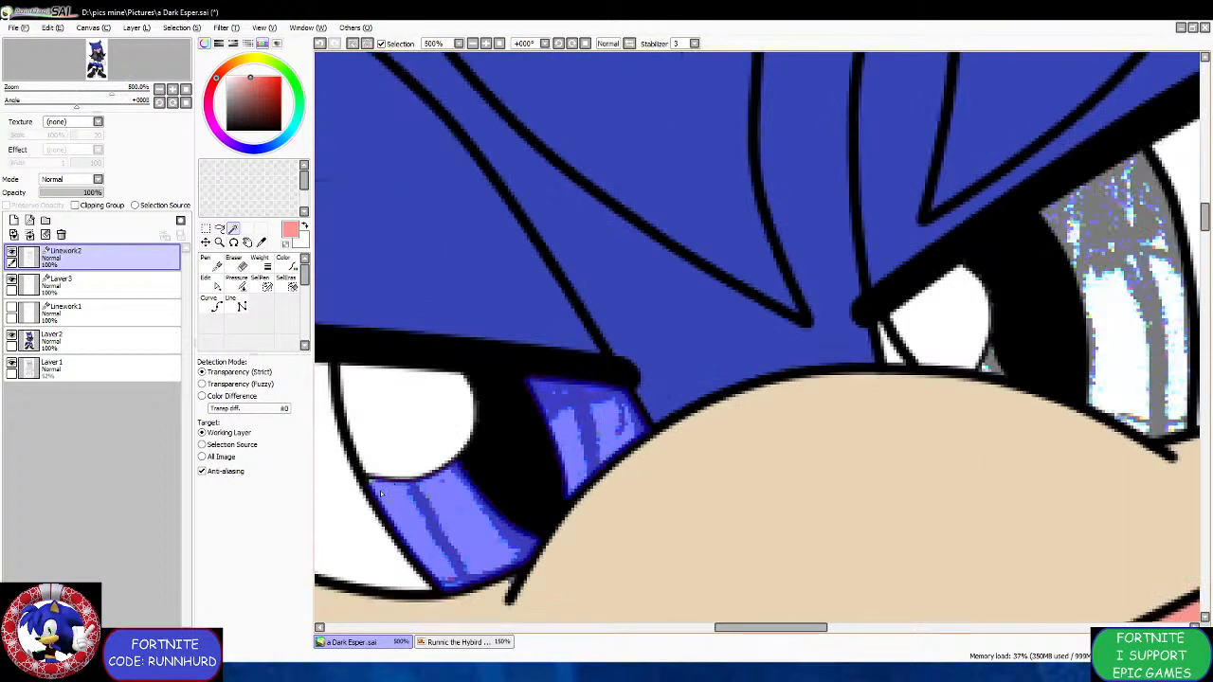
pyautogui.scroll(2, 370, 472)
pyautogui.scroll(-3, 363, 476)
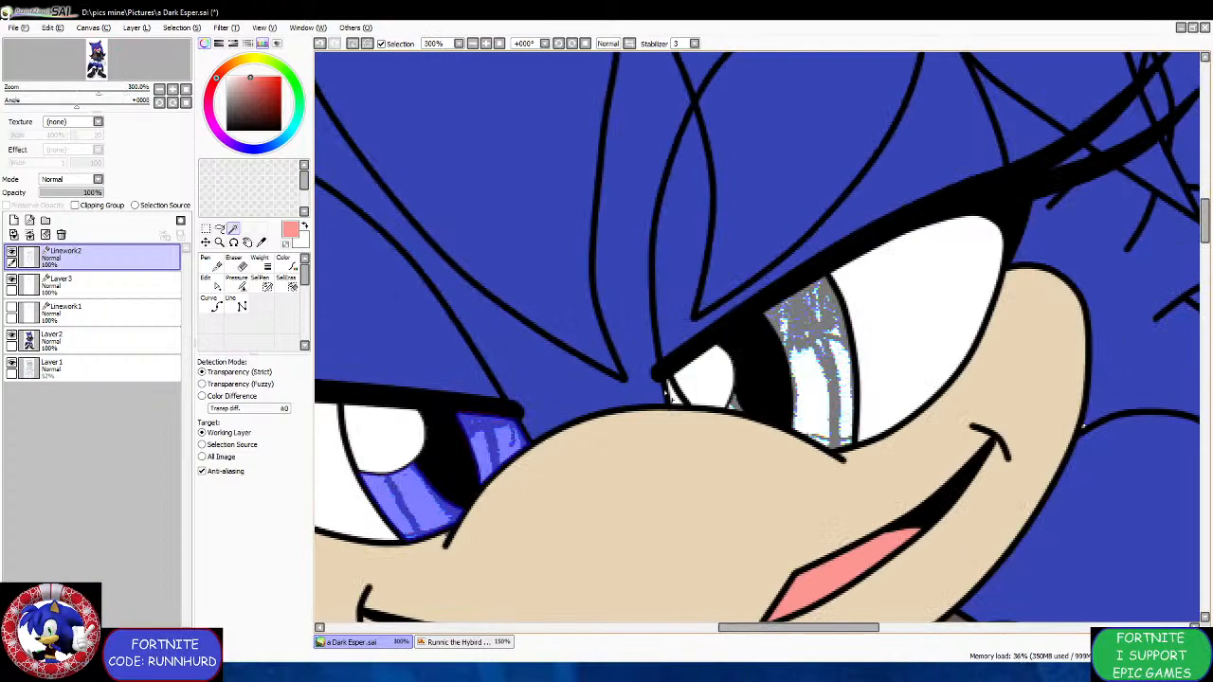
# Add the other eye's iris, including the small sliver beside its highlight, to the selection.
pyautogui.scroll(2, 840, 340)
pyautogui.click(795, 343)
pyautogui.scroll(2, 671, 440)
pyautogui.click(662, 466)
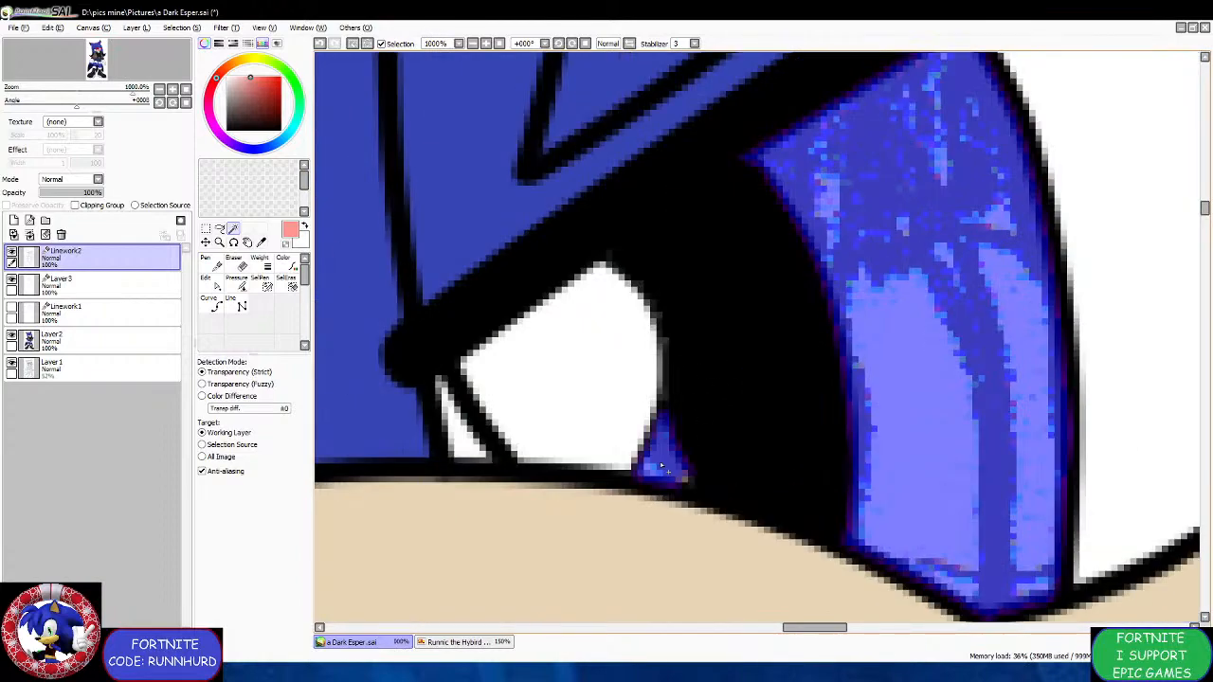
pyautogui.scroll(-4, 660, 458)
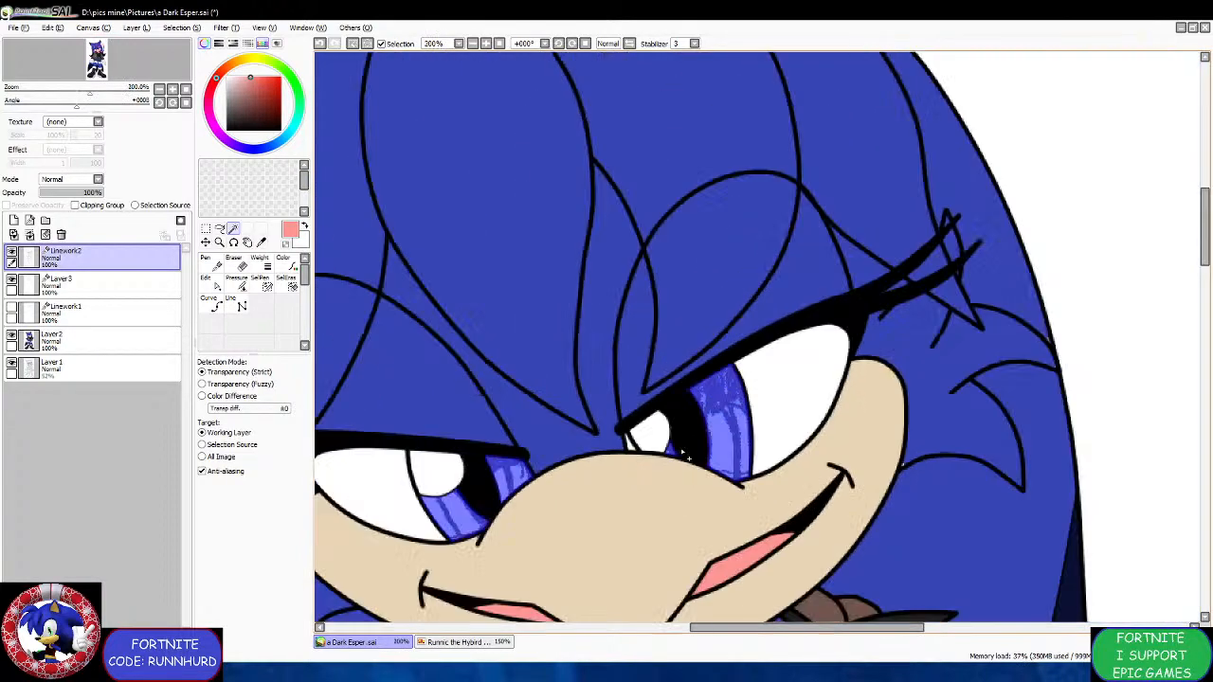
pyautogui.scroll(2, 682, 456)
pyautogui.scroll(1, 683, 456)
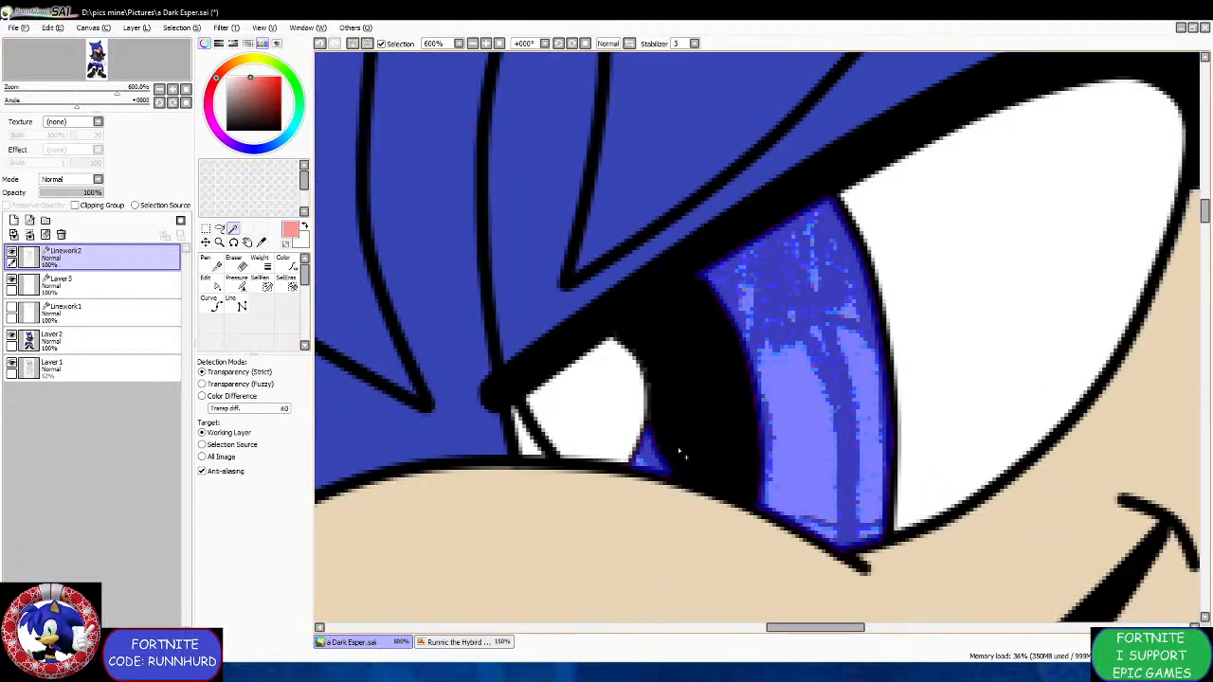
pyautogui.scroll(-8, 680, 438)
pyautogui.scroll(3, 661, 489)
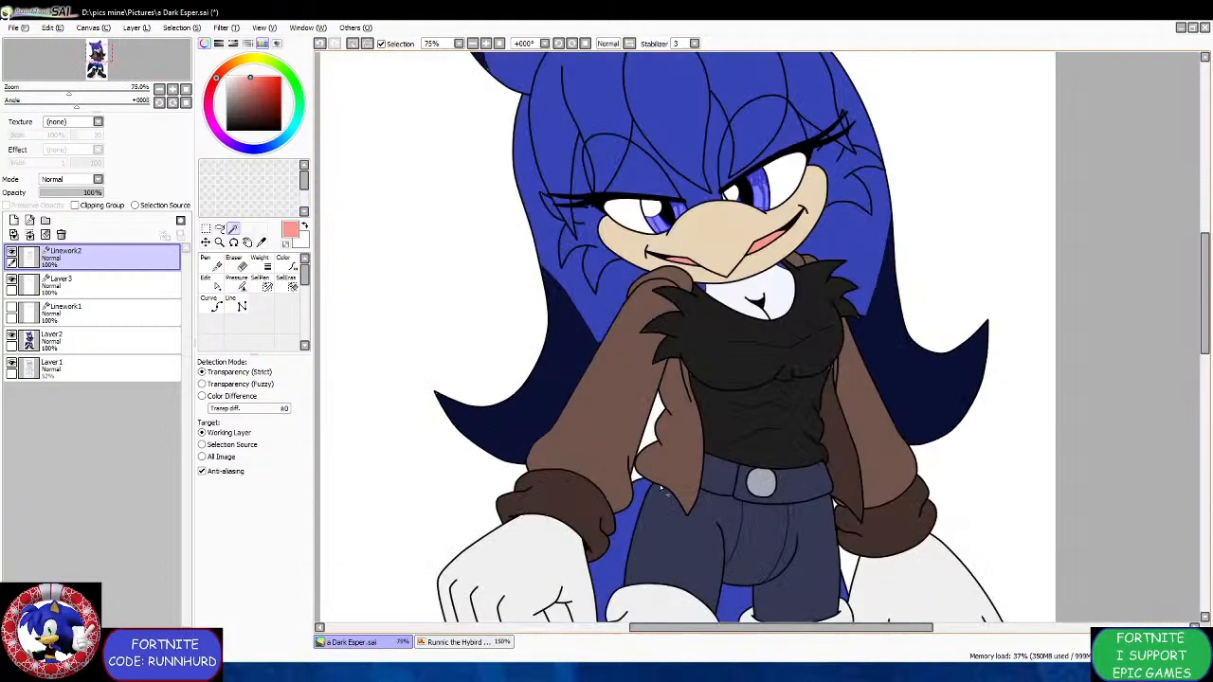
# Switch to the Runnic the Hybird reference picture and sample the green of its iris.
pyautogui.scroll(-2, 665, 432)
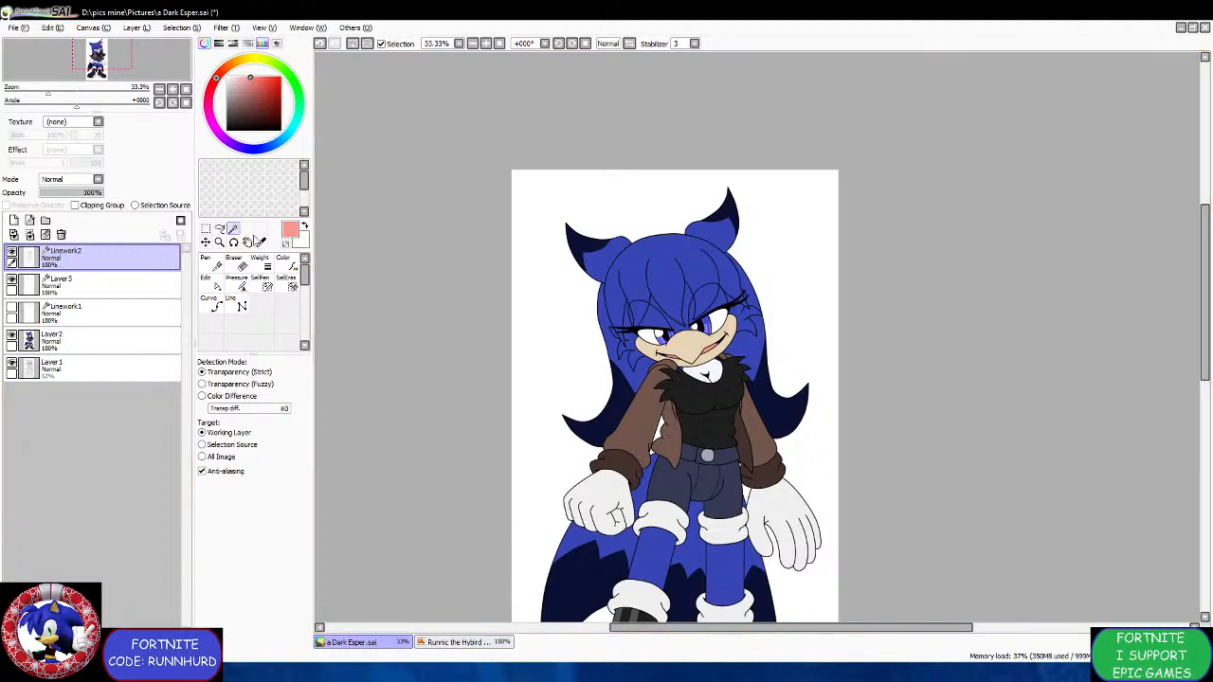
pyautogui.click(445, 641)
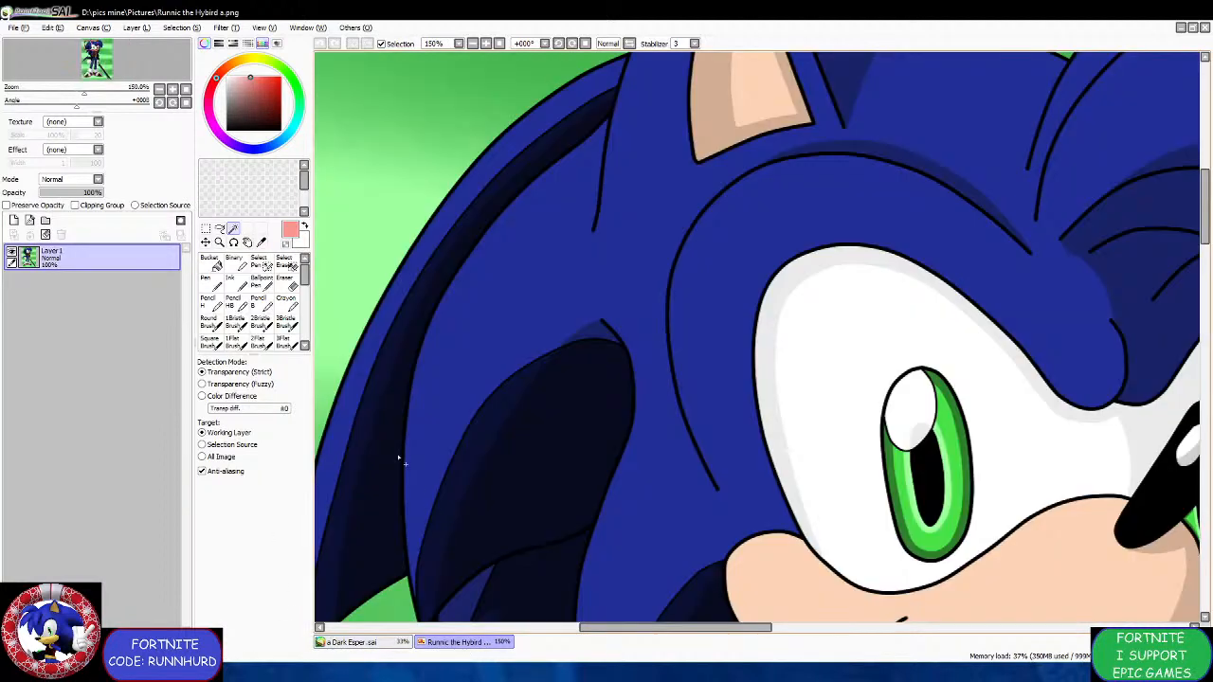
pyautogui.click(263, 243)
pyautogui.scroll(1, 902, 481)
pyautogui.click(902, 481)
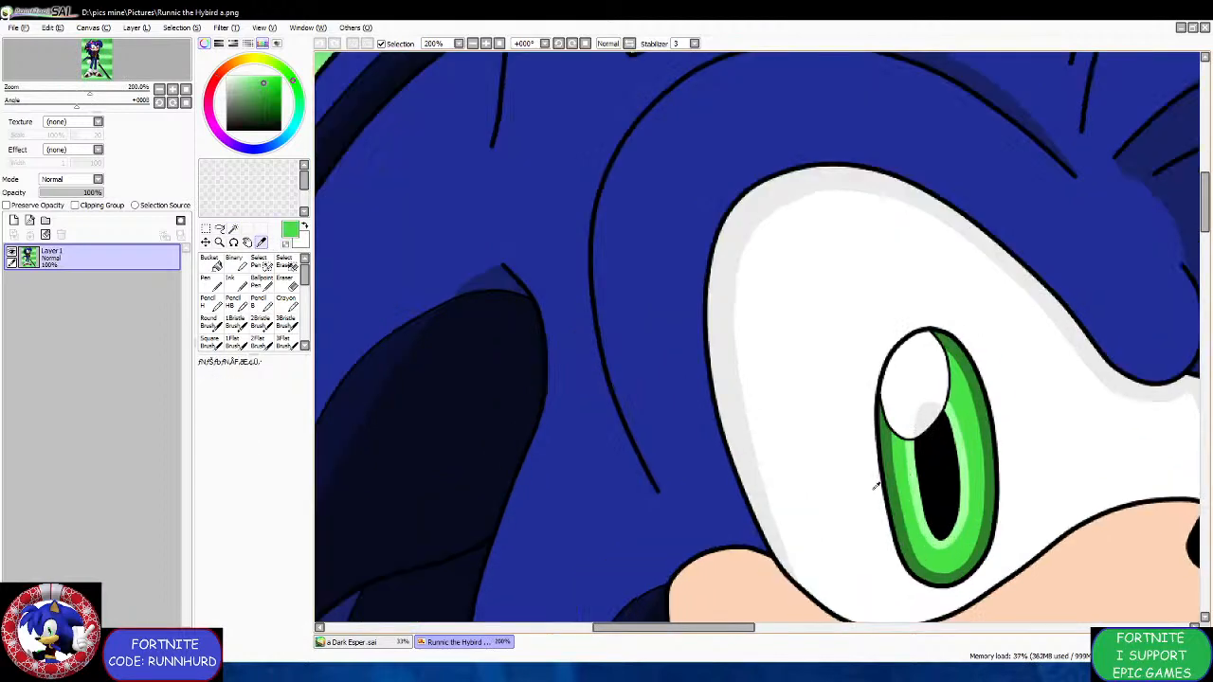
# Return to a Dark Esper.sai, fill the selected irises with a muted green on Layer2 using the Pen, and deselect.
pyautogui.click(364, 642)
pyautogui.click(363, 642)
pyautogui.click(355, 645)
pyautogui.click(90, 341)
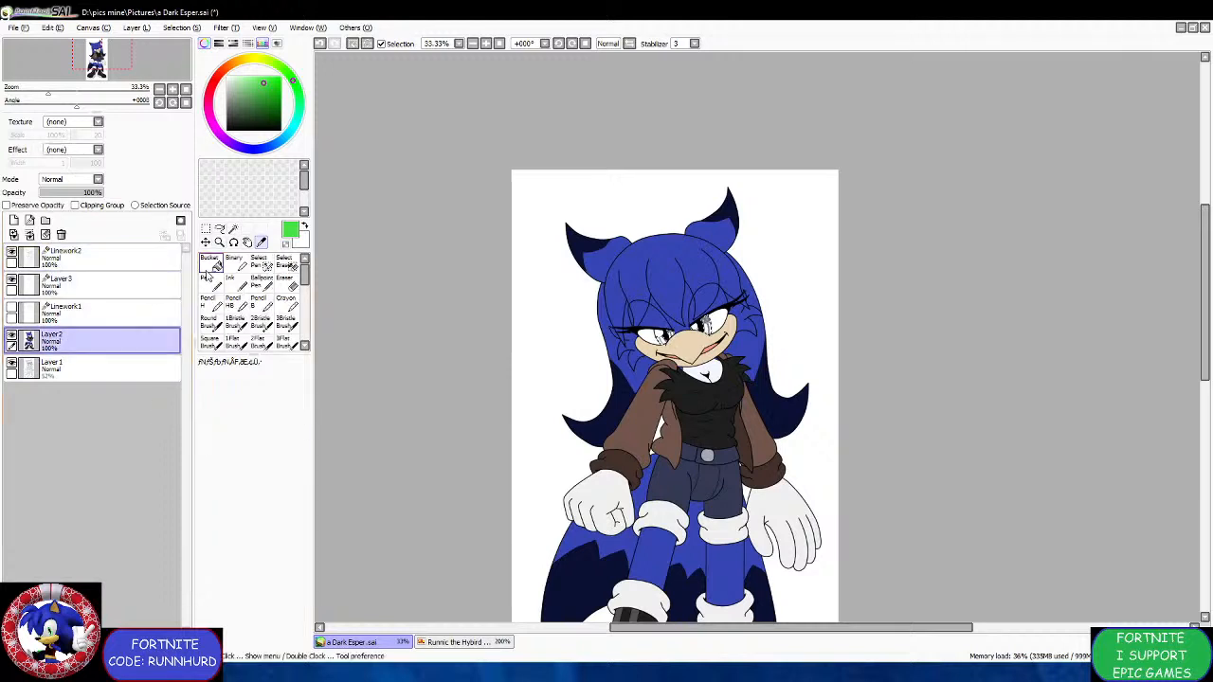
pyautogui.click(213, 283)
pyautogui.click(687, 327)
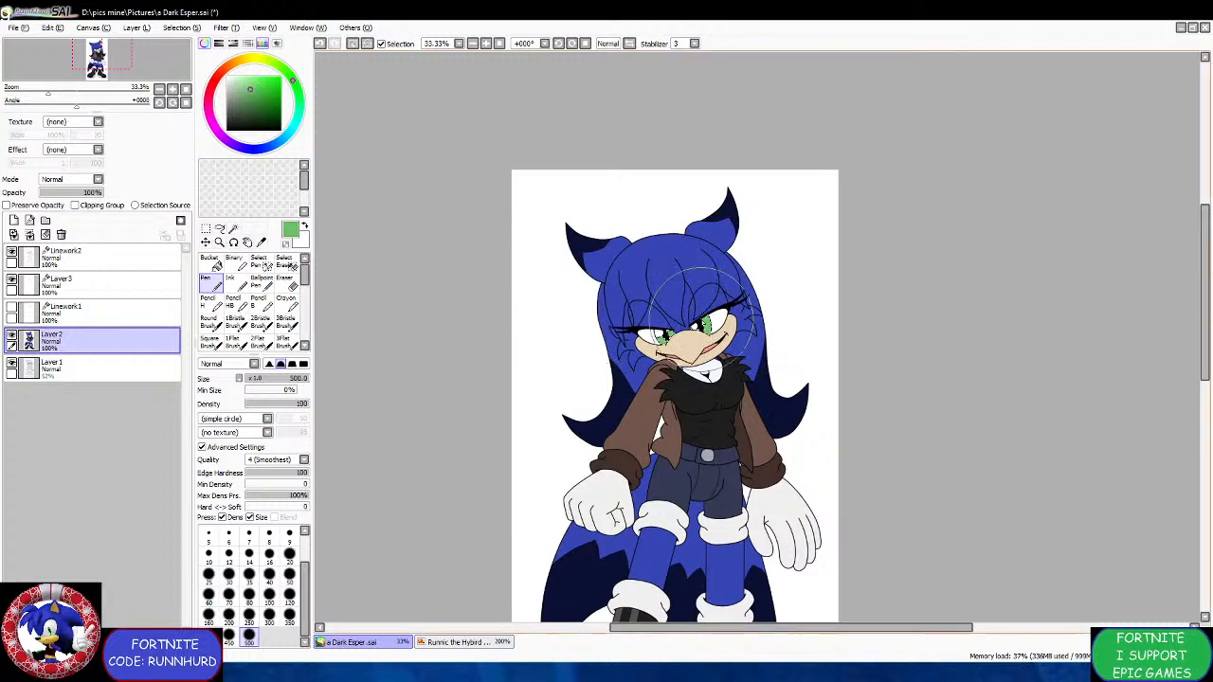
pyautogui.scroll(-3, 656, 341)
pyautogui.scroll(2, 622, 414)
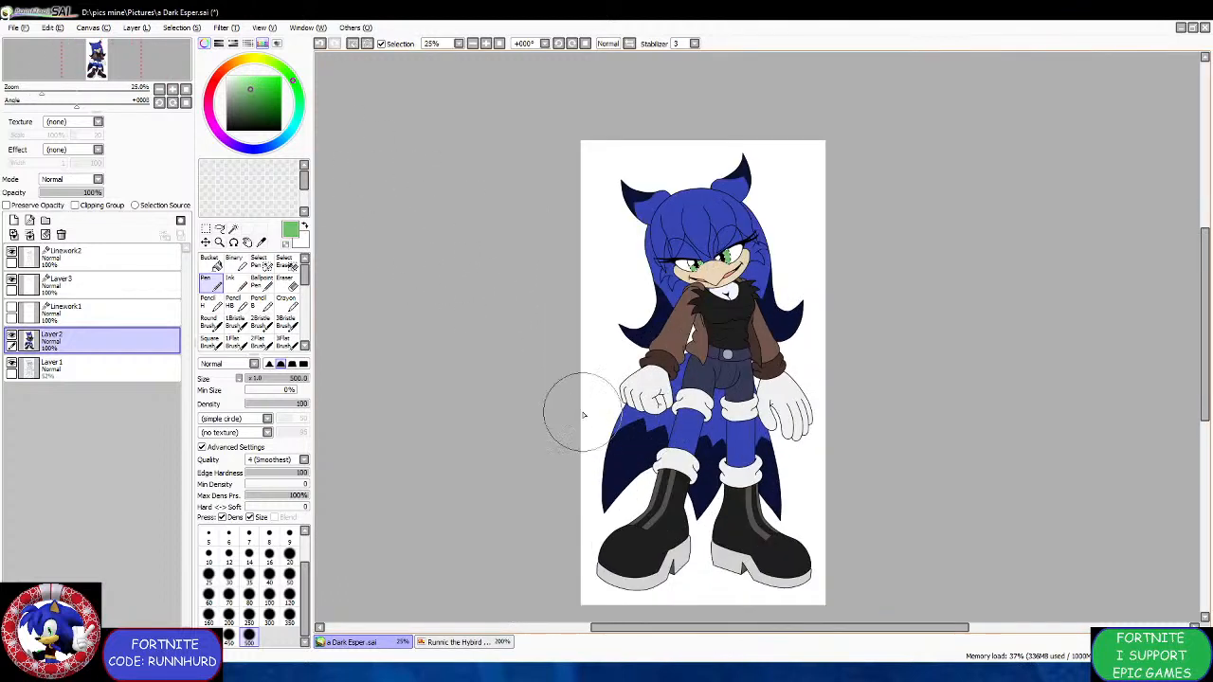
pyautogui.click(206, 228)
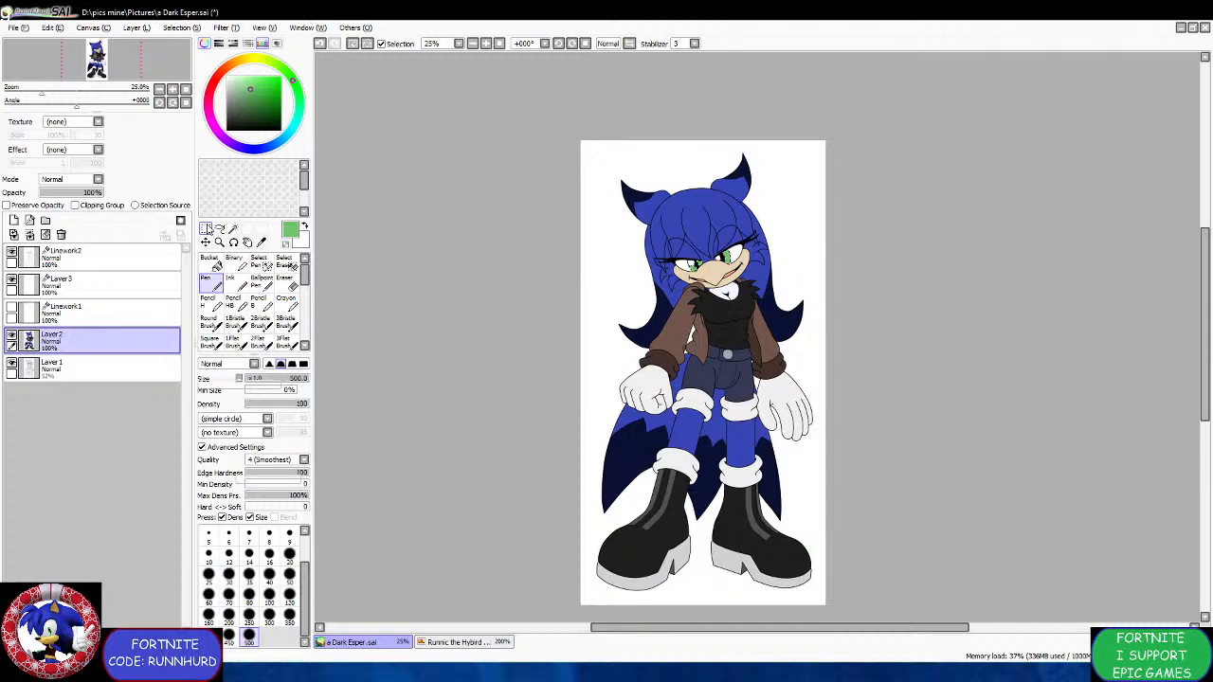
# Select the two outer stripes on each boot with the Magic Wand on Linework2.
pyautogui.click(149, 261)
pyautogui.click(233, 228)
pyautogui.scroll(4, 710, 488)
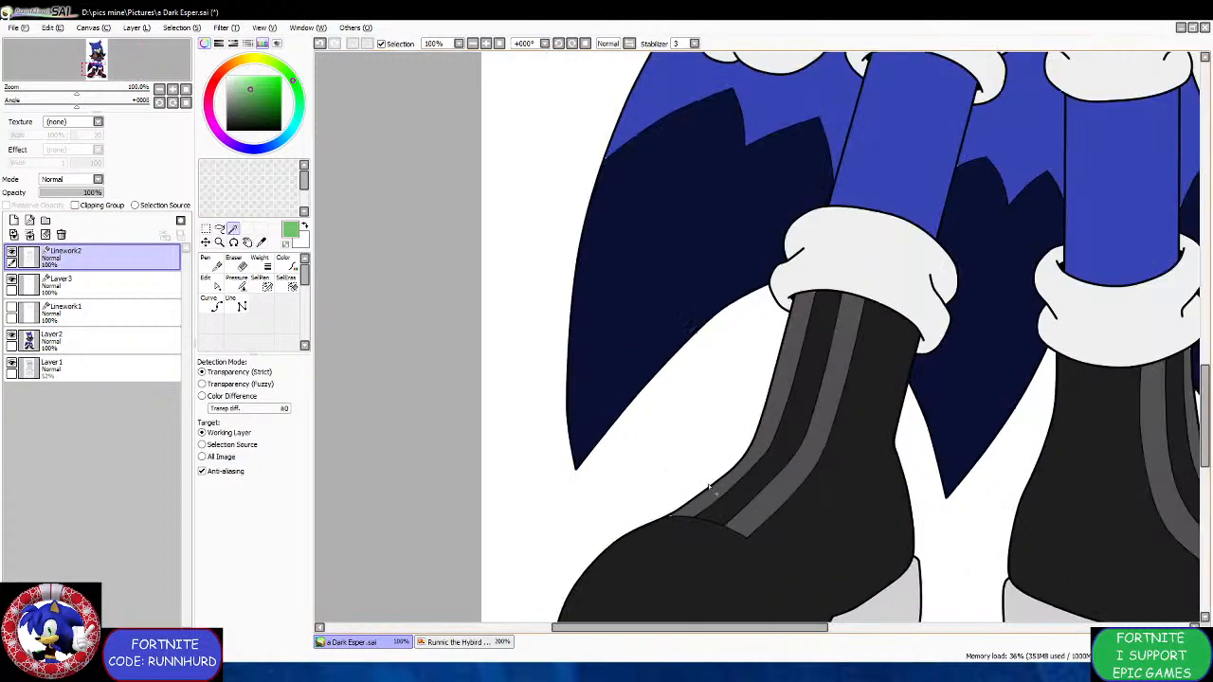
pyautogui.click(713, 485)
pyautogui.scroll(-1, 983, 498)
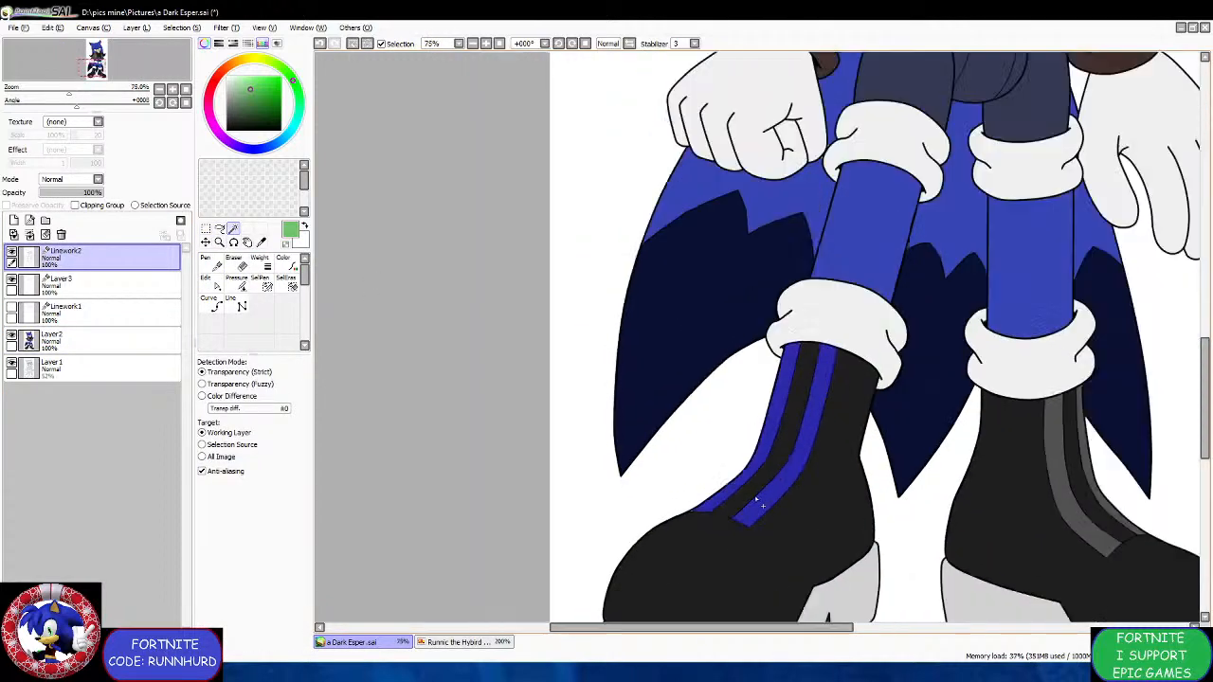
pyautogui.scroll(1, 983, 498)
pyautogui.click(965, 556)
pyautogui.click(982, 501)
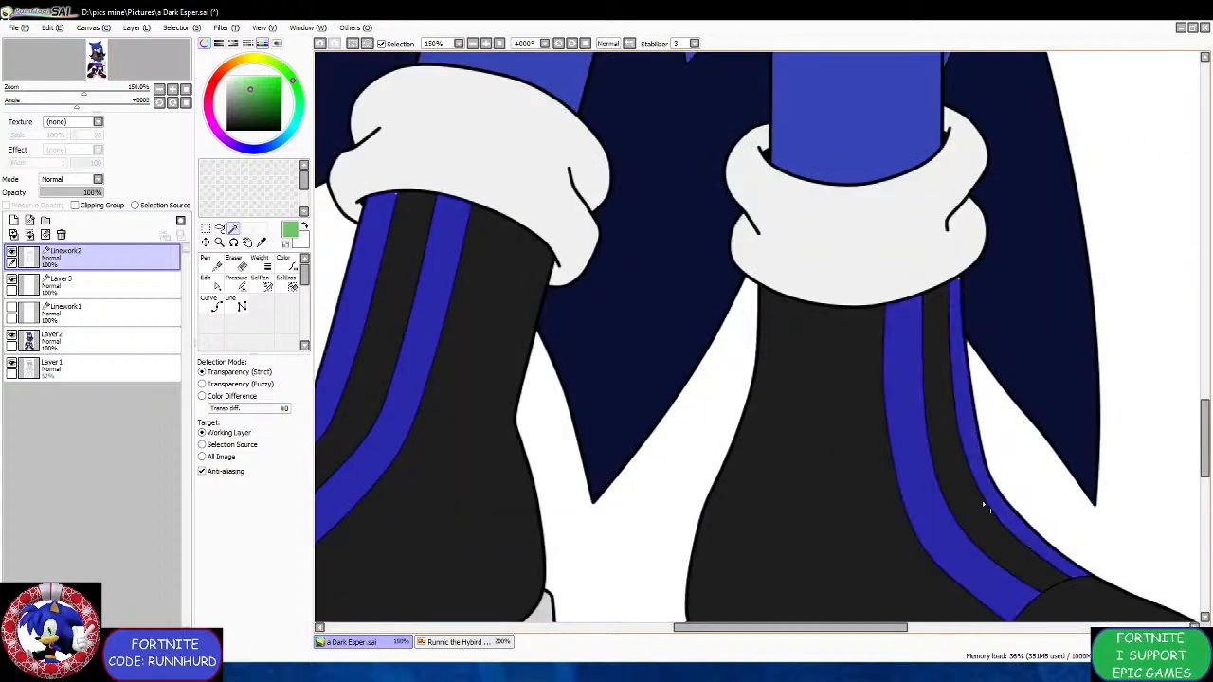
pyautogui.scroll(-2, 982, 500)
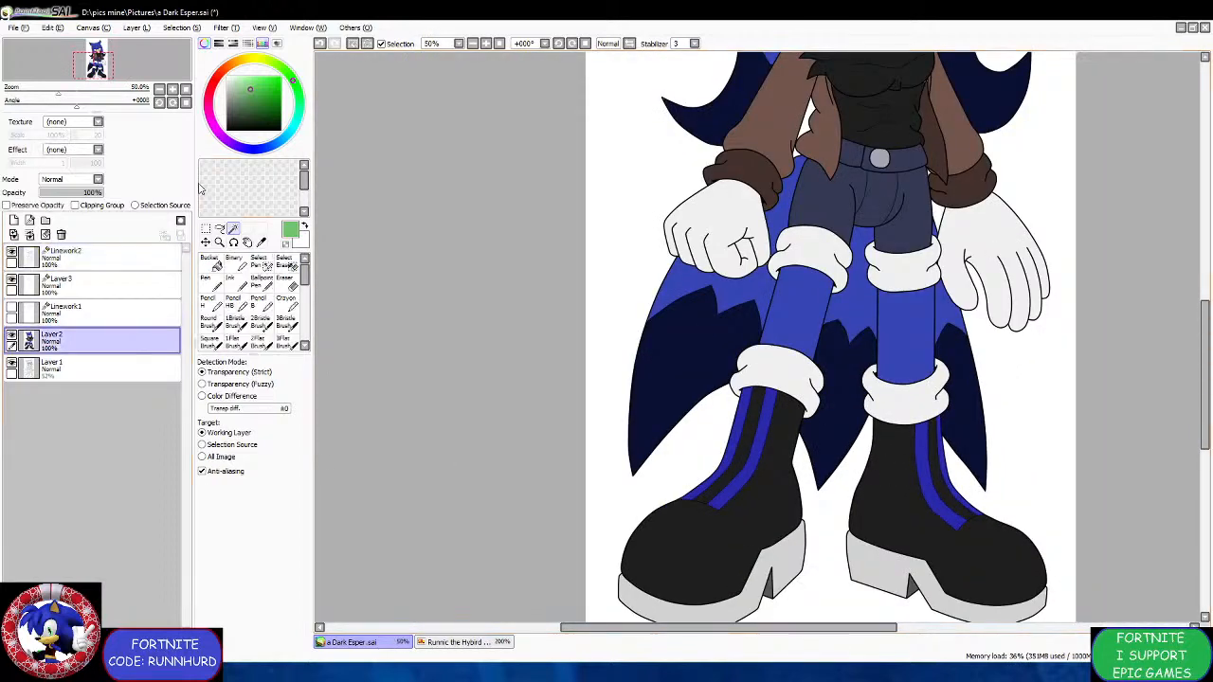
# Fill the selected boot stripes with near-black on Layer2 using the Pen.
pyautogui.click(126, 341)
pyautogui.click(262, 242)
pyautogui.click(665, 537)
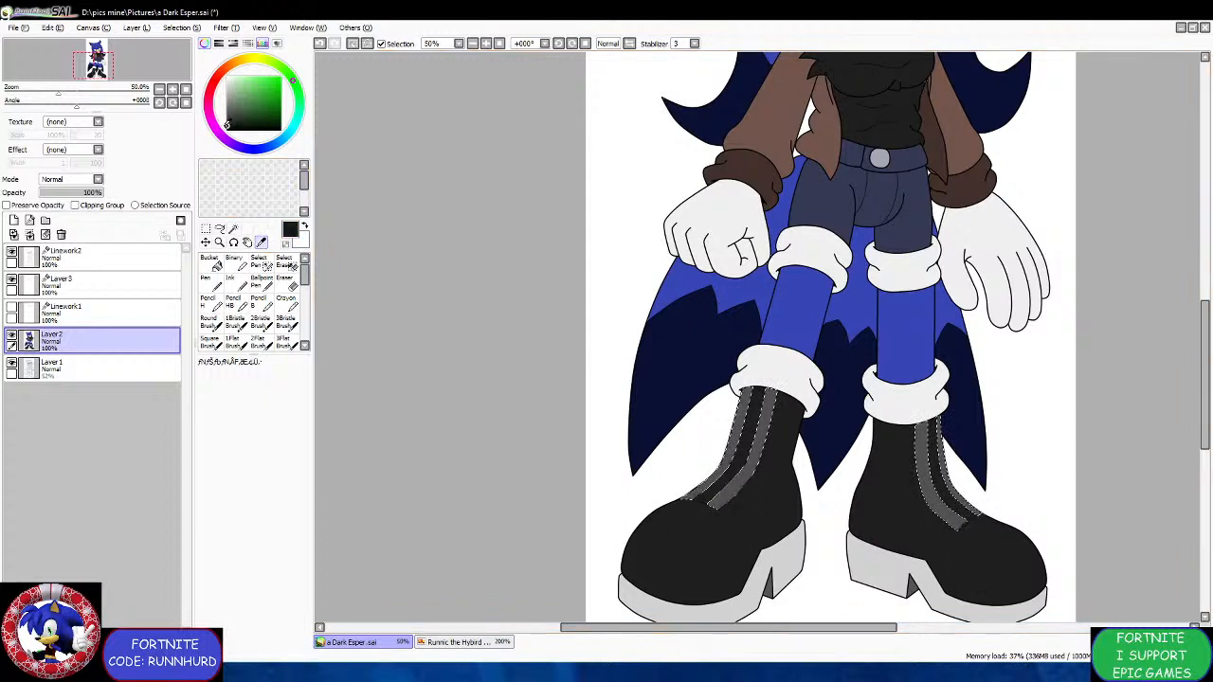
pyautogui.click(207, 277)
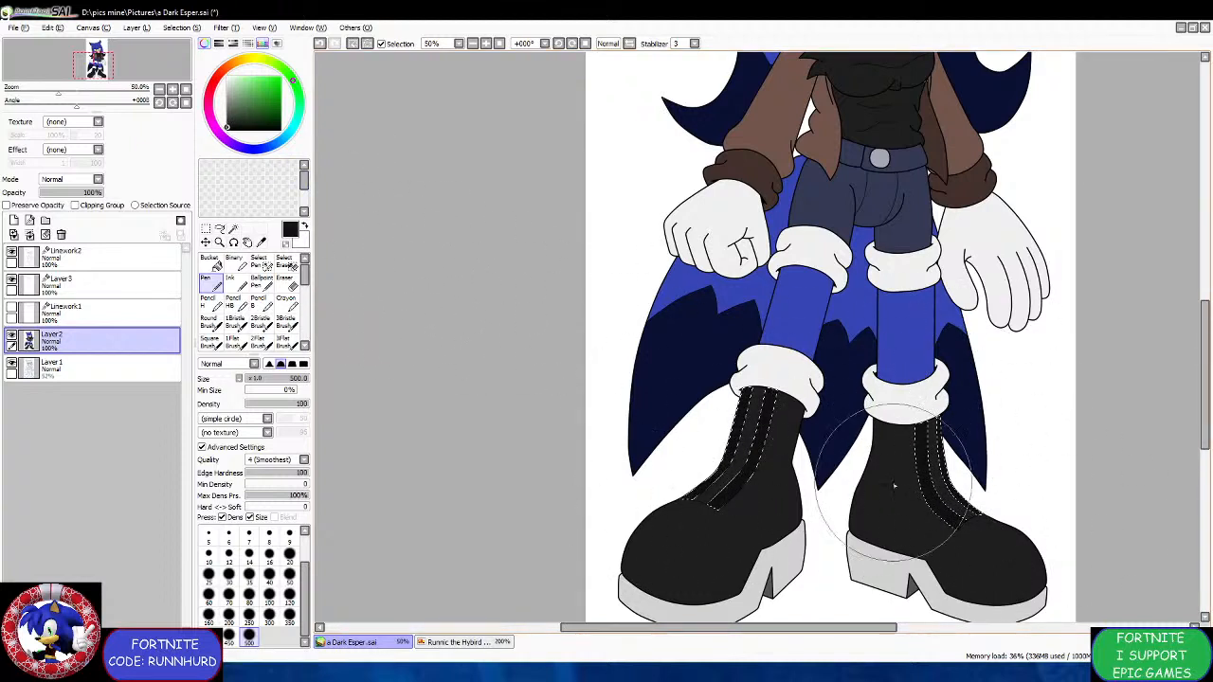
# Clear the selection and select the middle stripe of both boots with the Magic Wand on Linework2.
pyautogui.click(146, 253)
pyautogui.click(205, 229)
pyautogui.click(396, 233)
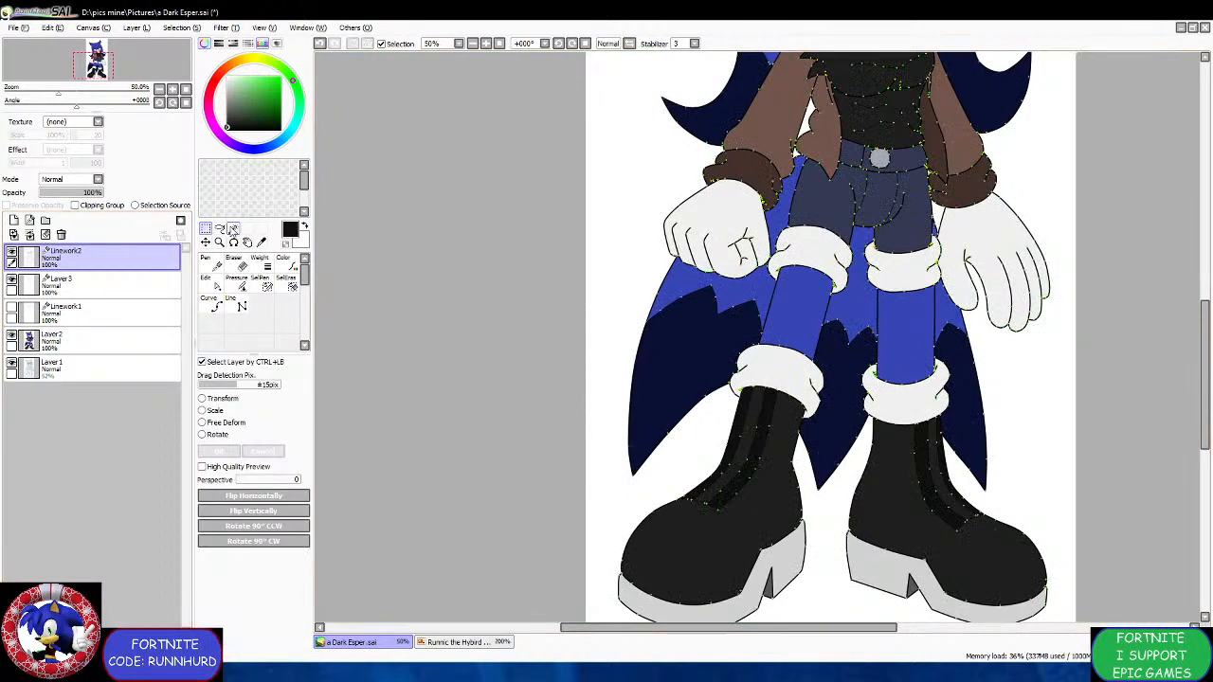
pyautogui.click(233, 230)
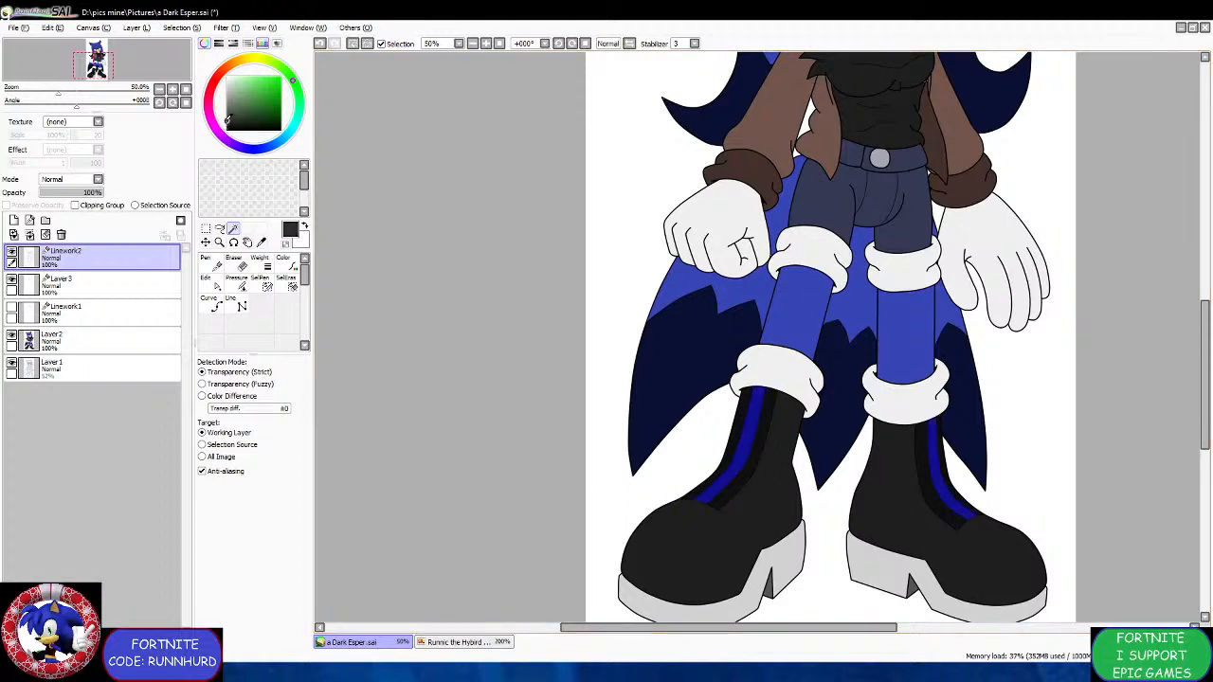
# Fill the selected middle boot stripes with dark grey on Layer2 using the Pen, and deselect.
pyautogui.click(121, 339)
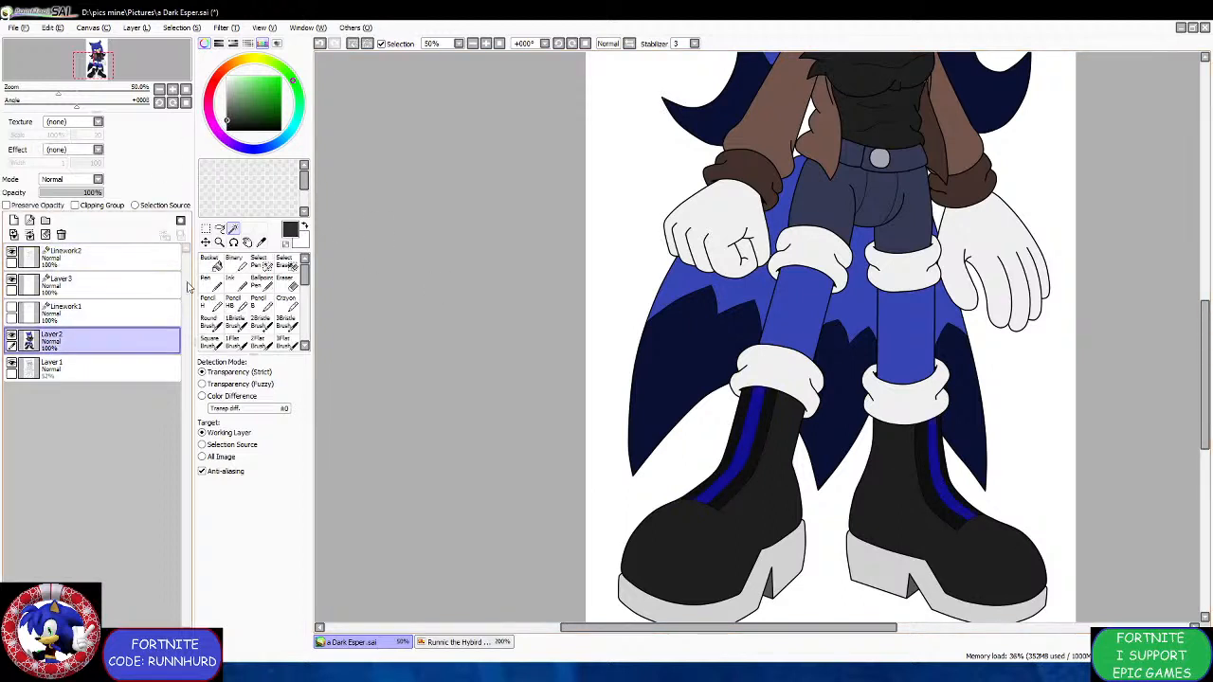
pyautogui.click(208, 287)
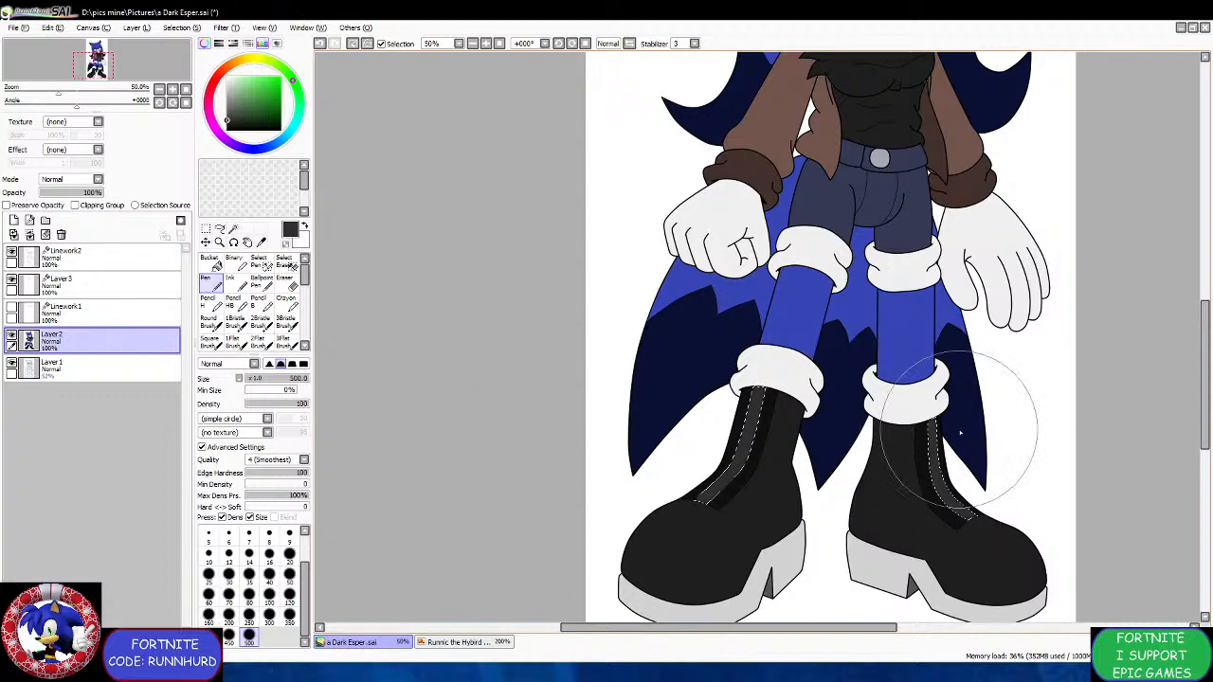
pyautogui.scroll(-3, 697, 502)
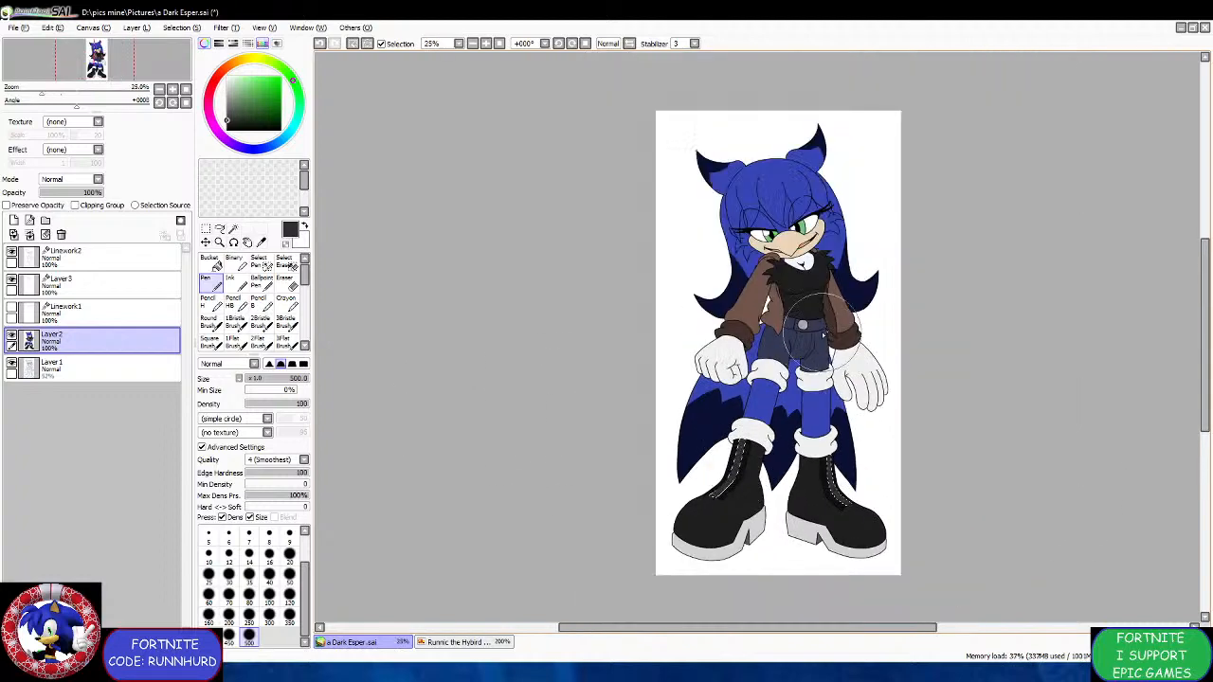
pyautogui.scroll(1, 864, 322)
pyautogui.click(205, 228)
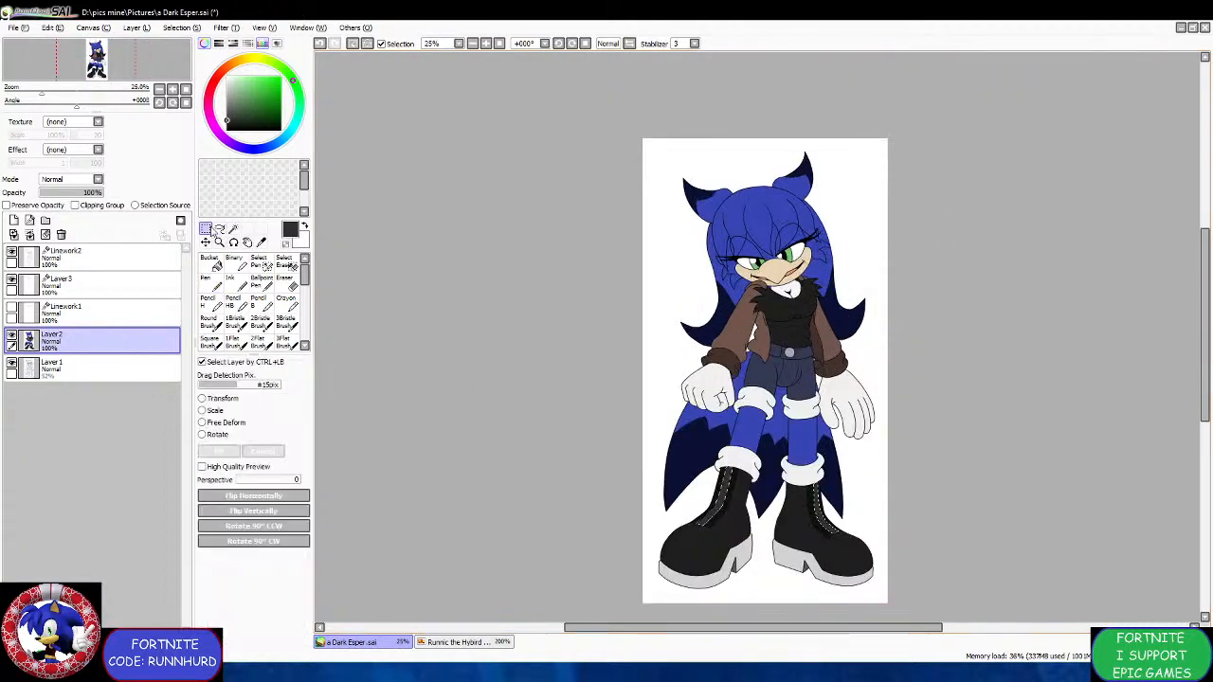
# Add a new layer directly below Layer2, fill it with black using the Bucket, and toggle its visibility to check the colouring.
pyautogui.click(14, 221)
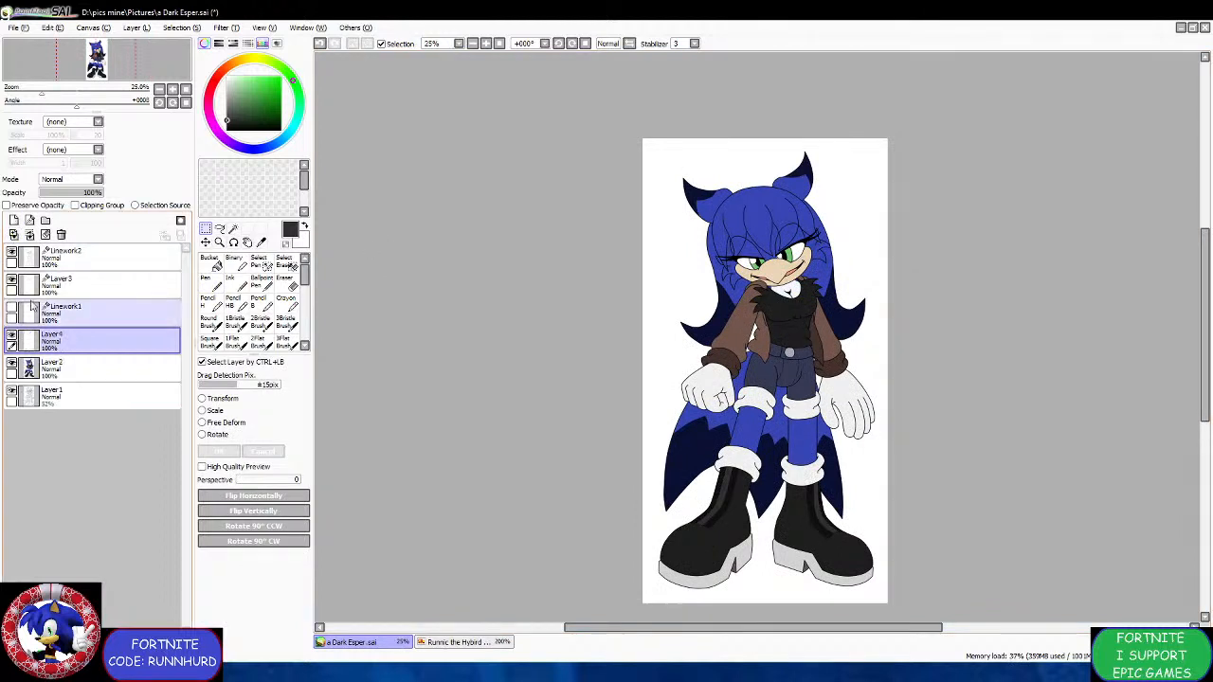
pyautogui.moveTo(57, 341); pyautogui.dragTo(57, 374)
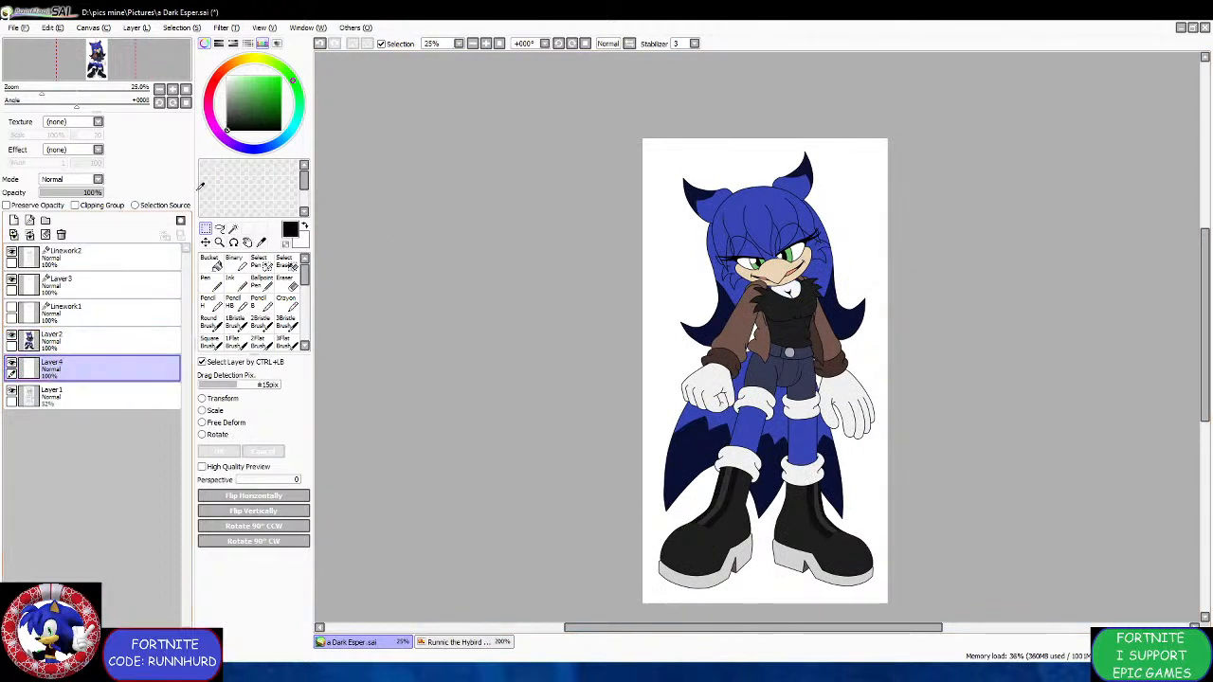
pyautogui.click(210, 262)
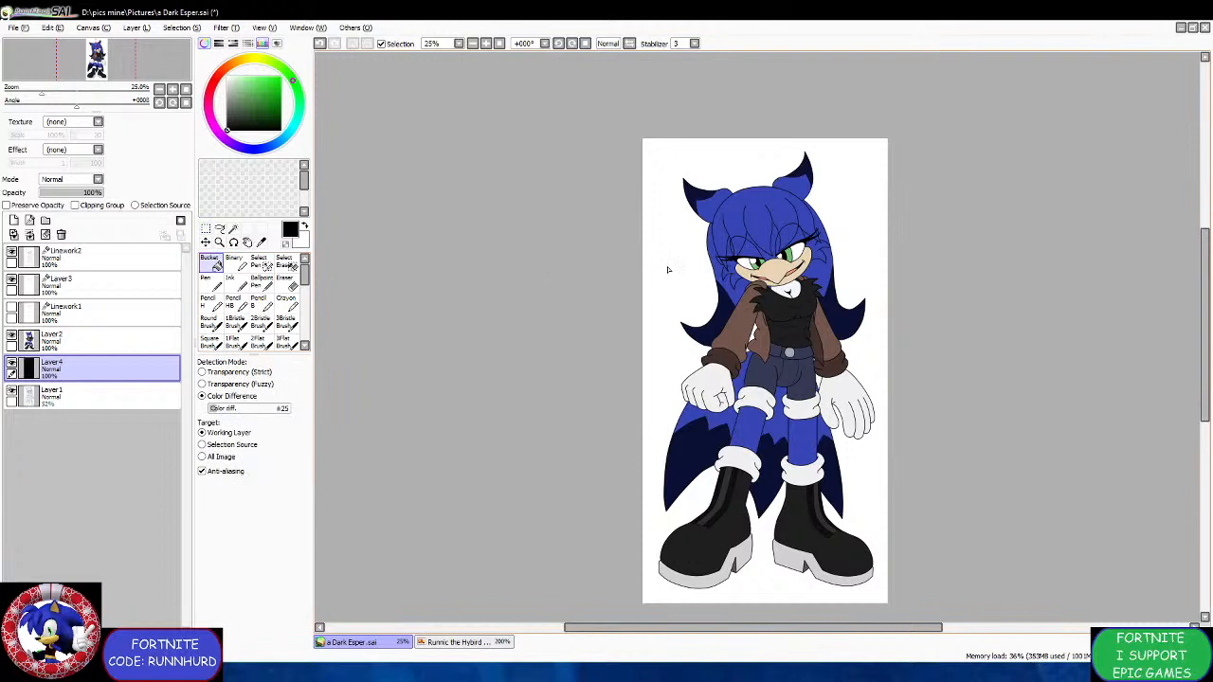
pyautogui.click(12, 367)
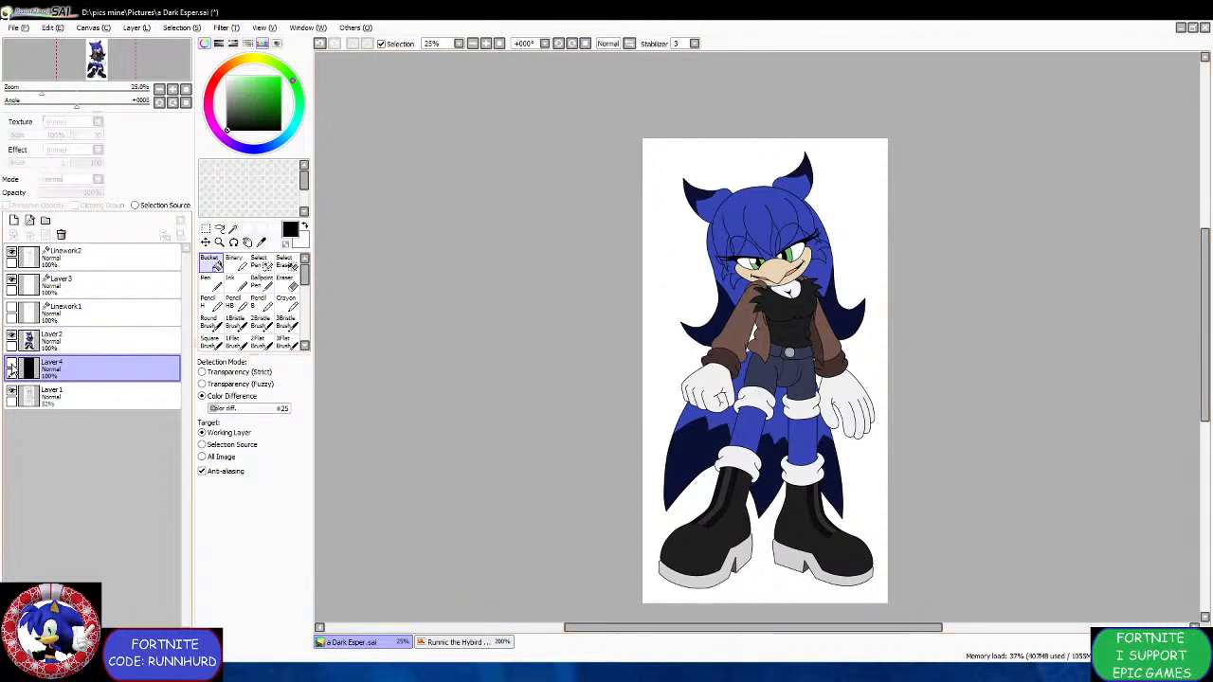
pyautogui.click(13, 368)
pyautogui.click(13, 368)
pyautogui.click(13, 368)
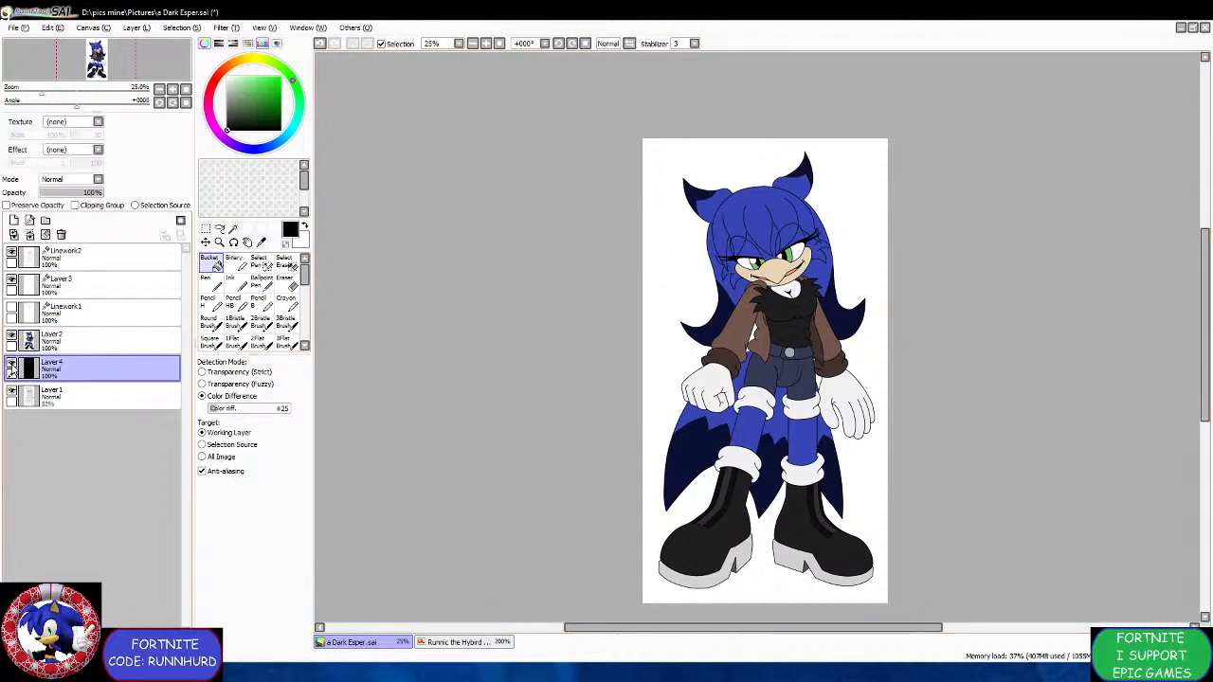
# Add two new layers, placing one directly below Layer3 and the other directly below Linework1.
pyautogui.click(59, 258)
pyautogui.click(47, 284)
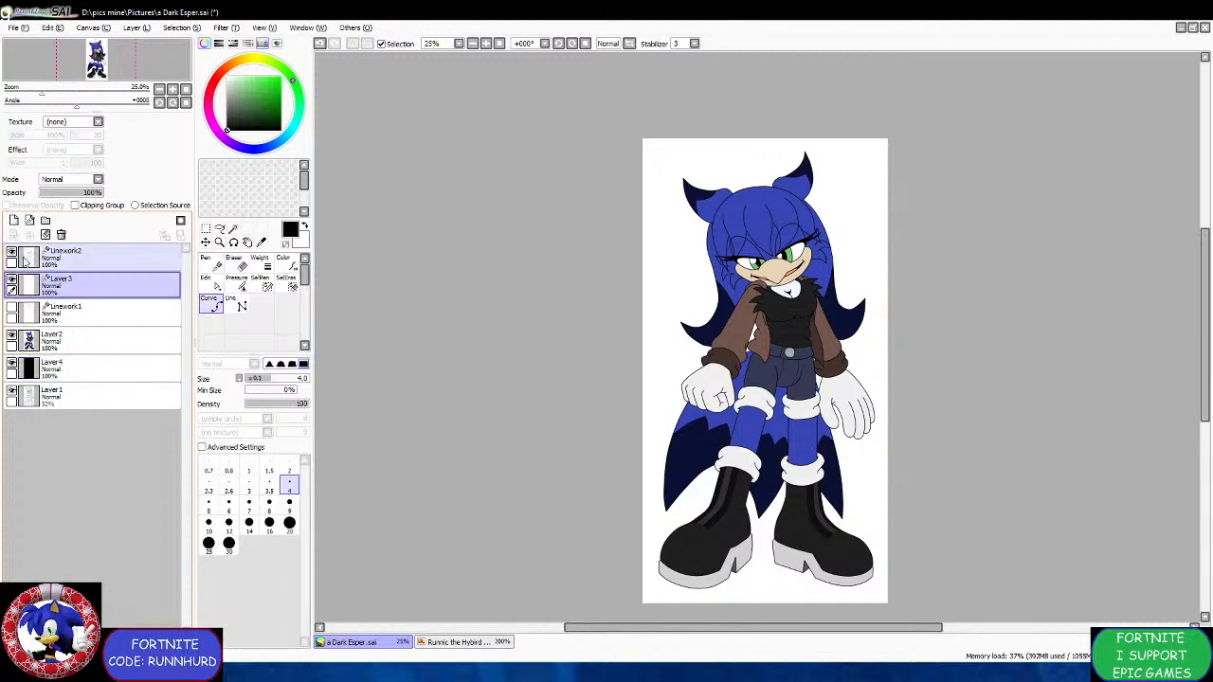
pyautogui.click(13, 220)
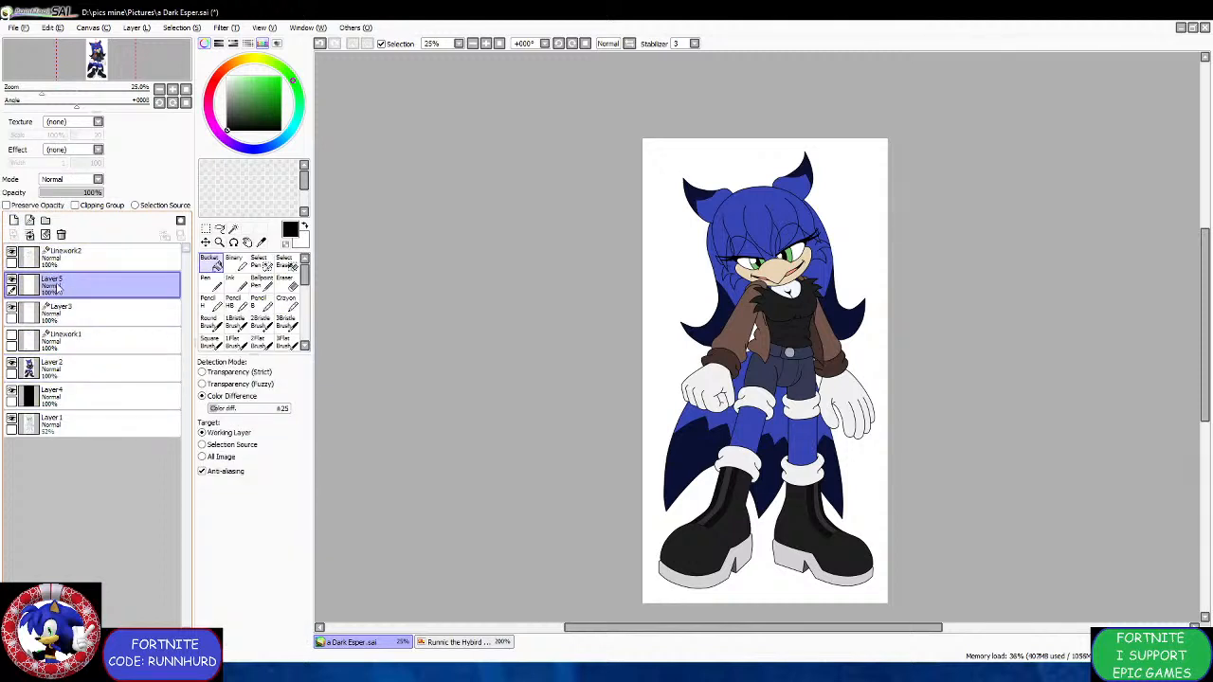
pyautogui.moveTo(64, 289); pyautogui.dragTo(68, 321)
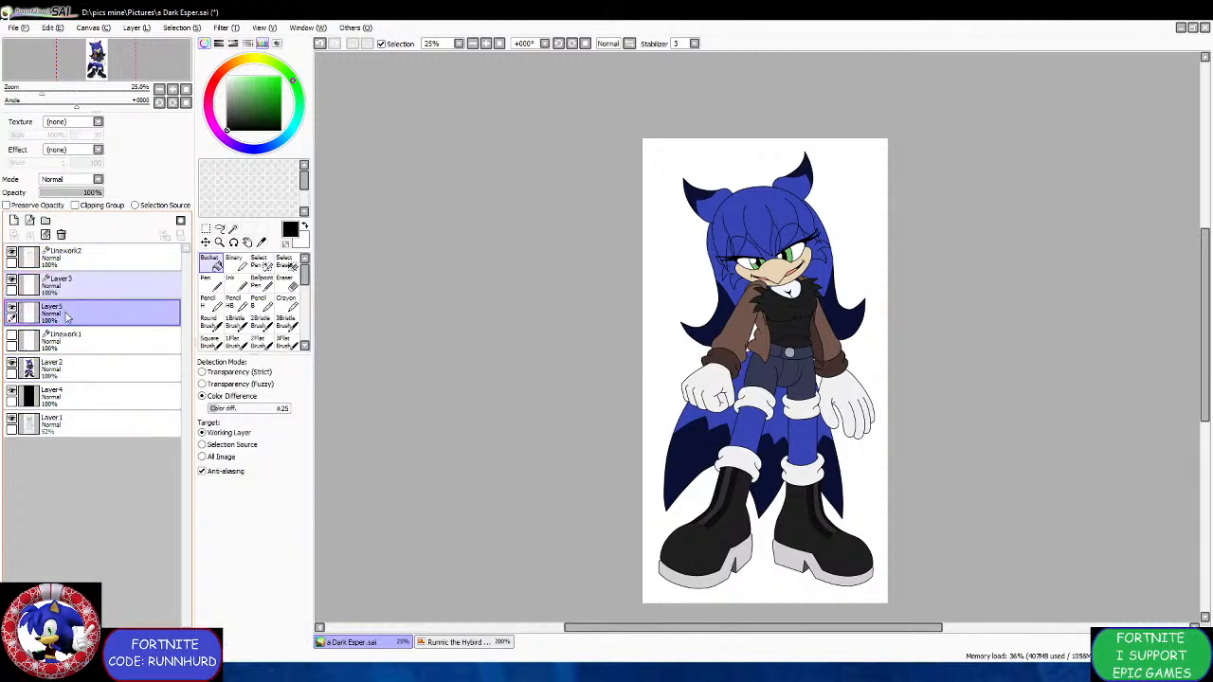
pyautogui.click(13, 220)
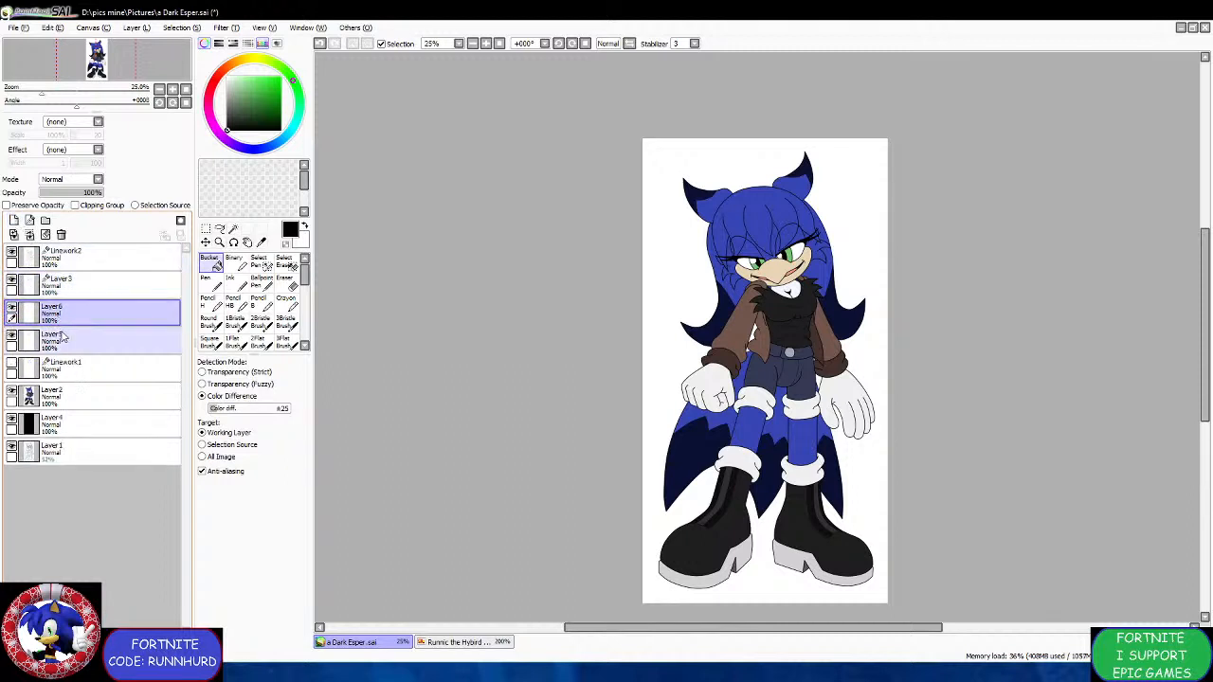
pyautogui.moveTo(61, 339); pyautogui.dragTo(73, 380)
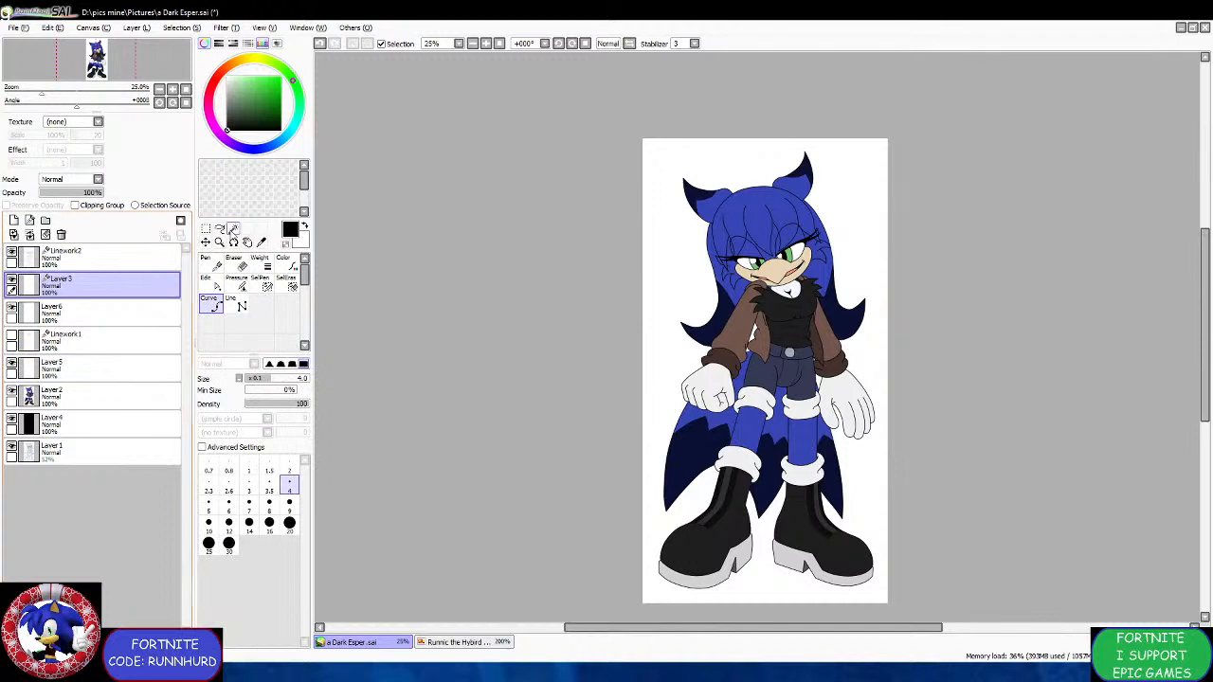
# Select the hair fringe with the Magic Wand on Layer3 and sample the blue of the fur.
pyautogui.click(233, 229)
pyautogui.scroll(1, 752, 212)
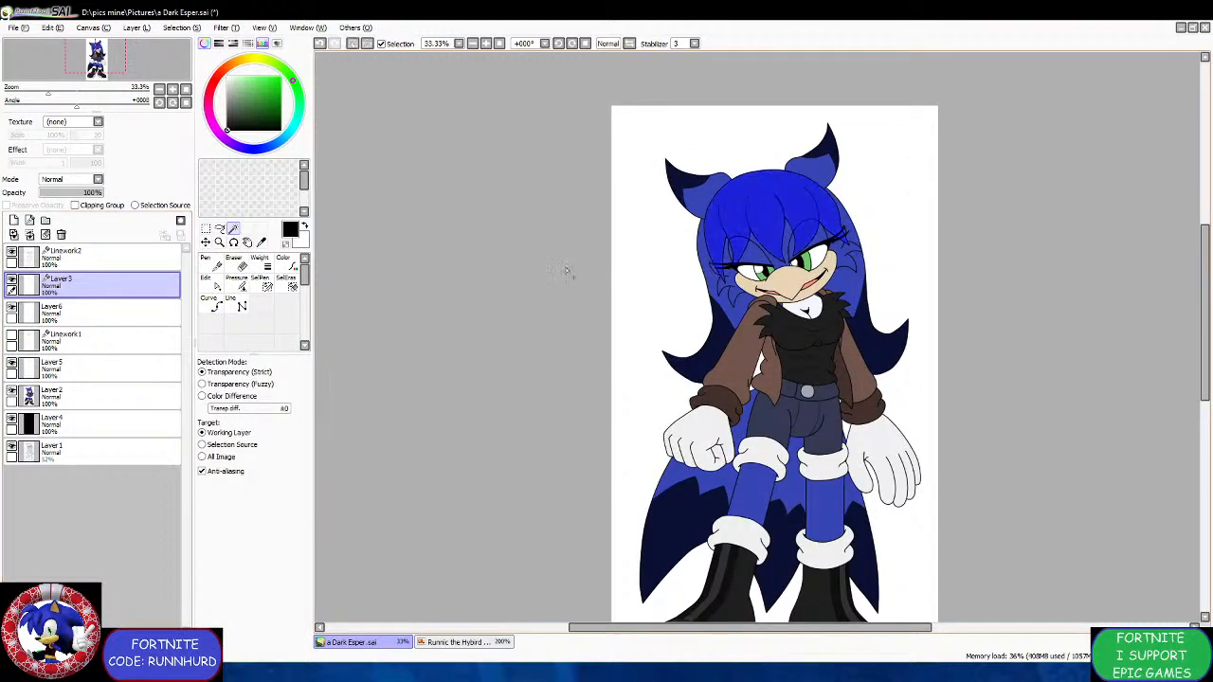
pyautogui.click(721, 201)
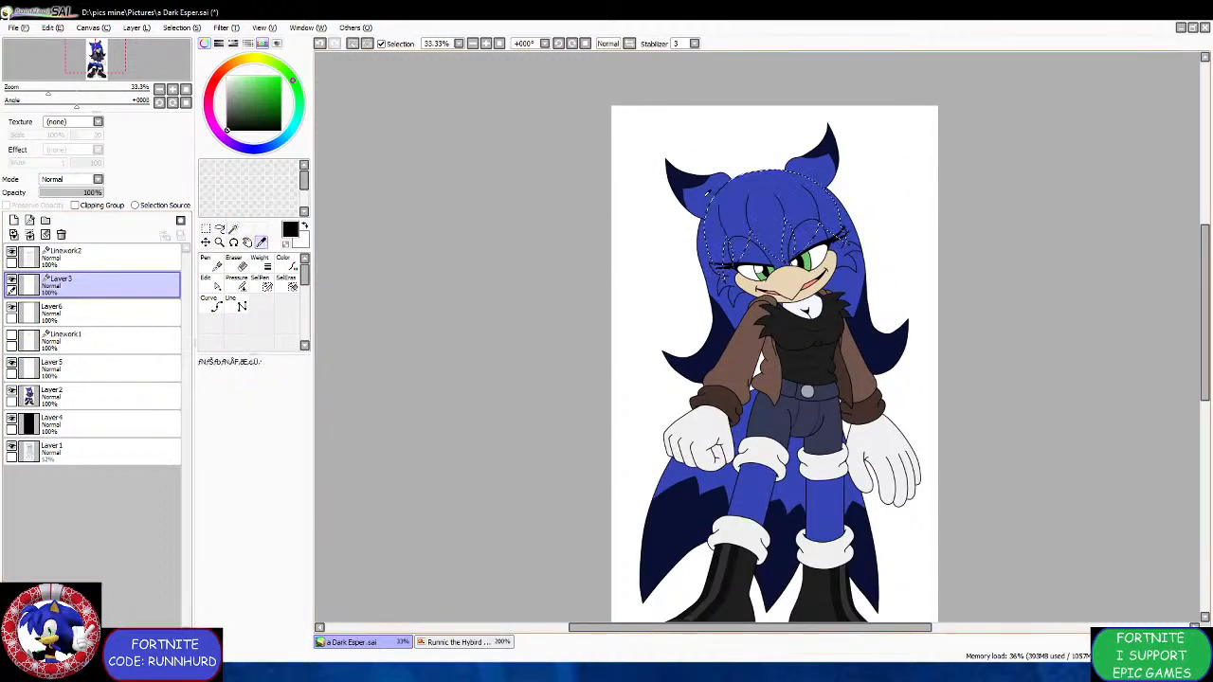
# Fill the selected fringe with the fur blue on Layer6 using the Pen, and move Linework2 directly above Layer2.
pyautogui.click(127, 309)
pyautogui.click(205, 284)
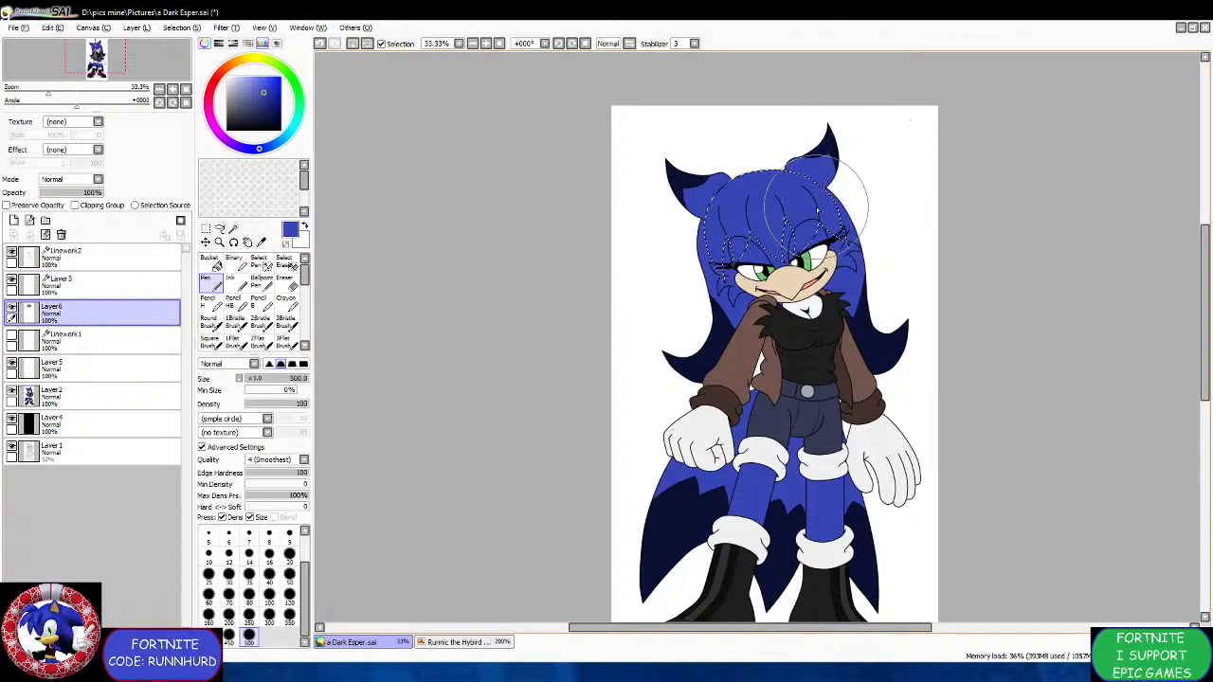
pyautogui.scroll(3, 820, 200)
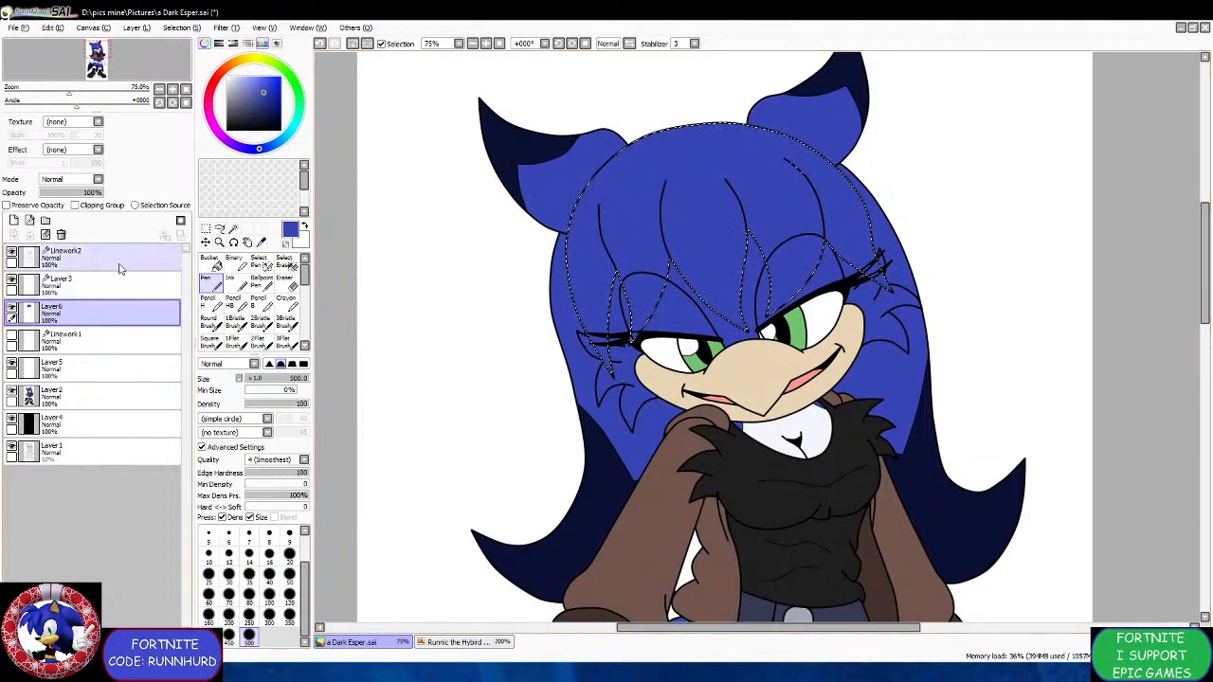
pyautogui.moveTo(119, 269); pyautogui.dragTo(126, 379)
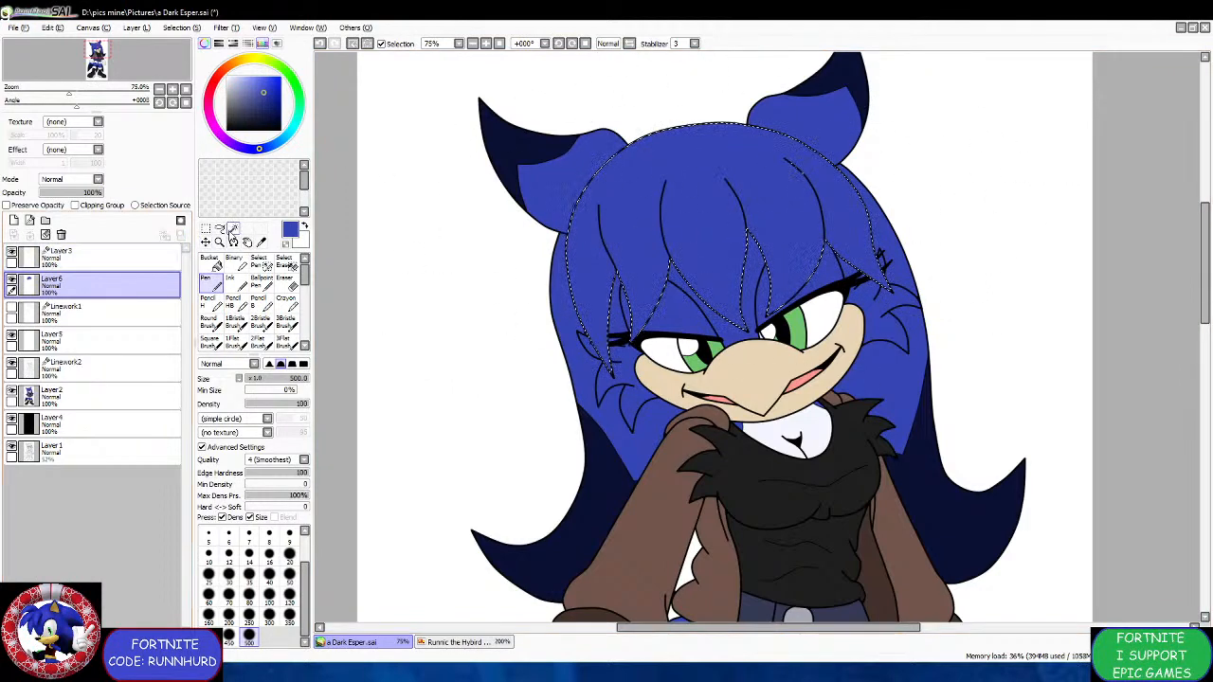
# Extend the fringe selection on Layer3 into the narrow tips of the hair strands with the Magic Wand.
pyautogui.click(233, 231)
pyautogui.click(104, 256)
pyautogui.scroll(6, 597, 446)
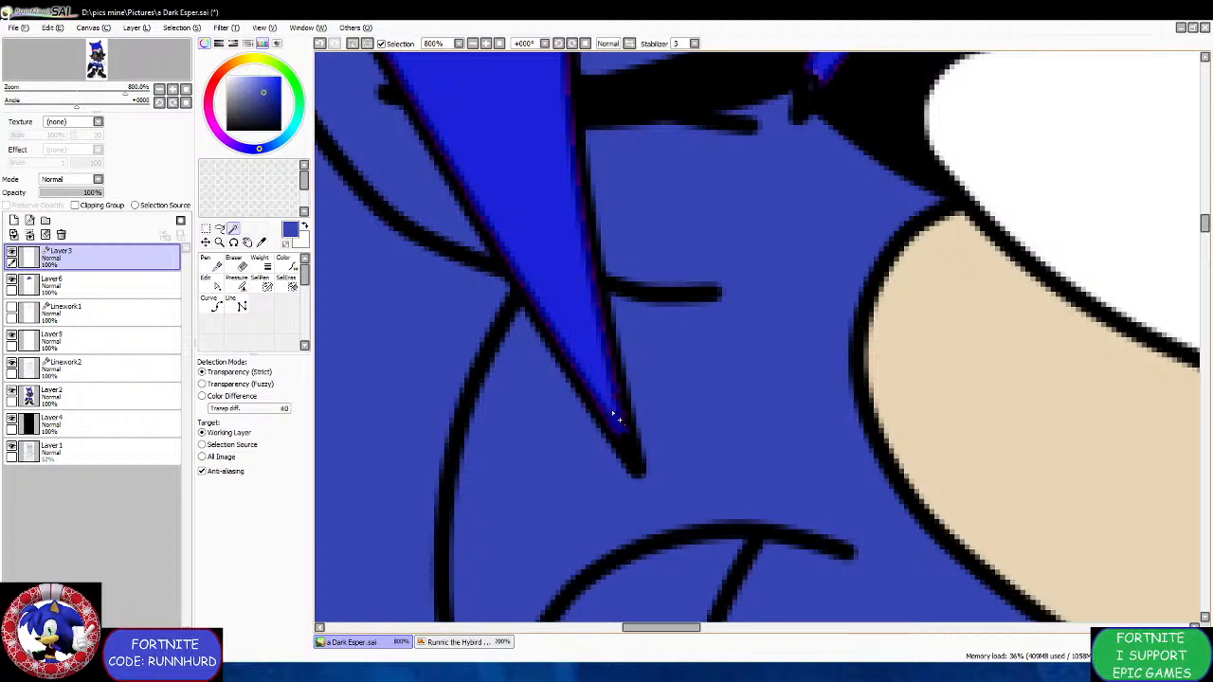
pyautogui.scroll(-4, 611, 409)
pyautogui.scroll(8, 628, 377)
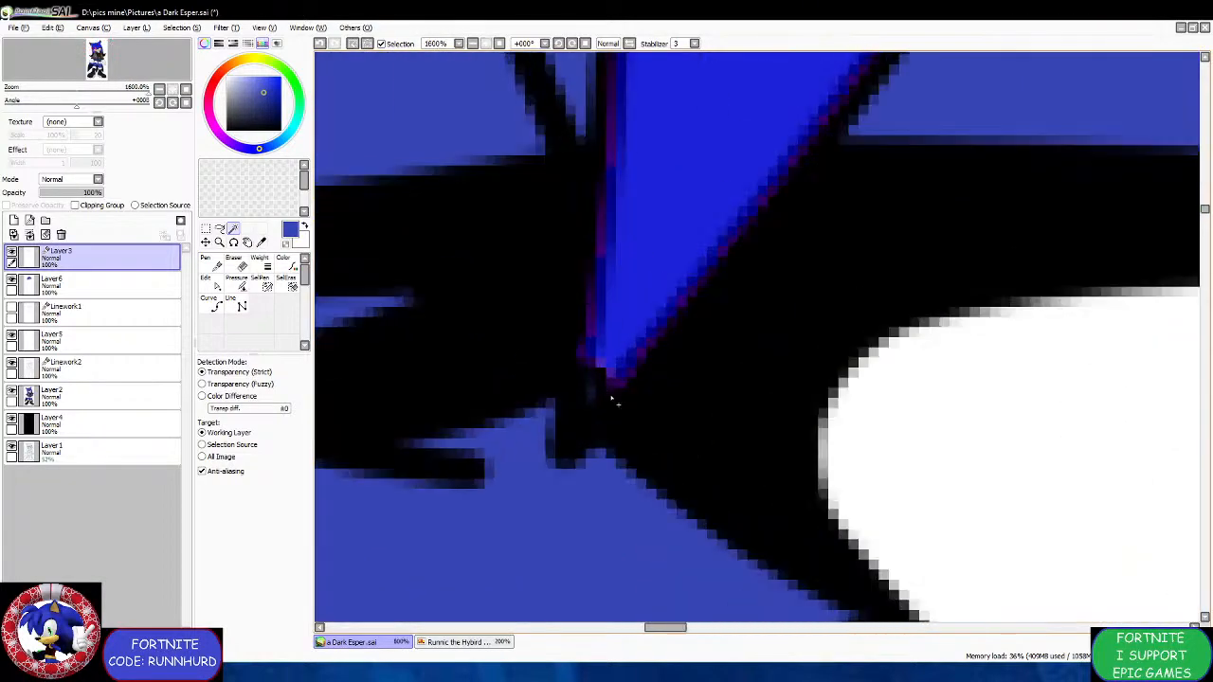
pyautogui.scroll(-8, 594, 408)
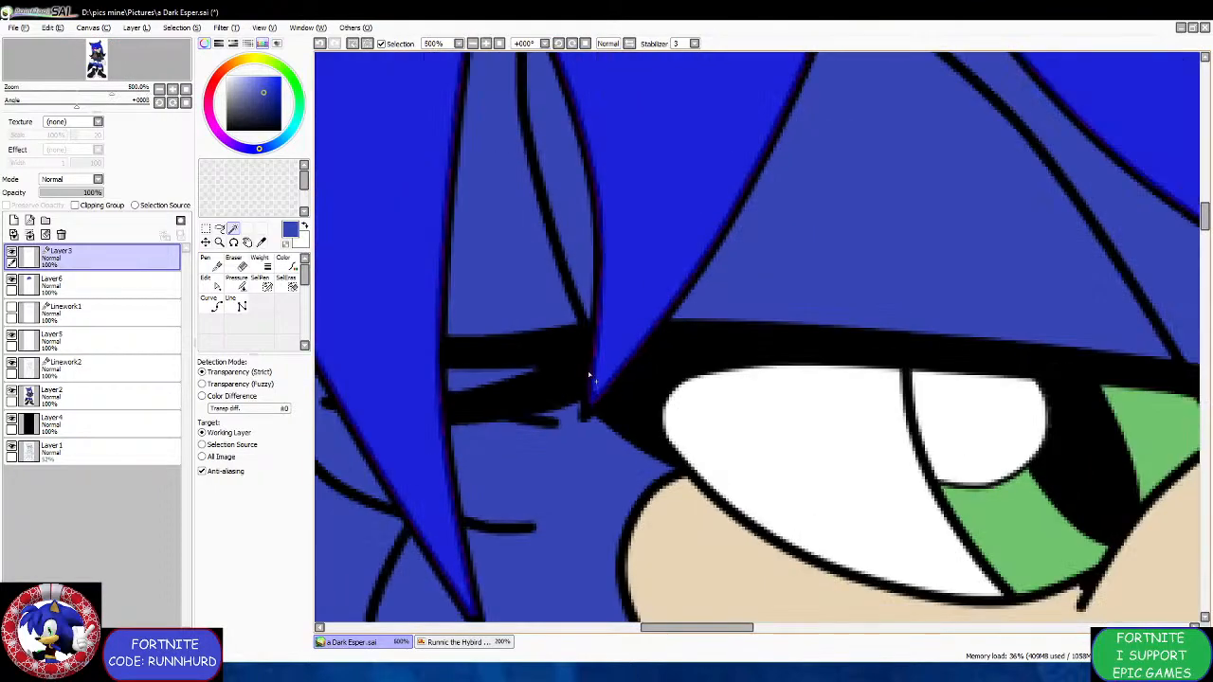
pyautogui.scroll(5, 725, 339)
pyautogui.scroll(3, 813, 384)
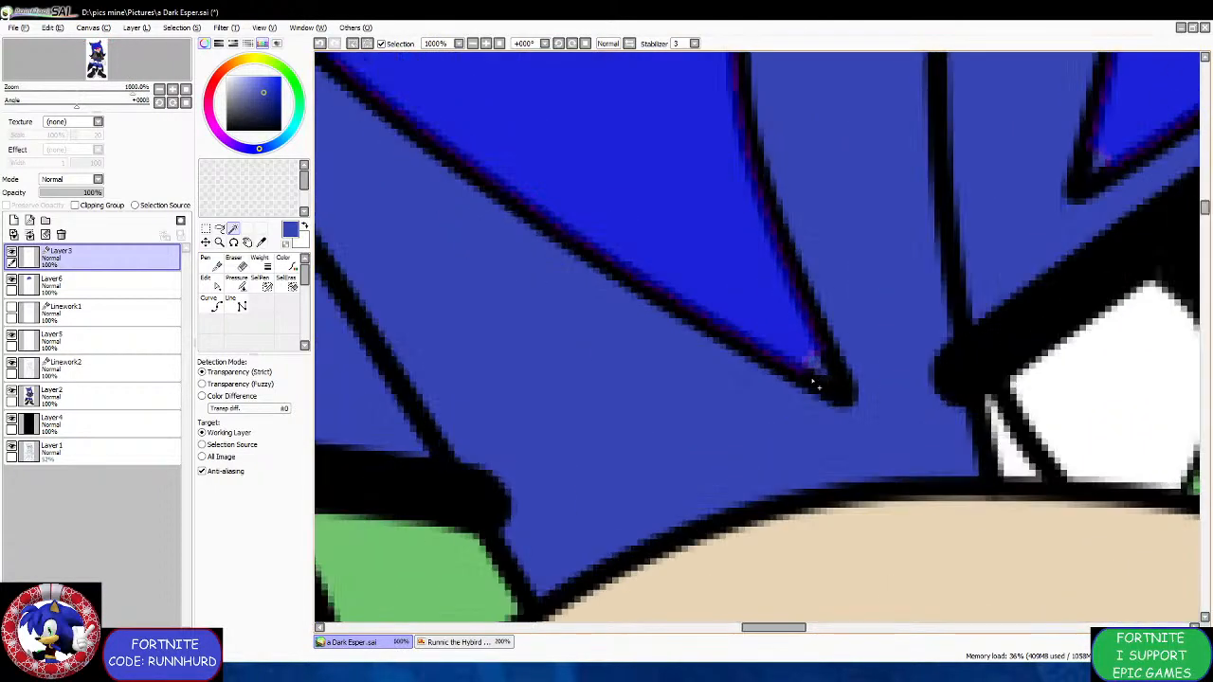
pyautogui.click(816, 367)
pyautogui.scroll(-6, 834, 384)
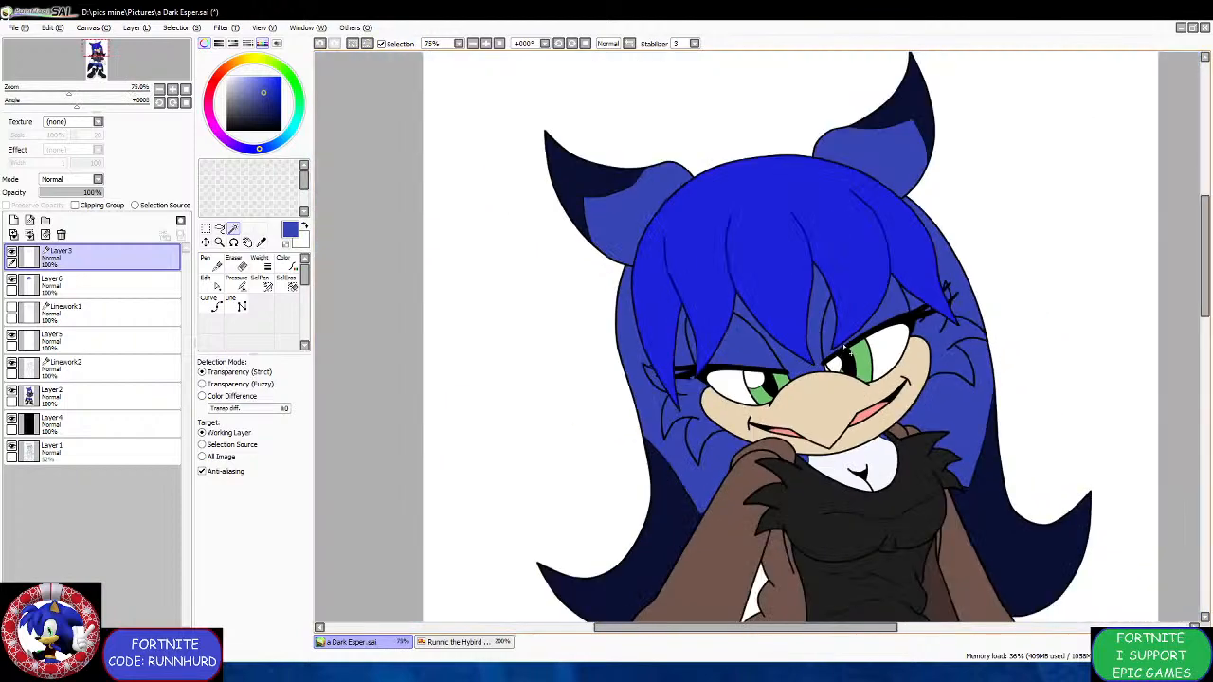
pyautogui.scroll(6, 784, 357)
pyautogui.scroll(-3, 779, 353)
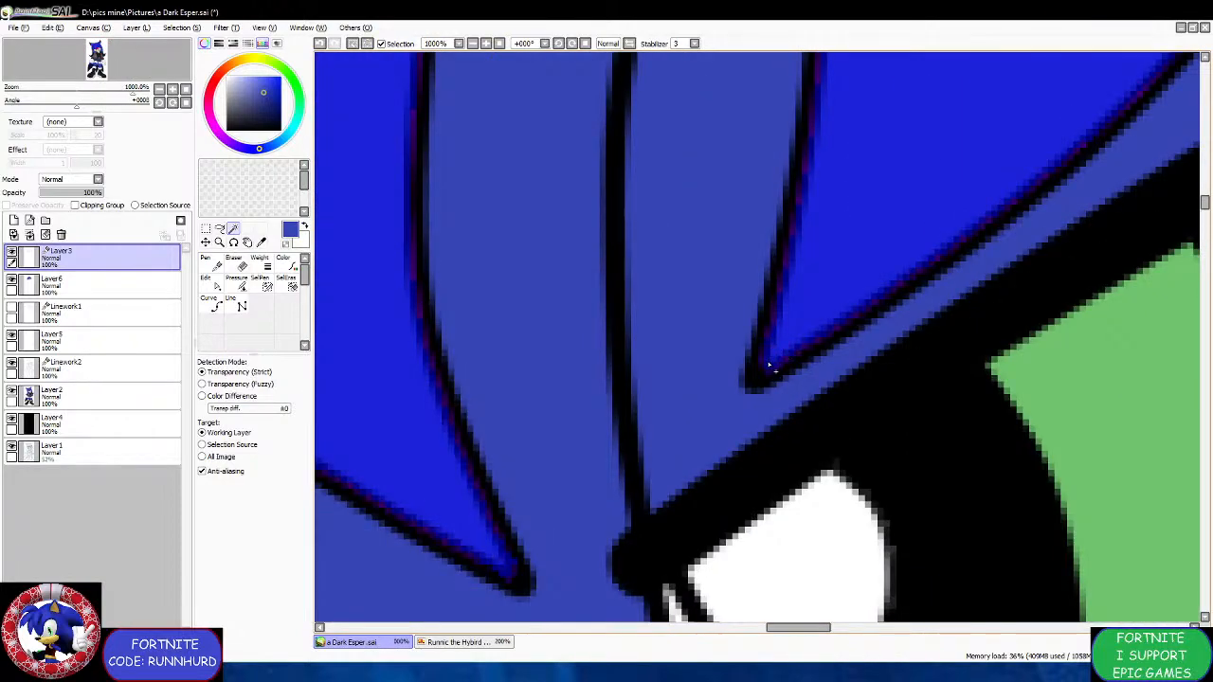
pyautogui.scroll(-6, 775, 350)
pyautogui.scroll(9, 868, 308)
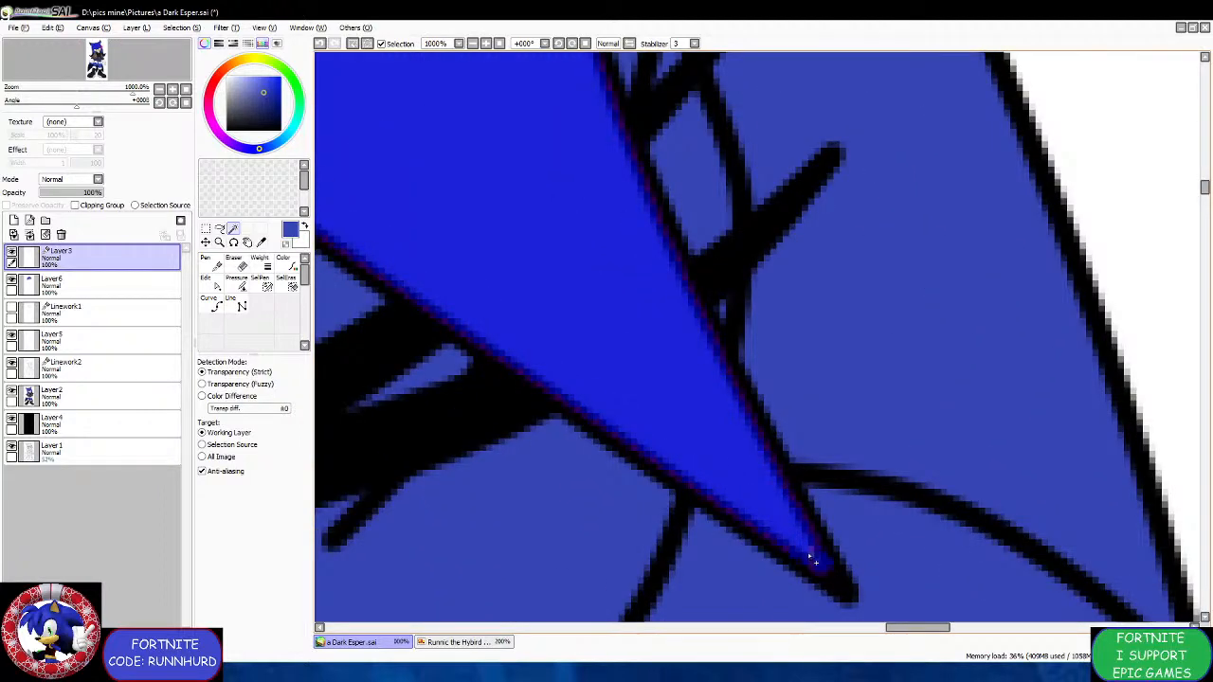
pyautogui.click(838, 585)
pyautogui.scroll(-12, 813, 561)
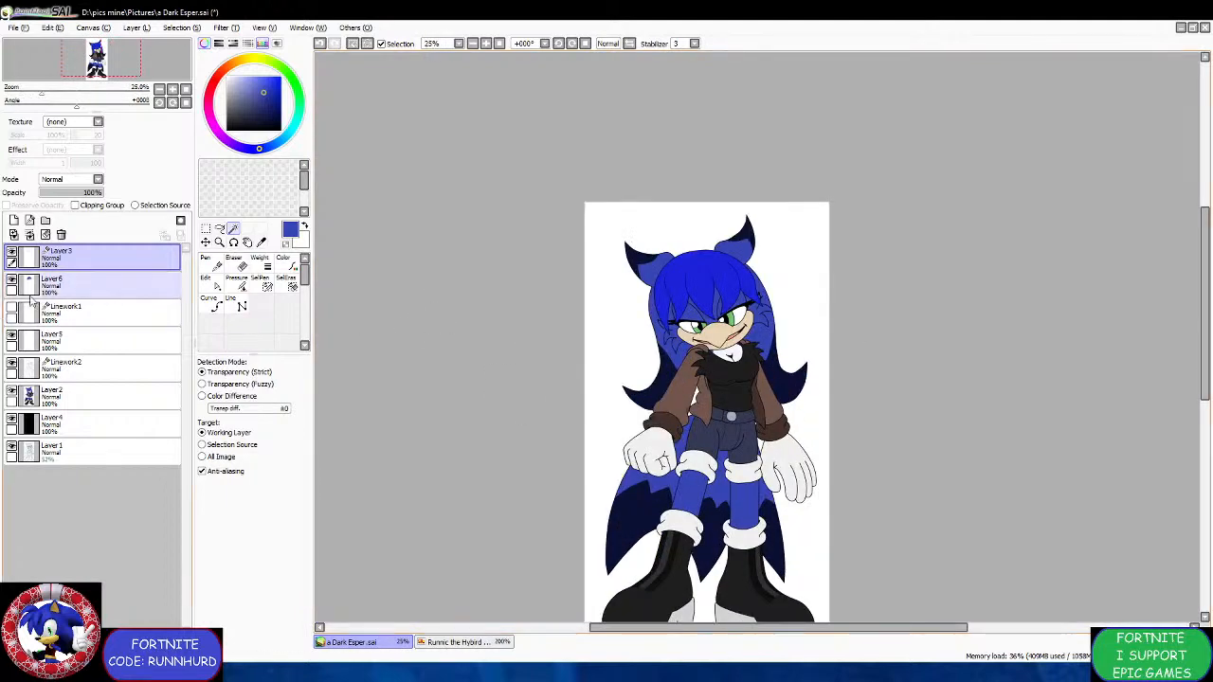
# Sample the dark navy of the hair ends, fill the selected fringe with it on Layer6 using the Pen, and deselect.
pyautogui.click(61, 282)
pyautogui.scroll(2, 595, 282)
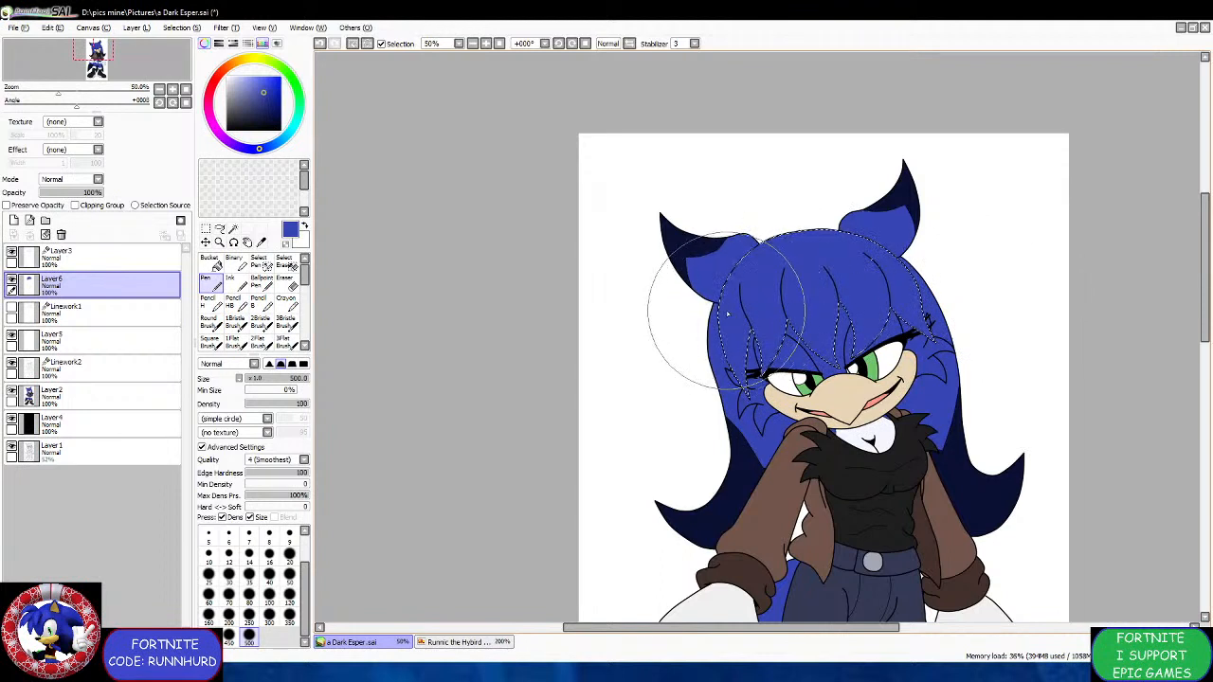
pyautogui.click(264, 241)
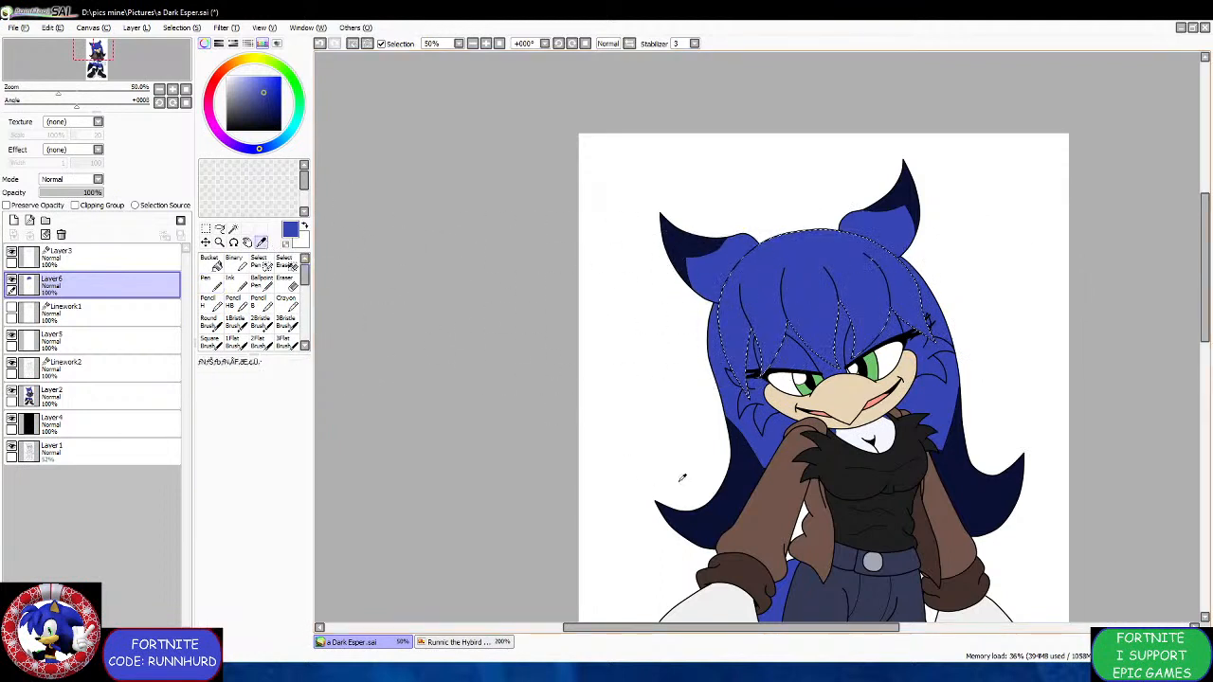
pyautogui.click(268, 119)
pyautogui.click(220, 291)
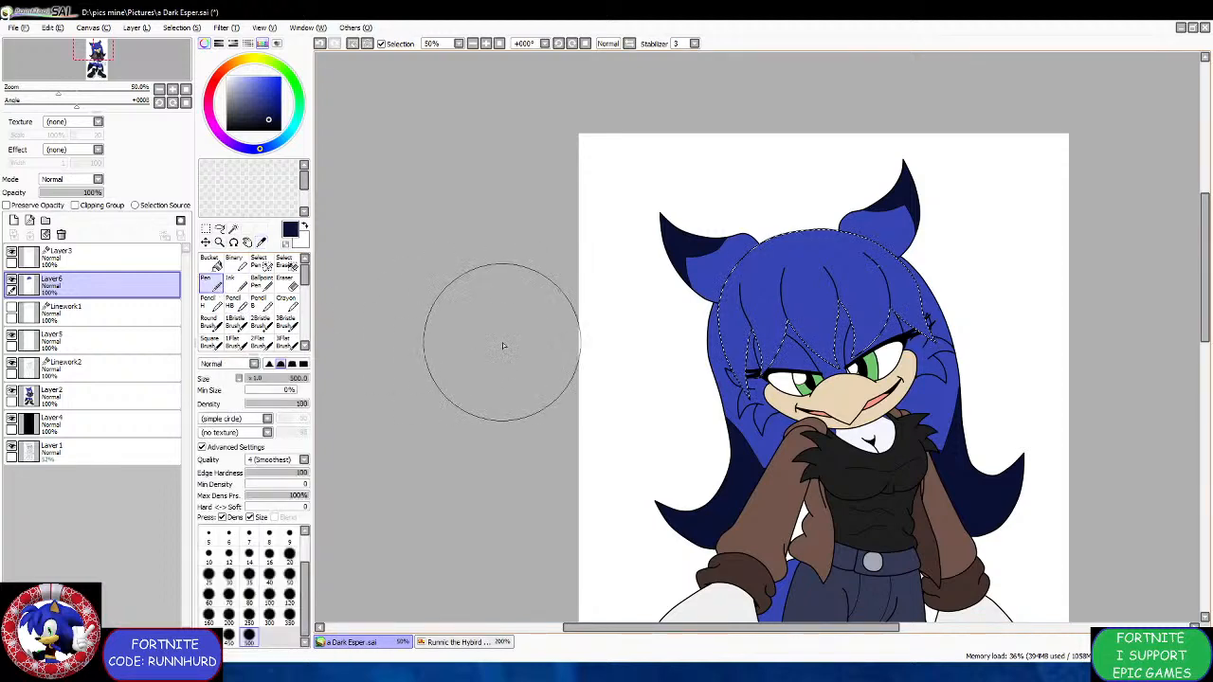
pyautogui.moveTo(501, 347)
pyautogui.mouseDown()
pyautogui.moveTo(845, 259)
pyautogui.moveTo(957, 272)
pyautogui.moveTo(634, 411)
pyautogui.moveTo(1065, 263)
pyautogui.moveTo(702, 305)
pyautogui.mouseUp()
pyautogui.scroll(-2, 702, 305)
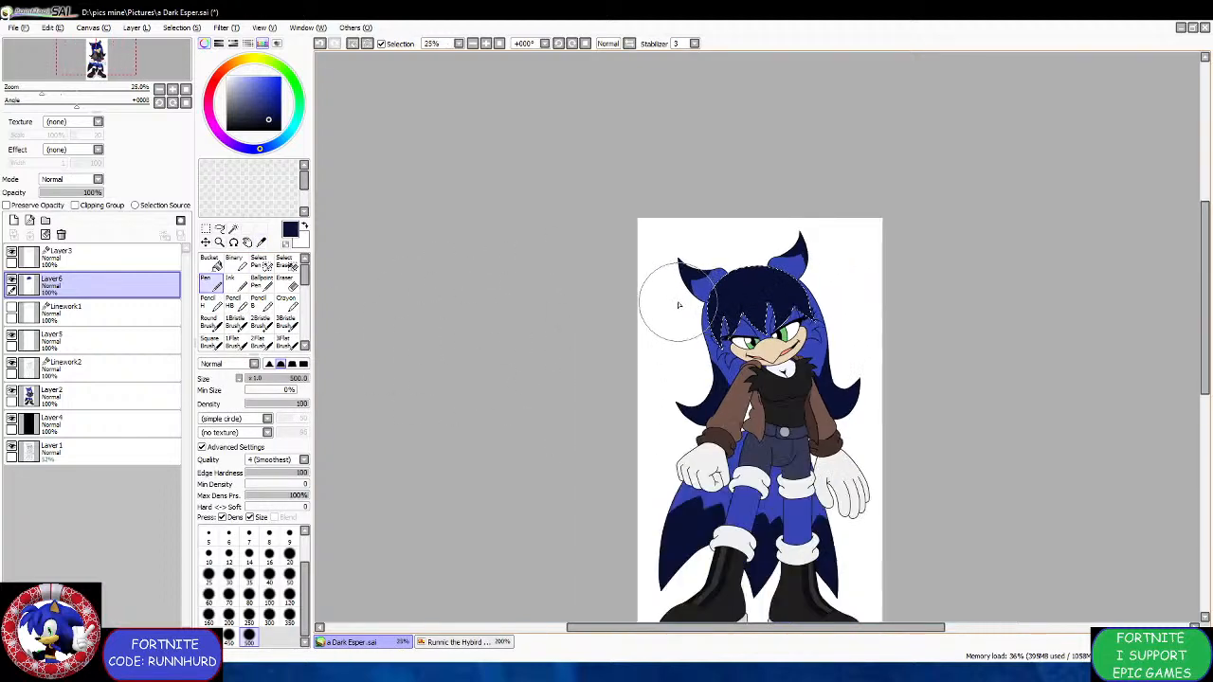
pyautogui.scroll(1, 675, 305)
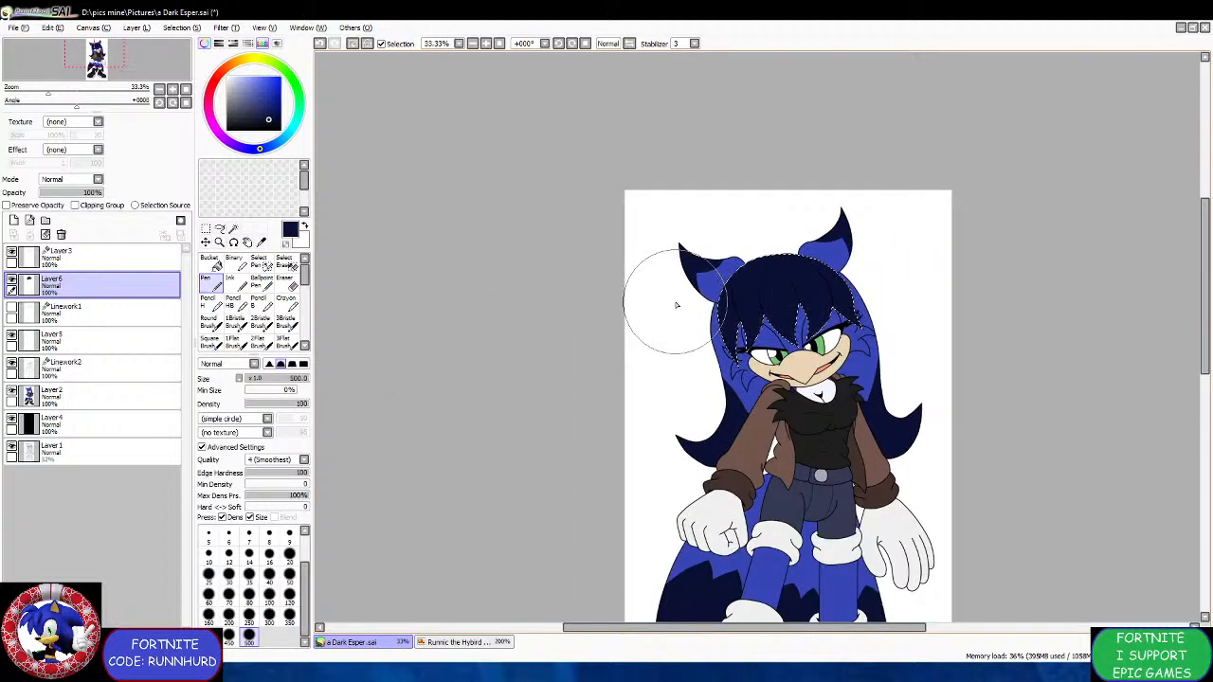
pyautogui.scroll(1, 672, 303)
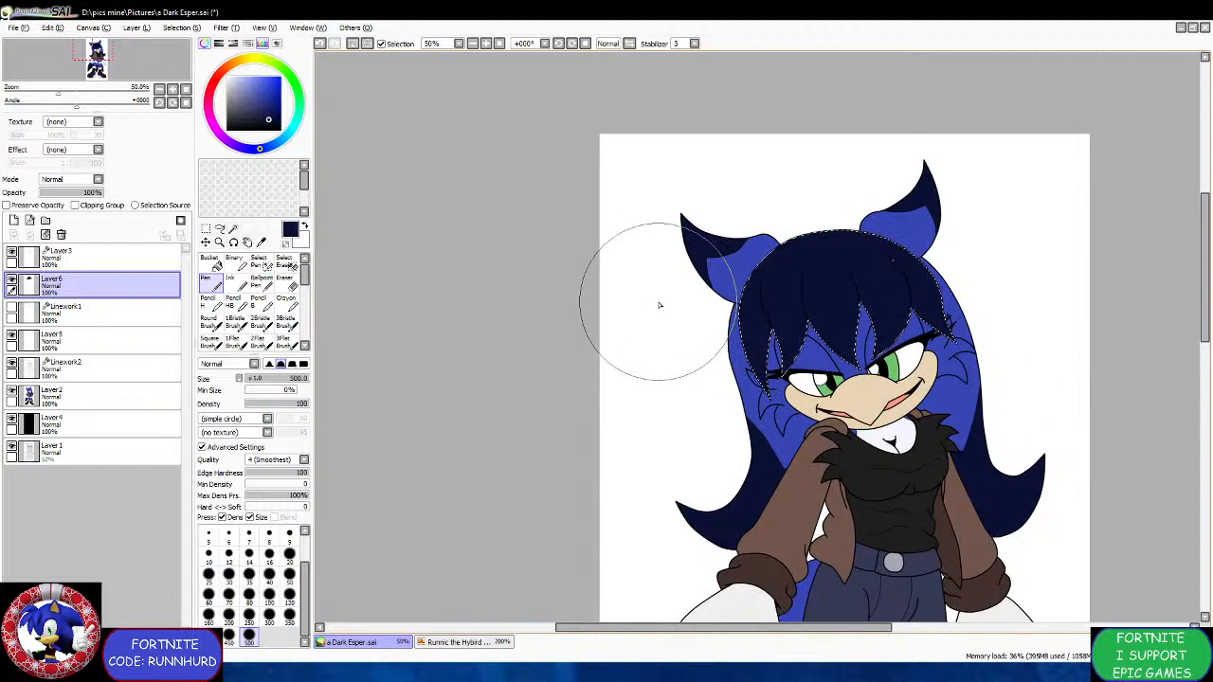
pyautogui.scroll(-1, 660, 305)
pyautogui.scroll(-1, 654, 305)
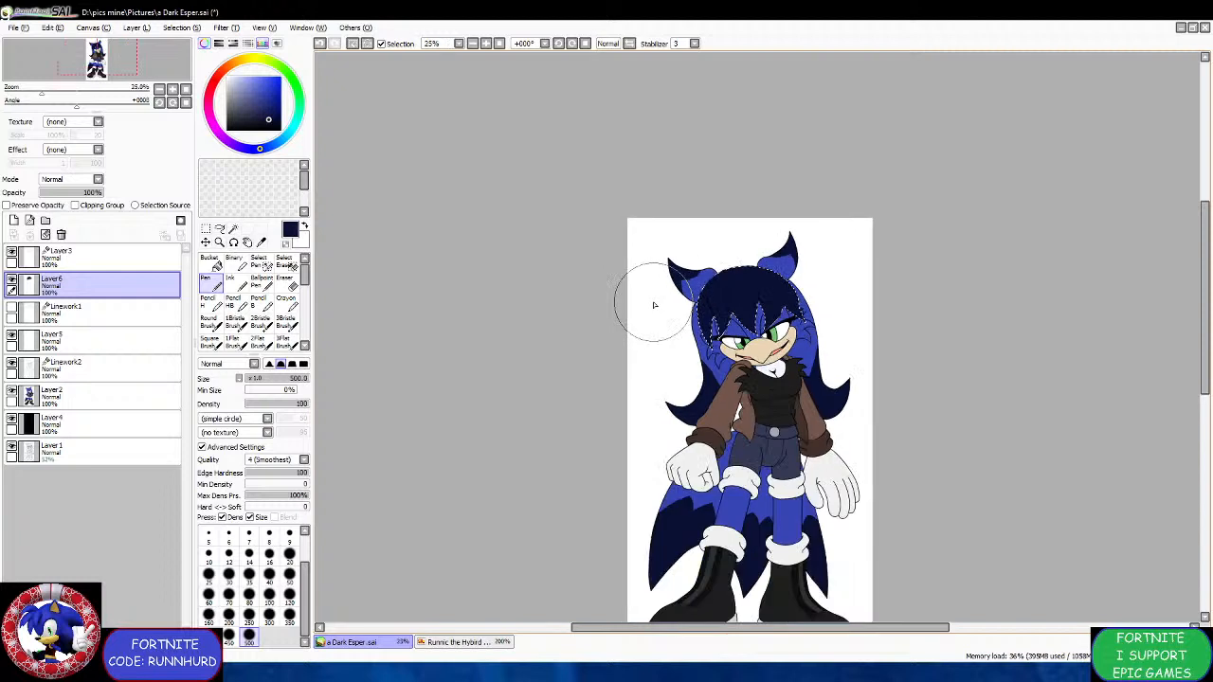
pyautogui.scroll(1, 654, 305)
pyautogui.click(206, 230)
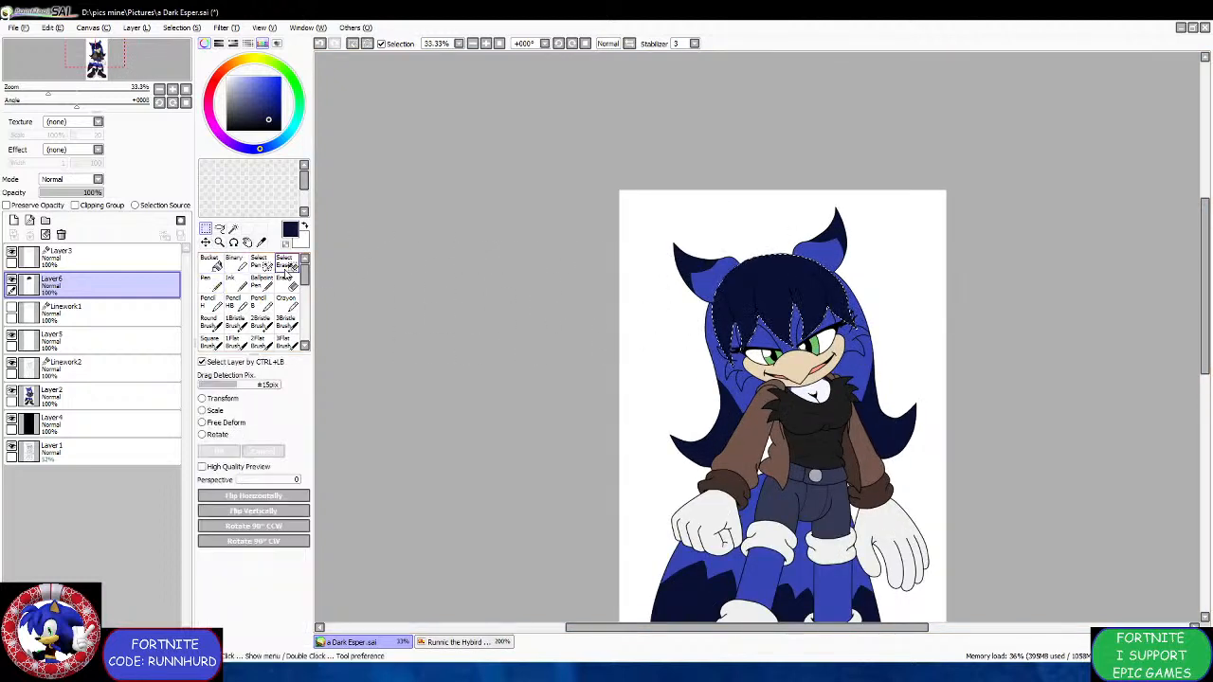
# Hide Layer6 and Layer3, and show Linework1 as the working layer for the Magic Wand.
pyautogui.click(12, 284)
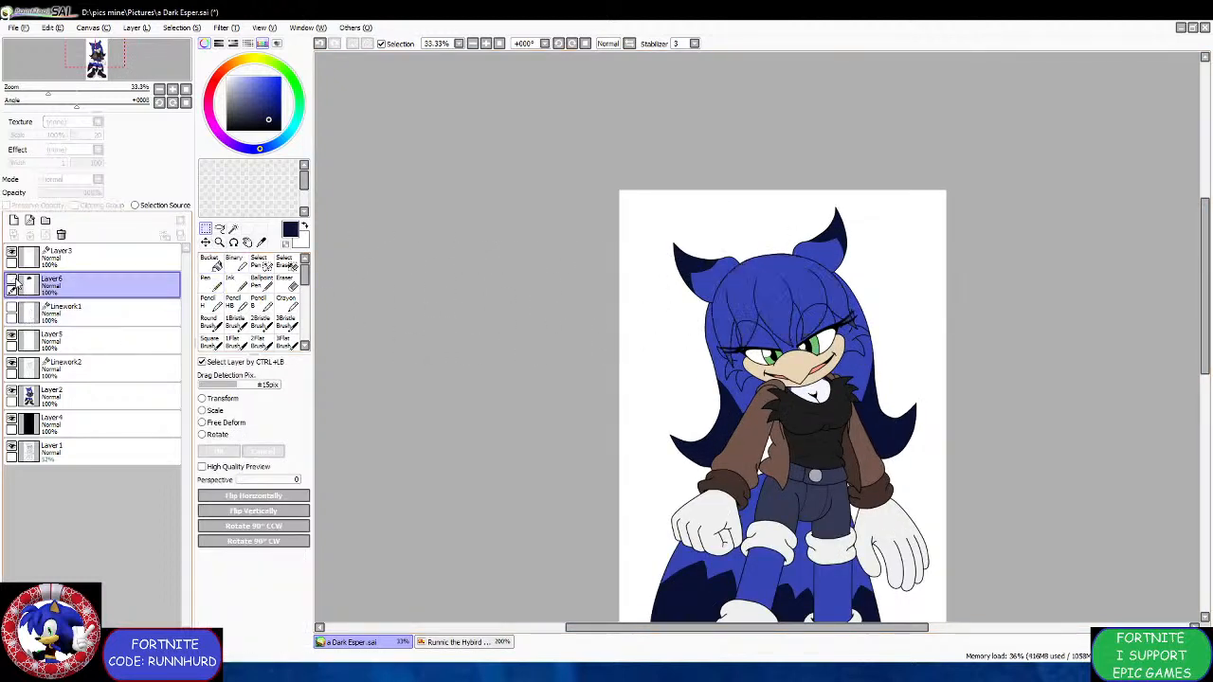
pyautogui.click(11, 254)
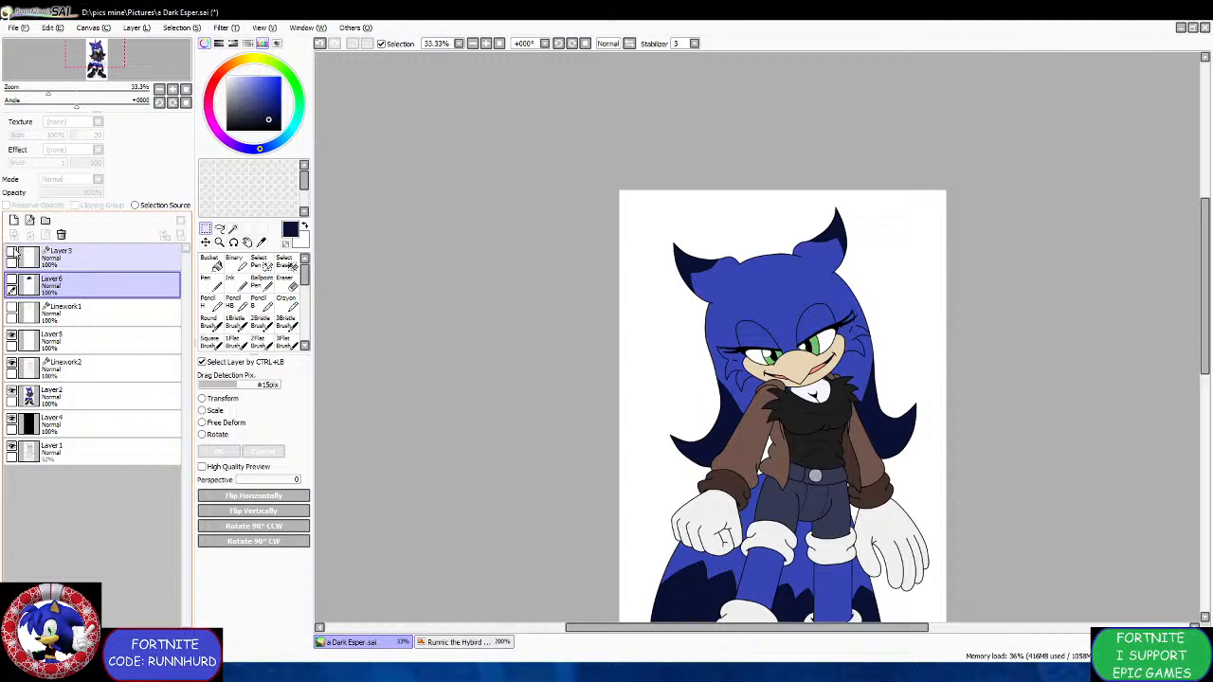
pyautogui.click(72, 318)
pyautogui.press('w')
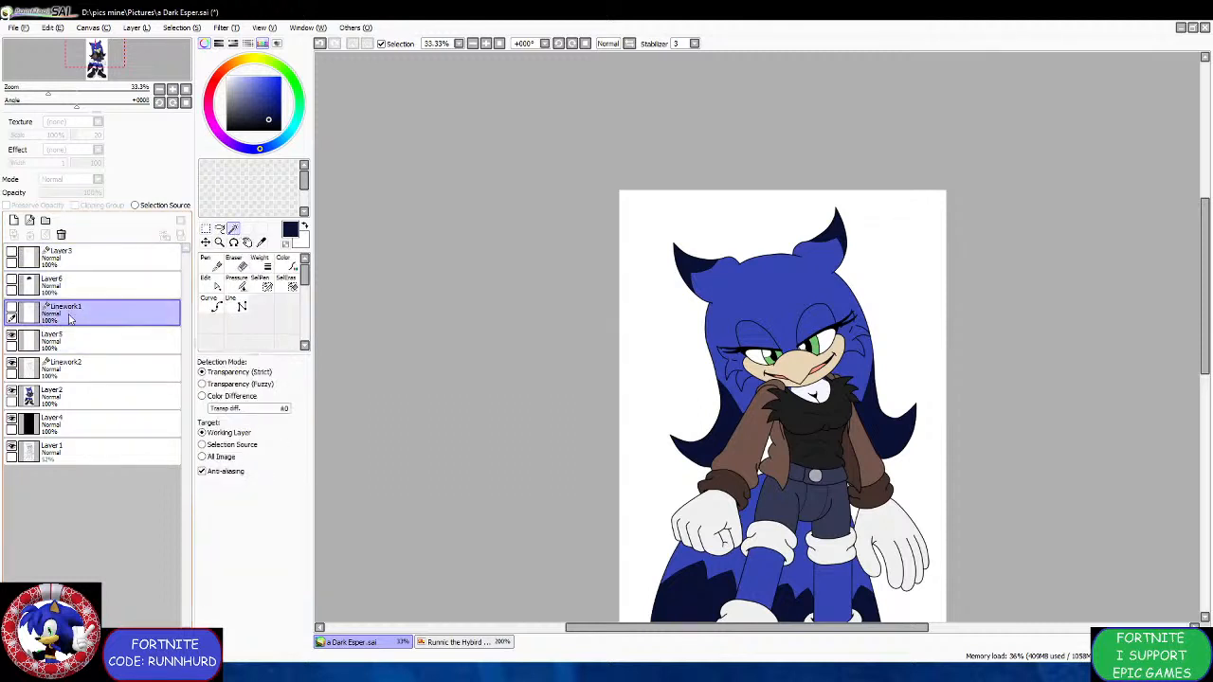
pyautogui.click(12, 311)
# Select the four fringe strands from the outer left one to the one above the right eye on Linework1, including their tips.
pyautogui.scroll(3, 748, 300)
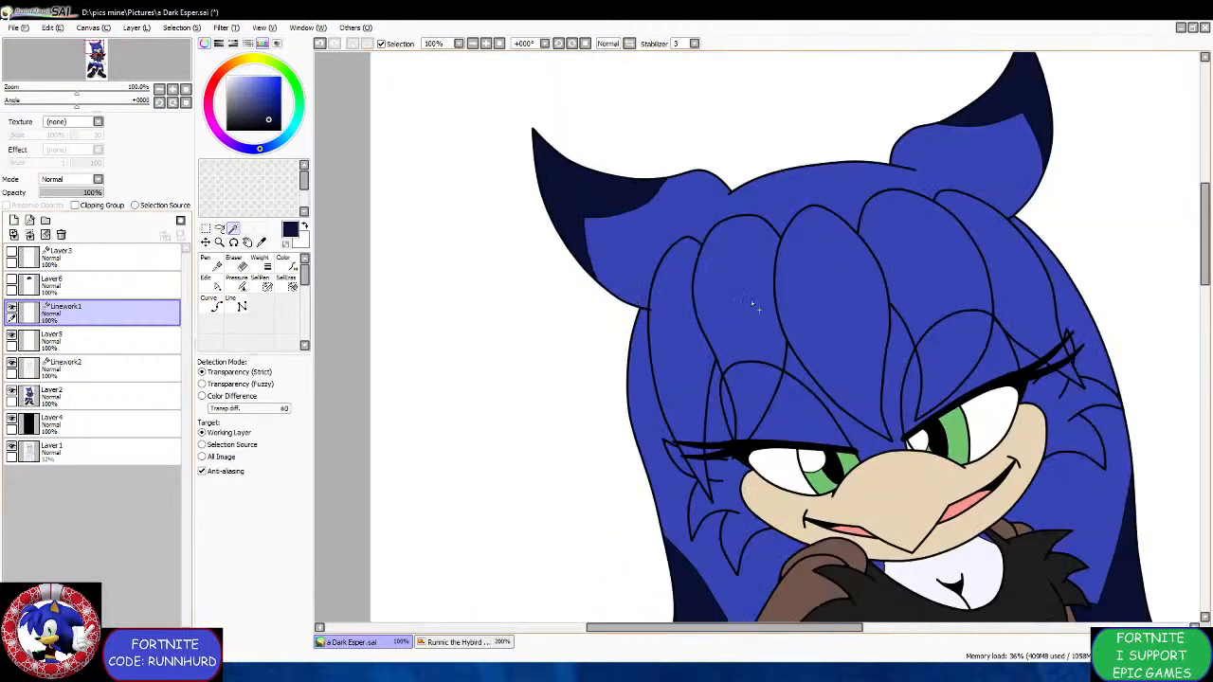
pyautogui.click(750, 299)
pyautogui.click(679, 366)
pyautogui.scroll(4, 712, 440)
pyautogui.scroll(2, 706, 507)
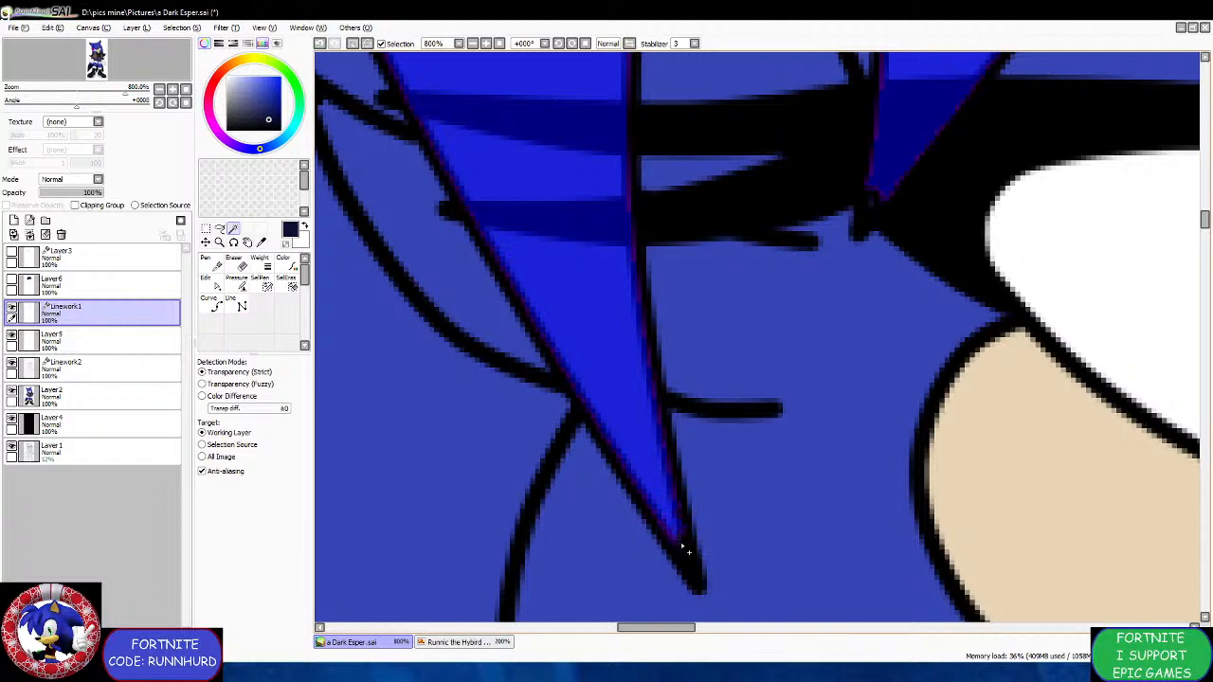
pyautogui.scroll(-2, 678, 526)
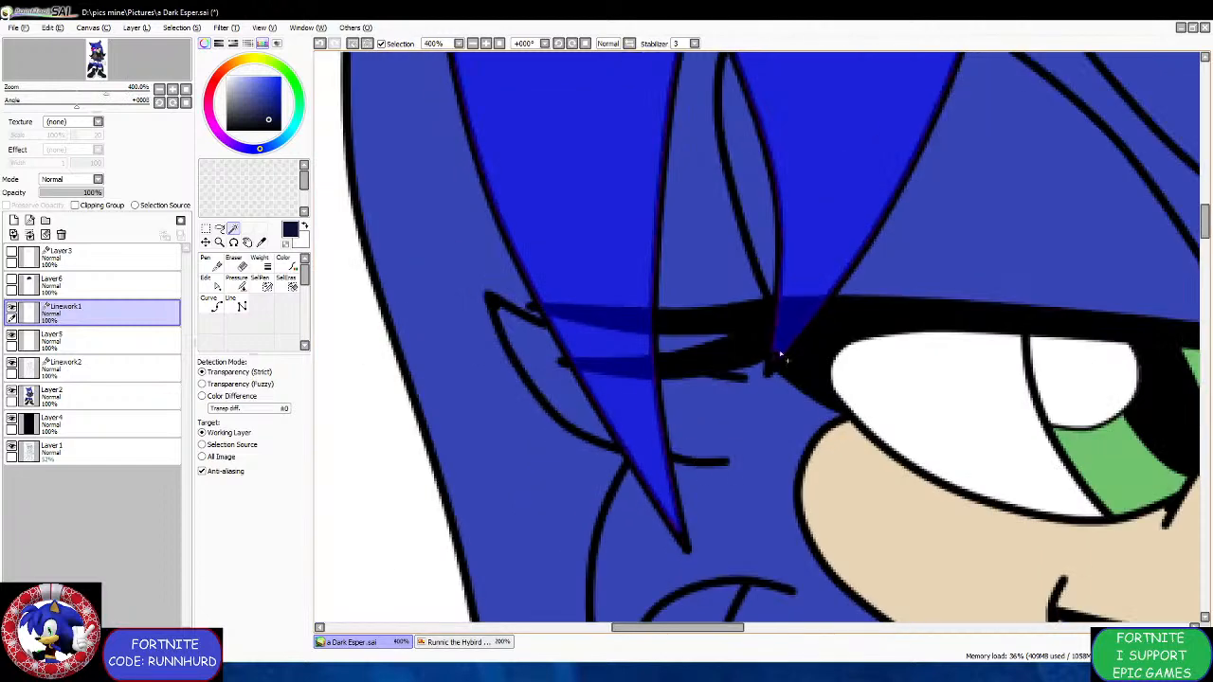
pyautogui.scroll(2, 777, 354)
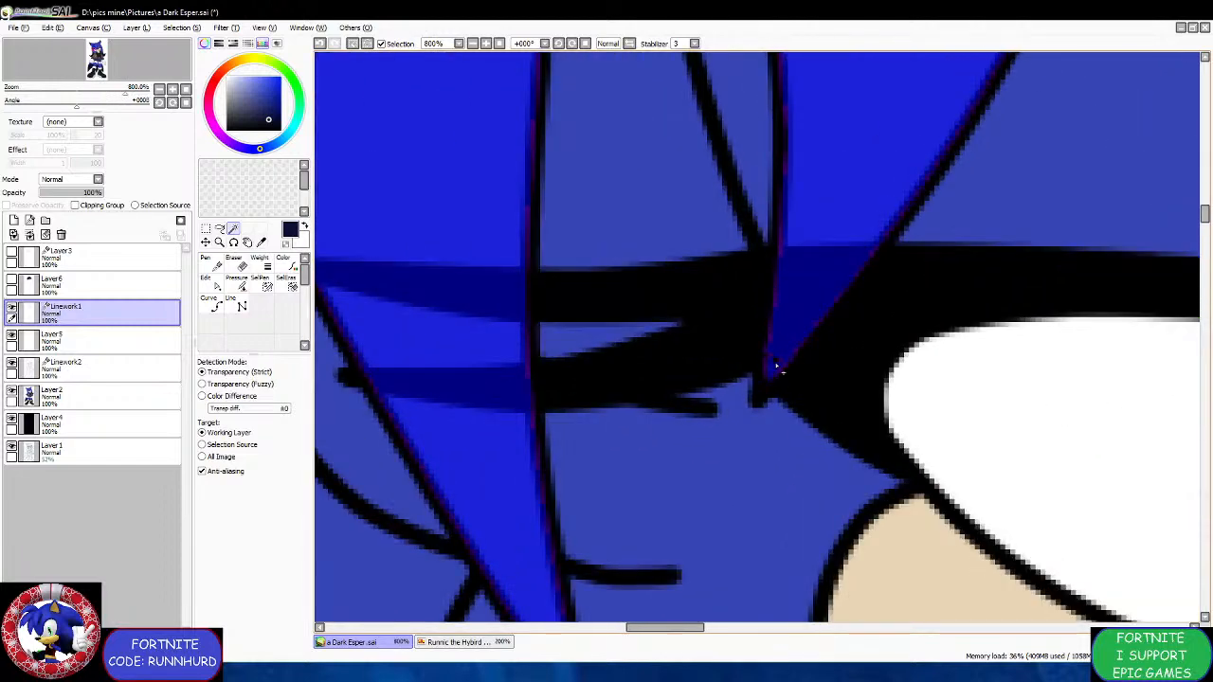
pyautogui.scroll(-3, 777, 363)
pyautogui.scroll(2, 846, 338)
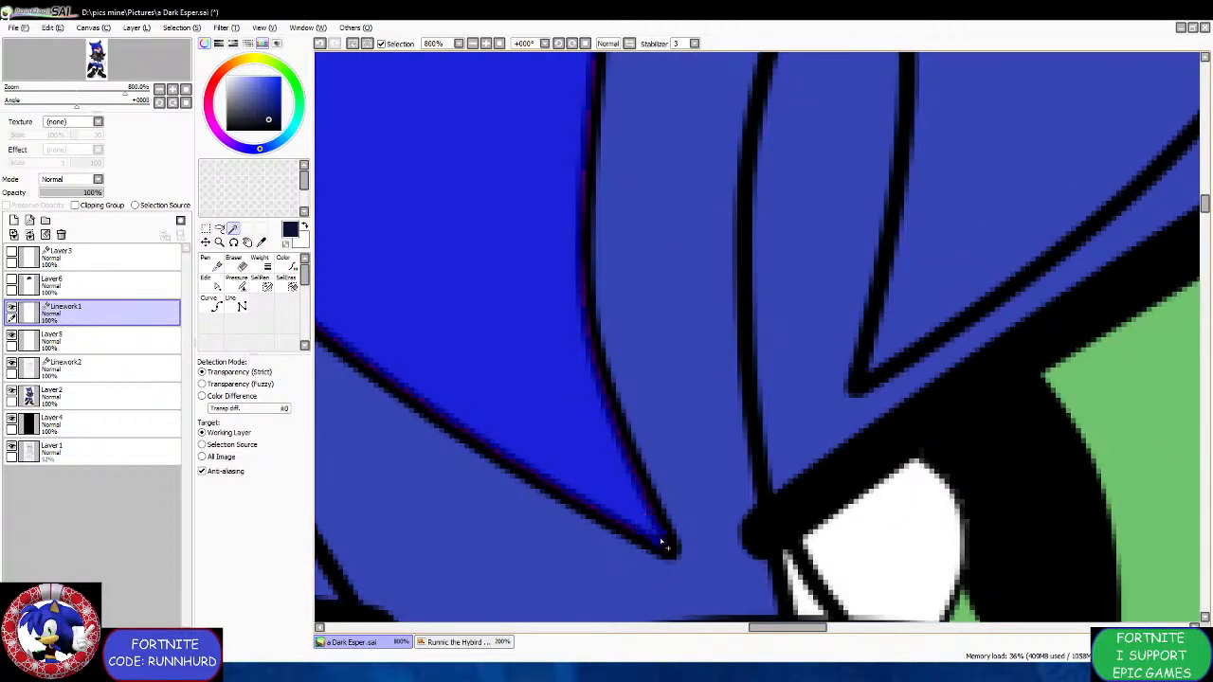
pyautogui.scroll(-1, 663, 455)
pyautogui.scroll(2, 670, 440)
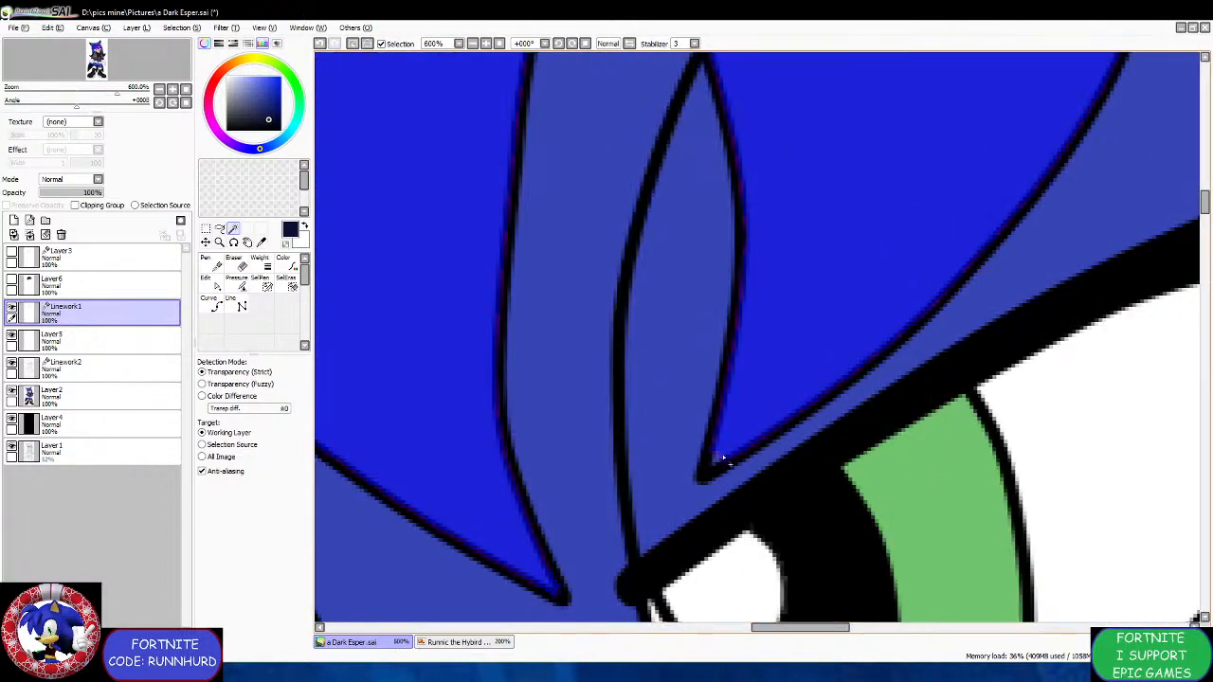
pyautogui.scroll(-3, 718, 457)
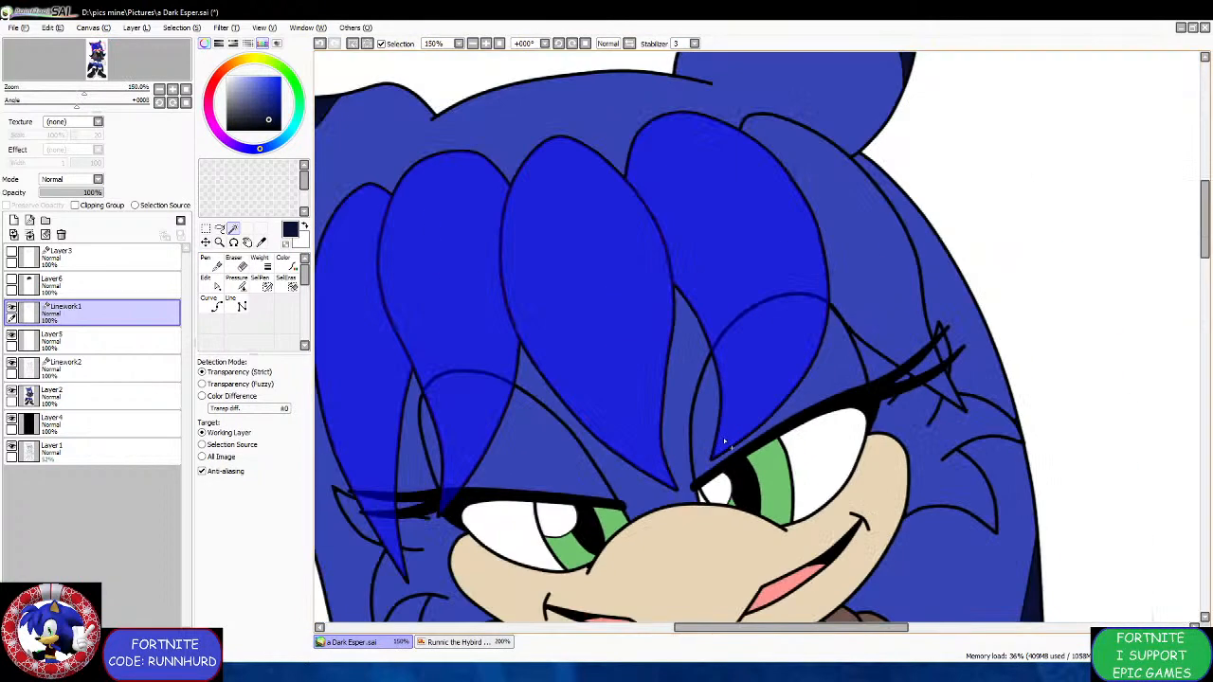
# Add the outermost right fringe strand over the eyelashes to the selection, including its tip.
pyautogui.click(920, 336)
pyautogui.scroll(3, 945, 379)
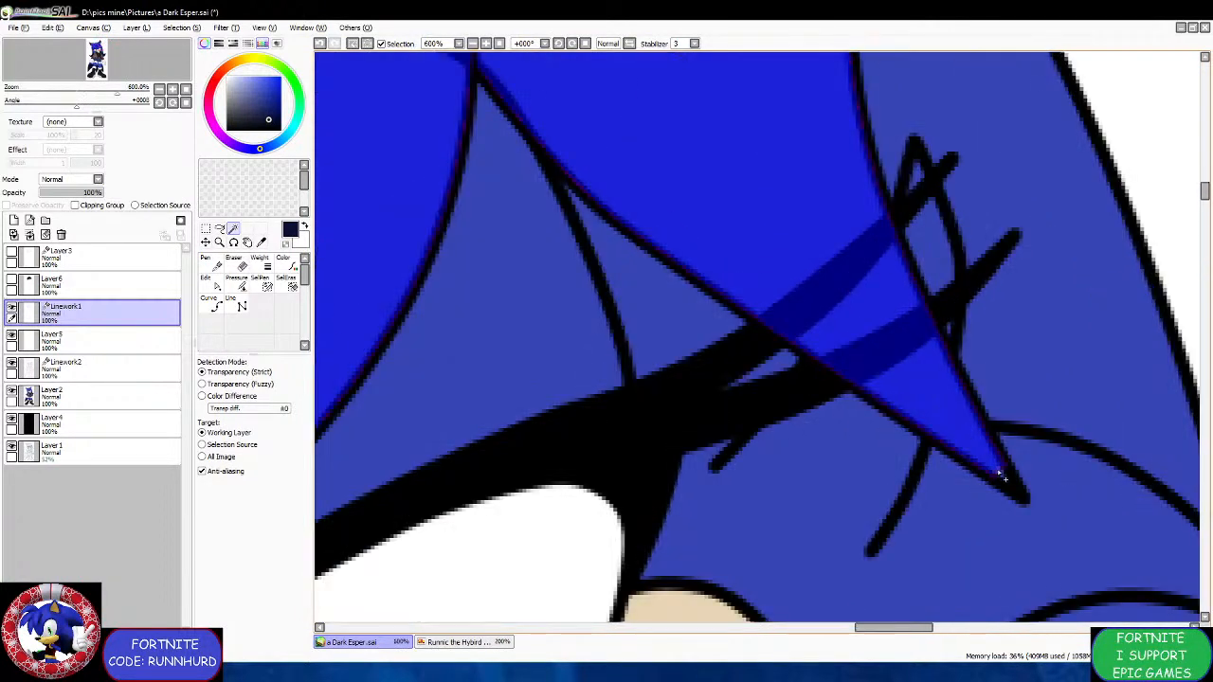
pyautogui.scroll(2, 1002, 474)
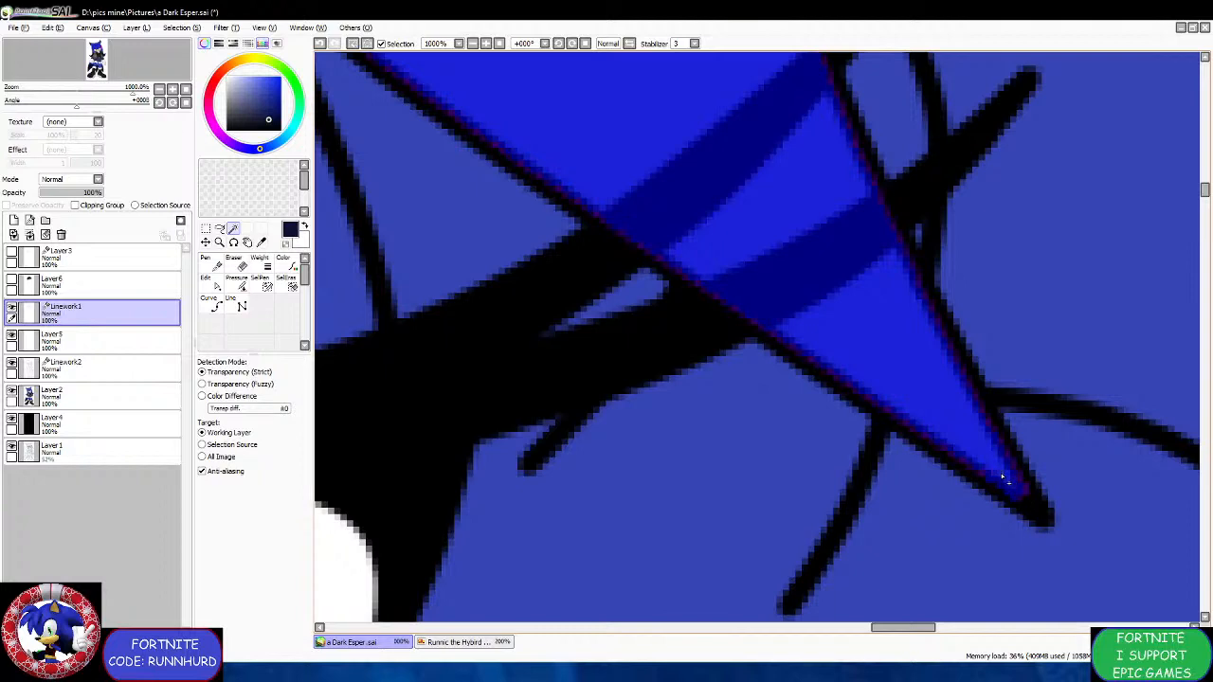
pyautogui.scroll(-5, 1004, 479)
pyautogui.scroll(-3, 773, 390)
pyautogui.scroll(2, 773, 396)
pyautogui.scroll(-4, 770, 394)
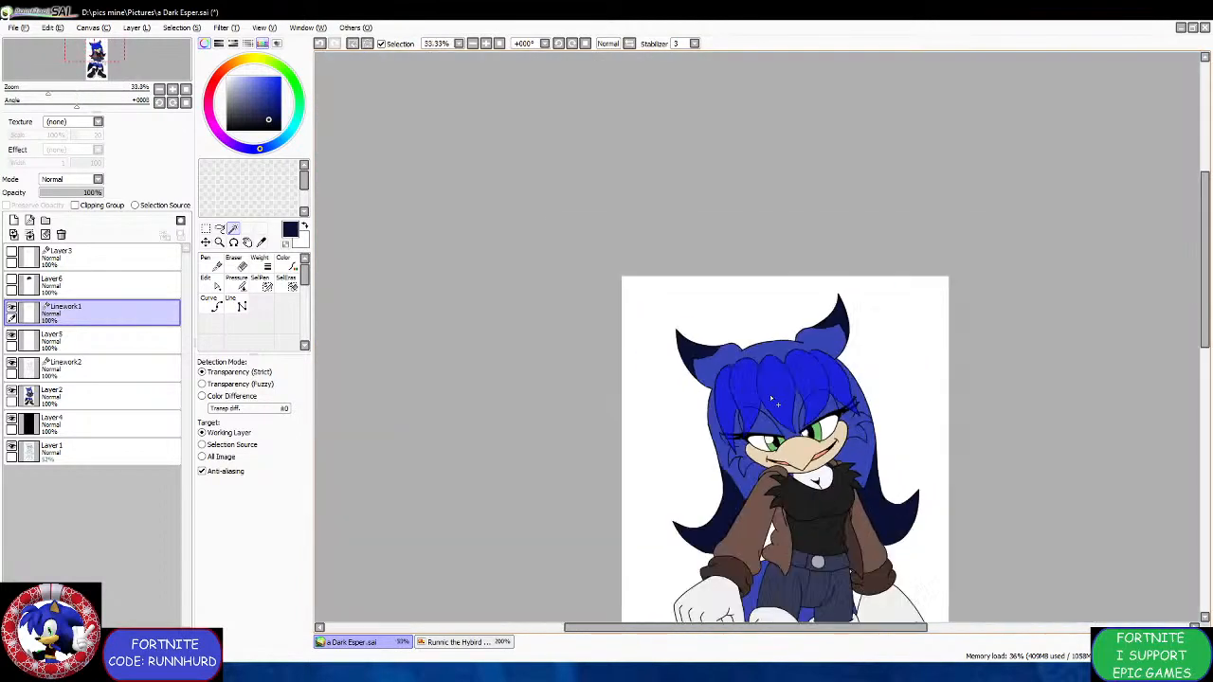
# Fill the selected strands with the dark navy on Layer5 using the Pen, and deselect.
pyautogui.click(124, 341)
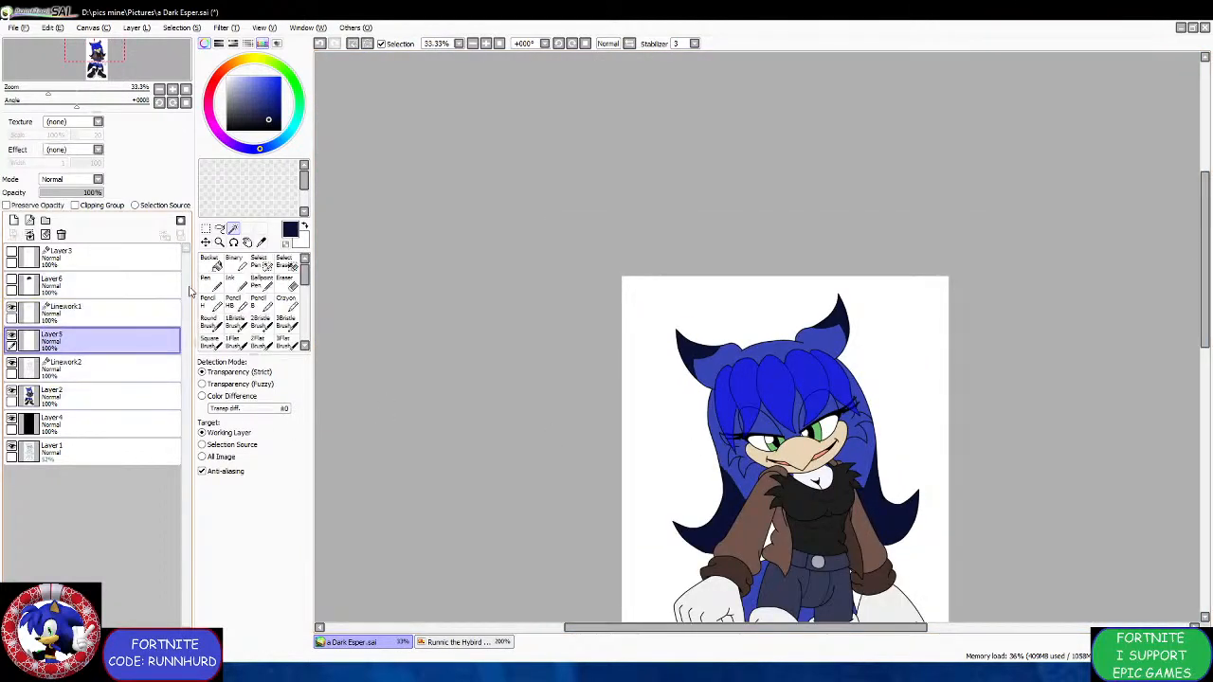
pyautogui.click(206, 282)
pyautogui.scroll(-6, 777, 361)
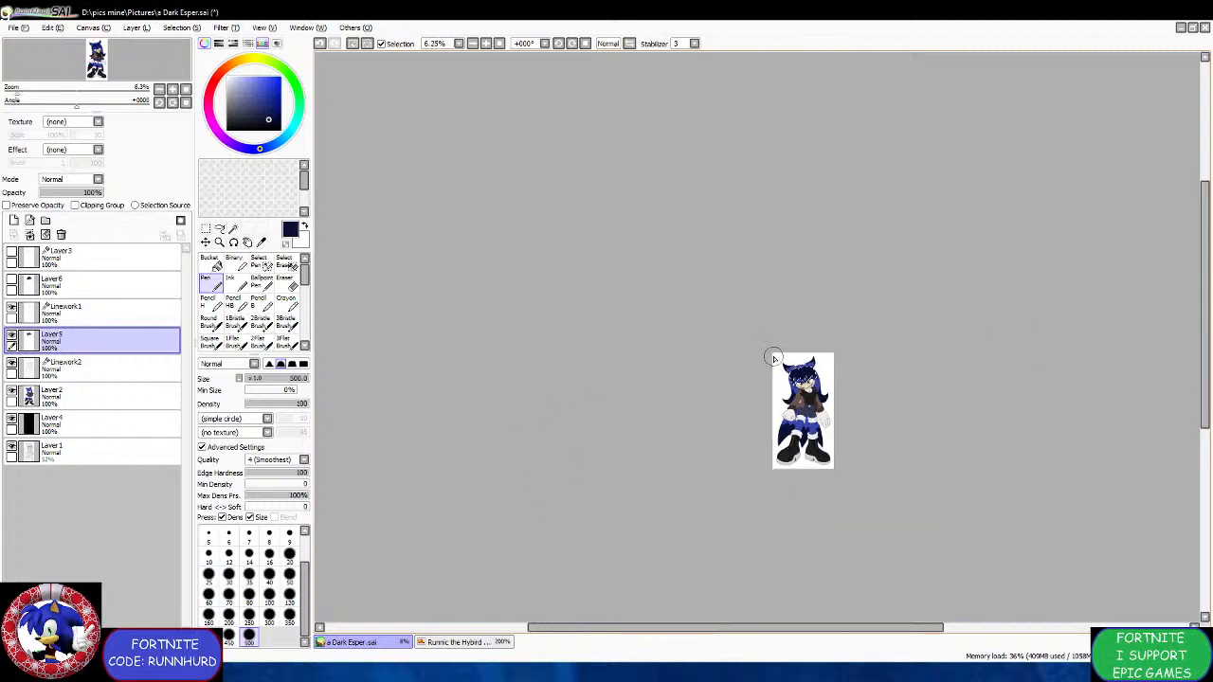
pyautogui.scroll(5, 823, 446)
pyautogui.scroll(1, 907, 159)
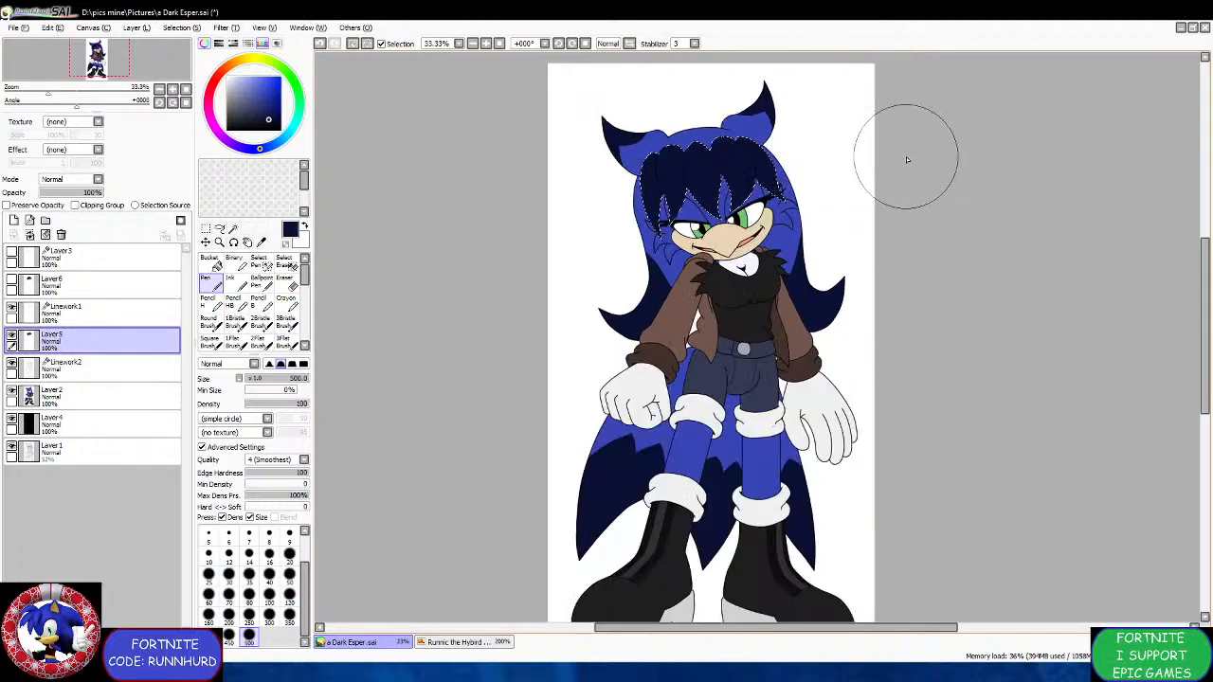
pyautogui.scroll(-1, 913, 184)
pyautogui.click(205, 229)
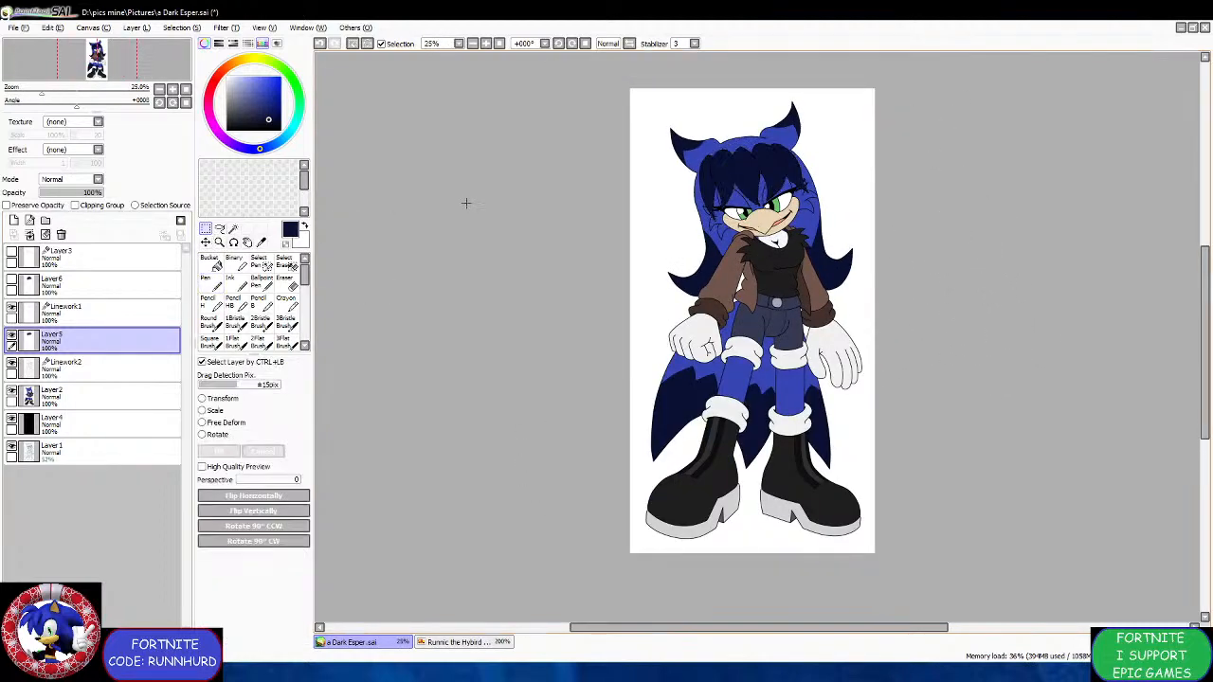
# Show Layer6 and Layer3 again to compare the two fringe versions.
pyautogui.click(13, 284)
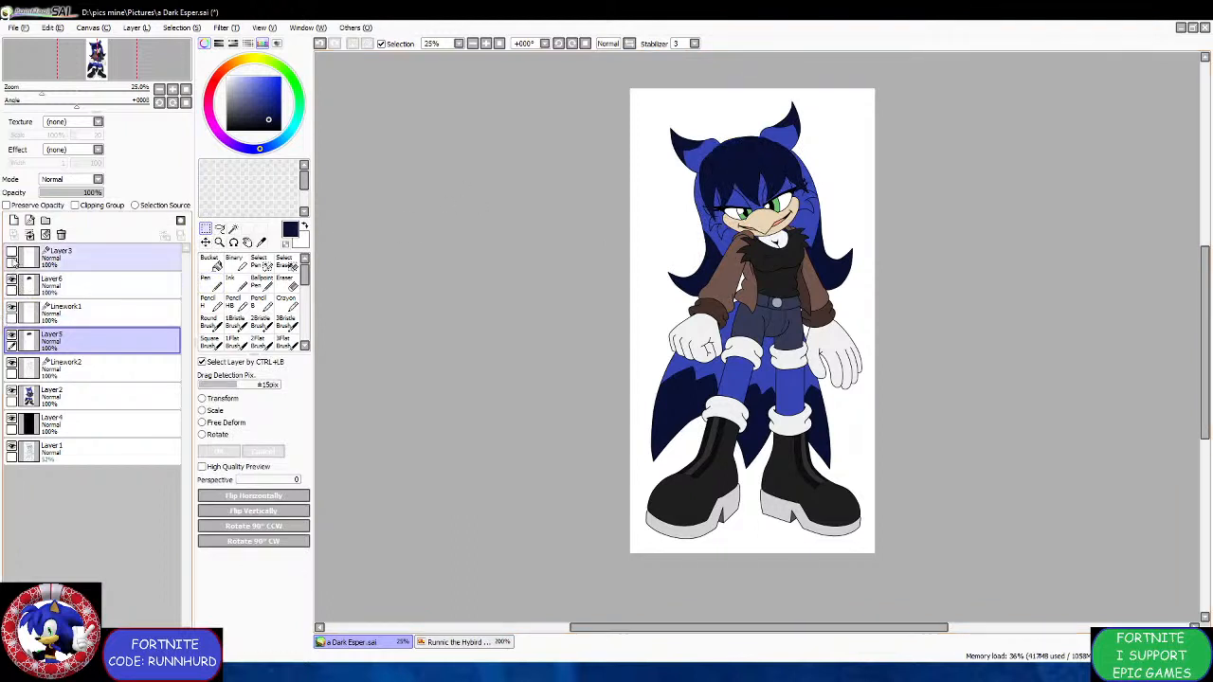
pyautogui.click(12, 255)
pyautogui.scroll(2, 459, 105)
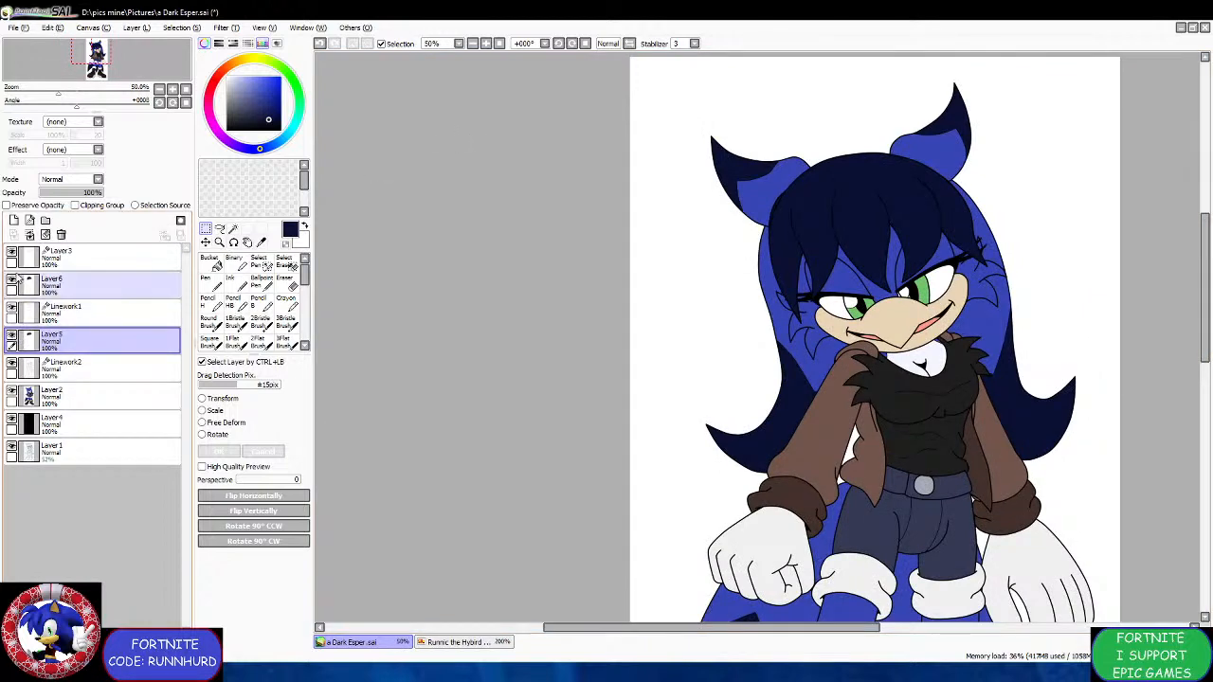
# Compare the two fringe versions, leave Layer6 and Layer3 visible with Layer5 and Linework1 hidden, and save the drawing.
pyautogui.click(13, 283)
pyautogui.click(13, 254)
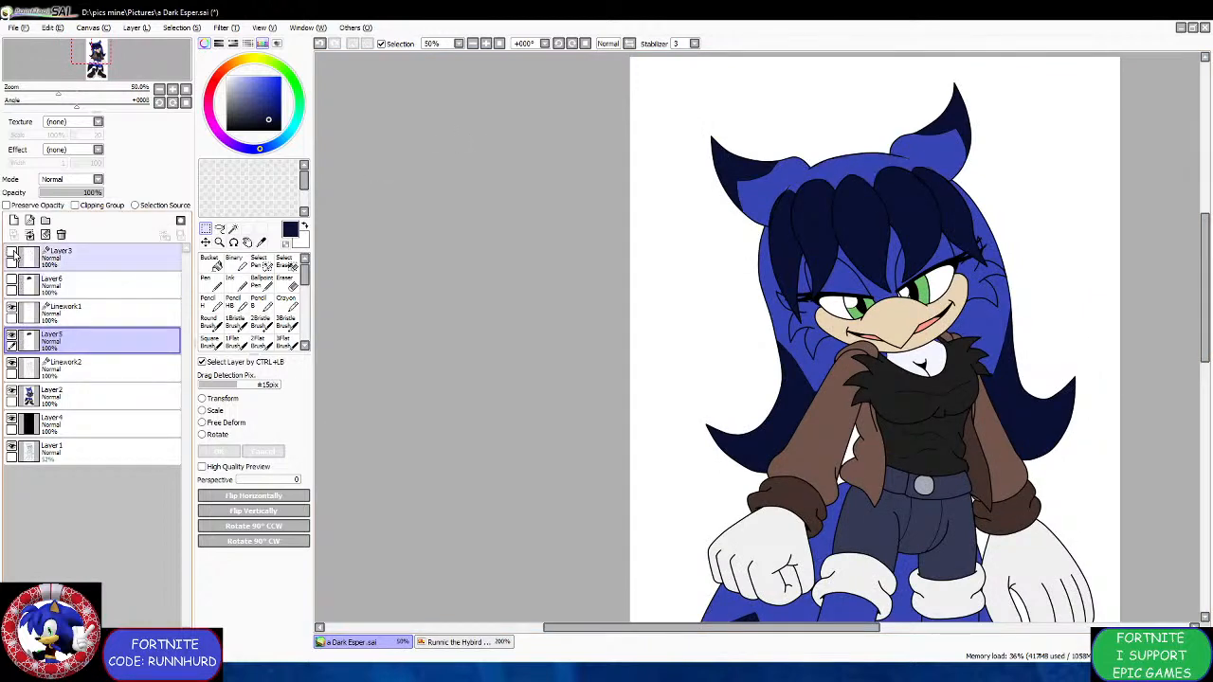
pyautogui.click(13, 336)
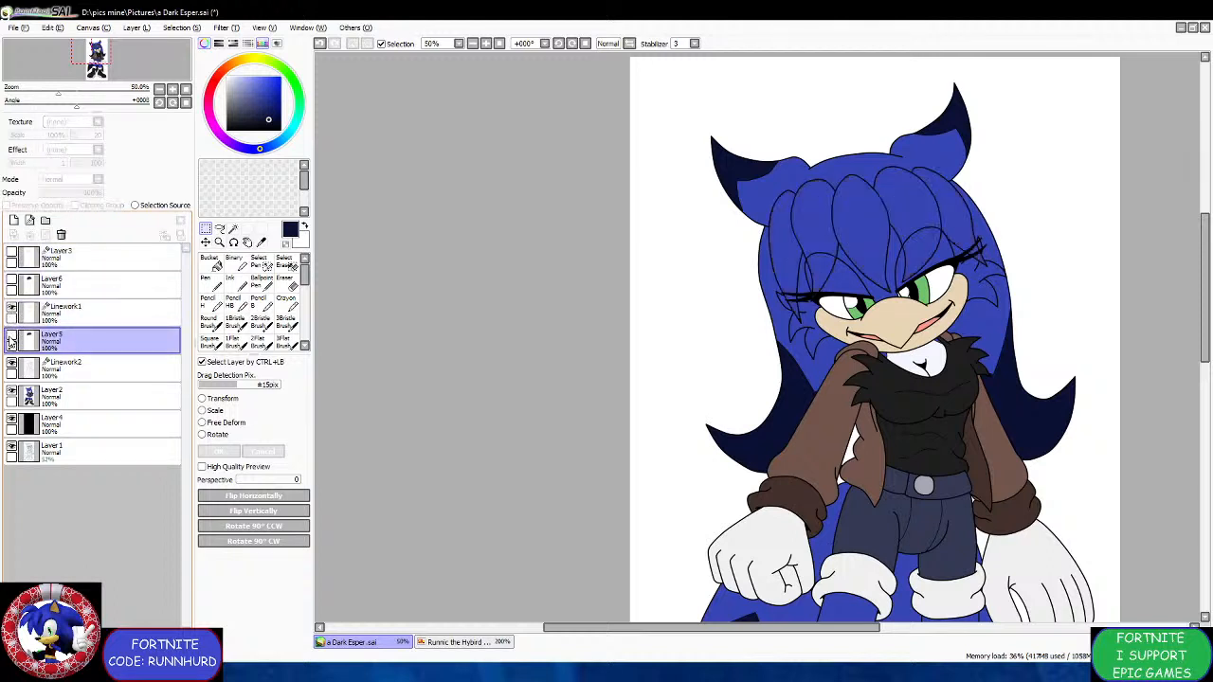
pyautogui.click(12, 309)
pyautogui.click(11, 281)
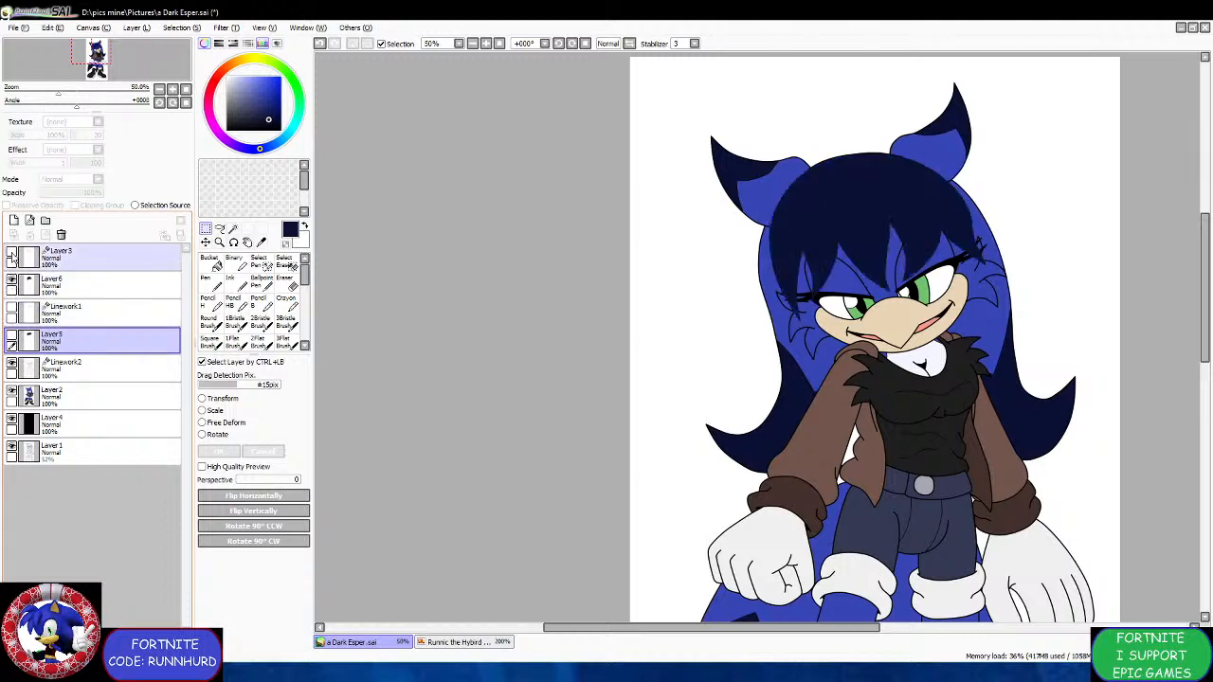
pyautogui.click(12, 254)
pyautogui.scroll(-2, 476, 311)
pyautogui.scroll(1, 476, 311)
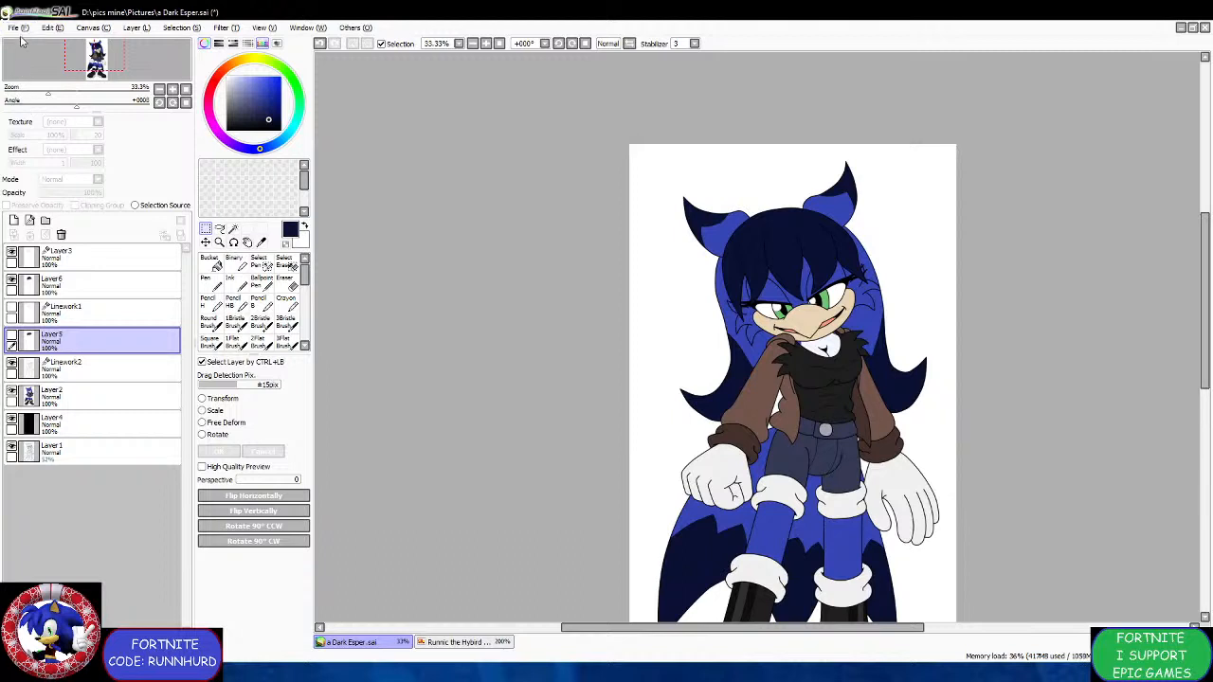
pyautogui.hotkey('ctrl', 's')
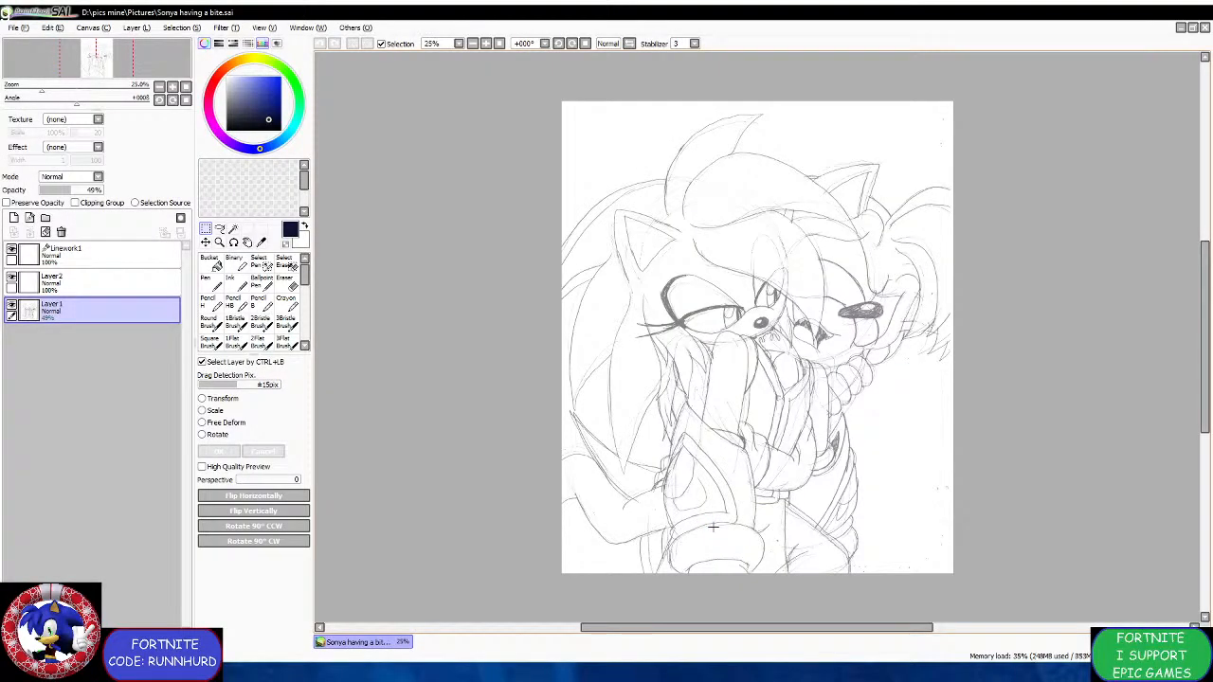
# Ink the lower fringe strand on Linework1 in Sonya having a bite.sai with black size 4 curves, down to its tip and back up.
pyautogui.click(137, 254)
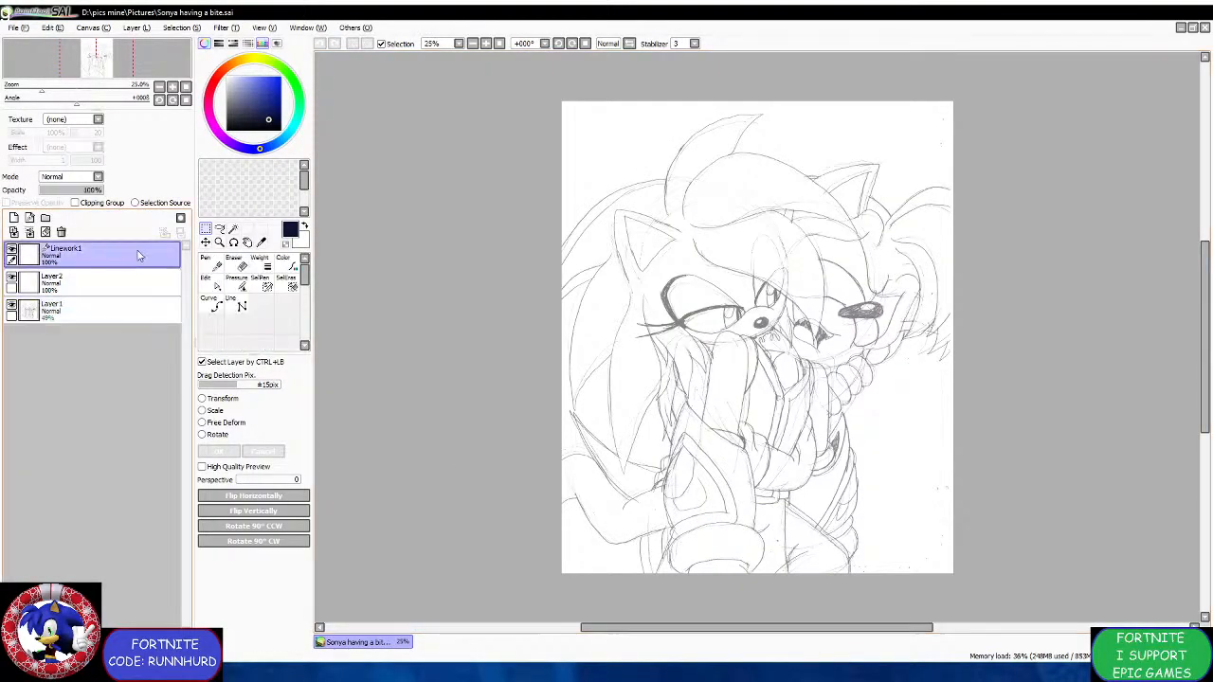
pyautogui.click(227, 130)
pyautogui.click(210, 301)
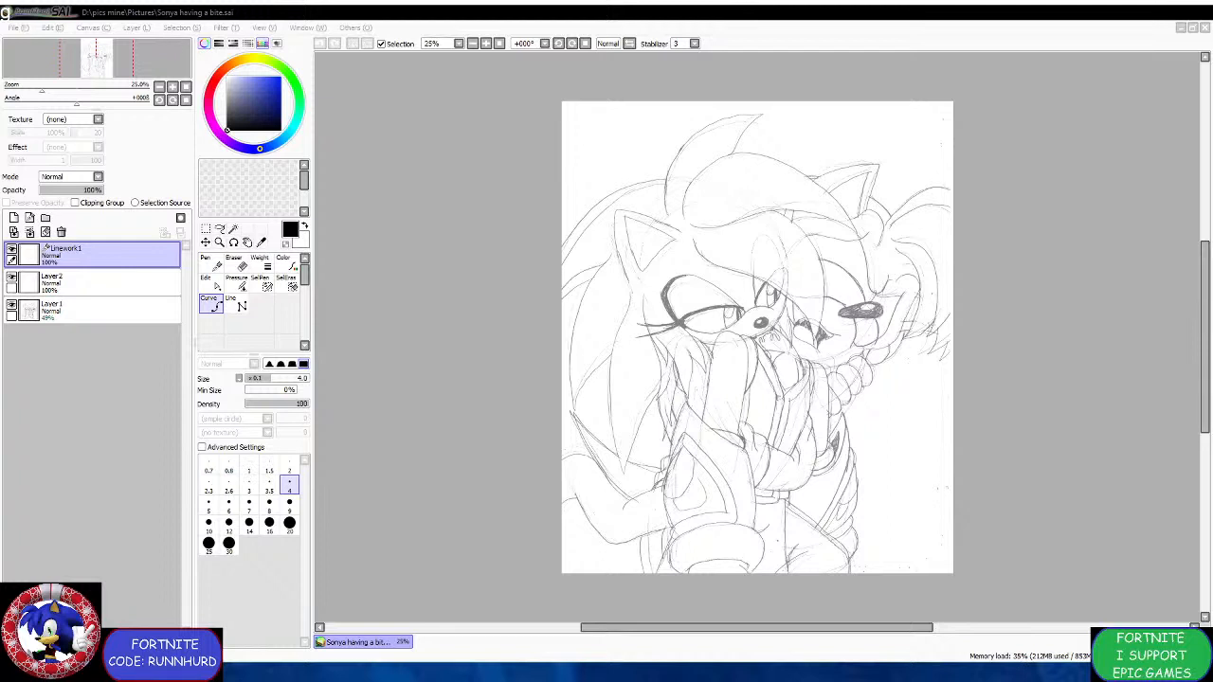
pyautogui.click(268, 17)
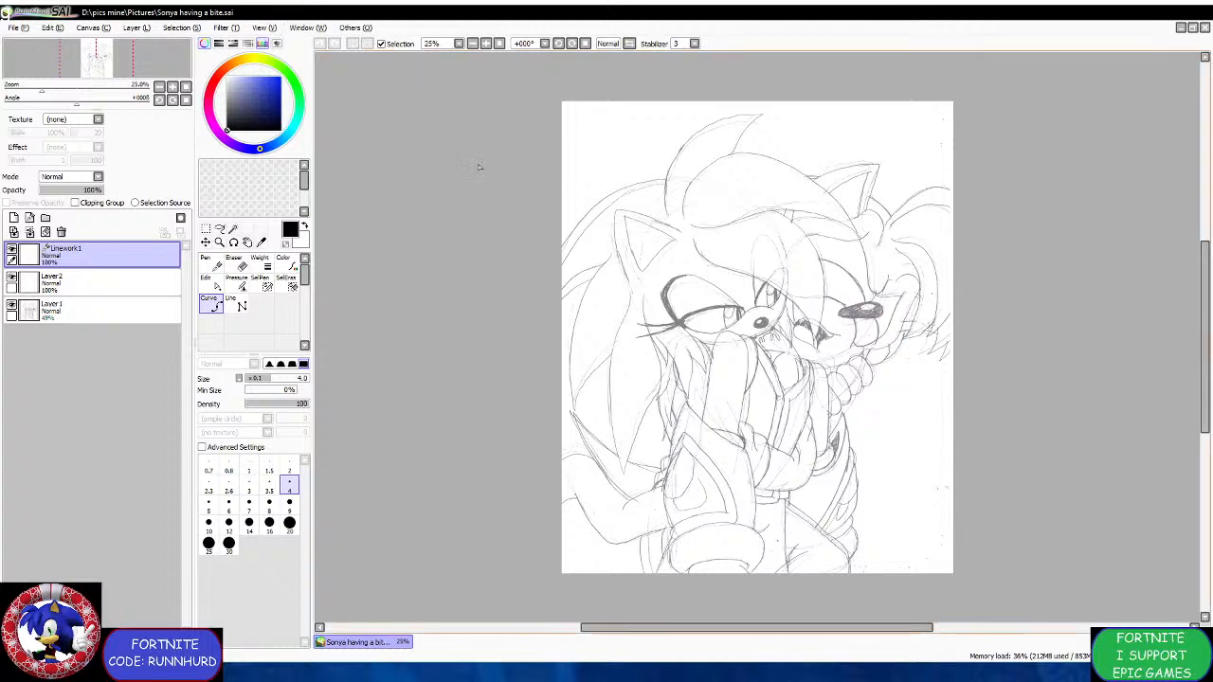
pyautogui.scroll(2, 718, 255)
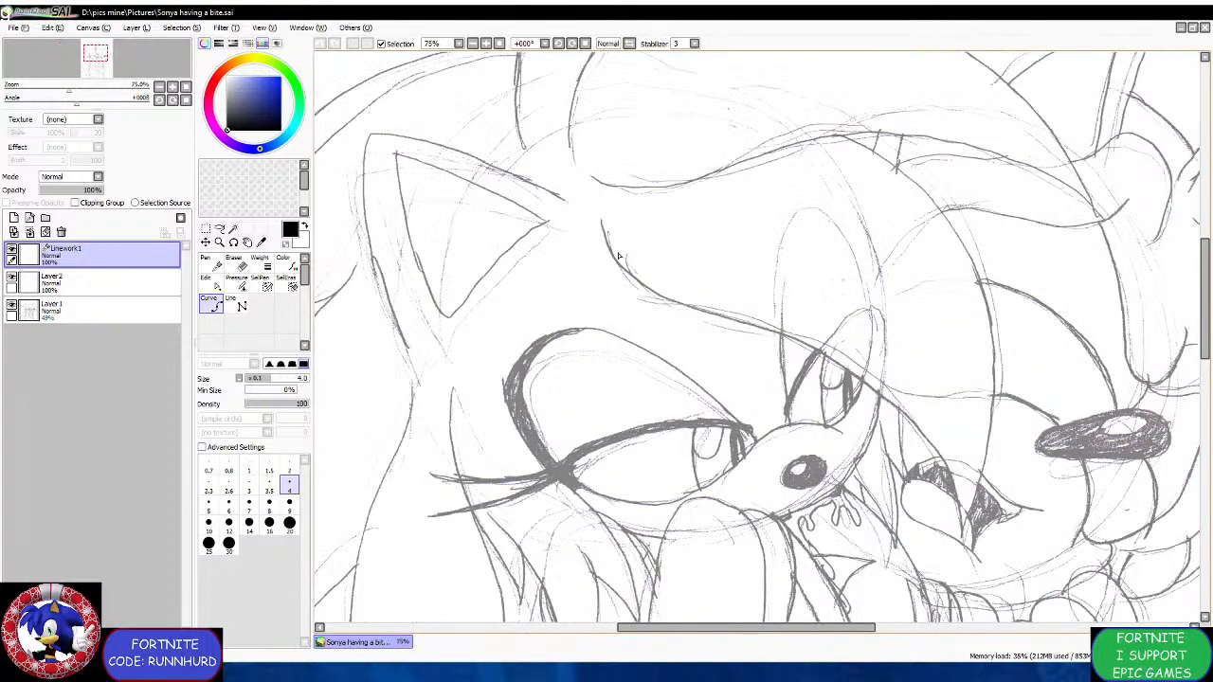
pyautogui.moveTo(601, 222)
pyautogui.mouseDown()
pyautogui.moveTo(611, 258)
pyautogui.moveTo(658, 298)
pyautogui.moveTo(829, 358)
pyautogui.moveTo(891, 405)
pyautogui.moveTo(941, 459)
pyautogui.moveTo(963, 537)
pyautogui.mouseUp()
pyautogui.hotkey('ctrl', 'z')
pyautogui.click(962, 533)
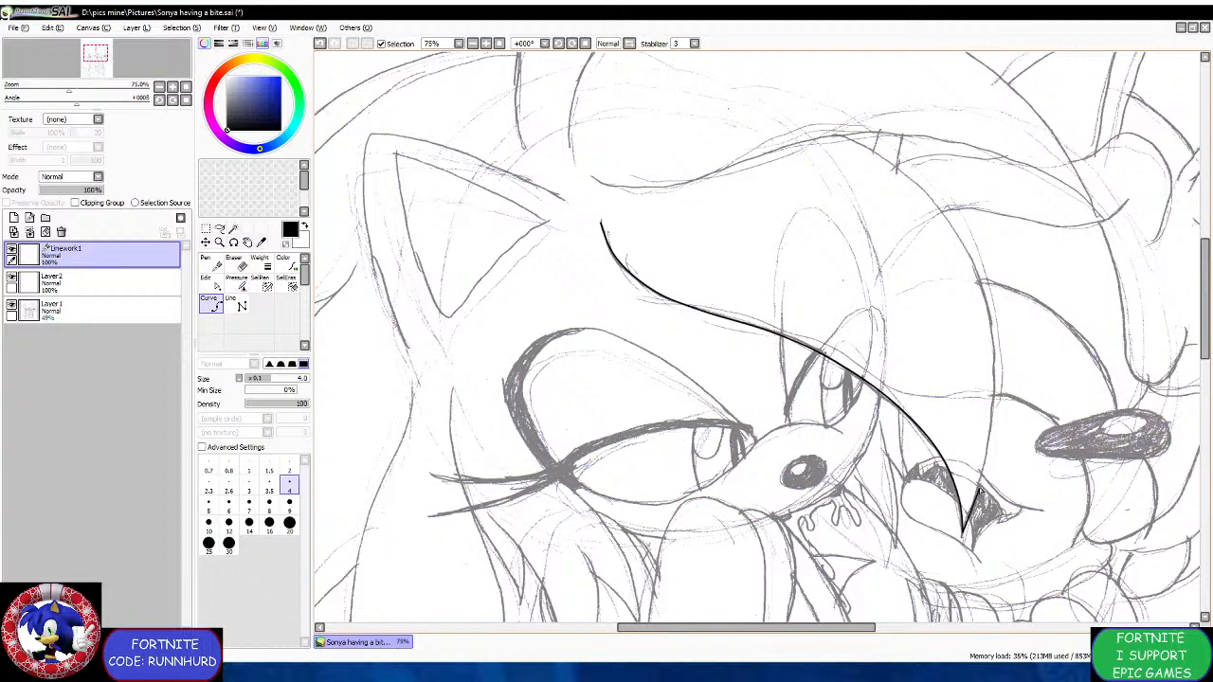
pyautogui.click(981, 488)
pyautogui.click(993, 414)
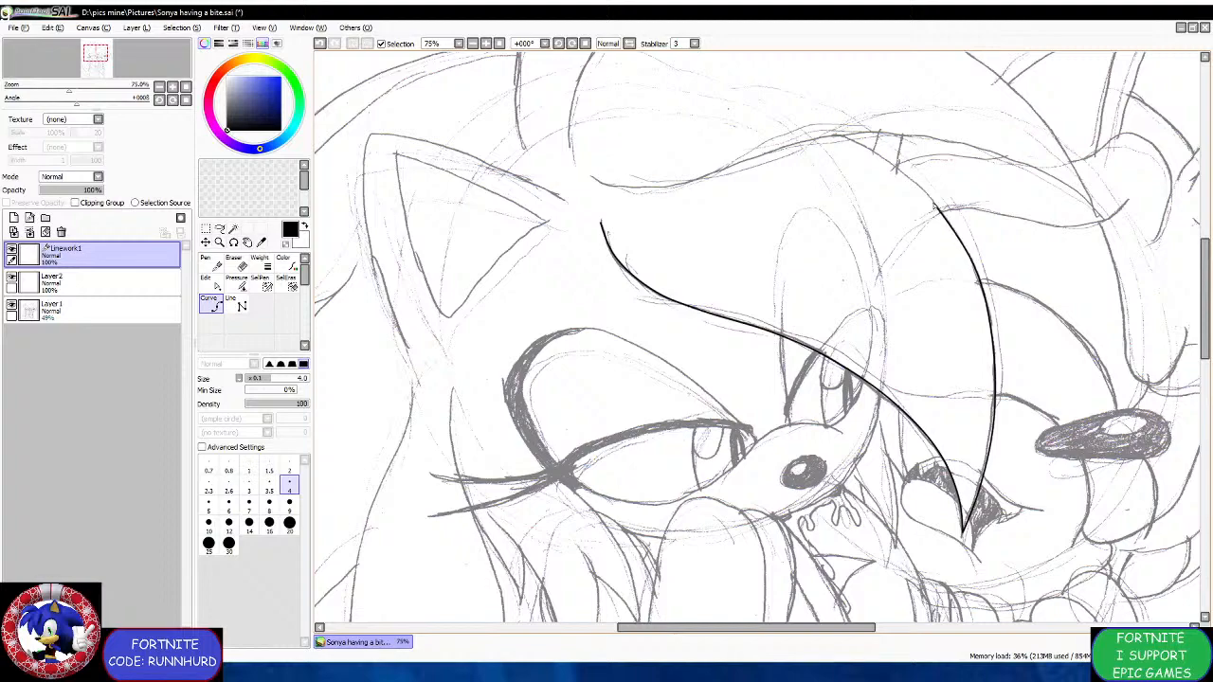
pyautogui.doubleClick(839, 139)
# Ink the upper fringe strand with the Curve tool, over its arched top to the pointed tip and back along its lower edge.
pyautogui.scroll(-4, 747, 125)
pyautogui.scroll(4, 723, 165)
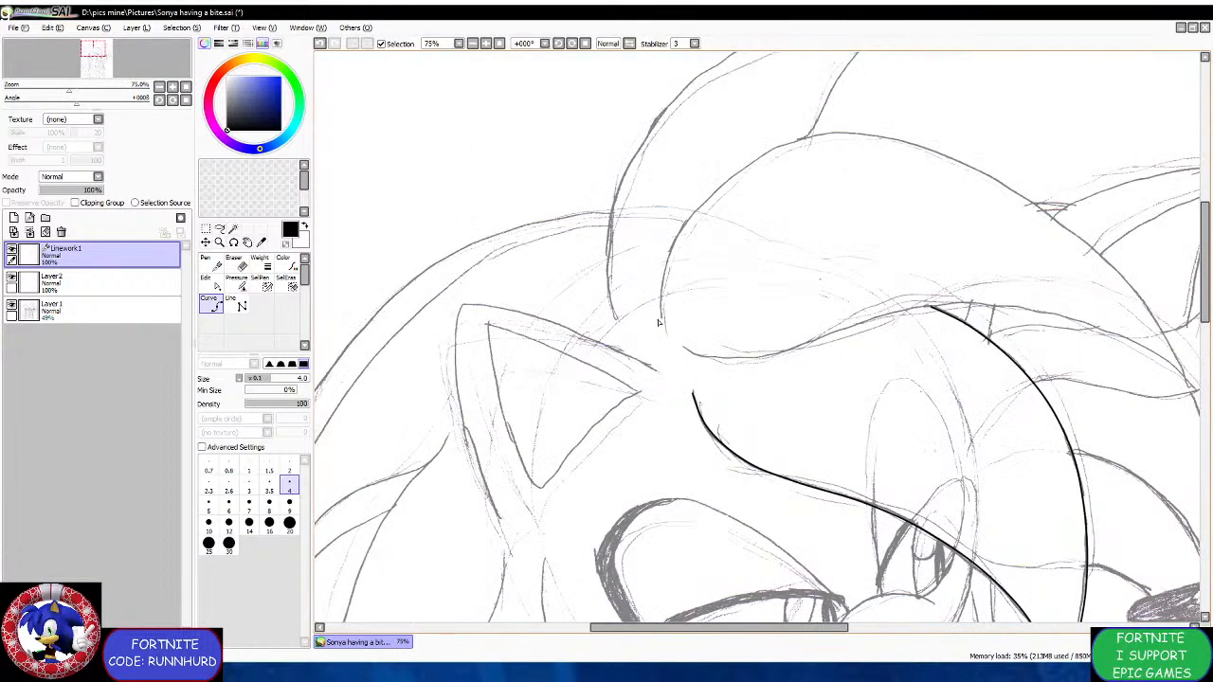
pyautogui.click(660, 320)
pyautogui.click(684, 224)
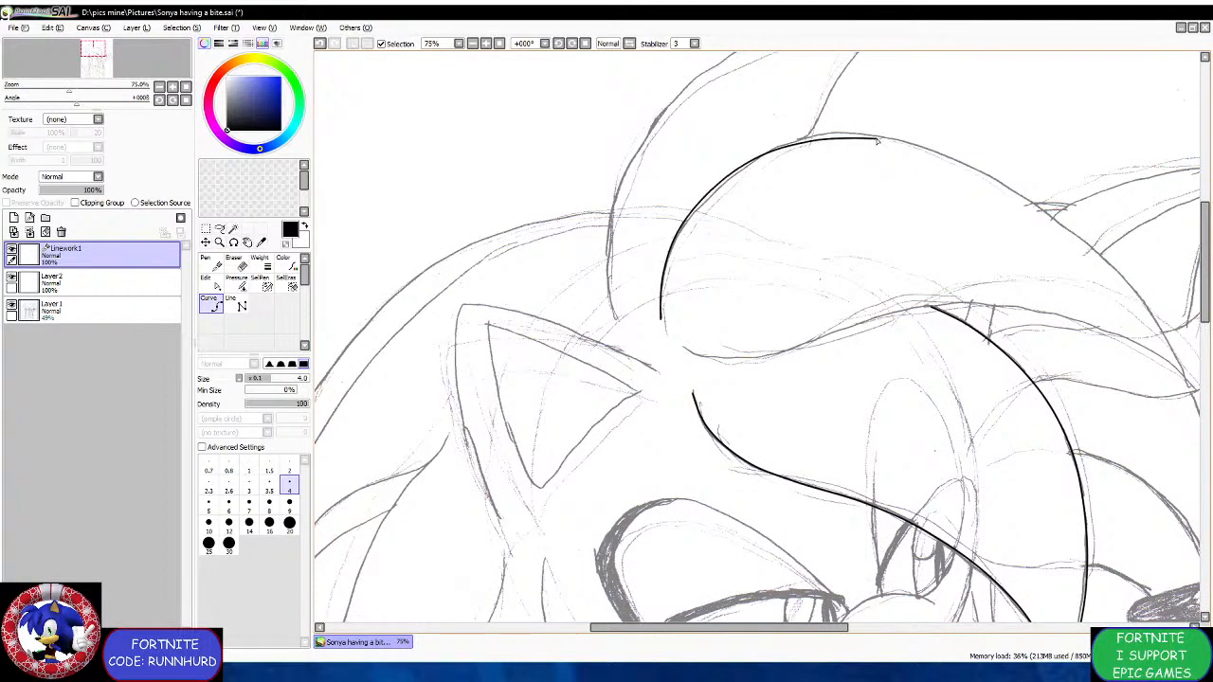
pyautogui.click(964, 164)
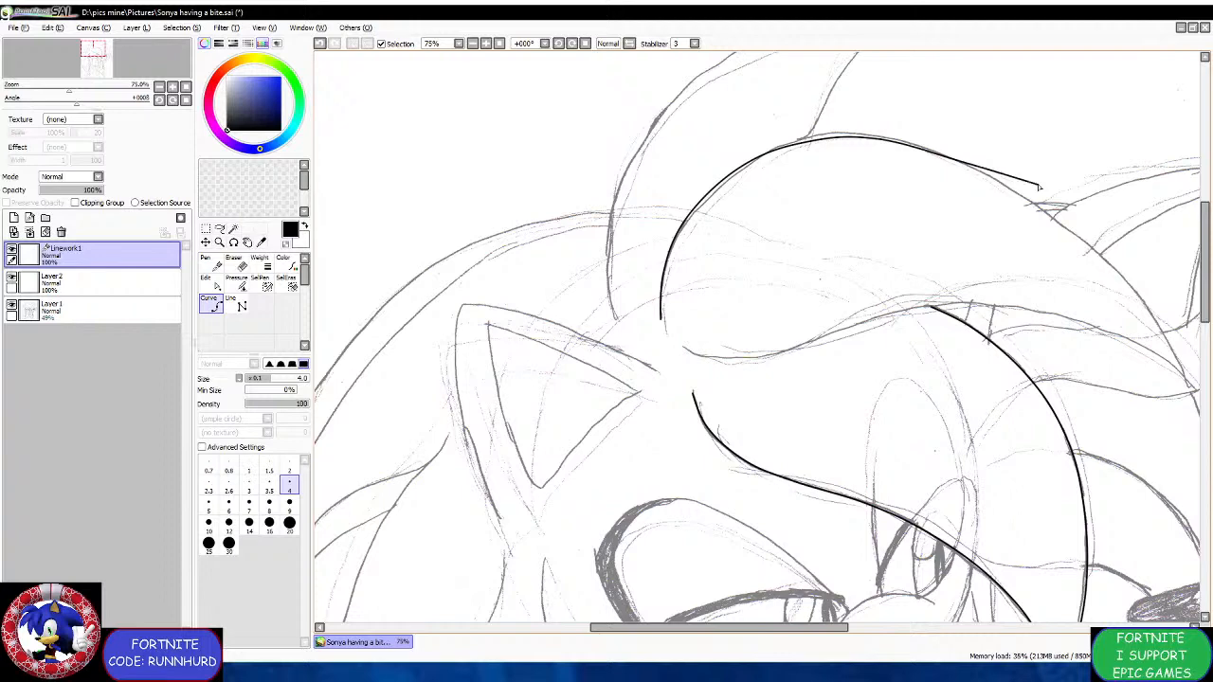
pyautogui.scroll(-2, 1019, 188)
pyautogui.scroll(2, 1097, 221)
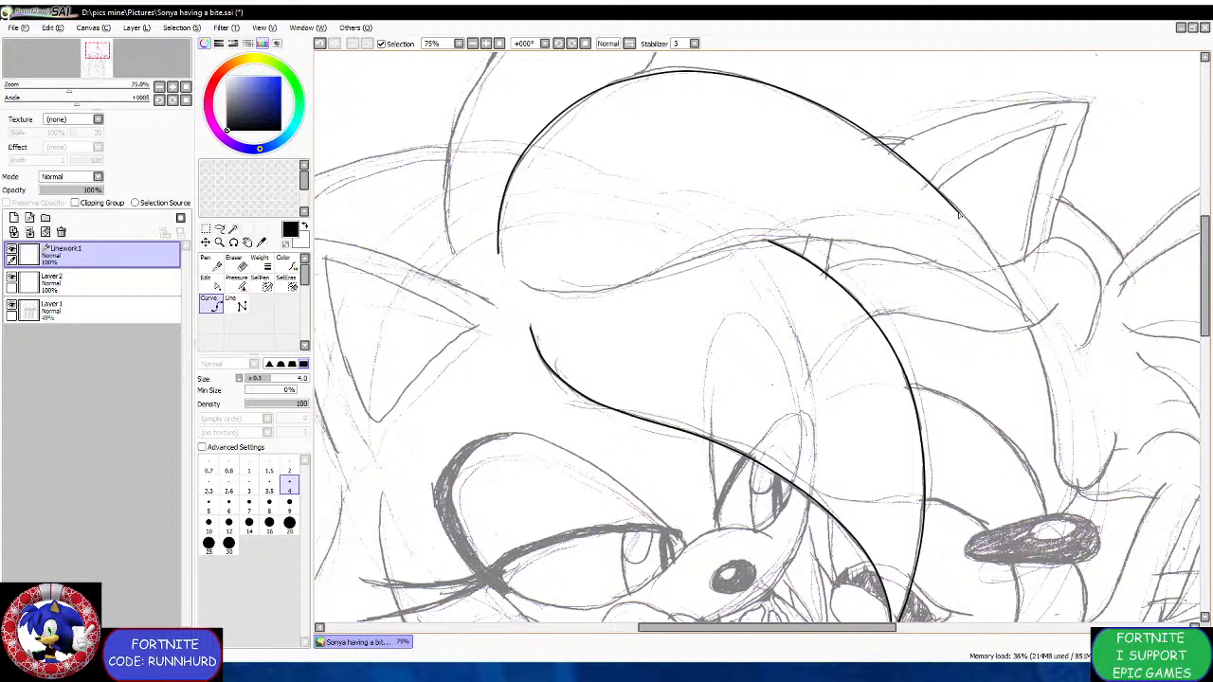
pyautogui.scroll(1, 1017, 305)
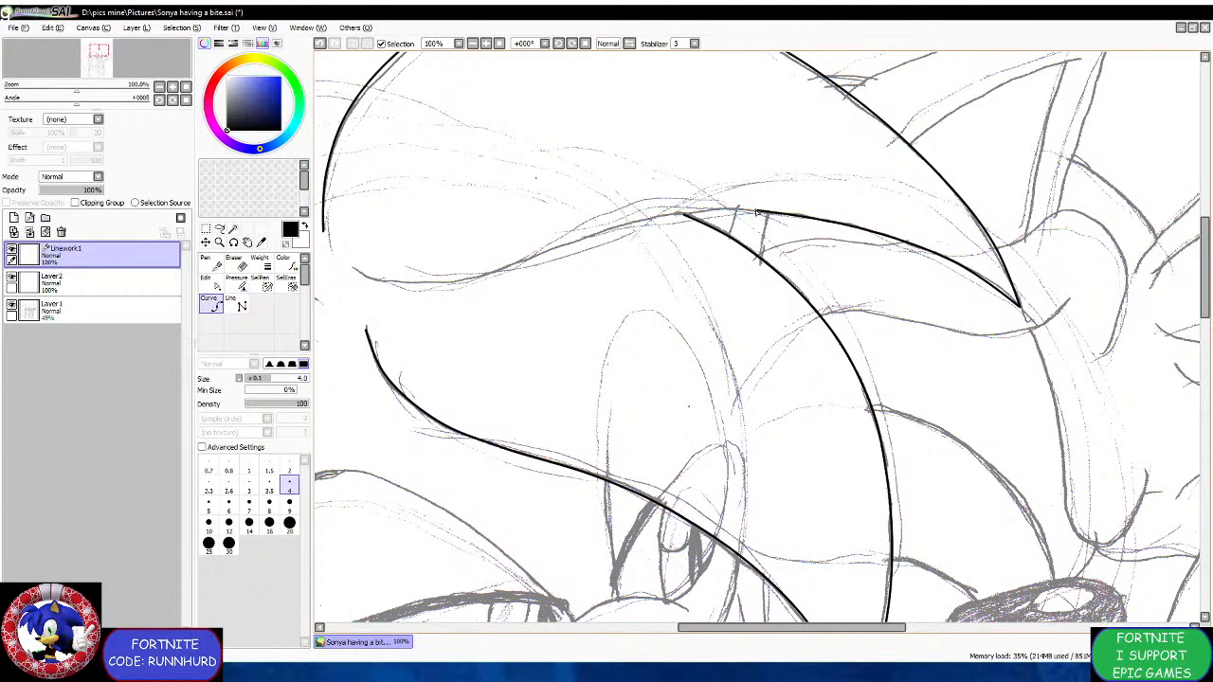
pyautogui.scroll(-3, 684, 217)
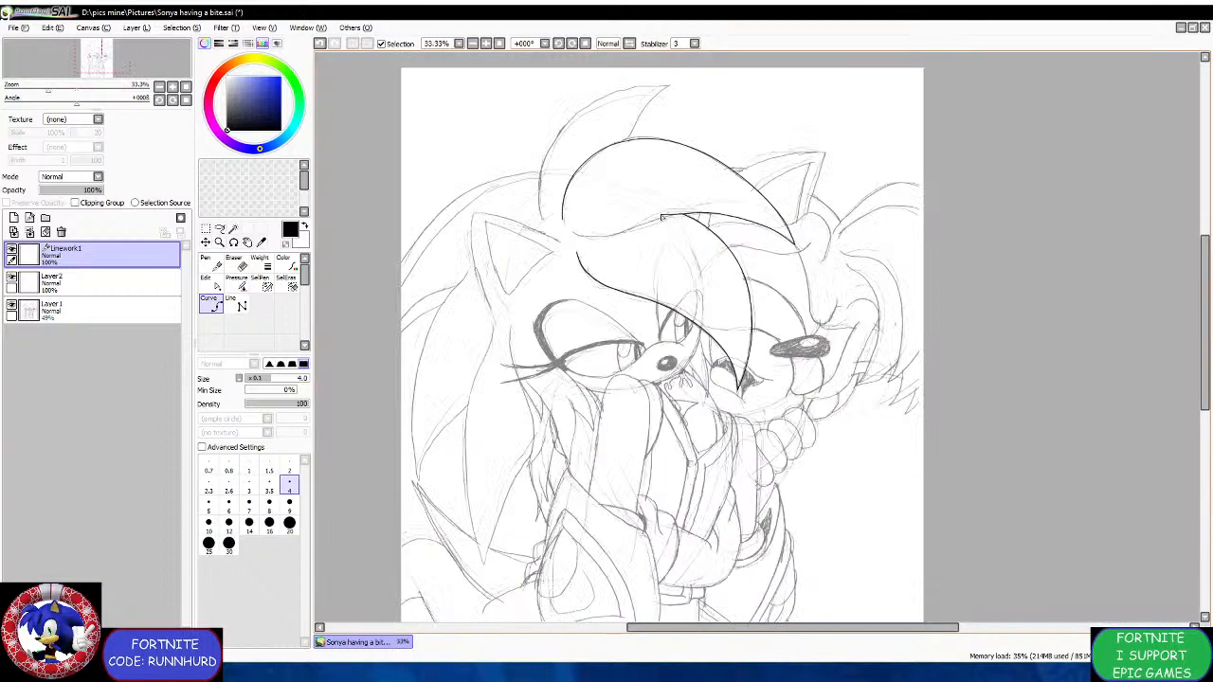
pyautogui.scroll(3, 673, 237)
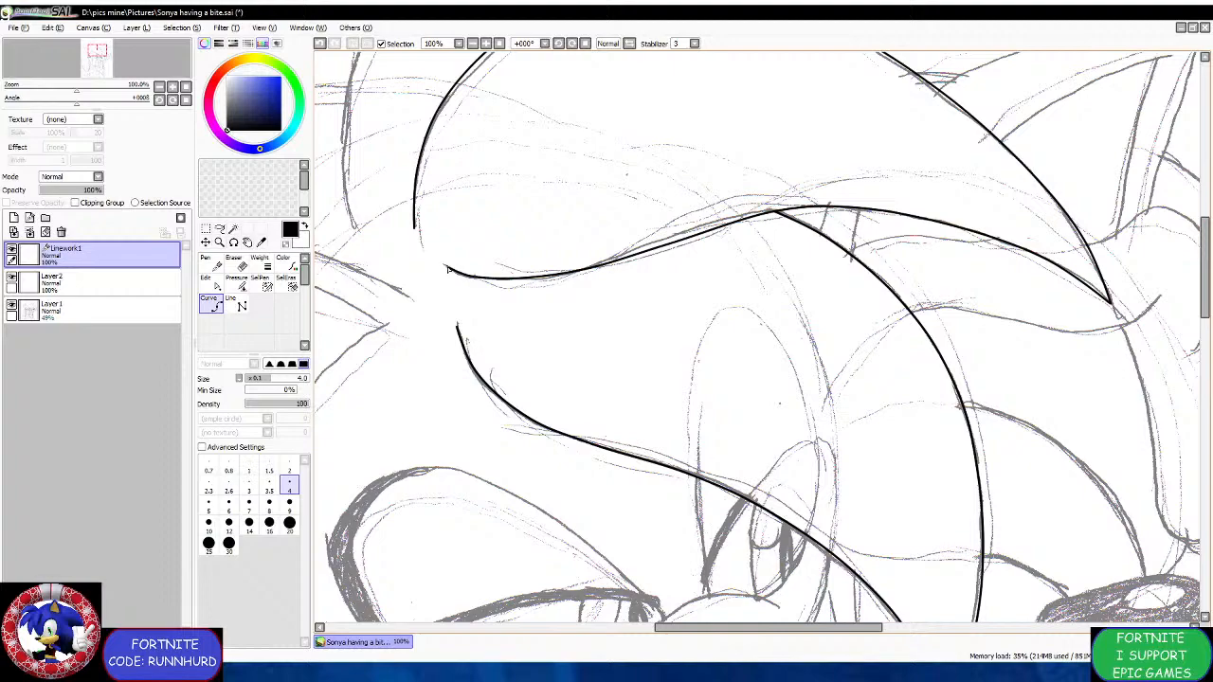
# Ink the upright hair strand behind the fringe, up its outer edge to the tip and down to the arched strand.
pyautogui.scroll(-3, 448, 270)
pyautogui.scroll(3, 541, 384)
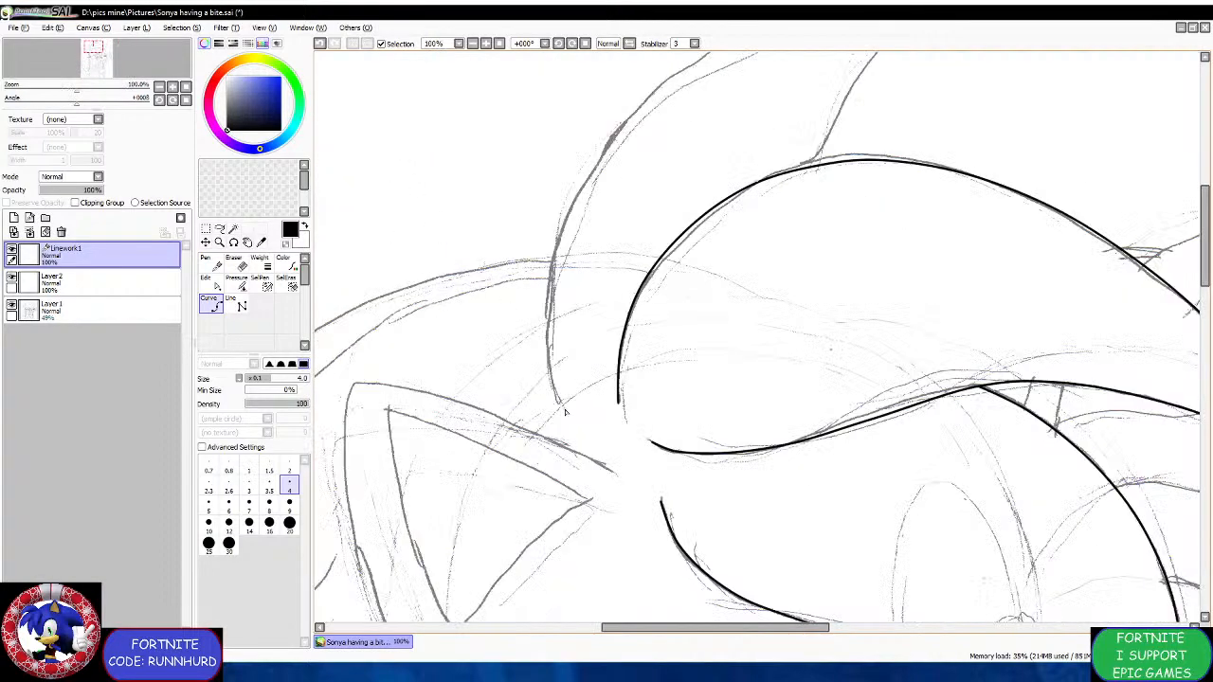
pyautogui.click(565, 411)
pyautogui.scroll(-3, 550, 275)
pyautogui.scroll(3, 560, 238)
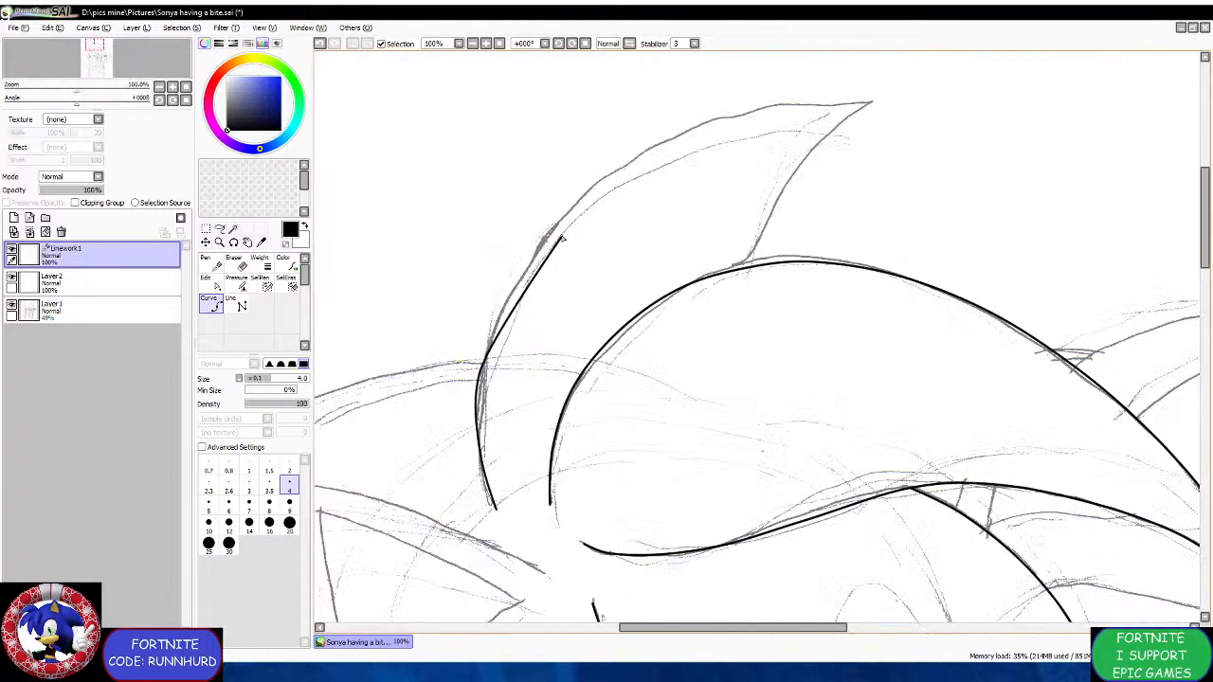
pyautogui.click(515, 280)
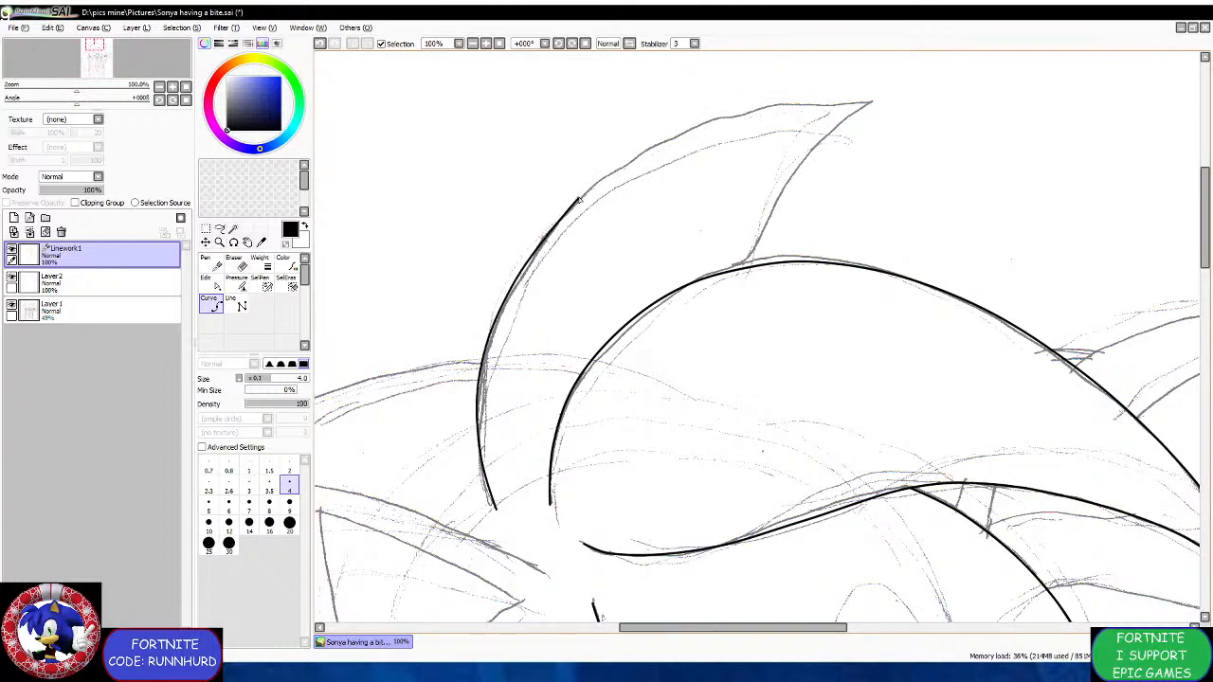
pyautogui.click(579, 199)
pyautogui.click(661, 145)
pyautogui.click(761, 114)
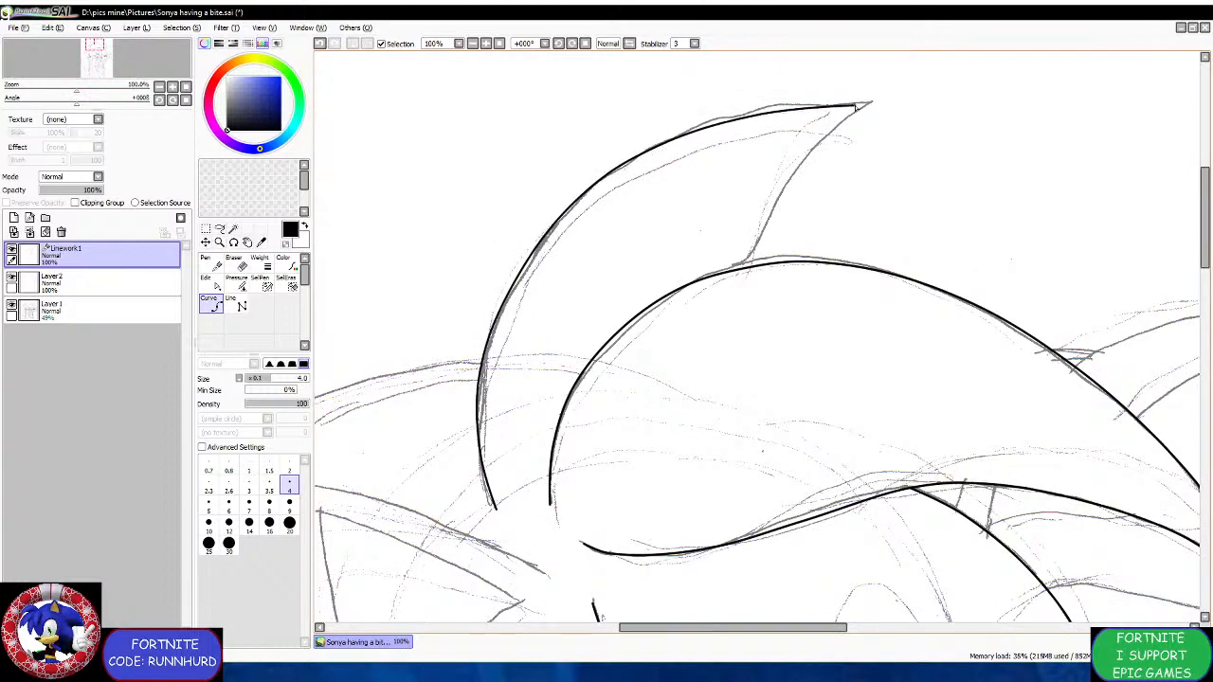
pyautogui.scroll(2, 862, 122)
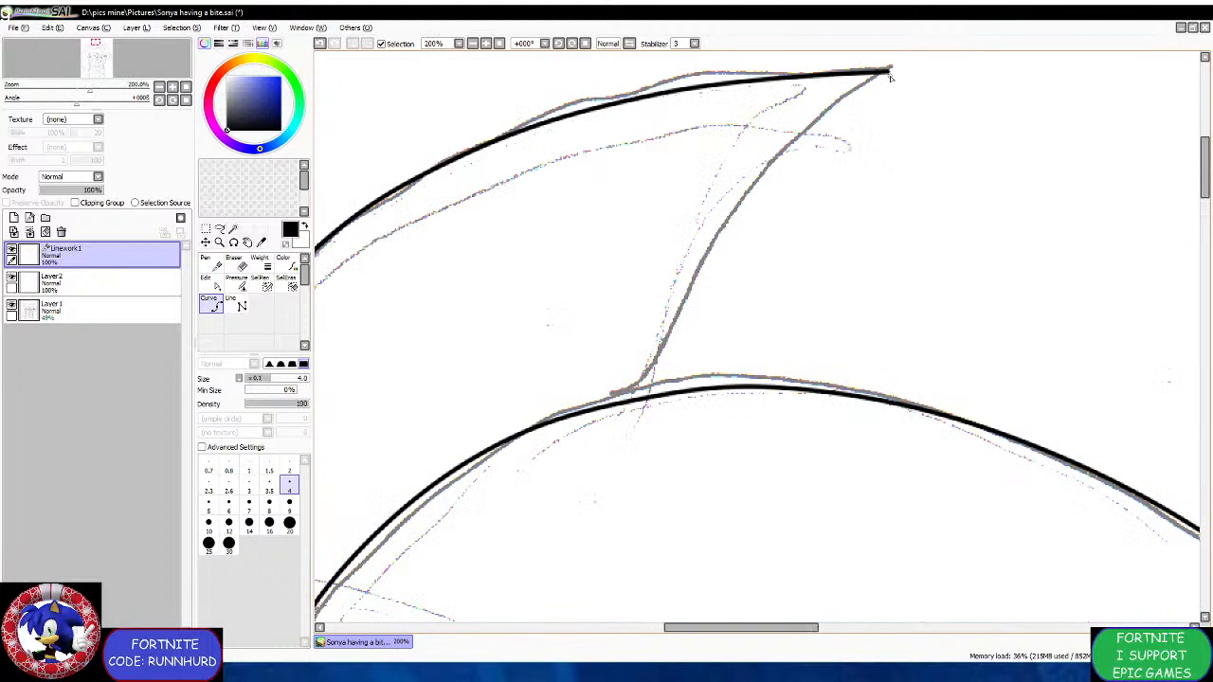
pyautogui.click(889, 72)
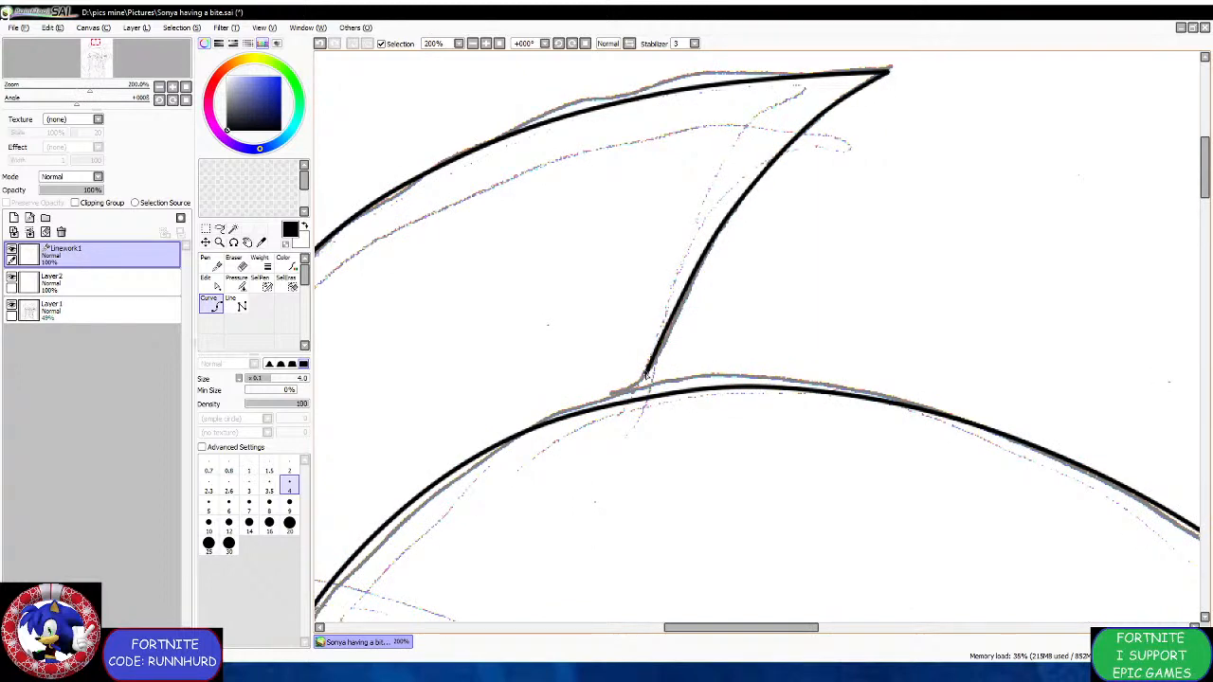
# Save the inked fringe drawing.
pyautogui.scroll(-6, 633, 371)
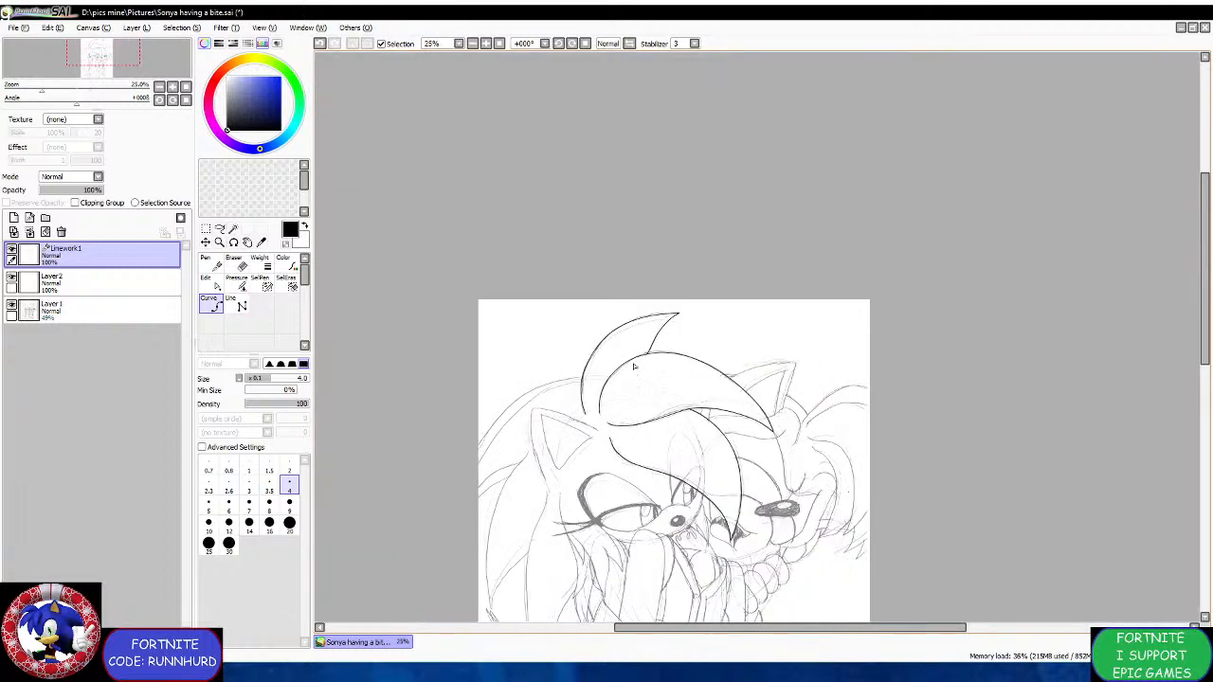
pyautogui.scroll(2, 634, 367)
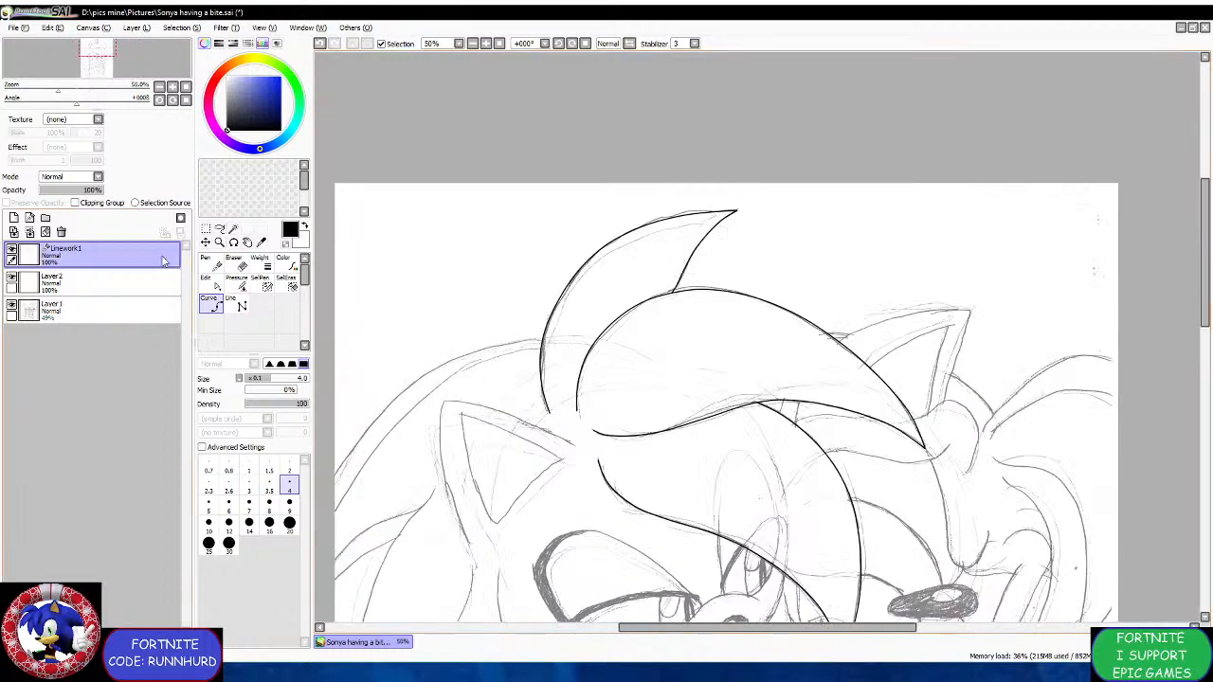
pyautogui.click(29, 106)
# Open AMY ROSE GOWS TREE.JPG from the OLD MS art folder, look over the comic page, and close it.
pyautogui.click(257, 671)
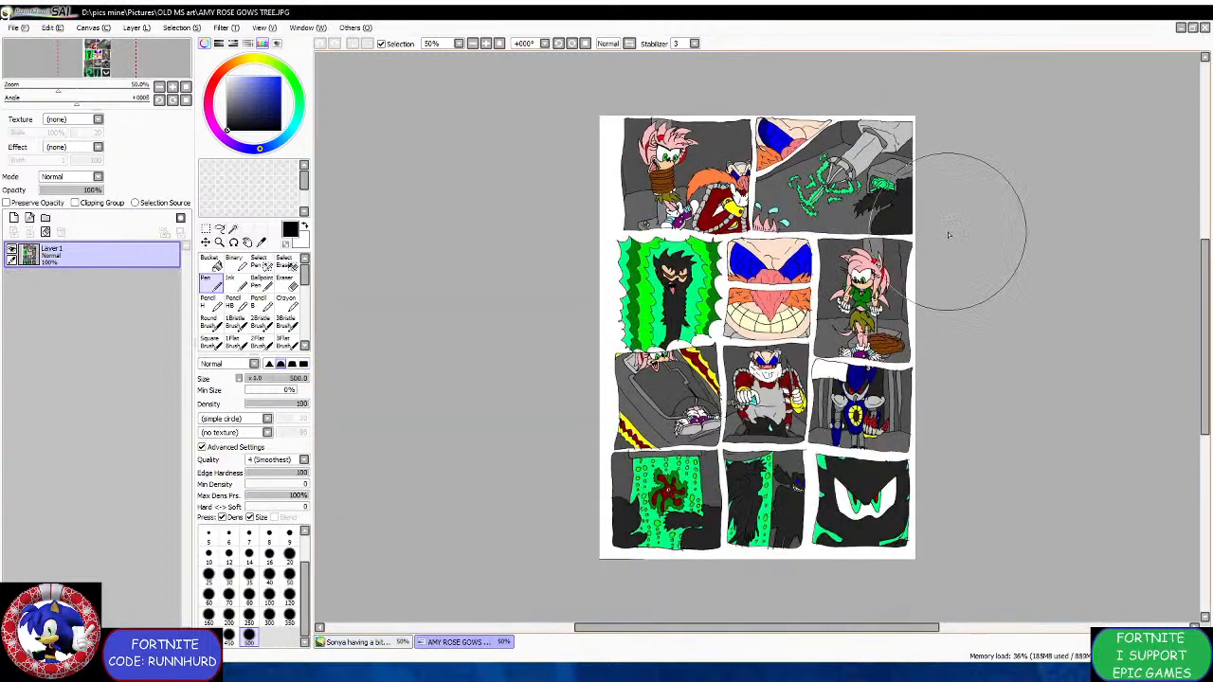
pyautogui.scroll(1, 983, 279)
pyautogui.scroll(-1, 1081, 282)
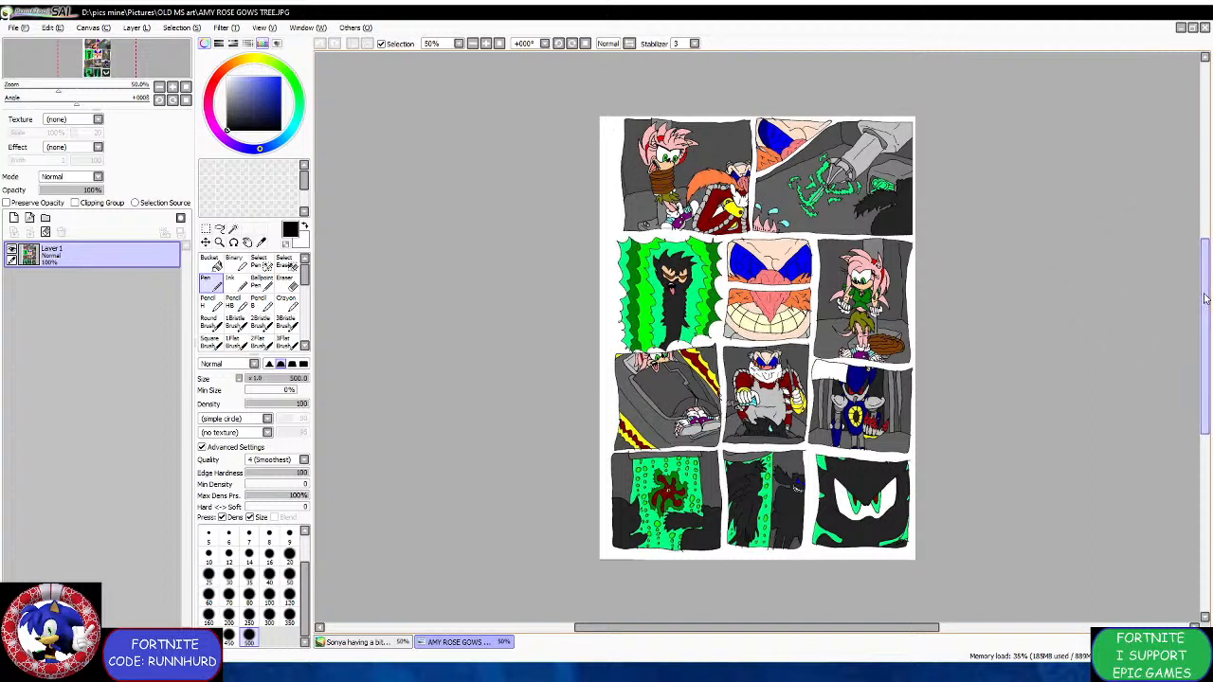
pyautogui.moveTo(1208, 299); pyautogui.dragTo(1208, 296)
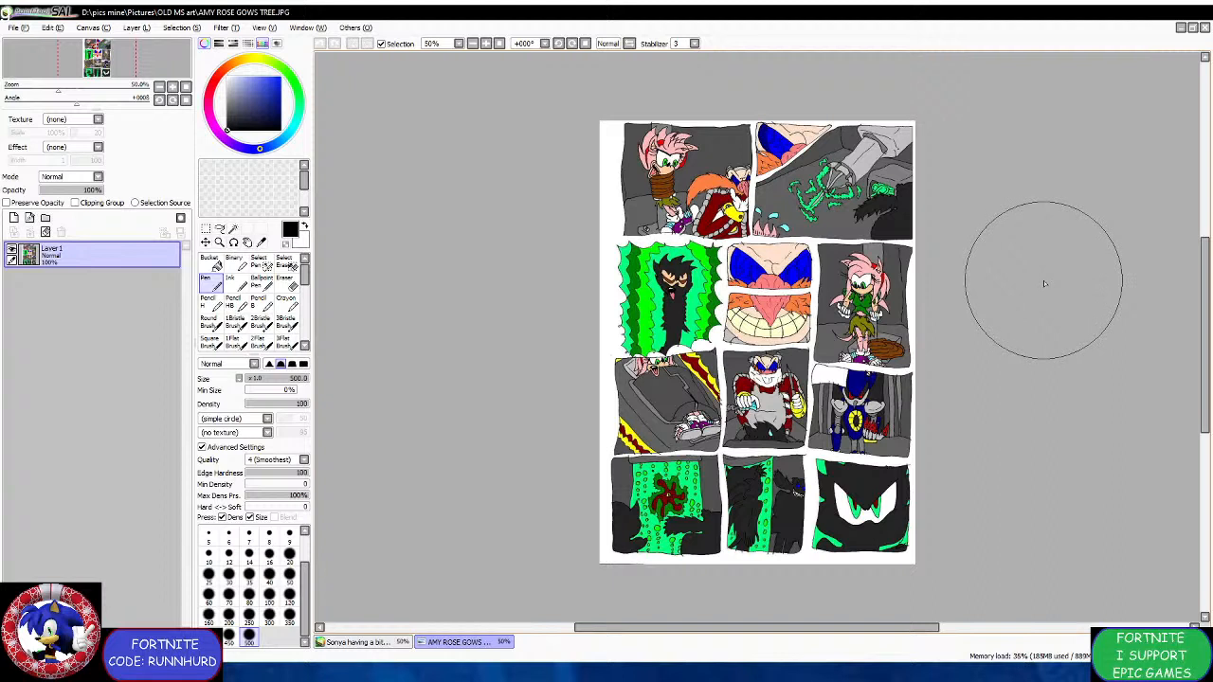
pyautogui.click(1205, 29)
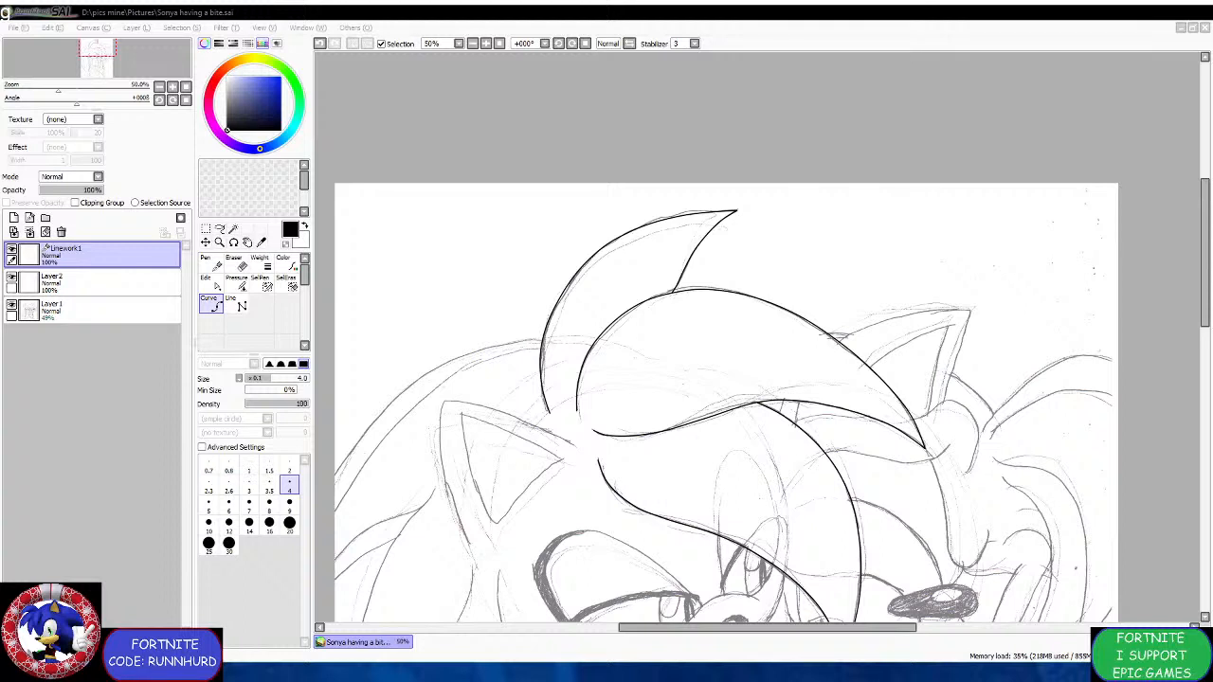
# Open HELP ME.JPG, IN THE POOL 67676.JPG and further old drawings from the OLD MS art folder for viewing.
pyautogui.doubleClick(606, 417)
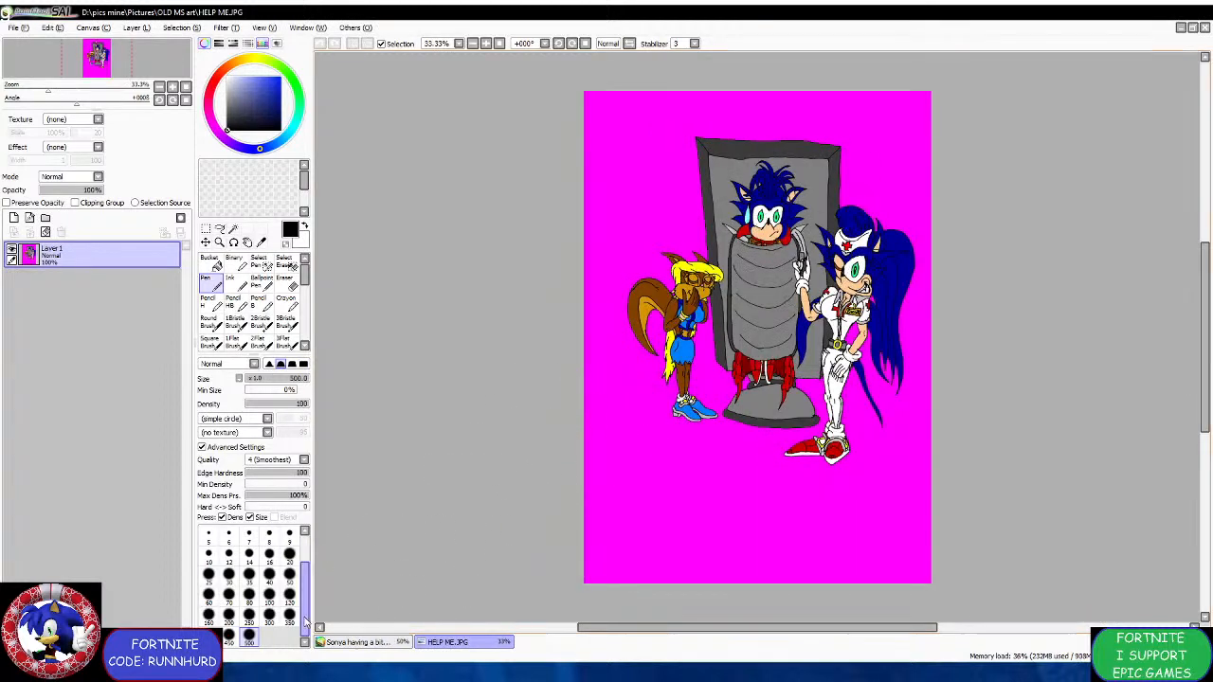
pyautogui.click(284, 674)
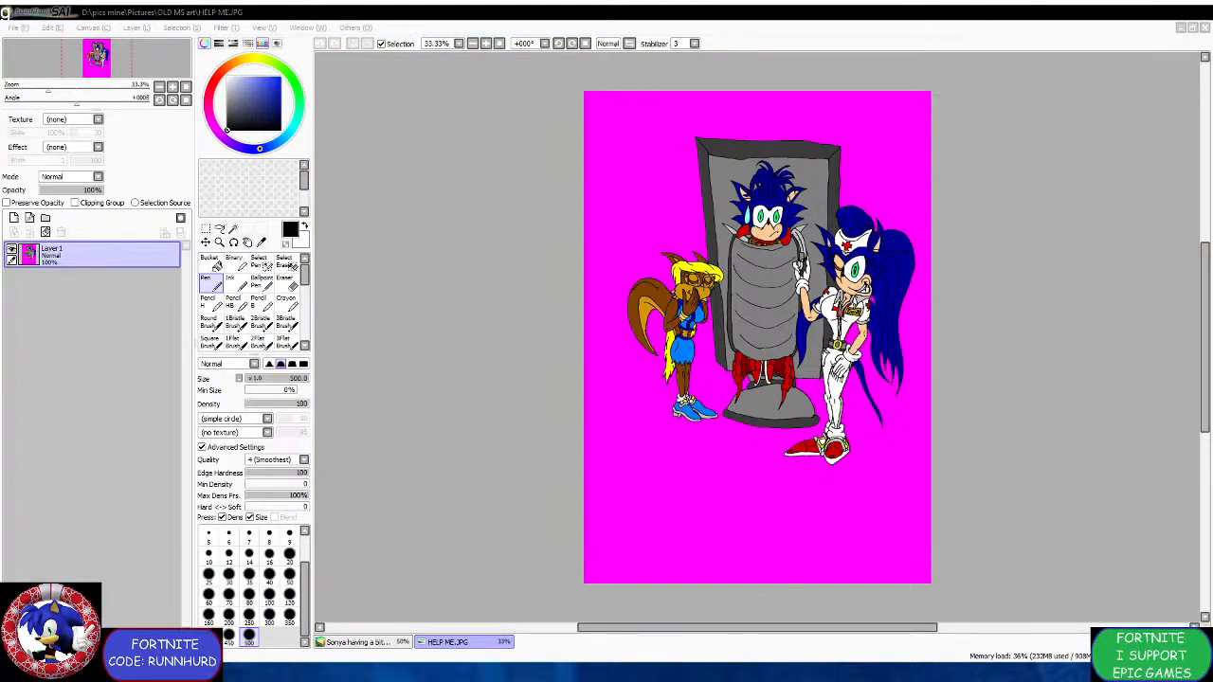
pyautogui.doubleClick(607, 417)
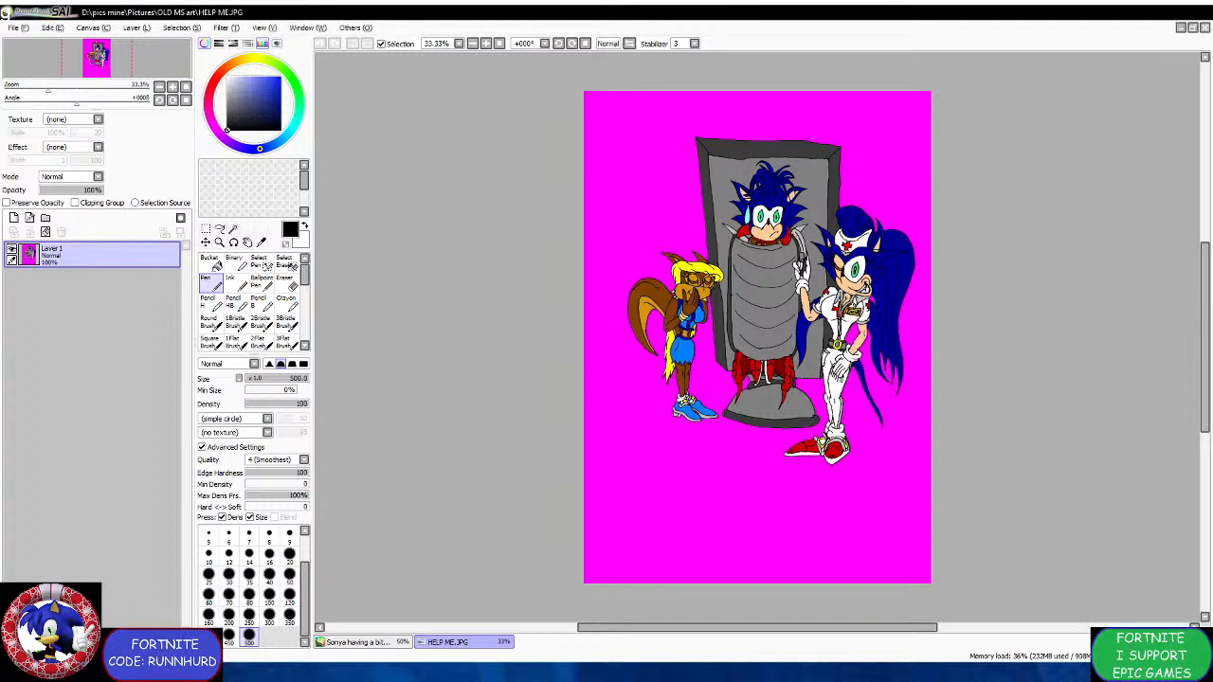
pyautogui.hotkey('alt', 'Tab')
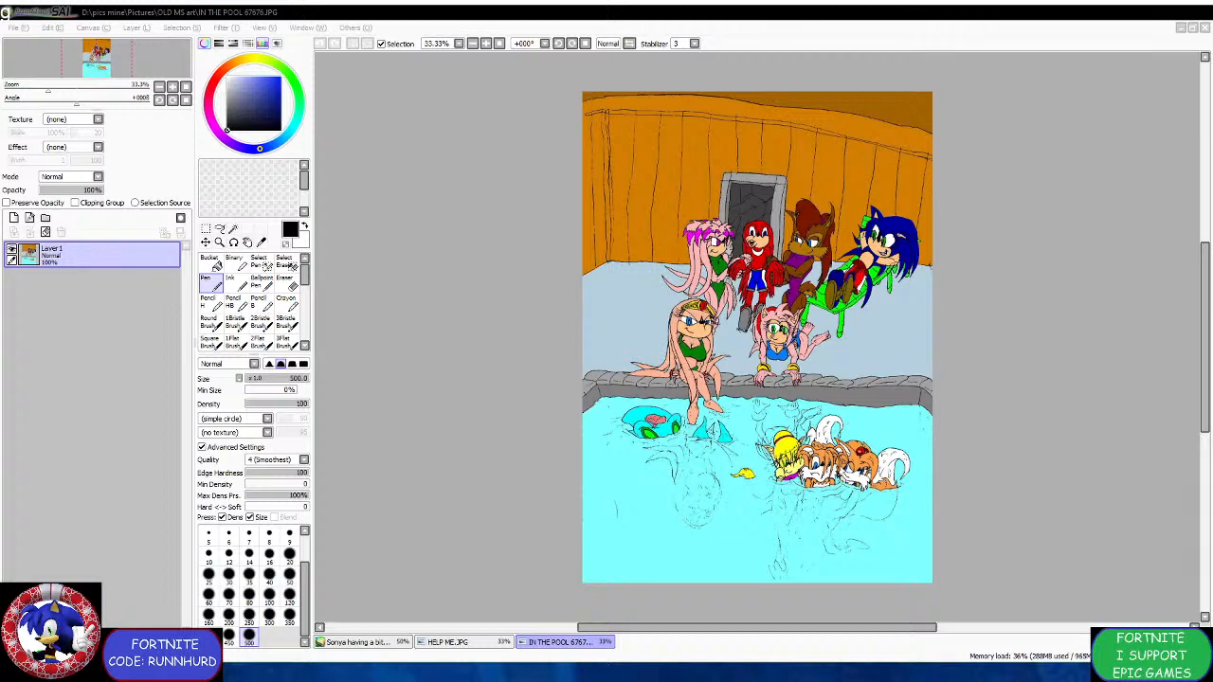
pyautogui.doubleClick(834, 14)
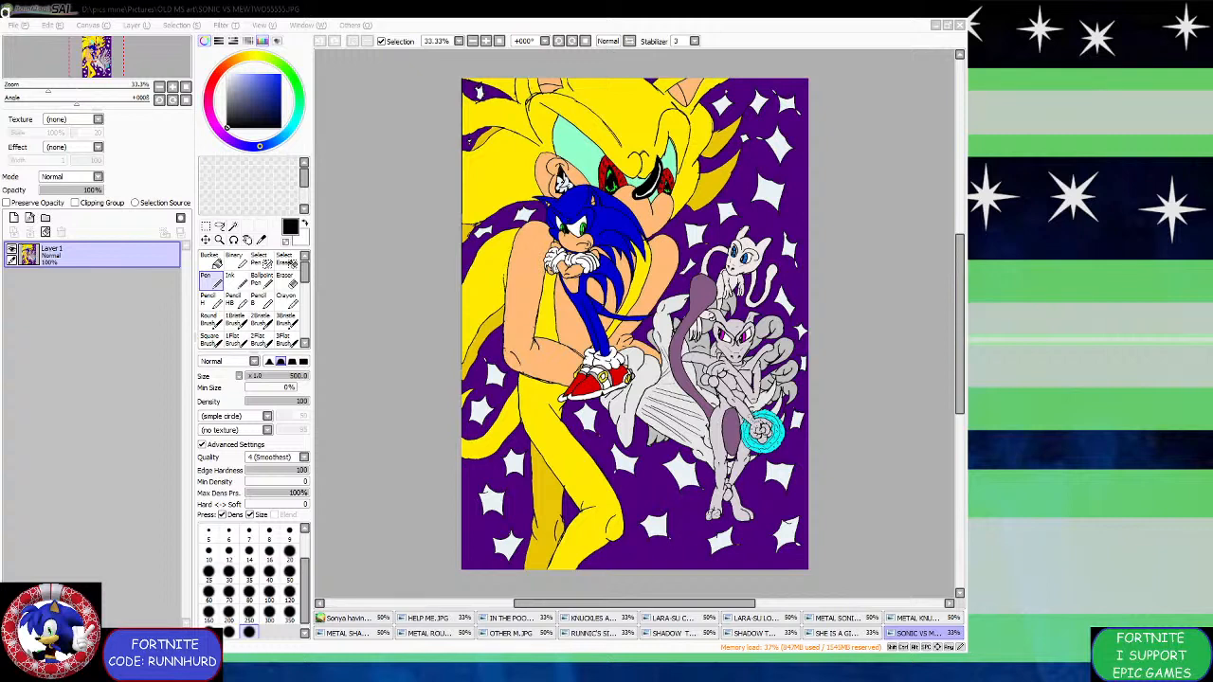
# Maximize the drawing program's window and close the SONIC VS MEWTWO55555.JPG drawing.
pyautogui.click(801, 17)
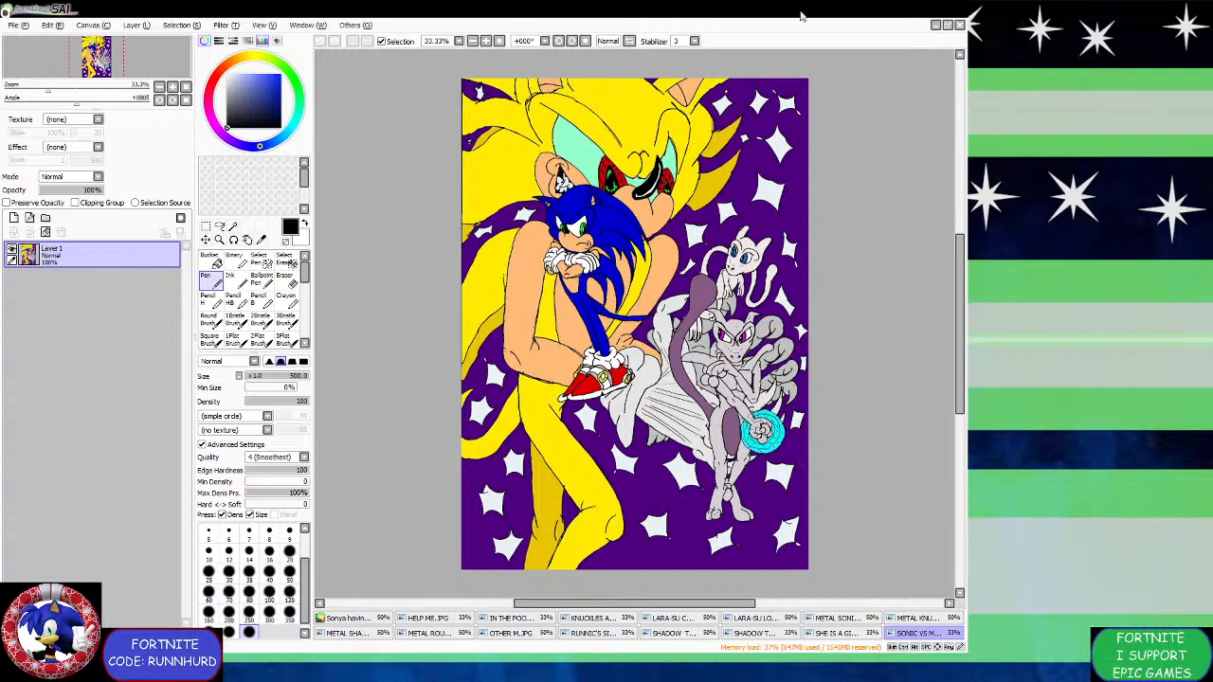
pyautogui.doubleClick(800, 16)
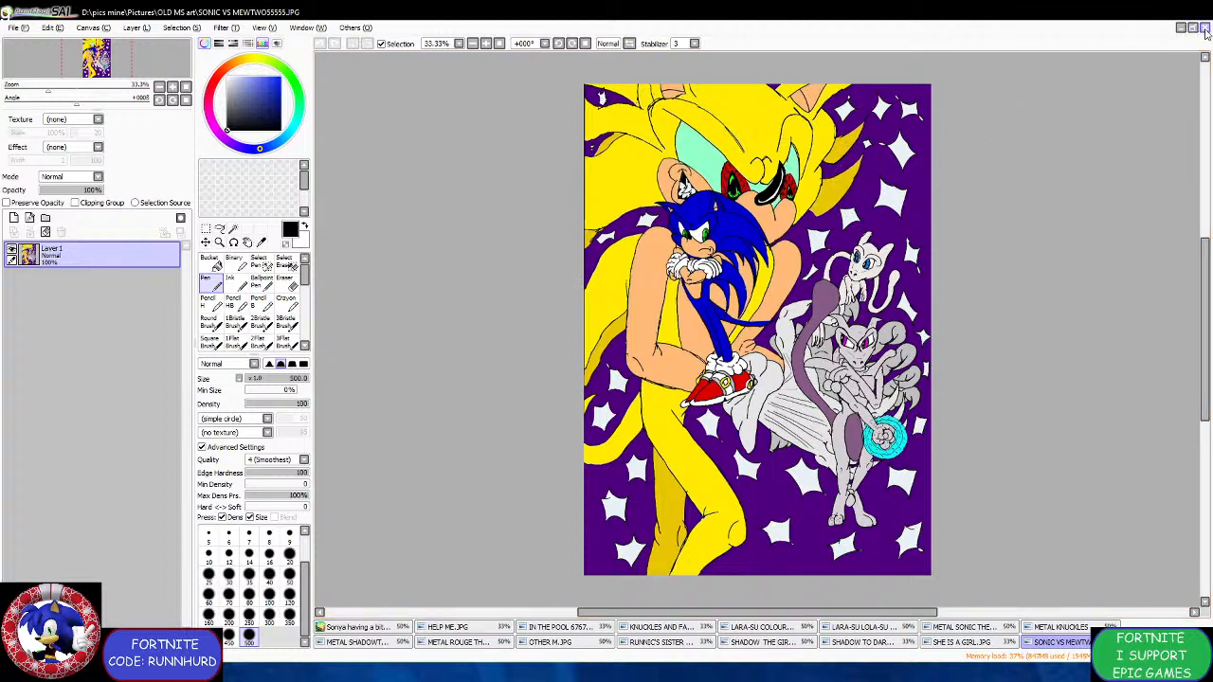
pyautogui.click(1204, 28)
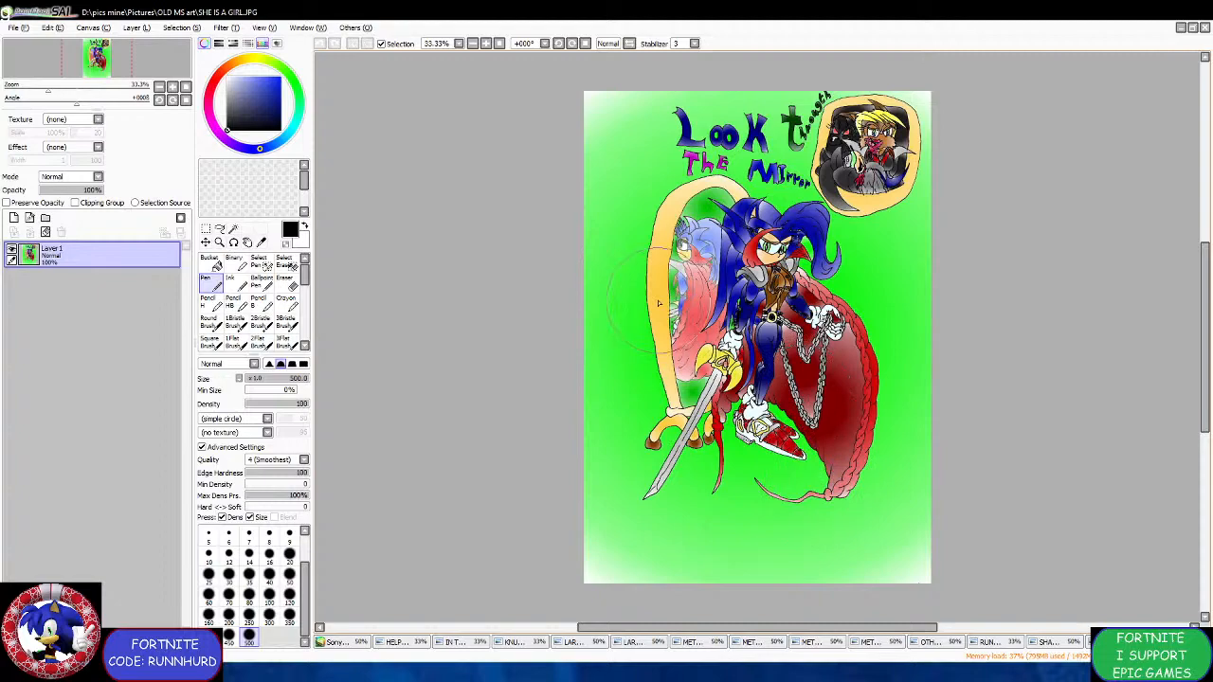
# Look over the SHE IS A GIRL.JPG mirror drawing, including the title lettering and the framed characters, and close it.
pyautogui.scroll(2, 658, 304)
pyautogui.scroll(-1, 658, 303)
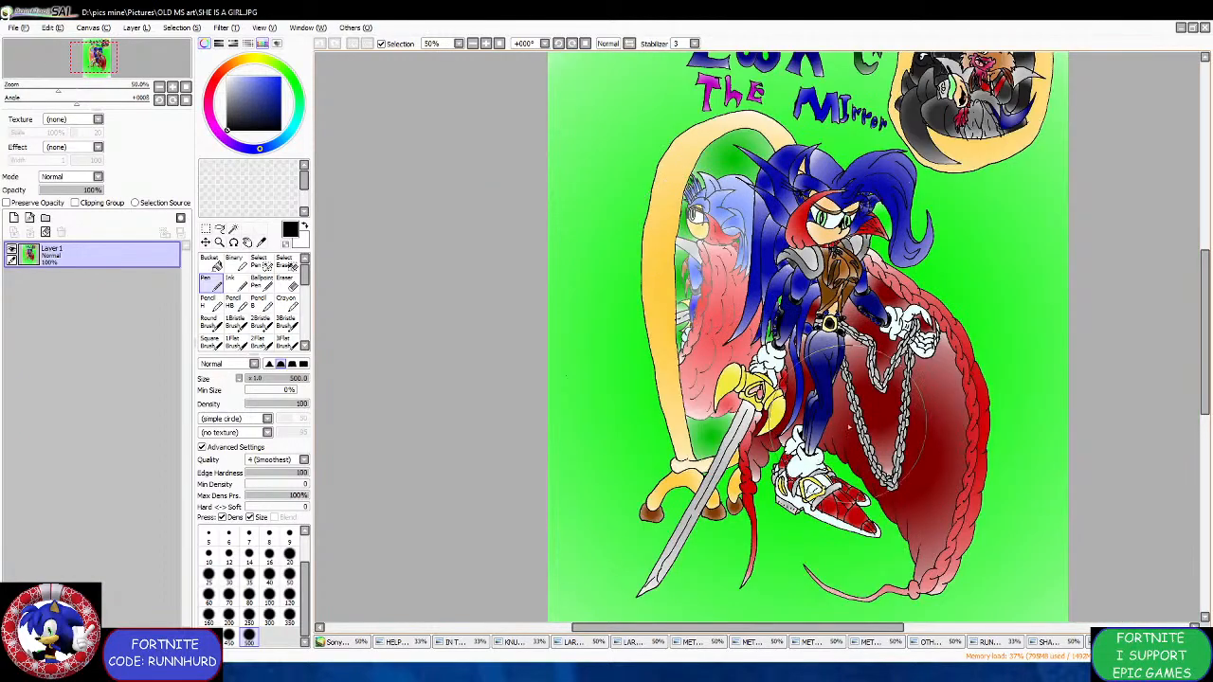
pyautogui.scroll(-1, 1008, 271)
pyautogui.scroll(1, 1024, 258)
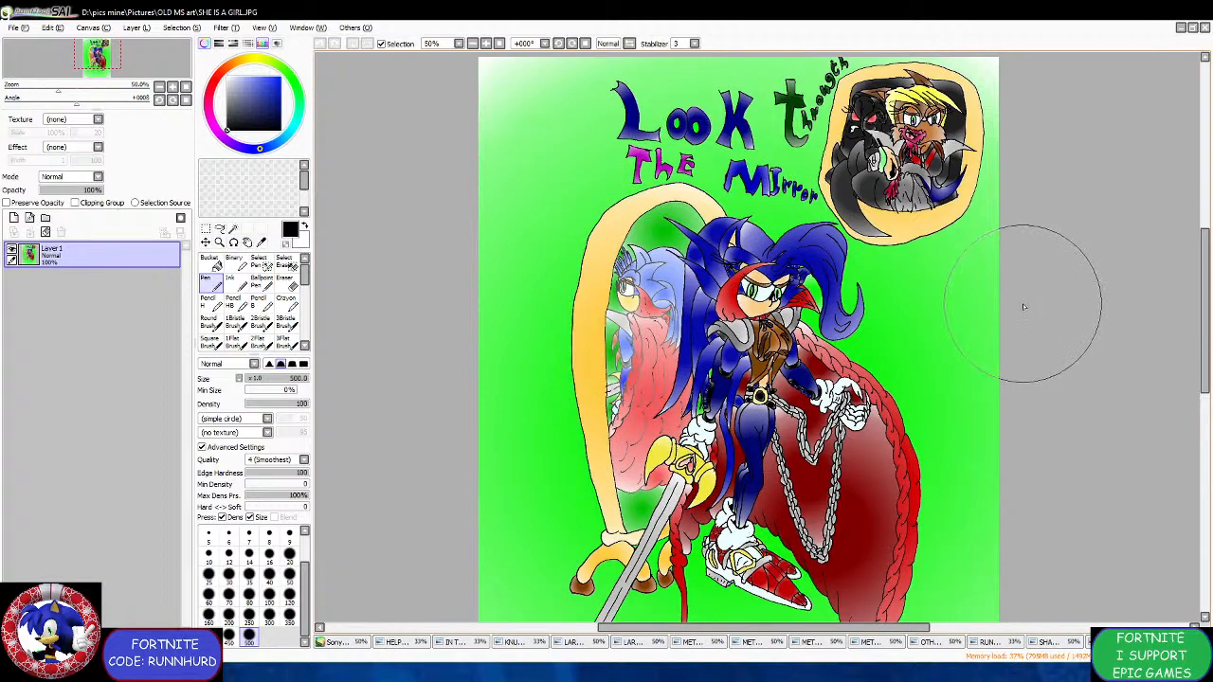
pyautogui.scroll(5, 1023, 303)
pyautogui.scroll(-3, 853, 237)
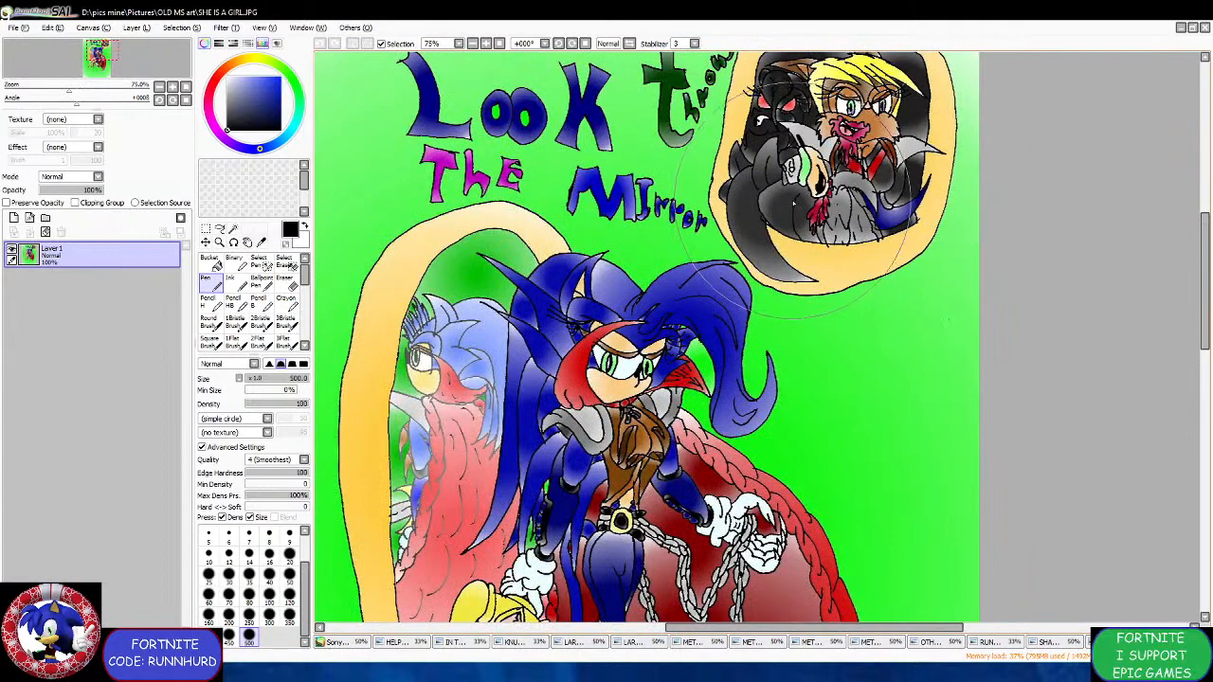
pyautogui.scroll(1, 794, 202)
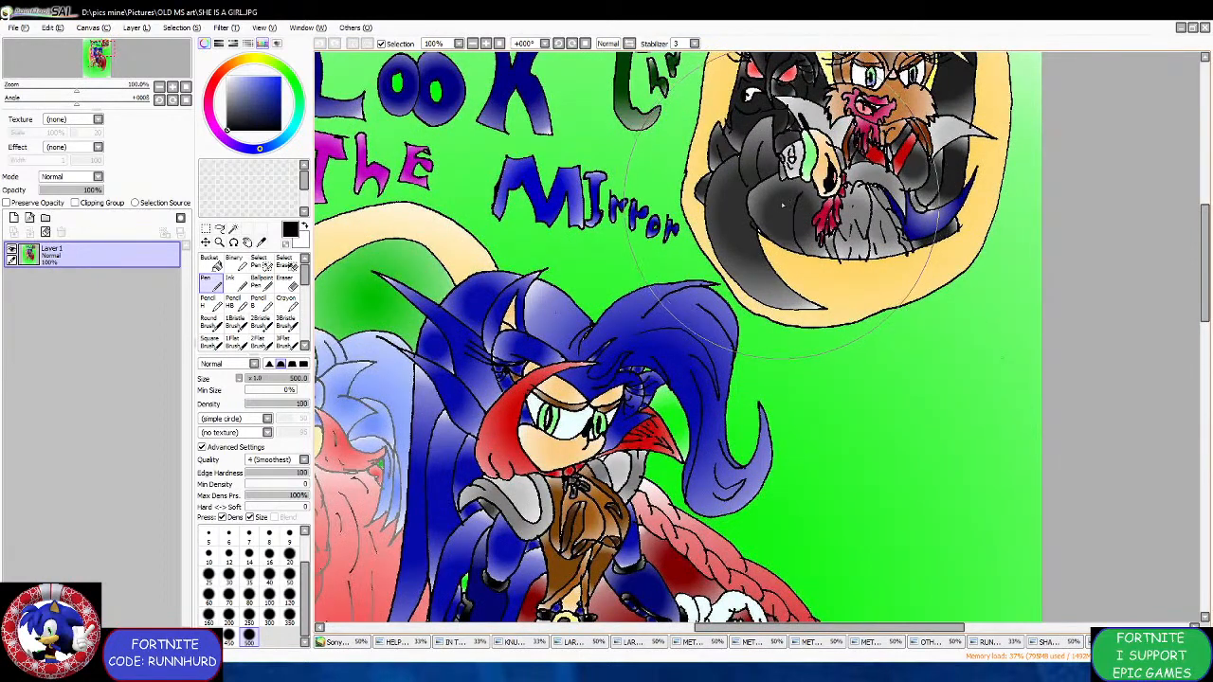
pyautogui.scroll(-2, 783, 204)
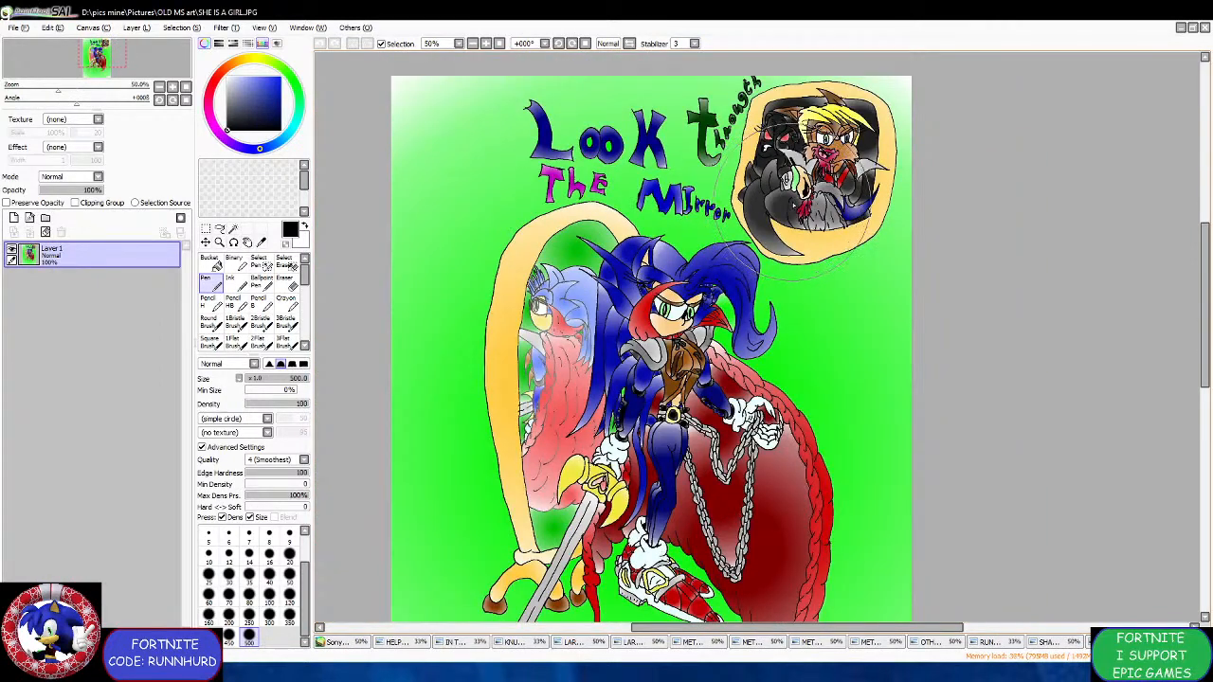
pyautogui.hotkey('alt', 'Tab')
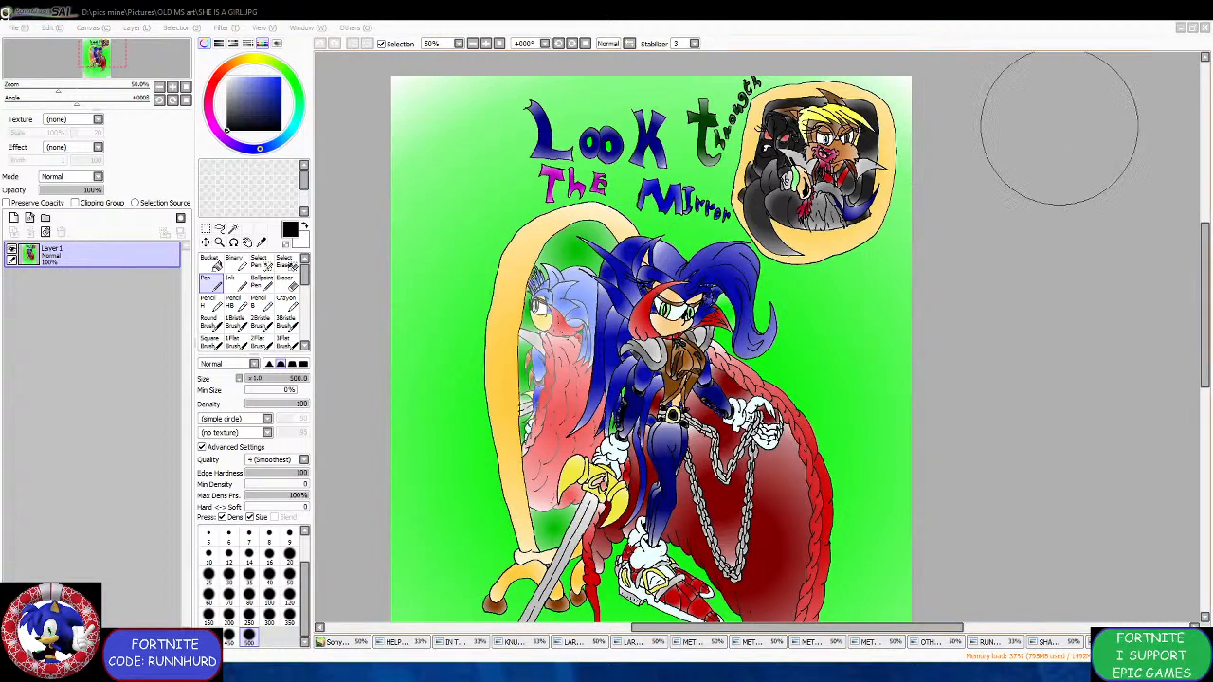
pyautogui.click(1050, 13)
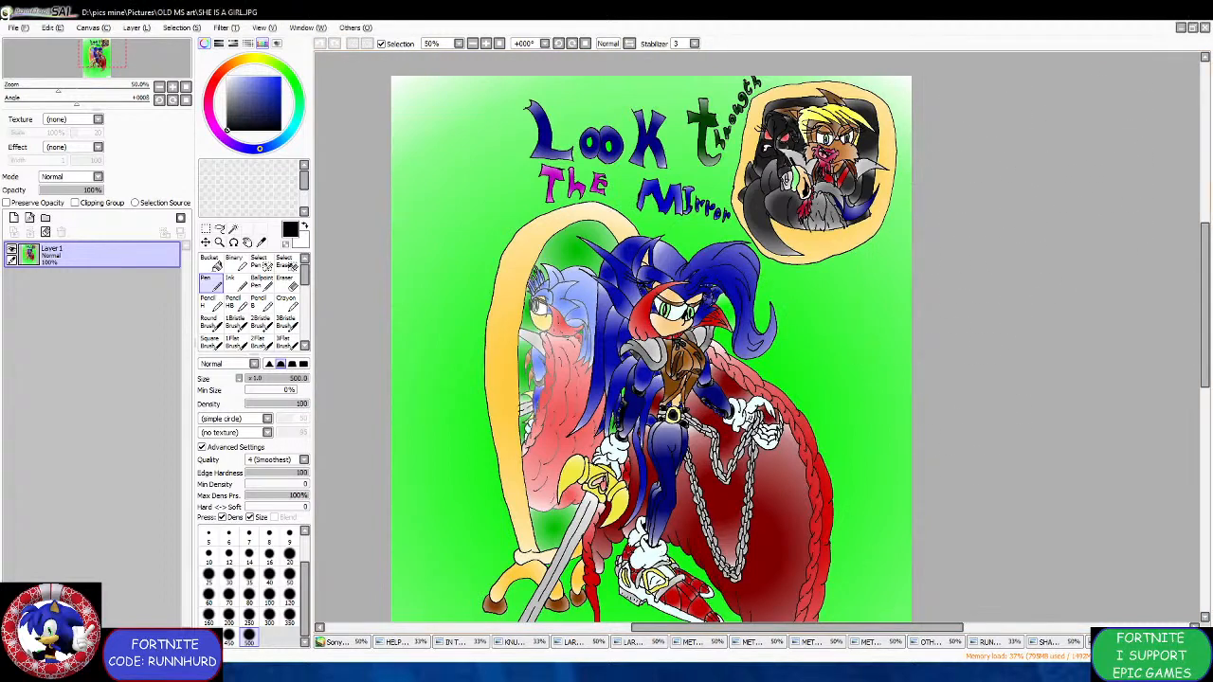
pyautogui.click(1205, 28)
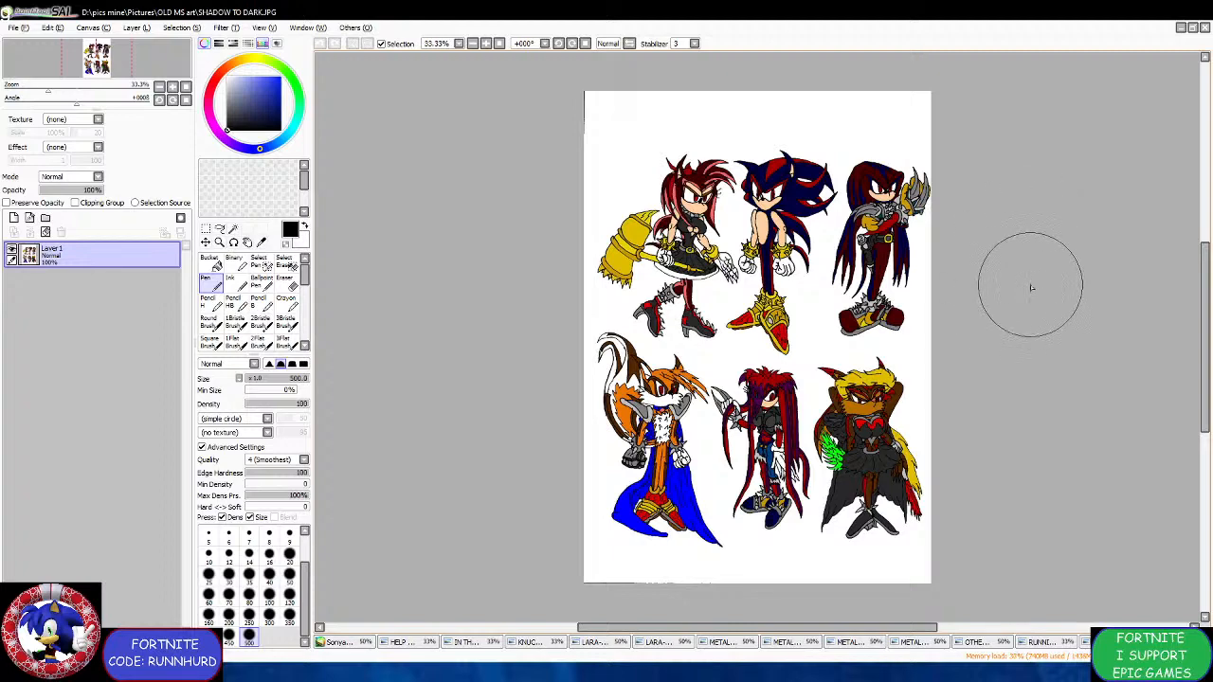
# Examine both rows of characters in SHADOW TO DARK.JPG up close and as a whole, and close the drawing.
pyautogui.scroll(2, 794, 187)
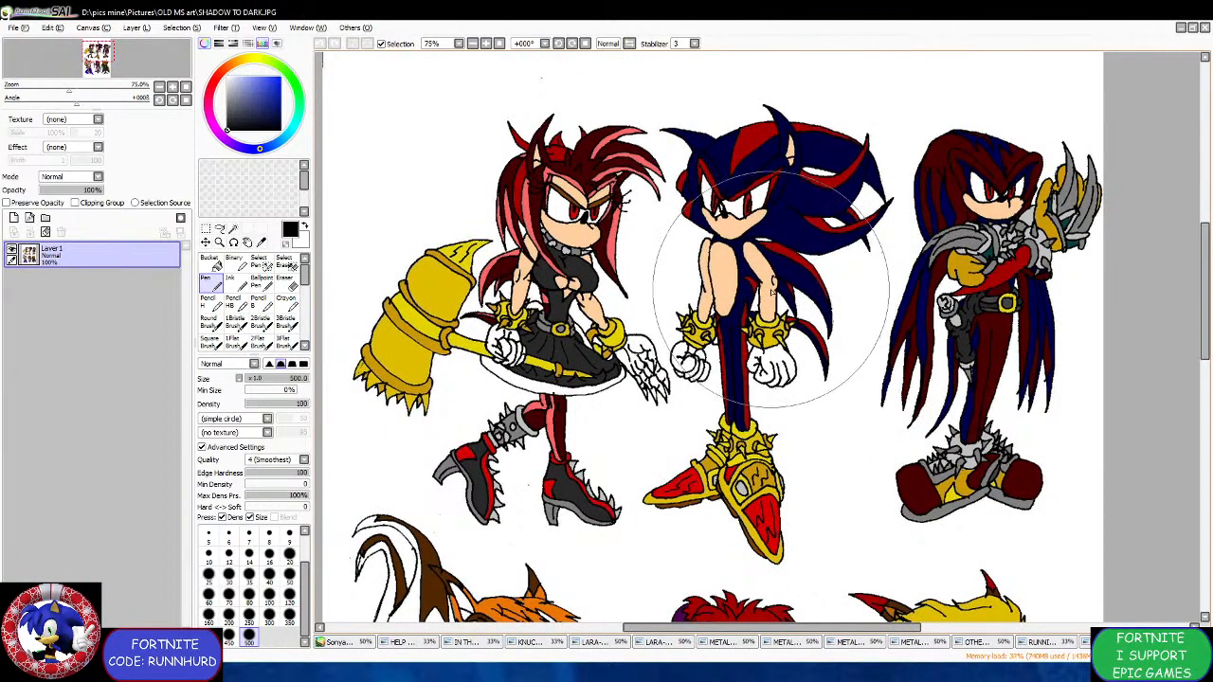
pyautogui.scroll(-1, 786, 237)
pyautogui.scroll(-3, 786, 360)
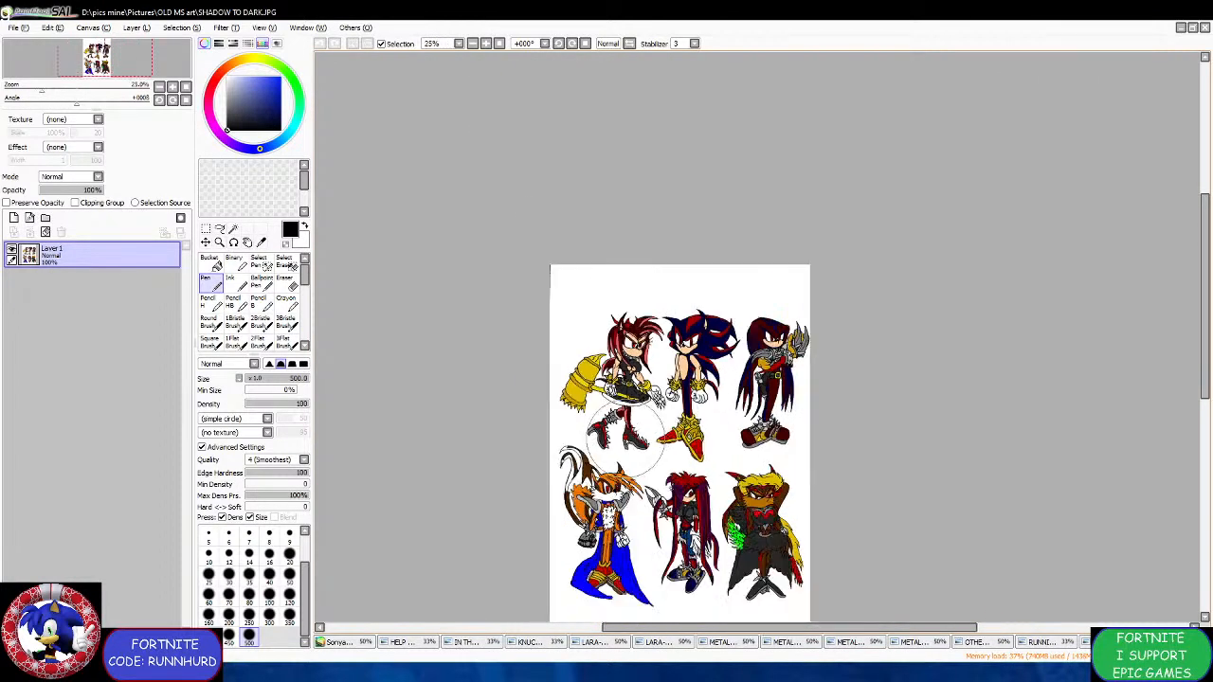
pyautogui.scroll(3, 597, 521)
pyautogui.scroll(1, 592, 526)
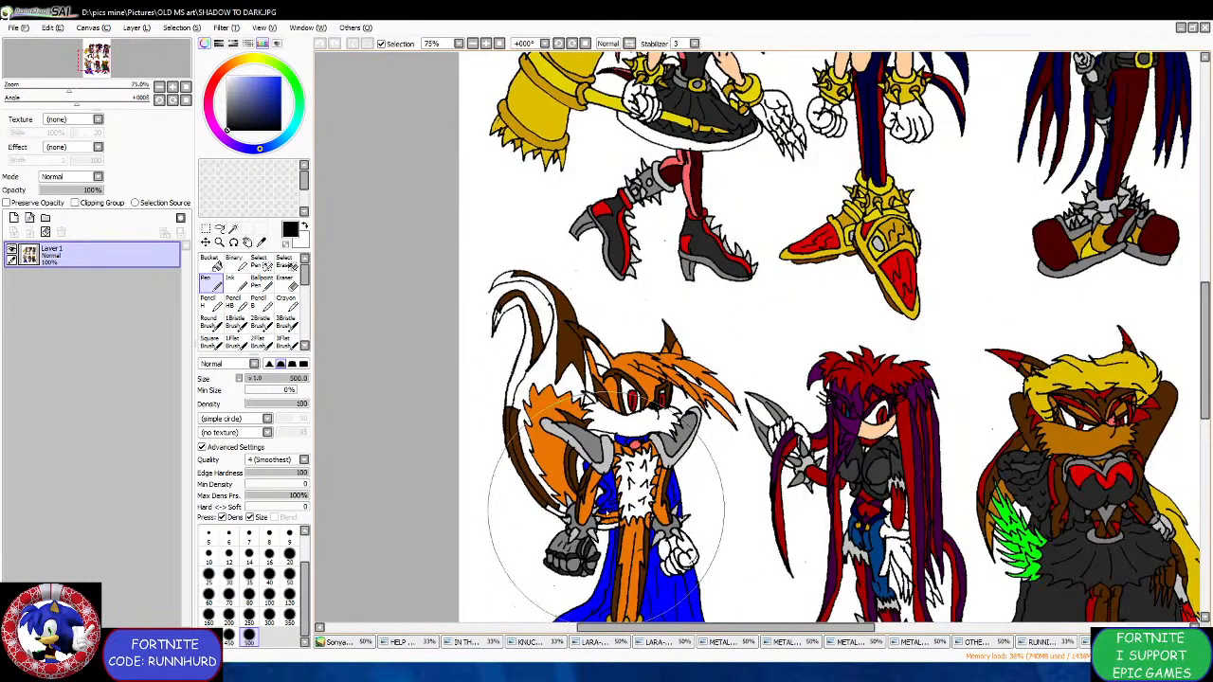
pyautogui.scroll(-2, 592, 478)
pyautogui.scroll(2, 587, 516)
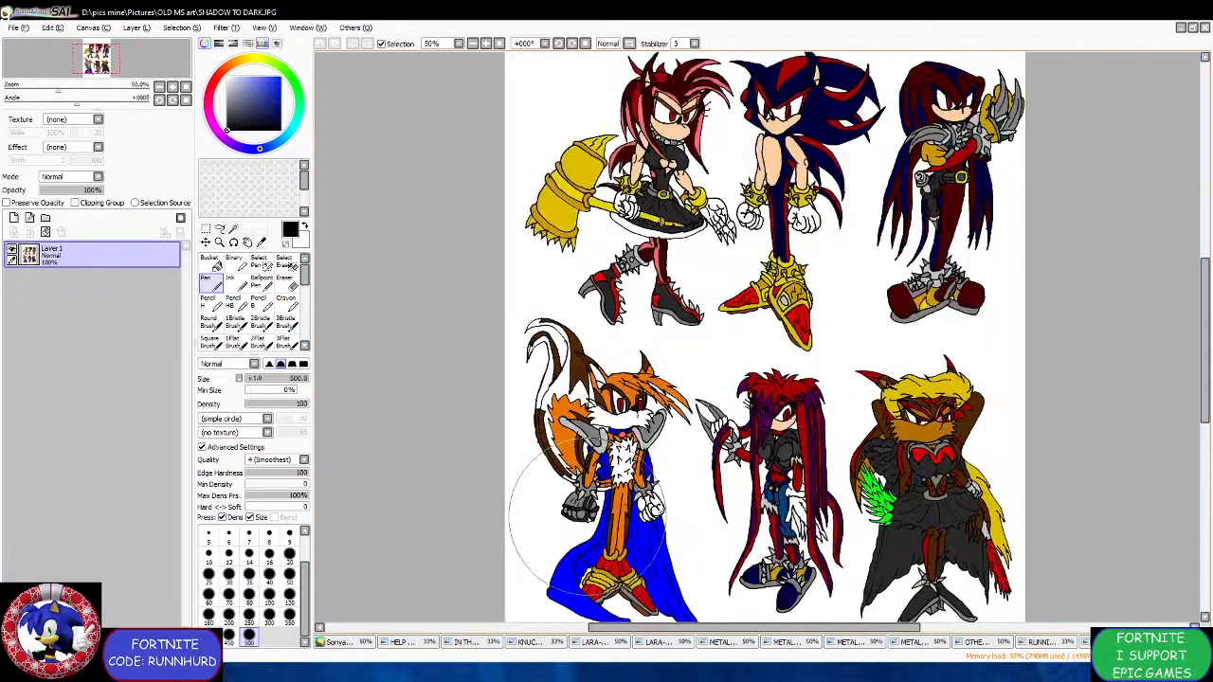
pyautogui.scroll(-2, 588, 521)
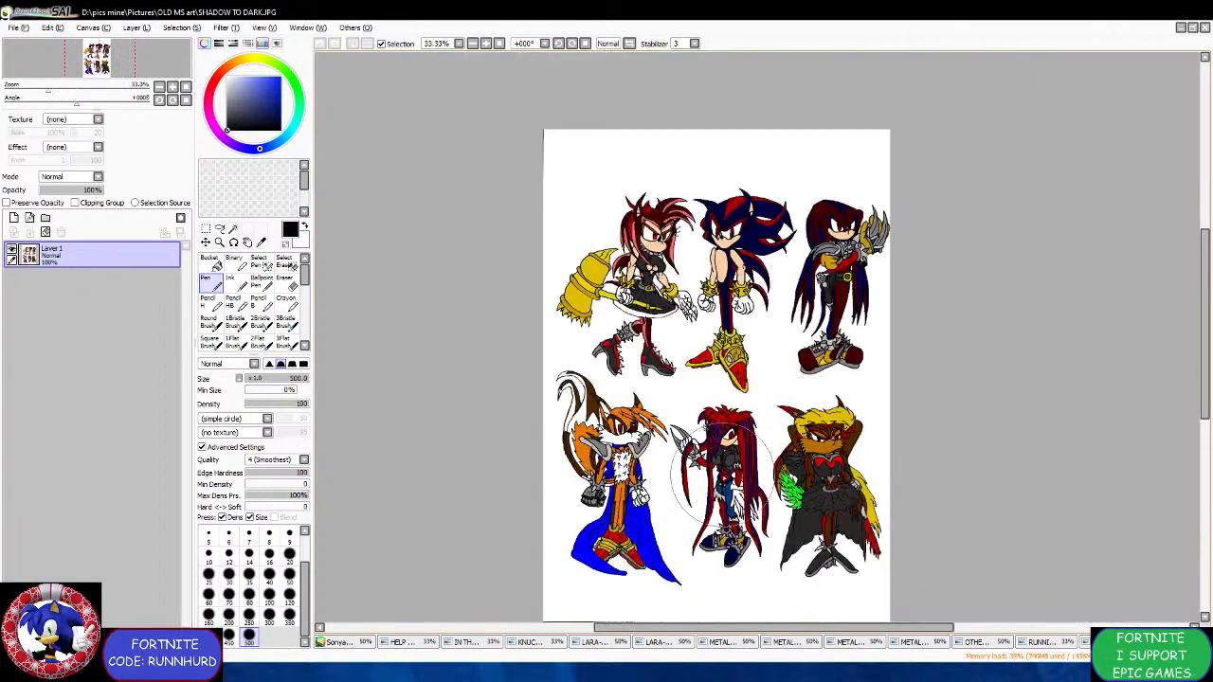
pyautogui.scroll(2, 735, 427)
pyautogui.scroll(-2, 735, 422)
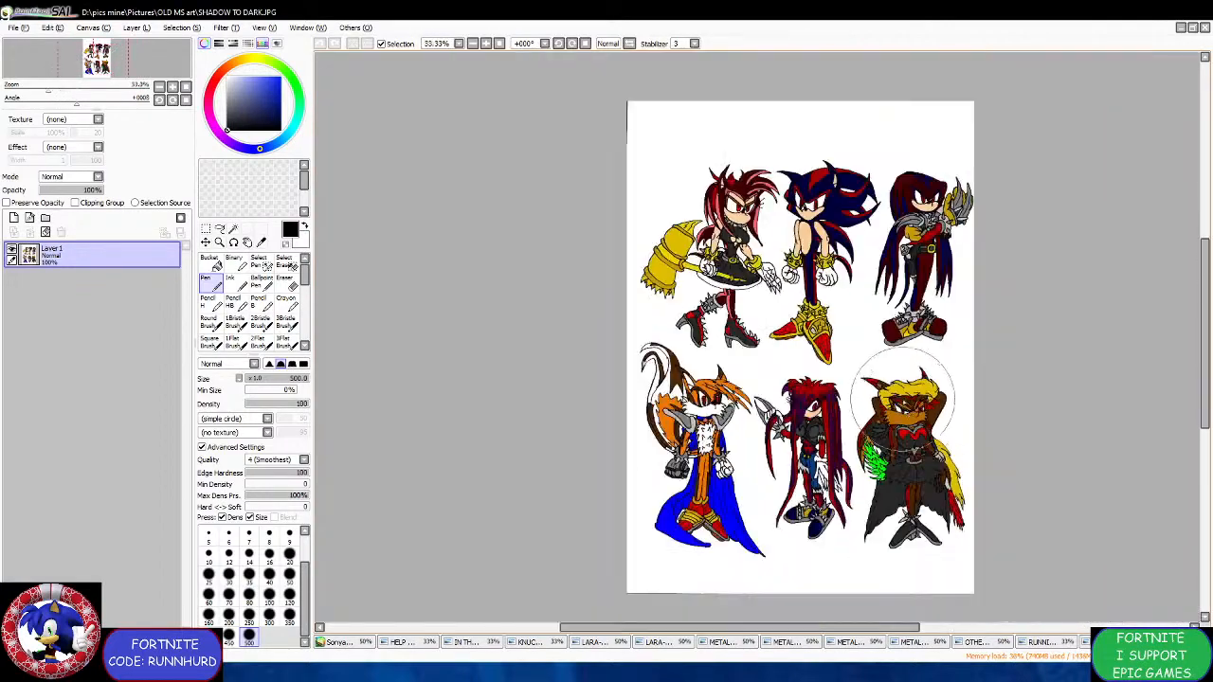
pyautogui.scroll(-1, 905, 403)
pyautogui.scroll(1, 918, 306)
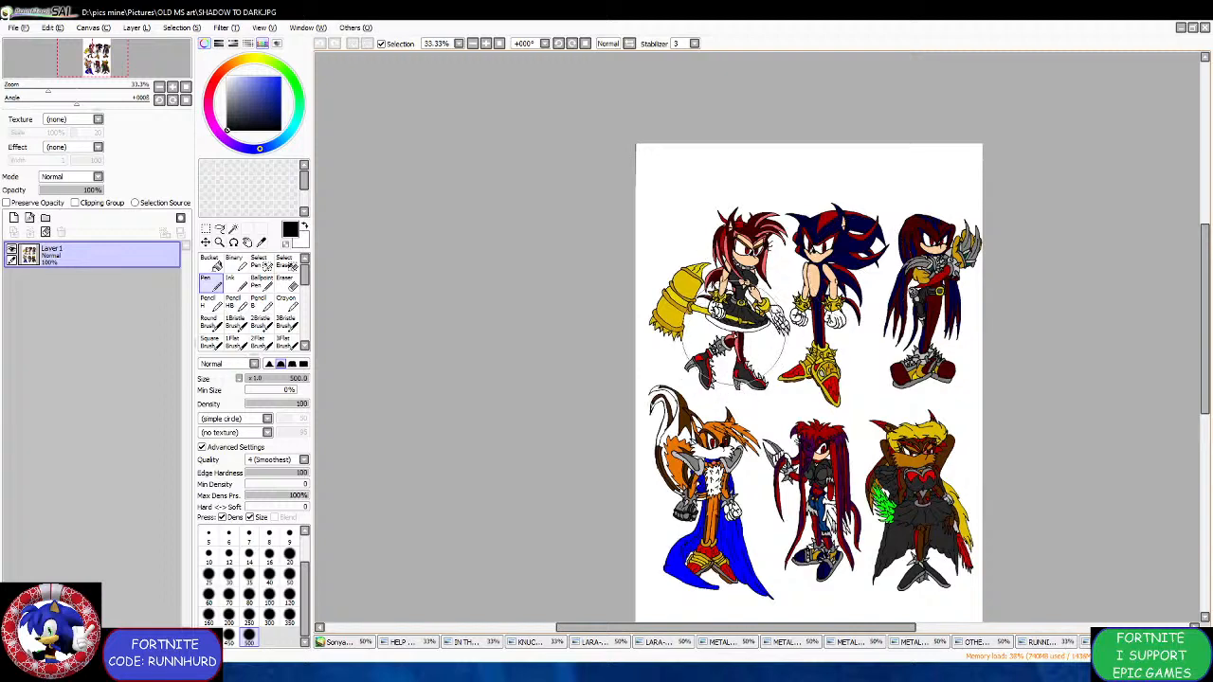
pyautogui.scroll(1, 735, 282)
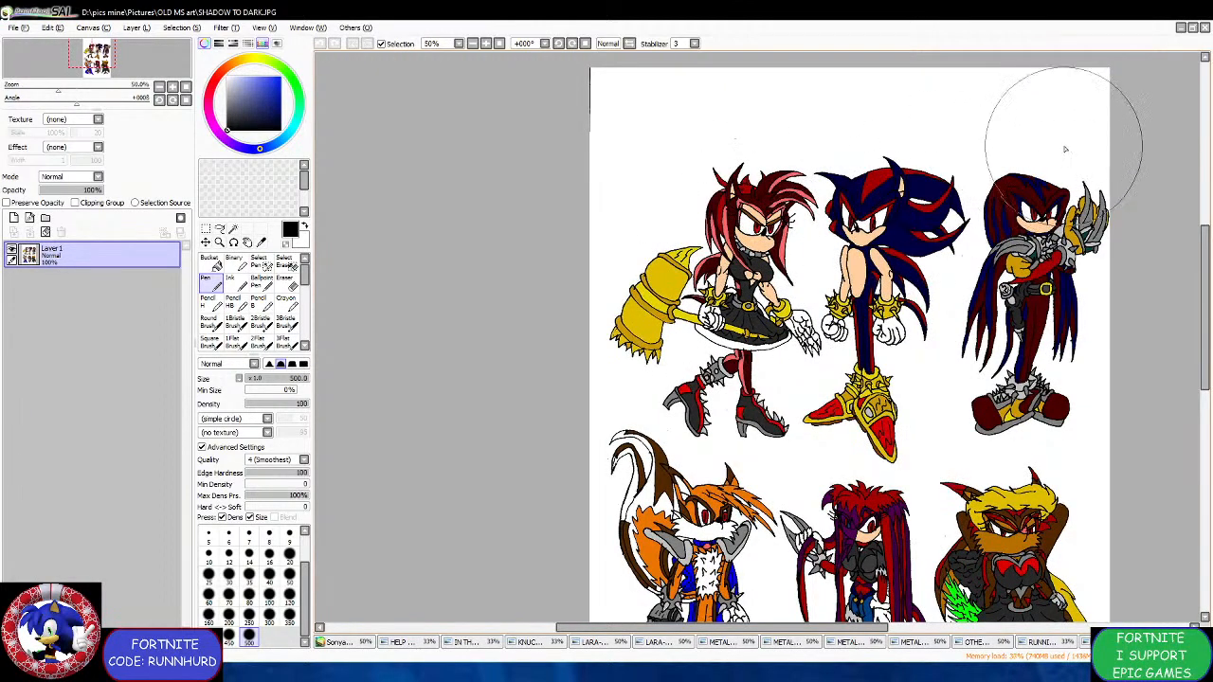
pyautogui.click(1204, 28)
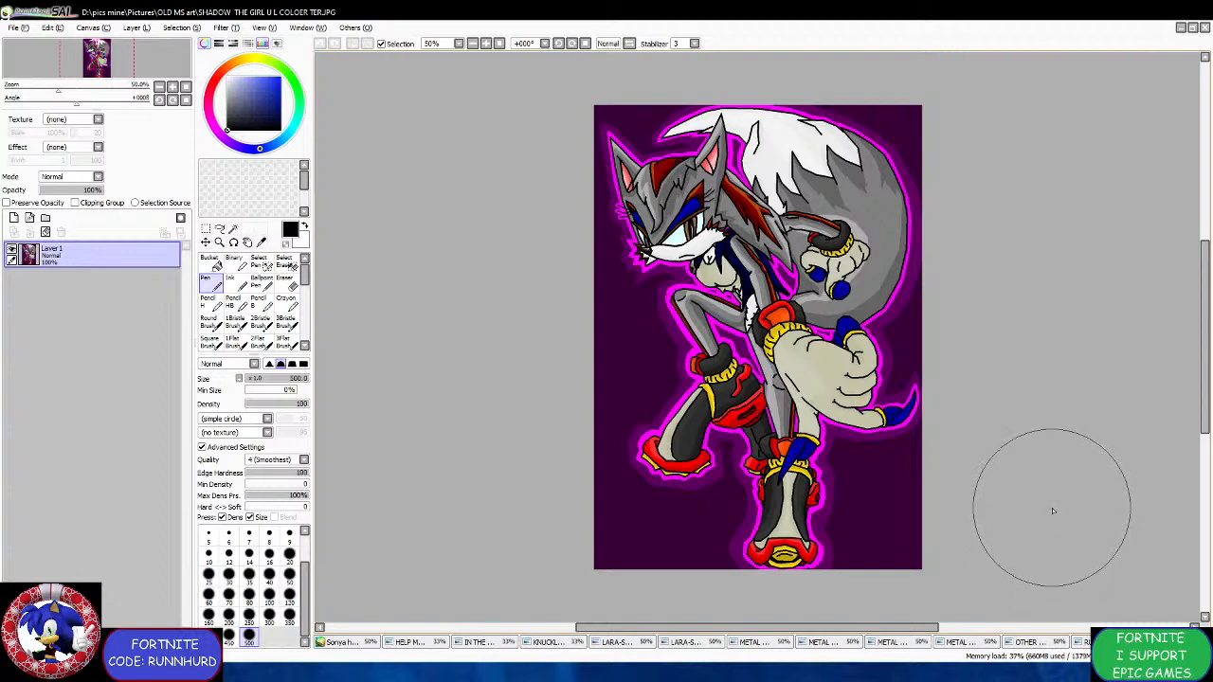
# Inspect the boots and gloved hand in SHADOW THE GIRL U L COLOER TER.JPG, and close the drawing.
pyautogui.scroll(3, 779, 438)
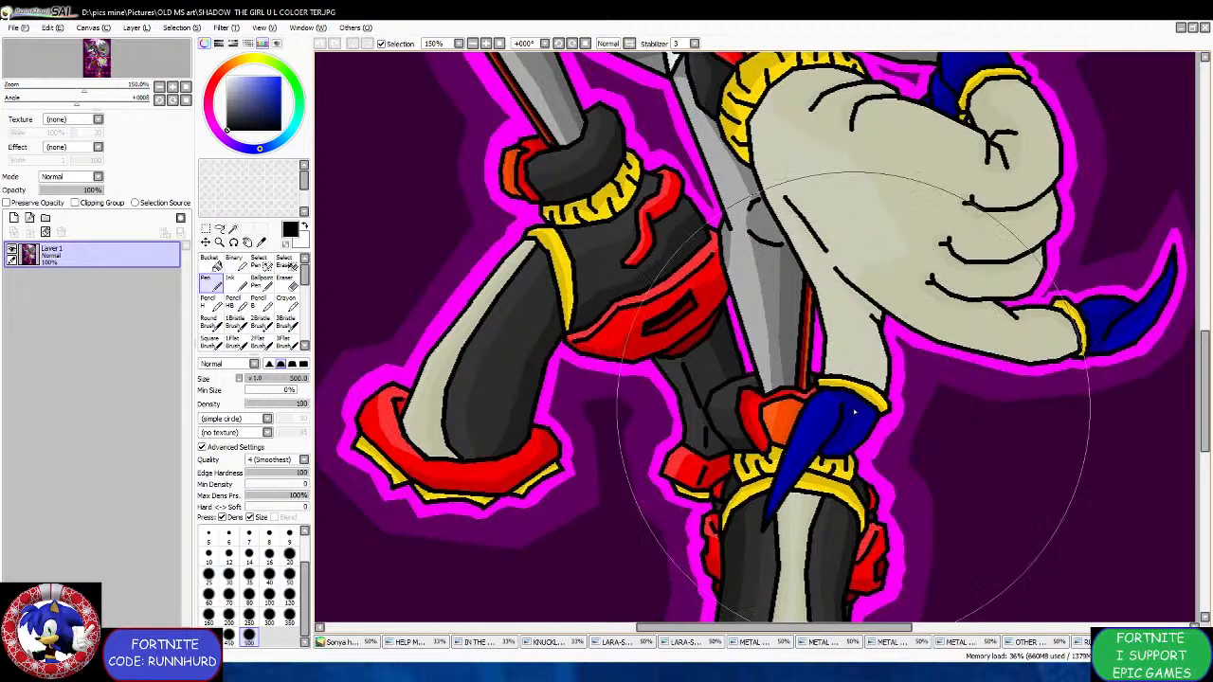
pyautogui.scroll(-2, 844, 398)
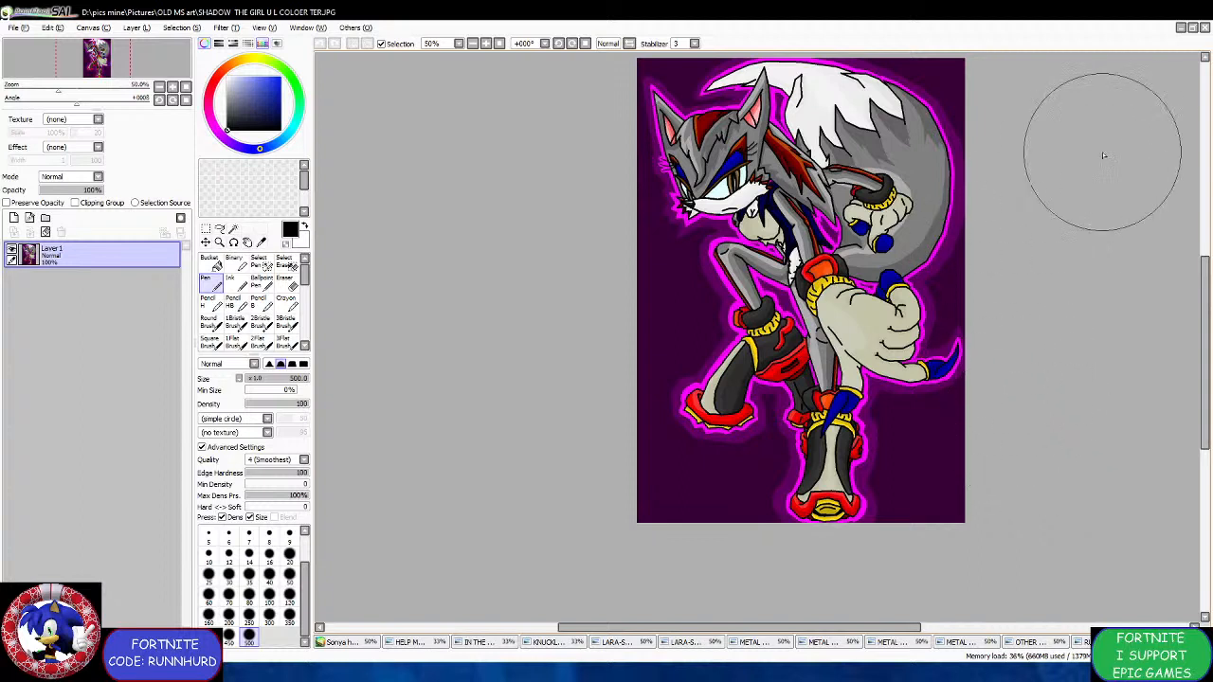
pyautogui.click(1204, 28)
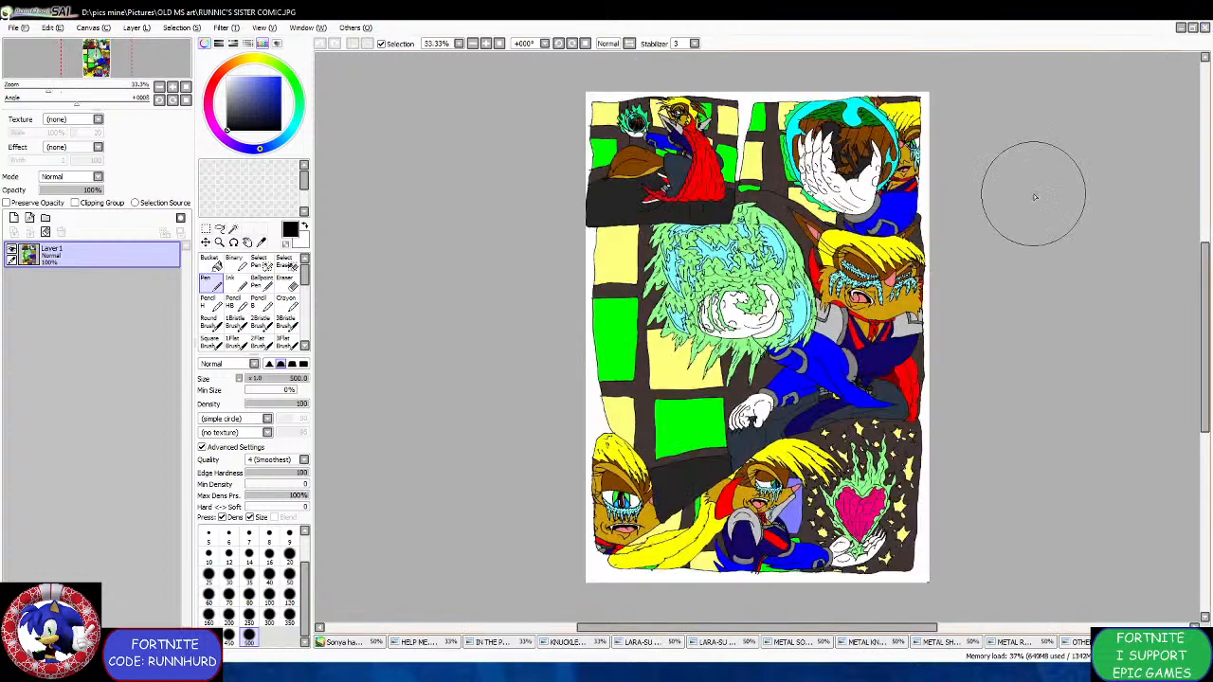
# Look over the panels of RUNNIC'S SISTER COMIC.JPG, including the crying face in the lower corner, and close the comic page.
pyautogui.scroll(1, 725, 111)
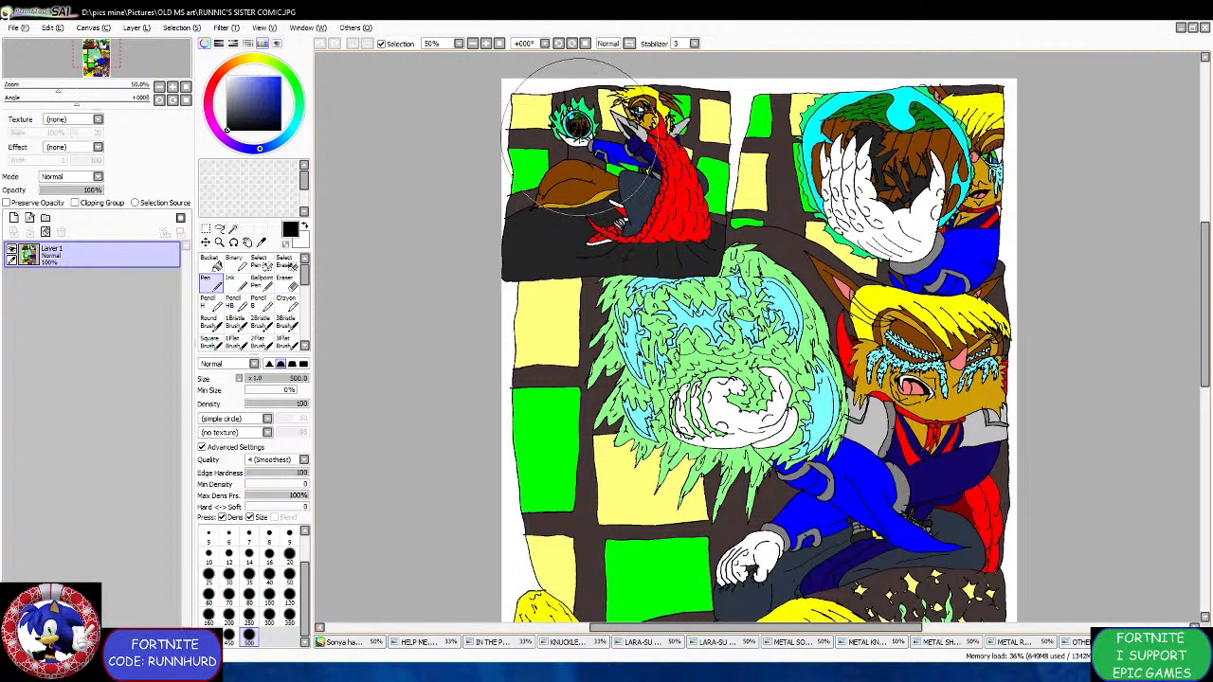
pyautogui.scroll(-2, 758, 350)
pyautogui.scroll(1, 972, 190)
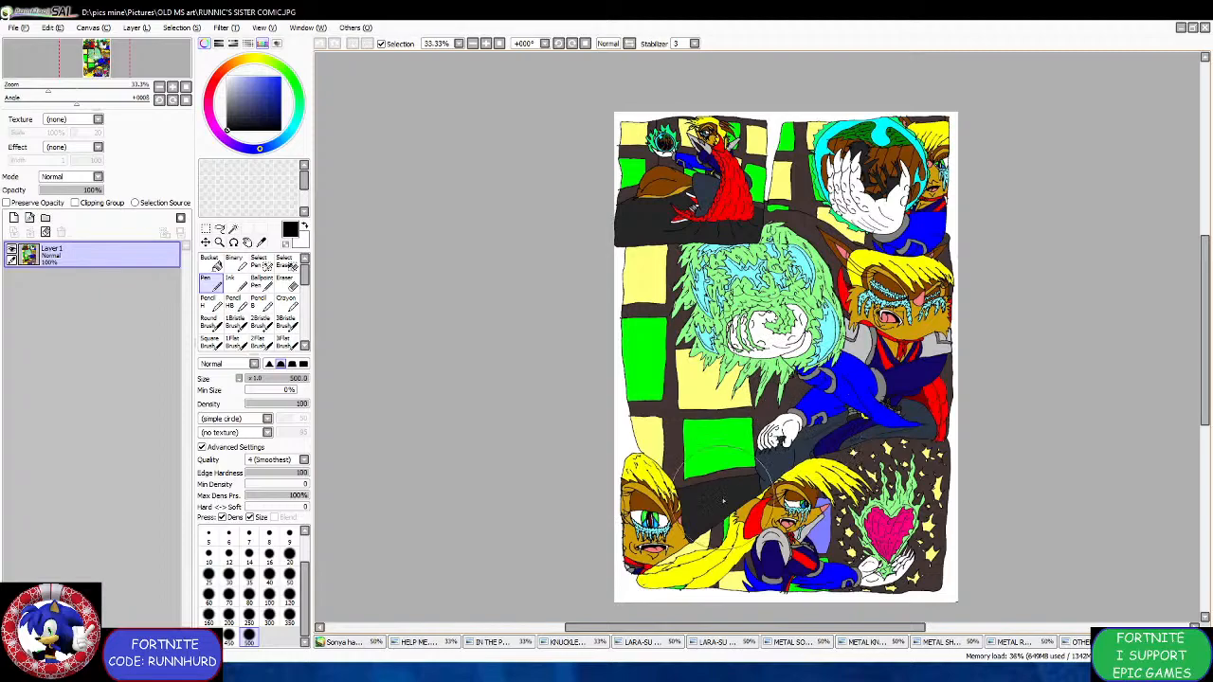
pyautogui.scroll(4, 659, 511)
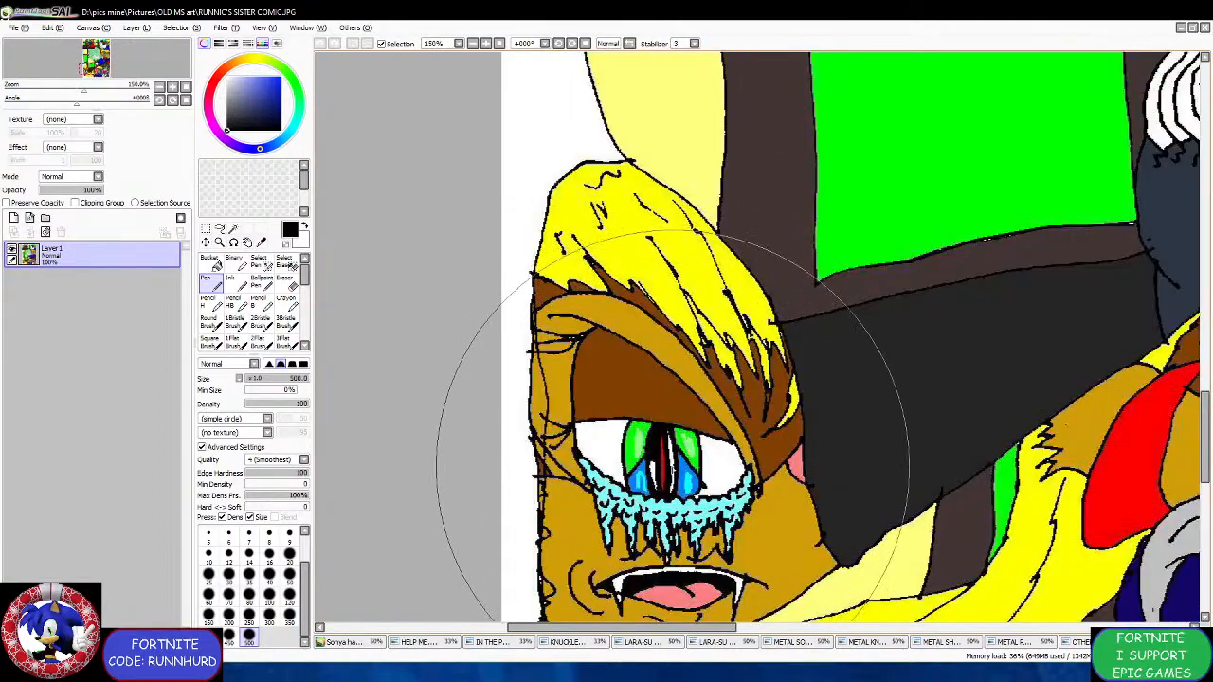
pyautogui.scroll(-5, 663, 455)
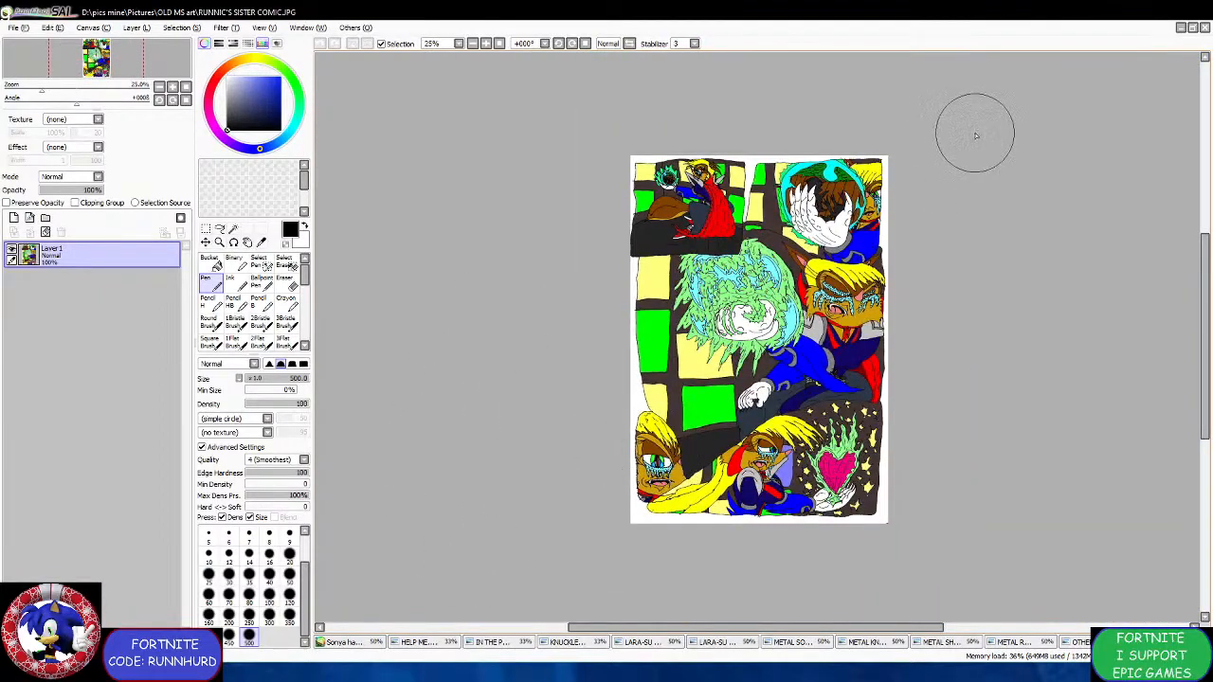
pyautogui.click(1203, 29)
# Look over the OTHER M.JPG poster, including the title lettering and the named character groups.
pyautogui.scroll(2, 948, 186)
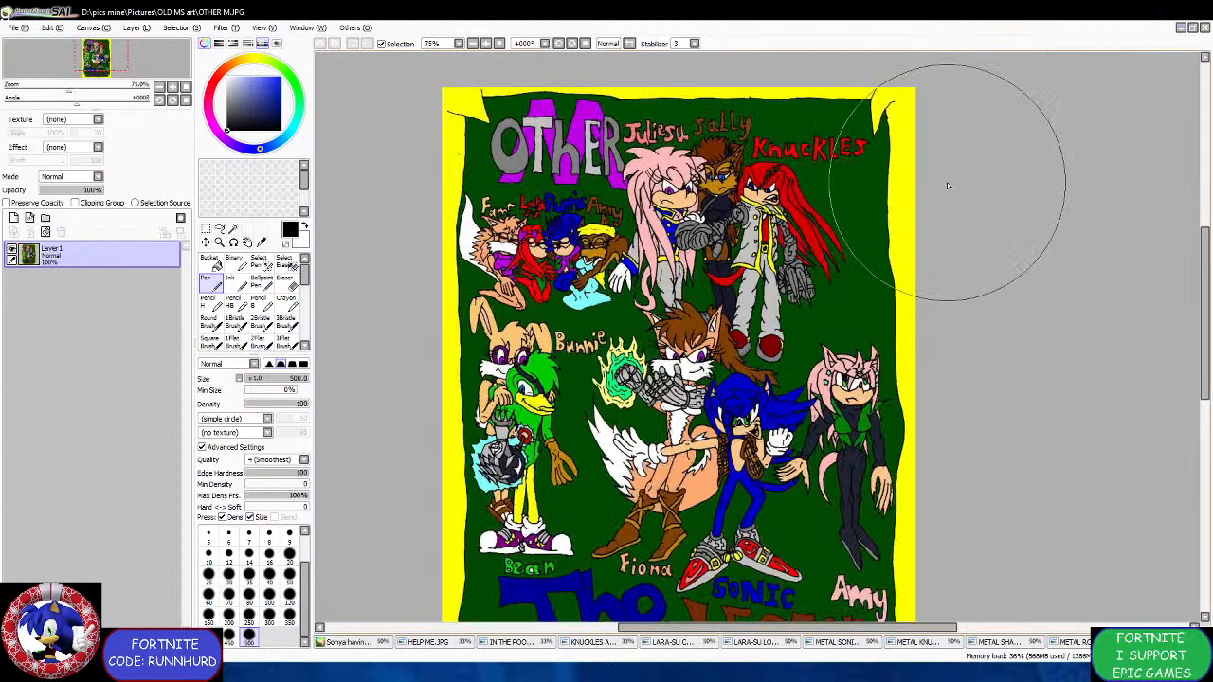
pyautogui.scroll(-1, 938, 208)
pyautogui.scroll(1, 891, 232)
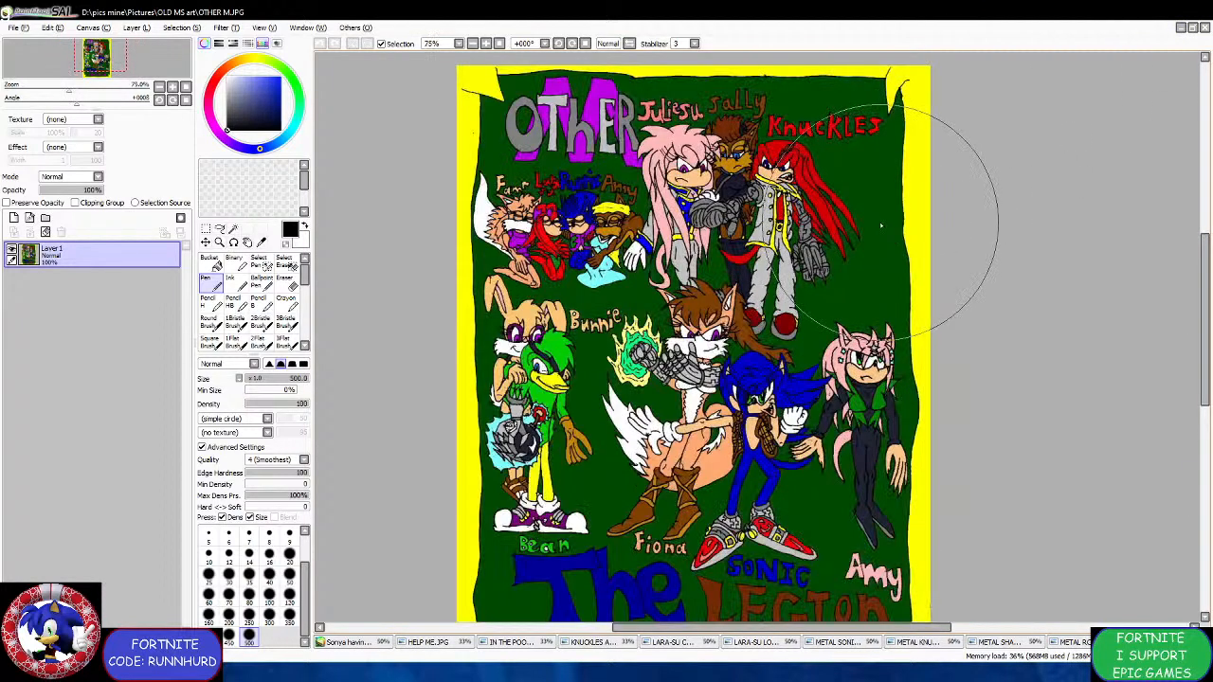
pyautogui.scroll(-1, 882, 225)
pyautogui.scroll(1, 758, 228)
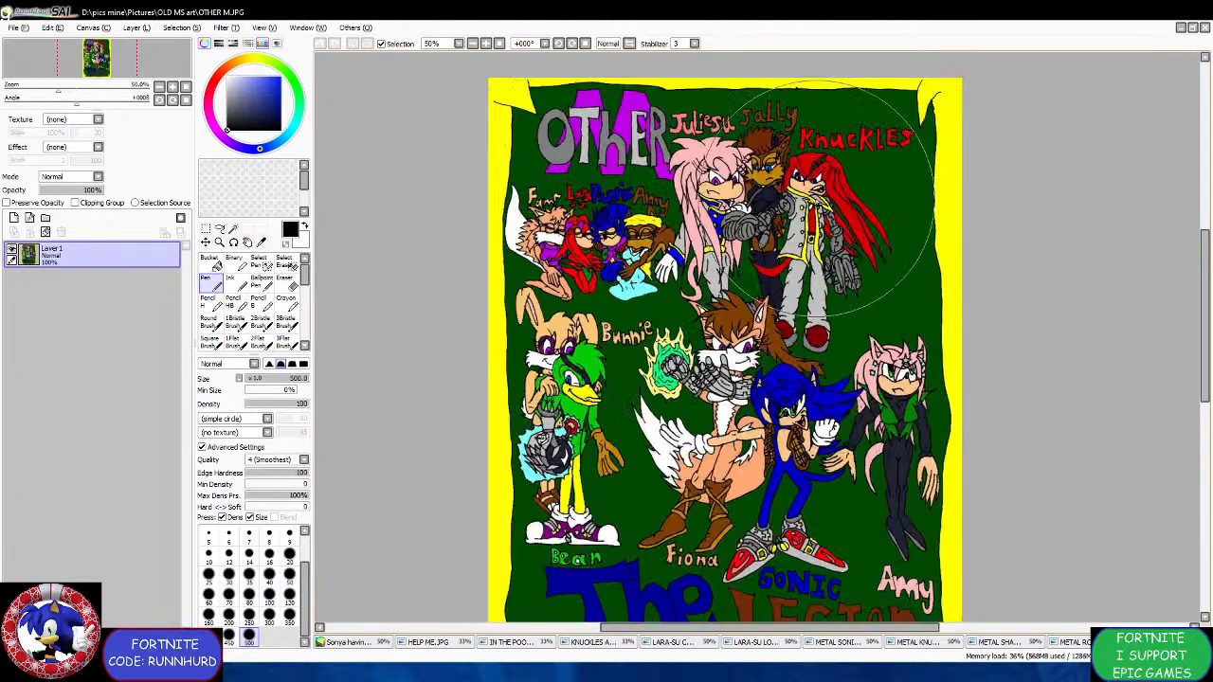
pyautogui.scroll(-1, 654, 265)
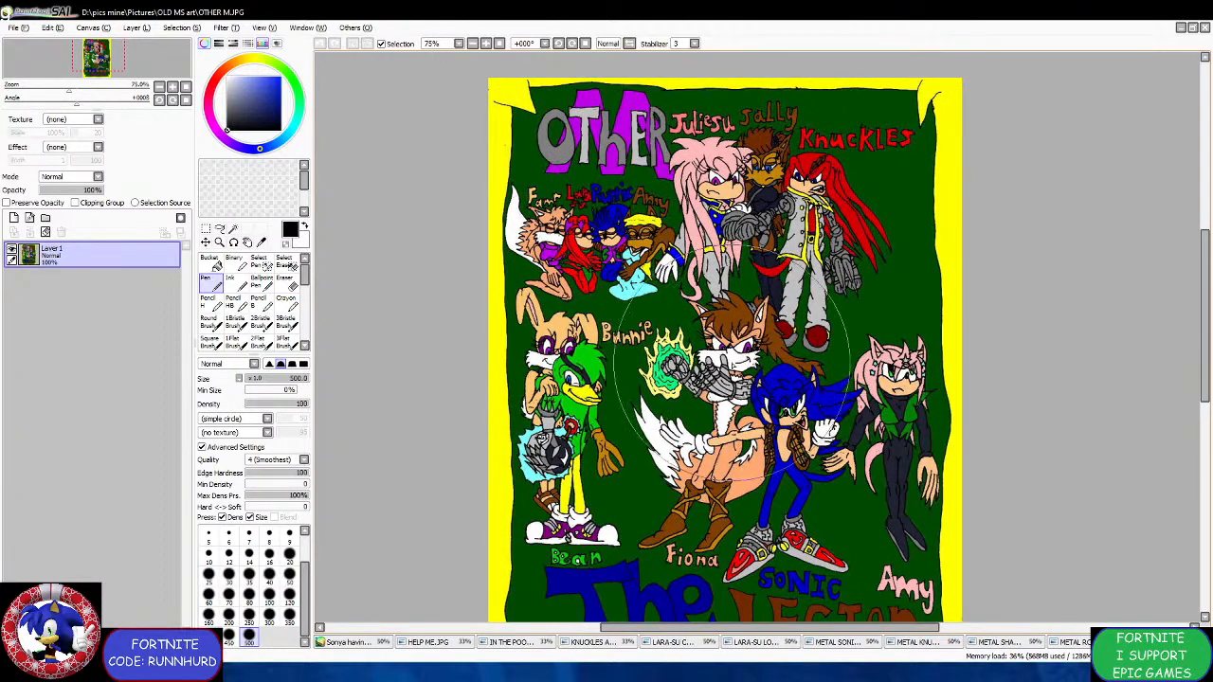
pyautogui.scroll(1, 773, 402)
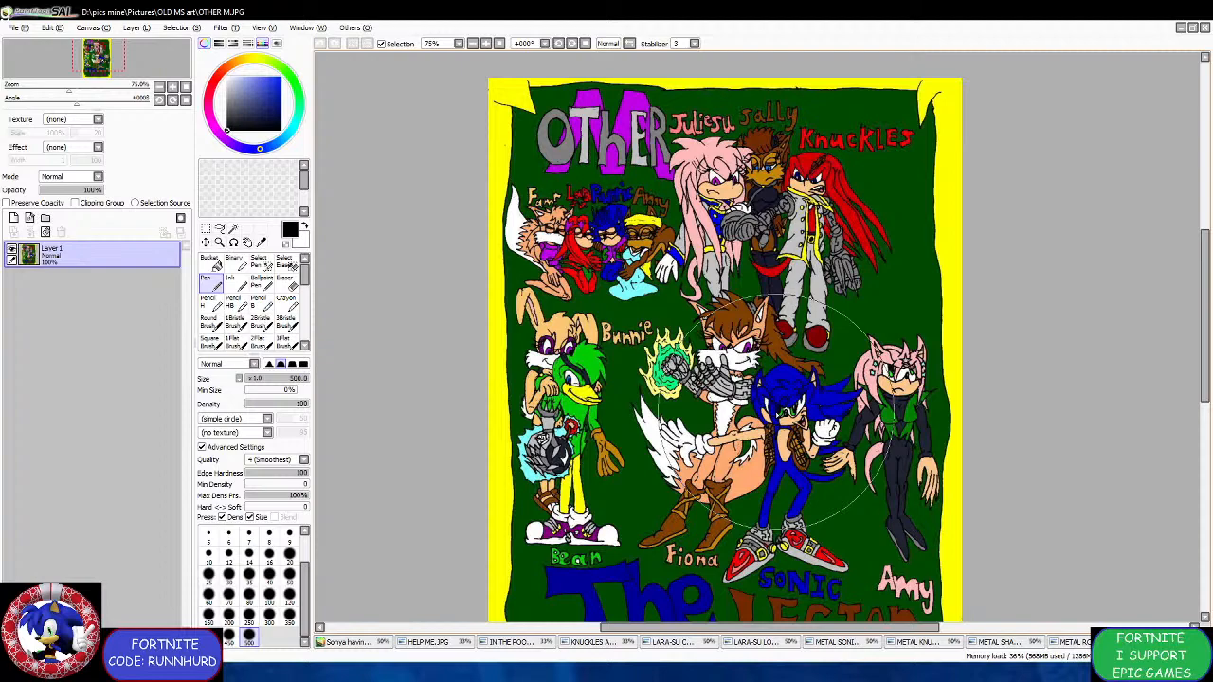
pyautogui.scroll(2, 795, 244)
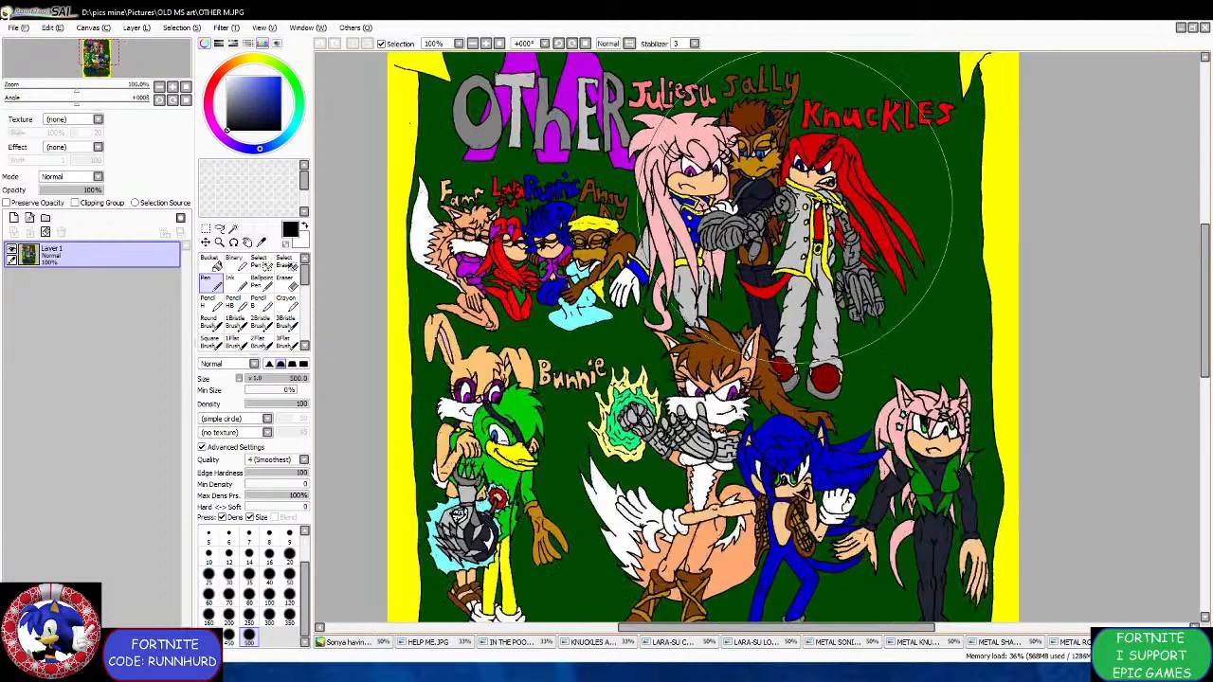
pyautogui.scroll(-2, 795, 244)
pyautogui.scroll(1, 797, 192)
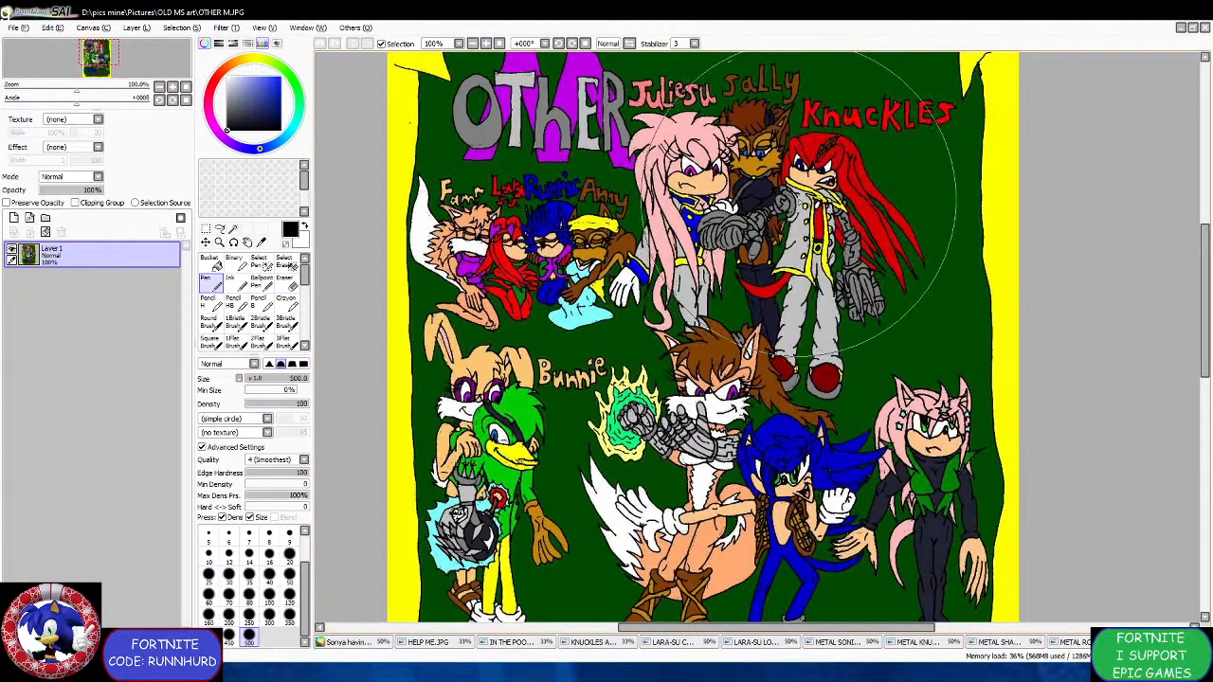
pyautogui.scroll(2, 820, 197)
pyautogui.scroll(-2, 834, 189)
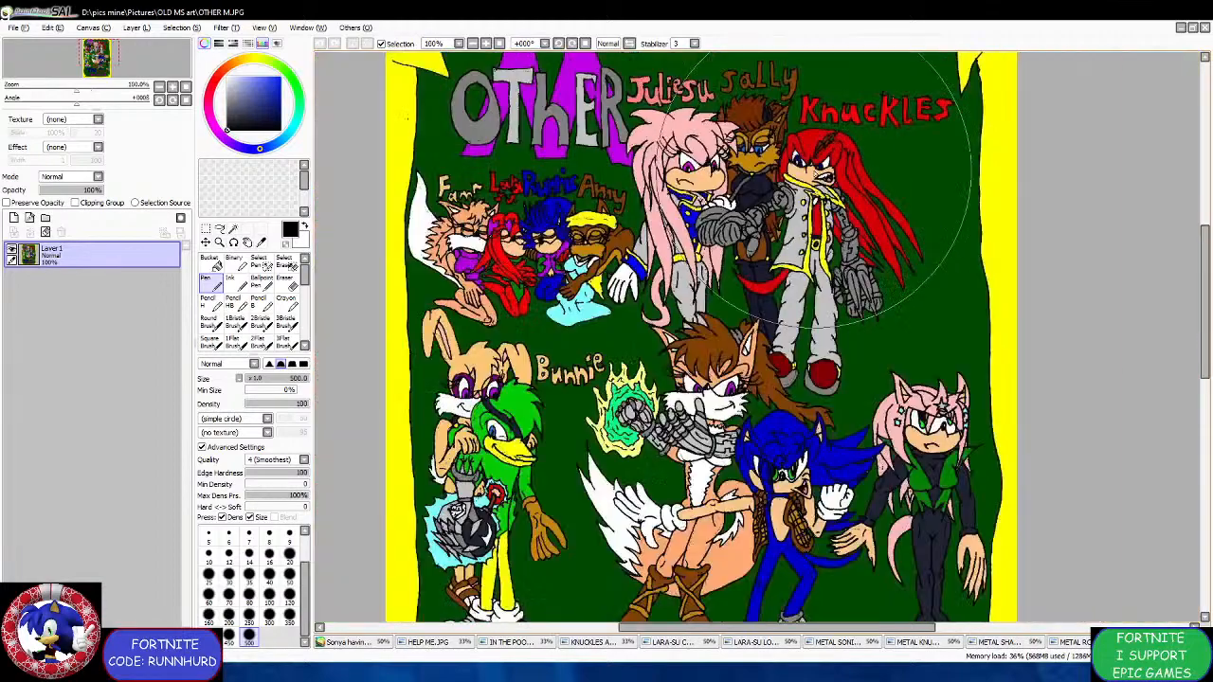
# Inspect the Julie-Su, Sally and Knuckles group in OTHER M.JPG up close, and close the drawing.
pyautogui.scroll(-1, 826, 190)
pyautogui.scroll(2, 709, 180)
pyautogui.scroll(3, 764, 142)
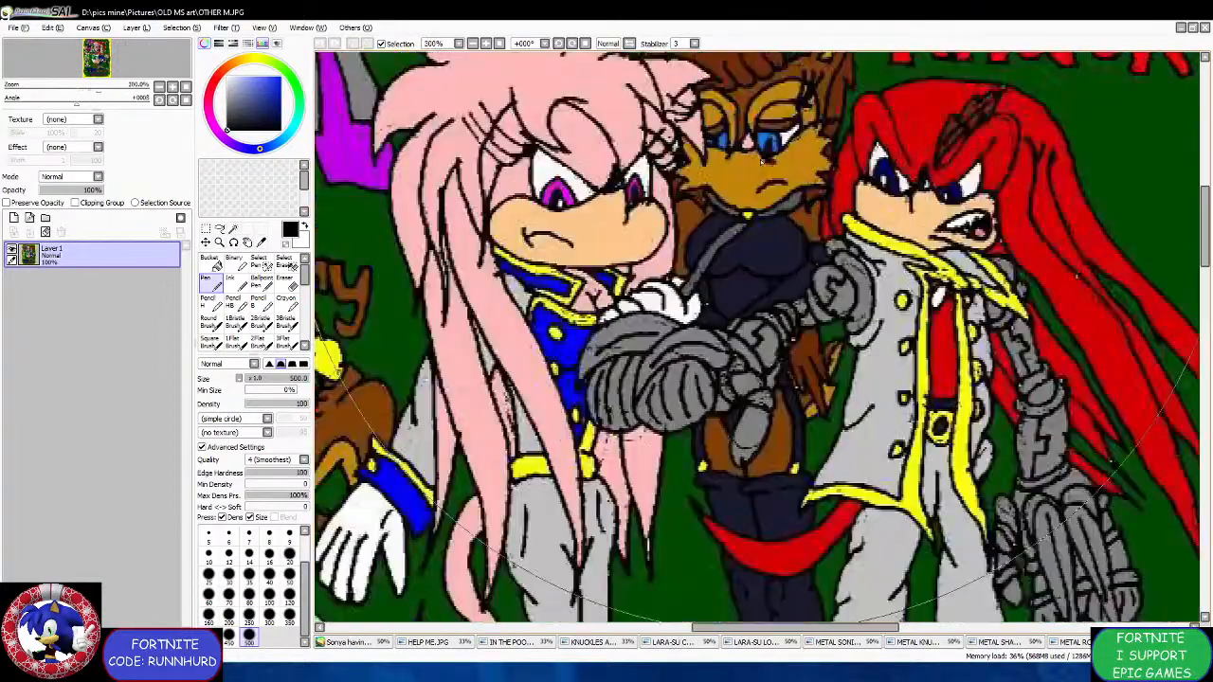
pyautogui.scroll(-3, 773, 190)
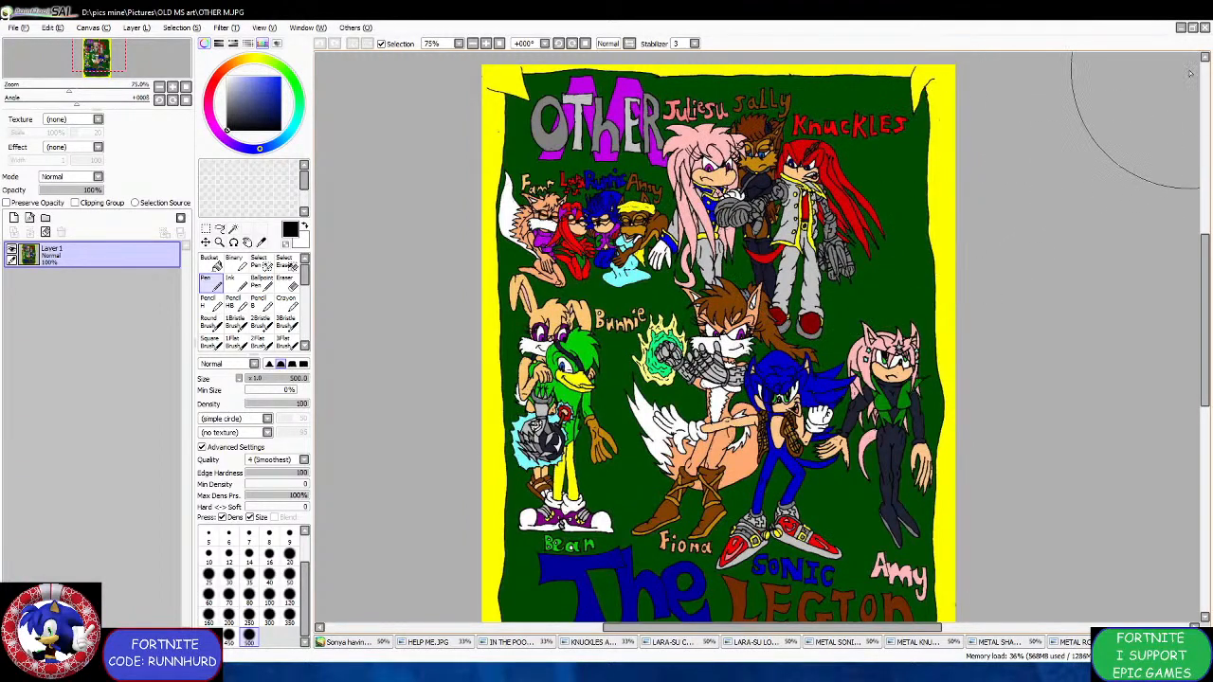
pyautogui.click(1205, 30)
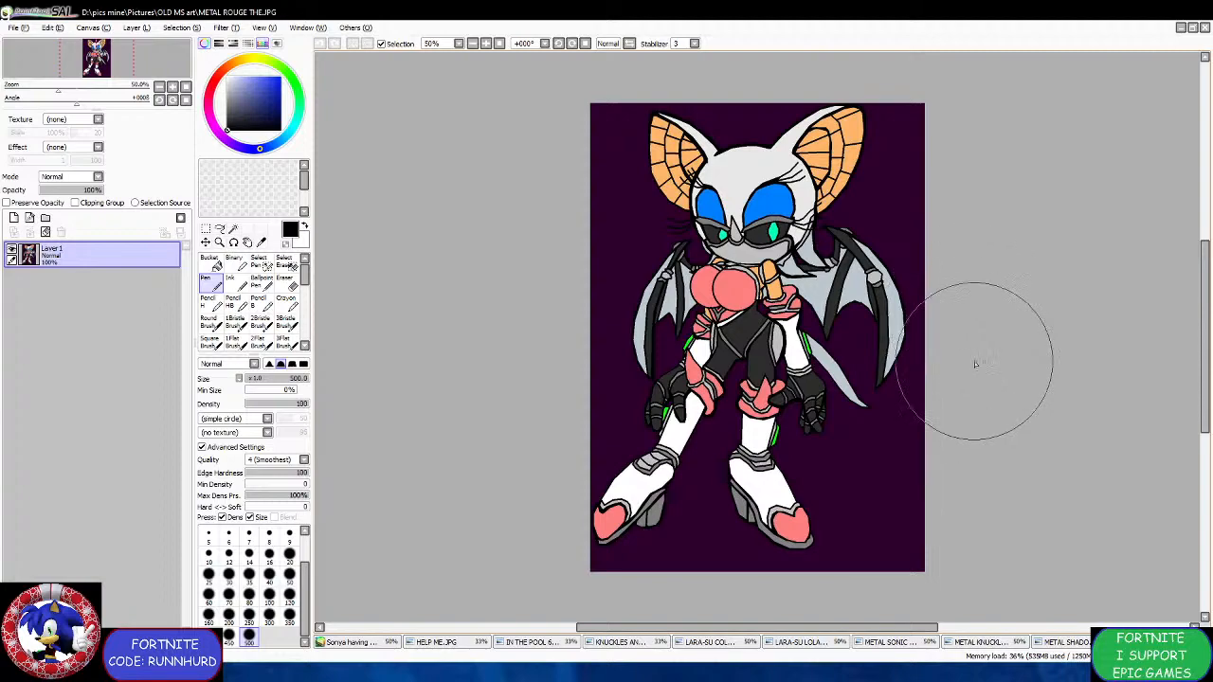
# Examine the leg armour and the masked face in METAL ROUGE THE.JPG up close, and view the figure as a whole.
pyautogui.scroll(4, 861, 484)
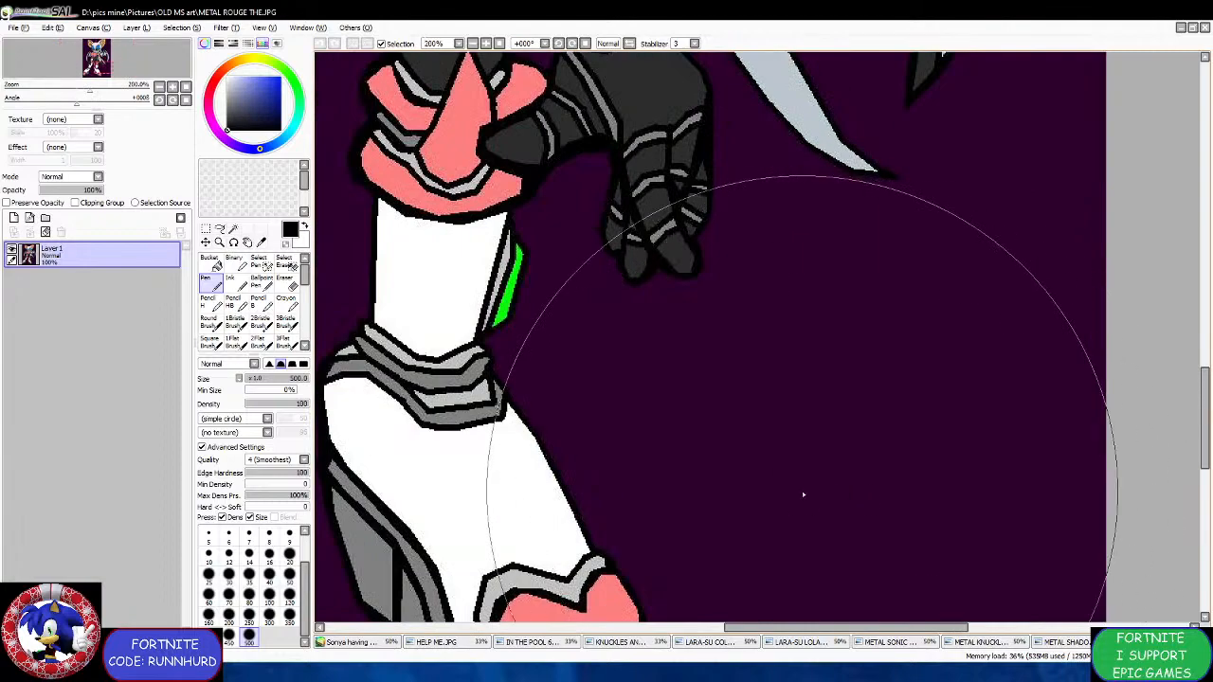
pyautogui.scroll(-5, 802, 491)
pyautogui.scroll(4, 701, 330)
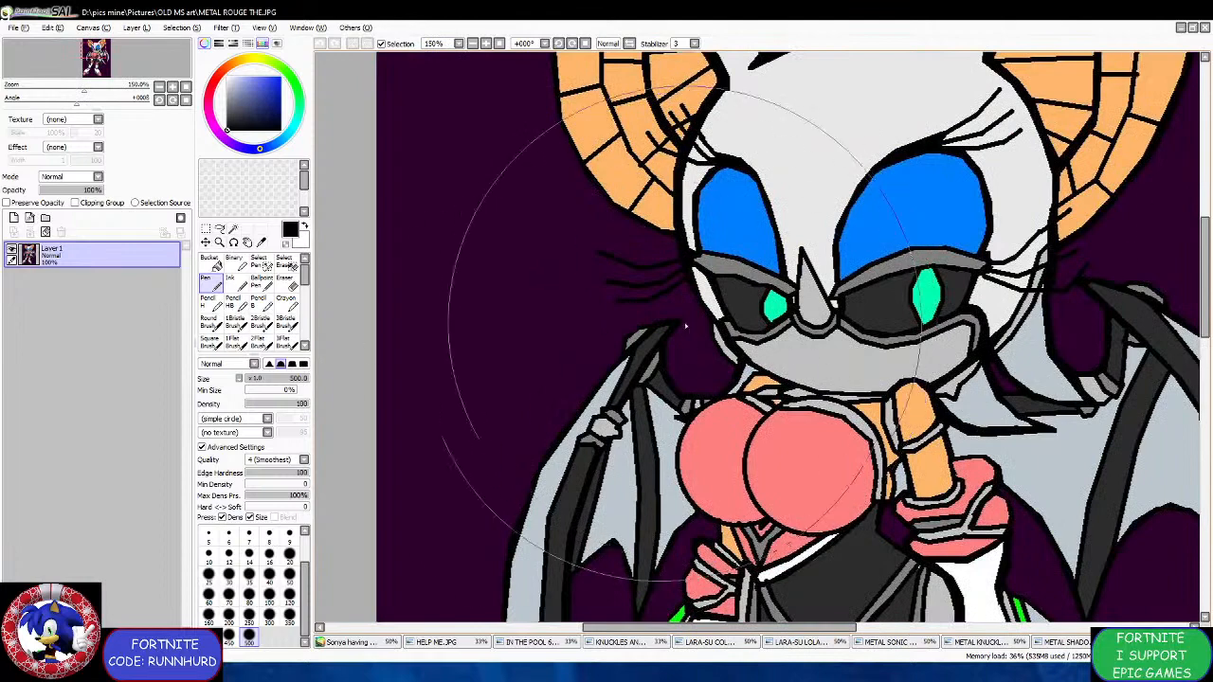
pyautogui.scroll(-2, 702, 329)
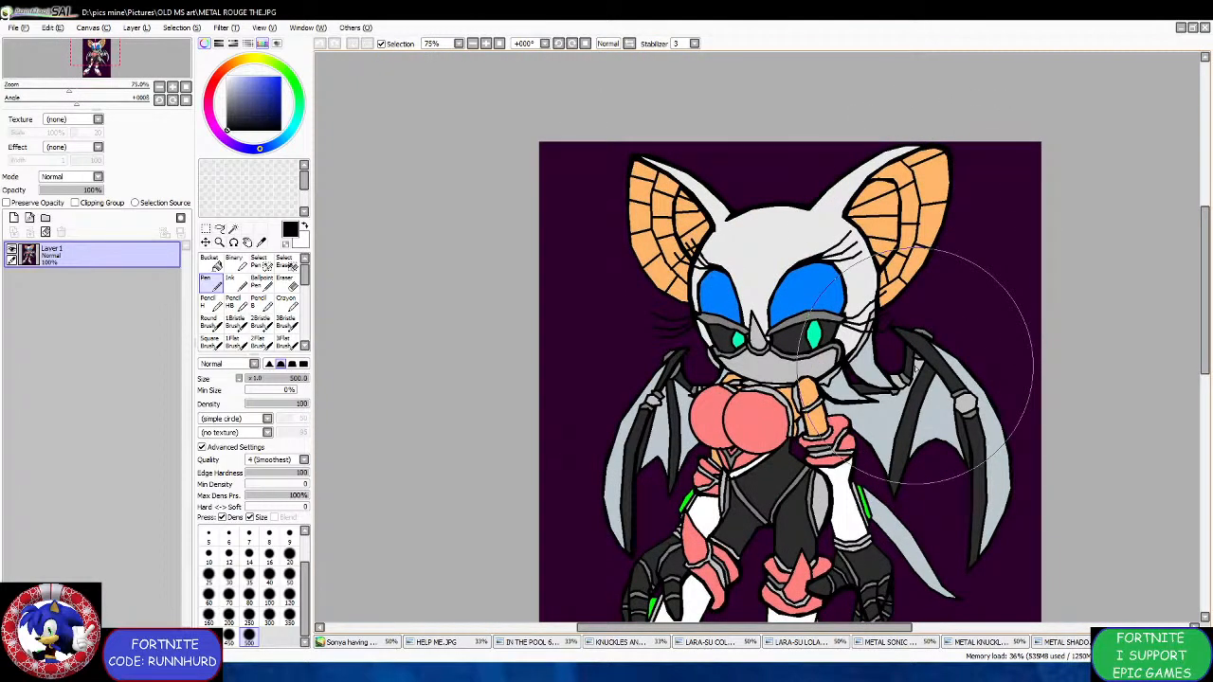
pyautogui.scroll(-1, 915, 365)
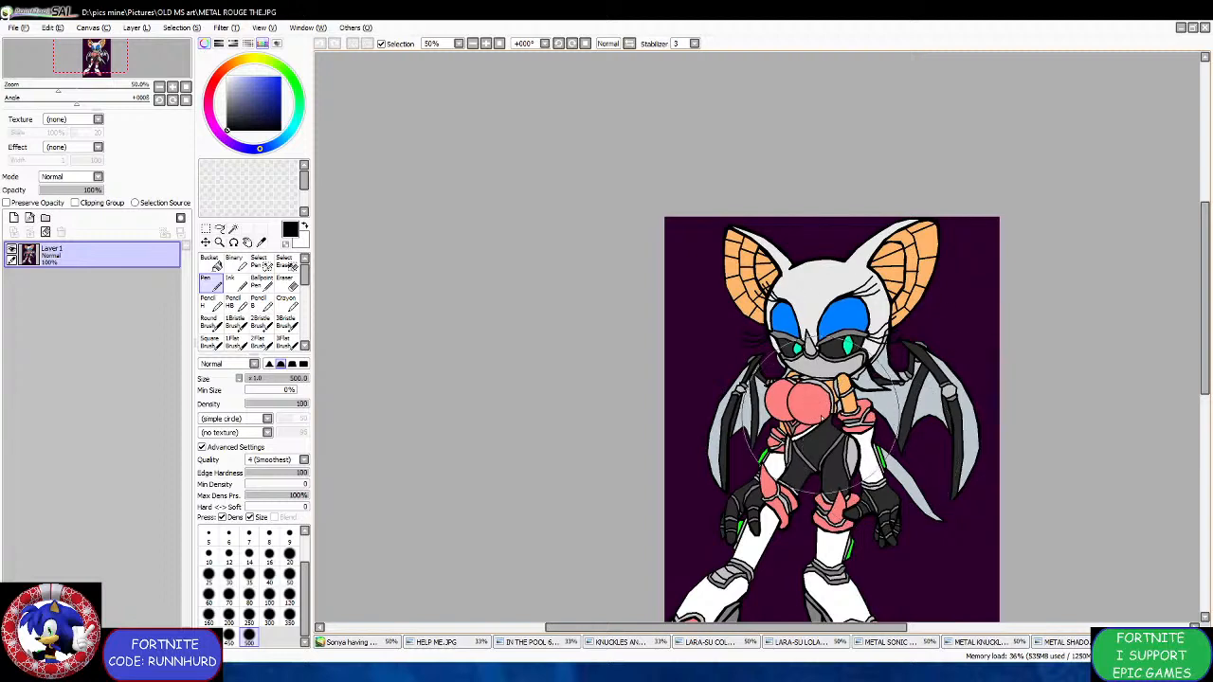
# Inspect the torso, arms and wings of the metal bat in METAL ROUGE THE.JPG, and close the drawing.
pyautogui.scroll(2, 887, 414)
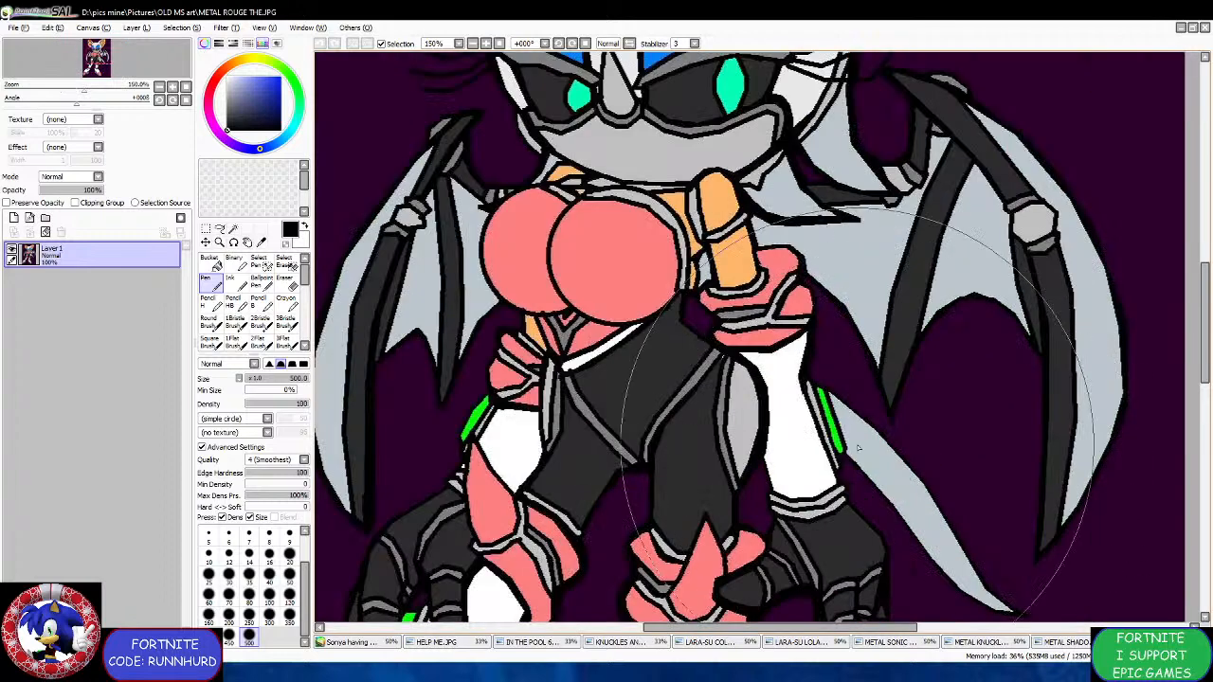
pyautogui.scroll(-1, 1088, 304)
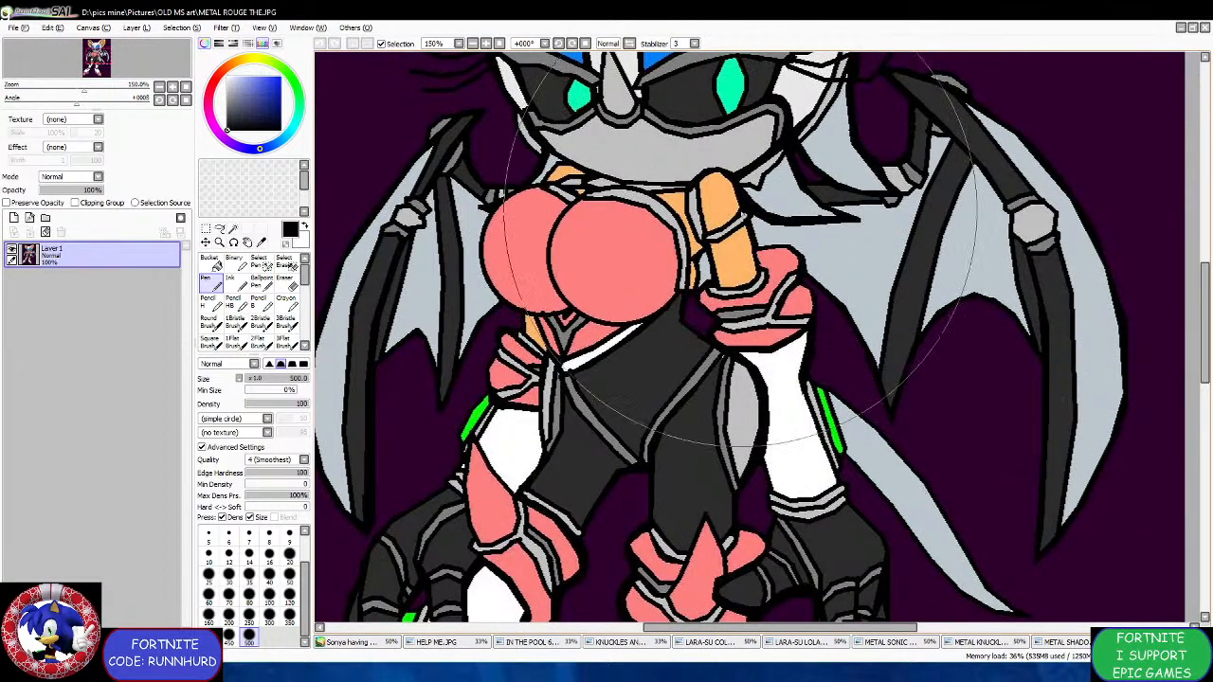
pyautogui.scroll(-1, 947, 237)
pyautogui.scroll(1, 798, 117)
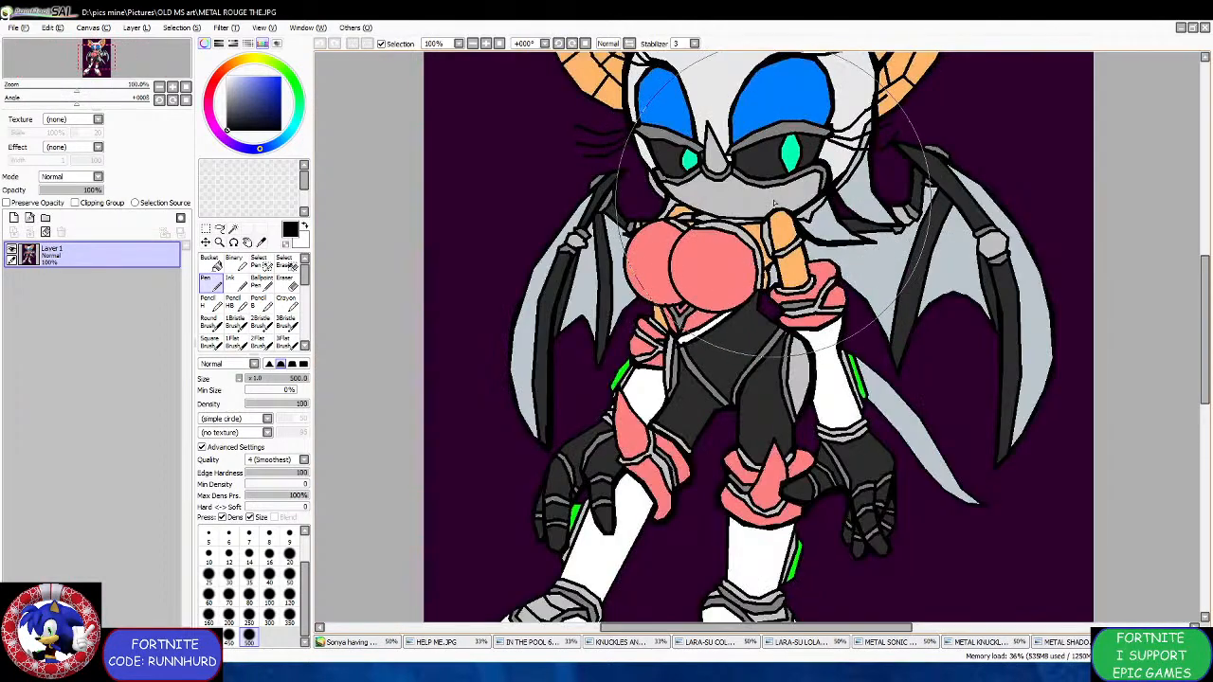
pyautogui.scroll(-2, 775, 203)
pyautogui.scroll(3, 853, 162)
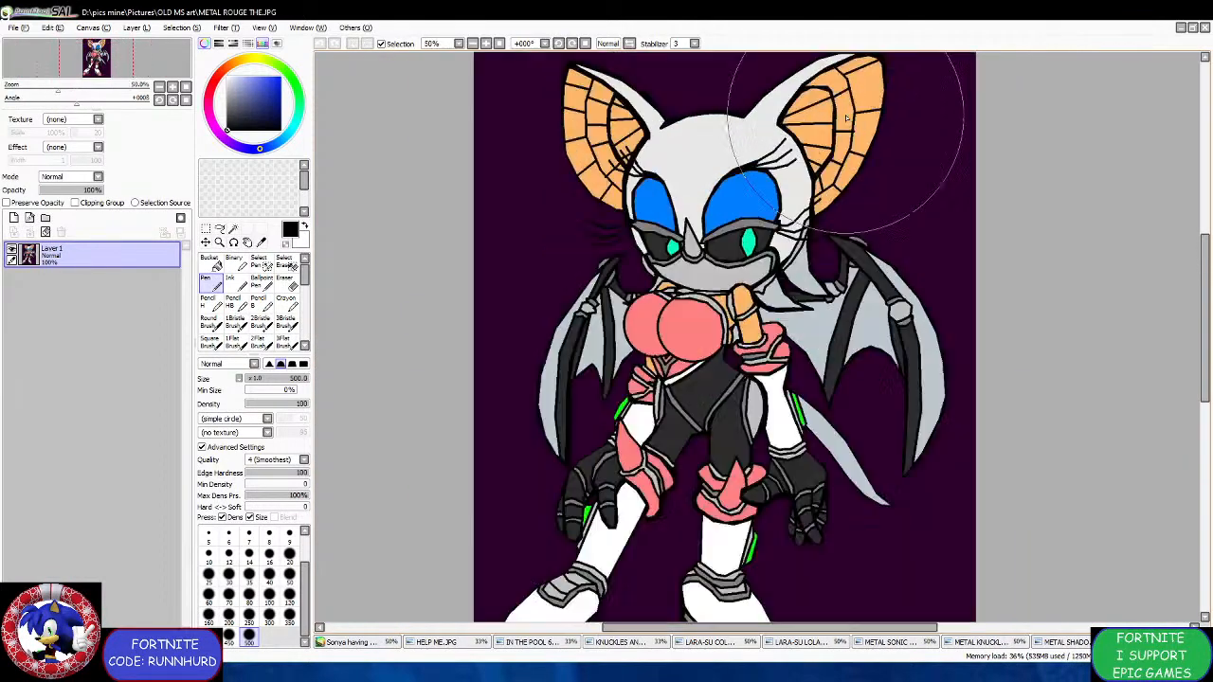
pyautogui.scroll(-1, 918, 188)
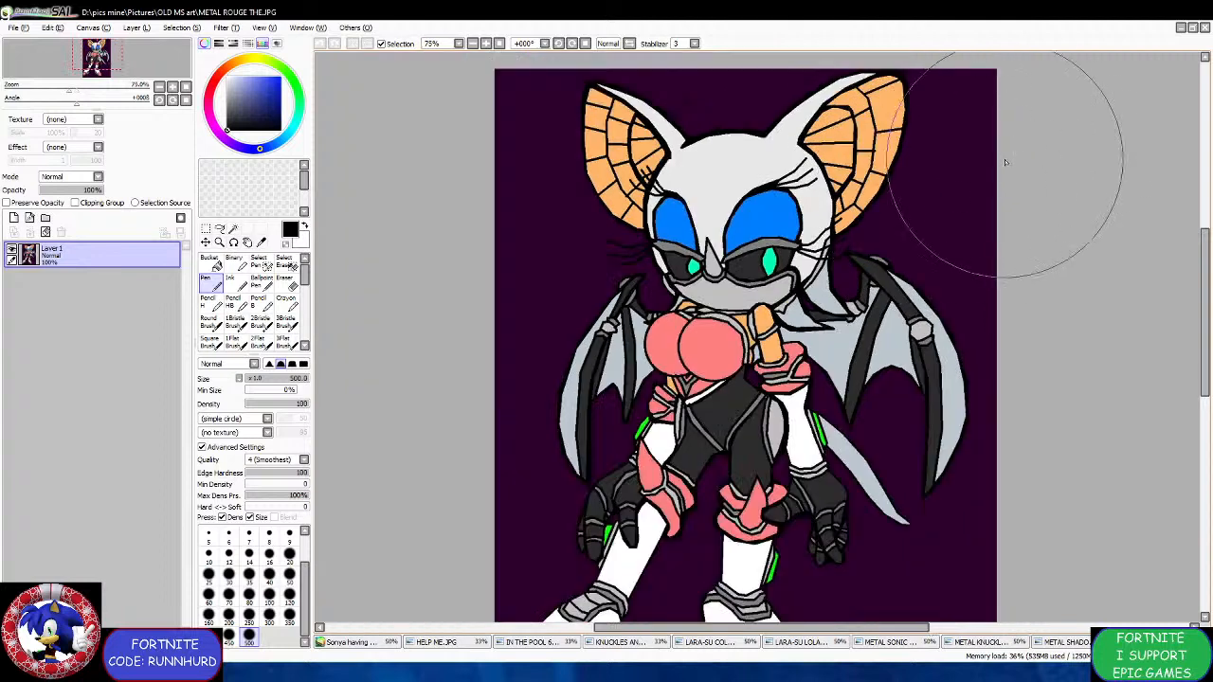
pyautogui.click(1204, 28)
# Look over the robot hedgehog figure in METAL SHADOWTHE.JPG.
pyautogui.scroll(1, 756, 190)
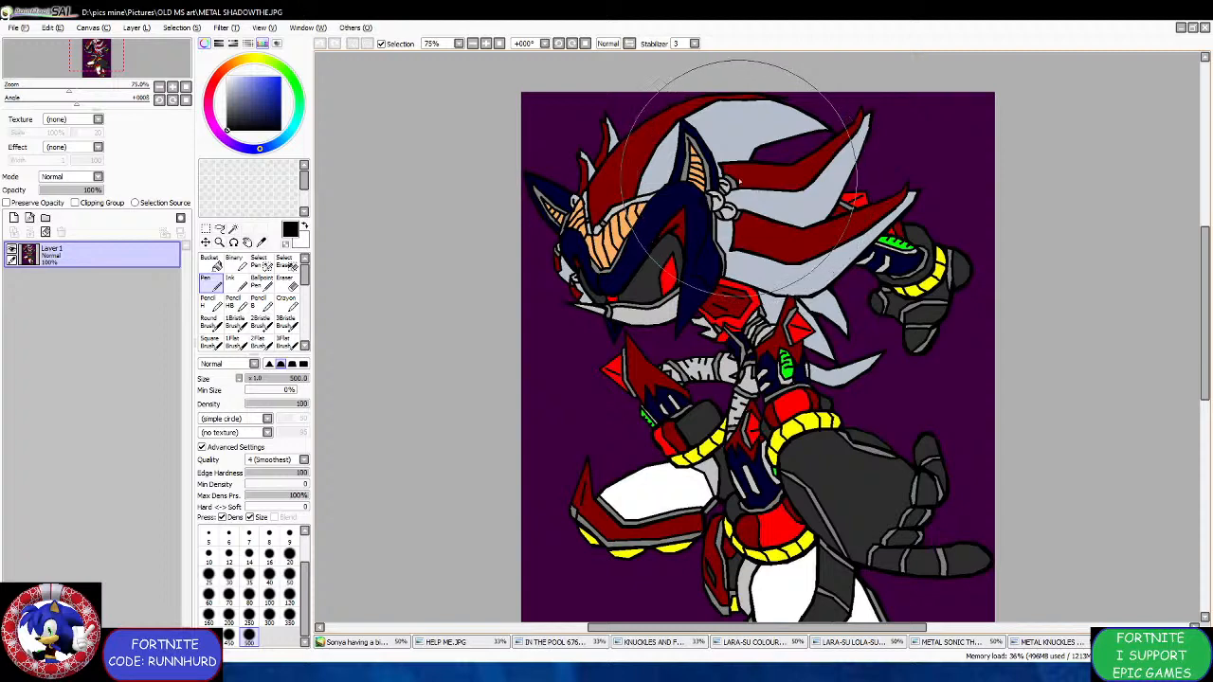
# Look over the Metal Shadow artwork and close METAL SHADOWTHE.JPG.
pyautogui.scroll(1, 737, 179)
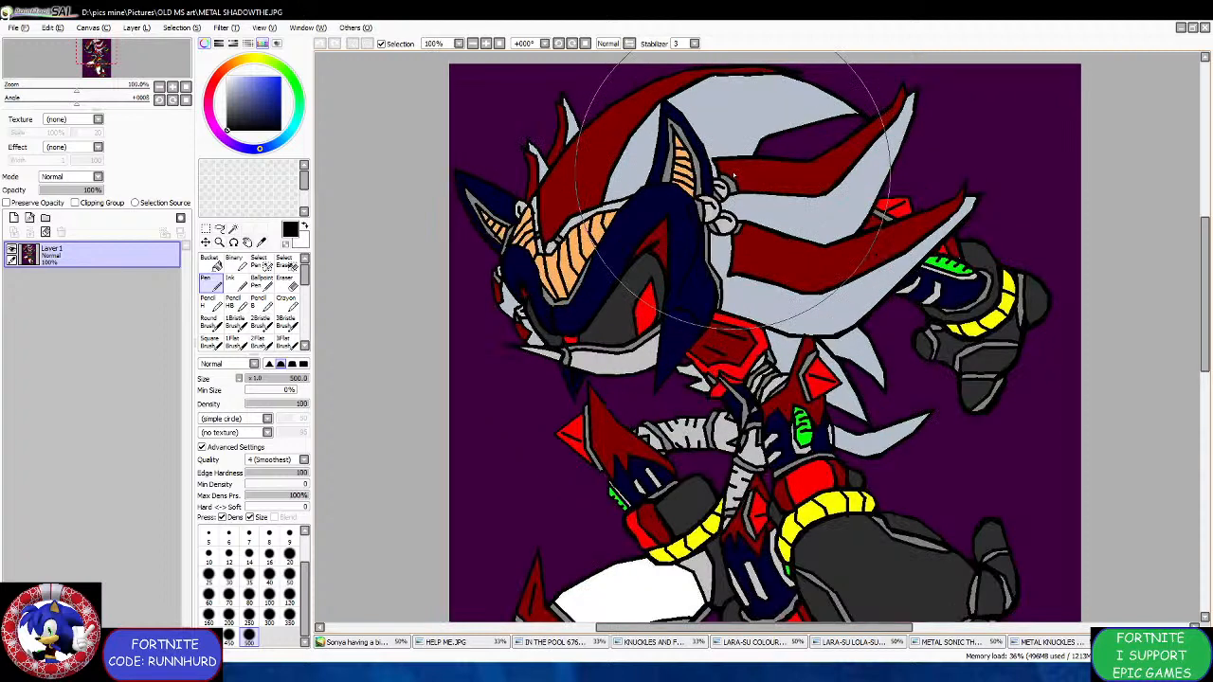
pyautogui.scroll(-1, 787, 224)
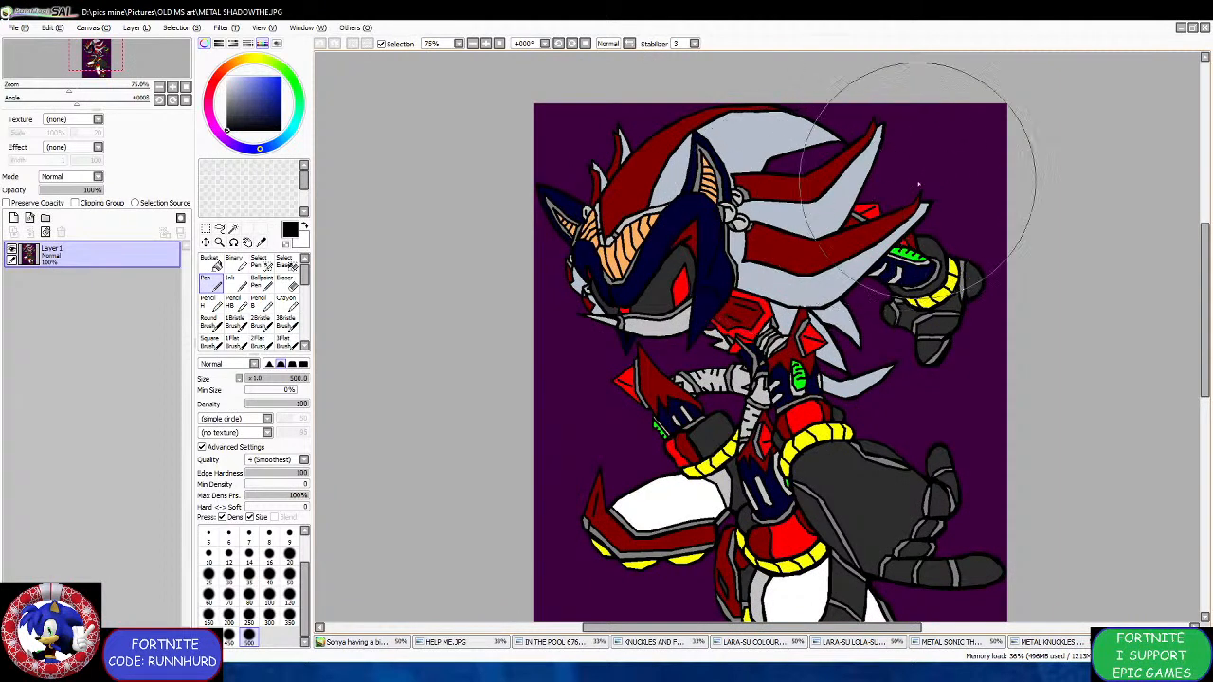
pyautogui.click(1205, 28)
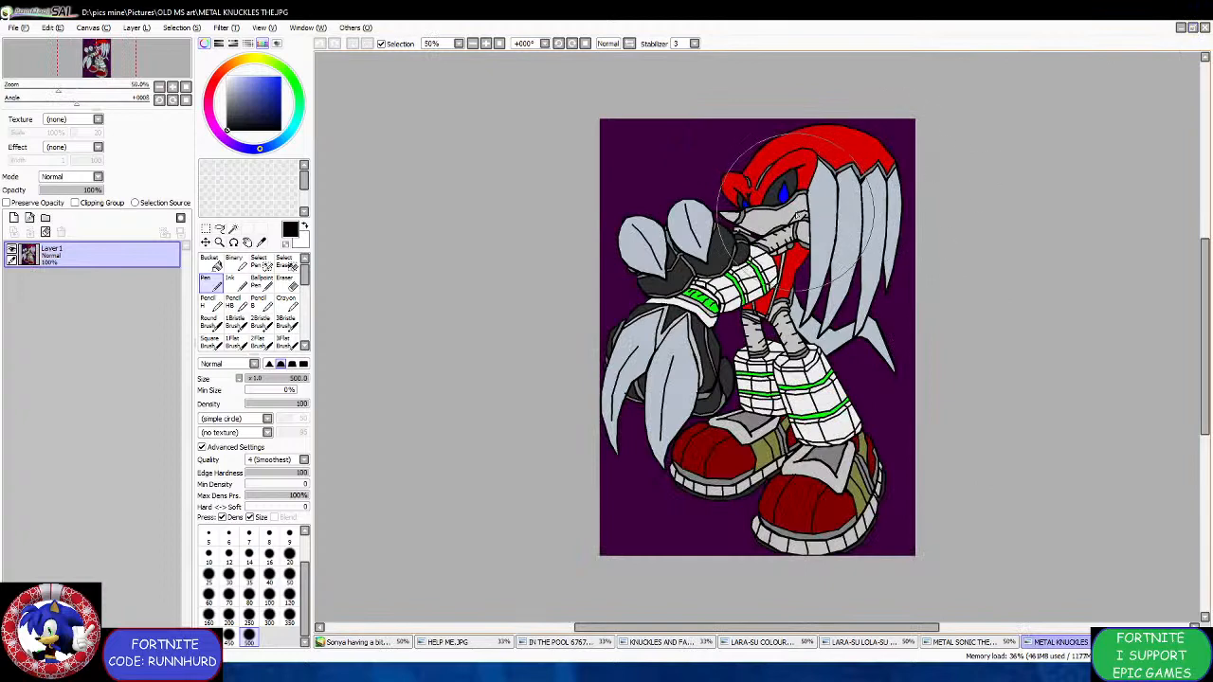
# Inspect the Metal Knuckles artwork up close and as a whole, and close METAL KNUCKLES THE.JPG.
pyautogui.scroll(1, 798, 208)
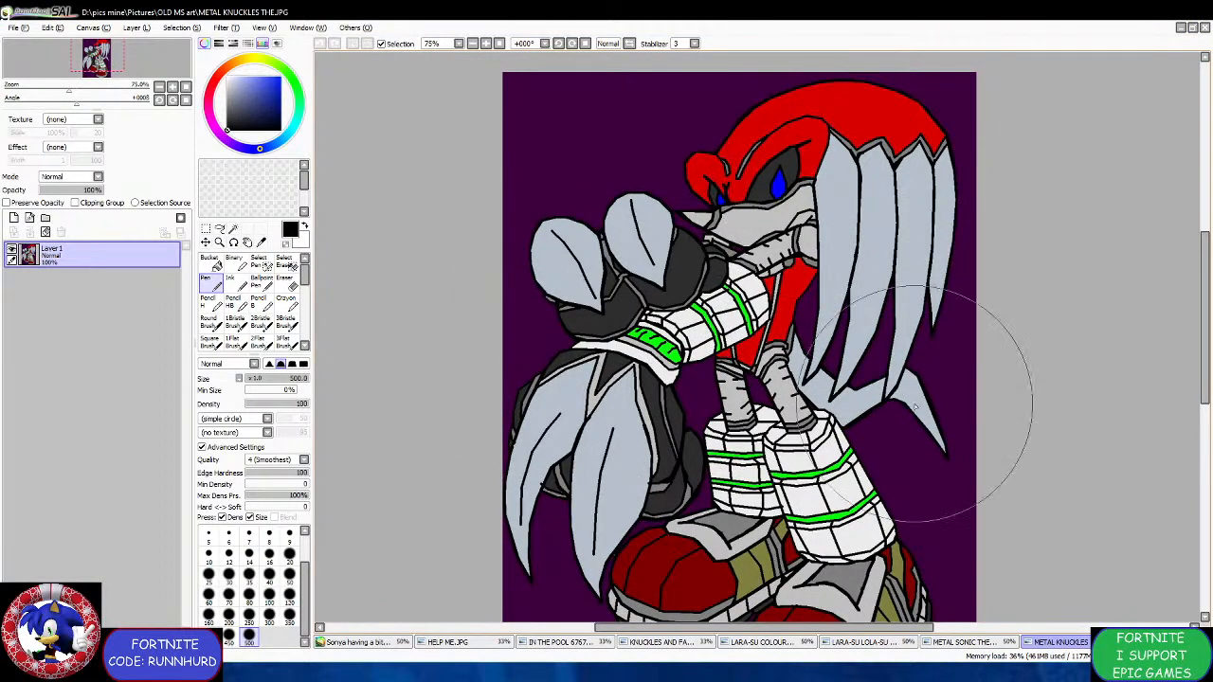
pyautogui.scroll(1, 712, 398)
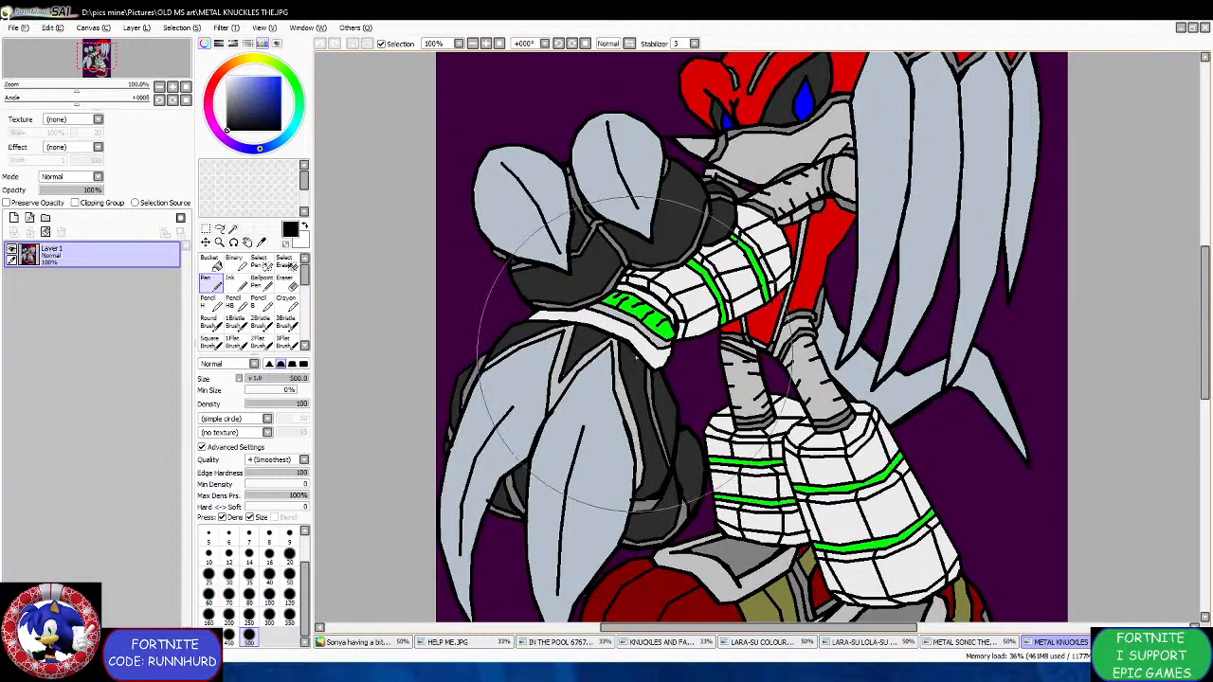
pyautogui.scroll(-3, 971, 180)
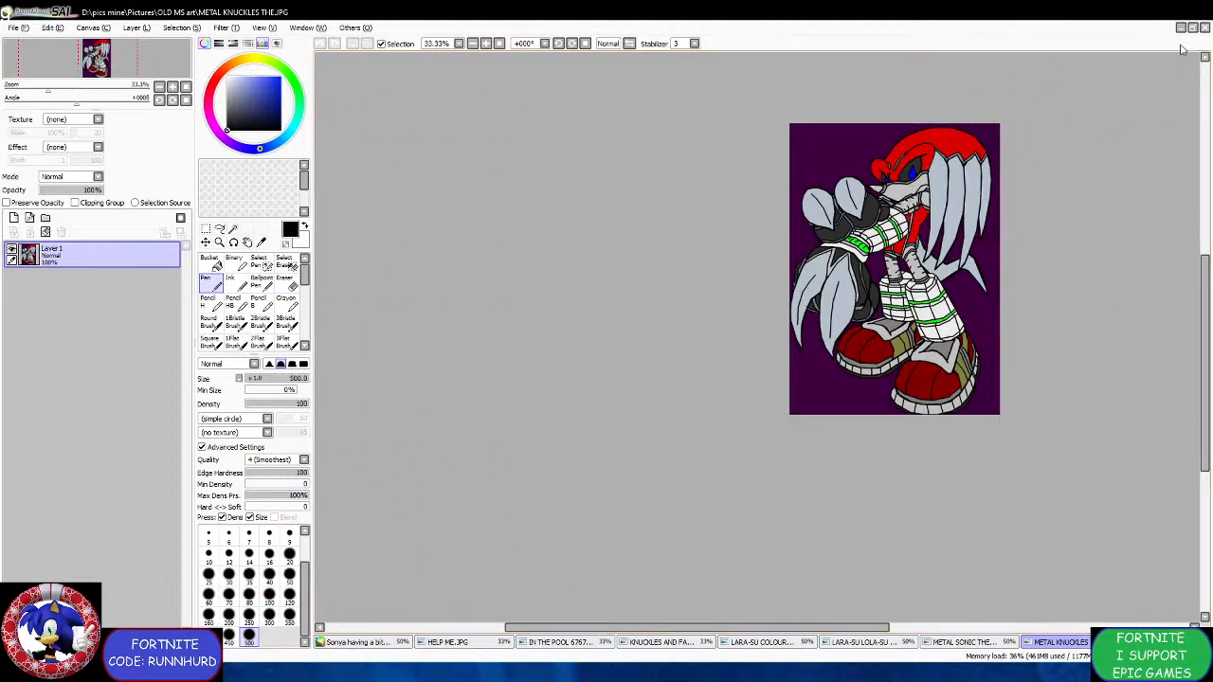
pyautogui.click(1205, 29)
# View the Metal Sonic artwork and close METAL SONIC THE.JPG.
pyautogui.scroll(1, 939, 199)
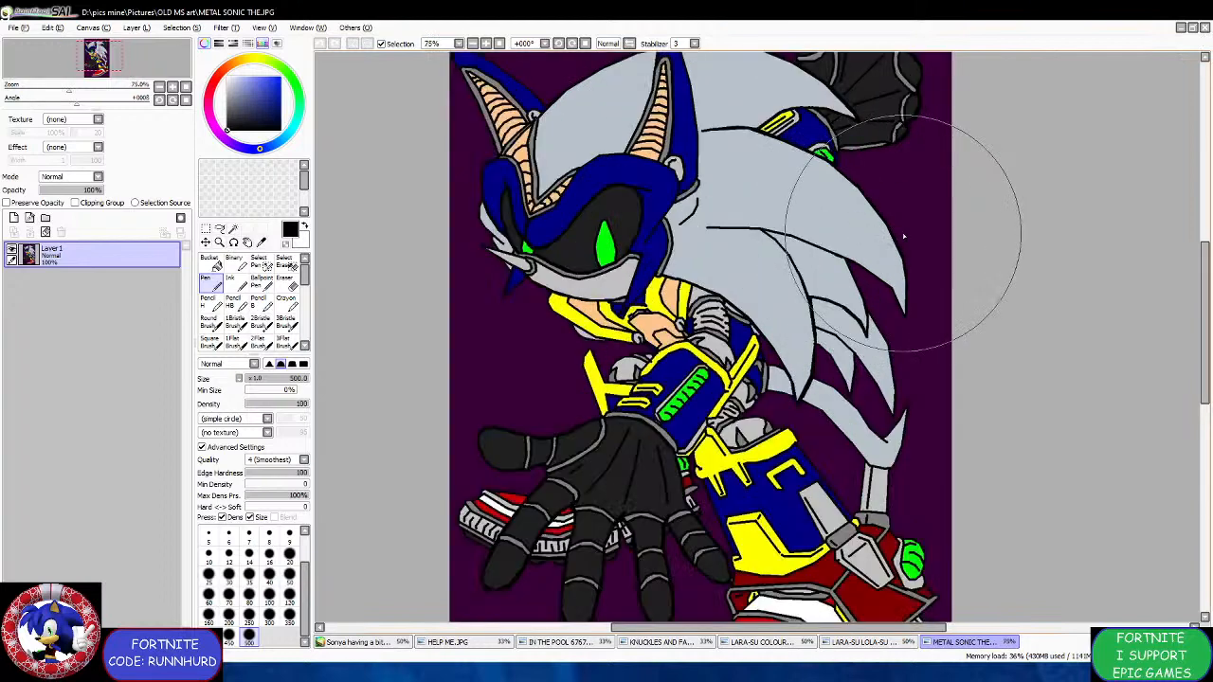
pyautogui.scroll(-1, 903, 236)
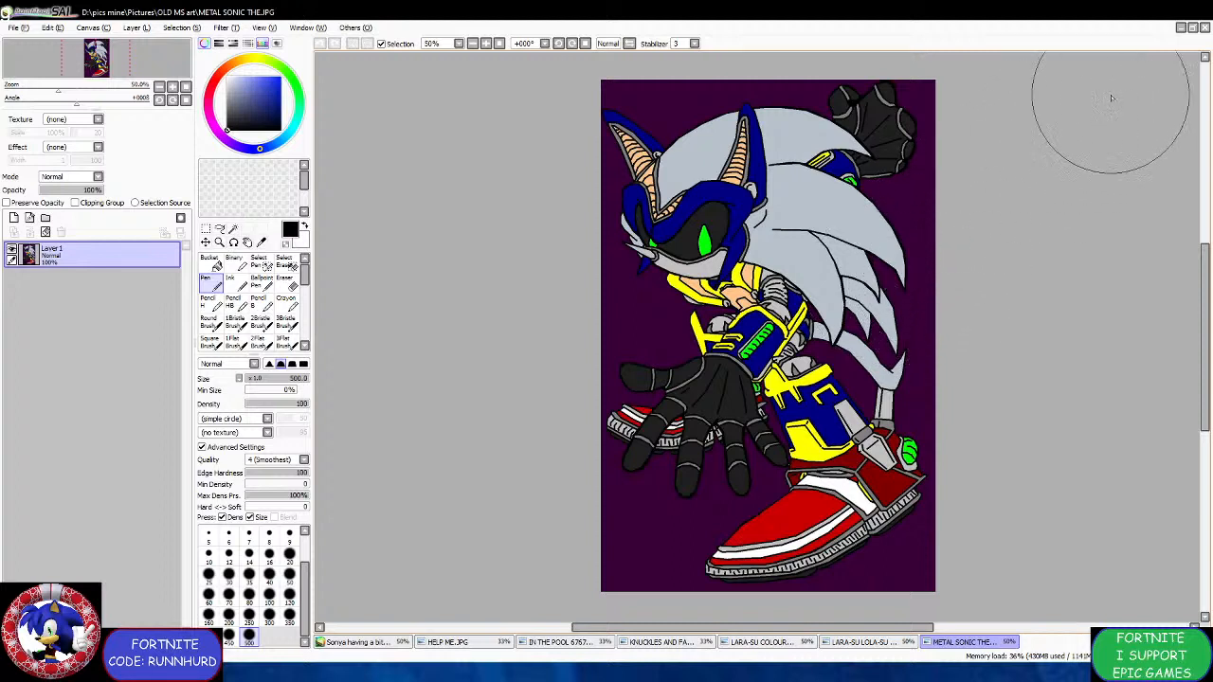
pyautogui.click(1203, 28)
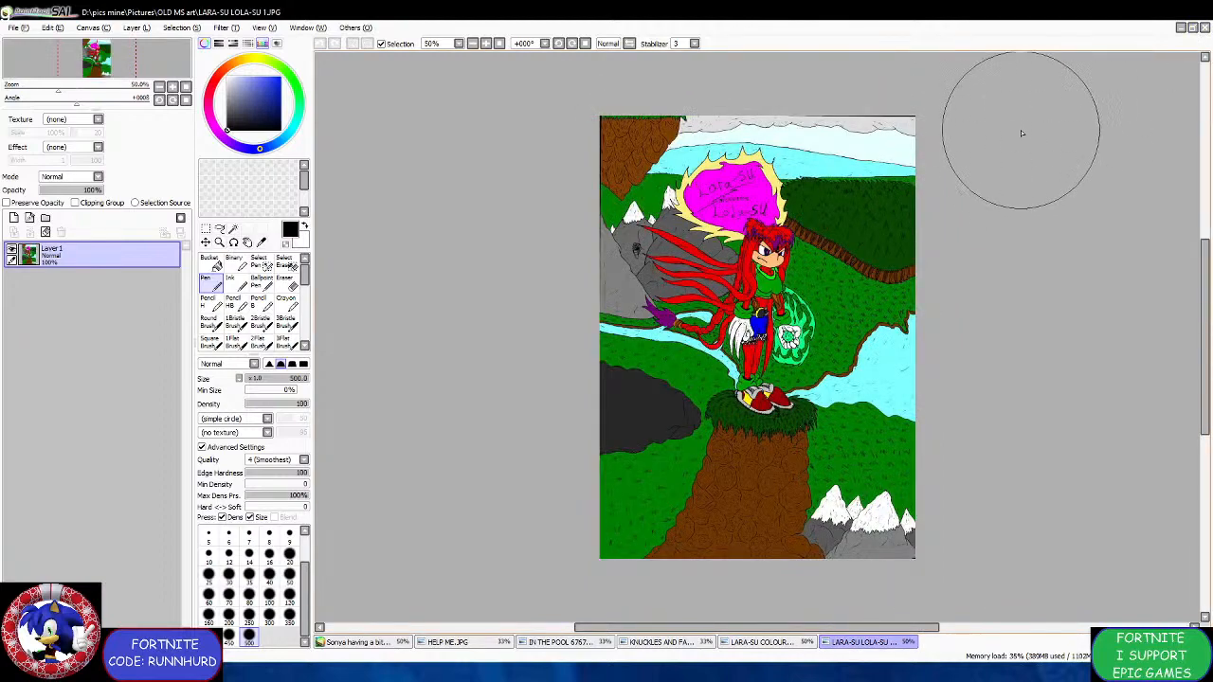
# Inspect the Lara-Su landscape picture and close both LARA-SU LOLA-SU 1.JPG and LARA-SU COLOUR.JPG.
pyautogui.scroll(2, 1024, 130)
pyautogui.scroll(1, 740, 195)
pyautogui.scroll(-2, 758, 190)
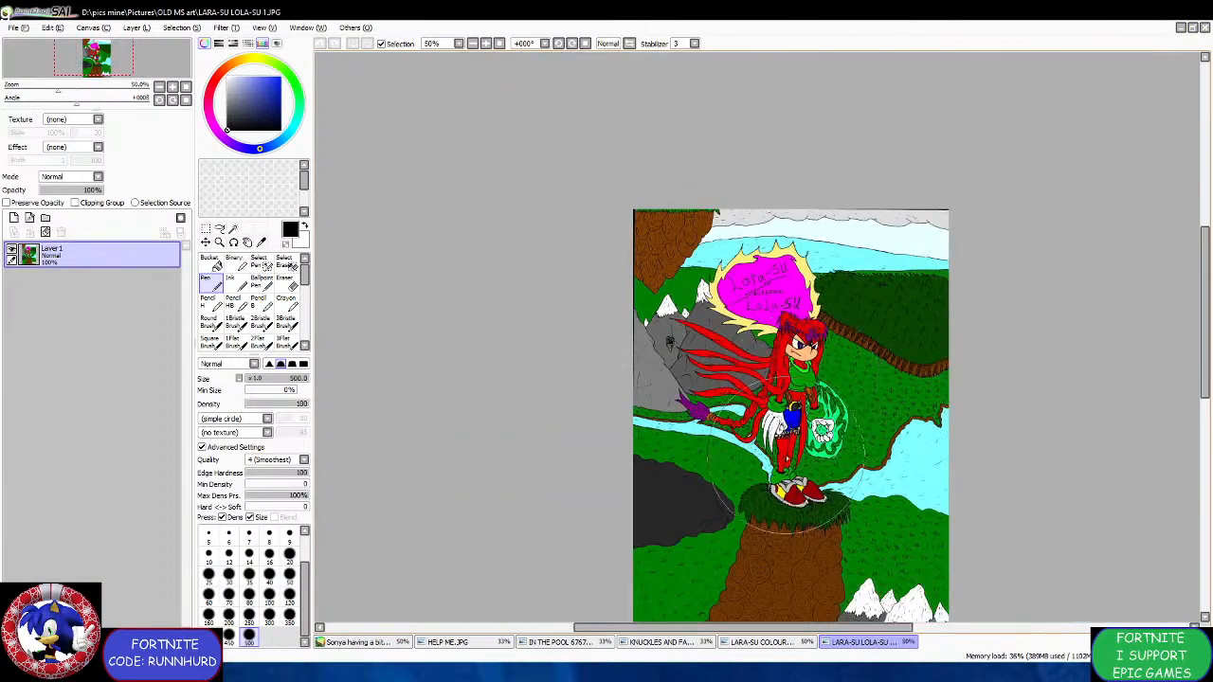
pyautogui.scroll(2, 834, 180)
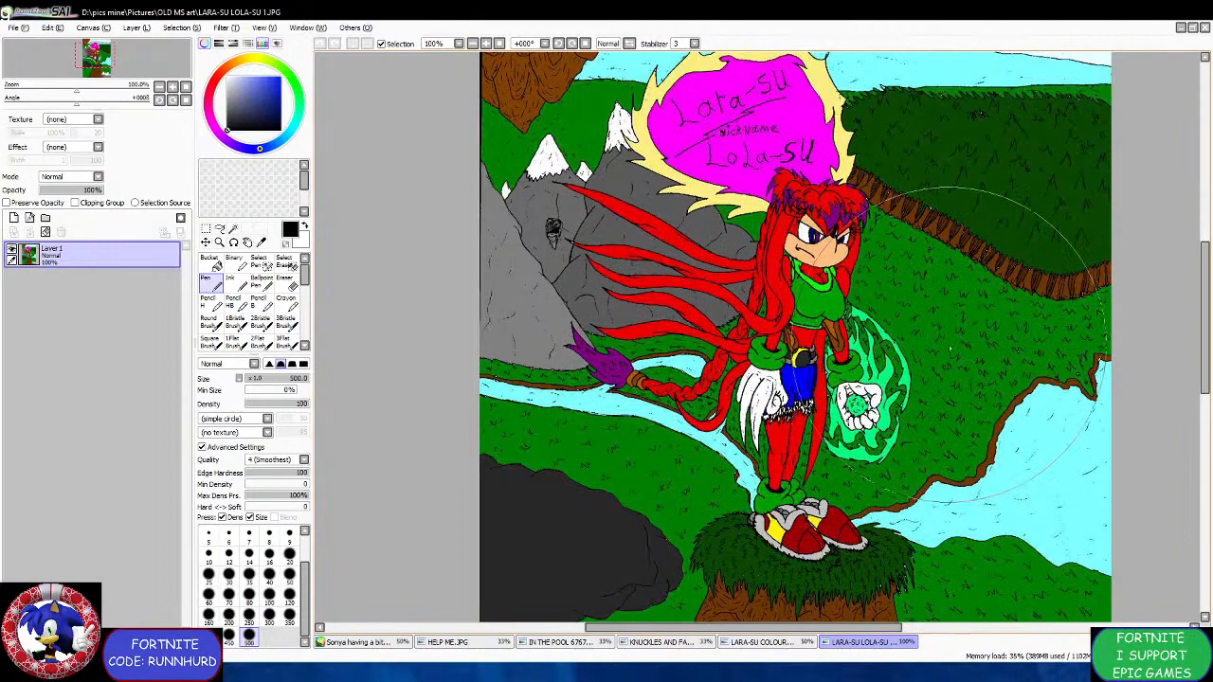
pyautogui.click(1204, 29)
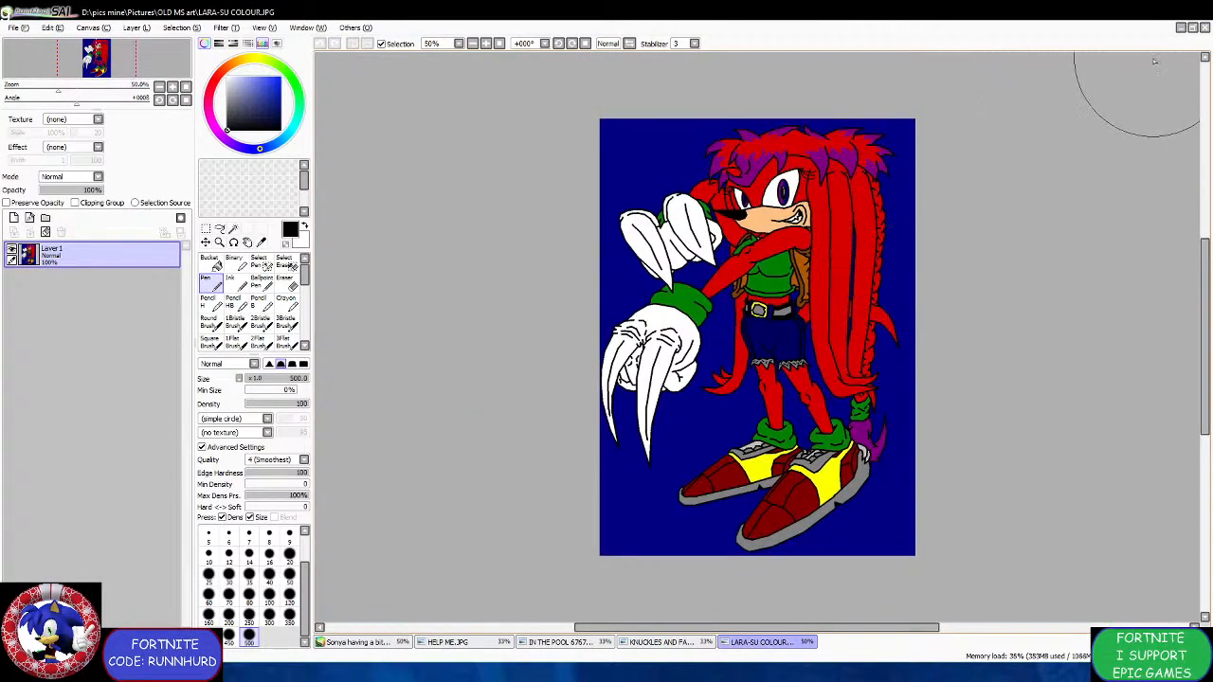
pyautogui.click(1204, 29)
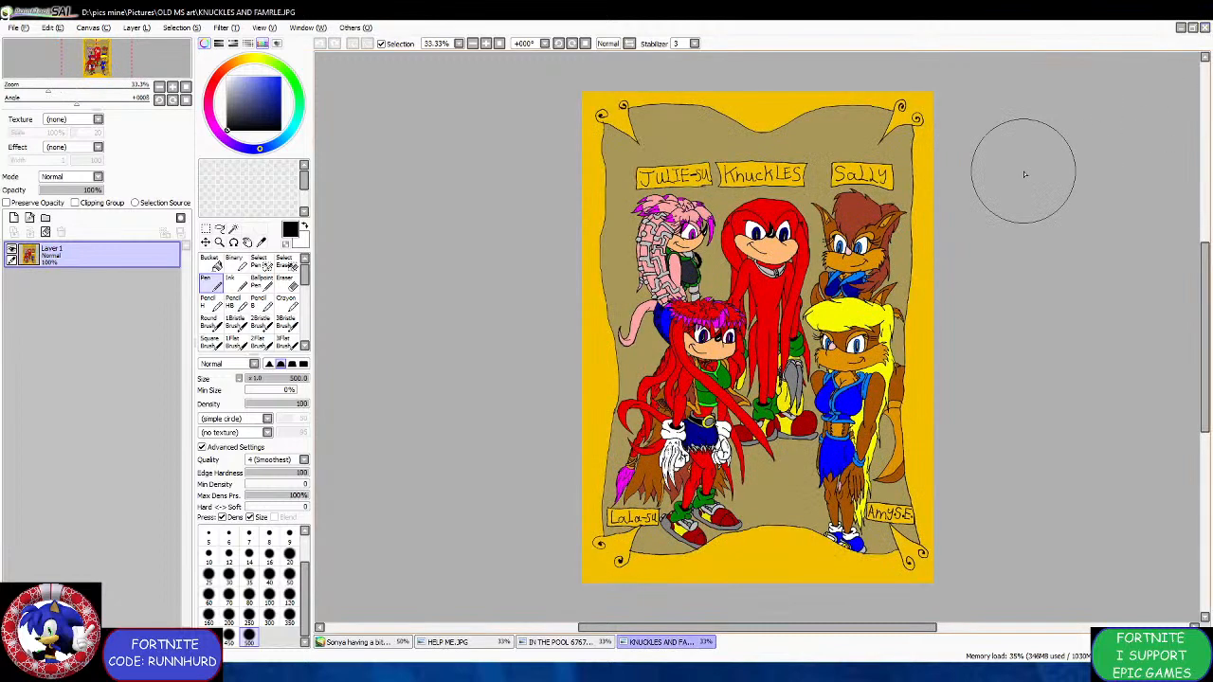
# Examine the characters in the Knuckles family portrait and close KNUCKLES AND FAMRLE.JPG.
pyautogui.scroll(1, 763, 284)
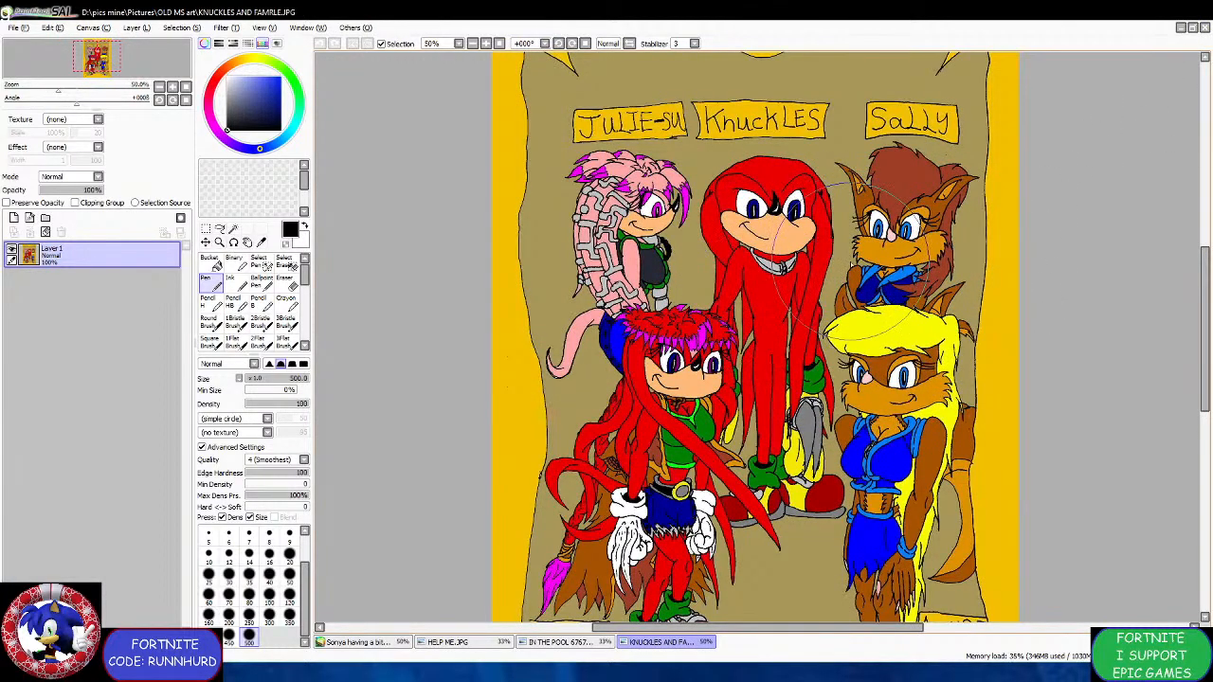
pyautogui.scroll(-1, 834, 323)
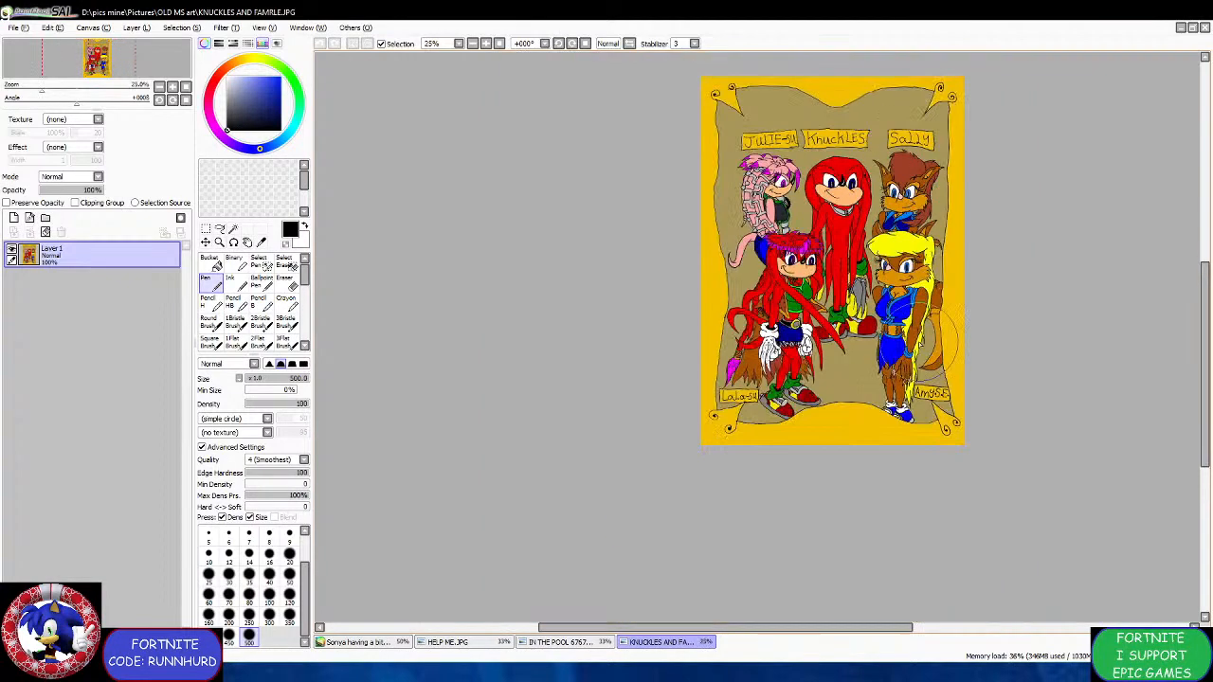
pyautogui.scroll(1, 852, 360)
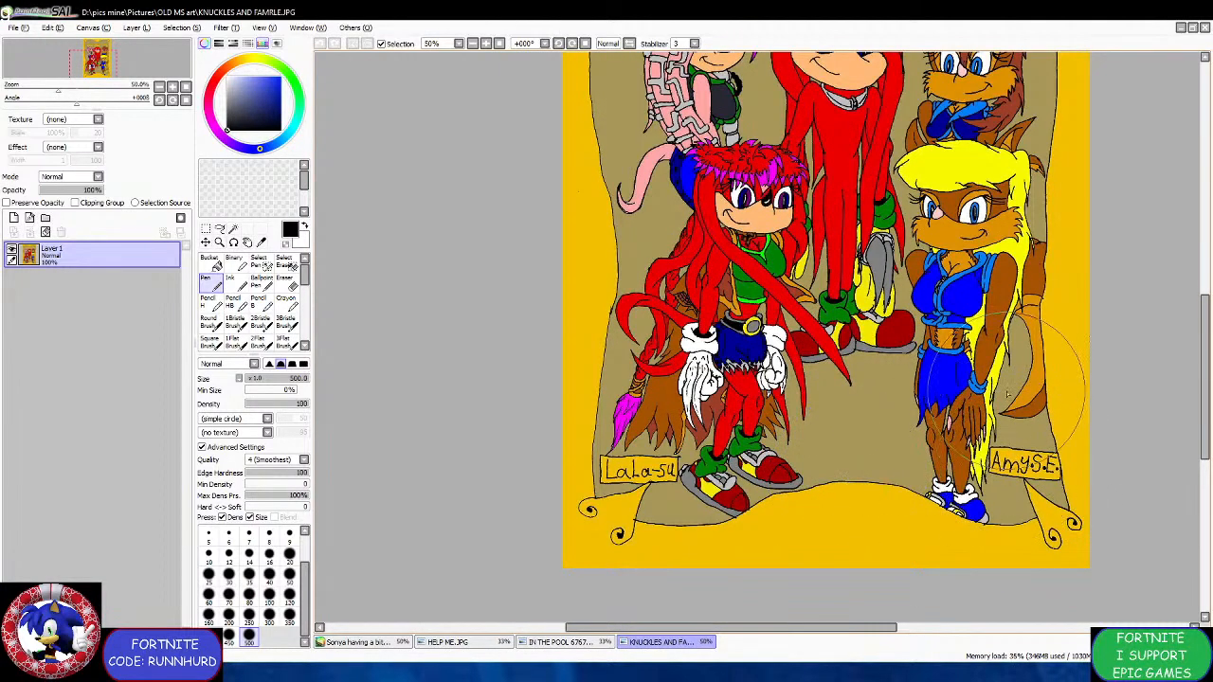
pyautogui.scroll(-1, 1085, 164)
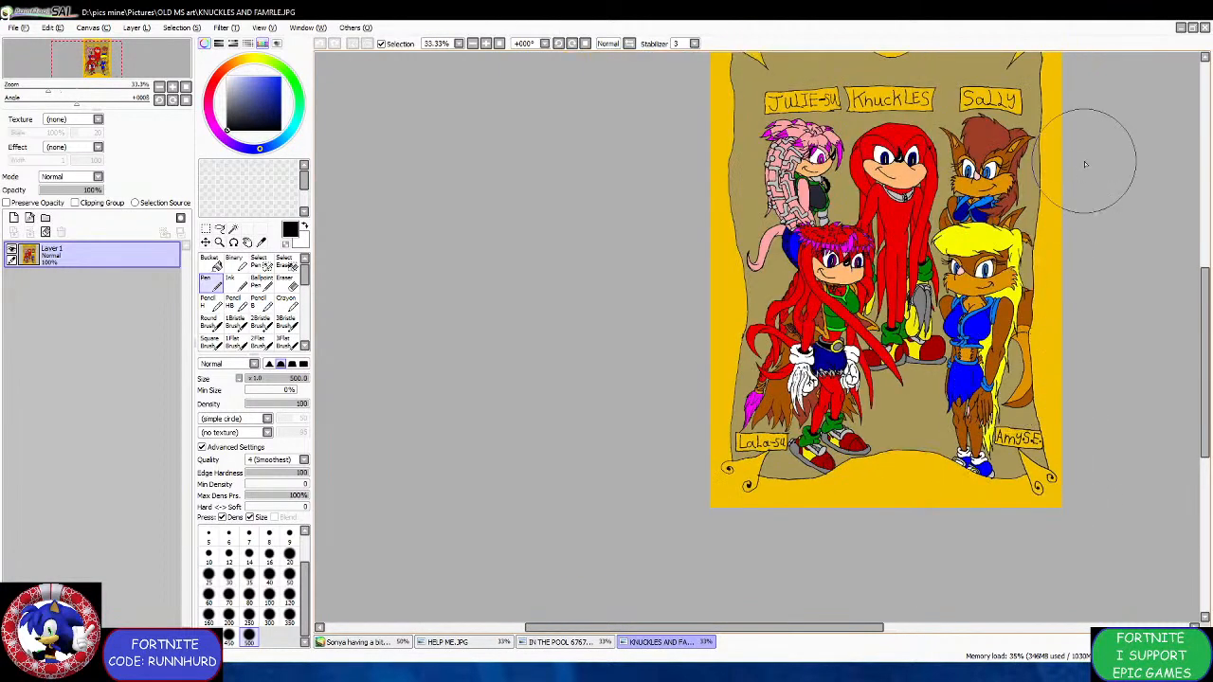
pyautogui.click(1205, 29)
# Examine the pool scene in IN THE POOL 67676.JPG, covering the poolside characters and the swimmers in the water.
pyautogui.scroll(2, 989, 284)
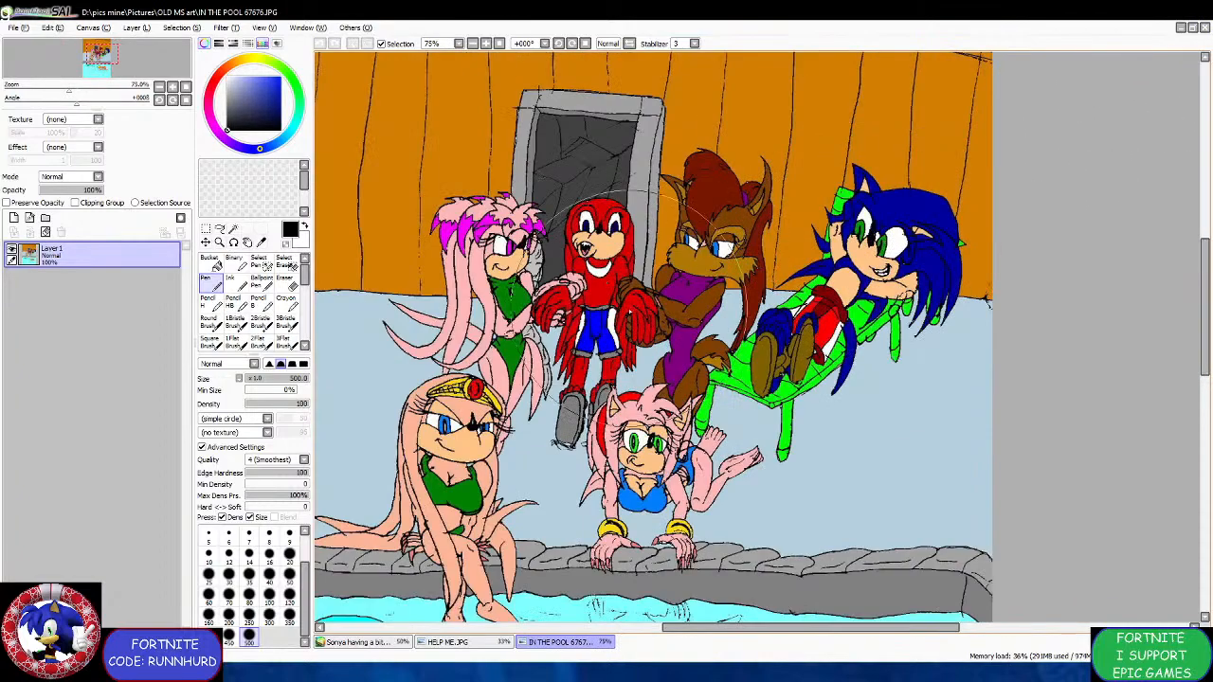
pyautogui.scroll(-2, 986, 301)
pyautogui.scroll(2, 1083, 266)
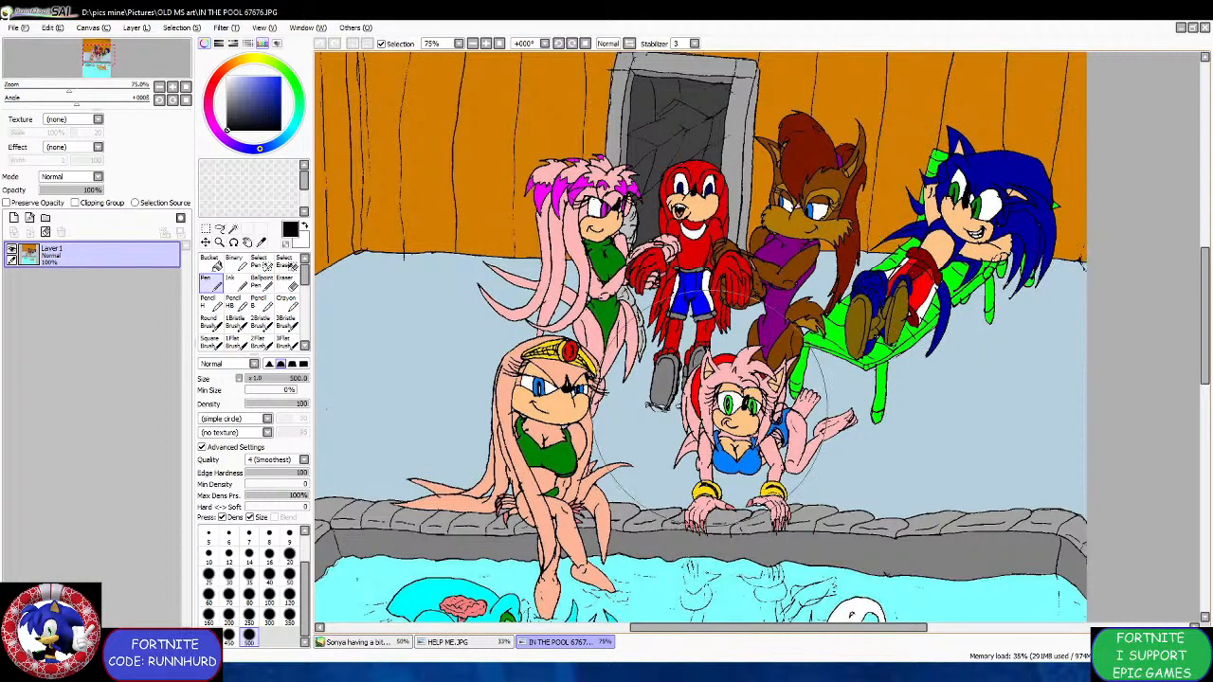
pyautogui.scroll(-2, 742, 305)
pyautogui.scroll(1, 664, 384)
pyautogui.scroll(-1, 648, 337)
pyautogui.scroll(1, 635, 474)
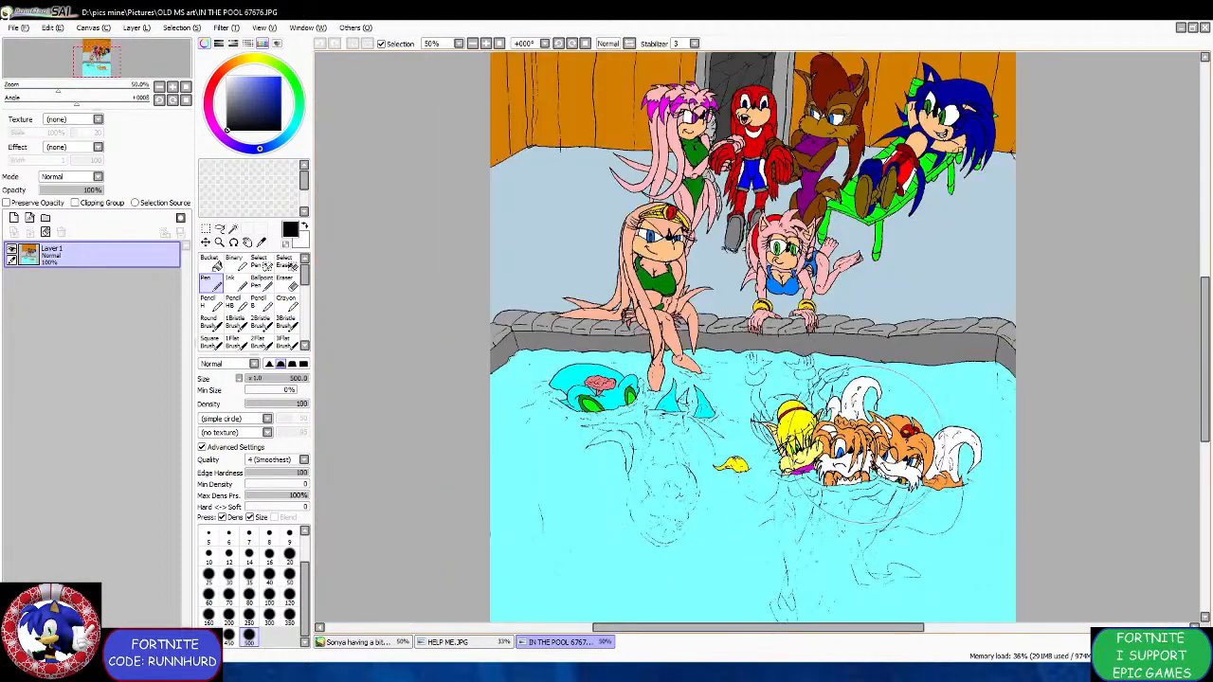
pyautogui.scroll(2, 853, 445)
pyautogui.scroll(-1, 843, 474)
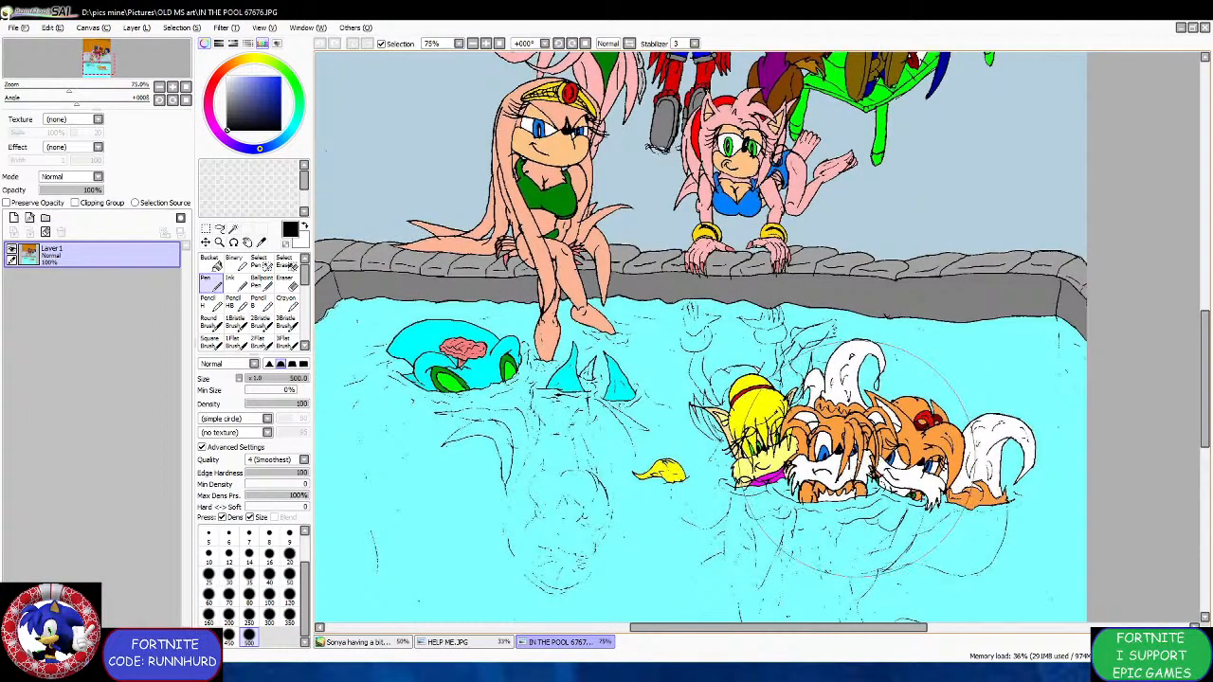
pyautogui.scroll(3, 877, 460)
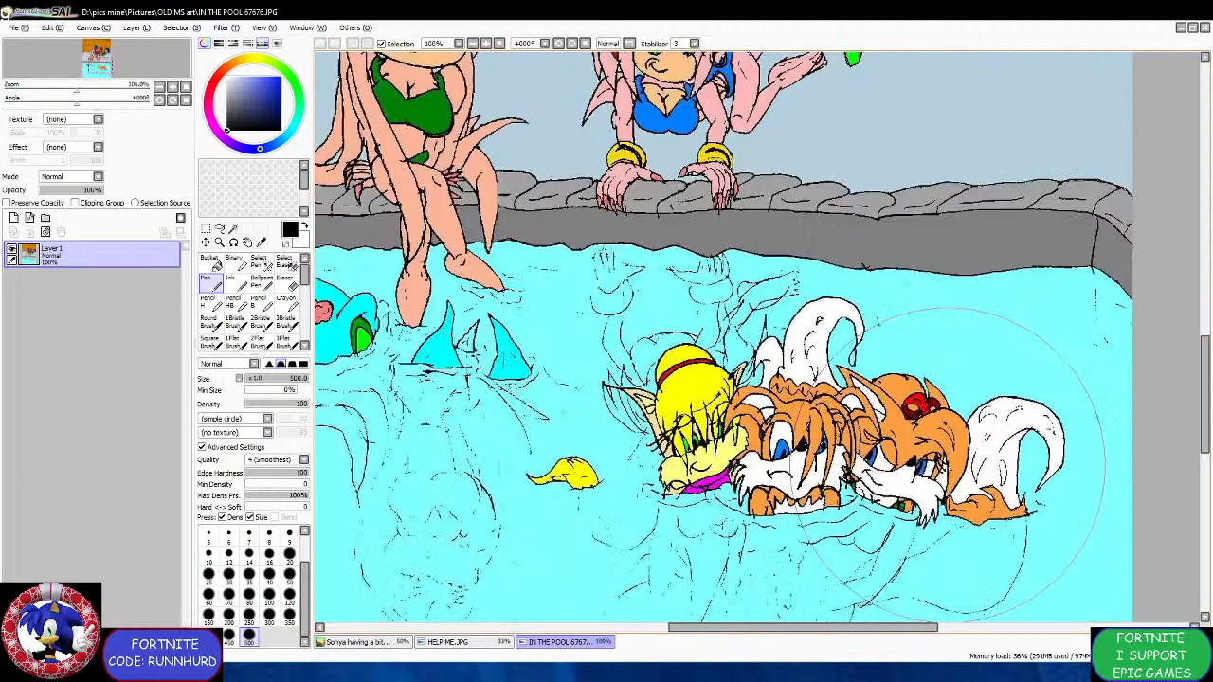
pyautogui.scroll(-4, 881, 459)
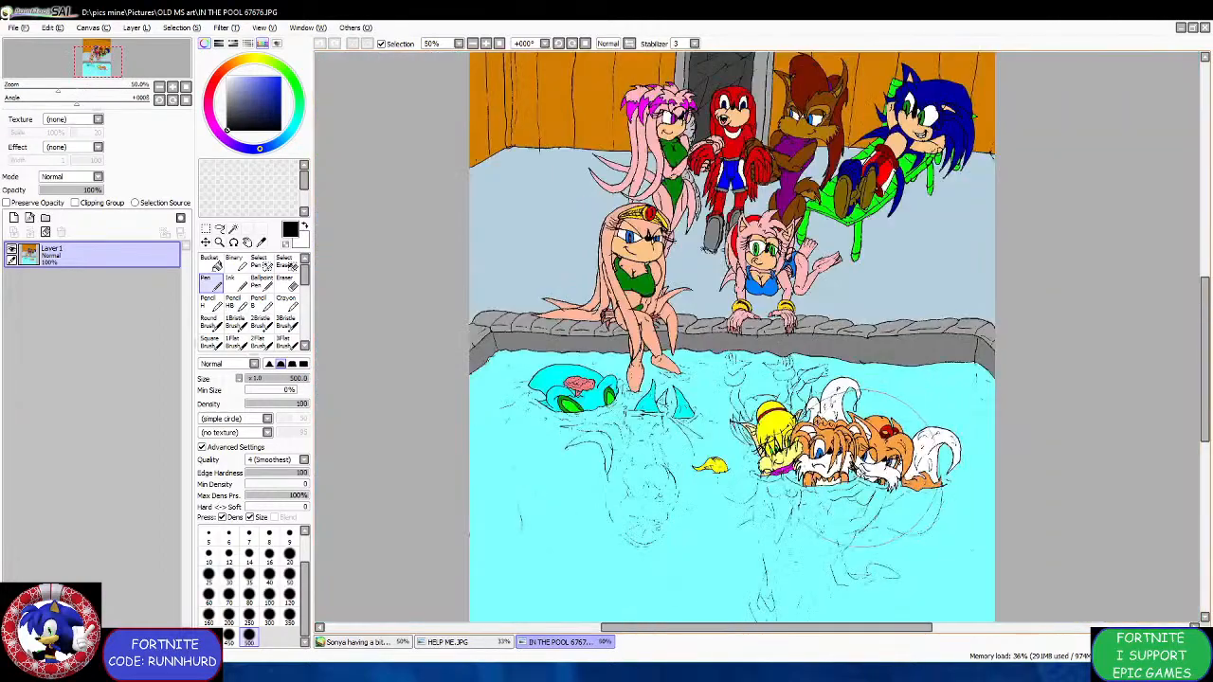
pyautogui.scroll(2, 777, 455)
pyautogui.scroll(3, 766, 457)
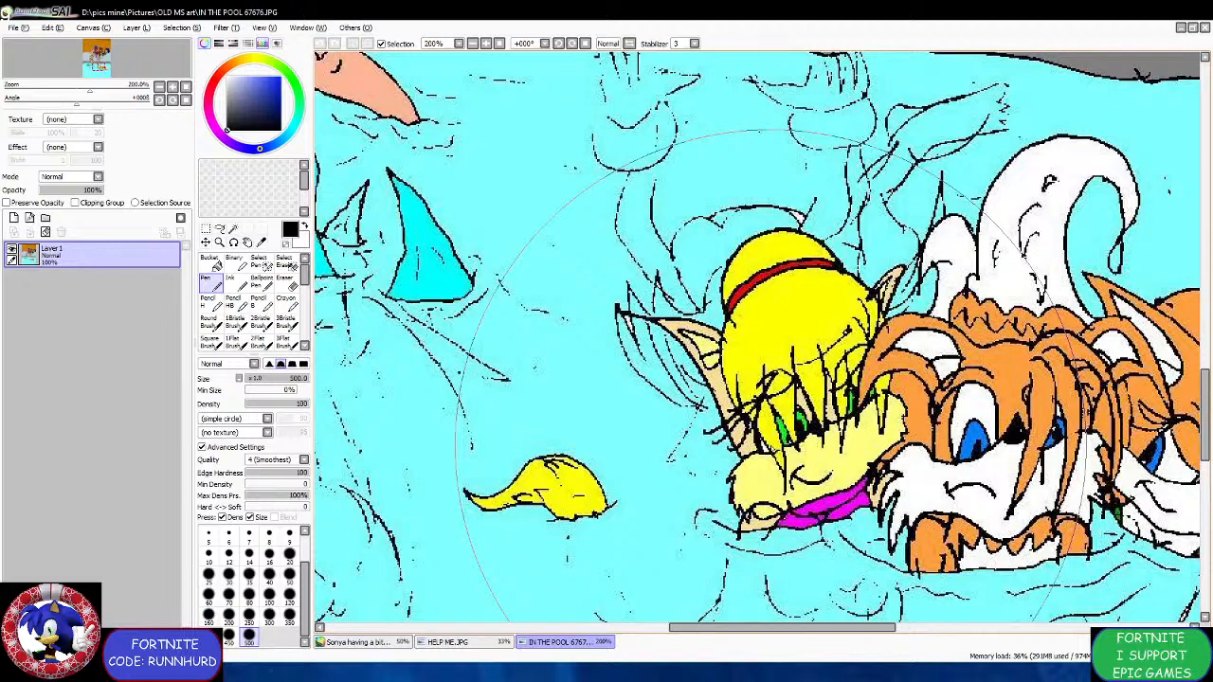
pyautogui.scroll(-4, 763, 375)
pyautogui.scroll(-1, 1017, 149)
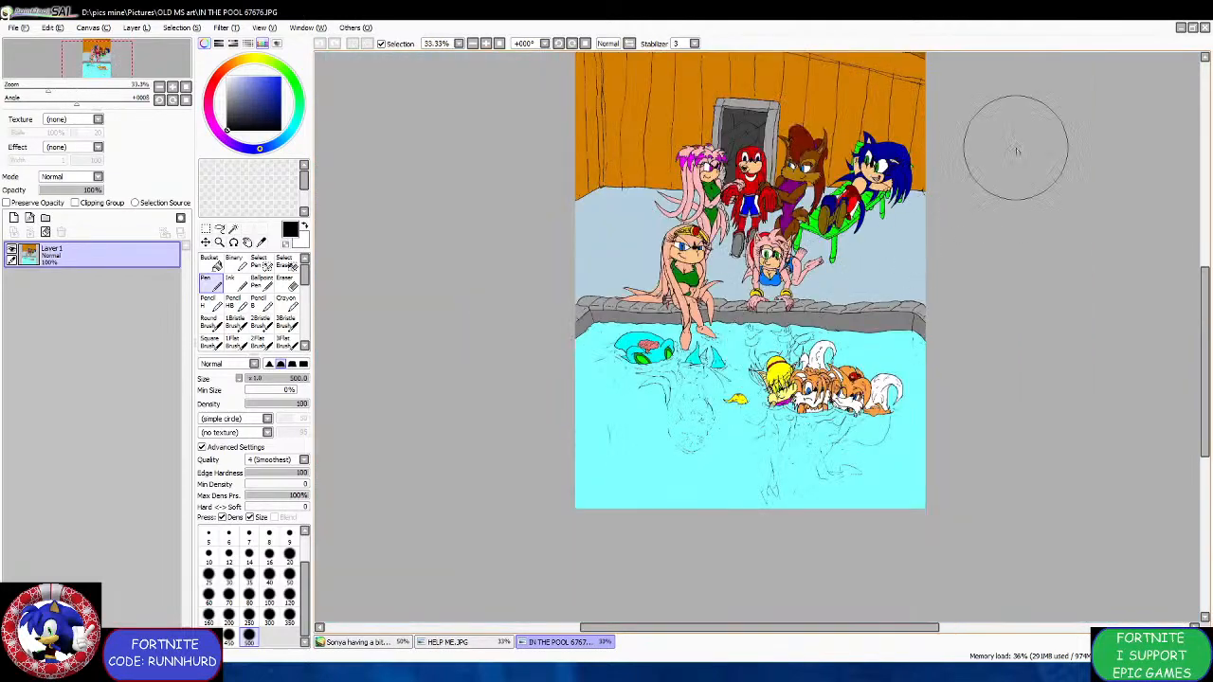
# Close IN THE POOL 67676.JPG and HELP ME.JPG, leaving only the Sonya having a bite.sai drawing open.
pyautogui.click(1204, 29)
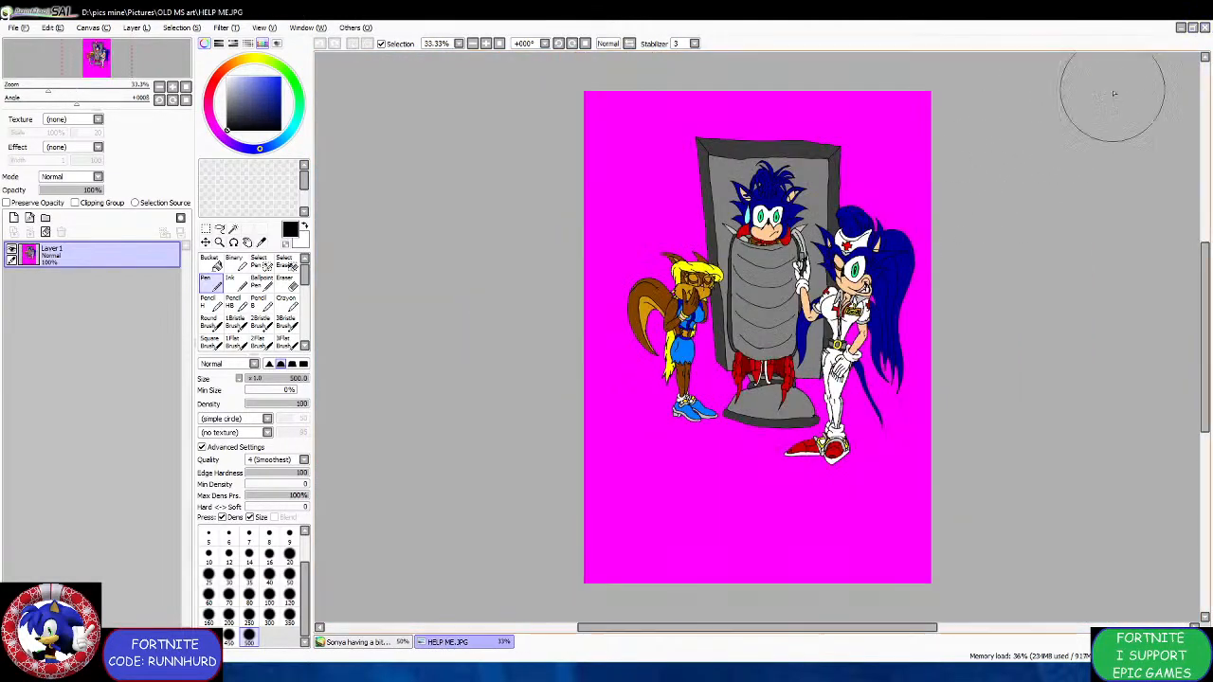
pyautogui.scroll(1, 958, 210)
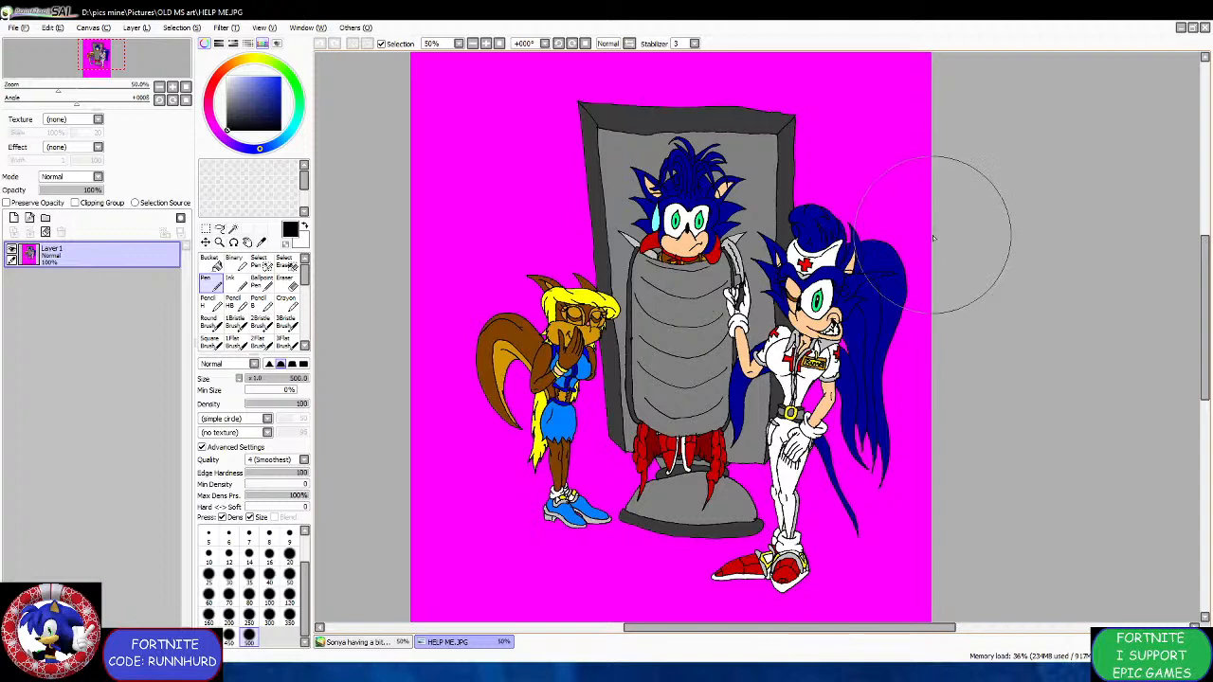
pyautogui.click(1202, 29)
# Ink the outer outline of Sonya's ear over the sketch with a size 4 black curve on the Linework1 layer.
pyautogui.scroll(-3, 960, 379)
pyautogui.scroll(1, 960, 394)
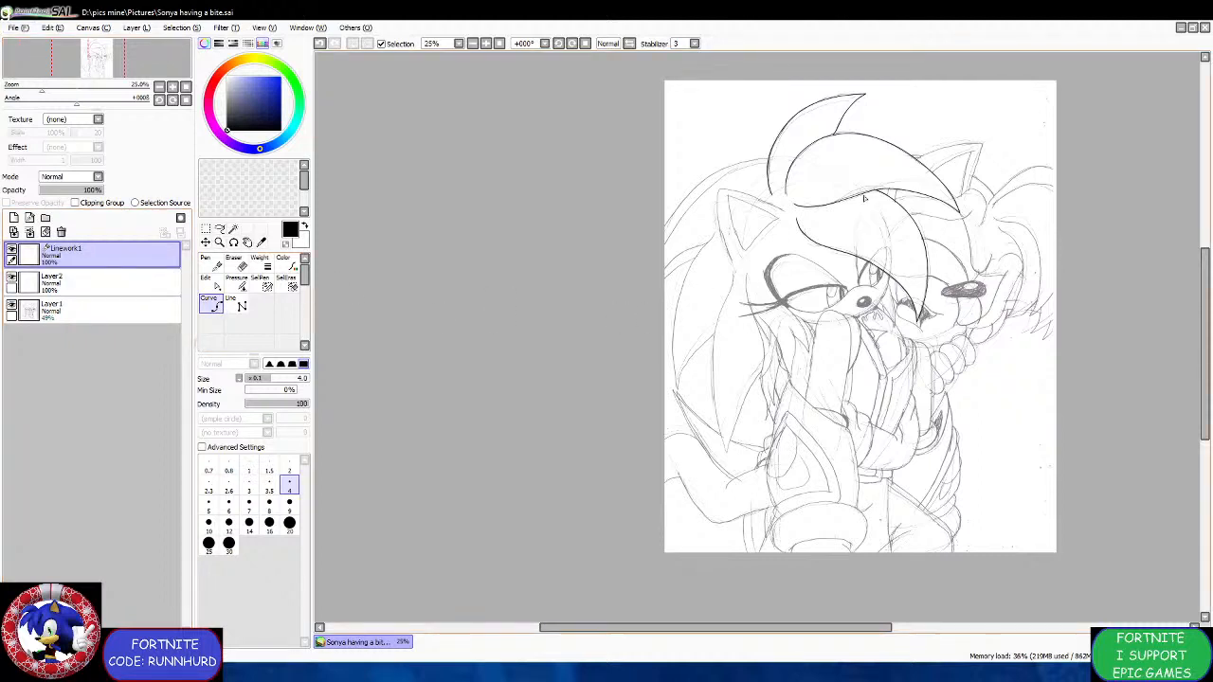
pyautogui.scroll(5, 864, 197)
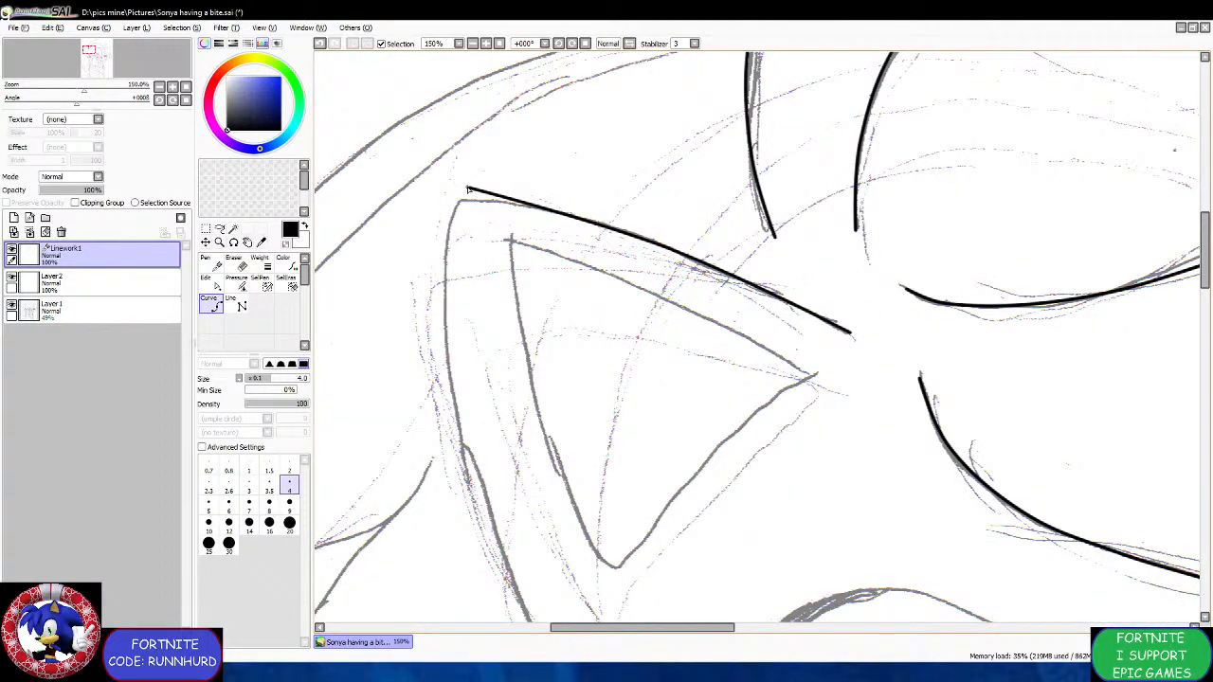
pyautogui.scroll(-3, 442, 245)
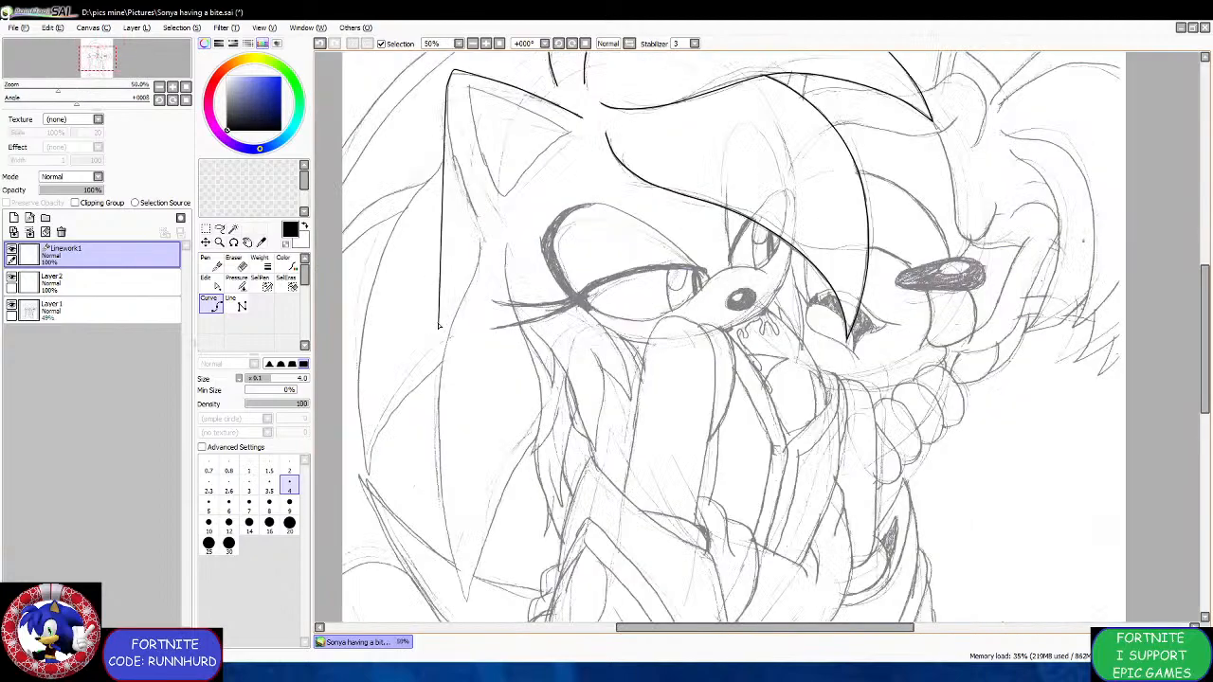
pyautogui.scroll(1, 446, 123)
pyautogui.scroll(2, 462, 186)
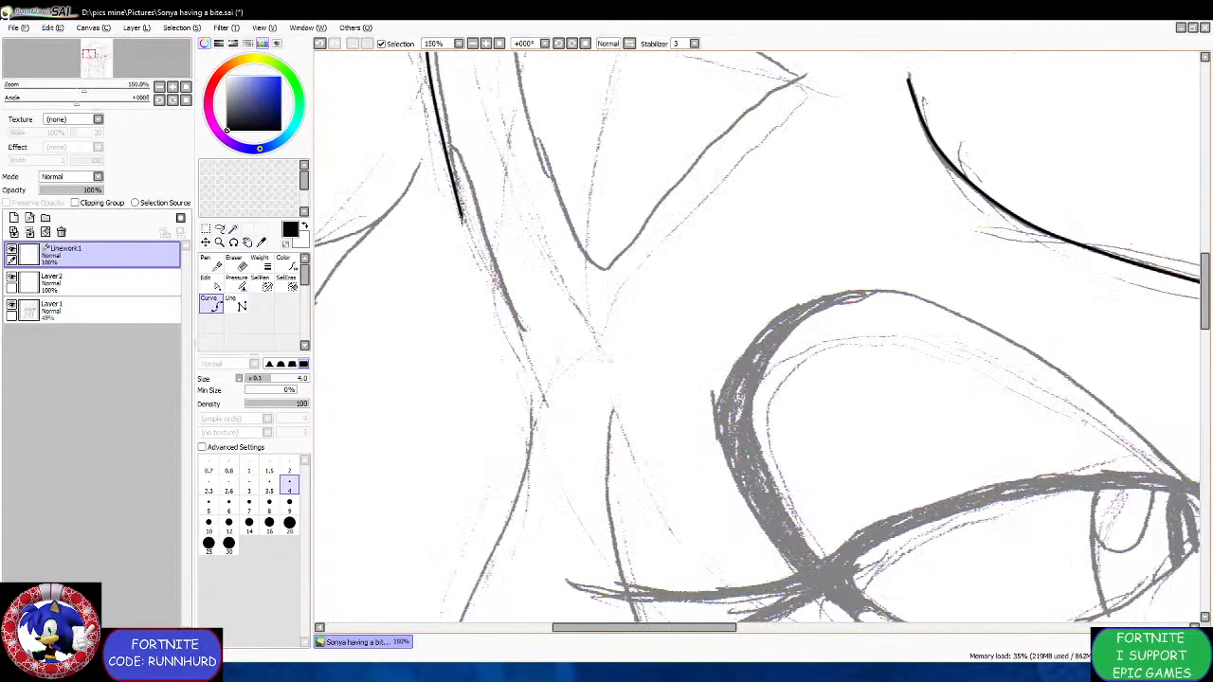
pyautogui.doubleClick(524, 366)
pyautogui.scroll(-3, 519, 276)
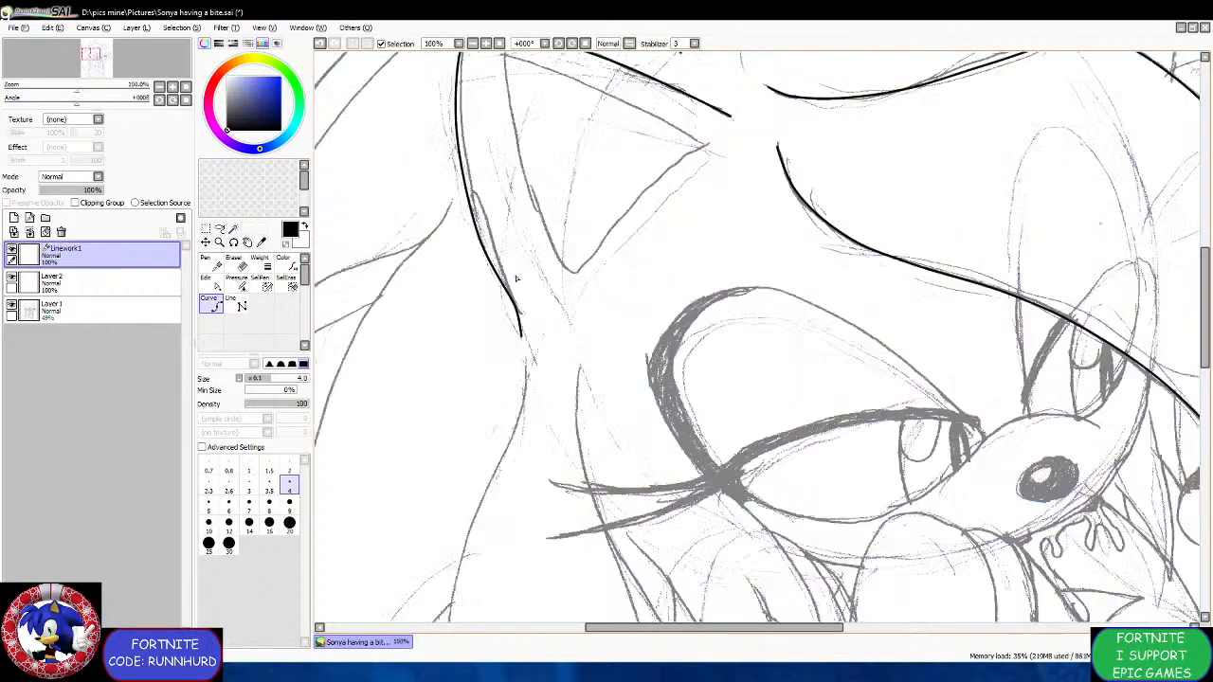
# Trace the triangular inner edge of Sonya's ear with black size 4 curves on the Linework1 layer.
pyautogui.scroll(3, 509, 203)
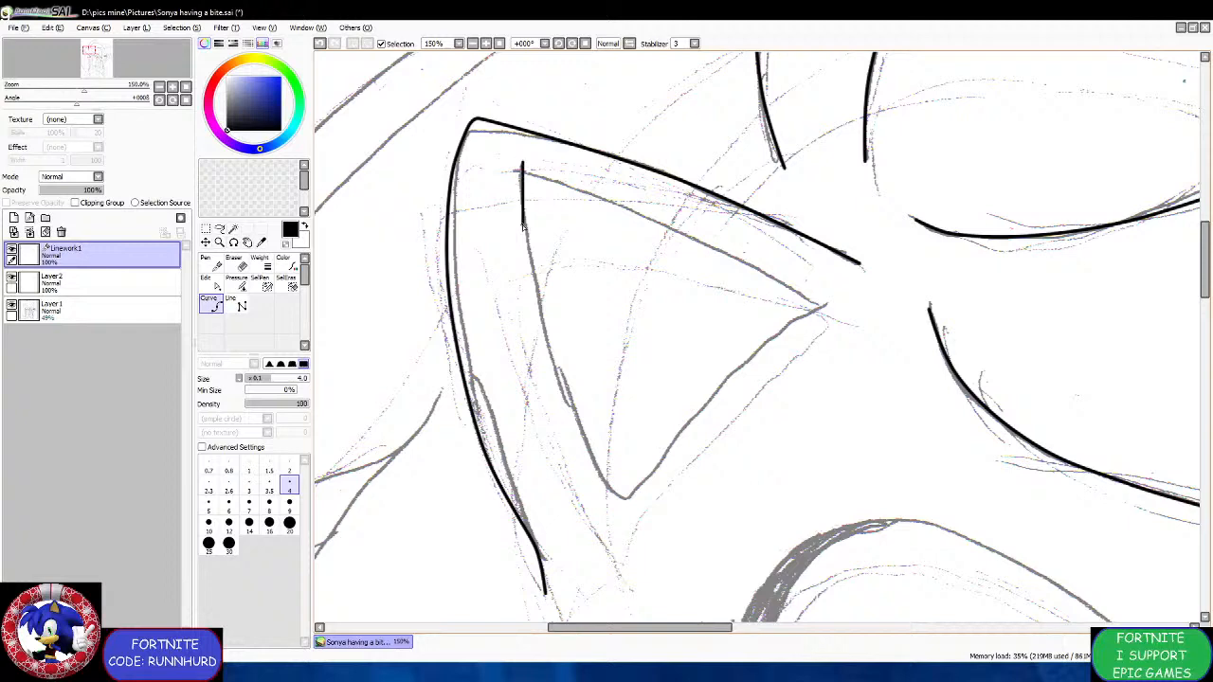
pyautogui.click(554, 366)
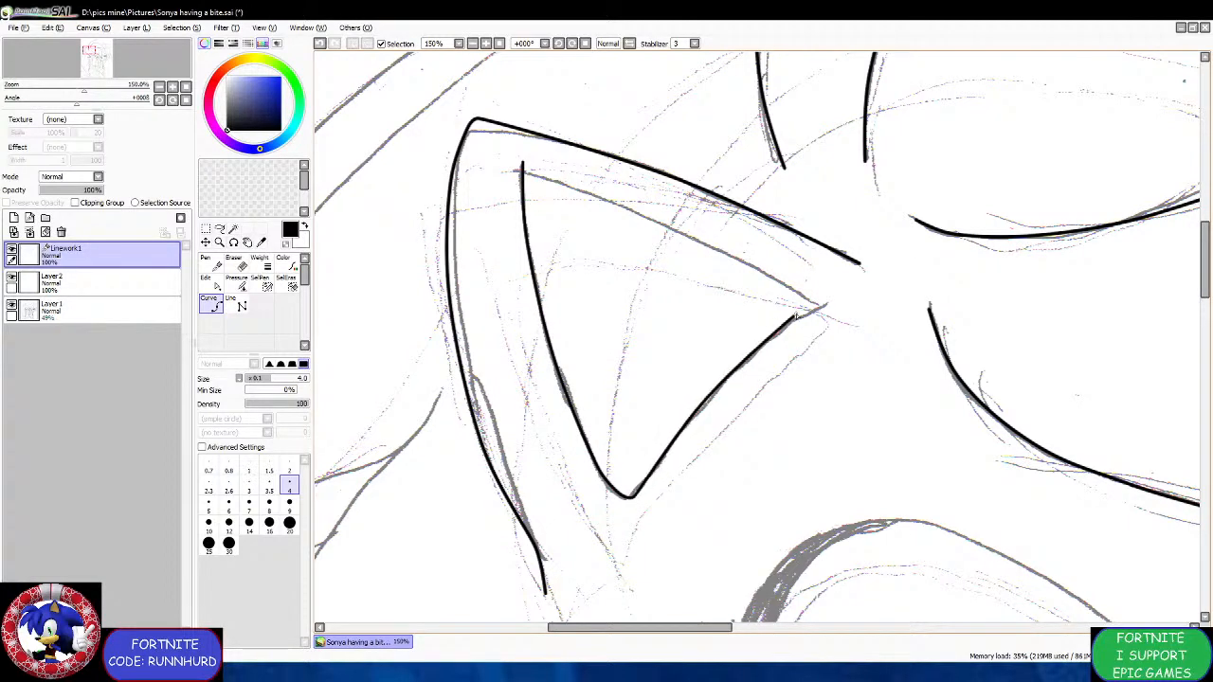
pyautogui.scroll(1, 813, 305)
pyautogui.click(815, 298)
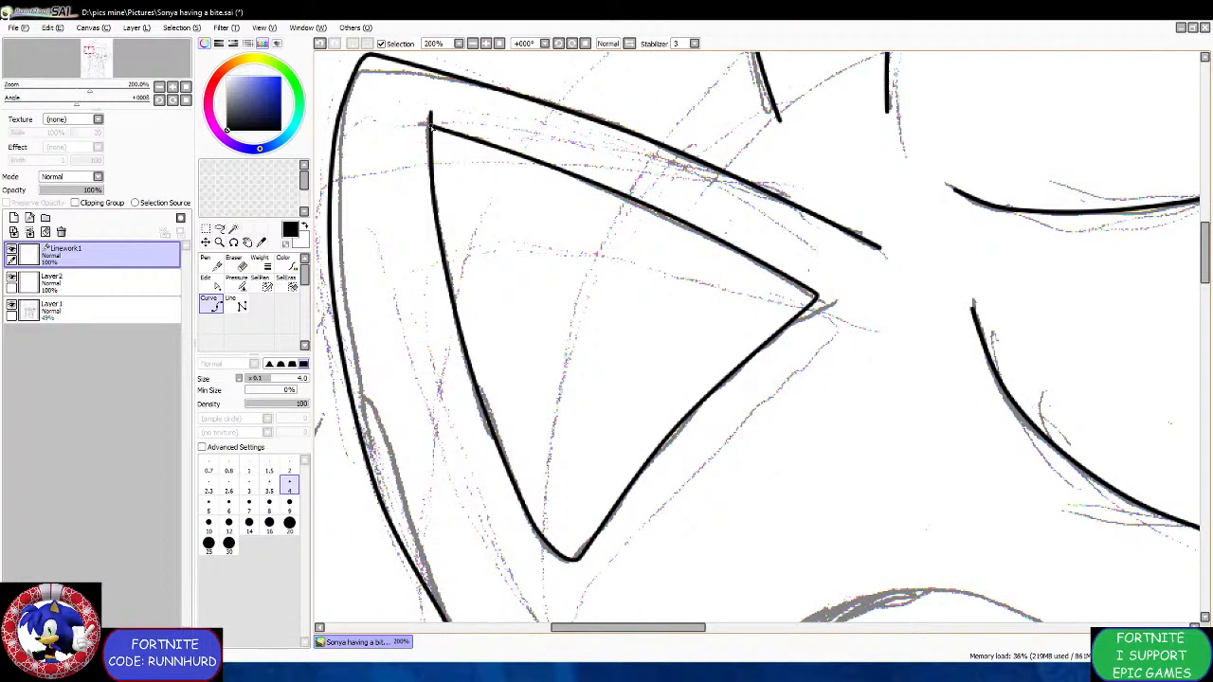
# Finish the ear's inner triangle and ink the front quill's long outer edge from below the ear down to its pointed tip.
pyautogui.doubleClick(431, 127)
pyautogui.scroll(-4, 448, 211)
pyautogui.scroll(-2, 398, 338)
pyautogui.scroll(3, 399, 345)
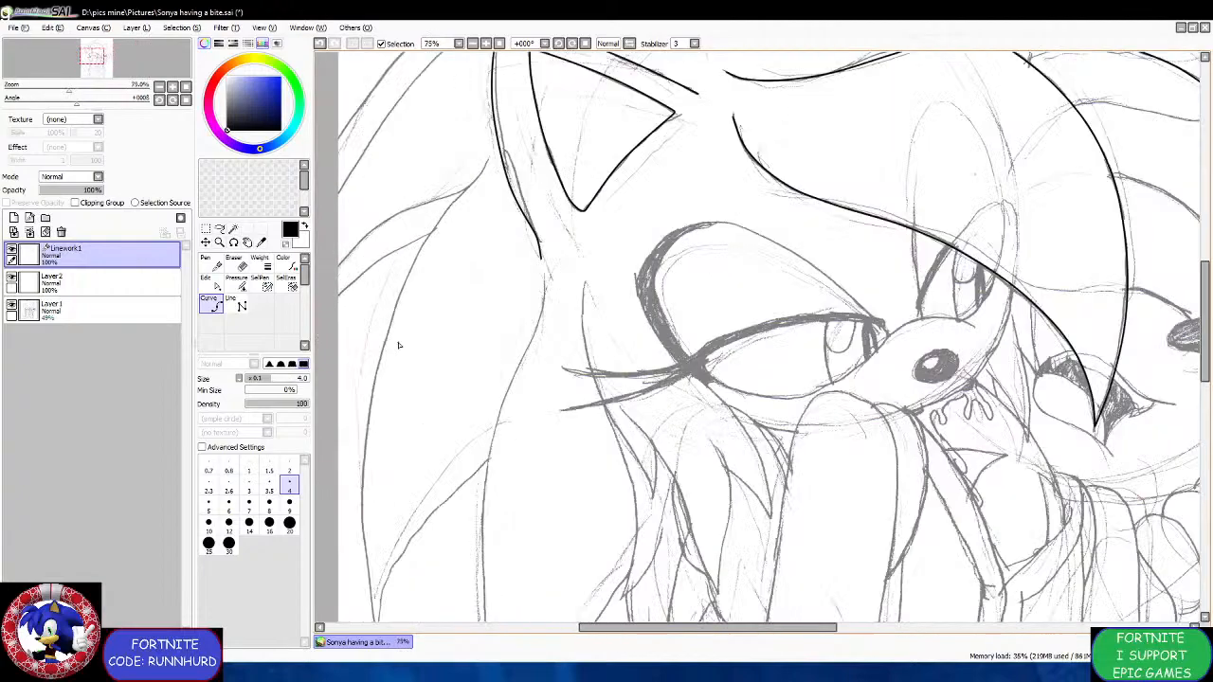
pyautogui.scroll(-1, 399, 345)
pyautogui.scroll(4, 567, 121)
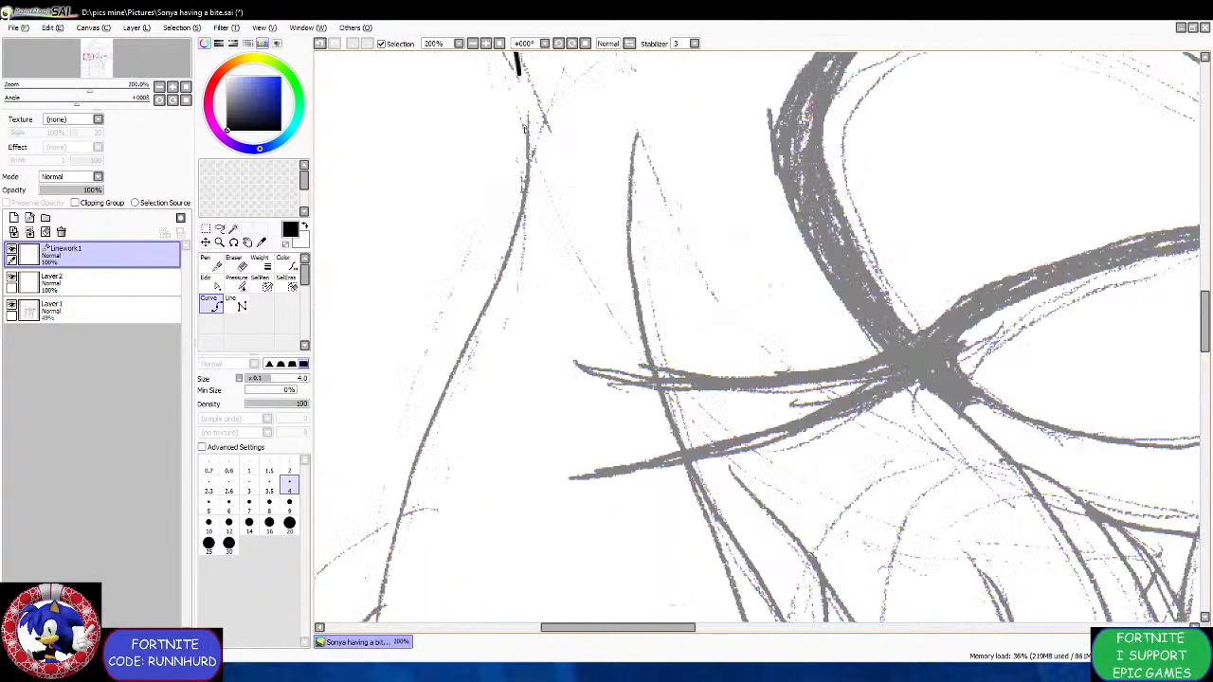
pyautogui.scroll(-2, 524, 128)
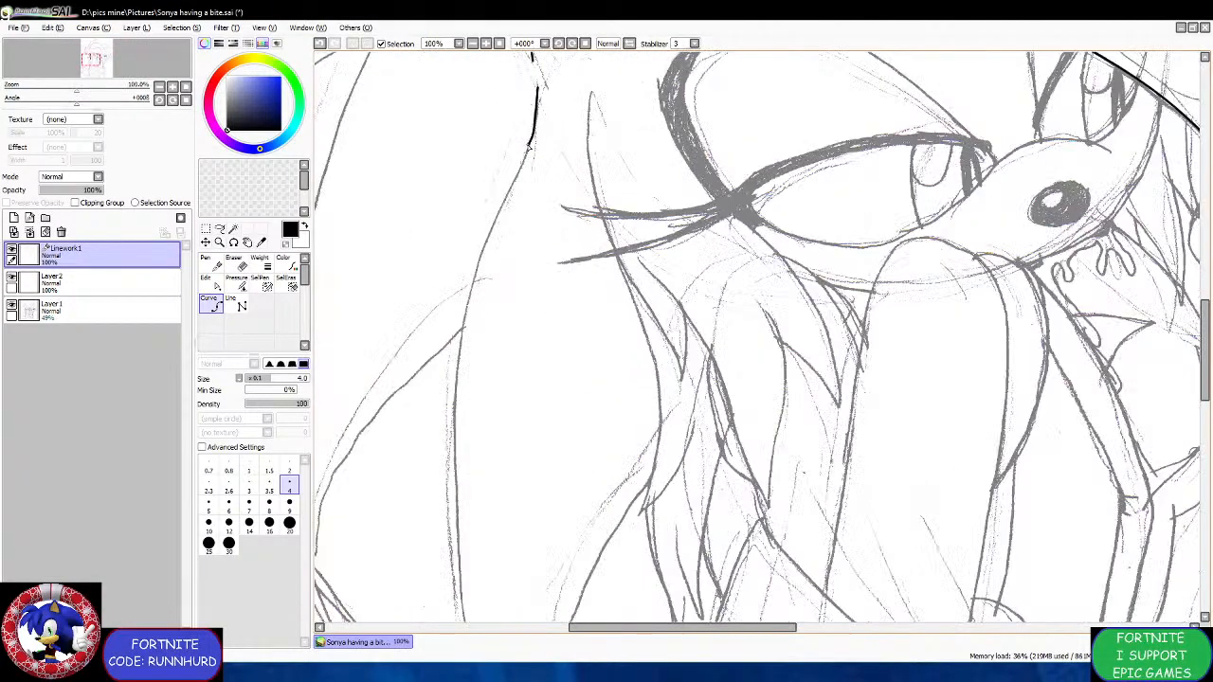
pyautogui.scroll(-3, 500, 237)
pyautogui.scroll(4, 497, 265)
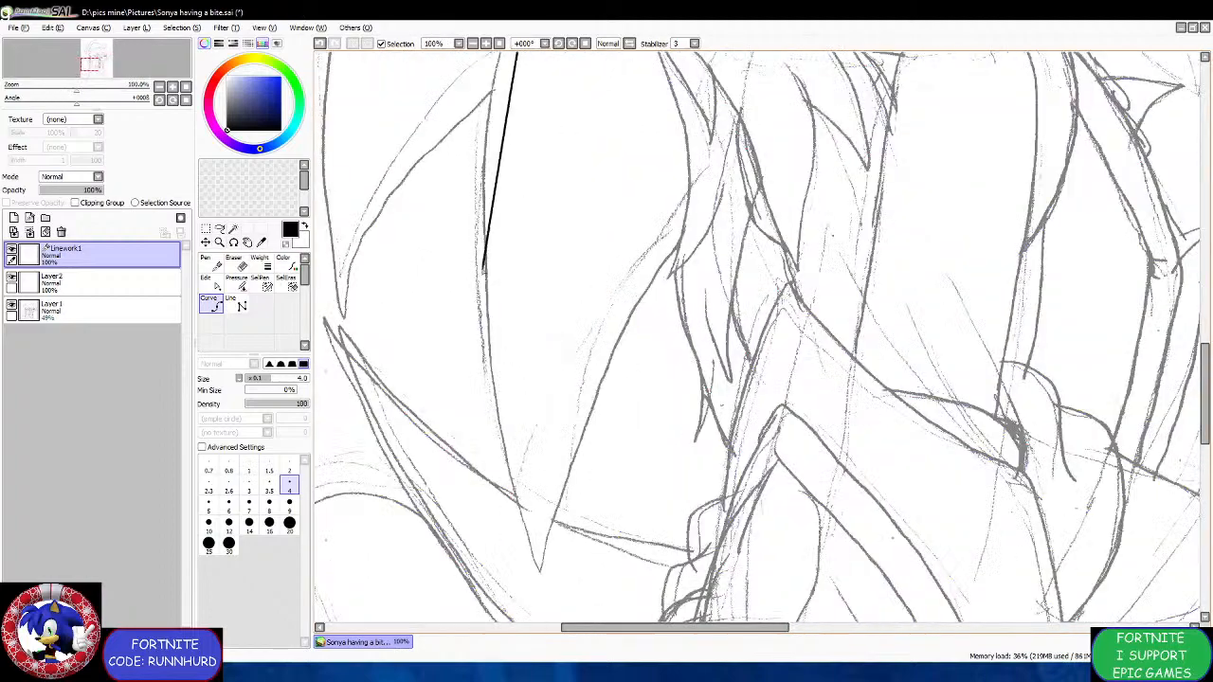
pyautogui.scroll(-3, 496, 95)
pyautogui.scroll(3, 502, 67)
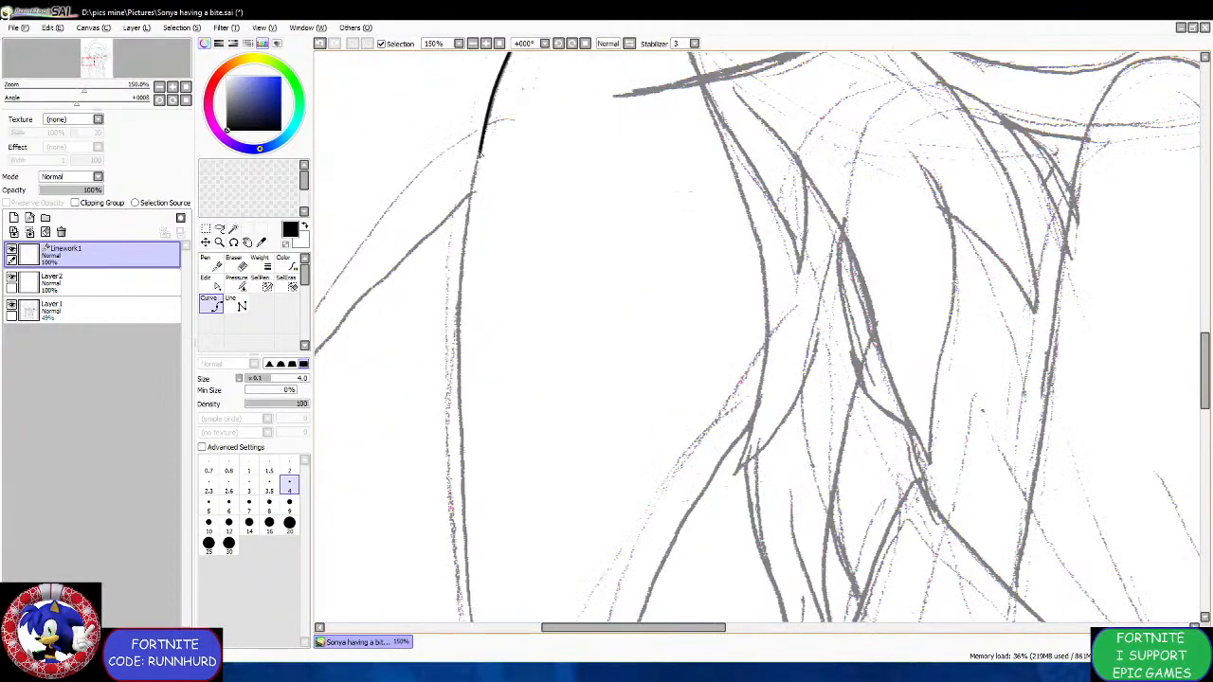
pyautogui.scroll(-3, 464, 249)
pyautogui.scroll(4, 474, 189)
pyautogui.scroll(-1, 479, 161)
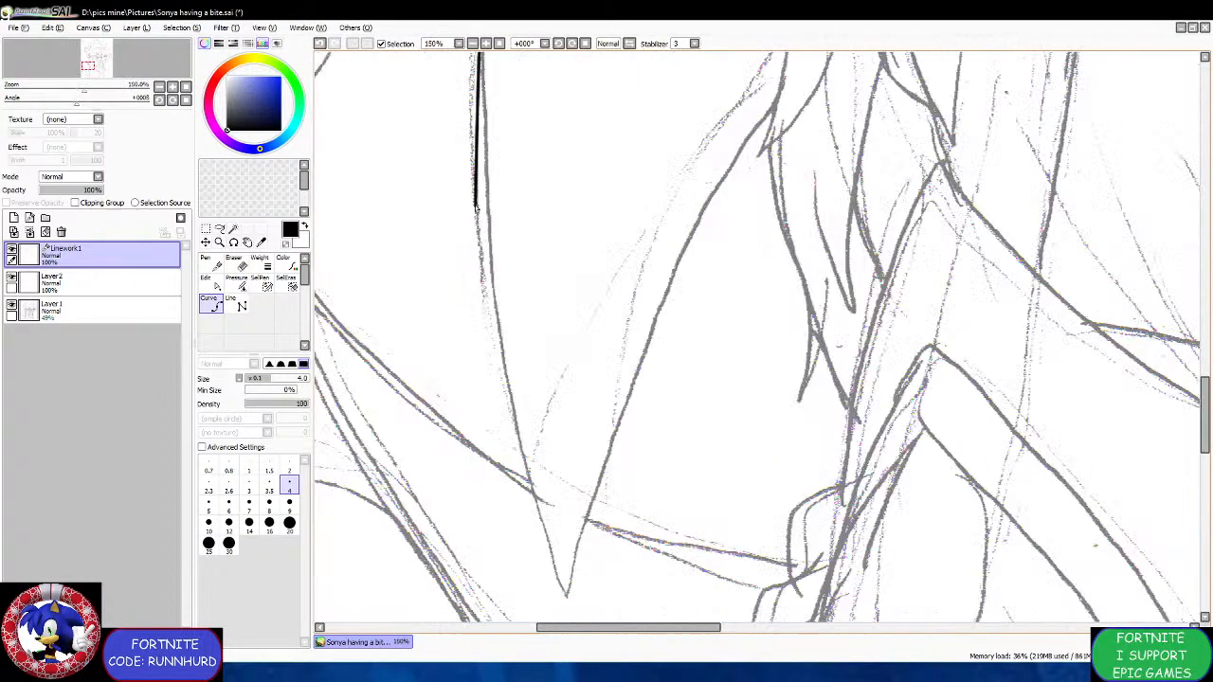
pyautogui.moveTo(483, 143)
pyautogui.mouseDown()
pyautogui.moveTo(489, 300)
pyautogui.moveTo(522, 460)
pyautogui.moveTo(569, 595)
pyautogui.mouseUp()
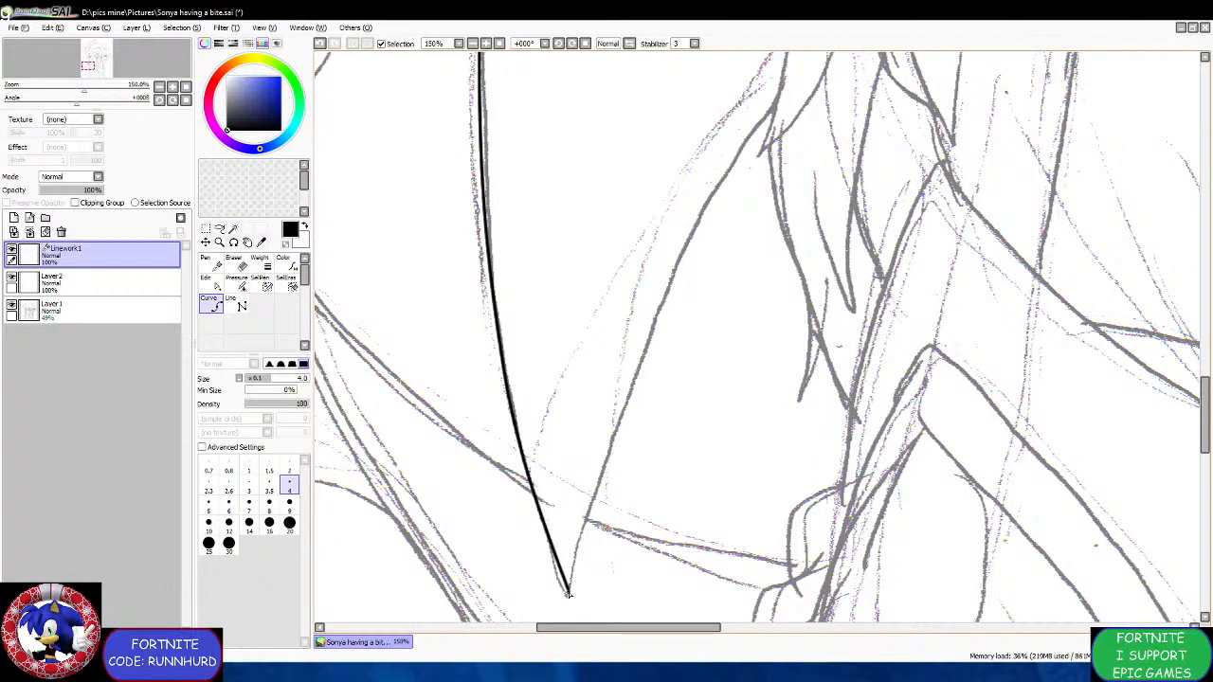
# Ink the front quill's inner edge from the pointed tip up to the sketched cheek fur with a black size 4 curve.
pyautogui.click(613, 438)
pyautogui.scroll(-4, 611, 390)
pyautogui.scroll(3, 633, 311)
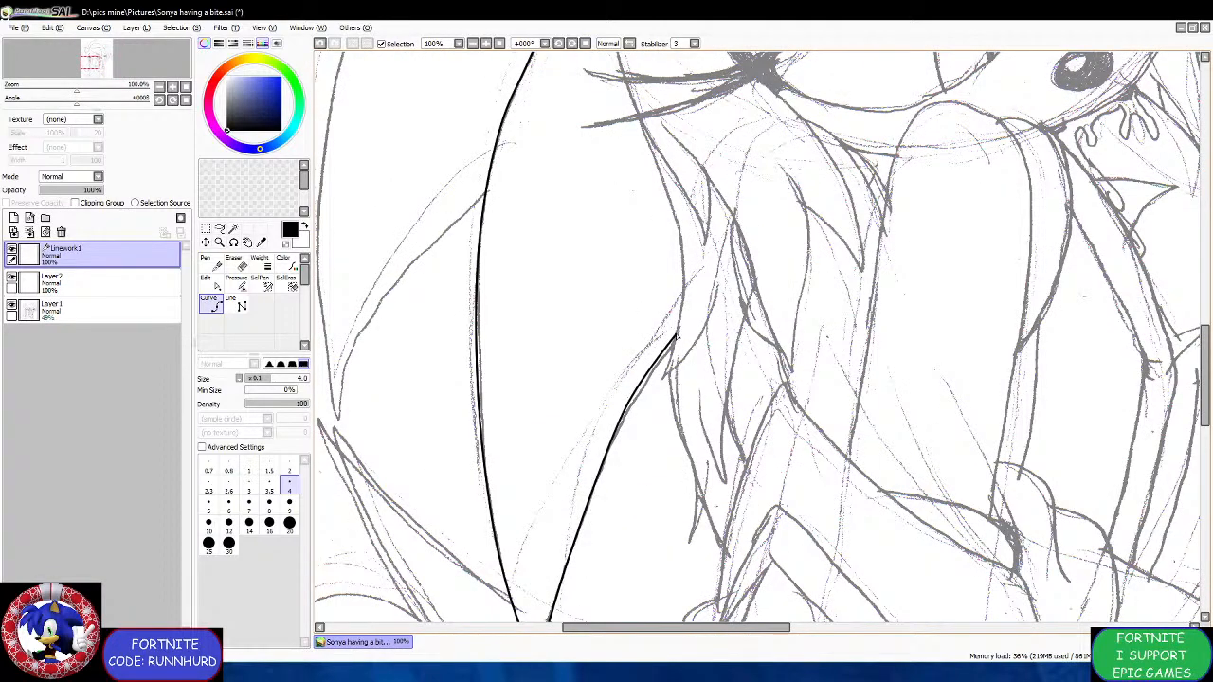
pyautogui.scroll(1, 674, 341)
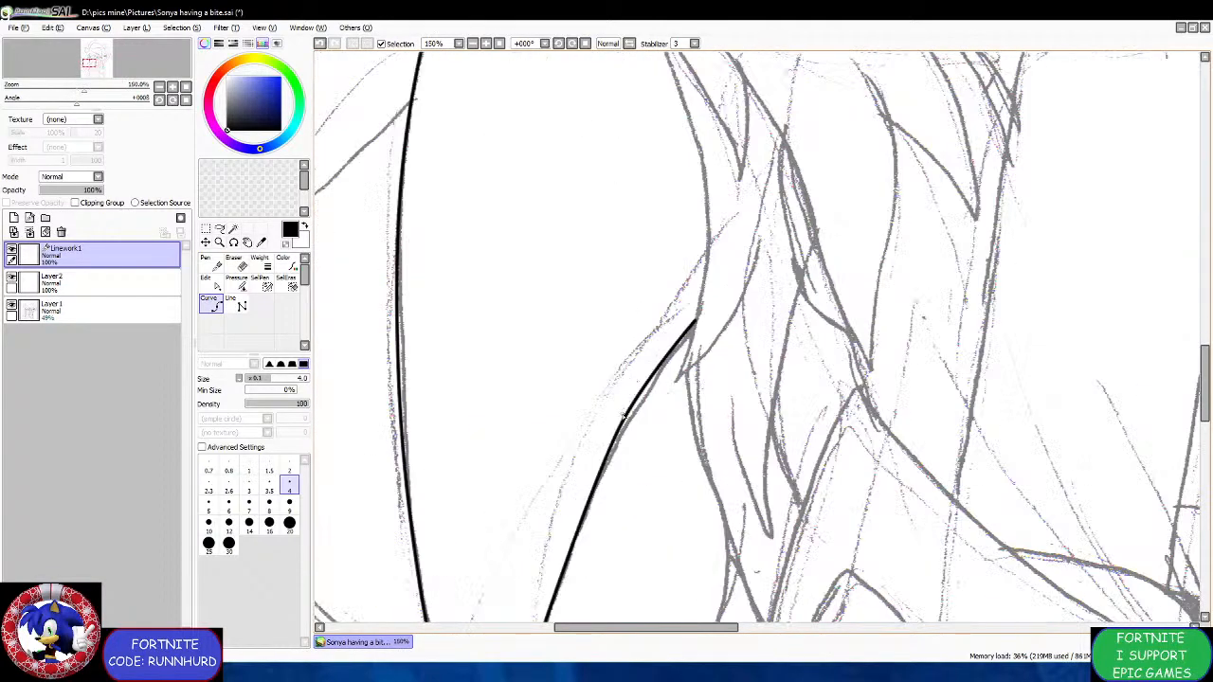
pyautogui.scroll(-5, 632, 411)
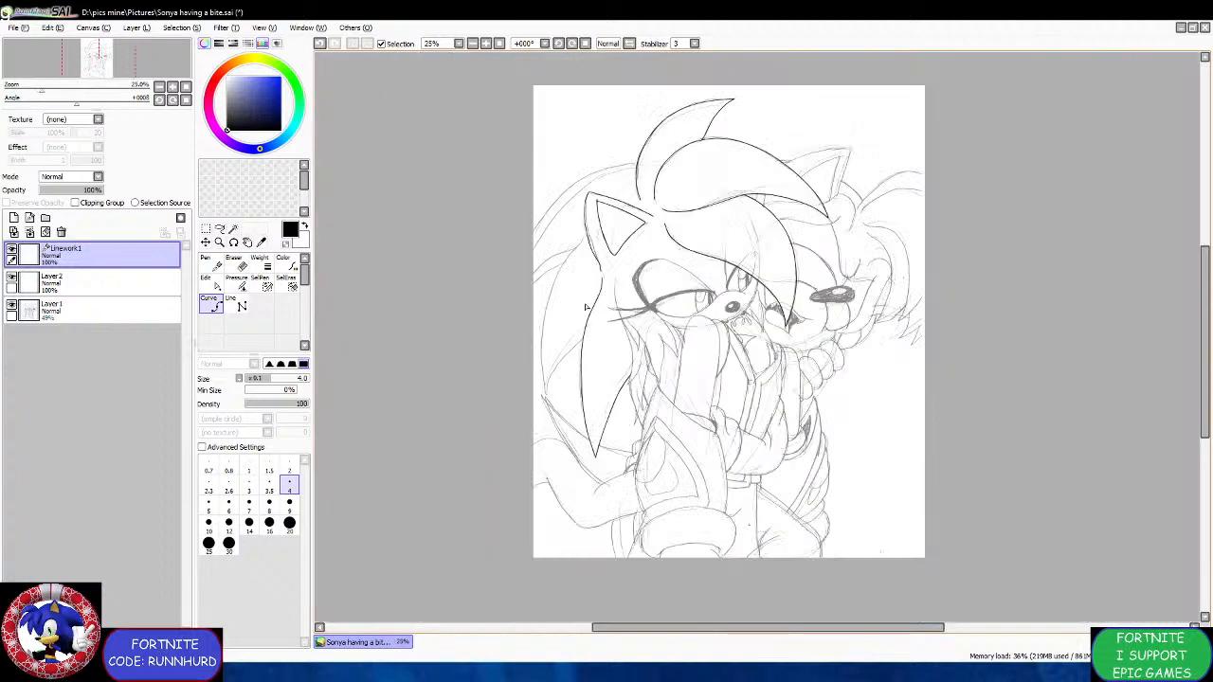
# Ink the rear quill from beside the ear down to its tip and back up to the front quill's outer edge.
pyautogui.scroll(4, 579, 283)
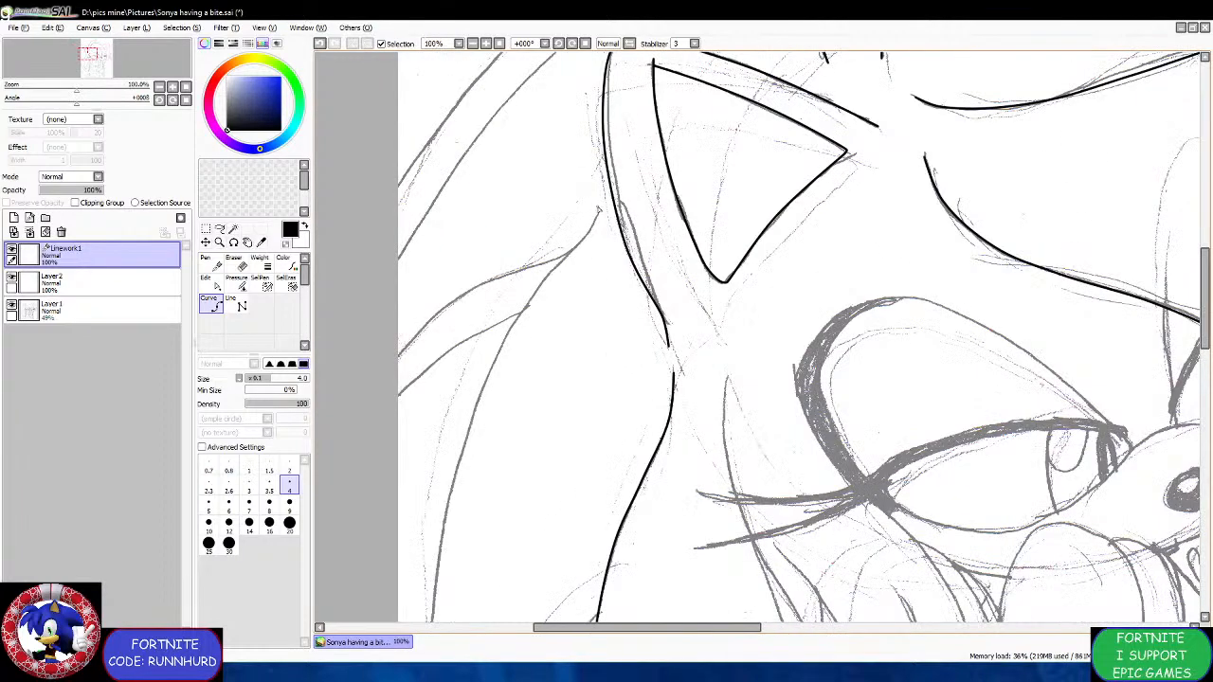
pyautogui.scroll(-4, 556, 269)
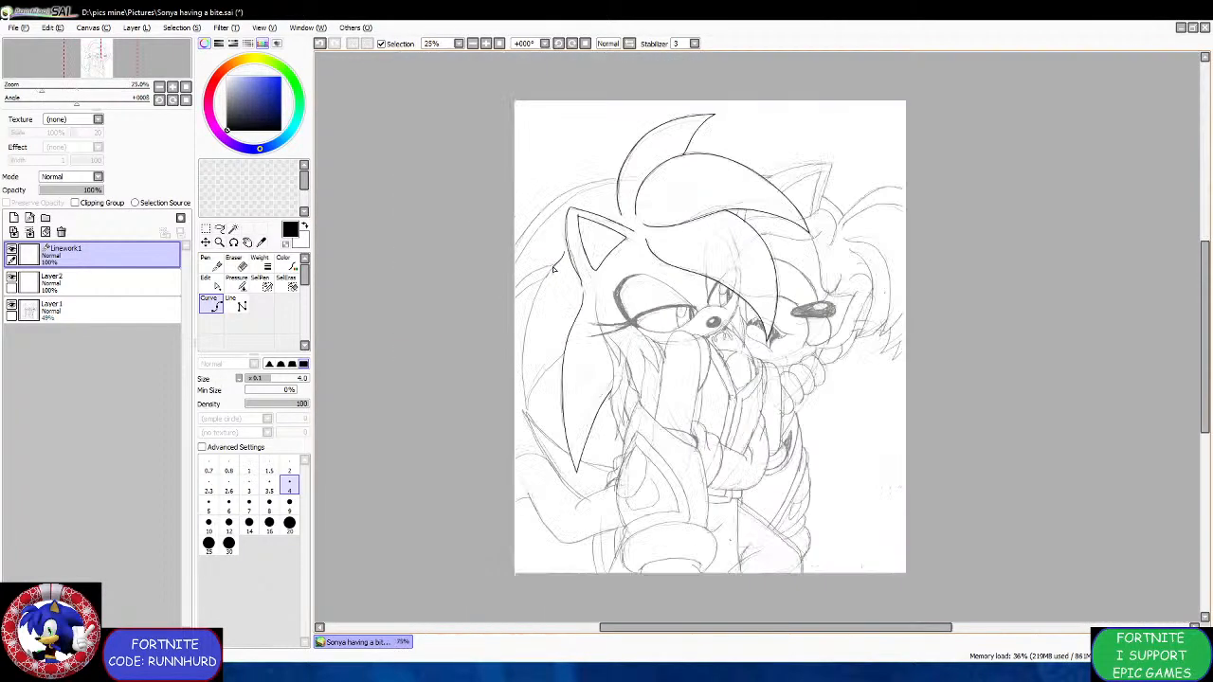
pyautogui.scroll(4, 581, 187)
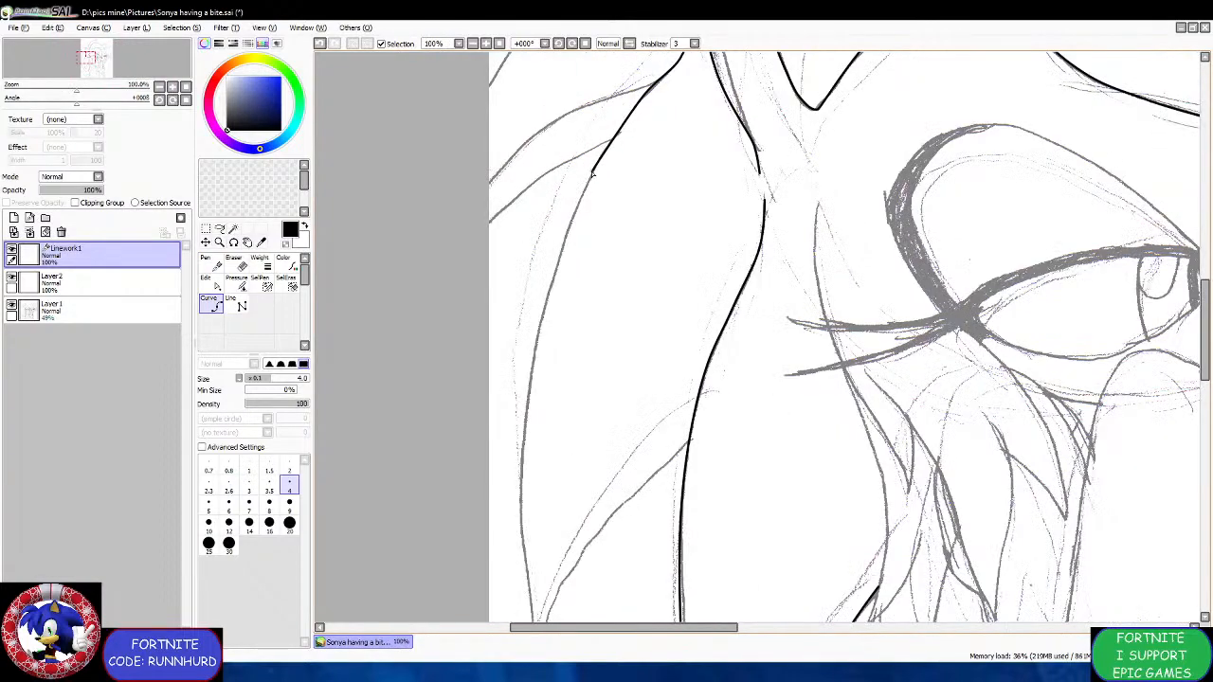
pyautogui.scroll(-4, 545, 314)
pyautogui.scroll(5, 556, 247)
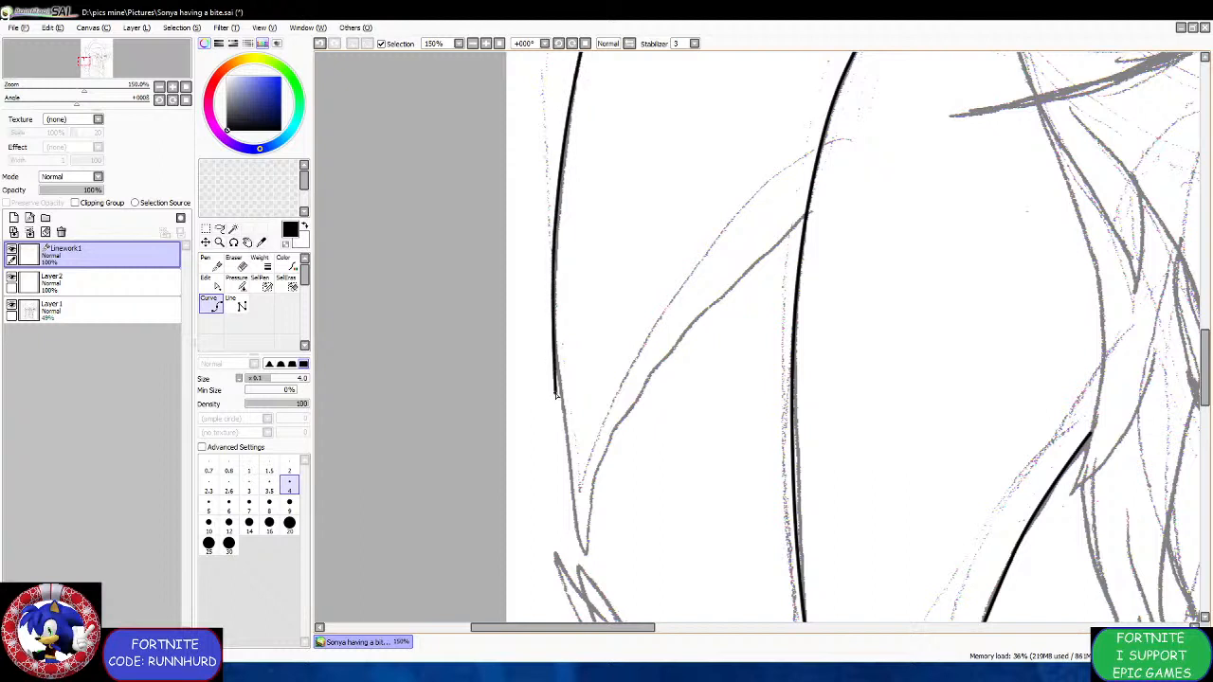
pyautogui.click(583, 550)
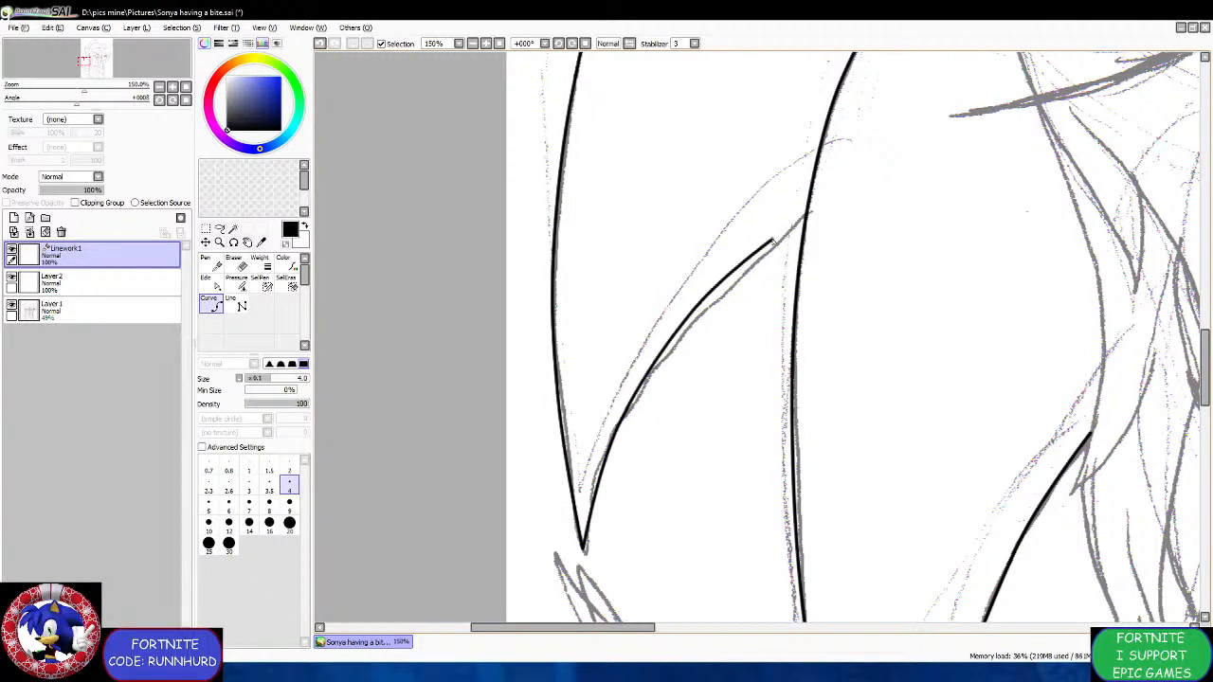
pyautogui.doubleClick(806, 218)
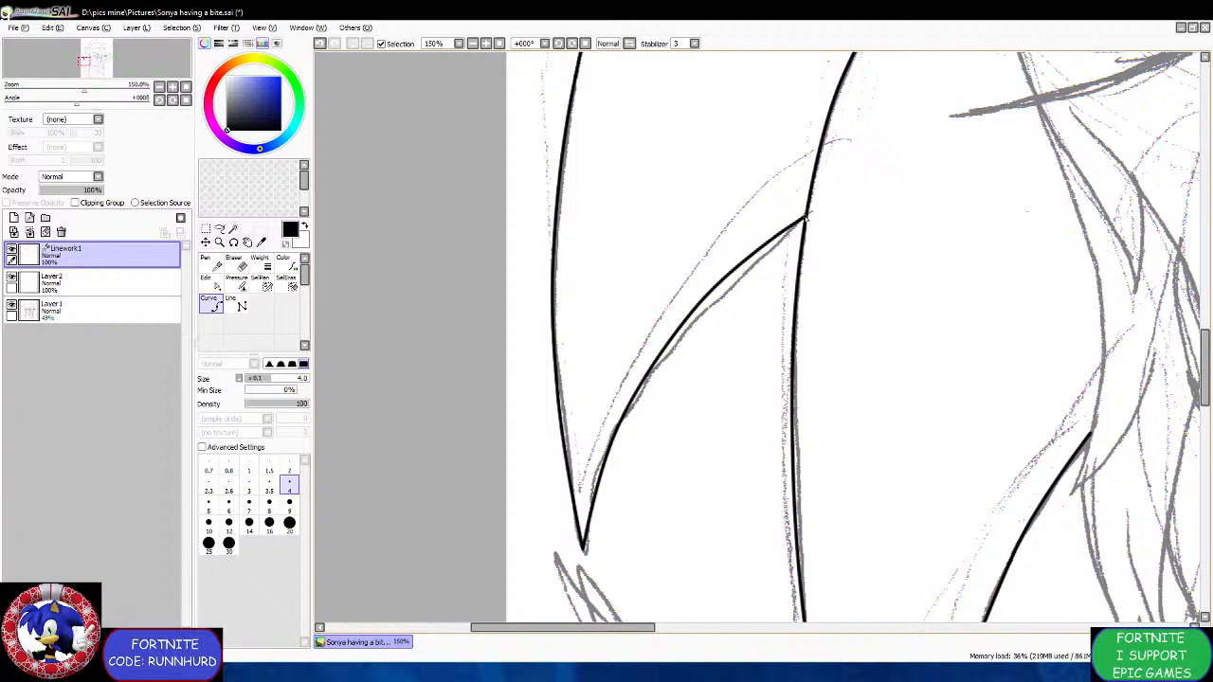
# Ink the short curve from the sketched hand to the front quill's inner edge, just above the quill's tip.
pyautogui.scroll(-3, 727, 260)
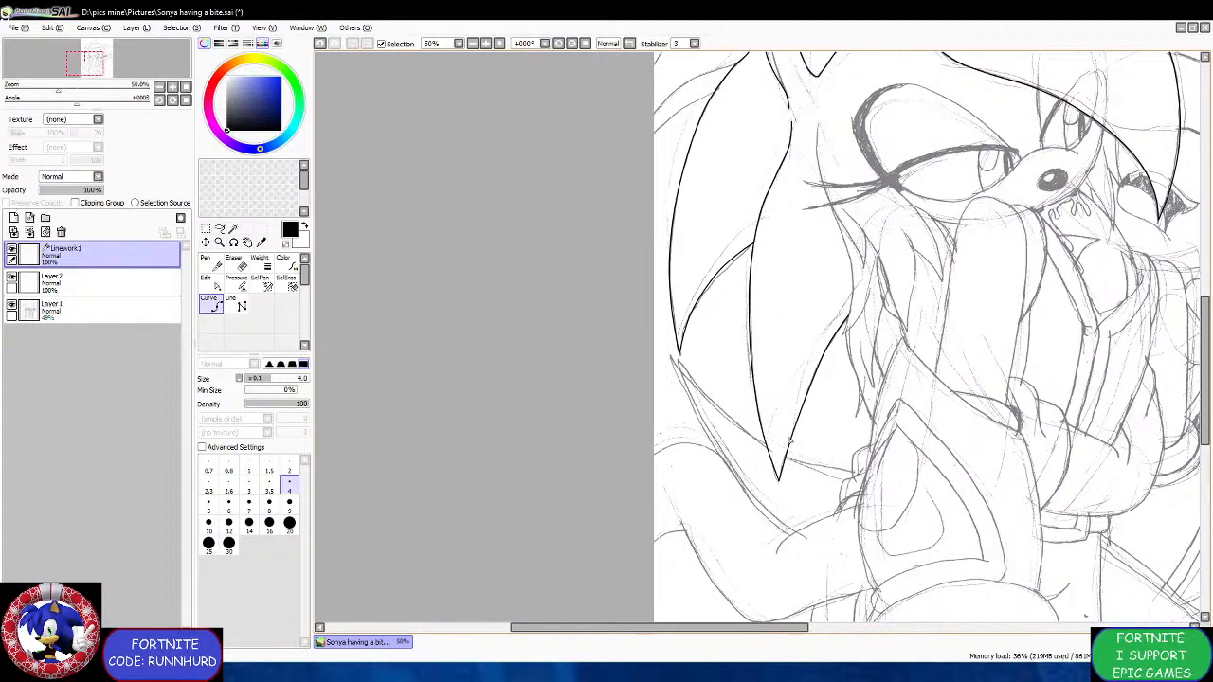
pyautogui.scroll(-1, 790, 441)
pyautogui.scroll(4, 805, 474)
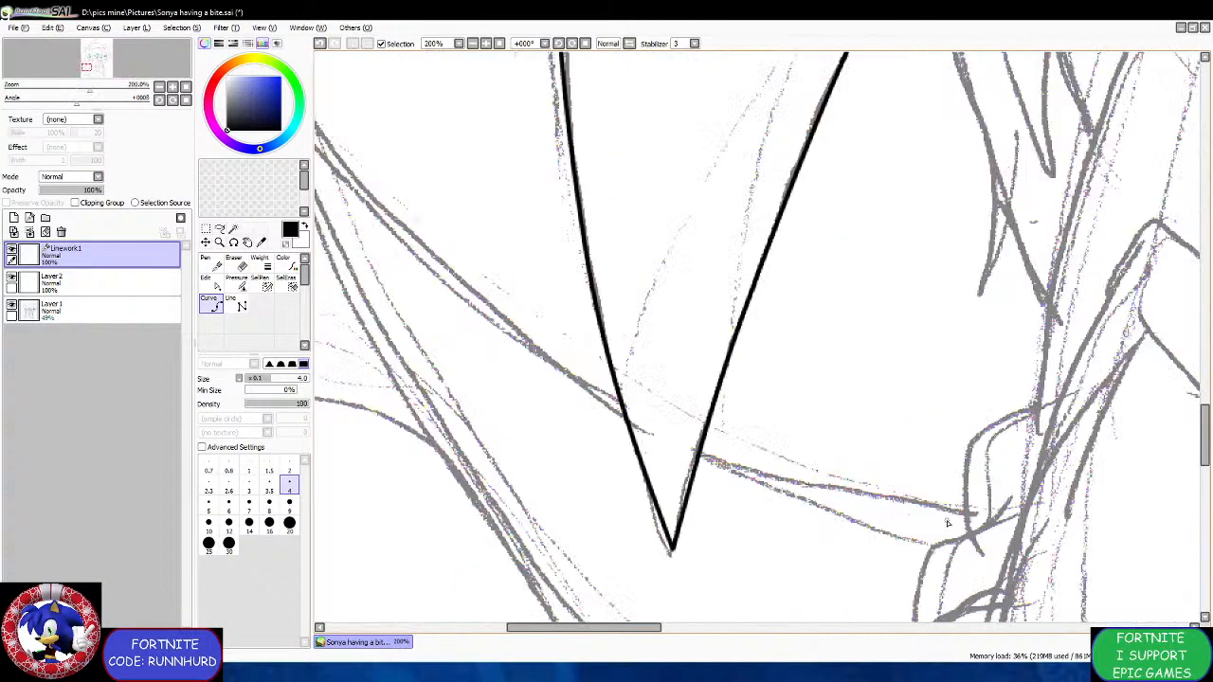
pyautogui.click(966, 524)
pyautogui.click(823, 502)
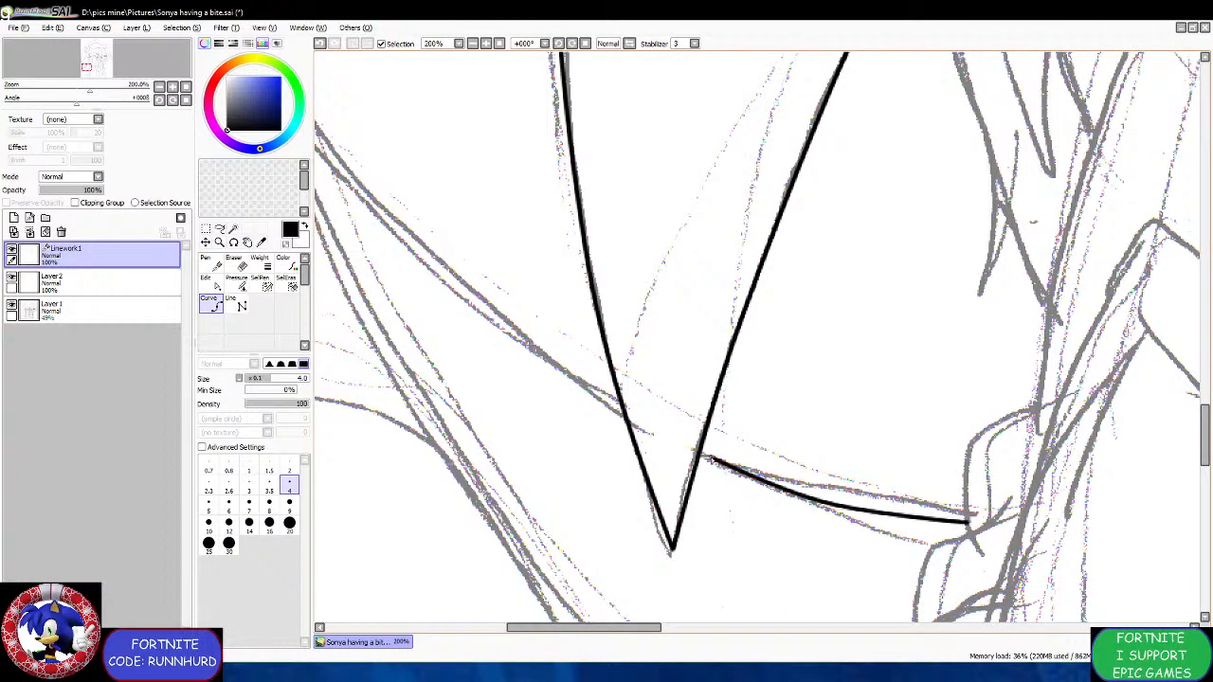
pyautogui.doubleClick(701, 460)
# Ink the lowest quill's upper edge from the front quill's outer edge up to its own tip.
pyautogui.scroll(-2, 701, 460)
pyautogui.scroll(1, 510, 357)
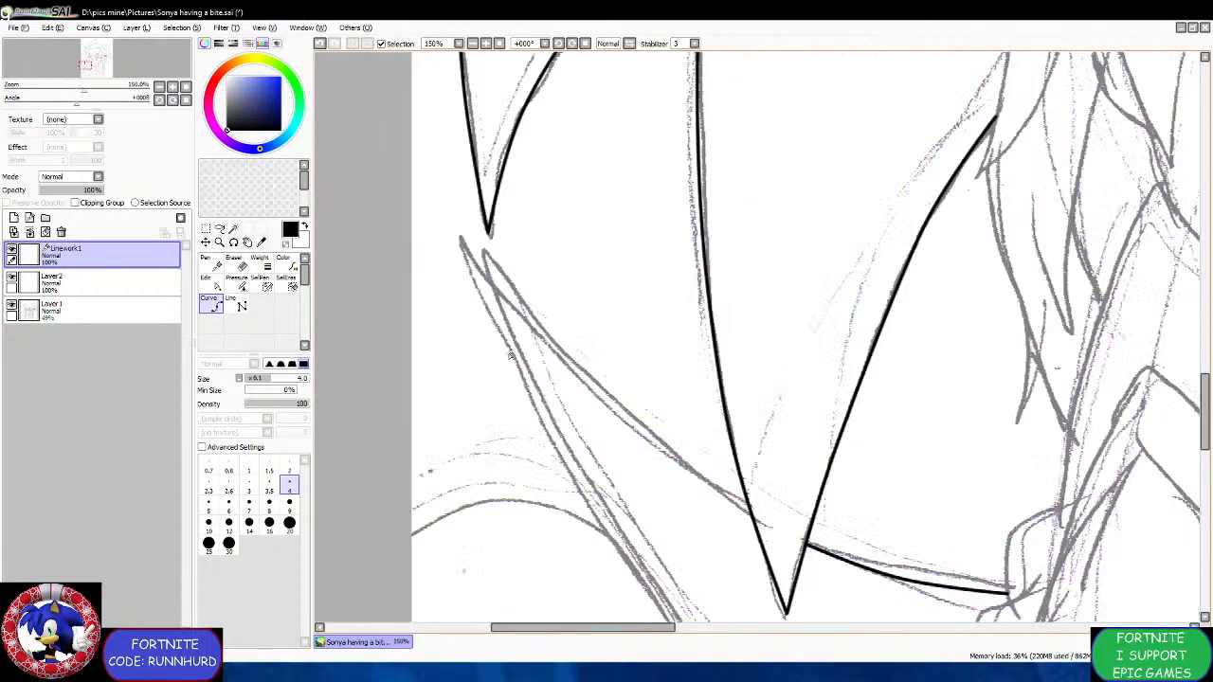
pyautogui.scroll(1, 739, 536)
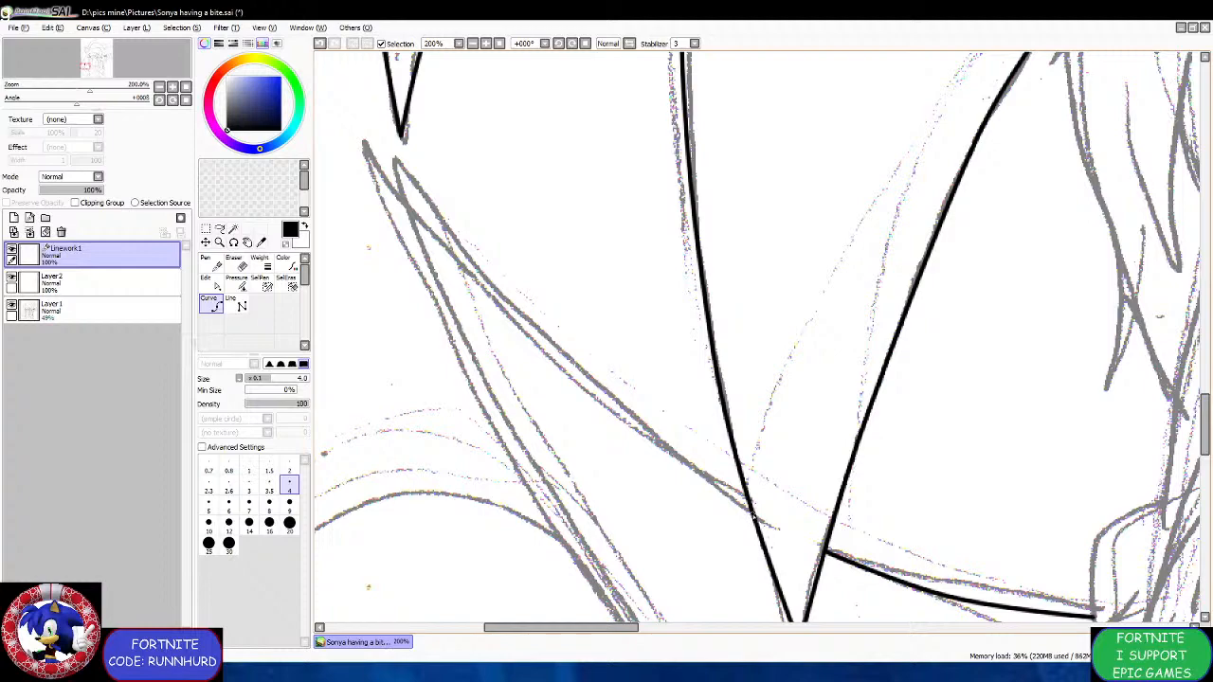
pyautogui.click(754, 517)
pyautogui.scroll(-1, 601, 398)
pyautogui.scroll(1, 531, 322)
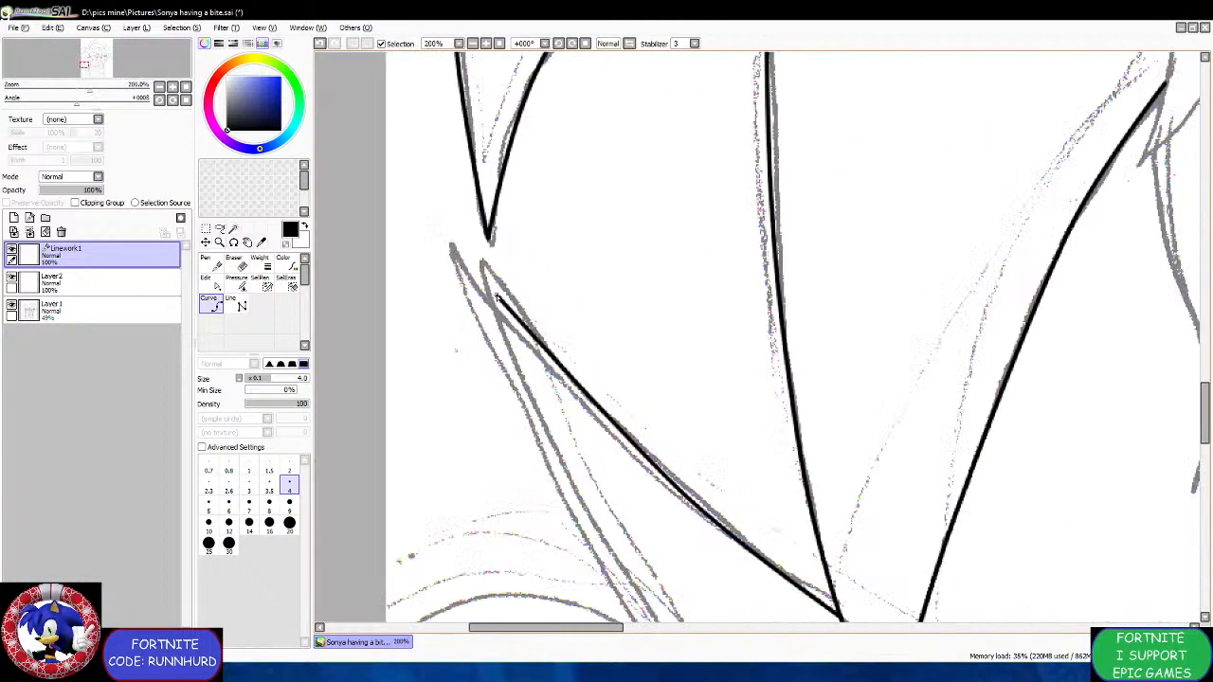
pyautogui.click(497, 298)
# Ink the lowest quill's lower edge from its tip to the elbow crease, and trace the forearm's upper contour from the crease toward the hand.
pyautogui.scroll(-2, 495, 300)
pyautogui.scroll(1, 491, 301)
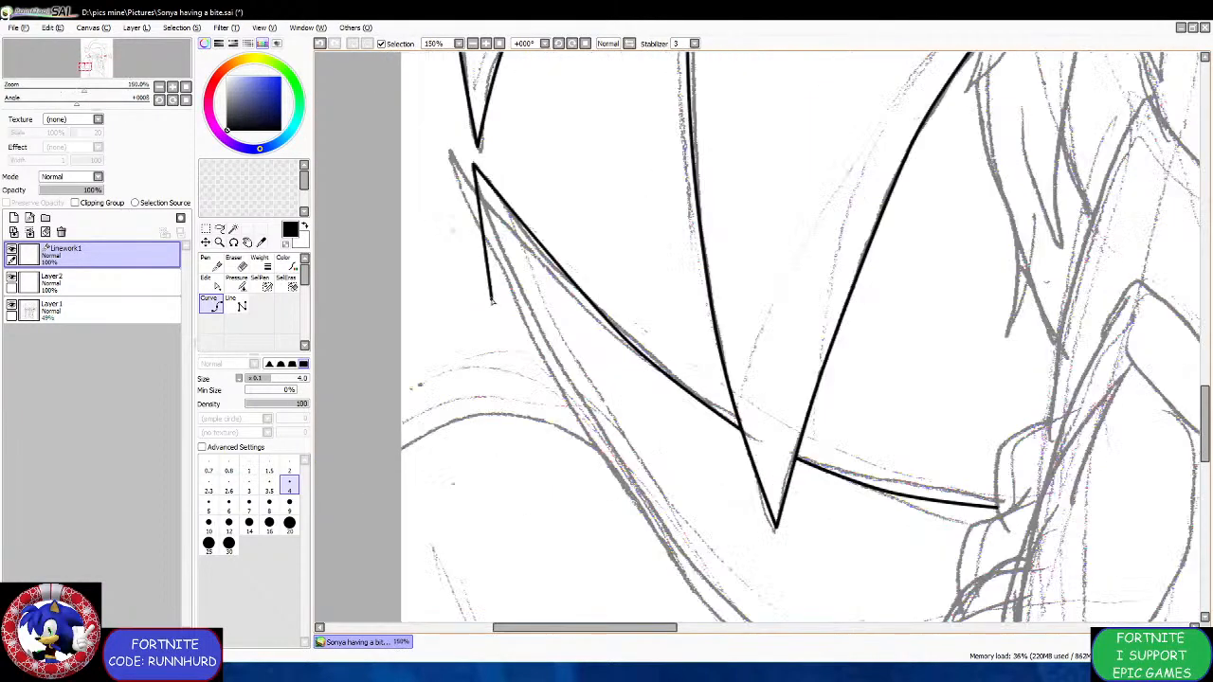
pyautogui.scroll(-2, 517, 317)
pyautogui.scroll(1, 548, 343)
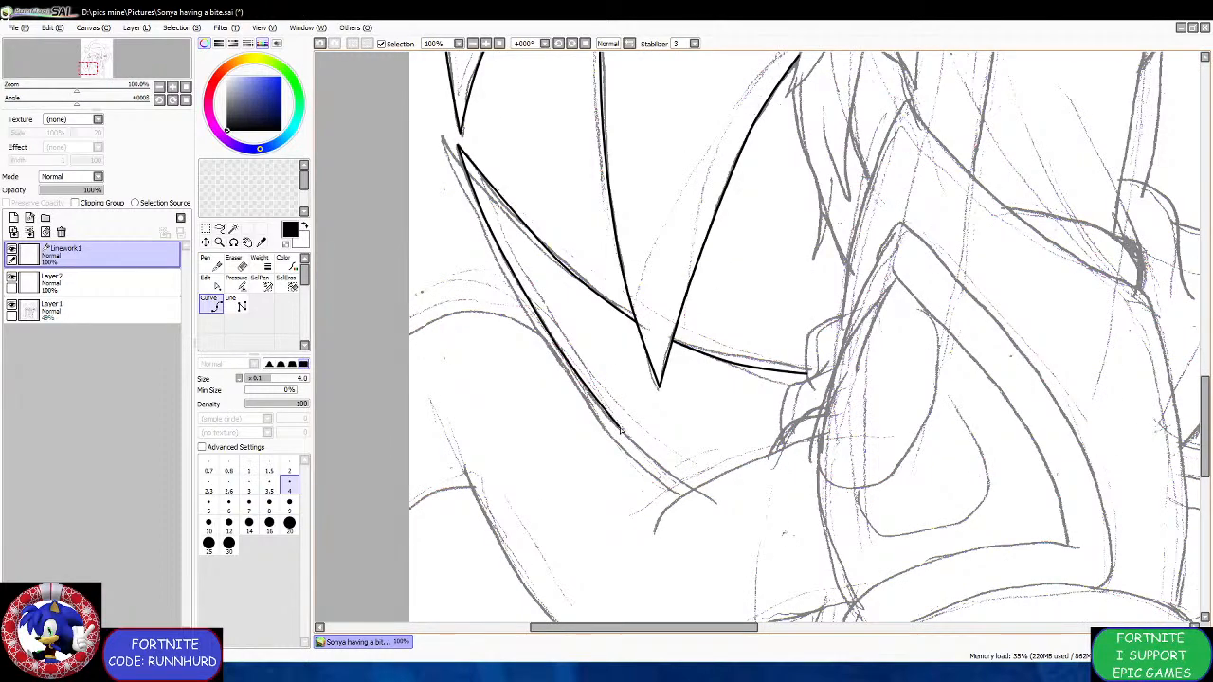
pyautogui.scroll(2, 635, 445)
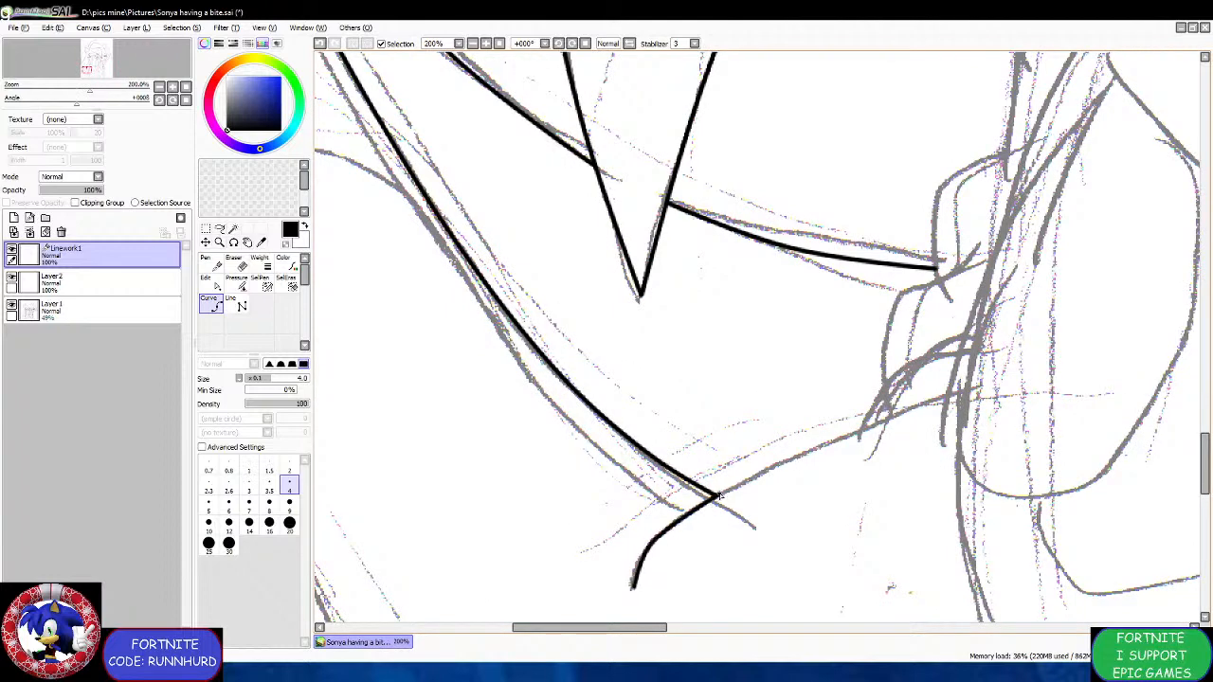
pyautogui.click(710, 495)
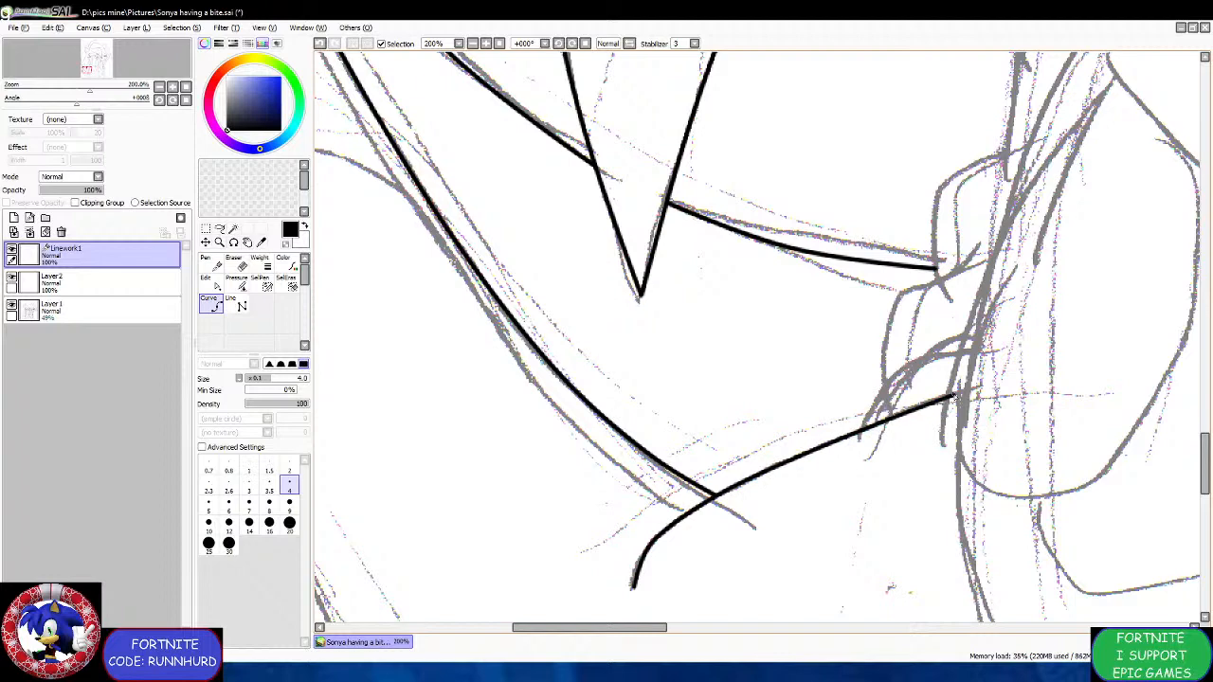
# Ink the upper arm's top contour from the elbow crease along the lowest quill and over to the canvas edge.
pyautogui.scroll(-4, 850, 401)
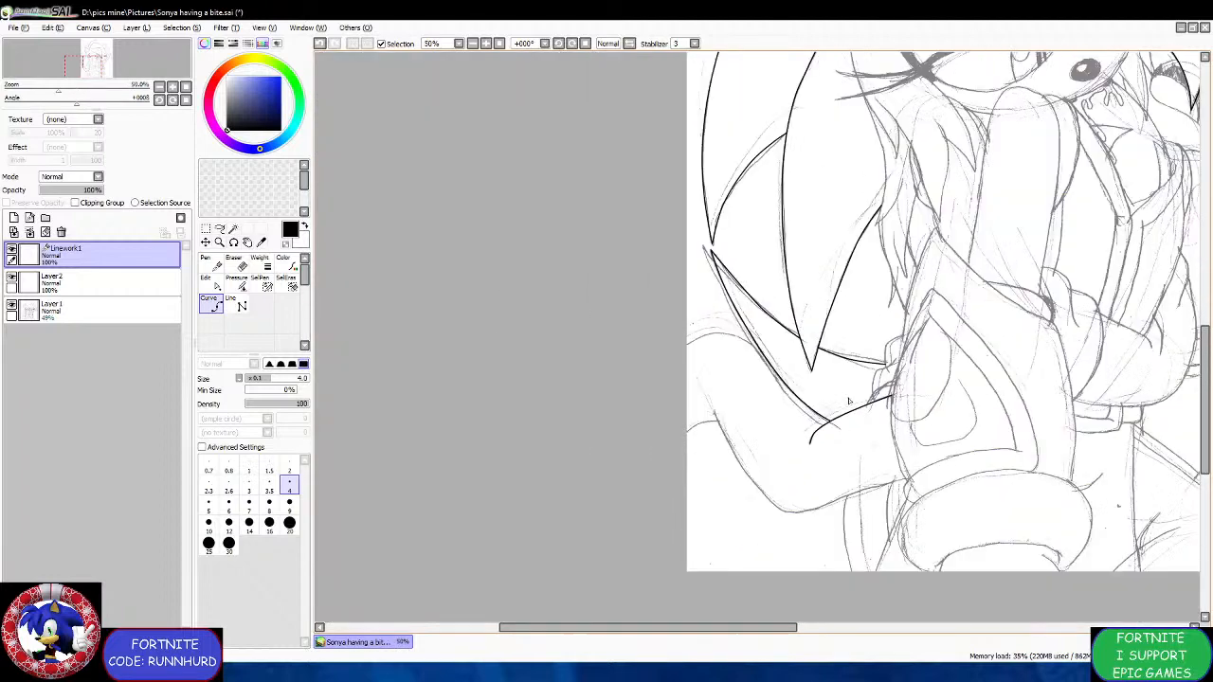
pyautogui.scroll(4, 786, 412)
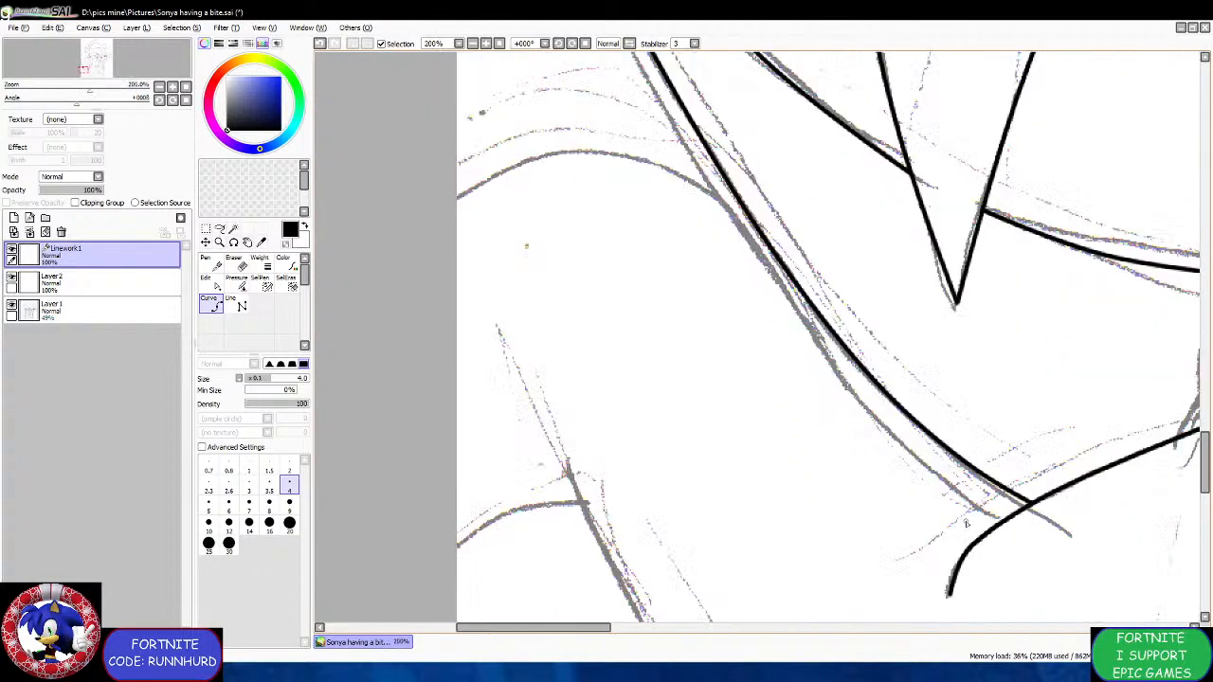
pyautogui.click(949, 492)
pyautogui.click(837, 381)
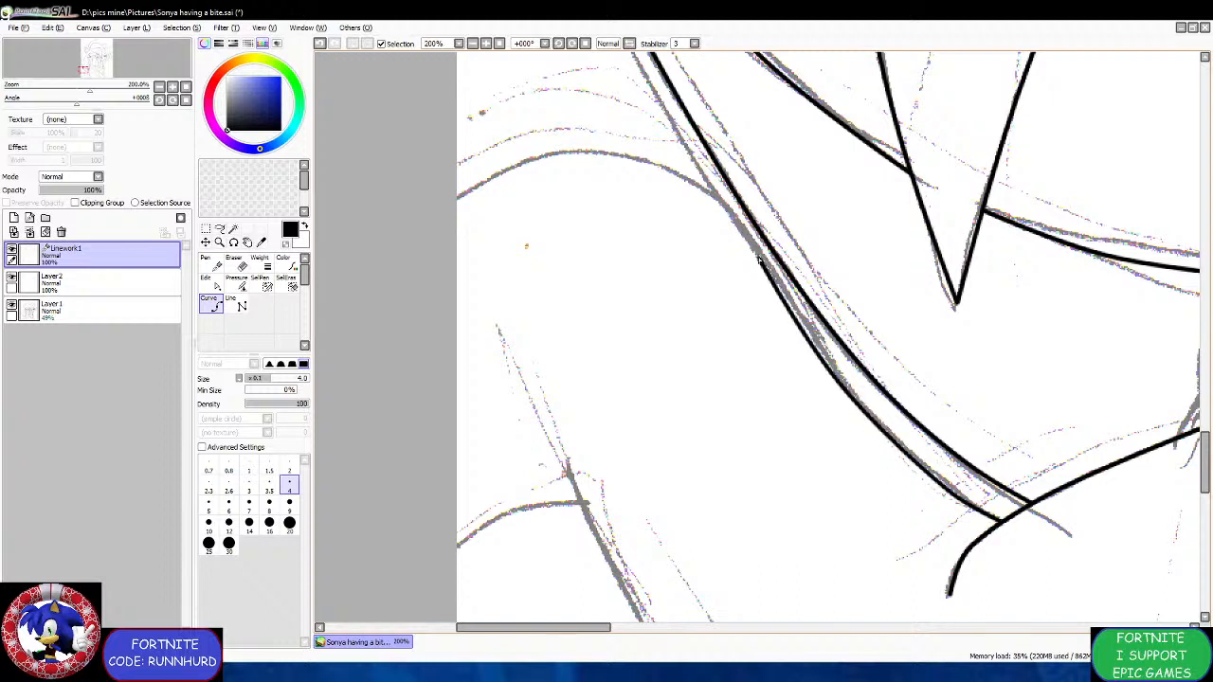
pyautogui.click(709, 192)
pyautogui.click(571, 154)
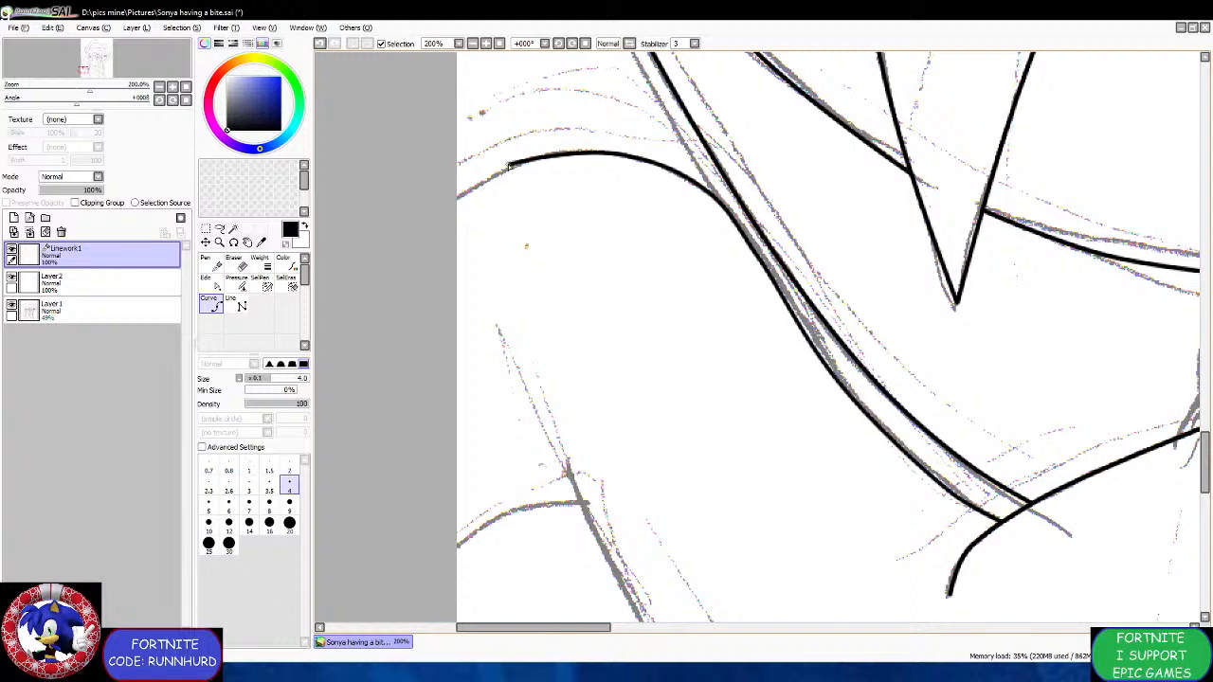
pyautogui.doubleClick(431, 213)
# Ink the arm's underside from the upper arm around the elbow and along the forearm with a black size 4 curve.
pyautogui.scroll(-3, 462, 294)
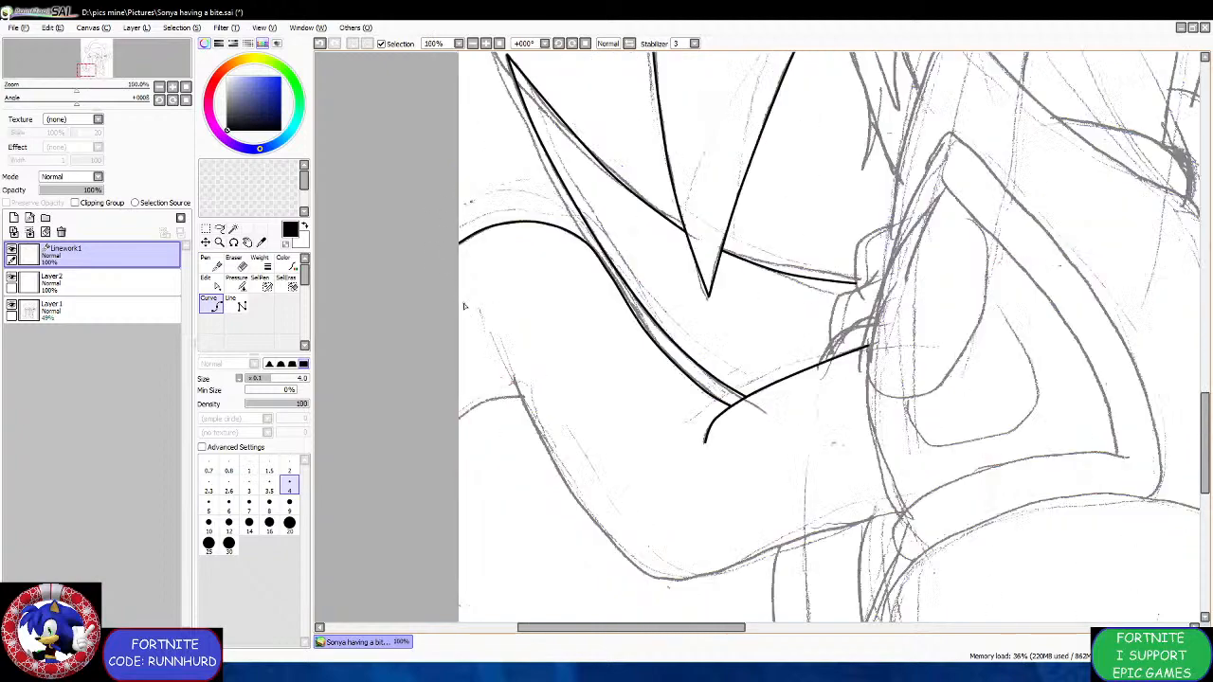
pyautogui.scroll(2, 481, 381)
pyautogui.click(485, 308)
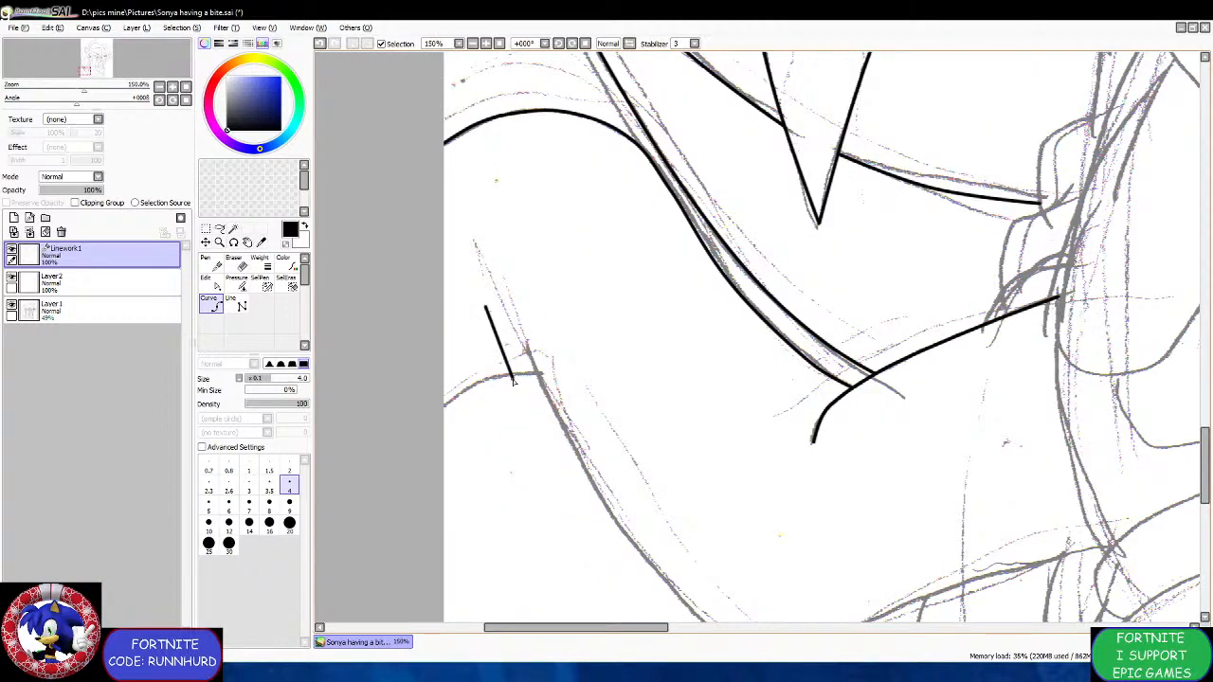
pyautogui.scroll(-2, 512, 360)
pyautogui.hscroll(2, 521, 398)
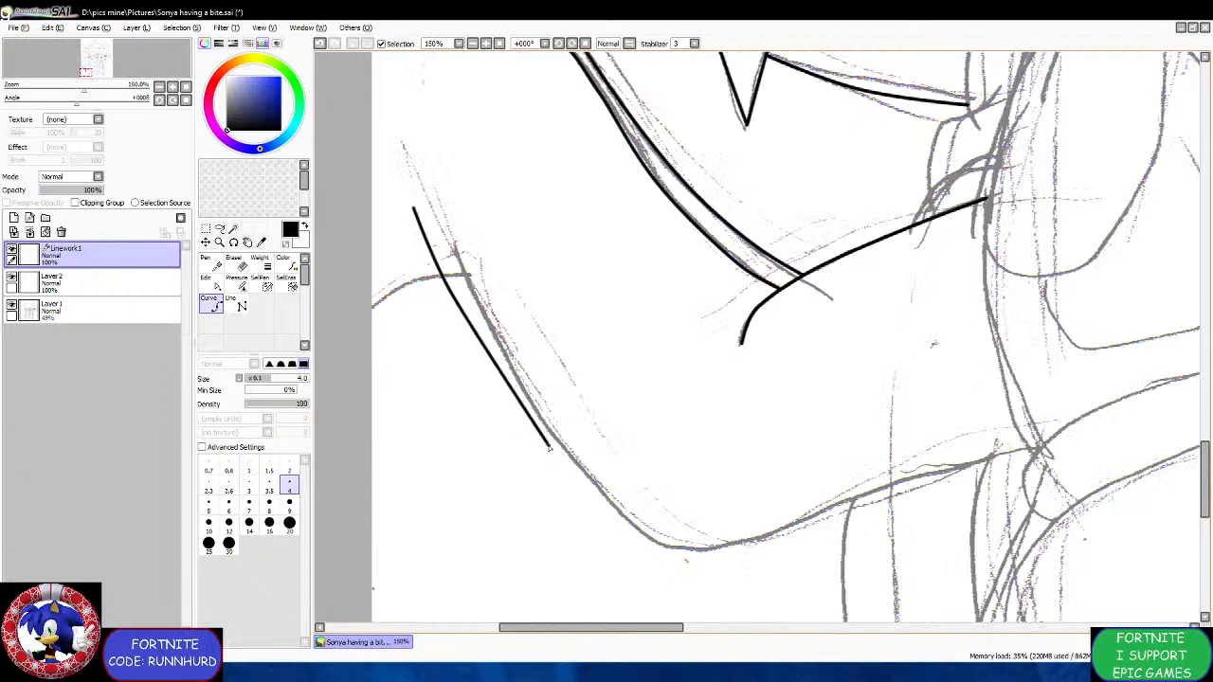
pyautogui.click(677, 547)
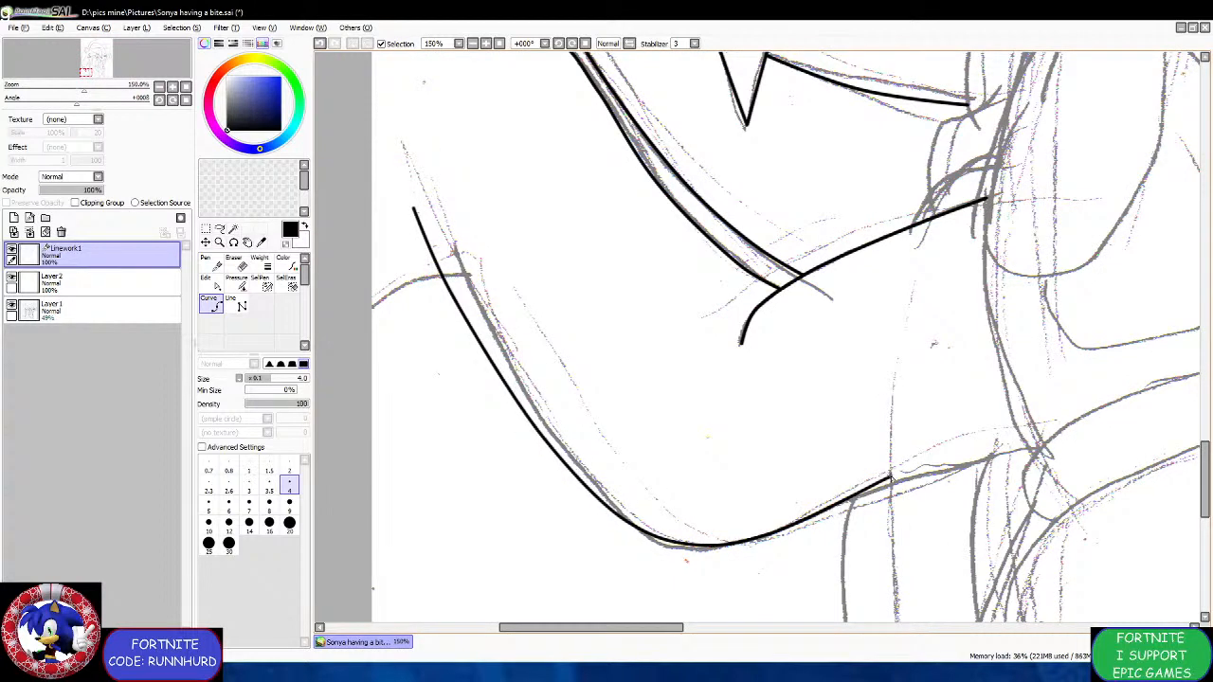
pyautogui.doubleClick(1023, 437)
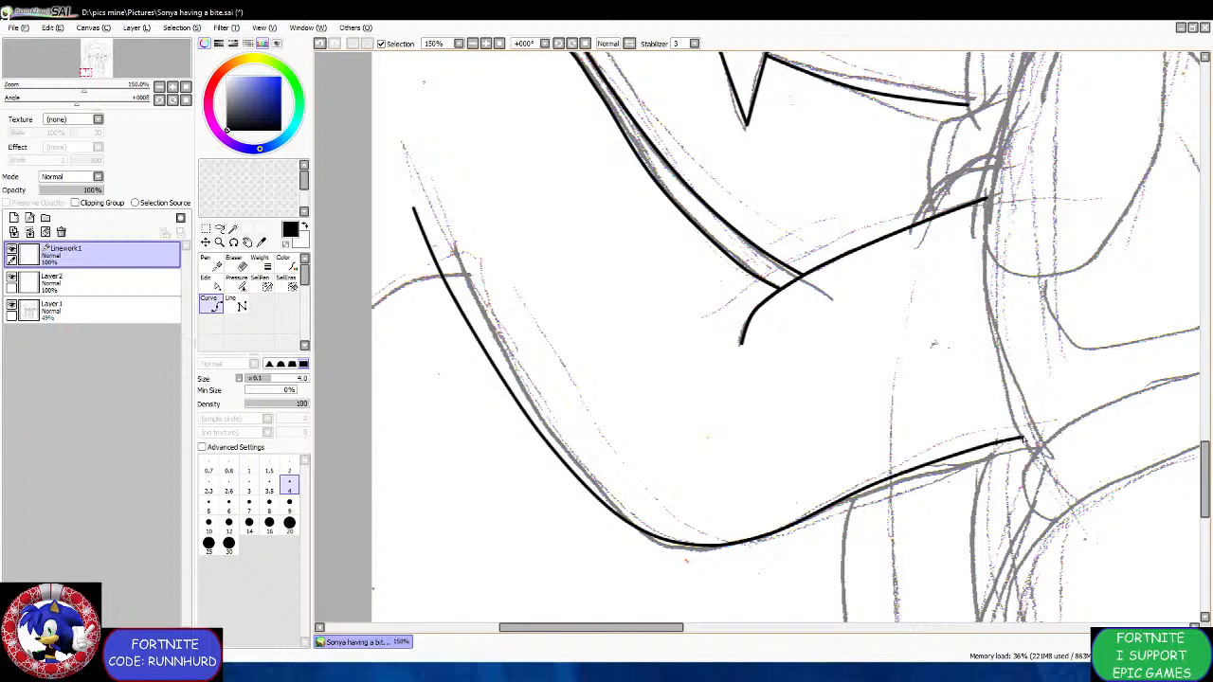
# Ink the short contour running from the upper end of the arm's underside line to the canvas edge.
pyautogui.scroll(-2, 874, 398)
pyautogui.scroll(2, 698, 349)
pyautogui.scroll(1, 614, 342)
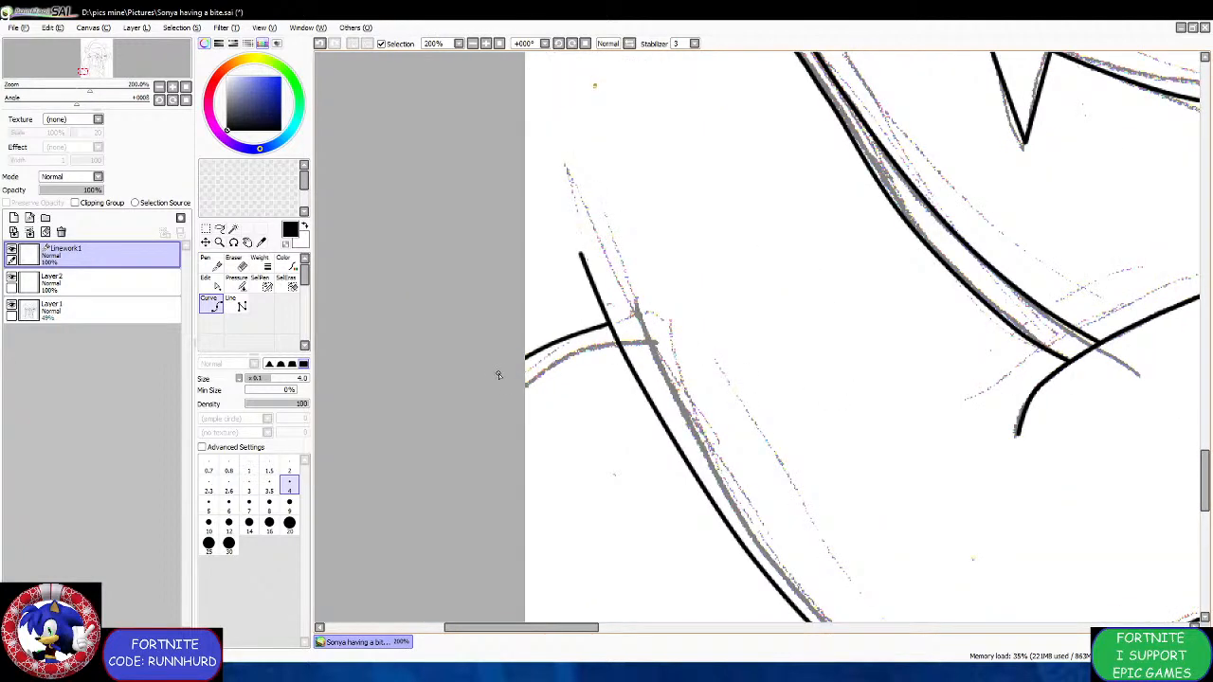
# Ink the lower contour behind Sonya's ear, from the back quill's outer edge to the canvas edge, with a black size 4 curve.
pyautogui.scroll(-4, 502, 379)
pyautogui.scroll(-1, 731, 417)
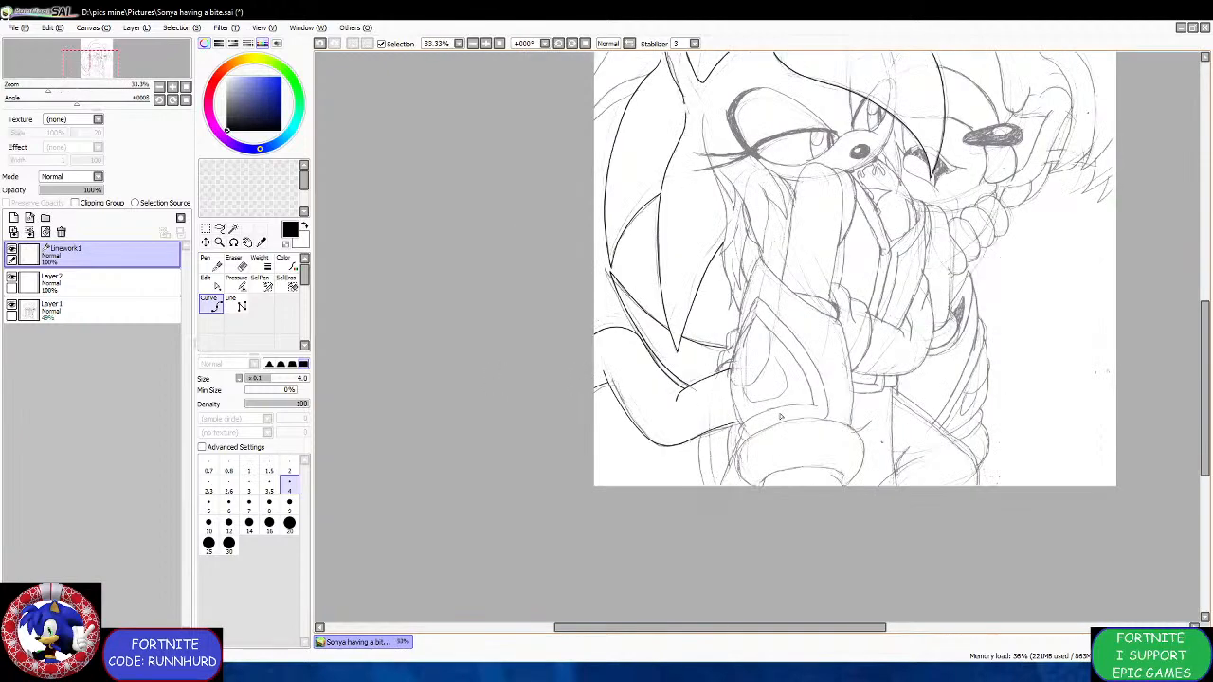
pyautogui.scroll(-2, 813, 403)
pyautogui.scroll(2, 531, 360)
pyautogui.scroll(1, 501, 290)
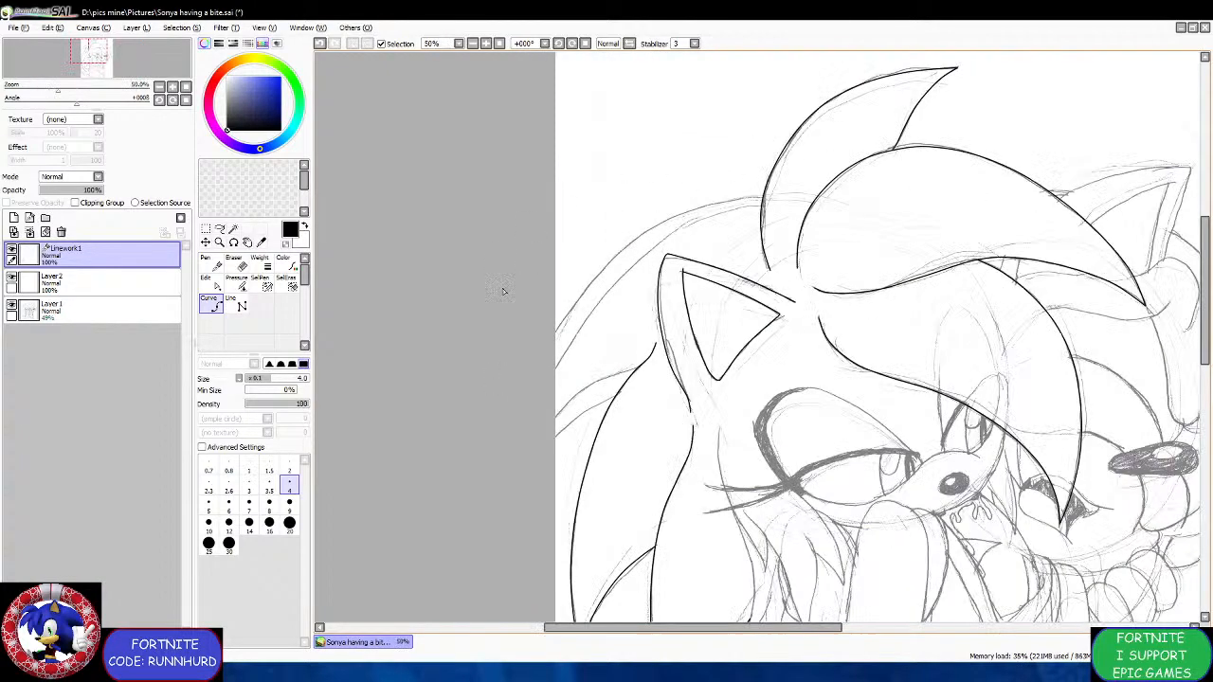
pyautogui.scroll(2, 556, 469)
pyautogui.scroll(3, 556, 469)
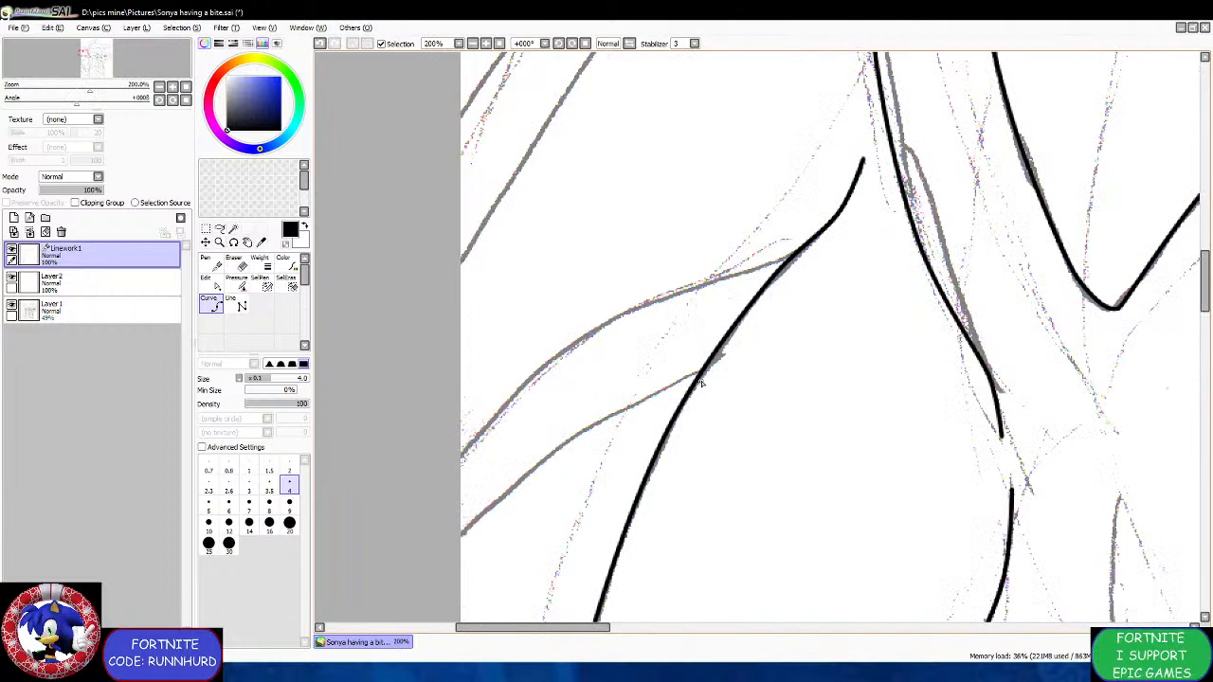
pyautogui.moveTo(696, 383)
pyautogui.mouseDown()
pyautogui.moveTo(611, 408)
pyautogui.moveTo(509, 486)
pyautogui.mouseUp()
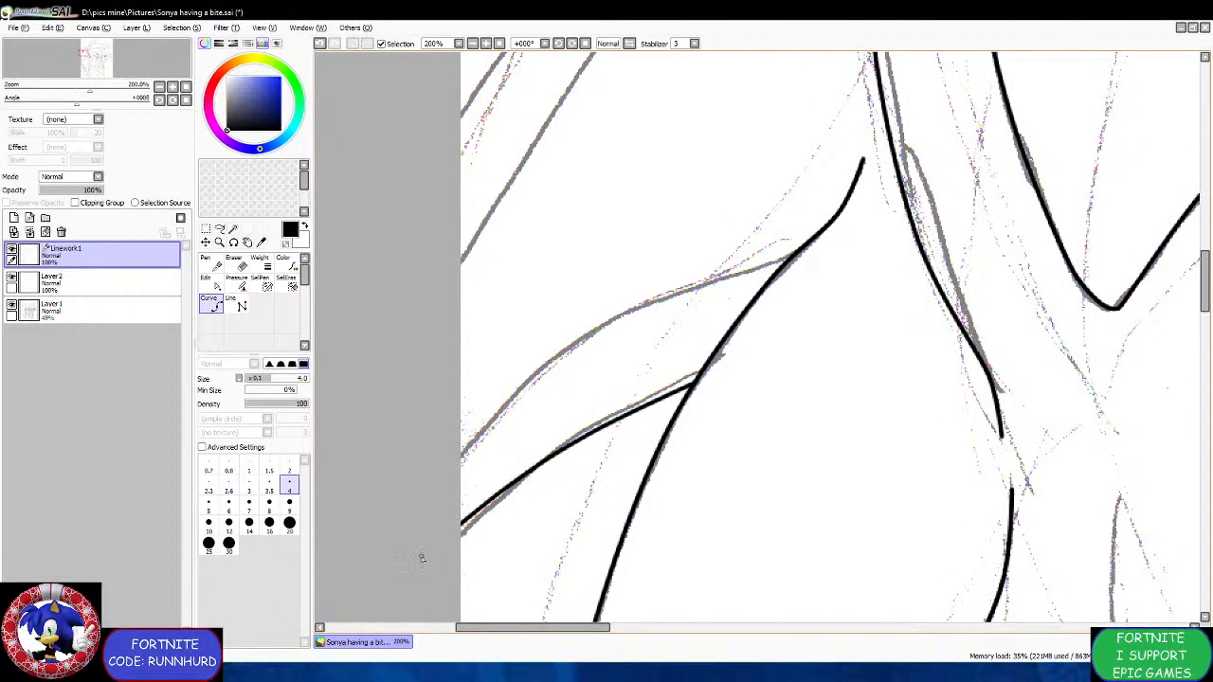
# Ink the outermost back quill's contour from the canvas edge over the ear to the upright hair tuft.
pyautogui.scroll(-3, 438, 462)
pyautogui.scroll(-2, 432, 374)
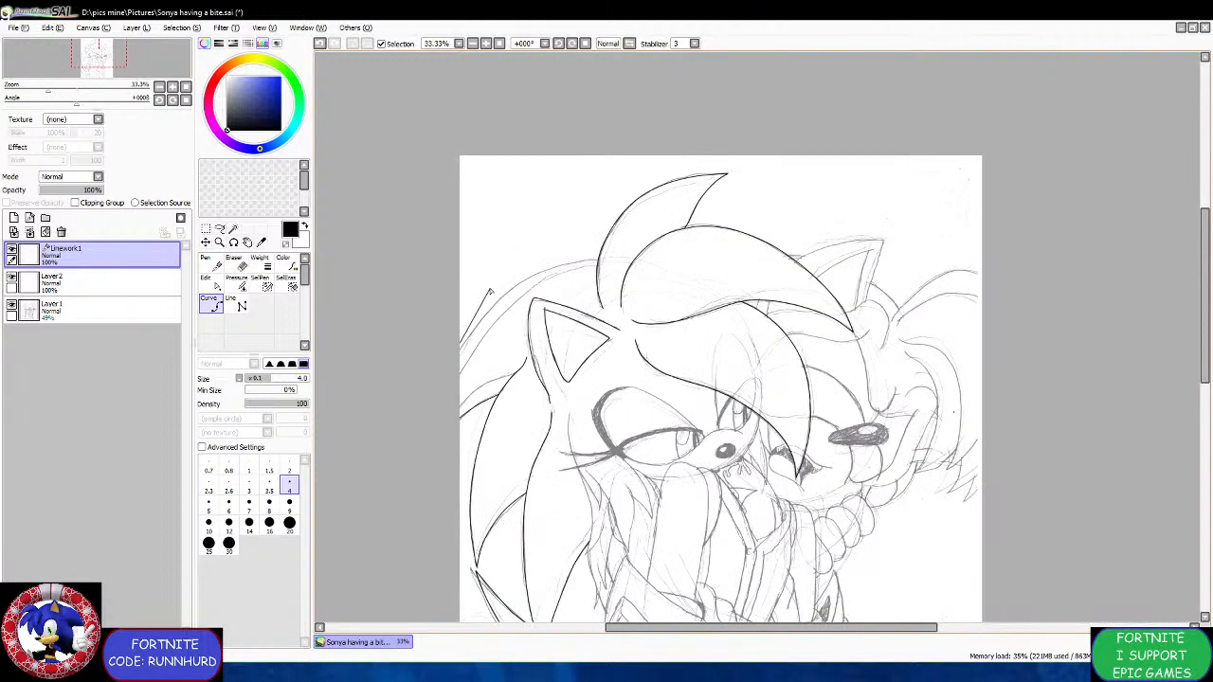
pyautogui.scroll(2, 459, 376)
pyautogui.moveTo(428, 413)
pyautogui.mouseDown()
pyautogui.moveTo(516, 314)
pyautogui.moveTo(592, 265)
pyautogui.moveTo(701, 220)
pyautogui.moveTo(775, 210)
pyautogui.mouseUp()
pyautogui.scroll(2, 641, 239)
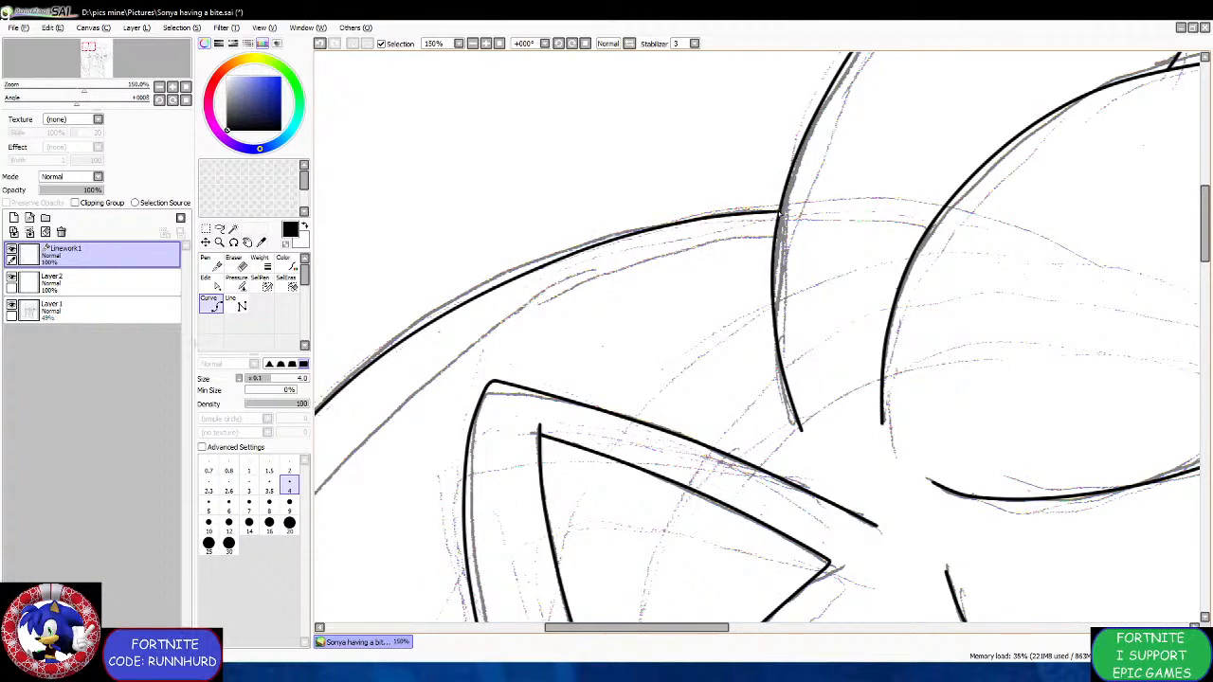
# Ink the two short connecting lines between the fringe strands where they split near the forehead.
pyautogui.scroll(-4, 719, 243)
pyautogui.scroll(-2, 737, 319)
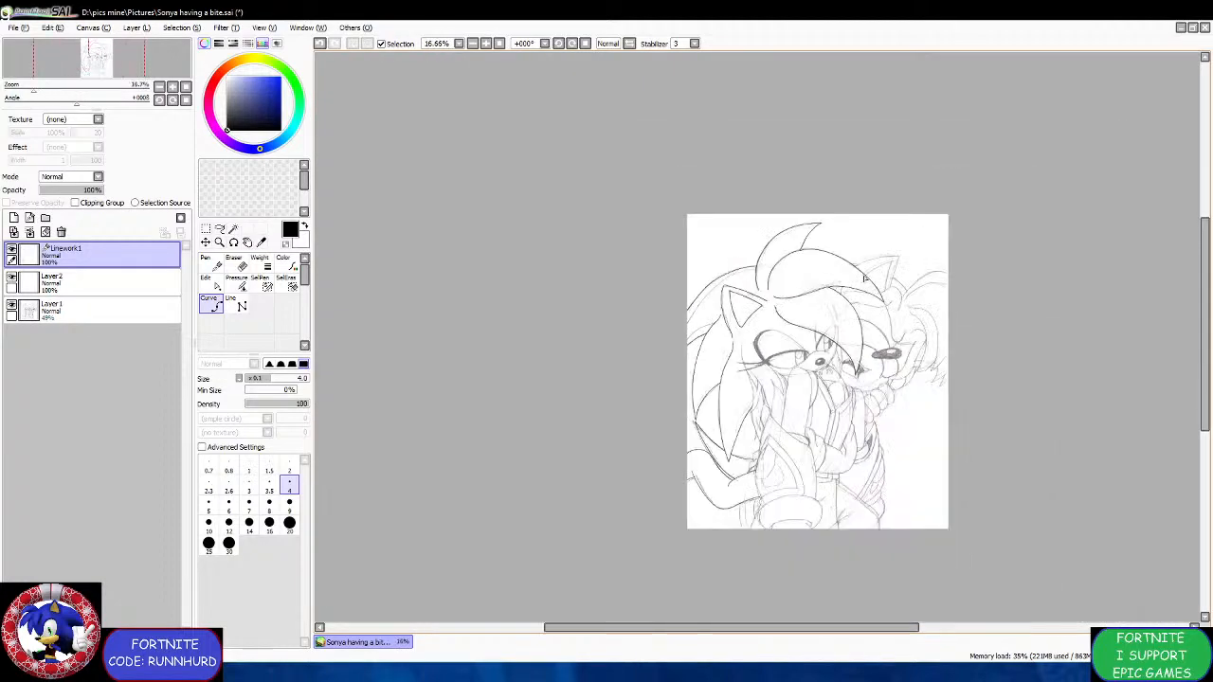
pyautogui.scroll(5, 810, 275)
pyautogui.scroll(3, 677, 387)
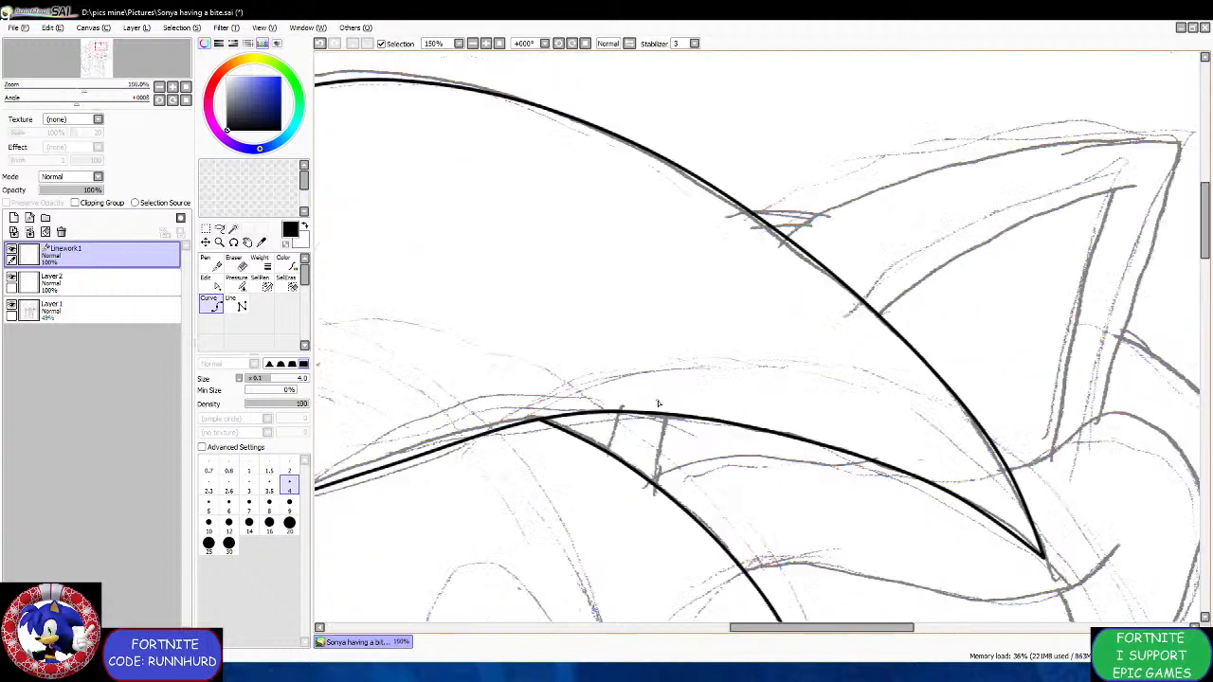
pyautogui.click(656, 493)
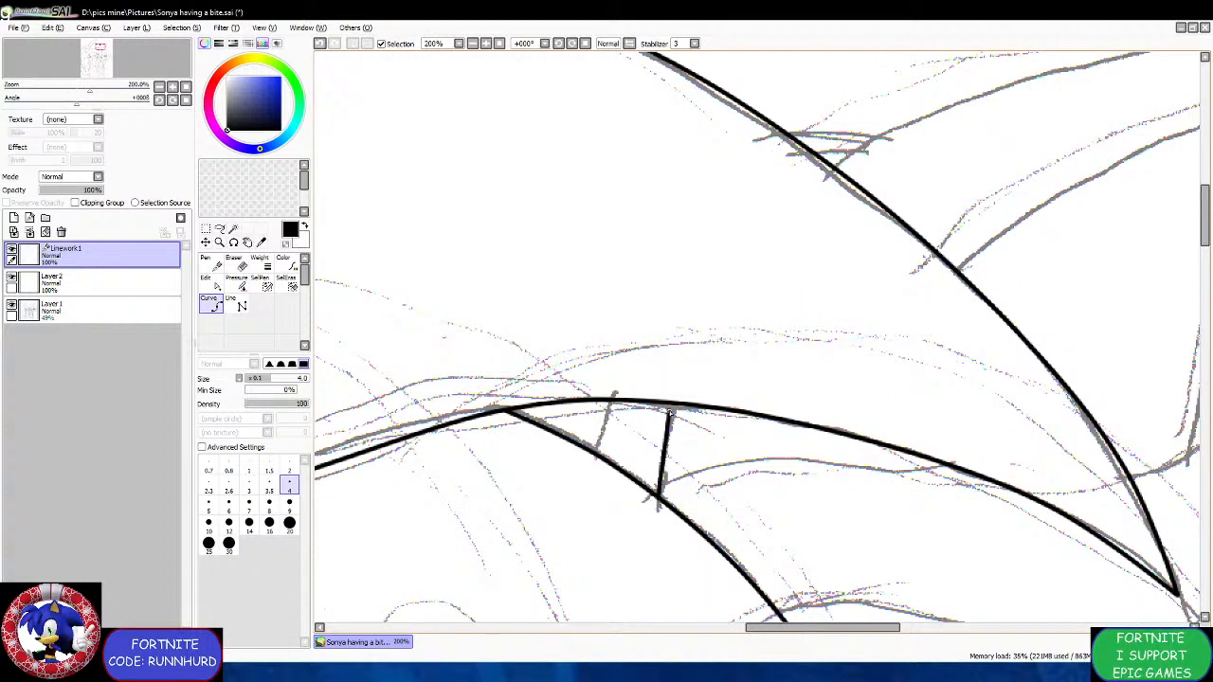
pyautogui.click(598, 452)
pyautogui.doubleClick(613, 400)
pyautogui.scroll(-7, 605, 405)
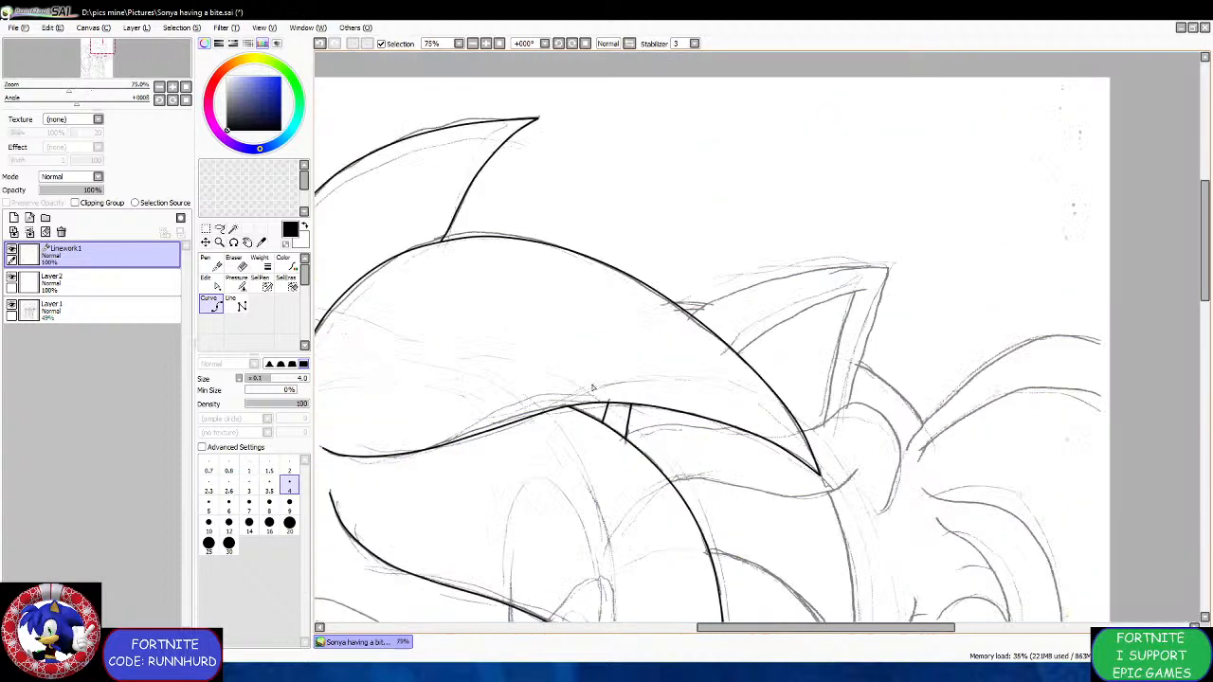
# Save the drawing and enlarge the canvas preview above the layer settings.
pyautogui.scroll(2, 569, 457)
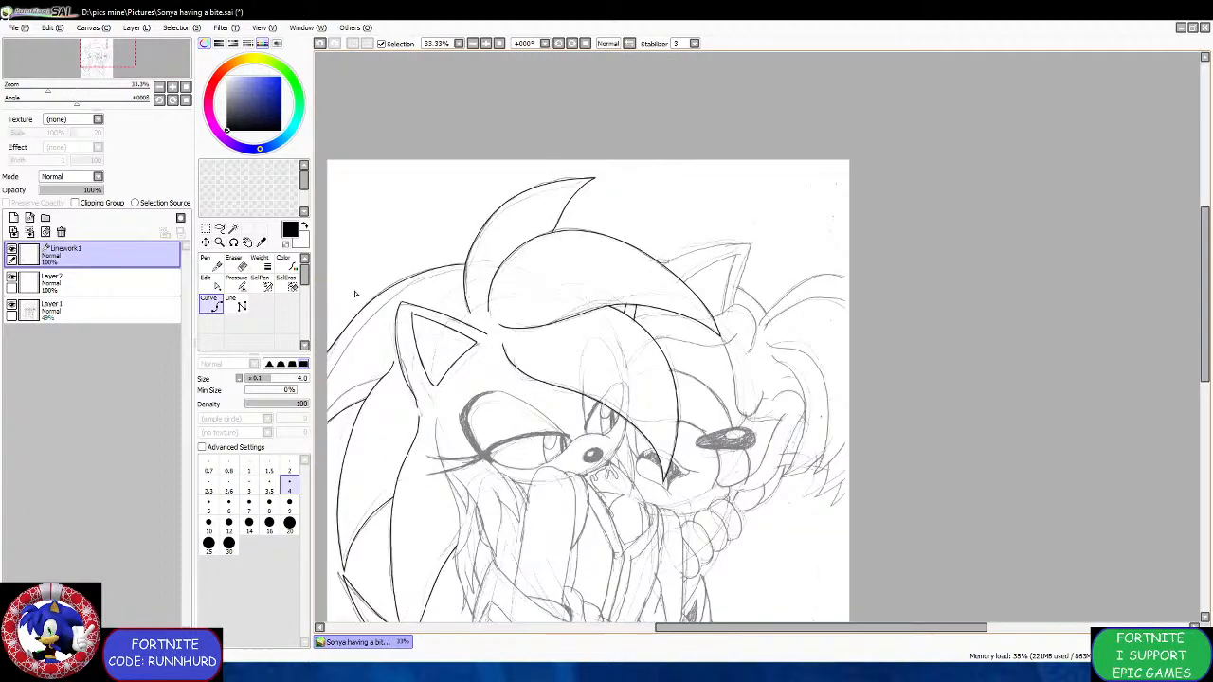
pyautogui.click(19, 31)
pyautogui.click(29, 101)
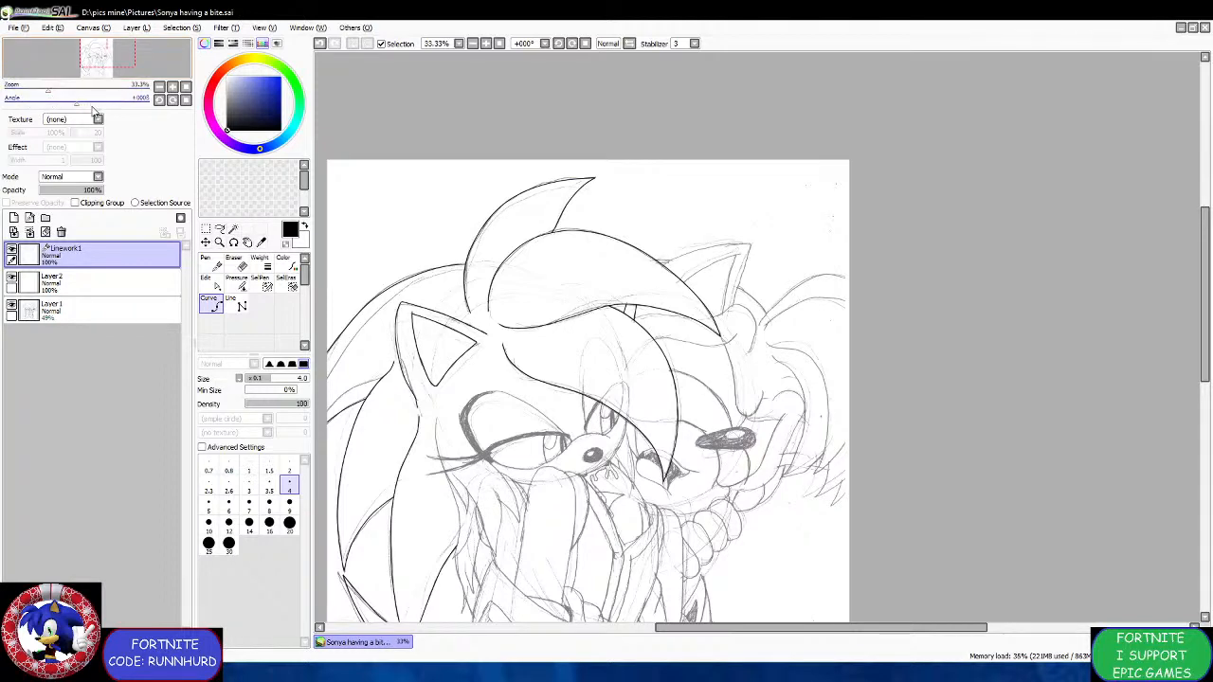
pyautogui.moveTo(97, 111); pyautogui.dragTo(115, 170)
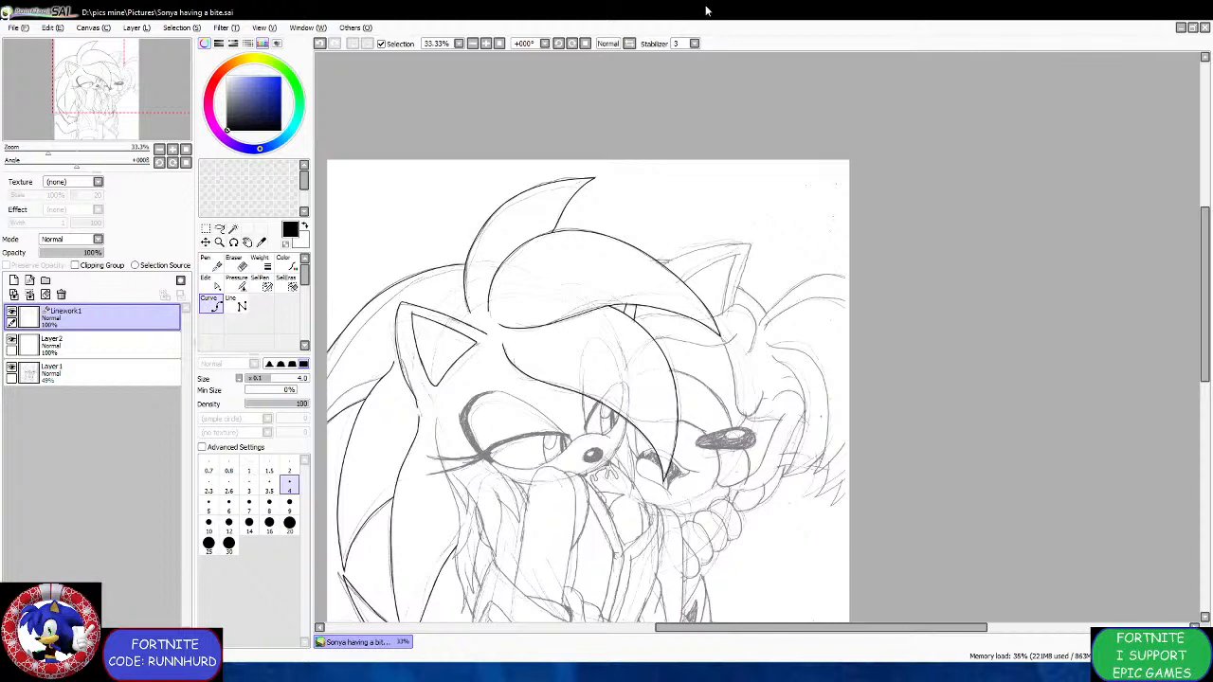
# Ink the second character's large outer hair curve down to its pointed tip and back up to the canvas edge.
pyautogui.scroll(4, 677, 329)
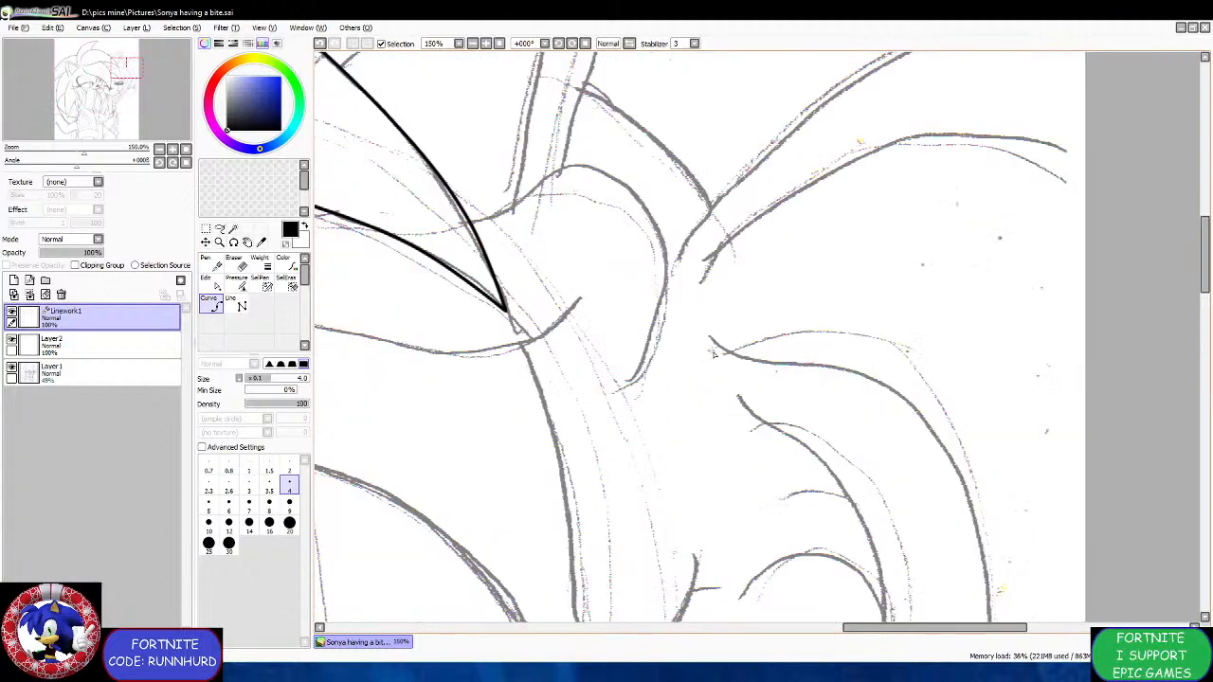
pyautogui.moveTo(745, 366); pyautogui.dragTo(846, 379)
pyautogui.scroll(-2, 843, 377)
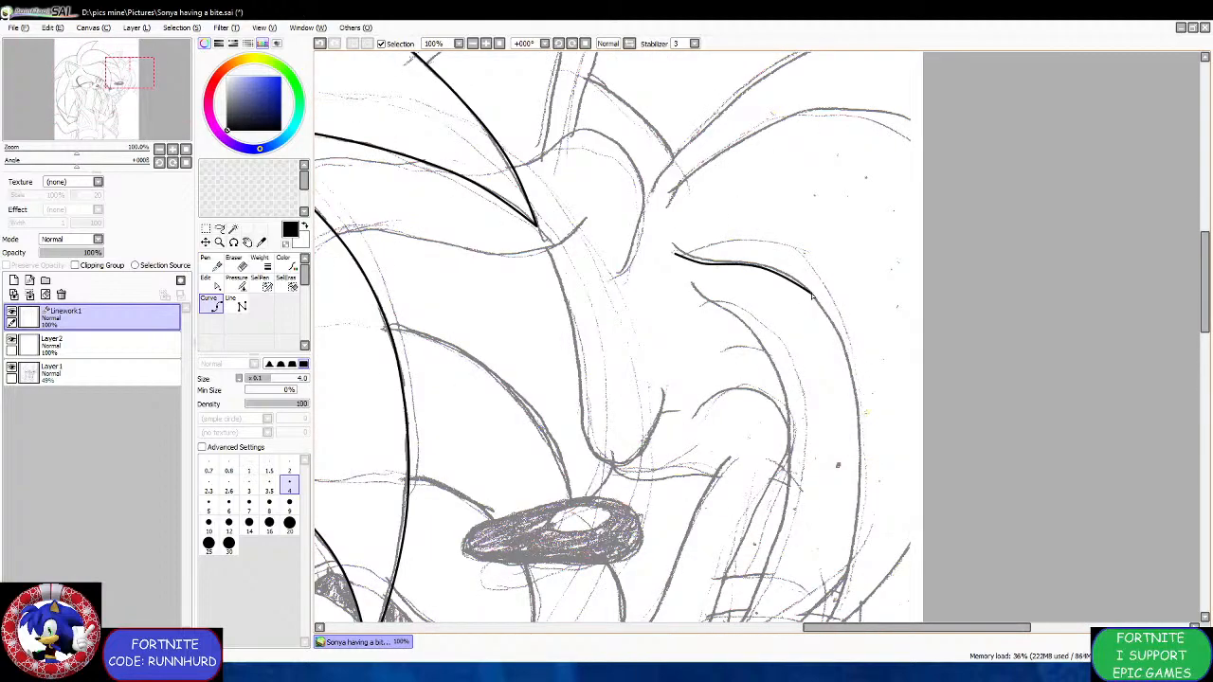
pyautogui.scroll(2, 812, 296)
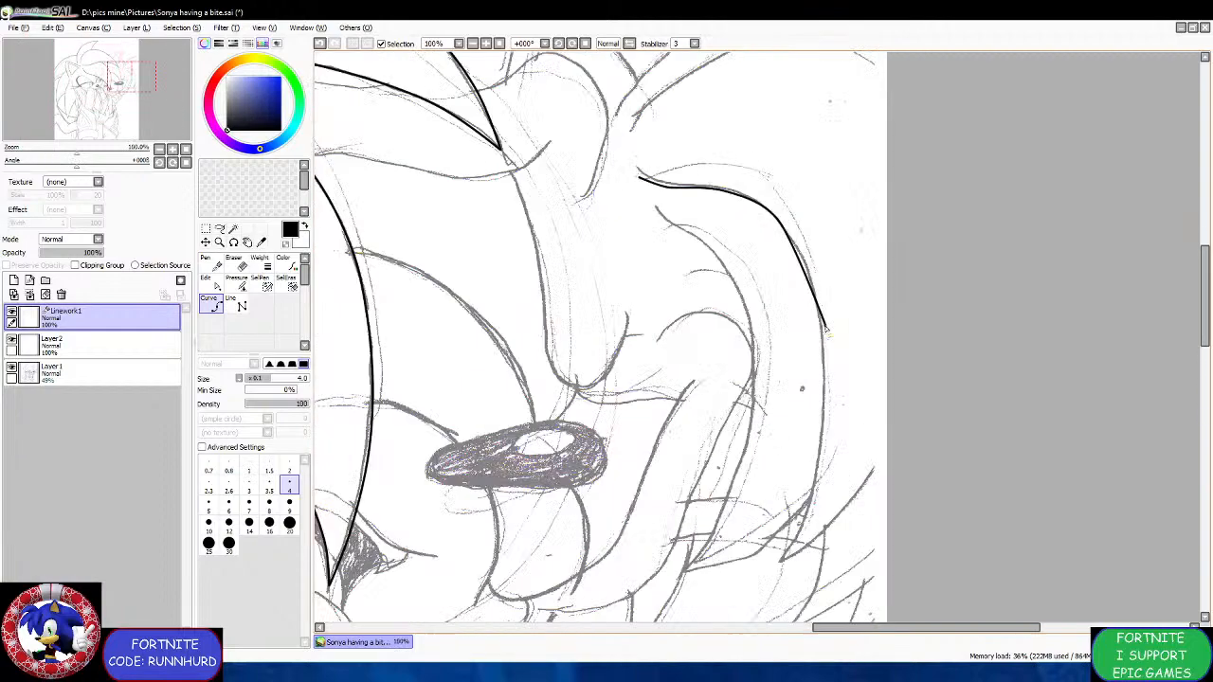
pyautogui.click(804, 259)
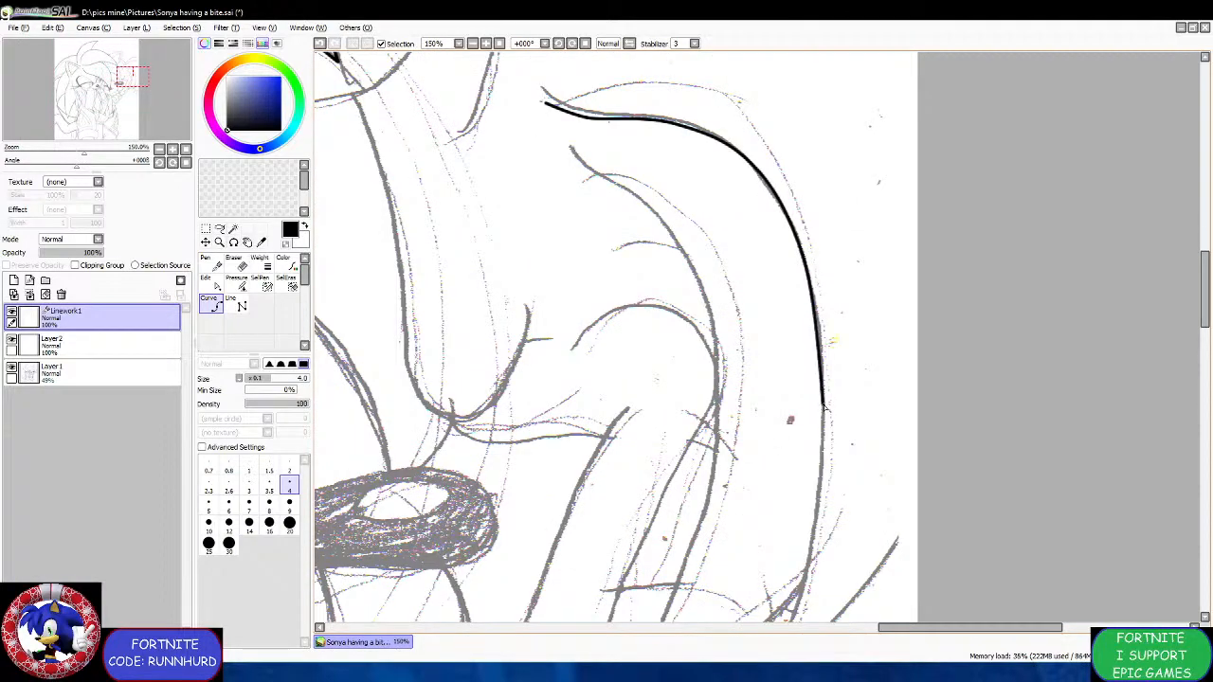
pyautogui.scroll(-2, 819, 413)
pyautogui.click(827, 436)
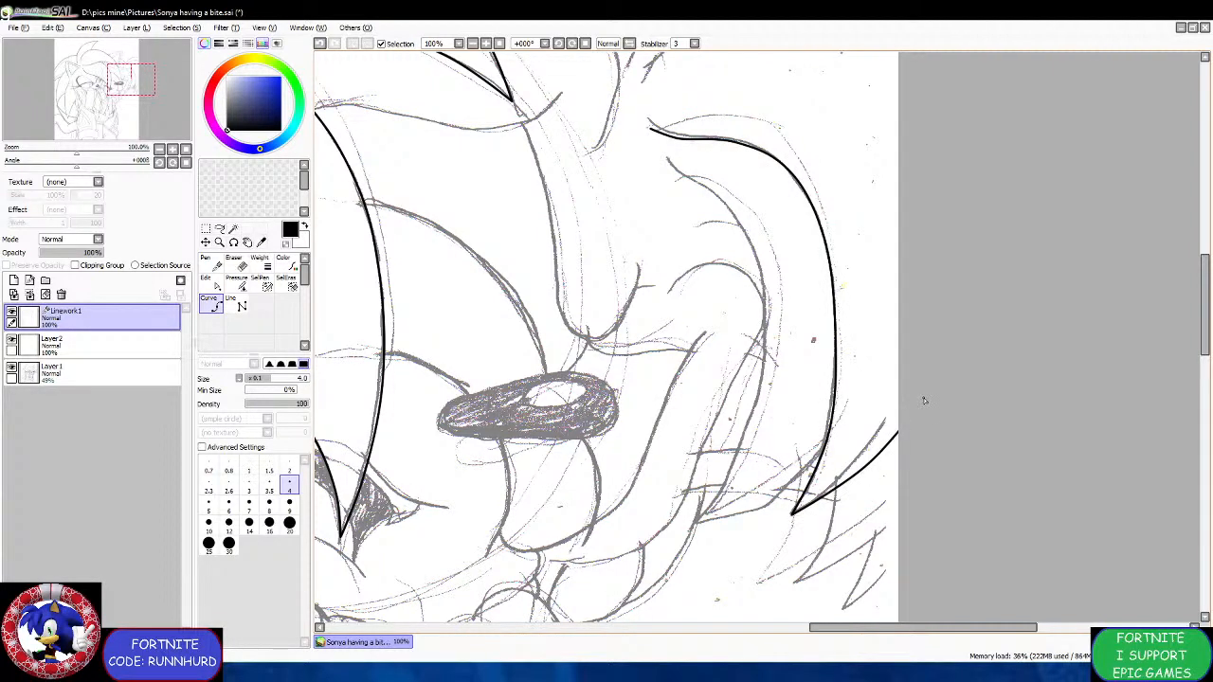
# Ink the two smaller spiky hair points below the second character's large curve, ending each at the canvas edge.
pyautogui.scroll(-2, 924, 400)
pyautogui.scroll(3, 925, 401)
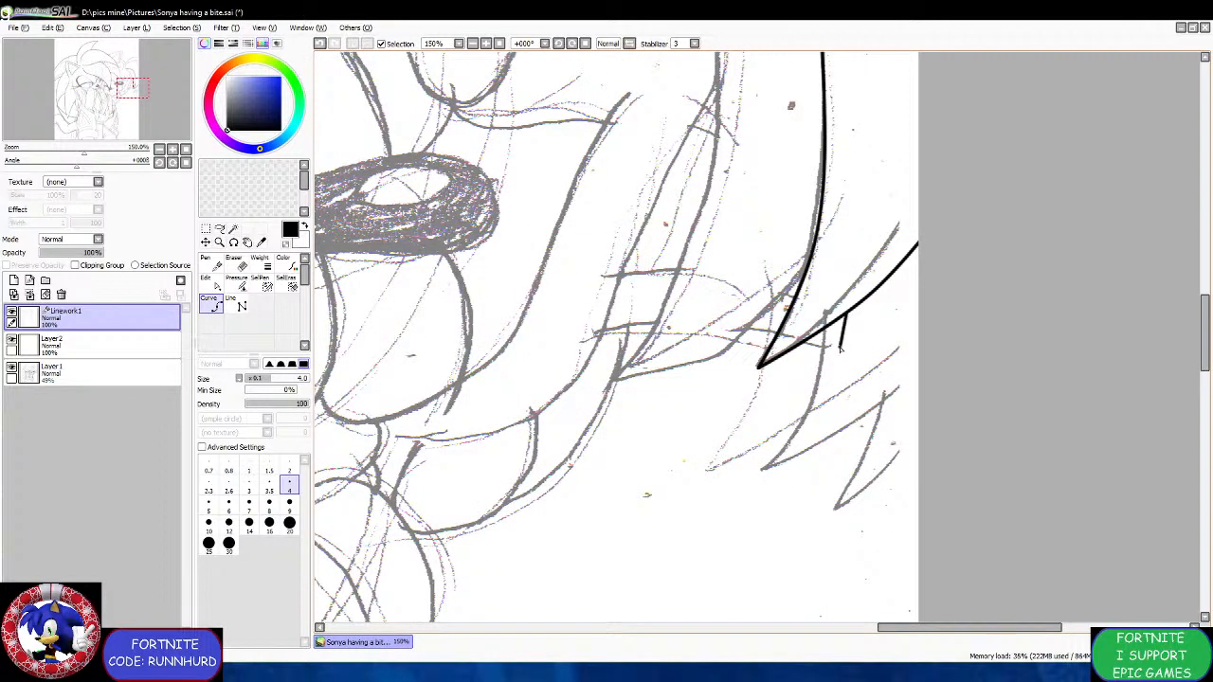
pyautogui.click(775, 464)
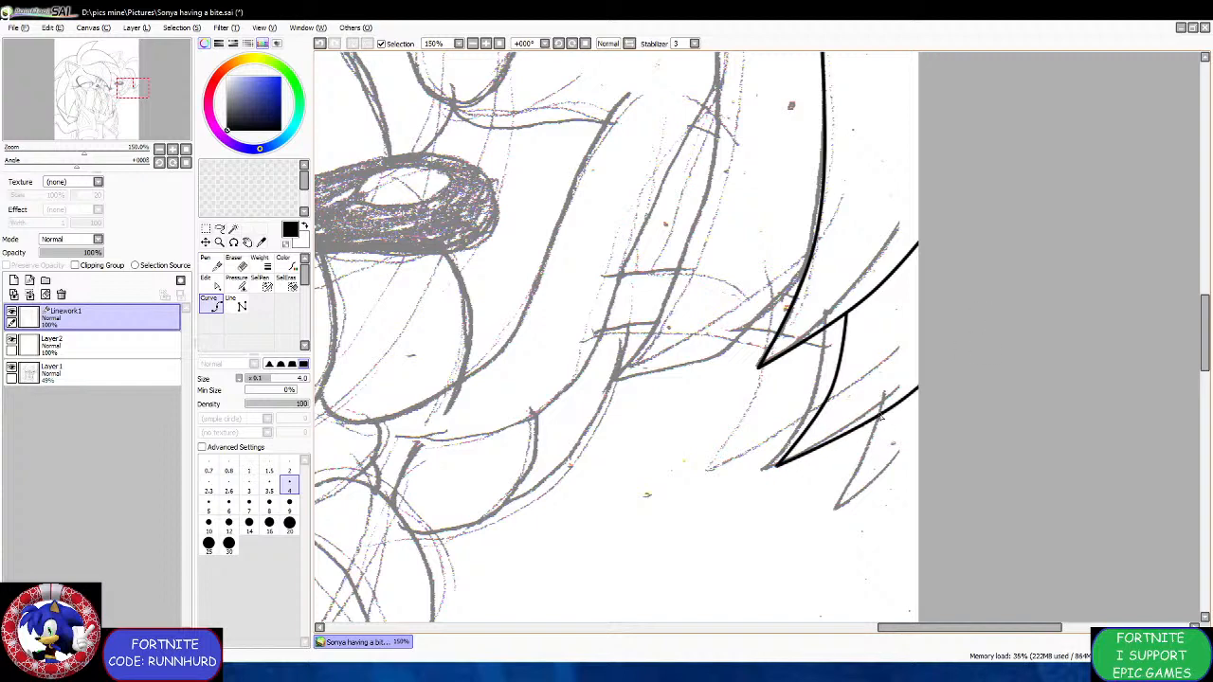
pyautogui.scroll(1, 880, 417)
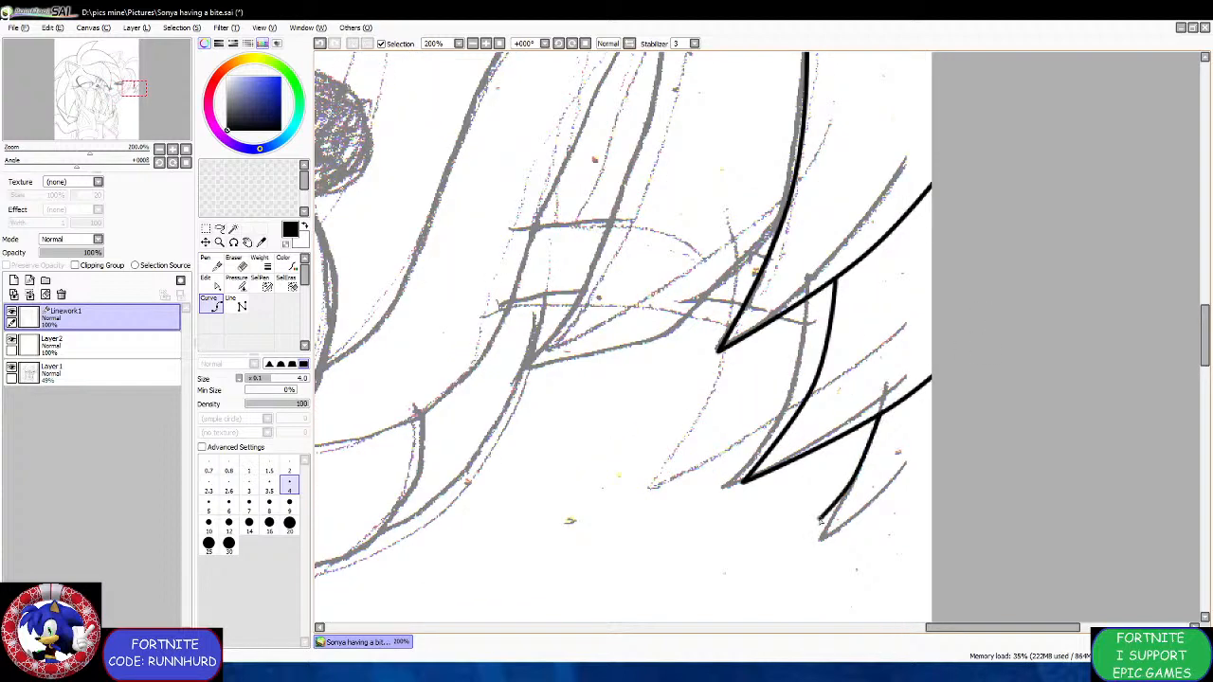
pyautogui.click(806, 542)
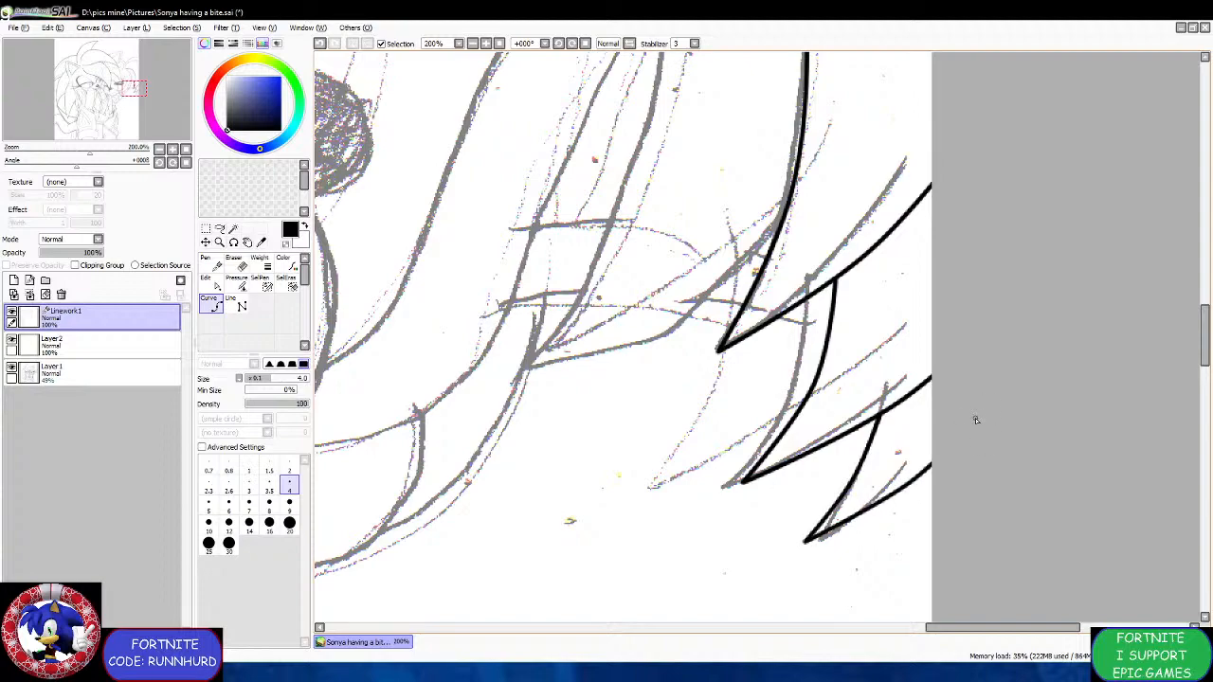
# Ink the two parallel upper hair contours behind the second character's head out to the canvas edge.
pyautogui.scroll(-4, 927, 283)
pyautogui.scroll(2, 843, 153)
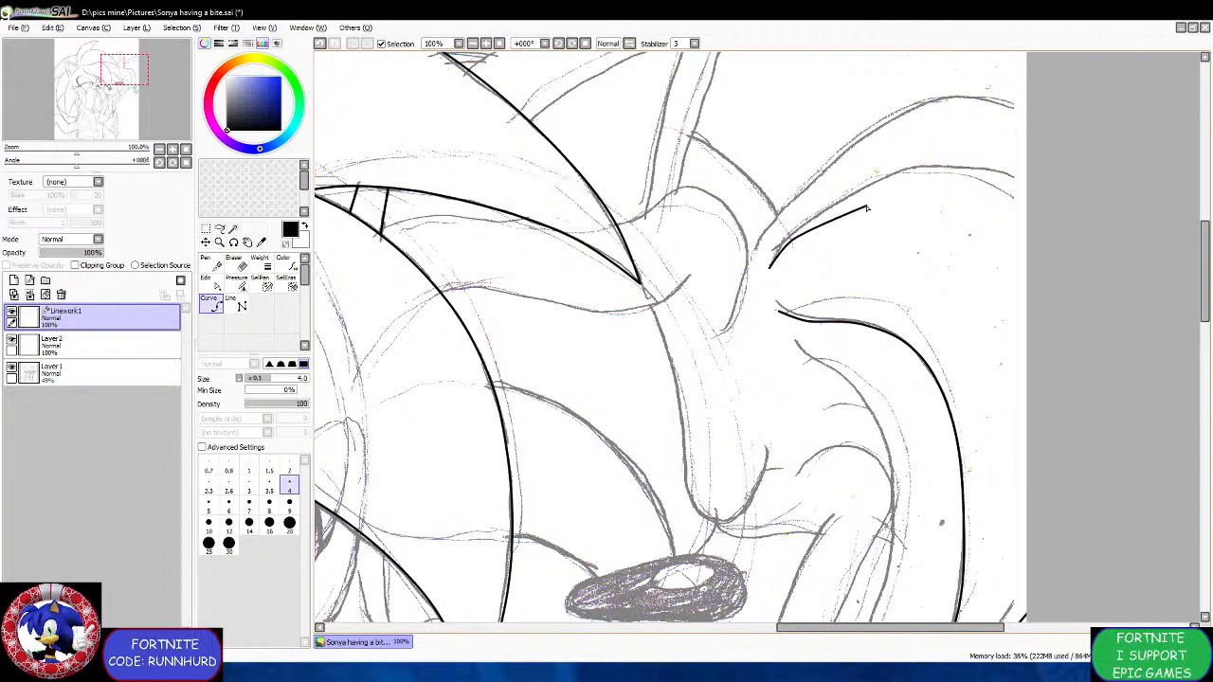
pyautogui.click(955, 171)
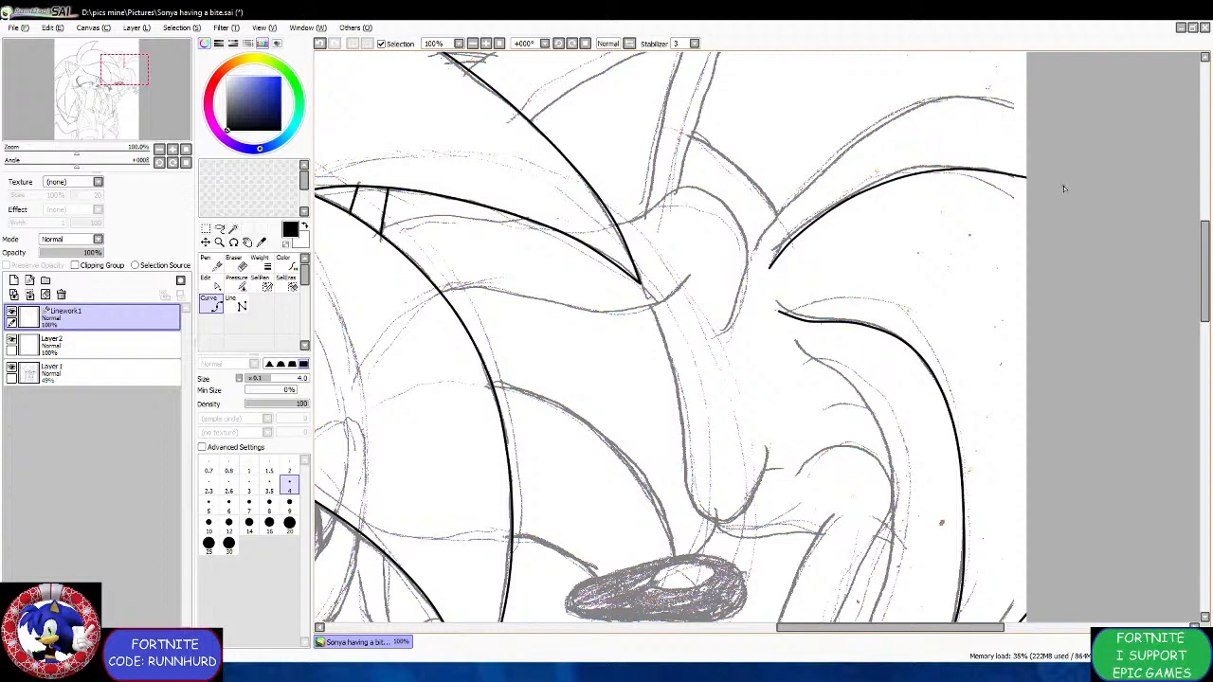
pyautogui.doubleClick(1061, 187)
pyautogui.moveTo(759, 245)
pyautogui.mouseDown()
pyautogui.moveTo(821, 177)
pyautogui.moveTo(904, 118)
pyautogui.moveTo(970, 97)
pyautogui.moveTo(1038, 98)
pyautogui.mouseUp()
# Ink the second character's outer ear outline from Sonya's fringe to the ear tip and down to its base.
pyautogui.scroll(-4, 1034, 112)
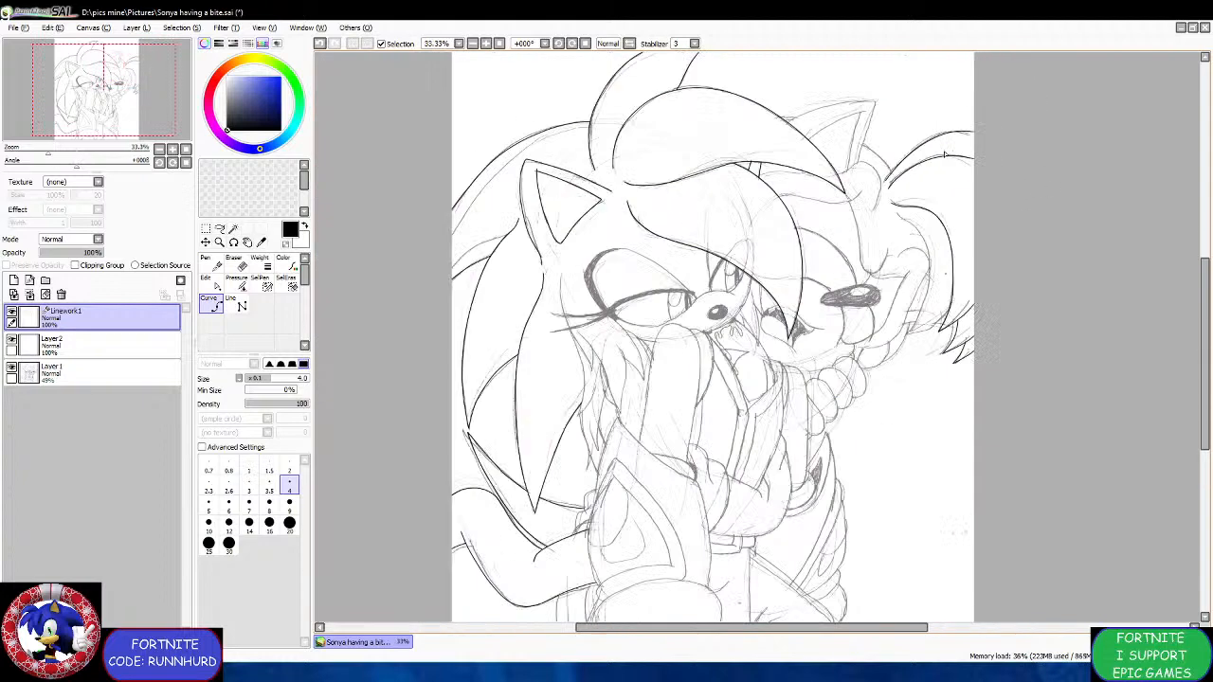
pyautogui.scroll(4, 901, 76)
pyautogui.scroll(1, 667, 246)
pyautogui.scroll(1, 596, 322)
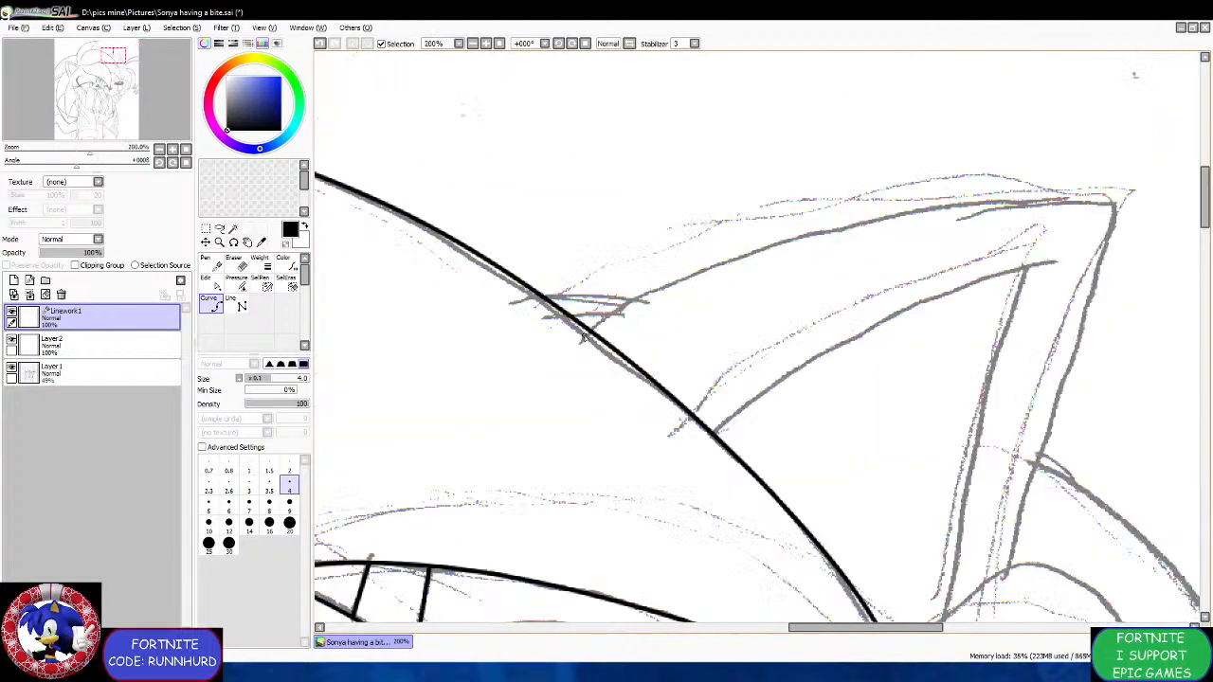
pyautogui.moveTo(589, 332)
pyautogui.mouseDown()
pyautogui.moveTo(616, 308)
pyautogui.moveTo(794, 239)
pyautogui.moveTo(1019, 210)
pyautogui.mouseUp()
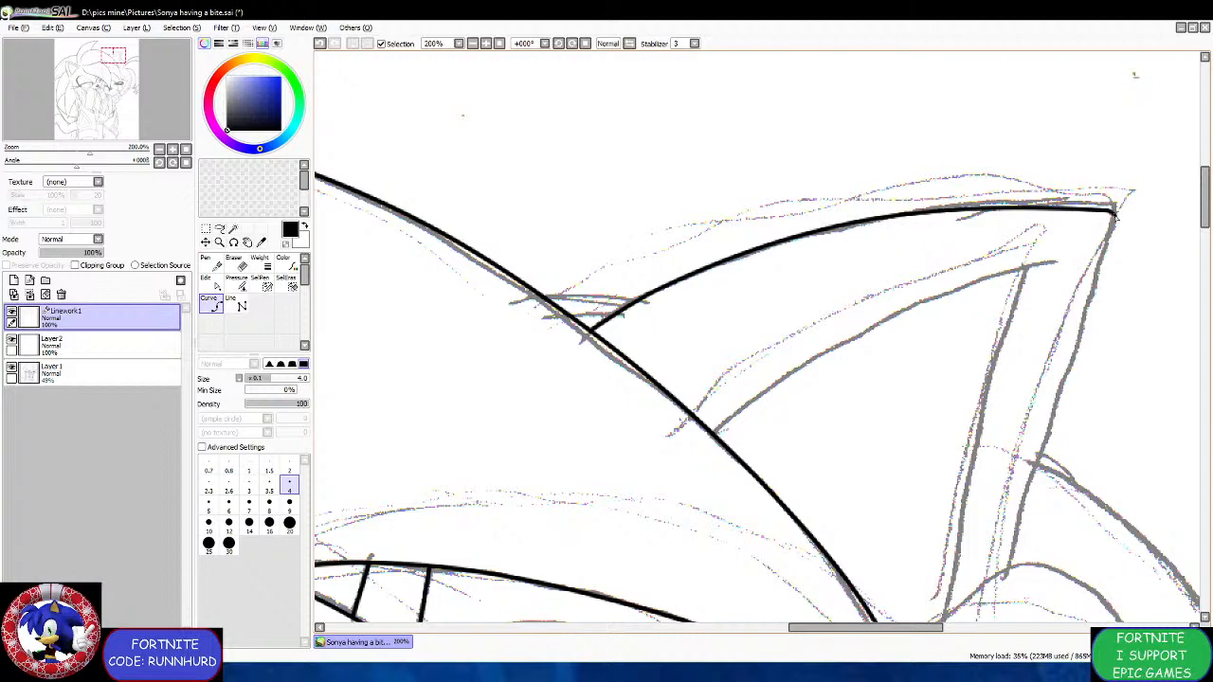
pyautogui.click(1116, 207)
pyautogui.scroll(-3, 1111, 230)
pyautogui.scroll(4, 1091, 292)
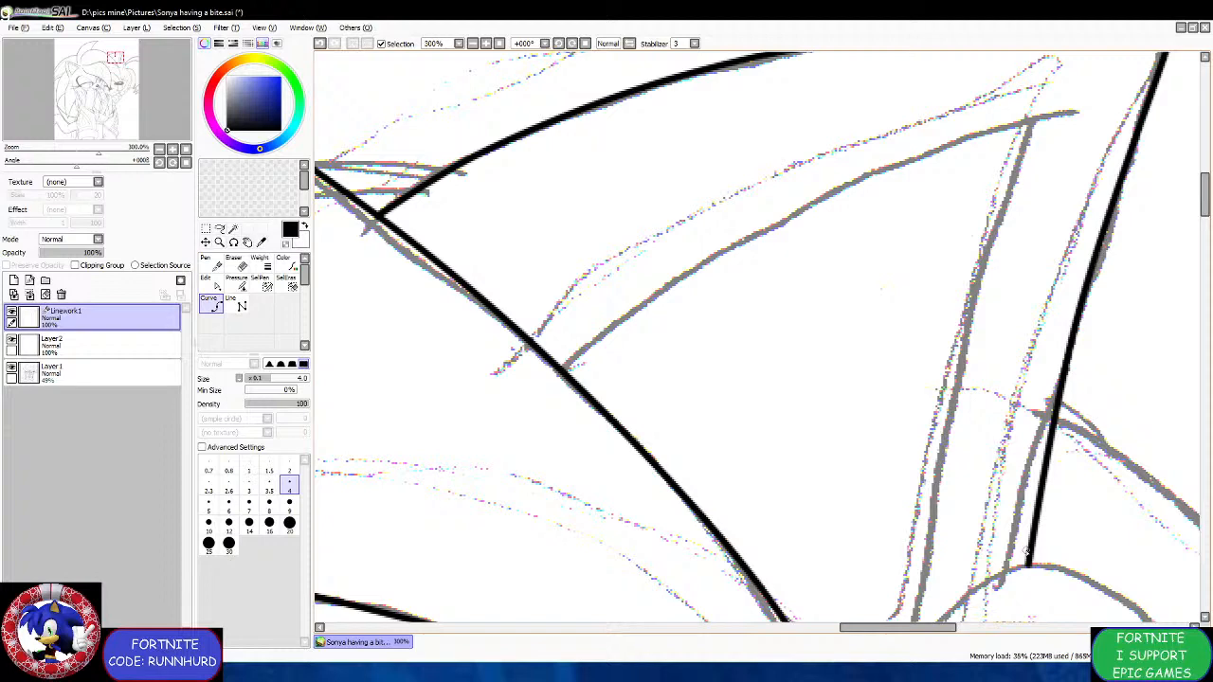
# Ink the upper edge of the second character's inner ear from near the tip to Sonya's fringe.
pyautogui.scroll(-2, 974, 379)
pyautogui.scroll(3, 1007, 254)
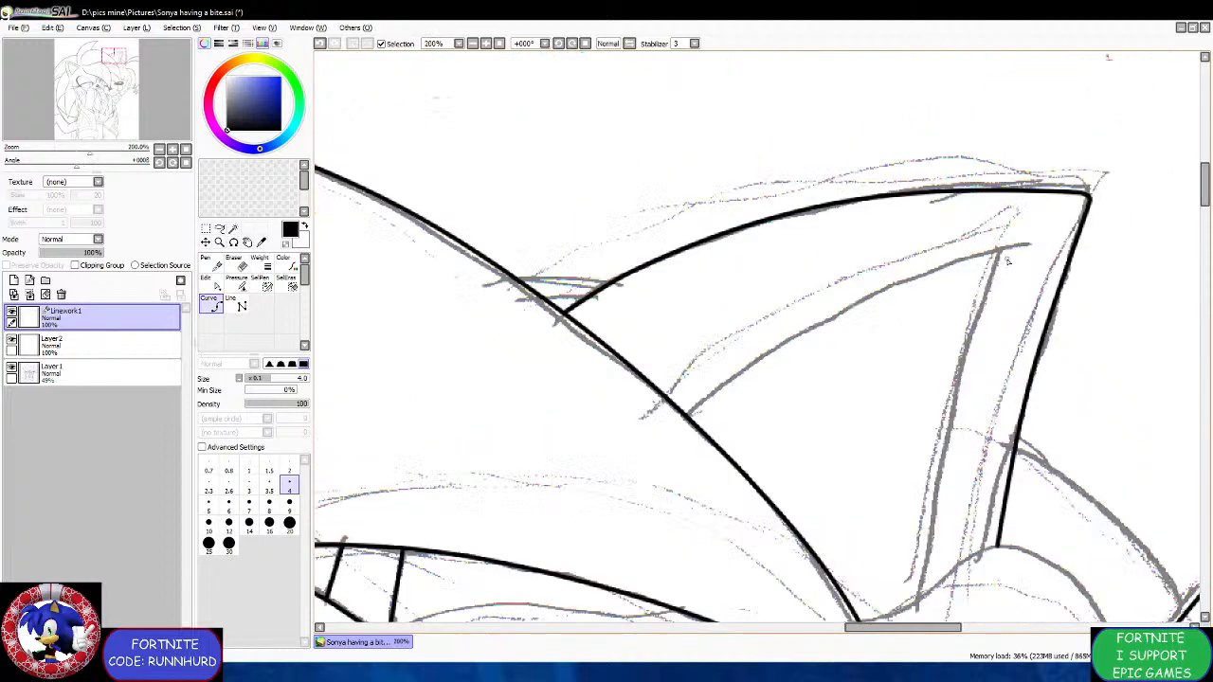
pyautogui.click(1039, 241)
pyautogui.scroll(-2, 941, 273)
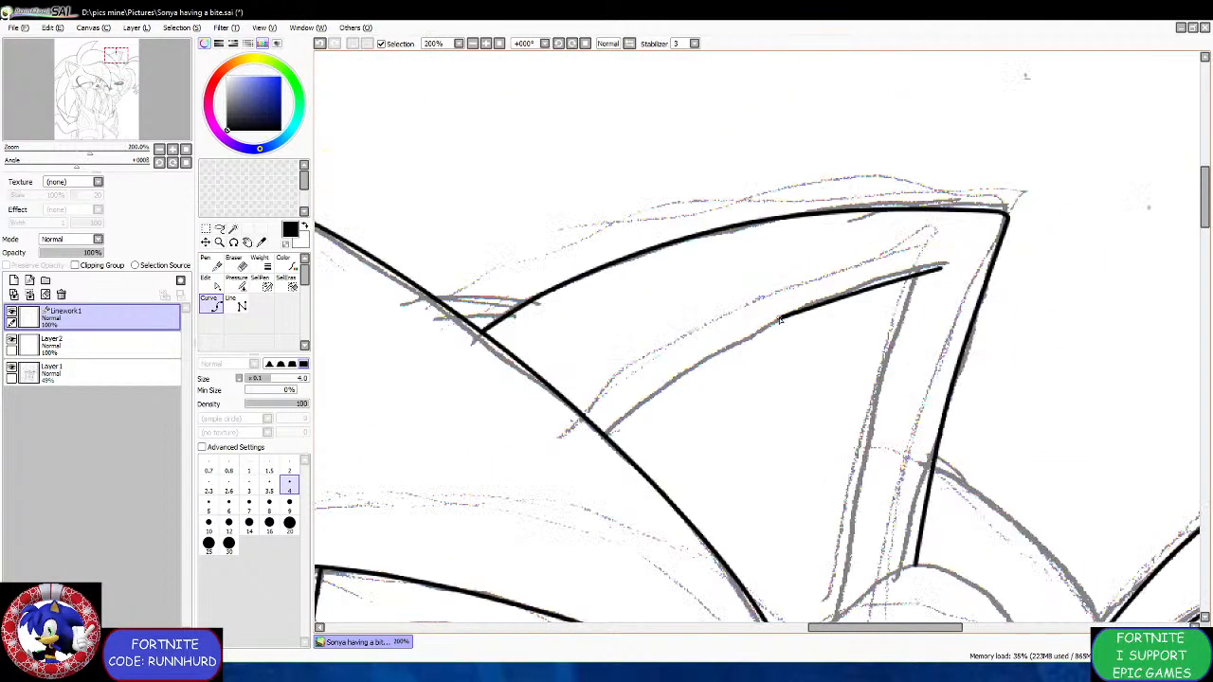
pyautogui.scroll(2, 697, 368)
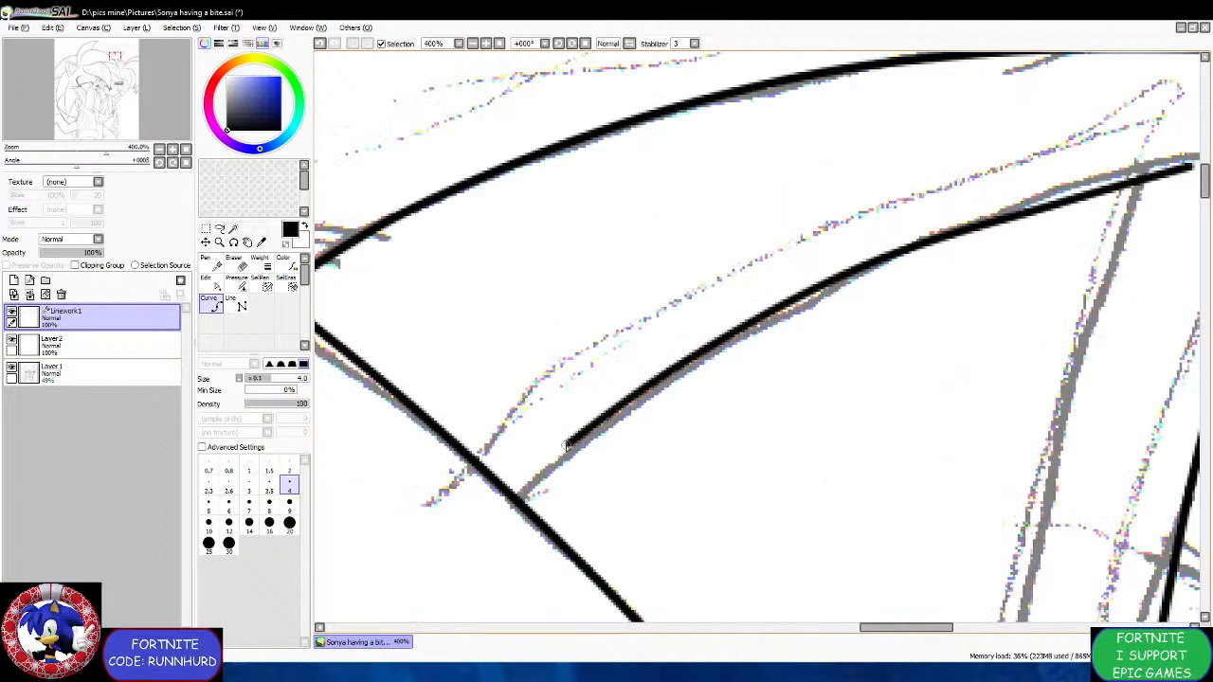
pyautogui.scroll(-2, 515, 497)
pyautogui.scroll(2, 519, 370)
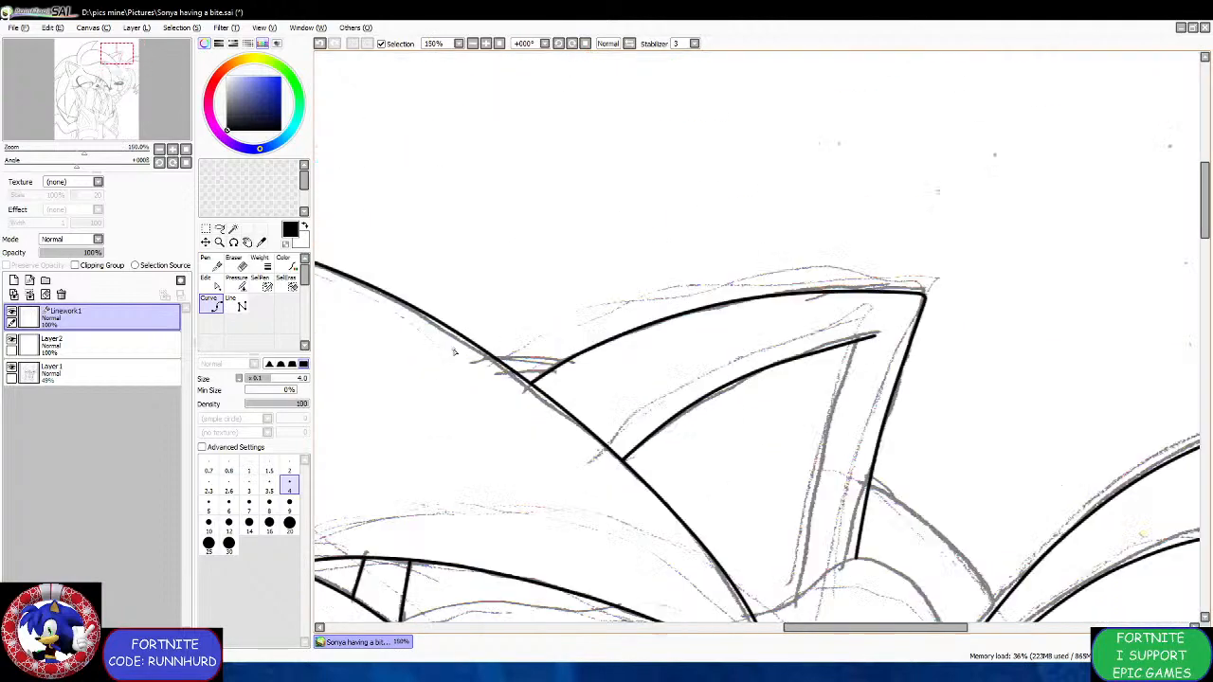
# Ink the small hair tuft between Sonya's fringe and the ear's front edge, adding a short inner detail line at brush size 2.
pyautogui.click(541, 368)
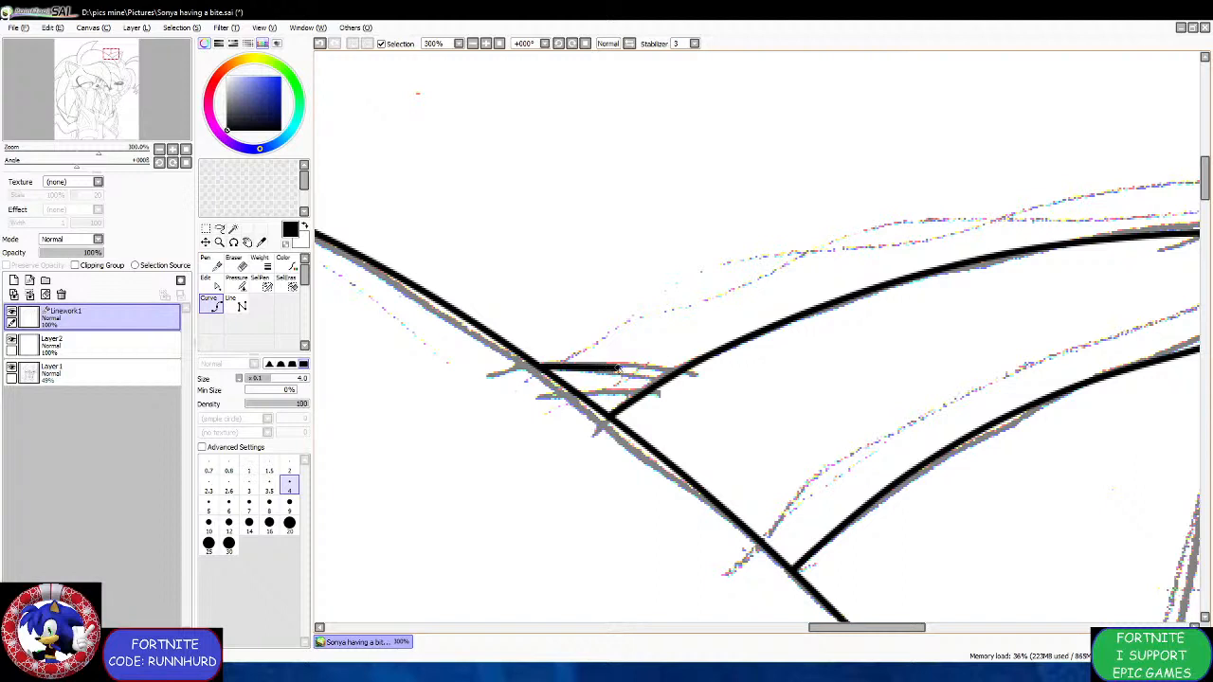
pyautogui.click(289, 464)
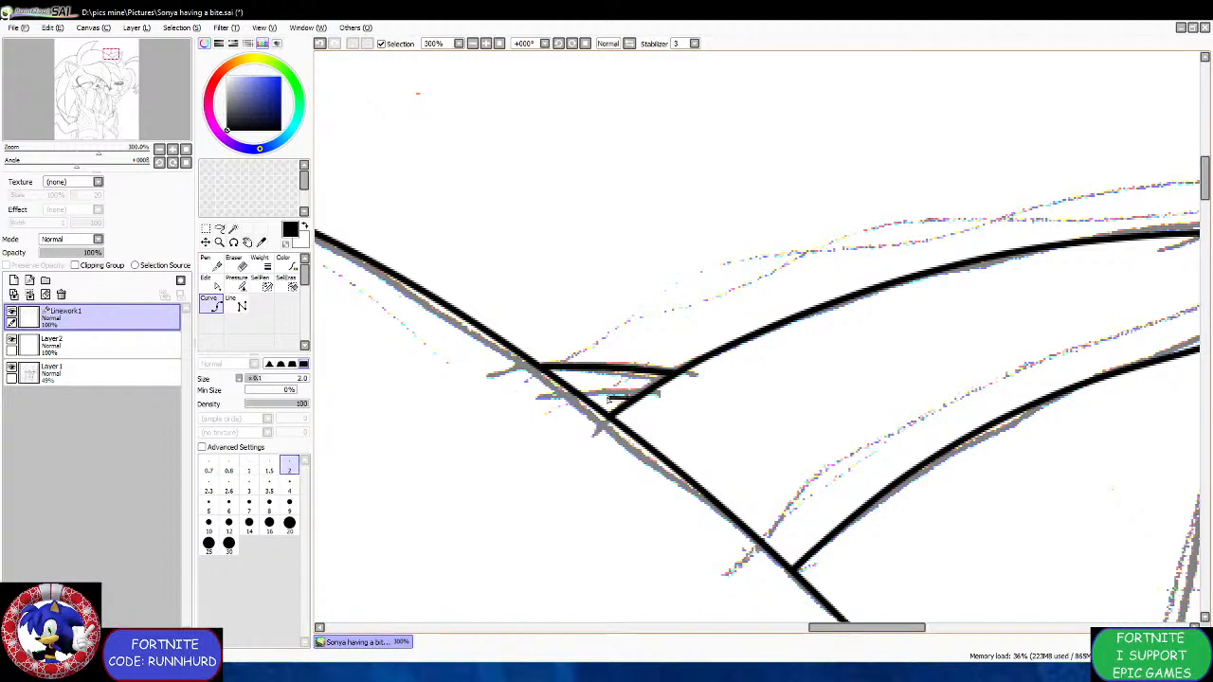
pyautogui.scroll(-4, 588, 402)
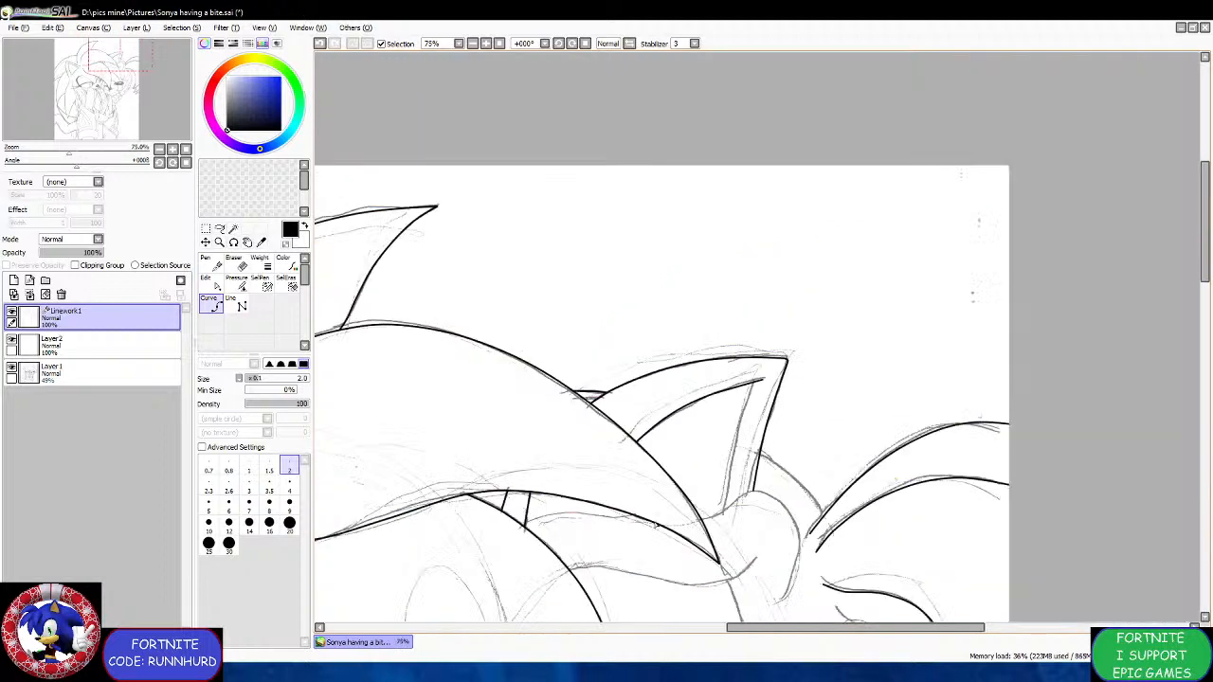
# At brush size 4, ink the back edge of the second character's inner ear from its base up to the upper inner-ear line.
pyautogui.click(289, 485)
pyautogui.scroll(4, 789, 524)
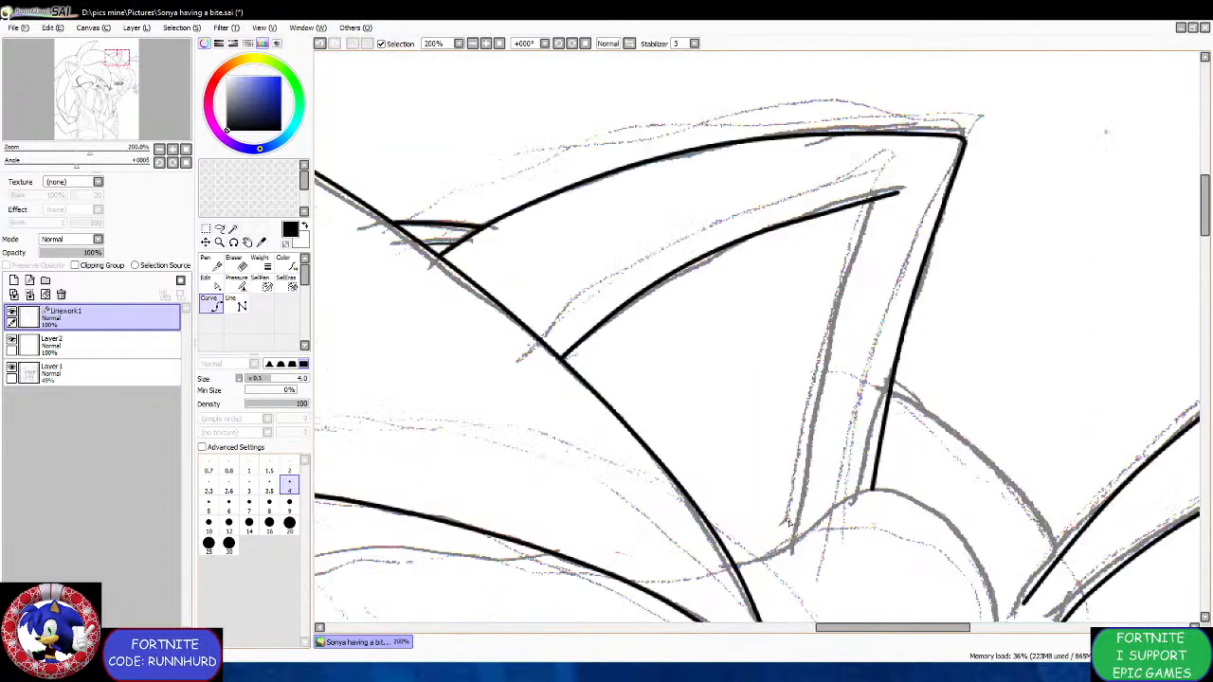
pyautogui.moveTo(798, 540); pyautogui.dragTo(859, 252)
pyautogui.scroll(2, 881, 212)
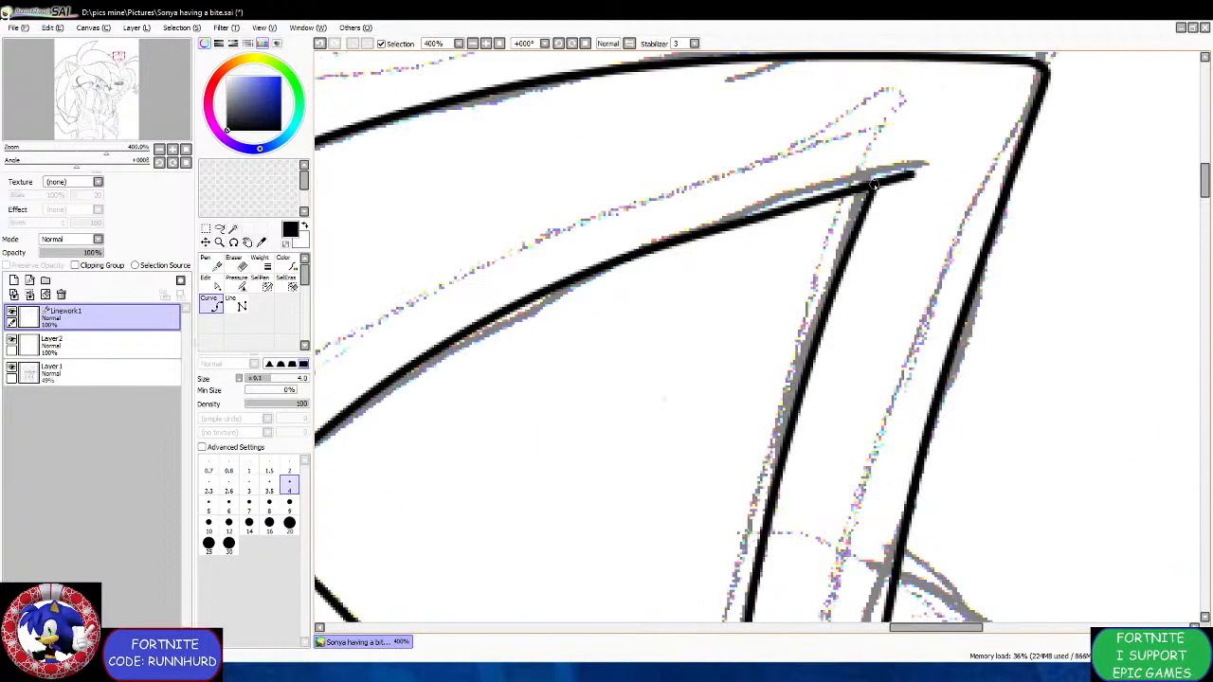
pyautogui.doubleClick(869, 187)
pyautogui.scroll(-2, 870, 187)
pyautogui.scroll(-2, 870, 188)
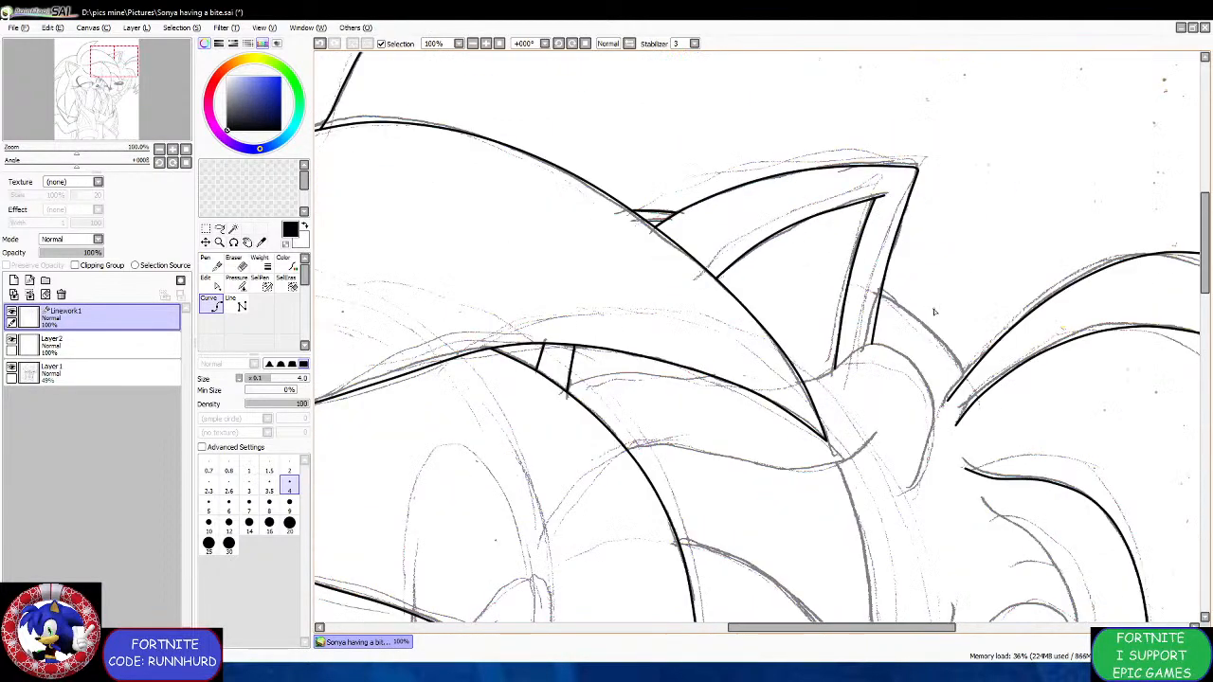
# Ink the curved head contour behind the ear, joining the ear's outer edge to the upper hair contour.
pyautogui.scroll(3, 935, 312)
pyautogui.moveTo(1031, 509)
pyautogui.mouseDown()
pyautogui.moveTo(981, 419)
pyautogui.moveTo(801, 263)
pyautogui.mouseUp()
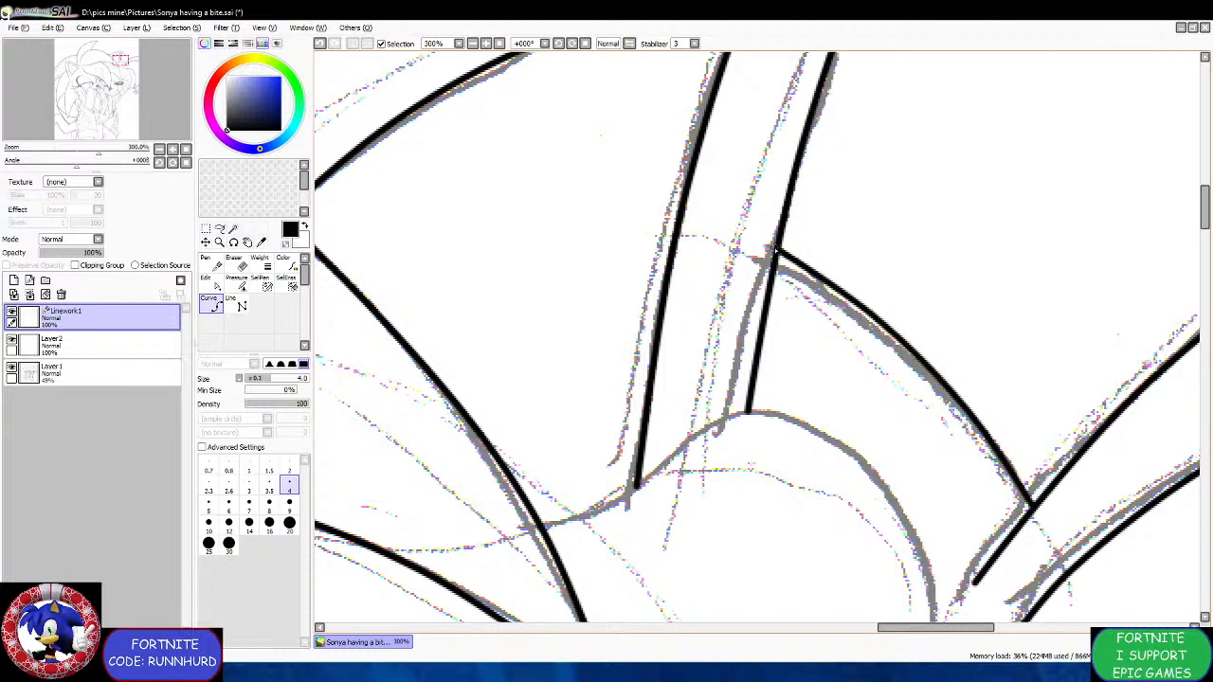
pyautogui.scroll(-3, 801, 262)
# Ink the rounded hair curl from Sonya's fringe past the ear base, around and down to its lower end.
pyautogui.scroll(3, 797, 384)
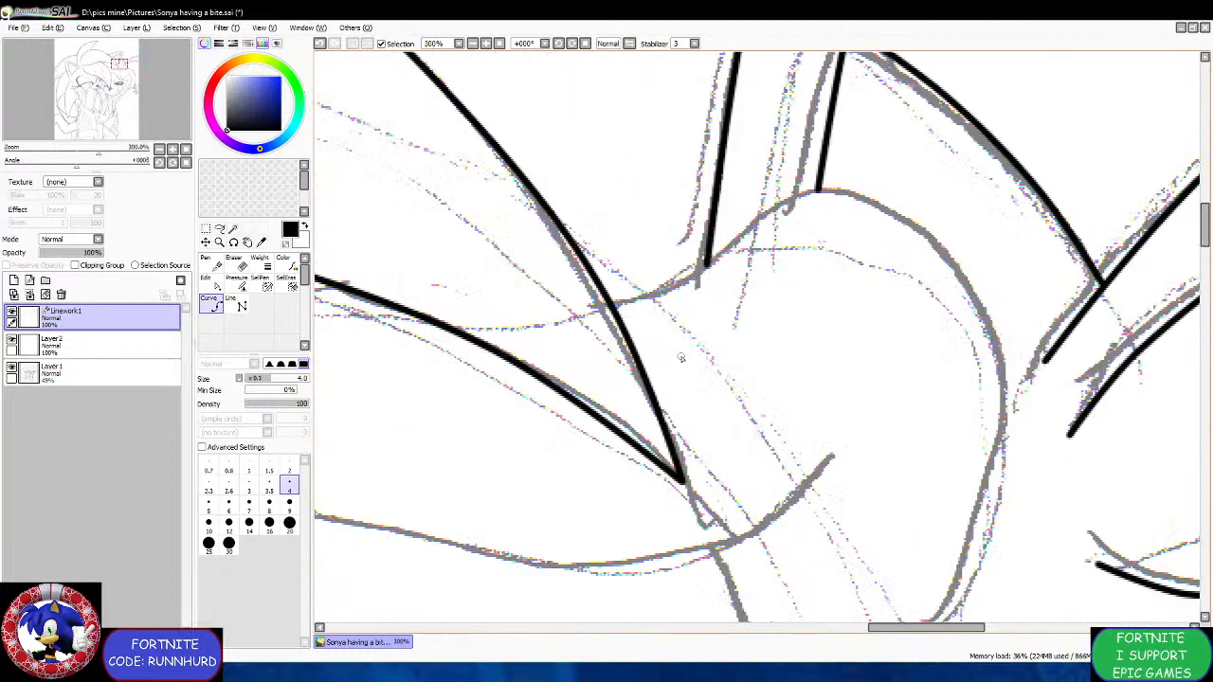
pyautogui.moveTo(614, 307); pyautogui.dragTo(803, 207)
pyautogui.moveTo(821, 192)
pyautogui.mouseDown()
pyautogui.moveTo(895, 199)
pyautogui.moveTo(968, 251)
pyautogui.moveTo(1007, 372)
pyautogui.mouseUp()
pyautogui.click(1007, 373)
pyautogui.scroll(-2, 1007, 370)
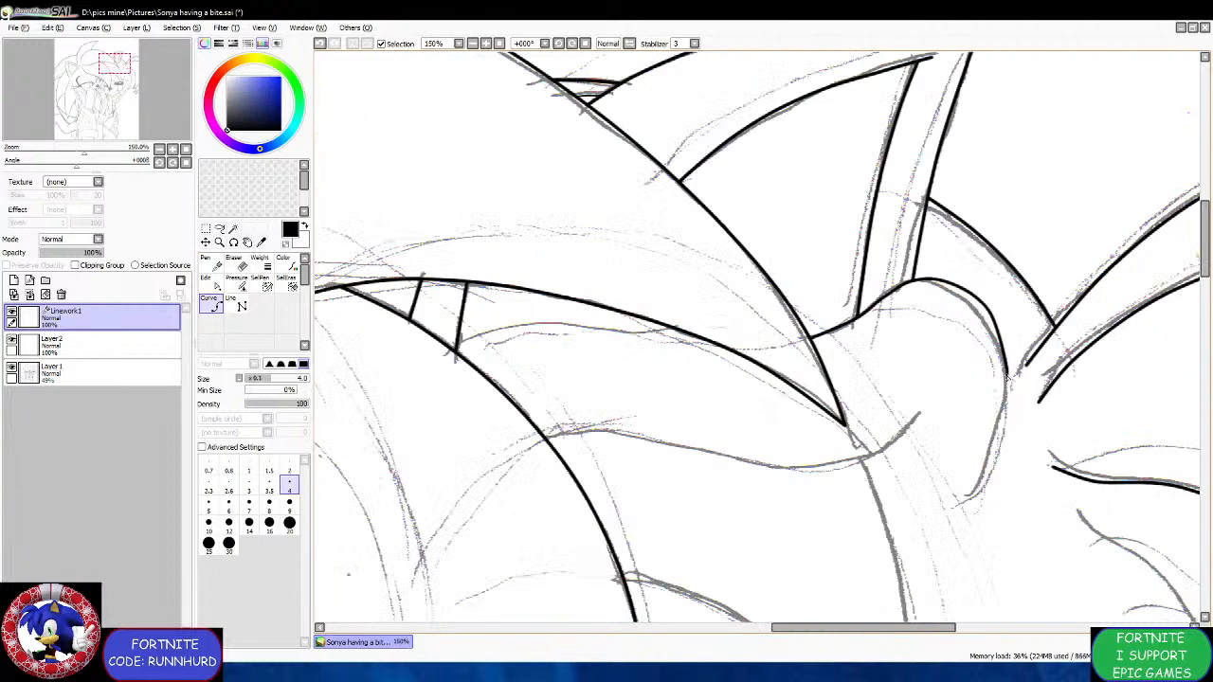
pyautogui.scroll(1, 987, 423)
pyautogui.click(987, 470)
pyautogui.doubleClick(943, 519)
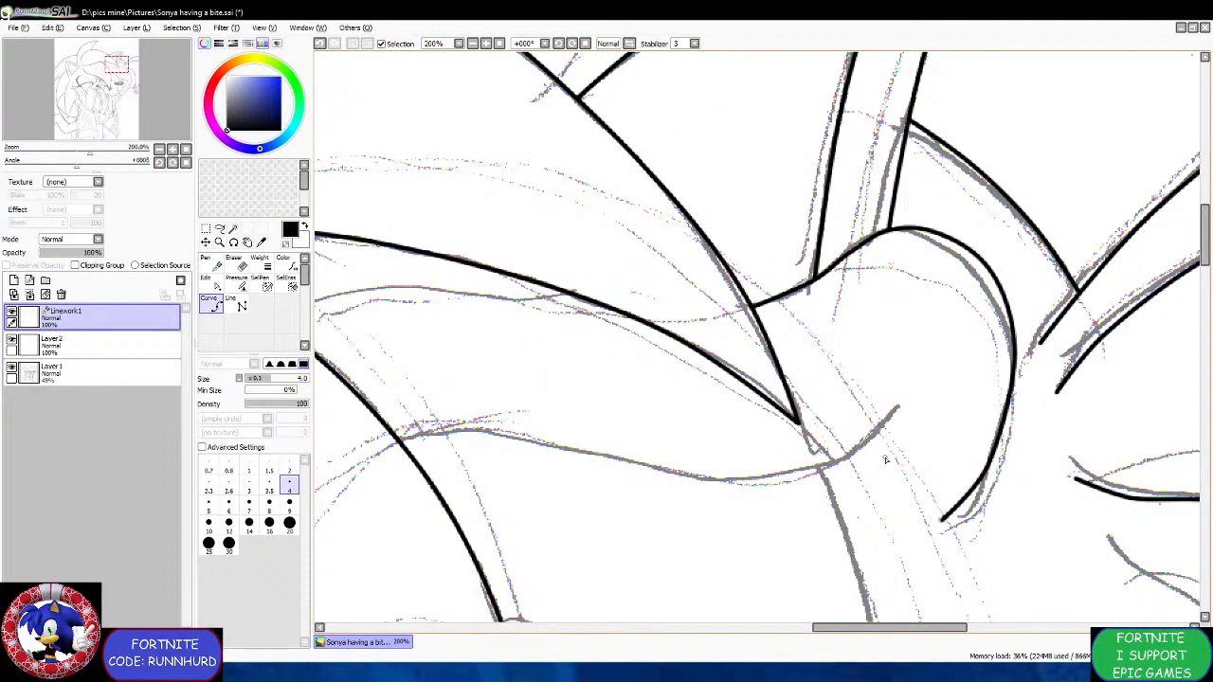
# Ink the wavy lower edge of the second character's hair from inside the curl back to Sonya's long fringe strand.
pyautogui.click(900, 403)
pyautogui.click(795, 470)
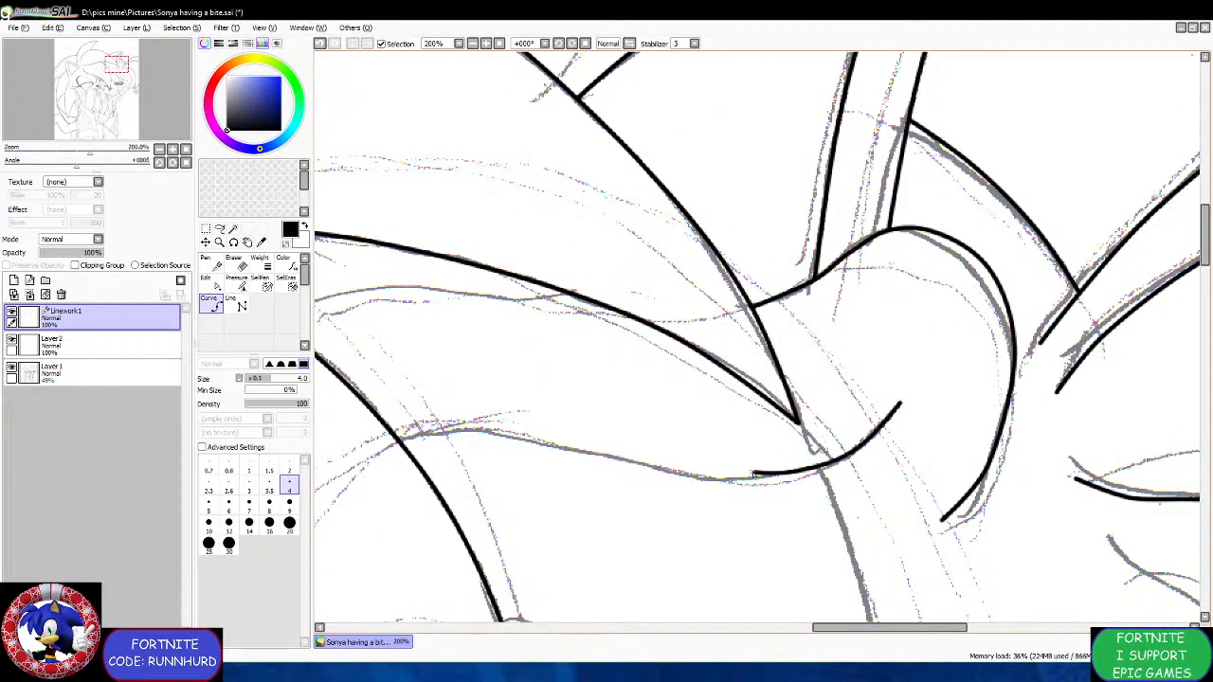
pyautogui.click(679, 471)
pyautogui.click(544, 440)
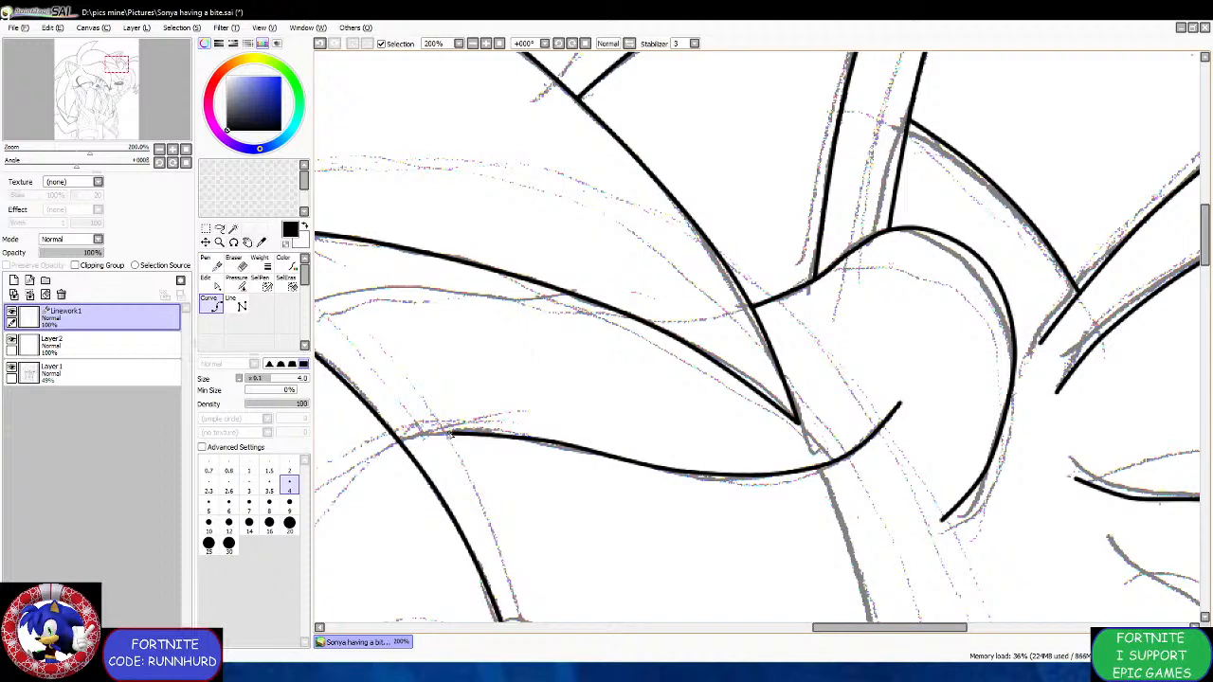
pyautogui.doubleClick(399, 443)
pyautogui.scroll(-2, 422, 376)
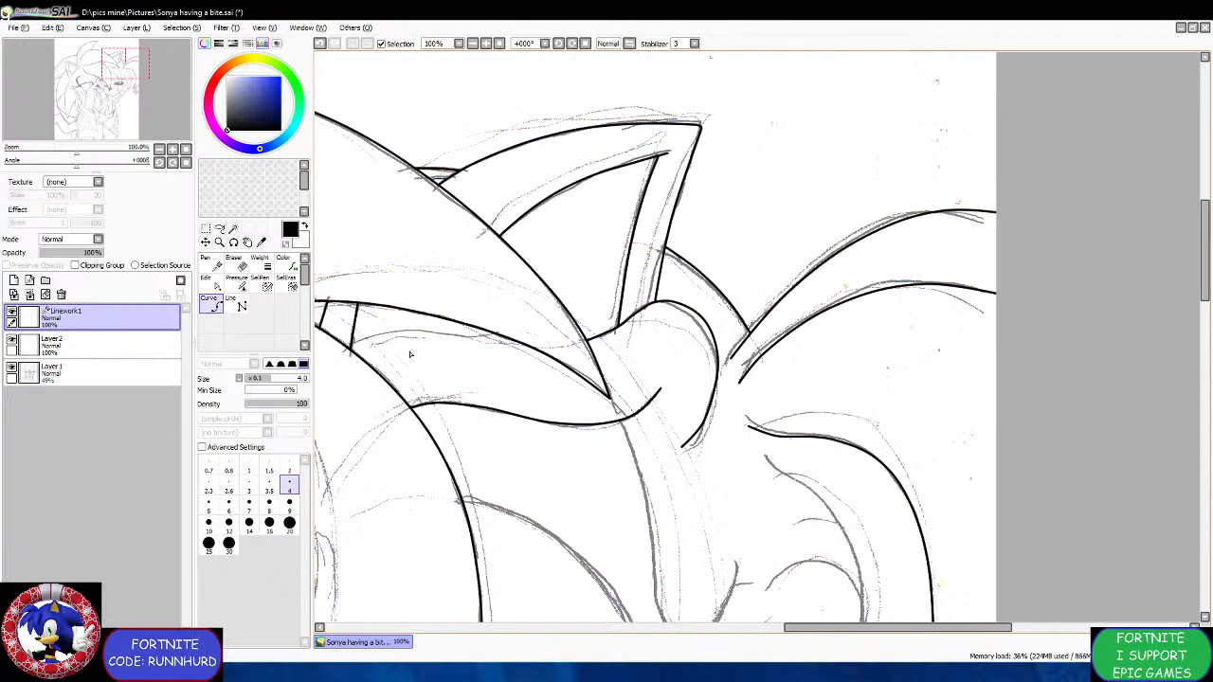
# Ink the hair line beneath Sonya's fringe from the short strap lines to the fringe's lower edge, and save the drawing.
pyautogui.scroll(2, 341, 347)
pyautogui.click(359, 354)
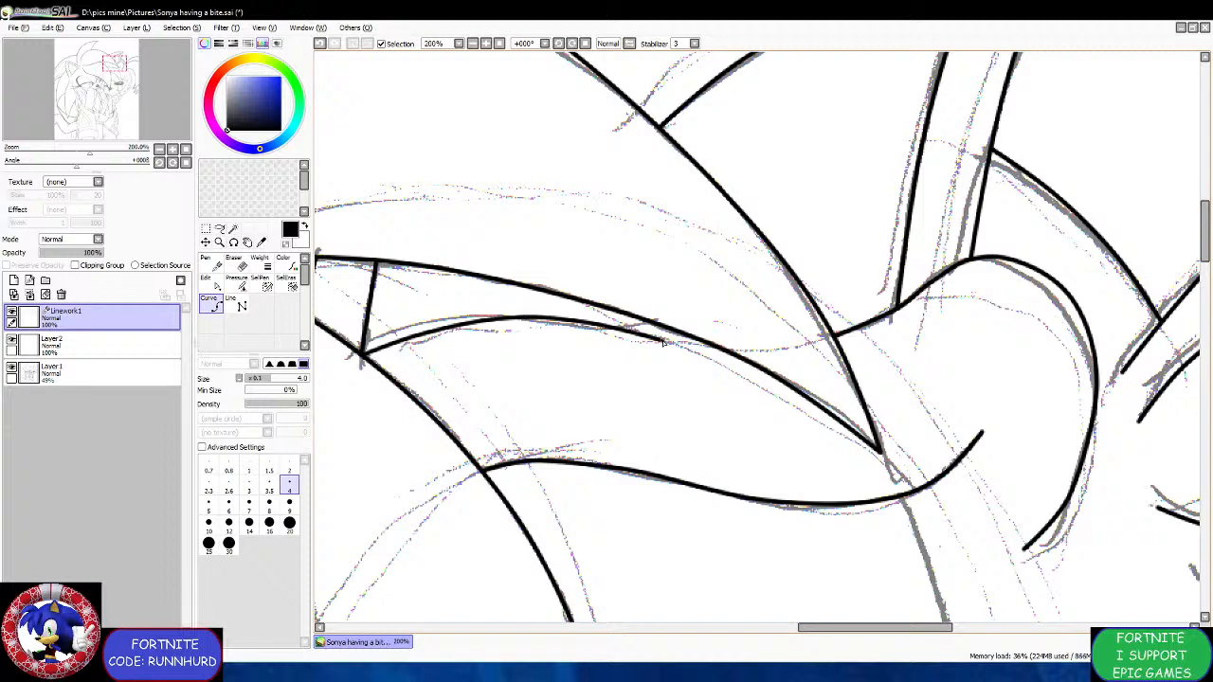
pyautogui.doubleClick(727, 355)
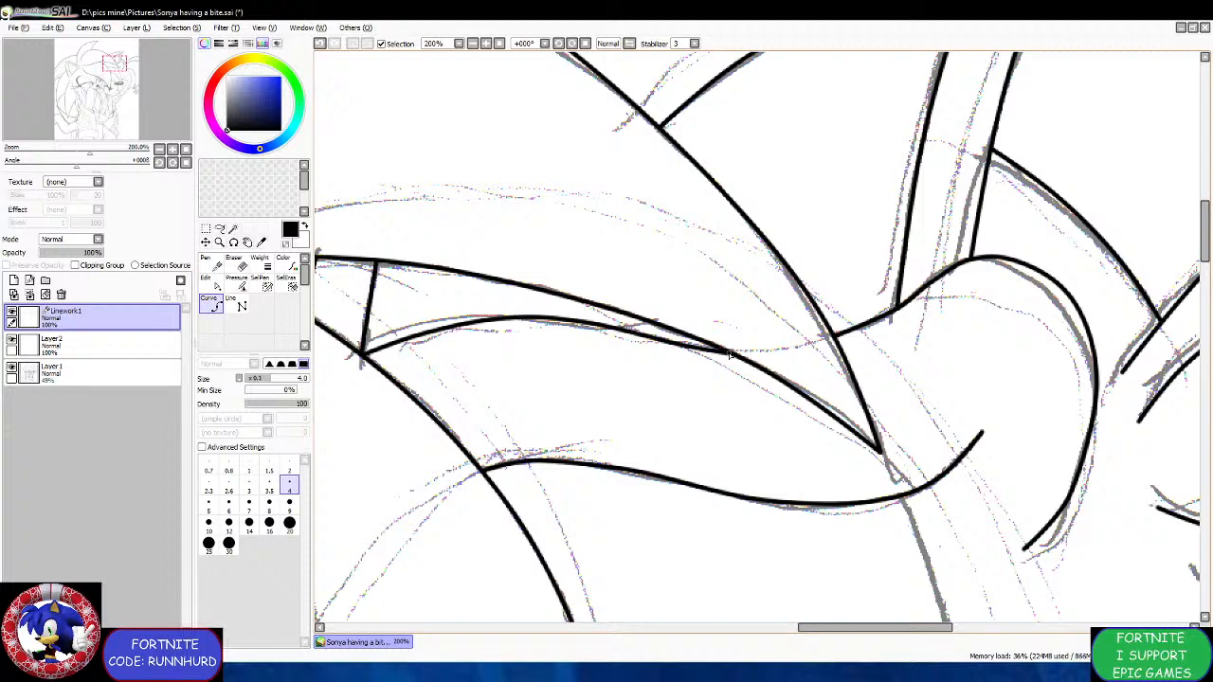
pyautogui.scroll(-1, 727, 360)
pyautogui.scroll(-1, 728, 384)
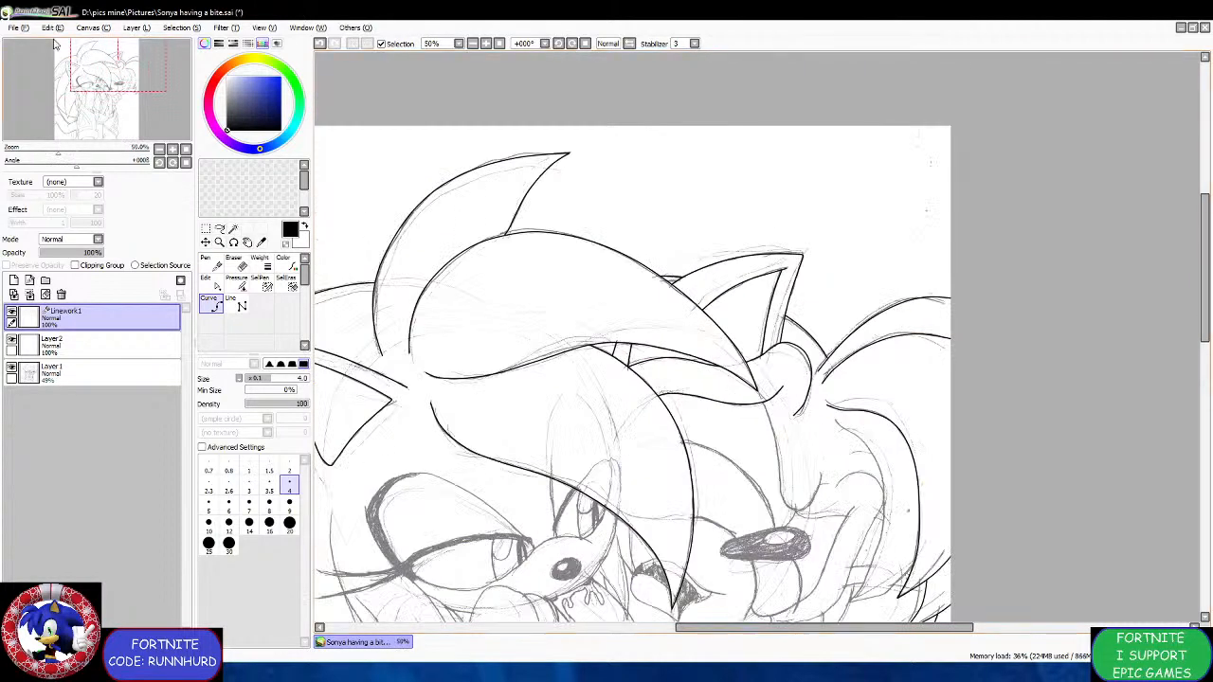
pyautogui.hotkey('ctrl', 's')
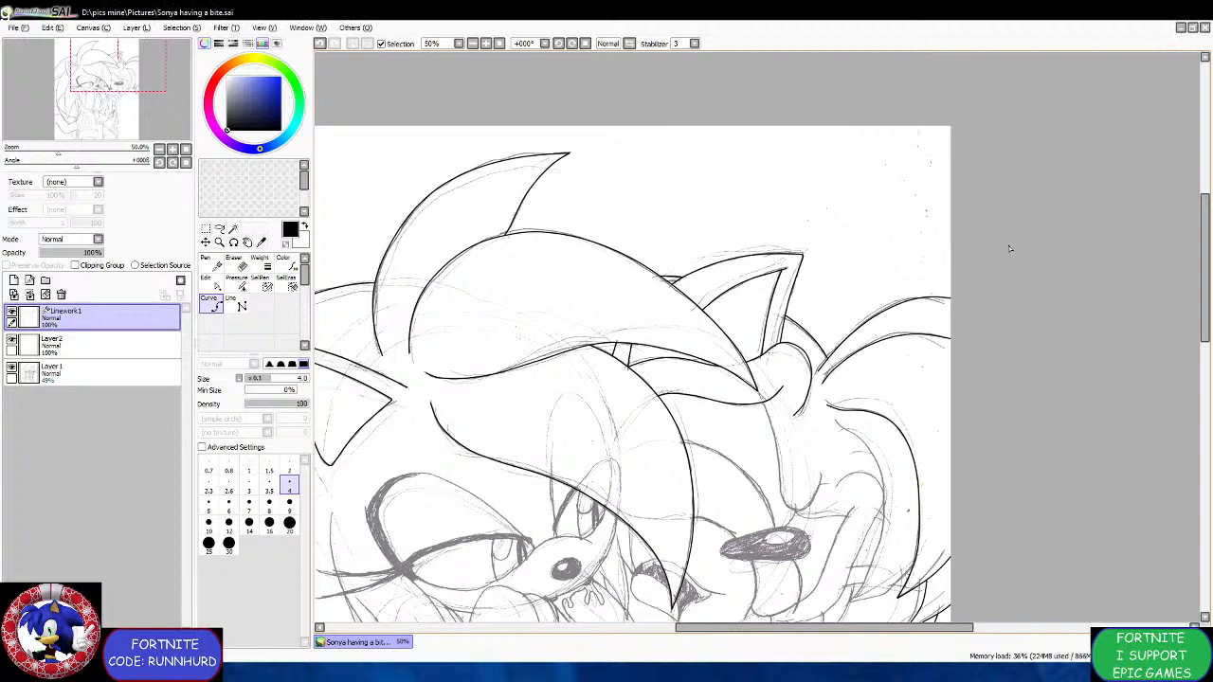
# Ink the long curve of the second character's inner quill beside the face, from its upper end down toward the pointed tip.
pyautogui.scroll(-2, 914, 402)
pyautogui.scroll(4, 881, 507)
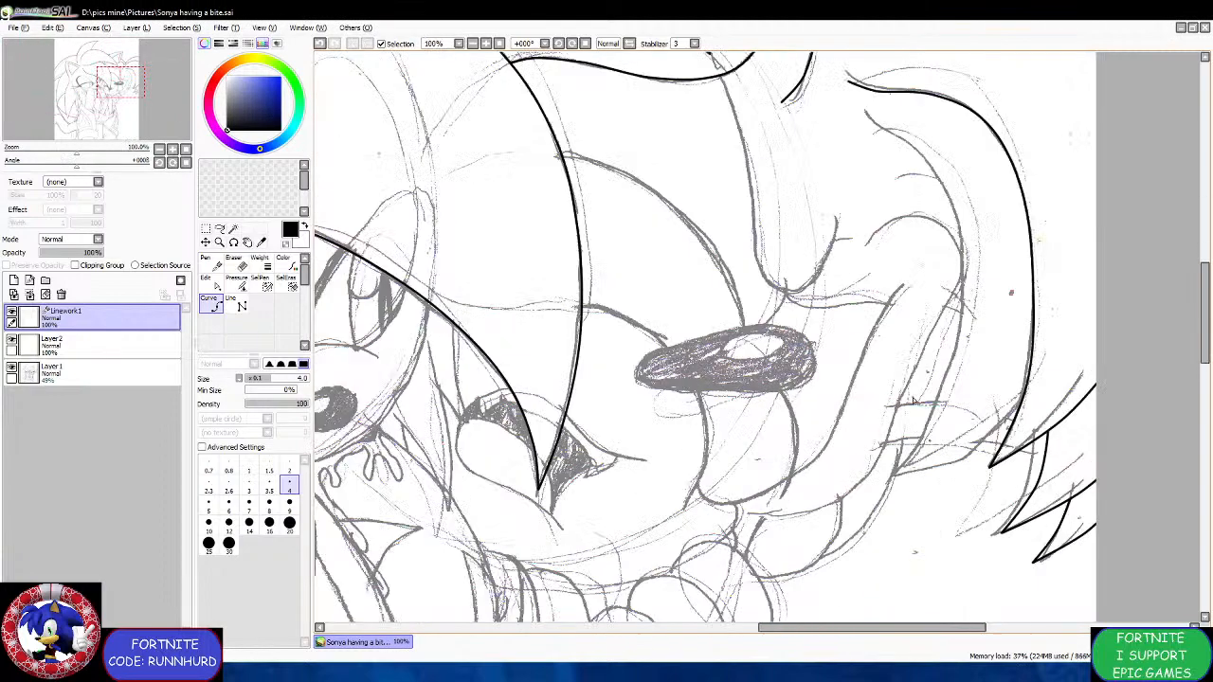
pyautogui.scroll(1, 886, 102)
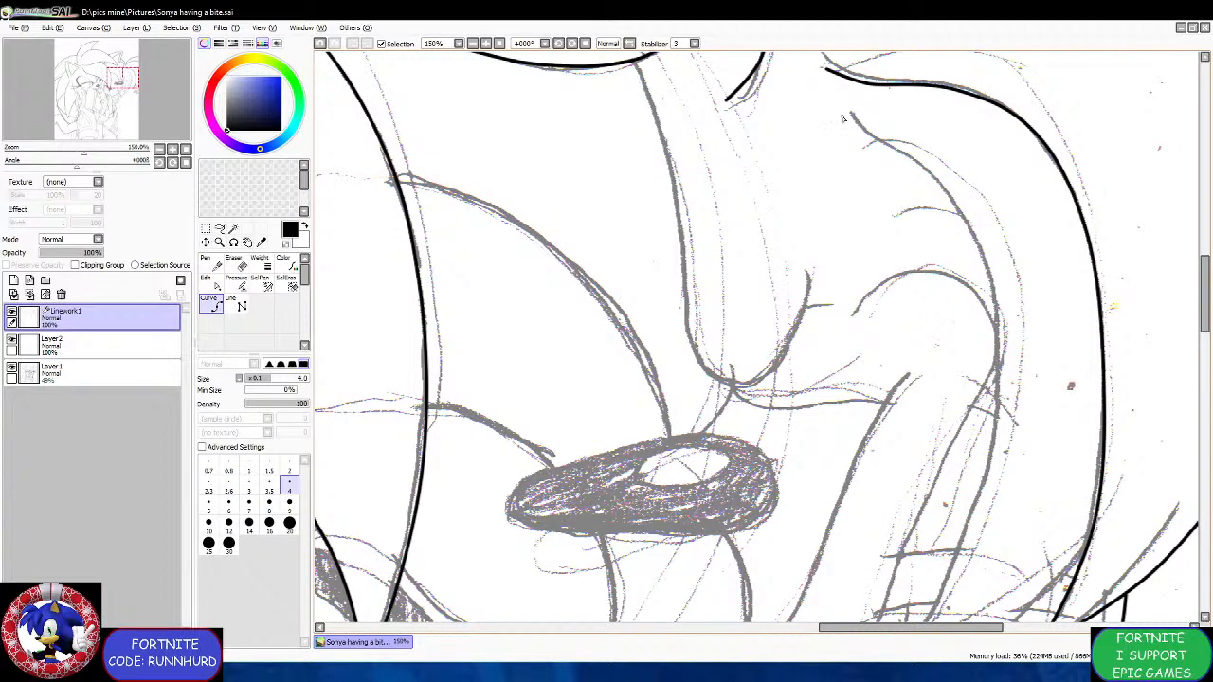
pyautogui.moveTo(841, 116); pyautogui.dragTo(942, 192)
pyautogui.click(928, 174)
pyautogui.click(980, 248)
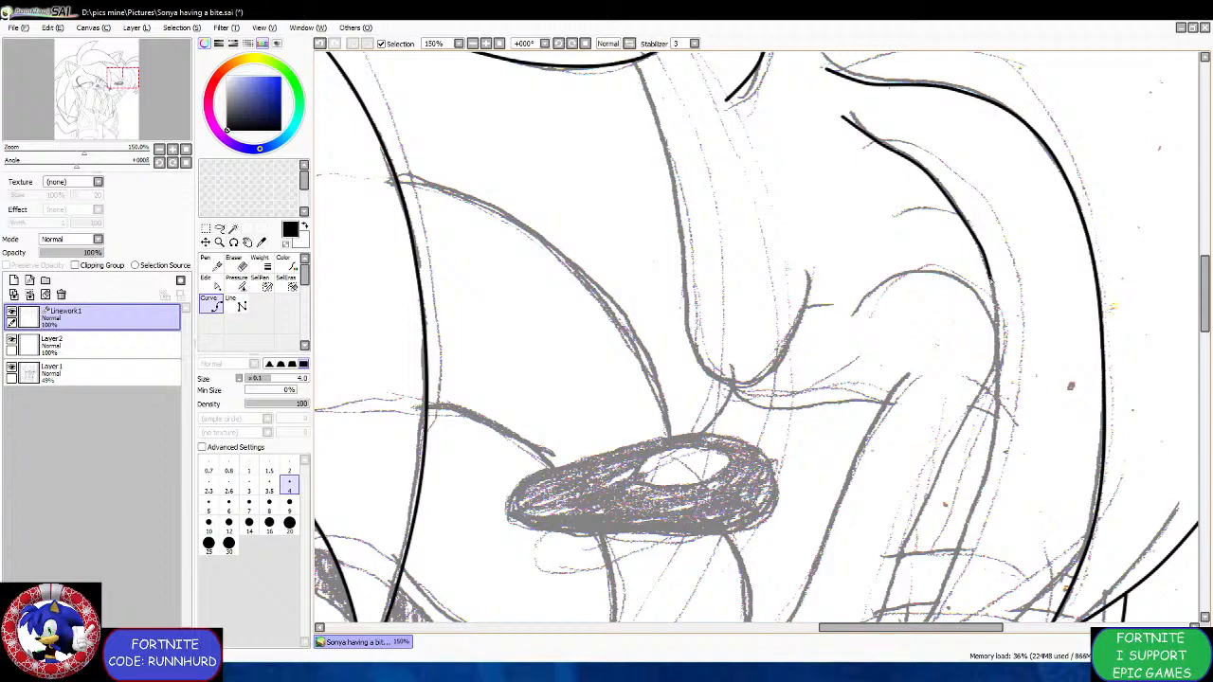
pyautogui.click(998, 341)
# Ink the lower edge of the inner quill from its pointed tip to the neighbouring outer quill.
pyautogui.scroll(-4, 998, 340)
pyautogui.scroll(4, 1006, 381)
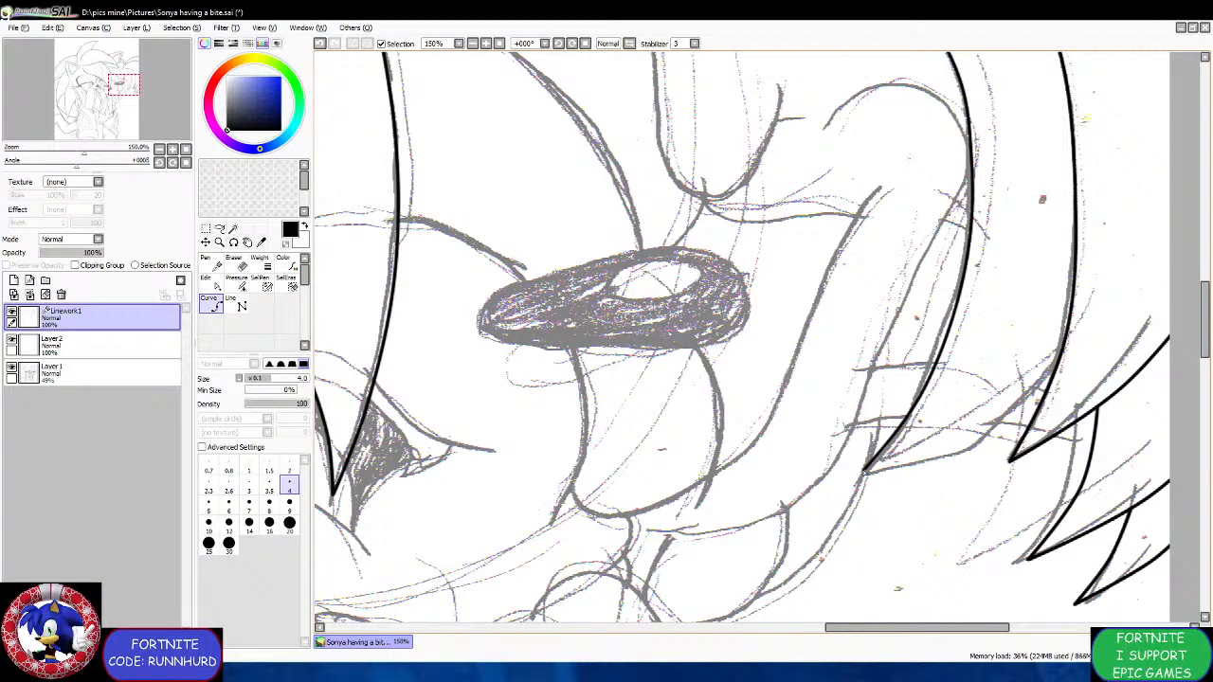
pyautogui.click(864, 469)
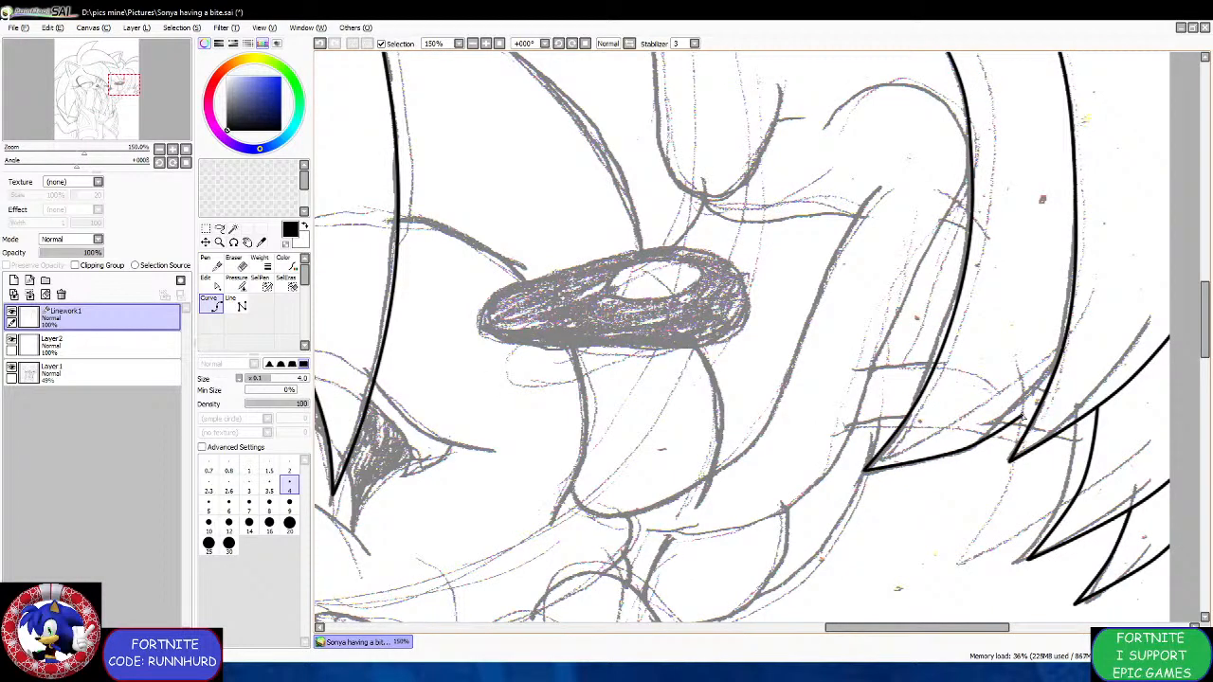
pyautogui.scroll(2, 1033, 408)
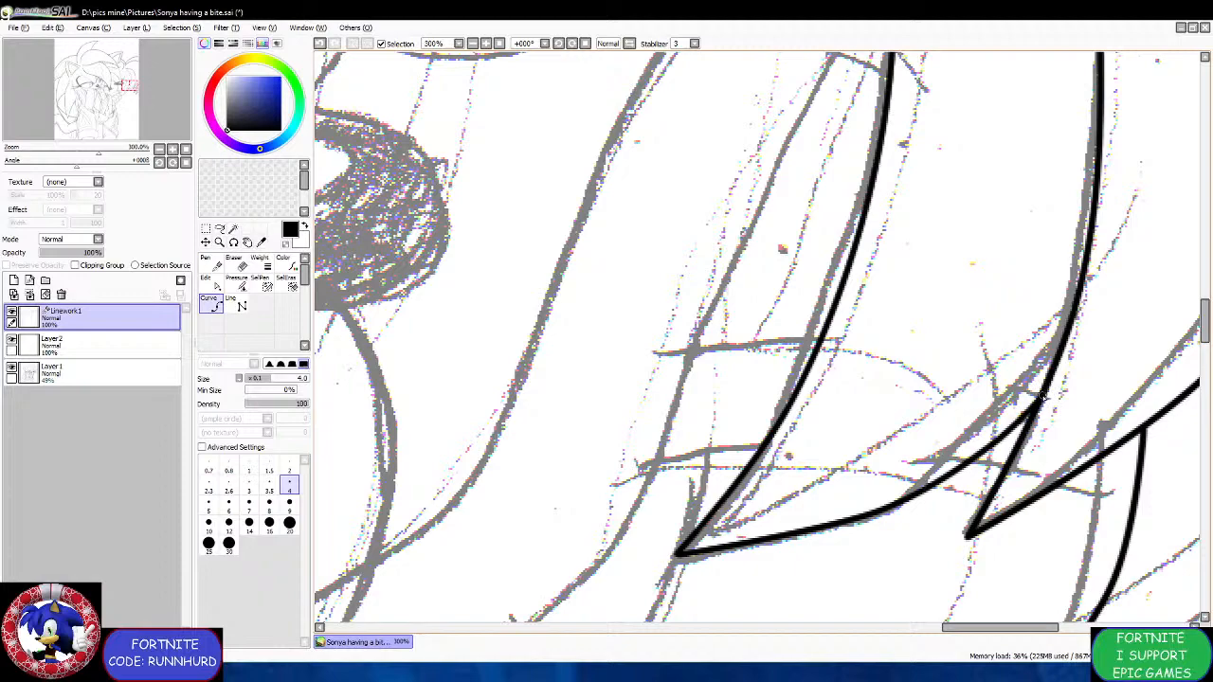
pyautogui.doubleClick(1043, 396)
pyautogui.scroll(-4, 954, 354)
# Ink the rounded arch of the second character's cheek, curving over to the inner quill and down its inner side.
pyautogui.scroll(3, 888, 224)
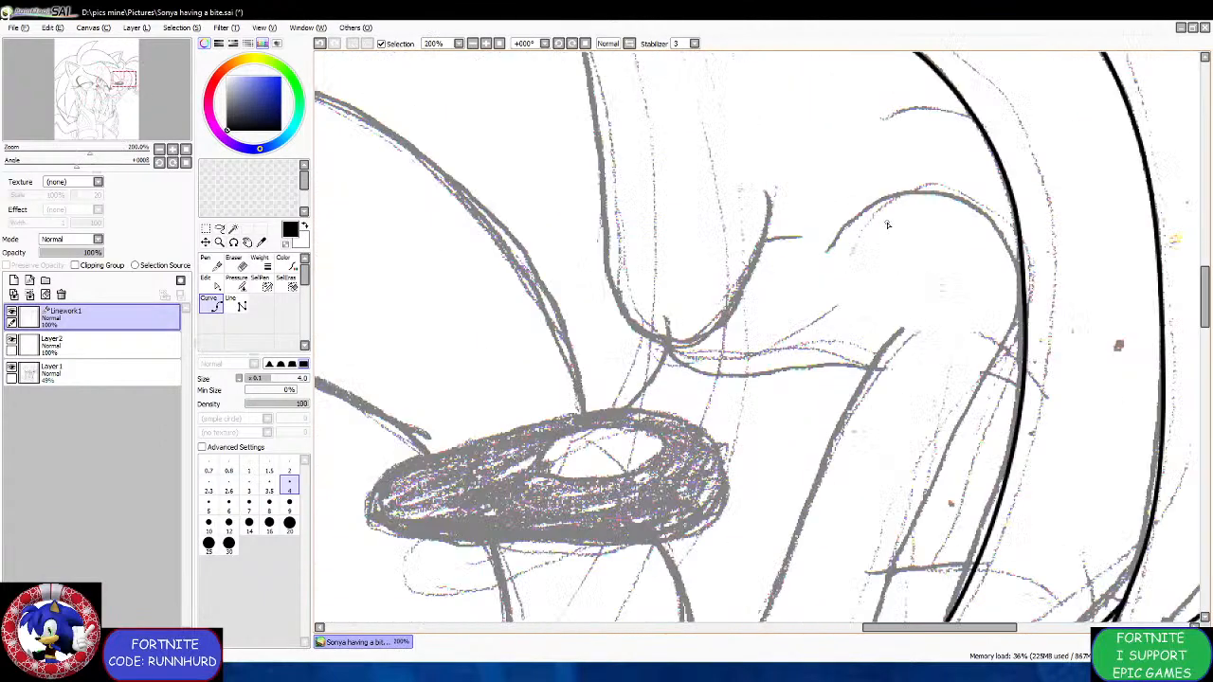
pyautogui.click(840, 243)
pyautogui.click(873, 202)
pyautogui.click(944, 194)
pyautogui.click(1000, 230)
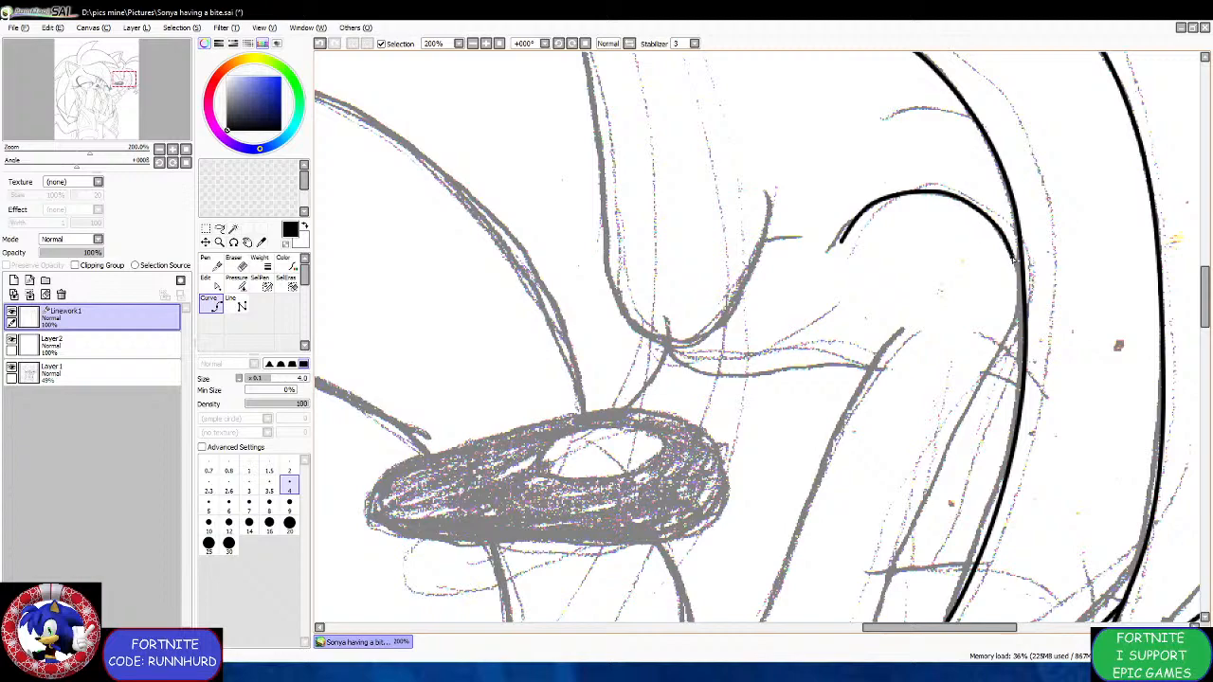
pyautogui.click(1016, 262)
pyautogui.click(1023, 295)
pyautogui.click(1015, 333)
pyautogui.click(974, 399)
# Continue the cheek outline down past the quill tip and along the jaw to below the open mouth.
pyautogui.scroll(-2, 974, 399)
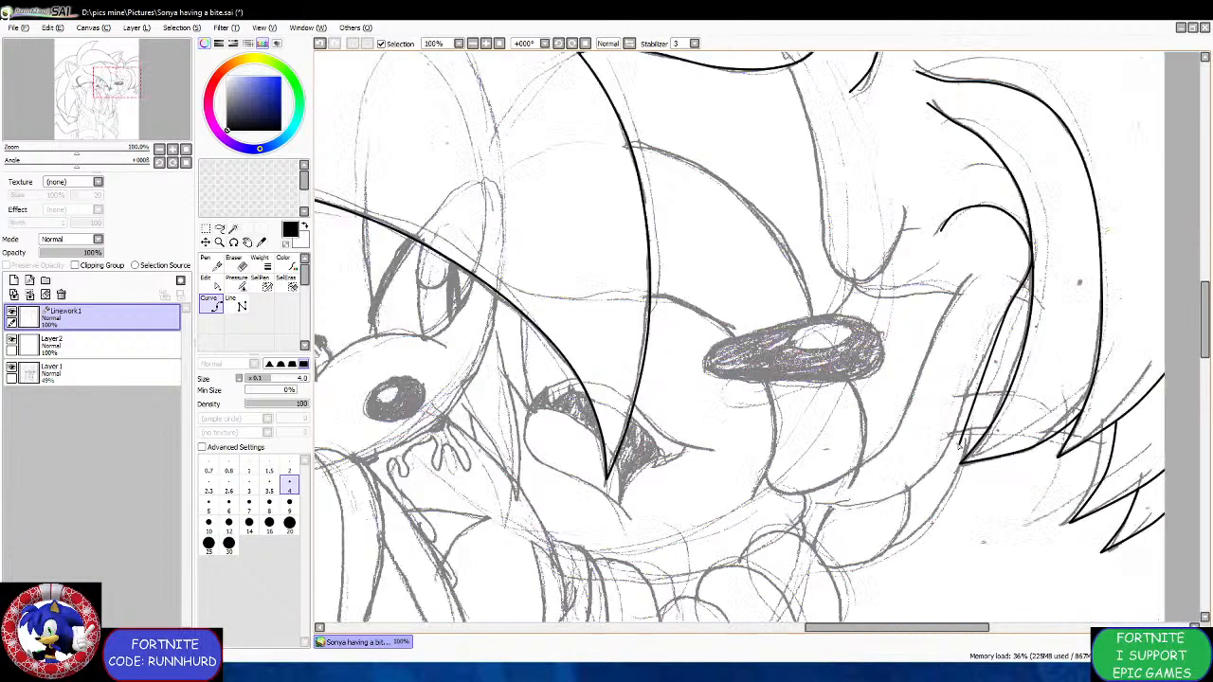
pyautogui.scroll(1, 977, 365)
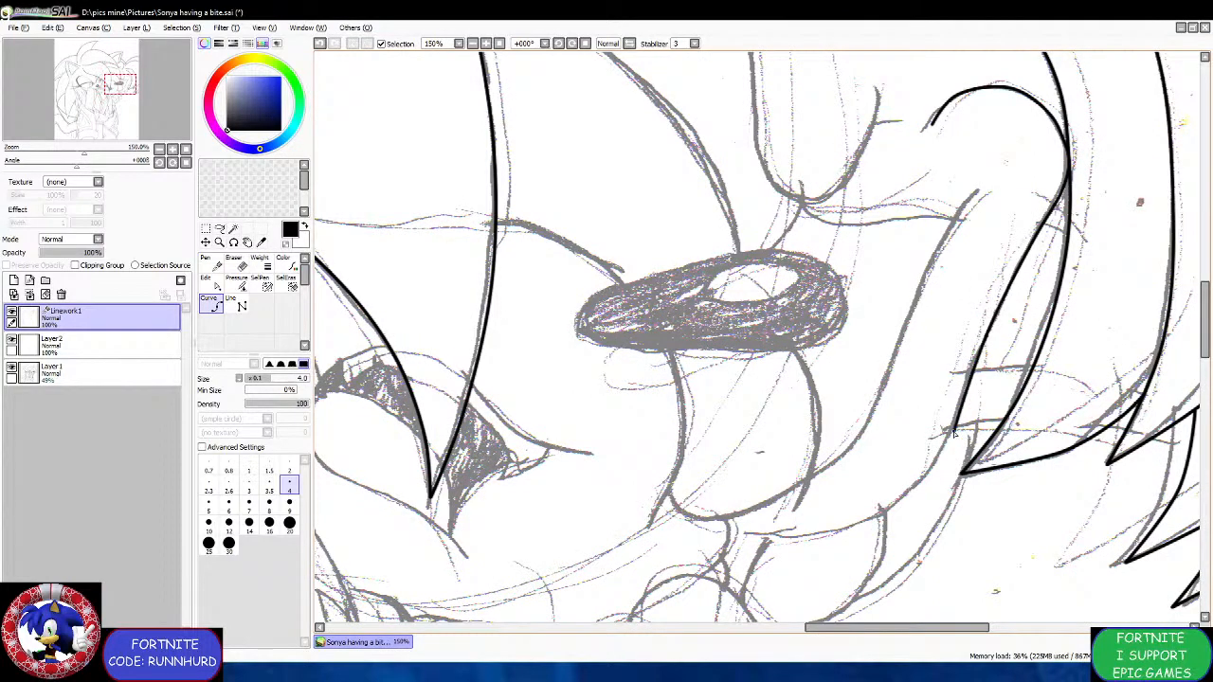
pyautogui.scroll(-2, 953, 431)
pyautogui.scroll(2, 947, 441)
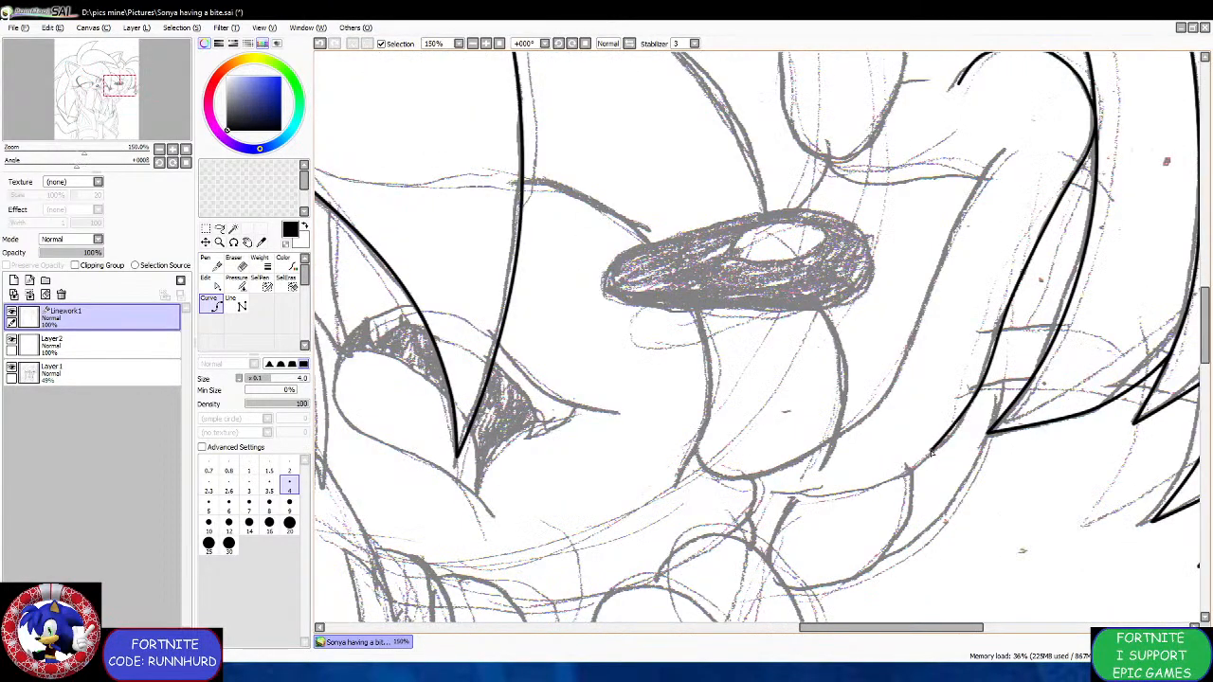
pyautogui.moveTo(851, 489); pyautogui.dragTo(769, 490)
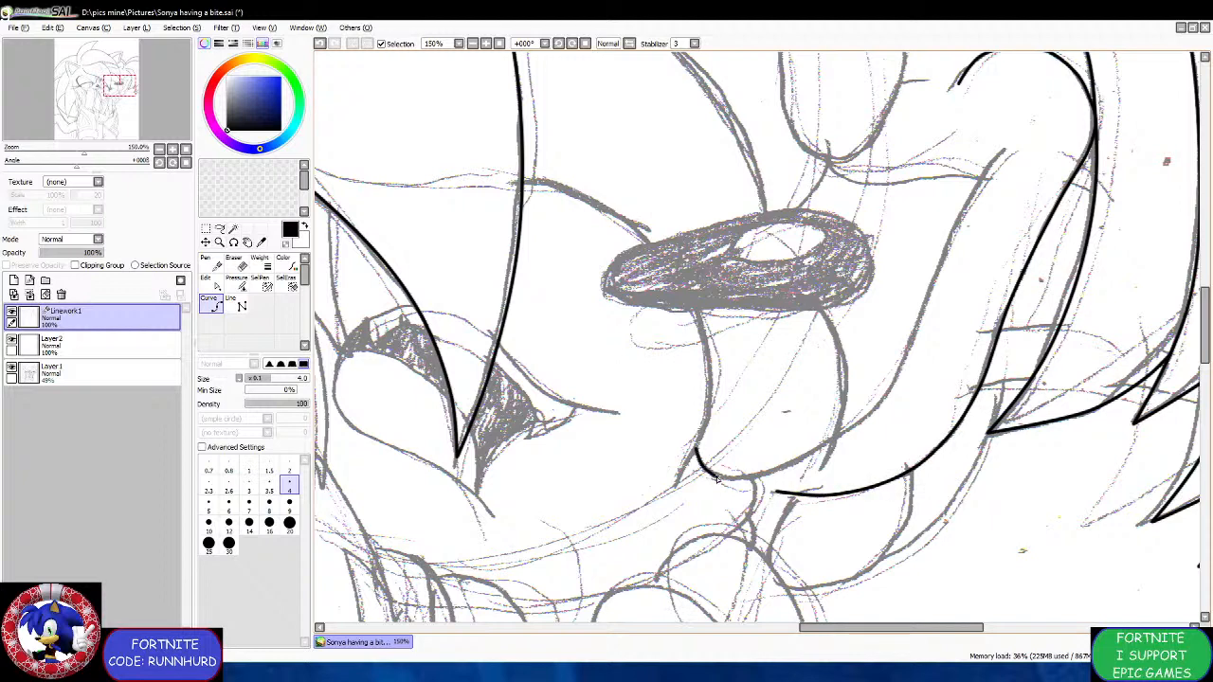
# Ink the lower mouth line from beneath the tongue up along the inside of the cheek to the mouth corner.
pyautogui.moveTo(738, 480); pyautogui.dragTo(755, 476)
pyautogui.click(762, 475)
pyautogui.click(837, 443)
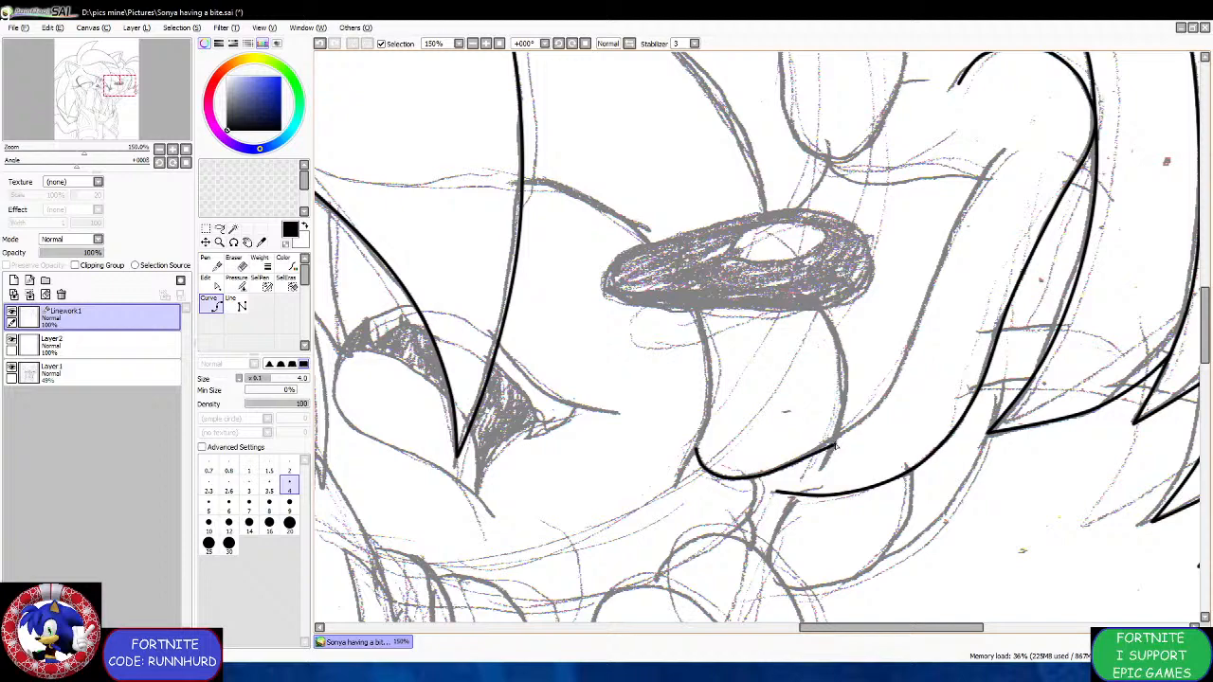
pyautogui.click(886, 401)
pyautogui.scroll(-3, 893, 403)
pyautogui.scroll(1, 926, 319)
pyautogui.scroll(2, 926, 319)
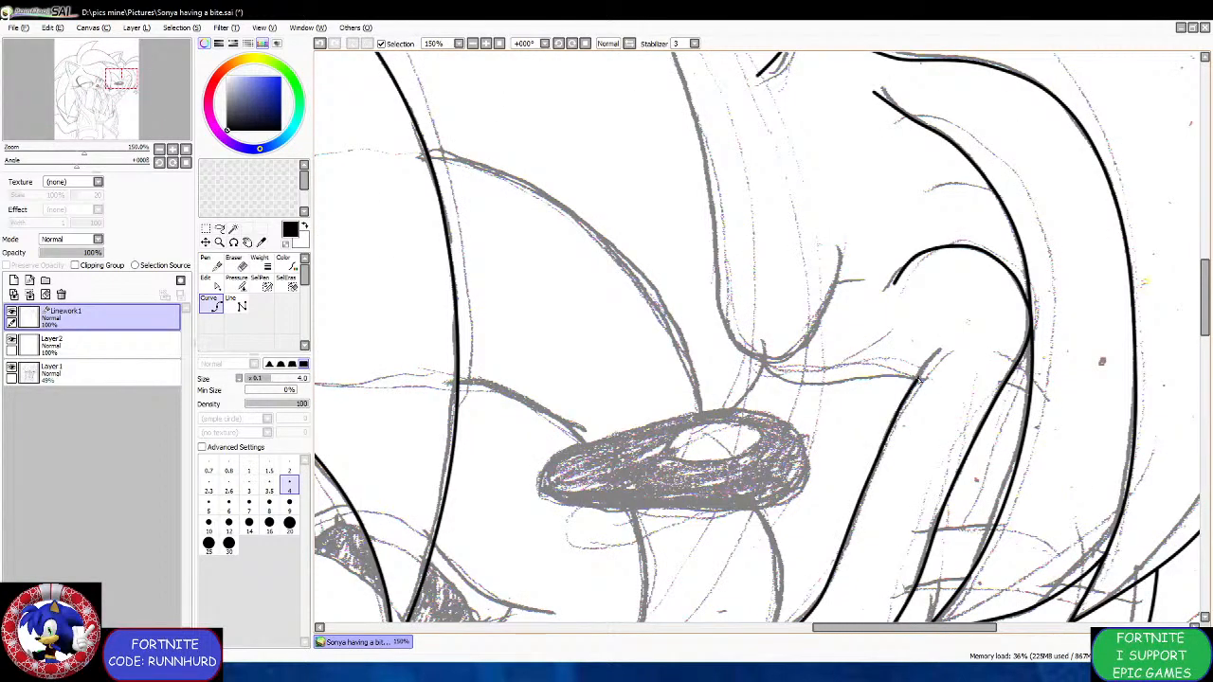
# Ink the wavy upper mouth line from the mouth corner to the point above the nose where the sketched eye curve meets it.
pyautogui.scroll(2, 932, 358)
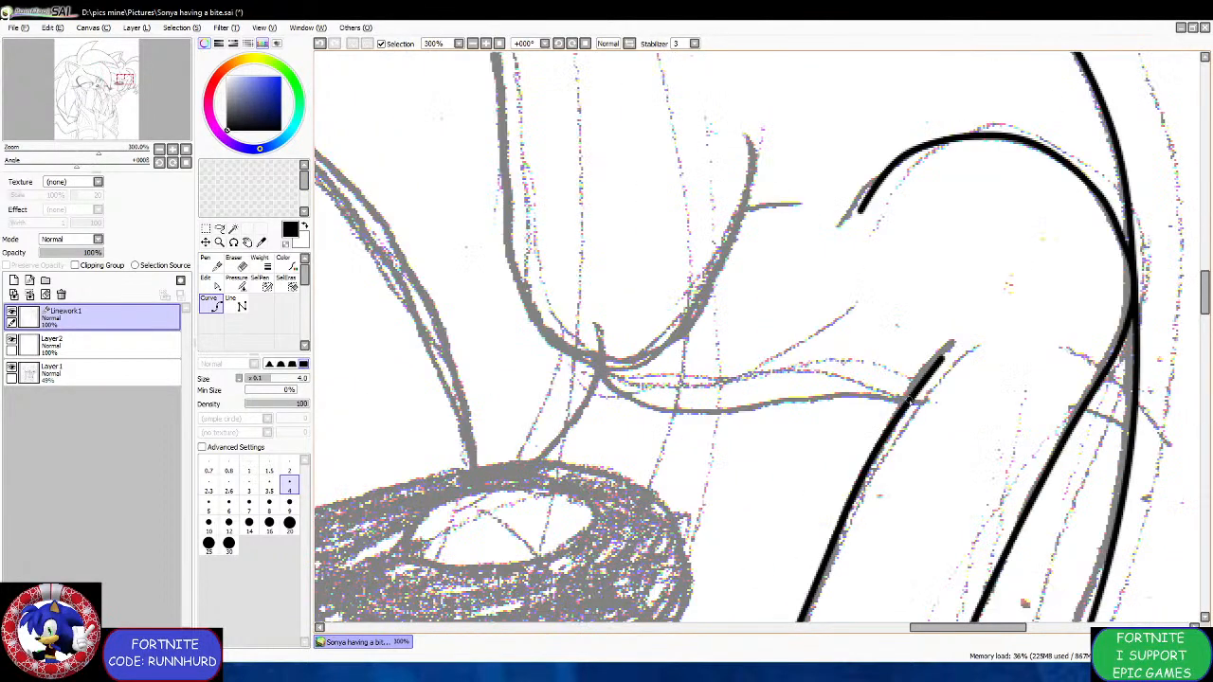
pyautogui.click(907, 402)
pyautogui.click(849, 396)
pyautogui.click(743, 411)
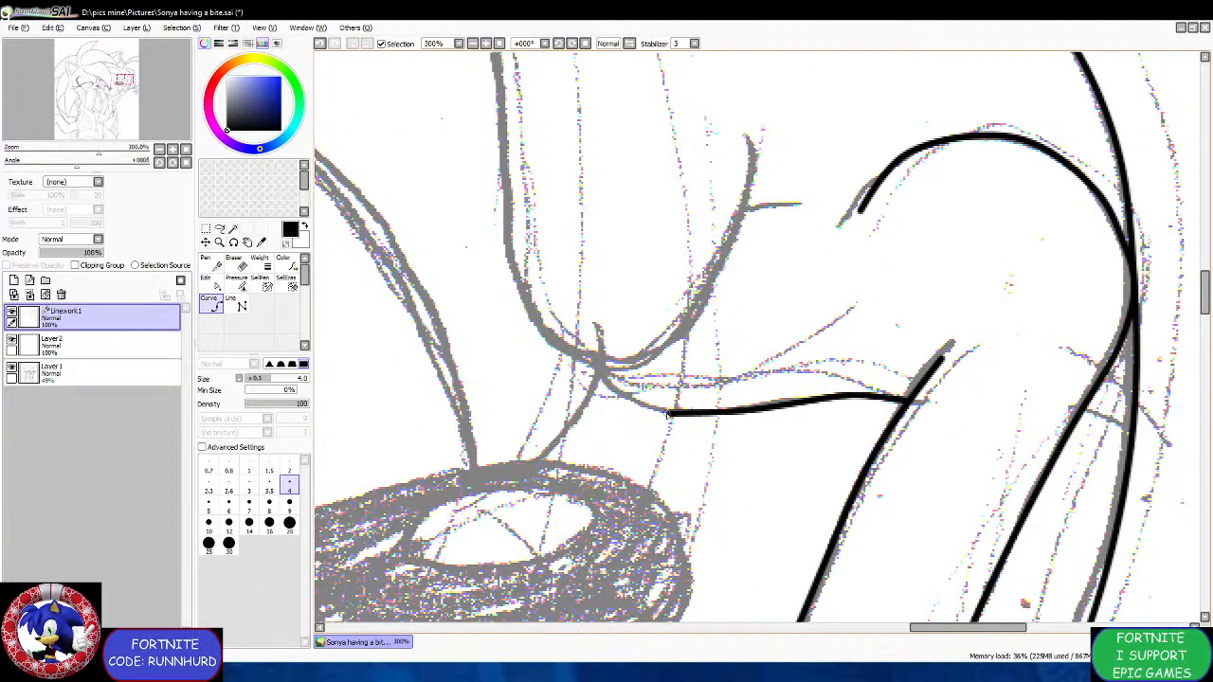
pyautogui.click(669, 414)
pyautogui.click(617, 390)
pyautogui.doubleClick(603, 364)
pyautogui.scroll(-6, 616, 362)
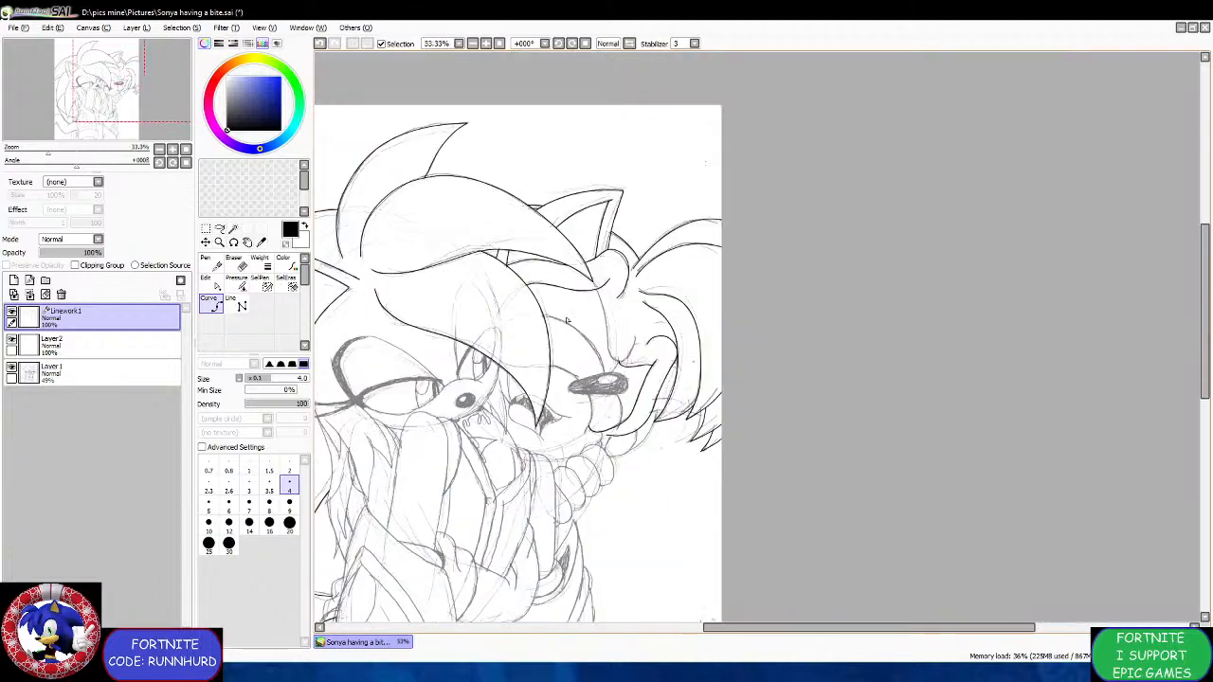
pyautogui.scroll(5, 567, 320)
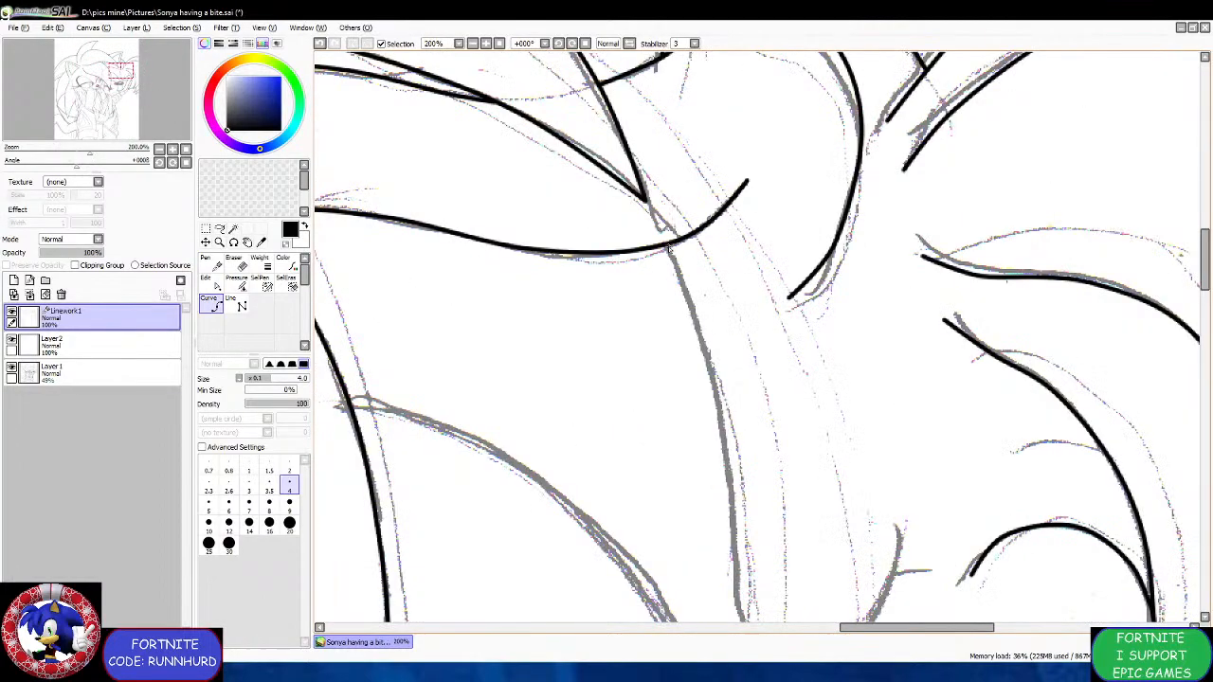
# Ink the deep U-shaped face curve from beneath the fringe down to the mouth line and up its far side, ending in a short tick.
pyautogui.scroll(1, 669, 251)
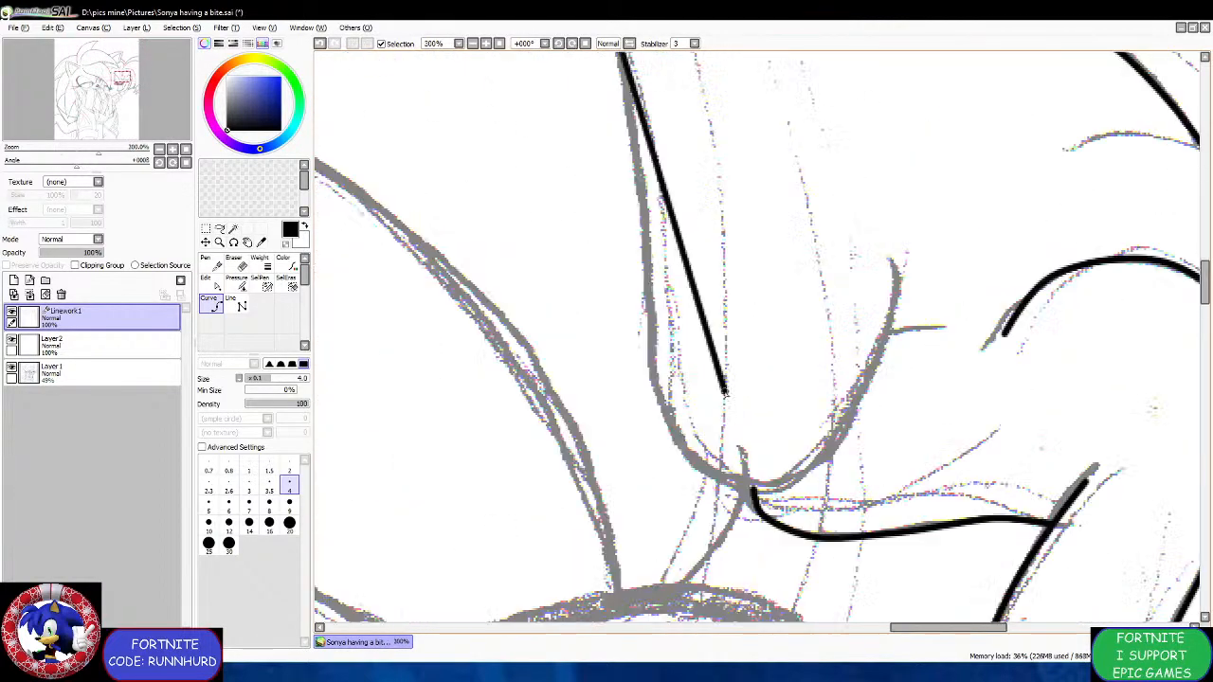
pyautogui.click(637, 118)
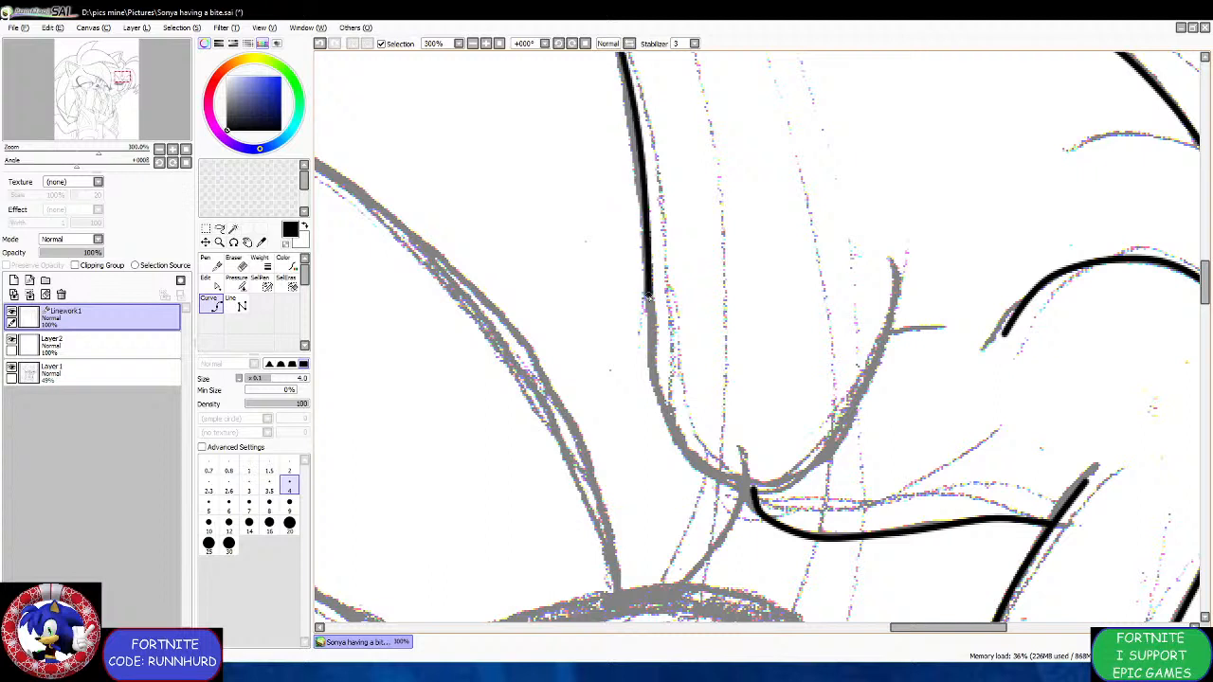
pyautogui.click(651, 300)
pyautogui.click(671, 427)
pyautogui.click(717, 479)
pyautogui.click(753, 488)
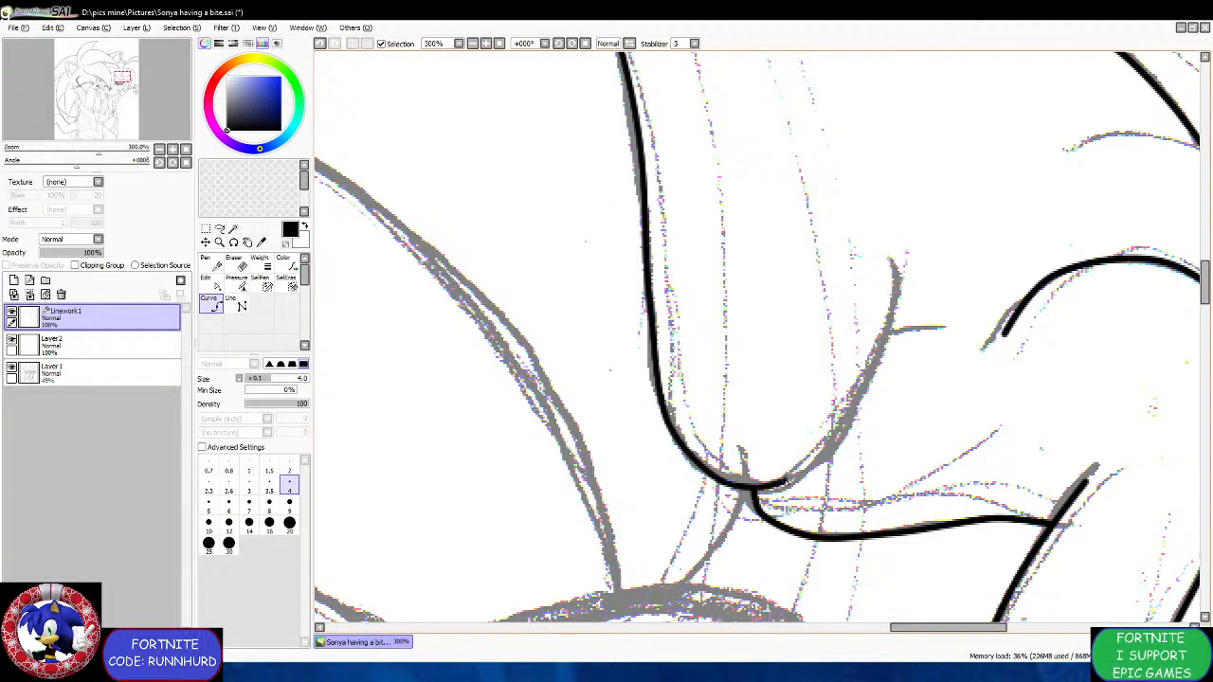
pyautogui.click(832, 447)
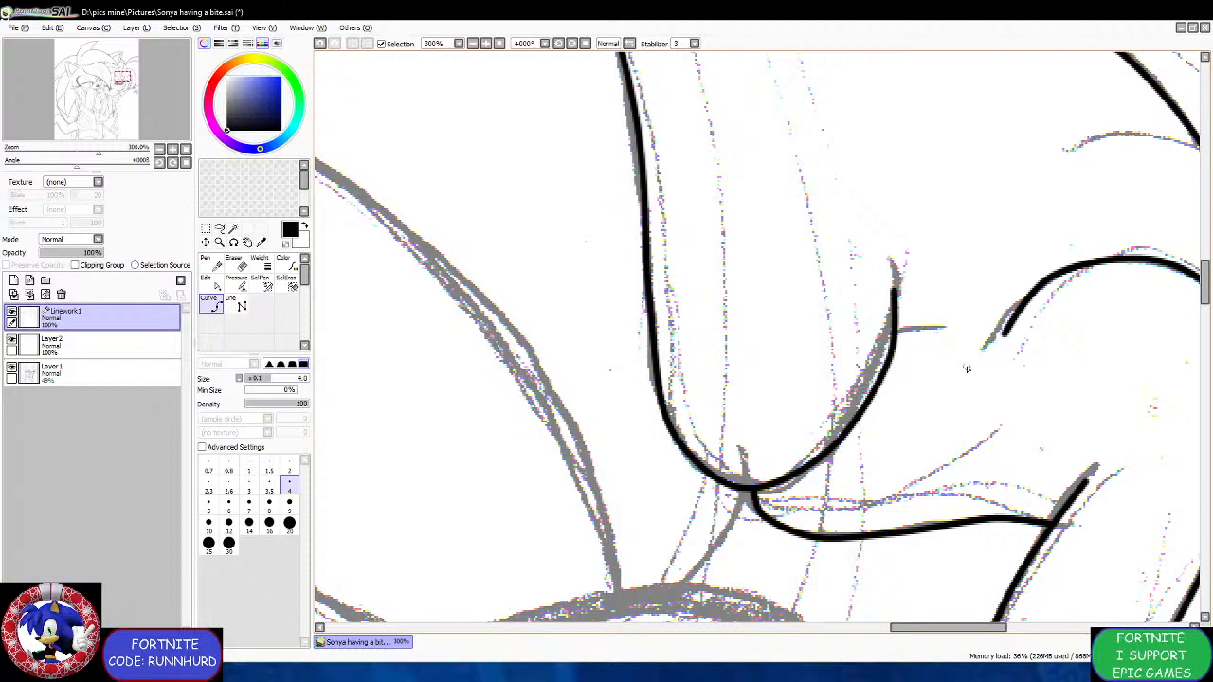
pyautogui.scroll(2, 966, 367)
pyautogui.click(905, 338)
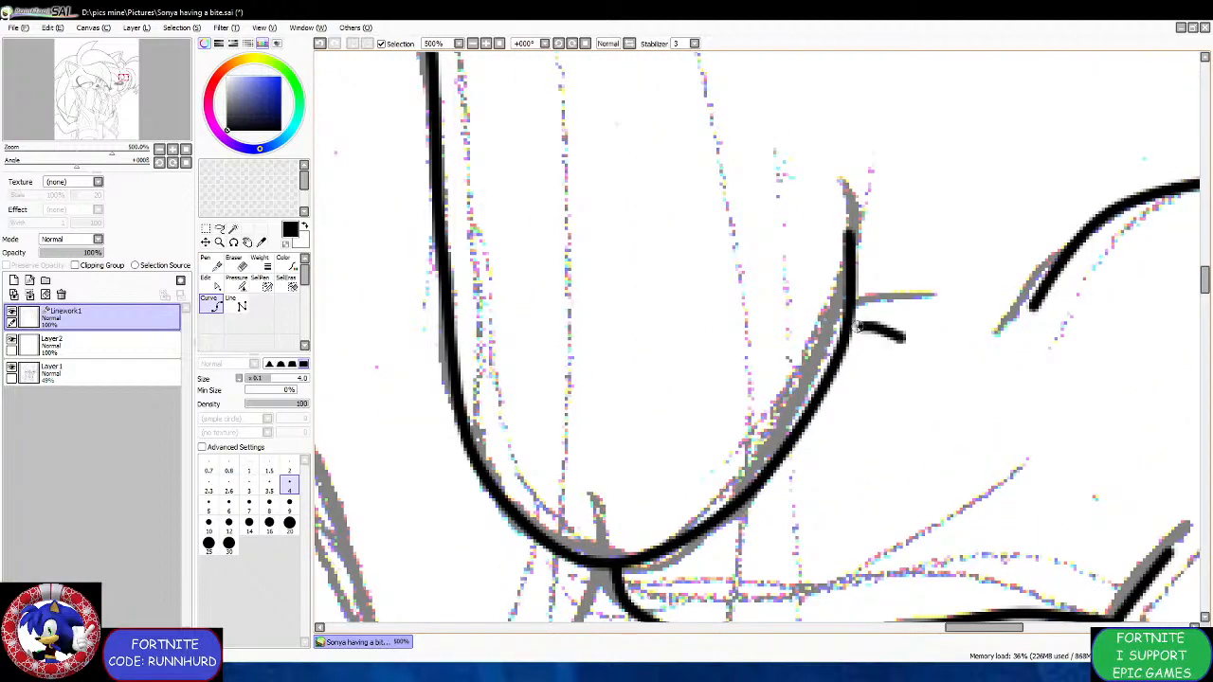
pyautogui.scroll(-5, 852, 325)
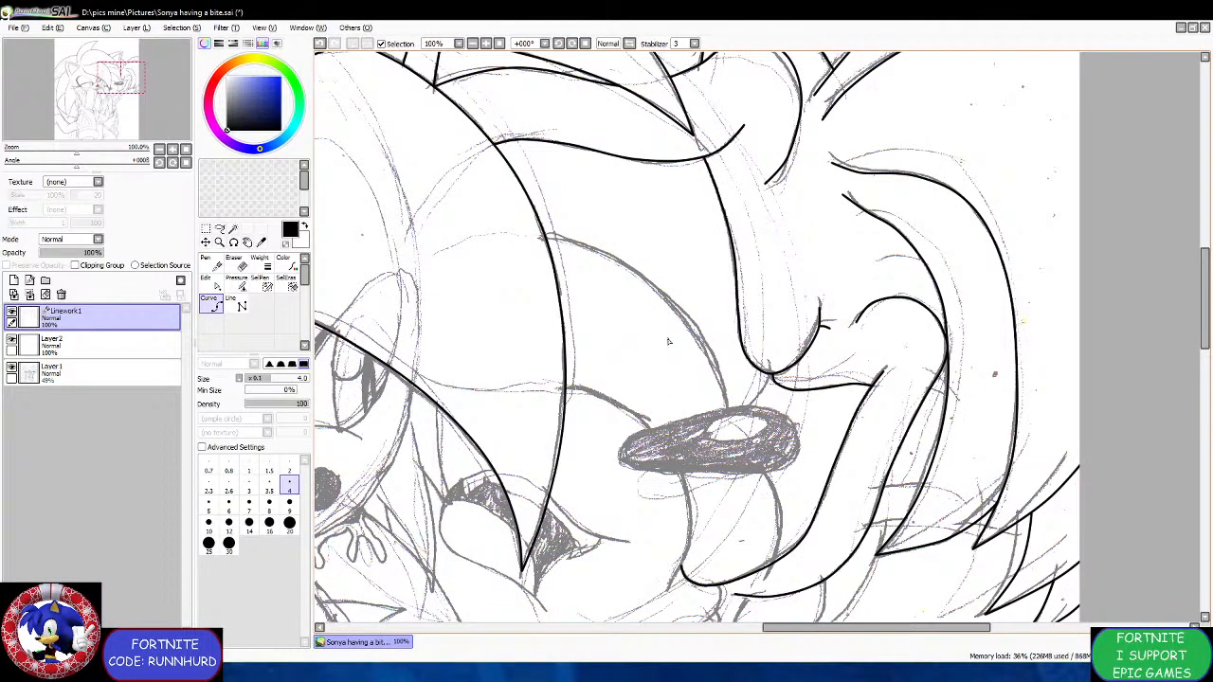
# Ink the muzzle curve from the fringe edge across the sketched nose and down to the lower mouth line, with a short tail below it.
pyautogui.scroll(2, 583, 363)
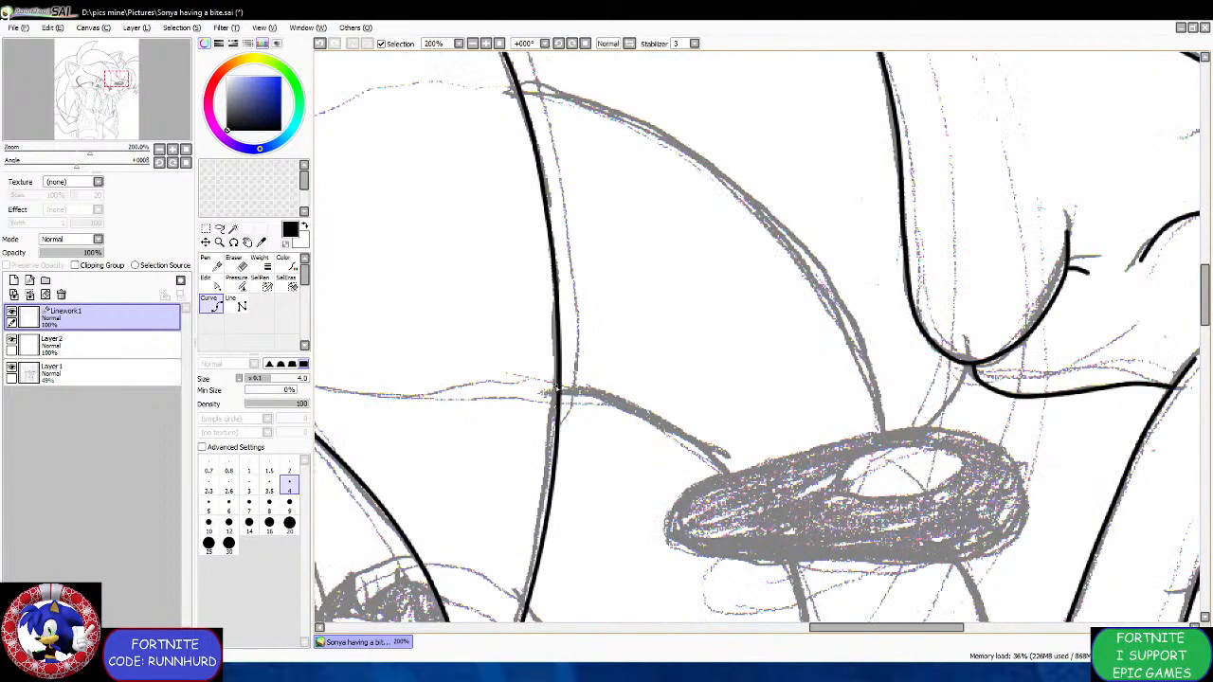
pyautogui.scroll(-3, 559, 391)
pyautogui.scroll(2, 569, 379)
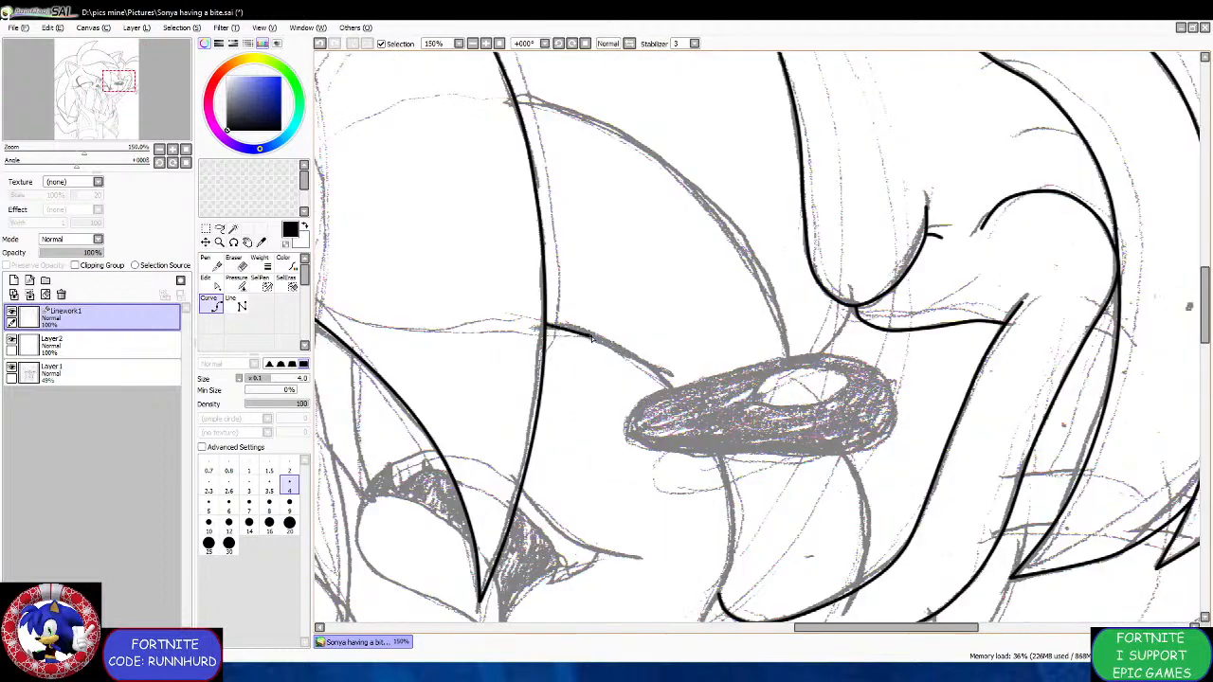
pyautogui.click(654, 368)
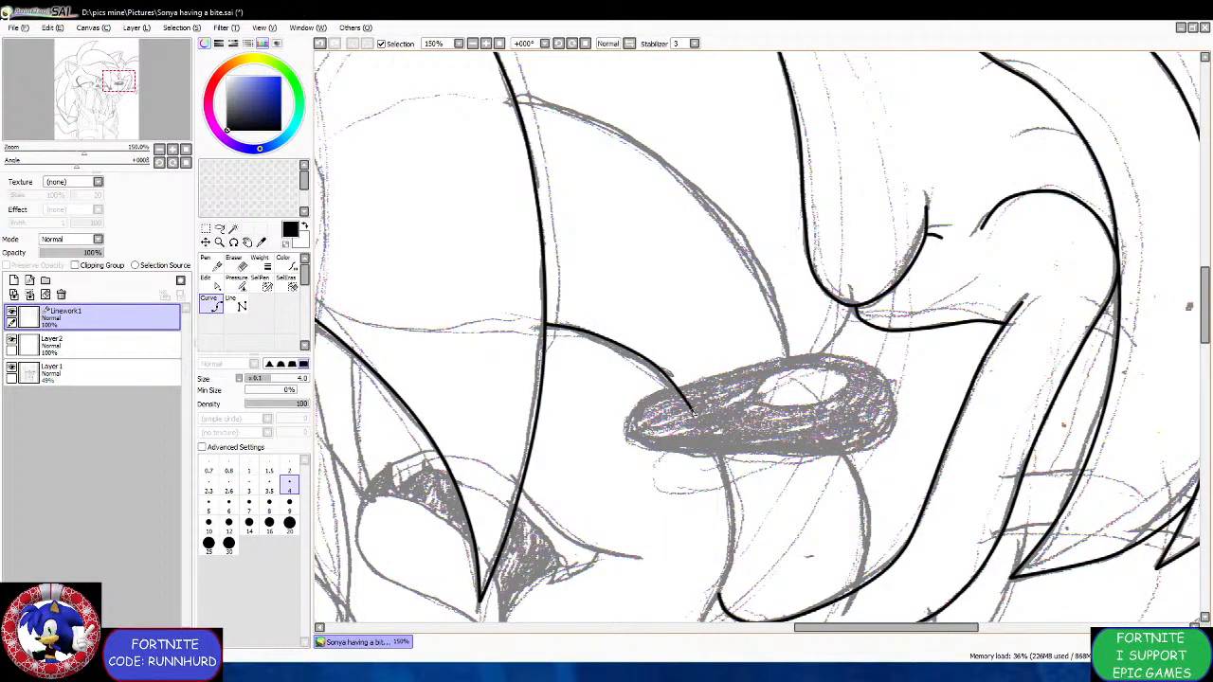
pyautogui.scroll(-4, 729, 478)
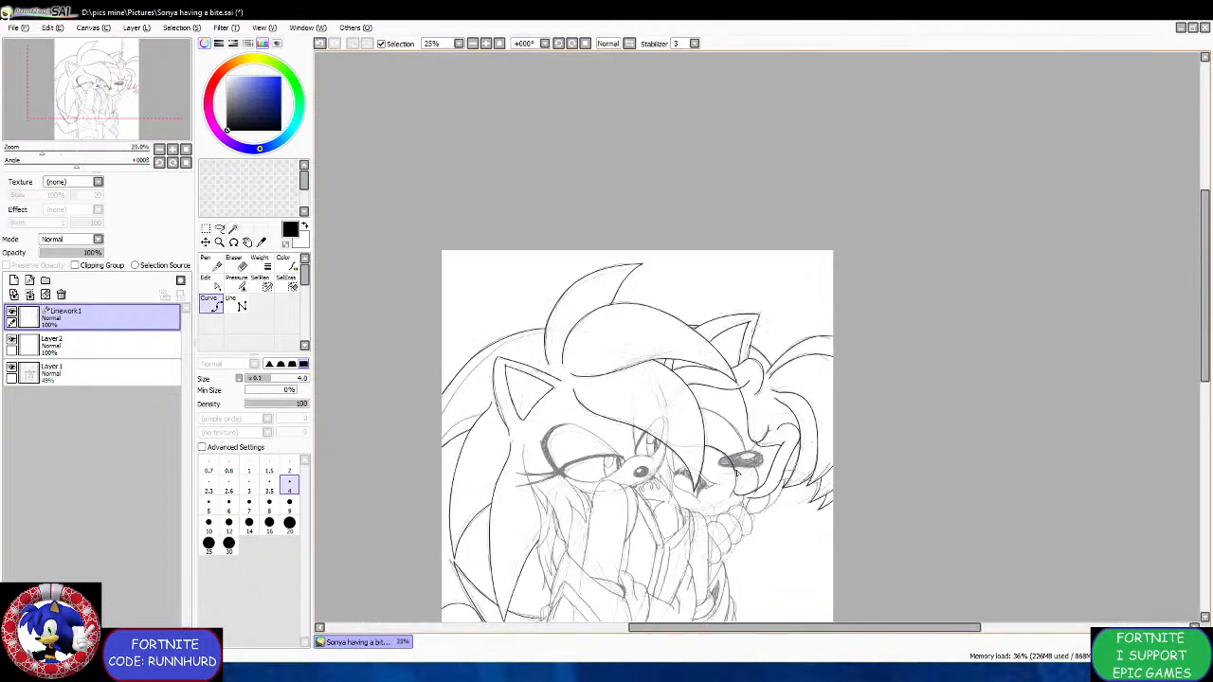
pyautogui.scroll(1, 736, 501)
pyautogui.scroll(5, 736, 500)
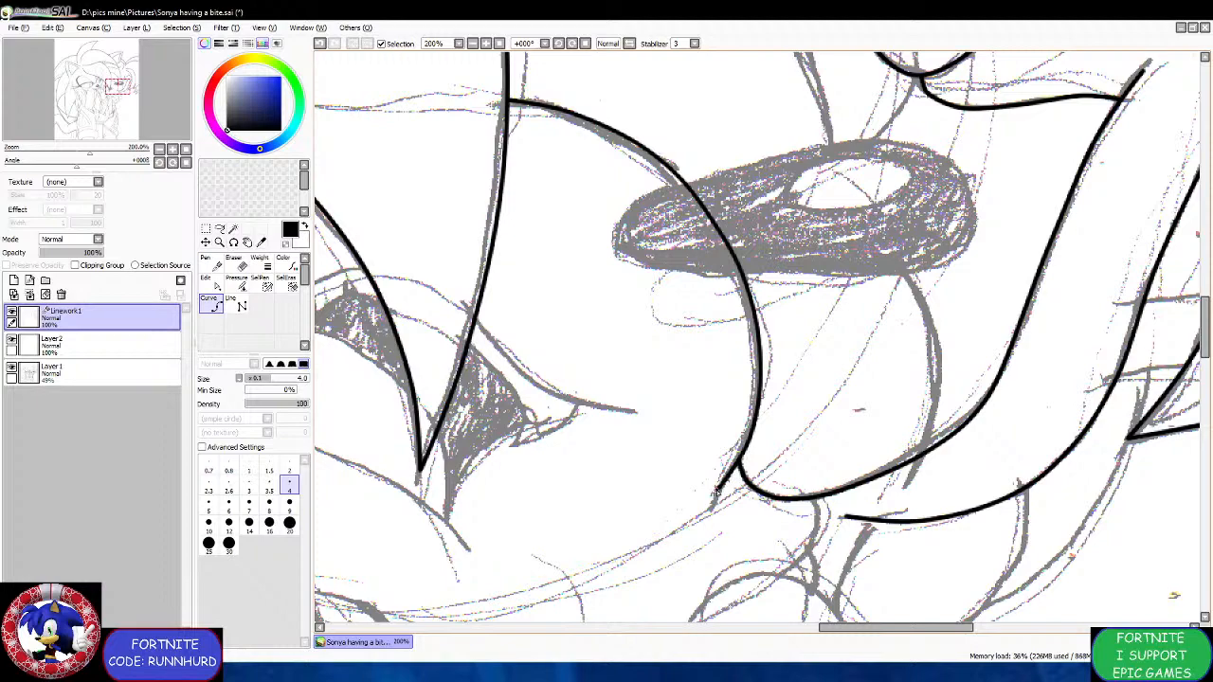
# Ink the short chin curve beneath the mouth and the jaw line running along the tops of the sketched fingers.
pyautogui.scroll(2, 717, 491)
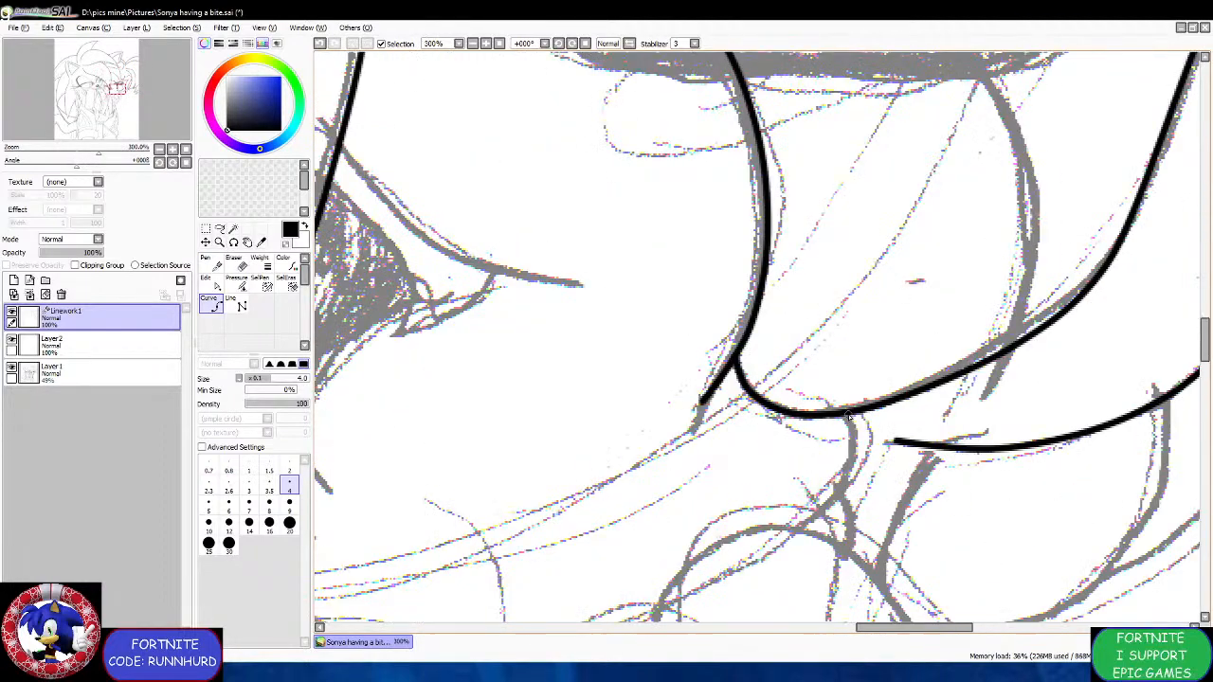
pyautogui.moveTo(849, 417)
pyautogui.mouseDown()
pyautogui.moveTo(854, 482)
pyautogui.moveTo(800, 531)
pyautogui.mouseUp()
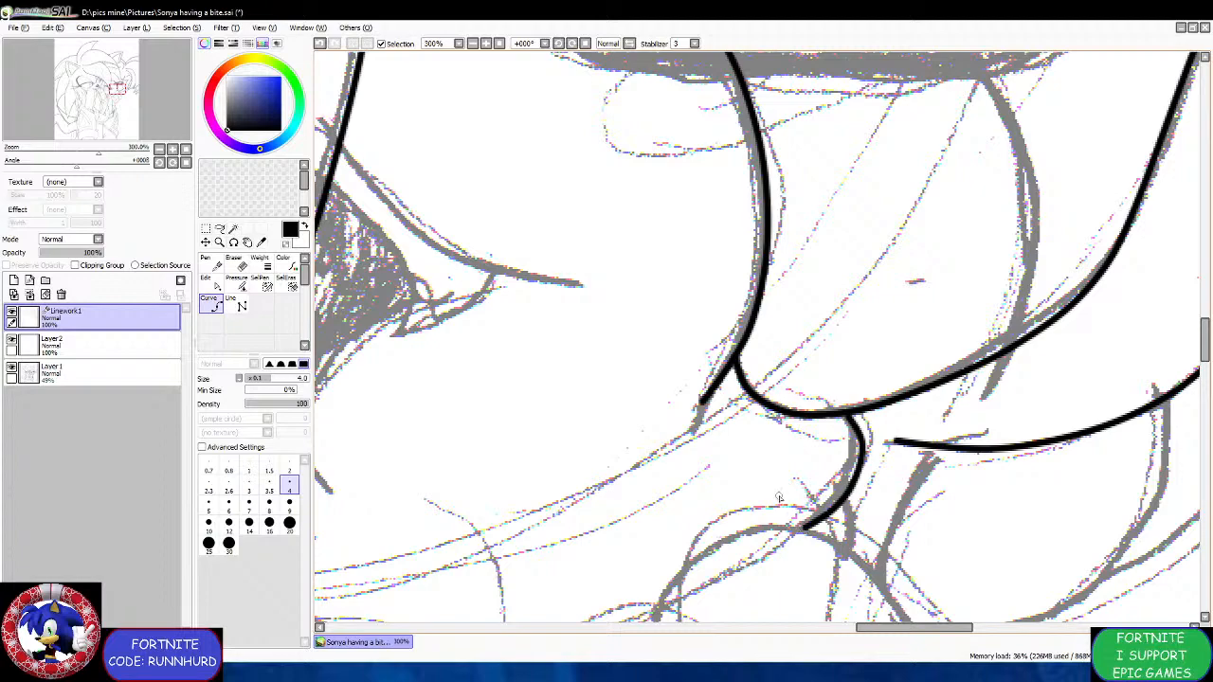
pyautogui.scroll(-5, 693, 553)
pyautogui.scroll(2, 700, 489)
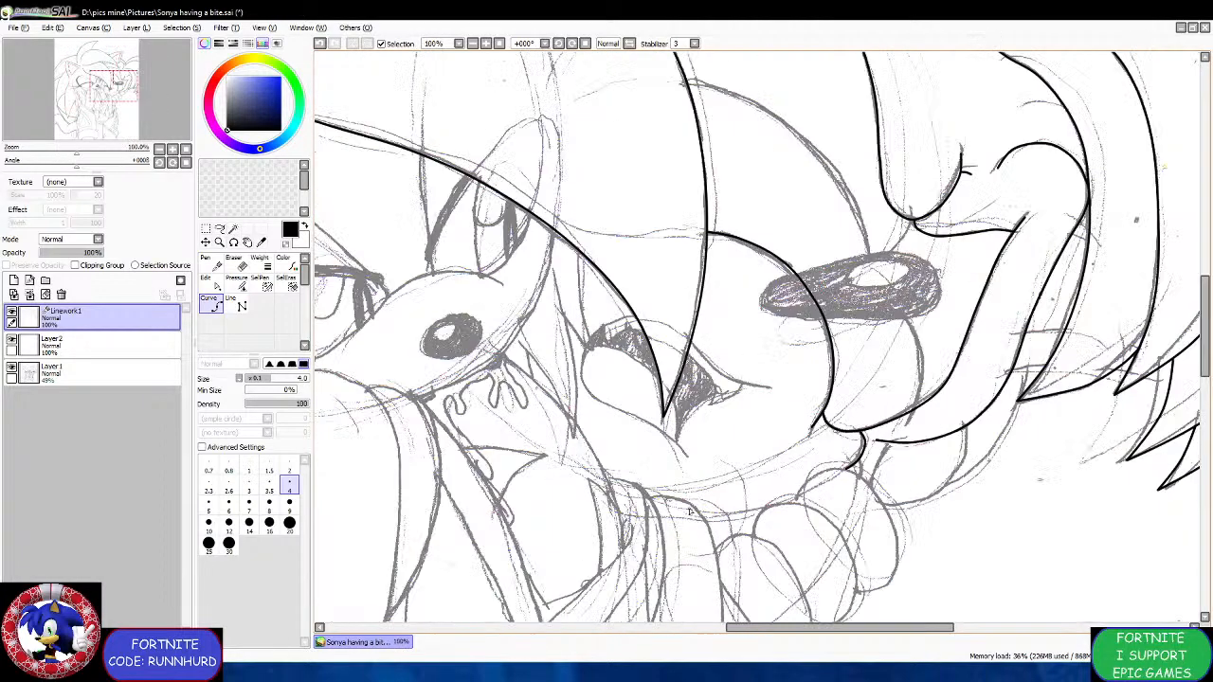
pyautogui.scroll(1, 690, 512)
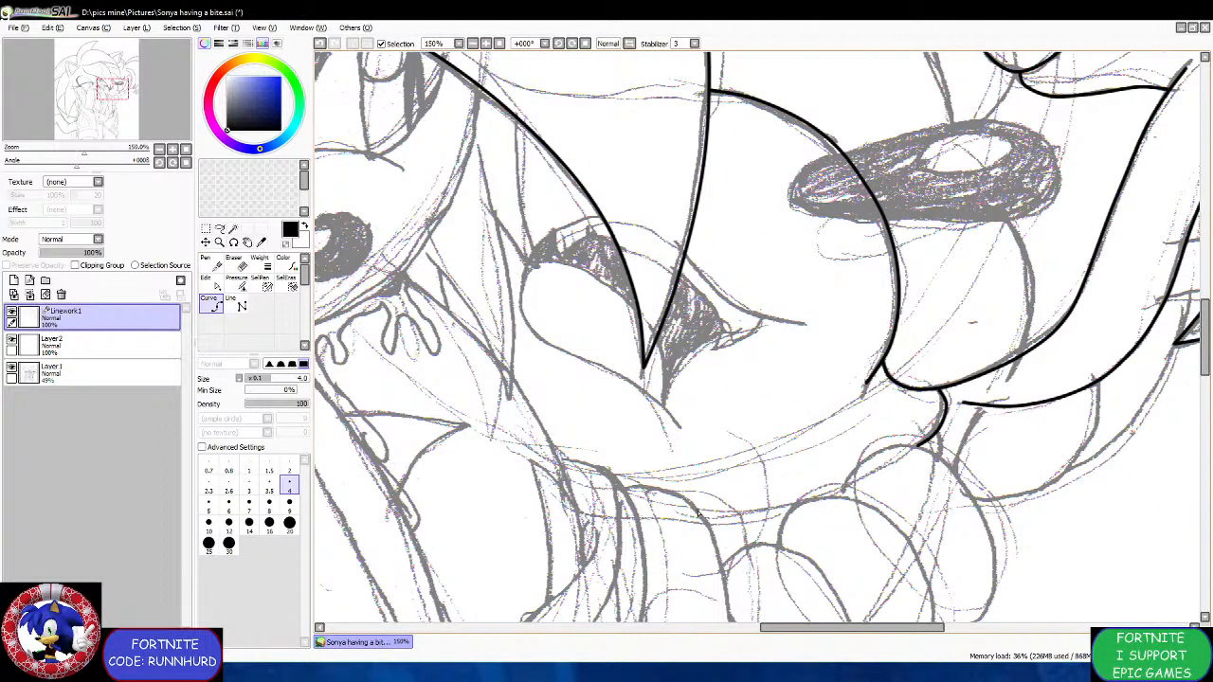
pyautogui.moveTo(747, 513)
pyautogui.mouseDown()
pyautogui.moveTo(795, 511)
pyautogui.moveTo(837, 492)
pyautogui.mouseUp()
# Ink the lower cheek outline from the outermost finger up to the inner quill tip, adding a short stroke rising from that tip.
pyautogui.scroll(1, 842, 490)
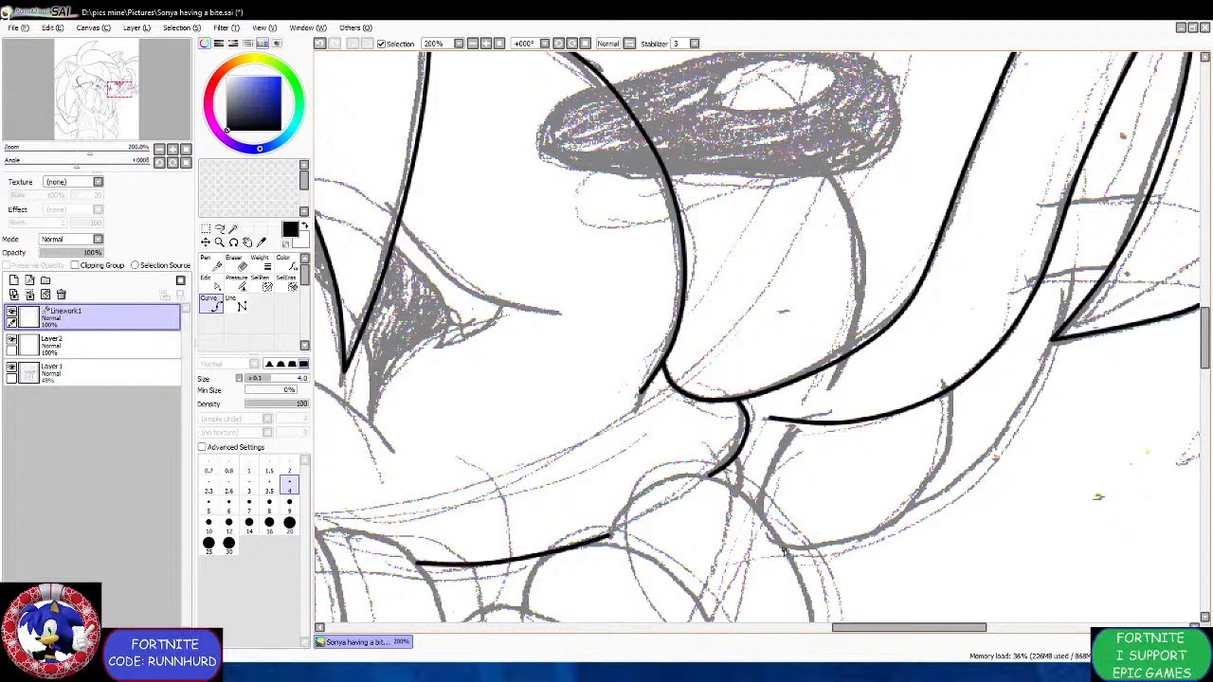
pyautogui.moveTo(783, 550)
pyautogui.mouseDown()
pyautogui.moveTo(905, 523)
pyautogui.moveTo(980, 476)
pyautogui.moveTo(1054, 337)
pyautogui.mouseUp()
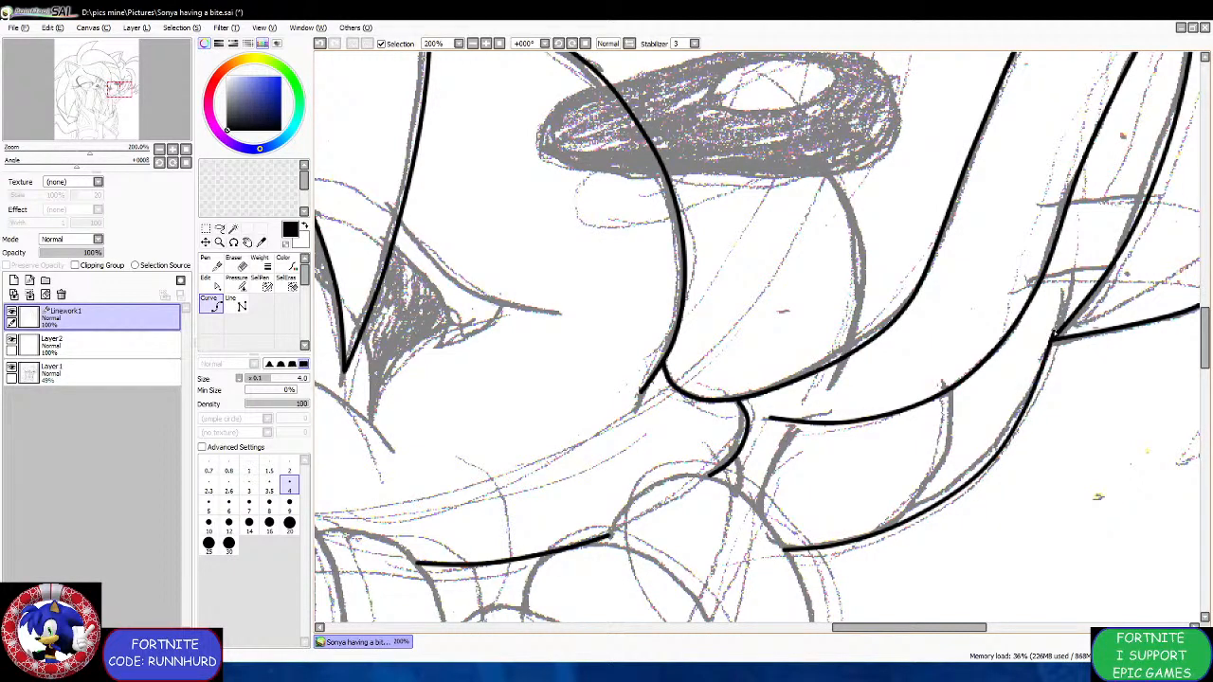
pyautogui.moveTo(1035, 392); pyautogui.dragTo(1071, 277)
pyautogui.hotkey('ctrl', 'z')
pyautogui.moveTo(1052, 327); pyautogui.dragTo(1062, 292)
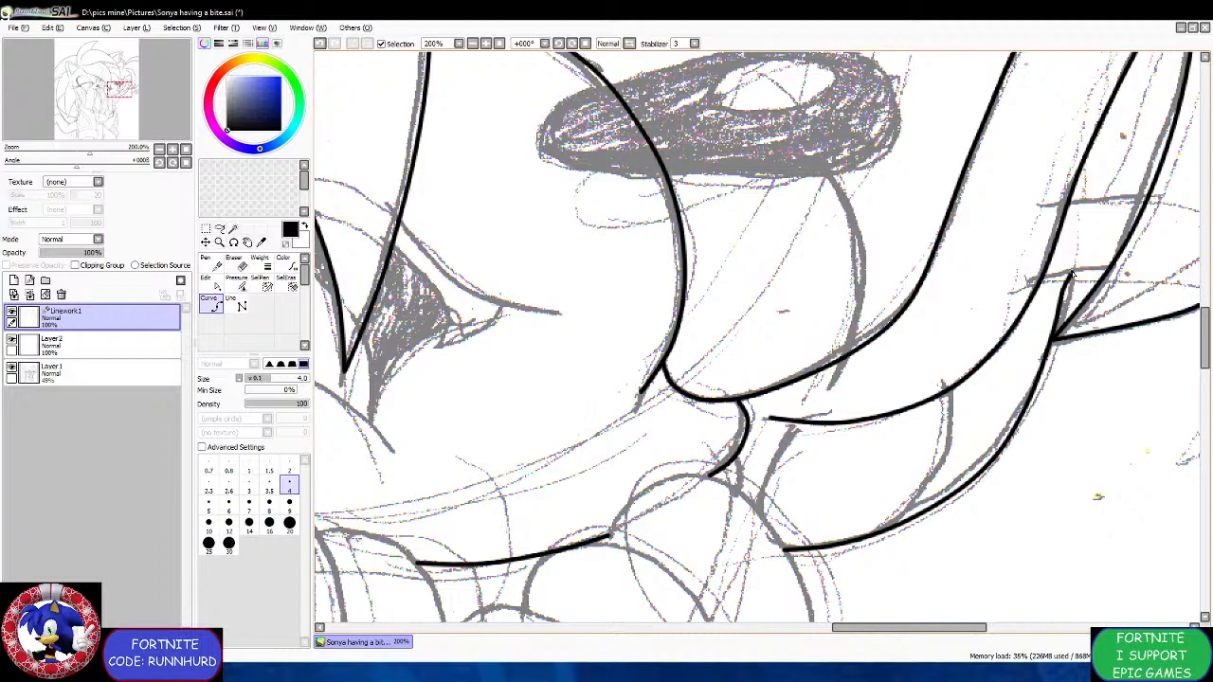
# Ink the narrow pointed wedge between the cheek line and the inner quill, plus the short crossbar above it.
pyautogui.scroll(-4, 1072, 275)
pyautogui.scroll(4, 1127, 197)
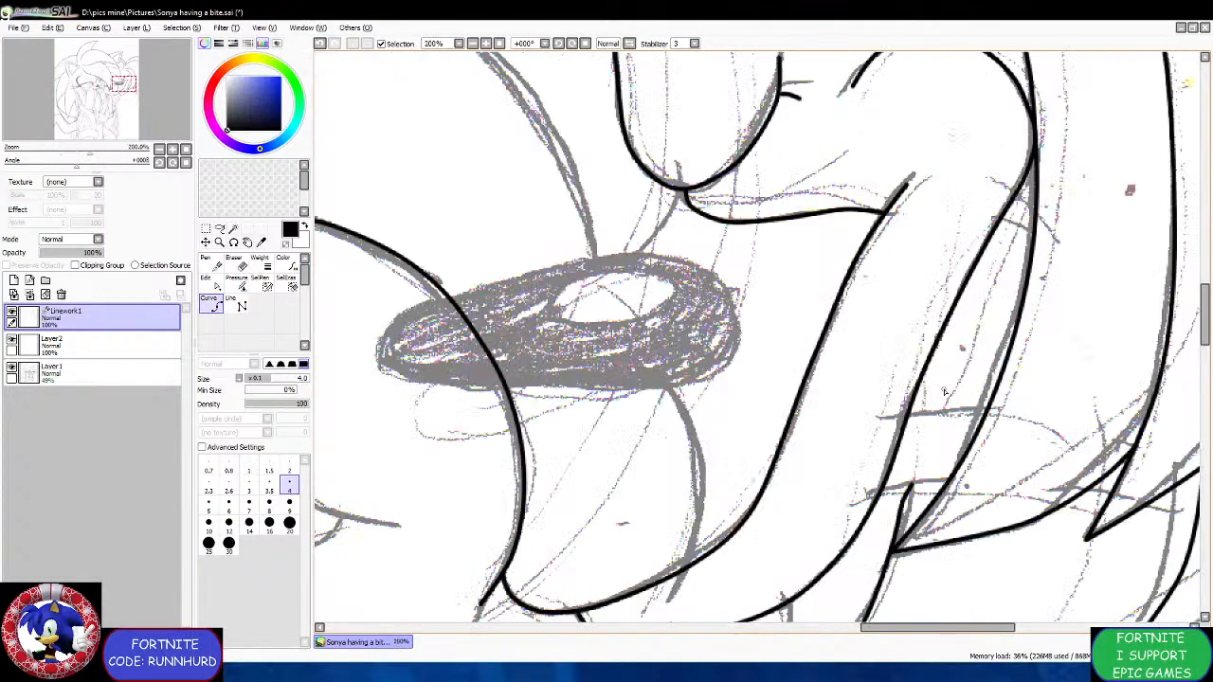
pyautogui.scroll(2, 944, 391)
pyautogui.moveTo(1006, 455)
pyautogui.mouseDown()
pyautogui.moveTo(937, 458)
pyautogui.moveTo(931, 436)
pyautogui.moveTo(973, 353)
pyautogui.moveTo(969, 313)
pyautogui.moveTo(997, 163)
pyautogui.mouseUp()
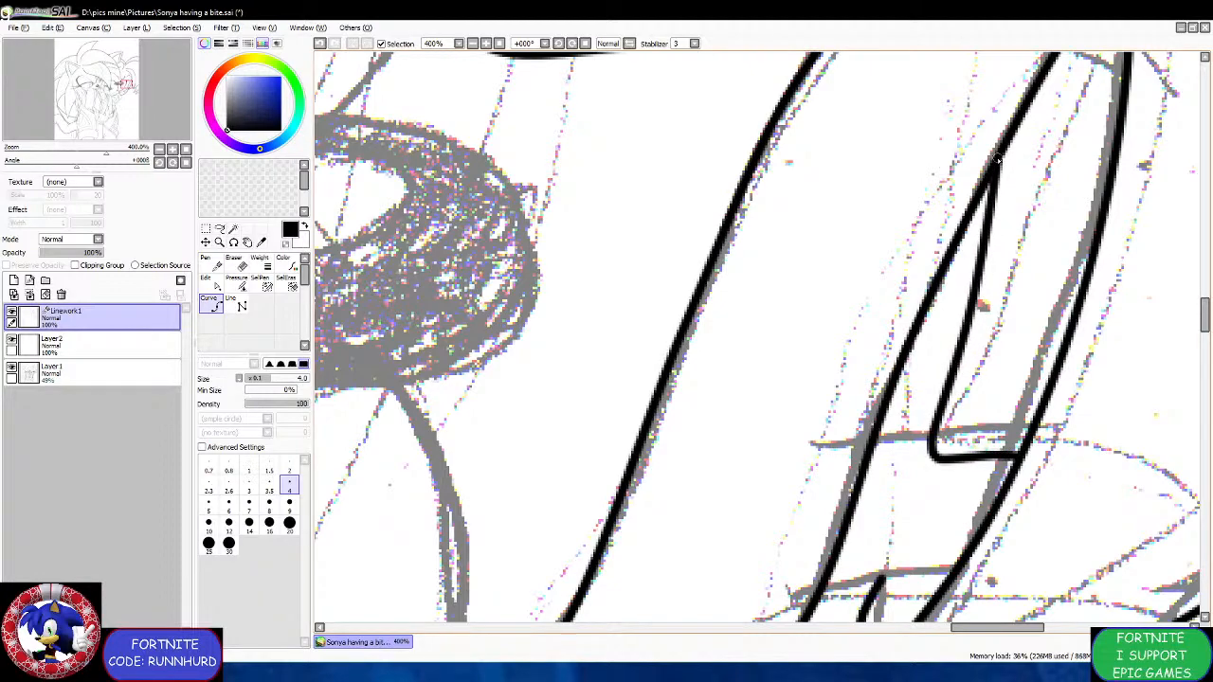
pyautogui.scroll(-3, 997, 163)
pyautogui.scroll(1, 1005, 189)
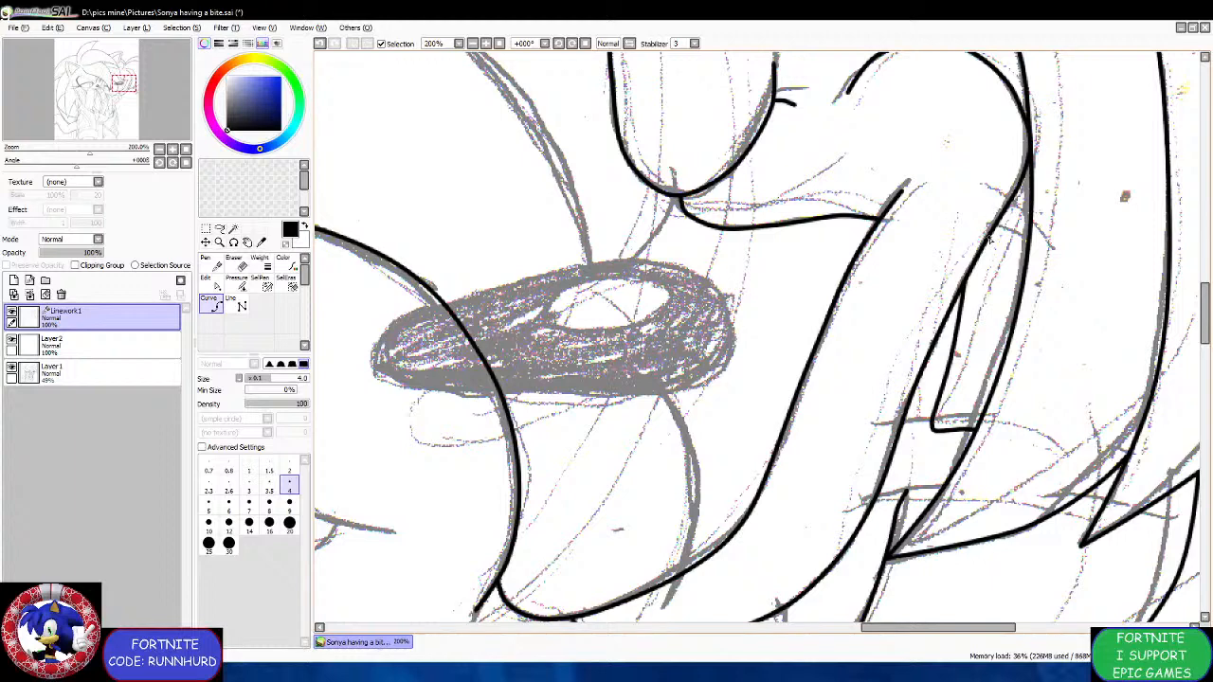
pyautogui.moveTo(995, 238); pyautogui.dragTo(1016, 248)
pyautogui.scroll(-3, 995, 293)
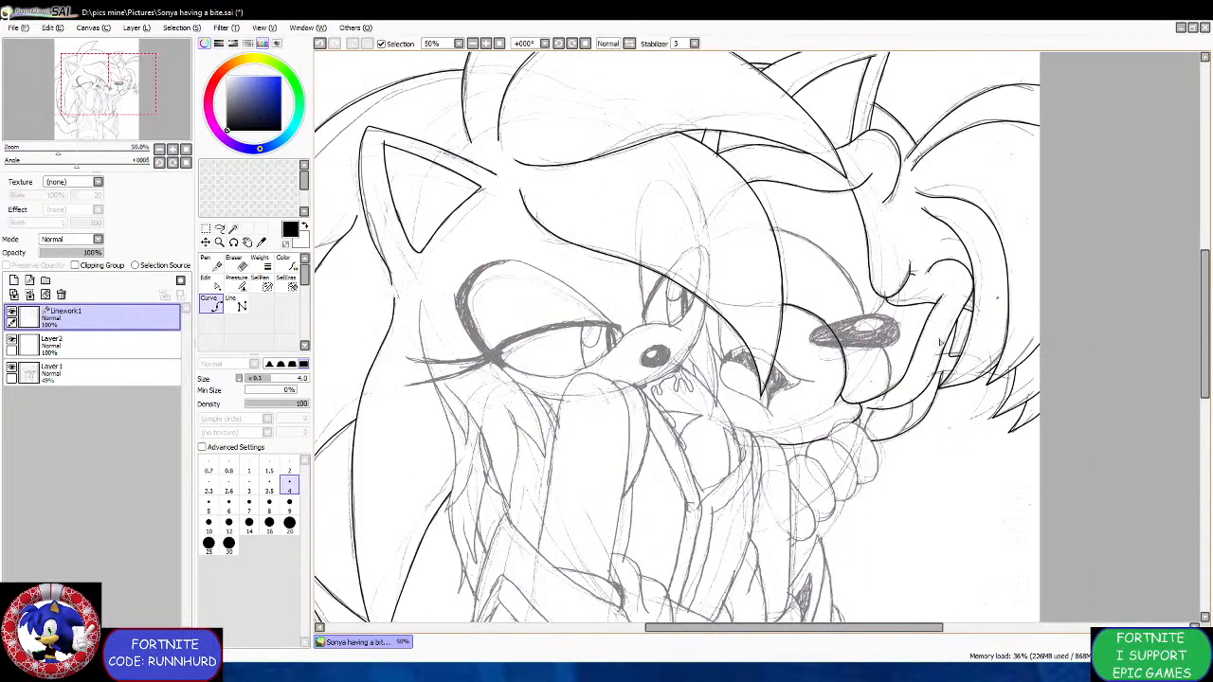
# Ink the short horizontal strokes crossing the gaps between the inner quill tip and the neighbouring hair spikes.
pyautogui.scroll(5, 834, 284)
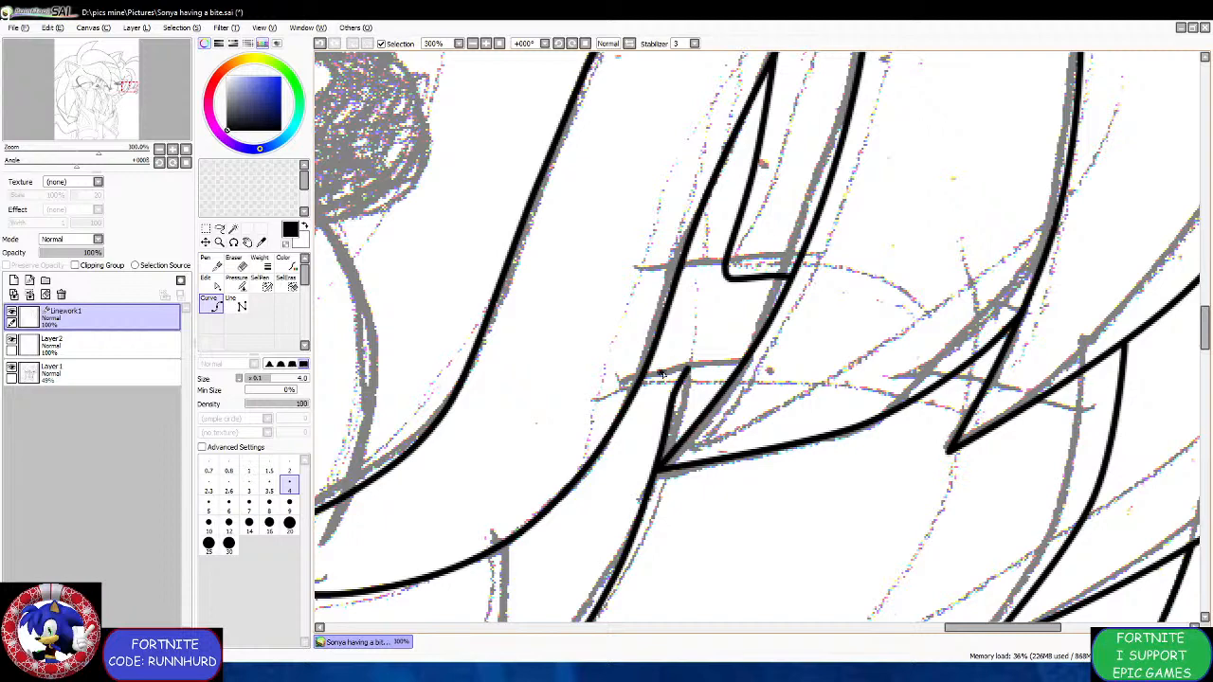
pyautogui.moveTo(662, 375); pyautogui.dragTo(696, 371)
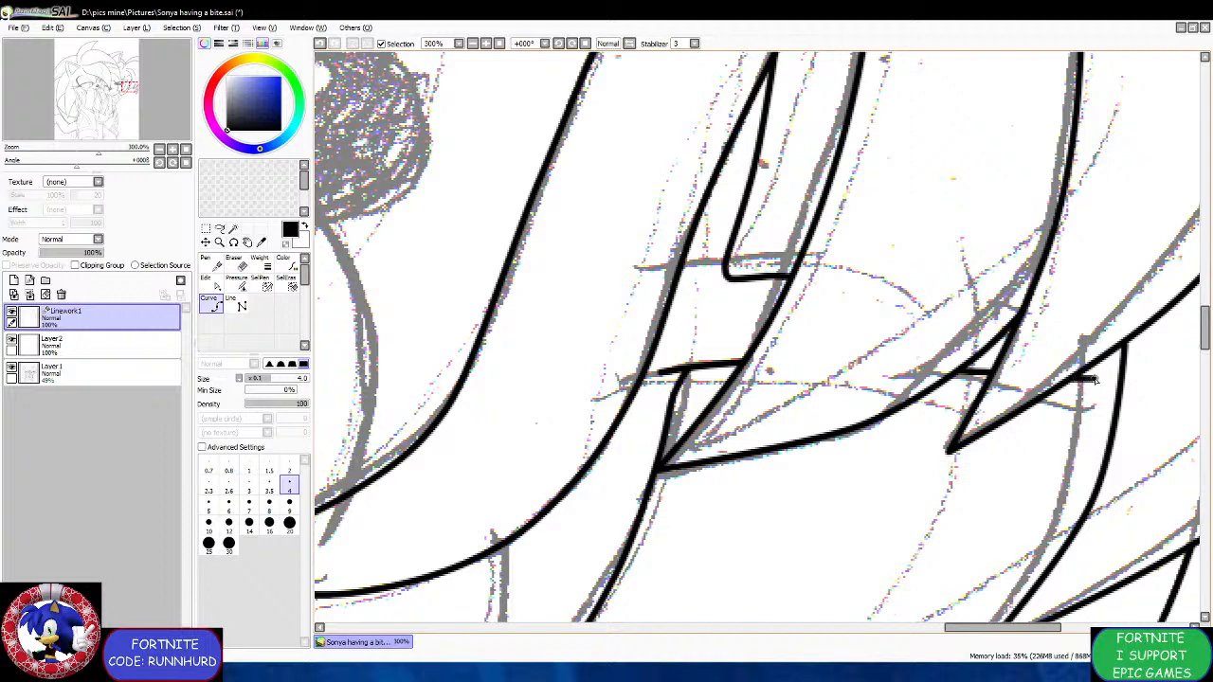
pyautogui.scroll(-3, 985, 383)
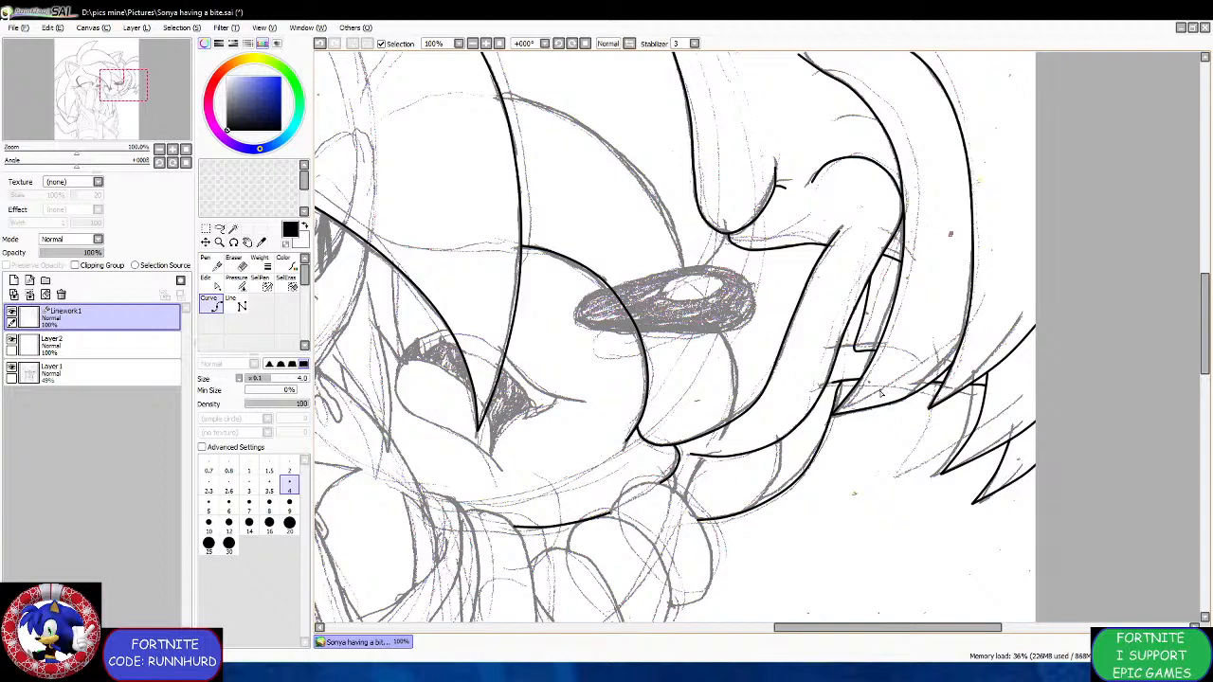
# Ink the short curved line from the cheek outline below the mouth down to the outermost finger.
pyautogui.scroll(-2, 881, 393)
pyautogui.scroll(5, 834, 339)
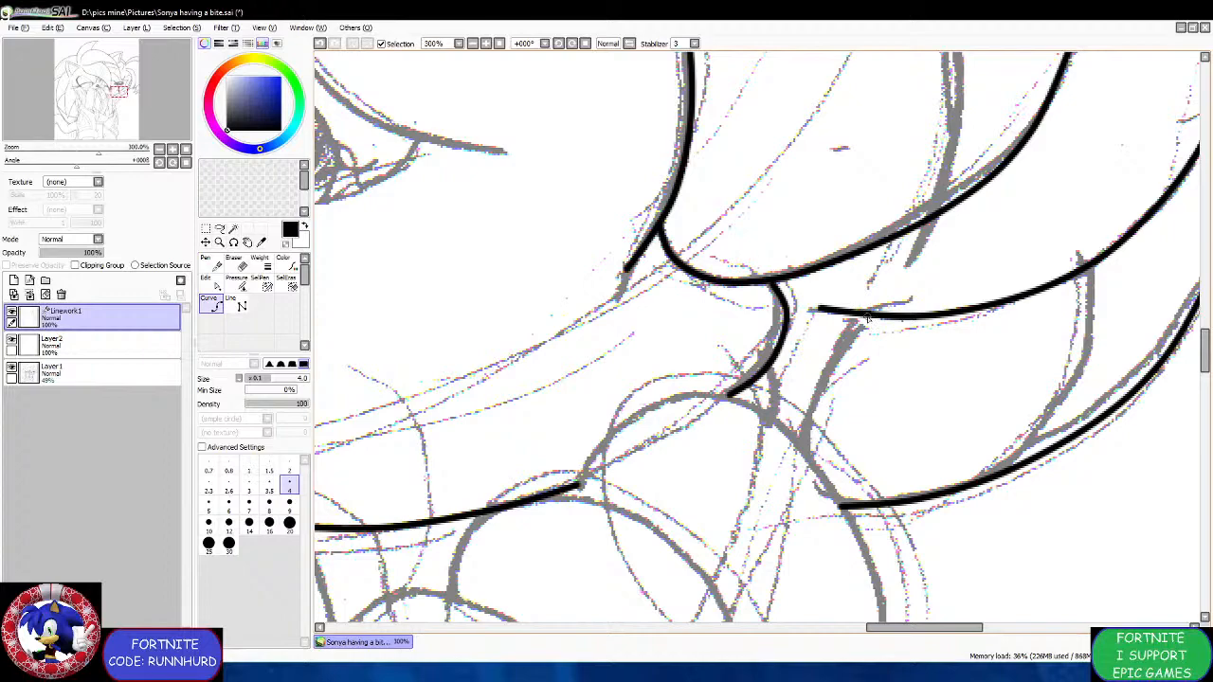
pyautogui.moveTo(867, 318)
pyautogui.mouseDown()
pyautogui.moveTo(826, 380)
pyautogui.moveTo(808, 456)
pyautogui.mouseUp()
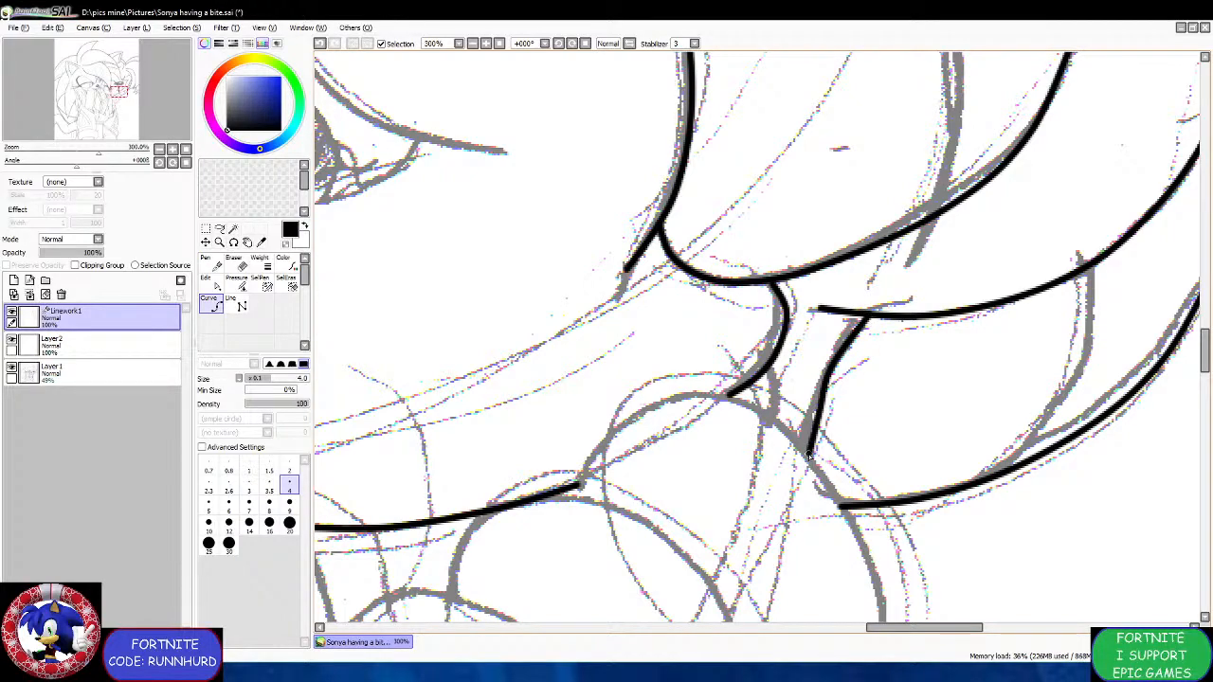
# Ink the outermost finger's outline from its lower end up the outer side and over the knuckle to the jaw line.
pyautogui.scroll(-3, 812, 483)
pyautogui.scroll(3, 799, 572)
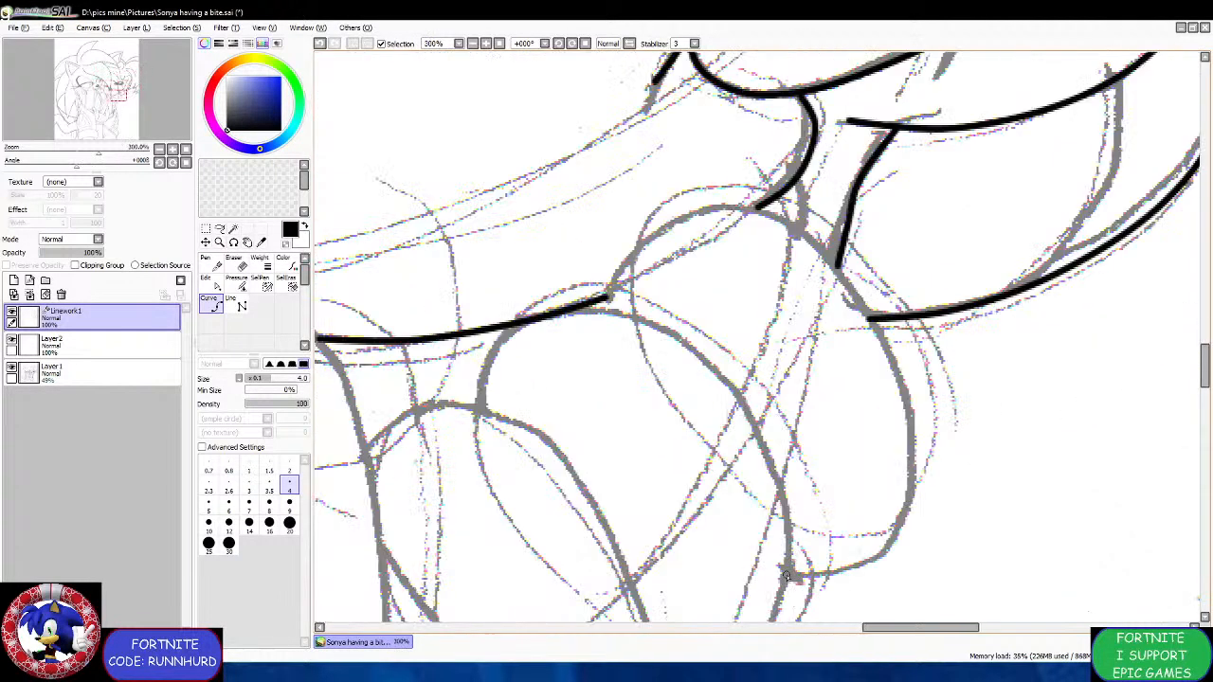
pyautogui.click(788, 572)
pyautogui.click(840, 572)
pyautogui.click(895, 534)
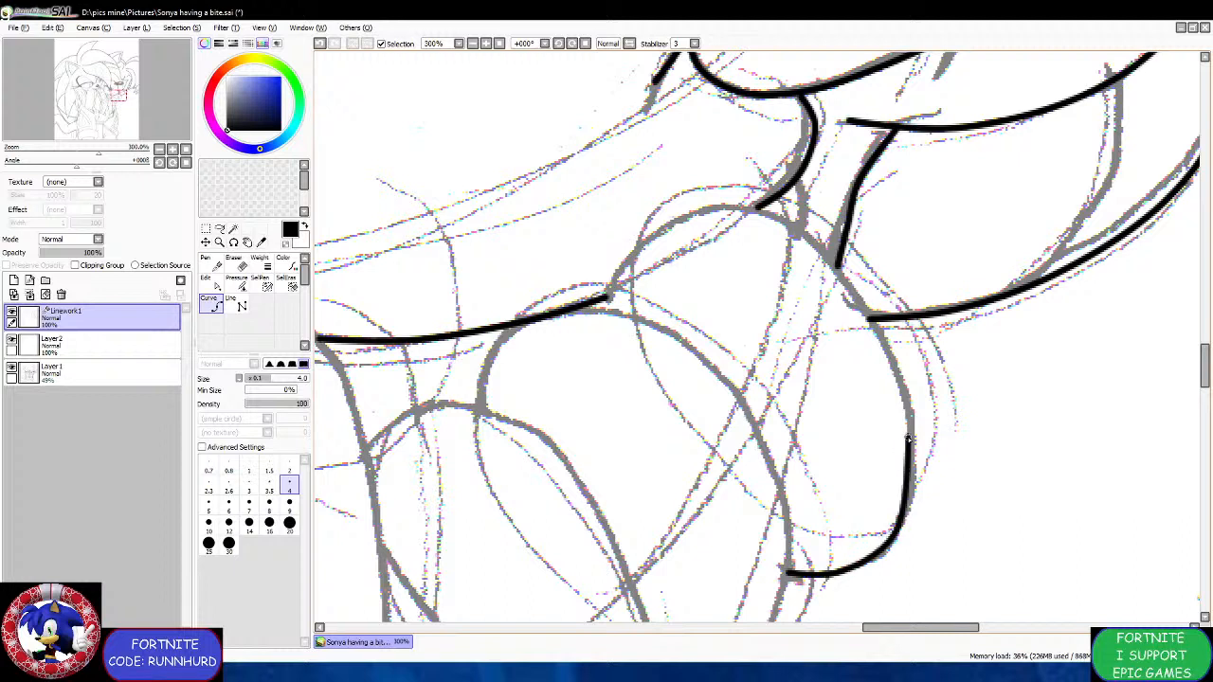
pyautogui.click(913, 436)
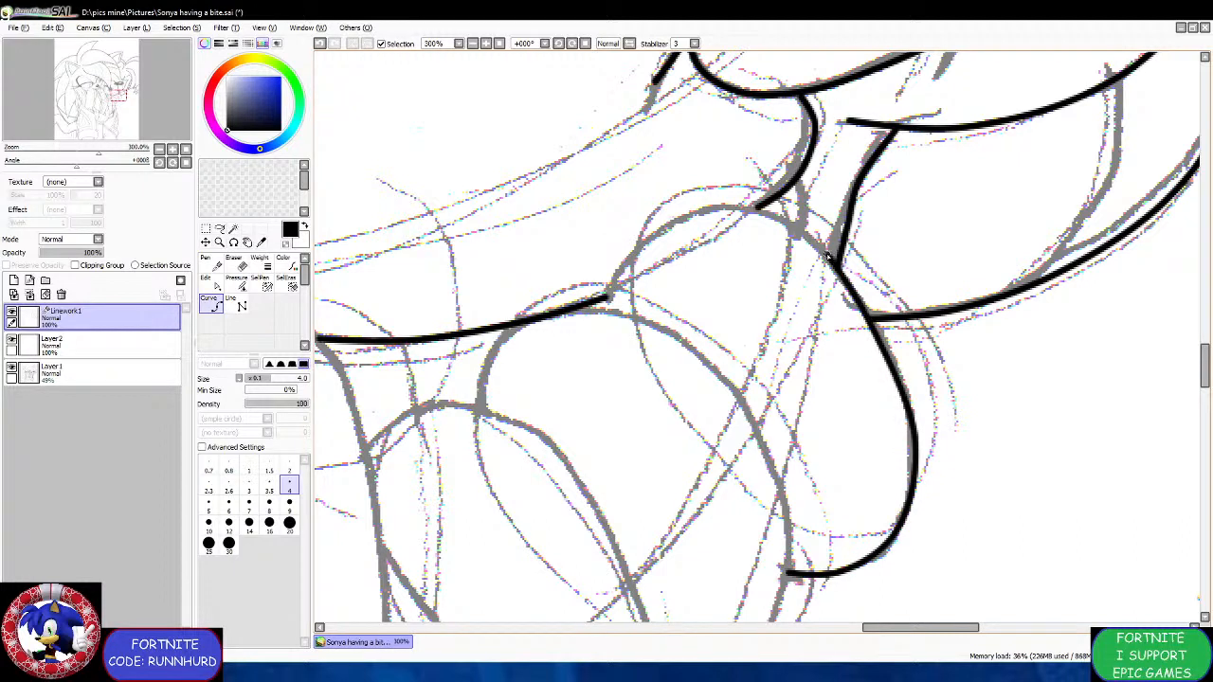
pyautogui.click(764, 210)
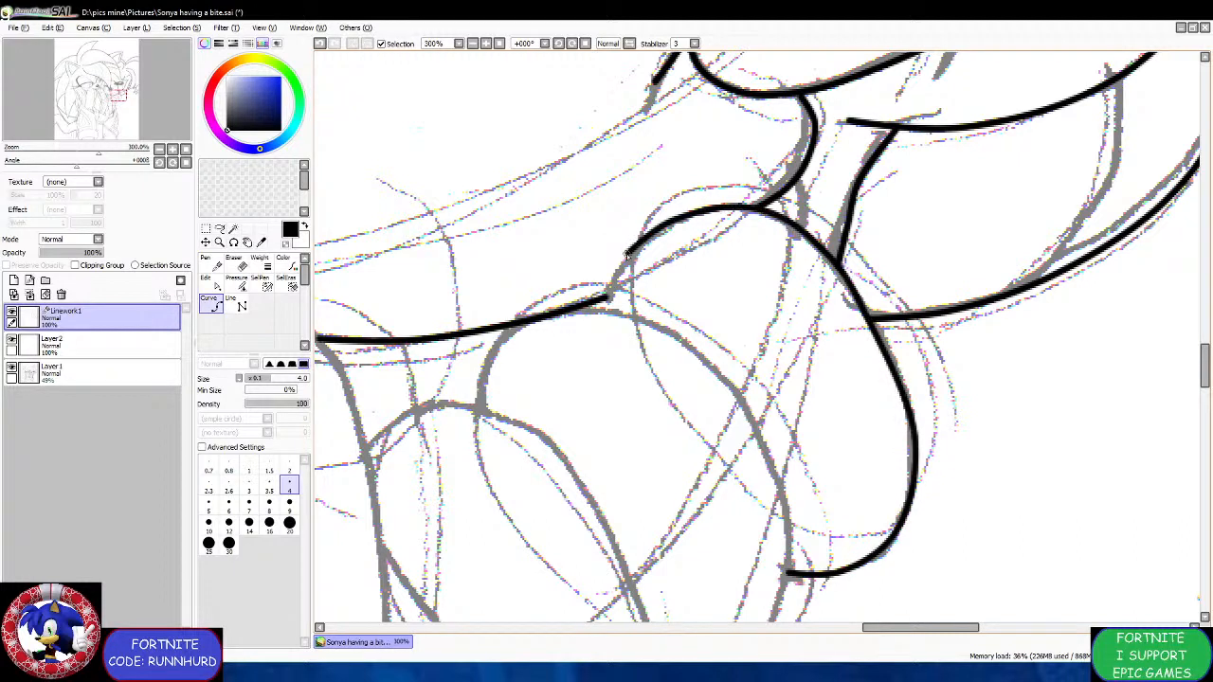
pyautogui.click(624, 258)
pyautogui.doubleClick(615, 309)
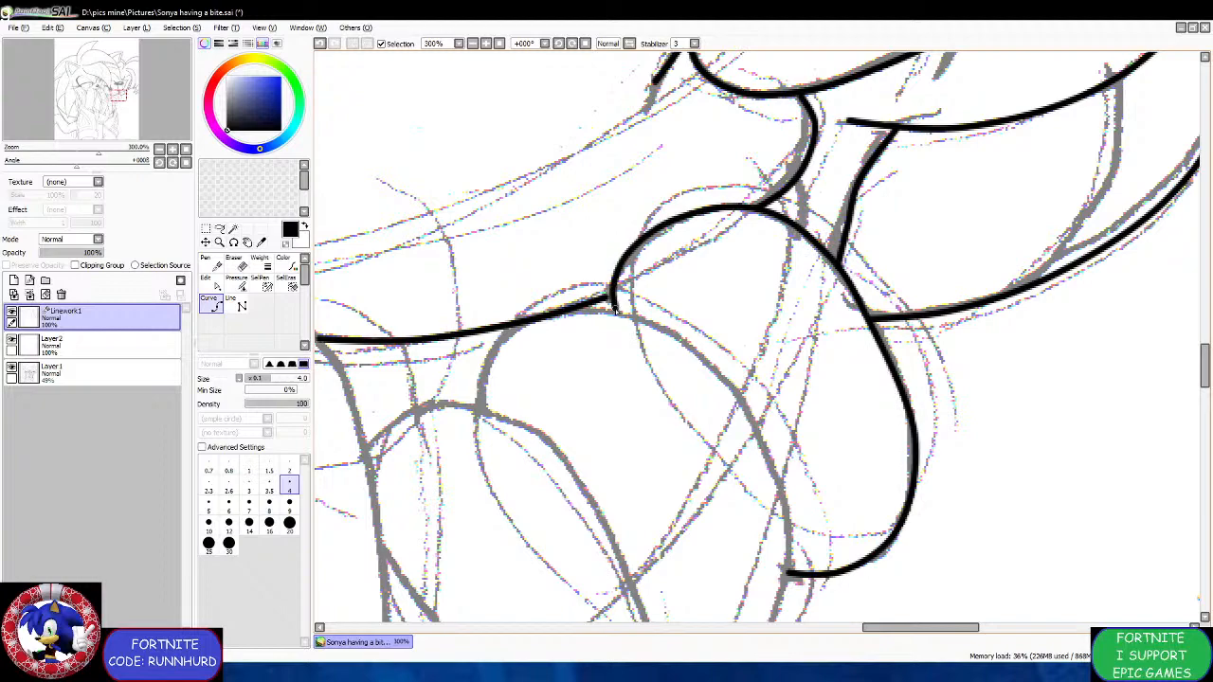
# Ink the second finger's outline from its inner side over the knuckle and down around the fingertip to the next finger.
pyautogui.scroll(-3, 613, 311)
pyautogui.scroll(3, 554, 333)
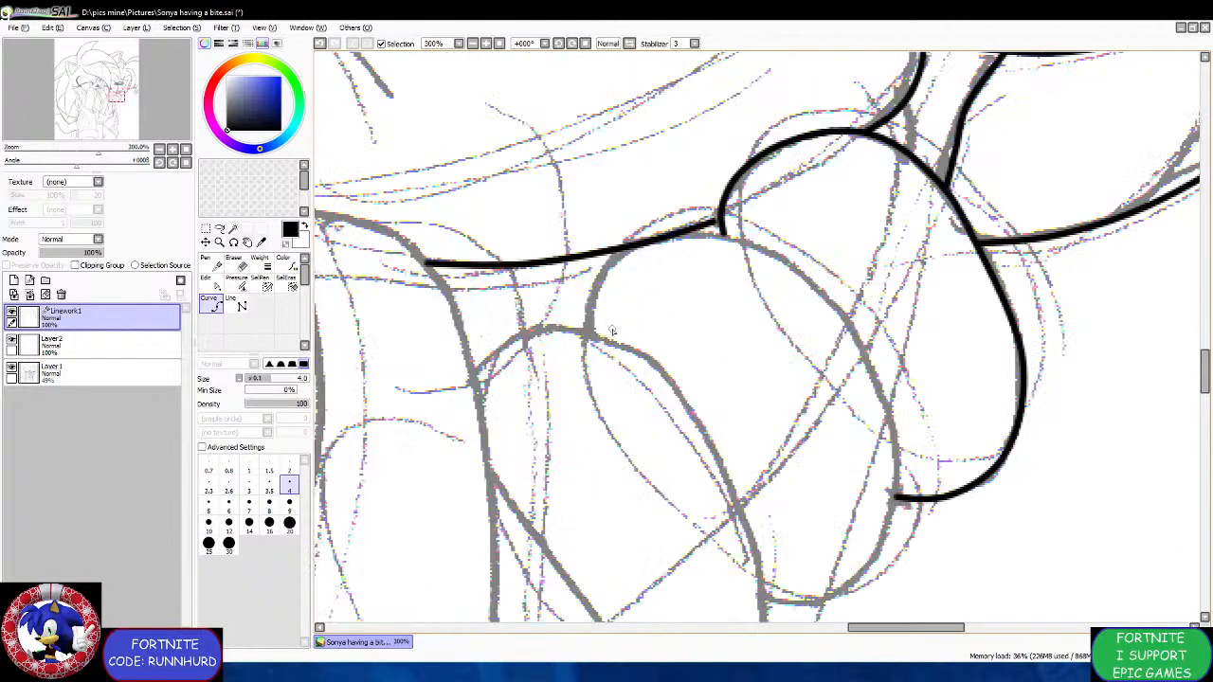
pyautogui.click(605, 338)
pyautogui.click(603, 286)
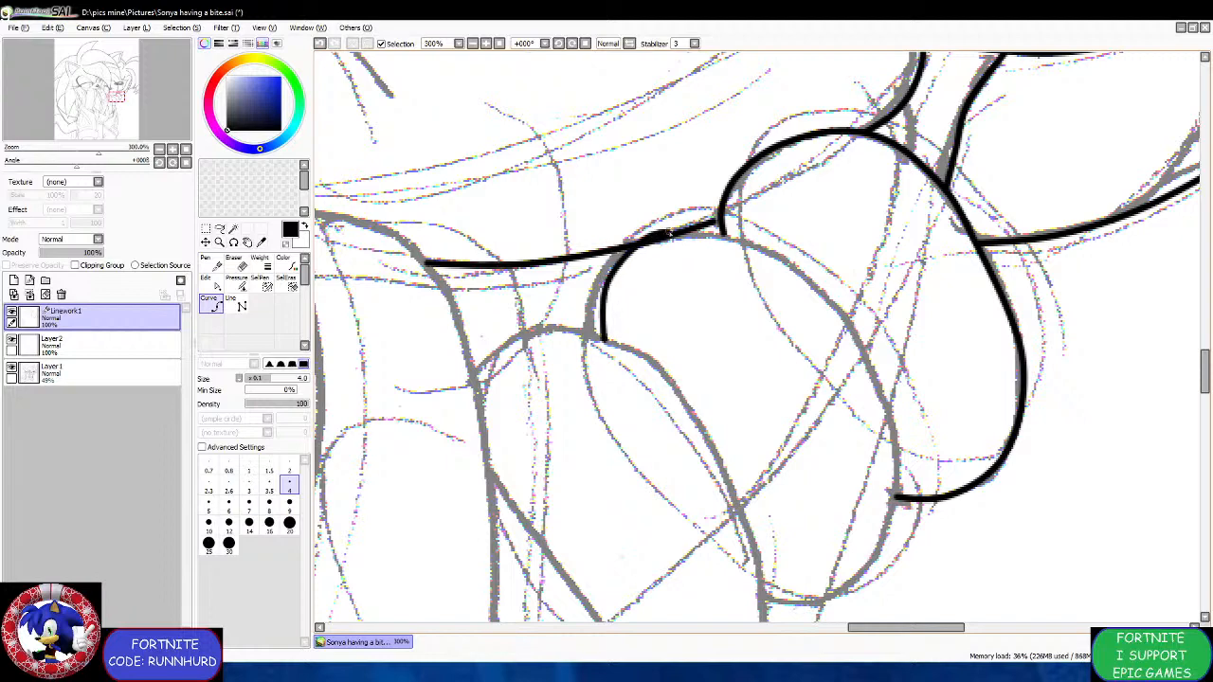
pyautogui.click(720, 229)
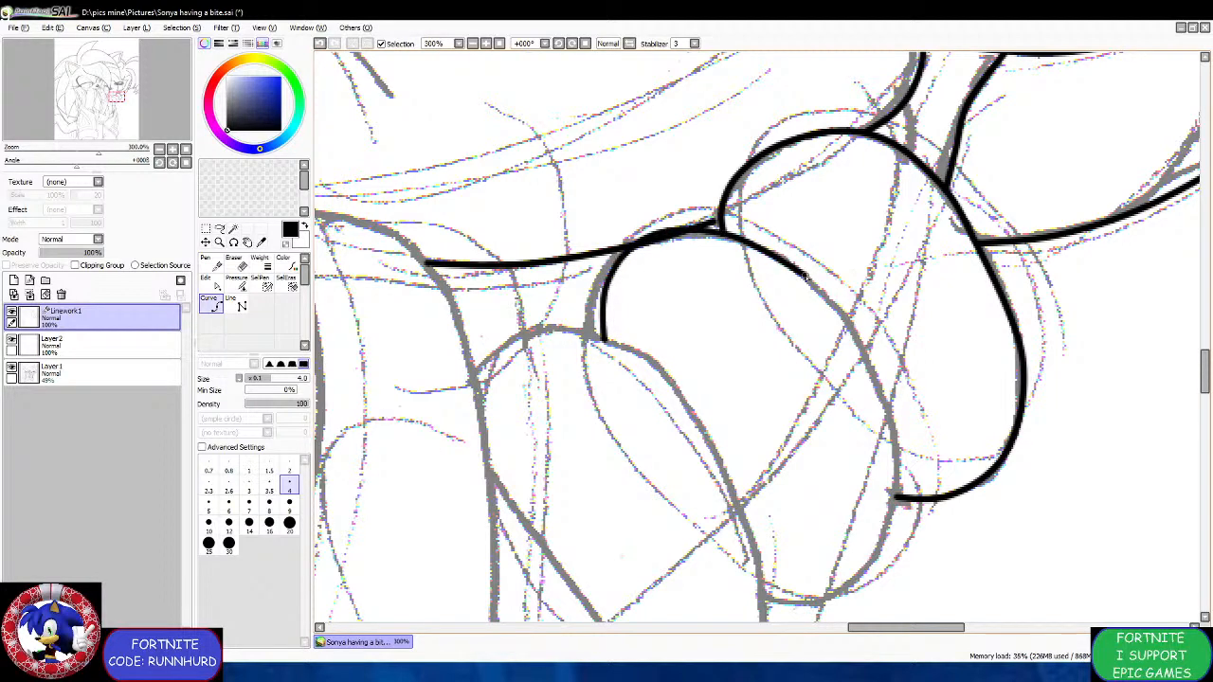
pyautogui.click(892, 498)
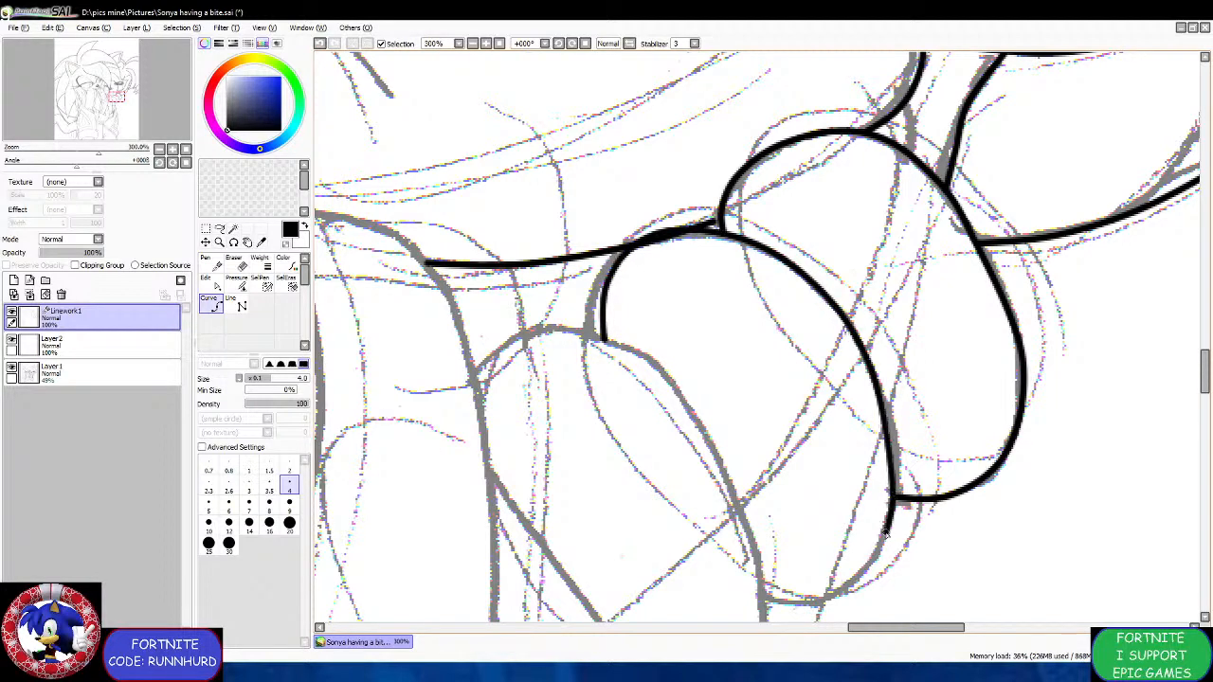
pyautogui.click(876, 561)
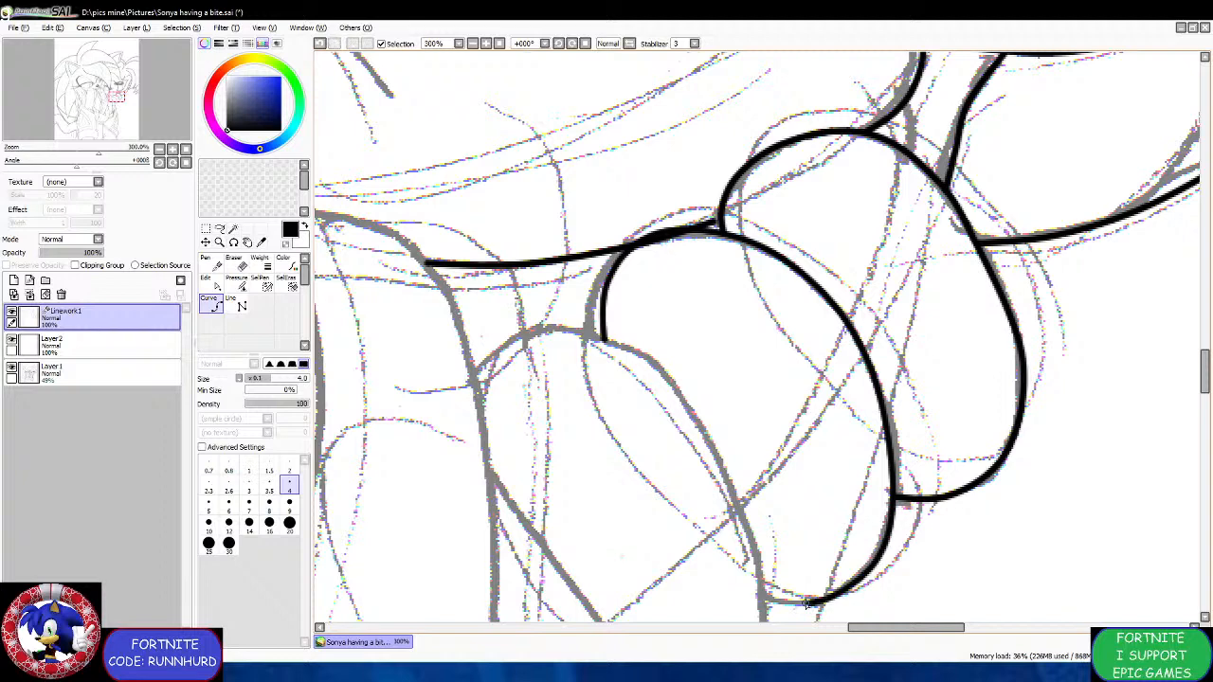
pyautogui.doubleClick(766, 603)
# Erase the excess jaw line overlapping the second finger's knuckle and fill the small gap beside the outermost finger with black.
pyautogui.scroll(1, 748, 343)
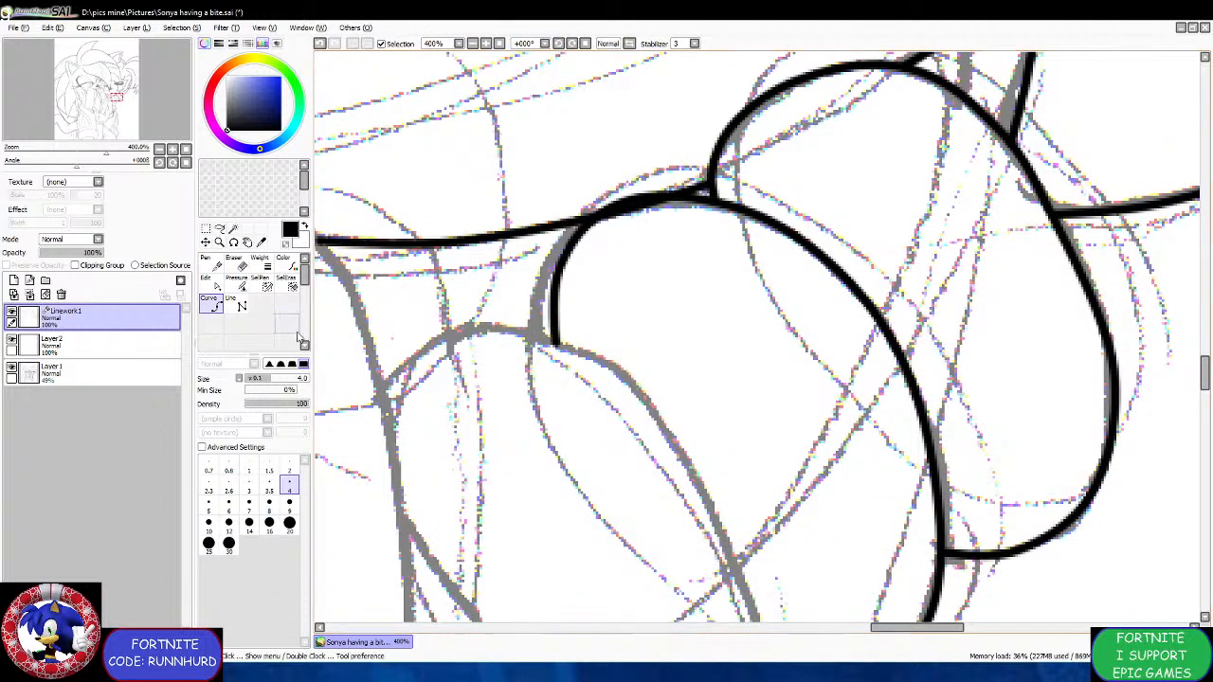
pyautogui.click(239, 264)
pyautogui.scroll(1, 625, 203)
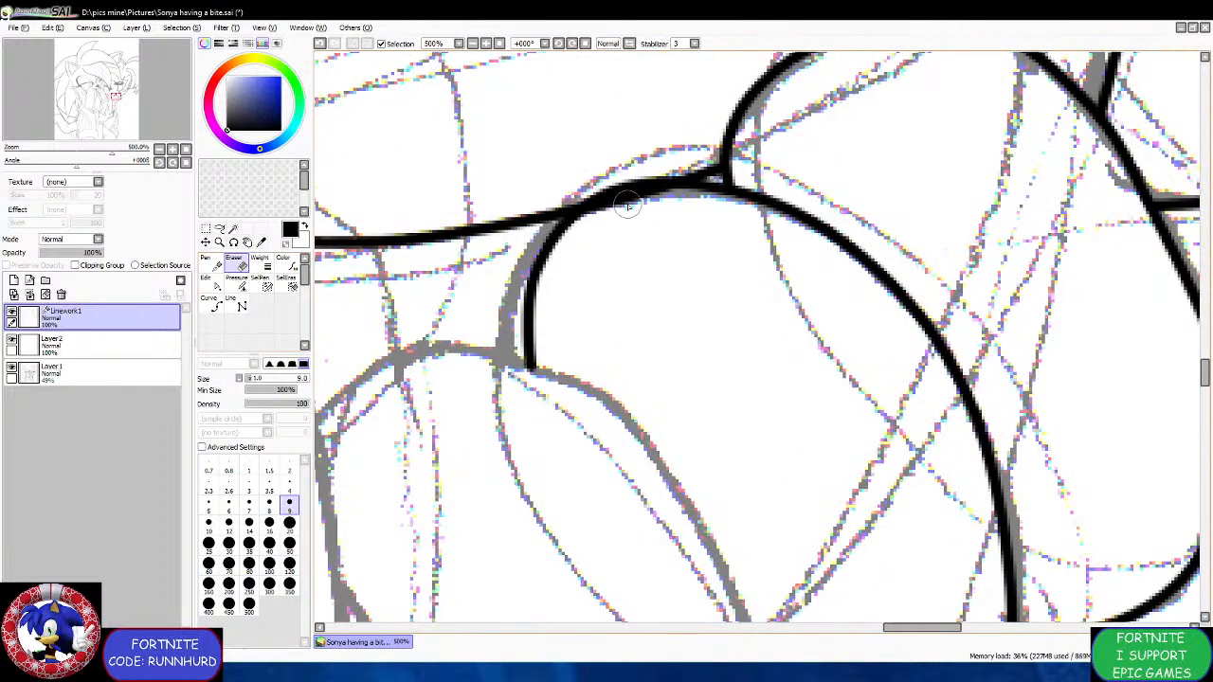
pyautogui.moveTo(622, 206)
pyautogui.mouseDown()
pyautogui.moveTo(581, 213)
pyautogui.moveTo(678, 180)
pyautogui.mouseUp()
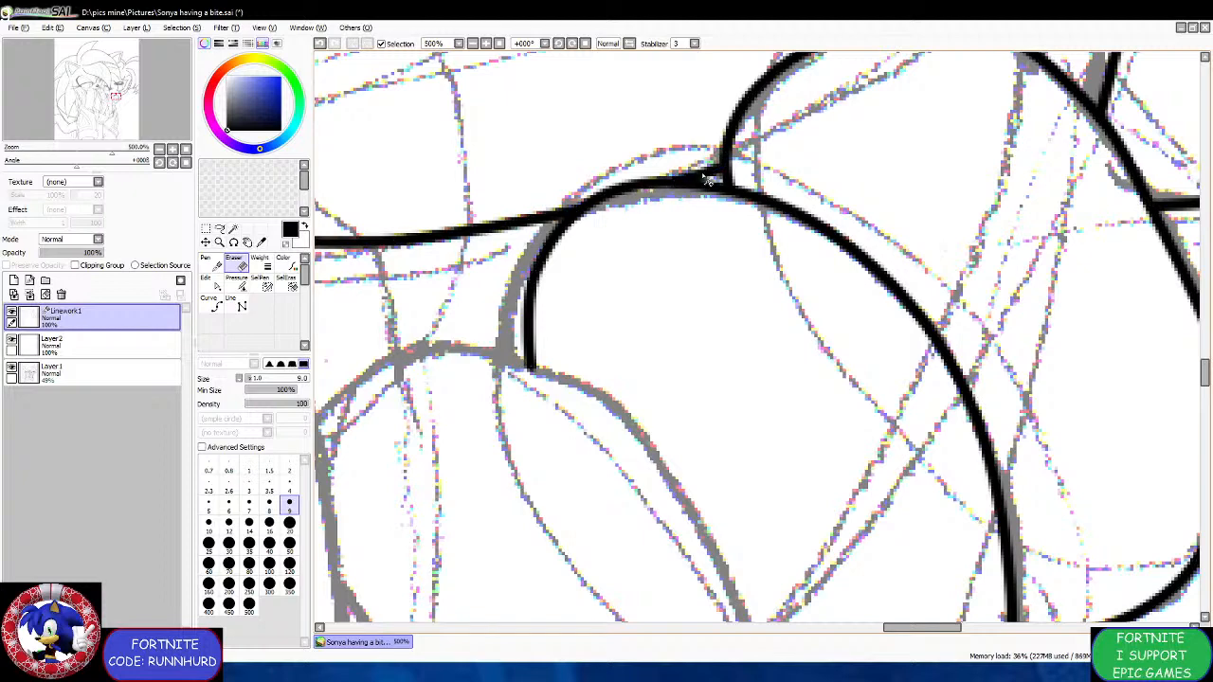
pyautogui.click(213, 303)
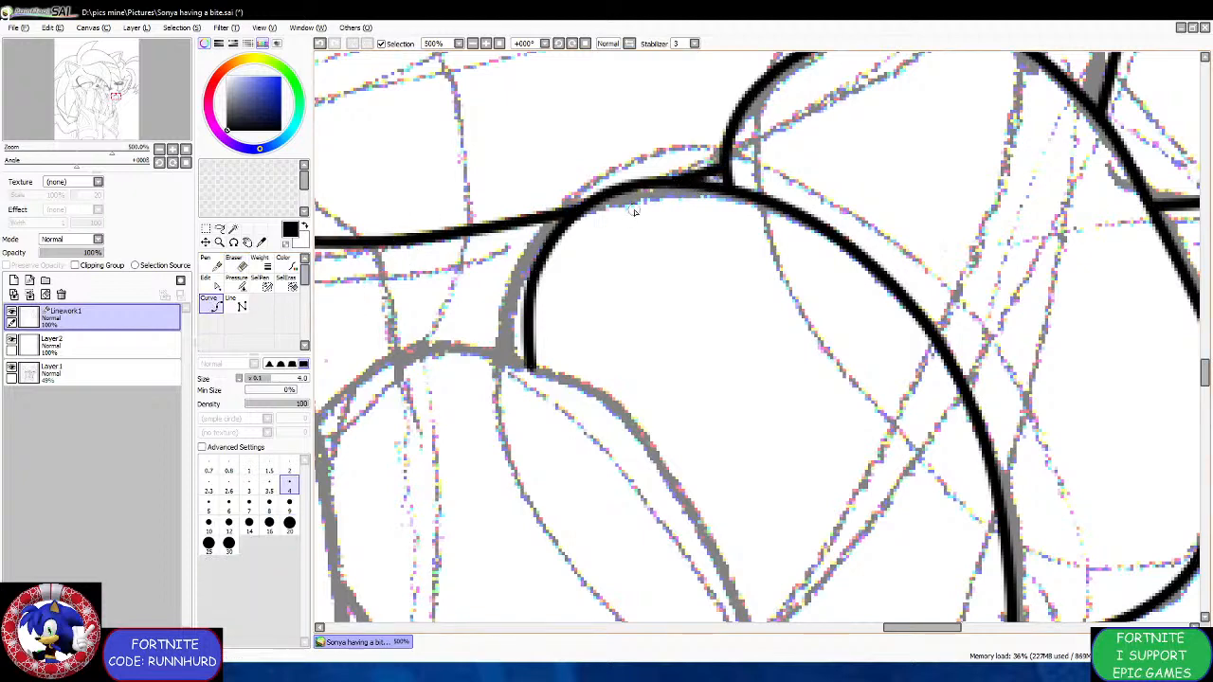
pyautogui.scroll(1, 683, 161)
pyautogui.moveTo(708, 175); pyautogui.dragTo(738, 171)
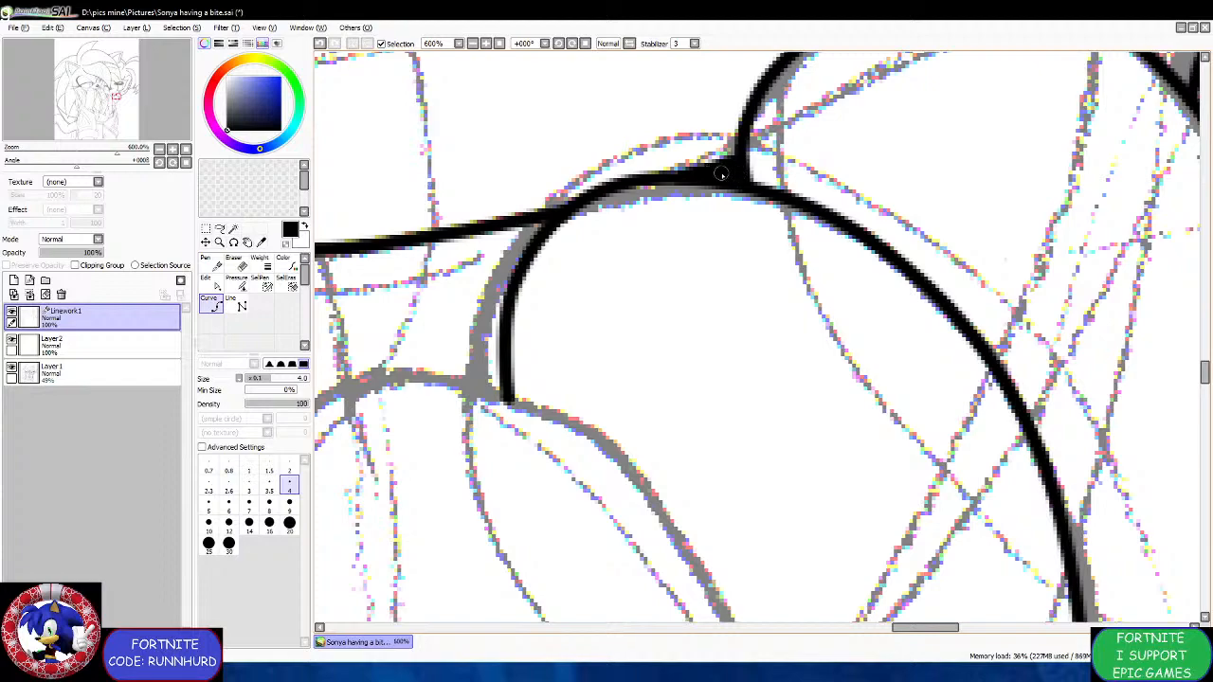
# Ink the short arched line from the hair strands beside the neck to the inner end of the jaw line.
pyautogui.scroll(-3, 711, 173)
pyautogui.scroll(-2, 688, 178)
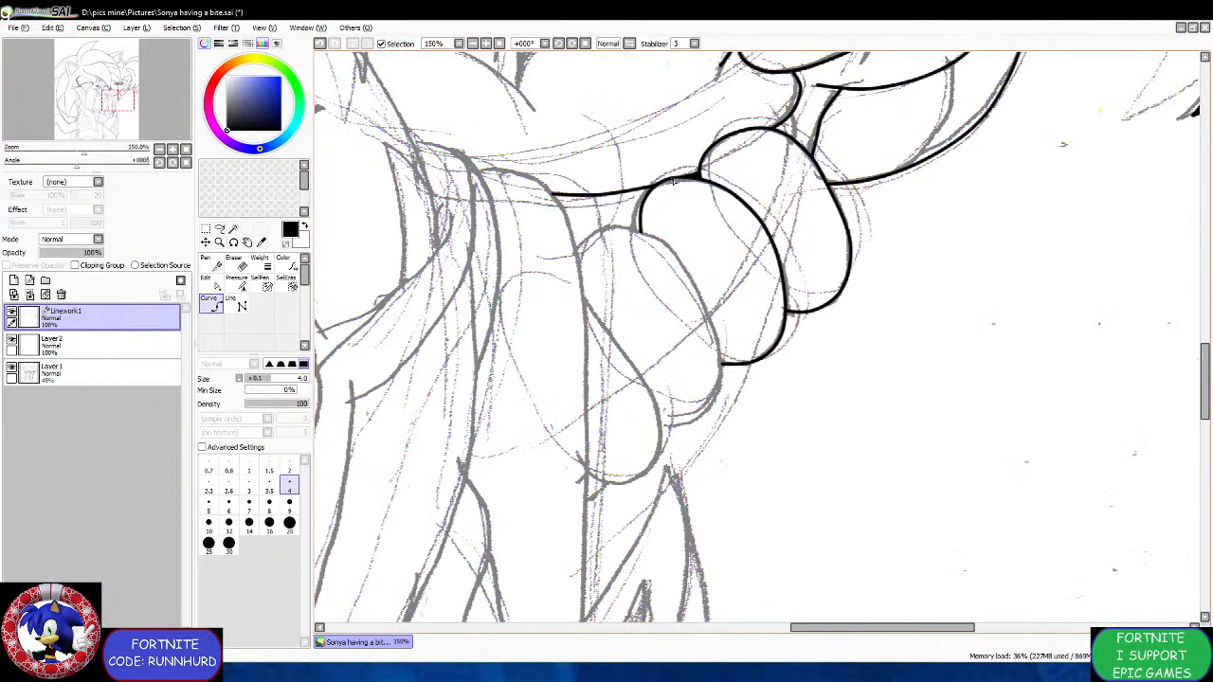
pyautogui.scroll(1, 596, 196)
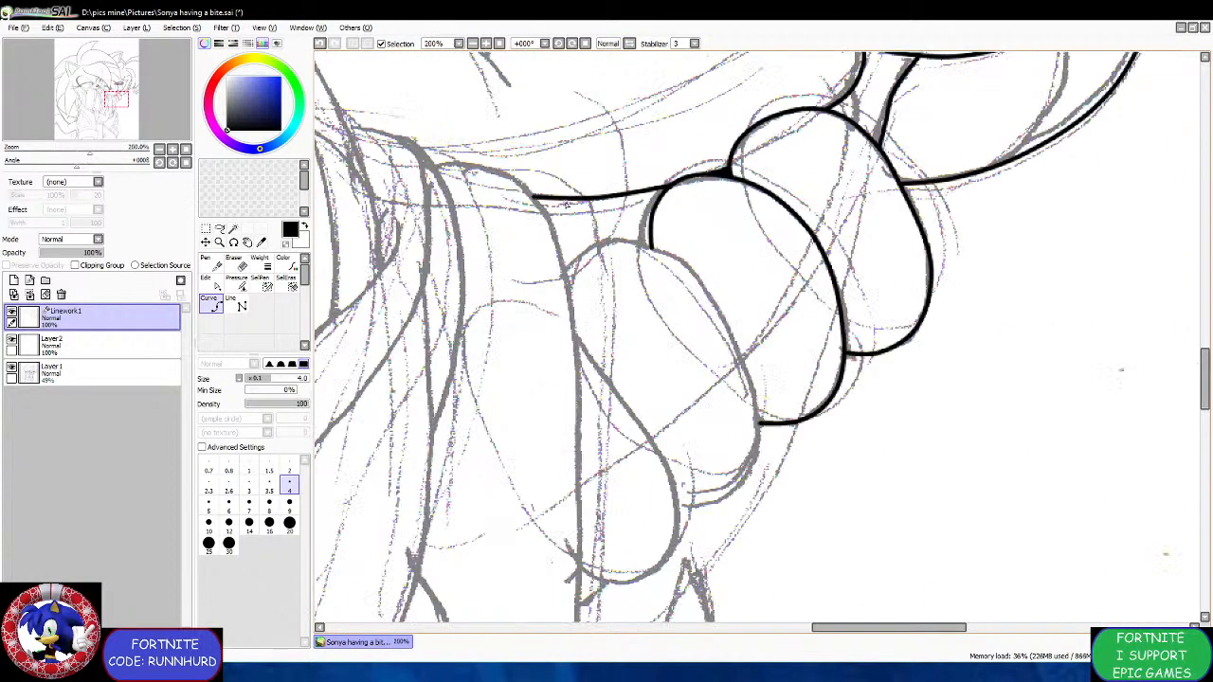
pyautogui.scroll(-2, 566, 203)
pyautogui.scroll(2, 395, 157)
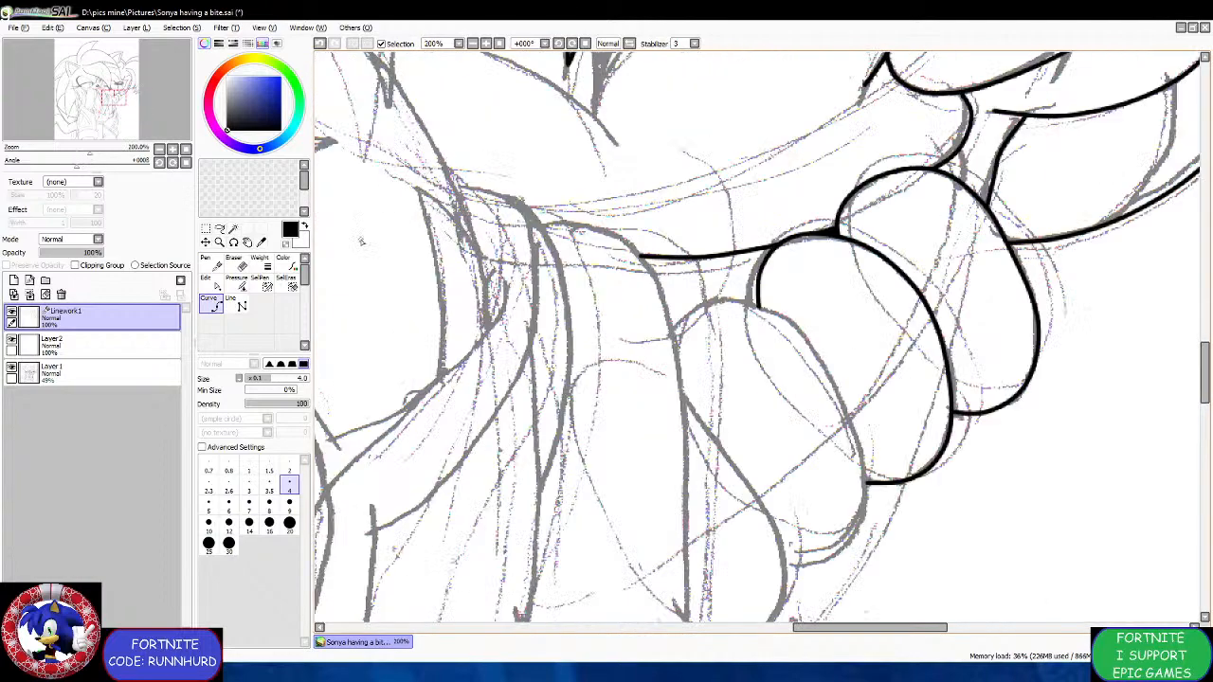
pyautogui.scroll(1, 536, 235)
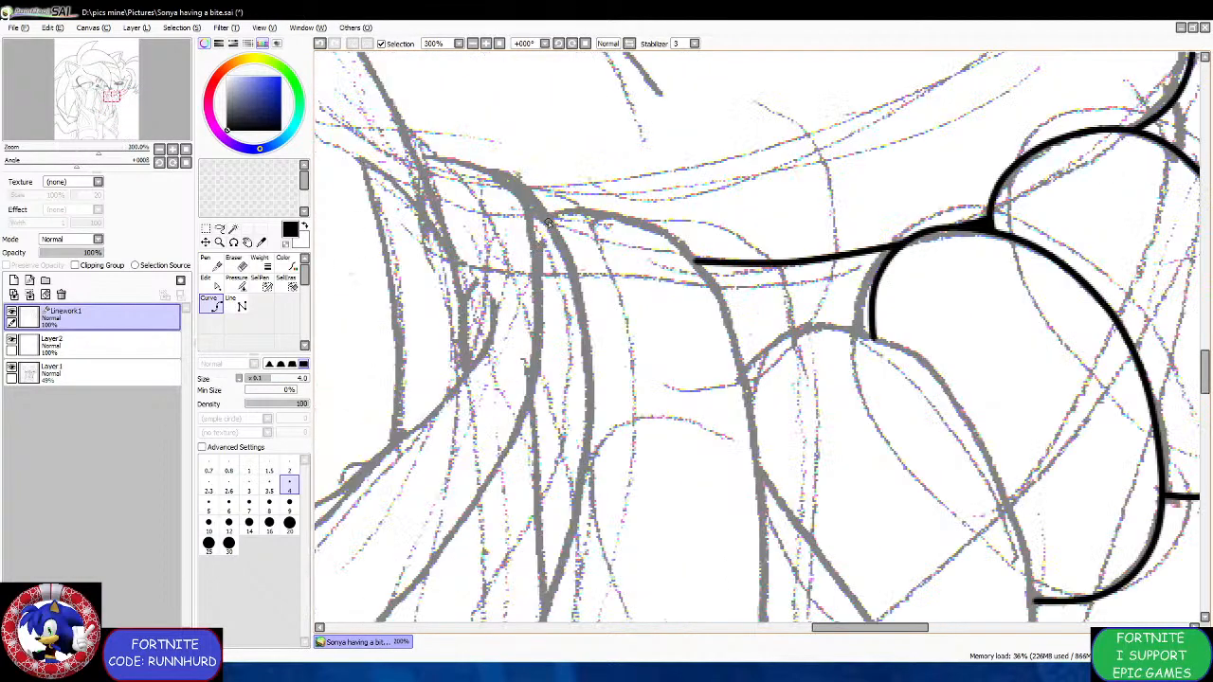
pyautogui.moveTo(551, 217)
pyautogui.mouseDown()
pyautogui.moveTo(645, 222)
pyautogui.moveTo(693, 267)
pyautogui.mouseUp()
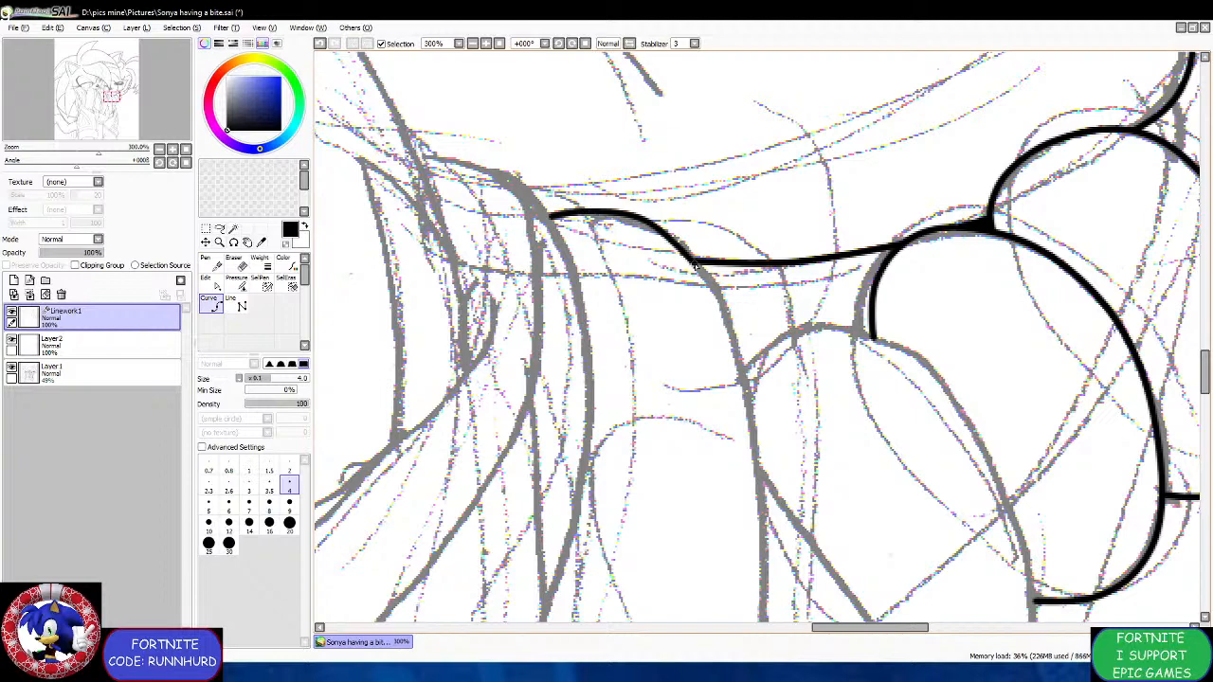
# Continue the arched line past the jaw line's end into a long, nearly vertical line running down inside the fingers.
pyautogui.scroll(-2, 694, 267)
pyautogui.scroll(1, 706, 254)
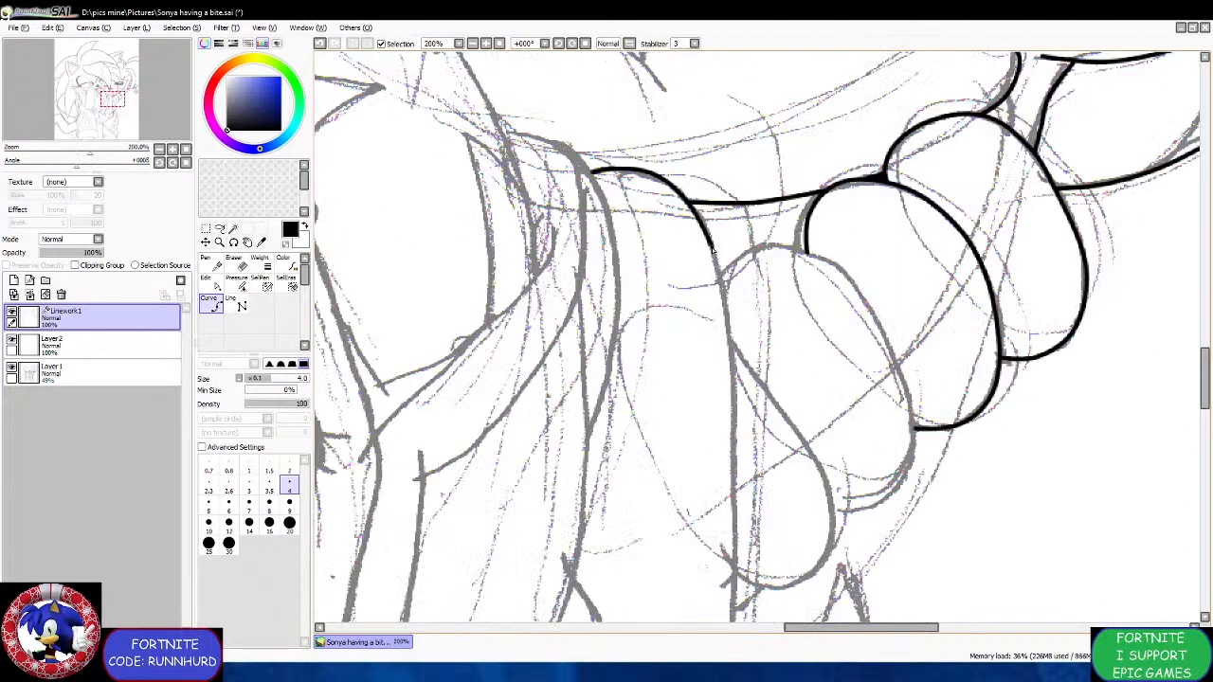
pyautogui.click(734, 386)
pyautogui.scroll(-2, 735, 387)
pyautogui.scroll(1, 733, 462)
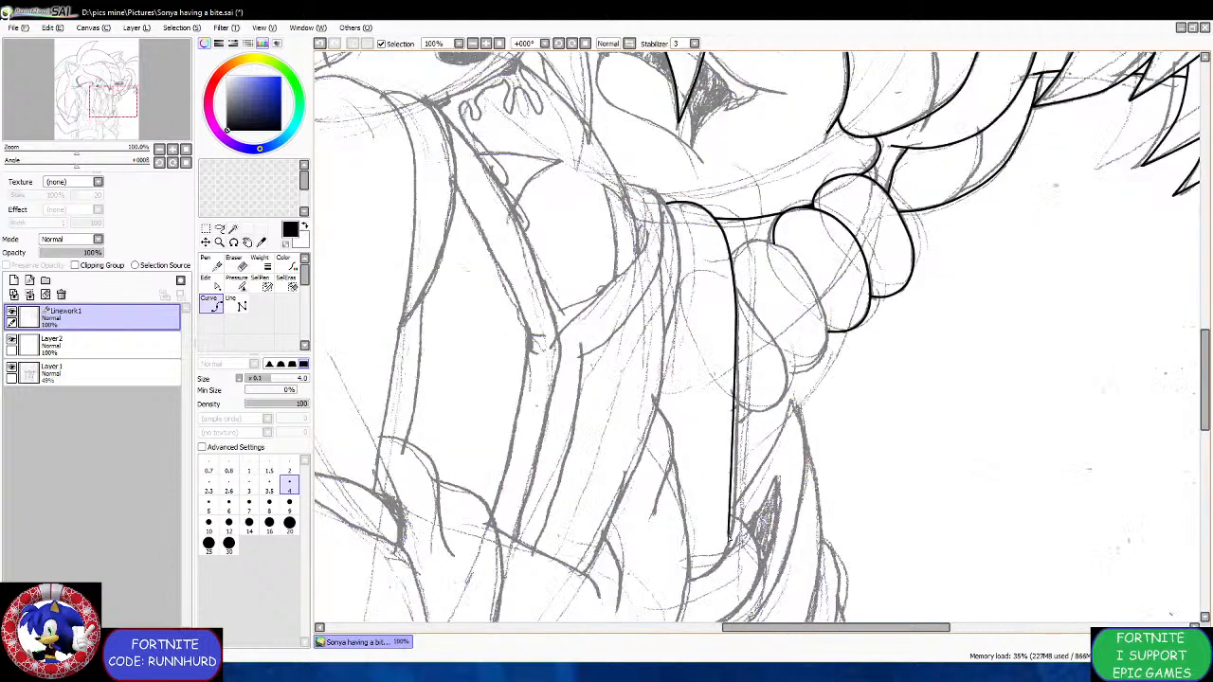
# Ink the upward-curving stroke at the foot of the long vertical line and fill the narrow corner where they meet.
pyautogui.scroll(1, 729, 542)
pyautogui.scroll(-1, 731, 548)
pyautogui.scroll(2, 723, 569)
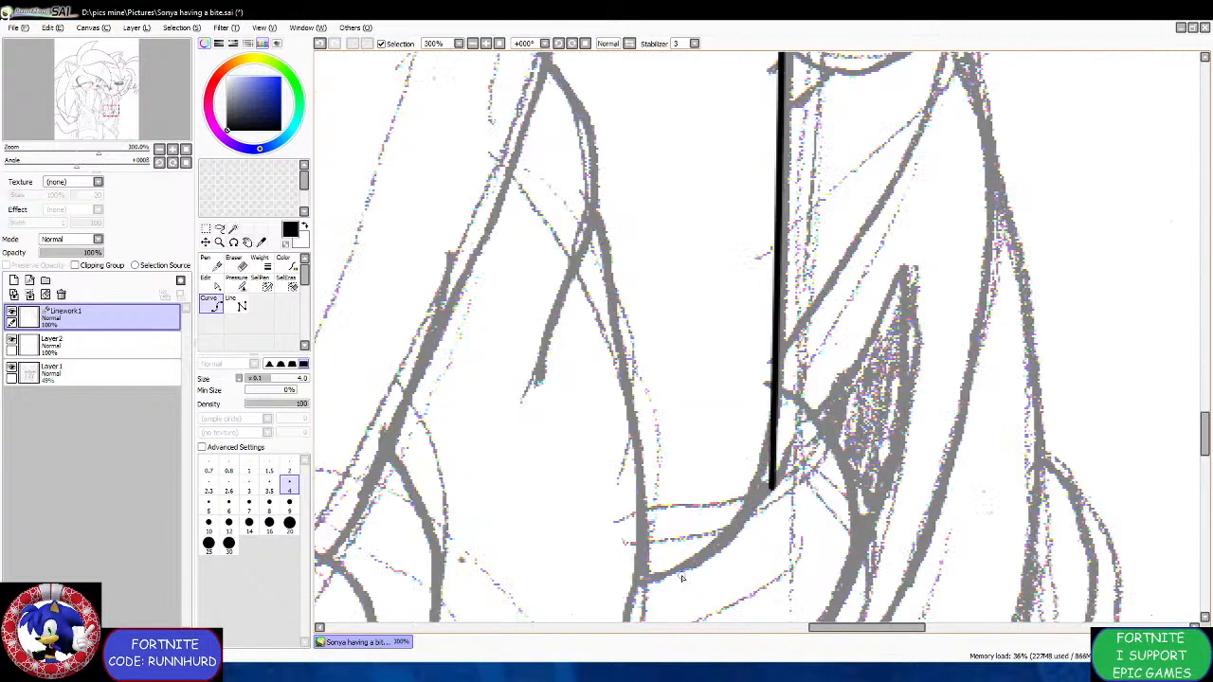
pyautogui.moveTo(637, 580)
pyautogui.mouseDown()
pyautogui.moveTo(708, 561)
pyautogui.moveTo(789, 451)
pyautogui.mouseUp()
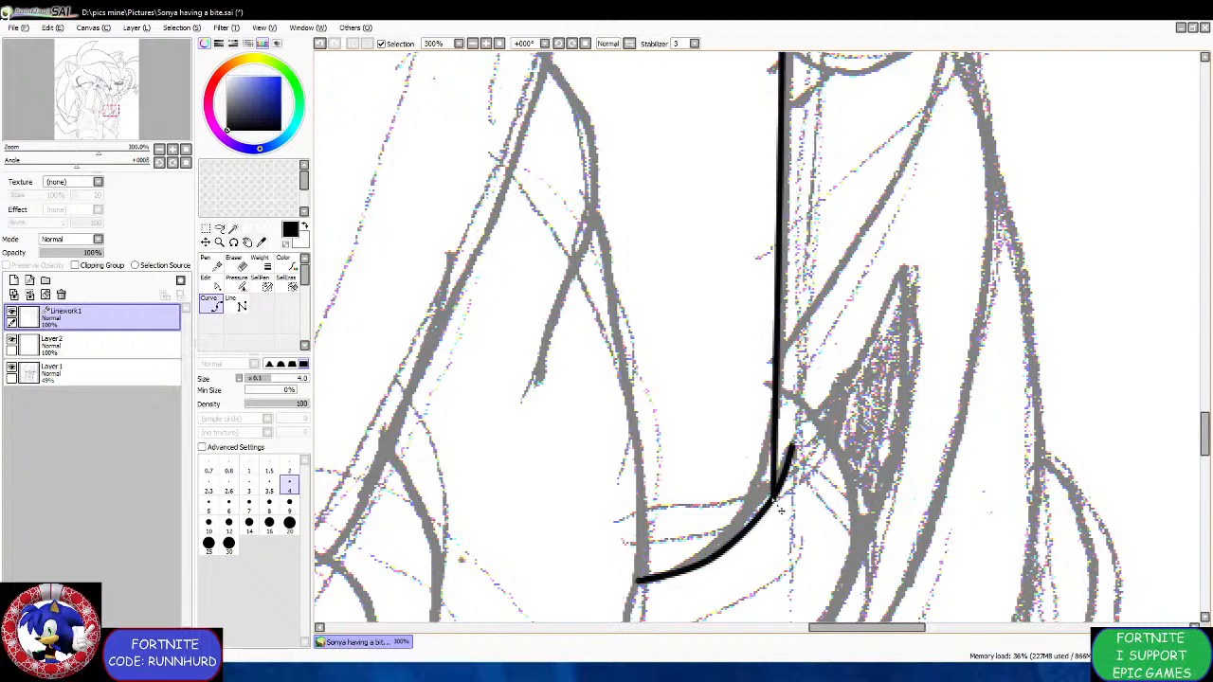
pyautogui.scroll(2, 780, 510)
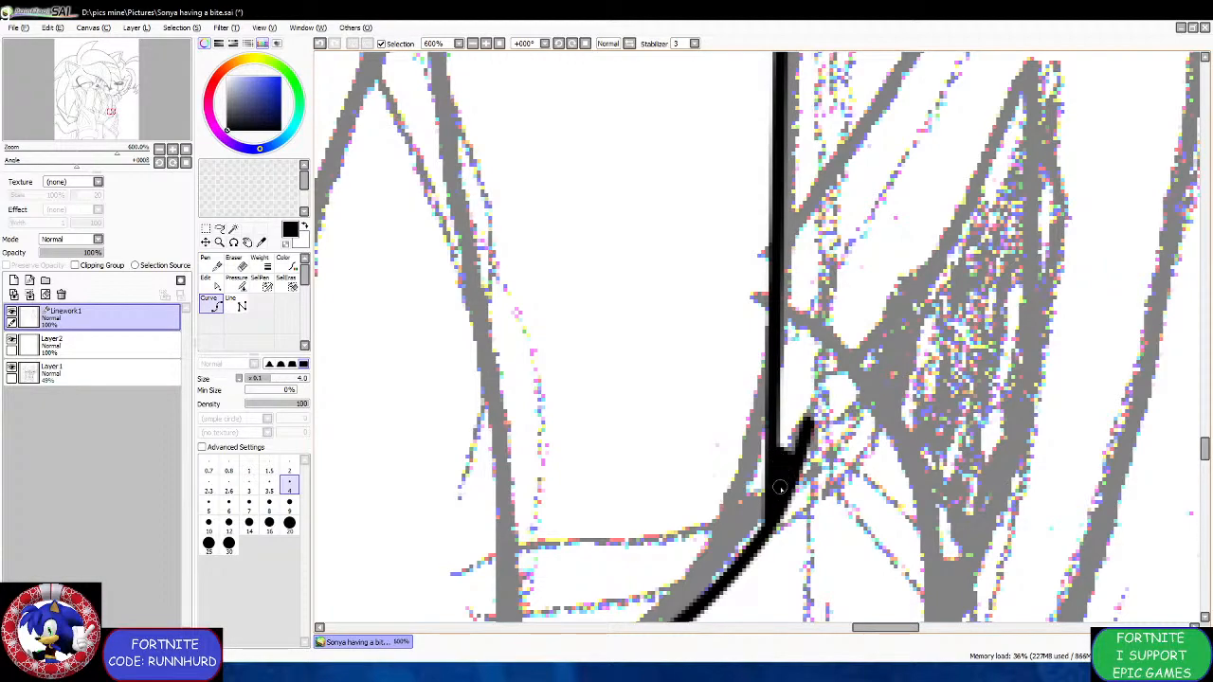
# Ink the rounded curve from the long vertical line outward and down around to the lower inner edge of the curl.
pyautogui.scroll(-1, 779, 487)
pyautogui.click(777, 386)
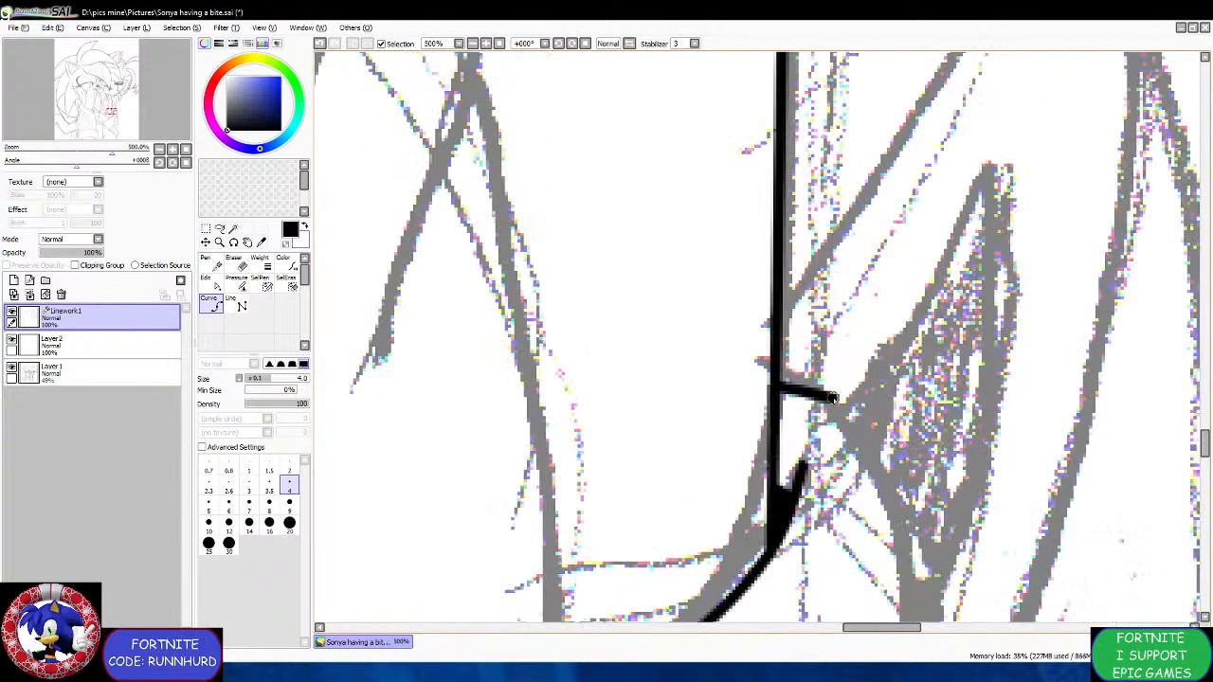
pyautogui.click(837, 401)
pyautogui.click(882, 443)
pyautogui.scroll(-4, 882, 446)
pyautogui.scroll(3, 883, 493)
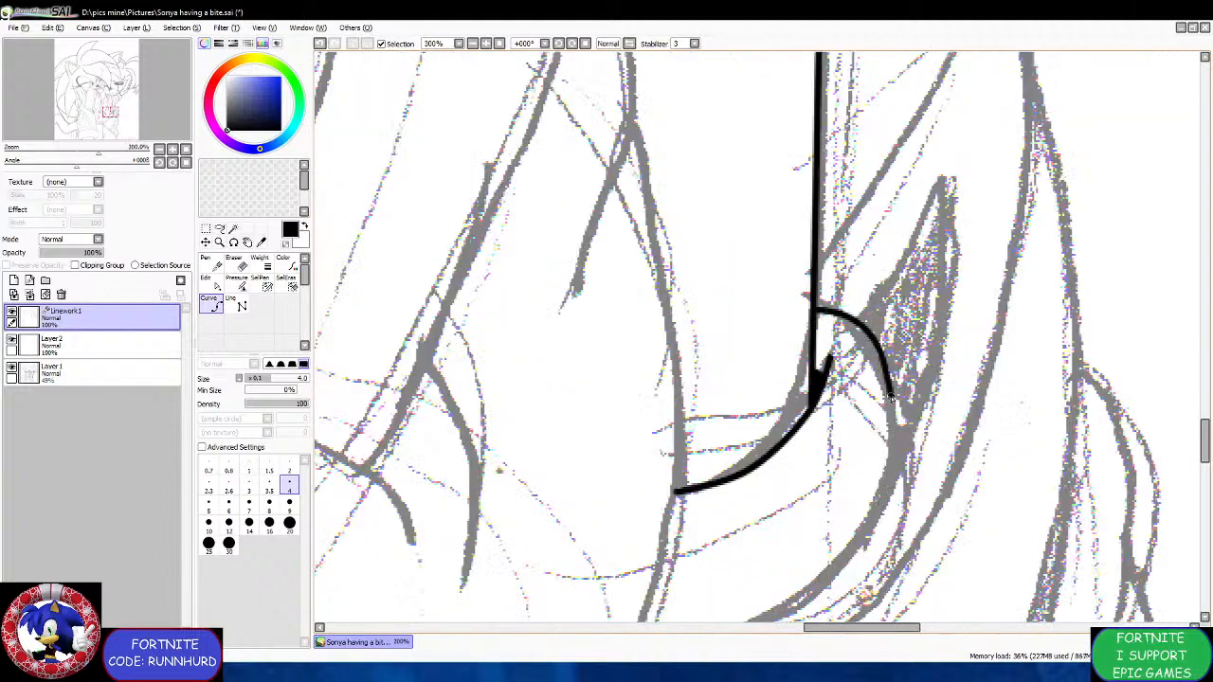
pyautogui.scroll(-5, 891, 498)
pyautogui.scroll(3, 880, 512)
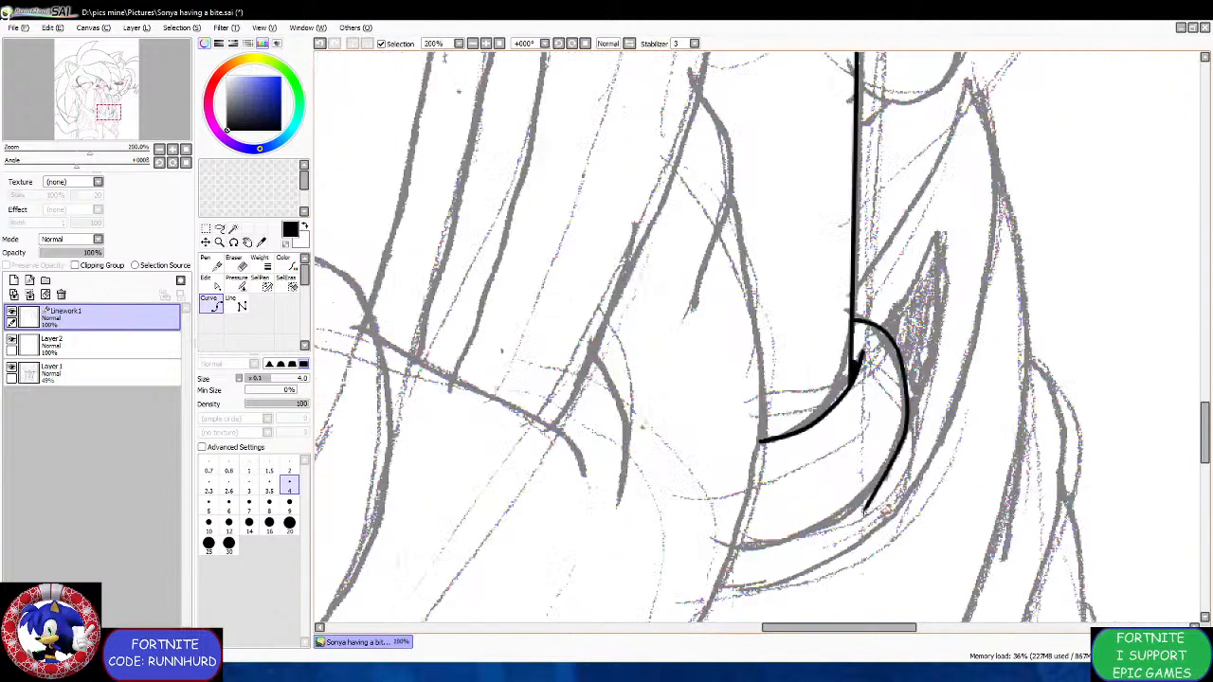
pyautogui.doubleClick(734, 548)
# Ink both sides of the small pointed shaded spike beside the rounded curl.
pyautogui.scroll(-3, 848, 426)
pyautogui.scroll(3, 903, 330)
pyautogui.scroll(1, 831, 464)
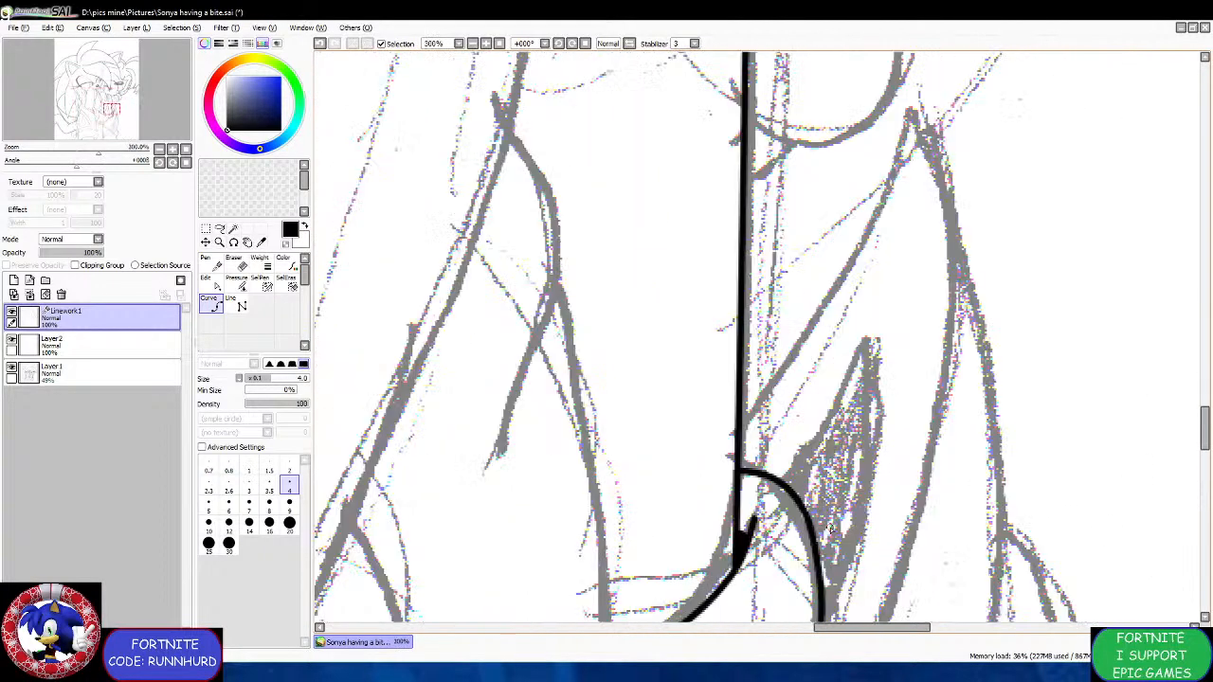
pyautogui.click(782, 485)
pyautogui.scroll(-2, 873, 336)
pyautogui.scroll(1, 874, 336)
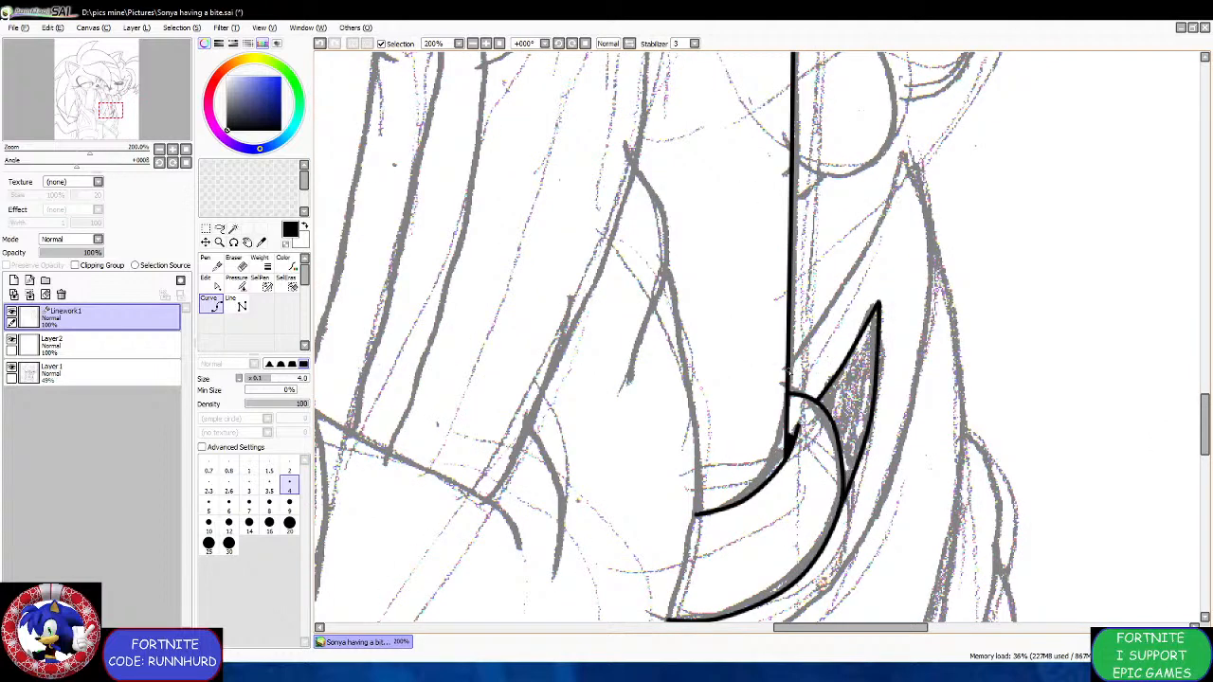
# Ink the large pointed lock from the vertical line up to its tip and down its long outer side to the diagonal band.
pyautogui.click(786, 370)
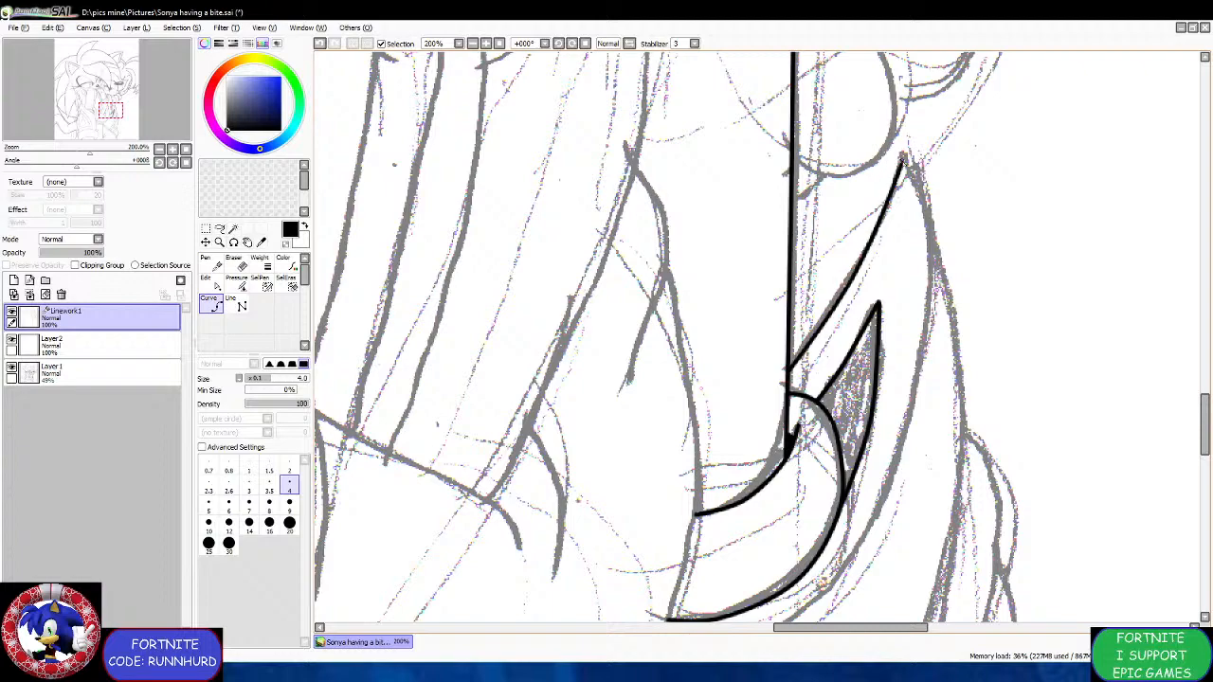
pyautogui.click(905, 160)
pyautogui.click(940, 293)
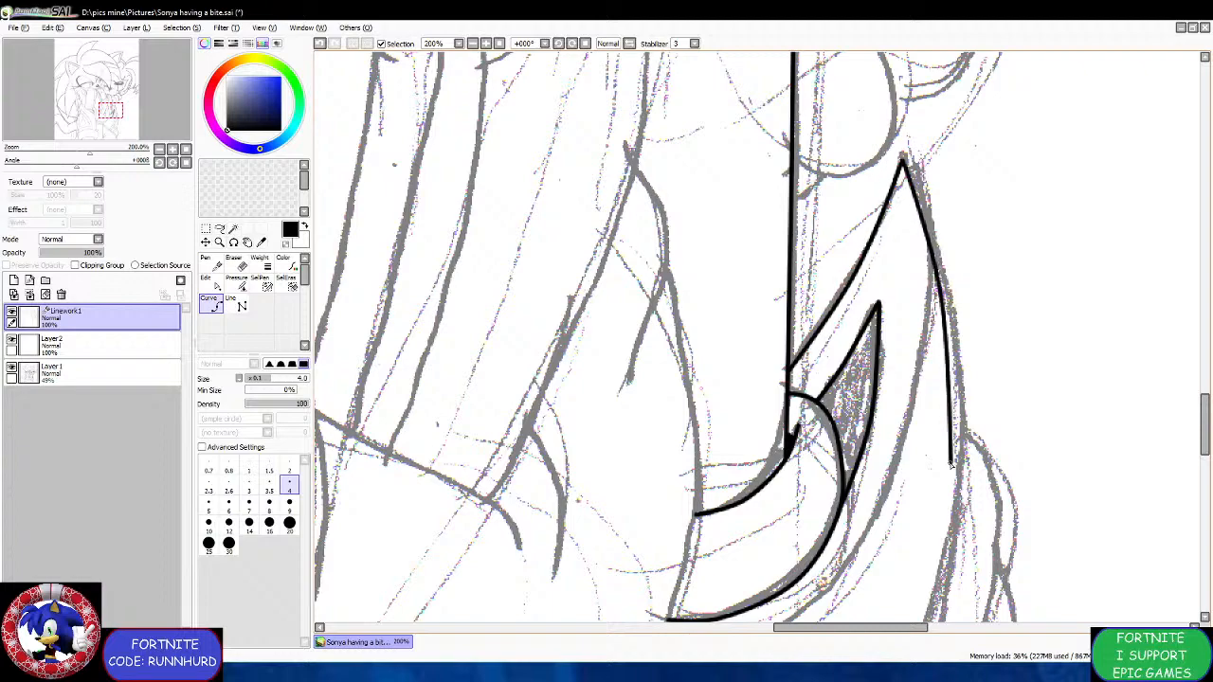
pyautogui.click(961, 483)
pyautogui.scroll(-7, 959, 491)
pyautogui.scroll(5, 934, 517)
pyautogui.scroll(4, 959, 382)
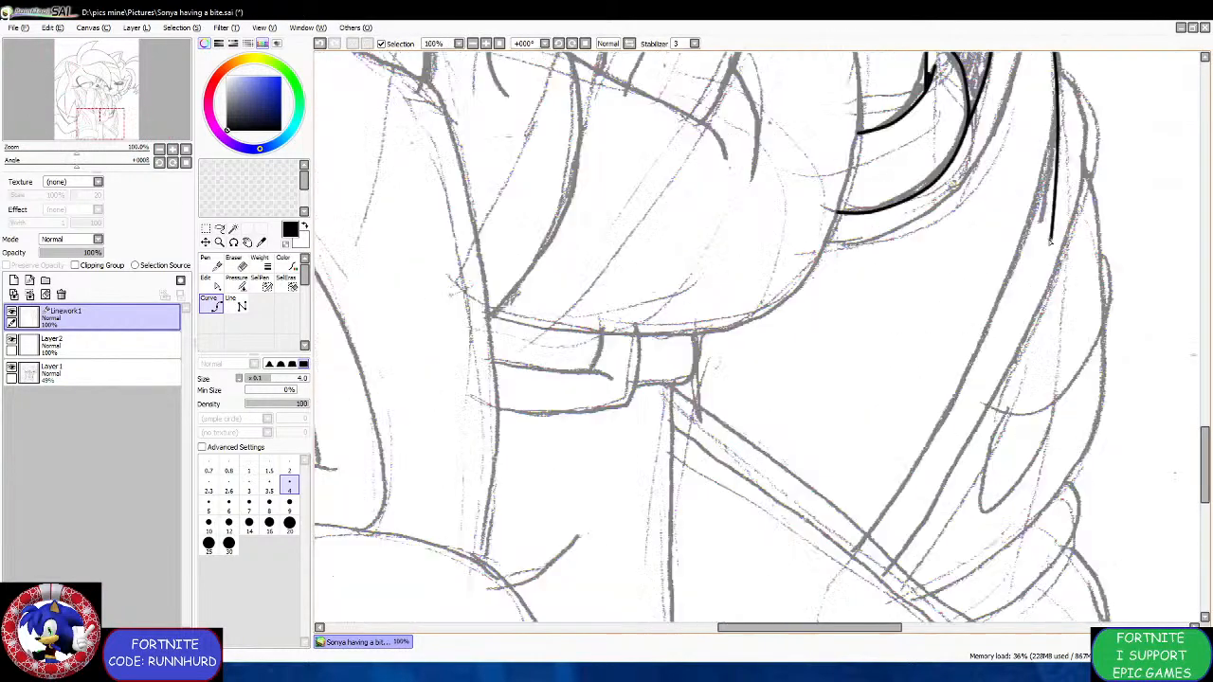
pyautogui.scroll(-5, 979, 341)
pyautogui.scroll(1, 980, 341)
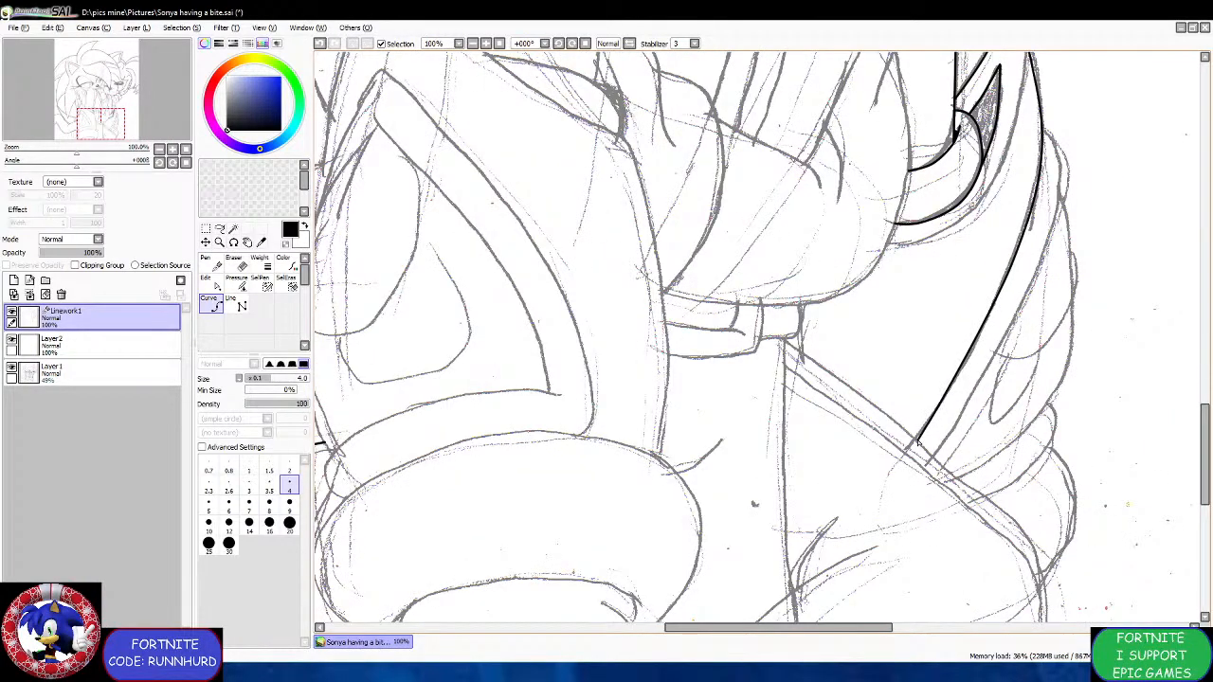
# Ink the diagonal band's upper edge from beneath the collar piece past the long lock and down around the shoulder curve.
pyautogui.scroll(-1, 916, 442)
pyautogui.scroll(2, 914, 441)
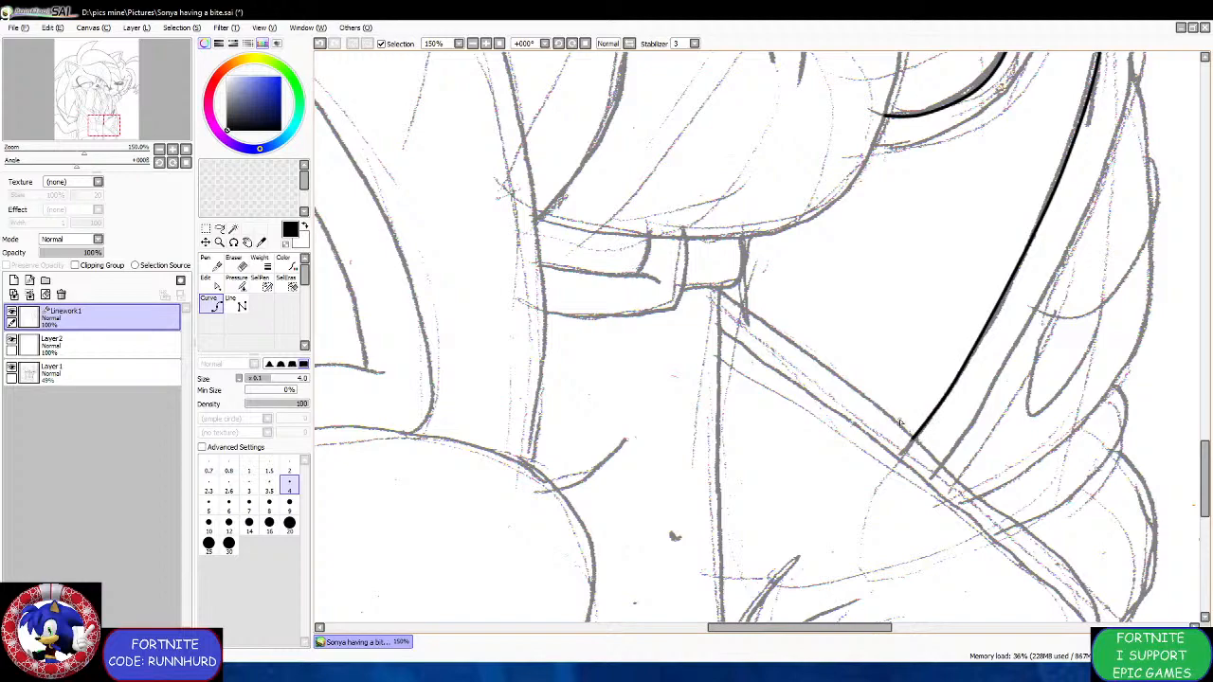
pyautogui.scroll(-1, 900, 424)
pyautogui.scroll(1, 816, 358)
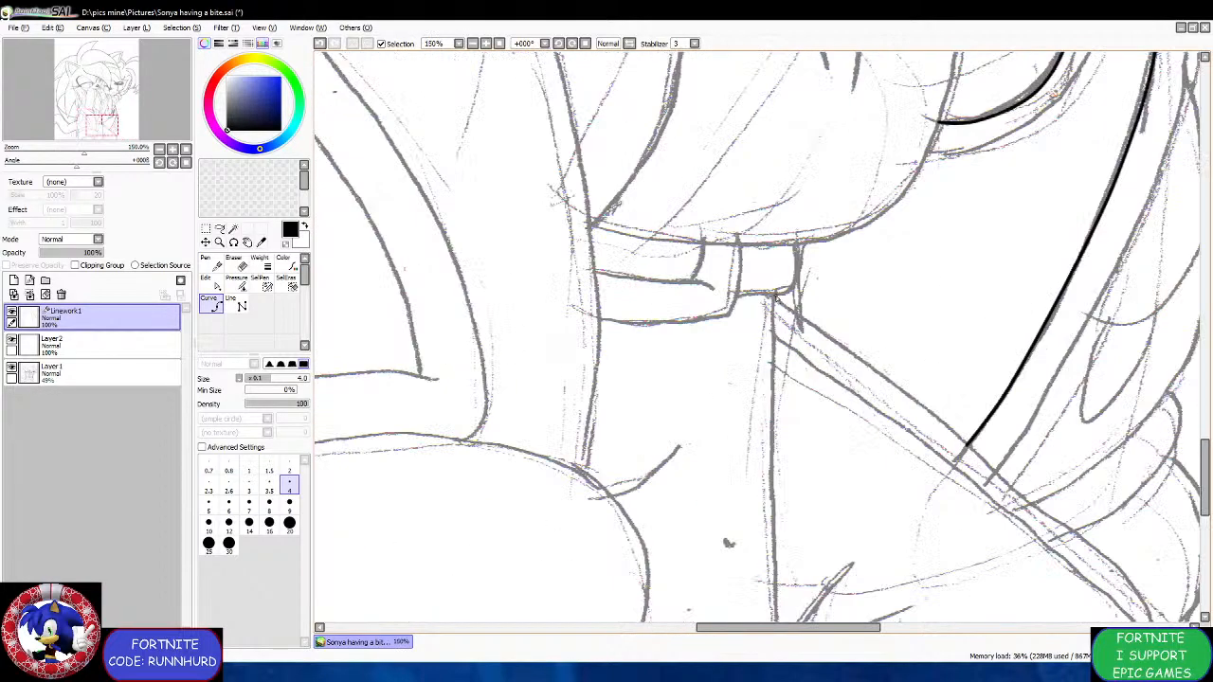
pyautogui.scroll(-3, 775, 298)
pyautogui.scroll(3, 786, 322)
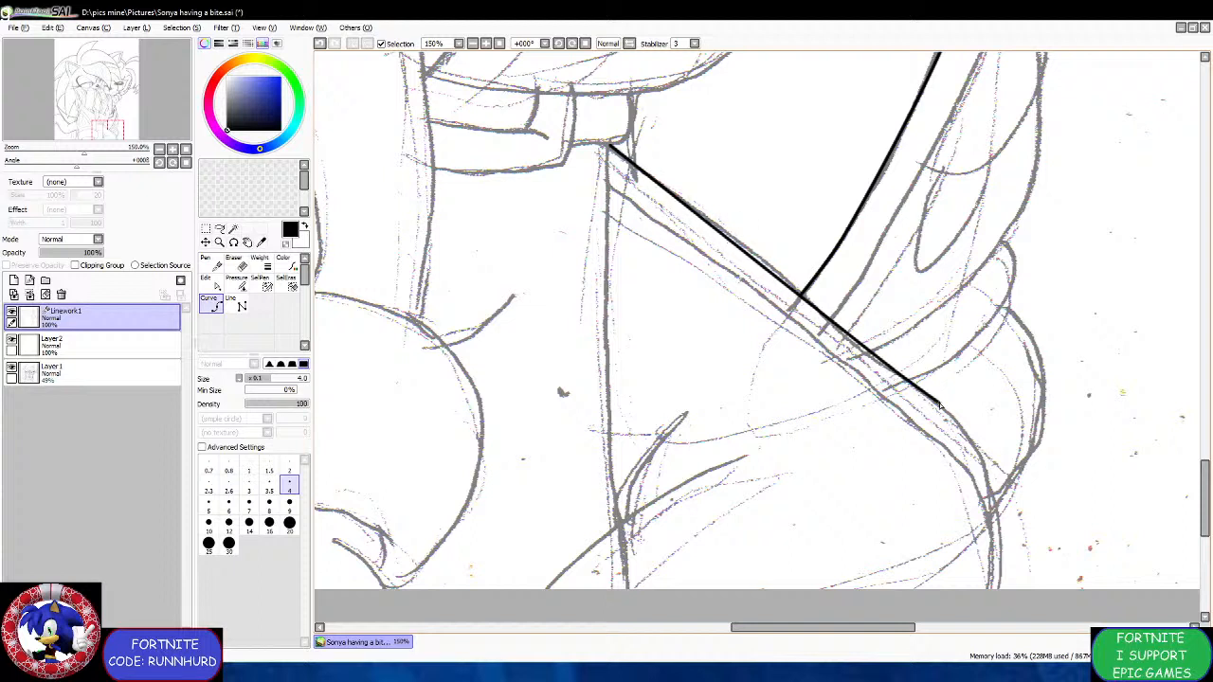
pyautogui.click(959, 434)
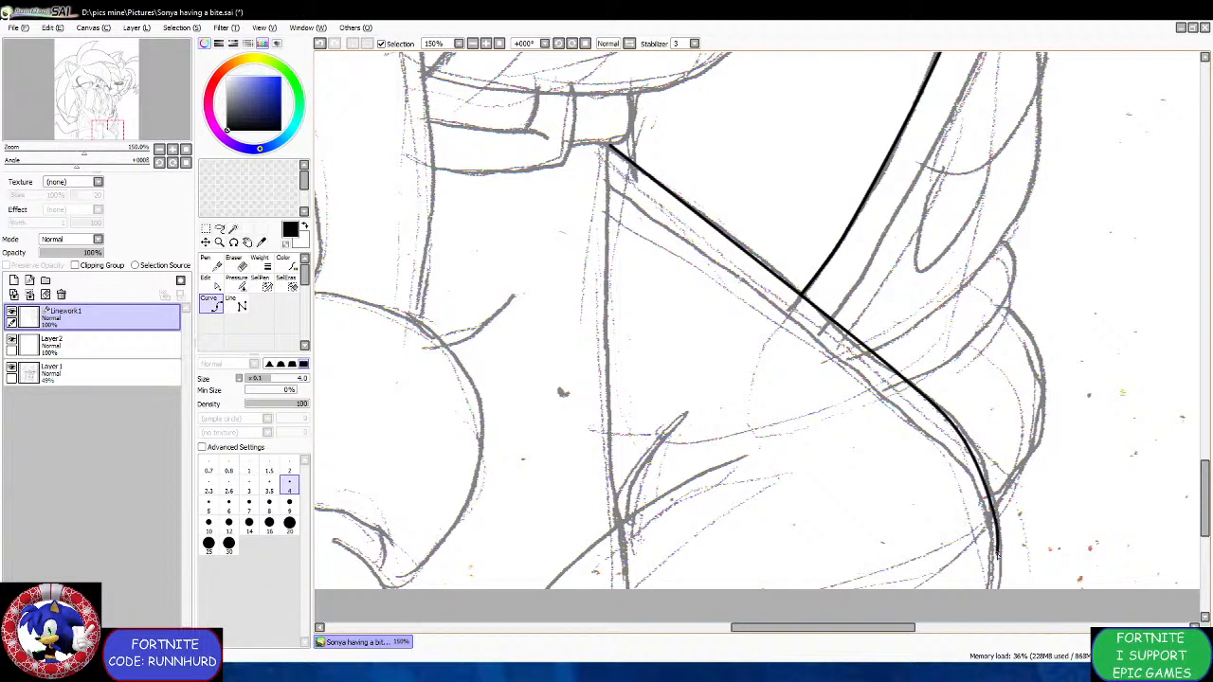
# Ink the lower diagonal fold line and the shorter crease above it, including its small connecting stroke at the base.
pyautogui.click(746, 454)
pyautogui.doubleClick(545, 584)
pyautogui.scroll(2, 644, 475)
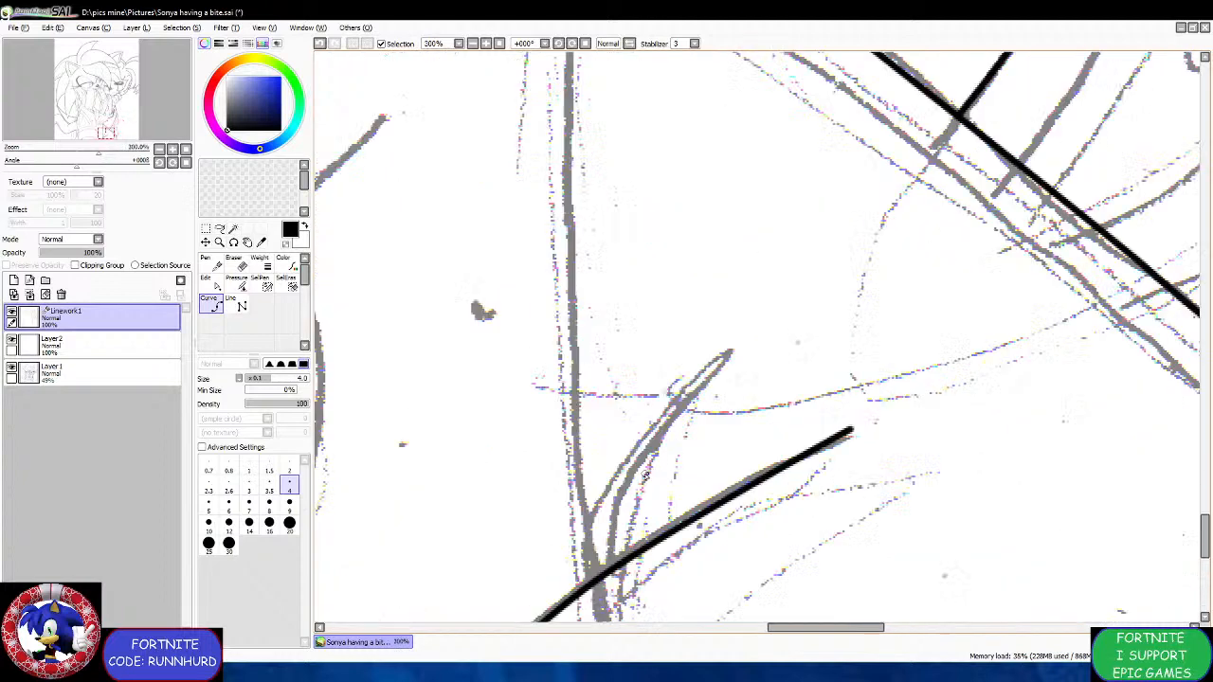
pyautogui.click(728, 354)
pyautogui.click(633, 457)
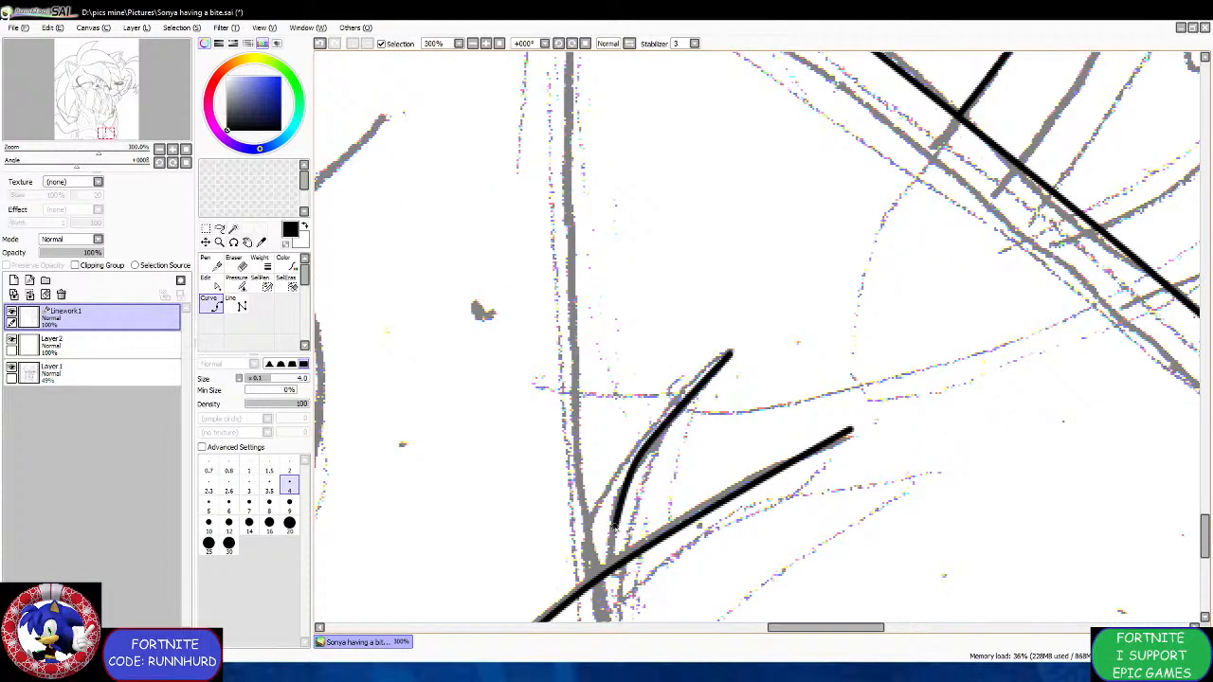
pyautogui.doubleClick(623, 559)
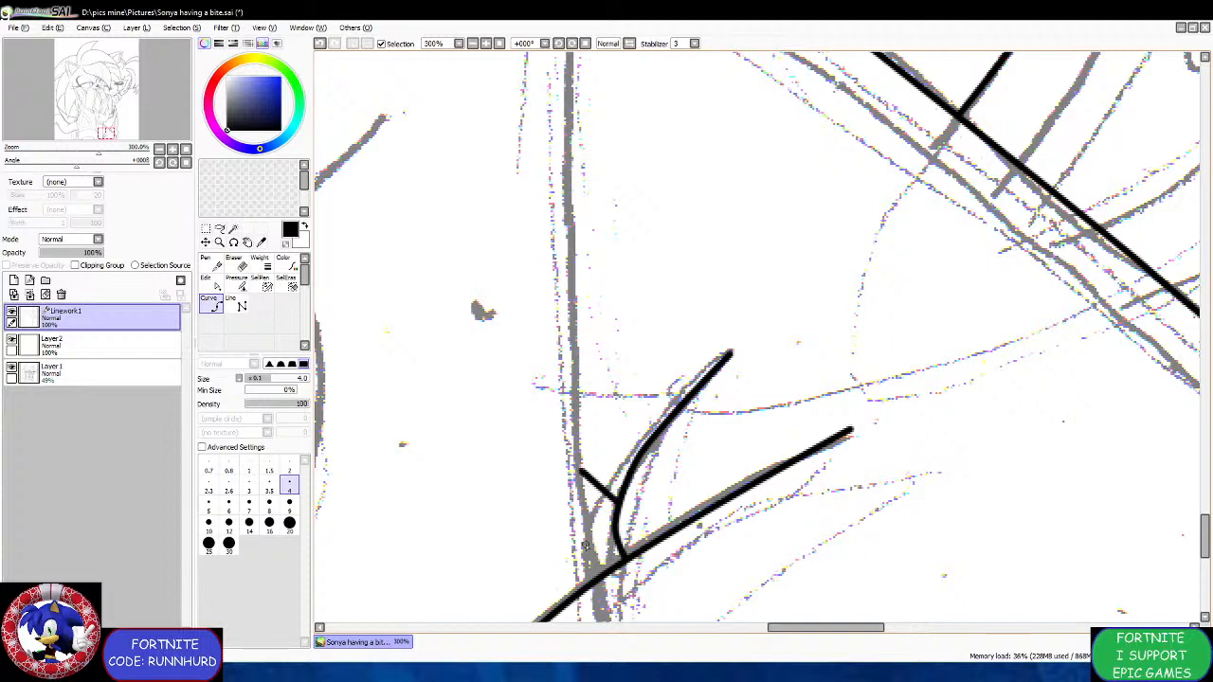
# Ink the long vertical line between the lower fold line and the diagonal band's upper corner beneath the collar piece.
pyautogui.click(587, 577)
pyautogui.scroll(5, 574, 465)
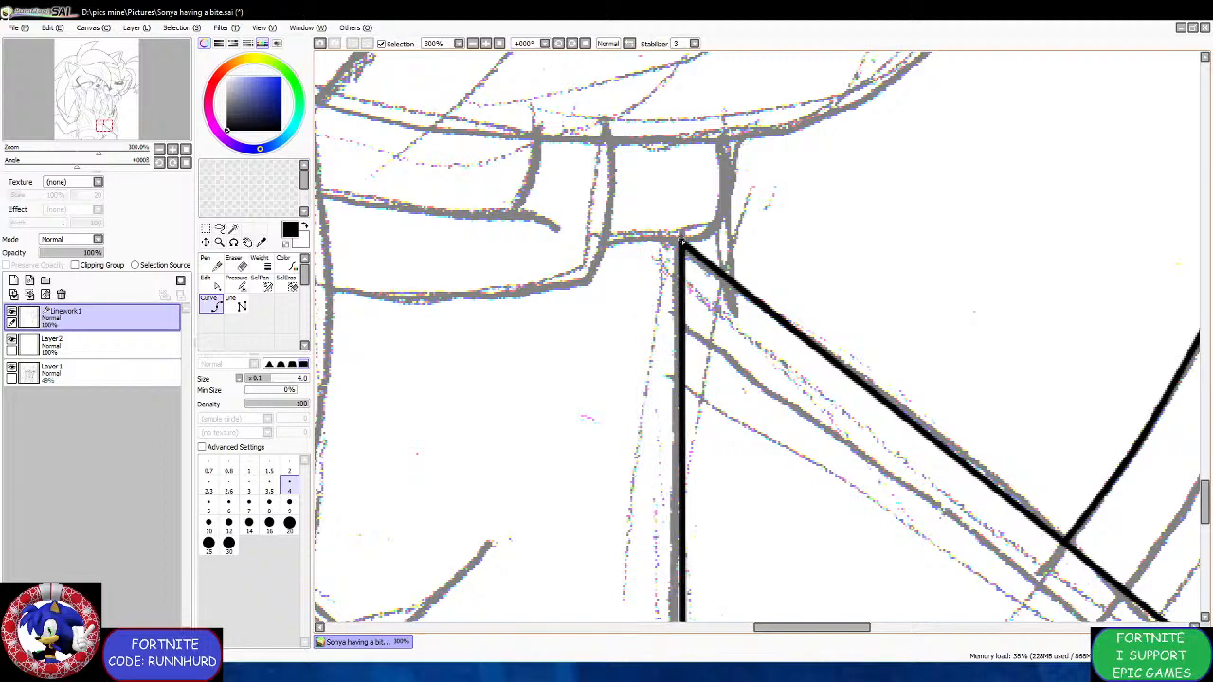
pyautogui.scroll(-4, 675, 242)
pyautogui.scroll(3, 682, 423)
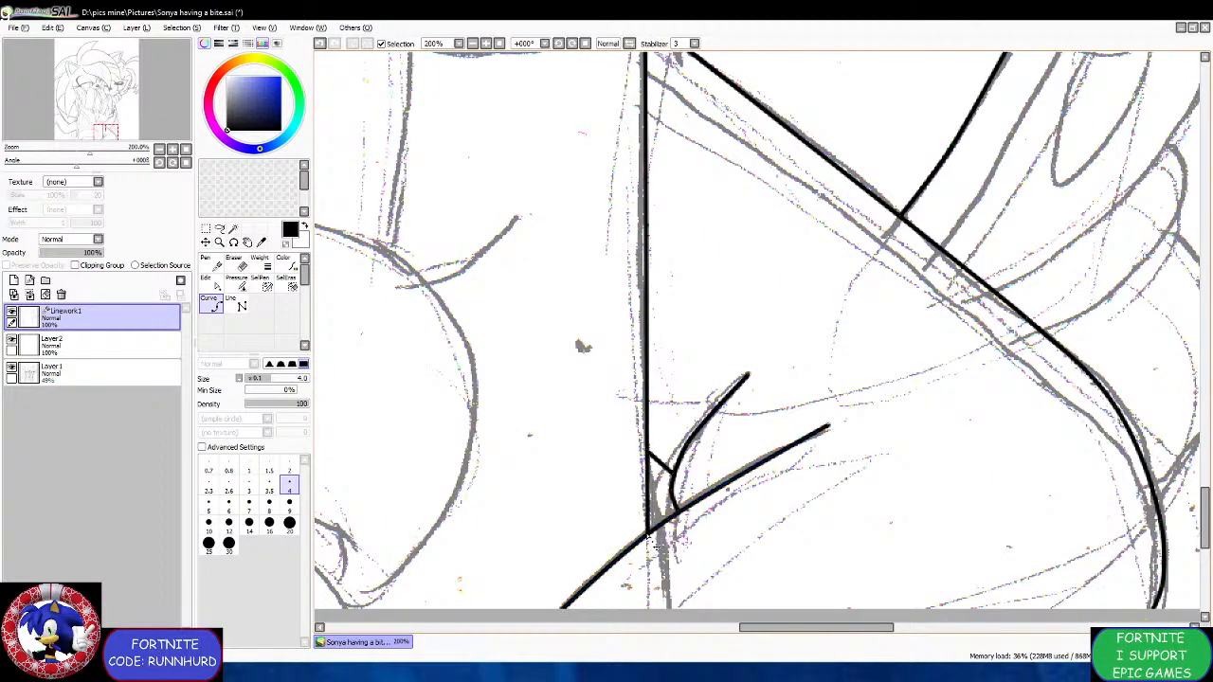
# Ink the short curved fold line extending outward from the top of the large rounded cuff.
pyautogui.scroll(-3, 625, 497)
pyautogui.scroll(2, 526, 384)
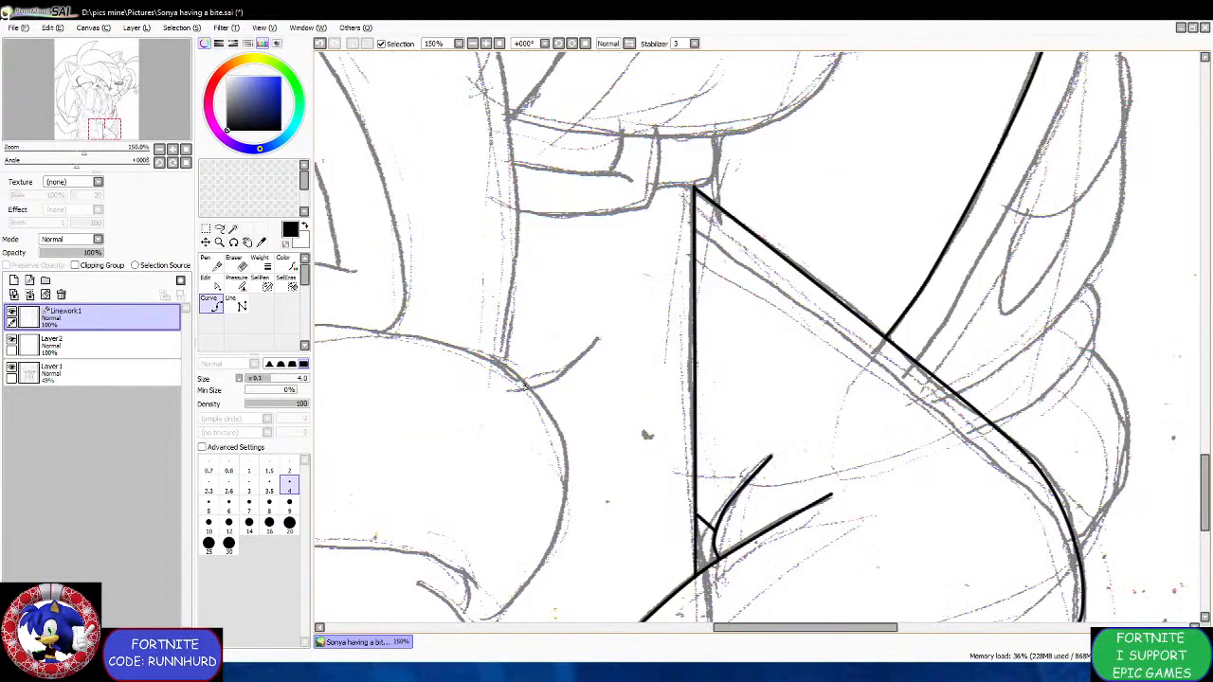
pyautogui.moveTo(558, 376); pyautogui.dragTo(603, 338)
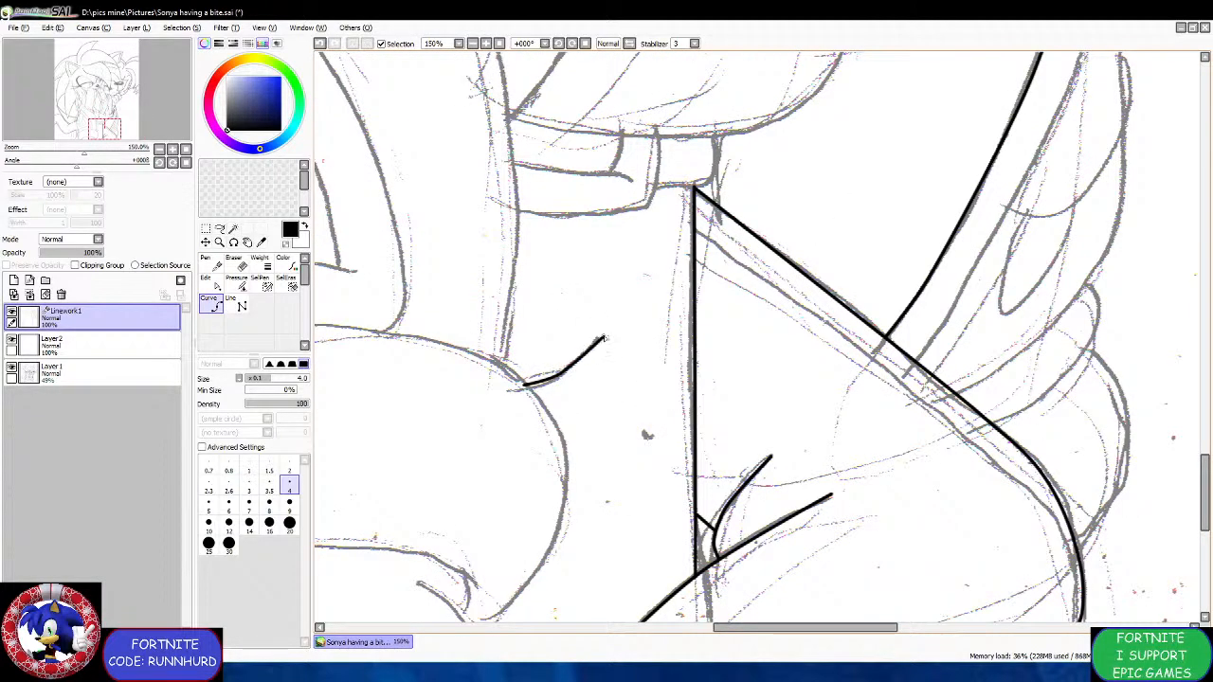
# Save the drawing and ink a thin size 2 curve inside the large pointed lock from near its tip to beneath the curl.
pyautogui.scroll(-4, 600, 343)
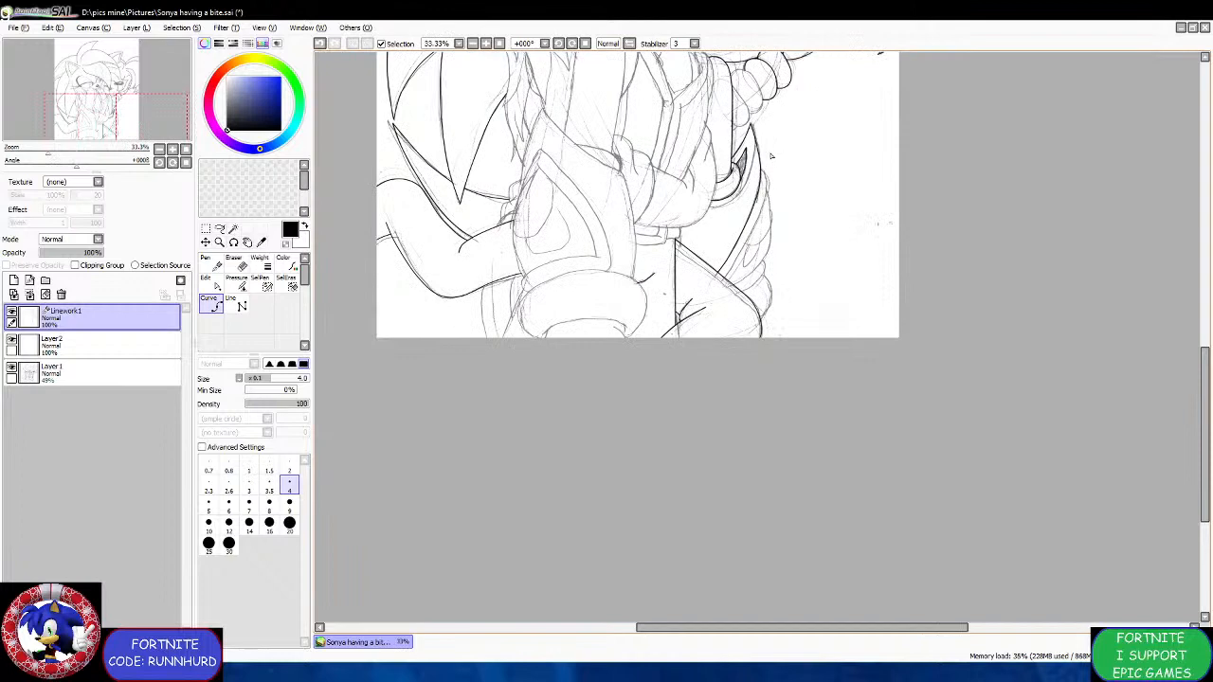
pyautogui.scroll(3, 770, 157)
pyautogui.click(289, 465)
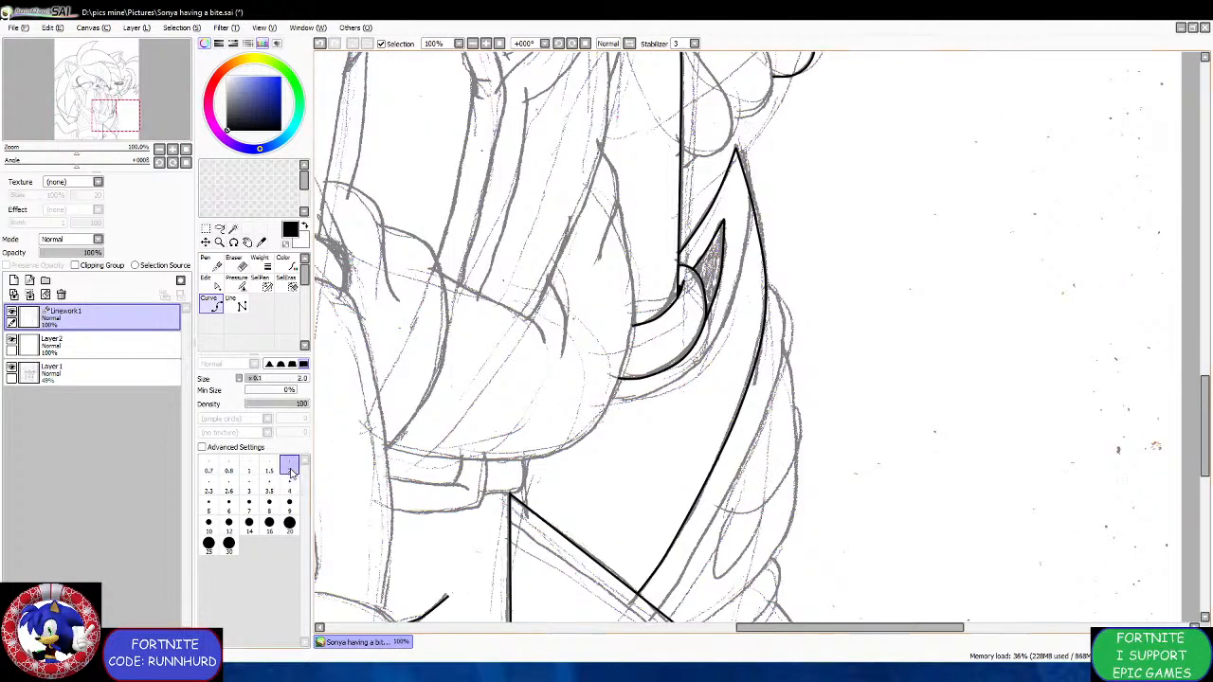
pyautogui.hotkey('ctrl', 's')
pyautogui.scroll(2, 753, 199)
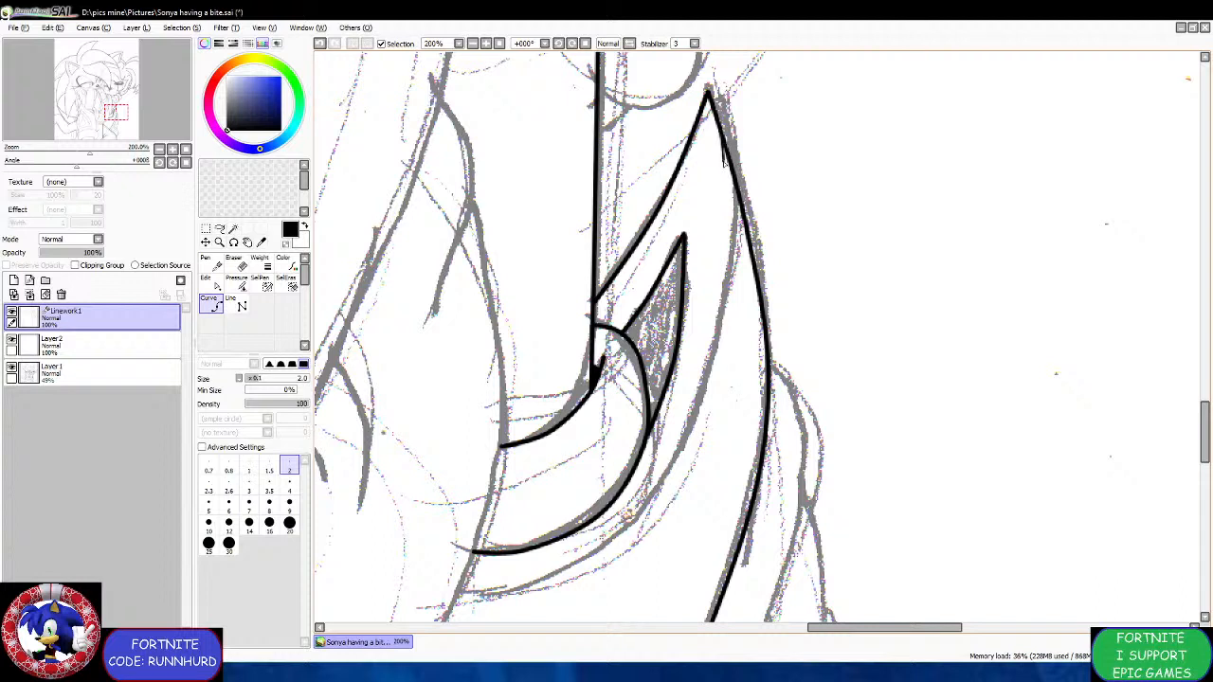
pyautogui.moveTo(724, 141)
pyautogui.mouseDown()
pyautogui.moveTo(727, 232)
pyautogui.moveTo(702, 402)
pyautogui.mouseUp()
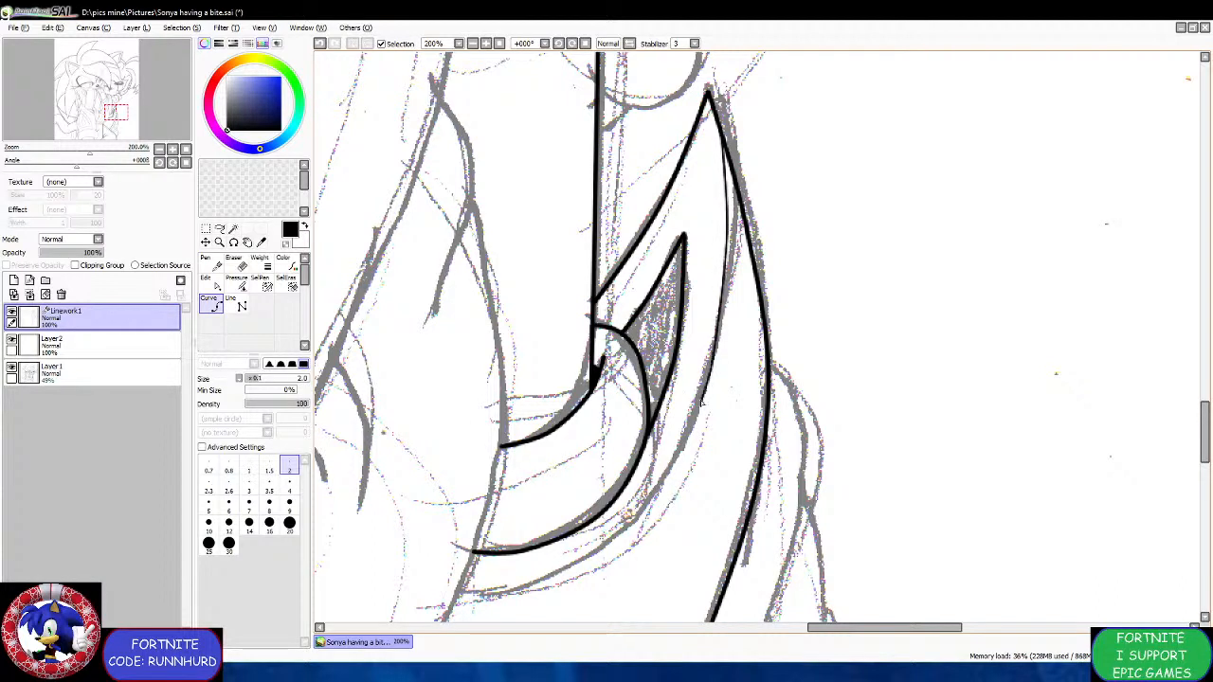
pyautogui.hotkey('ctrl', 'z')
pyautogui.click(715, 356)
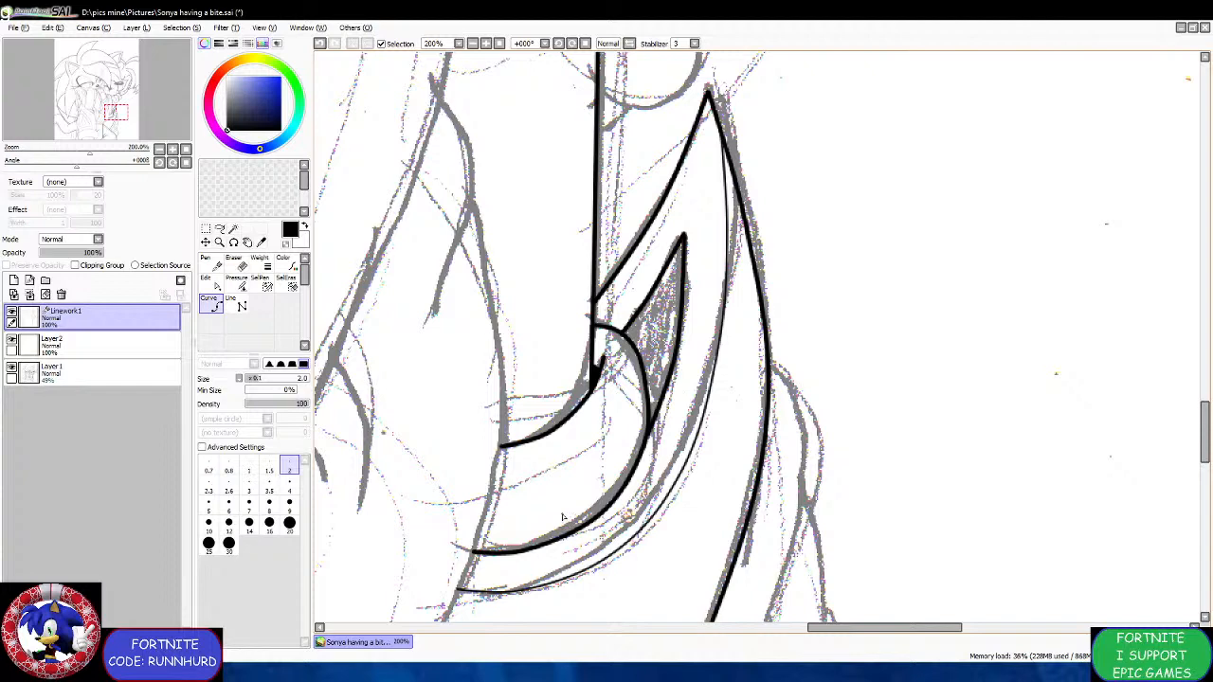
pyautogui.scroll(-3, 640, 392)
pyautogui.scroll(3, 635, 430)
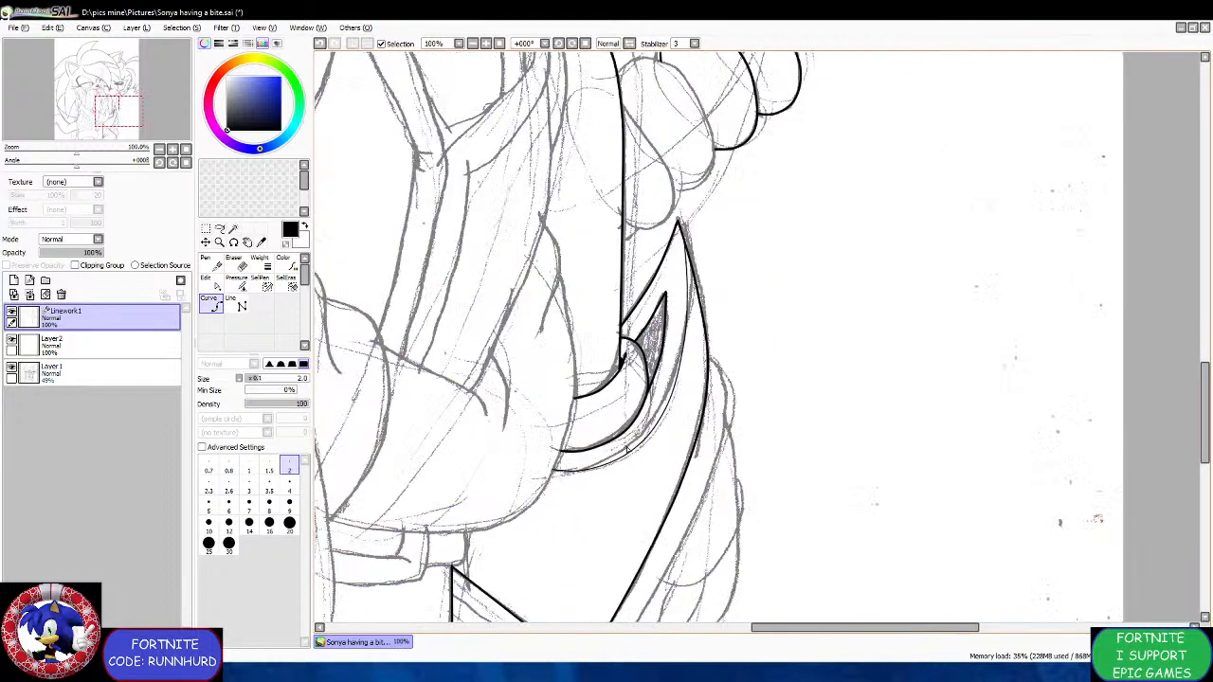
# Using brush size 4, ink the first overlapping strand from the large lock's outer edge around its bump and down to the diagonal band.
pyautogui.click(289, 485)
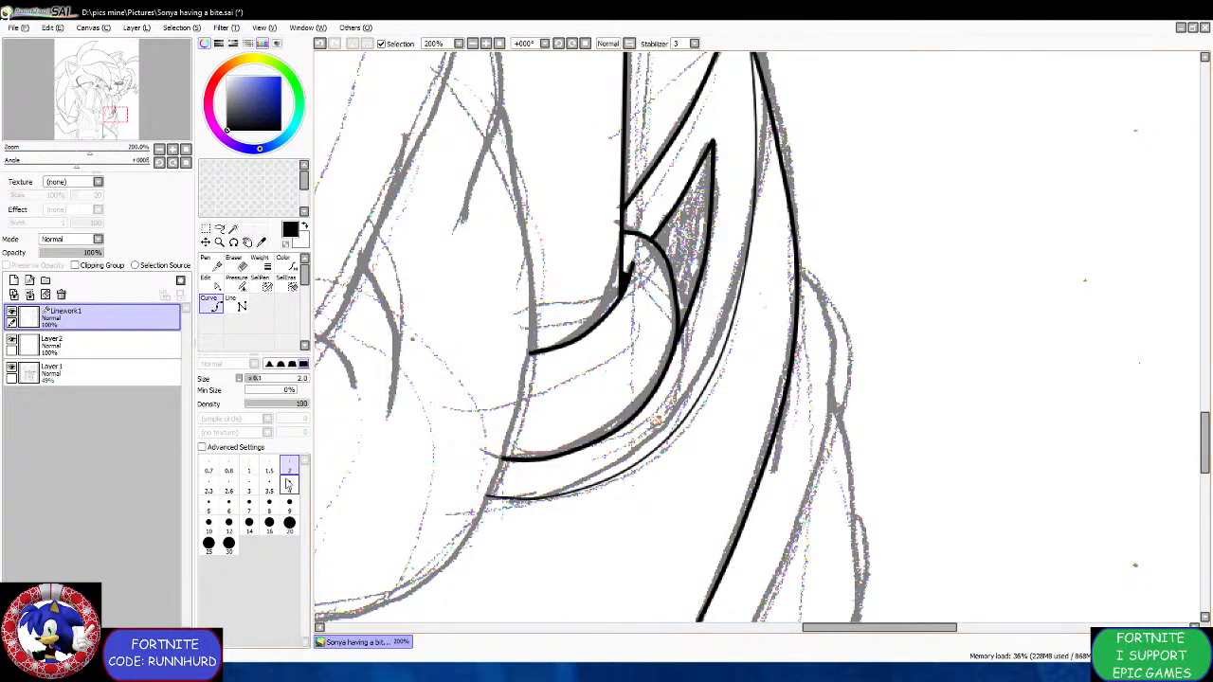
pyautogui.scroll(2, 803, 322)
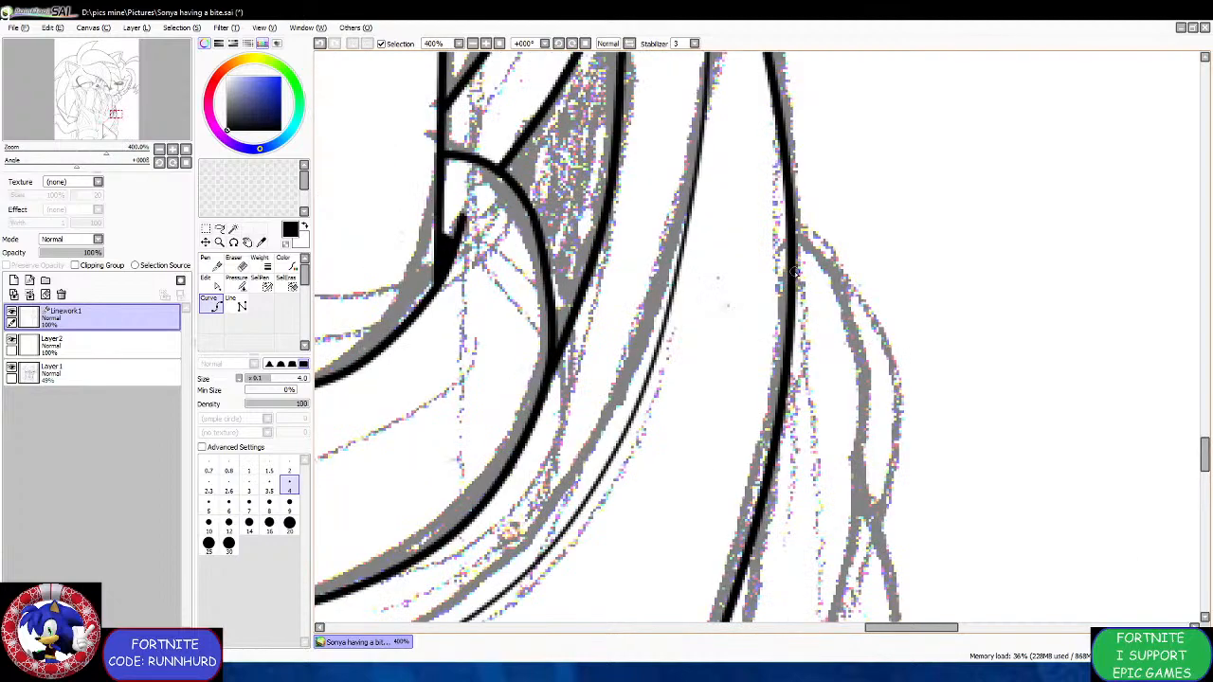
pyautogui.moveTo(794, 273)
pyautogui.mouseDown()
pyautogui.moveTo(847, 304)
pyautogui.moveTo(872, 405)
pyautogui.mouseUp()
pyautogui.scroll(-2, 883, 480)
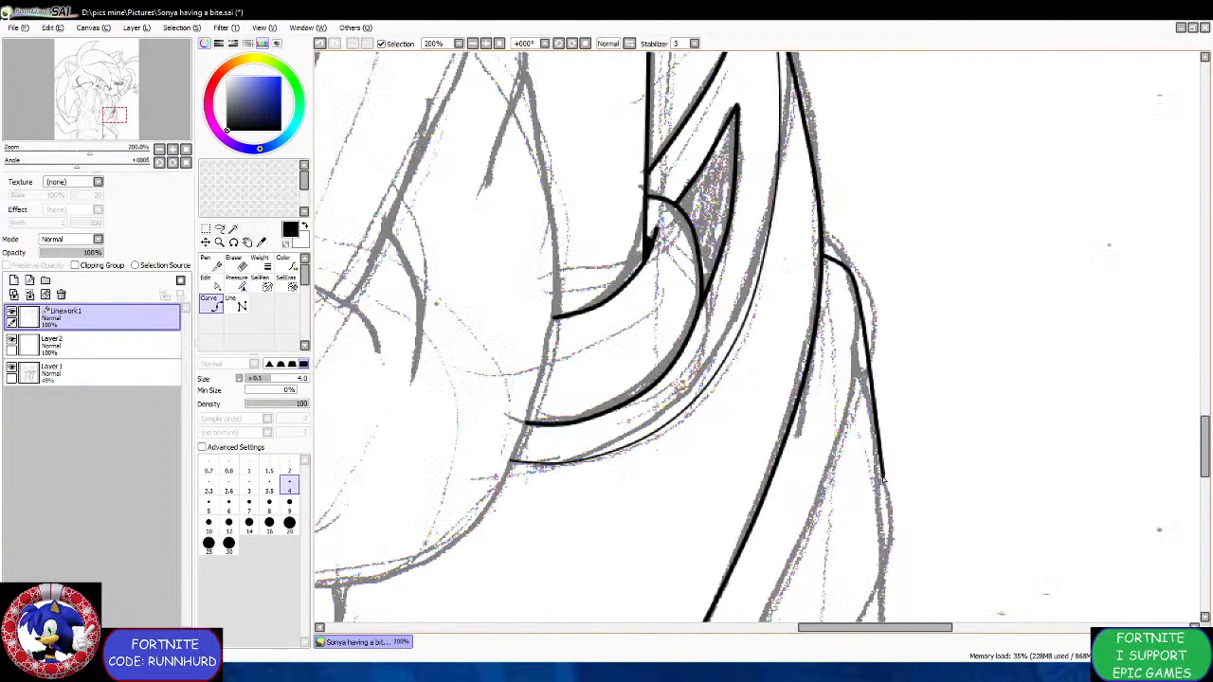
pyautogui.scroll(2, 884, 481)
pyautogui.click(828, 325)
pyautogui.scroll(-4, 827, 325)
pyautogui.scroll(3, 811, 419)
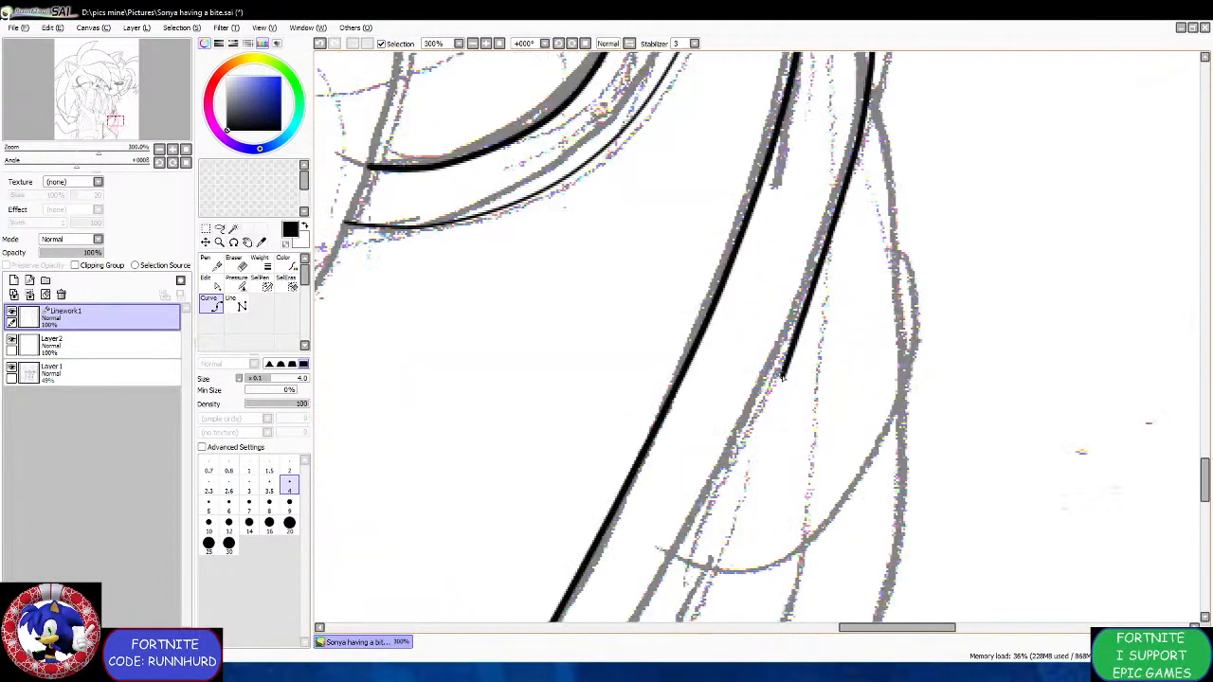
pyautogui.scroll(-3, 781, 377)
pyautogui.scroll(2, 699, 407)
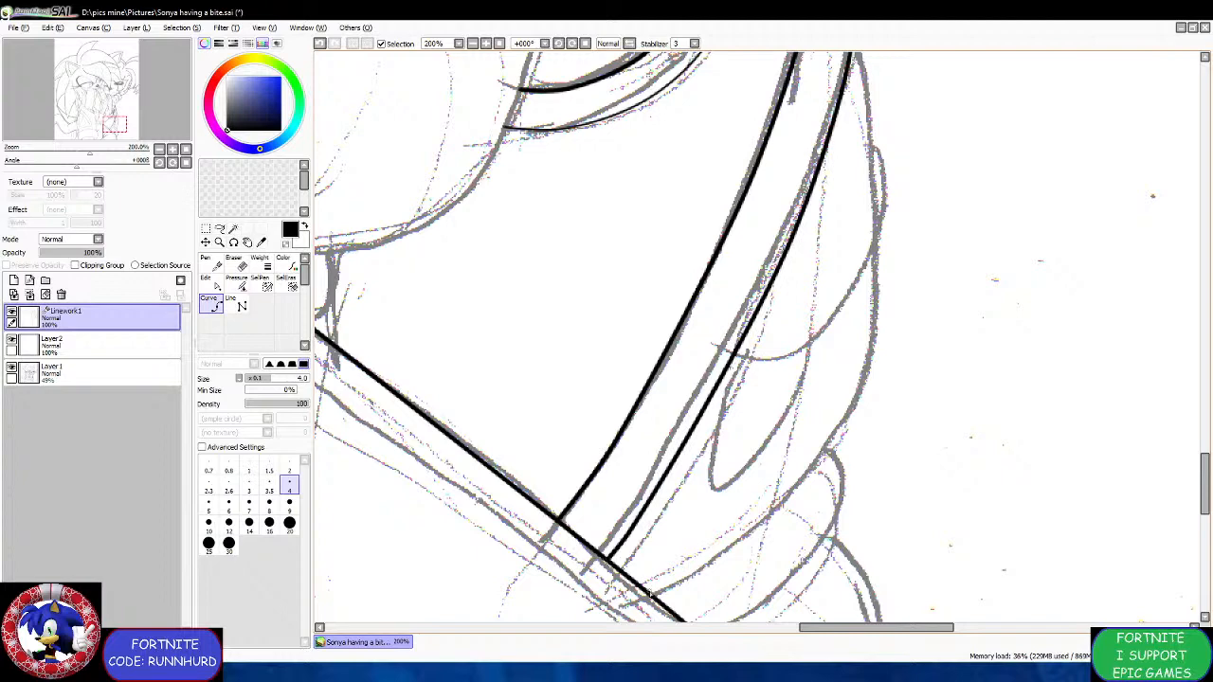
# Ink the wide second strand from the diagonal band out and up its bulging outer edge to meet the first strand.
pyautogui.click(652, 595)
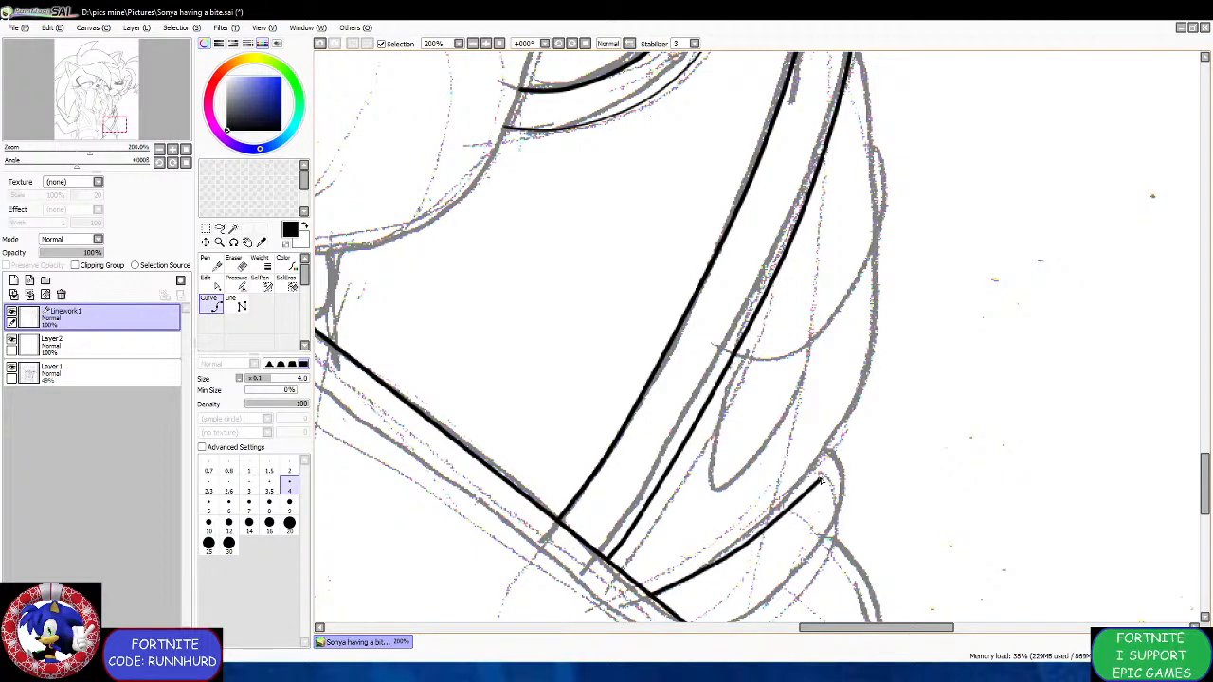
pyautogui.click(824, 468)
pyautogui.click(866, 365)
pyautogui.scroll(-3, 872, 318)
pyautogui.scroll(5, 880, 283)
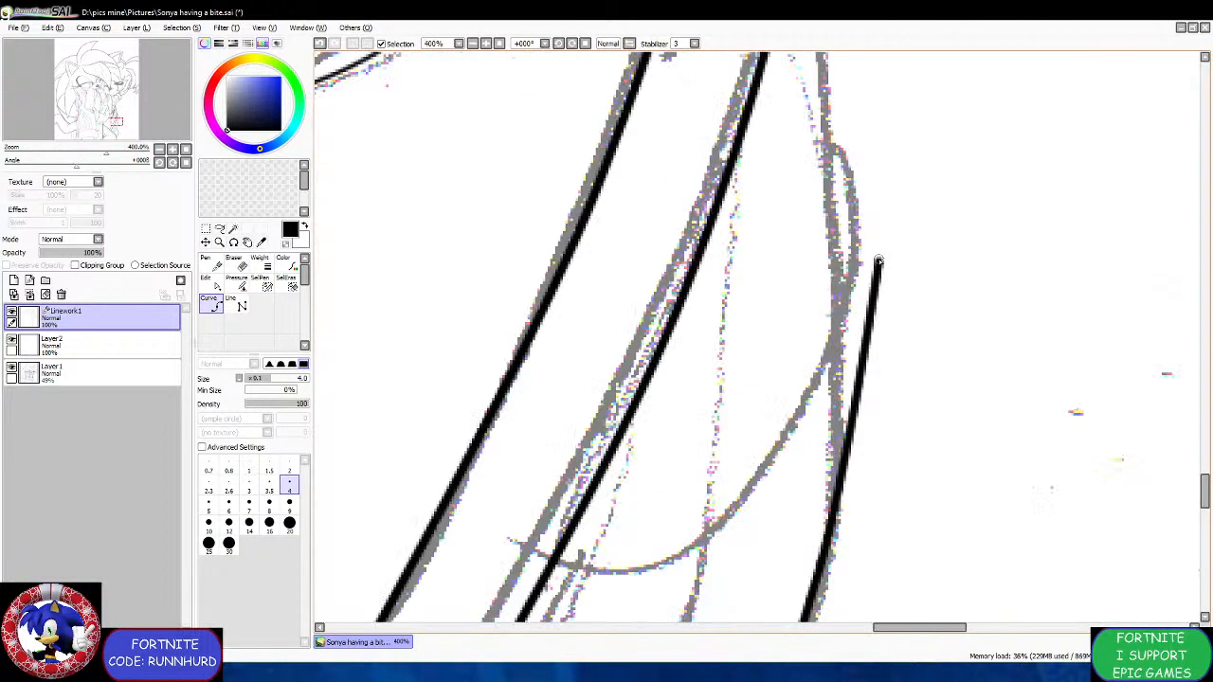
pyautogui.scroll(-2, 846, 260)
pyautogui.scroll(2, 832, 220)
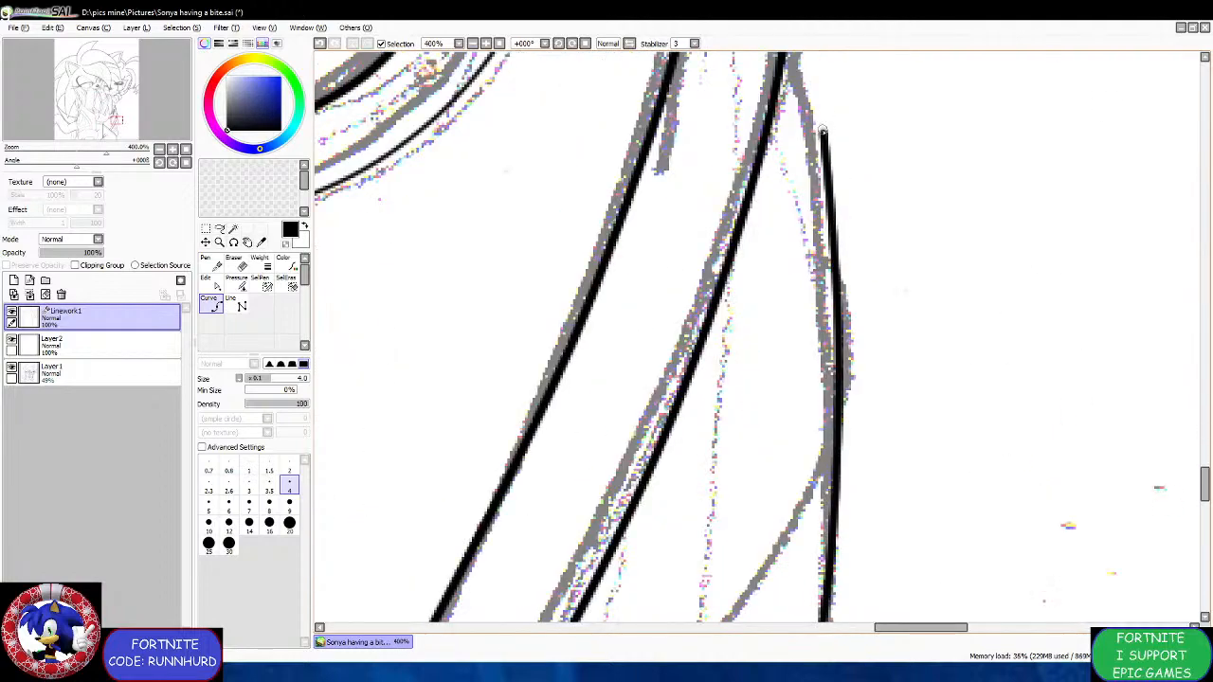
pyautogui.scroll(-3, 794, 142)
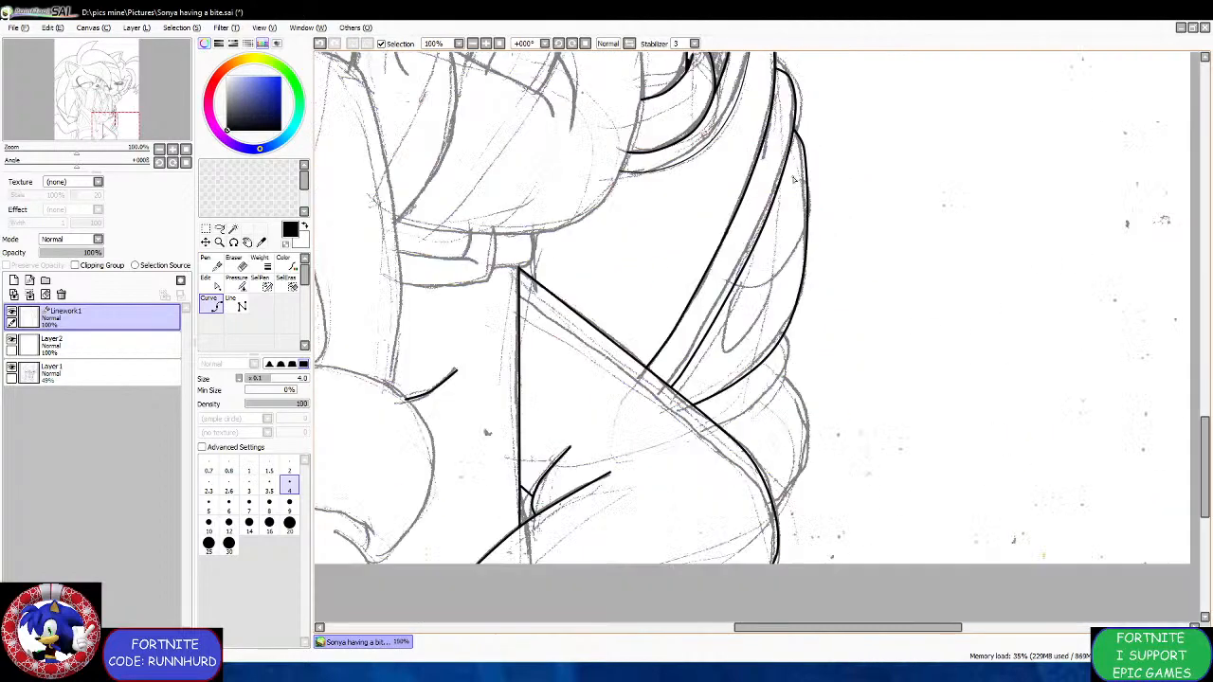
# Ink the small third strand from the second strand's outer edge around its rounded side and back to the diagonal band.
pyautogui.scroll(3, 786, 286)
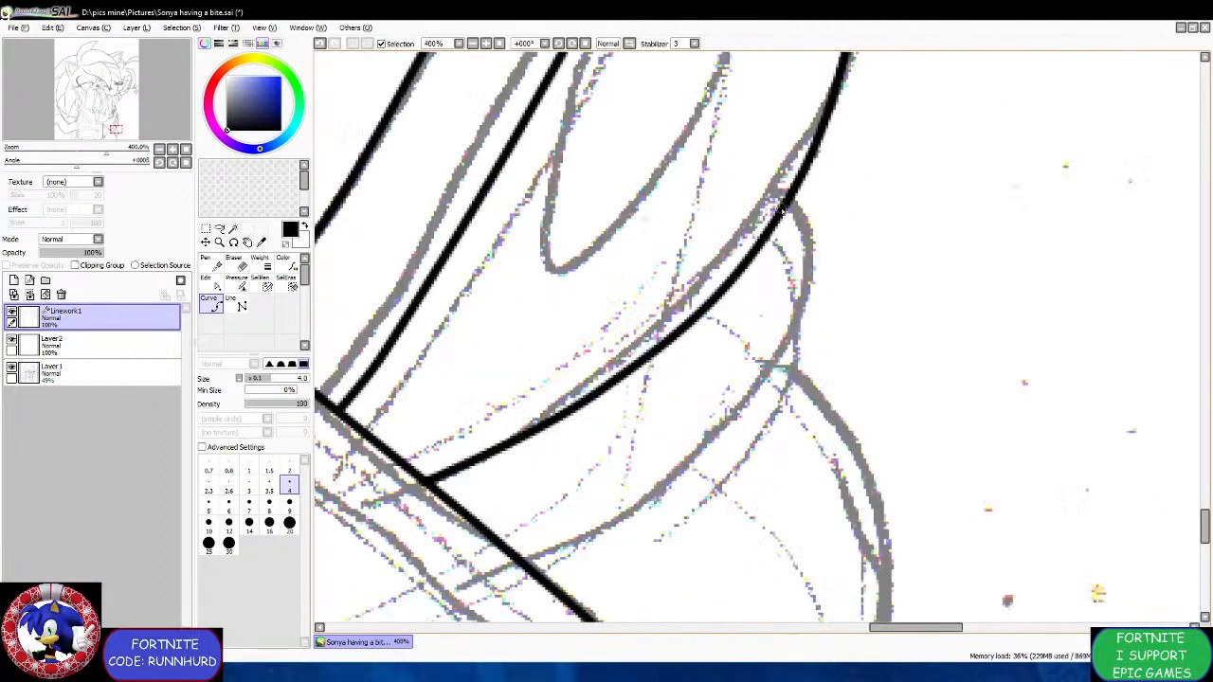
pyautogui.moveTo(786, 204)
pyautogui.mouseDown()
pyautogui.moveTo(810, 331)
pyautogui.moveTo(785, 384)
pyautogui.mouseUp()
pyautogui.click(786, 384)
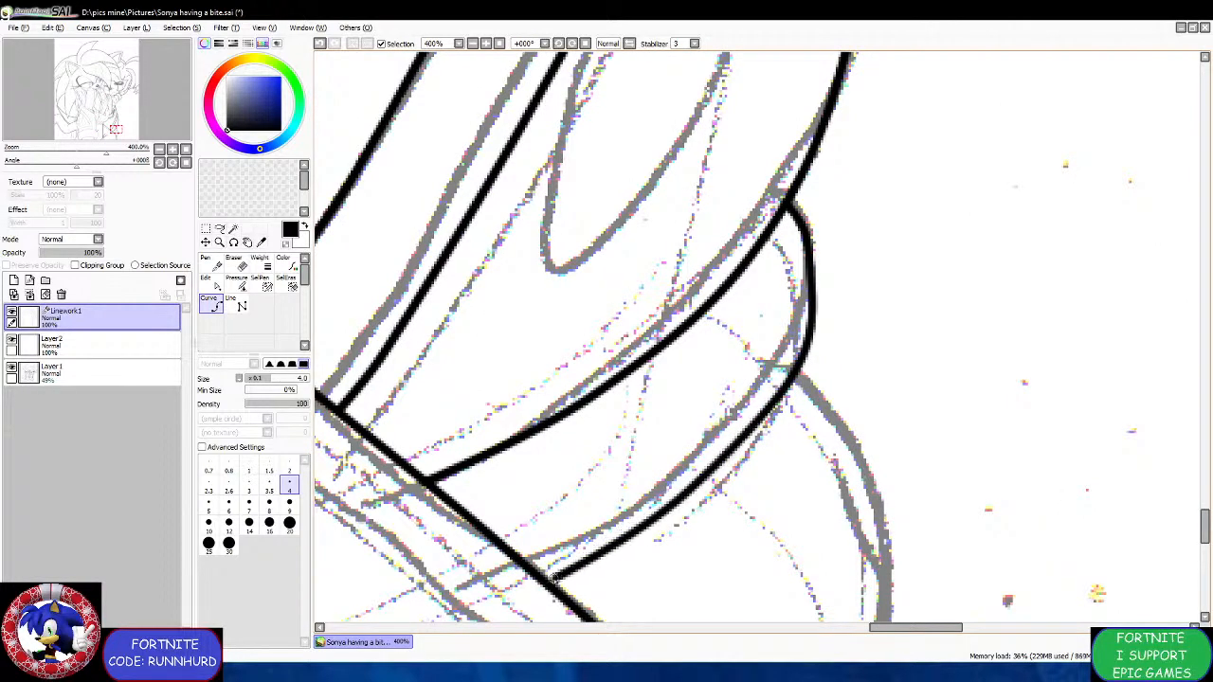
pyautogui.doubleClick(548, 582)
# Ink the lowest strand's rounded outer edge down to the shoulder curve and the short line below it to the canvas edge.
pyautogui.scroll(-2, 548, 582)
pyautogui.scroll(1, 659, 533)
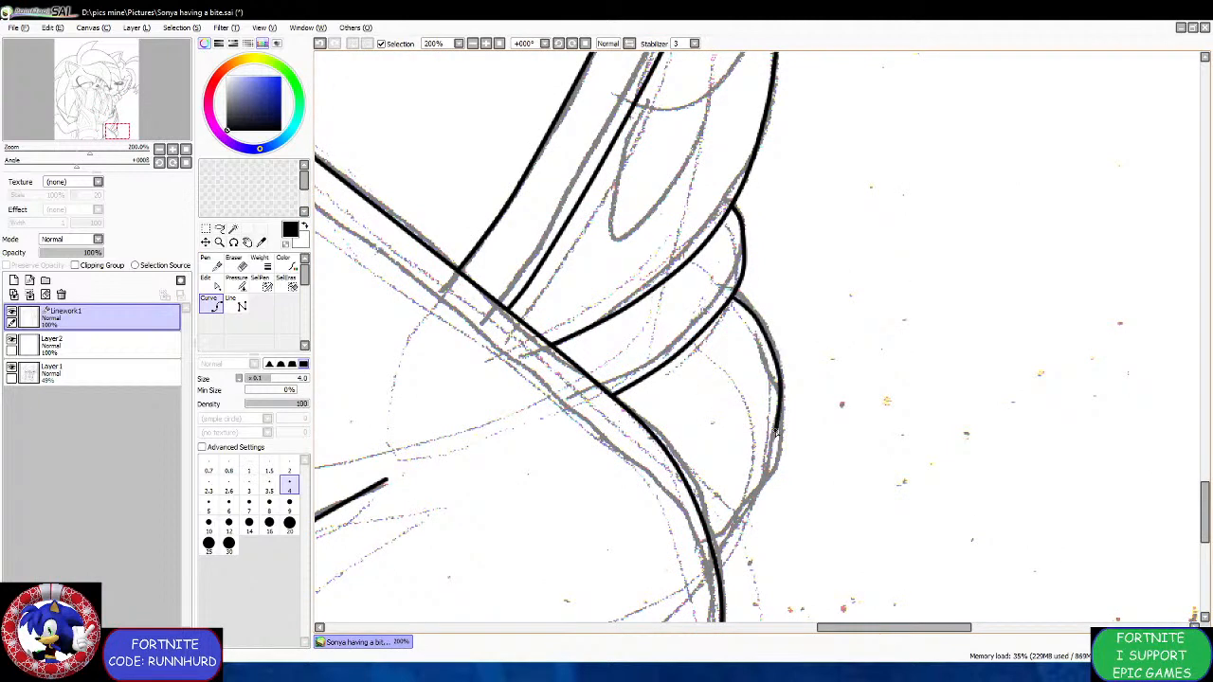
pyautogui.click(783, 412)
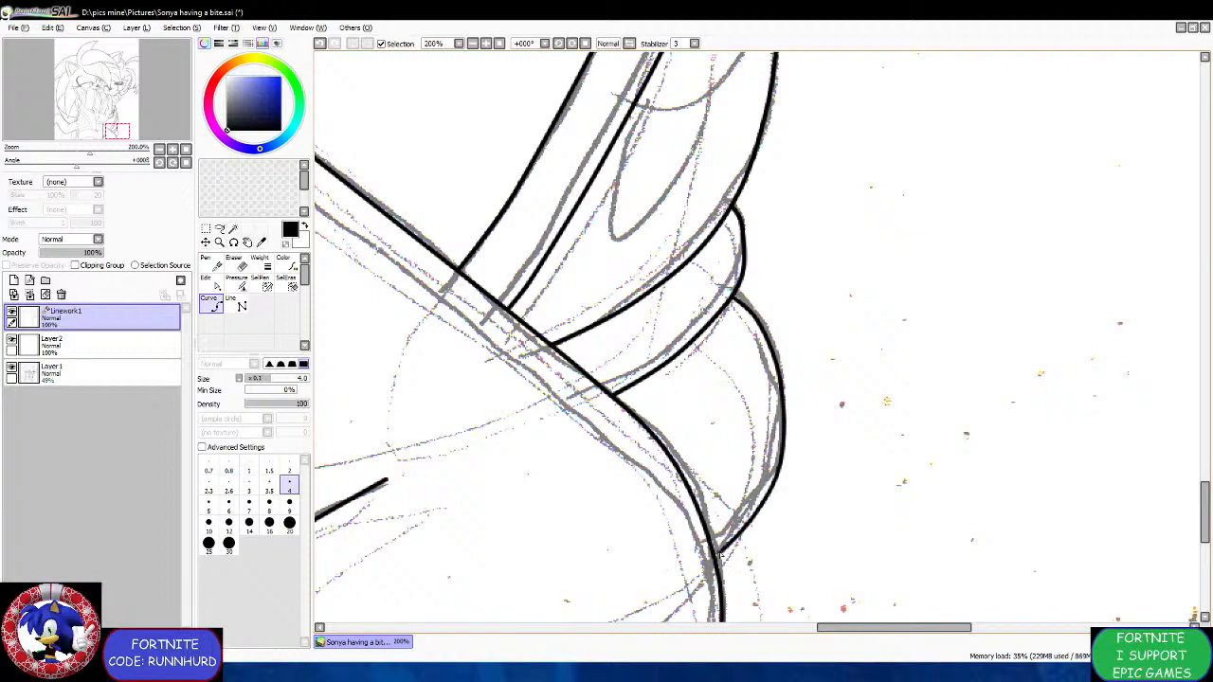
pyautogui.scroll(-3, 719, 494)
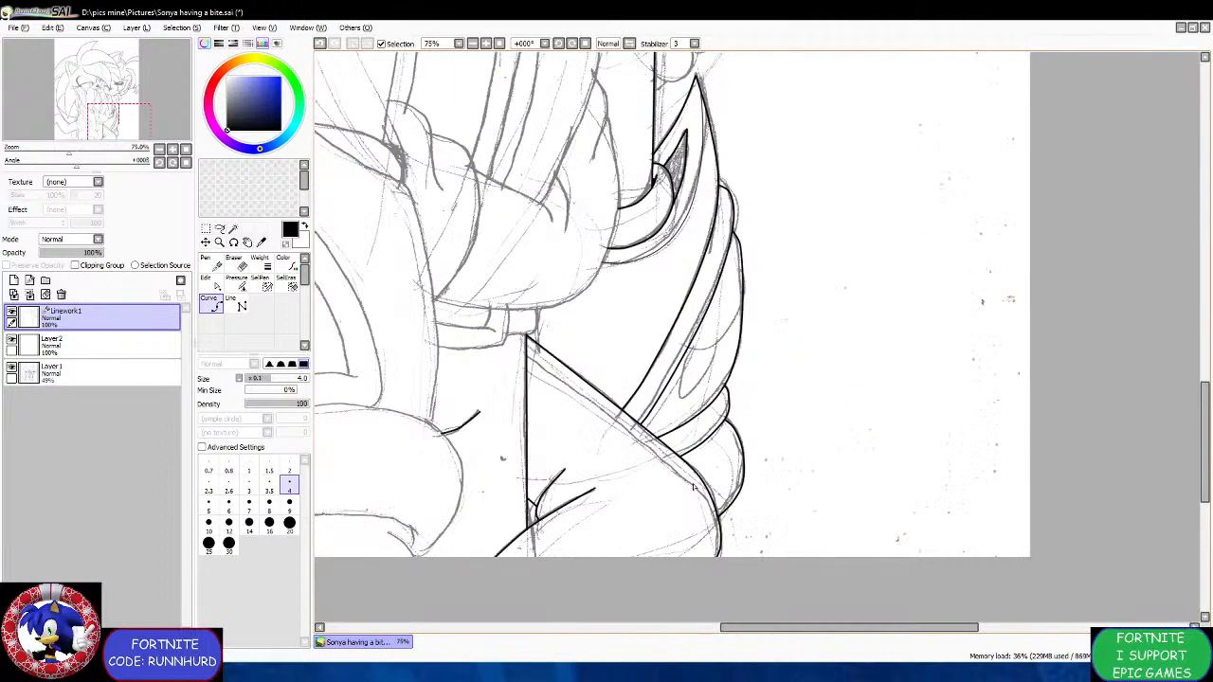
pyautogui.scroll(3, 709, 502)
pyautogui.scroll(-3, 782, 545)
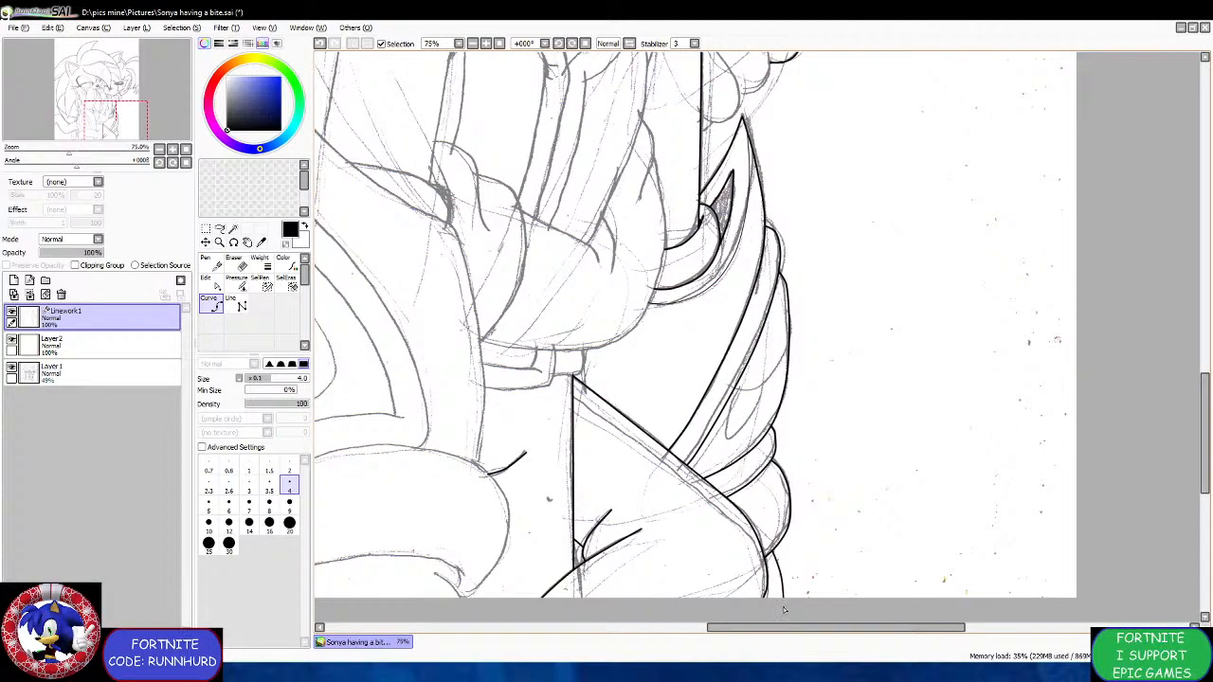
# Ink the lowest rounded finger beside the long vertical line, around its tip and up its outer side back to that line.
pyautogui.scroll(-4, 778, 595)
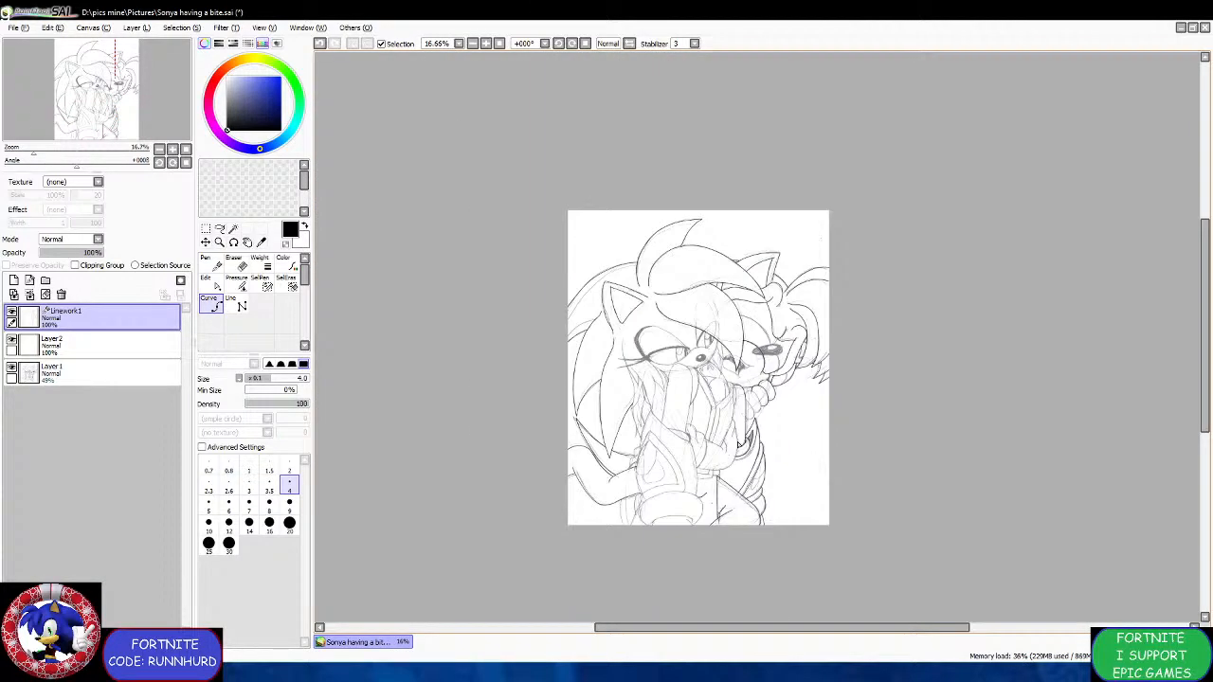
pyautogui.scroll(4, 759, 399)
pyautogui.scroll(3, 737, 527)
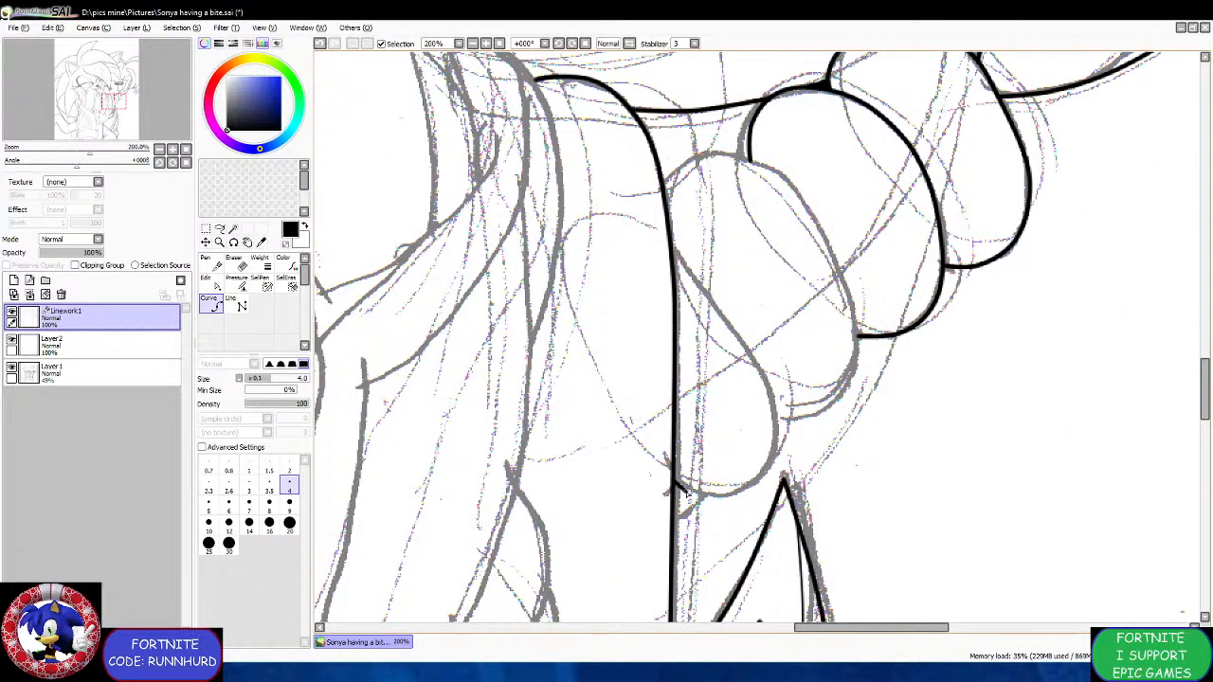
pyautogui.click(703, 499)
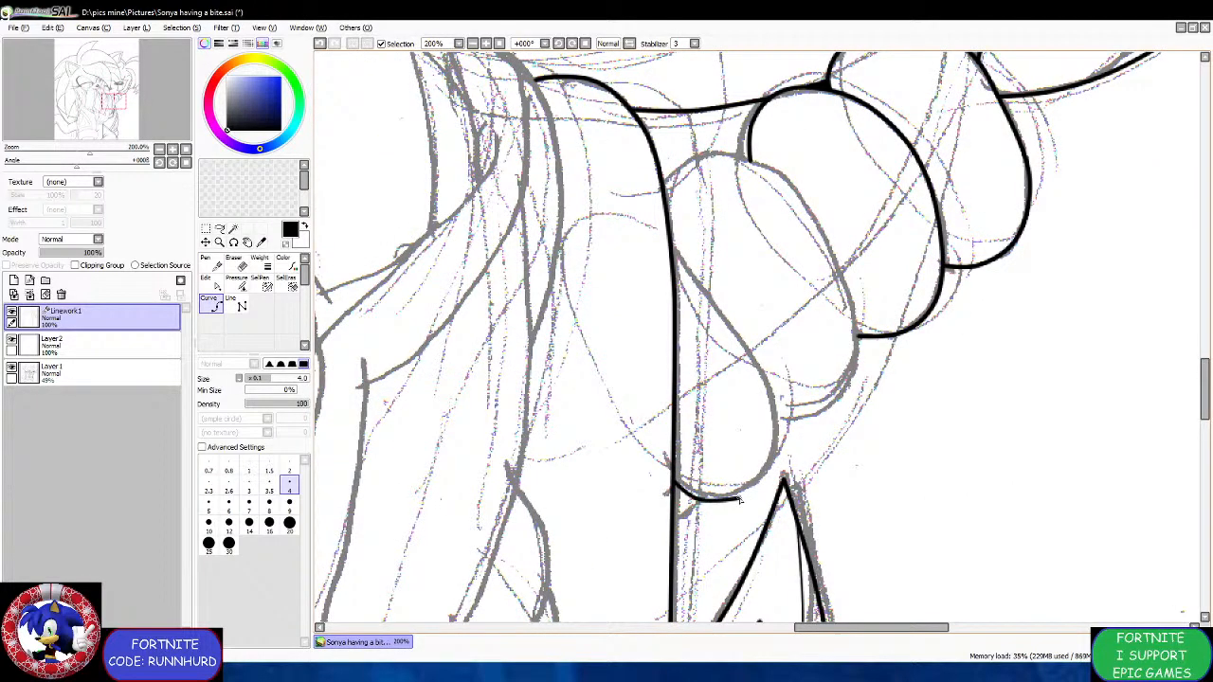
pyautogui.click(776, 459)
pyautogui.click(766, 373)
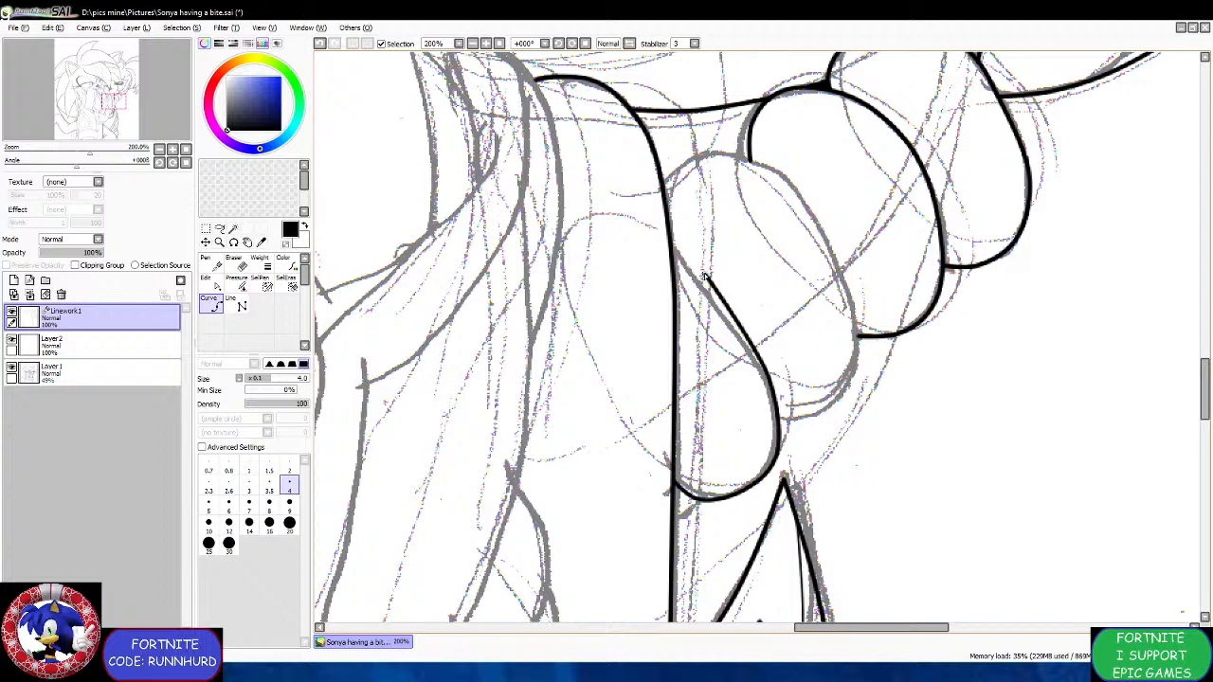
pyautogui.doubleClick(673, 248)
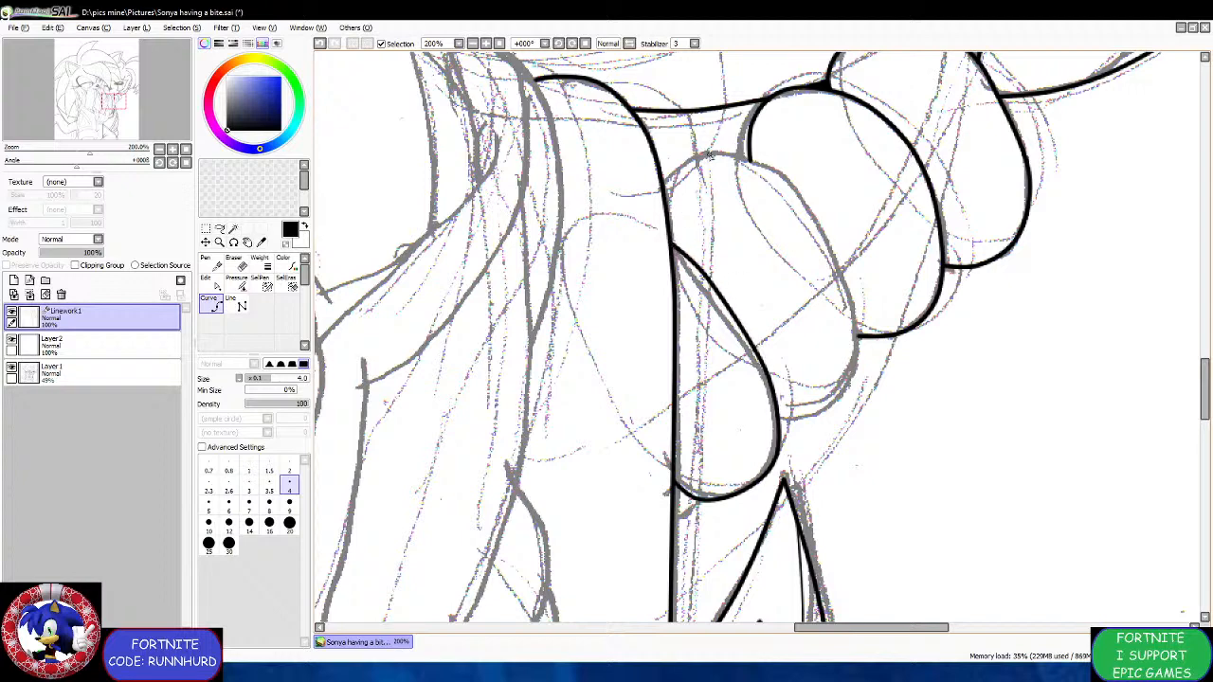
# Ink the curved upper edge of the next finger from the long vertical line to the base of the large rounded finger.
pyautogui.scroll(2, 763, 79)
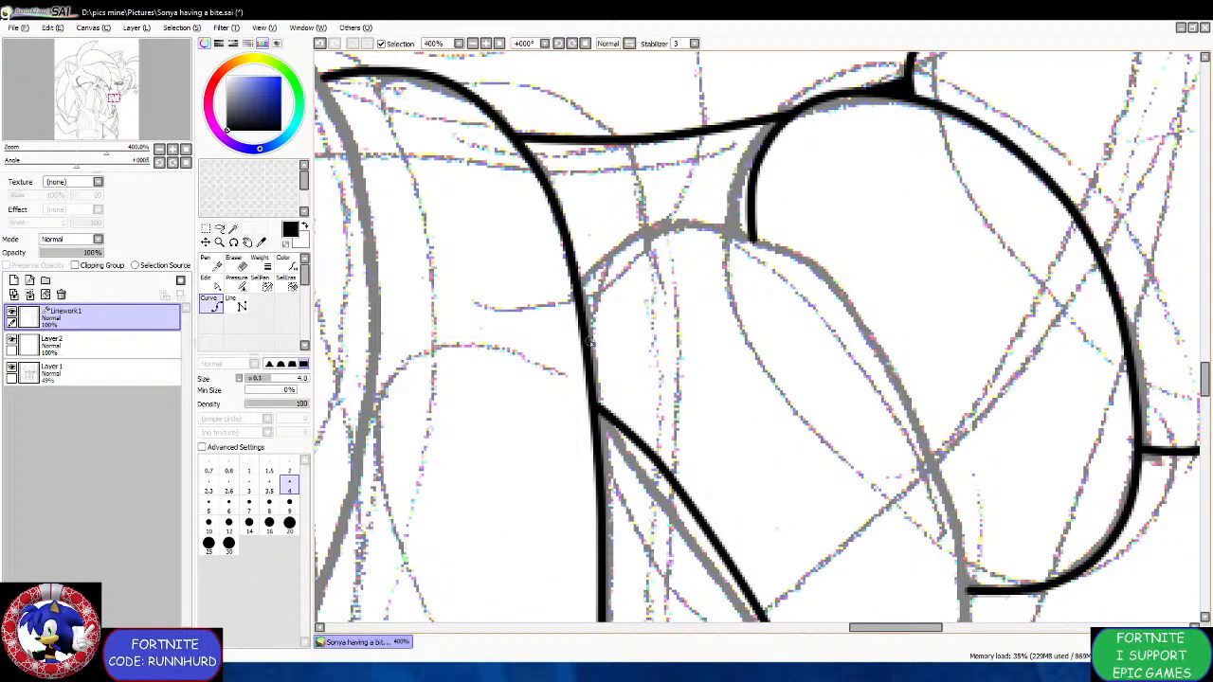
pyautogui.click(582, 301)
pyautogui.click(617, 259)
pyautogui.click(685, 231)
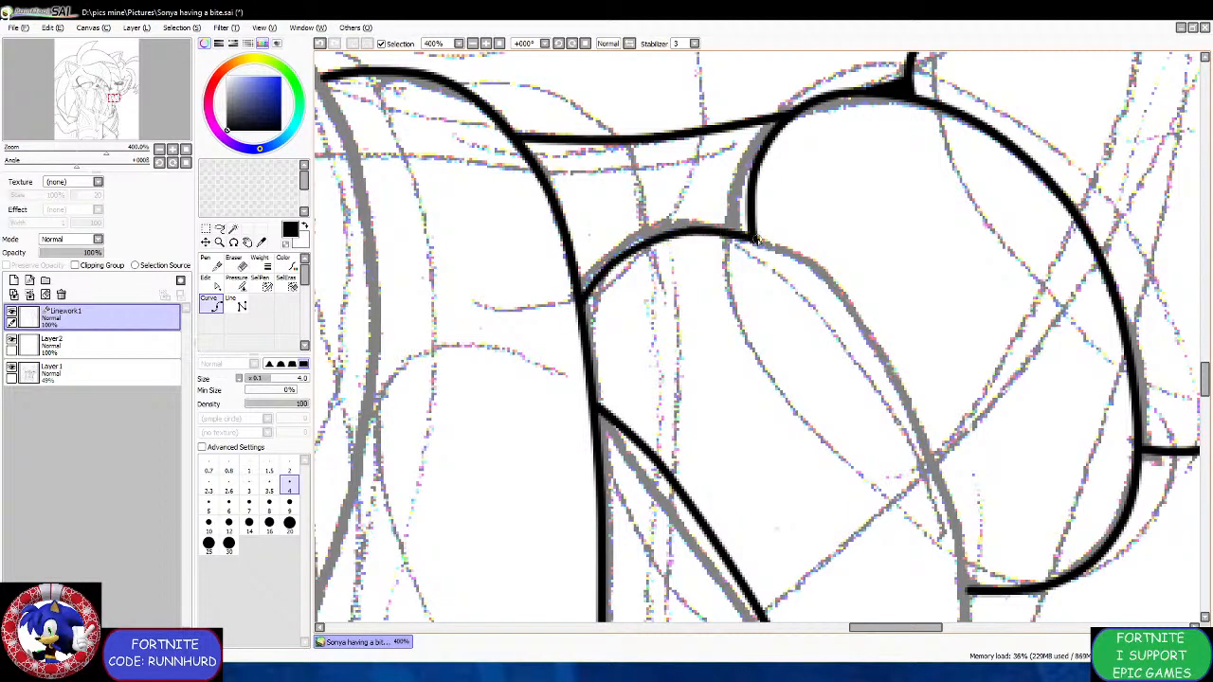
pyautogui.click(757, 243)
# Continue the finger's outer side down past the neighbouring finger and around its rounded tip to the lowest finger.
pyautogui.scroll(-2, 786, 272)
pyautogui.scroll(-1, 787, 272)
pyautogui.click(815, 302)
pyautogui.scroll(2, 853, 382)
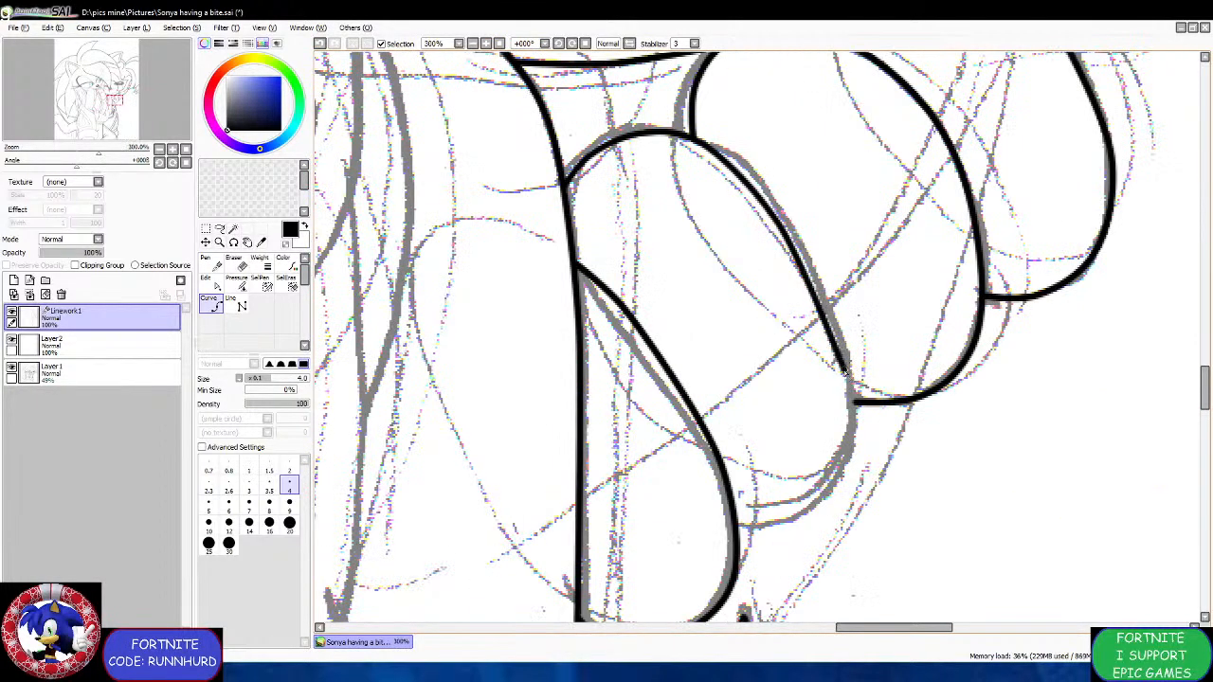
pyautogui.click(843, 349)
pyautogui.click(855, 406)
pyautogui.click(838, 480)
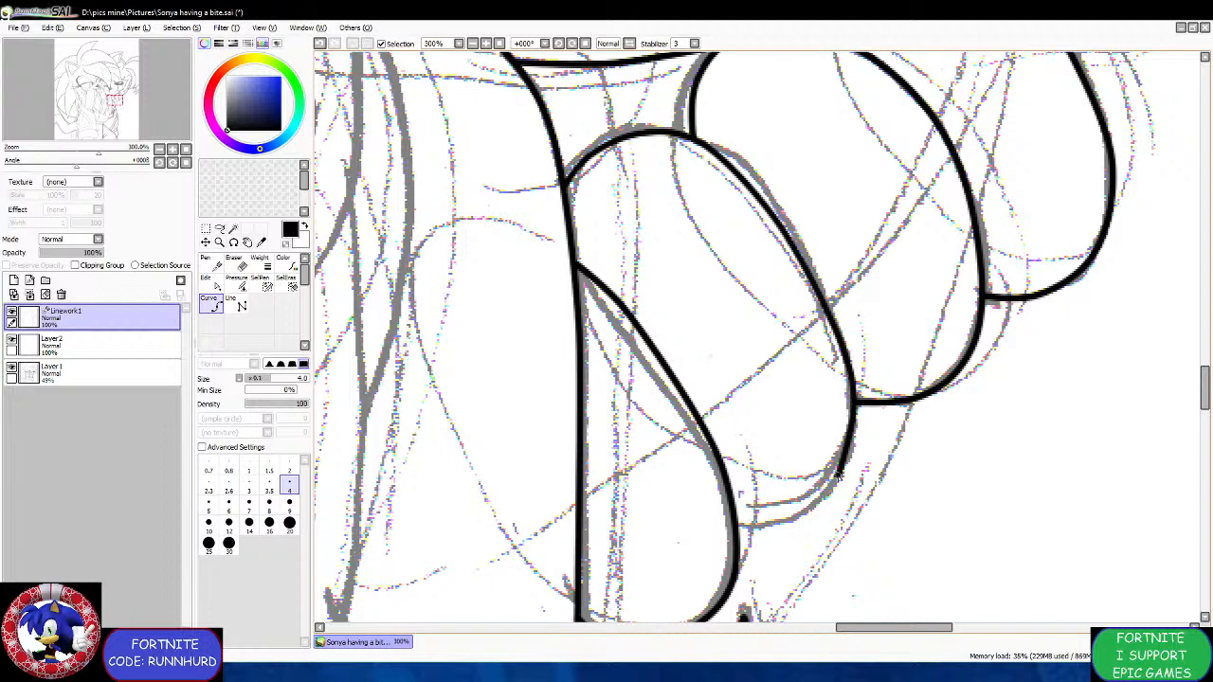
pyautogui.click(737, 520)
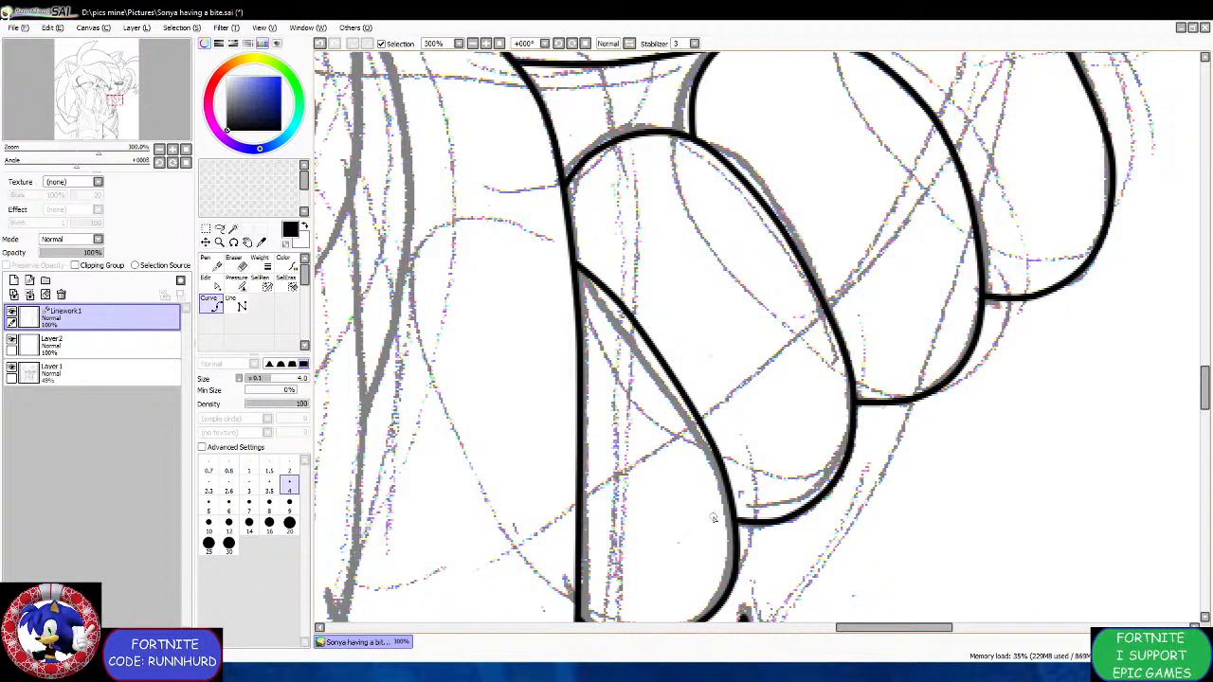
pyautogui.press('Return')
# Save the drawing.
pyautogui.scroll(-8, 682, 411)
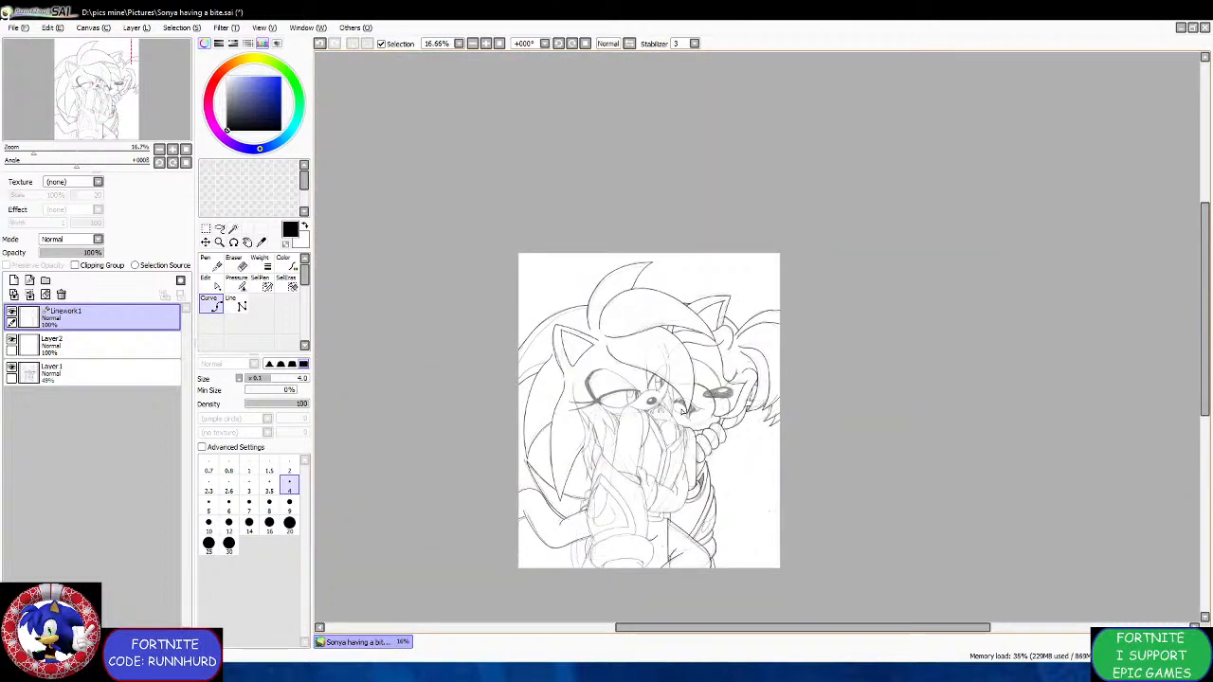
pyautogui.scroll(1, 693, 402)
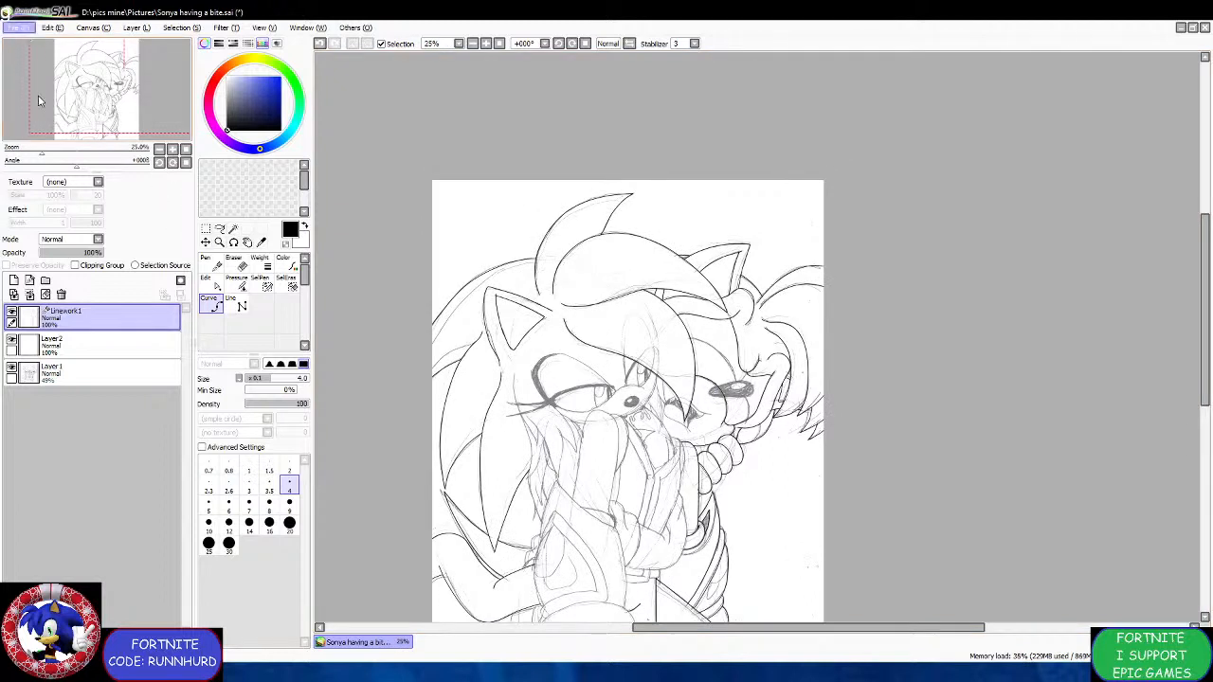
pyautogui.hotkey('ctrl', 's')
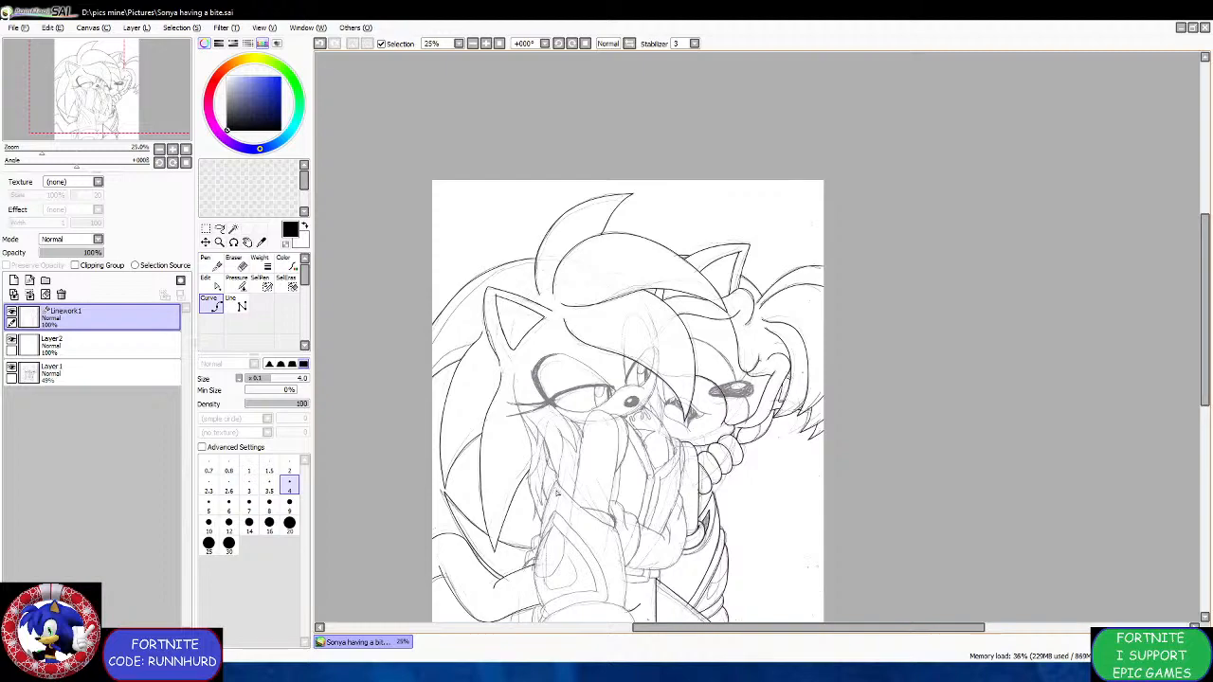
# Ink the front character's cheek line down past the eyelashes into the first pointed fur tuft and back up its inner side.
pyautogui.scroll(2, 556, 491)
pyautogui.scroll(2, 450, 274)
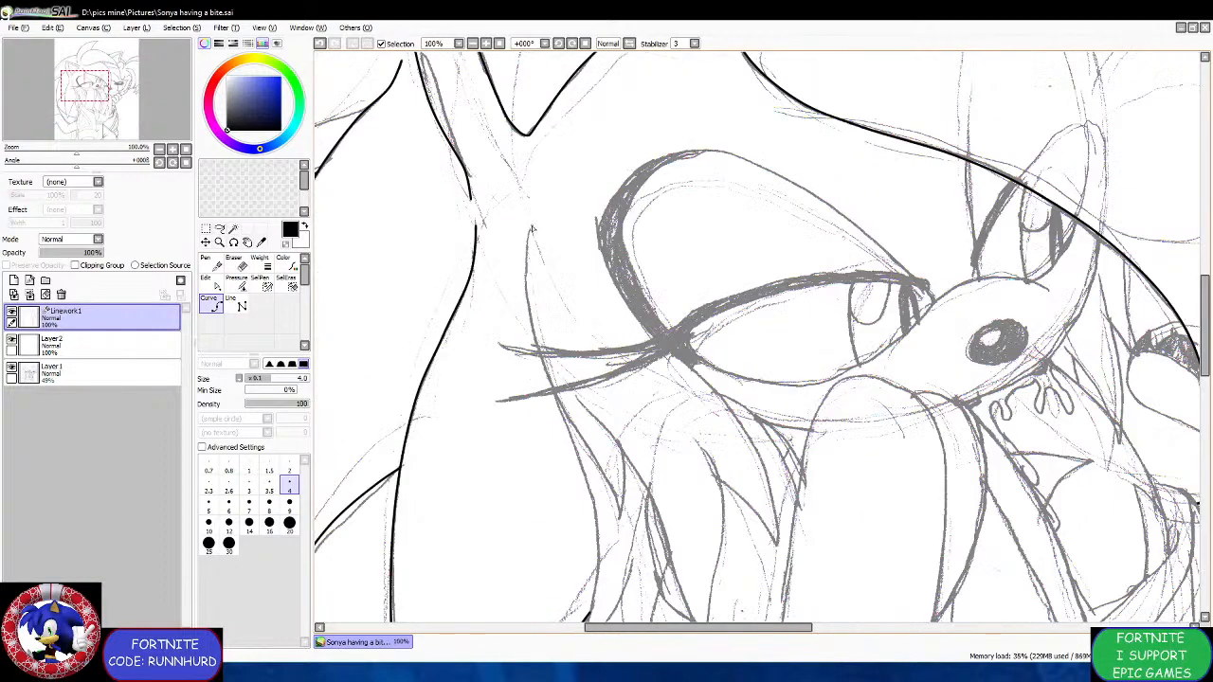
pyautogui.scroll(-2, 528, 229)
pyautogui.scroll(2, 528, 356)
pyautogui.scroll(1, 539, 192)
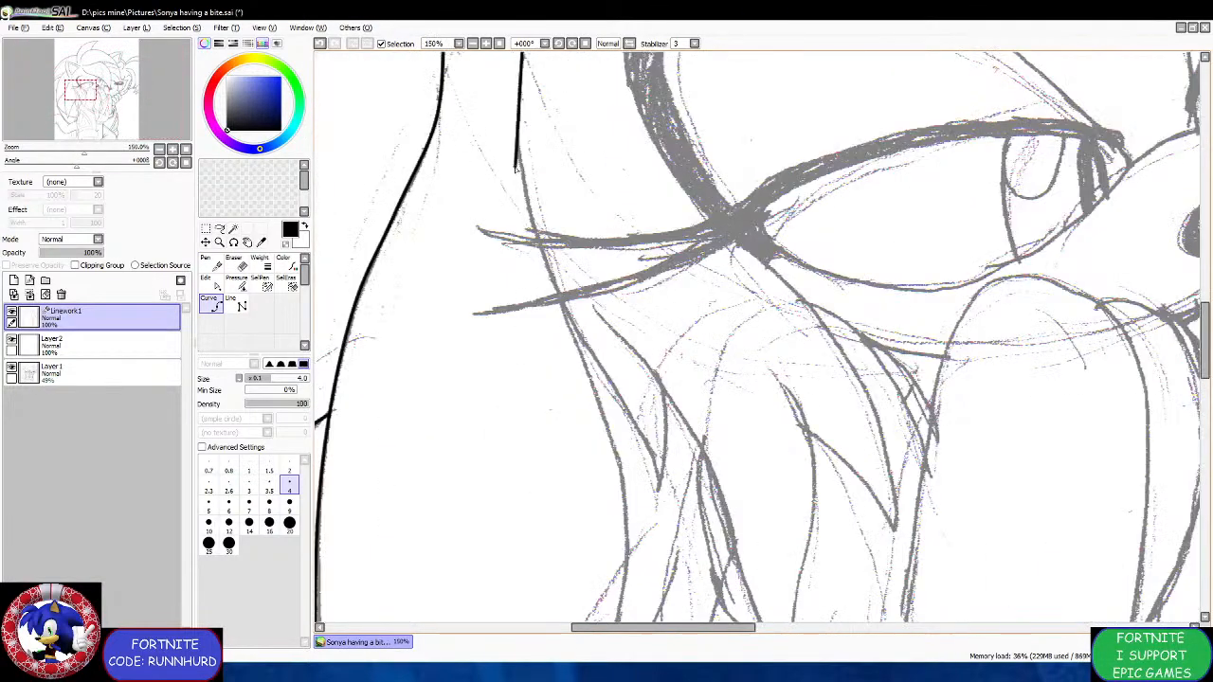
pyautogui.click(517, 140)
pyautogui.click(538, 265)
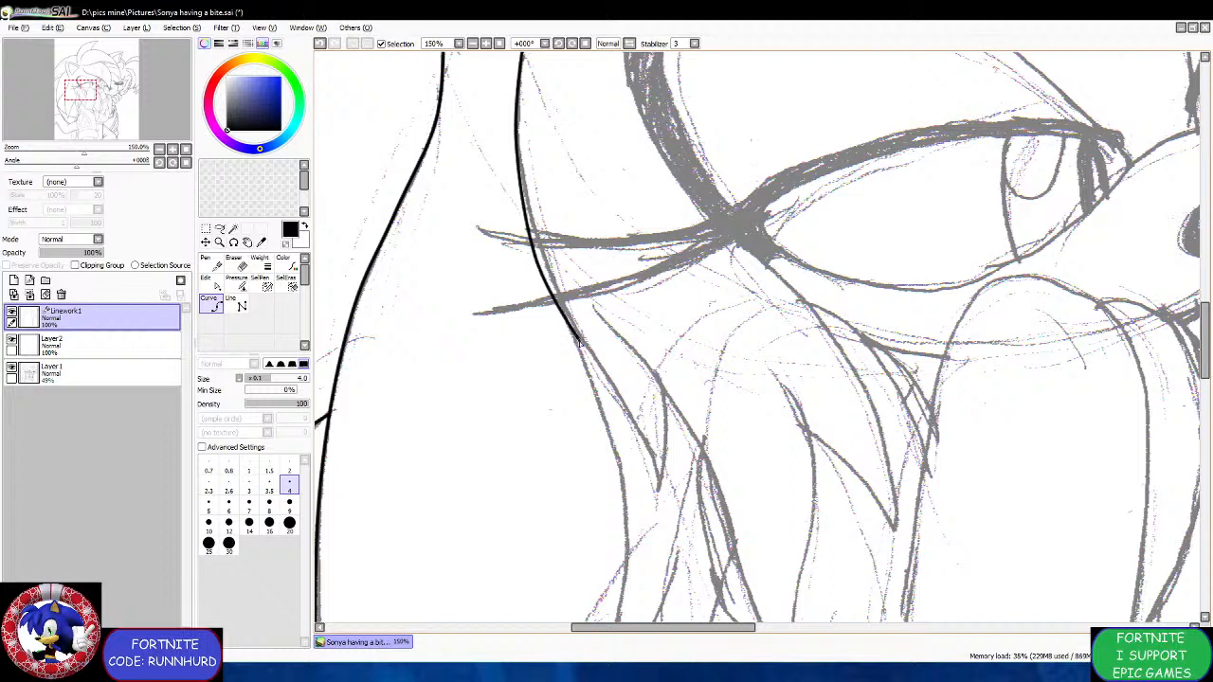
pyautogui.click(587, 349)
pyautogui.click(641, 428)
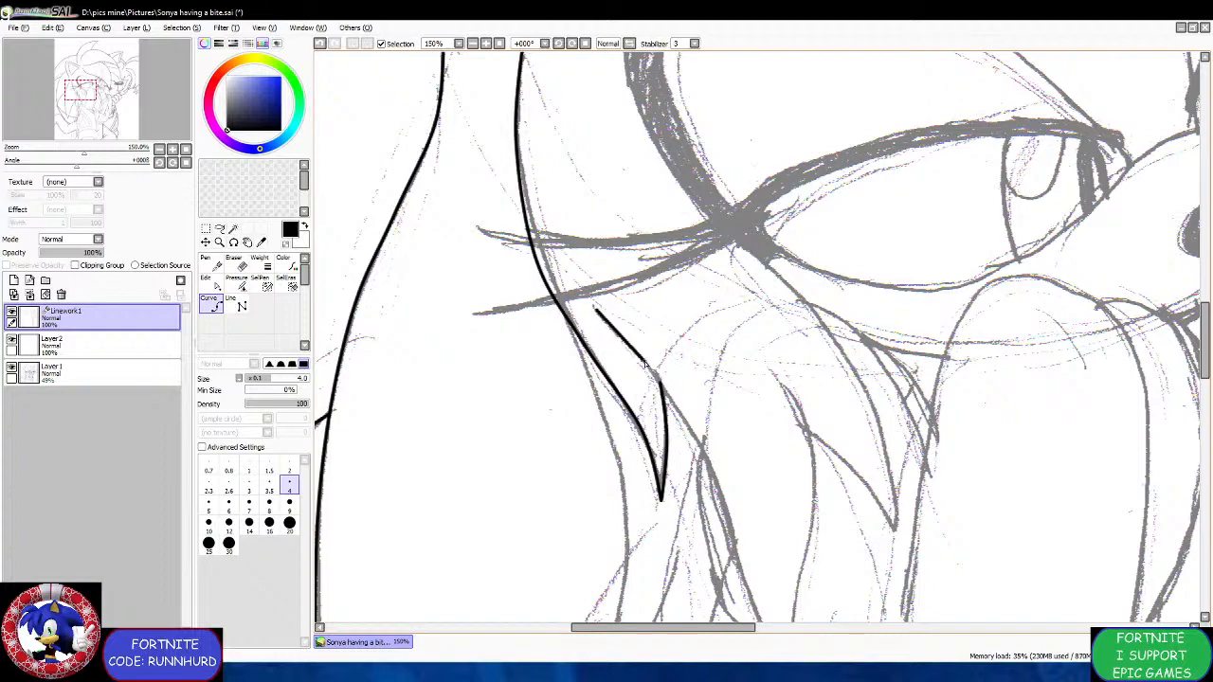
# Ink the longer second cheek tuft from the first tuft's edge down to its point and back up its inner side.
pyautogui.scroll(1, 661, 409)
pyautogui.scroll(-3, 677, 415)
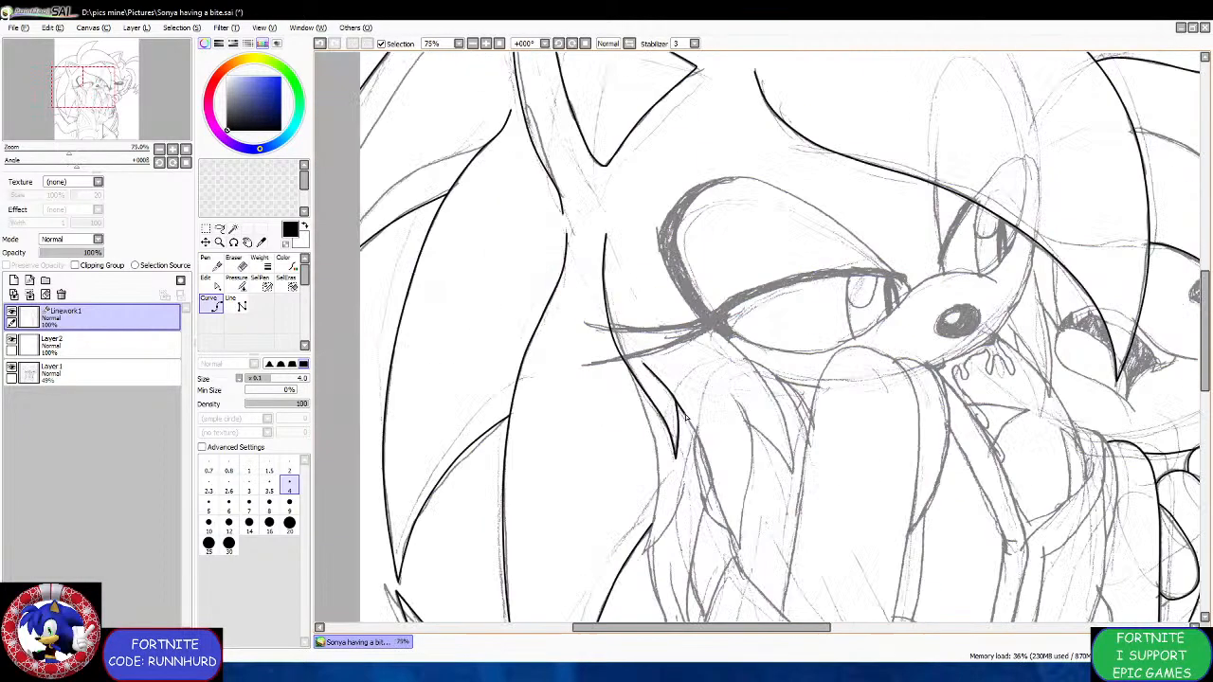
pyautogui.scroll(3, 711, 450)
pyautogui.click(666, 326)
pyautogui.scroll(-2, 667, 322)
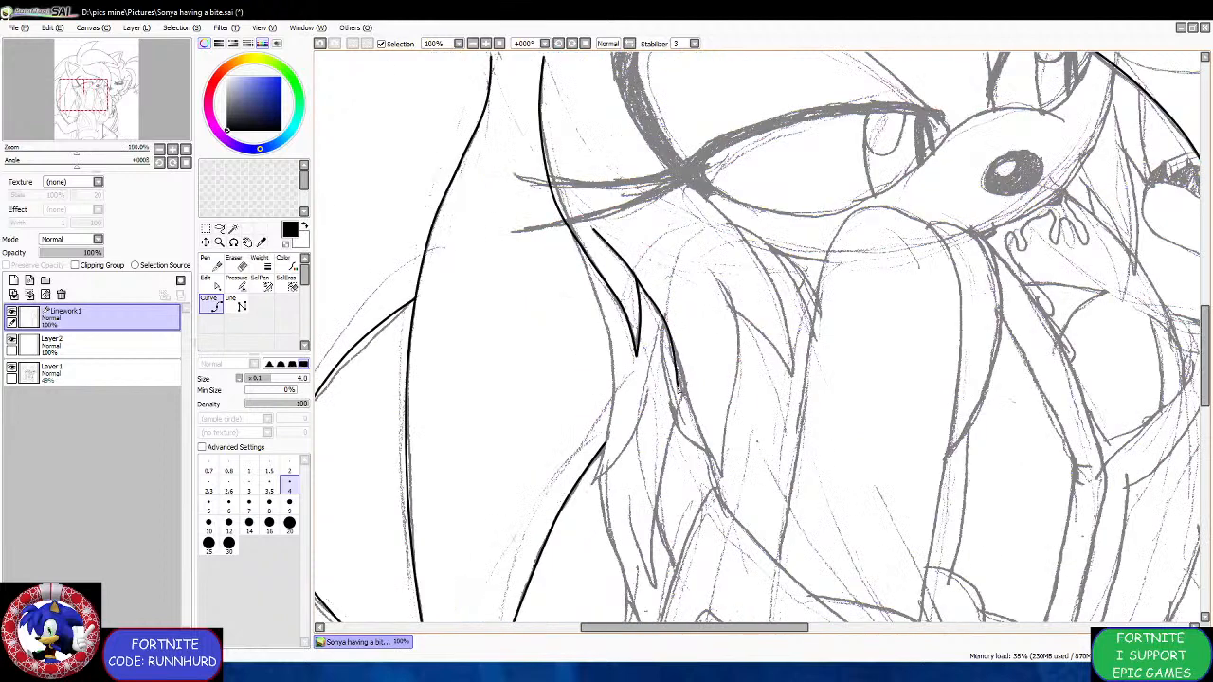
pyautogui.scroll(1, 676, 379)
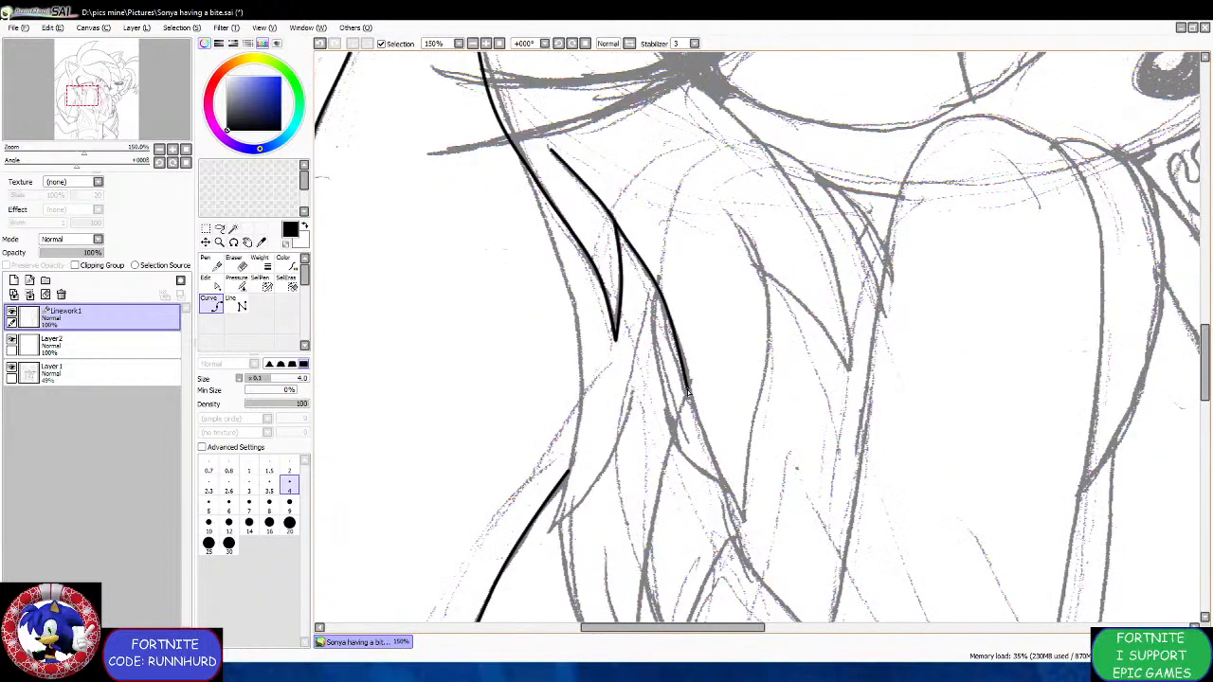
pyautogui.click(750, 433)
pyautogui.click(768, 326)
pyautogui.click(762, 271)
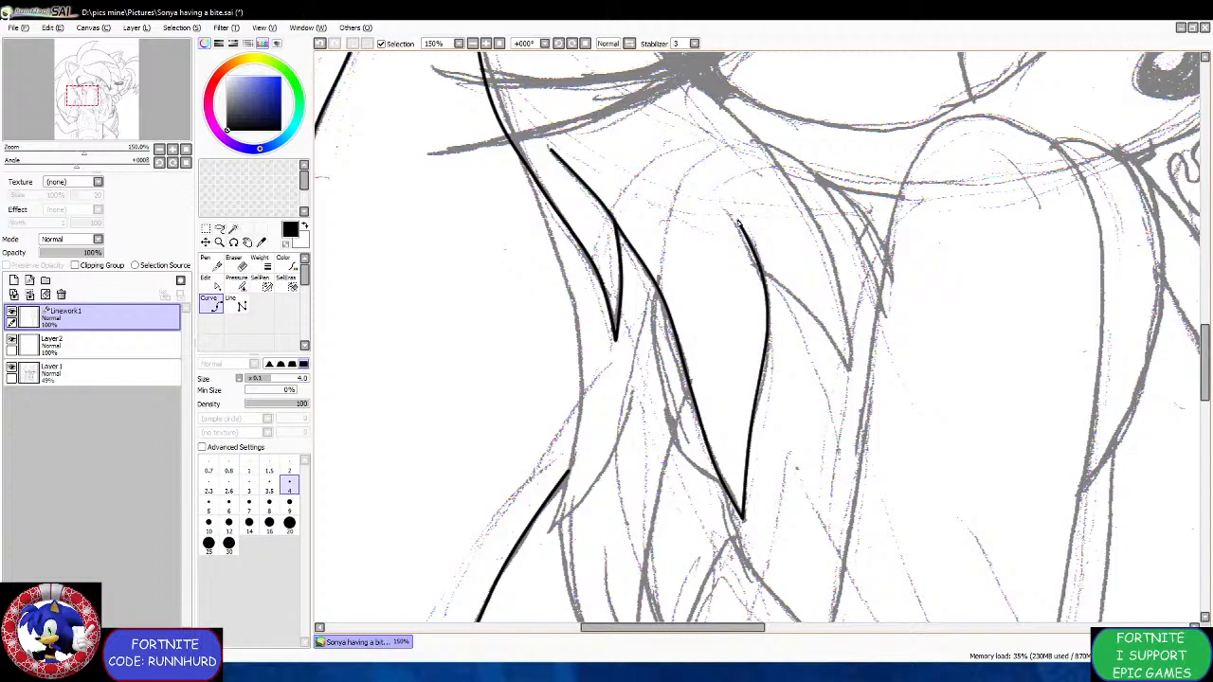
pyautogui.doubleClick(739, 224)
# Ink the third cheek tuft from beside the eye's outer corner down to its point and back to the second tuft.
pyautogui.scroll(-3, 738, 221)
pyautogui.scroll(3, 729, 165)
pyautogui.scroll(-3, 689, 155)
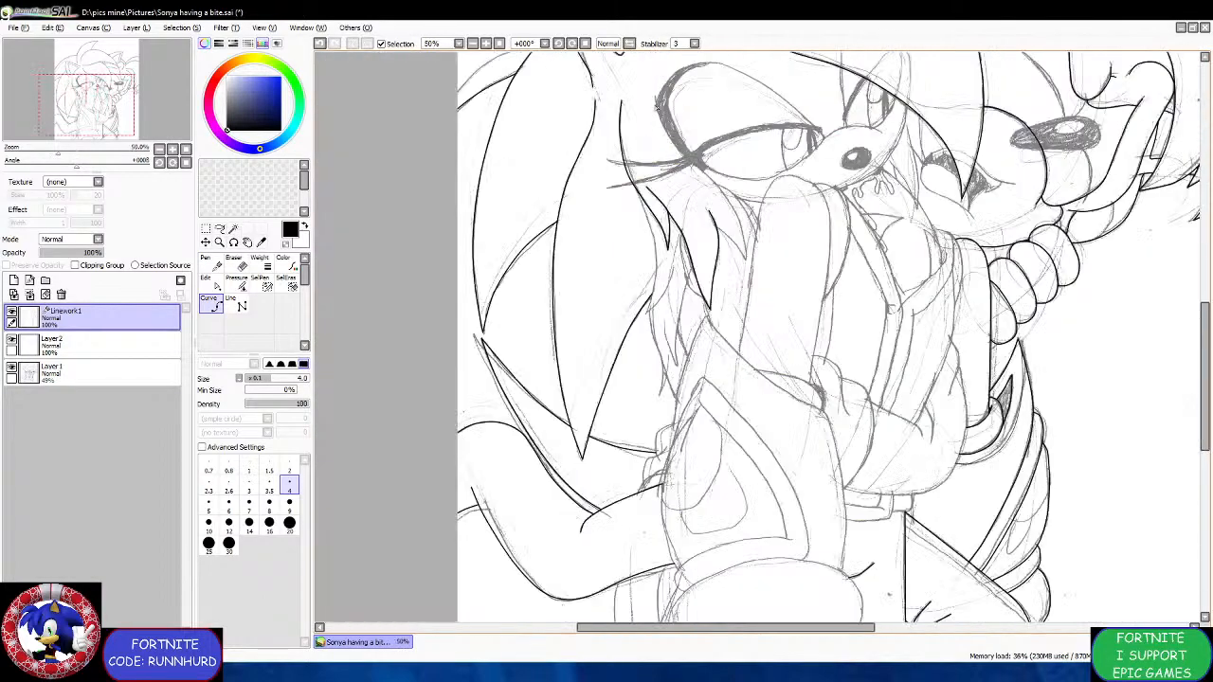
pyautogui.scroll(3, 658, 97)
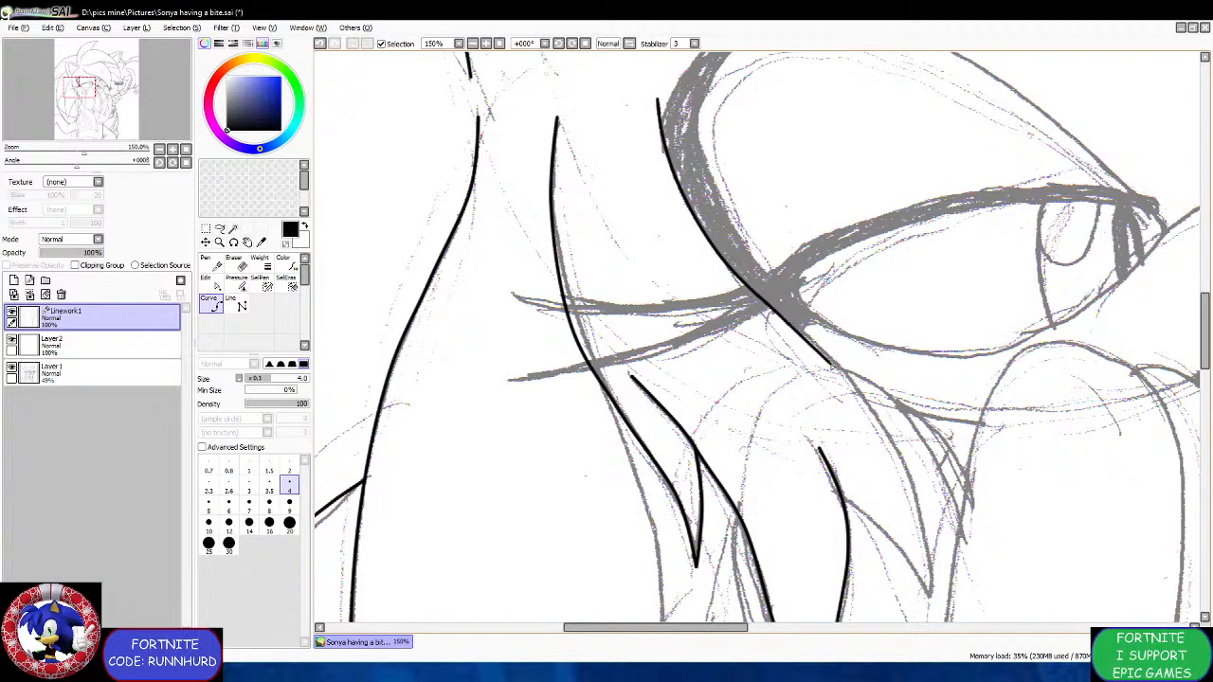
pyautogui.scroll(-3, 833, 367)
pyautogui.scroll(3, 825, 360)
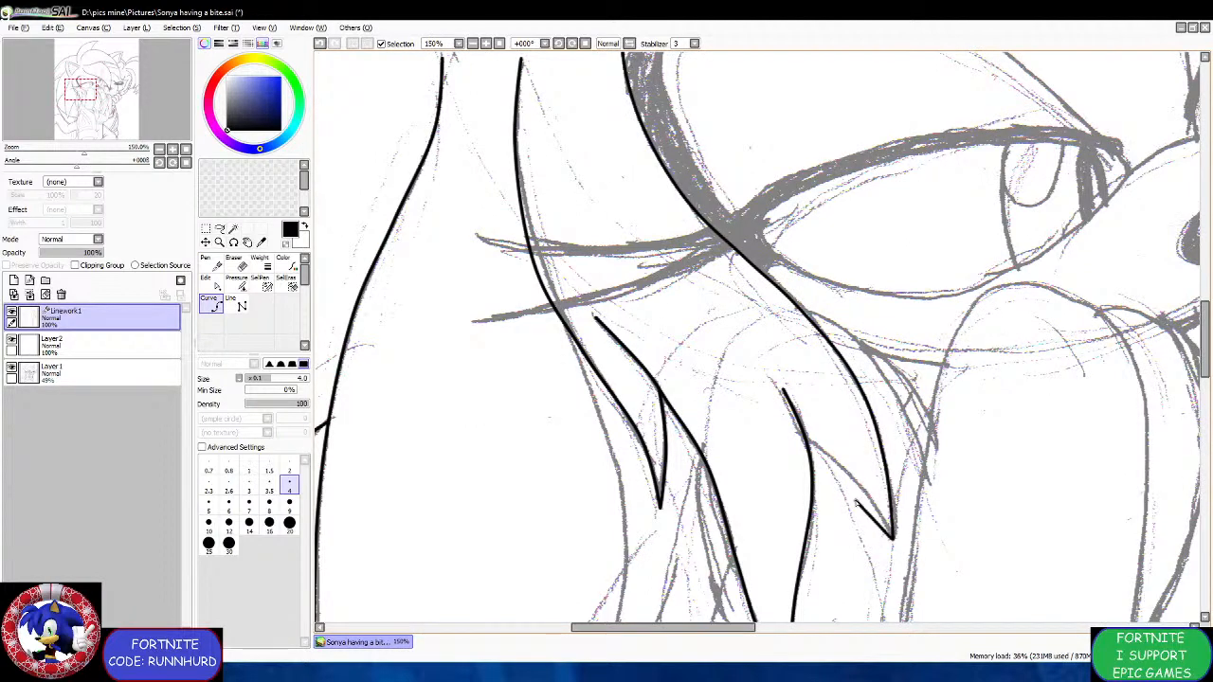
pyautogui.scroll(2, 856, 503)
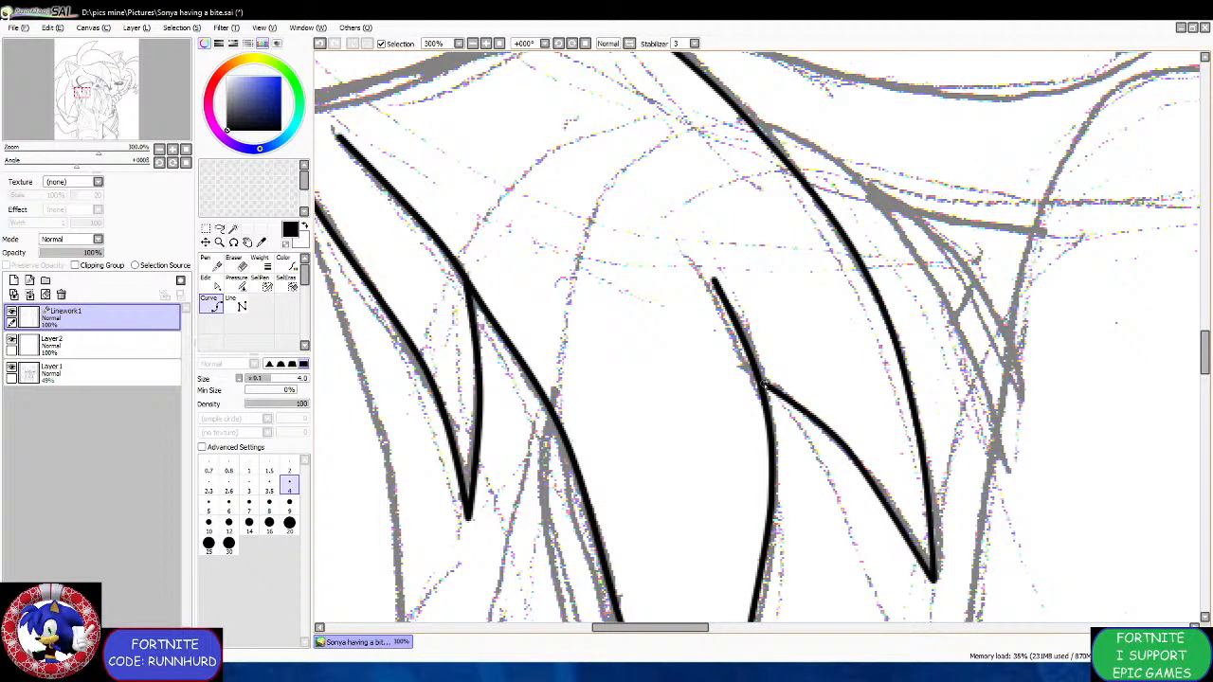
pyautogui.scroll(-2, 754, 386)
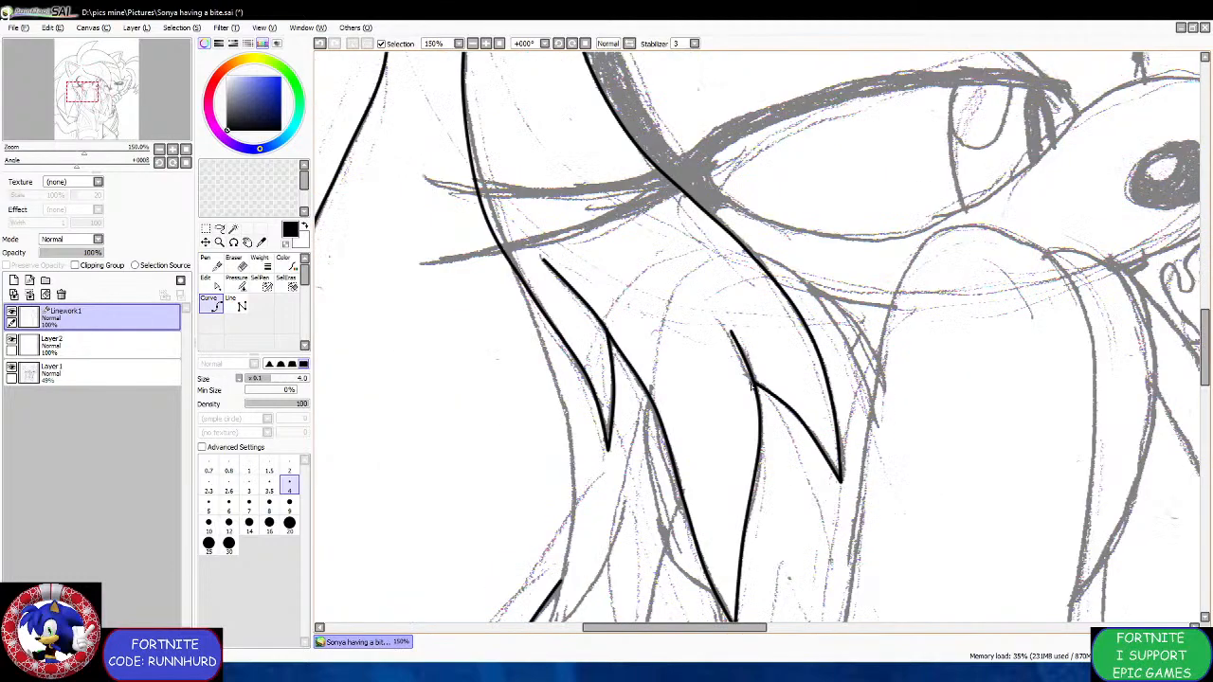
# Ink the curve from below the first cheek tuft down past the large quill's edge into a small pointed tuft and back up.
pyautogui.scroll(-1, 754, 387)
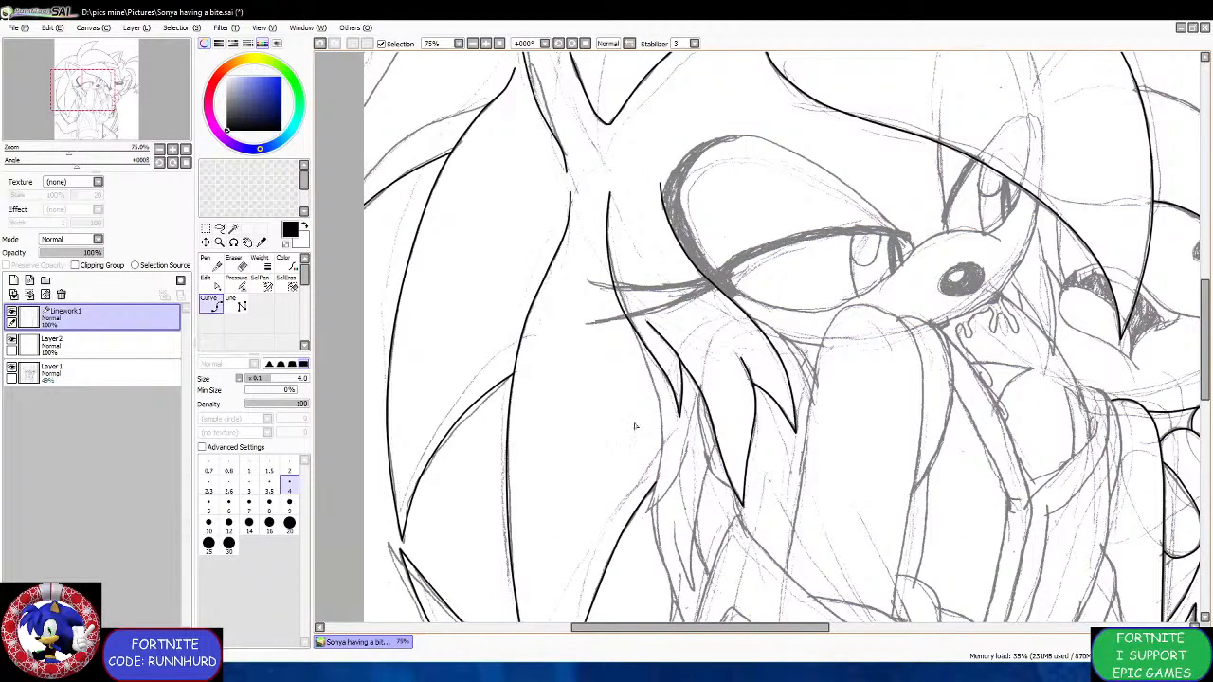
pyautogui.scroll(1, 635, 427)
pyautogui.scroll(-3, 638, 269)
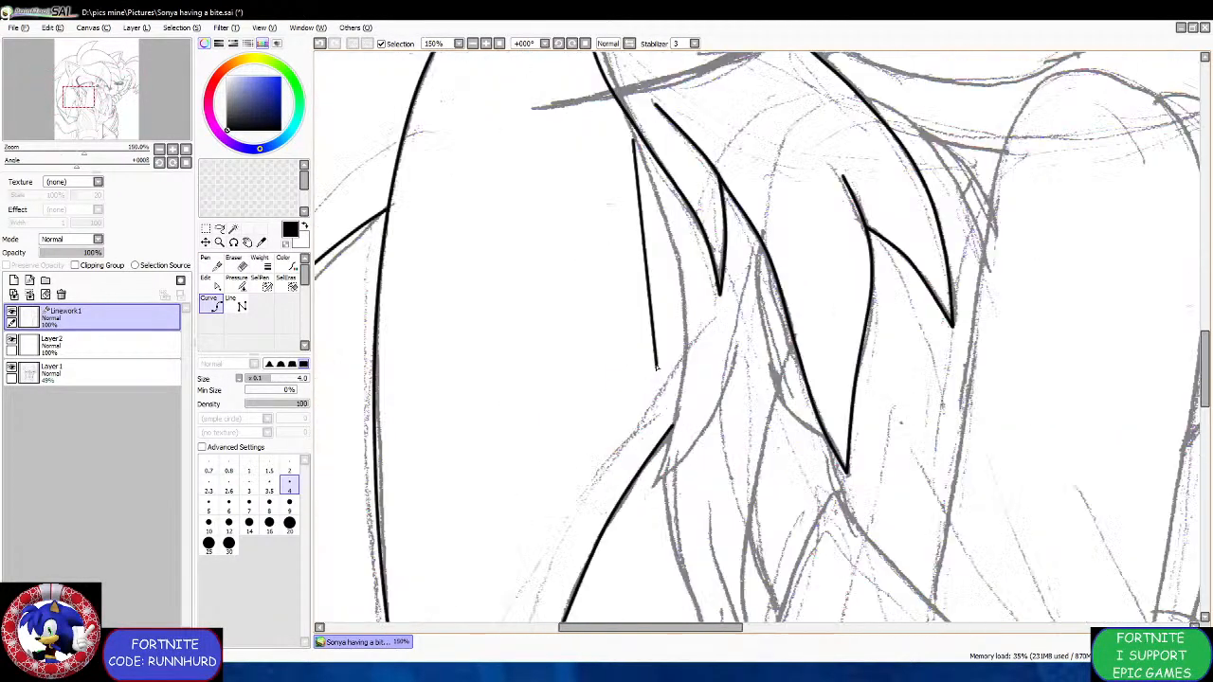
pyautogui.click(669, 222)
pyautogui.click(686, 309)
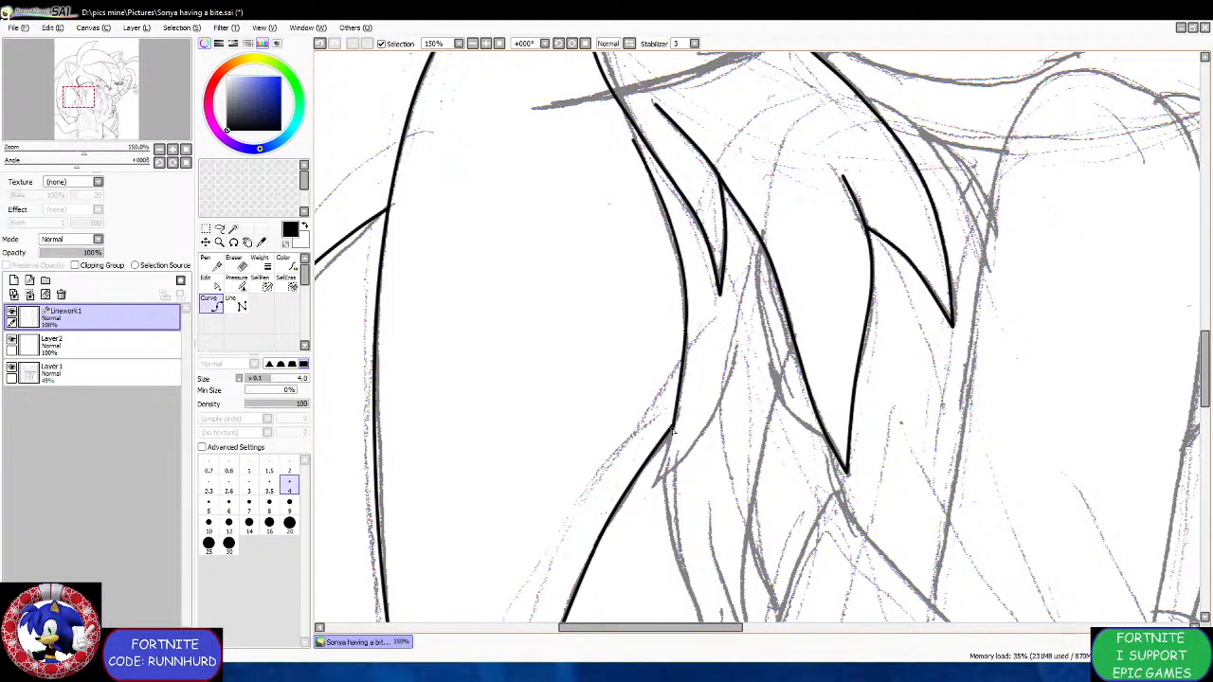
pyautogui.scroll(1, 673, 425)
pyautogui.click(635, 519)
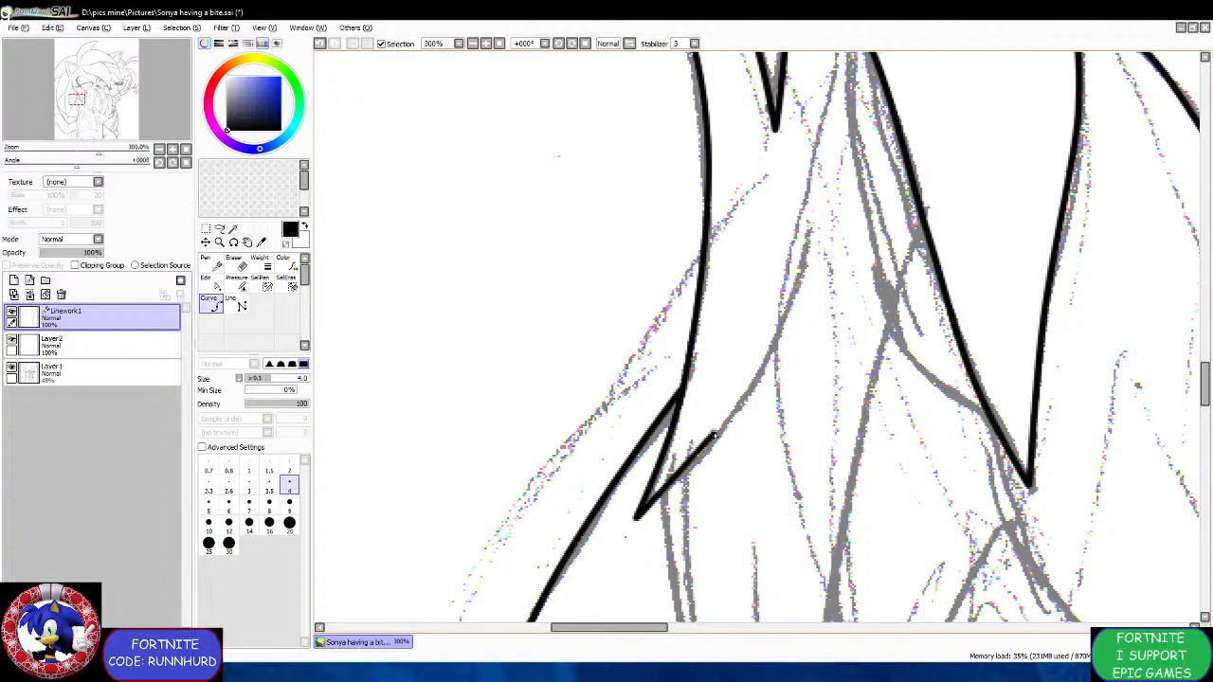
pyautogui.scroll(-2, 759, 389)
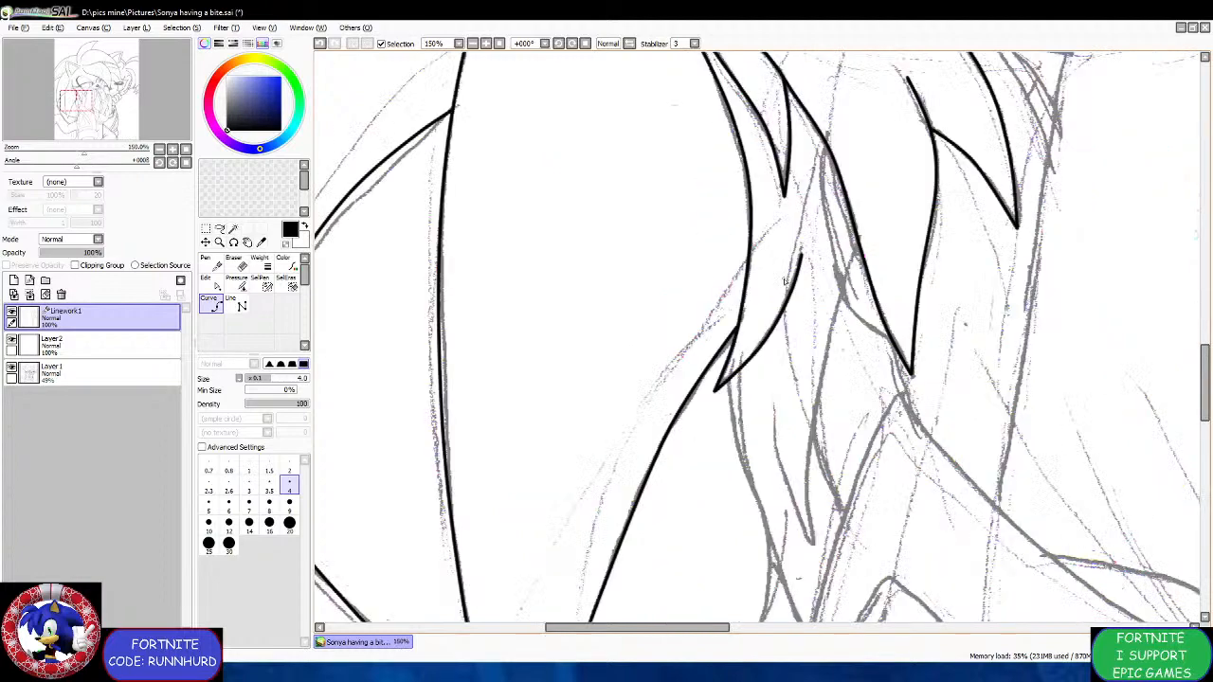
# Ink the narrow pointed tuft hanging below the small one, plus the short line from its inner side toward the arm.
pyautogui.scroll(-2, 817, 371)
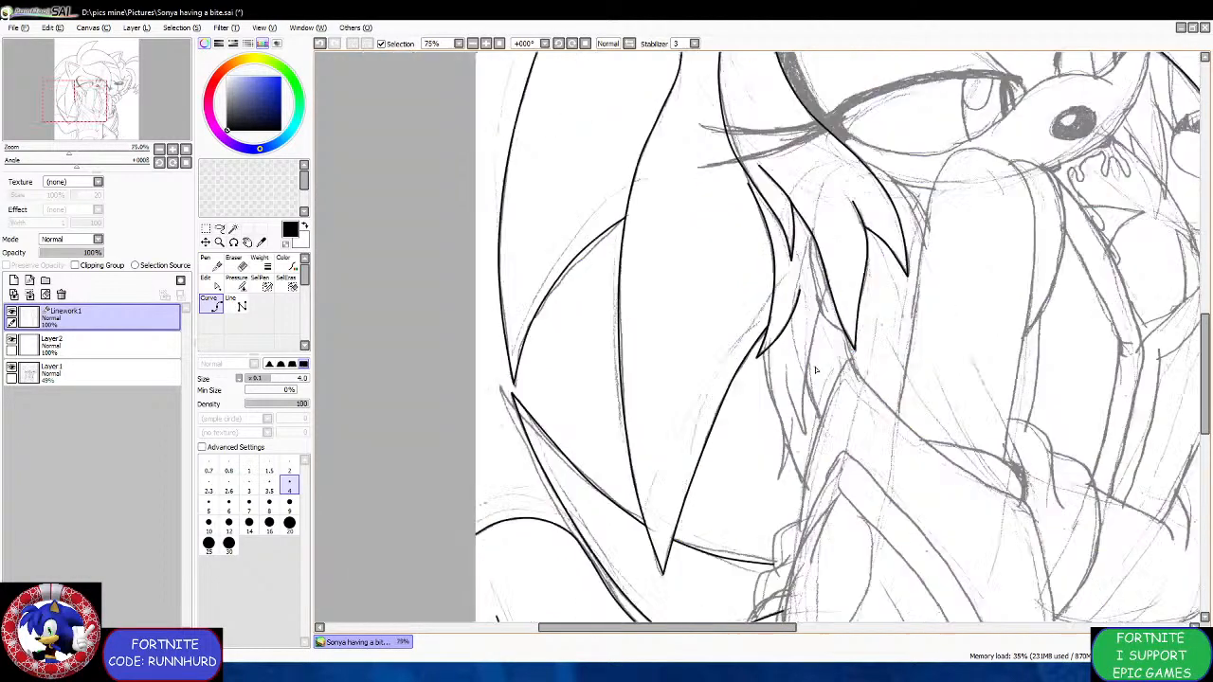
pyautogui.scroll(2, 813, 373)
pyautogui.scroll(-1, 807, 379)
pyautogui.scroll(2, 807, 378)
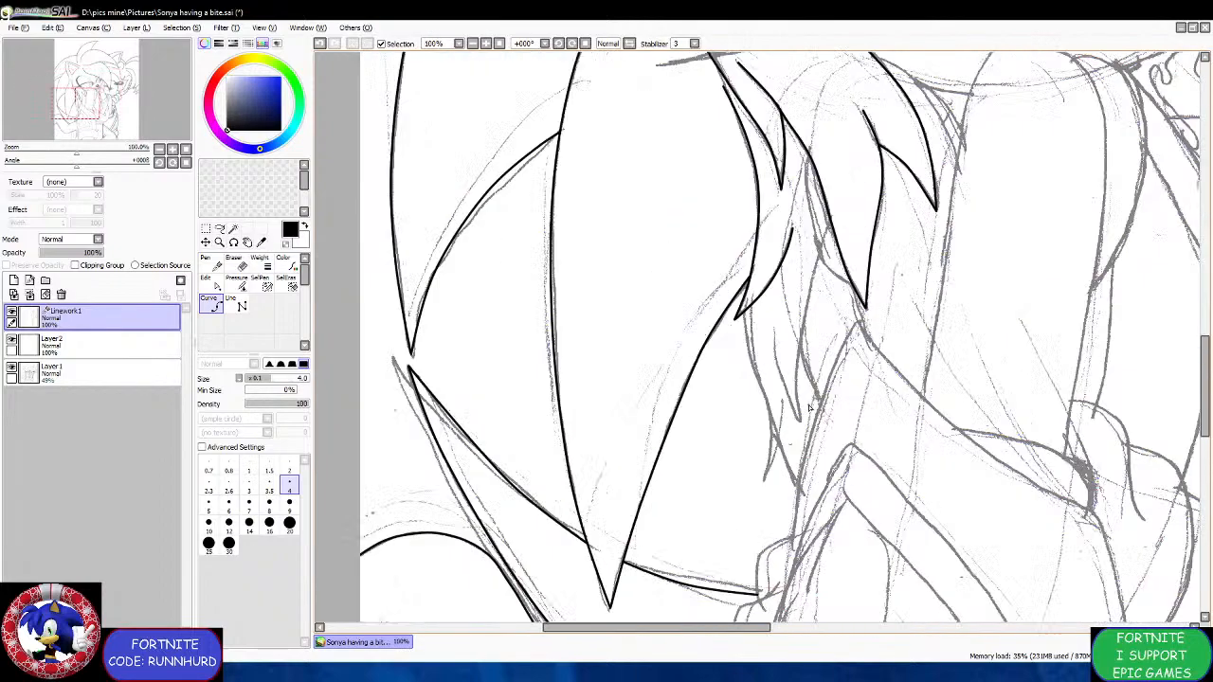
pyautogui.scroll(1, 718, 283)
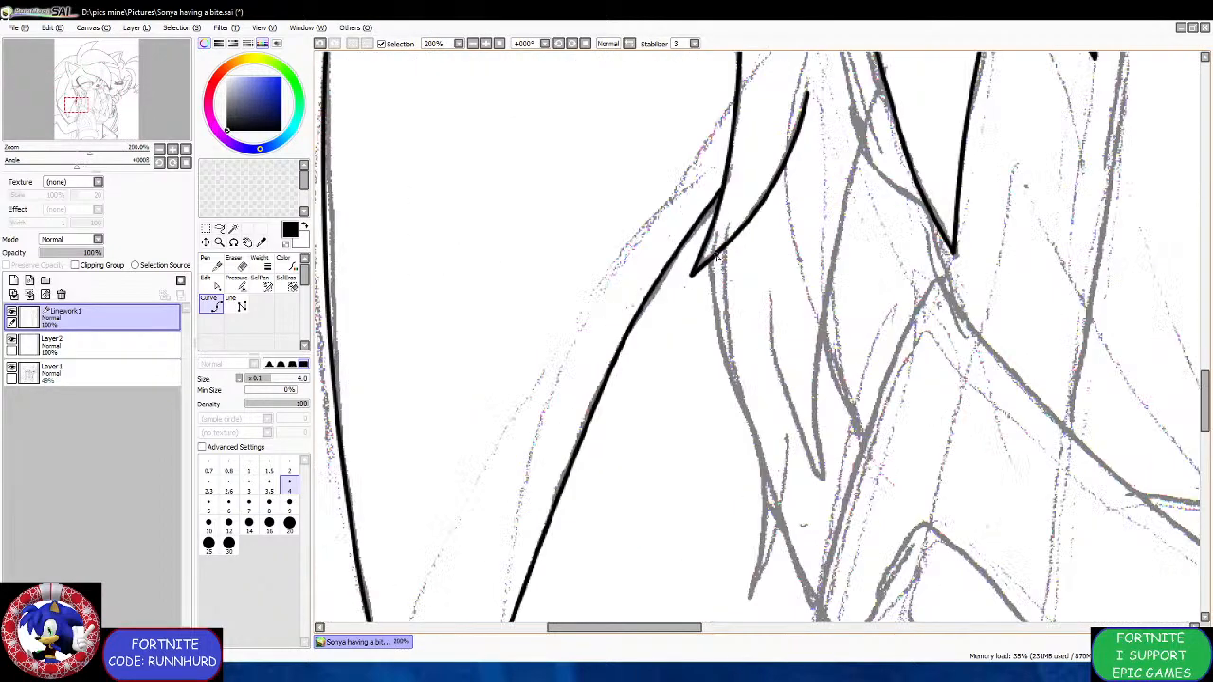
pyautogui.click(716, 256)
pyautogui.click(720, 333)
pyautogui.scroll(-3, 720, 335)
pyautogui.scroll(3, 752, 417)
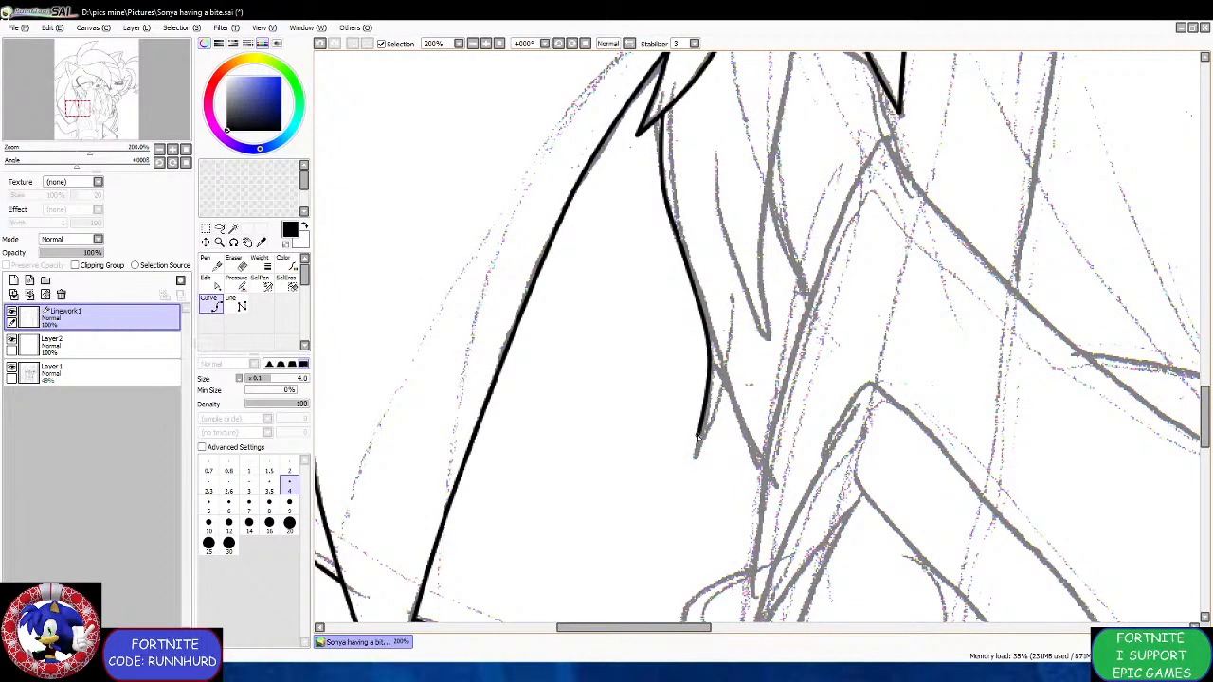
pyautogui.click(695, 457)
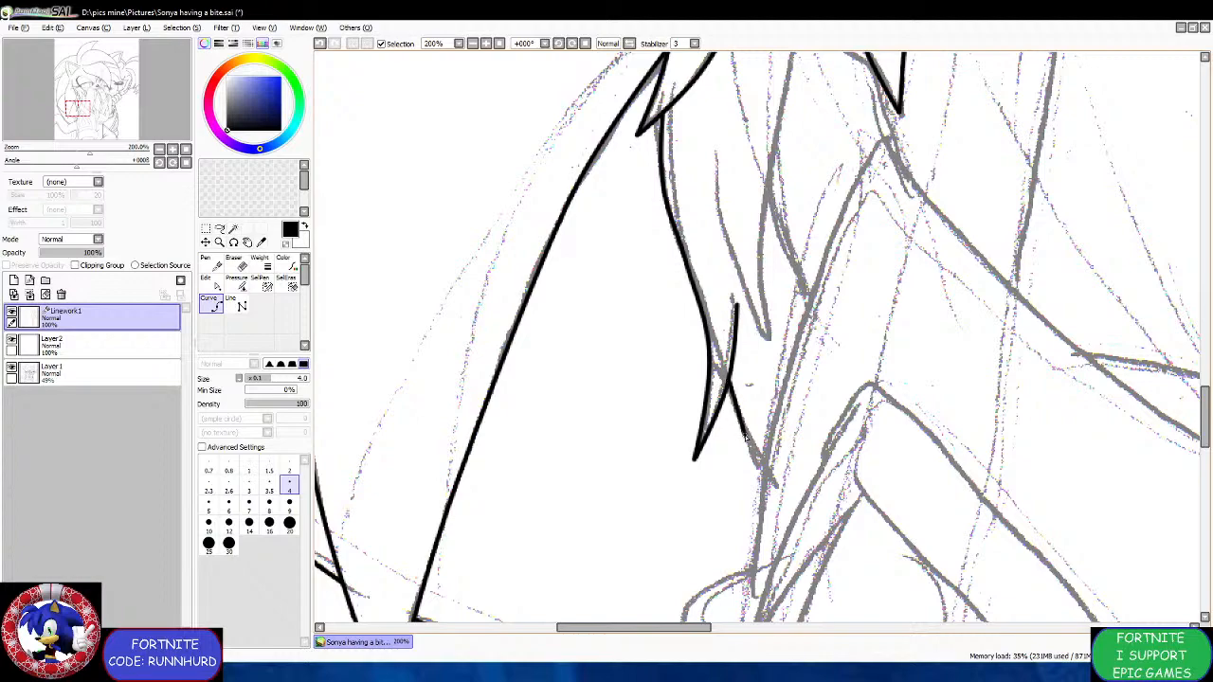
pyautogui.scroll(-3, 761, 482)
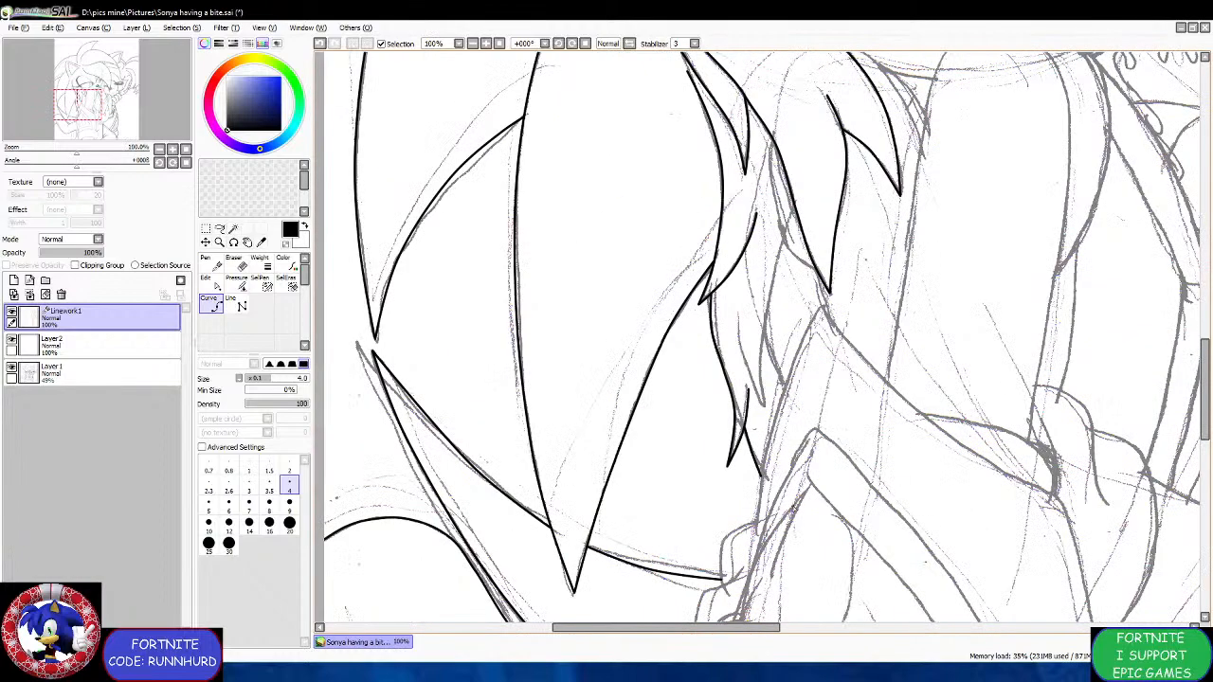
pyautogui.scroll(-2, 793, 508)
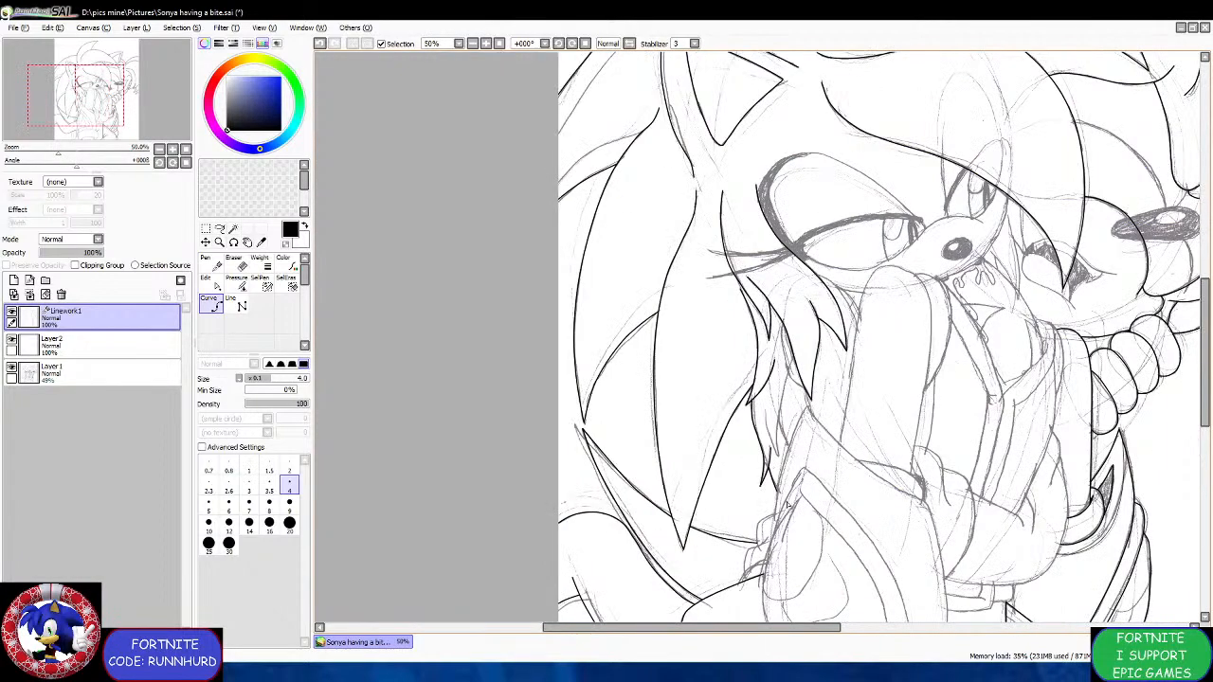
pyautogui.scroll(-1, 782, 499)
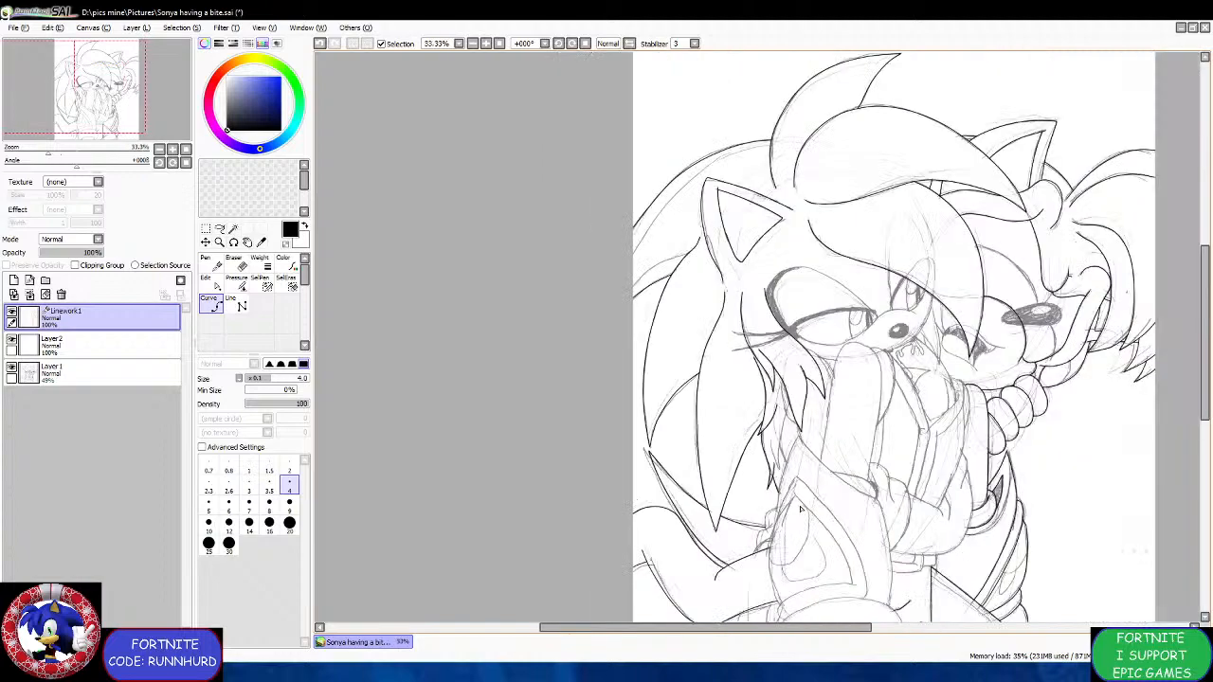
pyautogui.scroll(-1, 801, 509)
pyautogui.scroll(8, 790, 543)
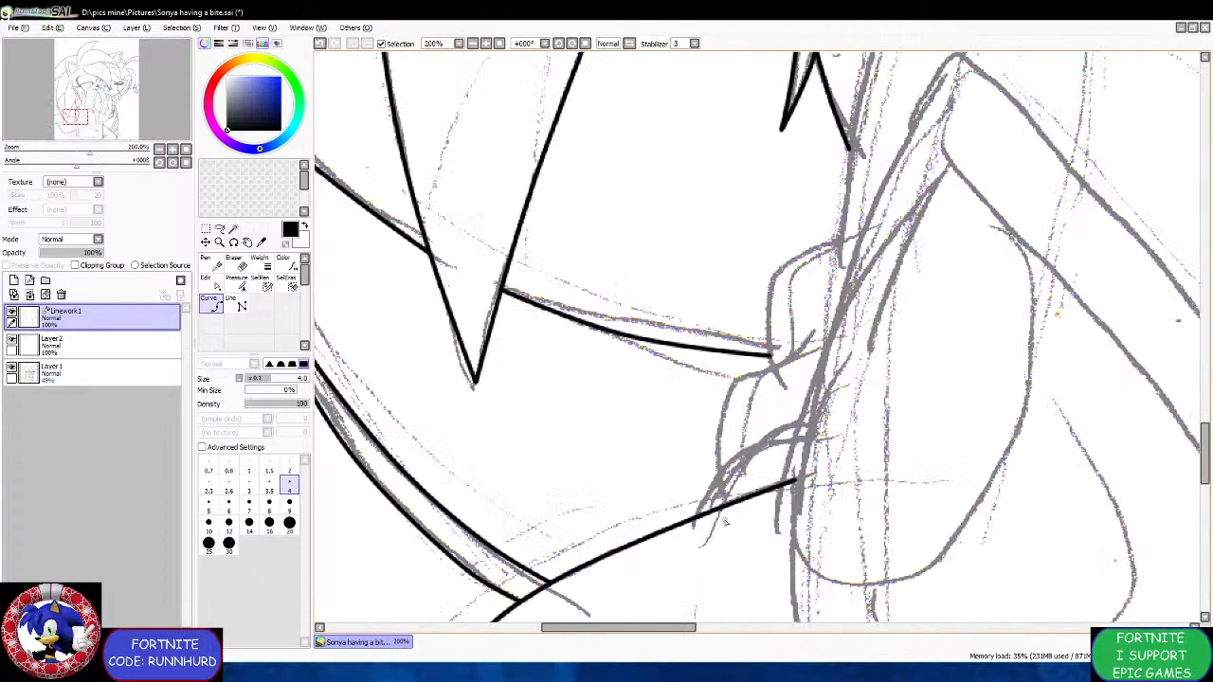
# Ink the lowest fingertip curve rising from the forearm line, then the rounded outline of the finger above it.
pyautogui.moveTo(695, 509)
pyautogui.mouseDown()
pyautogui.moveTo(740, 443)
pyautogui.moveTo(808, 385)
pyautogui.moveTo(870, 360)
pyautogui.mouseUp()
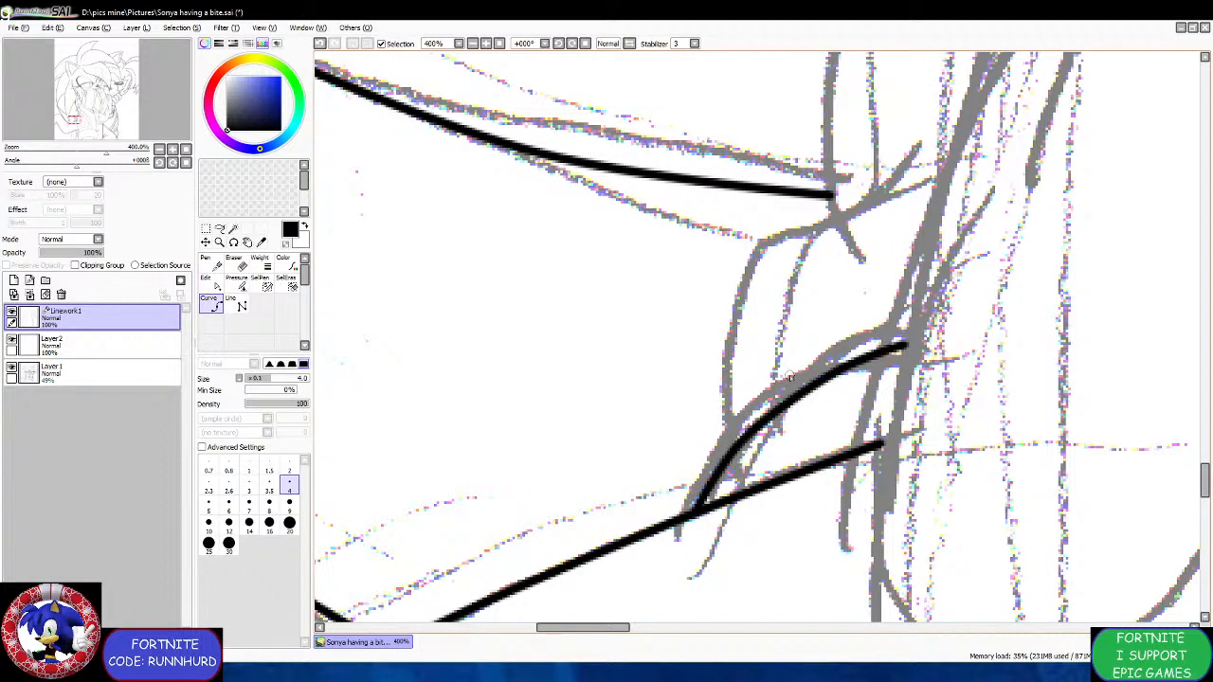
pyautogui.moveTo(745, 429)
pyautogui.mouseDown()
pyautogui.moveTo(730, 385)
pyautogui.moveTo(751, 256)
pyautogui.moveTo(781, 234)
pyautogui.moveTo(867, 207)
pyautogui.mouseUp()
pyautogui.click(866, 207)
pyautogui.doubleClick(904, 164)
pyautogui.scroll(-4, 874, 188)
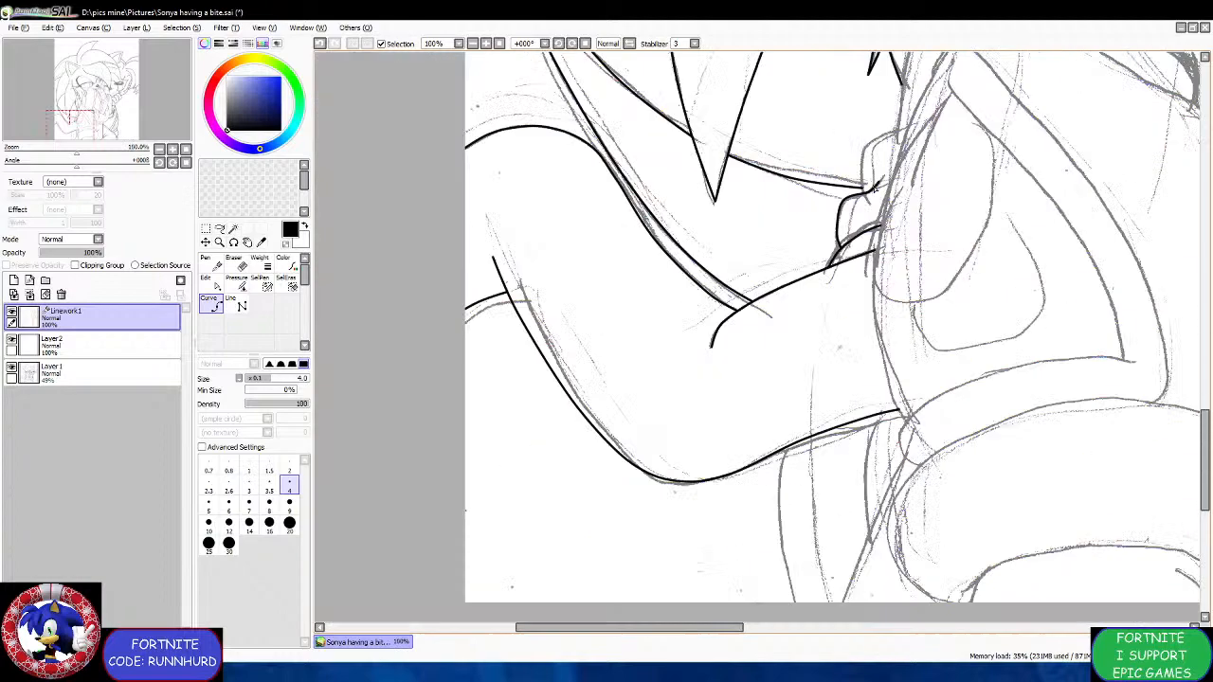
# Shorten the line running from the large quill toward the hand and ink the uppermost finger's rounded outline from its end.
pyautogui.scroll(2, 909, 105)
pyautogui.scroll(3, 775, 360)
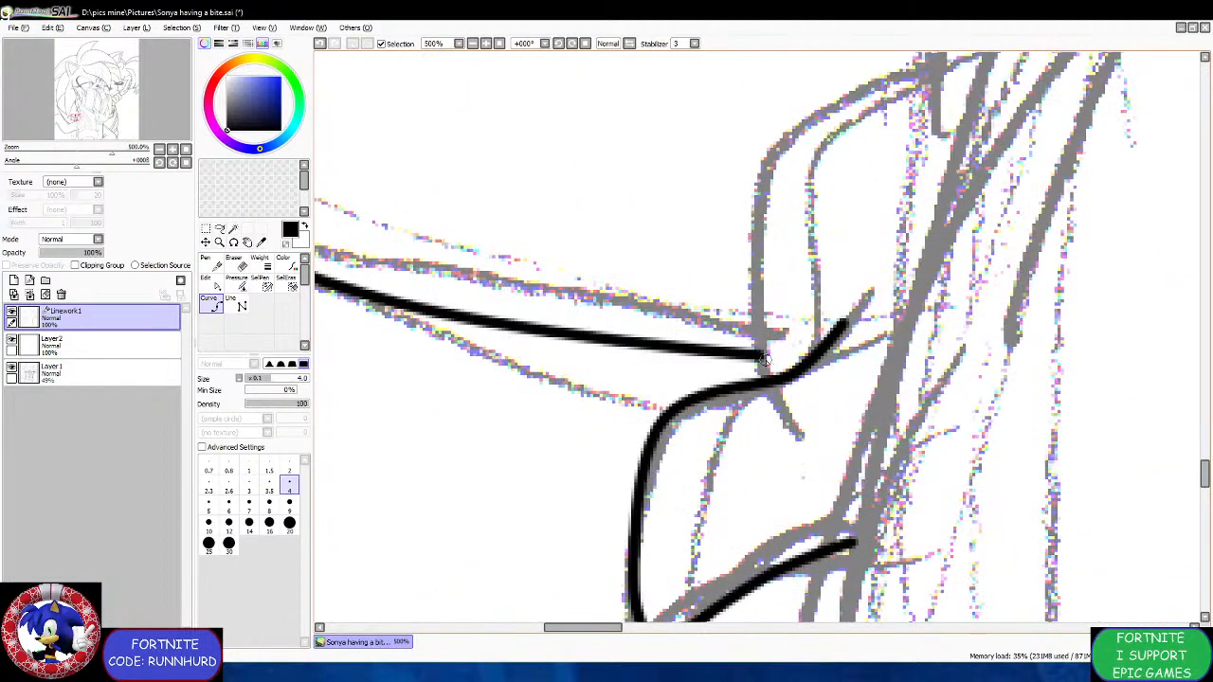
pyautogui.moveTo(765, 359); pyautogui.dragTo(746, 355)
pyautogui.click(748, 382)
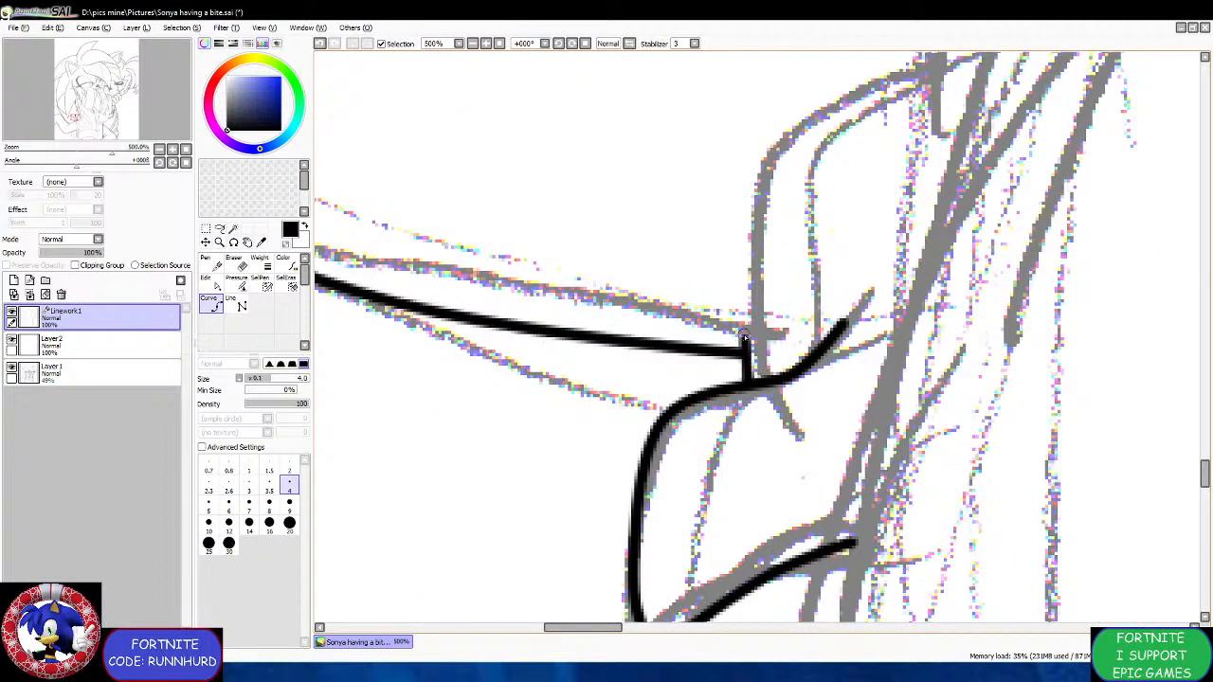
pyautogui.scroll(-1, 751, 284)
pyautogui.click(761, 240)
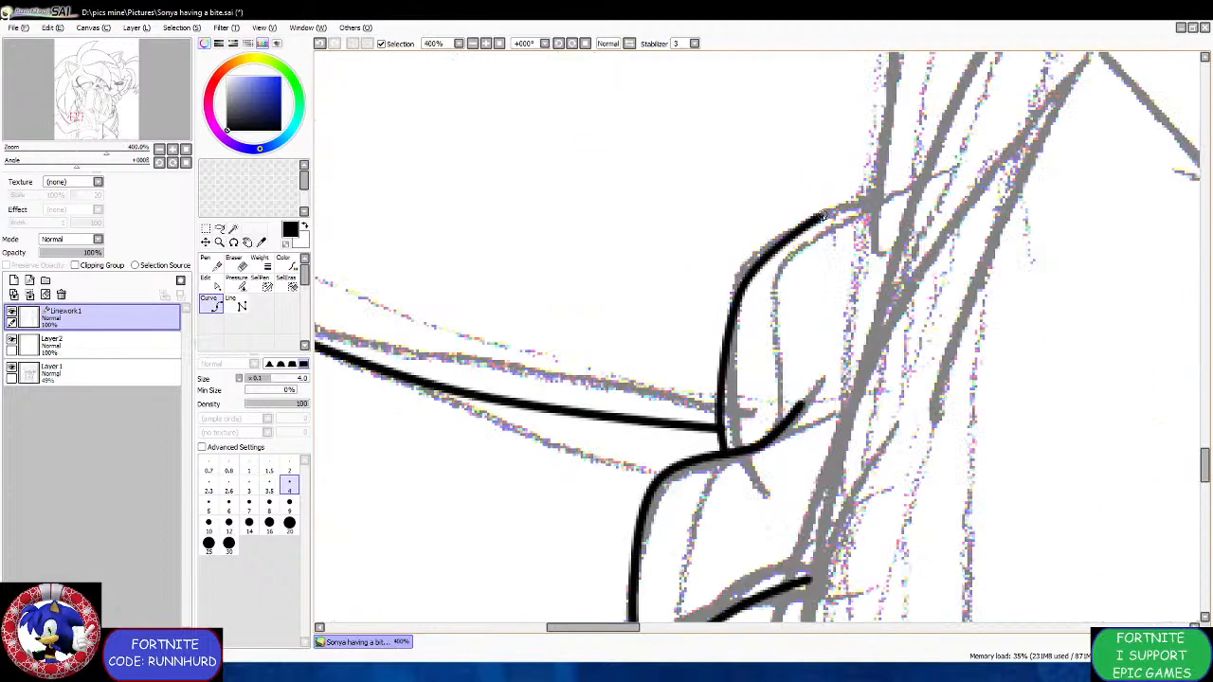
pyautogui.doubleClick(921, 170)
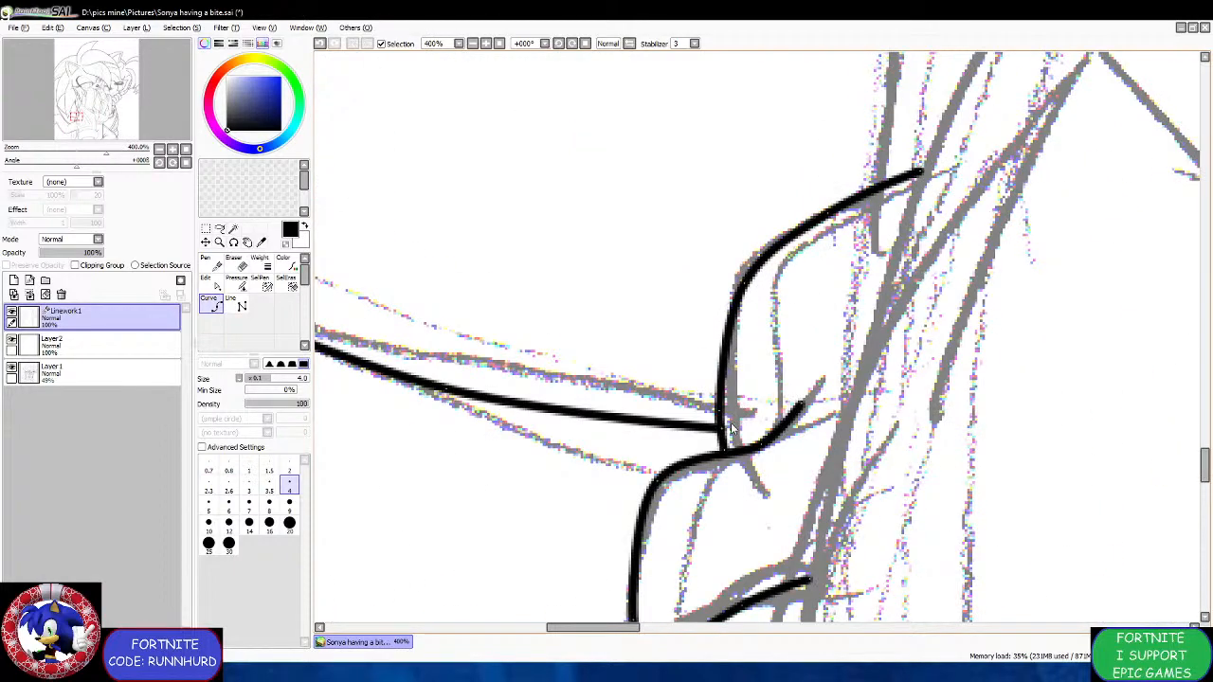
pyautogui.scroll(-6, 766, 372)
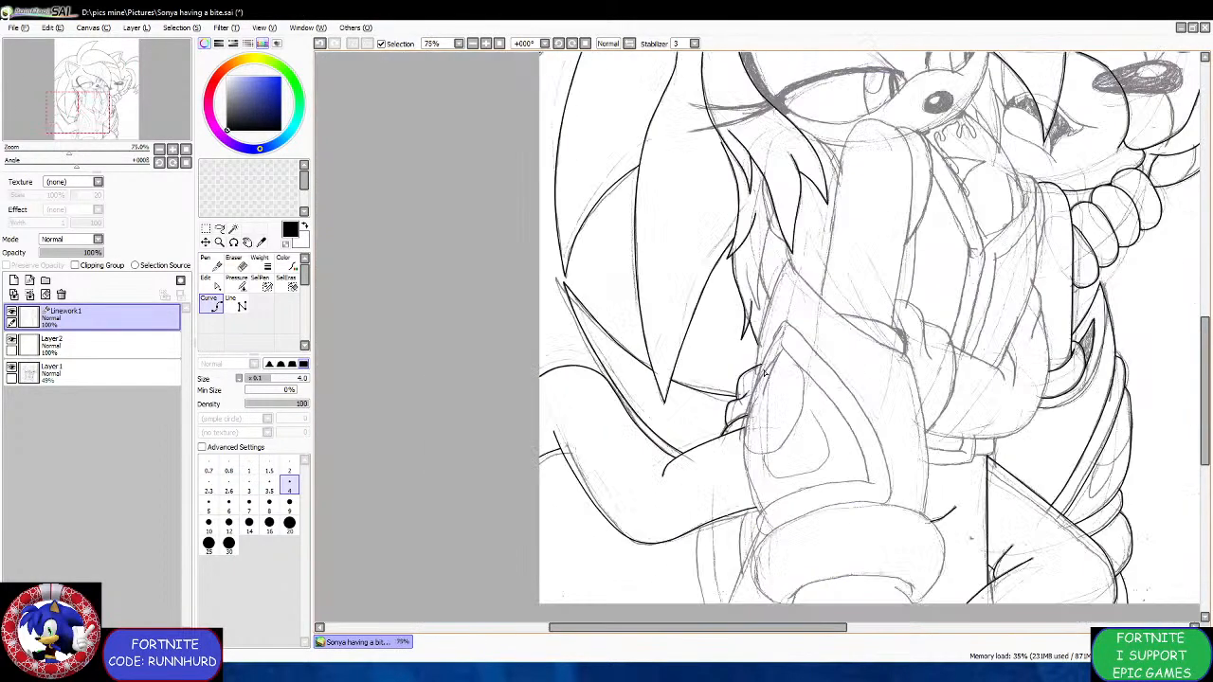
# Pull back the uppermost finger's end and ink the tall pointed shape's edge beside it up to the peak and down the far slope.
pyautogui.scroll(-1, 766, 372)
pyautogui.scroll(3, 810, 313)
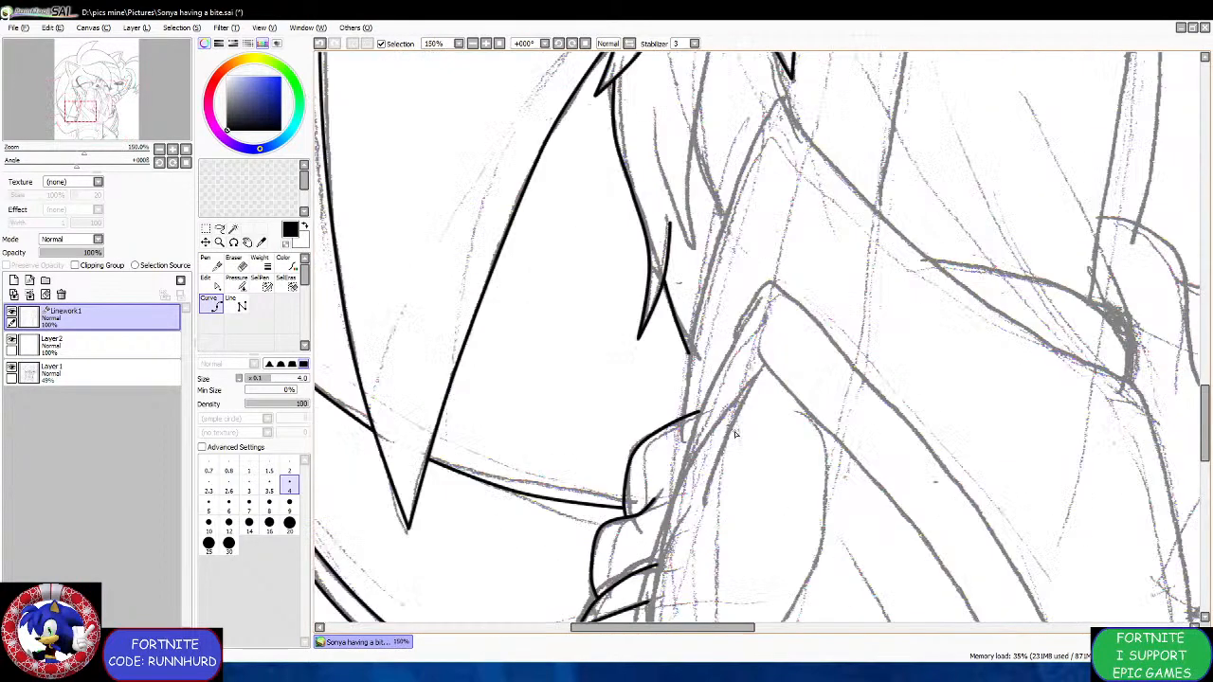
pyautogui.moveTo(700, 413); pyautogui.dragTo(686, 417)
pyautogui.moveTo(691, 353)
pyautogui.mouseDown()
pyautogui.moveTo(709, 233)
pyautogui.moveTo(730, 194)
pyautogui.mouseUp()
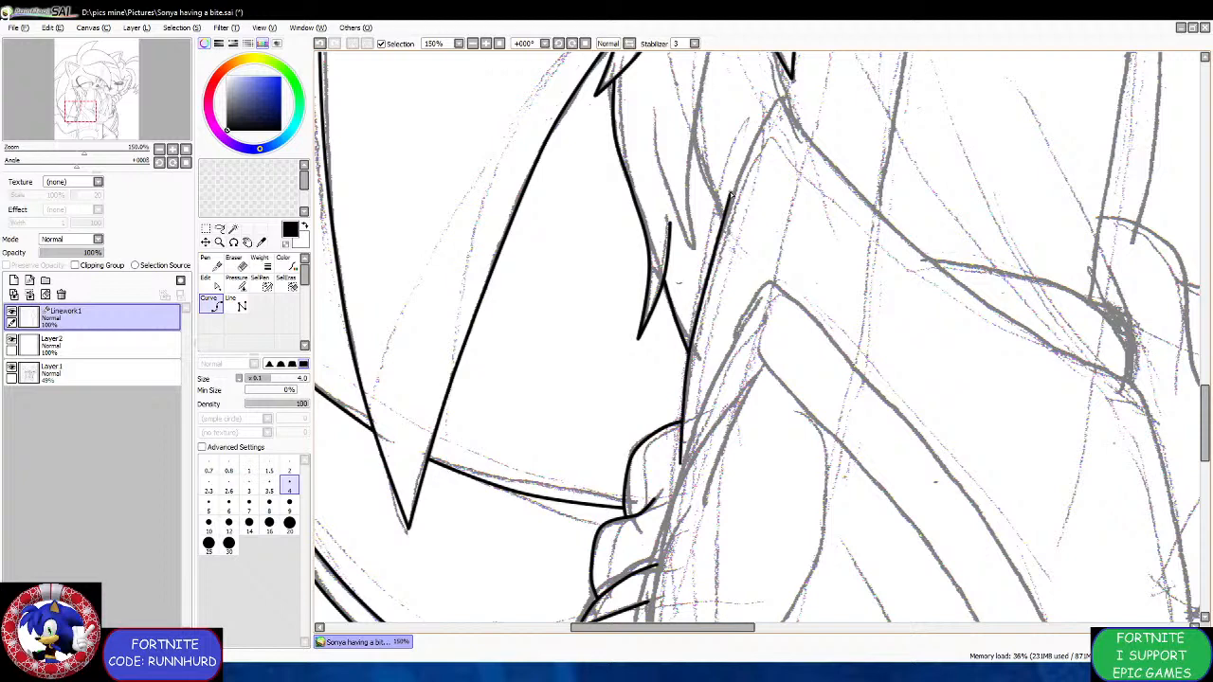
pyautogui.click(777, 99)
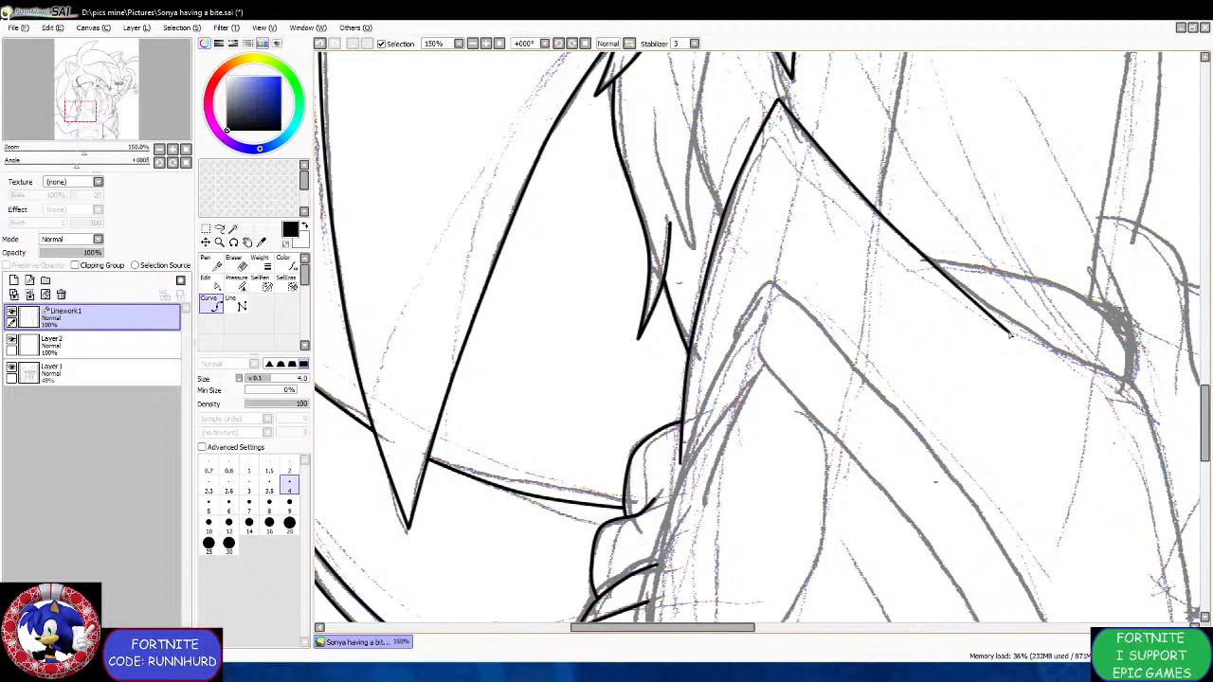
pyautogui.click(997, 329)
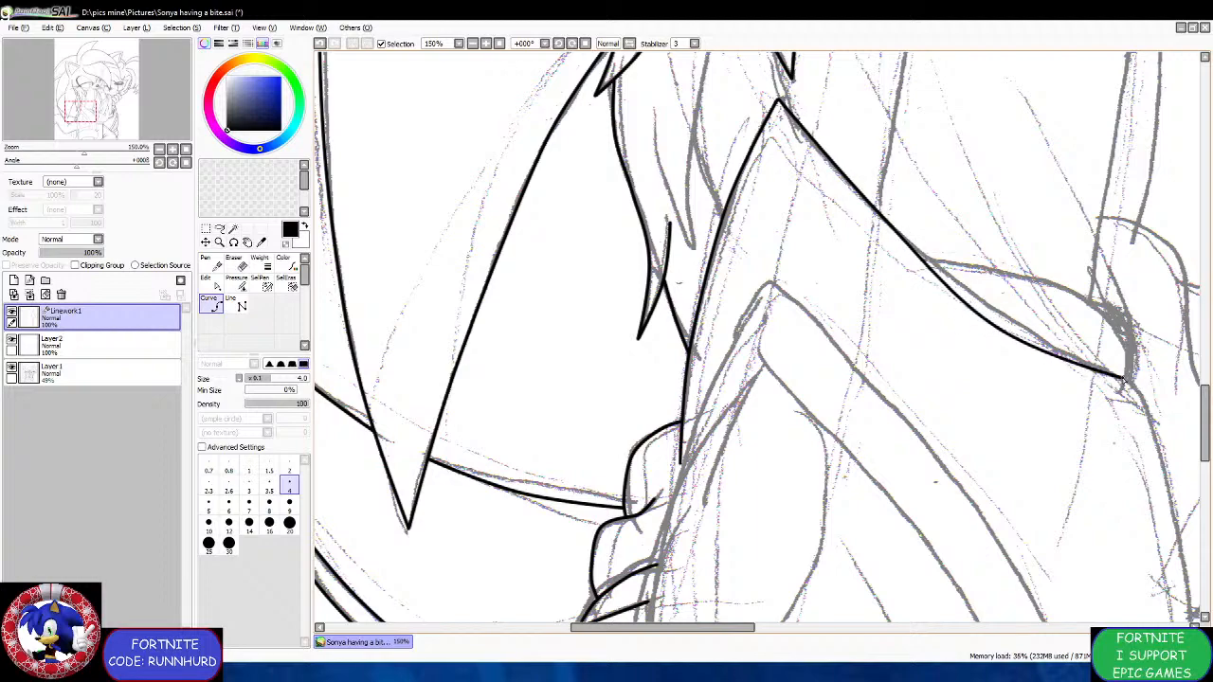
pyautogui.click(1122, 379)
# Ink the tall pointed shape's far side from the slope's corner down to the rounded cuff's upper edge.
pyautogui.scroll(-4, 1120, 379)
pyautogui.scroll(4, 1138, 409)
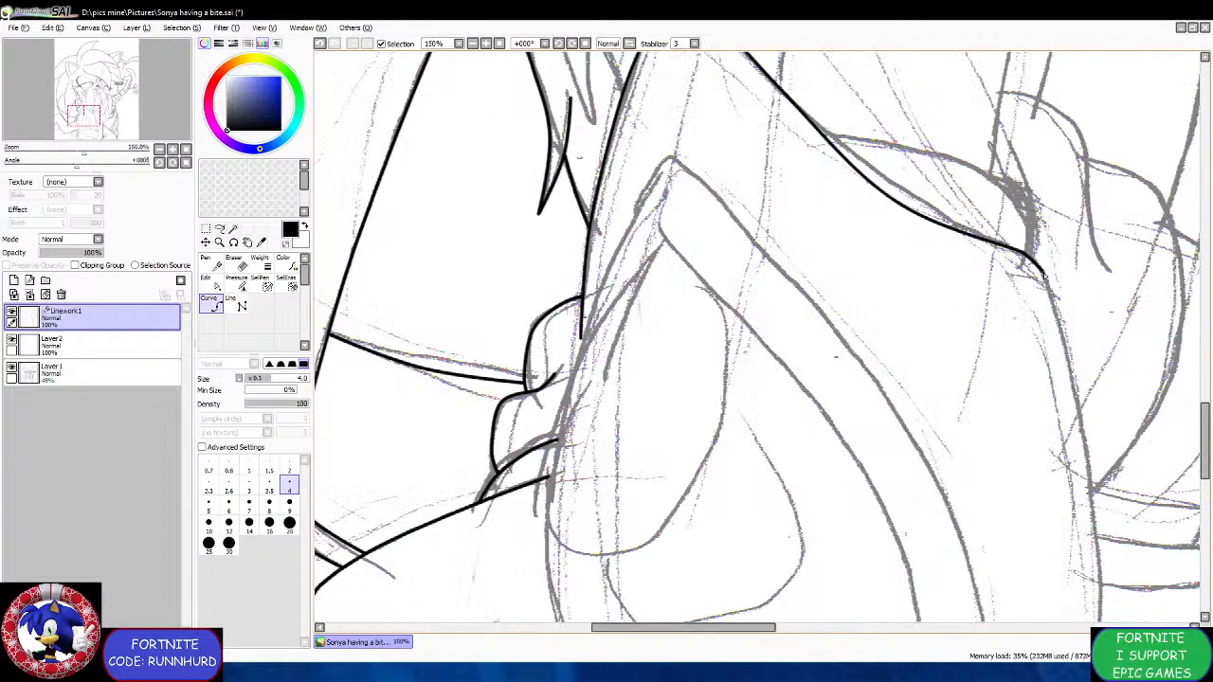
pyautogui.scroll(-3, 1041, 270)
pyautogui.scroll(2, 1041, 270)
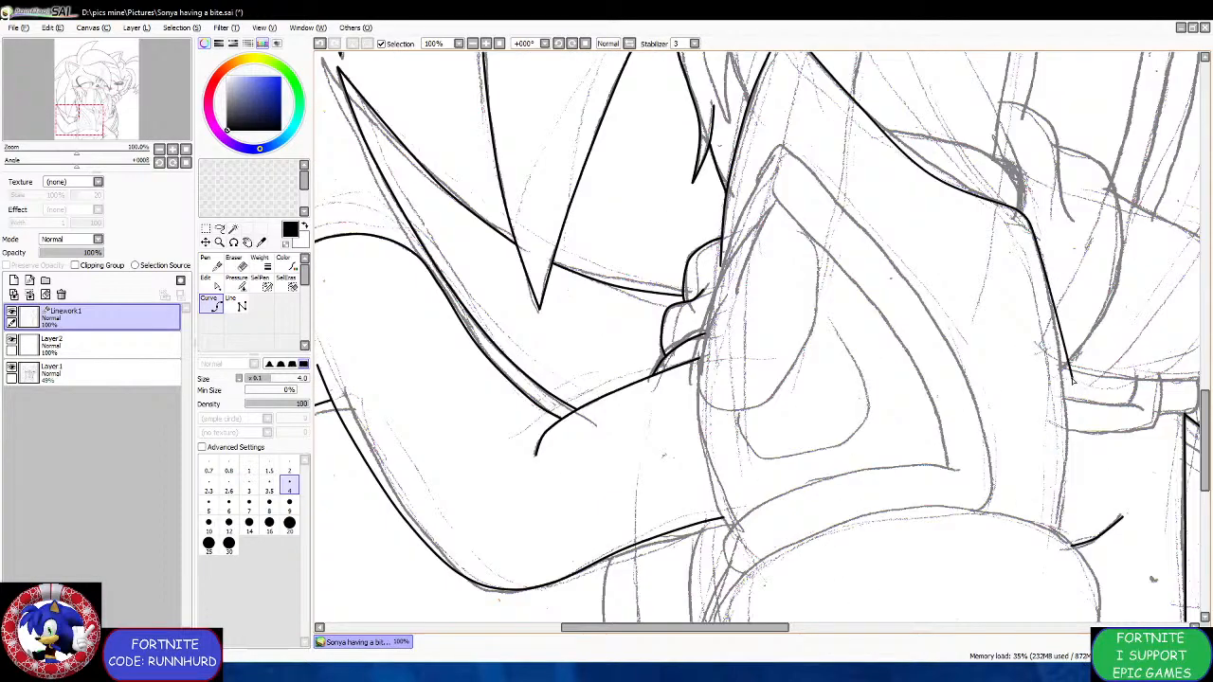
pyautogui.scroll(2, 1068, 469)
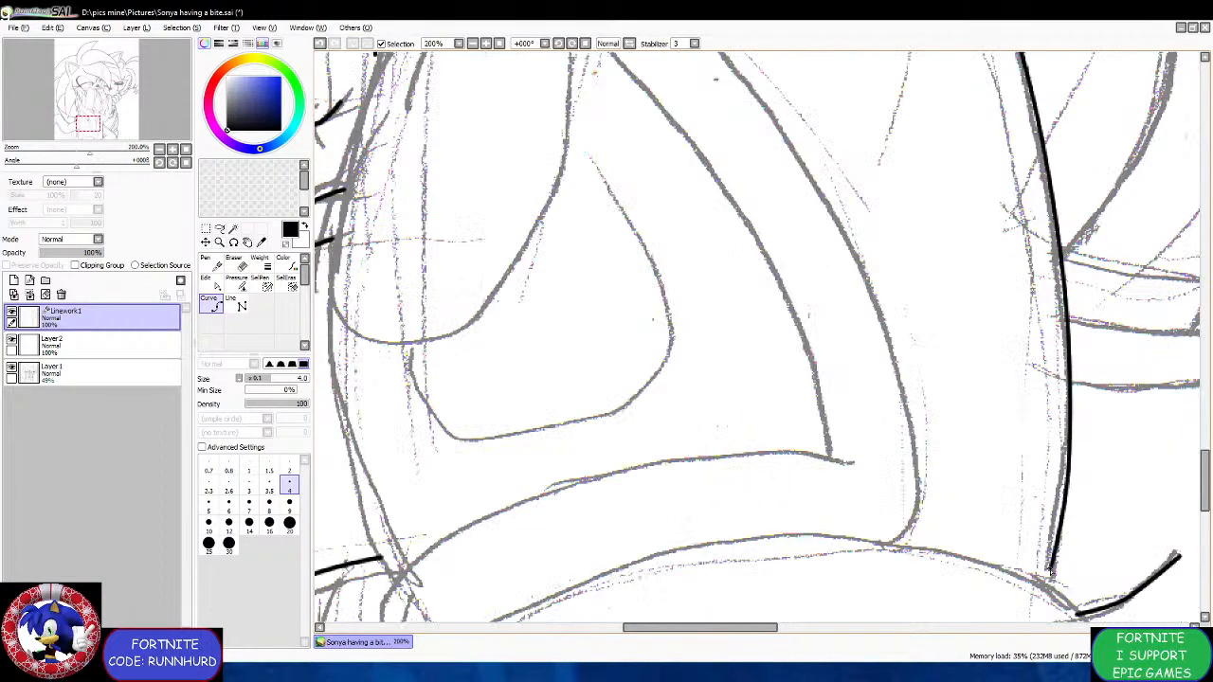
pyautogui.scroll(-5, 1050, 569)
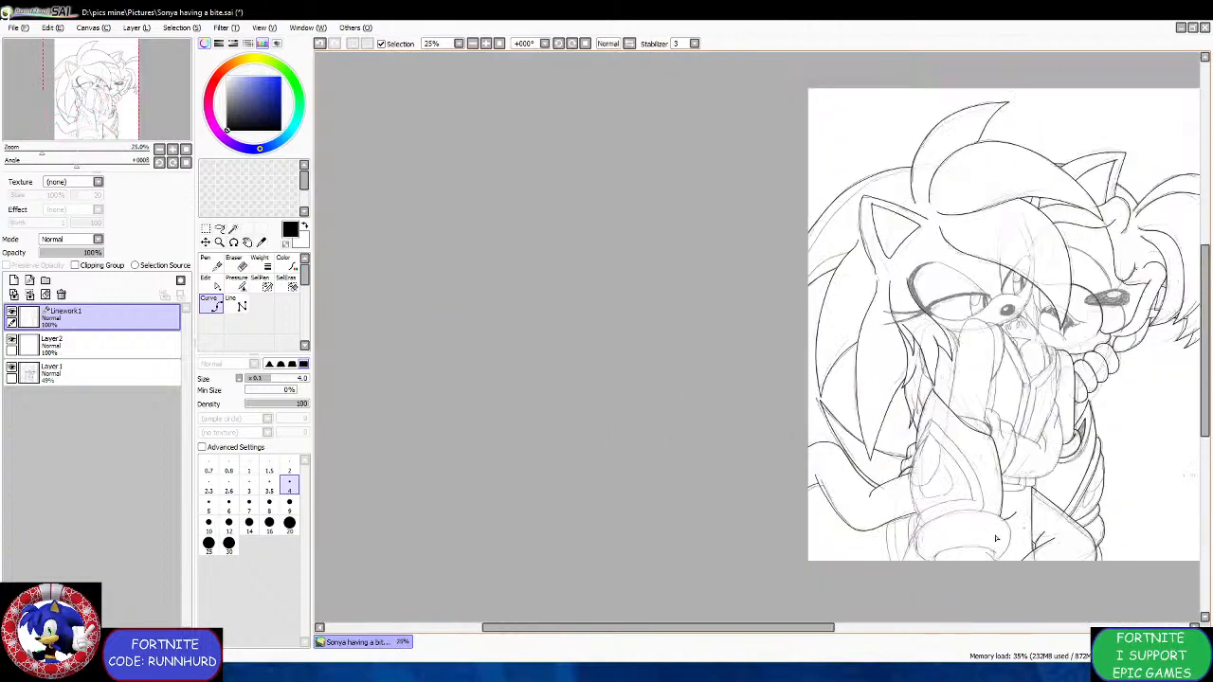
# Ink the rounded cuff's right side from the canvas's lower edge up to the tall shape's side line.
pyautogui.scroll(4, 996, 538)
pyautogui.scroll(1, 967, 558)
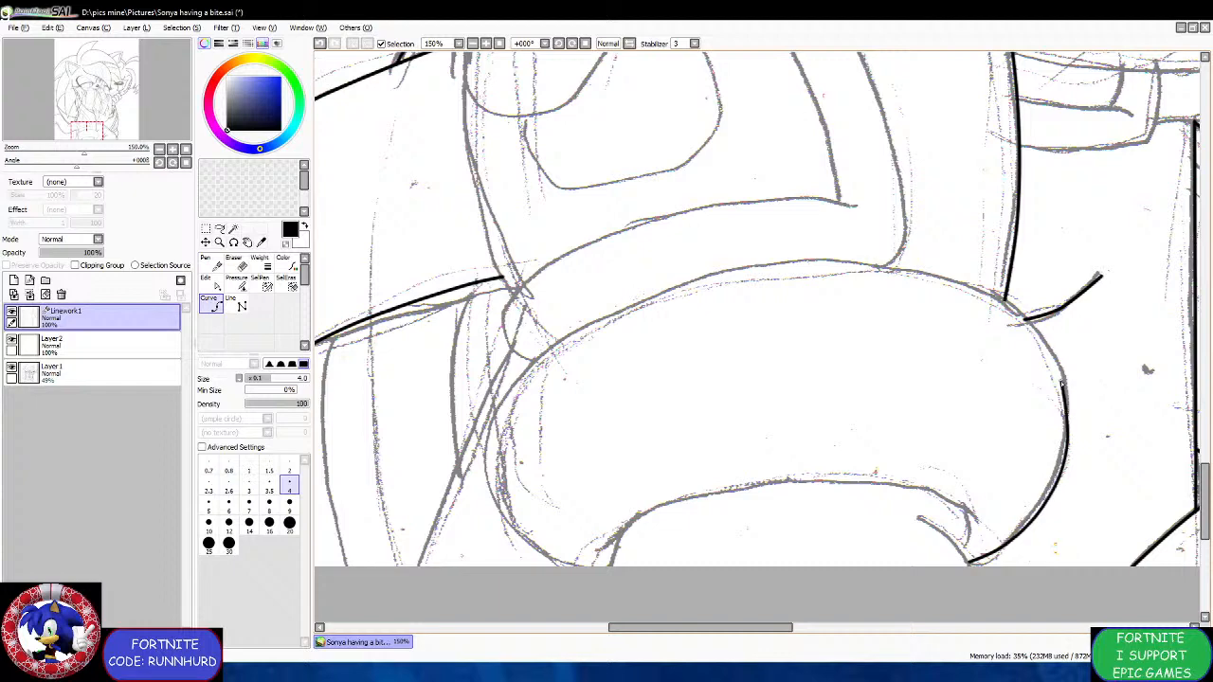
pyautogui.scroll(2, 1021, 311)
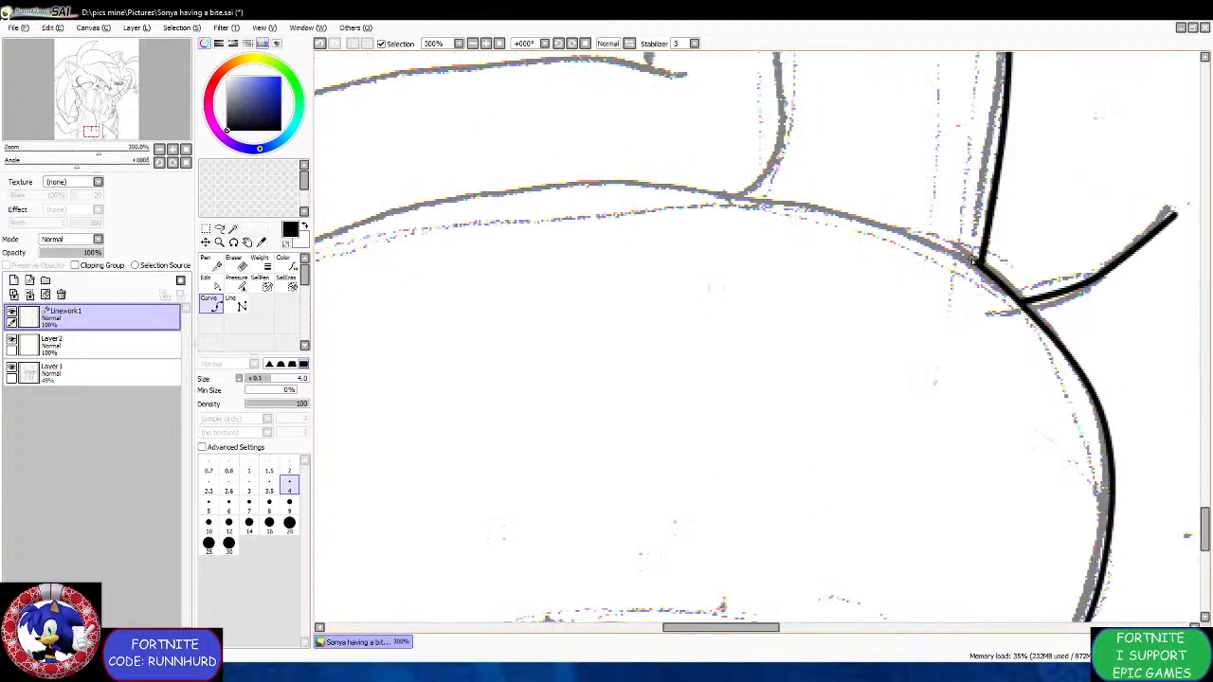
# Ink the rounded cuff's long upper arc across beneath the tall pointed shape to its far shoulder.
pyautogui.click(1021, 303)
pyautogui.click(753, 199)
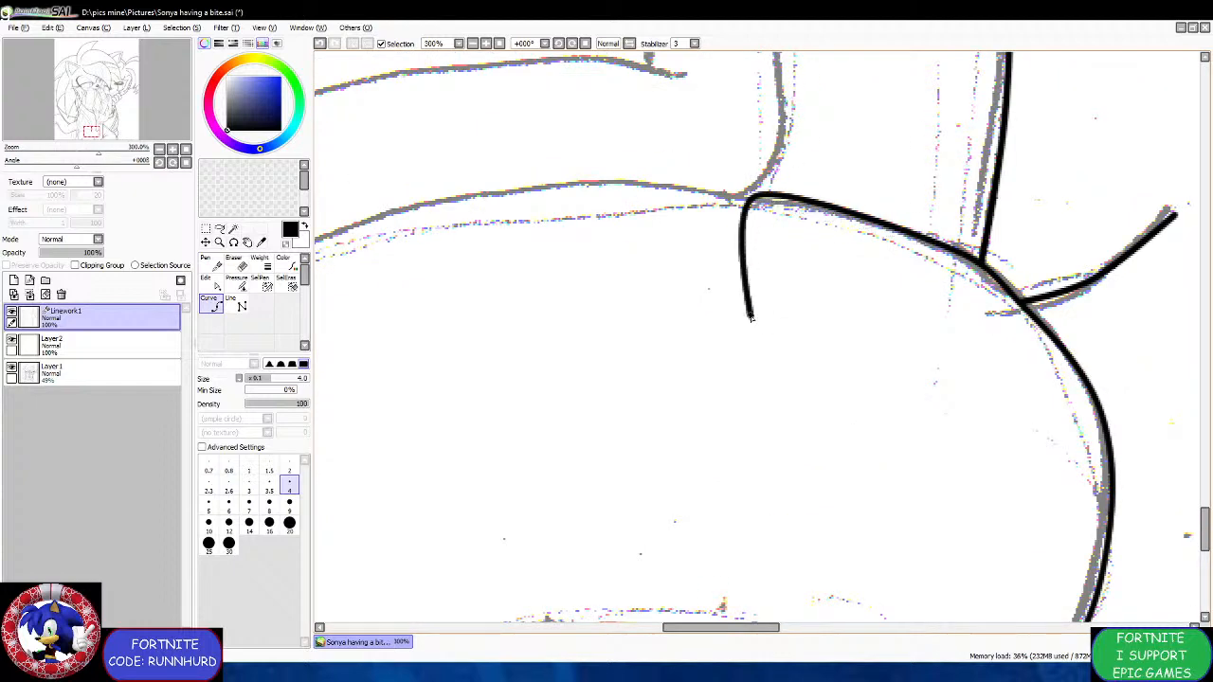
pyautogui.scroll(-4, 745, 287)
pyautogui.scroll(4, 701, 267)
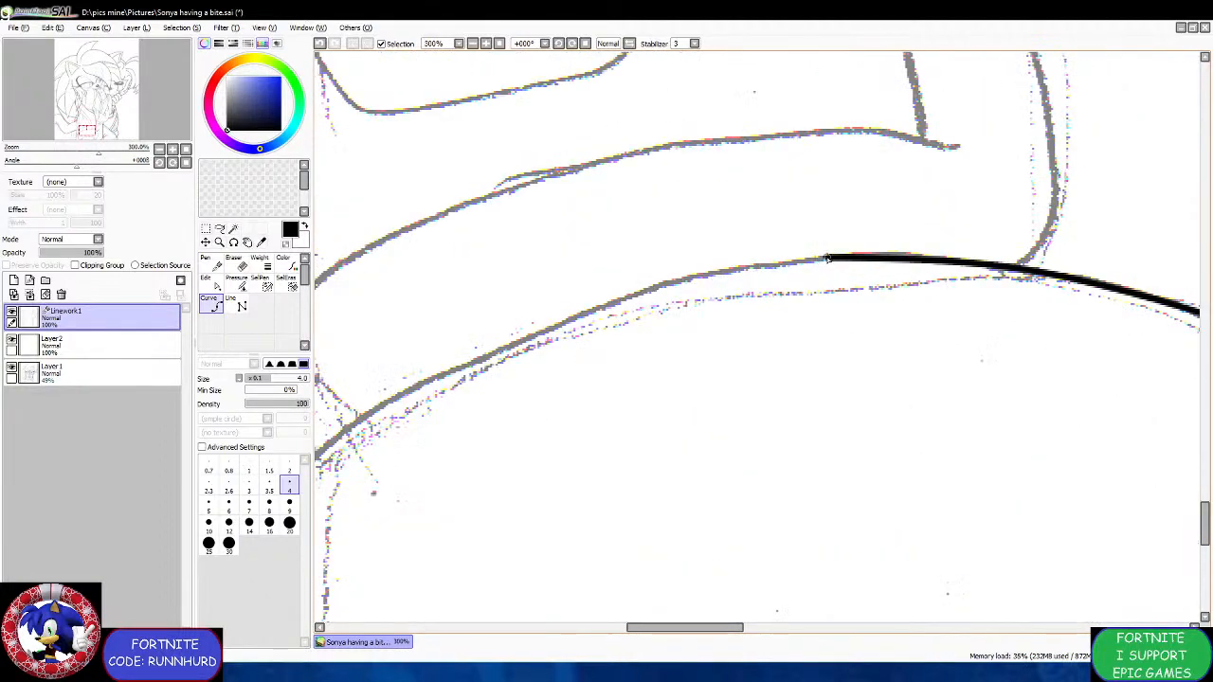
pyautogui.scroll(-3, 825, 270)
pyautogui.scroll(2, 842, 277)
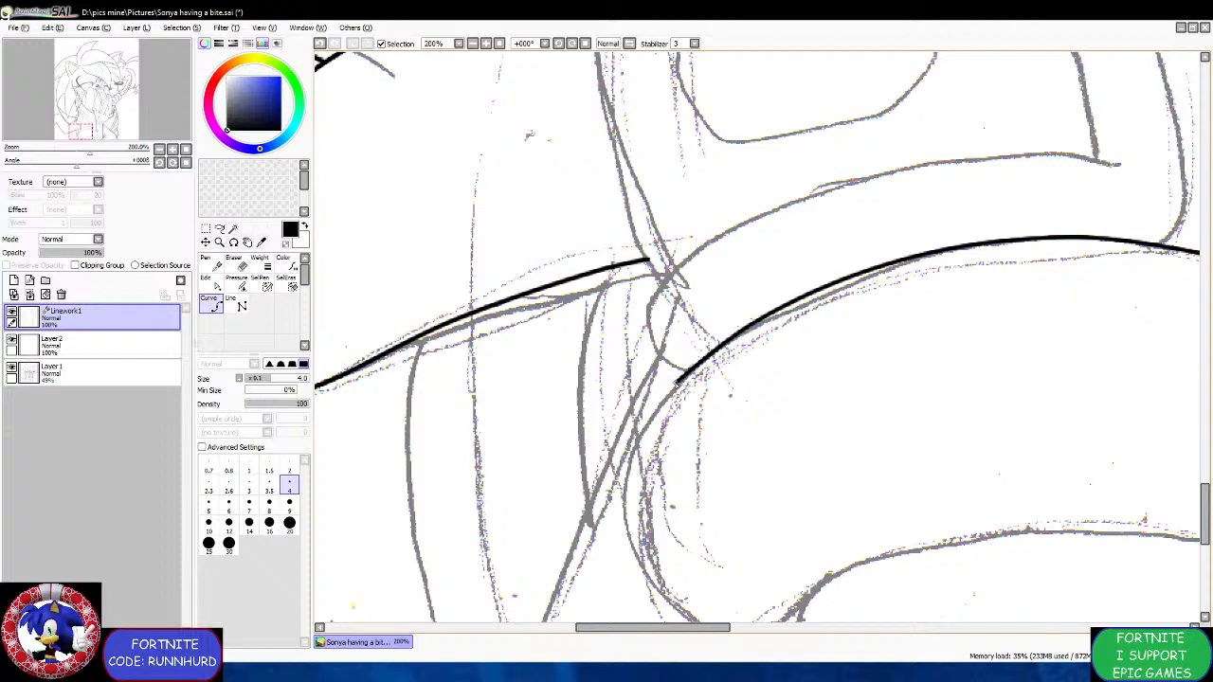
# Ink the rounded cuff's left side down and around to the canvas's lower edge.
pyautogui.scroll(-1, 671, 379)
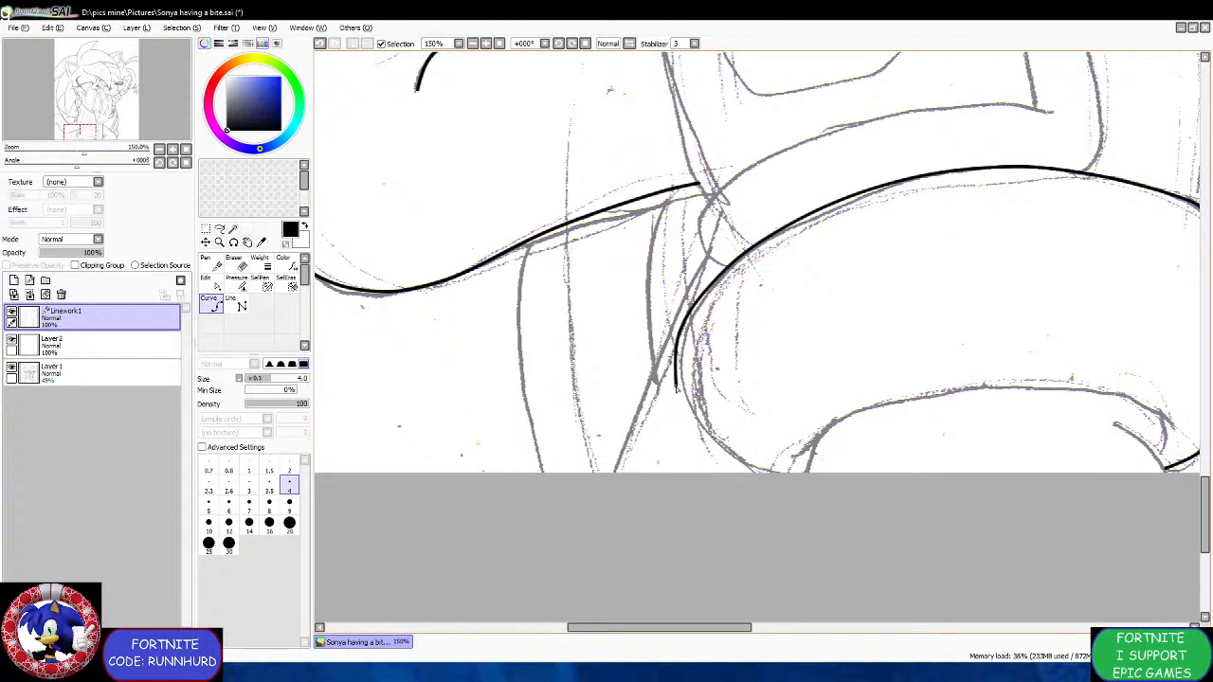
pyautogui.scroll(2, 763, 472)
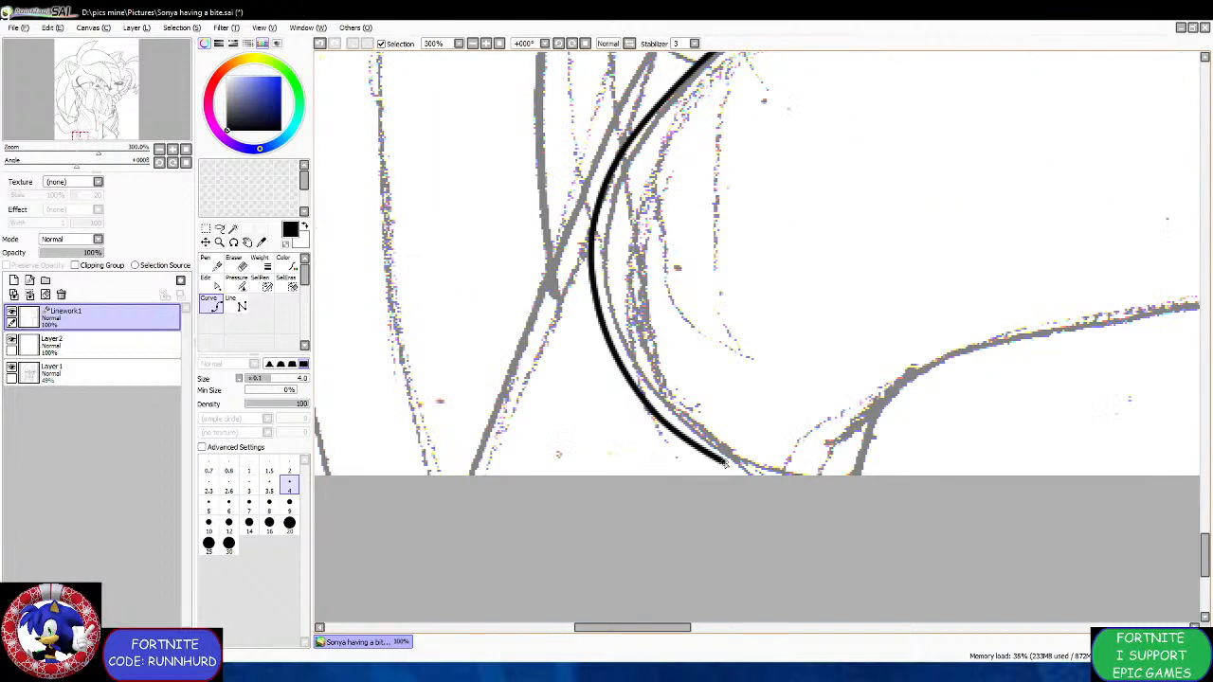
pyautogui.scroll(-4, 720, 407)
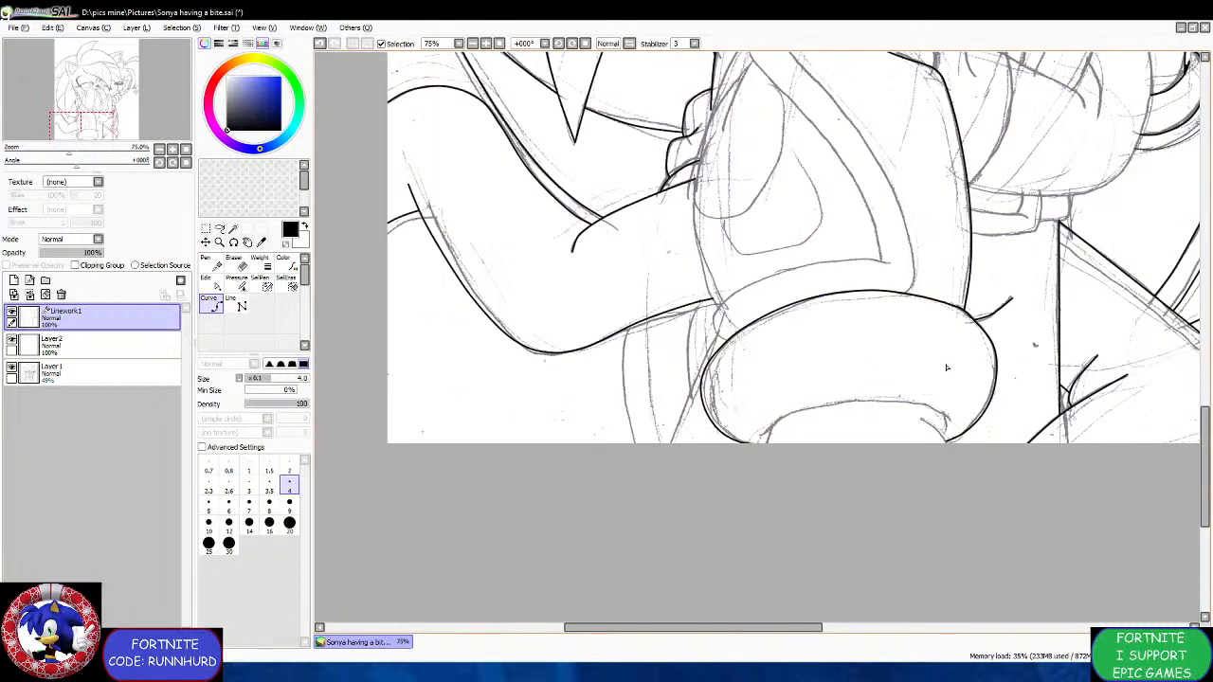
pyautogui.scroll(3, 990, 325)
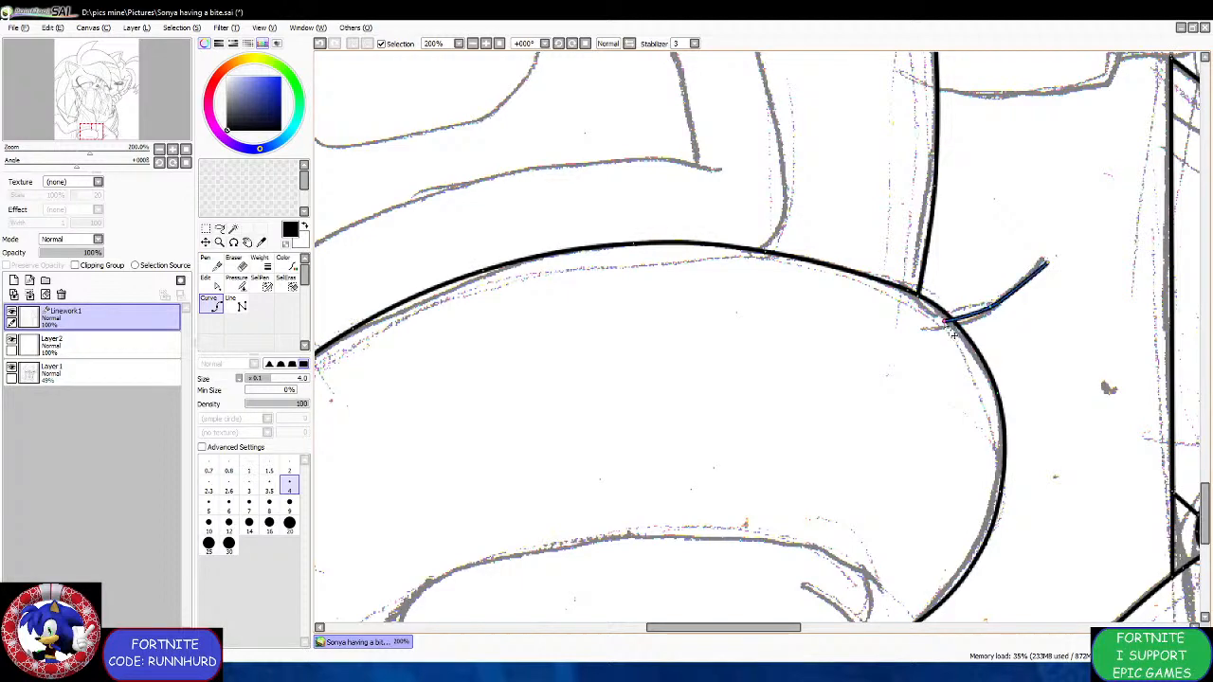
pyautogui.scroll(-3, 908, 328)
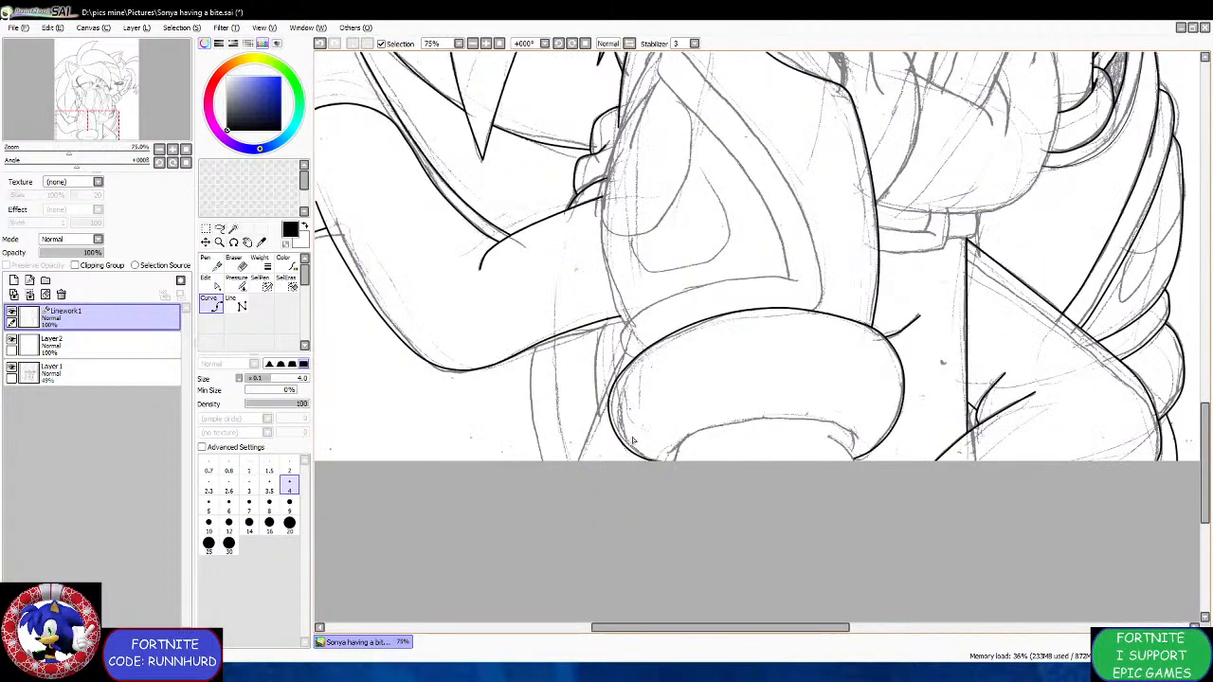
pyautogui.scroll(2, 634, 441)
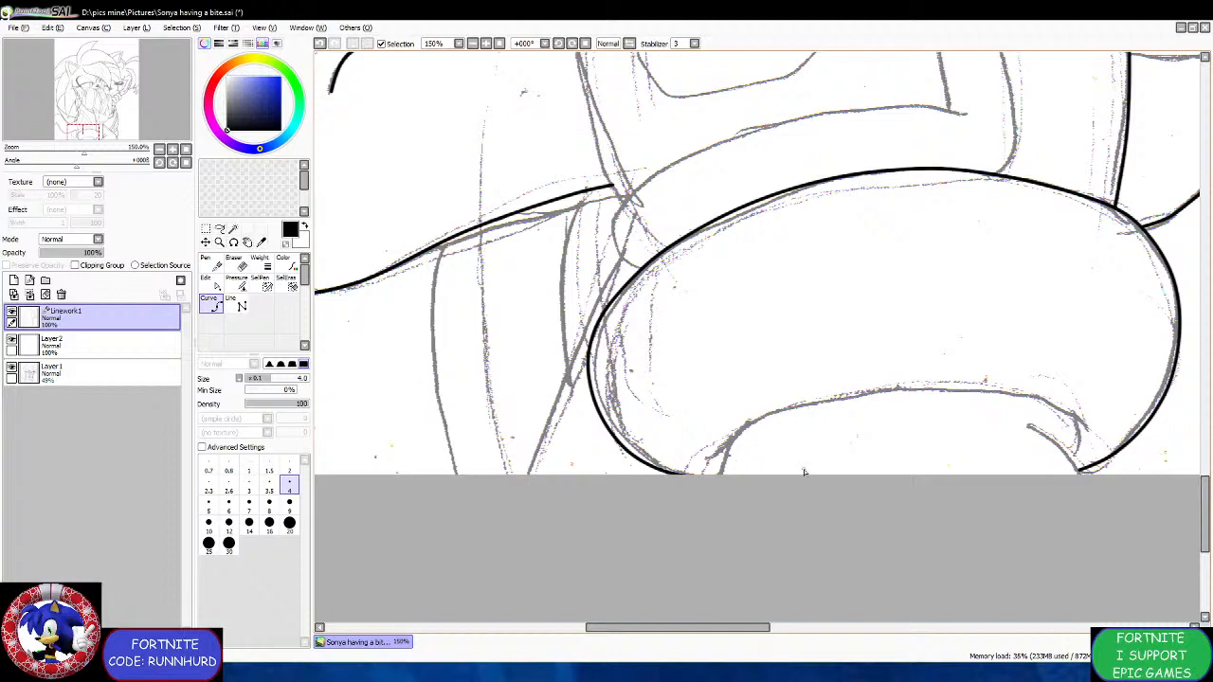
# Ink the cuff opening's arched edge from its lower left tip across to its right end.
pyautogui.scroll(1, 718, 460)
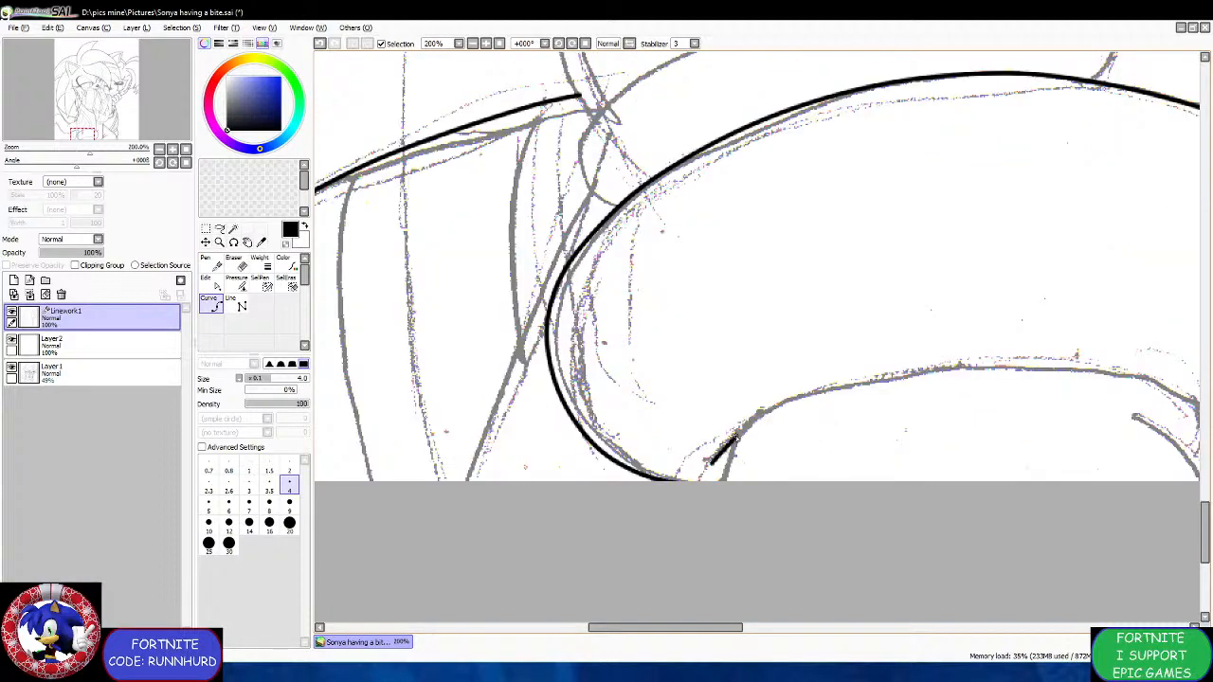
pyautogui.click(751, 420)
pyautogui.scroll(-3, 751, 419)
pyautogui.scroll(3, 859, 425)
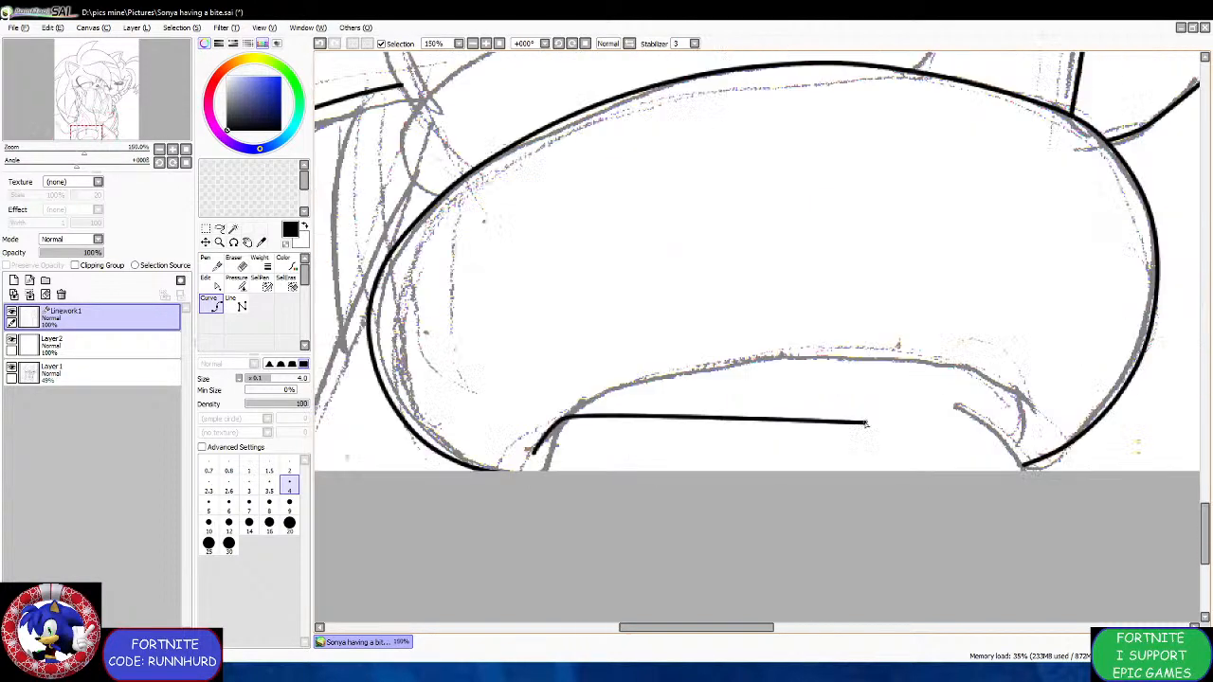
pyautogui.click(622, 386)
pyautogui.click(750, 358)
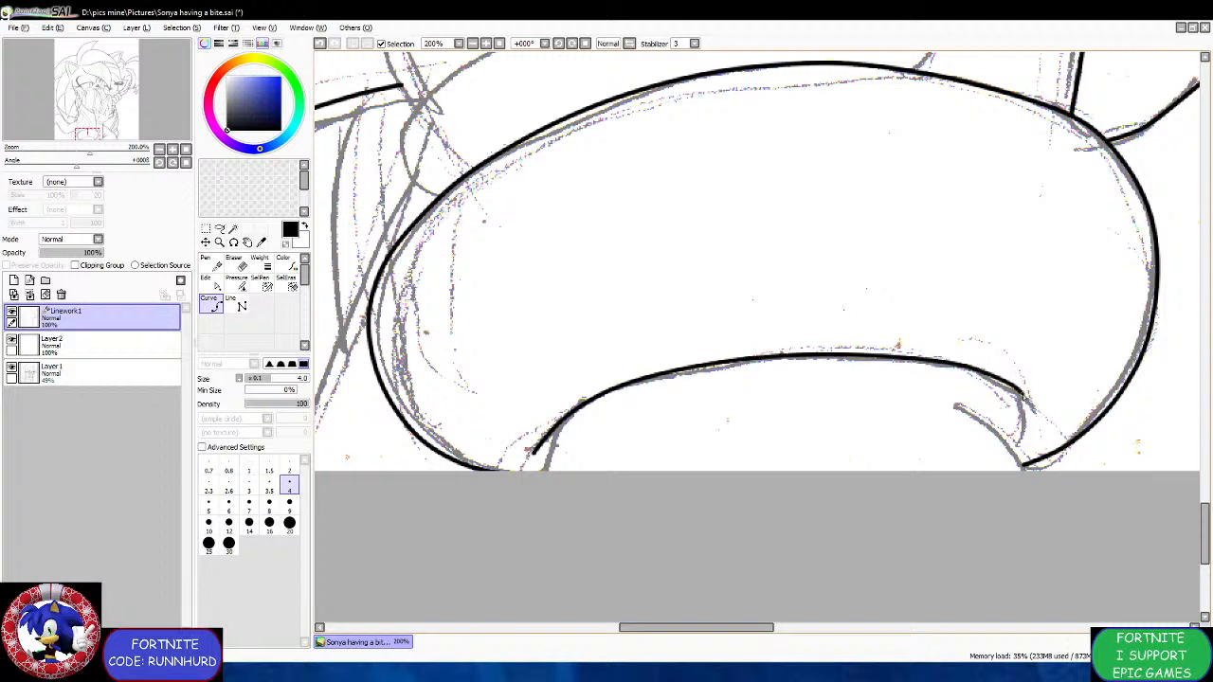
pyautogui.click(1031, 405)
# Ink the small hooked fold at the opening's right end and the short line from the cuff's lower corner past it.
pyautogui.scroll(1, 1012, 393)
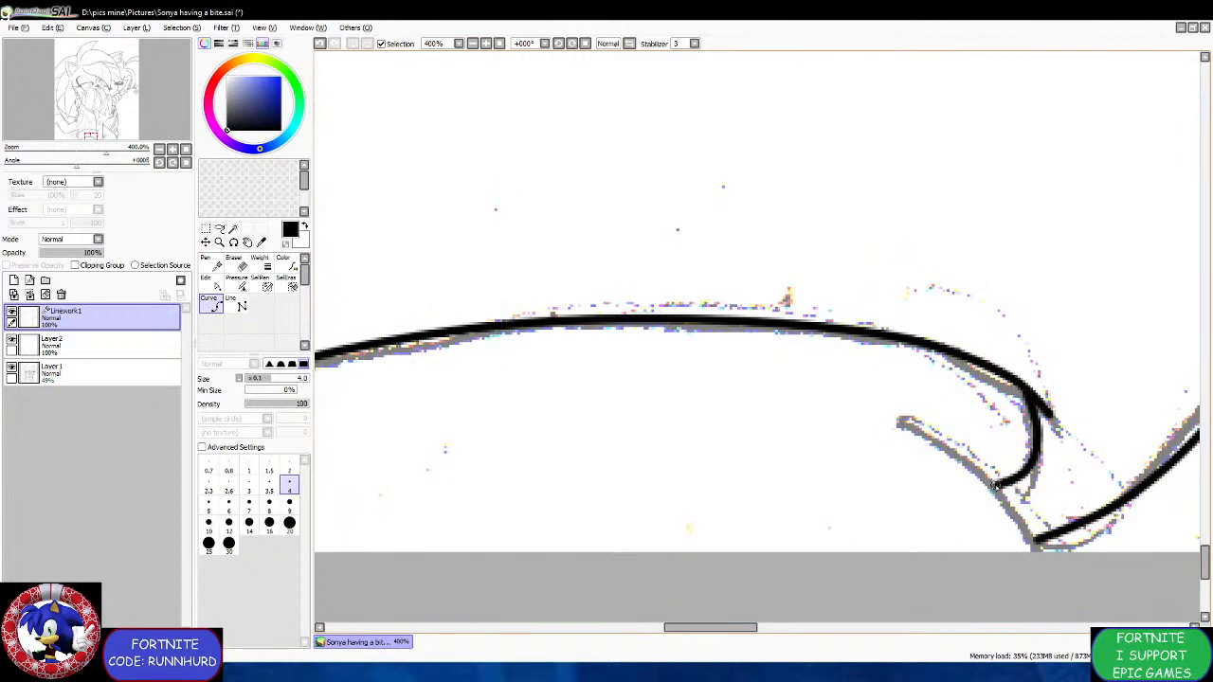
pyautogui.click(1036, 547)
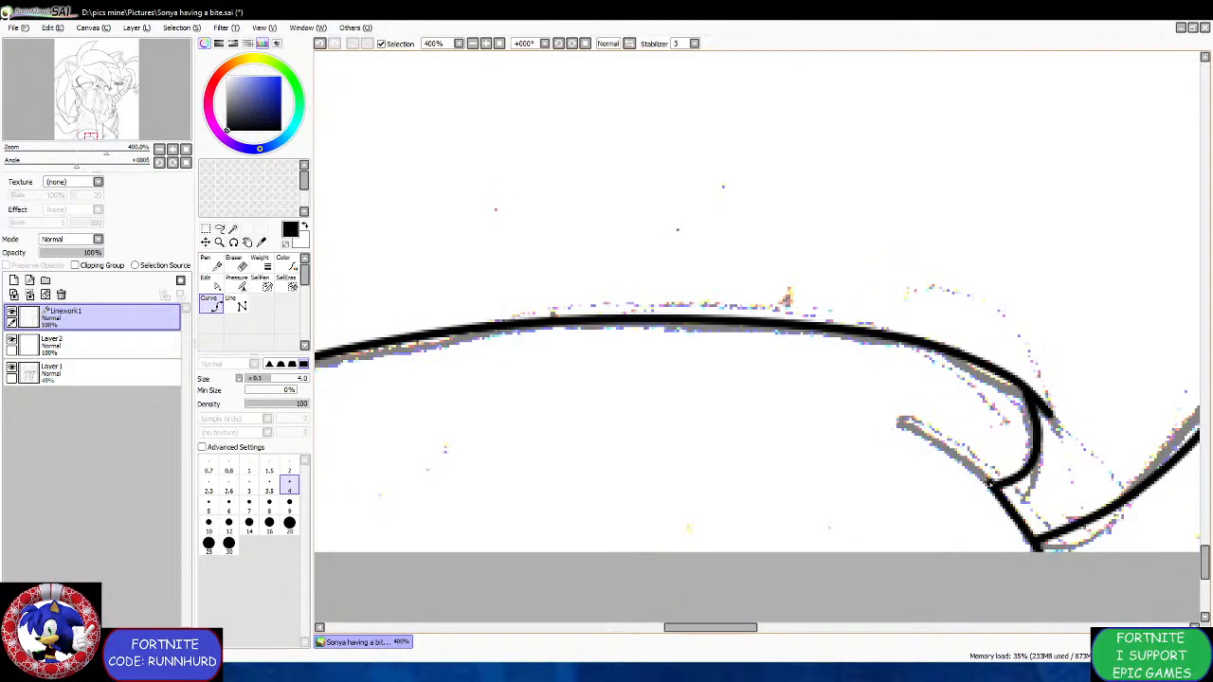
pyautogui.doubleClick(899, 420)
pyautogui.scroll(-4, 792, 410)
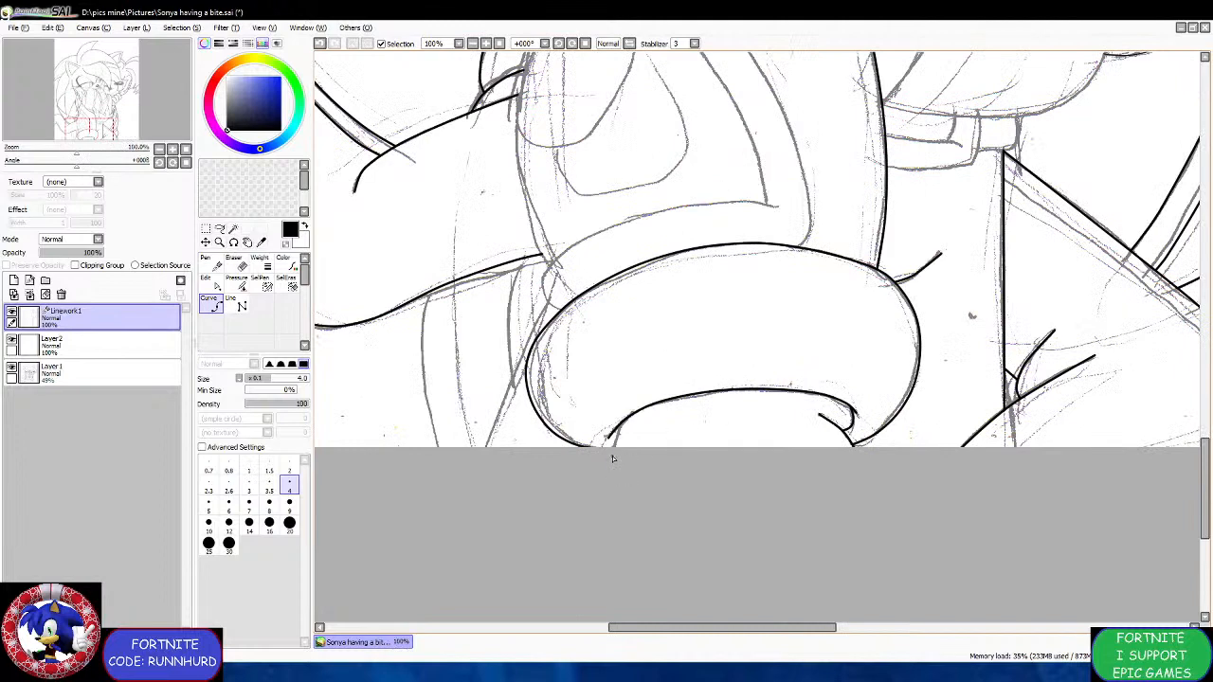
# Ink a short branch from the opening's left end down past the canvas edge and adjust where it joins the arch.
pyautogui.scroll(5, 613, 458)
pyautogui.click(652, 352)
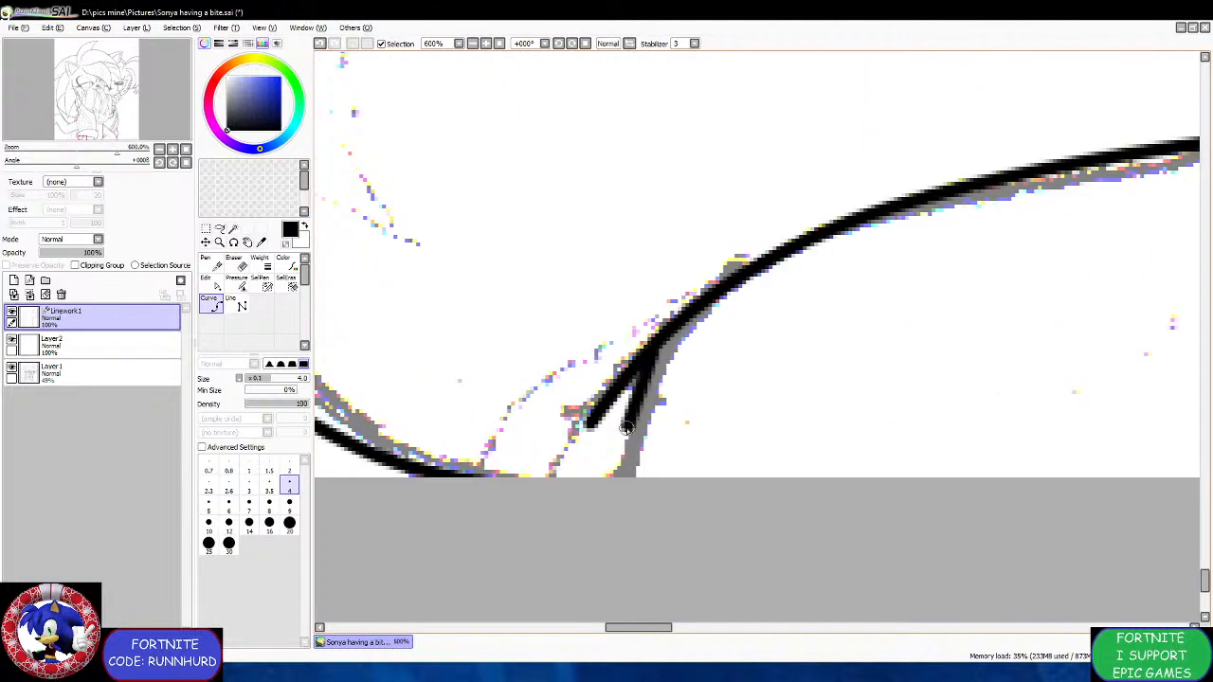
pyautogui.click(629, 426)
pyautogui.doubleClick(615, 498)
pyautogui.scroll(2, 606, 393)
pyautogui.click(633, 388)
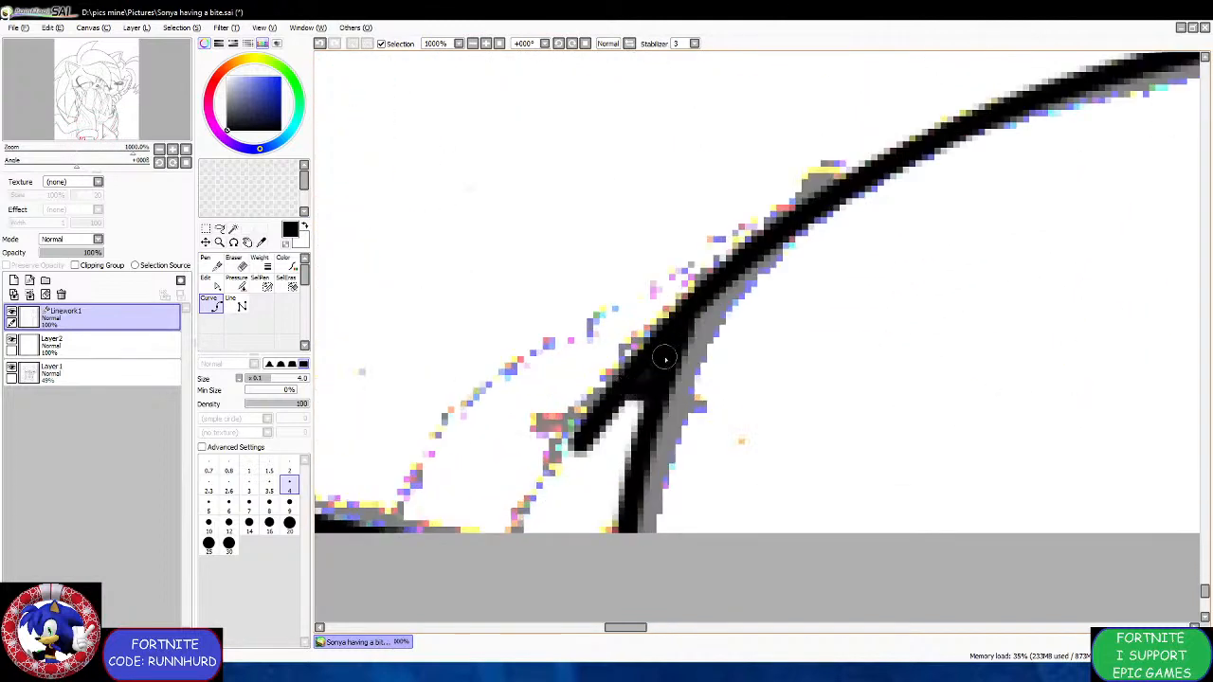
pyautogui.scroll(-7, 627, 384)
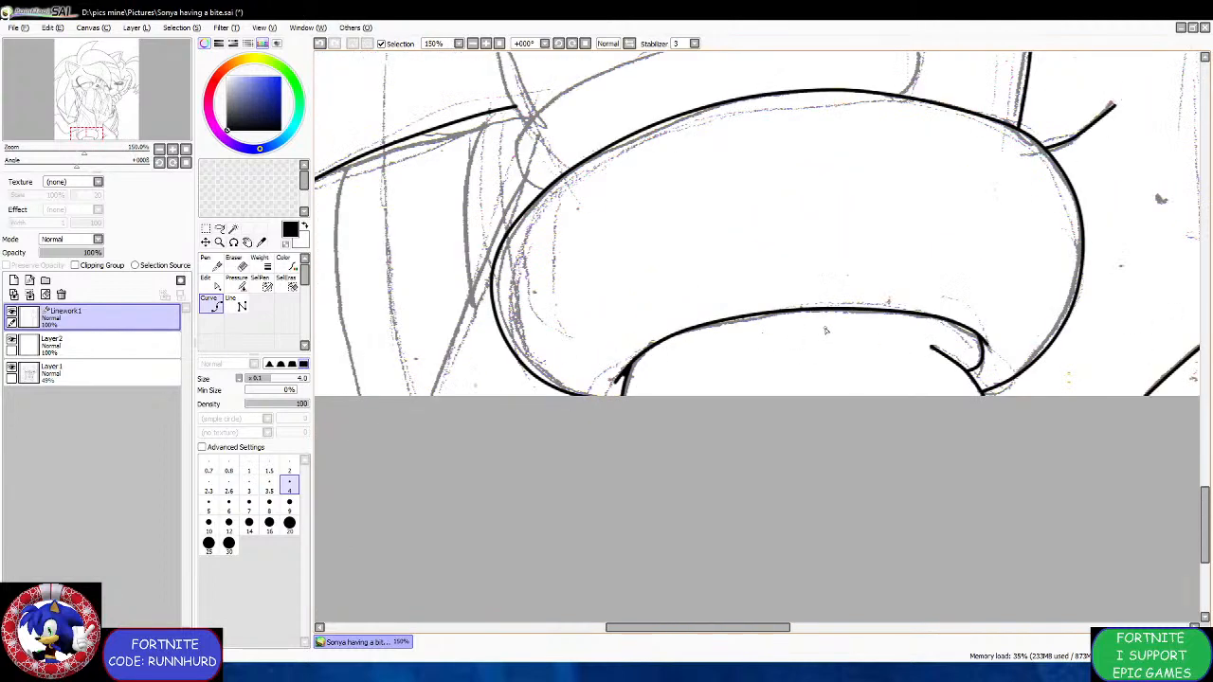
# Ink the curved band line above the cuff, from the cuff's upper left edge around and across to the triangular opening's lower right corner.
pyautogui.scroll(-1, 921, 332)
pyautogui.scroll(5, 989, 335)
pyautogui.scroll(1, 891, 368)
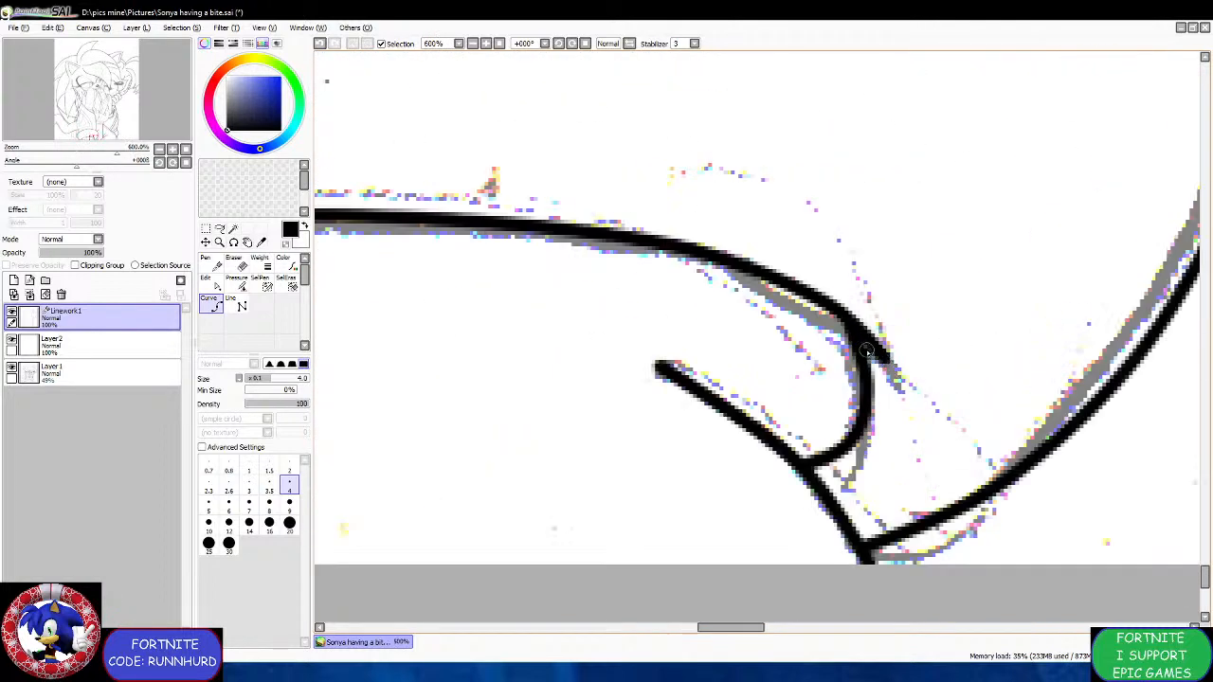
pyautogui.scroll(-5, 862, 344)
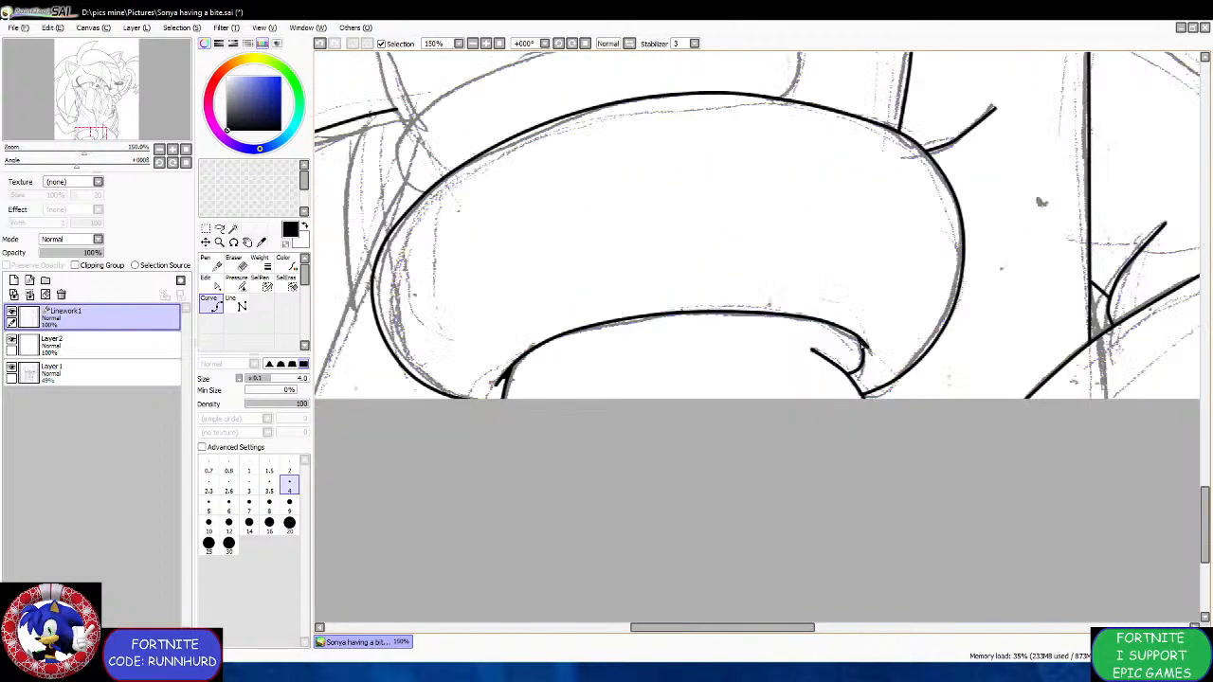
pyautogui.scroll(-2, 758, 271)
pyautogui.scroll(3, 593, 164)
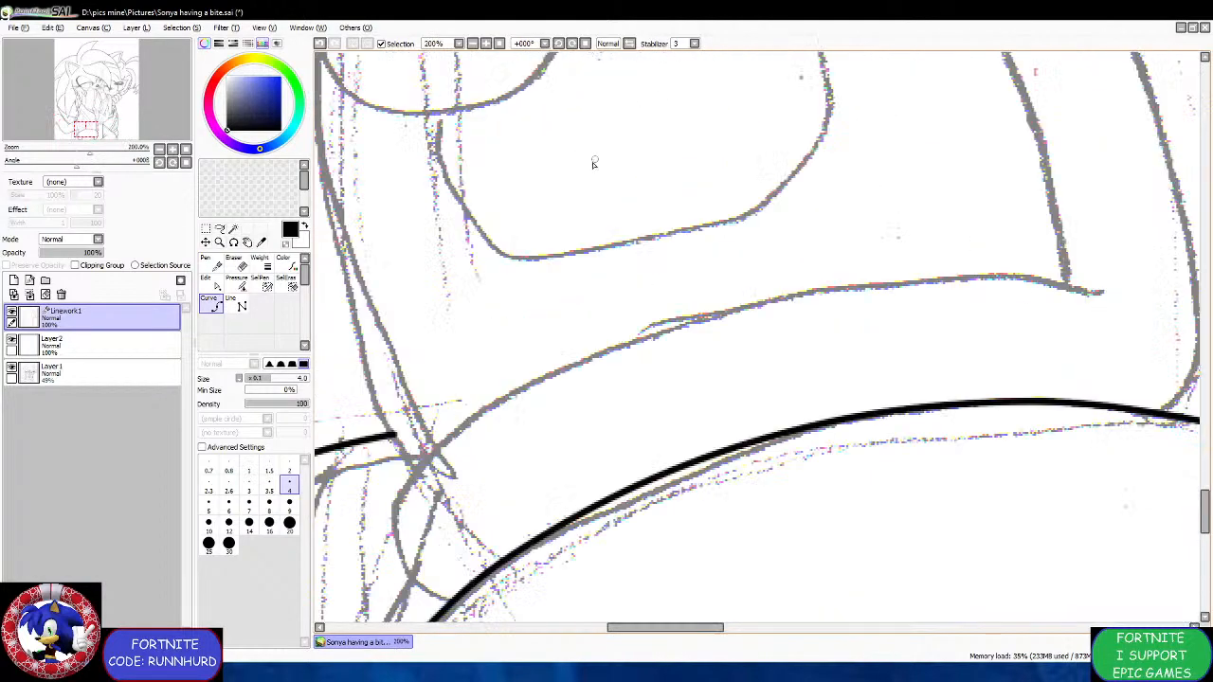
pyautogui.scroll(-2, 439, 488)
pyautogui.scroll(2, 465, 530)
pyautogui.scroll(1, 490, 587)
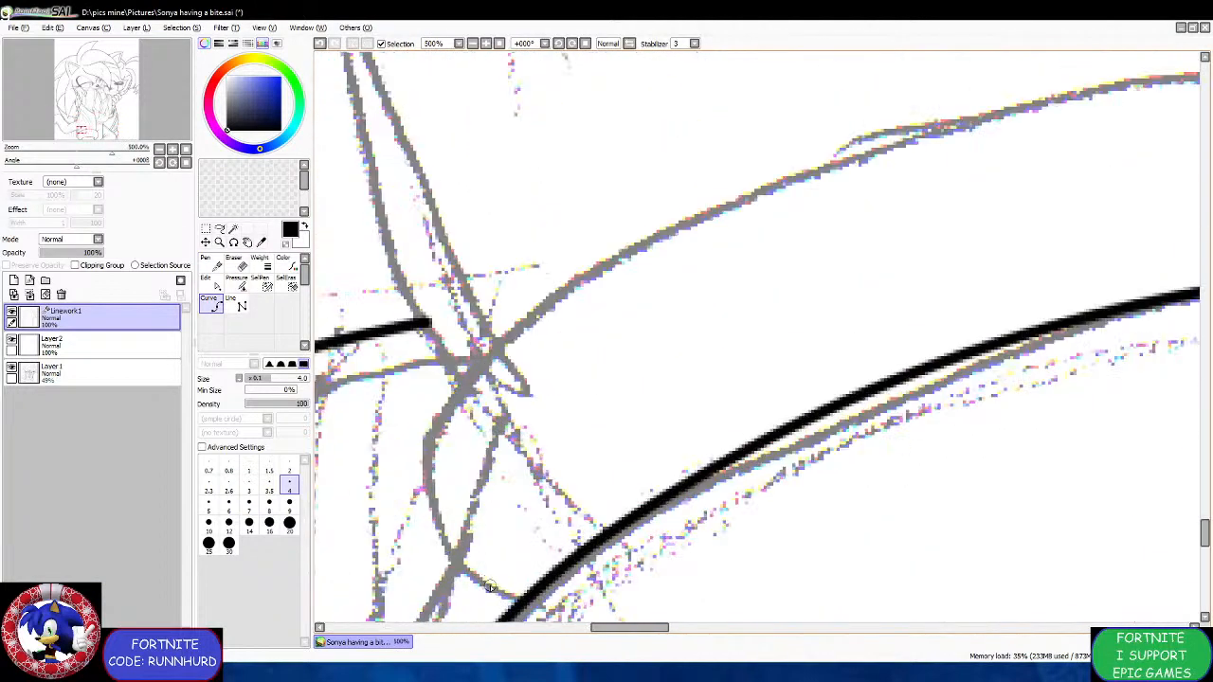
pyautogui.moveTo(509, 599)
pyautogui.mouseDown()
pyautogui.moveTo(460, 564)
pyautogui.moveTo(434, 504)
pyautogui.moveTo(430, 431)
pyautogui.moveTo(451, 387)
pyautogui.moveTo(463, 404)
pyautogui.moveTo(562, 350)
pyautogui.moveTo(722, 311)
pyautogui.moveTo(873, 303)
pyautogui.mouseUp()
pyautogui.scroll(-4, 426, 426)
pyautogui.scroll(1, 438, 417)
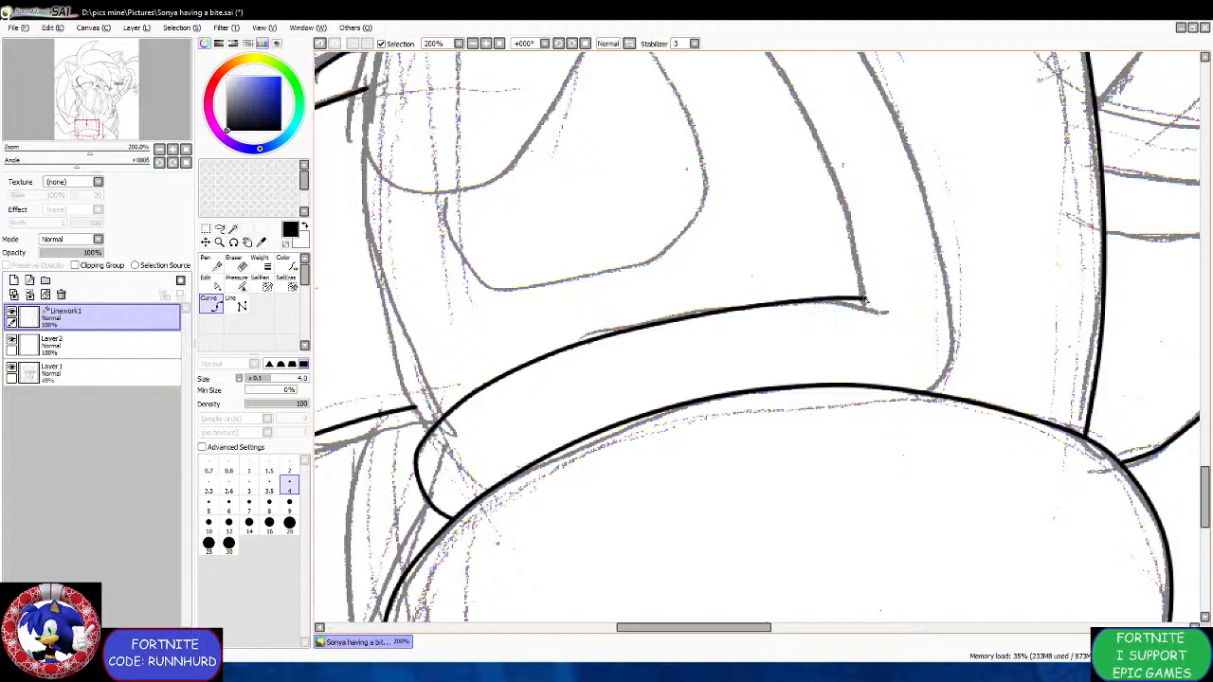
# Ink the band line's short end tip and the triangular opening's right edge from there up to a small hook at its apex.
pyautogui.scroll(-3, 882, 308)
pyautogui.scroll(2, 857, 199)
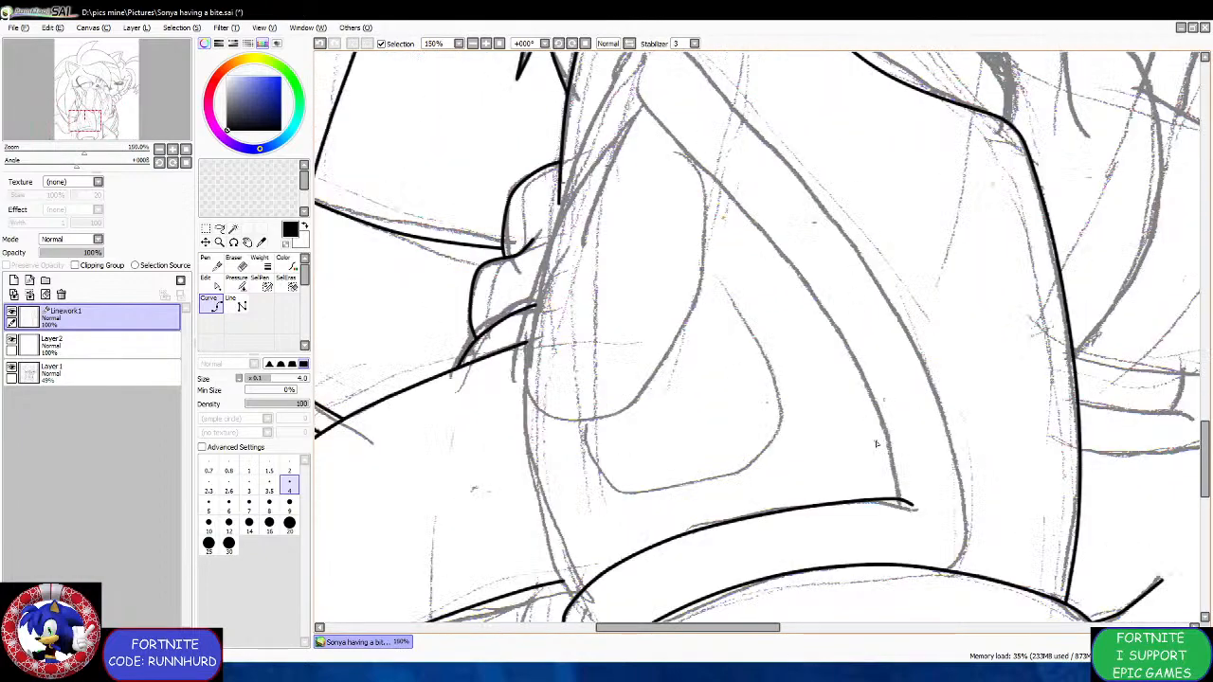
pyautogui.scroll(1, 896, 487)
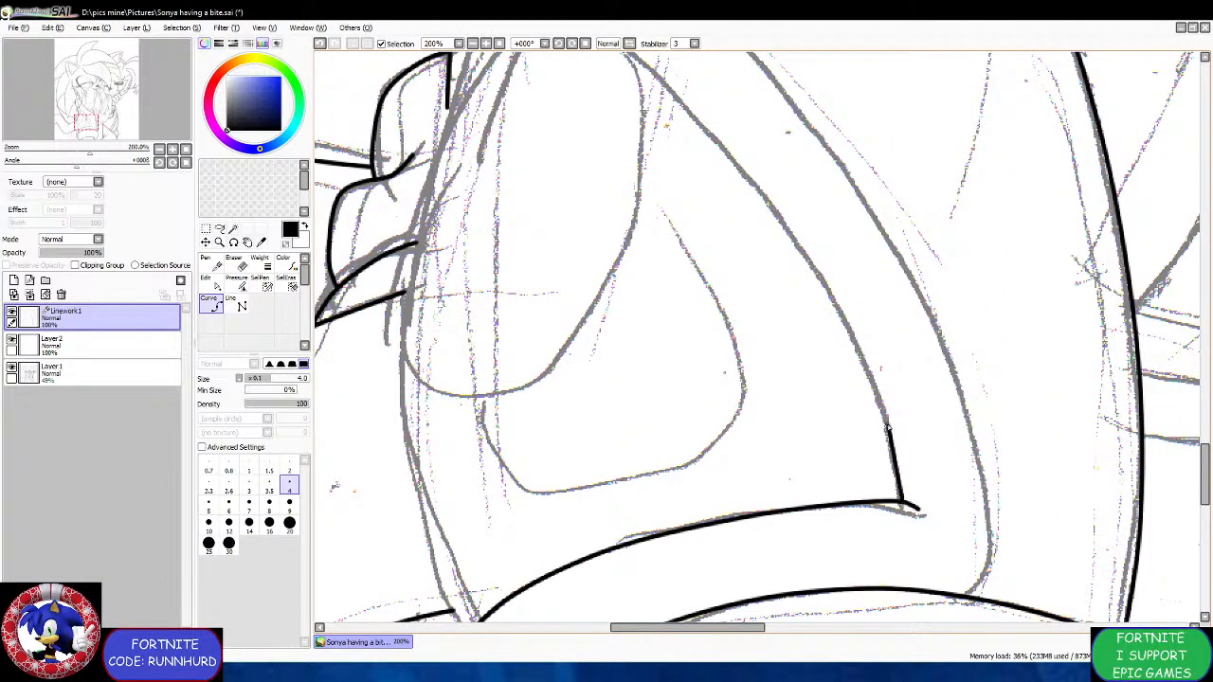
pyautogui.click(886, 420)
pyautogui.scroll(-3, 868, 387)
pyautogui.scroll(2, 838, 312)
pyautogui.scroll(1, 846, 371)
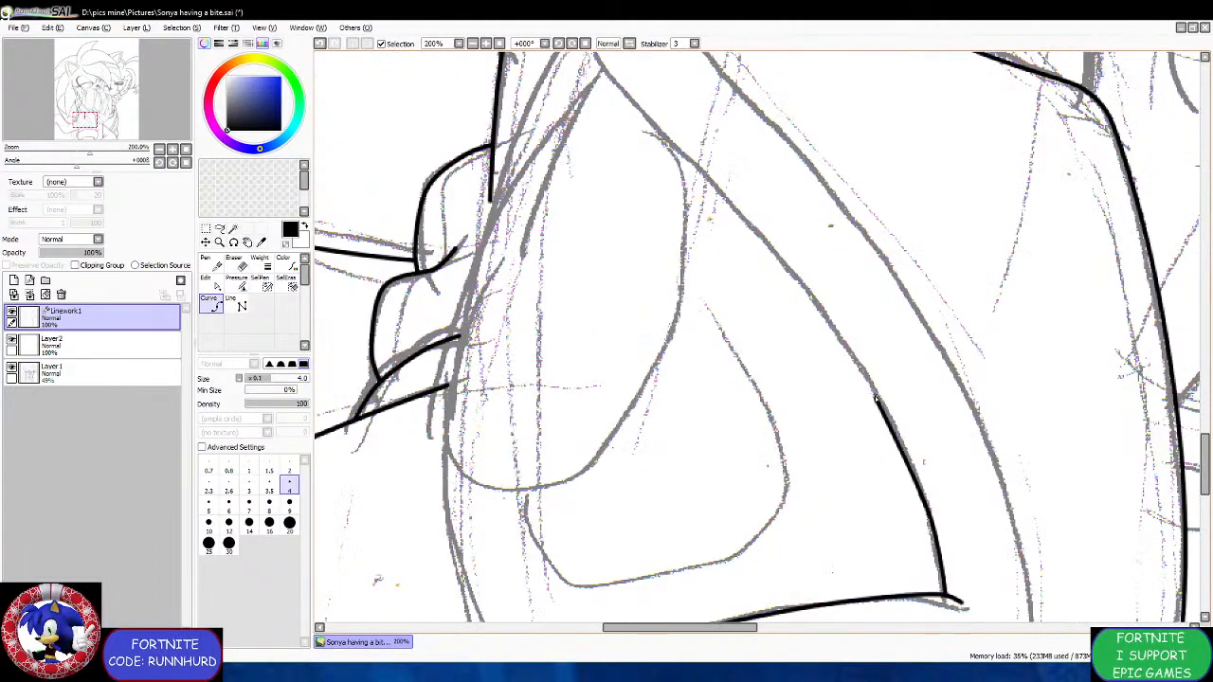
pyautogui.scroll(-2, 875, 398)
pyautogui.scroll(1, 862, 379)
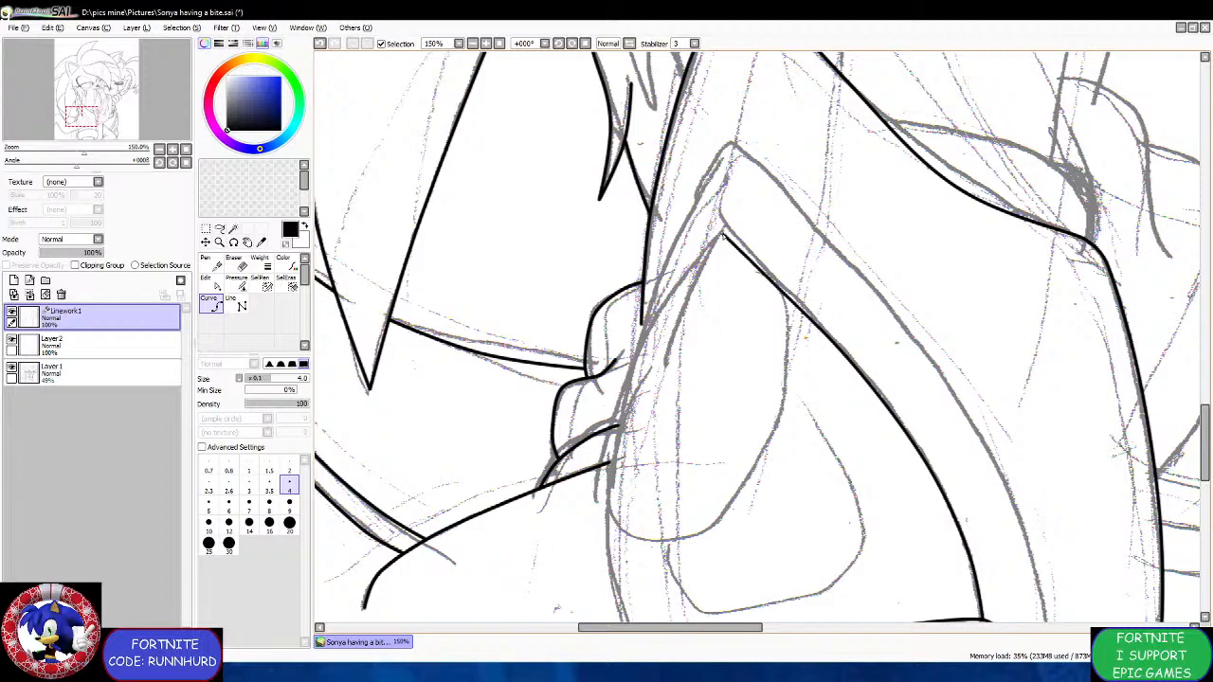
pyautogui.scroll(2, 701, 235)
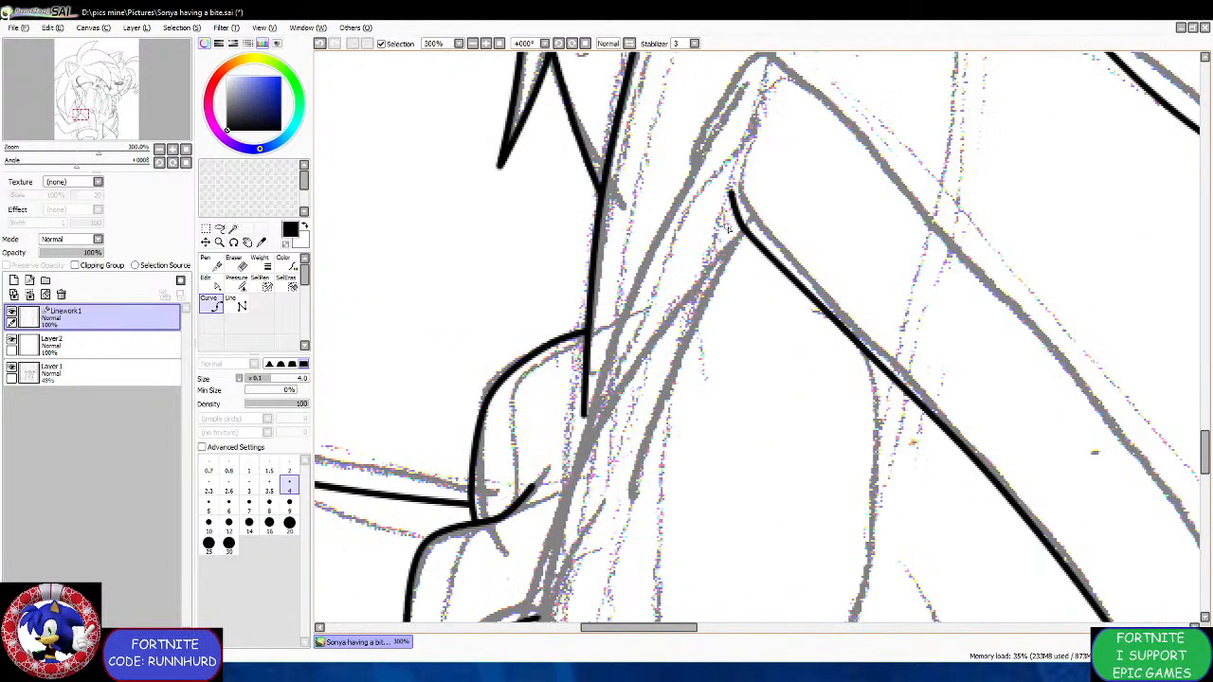
# Ink the triangular opening's left edge from the apex down past the fingertips to the left end of the band above the cuff.
pyautogui.scroll(-2, 736, 220)
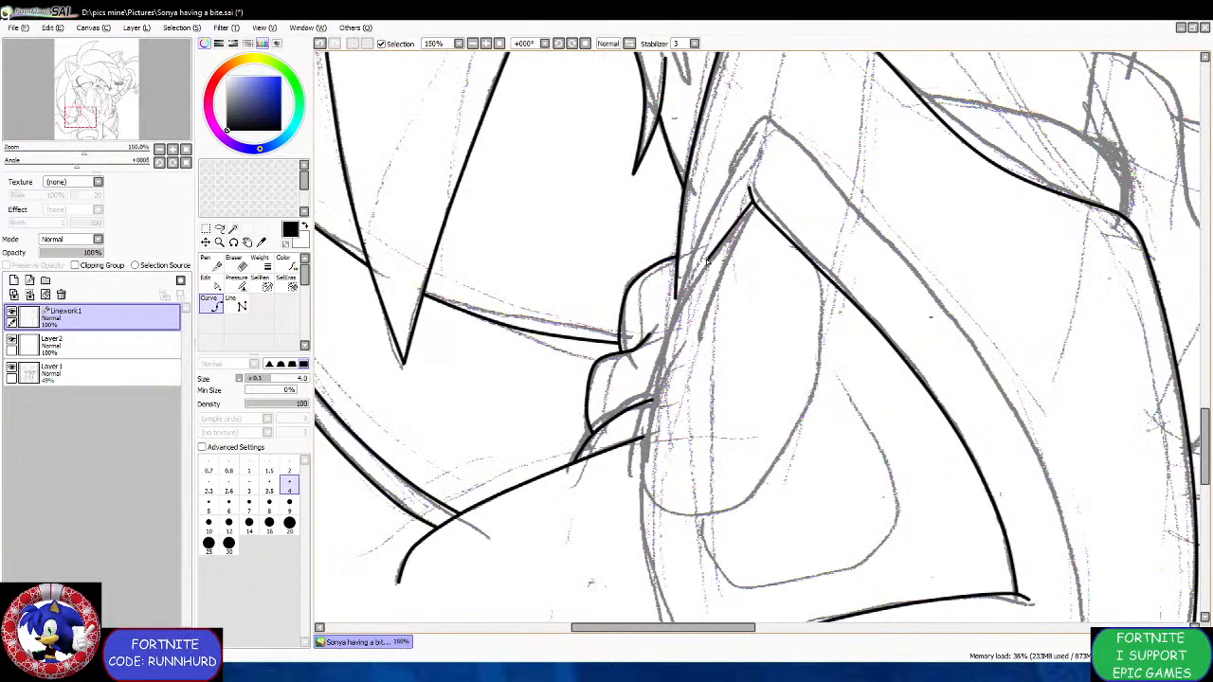
pyautogui.scroll(2, 706, 262)
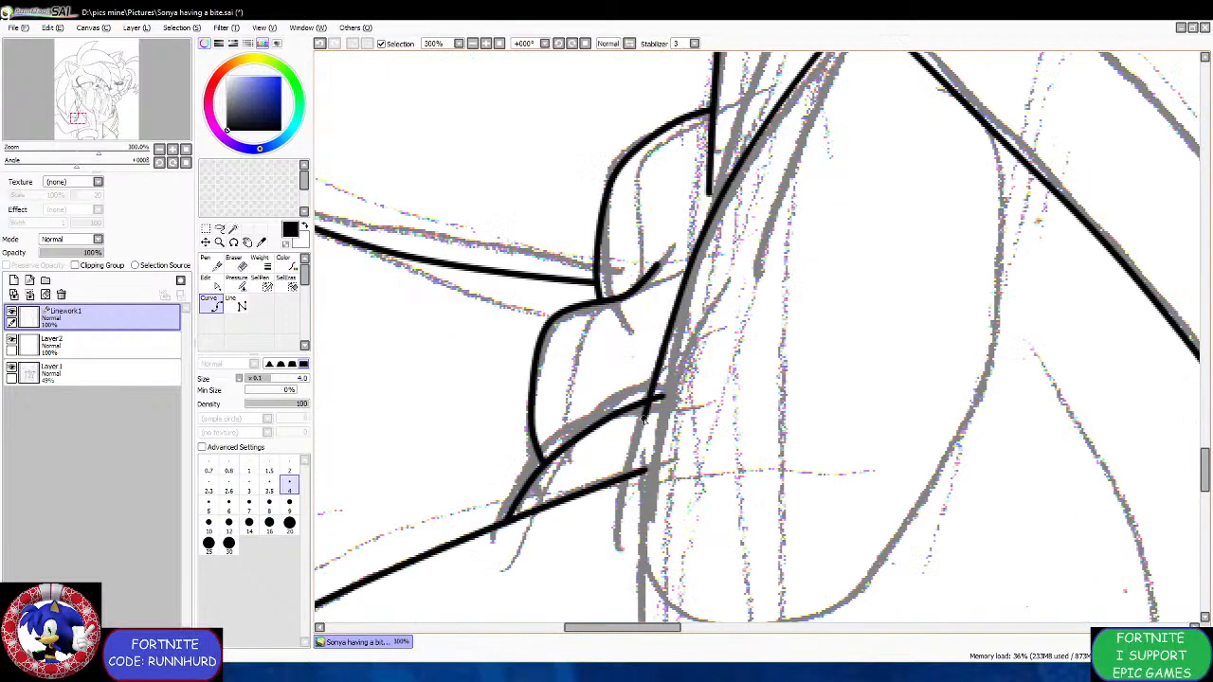
pyautogui.scroll(-2, 643, 420)
pyautogui.scroll(2, 643, 422)
pyautogui.scroll(-2, 645, 446)
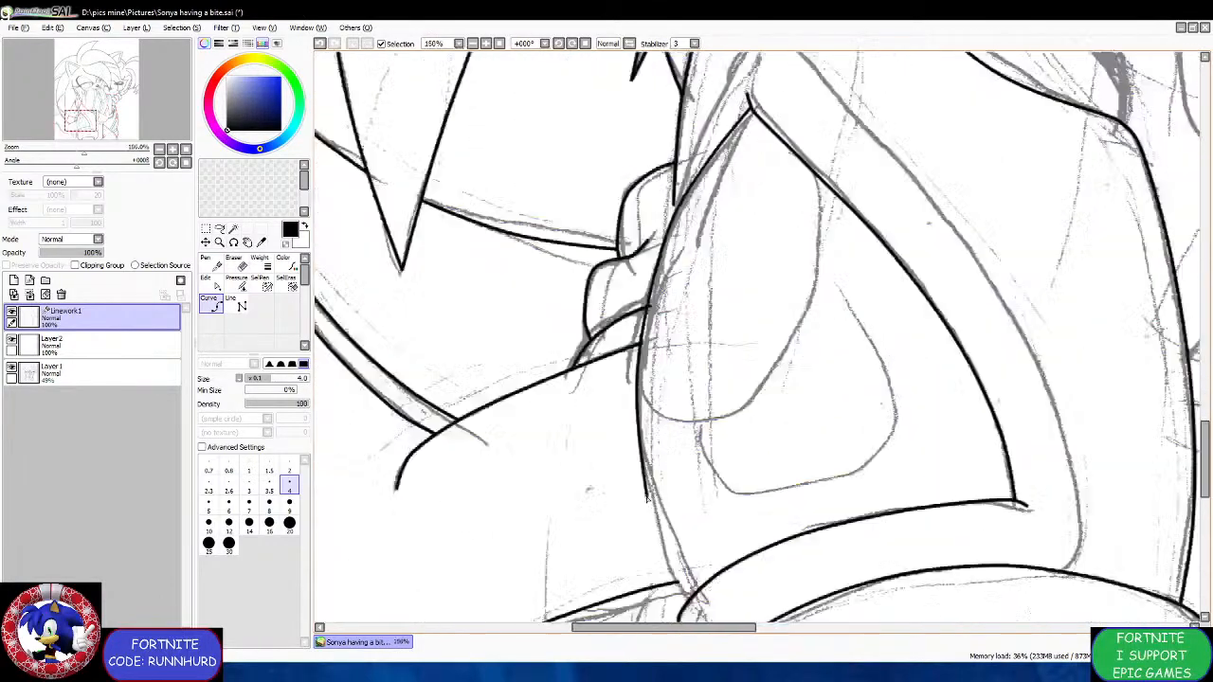
pyautogui.scroll(1, 647, 498)
pyautogui.scroll(2, 641, 484)
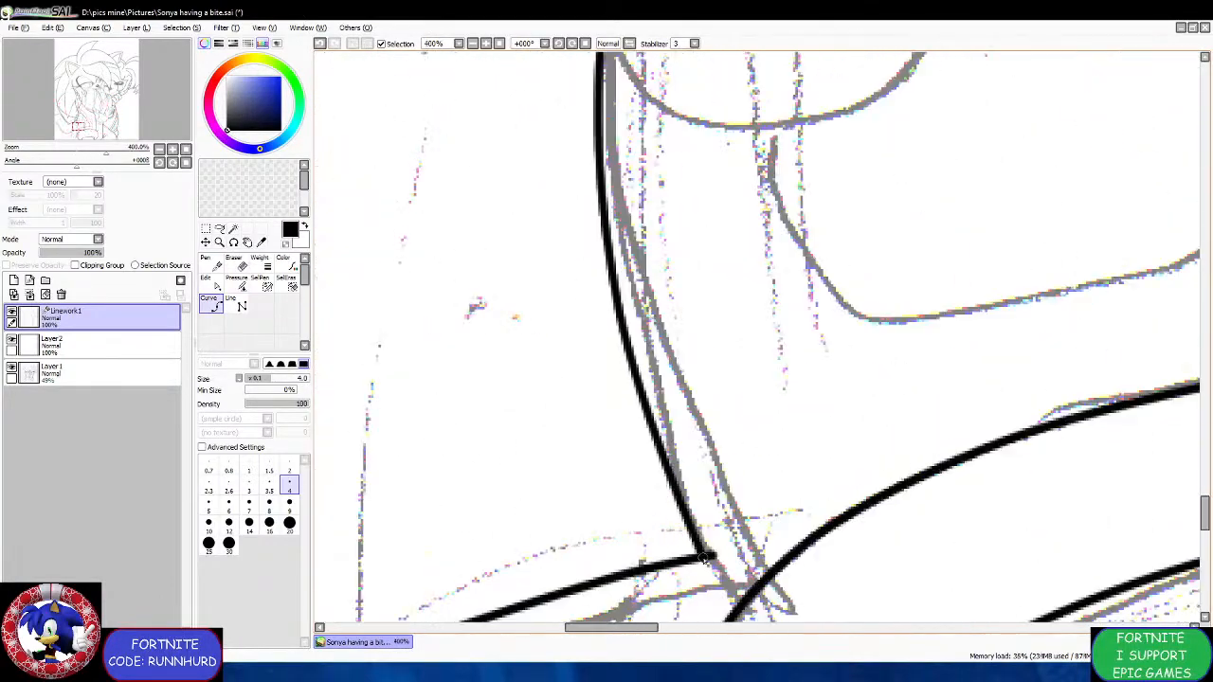
pyautogui.click(729, 613)
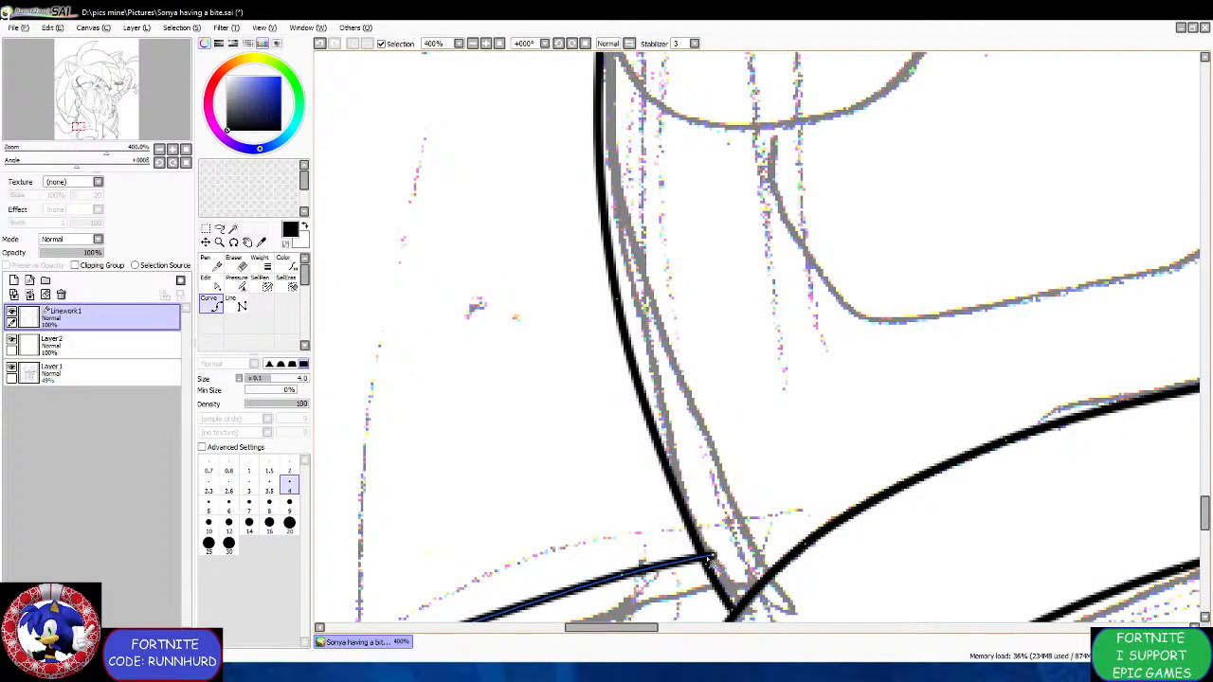
# Adjust the ends of the two lower finger lines and the vertical line above them to meet the opening's left edge.
pyautogui.scroll(-4, 664, 503)
pyautogui.scroll(4, 664, 503)
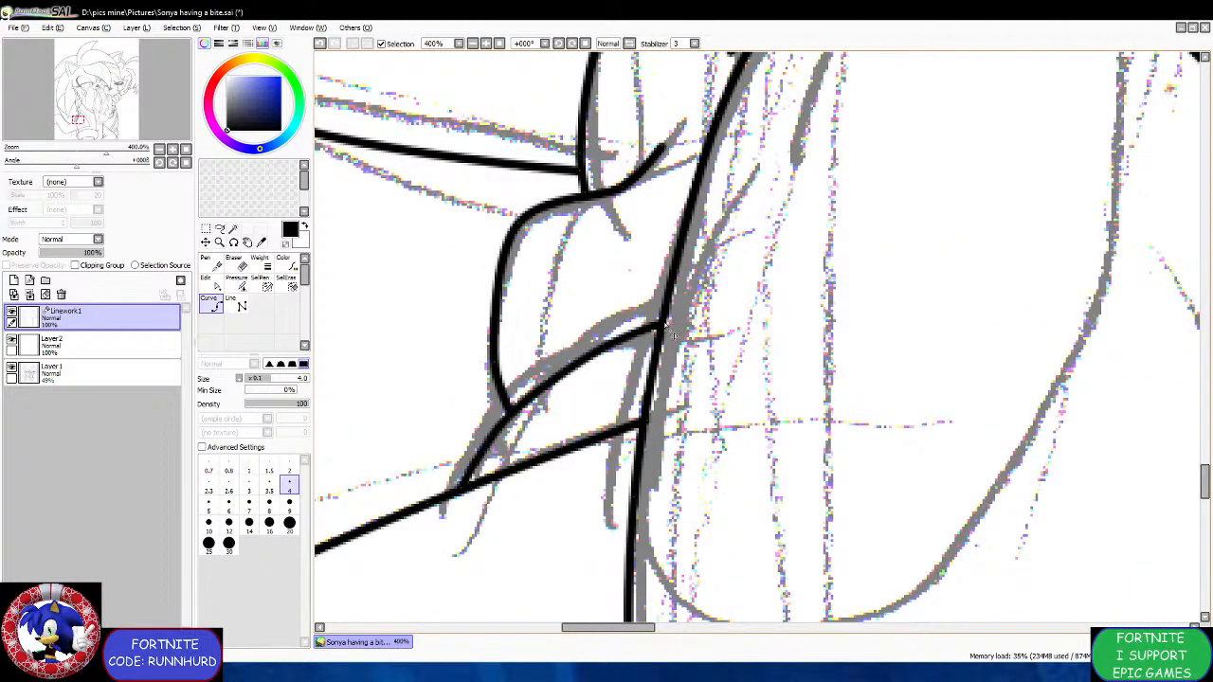
pyautogui.moveTo(665, 326); pyautogui.dragTo(661, 325)
pyautogui.moveTo(648, 424); pyautogui.dragTo(644, 424)
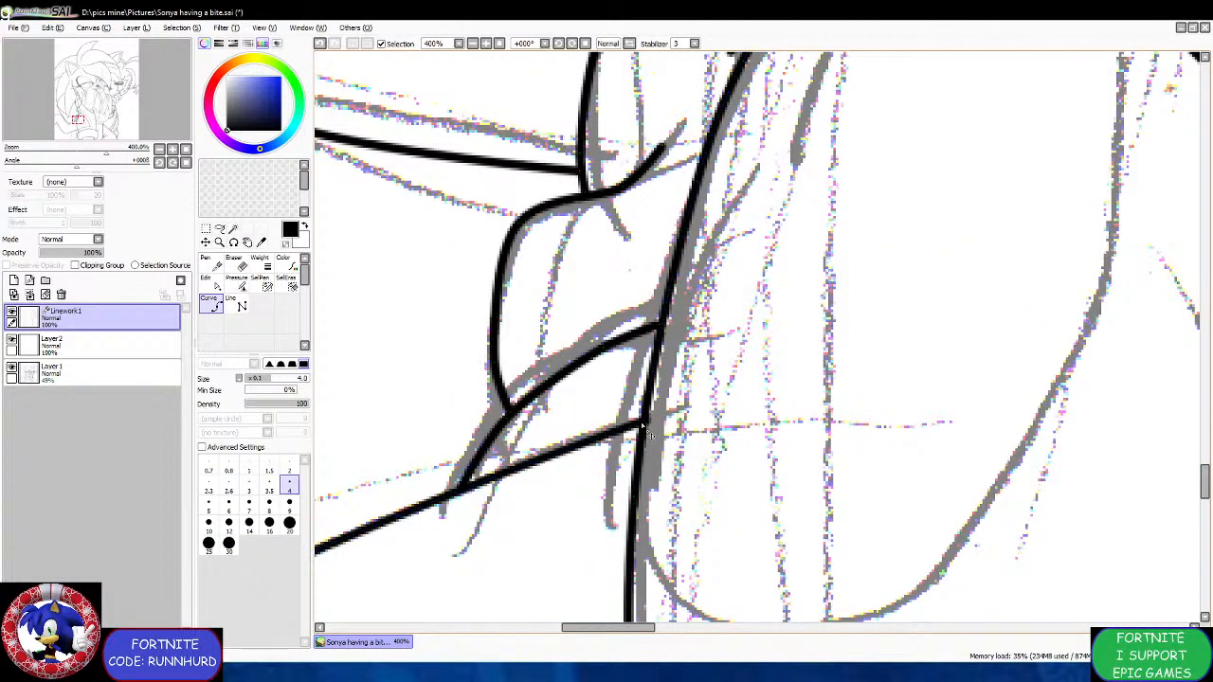
pyautogui.scroll(-4, 648, 432)
pyautogui.scroll(4, 622, 349)
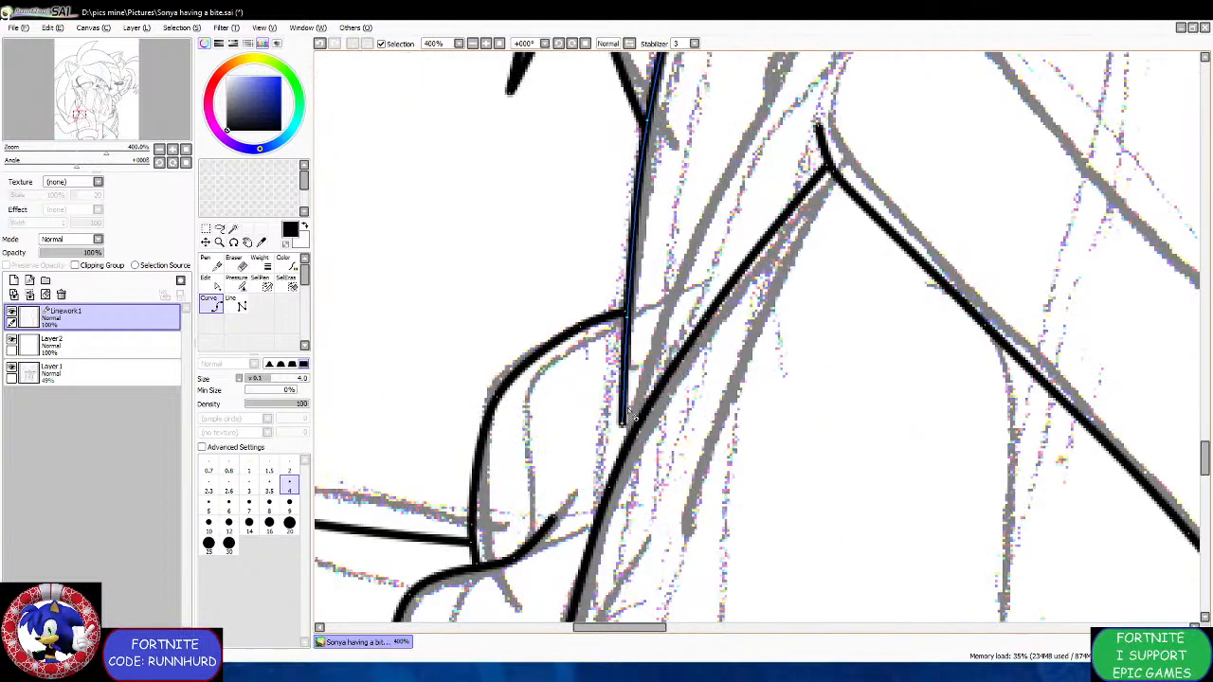
pyautogui.scroll(-3, 630, 355)
pyautogui.scroll(3, 618, 431)
pyautogui.scroll(-1, 618, 431)
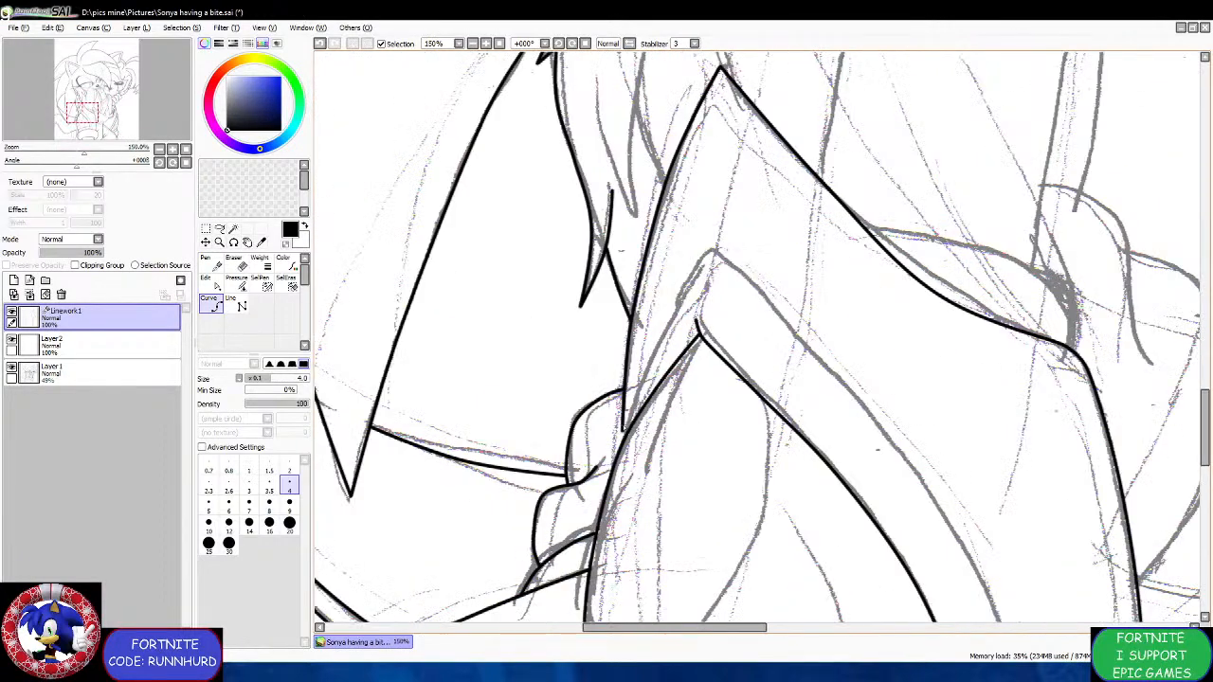
# Ink the outer contour's left side from the junction above the fingers up and over its rounded peak.
pyautogui.scroll(1, 621, 434)
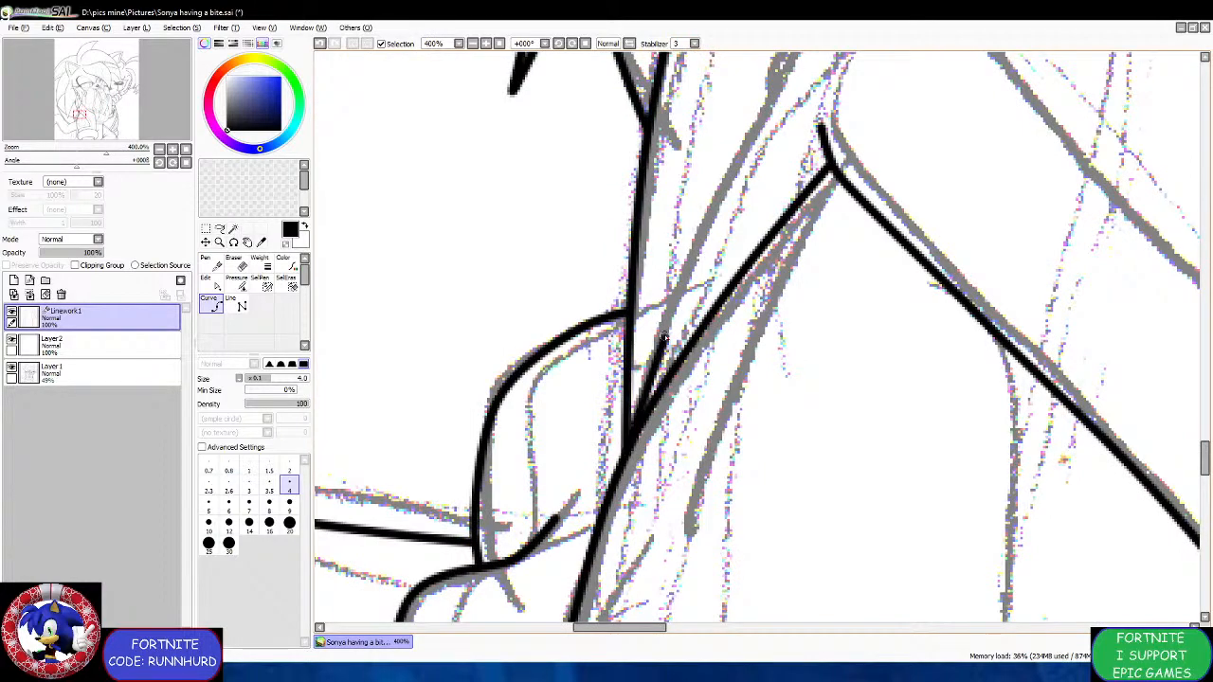
pyautogui.scroll(-4, 633, 455)
pyautogui.scroll(3, 704, 248)
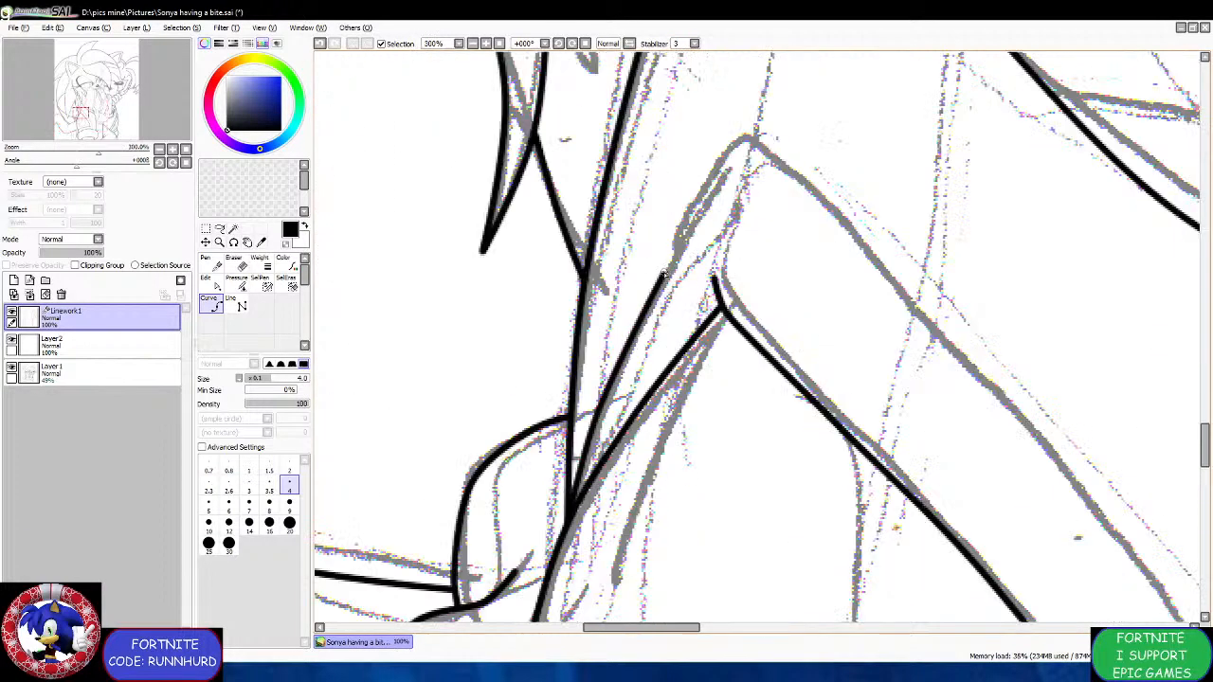
pyautogui.click(727, 186)
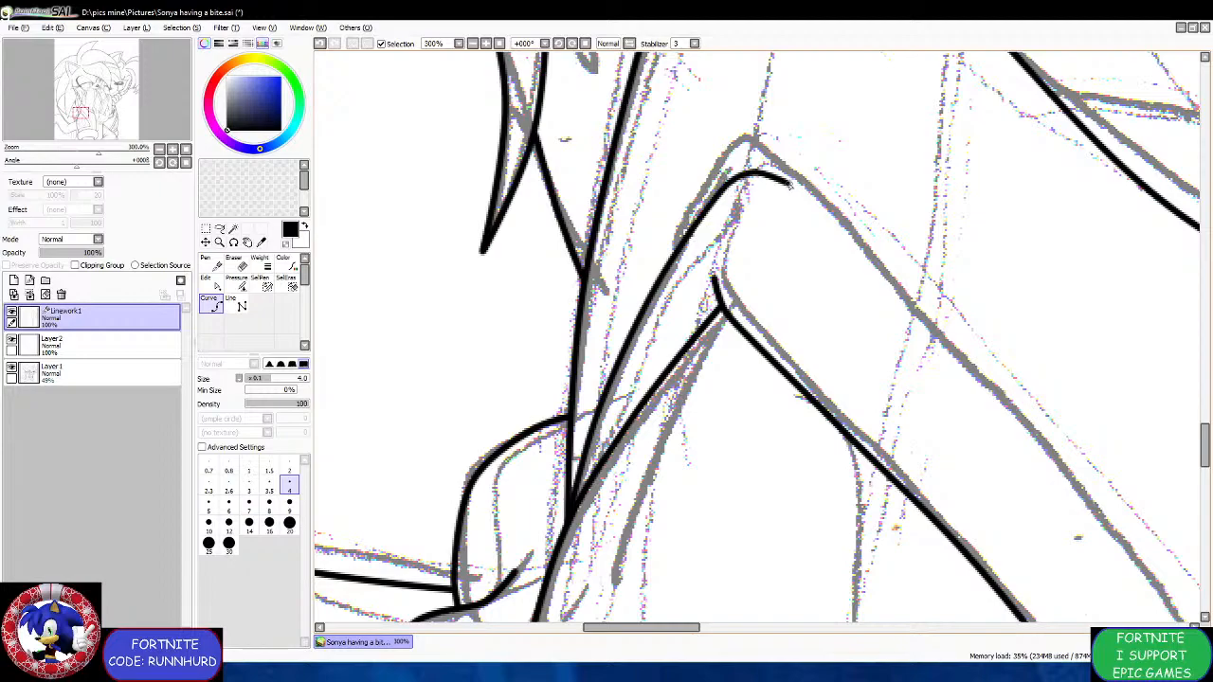
# Ink the outer contour's long right side from the peak down and around its lower corner to the cuff's top edge.
pyautogui.scroll(-3, 863, 237)
pyautogui.scroll(2, 873, 237)
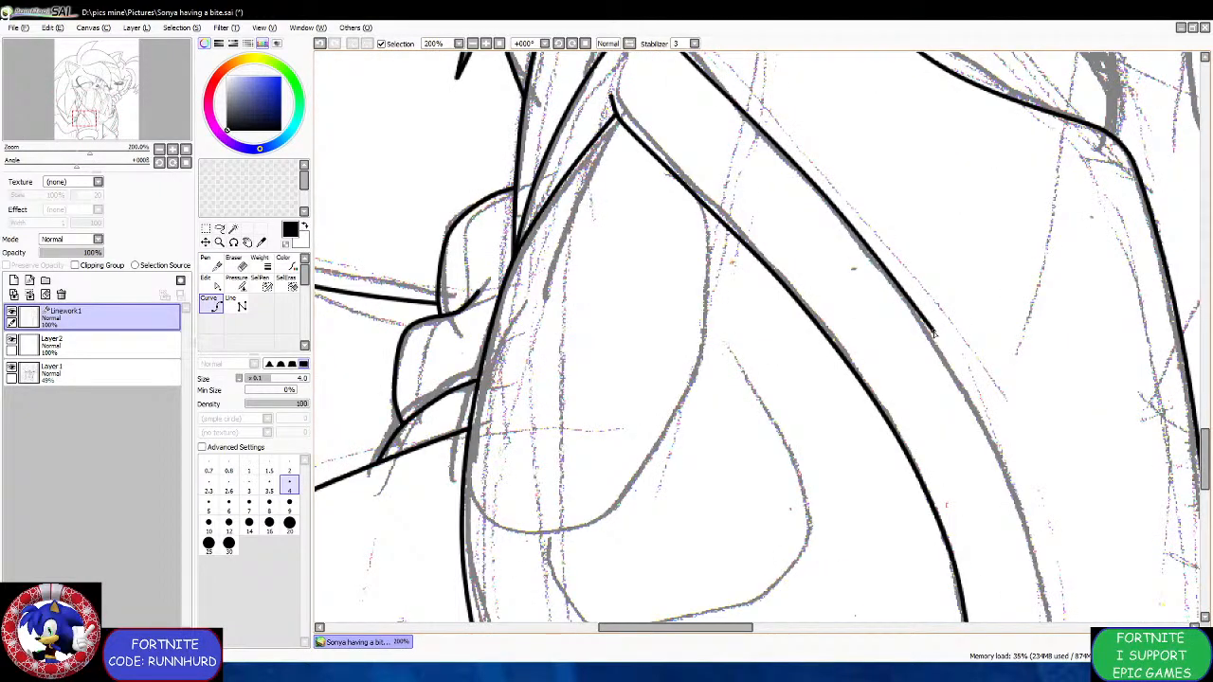
pyautogui.scroll(-3, 934, 332)
pyautogui.scroll(2, 947, 327)
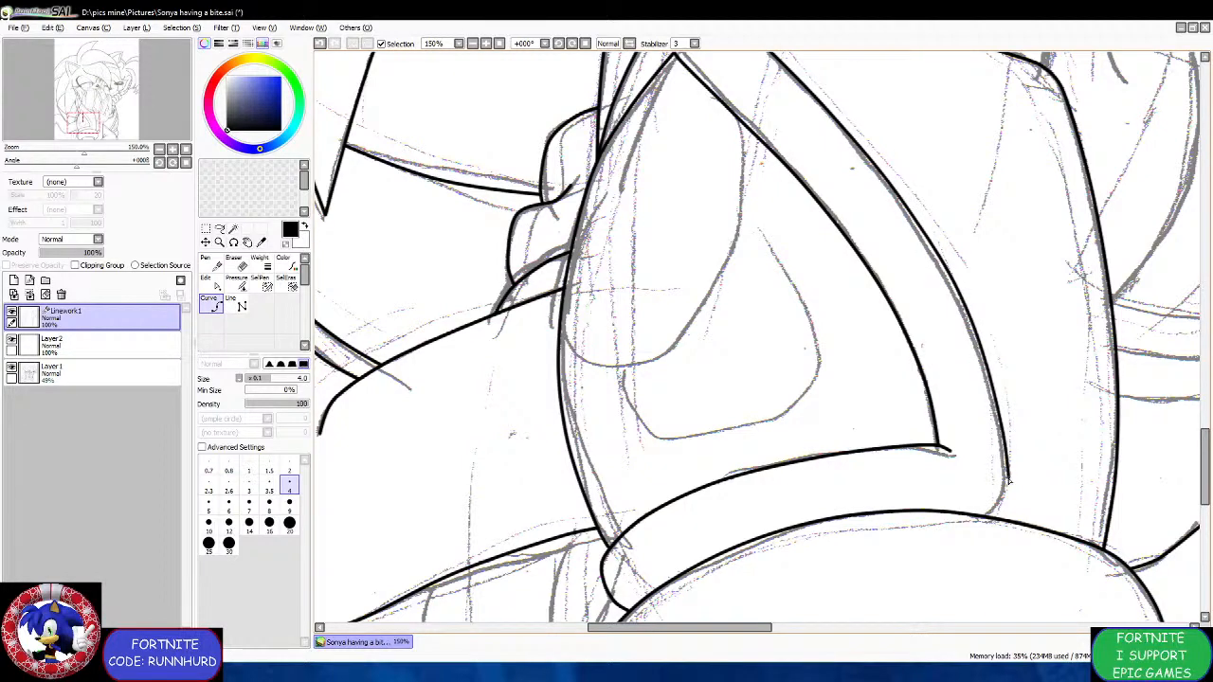
pyautogui.scroll(2, 1009, 482)
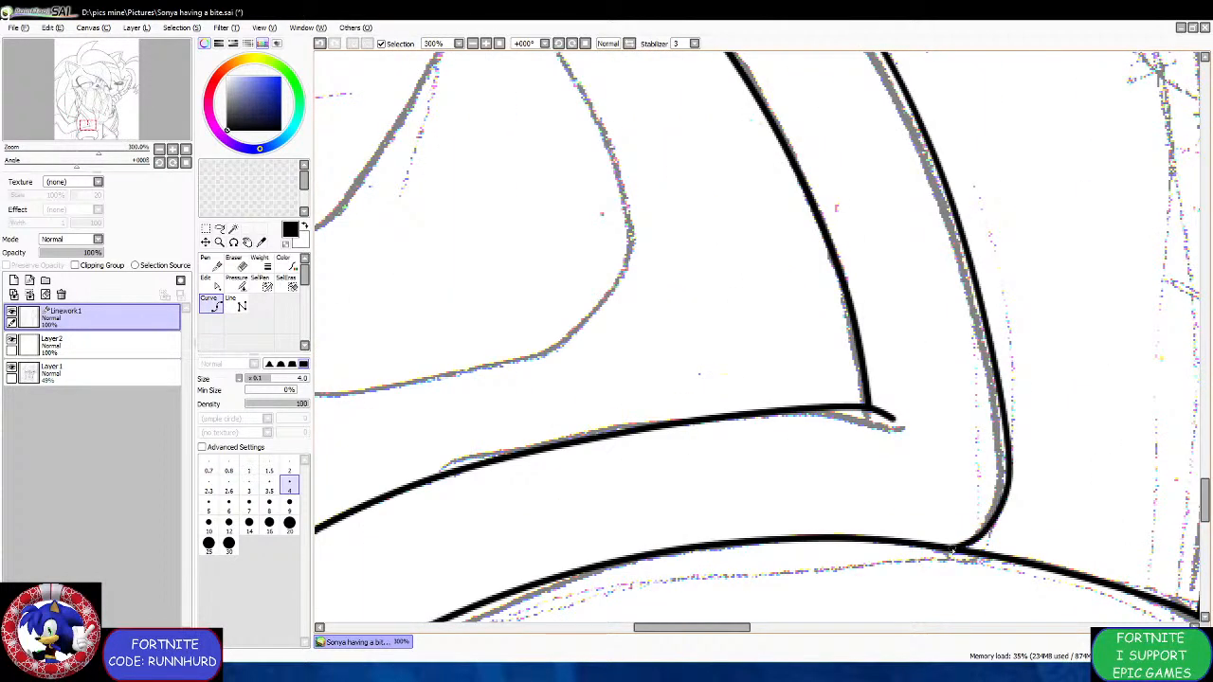
# Set the brush size to 2 and ink the pointed top of the teardrop shape inside the triangular opening.
pyautogui.scroll(-3, 848, 472)
pyautogui.scroll(2, 596, 244)
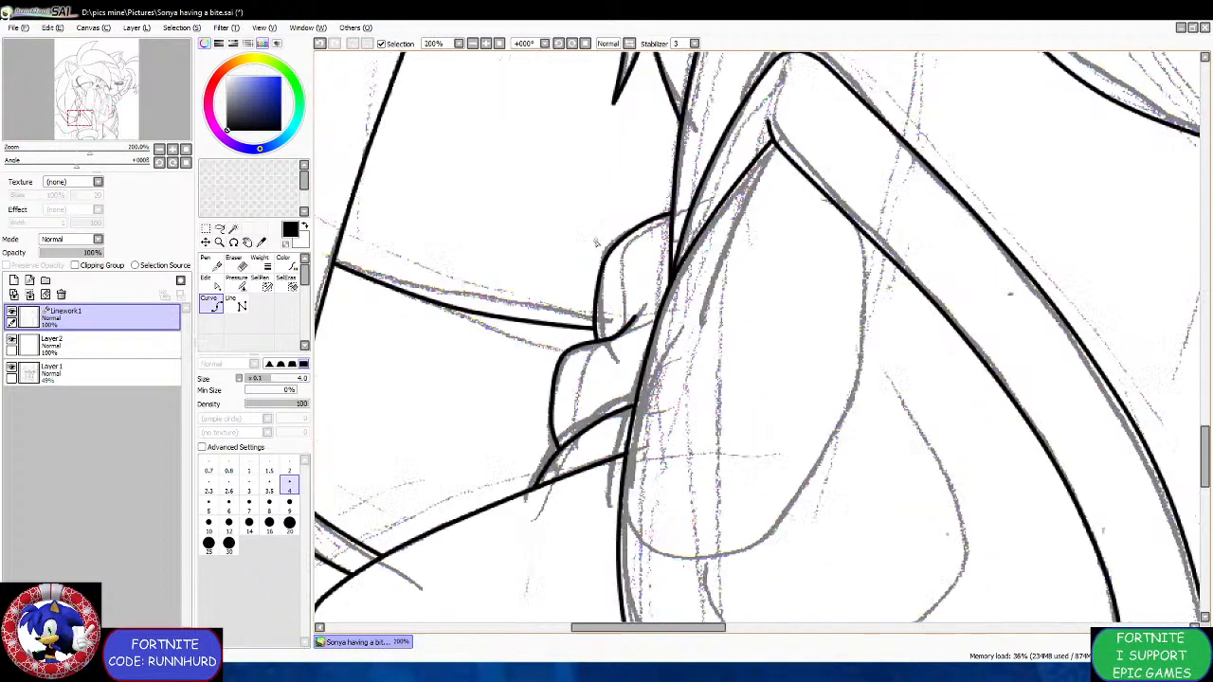
pyautogui.click(291, 466)
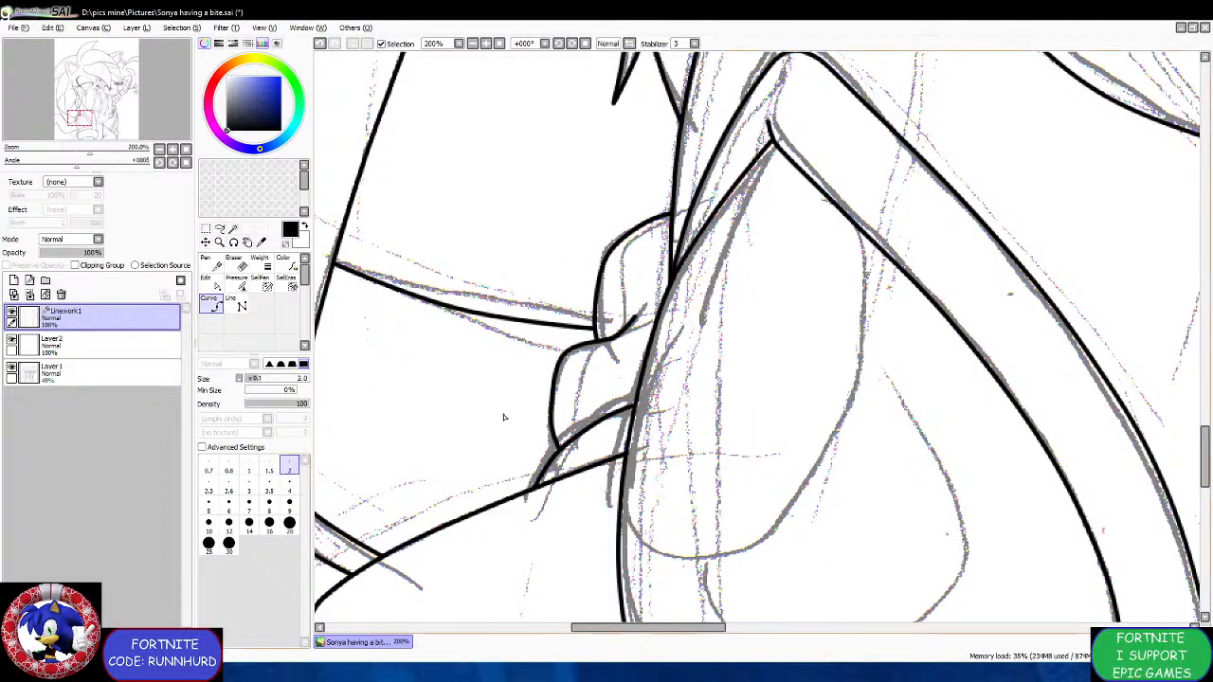
pyautogui.scroll(1, 812, 282)
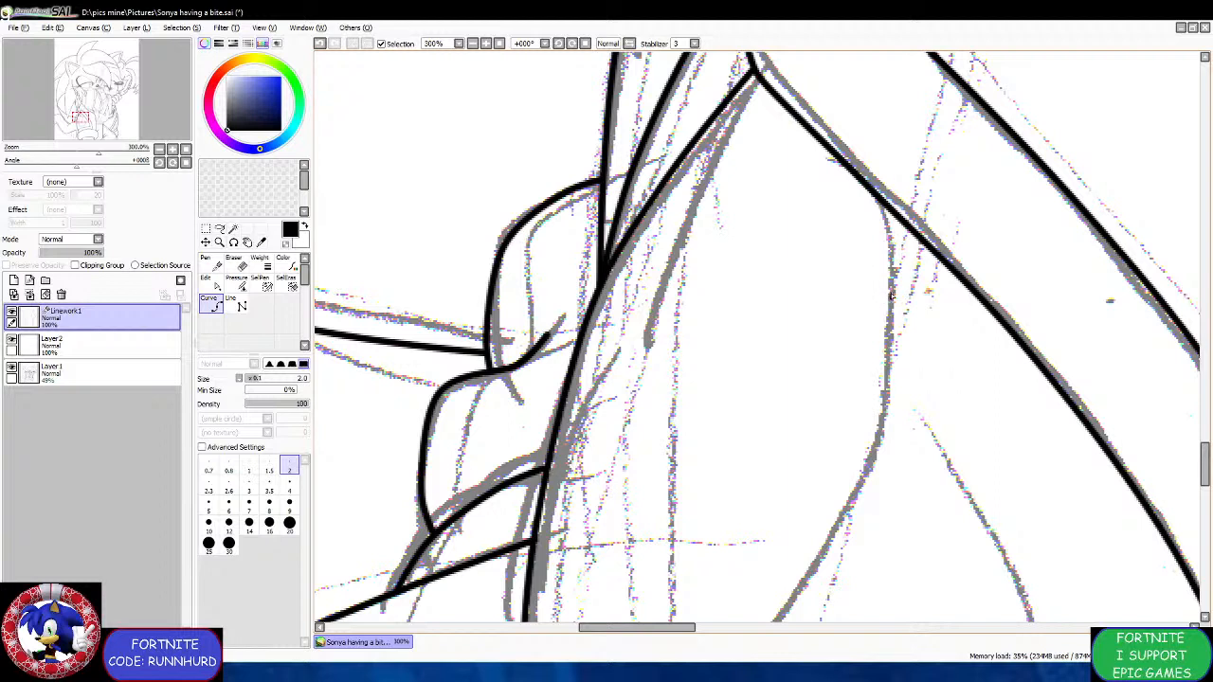
pyautogui.moveTo(889, 263)
pyautogui.mouseDown()
pyautogui.moveTo(863, 216)
pyautogui.moveTo(749, 122)
pyautogui.mouseUp()
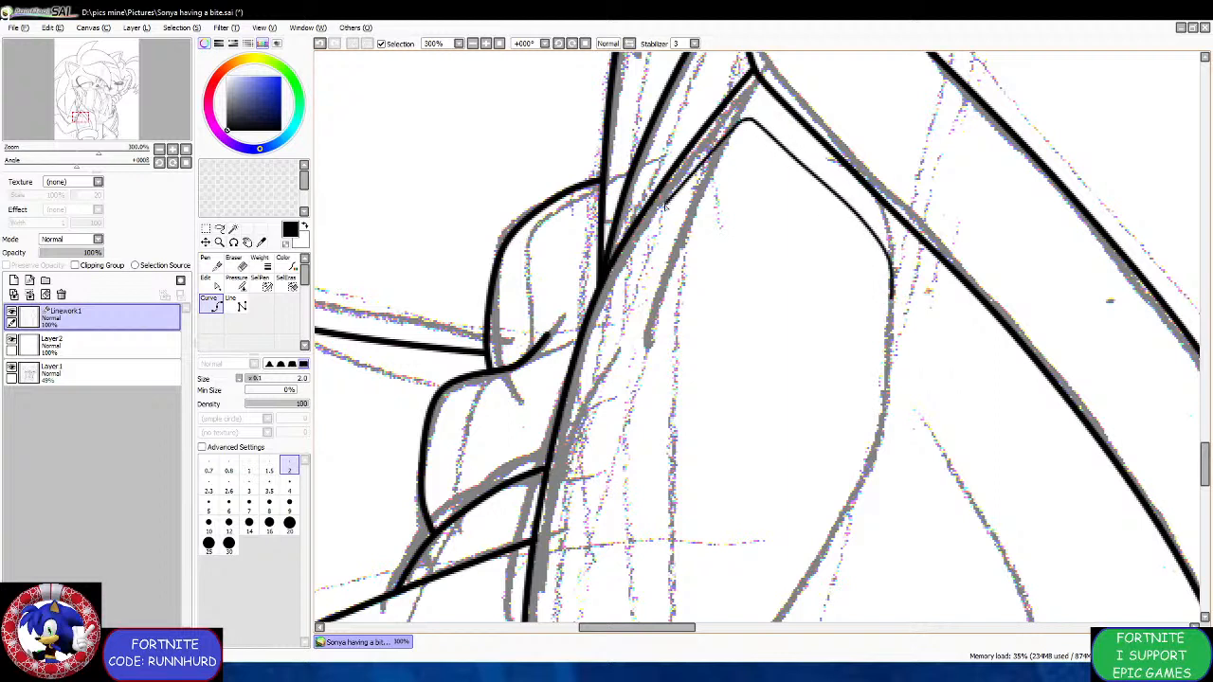
pyautogui.click(667, 216)
# Ink the teardrop's left side, rounded bottom and right side, closing the shape inside the triangular opening.
pyautogui.scroll(-3, 624, 297)
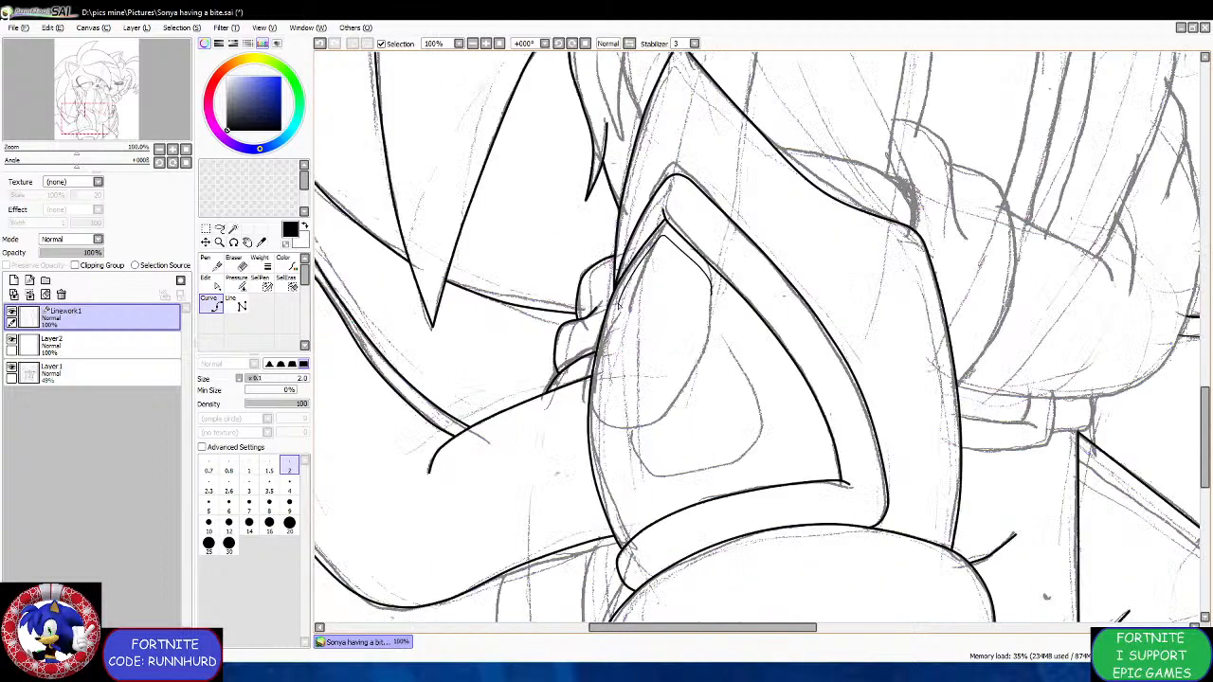
pyautogui.scroll(3, 603, 367)
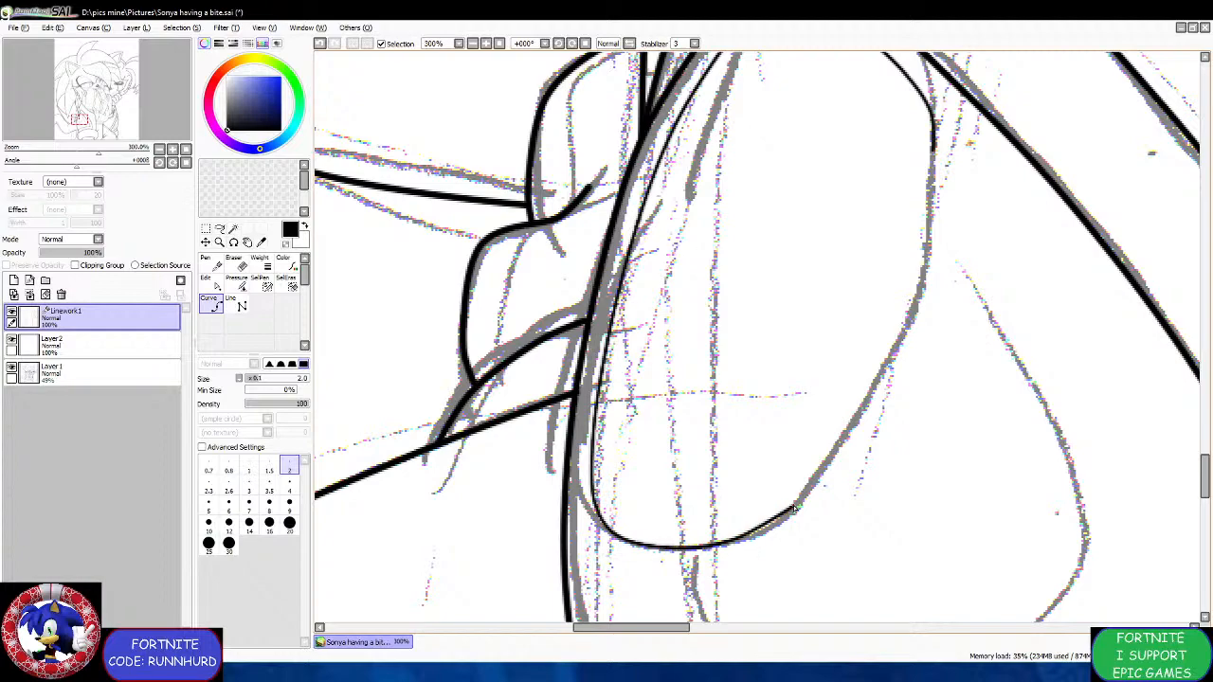
pyautogui.scroll(-2, 864, 408)
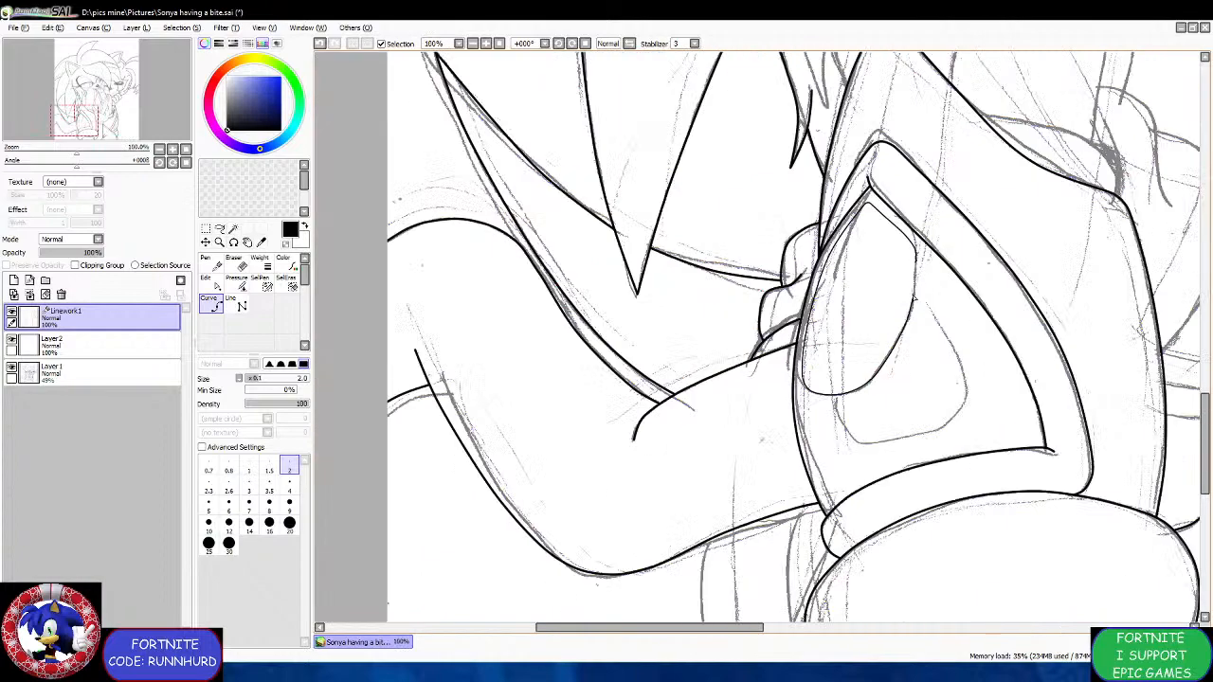
pyautogui.scroll(3, 895, 372)
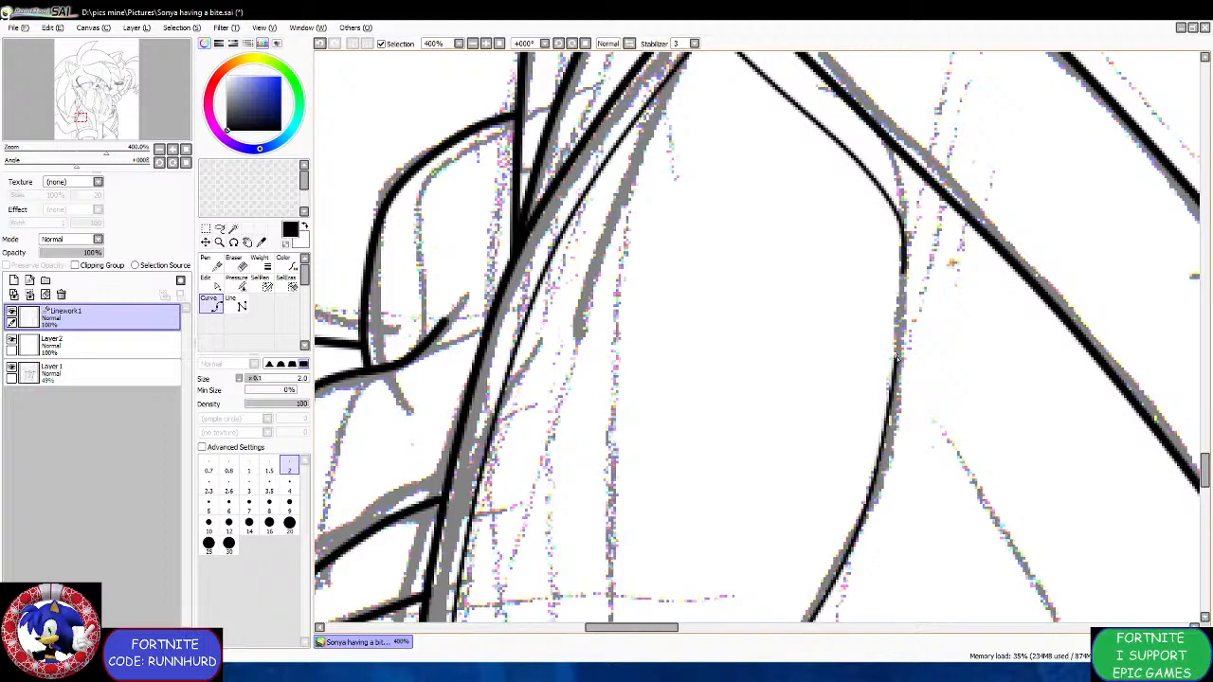
# Ink the curved inner edge, pointed tip and outer side of the second shape beside the teardrop in the triangular opening.
pyautogui.scroll(-2, 904, 275)
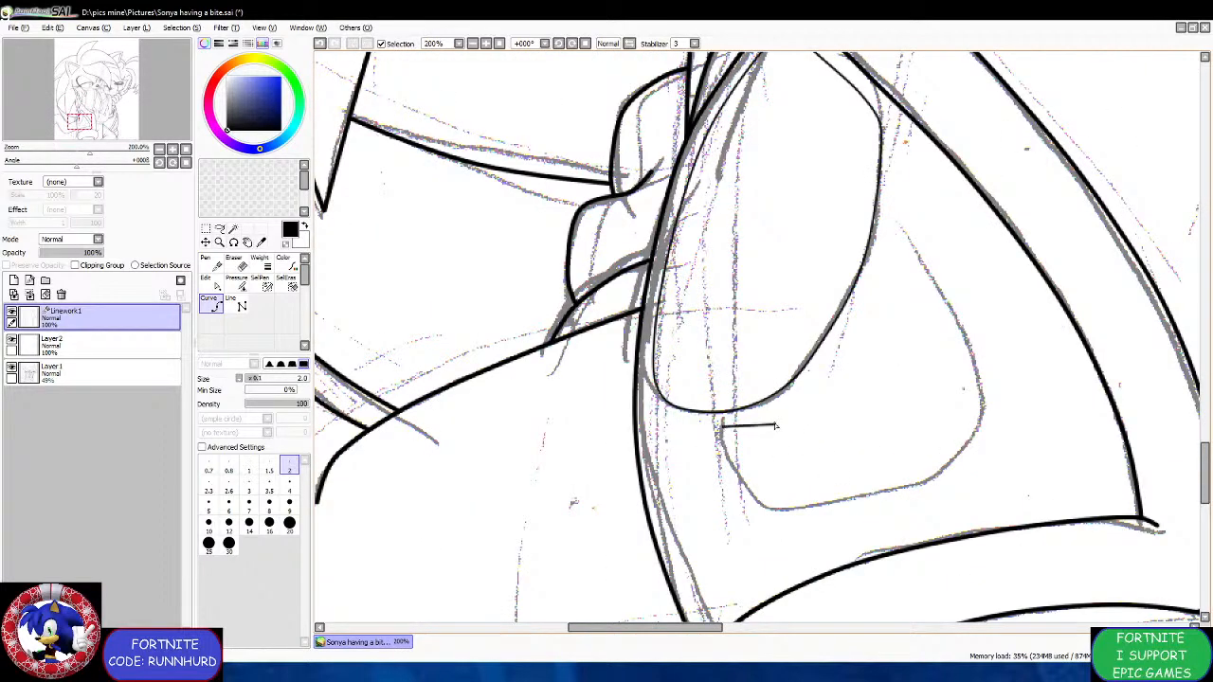
pyautogui.click(775, 426)
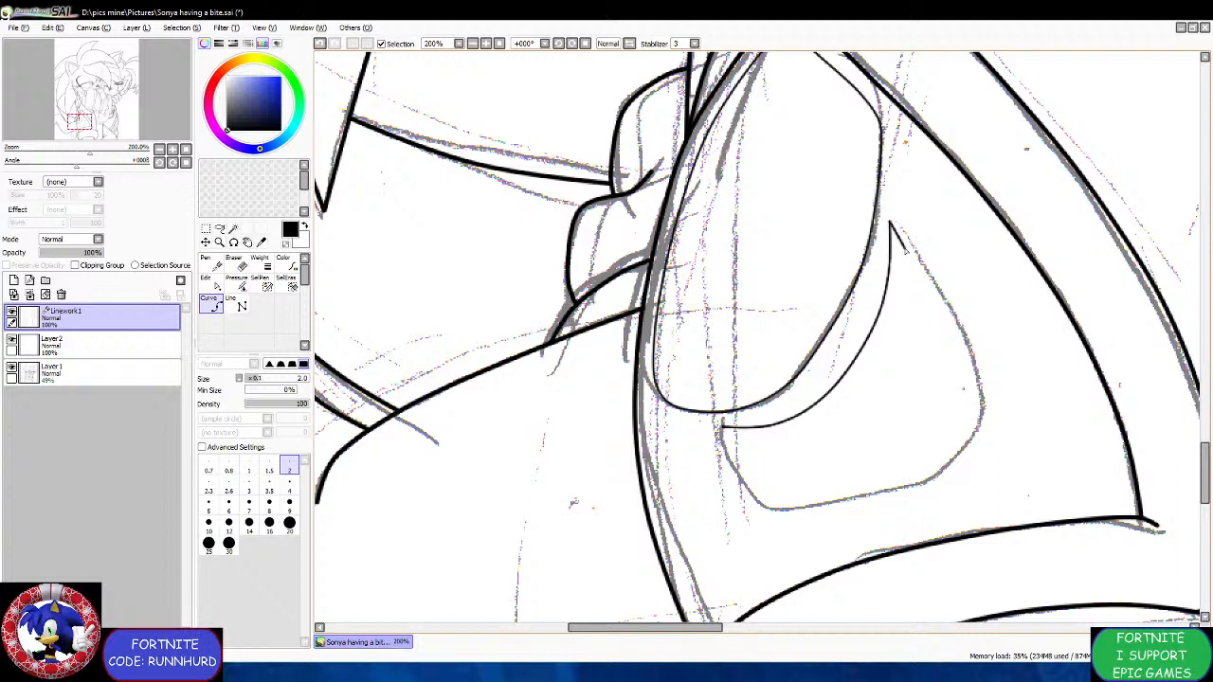
pyautogui.moveTo(907, 252)
pyautogui.mouseDown()
pyautogui.moveTo(948, 299)
pyautogui.moveTo(982, 388)
pyautogui.moveTo(980, 437)
pyautogui.moveTo(934, 480)
pyautogui.moveTo(840, 513)
pyautogui.mouseUp()
# Undo the misplaced bottom points and re-ink the second shape's lower right corner and bottom edge.
pyautogui.hotkey('ctrl', 'z')
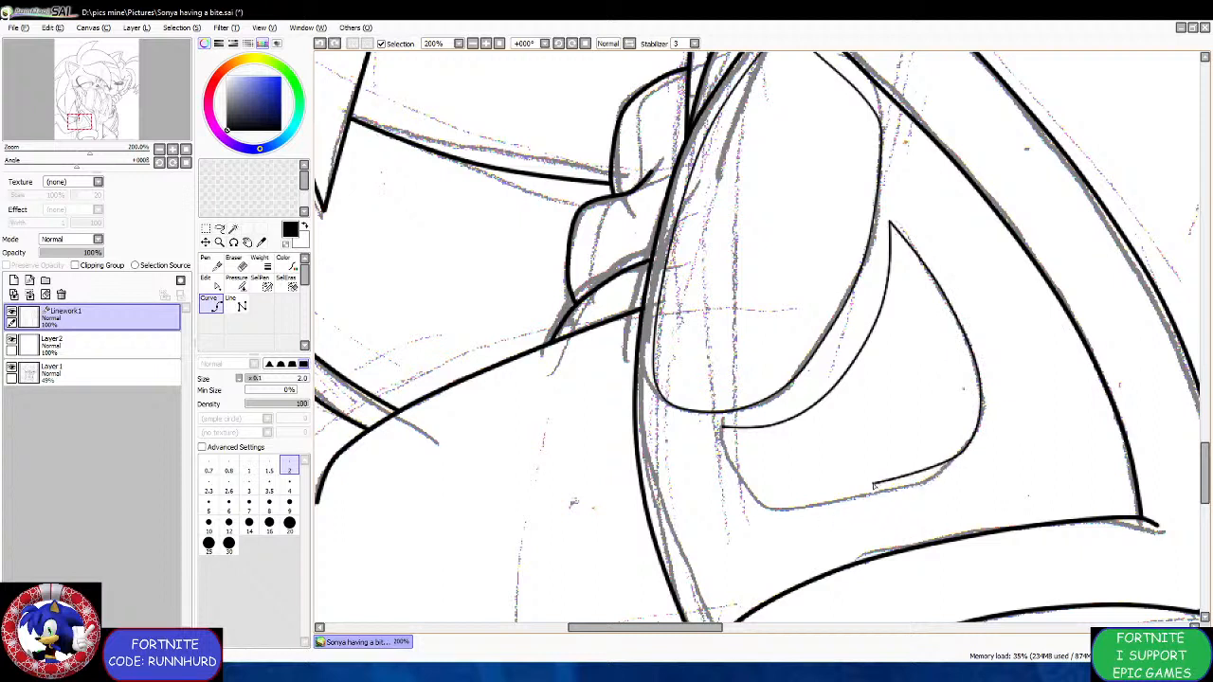
pyautogui.click(957, 458)
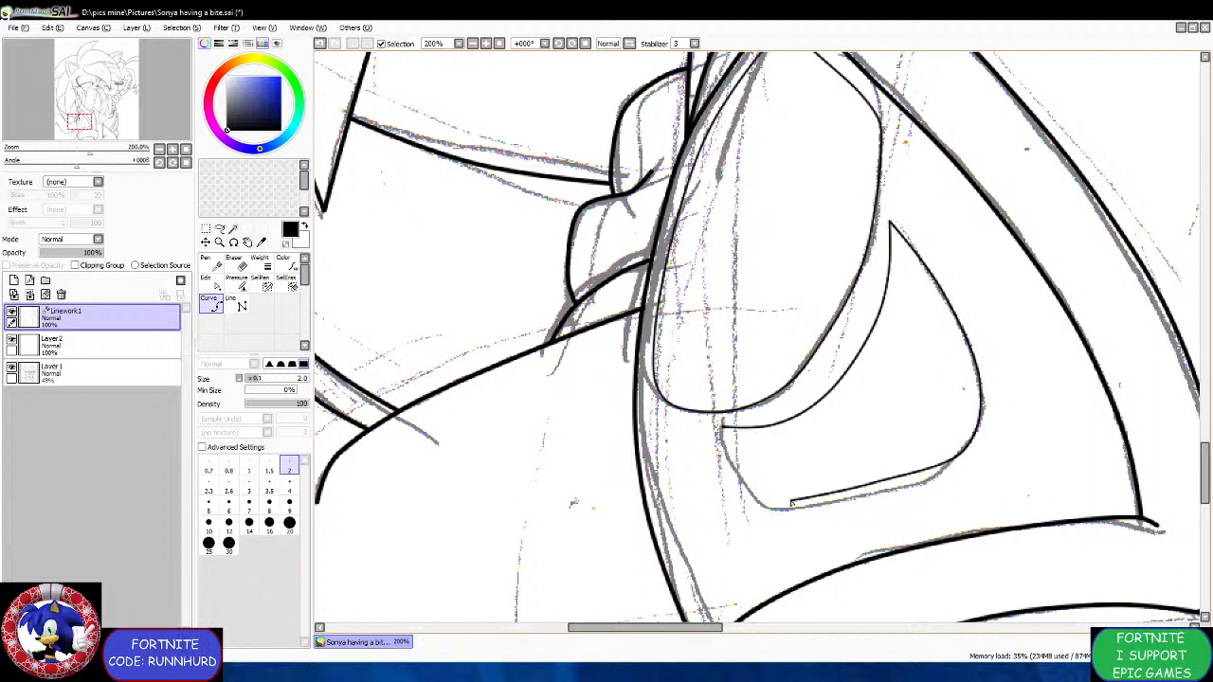
pyautogui.hotkey('ctrl', 'z')
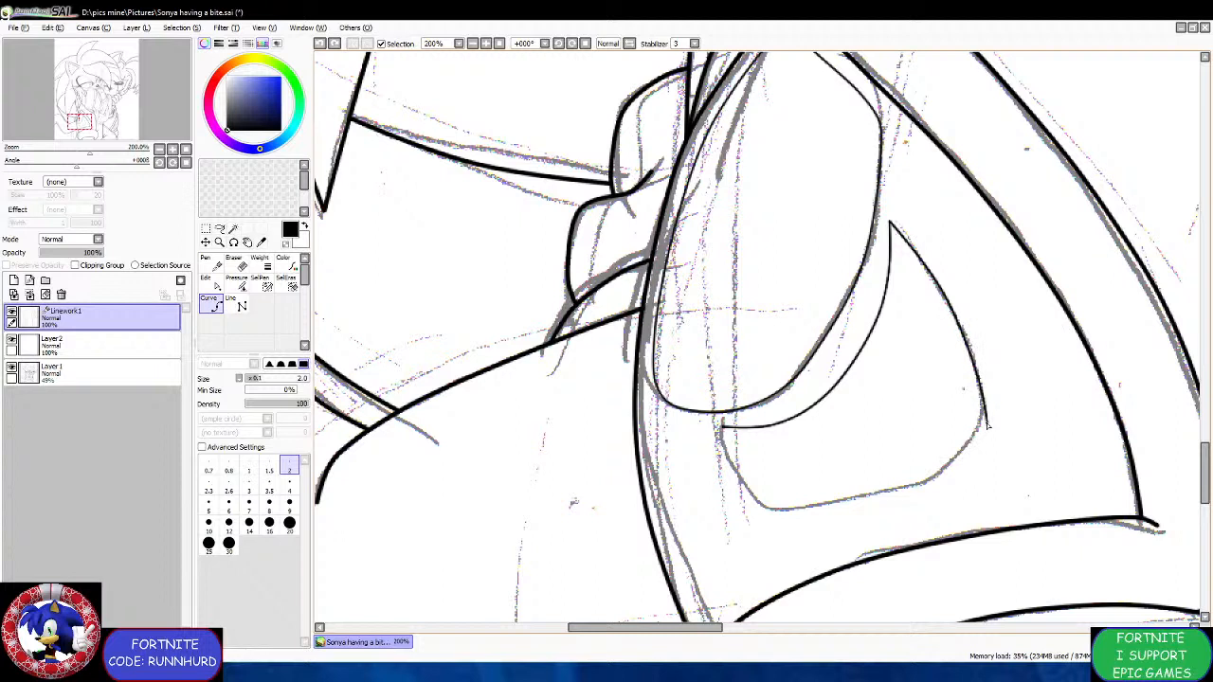
pyautogui.click(987, 424)
pyautogui.click(965, 445)
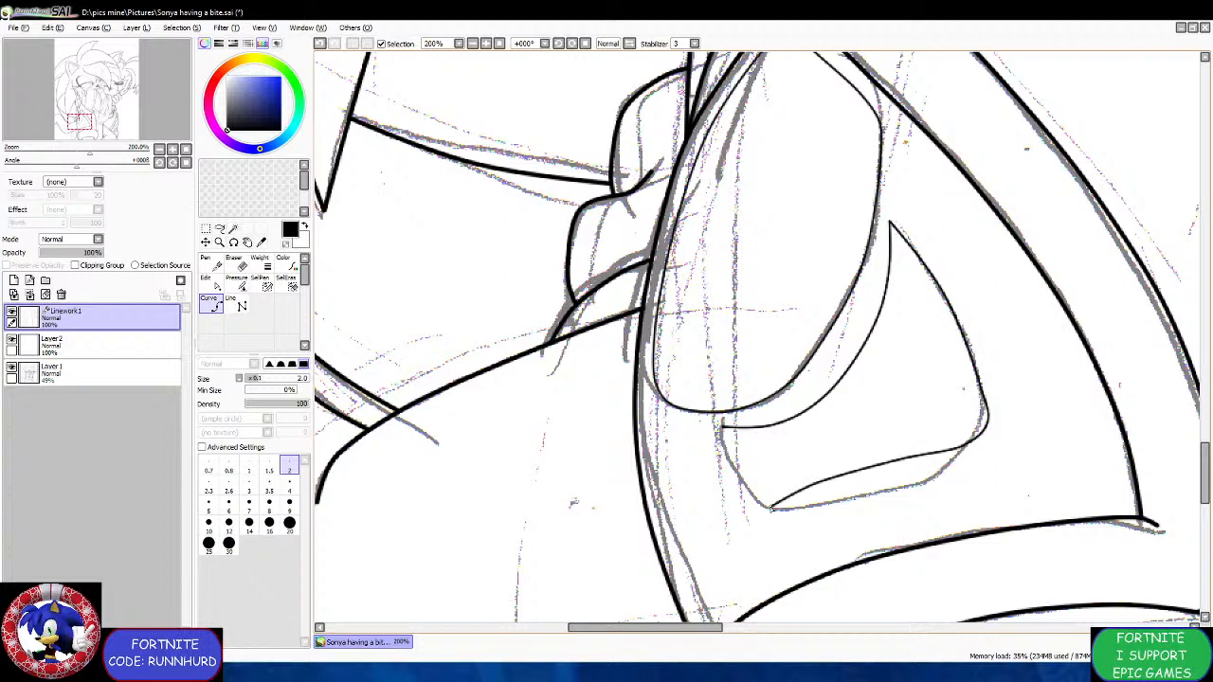
pyautogui.click(772, 509)
# Close the second shape at its upper left corner and bend its curved inner edge slightly downward near that corner.
pyautogui.scroll(2, 735, 500)
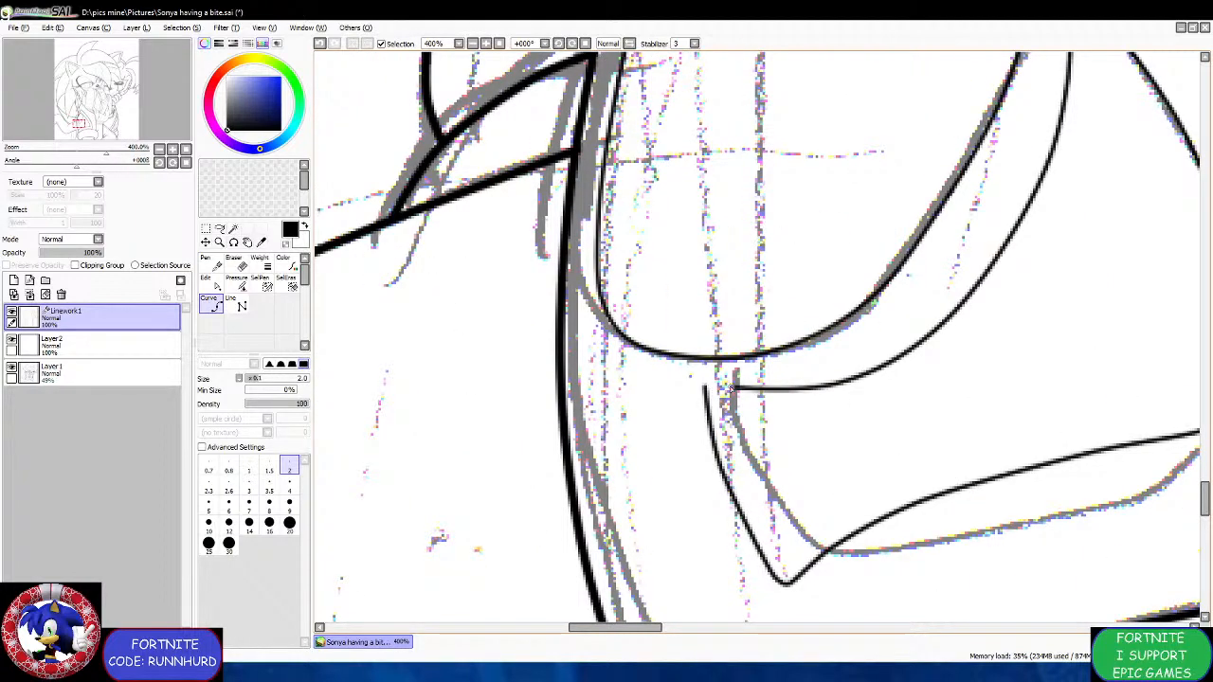
pyautogui.click(746, 391)
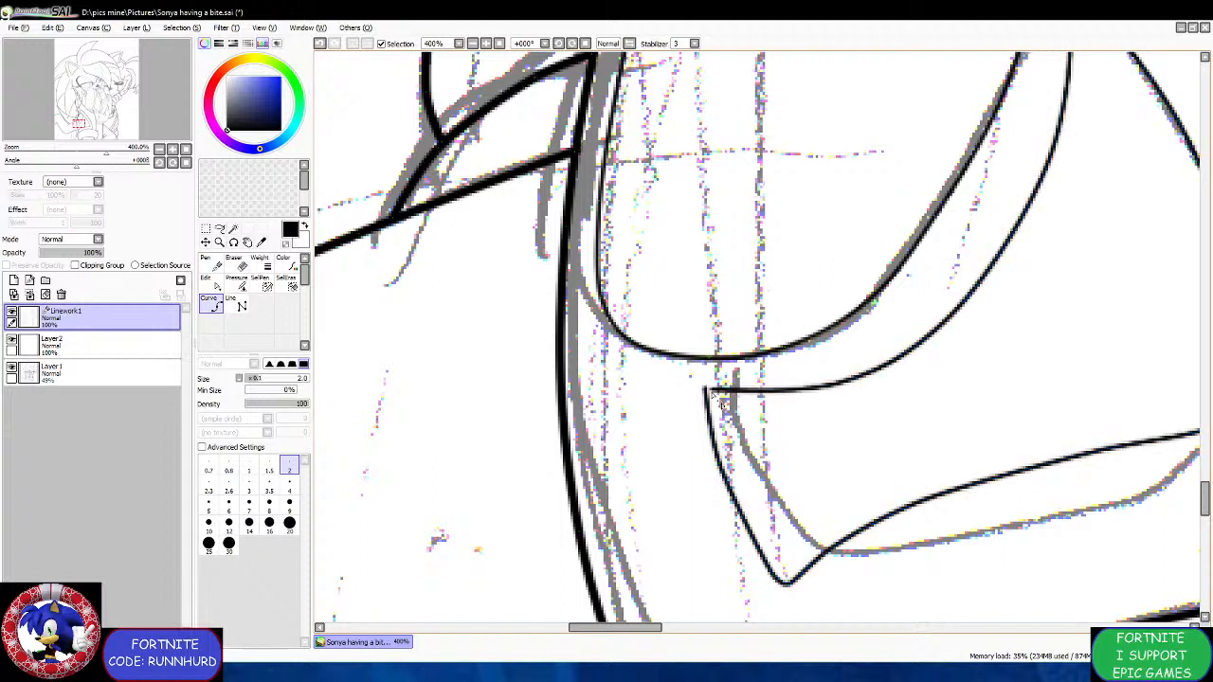
pyautogui.click(706, 386)
pyautogui.click(773, 398)
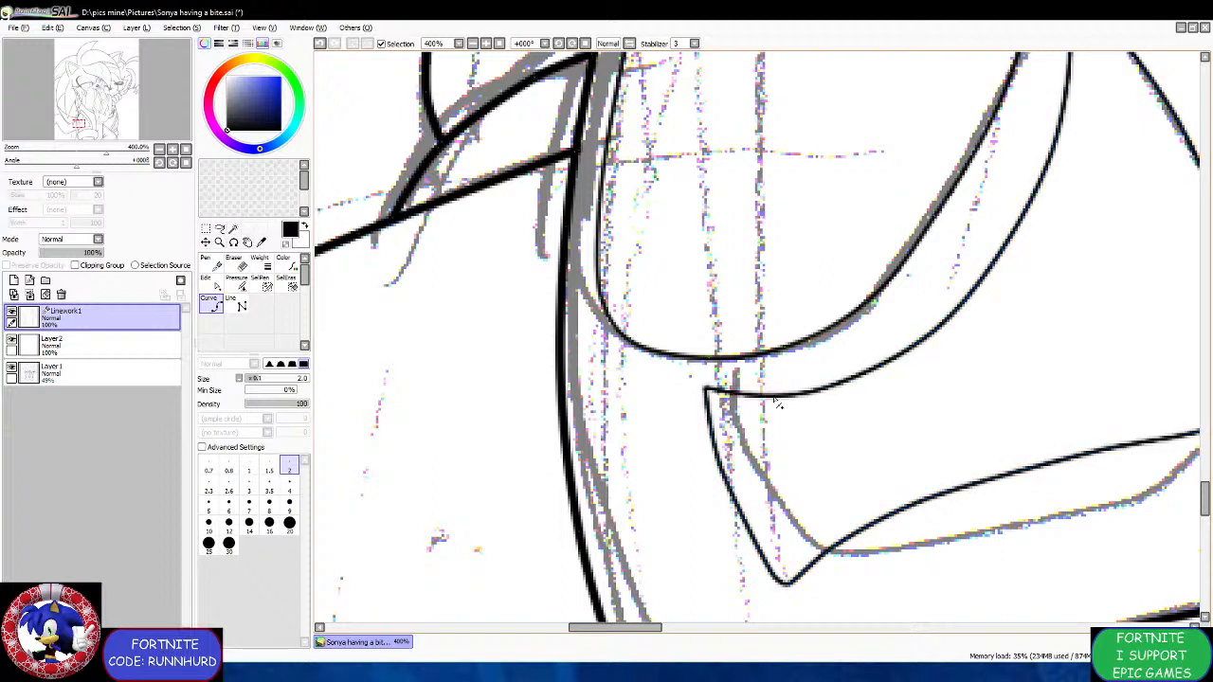
pyautogui.click(839, 393)
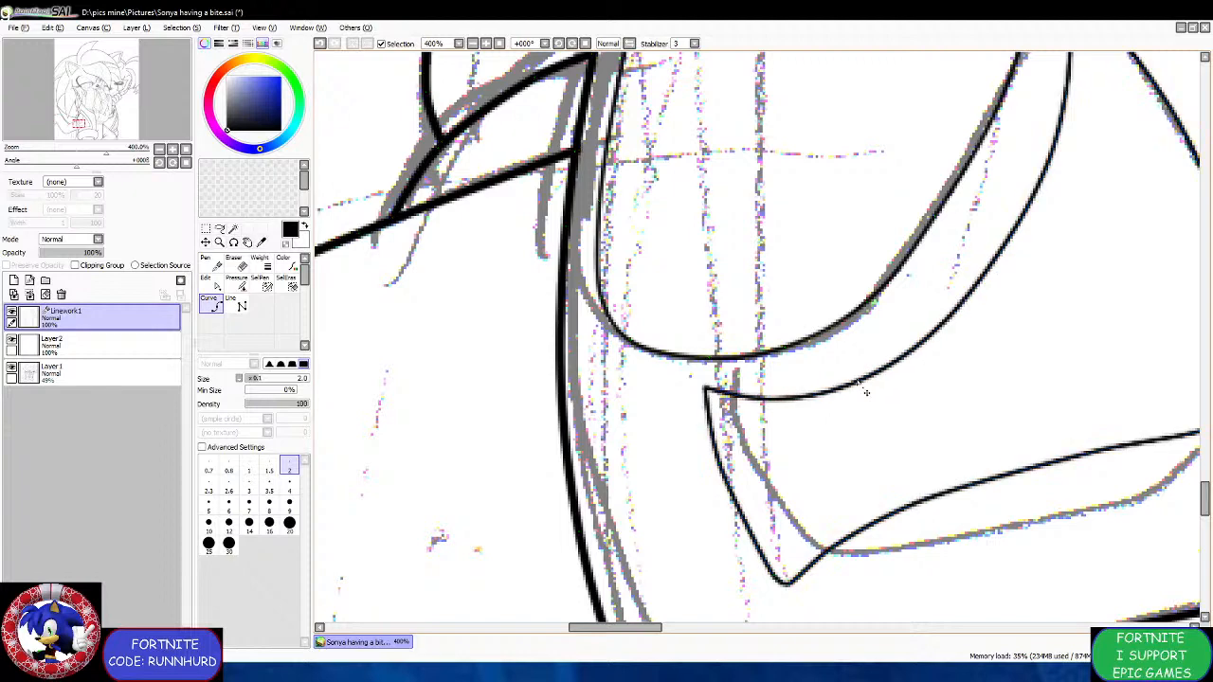
pyautogui.press('Return')
pyautogui.scroll(-2, 943, 318)
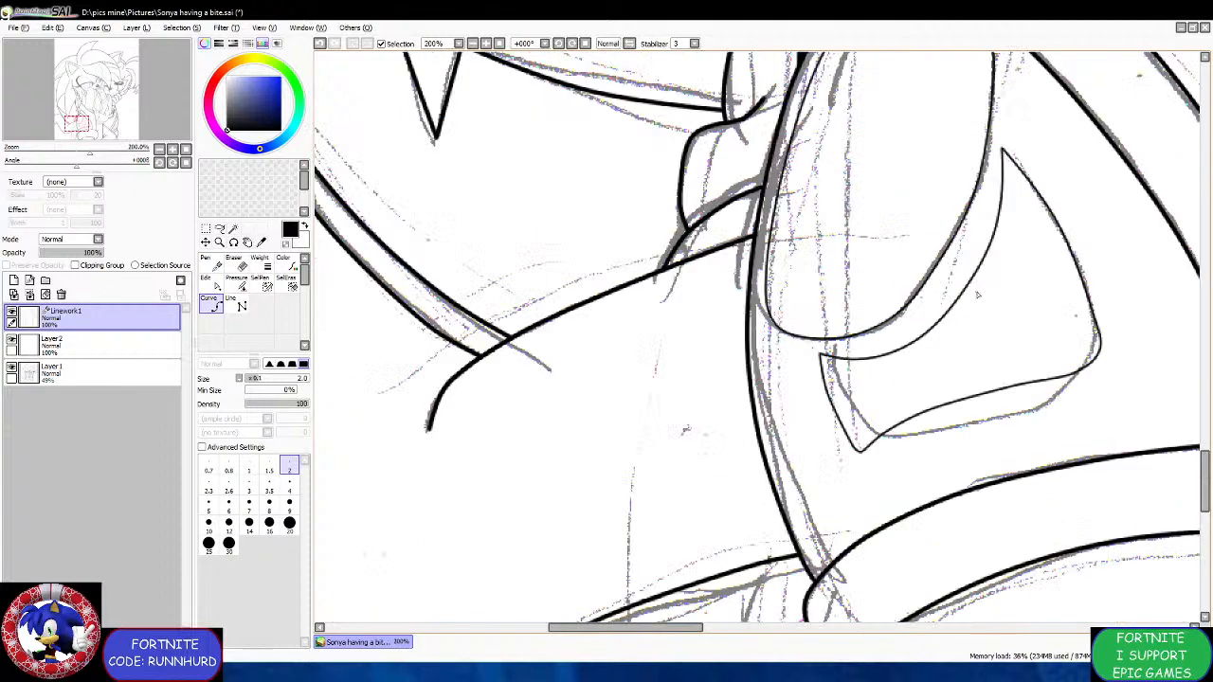
pyautogui.scroll(-1, 894, 364)
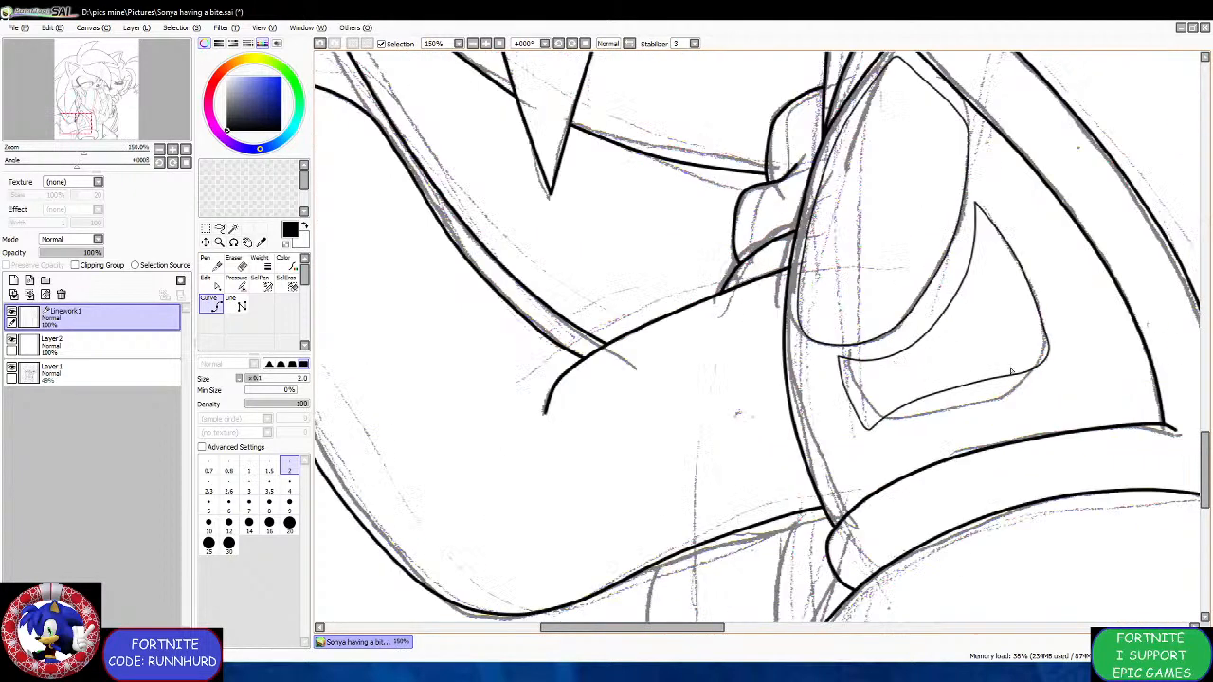
pyautogui.scroll(2, 1012, 372)
pyautogui.press('Return')
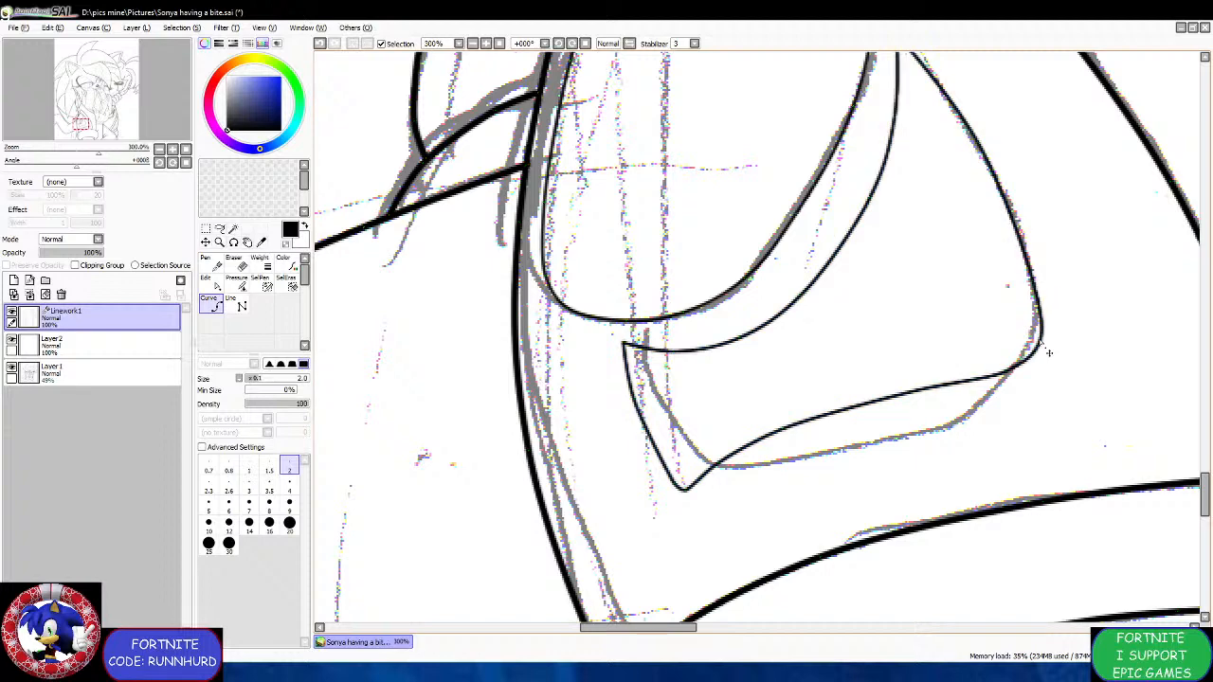
pyautogui.scroll(-4, 946, 366)
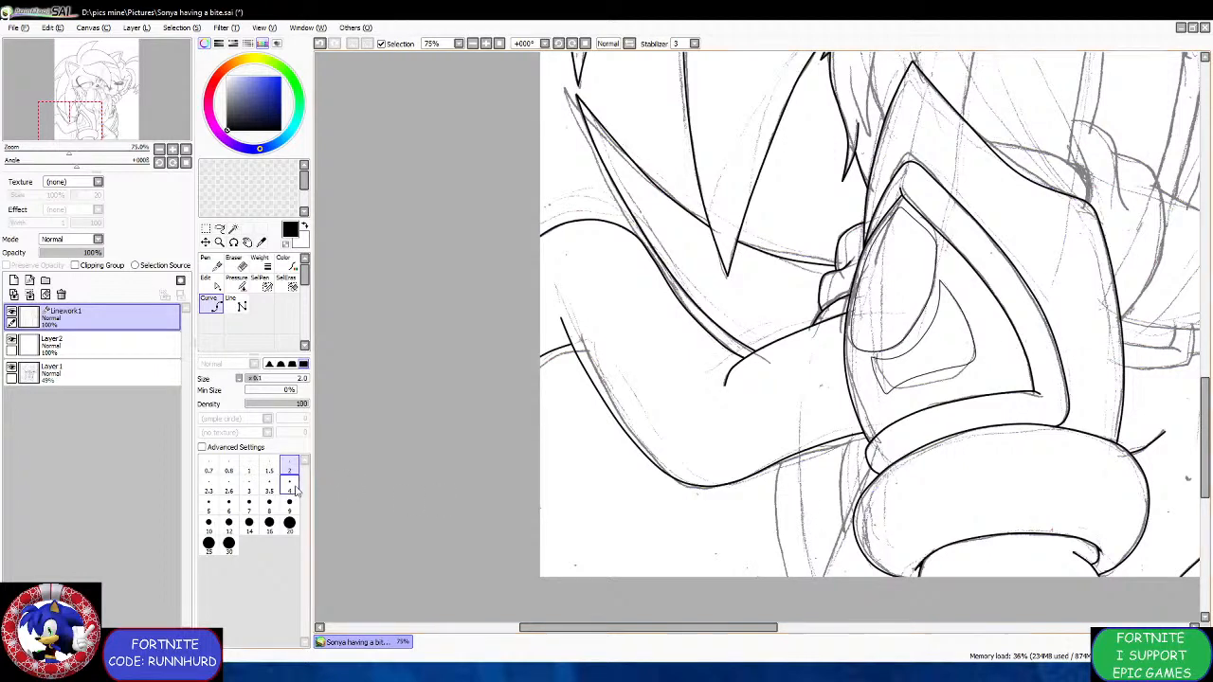
# Ink the thin curved line running down from the arm's lower edge just left of the cuff.
pyautogui.scroll(4, 840, 364)
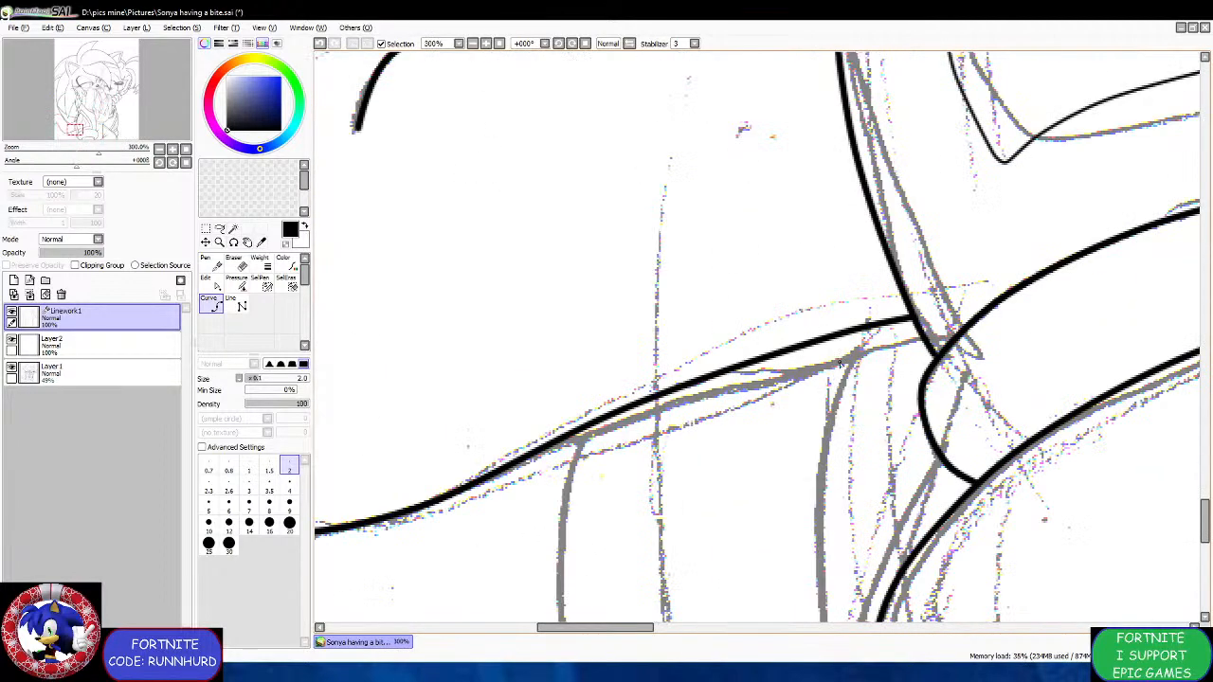
pyautogui.moveTo(841, 344)
pyautogui.mouseDown()
pyautogui.moveTo(825, 423)
pyautogui.moveTo(825, 477)
pyautogui.moveTo(833, 447)
pyautogui.moveTo(842, 512)
pyautogui.mouseUp()
pyautogui.scroll(-2, 825, 431)
pyautogui.scroll(1, 833, 452)
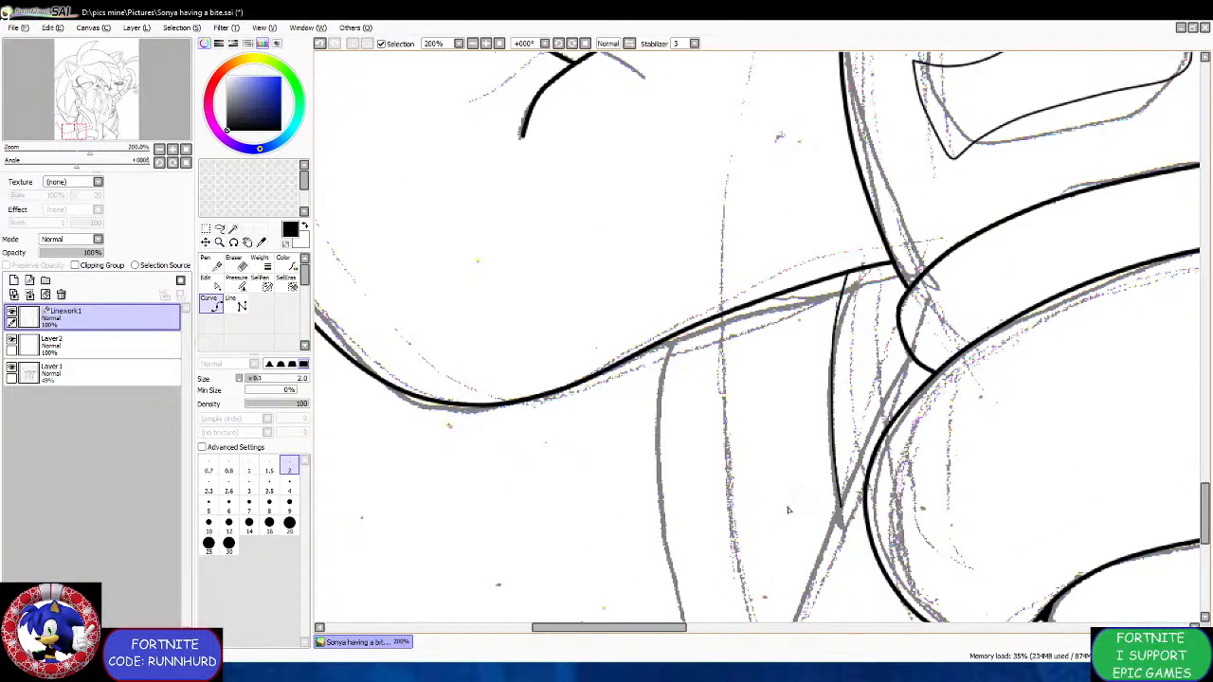
# Set the brush size to 4 and ink the diagonal line beside the cuff and the curved line farther left, both to the canvas's lower edge.
pyautogui.click(289, 485)
pyautogui.scroll(-1, 467, 433)
pyautogui.scroll(1, 605, 542)
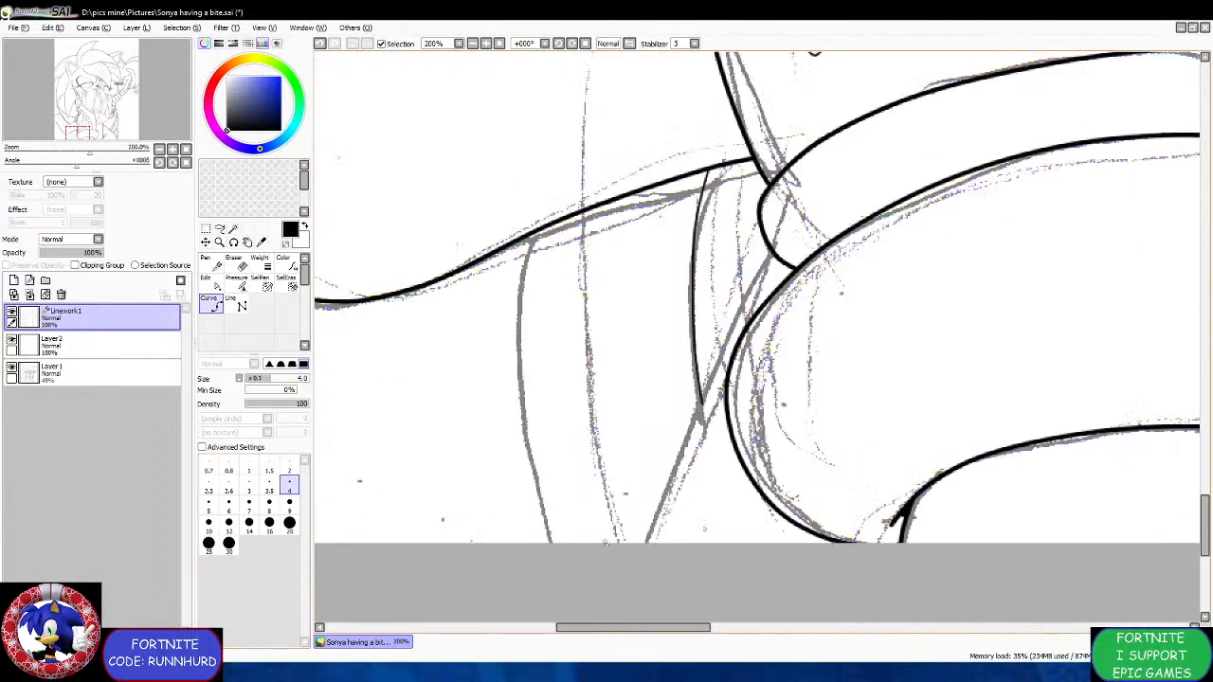
pyautogui.click(638, 552)
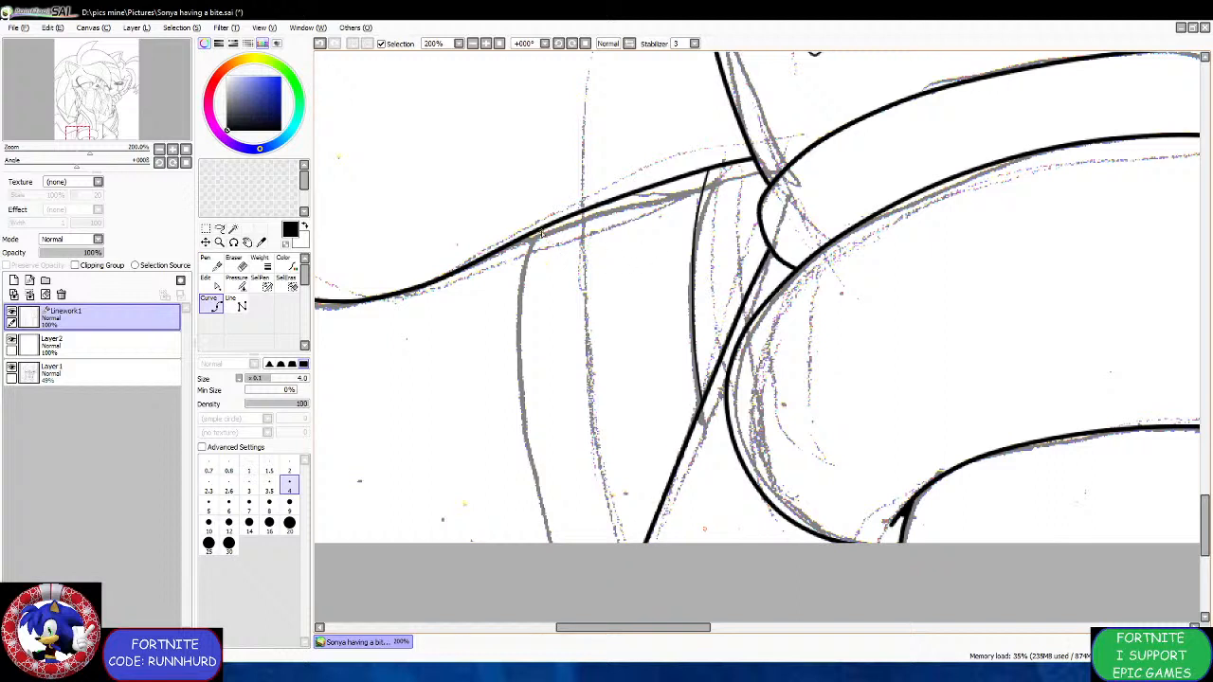
pyautogui.moveTo(531, 235)
pyautogui.mouseDown()
pyautogui.moveTo(516, 268)
pyautogui.moveTo(512, 337)
pyautogui.mouseUp()
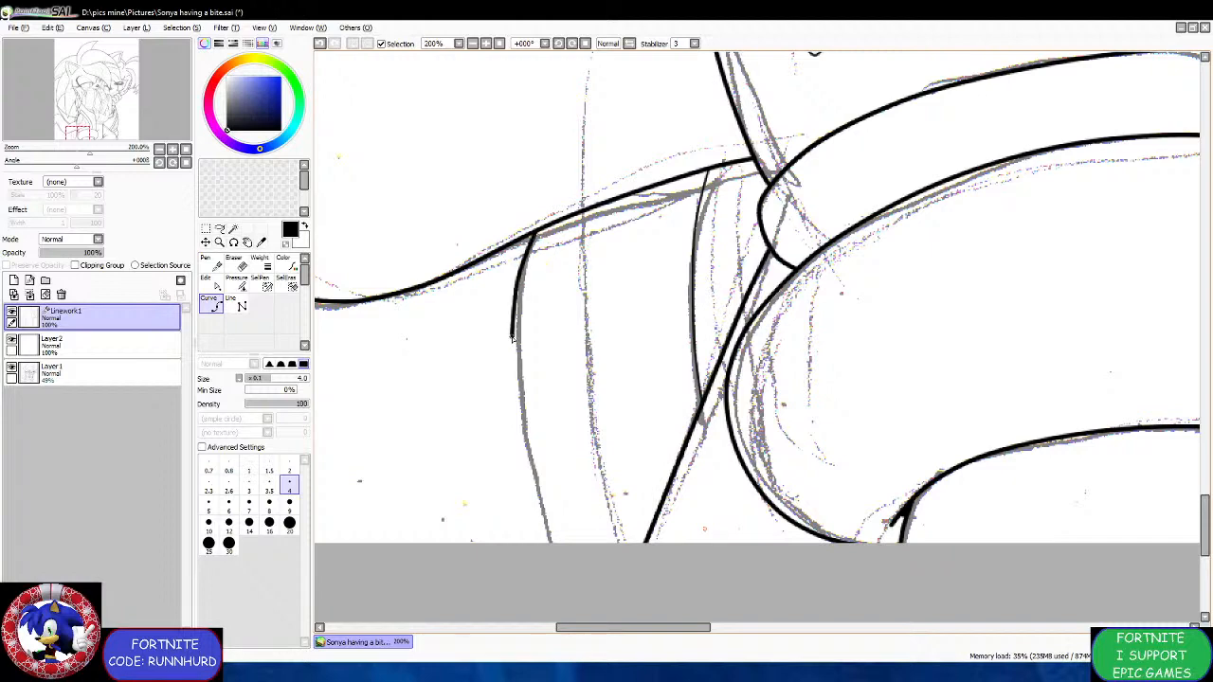
pyautogui.moveTo(512, 379); pyautogui.dragTo(542, 564)
# Ink the arching line that branches right from the sloping contour below the pointed peak toward the dark sketched fold.
pyautogui.scroll(-2, 542, 564)
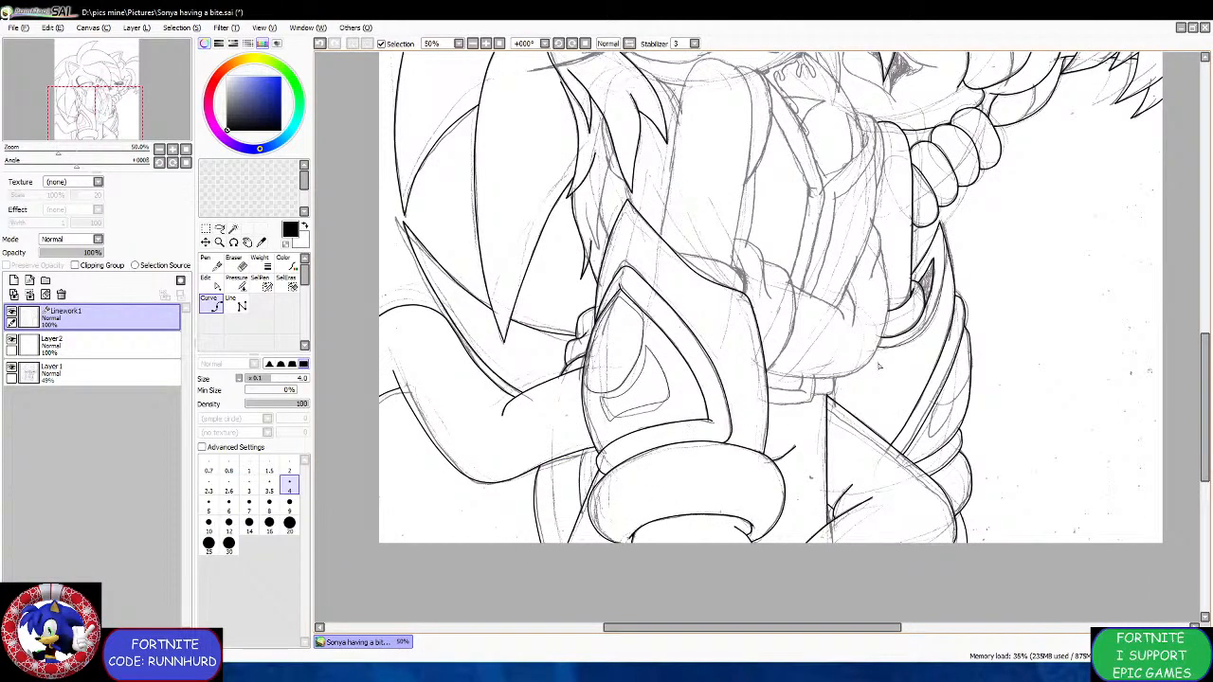
pyautogui.scroll(2, 776, 142)
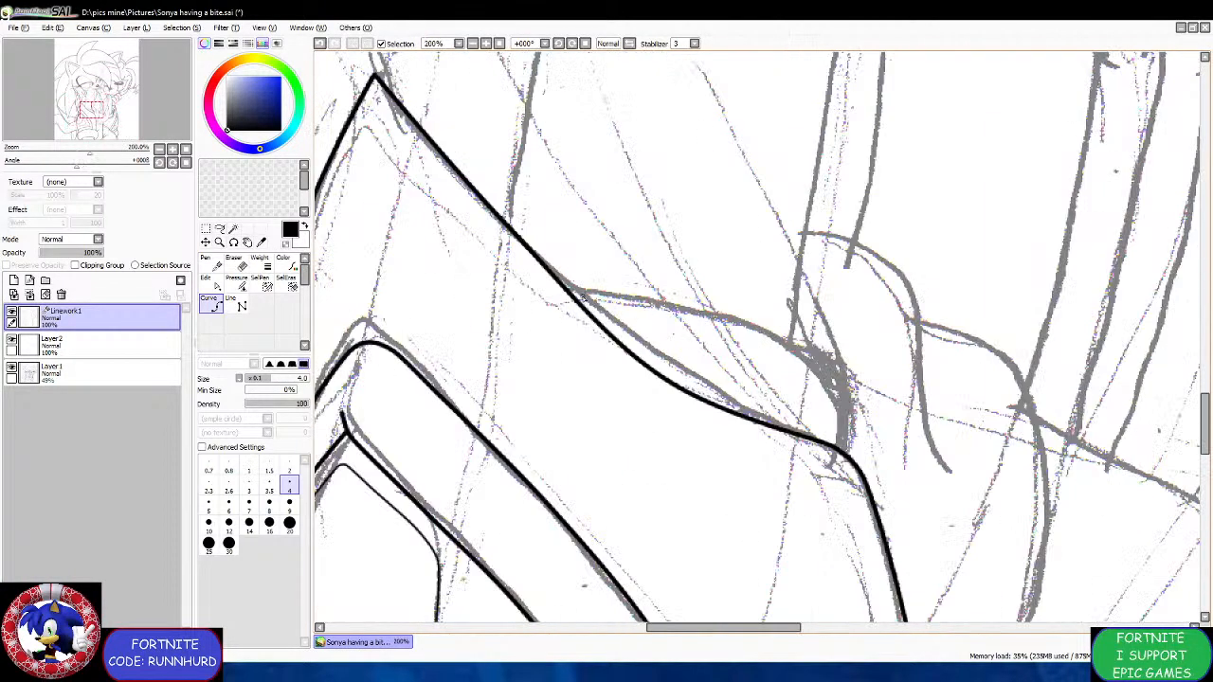
pyautogui.scroll(1, 576, 294)
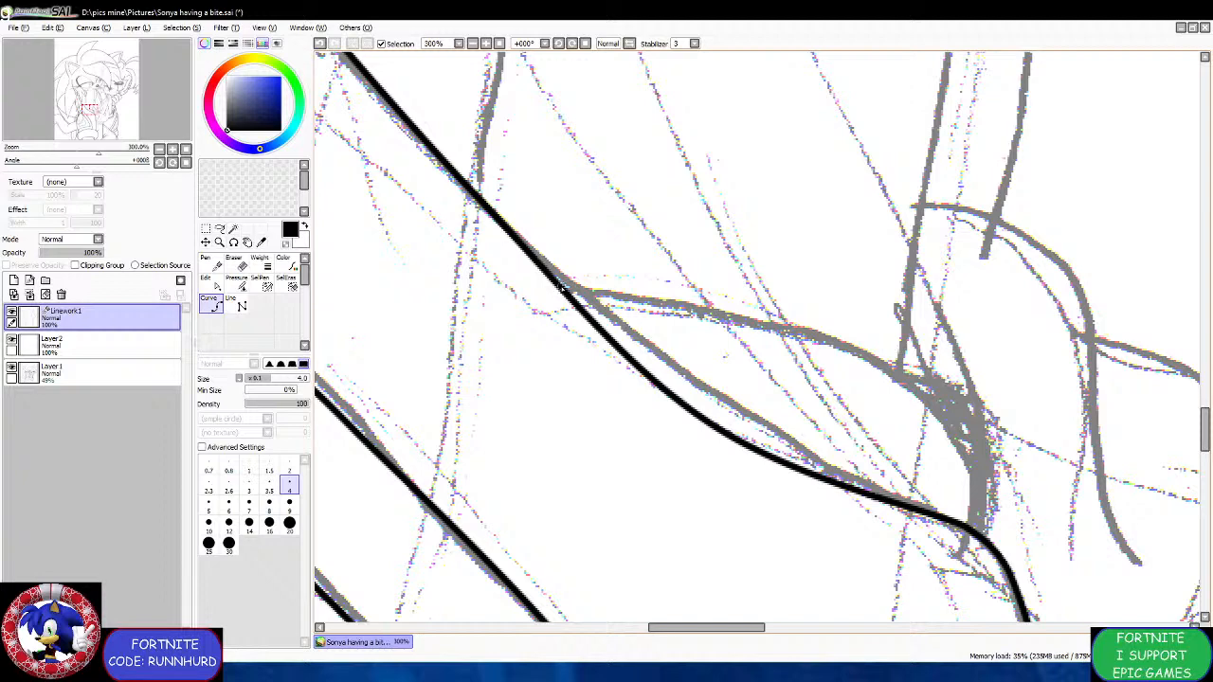
pyautogui.click(564, 289)
pyautogui.click(678, 294)
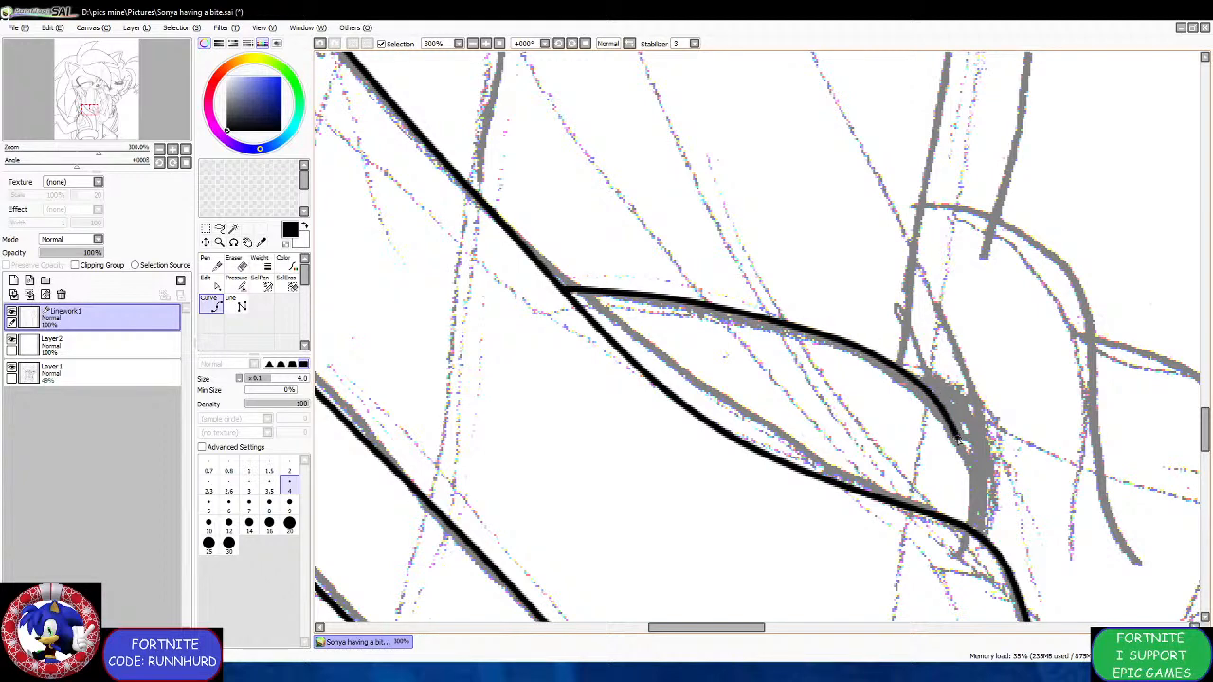
# Finish the curved line that closes the opening of the pointed cuff at the limb's base.
pyautogui.doubleClick(947, 518)
pyautogui.scroll(-4, 867, 415)
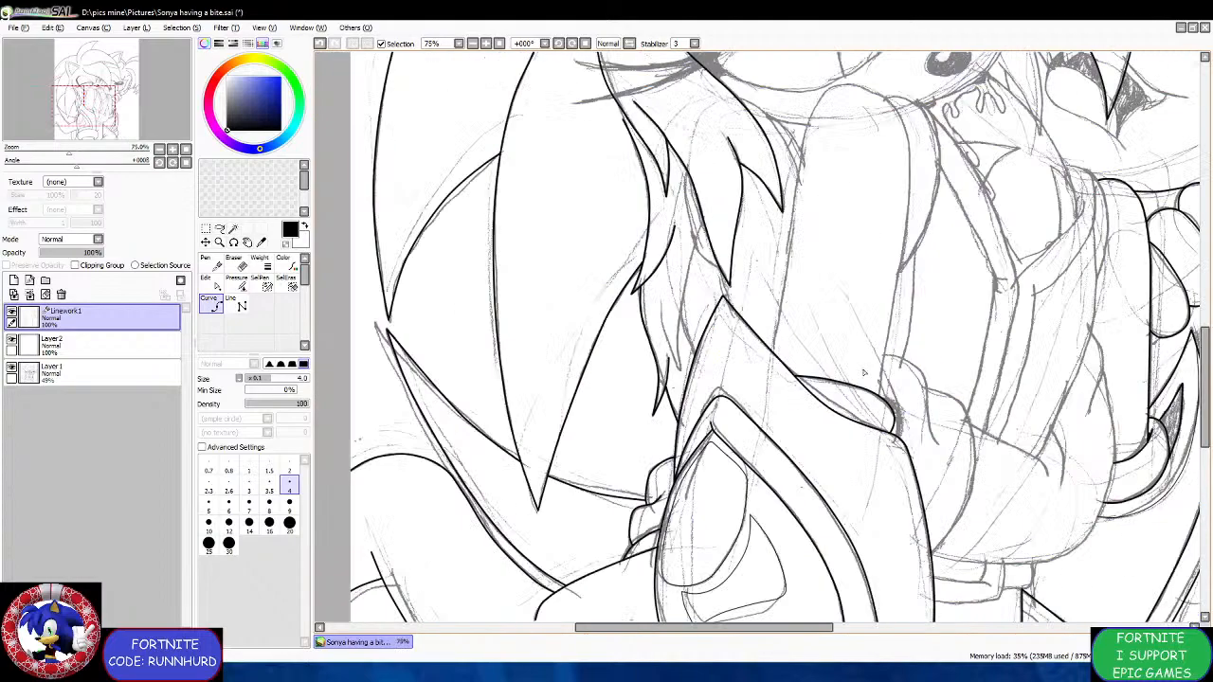
pyautogui.scroll(1, 866, 373)
pyautogui.scroll(1, 880, 371)
pyautogui.scroll(-2, 878, 423)
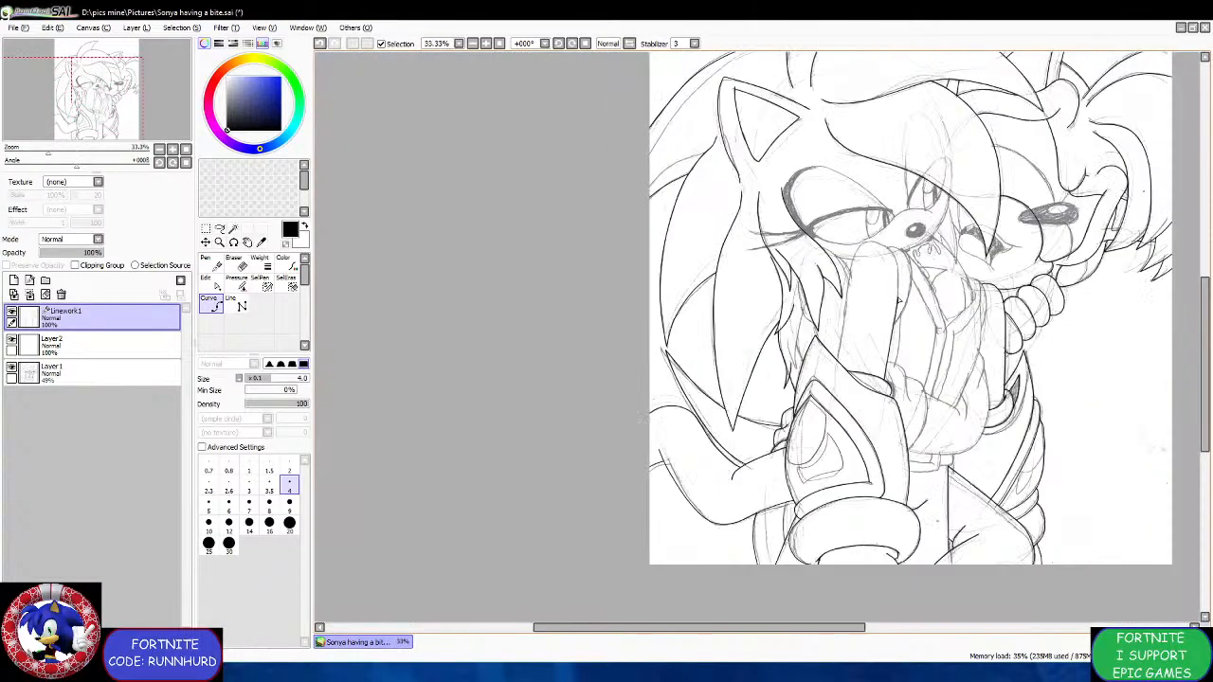
# Ink the raised limb with one curve from the cuff up, around its rounded top and down the other side to the cuff.
pyautogui.scroll(1, 877, 424)
pyautogui.click(853, 606)
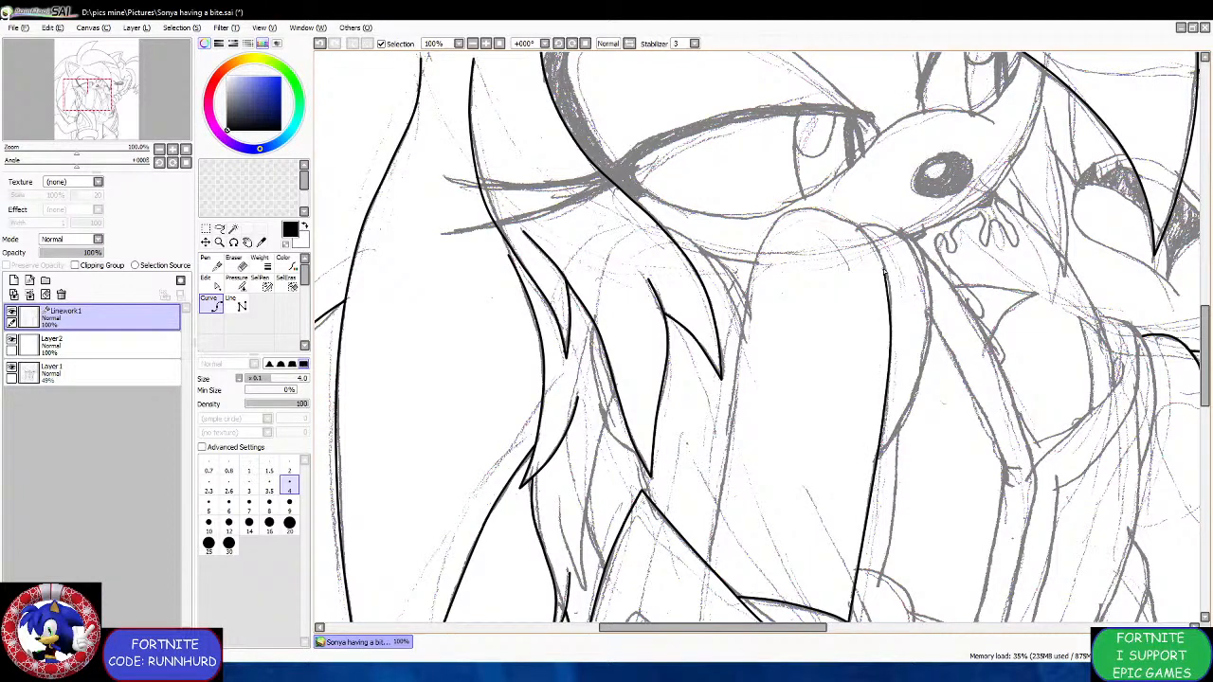
pyautogui.click(887, 265)
pyautogui.click(754, 270)
pyautogui.scroll(-2, 752, 286)
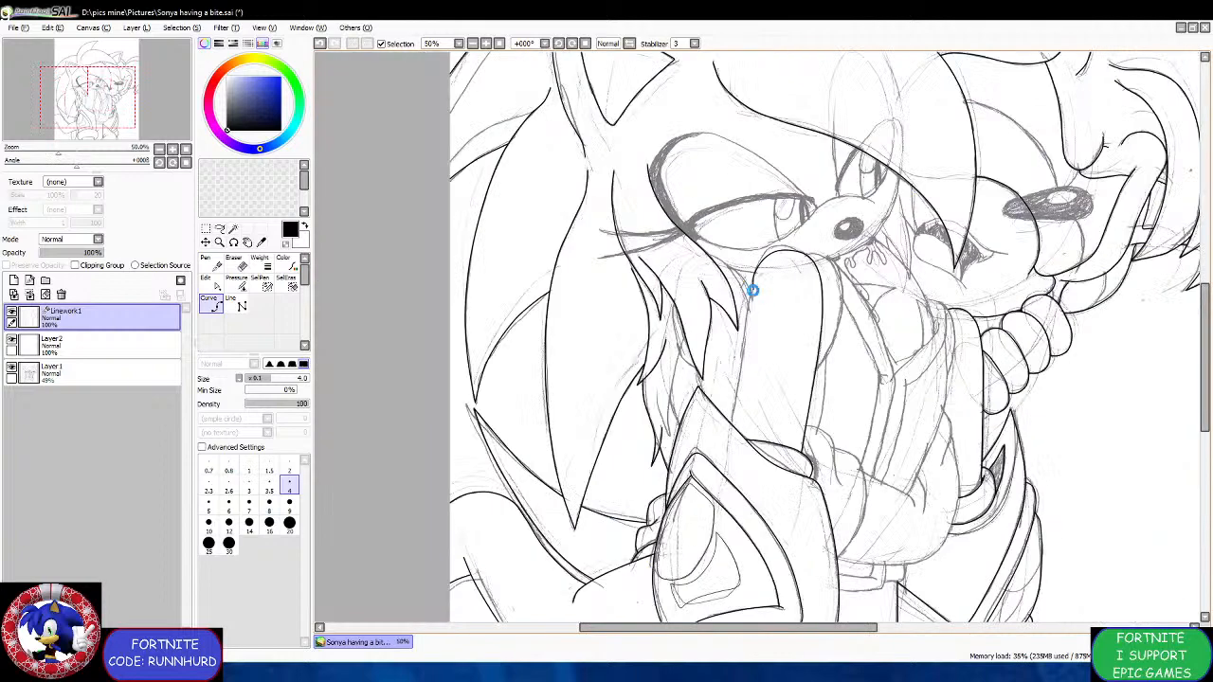
pyautogui.scroll(3, 722, 417)
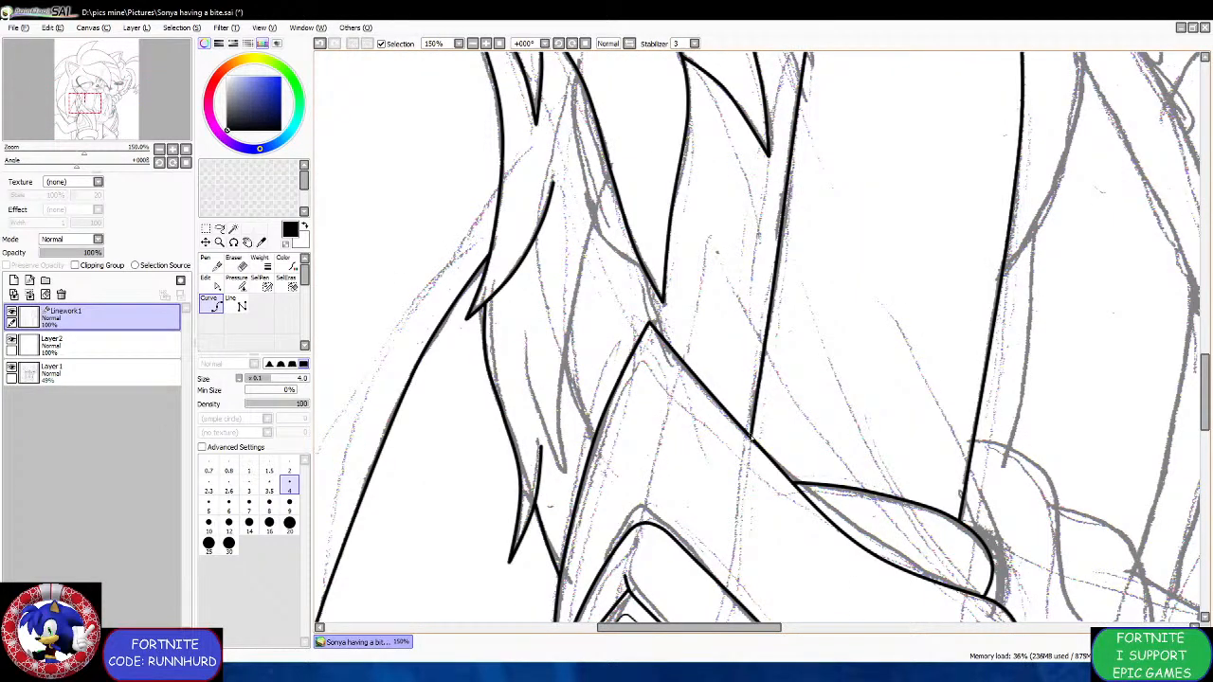
pyautogui.scroll(-3, 724, 371)
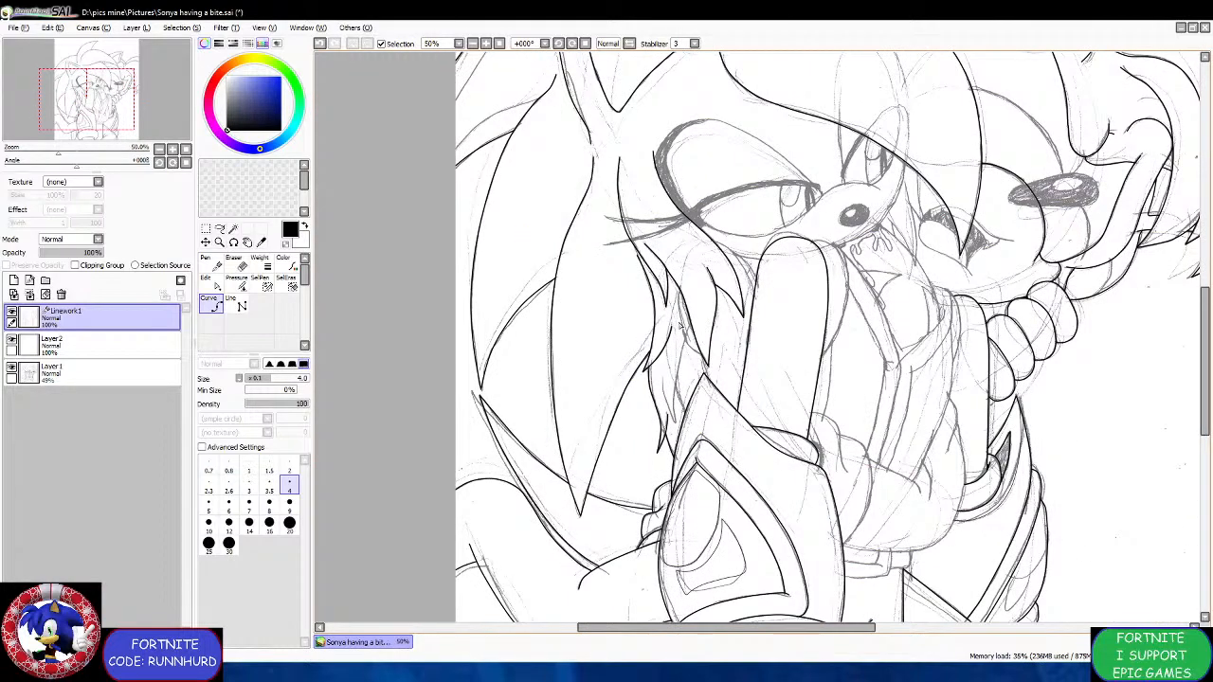
# Ink the short line joining the hair strand to the cuff's pointed tip, plus the small pointed tuft beside that strand.
pyautogui.scroll(5, 680, 327)
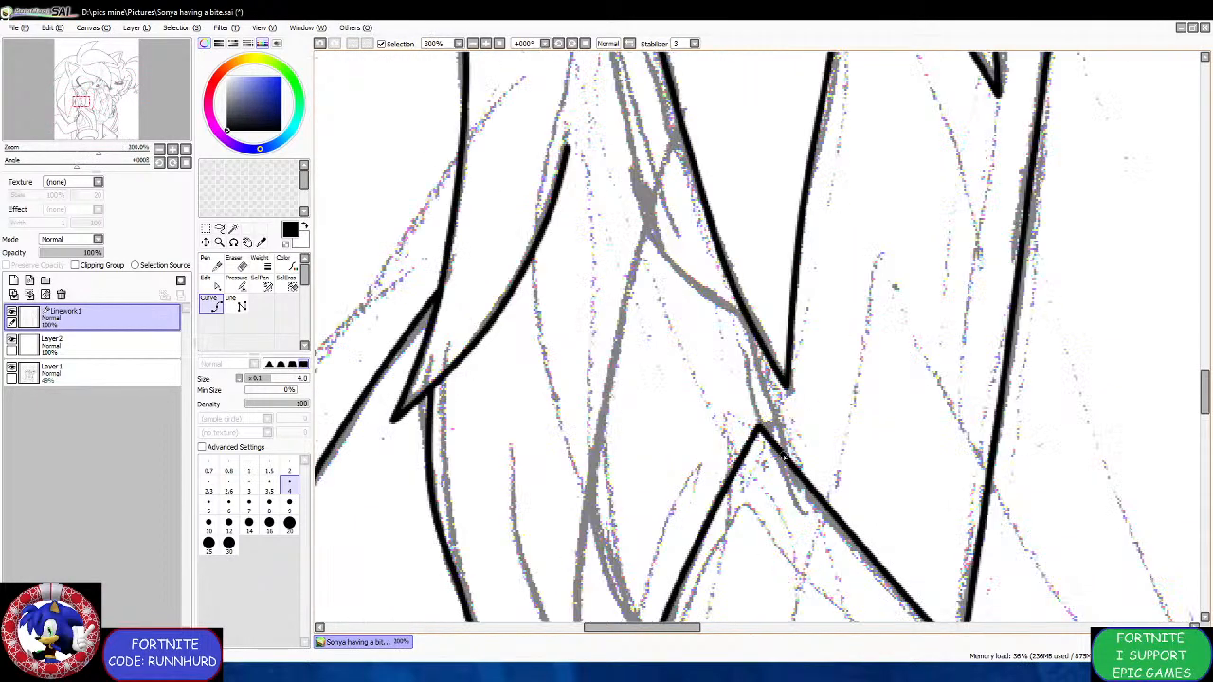
pyautogui.scroll(-4, 724, 295)
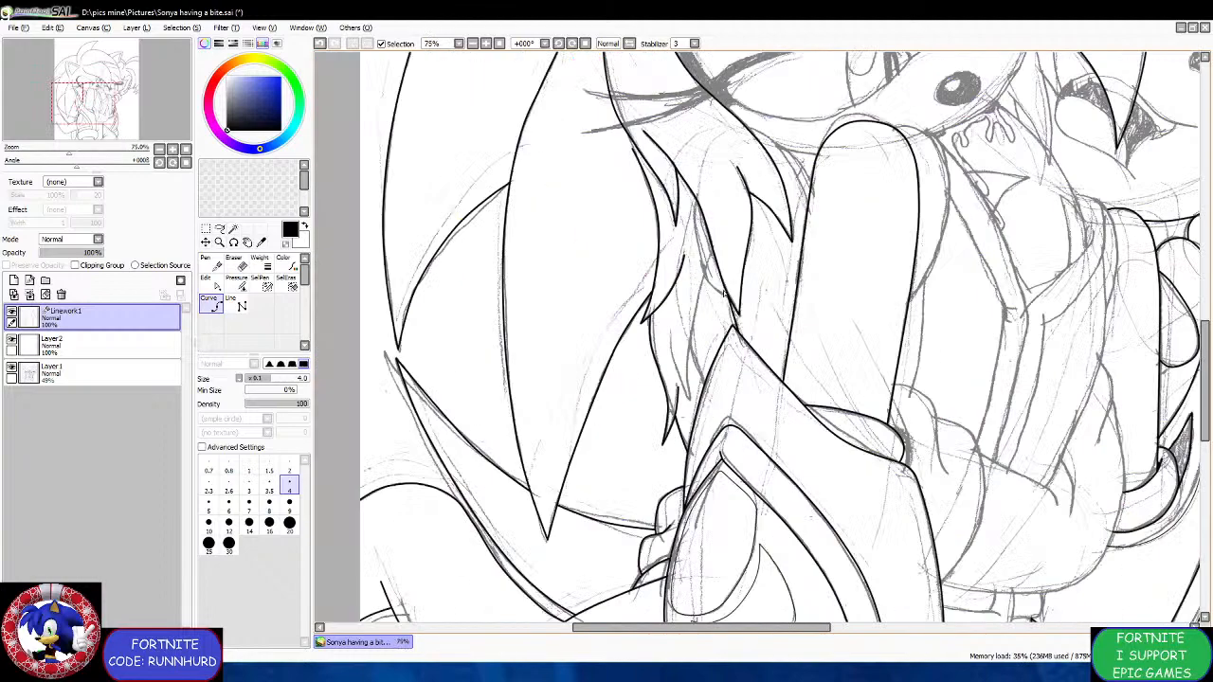
pyautogui.scroll(3, 723, 294)
pyautogui.moveTo(692, 245)
pyautogui.mouseDown()
pyautogui.moveTo(706, 318)
pyautogui.moveTo(742, 378)
pyautogui.moveTo(748, 360)
pyautogui.mouseUp()
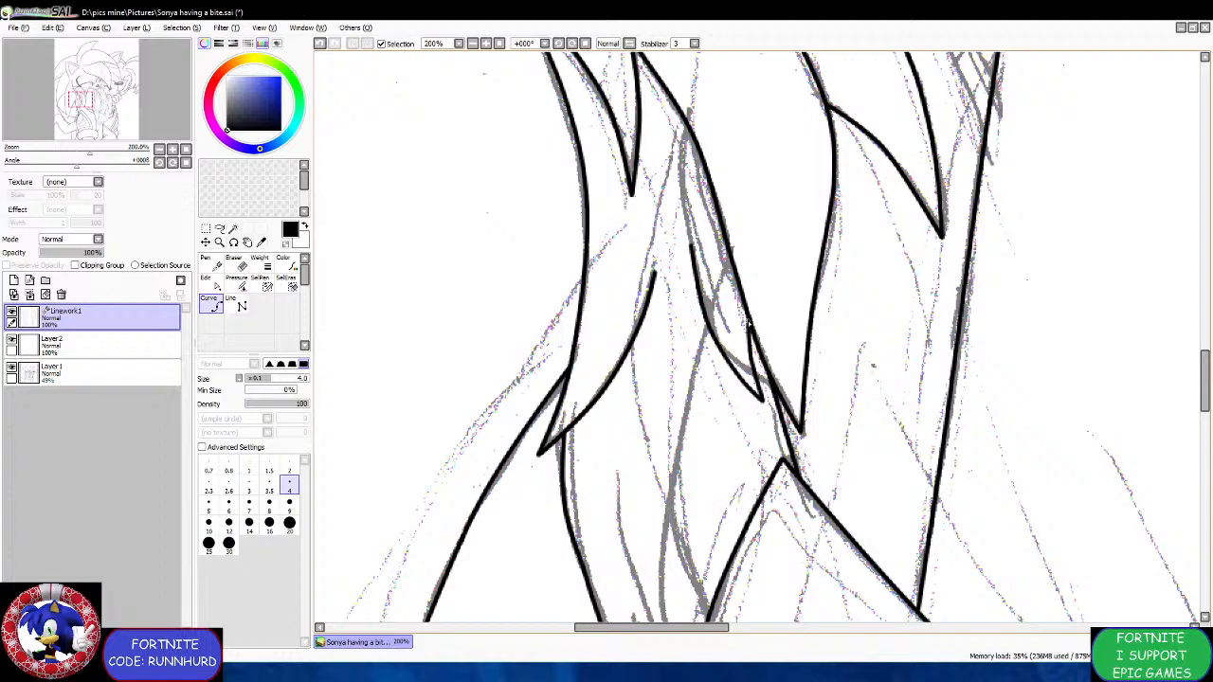
pyautogui.scroll(-2, 689, 346)
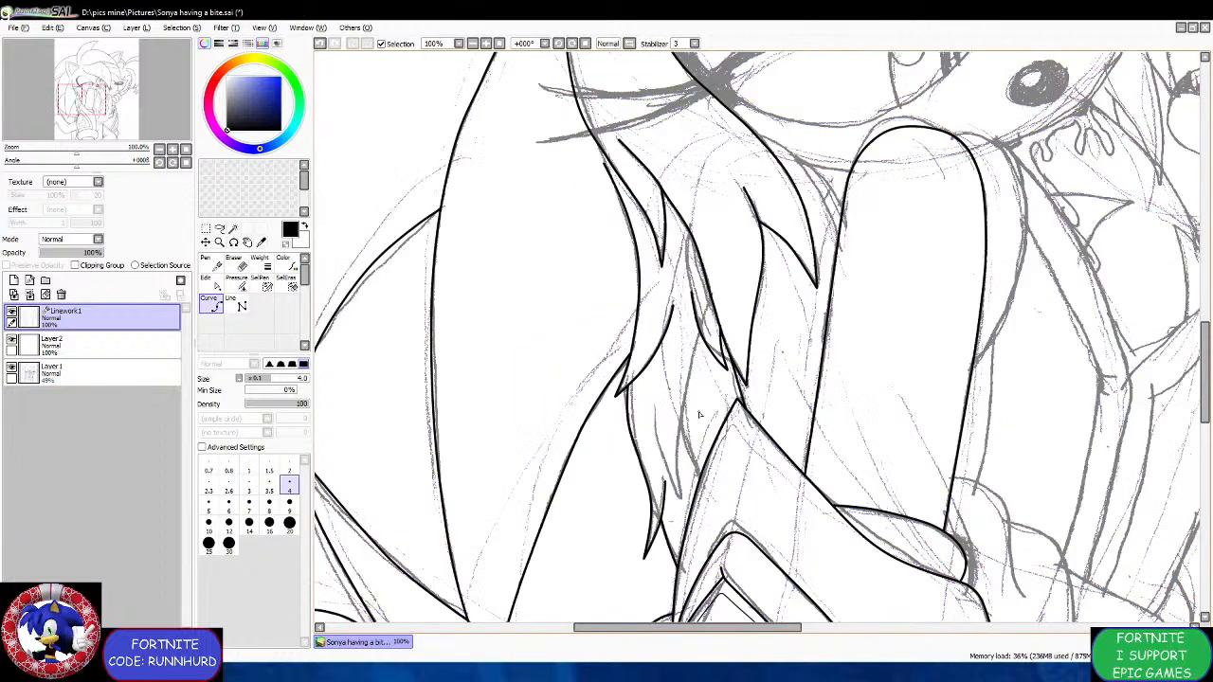
# Ink the long pointed lock that hangs below the small tuft, following both sides of the sketch.
pyautogui.scroll(1, 699, 414)
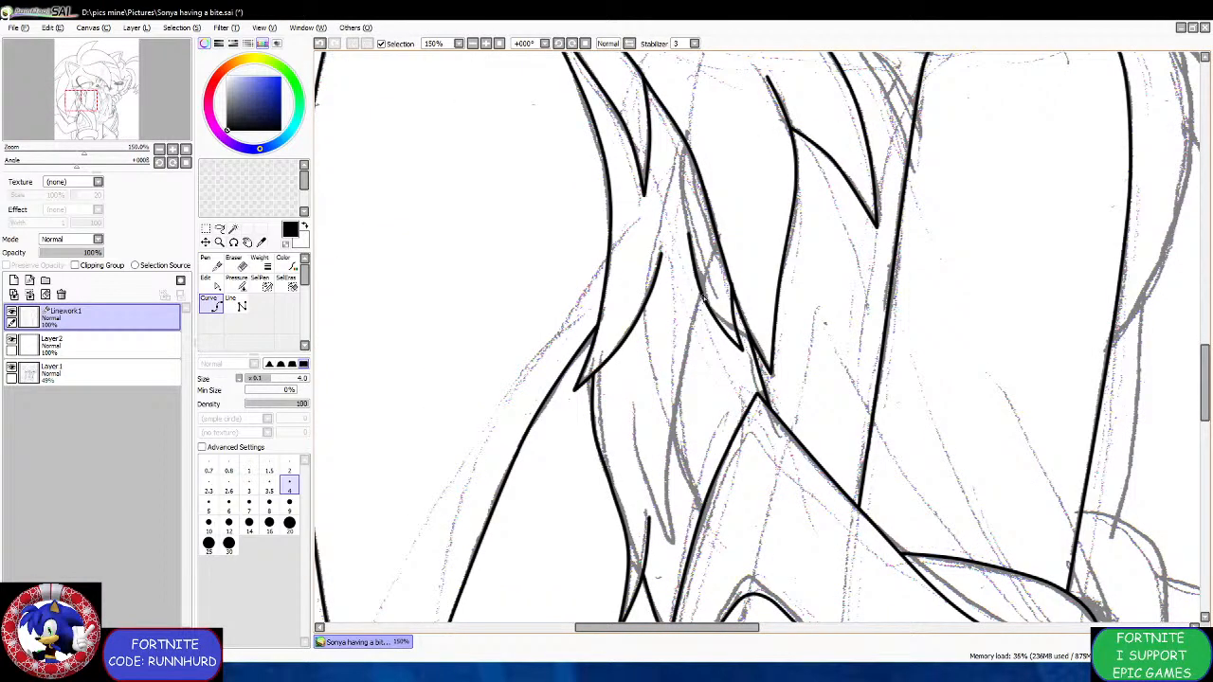
pyautogui.moveTo(699, 305)
pyautogui.mouseDown()
pyautogui.moveTo(671, 452)
pyautogui.moveTo(676, 536)
pyautogui.moveTo(649, 464)
pyautogui.moveTo(643, 395)
pyautogui.mouseUp()
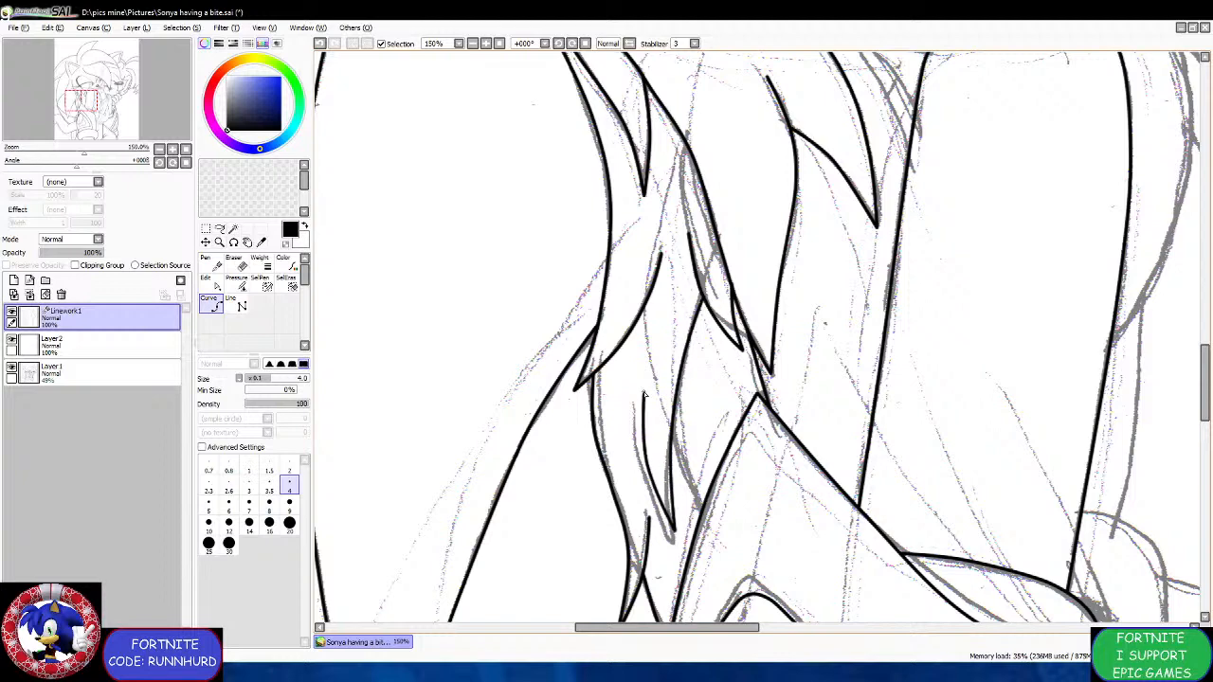
pyautogui.scroll(-2, 644, 394)
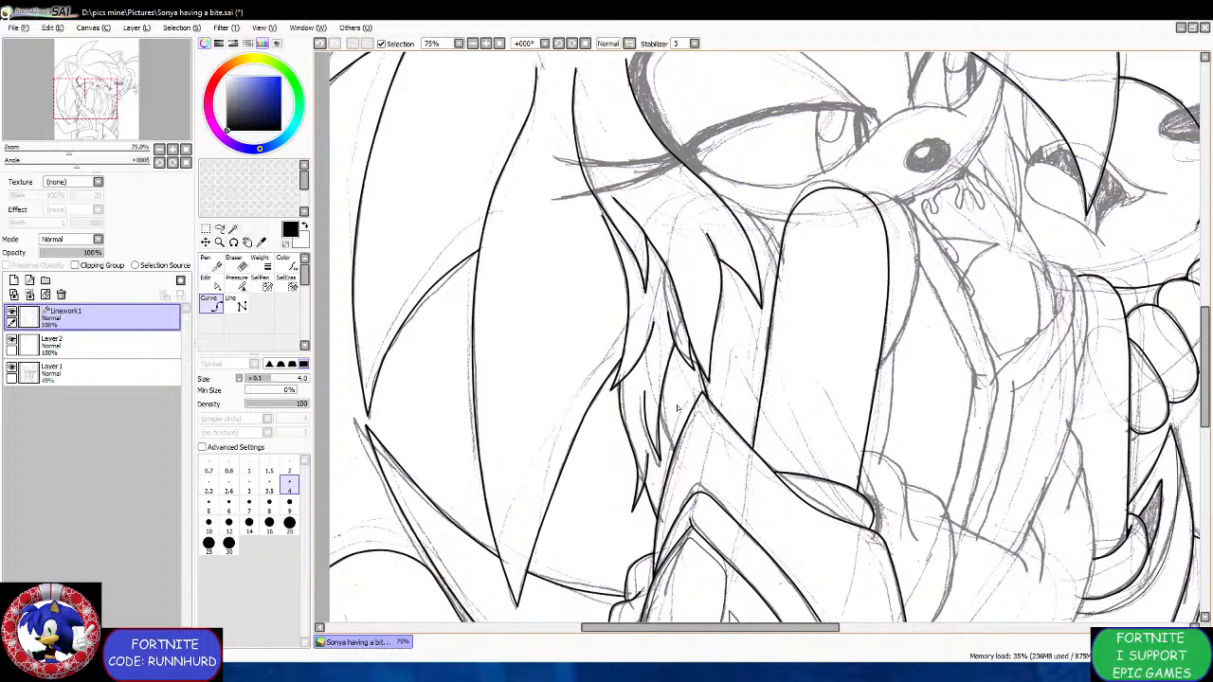
# Ink a curve from the raised limb's edge up along the sketched cheek strand to the face line below the eye.
pyautogui.scroll(3, 835, 146)
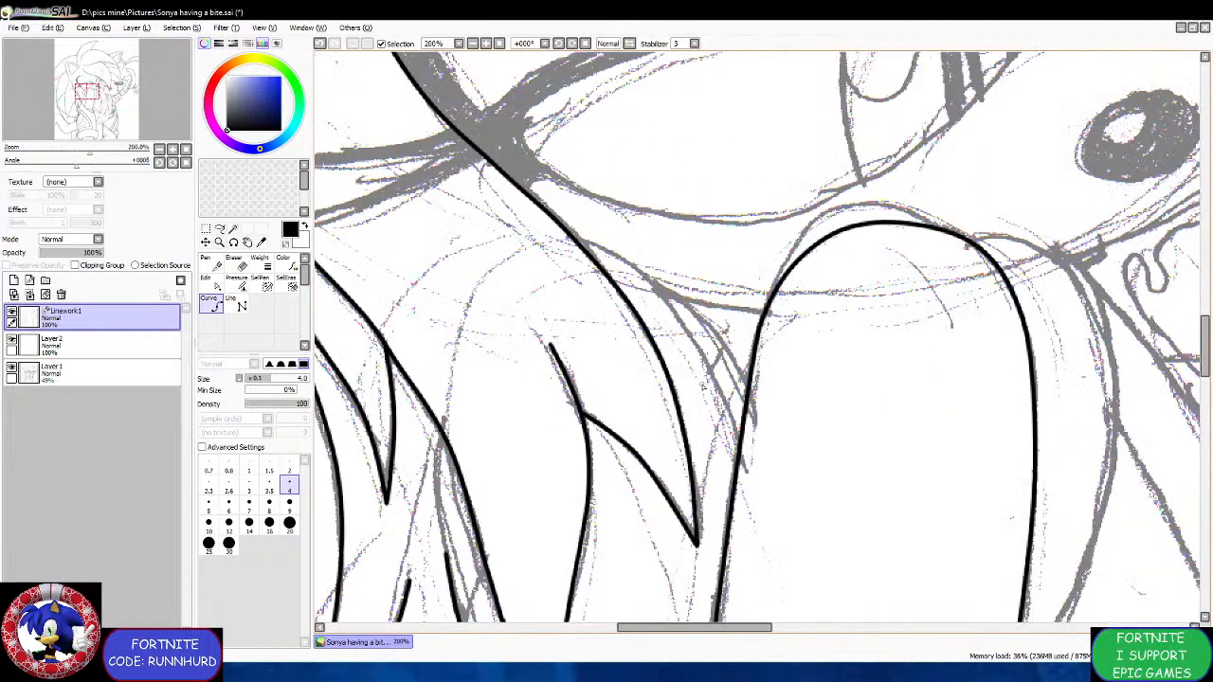
pyautogui.scroll(1, 702, 386)
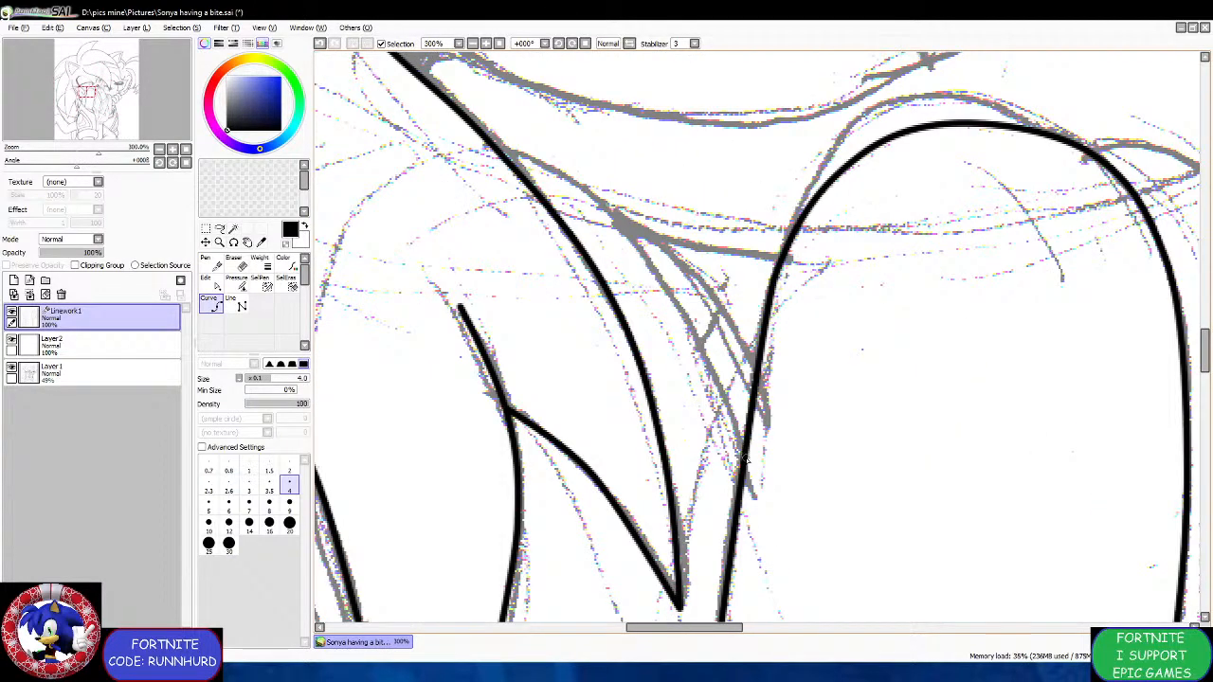
pyautogui.moveTo(744, 460)
pyautogui.mouseDown()
pyautogui.moveTo(671, 301)
pyautogui.moveTo(611, 216)
pyautogui.mouseUp()
pyautogui.click(614, 214)
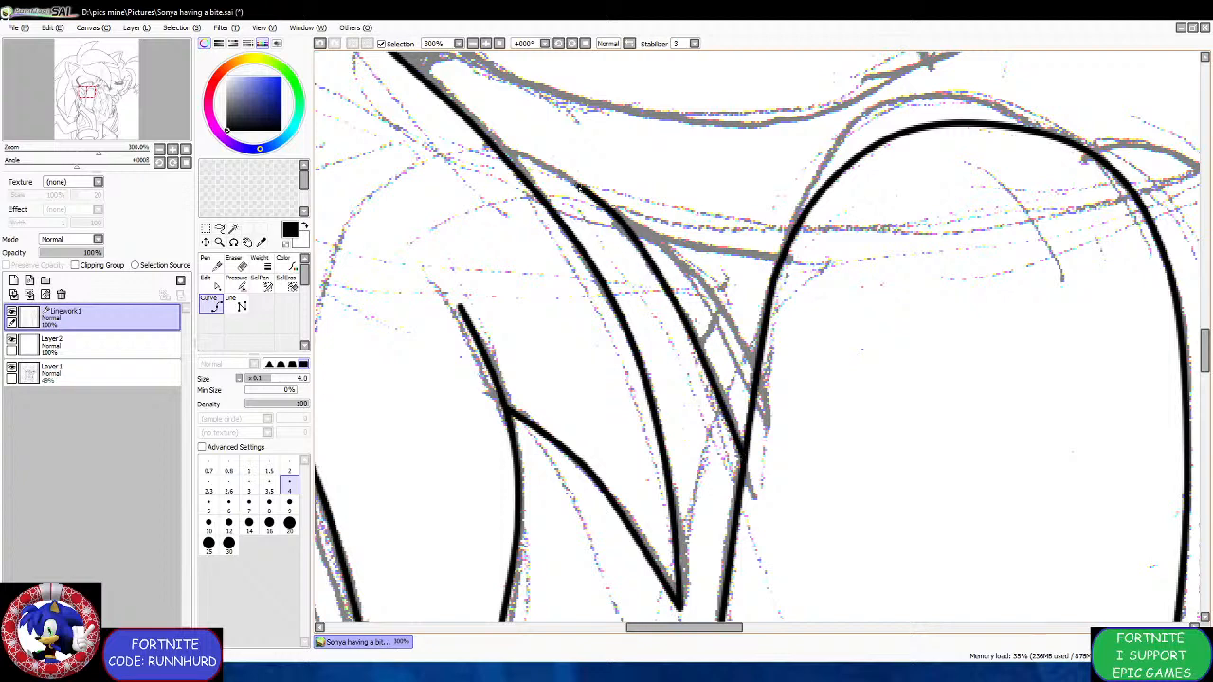
pyautogui.doubleClick(520, 175)
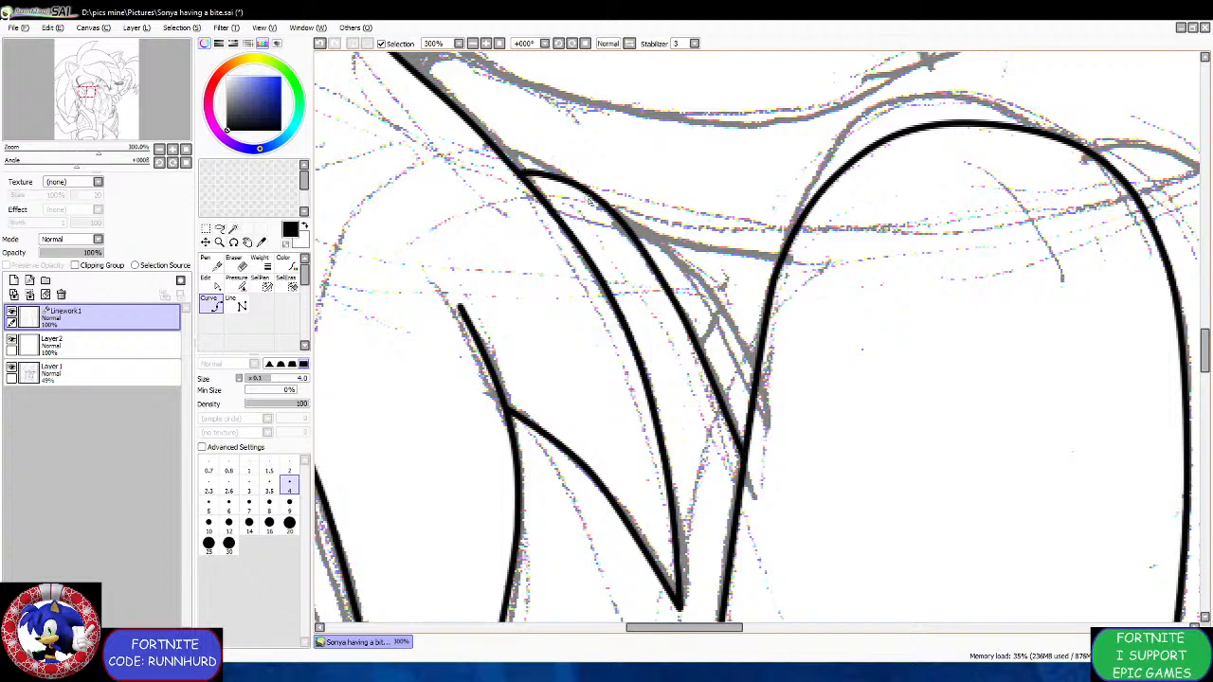
# Ink the second cheek strand down to the raised limb and the short jaw line above it.
pyautogui.moveTo(612, 207)
pyautogui.mouseDown()
pyautogui.moveTo(680, 252)
pyautogui.moveTo(755, 389)
pyautogui.mouseUp()
pyautogui.doubleClick(754, 388)
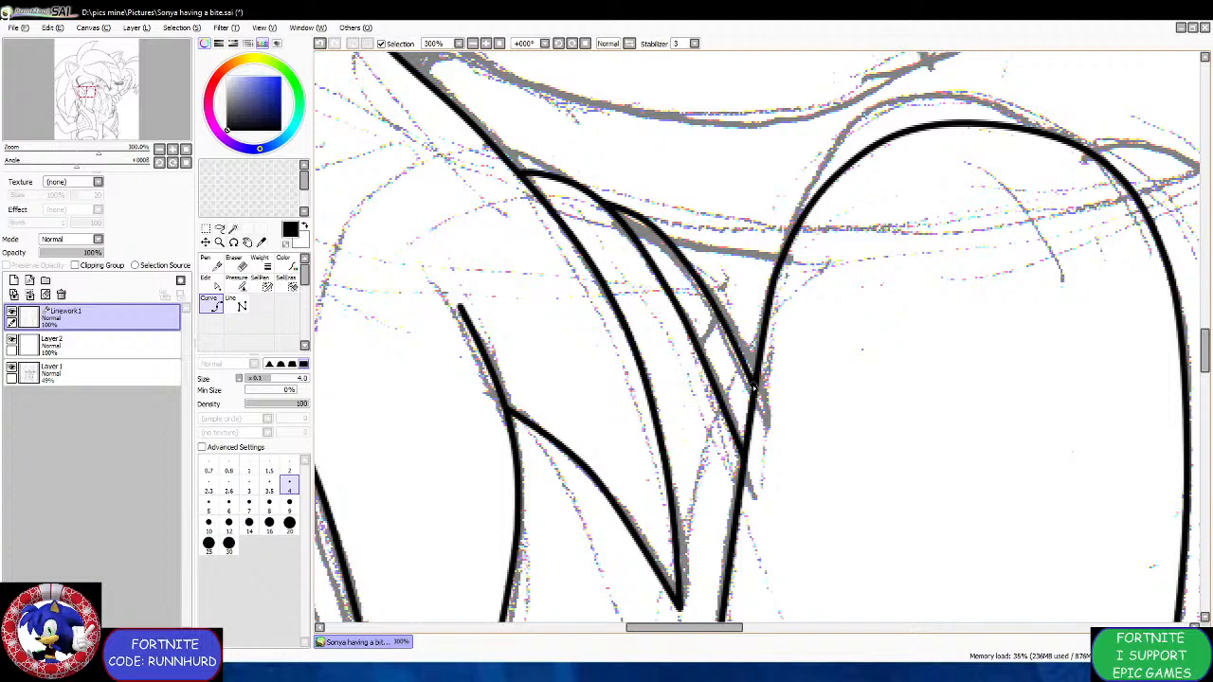
pyautogui.scroll(-3, 701, 311)
pyautogui.scroll(3, 703, 258)
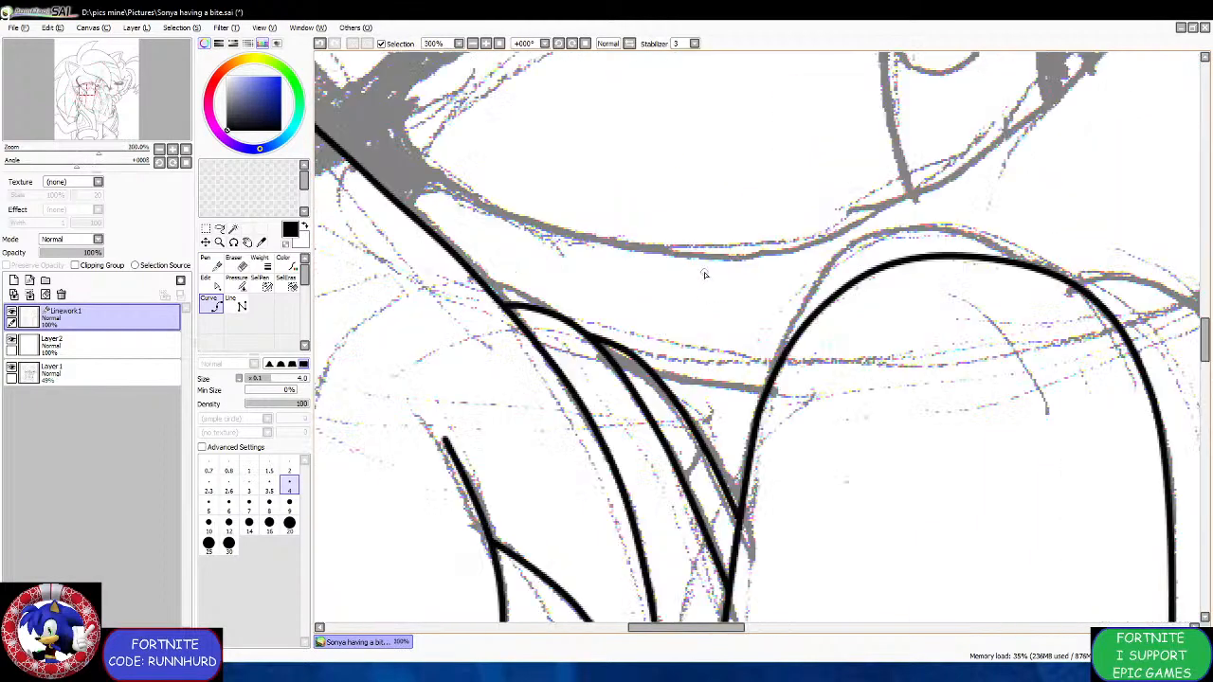
pyautogui.click(767, 388)
pyautogui.click(706, 380)
pyautogui.scroll(-3, 642, 362)
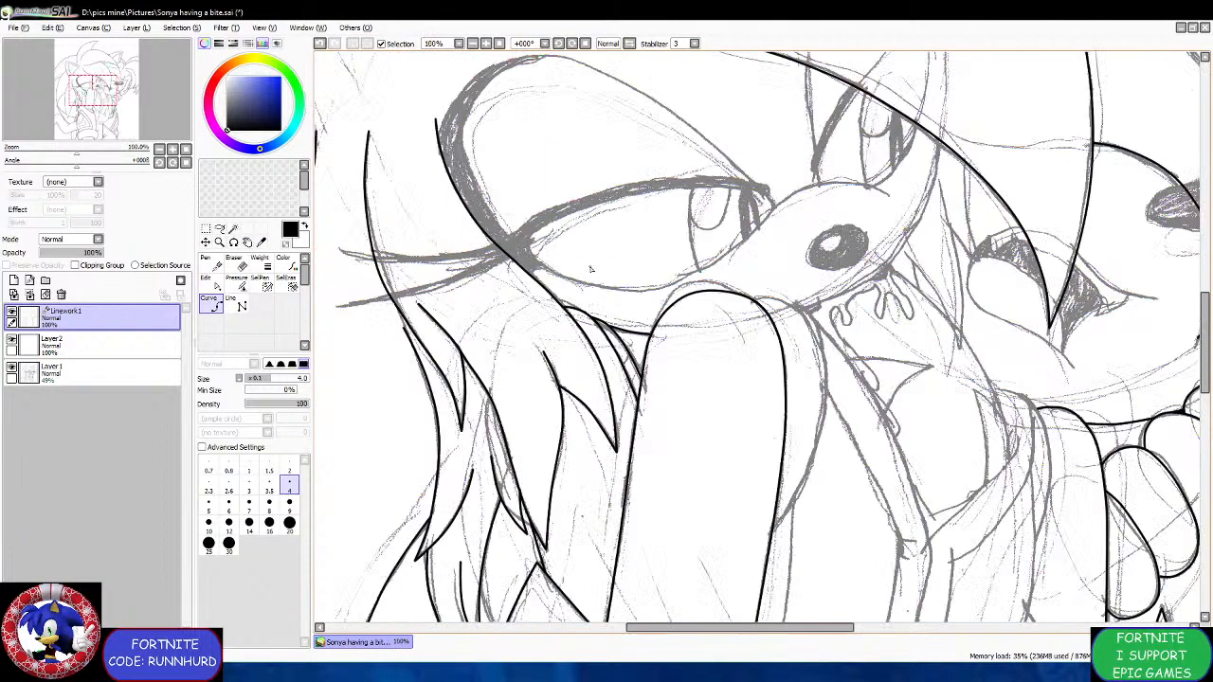
# Ink the muzzle's upper contour from beside the far eye, over the nose bridge and down to the near eye's inner side.
pyautogui.scroll(2, 524, 196)
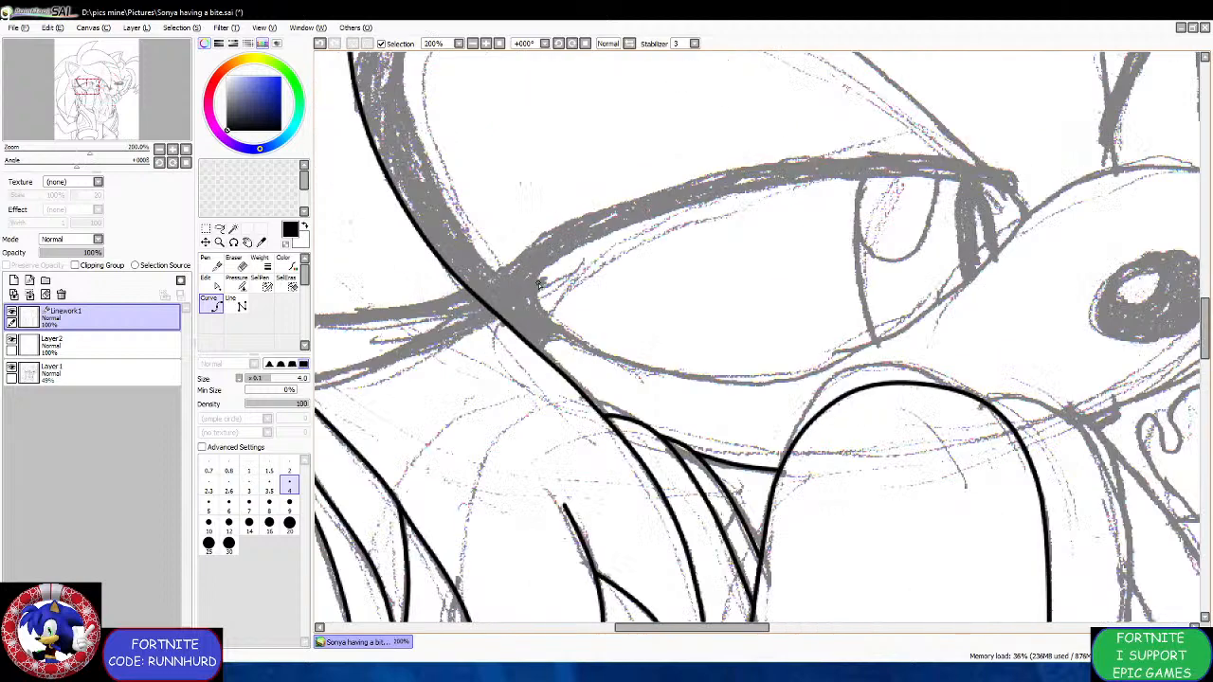
pyautogui.scroll(-2, 538, 283)
pyautogui.scroll(2, 849, 218)
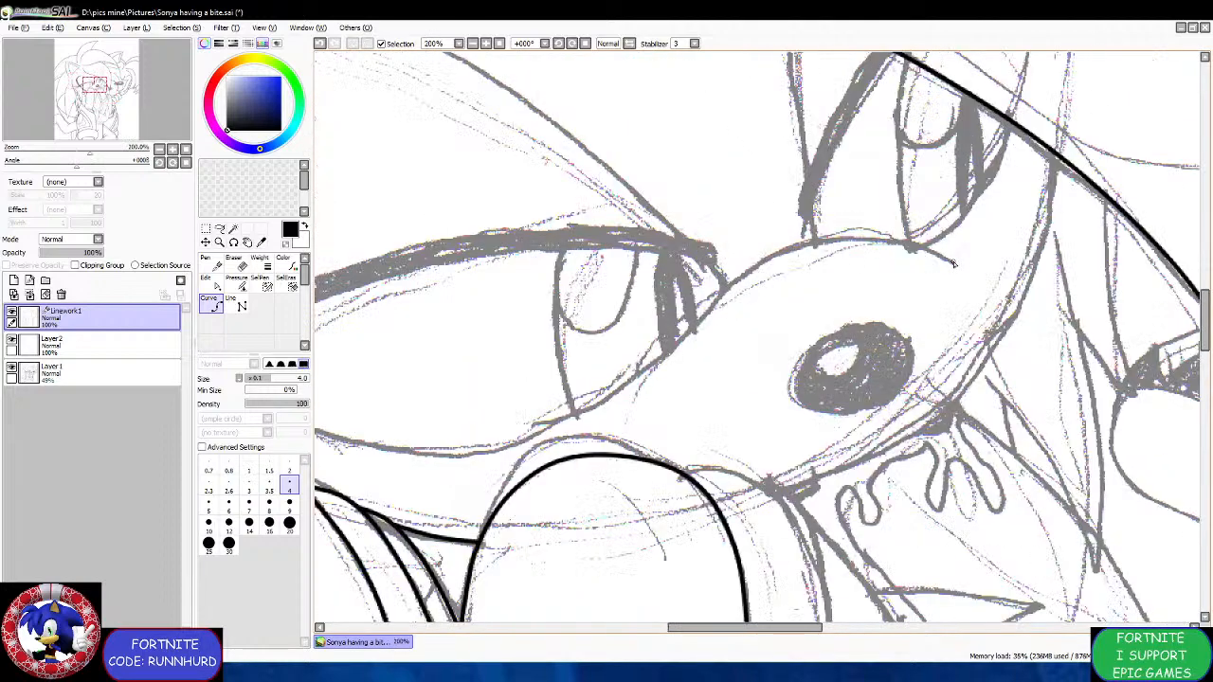
pyautogui.click(910, 236)
pyautogui.click(834, 233)
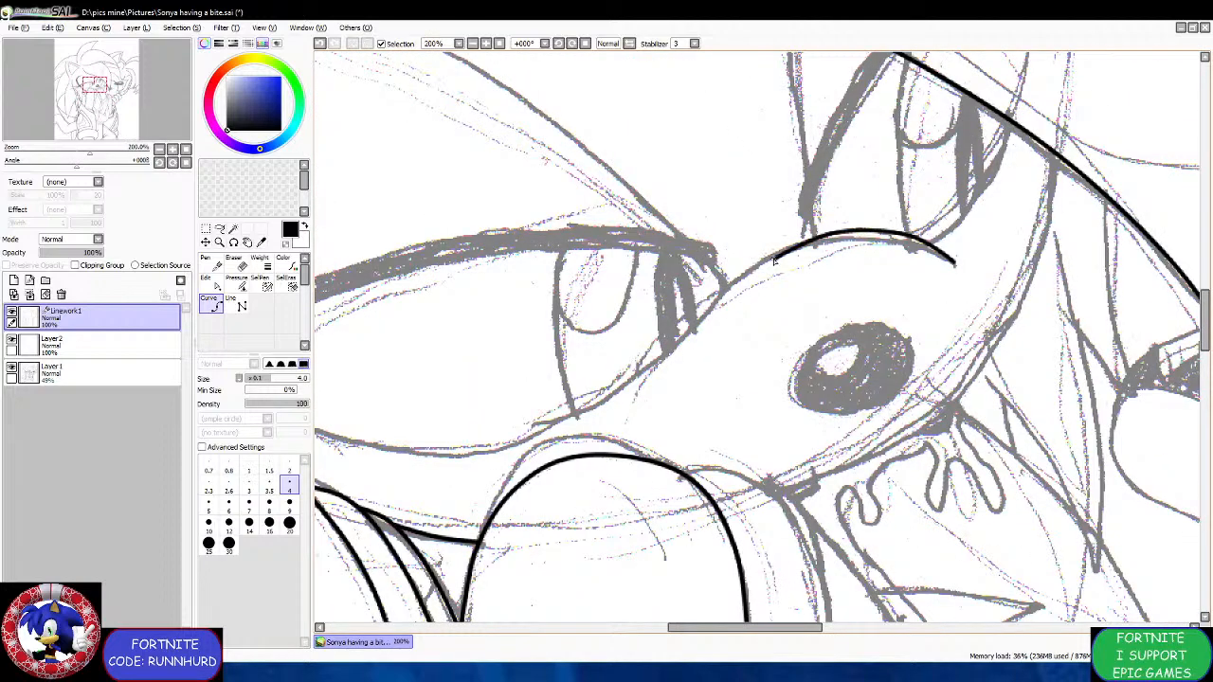
pyautogui.click(759, 261)
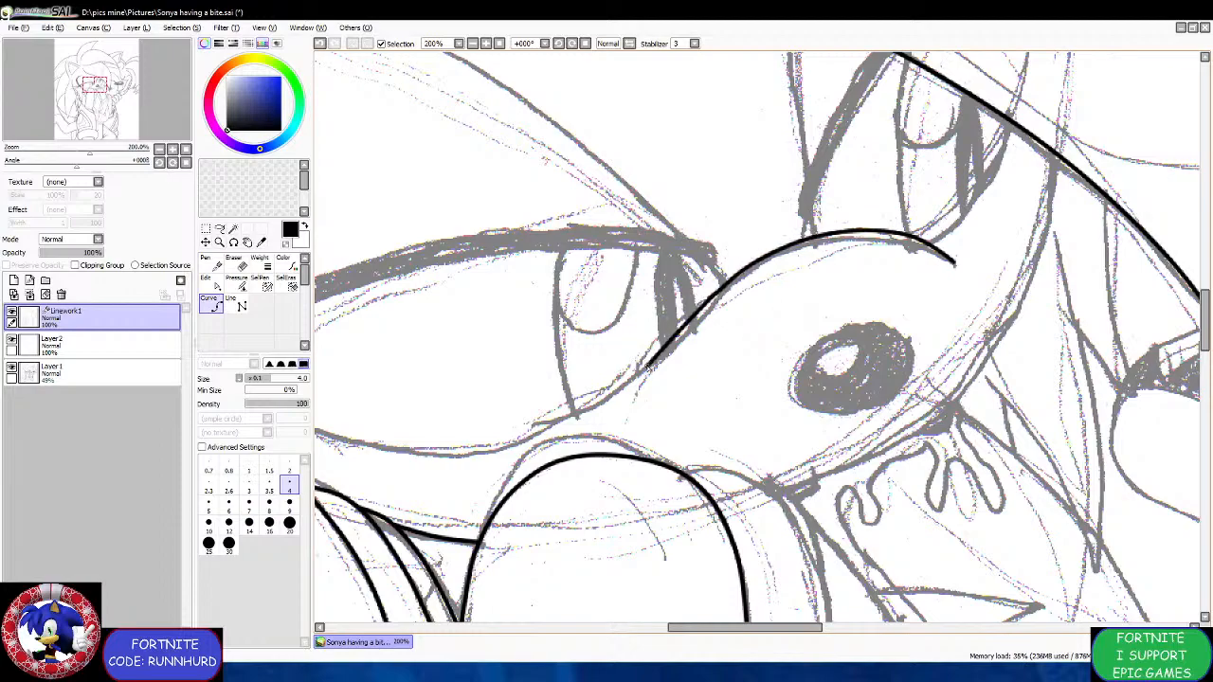
# Continue the muzzle curve along the lower edge of the near eye toward its outer corner.
pyautogui.scroll(-2, 637, 377)
pyautogui.scroll(3, 633, 369)
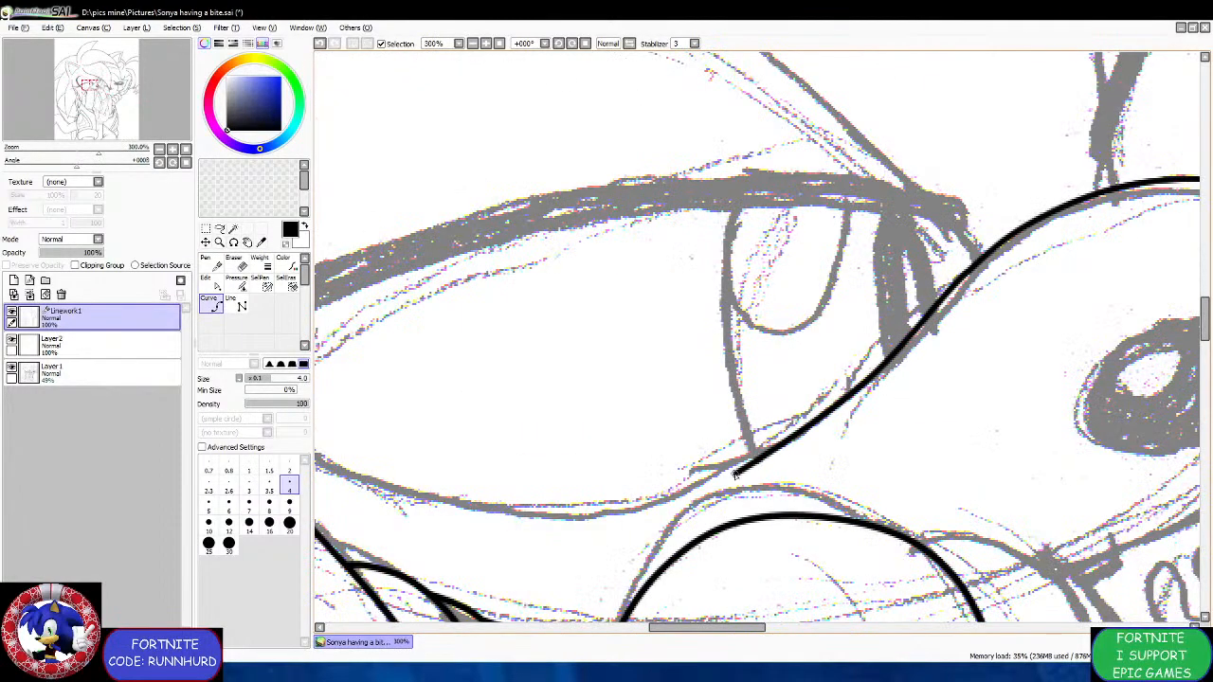
pyautogui.click(593, 515)
pyautogui.scroll(-3, 563, 463)
pyautogui.scroll(2, 490, 459)
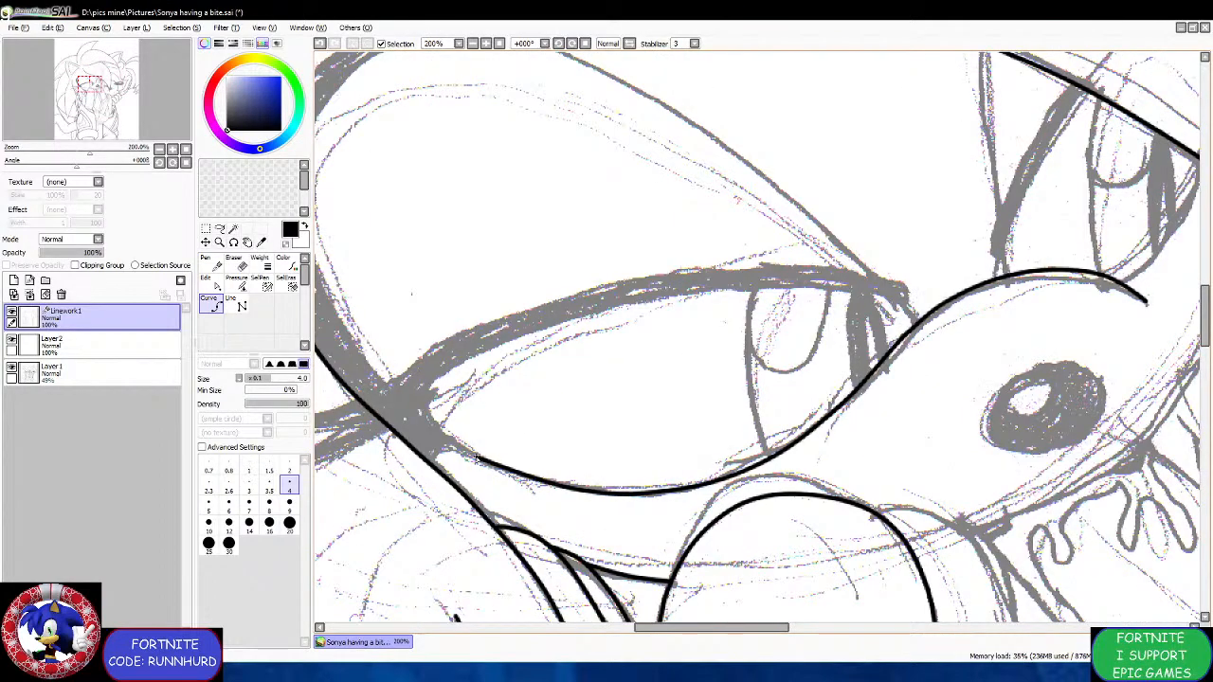
# Carry the eye curve up the outer side, over the top and back down to the muzzle's bridge, closing the eye outline.
pyautogui.scroll(-3, 385, 384)
pyautogui.scroll(3, 378, 371)
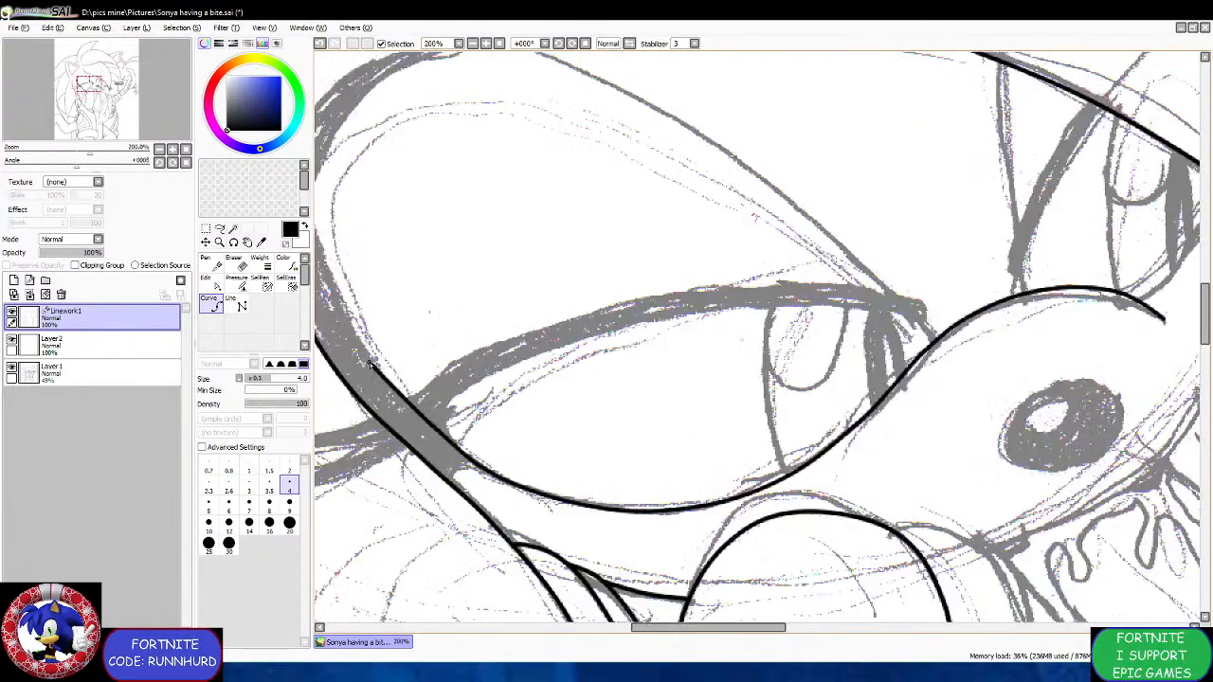
pyautogui.scroll(-2, 368, 342)
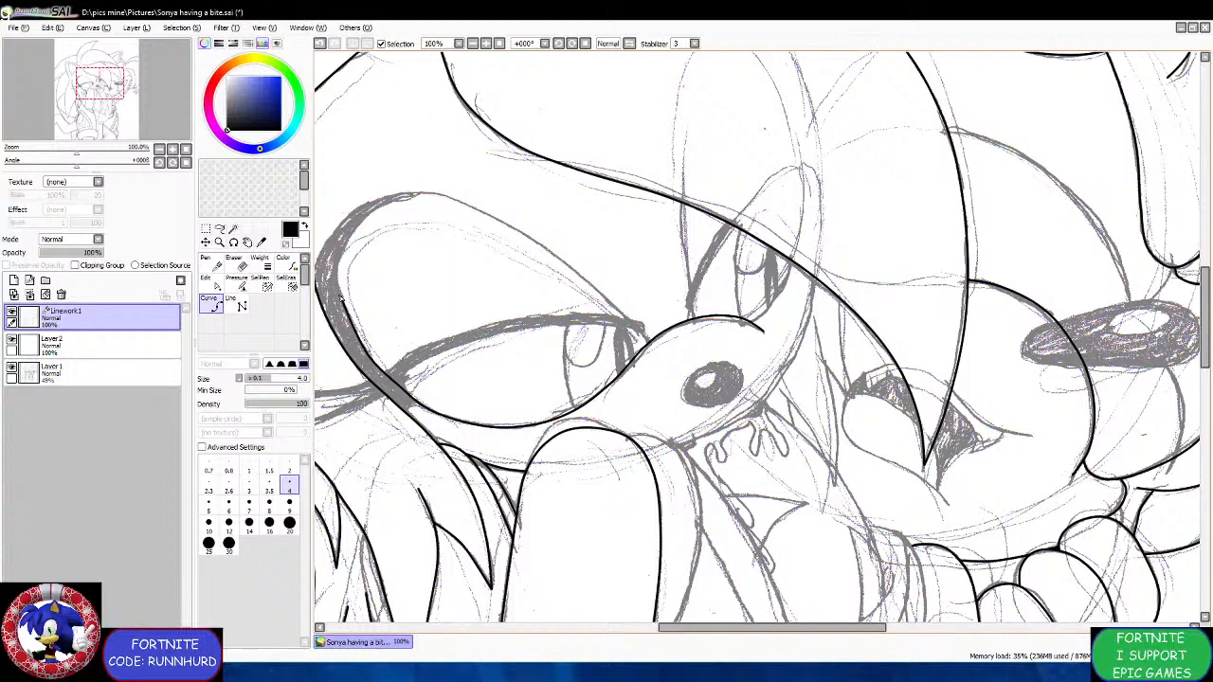
pyautogui.scroll(1, 343, 263)
pyautogui.scroll(1, 344, 263)
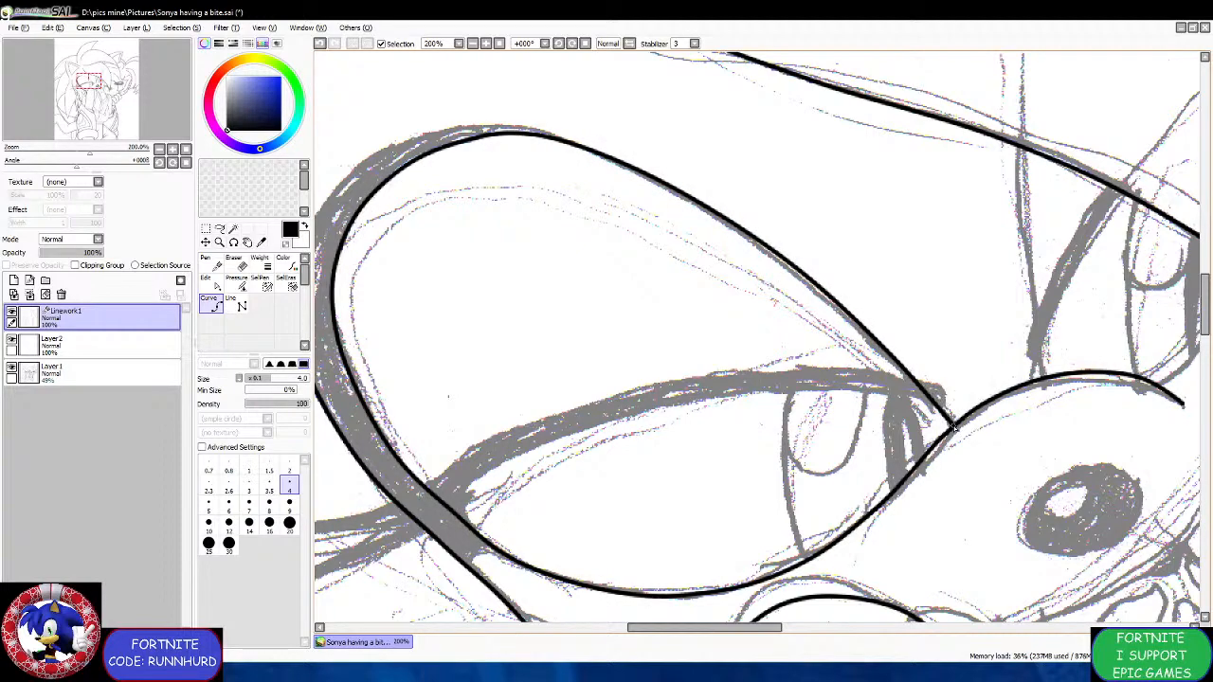
# Ink the upper lash line from the face's side hair line across the eye's outer corner into the eye.
pyautogui.scroll(-1, 763, 376)
pyautogui.scroll(1, 576, 403)
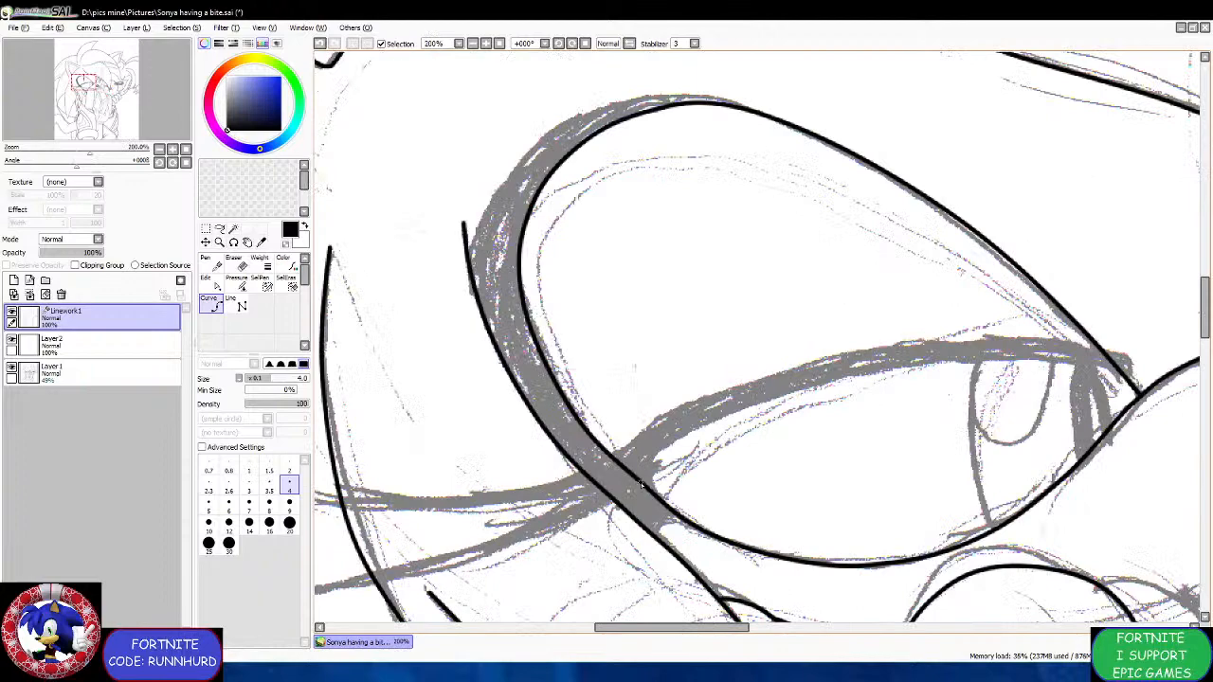
pyautogui.moveTo(652, 497); pyautogui.dragTo(639, 491)
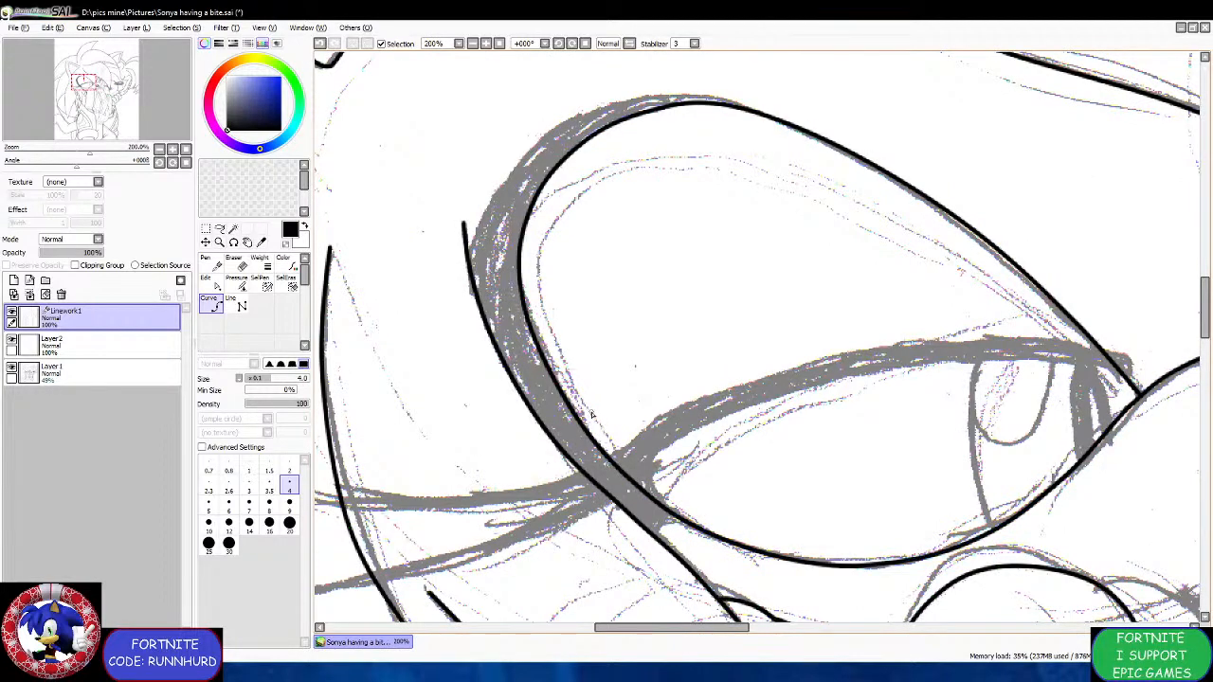
pyautogui.scroll(-1, 540, 360)
pyautogui.scroll(1, 427, 445)
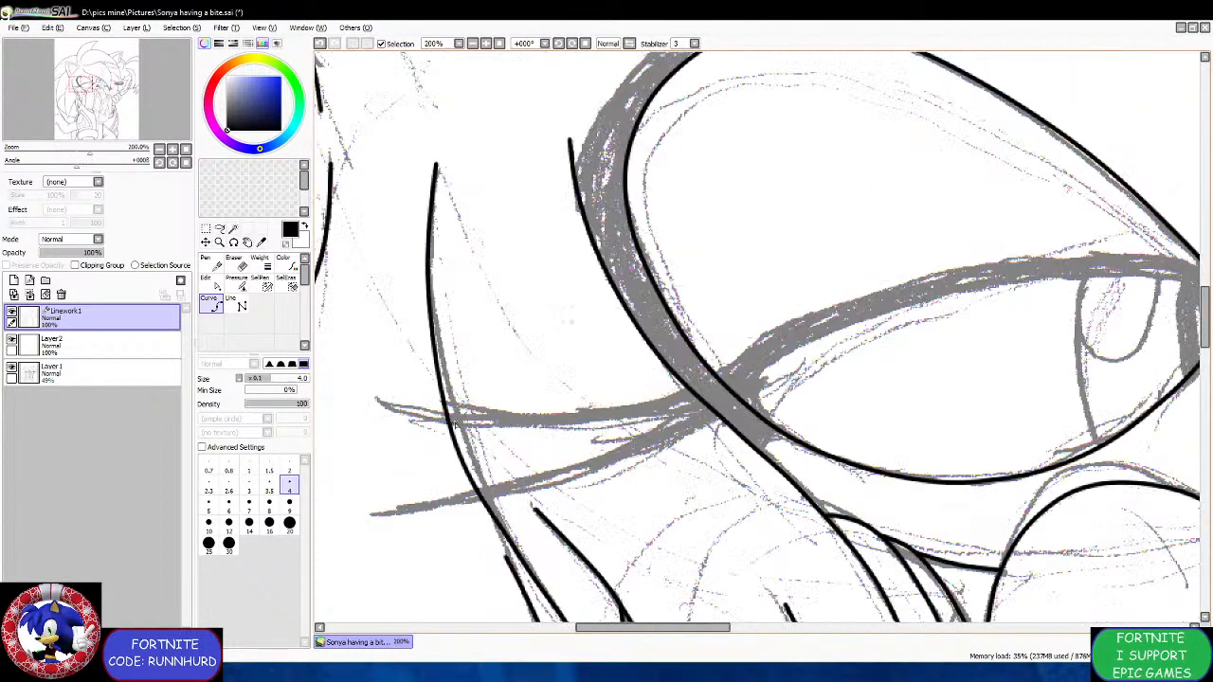
pyautogui.scroll(-2, 433, 415)
pyautogui.scroll(2, 446, 408)
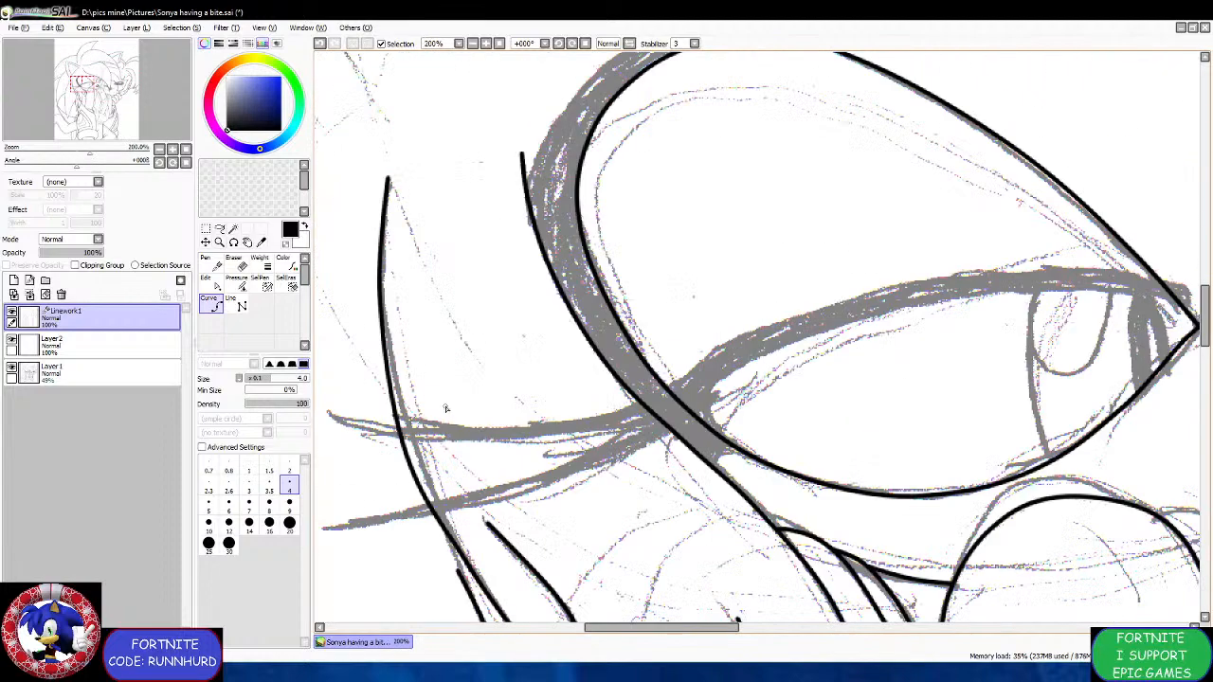
pyautogui.moveTo(409, 429)
pyautogui.mouseDown()
pyautogui.moveTo(572, 424)
pyautogui.moveTo(673, 383)
pyautogui.mouseUp()
pyautogui.click(669, 384)
pyautogui.click(721, 349)
pyautogui.scroll(-2, 726, 347)
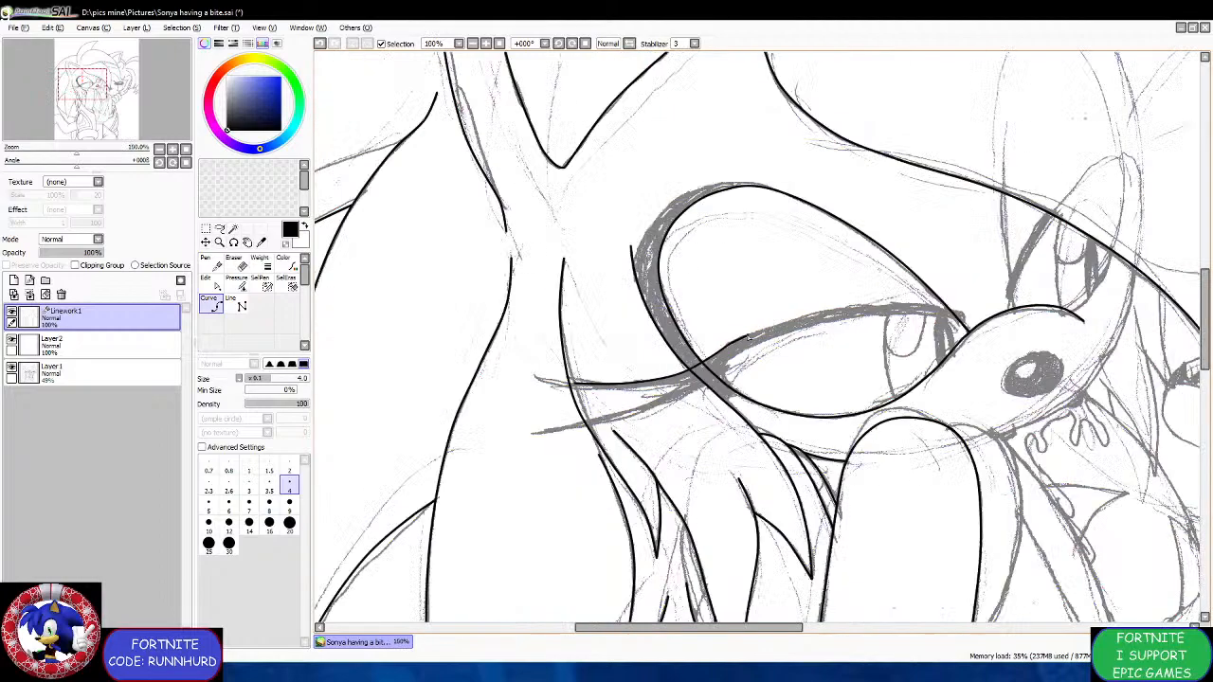
# Extend the near eye's upper lash line over the top of the eye opening to its inner corner.
pyautogui.moveTo(804, 332); pyautogui.dragTo(738, 343)
pyautogui.scroll(2, 738, 341)
pyautogui.scroll(1, 730, 343)
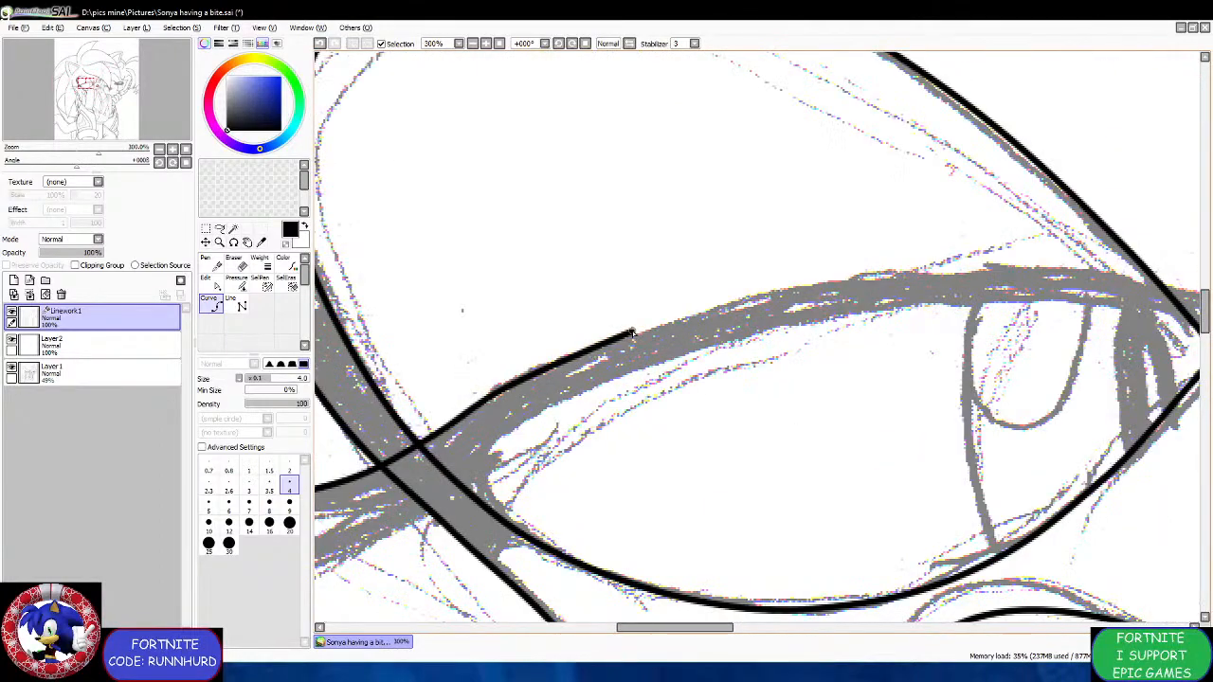
pyautogui.click(816, 283)
pyautogui.scroll(-2, 817, 283)
pyautogui.moveTo(1012, 281); pyautogui.dragTo(939, 278)
# Ink the lash's lower edge from the inner corner back to the near eye's outer corner, ending with a short curve across the outer band.
pyautogui.scroll(2, 881, 277)
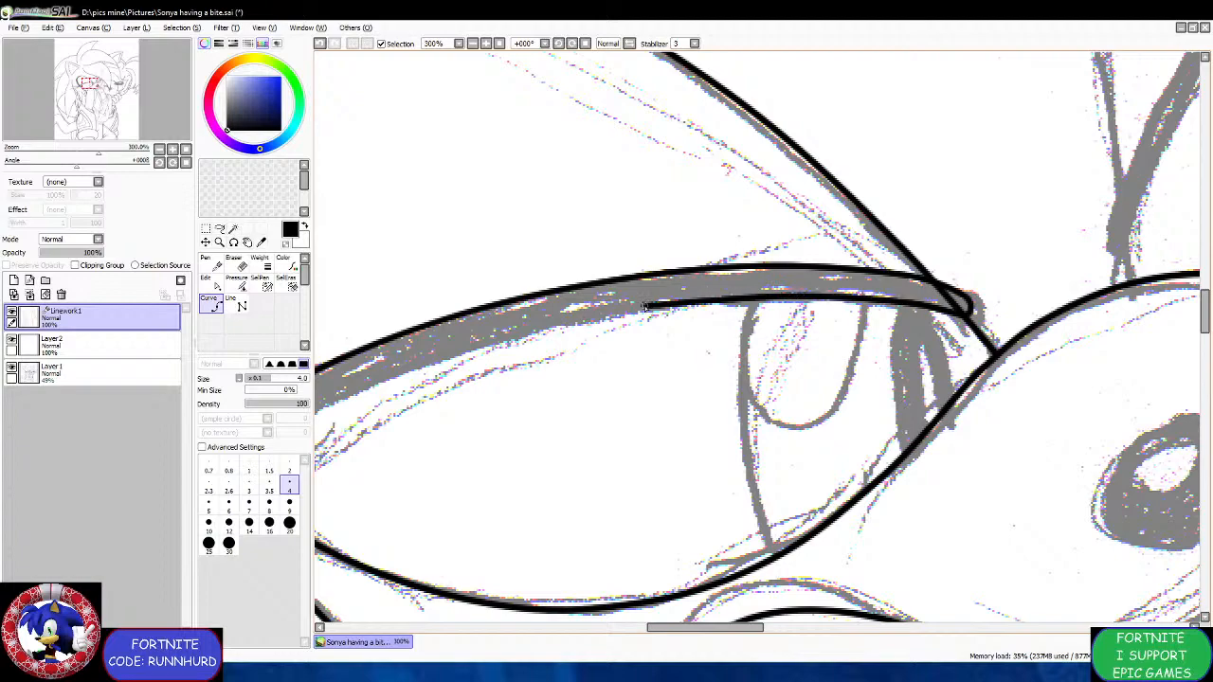
pyautogui.scroll(-3, 633, 306)
pyautogui.scroll(3, 720, 289)
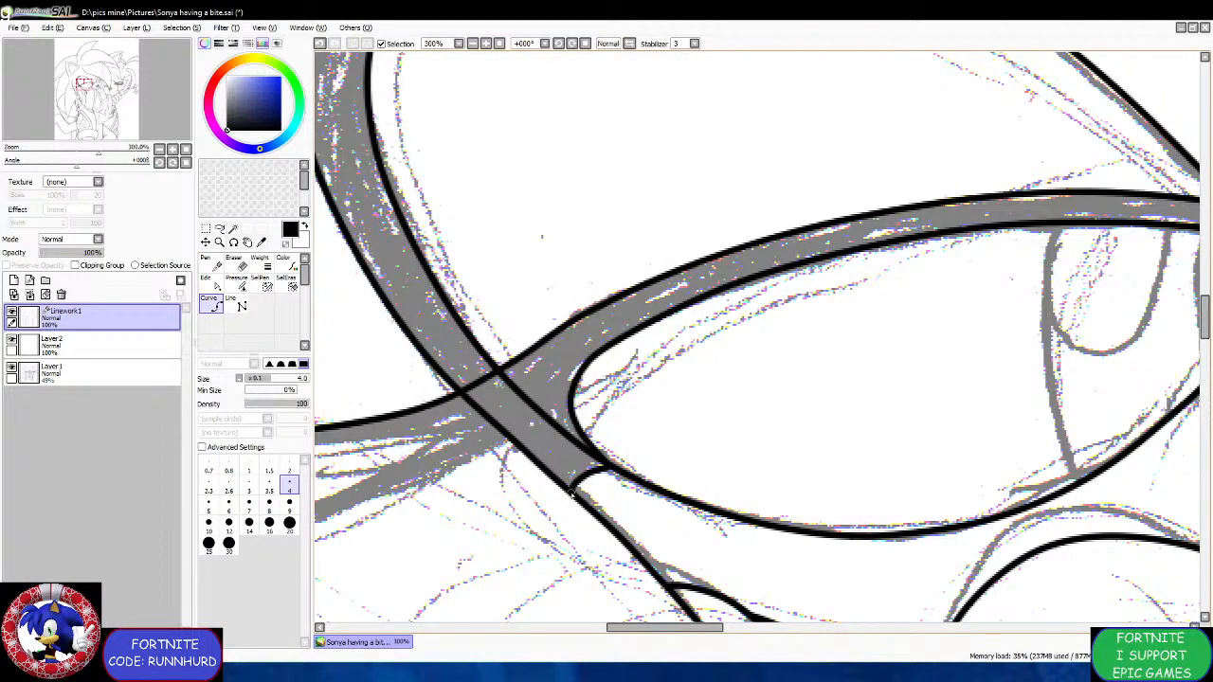
# Ink a short connecting line from the near eye's outer corner up to the outer band's far edge.
pyautogui.scroll(-1, 573, 493)
pyautogui.scroll(3, 743, 499)
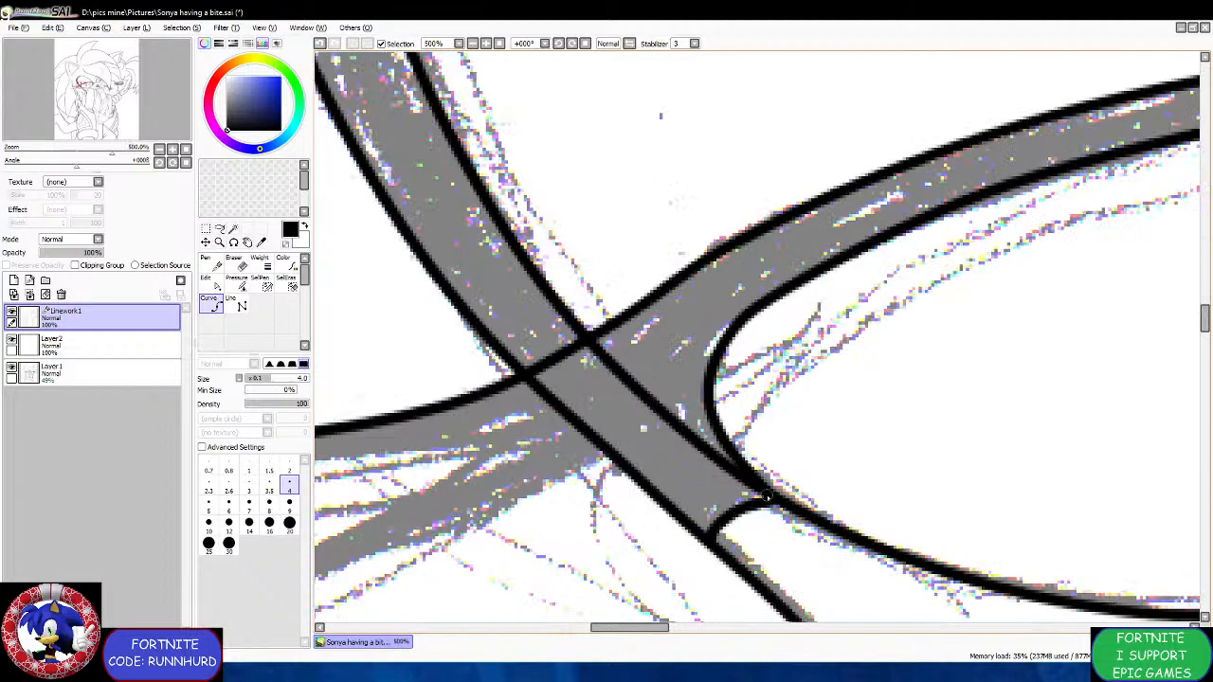
pyautogui.click(767, 496)
pyautogui.click(697, 480)
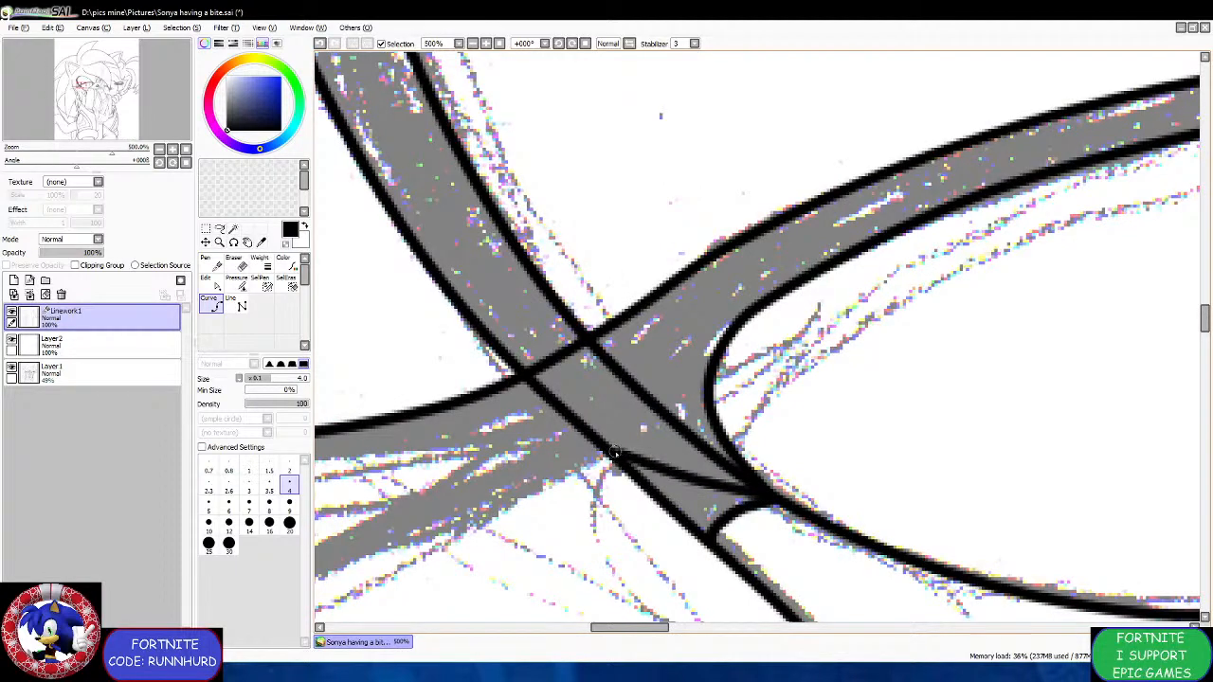
# Ink the lower edge of the upper outer lash from its tip at the side hair line back toward the eye.
pyautogui.scroll(-2, 613, 453)
pyautogui.scroll(2, 355, 417)
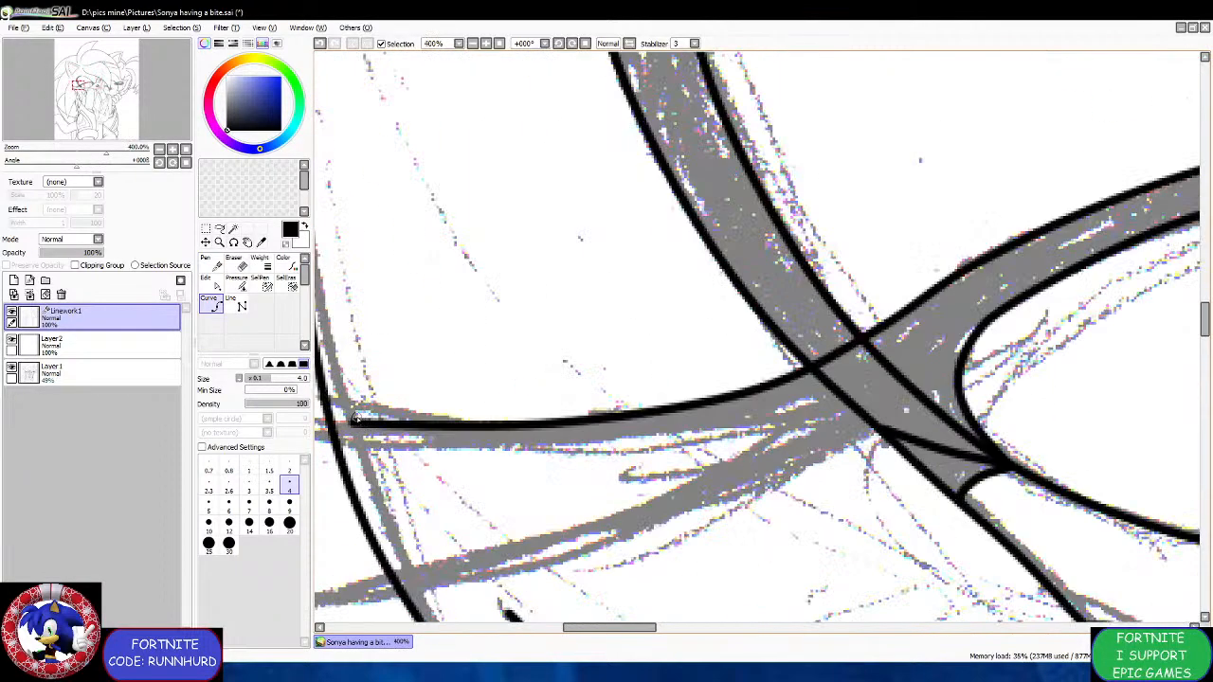
pyautogui.click(353, 424)
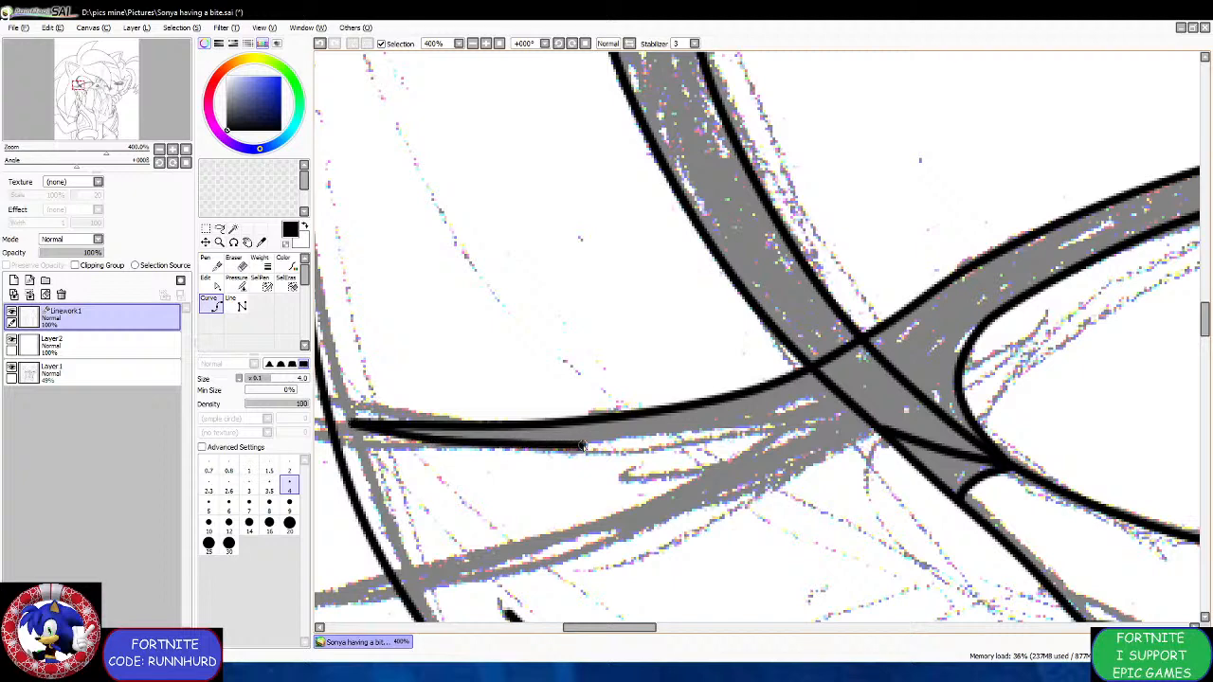
pyautogui.click(804, 411)
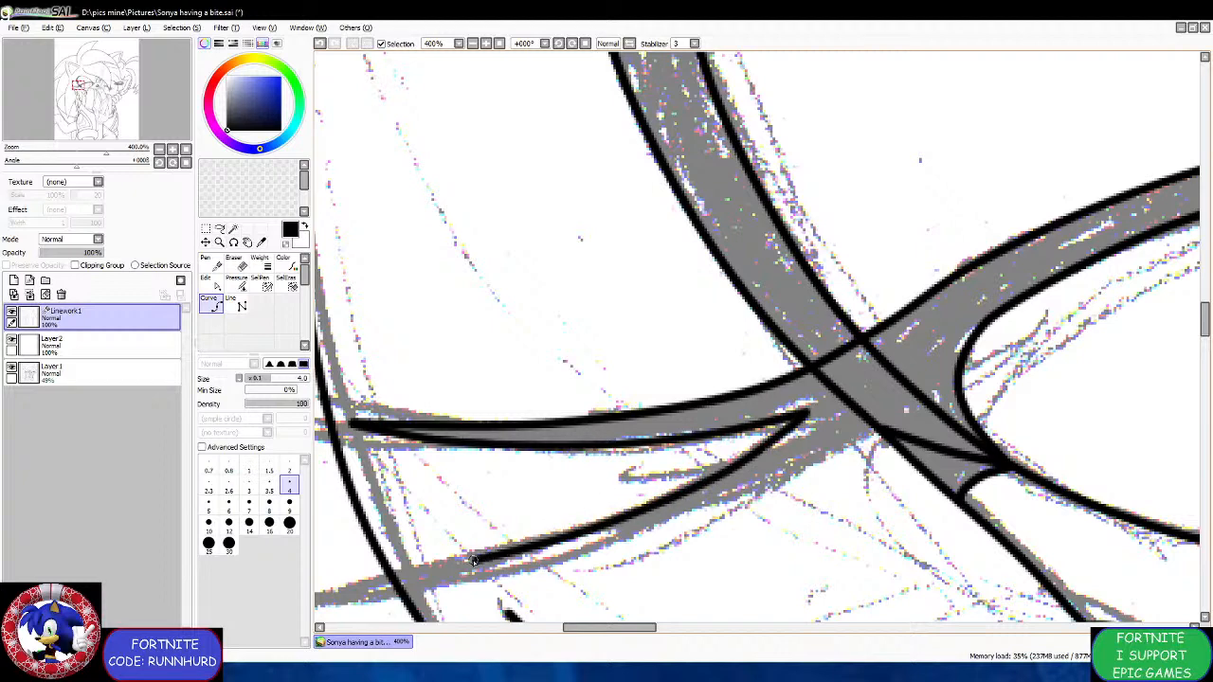
# Ink both edges of the lower outer lash and join its underside to the near eye's outer contour.
pyautogui.click(423, 570)
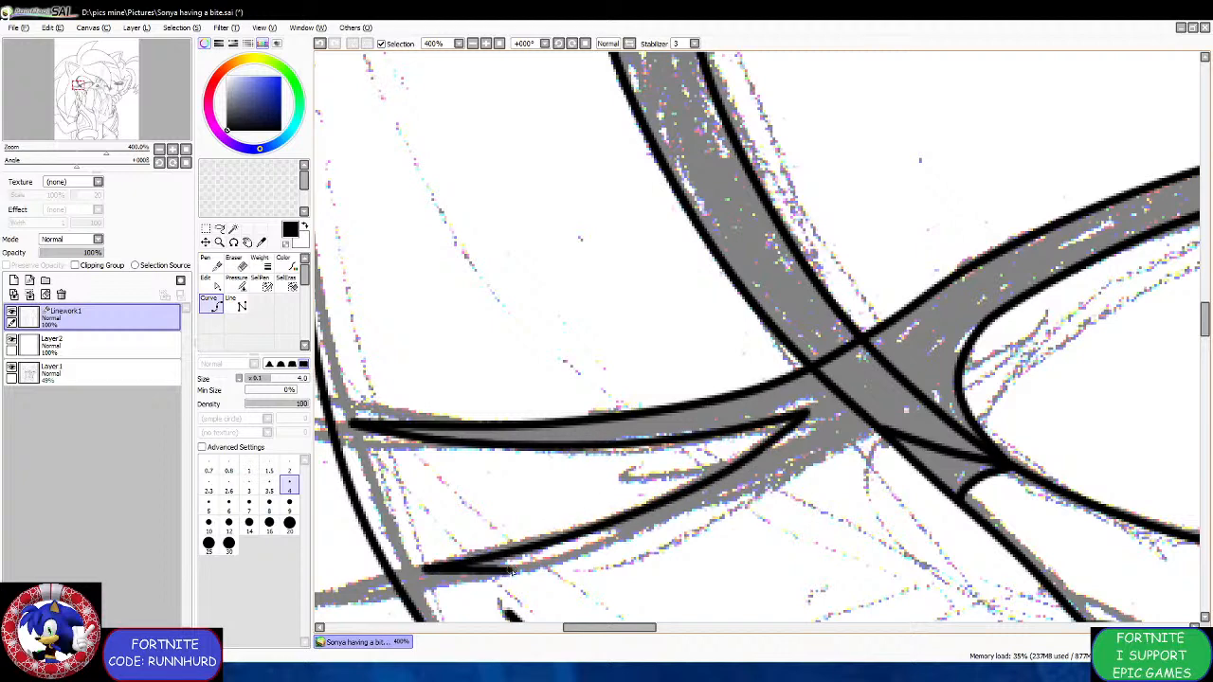
pyautogui.moveTo(631, 532)
pyautogui.mouseDown()
pyautogui.moveTo(775, 478)
pyautogui.moveTo(847, 426)
pyautogui.moveTo(892, 474)
pyautogui.moveTo(954, 494)
pyautogui.mouseUp()
pyautogui.scroll(1, 845, 429)
pyautogui.hotkey('ctrl', 'z')
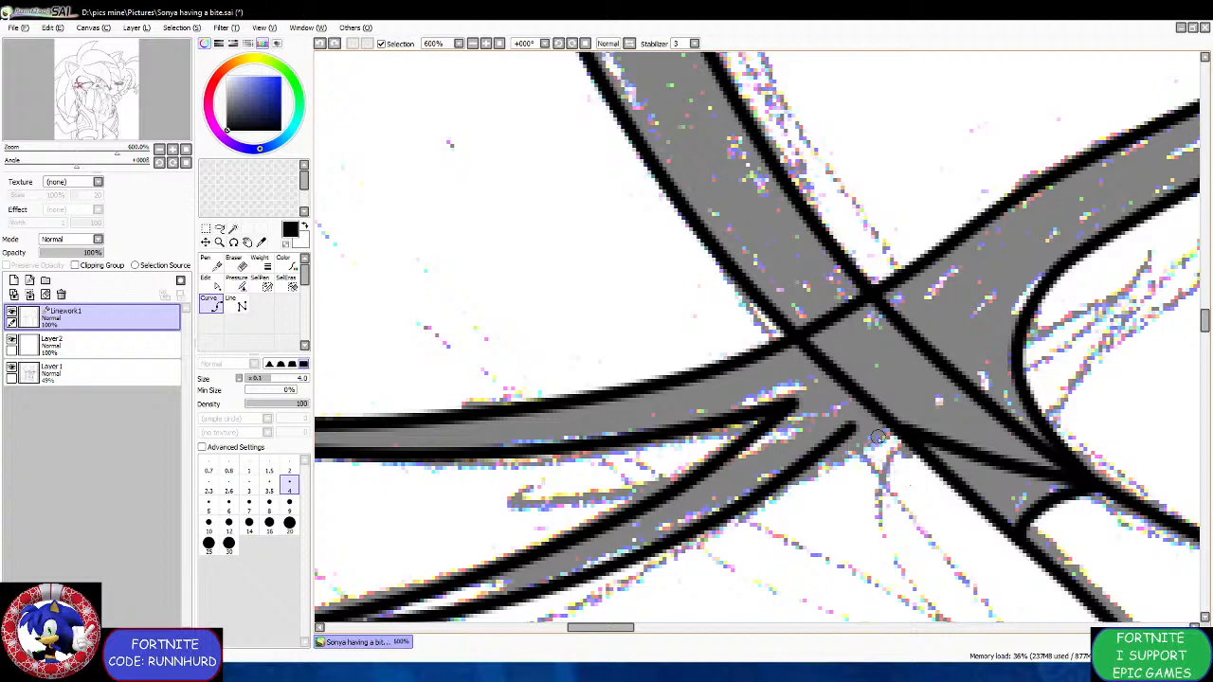
pyautogui.moveTo(853, 428)
pyautogui.mouseDown()
pyautogui.moveTo(885, 405)
pyautogui.moveTo(905, 436)
pyautogui.mouseUp()
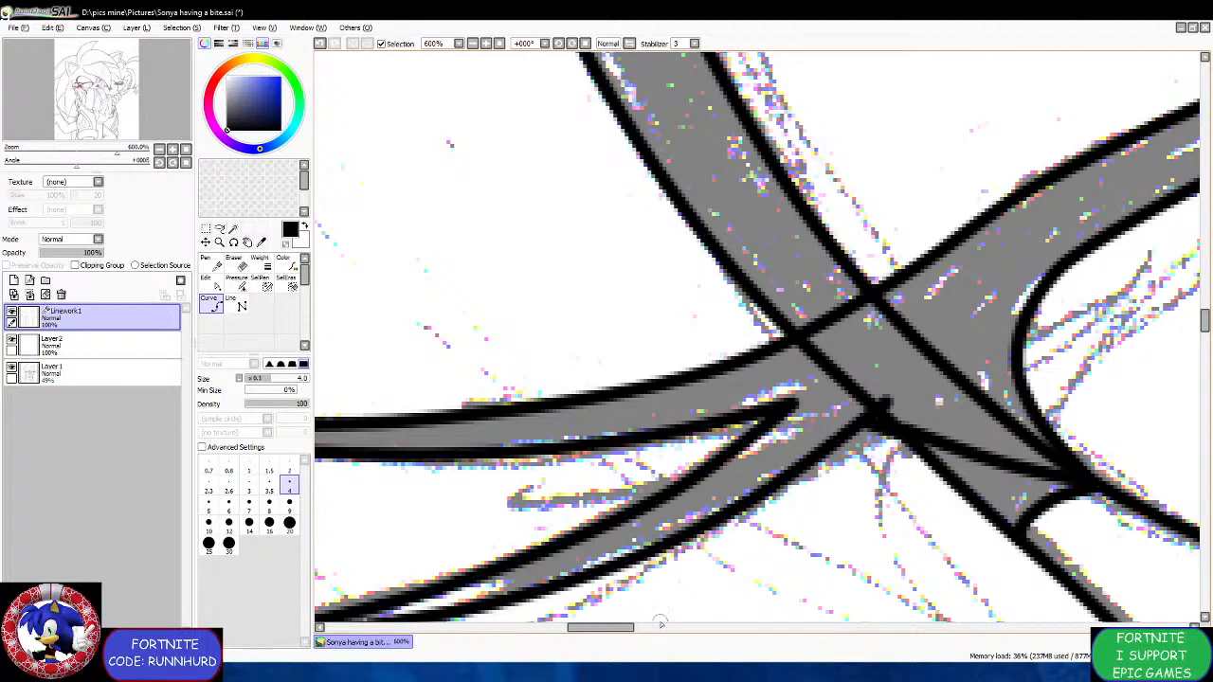
pyautogui.click(589, 673)
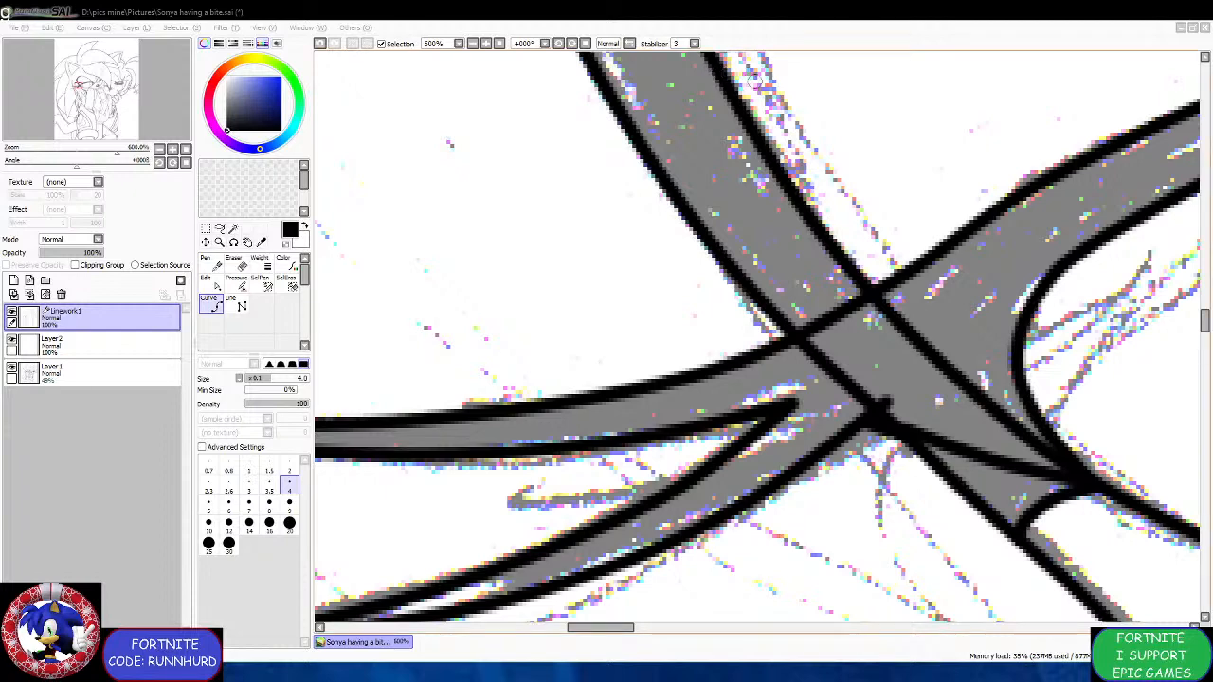
# Set the brush size to 2 and ink a thin outer contour around the near eyelid's upper outer curve, redrawing the first attempt.
pyautogui.scroll(-6, 758, 336)
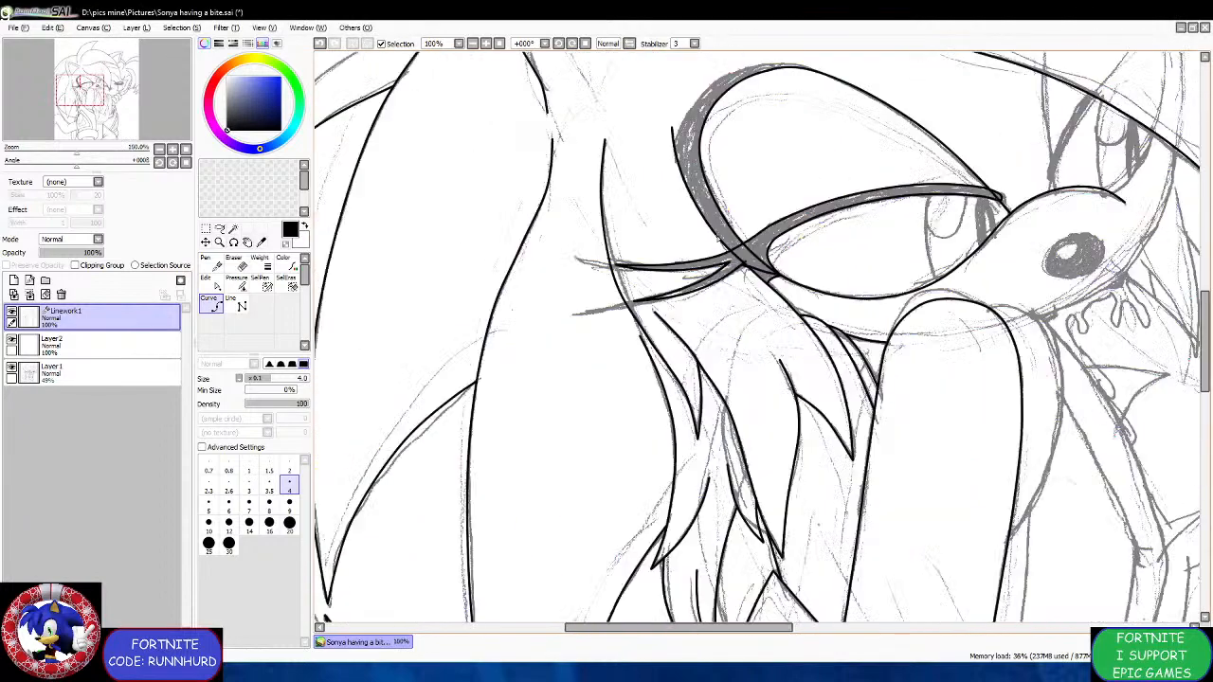
pyautogui.scroll(3, 794, 49)
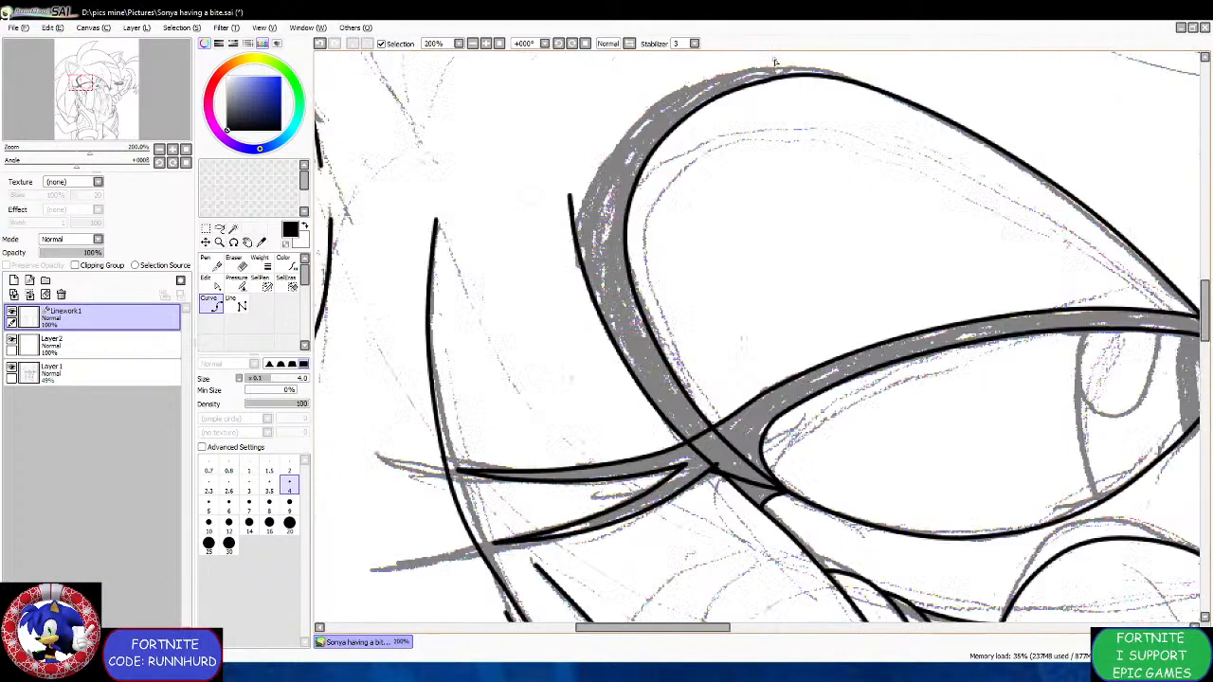
pyautogui.scroll(-1, 426, 232)
pyautogui.scroll(2, 425, 232)
pyautogui.click(289, 464)
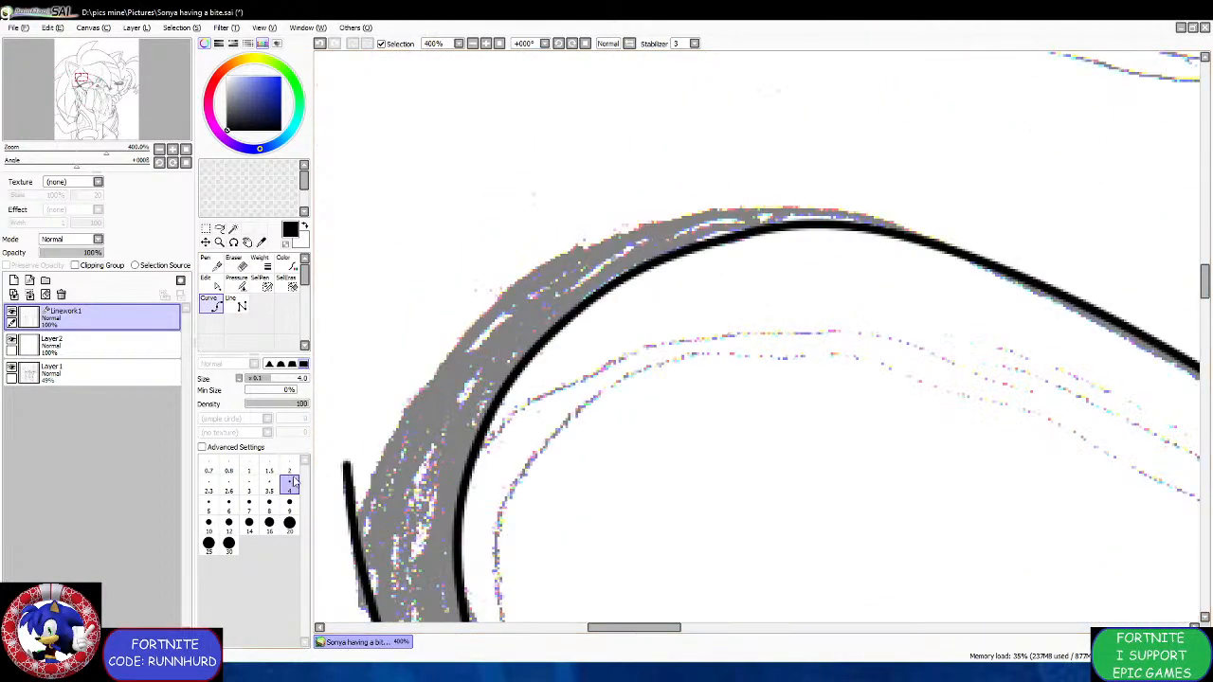
pyautogui.moveTo(357, 561)
pyautogui.mouseDown()
pyautogui.moveTo(362, 479)
pyautogui.moveTo(426, 400)
pyautogui.moveTo(433, 358)
pyautogui.moveTo(460, 327)
pyautogui.moveTo(516, 274)
pyautogui.moveTo(696, 207)
pyautogui.mouseUp()
pyautogui.hotkey('ctrl', 'z')
pyautogui.hotkey('ctrl', 'z')
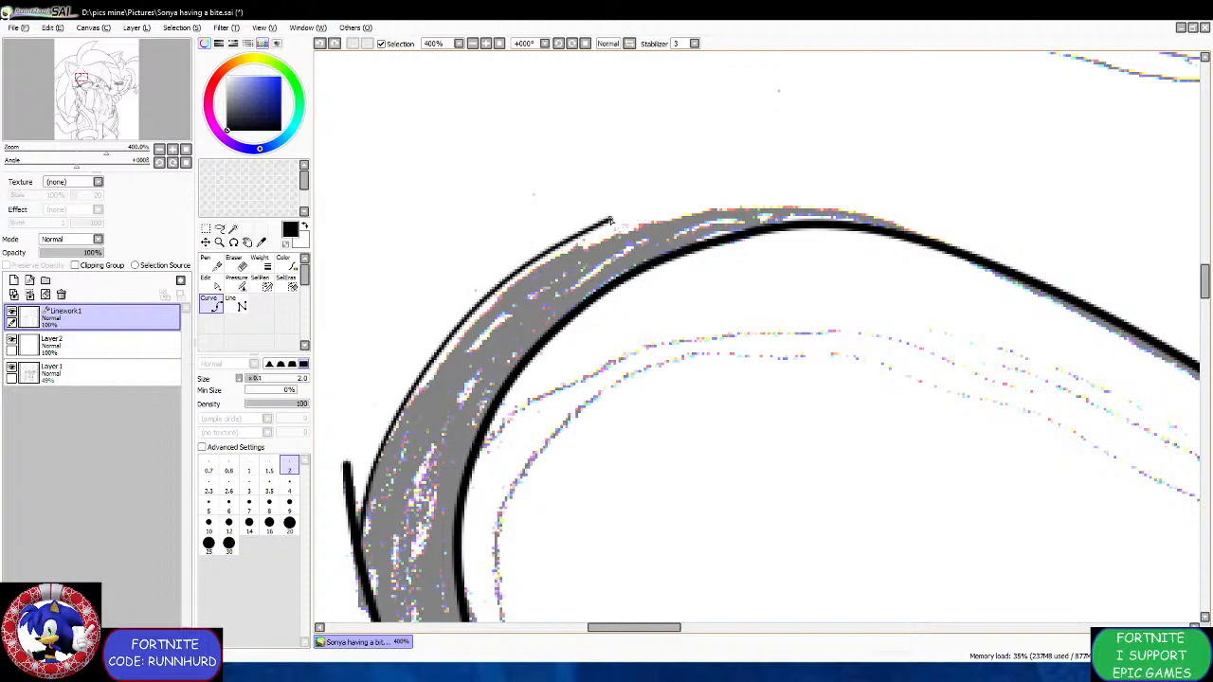
pyautogui.moveTo(520, 270)
pyautogui.mouseDown()
pyautogui.moveTo(710, 201)
pyautogui.moveTo(823, 211)
pyautogui.moveTo(897, 242)
pyautogui.mouseUp()
# Examine how the thin outer eyelid contour follows the sketch and meets the thicker lines at both ends.
pyautogui.scroll(-4, 896, 241)
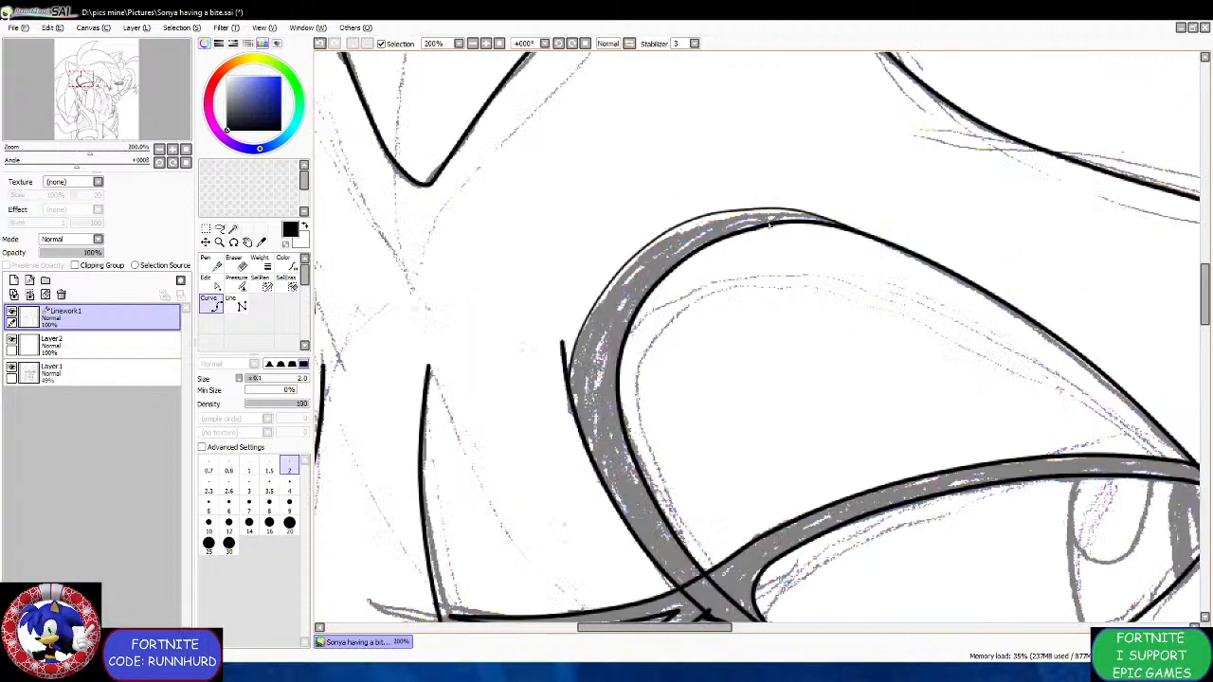
pyautogui.scroll(4, 720, 244)
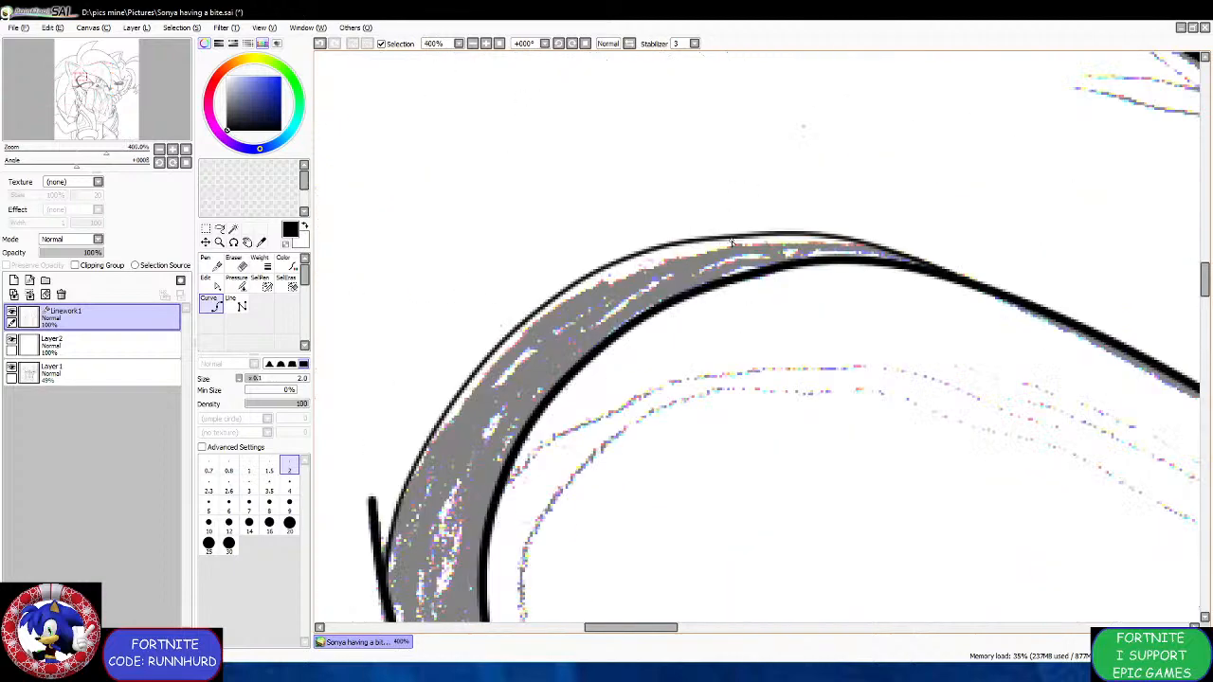
pyautogui.scroll(-4, 745, 246)
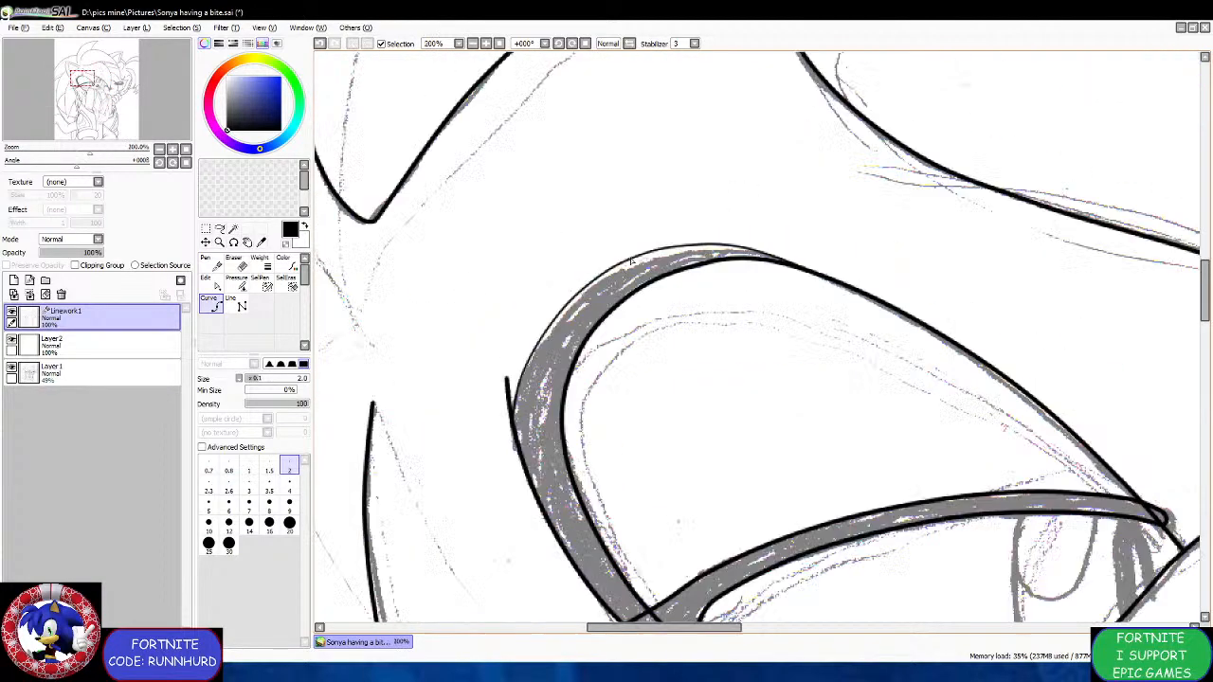
pyautogui.scroll(2, 628, 264)
pyautogui.scroll(-2, 645, 268)
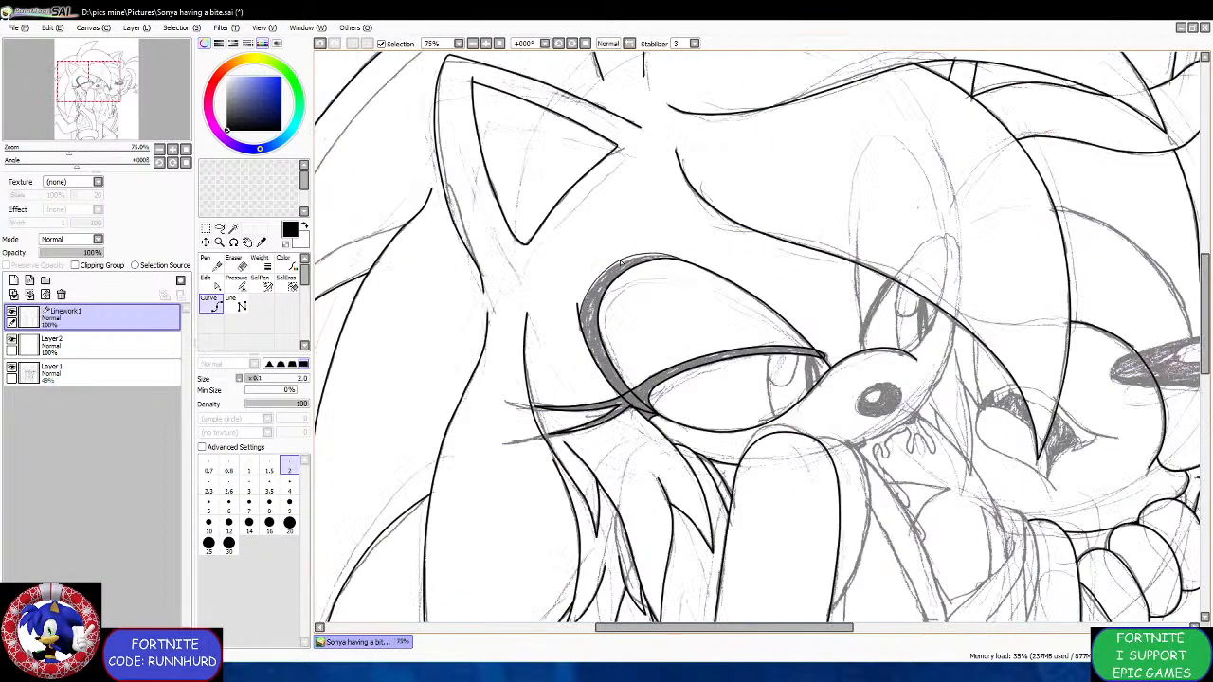
pyautogui.scroll(3, 607, 277)
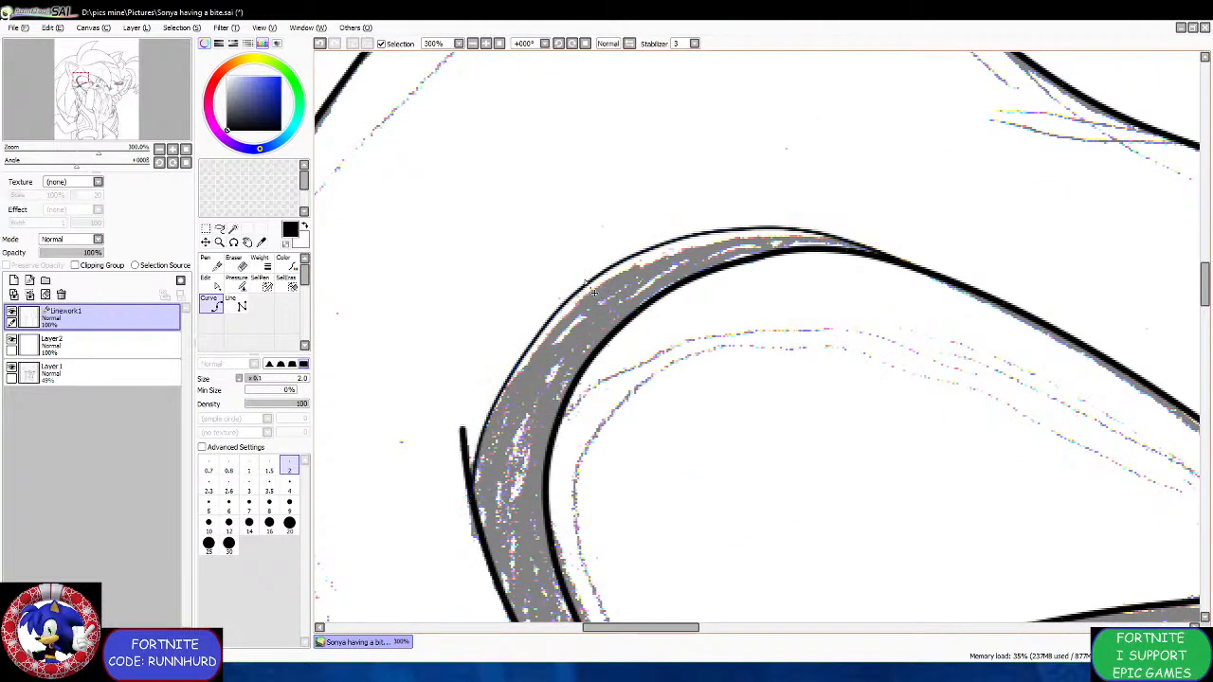
pyautogui.scroll(-2, 578, 293)
pyautogui.scroll(2, 550, 327)
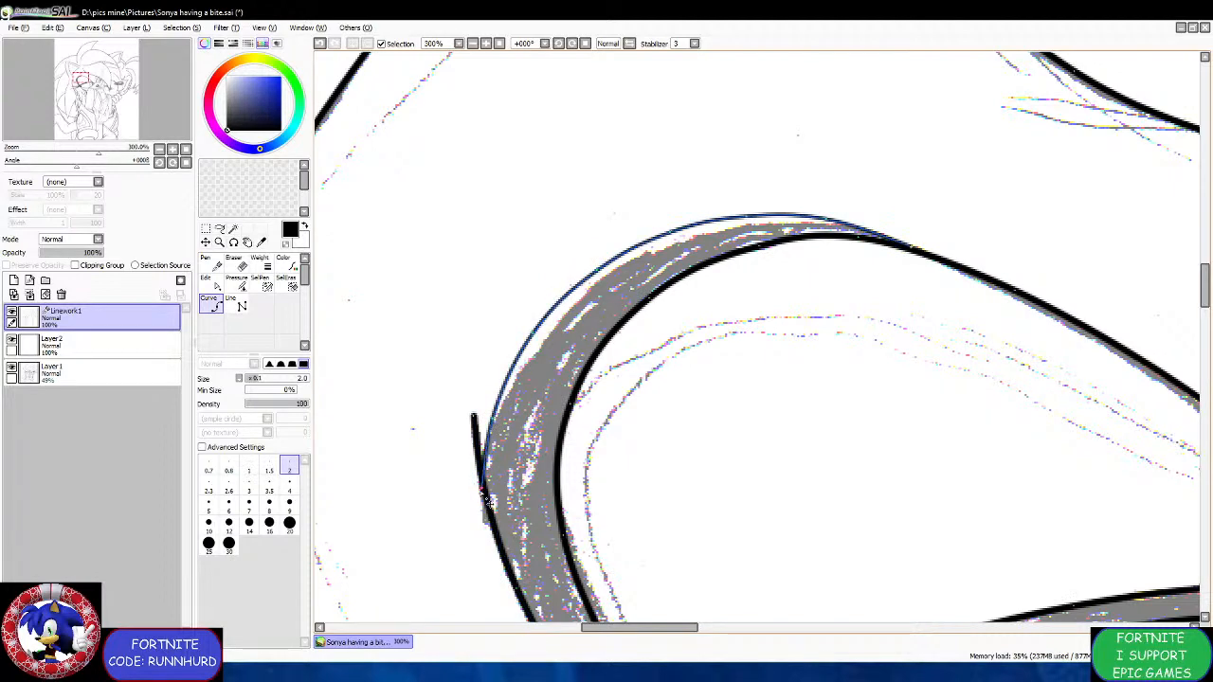
pyautogui.doubleClick(484, 497)
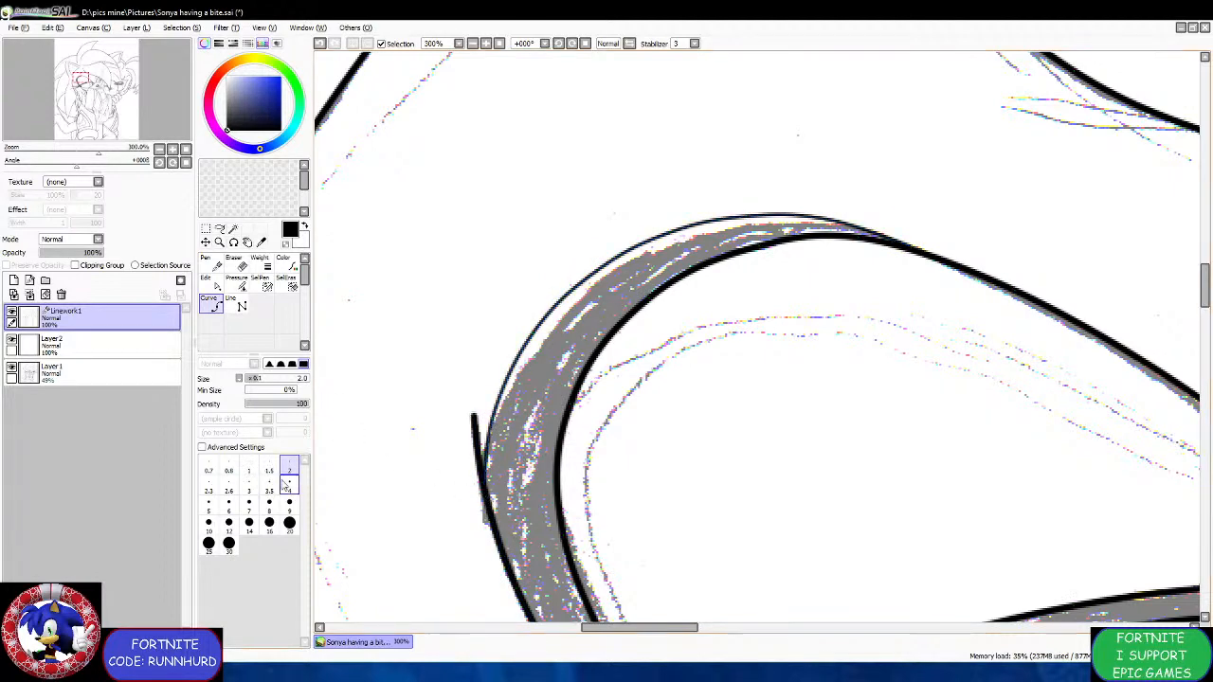
# Set the brush size to 4 and fill the inner tip of the near eye's lash solid black.
pyautogui.scroll(-4, 342, 454)
pyautogui.scroll(3, 553, 456)
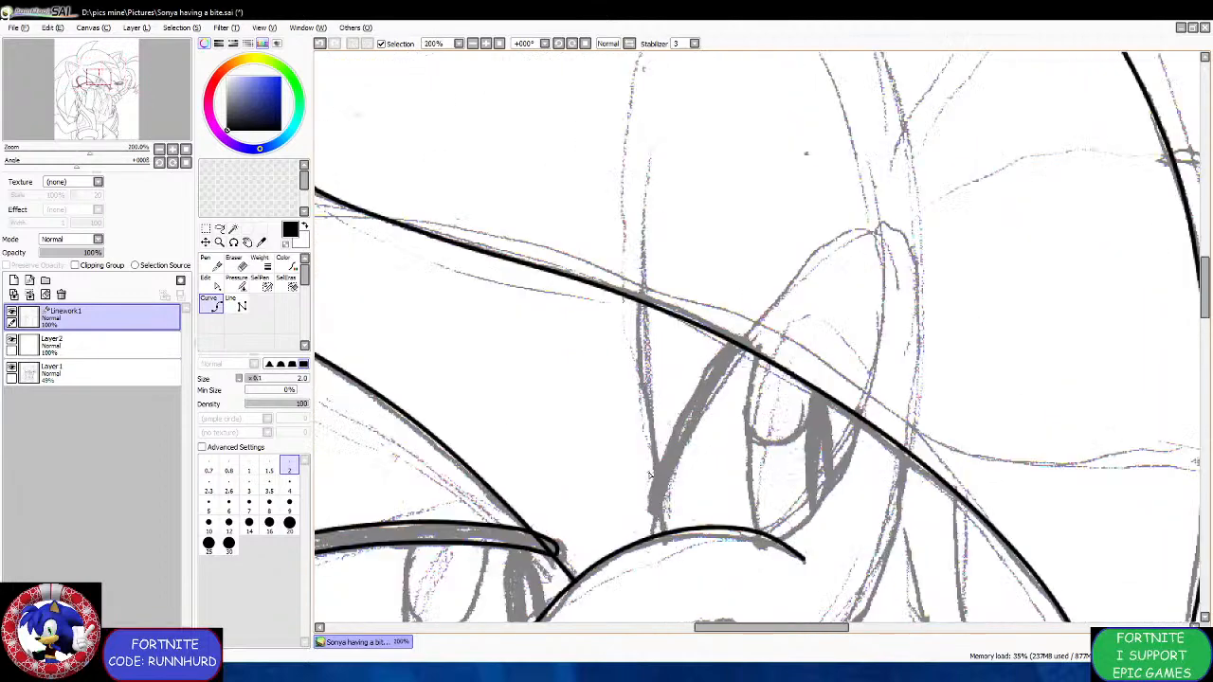
pyautogui.scroll(3, 651, 511)
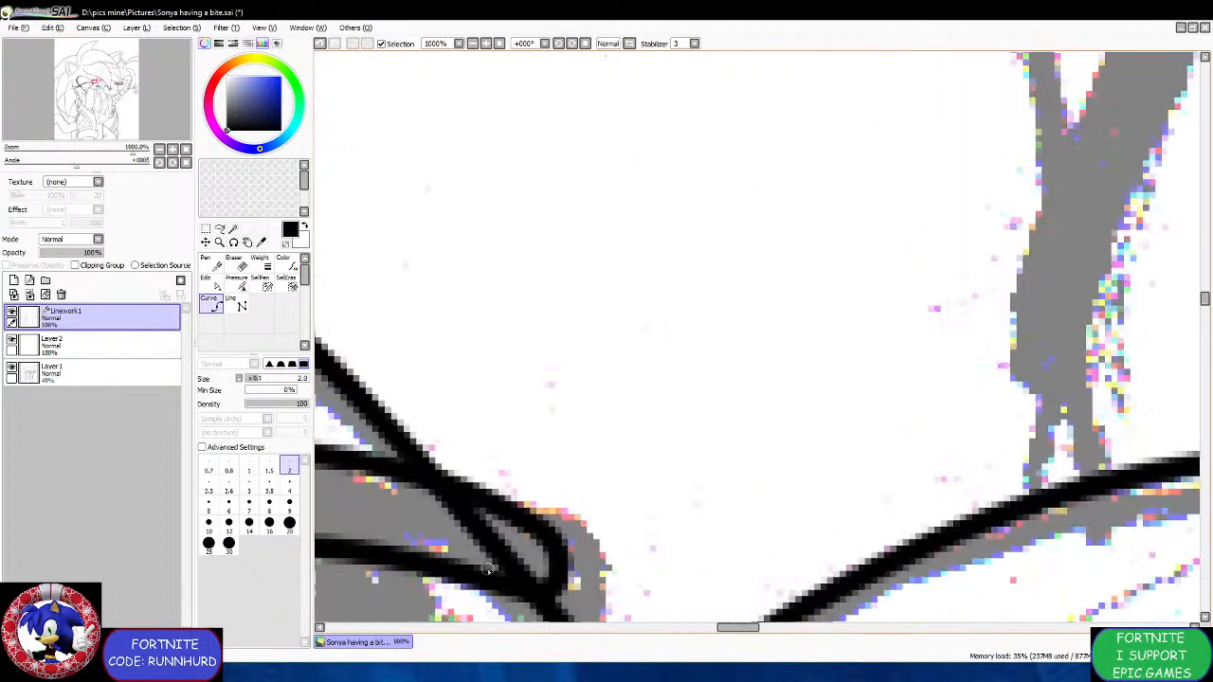
pyautogui.click(289, 484)
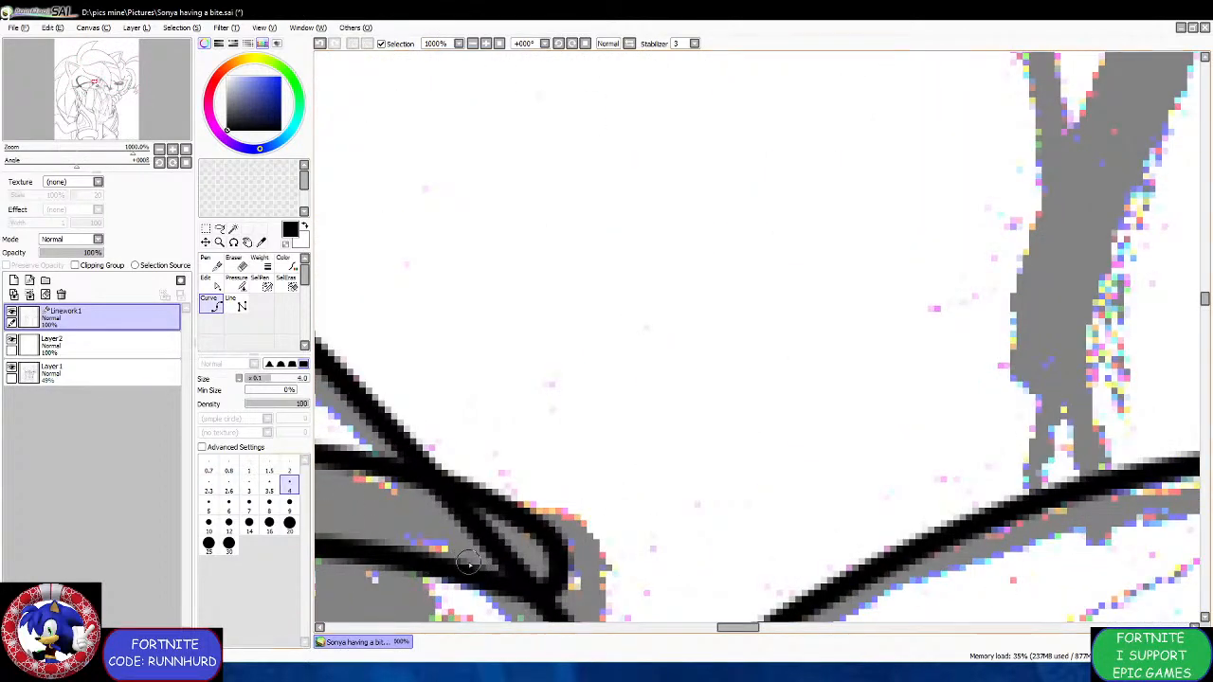
pyautogui.moveTo(496, 566)
pyautogui.mouseDown()
pyautogui.moveTo(543, 573)
pyautogui.moveTo(543, 546)
pyautogui.moveTo(462, 501)
pyautogui.moveTo(547, 574)
pyautogui.moveTo(486, 519)
pyautogui.moveTo(477, 525)
pyautogui.moveTo(494, 548)
pyautogui.moveTo(482, 565)
pyautogui.moveTo(472, 526)
pyautogui.mouseUp()
# Ink the far eye's inner side from the nose bridge up to the hair fringe line.
pyautogui.scroll(-7, 473, 523)
pyautogui.scroll(4, 677, 450)
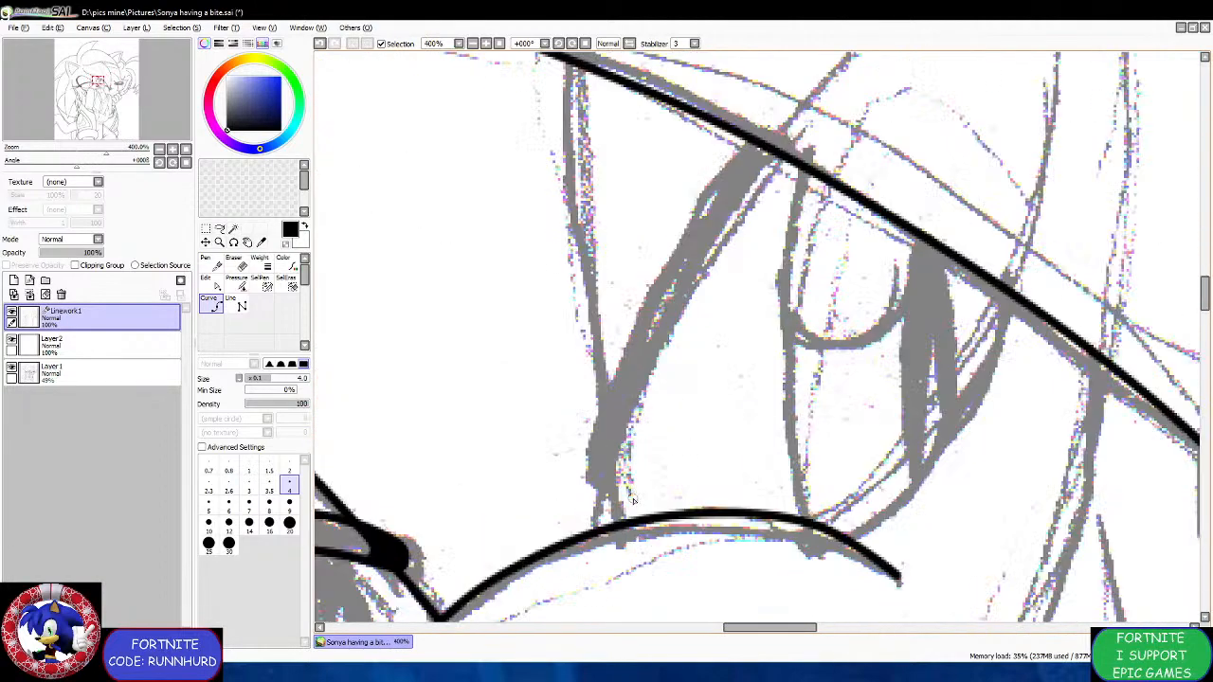
pyautogui.click(617, 527)
pyautogui.scroll(-4, 607, 464)
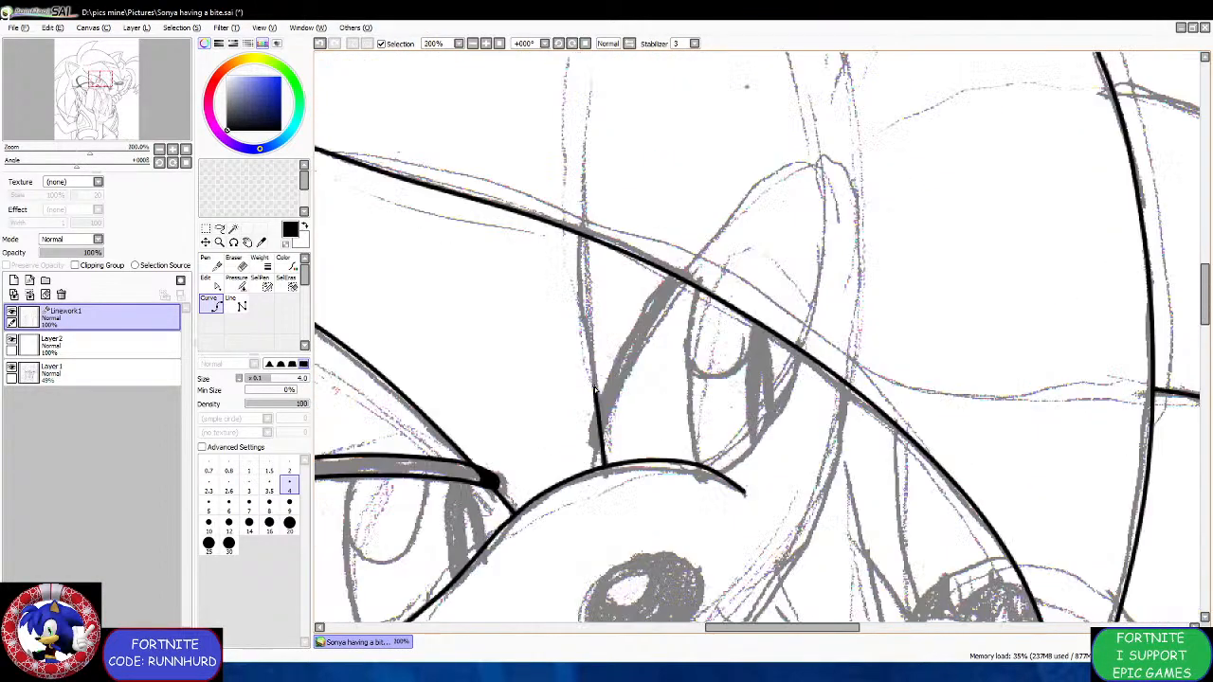
pyautogui.scroll(2, 586, 270)
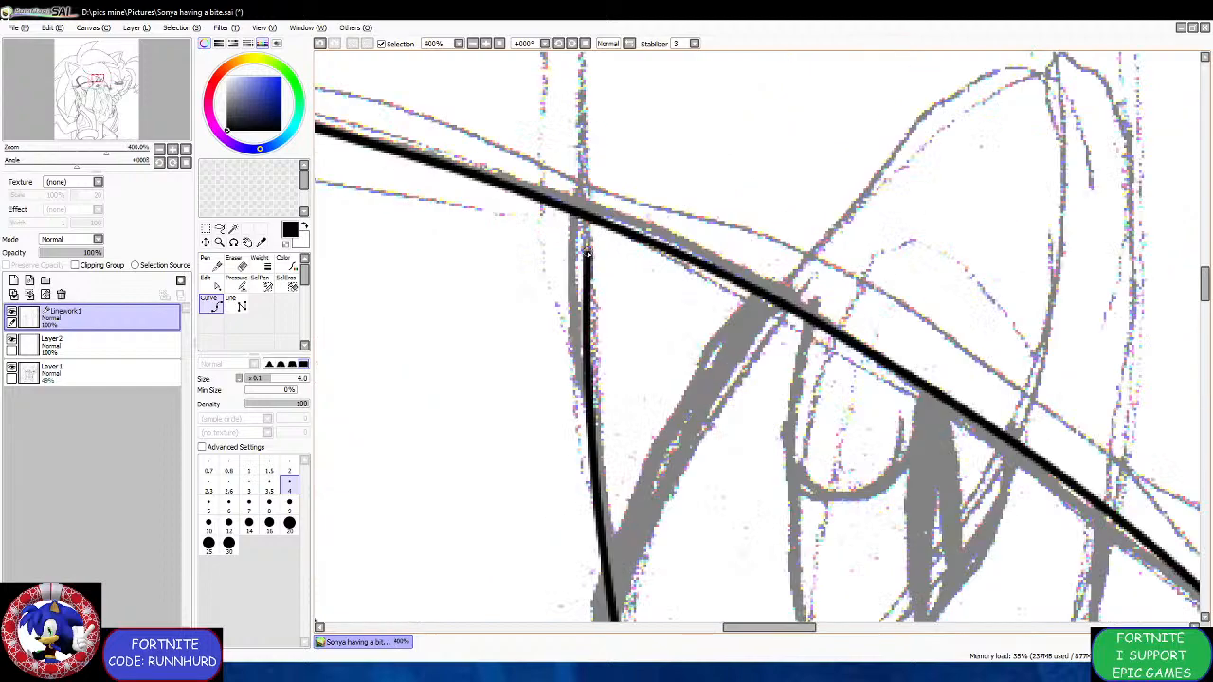
pyautogui.scroll(-3, 597, 228)
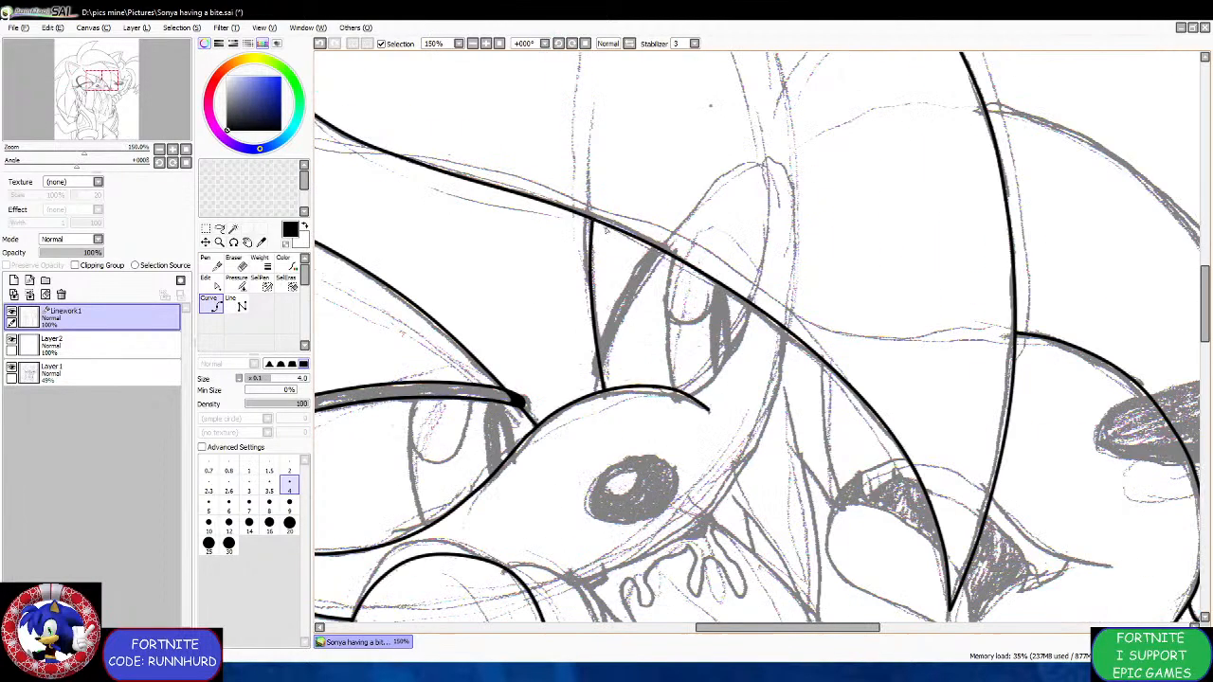
# Ink the far eye's outer side as a curve from the end of the muzzle's bridge line up to the hair fringe.
pyautogui.scroll(3, 641, 450)
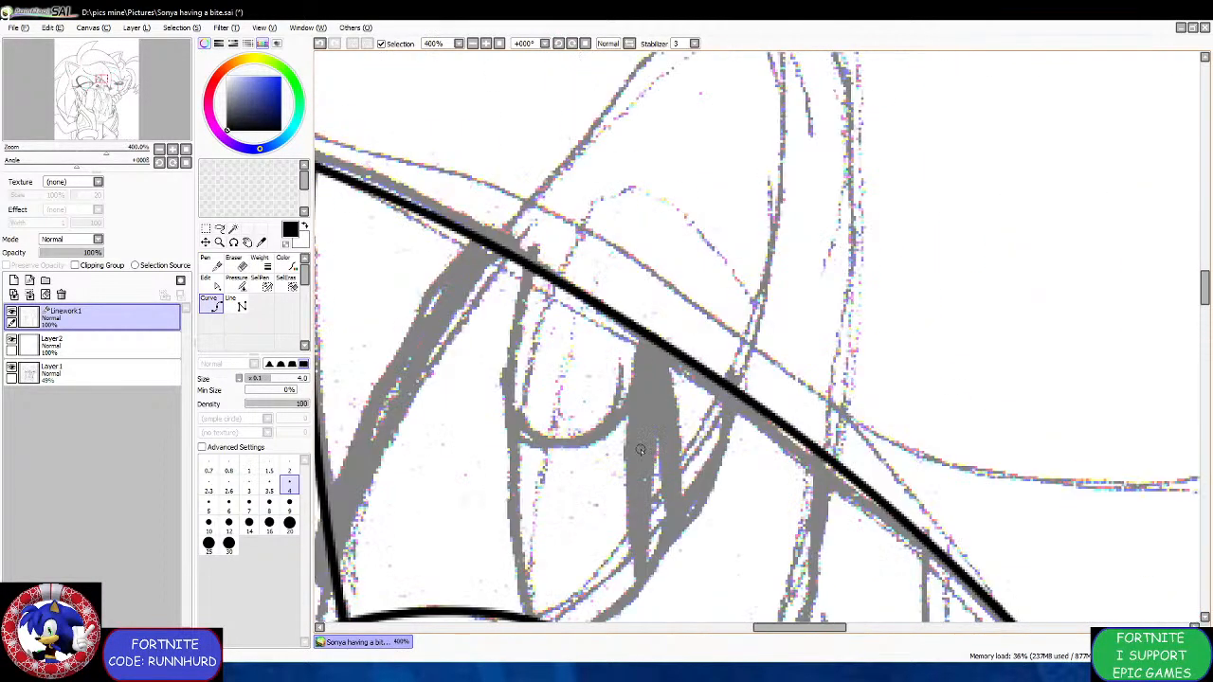
pyautogui.scroll(-1, 653, 502)
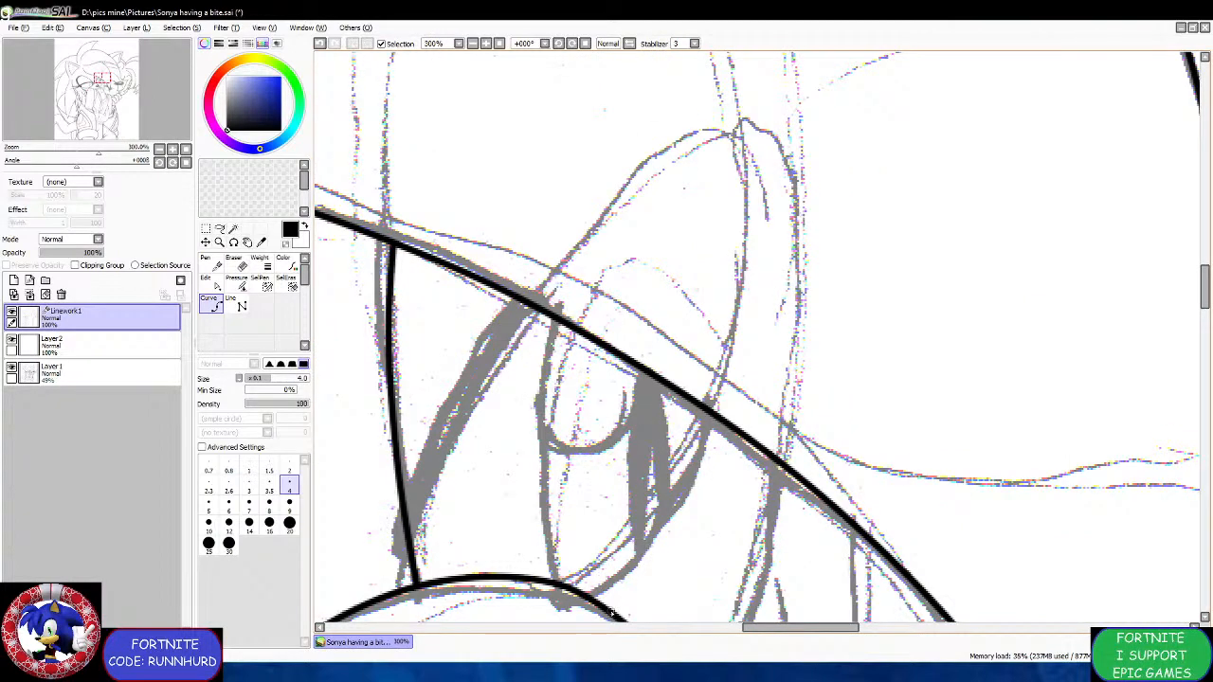
pyautogui.click(612, 614)
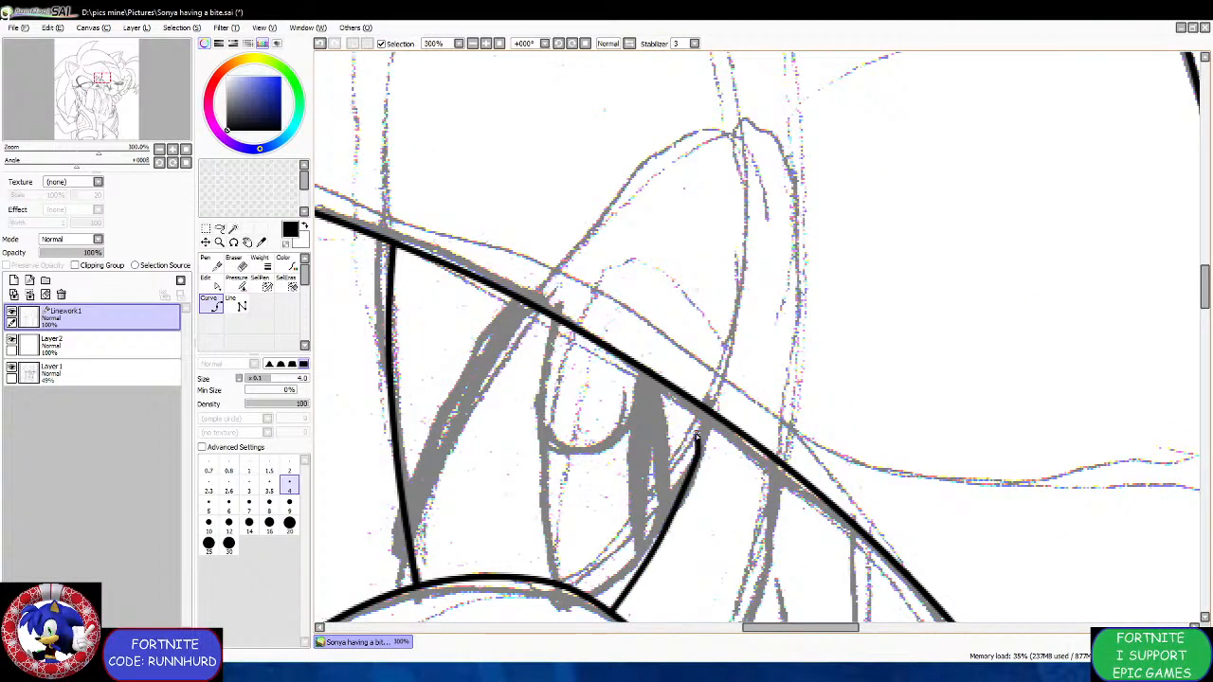
pyautogui.doubleClick(704, 409)
pyautogui.scroll(-3, 704, 410)
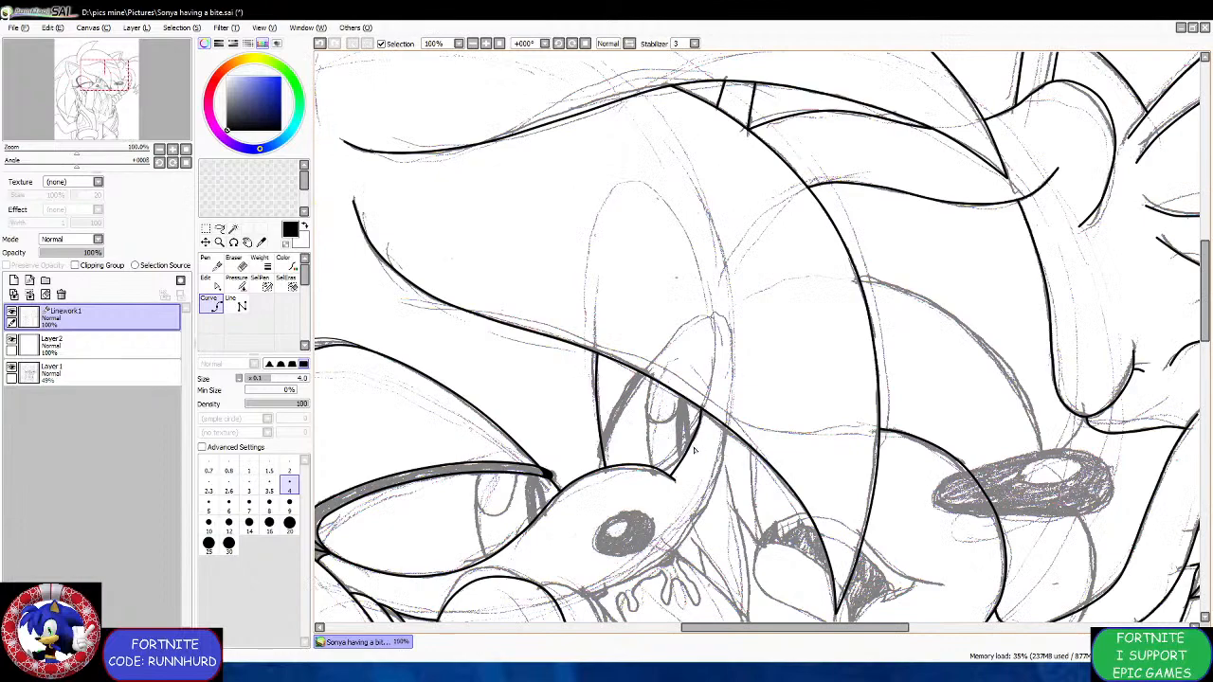
pyautogui.scroll(3, 699, 459)
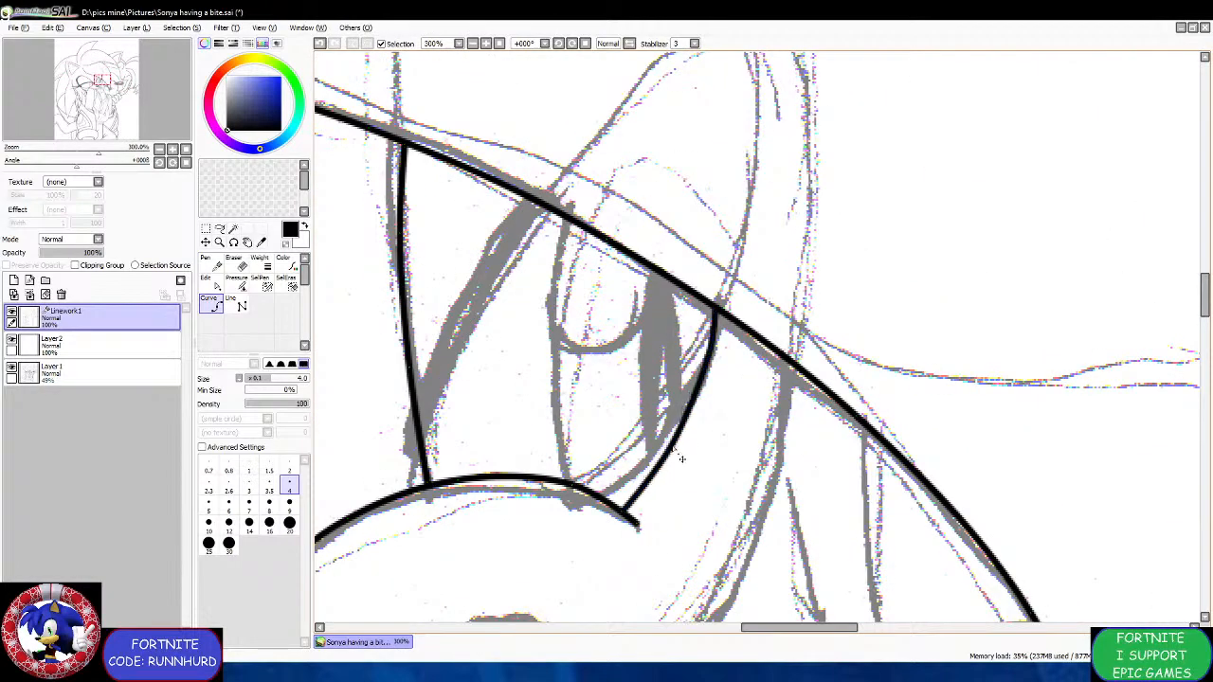
# Ink the muzzle's outer contour as a curve from the hair fringe around beneath the nose, and save the drawing.
pyautogui.scroll(-2, 675, 457)
pyautogui.scroll(1, 717, 446)
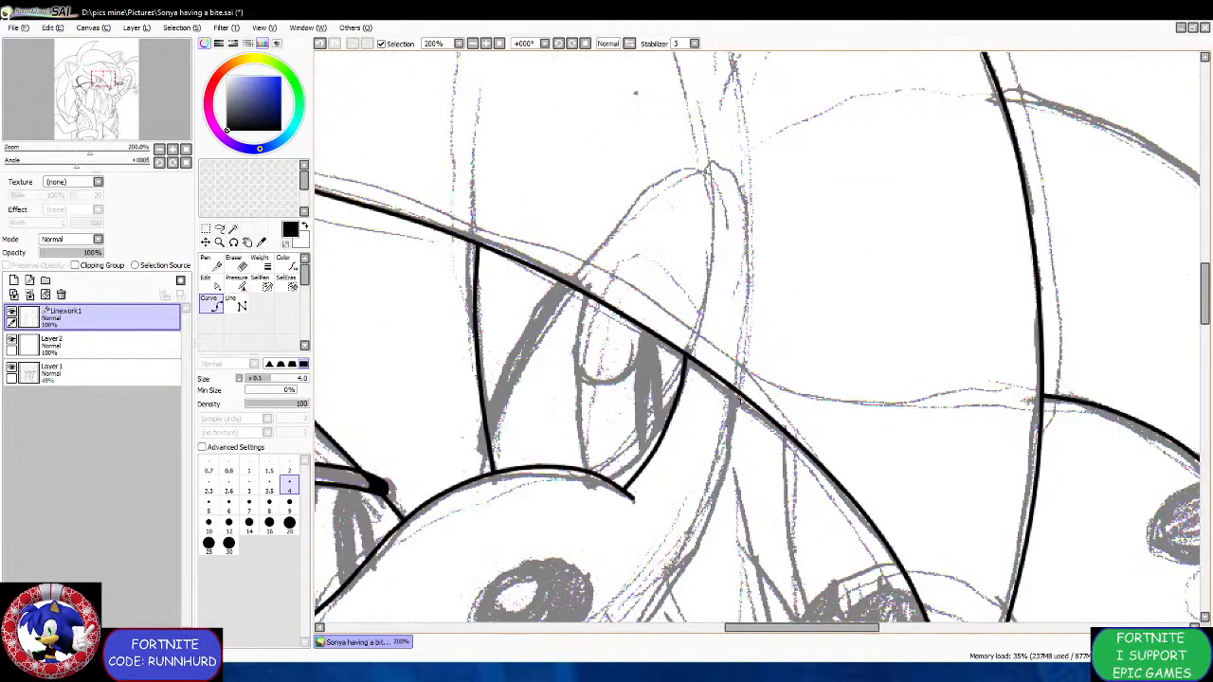
pyautogui.click(734, 391)
pyautogui.scroll(-2, 732, 417)
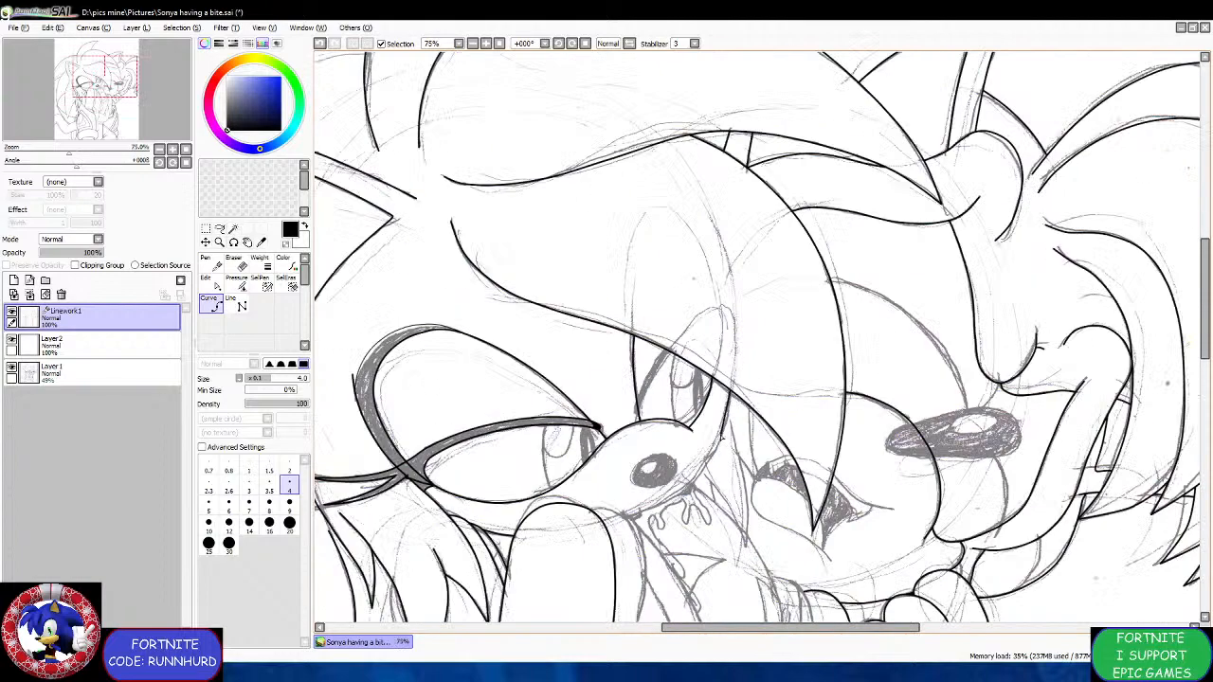
pyautogui.scroll(2, 731, 459)
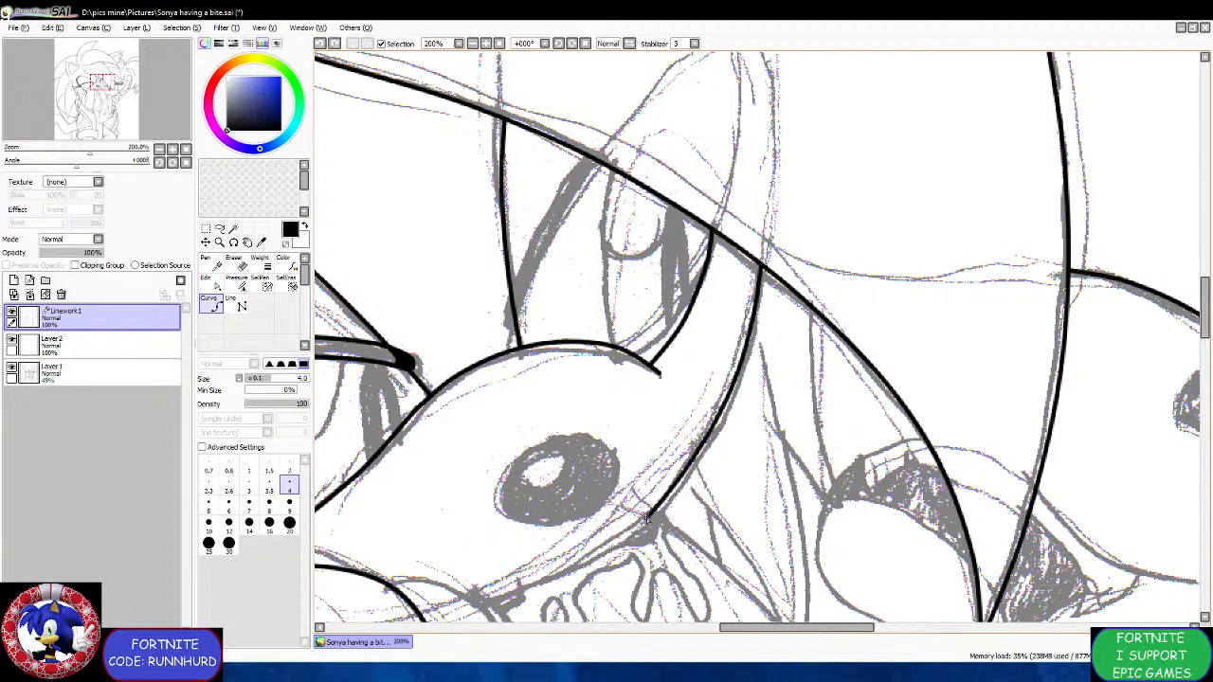
pyautogui.doubleClick(476, 606)
pyautogui.scroll(-2, 488, 546)
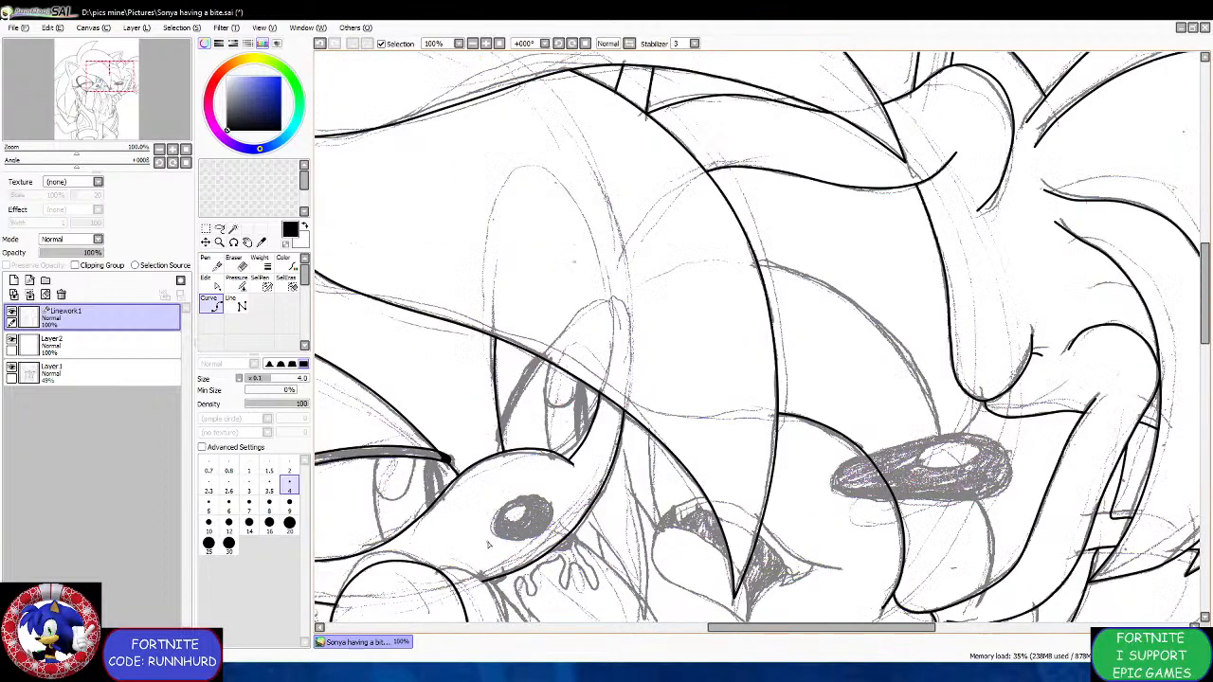
pyautogui.scroll(-2, 543, 516)
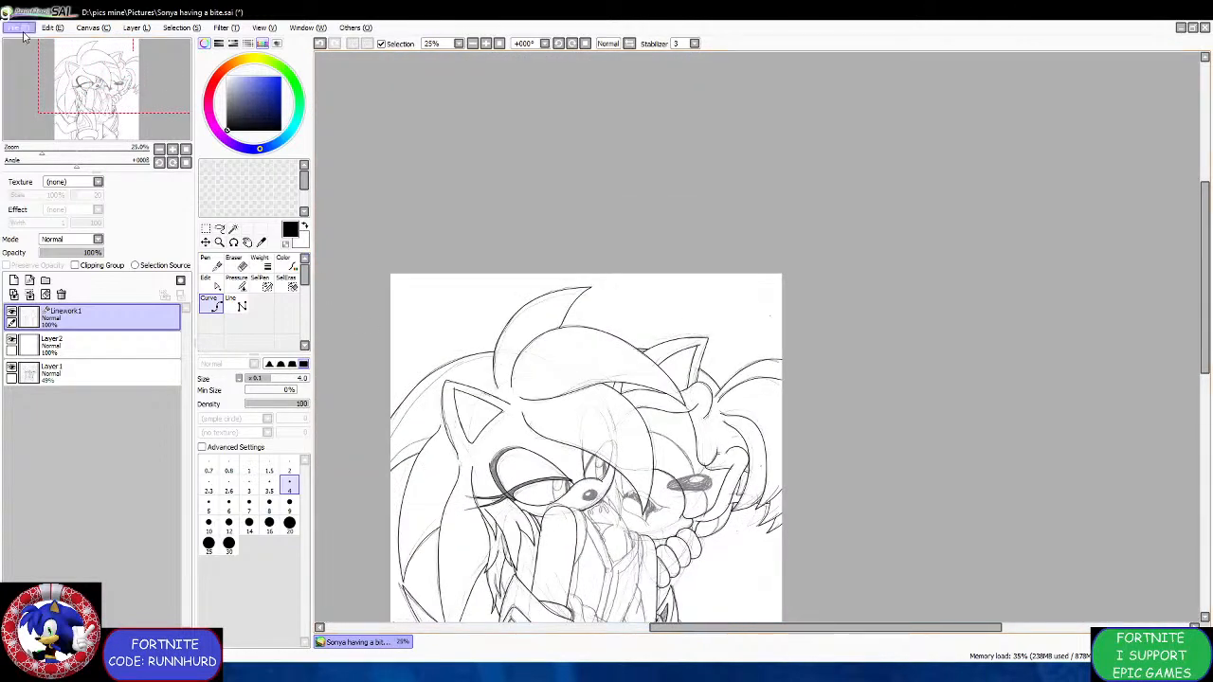
# Ink both edges of the far eye's thick lid band from the inner eye line to the hair fringe, and fill its lower tip black.
pyautogui.scroll(1, 581, 467)
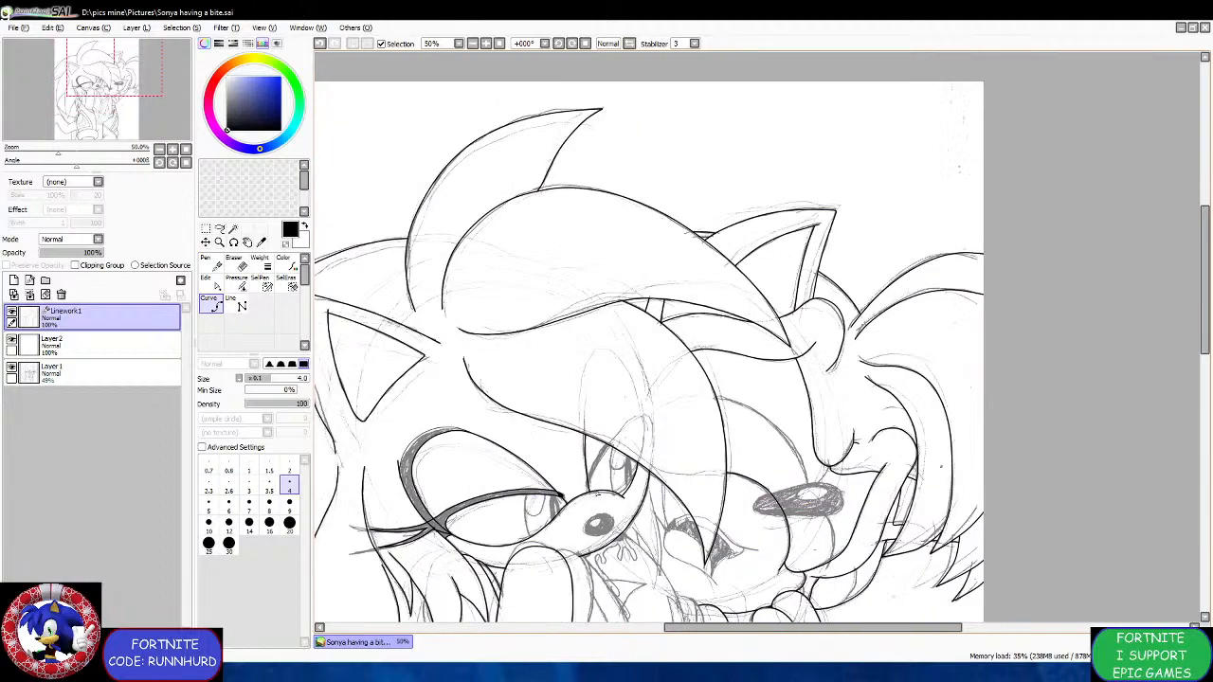
pyautogui.scroll(3, 595, 493)
pyautogui.scroll(-1, 546, 369)
pyautogui.scroll(1, 540, 298)
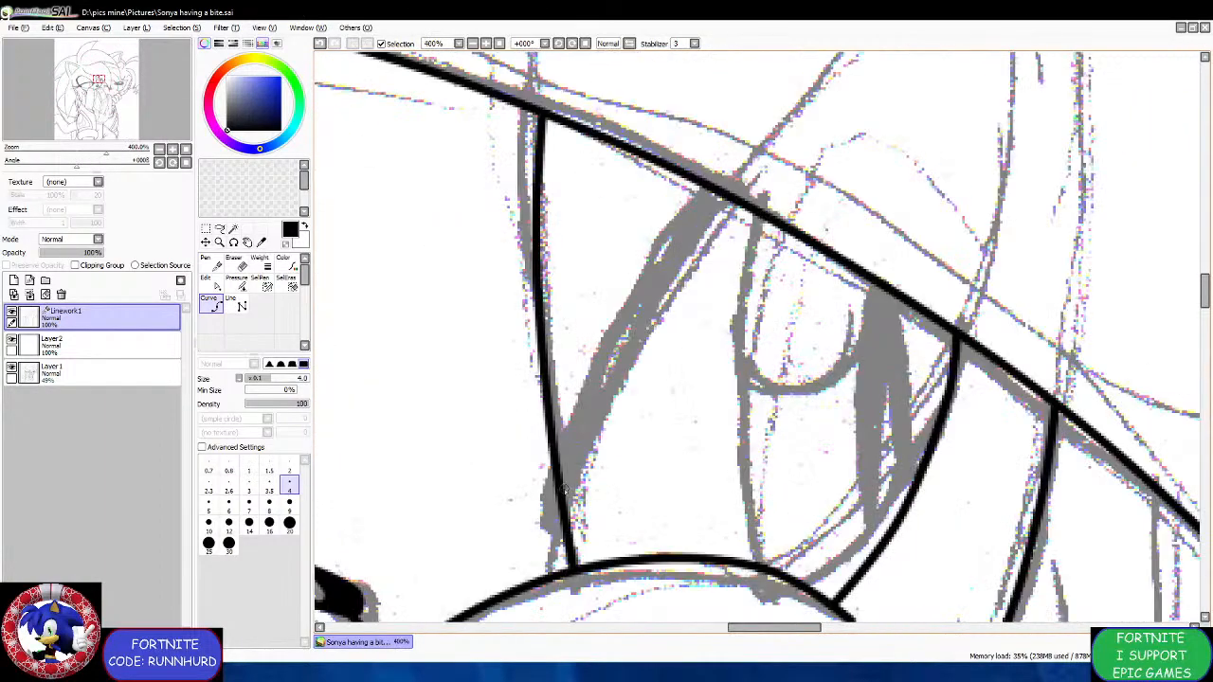
pyautogui.moveTo(562, 512)
pyautogui.mouseDown()
pyautogui.moveTo(592, 417)
pyautogui.moveTo(646, 318)
pyautogui.moveTo(722, 222)
pyautogui.moveTo(724, 199)
pyautogui.mouseUp()
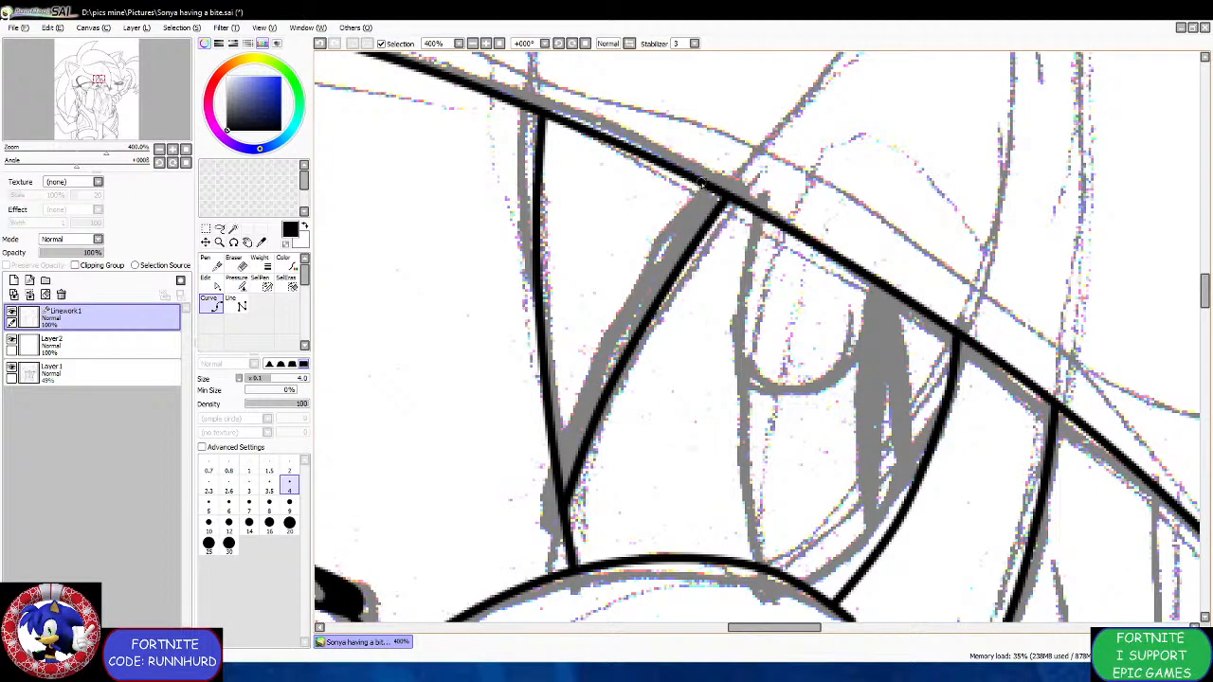
pyautogui.moveTo(702, 182); pyautogui.dragTo(555, 453)
pyautogui.scroll(-2, 554, 448)
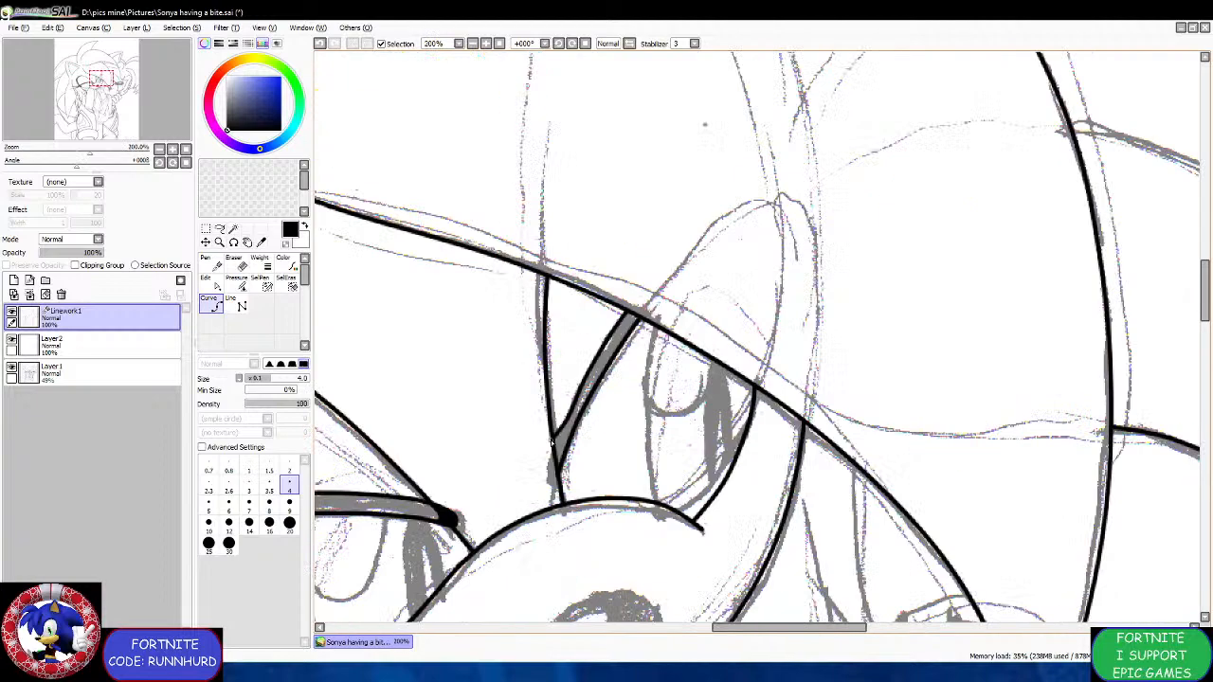
pyautogui.scroll(2, 554, 447)
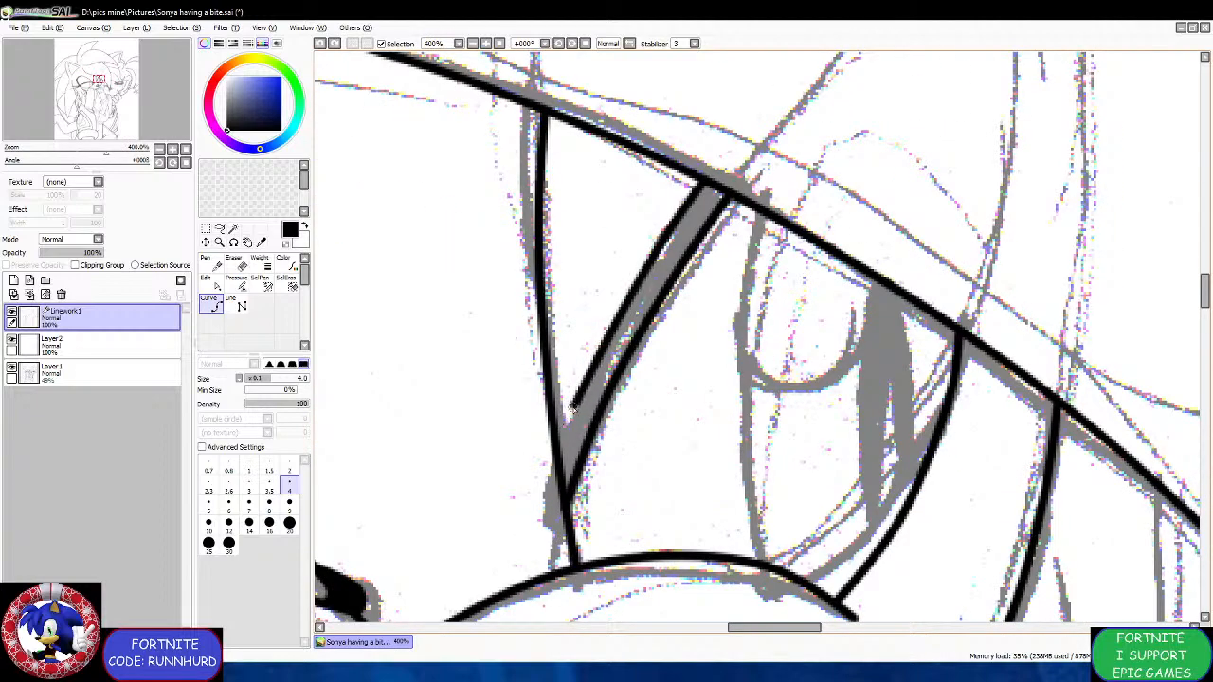
pyautogui.moveTo(570, 406); pyautogui.dragTo(554, 465)
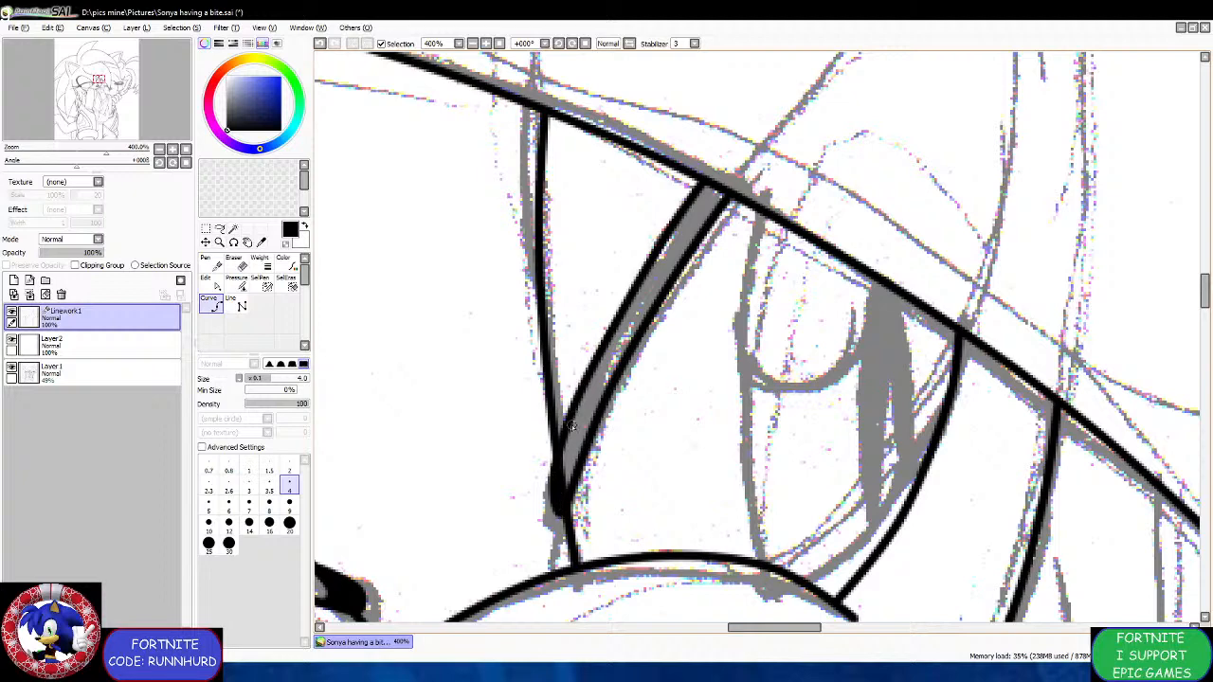
pyautogui.scroll(-1, 571, 427)
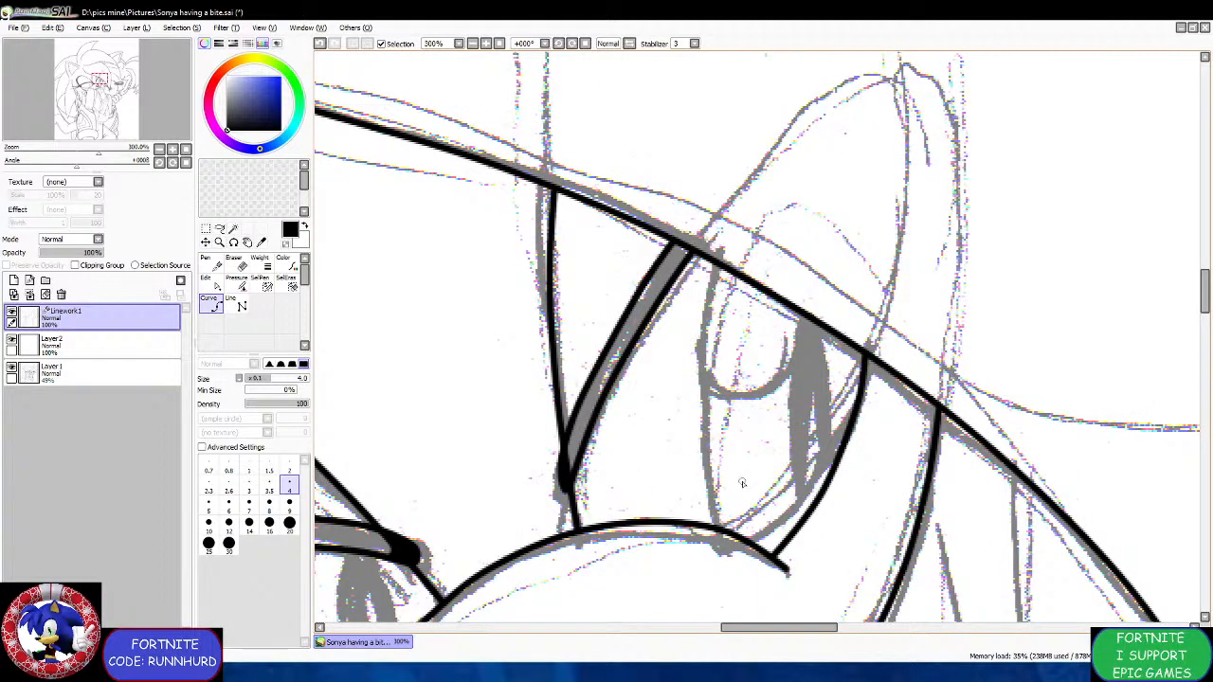
# Ink the near eye's iris edge between the lids, and its highlight as a U-shaped curve with brush size 2.
pyautogui.scroll(-4, 750, 452)
pyautogui.scroll(5, 557, 557)
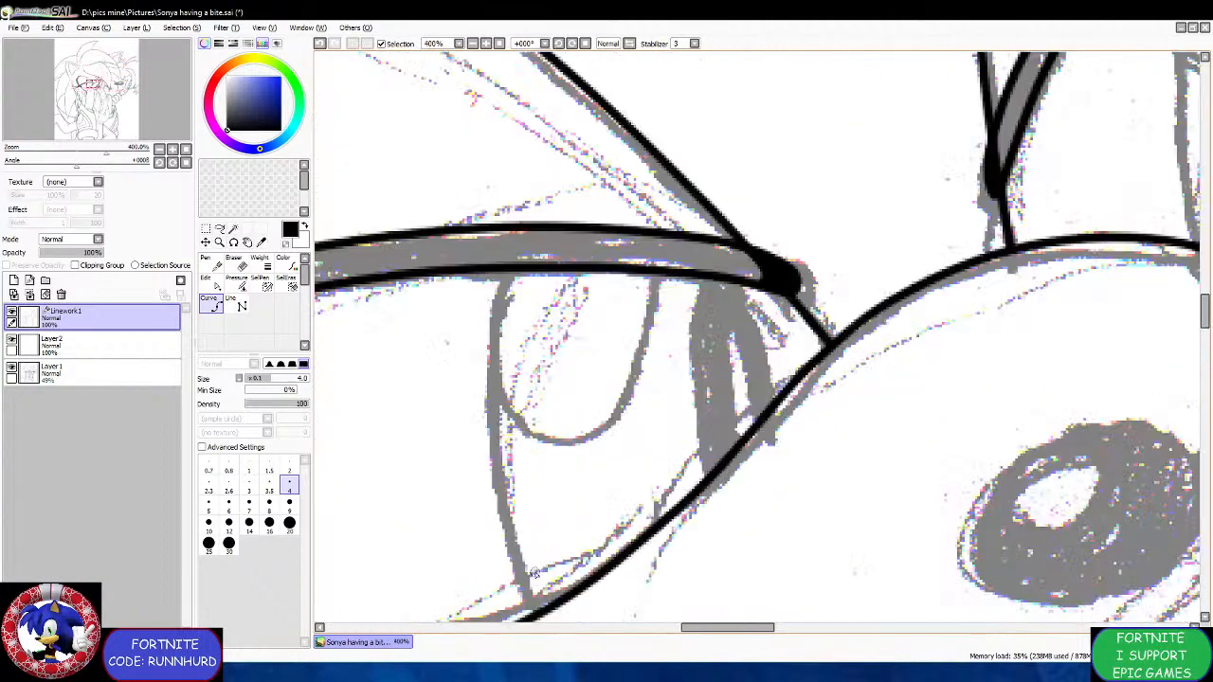
pyautogui.moveTo(533, 614)
pyautogui.mouseDown()
pyautogui.moveTo(485, 426)
pyautogui.moveTo(485, 327)
pyautogui.moveTo(504, 273)
pyautogui.mouseUp()
pyautogui.click(289, 464)
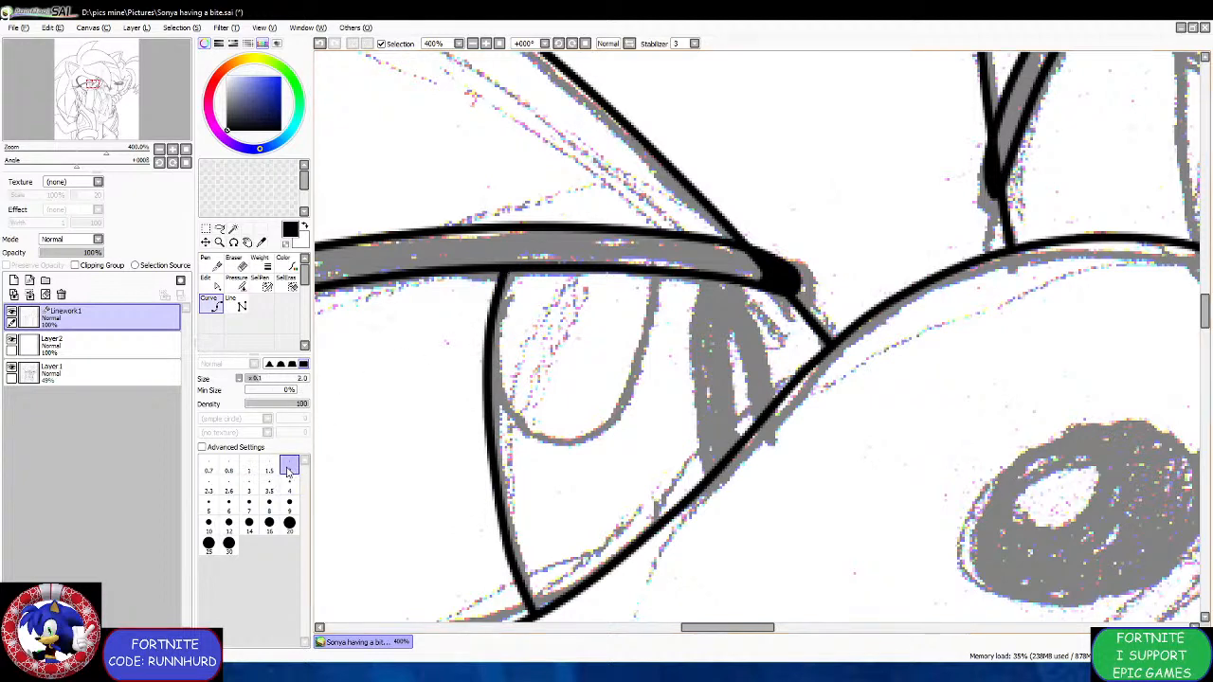
pyautogui.moveTo(511, 417)
pyautogui.mouseDown()
pyautogui.moveTo(519, 434)
pyautogui.moveTo(567, 445)
pyautogui.moveTo(624, 422)
pyautogui.moveTo(653, 379)
pyautogui.moveTo(662, 273)
pyautogui.mouseUp()
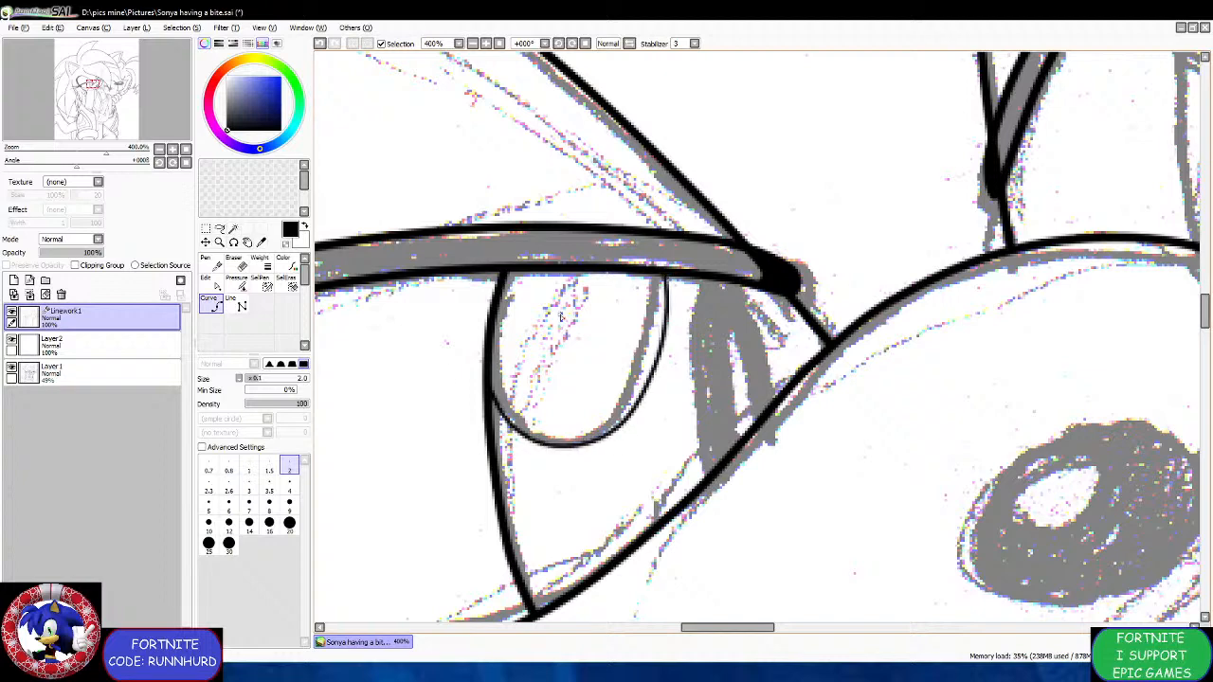
# Set the brush size to 4 and ink both side edges of the near eye's pupil between the upper lid and the muzzle line.
pyautogui.click(290, 485)
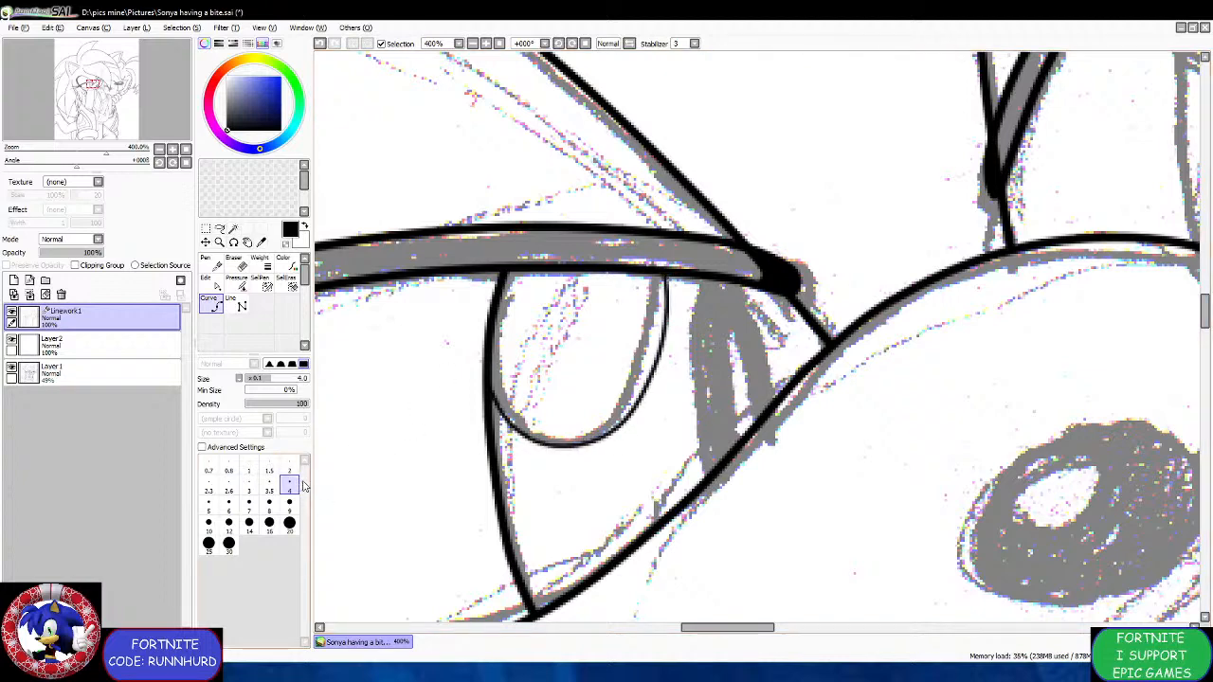
pyautogui.scroll(1, 694, 462)
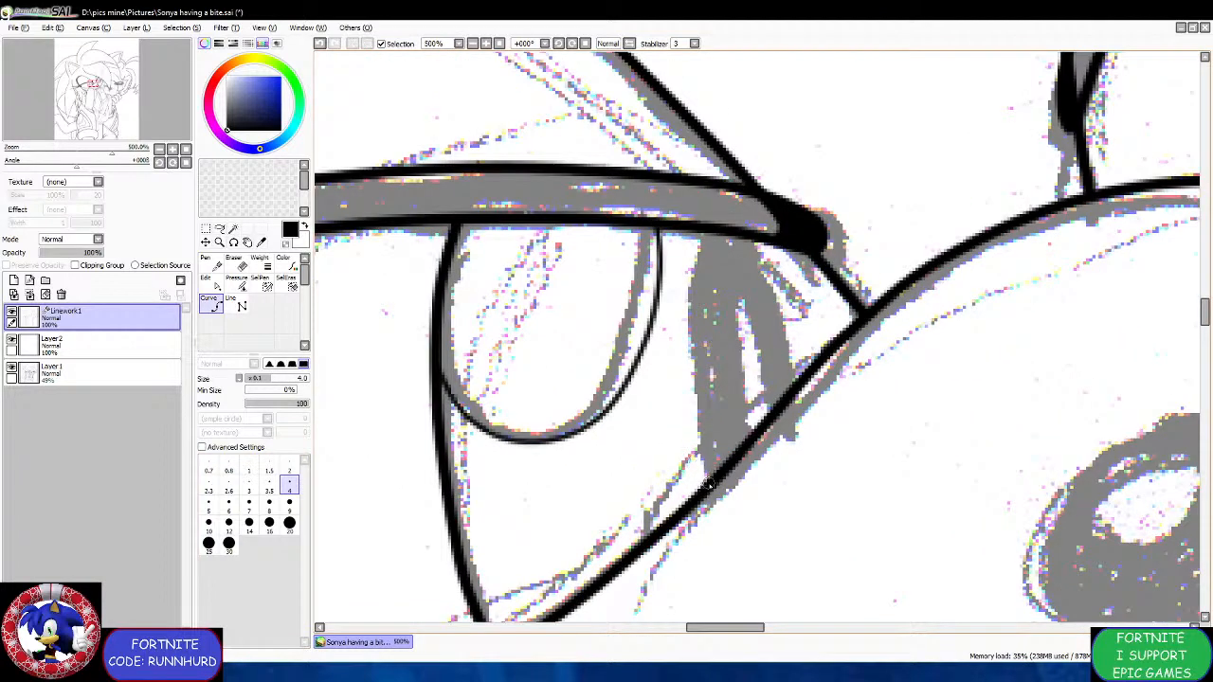
pyautogui.moveTo(706, 485)
pyautogui.mouseDown()
pyautogui.moveTo(693, 421)
pyautogui.moveTo(694, 230)
pyautogui.mouseUp()
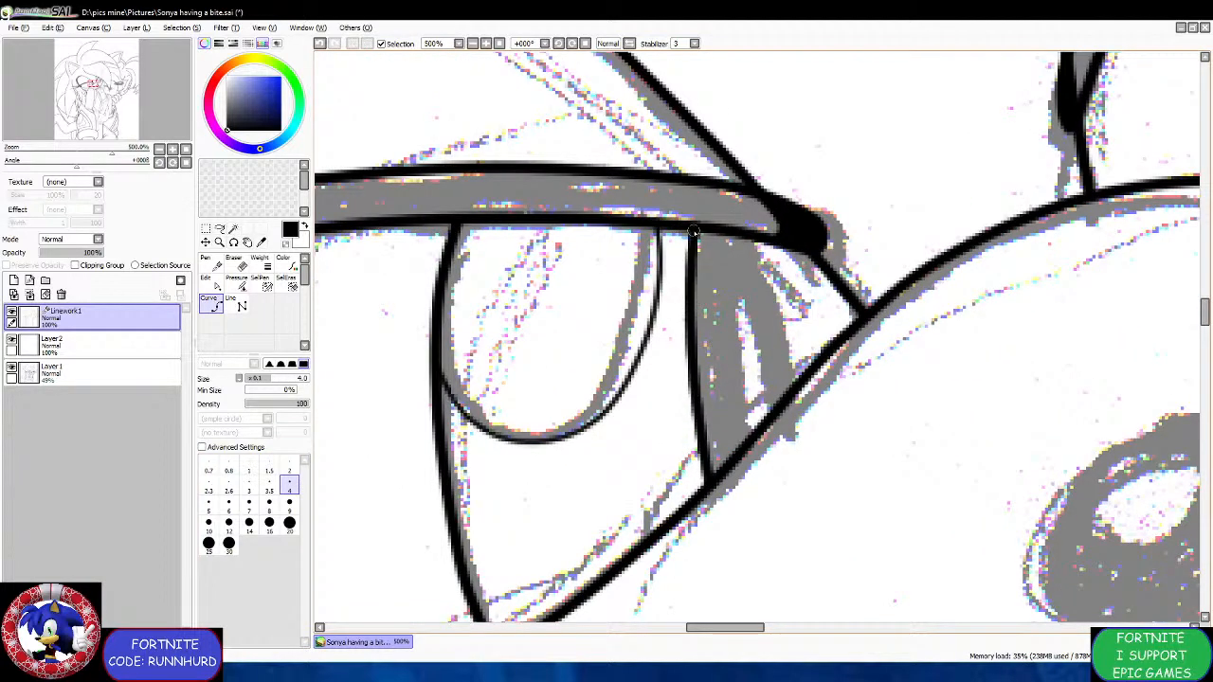
pyautogui.doubleClick(701, 230)
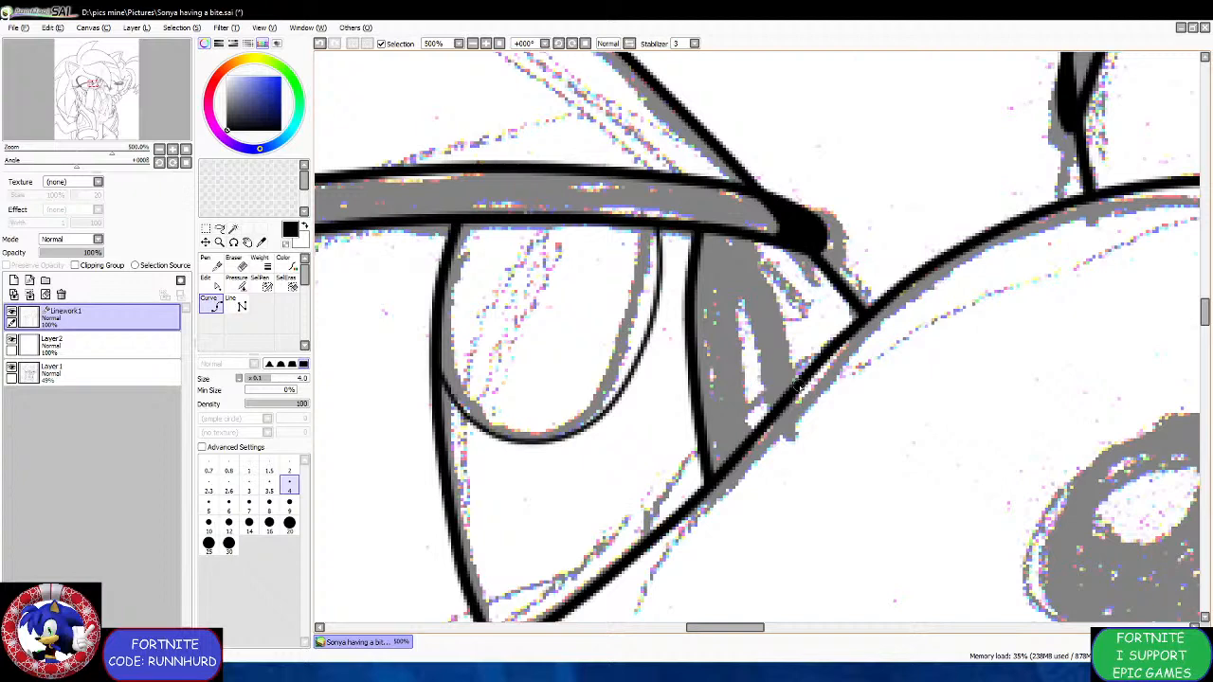
pyautogui.moveTo(794, 384)
pyautogui.mouseDown()
pyautogui.moveTo(769, 332)
pyautogui.moveTo(778, 304)
pyautogui.moveTo(747, 233)
pyautogui.mouseUp()
# Ink the narrow pointed notch inside the near eye's pupil, open toward the muzzle line.
pyautogui.scroll(1, 737, 397)
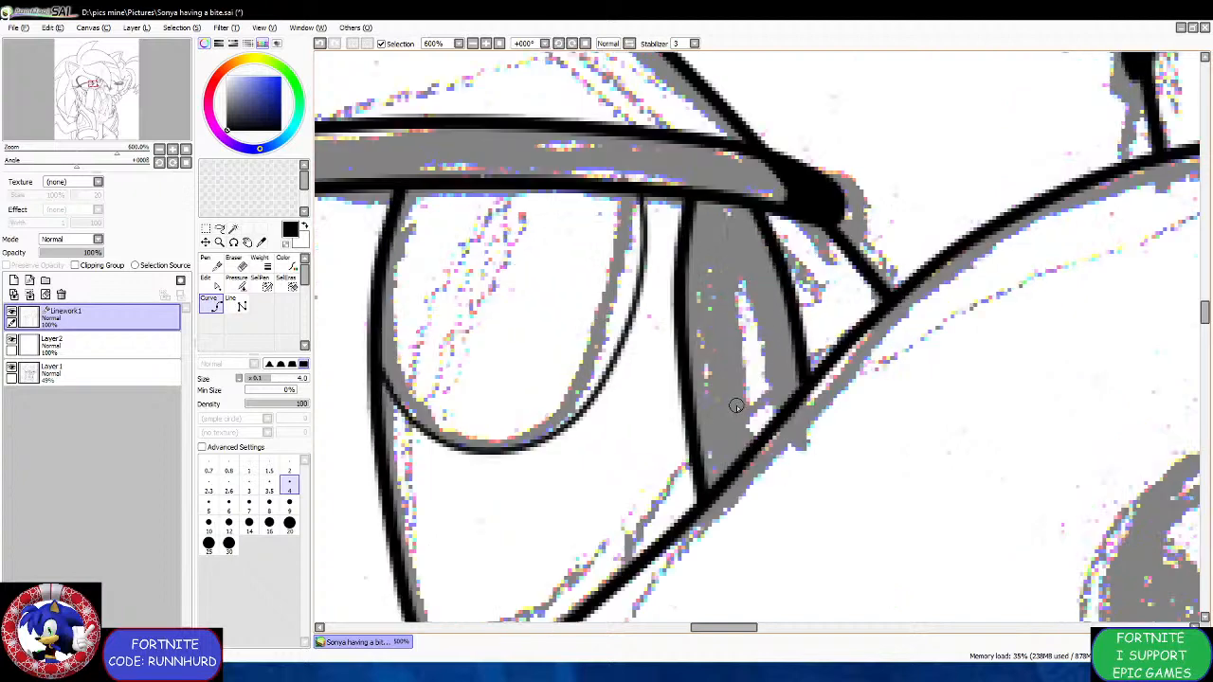
pyautogui.moveTo(749, 452)
pyautogui.mouseDown()
pyautogui.moveTo(732, 365)
pyautogui.moveTo(734, 275)
pyautogui.moveTo(745, 369)
pyautogui.mouseUp()
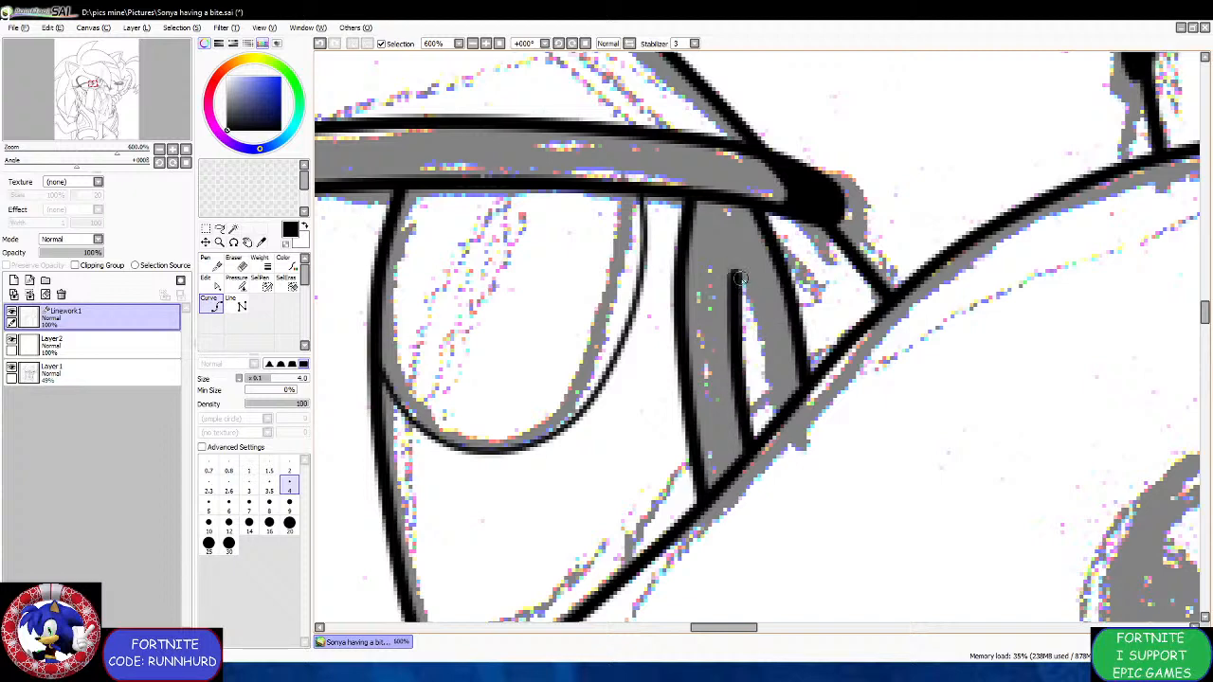
pyautogui.moveTo(735, 274)
pyautogui.mouseDown()
pyautogui.moveTo(769, 340)
pyautogui.moveTo(779, 419)
pyautogui.mouseUp()
pyautogui.scroll(-4, 779, 418)
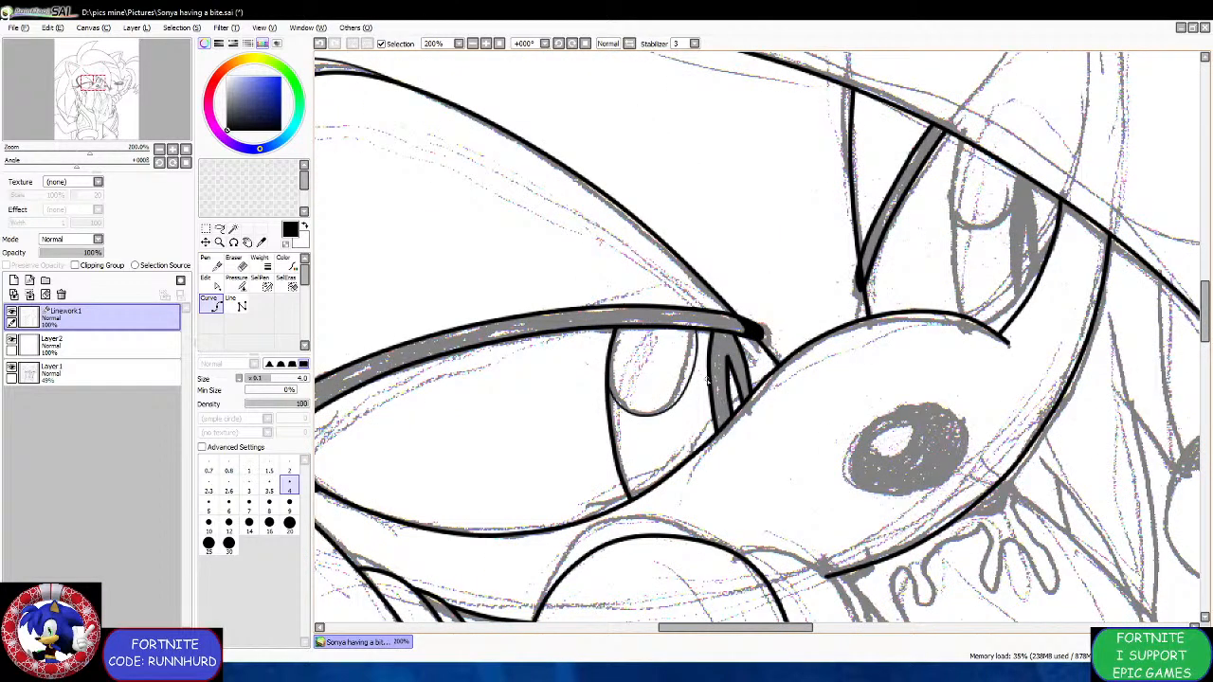
# Ink the far eye's iris edge from the muzzle line to the hair fringe, and its U-shaped highlight with brush size 2.
pyautogui.scroll(4, 924, 309)
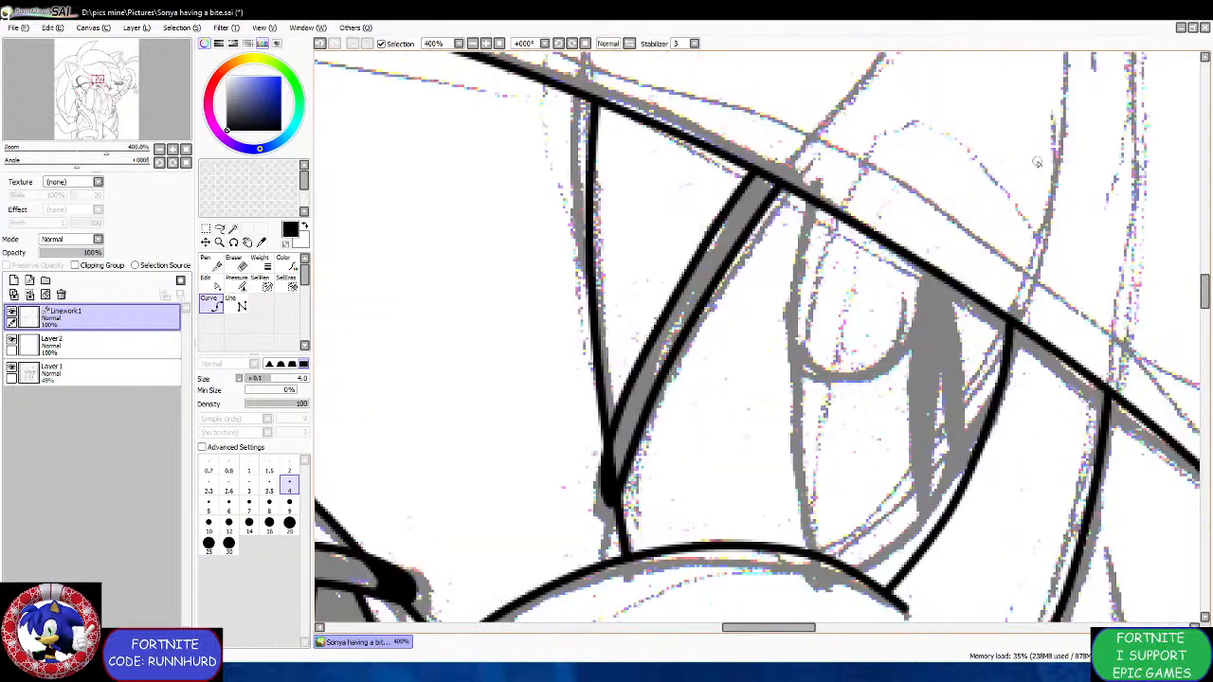
pyautogui.scroll(1, 849, 500)
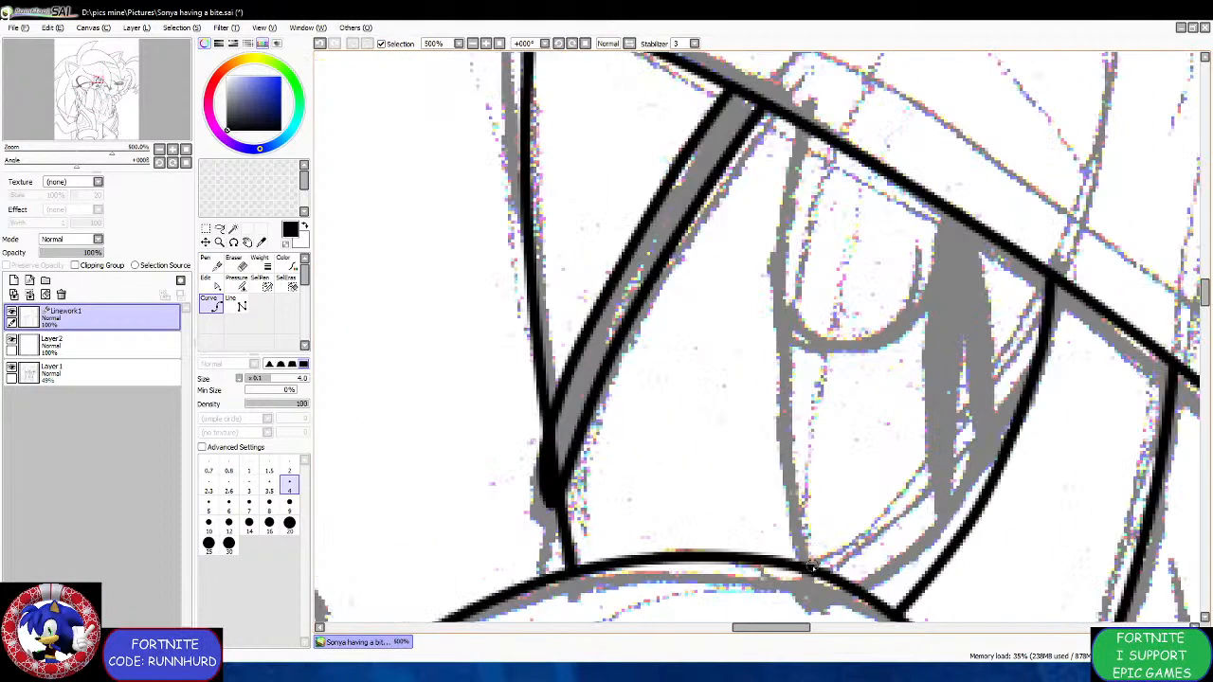
pyautogui.moveTo(806, 567)
pyautogui.mouseDown()
pyautogui.moveTo(773, 325)
pyautogui.moveTo(792, 180)
pyautogui.moveTo(815, 141)
pyautogui.mouseUp()
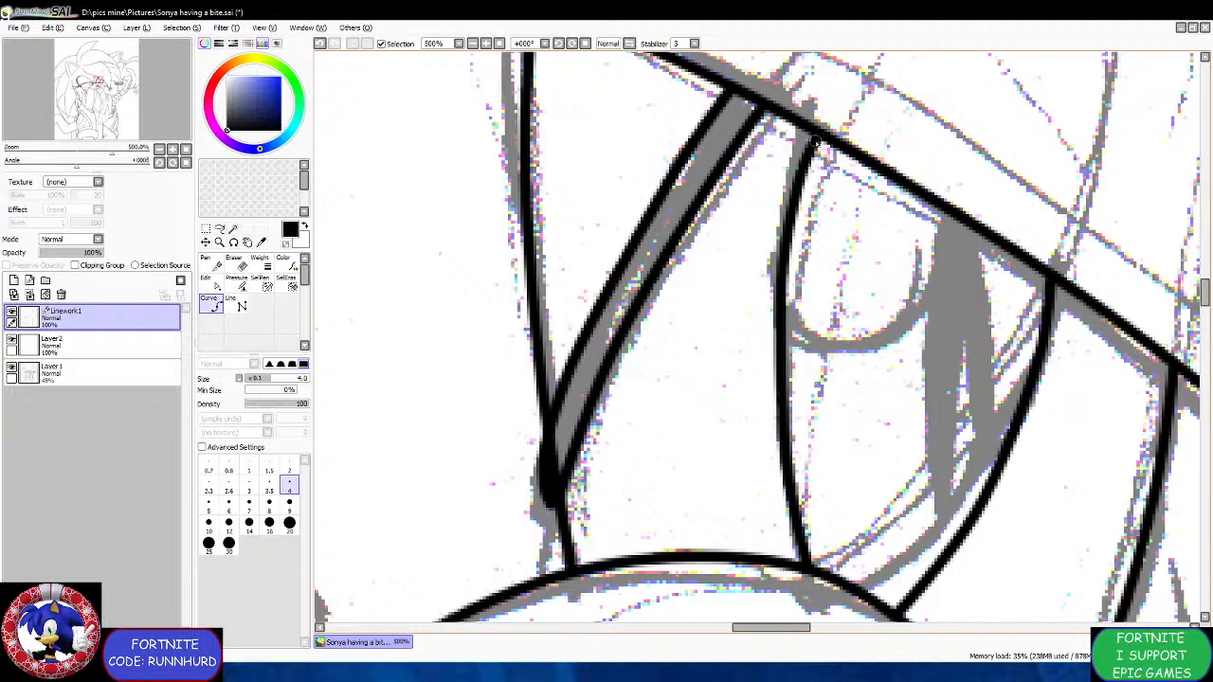
pyautogui.click(289, 466)
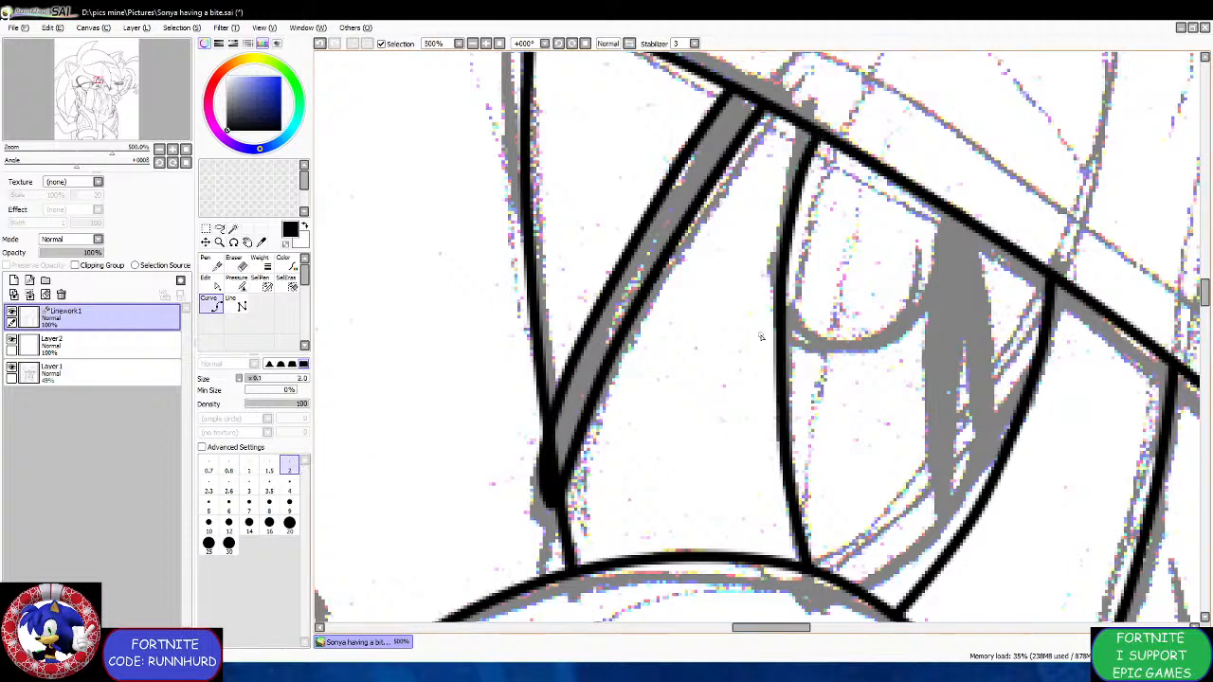
pyautogui.moveTo(777, 334)
pyautogui.mouseDown()
pyautogui.moveTo(863, 352)
pyautogui.moveTo(901, 334)
pyautogui.moveTo(925, 309)
pyautogui.moveTo(948, 246)
pyautogui.mouseUp()
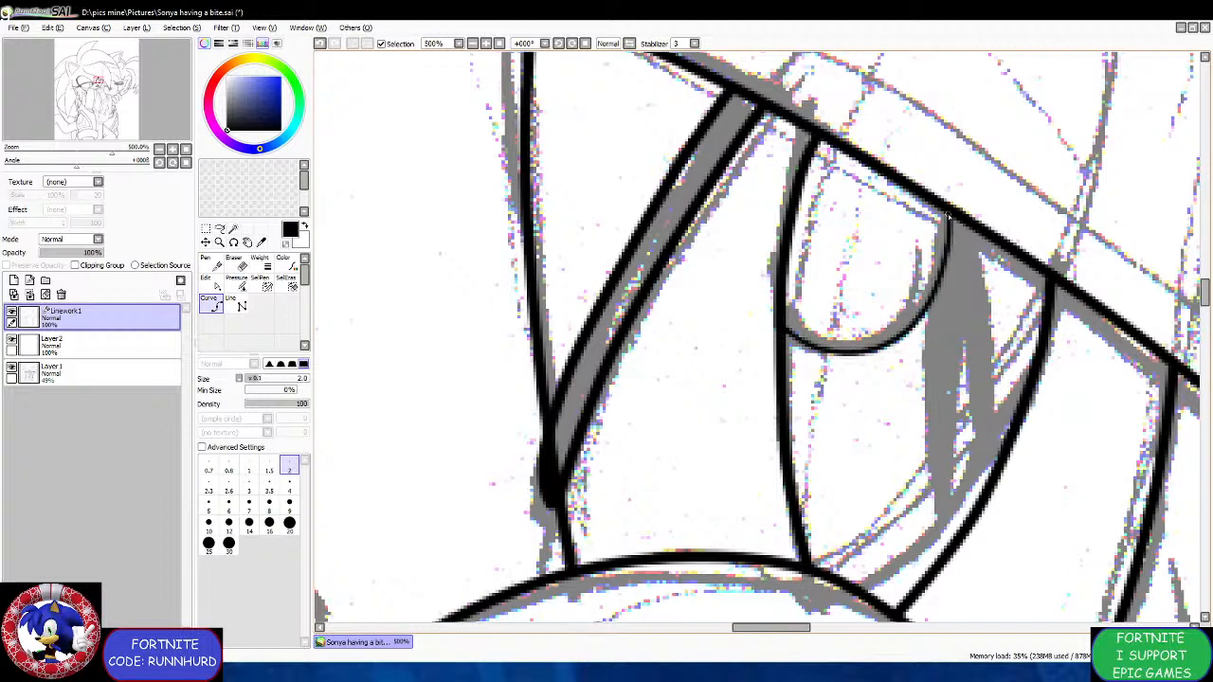
# Set the brush size to 4 and ink both side edges of the far eye's pupil up from the outer eye line.
pyautogui.click(289, 484)
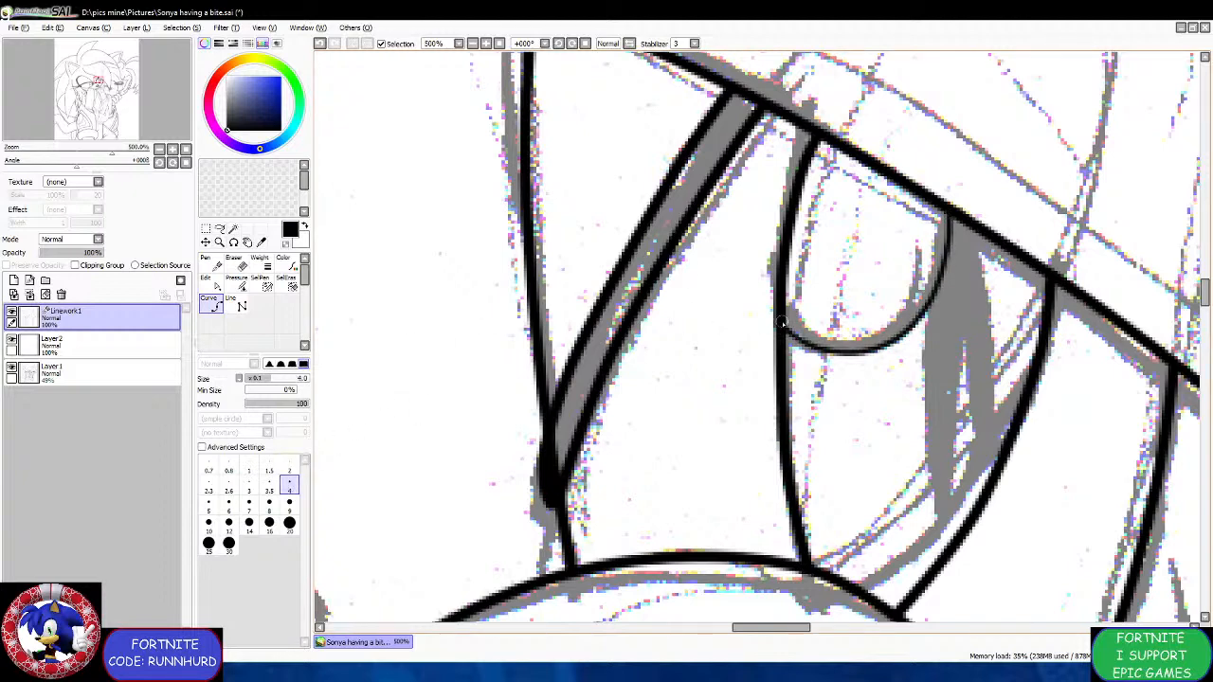
pyautogui.scroll(-2, 864, 305)
pyautogui.scroll(2, 961, 304)
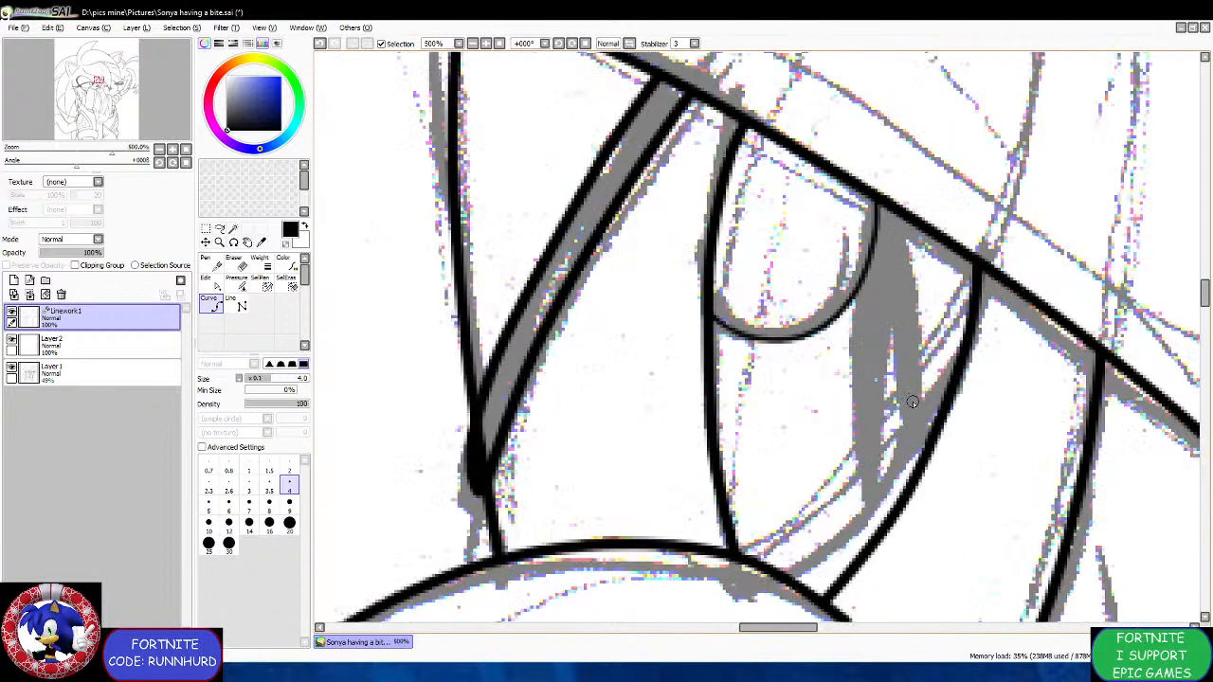
pyautogui.moveTo(931, 431); pyautogui.dragTo(920, 265)
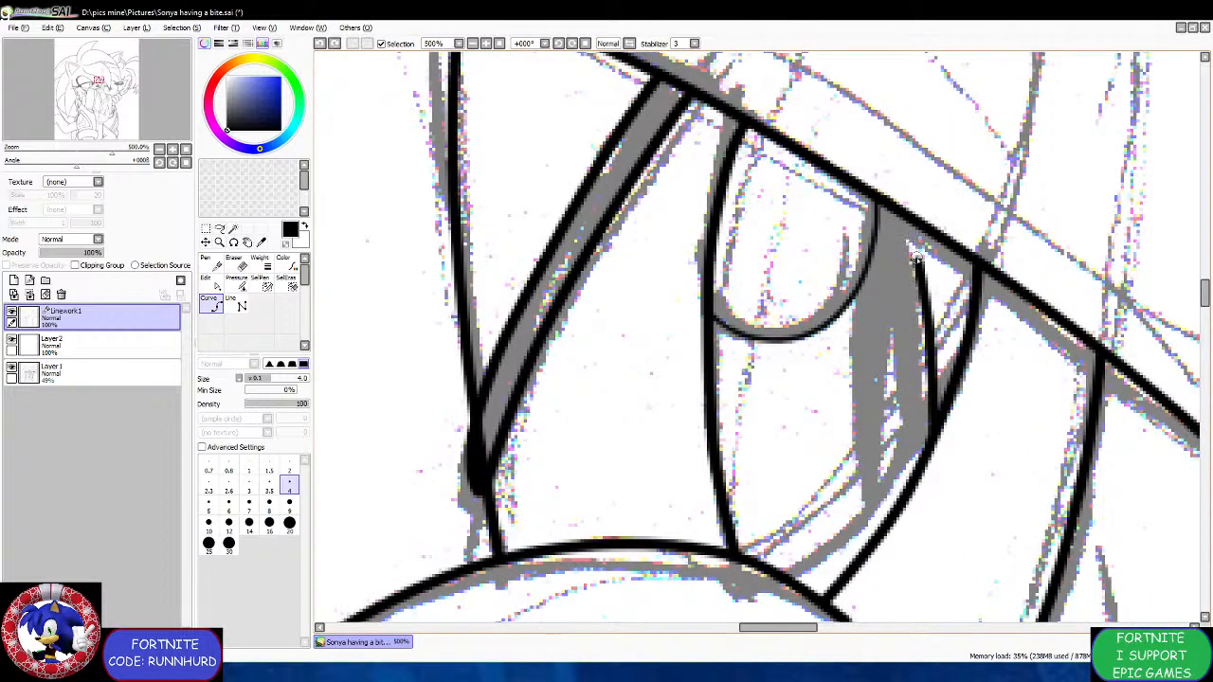
pyautogui.click(921, 260)
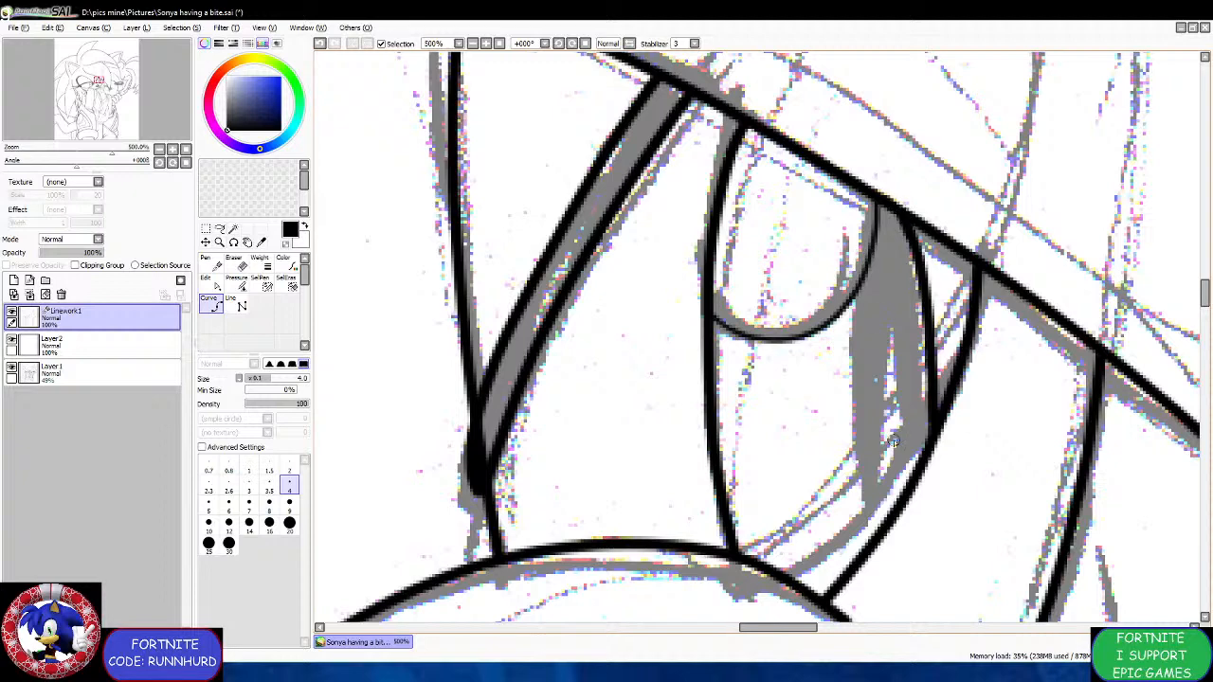
pyautogui.moveTo(880, 529)
pyautogui.mouseDown()
pyautogui.moveTo(859, 436)
pyautogui.moveTo(862, 285)
pyautogui.mouseUp()
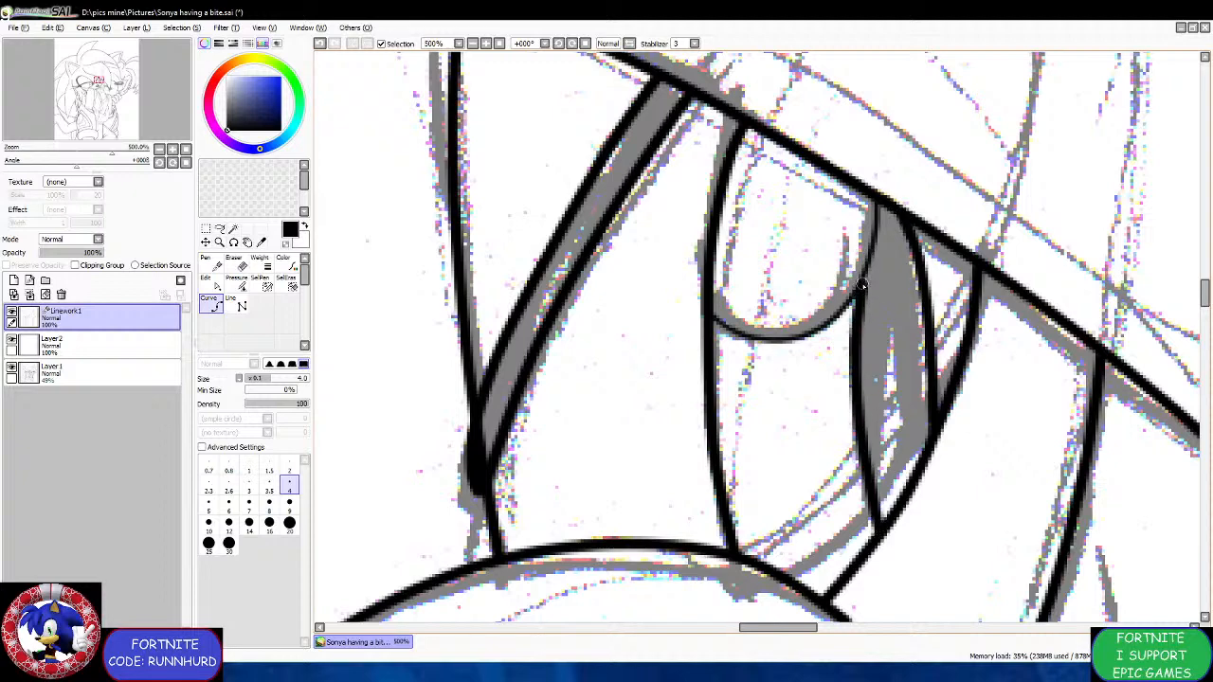
pyautogui.scroll(-2, 915, 418)
pyautogui.scroll(-1, 911, 394)
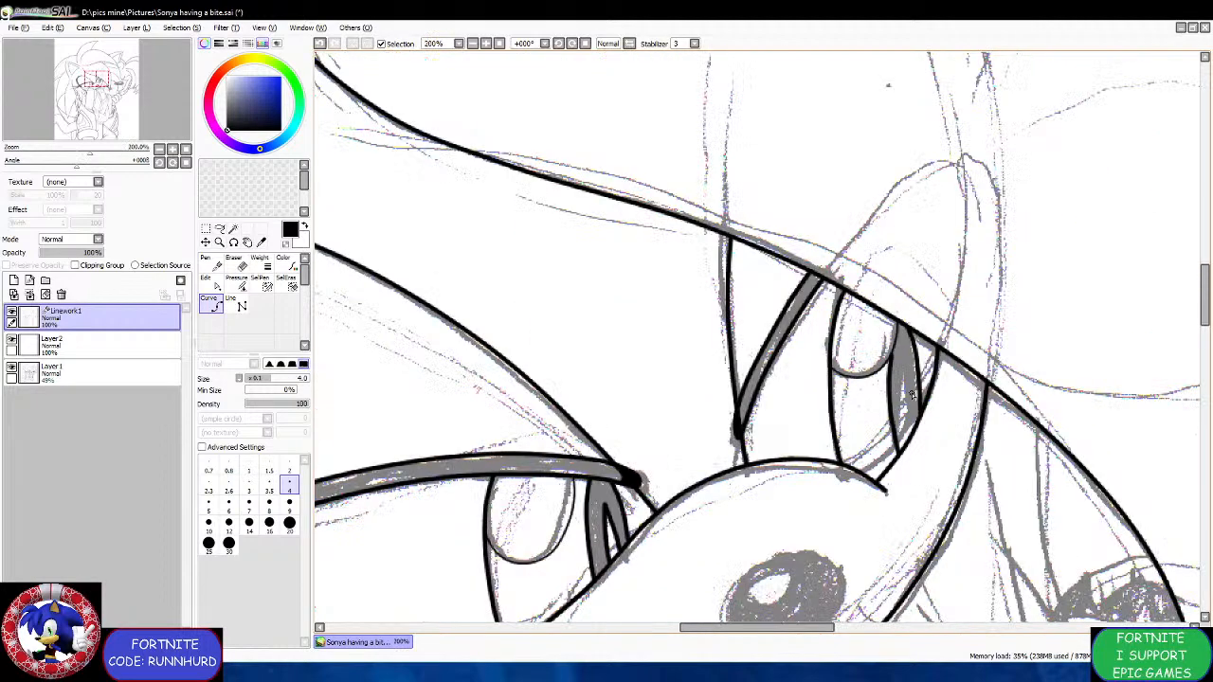
# Ink the narrow pointed notch inside the far eye's pupil, open toward the outer eye line.
pyautogui.scroll(3, 882, 343)
pyautogui.moveTo(890, 324); pyautogui.dragTo(891, 453)
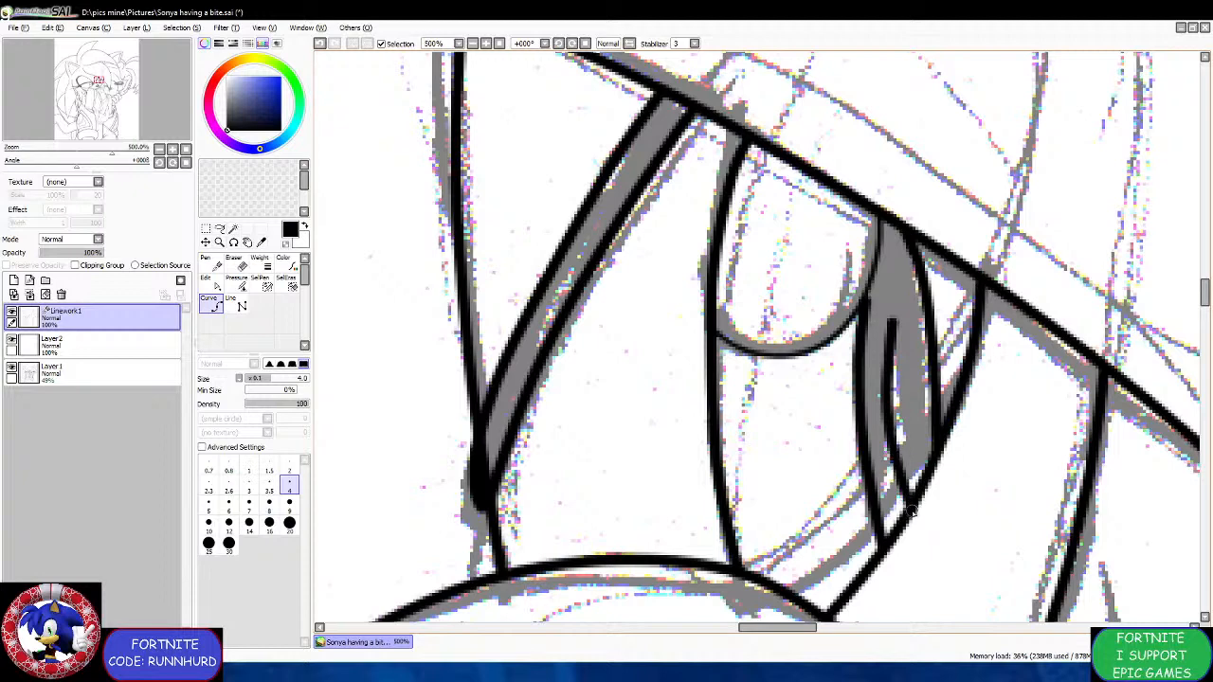
pyautogui.doubleClick(911, 501)
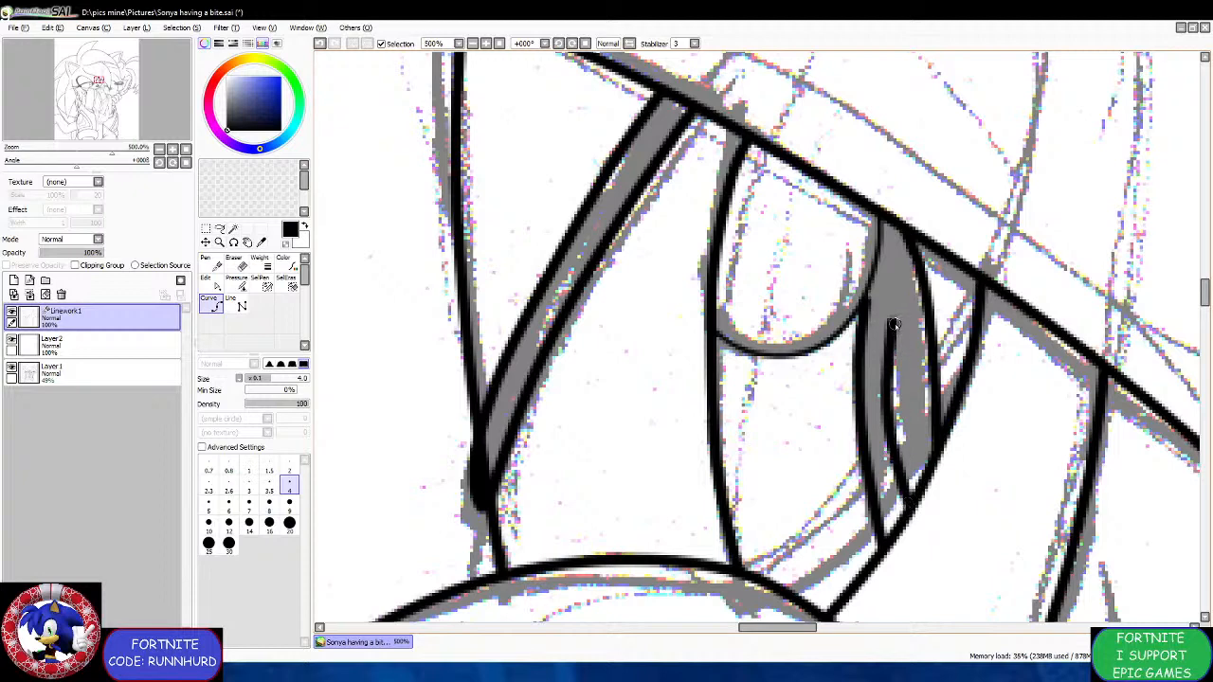
pyautogui.moveTo(893, 324)
pyautogui.mouseDown()
pyautogui.moveTo(915, 380)
pyautogui.moveTo(912, 492)
pyautogui.mouseUp()
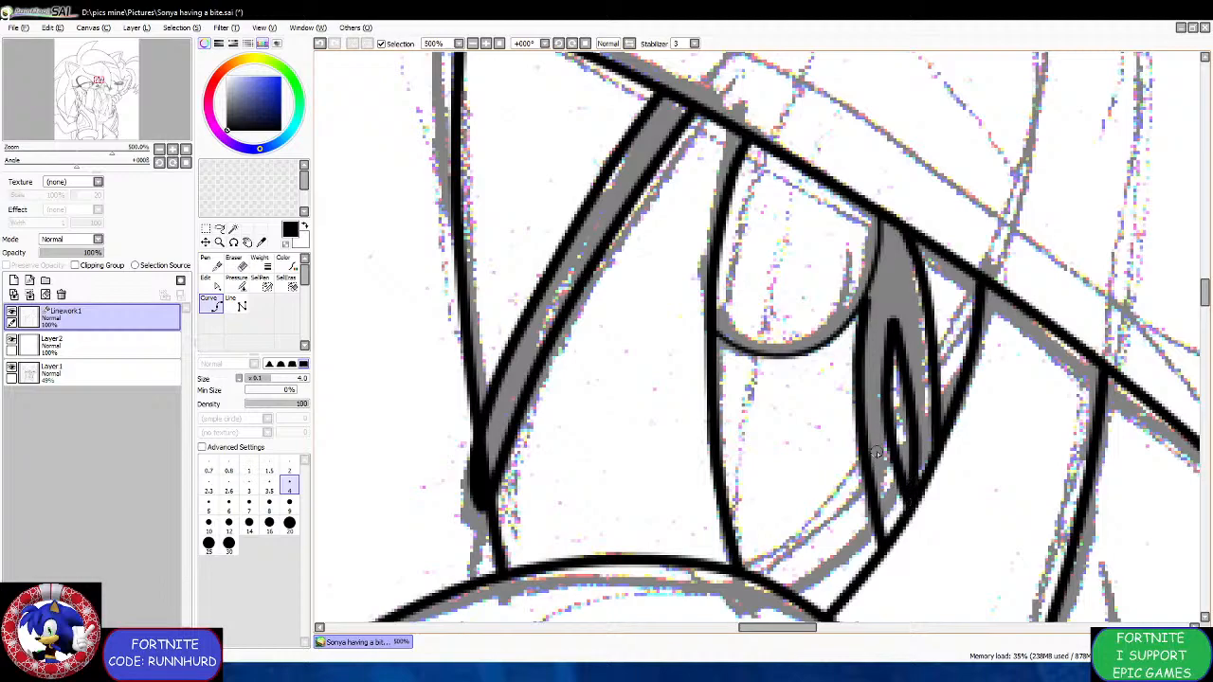
# Ink the closed oval outline of the nose at the end of the near character's muzzle.
pyautogui.scroll(-8, 909, 505)
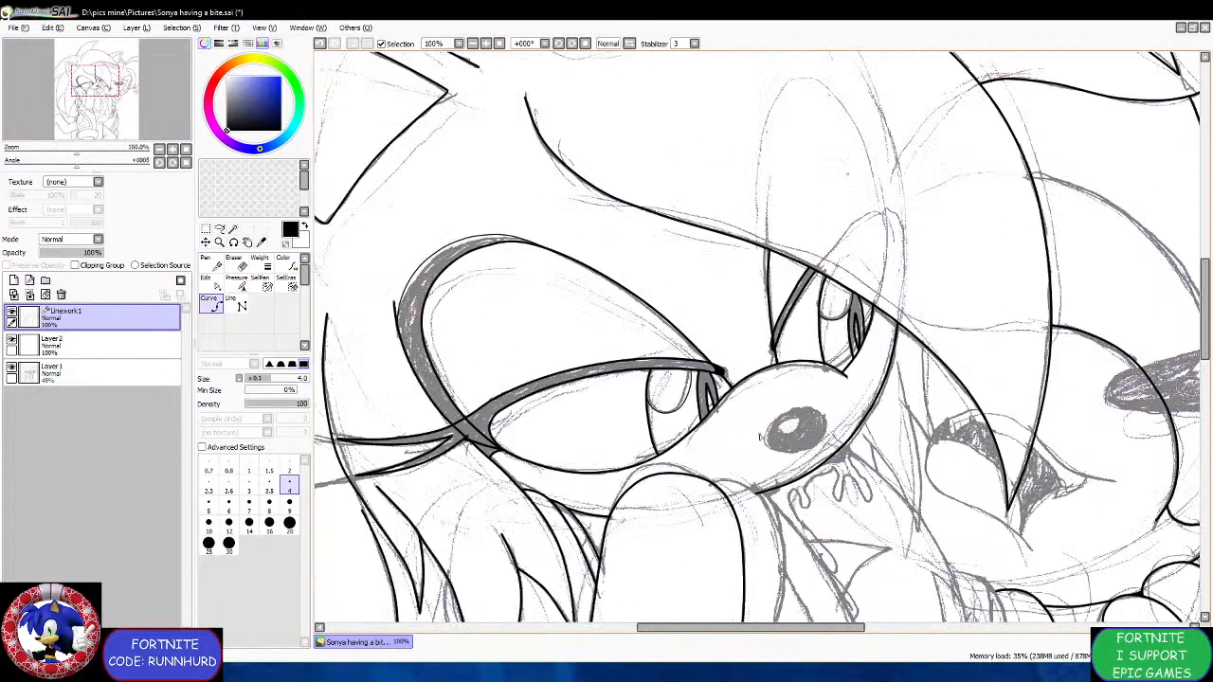
pyautogui.scroll(2, 760, 437)
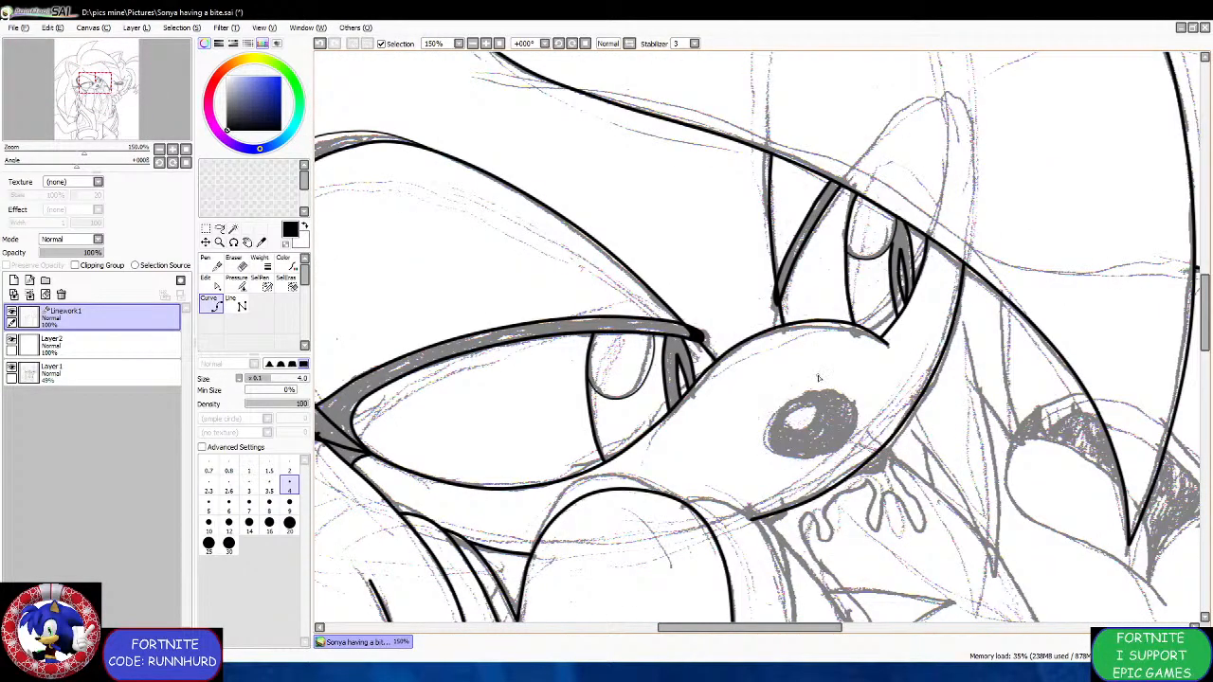
pyautogui.scroll(4, 829, 383)
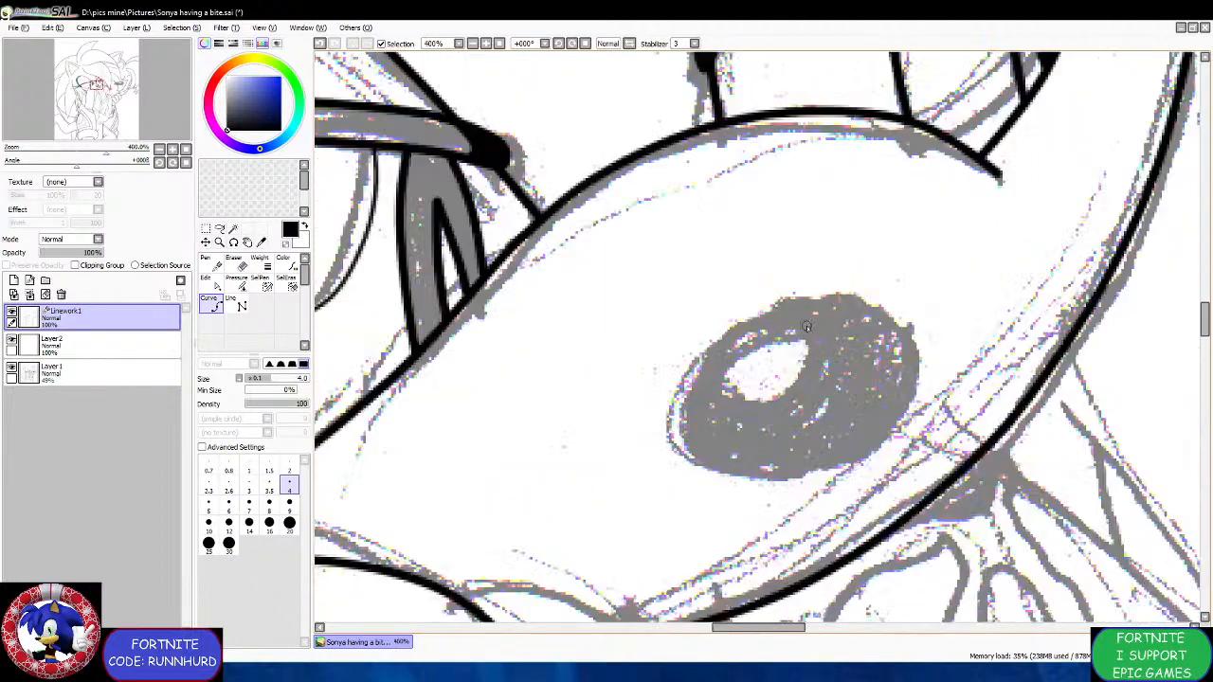
pyautogui.moveTo(836, 302)
pyautogui.mouseDown()
pyautogui.moveTo(754, 310)
pyautogui.moveTo(696, 369)
pyautogui.moveTo(682, 447)
pyautogui.moveTo(703, 469)
pyautogui.moveTo(798, 477)
pyautogui.moveTo(865, 449)
pyautogui.moveTo(908, 399)
pyautogui.moveTo(904, 328)
pyautogui.moveTo(844, 300)
pyautogui.moveTo(792, 311)
pyautogui.mouseUp()
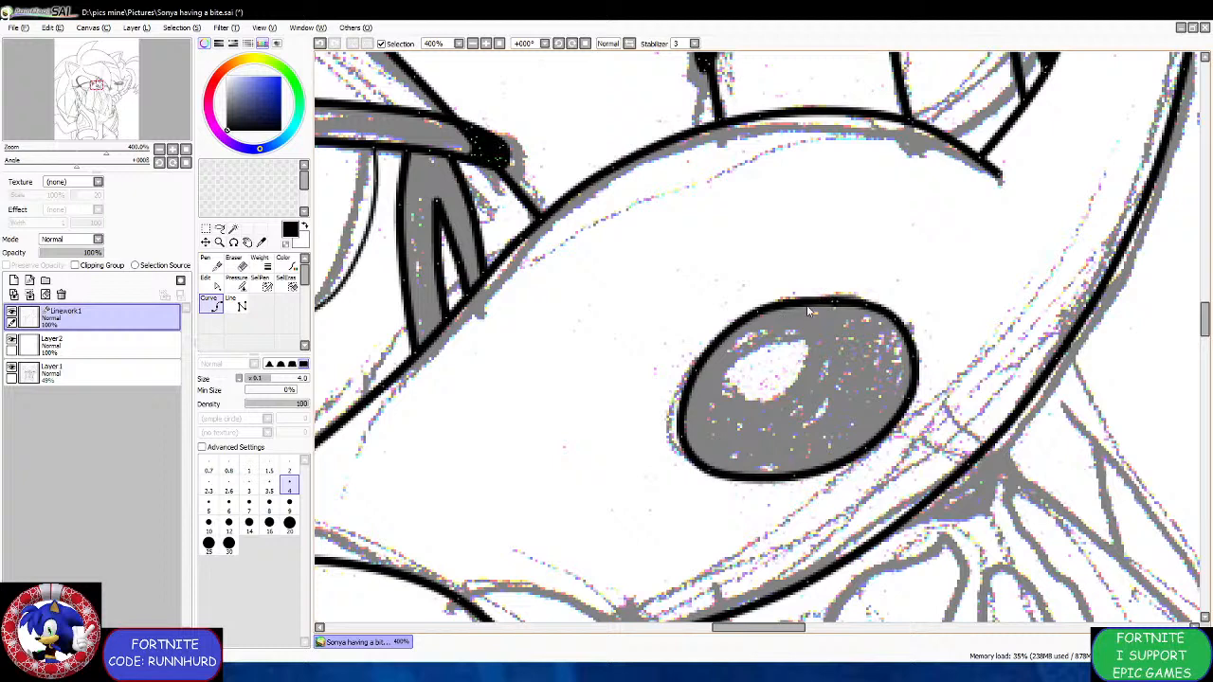
pyautogui.click(834, 313)
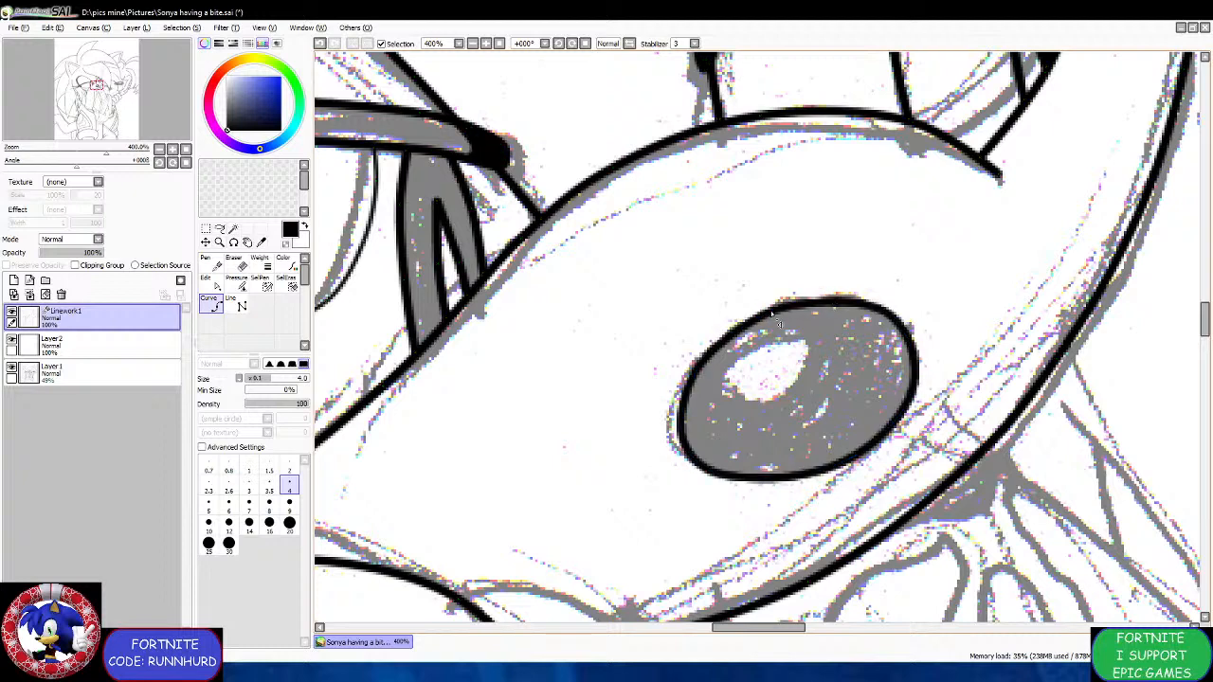
# Ink the small closed teardrop-shaped highlight inside the nose.
pyautogui.scroll(-1, 725, 366)
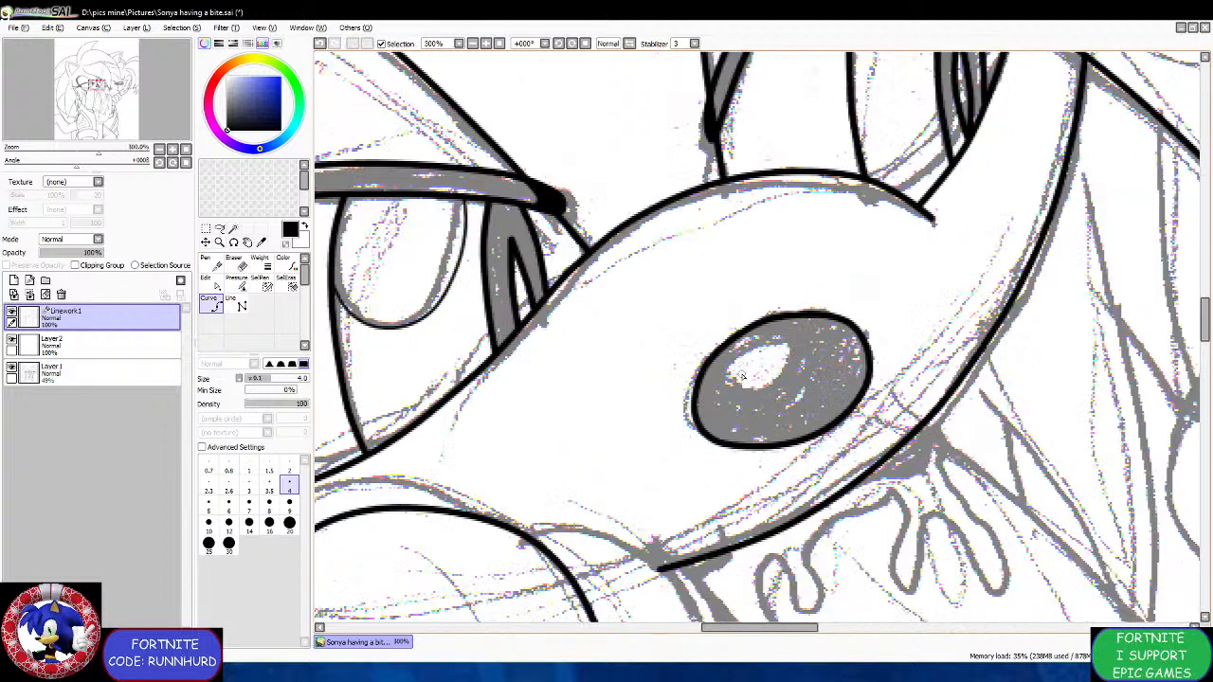
pyautogui.scroll(2, 778, 337)
pyautogui.moveTo(813, 347)
pyautogui.mouseDown()
pyautogui.moveTo(807, 327)
pyautogui.moveTo(739, 340)
pyautogui.moveTo(712, 378)
pyautogui.moveTo(723, 402)
pyautogui.moveTo(791, 405)
pyautogui.moveTo(812, 361)
pyautogui.moveTo(810, 381)
pyautogui.mouseUp()
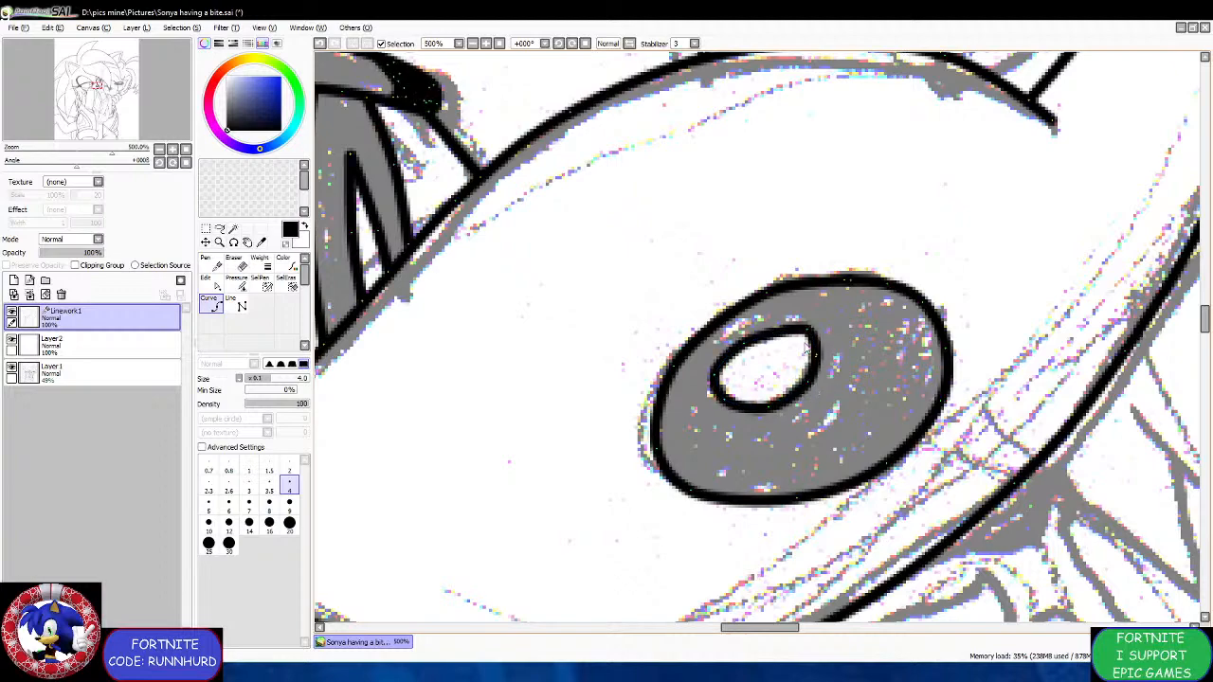
pyautogui.moveTo(811, 332); pyautogui.dragTo(815, 338)
# Ink the rounded shape beside the raised limb, from its upper edge past the muzzle corner and down toward the limb's side.
pyautogui.scroll(-3, 759, 345)
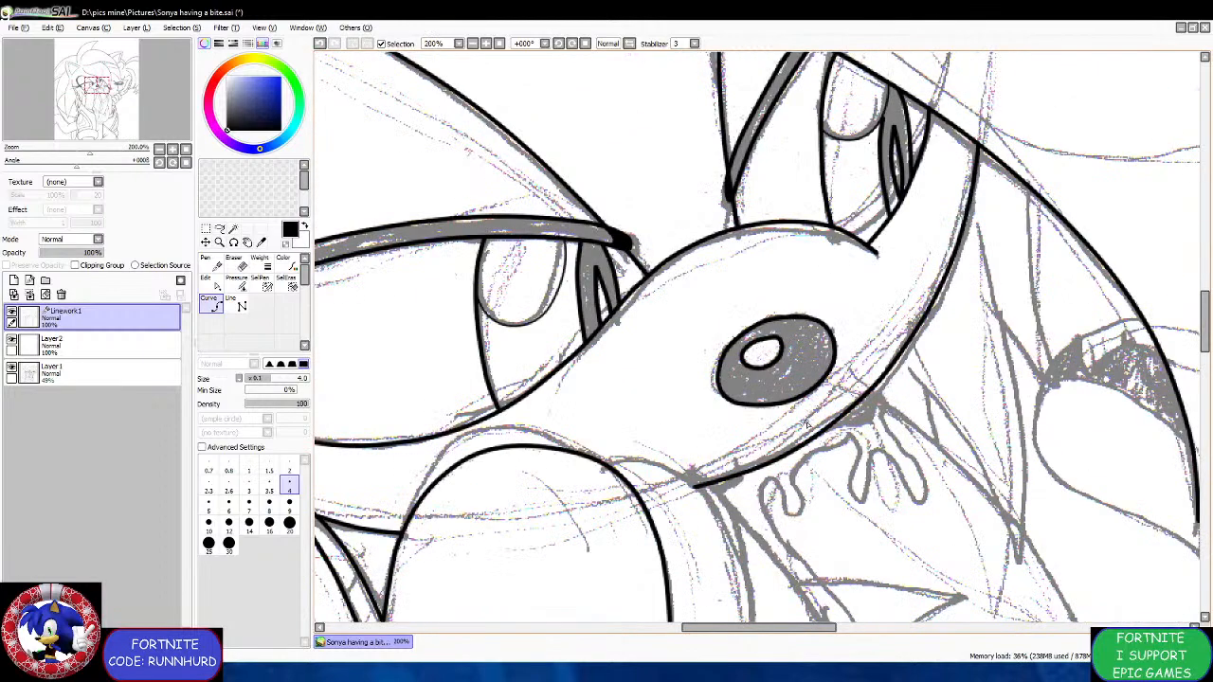
pyautogui.scroll(-1, 783, 417)
pyautogui.scroll(2, 662, 473)
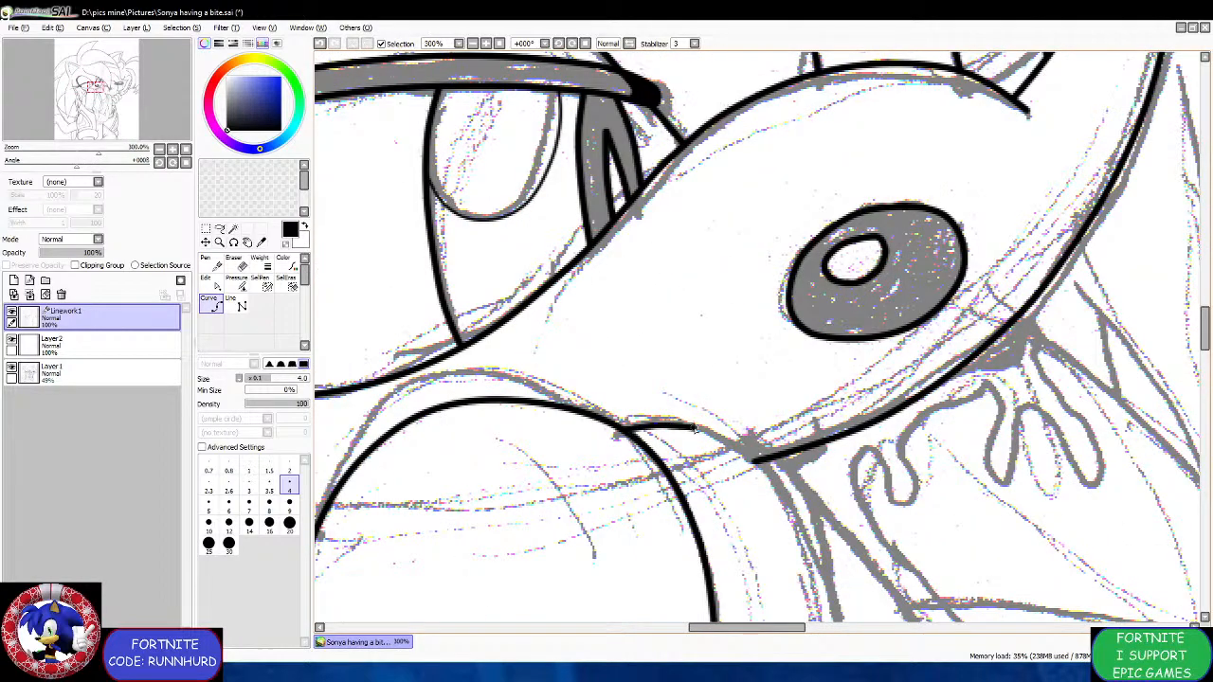
pyautogui.click(759, 459)
pyautogui.scroll(-1, 759, 472)
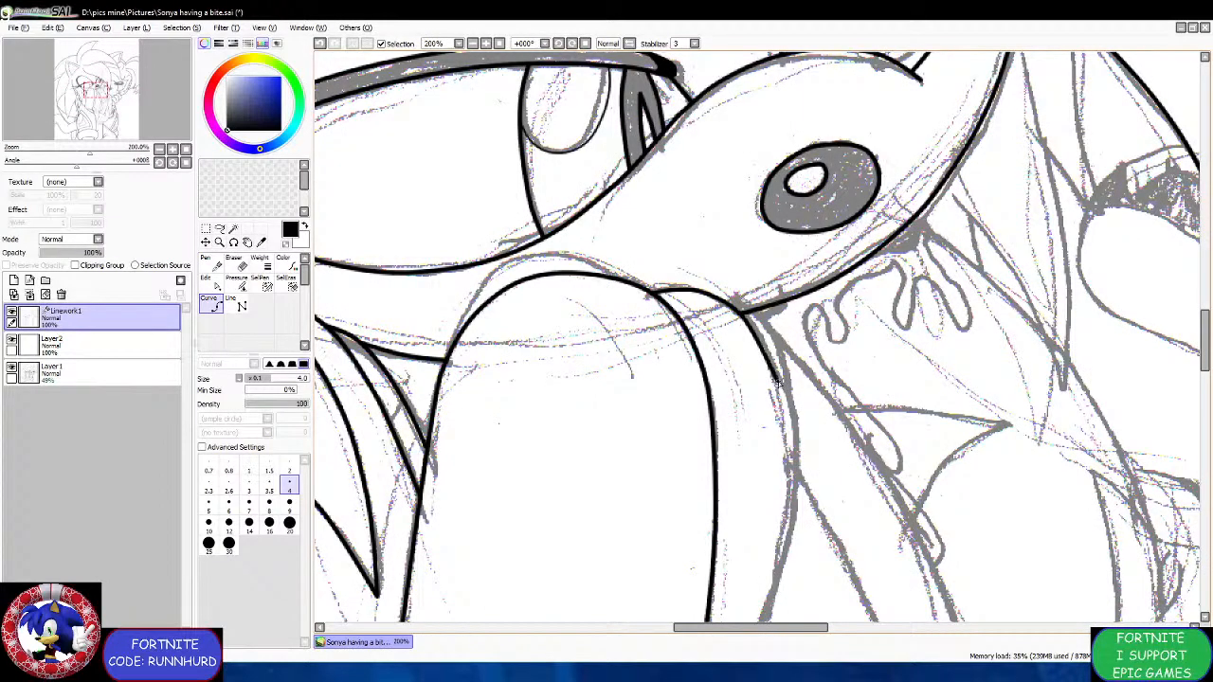
pyautogui.scroll(-3, 777, 384)
pyautogui.scroll(3, 786, 452)
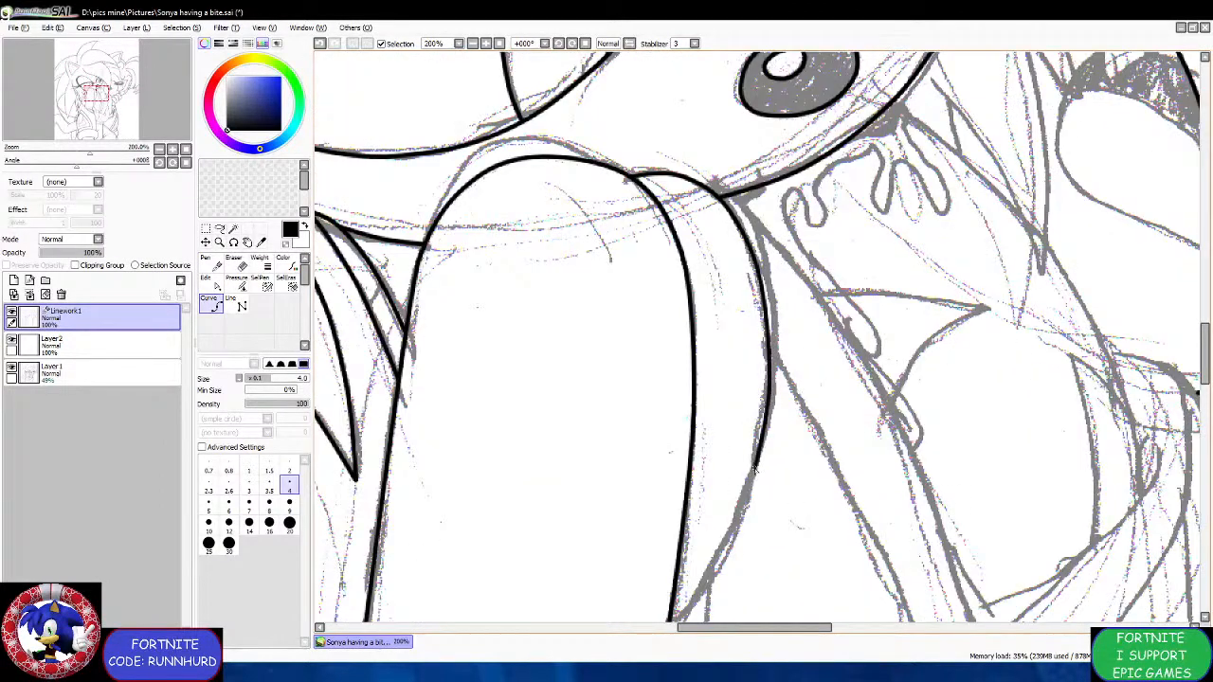
pyautogui.scroll(-2, 756, 468)
pyautogui.scroll(2, 748, 474)
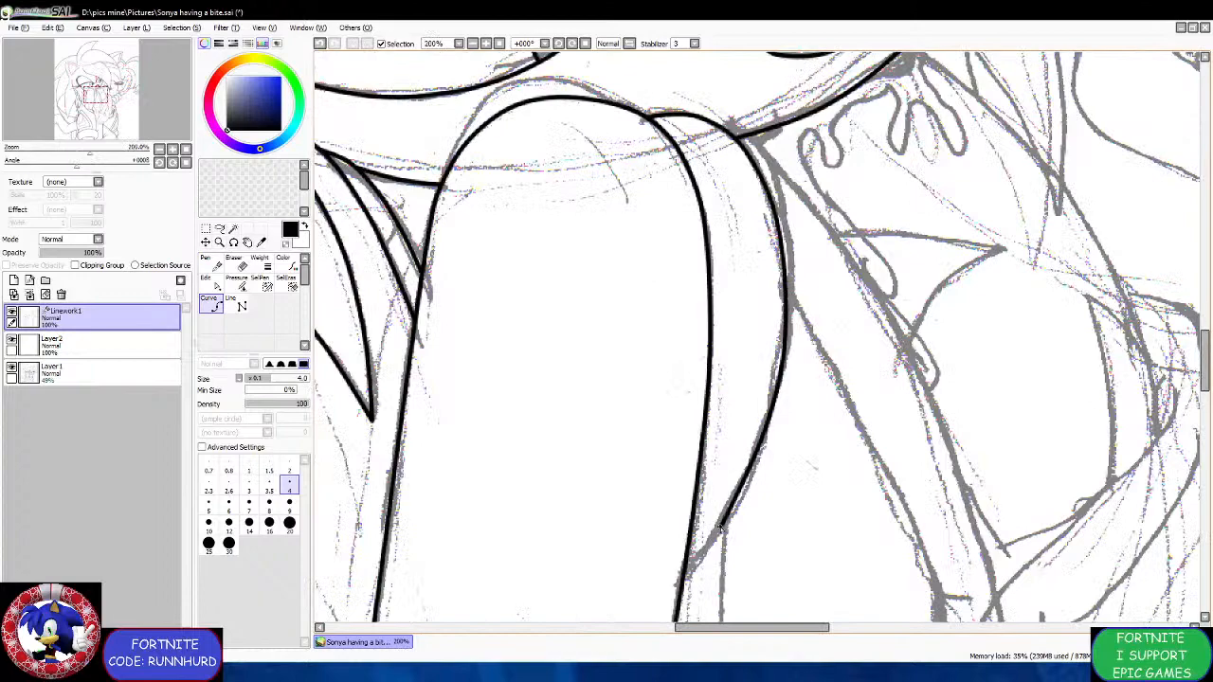
# Ink the outer edge of the thin bent limb from the muzzle corner around the bend to the lower sketch line.
pyautogui.scroll(-2, 682, 574)
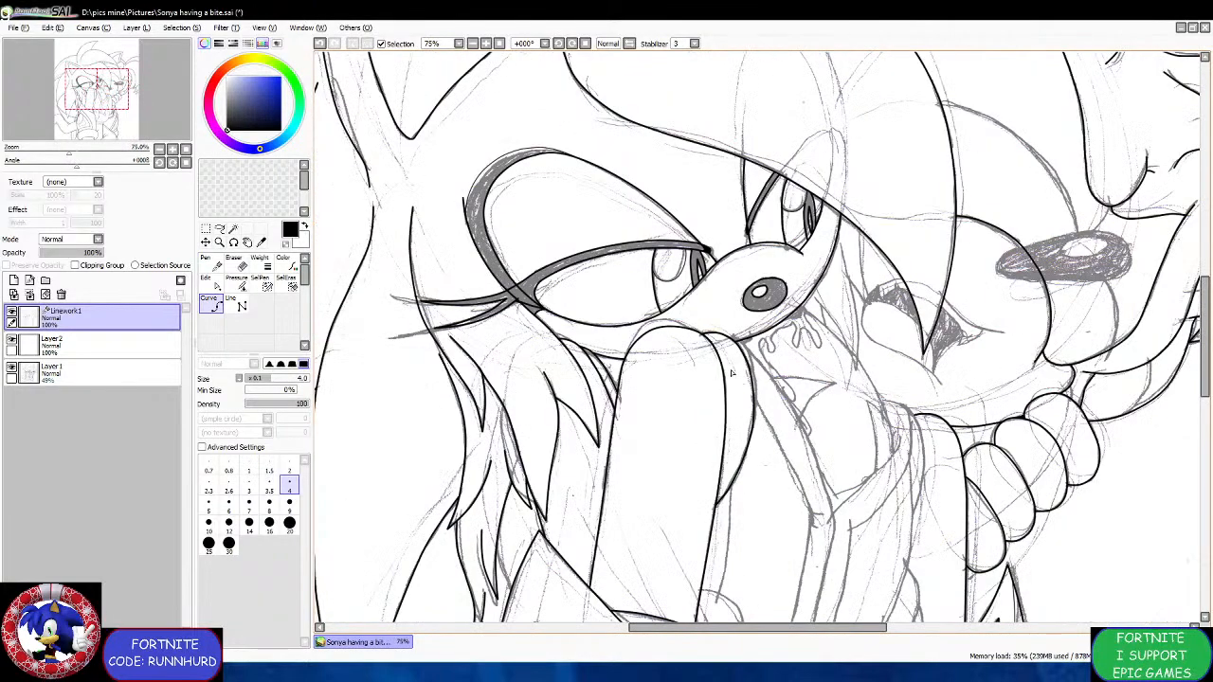
pyautogui.scroll(2, 744, 373)
pyautogui.scroll(1, 734, 369)
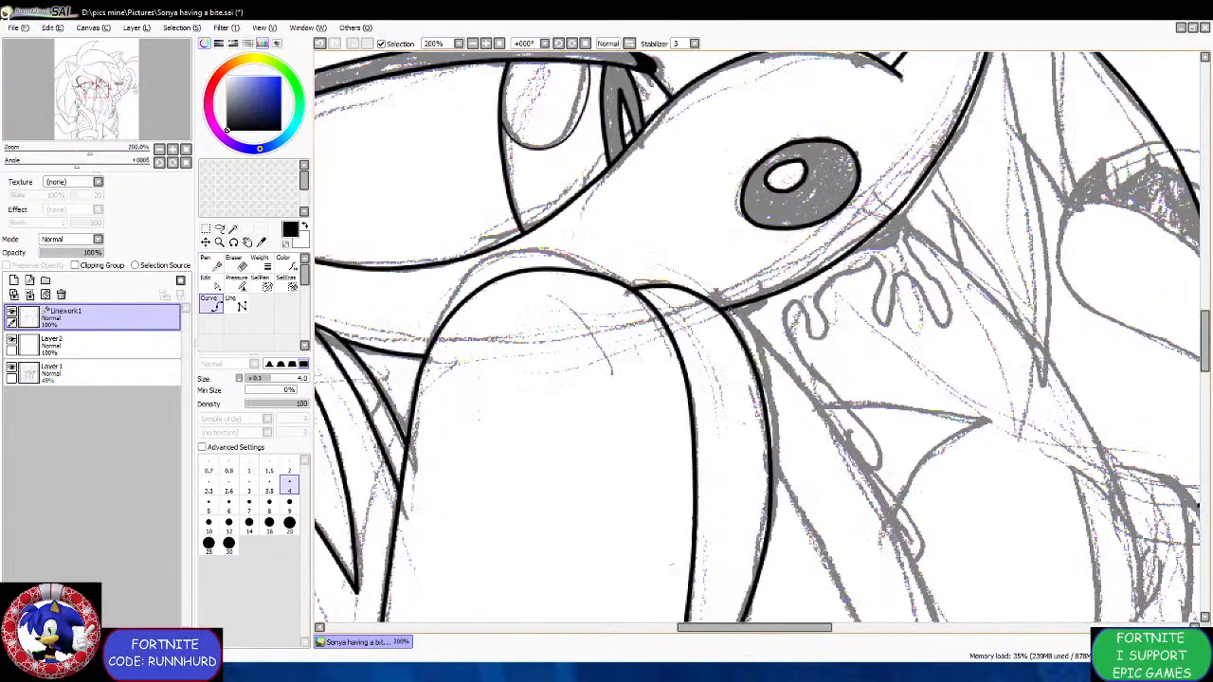
pyautogui.scroll(1, 733, 313)
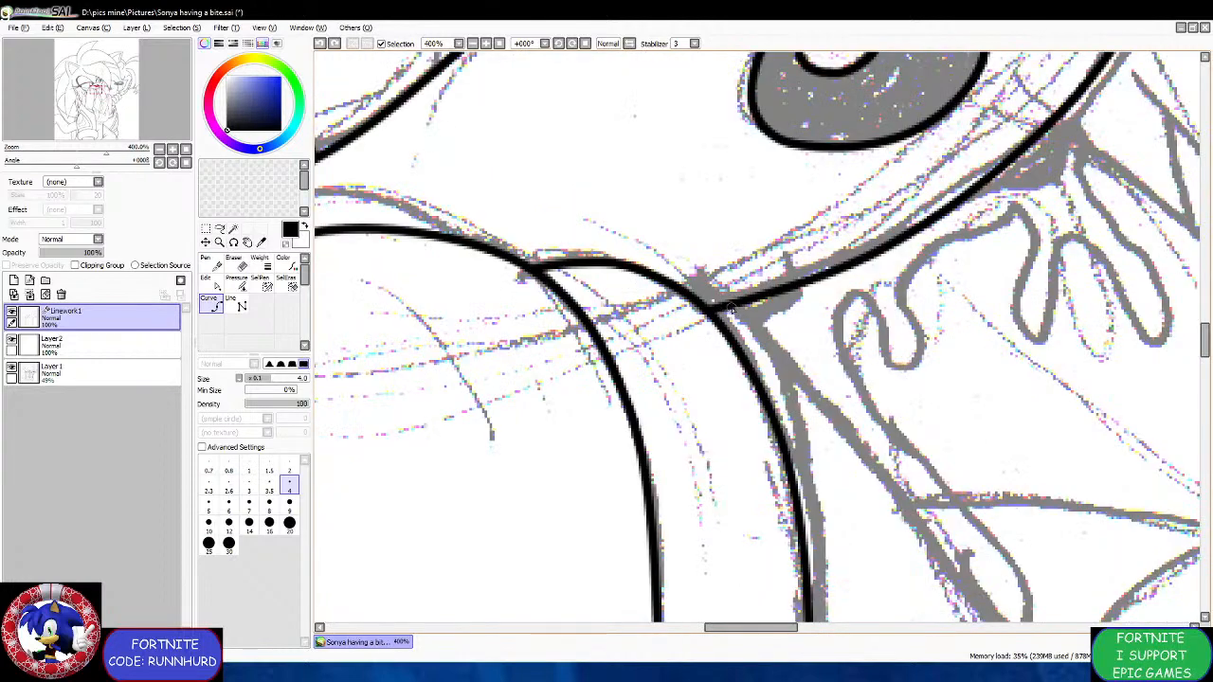
pyautogui.scroll(-3, 728, 304)
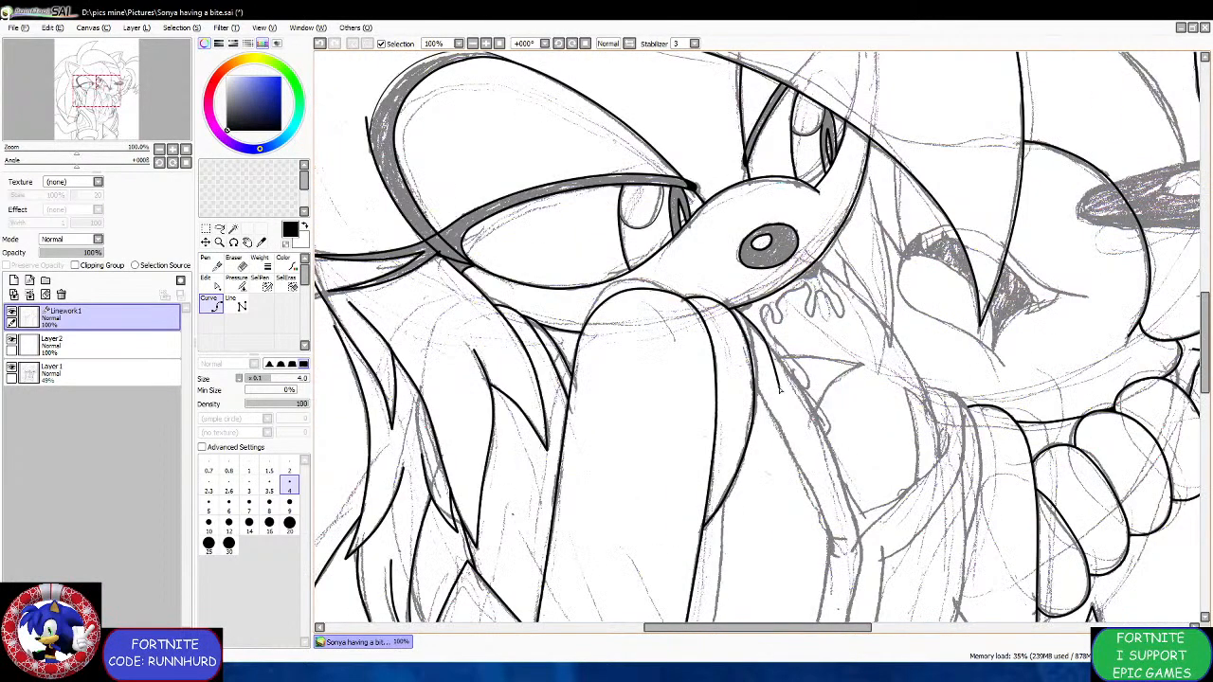
pyautogui.scroll(1, 830, 445)
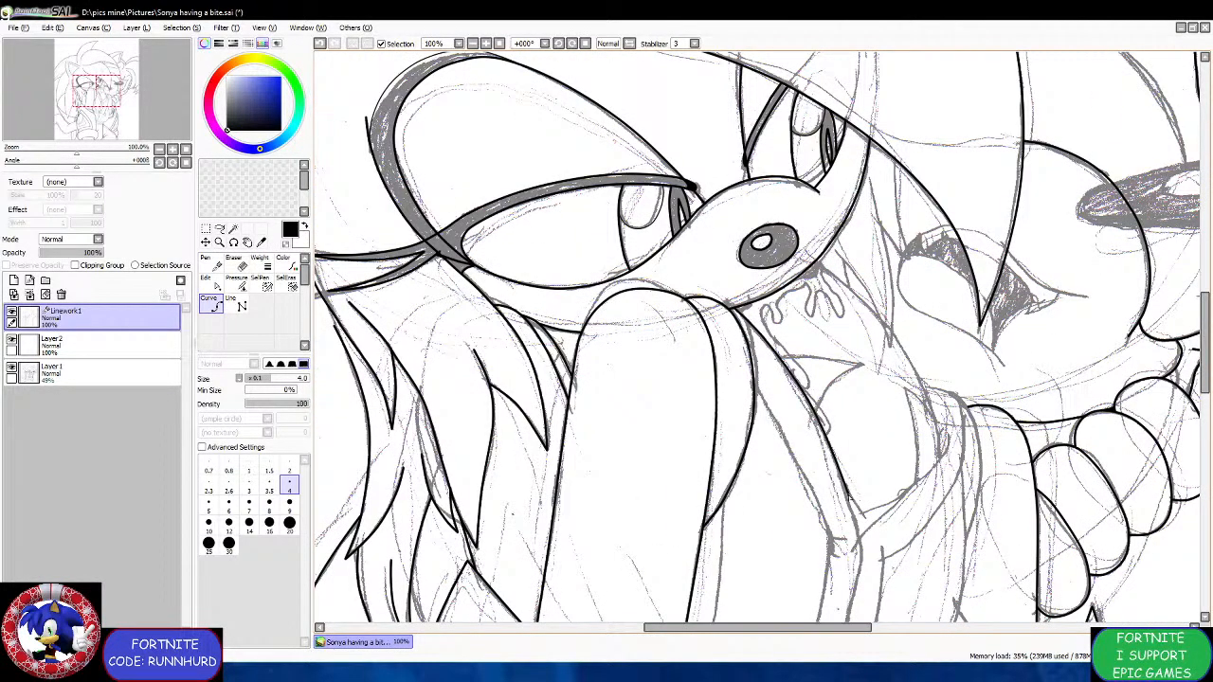
pyautogui.scroll(-3, 830, 446)
pyautogui.scroll(3, 832, 438)
pyautogui.scroll(2, 836, 432)
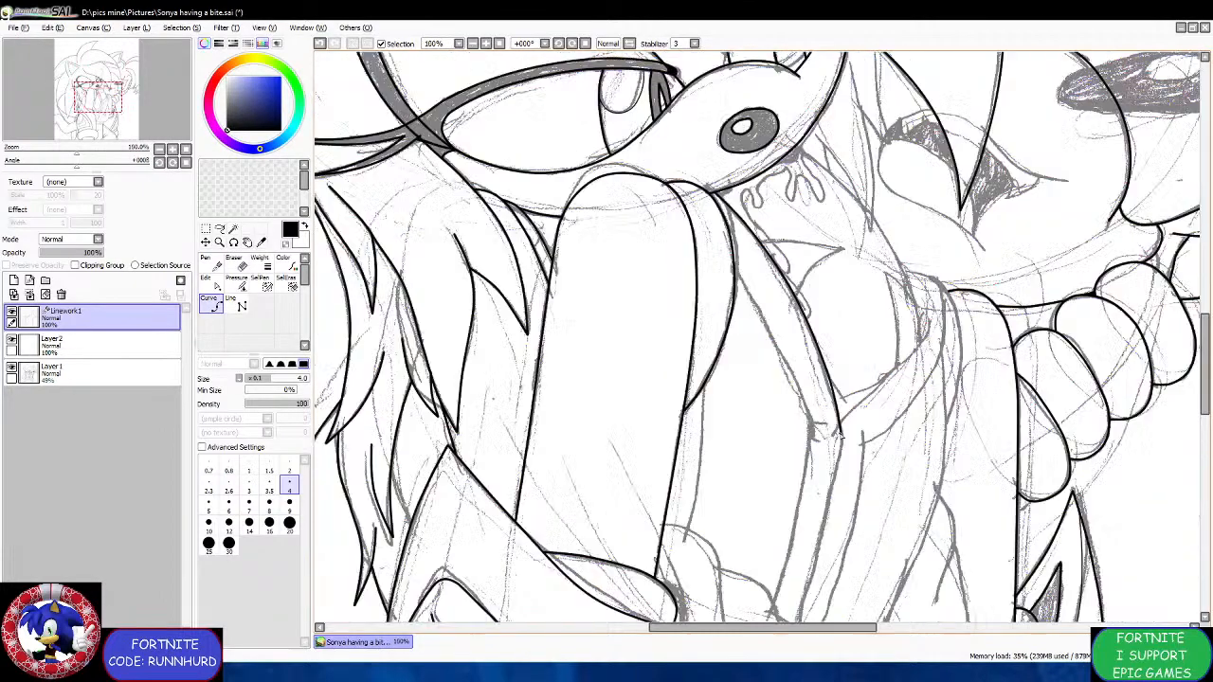
pyautogui.scroll(-2, 837, 379)
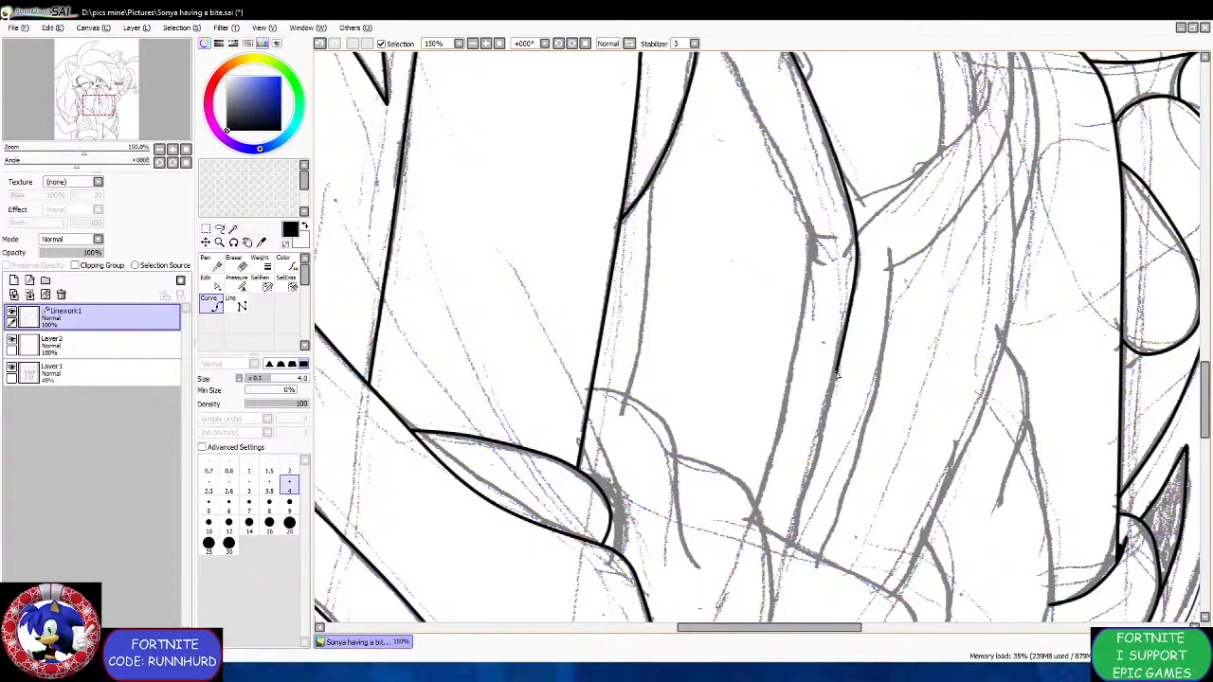
pyautogui.moveTo(837, 375); pyautogui.dragTo(792, 542)
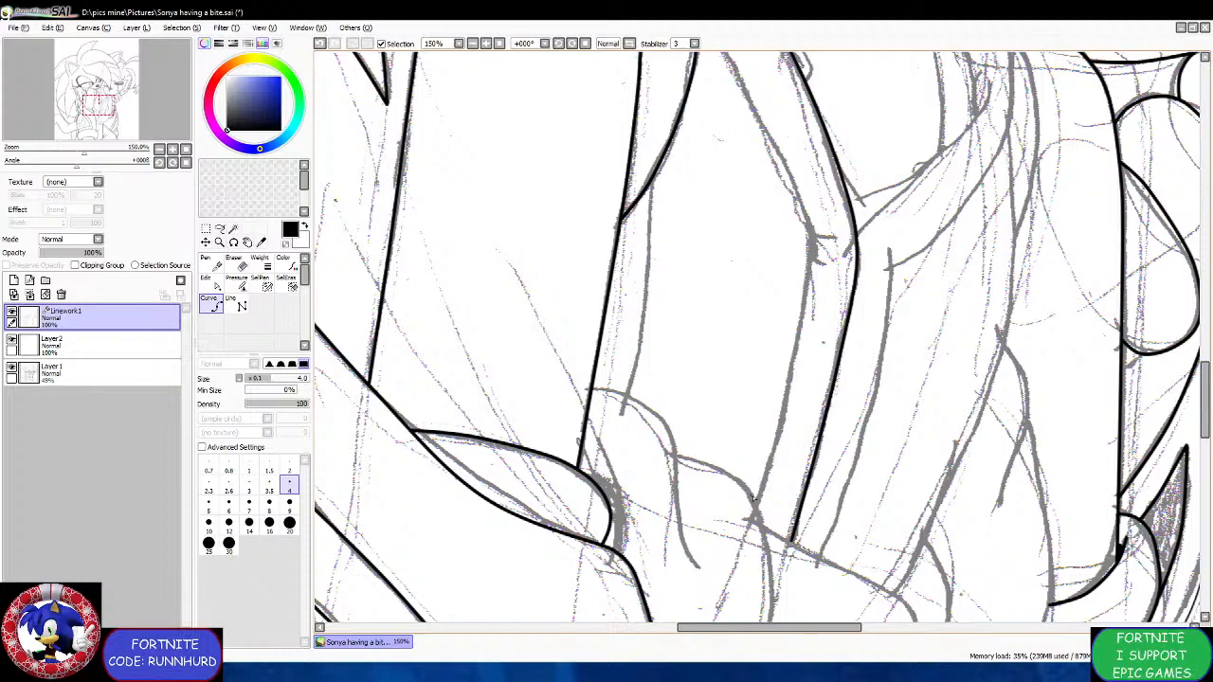
# Ink the thin bent limb's inner edge as two curves, one below the bend and one from the rounded shape to the bend.
pyautogui.moveTo(754, 502)
pyautogui.mouseDown()
pyautogui.moveTo(780, 363)
pyautogui.moveTo(792, 358)
pyautogui.moveTo(807, 270)
pyautogui.mouseUp()
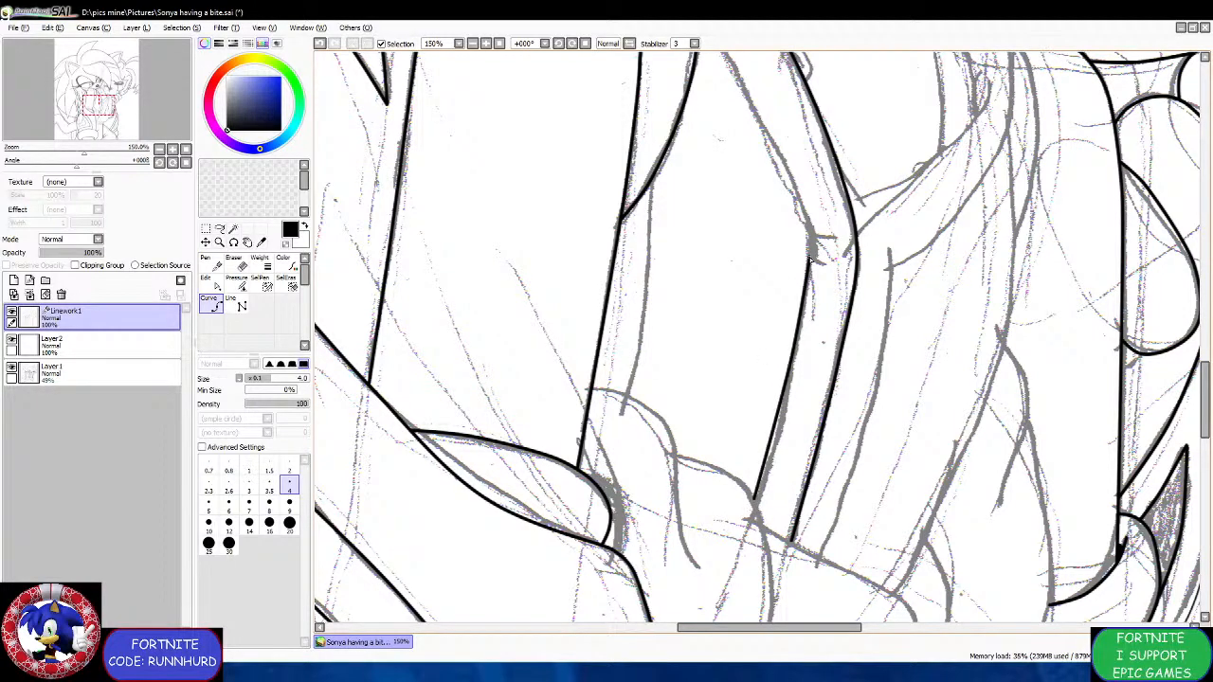
pyautogui.scroll(-3, 810, 261)
pyautogui.scroll(3, 728, 172)
pyautogui.scroll(1, 662, 125)
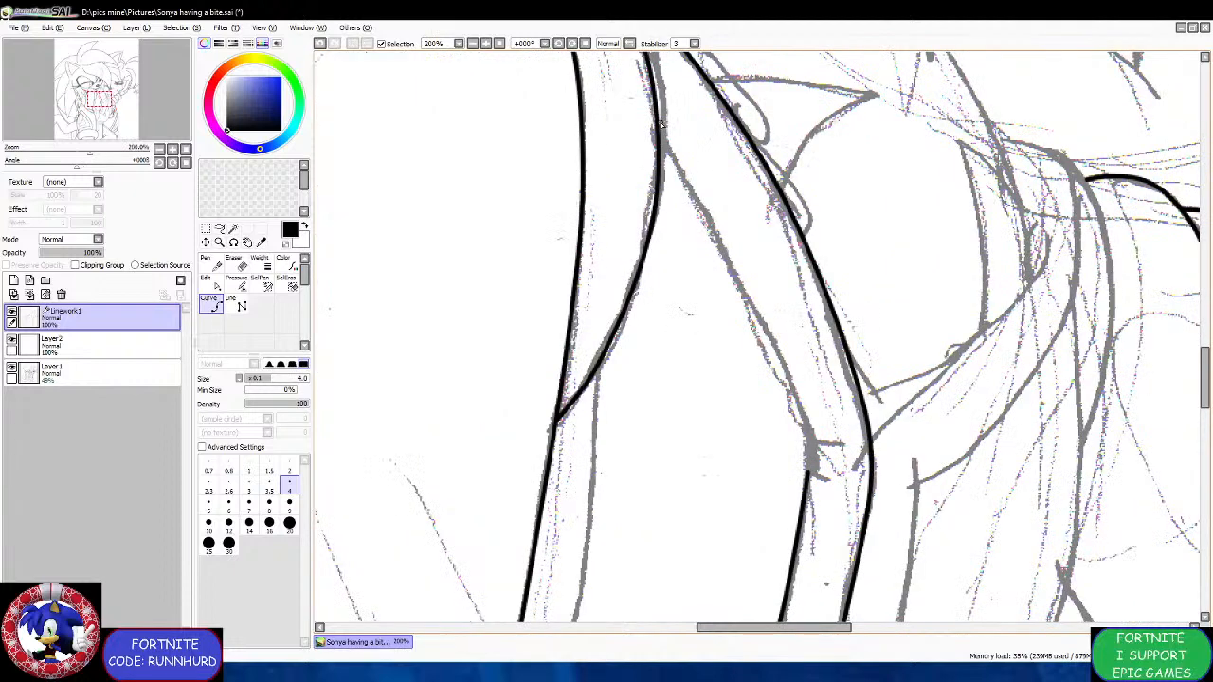
pyautogui.click(657, 124)
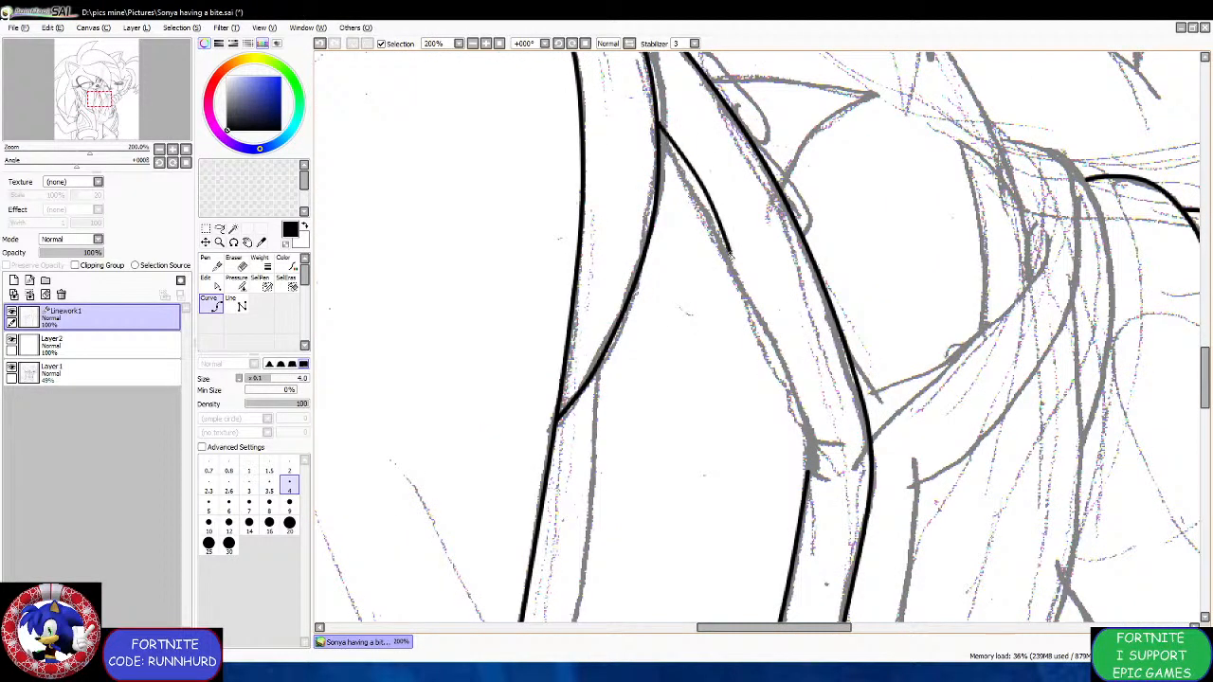
pyautogui.click(768, 315)
pyautogui.click(808, 434)
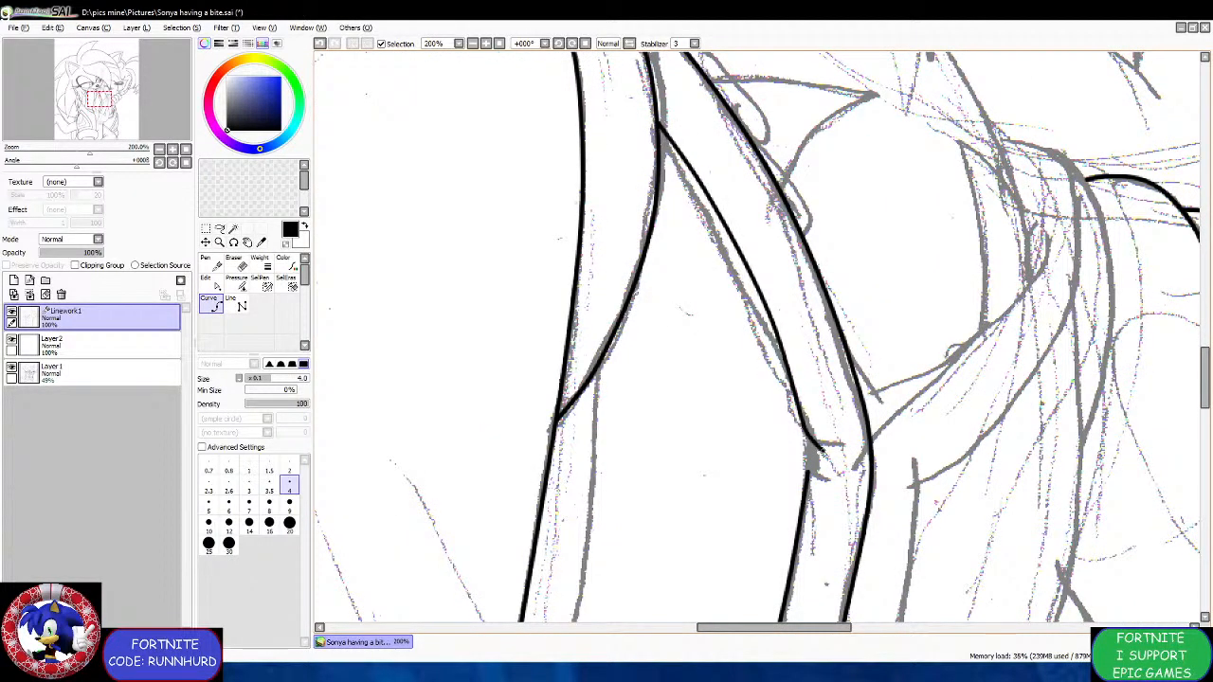
pyautogui.doubleClick(832, 451)
# Ink the small rounded bump with its short crease at the inner bend, joining the limb's upper and lower edges.
pyautogui.scroll(2, 801, 439)
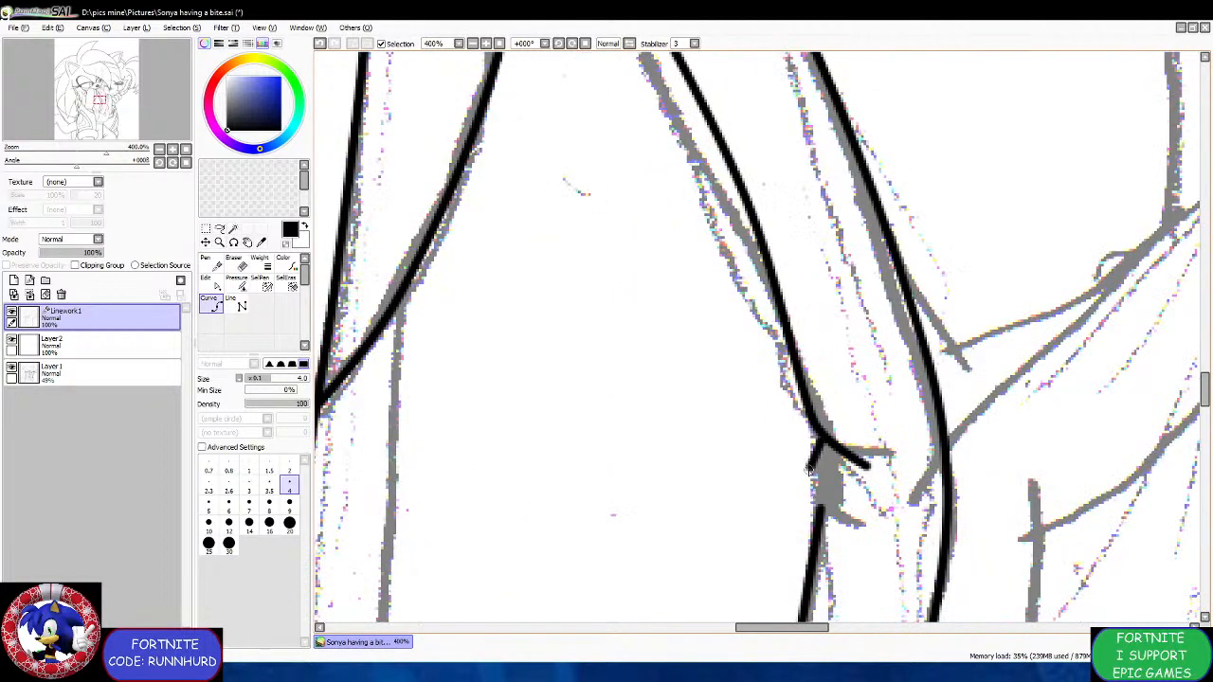
pyautogui.click(810, 481)
pyautogui.click(823, 511)
pyautogui.doubleClick(863, 520)
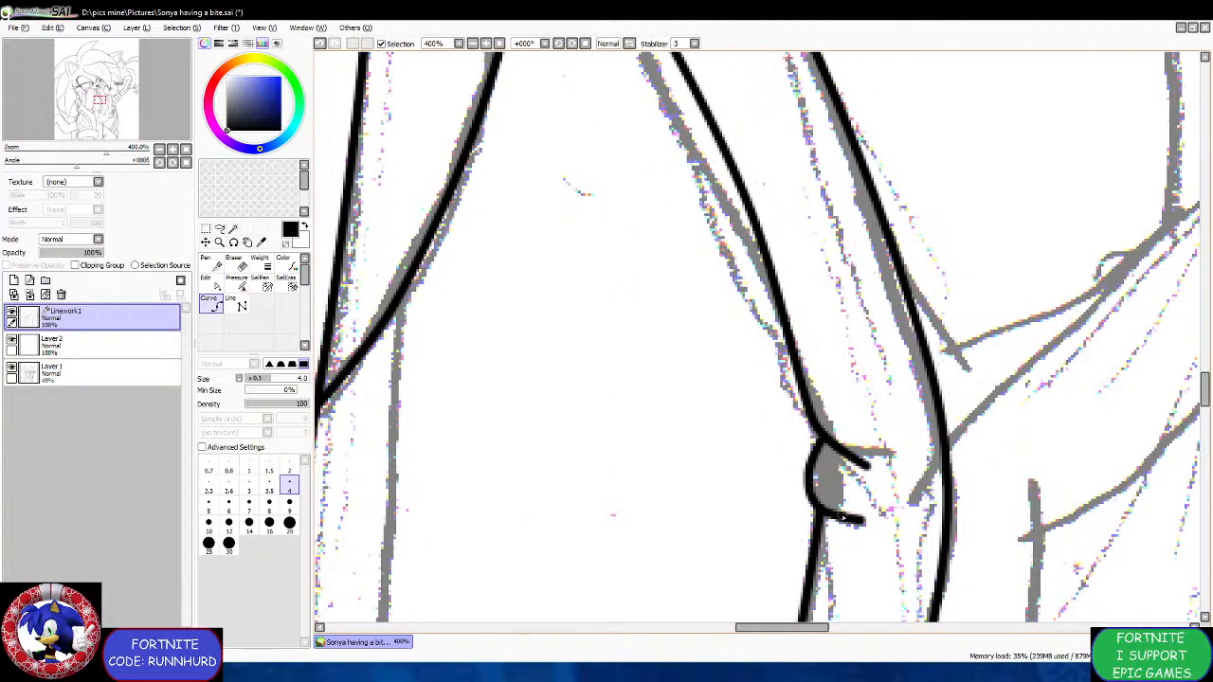
pyautogui.click(802, 617)
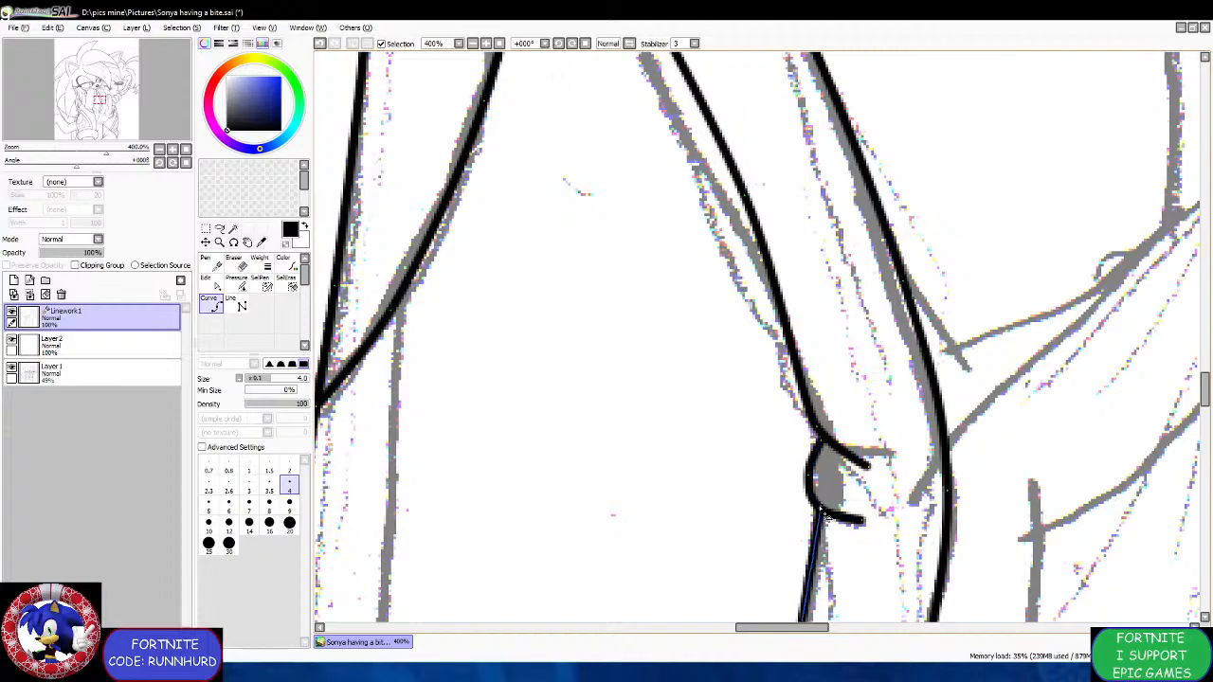
# Ink the outer curve around the rounded tip at the raised limb's base, ending on the lower body line.
pyautogui.scroll(-6, 815, 502)
pyautogui.scroll(2, 754, 528)
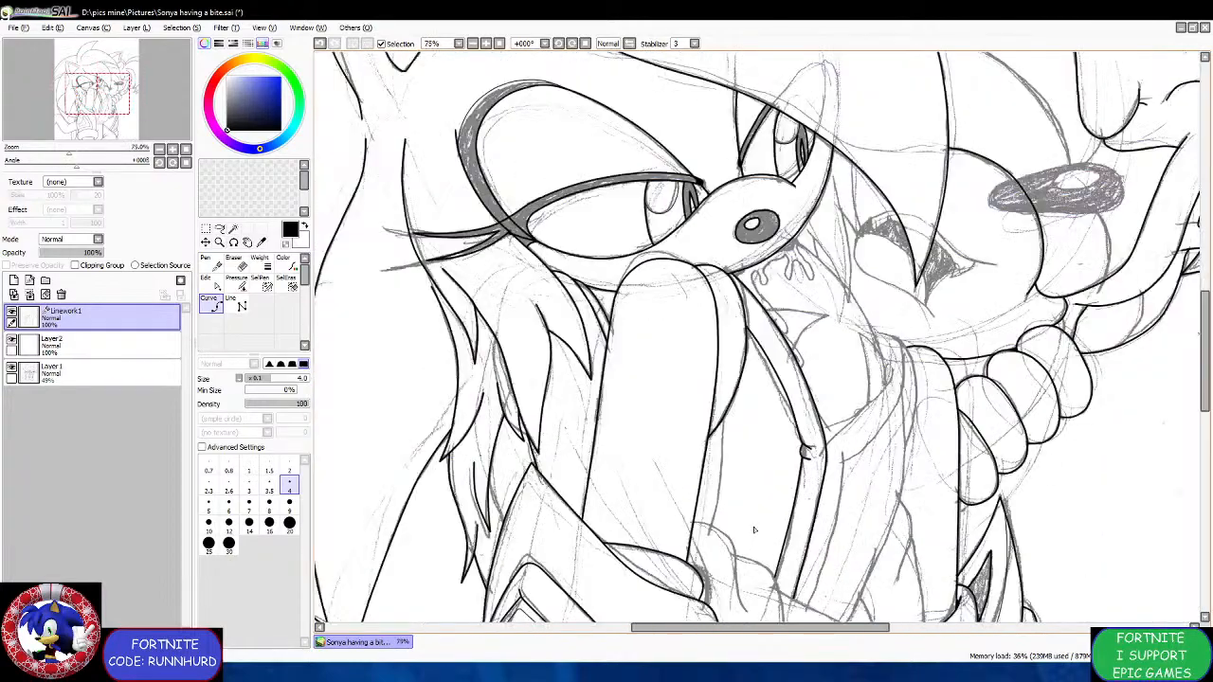
pyautogui.scroll(-3, 754, 527)
pyautogui.scroll(4, 595, 439)
pyautogui.scroll(-2, 595, 439)
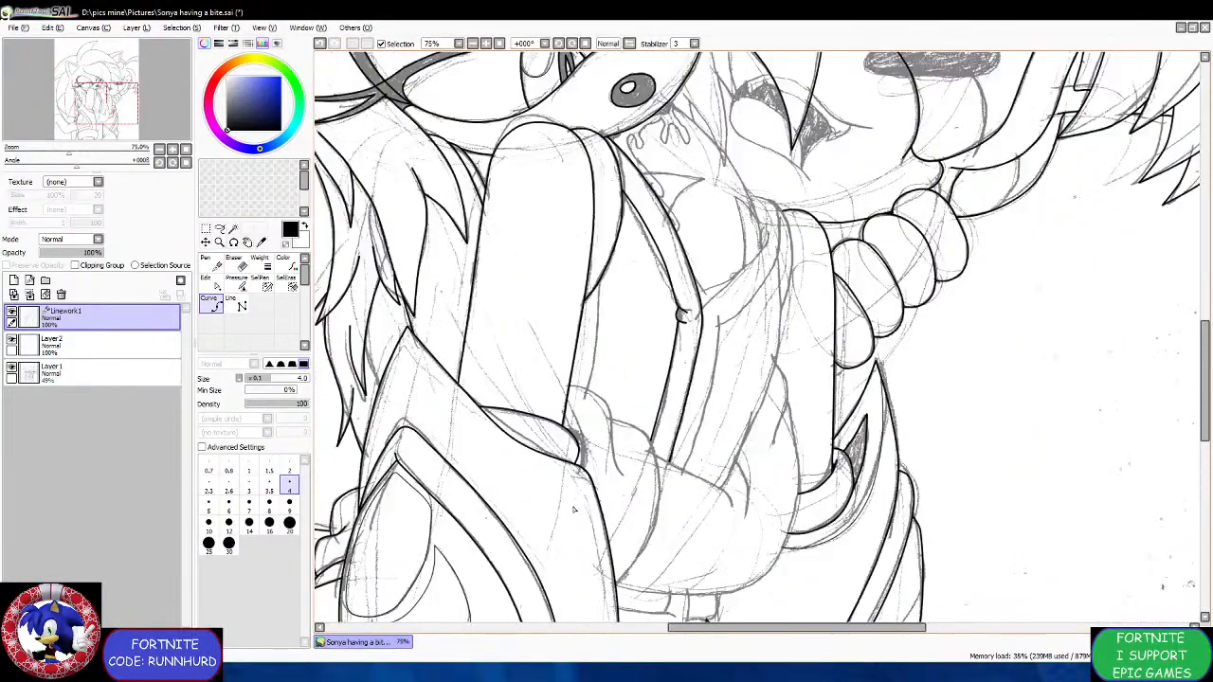
pyautogui.scroll(-1, 565, 484)
pyautogui.scroll(4, 587, 474)
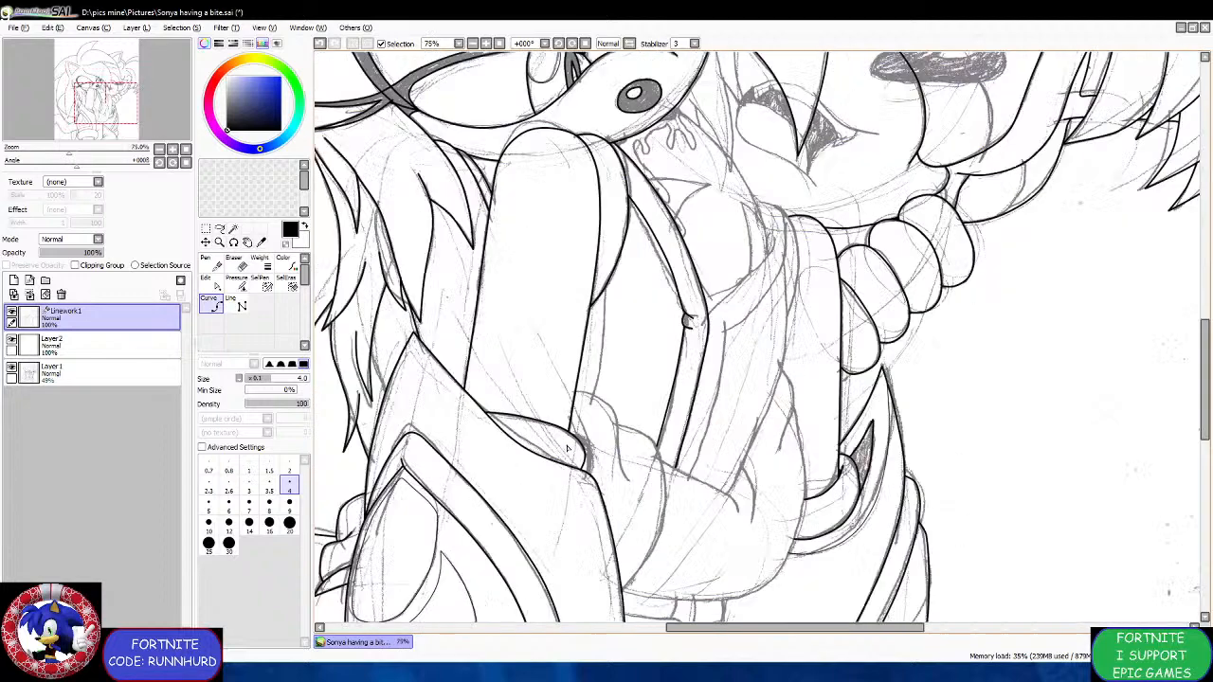
pyautogui.scroll(1, 603, 468)
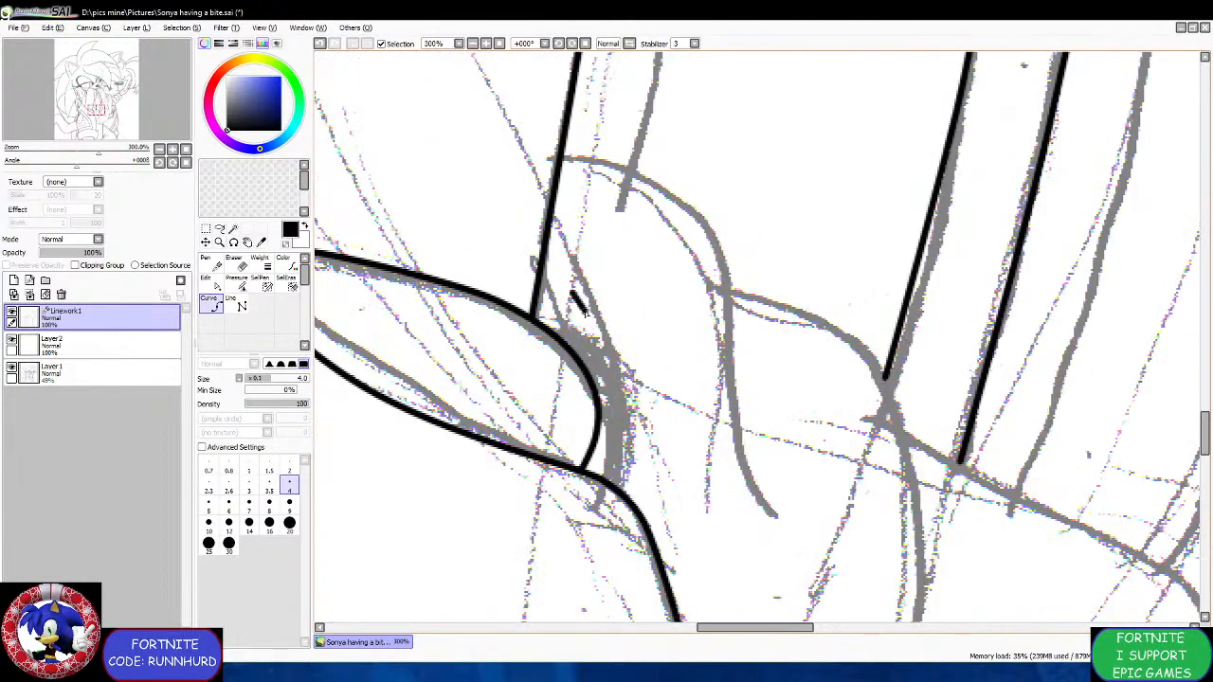
pyautogui.moveTo(584, 313)
pyautogui.mouseDown()
pyautogui.moveTo(611, 360)
pyautogui.moveTo(621, 488)
pyautogui.mouseUp()
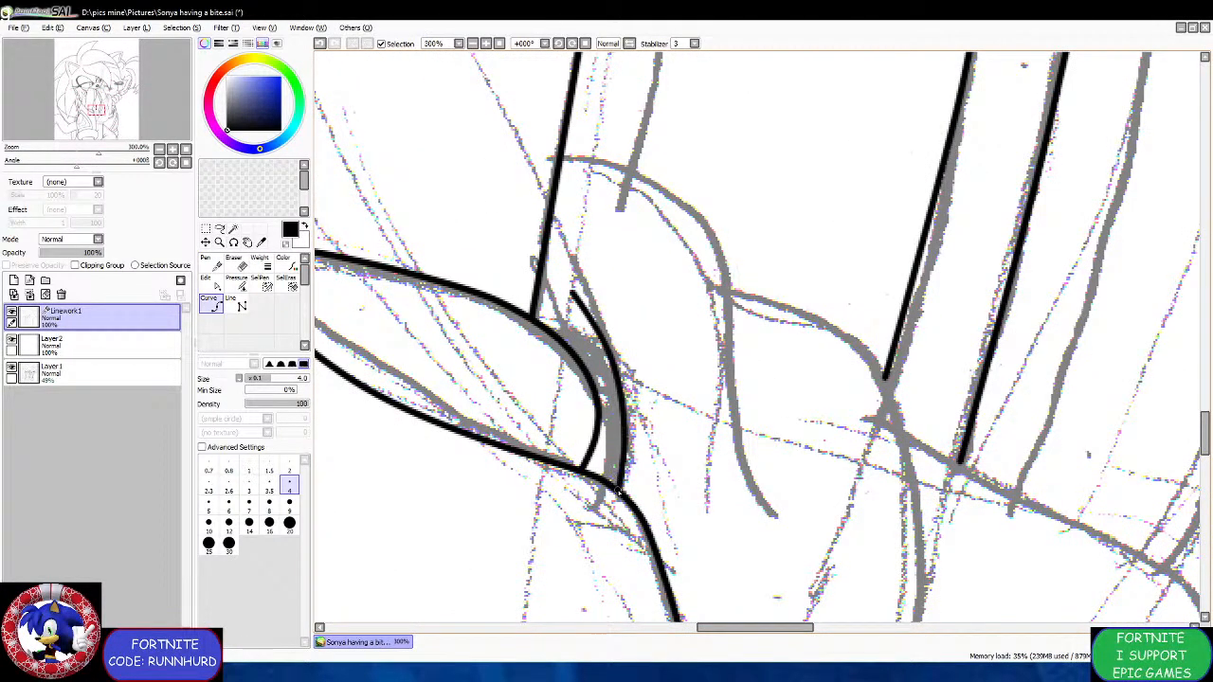
# Ink the short crease lines between the rounded tip's inner and outer curves, joining them to the raised limb's base line.
pyautogui.scroll(-1, 586, 400)
pyautogui.scroll(2, 591, 390)
pyautogui.scroll(-4, 632, 391)
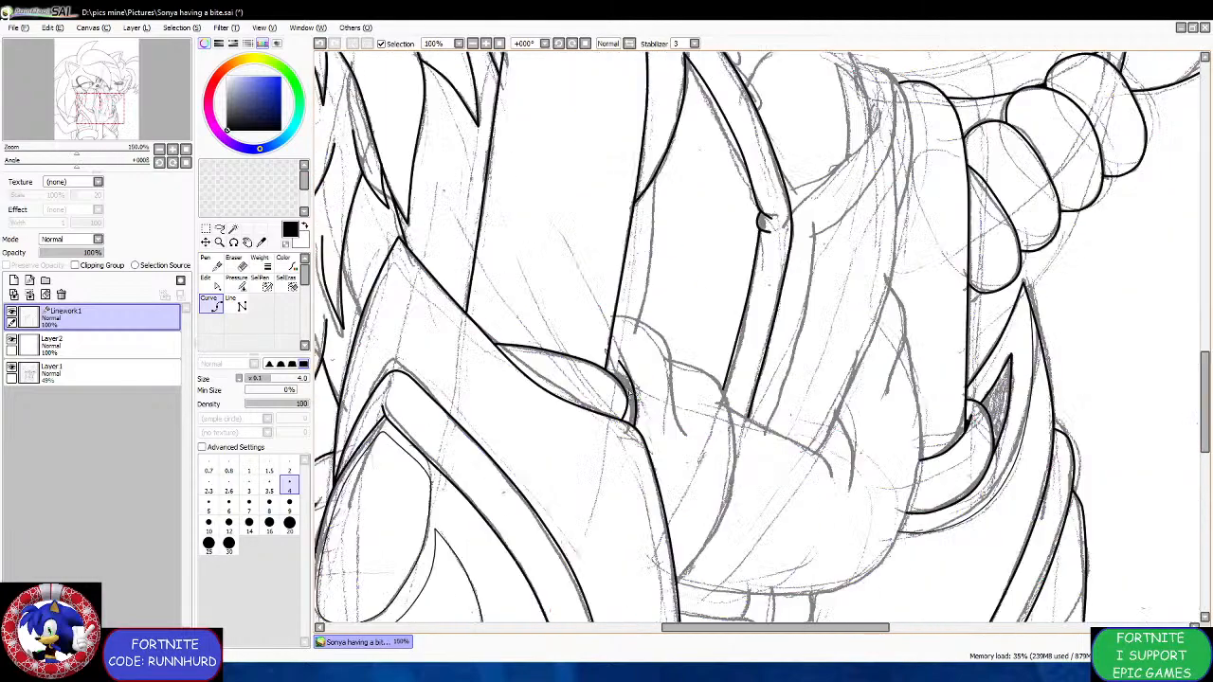
pyautogui.scroll(3, 632, 392)
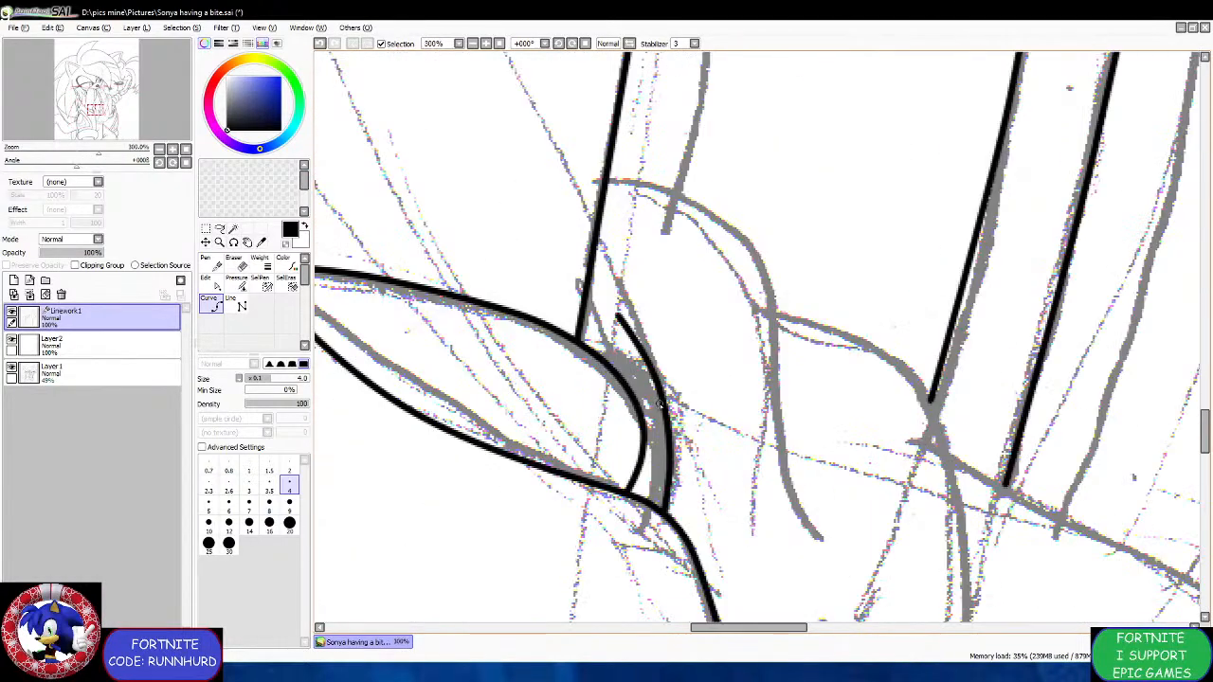
pyautogui.scroll(2, 582, 339)
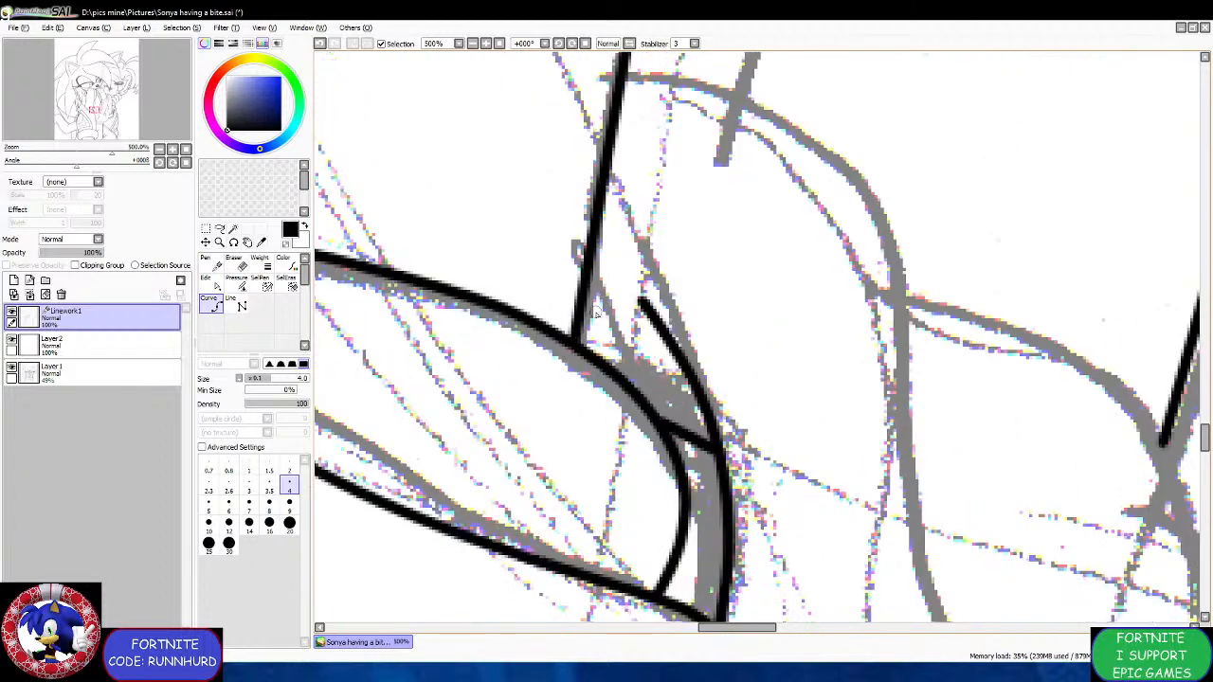
pyautogui.click(588, 274)
pyautogui.doubleClick(633, 384)
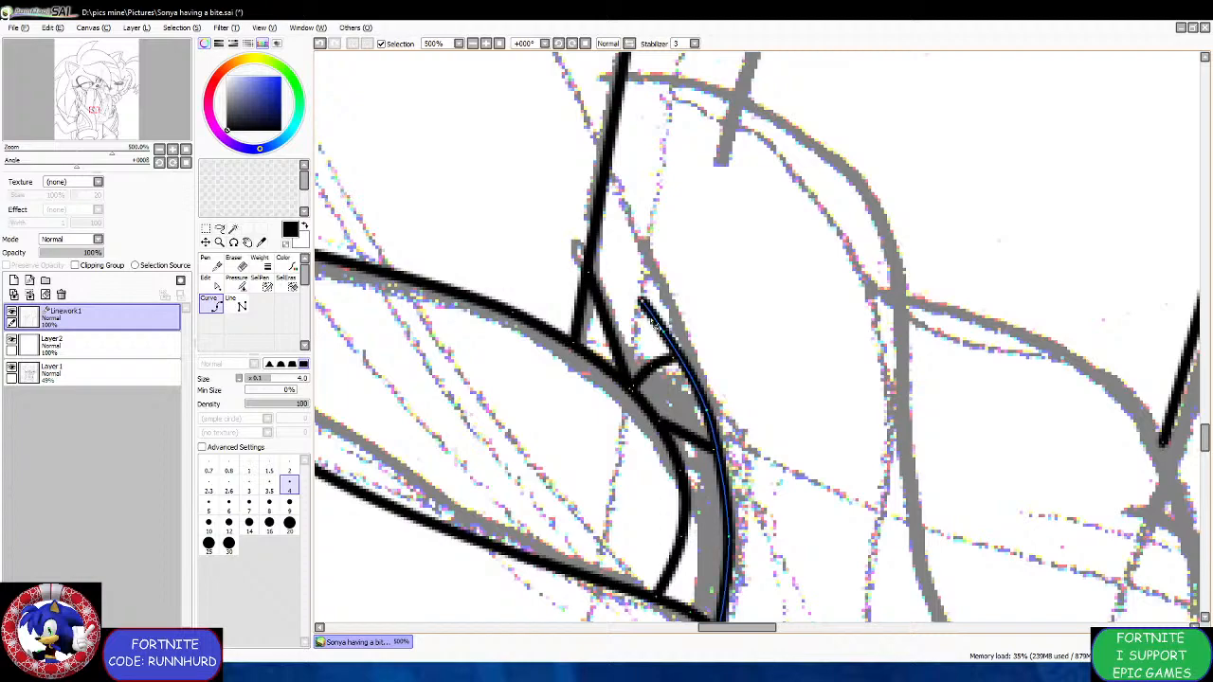
pyautogui.scroll(-3, 648, 321)
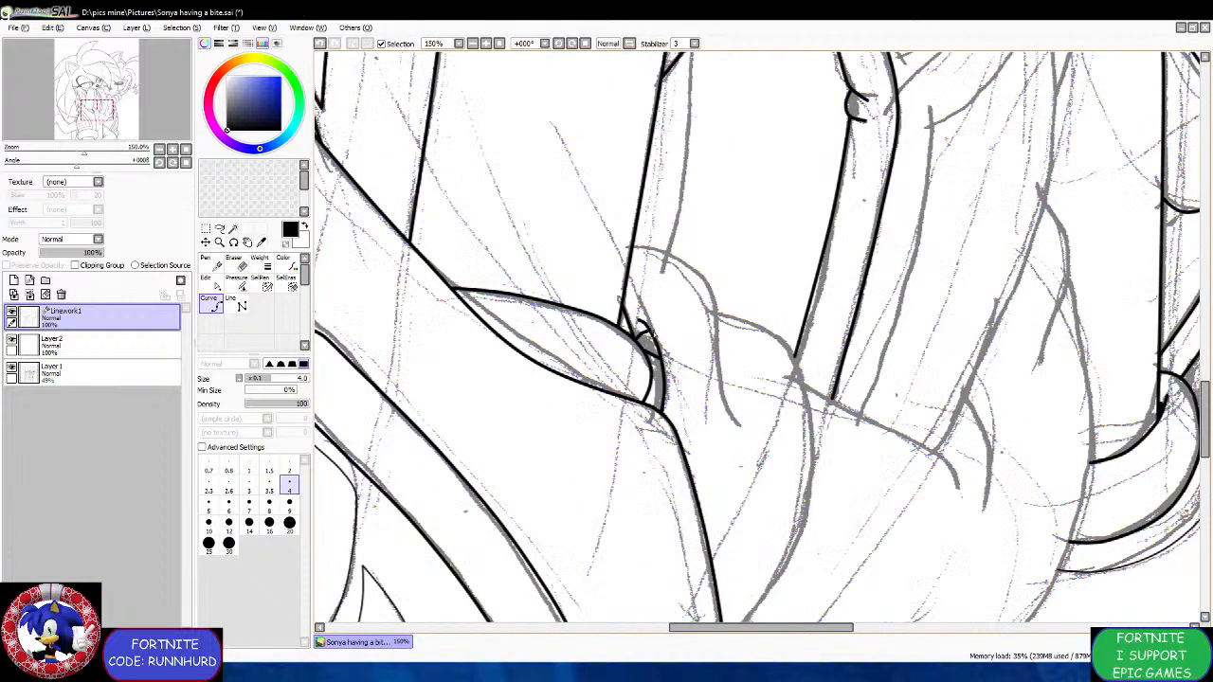
# Ink the first rounded knuckle from the raised limb's base line, arching over and curving down to the end of its sketched fold.
pyautogui.scroll(1, 654, 332)
pyautogui.scroll(-2, 650, 341)
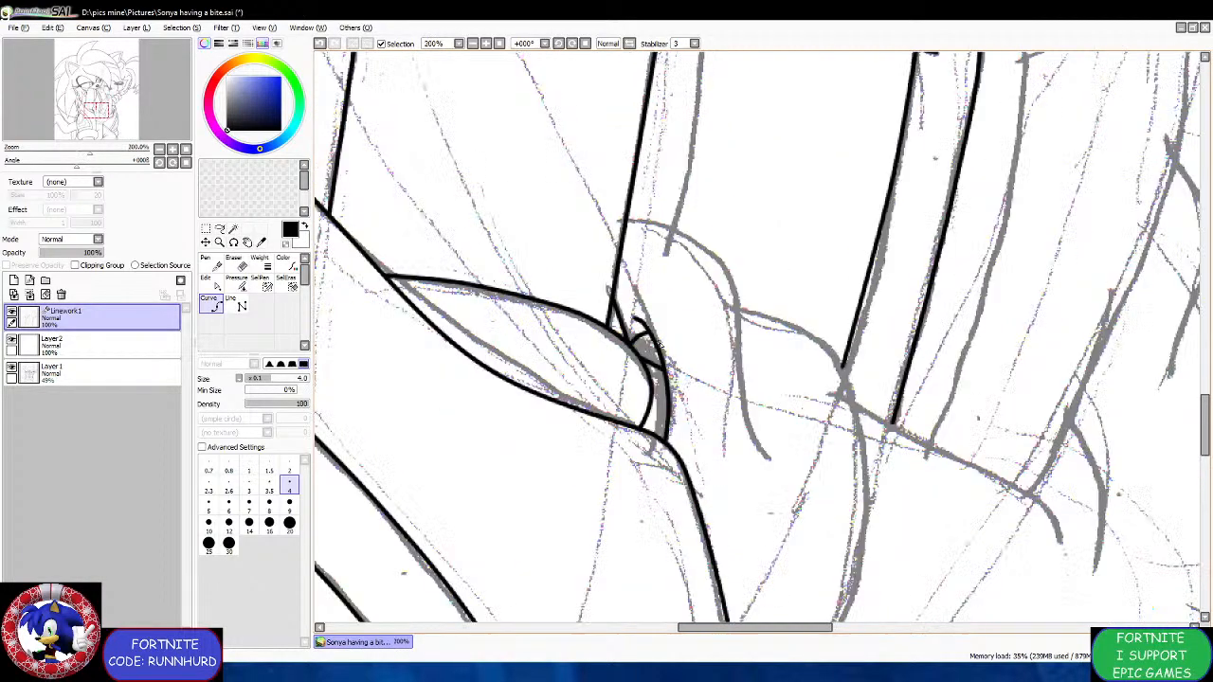
pyautogui.scroll(2, 622, 268)
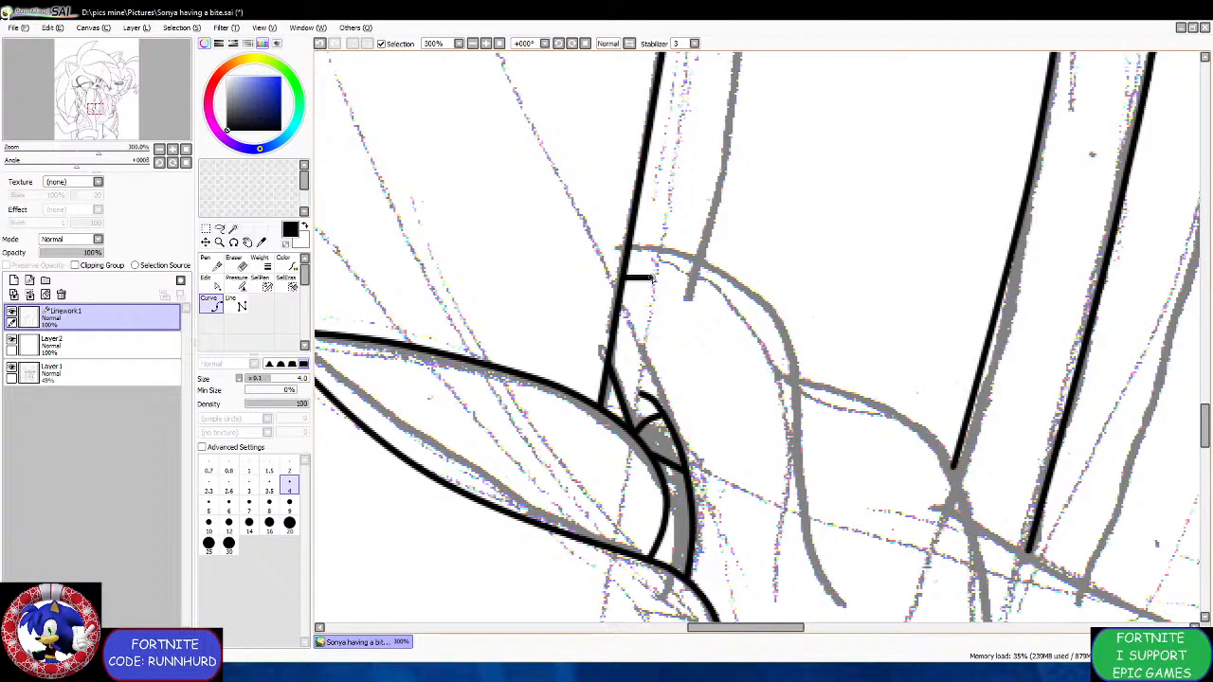
pyautogui.click(693, 275)
pyautogui.click(739, 293)
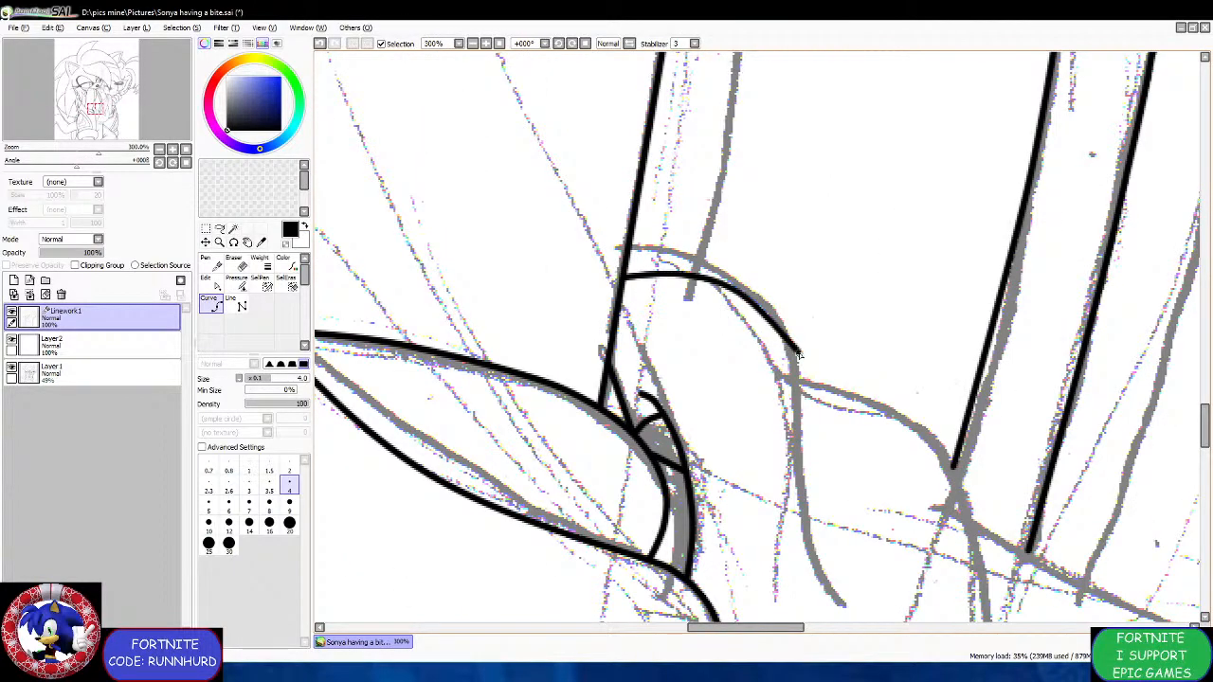
pyautogui.click(799, 357)
pyautogui.click(810, 537)
pyautogui.doubleClick(838, 585)
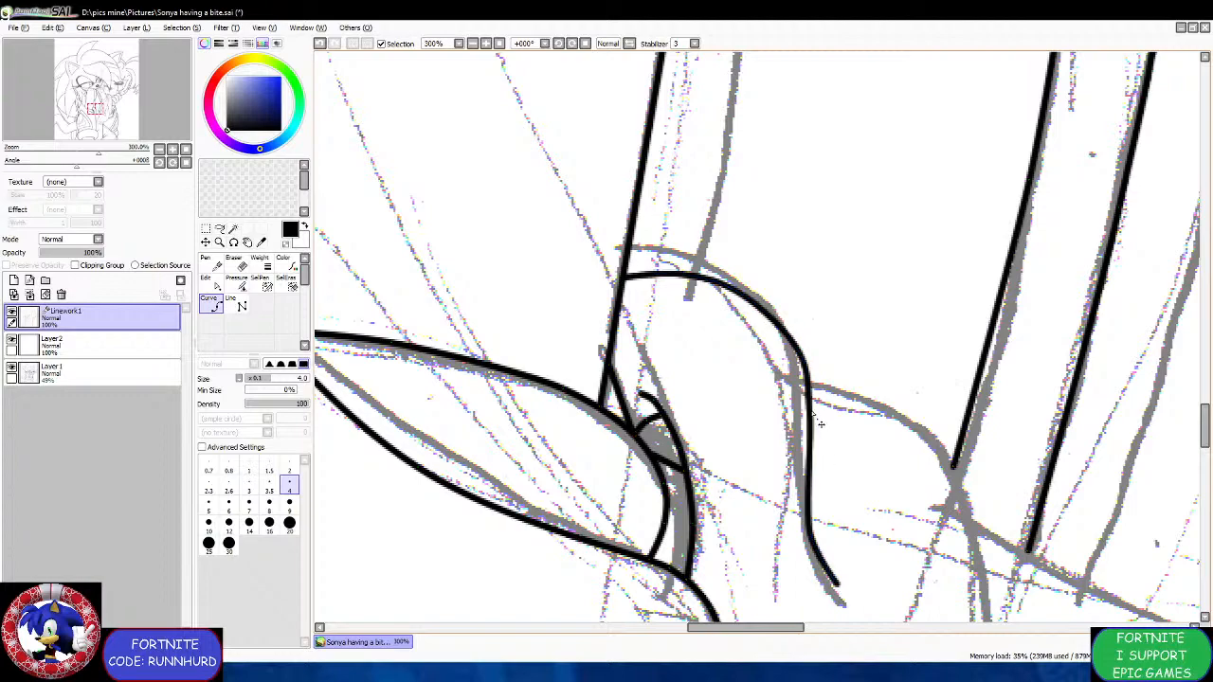
pyautogui.scroll(-5, 823, 443)
pyautogui.scroll(5, 796, 457)
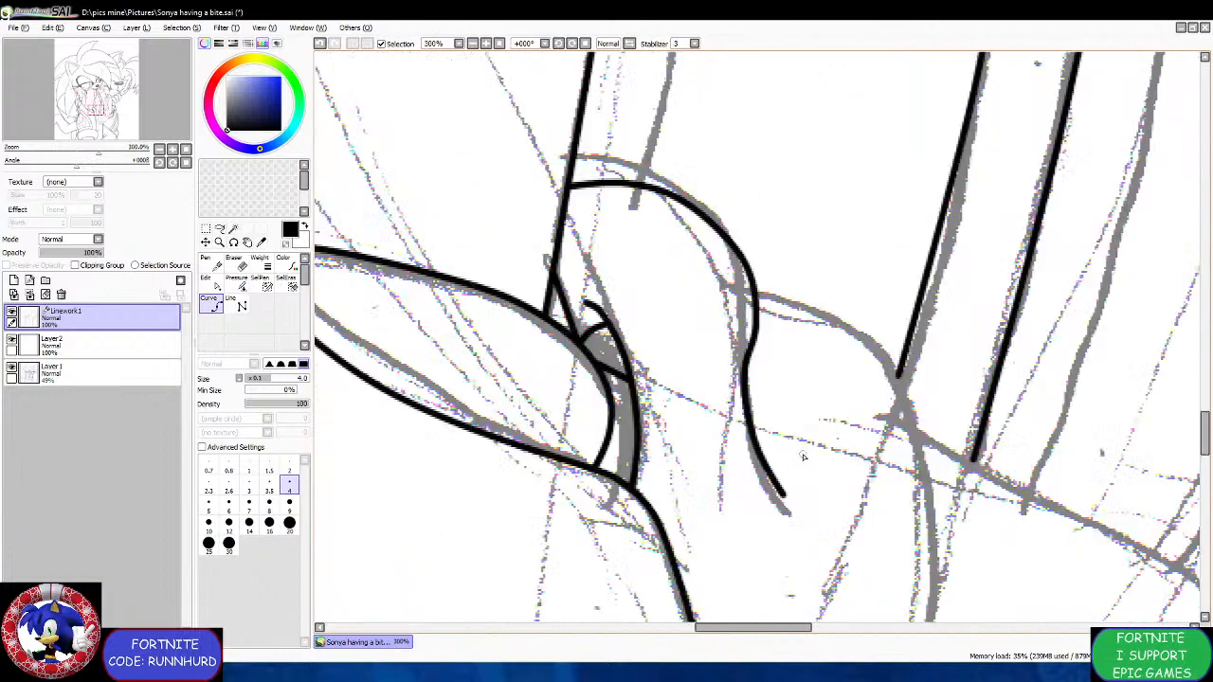
# Ink the second rounded knuckle as a long curve from the first knuckle down to the corner on the lower body line.
pyautogui.click(804, 305)
pyautogui.scroll(-2, 904, 387)
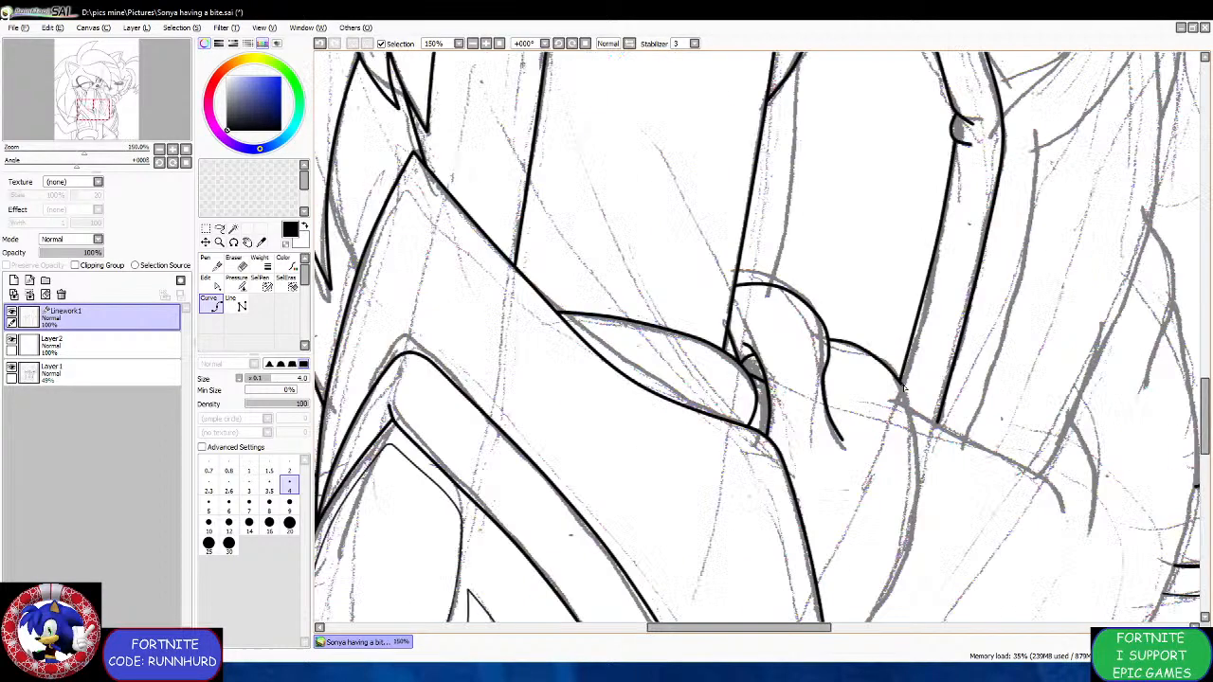
pyautogui.scroll(2, 903, 387)
pyautogui.scroll(-2, 891, 410)
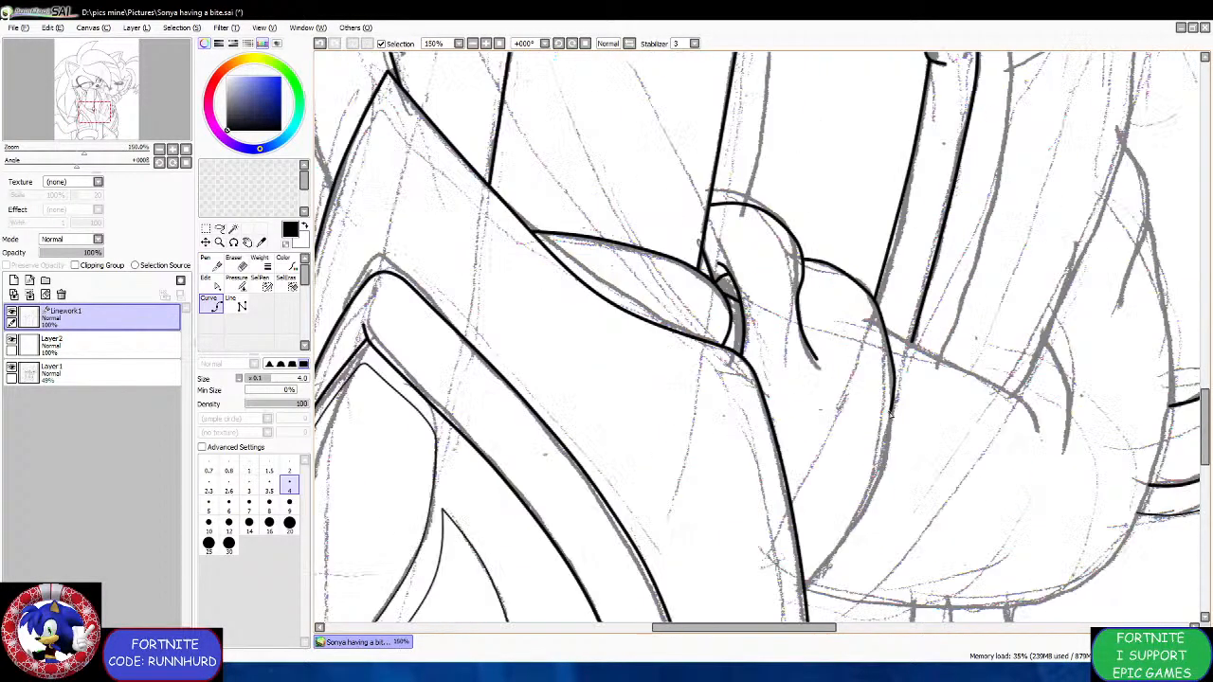
pyautogui.scroll(1, 883, 486)
pyautogui.click(881, 486)
pyautogui.scroll(-2, 881, 486)
pyautogui.scroll(3, 859, 542)
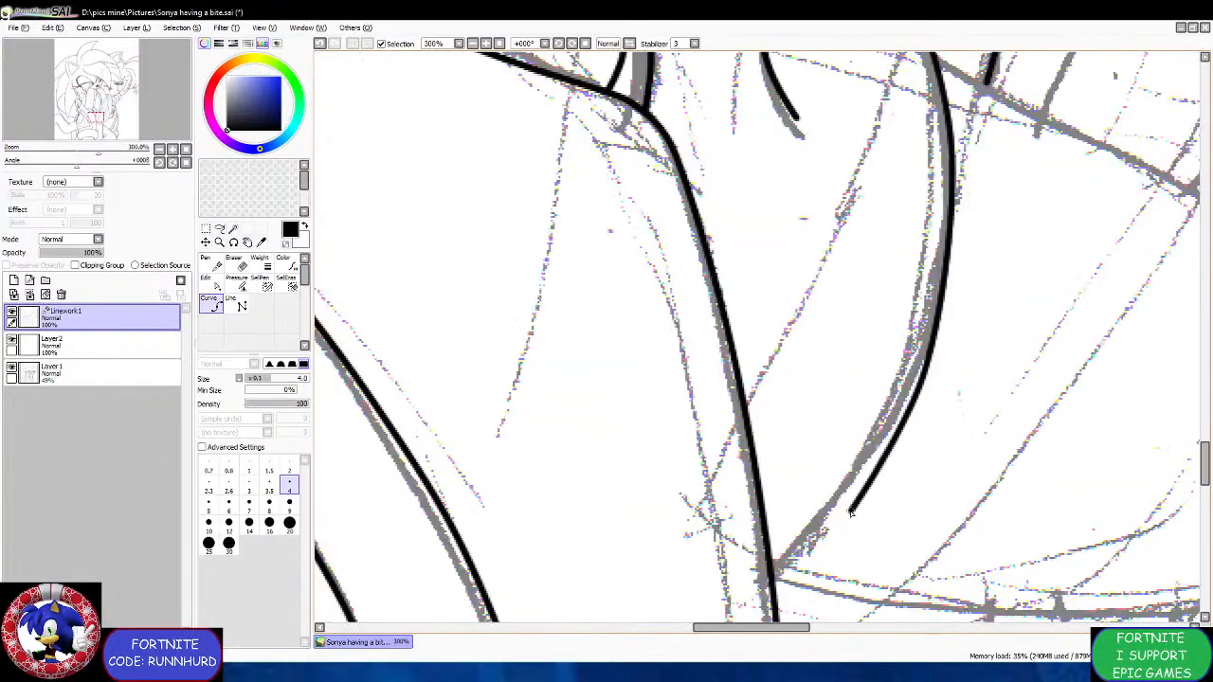
pyautogui.doubleClick(773, 579)
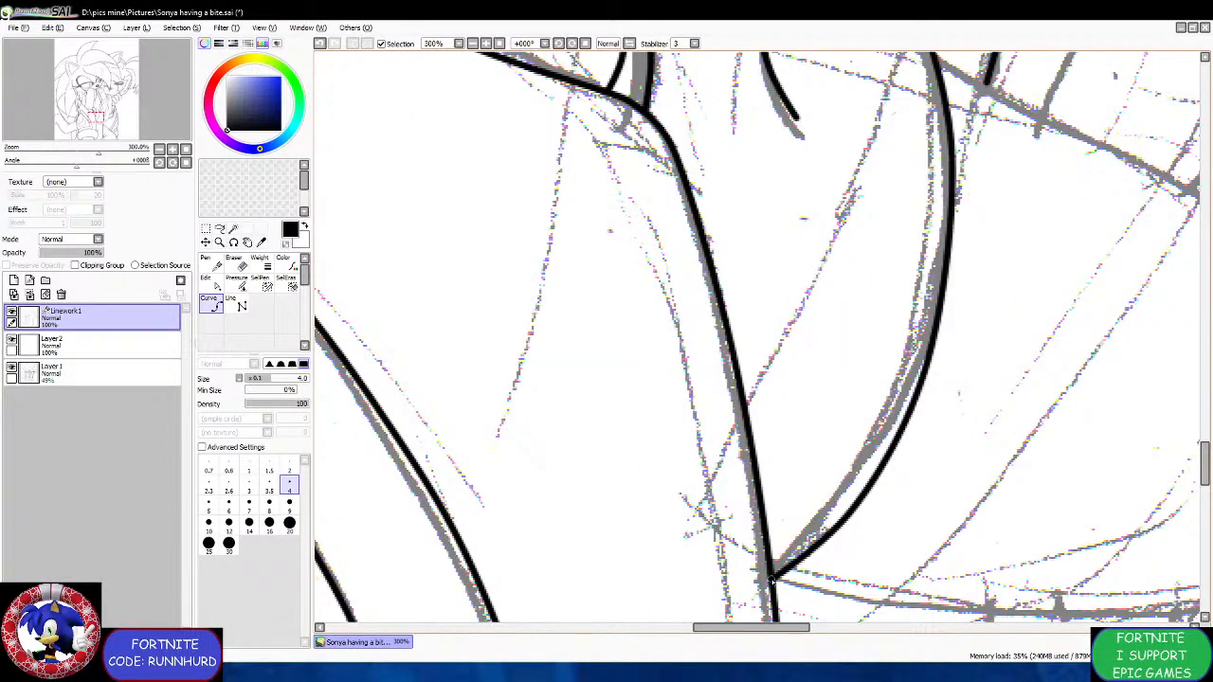
# Ink the slanted line from the second knuckle across the base of the thin bent limb, ending in a short downward hook.
pyautogui.scroll(-3, 763, 508)
pyautogui.scroll(3, 942, 437)
pyautogui.scroll(1, 589, 248)
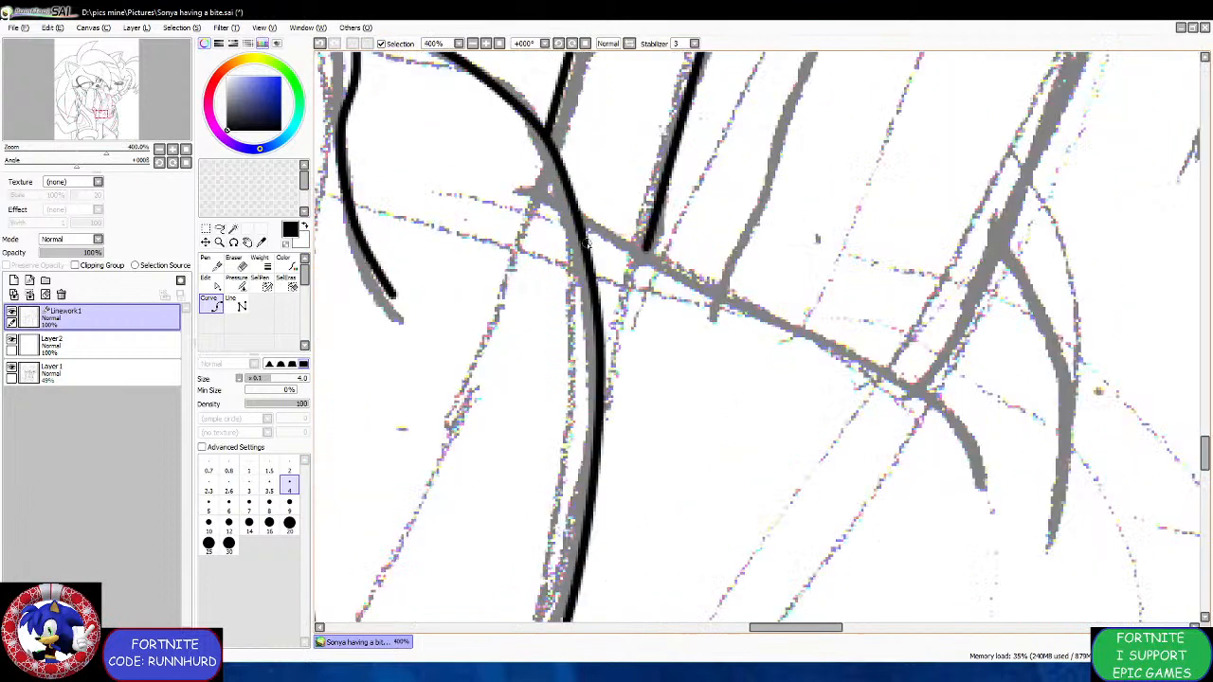
pyautogui.click(580, 216)
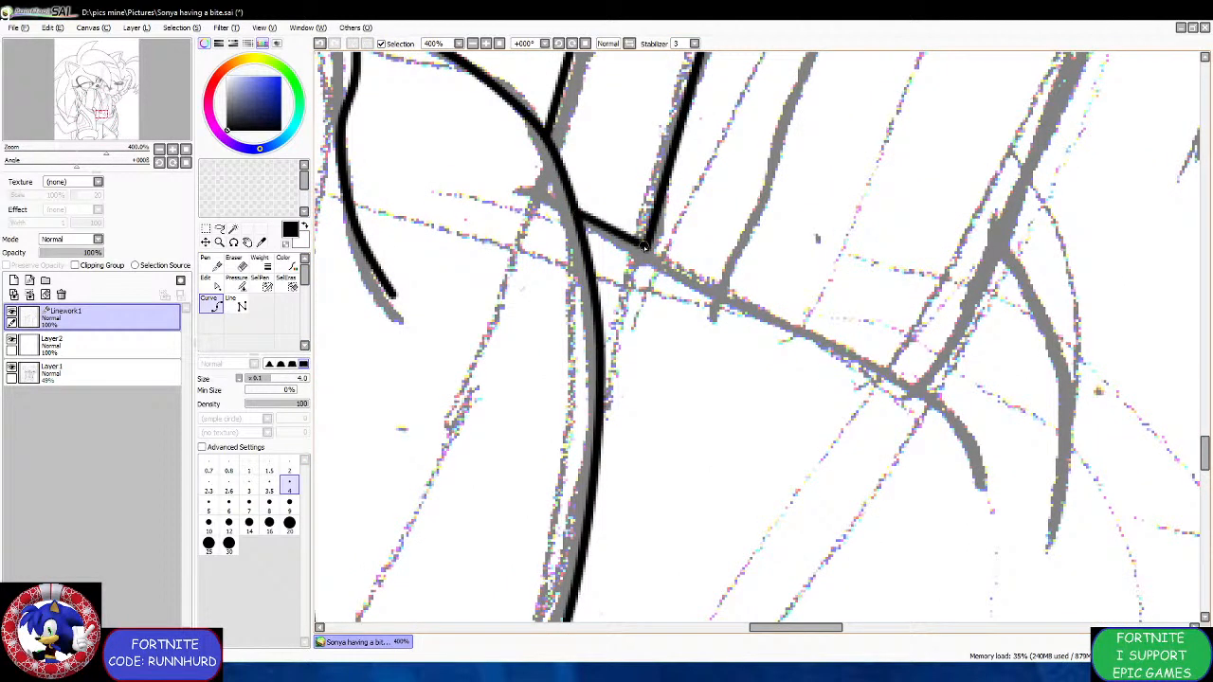
pyautogui.click(929, 396)
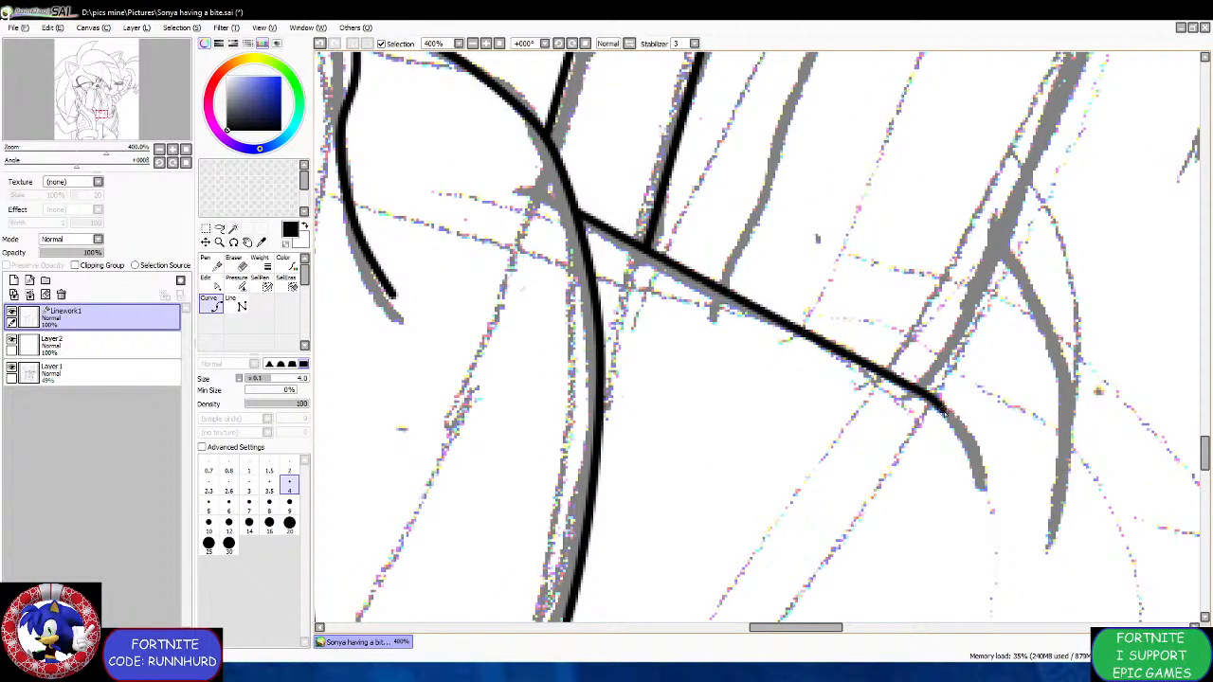
pyautogui.doubleClick(976, 472)
# Ink the long curved edge rising from the slanted line's hooked end along the sketched limb beside the thin bent limb.
pyautogui.scroll(-4, 925, 427)
pyautogui.scroll(3, 980, 354)
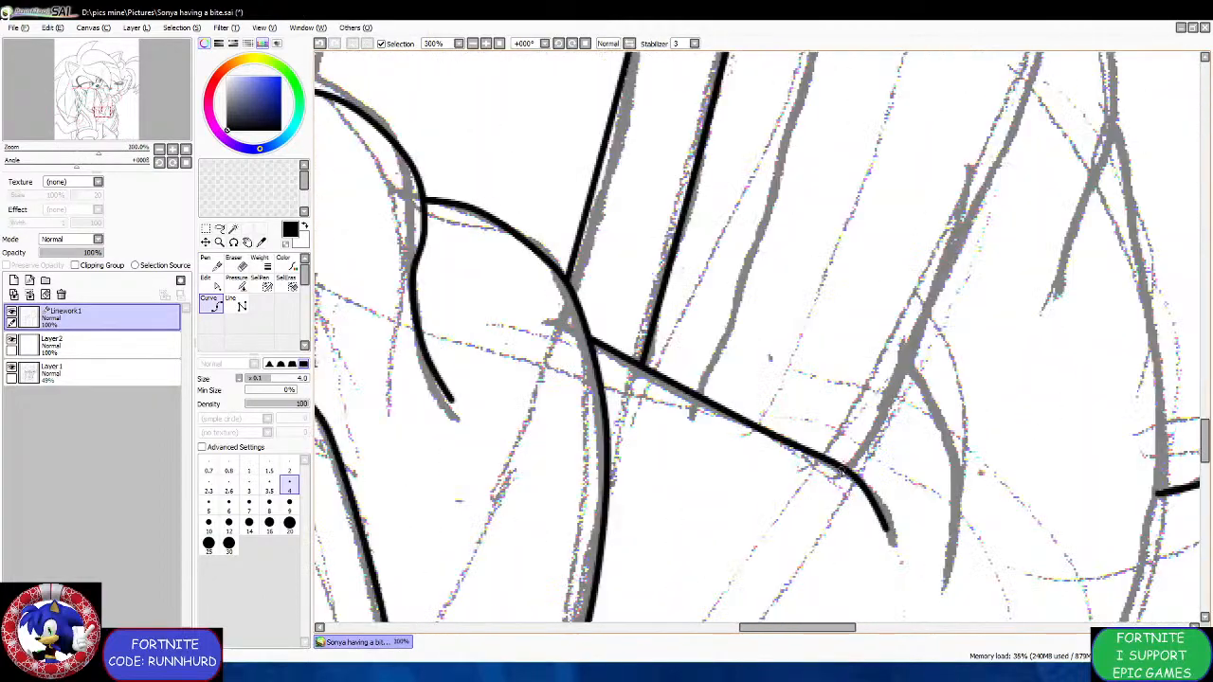
pyautogui.scroll(-3, 846, 471)
pyautogui.scroll(1, 785, 545)
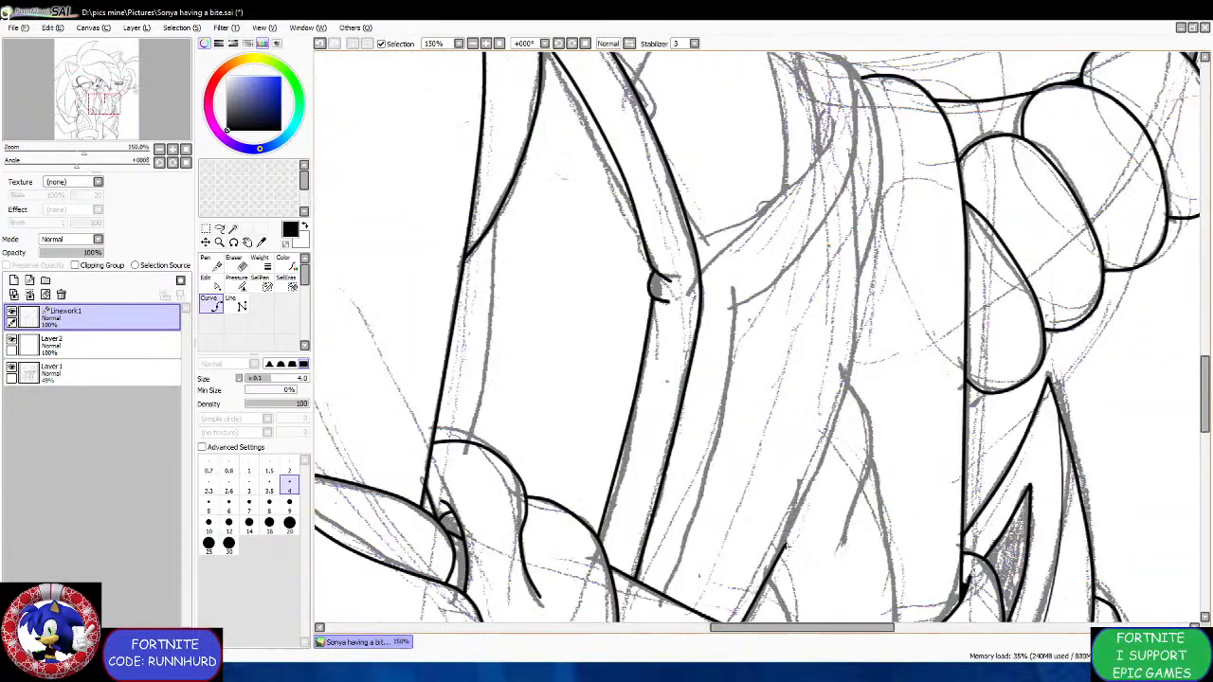
pyautogui.click(789, 537)
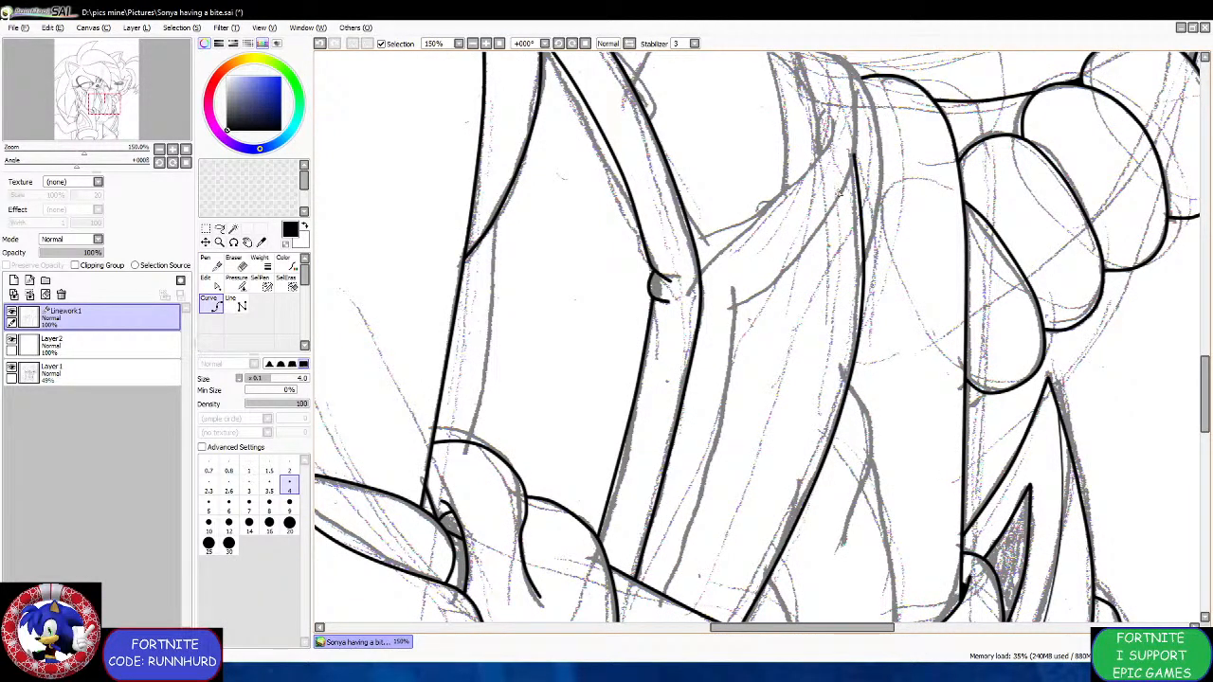
# Ink the short curved fold branching off the base of the long limb edge, beside the slanted line's hook.
pyautogui.scroll(-2, 835, 233)
pyautogui.scroll(3, 827, 350)
pyautogui.scroll(-2, 794, 390)
pyautogui.scroll(4, 760, 488)
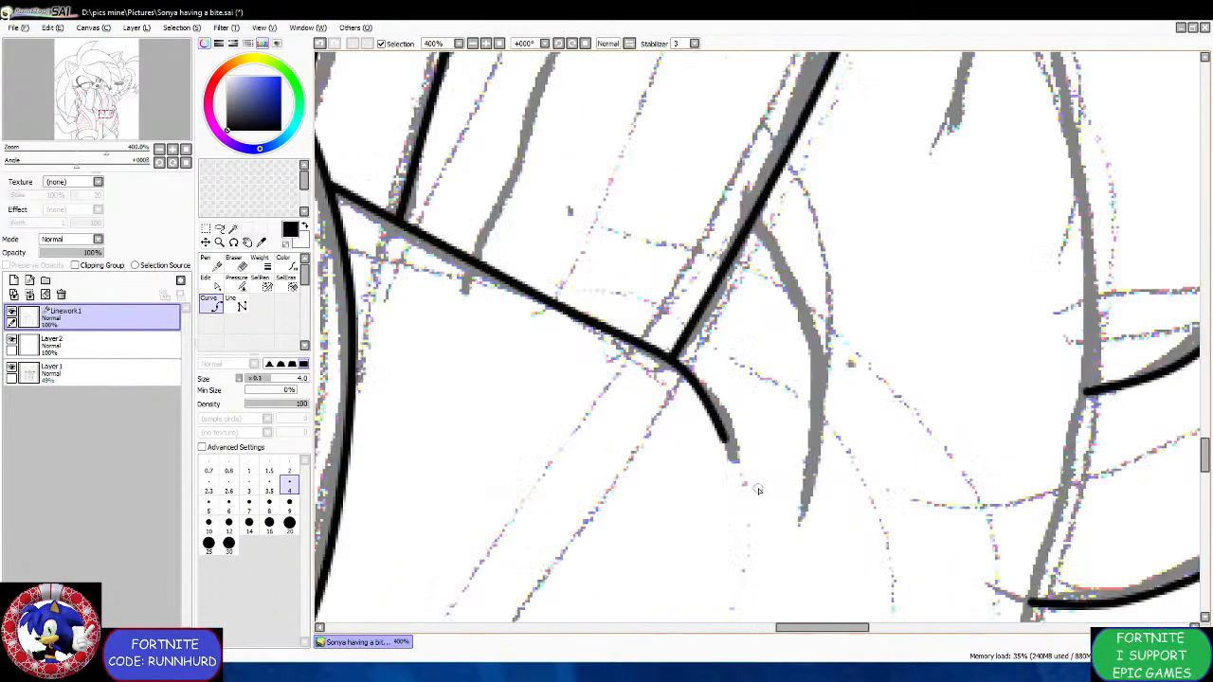
pyautogui.click(802, 507)
pyautogui.click(821, 382)
pyautogui.click(800, 283)
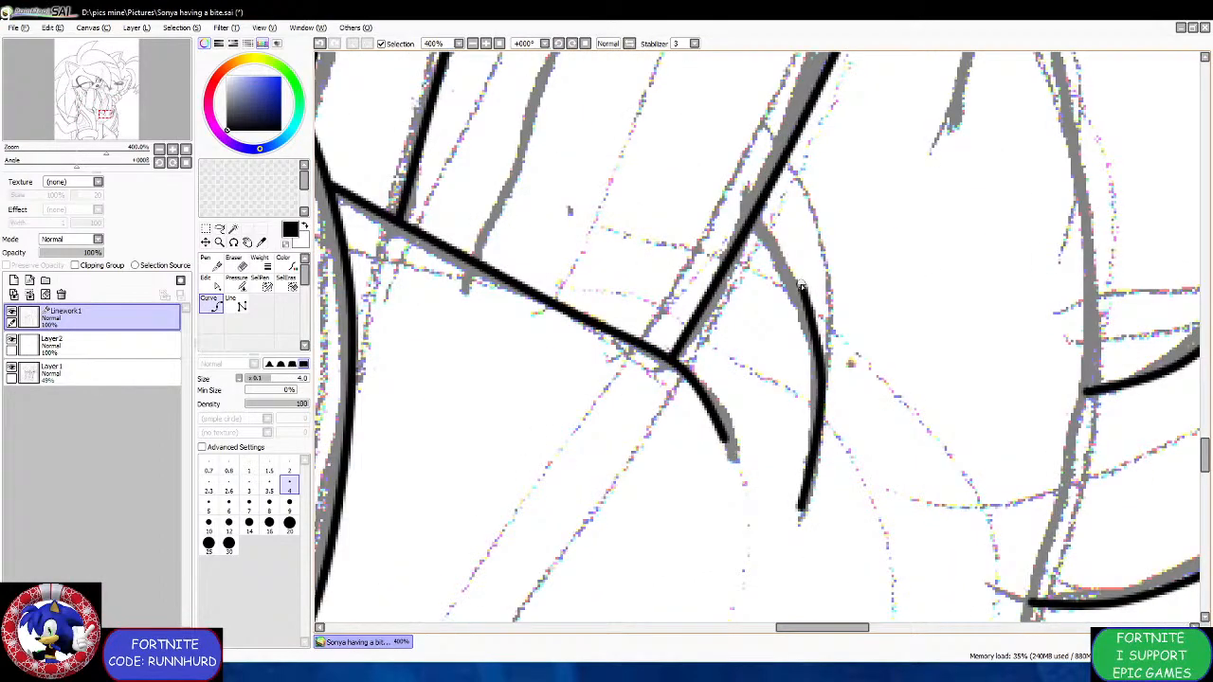
pyautogui.doubleClick(753, 224)
# Ink the hand's lower outline from the body line corner around the rounded bottom and up past the curved bands to the upper fold.
pyautogui.scroll(-4, 707, 306)
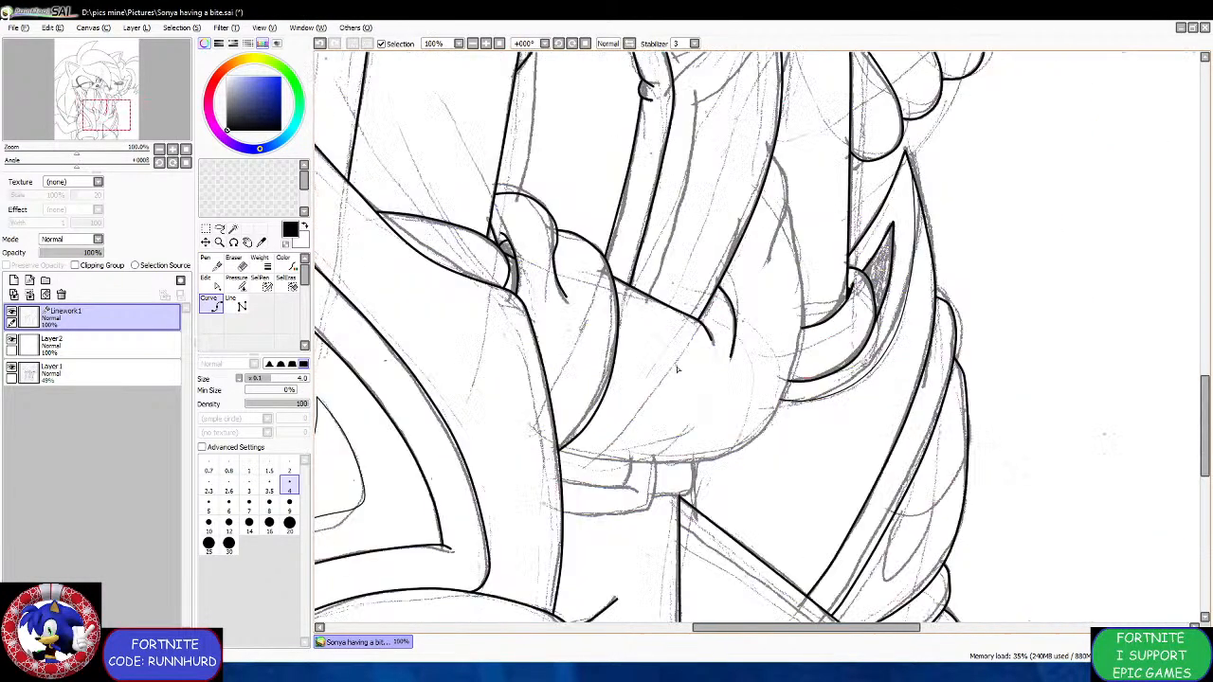
pyautogui.scroll(2, 576, 474)
pyautogui.scroll(1, 575, 474)
pyautogui.click(528, 406)
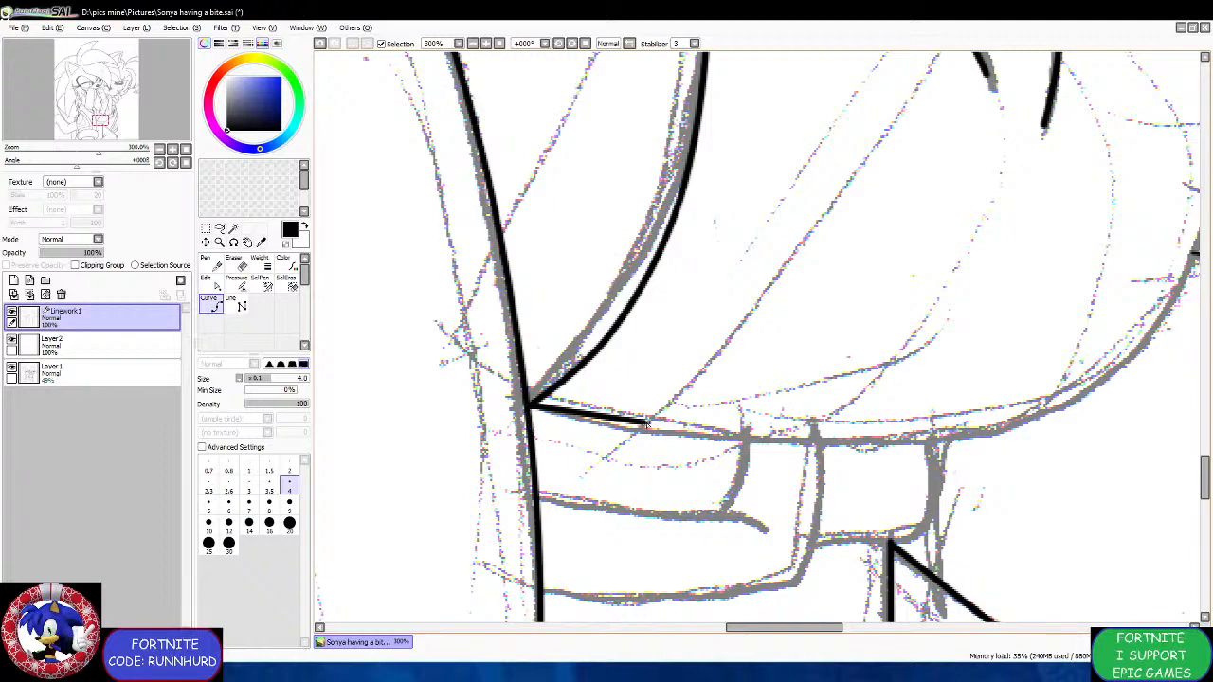
pyautogui.scroll(-2, 933, 389)
pyautogui.scroll(2, 934, 389)
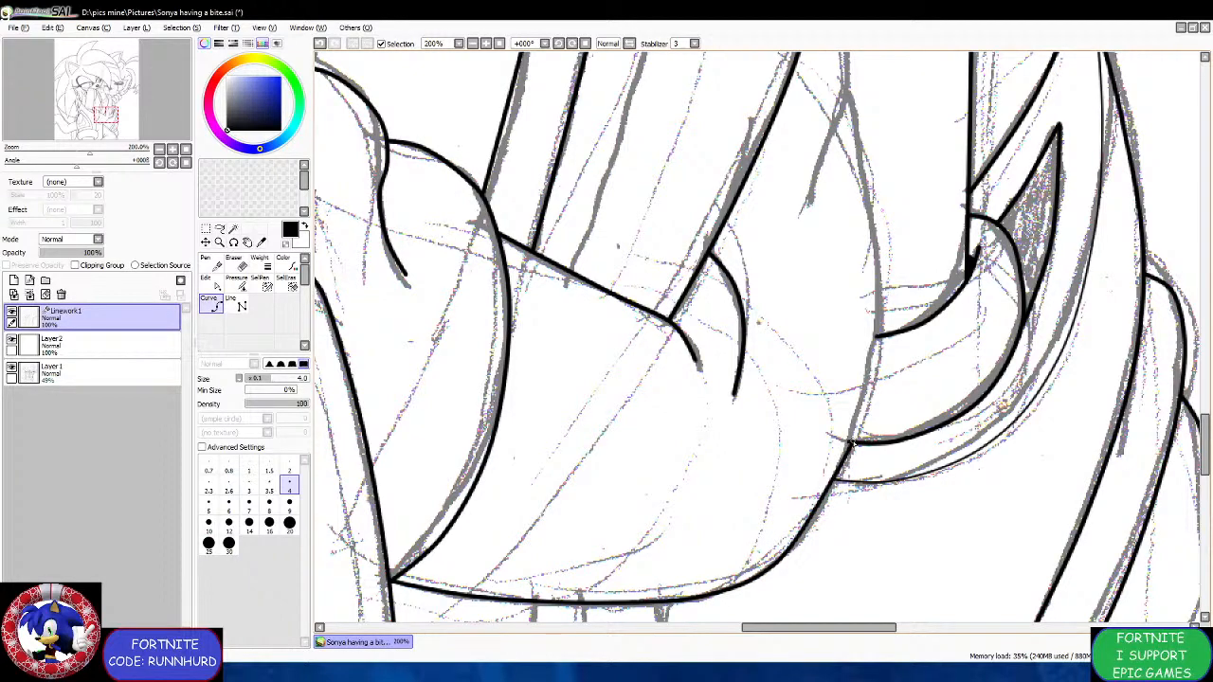
pyautogui.scroll(-1, 872, 445)
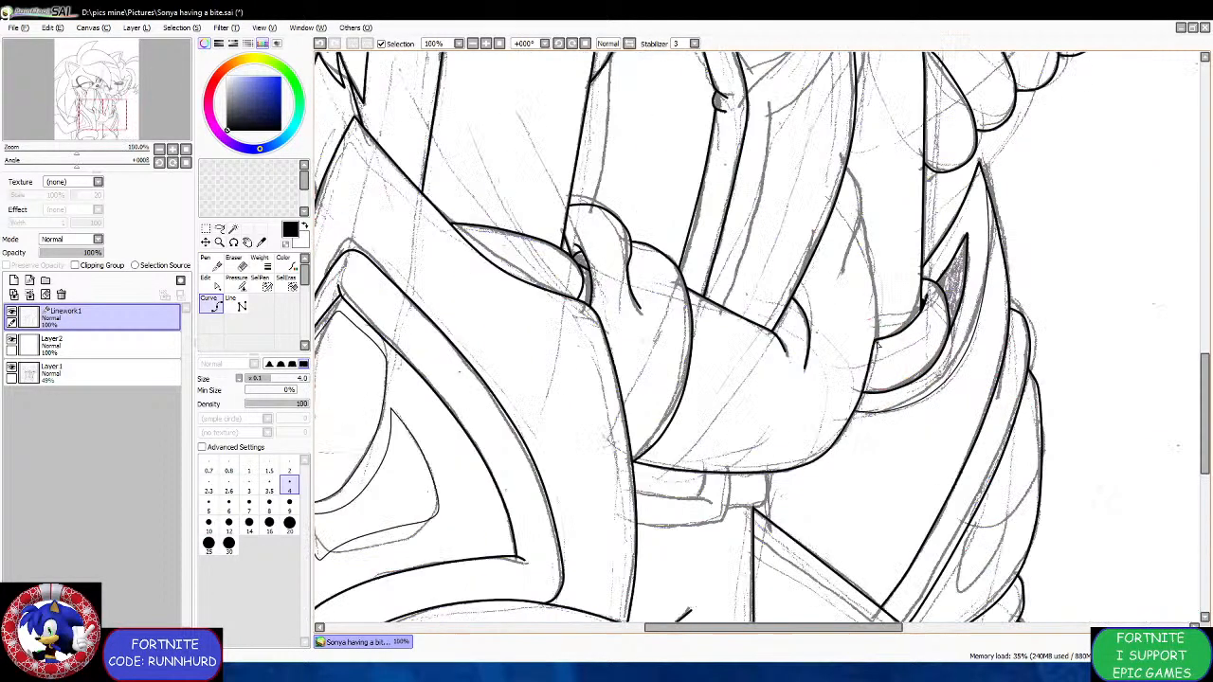
pyautogui.scroll(1, 878, 292)
pyautogui.scroll(1, 878, 292)
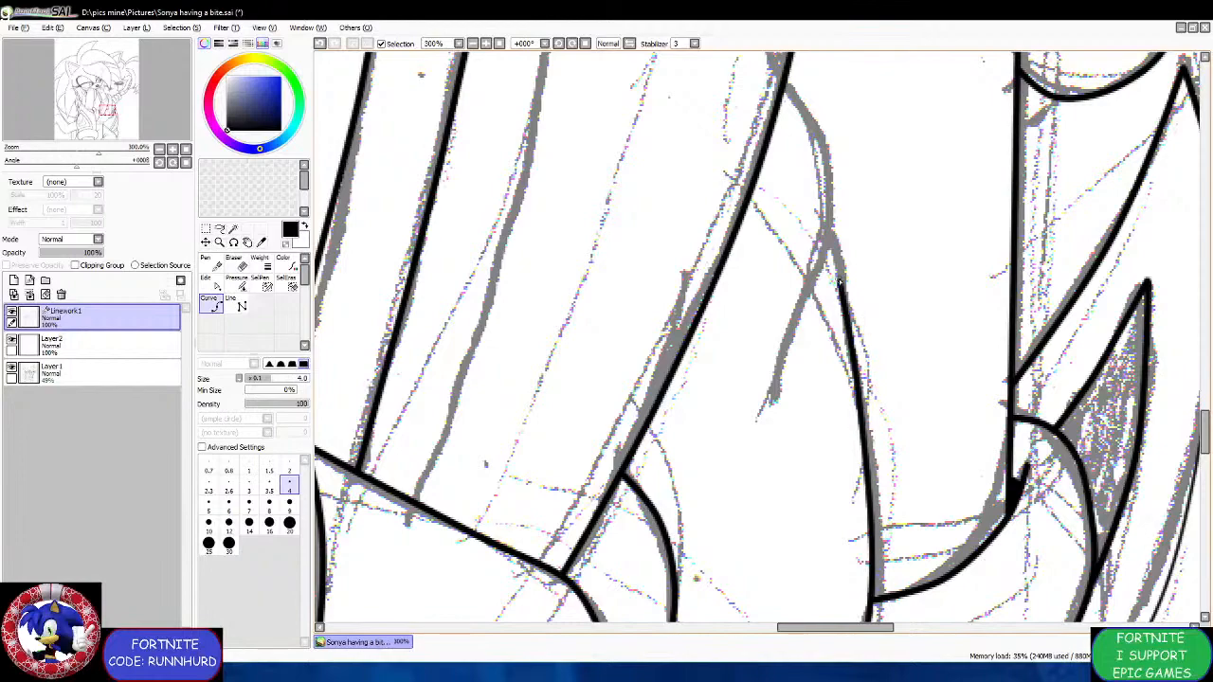
pyautogui.scroll(-2, 834, 265)
pyautogui.scroll(1, 834, 263)
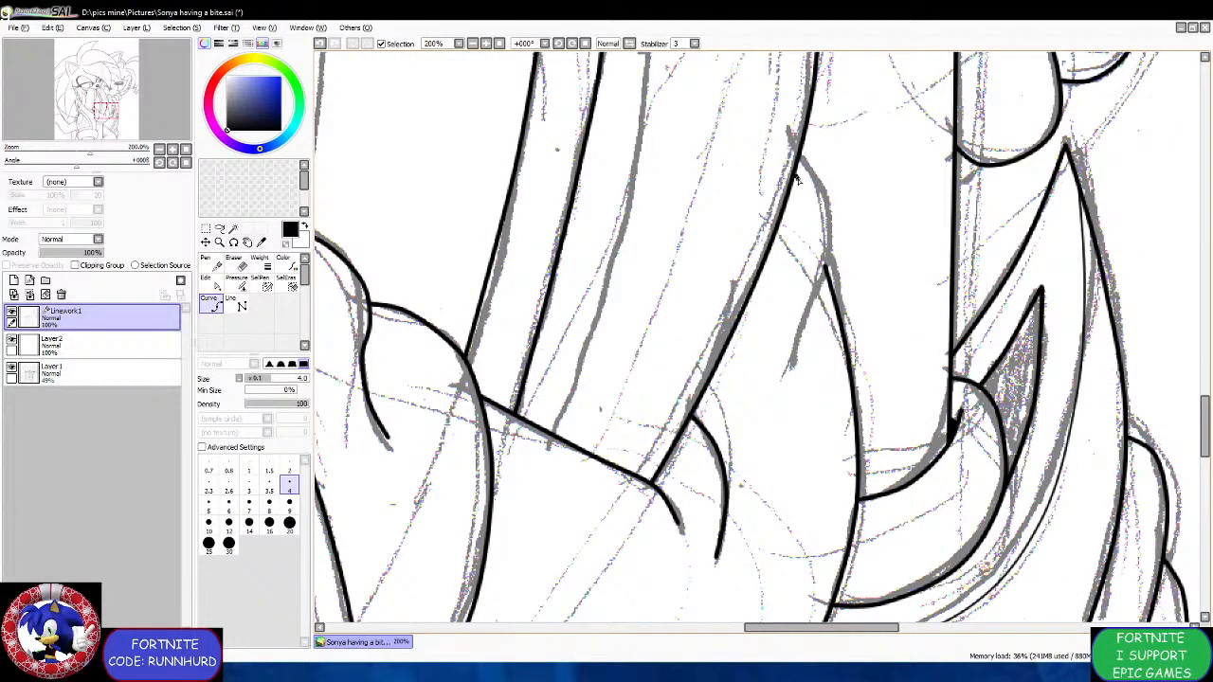
# Ink the small bulging fold from the long limb edge over the hand outline's upper end, hooking inward and down.
pyautogui.scroll(1, 798, 181)
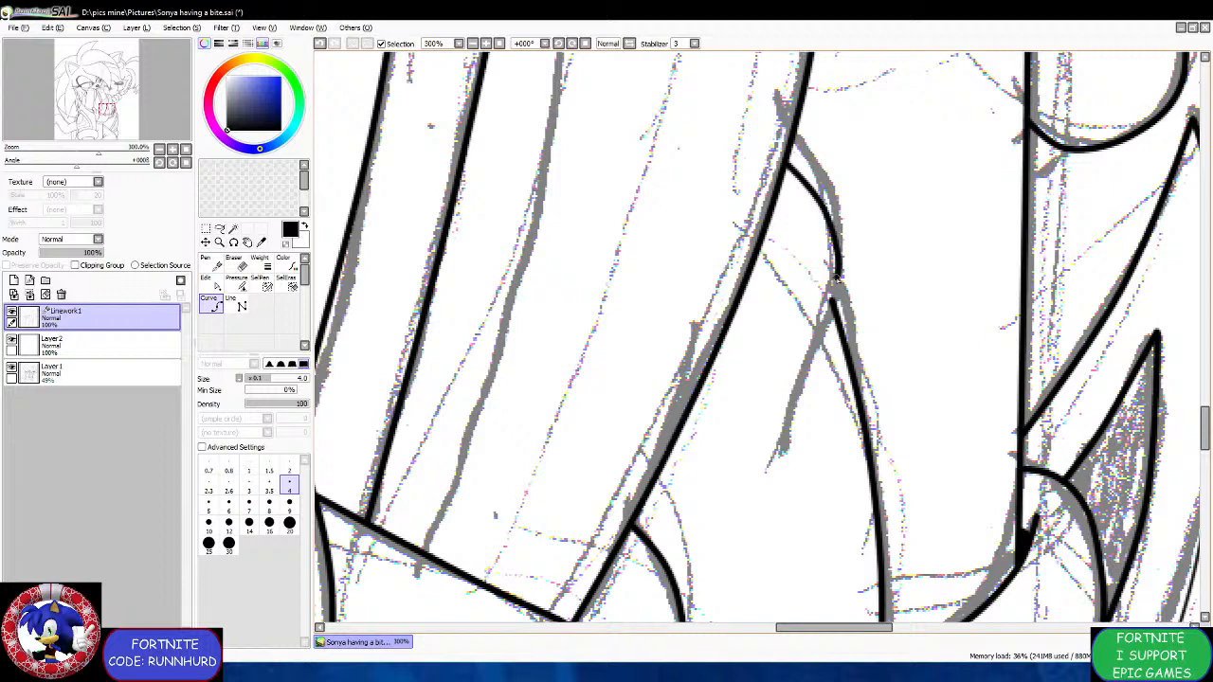
pyautogui.click(836, 280)
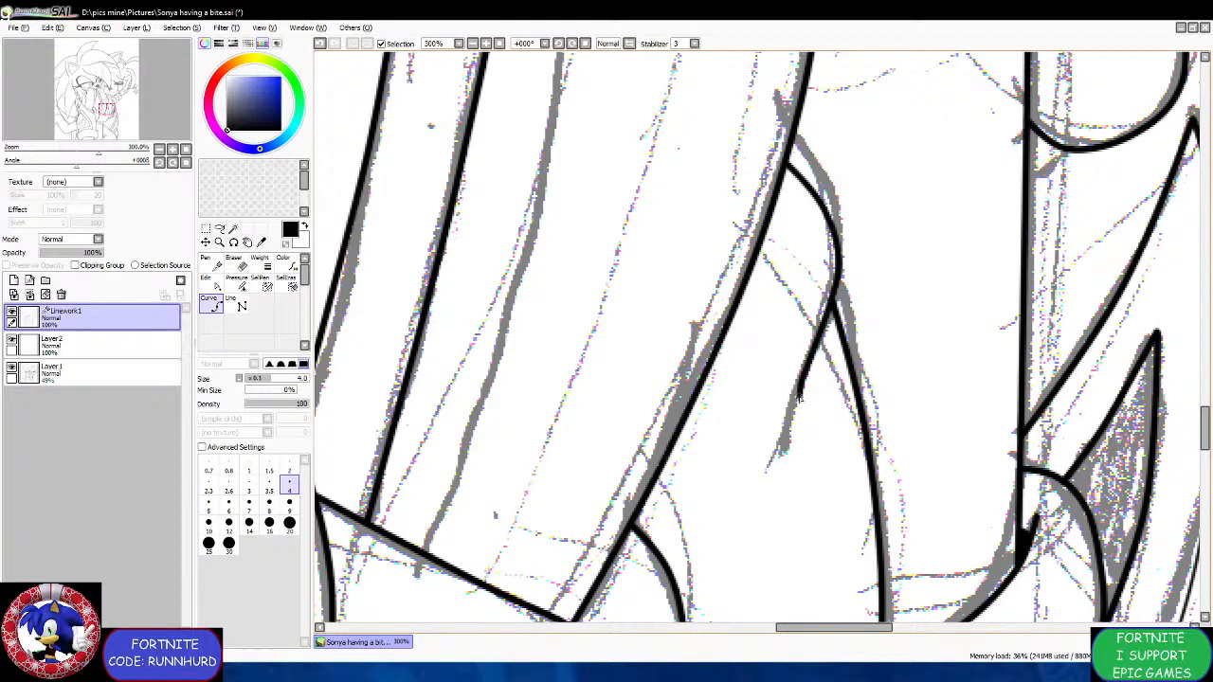
pyautogui.scroll(-2, 794, 426)
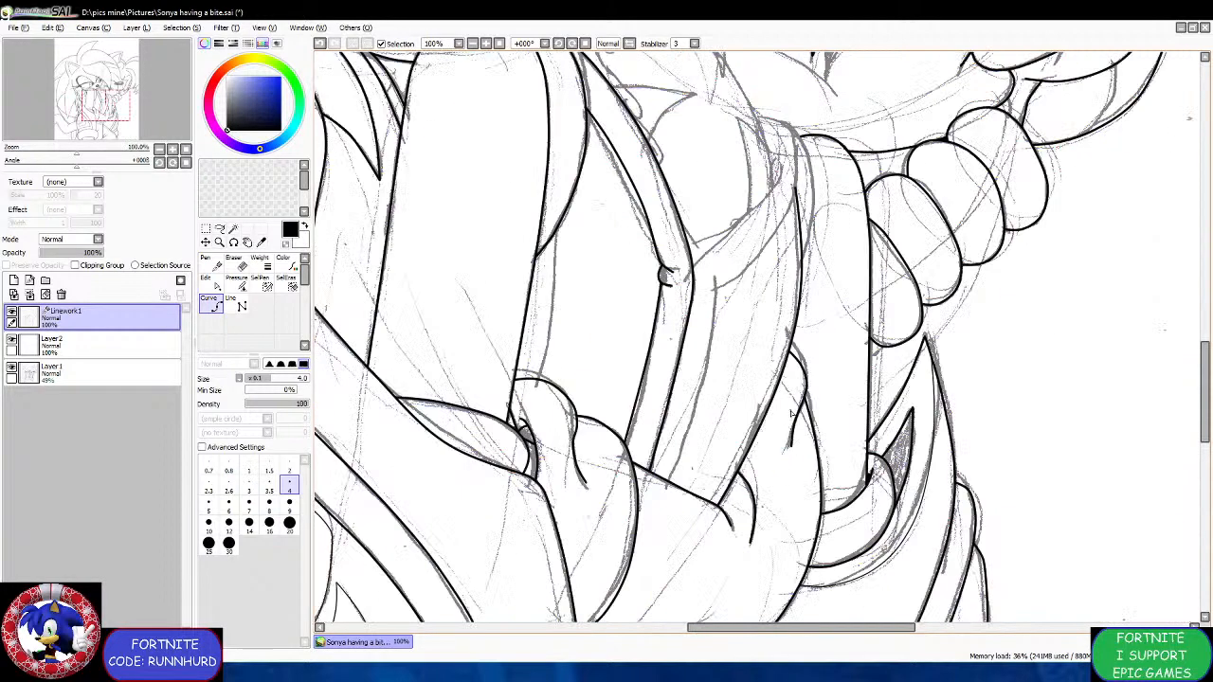
# Ink the outer outline of the band below the hand, from the body line around its corner up to the hand's lower edge.
pyautogui.scroll(-1, 792, 390)
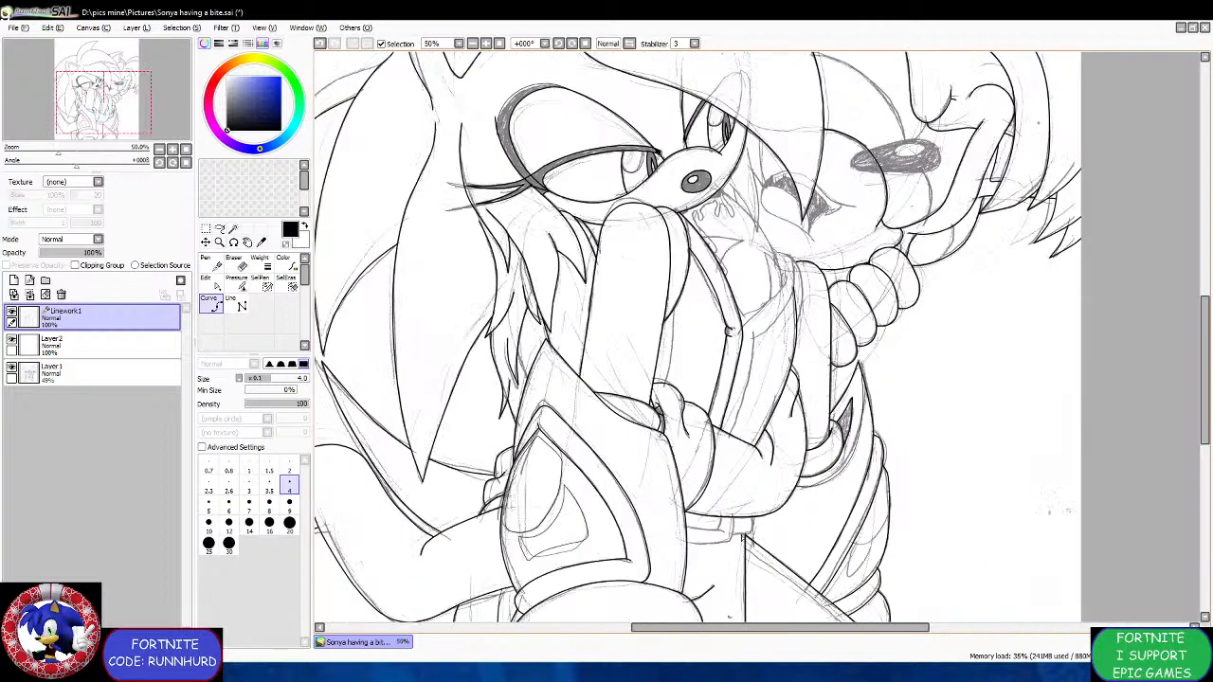
pyautogui.scroll(4, 725, 570)
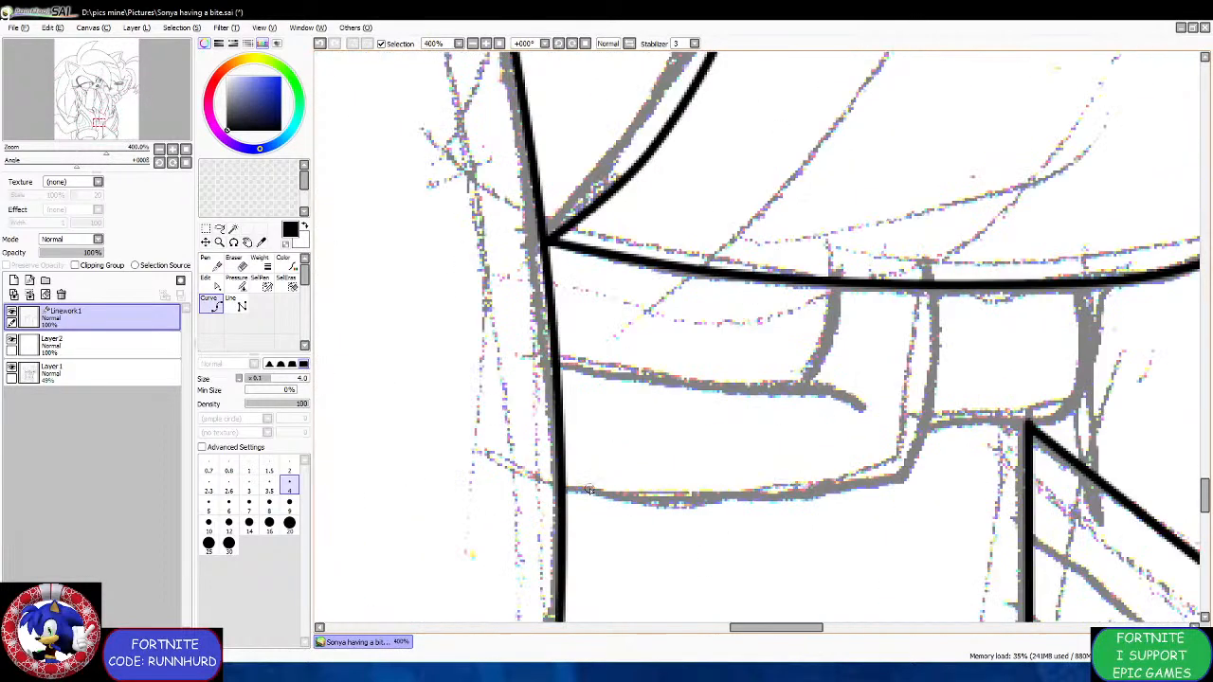
pyautogui.click(562, 490)
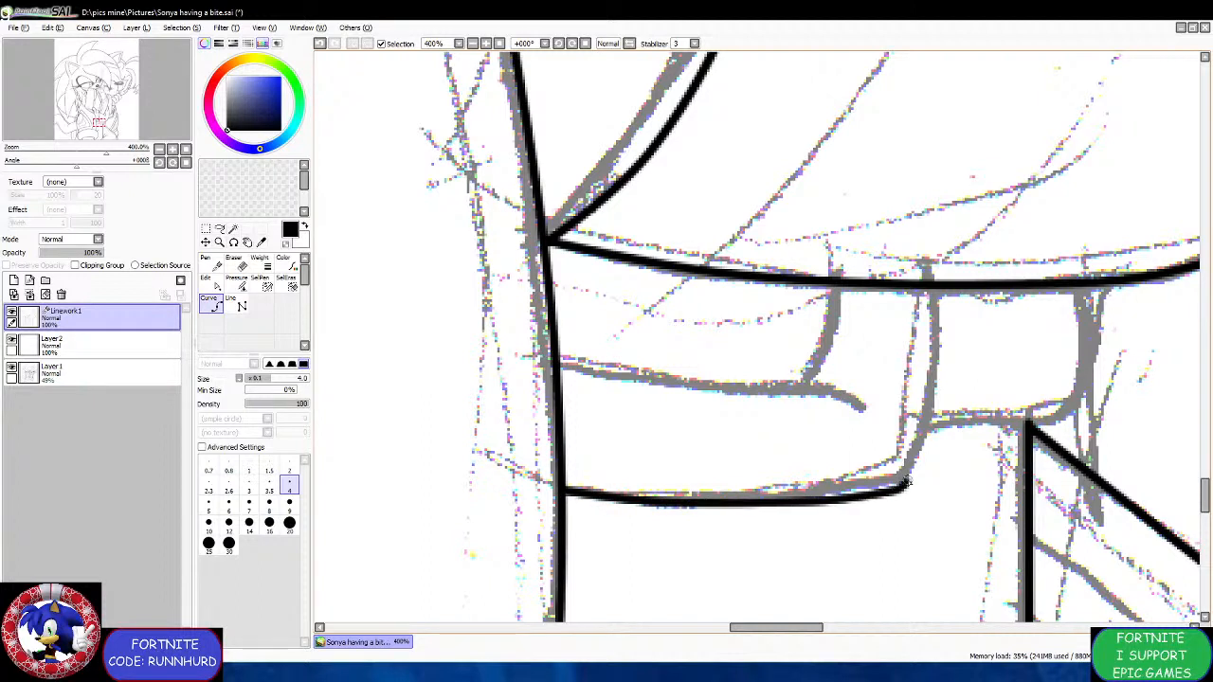
pyautogui.click(908, 481)
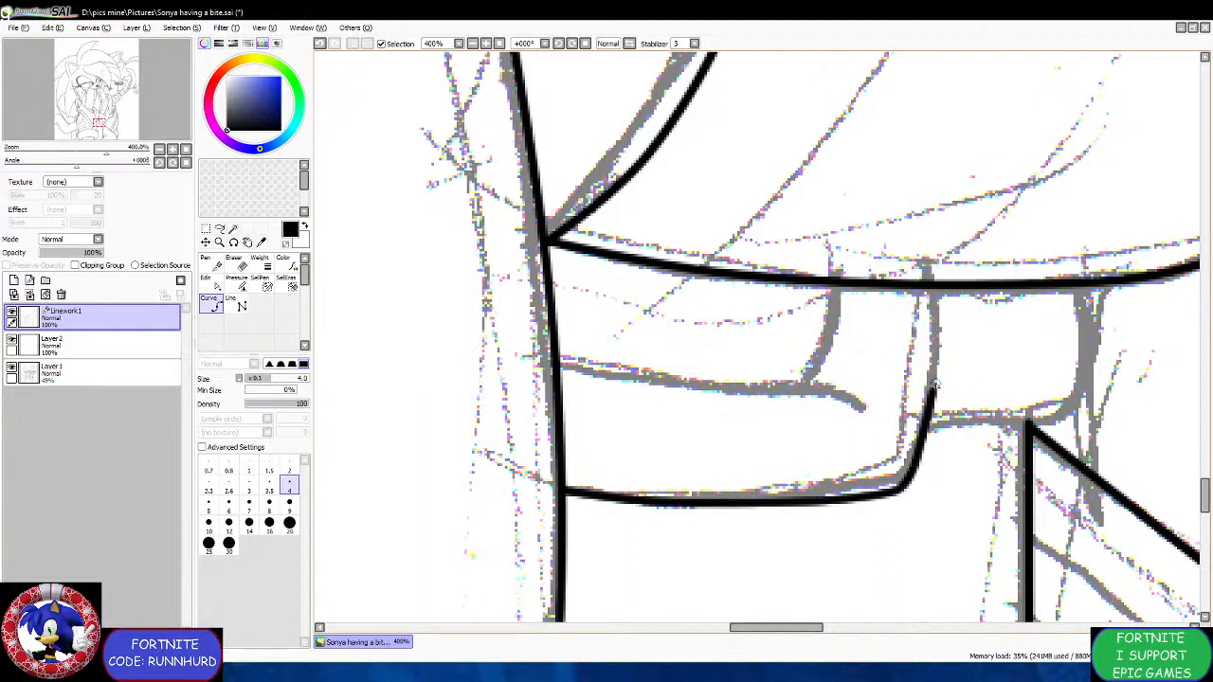
pyautogui.doubleClick(940, 283)
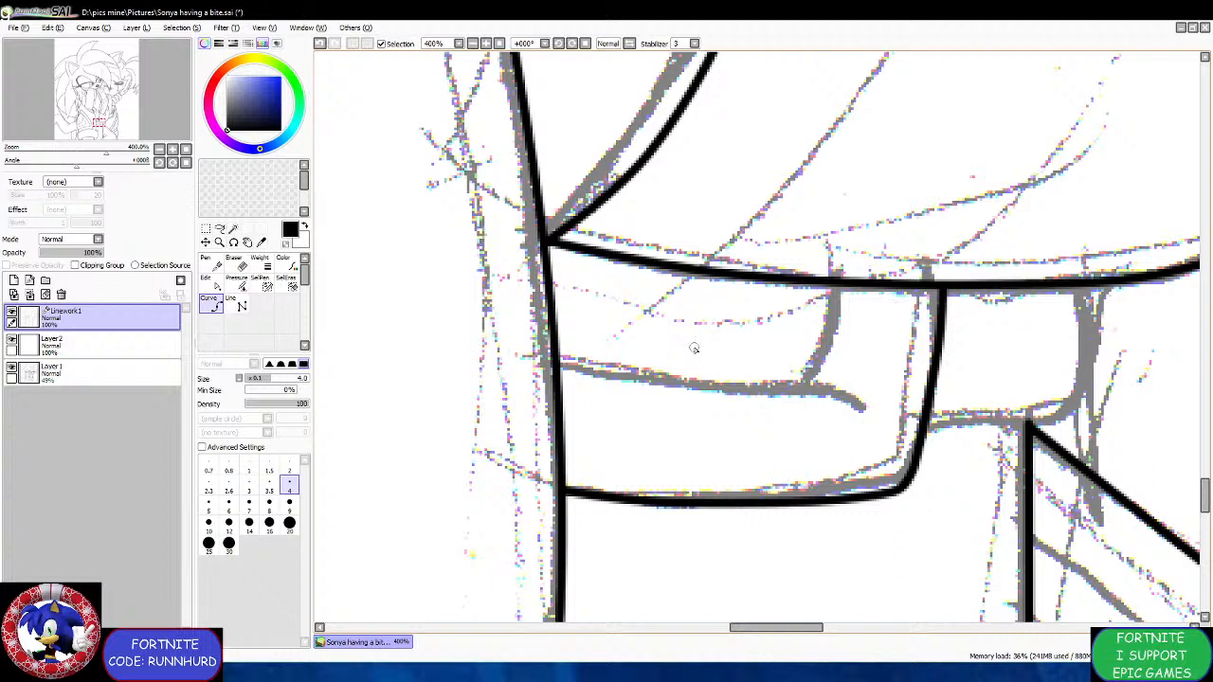
# Ink the band's inner edge from the body line to a short hooked end, plus the curved side rising to the hand's lower edge.
pyautogui.click(557, 377)
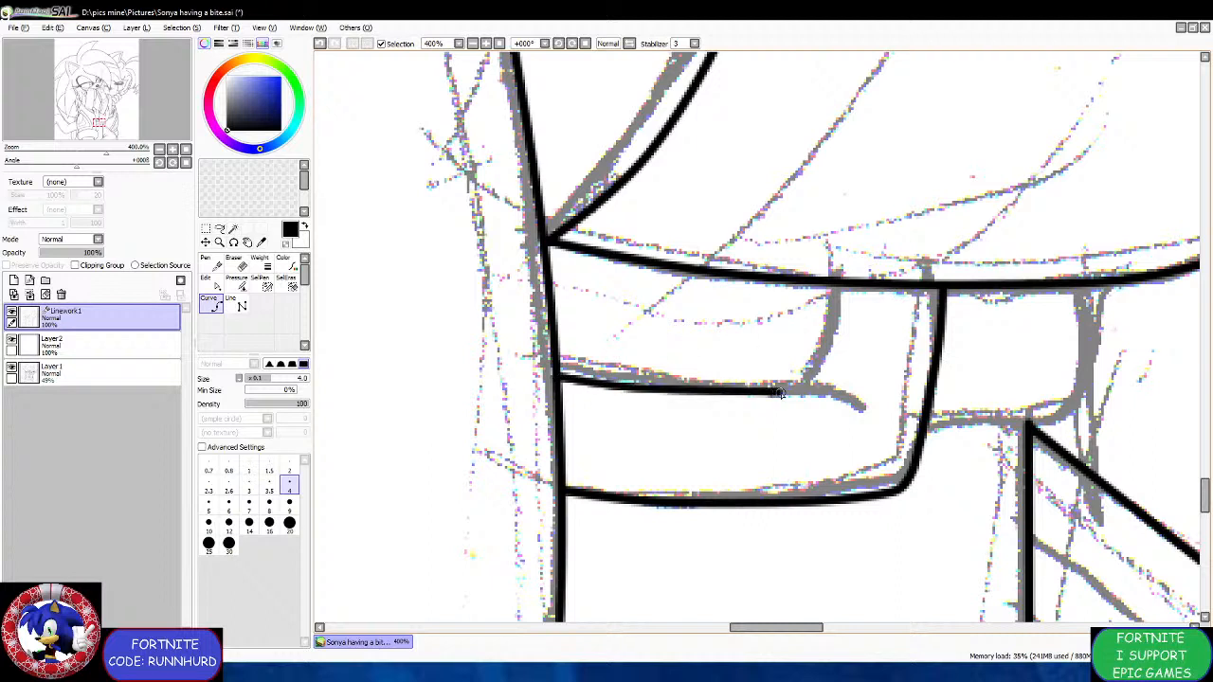
pyautogui.click(822, 394)
pyautogui.doubleClick(851, 410)
pyautogui.click(822, 391)
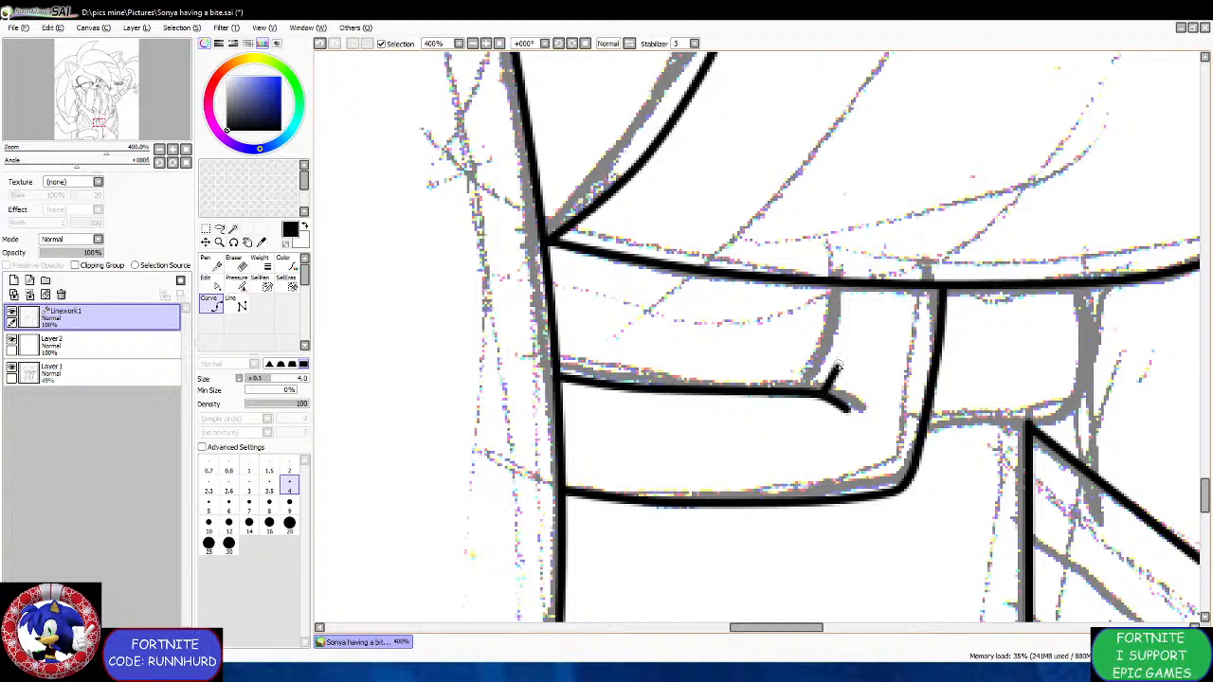
pyautogui.doubleClick(853, 283)
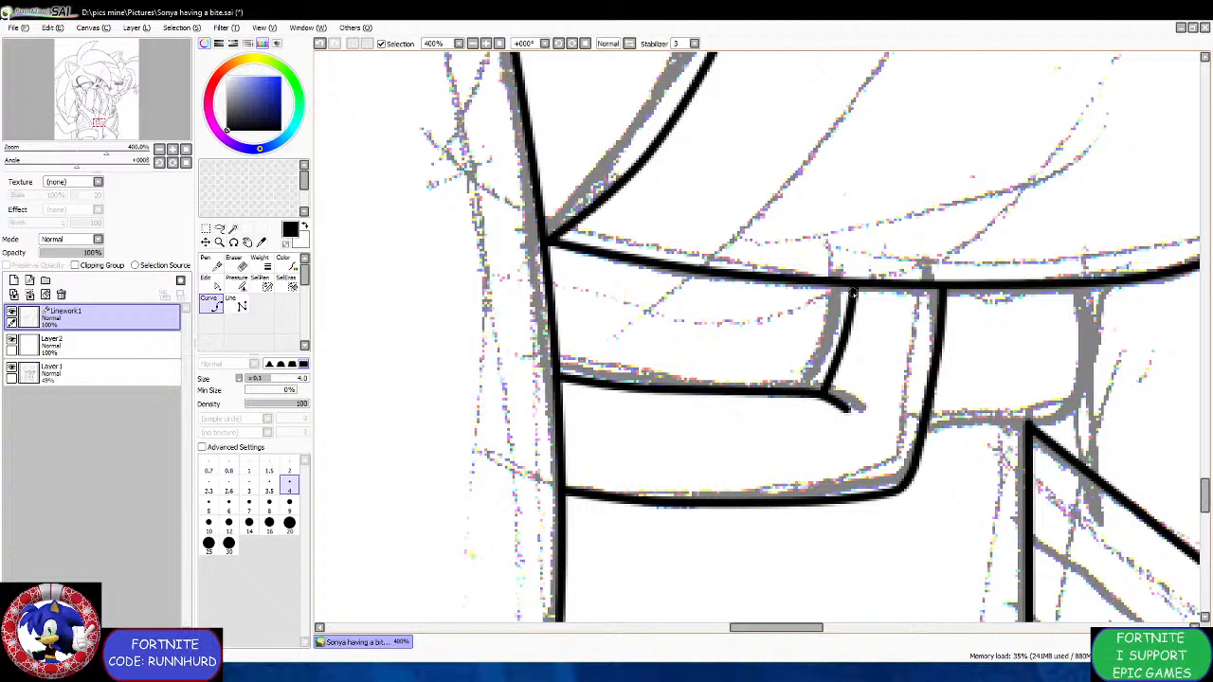
# Ink the small adjoining band segment with its rounded corner below the hand, and add a curved fold line inside it.
pyautogui.scroll(-2, 855, 293)
pyautogui.scroll(2, 937, 347)
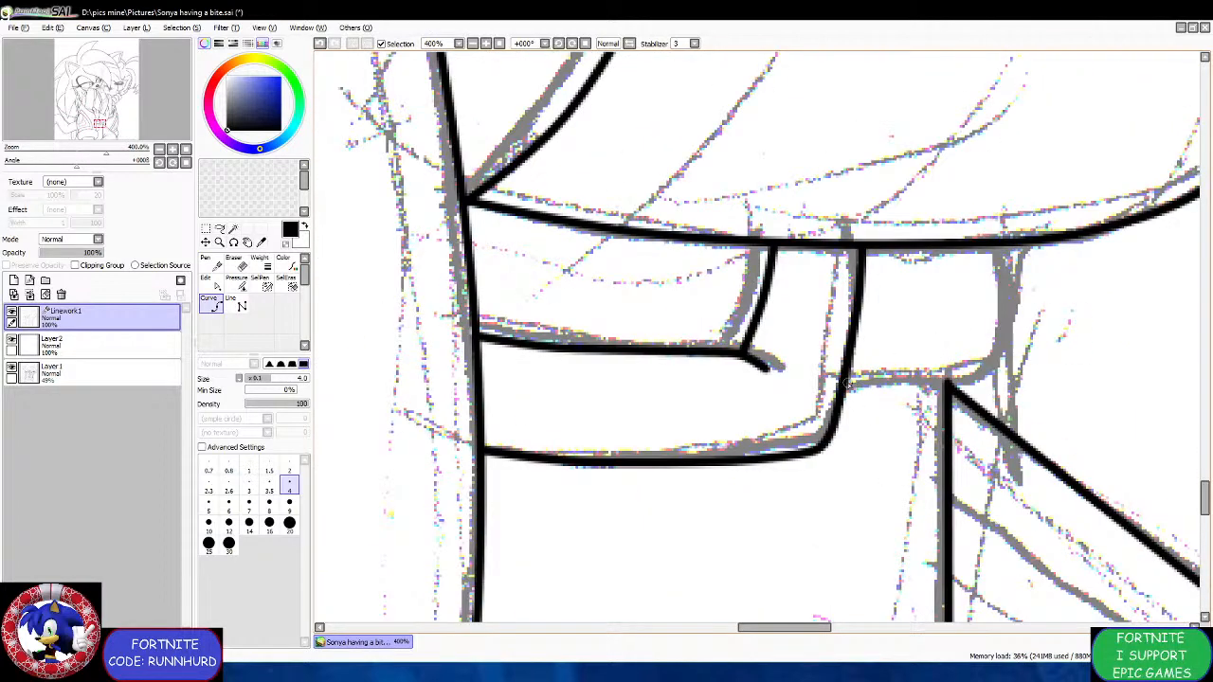
pyautogui.click(847, 385)
pyautogui.click(960, 378)
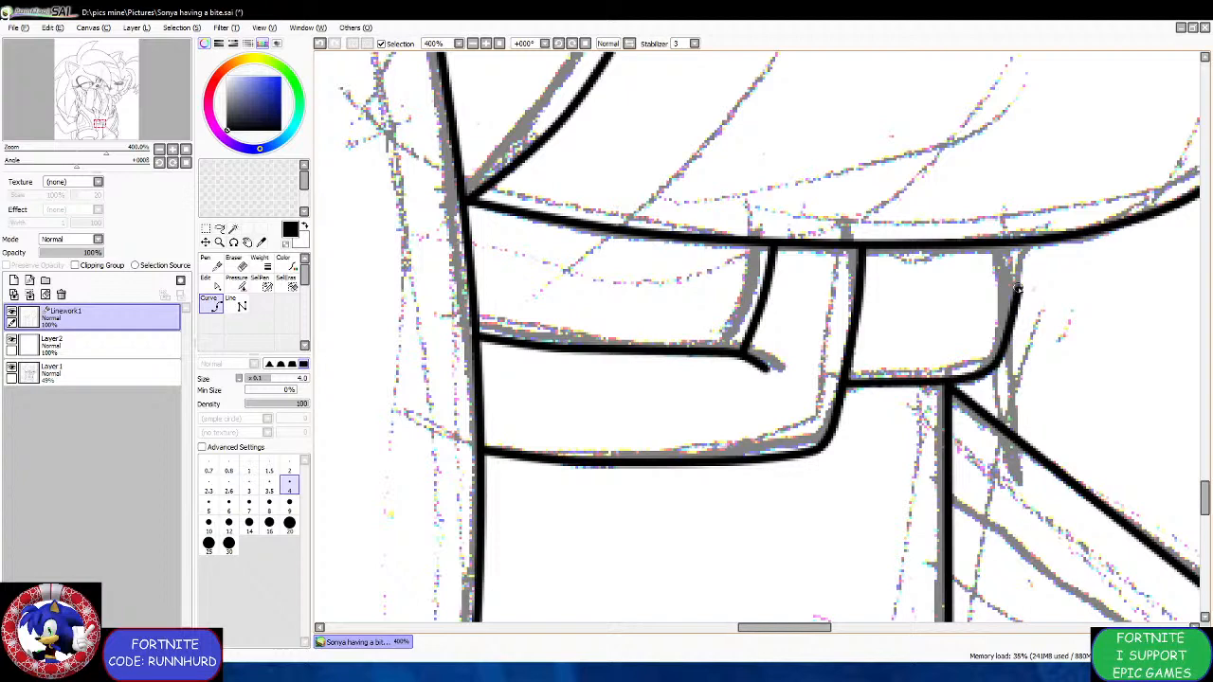
pyautogui.click(1008, 247)
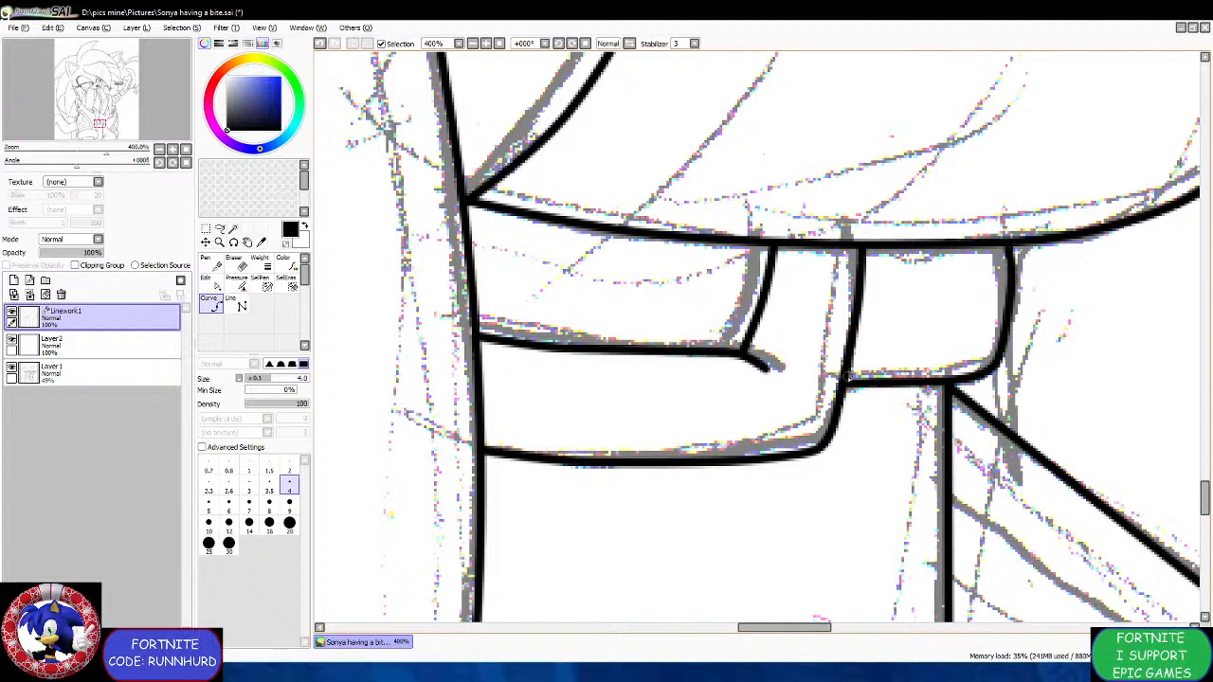
pyautogui.moveTo(843, 381)
pyautogui.mouseDown()
pyautogui.moveTo(886, 355)
pyautogui.moveTo(930, 243)
pyautogui.mouseUp()
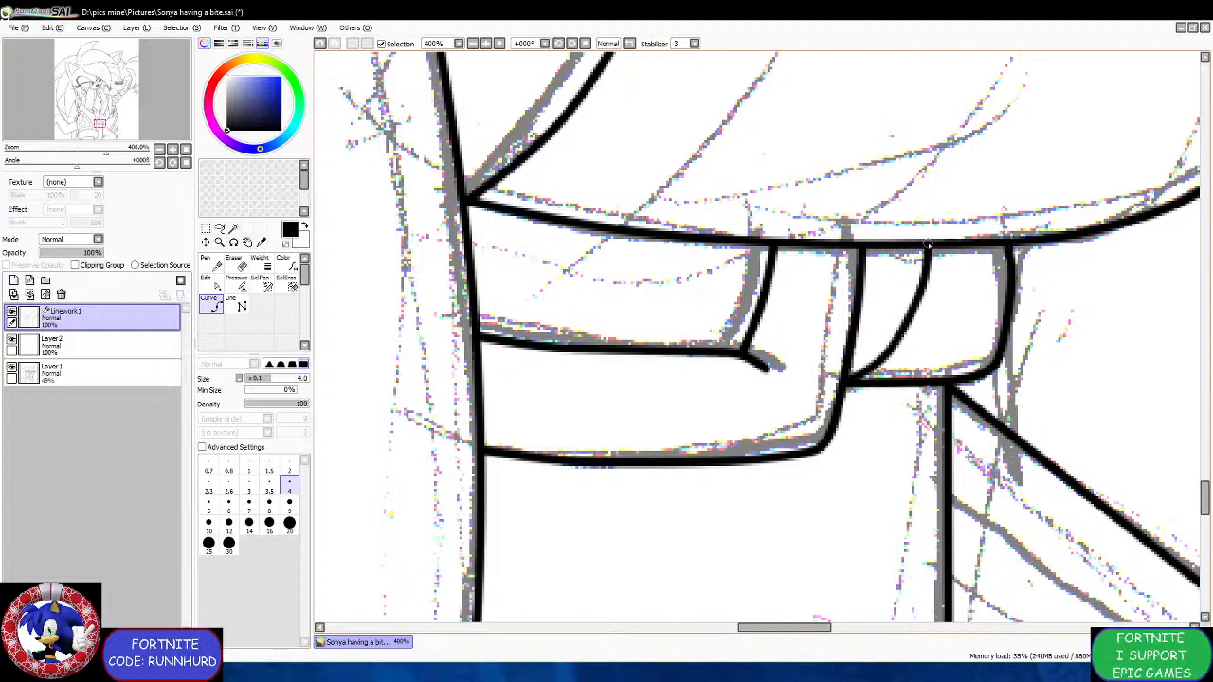
# Set the brush size to 2 and ink a long, closed teardrop-shaped highlight inside the outer bulging shape beside the slanted strands.
pyautogui.scroll(-5, 824, 341)
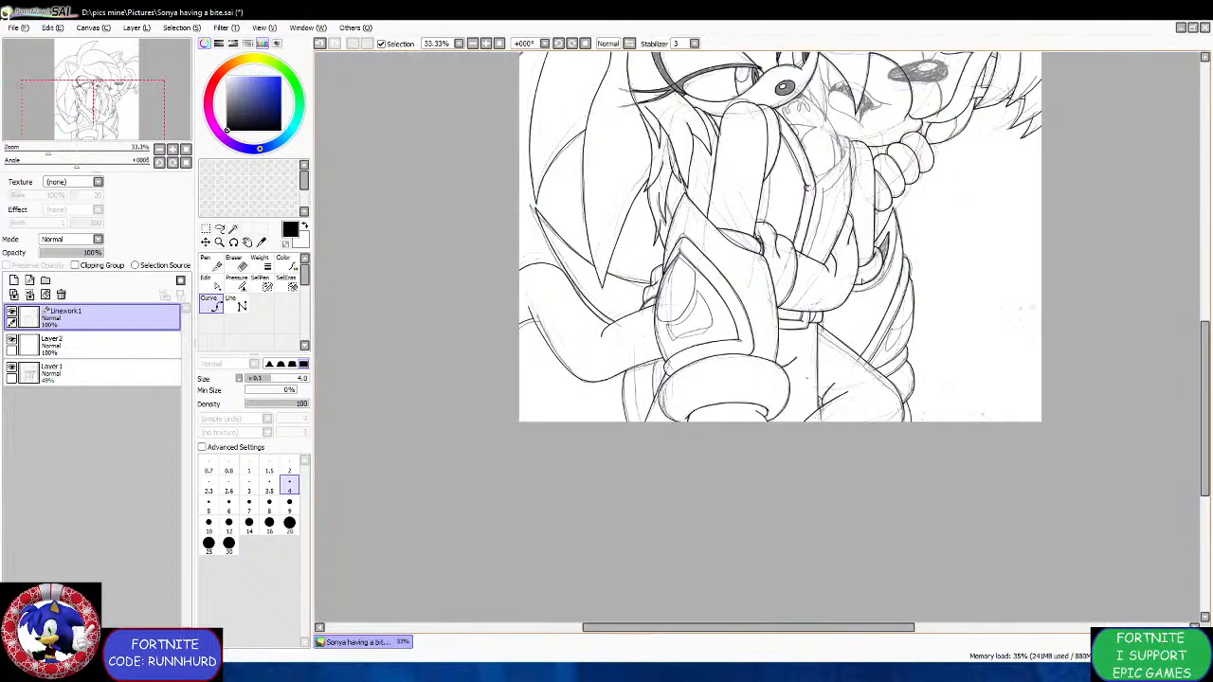
pyautogui.scroll(3, 953, 304)
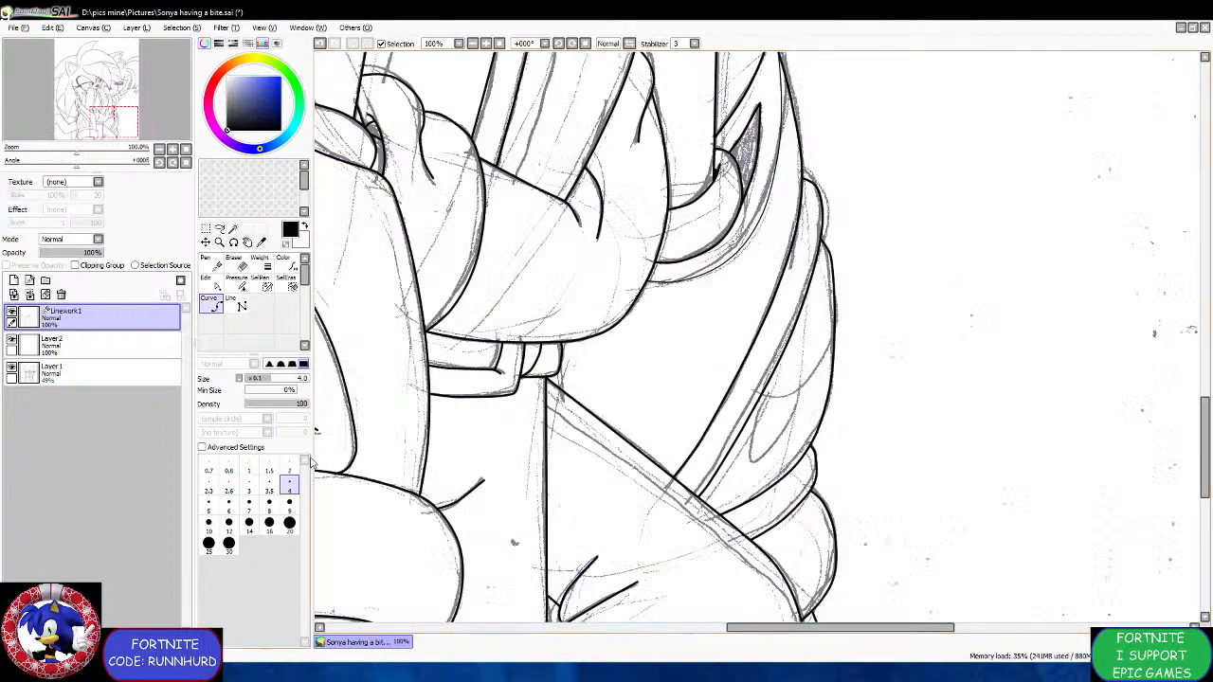
pyautogui.click(289, 466)
pyautogui.scroll(3, 851, 219)
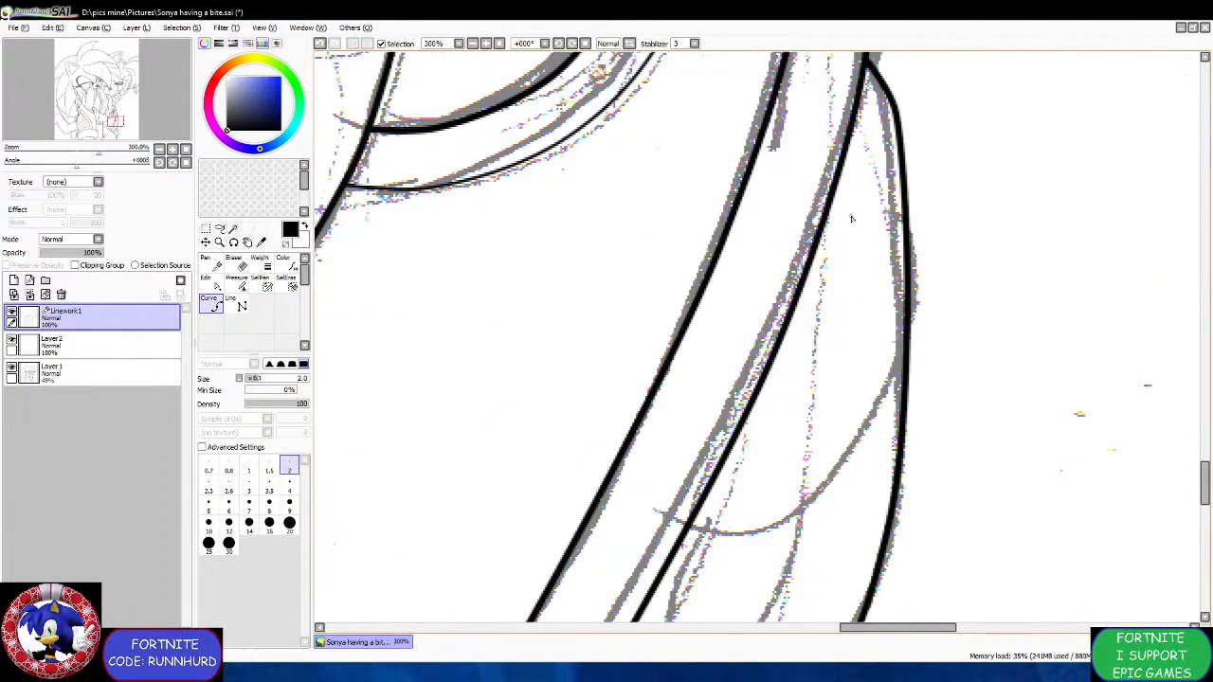
pyautogui.moveTo(861, 175)
pyautogui.mouseDown()
pyautogui.moveTo(791, 289)
pyautogui.moveTo(766, 445)
pyautogui.moveTo(709, 531)
pyautogui.moveTo(716, 548)
pyautogui.moveTo(799, 538)
pyautogui.mouseUp()
pyautogui.moveTo(847, 486)
pyautogui.mouseDown()
pyautogui.moveTo(891, 403)
pyautogui.moveTo(876, 140)
pyautogui.moveTo(862, 166)
pyautogui.mouseUp()
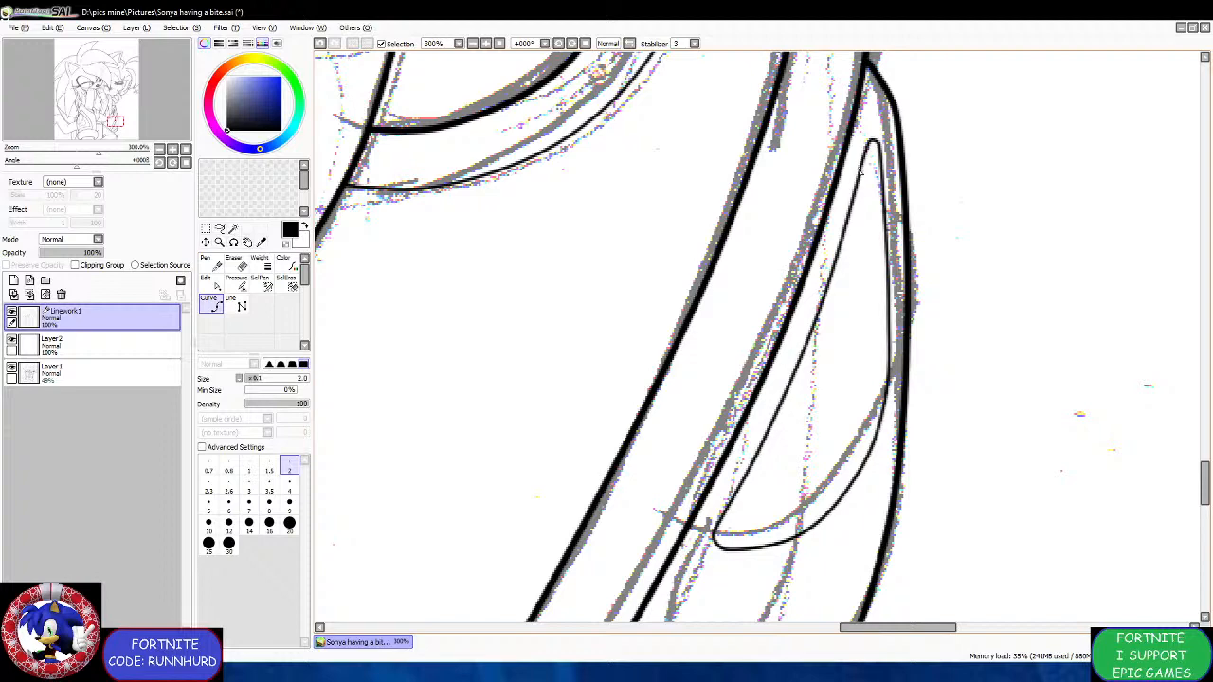
# Ink a smaller closed highlight with a nearly flat upper edge directly below the long teardrop highlight.
pyautogui.scroll(-2, 808, 406)
pyautogui.moveTo(811, 408)
pyautogui.mouseDown()
pyautogui.moveTo(763, 431)
pyautogui.moveTo(791, 411)
pyautogui.moveTo(749, 410)
pyautogui.moveTo(727, 455)
pyautogui.moveTo(731, 513)
pyautogui.moveTo(767, 496)
pyautogui.moveTo(812, 409)
pyautogui.mouseUp()
pyautogui.hotkey('ctrl', 'z')
pyautogui.scroll(2, 812, 409)
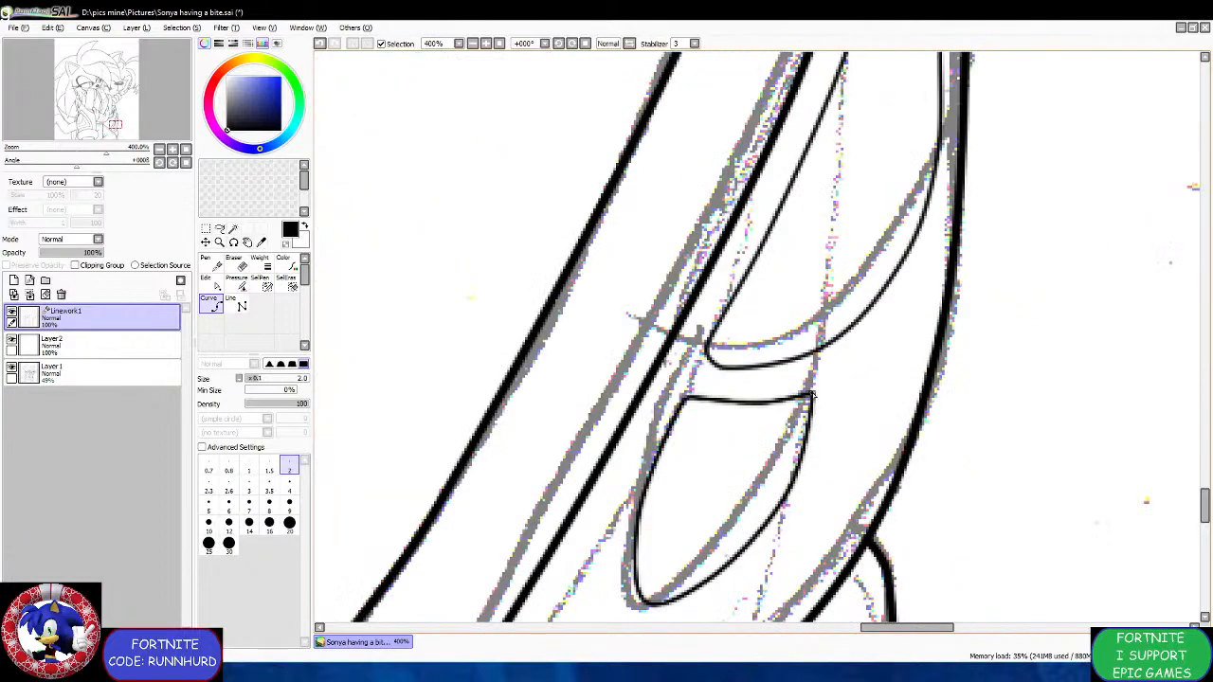
# Ink a thin curve from the tall upright limb's bulging edge down to the rounded knuckle of the hand.
pyautogui.scroll(-6, 812, 396)
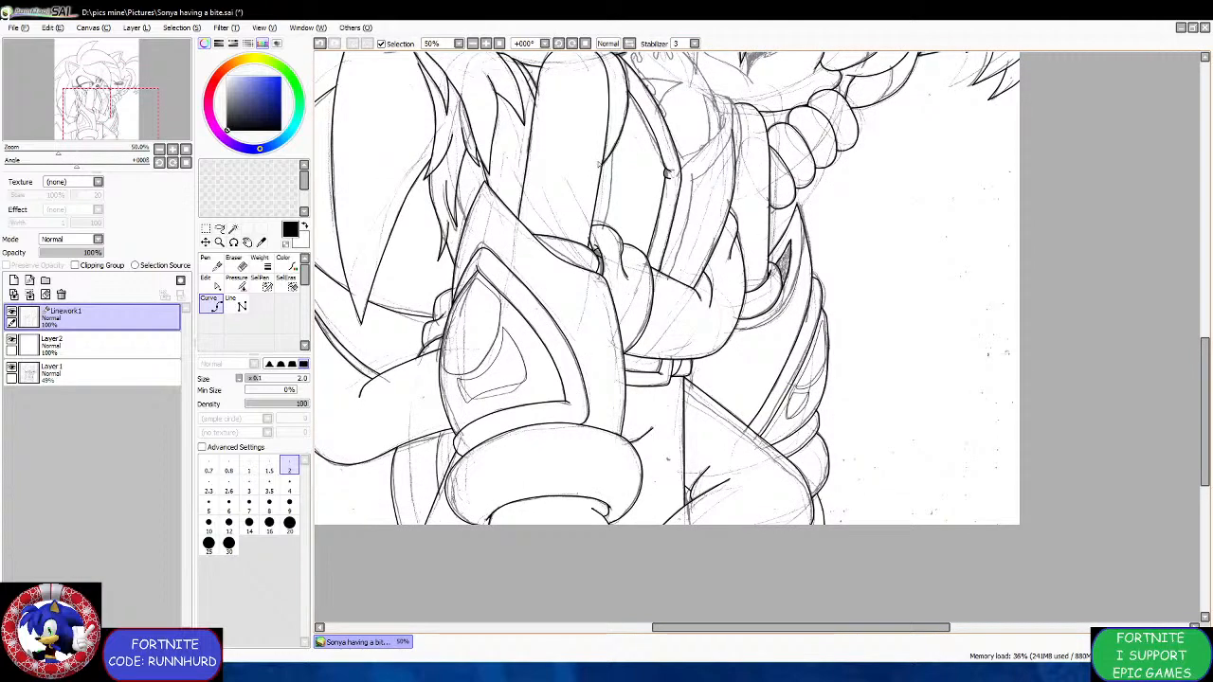
pyautogui.scroll(3, 517, 201)
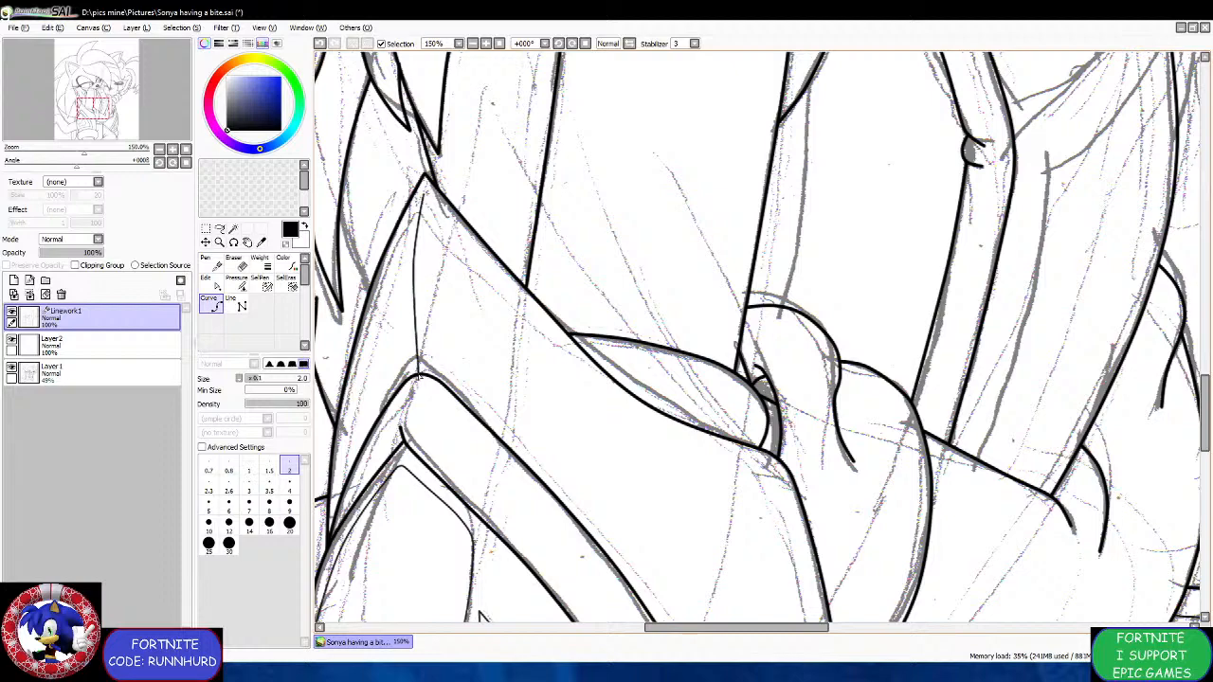
pyautogui.scroll(-2, 589, 329)
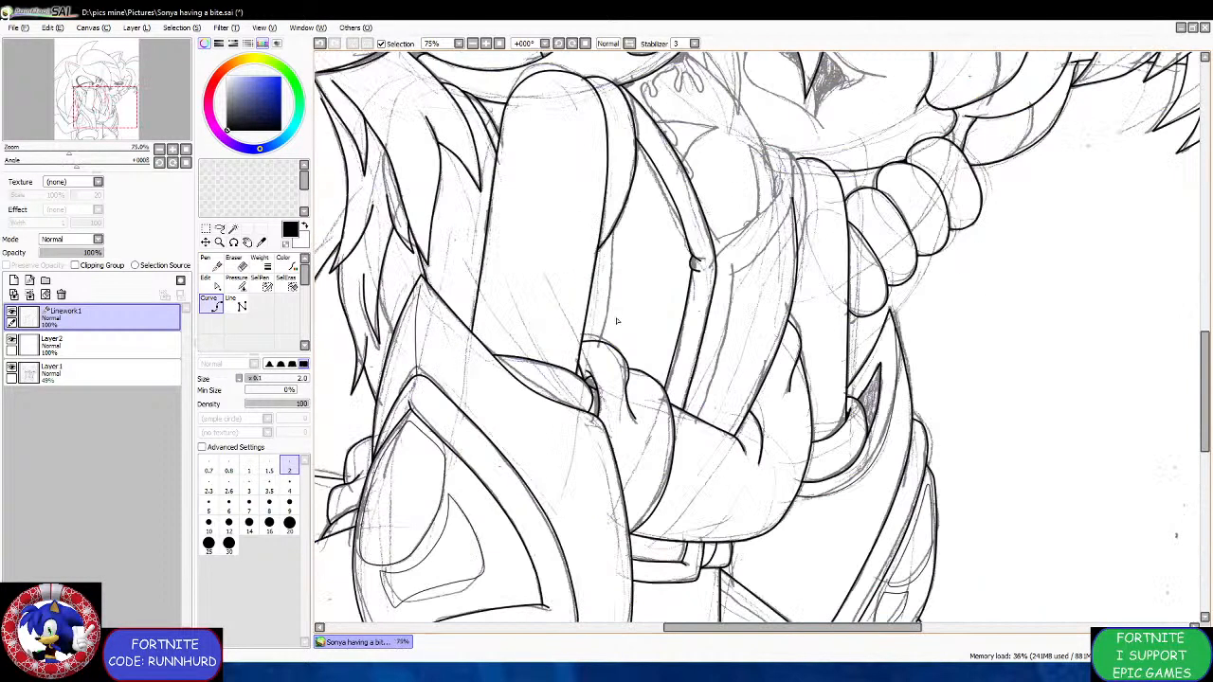
pyautogui.scroll(2, 639, 248)
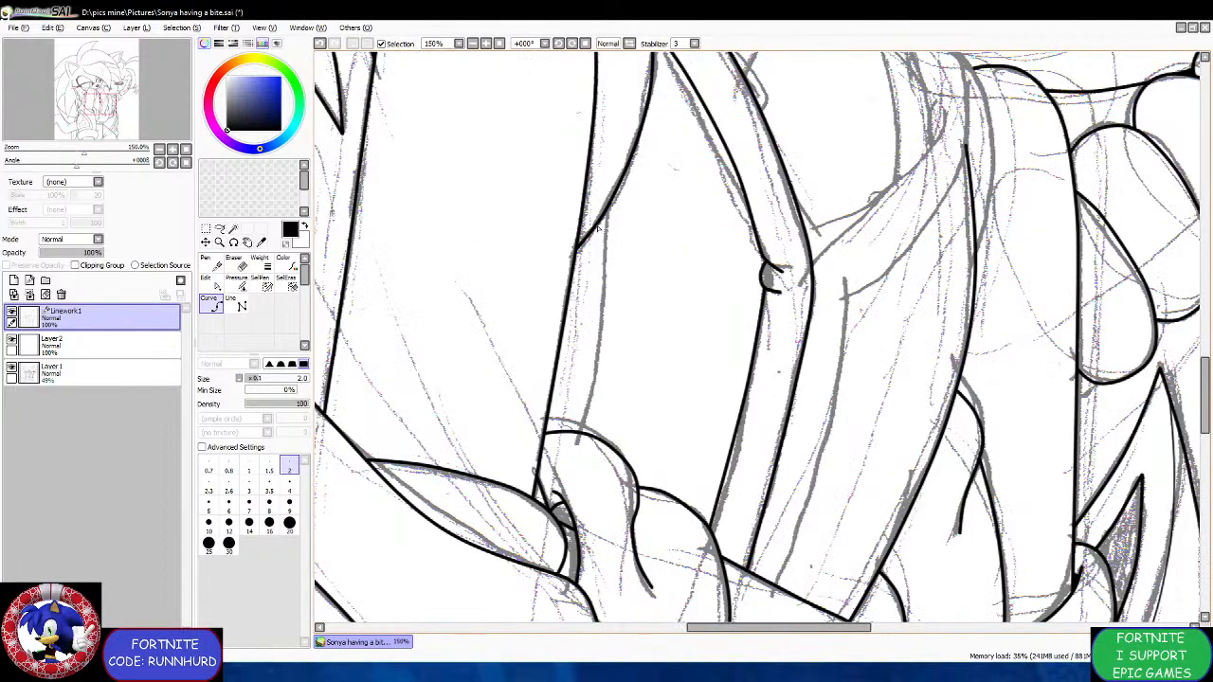
pyautogui.click(599, 222)
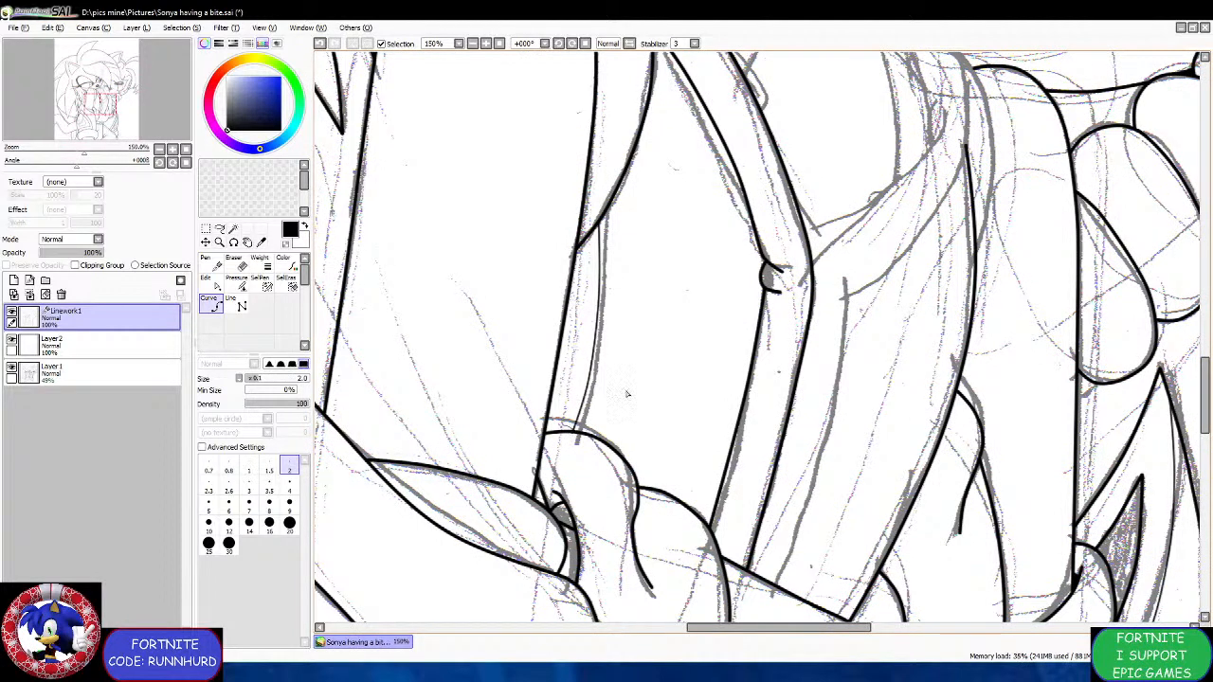
# Set the brush size to 4 and ink the long curve rising from the slanted line alongside the thin bent limb.
pyautogui.click(289, 486)
pyautogui.scroll(1, 796, 561)
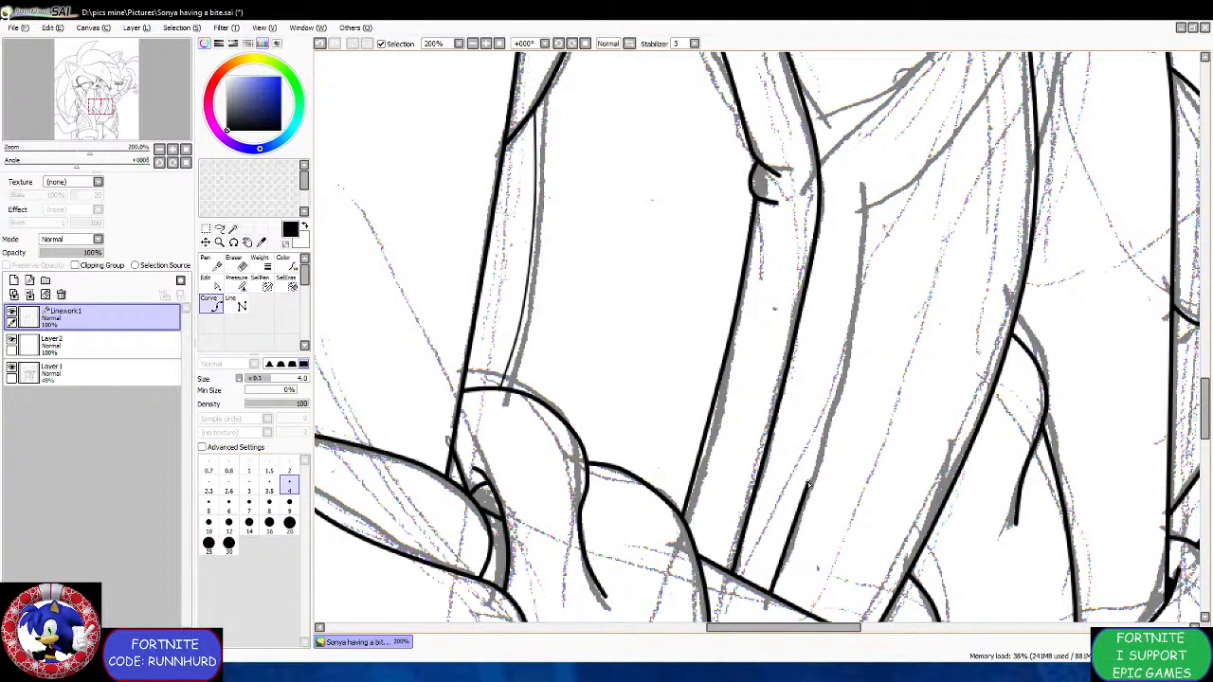
pyautogui.scroll(-1, 789, 595)
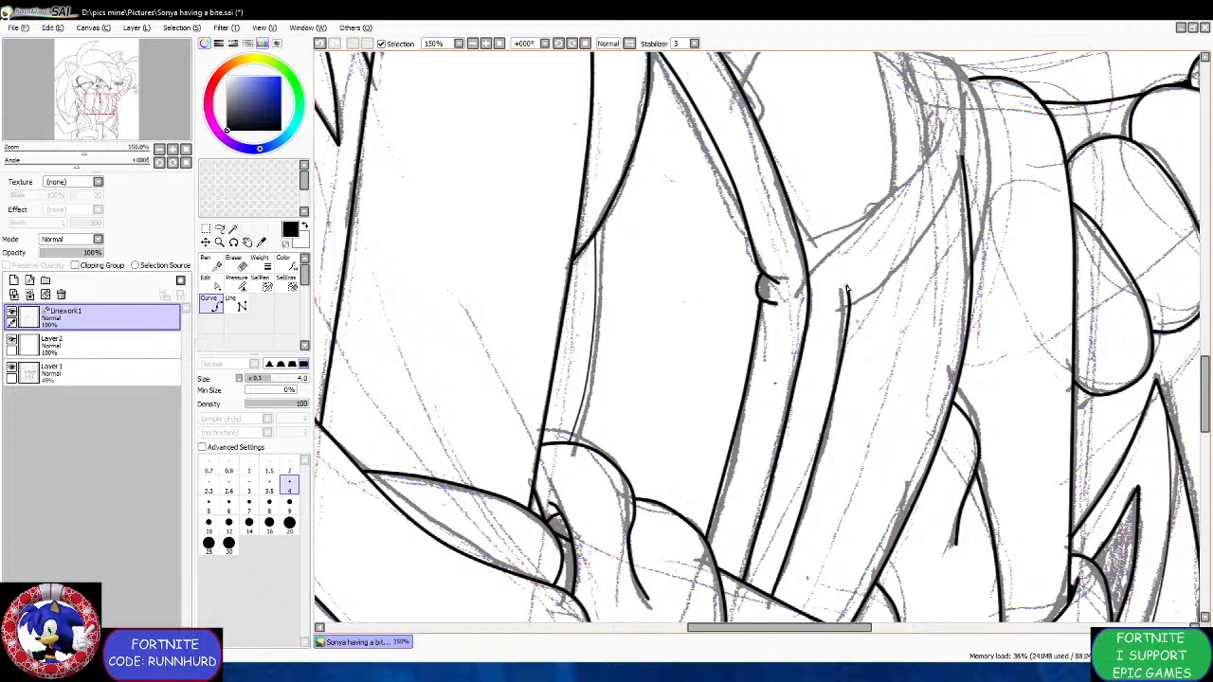
# Add a short fork near the long curve's upper end and ink the hooked curve sweeping up from the bent limb's corner.
pyautogui.scroll(-3, 846, 288)
pyautogui.scroll(3, 917, 214)
pyautogui.scroll(1, 778, 354)
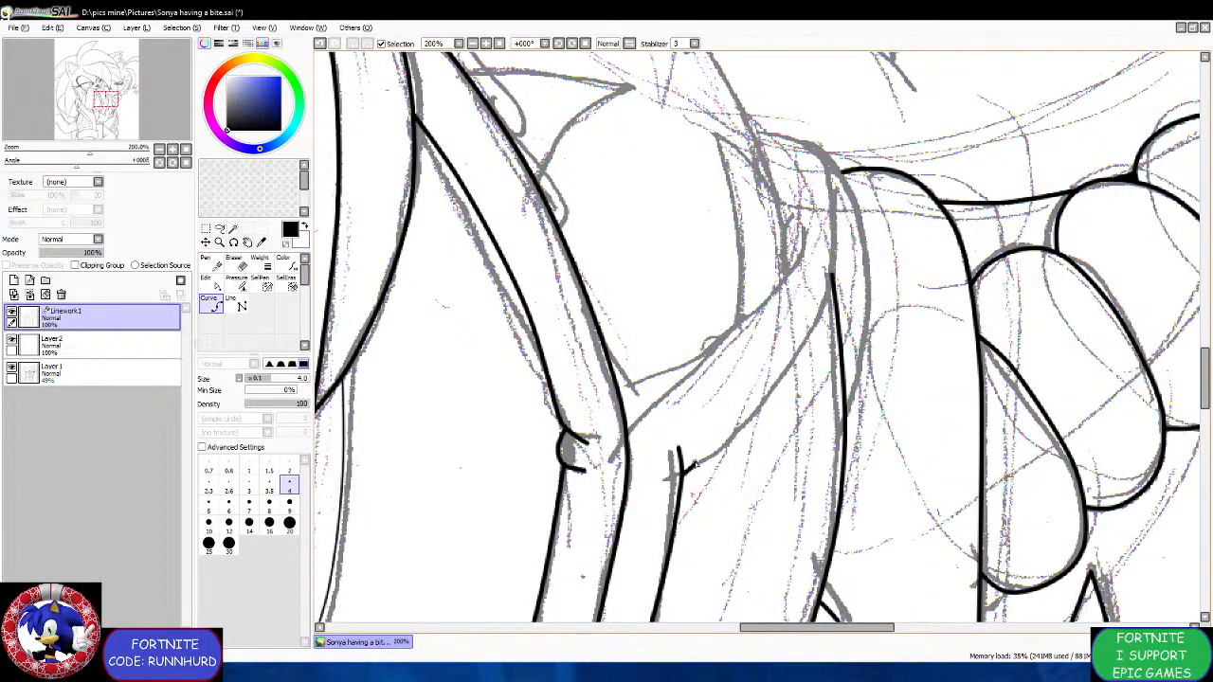
pyautogui.moveTo(695, 464); pyautogui.dragTo(695, 437)
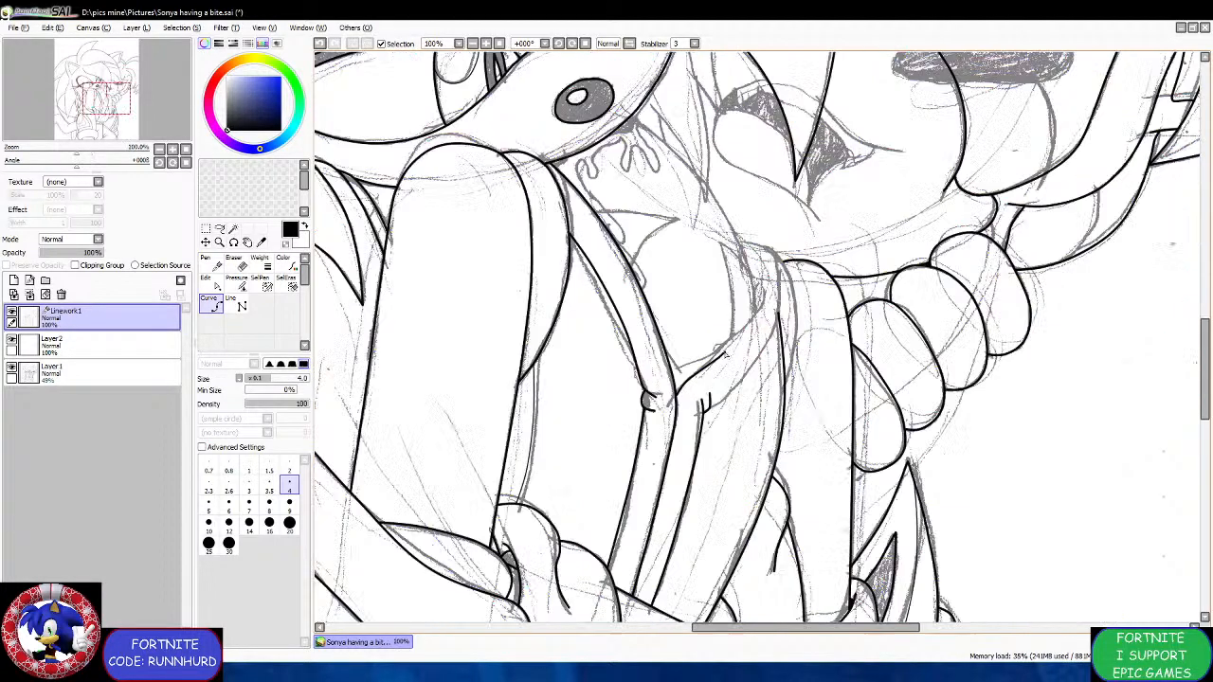
pyautogui.scroll(1, 744, 331)
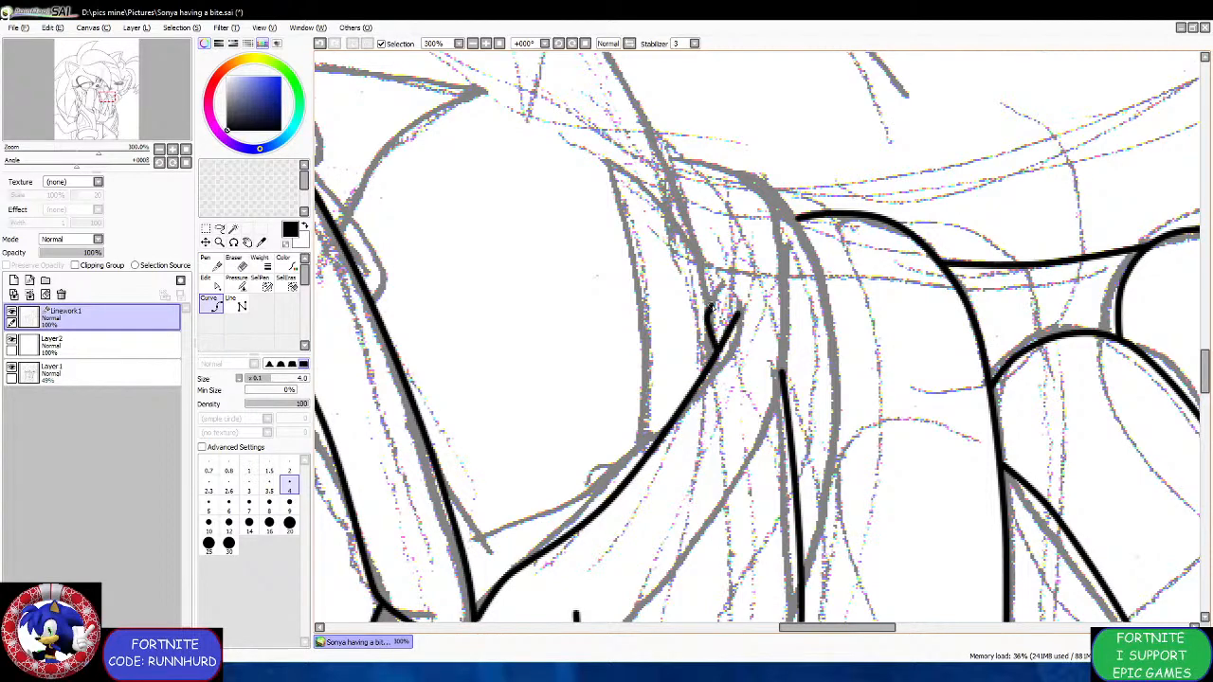
# Ink the curved edge rising from the hooked fold along the sketched line toward the face with the closed eye.
pyautogui.scroll(-2, 720, 286)
pyautogui.scroll(1, 719, 250)
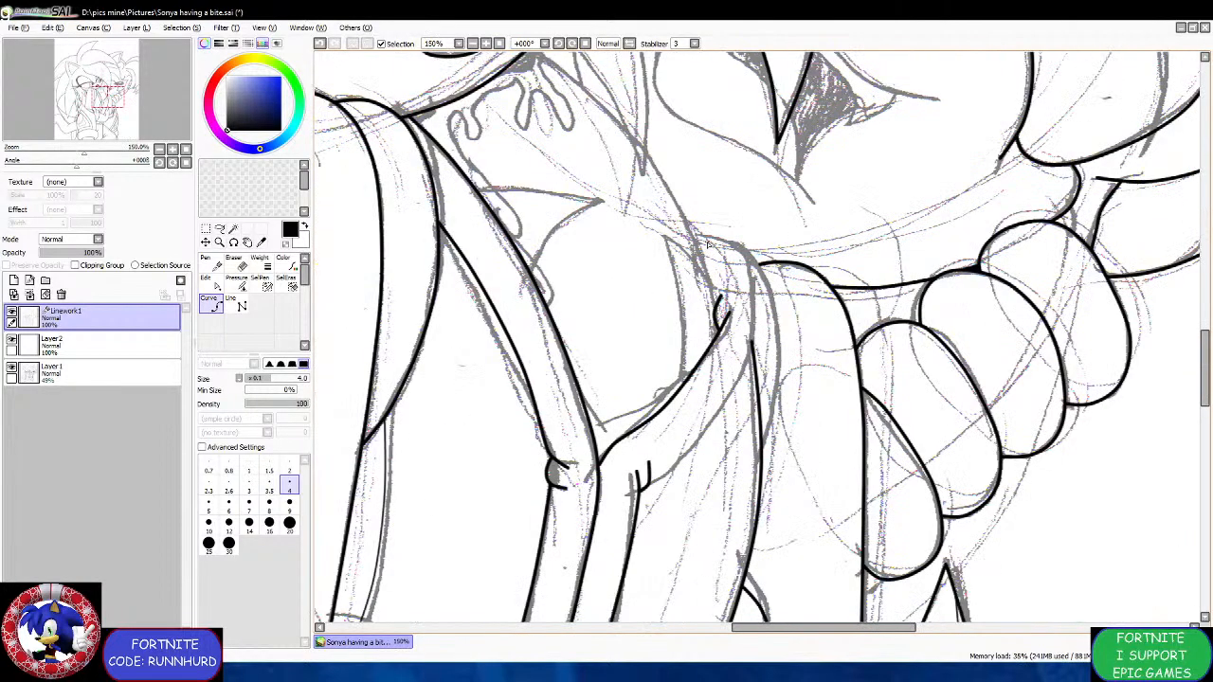
pyautogui.scroll(-2, 708, 243)
pyautogui.scroll(2, 699, 226)
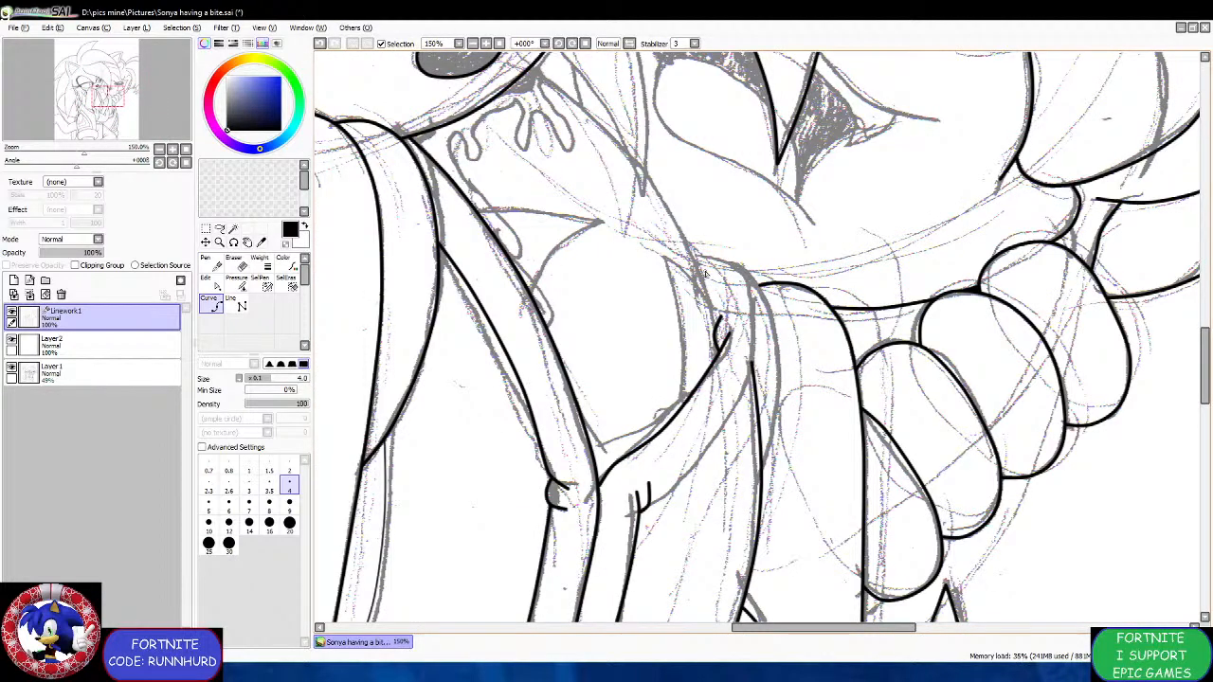
pyautogui.scroll(1, 717, 316)
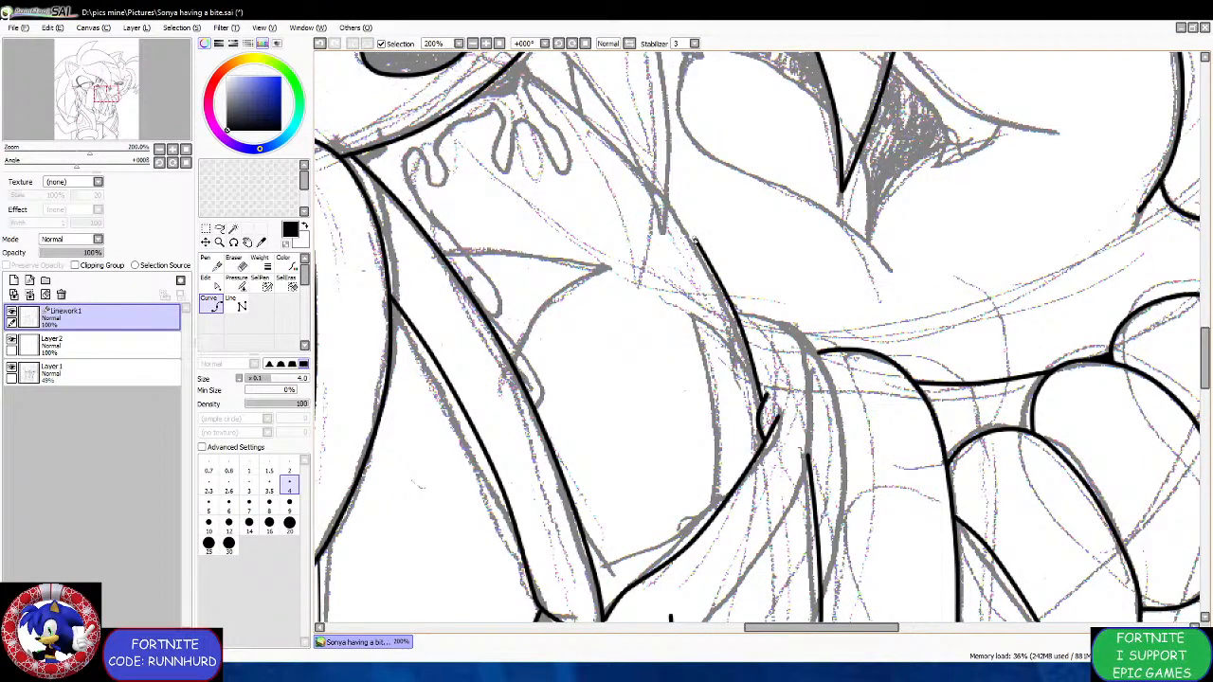
# Extend the rising edge up to the muzzle's underside below the nose and smooth its curve to follow the sketch.
pyautogui.scroll(-4, 659, 202)
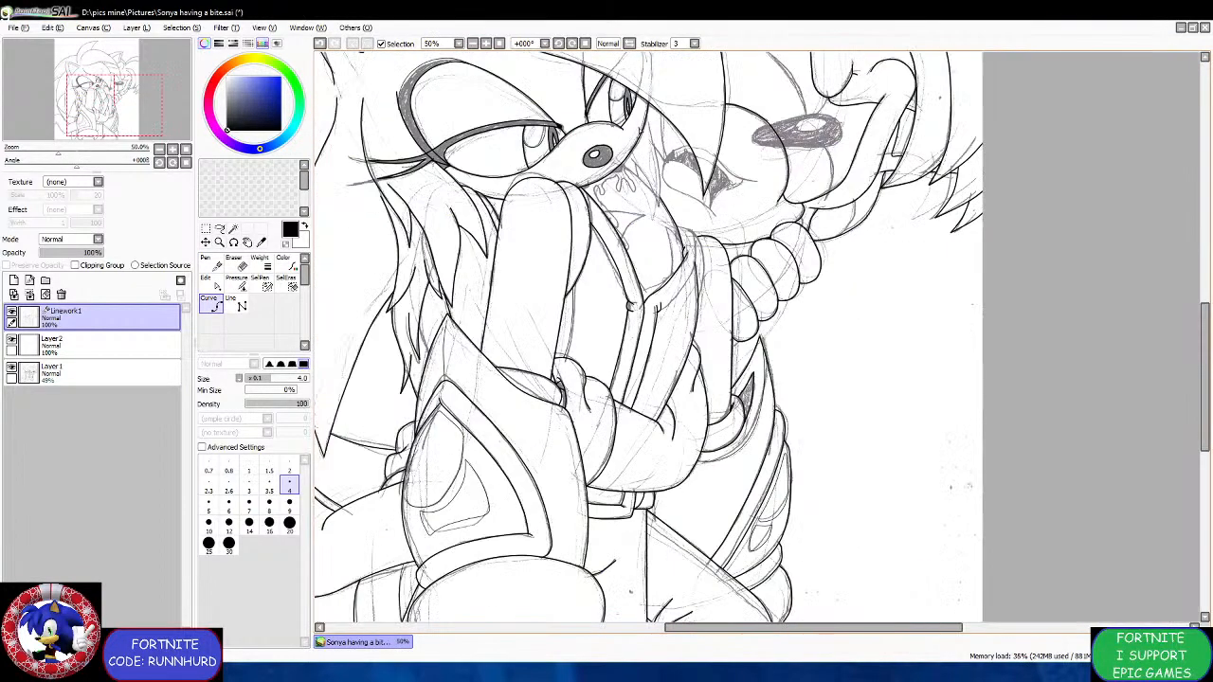
pyautogui.scroll(4, 639, 130)
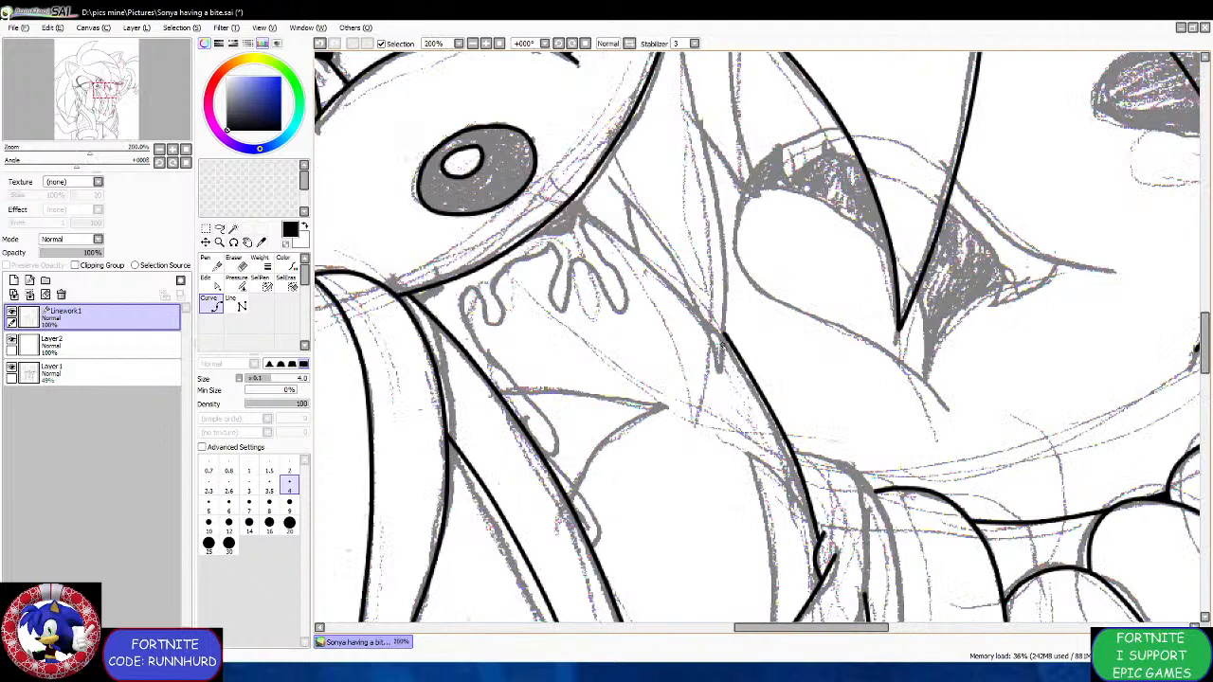
pyautogui.moveTo(723, 339)
pyautogui.mouseDown()
pyautogui.moveTo(682, 282)
pyautogui.moveTo(574, 200)
pyautogui.mouseUp()
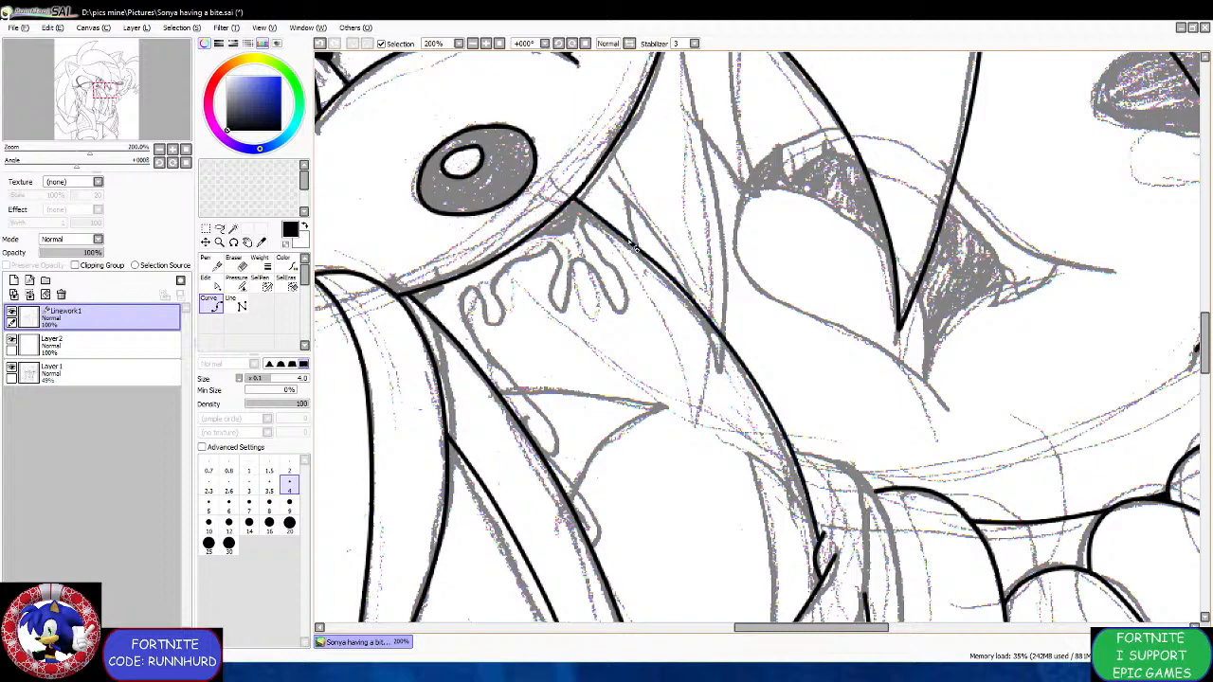
pyautogui.moveTo(632, 240); pyautogui.dragTo(689, 295)
pyautogui.press('Return')
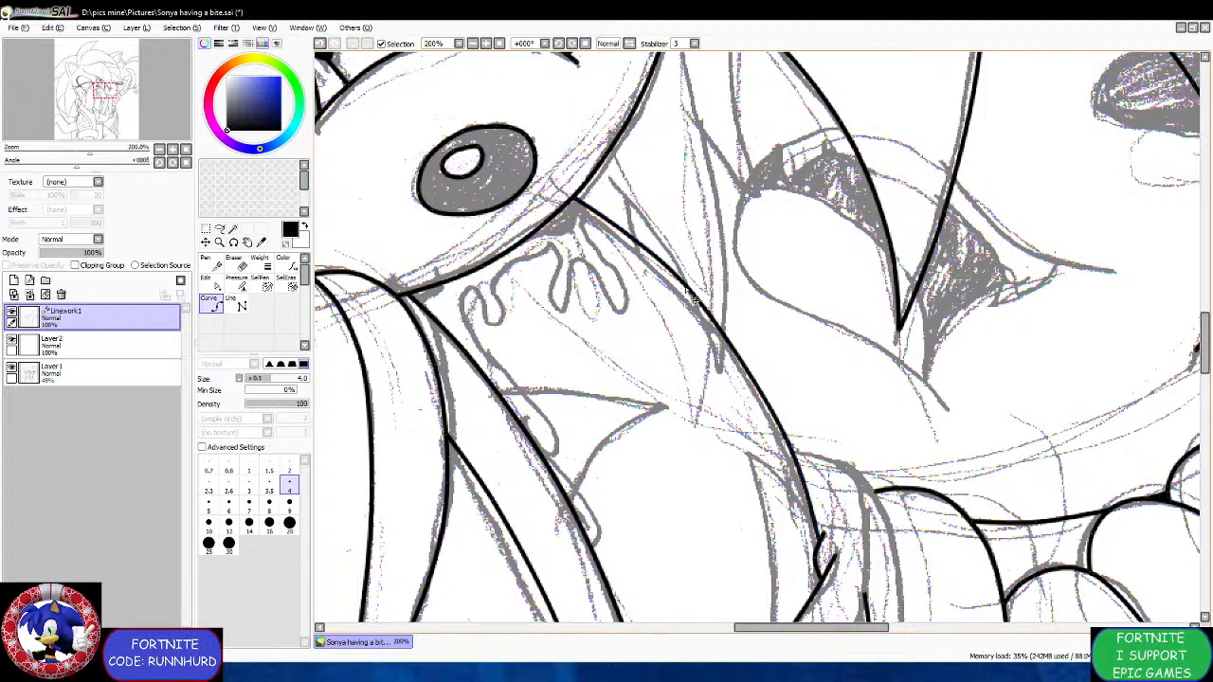
pyautogui.scroll(-2, 687, 295)
pyautogui.scroll(1, 686, 179)
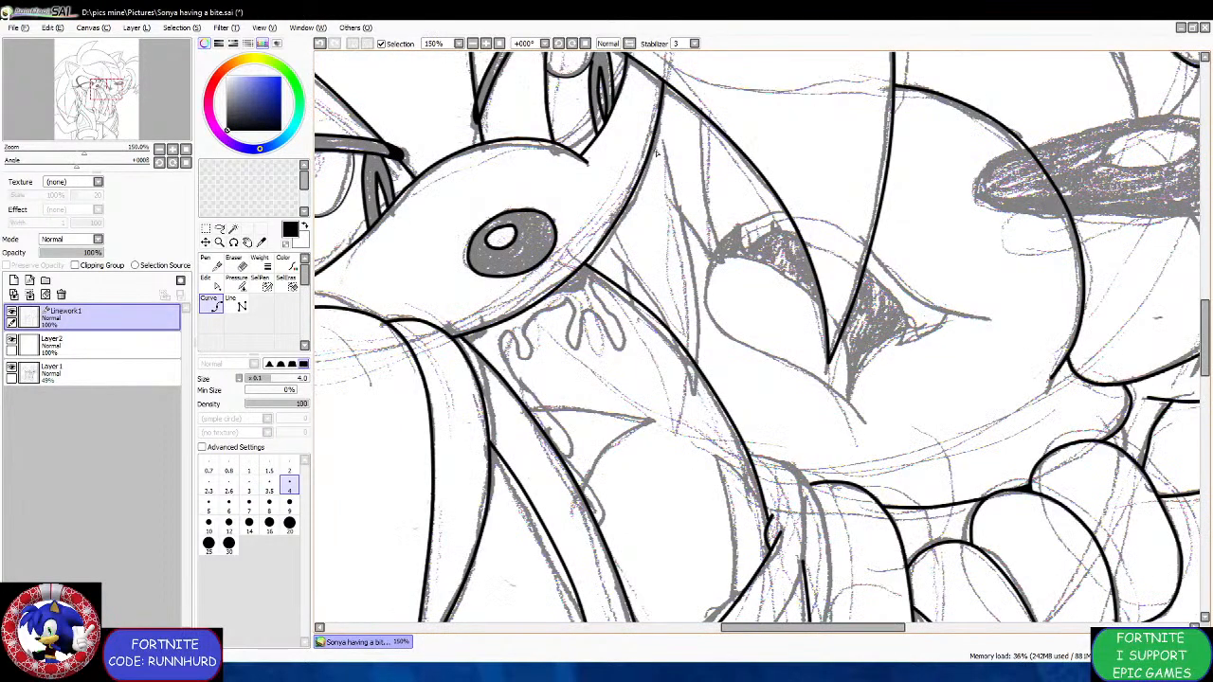
# Ink the narrow pointed hair spikes hanging between the small-nosed muzzle and the closed eye.
pyautogui.scroll(1, 657, 152)
pyautogui.moveTo(667, 144)
pyautogui.mouseDown()
pyautogui.moveTo(714, 323)
pyautogui.moveTo(709, 441)
pyautogui.mouseUp()
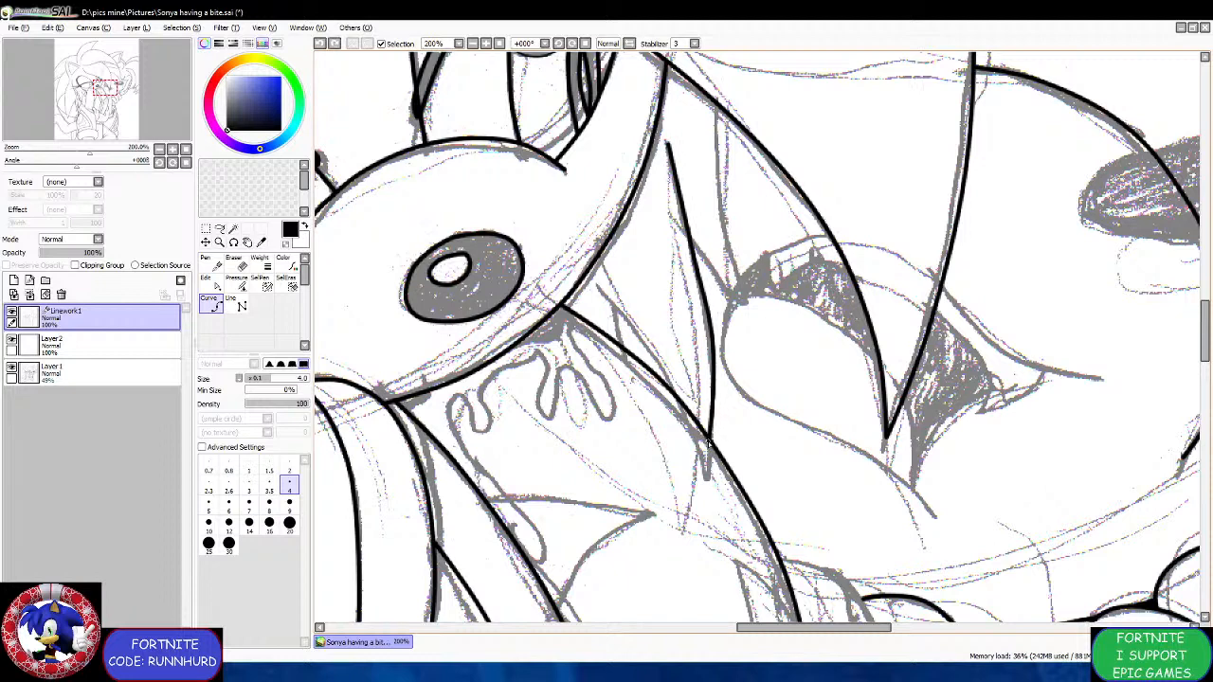
pyautogui.click(712, 441)
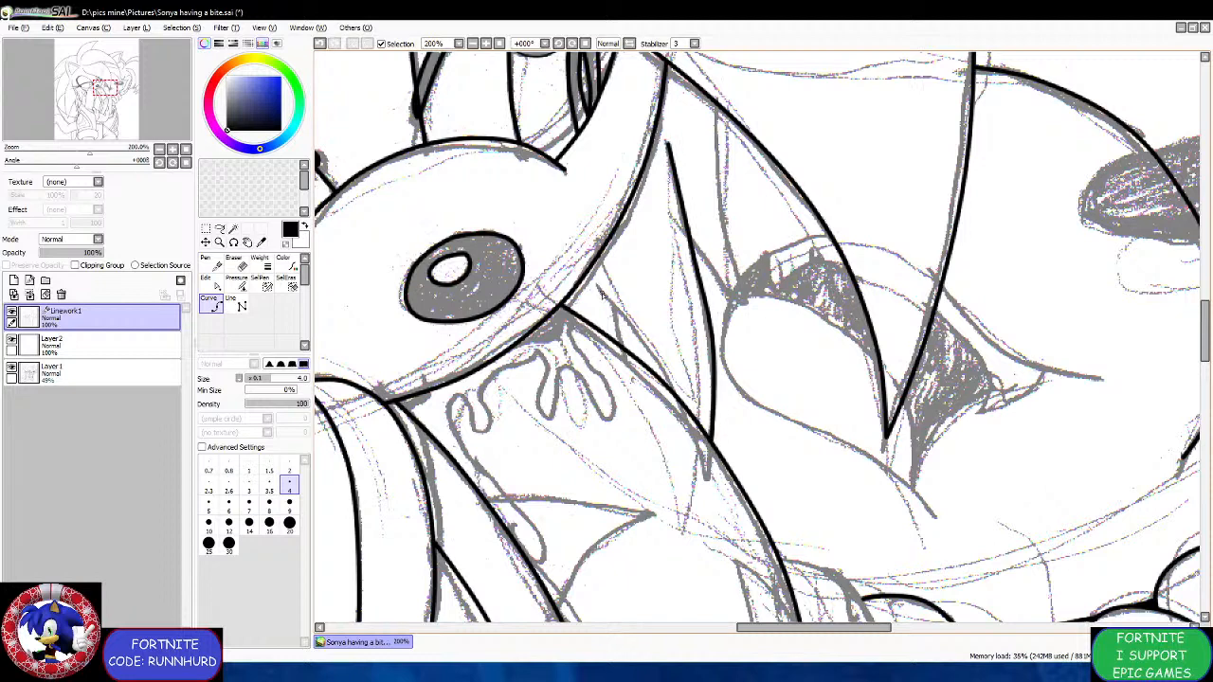
pyautogui.moveTo(595, 281); pyautogui.dragTo(680, 401)
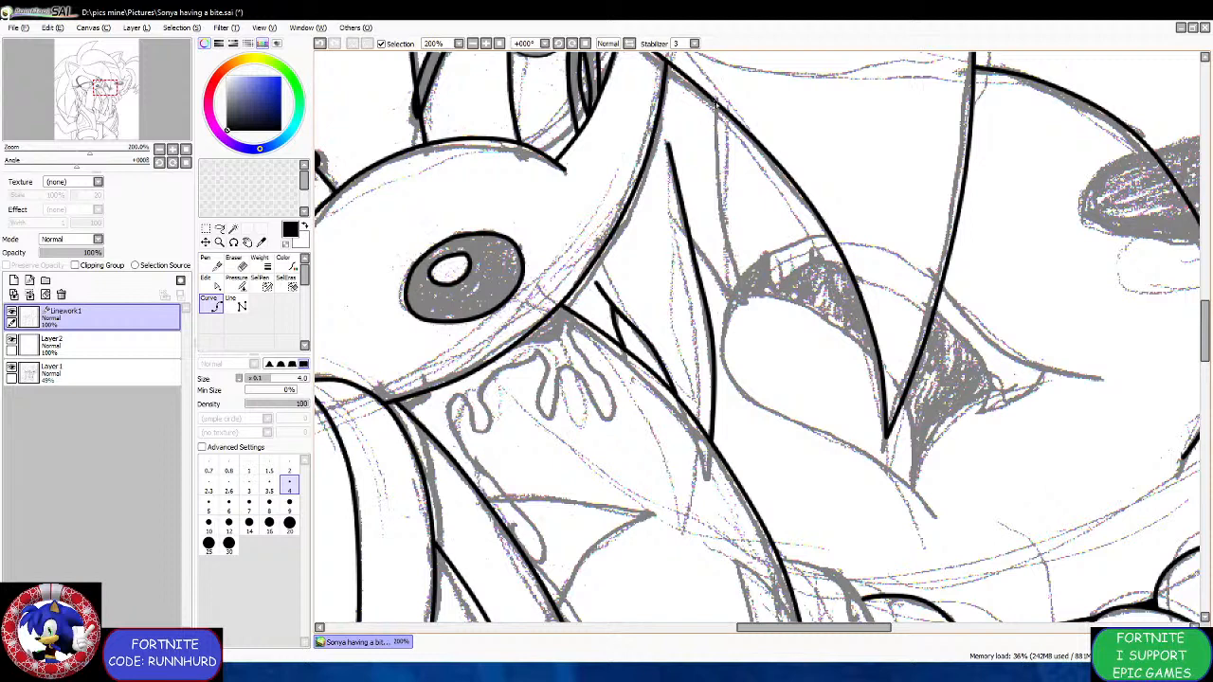
pyautogui.moveTo(714, 99)
pyautogui.mouseDown()
pyautogui.moveTo(730, 258)
pyautogui.moveTo(750, 314)
pyautogui.moveTo(690, 242)
pyautogui.mouseUp()
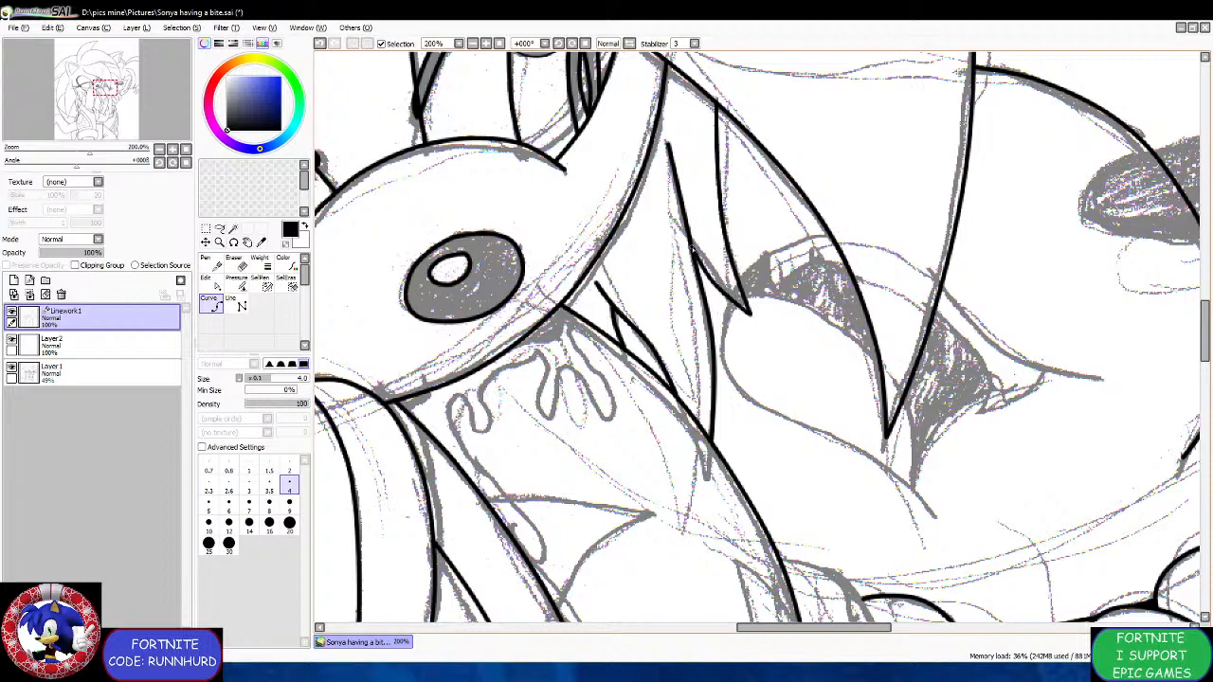
pyautogui.scroll(-3, 692, 246)
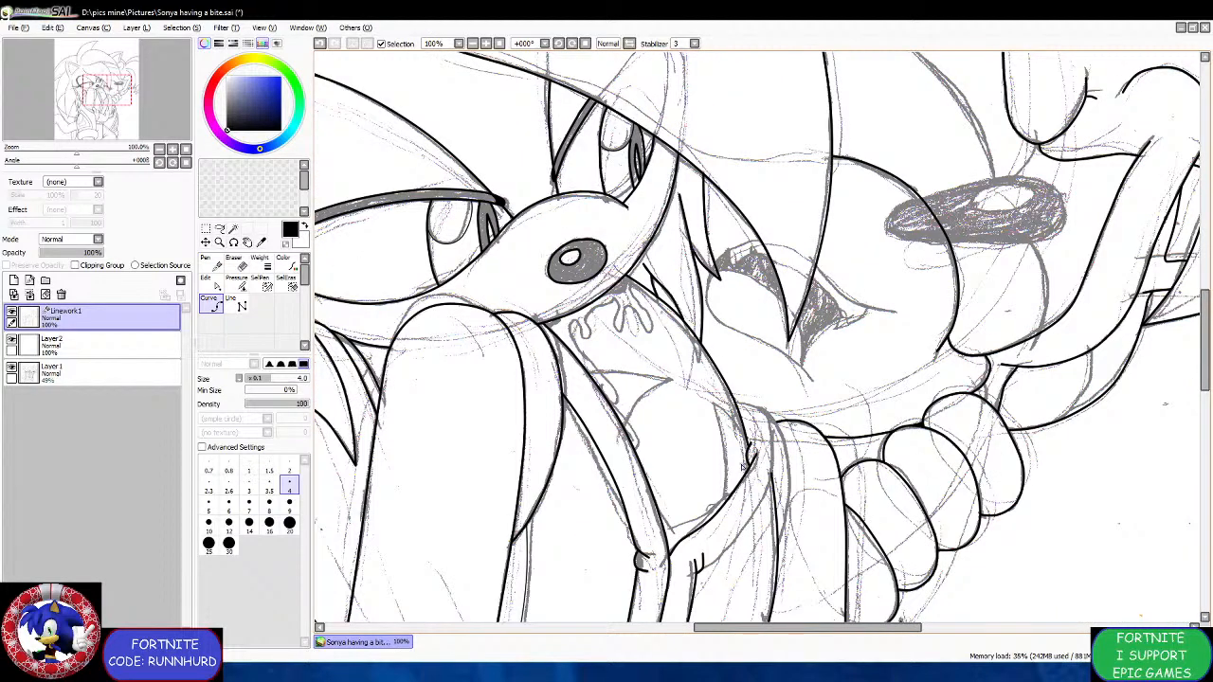
# Ink the rounded fold from the long curved edge, sweeping down beside the bent limb to the short forked mark.
pyautogui.scroll(3, 743, 465)
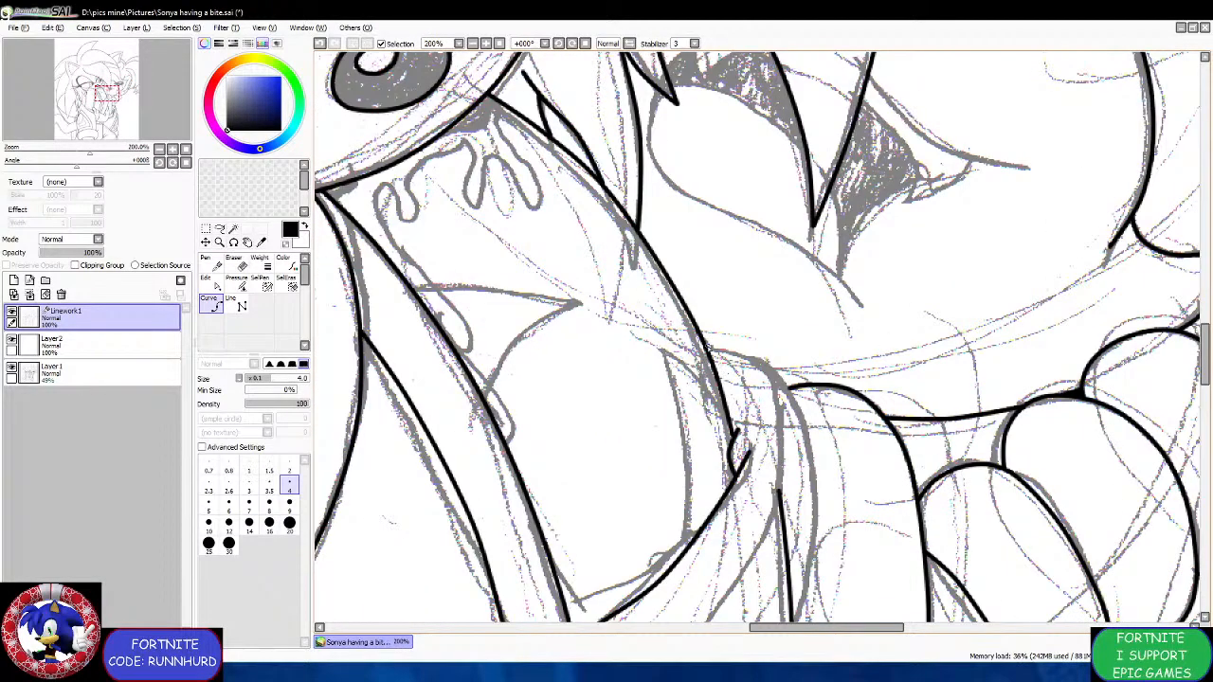
pyautogui.moveTo(706, 349)
pyautogui.mouseDown()
pyautogui.moveTo(761, 373)
pyautogui.moveTo(779, 447)
pyautogui.mouseUp()
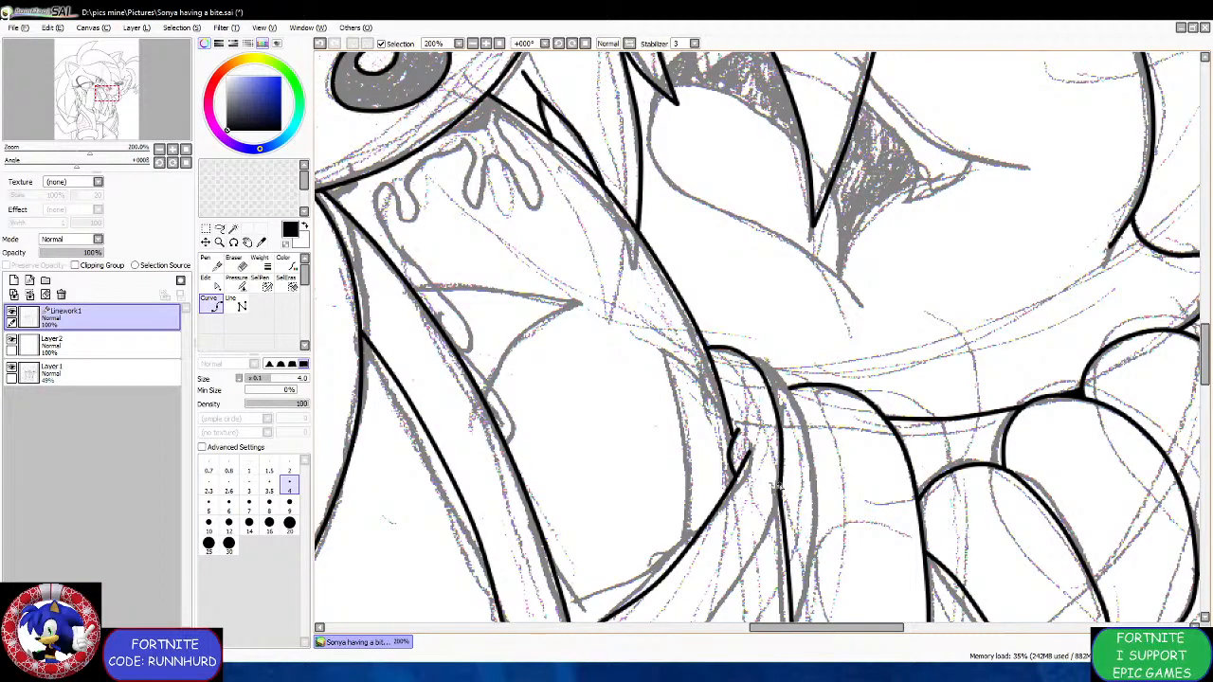
pyautogui.click(779, 493)
pyautogui.scroll(-4, 779, 494)
pyautogui.scroll(4, 763, 517)
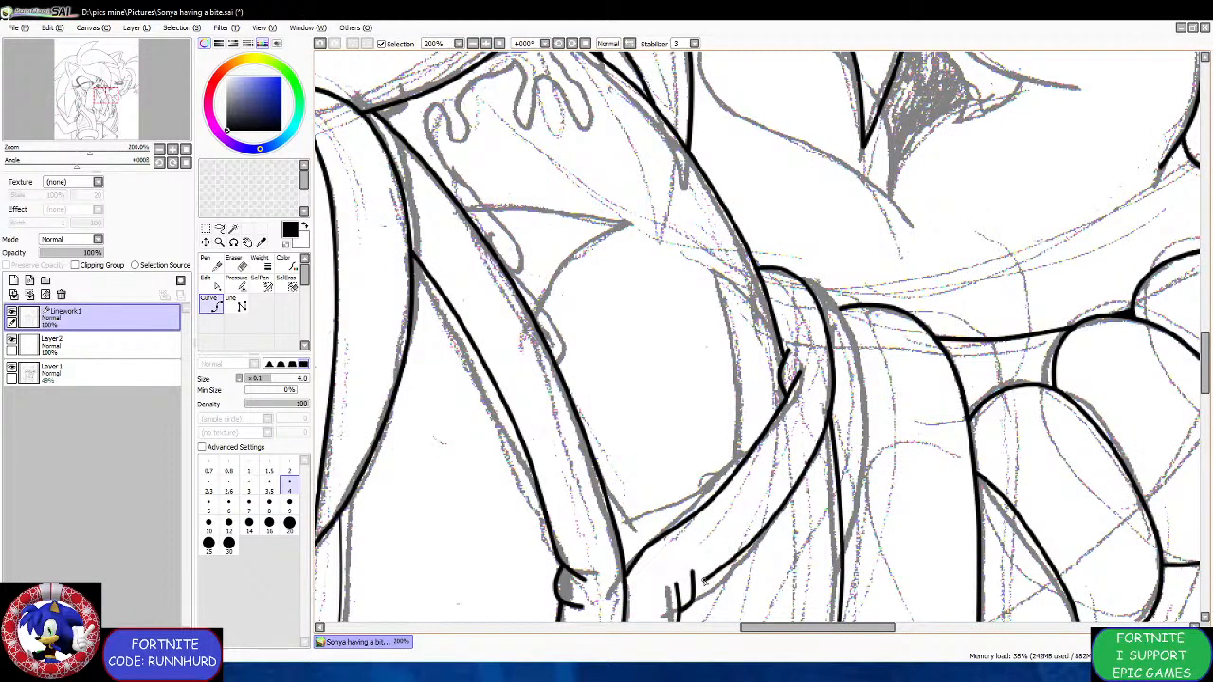
pyautogui.doubleClick(693, 583)
# Ink the outer edge of the narrow fold beside that curve, tapering it down to meet the existing line.
pyautogui.click(819, 283)
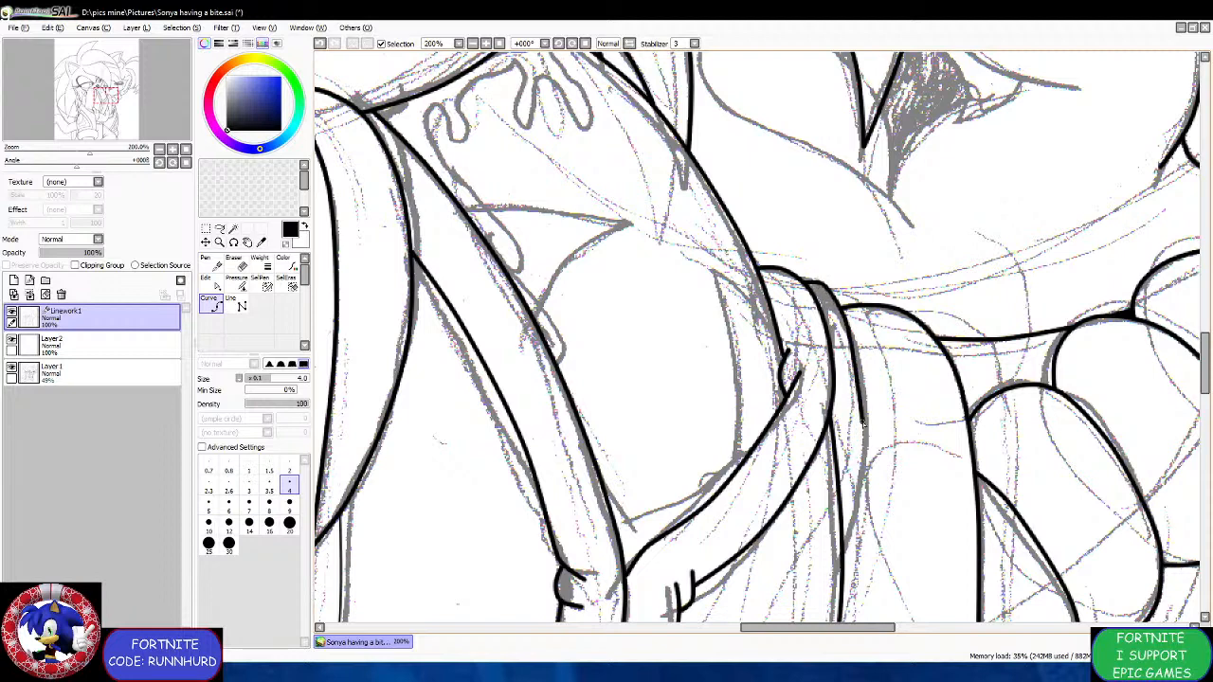
pyautogui.click(863, 422)
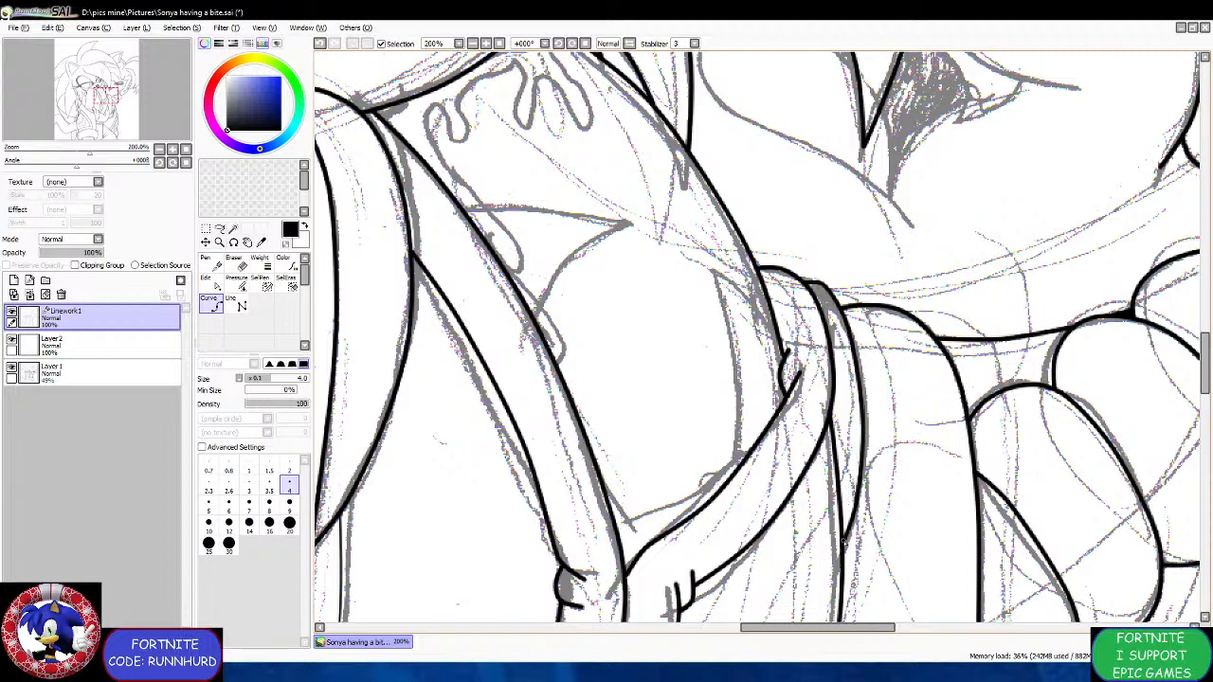
pyautogui.doubleClick(842, 543)
# Save the drawing.
pyautogui.scroll(-4, 879, 317)
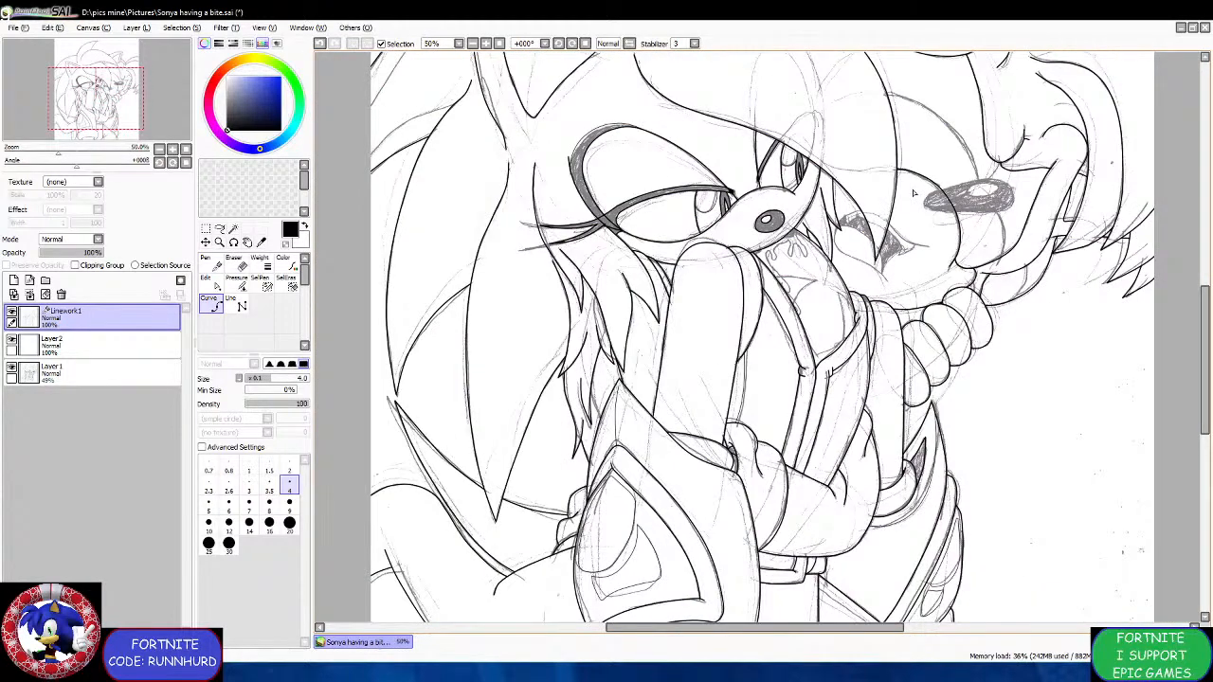
pyautogui.scroll(2, 863, 213)
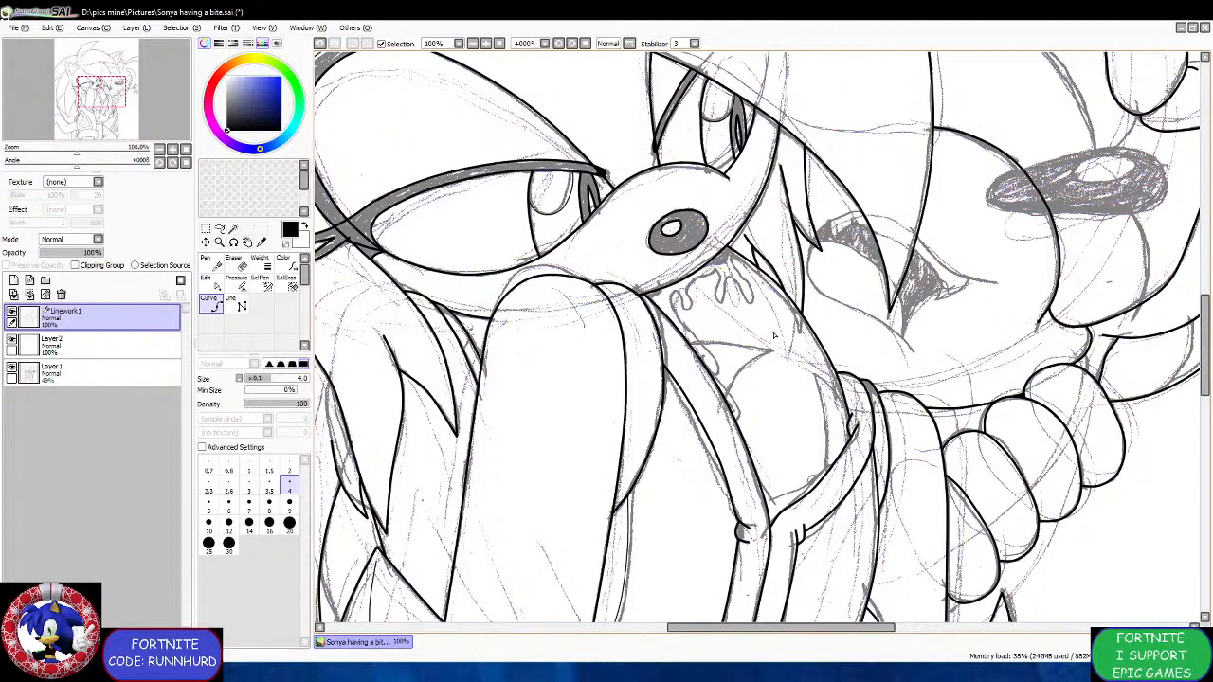
pyautogui.scroll(-1, 771, 332)
pyautogui.scroll(-2, 770, 332)
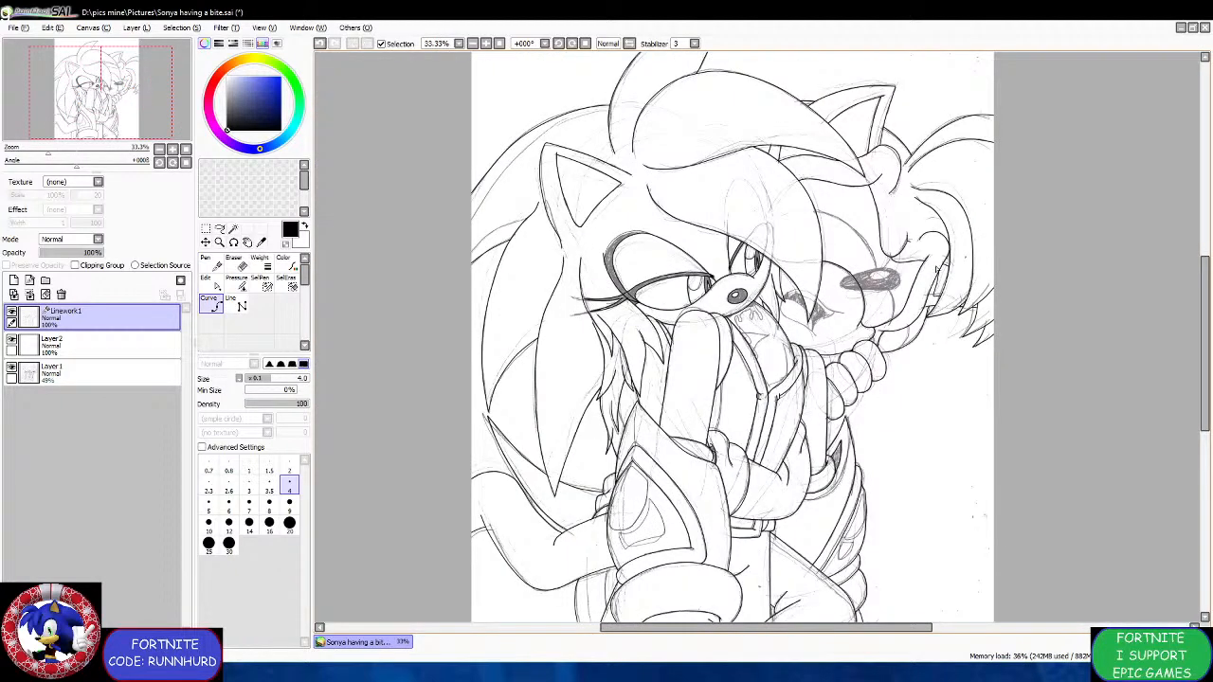
pyautogui.scroll(3, 936, 270)
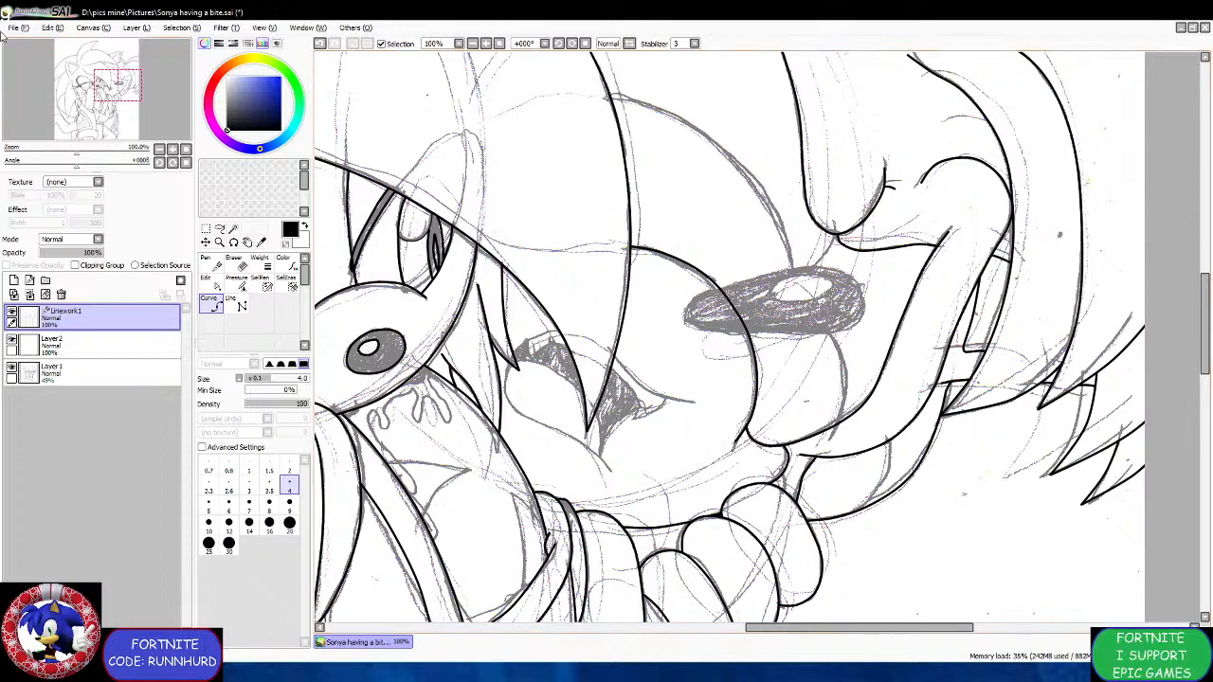
pyautogui.hotkey('ctrl', 's')
# Ink the closed, elongated outline of the large shaded nose, rounding both ends along the sketch.
pyautogui.scroll(1, 803, 223)
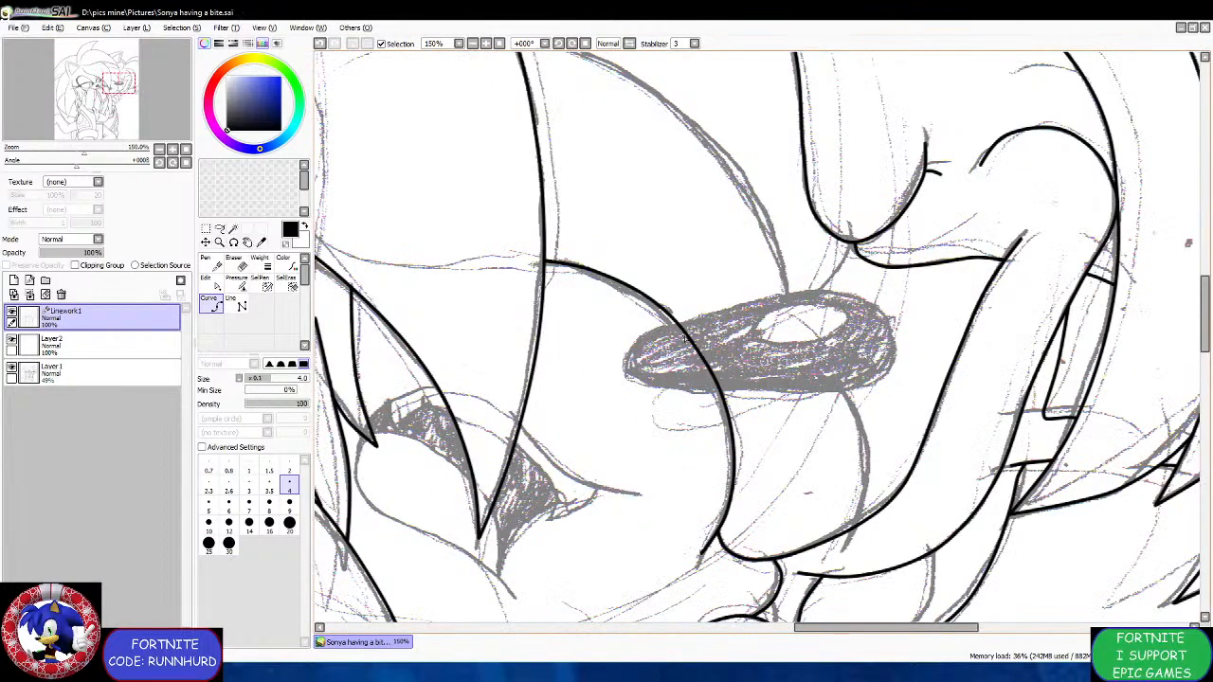
pyautogui.click(650, 335)
pyautogui.click(785, 295)
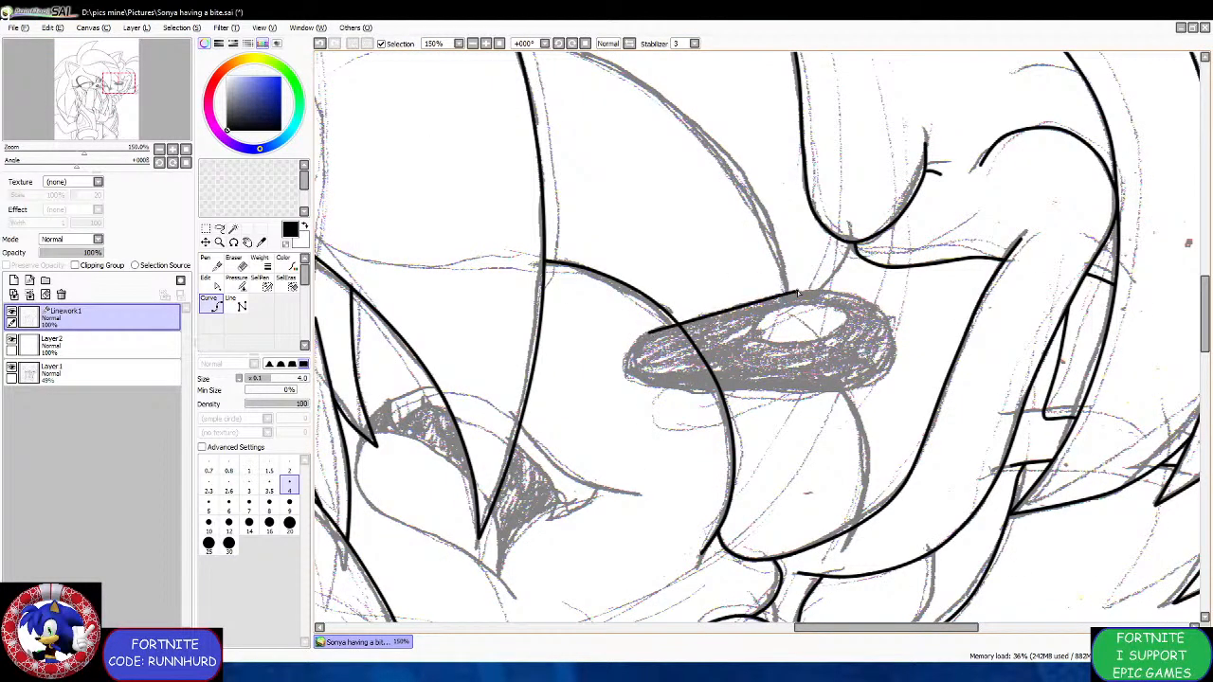
pyautogui.scroll(2, 840, 290)
pyautogui.click(841, 294)
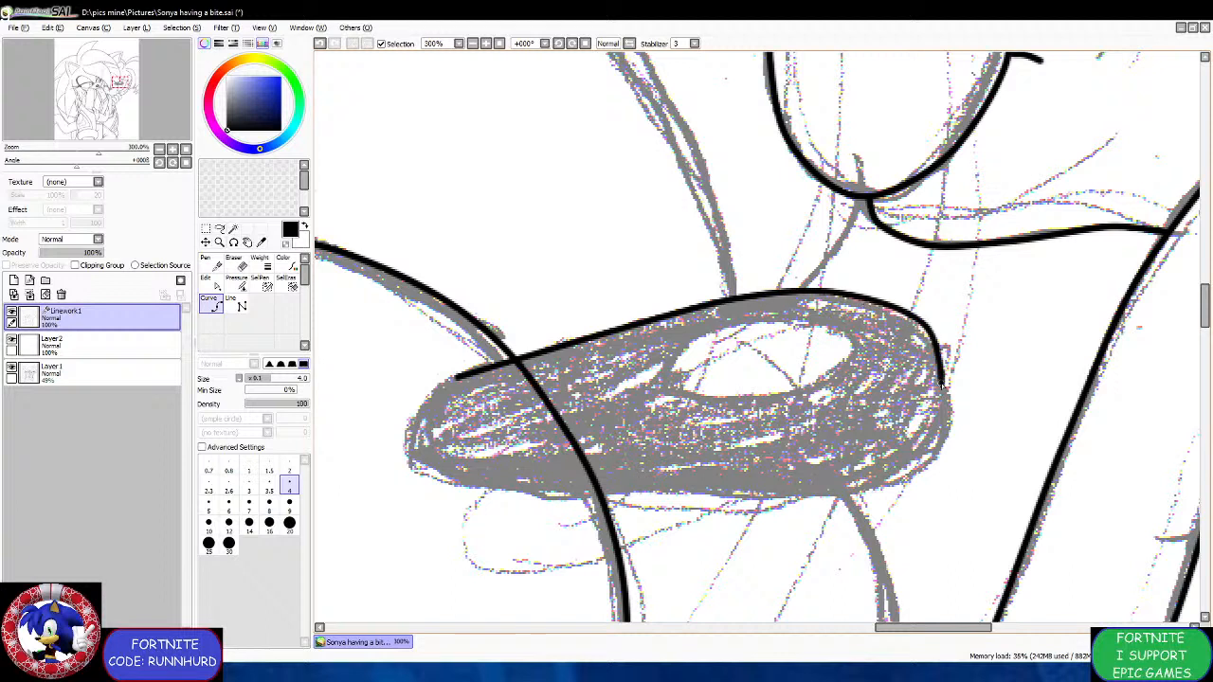
pyautogui.click(955, 390)
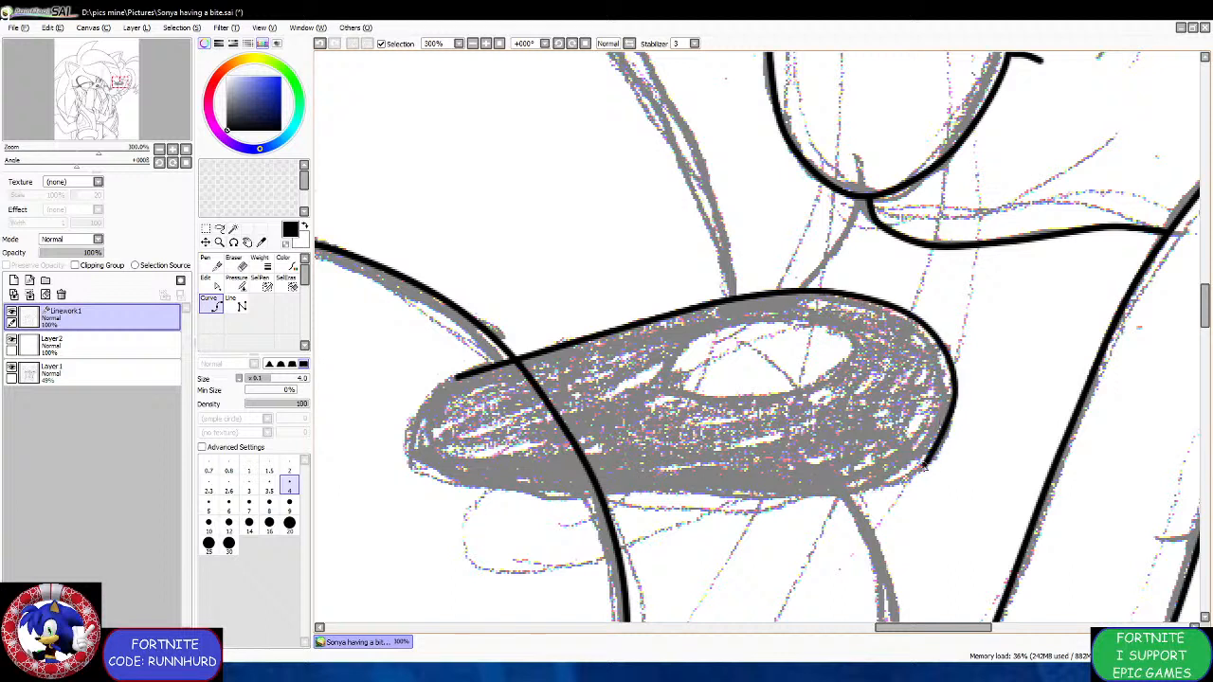
pyautogui.click(932, 456)
pyautogui.click(852, 491)
pyautogui.click(720, 493)
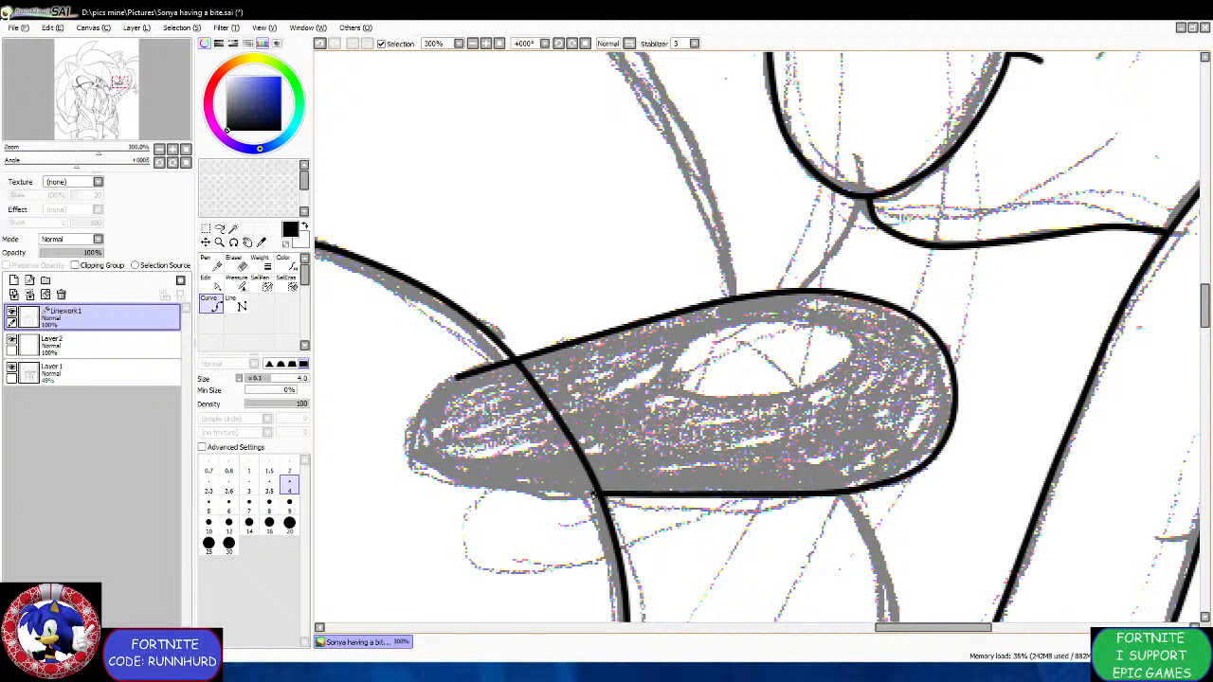
pyautogui.click(491, 490)
pyautogui.click(427, 481)
pyautogui.click(405, 439)
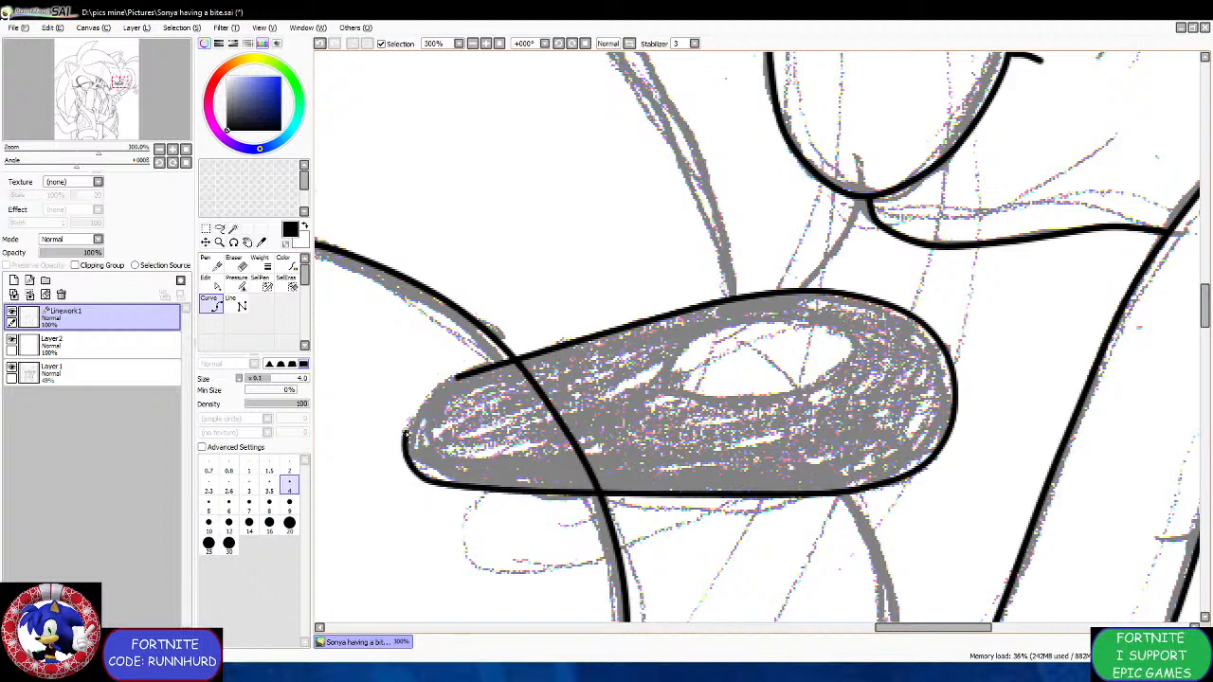
pyautogui.click(430, 387)
pyautogui.doubleClick(458, 377)
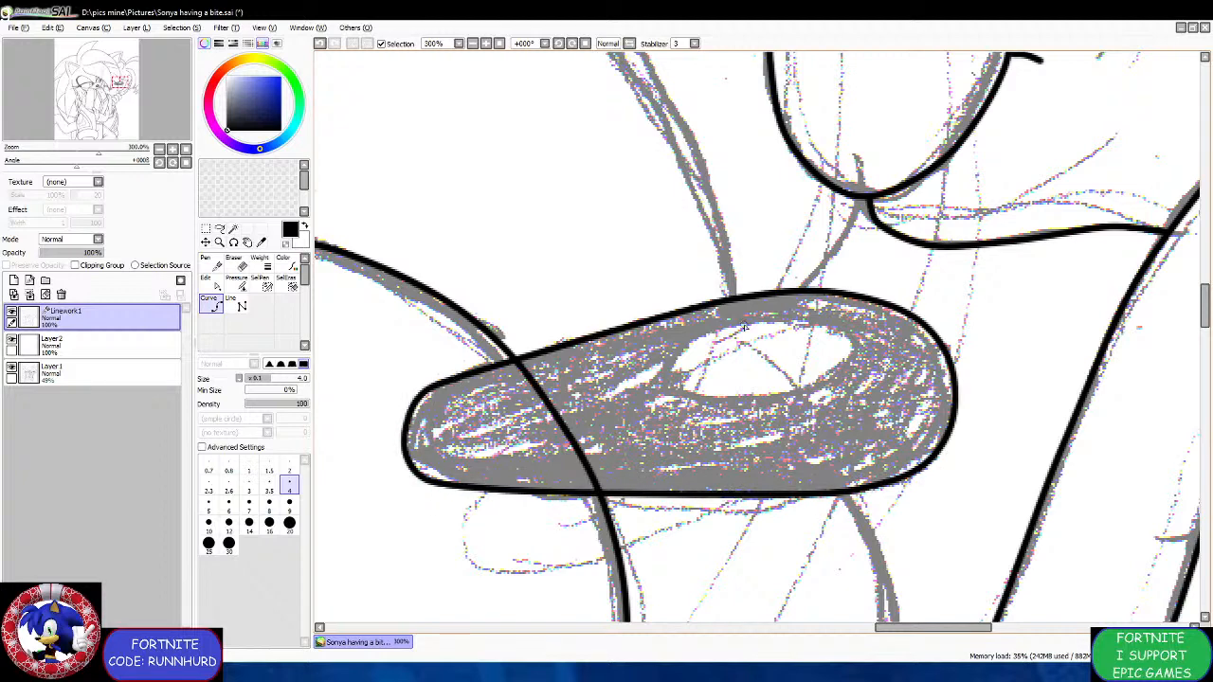
# Ink the closed oval highlight inside the large nose.
pyautogui.click(804, 321)
pyautogui.click(719, 324)
pyautogui.click(674, 366)
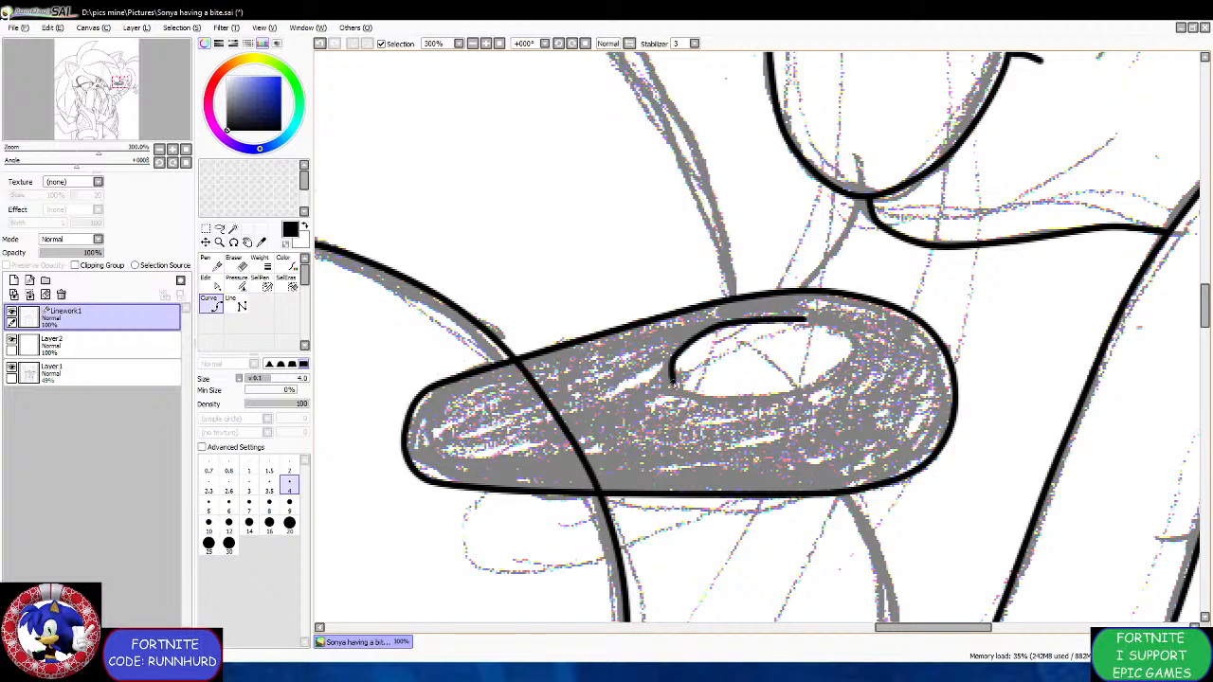
pyautogui.click(796, 397)
pyautogui.click(846, 380)
pyautogui.click(857, 343)
pyautogui.click(842, 327)
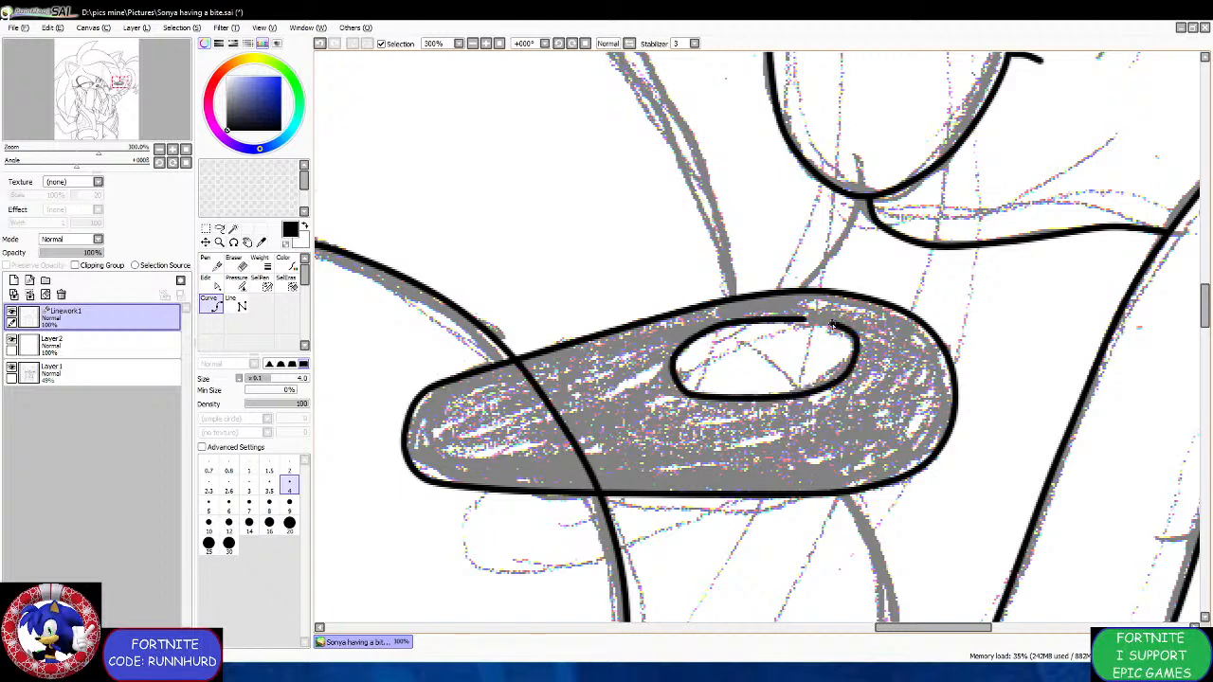
pyautogui.doubleClick(803, 321)
# Ink two nearly parallel curves arching from the long hair lock down to the top of the large nose.
pyautogui.scroll(-3, 755, 270)
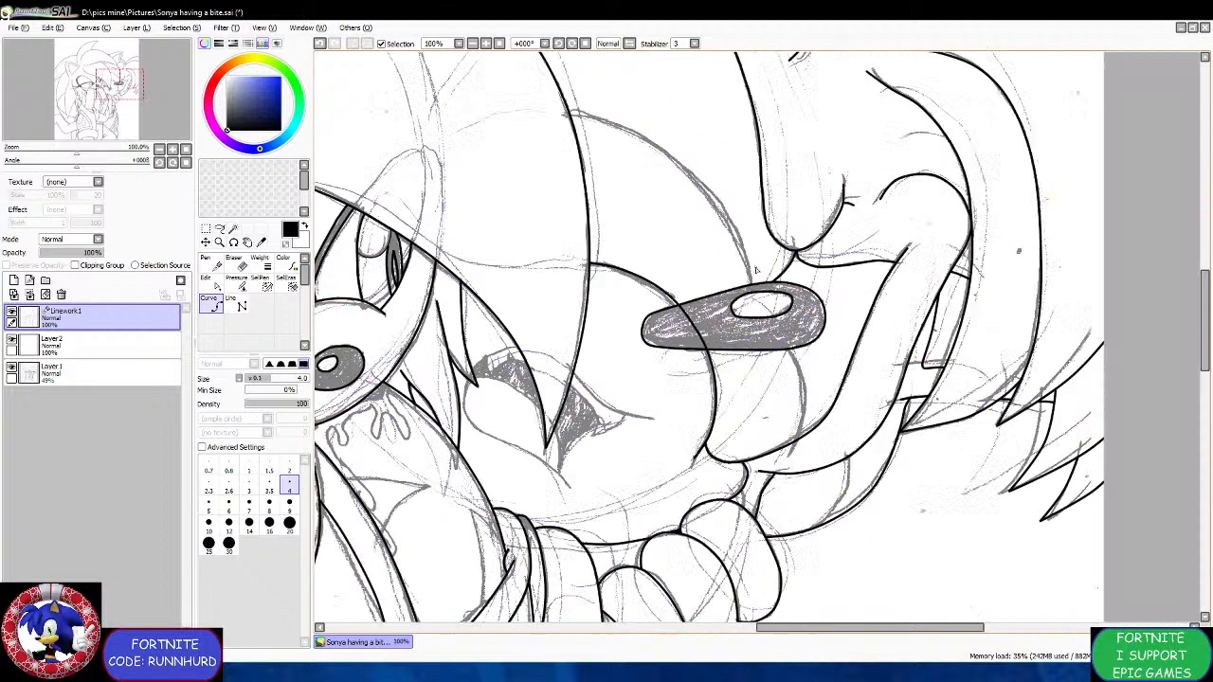
pyautogui.scroll(2, 583, 140)
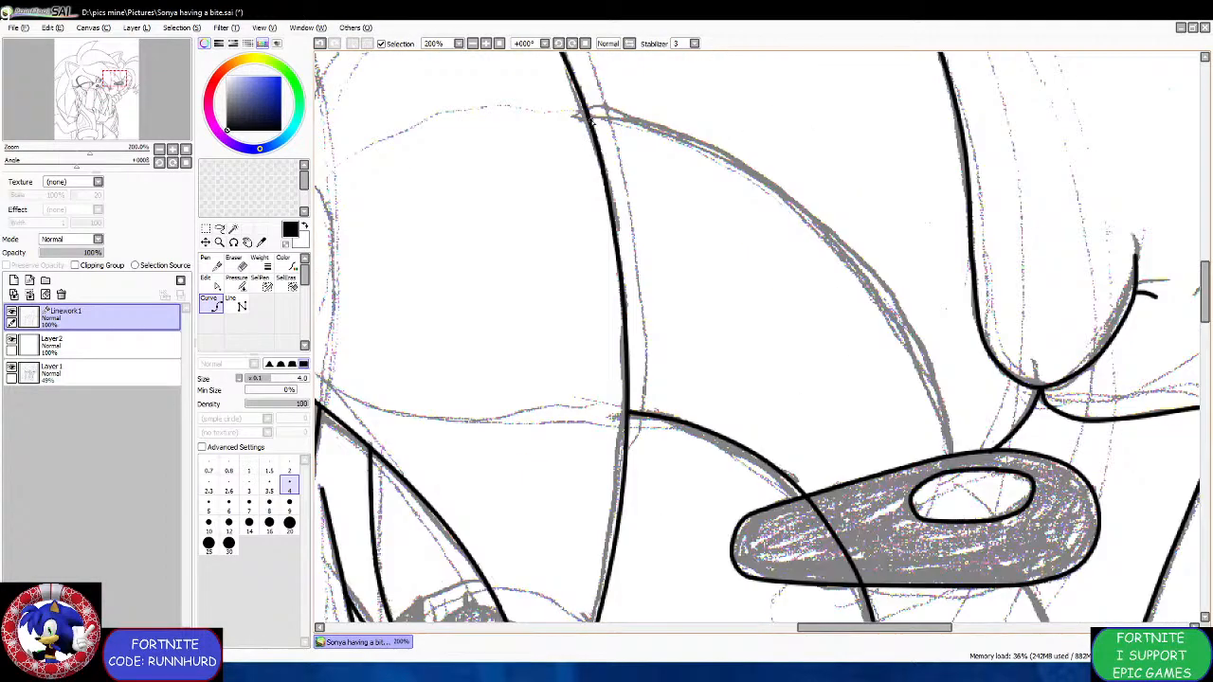
pyautogui.moveTo(589, 120)
pyautogui.mouseDown()
pyautogui.moveTo(731, 171)
pyautogui.moveTo(828, 246)
pyautogui.moveTo(903, 348)
pyautogui.moveTo(945, 458)
pyautogui.mouseUp()
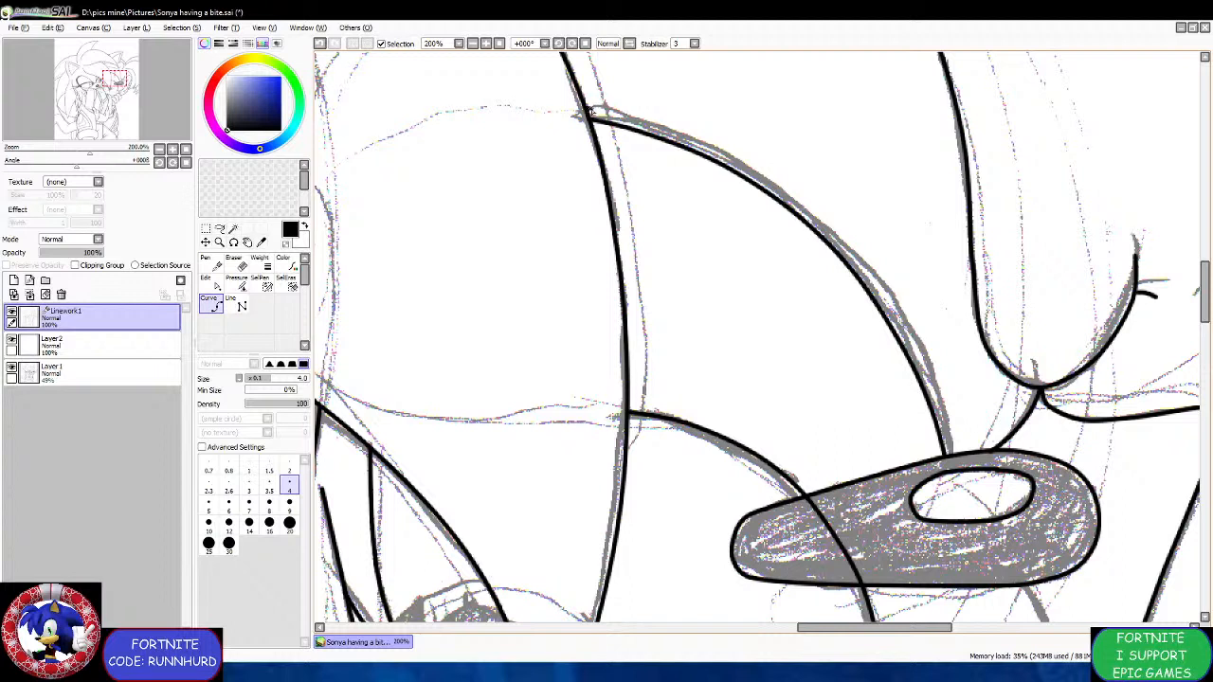
pyautogui.moveTo(589, 112)
pyautogui.mouseDown()
pyautogui.moveTo(719, 147)
pyautogui.moveTo(824, 224)
pyautogui.moveTo(910, 329)
pyautogui.moveTo(954, 445)
pyautogui.mouseUp()
pyautogui.doubleClick(956, 456)
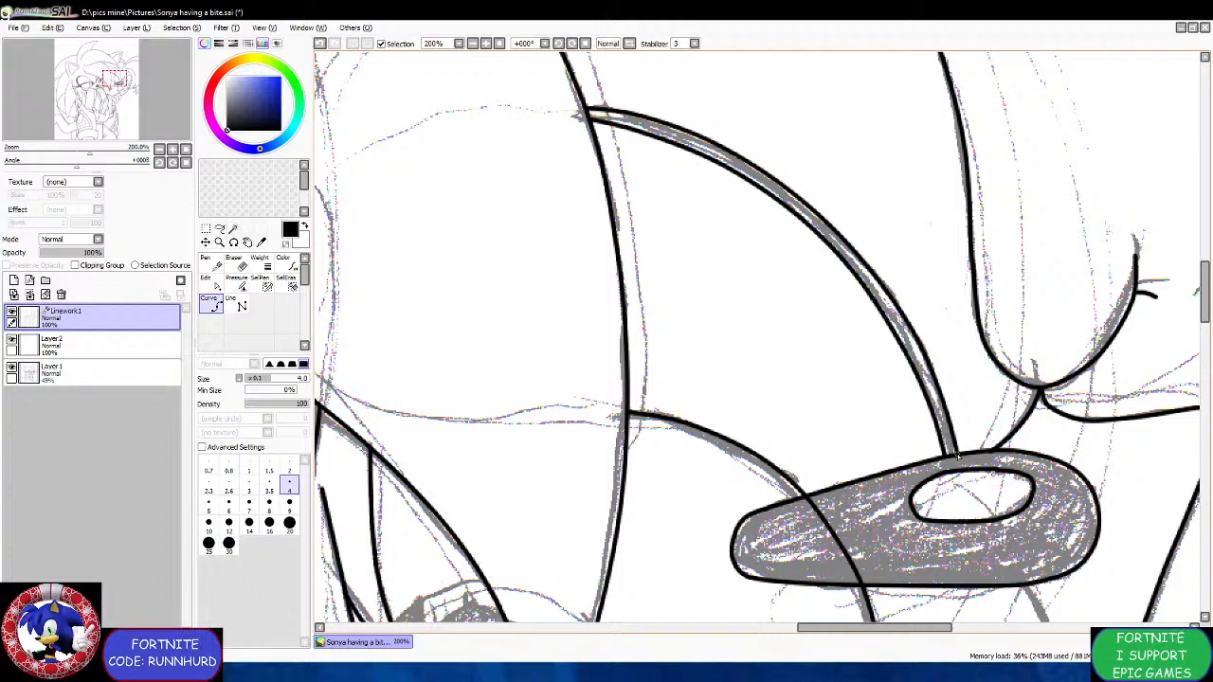
# Ink both edges of the tapered curved line running from the large nose's underside down to the muzzle edge.
pyautogui.scroll(-5, 848, 316)
pyautogui.scroll(5, 878, 341)
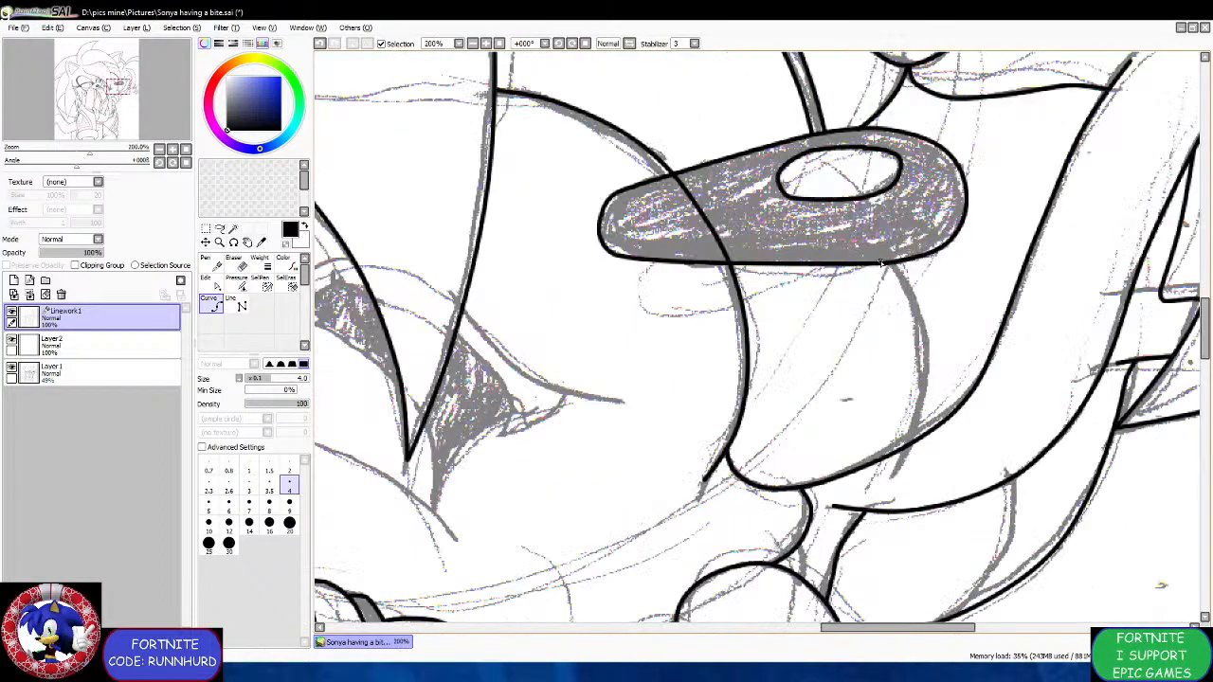
pyautogui.click(881, 263)
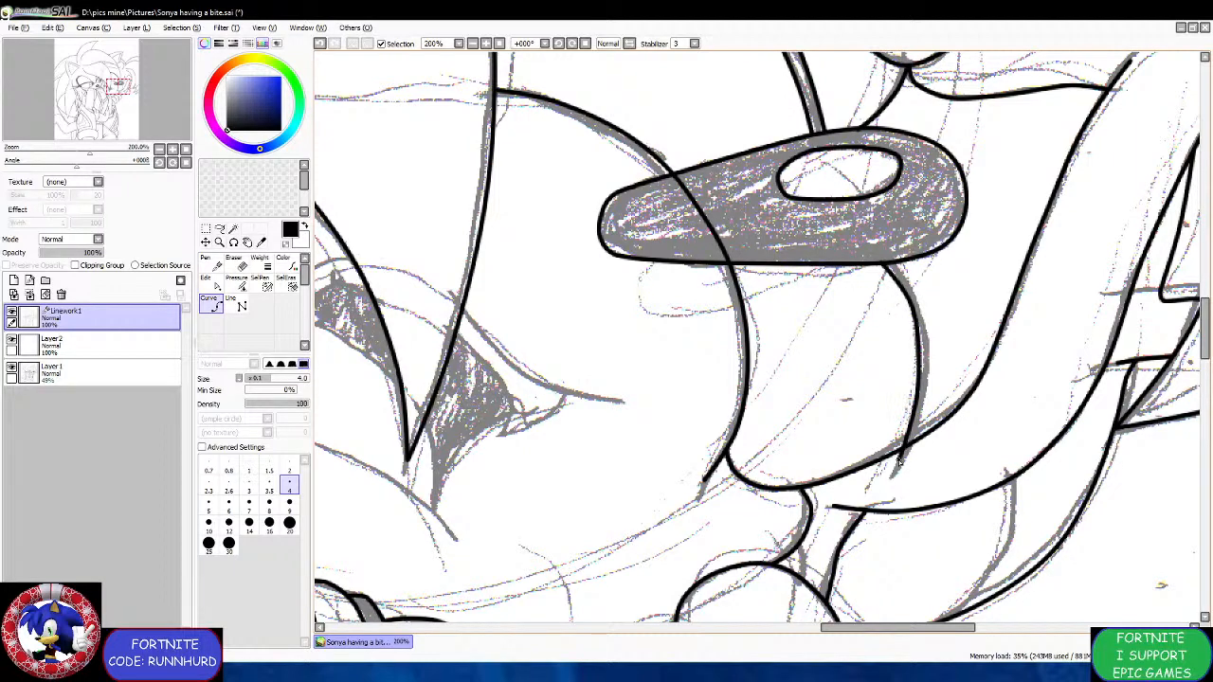
pyautogui.click(901, 460)
pyautogui.click(927, 375)
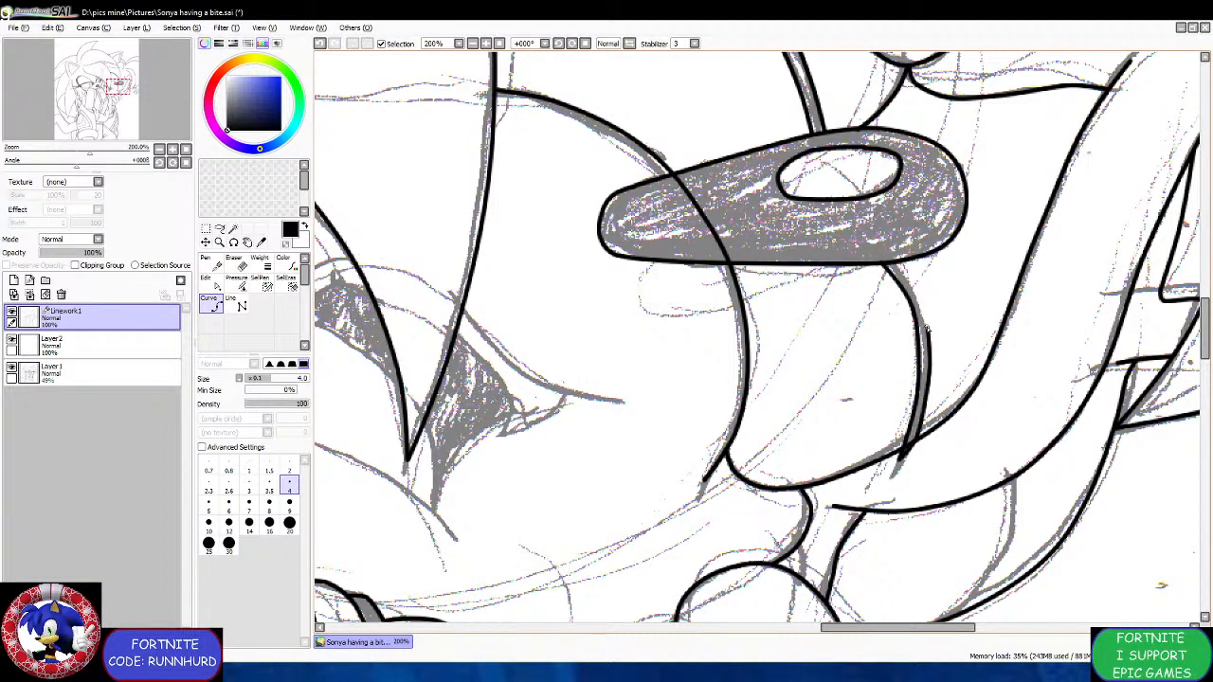
pyautogui.click(923, 303)
pyautogui.doubleClick(894, 264)
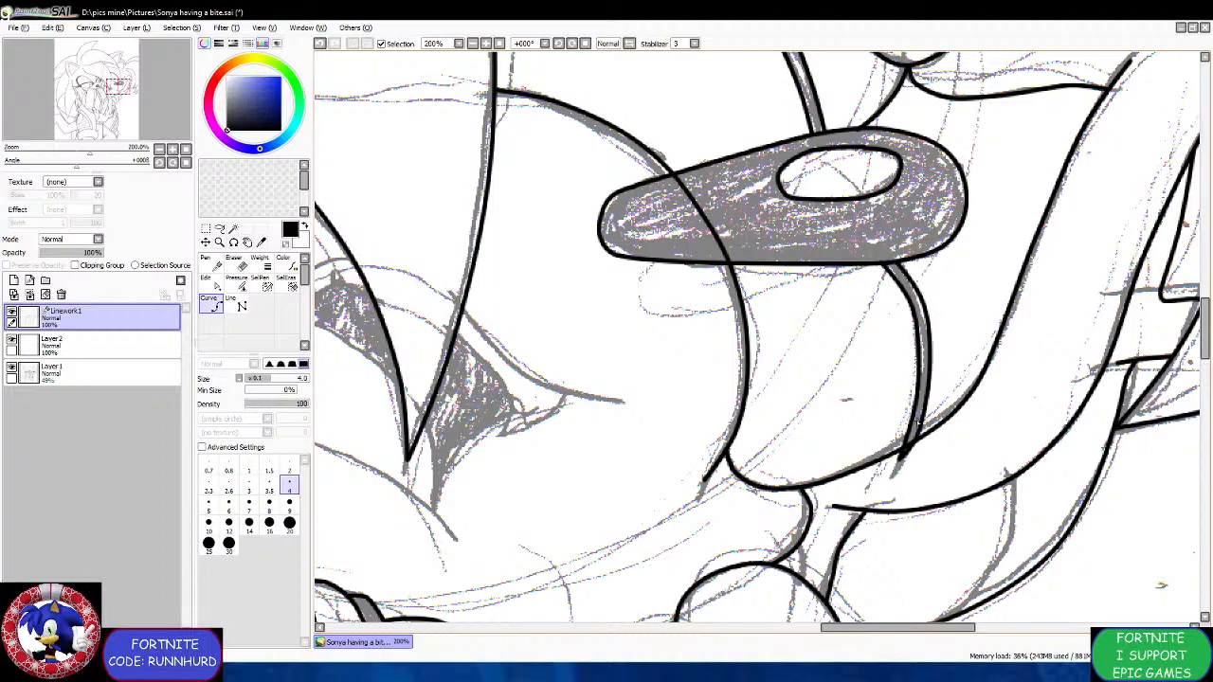
# Set the brush size to 2 and ink the thin inner curve joining the two long edges below the muzzle.
pyautogui.scroll(2, 932, 474)
pyautogui.scroll(-3, 880, 426)
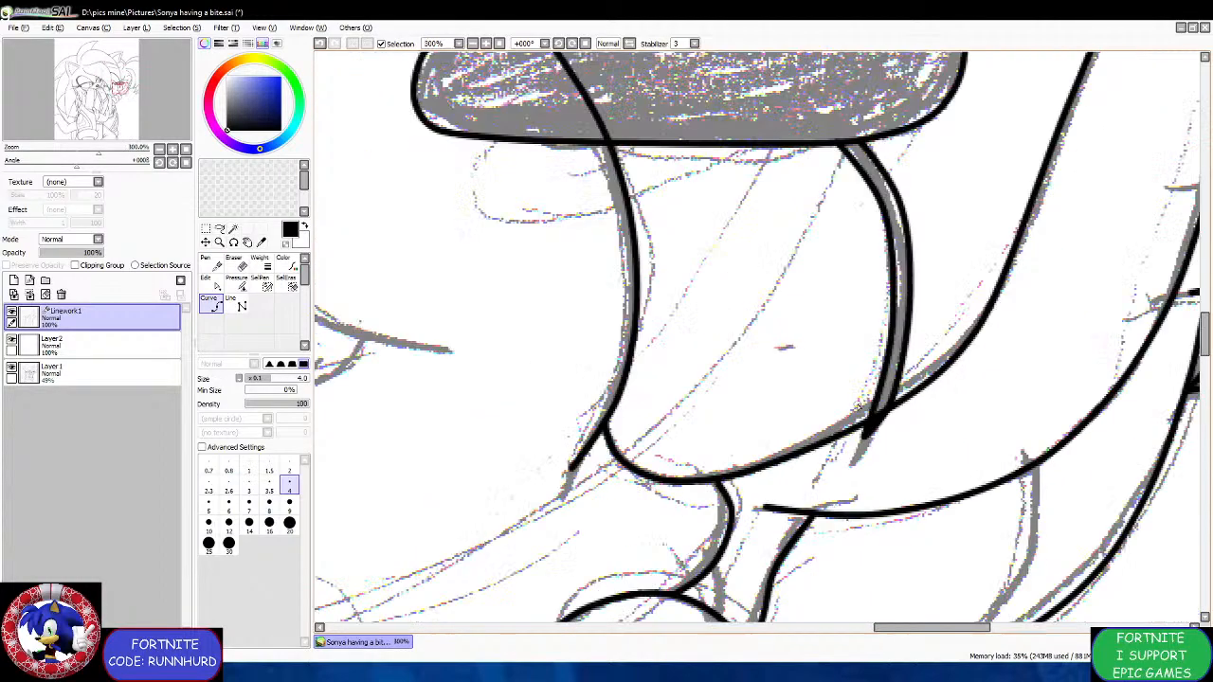
pyautogui.click(289, 466)
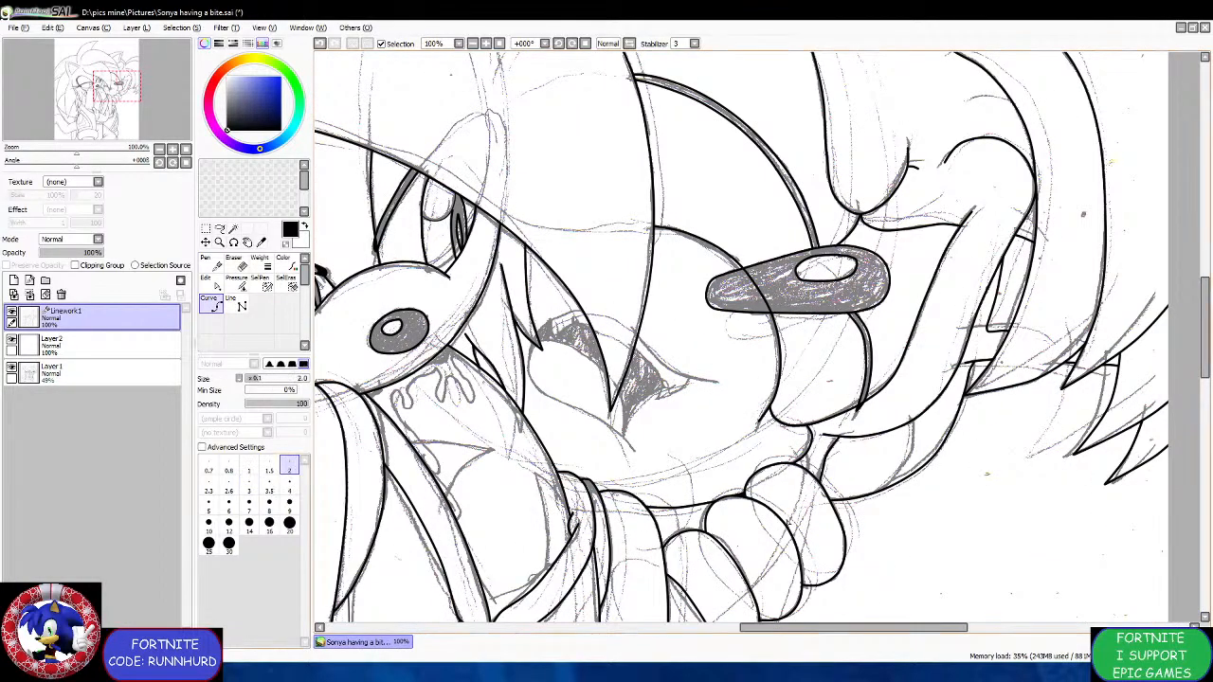
pyautogui.scroll(3, 791, 518)
pyautogui.scroll(-2, 1071, 327)
pyautogui.scroll(2, 1111, 292)
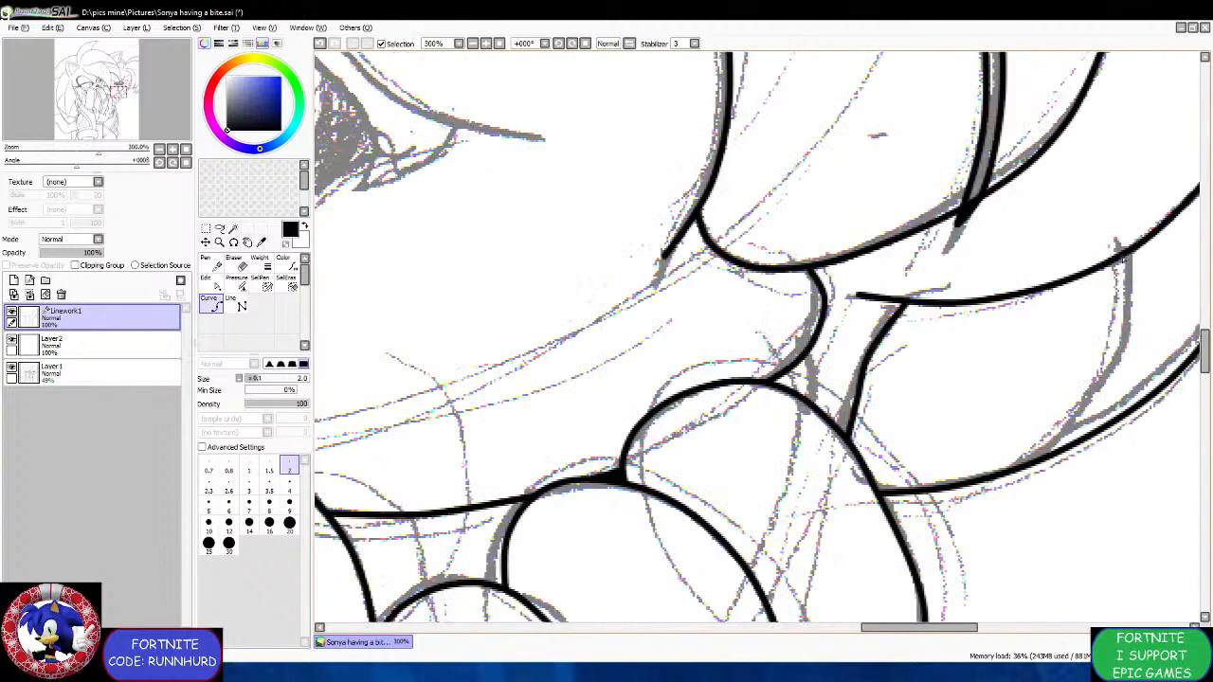
pyautogui.moveTo(1121, 254)
pyautogui.mouseDown()
pyautogui.moveTo(1144, 299)
pyautogui.moveTo(1130, 342)
pyautogui.moveTo(1141, 360)
pyautogui.moveTo(1128, 306)
pyautogui.moveTo(1116, 370)
pyautogui.moveTo(1064, 455)
pyautogui.mouseUp()
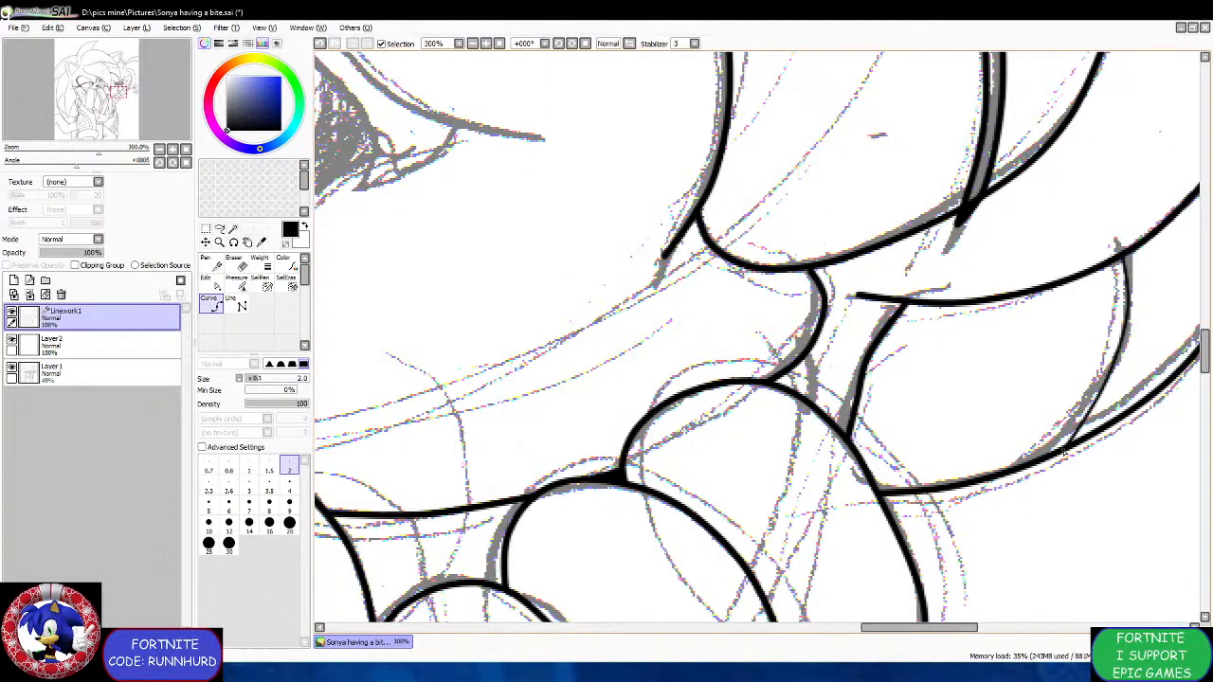
# Ink the thin pointed inner shapes along both sides of the rounded form below the small nose's muzzle.
pyautogui.click(818, 375)
pyautogui.scroll(-6, 806, 370)
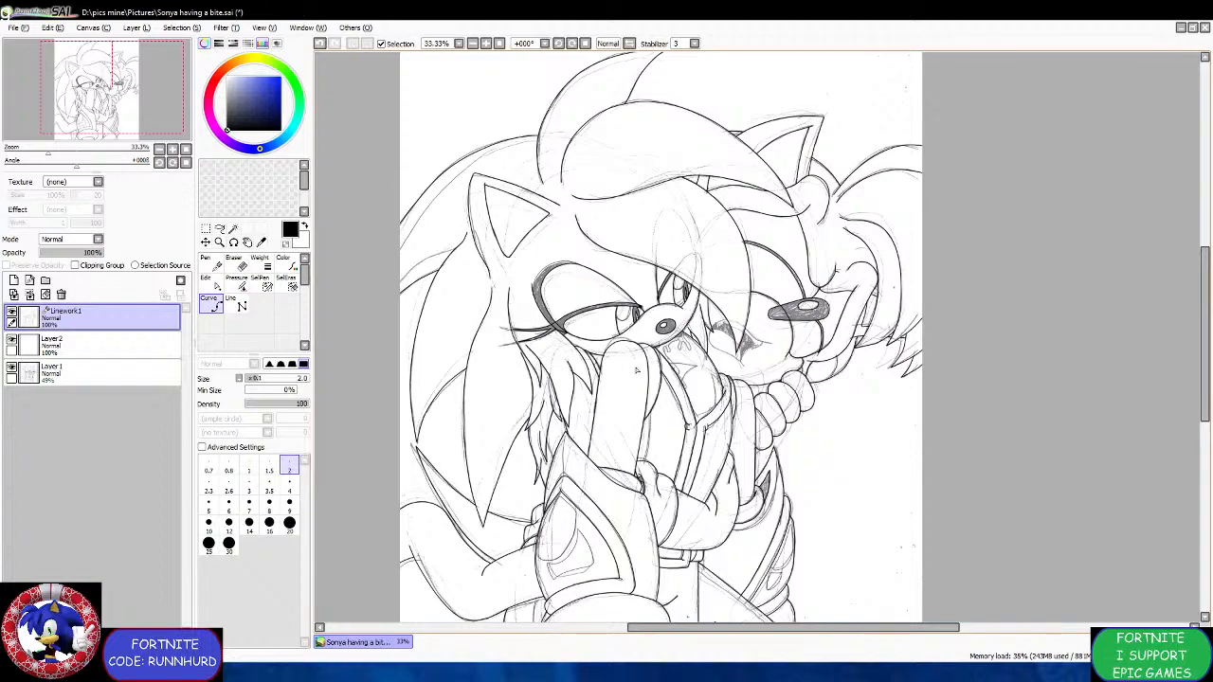
pyautogui.scroll(5, 636, 371)
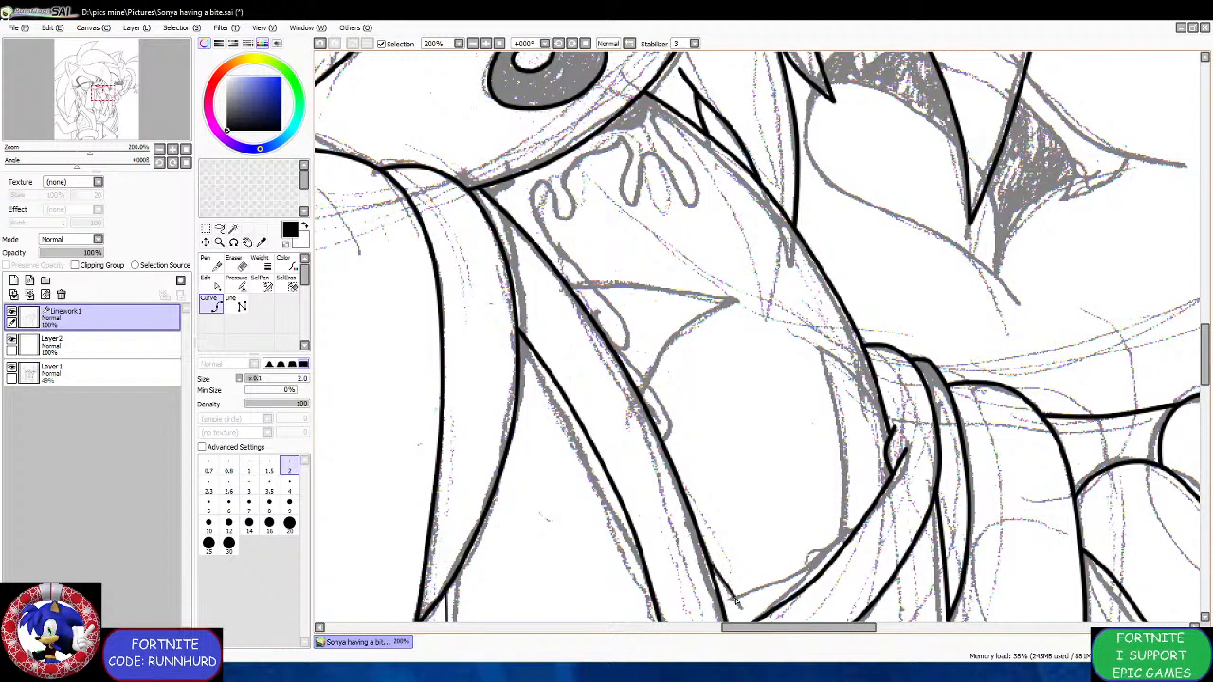
pyautogui.moveTo(739, 597)
pyautogui.mouseDown()
pyautogui.moveTo(794, 578)
pyautogui.moveTo(842, 538)
pyautogui.moveTo(843, 446)
pyautogui.moveTo(817, 346)
pyautogui.moveTo(882, 388)
pyautogui.mouseUp()
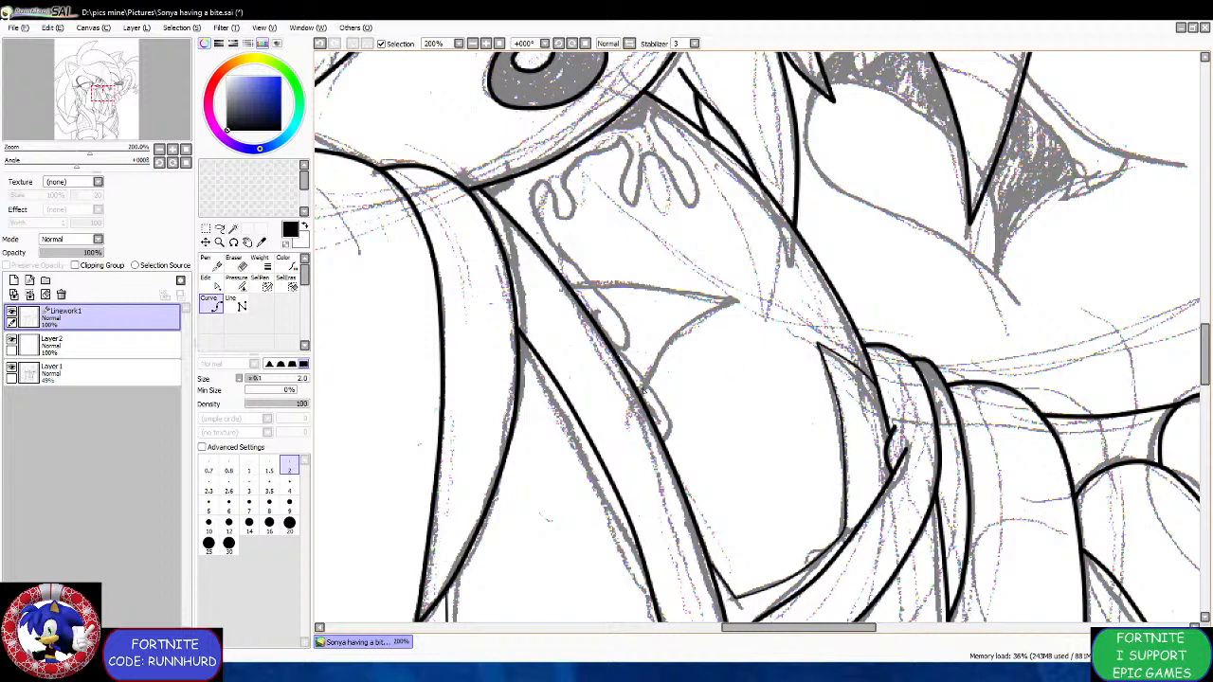
pyautogui.moveTo(644, 383)
pyautogui.mouseDown()
pyautogui.moveTo(694, 321)
pyautogui.moveTo(735, 301)
pyautogui.moveTo(600, 288)
pyautogui.mouseUp()
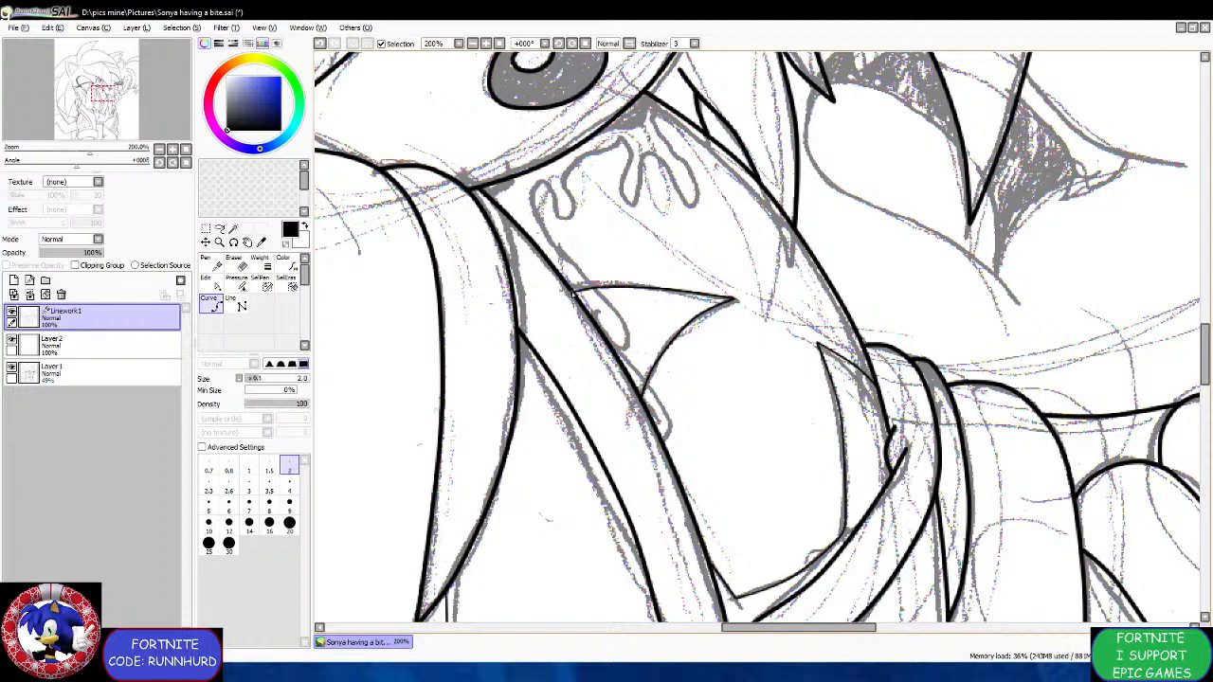
# Set the brush size to 4 and ink and fill the two small dark corners under the small nose's muzzle edge.
pyautogui.scroll(-3, 579, 294)
pyautogui.scroll(2, 574, 242)
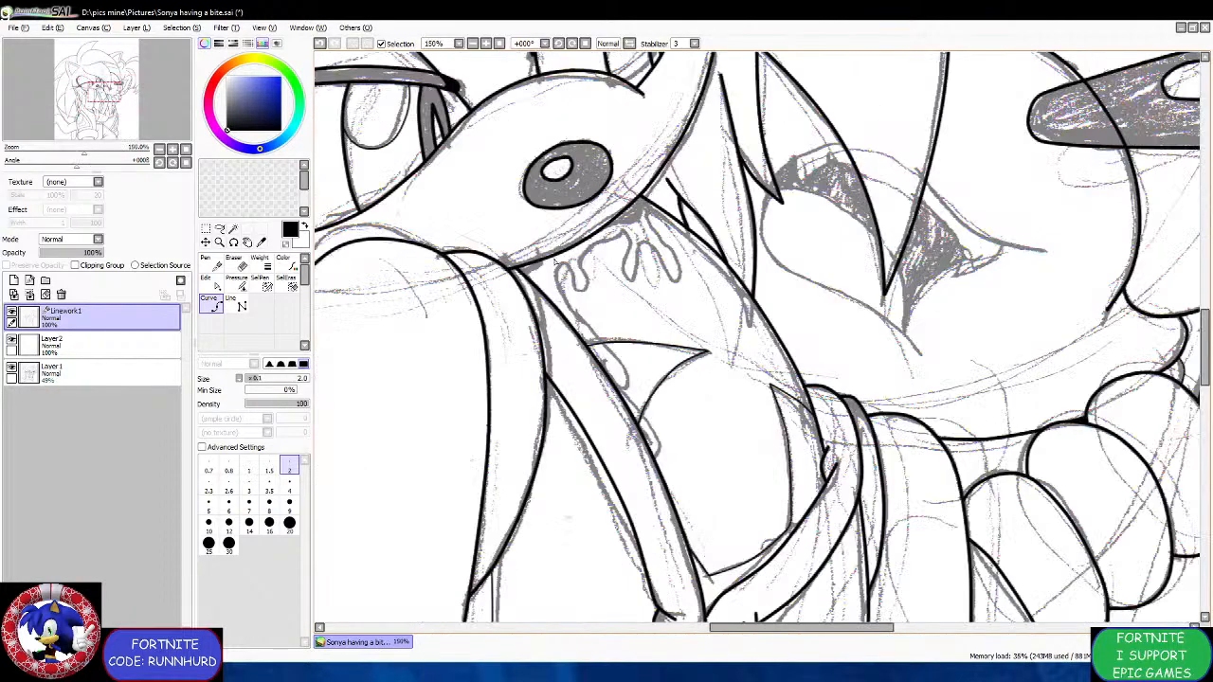
pyautogui.scroll(2, 550, 254)
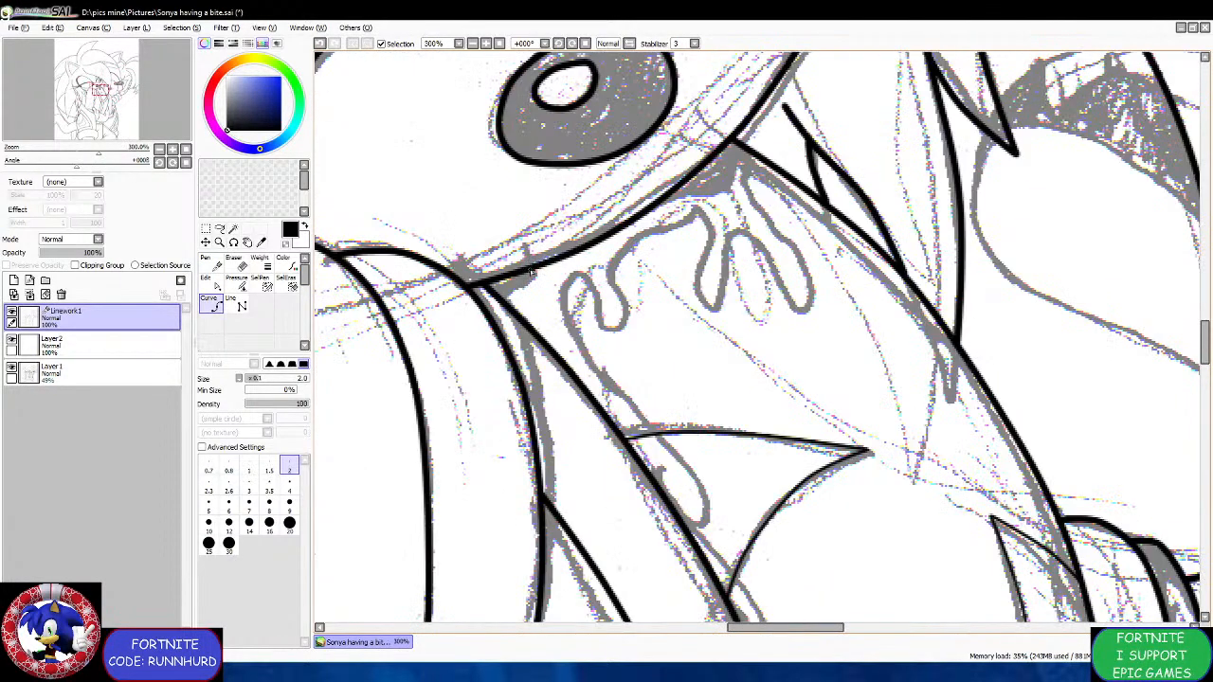
pyautogui.click(290, 485)
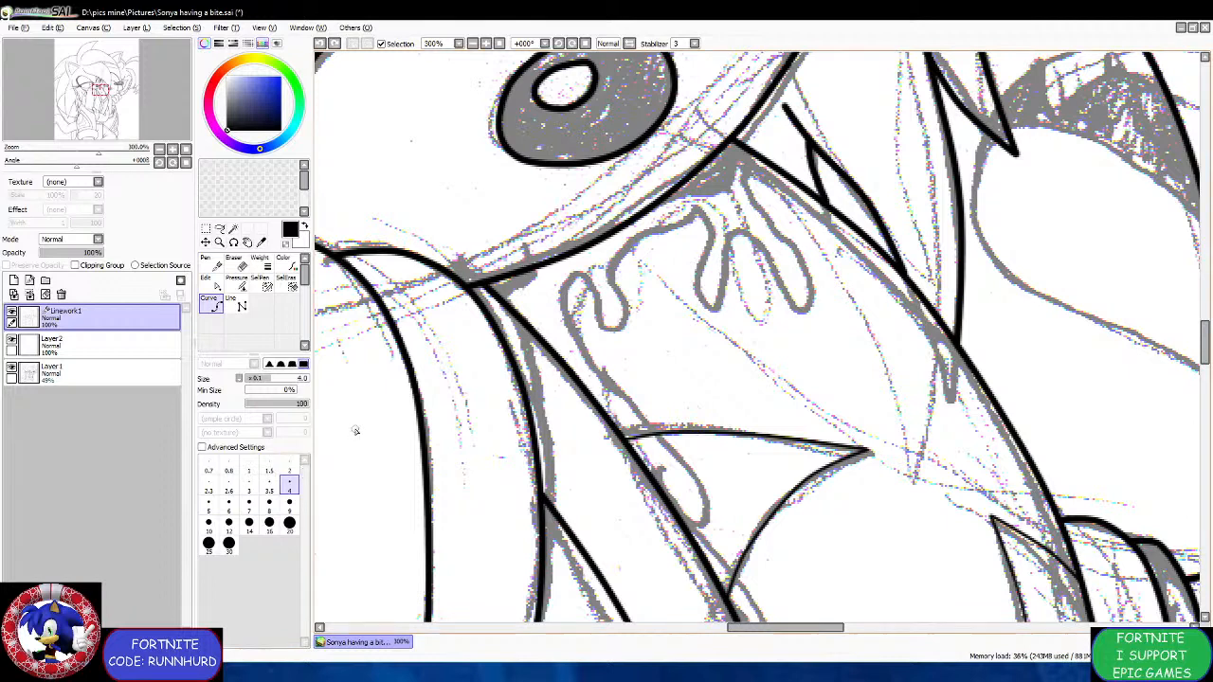
pyautogui.moveTo(504, 299); pyautogui.dragTo(533, 278)
pyautogui.moveTo(684, 184); pyautogui.dragTo(728, 167)
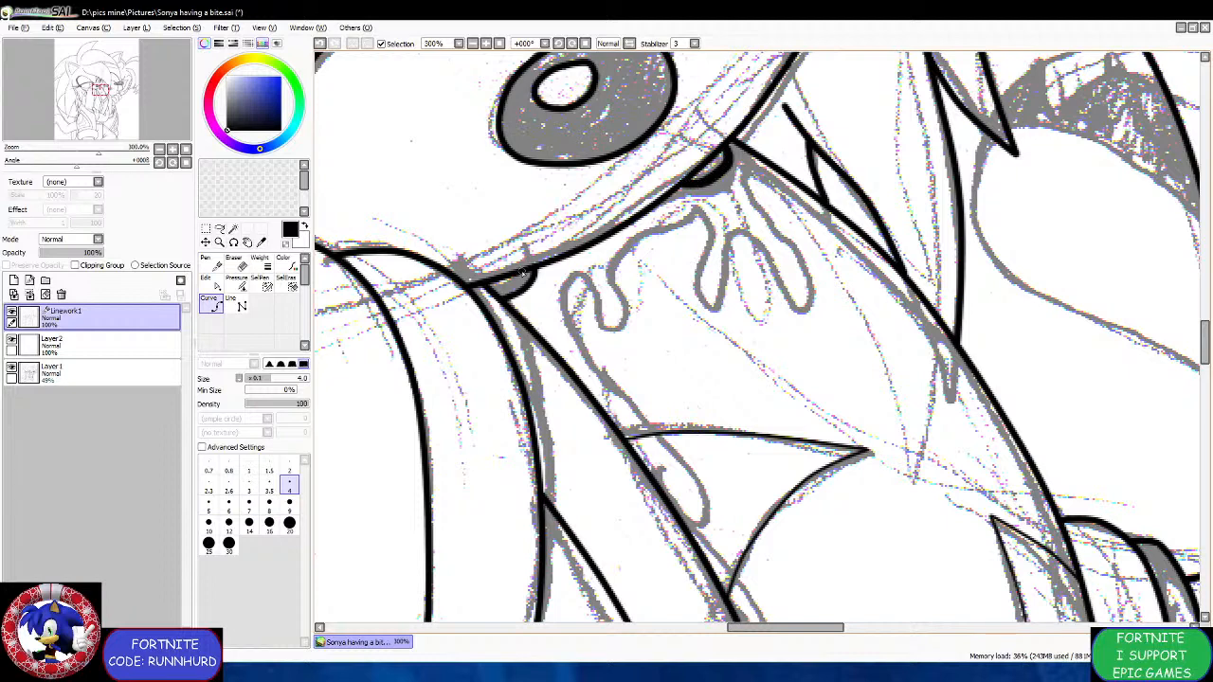
pyautogui.moveTo(525, 282); pyautogui.dragTo(519, 290)
# Set the brush size to 2 and ink the wavy drip outline hanging below the muzzle, including its long side drip and narrow loops.
pyautogui.click(290, 466)
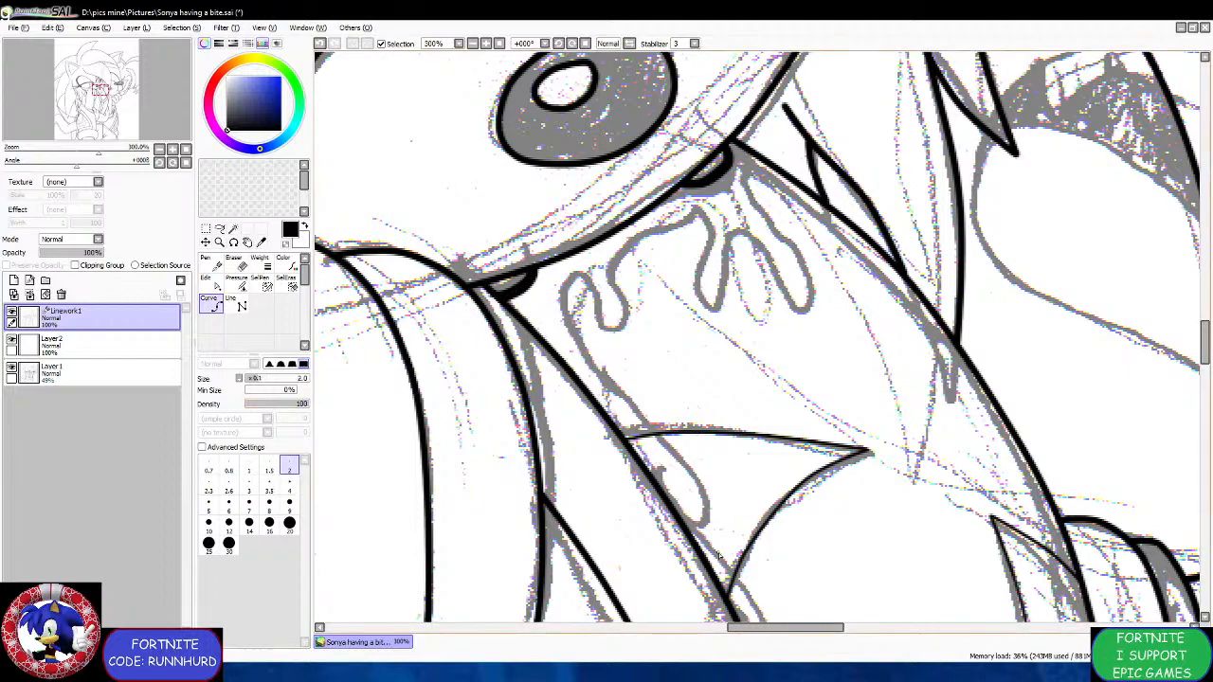
pyautogui.scroll(-3, 727, 533)
pyautogui.scroll(3, 727, 533)
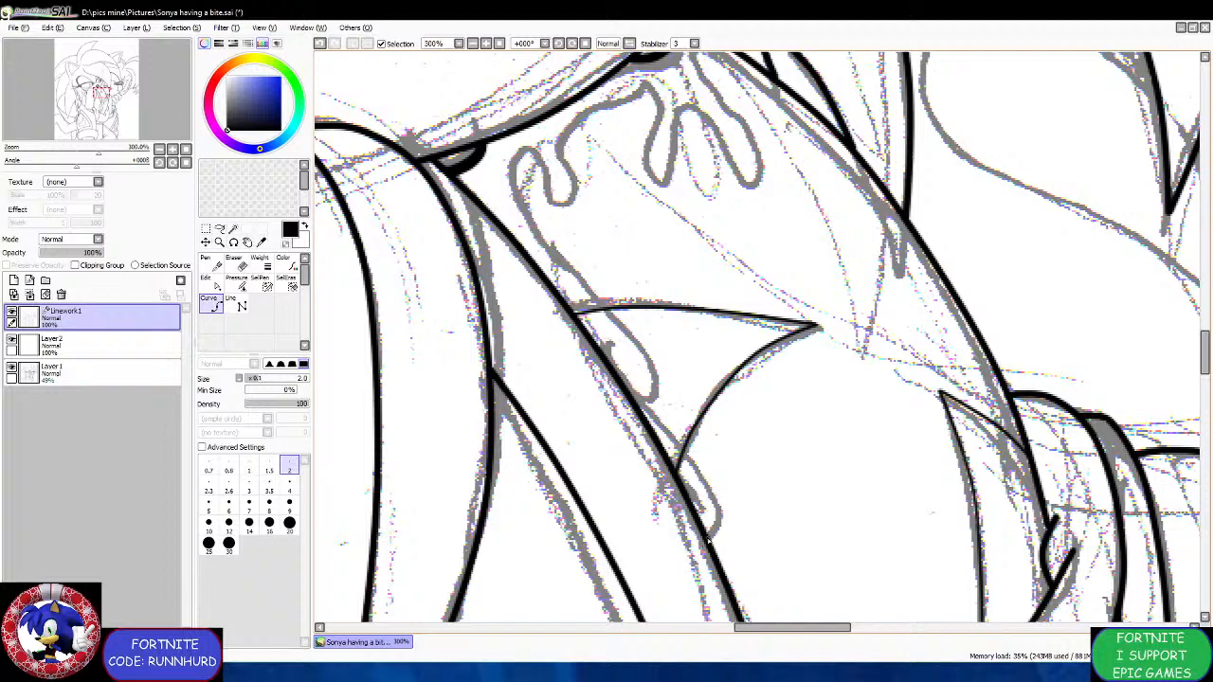
pyautogui.moveTo(724, 522); pyautogui.dragTo(643, 400)
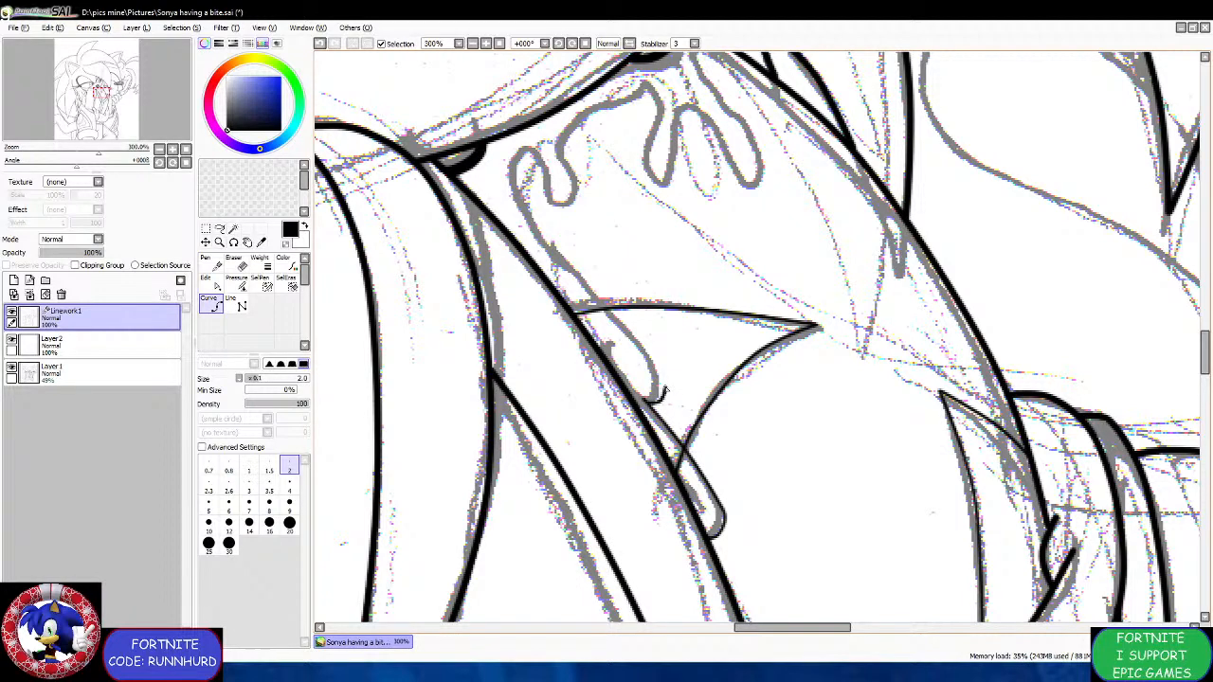
pyautogui.moveTo(663, 376); pyautogui.dragTo(531, 221)
pyautogui.scroll(-1, 531, 221)
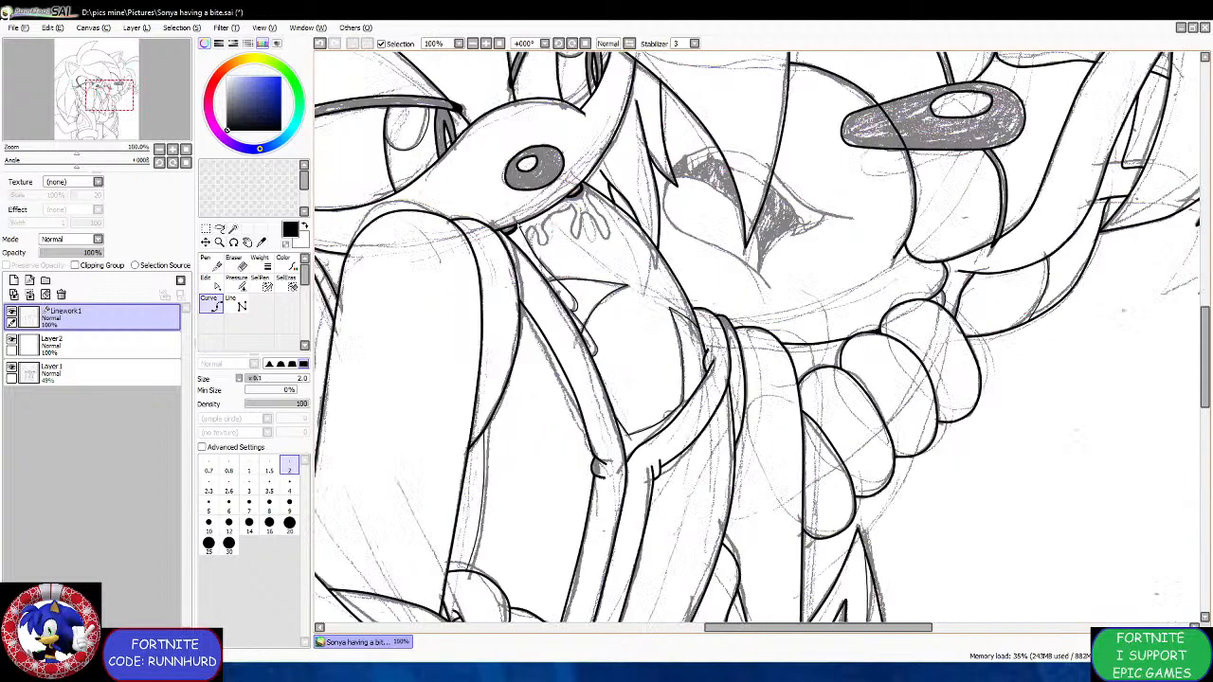
pyautogui.scroll(1, 531, 224)
pyautogui.moveTo(550, 313)
pyautogui.mouseDown()
pyautogui.moveTo(533, 237)
pyautogui.moveTo(555, 230)
pyautogui.moveTo(589, 308)
pyautogui.moveTo(625, 284)
pyautogui.moveTo(605, 208)
pyautogui.moveTo(625, 185)
pyautogui.moveTo(709, 153)
pyautogui.moveTo(728, 169)
pyautogui.moveTo(717, 256)
pyautogui.moveTo(739, 271)
pyautogui.moveTo(761, 254)
pyautogui.moveTo(762, 179)
pyautogui.moveTo(787, 174)
pyautogui.moveTo(815, 256)
pyautogui.moveTo(848, 274)
pyautogui.moveTo(875, 248)
pyautogui.moveTo(777, 100)
pyautogui.moveTo(827, 117)
pyautogui.moveTo(878, 184)
pyautogui.moveTo(891, 179)
pyautogui.mouseUp()
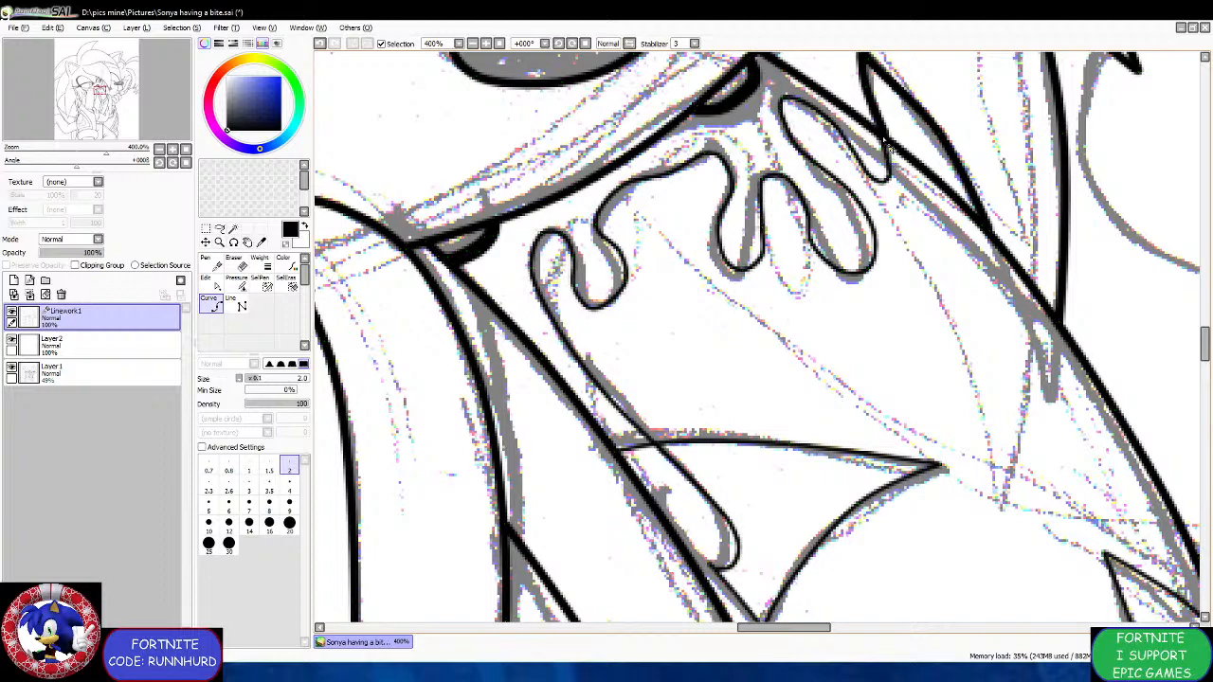
pyautogui.doubleClick(887, 144)
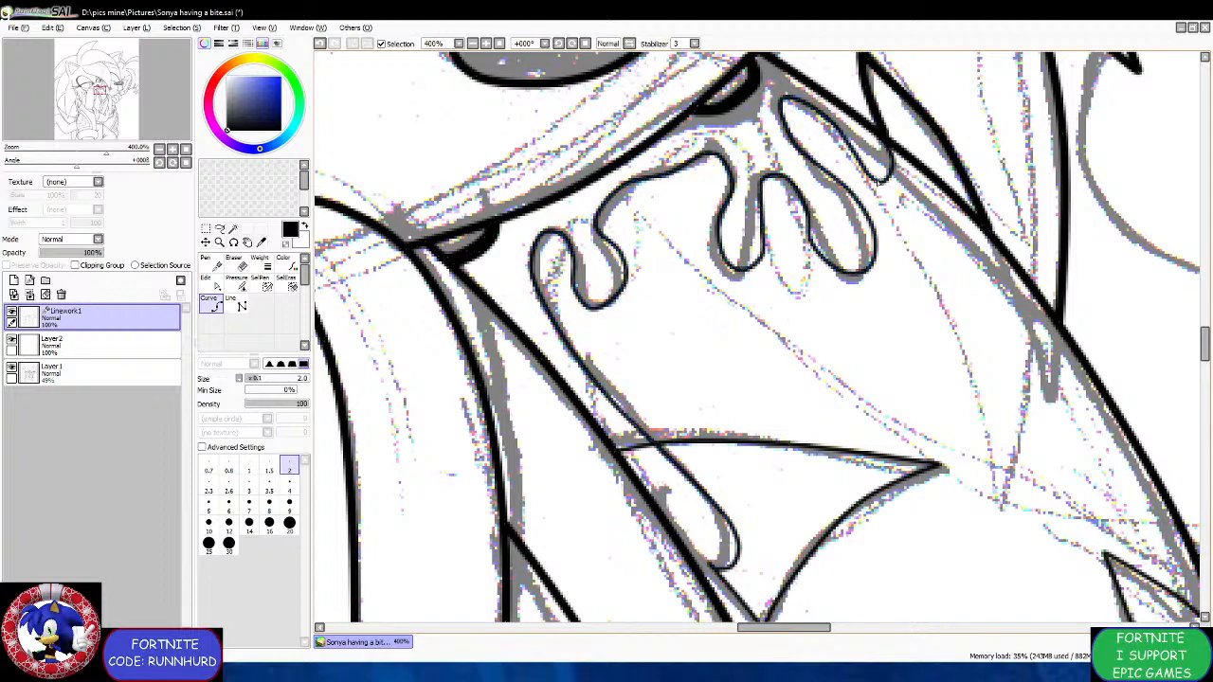
# Save the drawing and, with brush size 4, ink the long upper curve running outward from the hair lock above the grey-shaded shape.
pyautogui.scroll(-4, 898, 184)
pyautogui.scroll(-1, 899, 221)
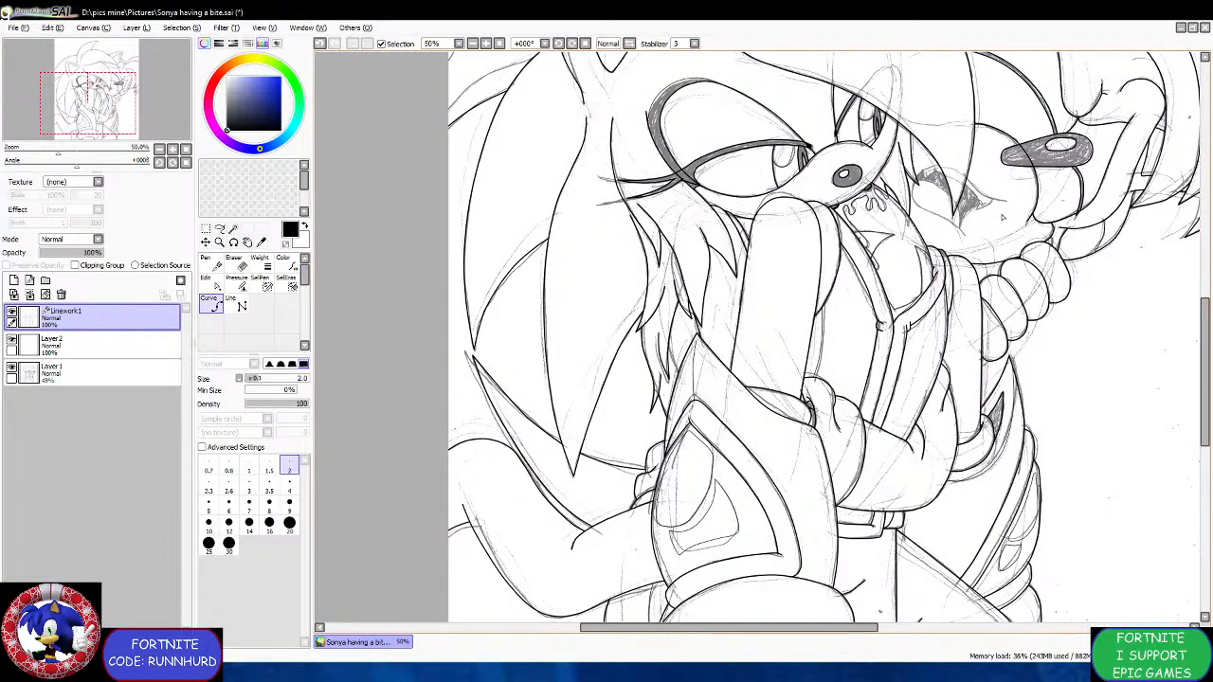
pyautogui.scroll(-1, 1003, 218)
pyautogui.scroll(2, 1052, 114)
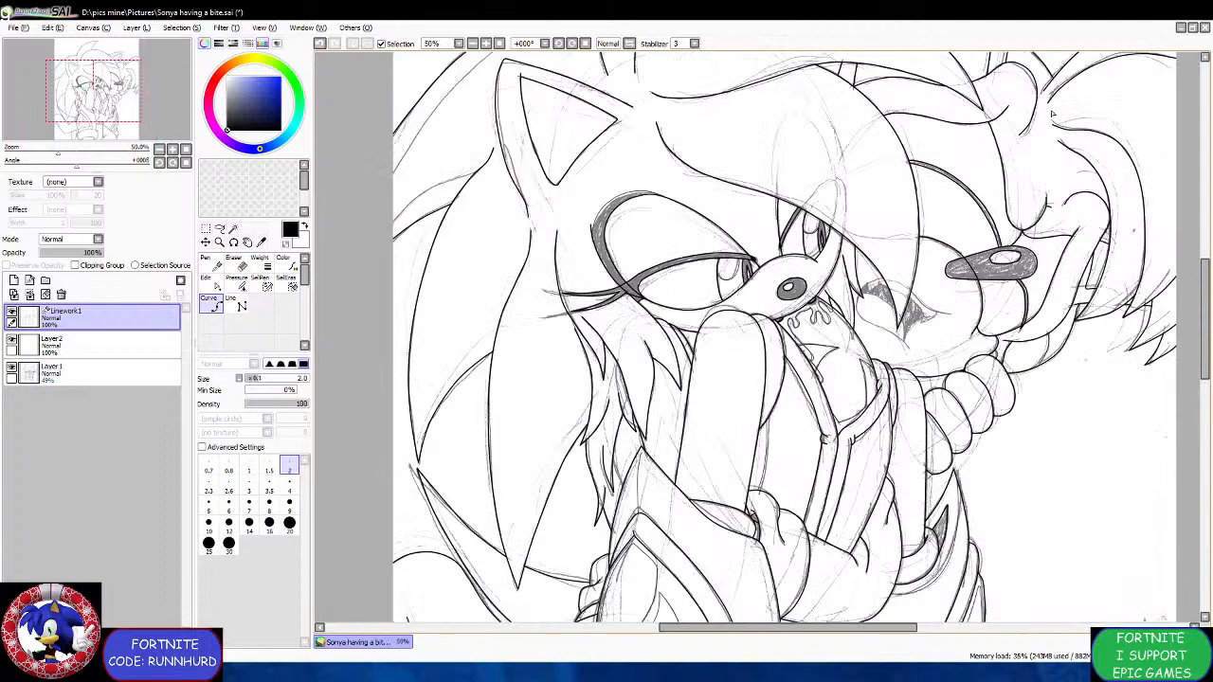
pyautogui.scroll(1, 1052, 114)
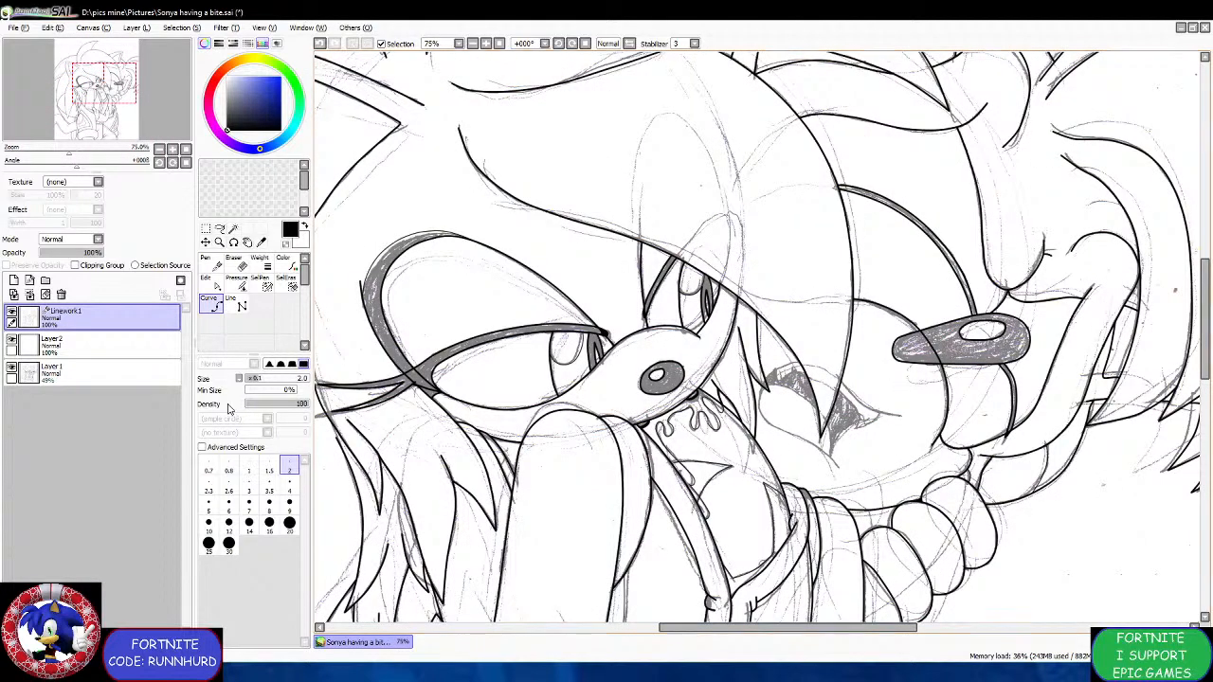
pyautogui.click(289, 484)
pyautogui.hotkey('ctrl', '+')
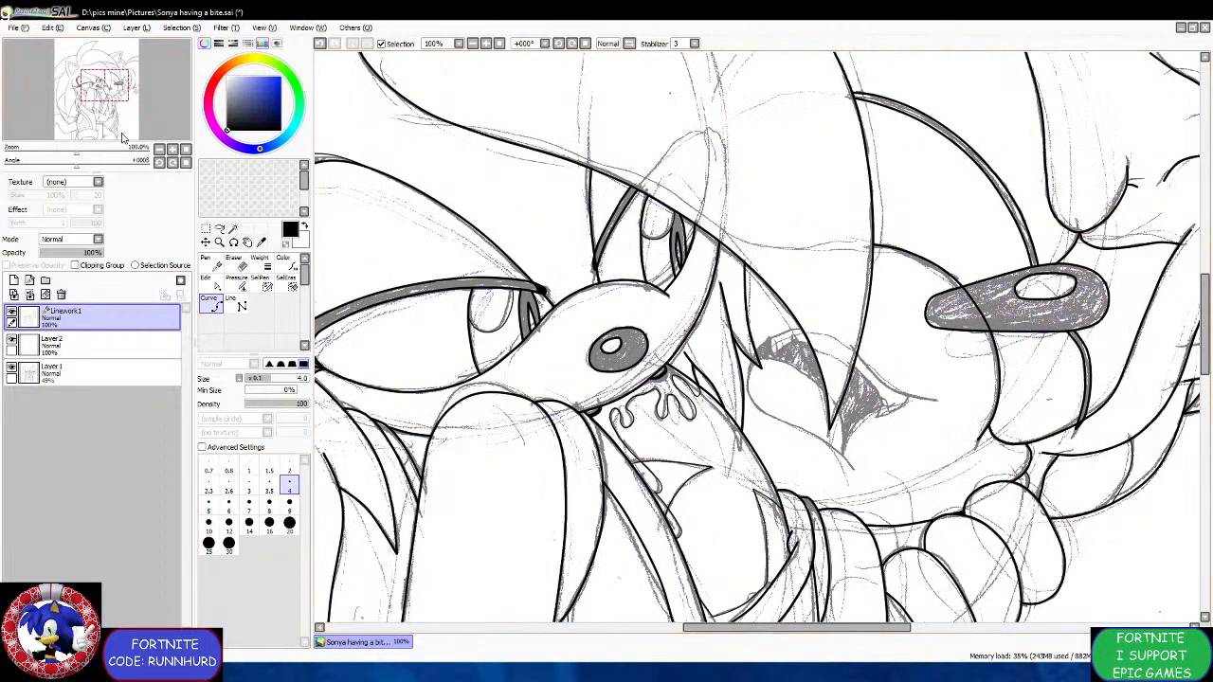
pyautogui.hotkey('ctrl', 's')
pyautogui.scroll(3, 965, 421)
pyautogui.click(986, 442)
pyautogui.click(889, 424)
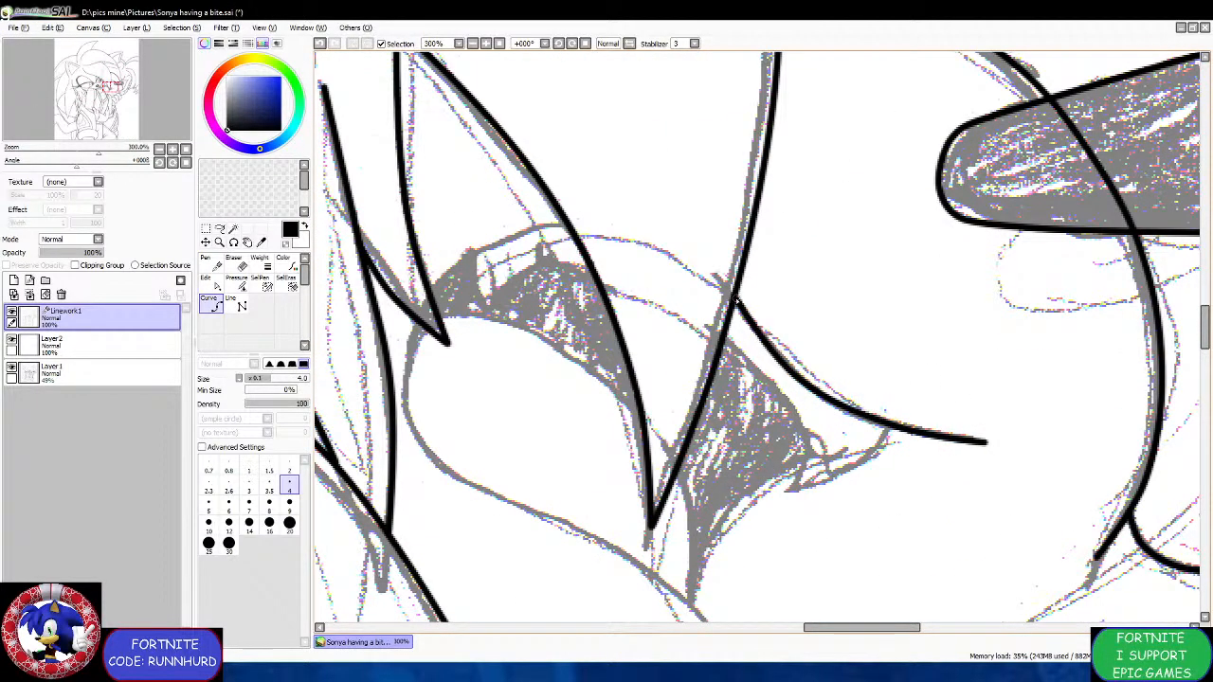
# Ink the outer edge of the grey-shaded area beside the hair tip and the small pointed corner shape joining the long curve.
pyautogui.click(724, 340)
pyautogui.click(778, 383)
pyautogui.click(809, 449)
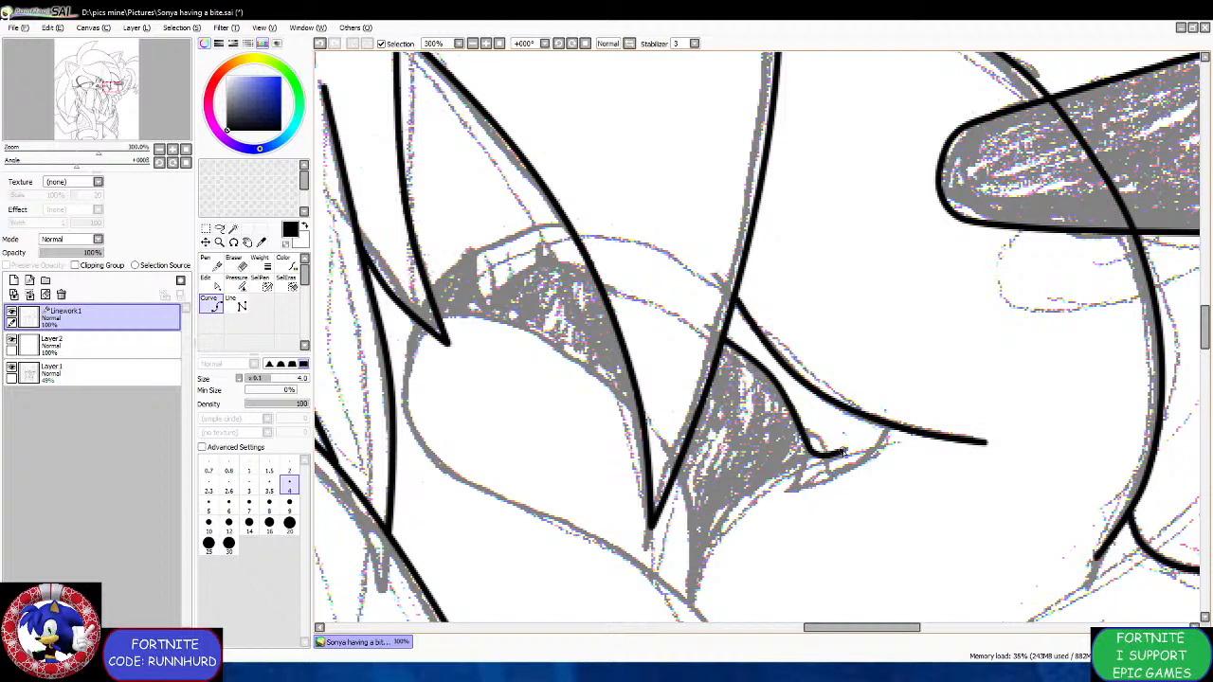
pyautogui.doubleClick(846, 449)
pyautogui.click(810, 453)
pyautogui.click(792, 491)
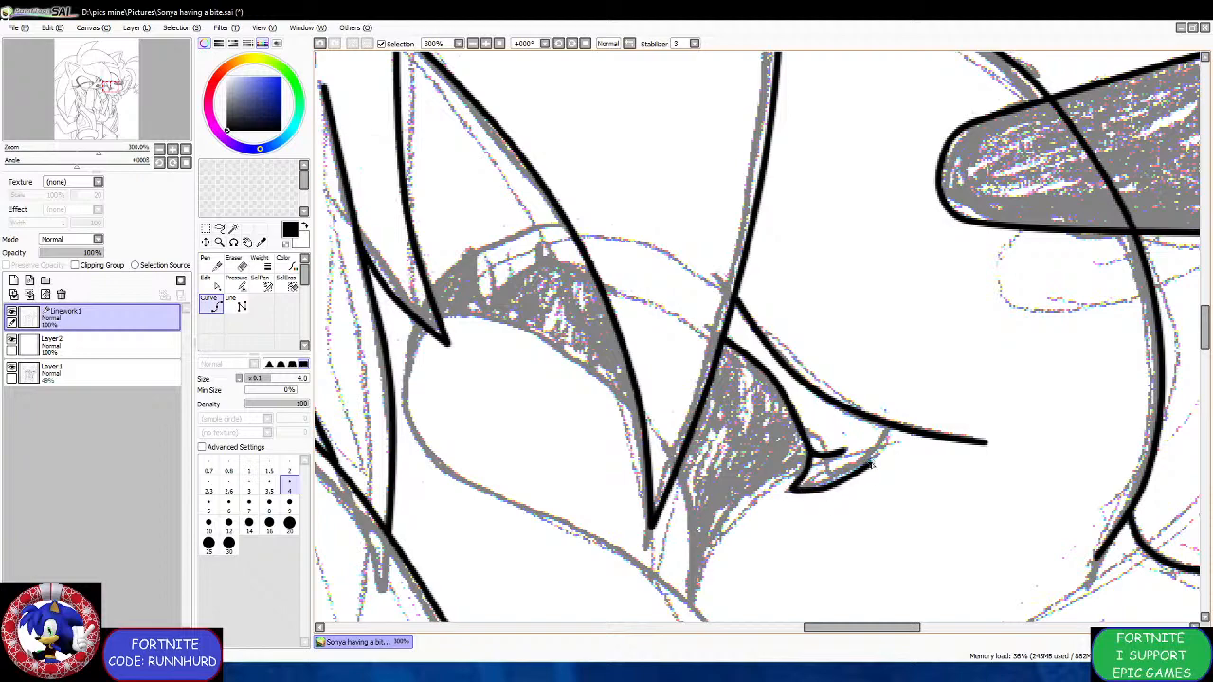
pyautogui.doubleClick(891, 429)
# Ink the short hooked line and the upper arc of the grey-shaded shape on the other side of the hair lock.
pyautogui.scroll(-3, 595, 275)
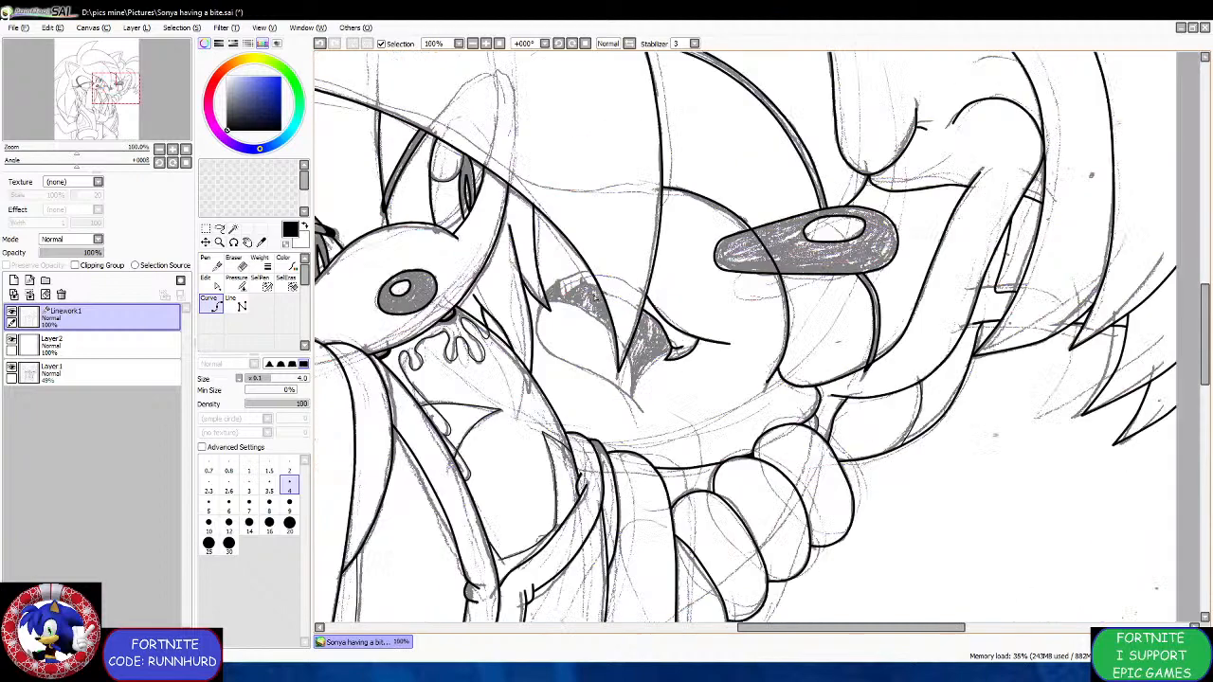
pyautogui.scroll(4, 584, 276)
pyautogui.click(635, 283)
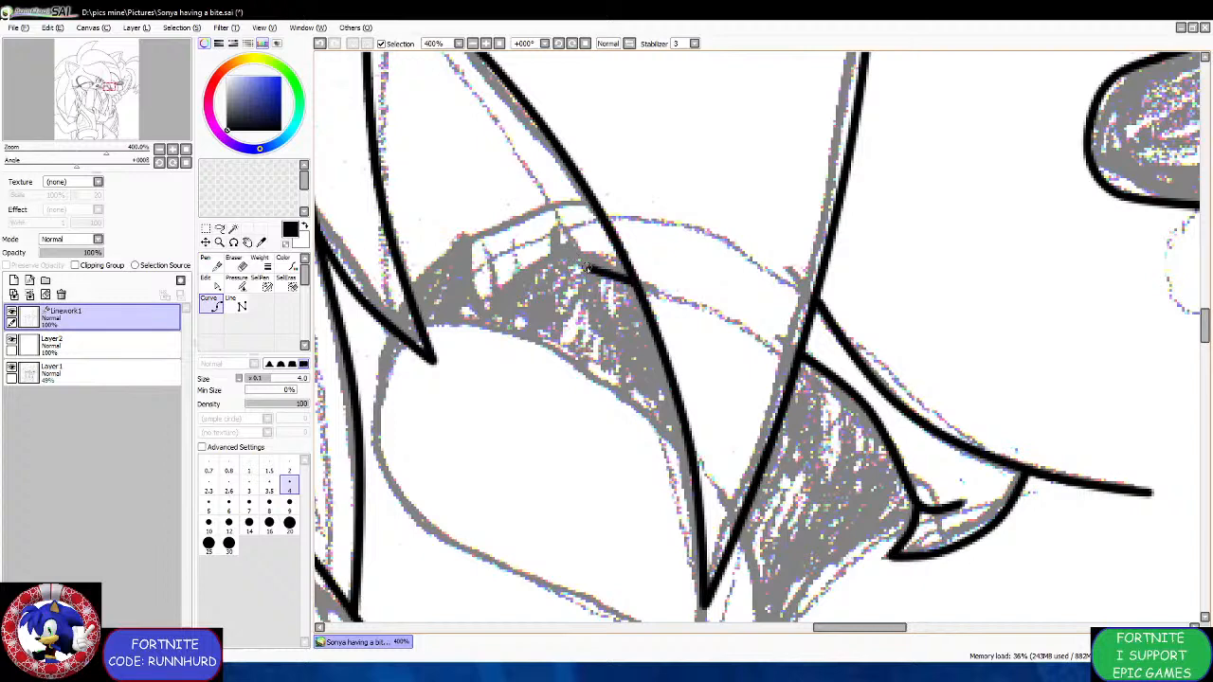
pyautogui.click(567, 262)
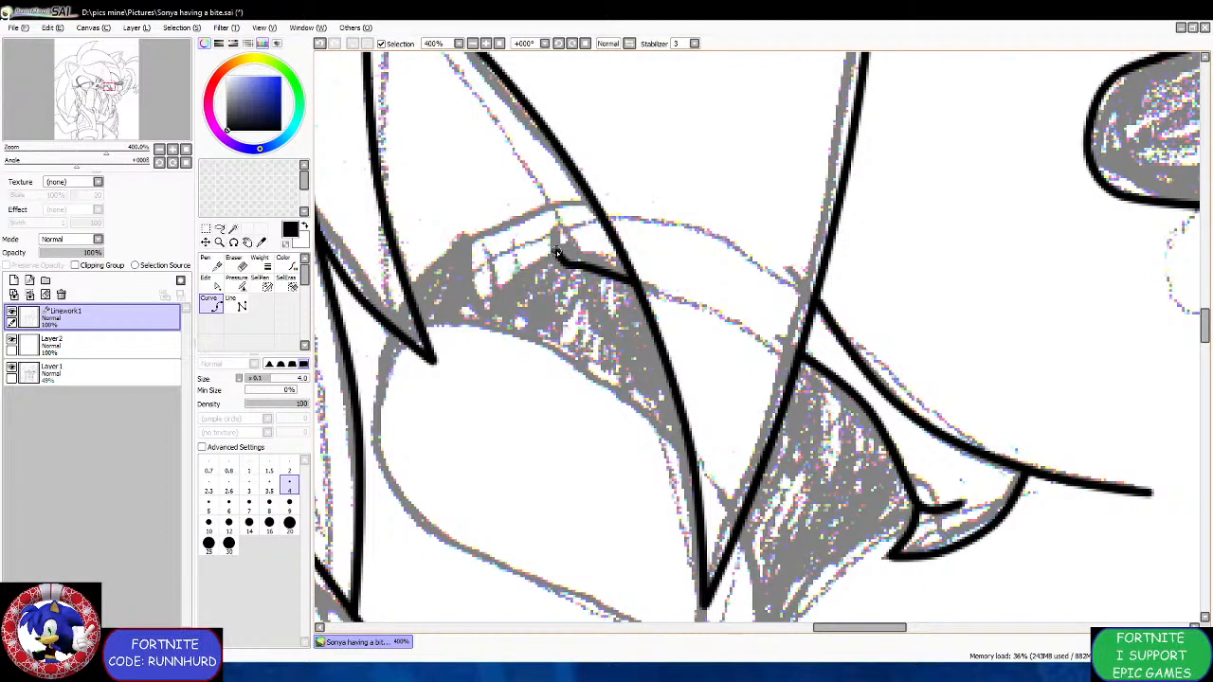
pyautogui.click(588, 196)
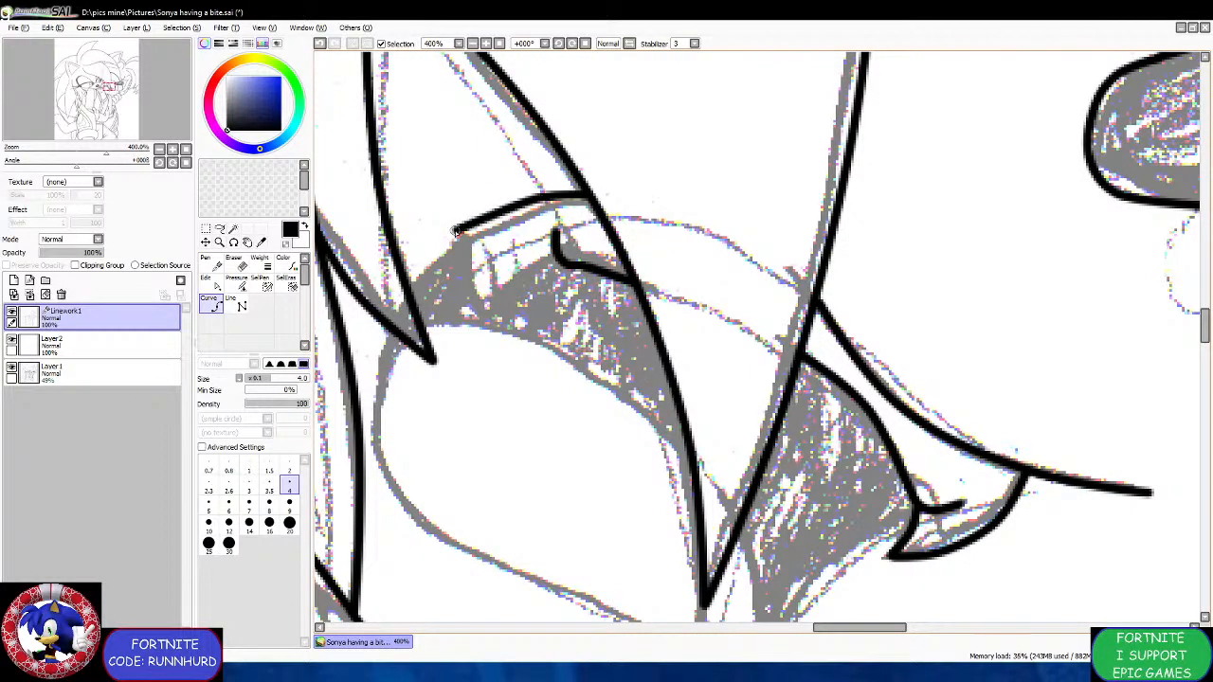
pyautogui.doubleClick(411, 272)
# Ink the long lower contour of the large white shape down past the hair tip and refine the bend near its end.
pyautogui.scroll(-3, 403, 280)
pyautogui.scroll(2, 396, 290)
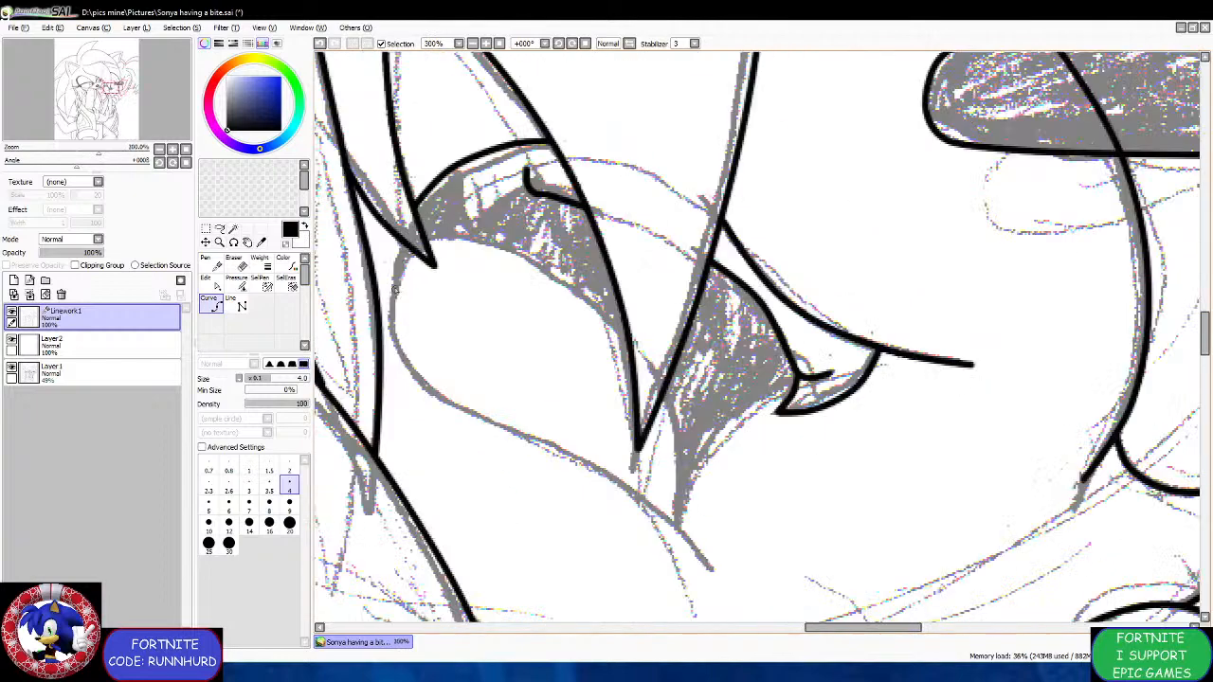
pyautogui.click(398, 239)
pyautogui.click(395, 309)
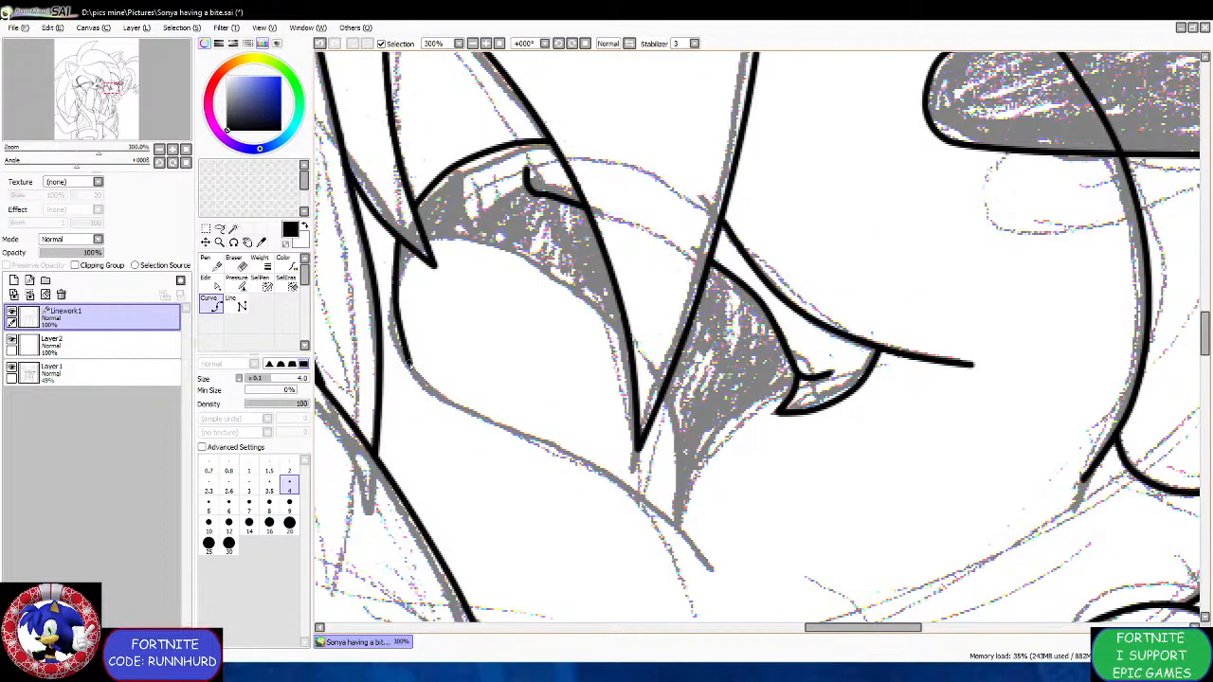
pyautogui.click(415, 374)
pyautogui.click(479, 417)
pyautogui.click(567, 447)
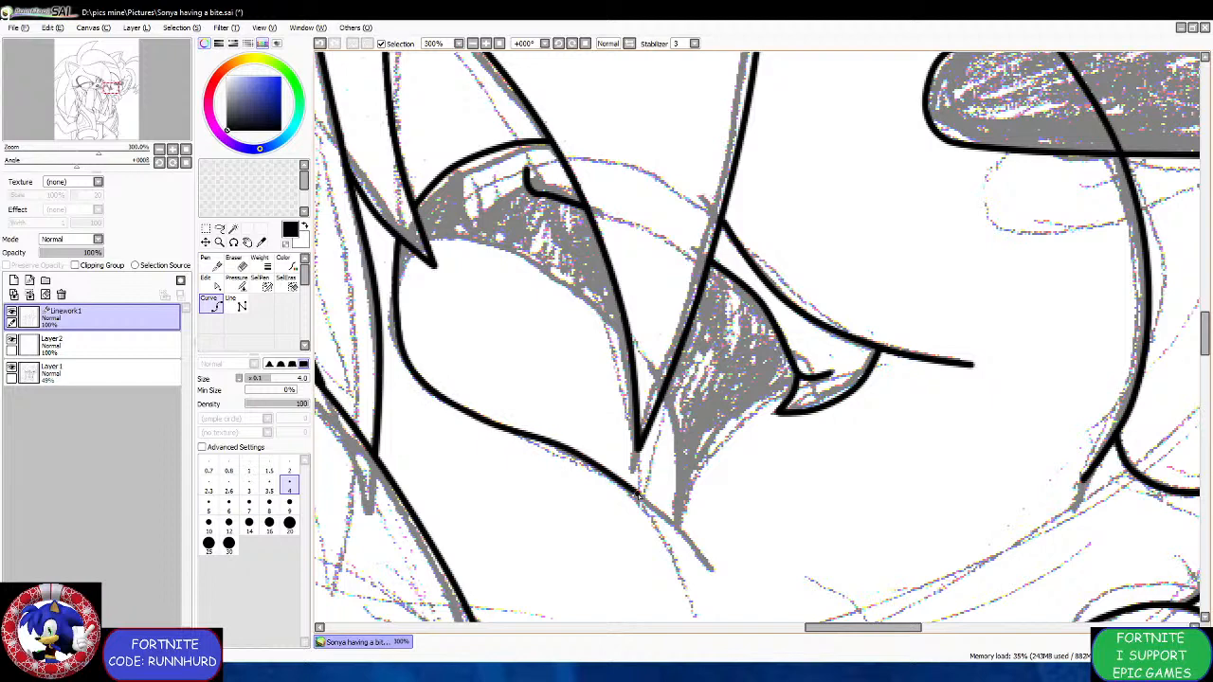
pyautogui.click(653, 504)
pyautogui.click(694, 557)
pyautogui.doubleClick(693, 581)
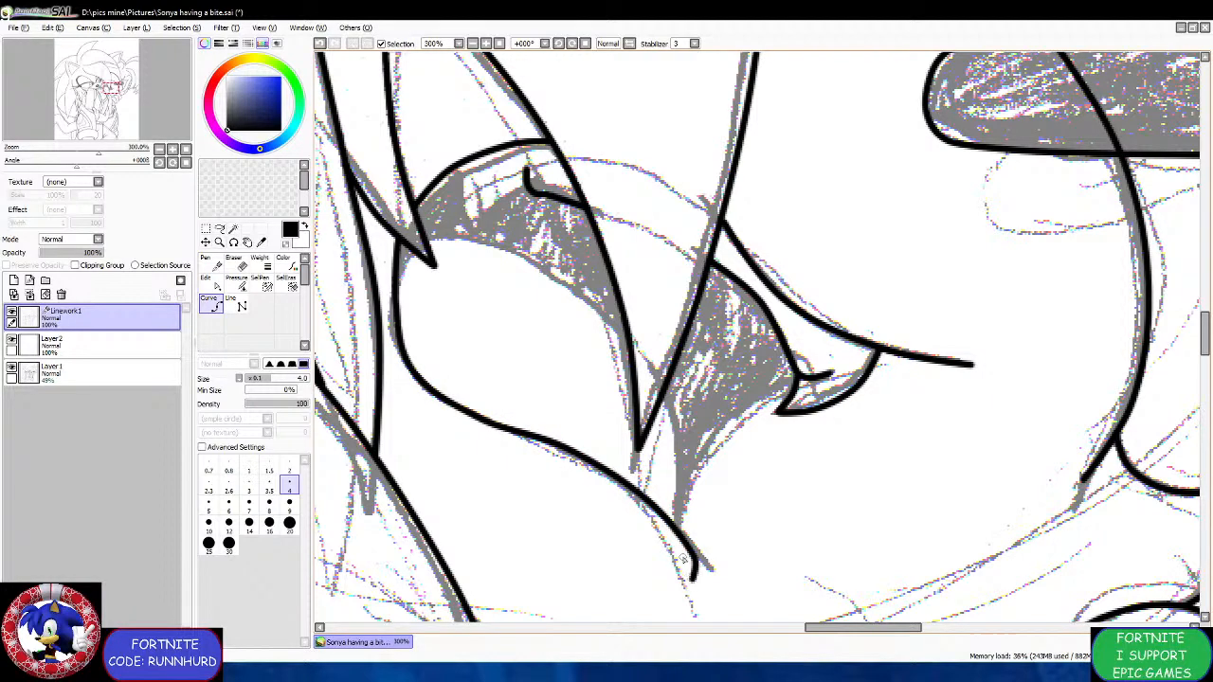
pyautogui.moveTo(695, 561); pyautogui.dragTo(677, 530)
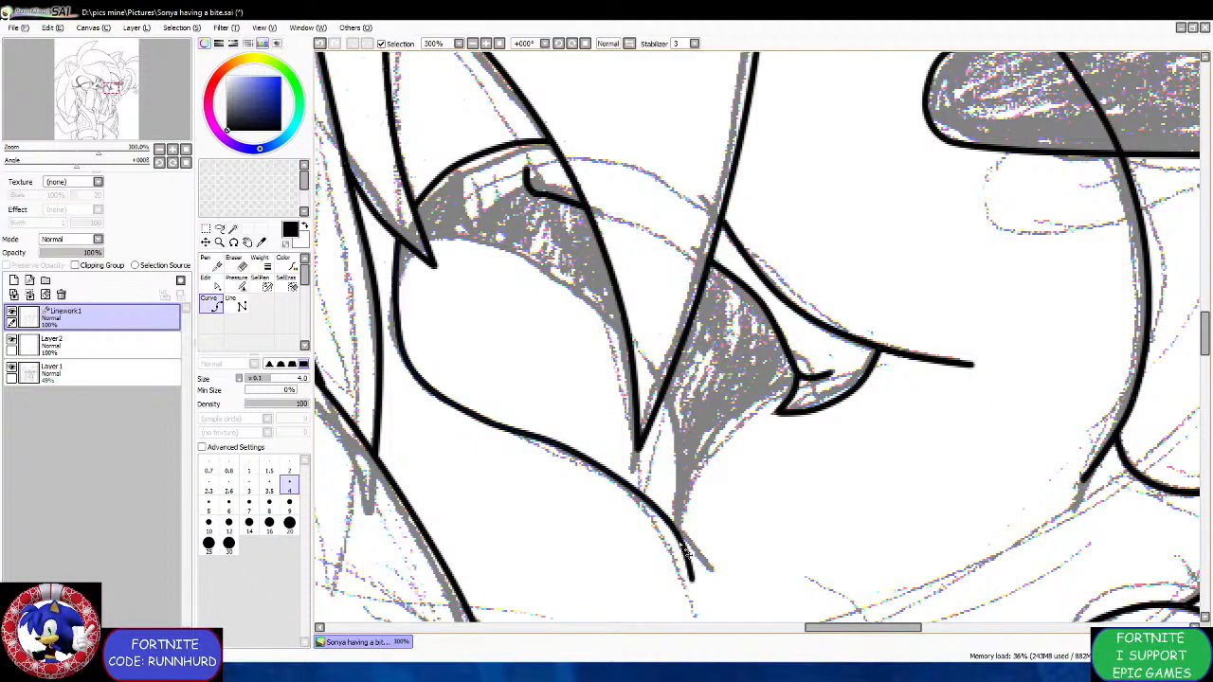
# Ink the two curved edges of the grey-shaded wedge converging on the lower contour below the hair tip.
pyautogui.click(676, 532)
pyautogui.click(700, 463)
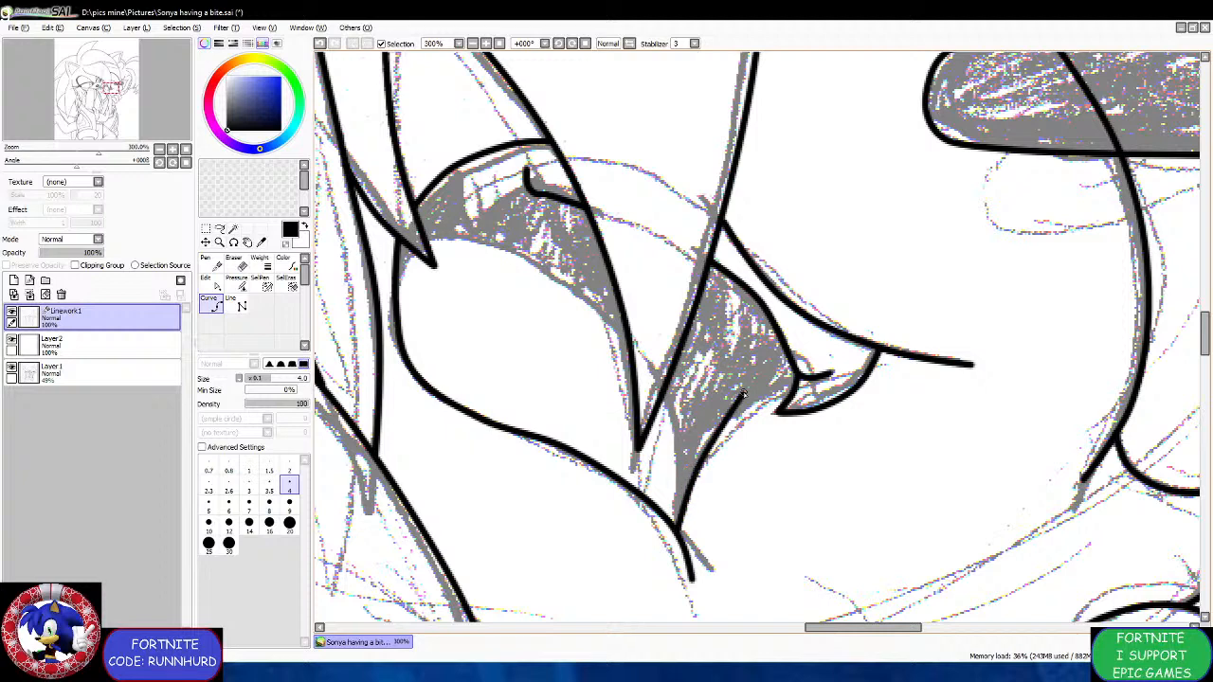
pyautogui.click(748, 395)
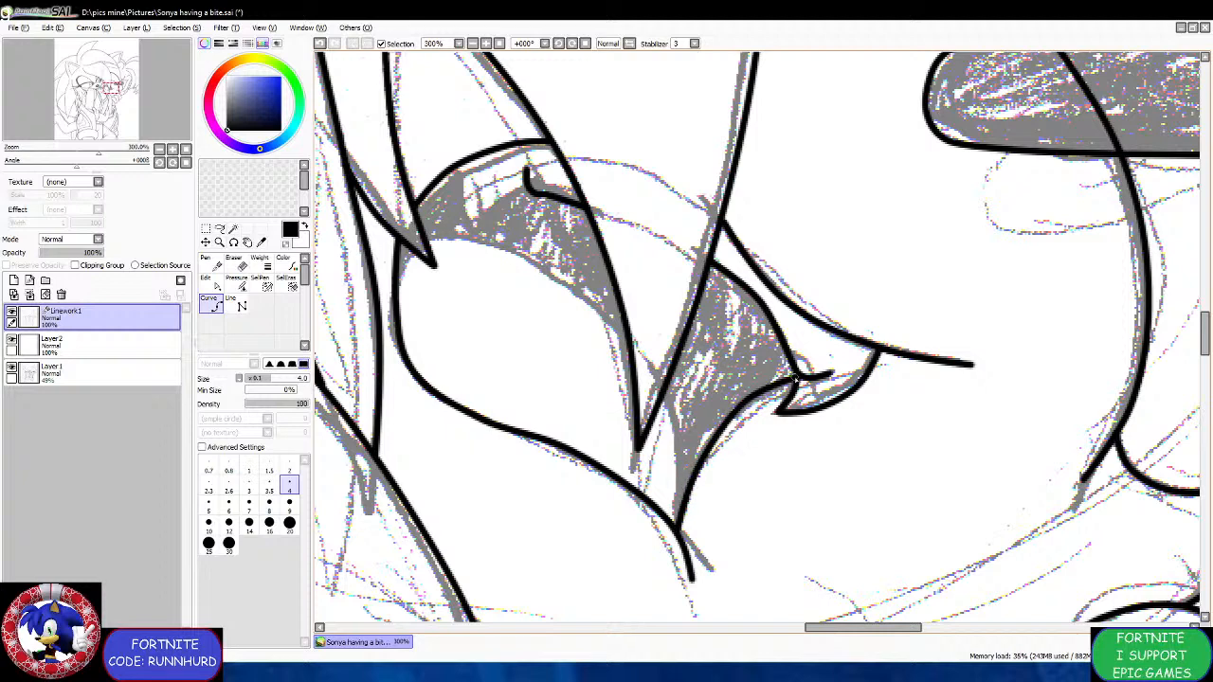
pyautogui.click(677, 526)
pyautogui.click(683, 462)
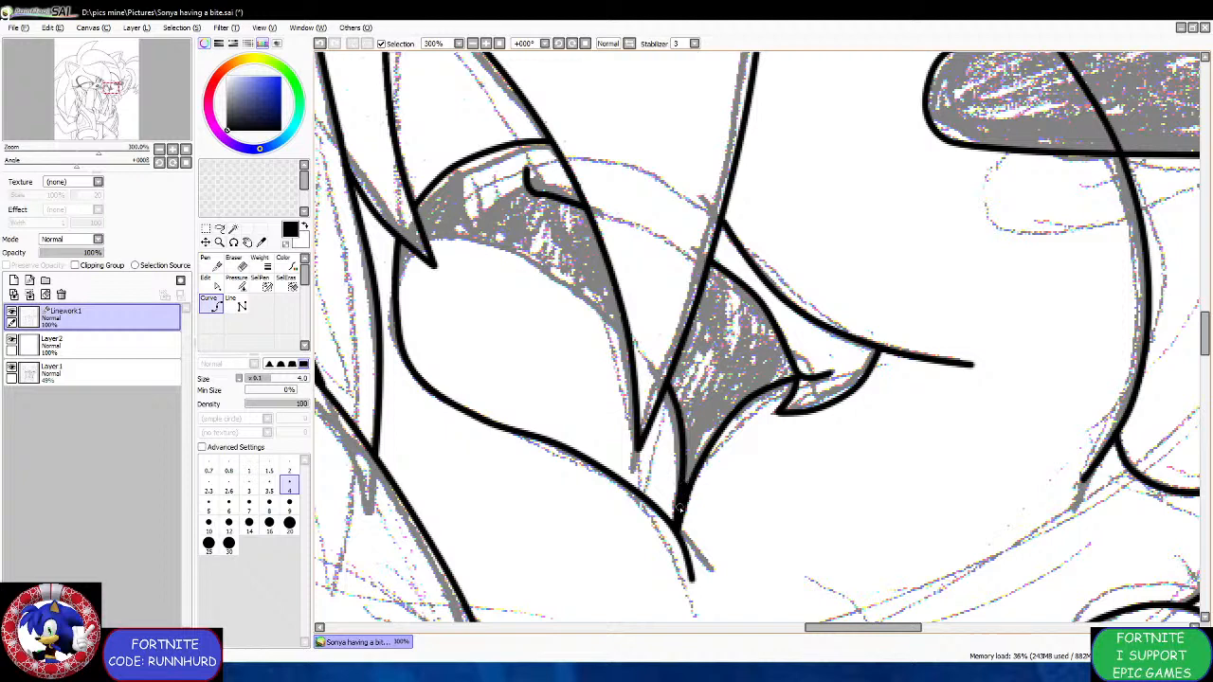
# Ink the curved dividing line from the upper arc down through the grey shading to the white shape's edge.
pyautogui.scroll(2, 503, 289)
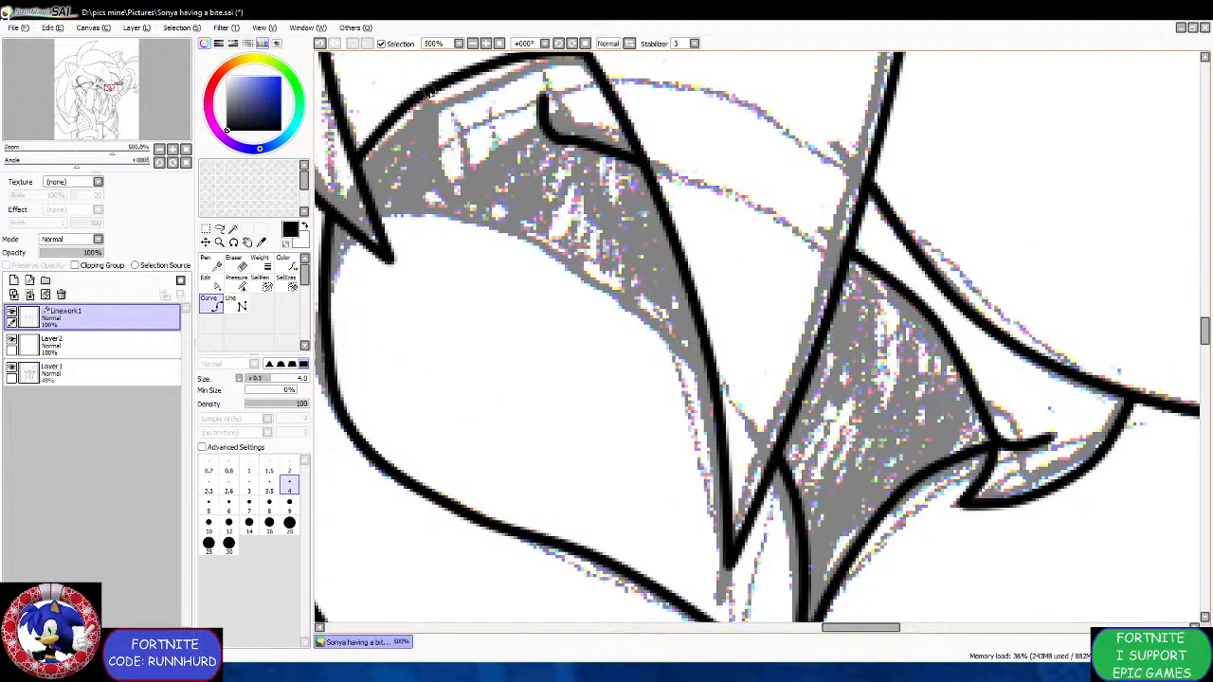
pyautogui.click(430, 93)
pyautogui.click(432, 154)
pyautogui.doubleClick(464, 247)
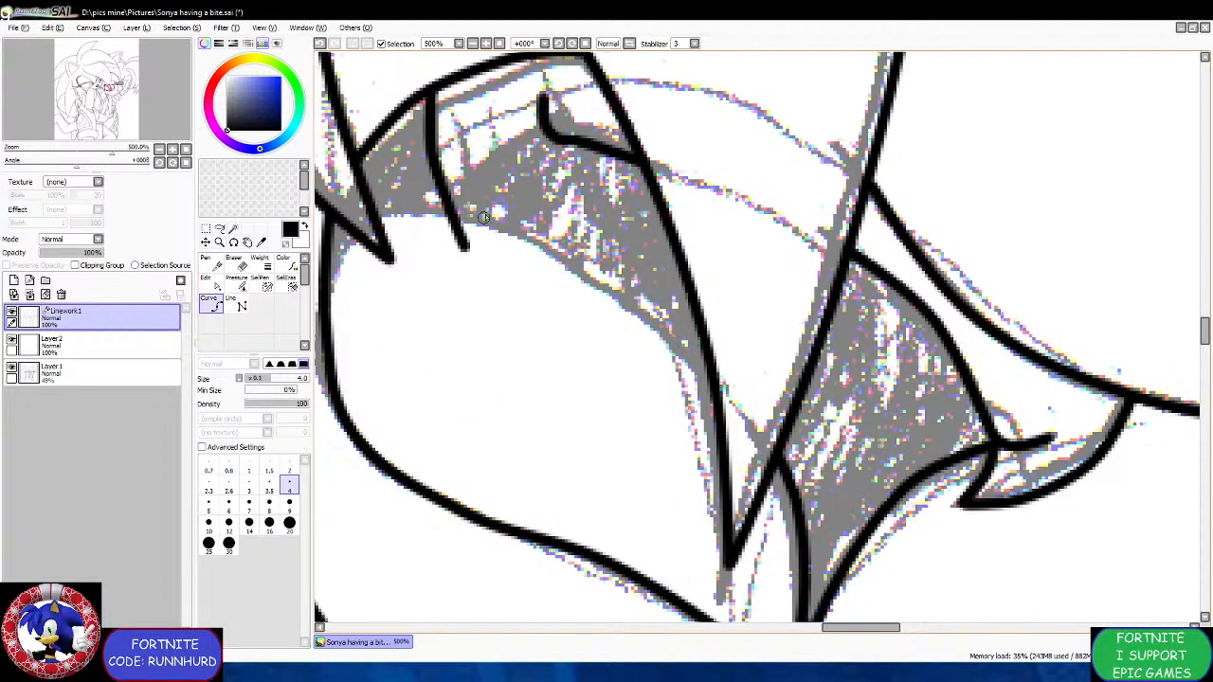
# Ink the curve from the hooked line to the pointed tip and the short line joining it to the neighbouring hair tip.
pyautogui.click(545, 136)
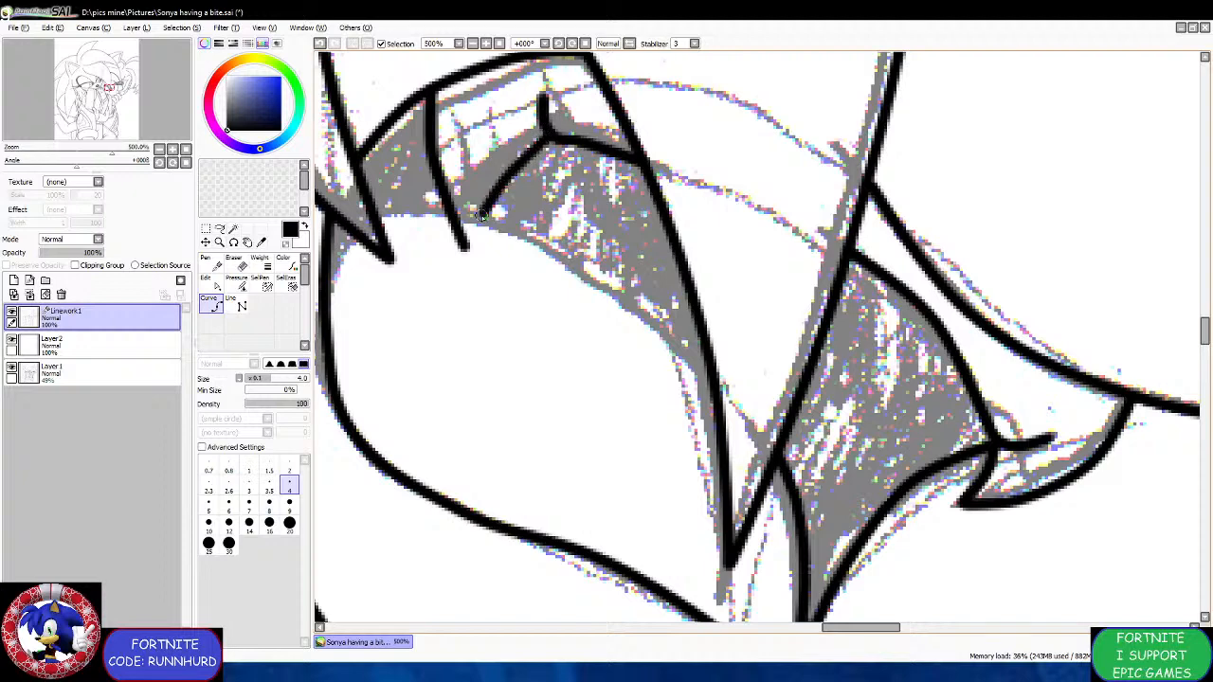
pyautogui.doubleClick(464, 247)
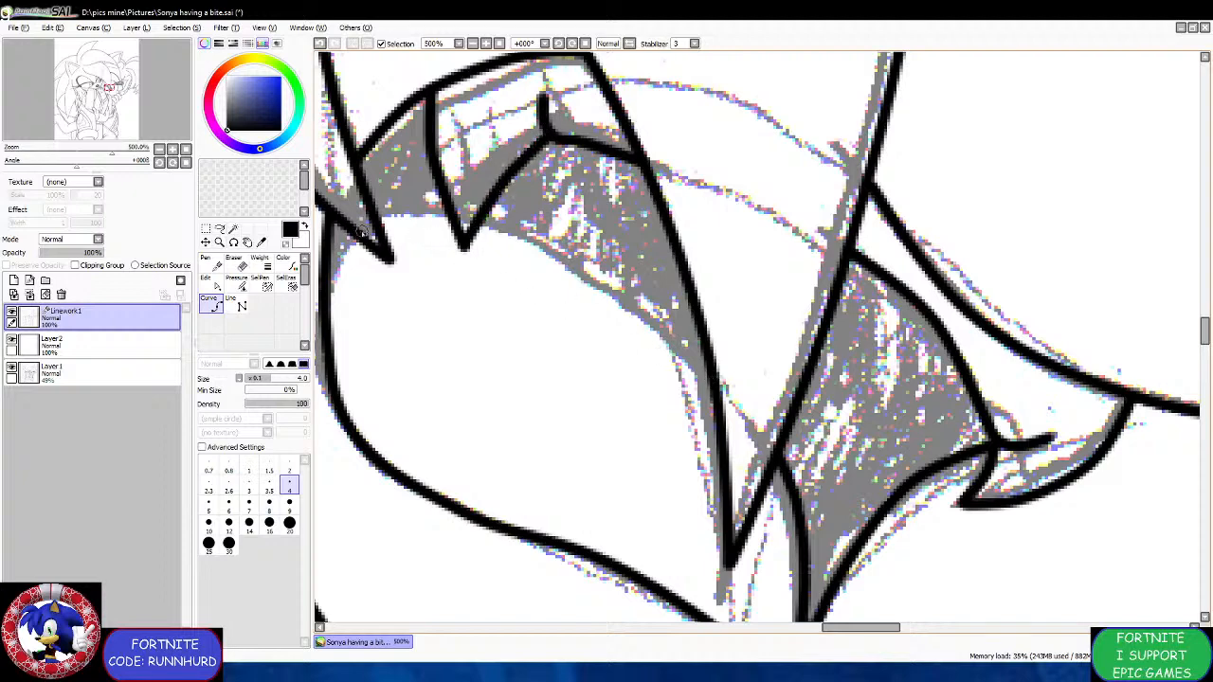
pyautogui.click(366, 201)
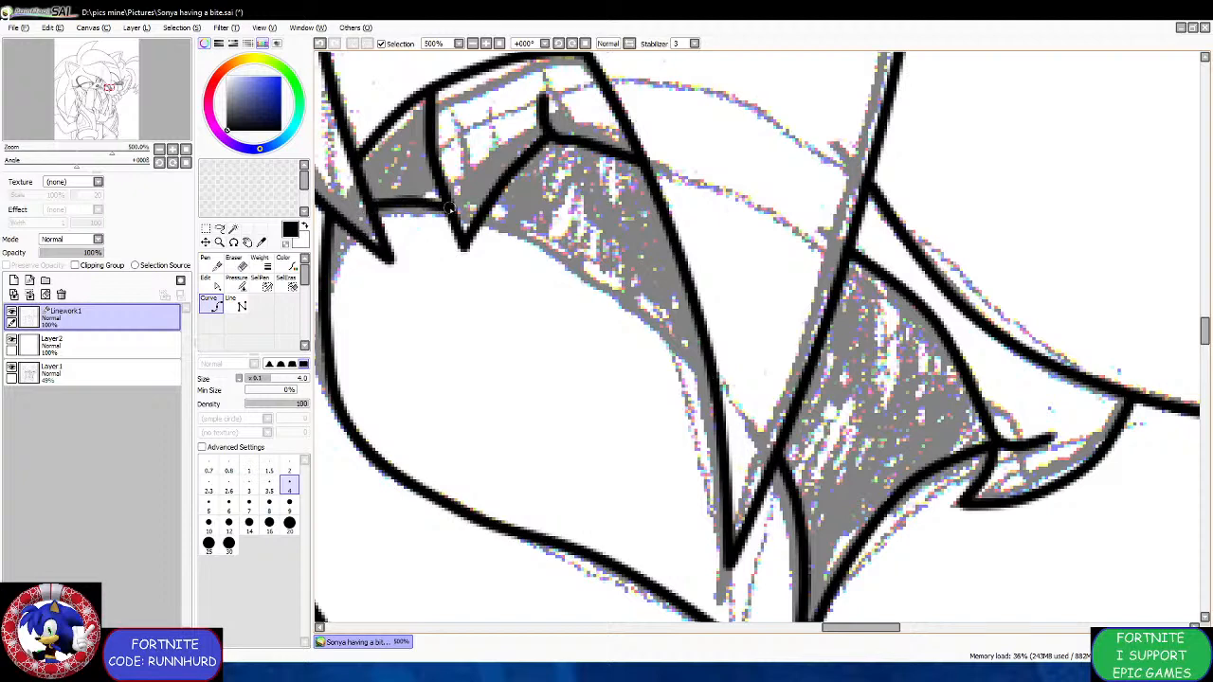
pyautogui.doubleClick(449, 208)
# Ink the lower edge of the grey-shaded mouth band and close its end with a short line to the hair lock.
pyautogui.click(481, 211)
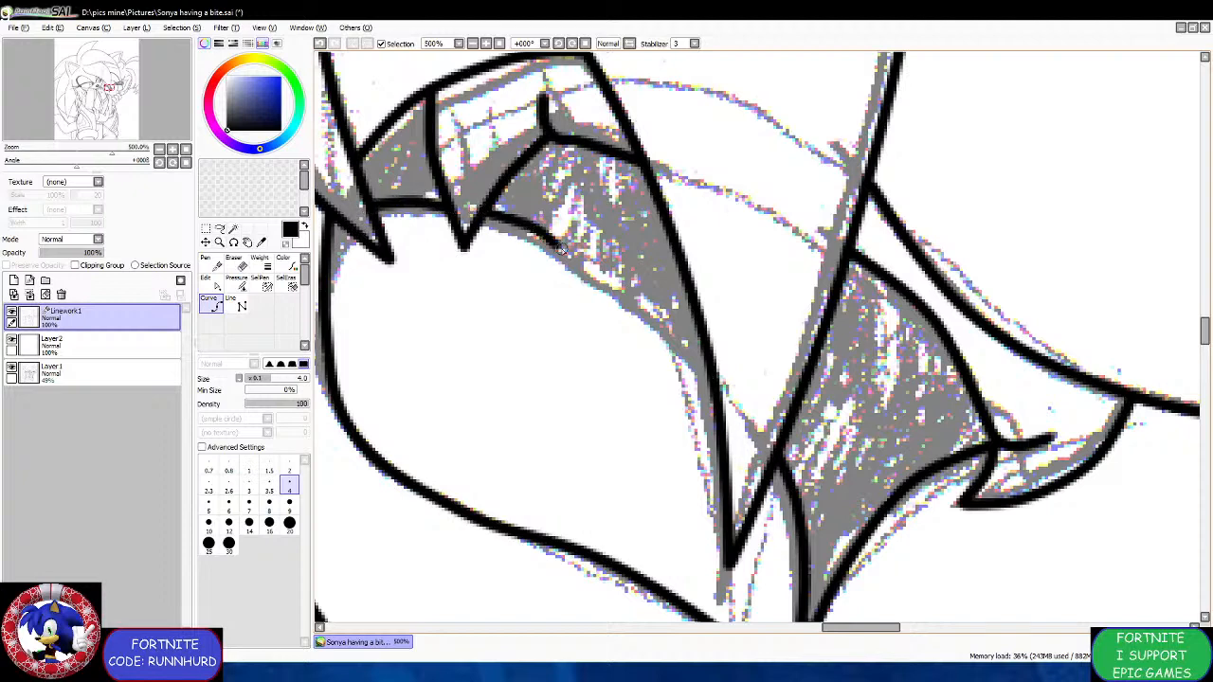
pyautogui.click(658, 340)
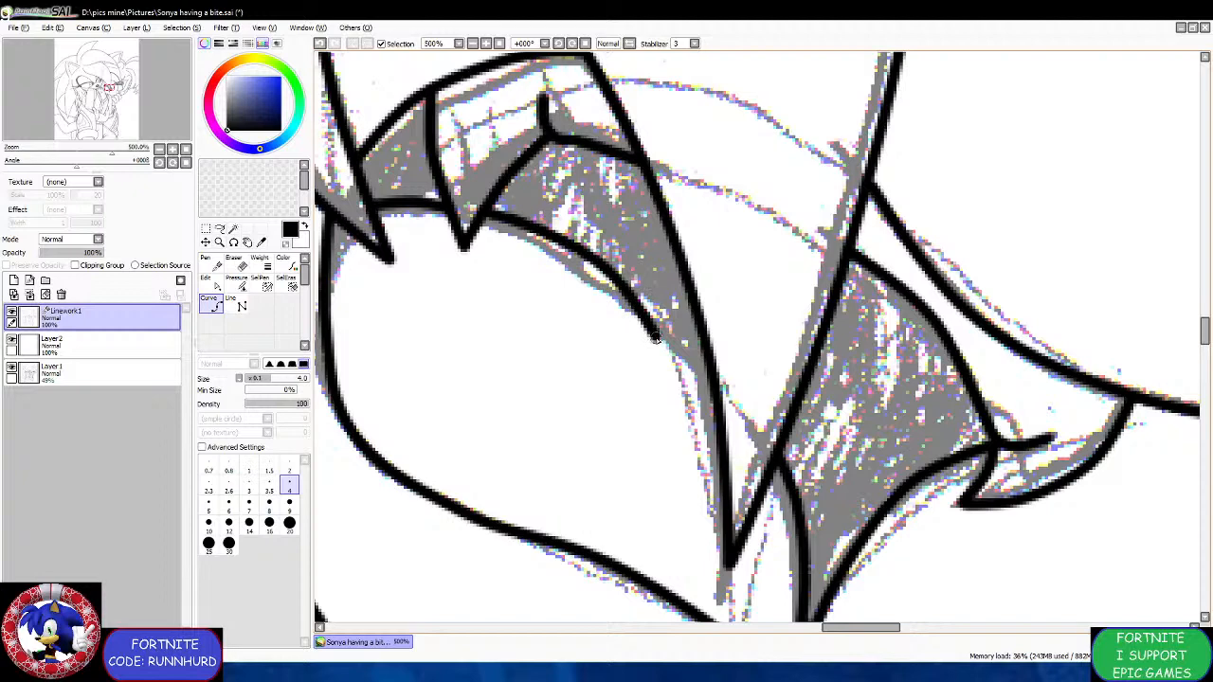
pyautogui.doubleClick(666, 400)
pyautogui.click(666, 360)
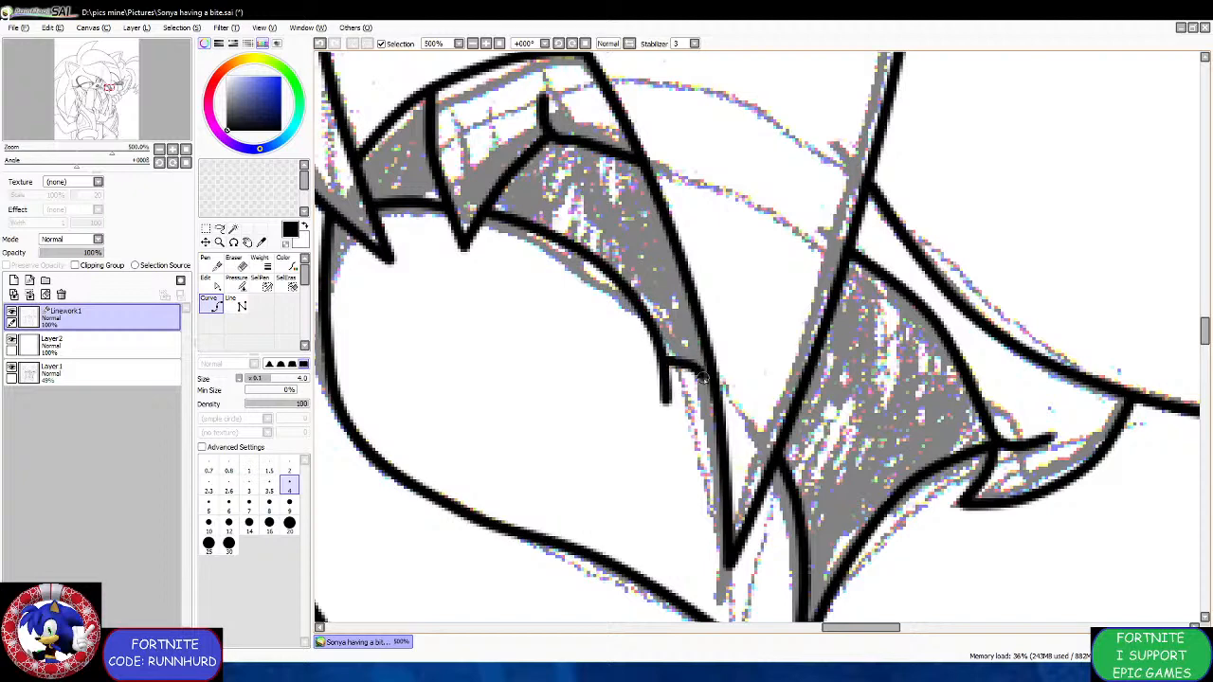
pyautogui.doubleClick(717, 384)
# Choose the Magic Wand and save the drawing.
pyautogui.scroll(-10, 360, 201)
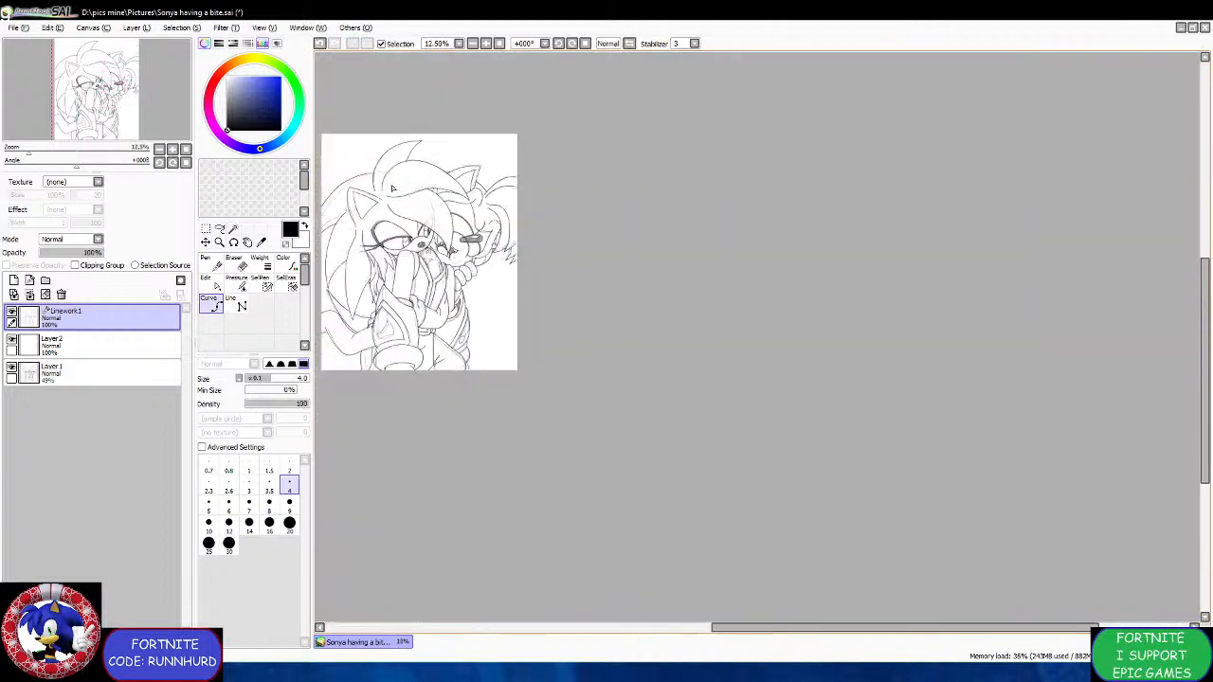
pyautogui.scroll(1, 362, 197)
pyautogui.click(234, 229)
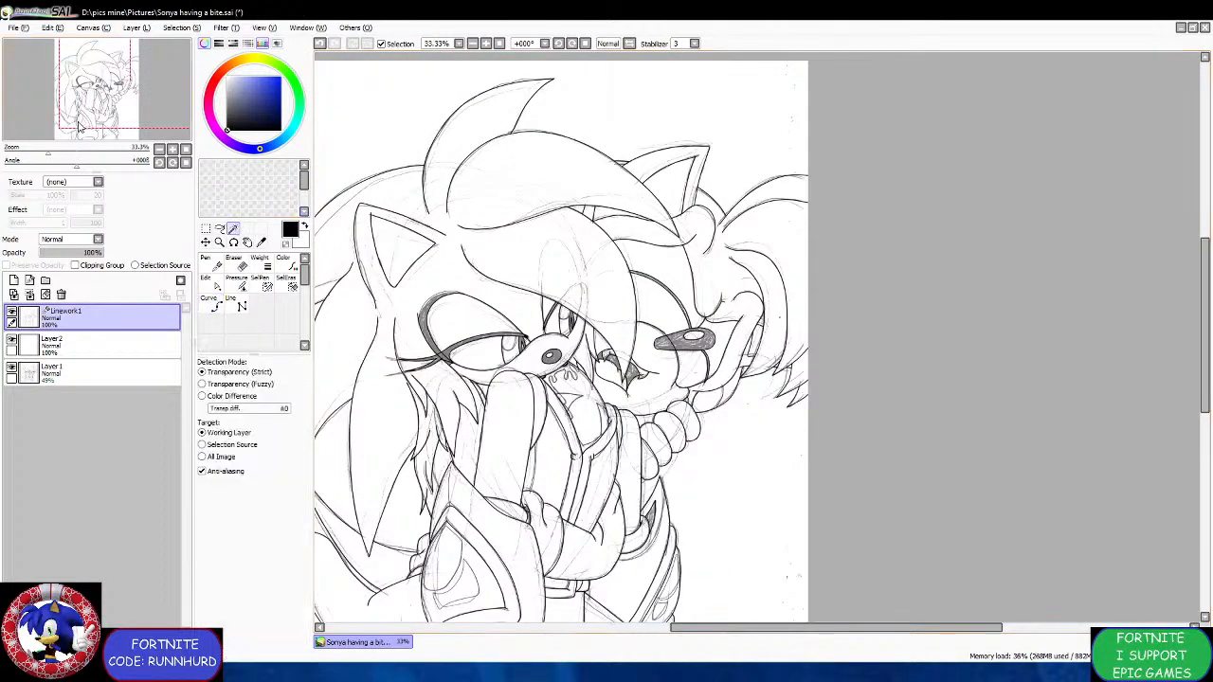
pyautogui.hotkey('ctrl', 's')
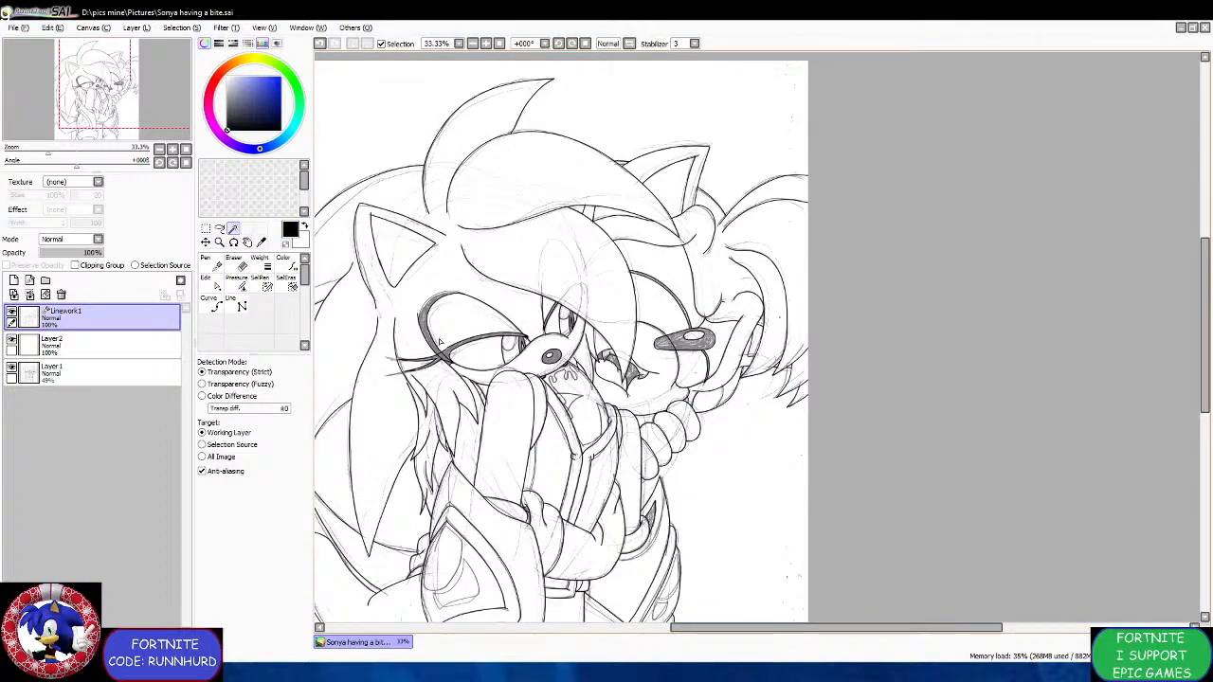
# Select the insides of the large eye's outer lashes and their junction, including the slivers at the upper lash's tip.
pyautogui.scroll(3, 439, 344)
pyautogui.scroll(2, 442, 422)
pyautogui.click(454, 408)
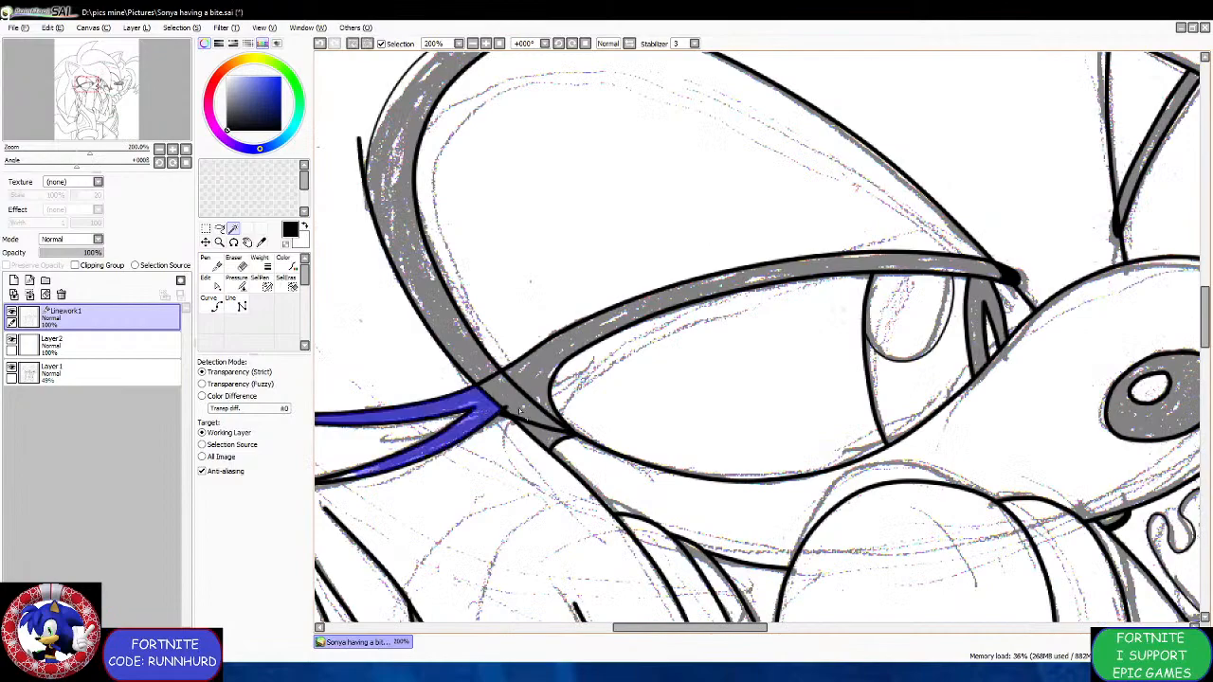
pyautogui.click(507, 402)
pyautogui.scroll(-1, 470, 395)
pyautogui.scroll(-1, 379, 432)
pyautogui.scroll(5, 445, 417)
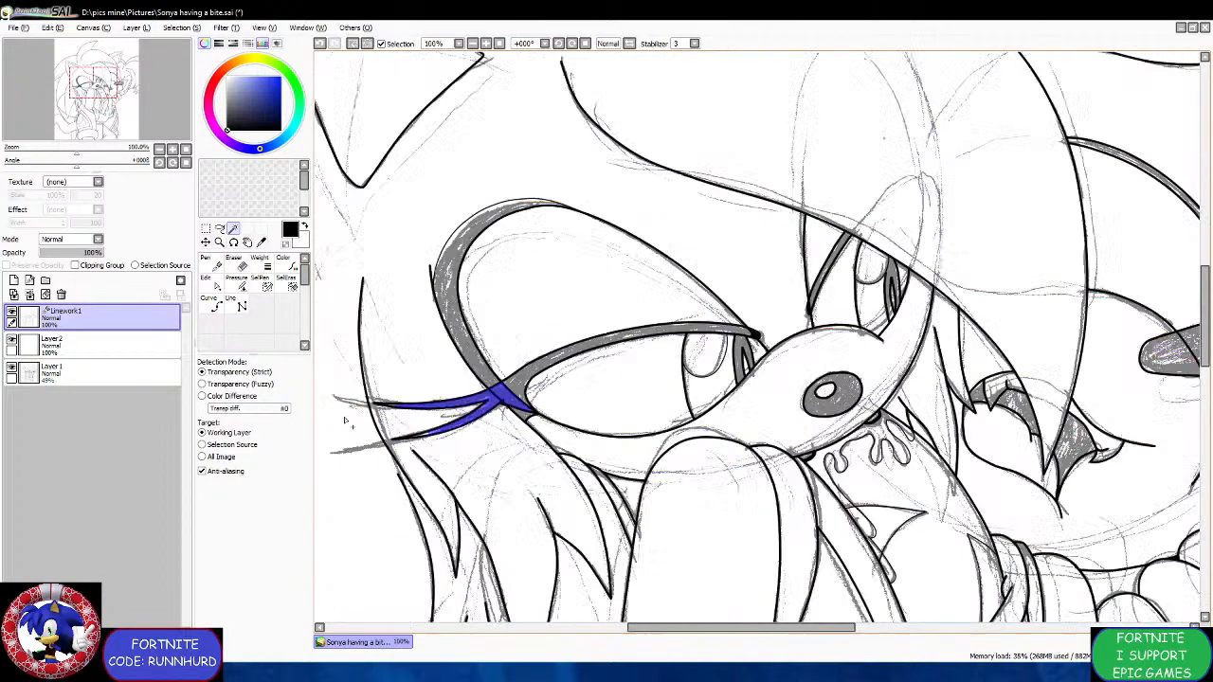
pyautogui.click(533, 343)
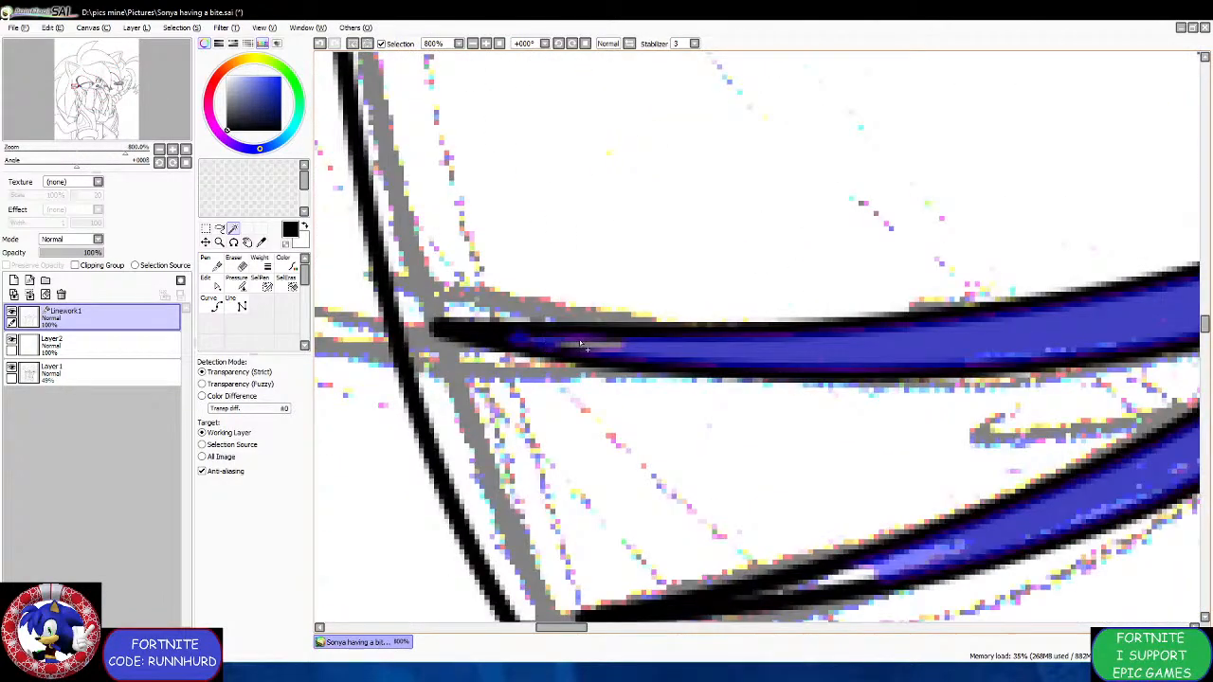
pyautogui.click(593, 348)
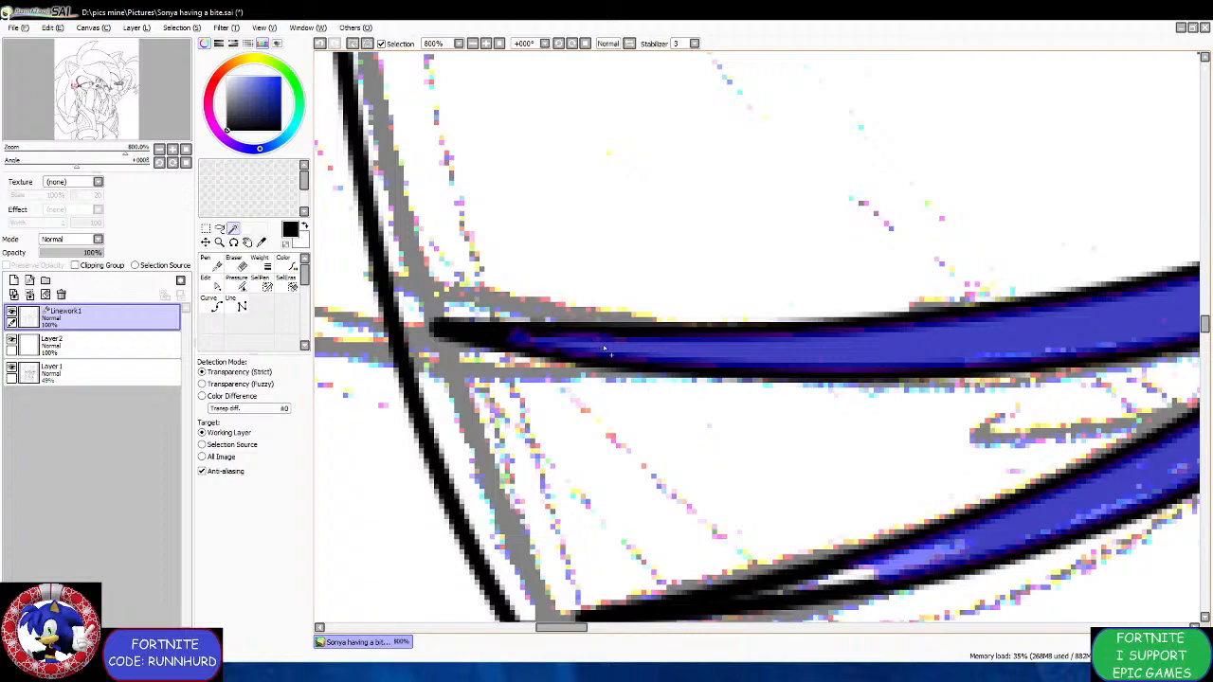
# Add the remaining slivers along the narrow tip of the large eye's lower outer lash to the selection.
pyautogui.scroll(-4, 566, 345)
pyautogui.scroll(4, 664, 434)
pyautogui.scroll(1, 644, 450)
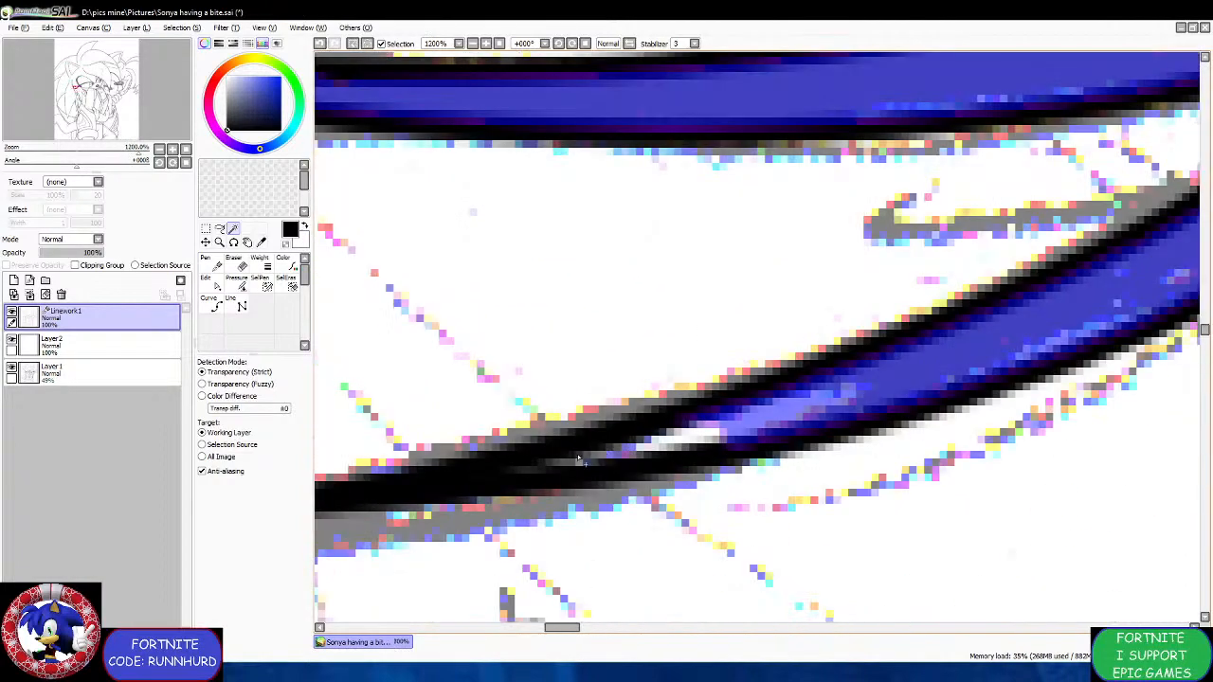
pyautogui.click(566, 464)
pyautogui.click(576, 462)
pyautogui.click(524, 474)
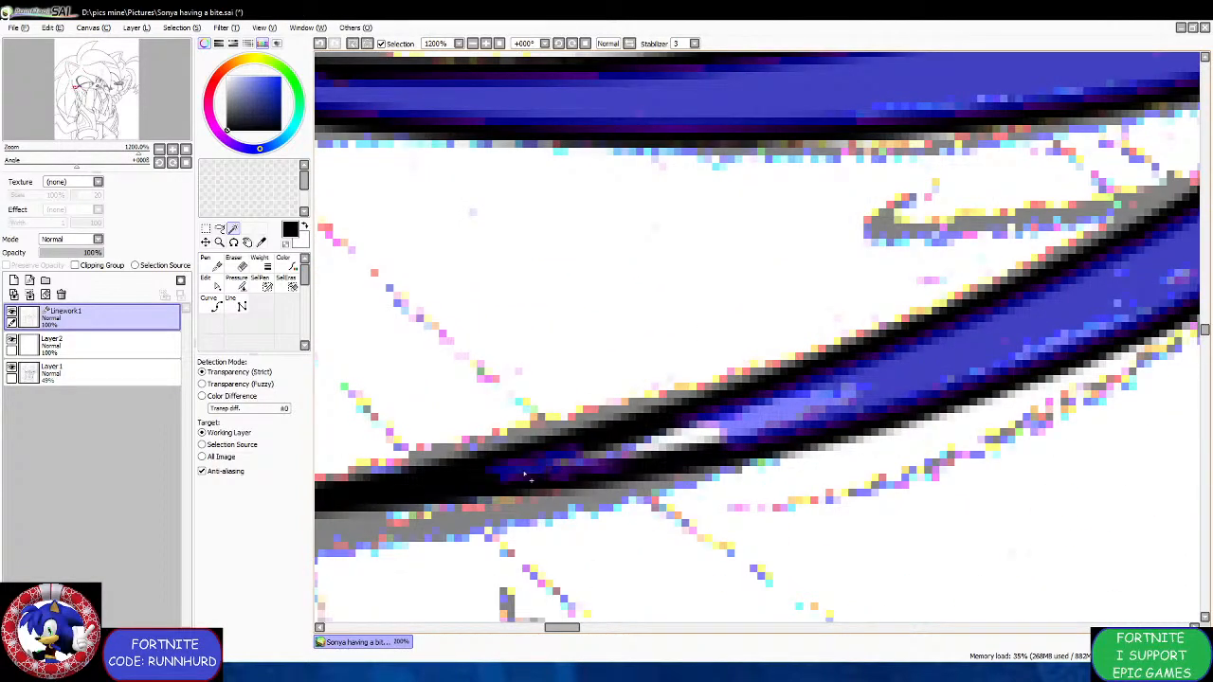
pyautogui.click(598, 455)
pyautogui.click(611, 456)
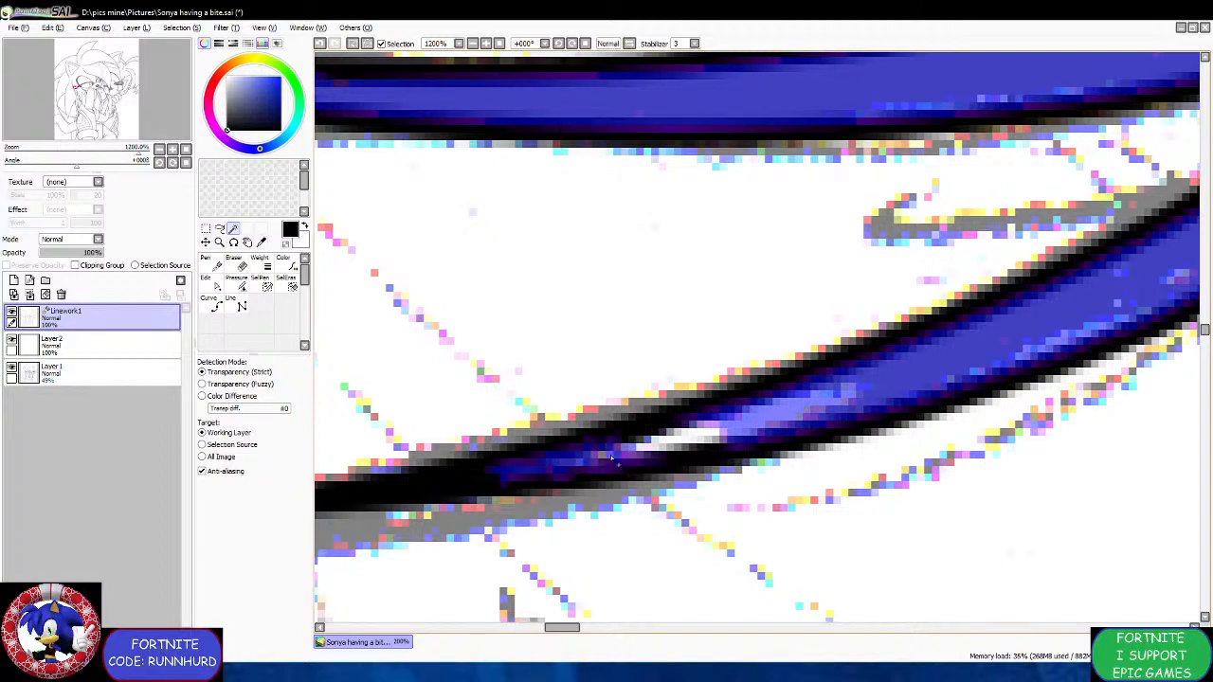
pyautogui.click(713, 437)
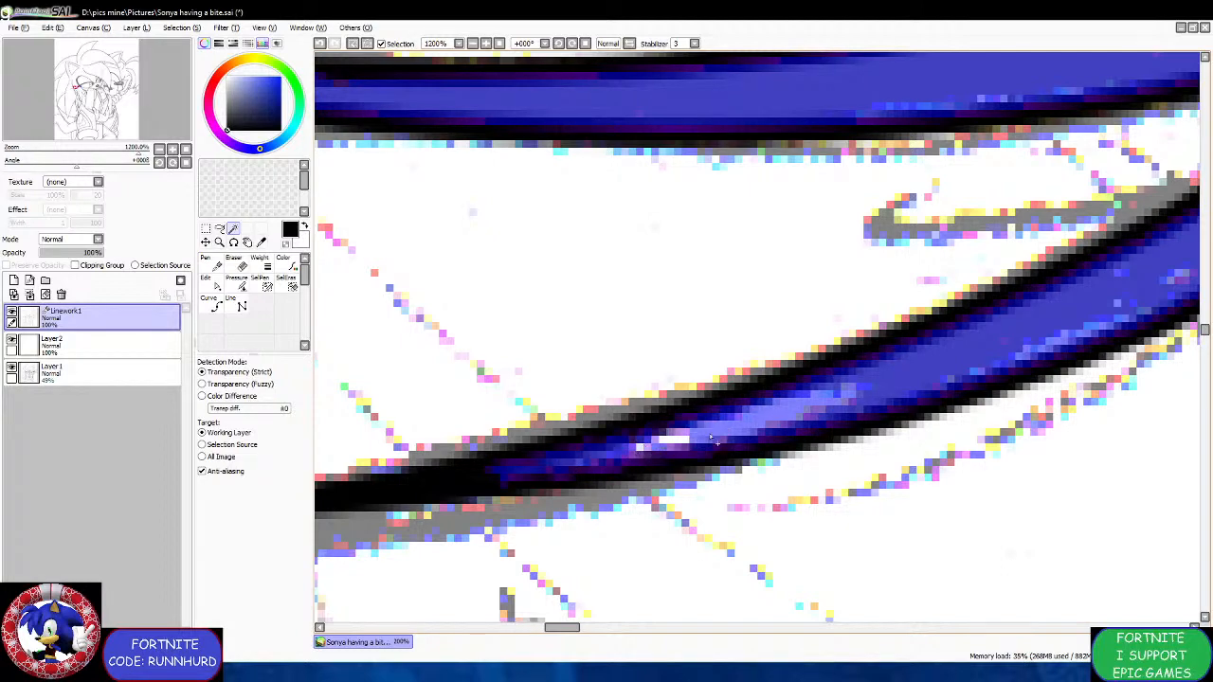
pyautogui.click(672, 440)
# Add the outer corner of the large eye and the band of its upper lid to the selection.
pyautogui.scroll(-4, 637, 453)
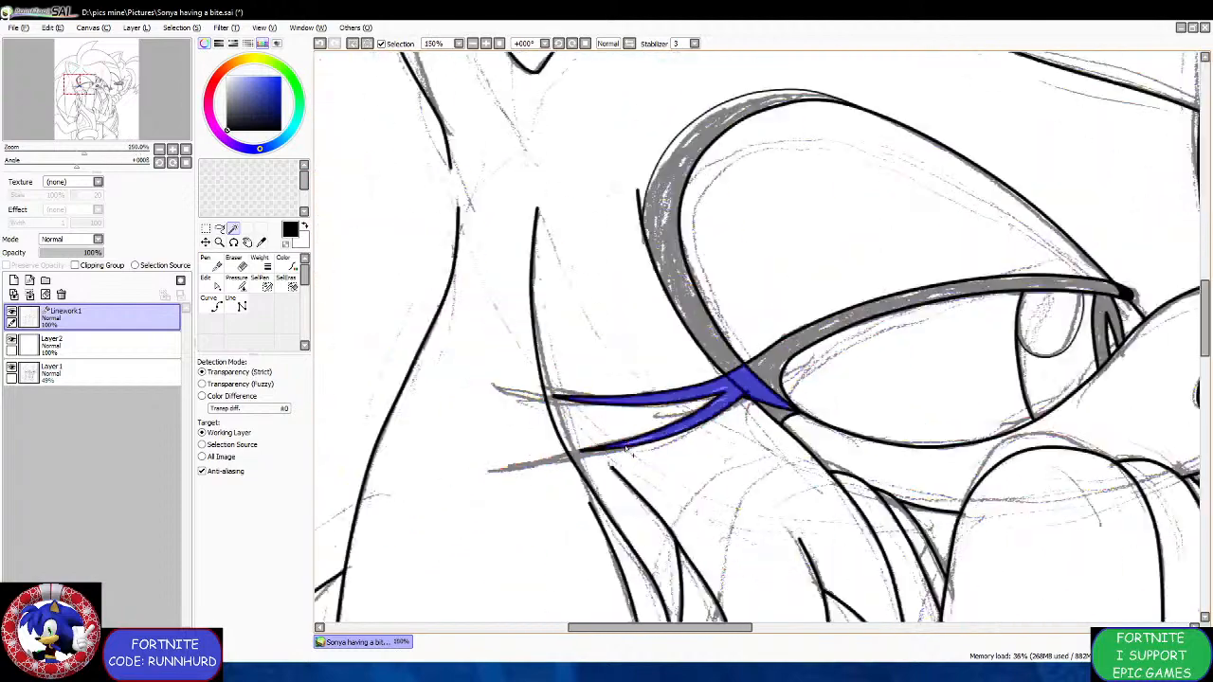
pyautogui.scroll(5, 710, 412)
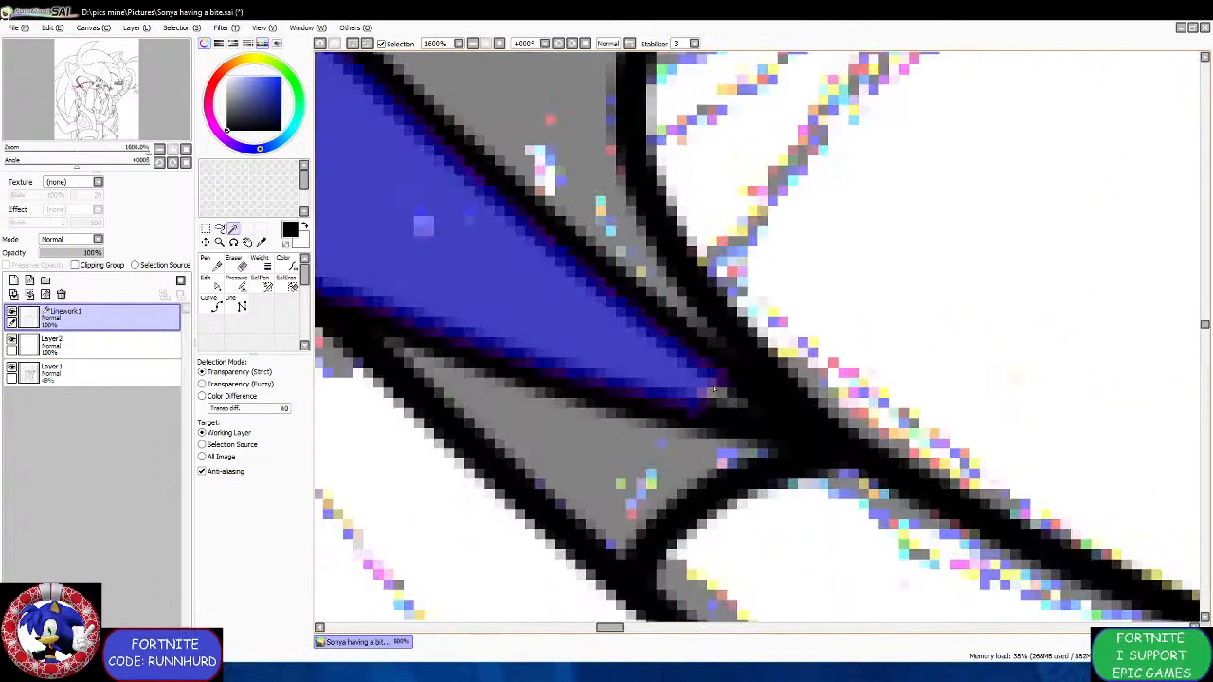
pyautogui.click(715, 390)
pyautogui.click(725, 401)
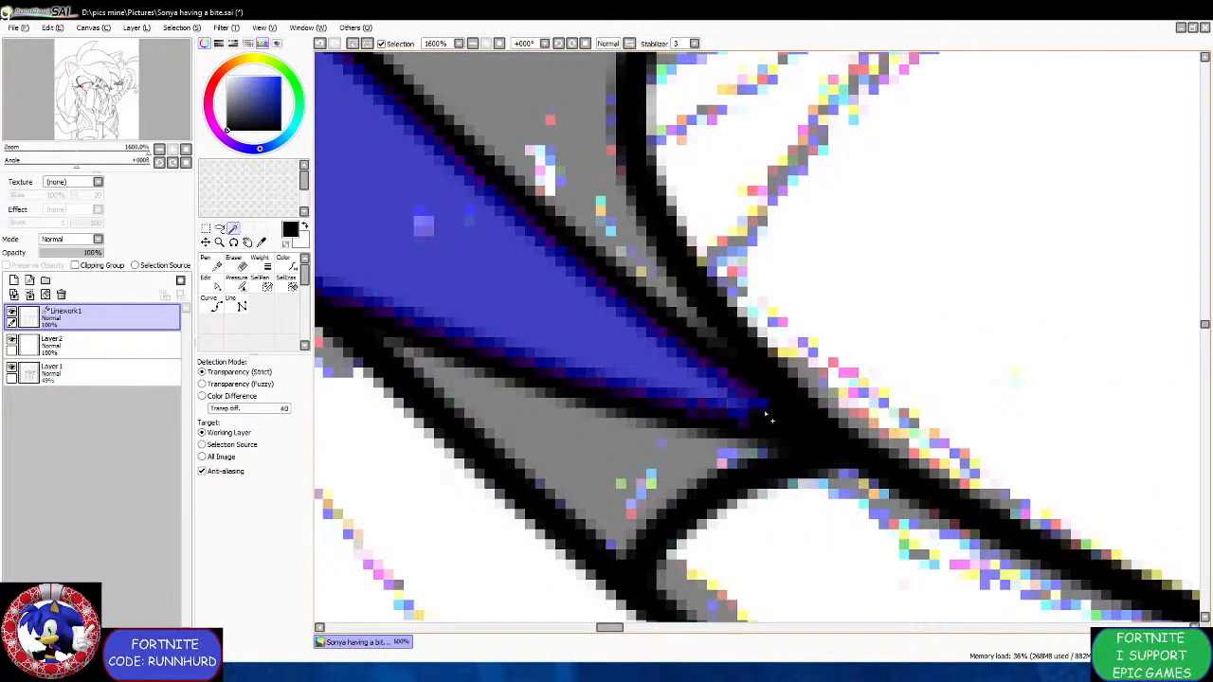
pyautogui.scroll(-7, 771, 418)
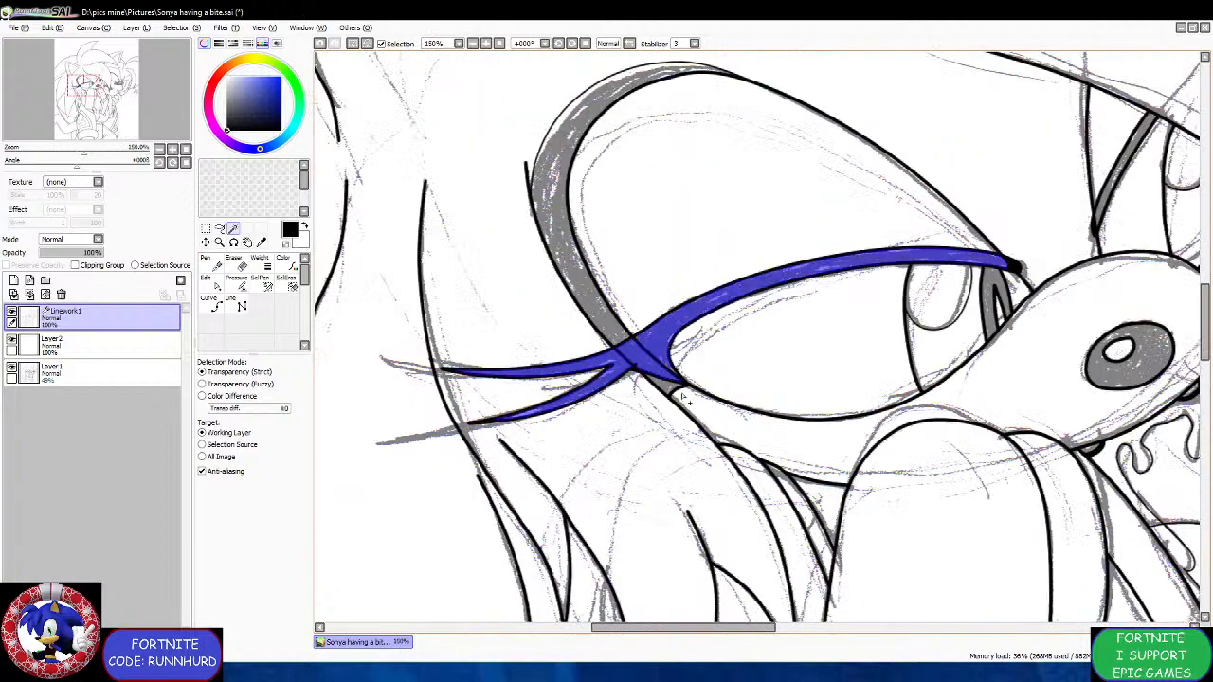
pyautogui.scroll(7, 682, 397)
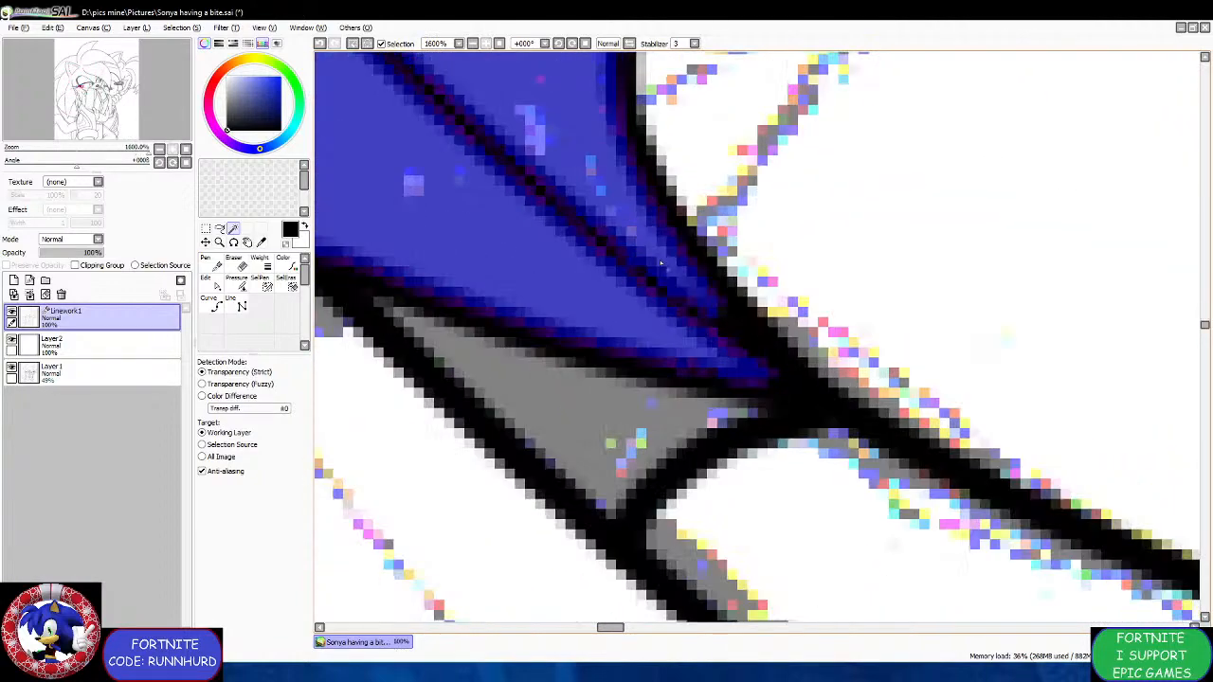
pyautogui.click(730, 322)
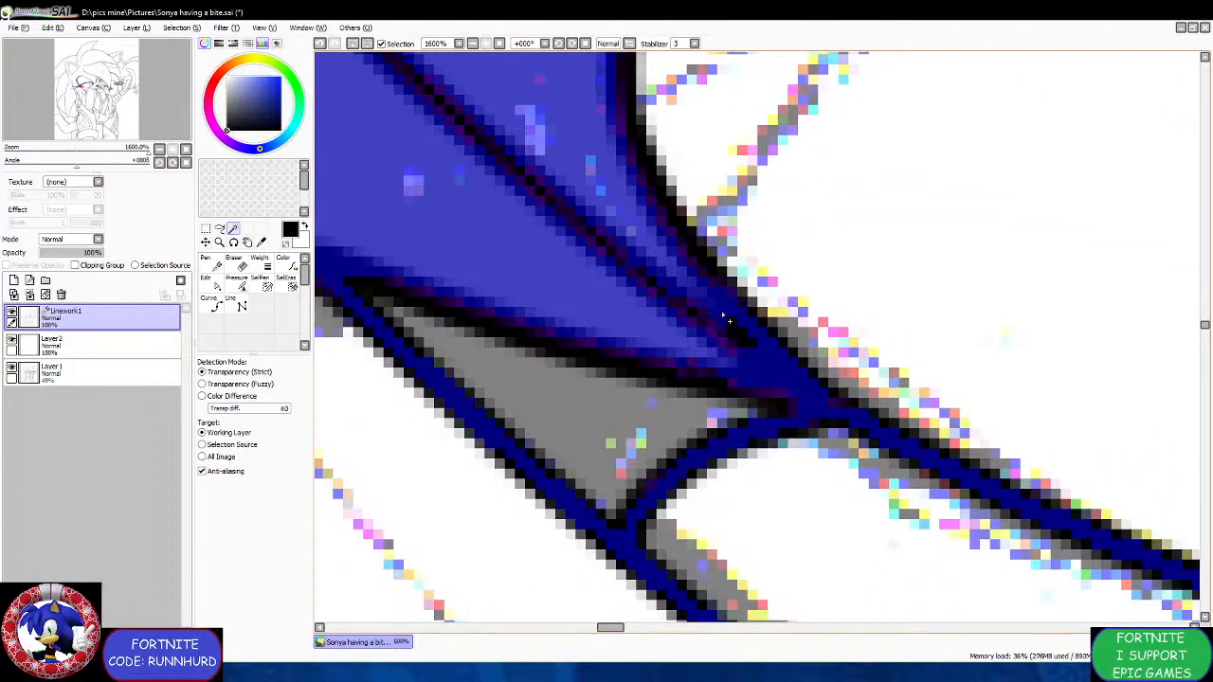
pyautogui.hotkey('ctrl', 'z')
# Add the dark pupil shape of the large eye and the nose area around its highlight to the selection.
pyautogui.scroll(-6, 735, 328)
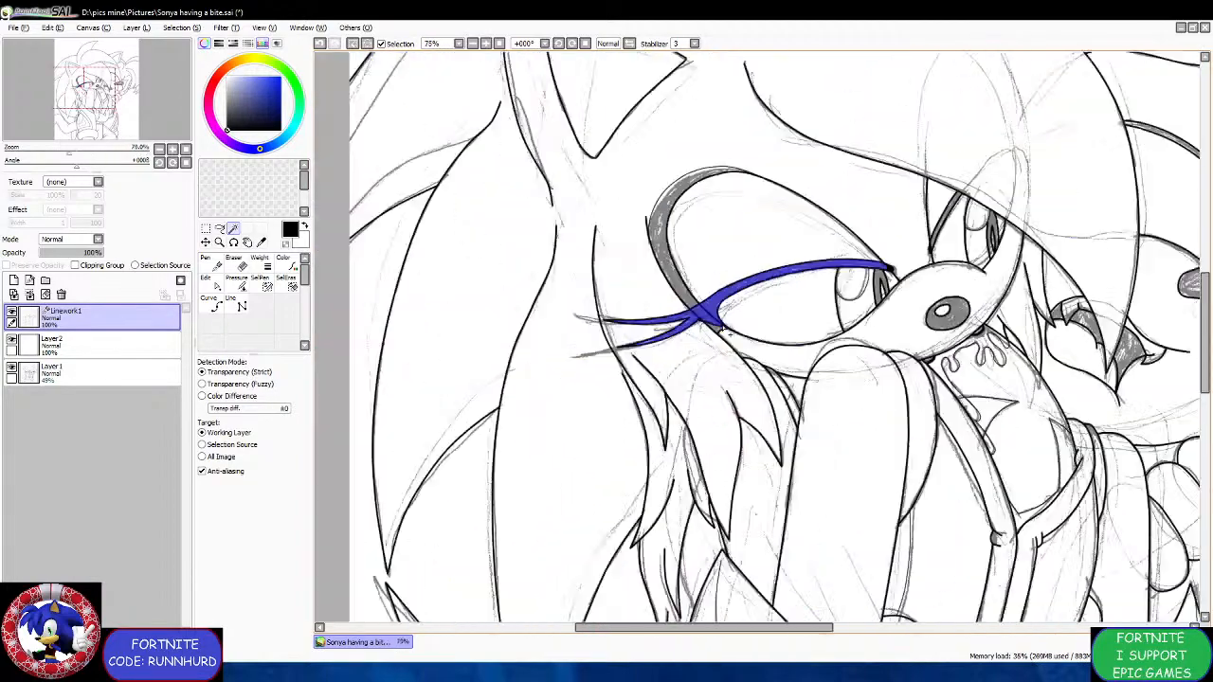
pyautogui.scroll(4, 875, 281)
pyautogui.click(875, 281)
pyautogui.scroll(-3, 875, 280)
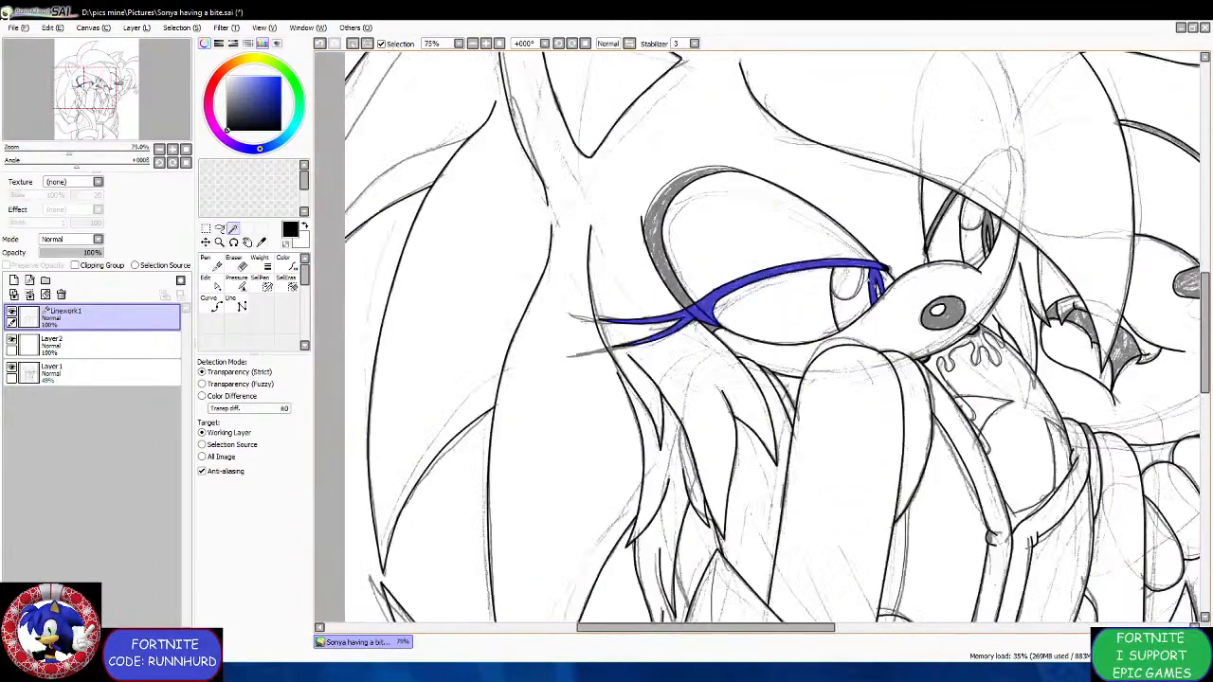
pyautogui.scroll(2, 872, 279)
pyautogui.click(945, 351)
pyautogui.scroll(5, 994, 376)
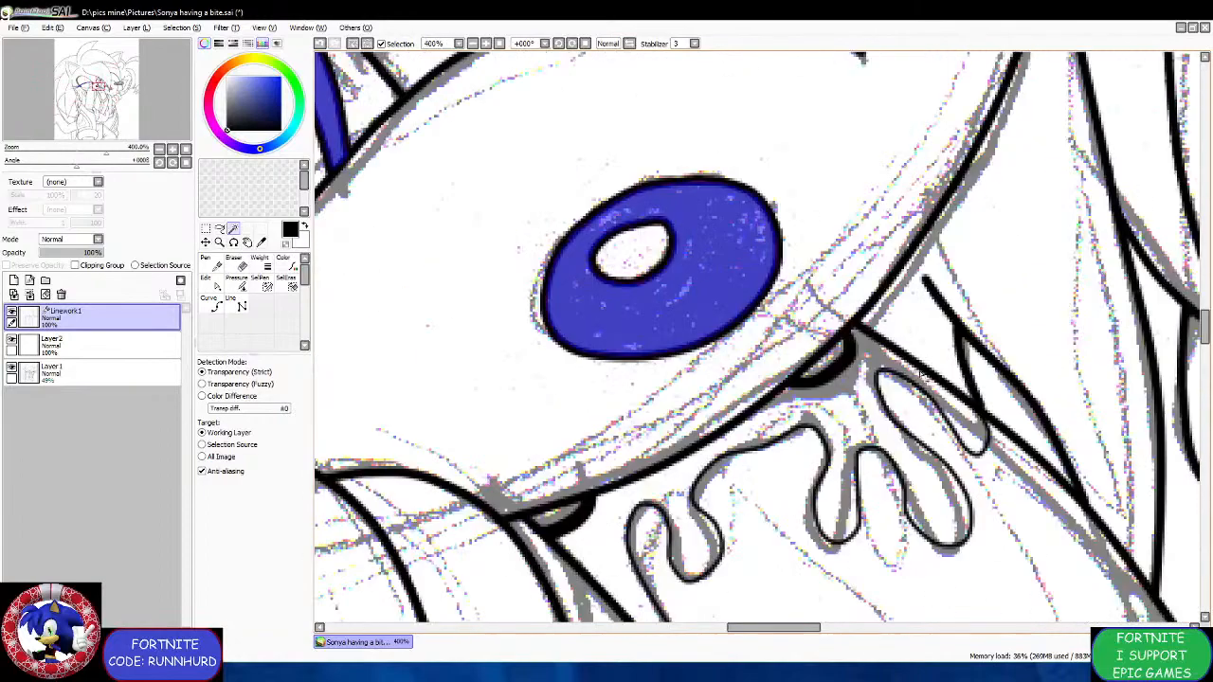
pyautogui.scroll(-7, 910, 364)
# Add the forked pupil and the slanted lid band of the partly hidden second eye to the selection.
pyautogui.scroll(7, 917, 301)
pyautogui.click(731, 519)
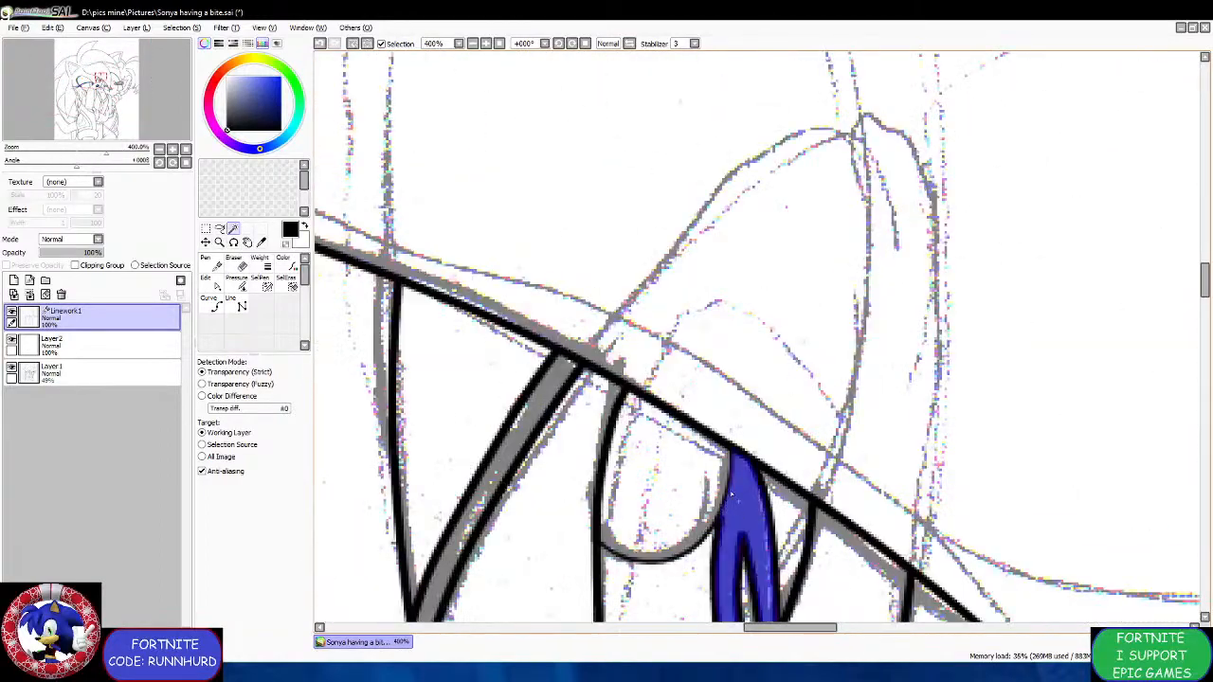
pyautogui.scroll(-3, 749, 483)
pyautogui.scroll(6, 773, 502)
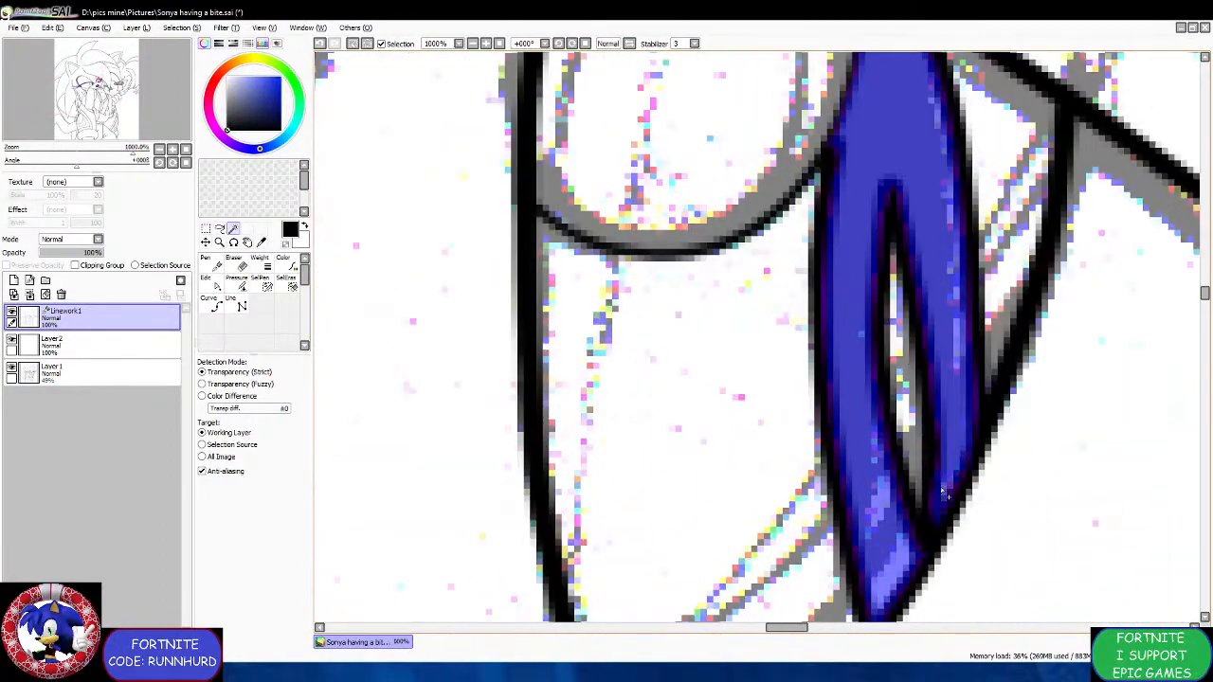
pyautogui.scroll(-4, 766, 373)
pyautogui.click(713, 366)
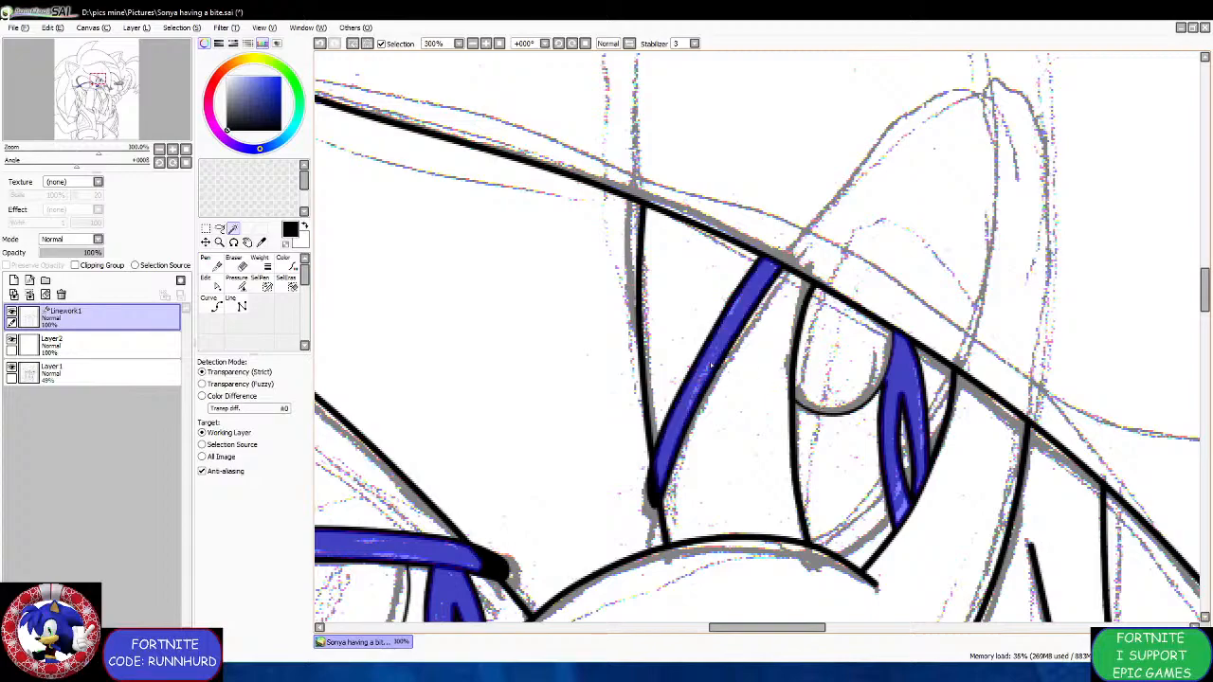
# Add the large grey-shaded wedge of the open mouth and the curved band across the hair tip to the selection.
pyautogui.scroll(-5, 661, 505)
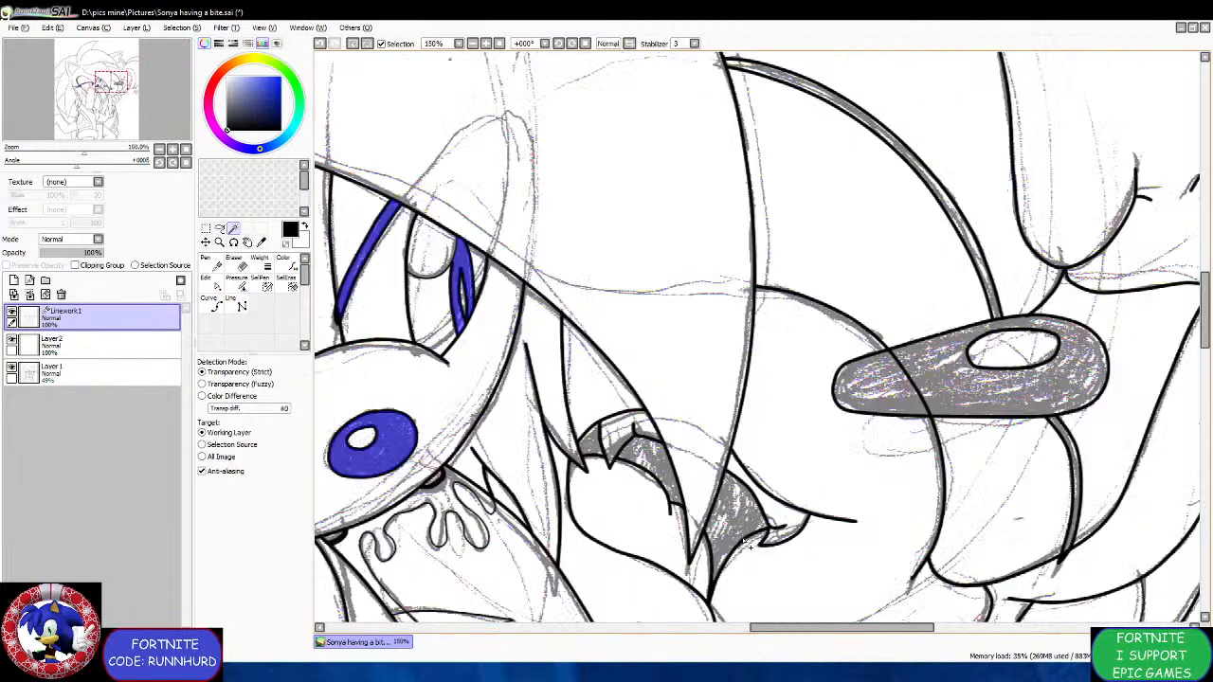
pyautogui.scroll(3, 727, 527)
pyautogui.click(727, 527)
pyautogui.scroll(5, 726, 527)
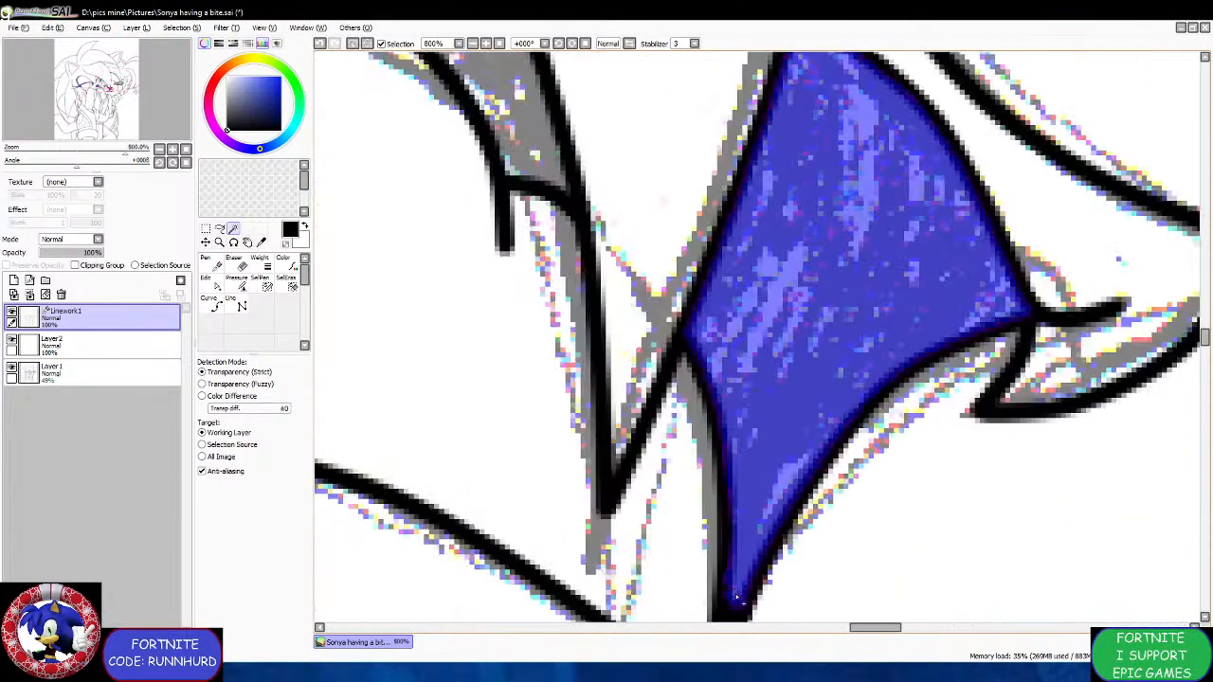
pyautogui.scroll(-4, 736, 597)
pyautogui.scroll(1, 625, 417)
pyautogui.click(626, 417)
pyautogui.scroll(3, 717, 519)
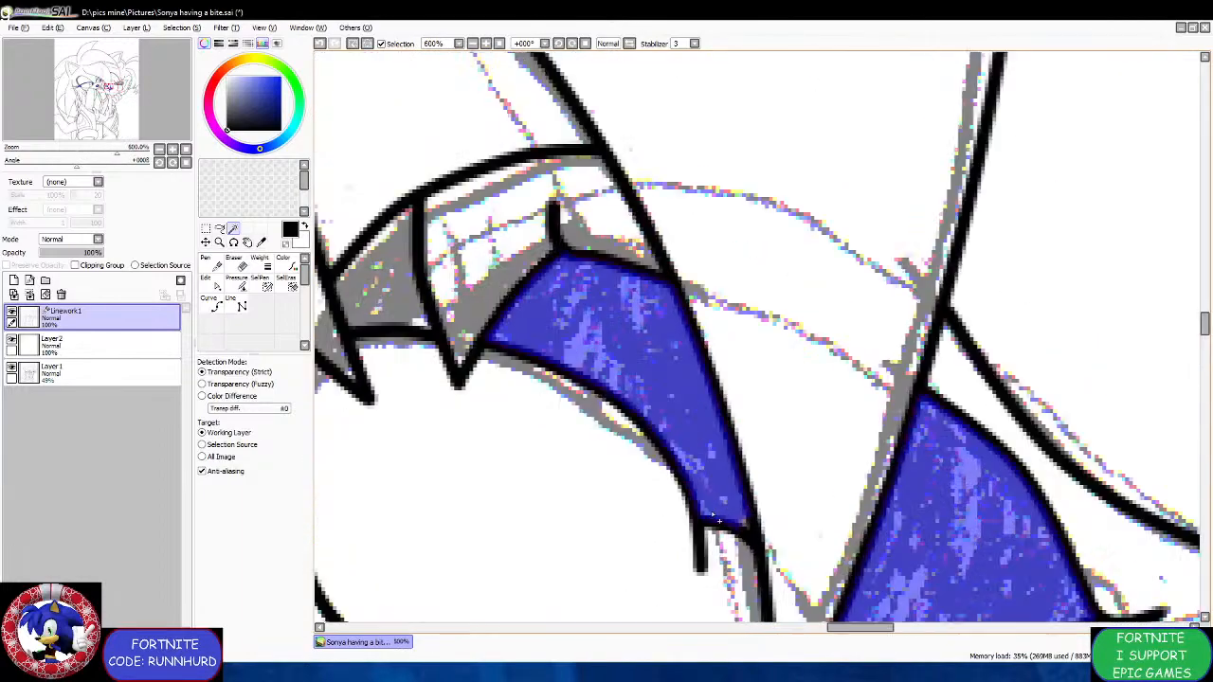
pyautogui.scroll(2, 718, 516)
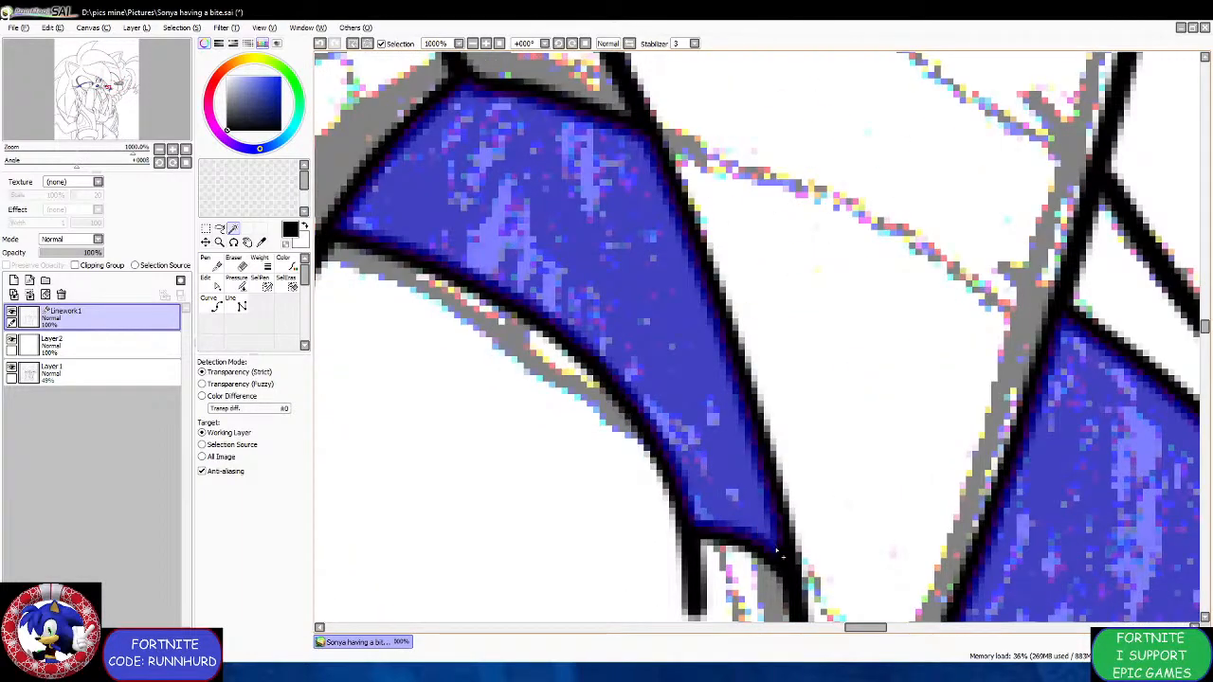
# Add the small grey-shaded area between the two pointed tips of the mouth to the selection.
pyautogui.scroll(-4, 786, 558)
pyautogui.scroll(2, 566, 394)
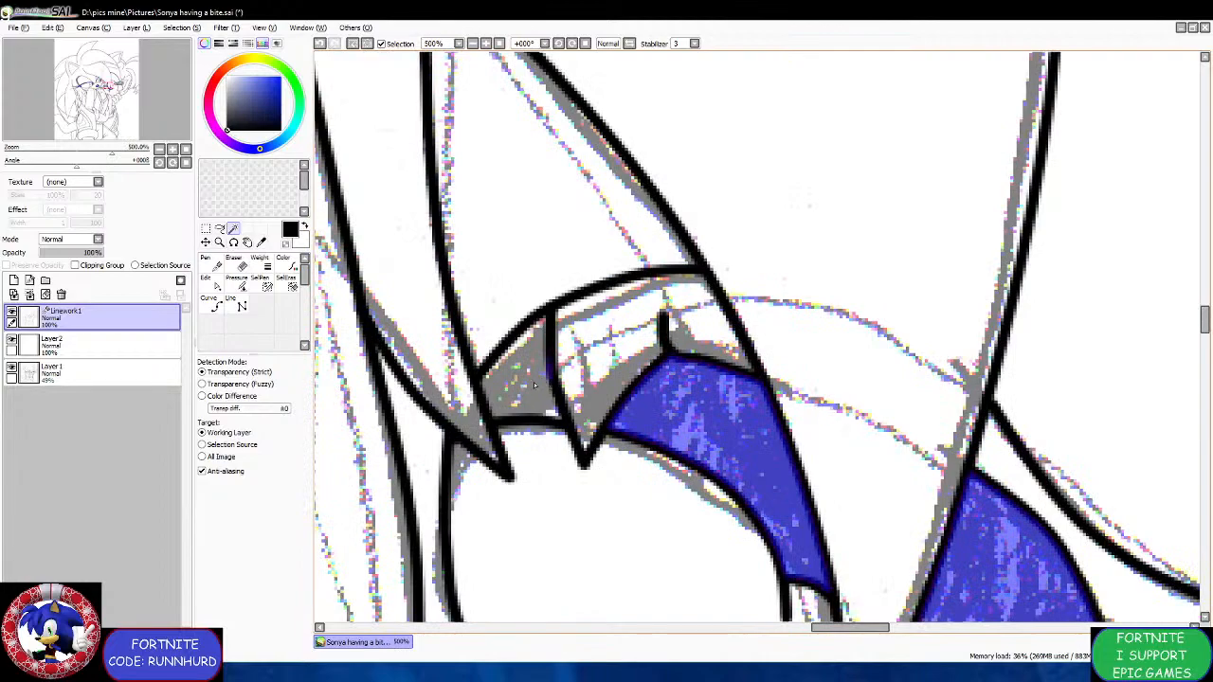
pyautogui.click(535, 385)
pyautogui.scroll(2, 554, 322)
pyautogui.scroll(-6, 553, 313)
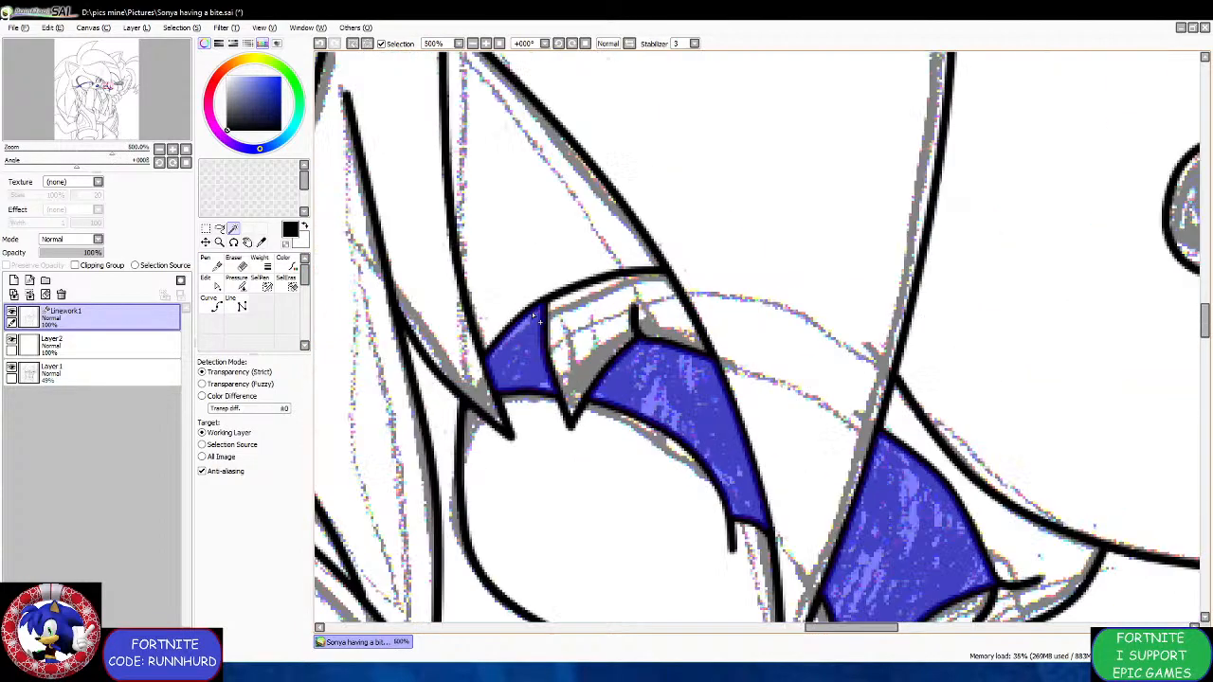
# Add the second character's elongated nose around its highlight and the thin closed-eye arc above it to the selection.
pyautogui.click(745, 297)
pyautogui.scroll(1, 745, 296)
pyautogui.click(745, 297)
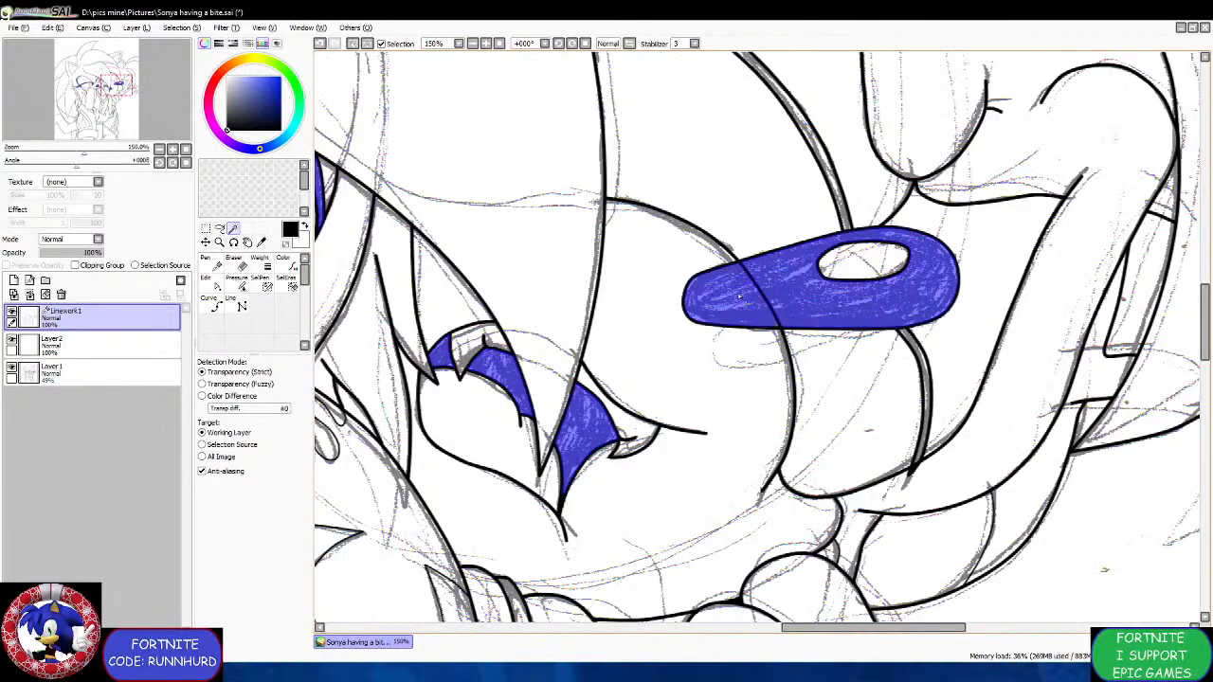
pyautogui.scroll(3, 745, 296)
pyautogui.scroll(-5, 799, 316)
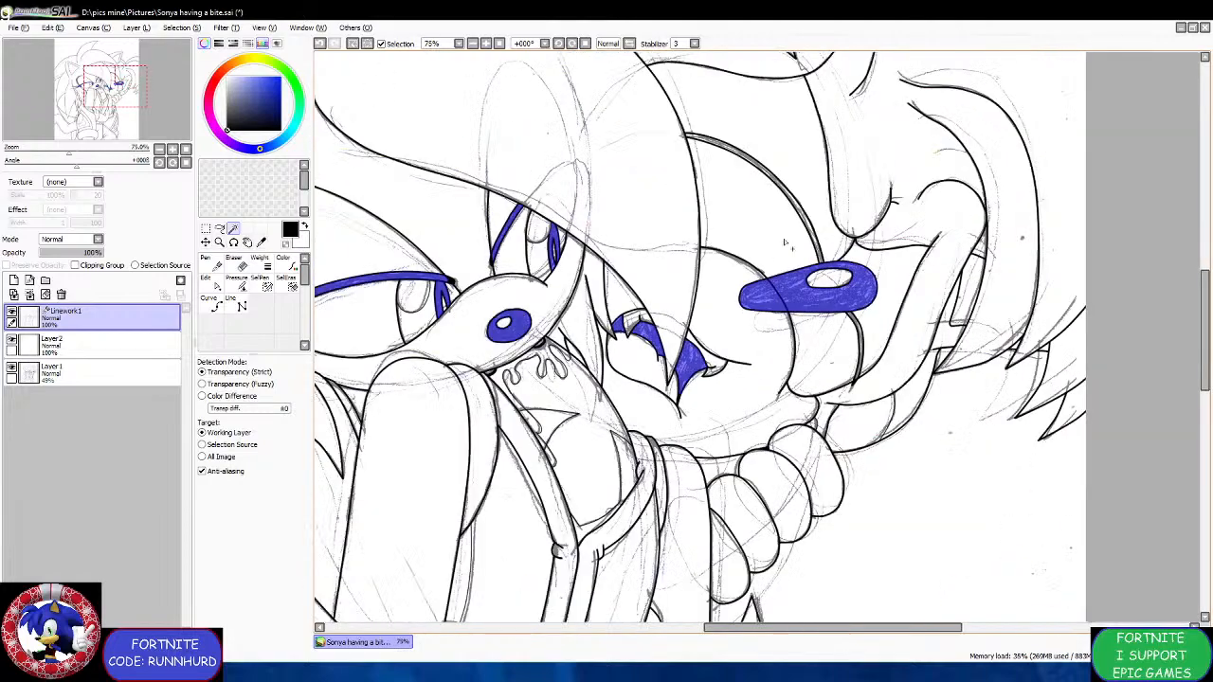
pyautogui.scroll(4, 713, 140)
pyautogui.scroll(-4, 618, 160)
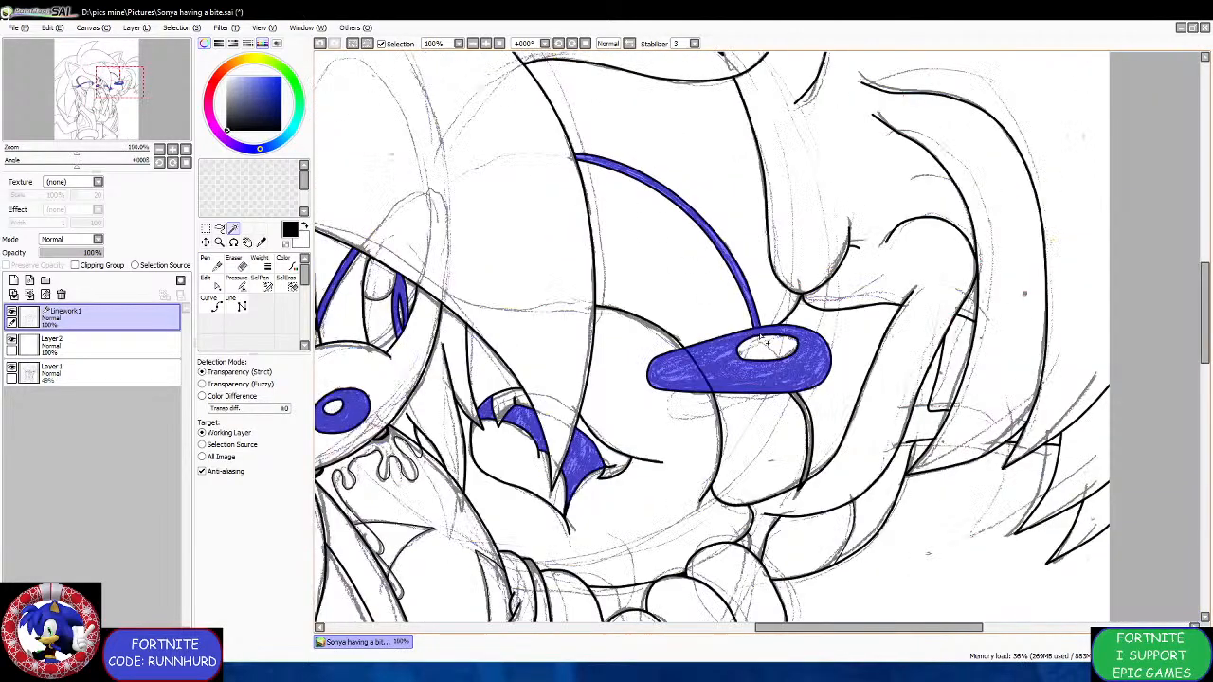
# Add the narrow curved band running from beneath the second character's nose down to the muzzle line to the selection.
pyautogui.scroll(3, 761, 325)
pyautogui.scroll(-3, 761, 324)
pyautogui.scroll(4, 759, 325)
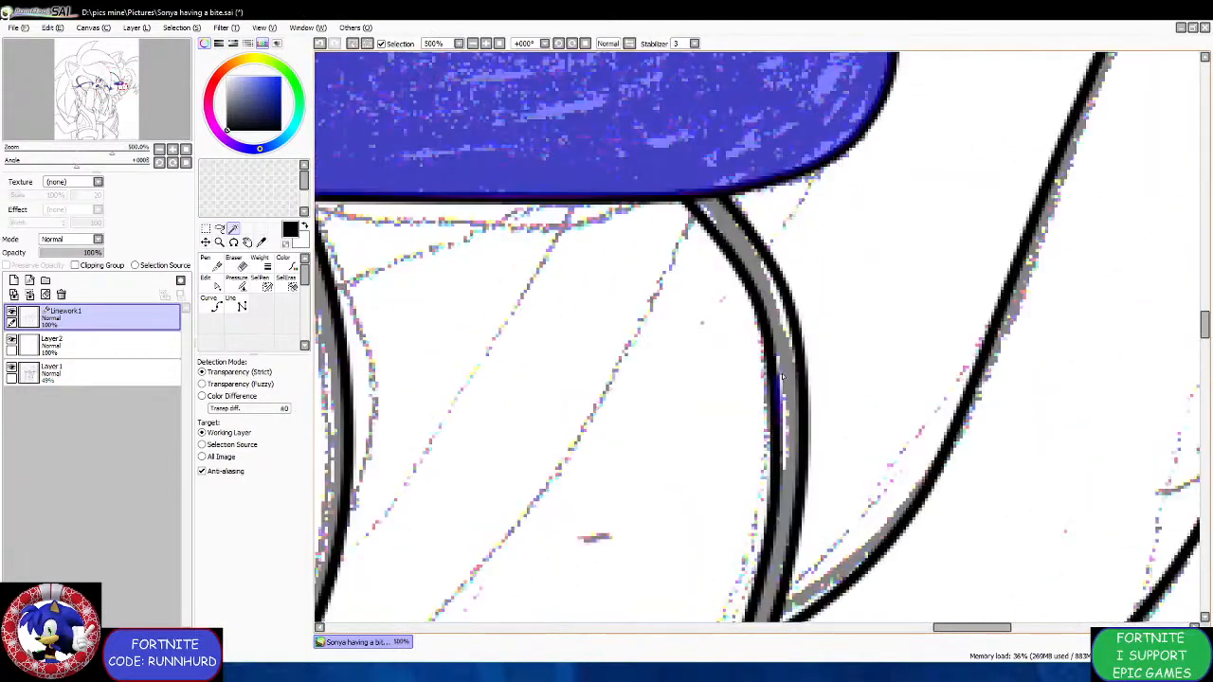
pyautogui.click(779, 353)
pyautogui.scroll(-4, 777, 353)
pyautogui.scroll(6, 733, 354)
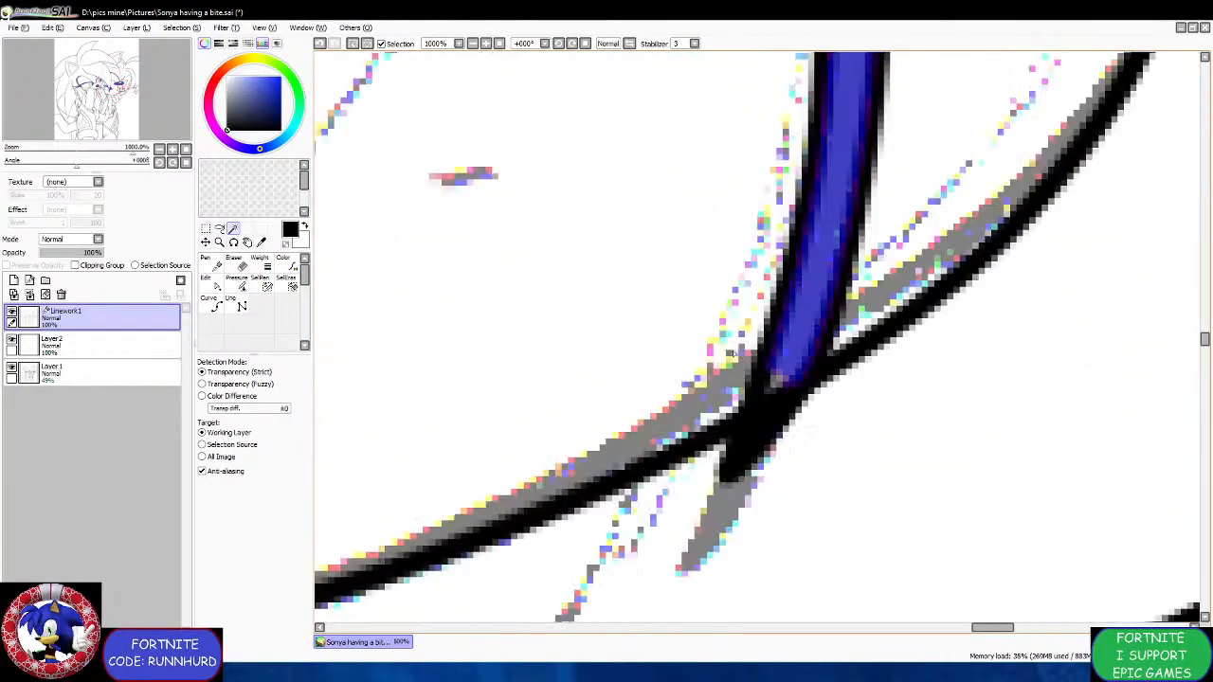
pyautogui.scroll(-8, 771, 399)
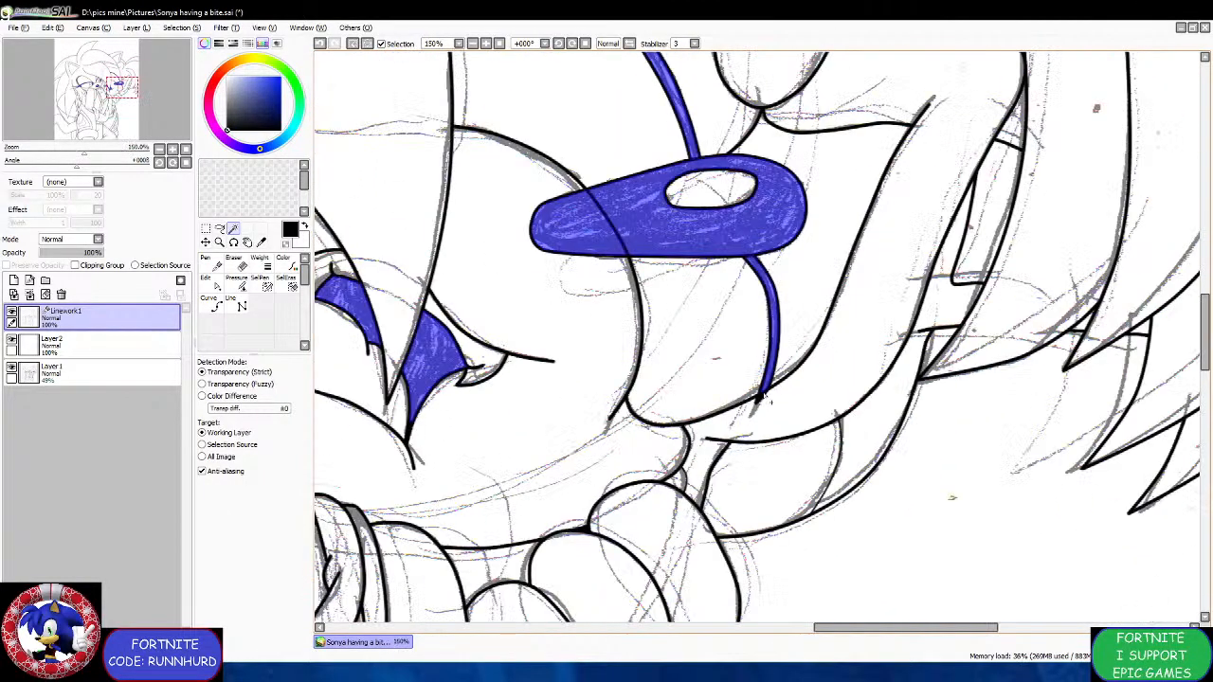
pyautogui.scroll(-2, 713, 452)
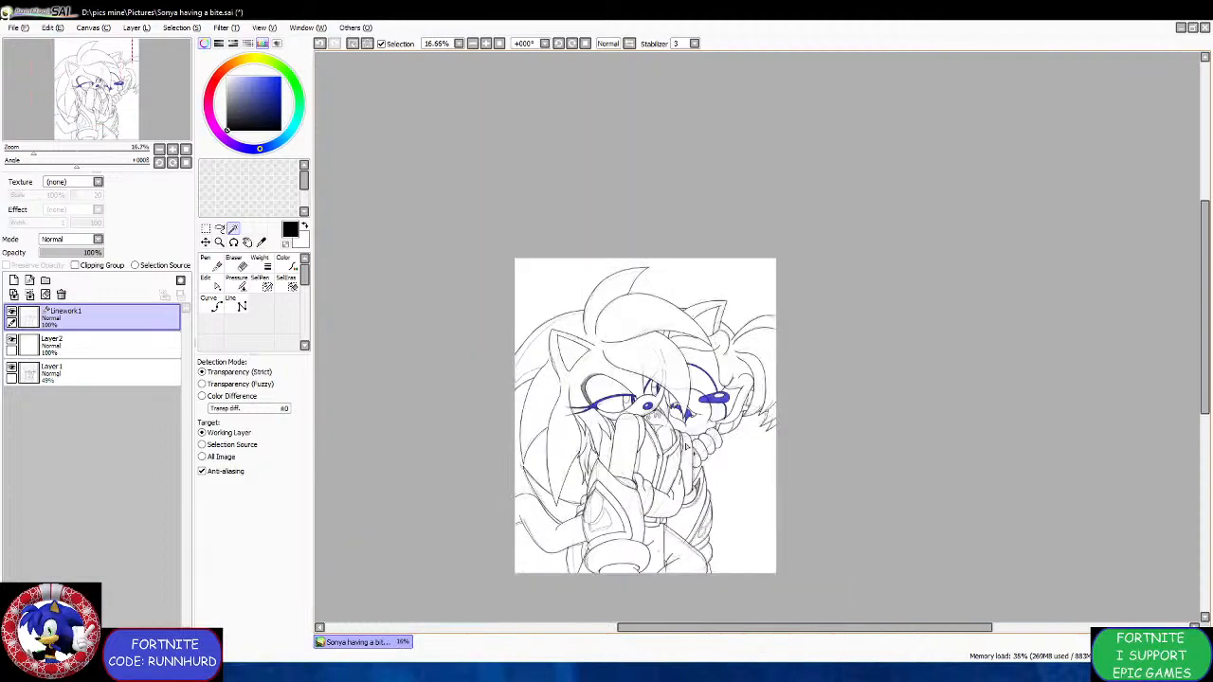
# Add the pointed wedge on the second character's torso, beside the forearm, to the selection.
pyautogui.scroll(9, 749, 398)
pyautogui.click(766, 368)
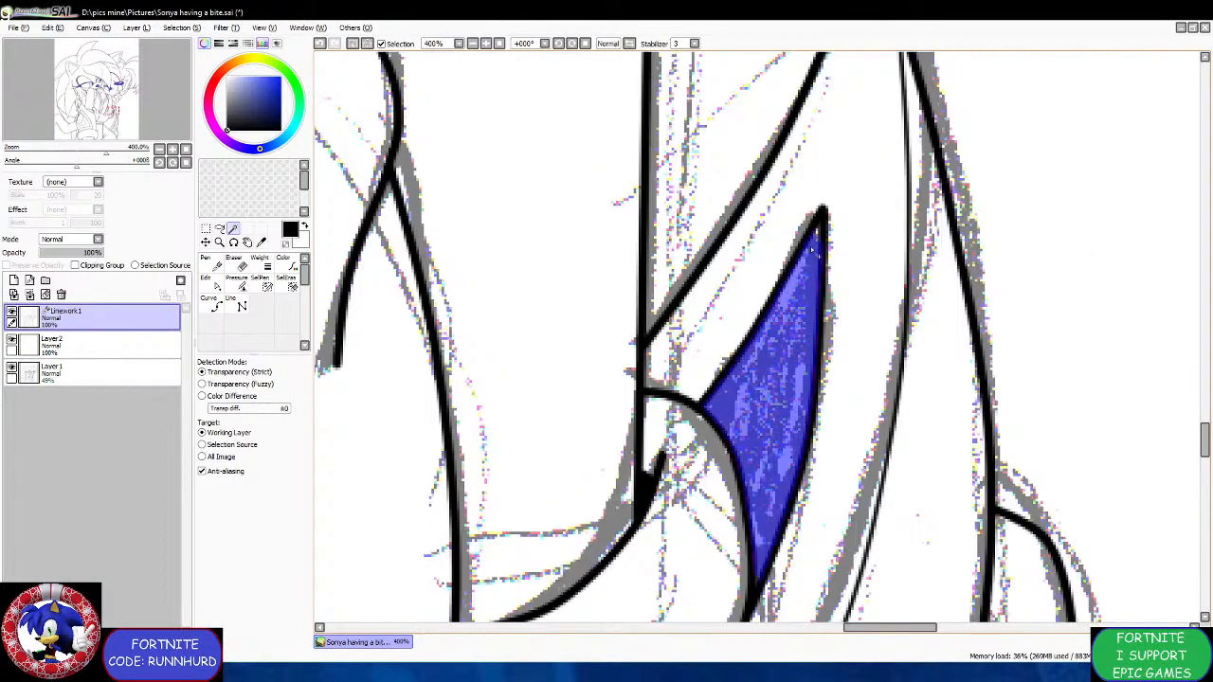
pyautogui.scroll(4, 812, 248)
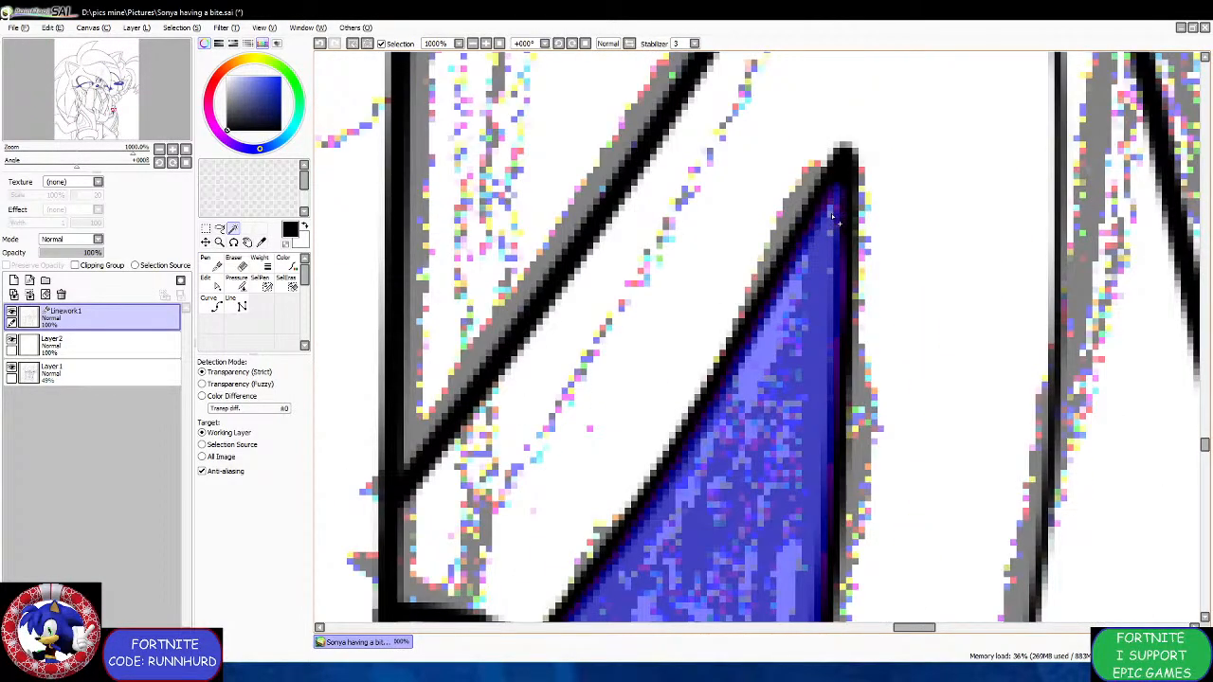
pyautogui.scroll(-4, 834, 218)
pyautogui.scroll(4, 813, 381)
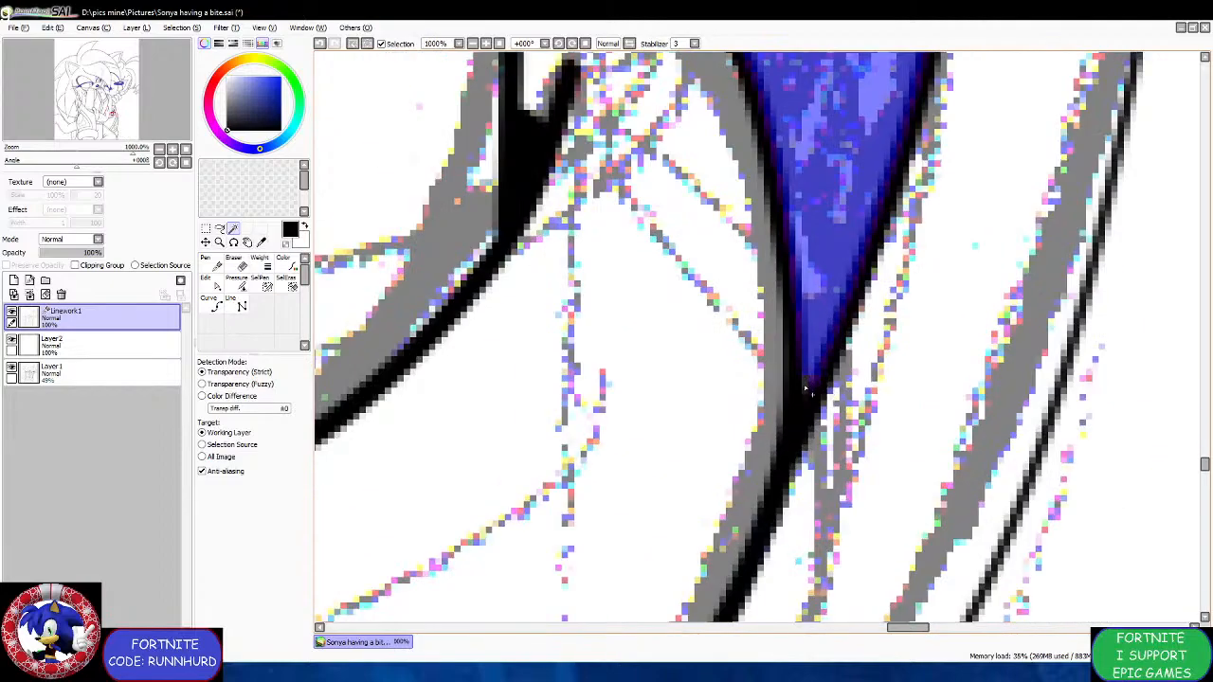
pyautogui.scroll(-10, 804, 383)
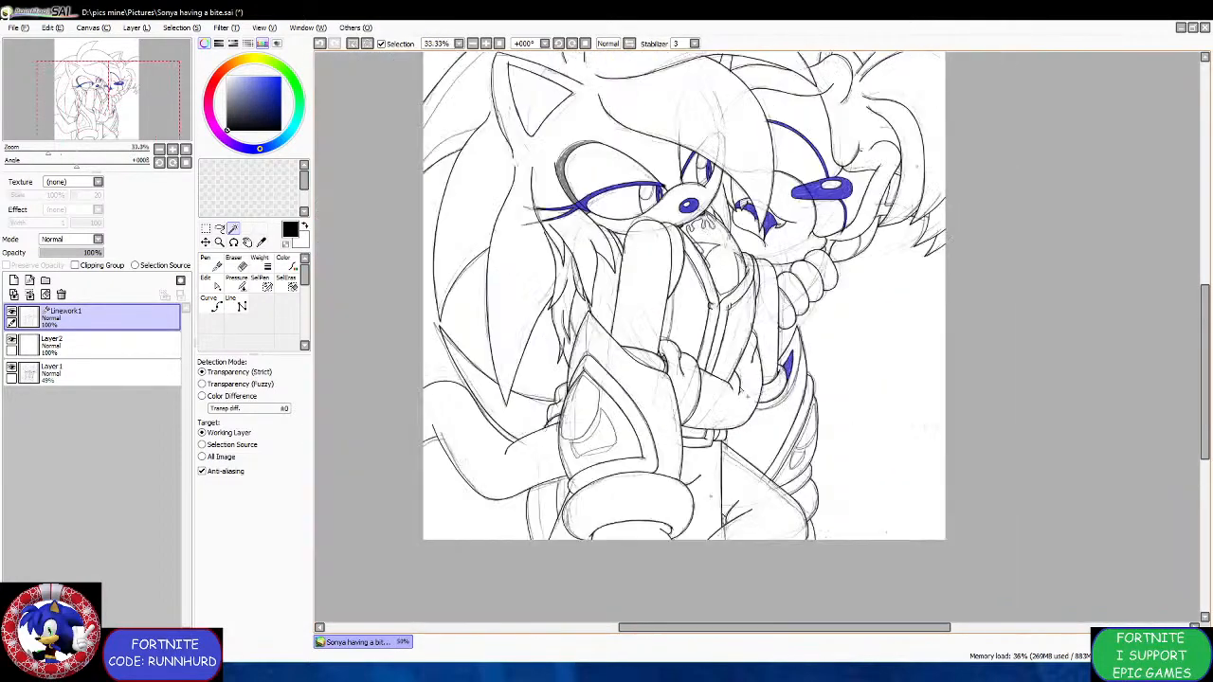
# Add the small enclosed gap between the hand and the large sleeve's edge to the selection.
pyautogui.scroll(1, 676, 375)
pyautogui.scroll(5, 675, 375)
pyautogui.click(595, 282)
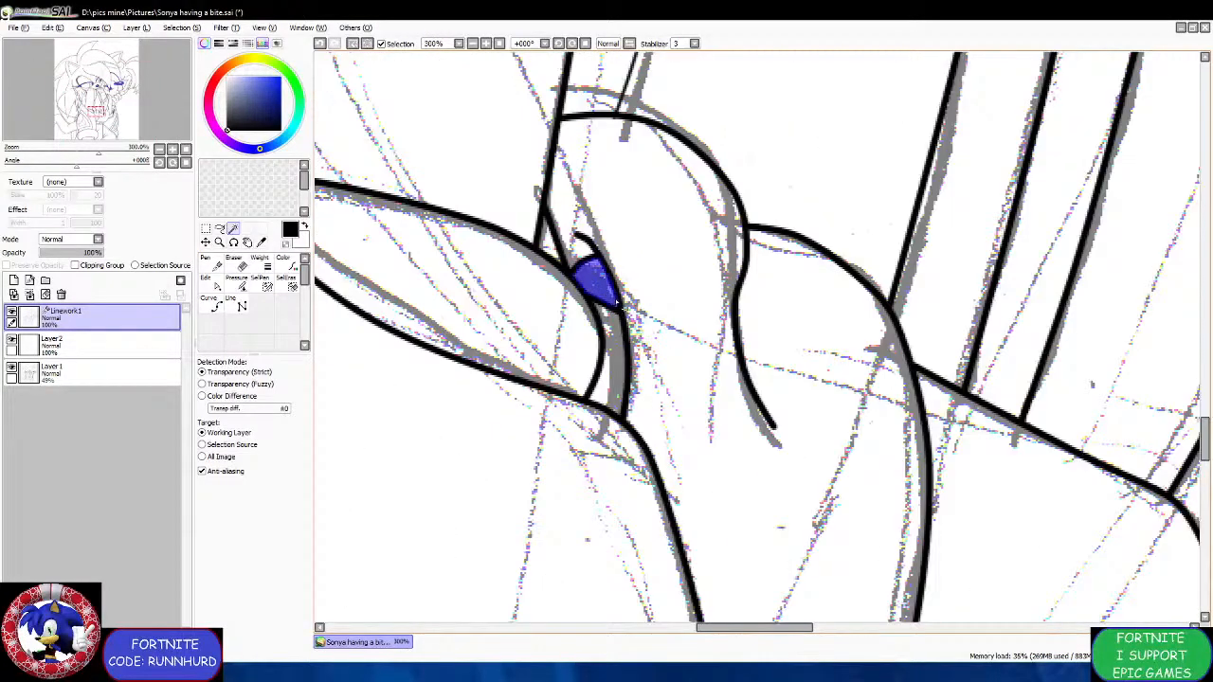
pyautogui.scroll(-6, 616, 308)
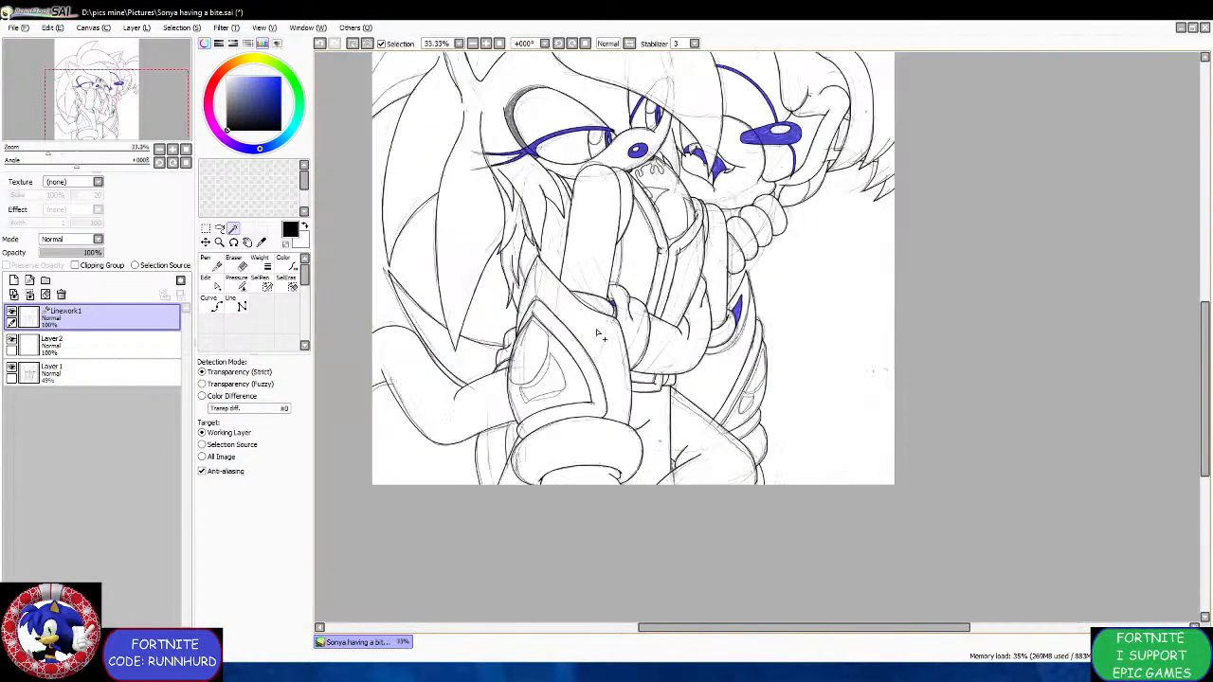
pyautogui.scroll(-3, 595, 282)
pyautogui.scroll(2, 606, 284)
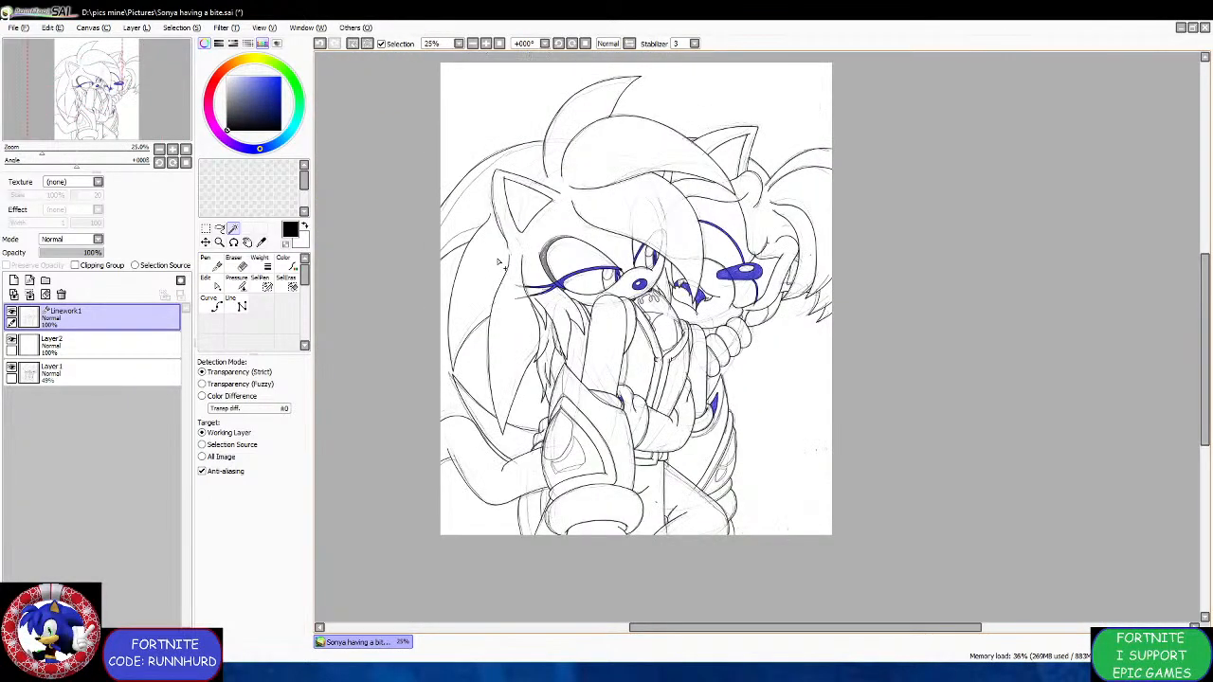
# Paint all selected areas solid black on Layer2 with the Pen at size 500 and clear the selection.
pyautogui.click(105, 346)
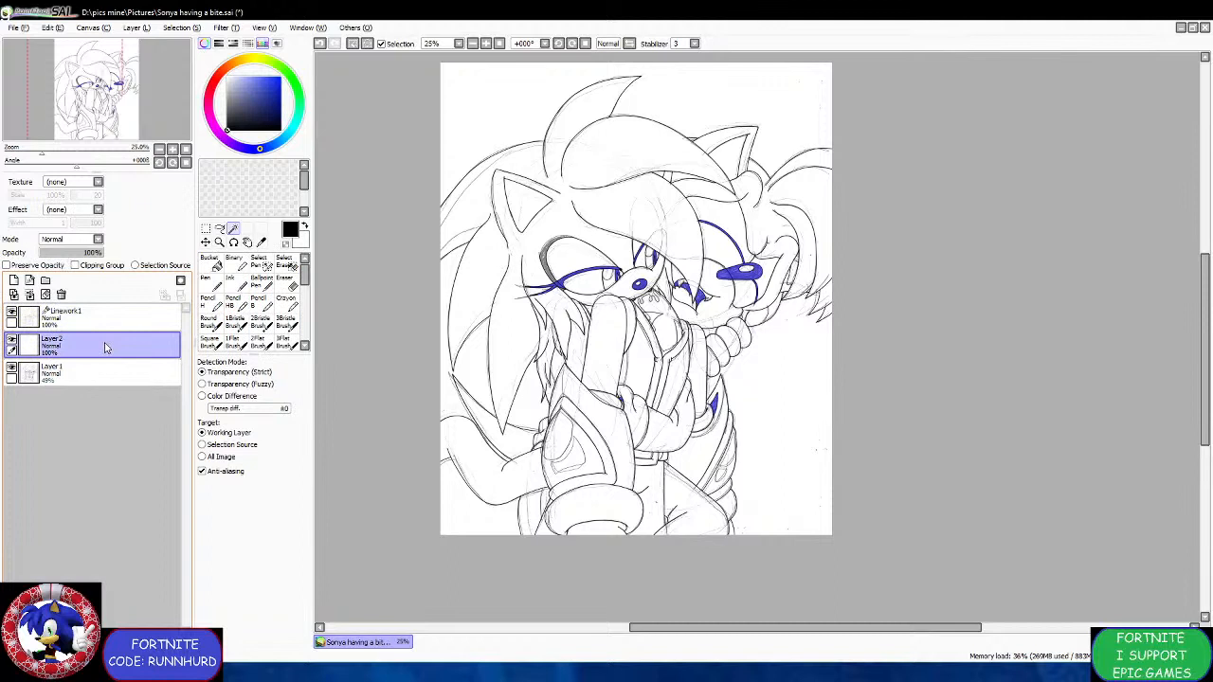
pyautogui.click(211, 283)
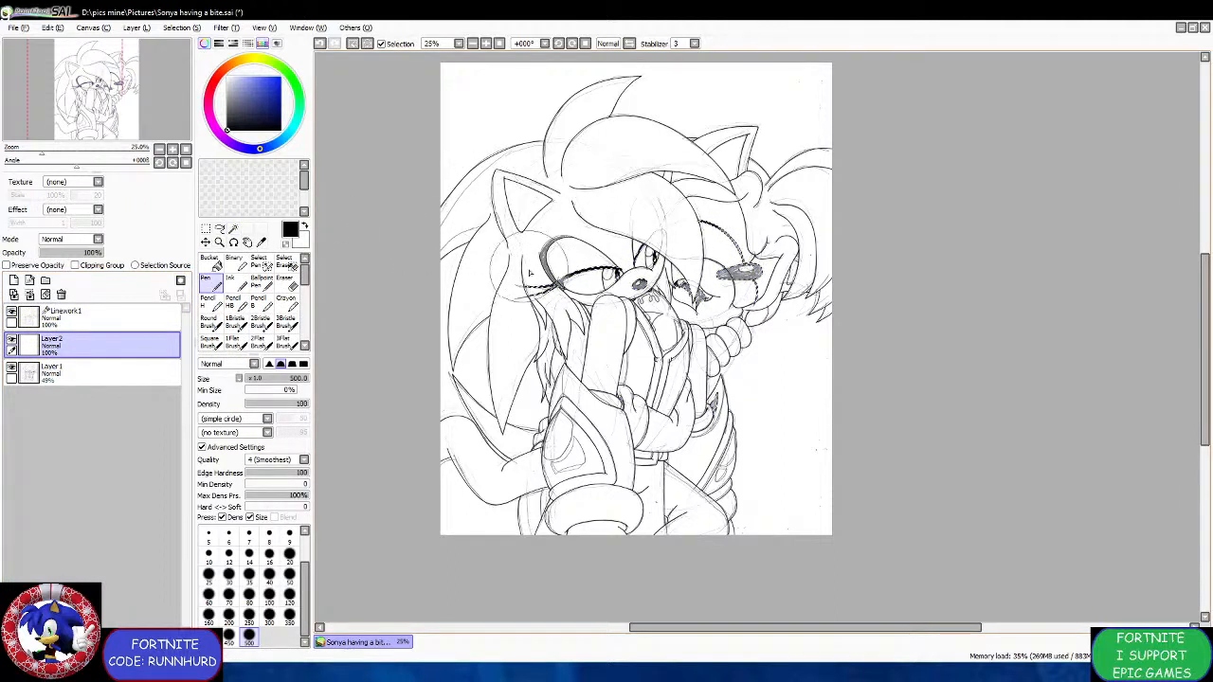
pyautogui.moveTo(548, 283); pyautogui.dragTo(616, 275)
pyautogui.moveTo(722, 273); pyautogui.dragTo(758, 271)
pyautogui.moveTo(701, 223); pyautogui.dragTo(748, 265)
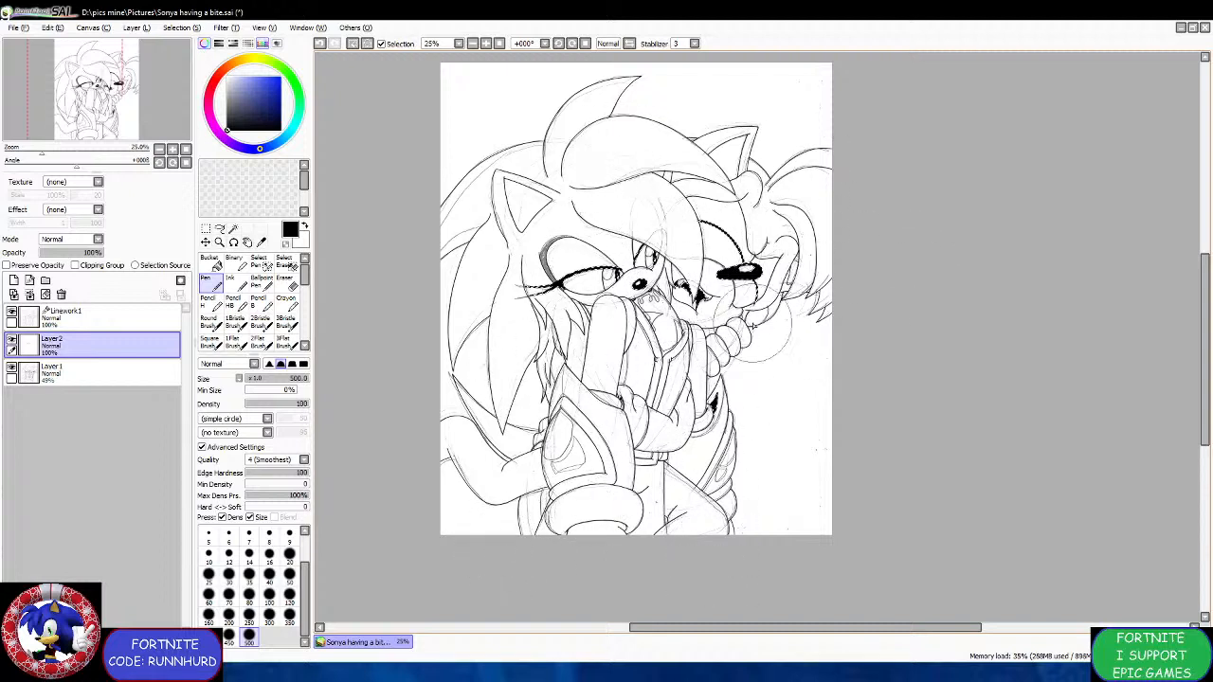
pyautogui.hotkey('ctrl', 't')
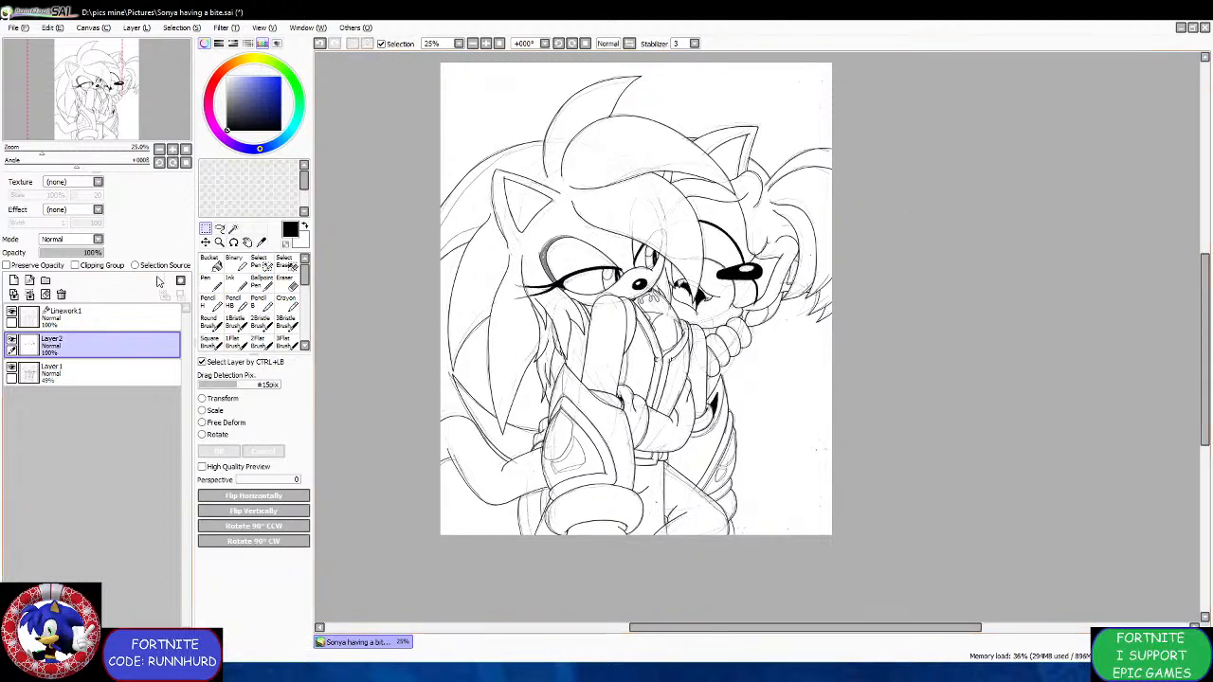
# Select the grey-shaded crescent along the outer edge of the large eyelid on the Linework1 layer with the magic wand.
pyautogui.click(147, 313)
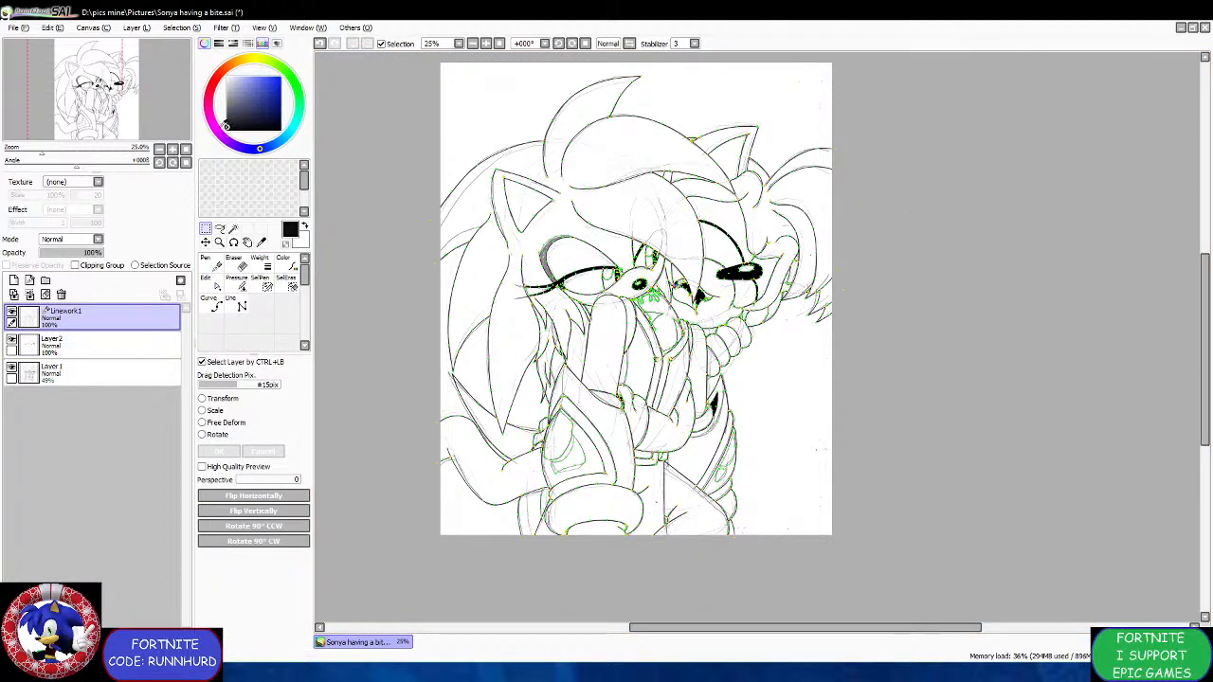
pyautogui.click(233, 228)
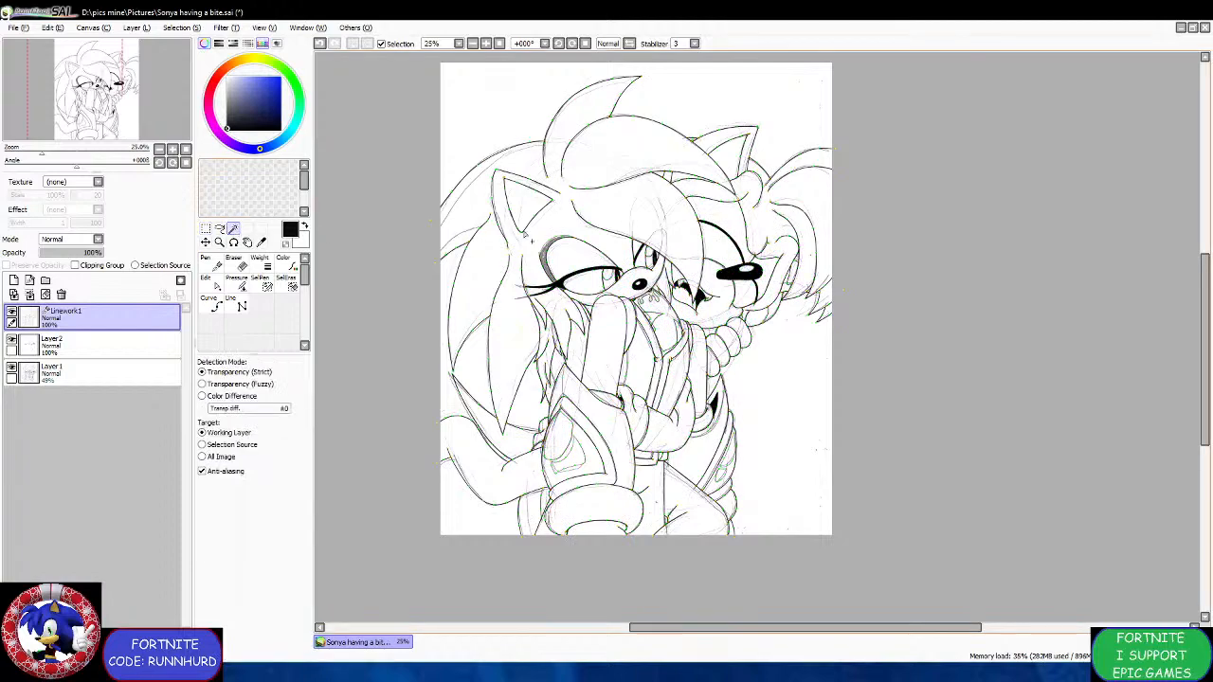
pyautogui.scroll(4, 537, 261)
pyautogui.click(567, 241)
pyautogui.scroll(2, 644, 398)
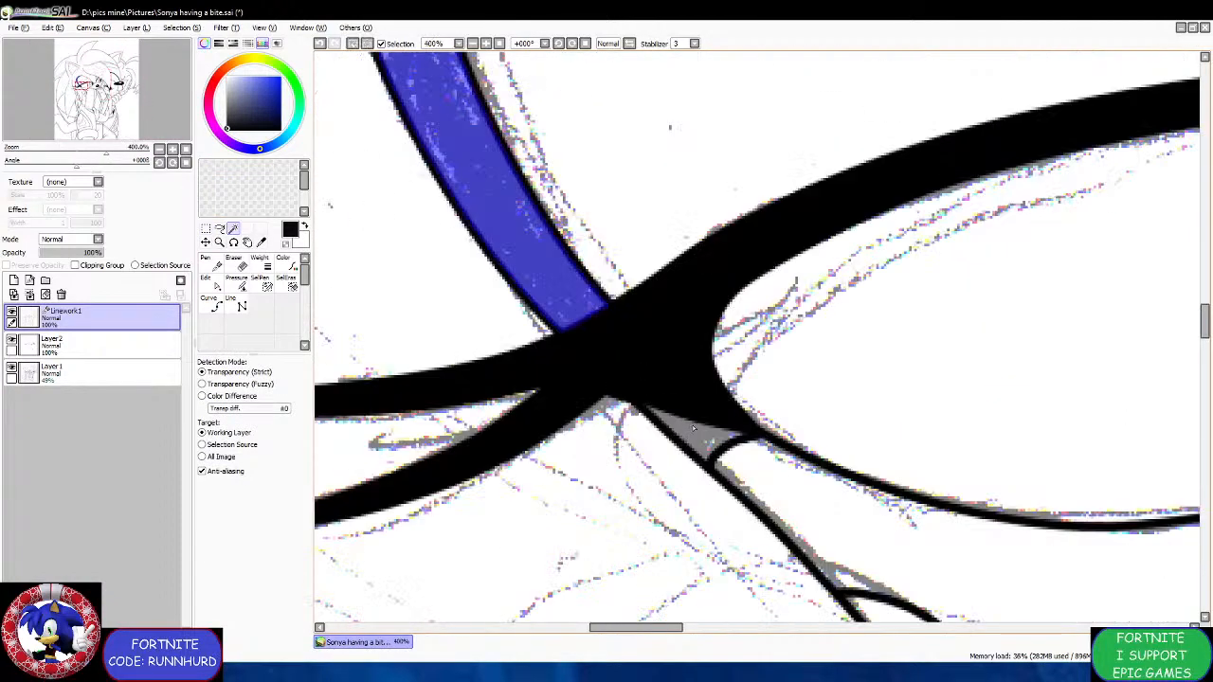
# Add the small triangle below the lash junction and the crescent's thin tapering tip to the selection.
pyautogui.click(649, 407)
pyautogui.scroll(1, 645, 403)
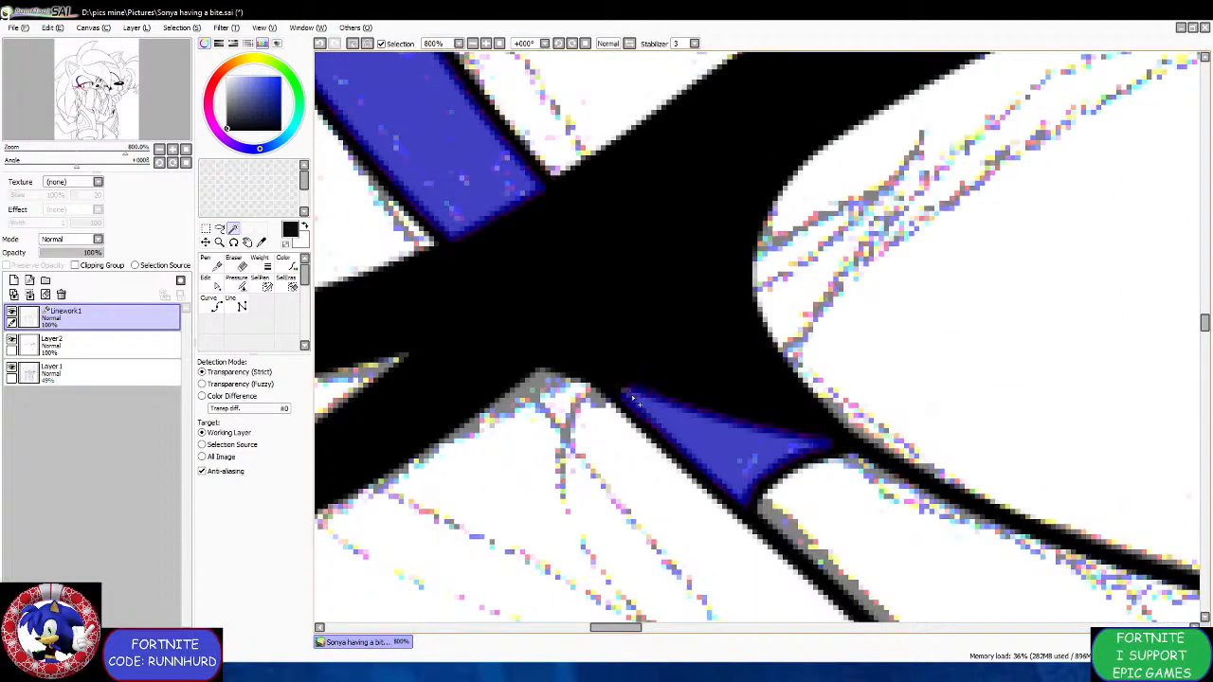
pyautogui.scroll(-3, 617, 388)
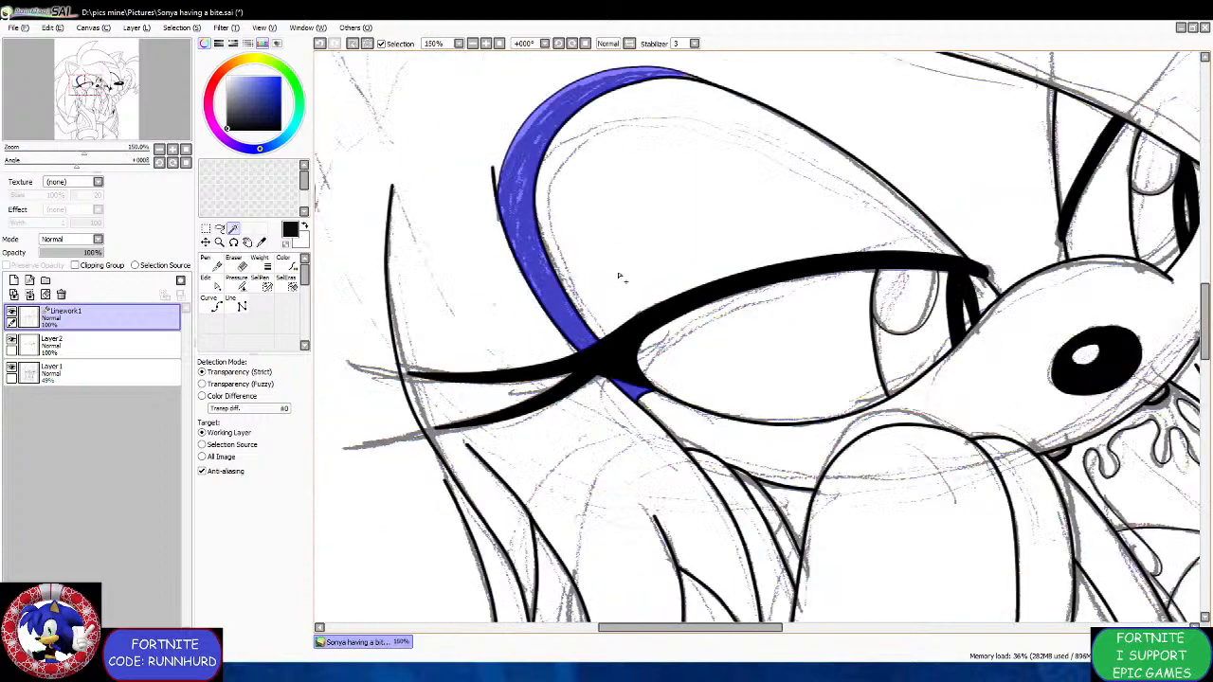
pyautogui.scroll(4, 701, 161)
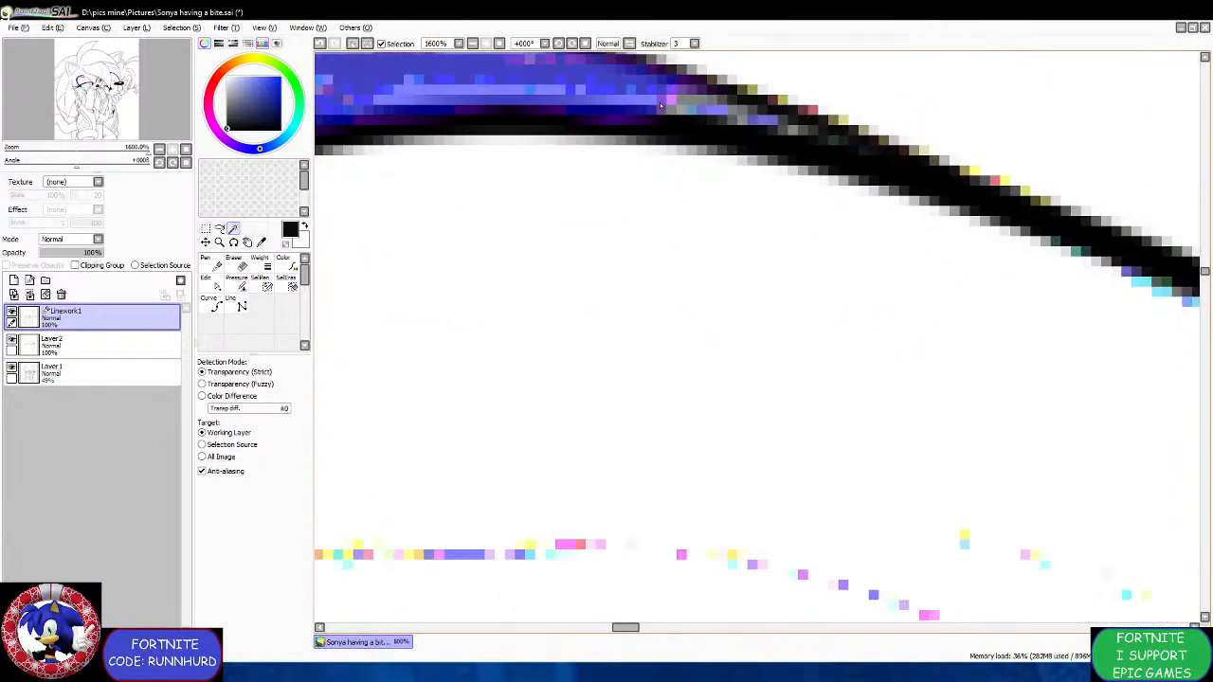
pyautogui.moveTo(662, 104); pyautogui.dragTo(842, 142)
pyautogui.scroll(-10, 773, 133)
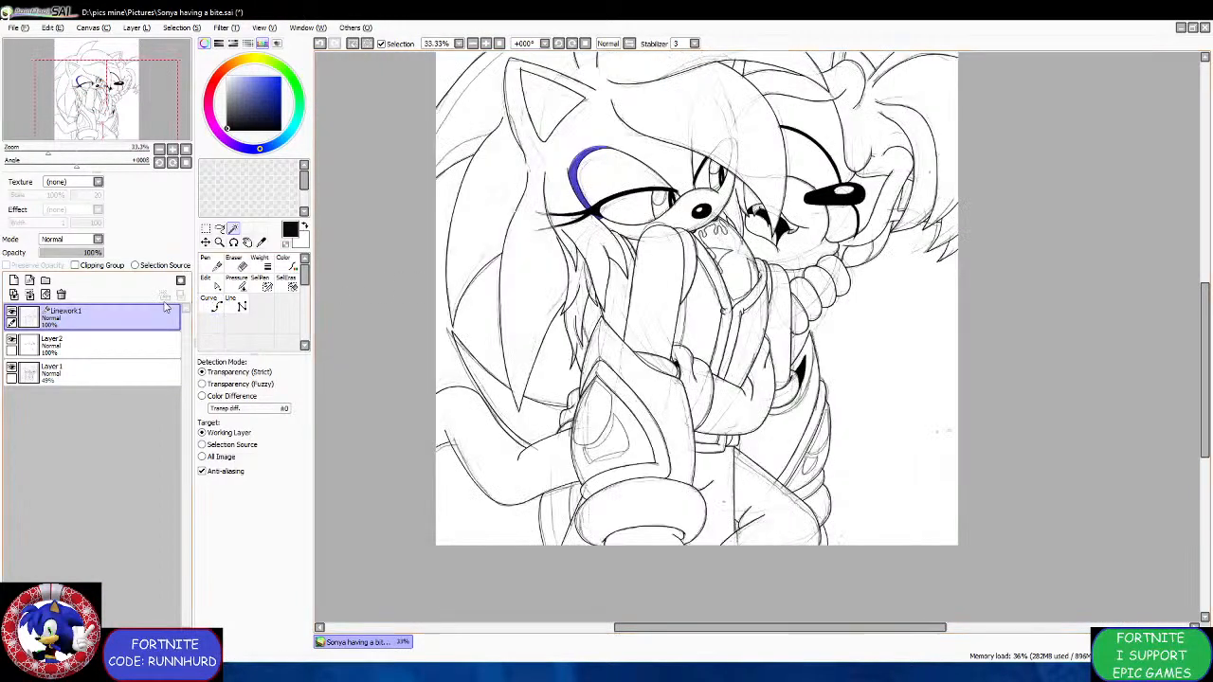
# Paint the selected eyelid crescent and lash triangle black on Layer2 with the Pen and clear the selection.
pyautogui.click(95, 343)
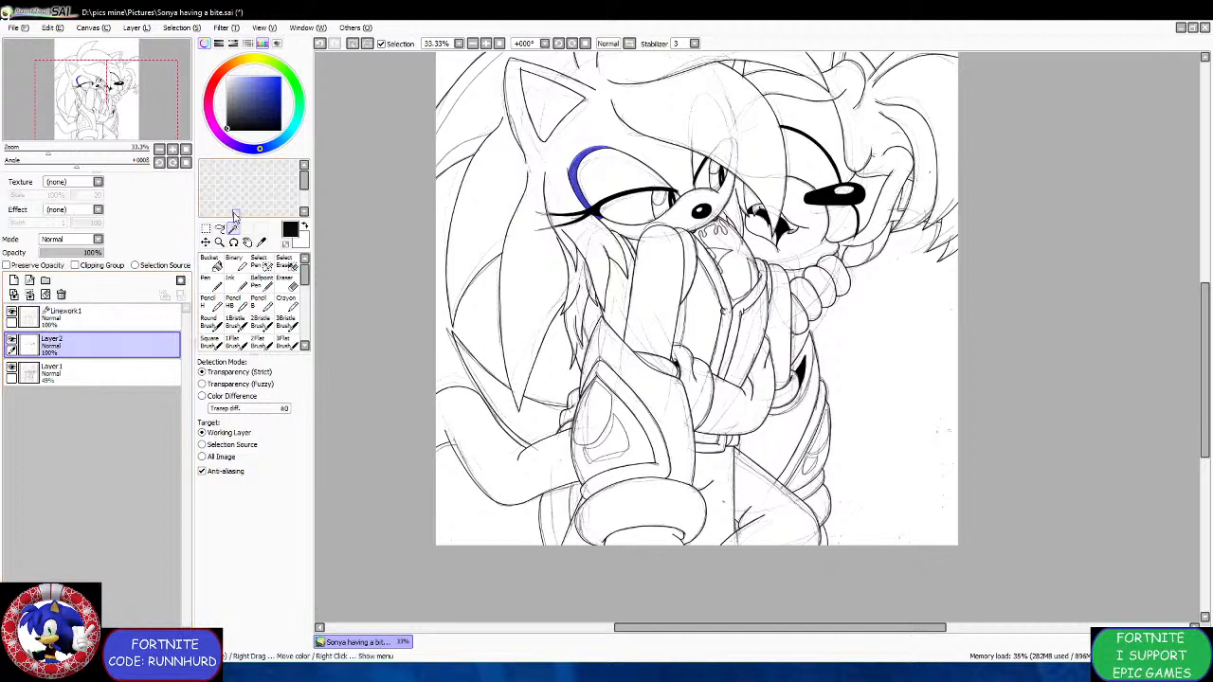
pyautogui.click(215, 285)
pyautogui.moveTo(577, 182); pyautogui.dragTo(593, 150)
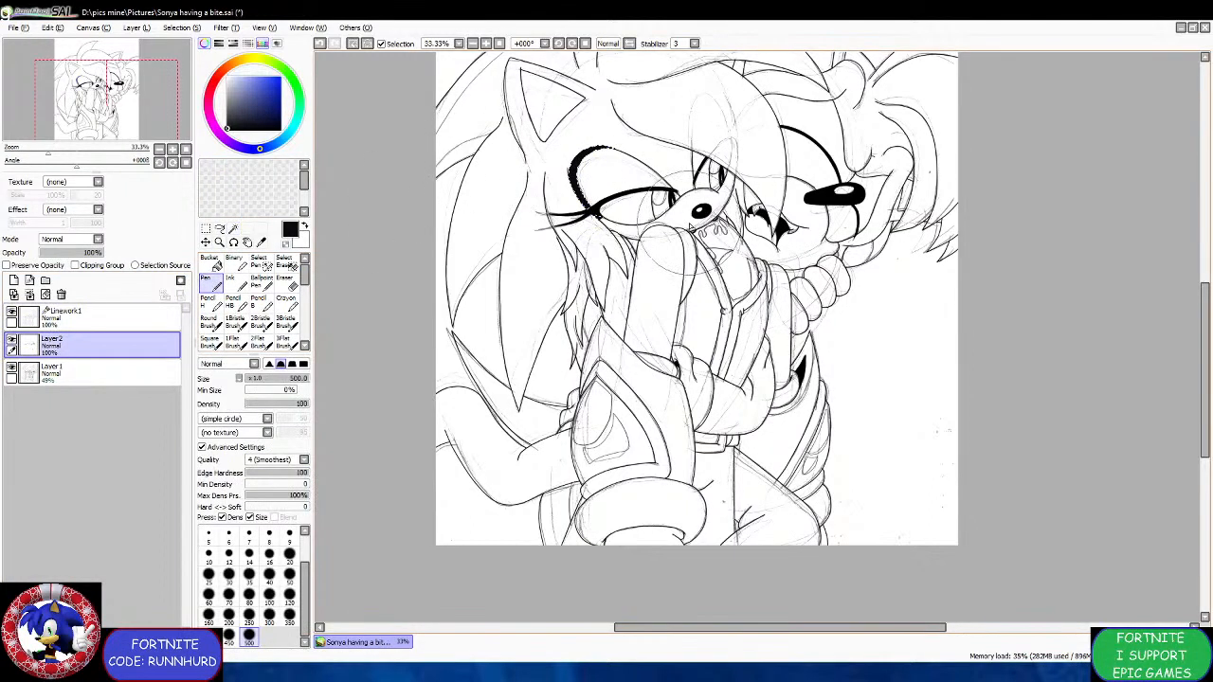
pyautogui.click(206, 230)
pyautogui.click(378, 249)
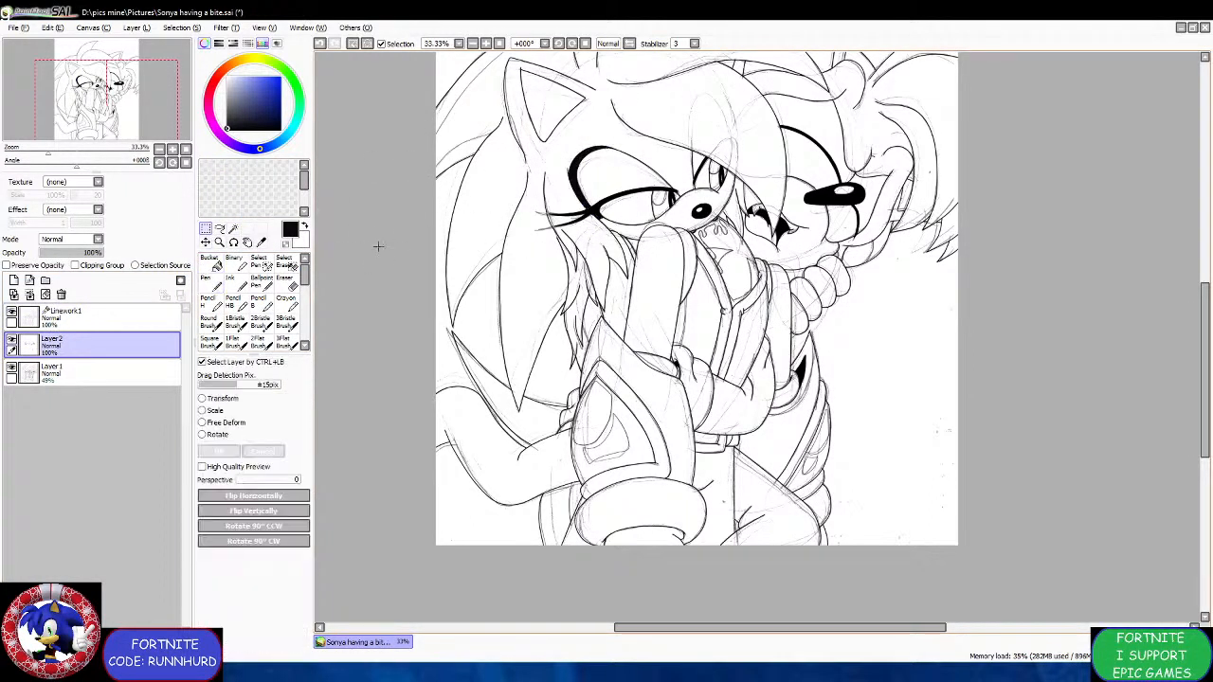
# Select the large eye's white and rounded highlight plus the front character's nose highlight on the Linework1 layer.
pyautogui.click(233, 230)
pyautogui.click(161, 320)
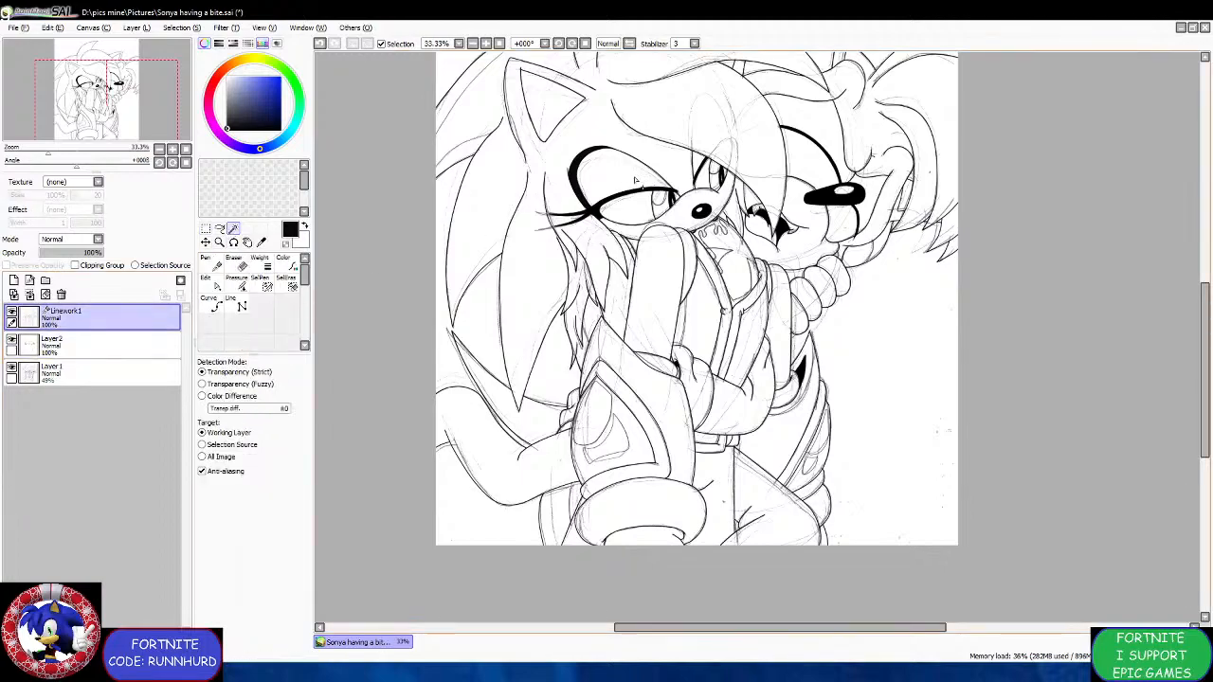
pyautogui.scroll(7, 637, 183)
pyautogui.click(618, 264)
pyautogui.scroll(-4, 702, 265)
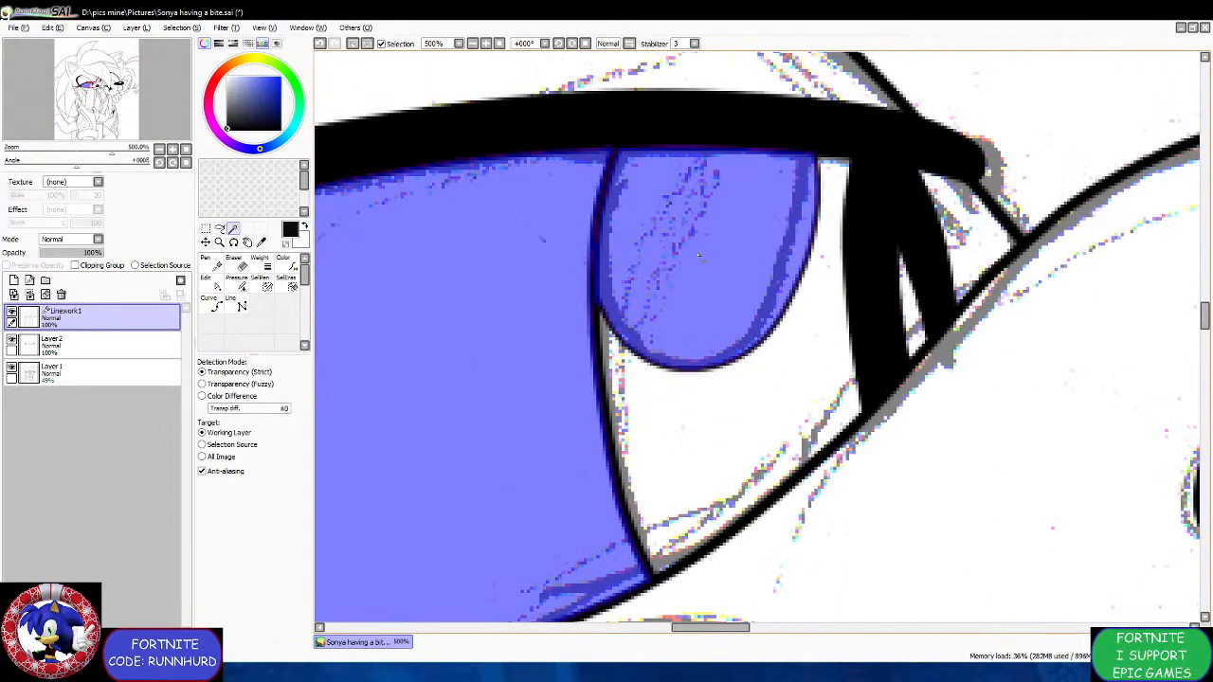
pyautogui.scroll(5, 614, 386)
pyautogui.click(613, 386)
pyautogui.scroll(-5, 614, 386)
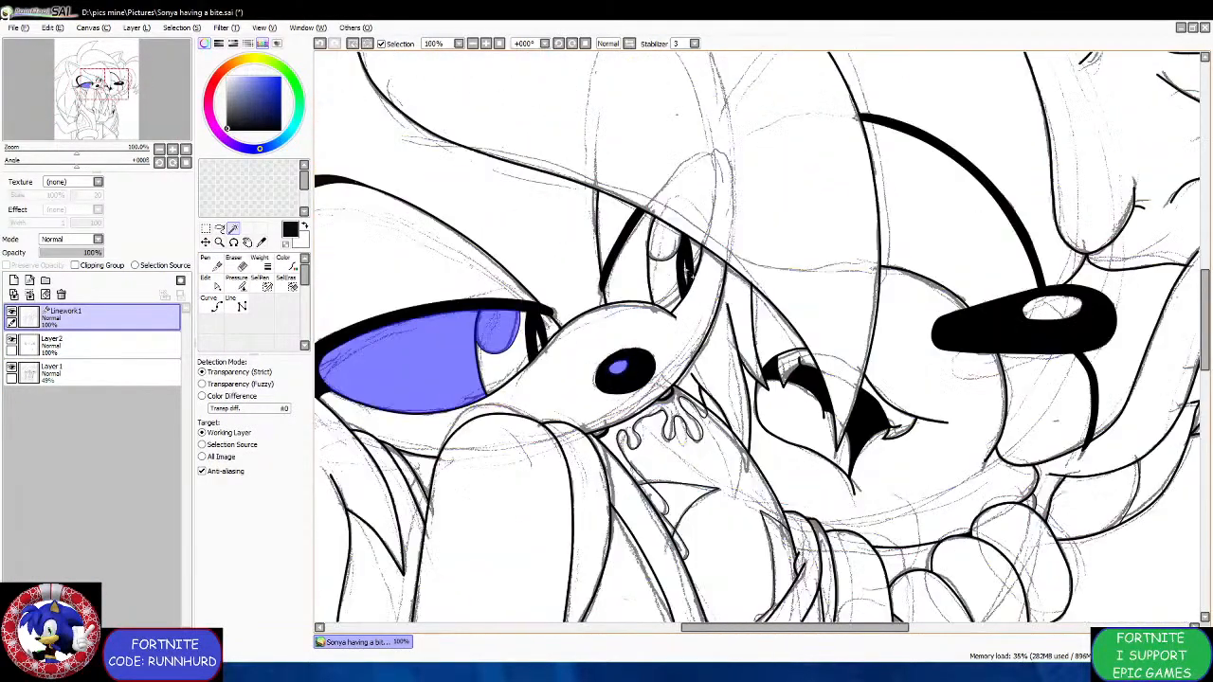
# Add the white and the rounded highlight of the partly hidden second eye to the selection.
pyautogui.scroll(5, 692, 275)
pyautogui.click(715, 303)
pyautogui.scroll(-4, 715, 304)
pyautogui.scroll(5, 784, 275)
pyautogui.click(783, 275)
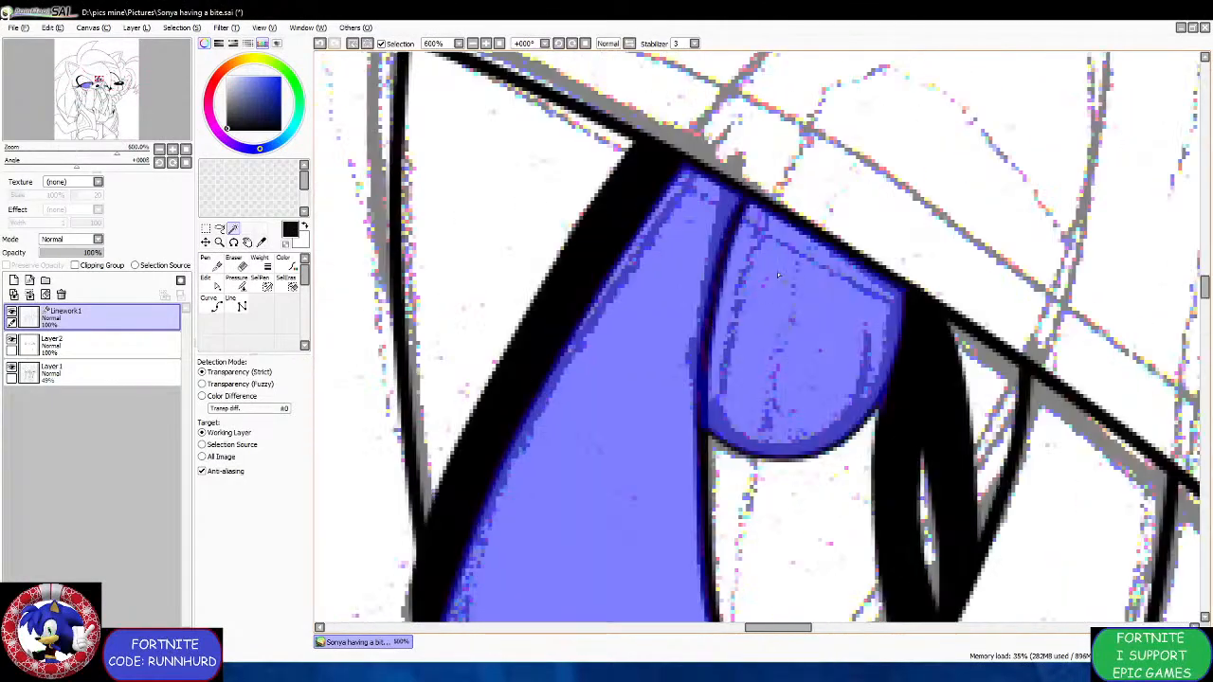
# Add the oval highlight on the second character's nose to the selection.
pyautogui.scroll(-8, 784, 275)
pyautogui.scroll(6, 878, 294)
pyautogui.click(879, 292)
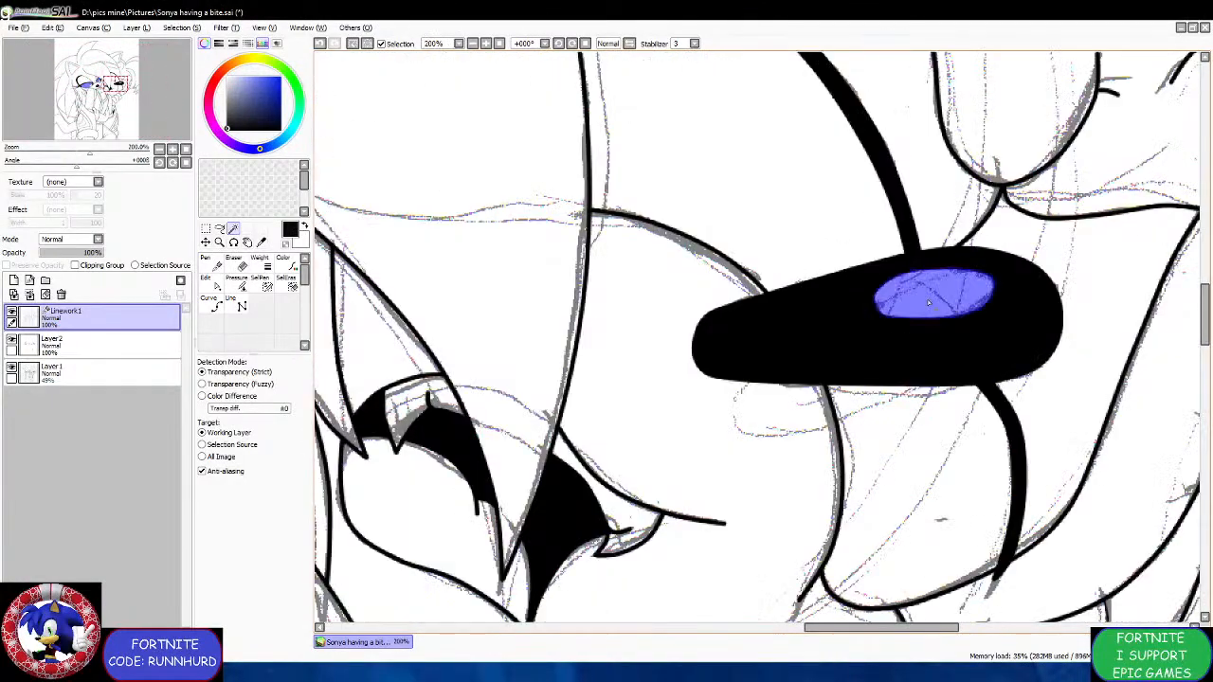
# Add the small fang area at the corner of the second character's open mouth to the selection.
pyautogui.scroll(-6, 879, 294)
pyautogui.scroll(6, 834, 352)
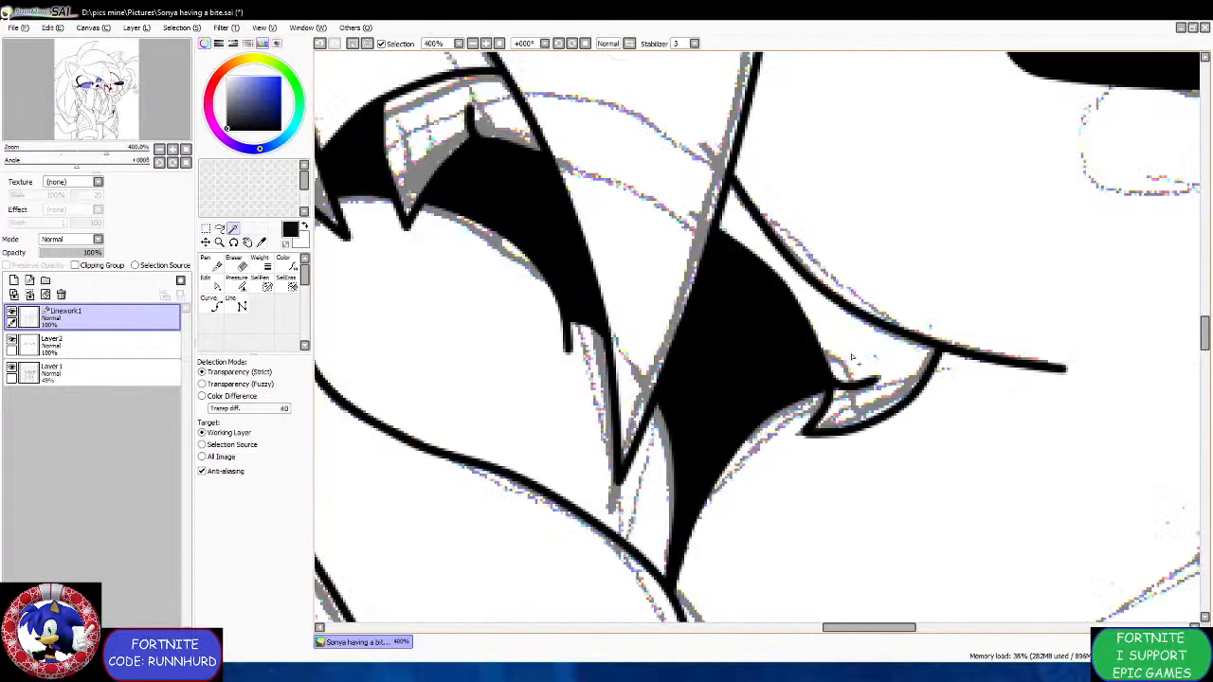
pyautogui.click(834, 353)
pyautogui.scroll(2, 824, 398)
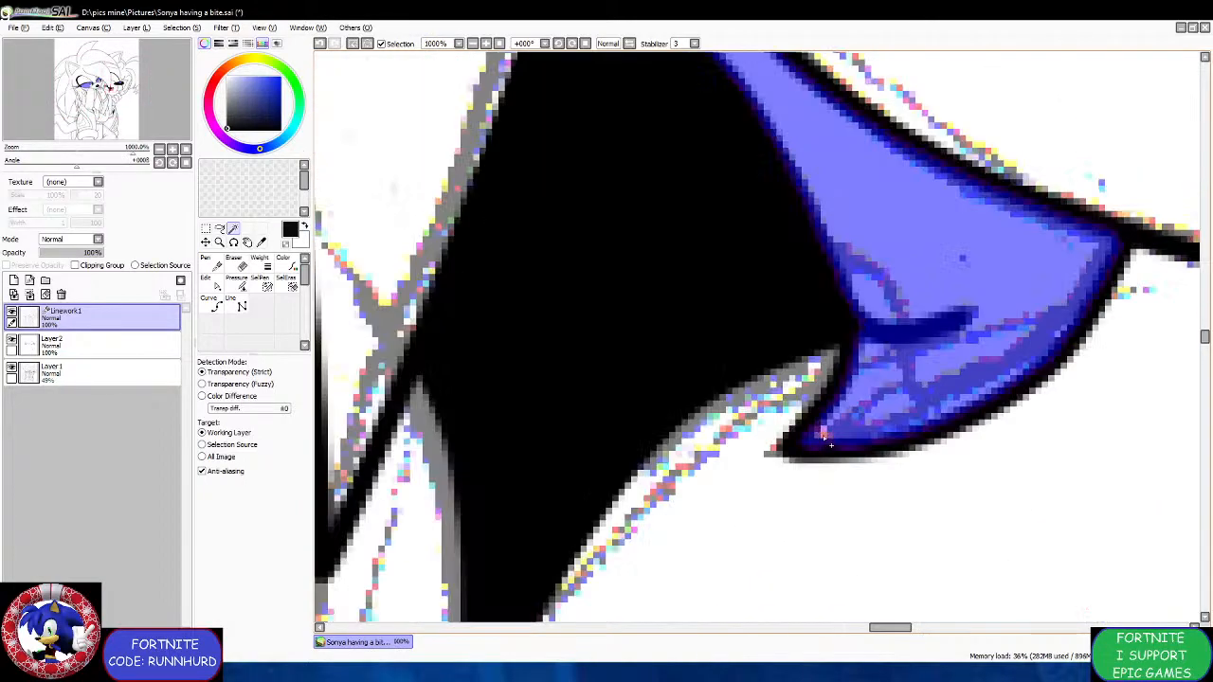
# Add the remaining teeth areas inside the second character's open mouth to the selection, undoing any spill onto the linework.
pyautogui.click(824, 436)
pyautogui.scroll(-6, 824, 436)
pyautogui.scroll(3, 692, 300)
pyautogui.click(665, 329)
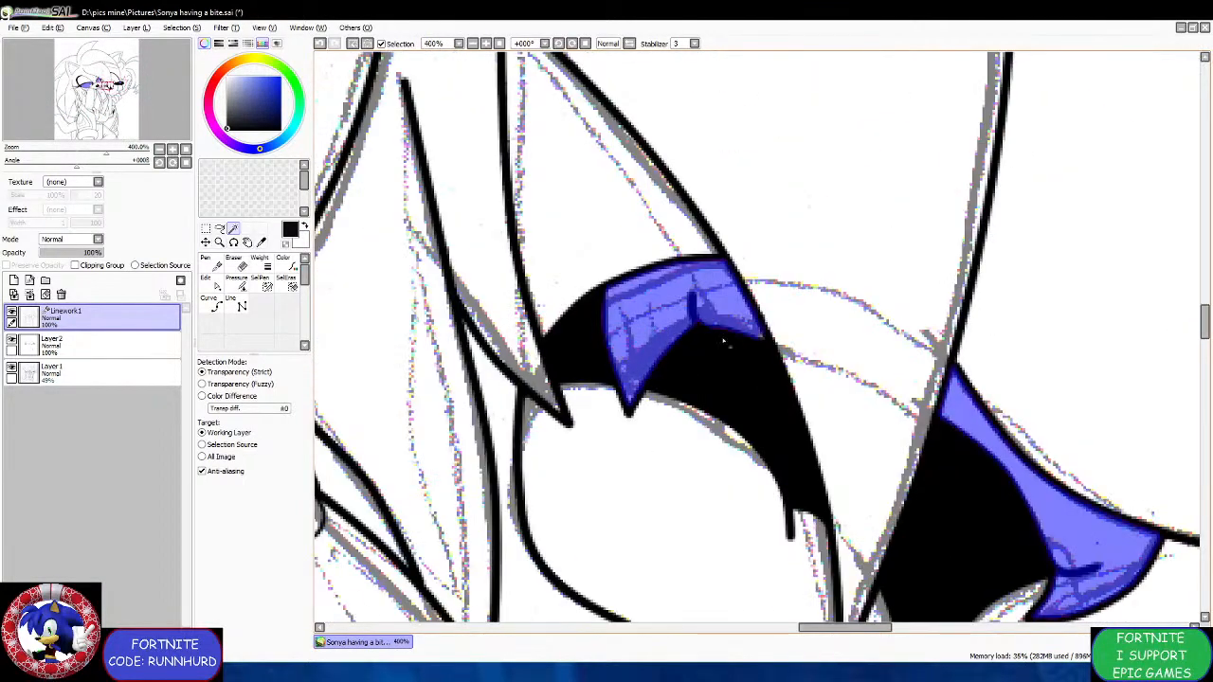
pyautogui.scroll(2, 724, 342)
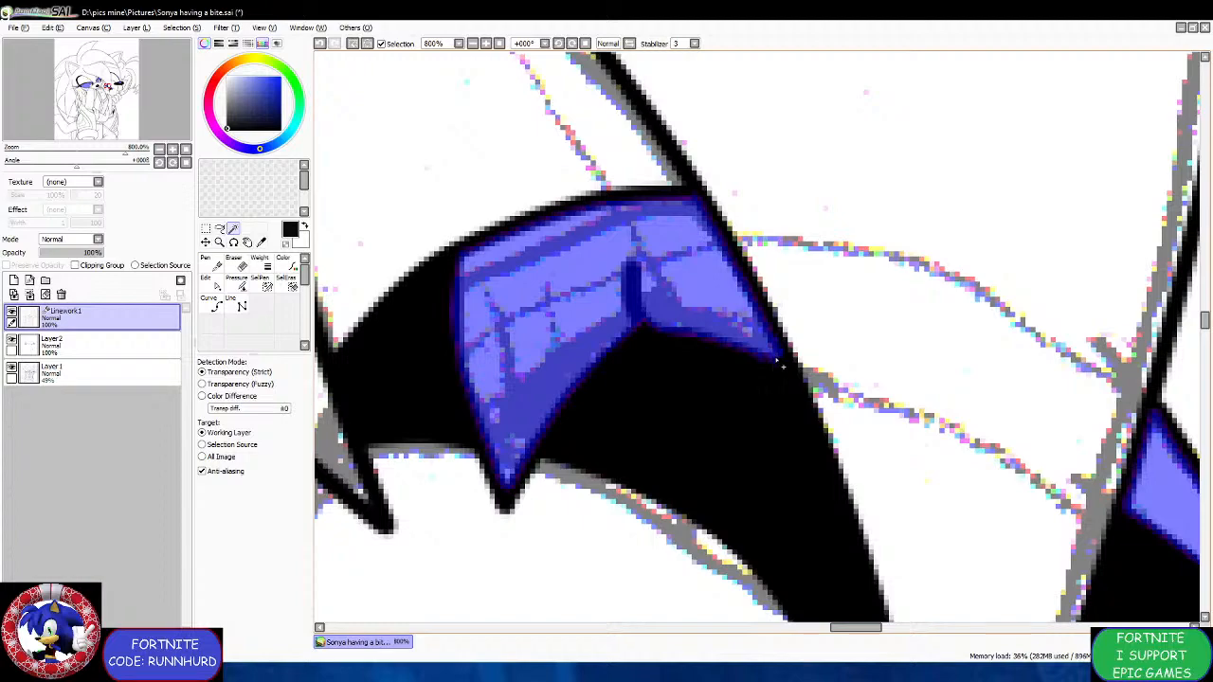
pyautogui.scroll(-5, 783, 364)
pyautogui.scroll(4, 771, 355)
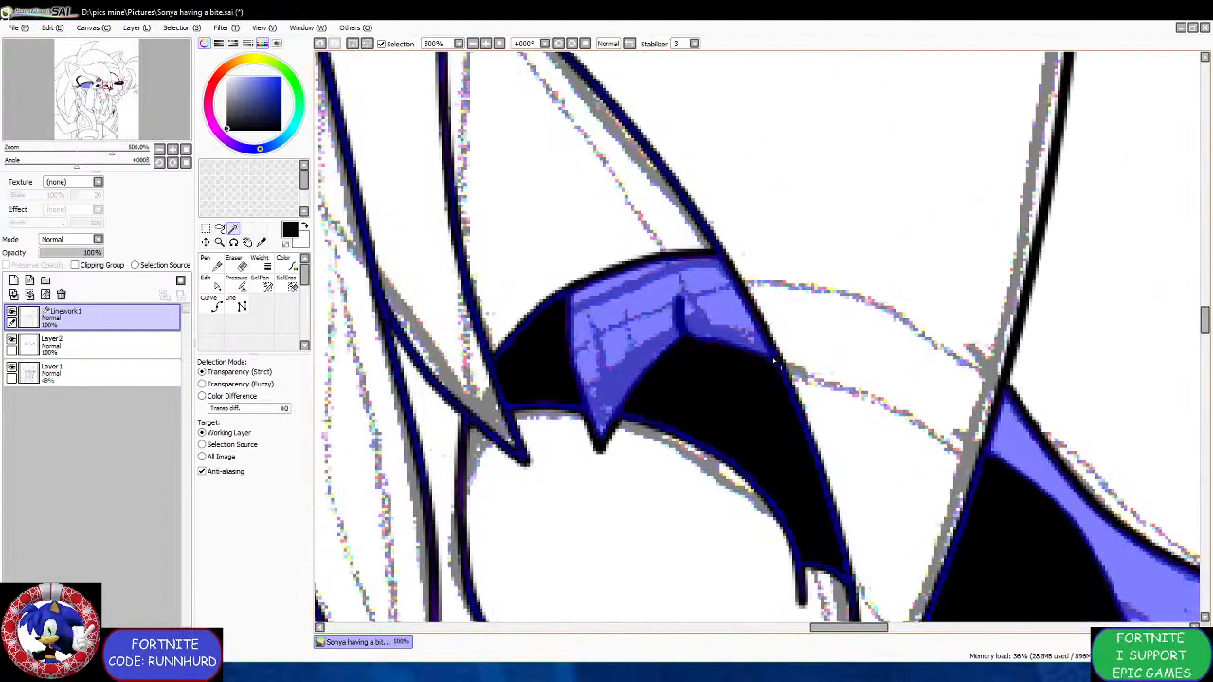
pyautogui.hotkey('ctrl', 'z')
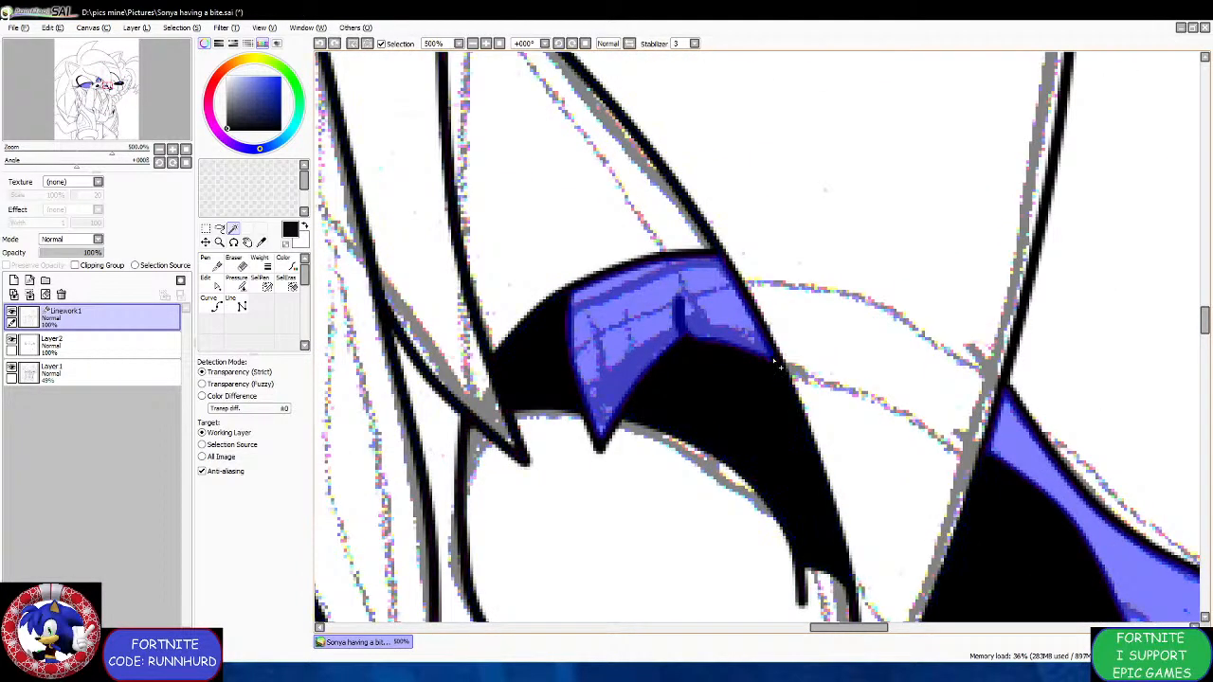
# Add the two small fangs beneath the front character's nose to the selection.
pyautogui.scroll(-6, 727, 388)
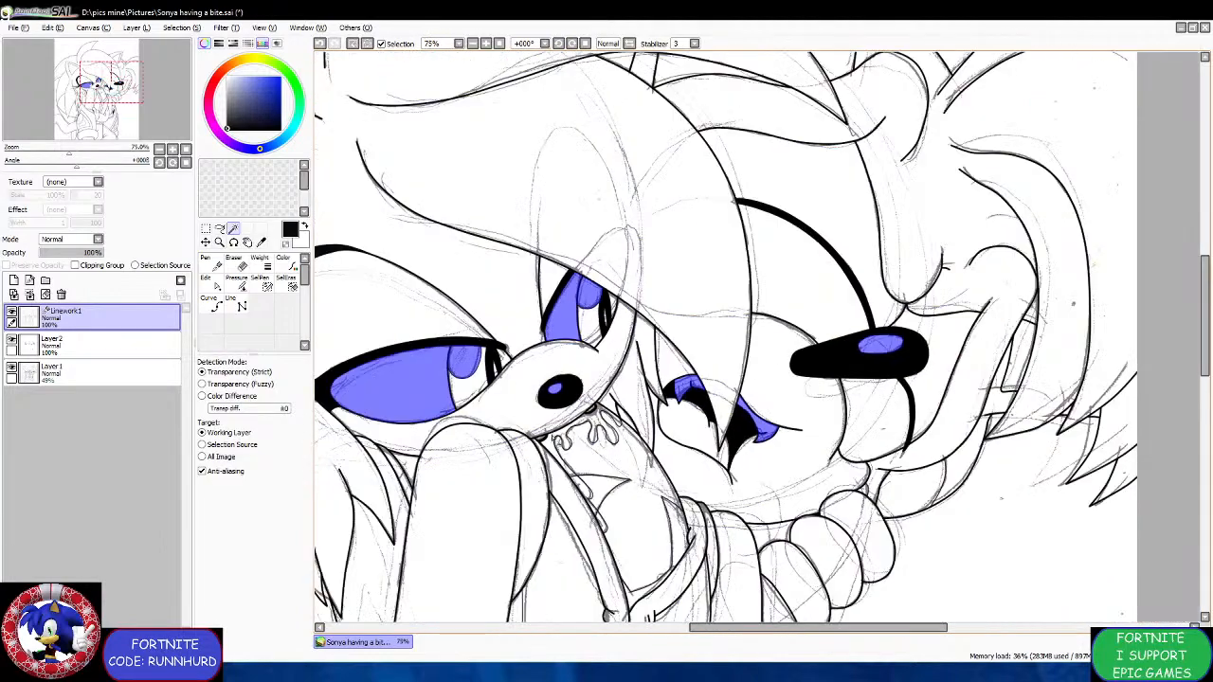
pyautogui.scroll(8, 559, 434)
pyautogui.click(477, 430)
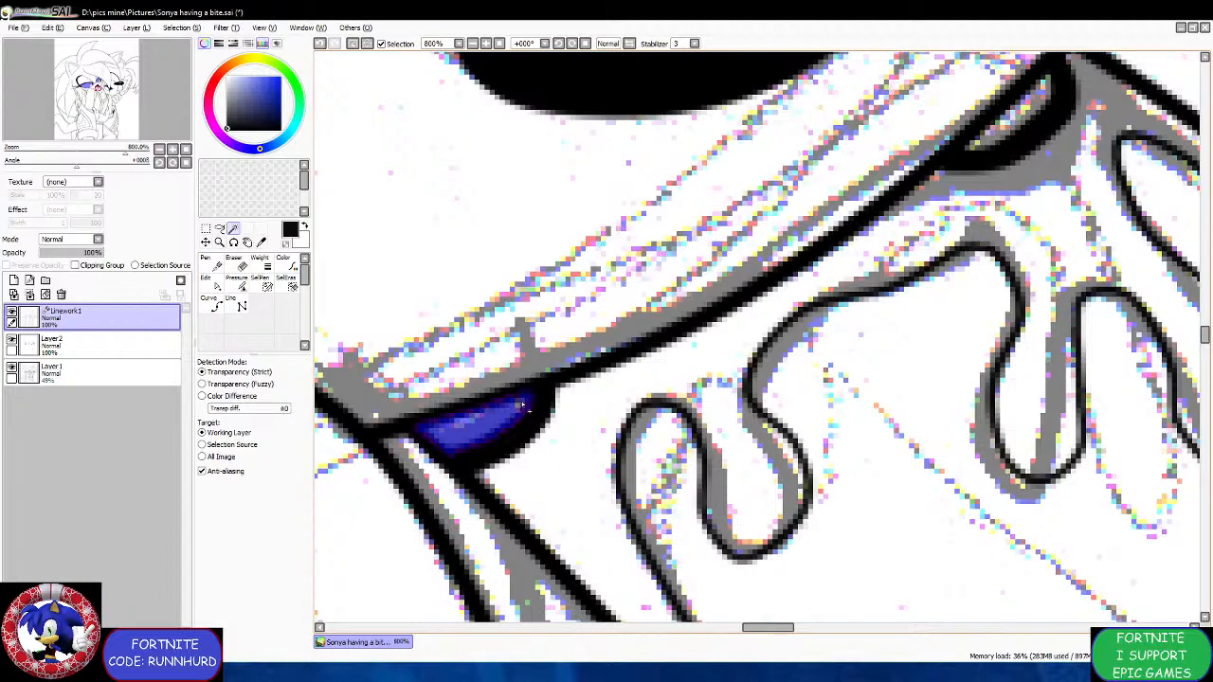
pyautogui.scroll(-4, 536, 403)
pyautogui.scroll(6, 649, 326)
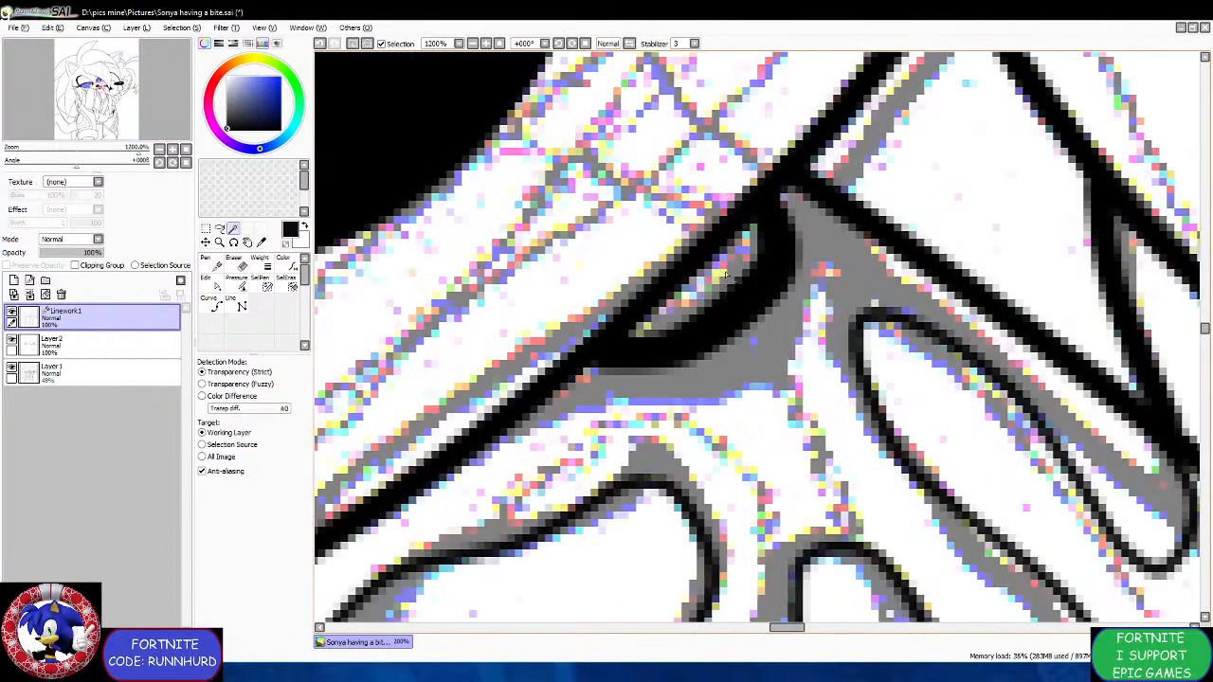
pyautogui.click(644, 337)
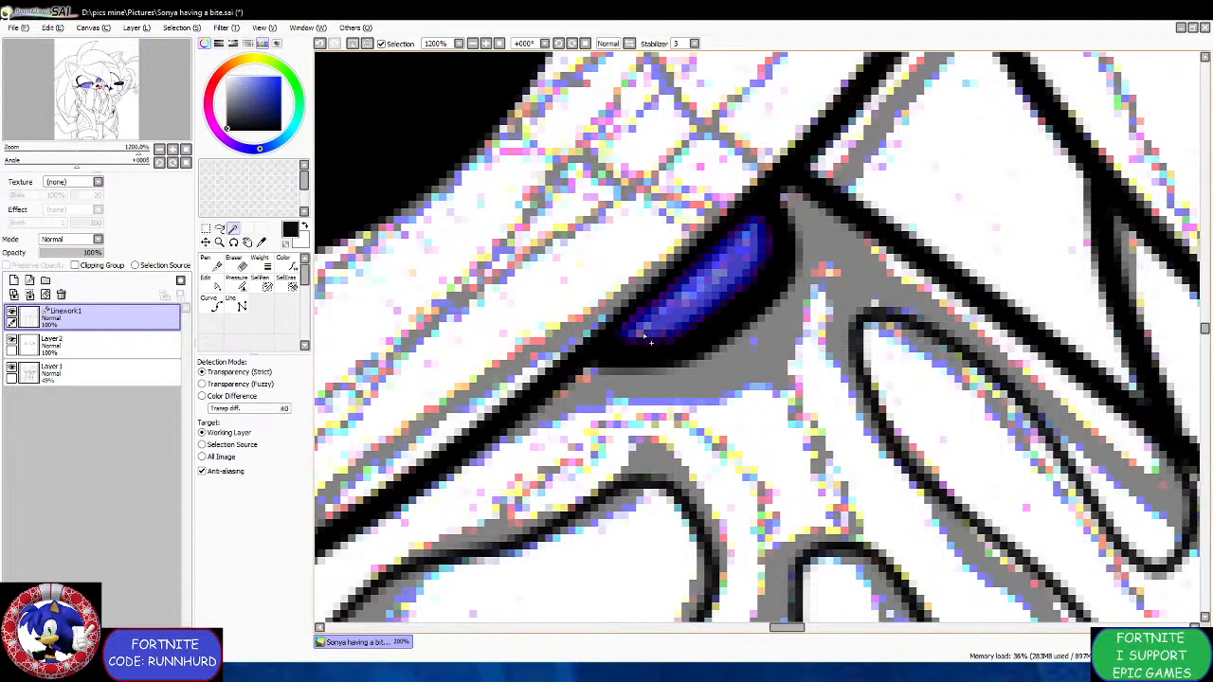
# Paint the selected eye whites, highlights and teeth white on Layer2 with the Pen at size 500, and clear the selection.
pyautogui.scroll(-10, 640, 343)
pyautogui.scroll(-2, 645, 343)
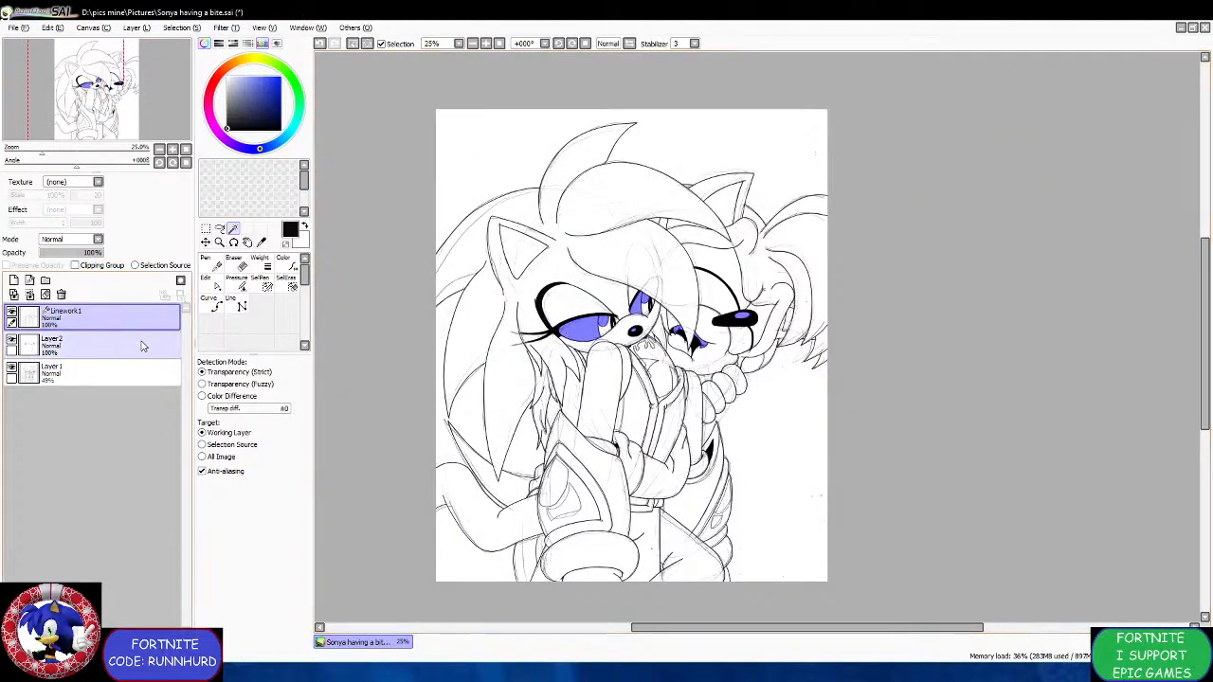
pyautogui.click(61, 343)
pyautogui.press('x')
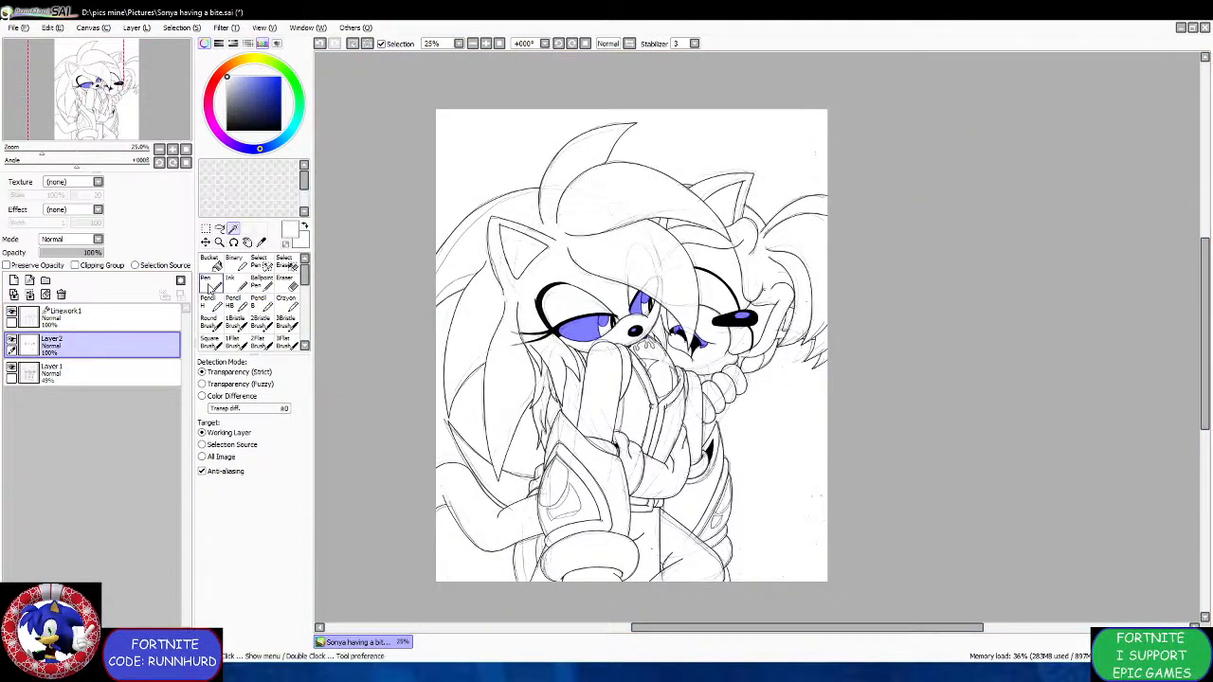
pyautogui.click(208, 285)
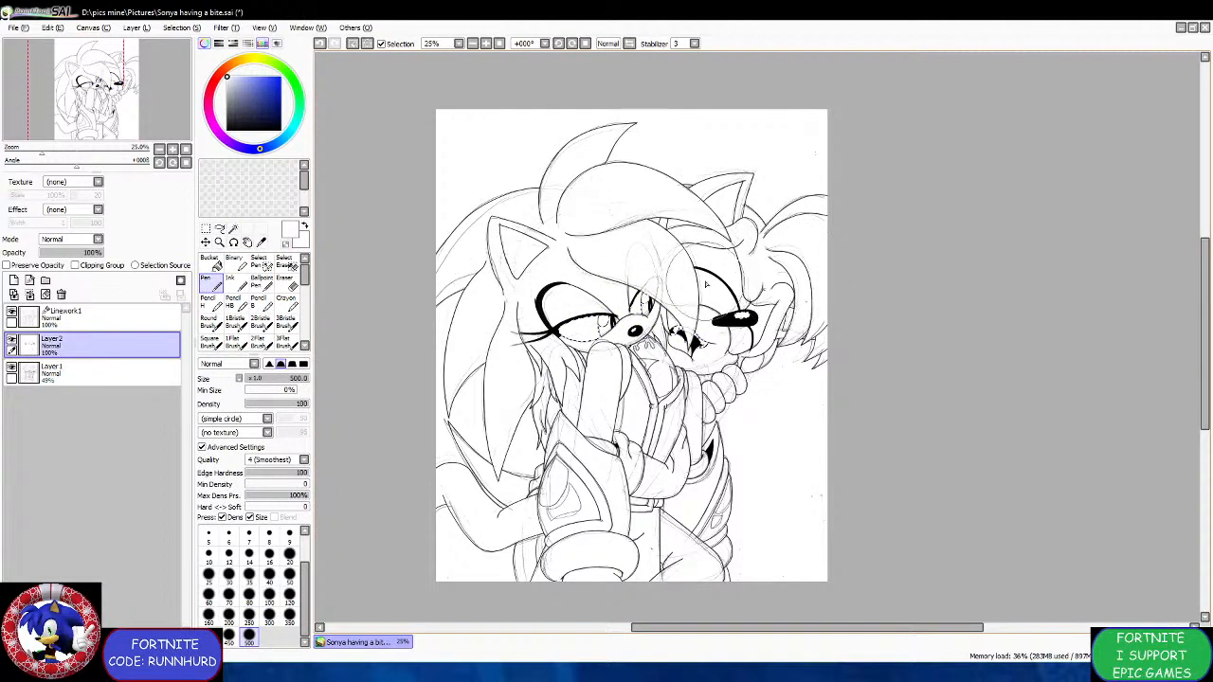
pyautogui.click(204, 228)
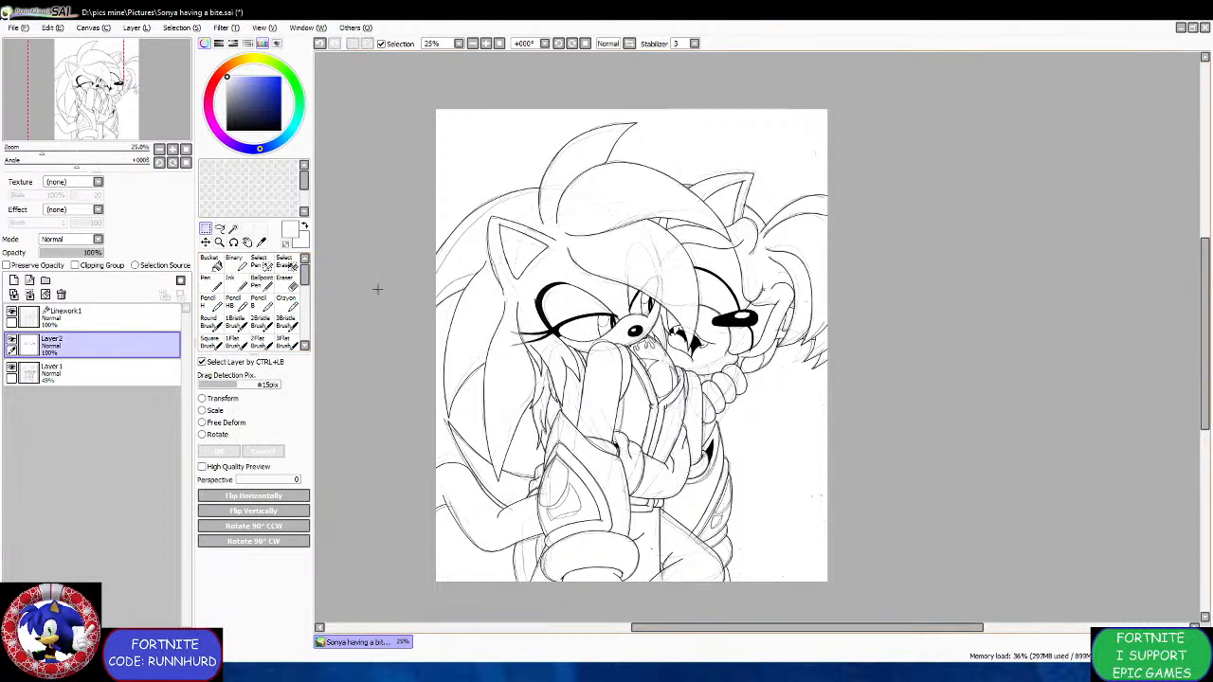
# Select the background around both characters from the Linework1 layer with the Magic Wand, including the gaps beside the hair and tail.
pyautogui.click(95, 315)
pyautogui.click(233, 229)
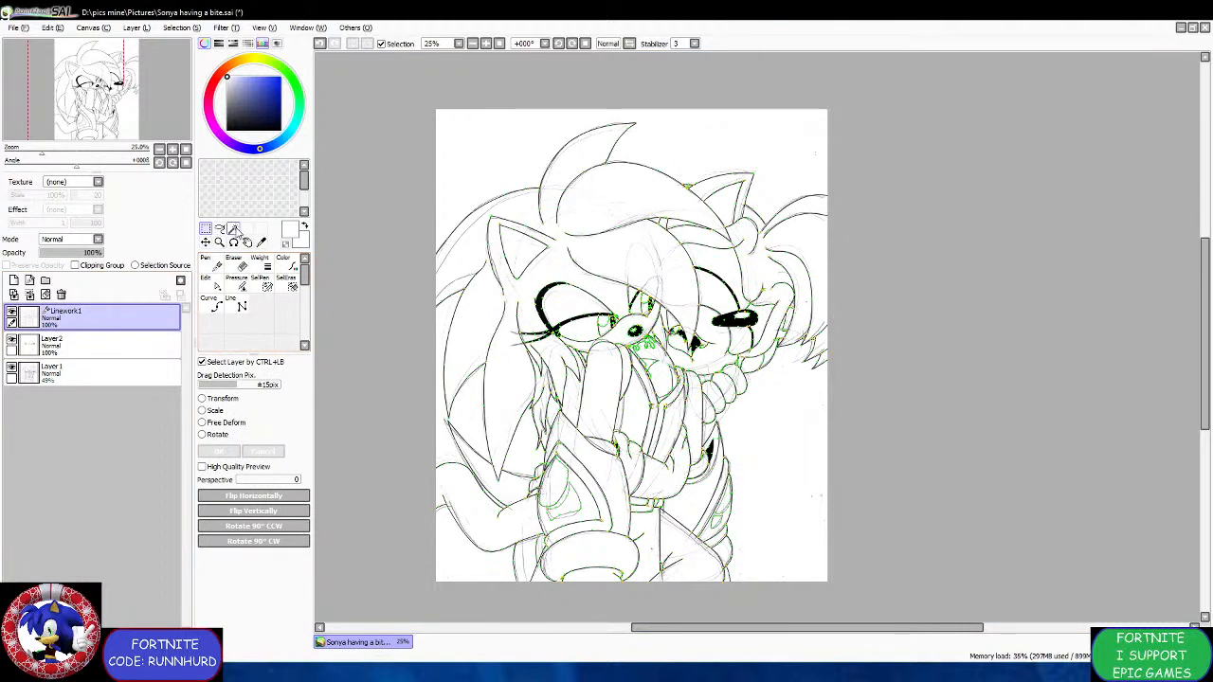
pyautogui.click(540, 158)
pyautogui.click(749, 438)
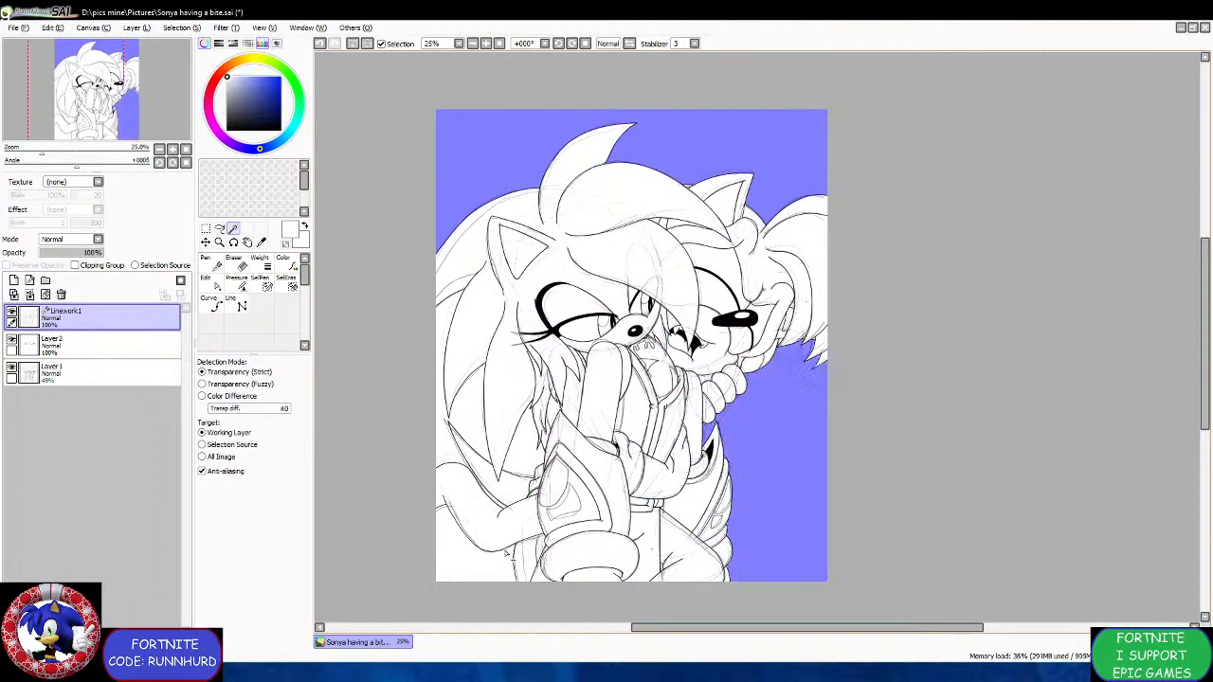
pyautogui.click(506, 554)
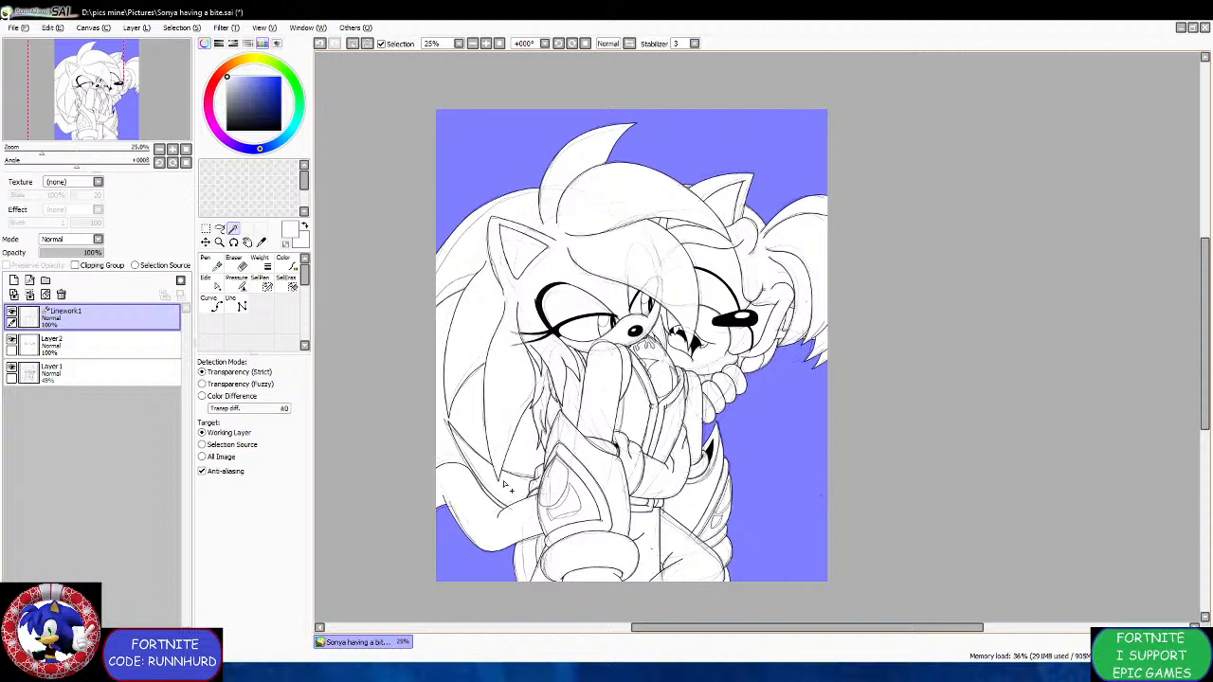
pyautogui.click(442, 455)
pyautogui.click(527, 443)
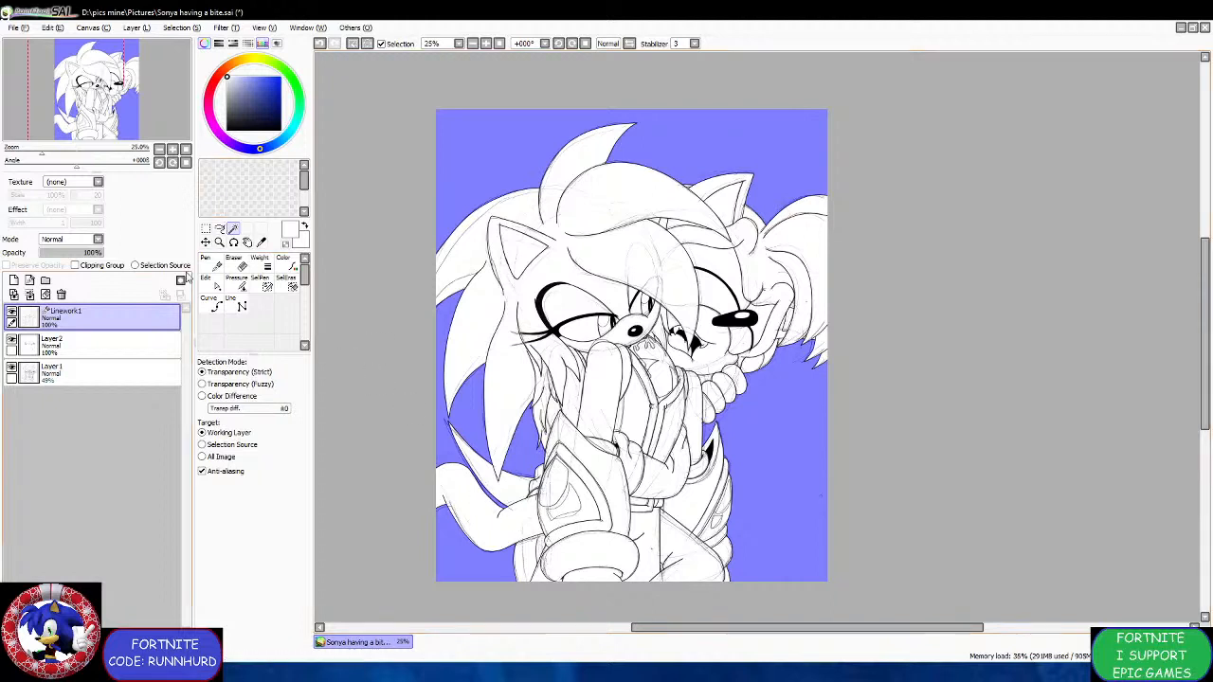
# Paint the selected background white on Layer2 with the Pen at size 500, and clear the selection.
pyautogui.click(106, 345)
pyautogui.click(206, 284)
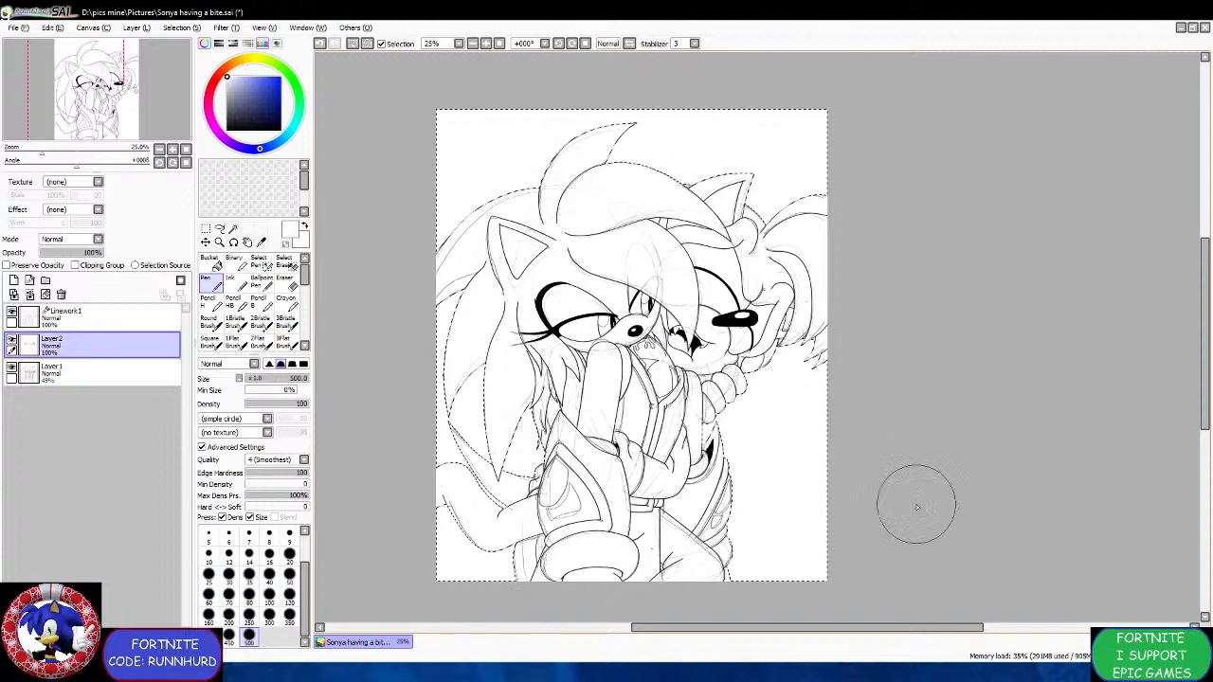
pyautogui.click(204, 228)
pyautogui.click(820, 239)
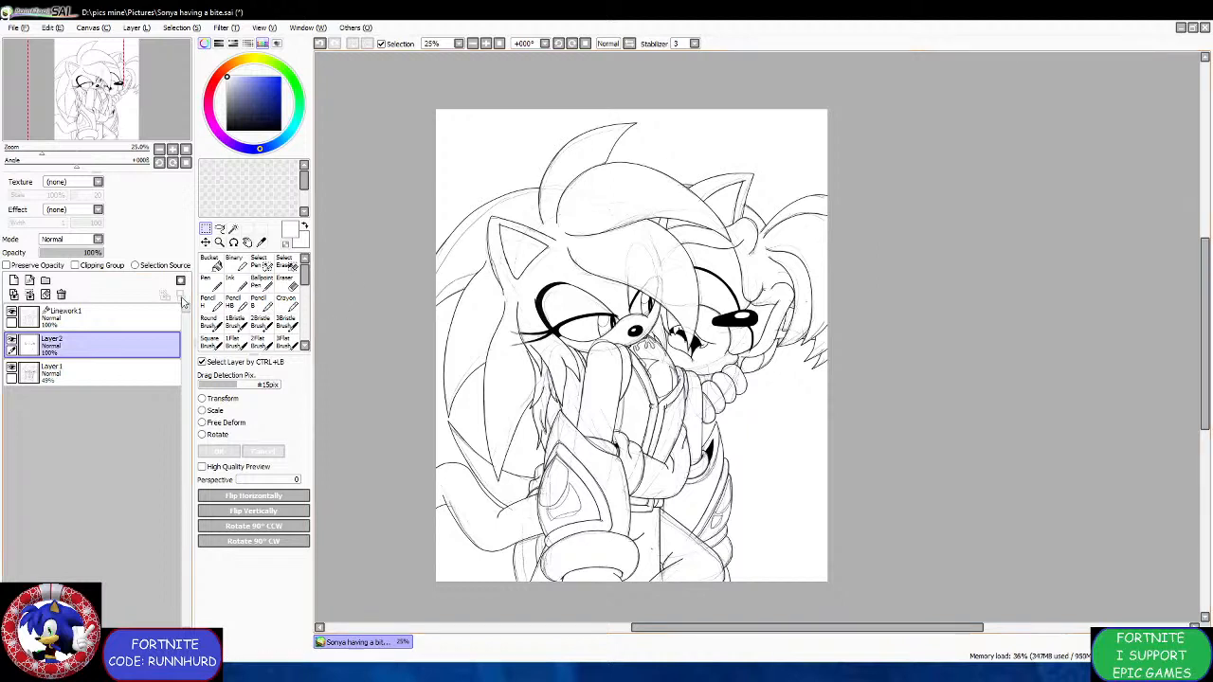
# Return to the Linework1 layer and activate the Curve tool for further linework.
pyautogui.click(152, 320)
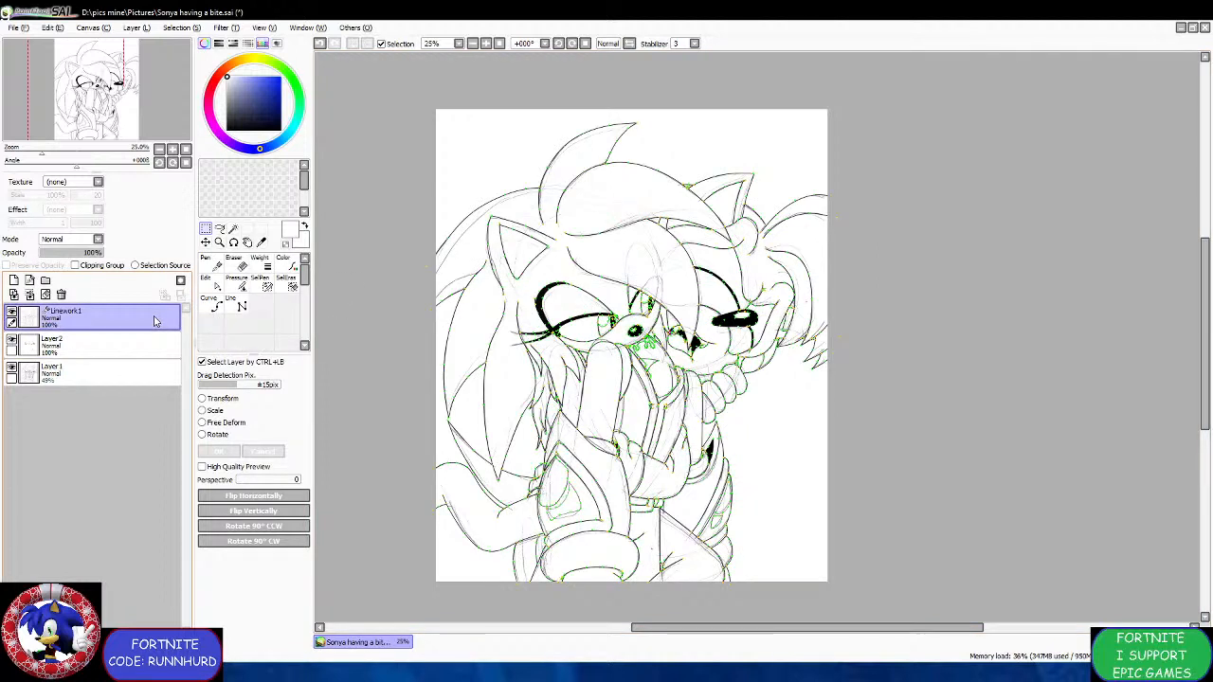
pyautogui.click(211, 303)
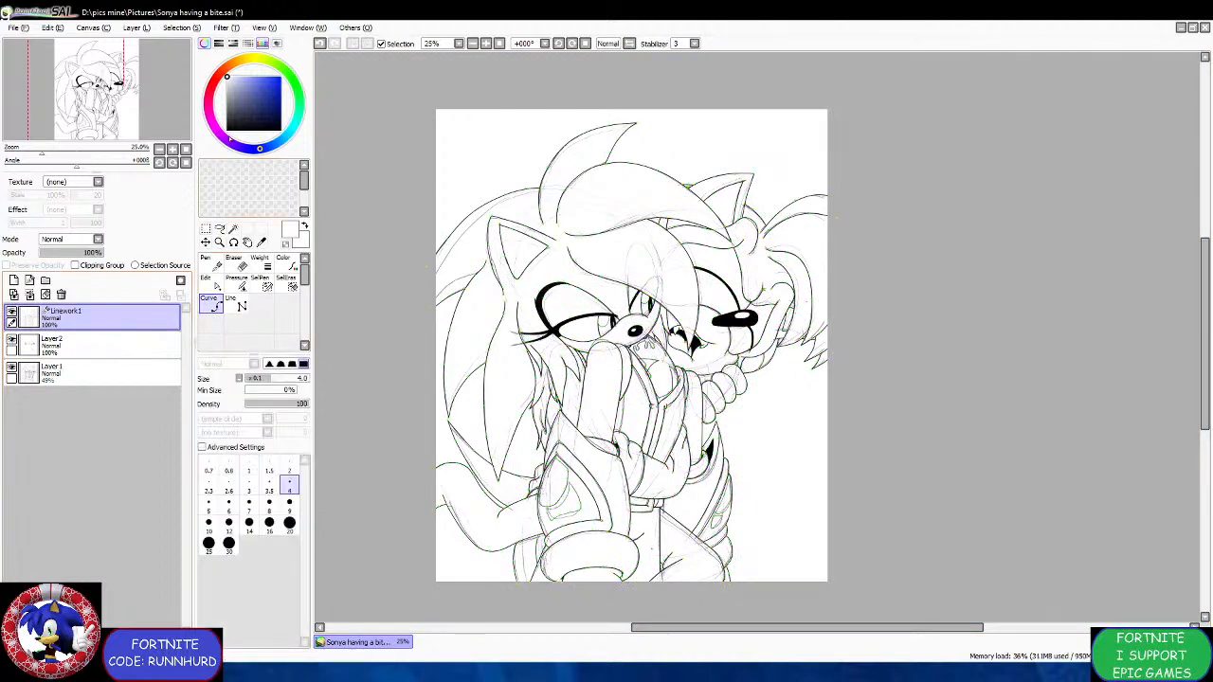